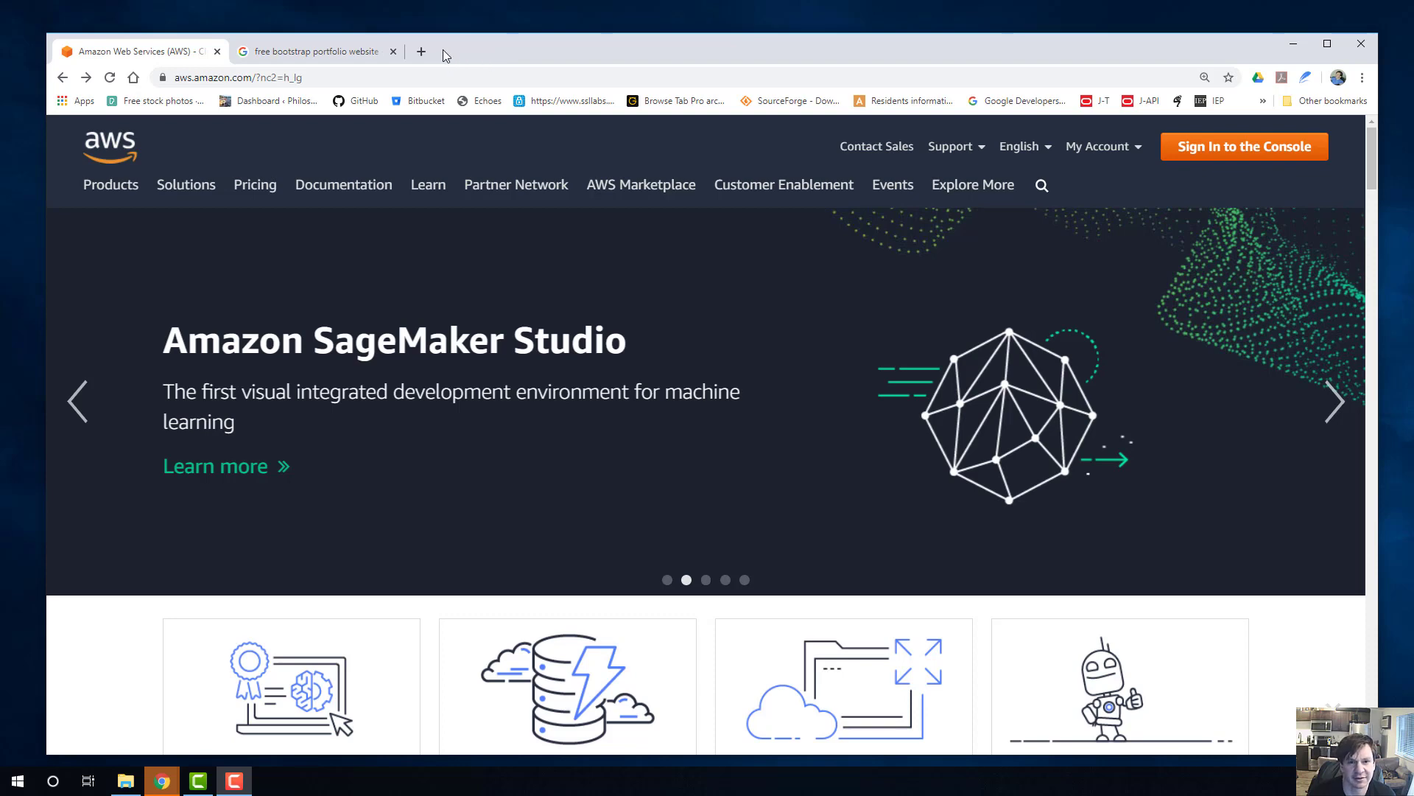
# Open the instructor's YouTube channel in a new tab and look over its home page.
pyautogui.click(421, 52)
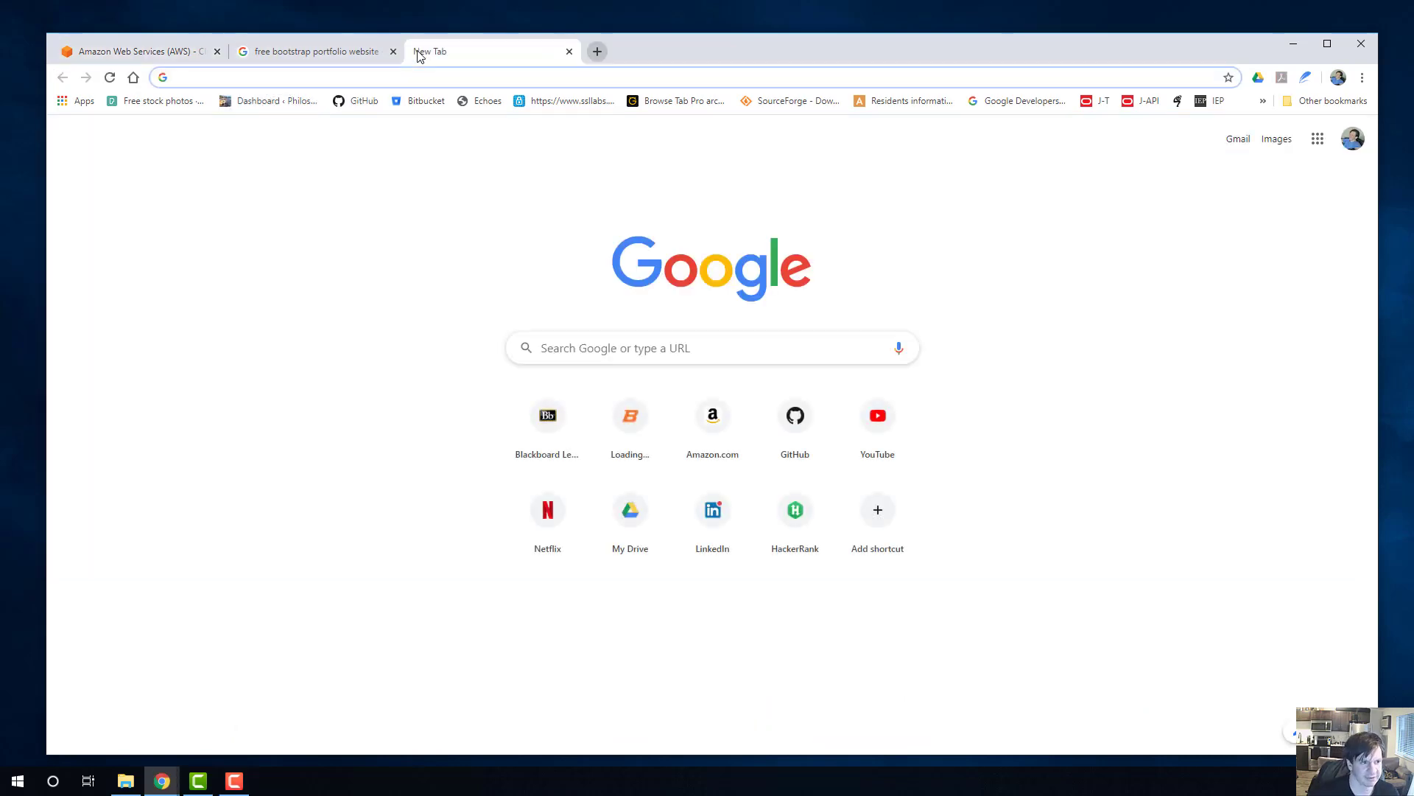
pyautogui.write('youtube.com')
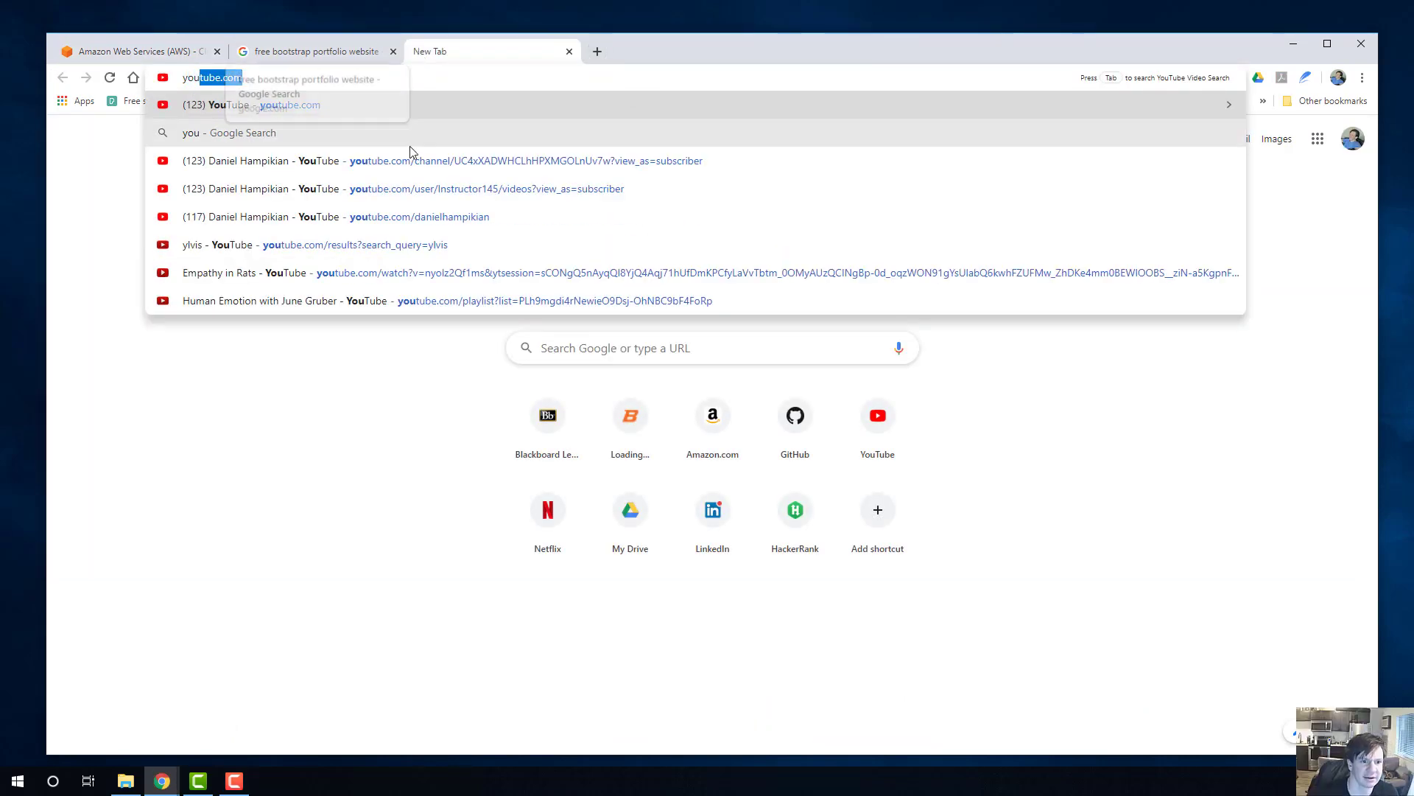
pyautogui.click(422, 166)
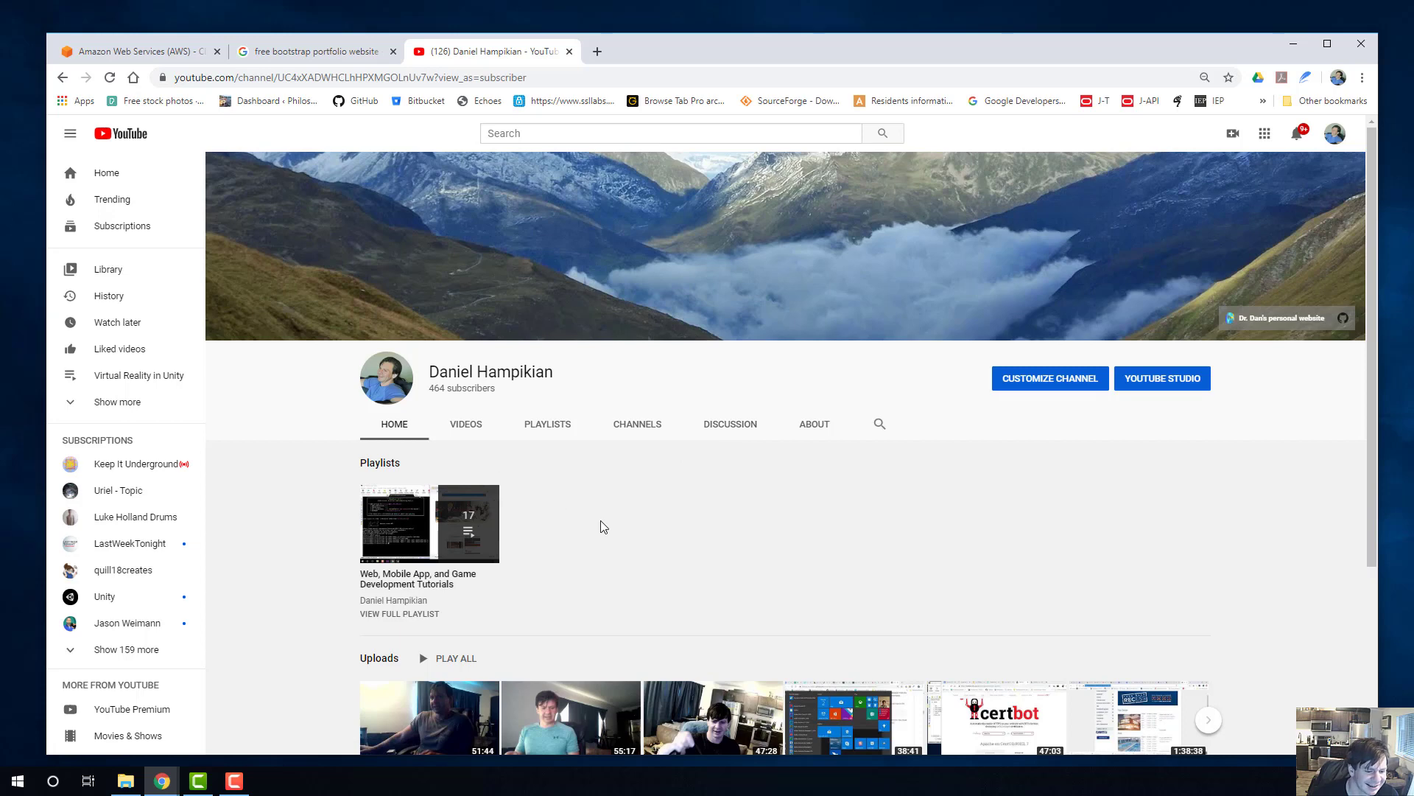
pyautogui.scroll(-3, 602, 526)
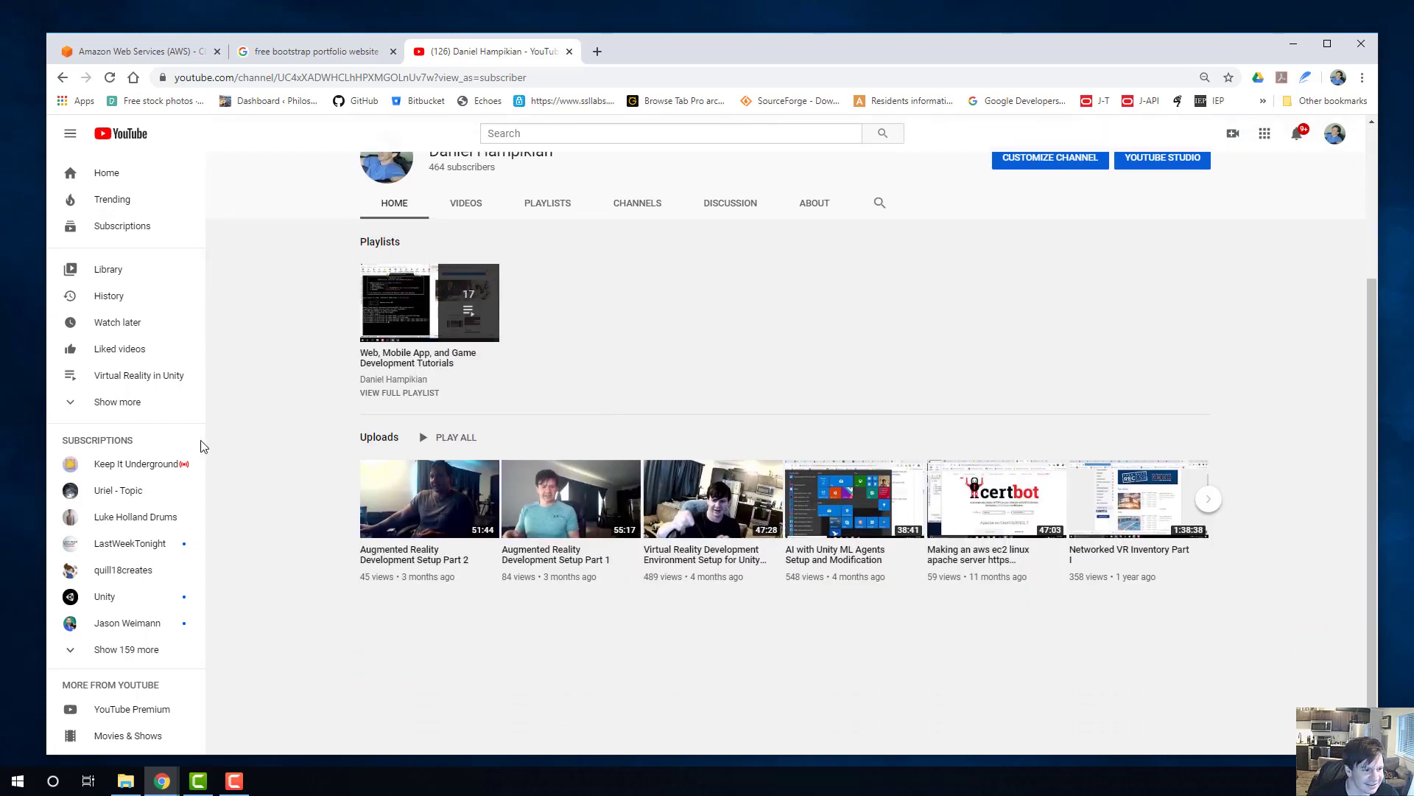
pyautogui.scroll(3, 631, 408)
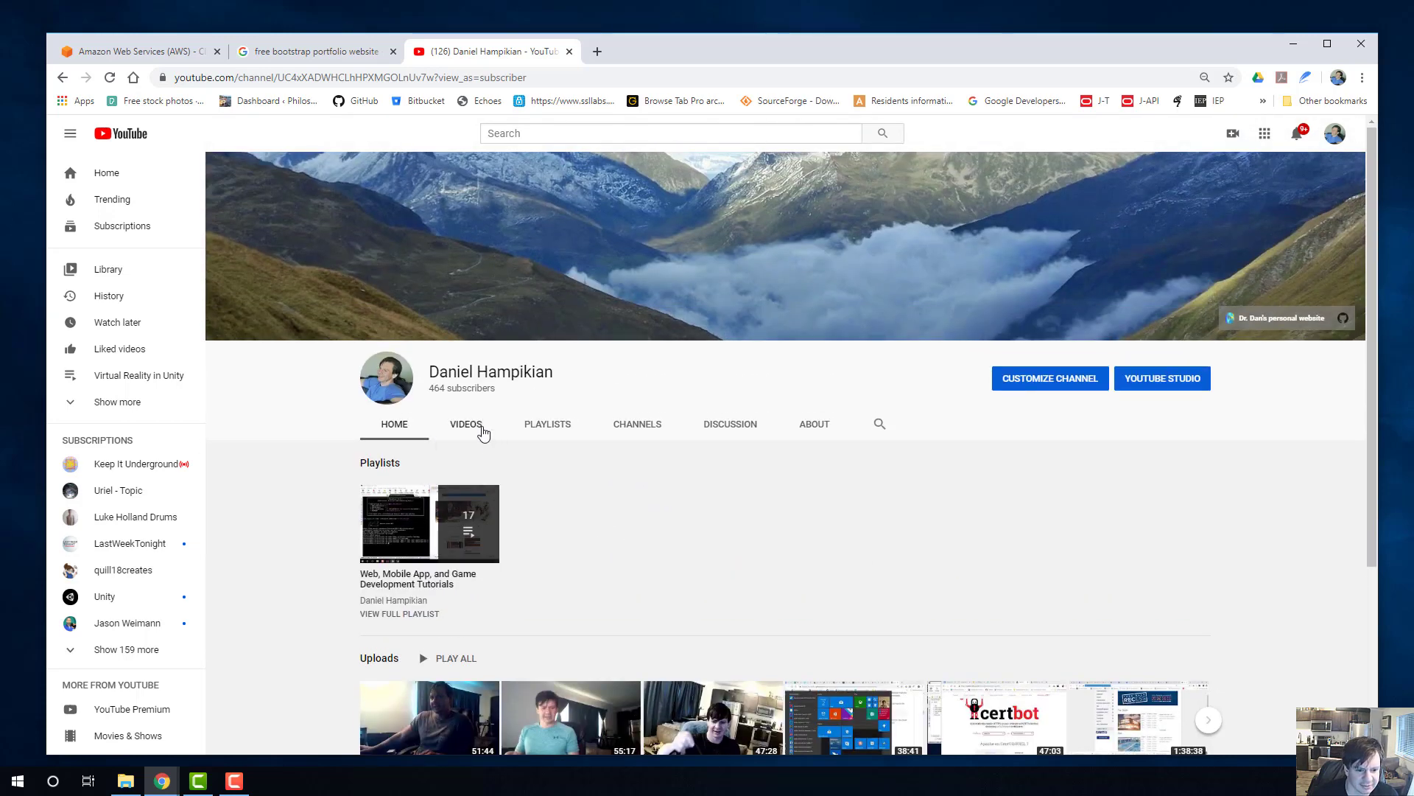
# Browse the channel's full list of uploaded videos down to the oldest web development tutorials.
pyautogui.click(482, 432)
pyautogui.scroll(-3, 808, 479)
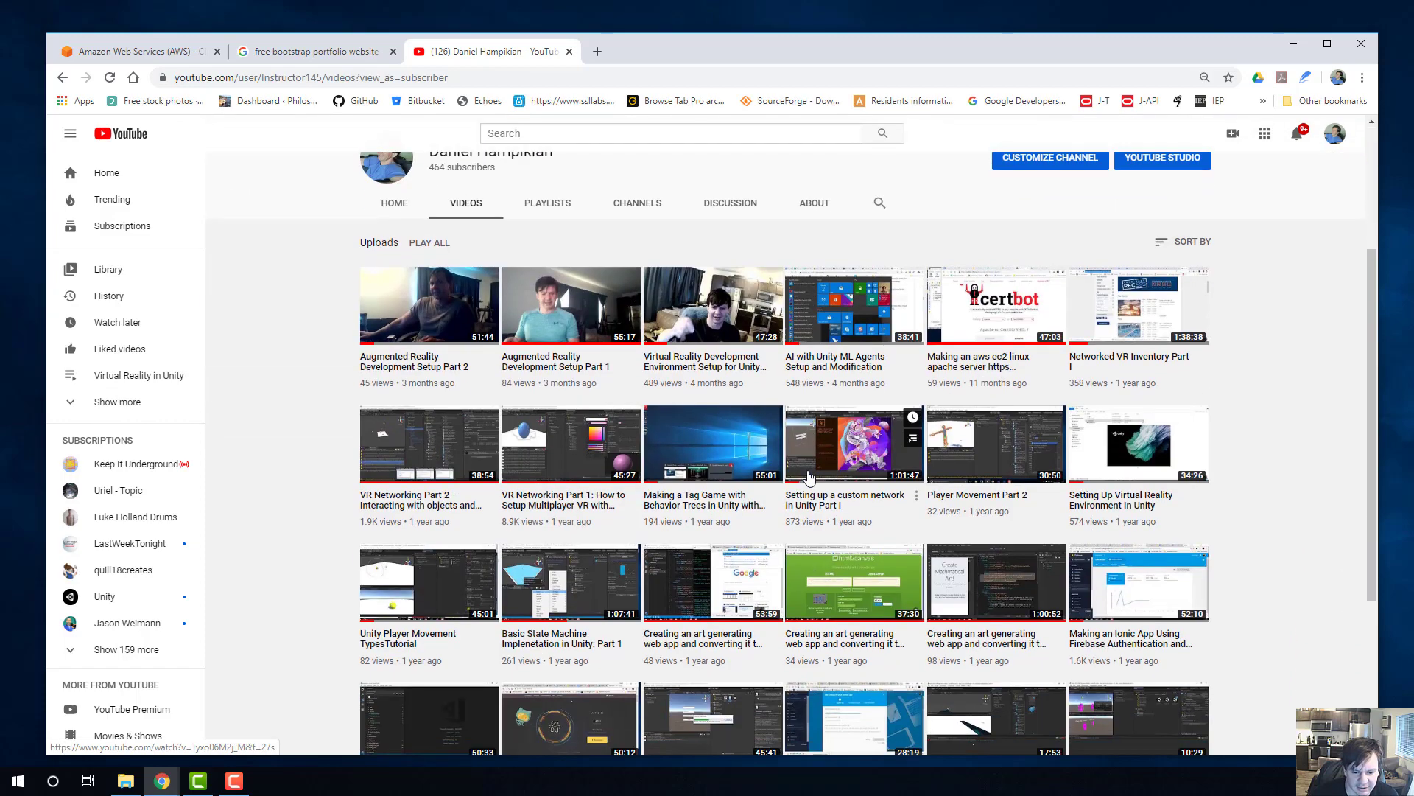
pyautogui.scroll(-2, 808, 479)
pyautogui.scroll(-1, 1009, 608)
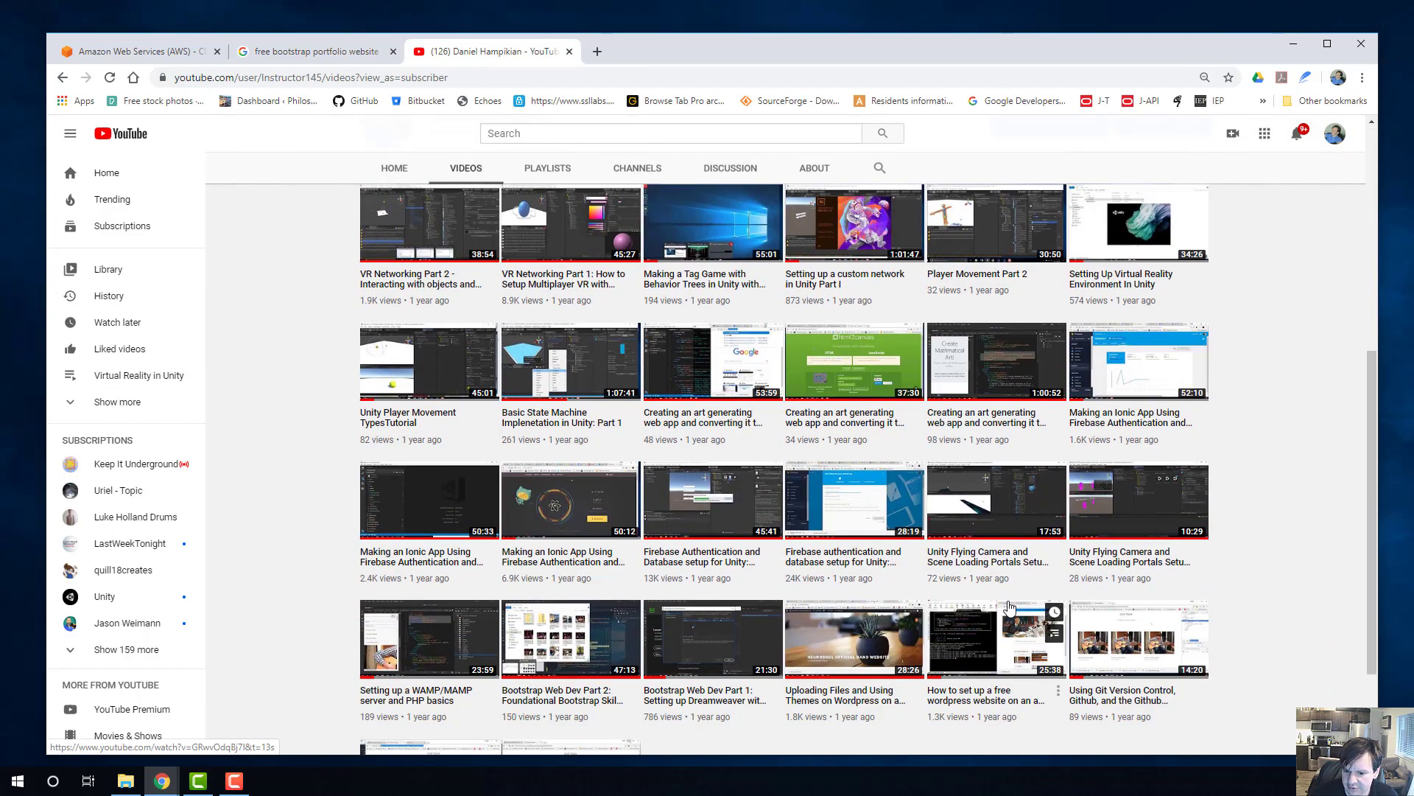
pyautogui.scroll(-2, 1010, 608)
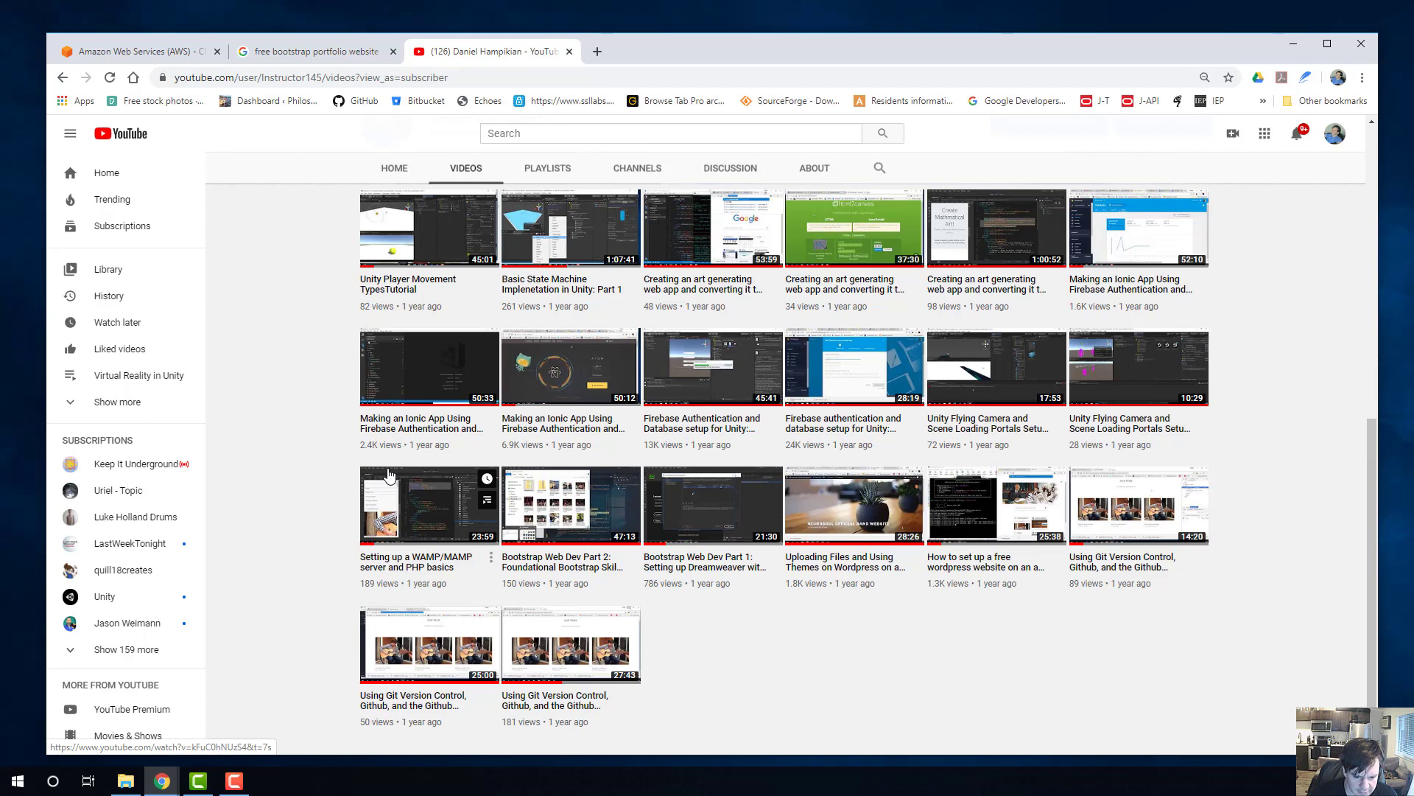
# Open the video "Setting up a WAMP/MAMP server and PHP basics", pause it and check its description.
pyautogui.click(418, 513)
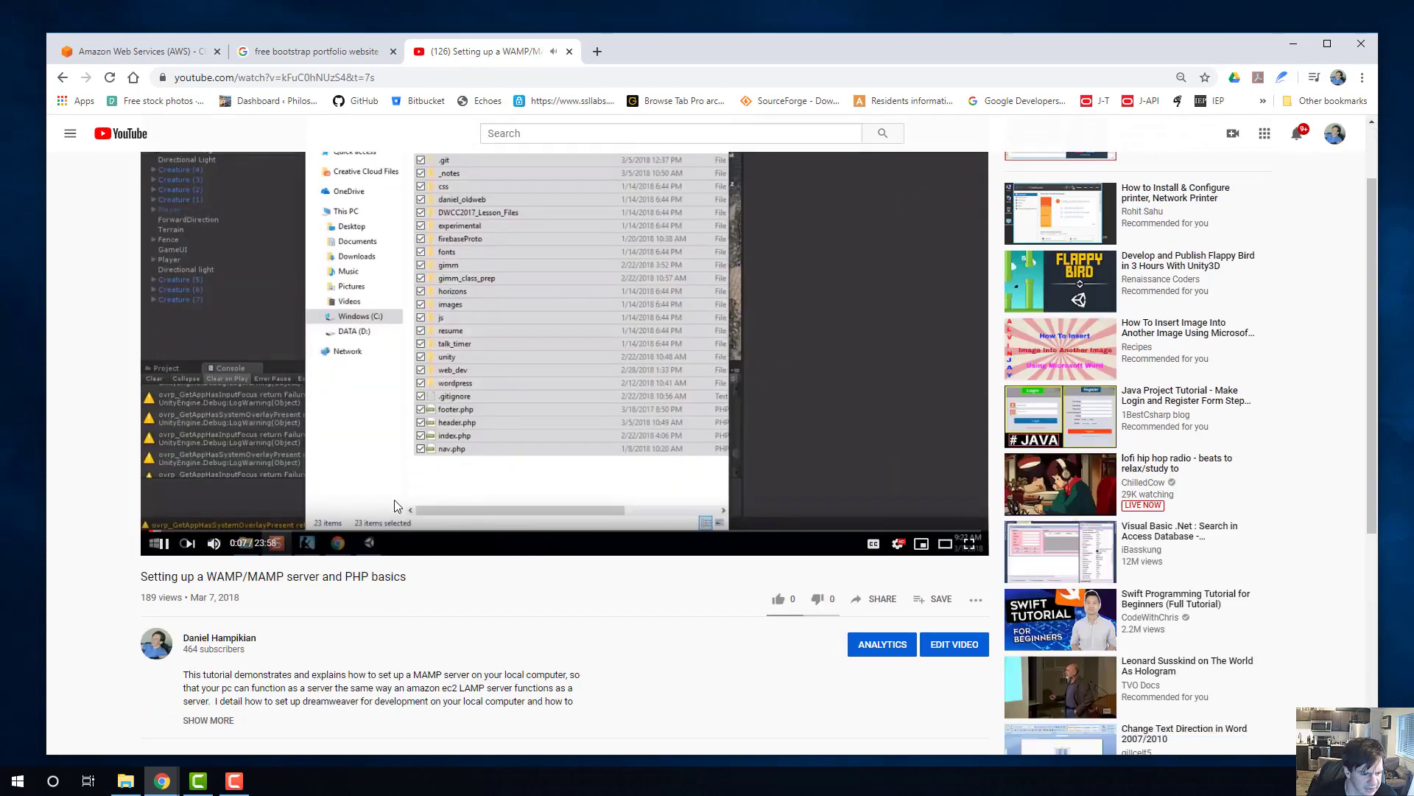
pyautogui.click(398, 506)
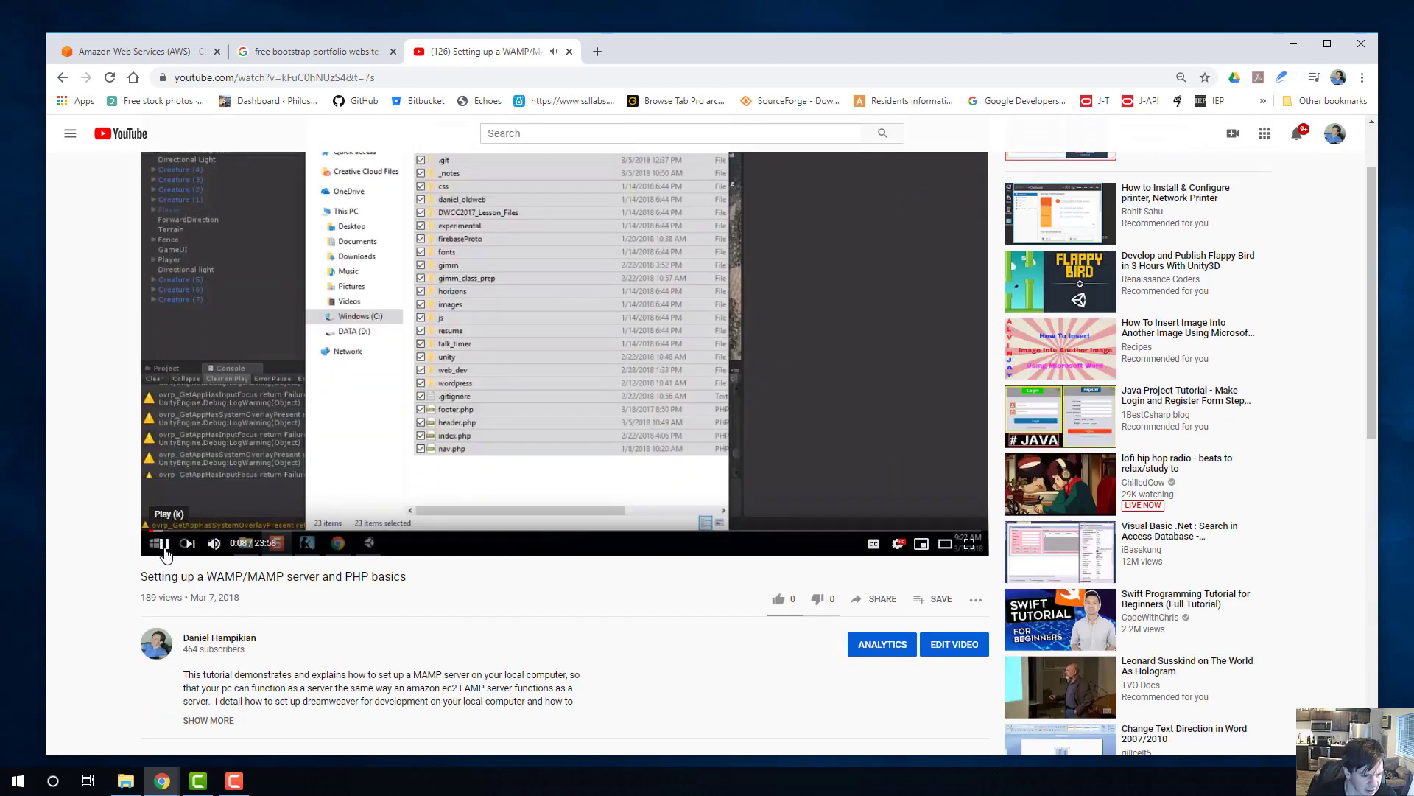
pyautogui.scroll(-2, 447, 546)
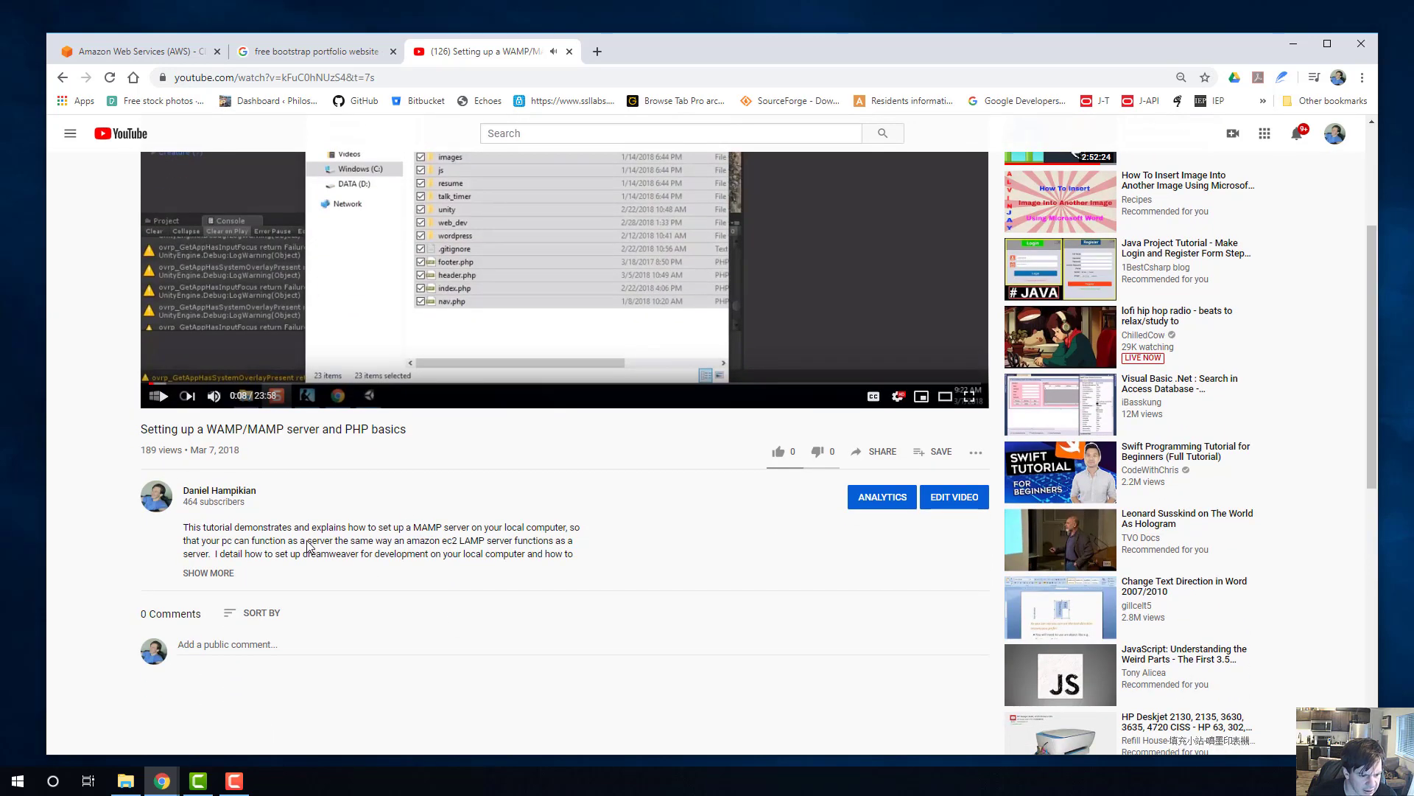
pyautogui.scroll(3, 560, 542)
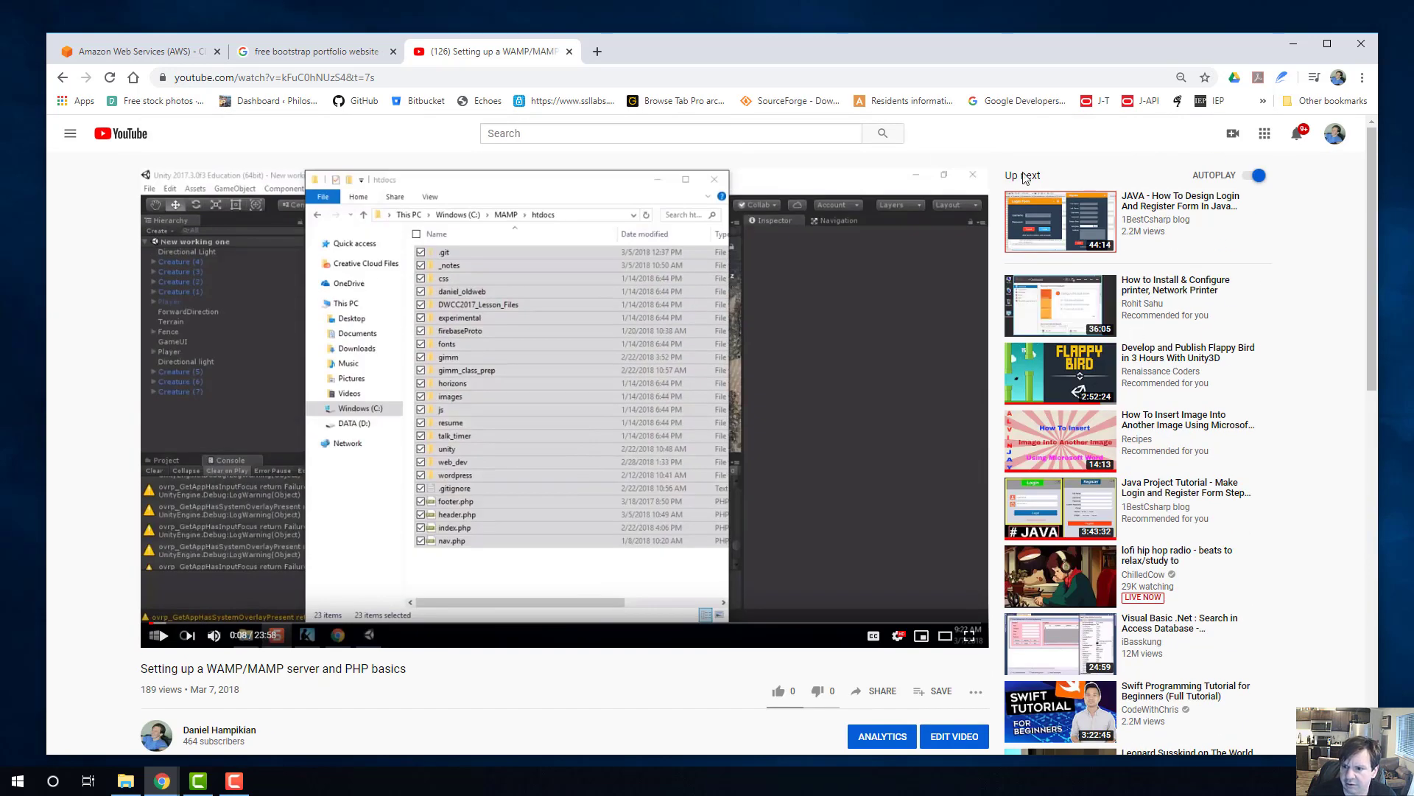
# Return to the channel's videos, open "How to set up a free wordpress website on an aws ec2 instance" and pause it.
pyautogui.click(63, 77)
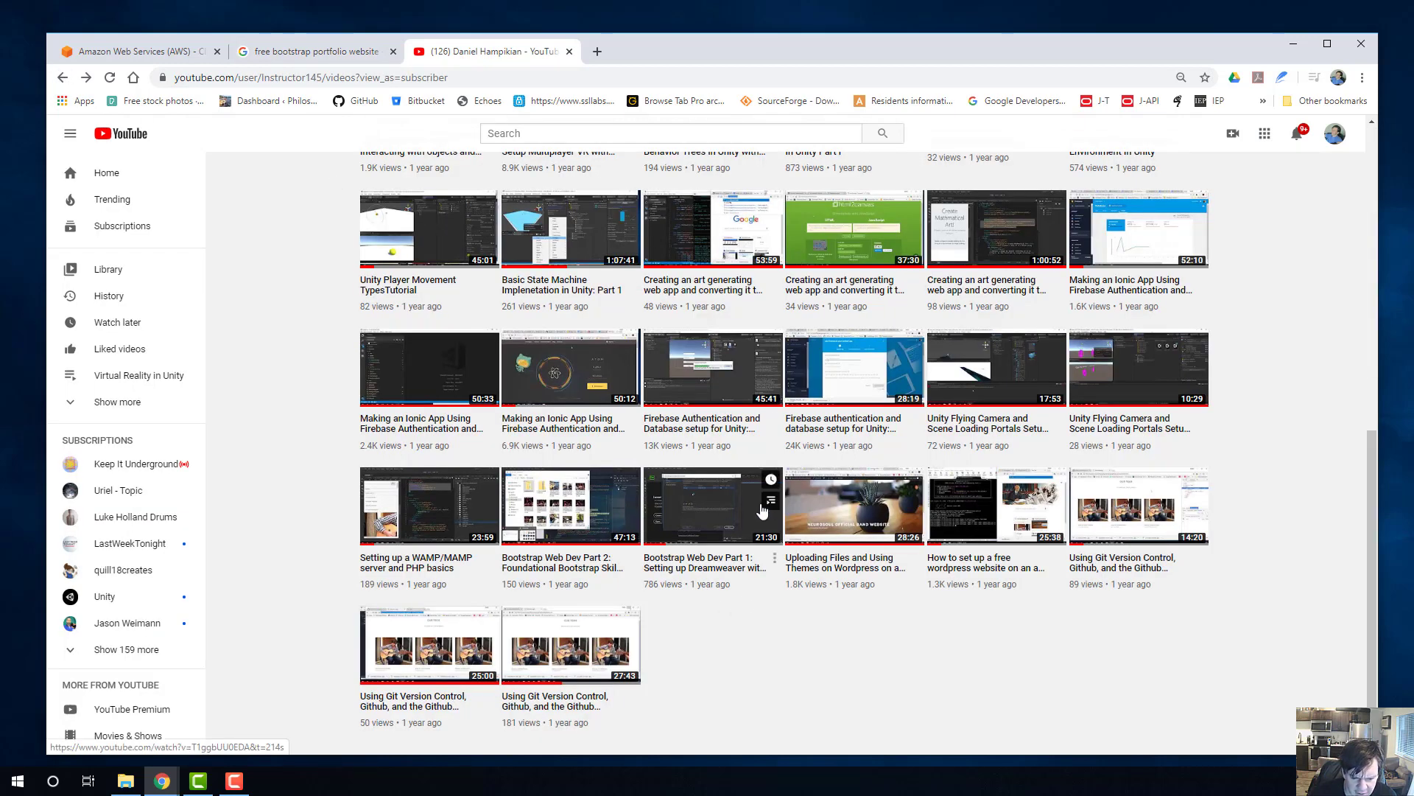
pyautogui.click(1006, 515)
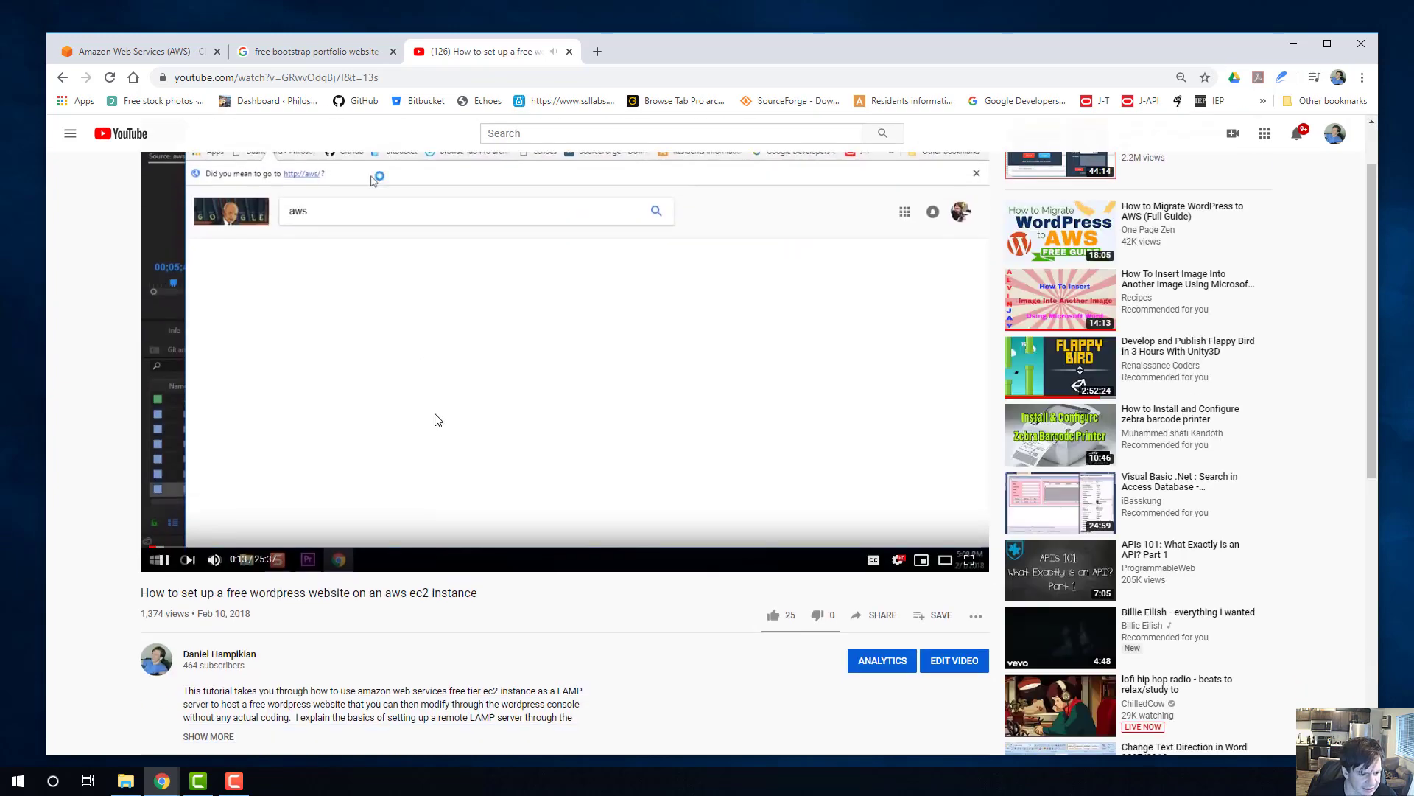
pyautogui.click(159, 560)
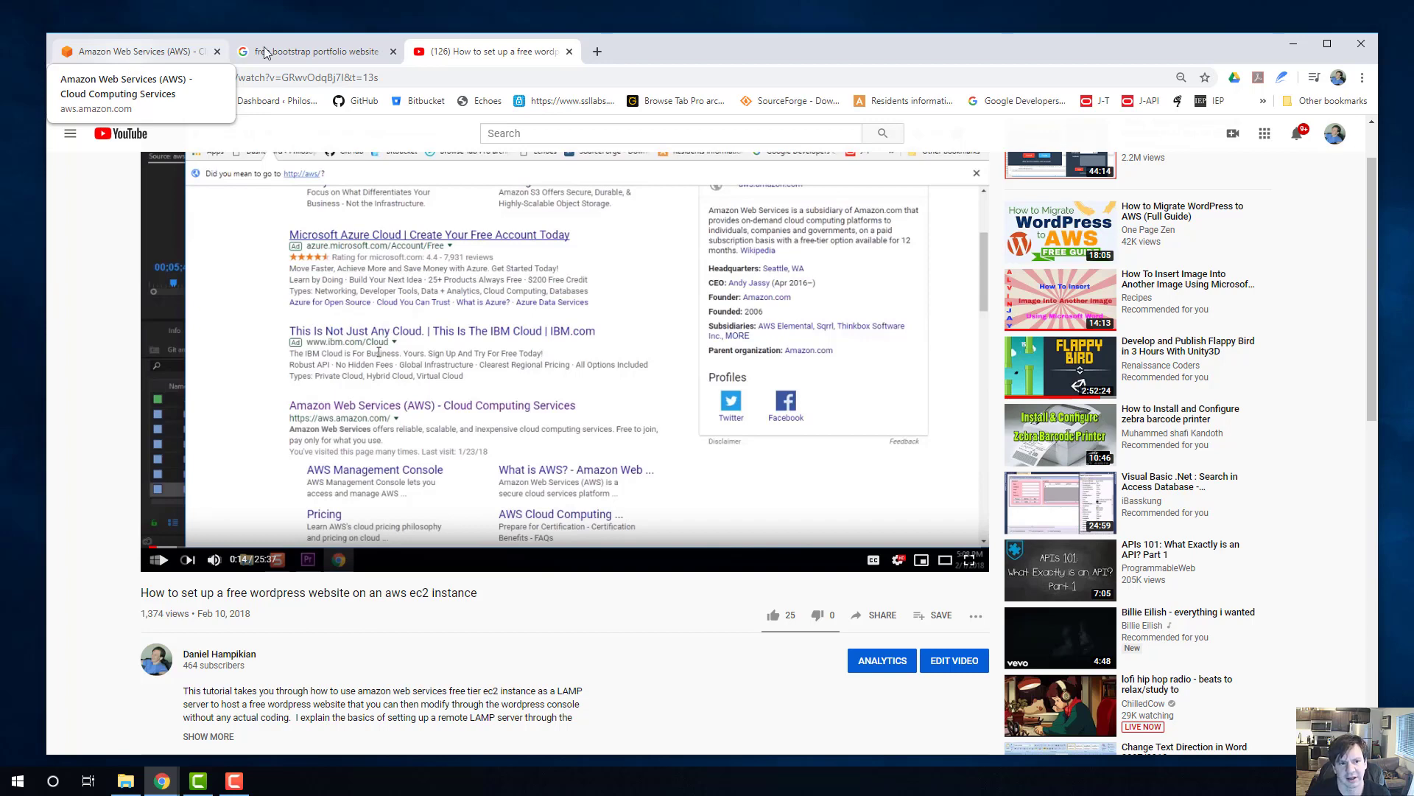
# Open the instructor's personal homepage in a new tab and look through its sections down to the Site Map.
pyautogui.click(597, 55)
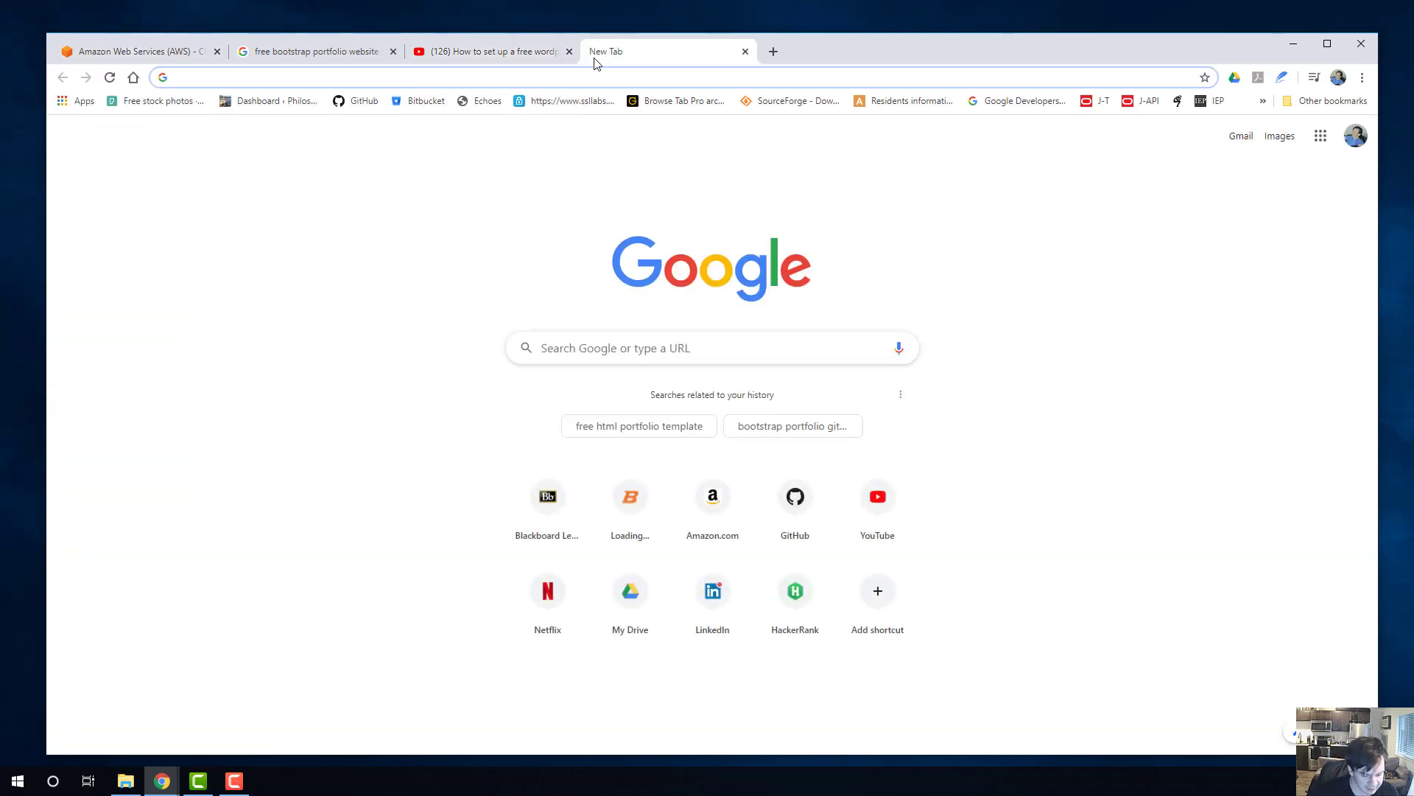
pyautogui.write('dan')
pyautogui.press('Return')
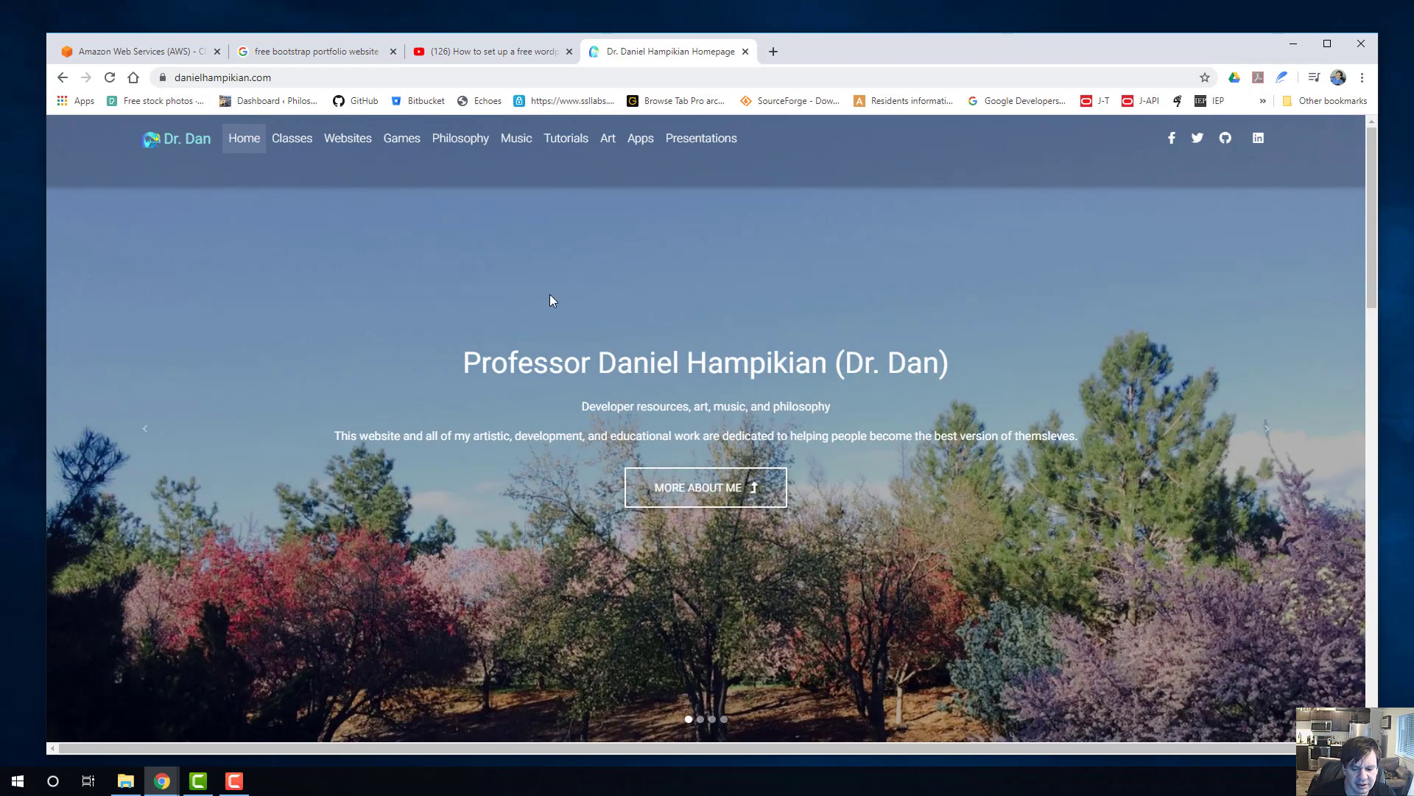
pyautogui.scroll(-2, 977, 551)
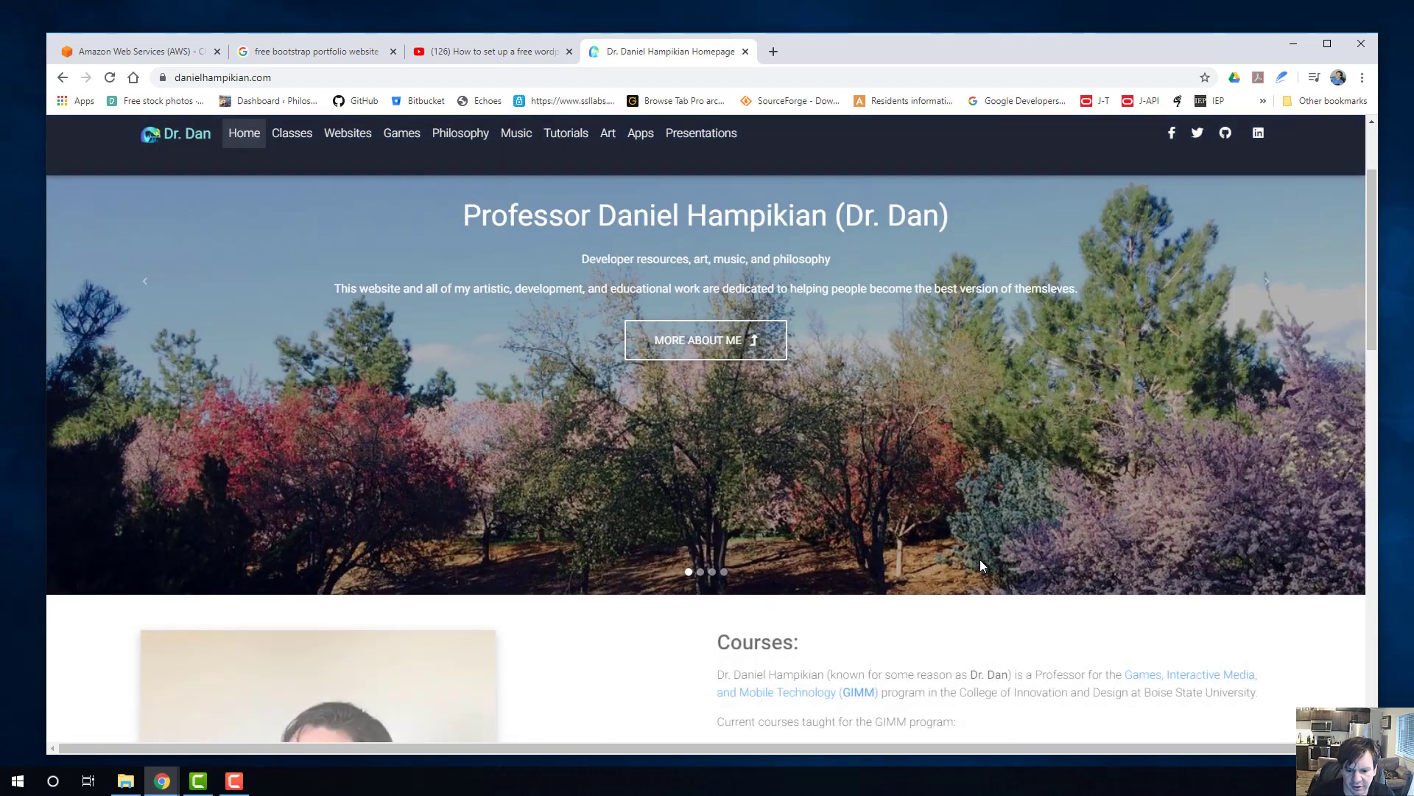
pyautogui.scroll(-10, 980, 563)
pyautogui.scroll(3, 982, 561)
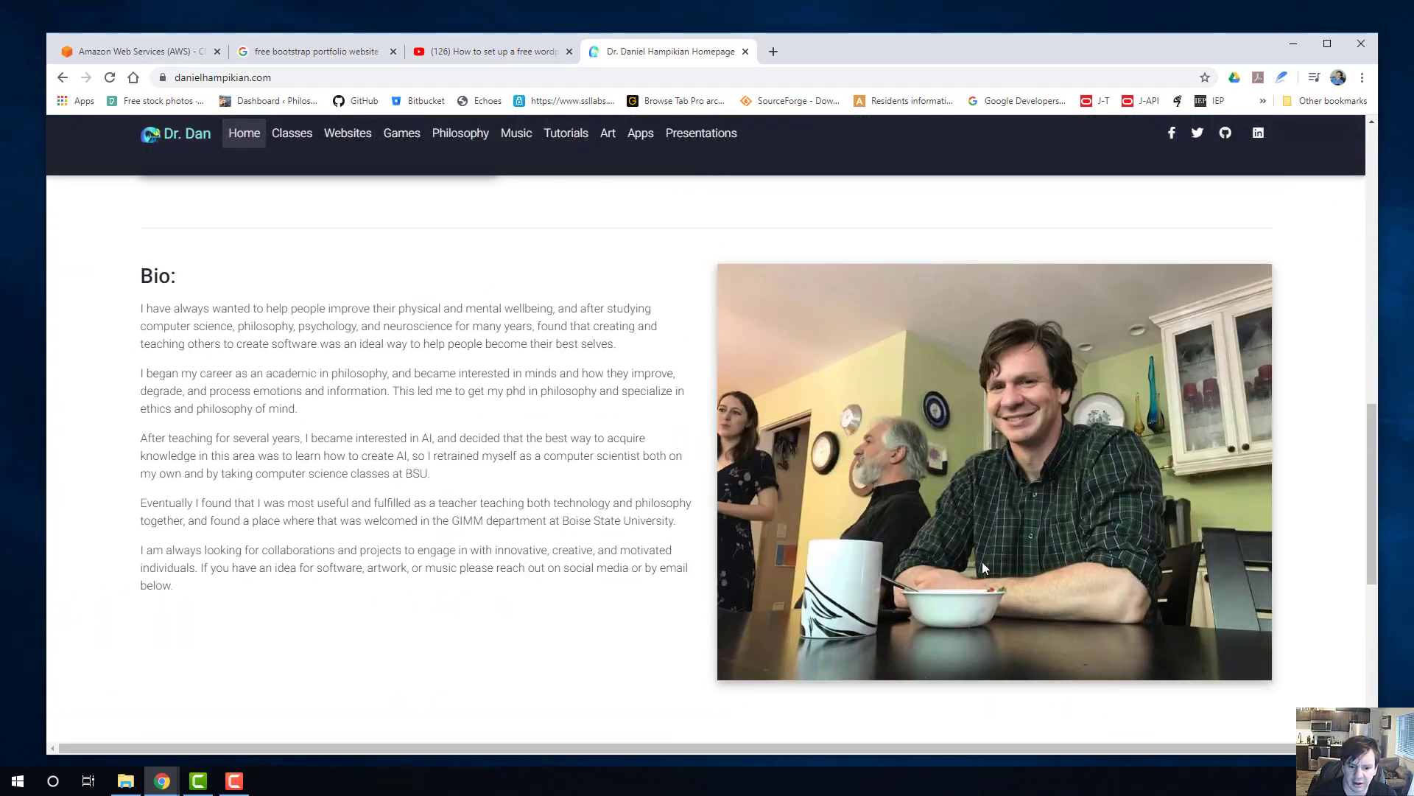
pyautogui.scroll(9, 984, 563)
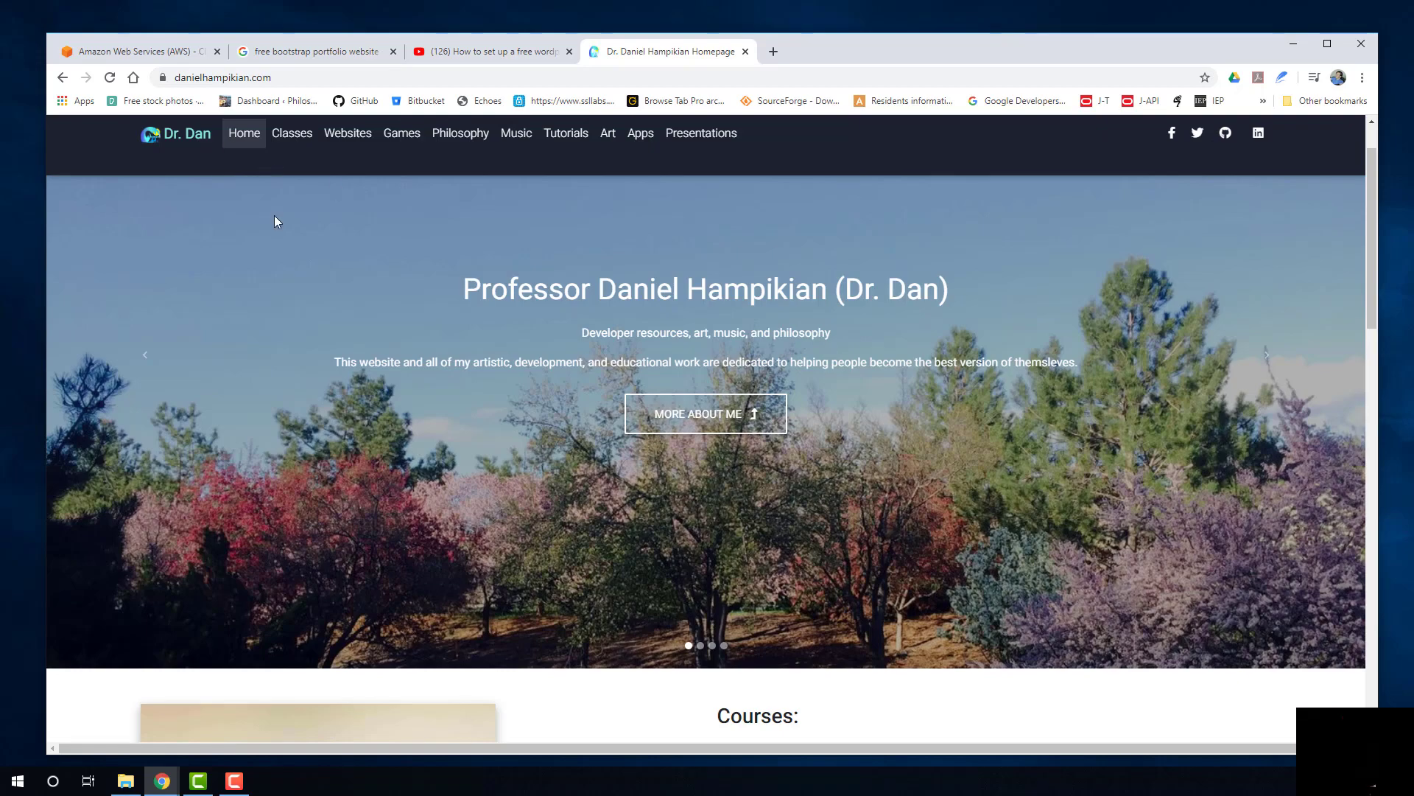
pyautogui.scroll(-18, 391, 325)
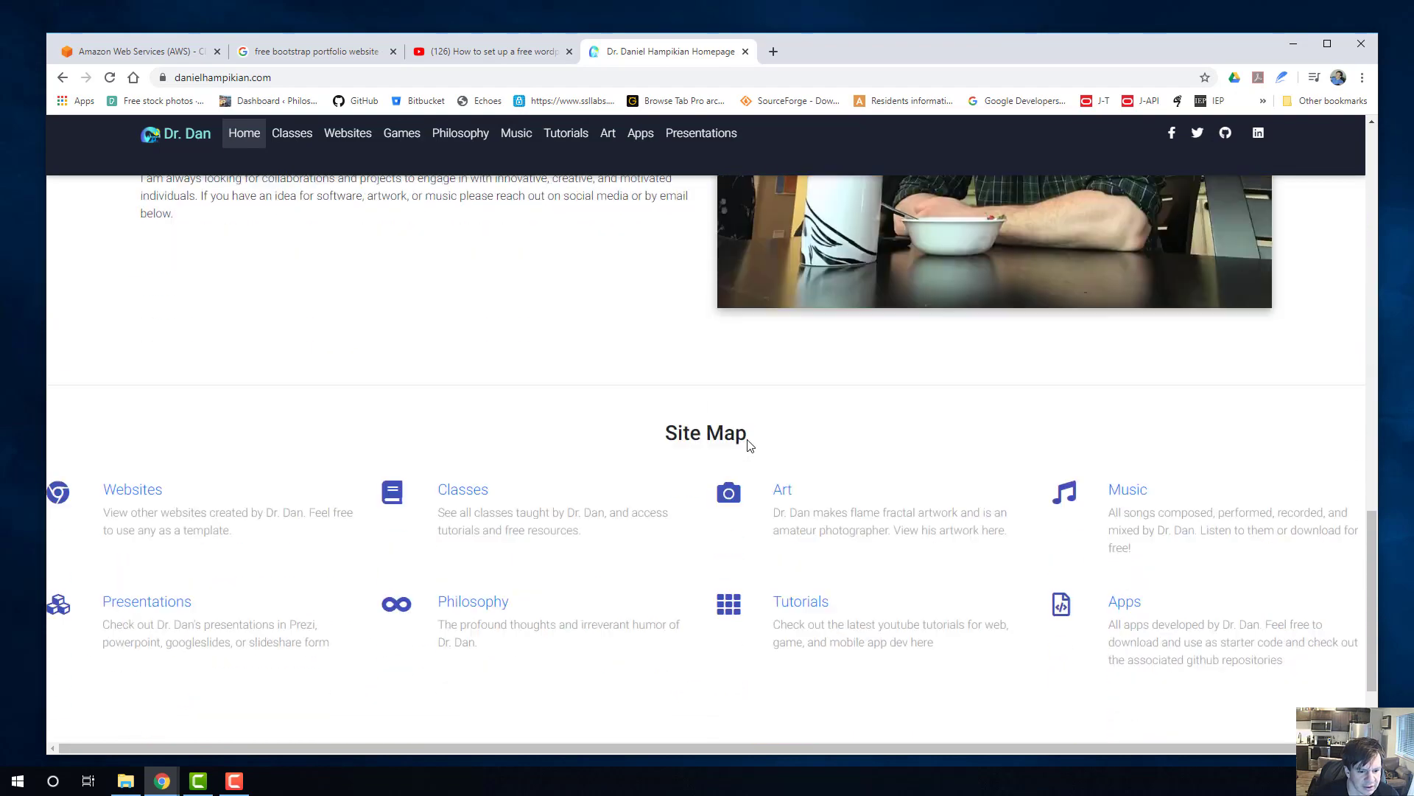
pyautogui.scroll(-2, 516, 406)
pyautogui.scroll(20, 505, 413)
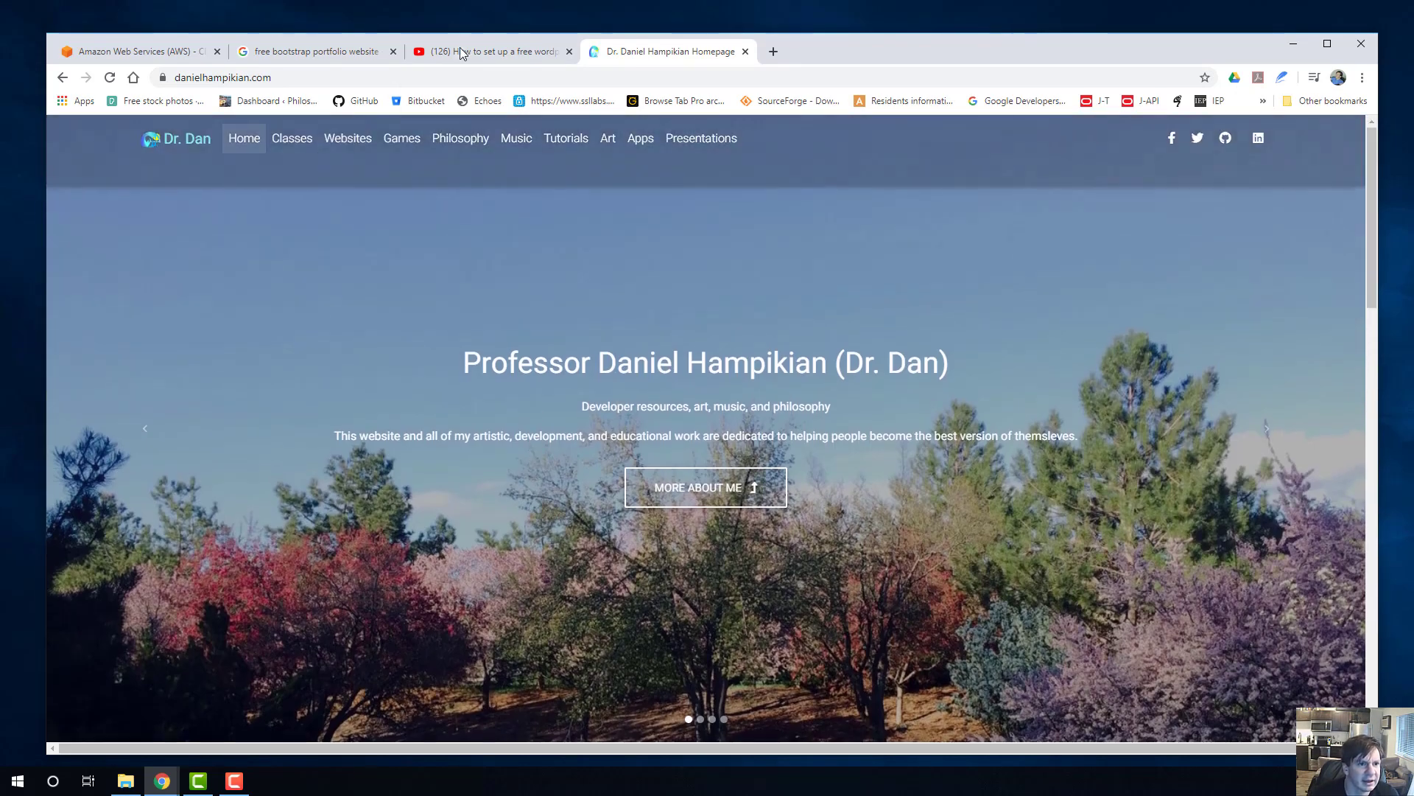
# Return to the Amazon Web Services page and sign in to the AWS Management Console.
pyautogui.click(462, 52)
pyautogui.click(266, 57)
pyautogui.click(146, 57)
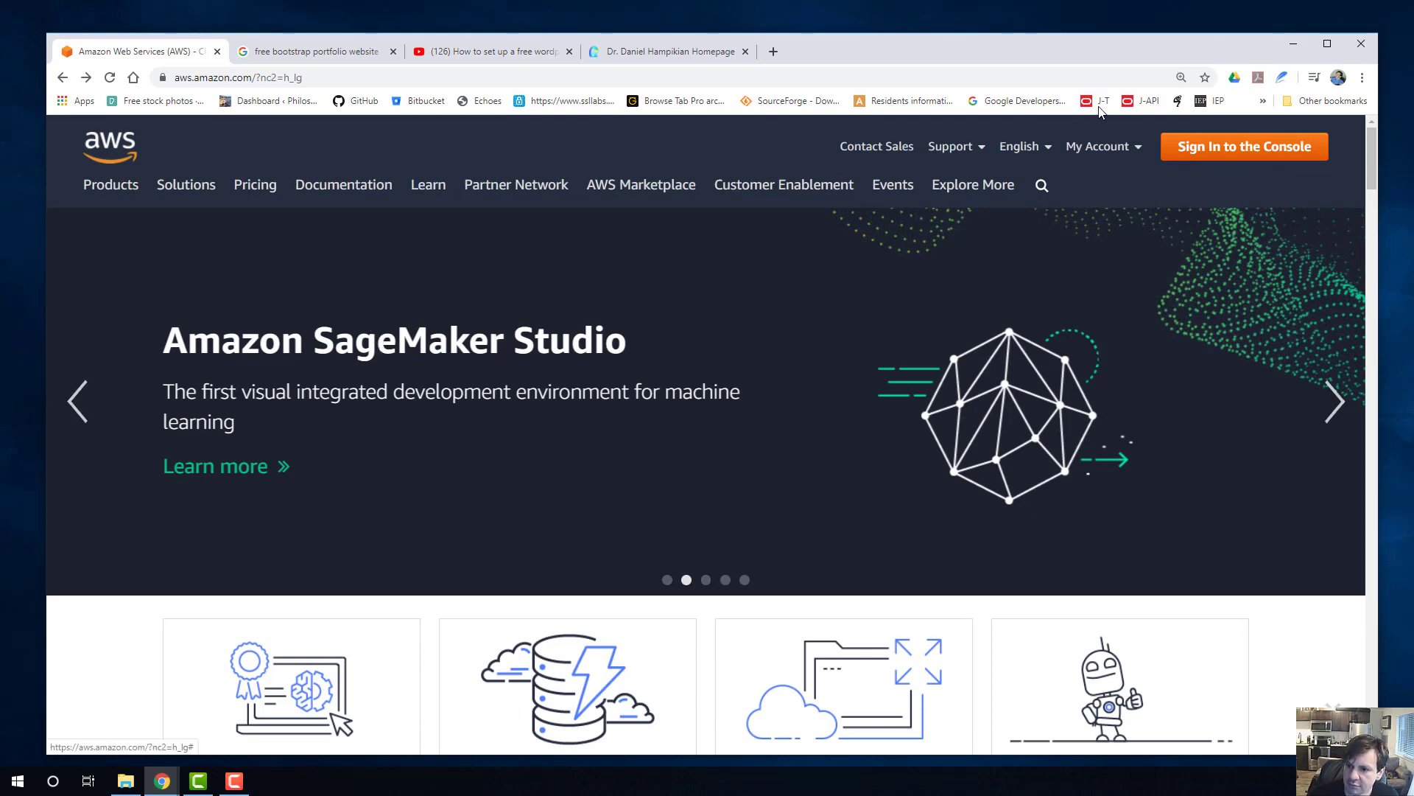
pyautogui.click(411, 207)
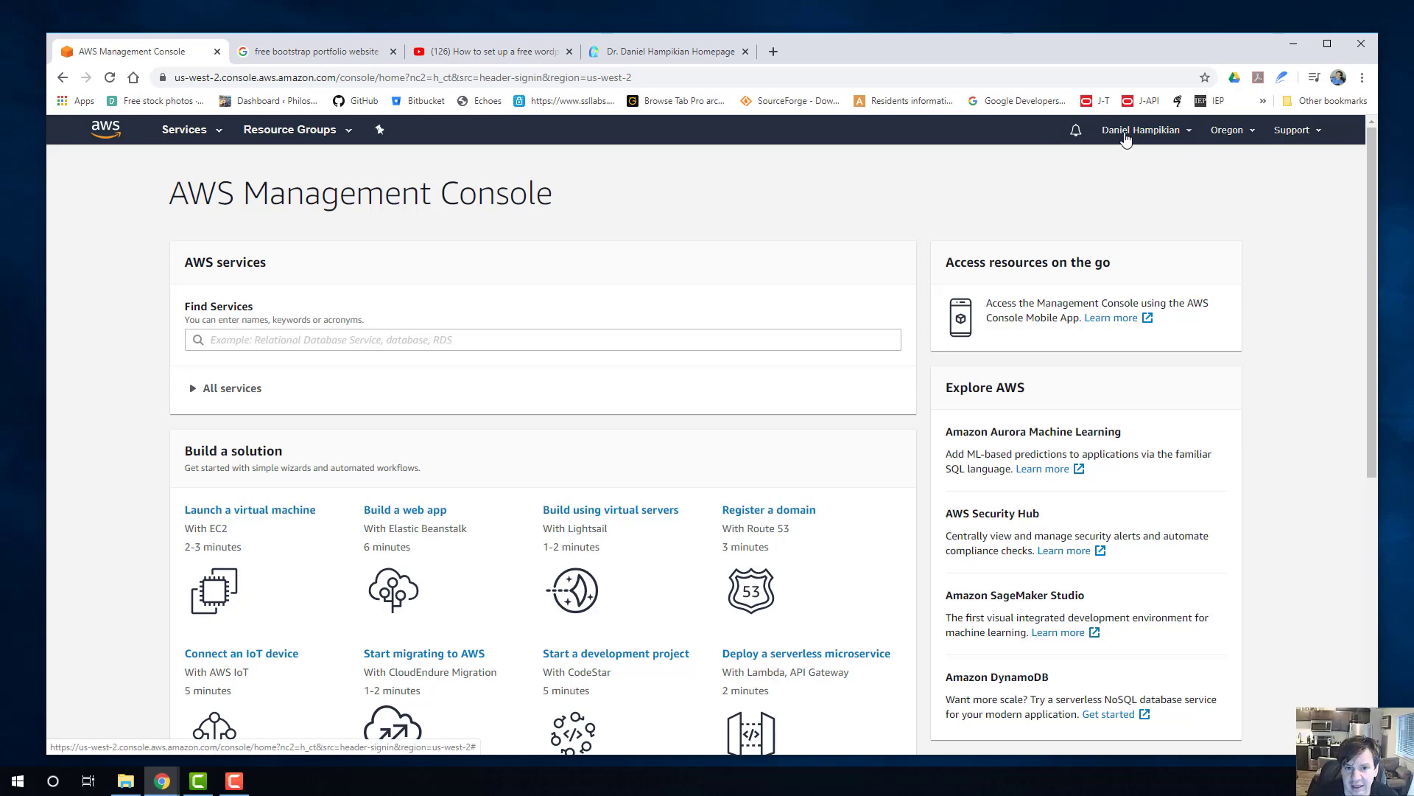
# Search Google for "student aws" in a new tab and open the AWS Educate page.
pyautogui.click(773, 52)
pyautogui.write('s')
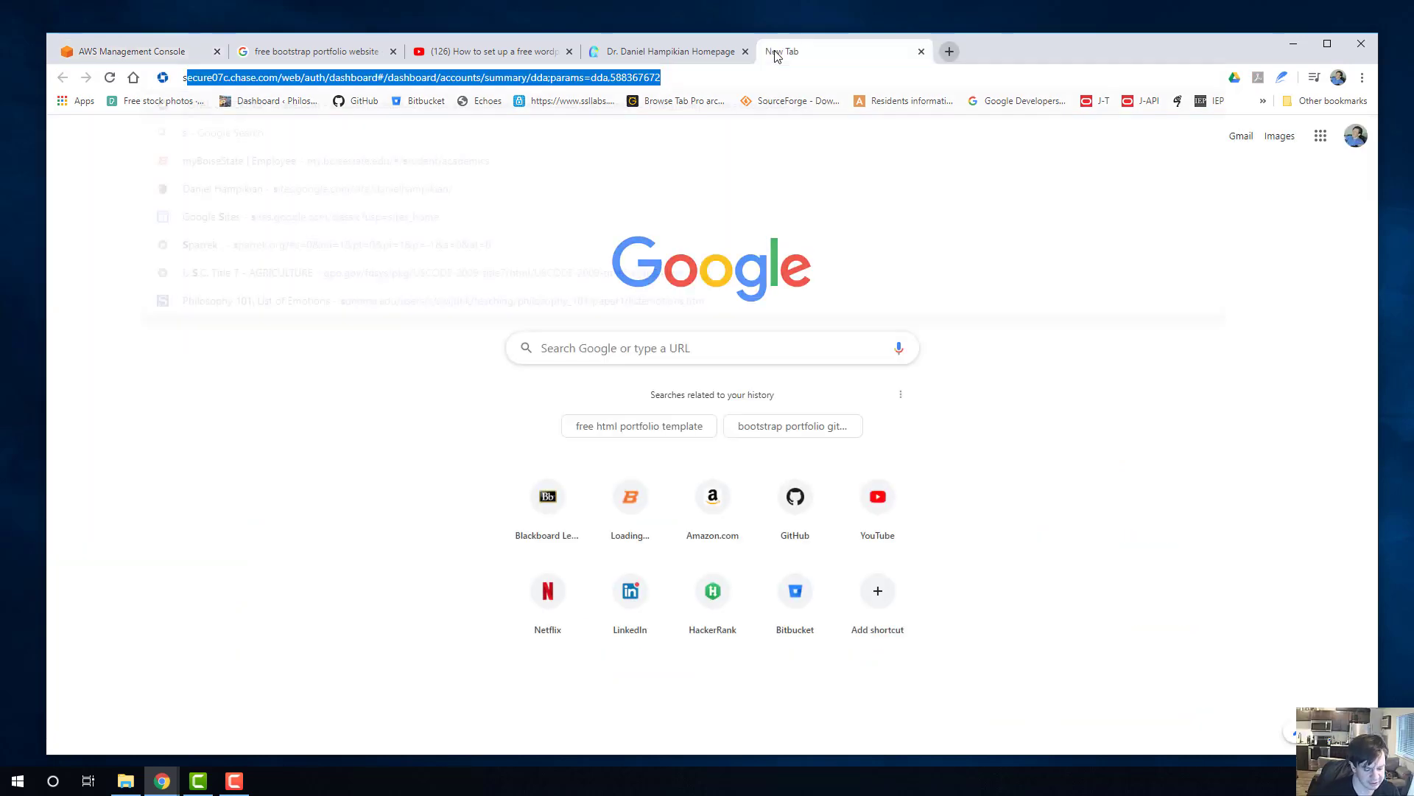
pyautogui.write('tudent aws')
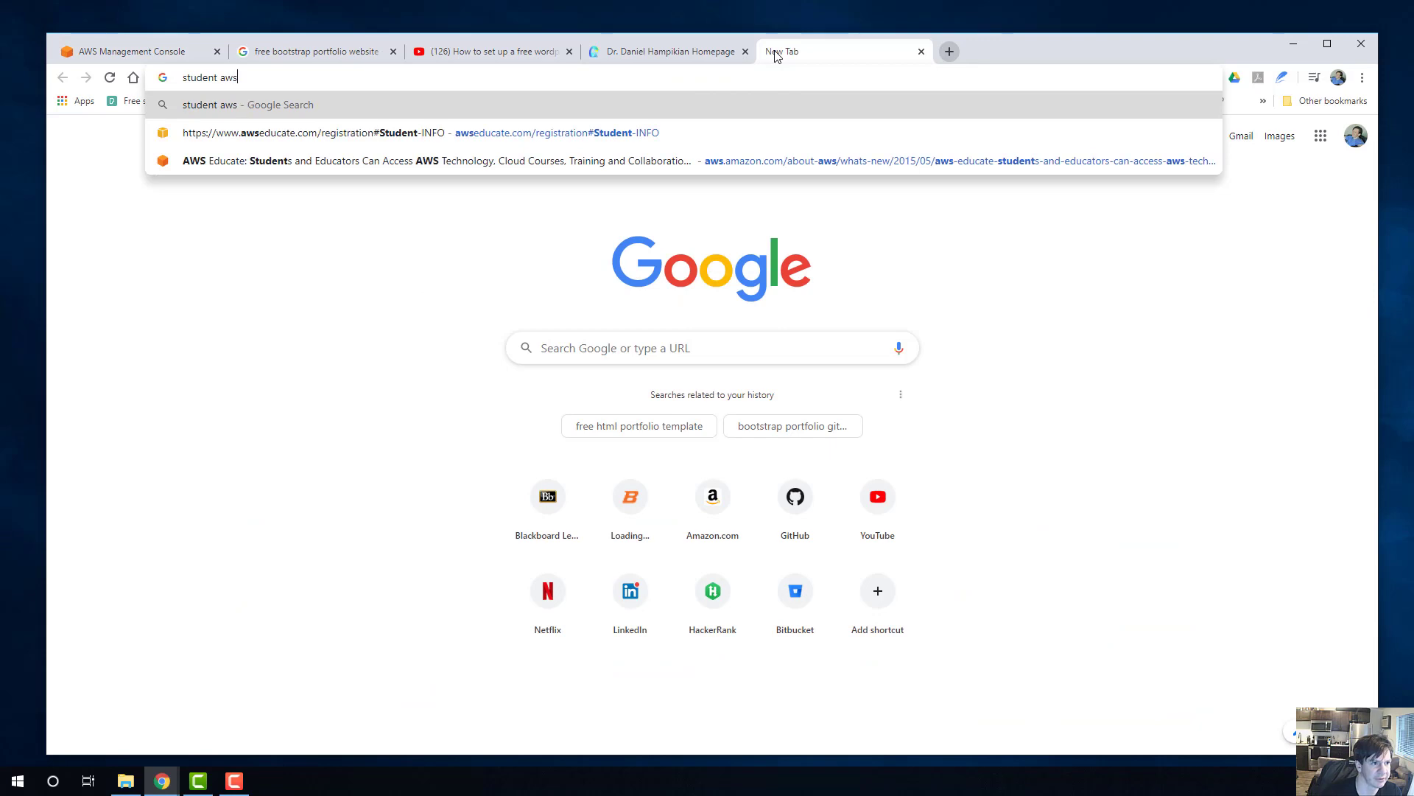
pyautogui.press('Return')
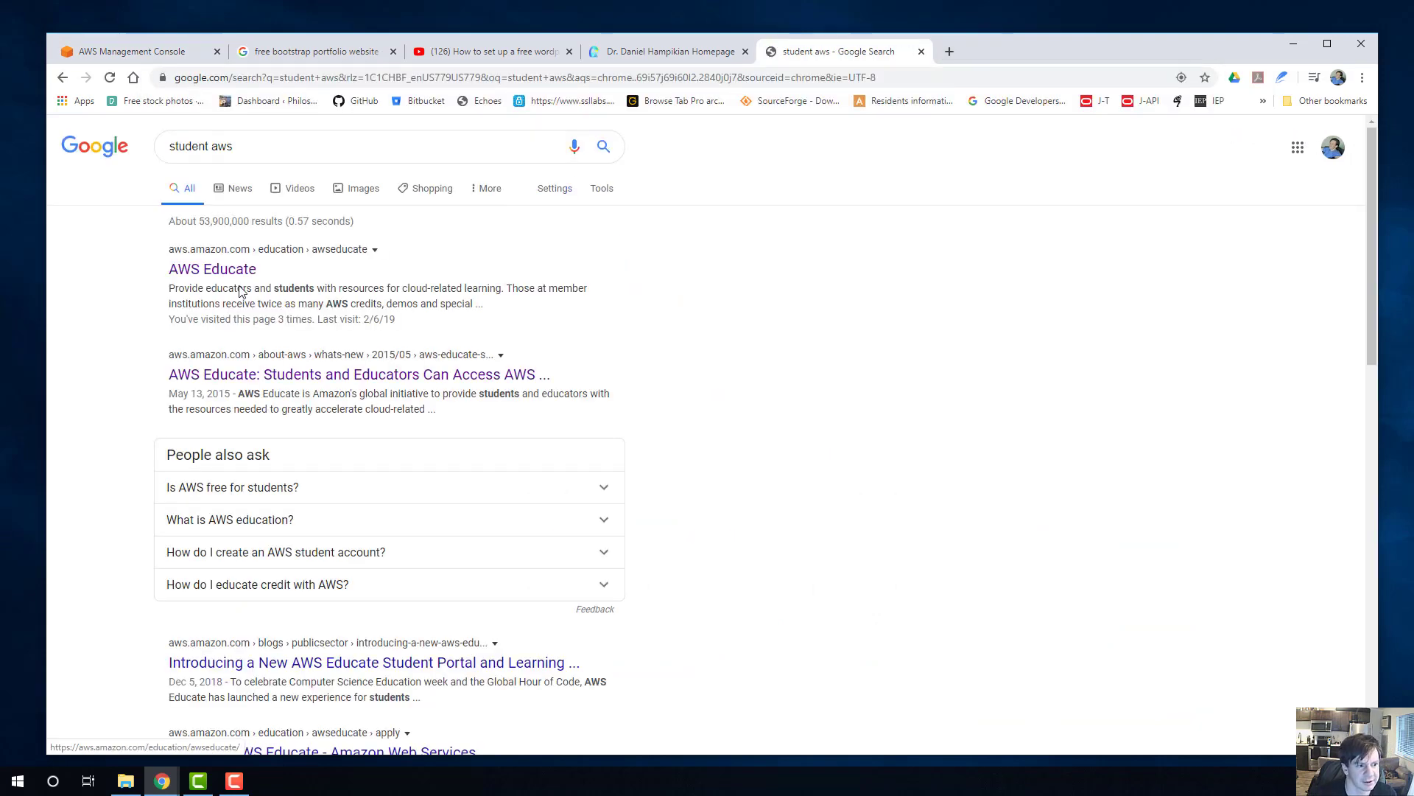
pyautogui.click(209, 275)
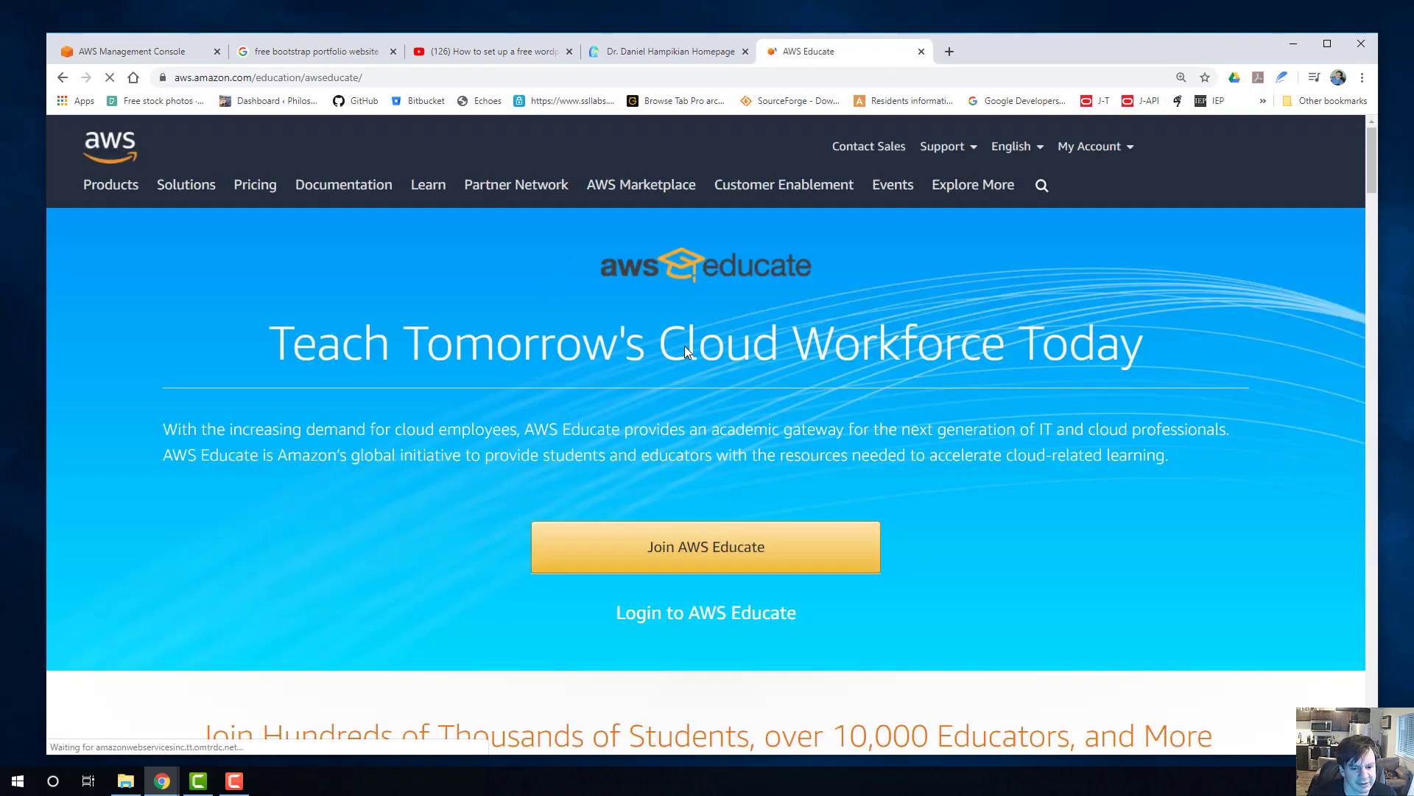
# Start an application to join AWS Educate, choosing Student as the role.
pyautogui.scroll(-3, 684, 347)
pyautogui.click(686, 355)
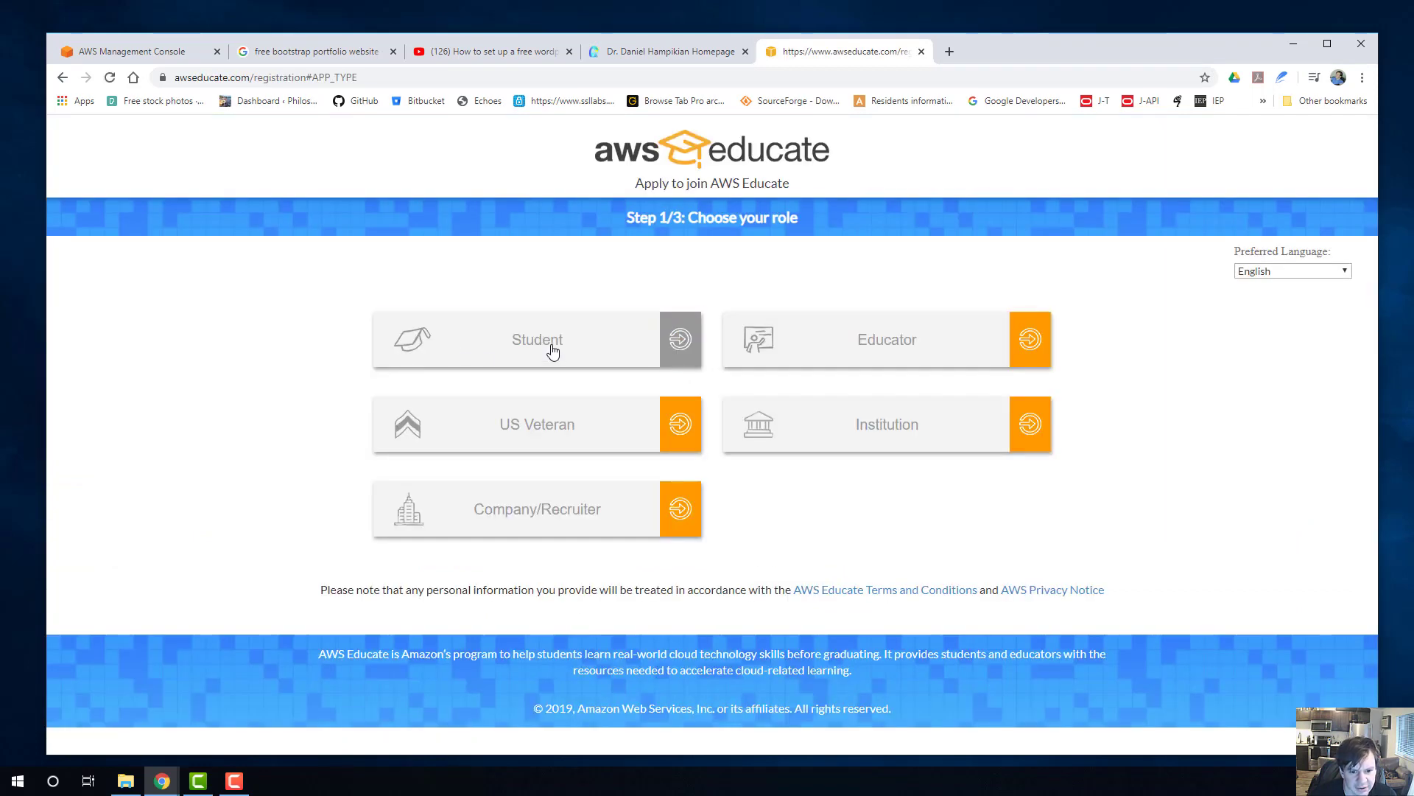
pyautogui.click(409, 364)
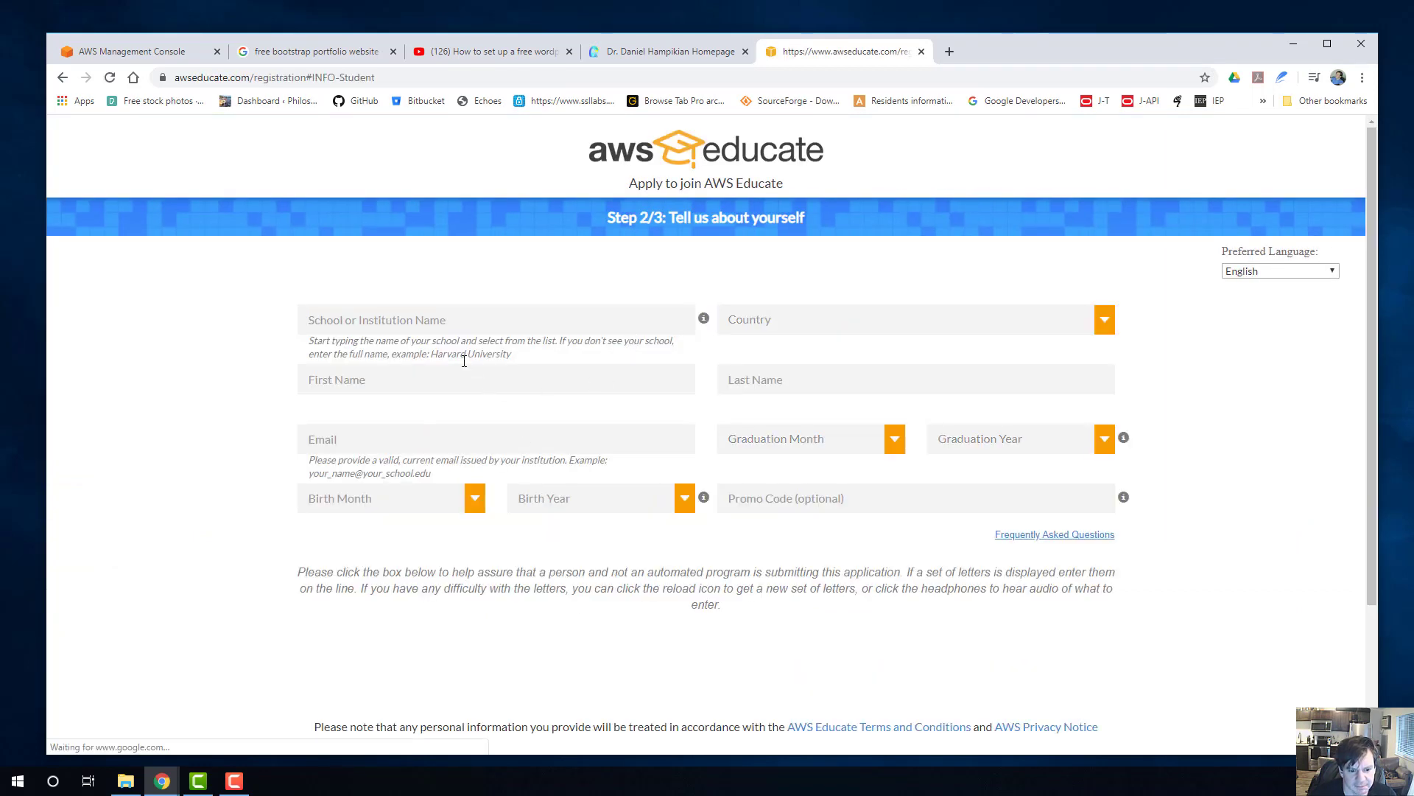
# Review the fields of the AWS Educate student application form, leave it blank and close its tab.
pyautogui.scroll(-2, 464, 361)
pyautogui.scroll(2, 626, 405)
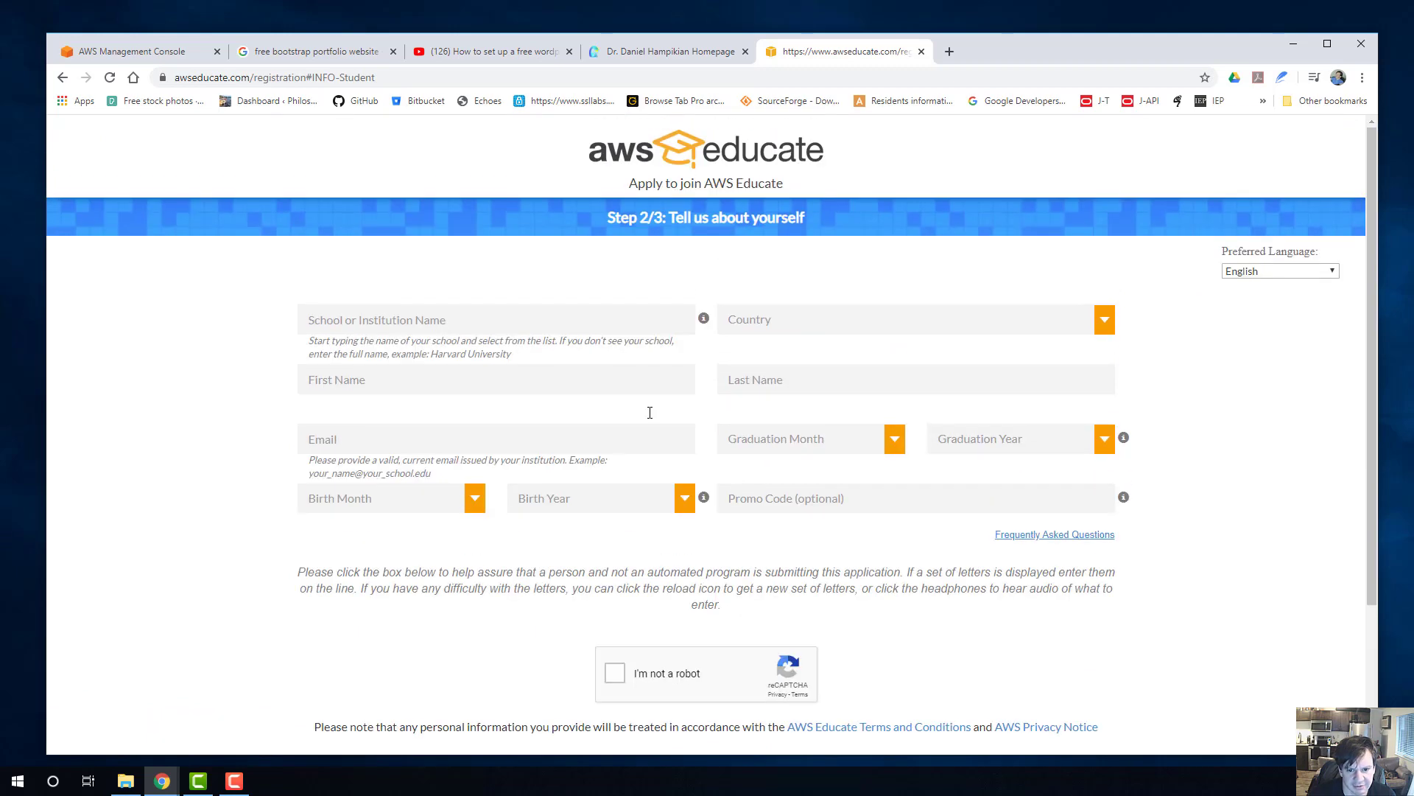
pyautogui.scroll(-3, 646, 637)
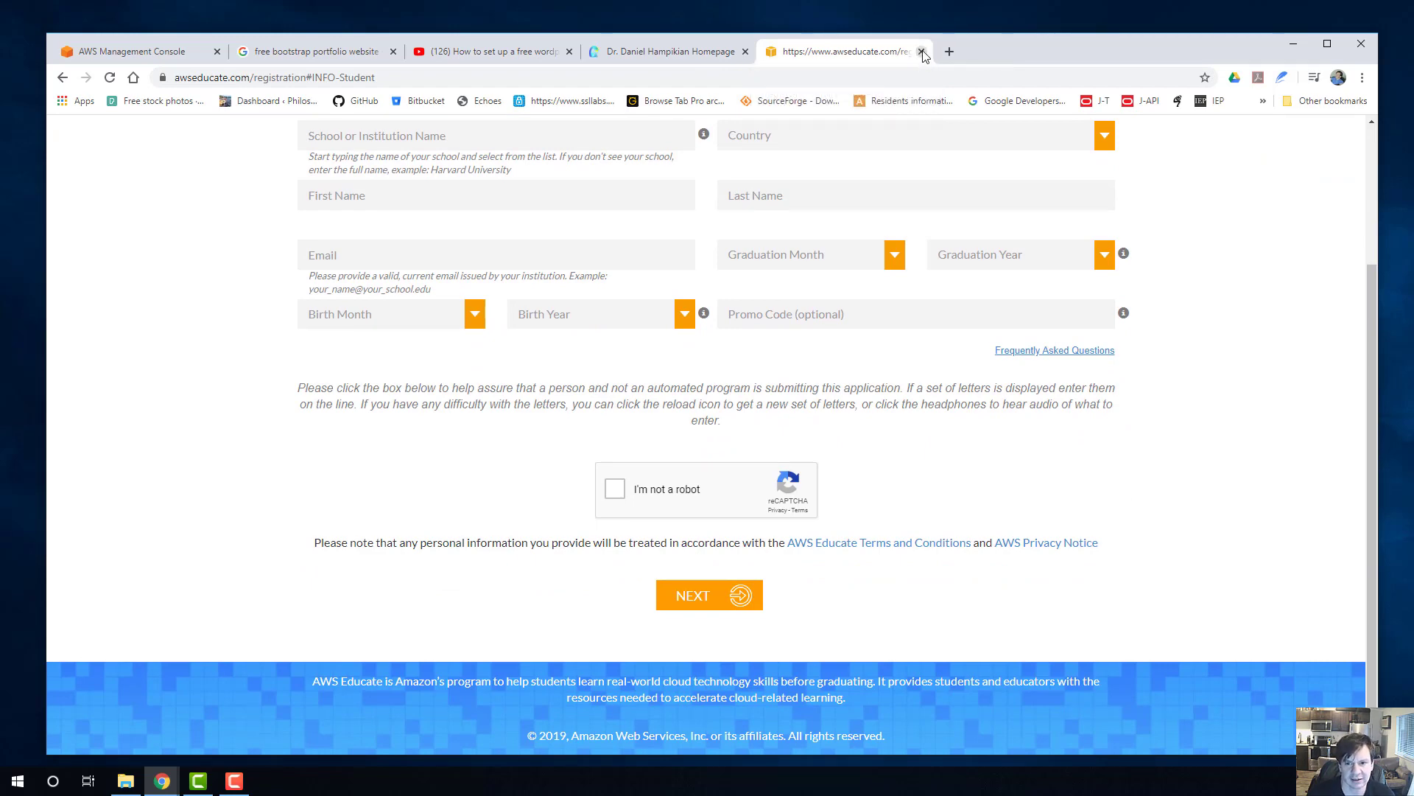
pyautogui.scroll(3, 986, 257)
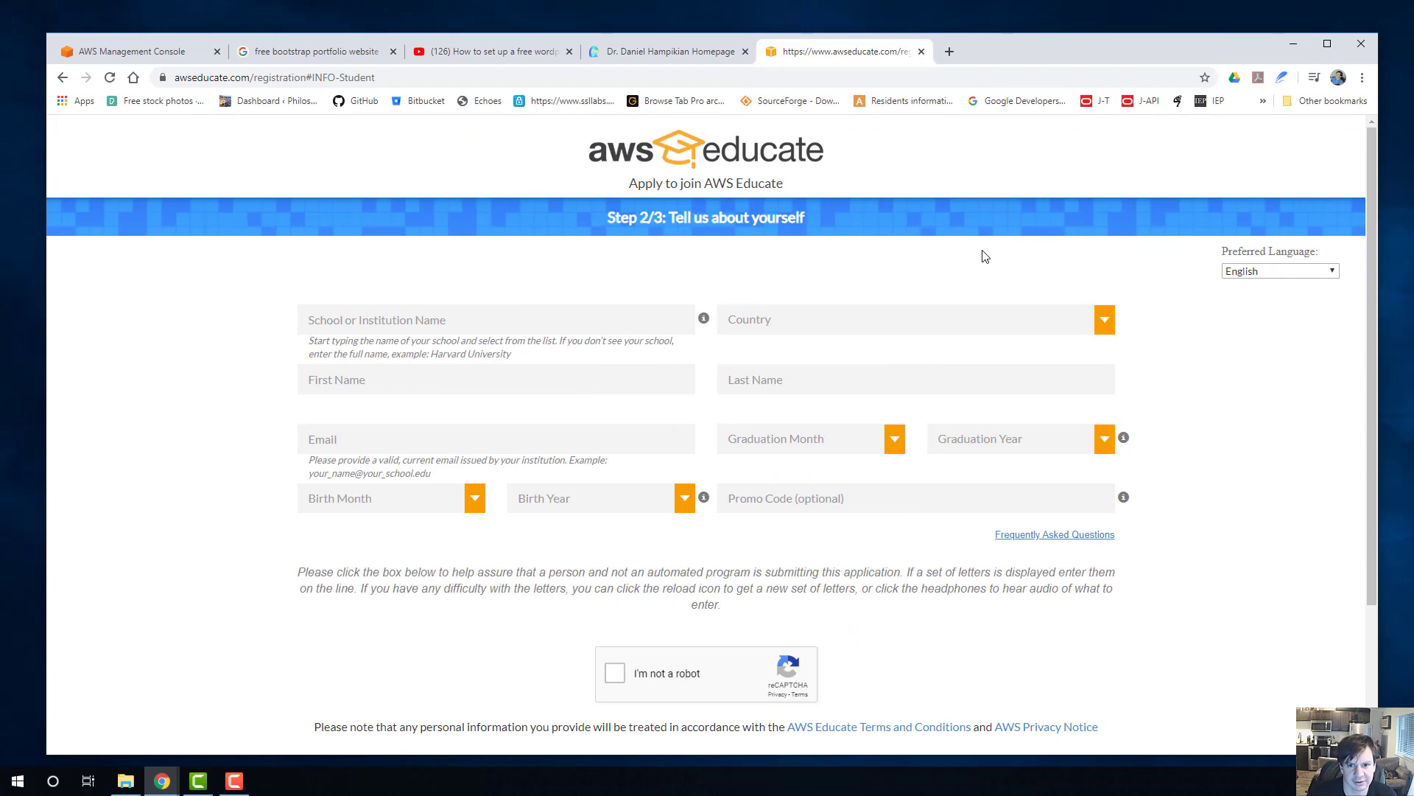
pyautogui.click(921, 51)
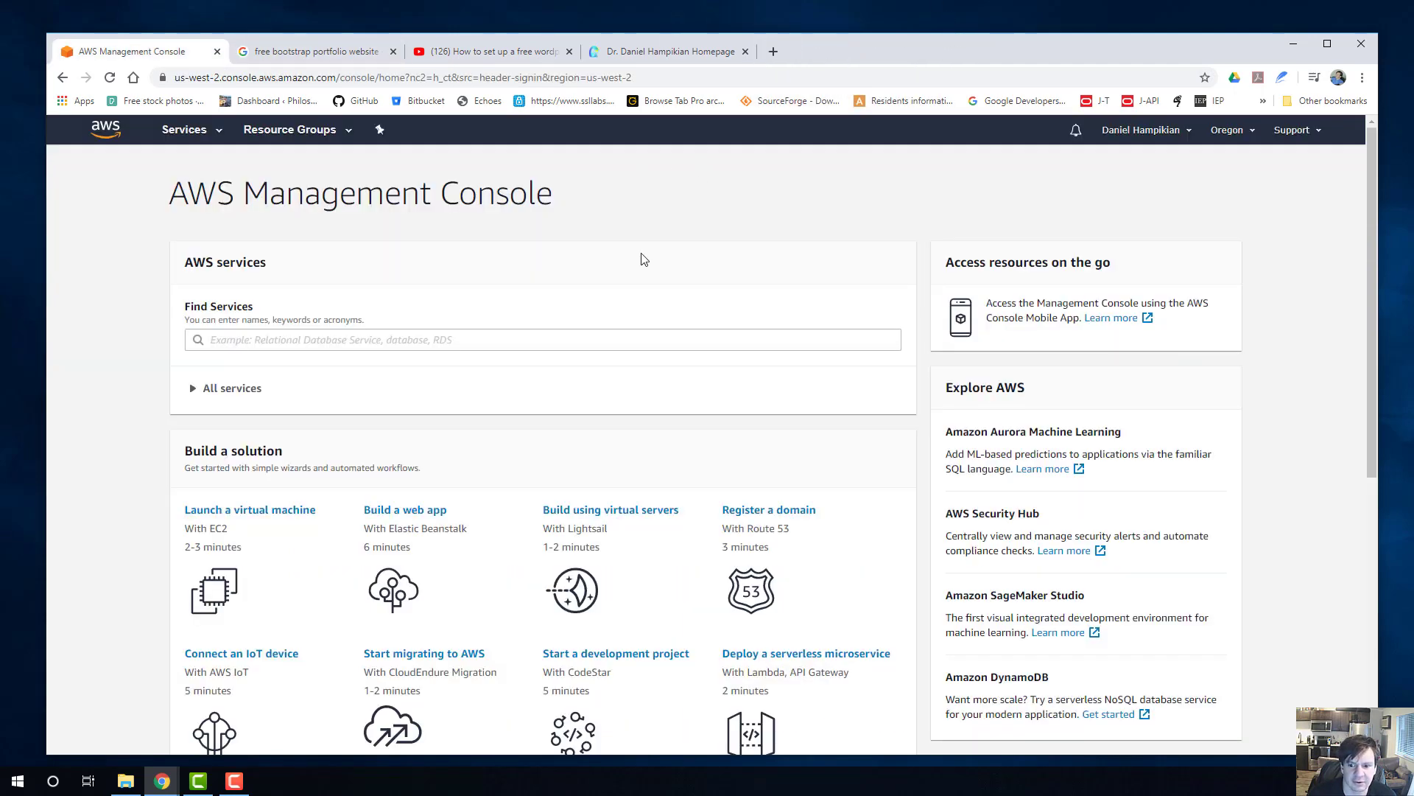
pyautogui.scroll(-2, 643, 259)
pyautogui.scroll(2, 644, 263)
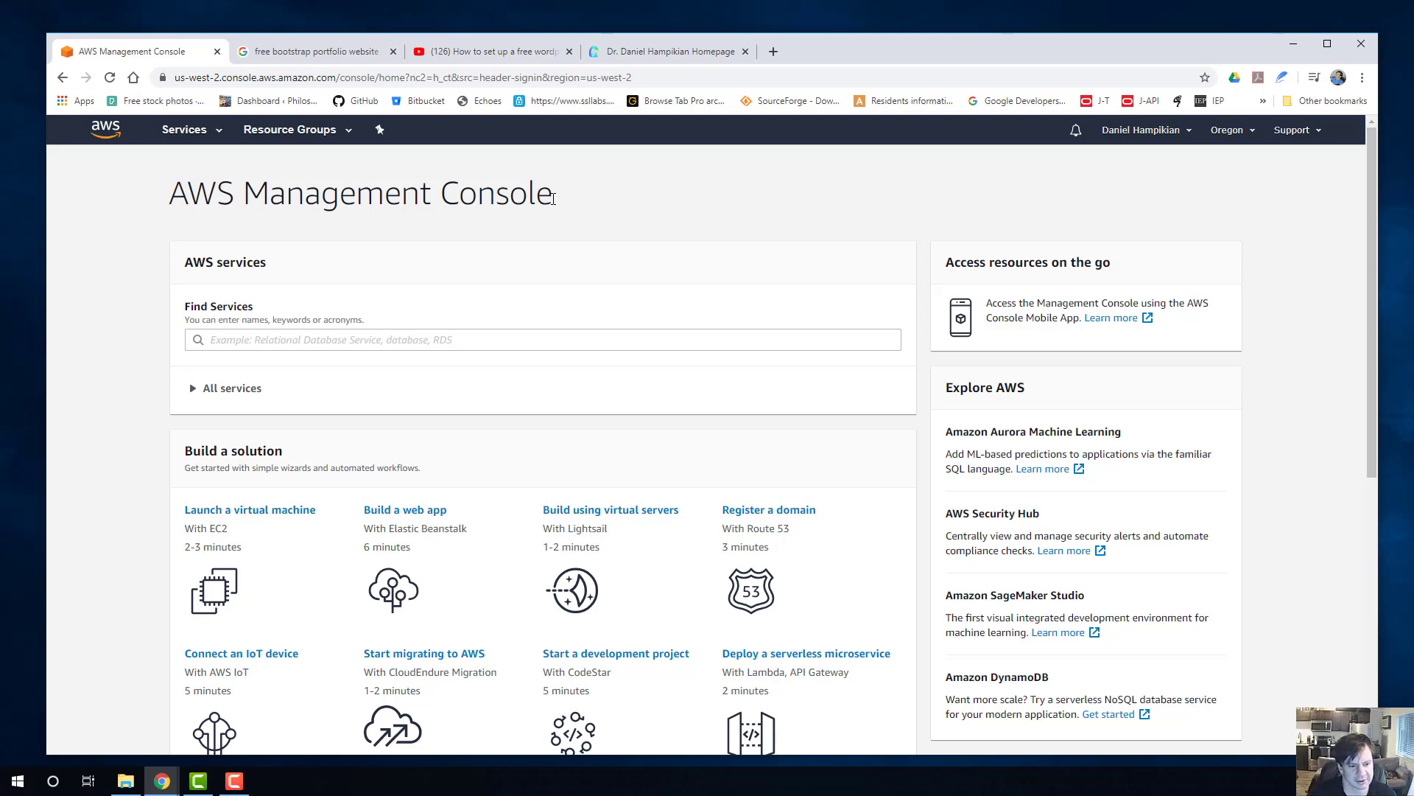
# Open the Websites and Web Apps learning resources from the Learn to build section of the AWS Management Console home page.
pyautogui.scroll(-3, 309, 306)
pyautogui.scroll(3, 128, 343)
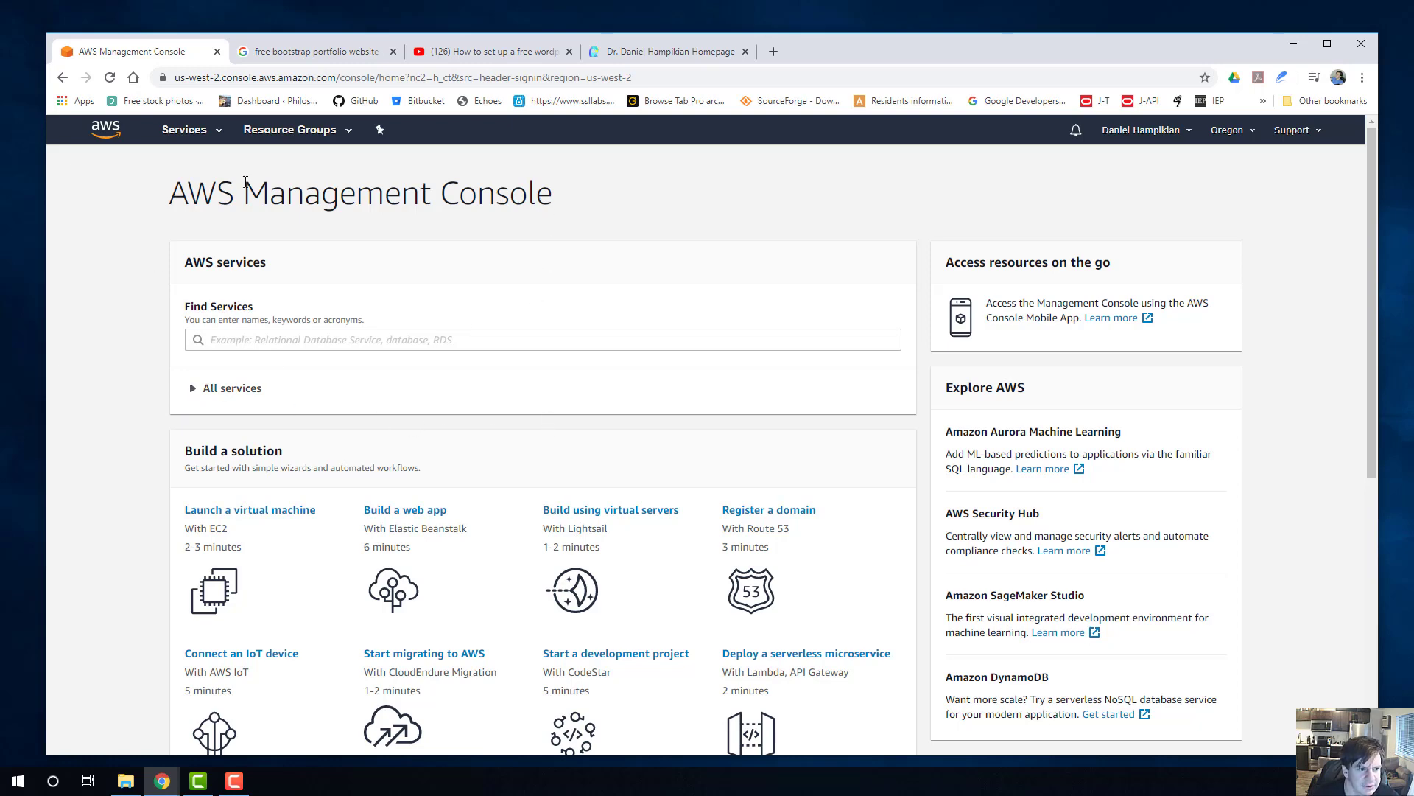
pyautogui.moveTo(177, 193); pyautogui.dragTo(606, 199)
pyautogui.click(606, 199)
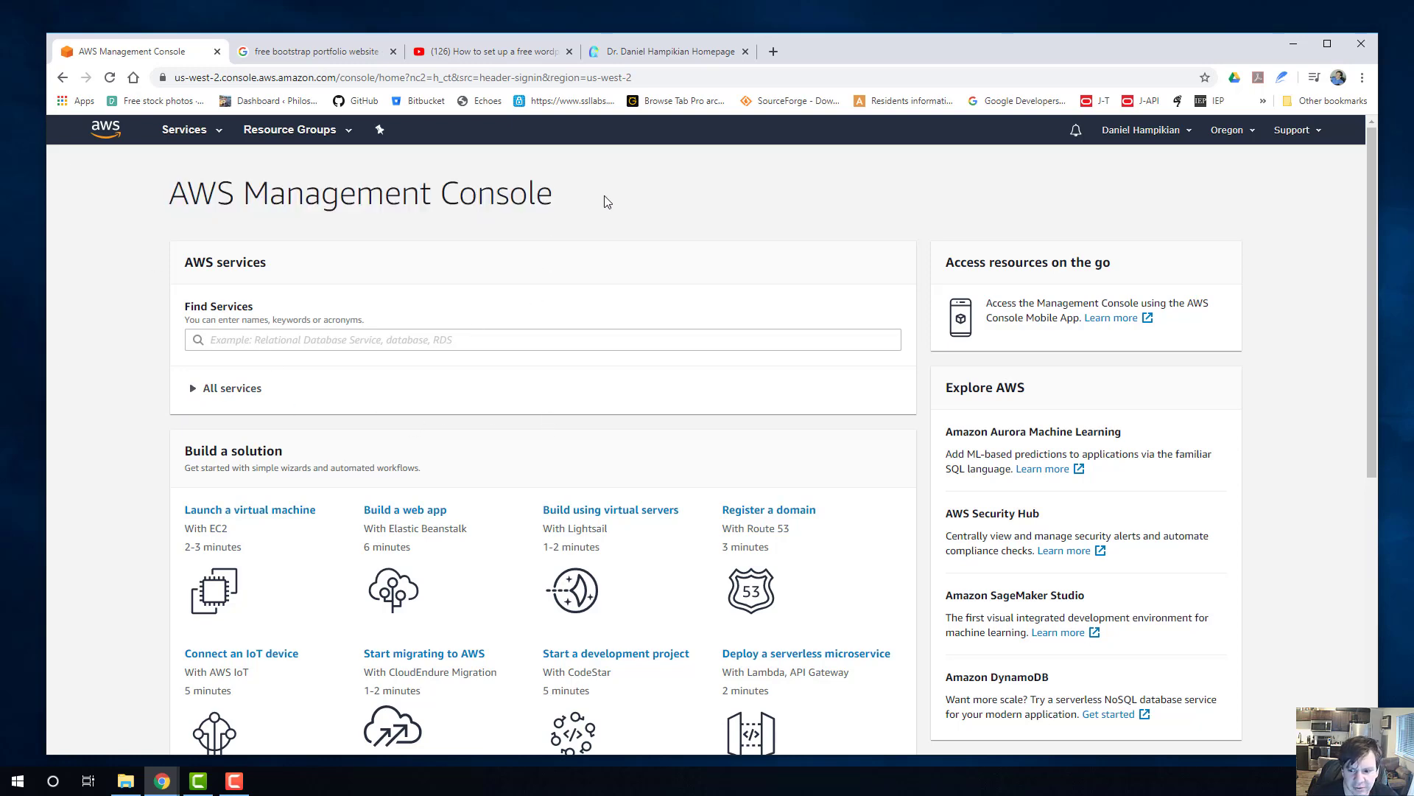
pyautogui.scroll(-2, 761, 290)
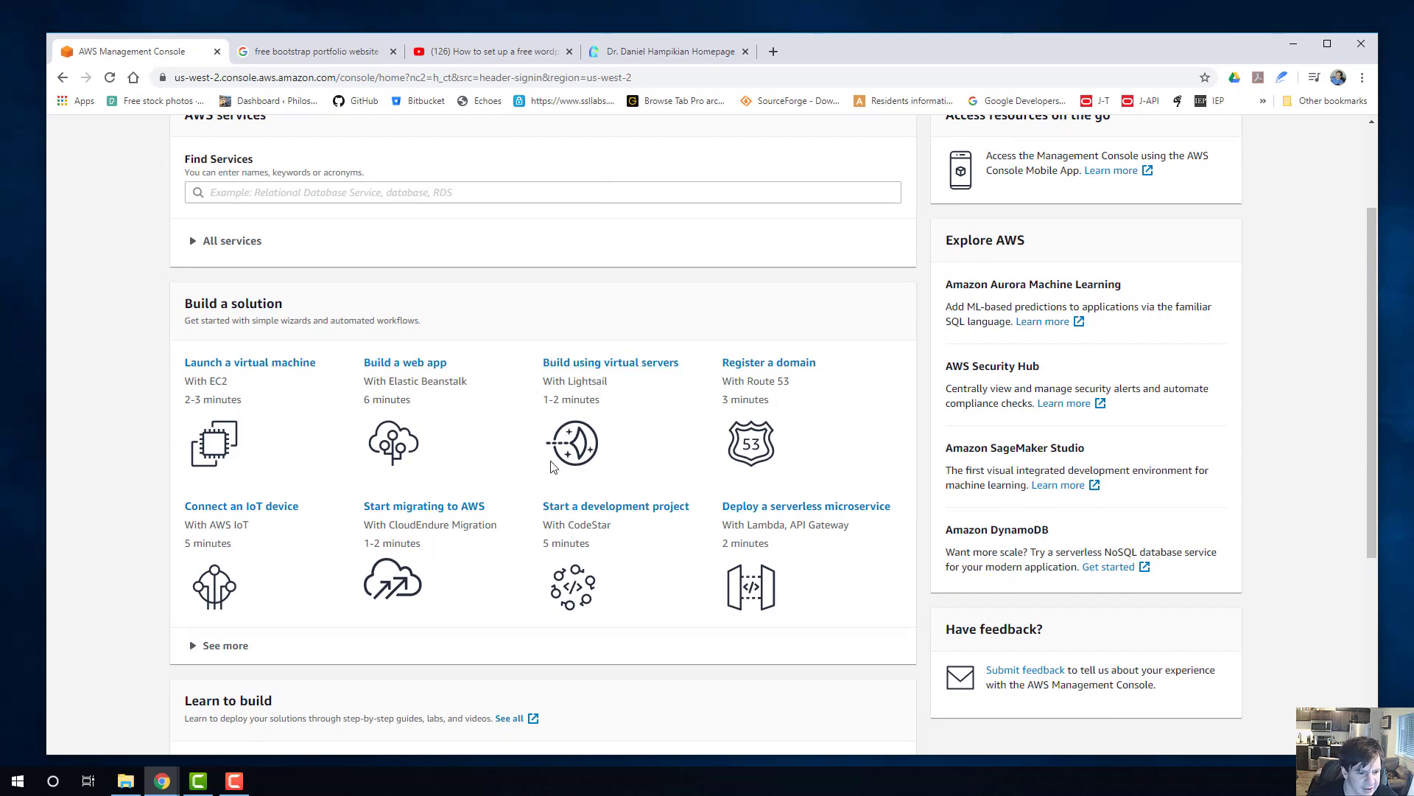
pyautogui.scroll(1, 221, 279)
pyautogui.scroll(-5, 312, 307)
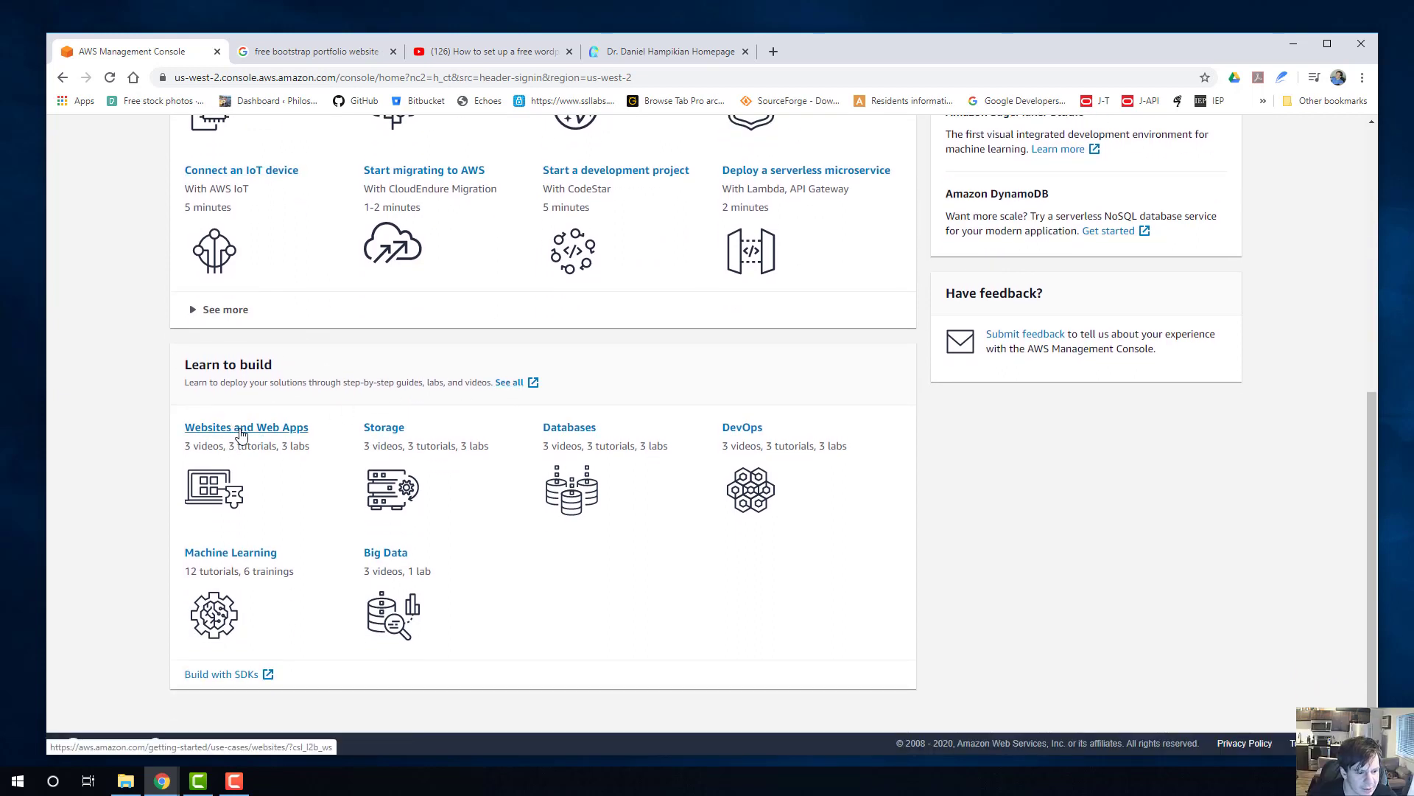
pyautogui.click(251, 435)
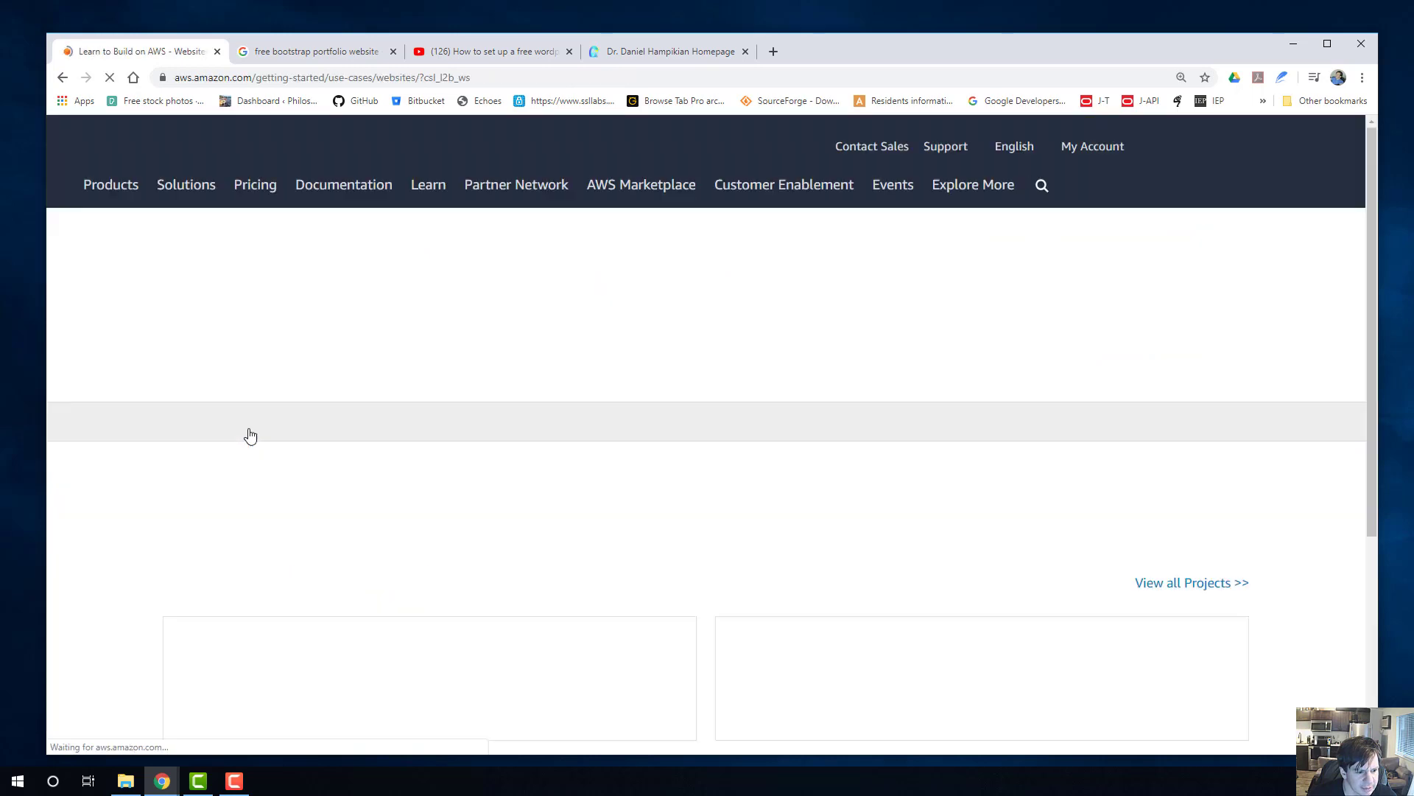
# Open the Host a Static Website project guide and bring its hosting architecture diagram into view.
pyautogui.scroll(-3, 413, 430)
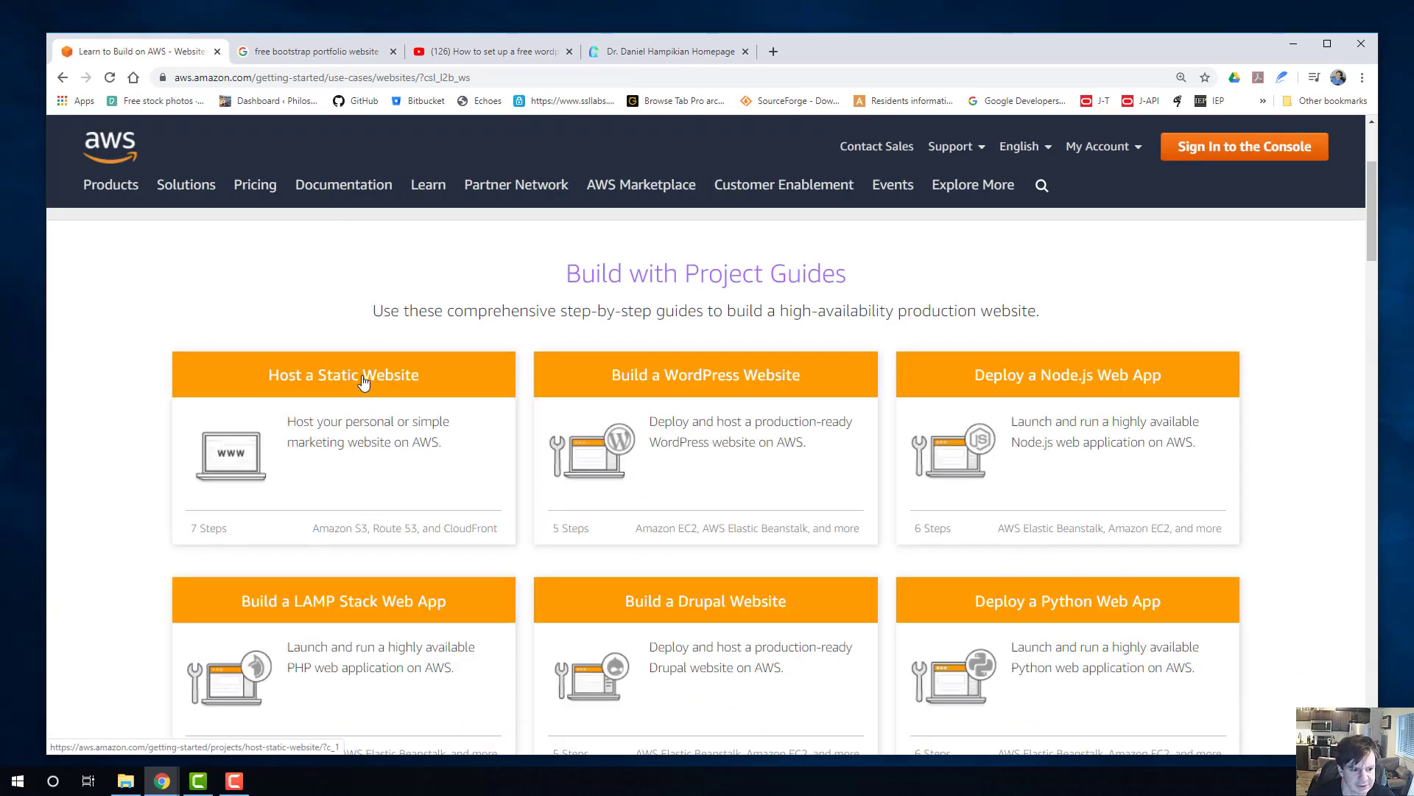
pyautogui.click(369, 379)
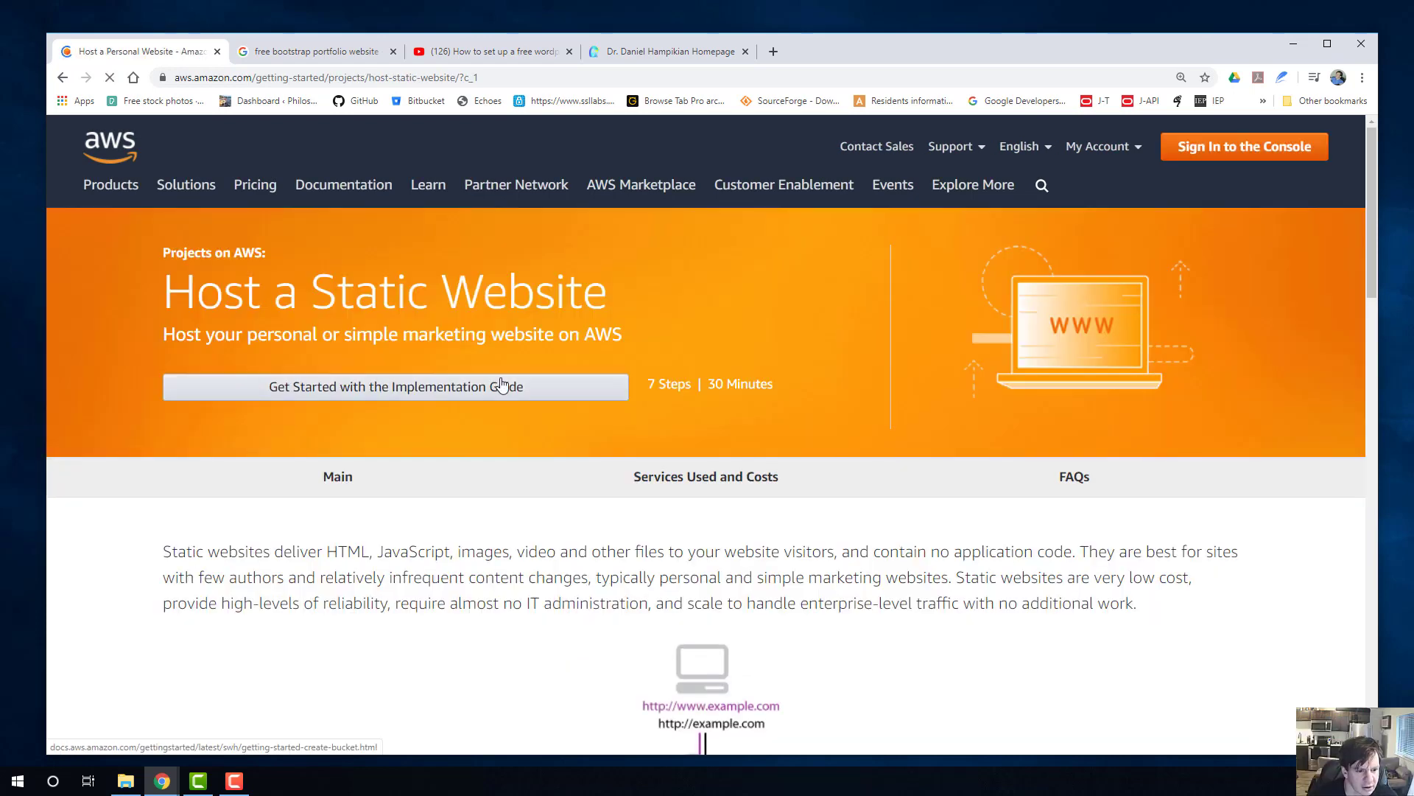
pyautogui.scroll(2, 661, 377)
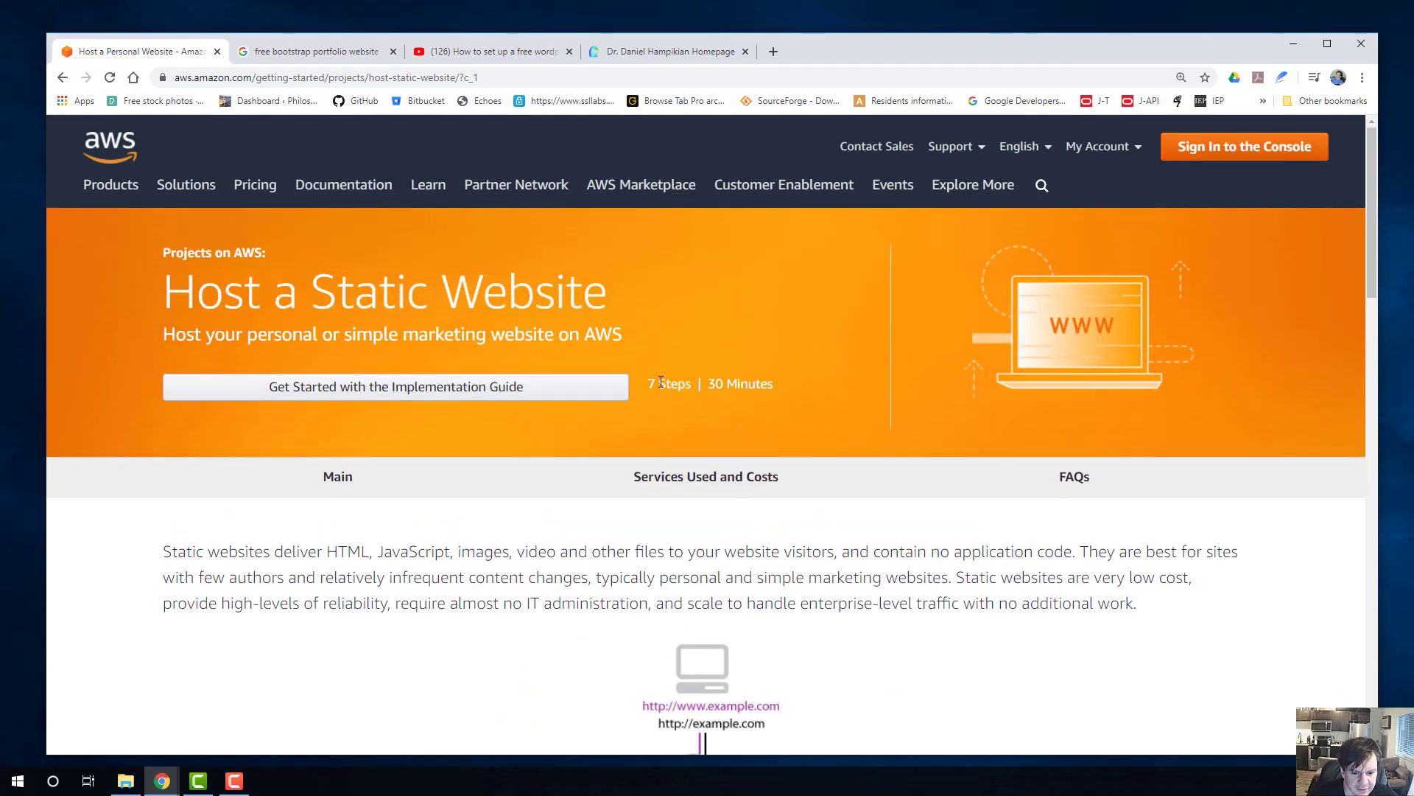
pyautogui.scroll(-6, 661, 383)
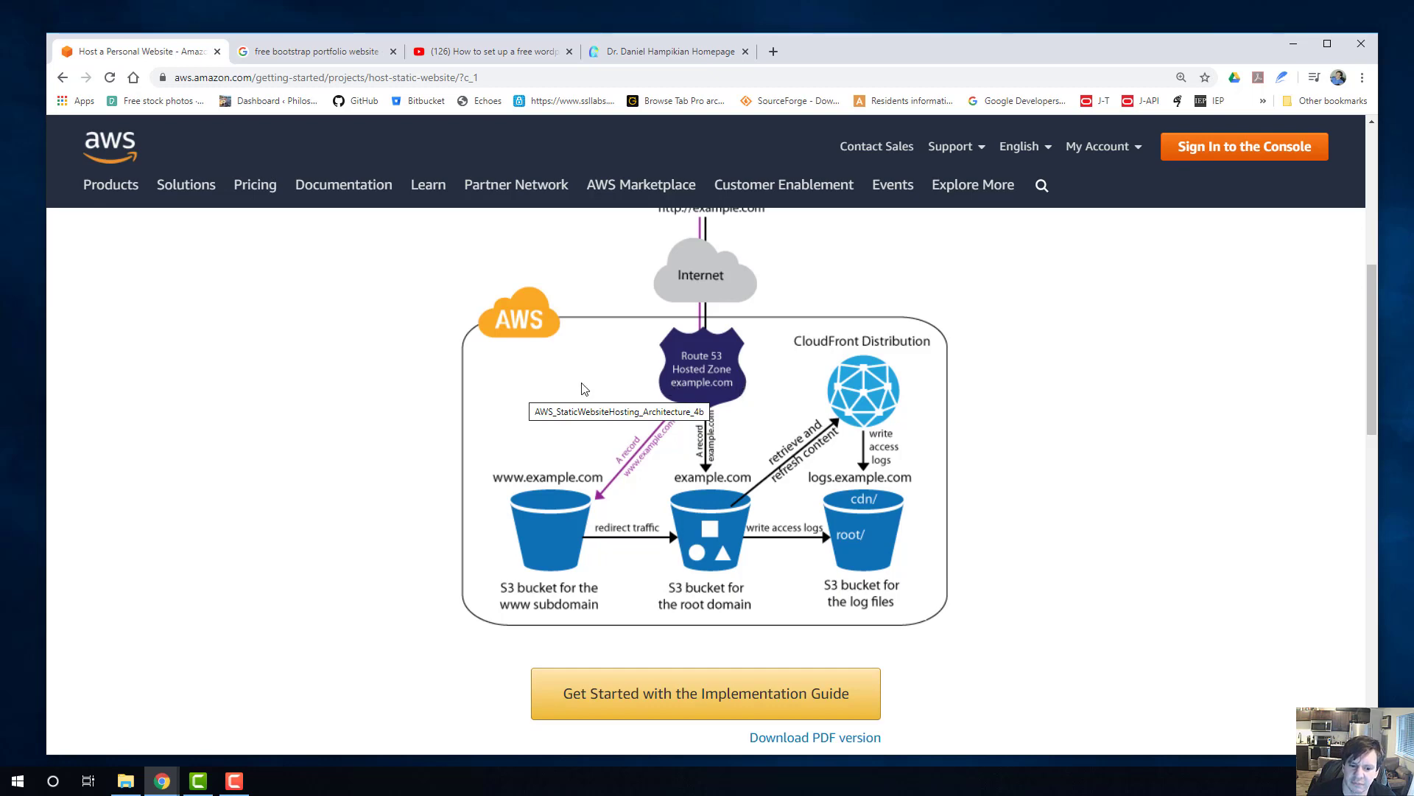
# Inspect the personal homepage's custom domain in its web address and return to the static website project page.
pyautogui.click(656, 53)
pyautogui.click(172, 78)
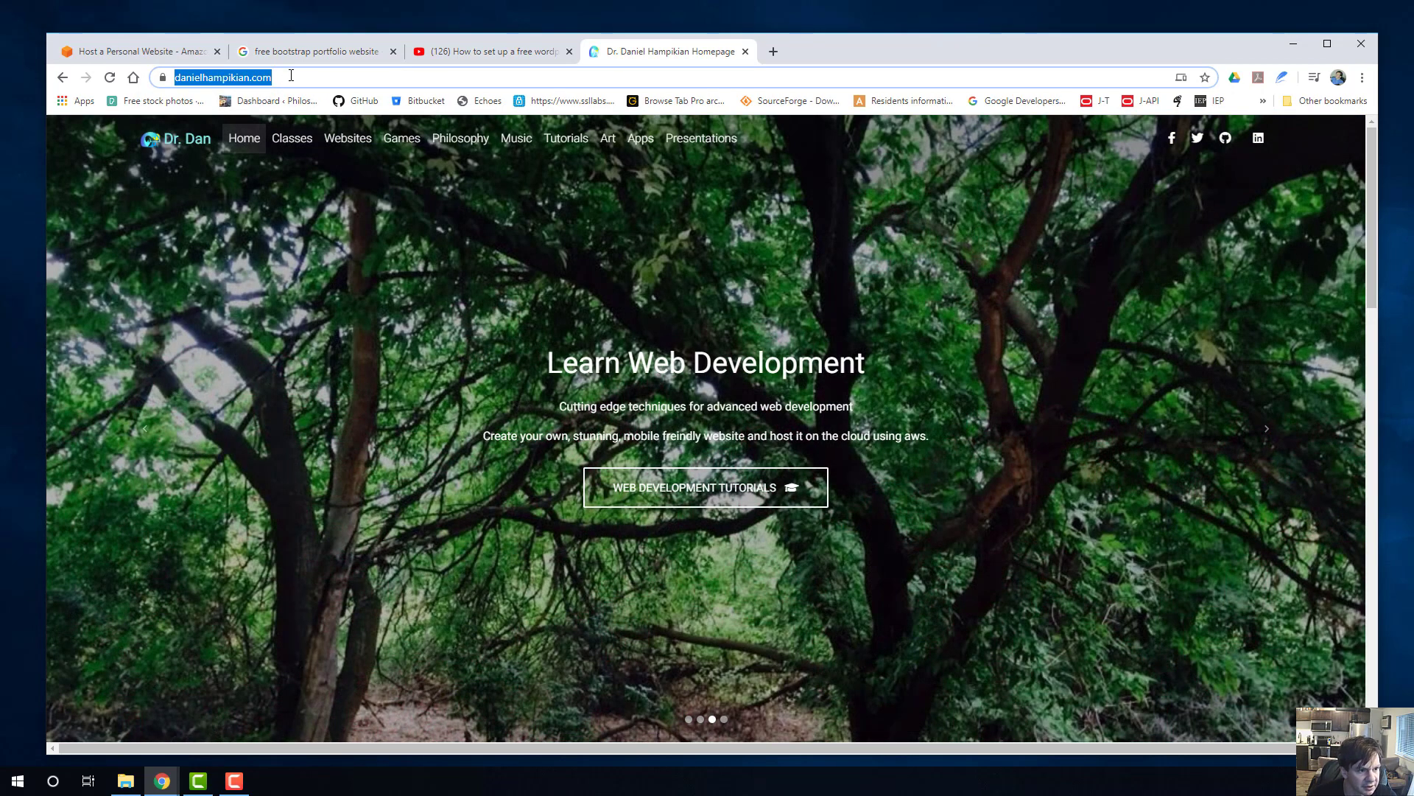
pyautogui.click(412, 73)
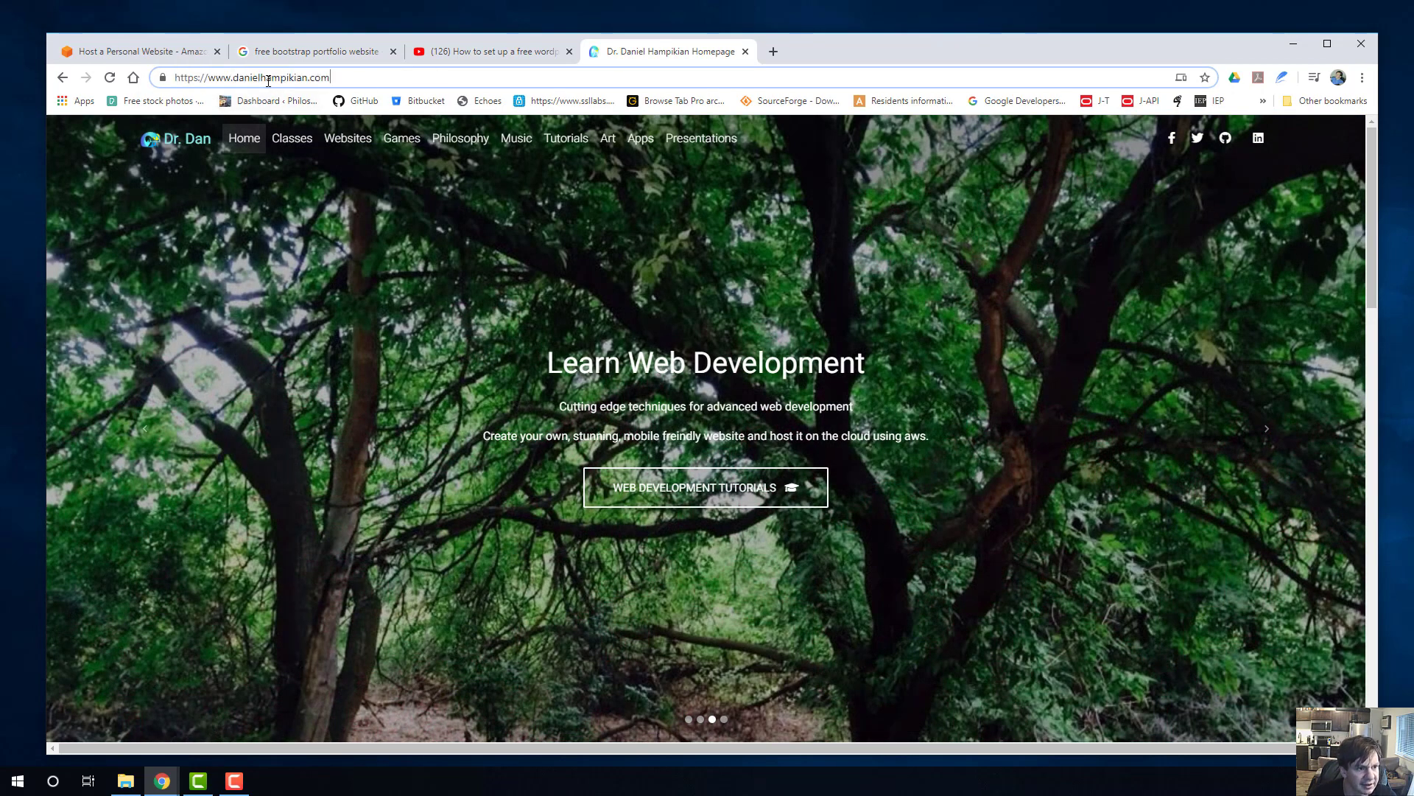
pyautogui.click(123, 59)
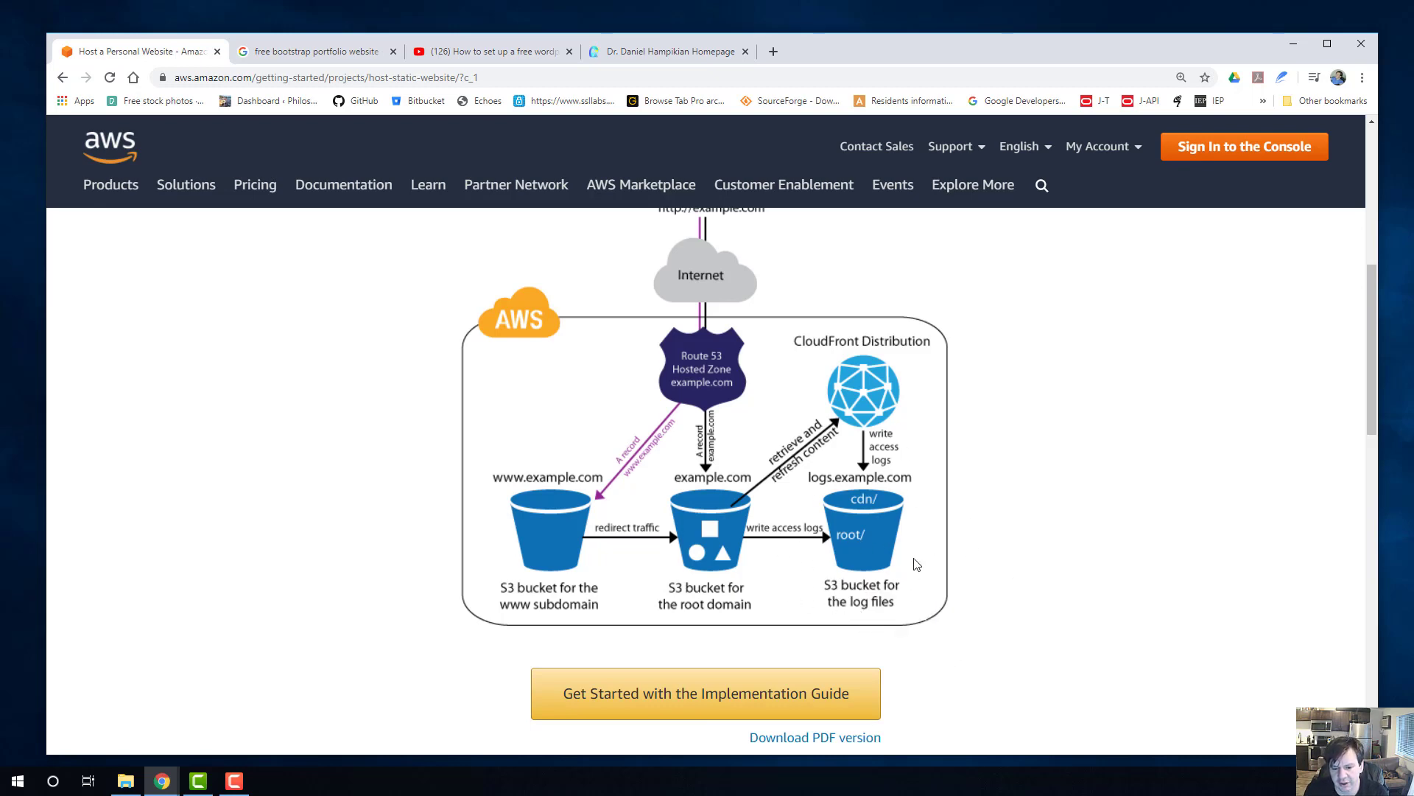
# Read what the static website project accomplishes, what it requires and its Monthly Billing Estimate, highlighting the cost figures.
pyautogui.scroll(-3, 1080, 489)
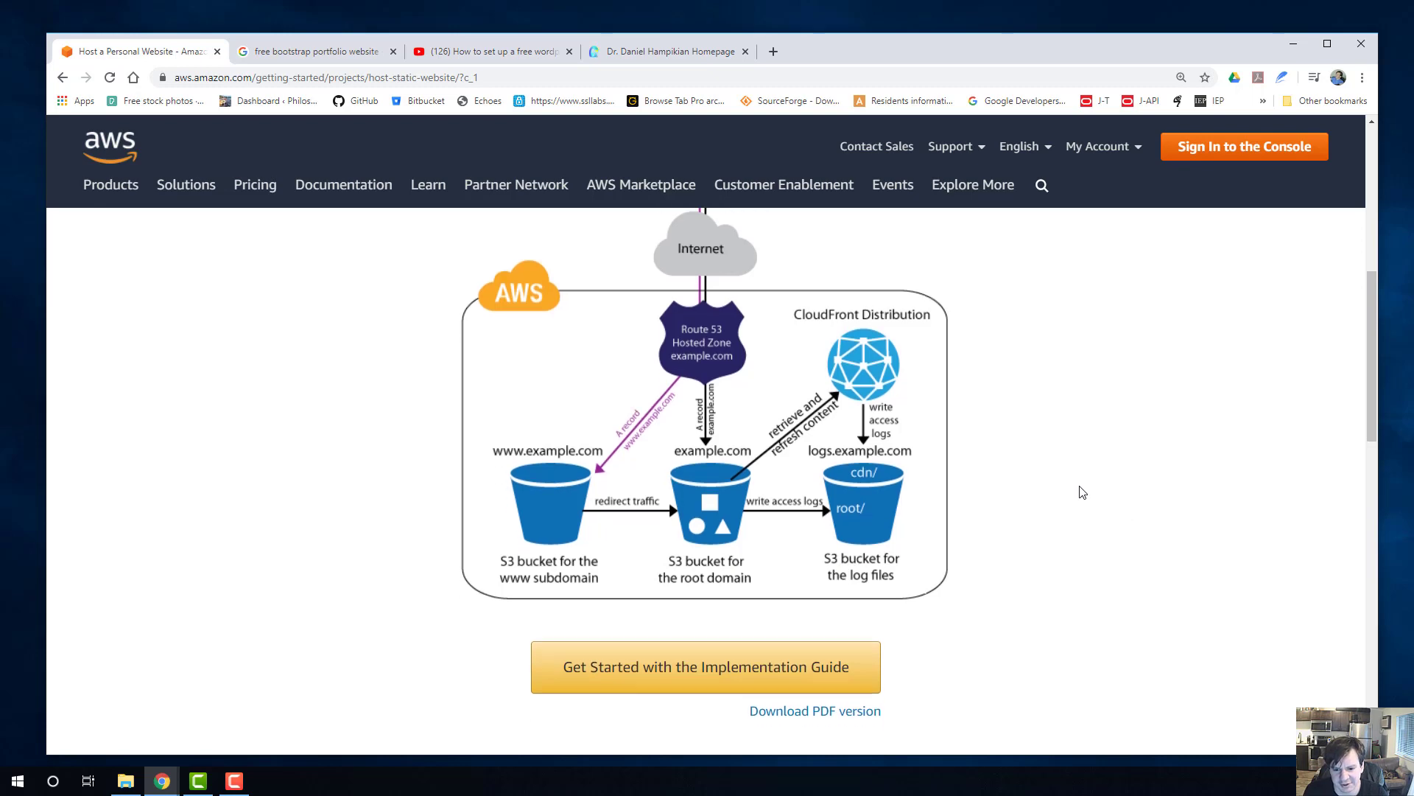
pyautogui.scroll(-2, 590, 427)
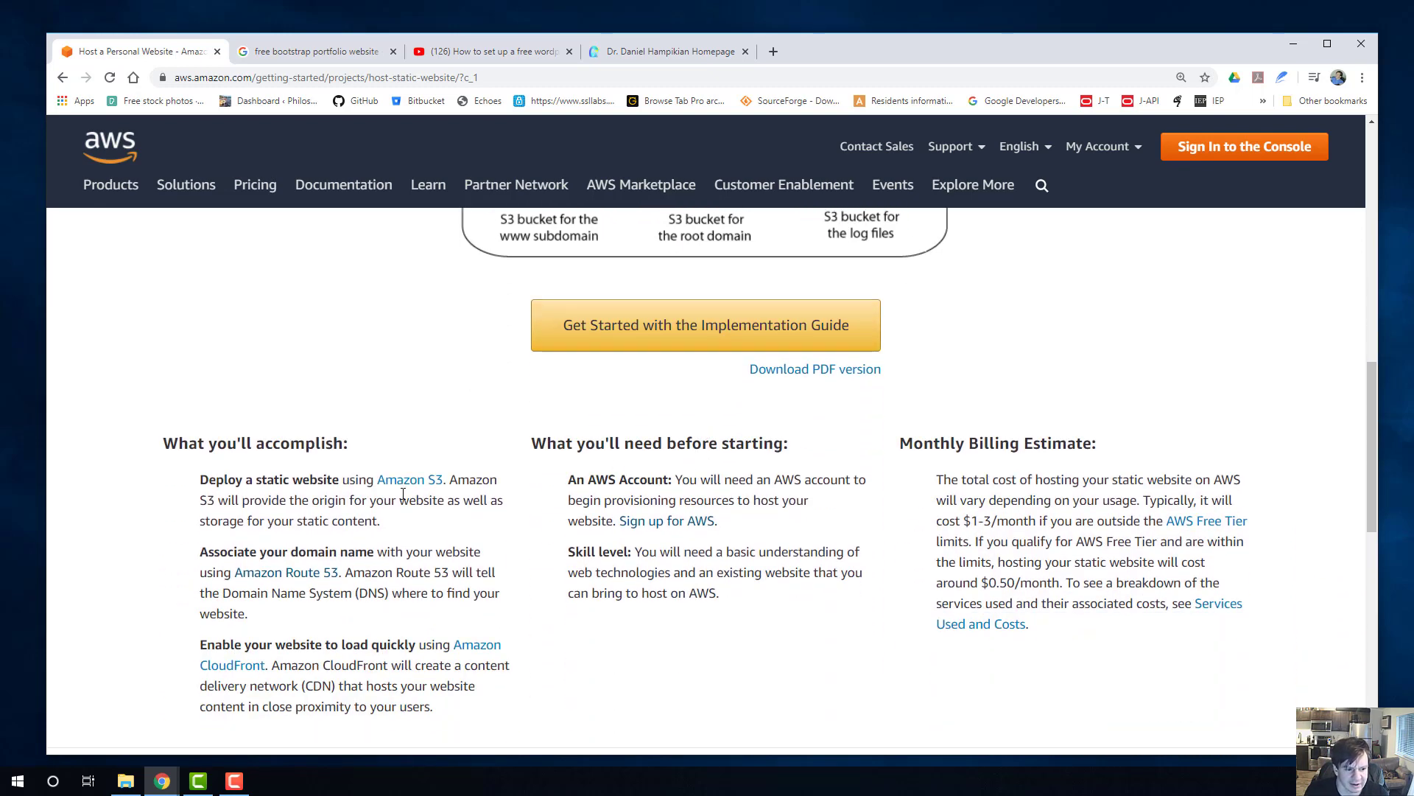
pyautogui.scroll(-1, 978, 438)
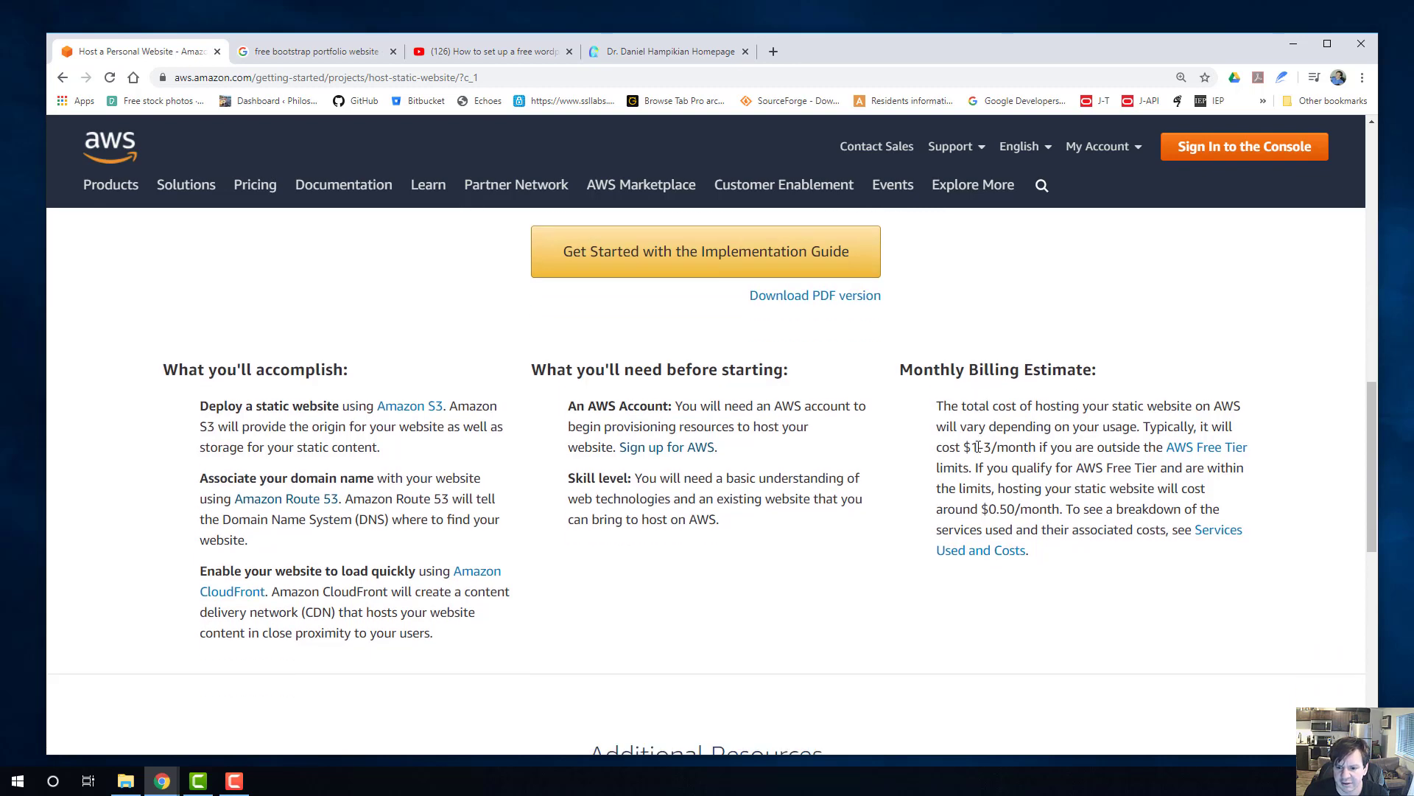
pyautogui.moveTo(937, 448); pyautogui.dragTo(1007, 448)
pyautogui.click(1010, 448)
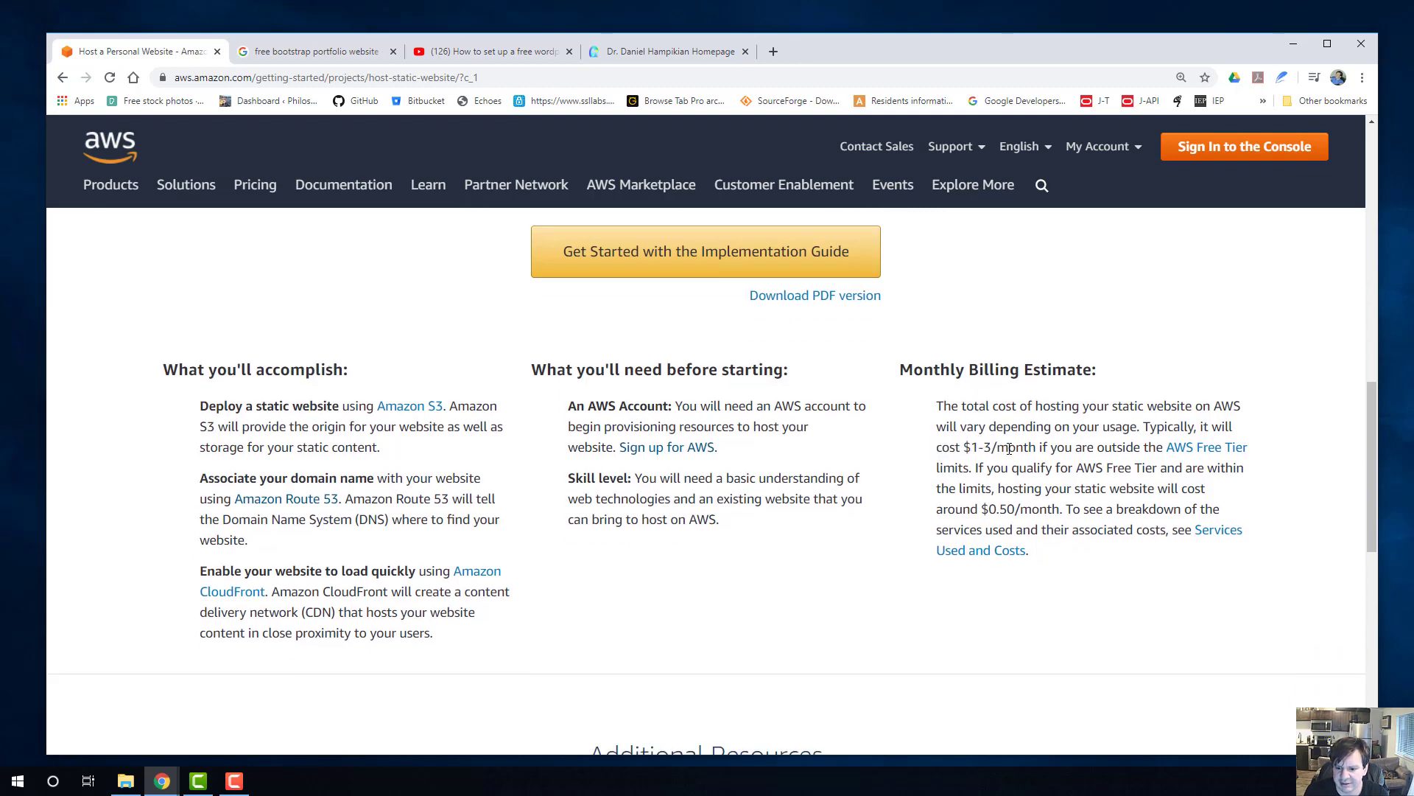
pyautogui.moveTo(982, 510); pyautogui.dragTo(1015, 510)
pyautogui.click(973, 510)
# Look over the project page's Additional Resources and re-read the monthly cost outside the AWS Free Tier.
pyautogui.scroll(-5, 913, 519)
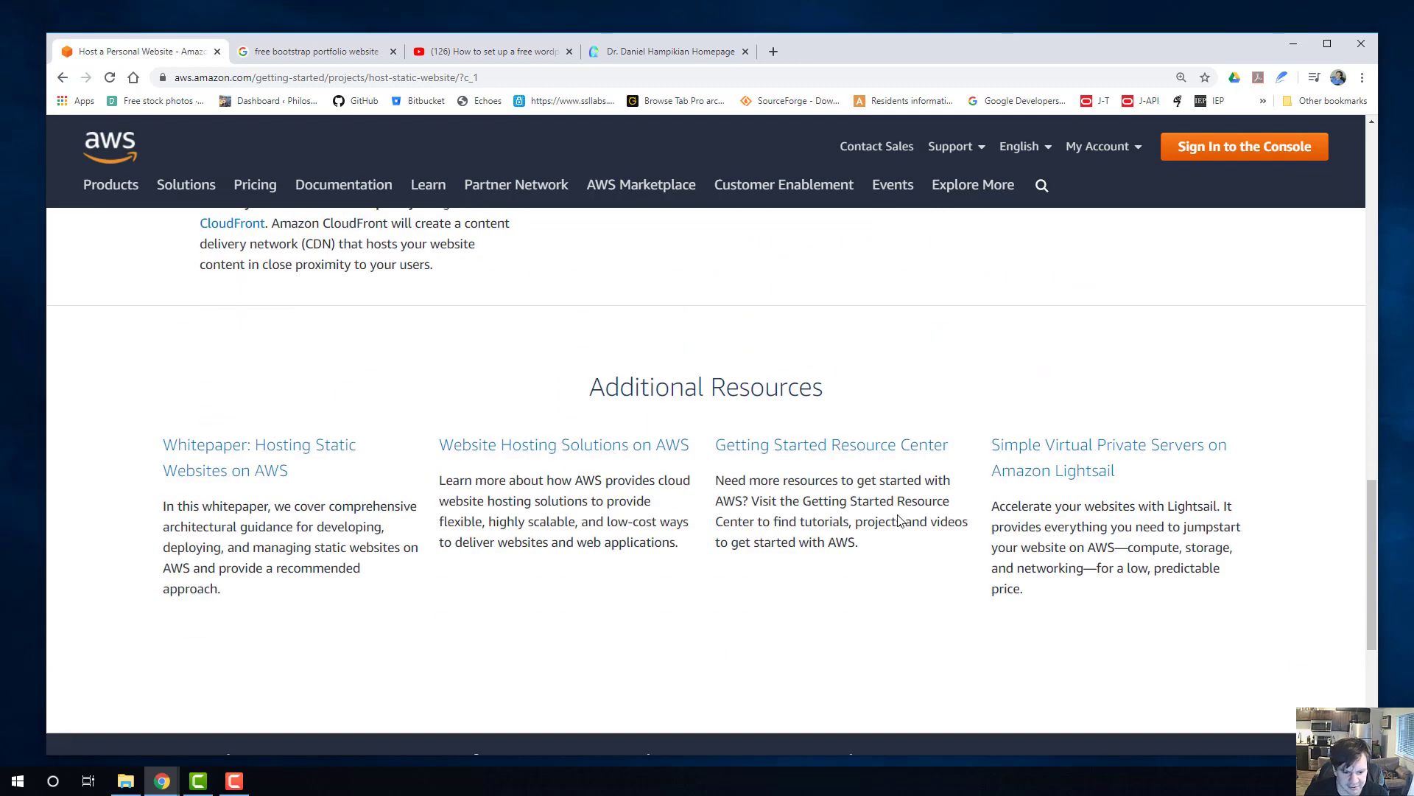
pyautogui.scroll(-1, 901, 521)
pyautogui.scroll(2, 828, 511)
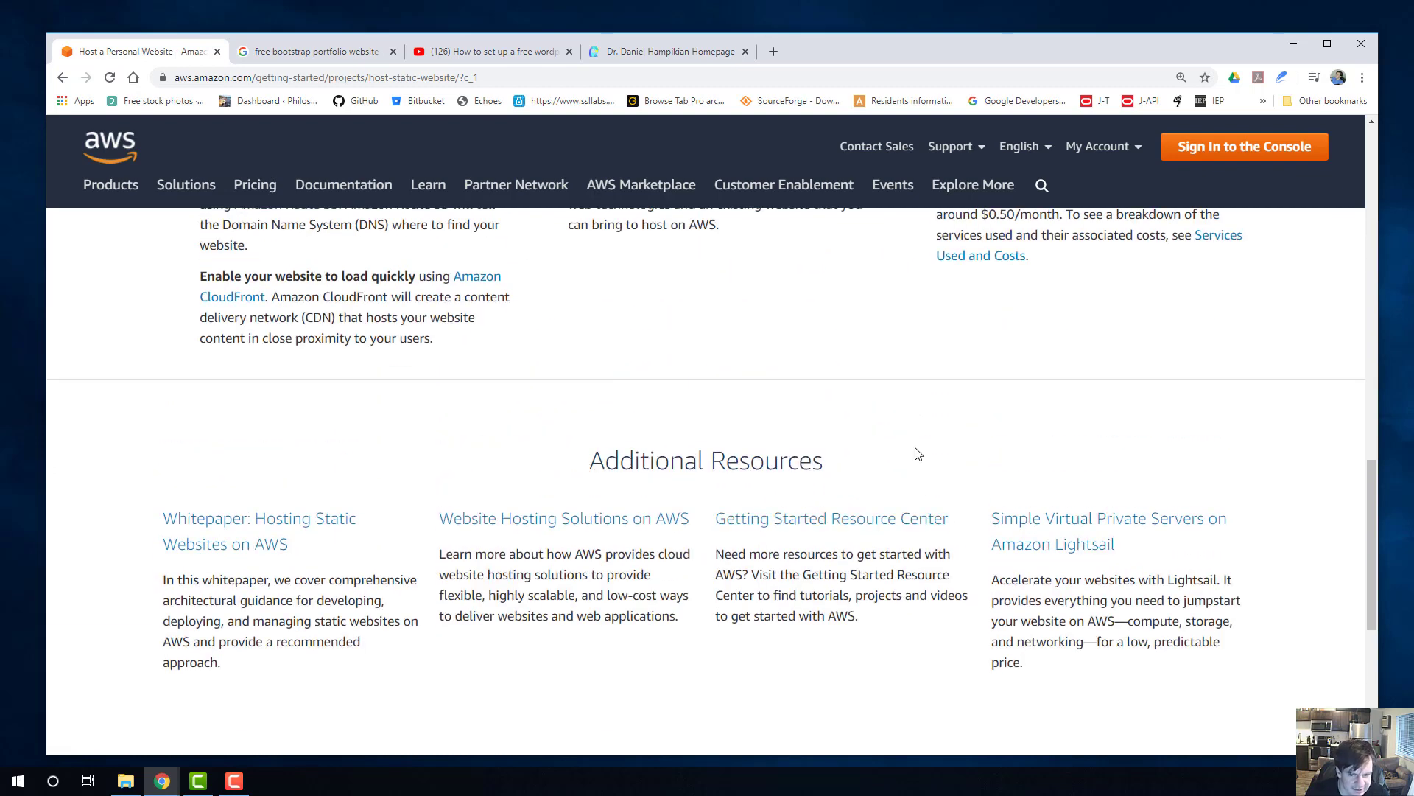
pyautogui.scroll(1, 979, 438)
pyautogui.scroll(-2, 987, 439)
pyautogui.scroll(1, 978, 456)
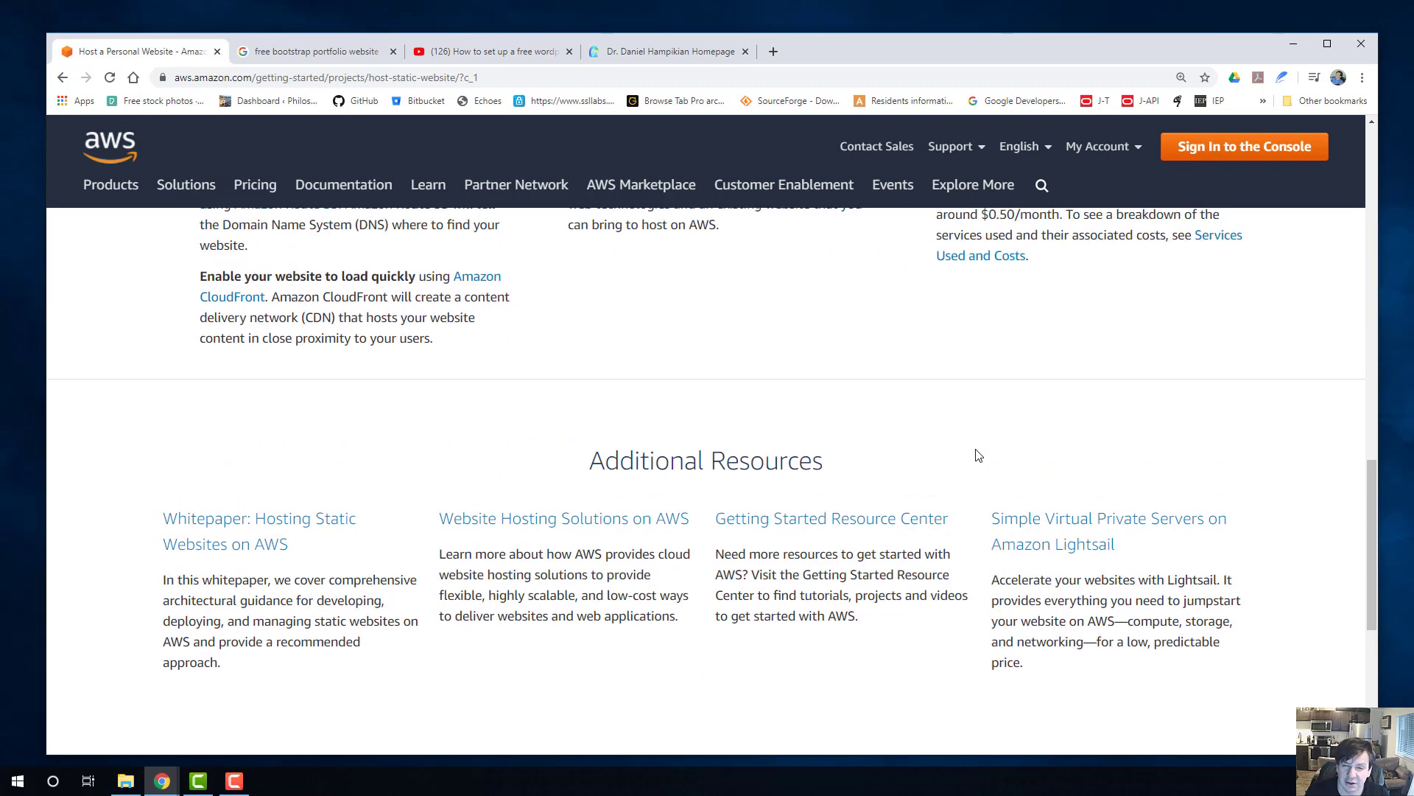
pyautogui.scroll(4, 840, 437)
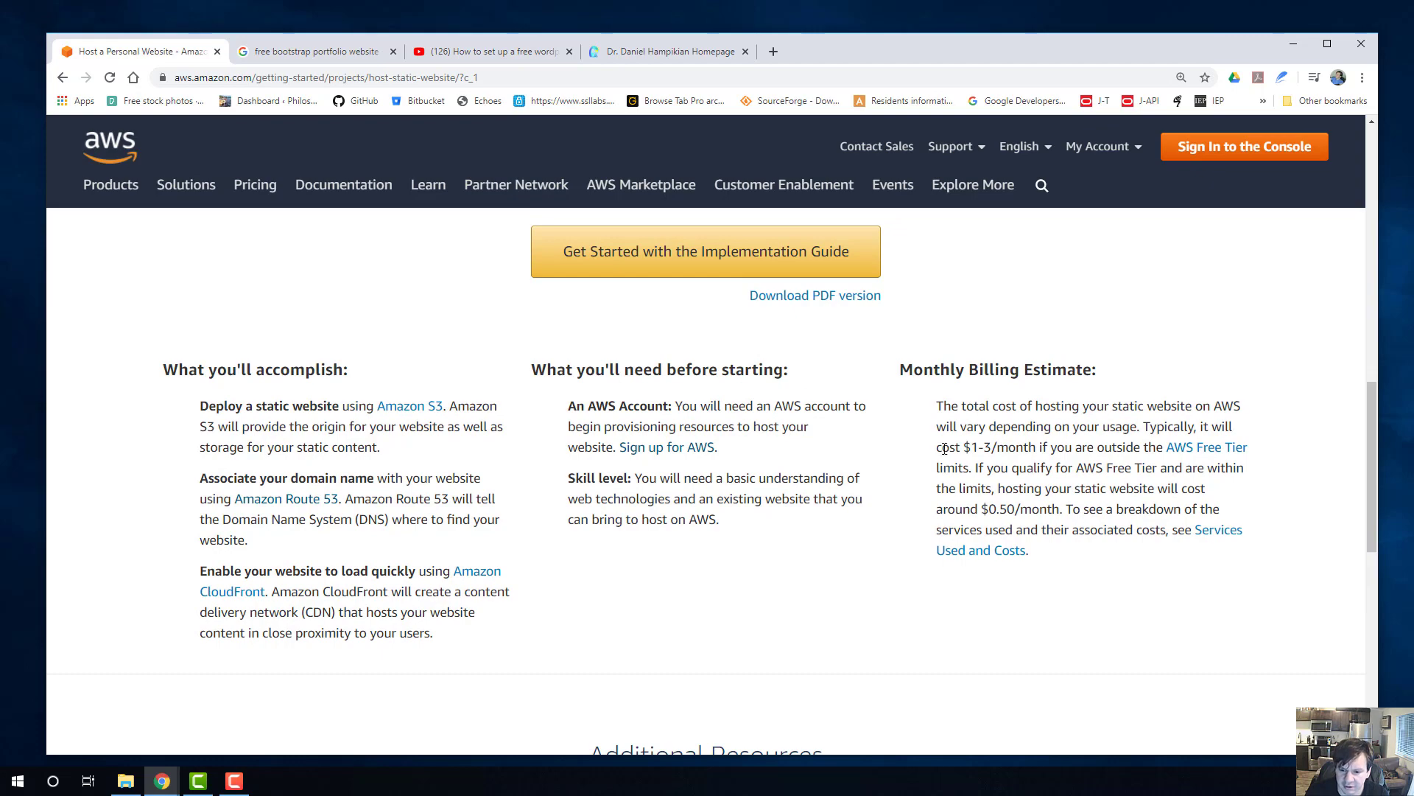
pyautogui.moveTo(943, 448); pyautogui.dragTo(1022, 468)
pyautogui.click(1011, 480)
pyautogui.scroll(-3, 884, 489)
pyautogui.scroll(-3, 711, 489)
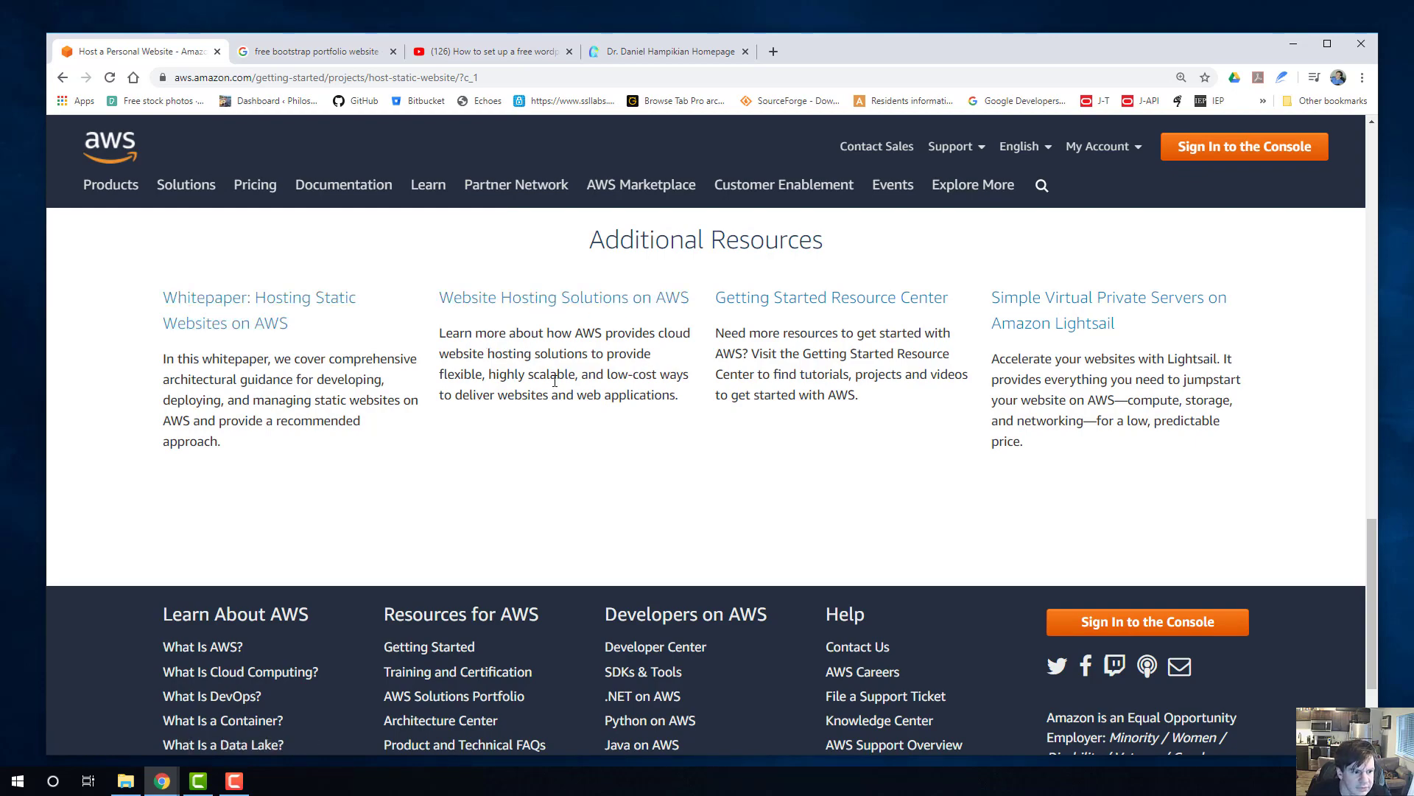
# Open the project's Implementation Guide and look through the walkthrough's topics and Before You Begin section.
pyautogui.scroll(6, 605, 422)
pyautogui.scroll(3, 648, 435)
pyautogui.click(705, 456)
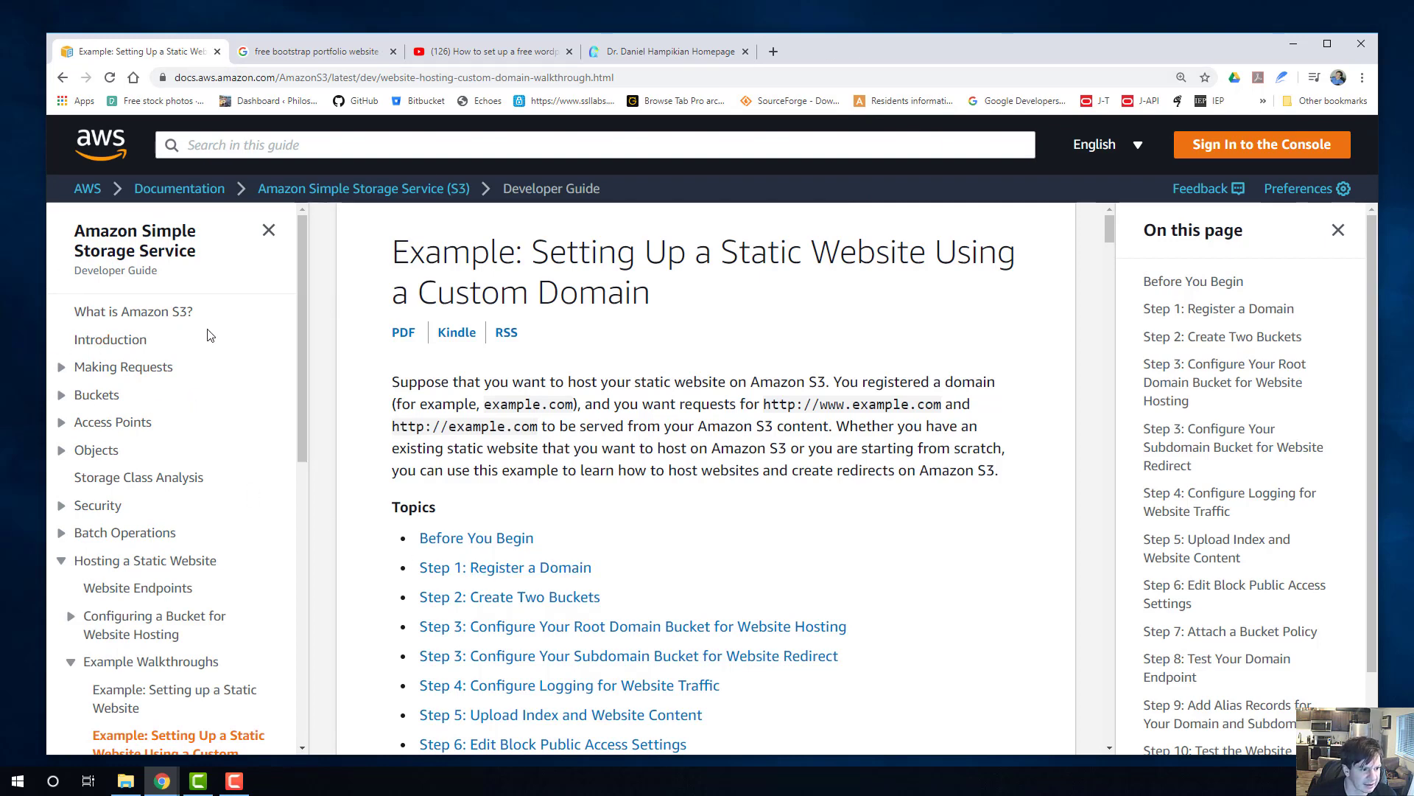
pyautogui.scroll(-2, 635, 416)
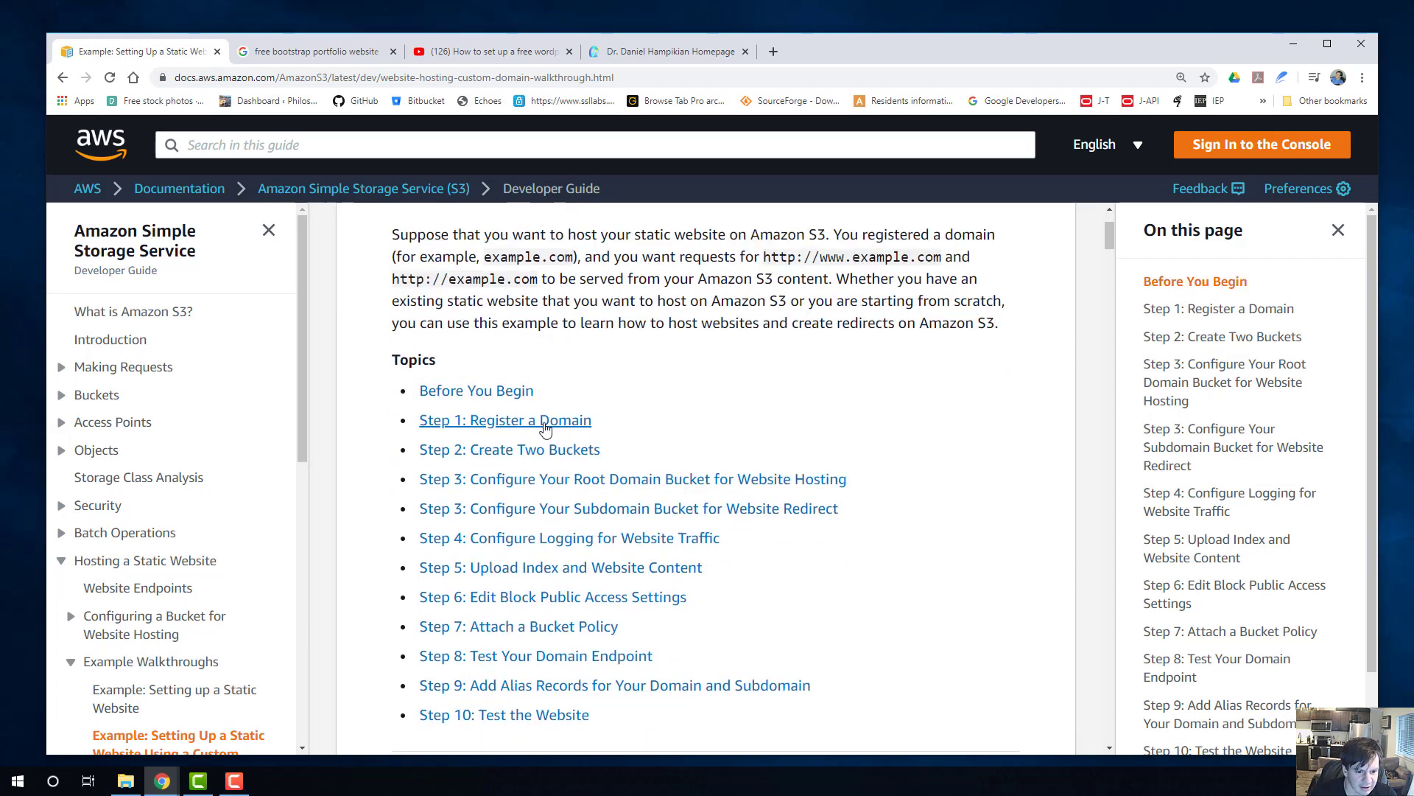
pyautogui.scroll(-5, 676, 431)
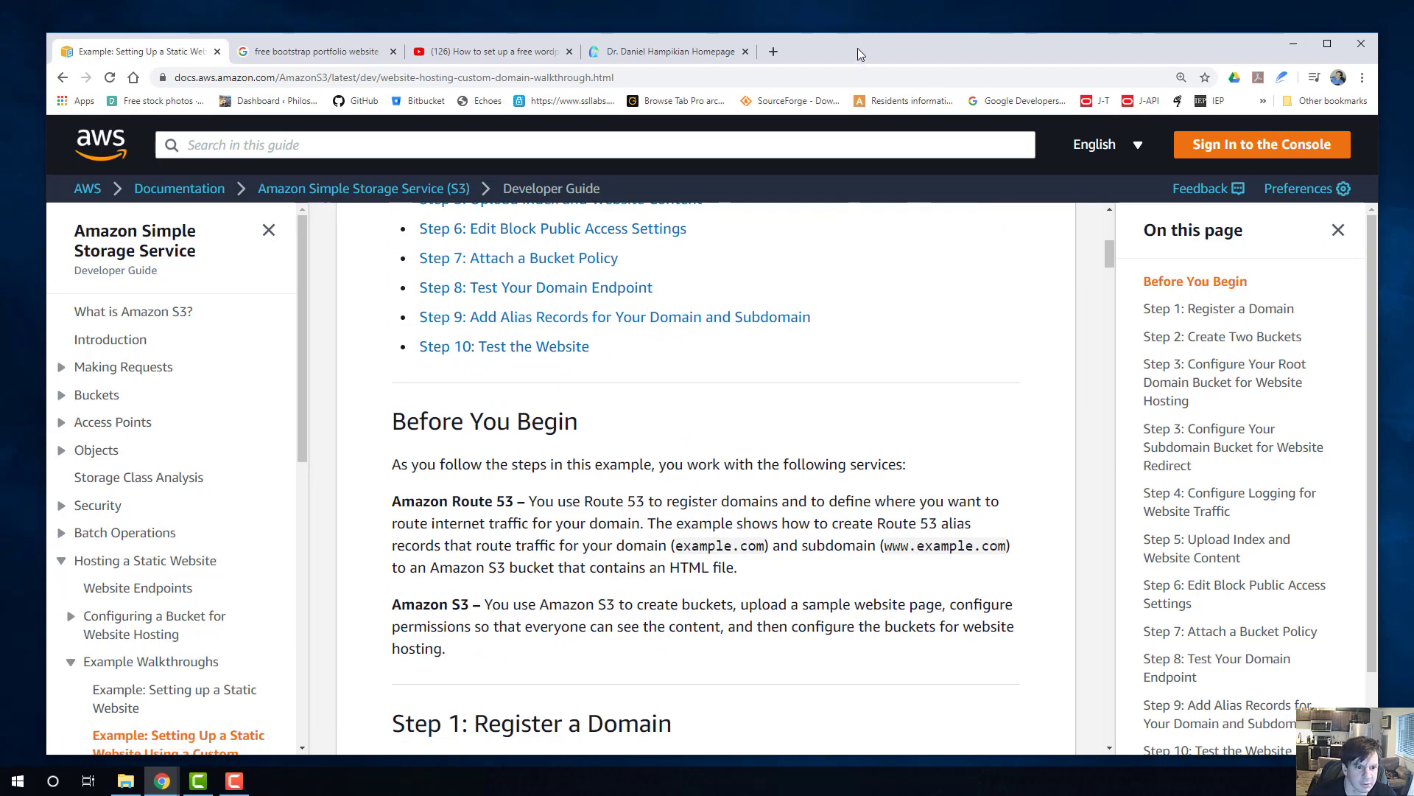
# Bring the walkthrough window back on screen and examine its sections on registering a domain, creating two buckets and configuring the root domain bucket.
pyautogui.moveTo(857, 47); pyautogui.dragTo(850, 50)
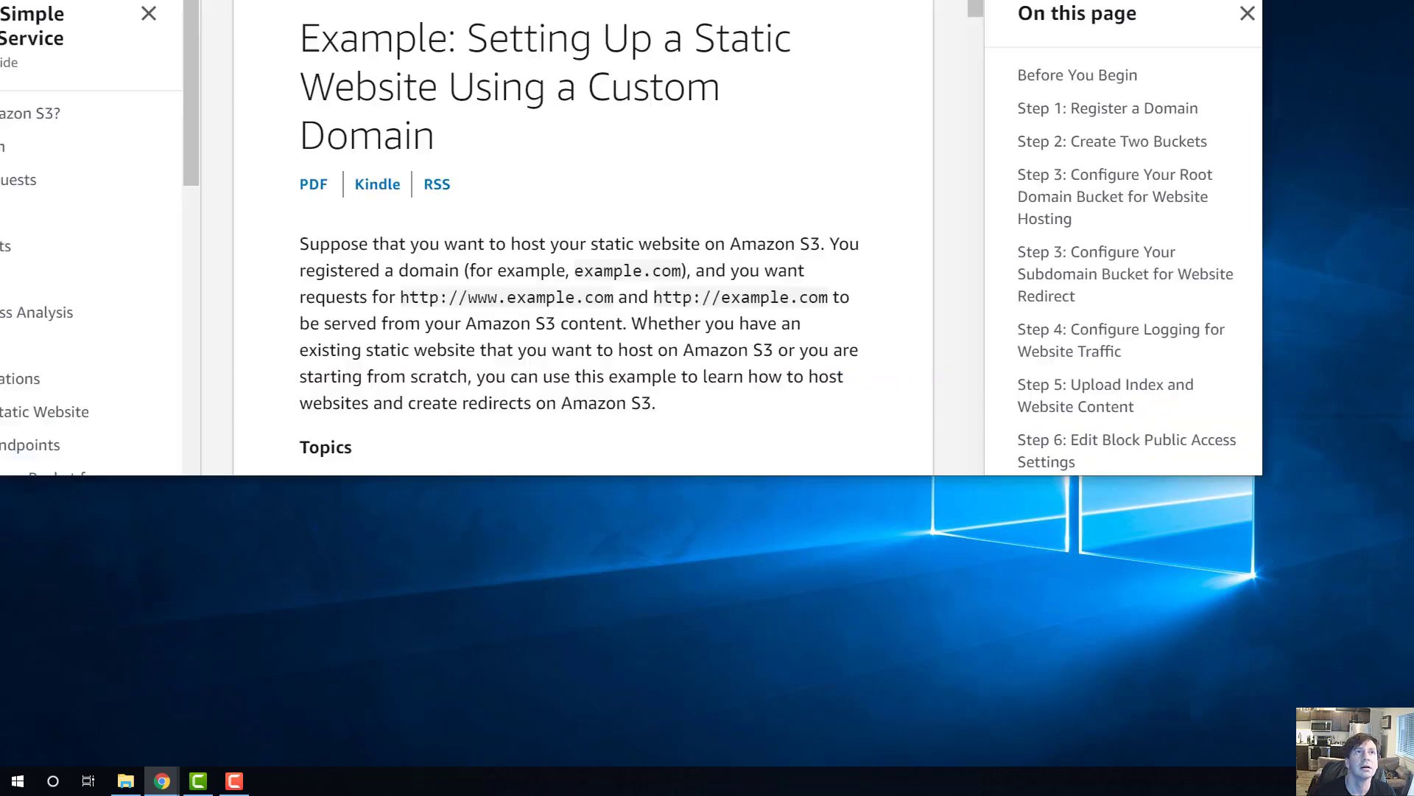
pyautogui.moveTo(869, 0); pyautogui.dragTo(685, 45)
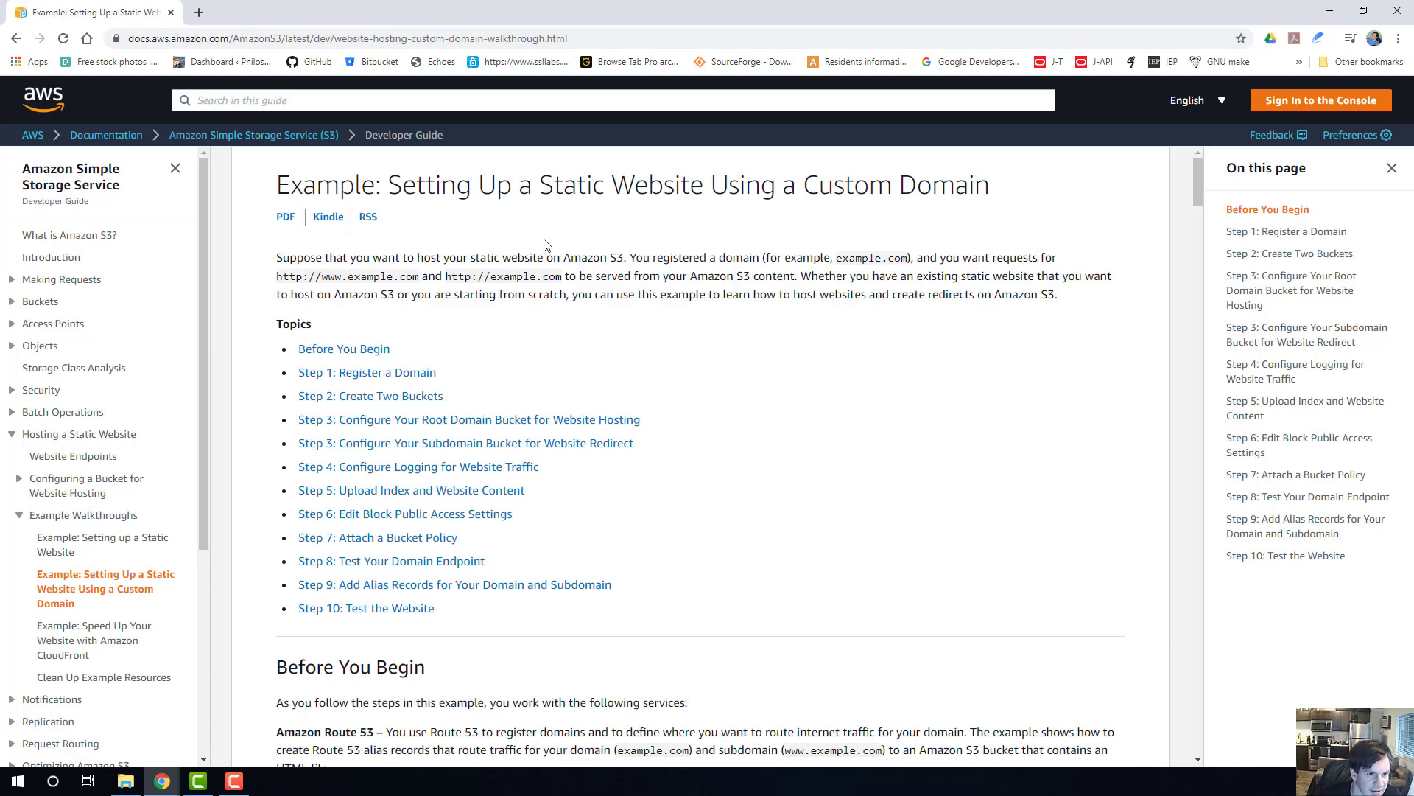
pyautogui.click(419, 374)
pyautogui.scroll(-4, 588, 403)
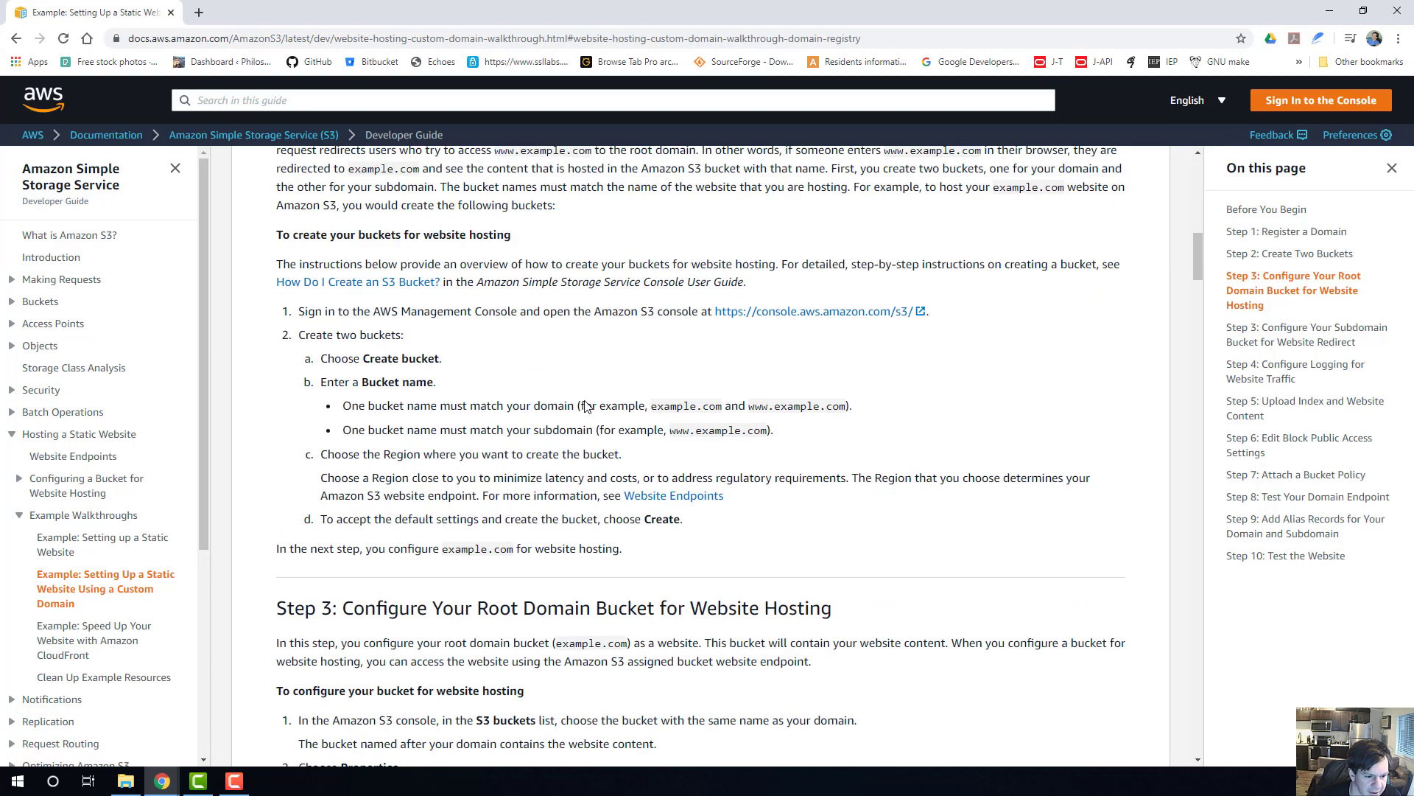
pyautogui.scroll(-2, 587, 429)
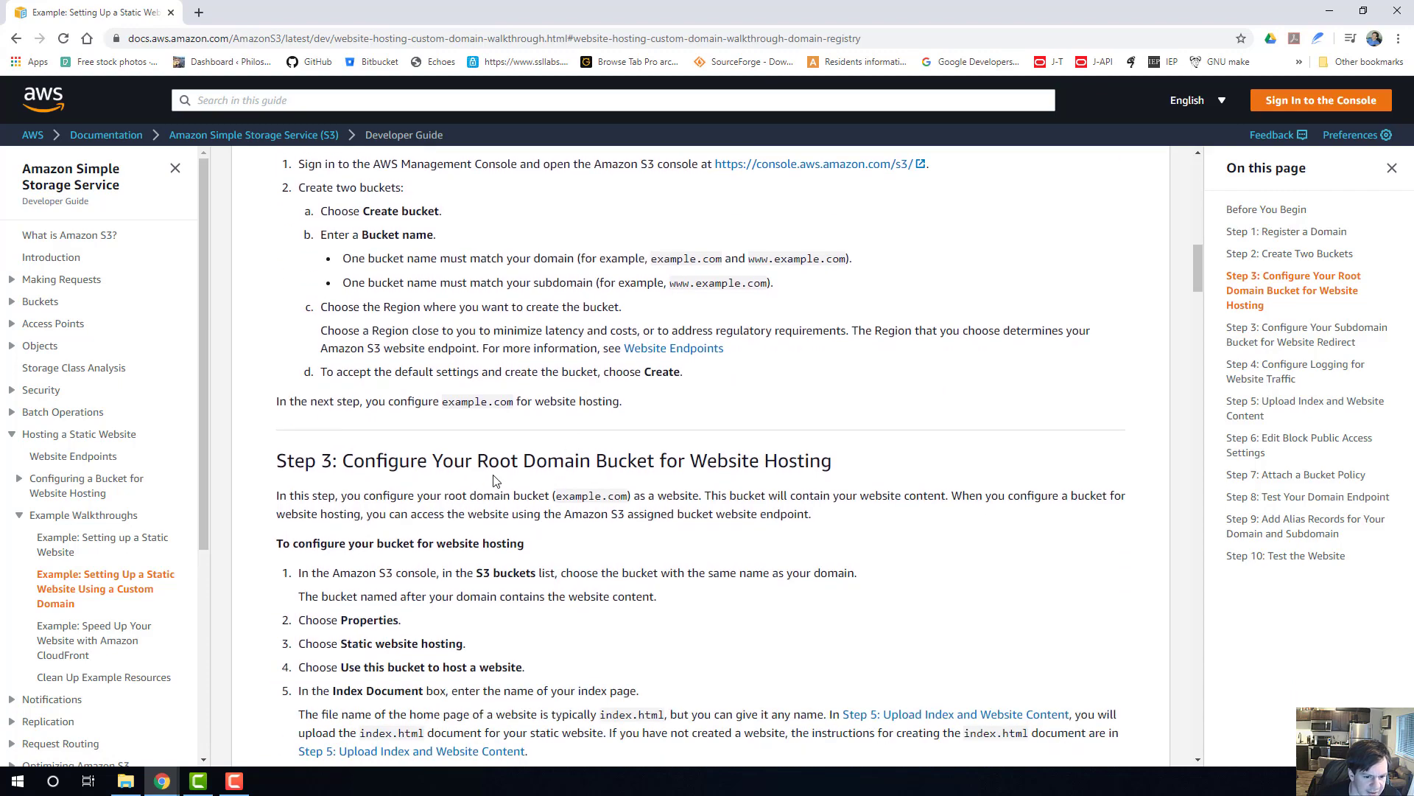
pyautogui.scroll(-1, 528, 413)
pyautogui.scroll(-2, 528, 413)
pyautogui.scroll(7, 528, 412)
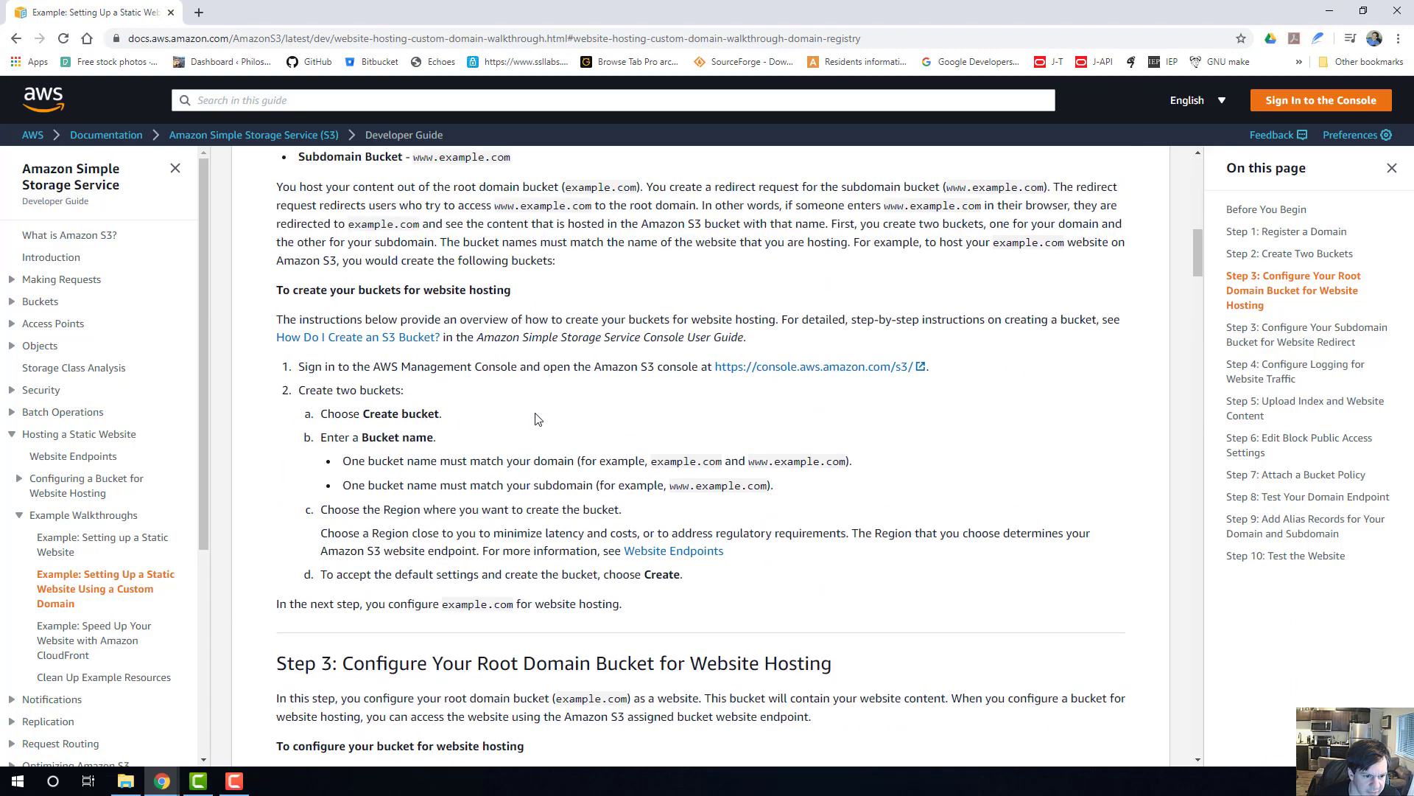
pyautogui.scroll(2, 404, 264)
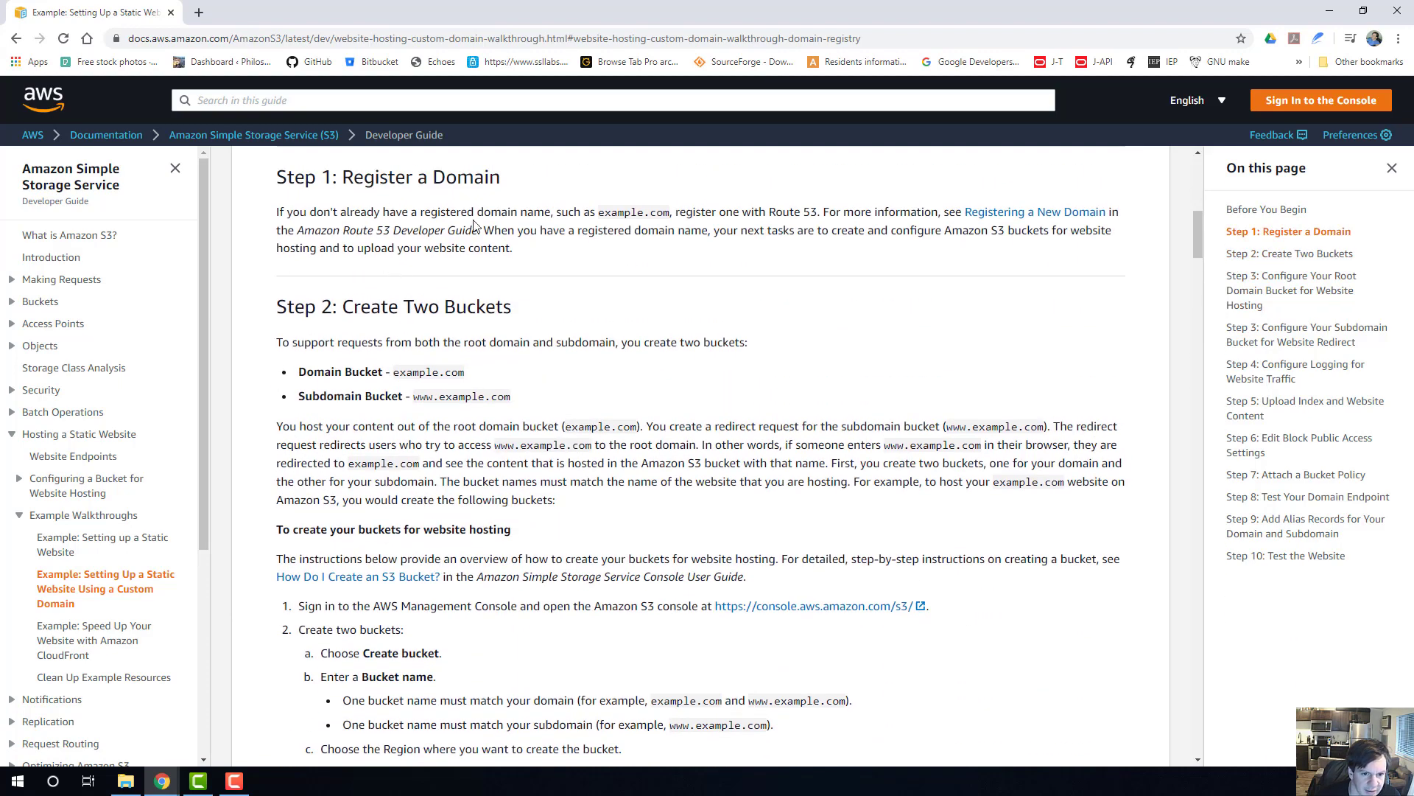
# Open the Registering a New Domain page linked in Step 1 in a new tab and switch to it.
pyautogui.rightClick(1014, 219)
pyautogui.click(1061, 230)
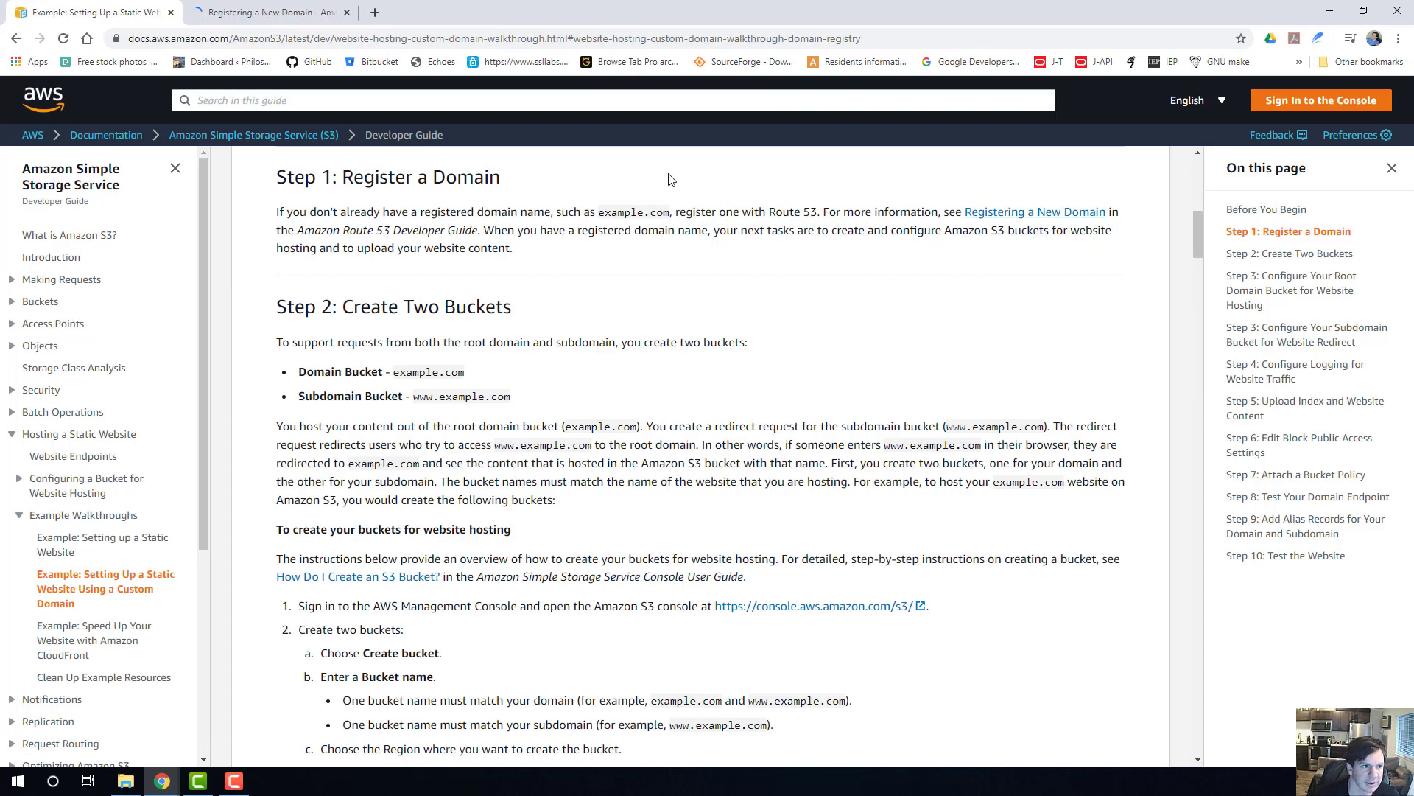
pyautogui.click(241, 13)
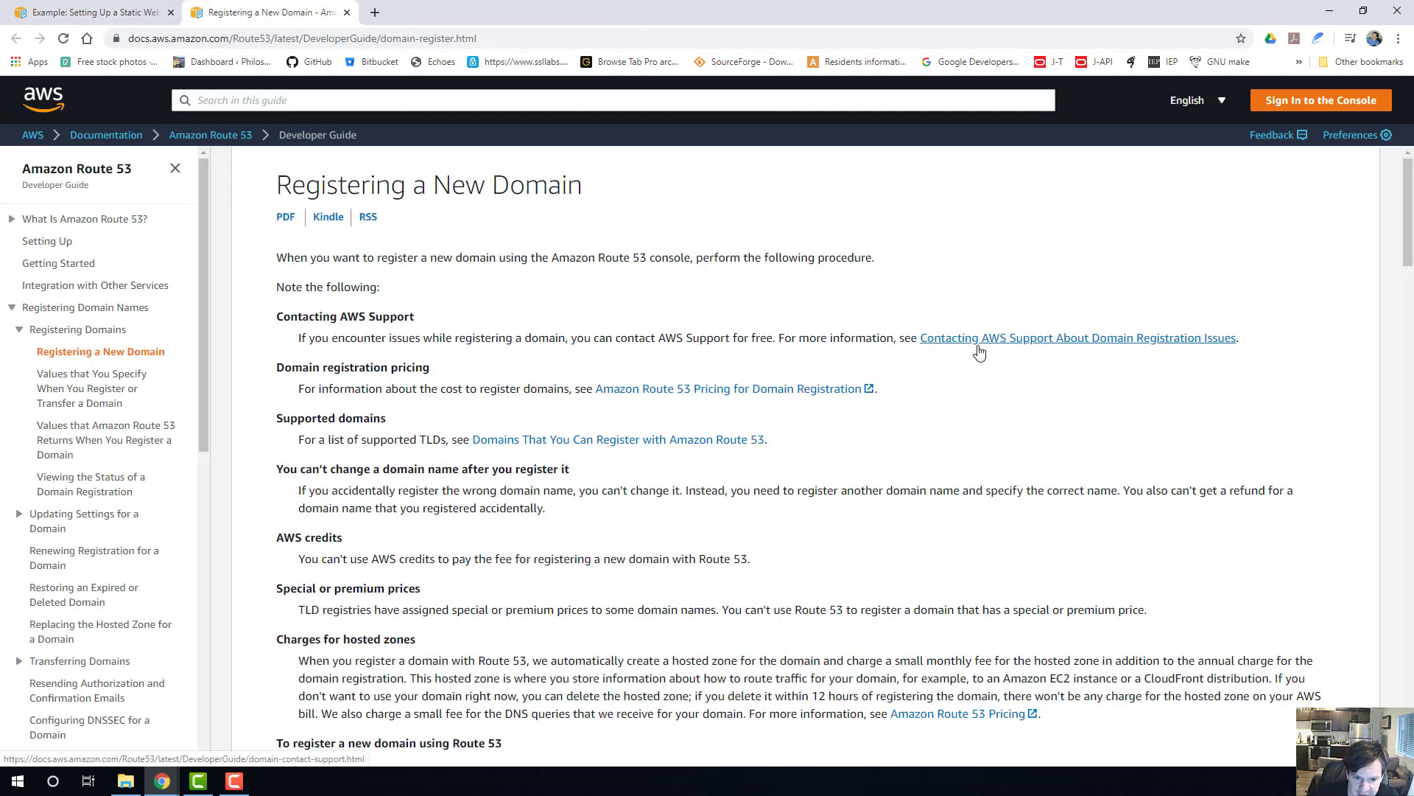
# Find the procedure for registering a domain, open its Route 53 console link in a new tab and switch to it.
pyautogui.scroll(-2, 486, 449)
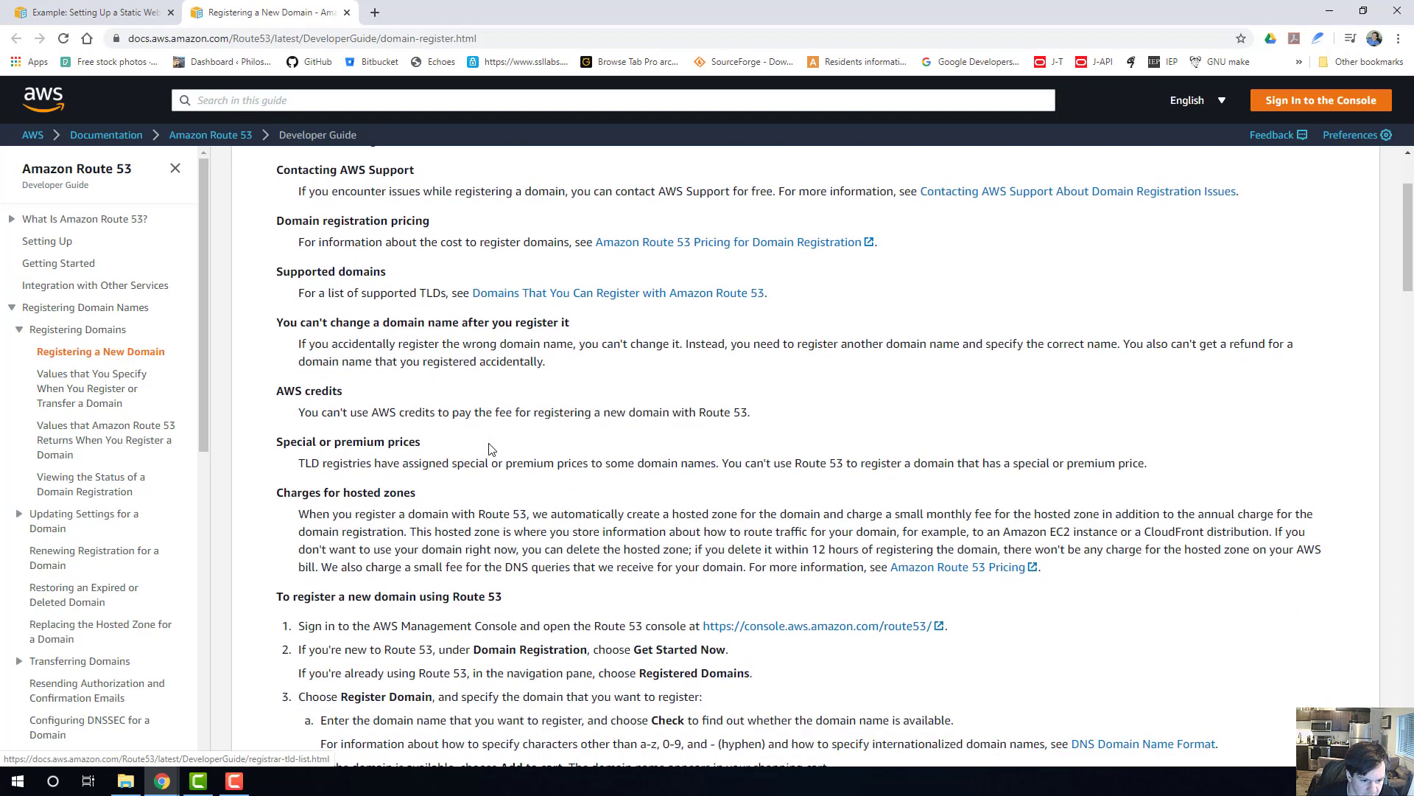
pyautogui.scroll(-2, 514, 454)
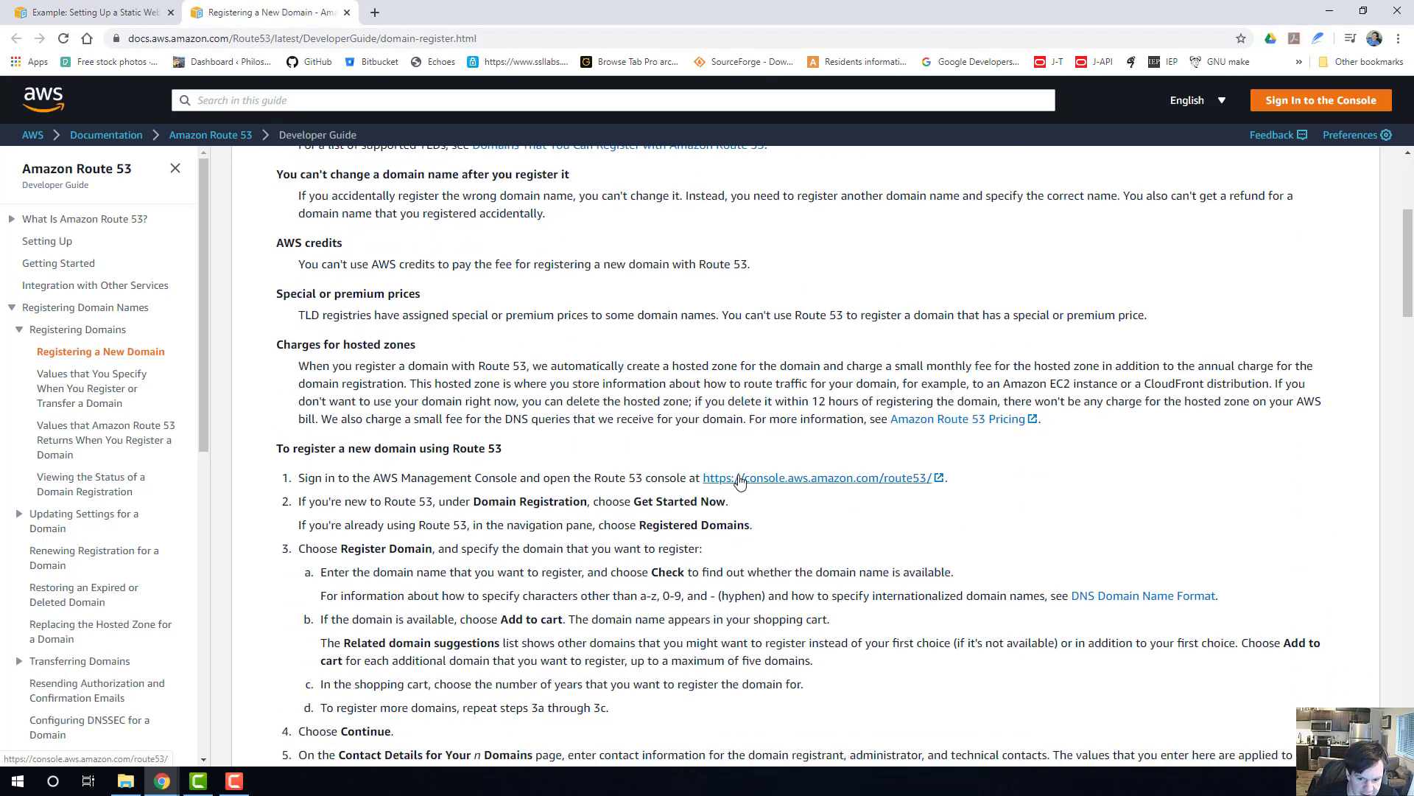
pyautogui.scroll(-2, 464, 480)
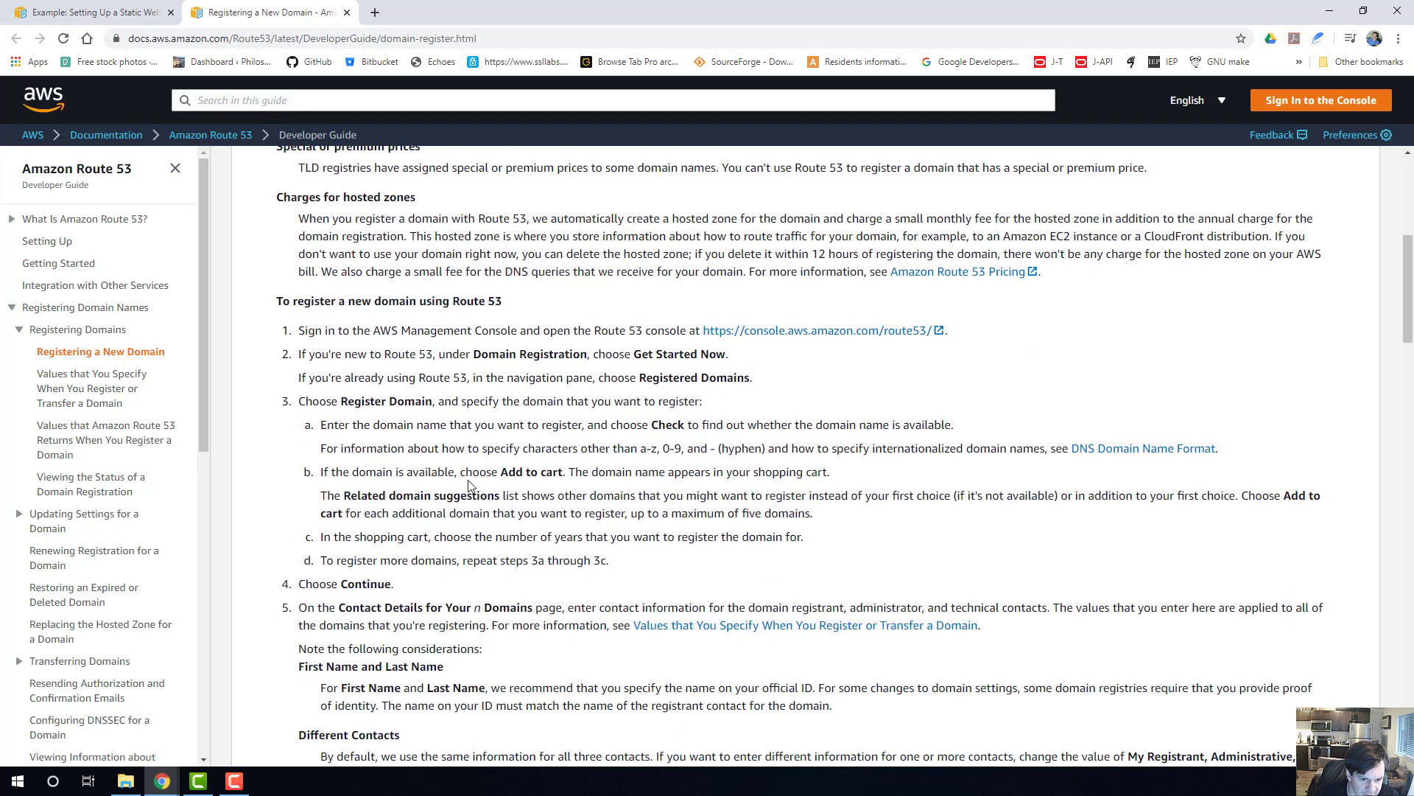
pyautogui.rightClick(733, 333)
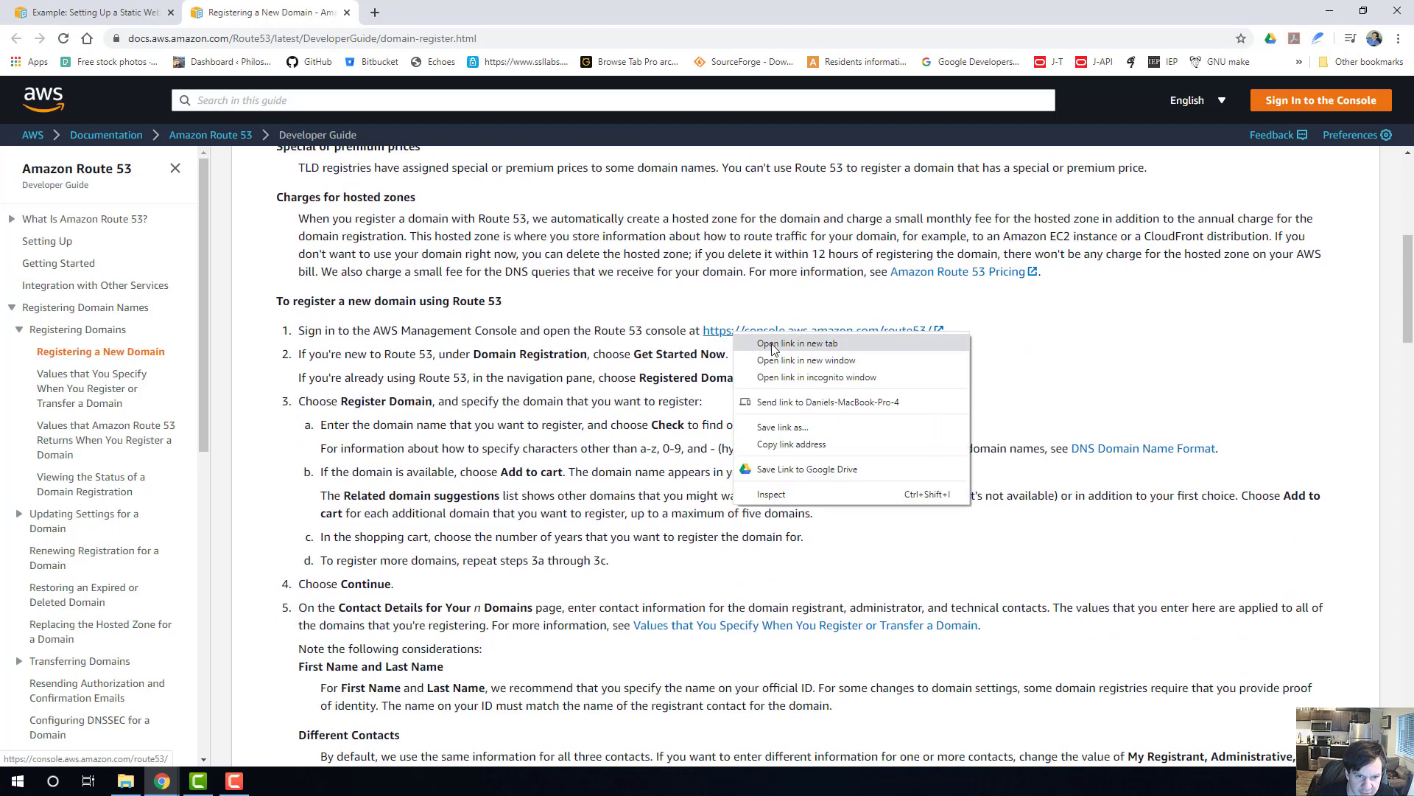
pyautogui.click(773, 344)
pyautogui.click(404, 15)
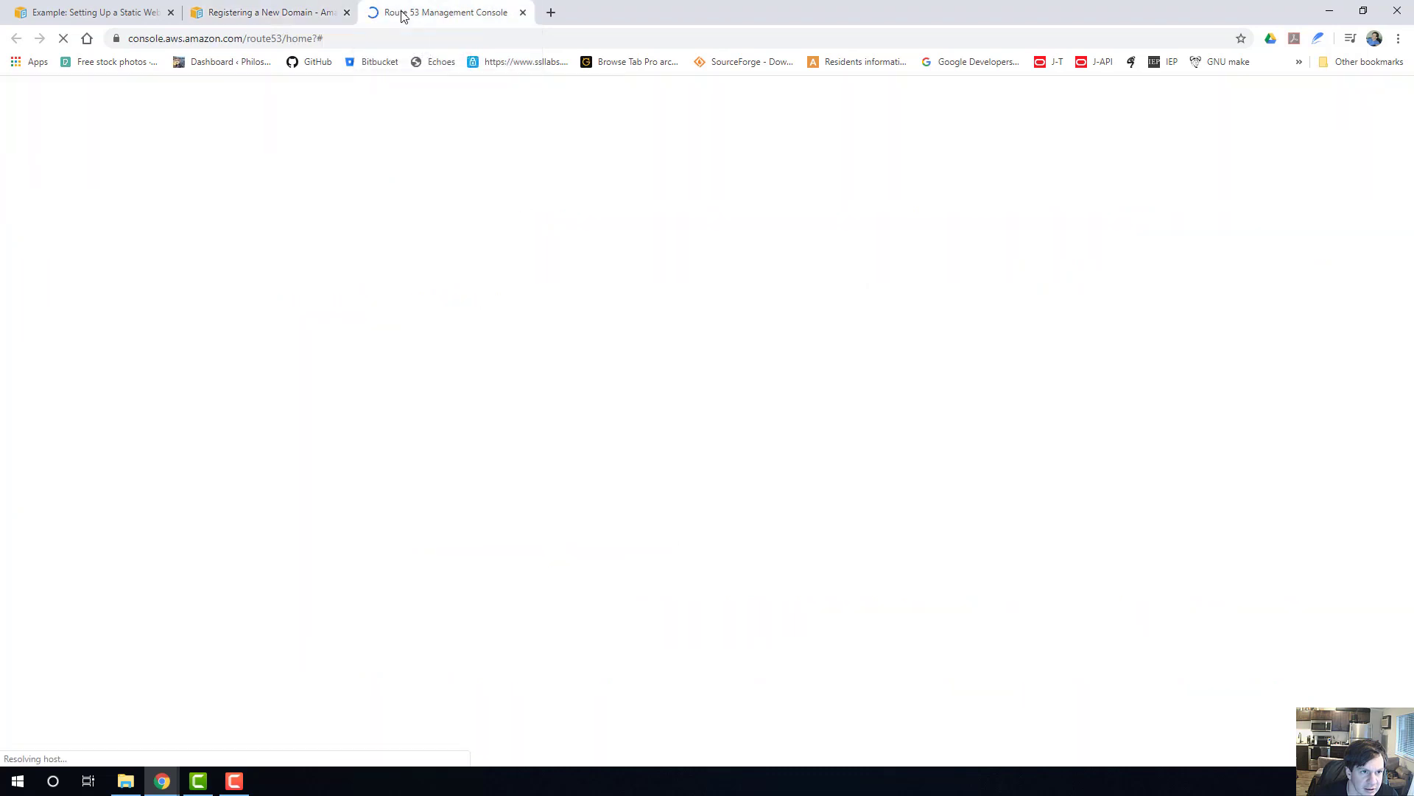
# Move the Route 53 console into its own window and arrange it side by side with the Registering a New Domain guide.
pyautogui.moveTo(404, 17); pyautogui.dragTo(973, 2)
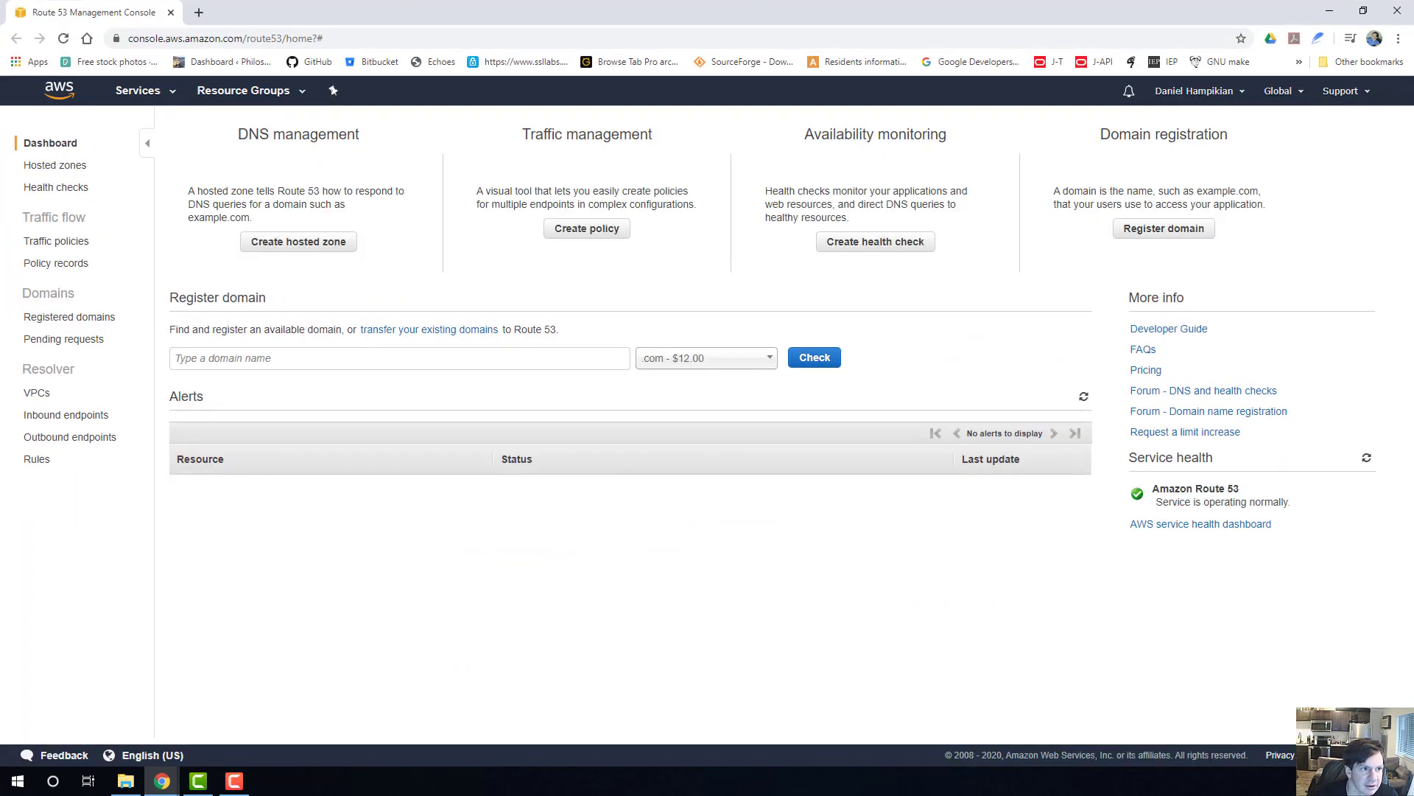
pyautogui.press('super+Right')
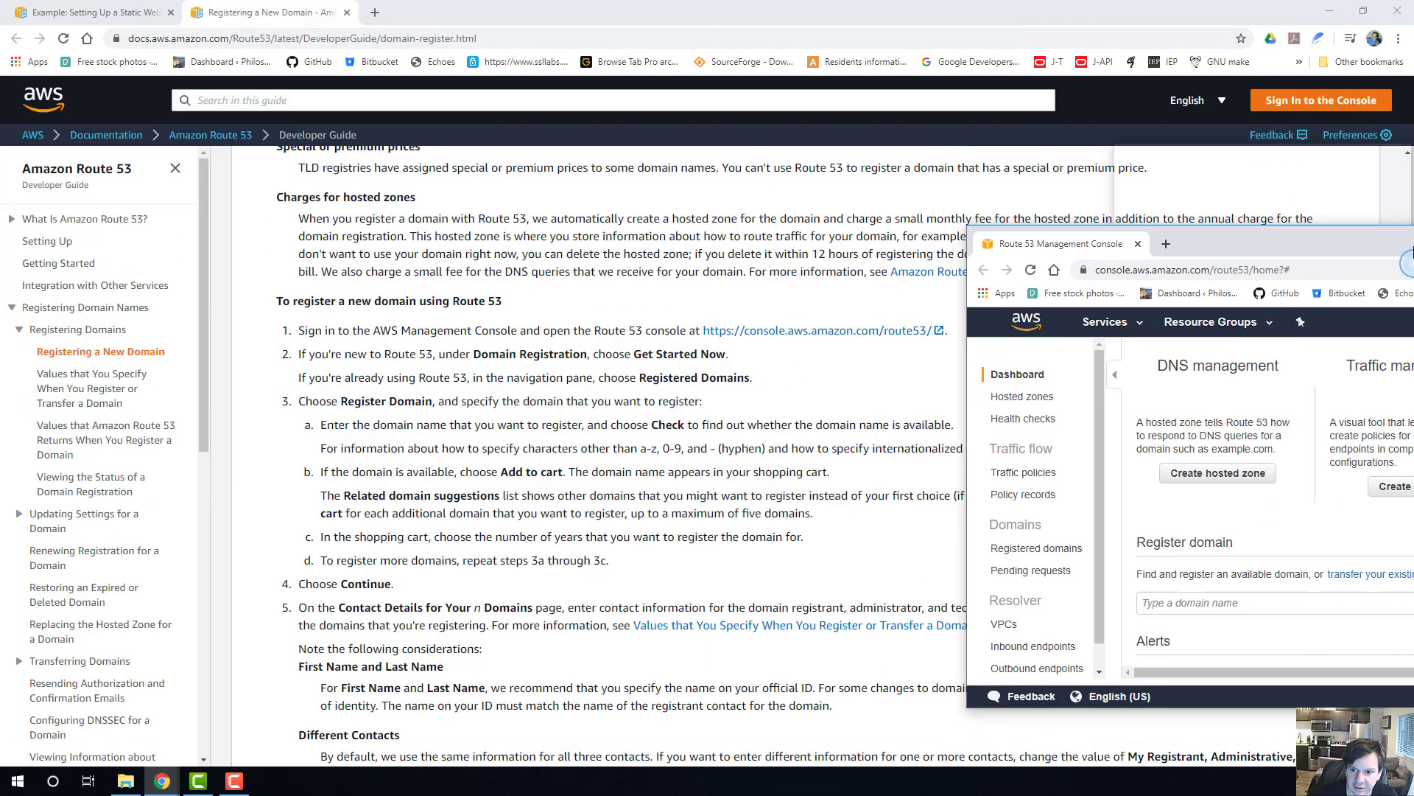
pyautogui.click(184, 177)
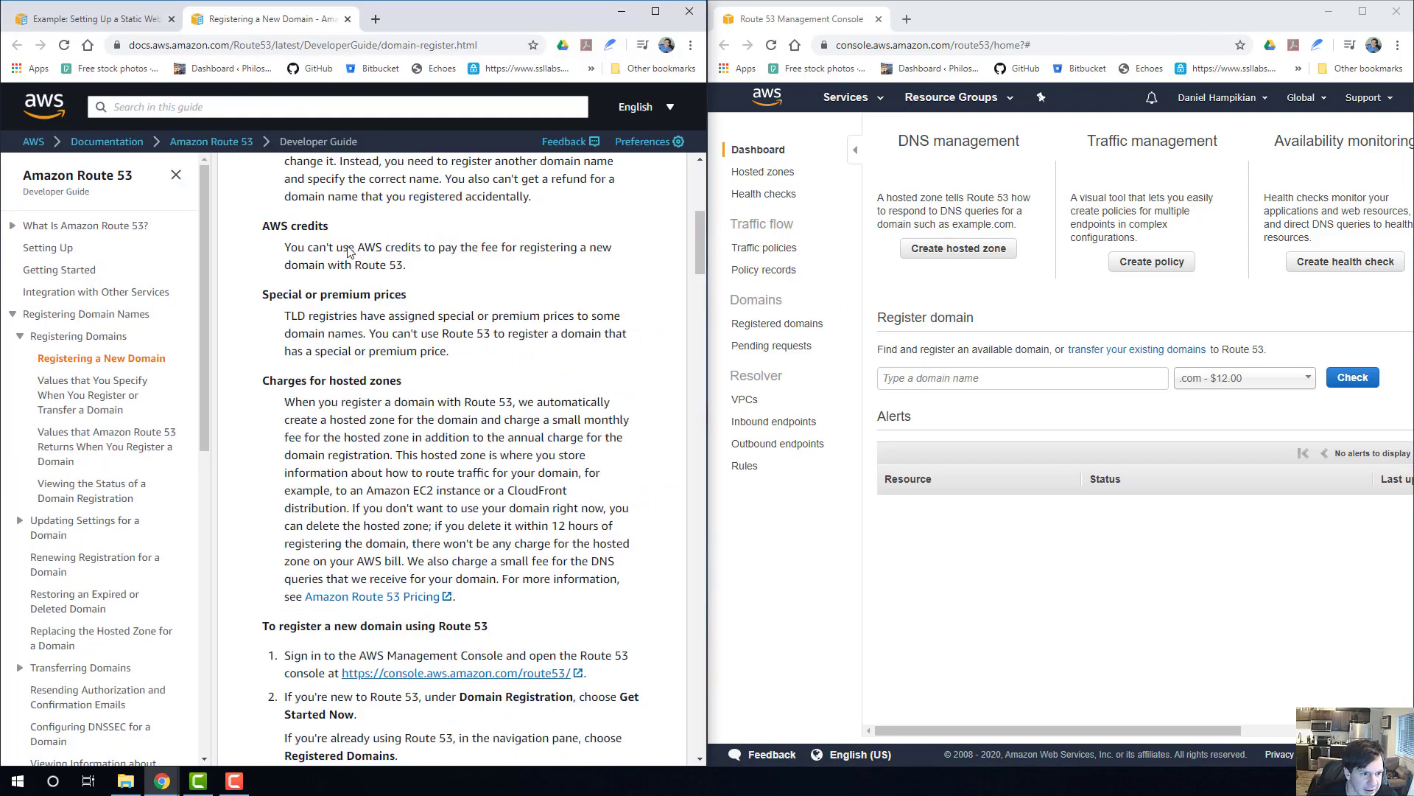
# Read the guide's notes on AWS credits and hosted zone charges, and the first steps for registering a domain using Route 53.
pyautogui.scroll(6, 350, 251)
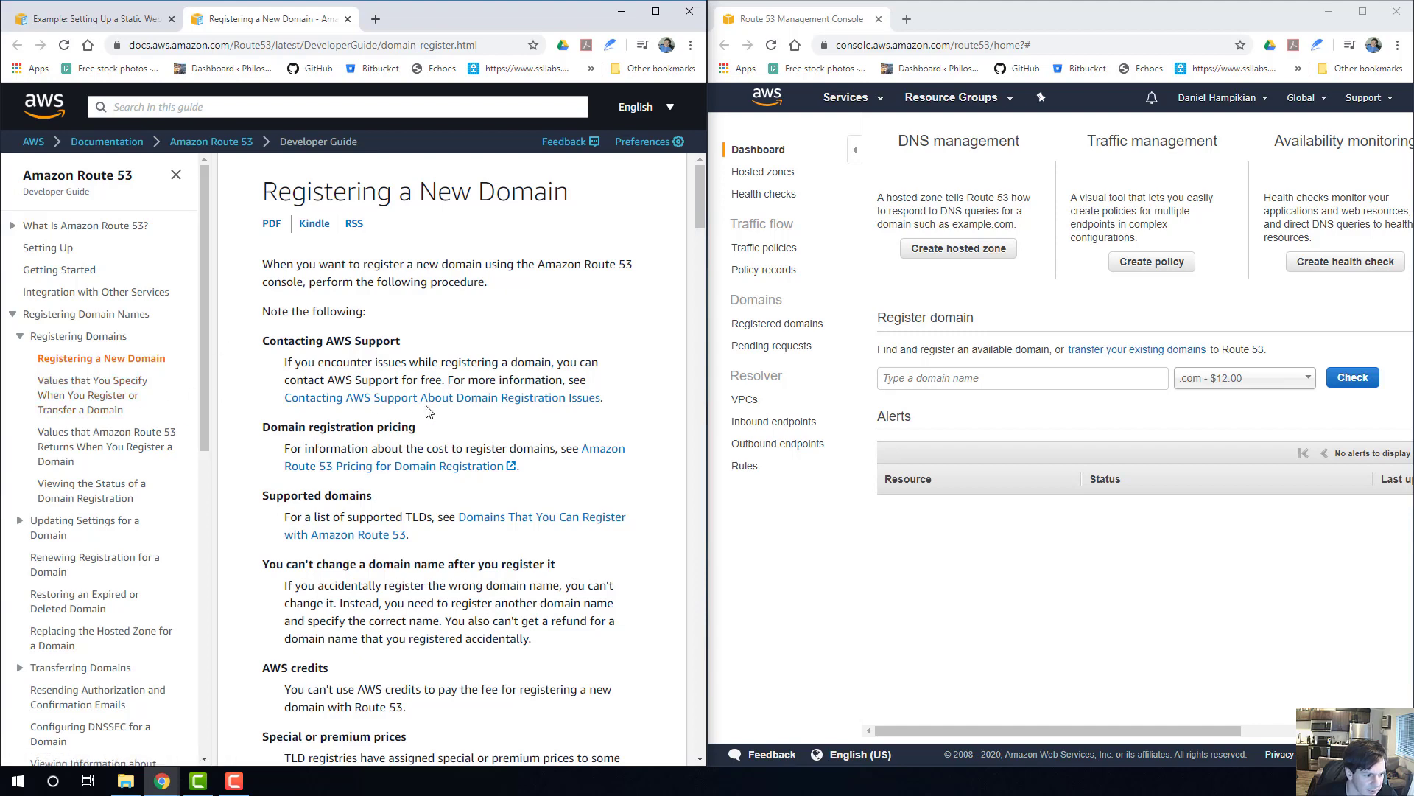
pyautogui.scroll(-1, 427, 410)
pyautogui.scroll(-1, 420, 442)
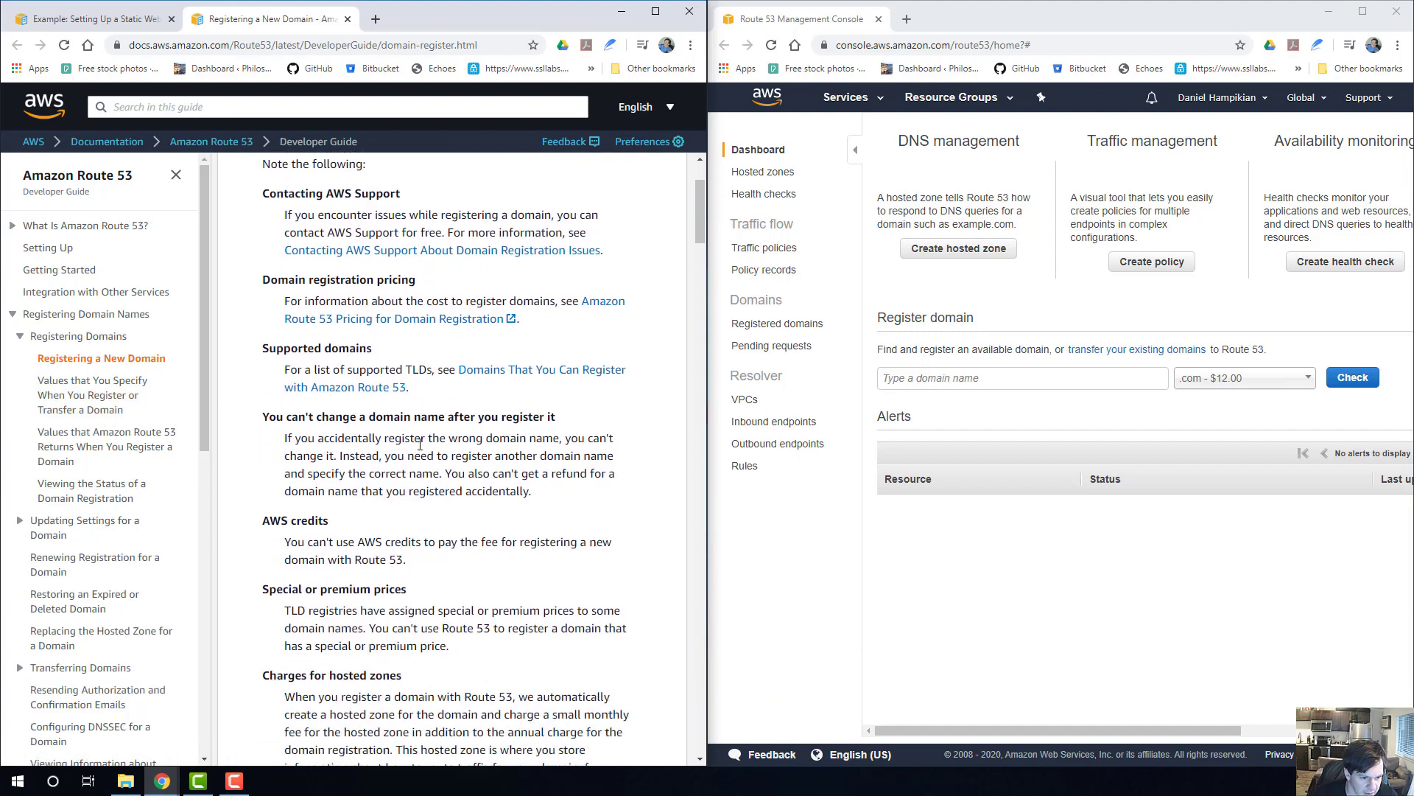
pyautogui.scroll(-1, 420, 445)
pyautogui.scroll(-3, 371, 379)
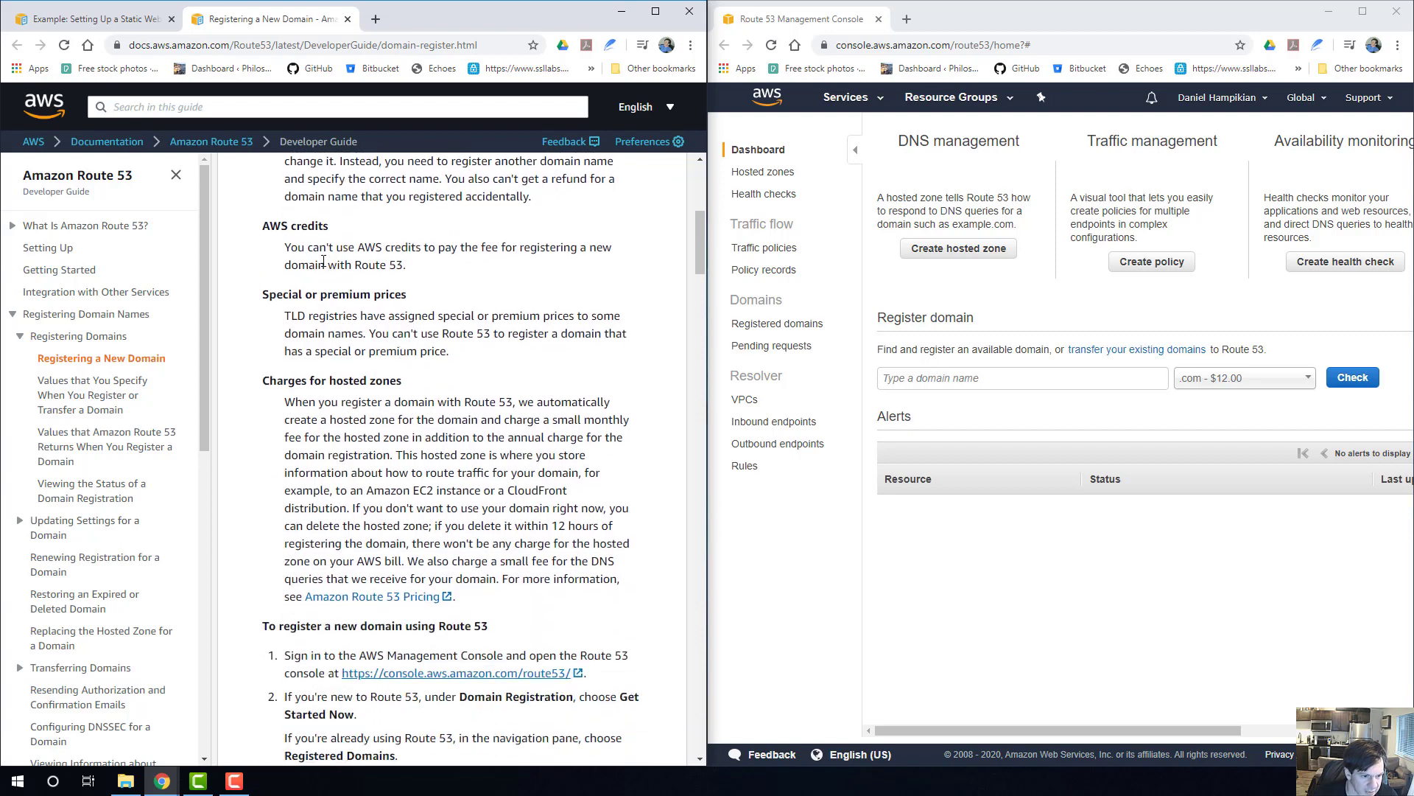
pyautogui.moveTo(267, 243)
pyautogui.mouseDown()
pyautogui.moveTo(405, 267)
pyautogui.moveTo(285, 247)
pyautogui.mouseUp()
pyautogui.click(416, 263)
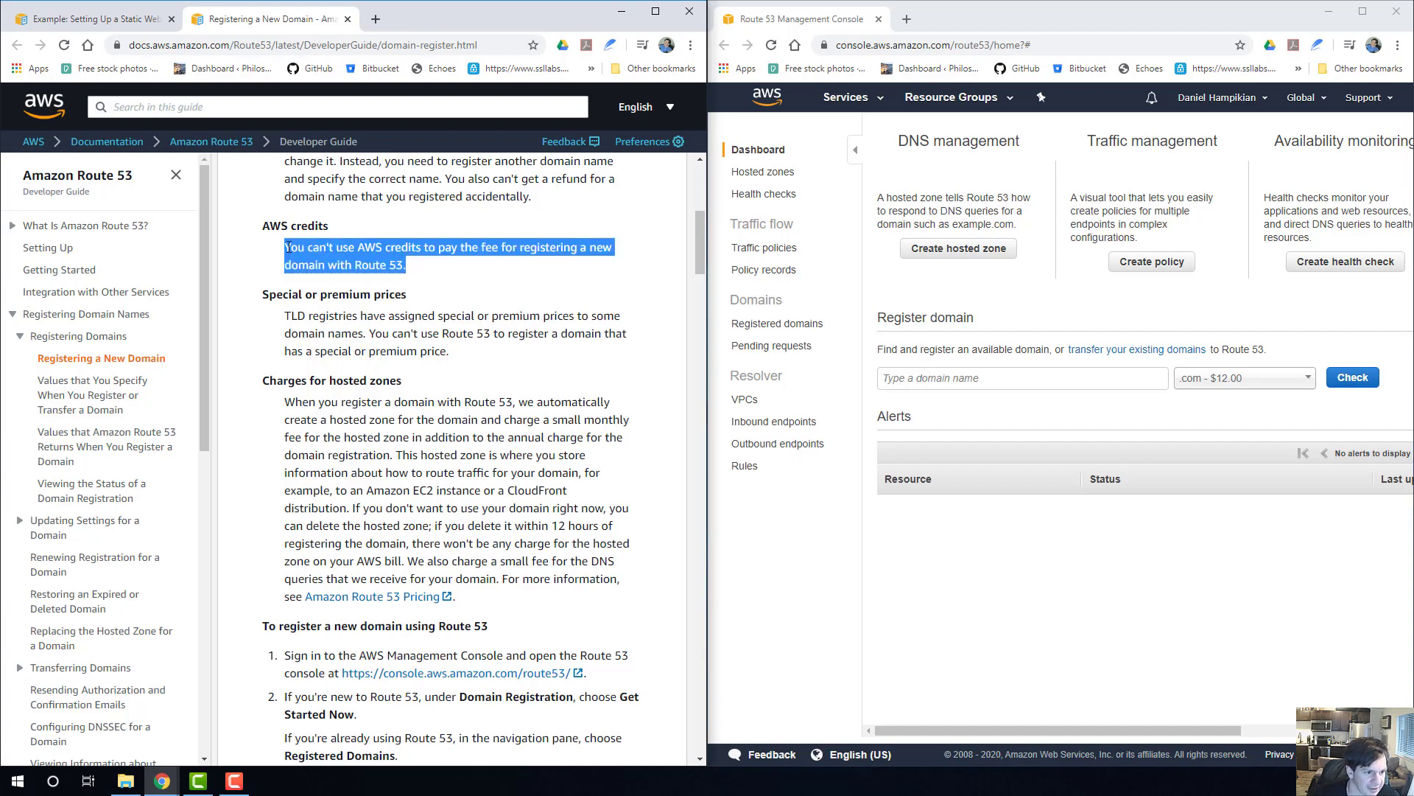
pyautogui.click(302, 253)
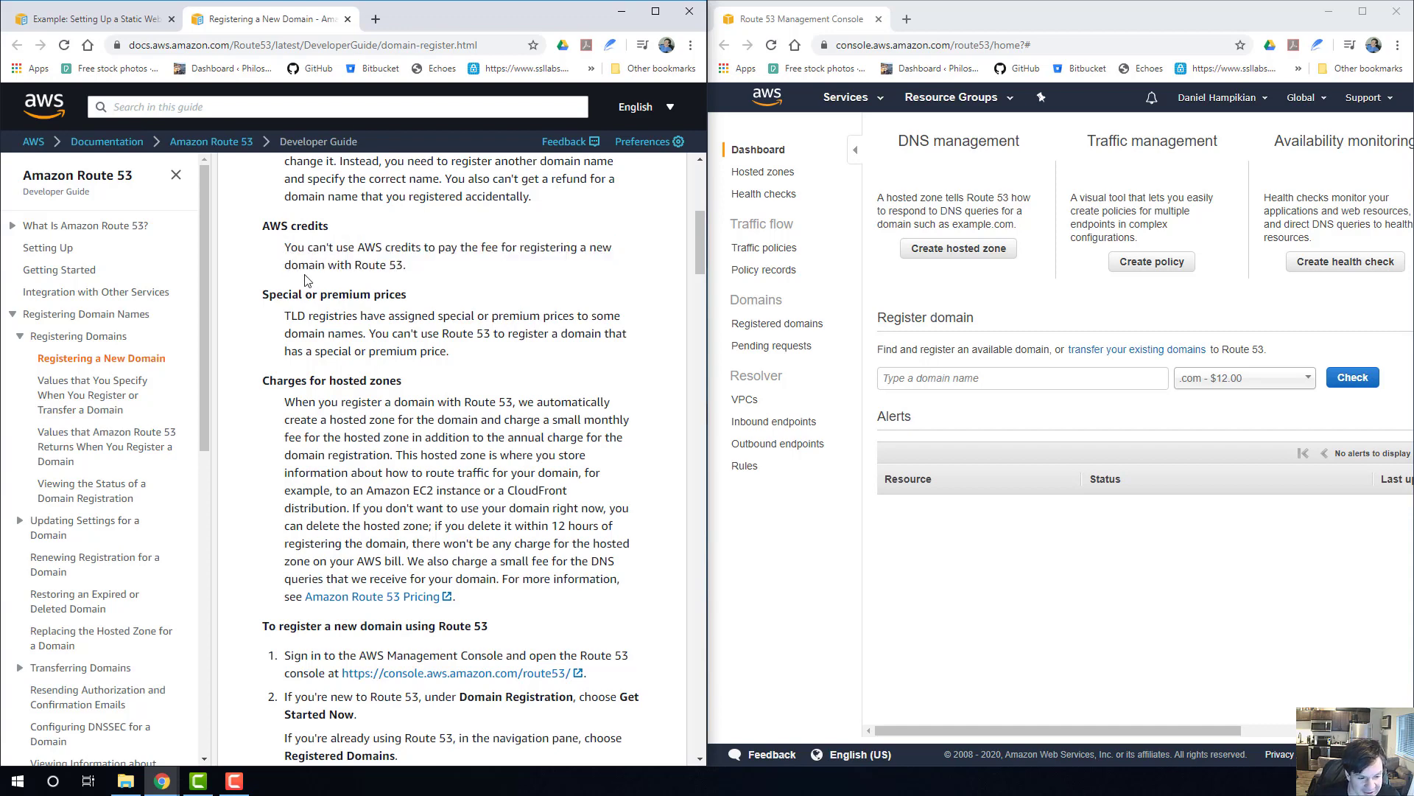
pyautogui.scroll(-2, 377, 307)
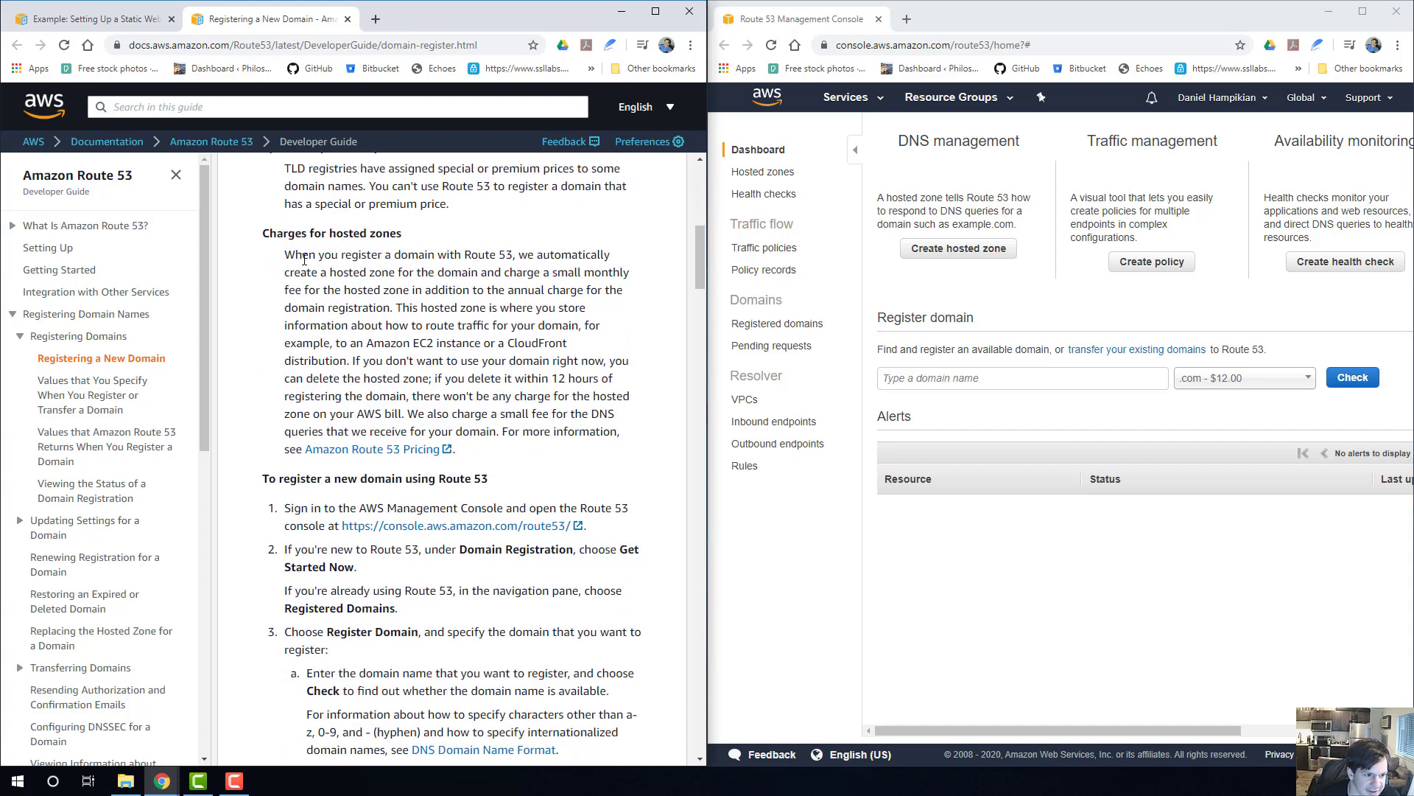
pyautogui.scroll(-4, 319, 272)
pyautogui.scroll(2, 367, 333)
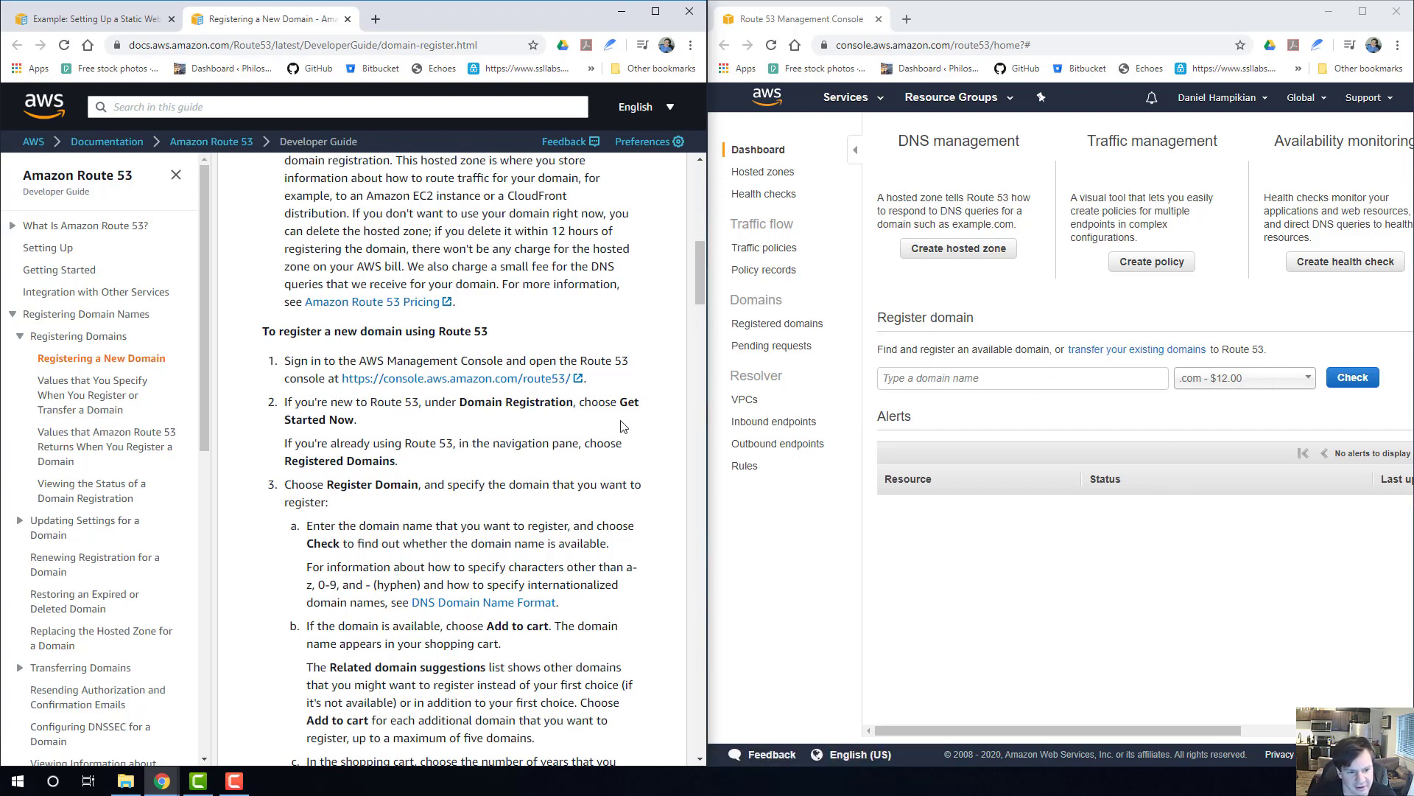
pyautogui.scroll(-2, 470, 398)
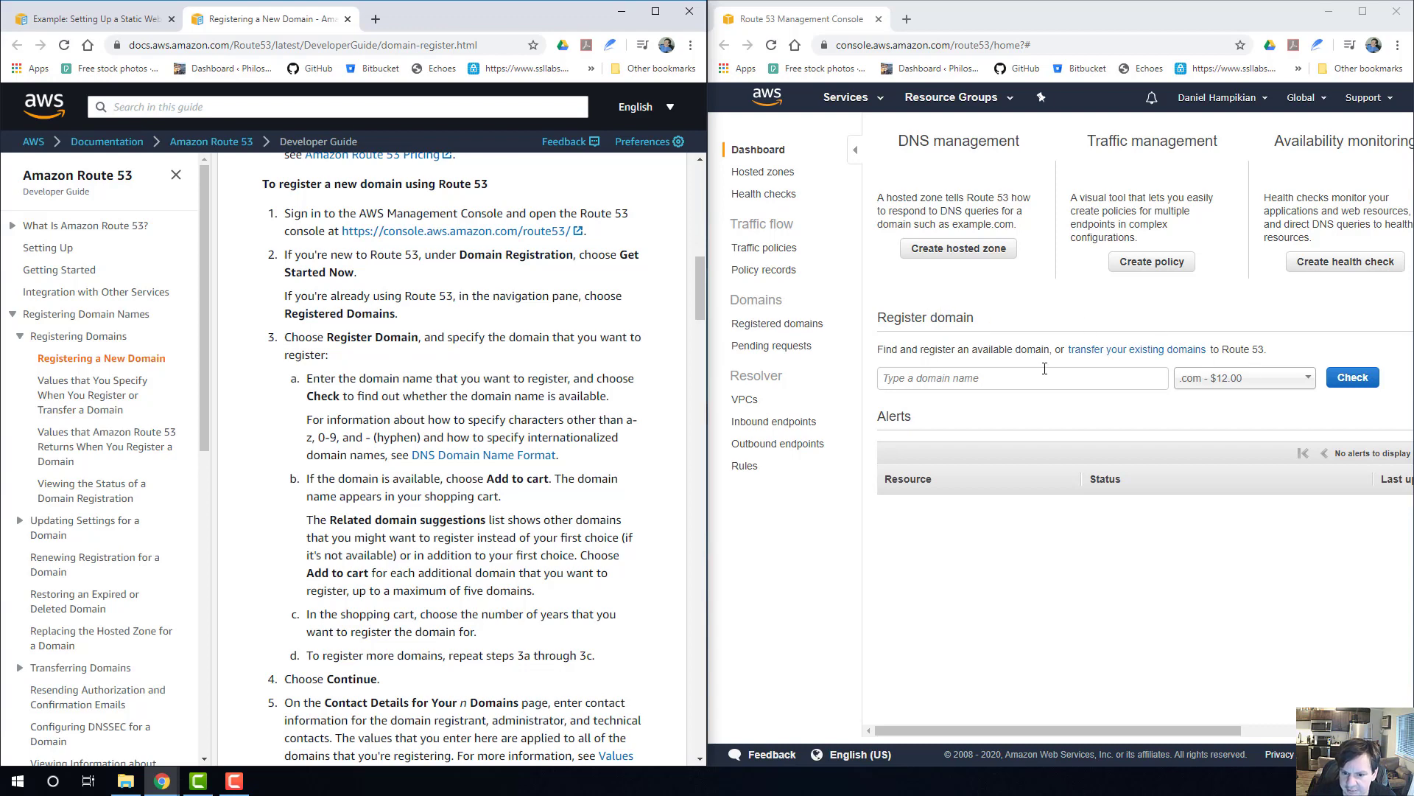
# Check the availability of the domain name logicgames with the .com extension in the Route 53 console.
pyautogui.click(1023, 375)
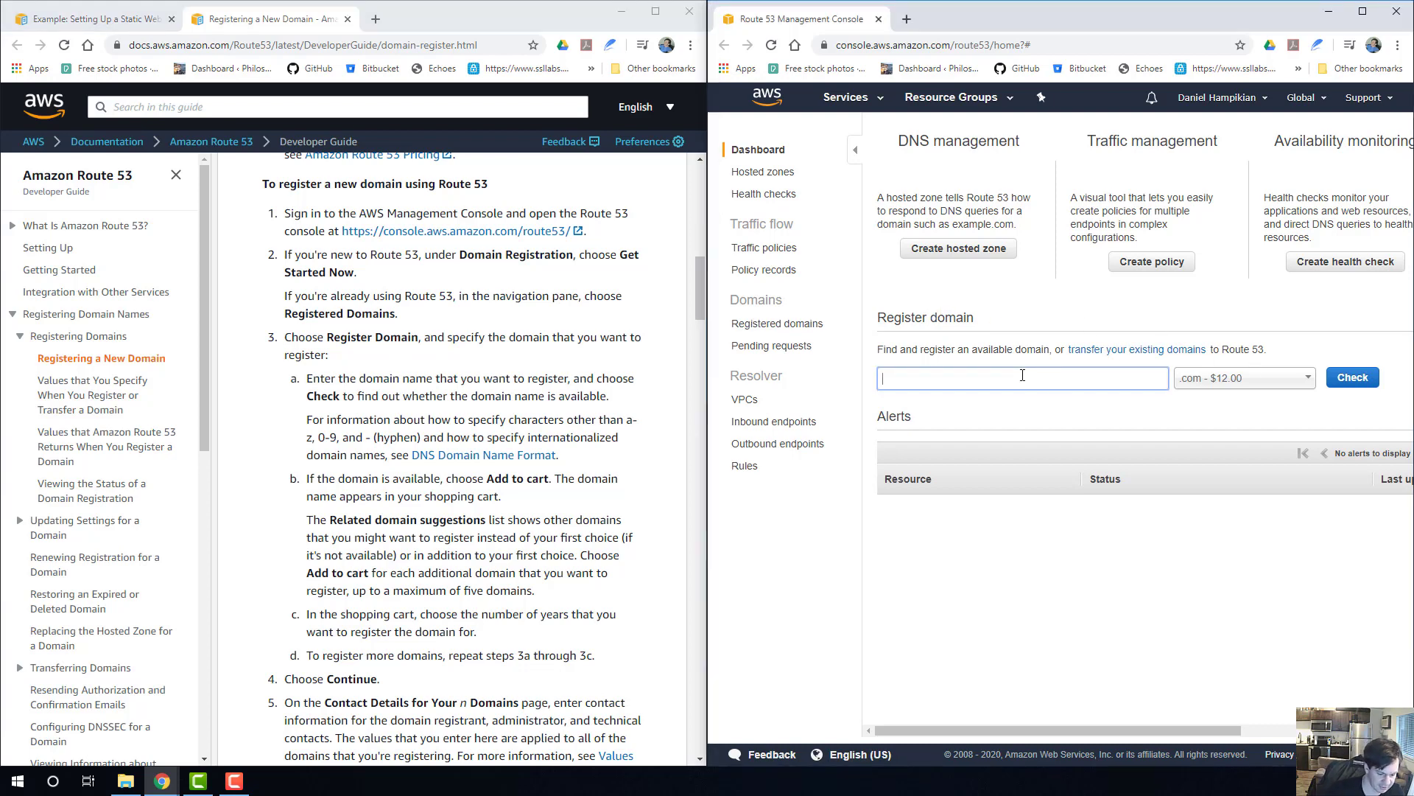
pyautogui.write('logicgames')
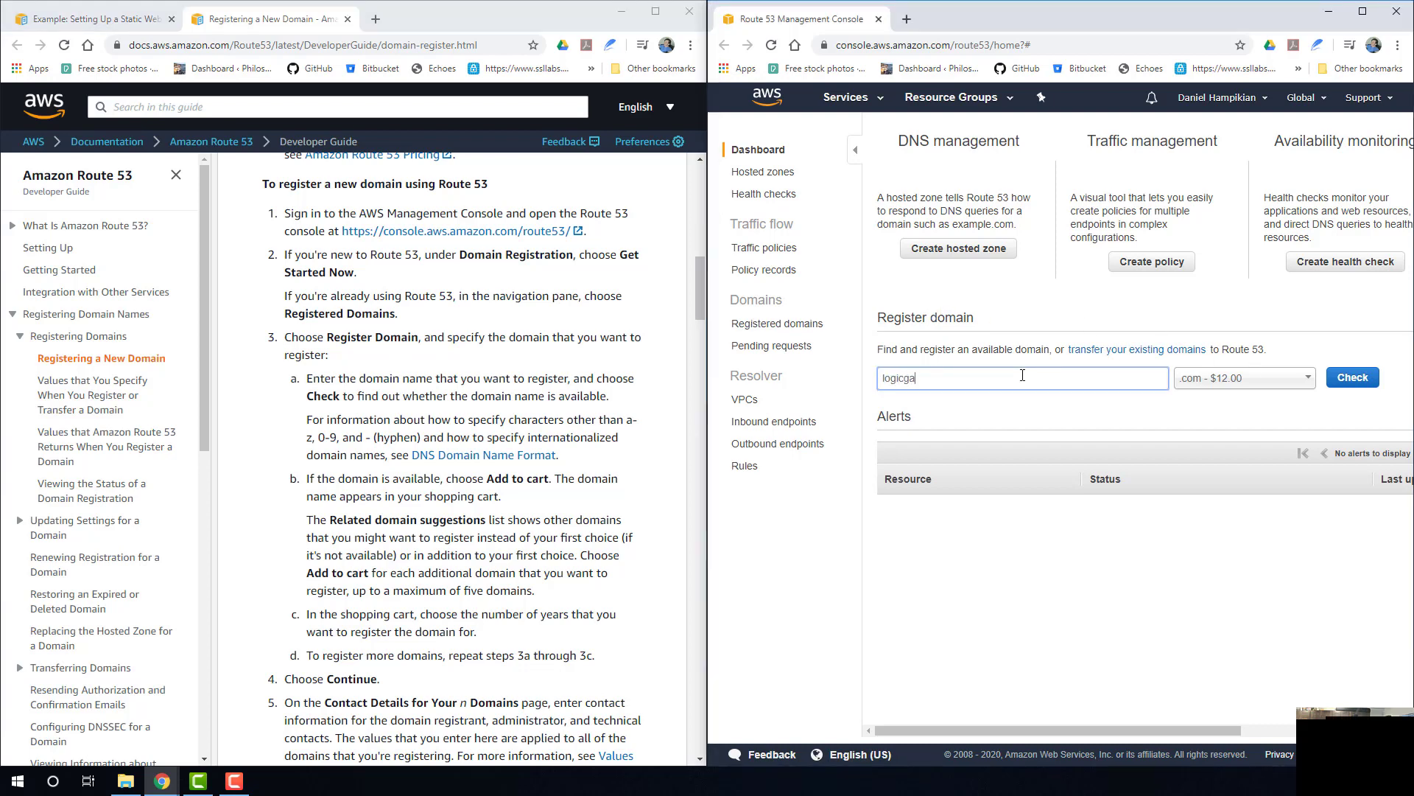
pyautogui.click(1352, 377)
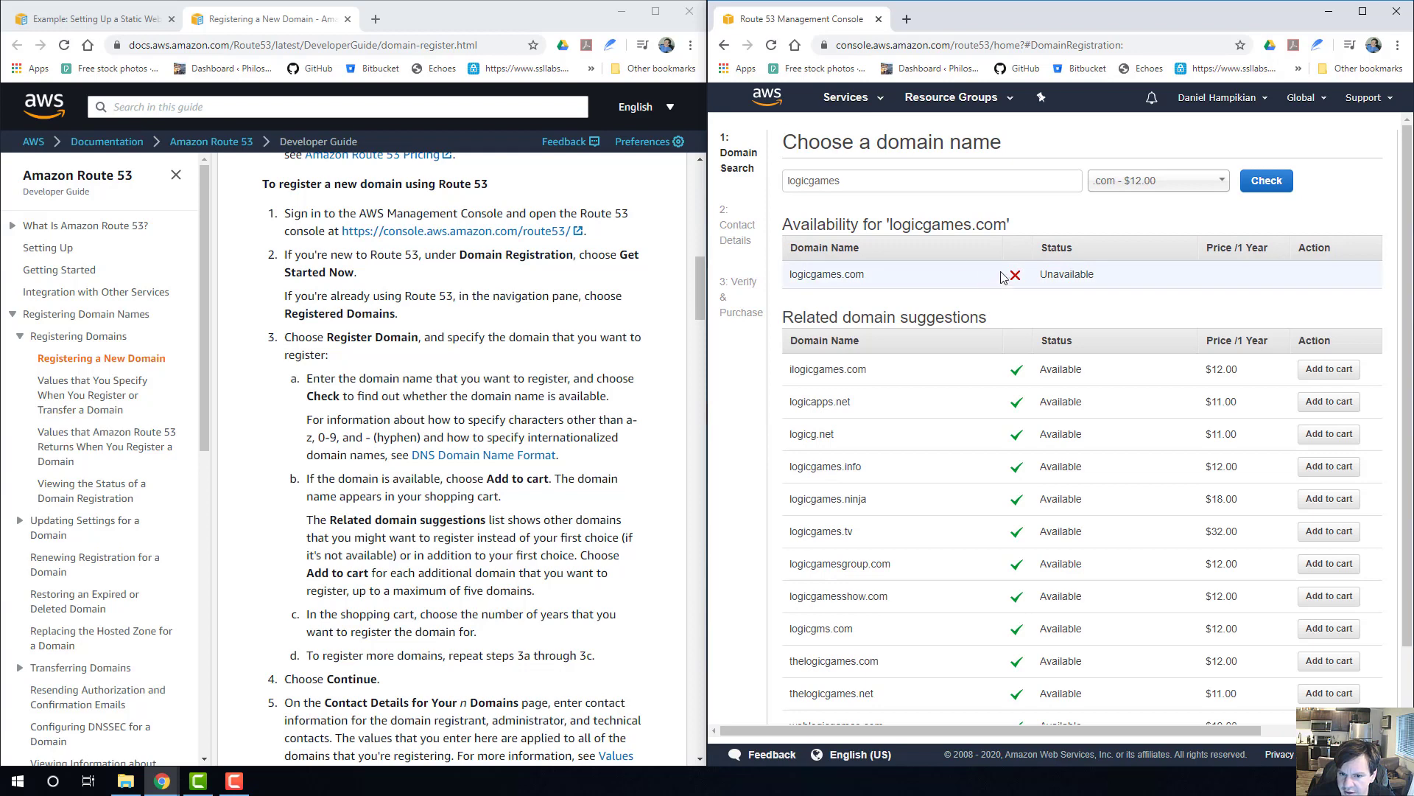
# Change the domain name to mindgames and check its .com availability.
pyautogui.click(854, 181)
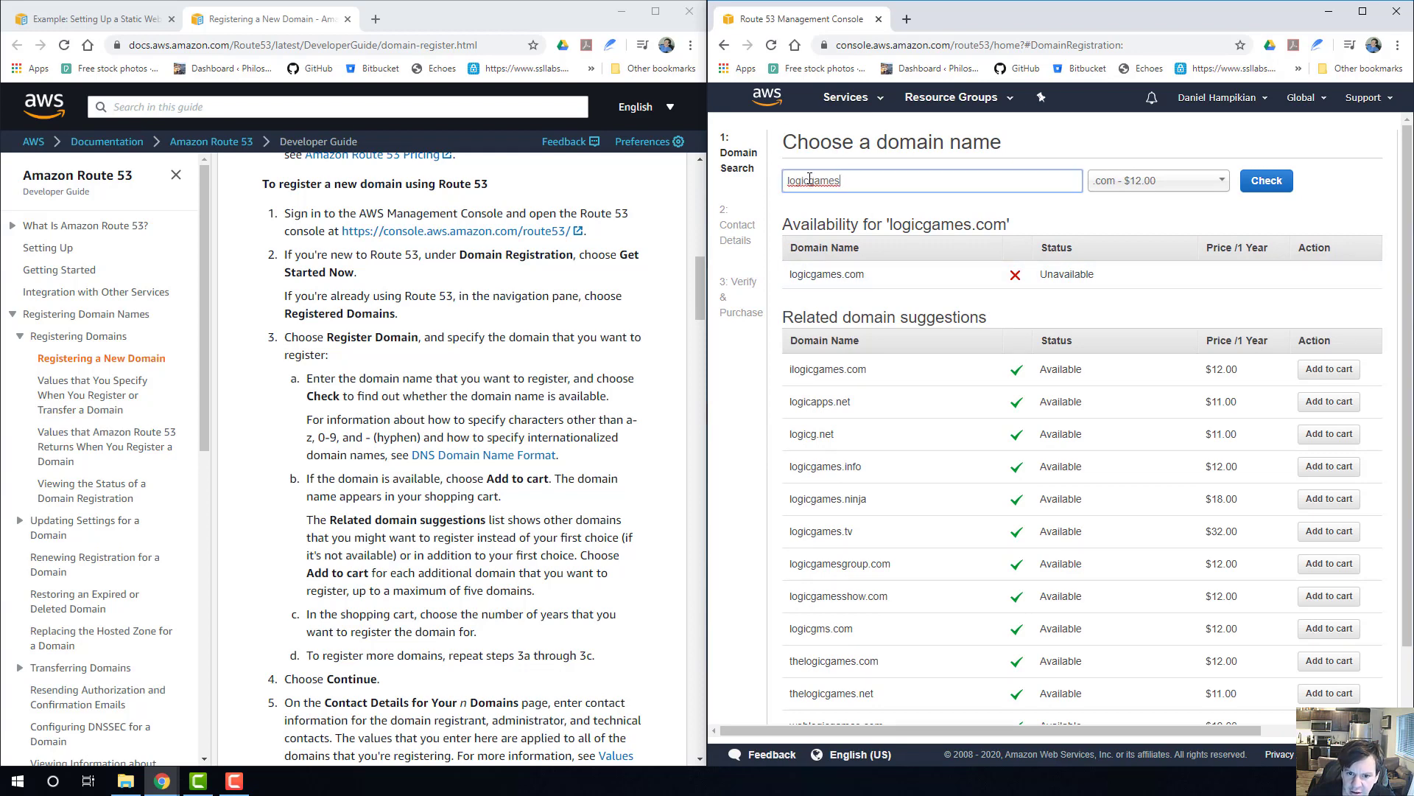
pyautogui.moveTo(809, 181); pyautogui.dragTo(766, 182)
pyautogui.write('mind')
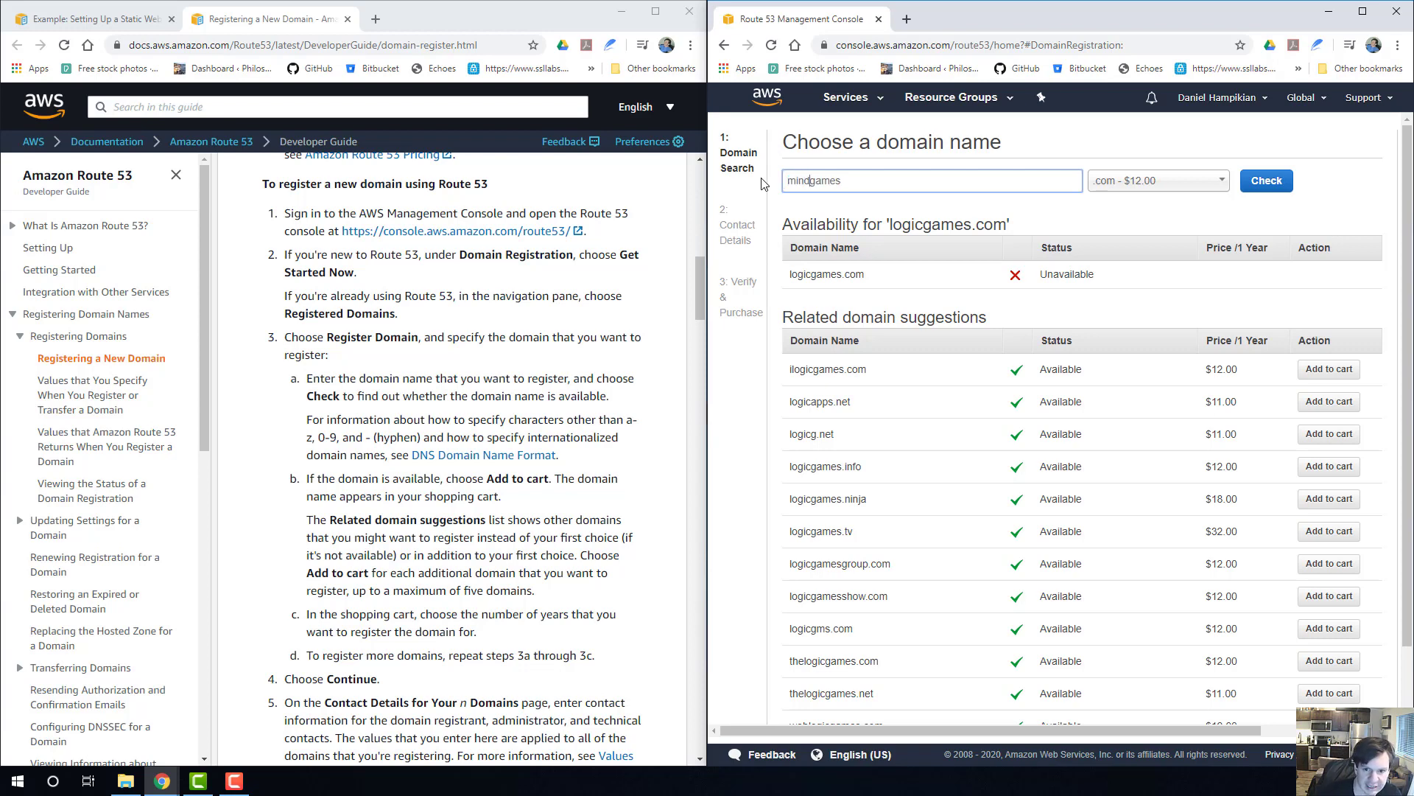
pyautogui.click(1266, 181)
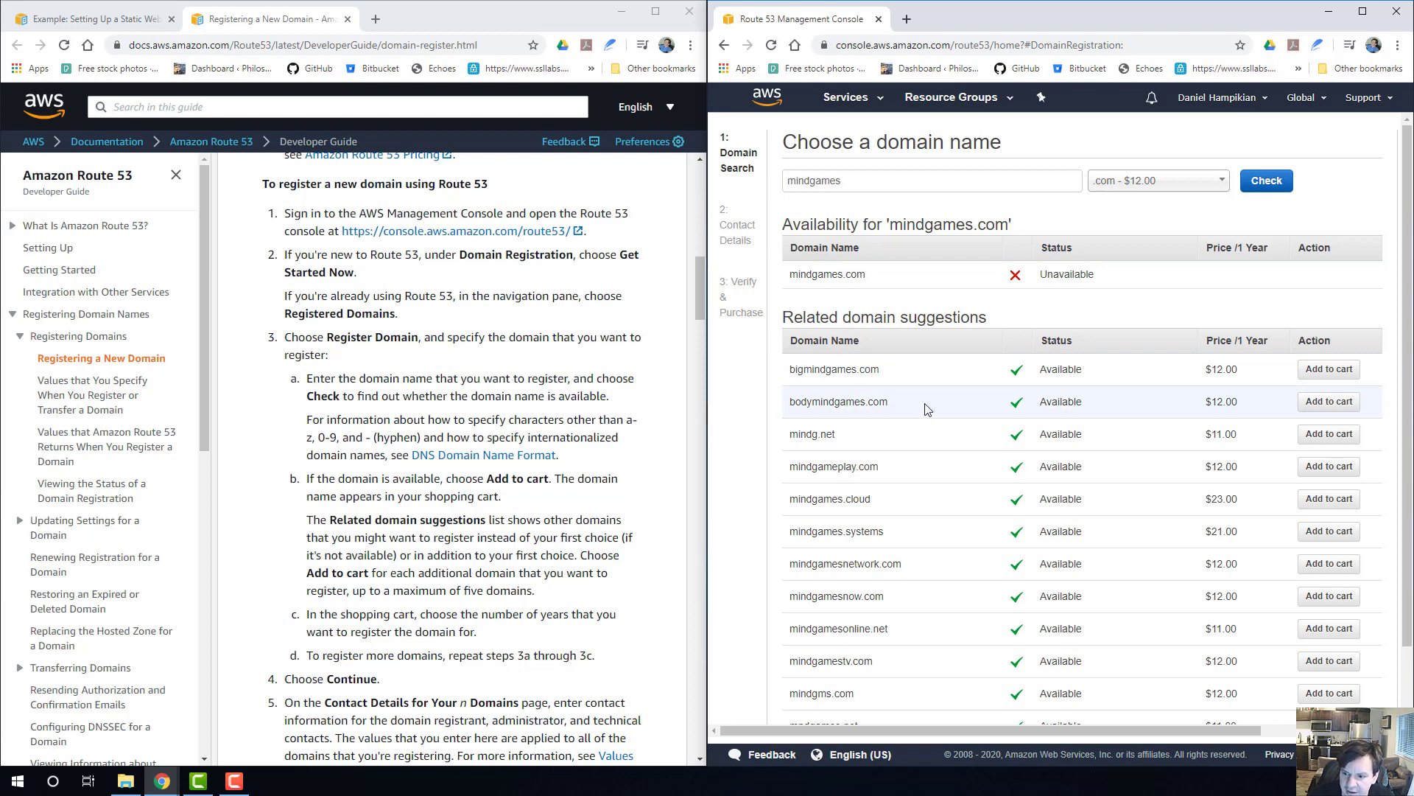
# Add the suggested domain bodymindgames.com to the cart and continue to the contact details.
pyautogui.click(1331, 407)
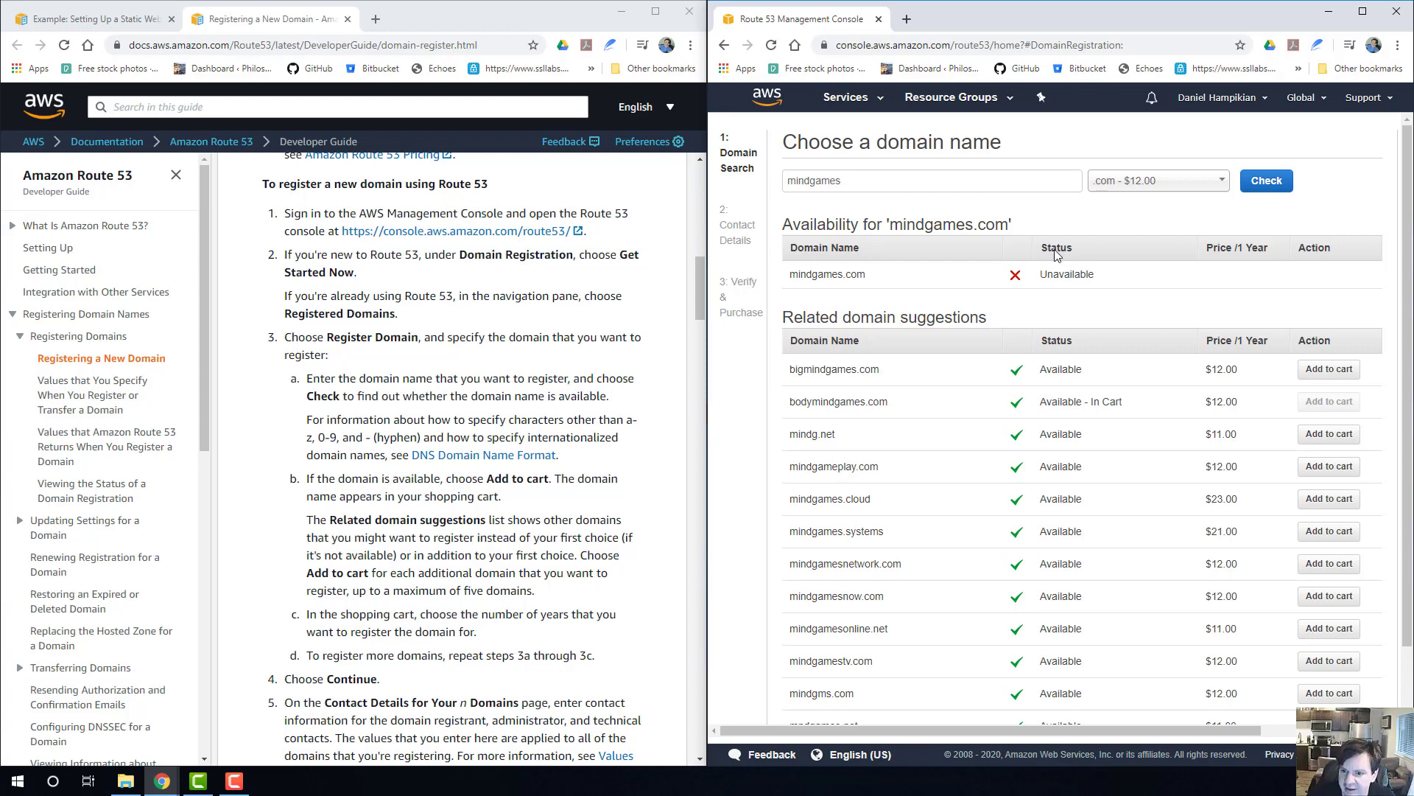
pyautogui.scroll(-1, 1286, 611)
pyautogui.click(1332, 696)
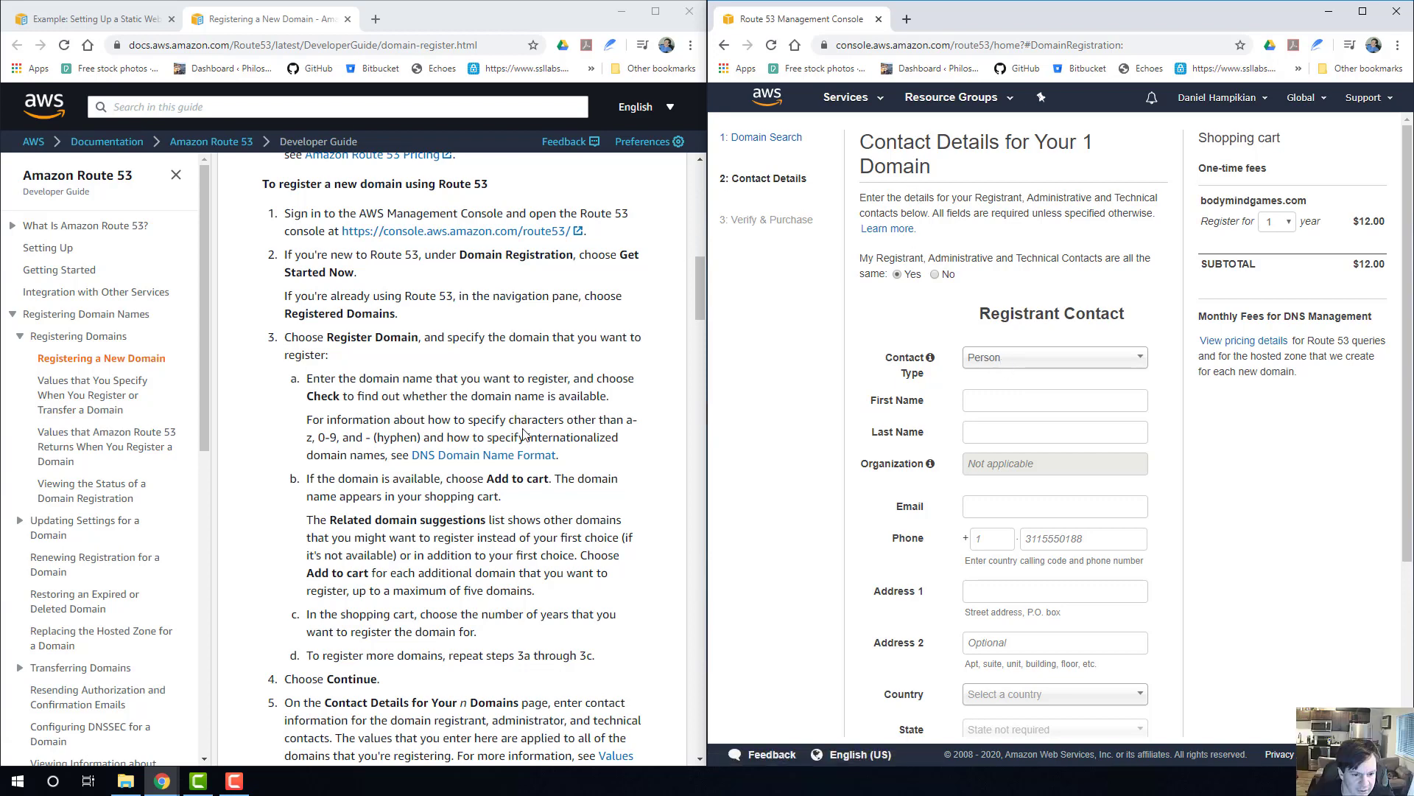
# Consult the guide's contact details instructions and enter the registrant's first and last name in the contact form.
pyautogui.scroll(-4, 525, 434)
pyautogui.scroll(-2, 370, 389)
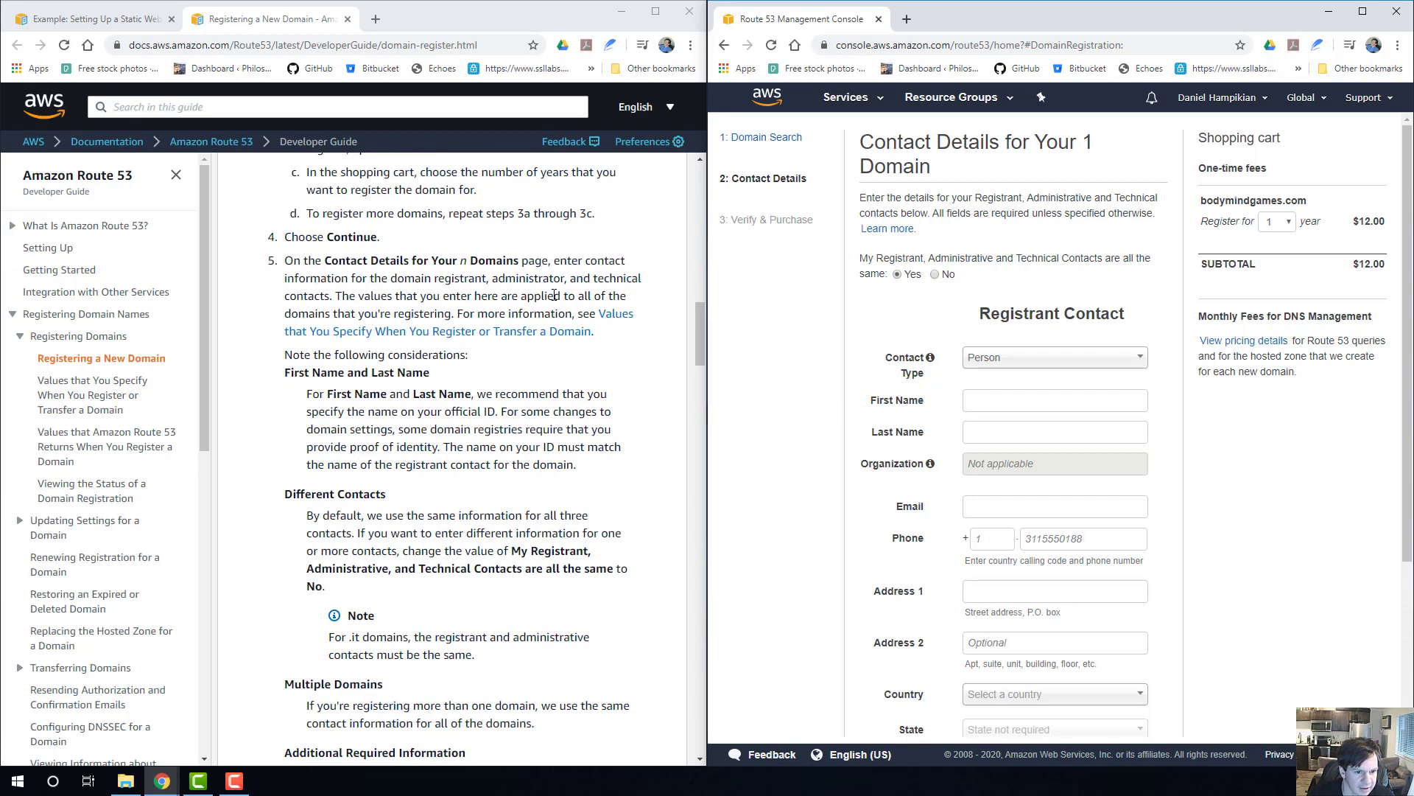
pyautogui.scroll(-1, 477, 333)
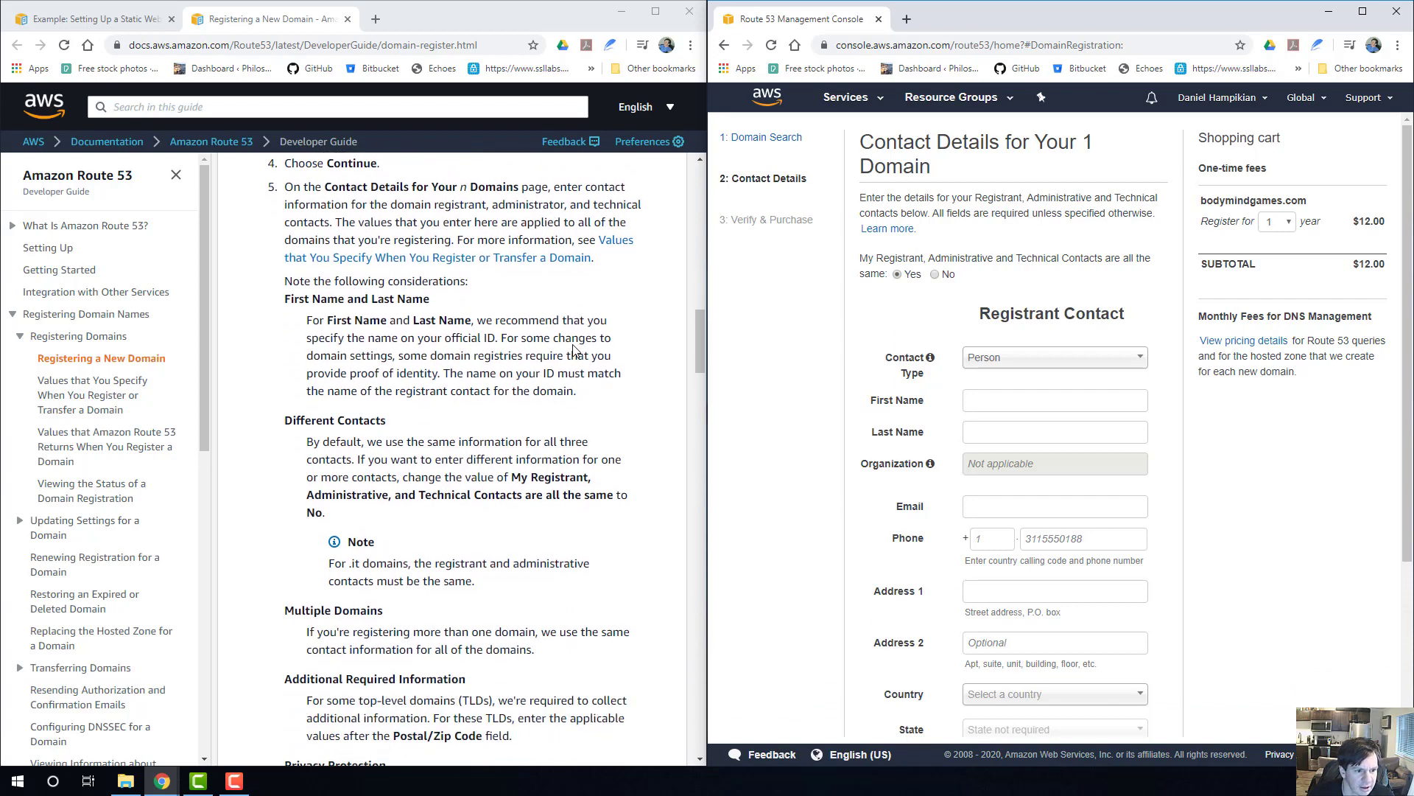
pyautogui.click(987, 400)
pyautogui.write('D')
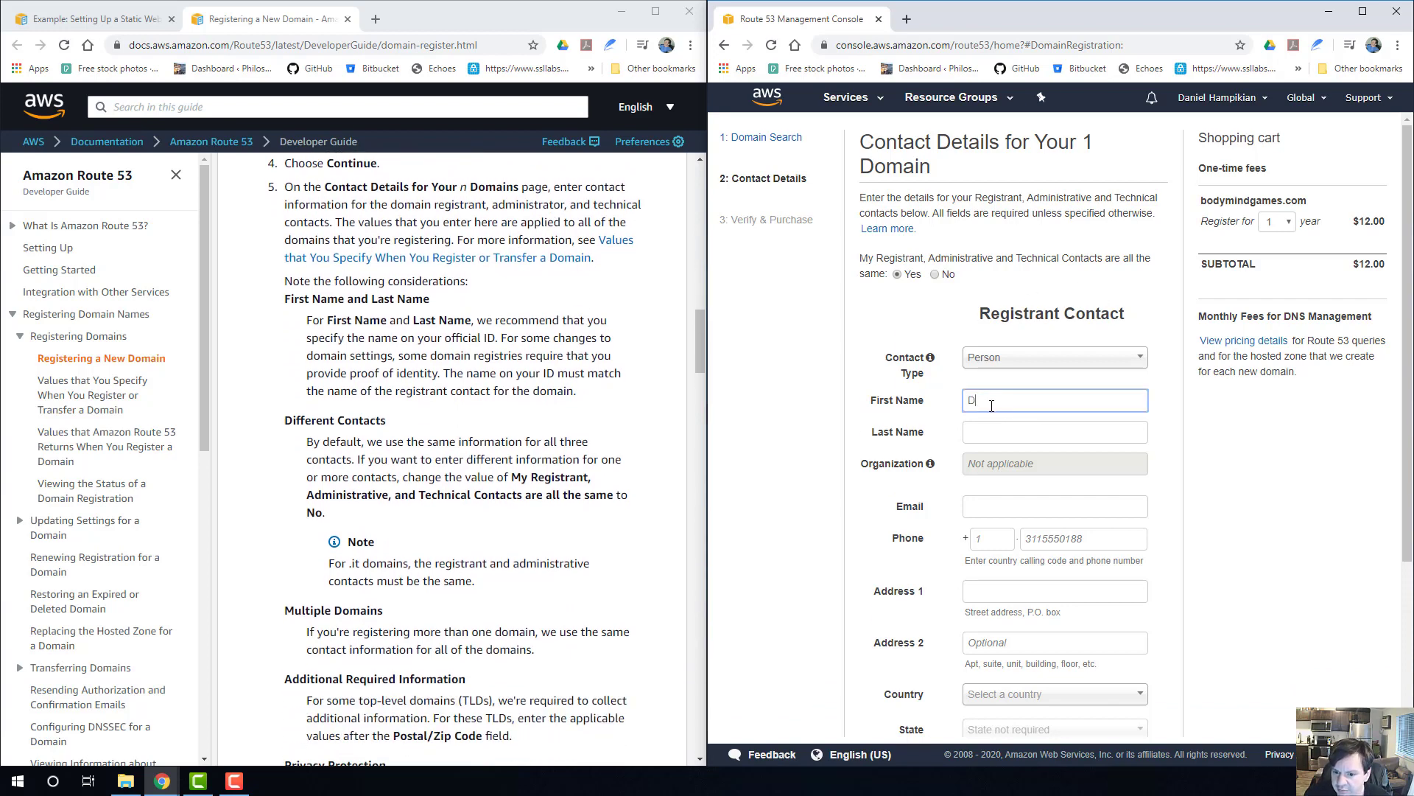
pyautogui.write('aniel')
pyautogui.press('Tab')
pyautogui.write('Hamp')
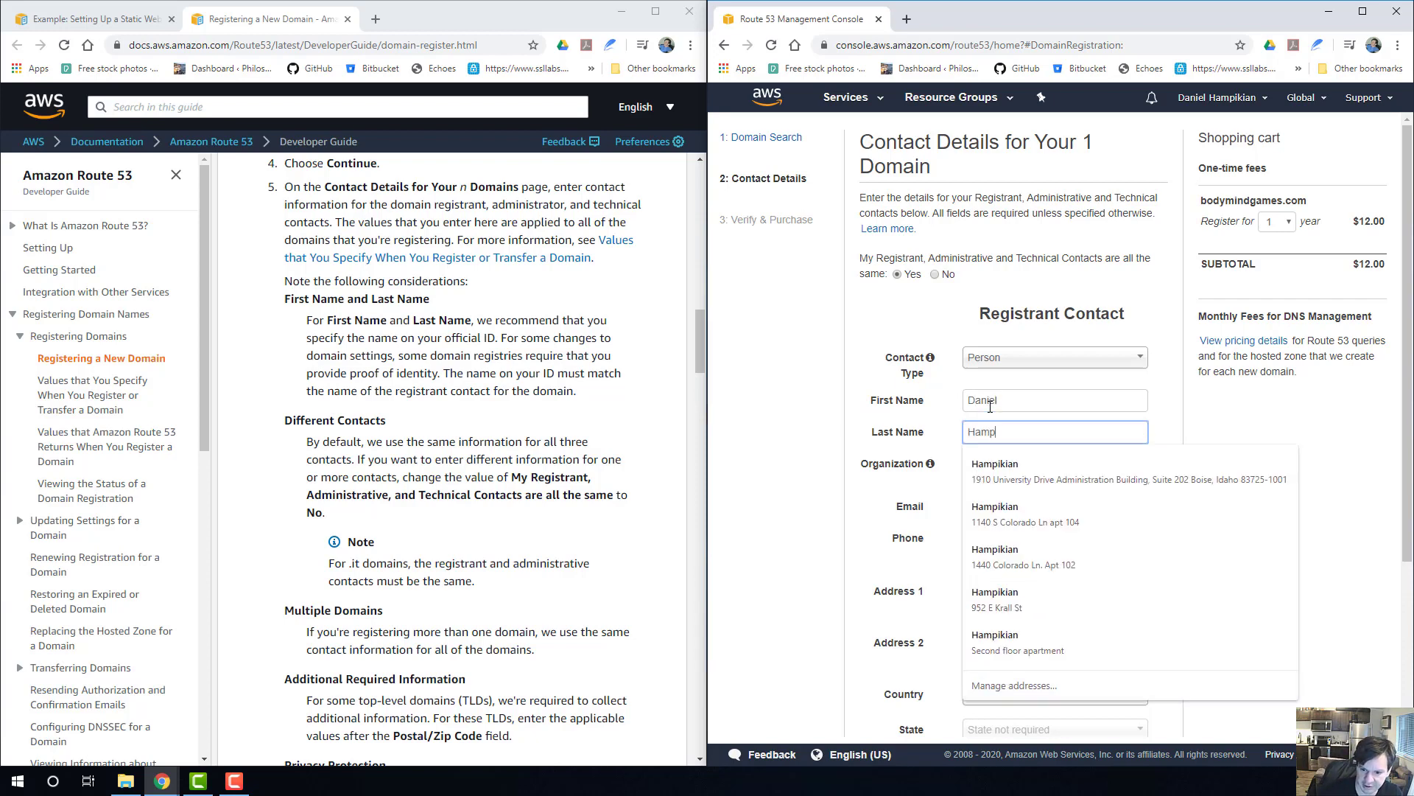
pyautogui.write('ikian')
pyautogui.click(1078, 458)
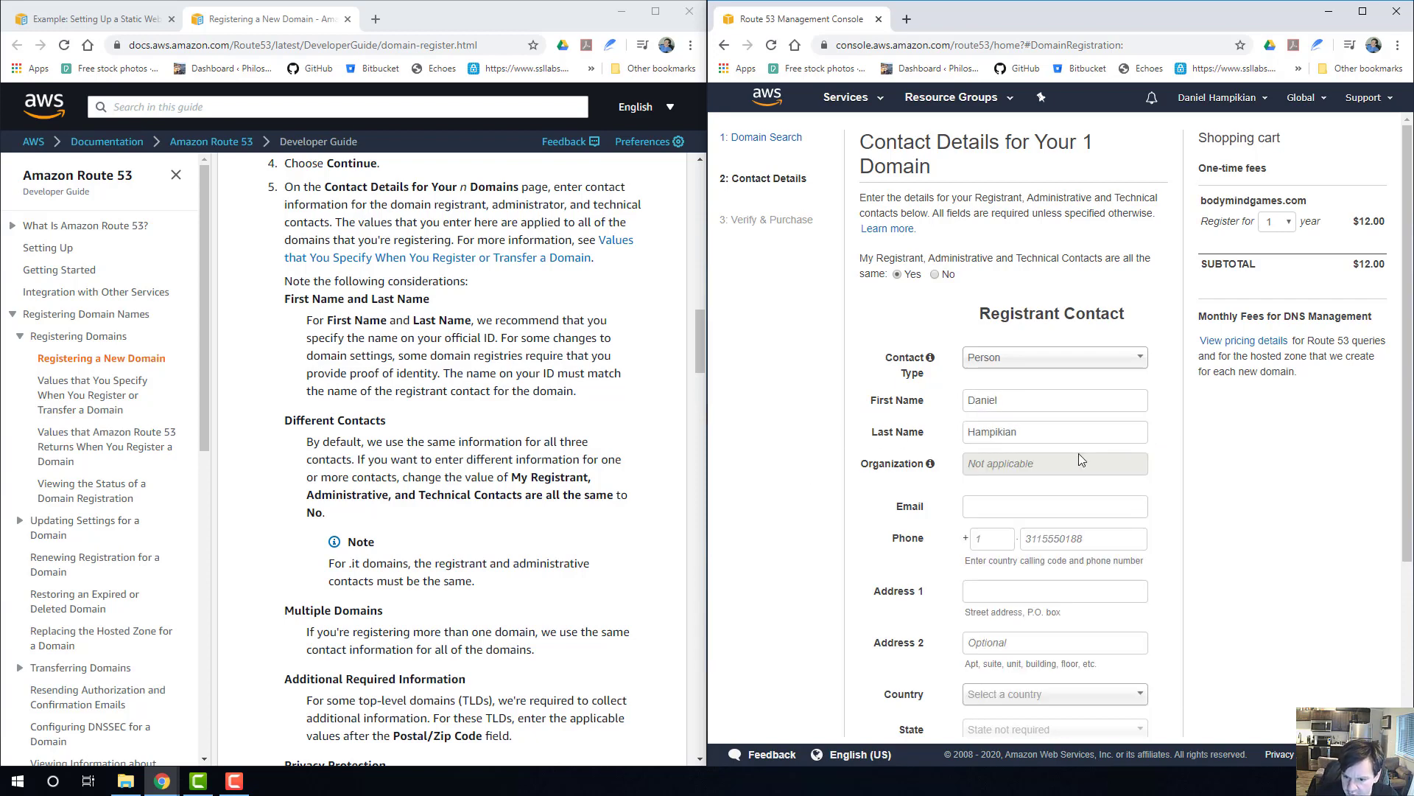
# Fill in the registrant's email, street address, city and postal code from the first saved autofill entry.
pyautogui.scroll(-2, 1011, 497)
pyautogui.click(1001, 367)
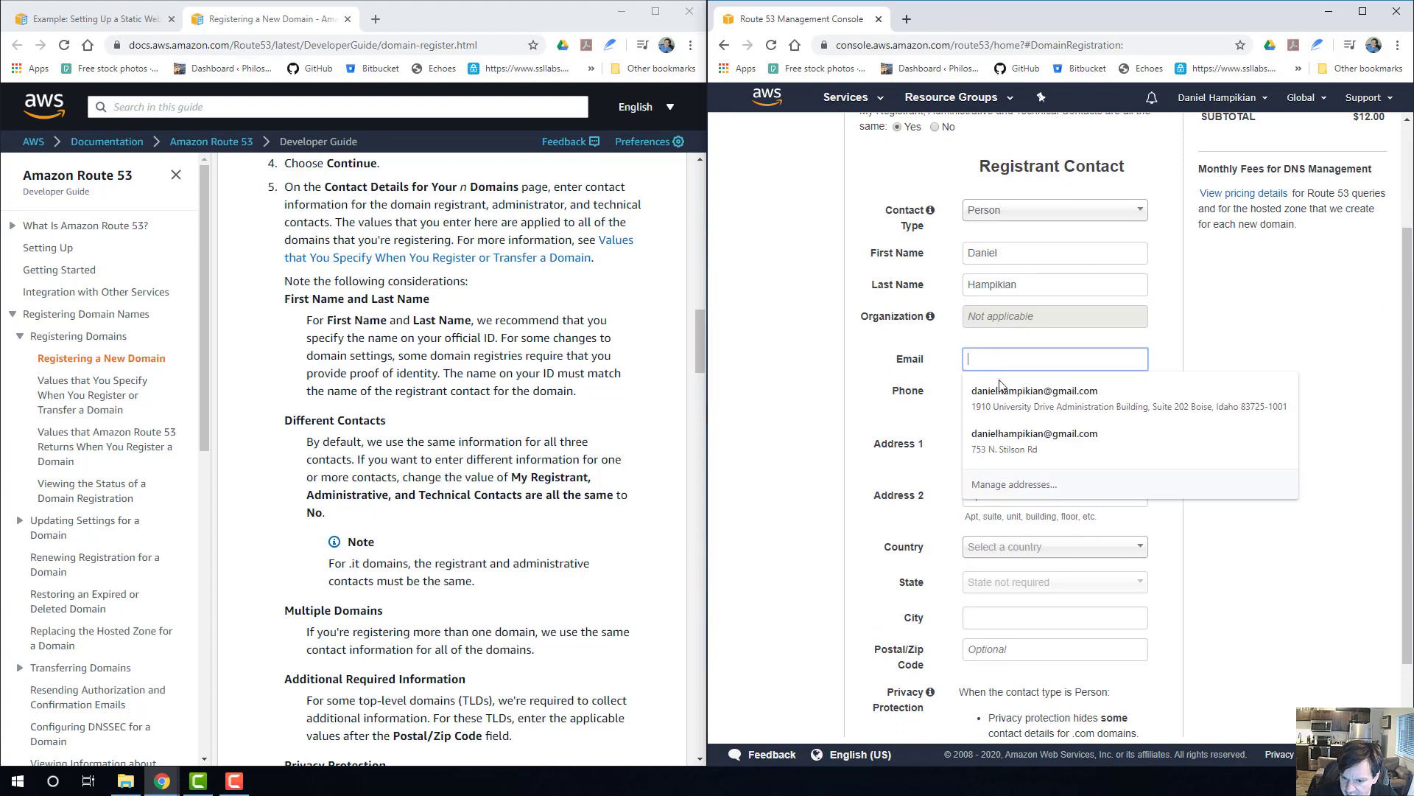
pyautogui.click(1003, 385)
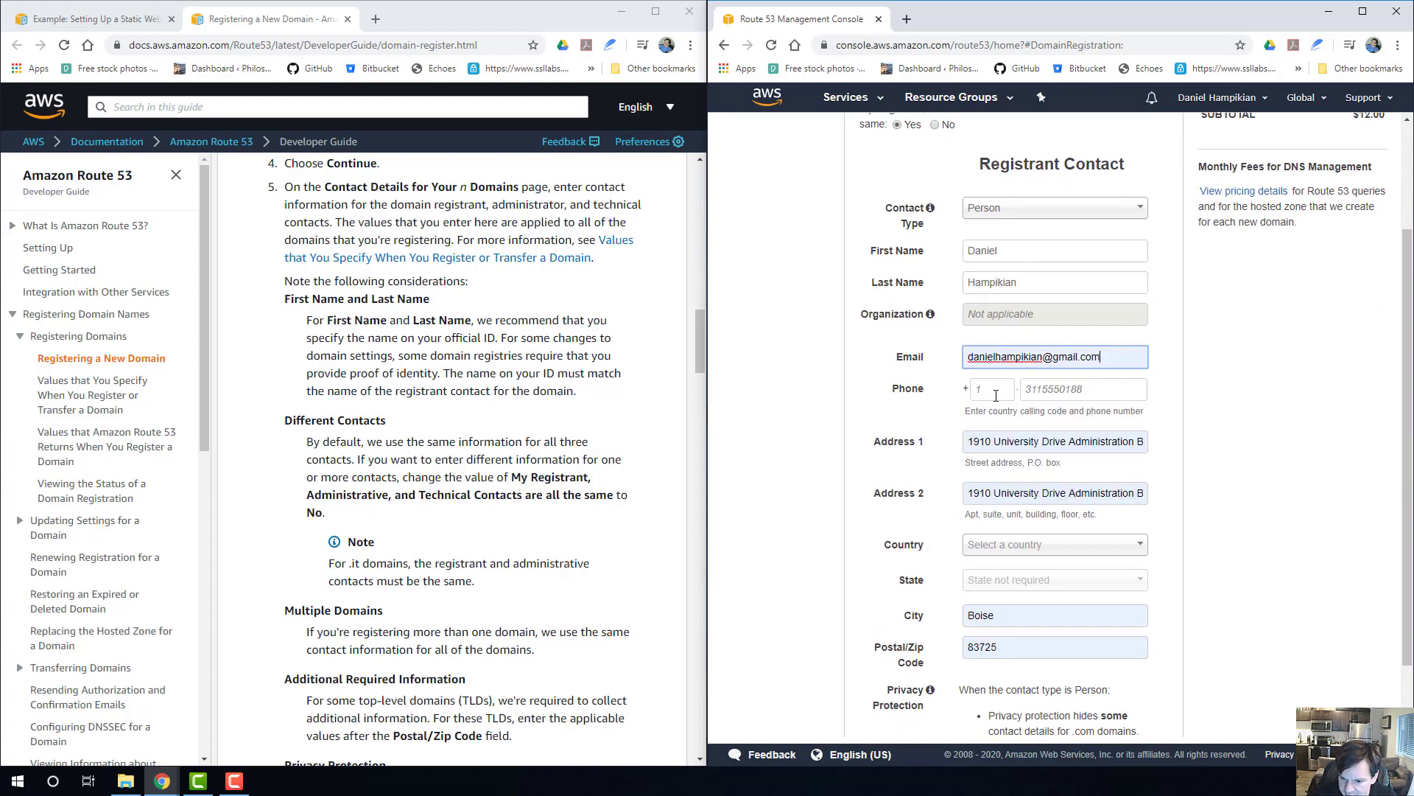
# Reapply the saved address entry to the registrant's address fields, leaving the phone number blank.
pyautogui.scroll(-1, 995, 394)
pyautogui.click(990, 318)
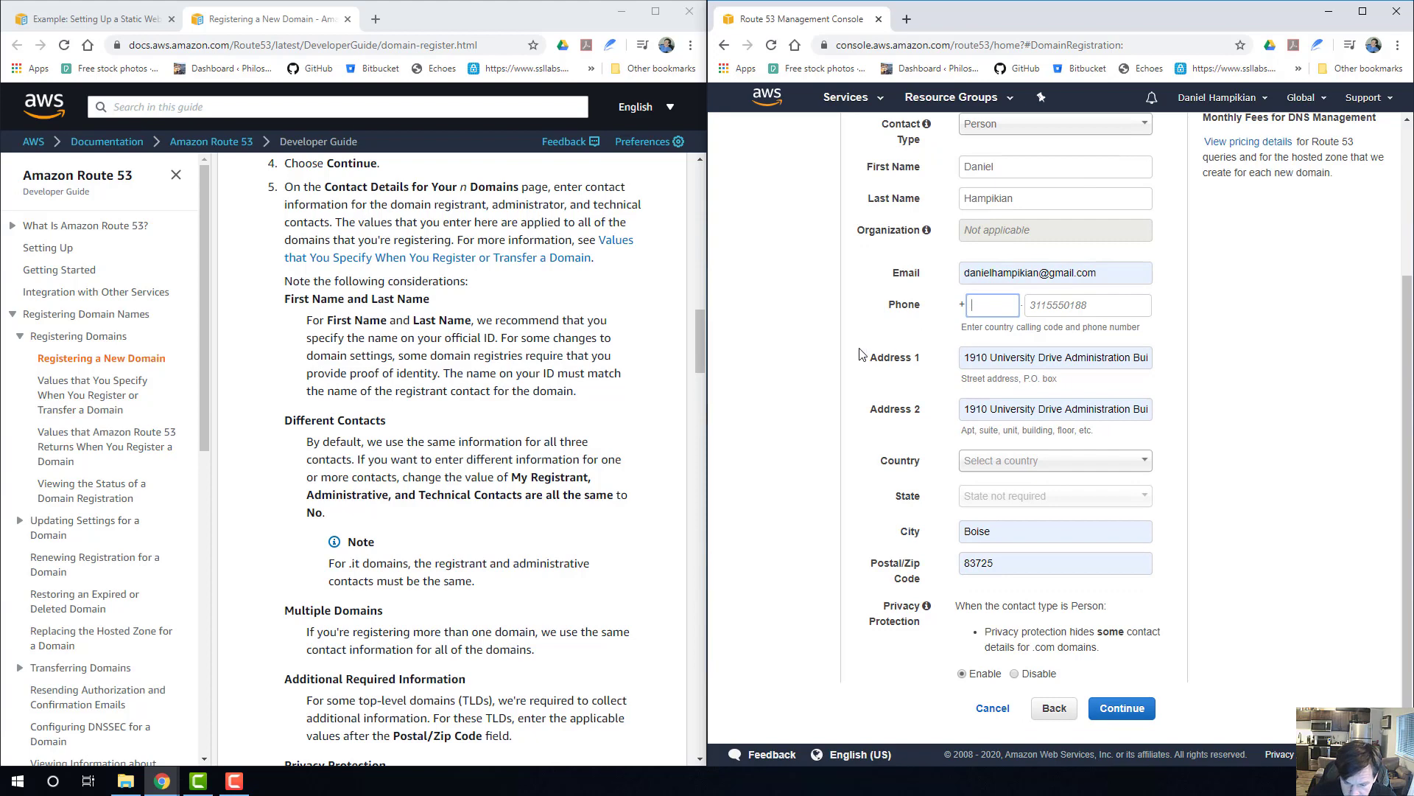
pyautogui.click(843, 381)
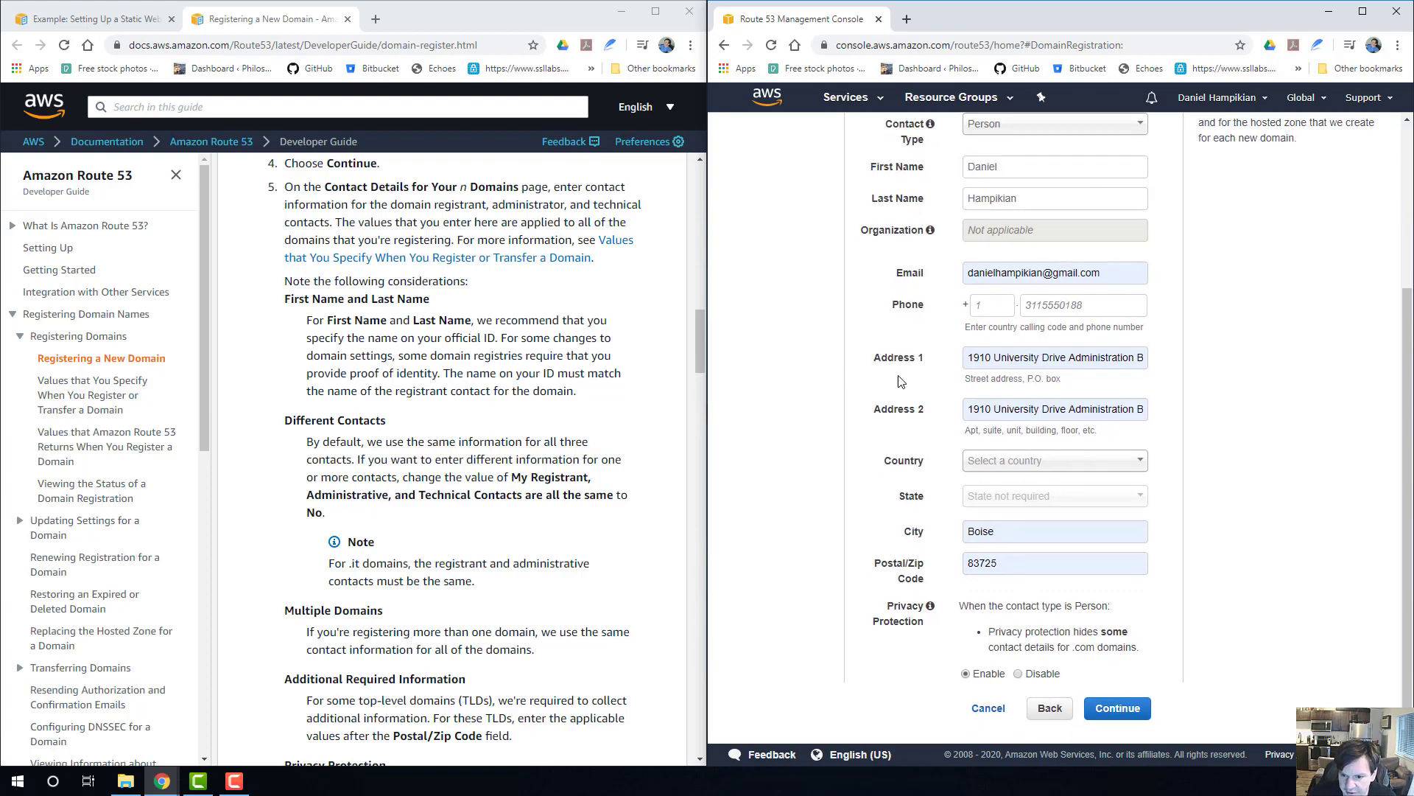
pyautogui.click(1002, 360)
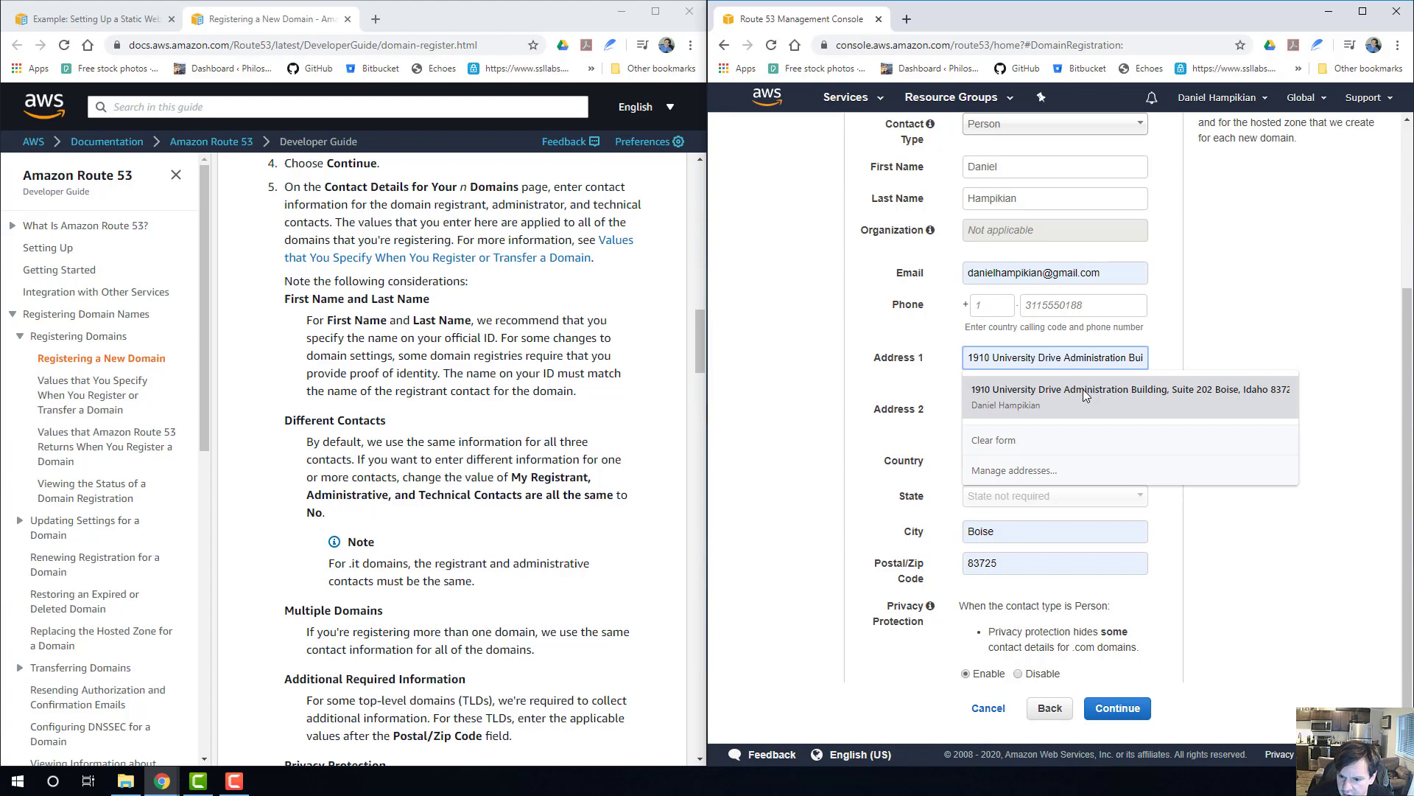
pyautogui.click(1050, 389)
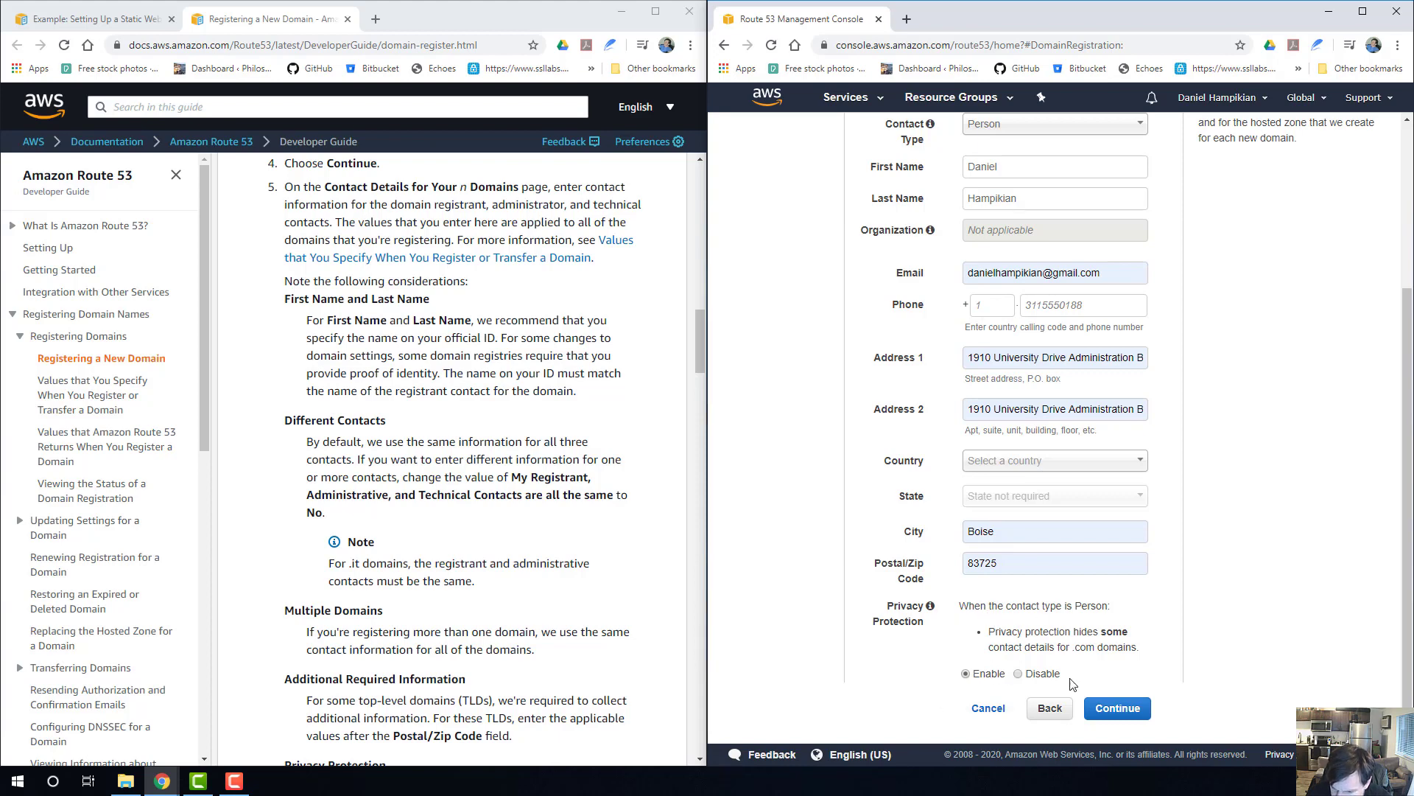
# Try to continue from the contact details form, then enter the registrant's phone number in the required phone fields.
pyautogui.click(1125, 713)
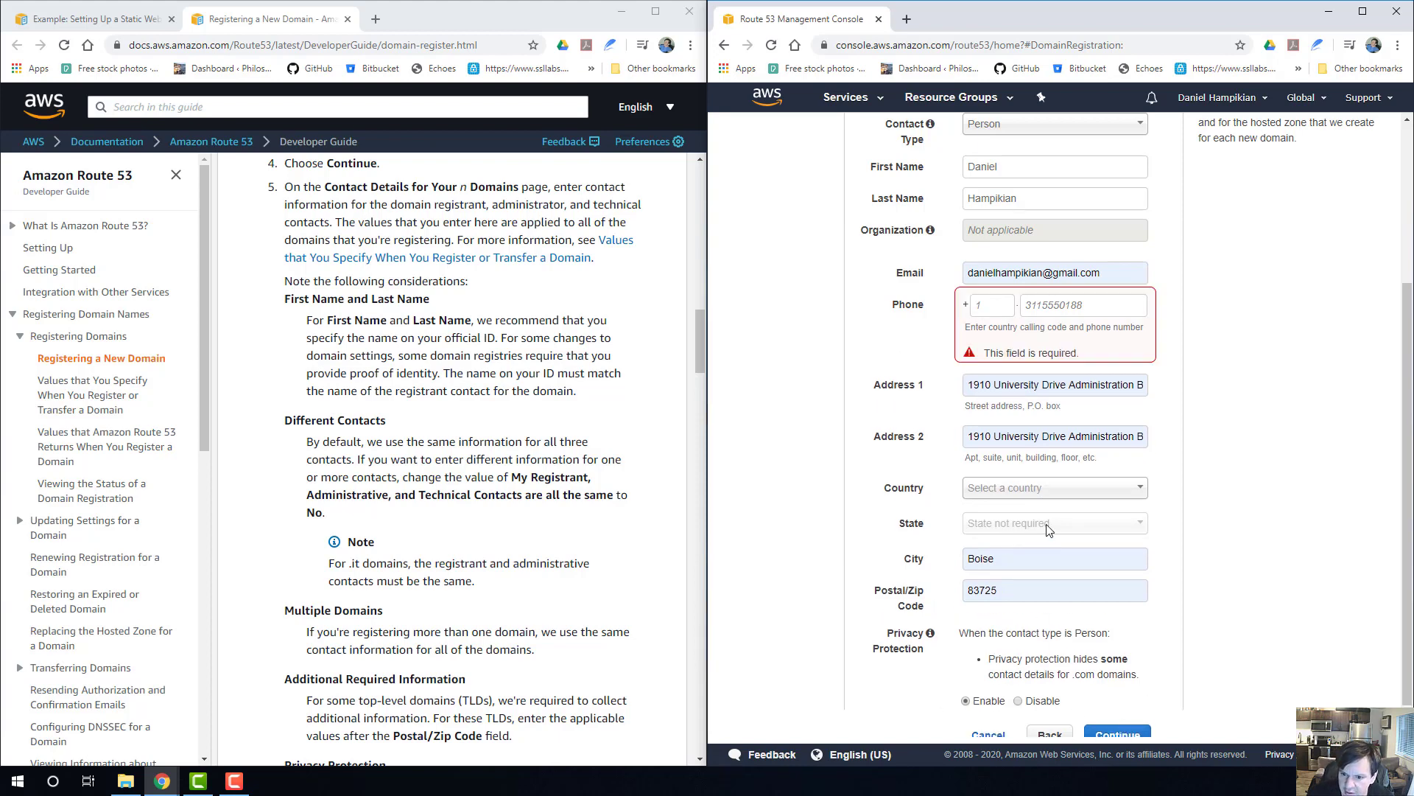
pyautogui.click(987, 305)
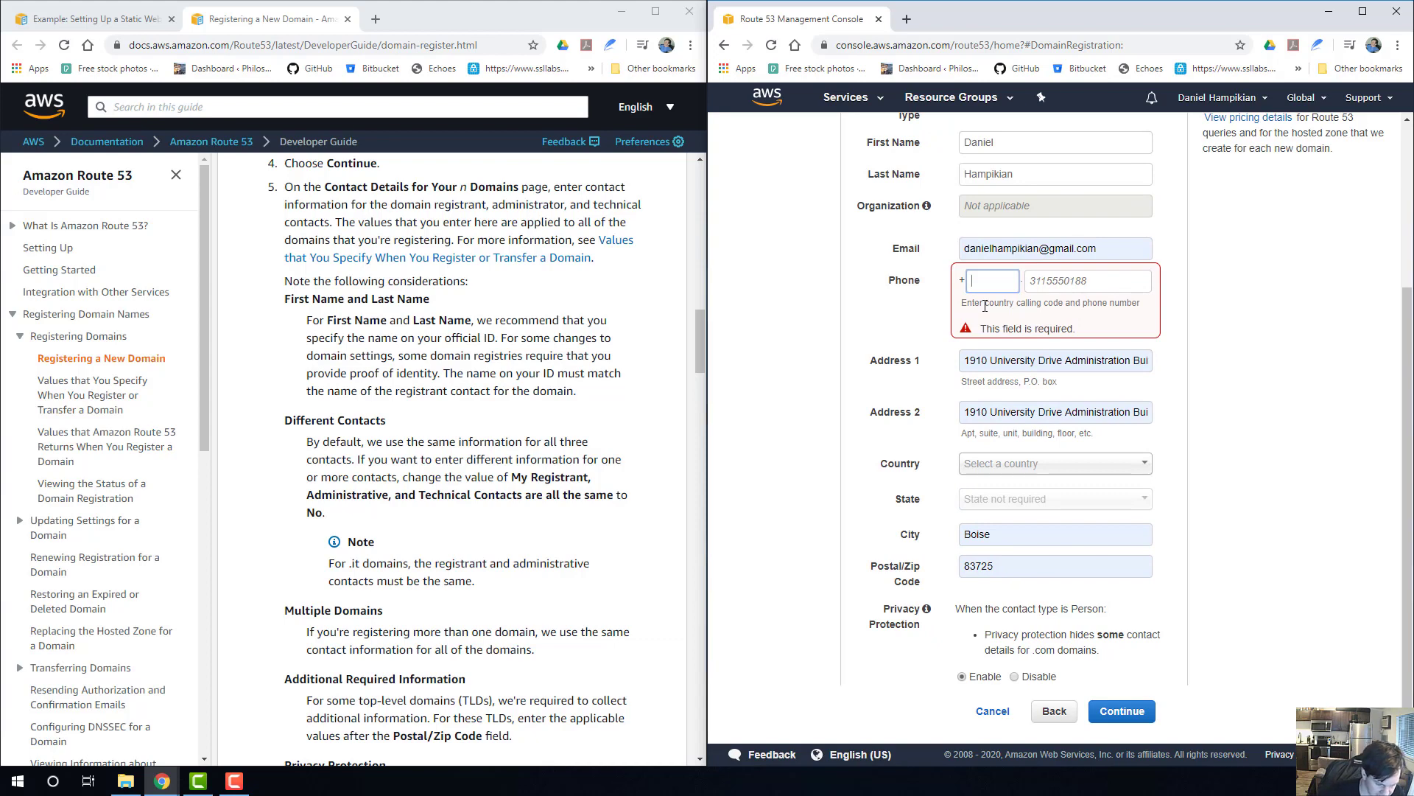
pyautogui.write('208')
pyautogui.press('Tab')
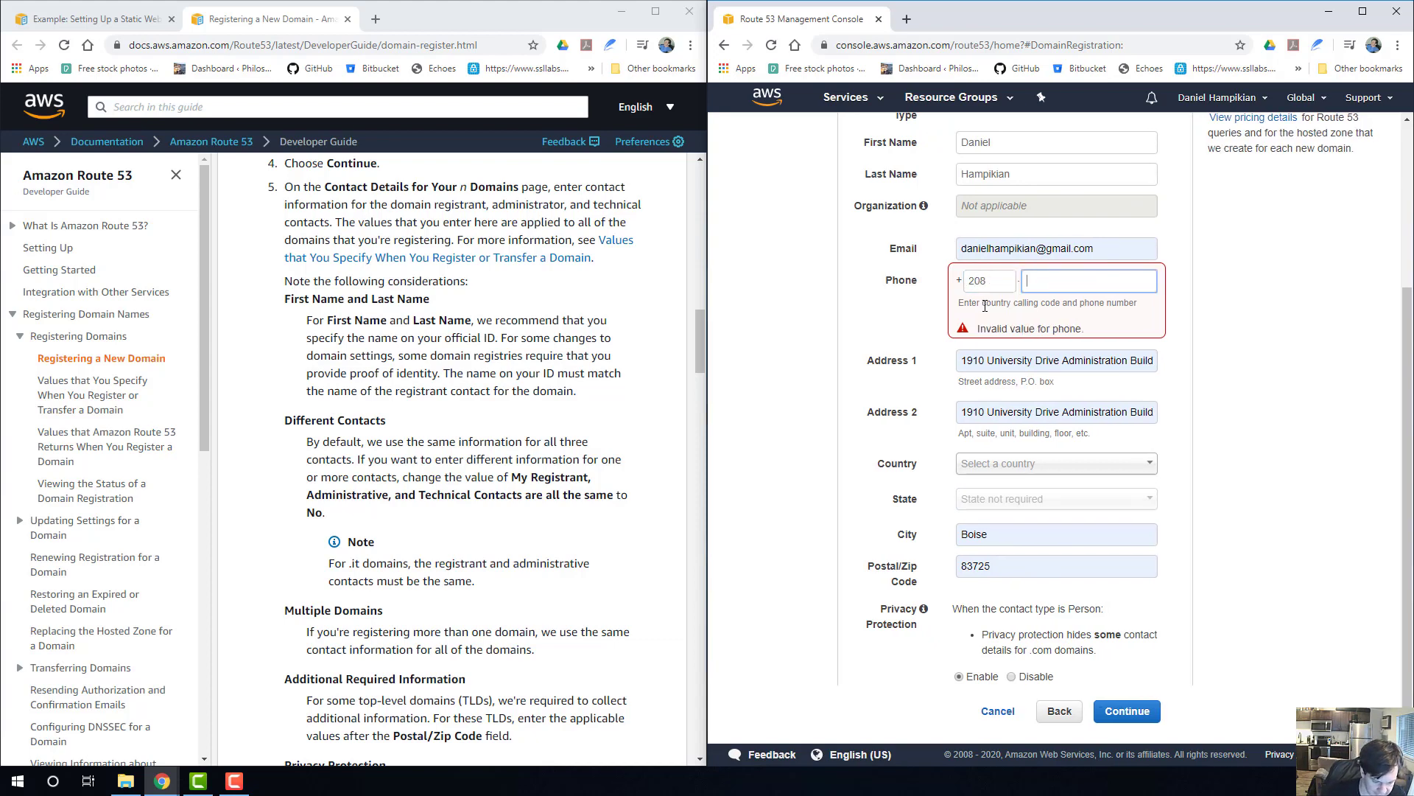
pyautogui.write('60')
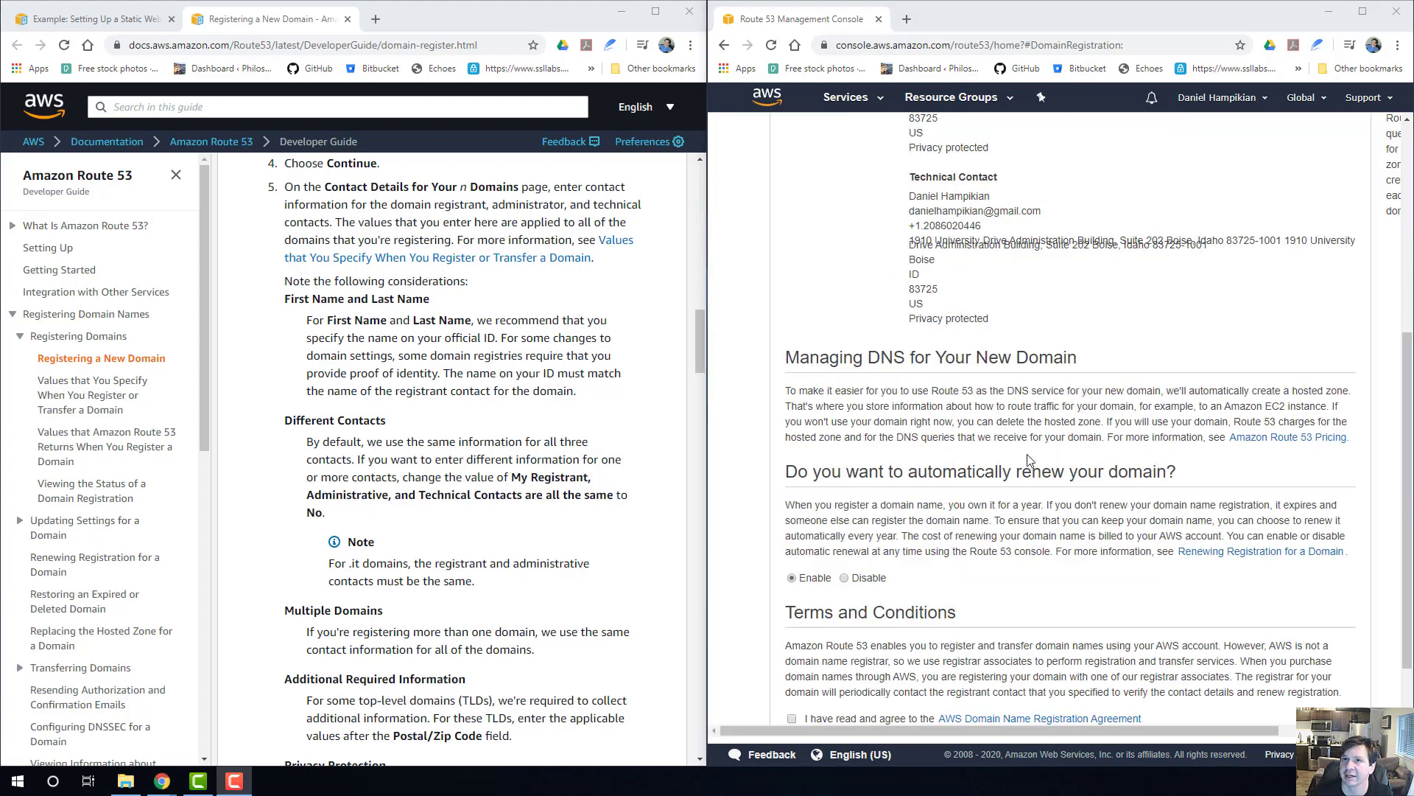
# Review the contact details for all three contacts and agree to the AWS Domain Name Registration Agreement.
pyautogui.scroll(5, 928, 398)
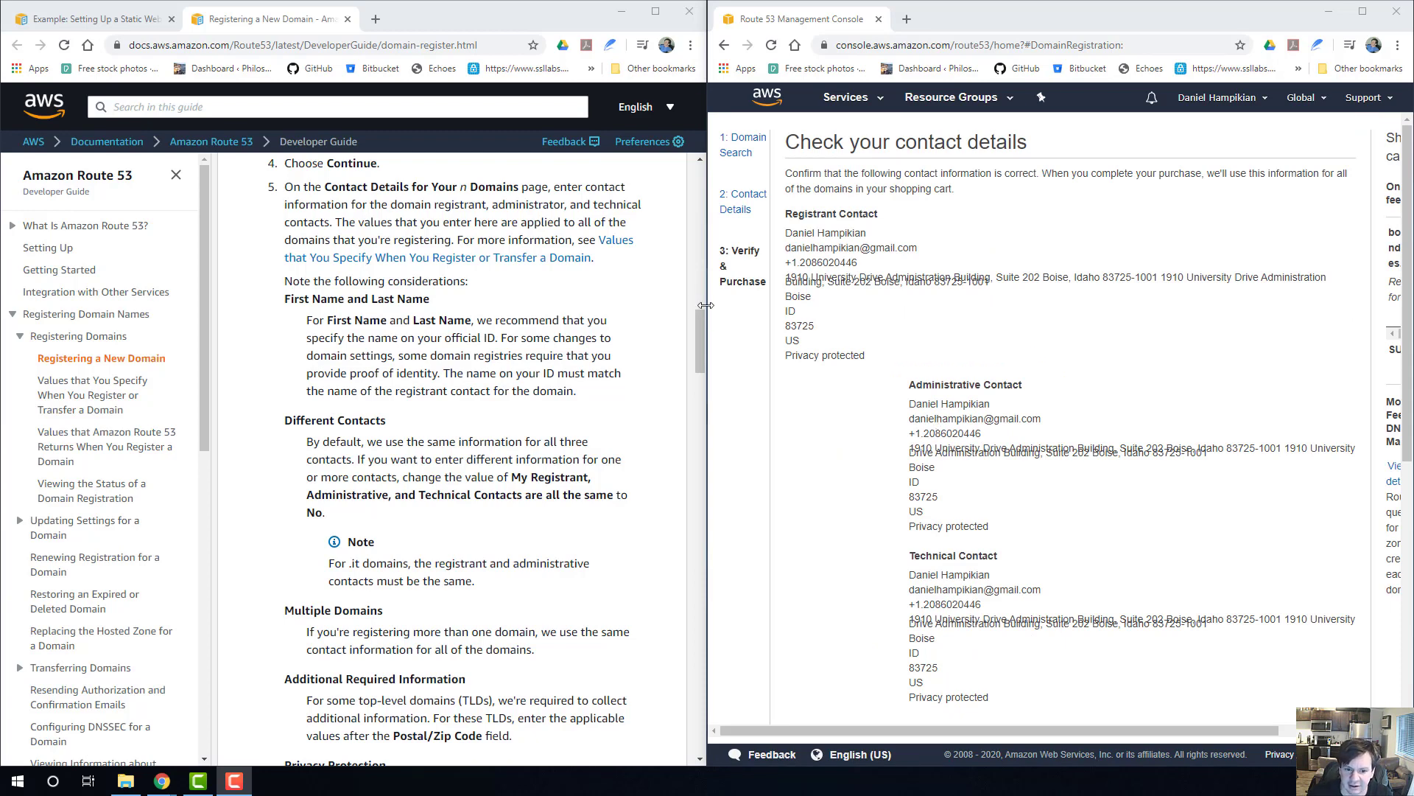
pyautogui.scroll(-5, 846, 287)
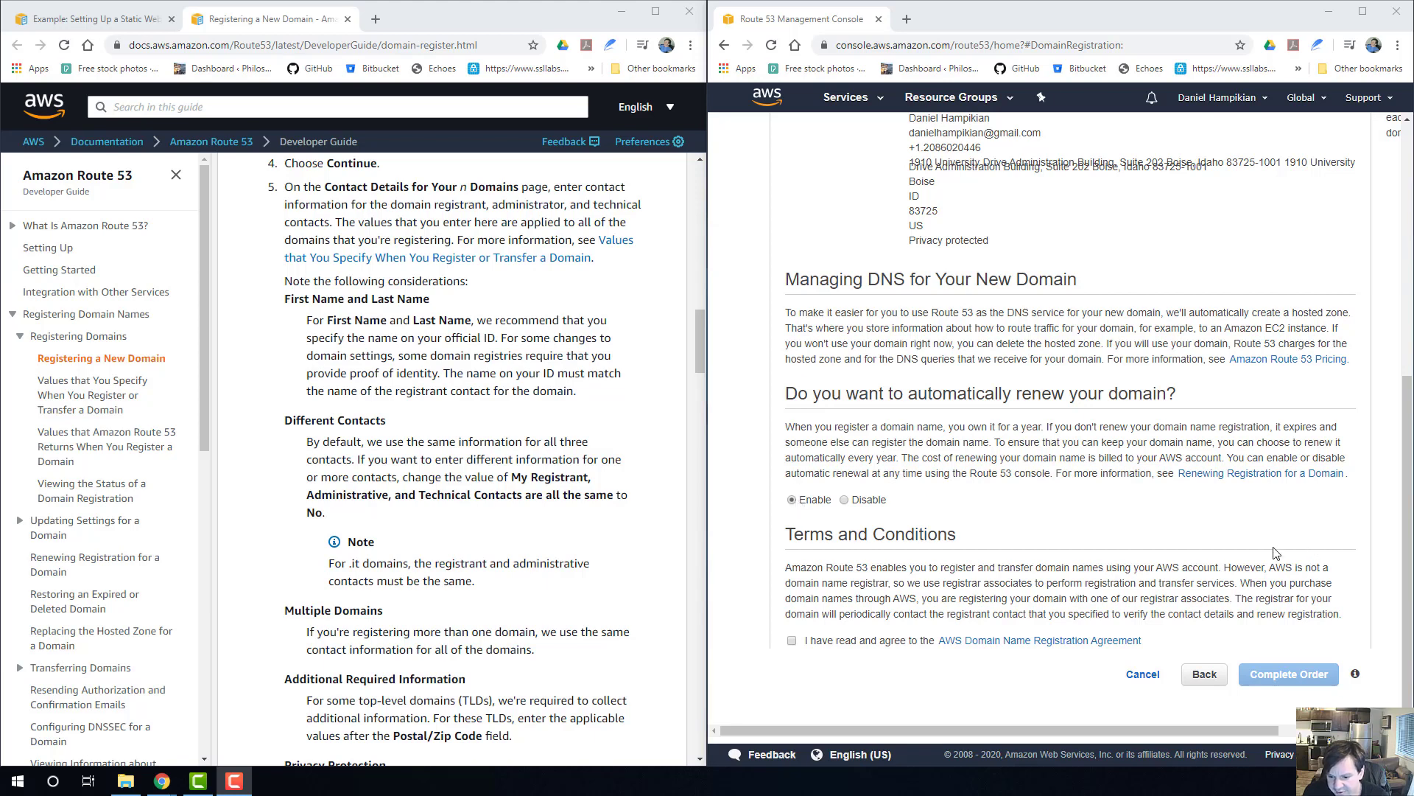
pyautogui.click(793, 641)
pyautogui.click(793, 641)
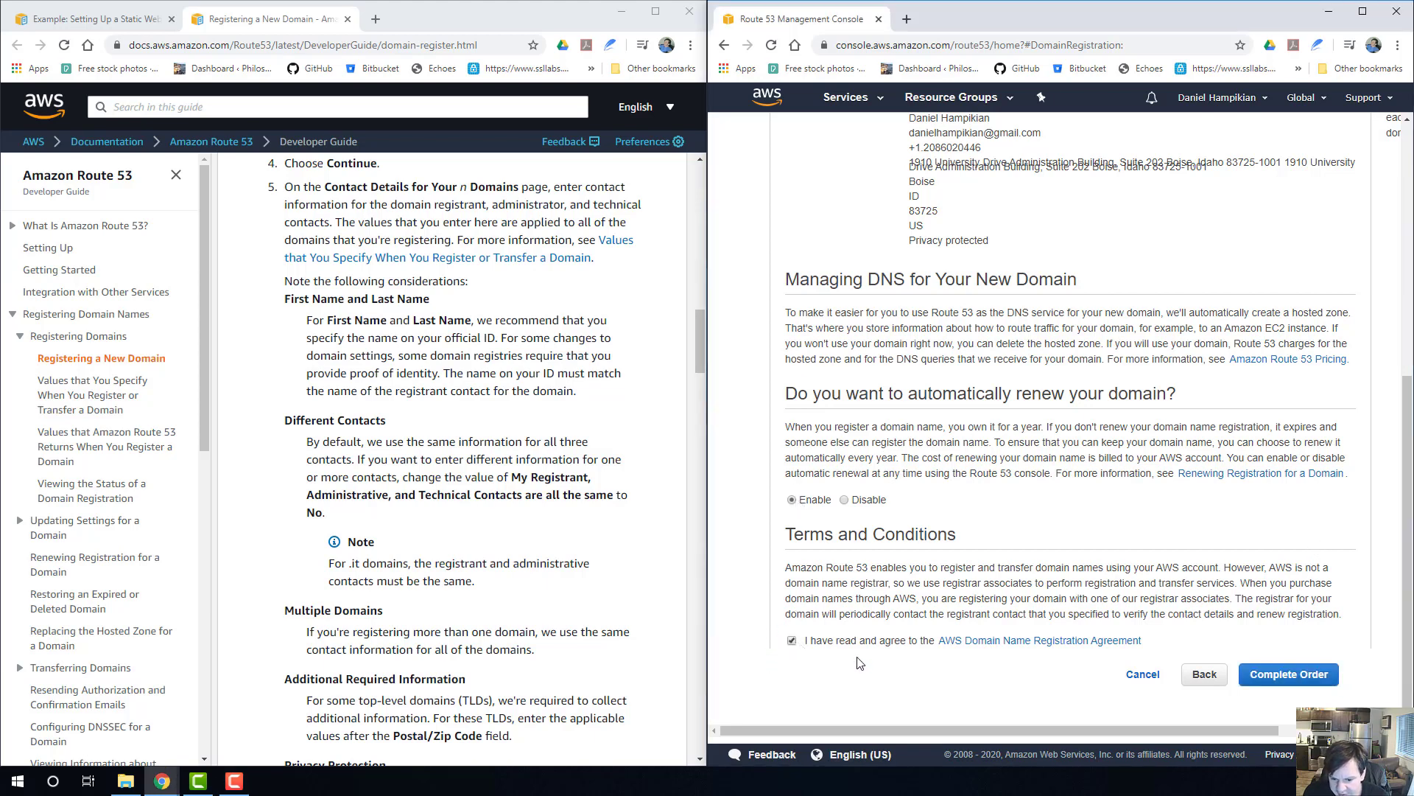
# Complete the order for bodymindgames.com and go to the domain's pending registration requests.
pyautogui.click(1289, 674)
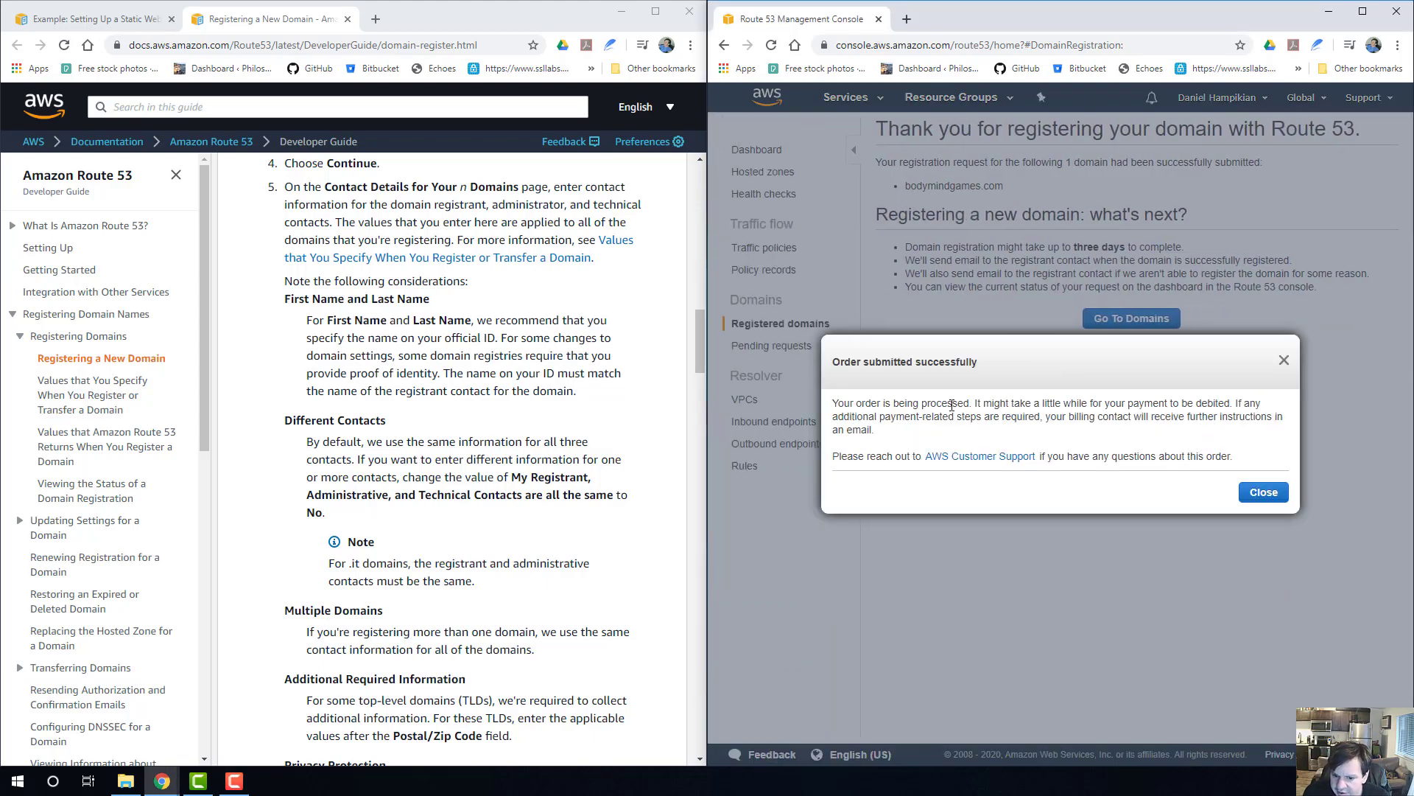
pyautogui.click(1265, 492)
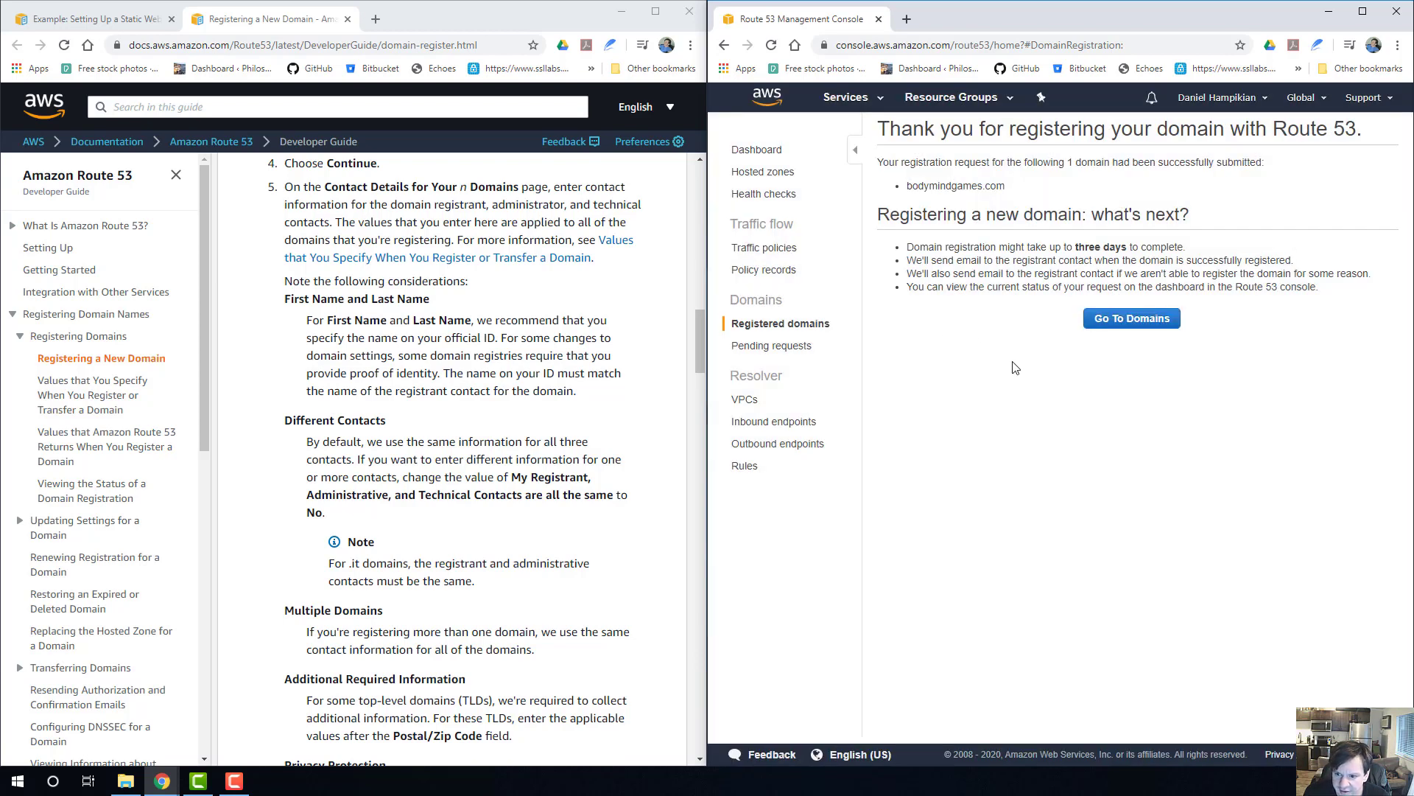
pyautogui.click(1136, 319)
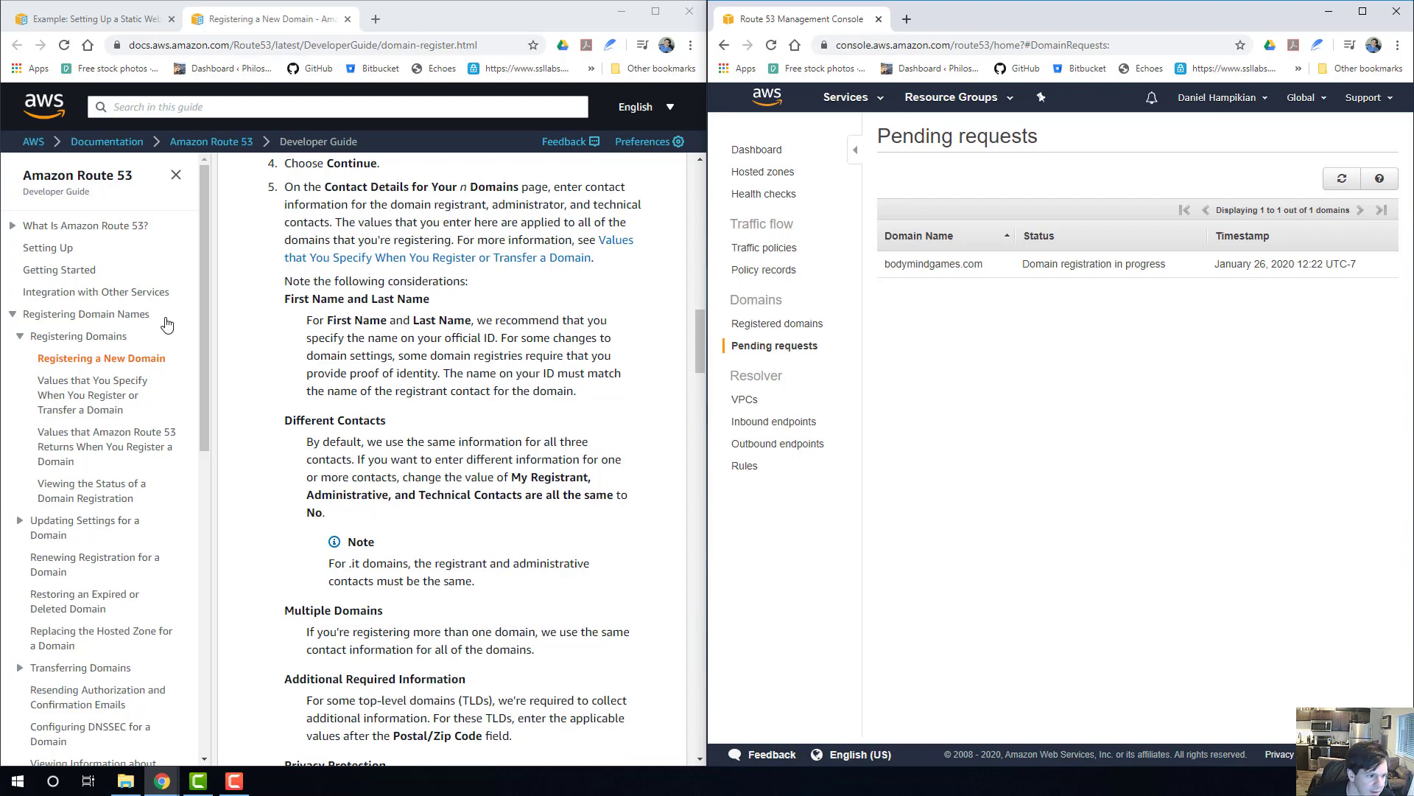
# Read the registration guide's privacy protection notes and its step on verifying the registrant contact's email address for generic TLDs.
pyautogui.scroll(1, 489, 426)
pyautogui.scroll(-5, 488, 426)
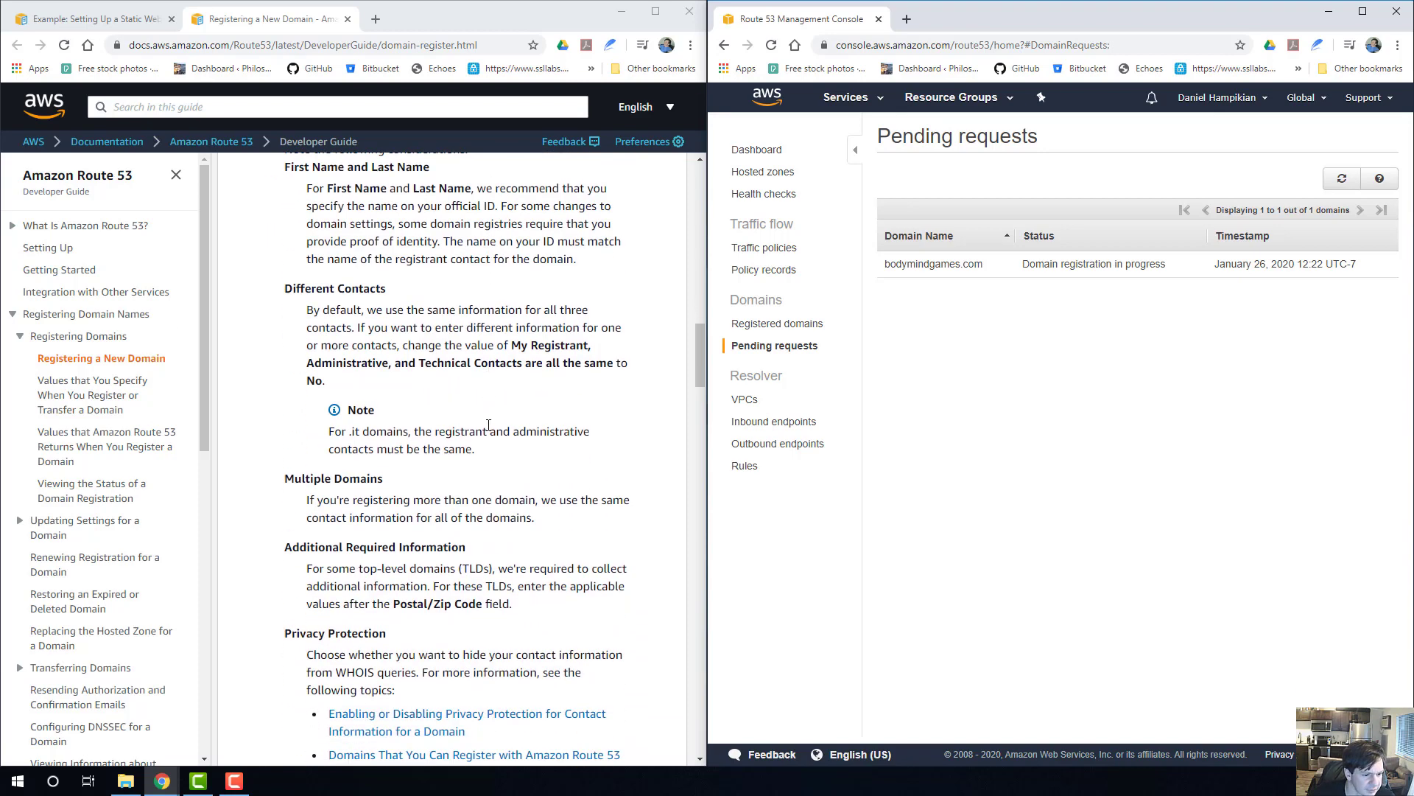
pyautogui.scroll(-5, 326, 433)
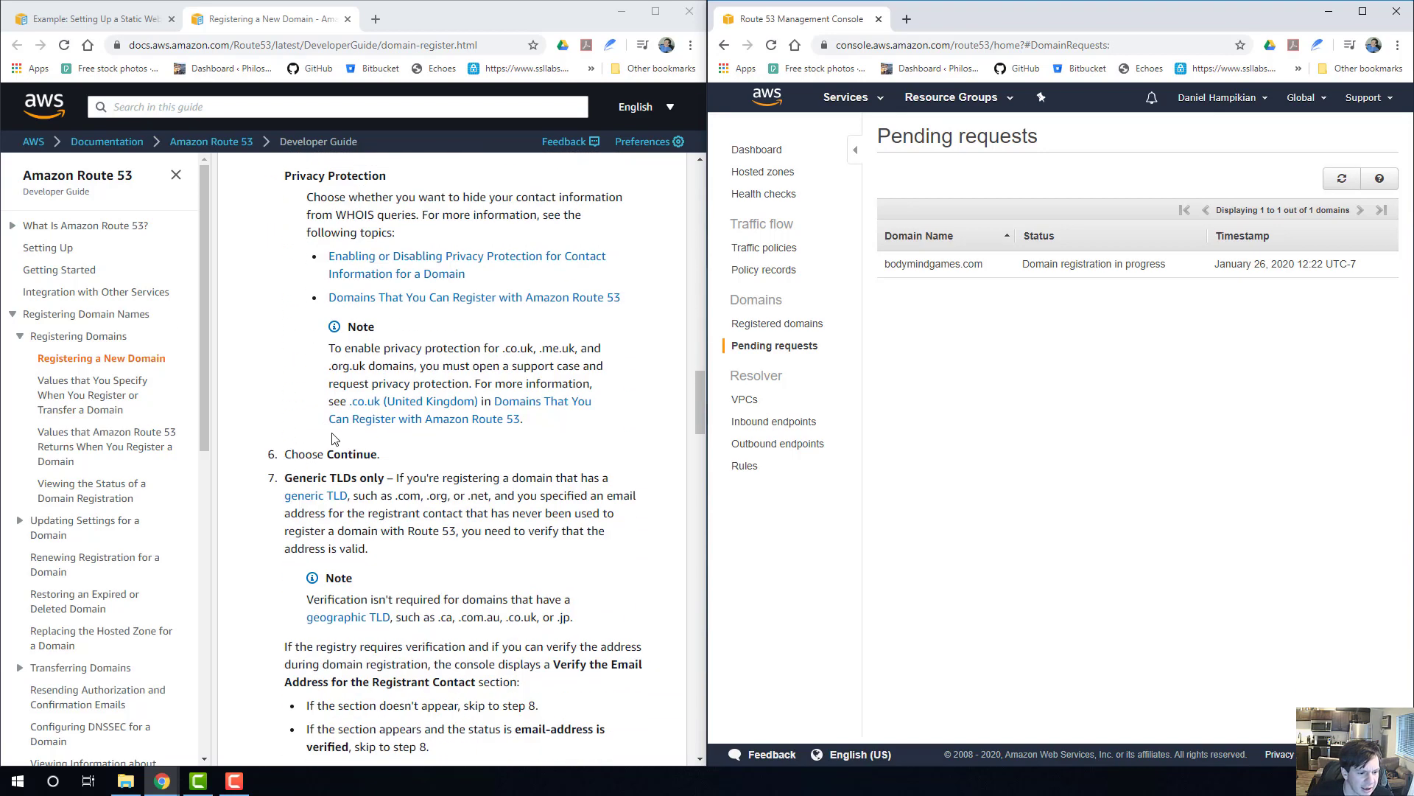
pyautogui.scroll(-2, 391, 345)
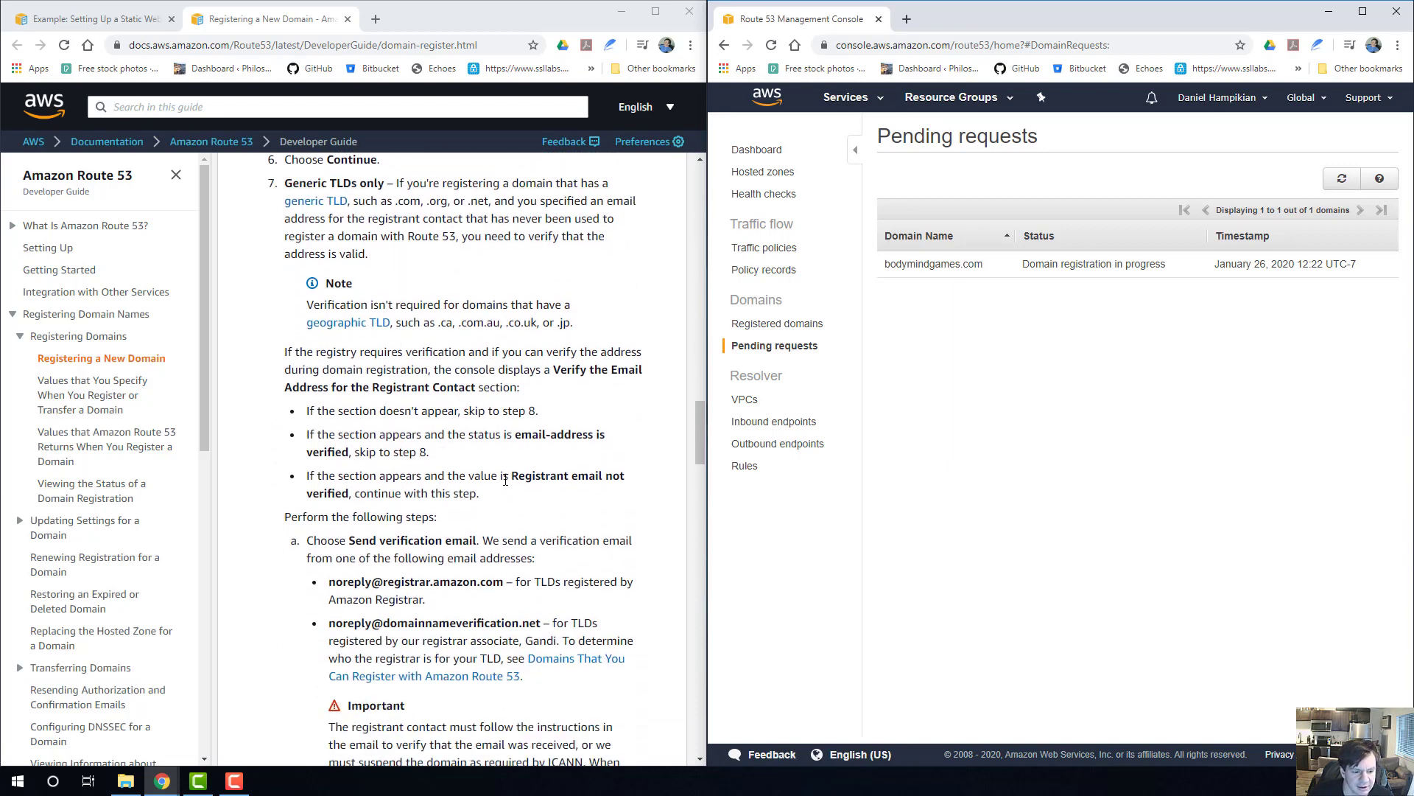
pyautogui.scroll(-2, 504, 481)
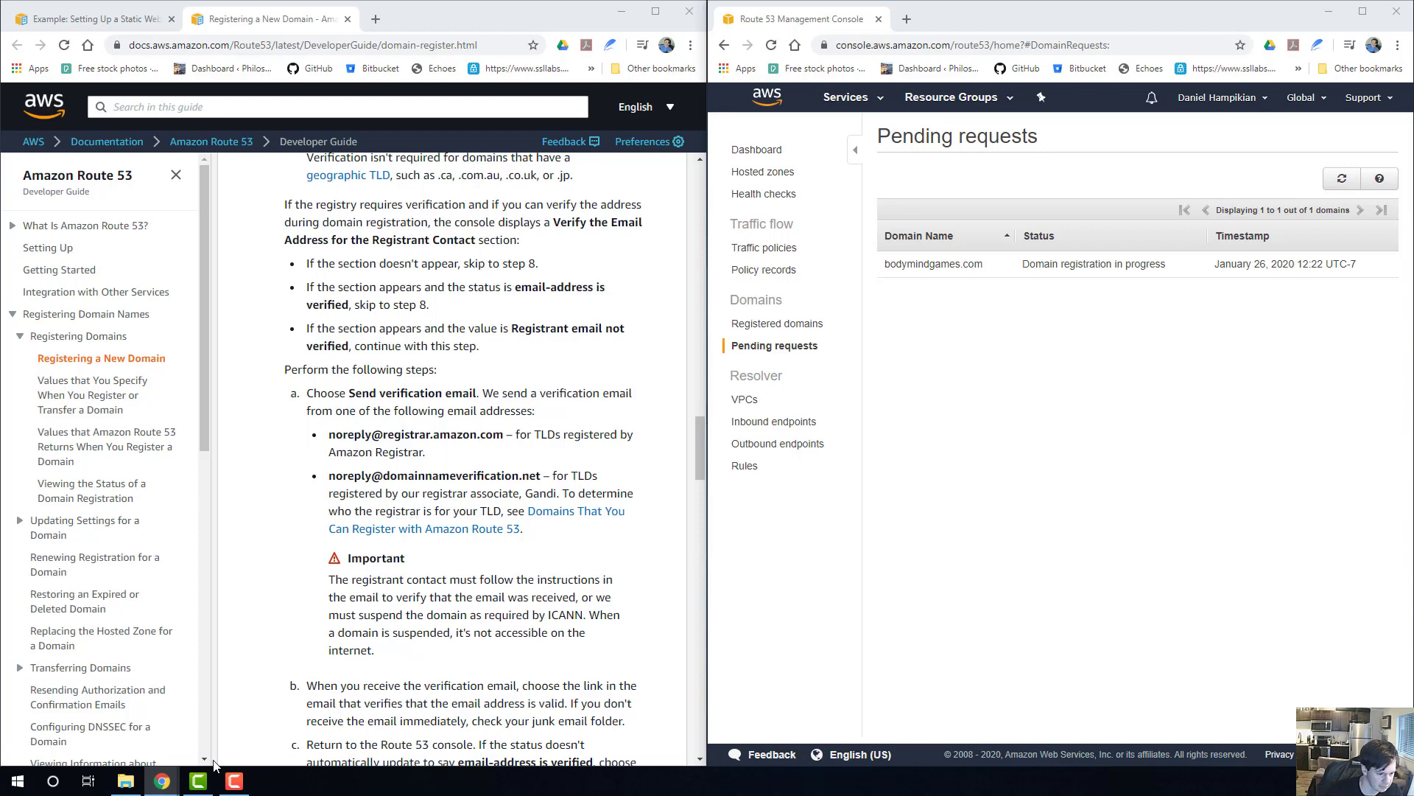
pyautogui.moveTo(162, 780)
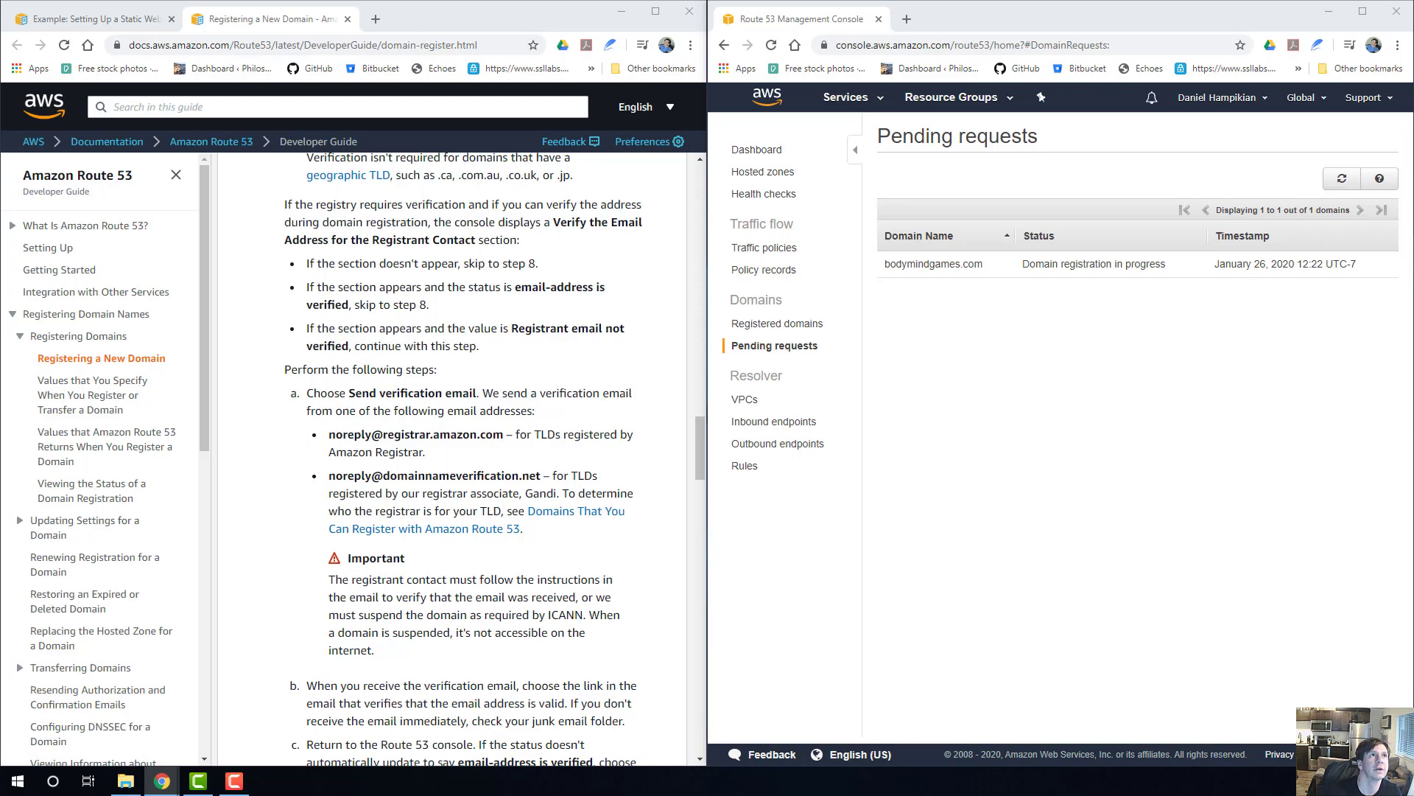
pyautogui.click(944, 384)
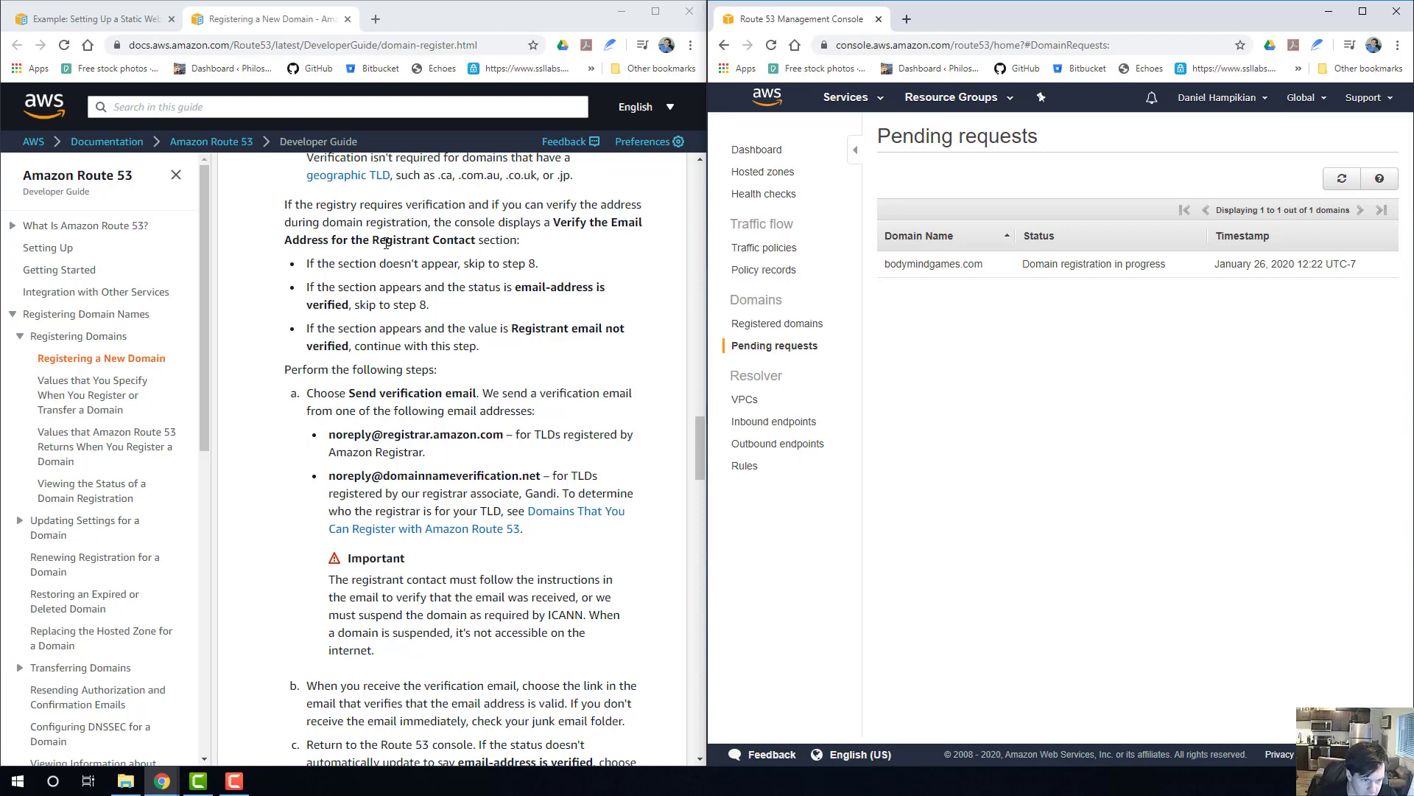
pyautogui.scroll(-1, 386, 243)
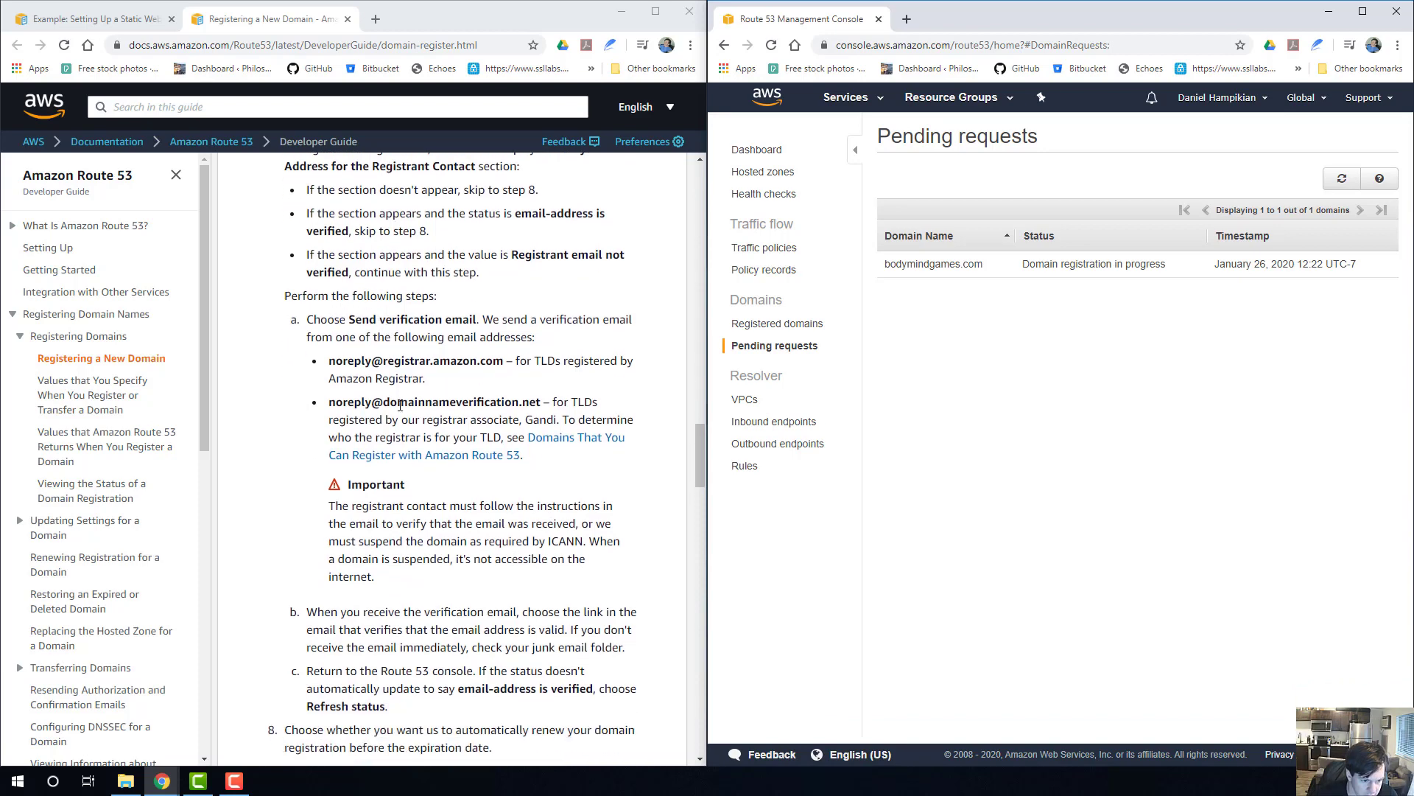
# Read the guide's steps on automatic renewal, completing the purchase, post-purchase email verification, registration approval and domain locking.
pyautogui.scroll(-4, 554, 445)
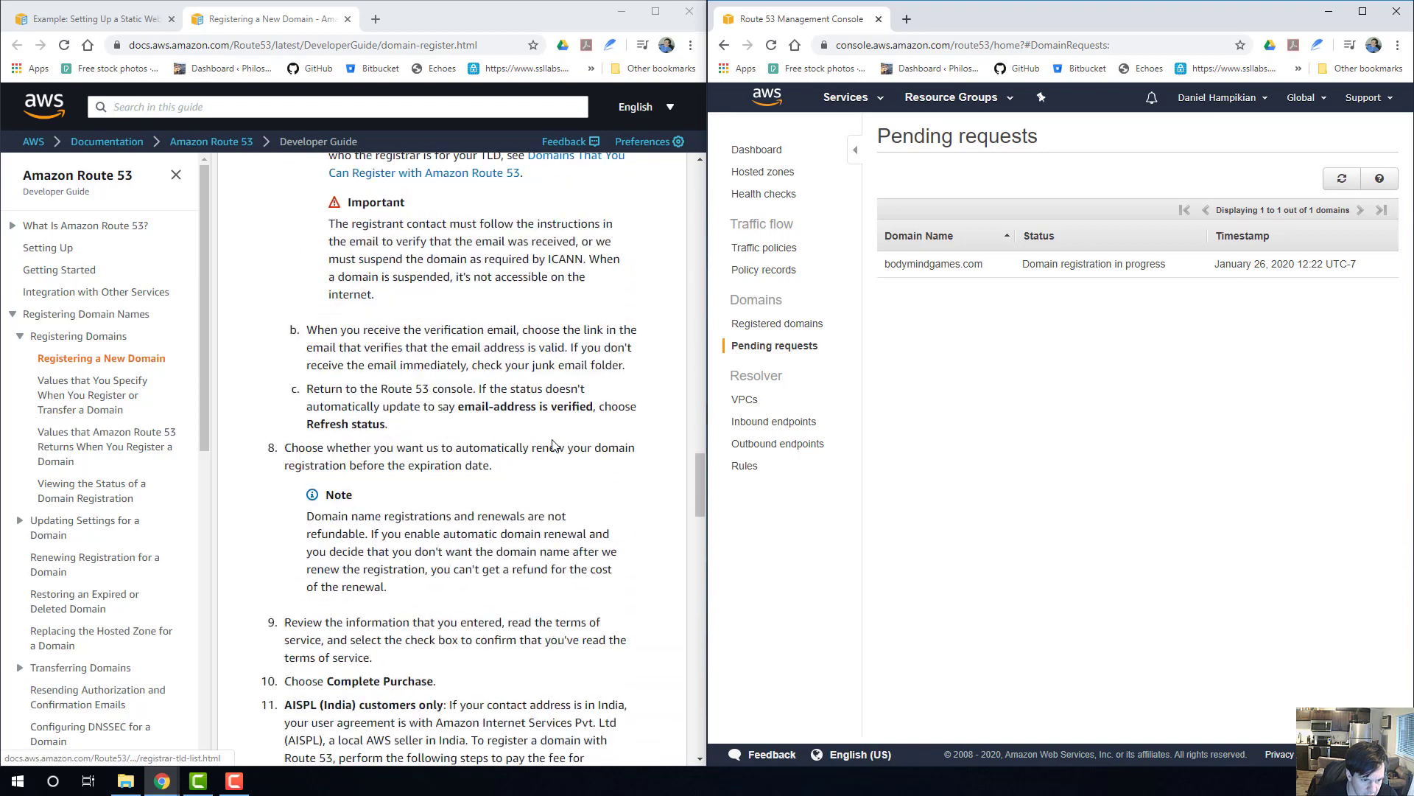
pyautogui.scroll(-5, 554, 445)
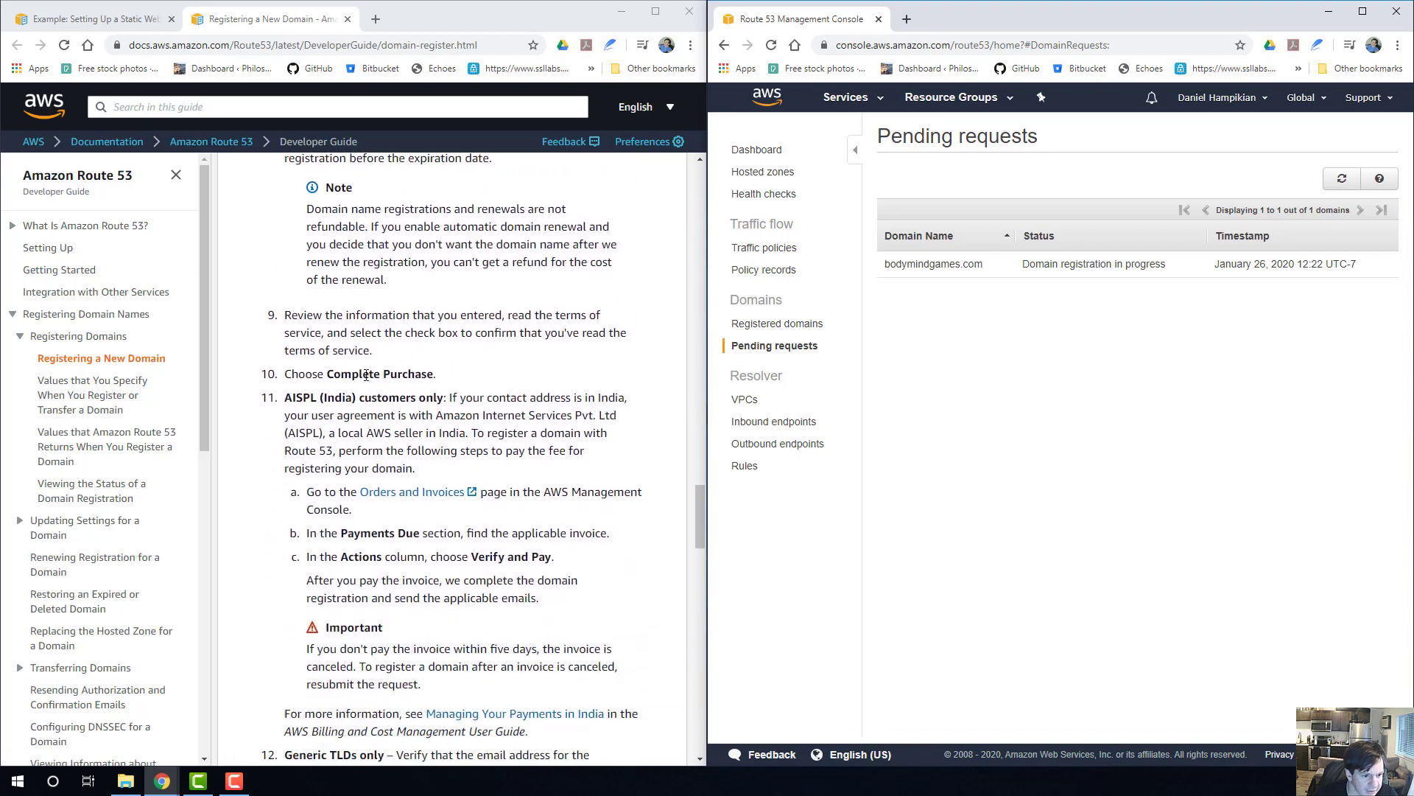
pyautogui.scroll(-1, 367, 377)
pyautogui.scroll(-2, 480, 359)
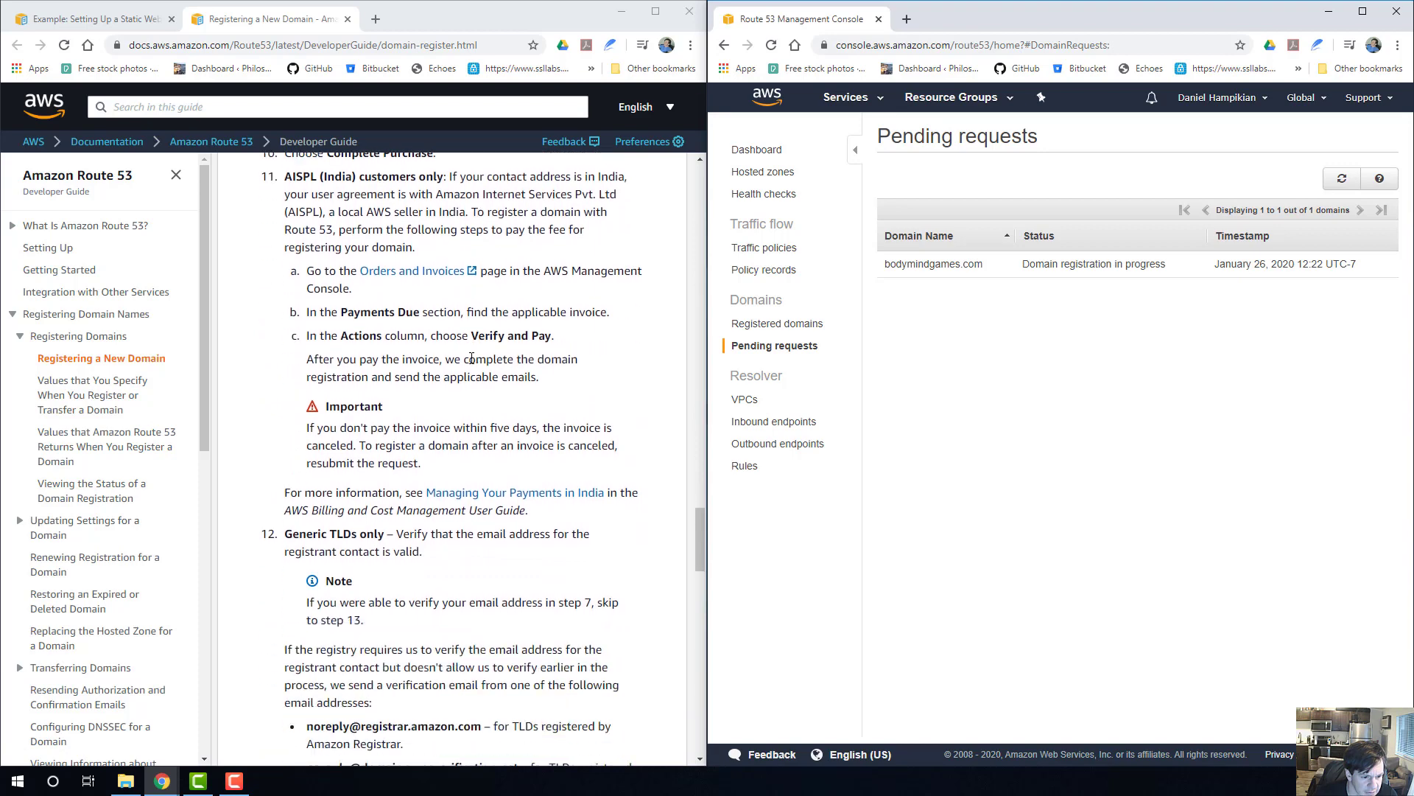
pyautogui.scroll(-2, 330, 445)
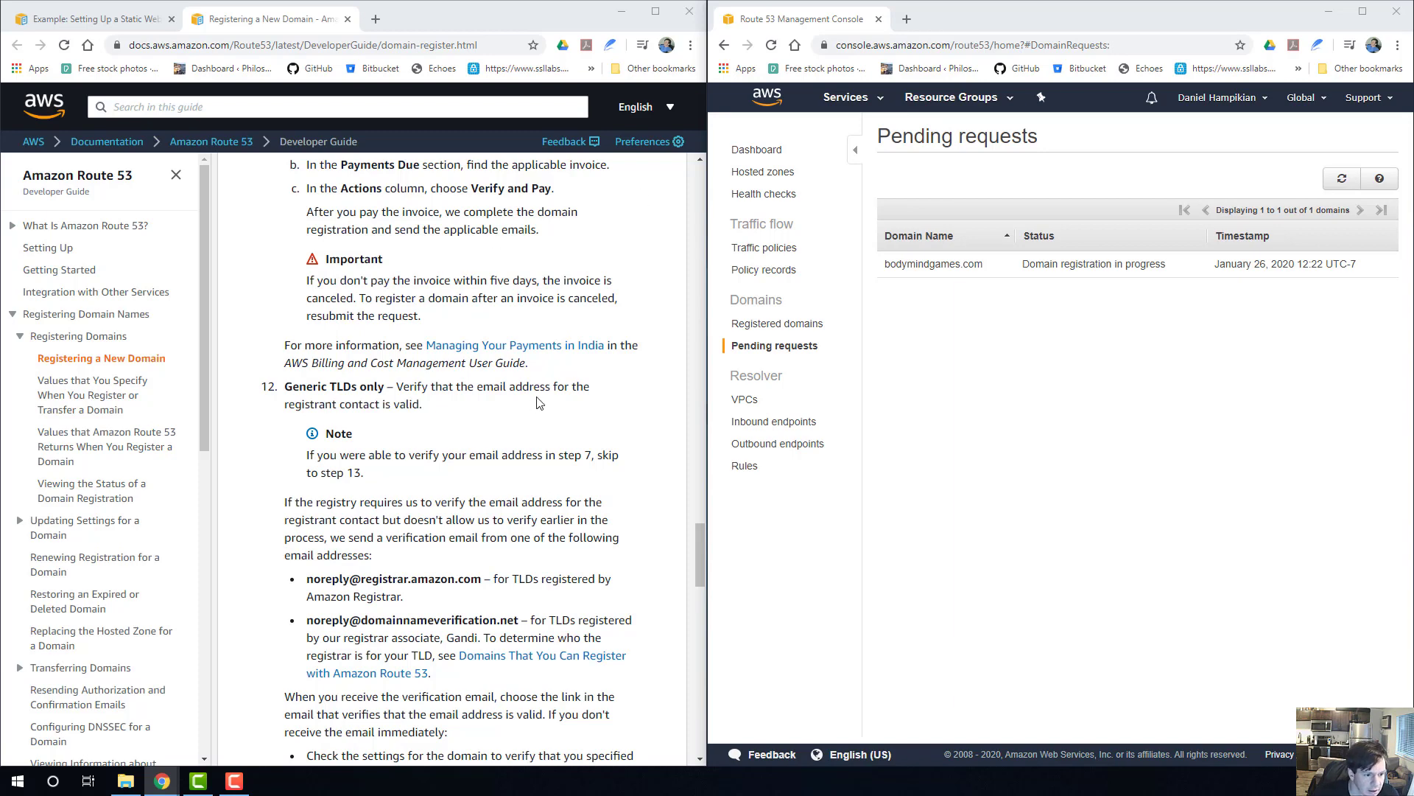
pyautogui.scroll(-2, 523, 416)
pyautogui.scroll(-1, 514, 425)
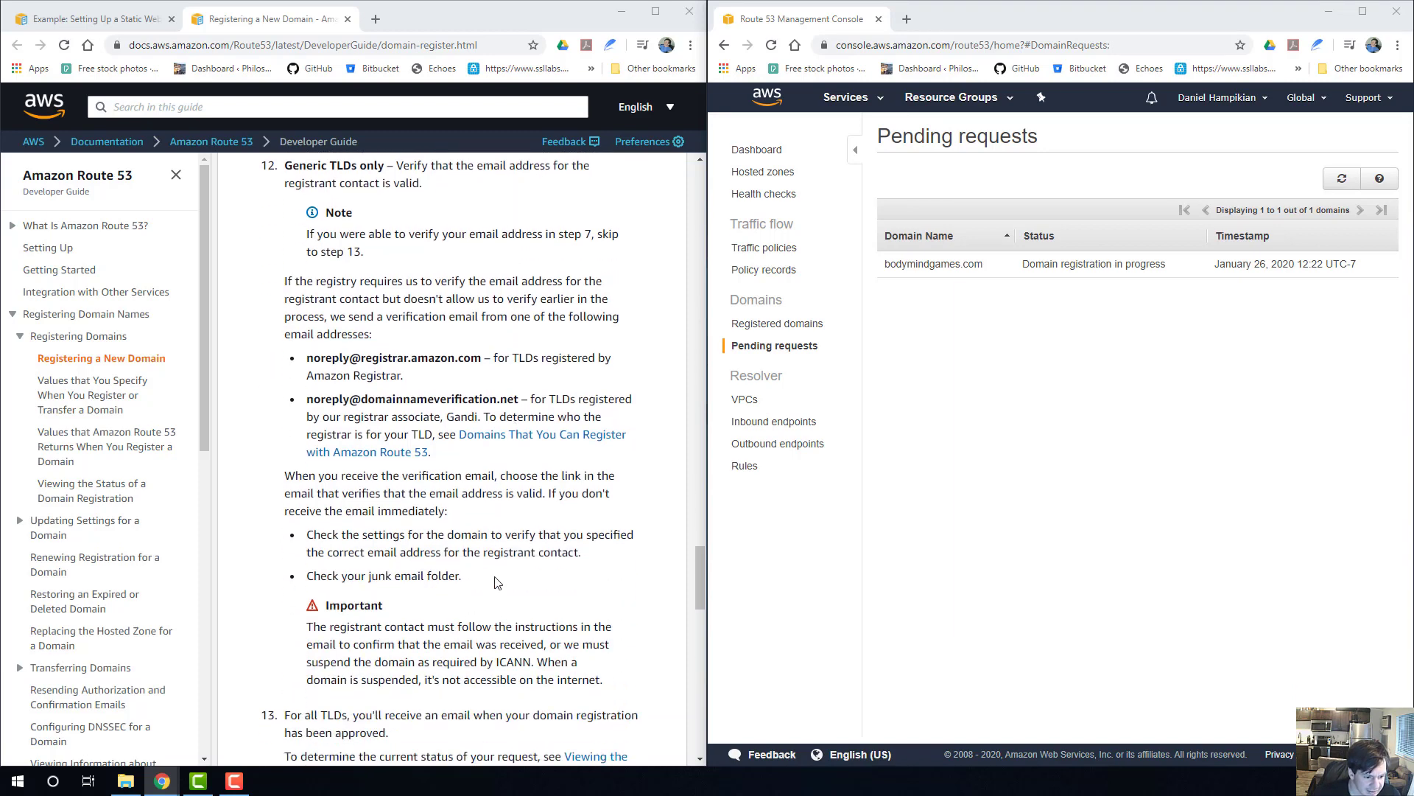
pyautogui.scroll(-5, 495, 583)
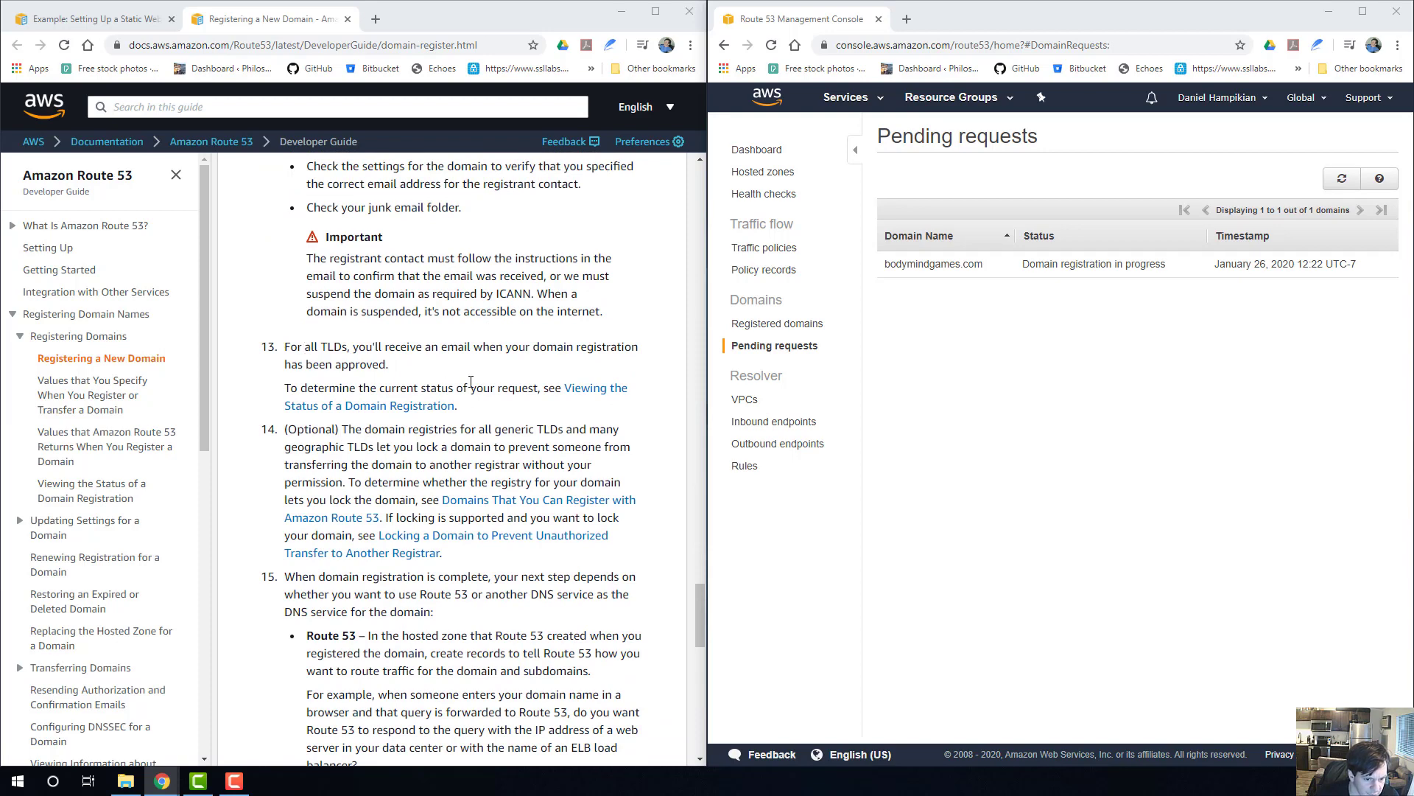
pyautogui.scroll(-3, 411, 385)
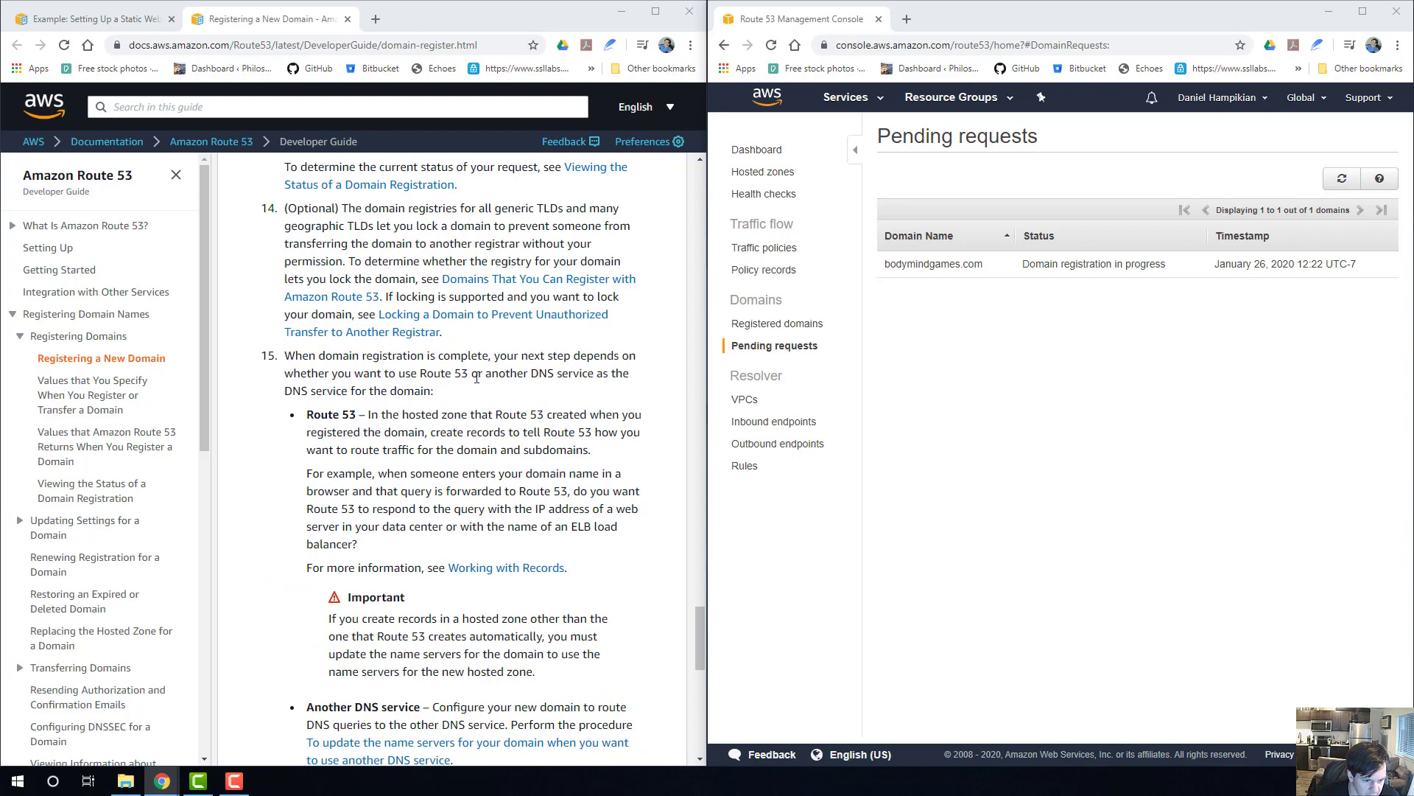
# Examine the guide's step on what to do after registration, using Route 53 hosted zone records or another DNS service.
pyautogui.moveTo(426, 372); pyautogui.dragTo(478, 372)
pyautogui.scroll(-1, 434, 361)
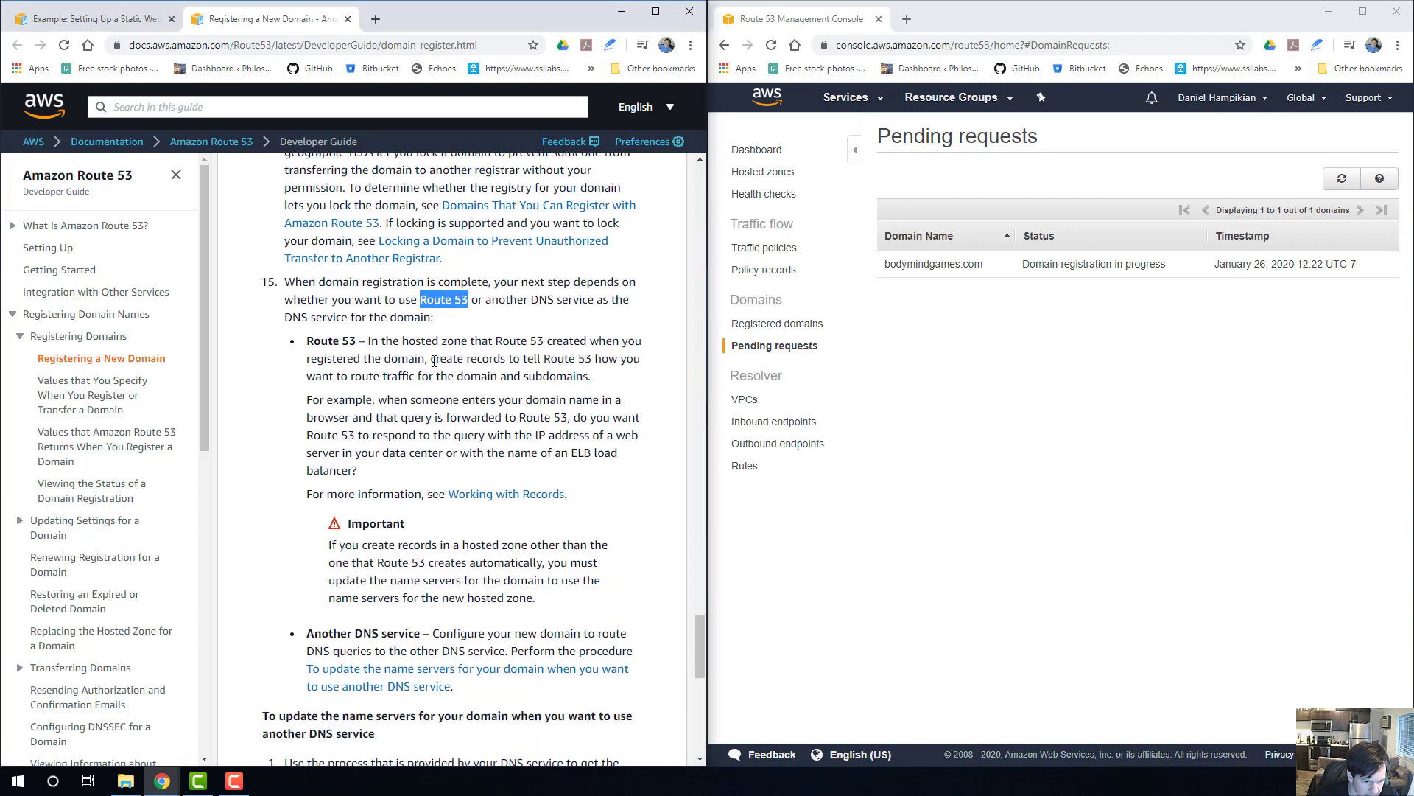
pyautogui.moveTo(373, 343); pyautogui.dragTo(542, 375)
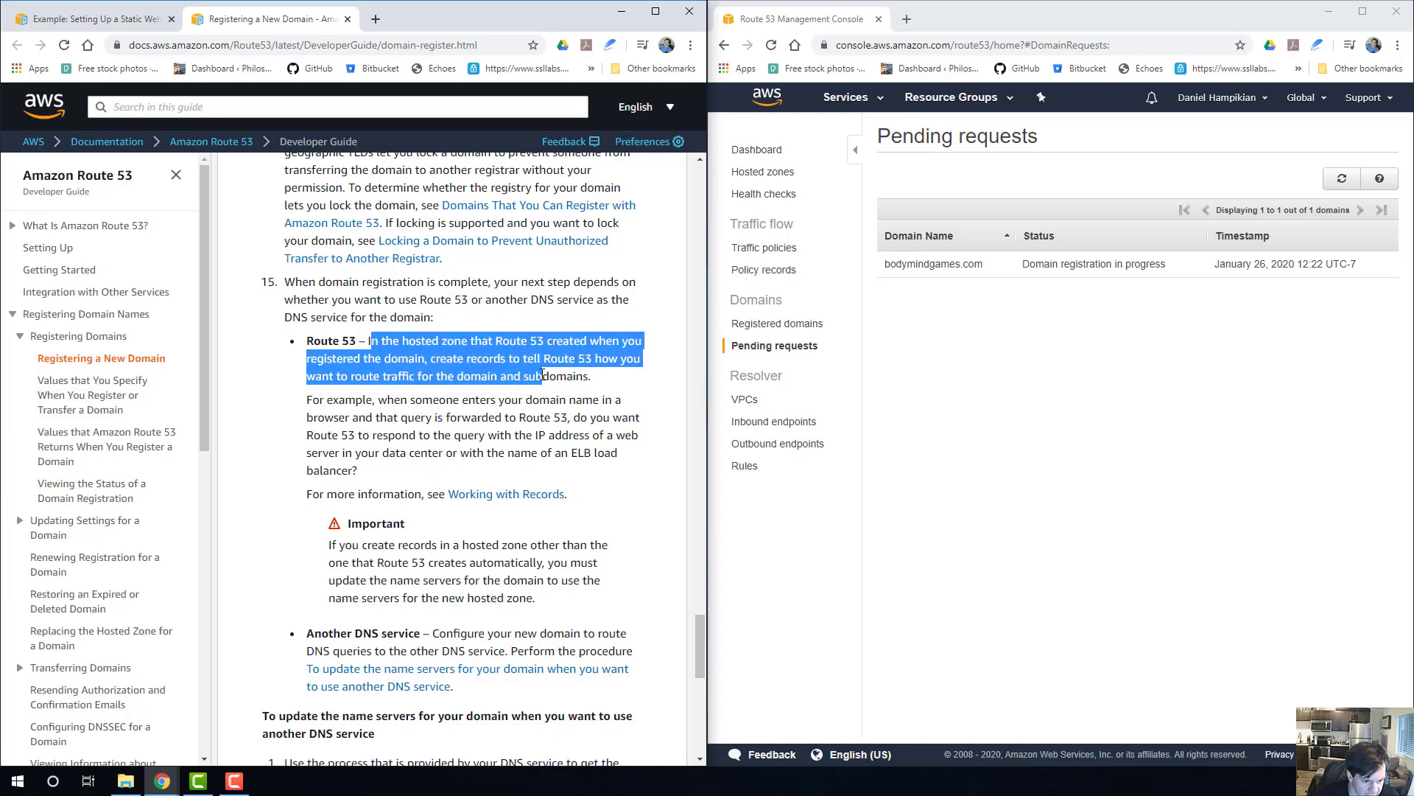
pyautogui.scroll(-2, 542, 375)
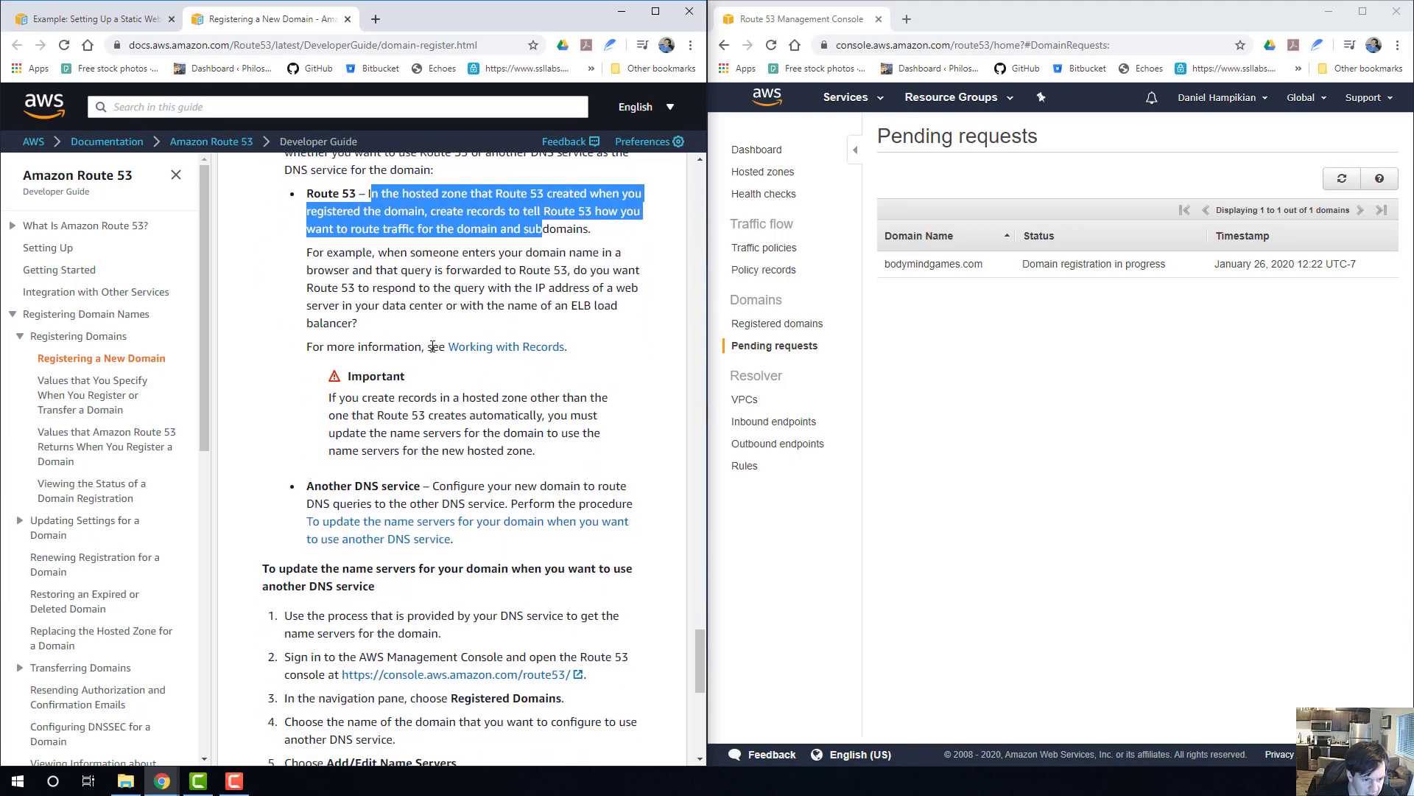
pyautogui.scroll(-2, 420, 335)
pyautogui.scroll(-1, 398, 315)
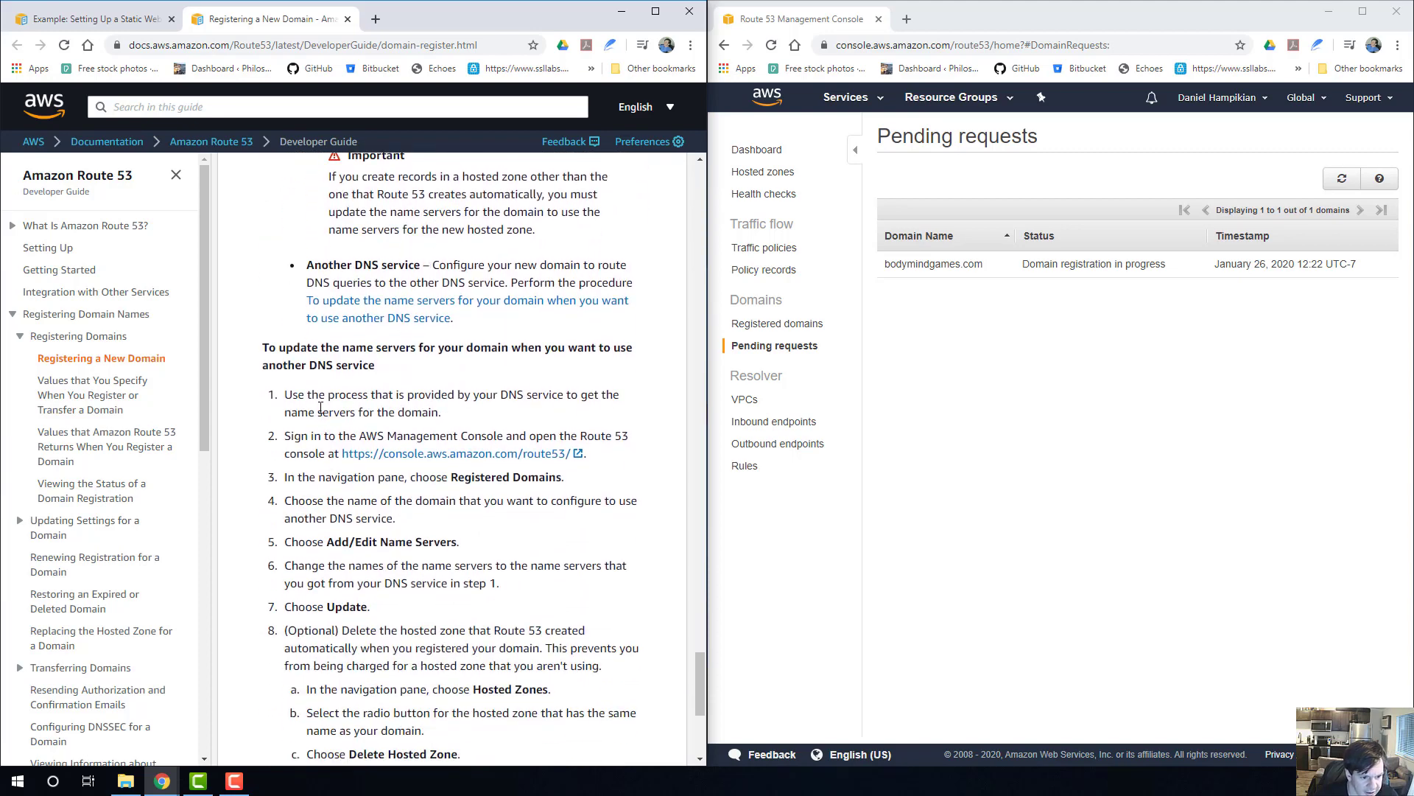
pyautogui.scroll(-1, 403, 425)
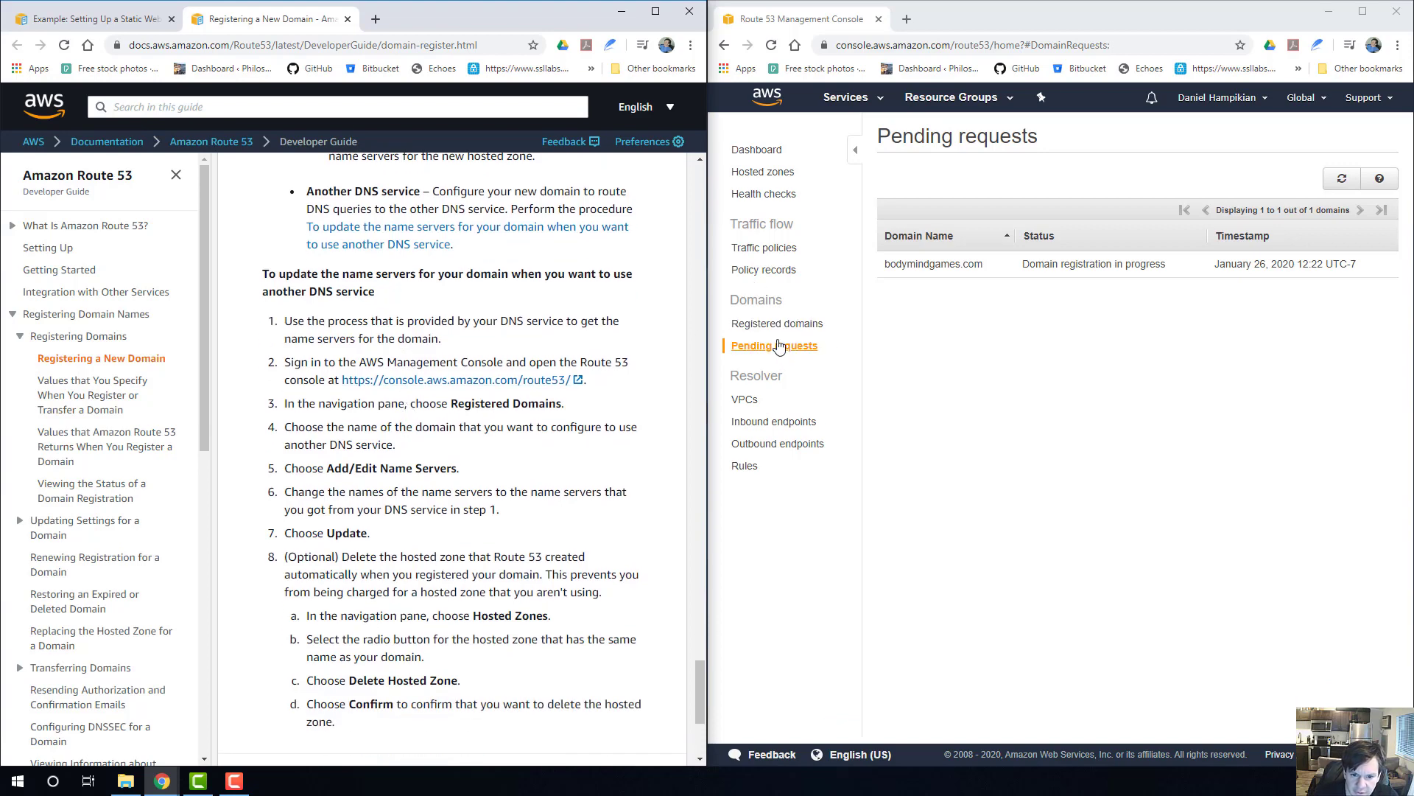
pyautogui.scroll(-2, 359, 364)
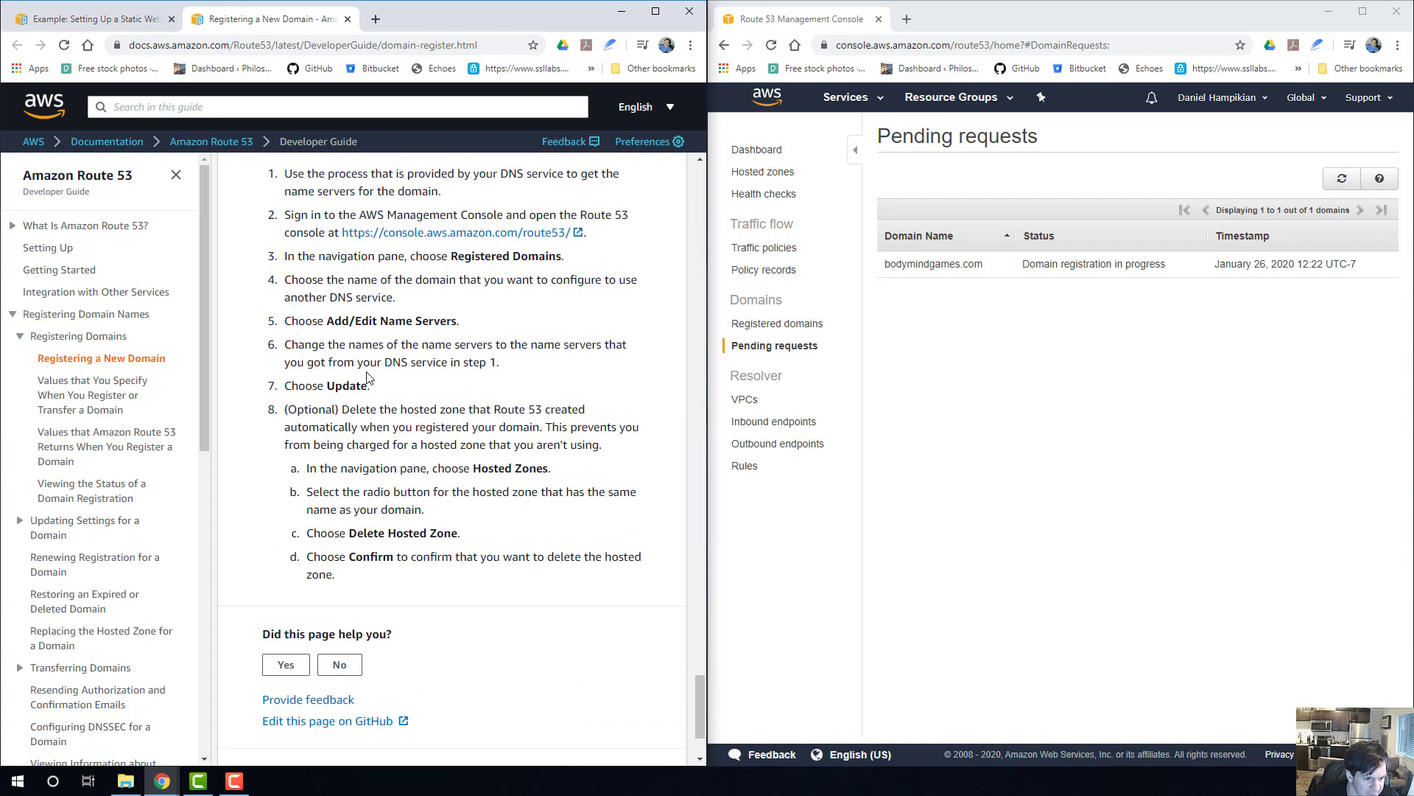
pyautogui.scroll(-2, 361, 379)
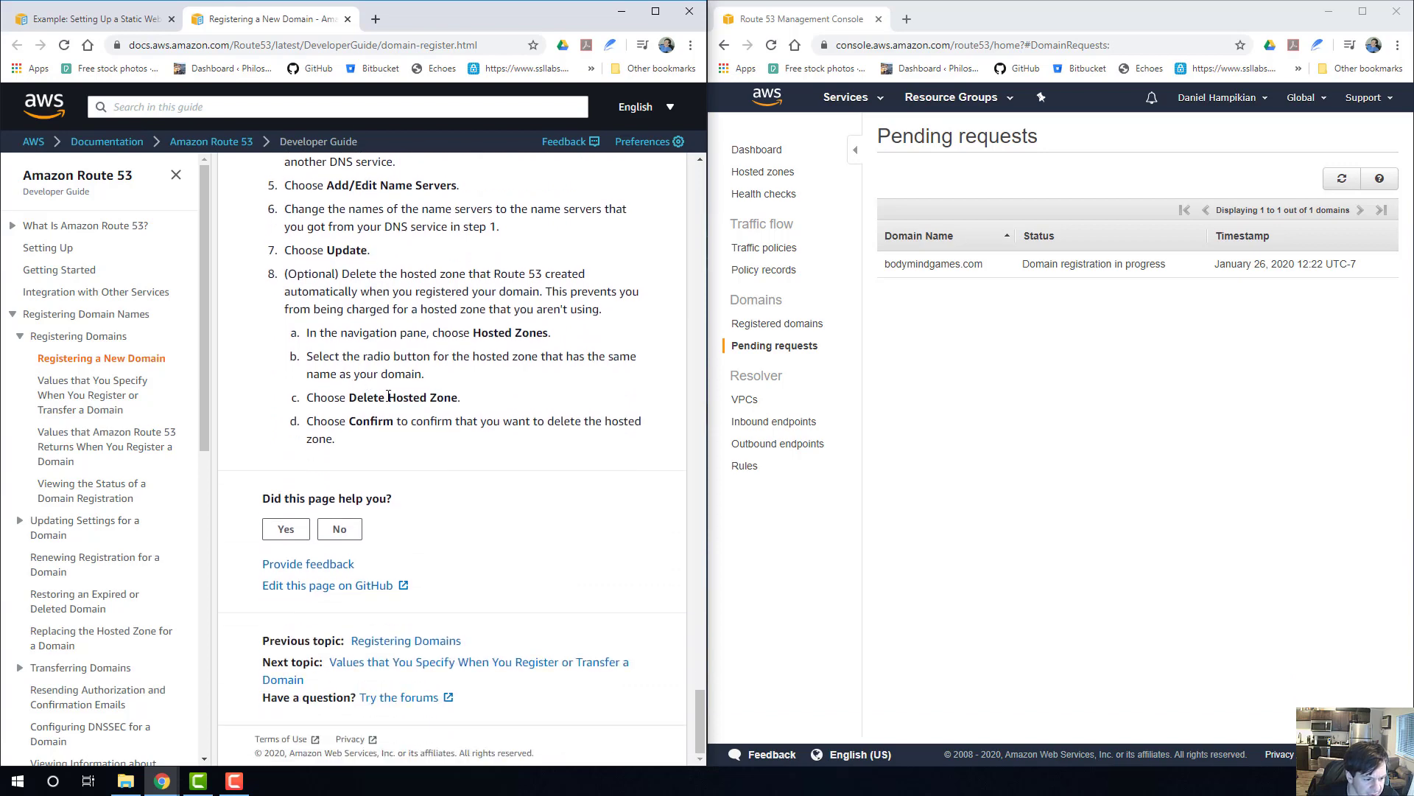
# Return to the S3 static website walkthrough and move past Step 1 to the instructions for creating two buckets.
pyautogui.scroll(7, 337, 369)
pyautogui.click(96, 19)
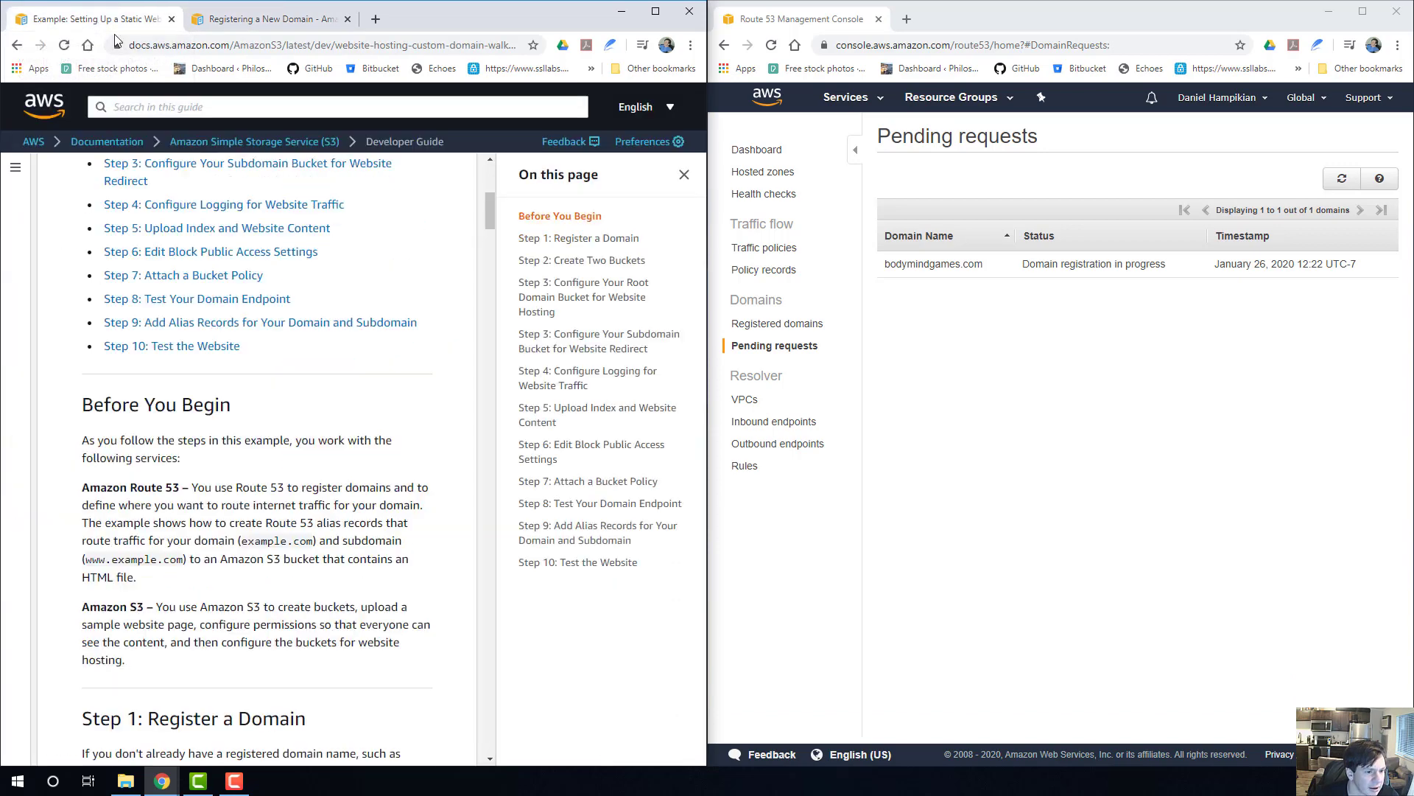
pyautogui.scroll(2, 373, 357)
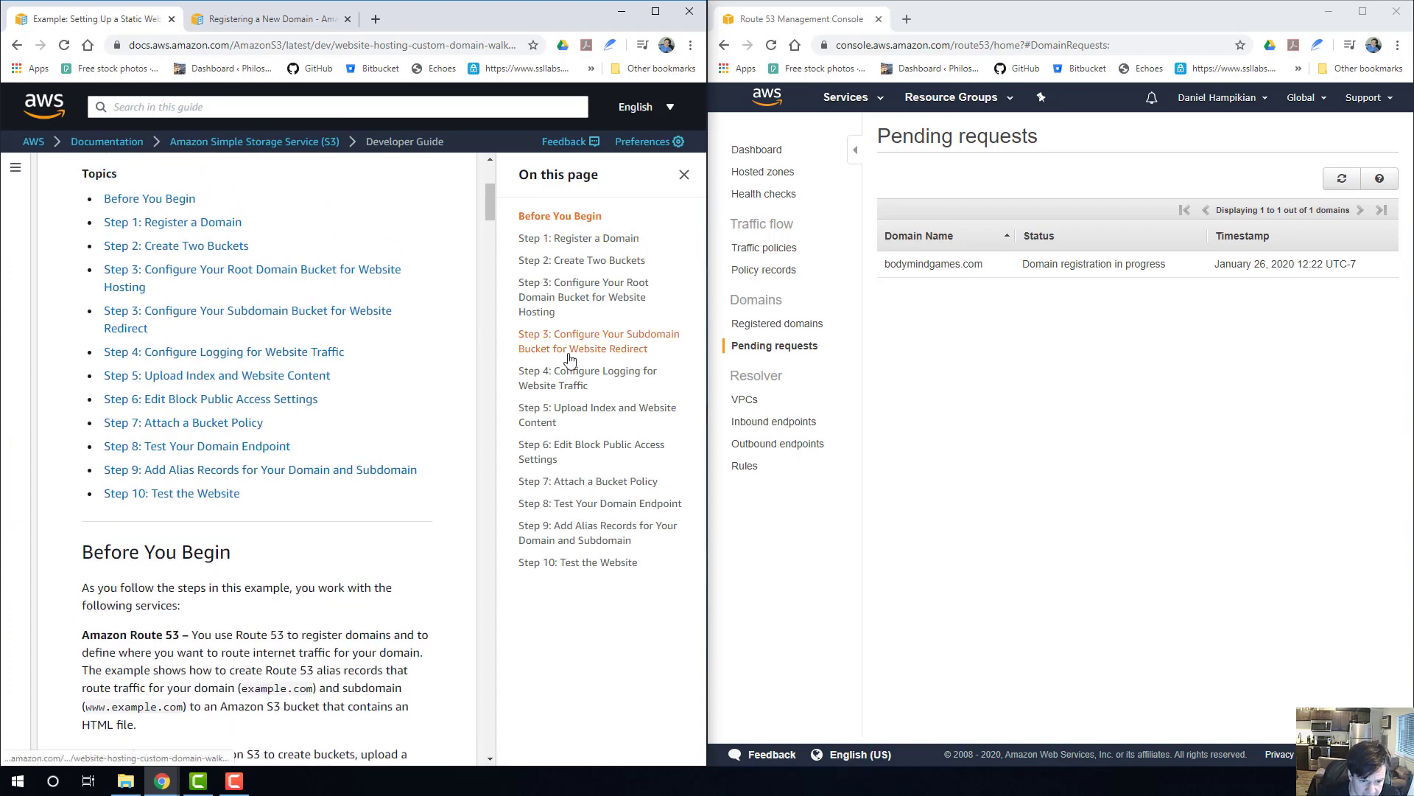
pyautogui.scroll(-1, 313, 451)
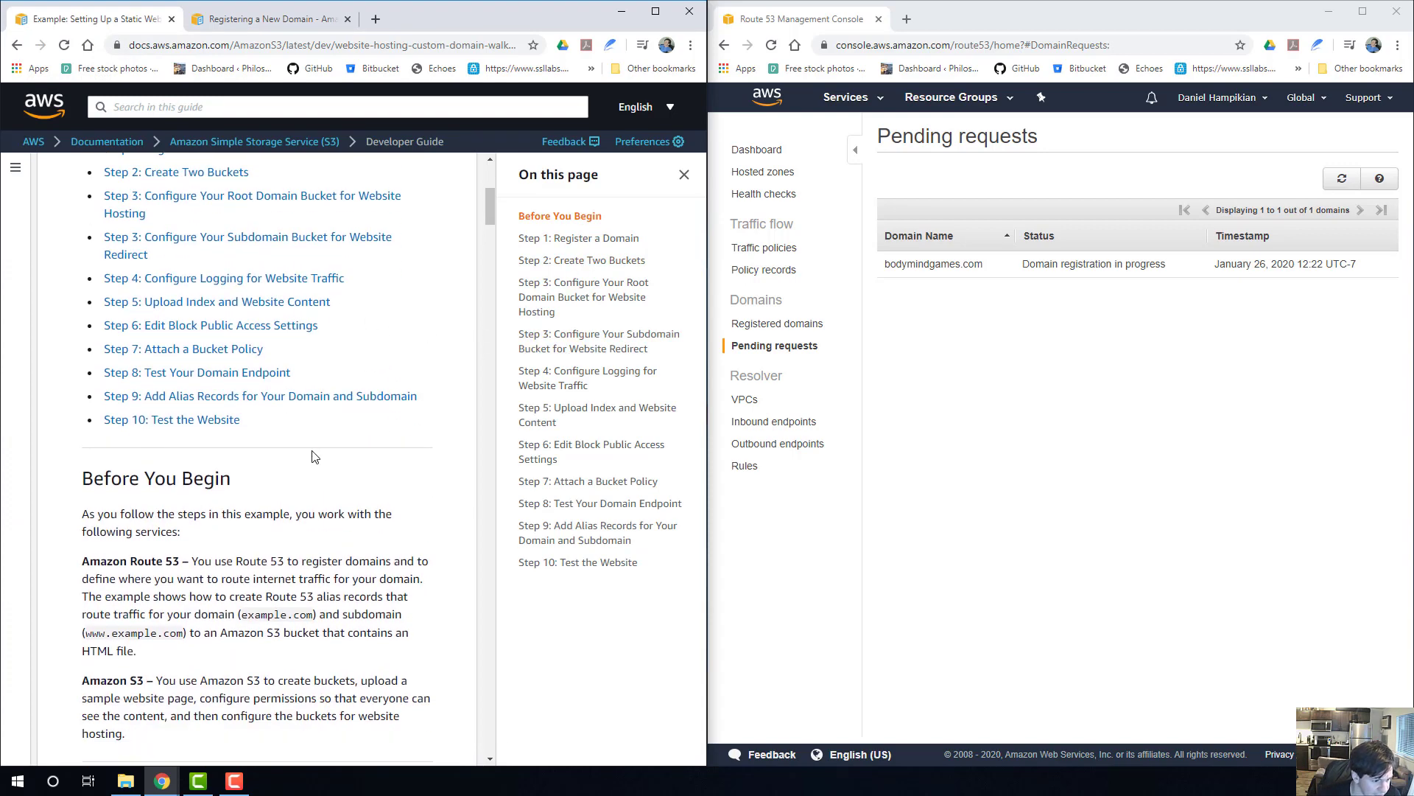
pyautogui.click(597, 238)
pyautogui.scroll(-15, 361, 383)
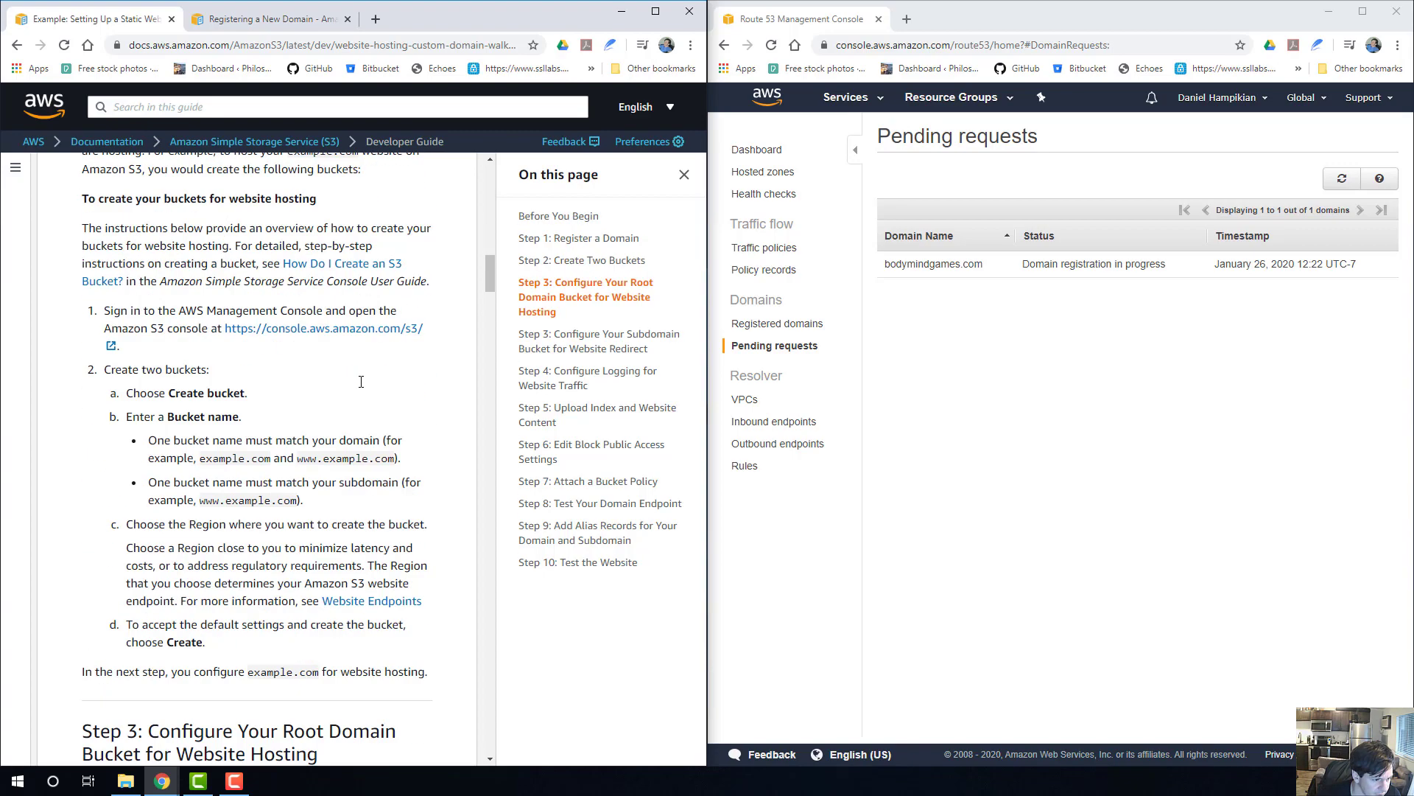
pyautogui.scroll(6, 362, 383)
pyautogui.scroll(4, 178, 239)
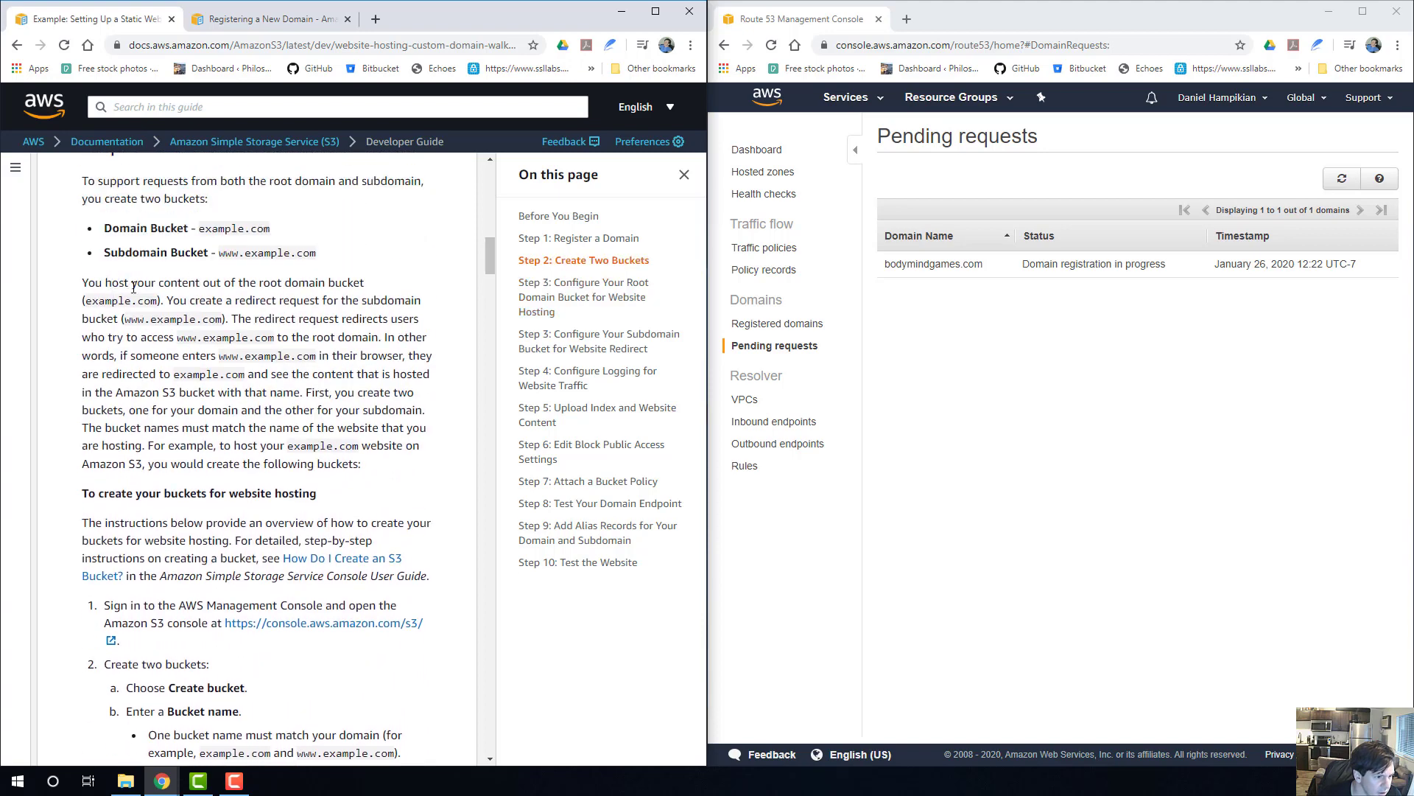
pyautogui.scroll(2, 133, 288)
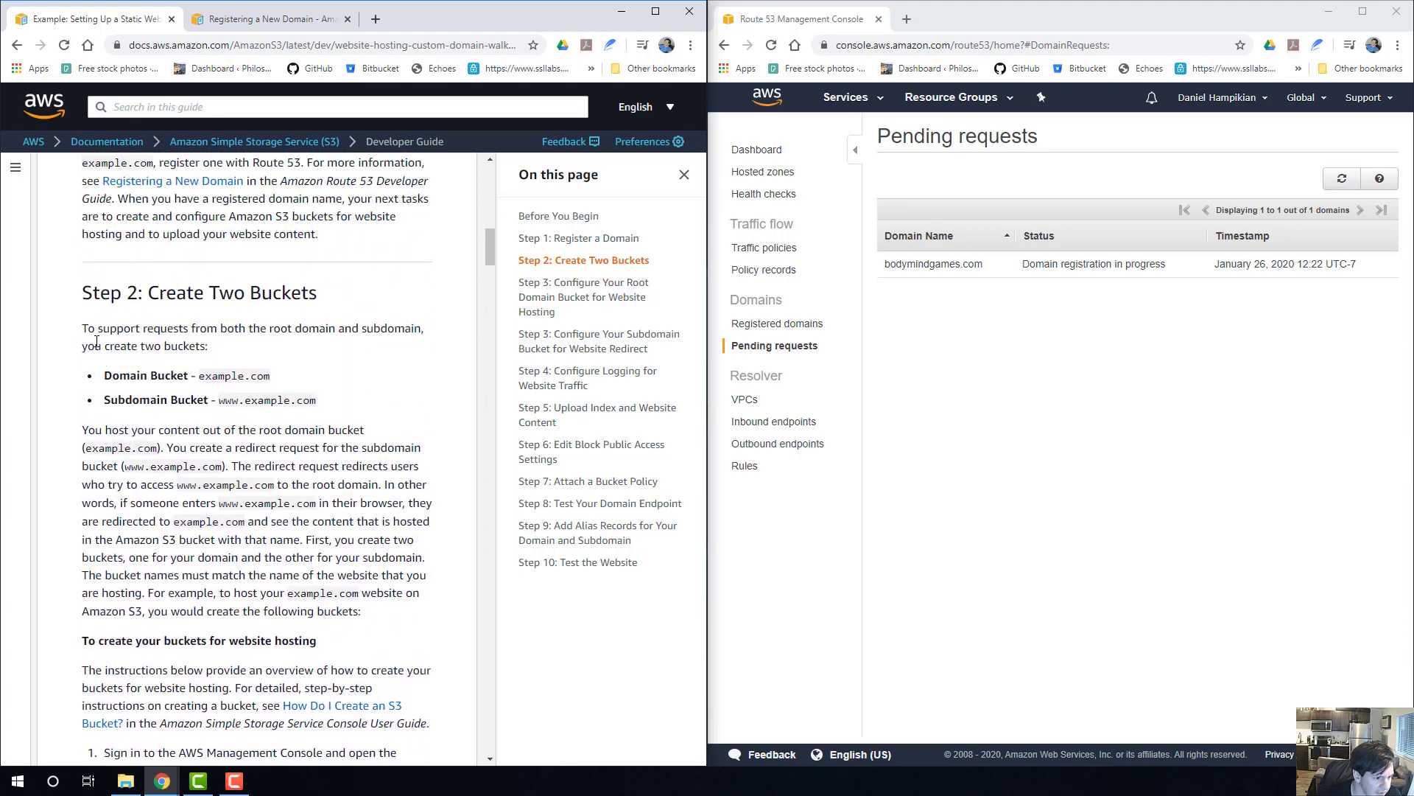
pyautogui.moveTo(331, 404); pyautogui.dragTo(84, 374)
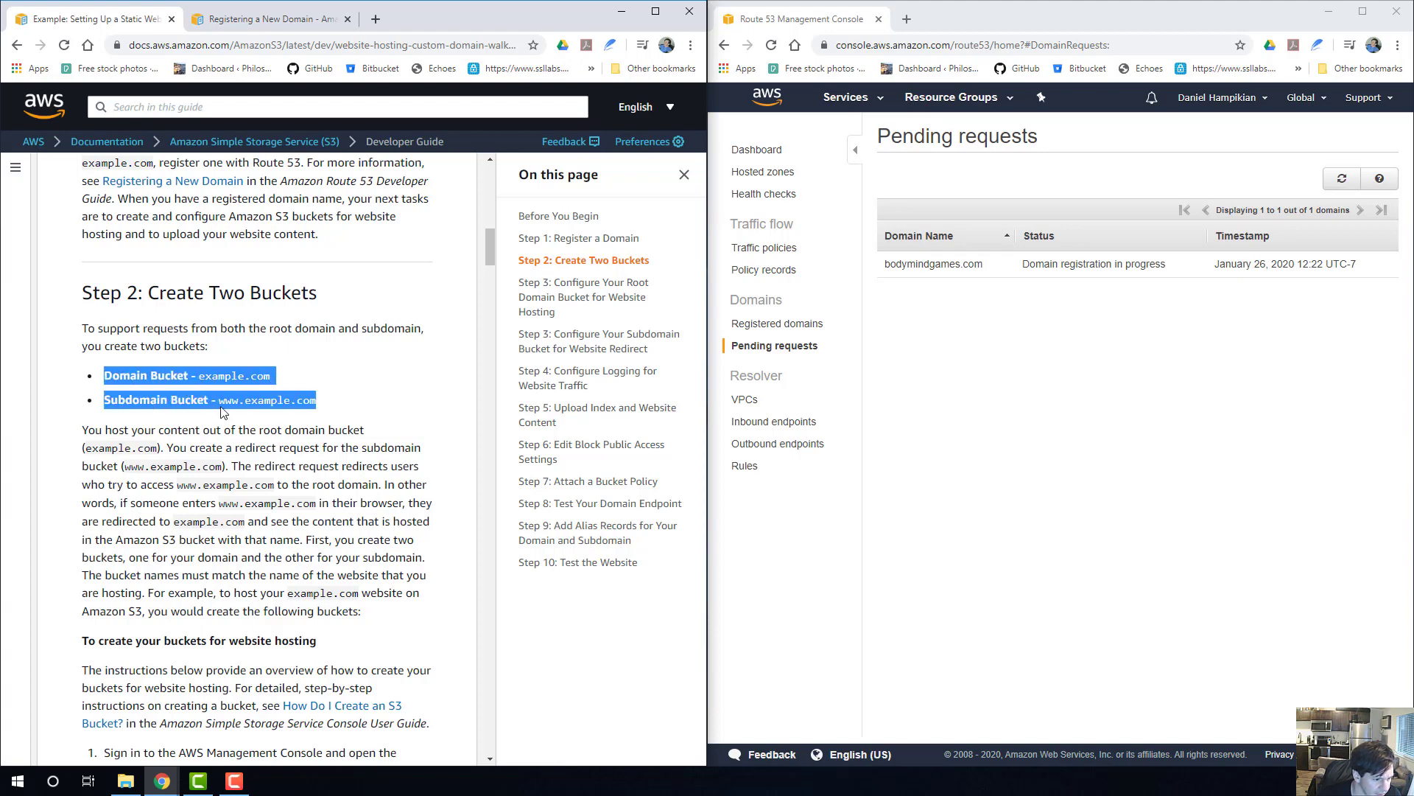
pyautogui.moveTo(332, 404); pyautogui.dragTo(200, 383)
pyautogui.click(298, 388)
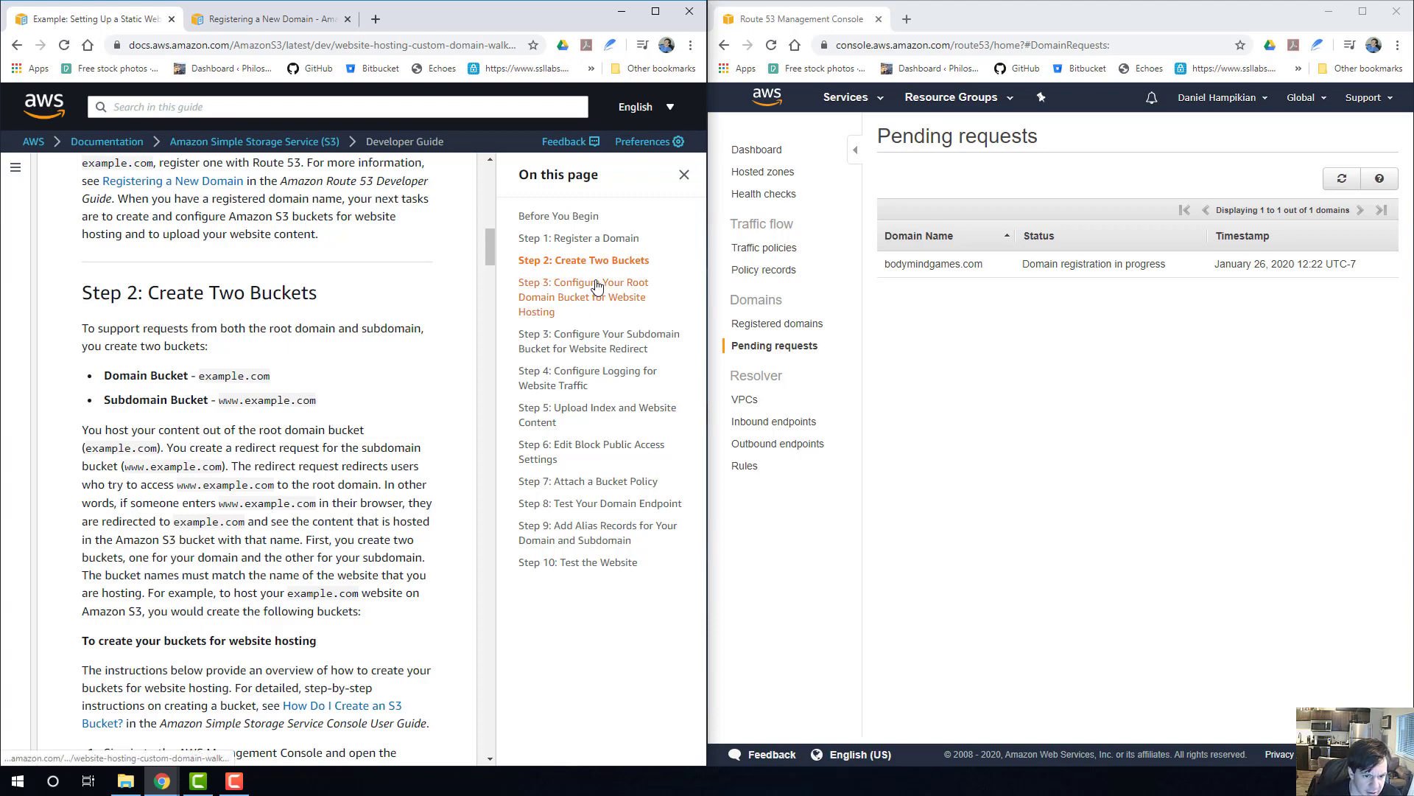
# Read the walkthrough's explanation of redirecting the subdomain and its procedure for naming buckets, choosing a region and creating both buckets.
pyautogui.scroll(-2, 338, 372)
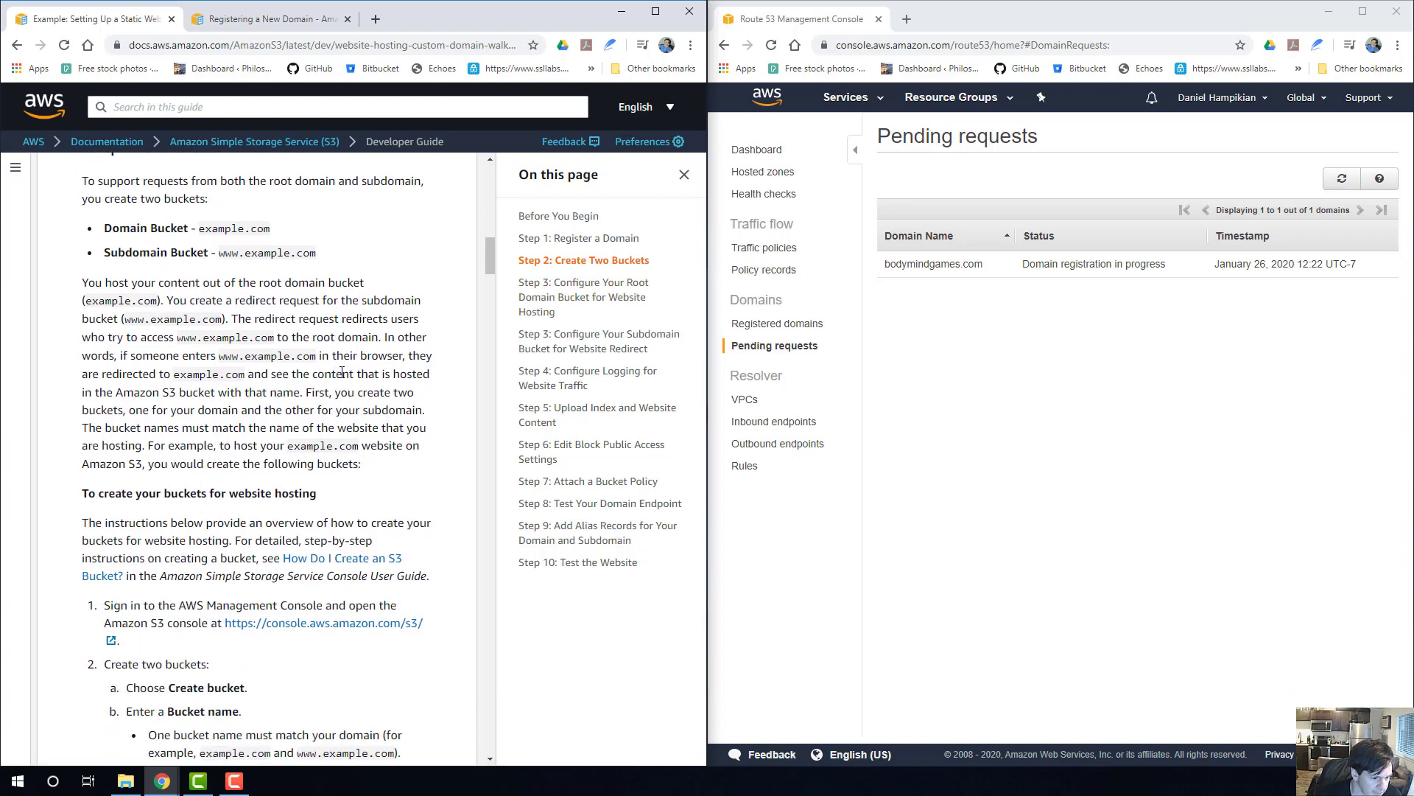
pyautogui.scroll(1, 343, 372)
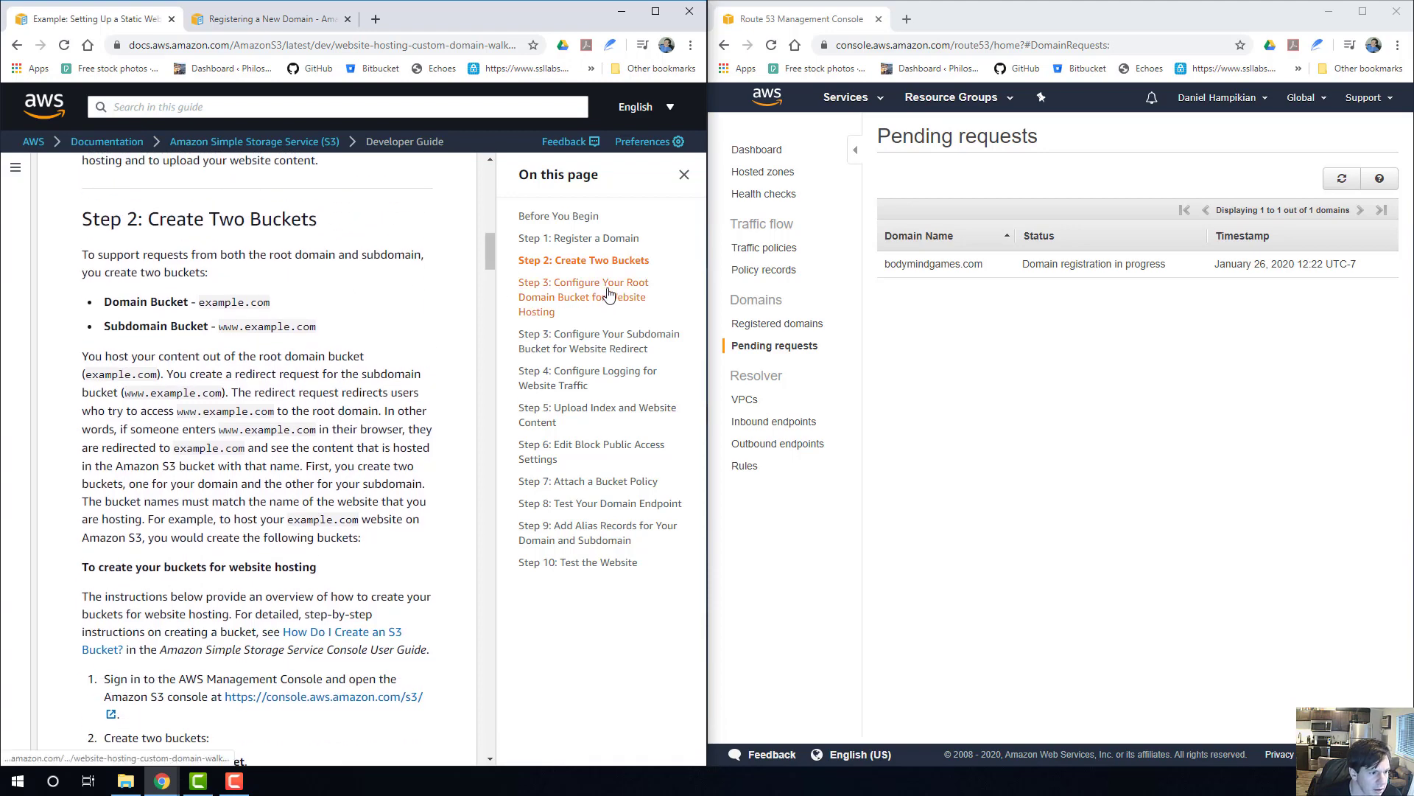
pyautogui.scroll(-2, 341, 442)
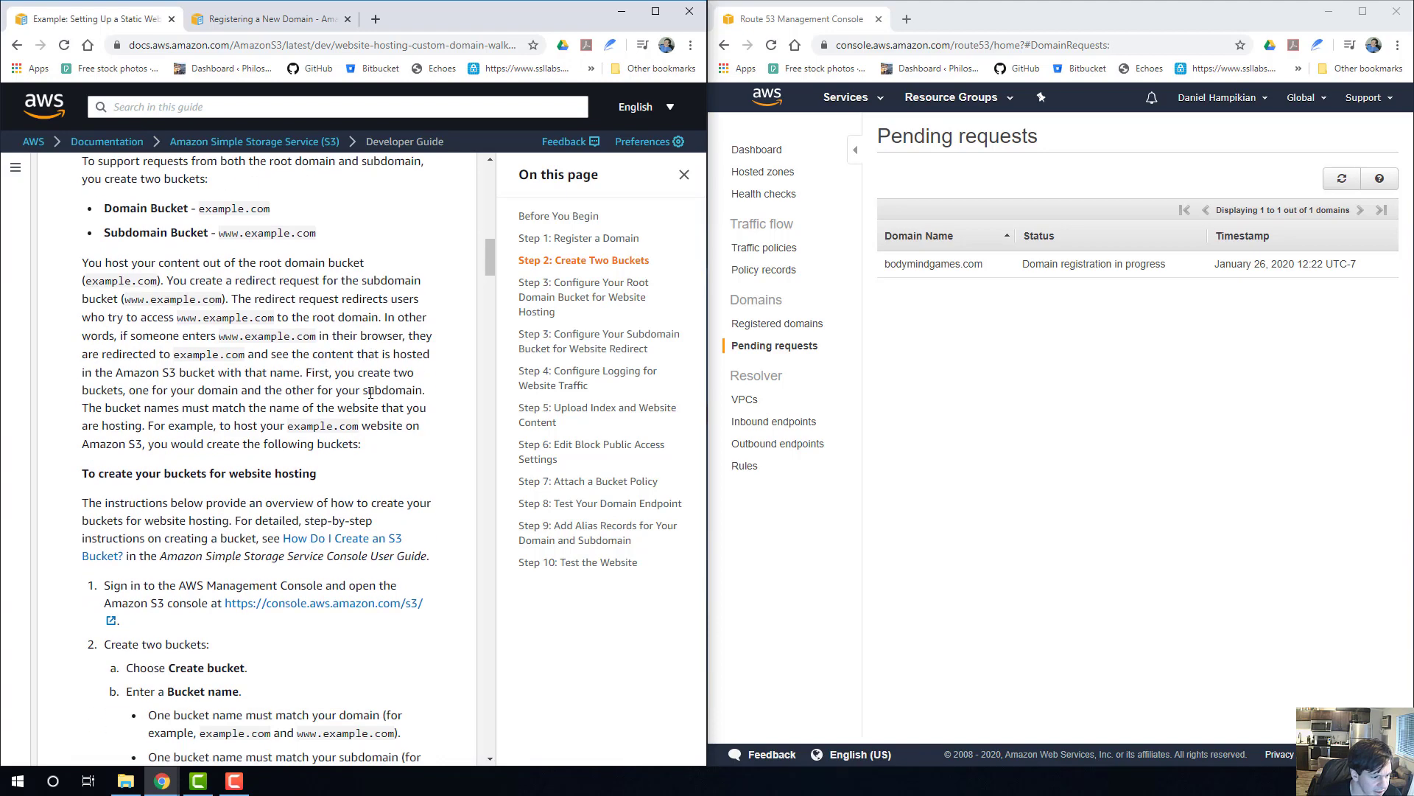
pyautogui.scroll(-1, 341, 495)
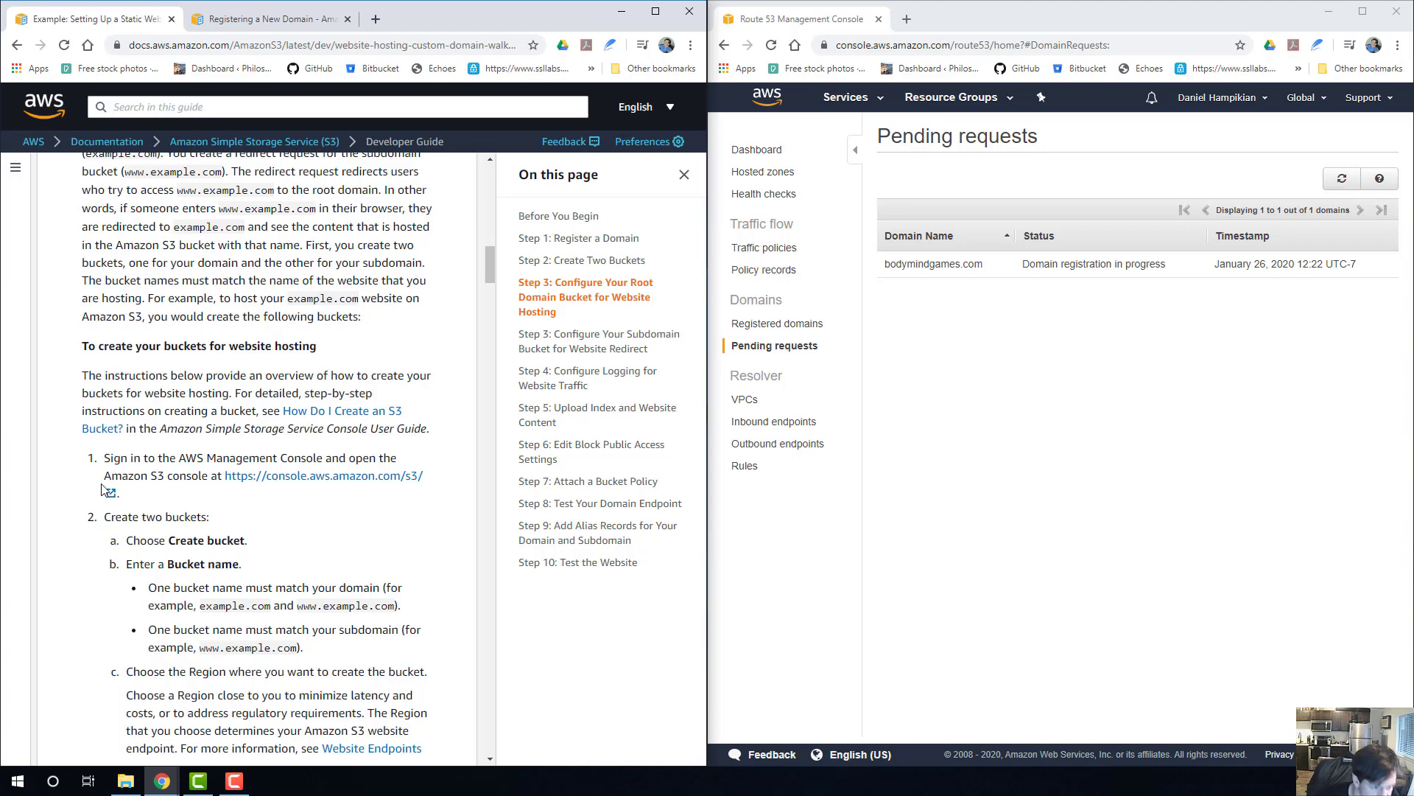
pyautogui.scroll(-2, 357, 385)
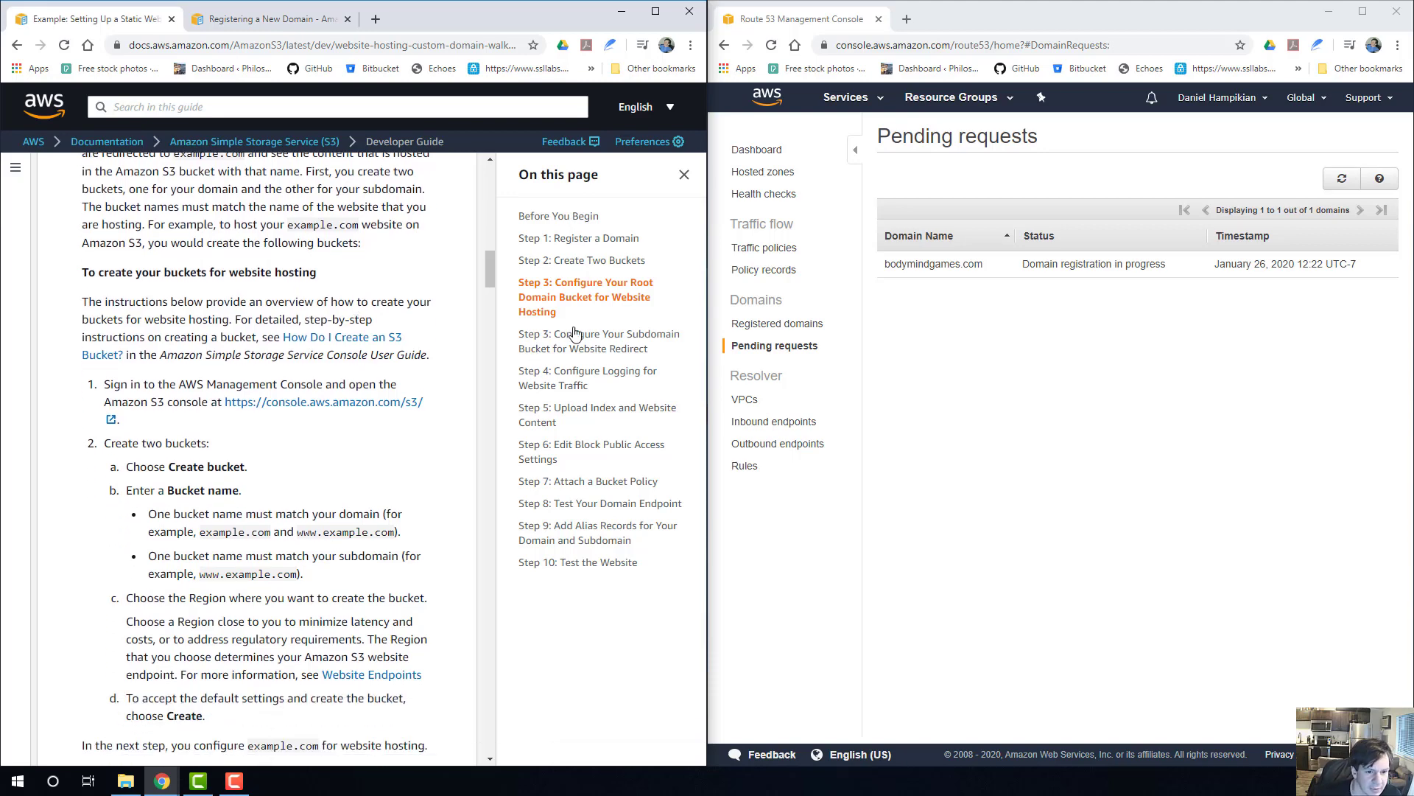
pyautogui.scroll(-2, 338, 422)
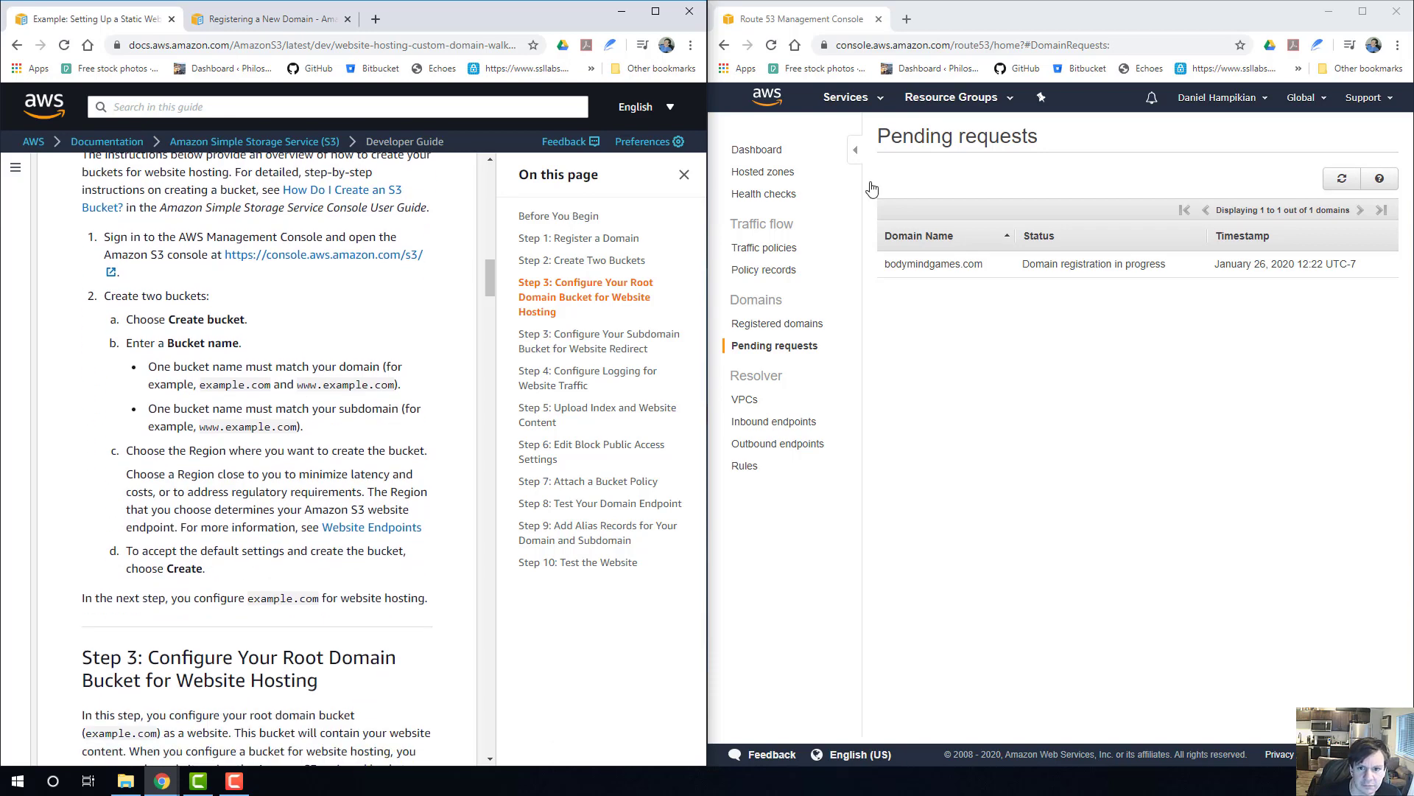
# Switch the AWS console from Route 53 to S3 and select the case files bucket created Dec 26, 2018.
pyautogui.click(881, 103)
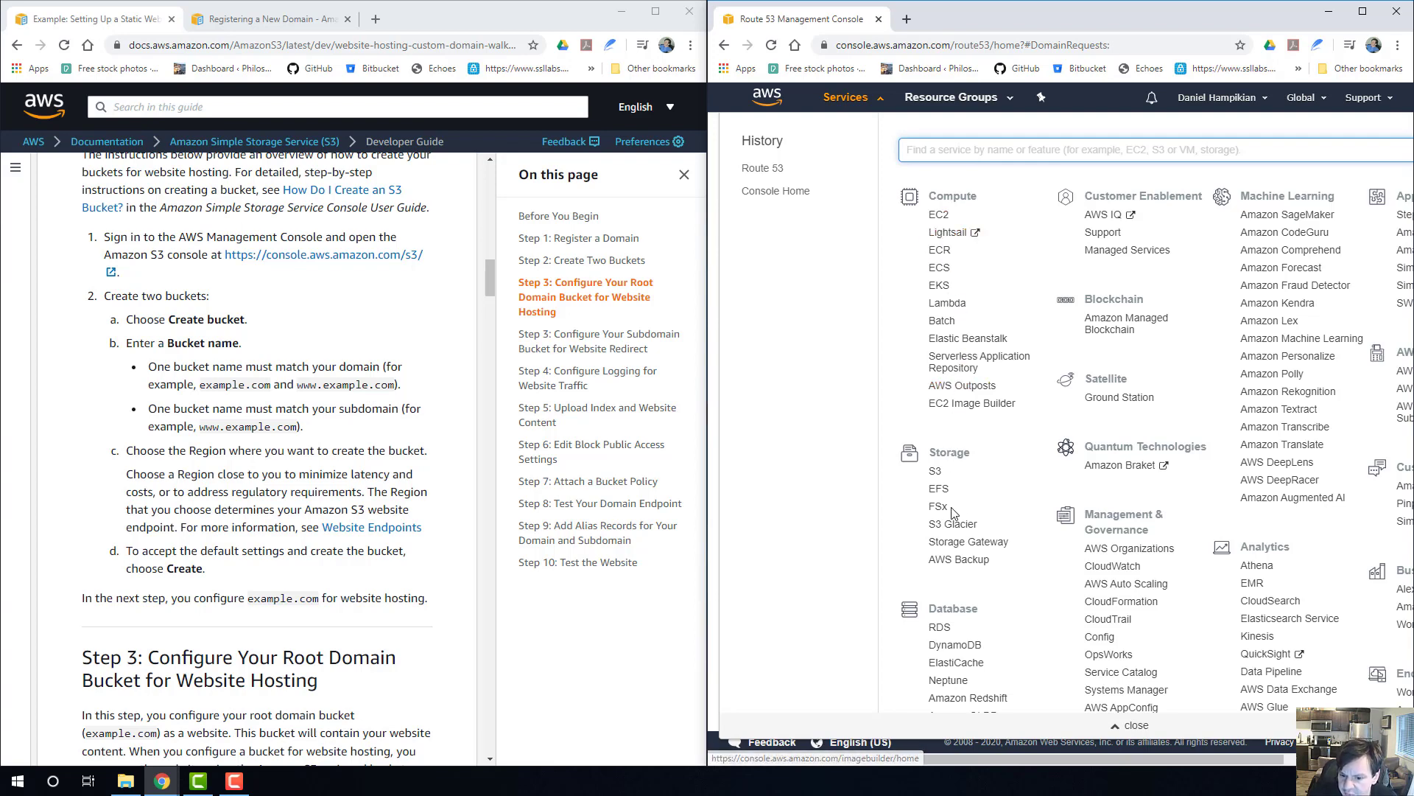
pyautogui.click(936, 472)
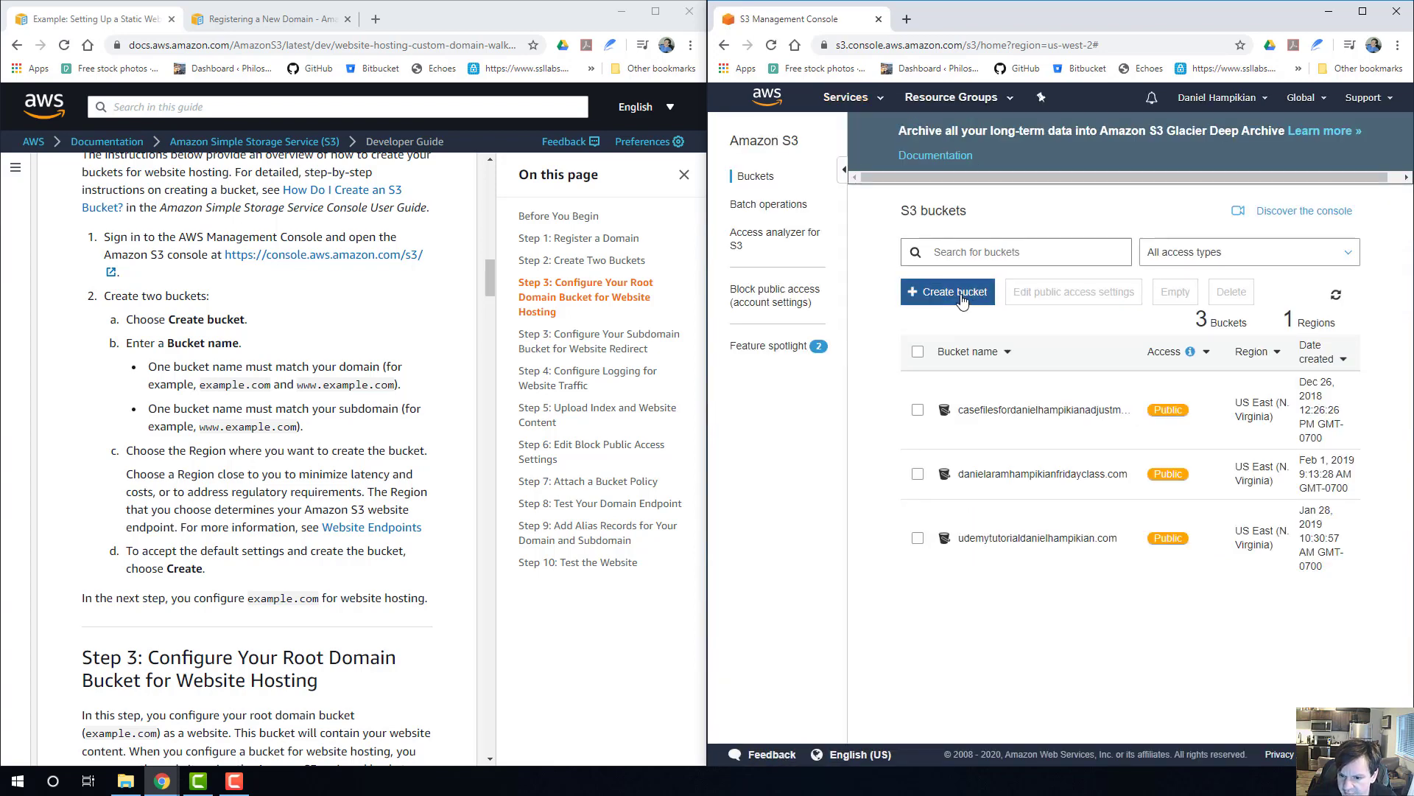
pyautogui.click(918, 411)
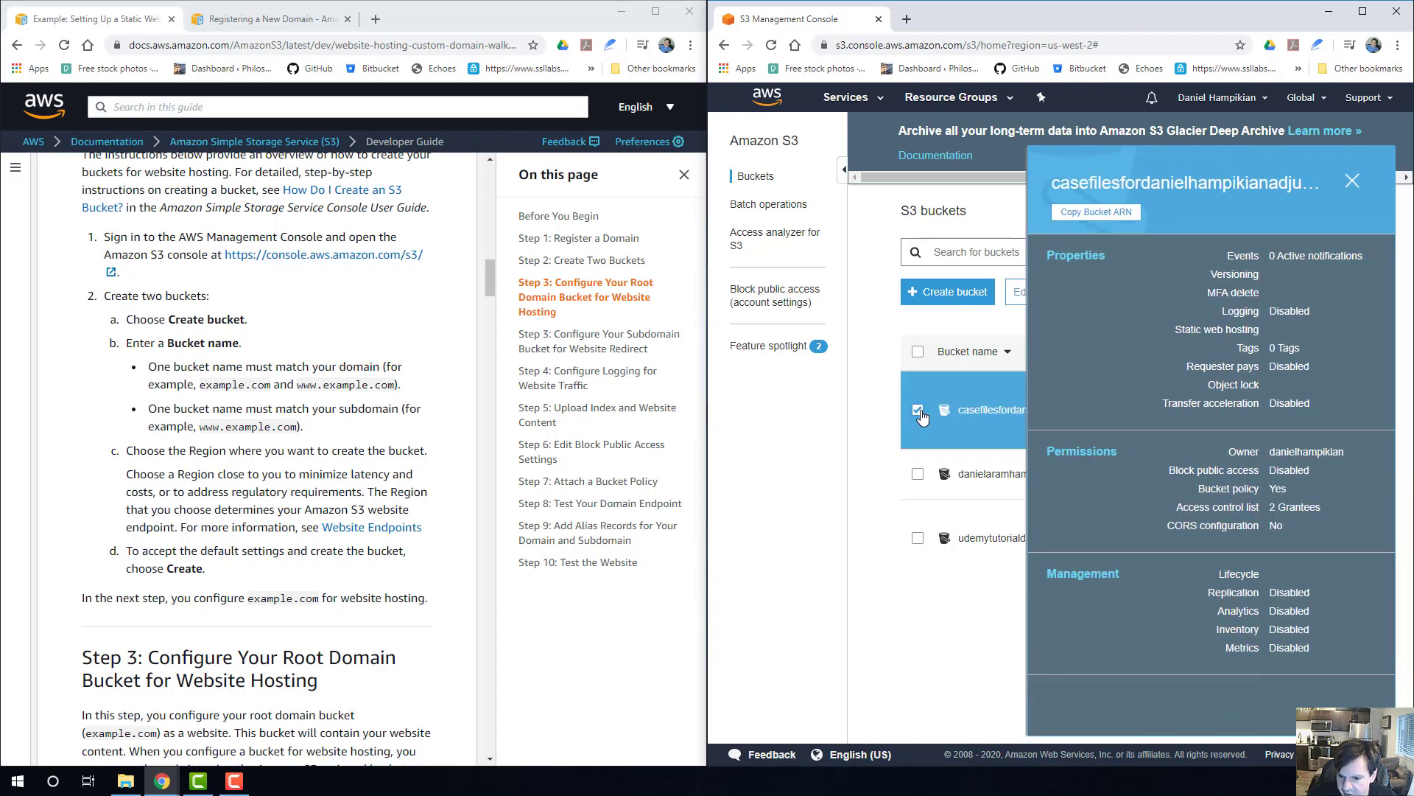
pyautogui.click(918, 474)
pyautogui.click(919, 536)
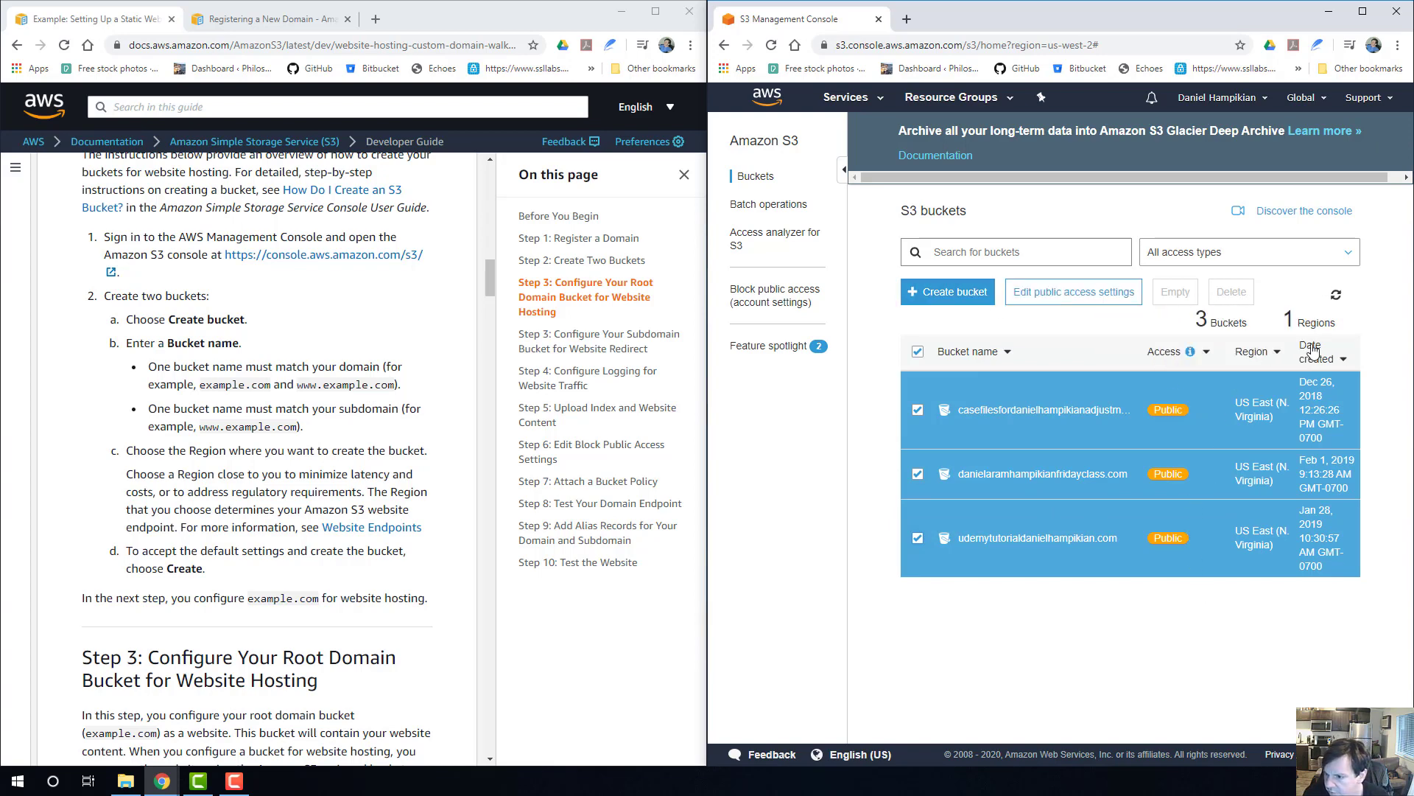
pyautogui.moveTo(1227, 297)
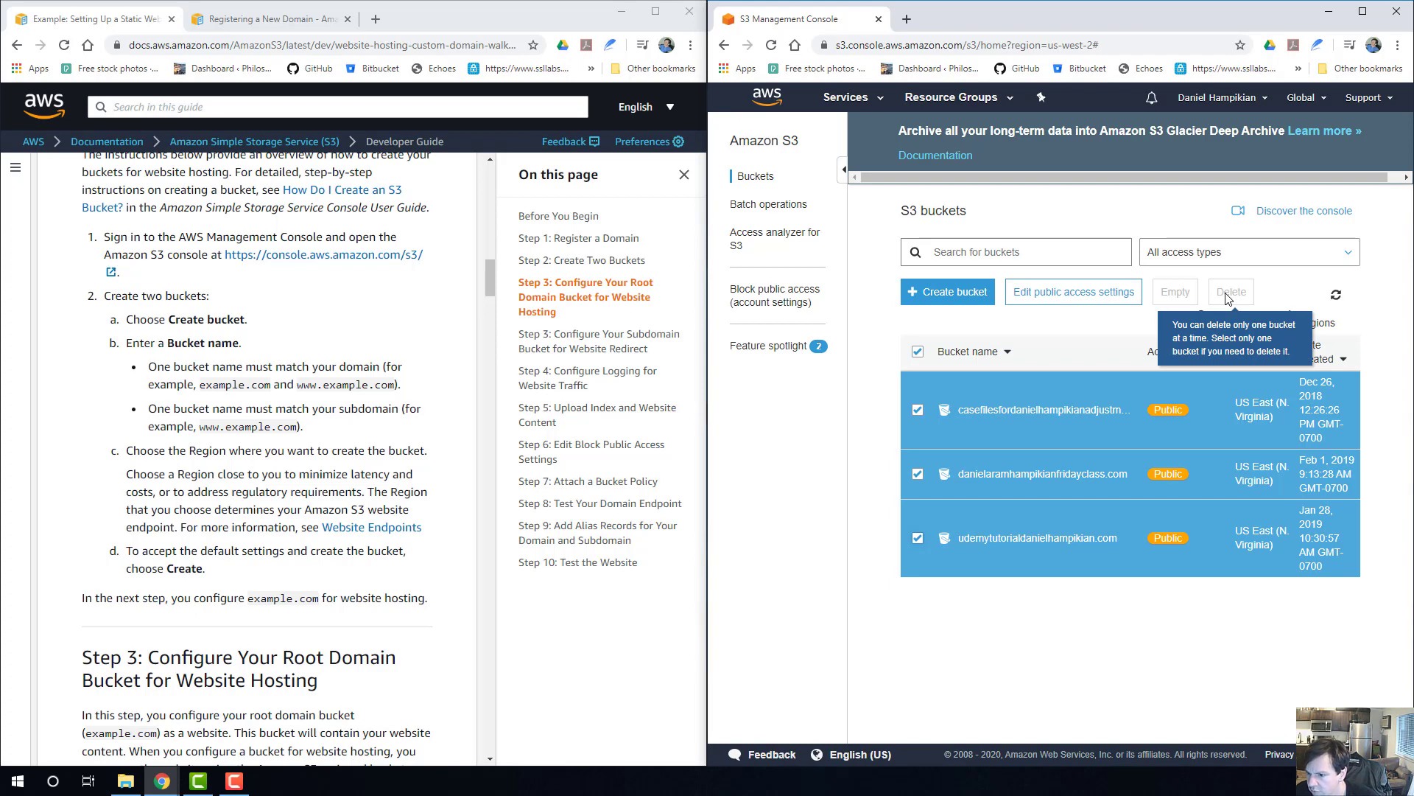
pyautogui.click(918, 473)
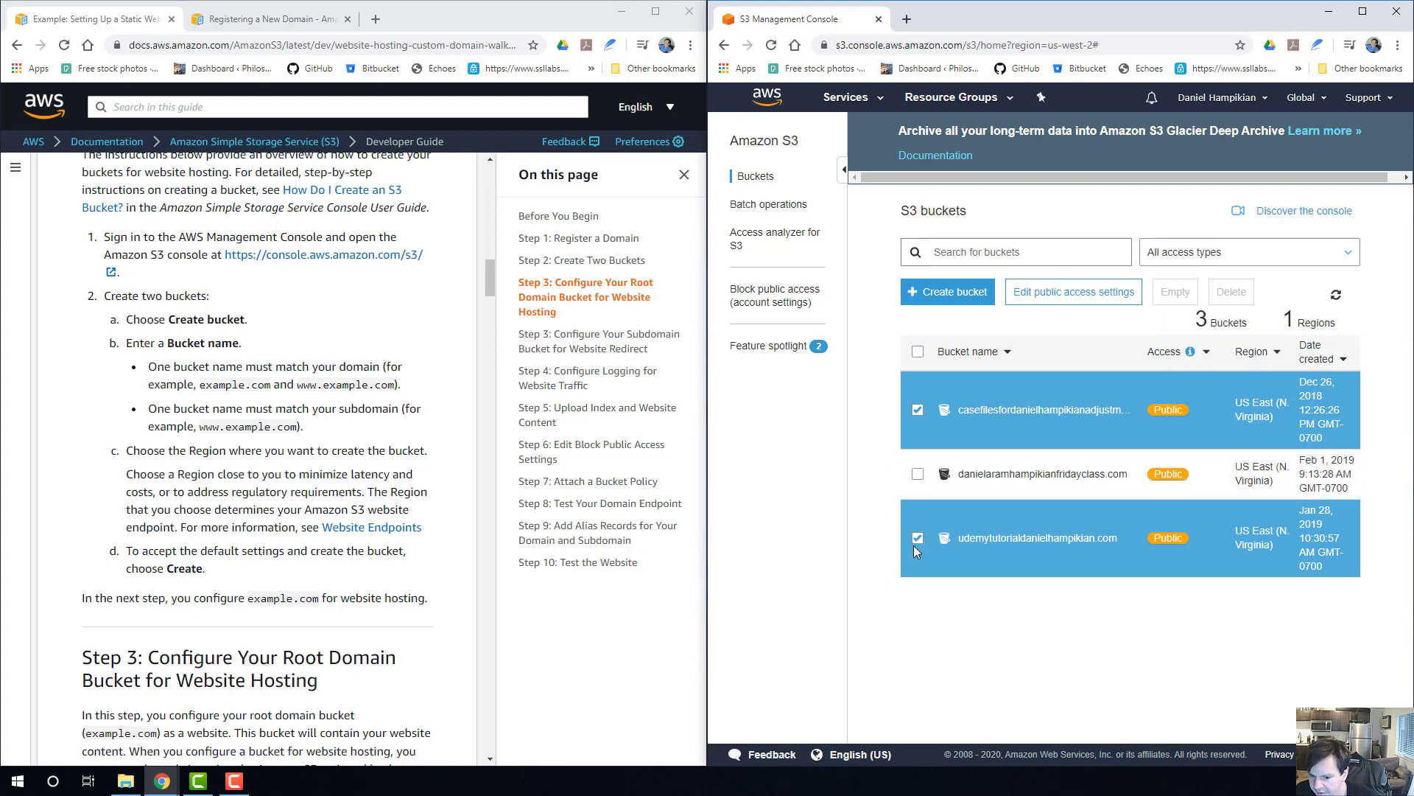
pyautogui.click(914, 544)
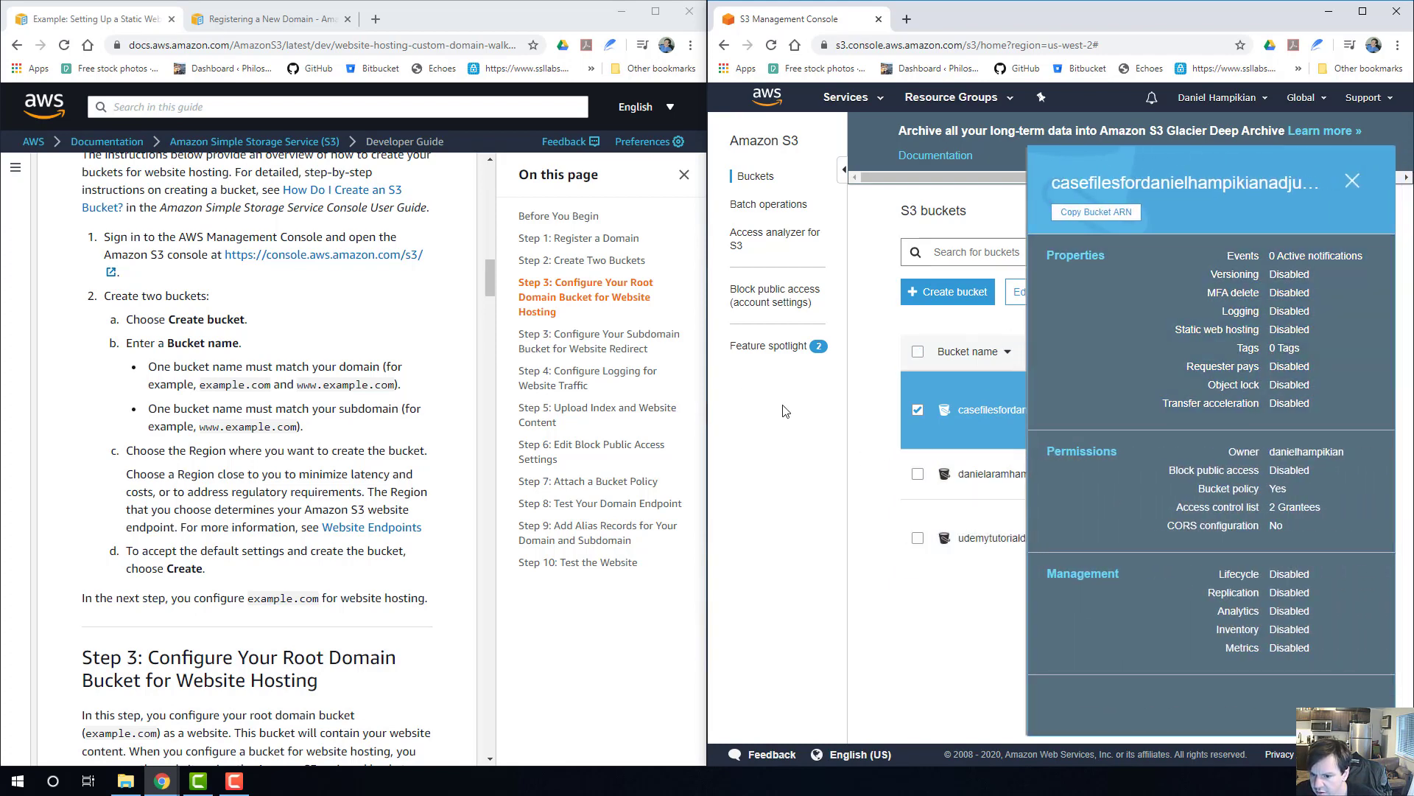
# Delete the selected case files bucket of the adjustment app, confirming with its full bucket name.
pyautogui.click(1353, 182)
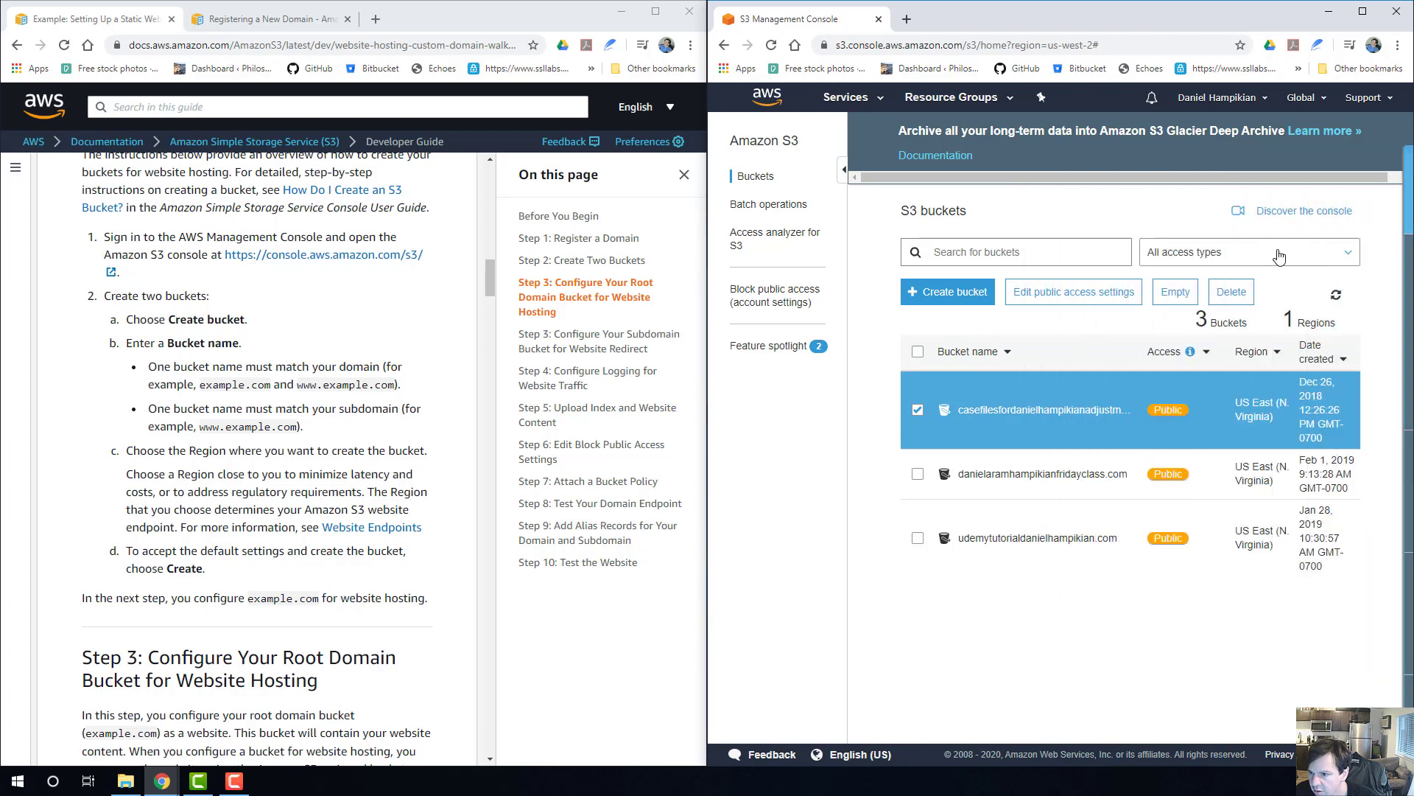
pyautogui.click(1244, 304)
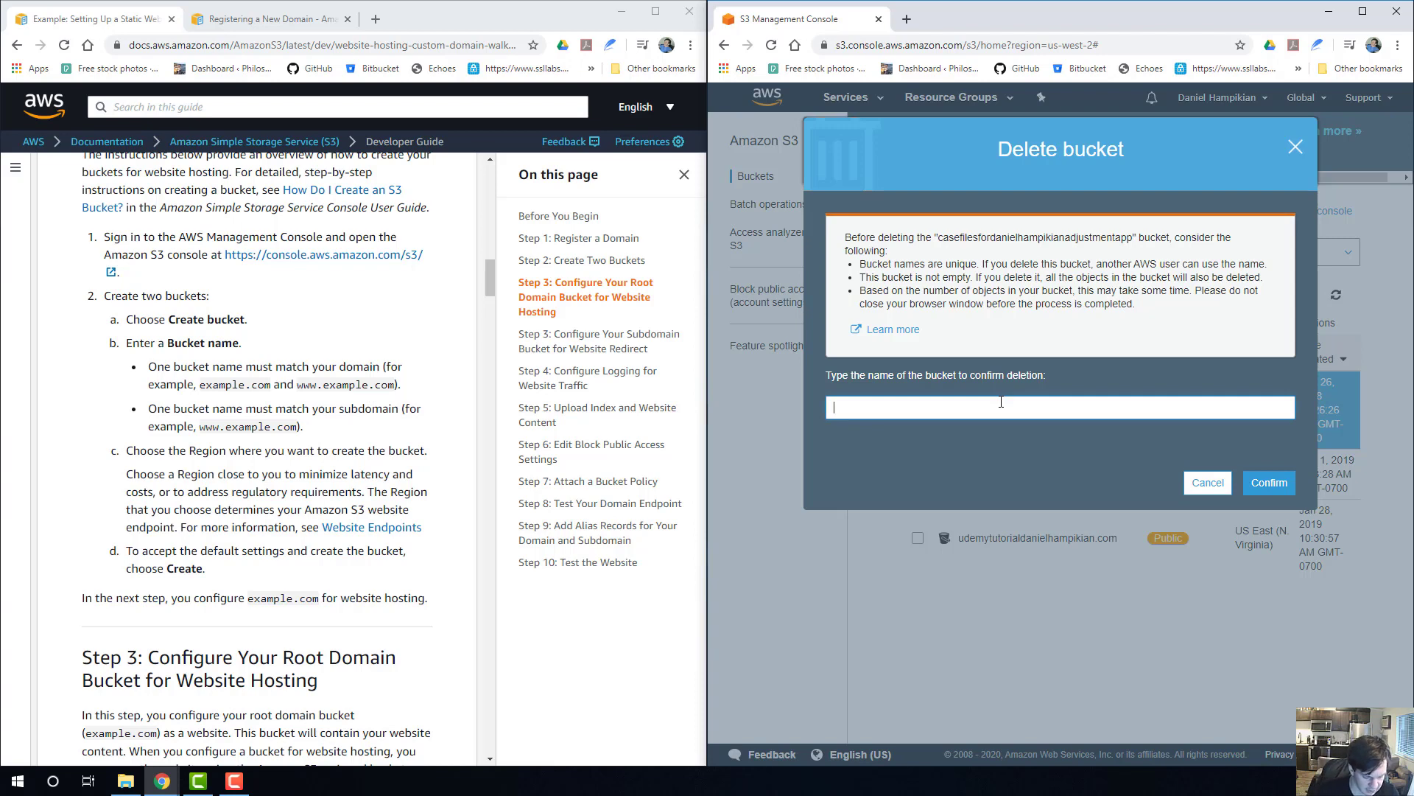
pyautogui.write('casefilesfordanielhampikianadjustme')
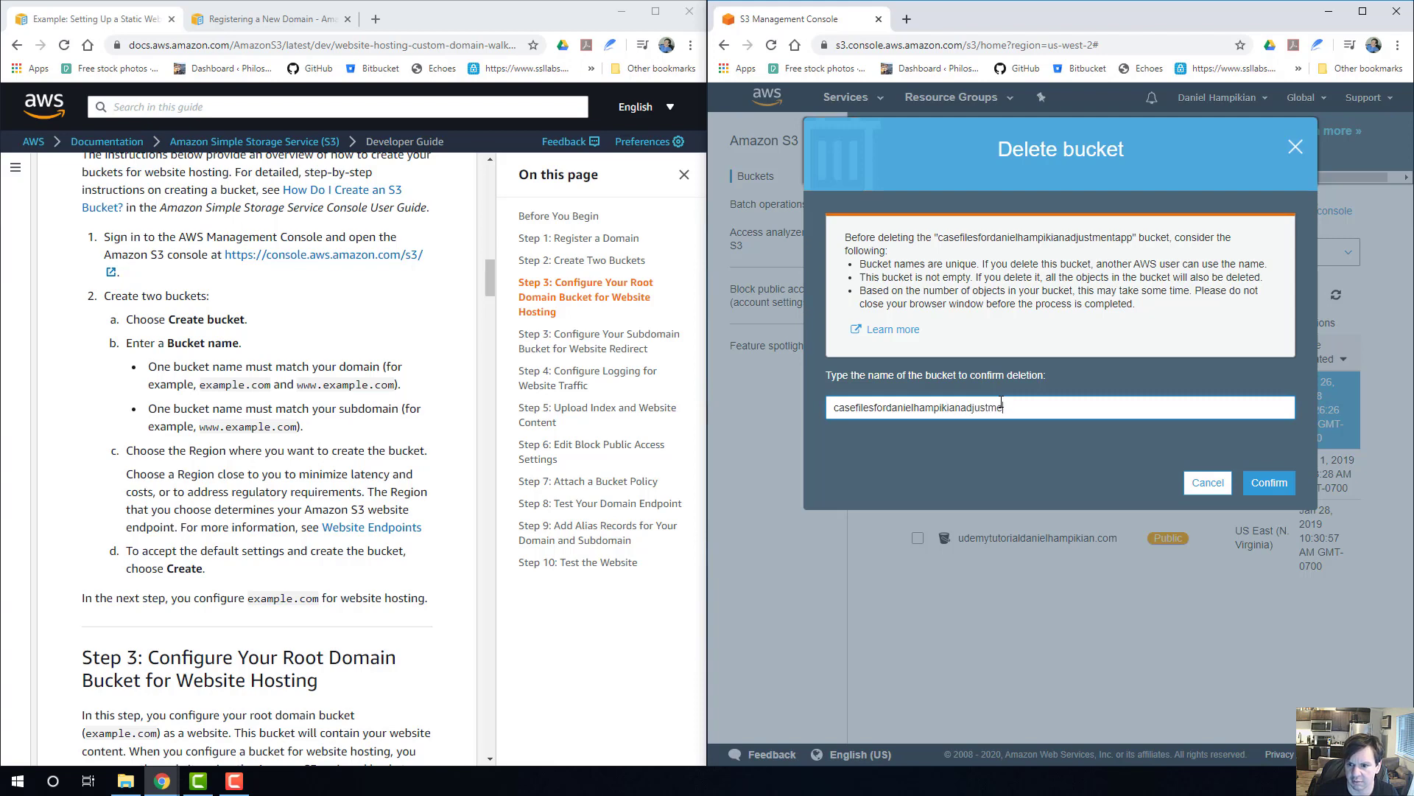
pyautogui.write('ntapp')
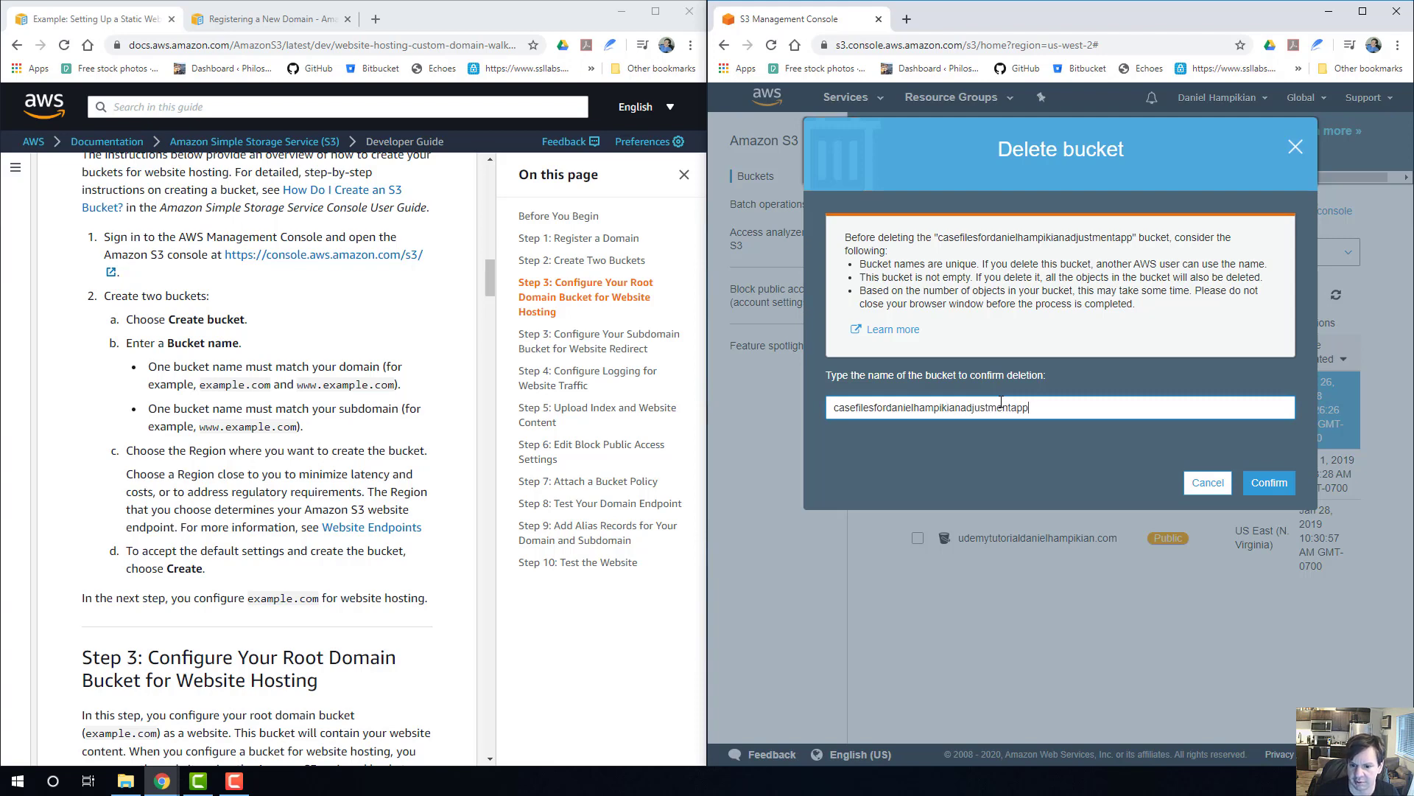
pyautogui.click(1259, 483)
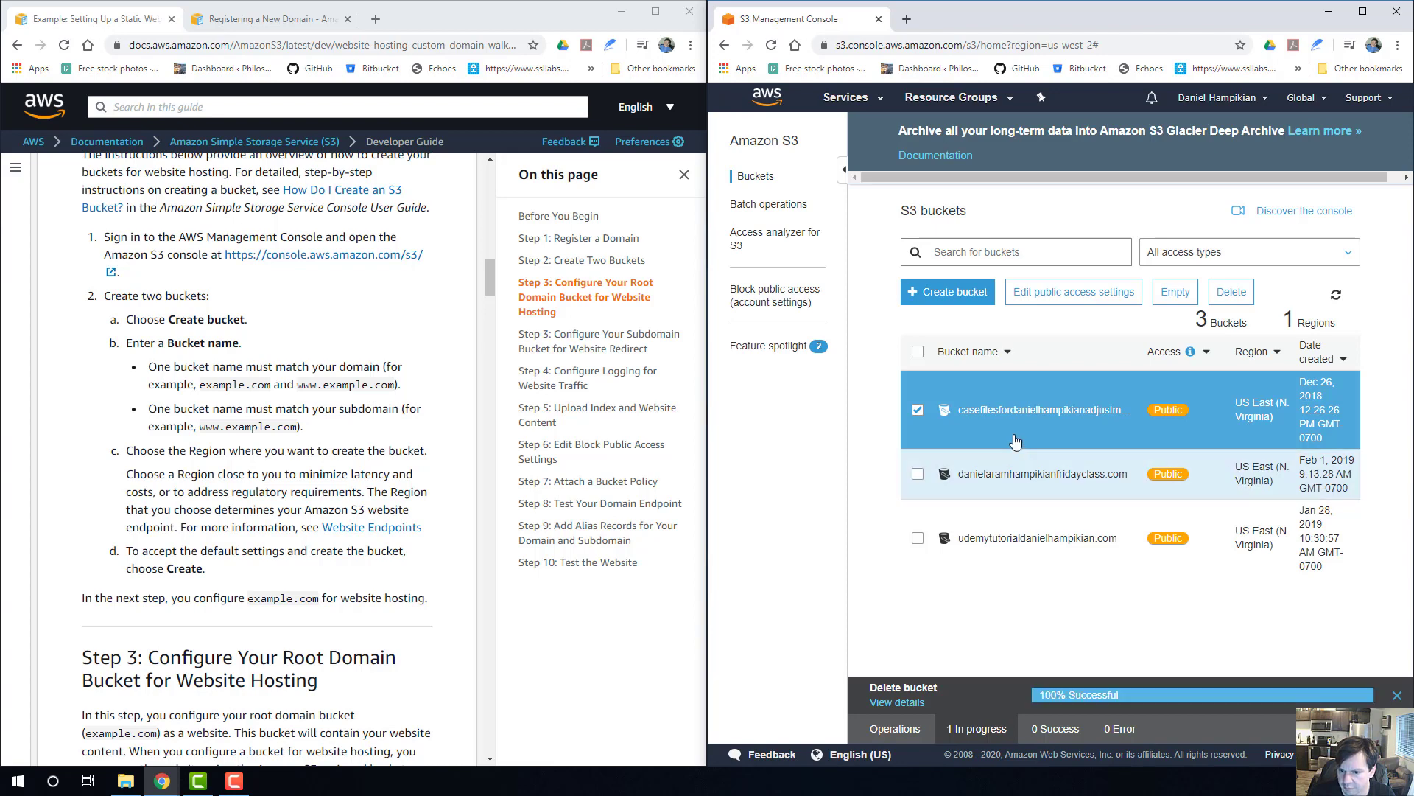
# Delete the Friday class website bucket, confirming with its full bucket name including the .com ending.
pyautogui.click(919, 398)
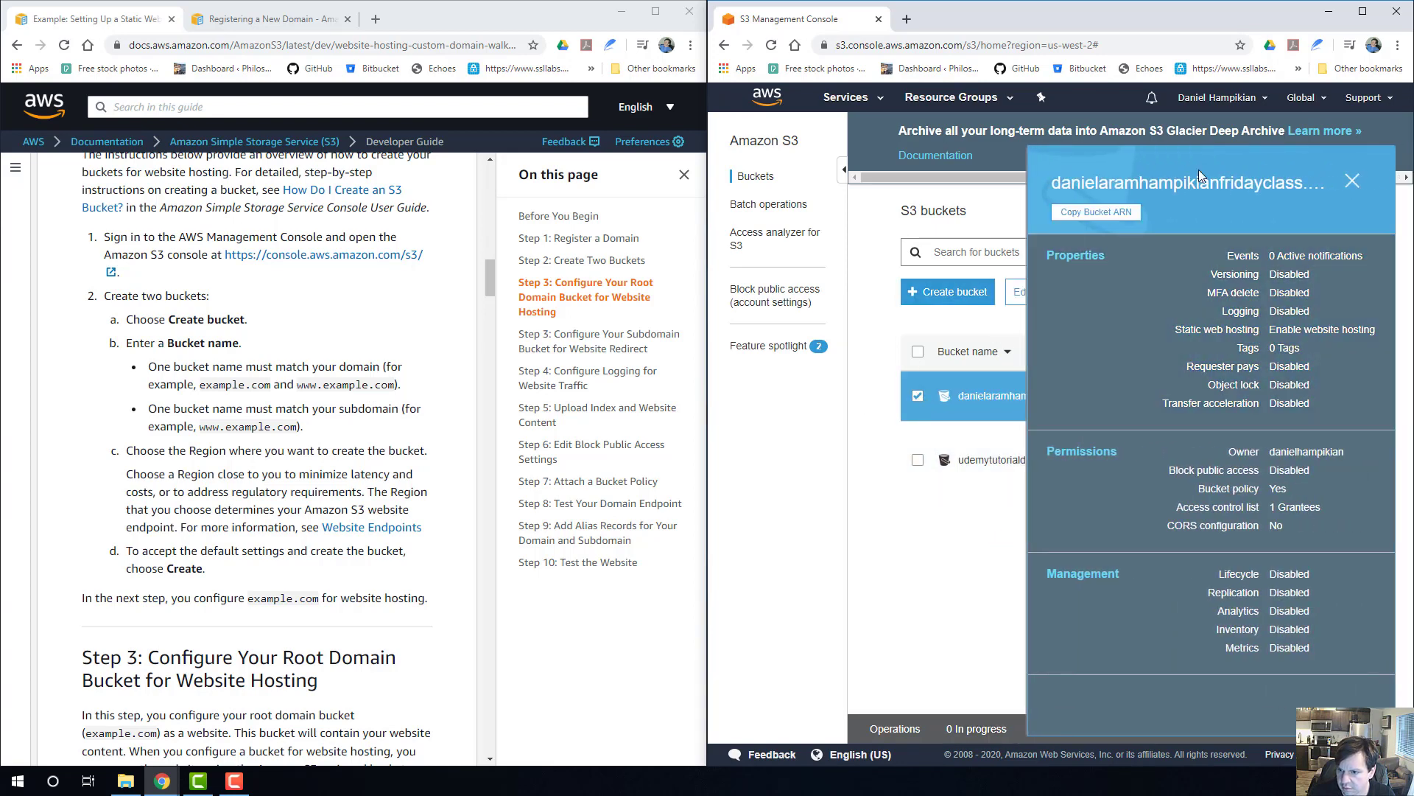
pyautogui.click(1353, 184)
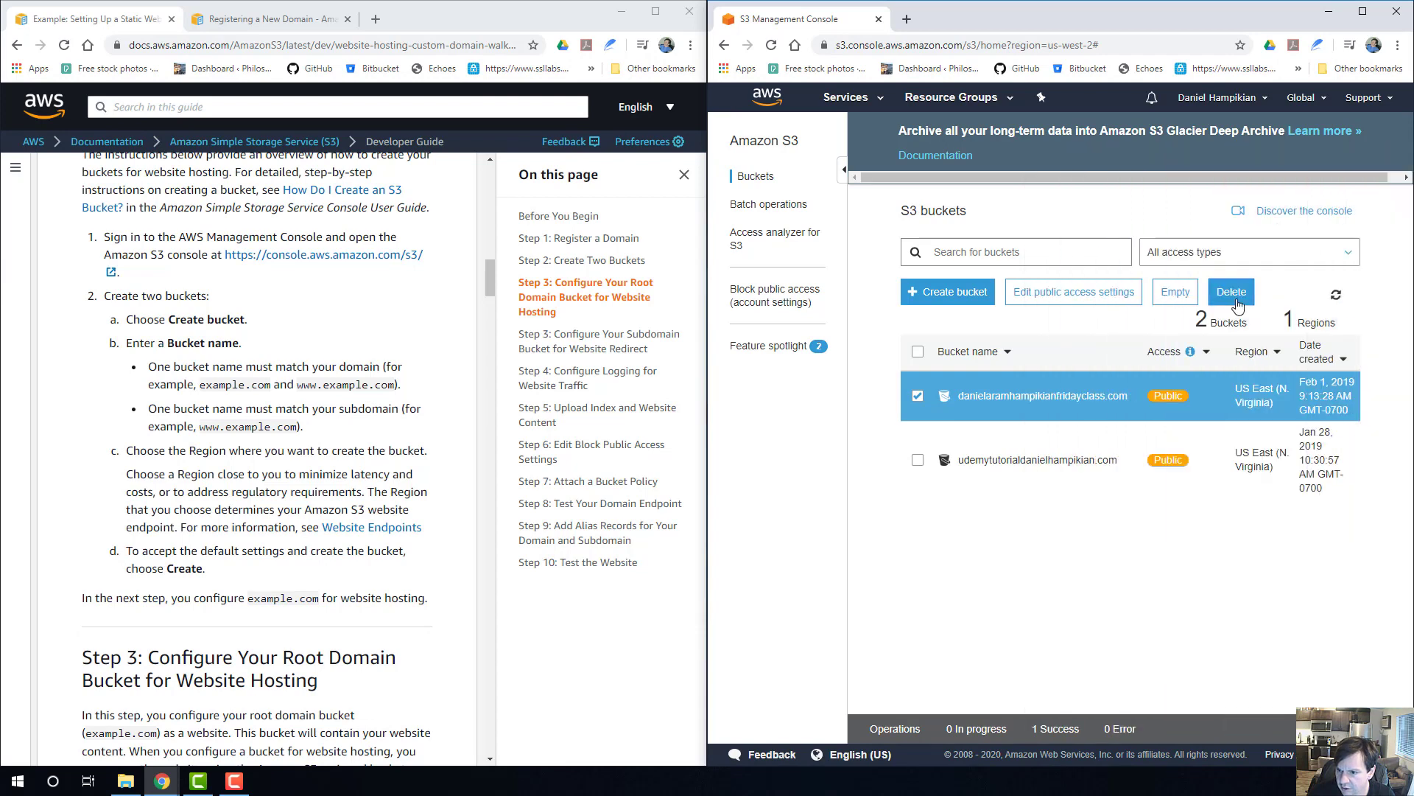
pyautogui.click(1231, 292)
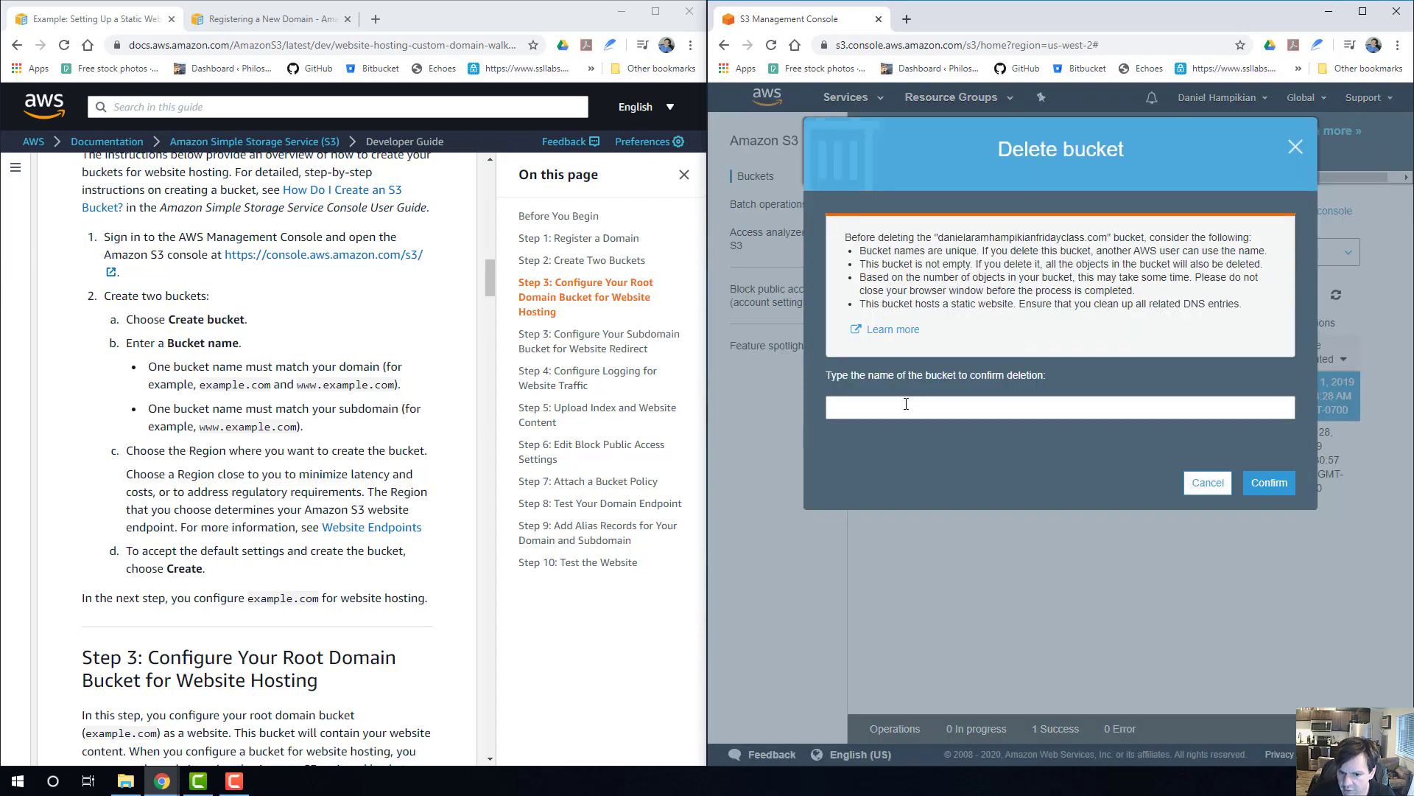
pyautogui.write('daniel')
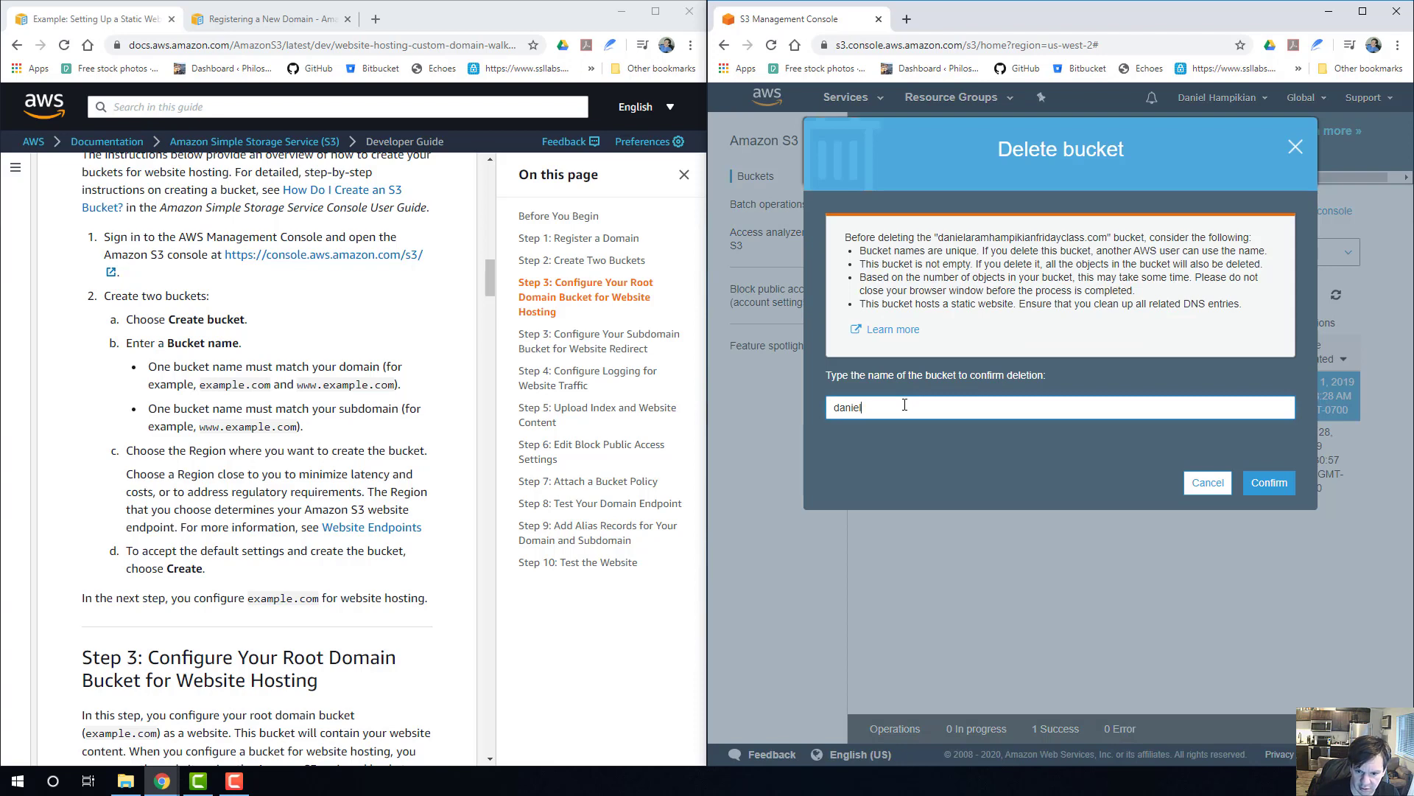
pyautogui.write('aramhampikian')
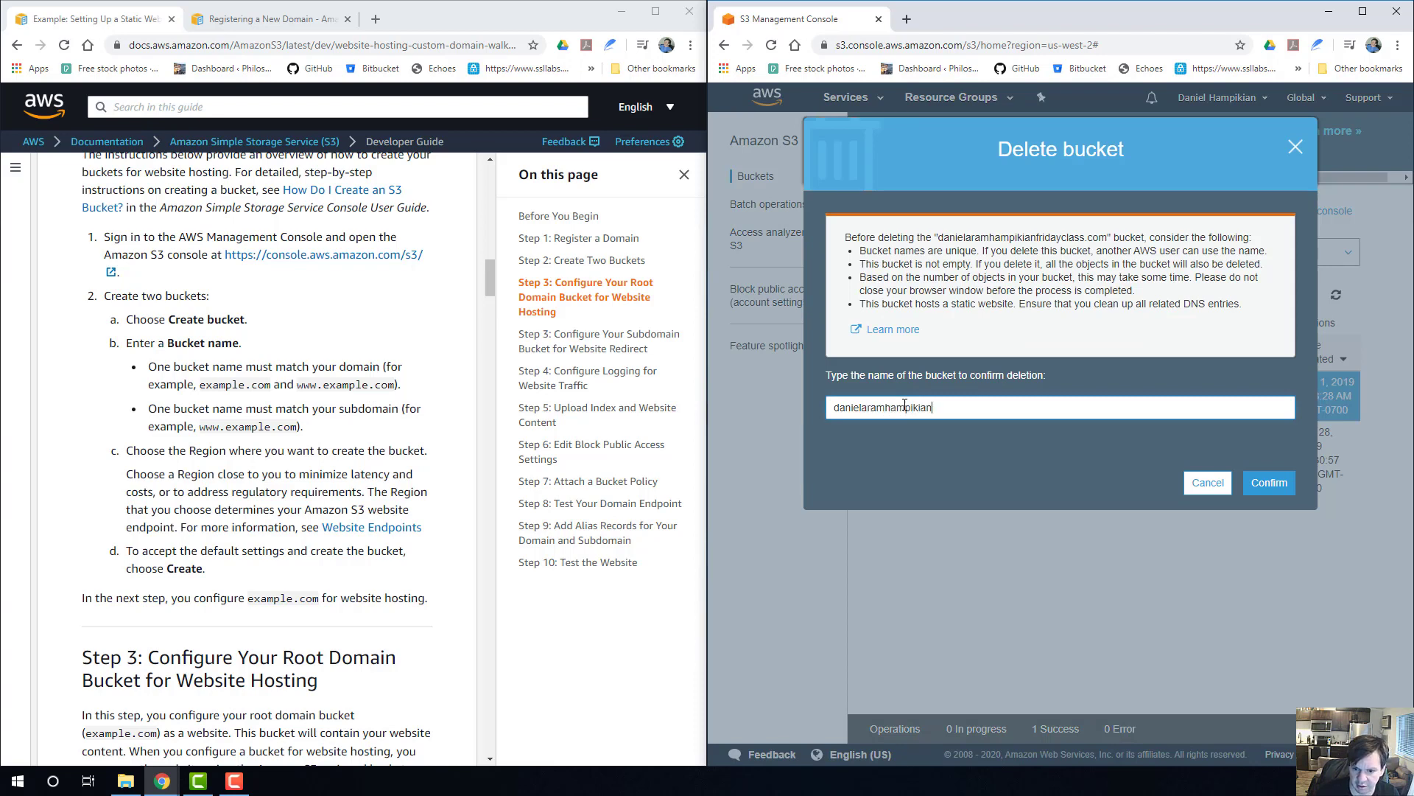
pyautogui.write('fridayclass')
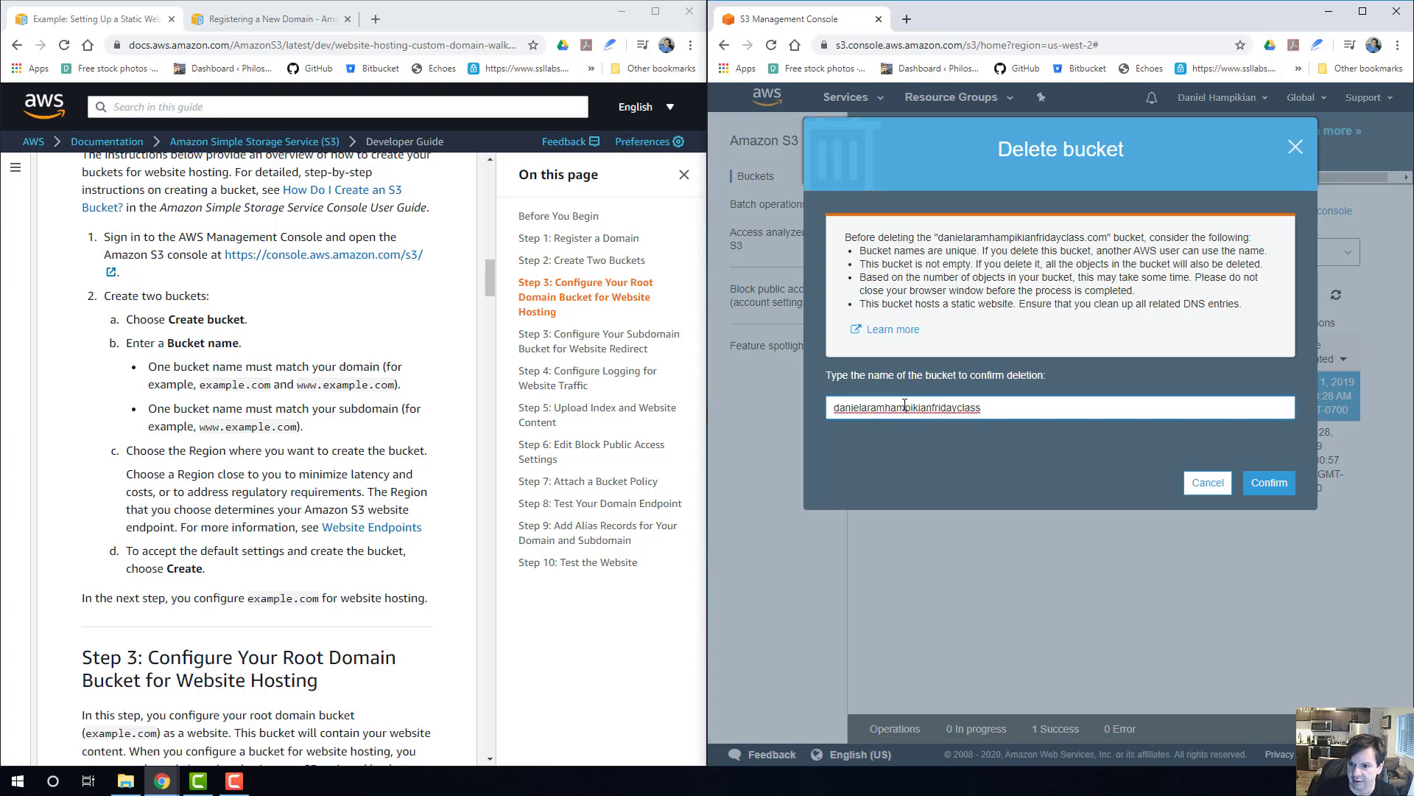
pyautogui.click(1267, 482)
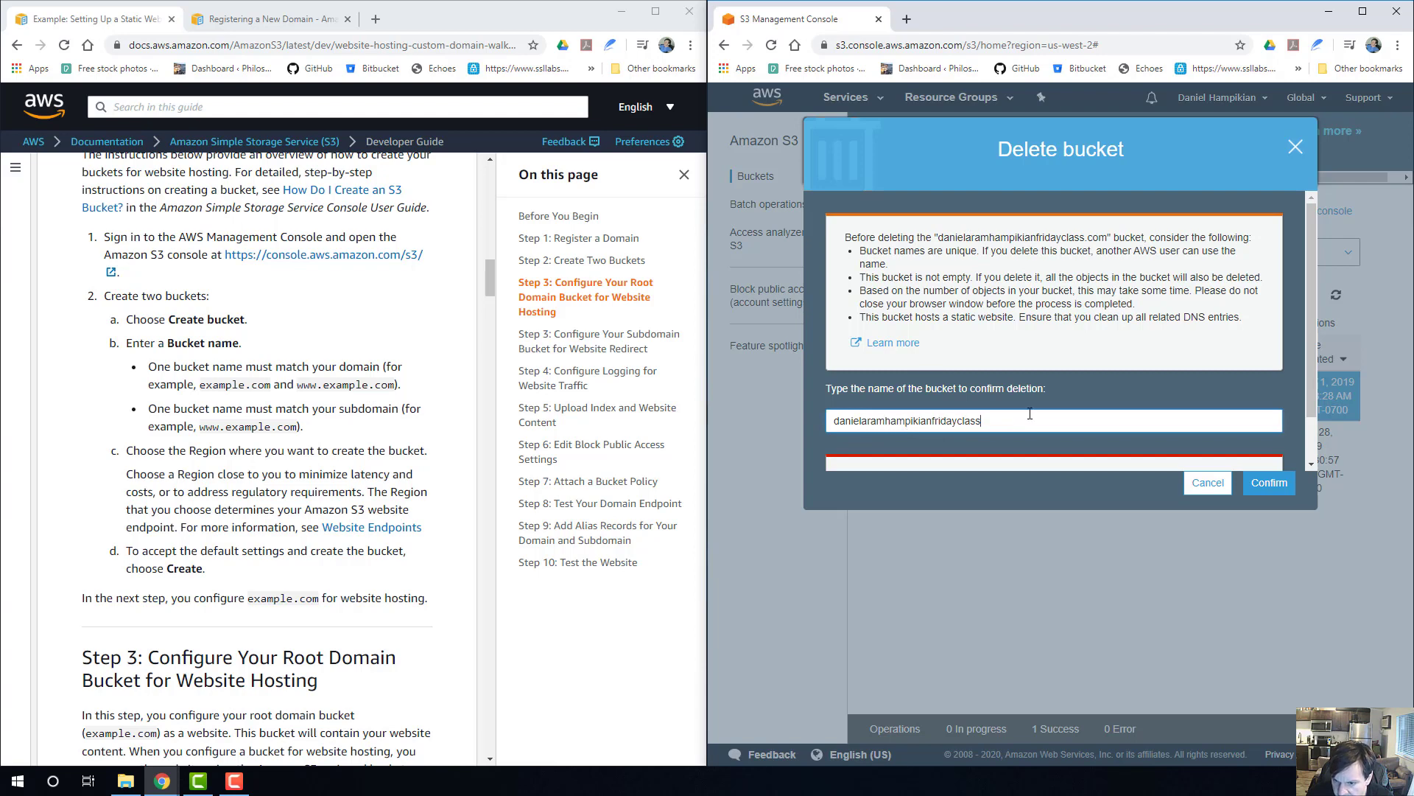
pyautogui.write('.com')
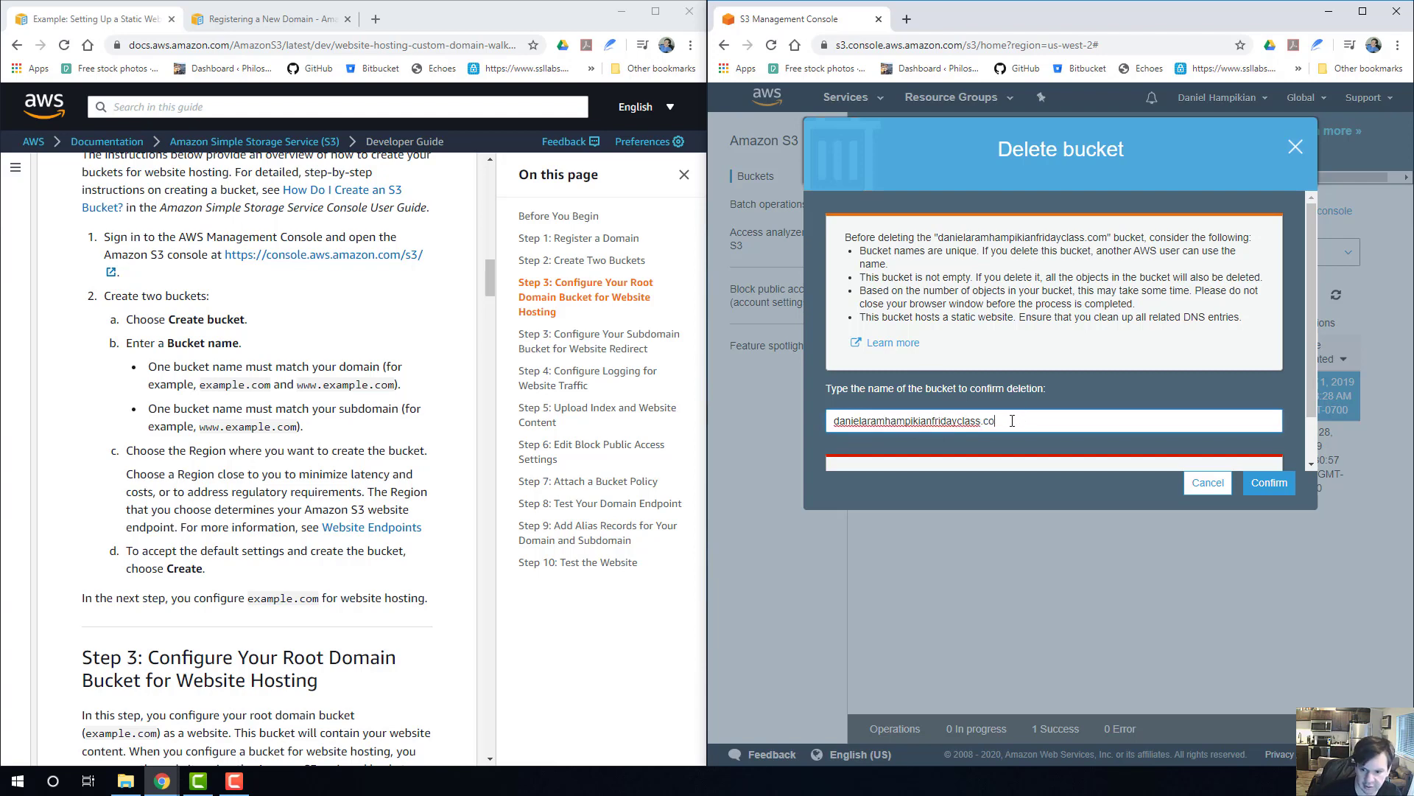
pyautogui.click(1263, 483)
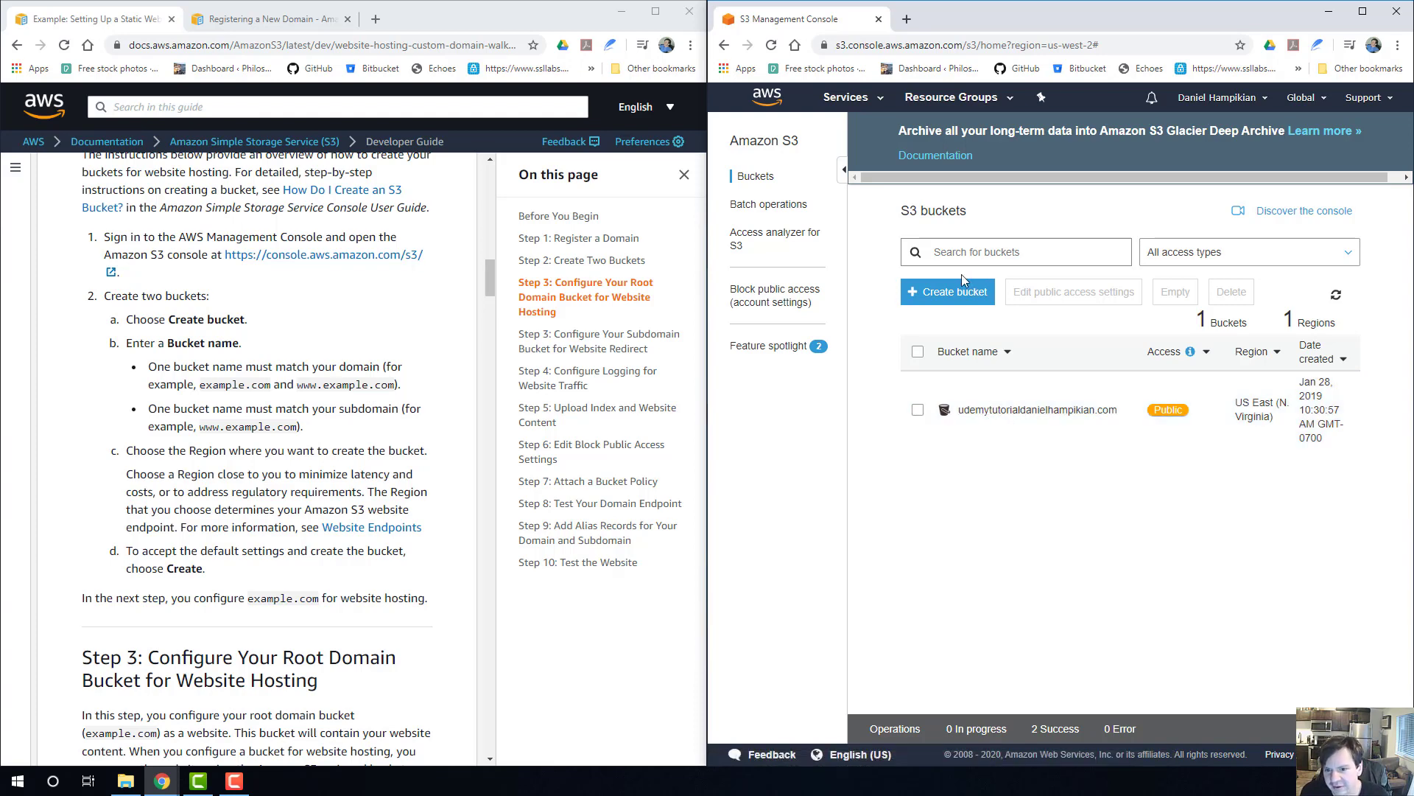
# Start creating a new S3 bucket and enter mindbodygames.com as its bucket name.
pyautogui.click(942, 293)
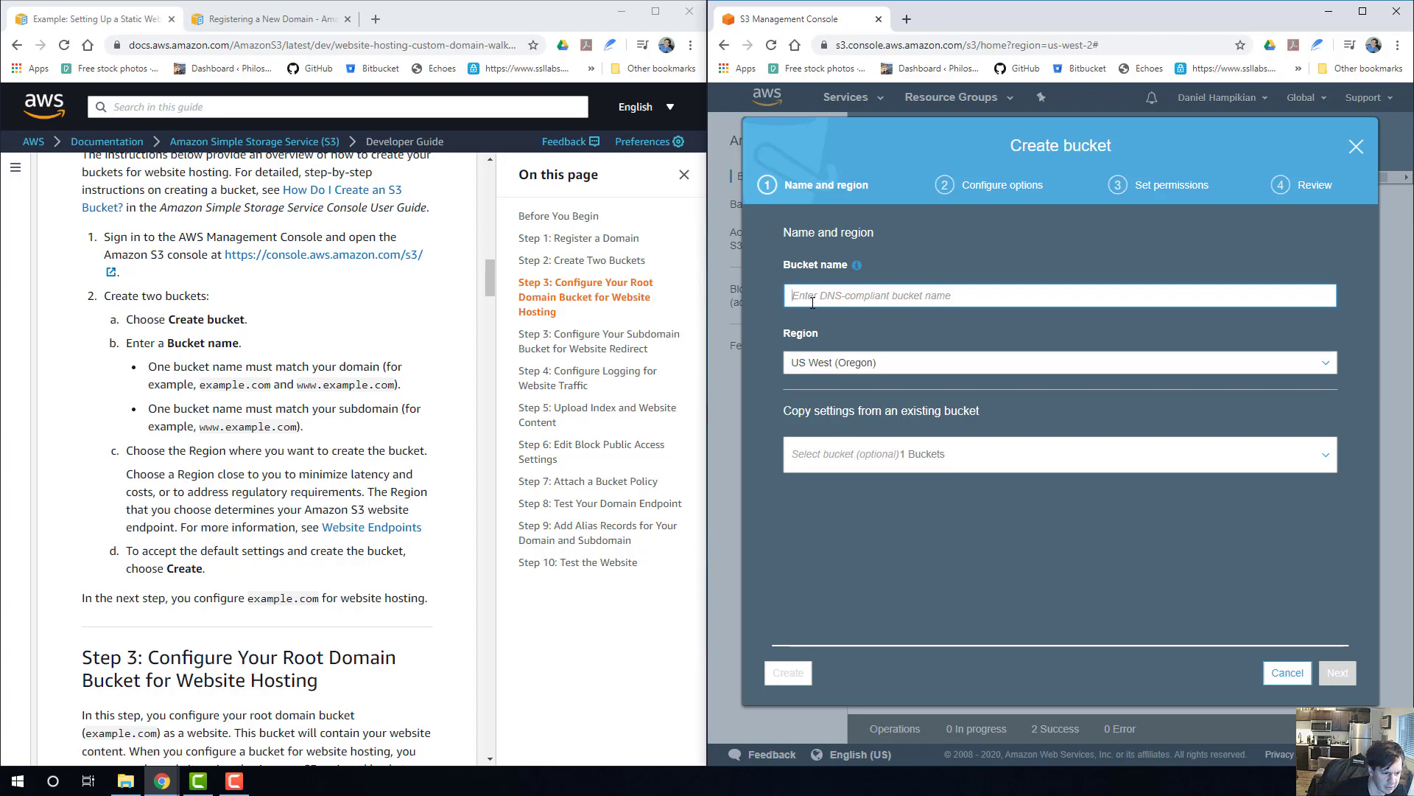
pyautogui.scroll(-3, 111, 538)
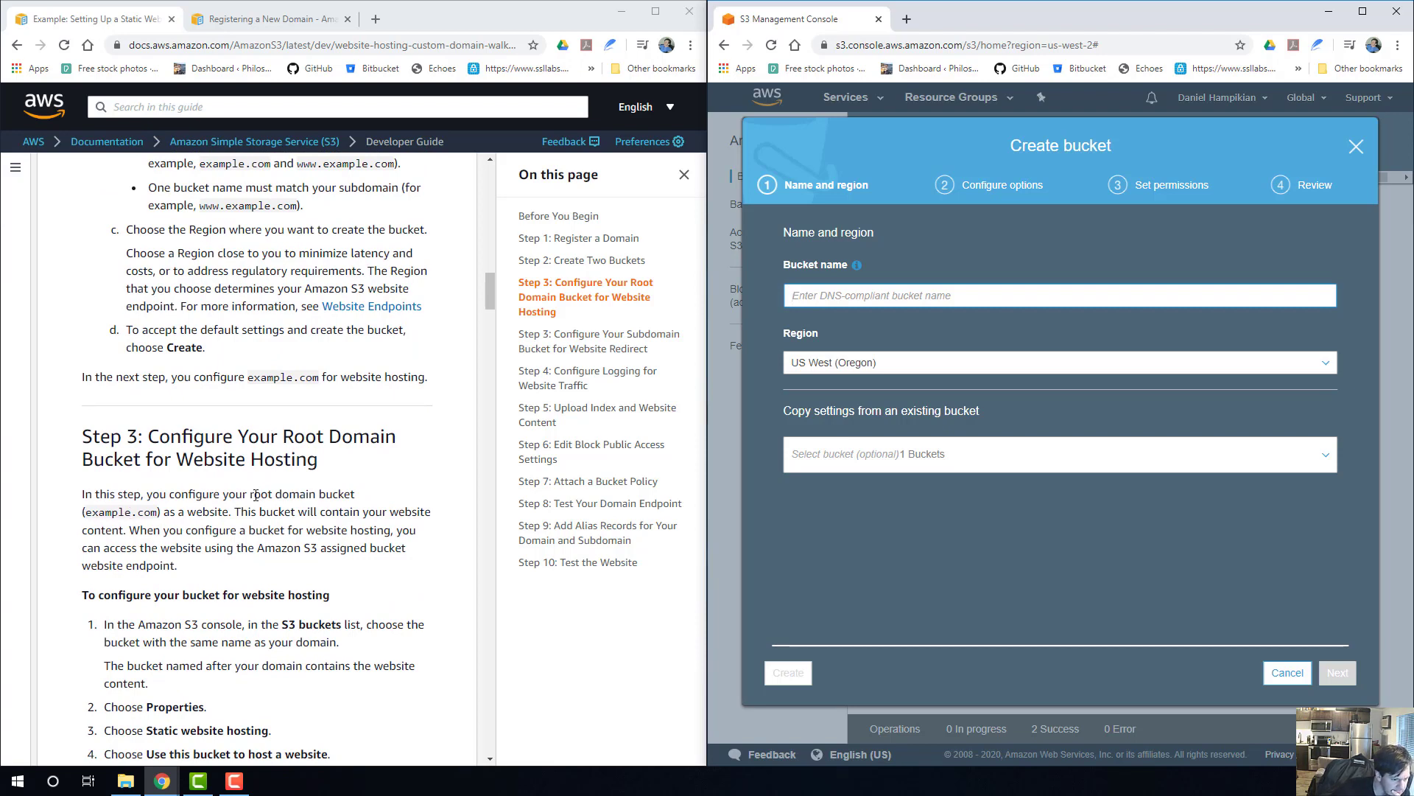
pyautogui.moveTo(256, 495); pyautogui.dragTo(318, 495)
pyautogui.scroll(-13, 320, 509)
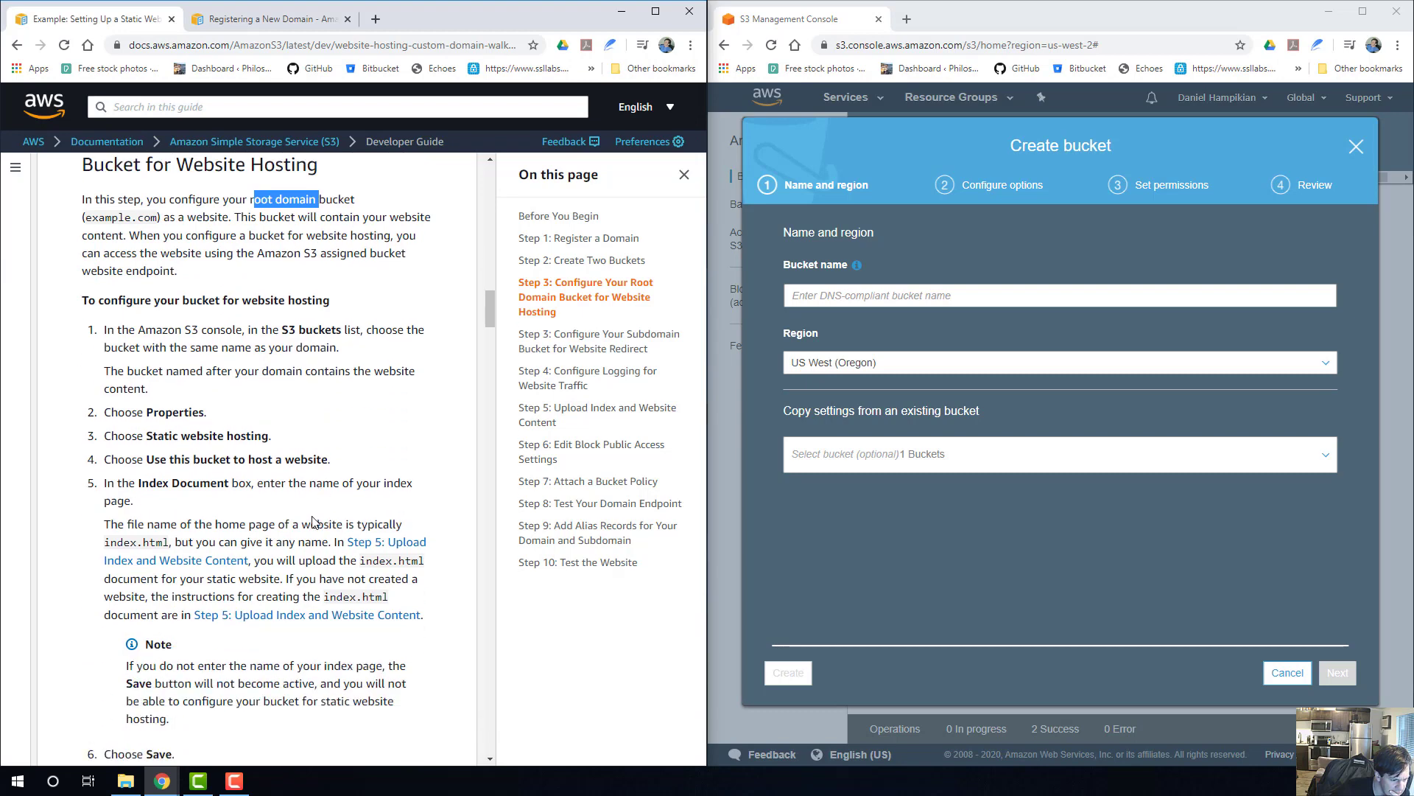
pyautogui.scroll(-3, 308, 525)
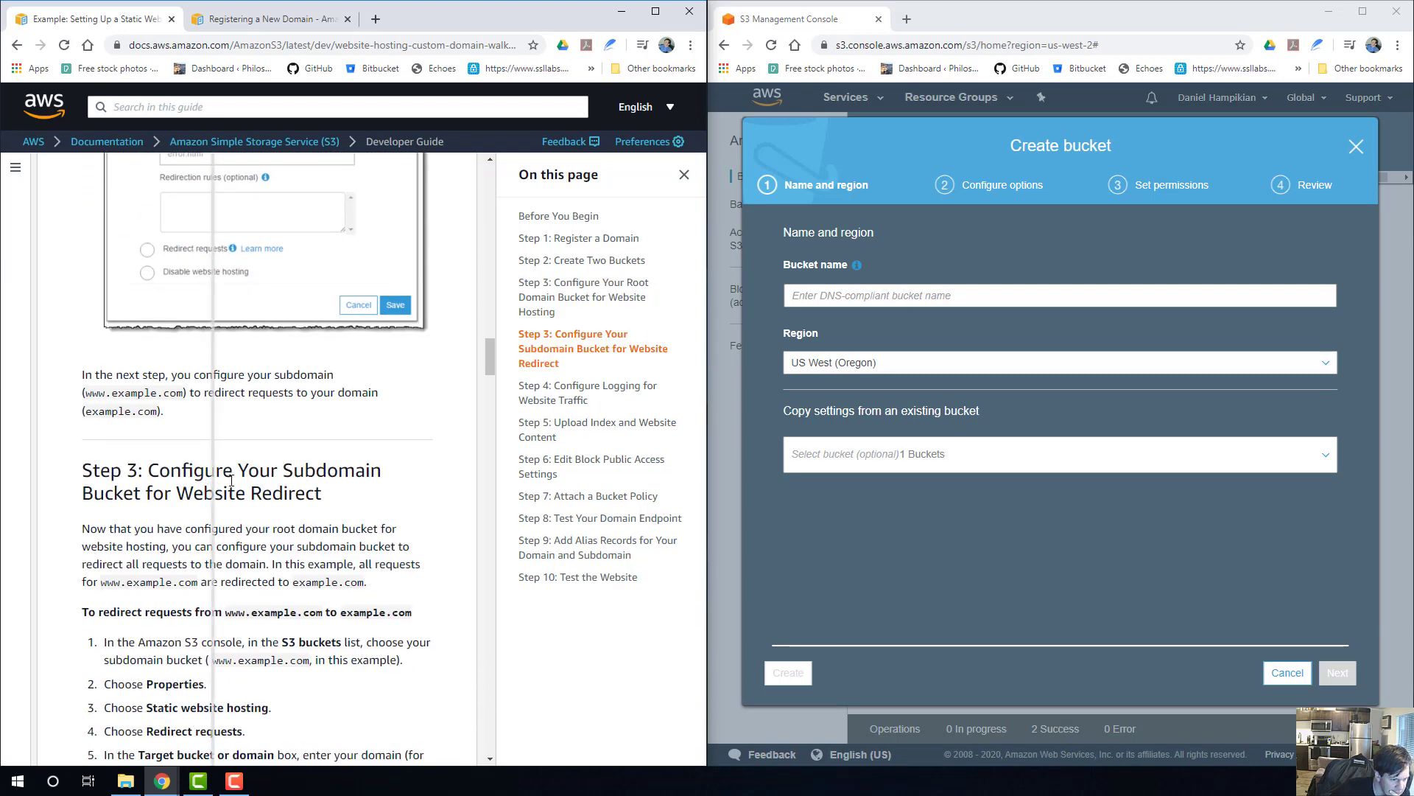
pyautogui.scroll(-3, 143, 380)
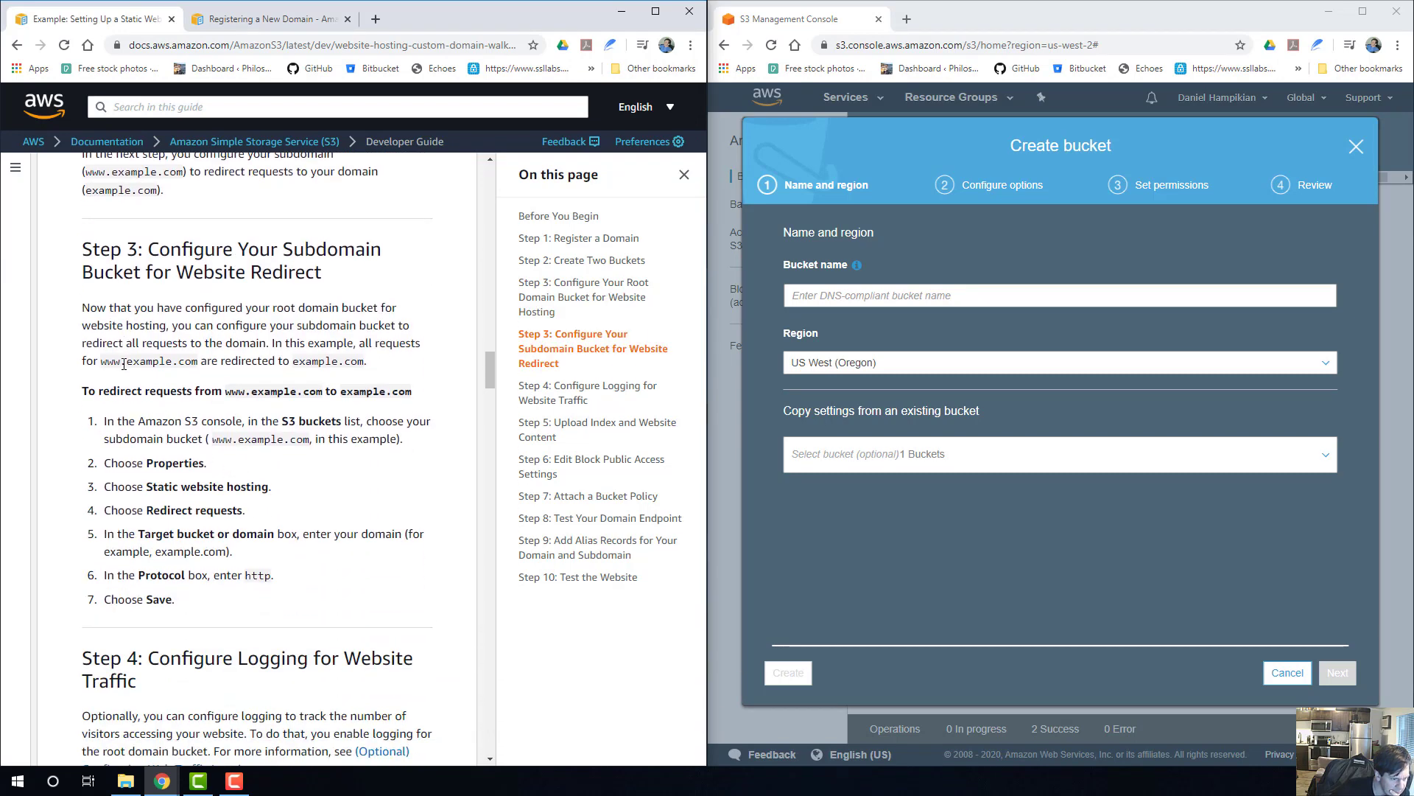
pyautogui.scroll(15, 191, 365)
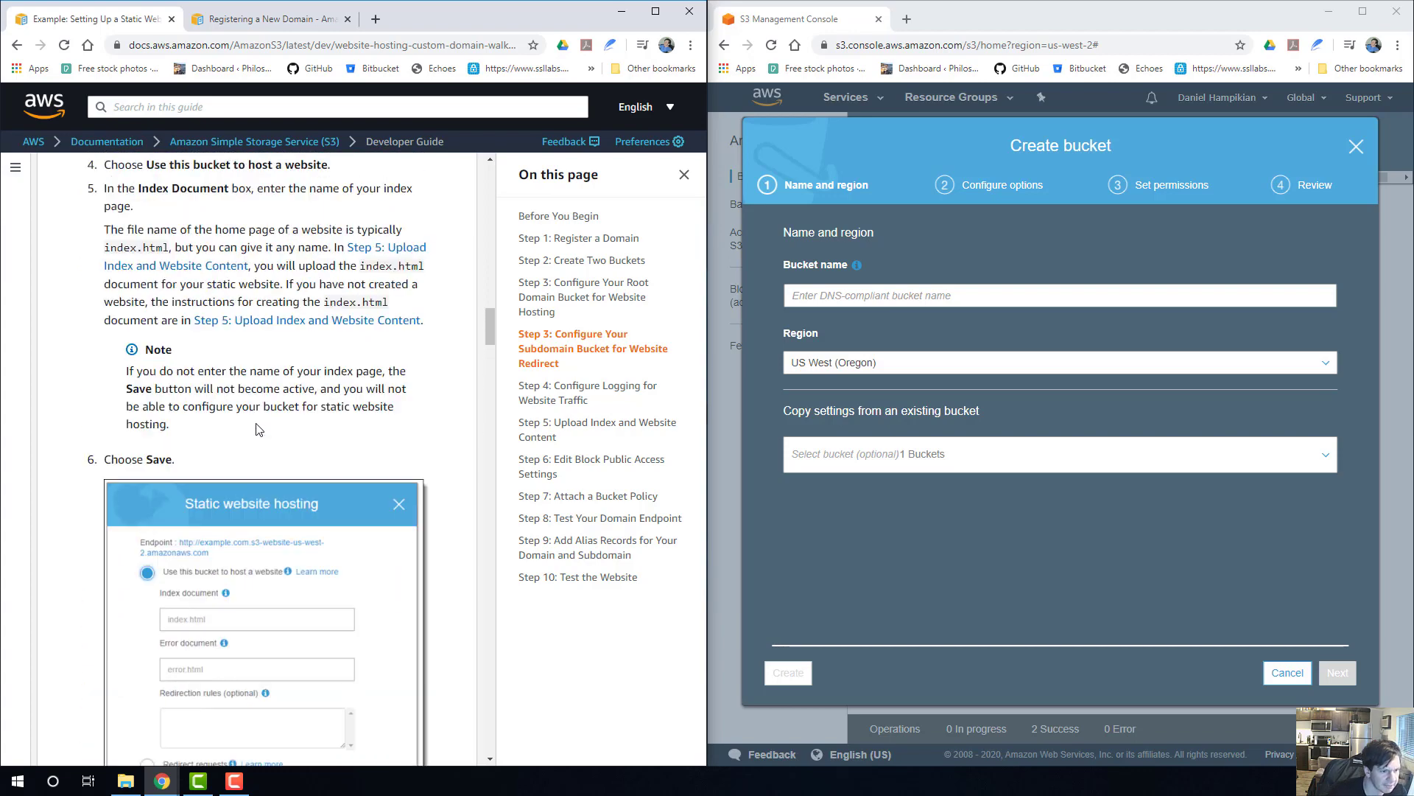
pyautogui.click(817, 294)
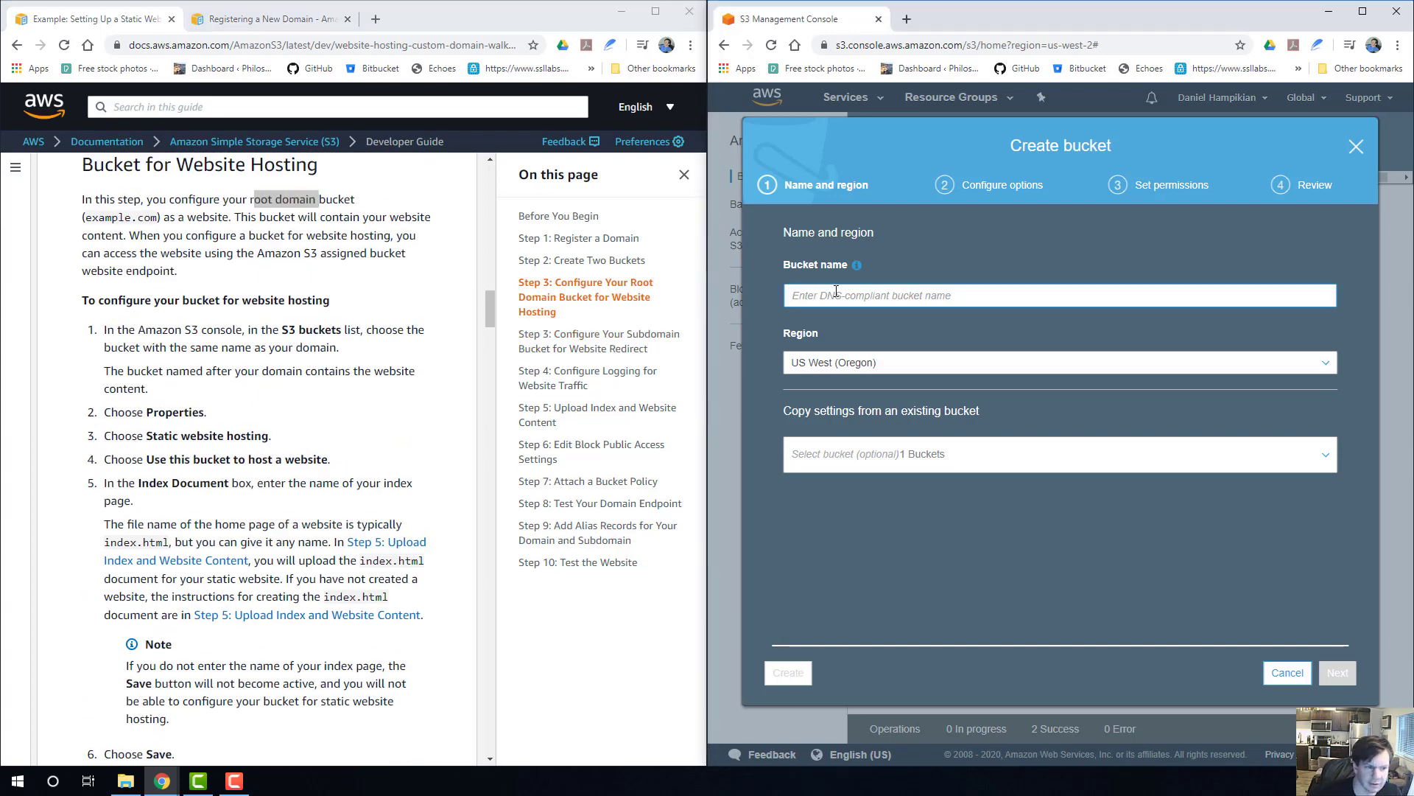
pyautogui.scroll(8, 280, 409)
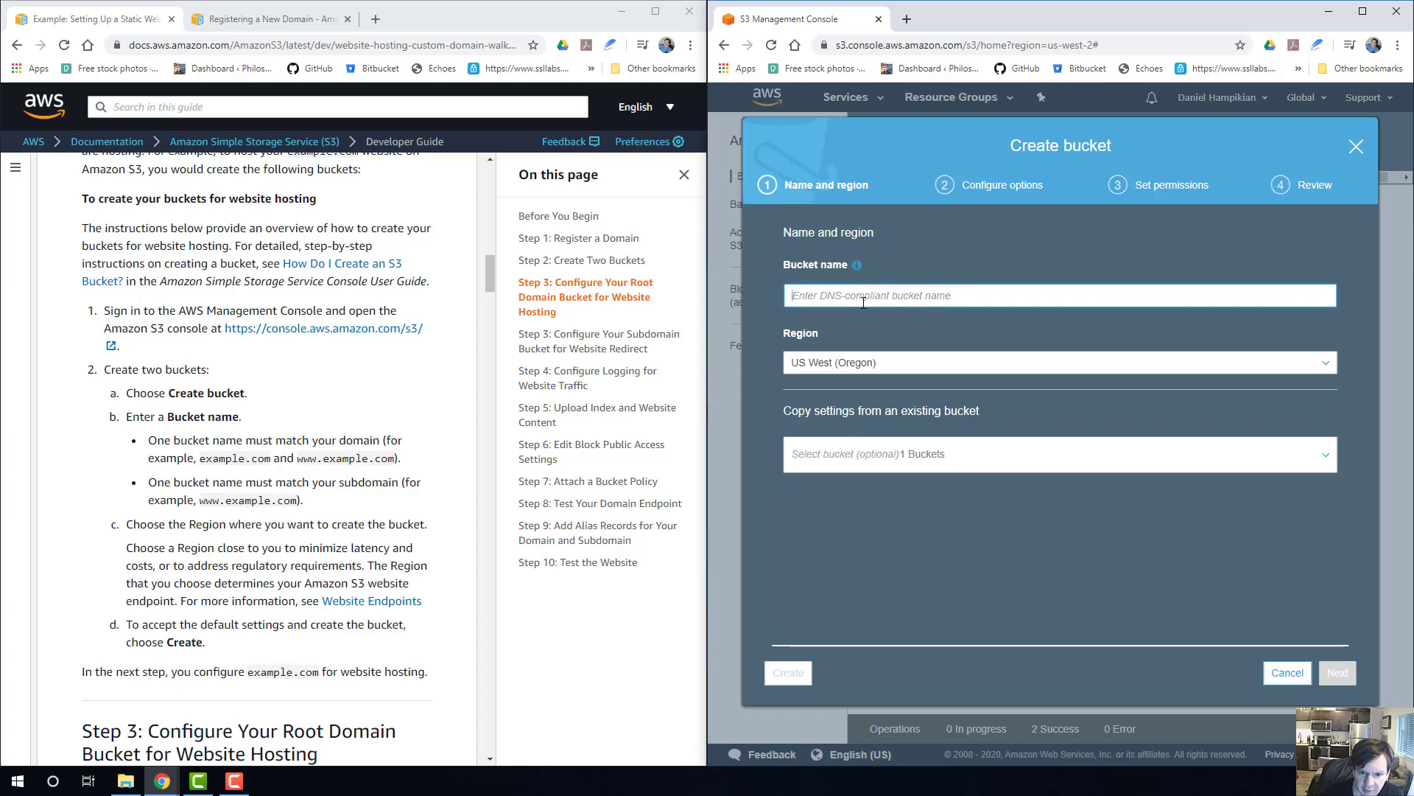
pyautogui.write('mindbod')
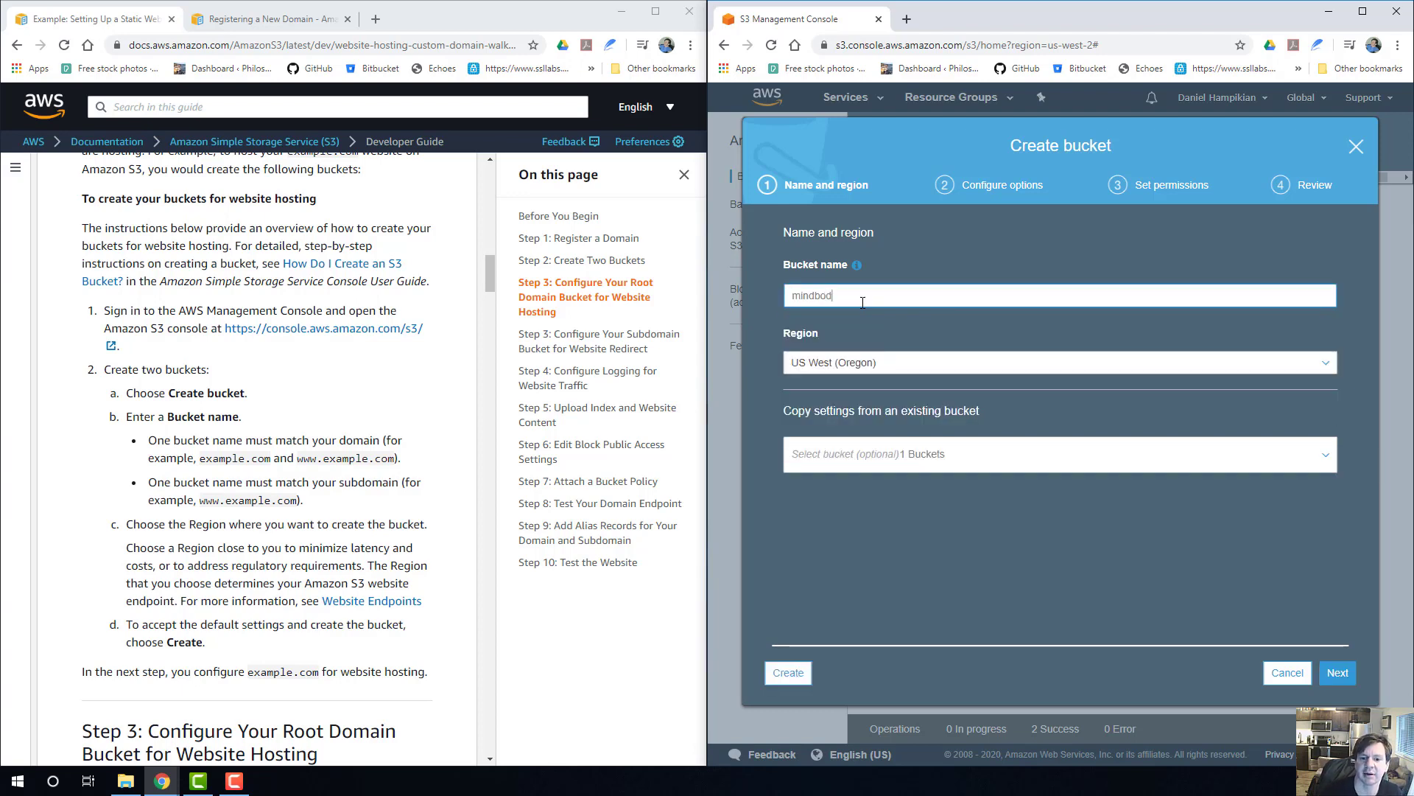
pyautogui.write('ygames.com')
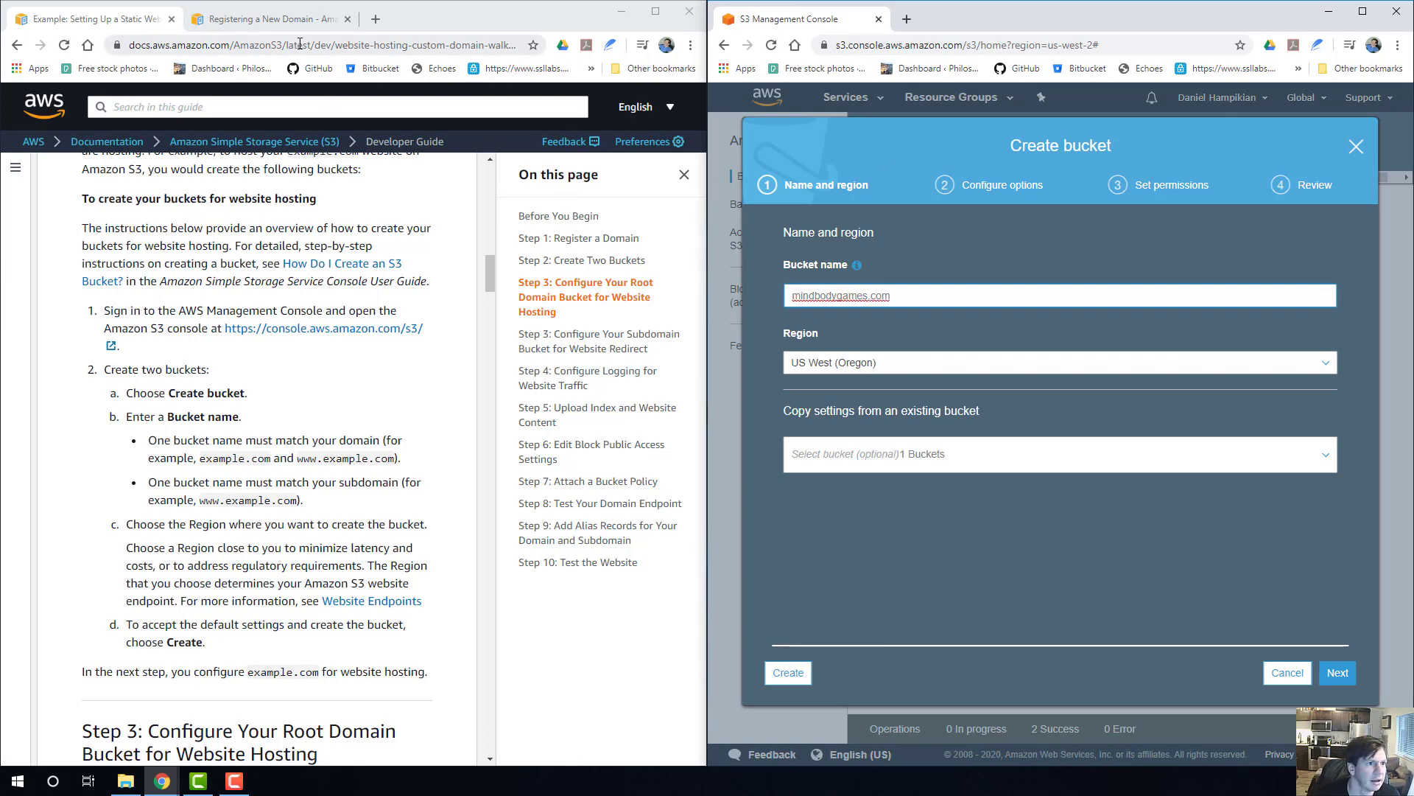
# Search the web for route53, look over the Amazon Route 53 product page for console access, and close it.
pyautogui.click(317, 20)
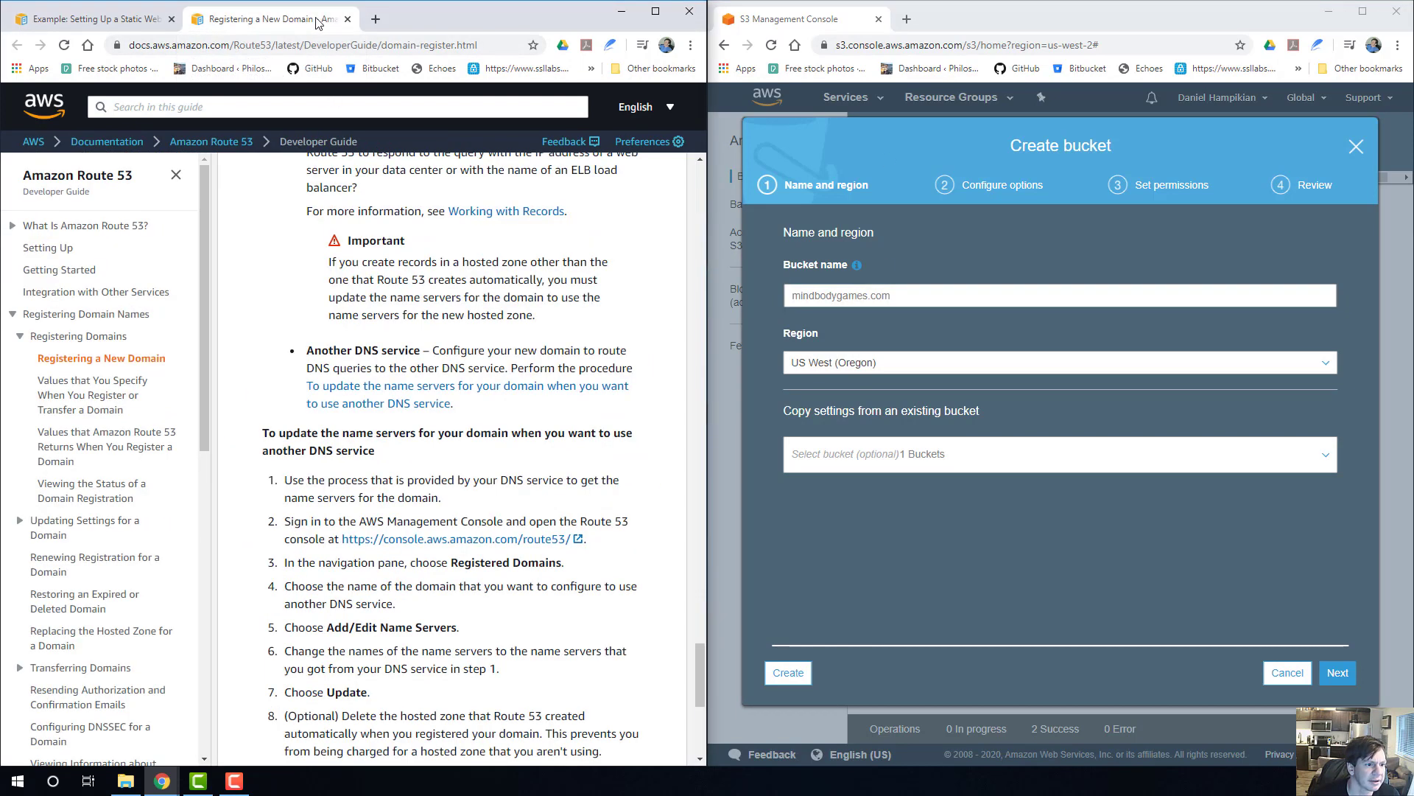
pyautogui.click(376, 19)
pyautogui.write('s3')
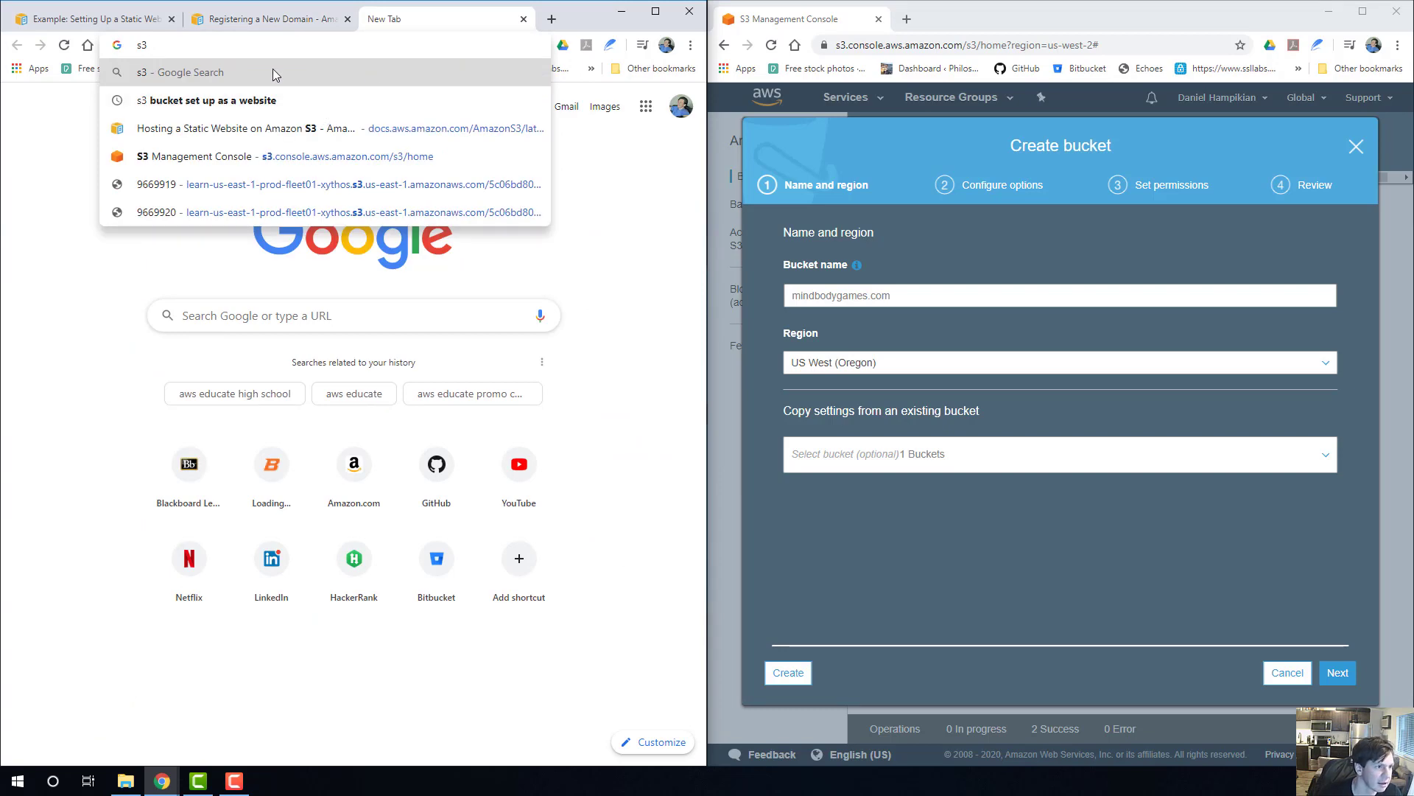
pyautogui.press('BackSpace')
pyautogui.press('BackSpace')
pyautogui.write('route')
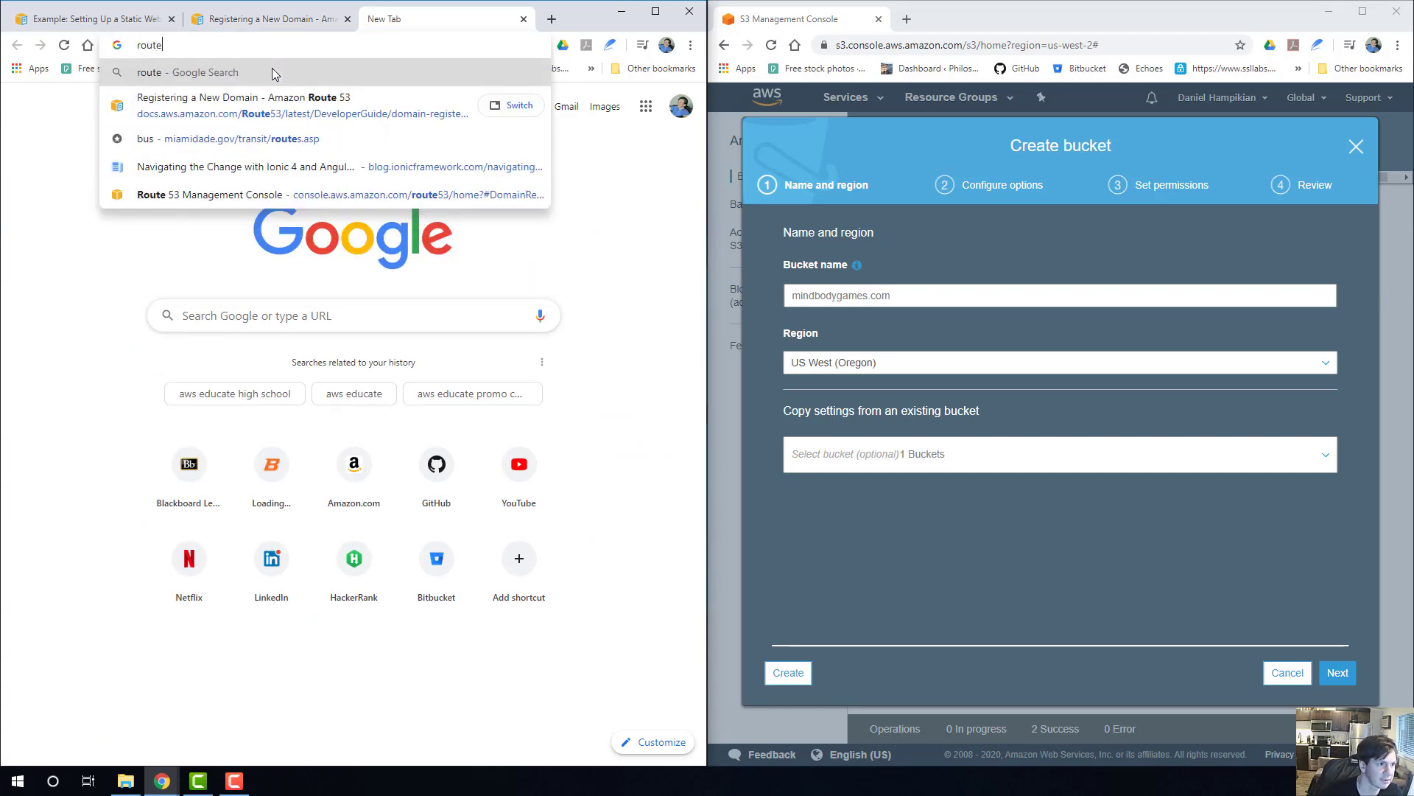
pyautogui.write('53')
pyautogui.press('Return')
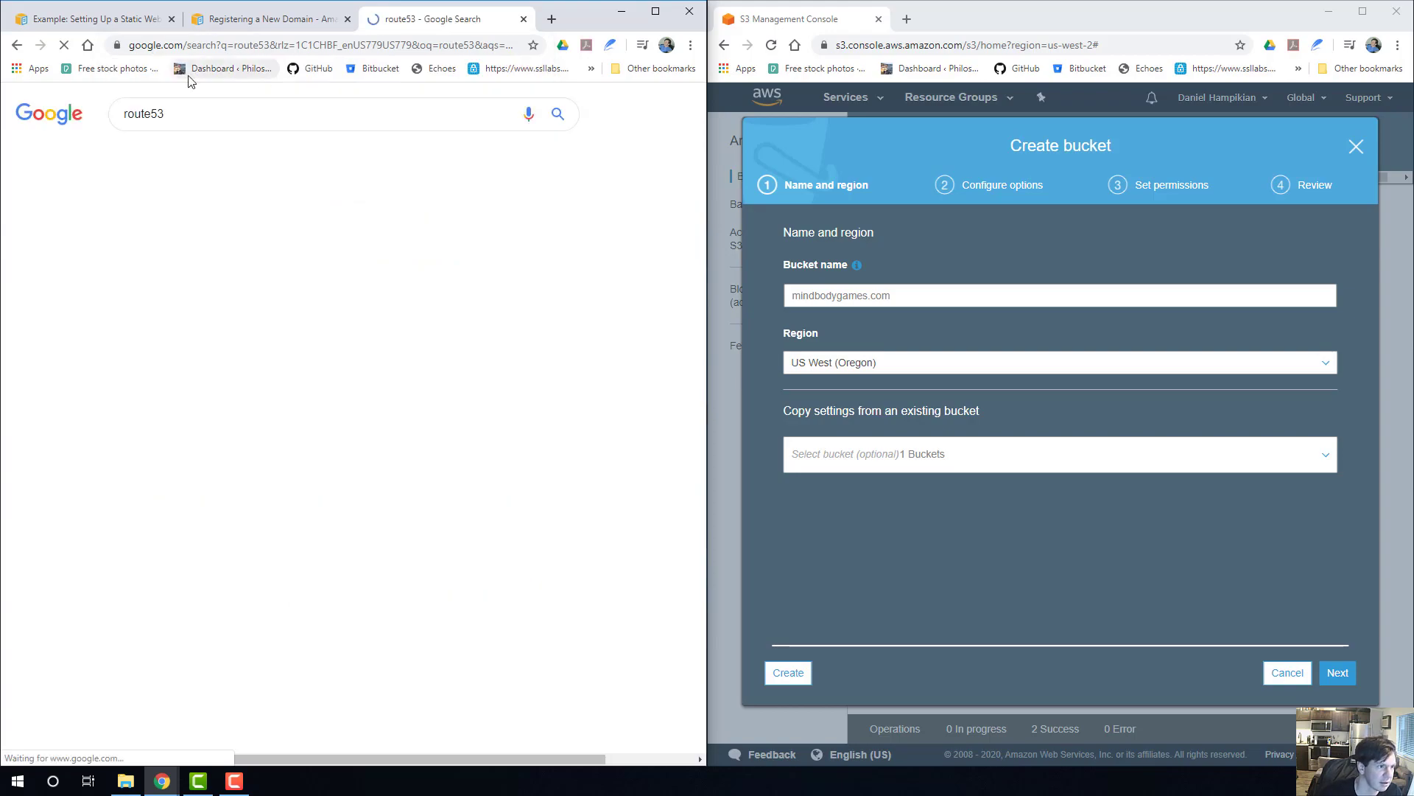
pyautogui.click(144, 249)
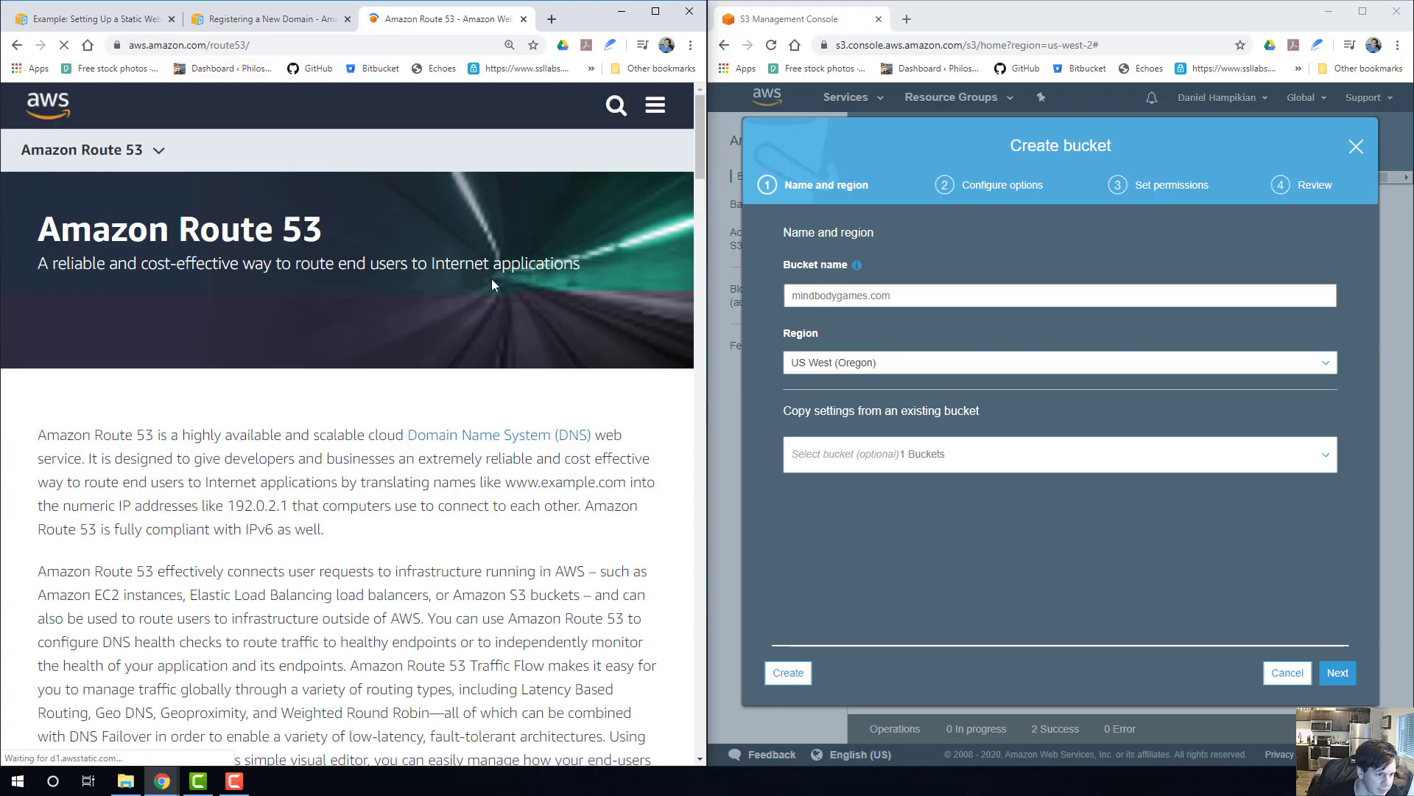
pyautogui.scroll(-5, 331, 356)
pyautogui.scroll(3, 331, 353)
pyautogui.scroll(-8, 337, 347)
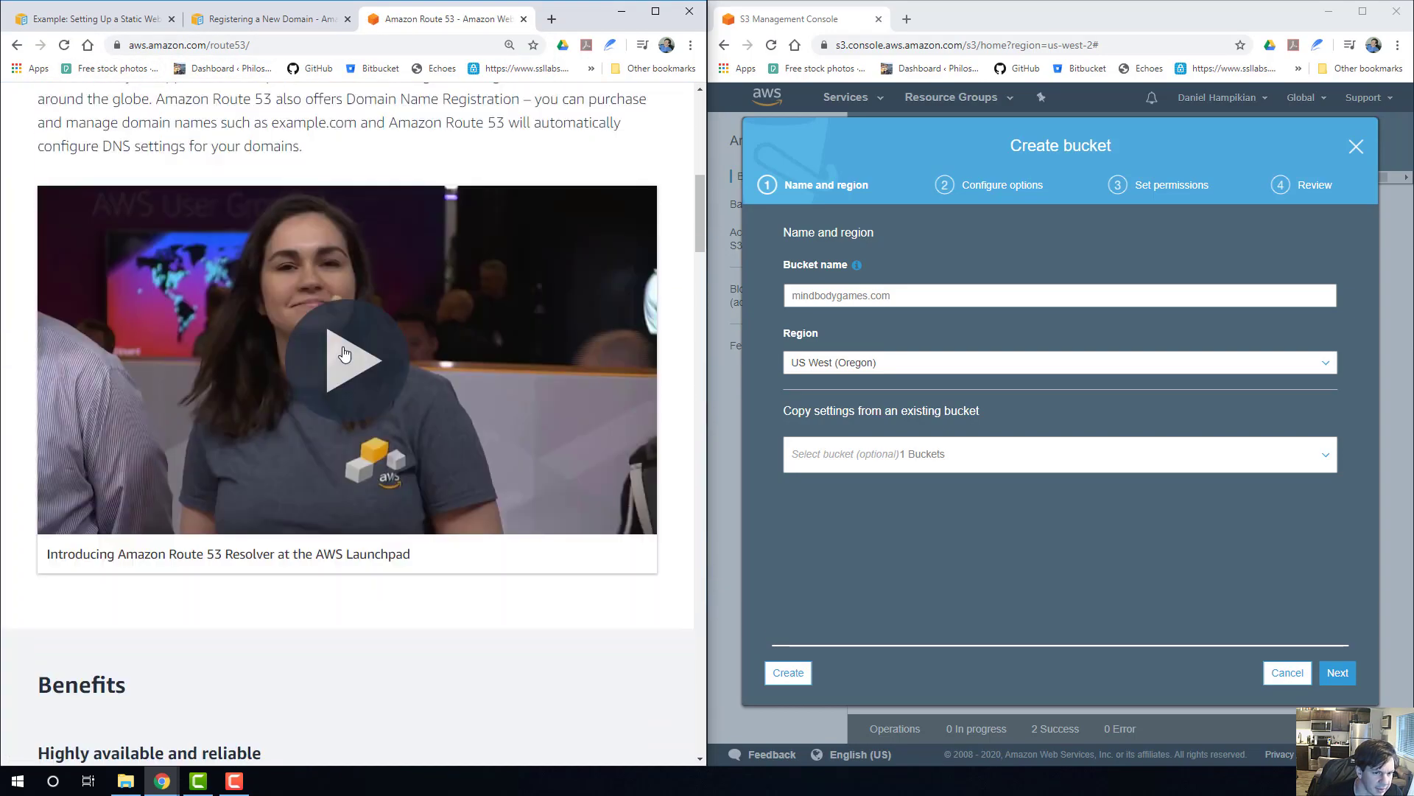
pyautogui.scroll(10, 343, 350)
pyautogui.click(655, 105)
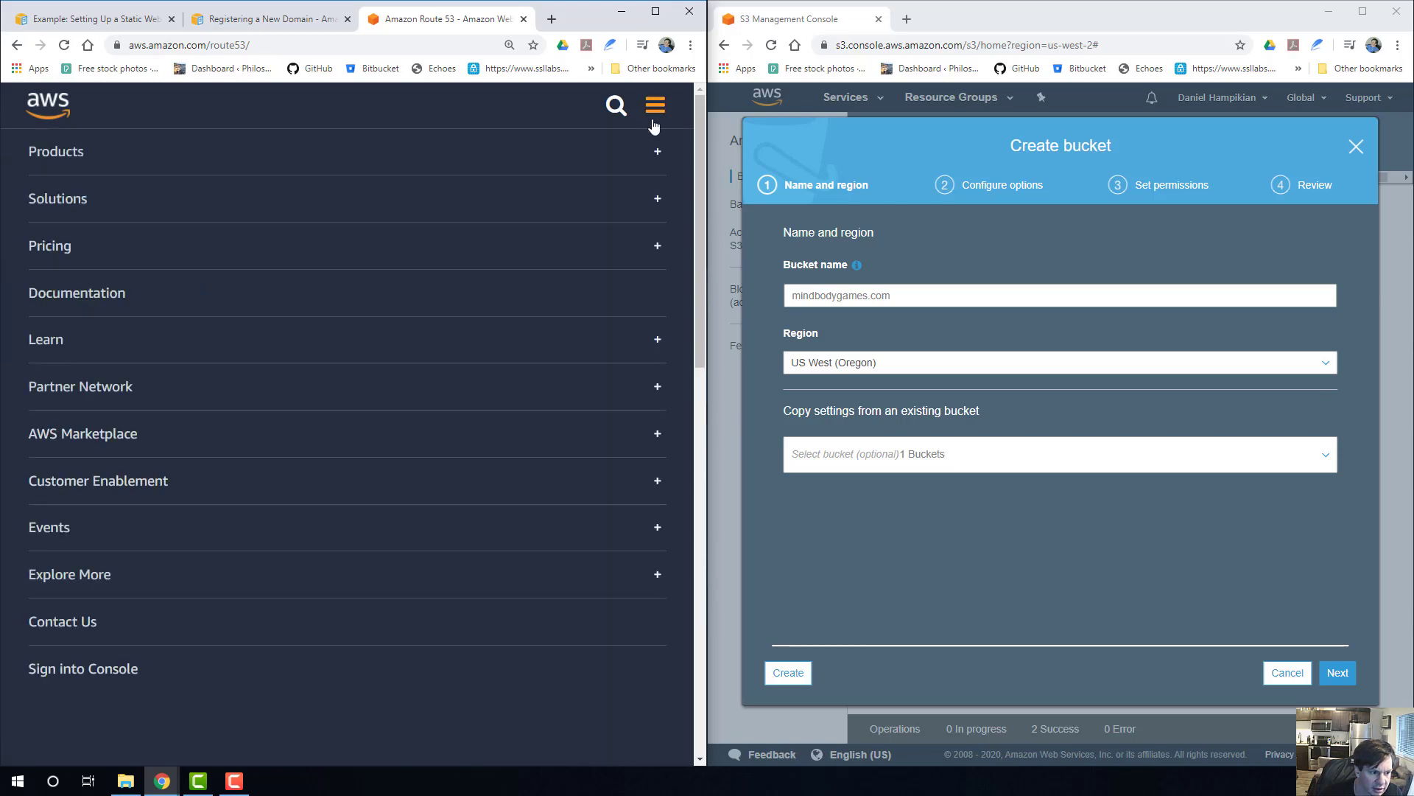
pyautogui.click(657, 105)
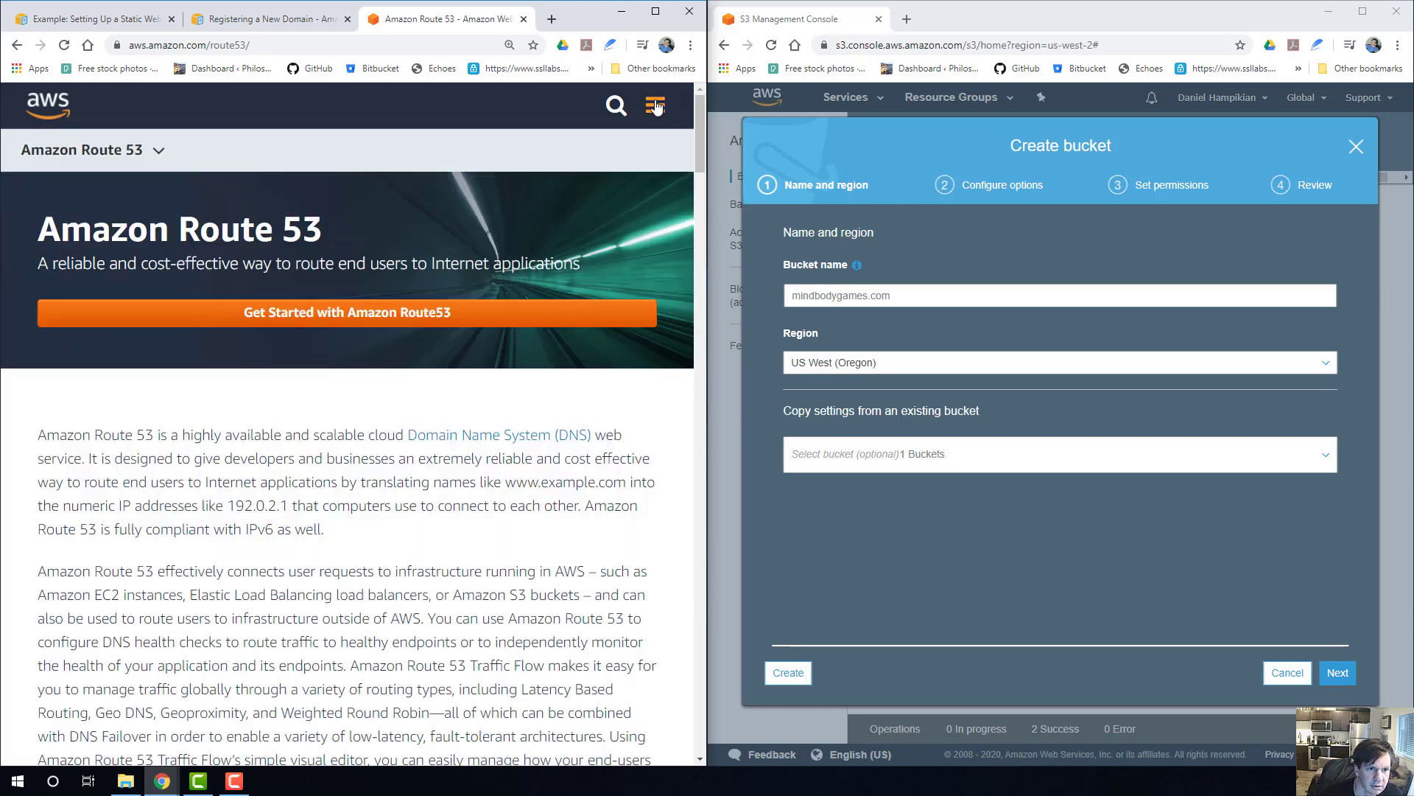
pyautogui.click(524, 19)
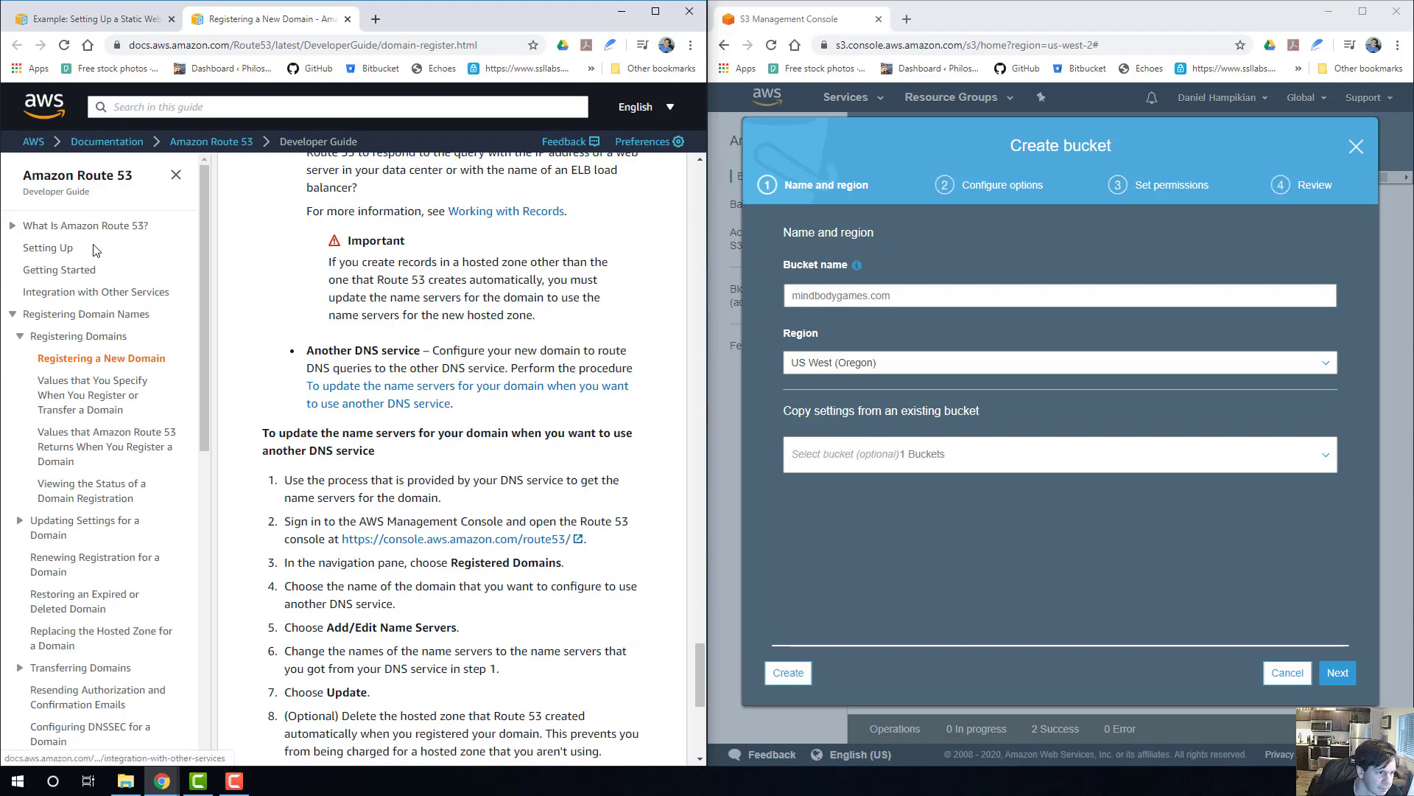
# Open the Route 53 console in a new tab from the link in the guide's domain registration procedure.
pyautogui.scroll(1, 531, 282)
pyautogui.scroll(2, 531, 283)
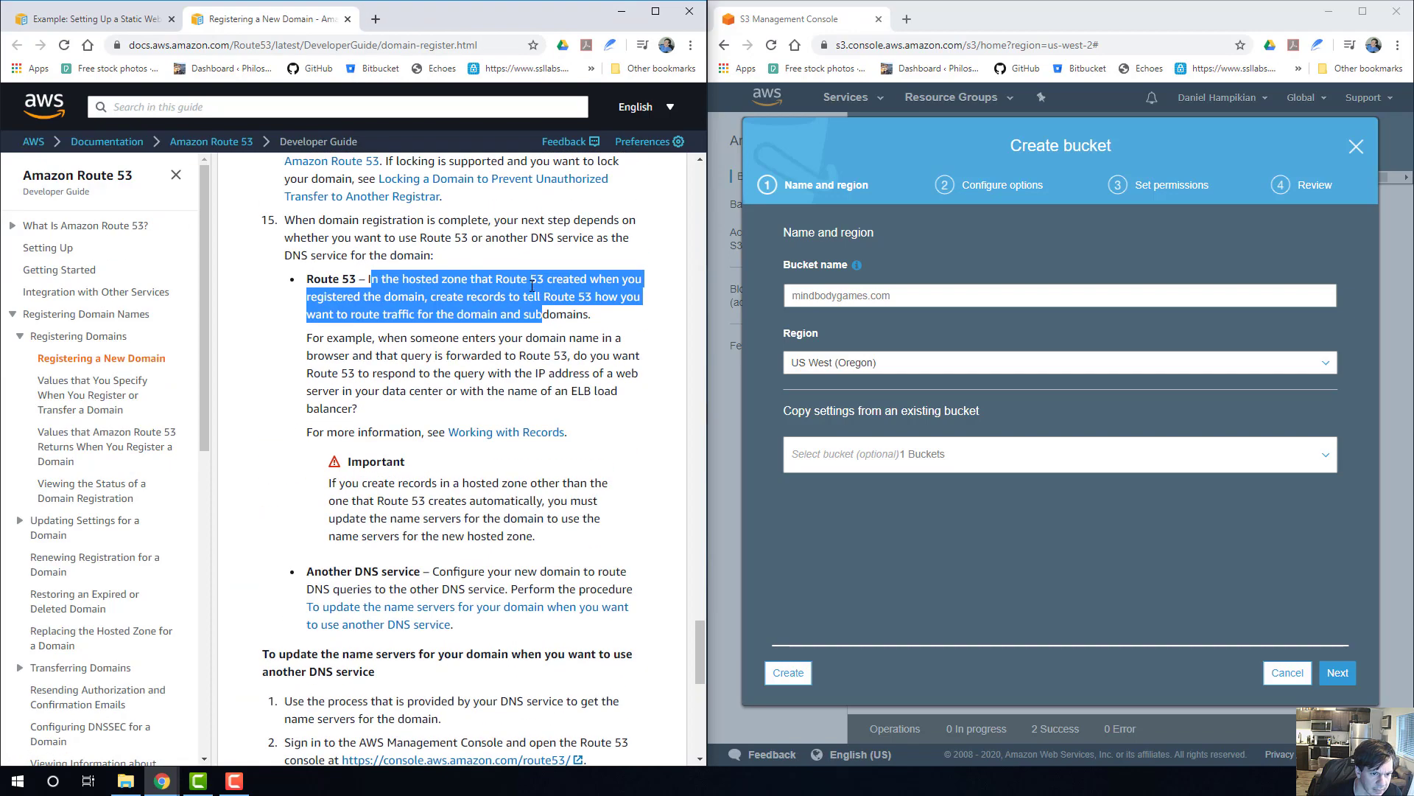
pyautogui.scroll(10, 532, 285)
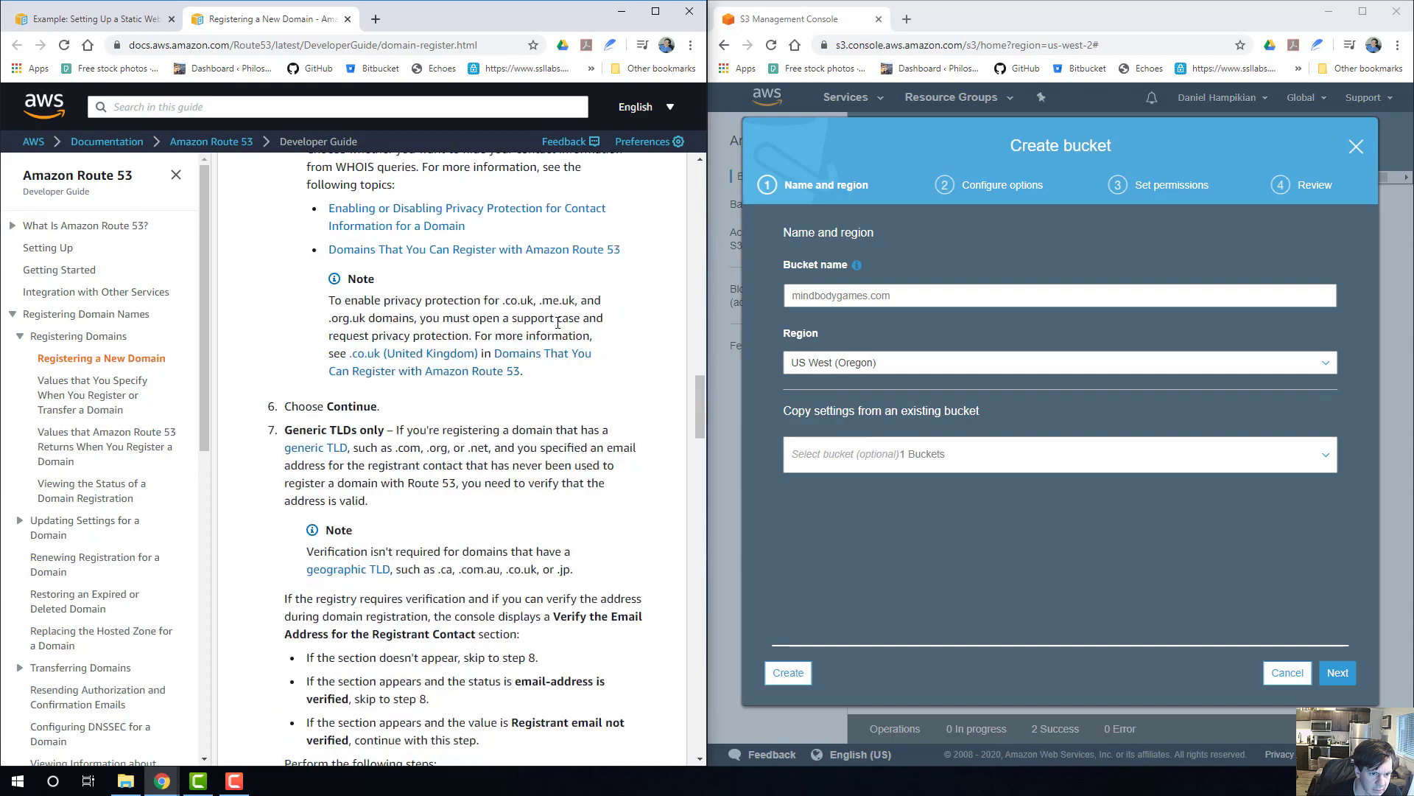
pyautogui.scroll(10, 557, 322)
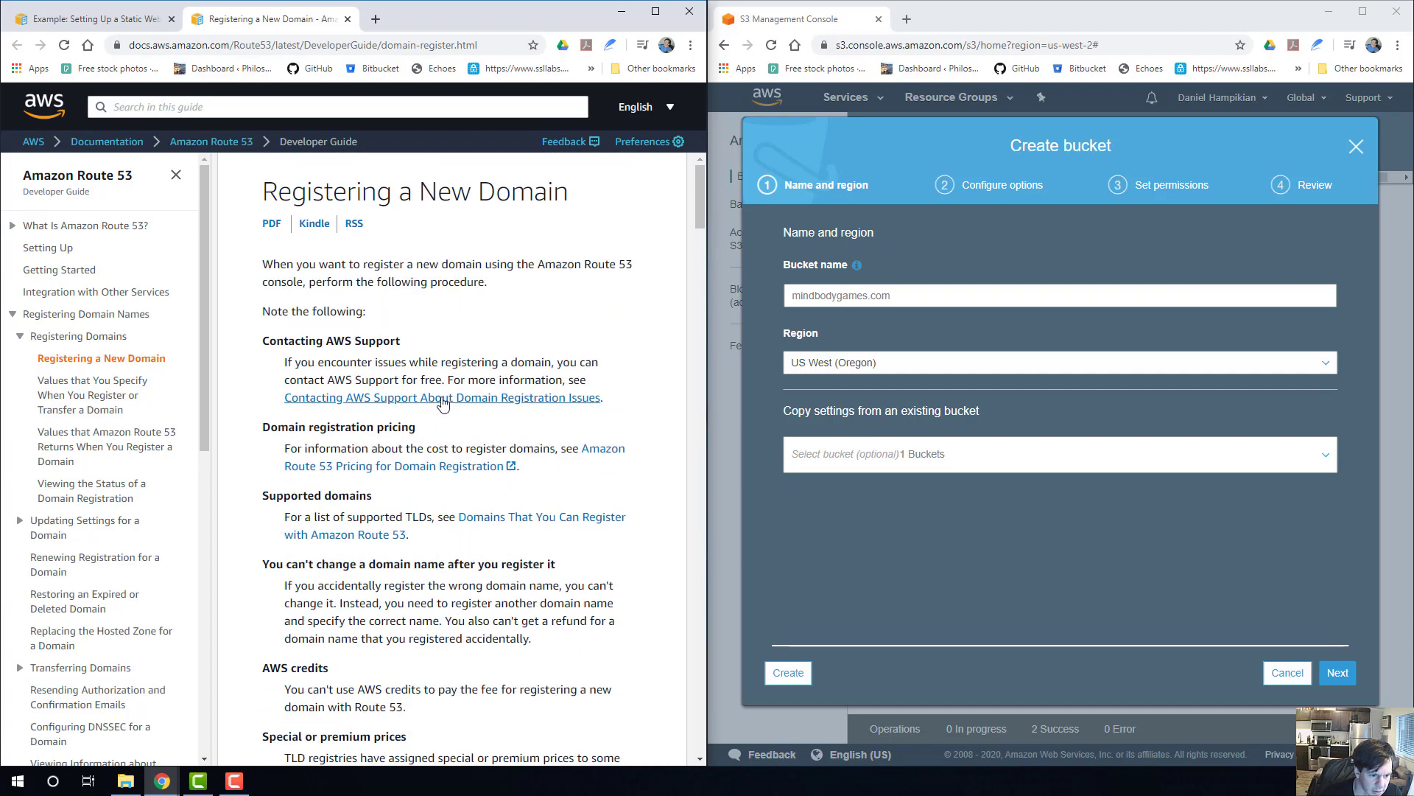
pyautogui.scroll(-3, 442, 403)
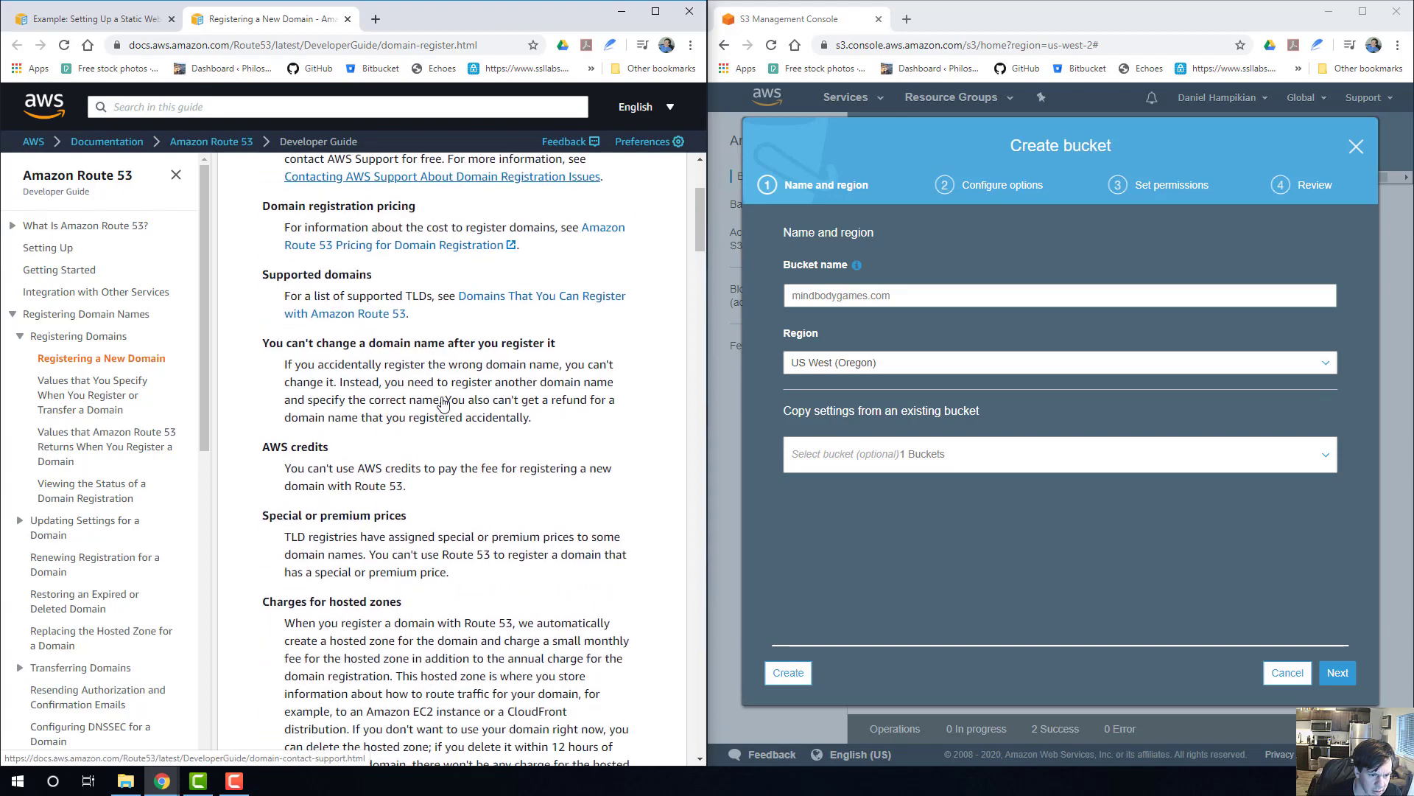
pyautogui.scroll(-6, 546, 302)
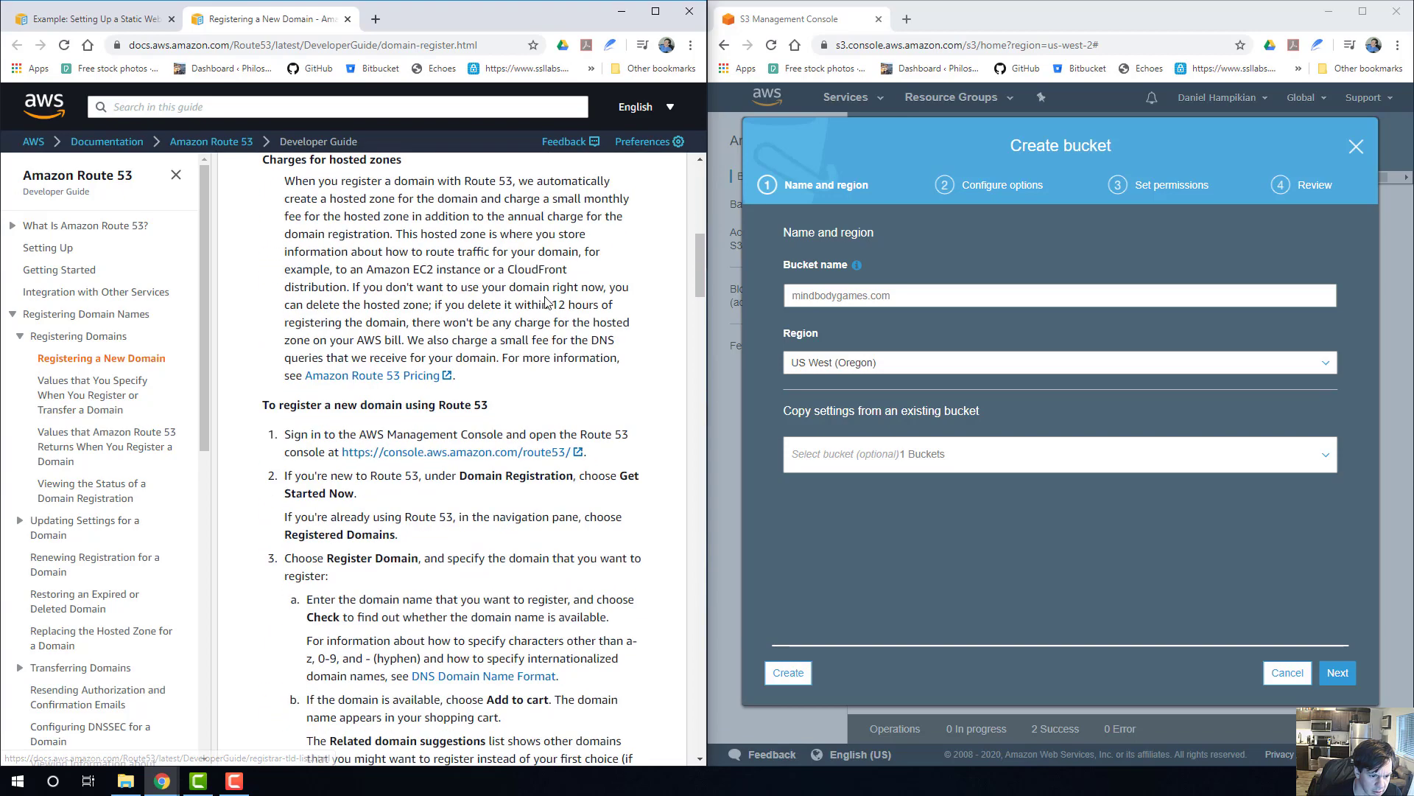
pyautogui.rightClick(444, 458)
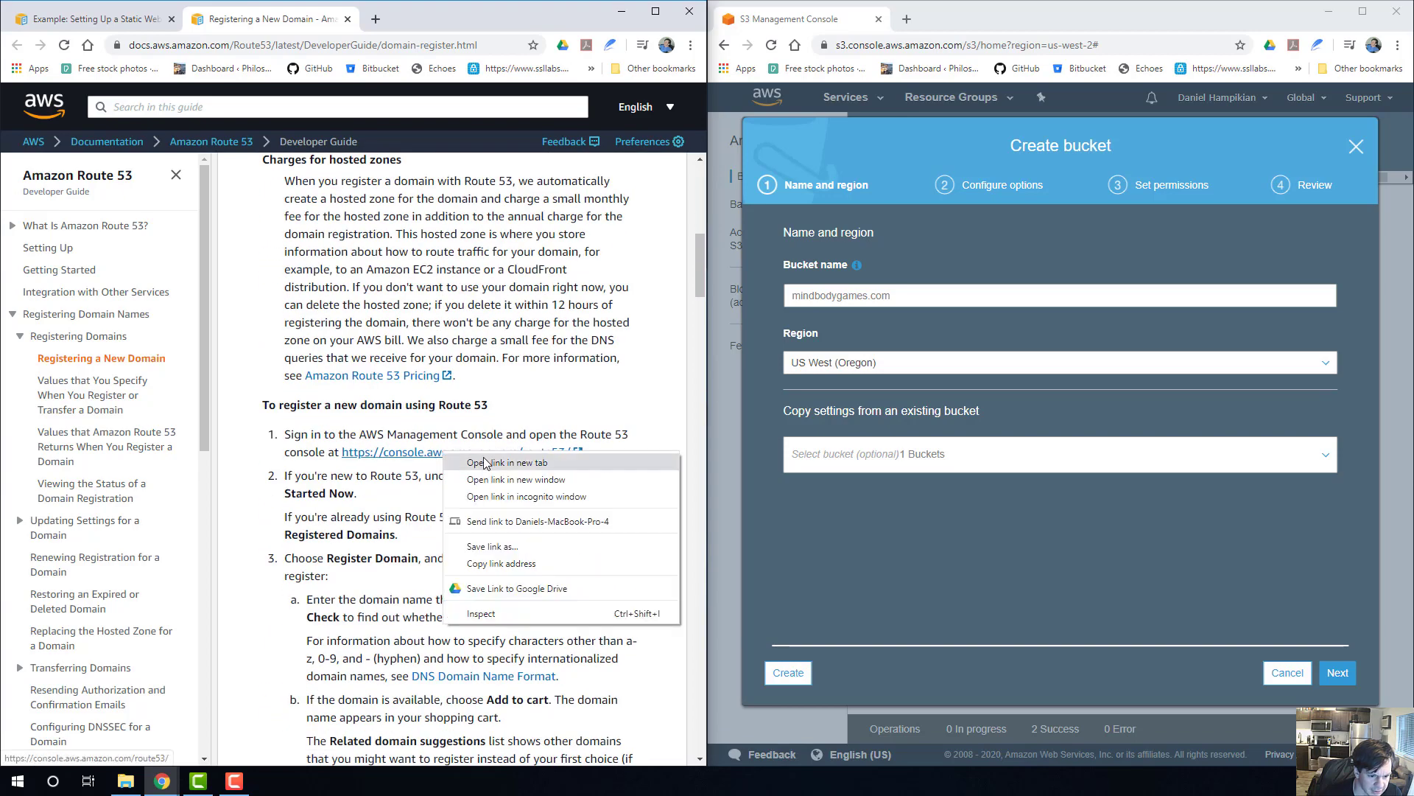
pyautogui.click(485, 463)
pyautogui.click(442, 20)
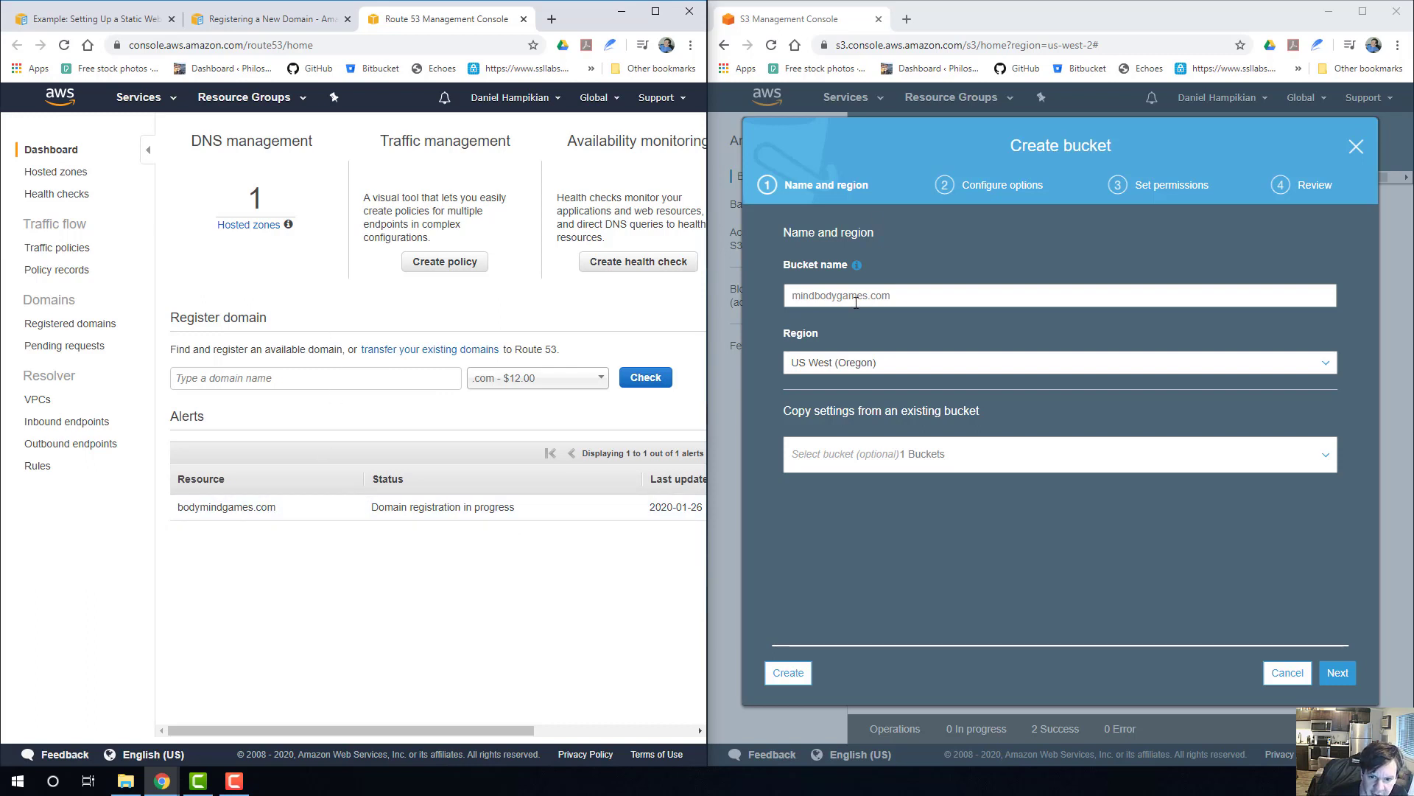
# Keep the US West (Oregon) region with no settings copied from another bucket, and continue to the bucket's configuration options.
pyautogui.click(795, 300)
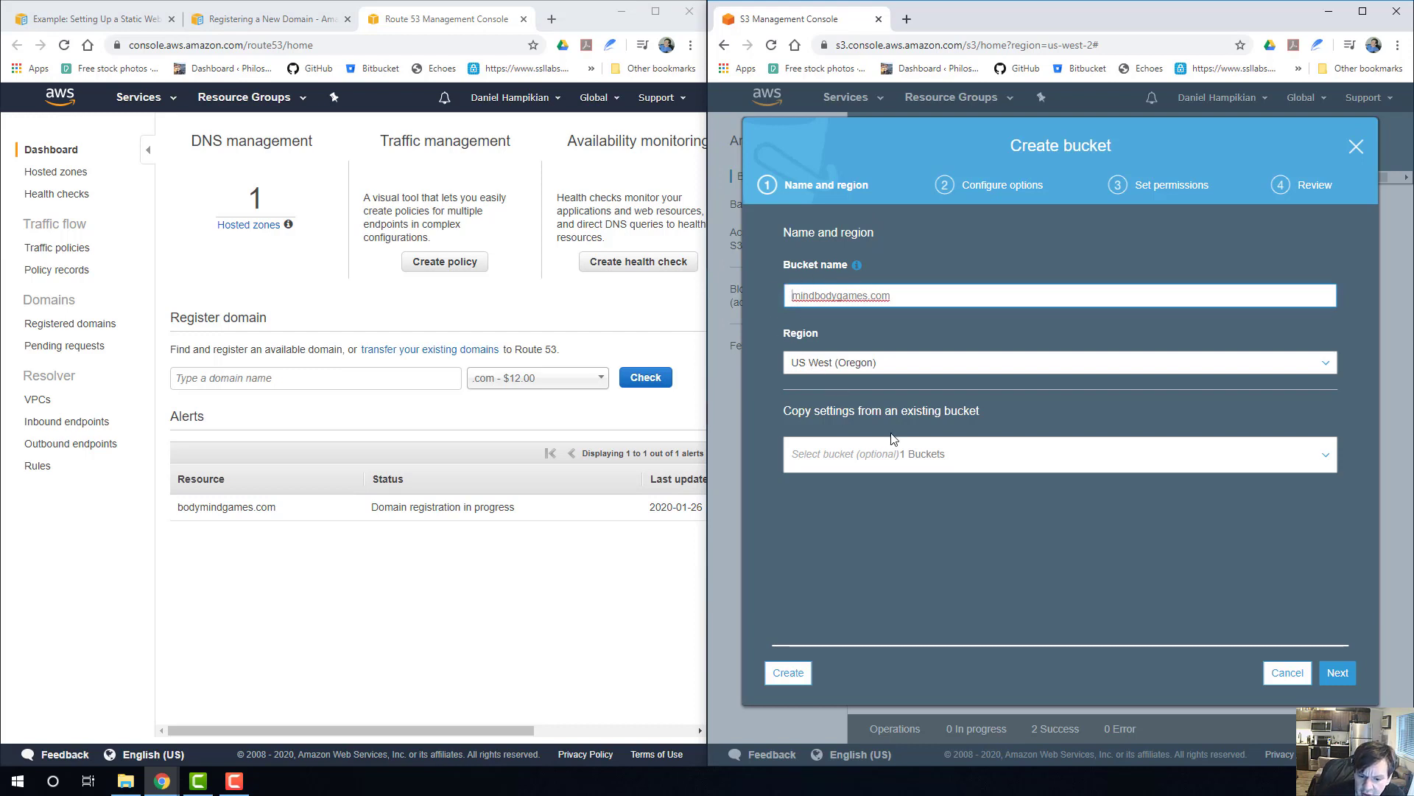
pyautogui.click(867, 364)
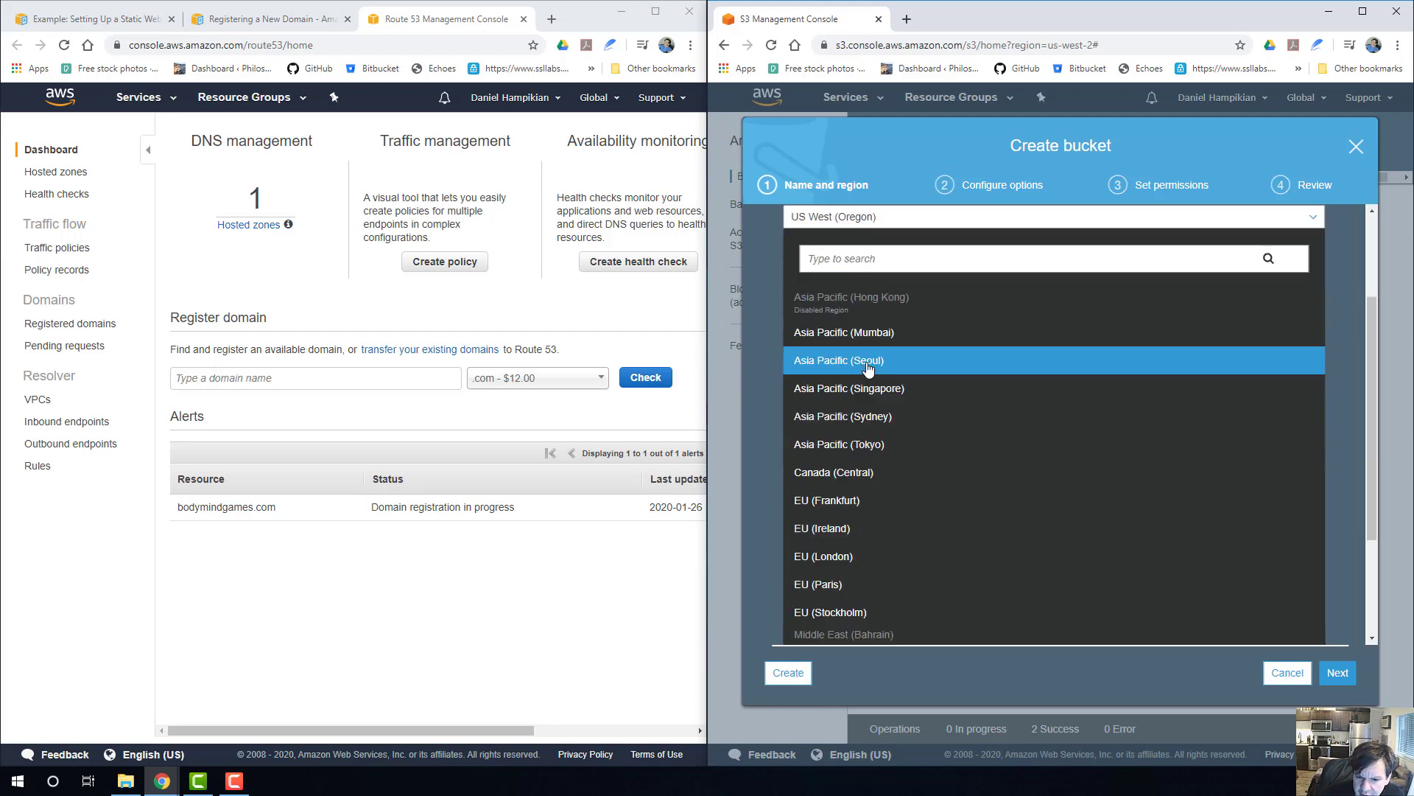
pyautogui.click(763, 372)
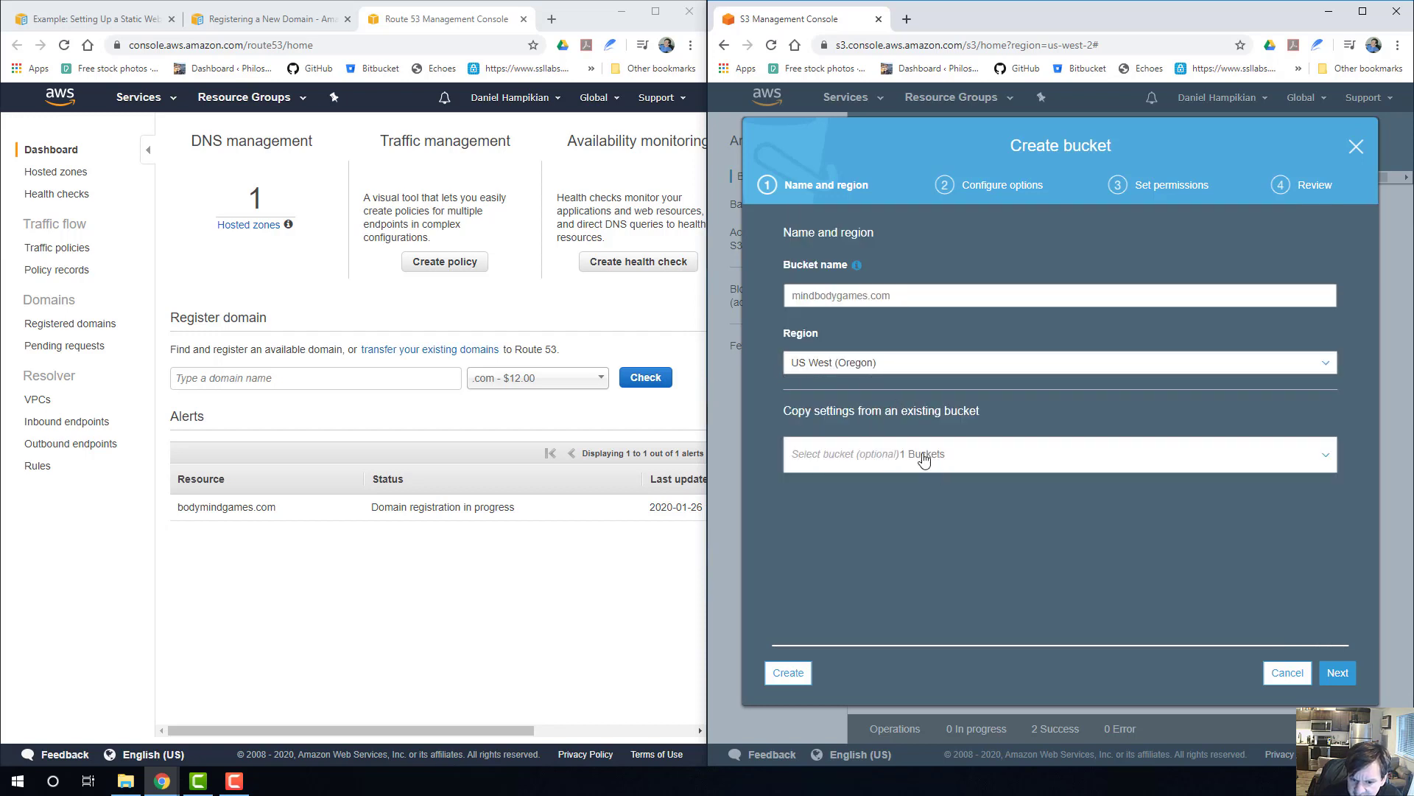
pyautogui.click(1328, 457)
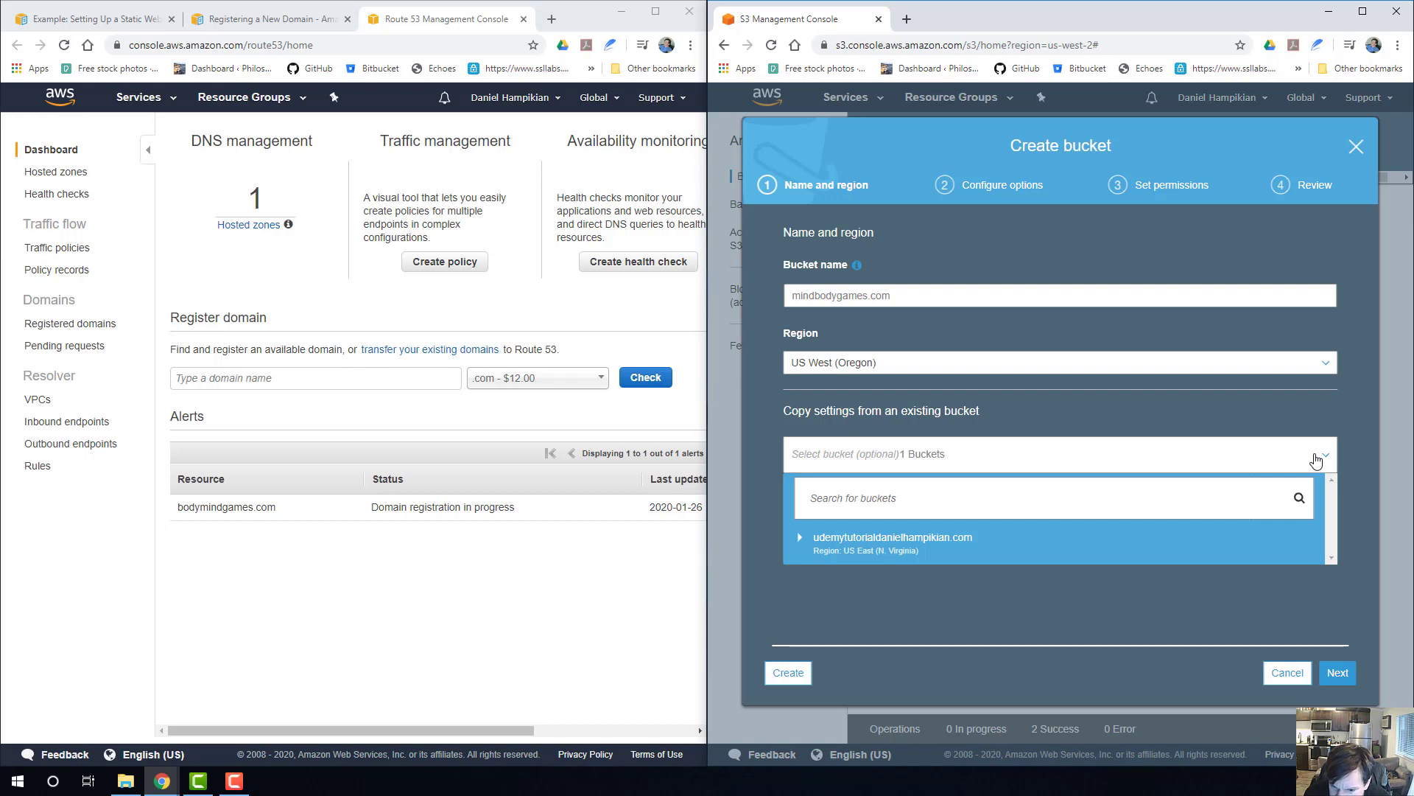
pyautogui.click(1316, 458)
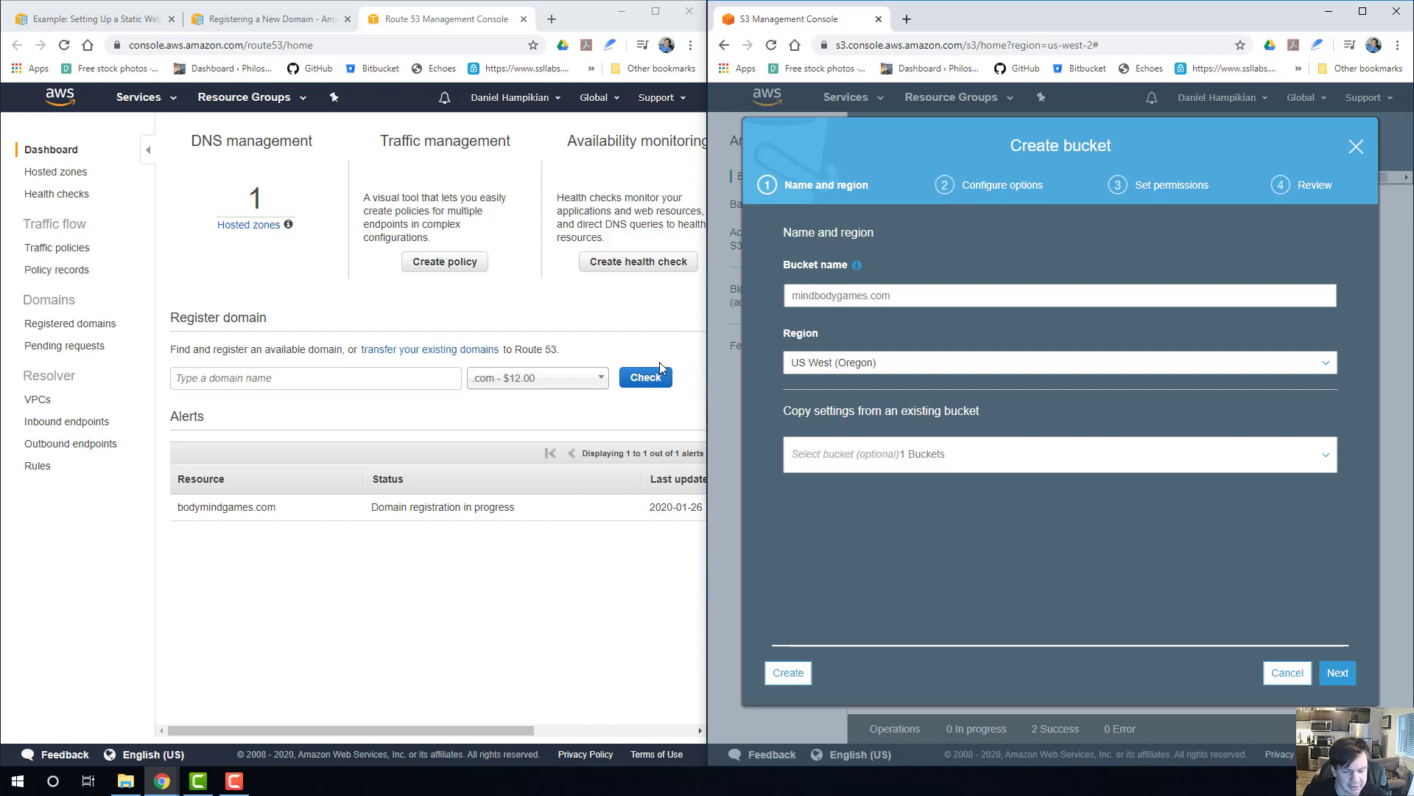
pyautogui.click(1335, 674)
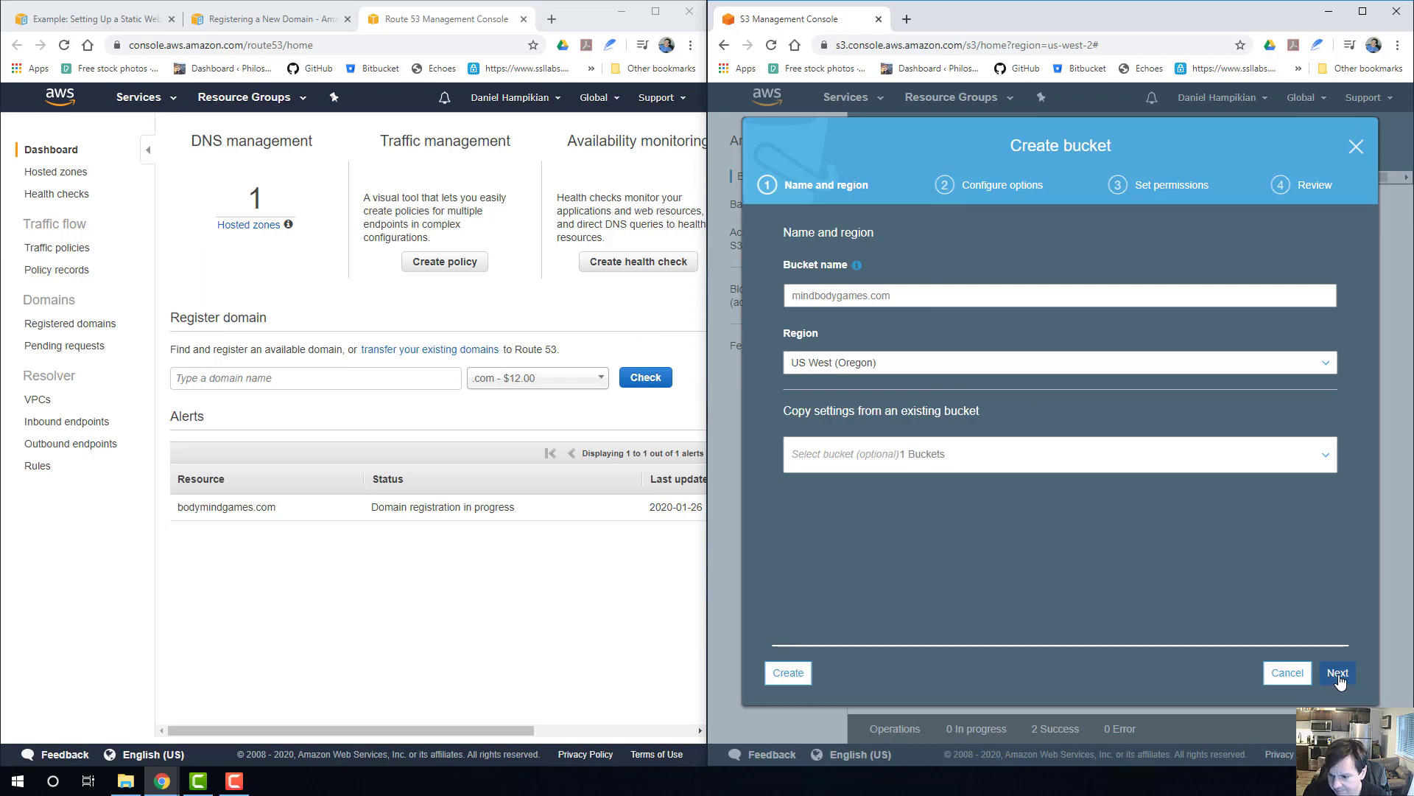
pyautogui.click(1338, 674)
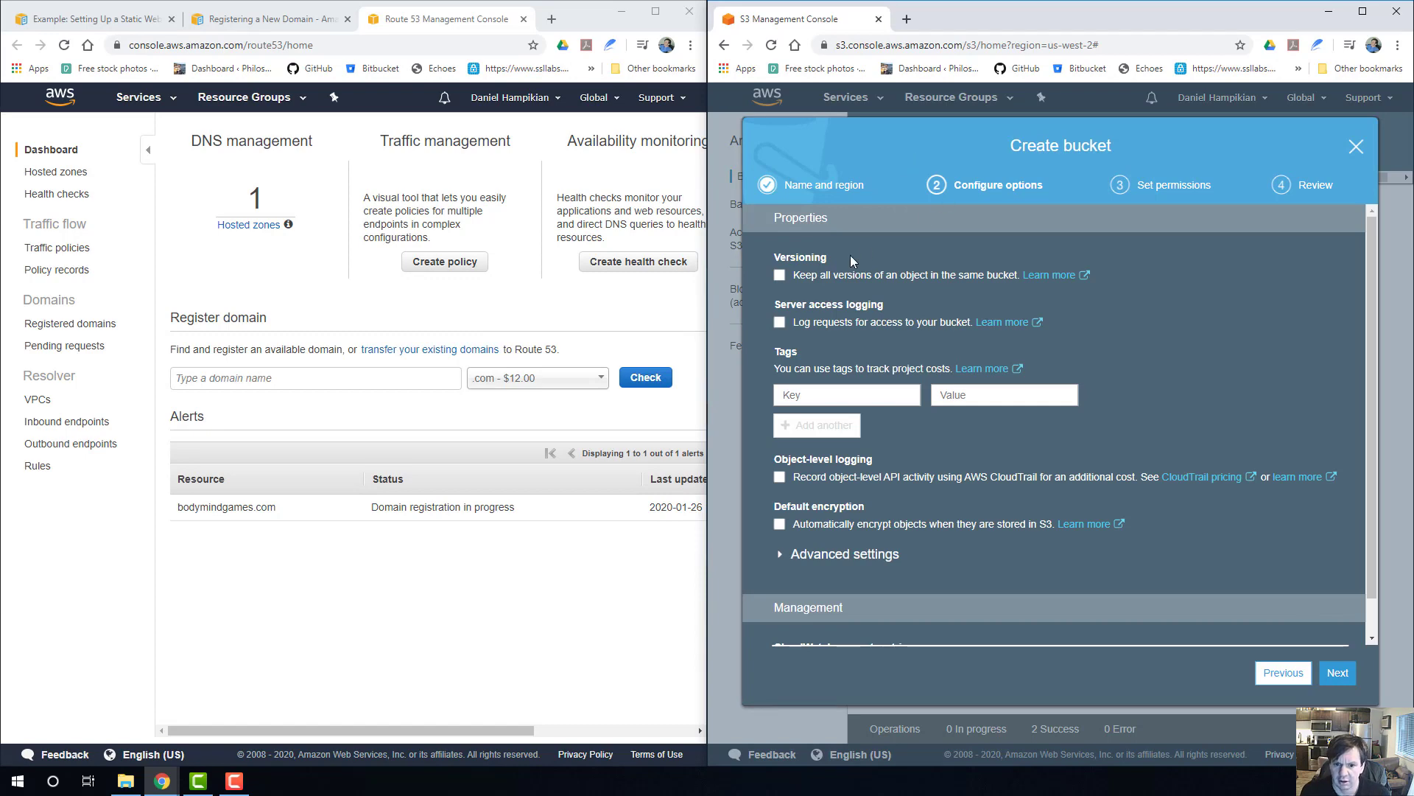
# Check the guide's bucket creation instructions, keep the default configuration options for the new bucket, and continue to its permissions.
pyautogui.click(58, 15)
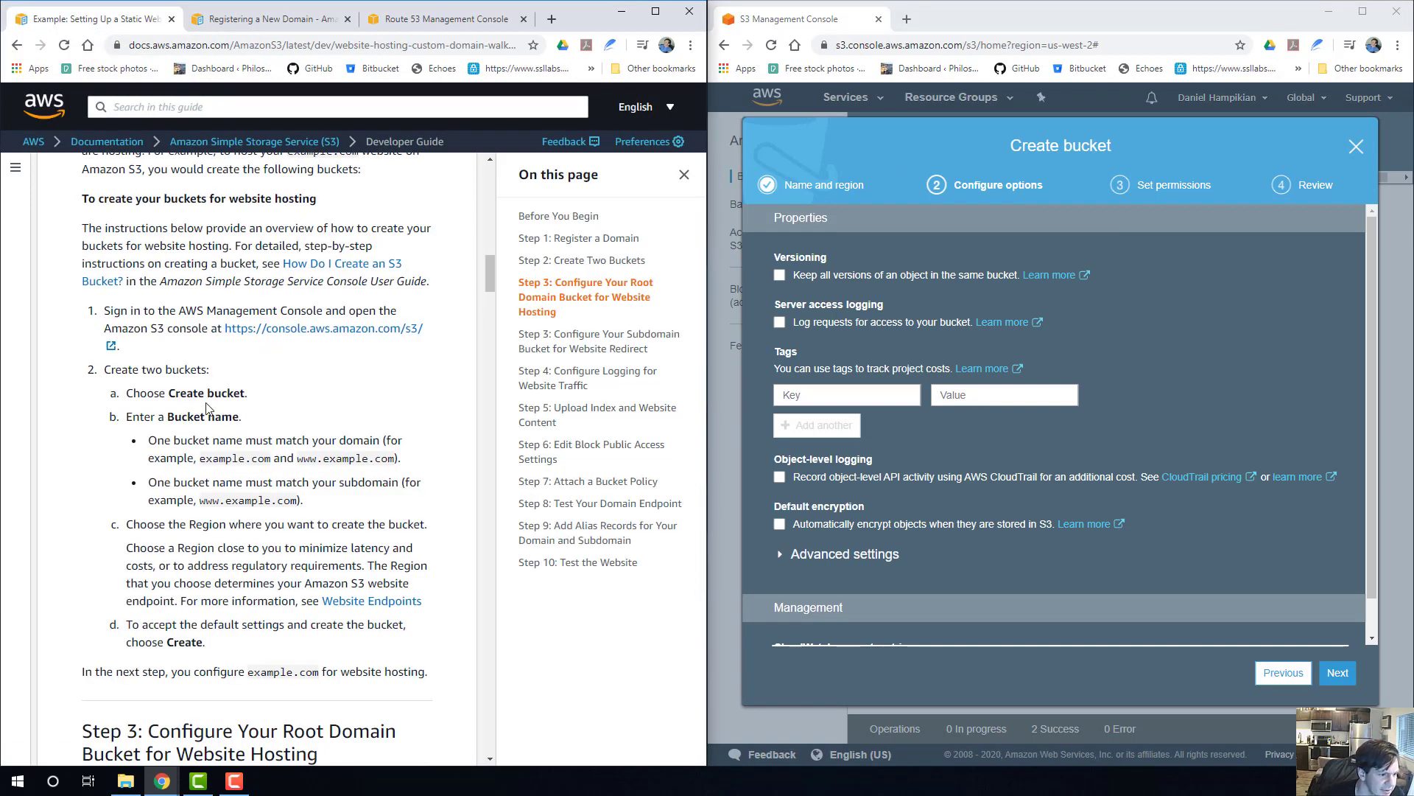
pyautogui.scroll(-2, 192, 443)
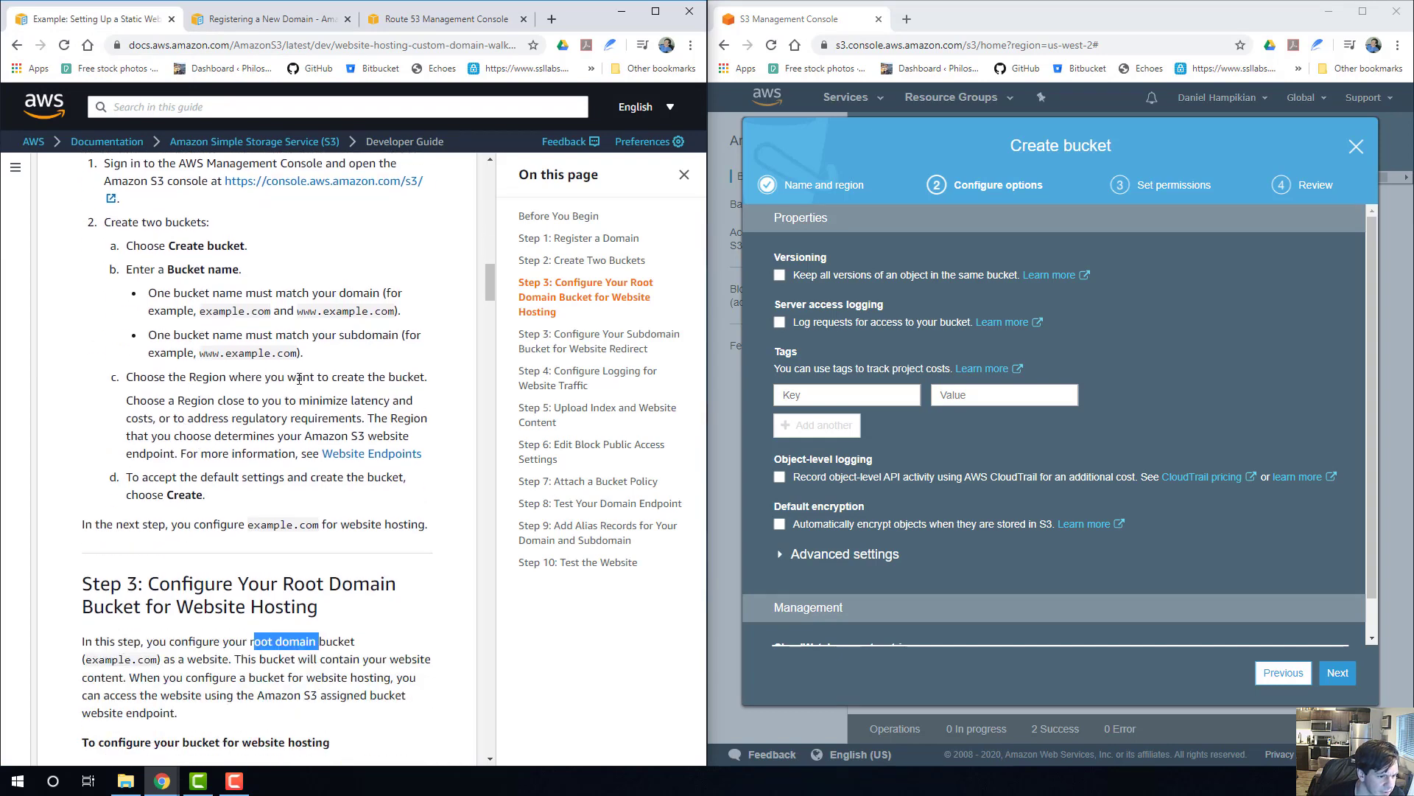
pyautogui.scroll(-1, 299, 379)
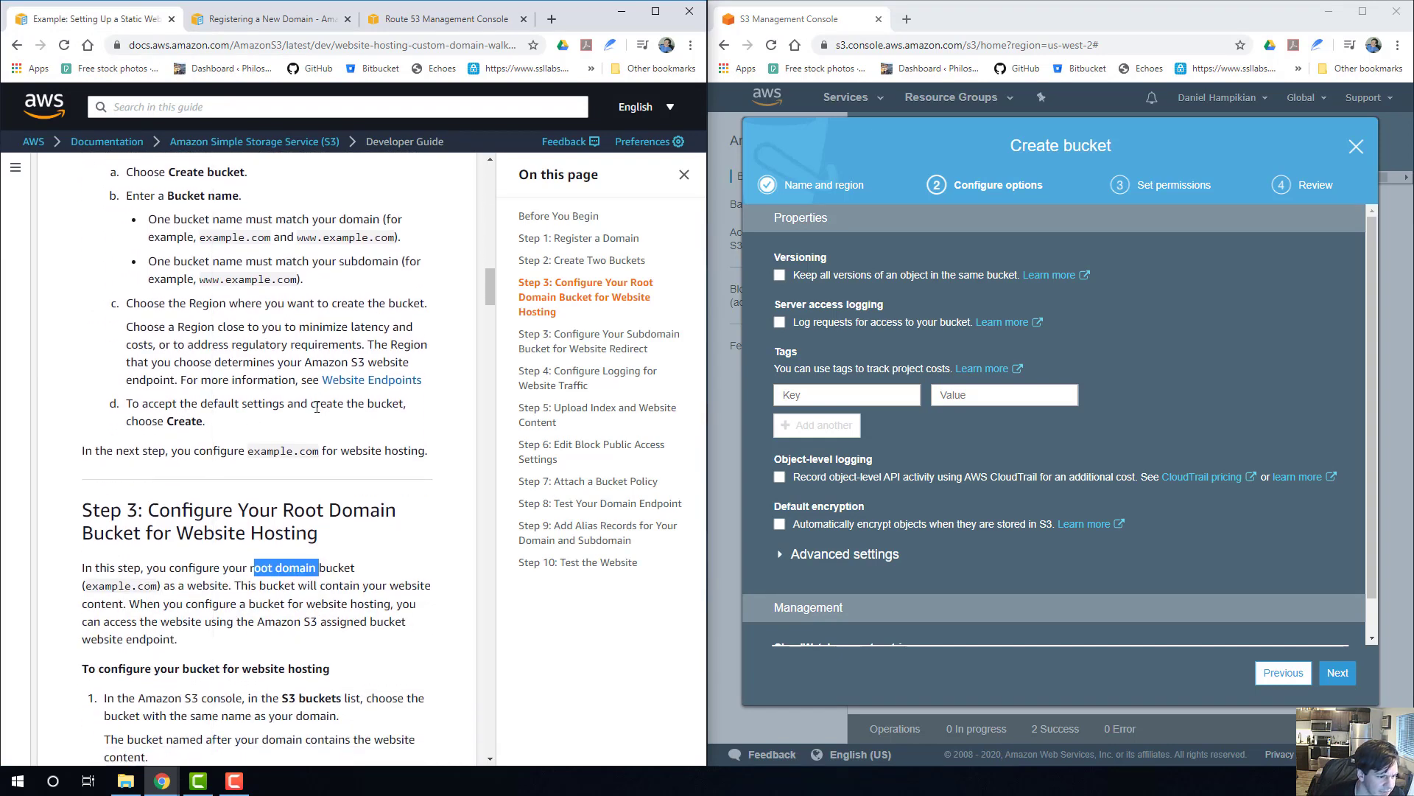
pyautogui.scroll(-2, 241, 410)
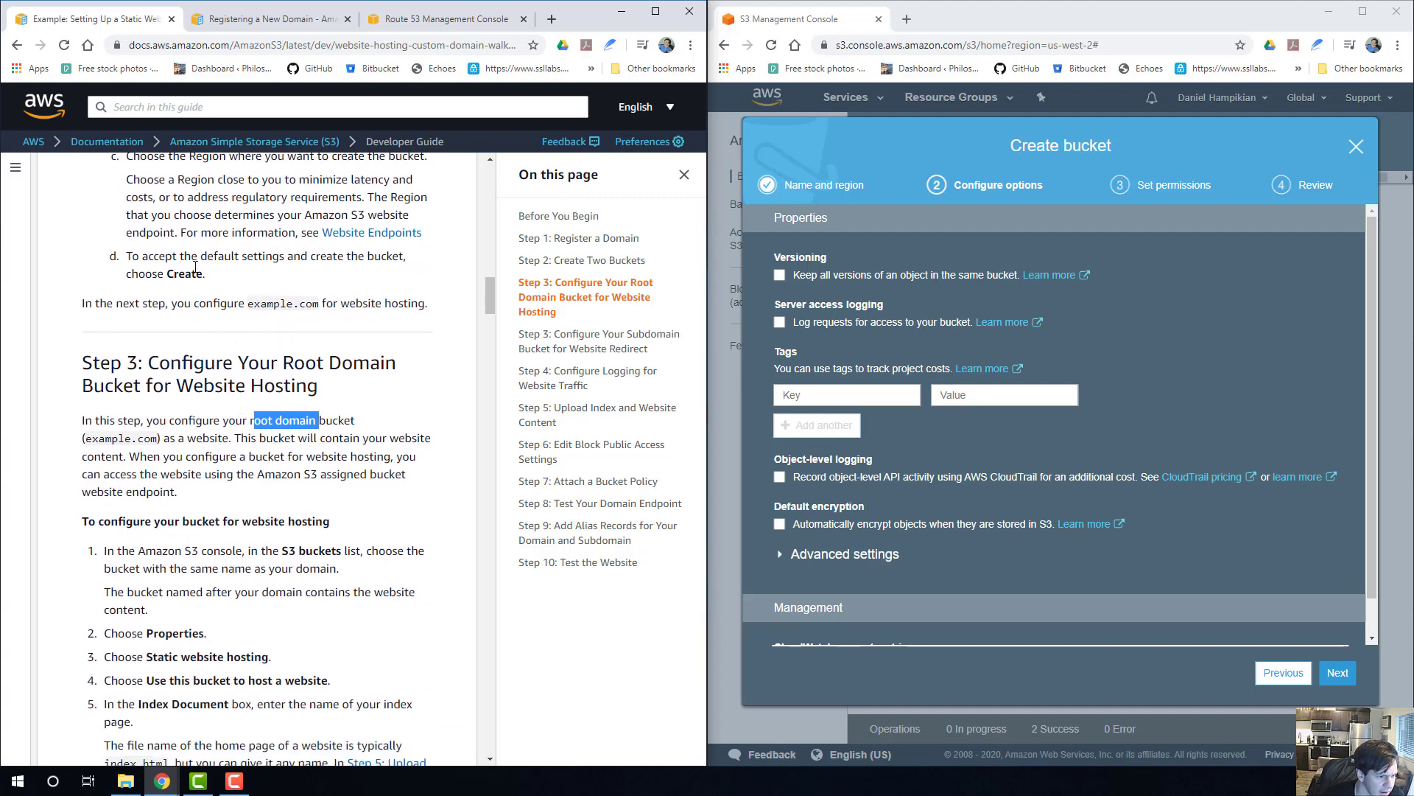
pyautogui.scroll(-1, 961, 421)
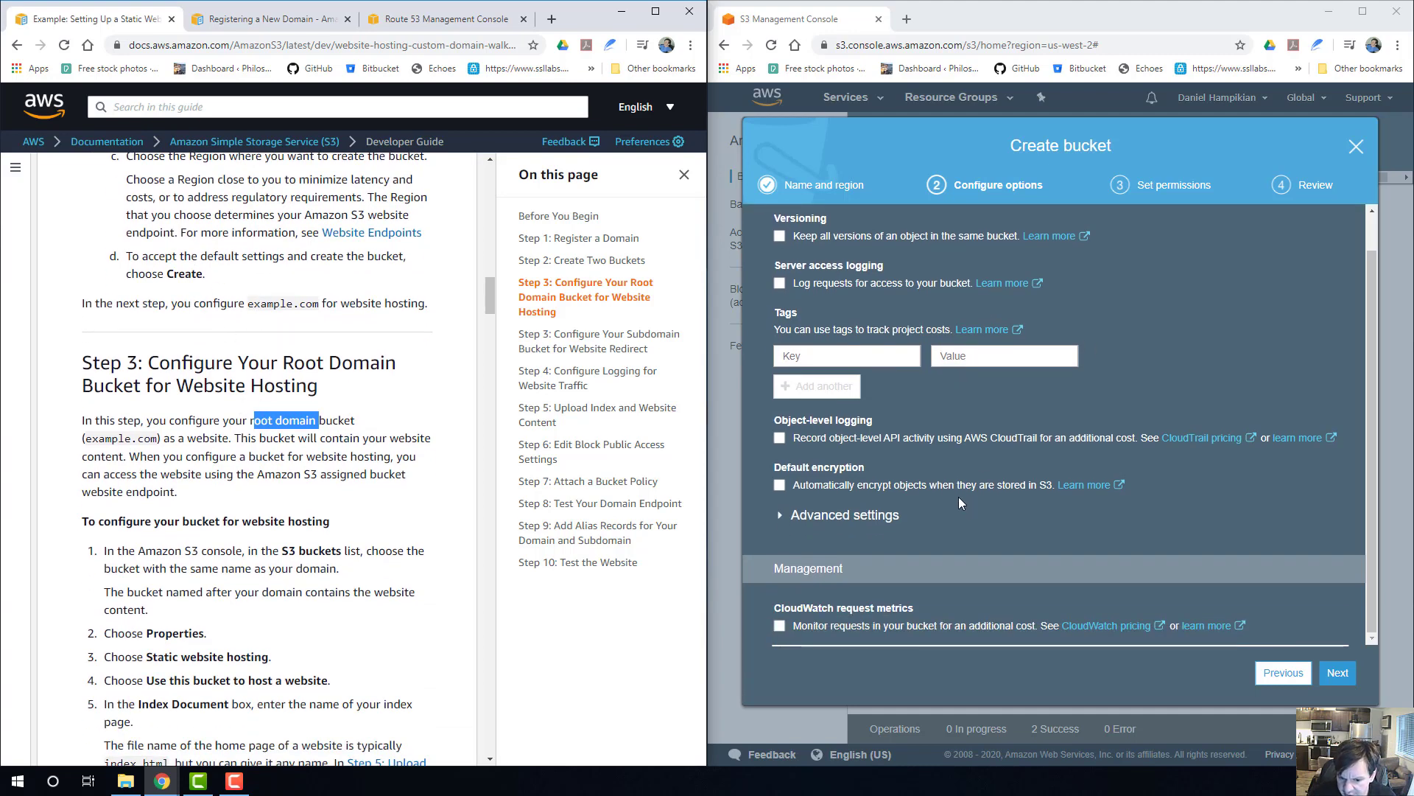
pyautogui.click(1337, 672)
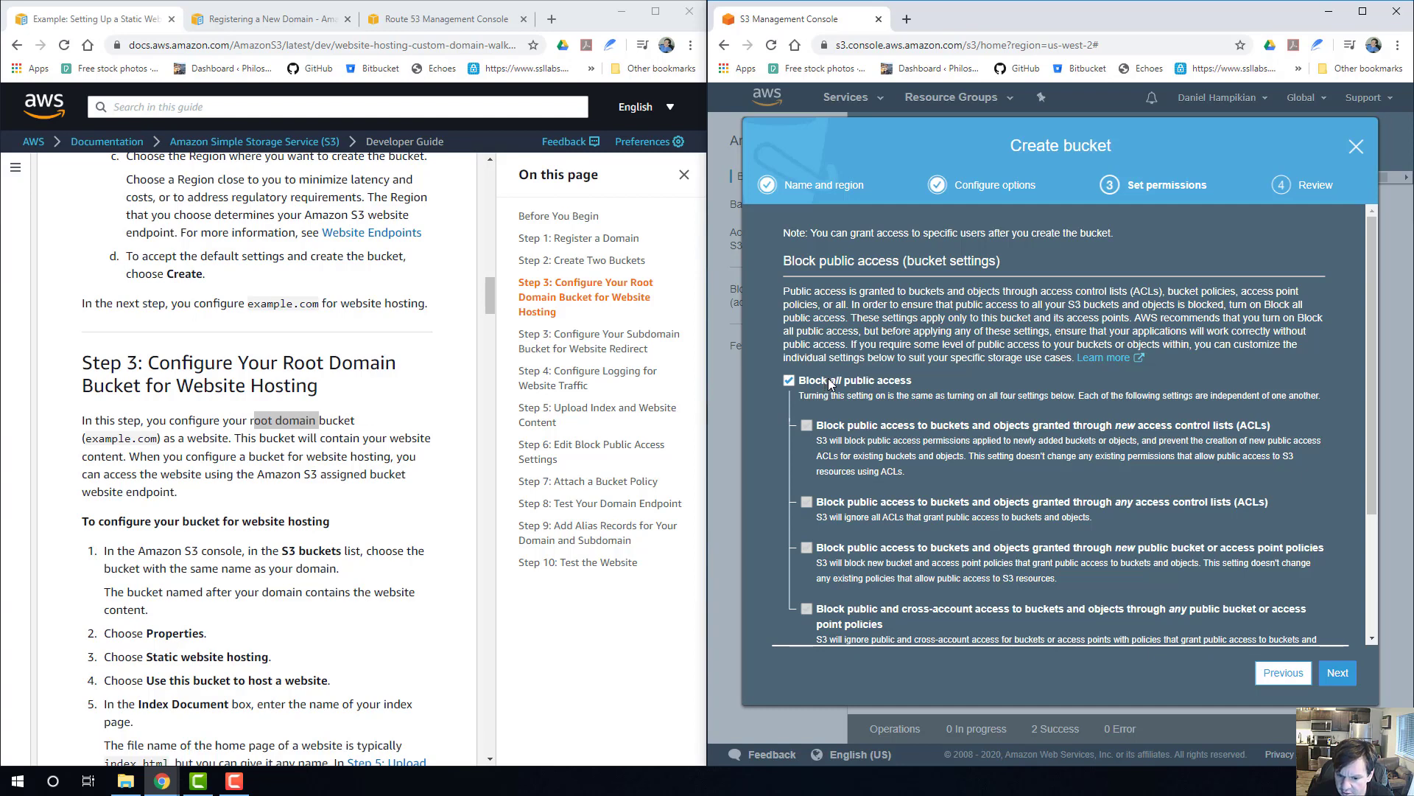
# Keep all public access blocked with no S3 Log Delivery write access, review the settings, and create the mindbodygames.com bucket.
pyautogui.scroll(-3, 830, 383)
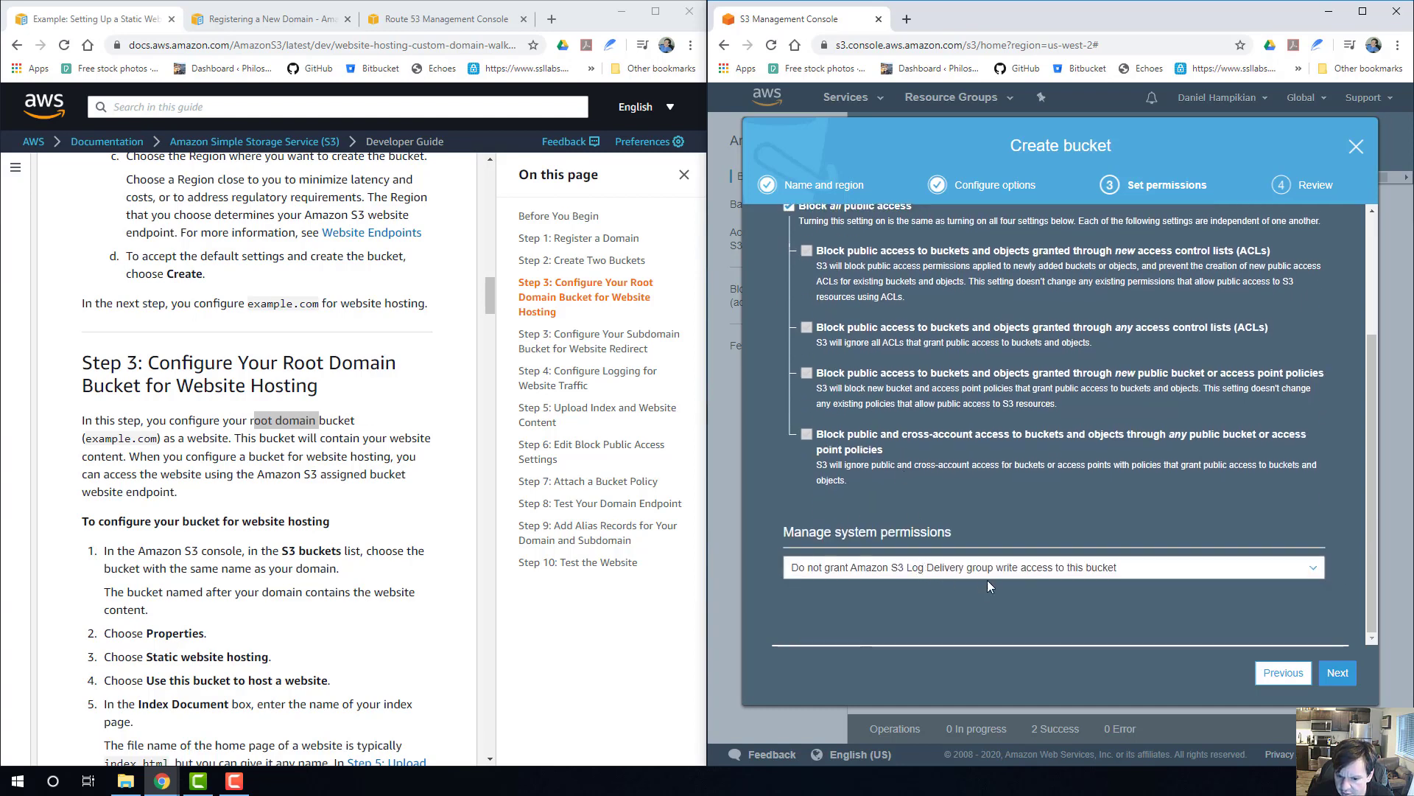
pyautogui.scroll(1, 971, 392)
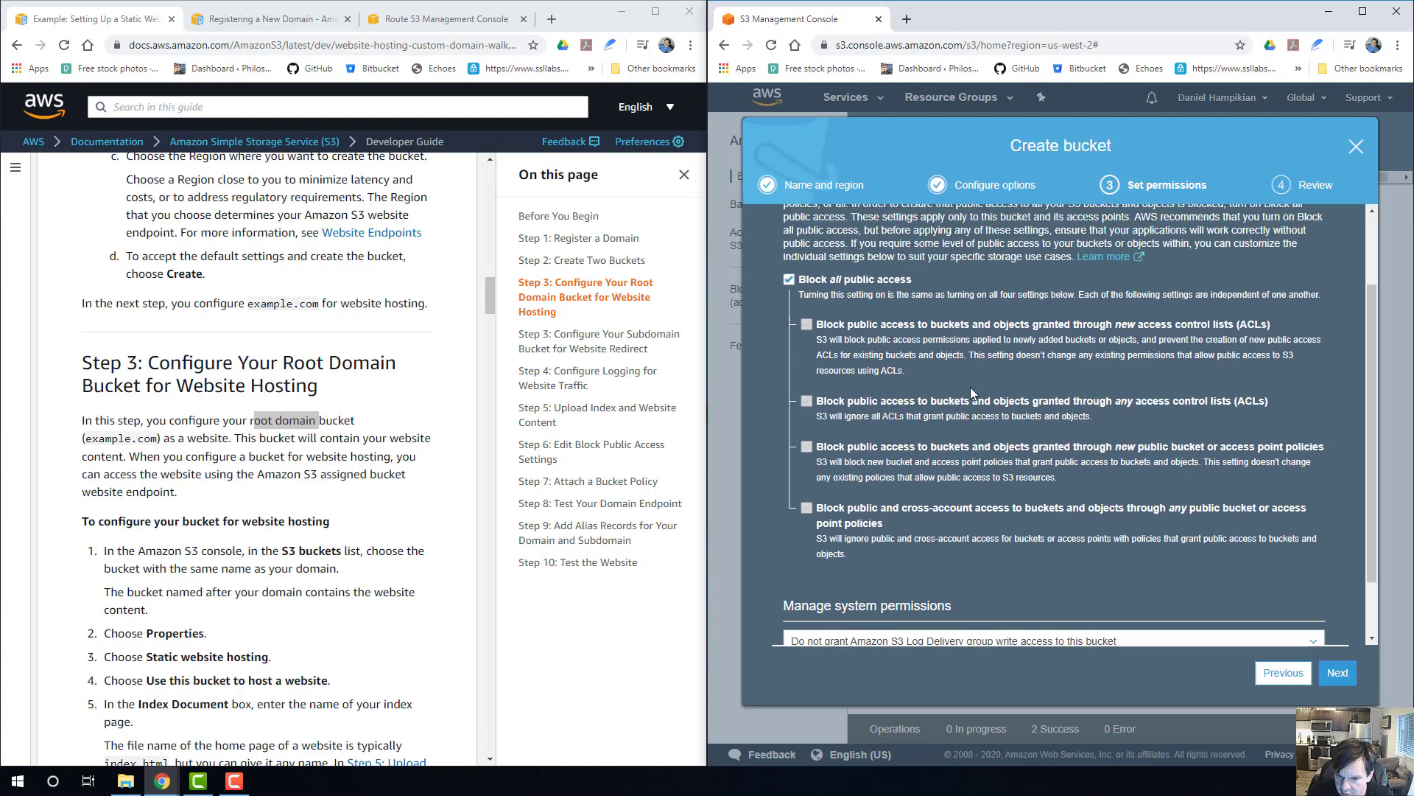
pyautogui.scroll(2, 847, 295)
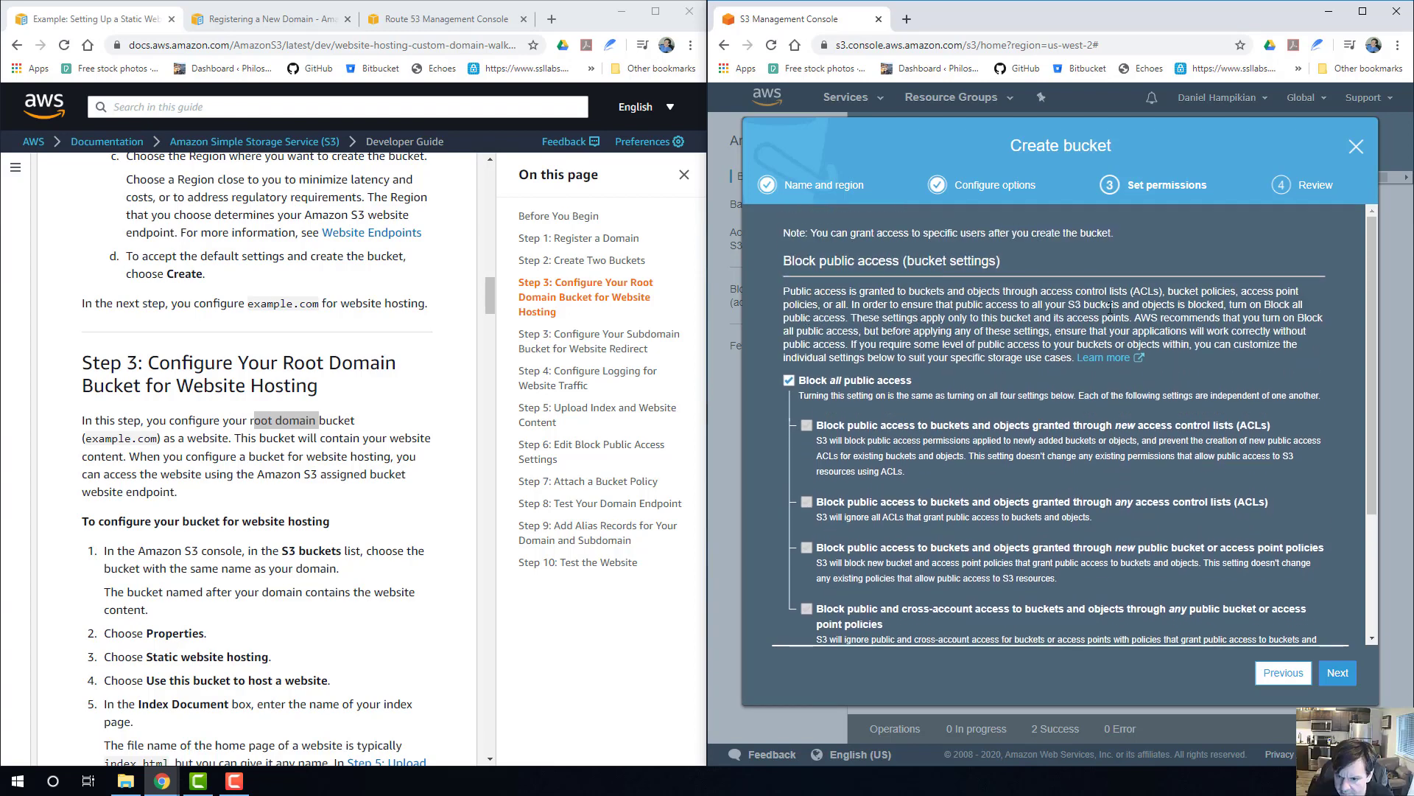
pyautogui.scroll(-4, 1157, 299)
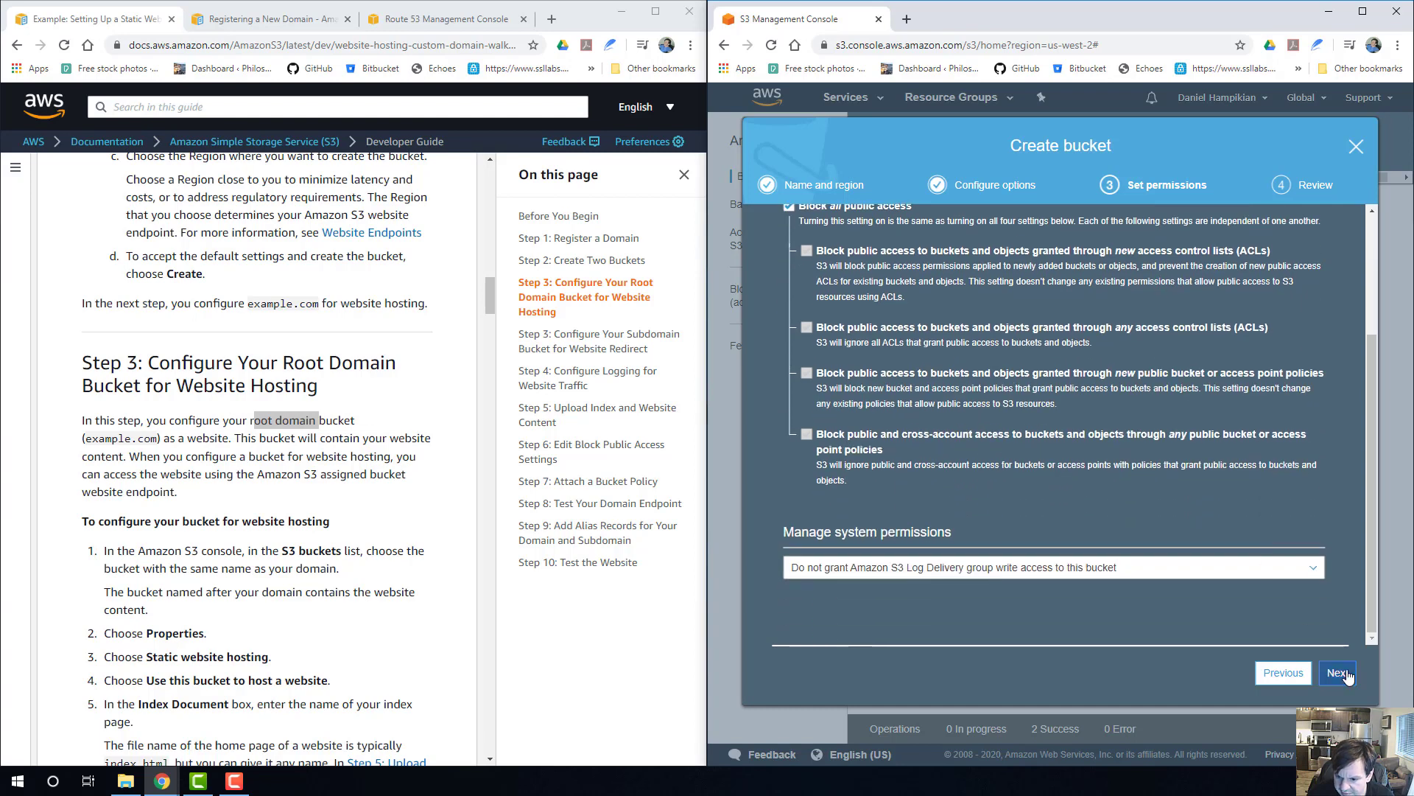
pyautogui.click(1344, 674)
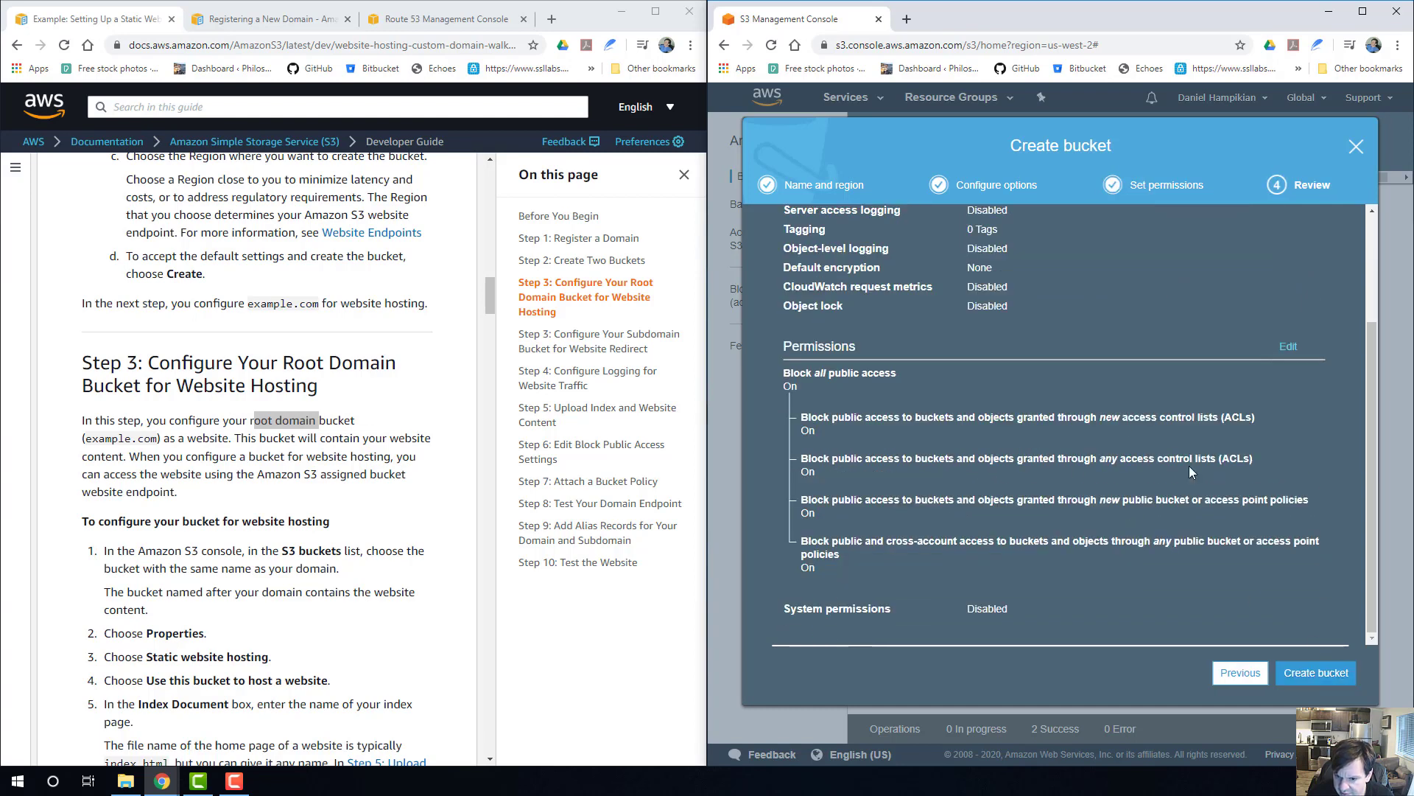
pyautogui.scroll(3, 1189, 465)
pyautogui.scroll(-3, 1189, 466)
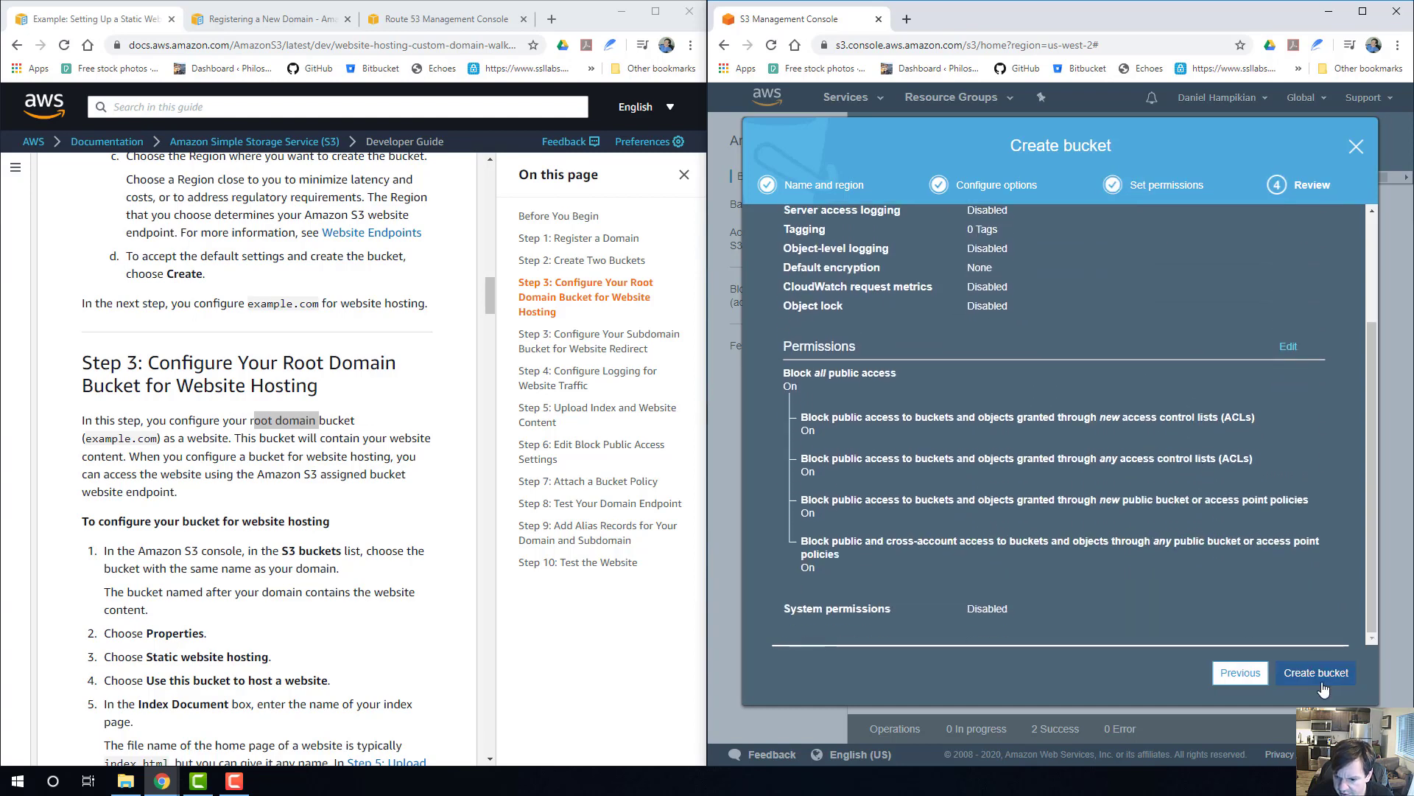
pyautogui.click(1319, 674)
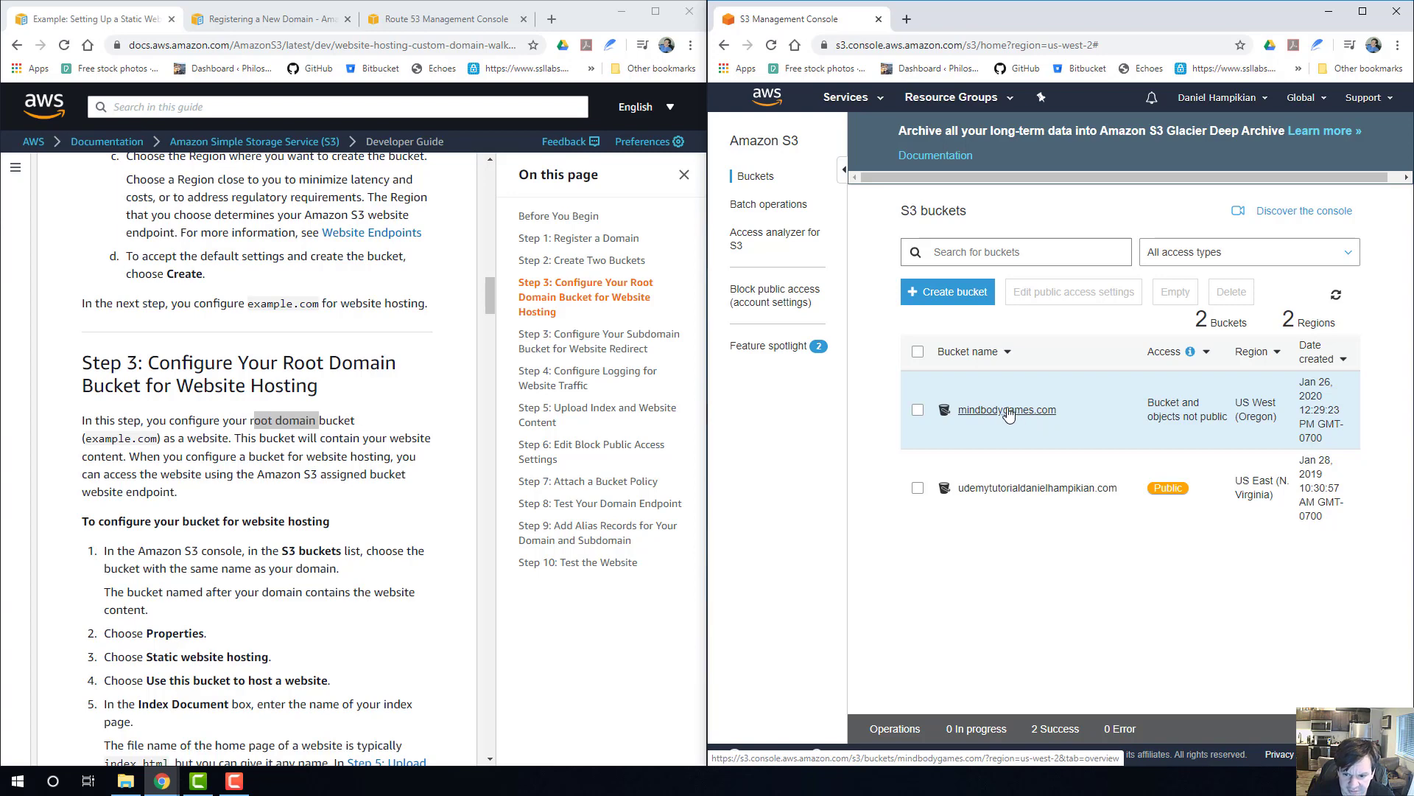
pyautogui.scroll(2, 212, 344)
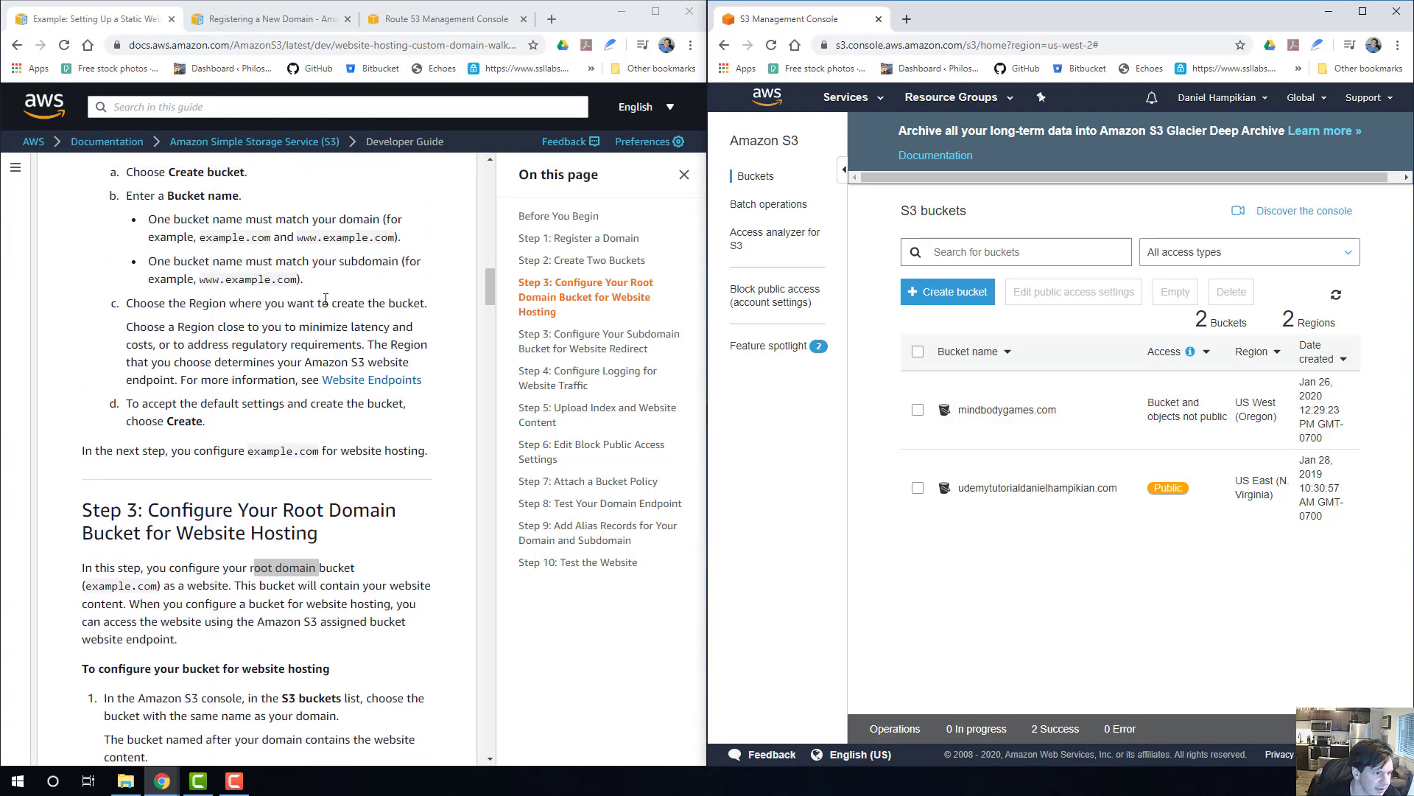
pyautogui.scroll(-2, 324, 302)
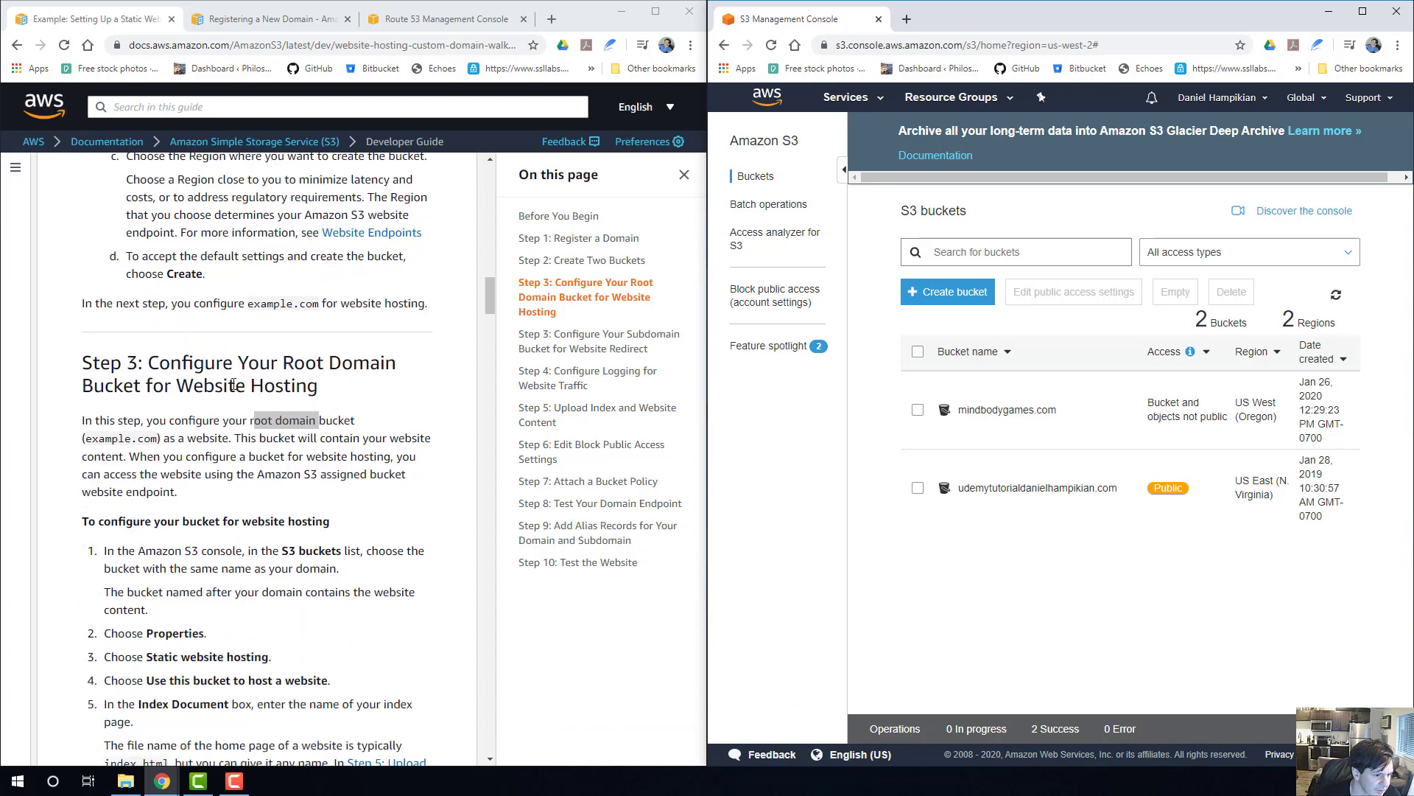
pyautogui.scroll(-3, 238, 381)
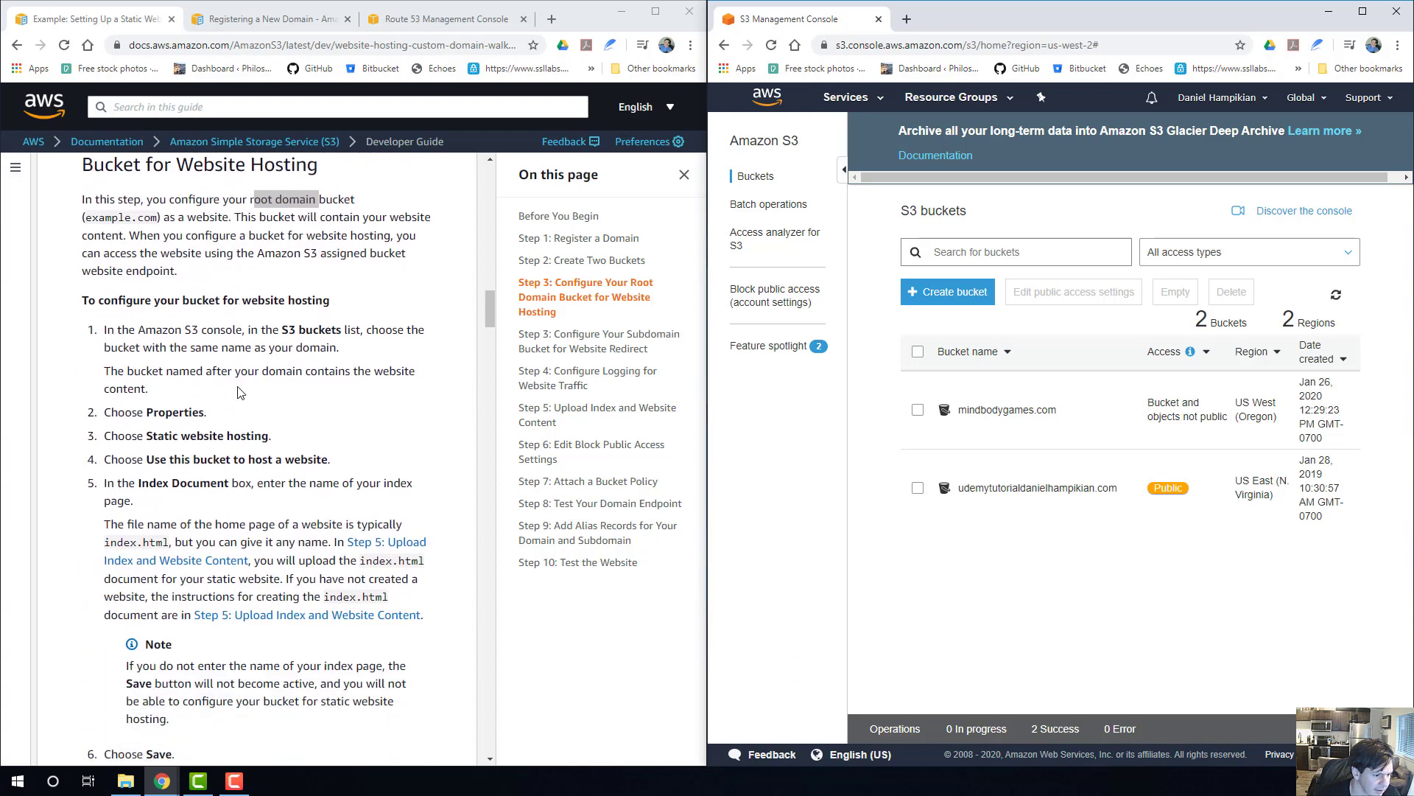
pyautogui.scroll(5, 239, 391)
pyautogui.click(965, 295)
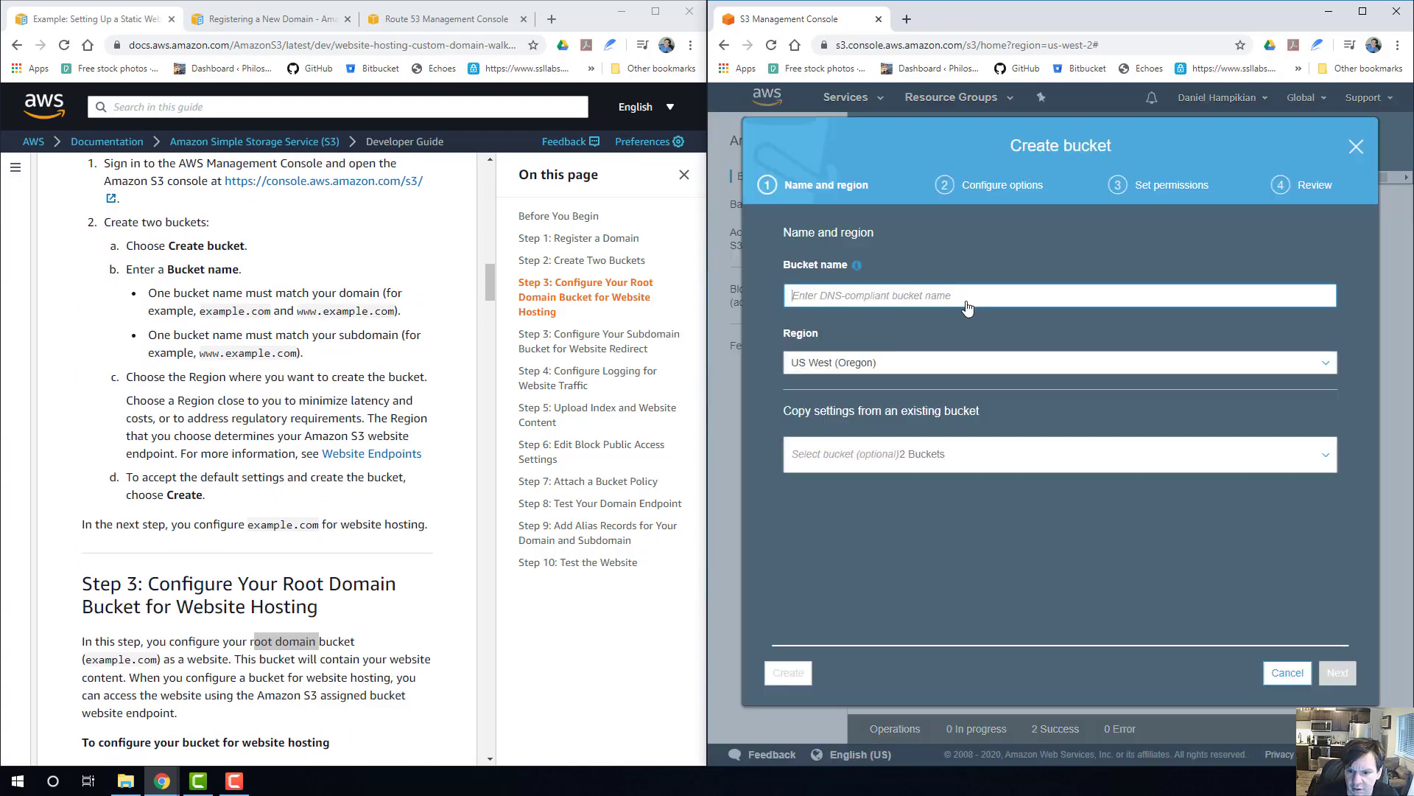
pyautogui.write('w')
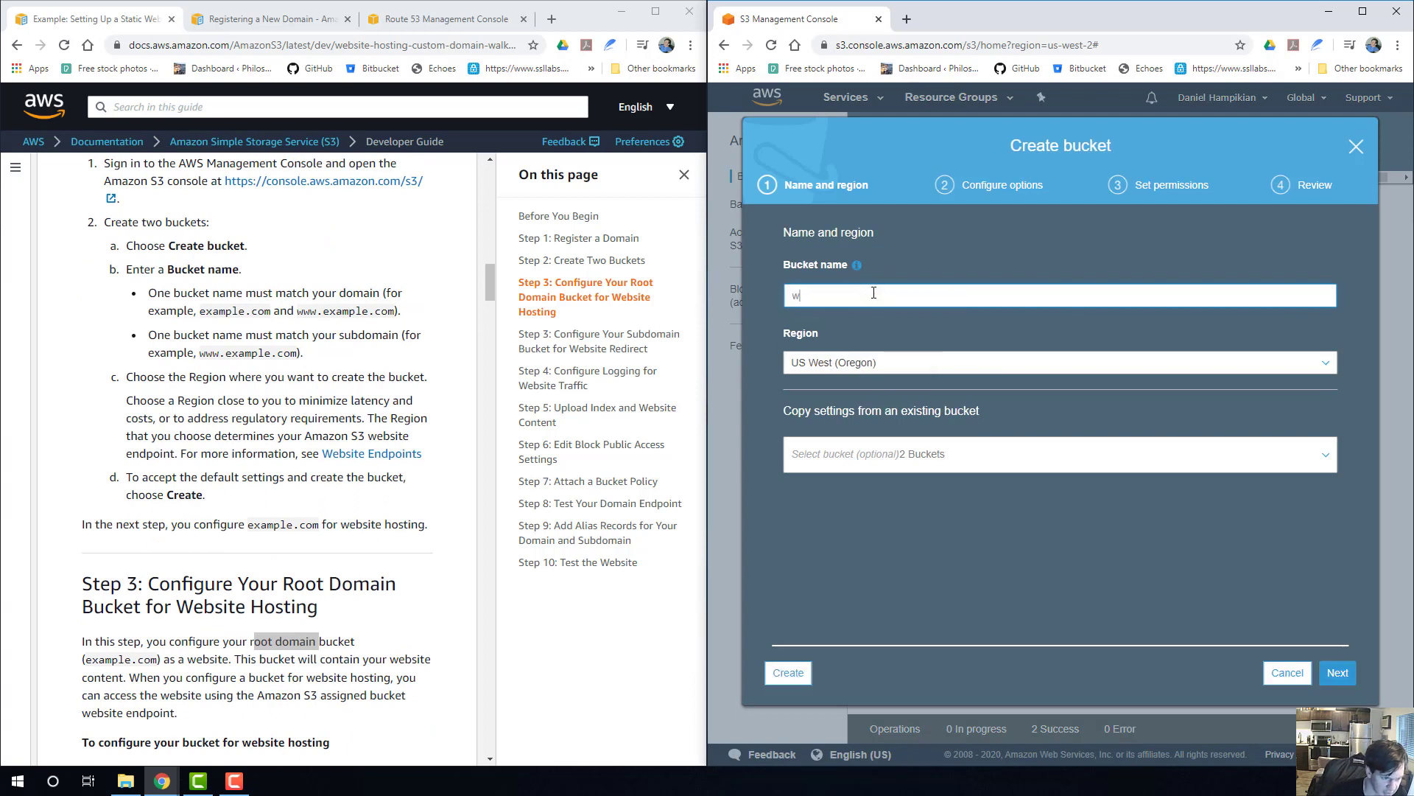
pyautogui.write('ww.mind')
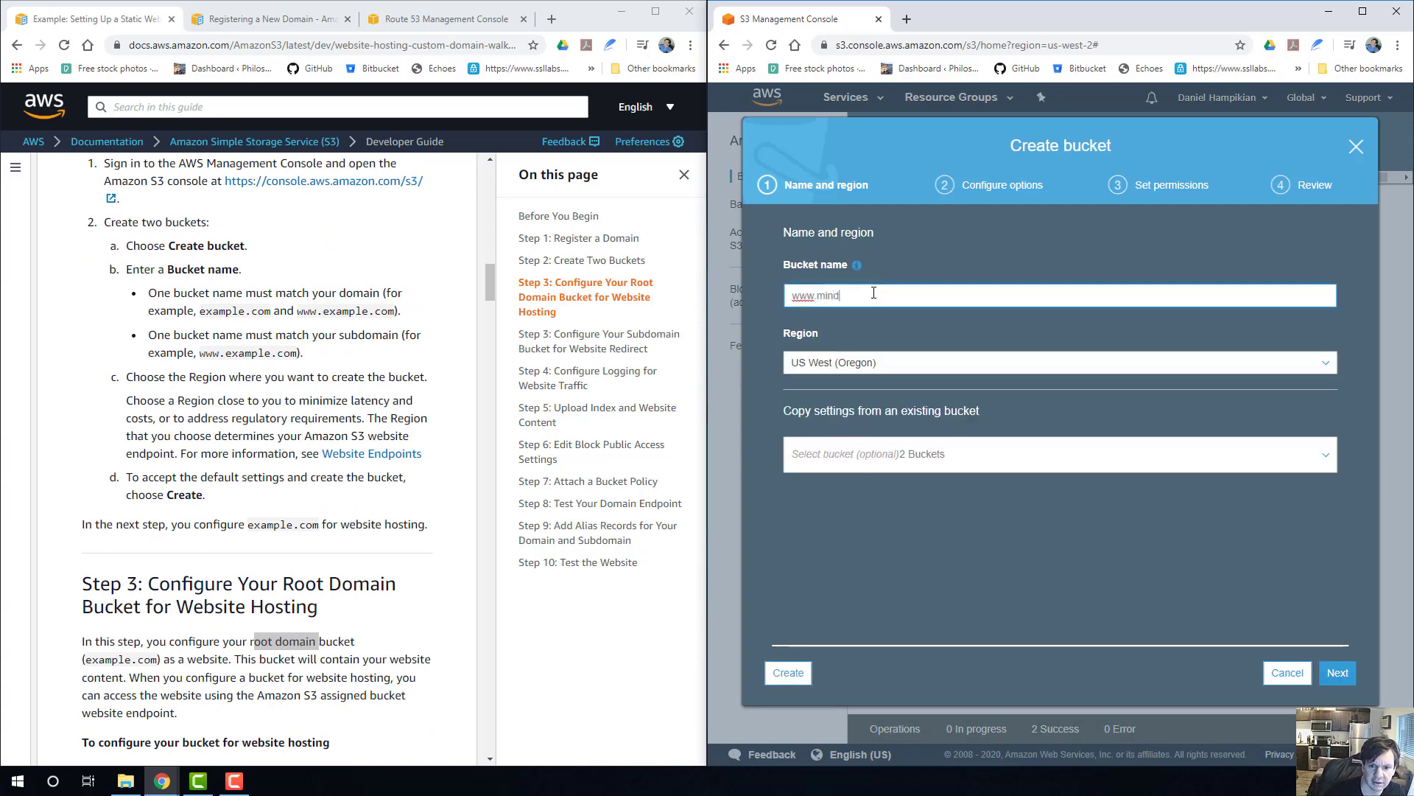
pyautogui.write('bodygames.com')
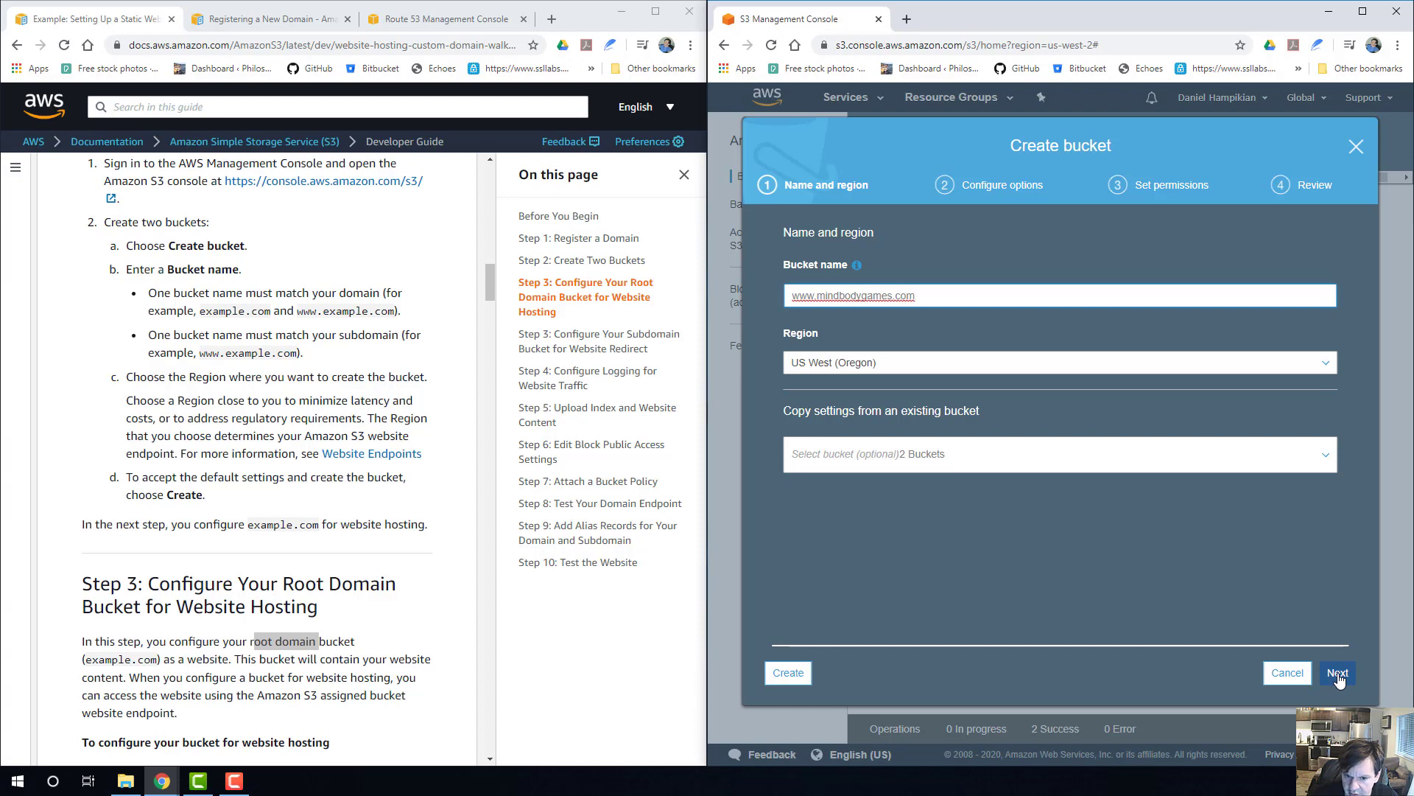
pyautogui.click(1338, 673)
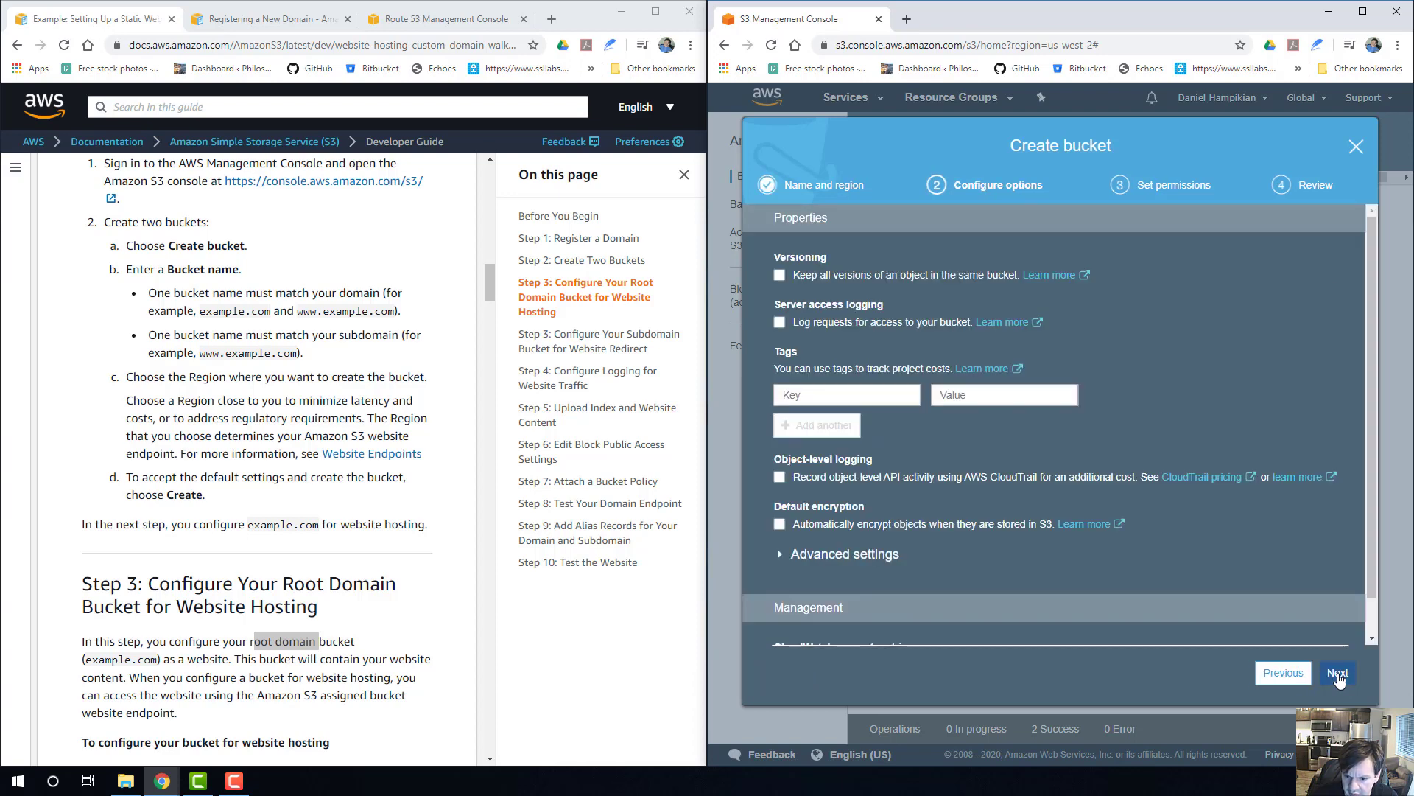
pyautogui.click(1338, 675)
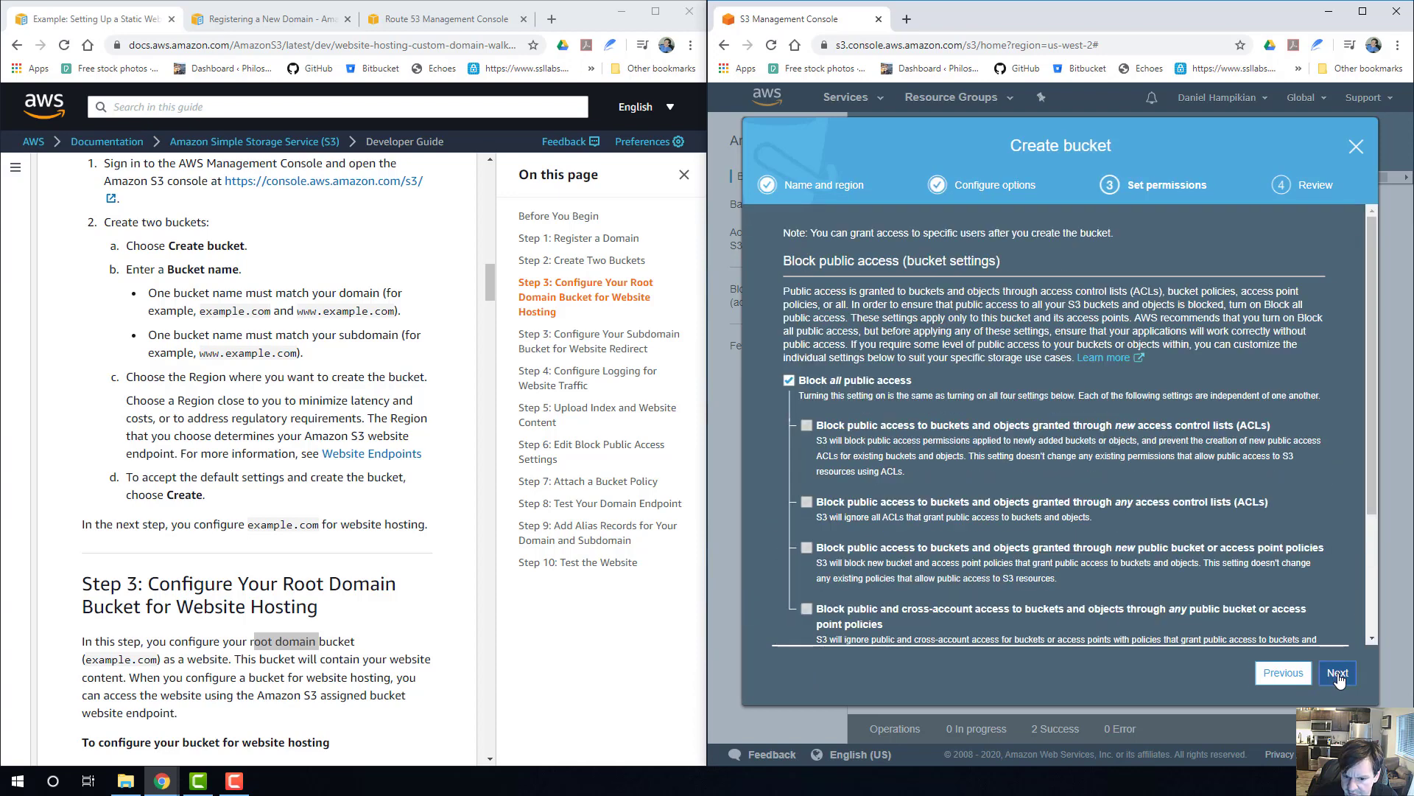
pyautogui.click(1338, 674)
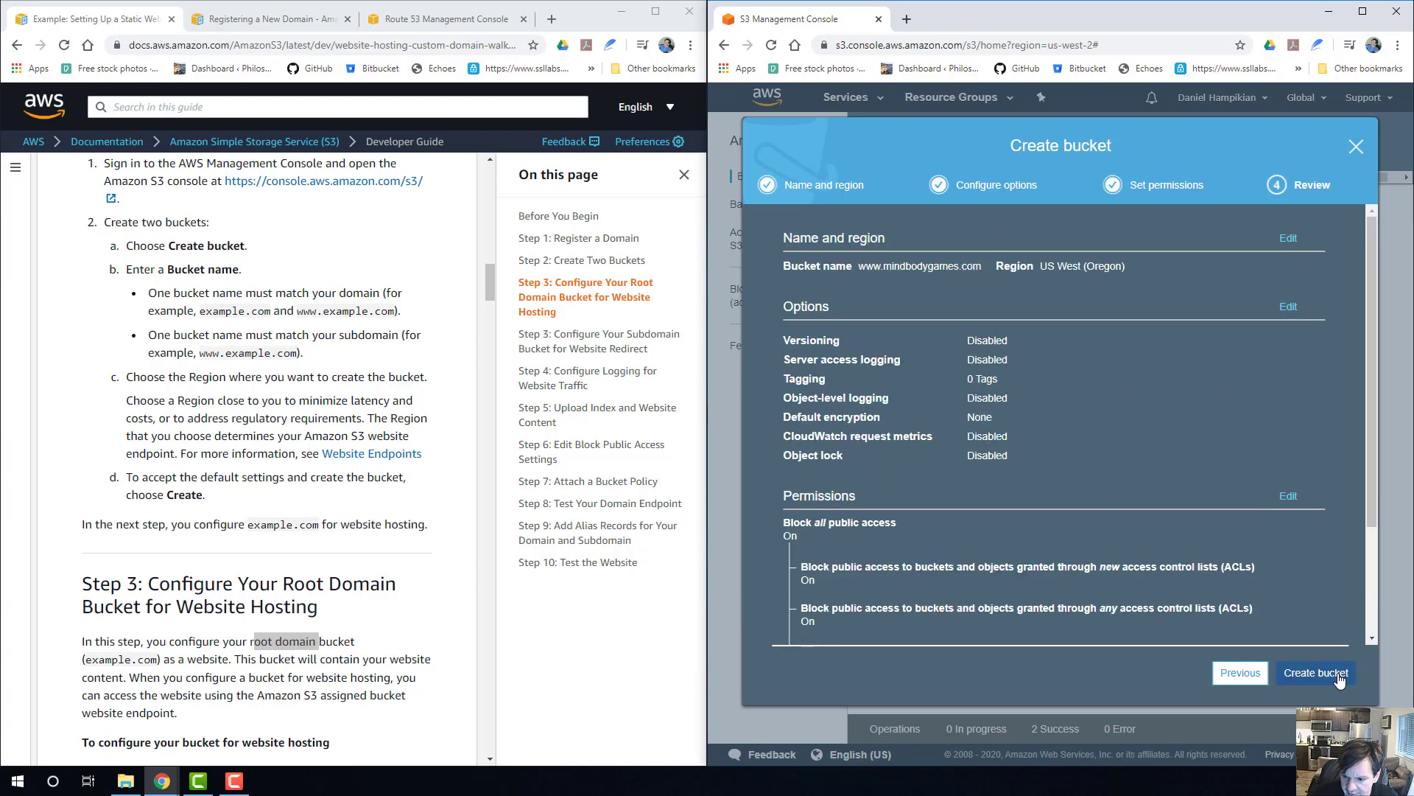
pyautogui.click(1340, 677)
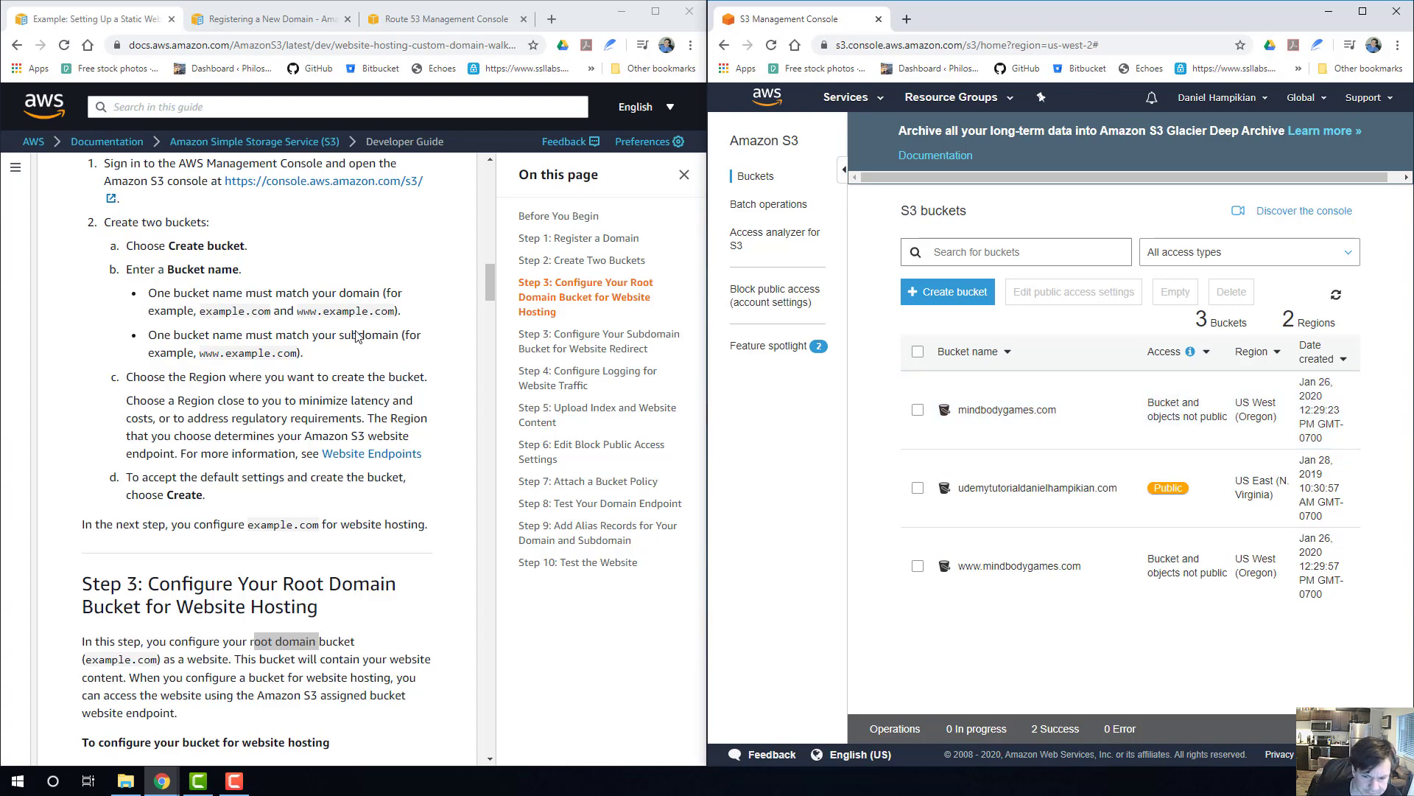
# Read the guide's Step 3 on configuring the root domain bucket and open the properties of the mindbodygames.com bucket.
pyautogui.scroll(-4, 209, 447)
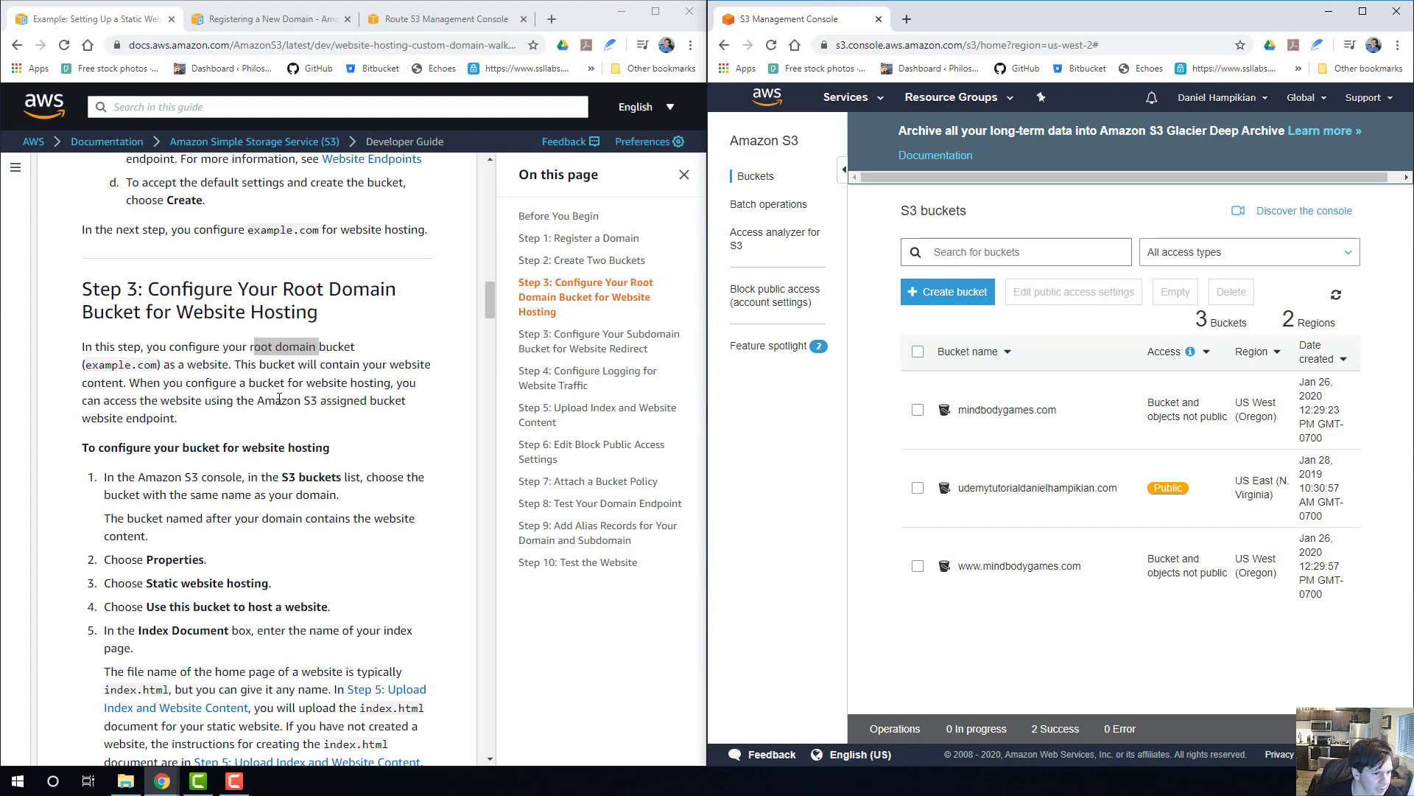
pyautogui.scroll(-2, 221, 401)
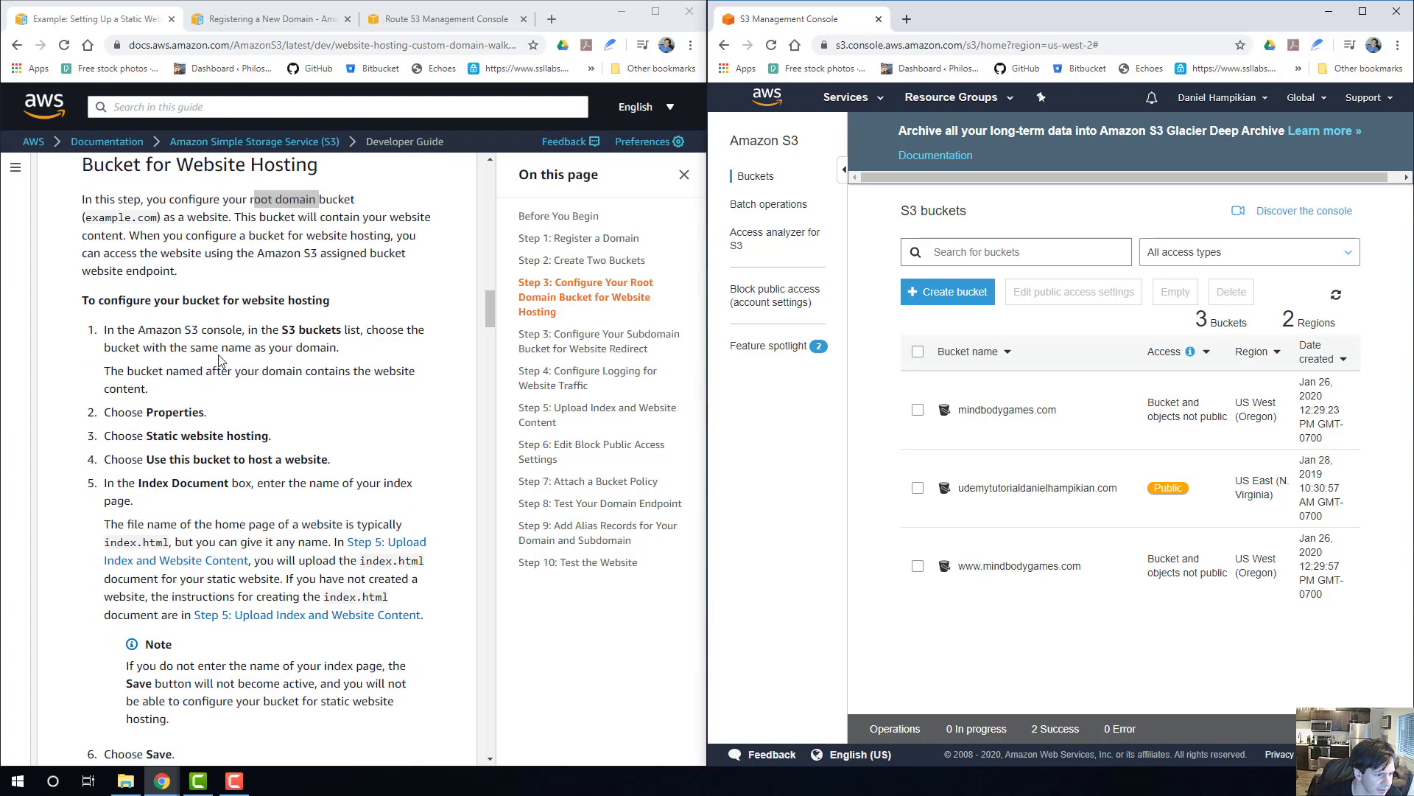
pyautogui.scroll(-1, 149, 361)
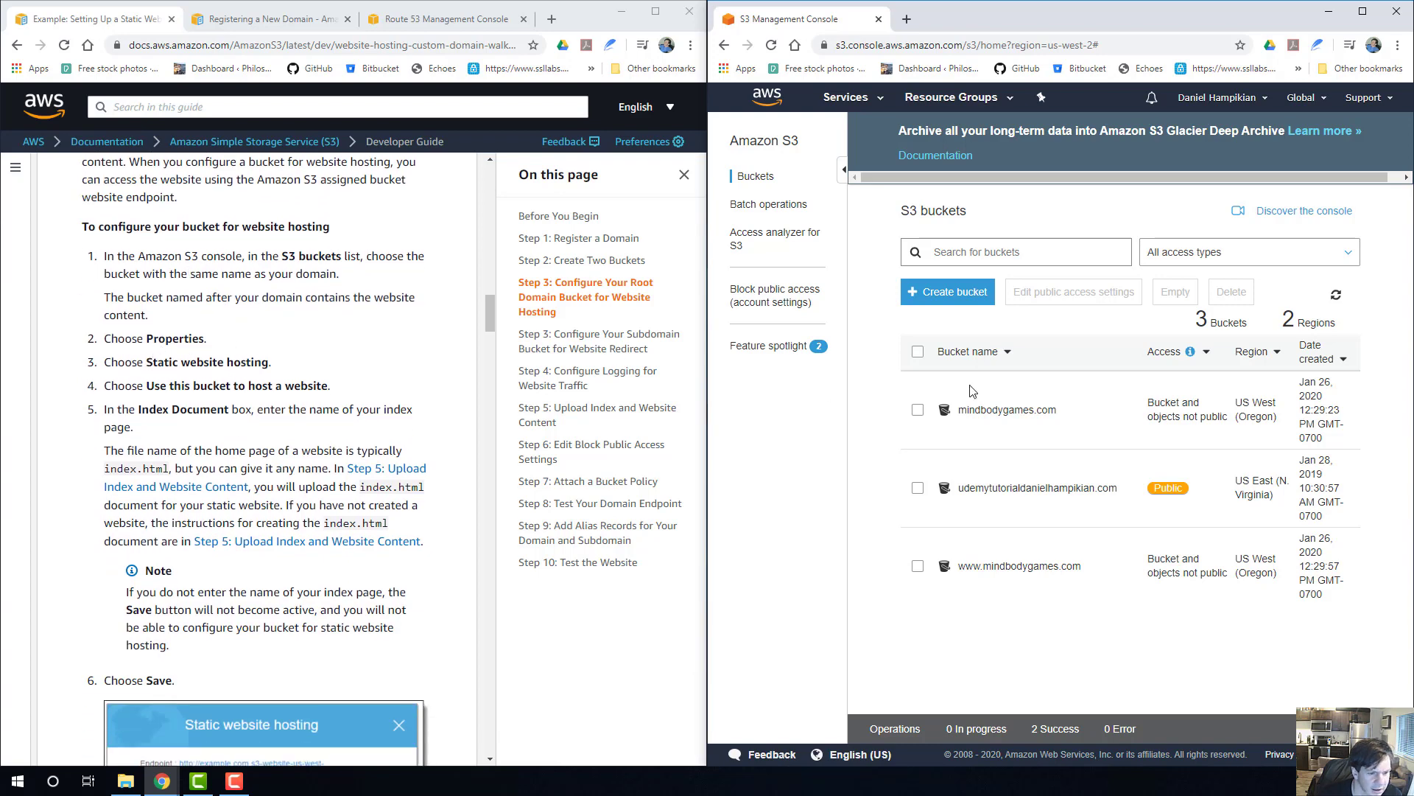
pyautogui.click(1037, 414)
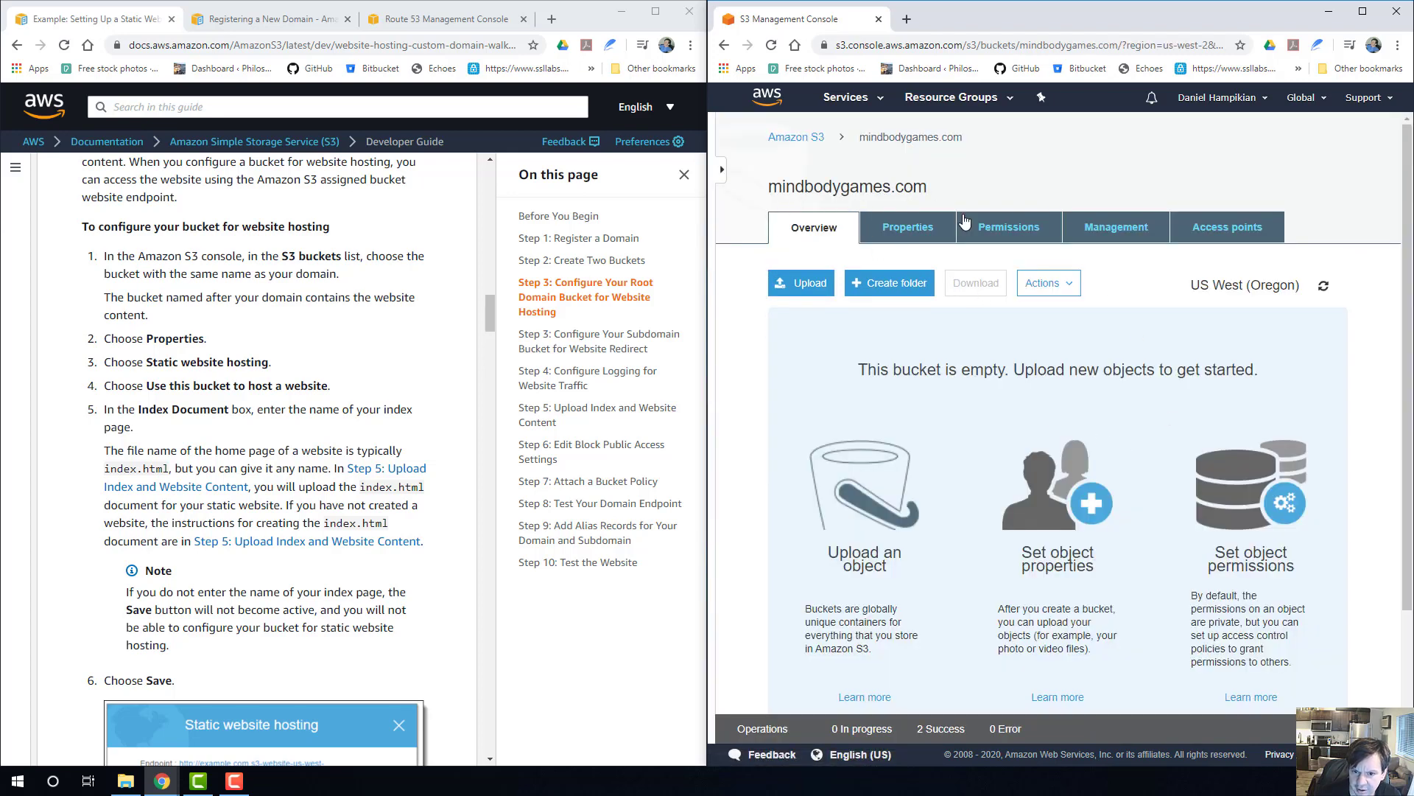
pyautogui.scroll(-2, 913, 258)
pyautogui.scroll(2, 921, 268)
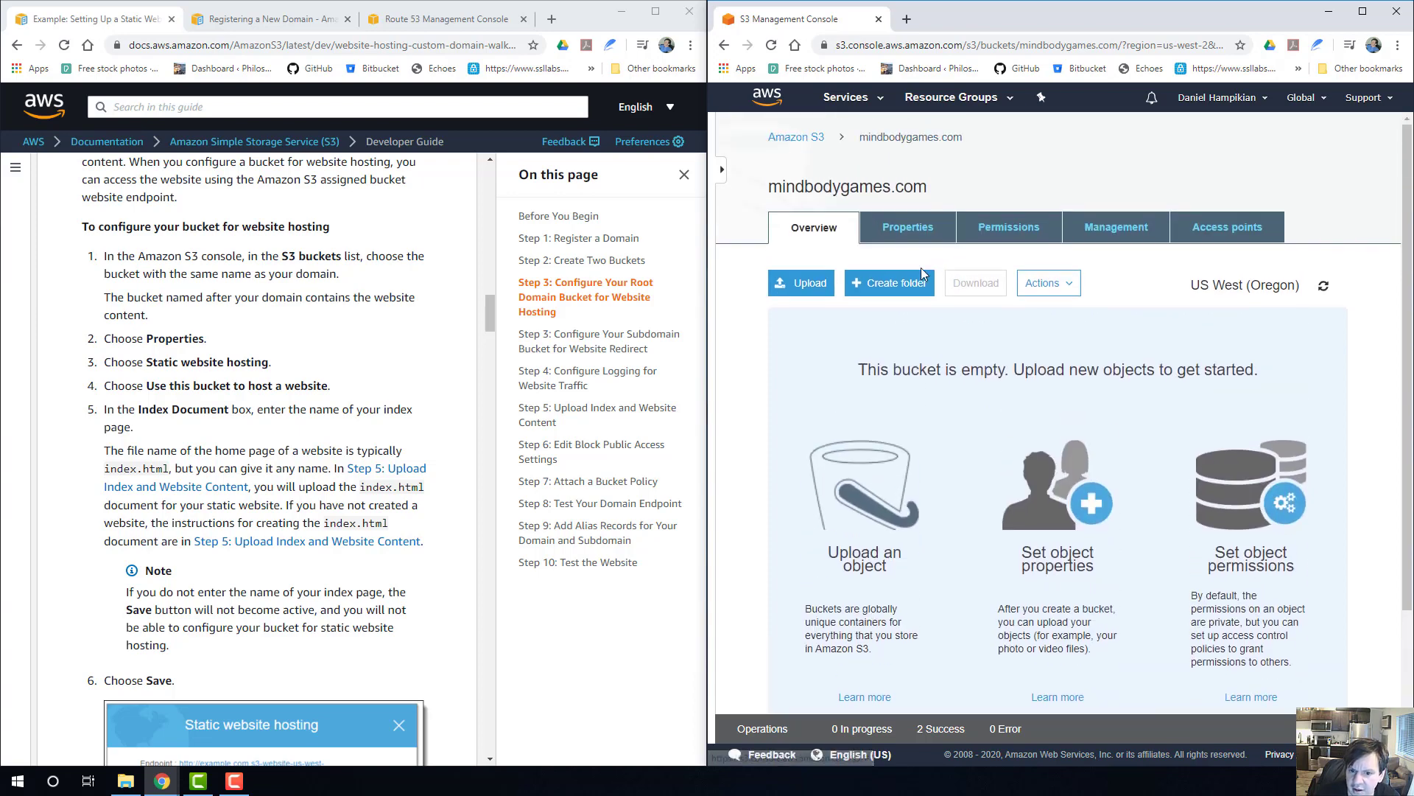
pyautogui.click(907, 227)
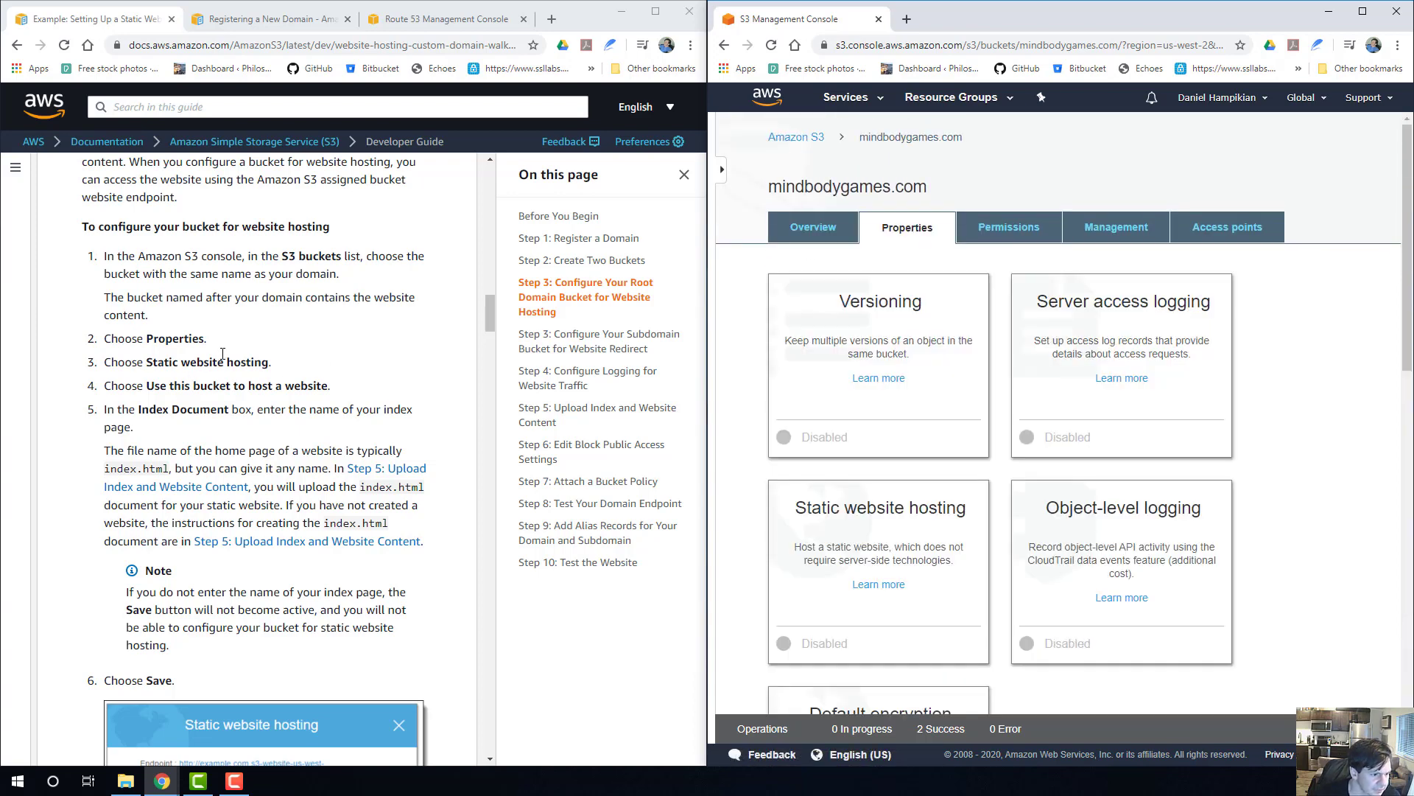
# Open the static website hosting settings of the mindbodygames.com bucket and choose to use this bucket to host a website.
pyautogui.scroll(-2, 1046, 346)
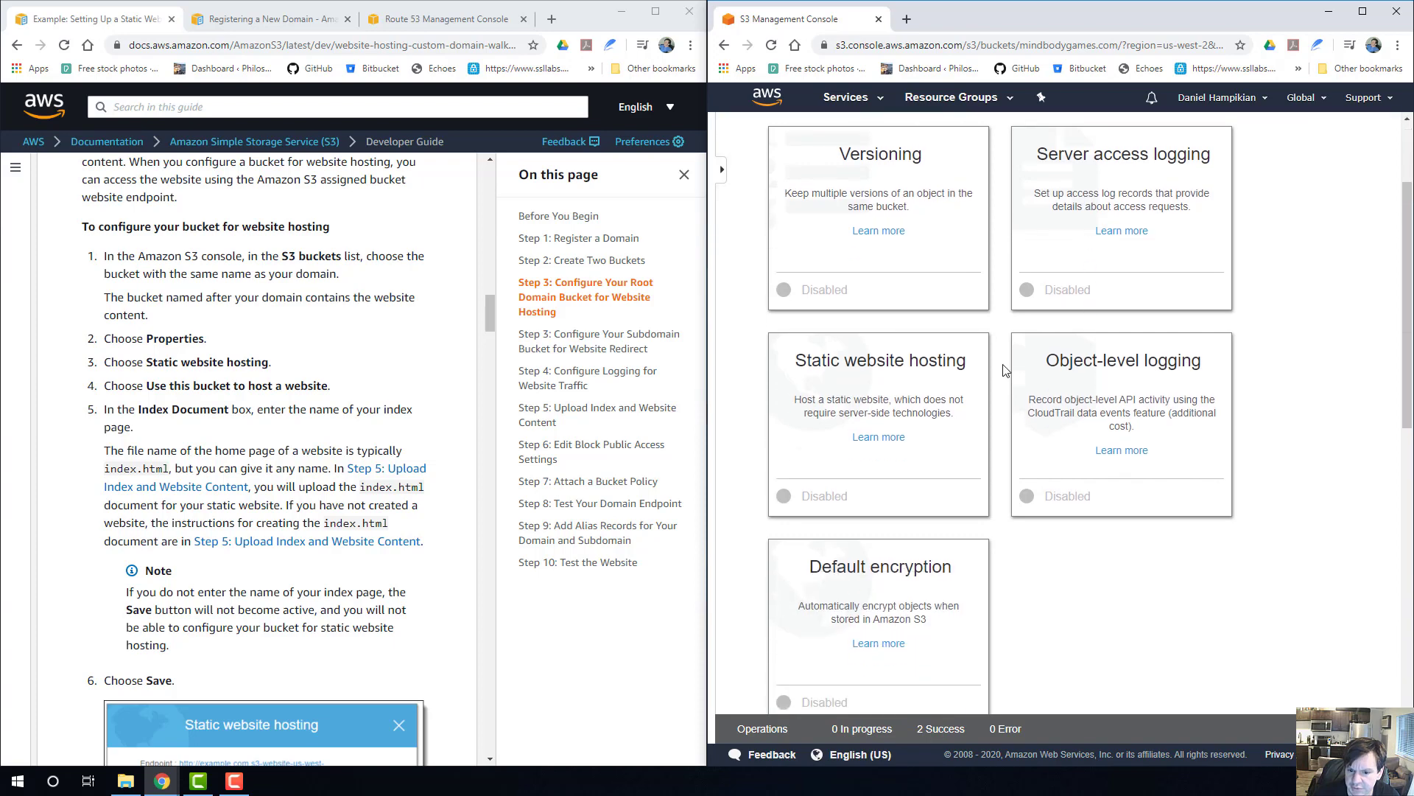
pyautogui.click(911, 387)
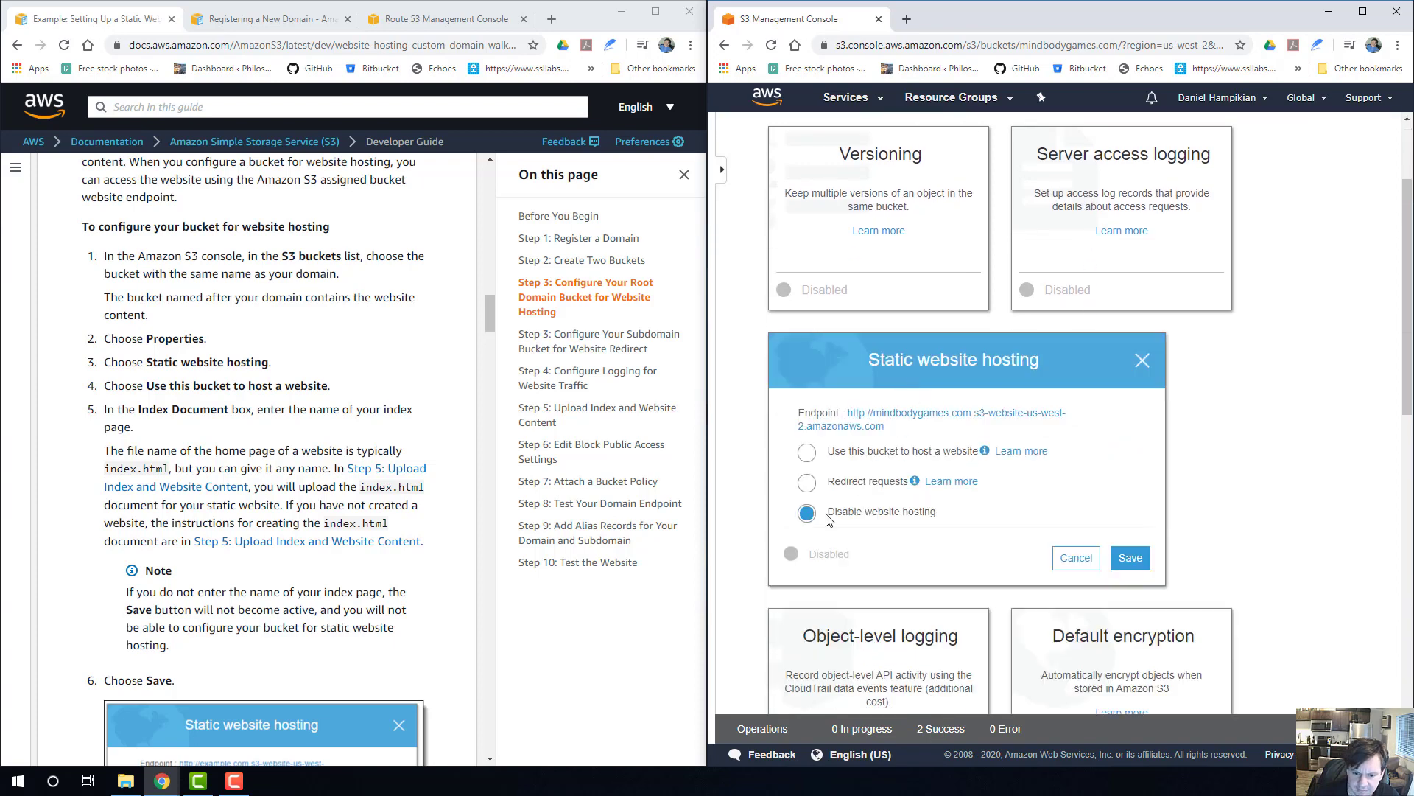
pyautogui.scroll(-1, 174, 362)
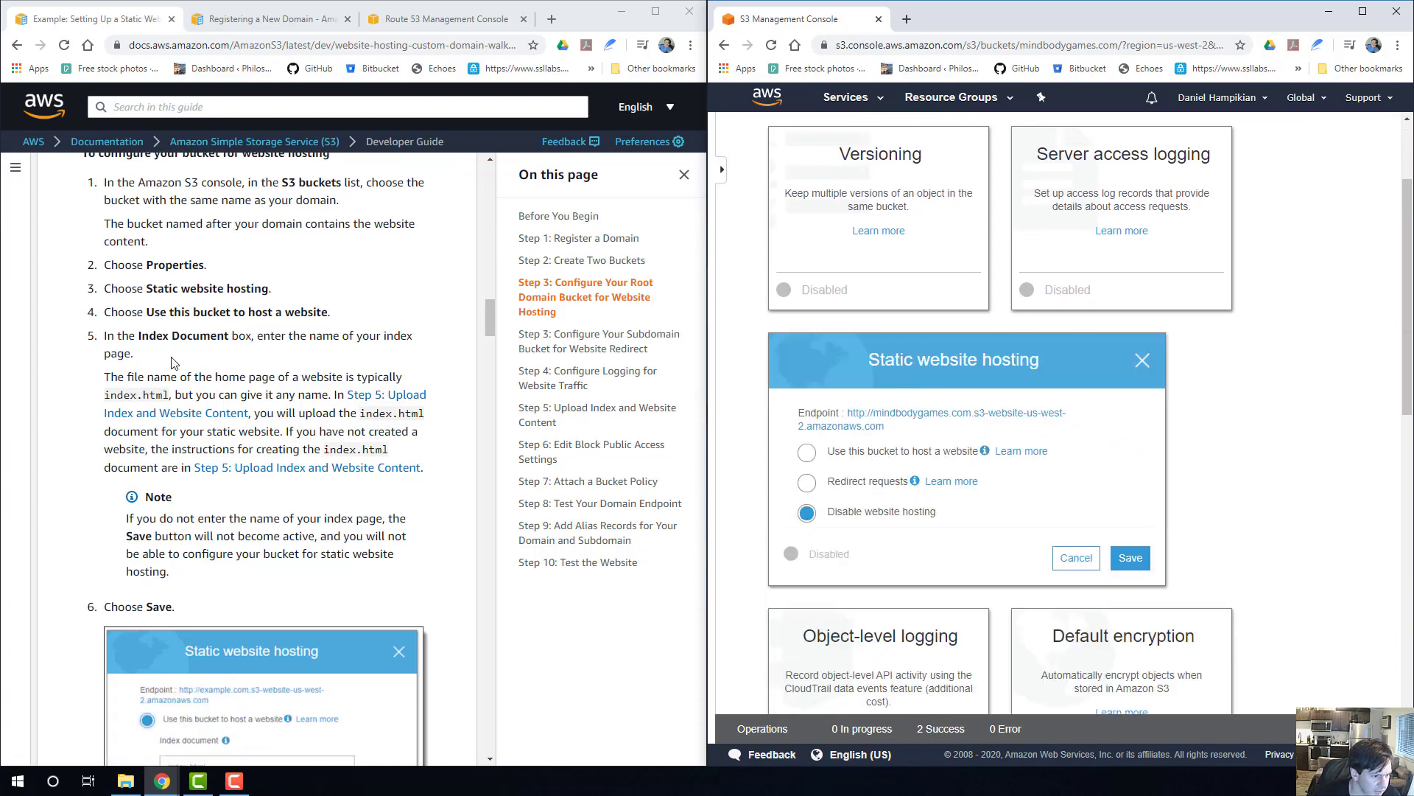
pyautogui.click(808, 453)
pyautogui.scroll(-2, 869, 413)
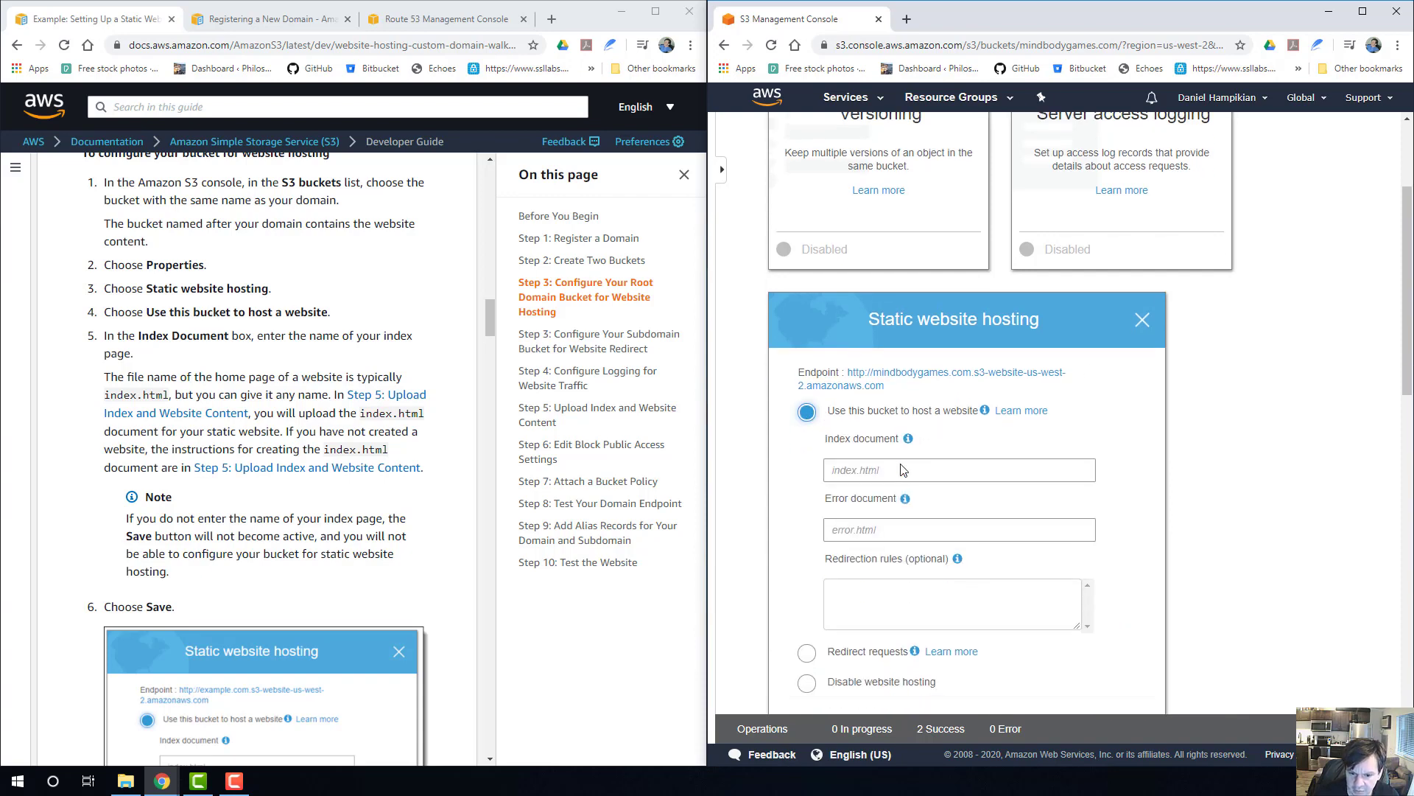
pyautogui.scroll(-1, 228, 399)
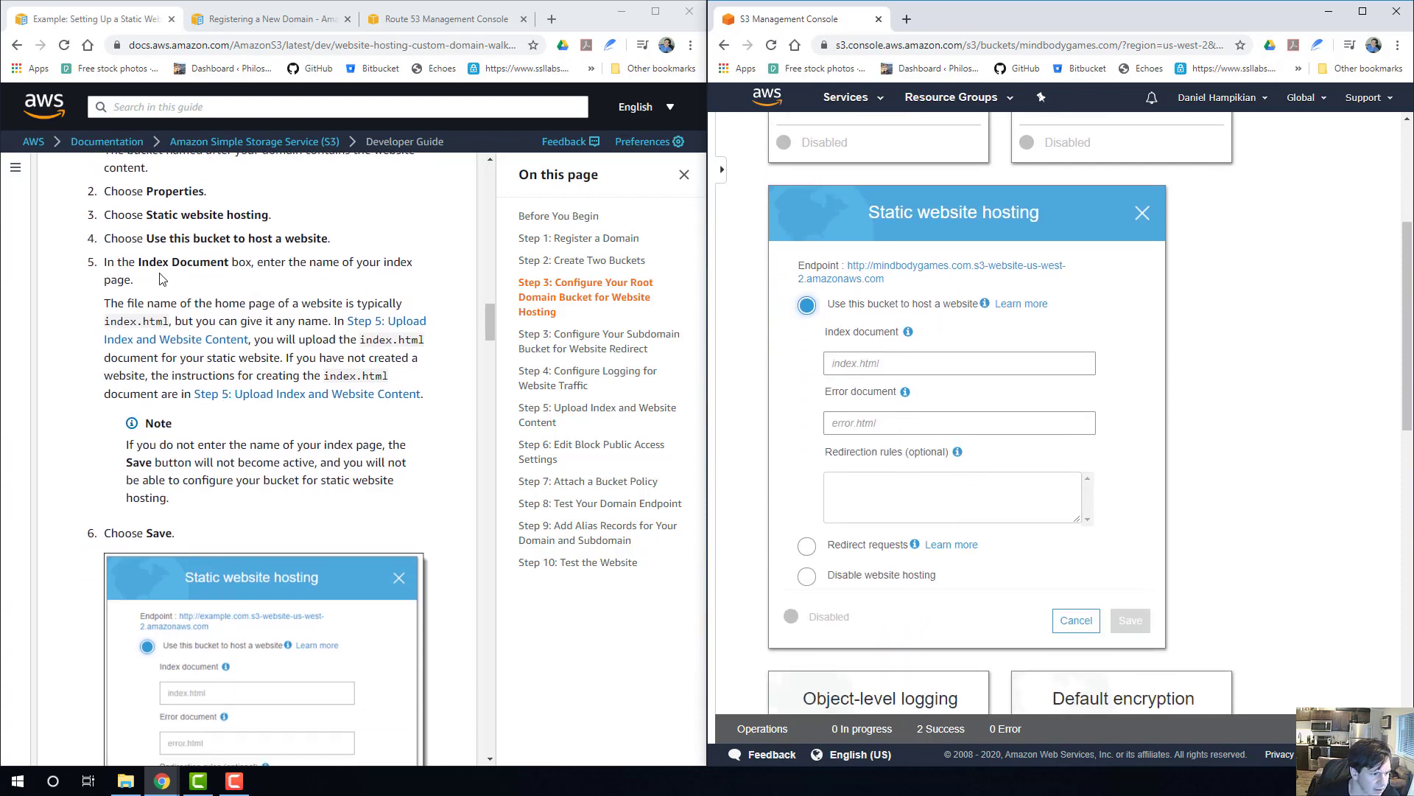
# Set the index document to index.html and the error document to error.html for the root bucket's website hosting.
pyautogui.click(861, 362)
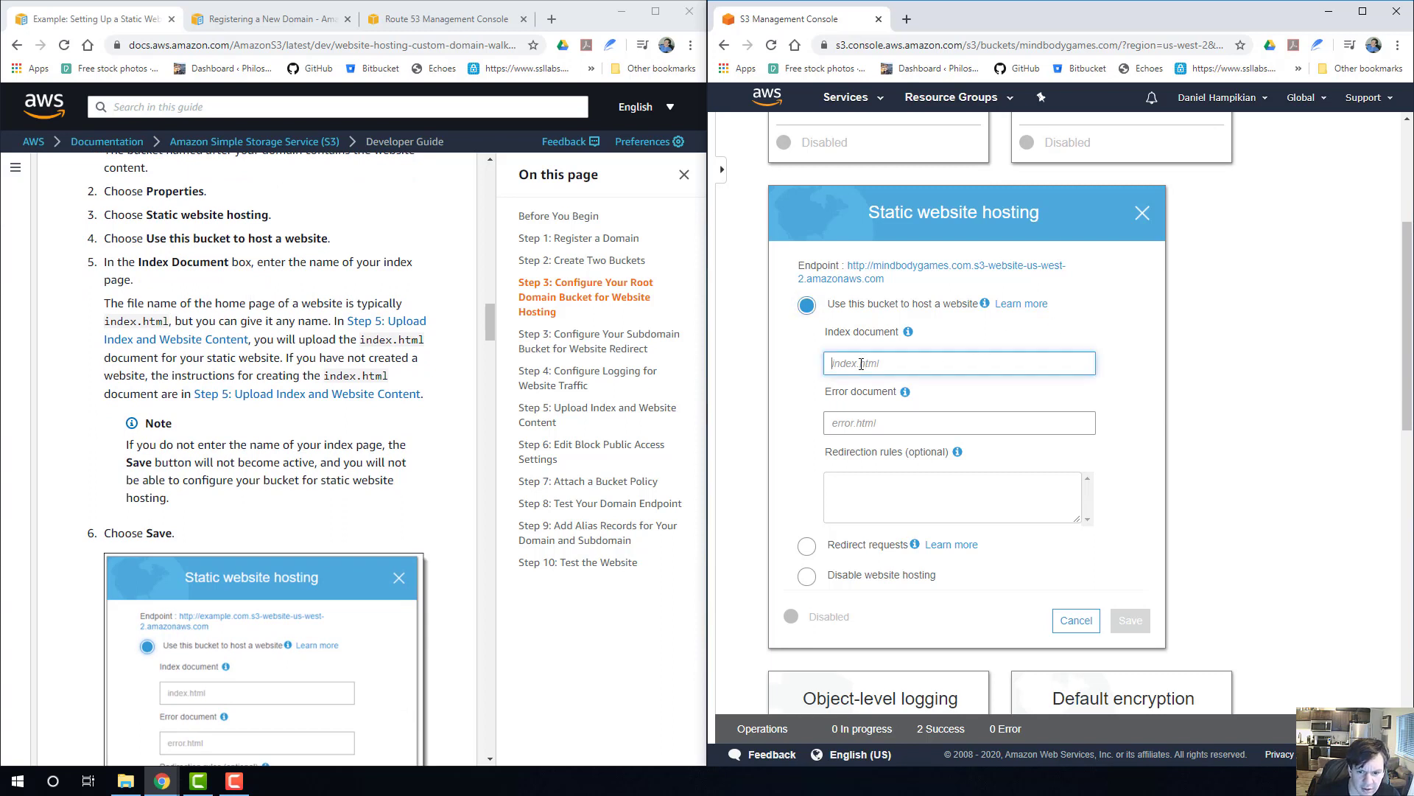
pyautogui.write('index.html')
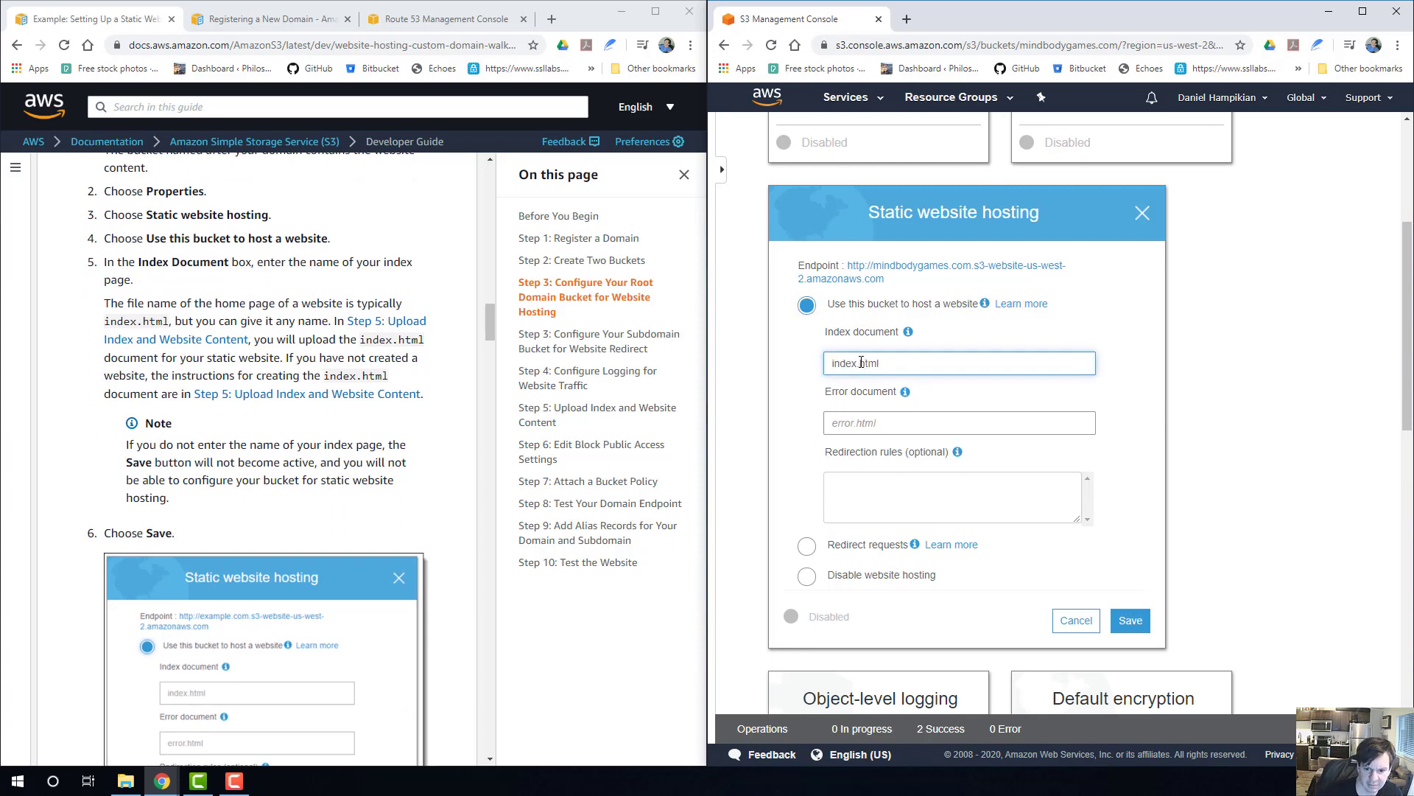
pyautogui.click(861, 426)
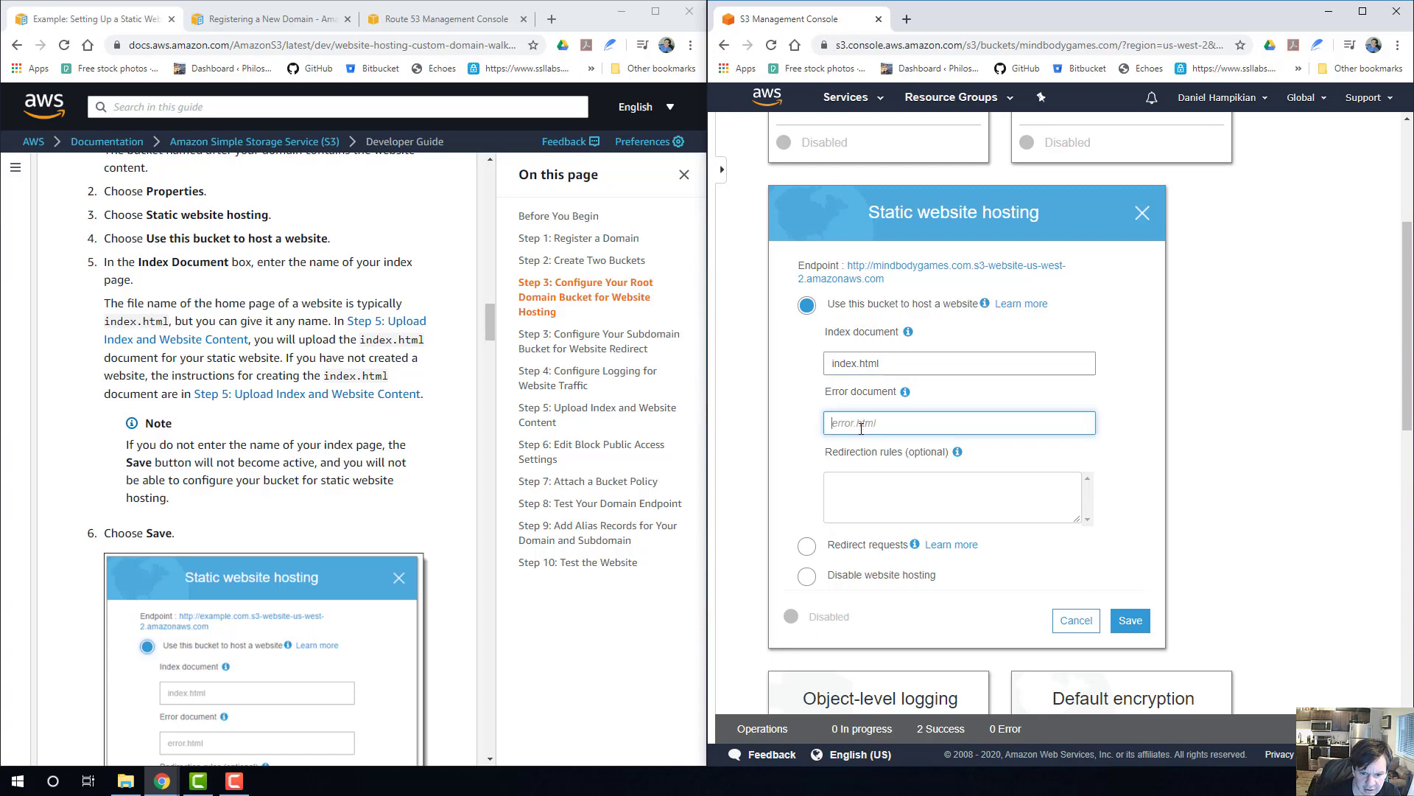
pyautogui.write('error.html')
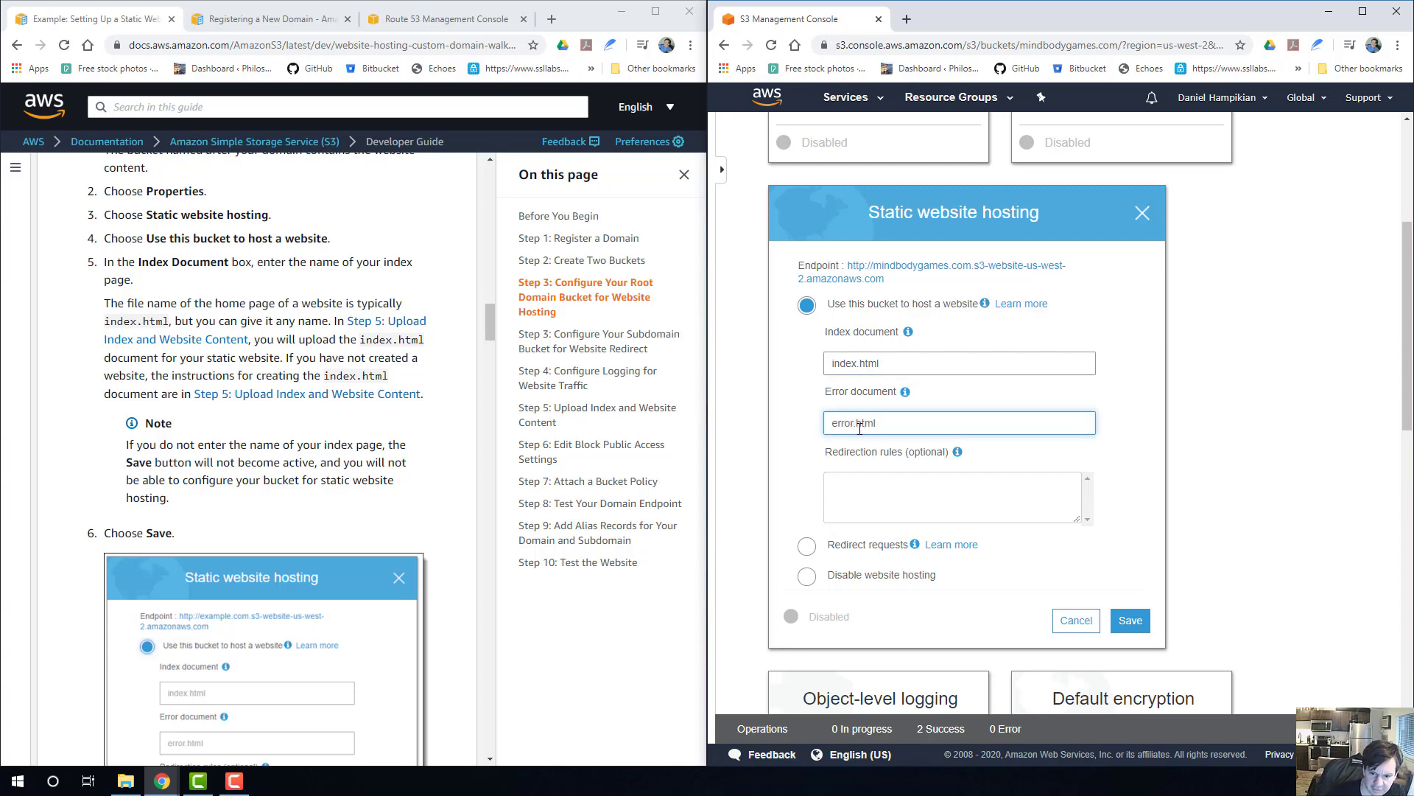
# Check the guide's index document notes, leave the redirection rules empty, and save the root bucket's static website hosting settings.
pyautogui.click(880, 508)
pyautogui.scroll(-2, 877, 509)
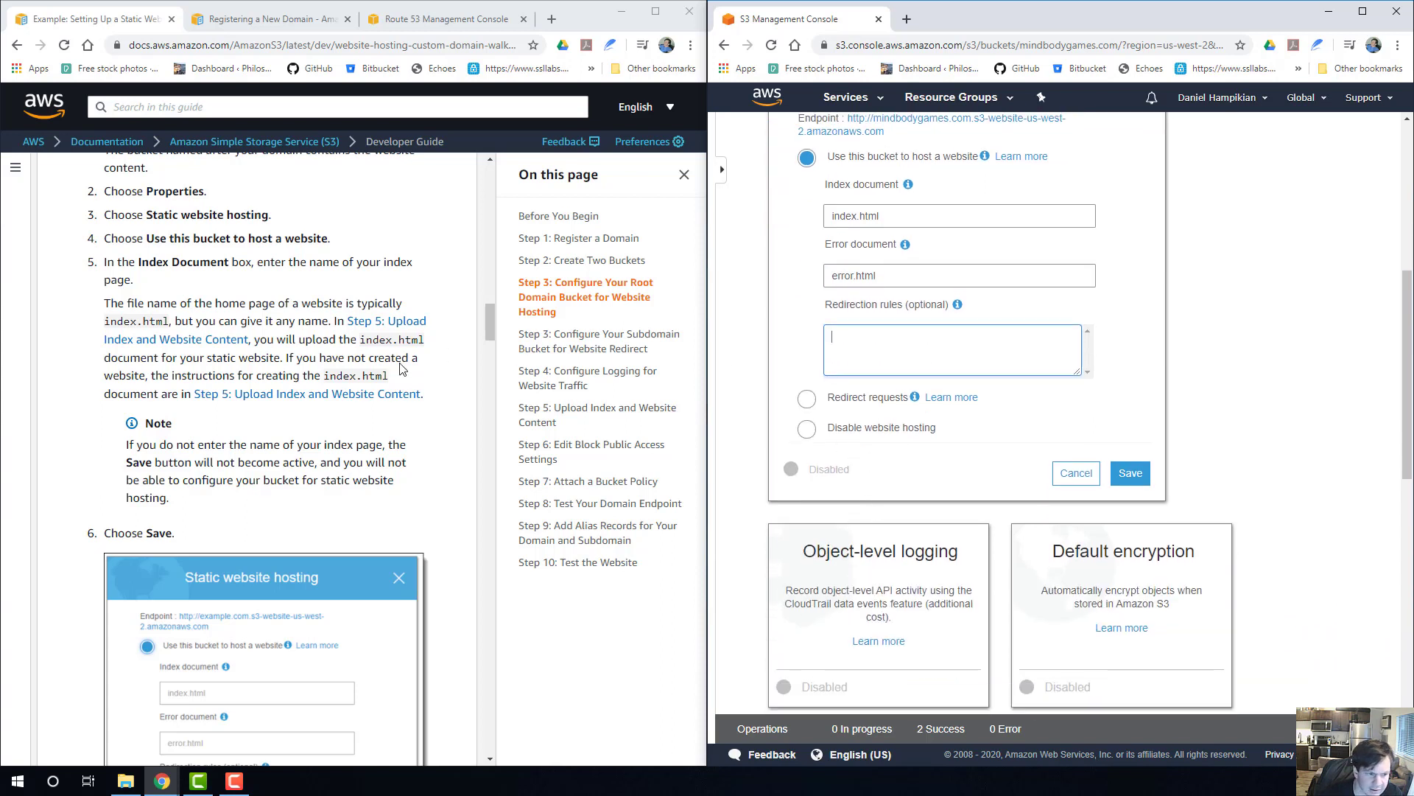
pyautogui.scroll(-1, 239, 445)
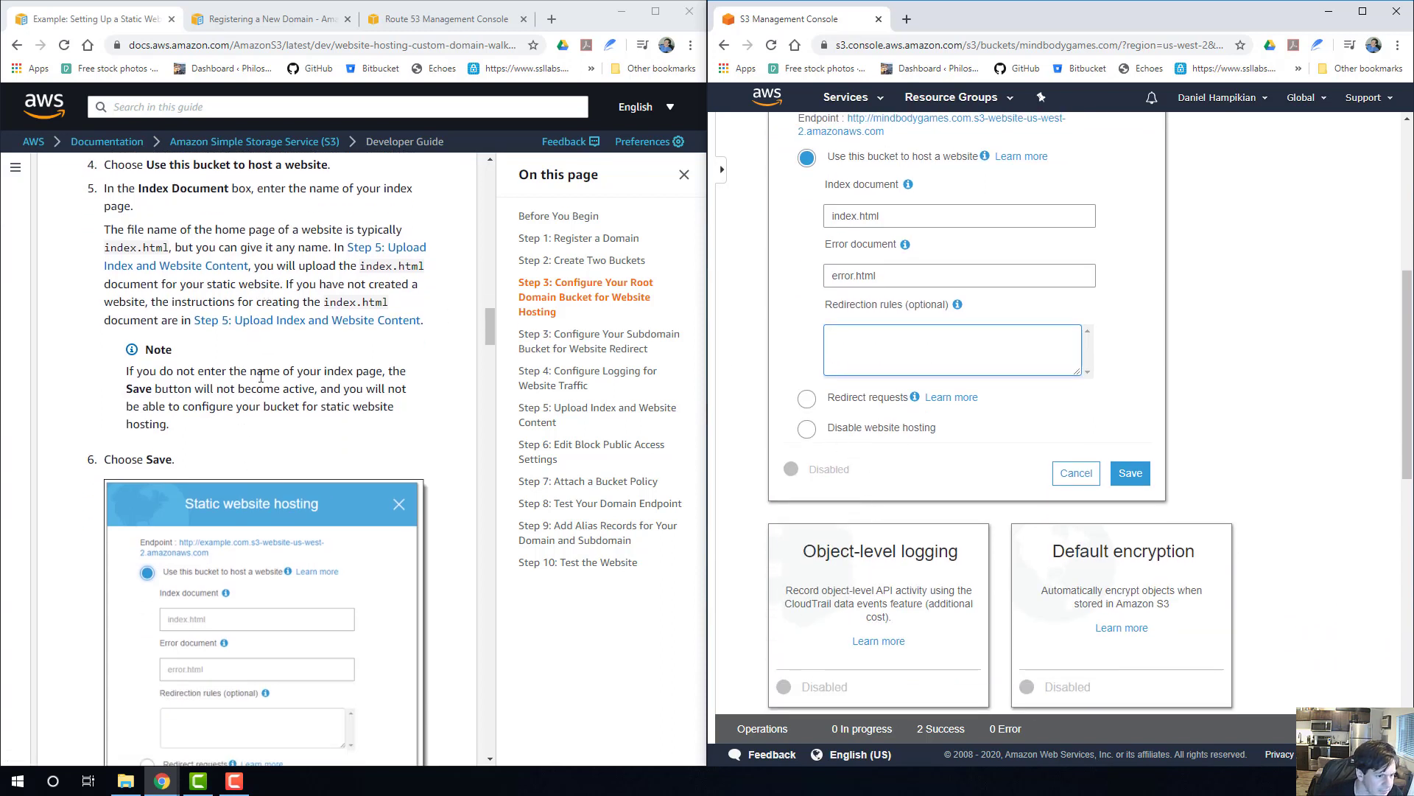
pyautogui.scroll(2, 275, 390)
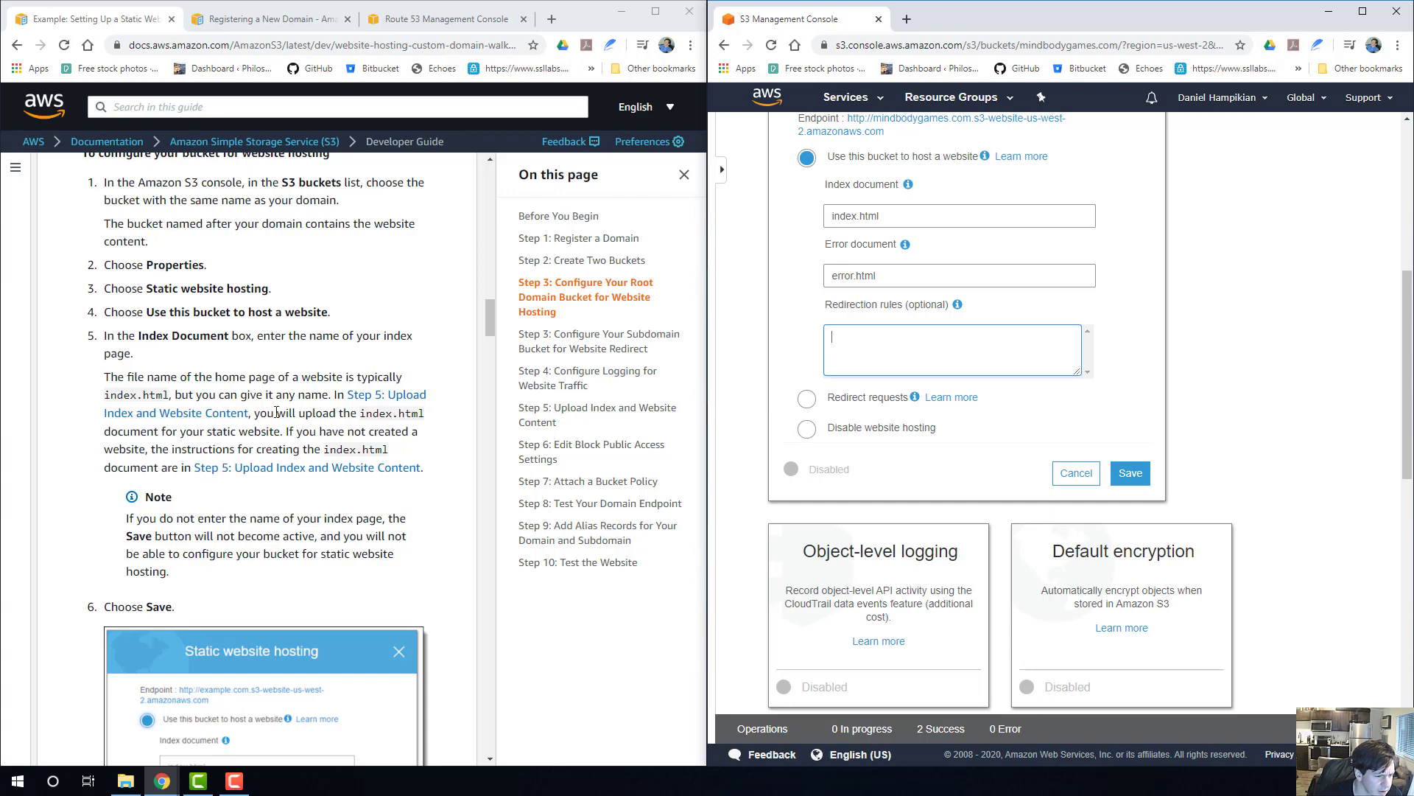
pyautogui.scroll(-2, 239, 434)
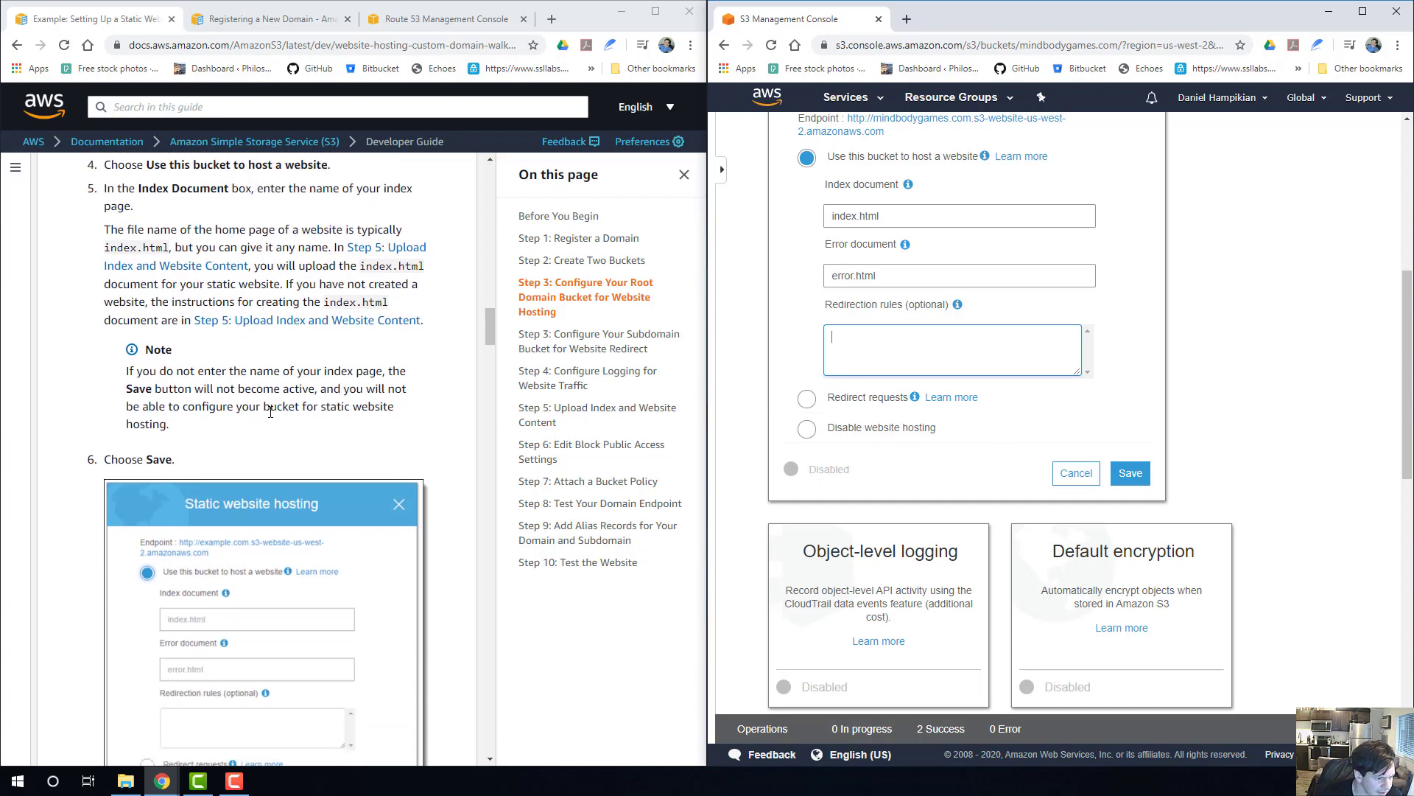
pyautogui.scroll(1, 270, 411)
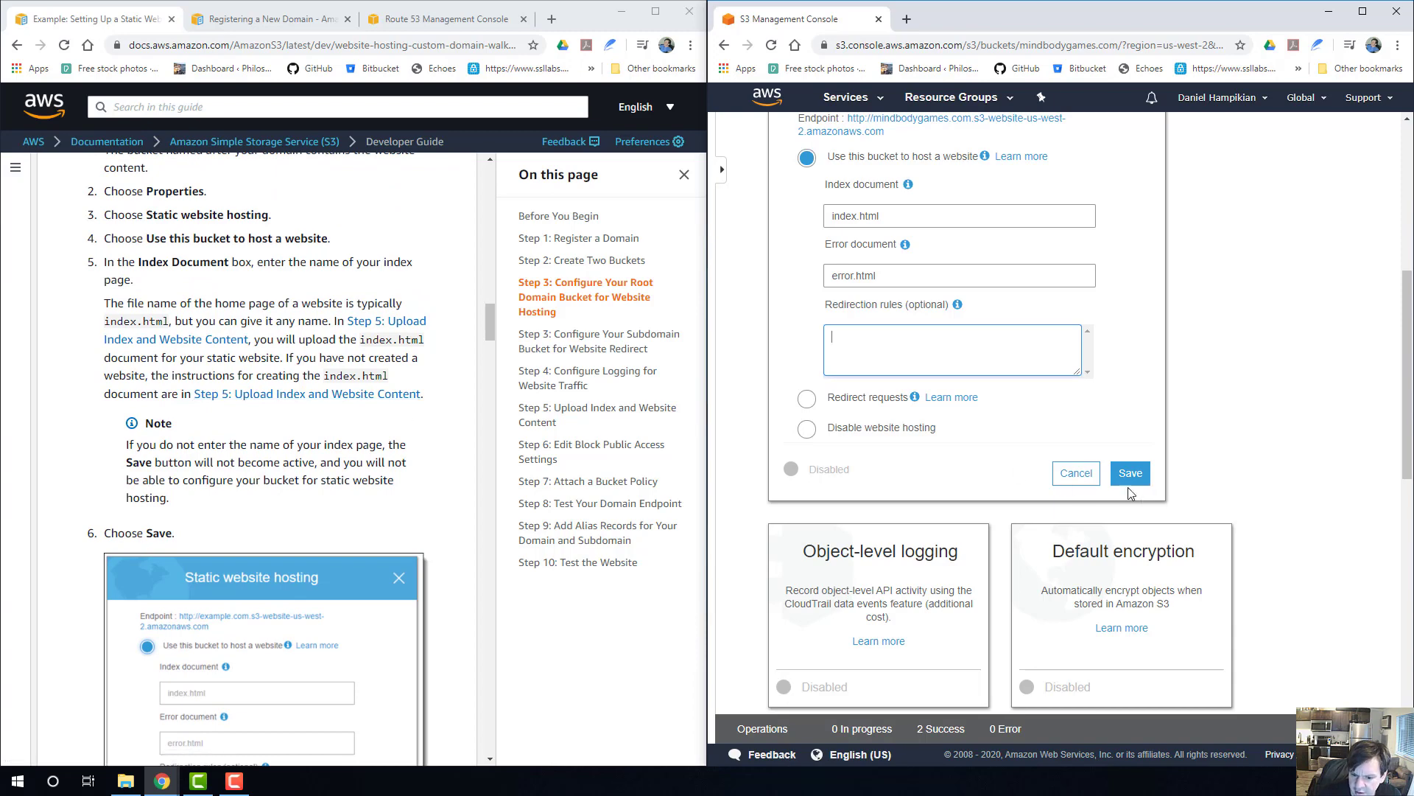
pyautogui.scroll(-3, 1105, 493)
pyautogui.scroll(-2, 1063, 506)
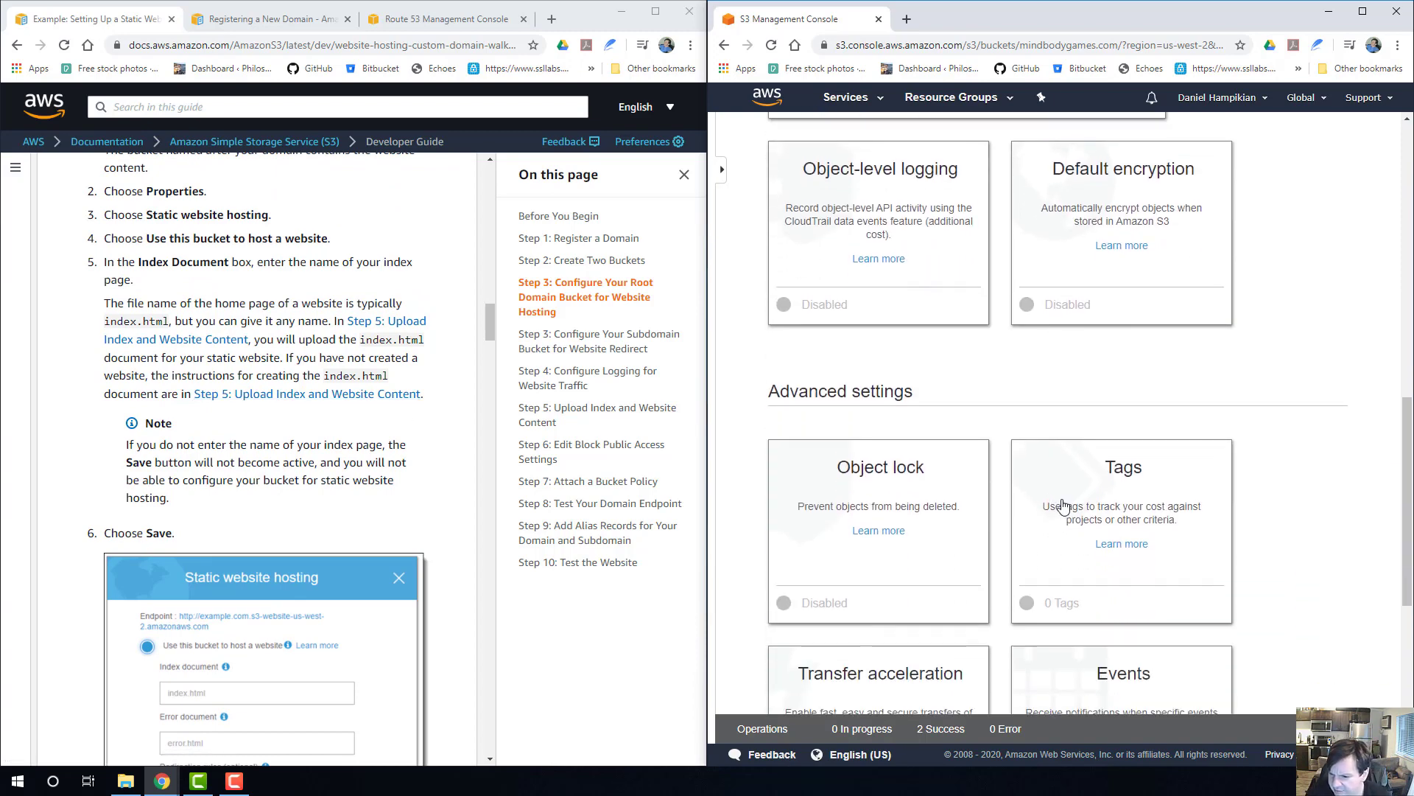
pyautogui.scroll(-5, 1063, 505)
pyautogui.scroll(7, 1063, 505)
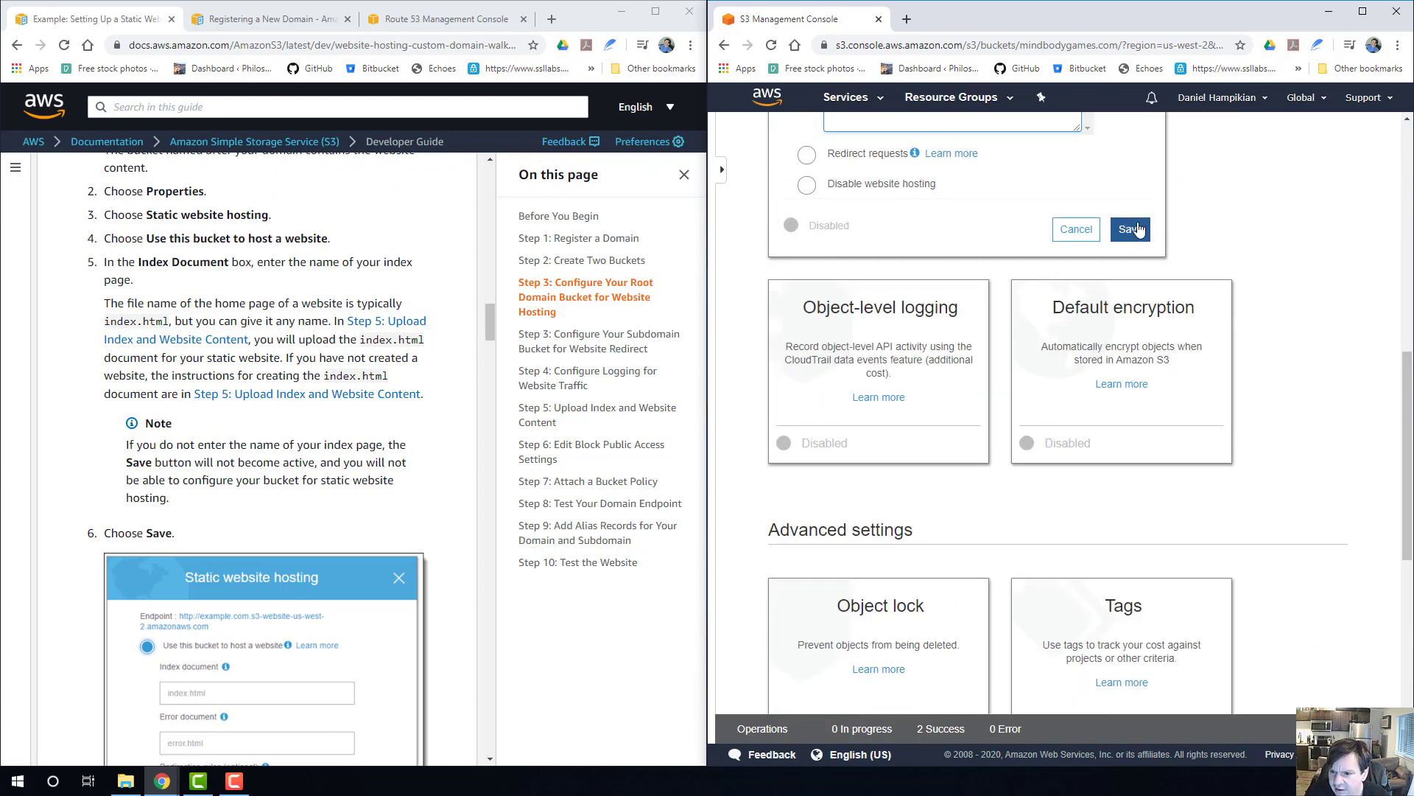
pyautogui.click(1138, 230)
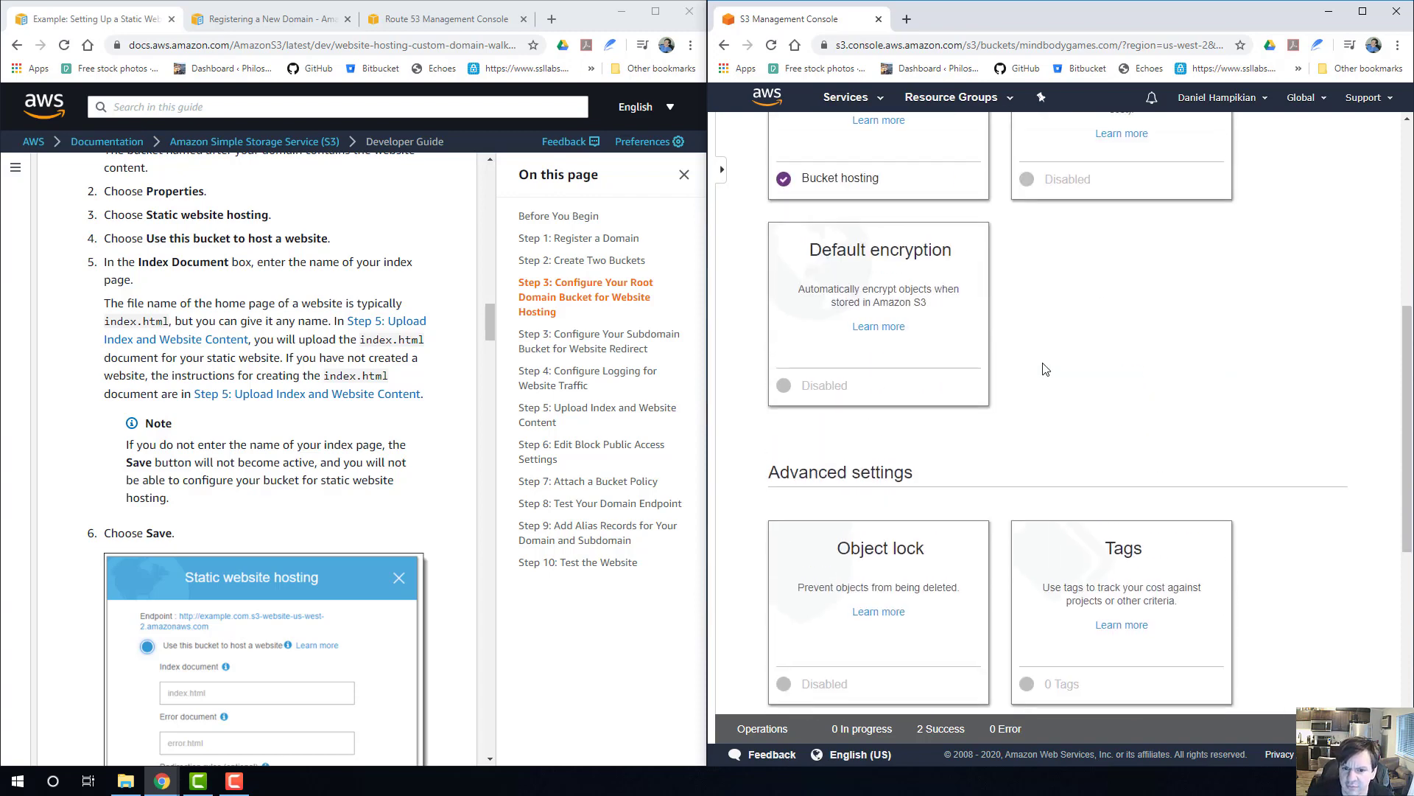
pyautogui.scroll(7, 1046, 369)
pyautogui.scroll(-4, 241, 431)
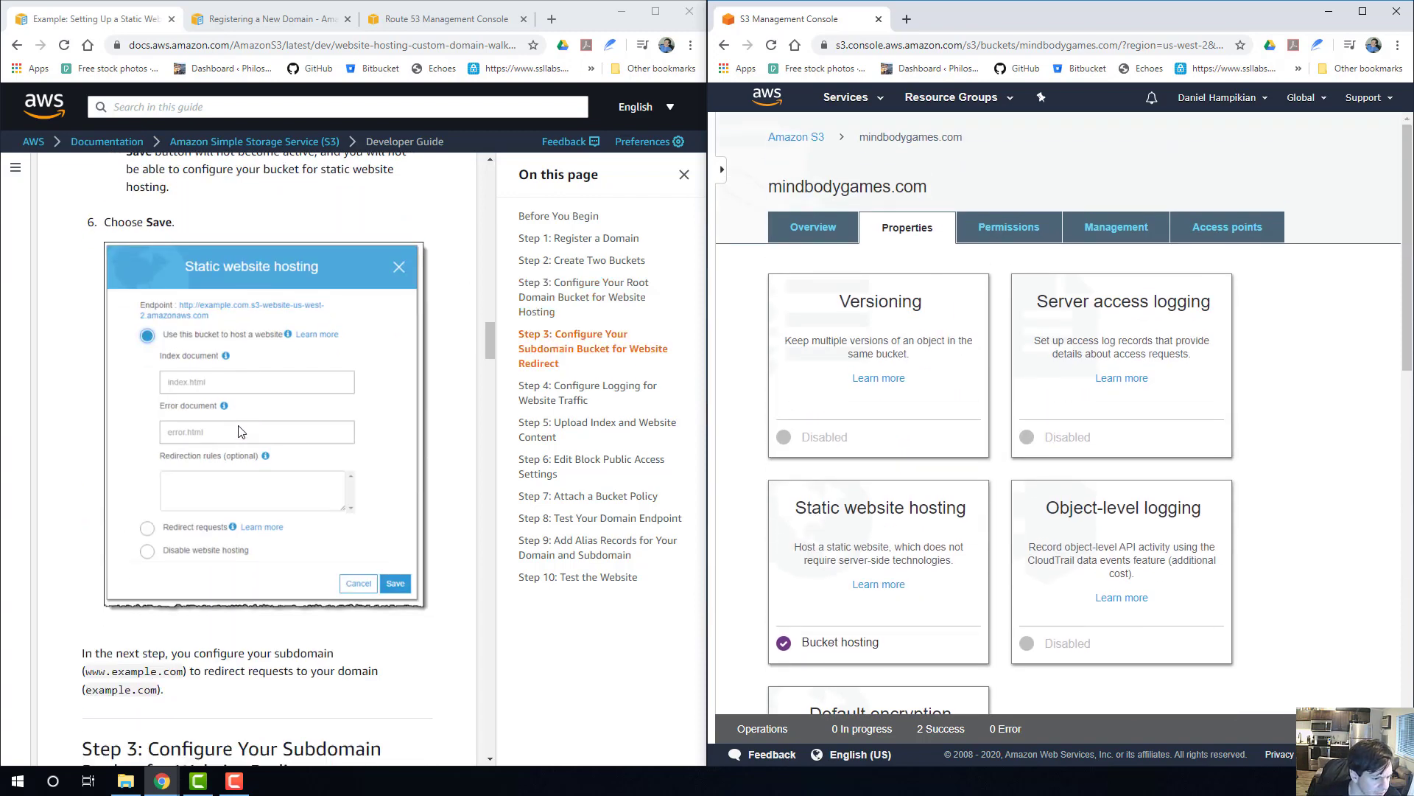
pyautogui.scroll(-6, 241, 431)
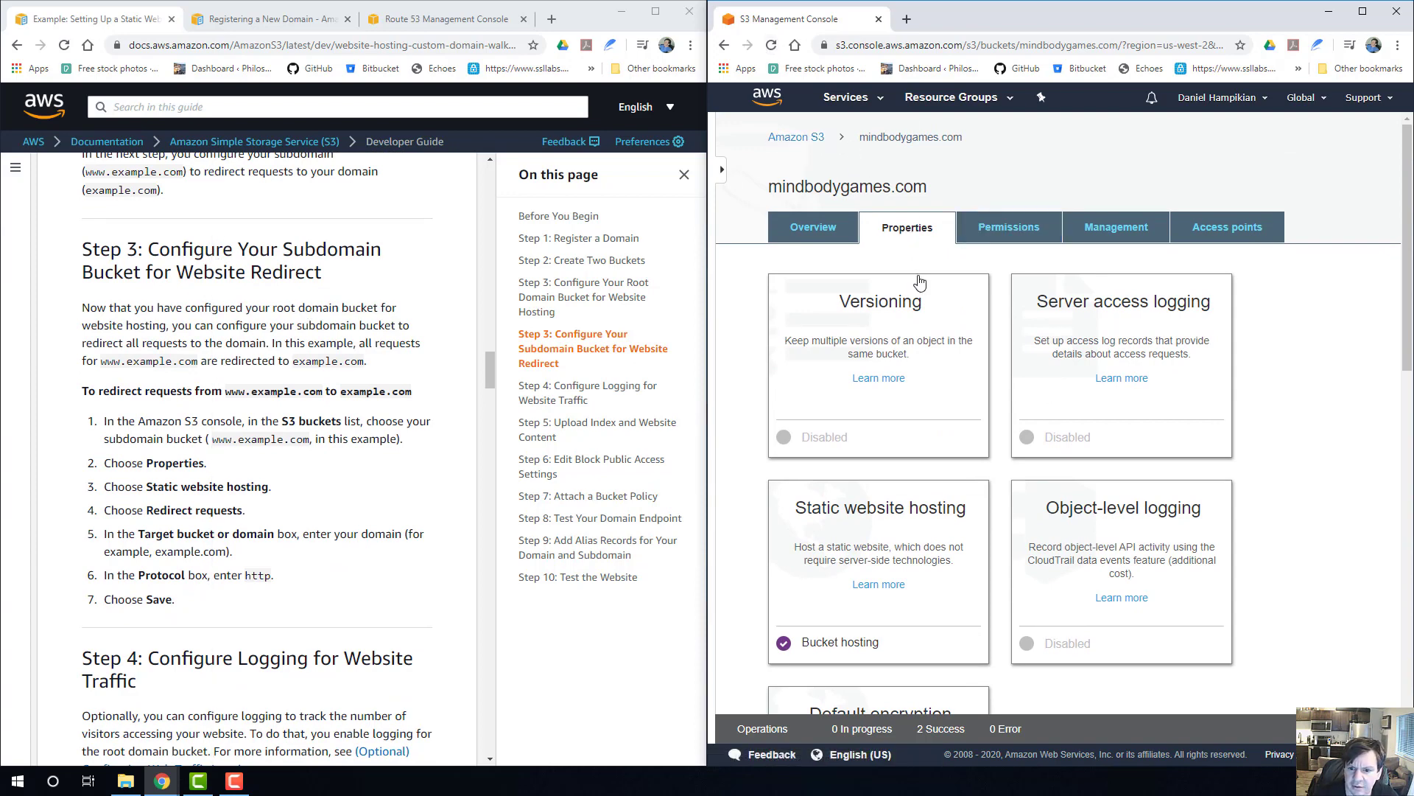
pyautogui.click(796, 137)
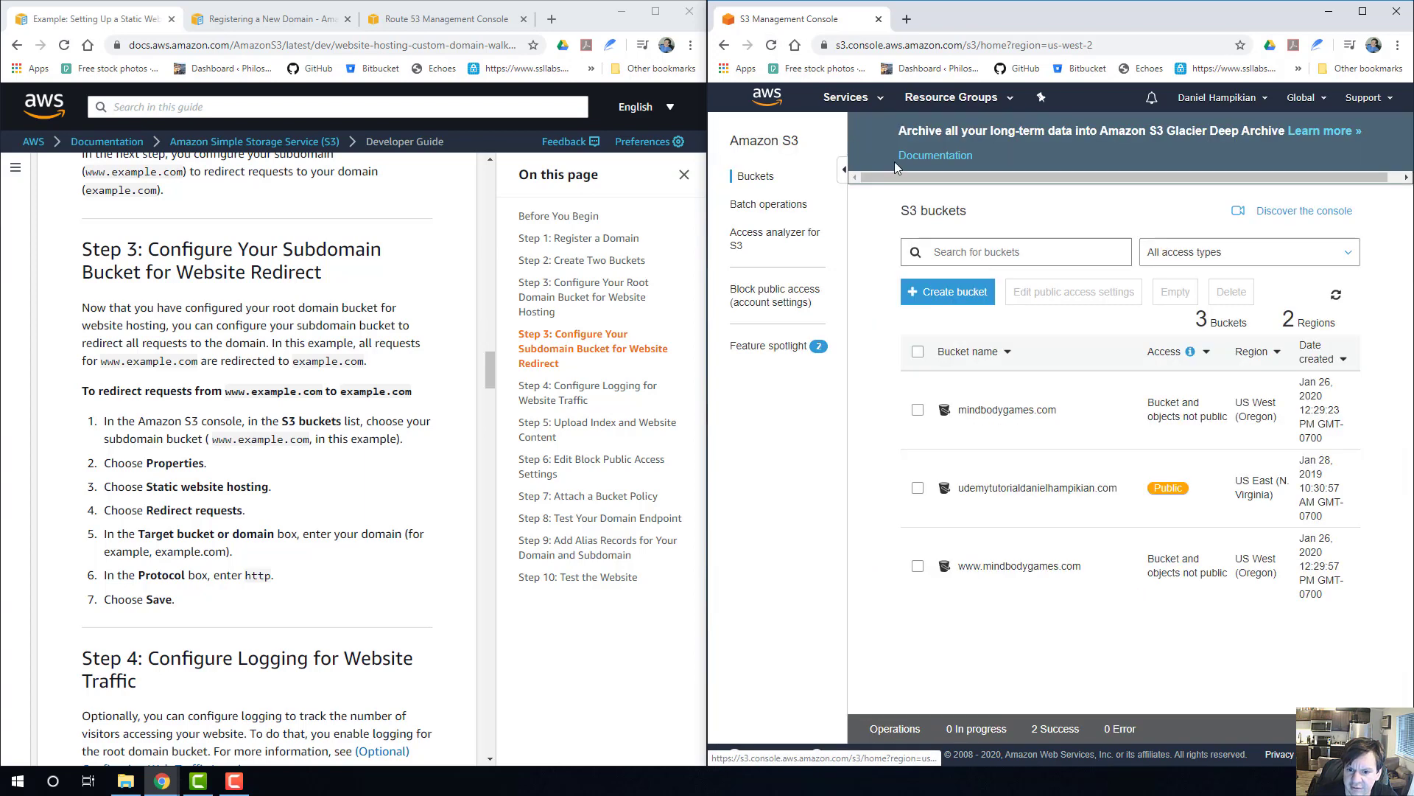
pyautogui.click(975, 566)
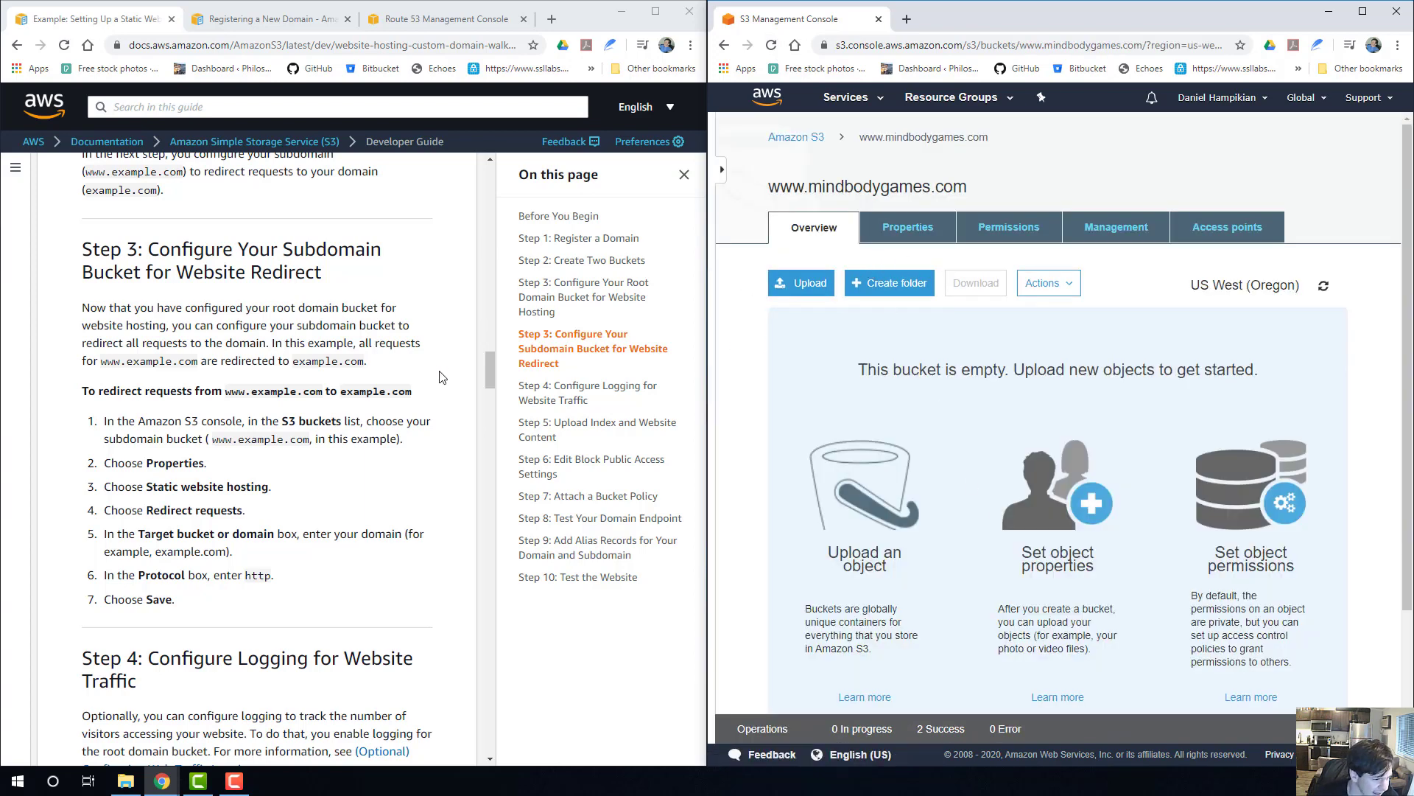
pyautogui.scroll(-1, 225, 423)
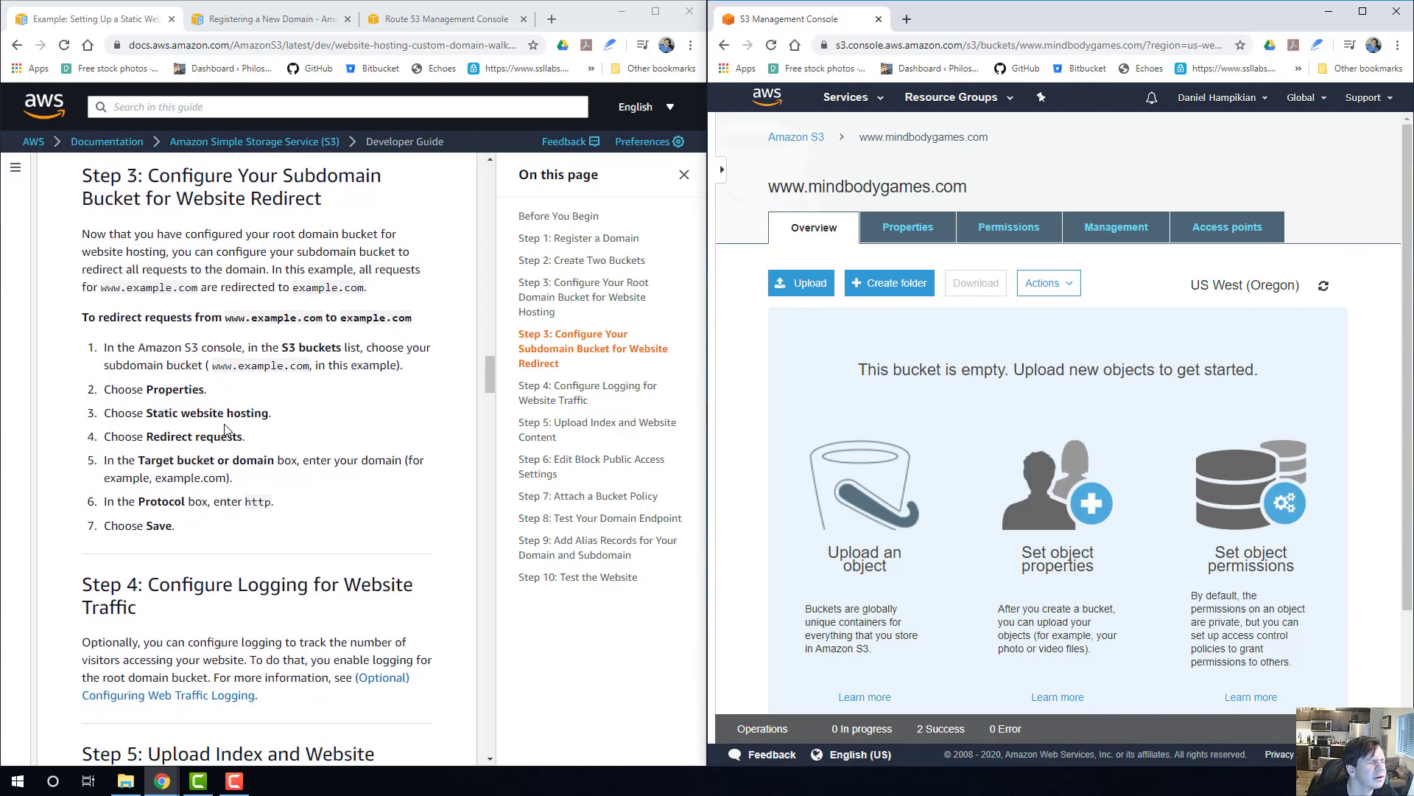
pyautogui.click(900, 236)
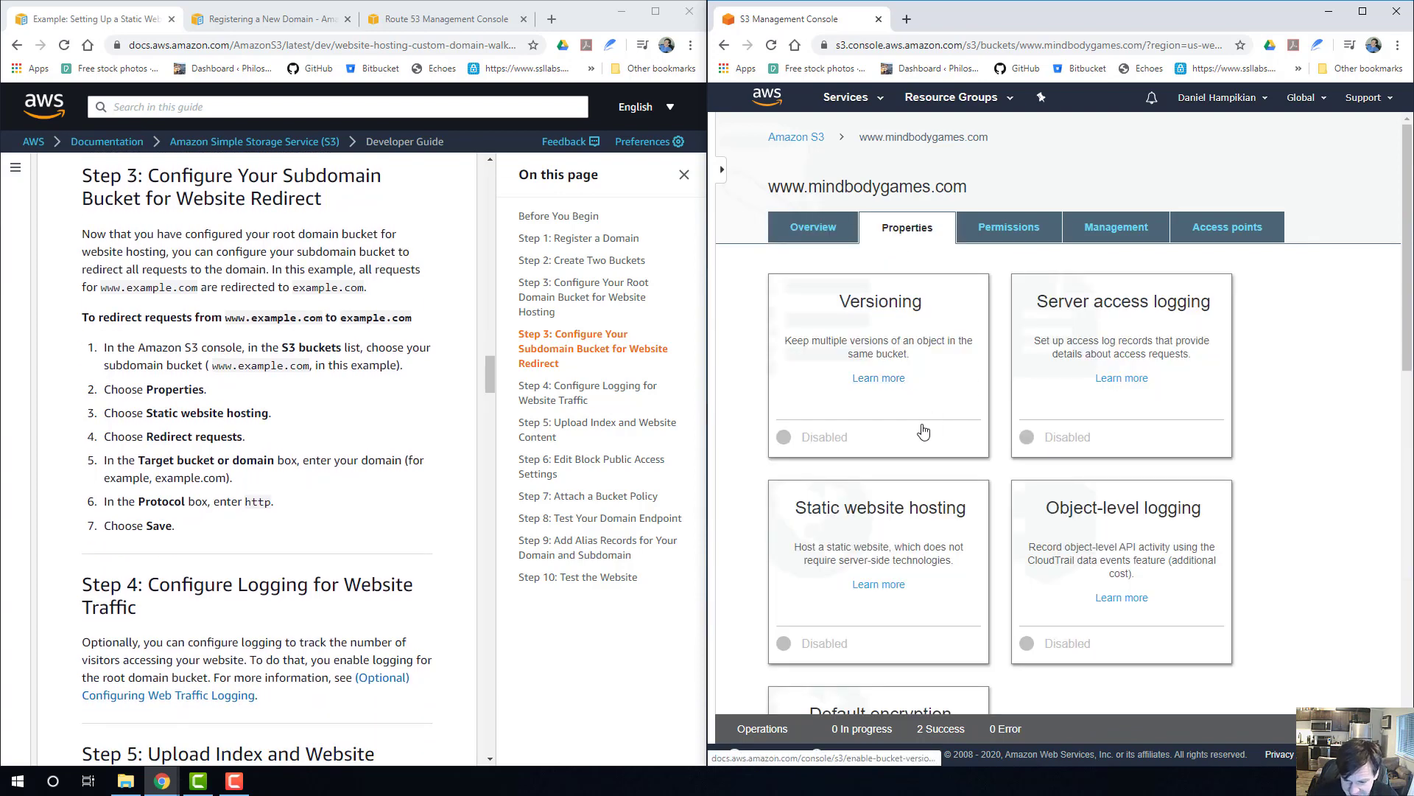
pyautogui.scroll(-2, 925, 432)
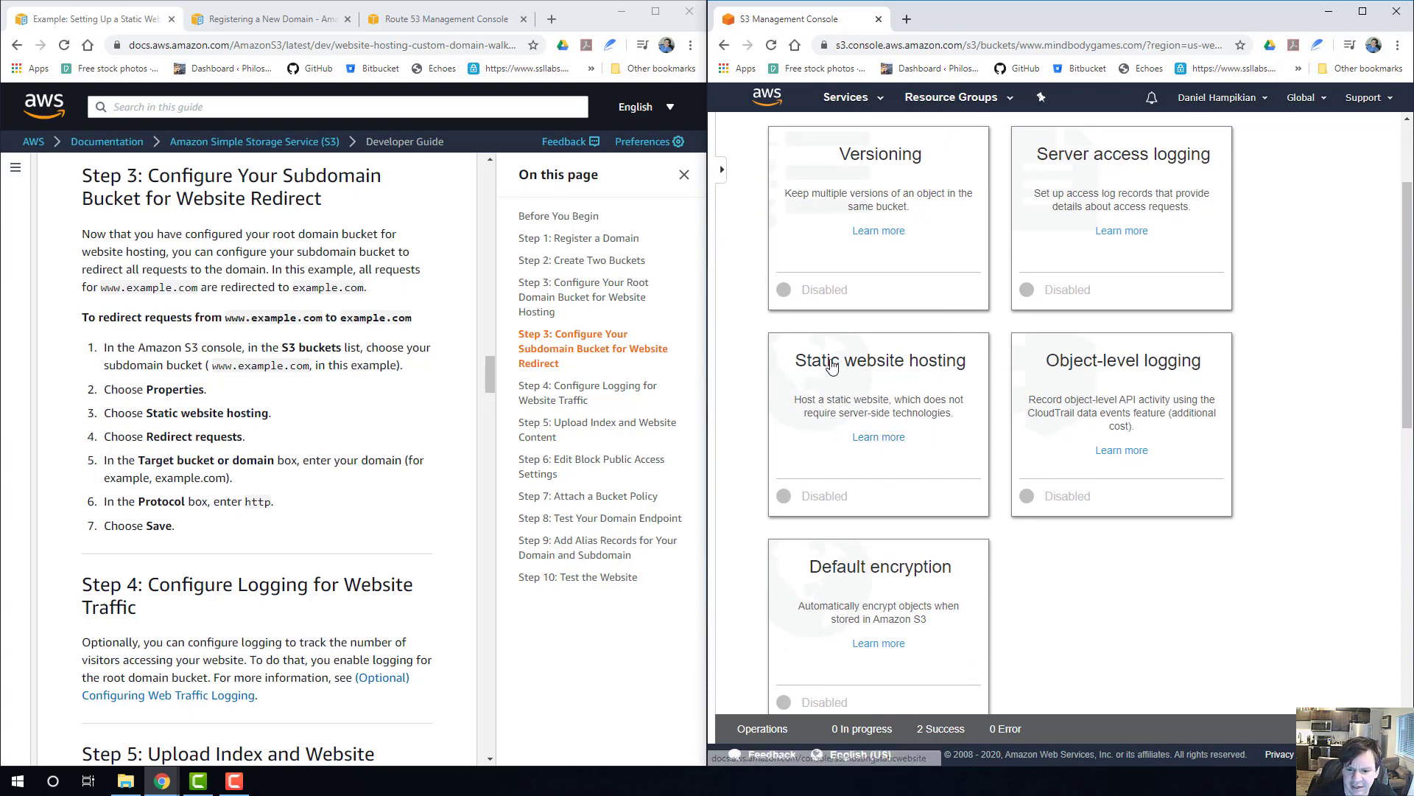
pyautogui.click(856, 380)
pyautogui.scroll(-2, 969, 414)
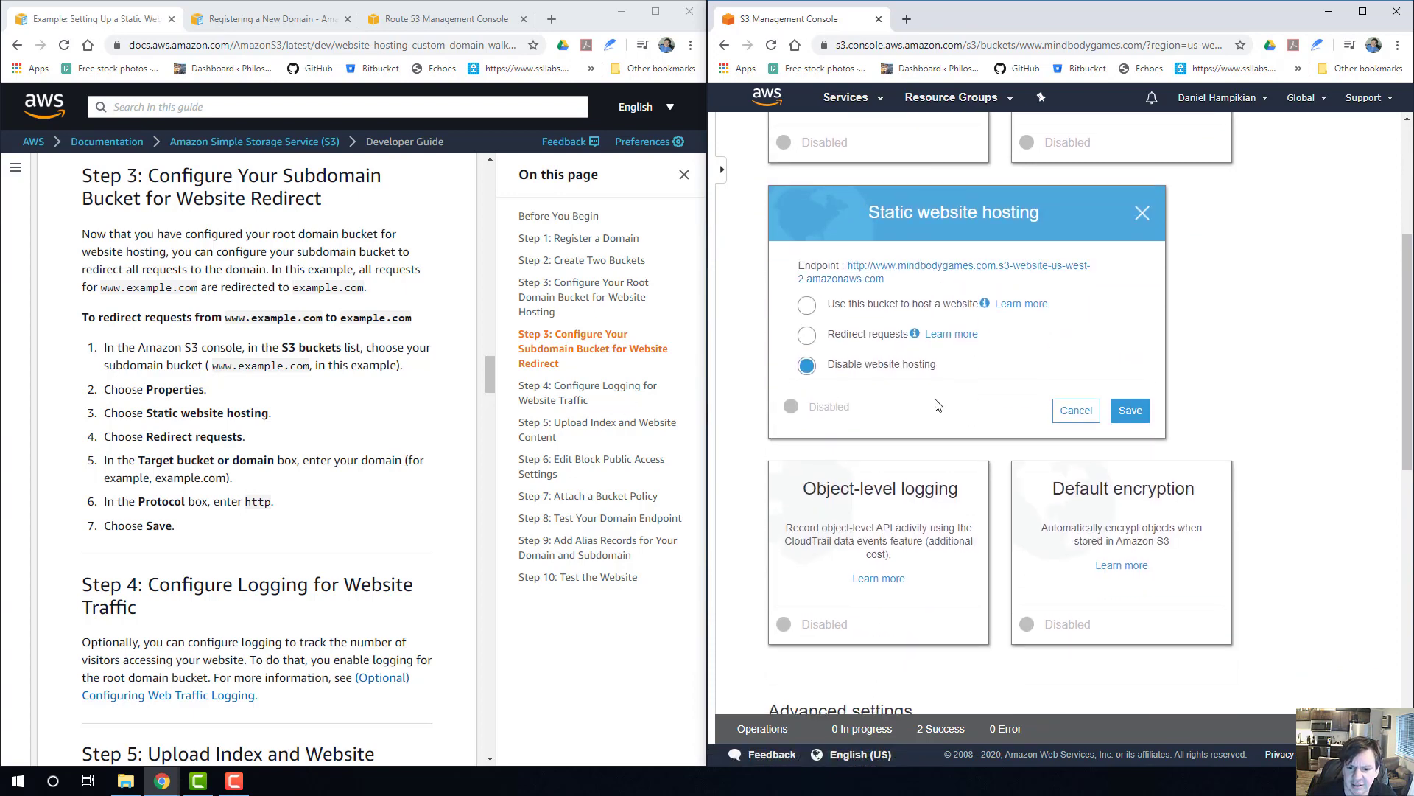
pyautogui.click(806, 335)
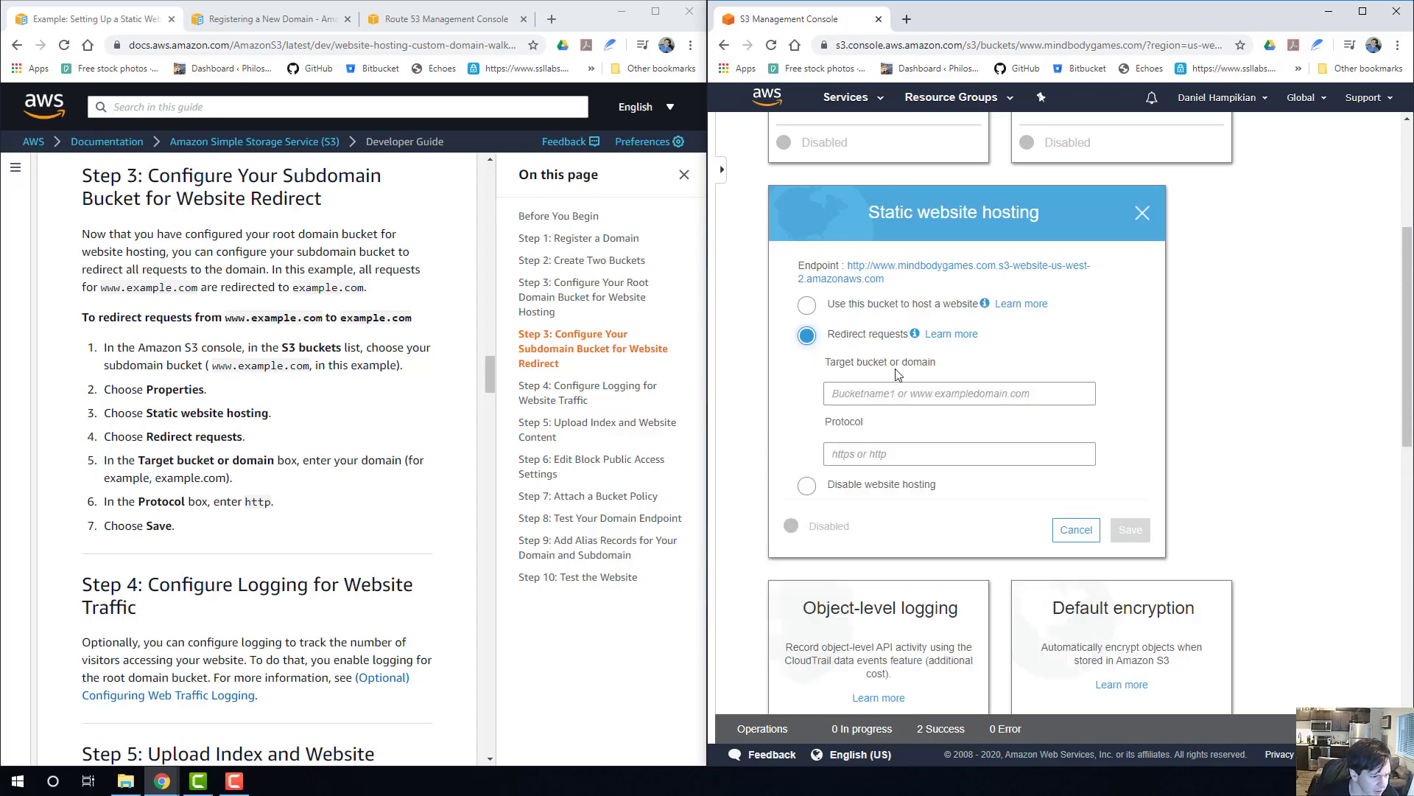
pyautogui.scroll(-1, 901, 393)
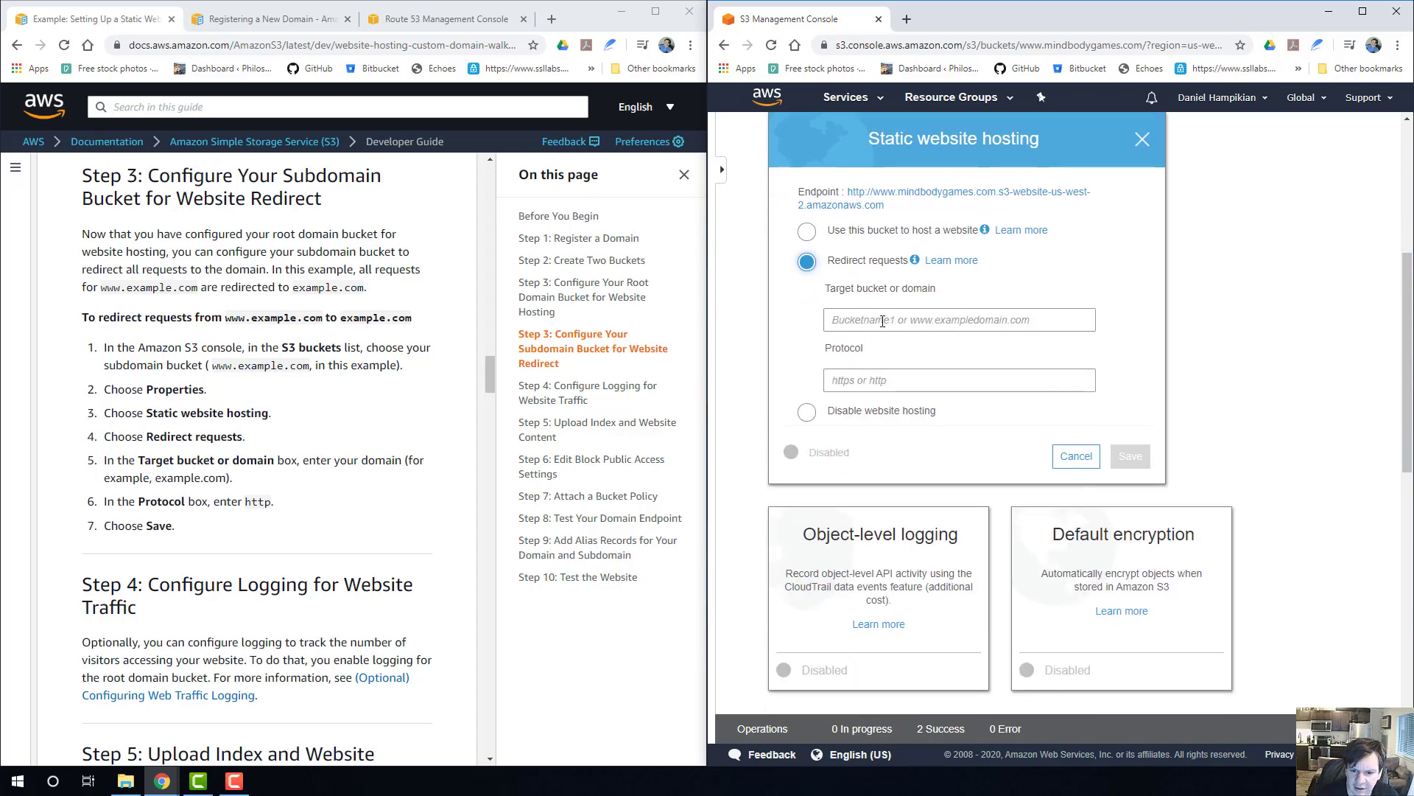
# Set the redirect target to mindbodygames.com with the protocol http and save the www bucket's hosting settings.
pyautogui.click(882, 320)
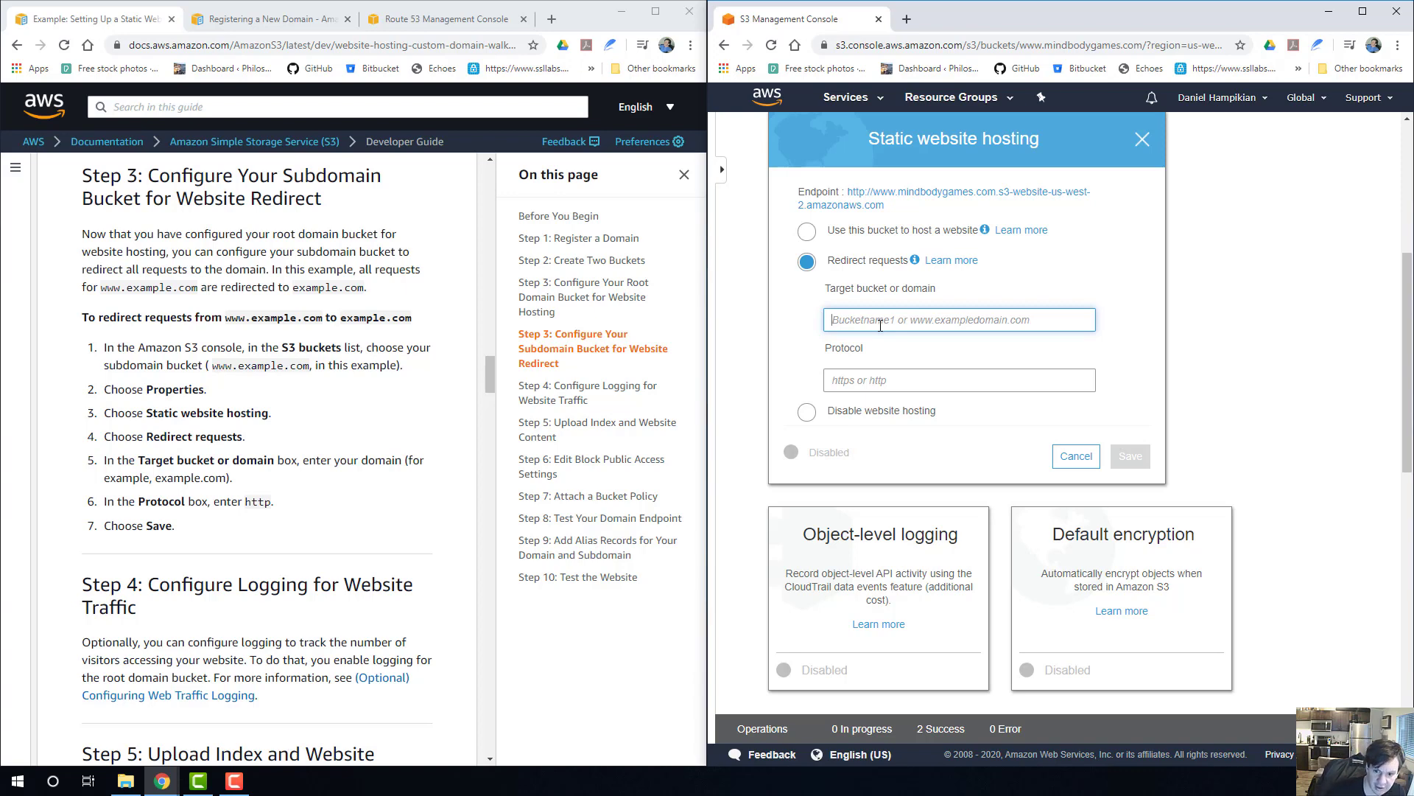
pyautogui.write('mindbodyga')
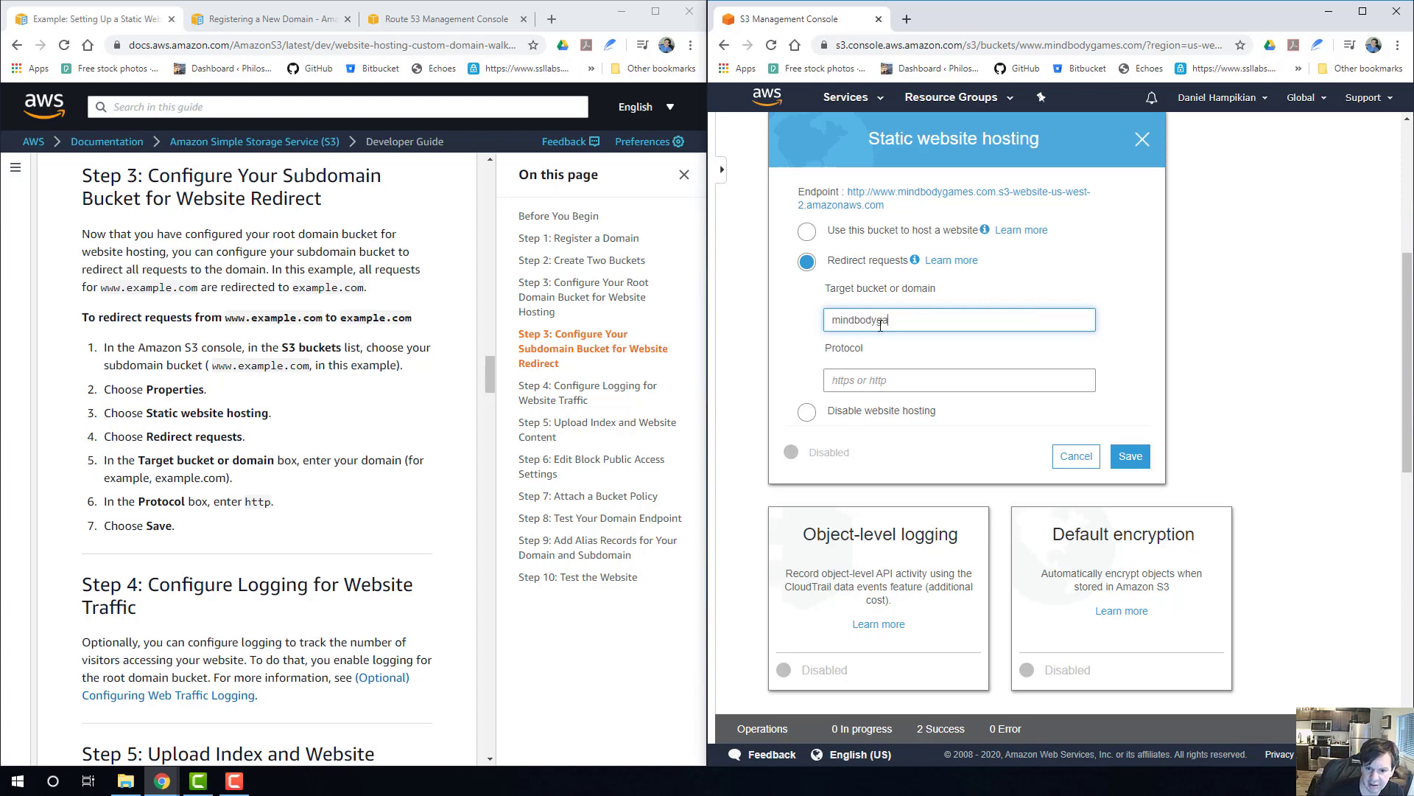
pyautogui.write('mes.com')
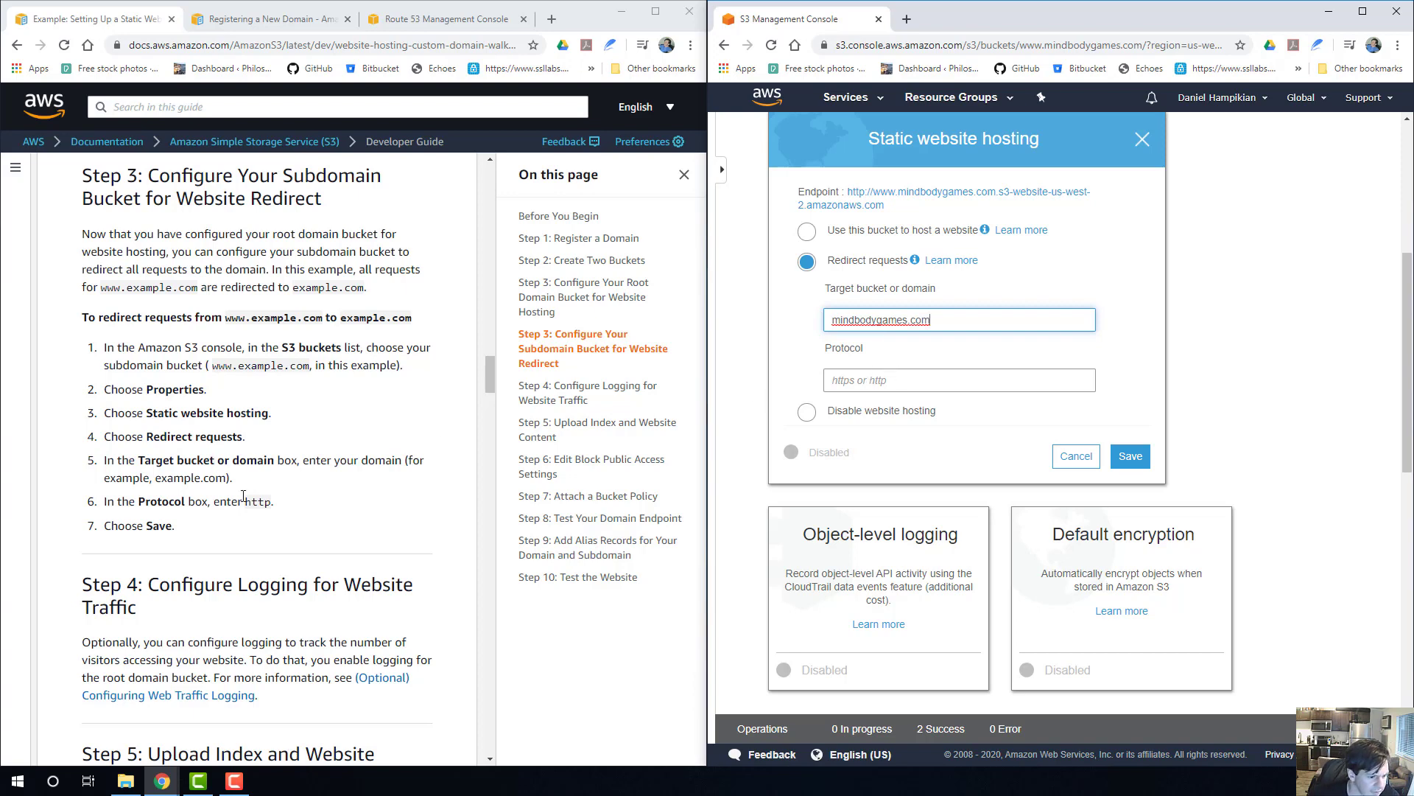
pyautogui.click(901, 381)
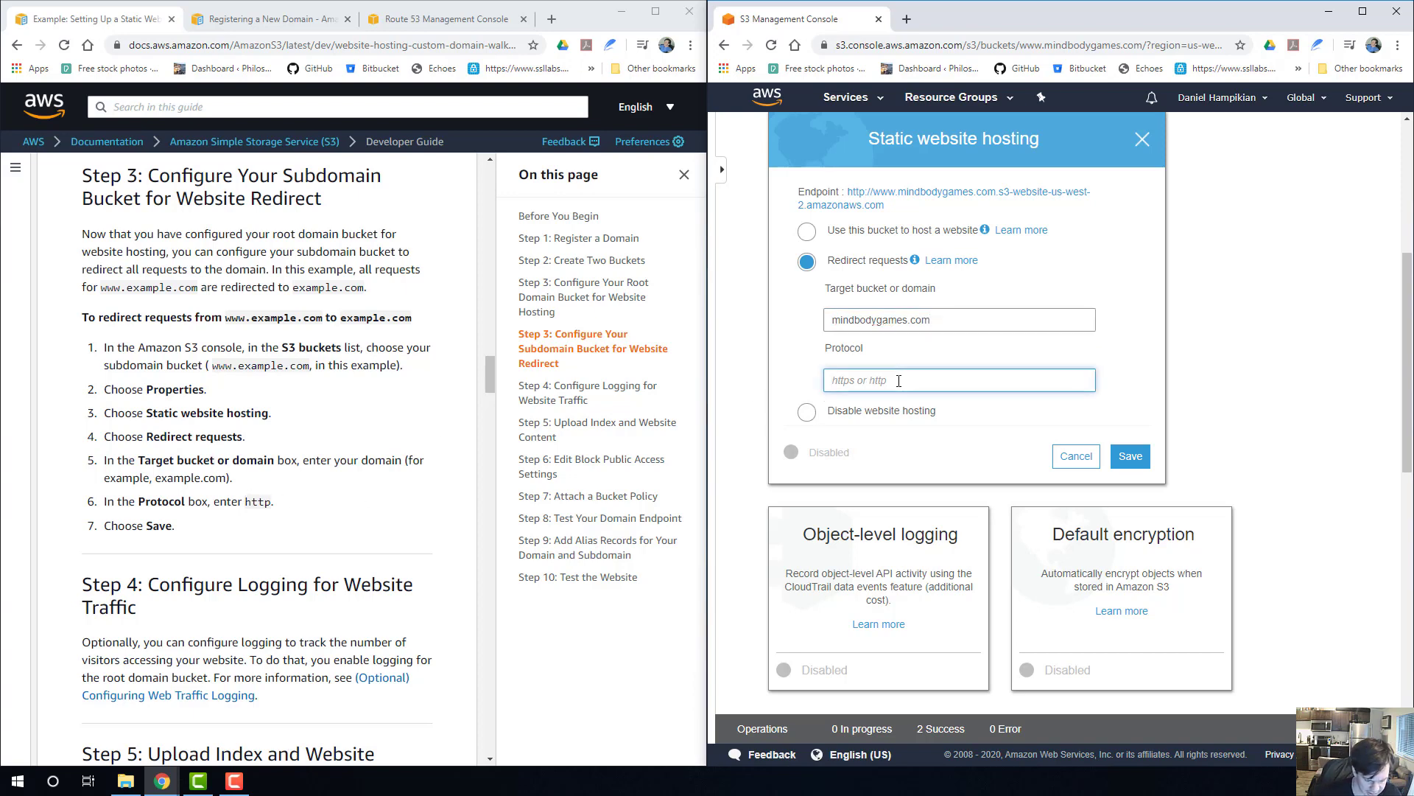
pyautogui.write('http')
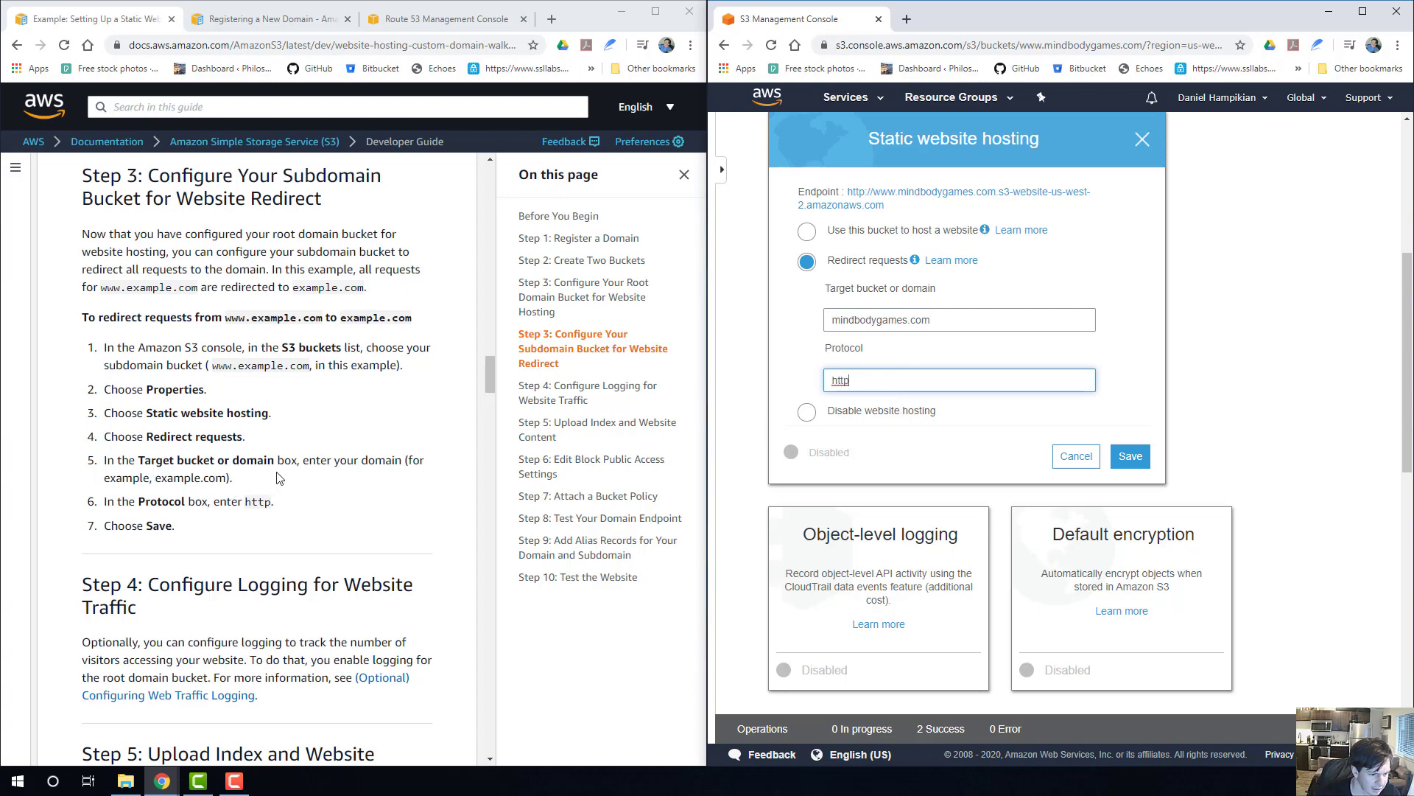
pyautogui.click(1130, 454)
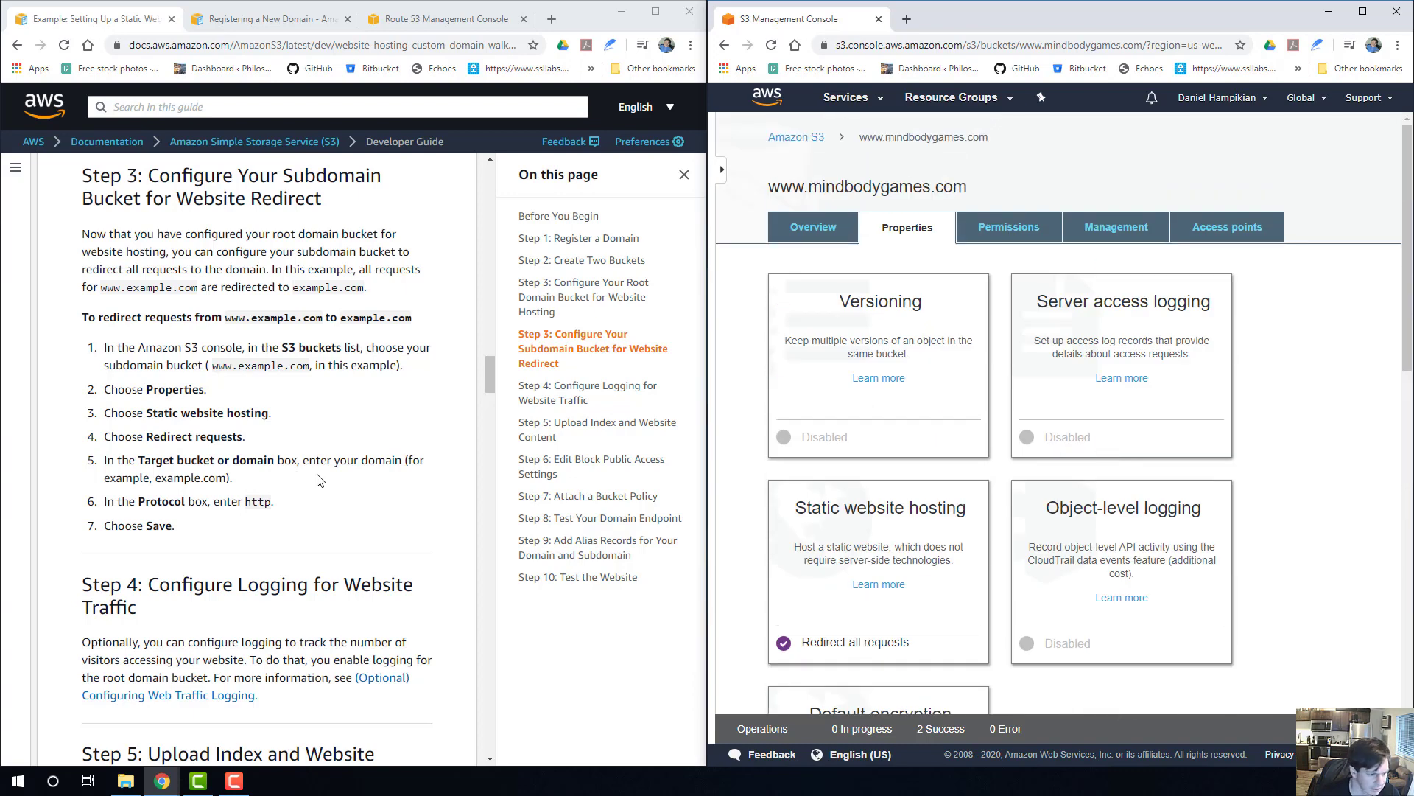
# Read the guide's Step 4 on configuring website traffic logging and open the properties of the root bucket mindbodygames.com.
pyautogui.scroll(-4, 260, 479)
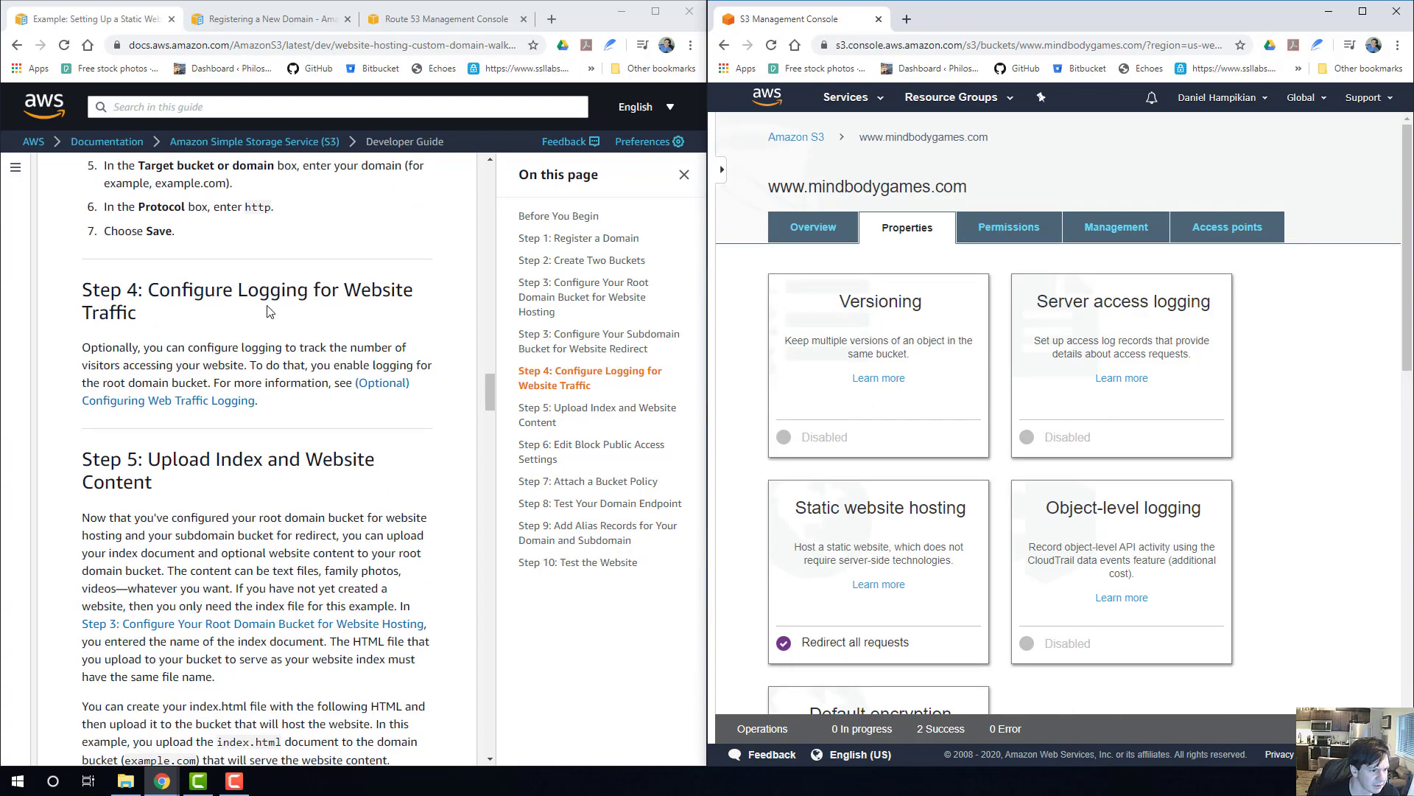
pyautogui.scroll(-1, 243, 335)
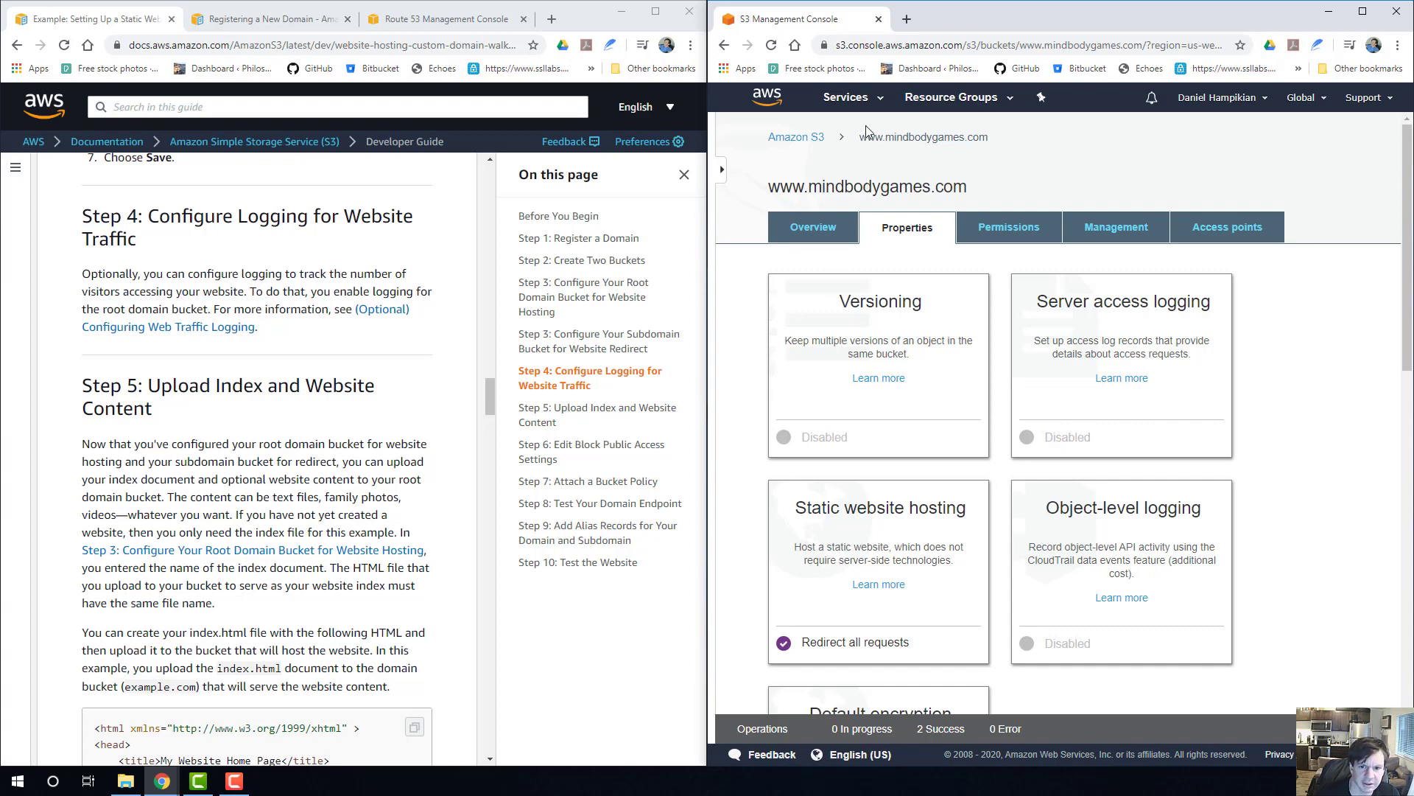
pyautogui.click(810, 137)
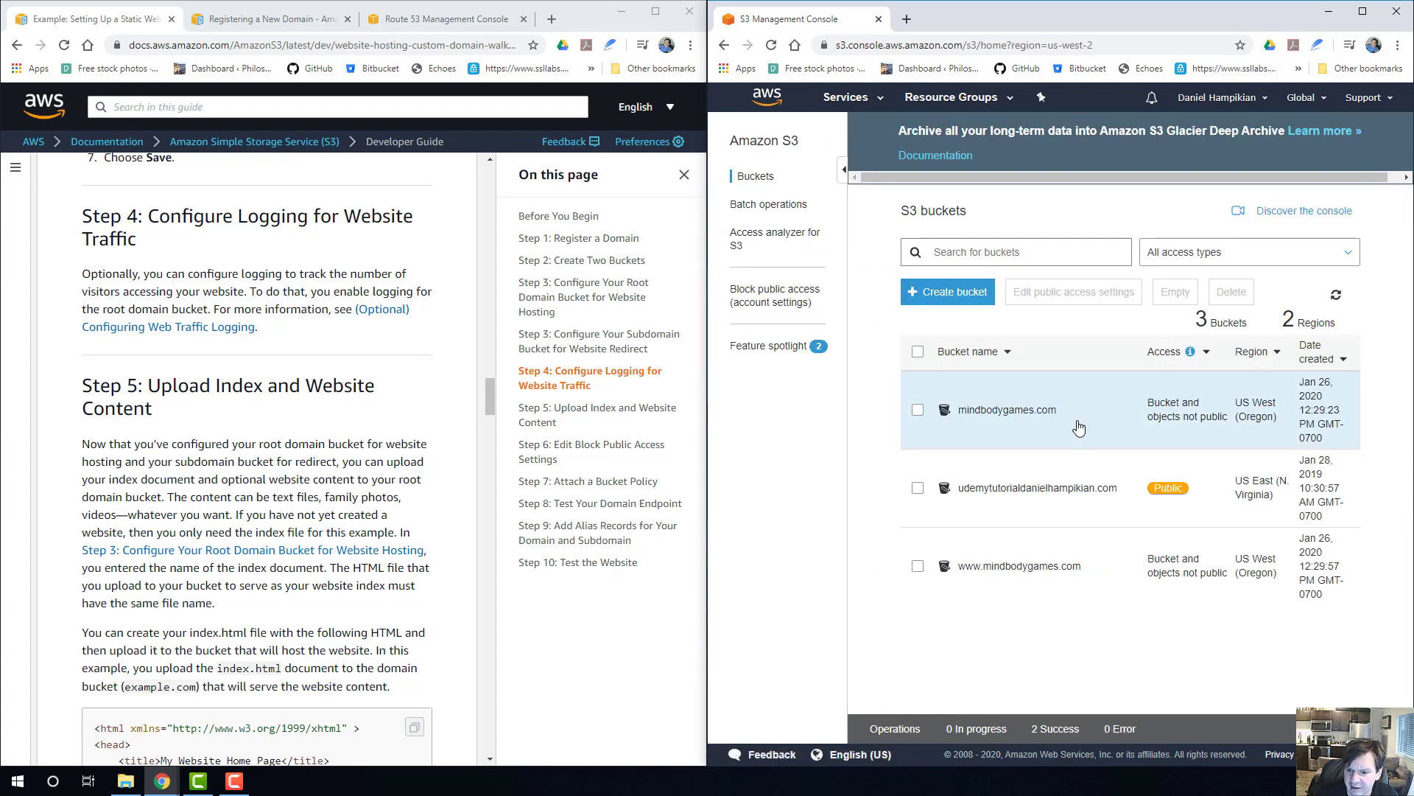
pyautogui.click(1024, 410)
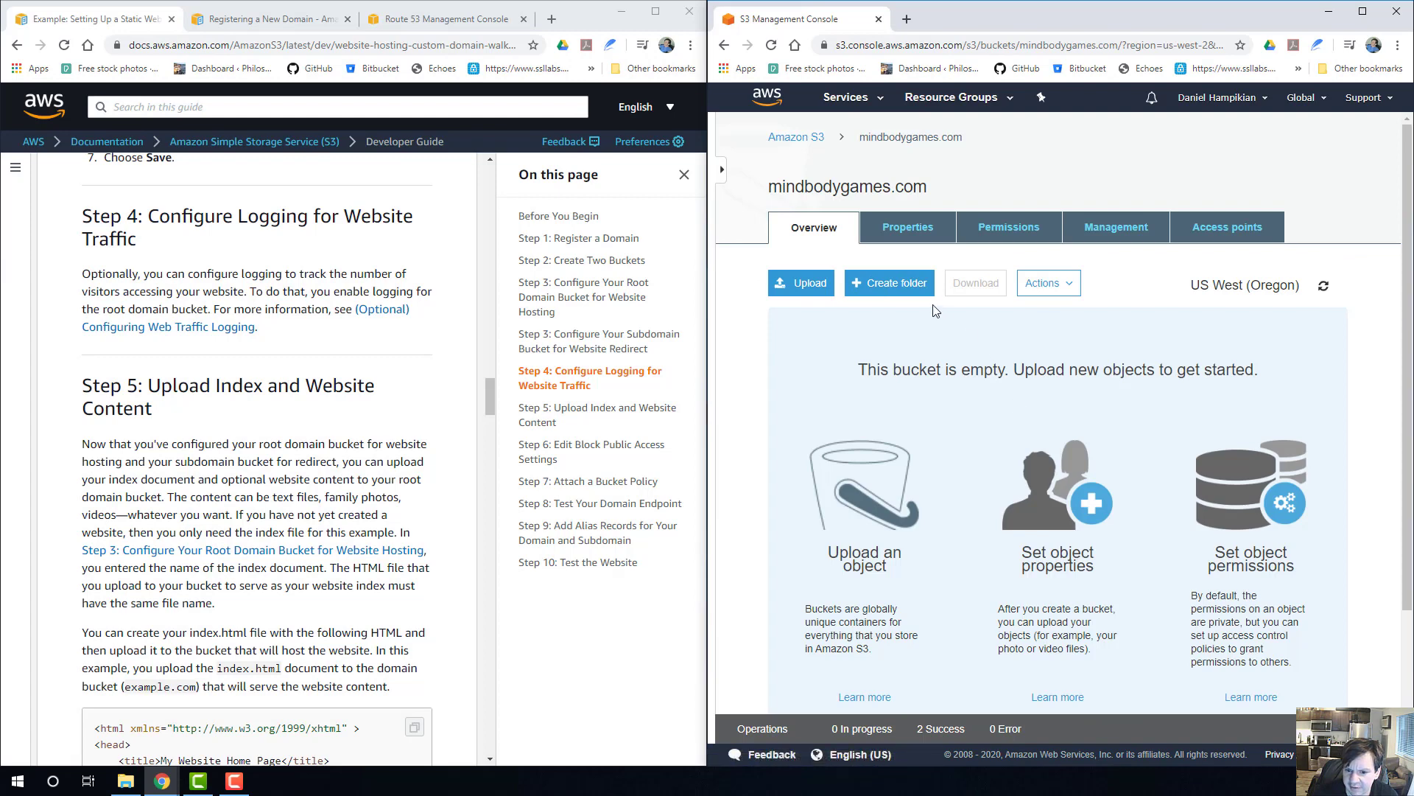
pyautogui.click(924, 225)
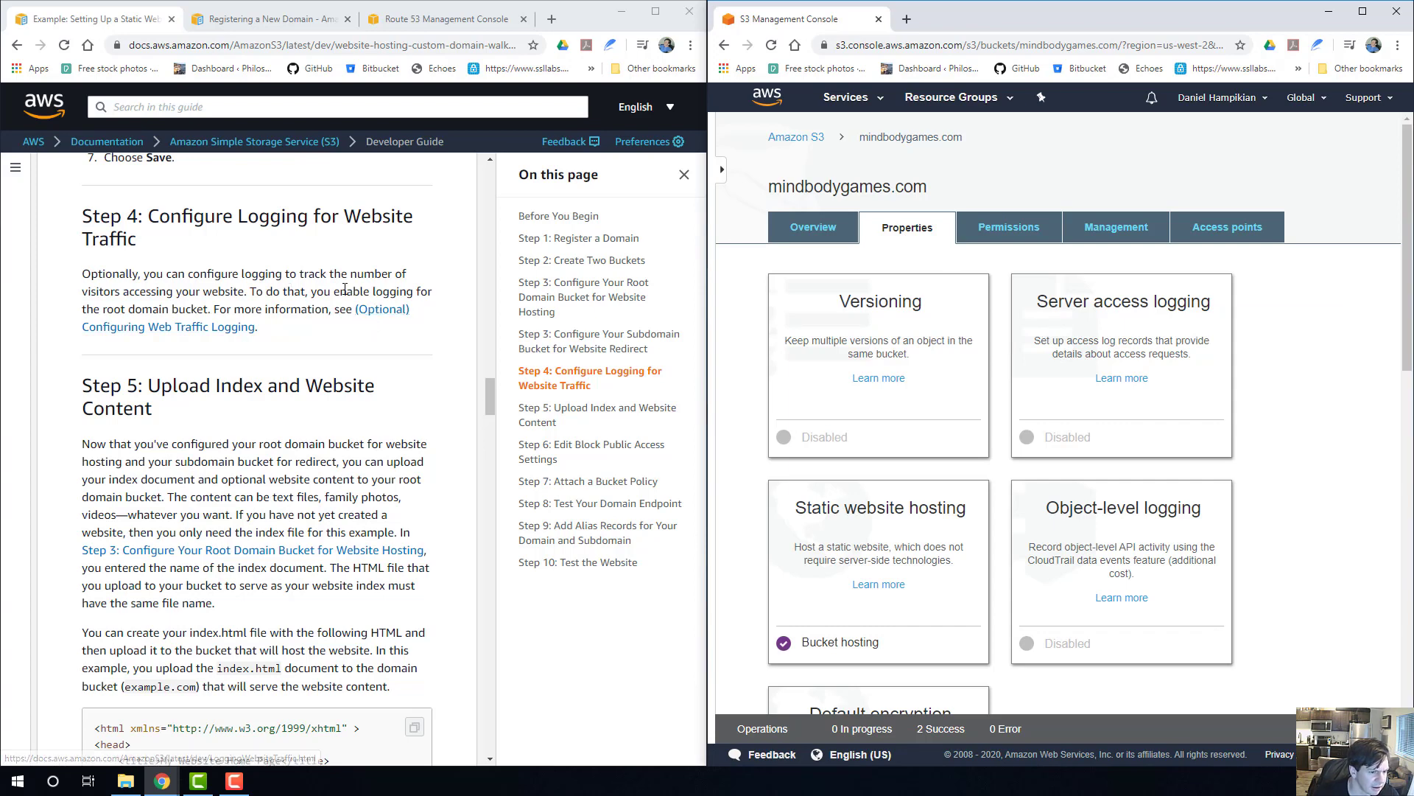
pyautogui.moveTo(353, 291); pyautogui.dragTo(244, 309)
pyautogui.click(246, 309)
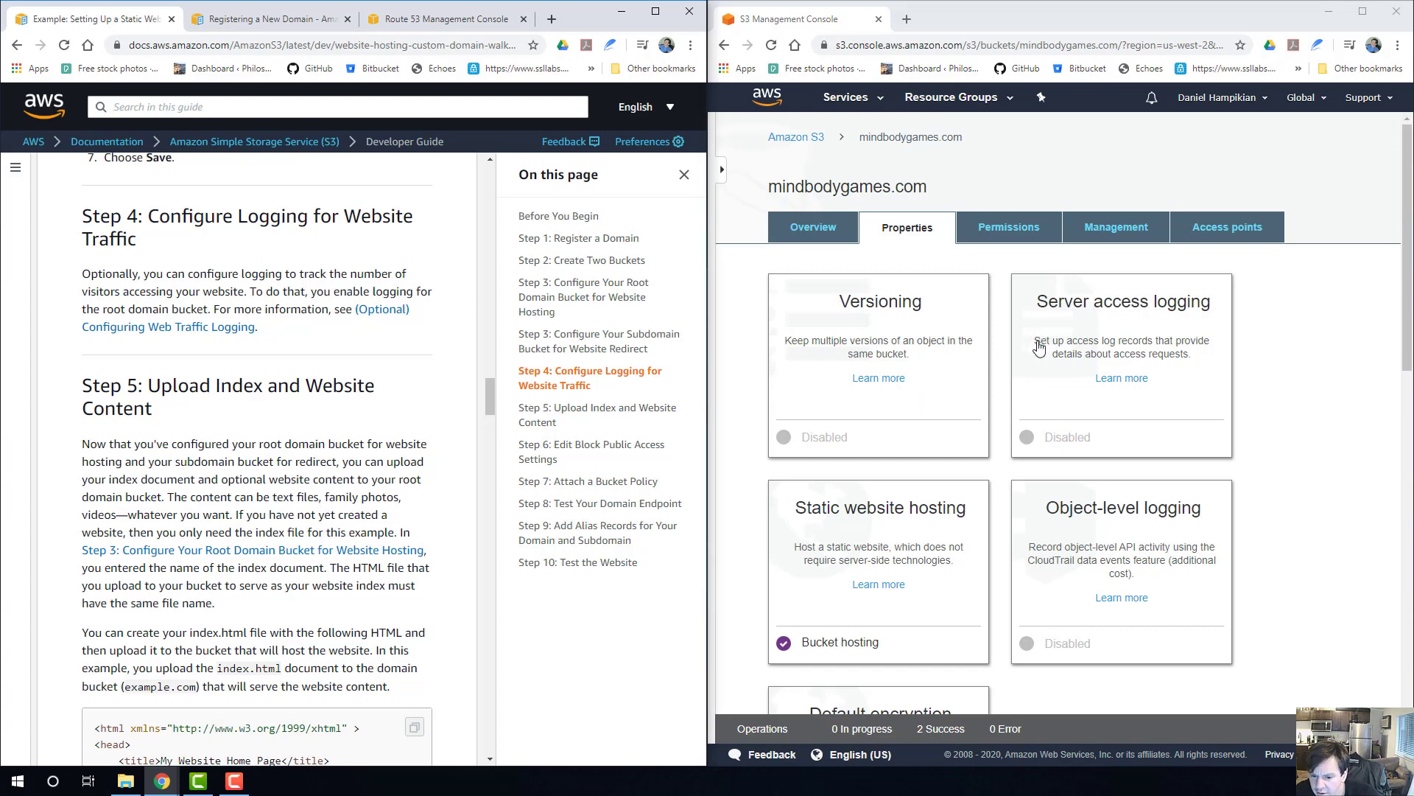
# Look through the root bucket's properties and management settings for the website traffic logging option.
pyautogui.scroll(-3, 895, 512)
pyautogui.click(921, 329)
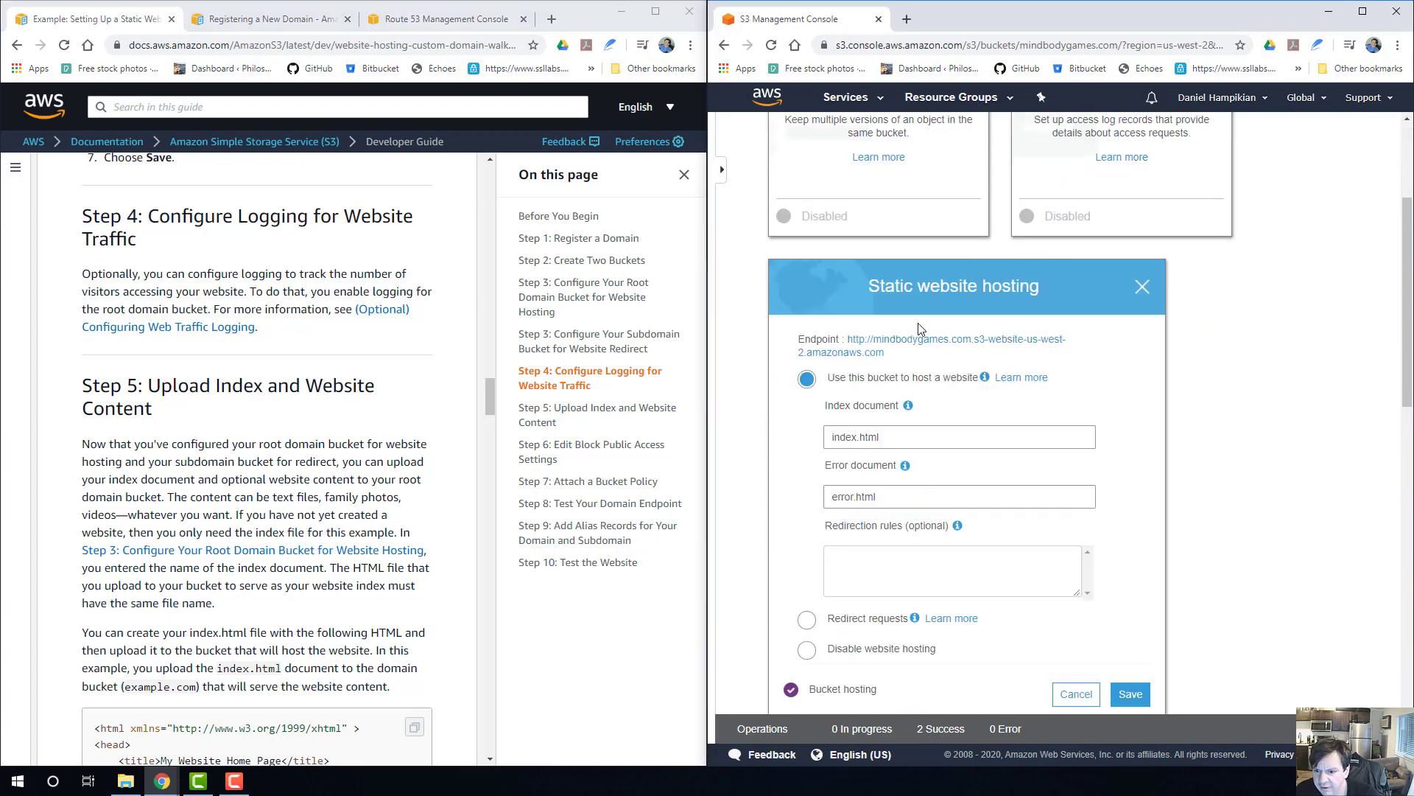
pyautogui.scroll(-8, 980, 372)
pyautogui.scroll(-3, 1013, 374)
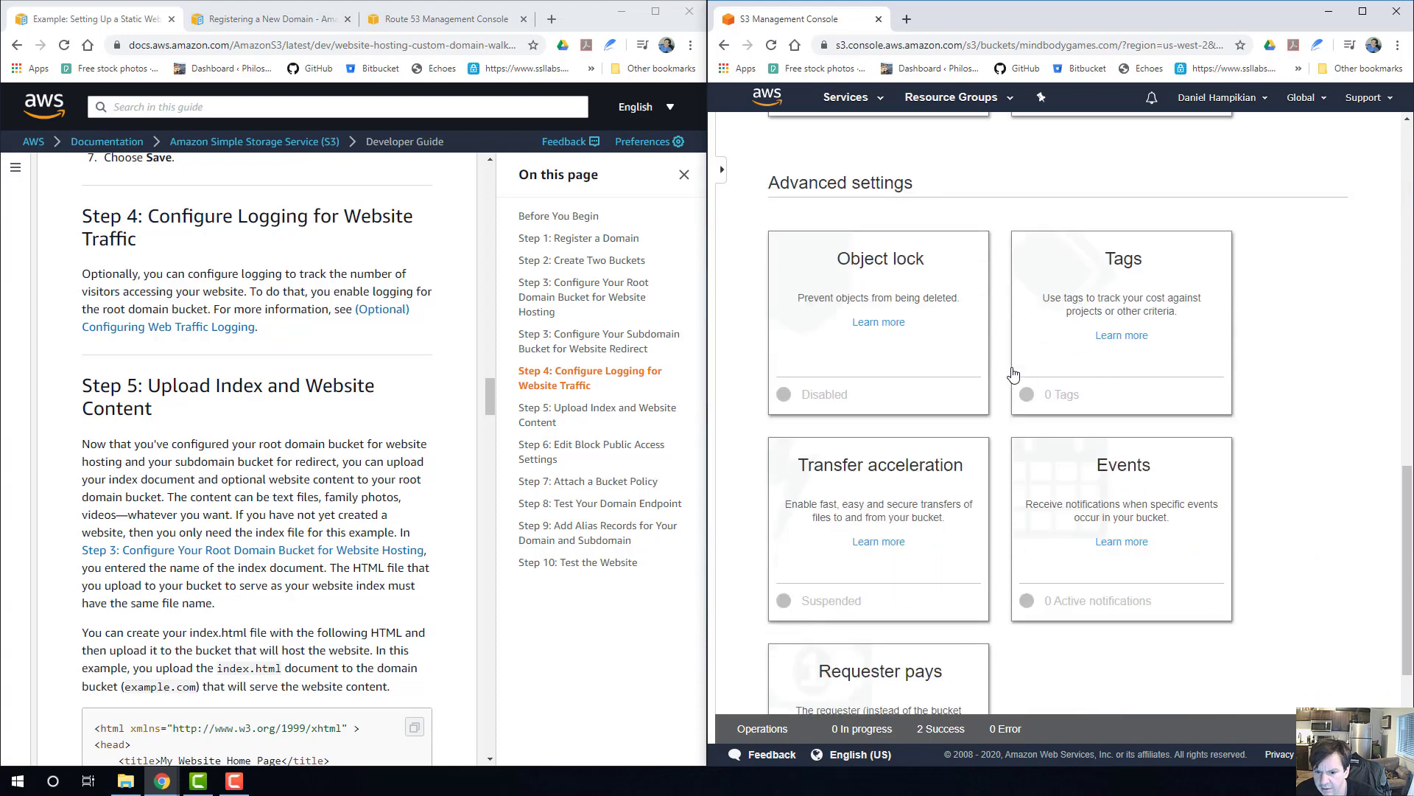
pyautogui.scroll(-2, 1013, 375)
pyautogui.scroll(10, 906, 499)
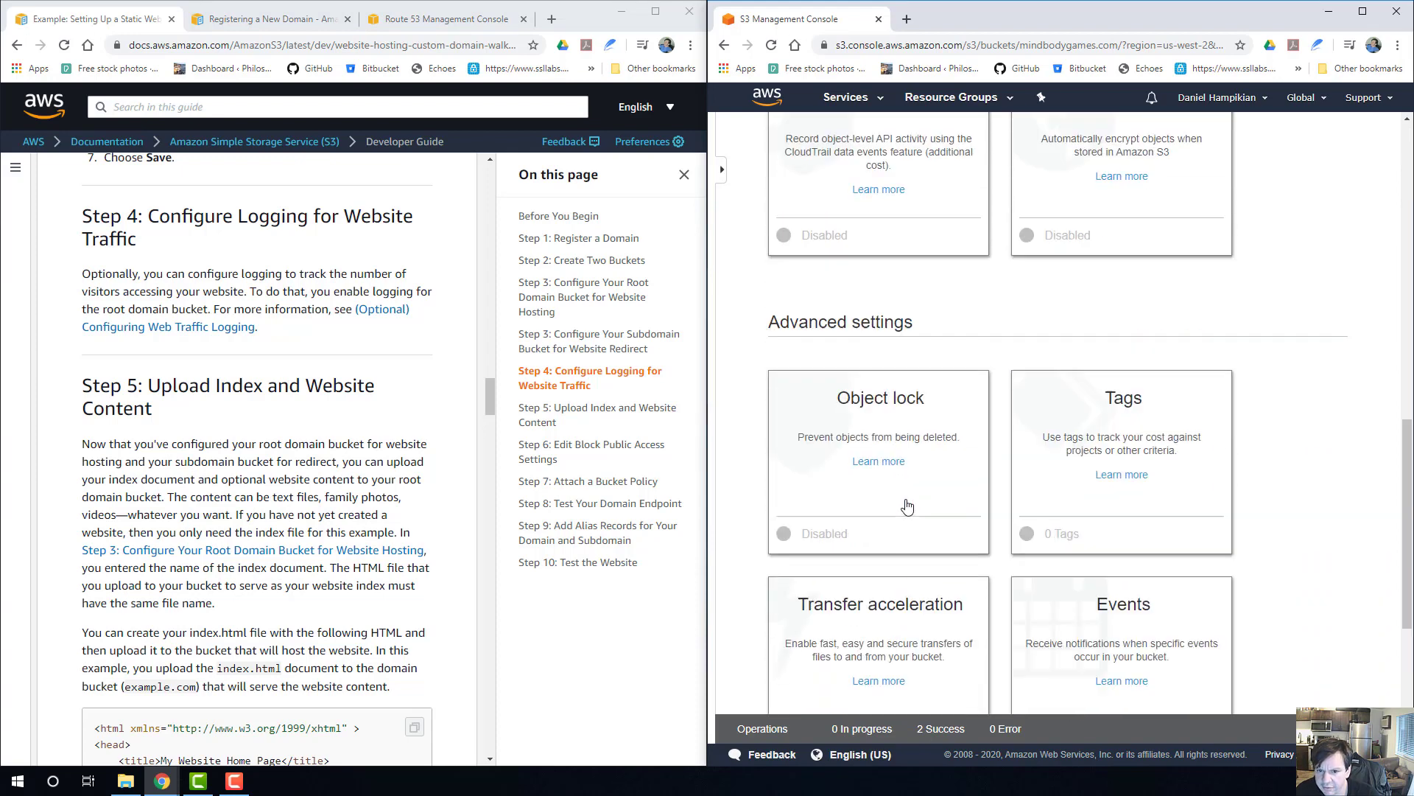
pyautogui.scroll(6, 907, 504)
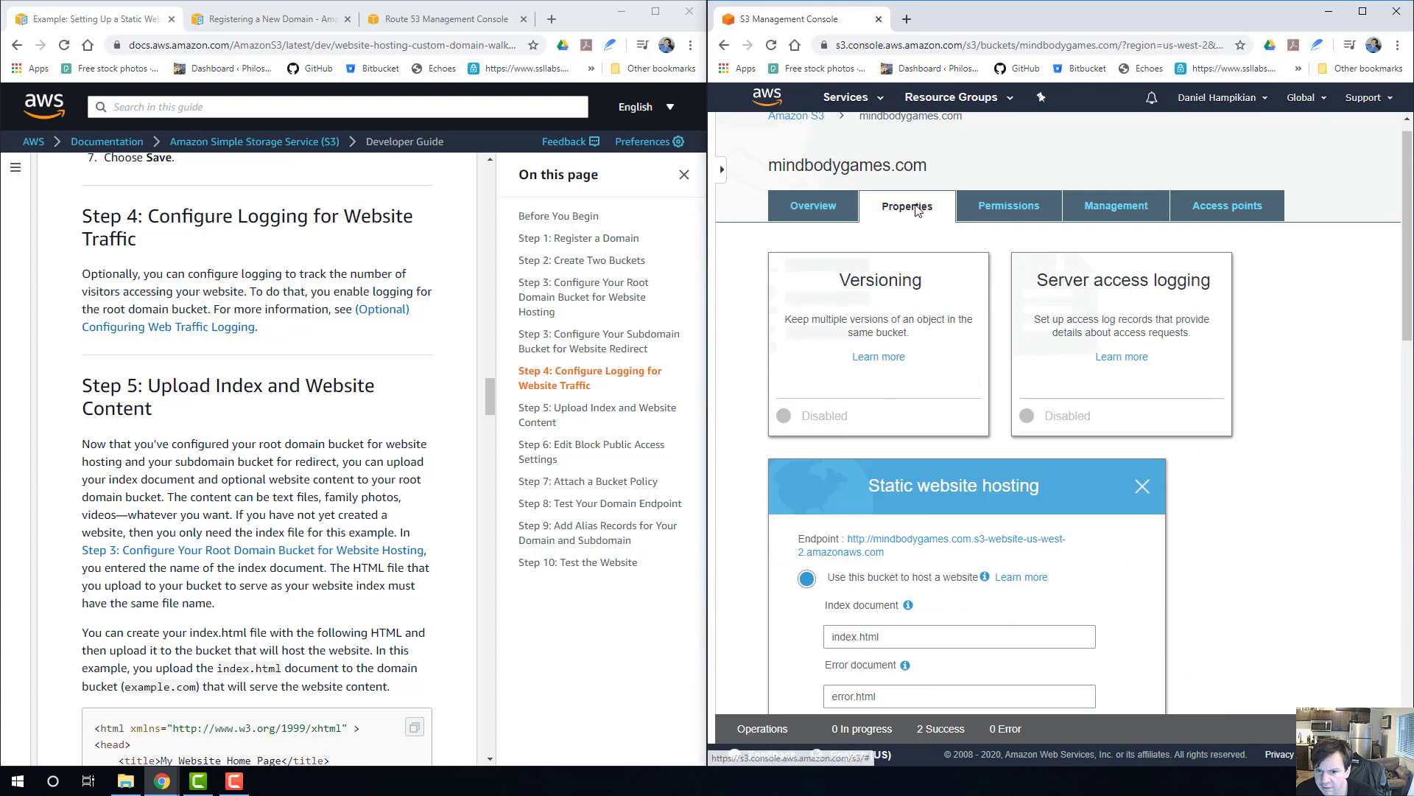
pyautogui.click(1101, 209)
pyautogui.scroll(-3, 862, 405)
pyautogui.scroll(3, 862, 405)
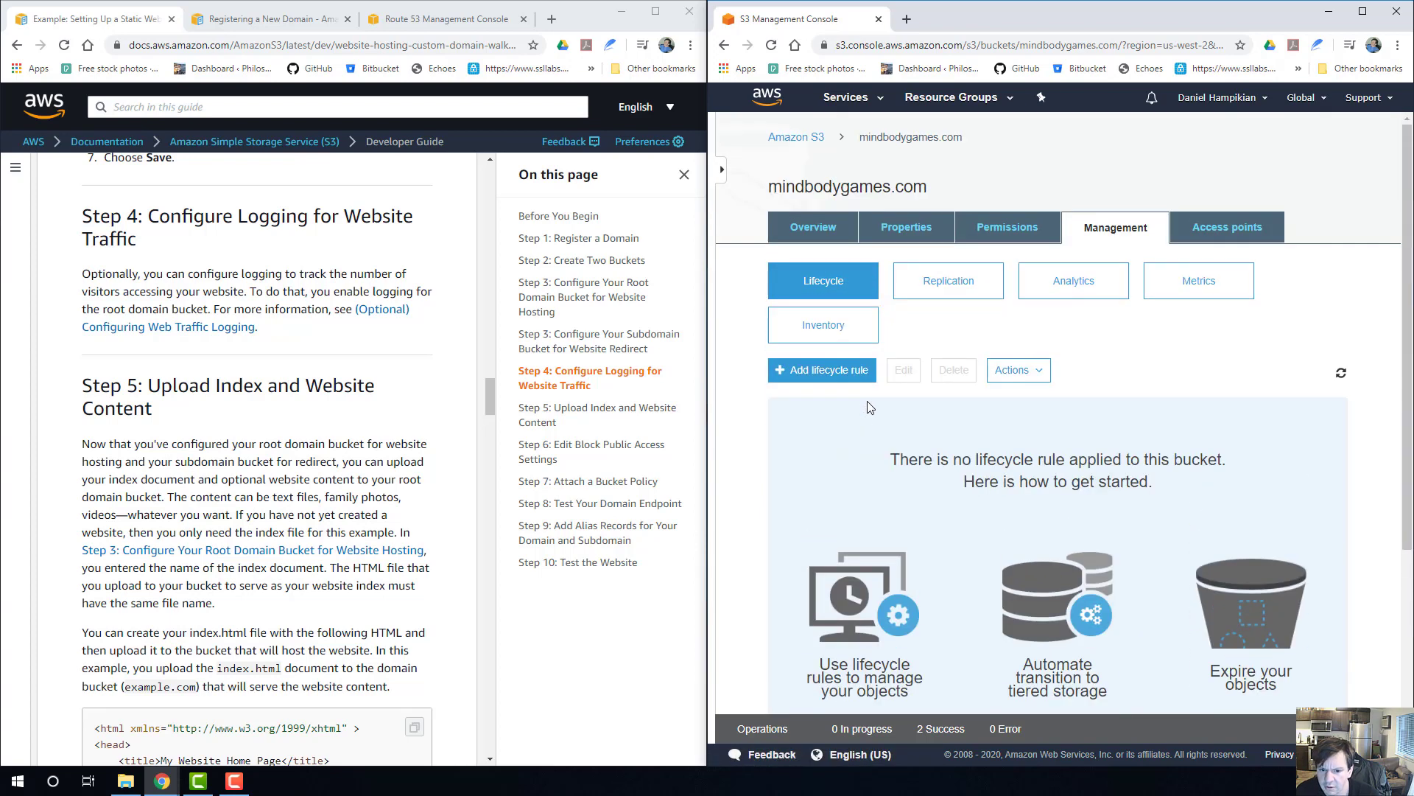
# Open the server access logging settings in the root bucket's properties and choose to enable logging.
pyautogui.click(914, 229)
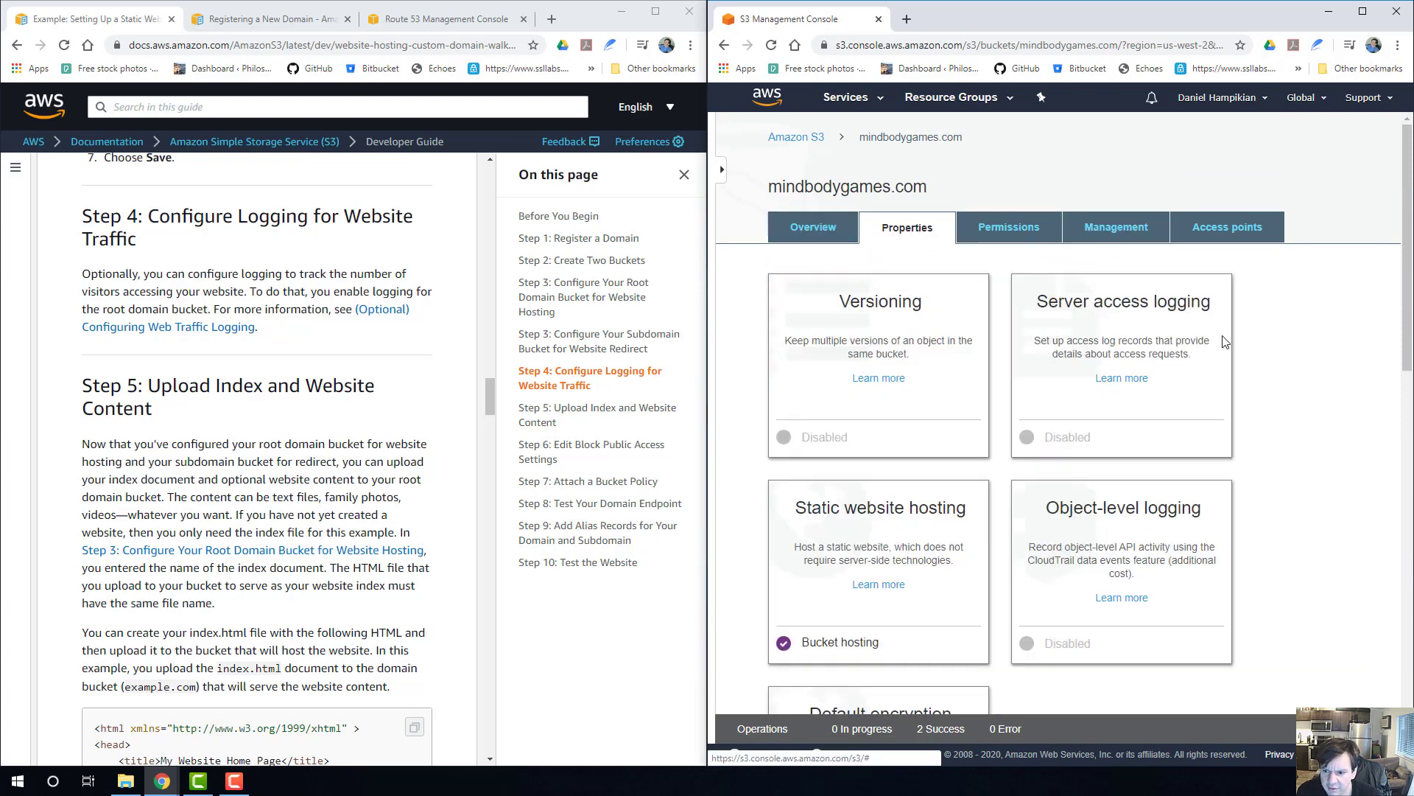
pyautogui.click(1120, 346)
pyautogui.scroll(-2, 962, 381)
pyautogui.scroll(-2, 964, 380)
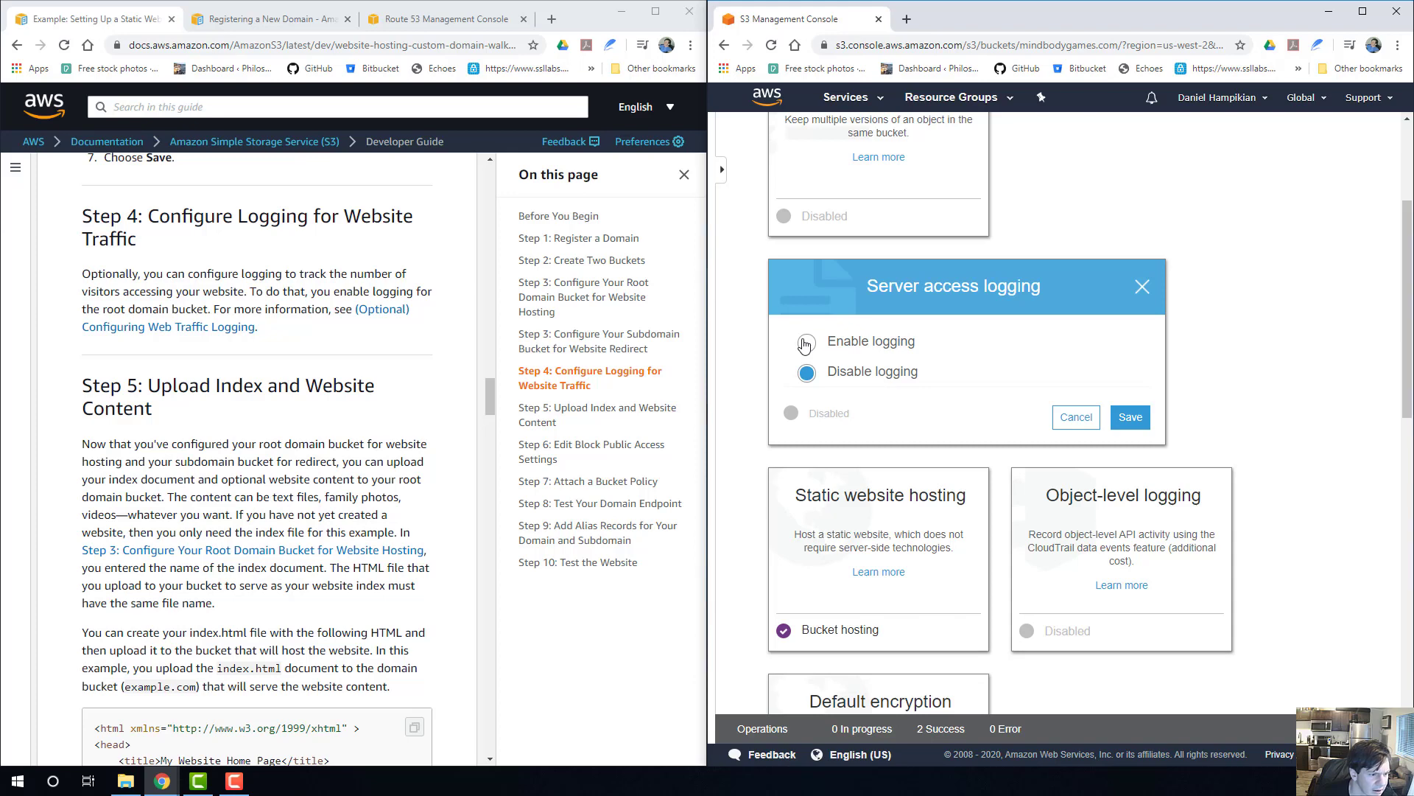
pyautogui.click(806, 344)
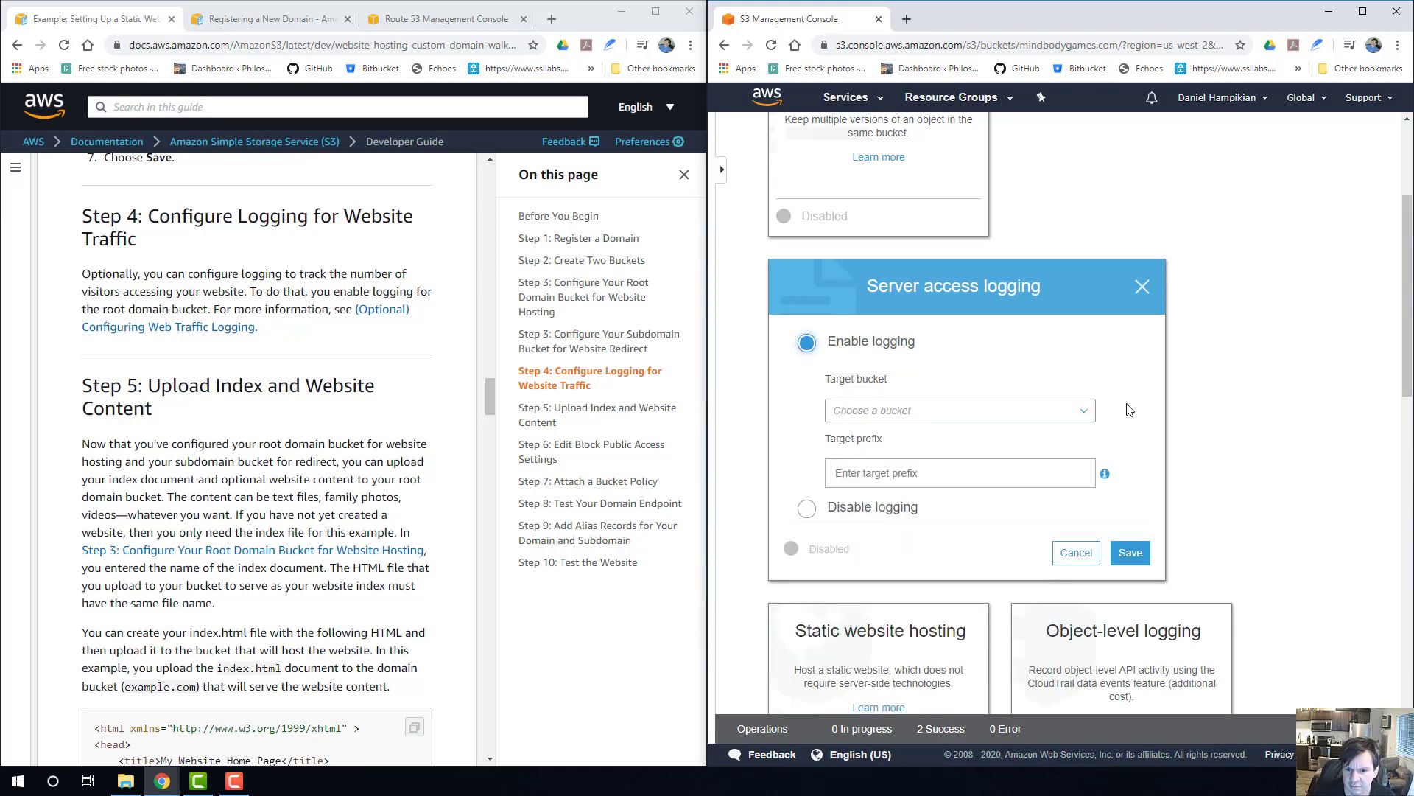
# Set mindbodygames.com as the target bucket for access logs, leave the target prefix empty, and save the logging settings.
pyautogui.click(900, 409)
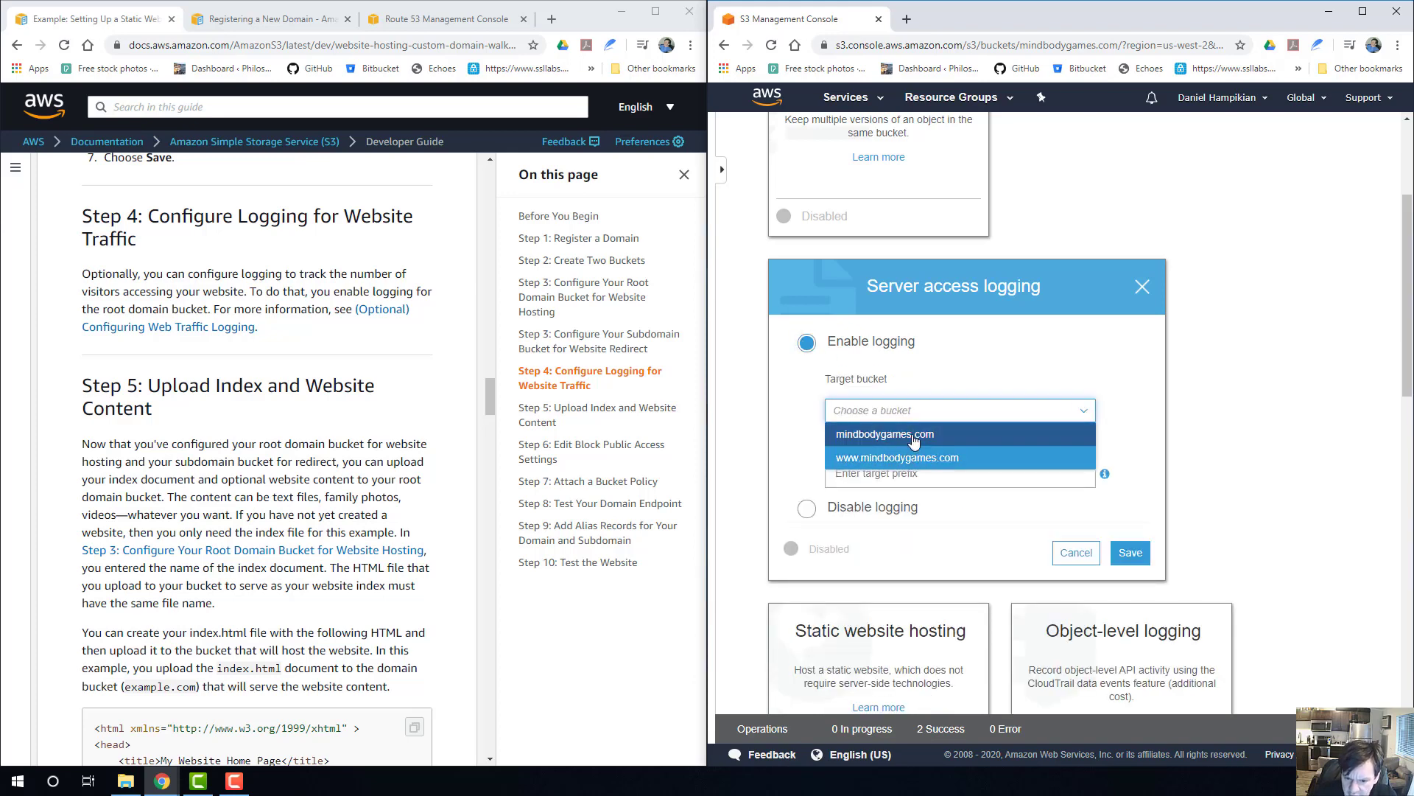
pyautogui.click(914, 437)
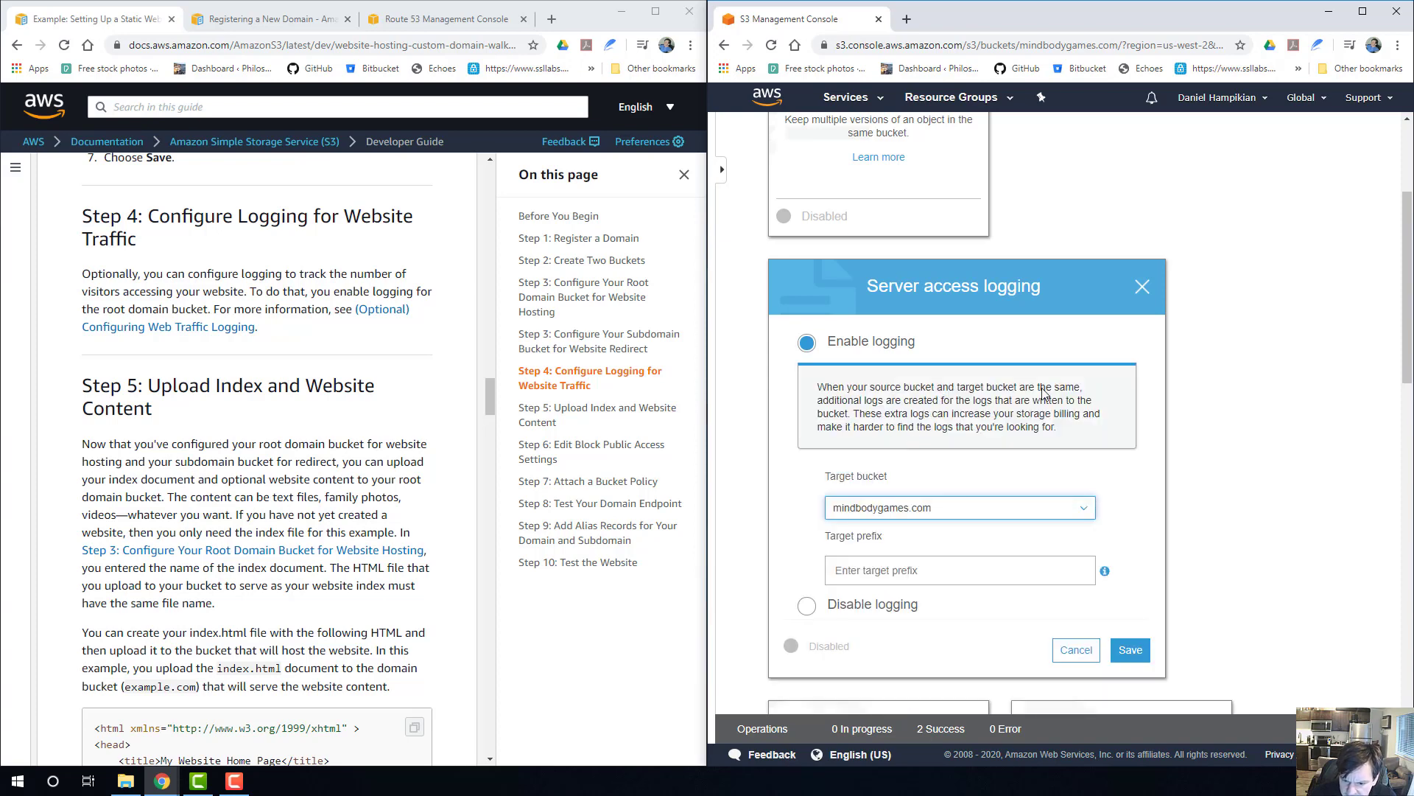
pyautogui.scroll(-2, 954, 420)
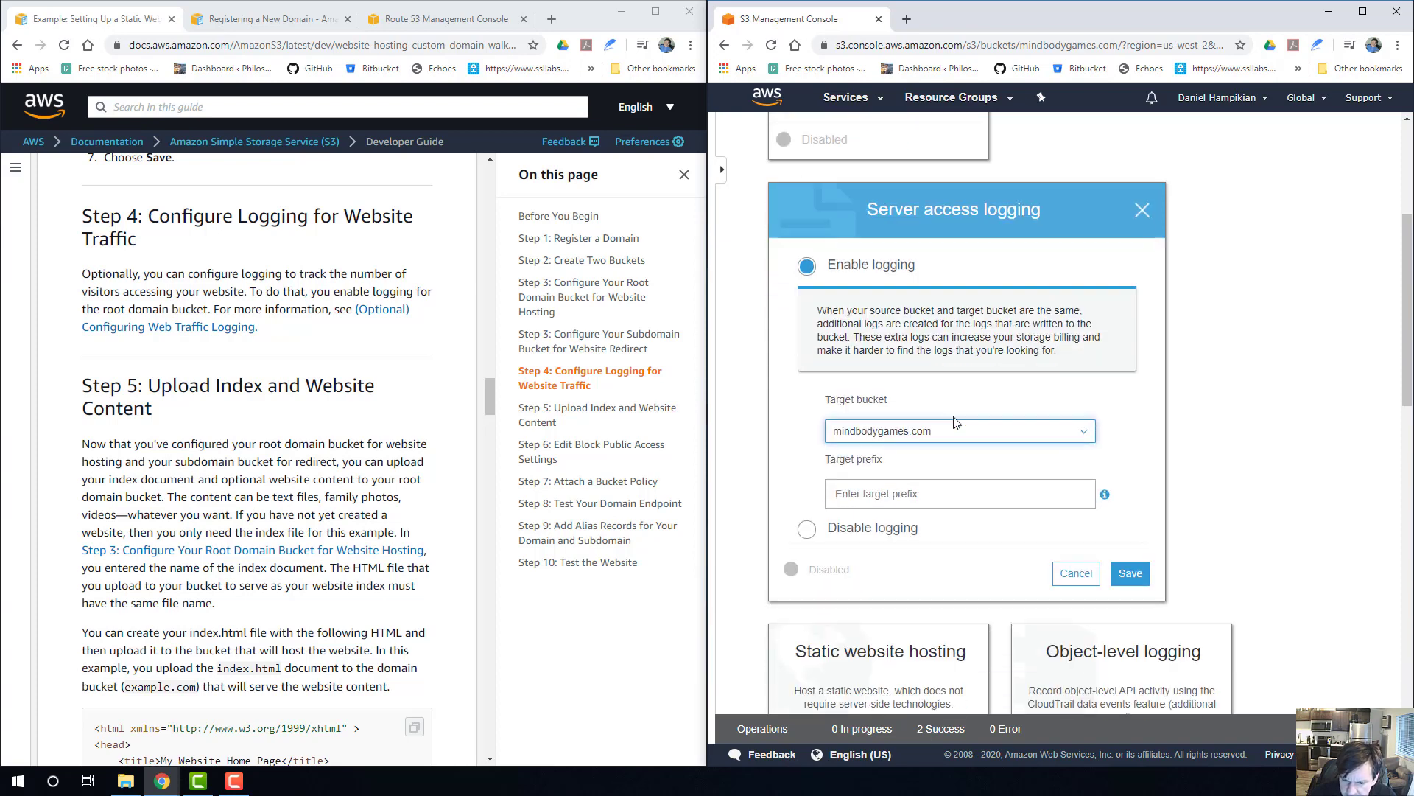
pyautogui.click(1129, 504)
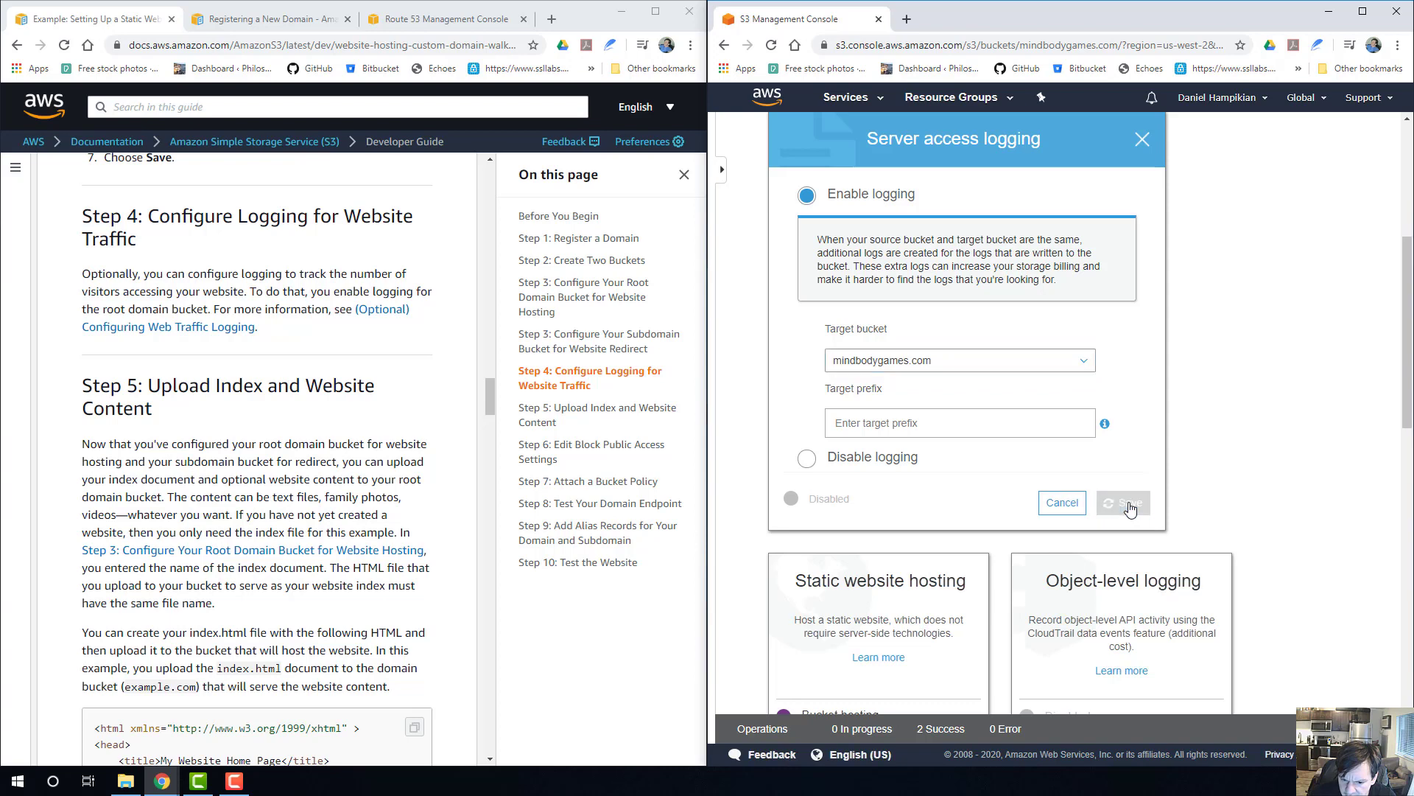
pyautogui.scroll(7, 1107, 414)
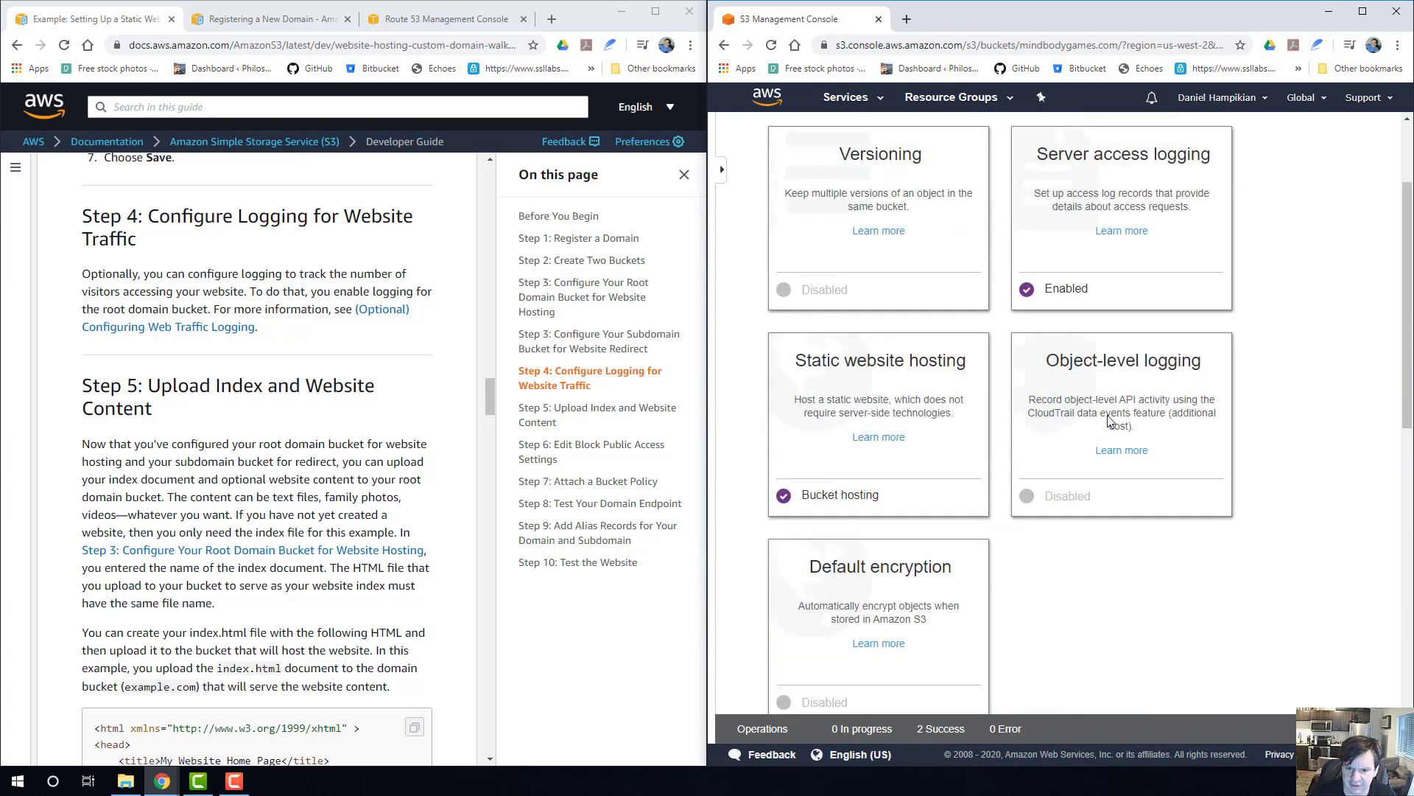
# Read the guide's Step 5 on uploading the index document and website content, and open a new browser tab beside the guide.
pyautogui.scroll(-3, 293, 465)
pyautogui.scroll(2, 293, 465)
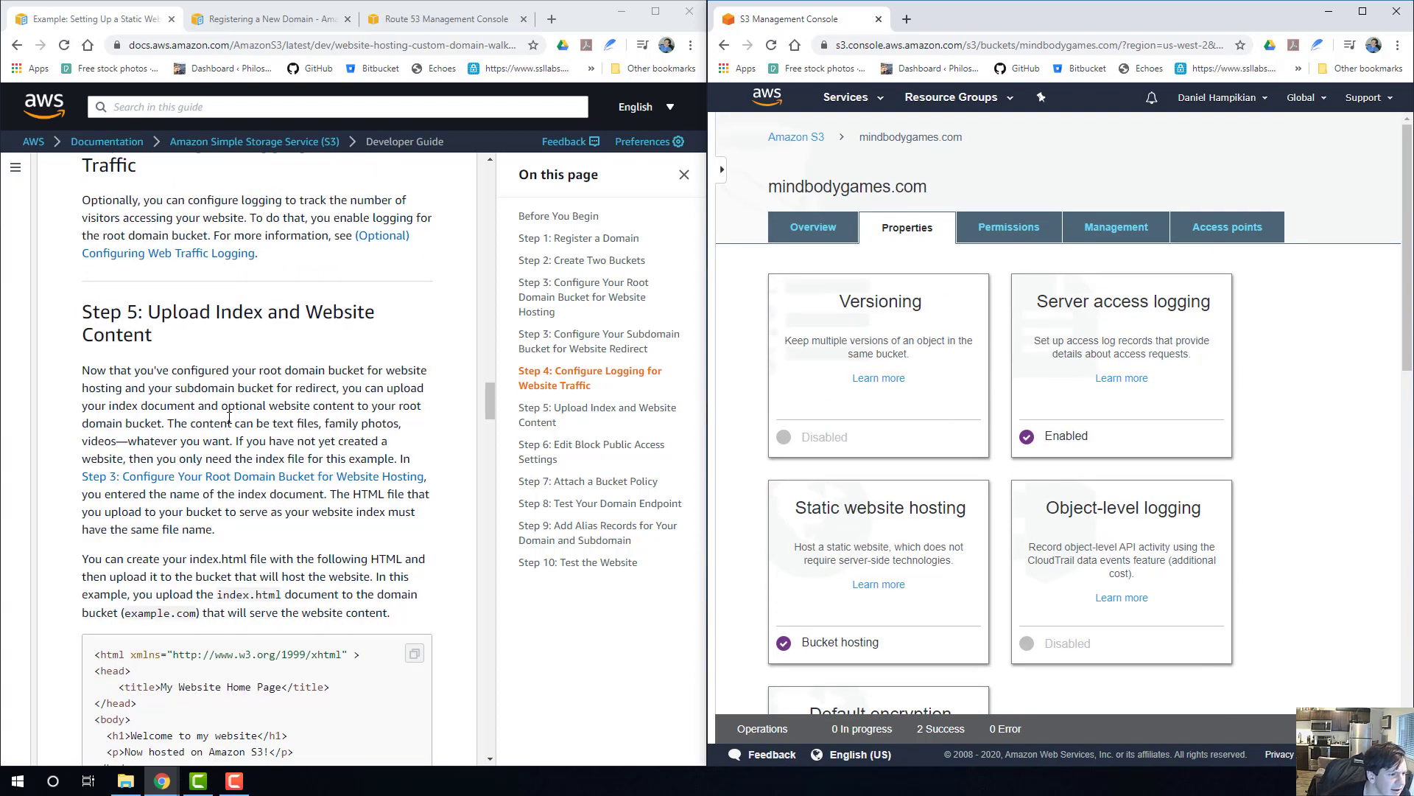
pyautogui.scroll(-1, 232, 333)
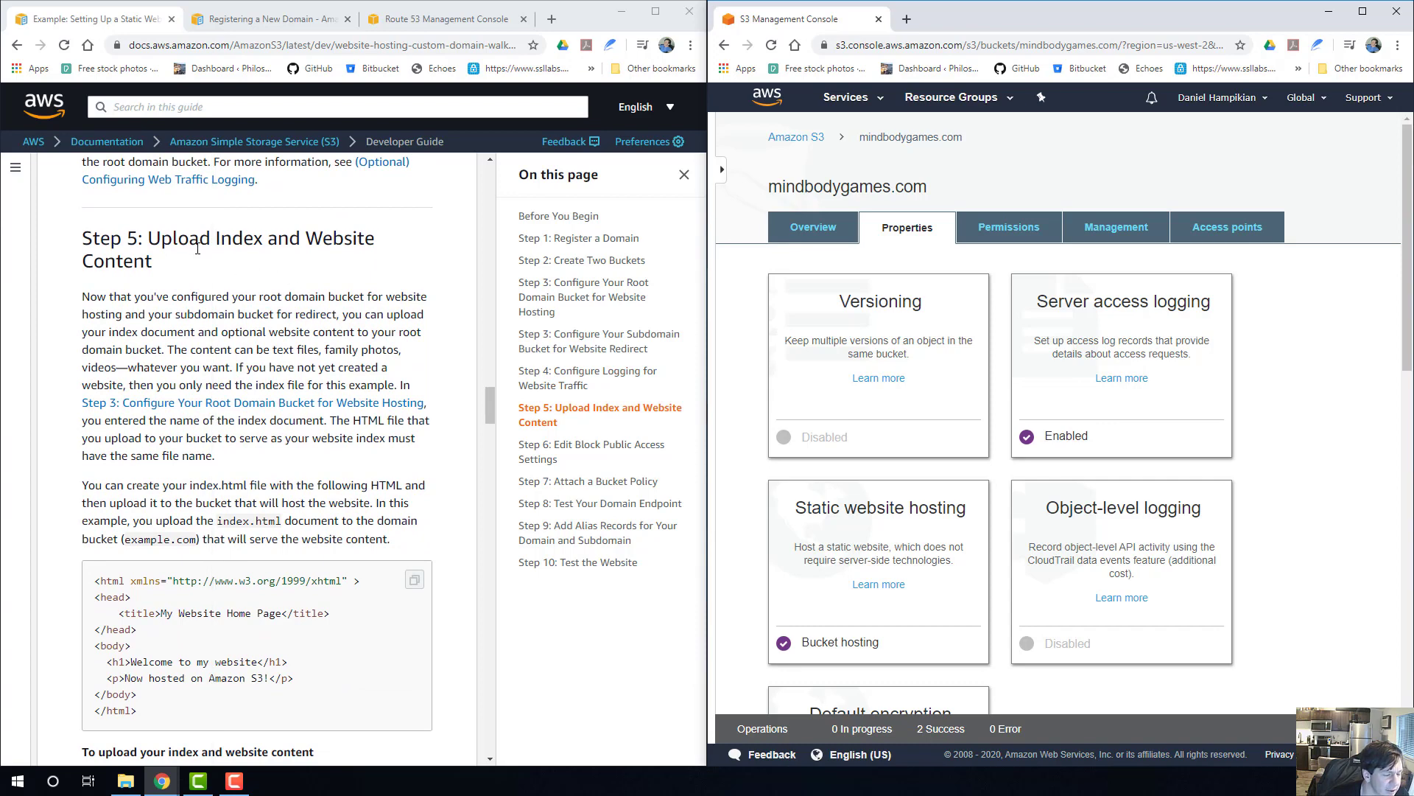
pyautogui.scroll(-2, 280, 401)
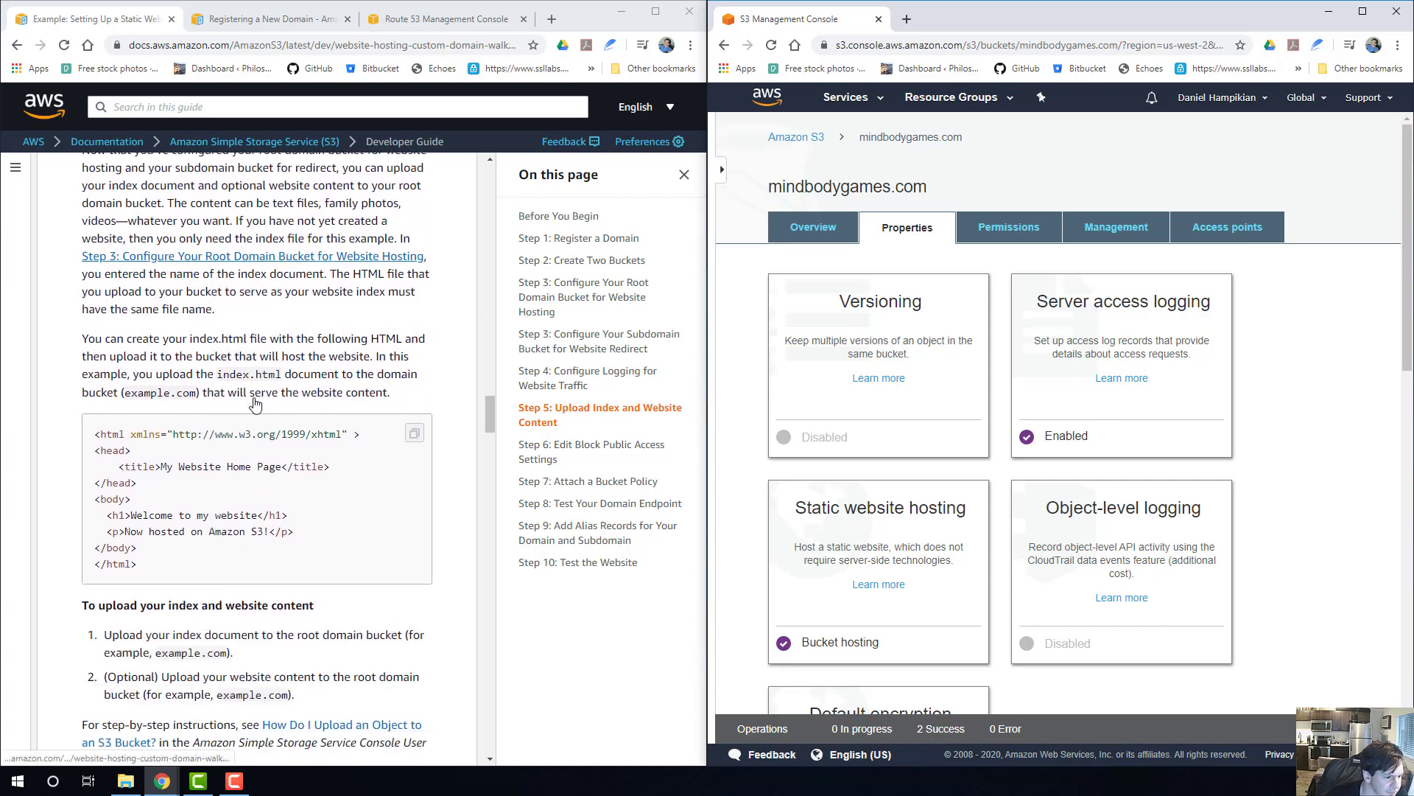
pyautogui.scroll(2, 280, 401)
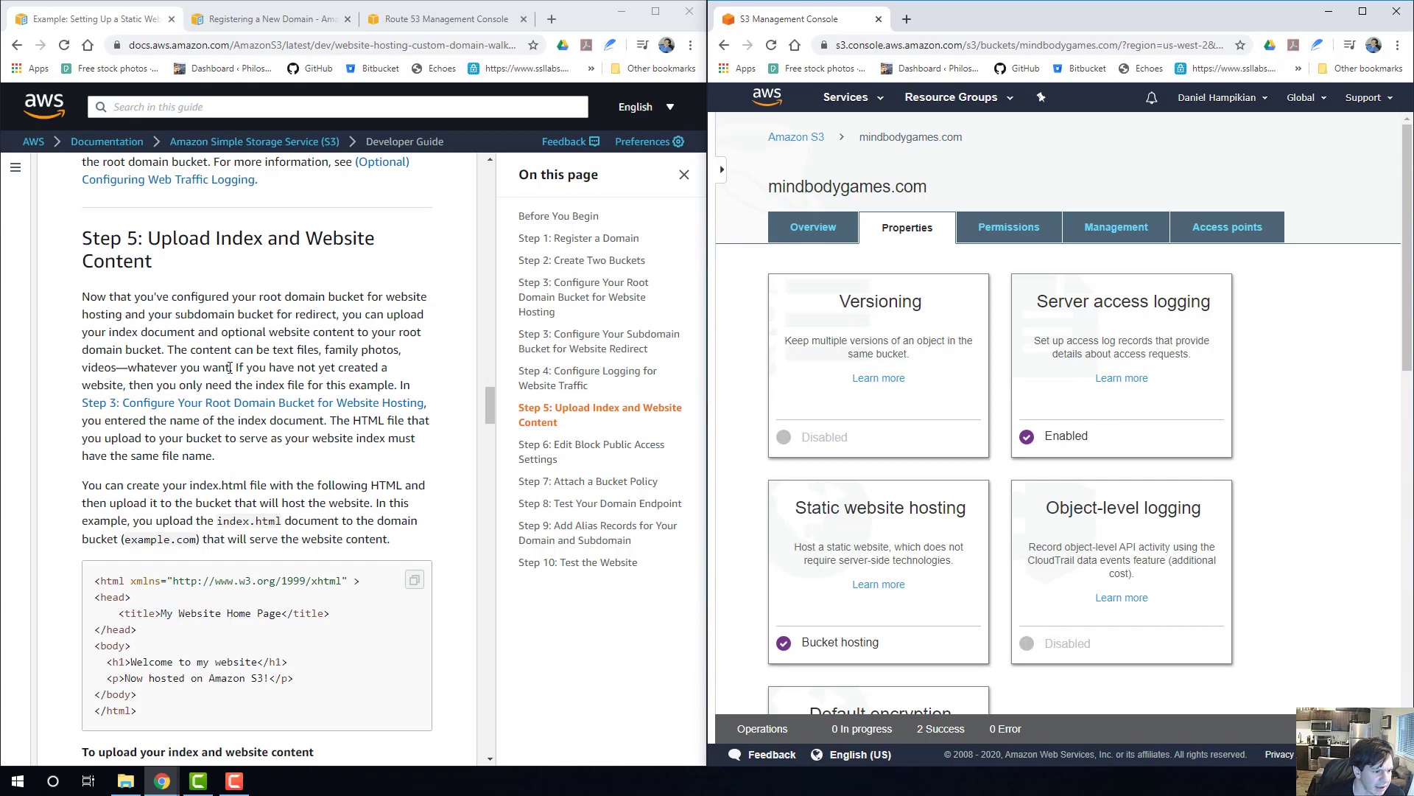
pyautogui.moveTo(232, 367); pyautogui.dragTo(320, 381)
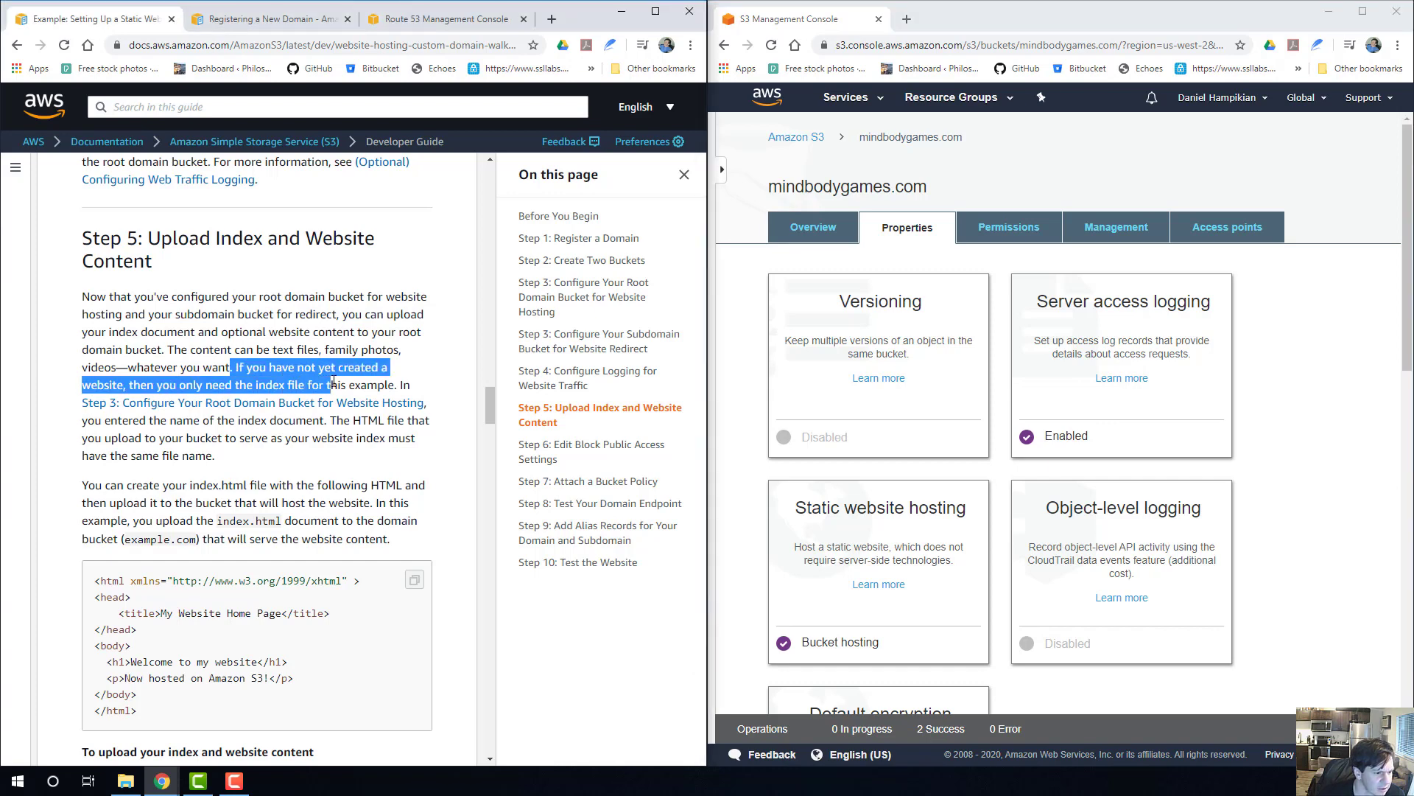
pyautogui.click(333, 381)
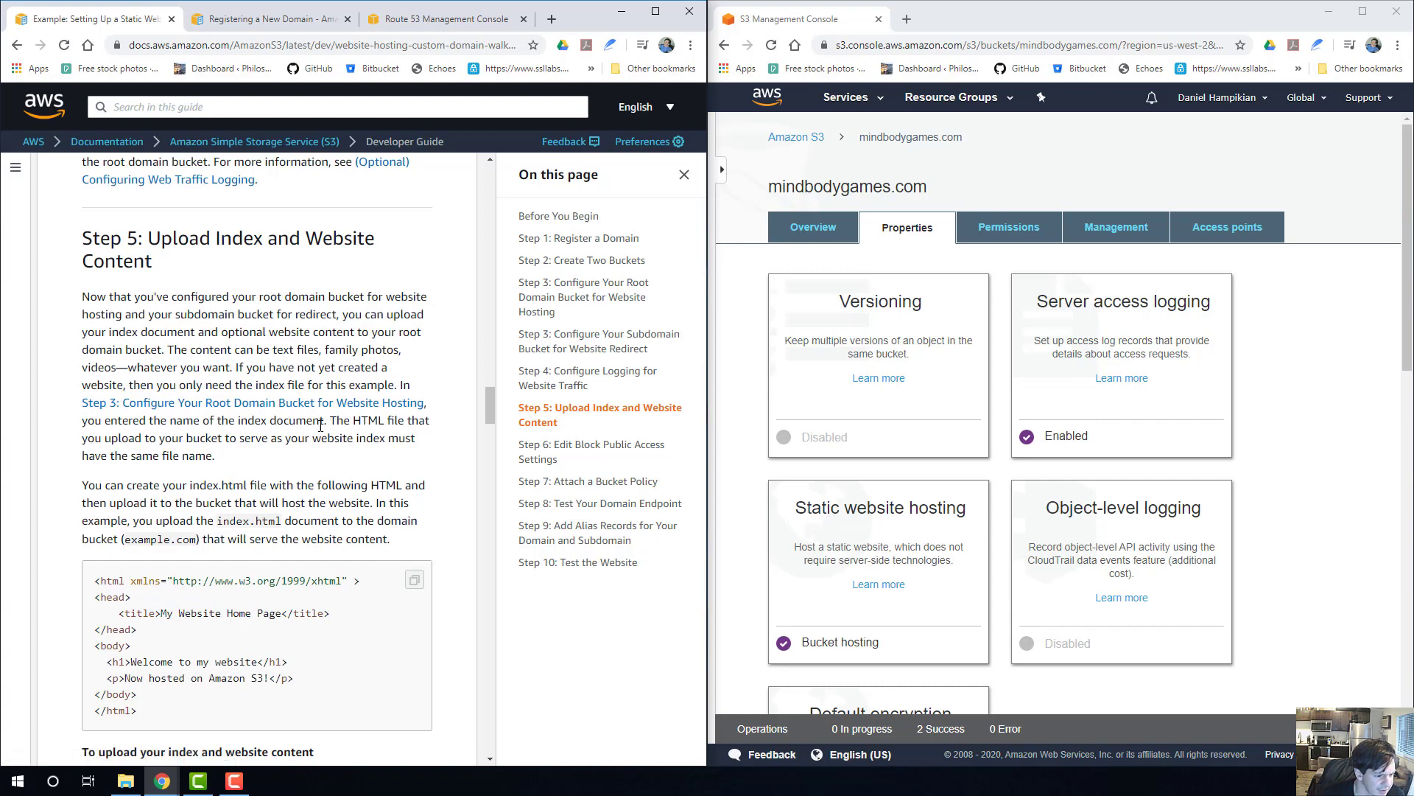
pyautogui.scroll(-1, 324, 436)
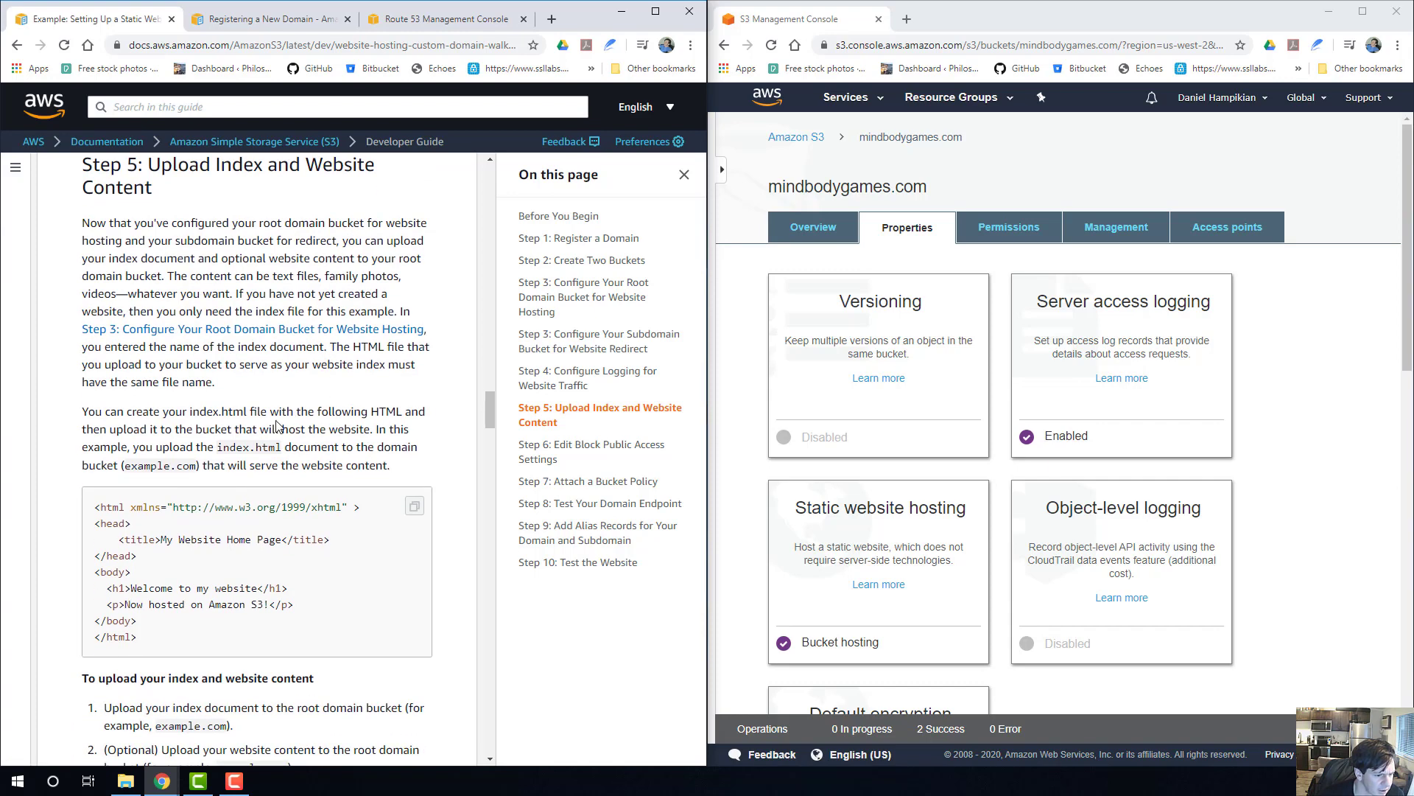
pyautogui.scroll(-1, 278, 426)
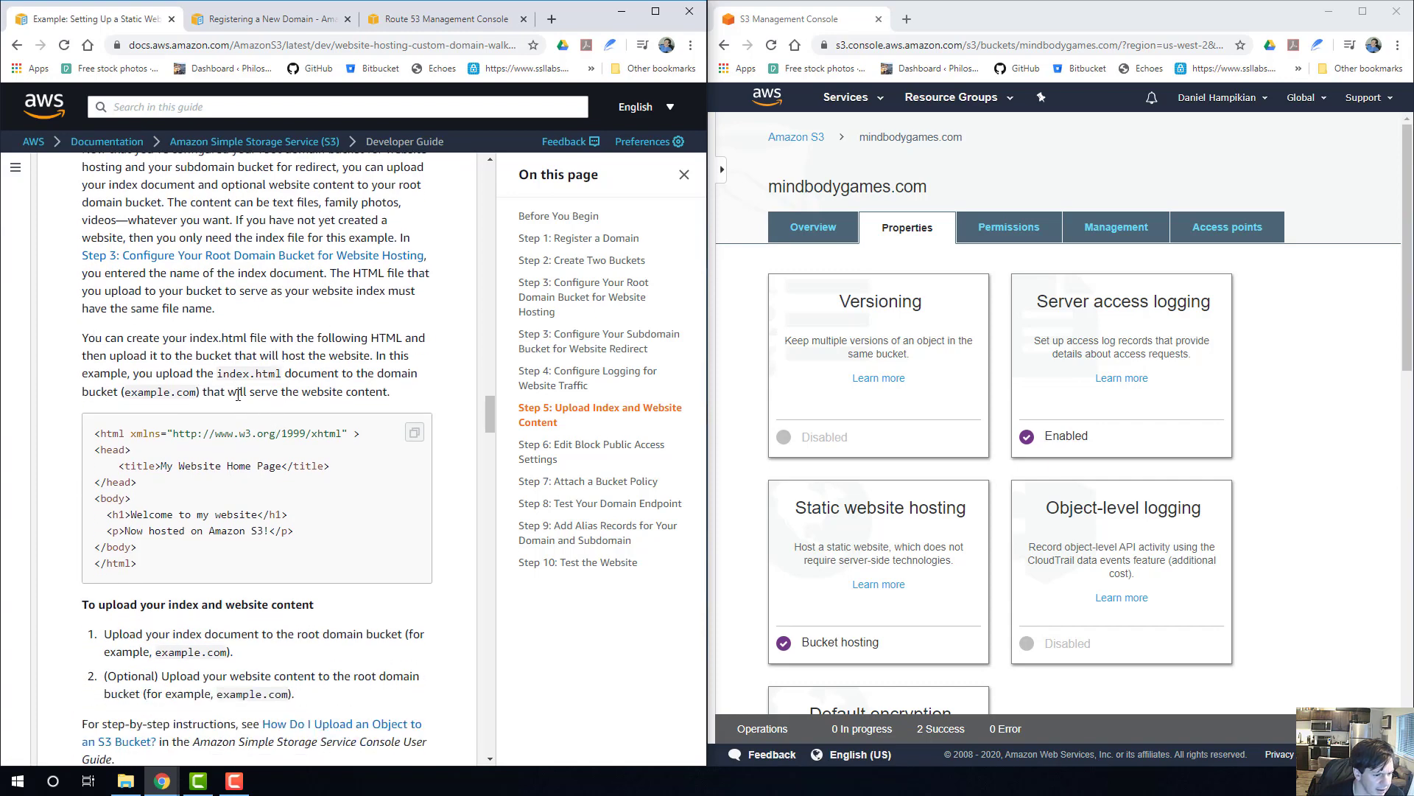
pyautogui.scroll(-1, 280, 549)
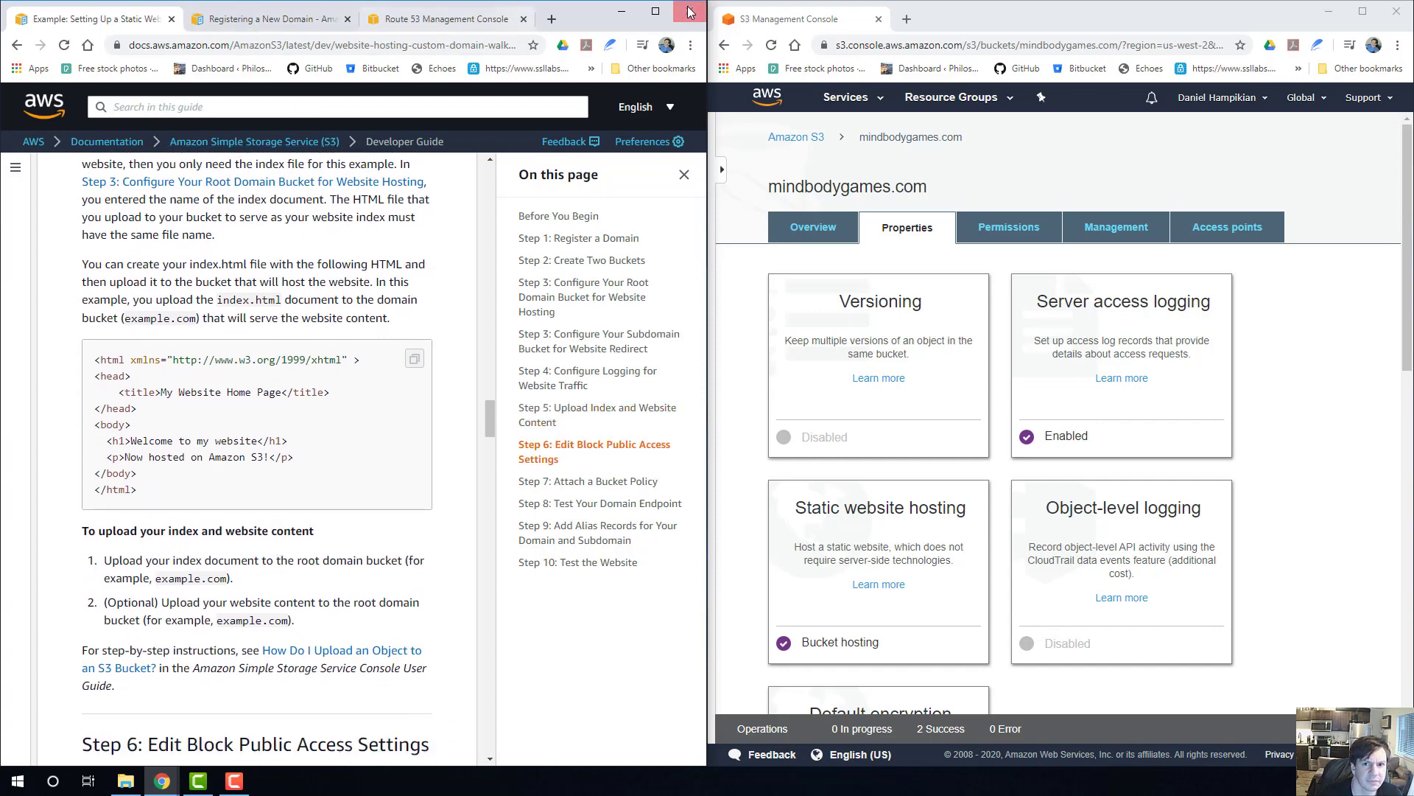
pyautogui.click(551, 20)
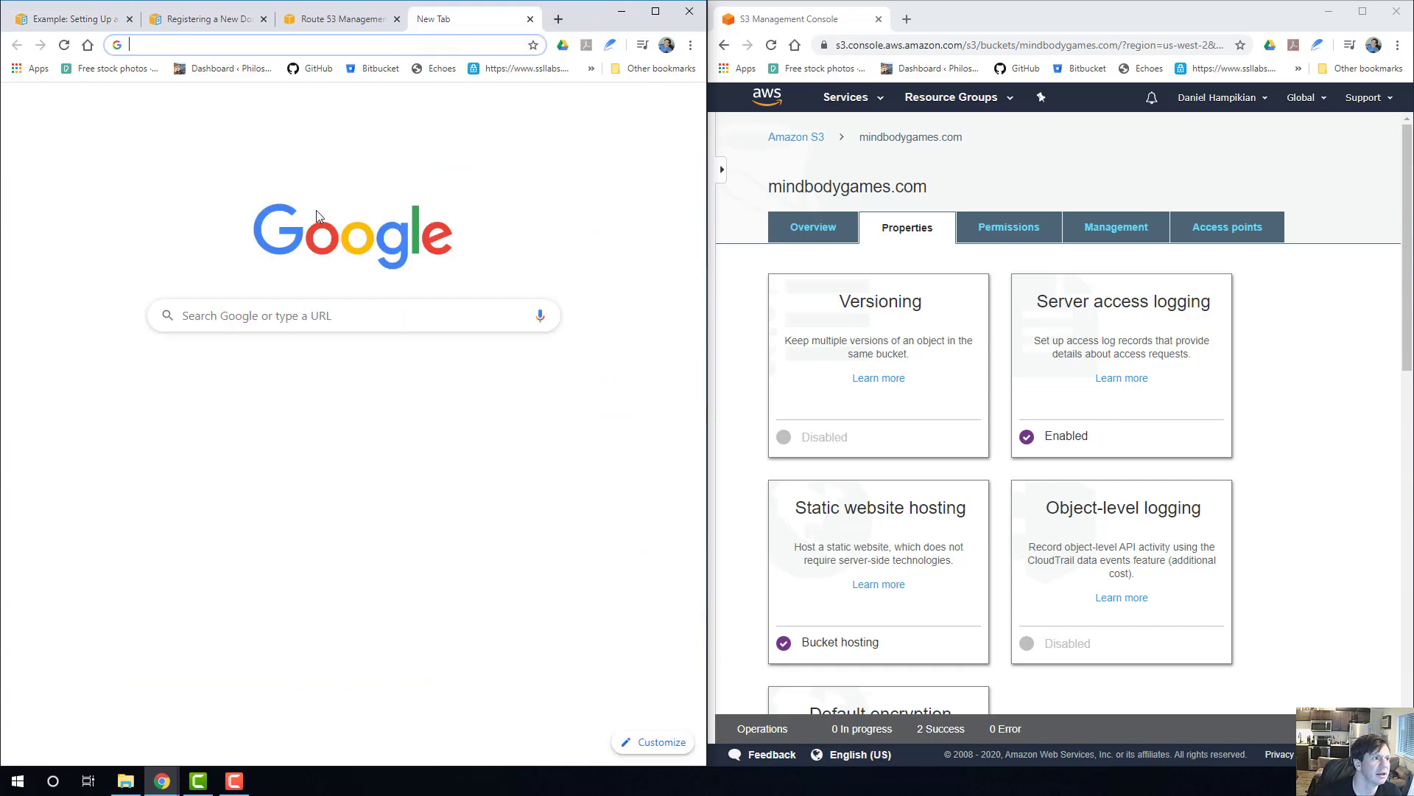
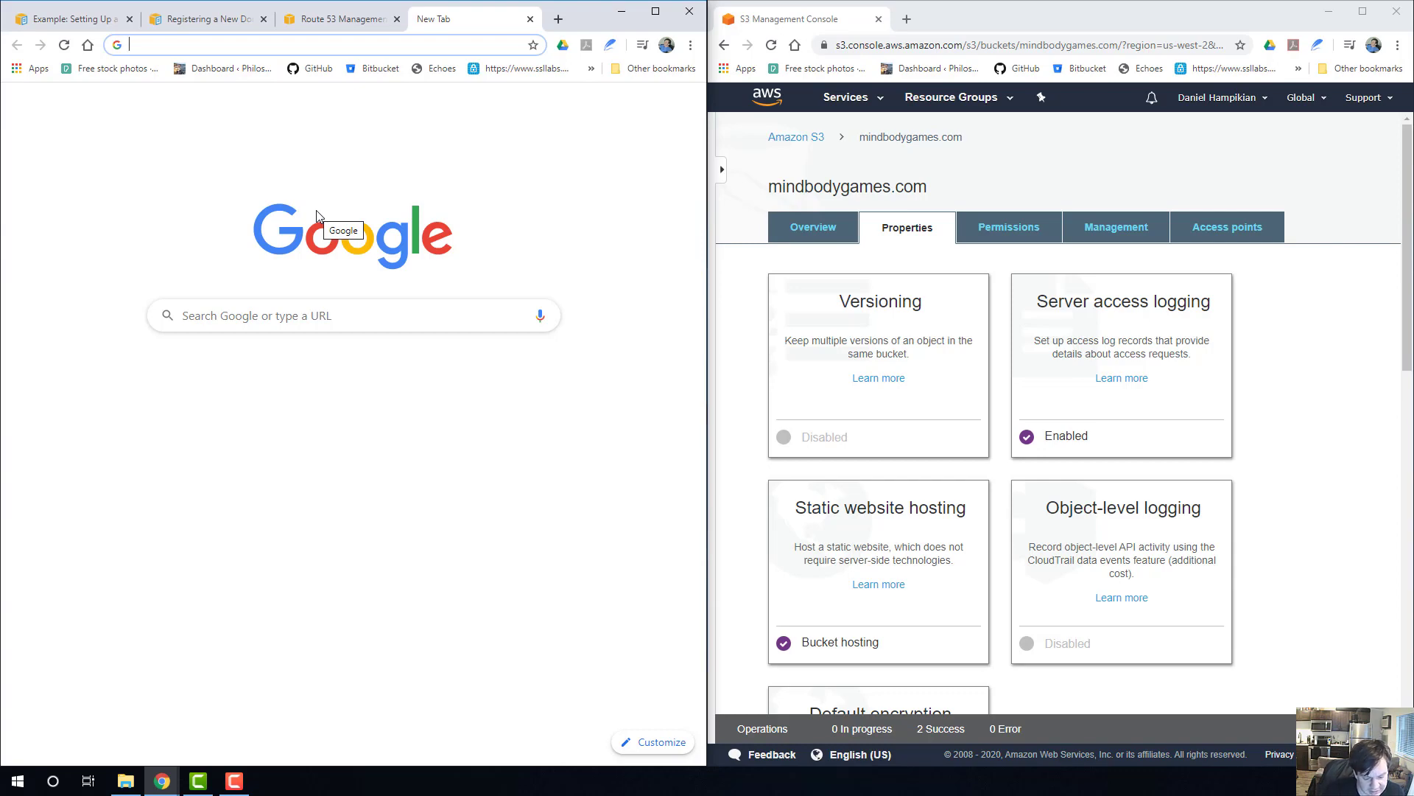
# Search the web for "bootstrap free portfolio themes" and open Start Bootstrap's portfolio and resume themes page.
pyautogui.write('b')
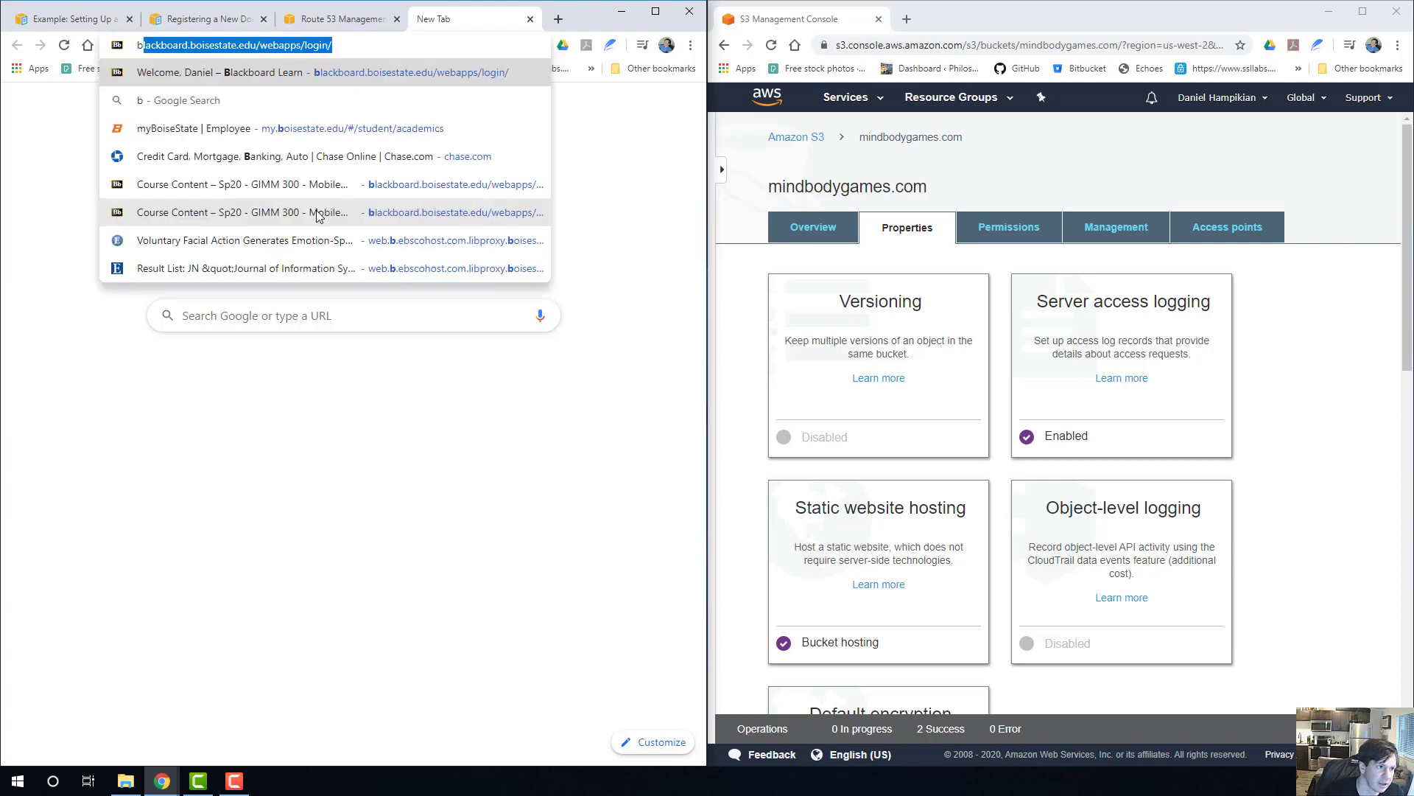
pyautogui.write('ootstra')
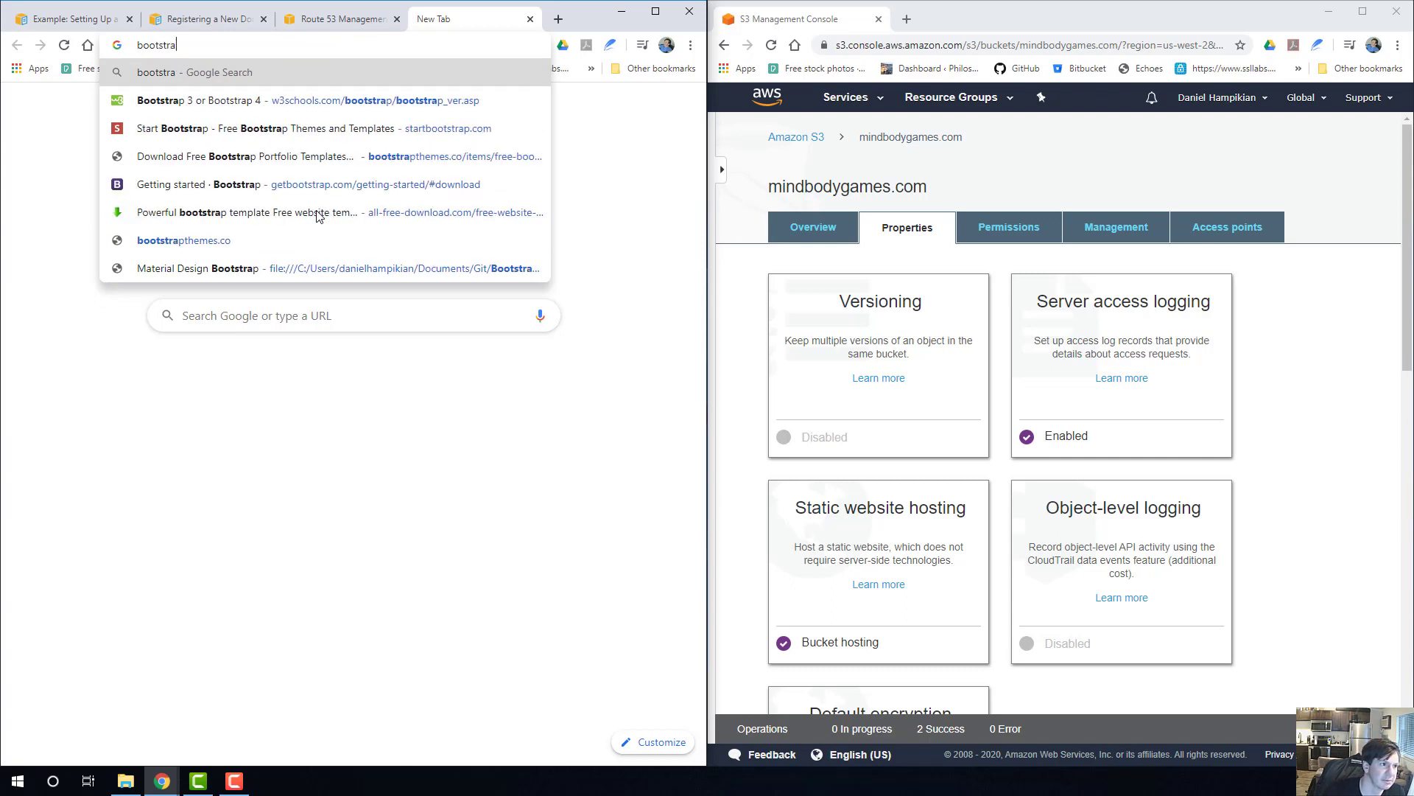
pyautogui.write('p f')
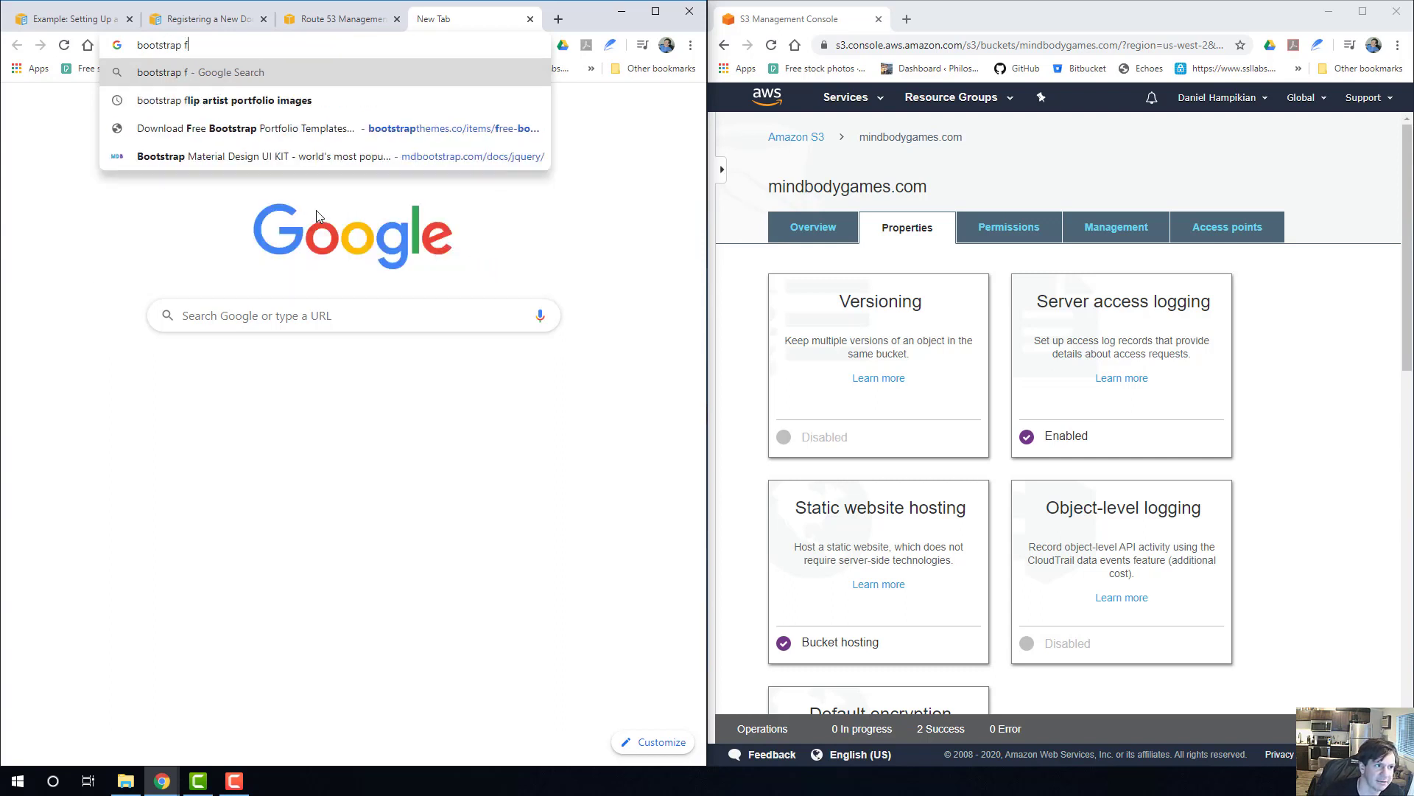
pyautogui.write('ree portf')
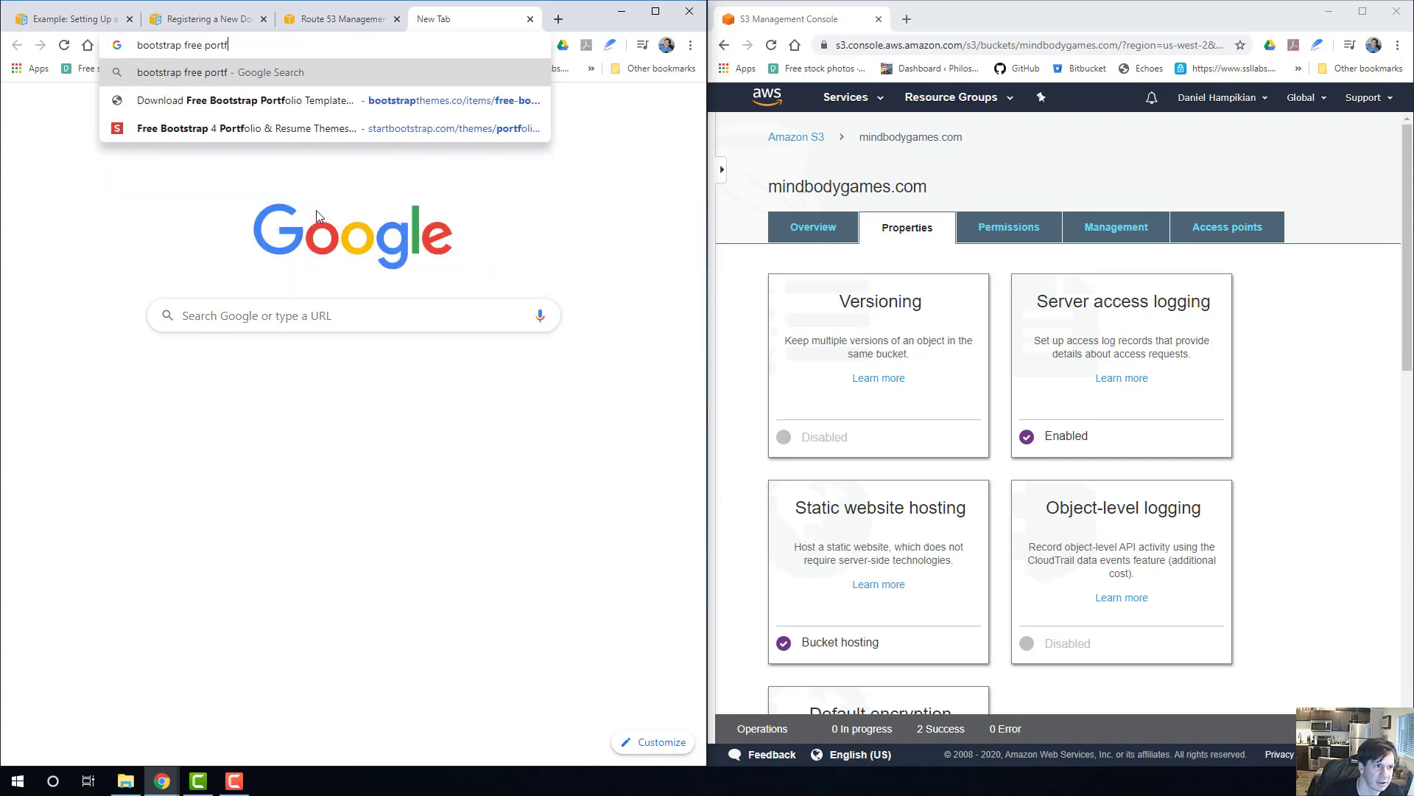
pyautogui.write('olio themes')
pyautogui.press('Return')
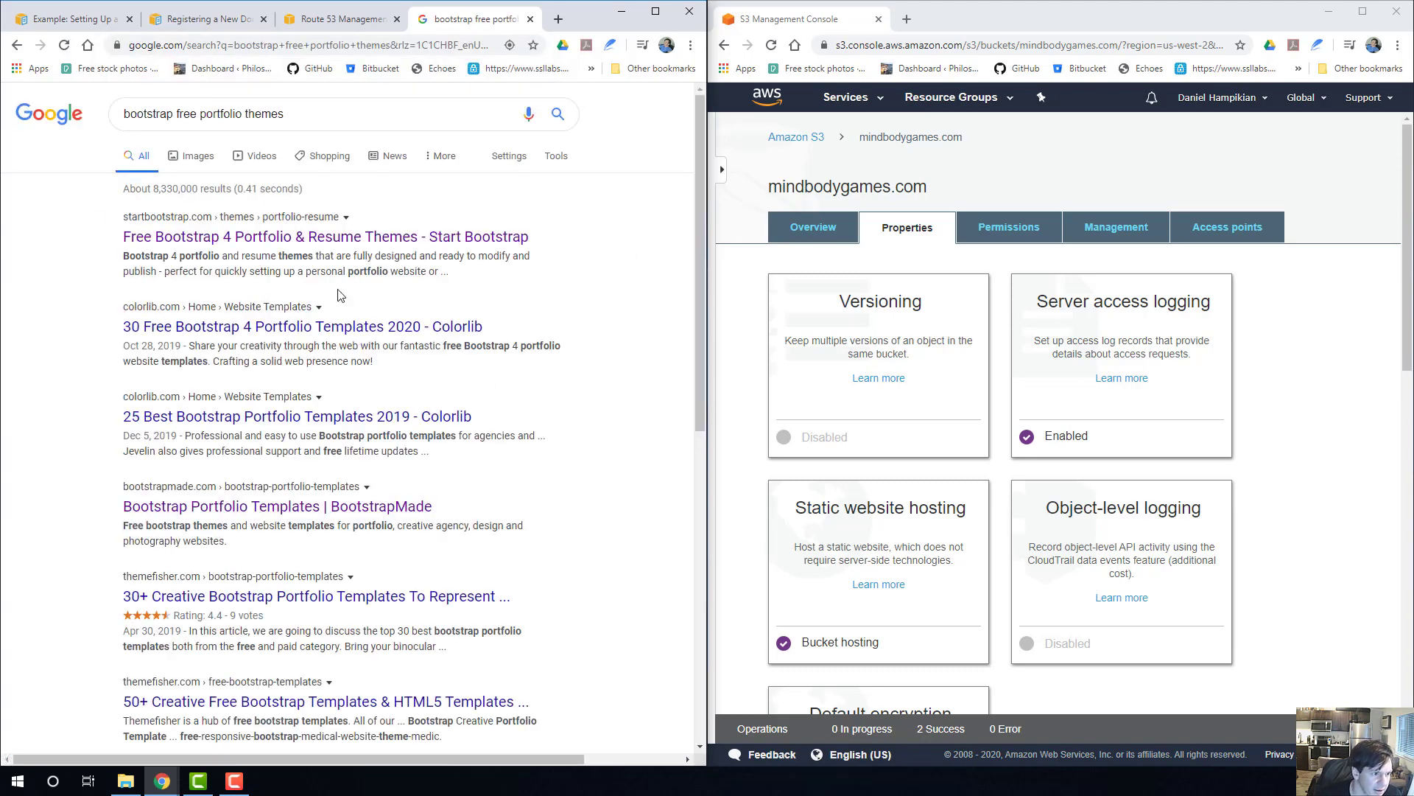
pyautogui.click(207, 237)
# Open the page of the free Creative theme and find its download and repository links.
pyautogui.scroll(-1, 290, 293)
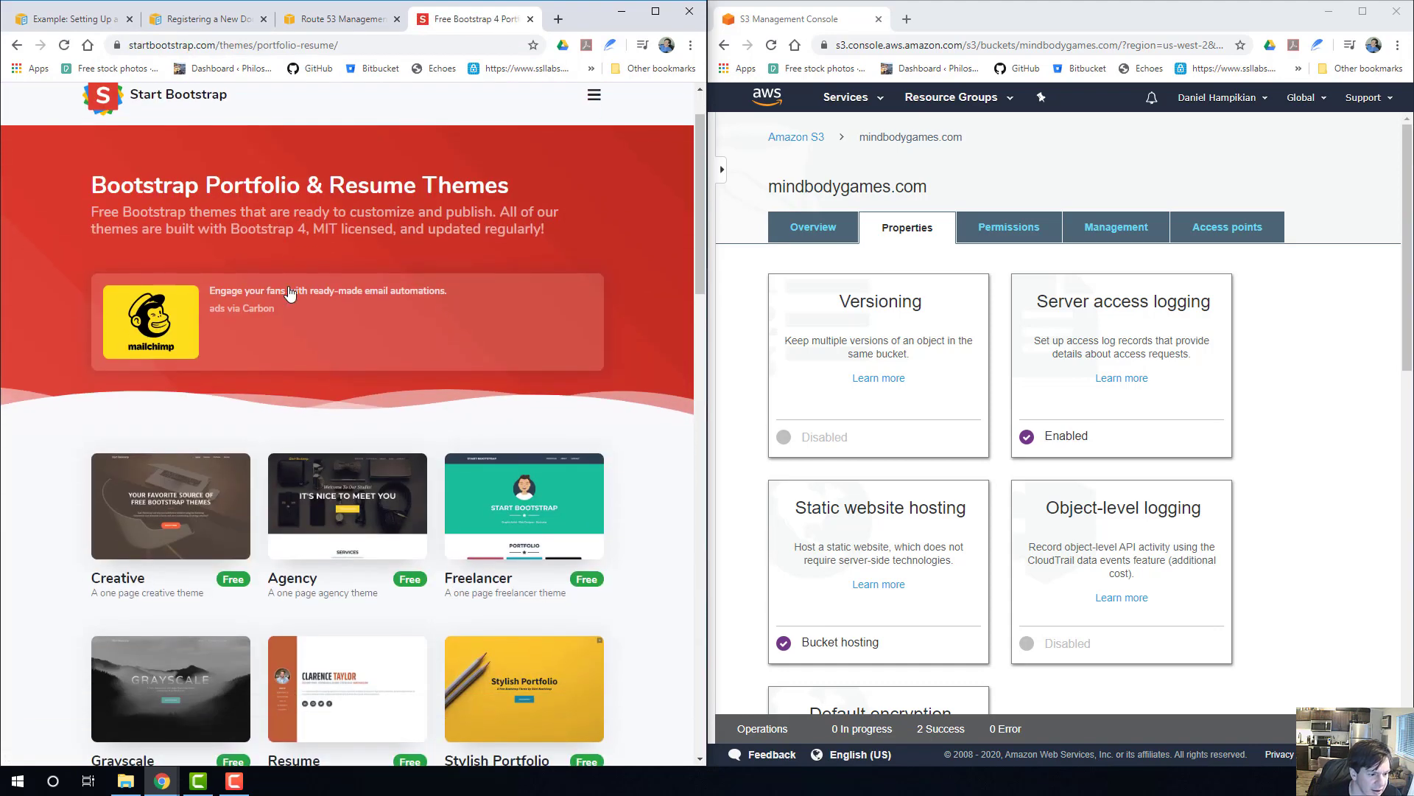
pyautogui.scroll(-2, 410, 501)
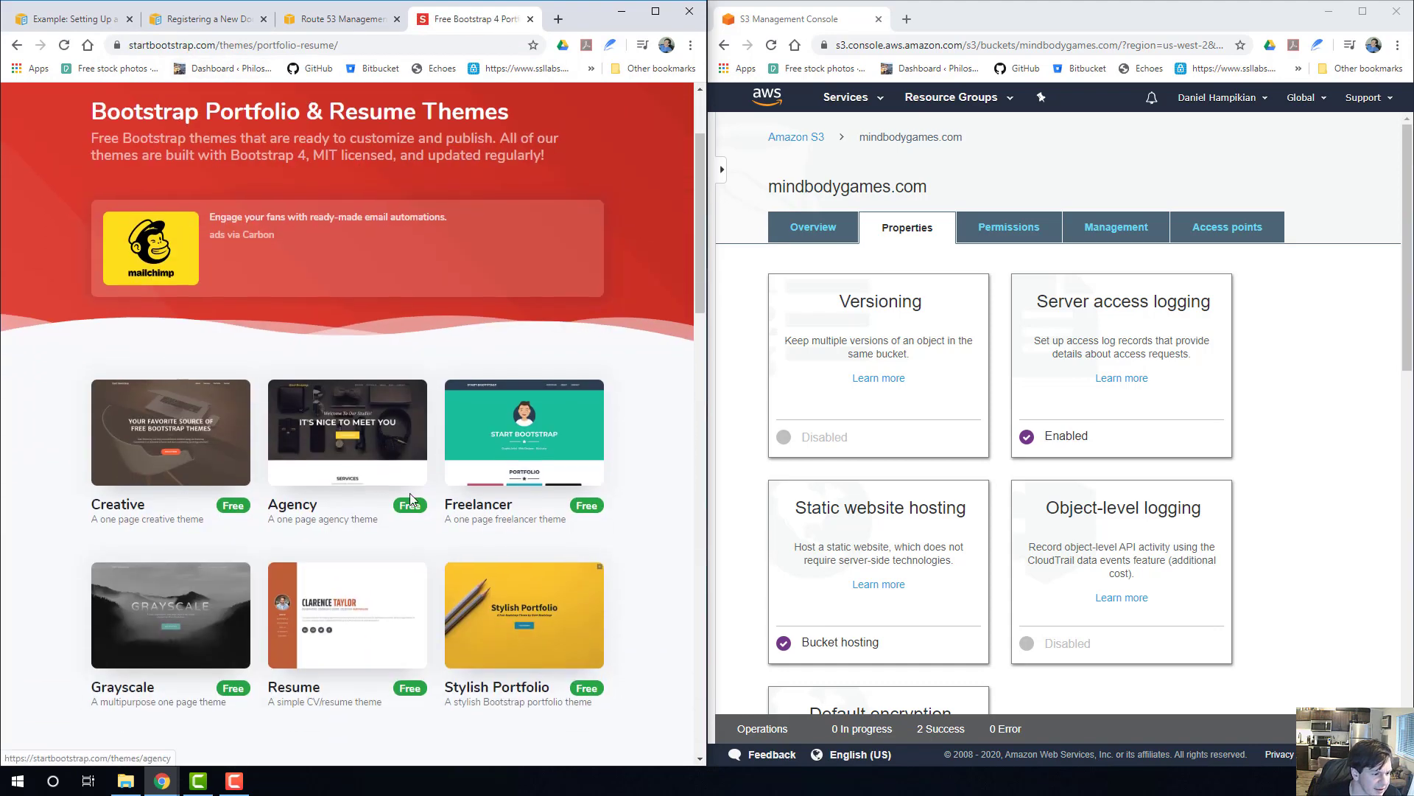
pyautogui.click(199, 438)
pyautogui.scroll(-3, 474, 400)
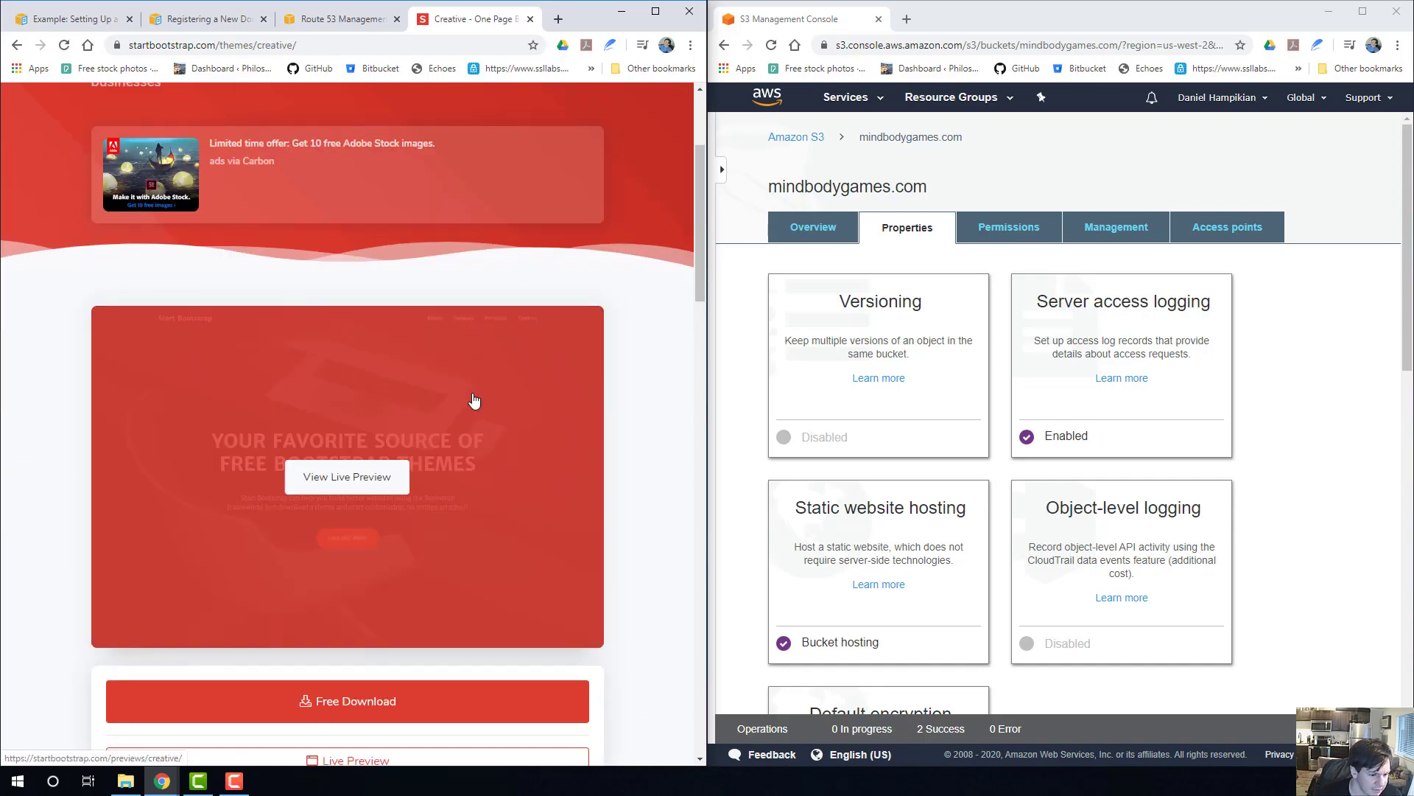
pyautogui.scroll(-3, 475, 400)
pyautogui.scroll(-2, 432, 457)
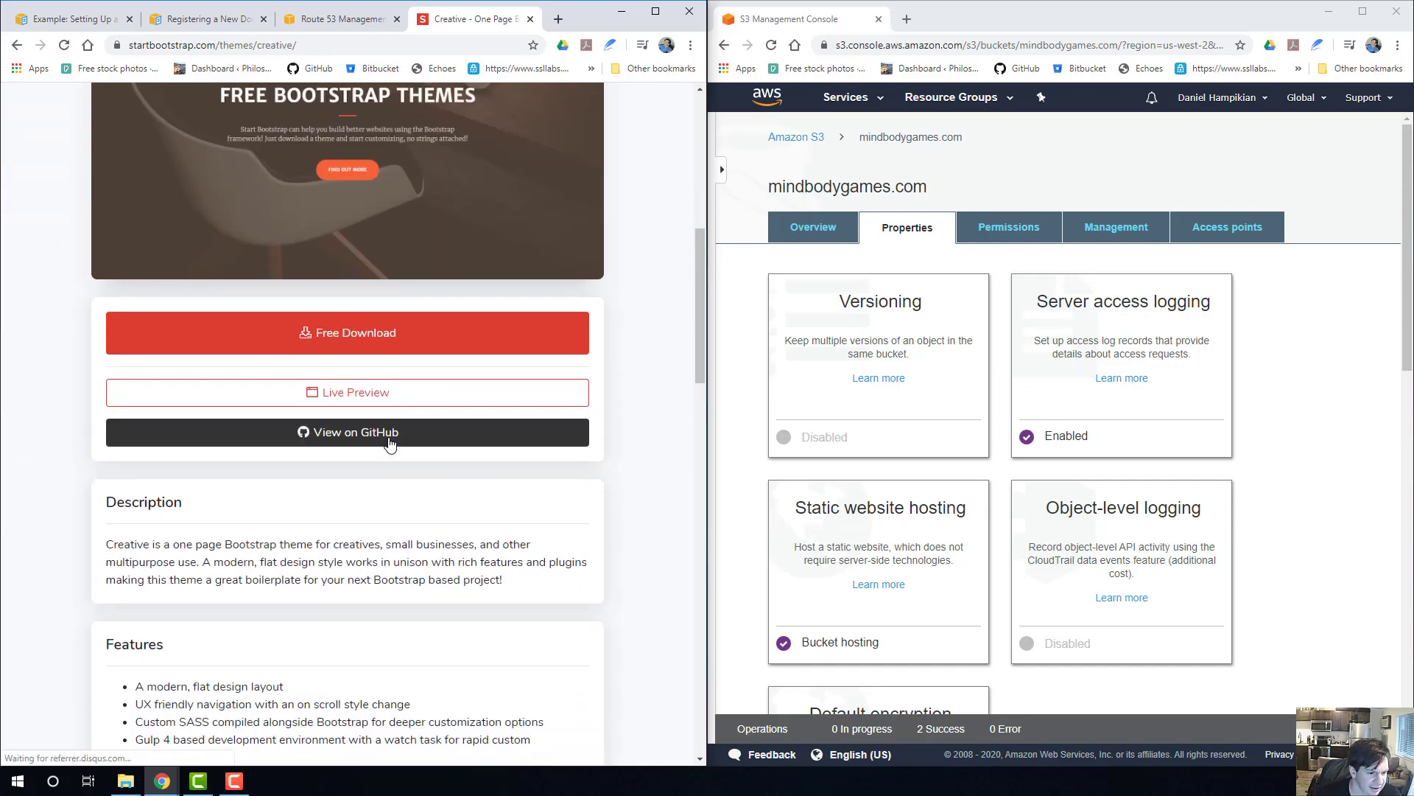
# Open the Creative theme's GitHub repository in a separate browser tab and bring up its file list.
pyautogui.rightClick(390, 442)
pyautogui.click(457, 450)
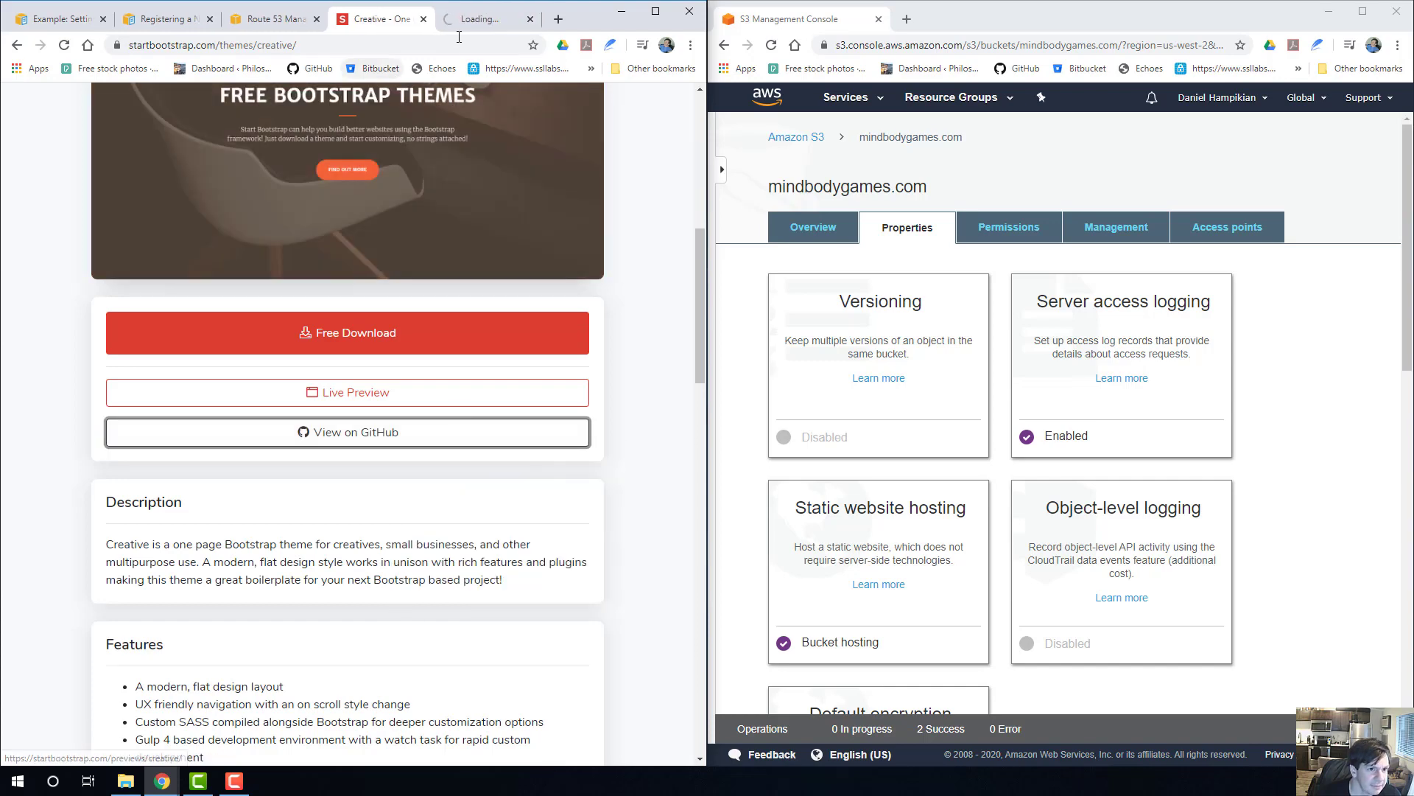
pyautogui.click(479, 19)
pyautogui.scroll(-1, 179, 458)
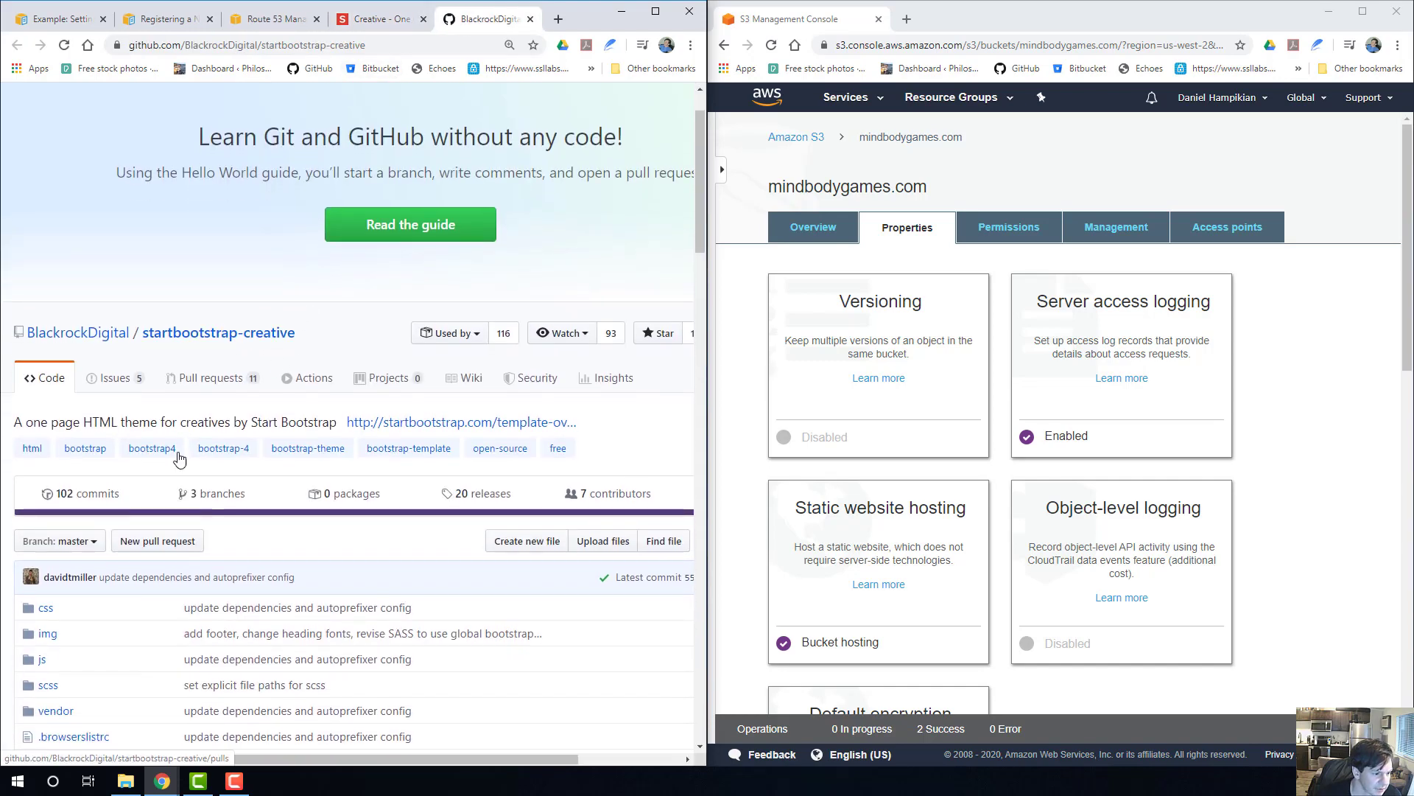
pyautogui.scroll(-1, 324, 361)
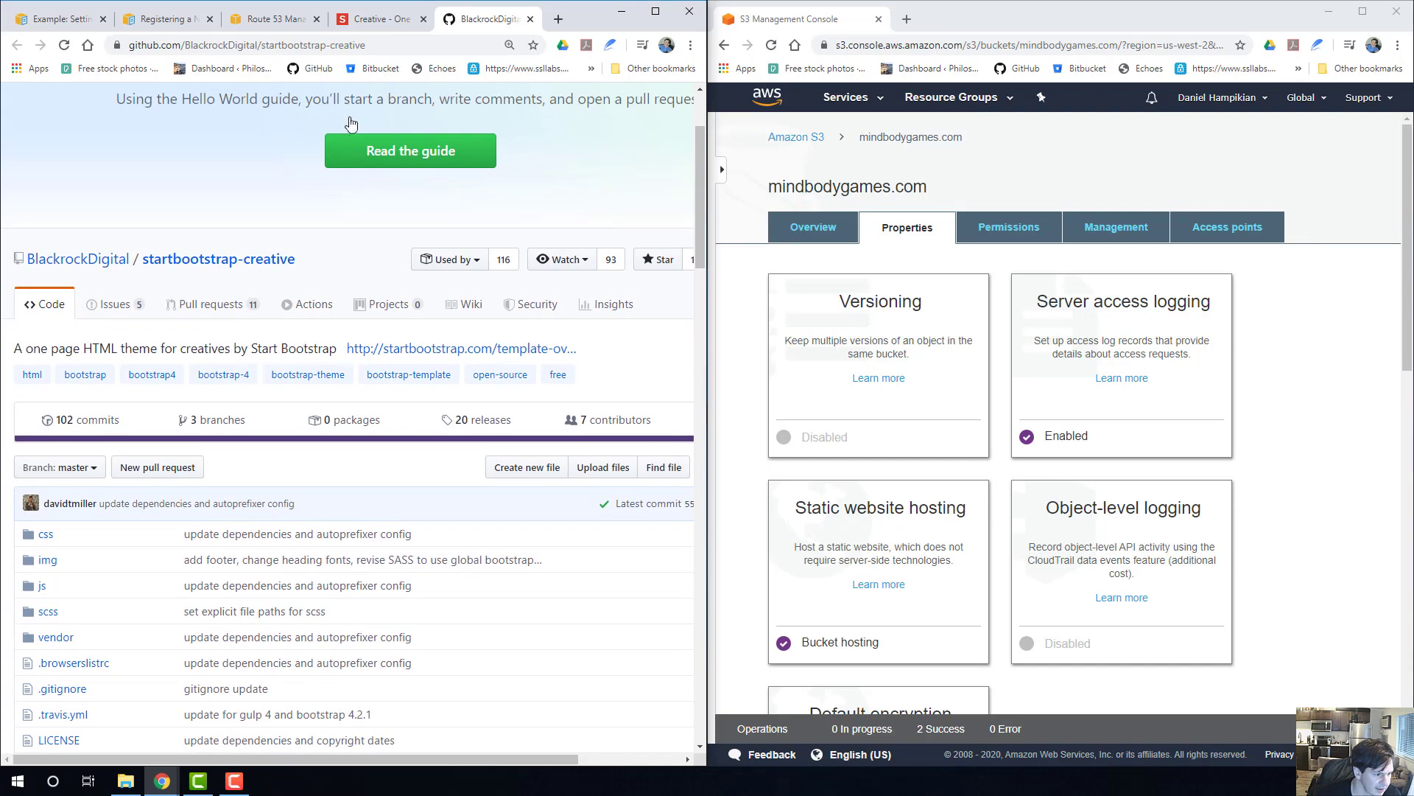
# Undock and widen the repository's browser window, and open the LICENSE file of startbootstrap-creative.
pyautogui.moveTo(582, 15); pyautogui.dragTo(913, 111)
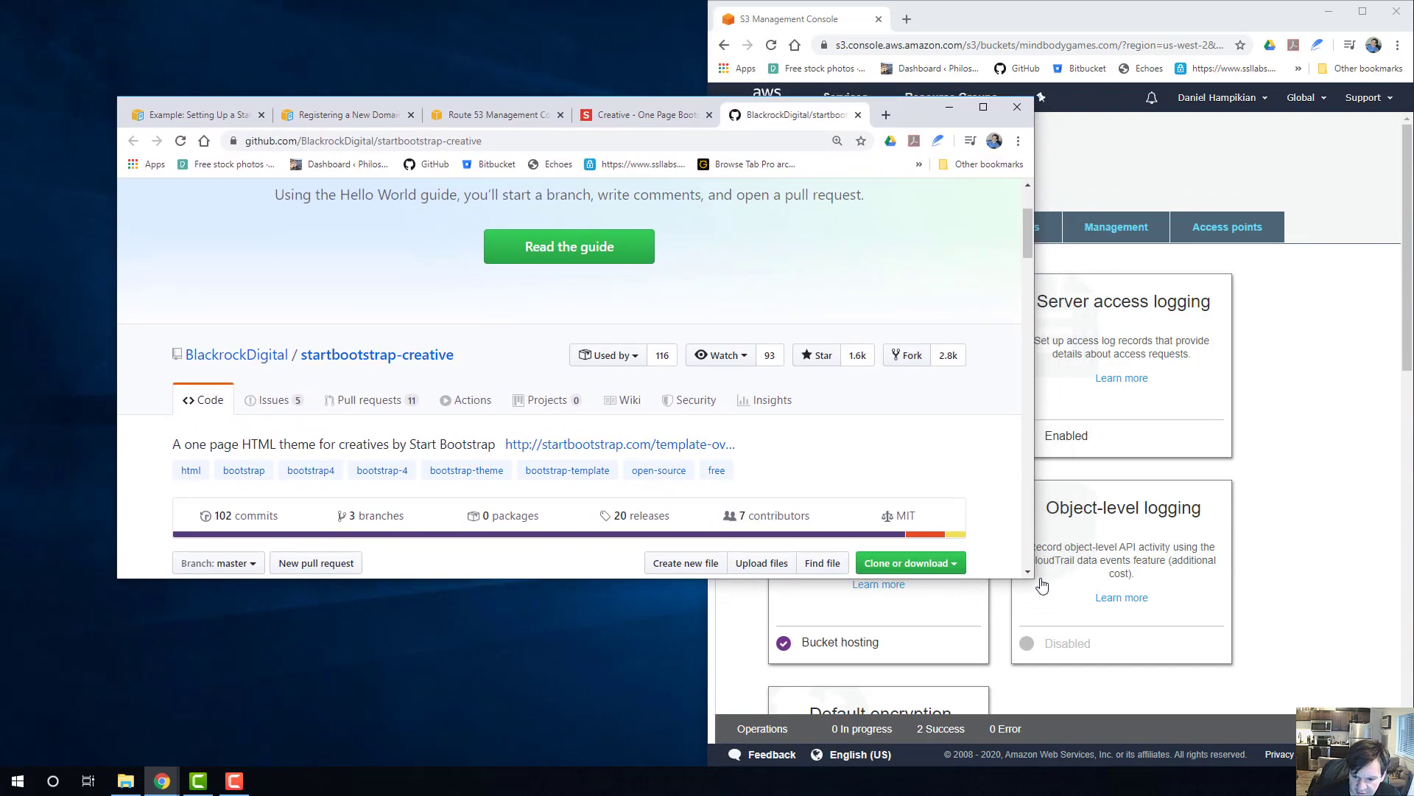
pyautogui.moveTo(1038, 581); pyautogui.dragTo(1295, 686)
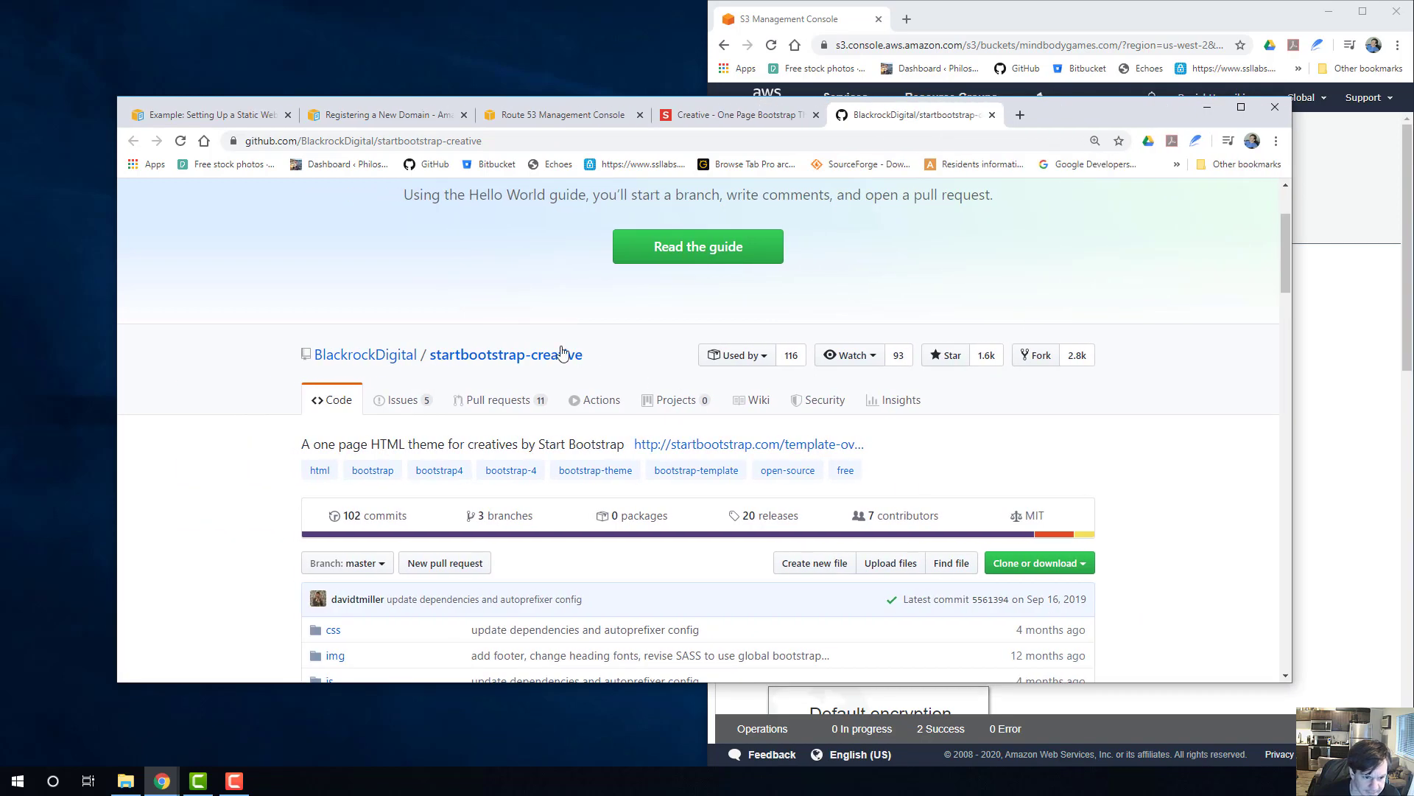
pyautogui.click(508, 367)
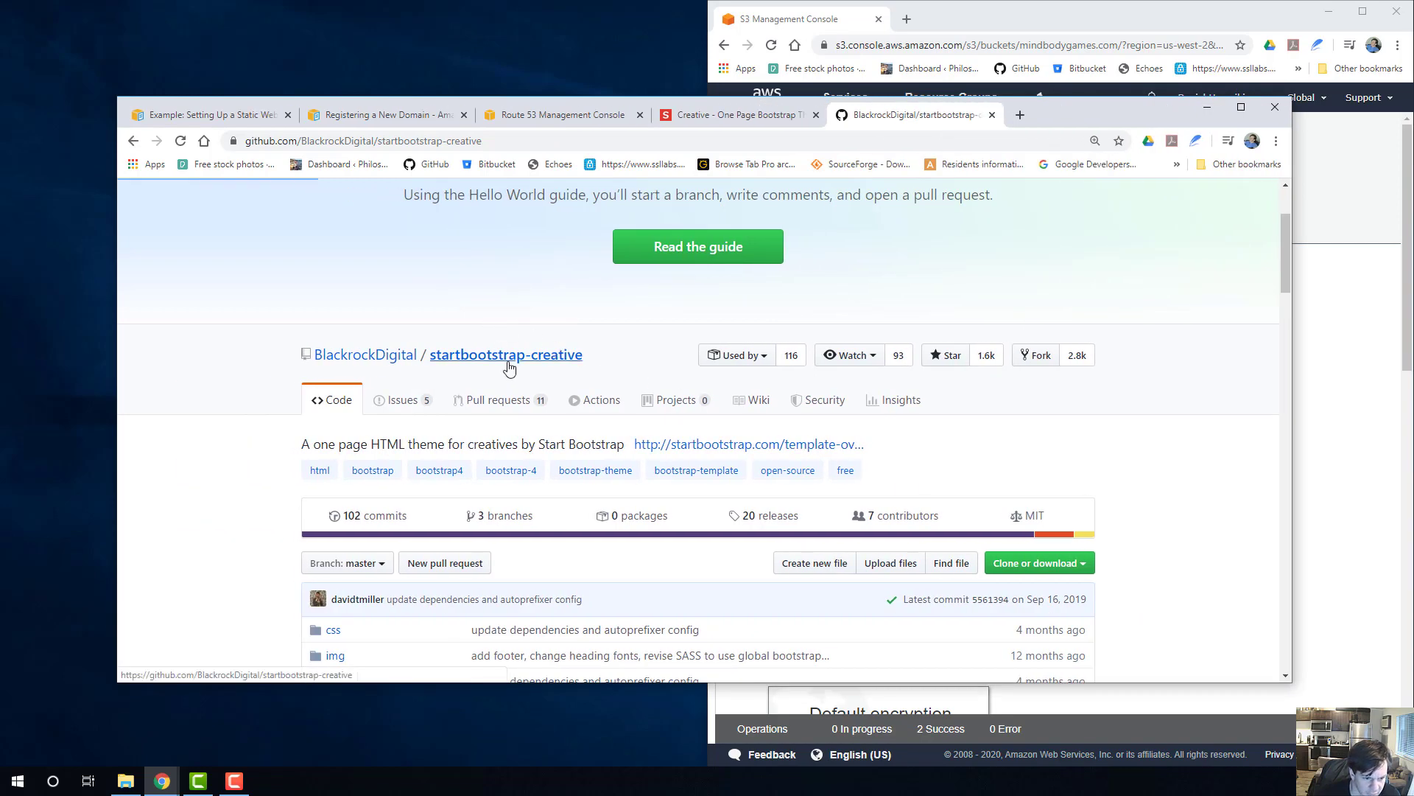
pyautogui.scroll(-8, 516, 391)
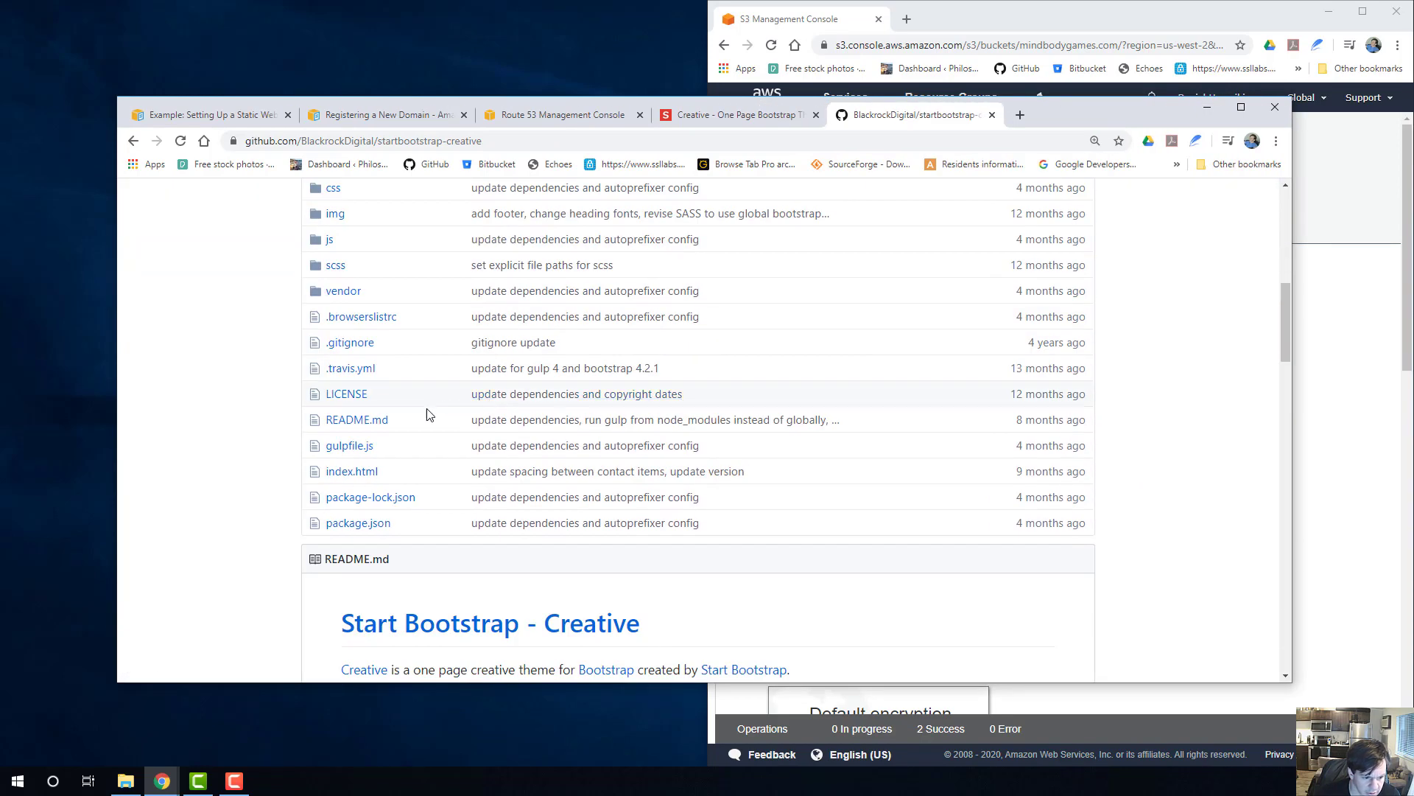
pyautogui.scroll(-1, 383, 498)
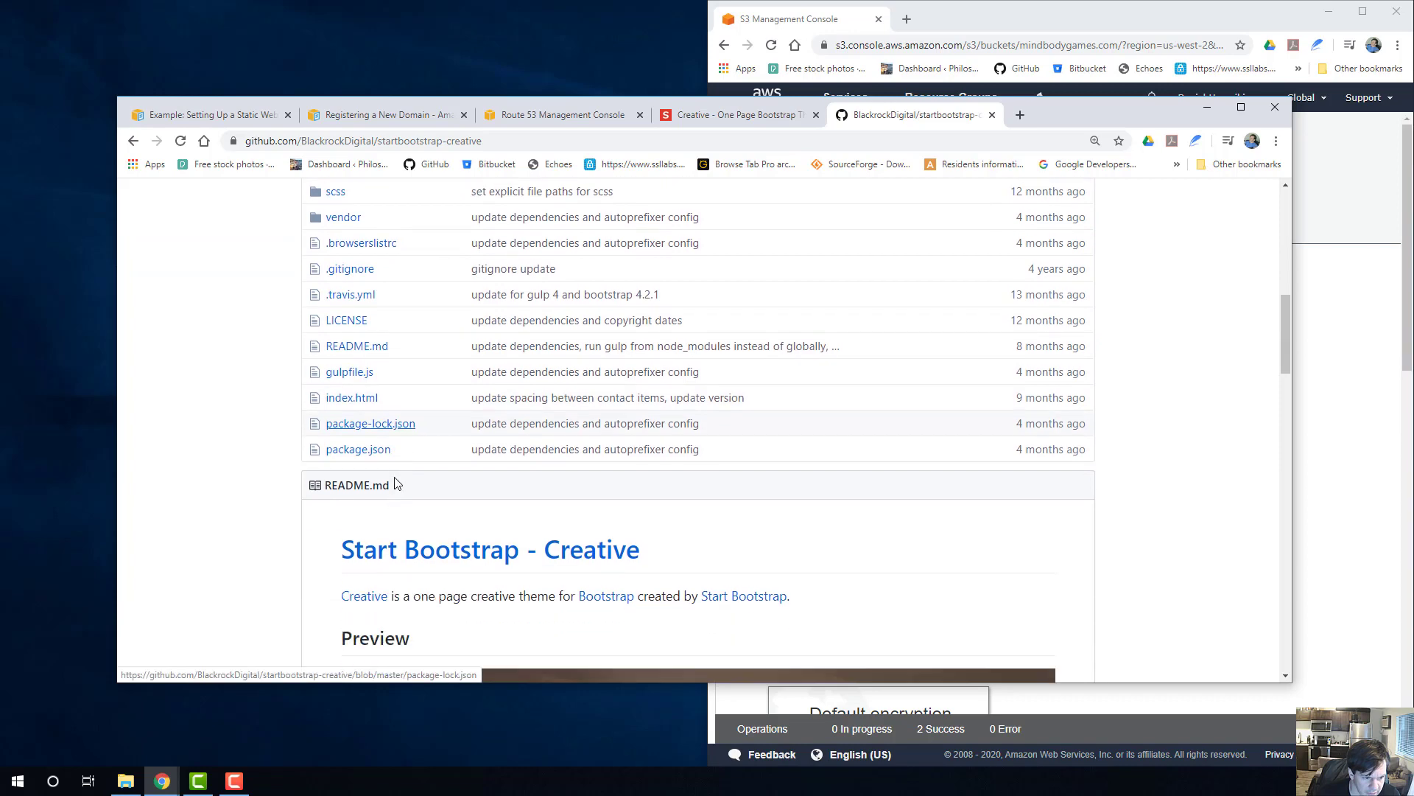
pyautogui.click(356, 321)
pyautogui.scroll(-4, 508, 369)
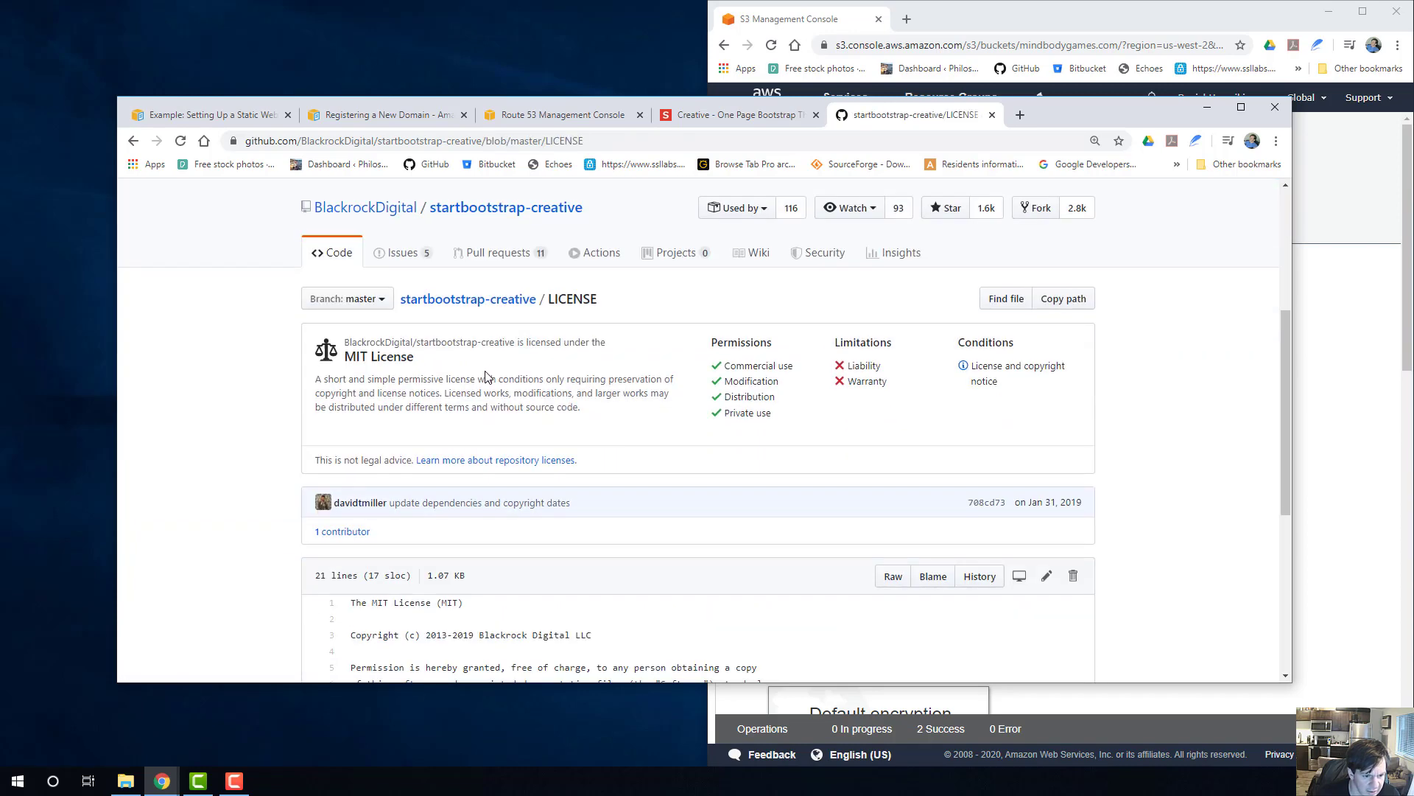
# Read the theme's license permissions, full text and copyright notice condition, and return to the repository's main page.
pyautogui.moveTo(708, 343); pyautogui.dragTo(755, 411)
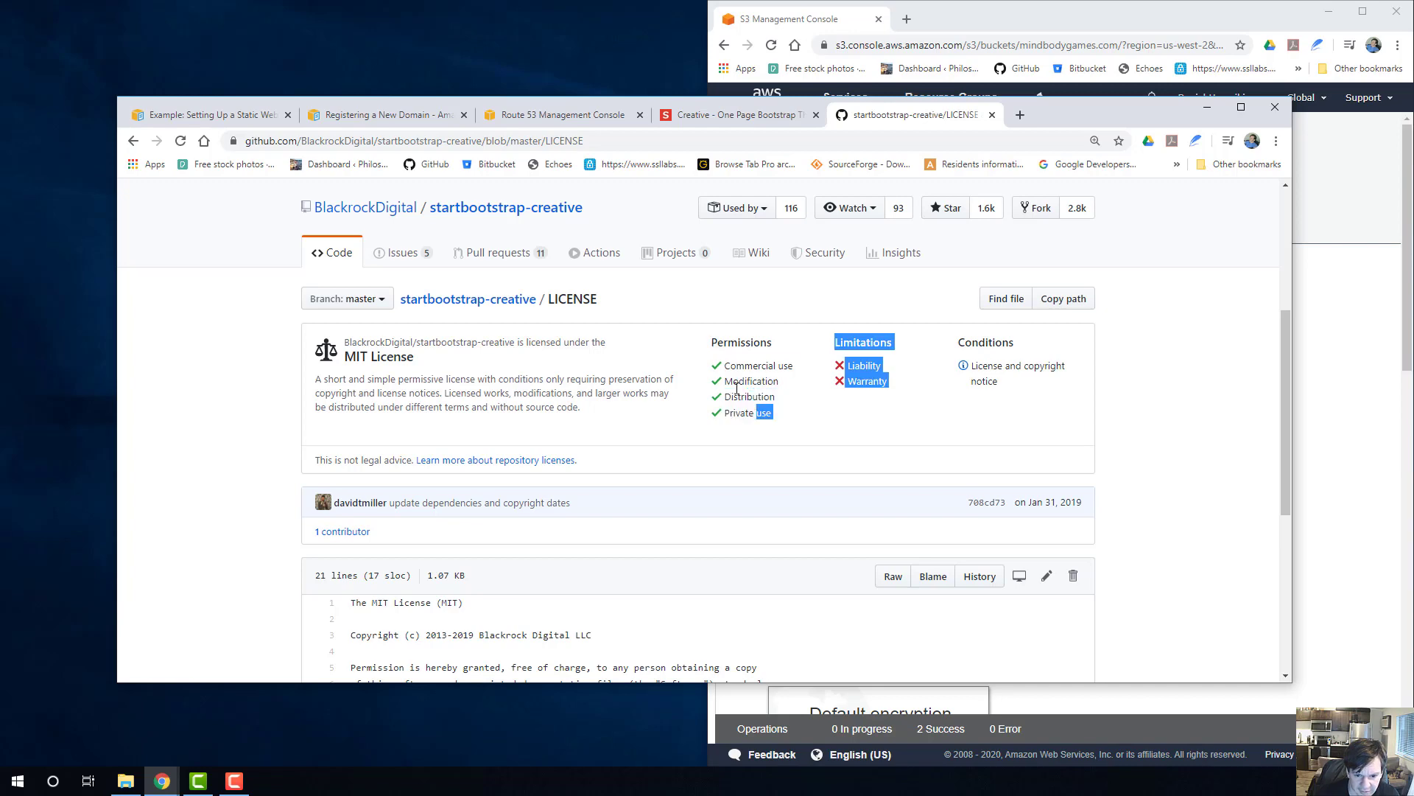
pyautogui.click(704, 351)
pyautogui.moveTo(709, 345); pyautogui.dragTo(716, 346)
pyautogui.click(742, 379)
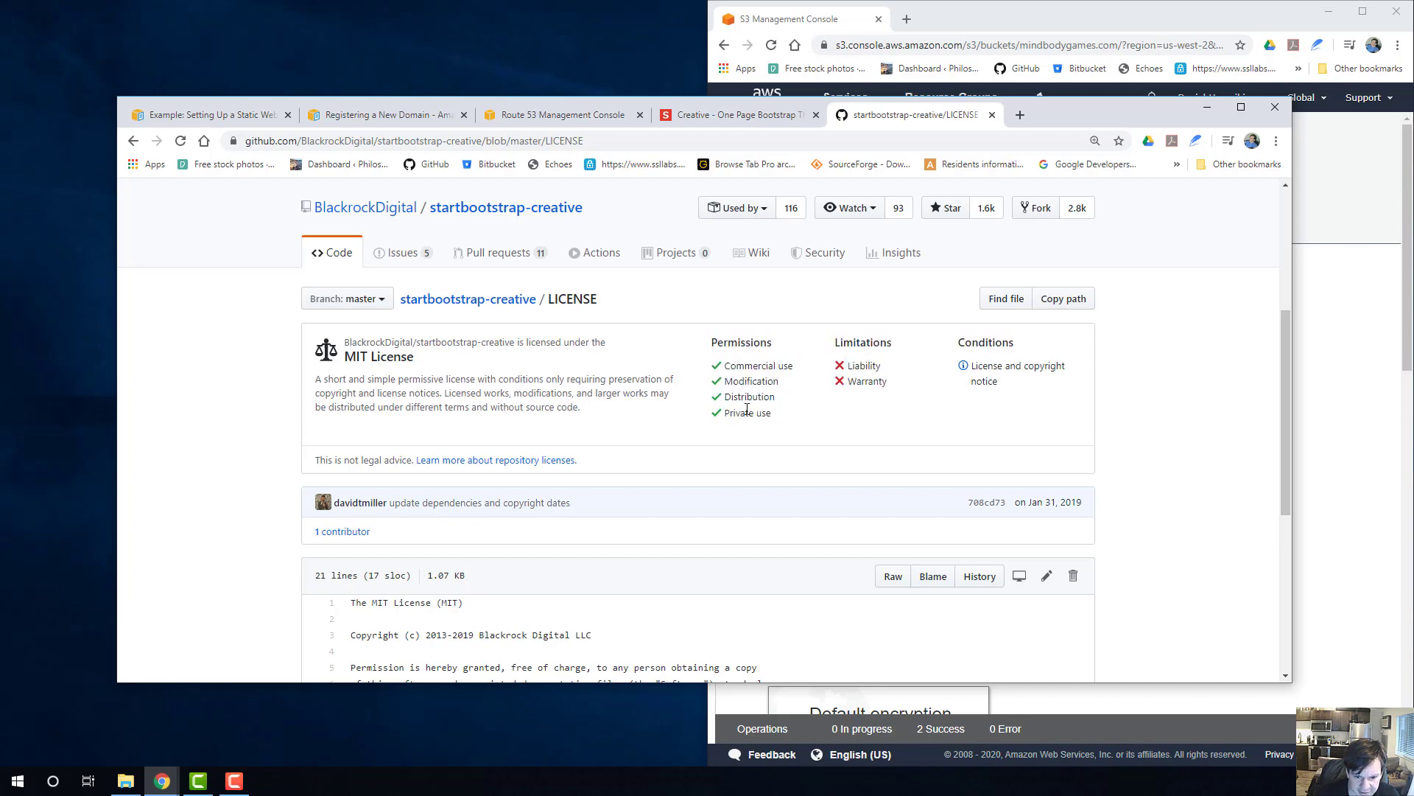
pyautogui.scroll(-1, 525, 417)
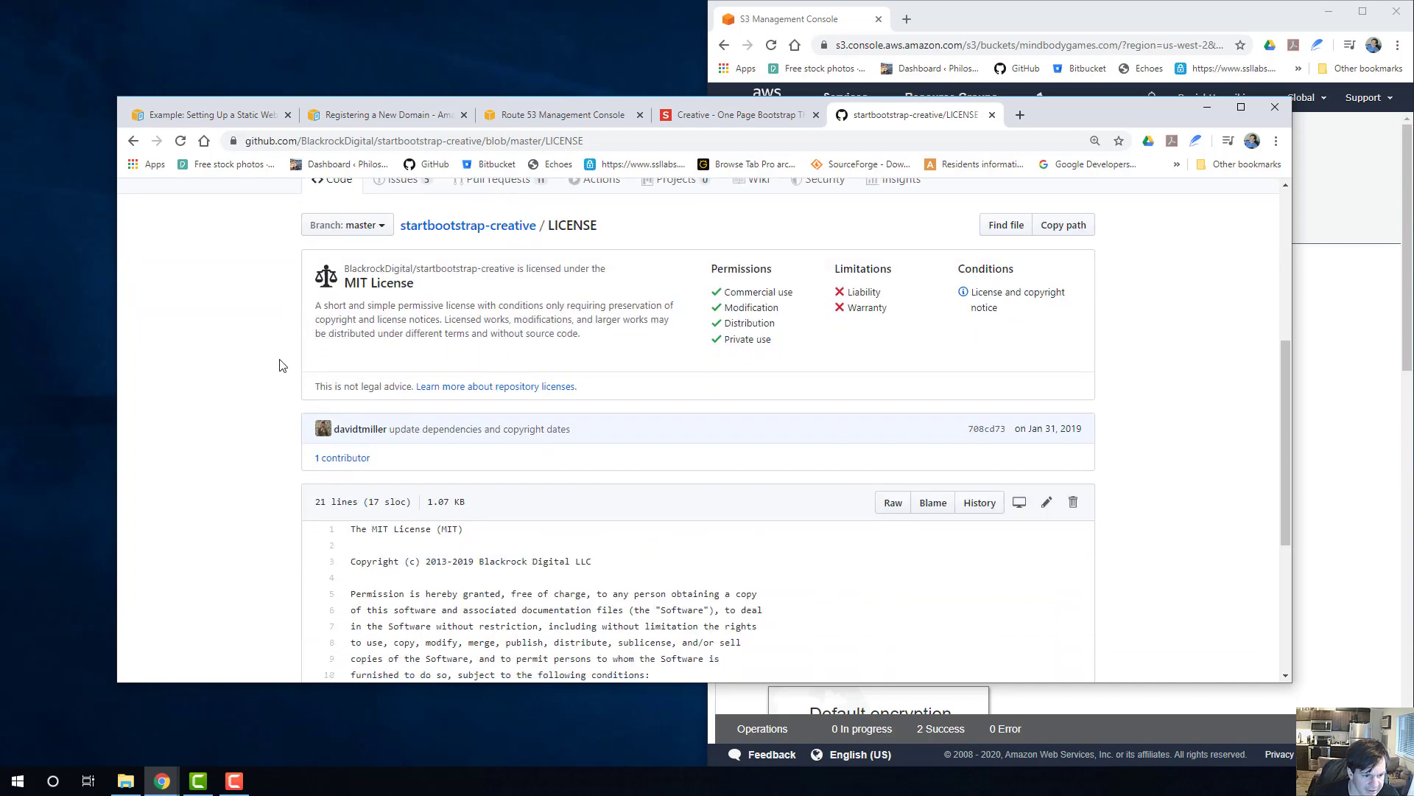
pyautogui.scroll(-4, 555, 365)
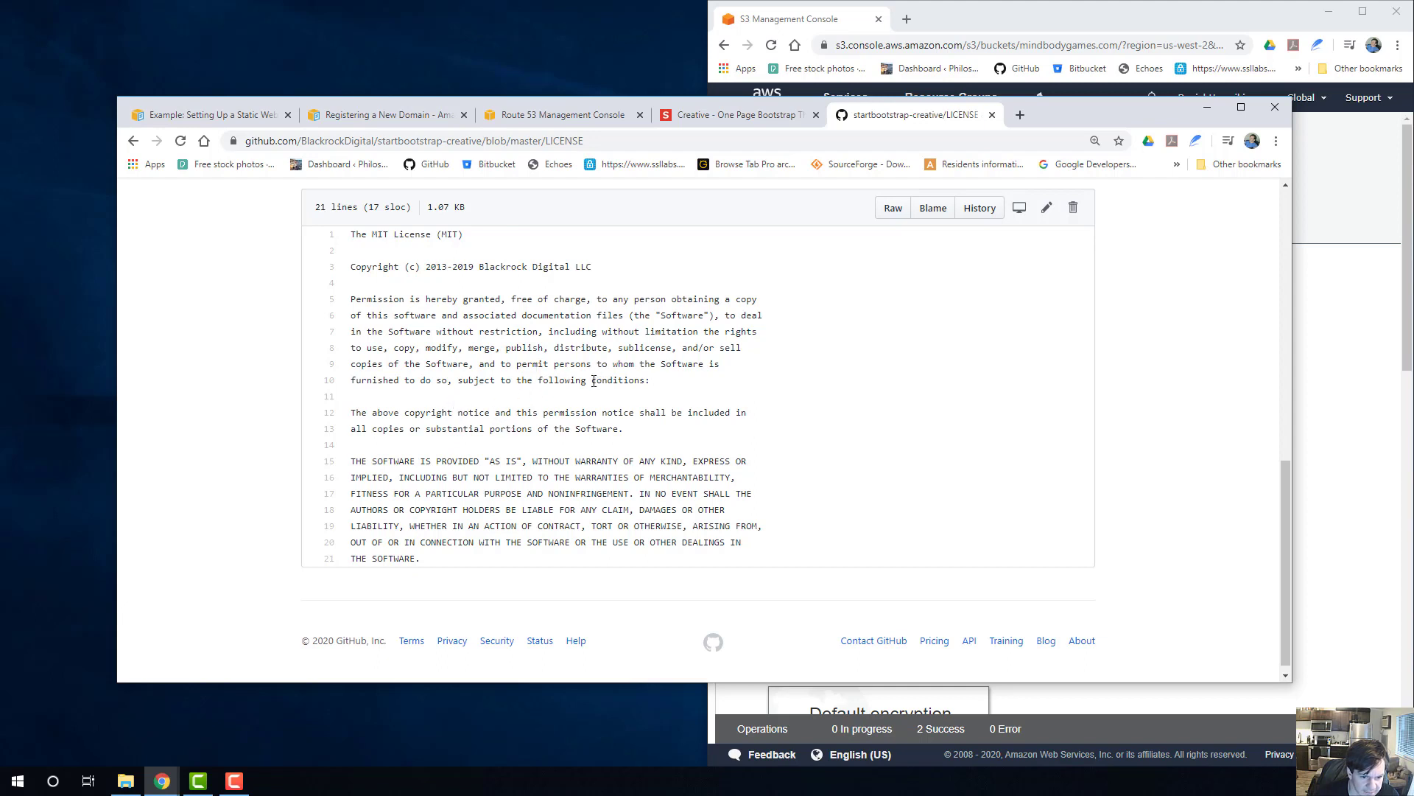
pyautogui.scroll(-1, 572, 396)
pyautogui.moveTo(361, 409); pyautogui.dragTo(644, 436)
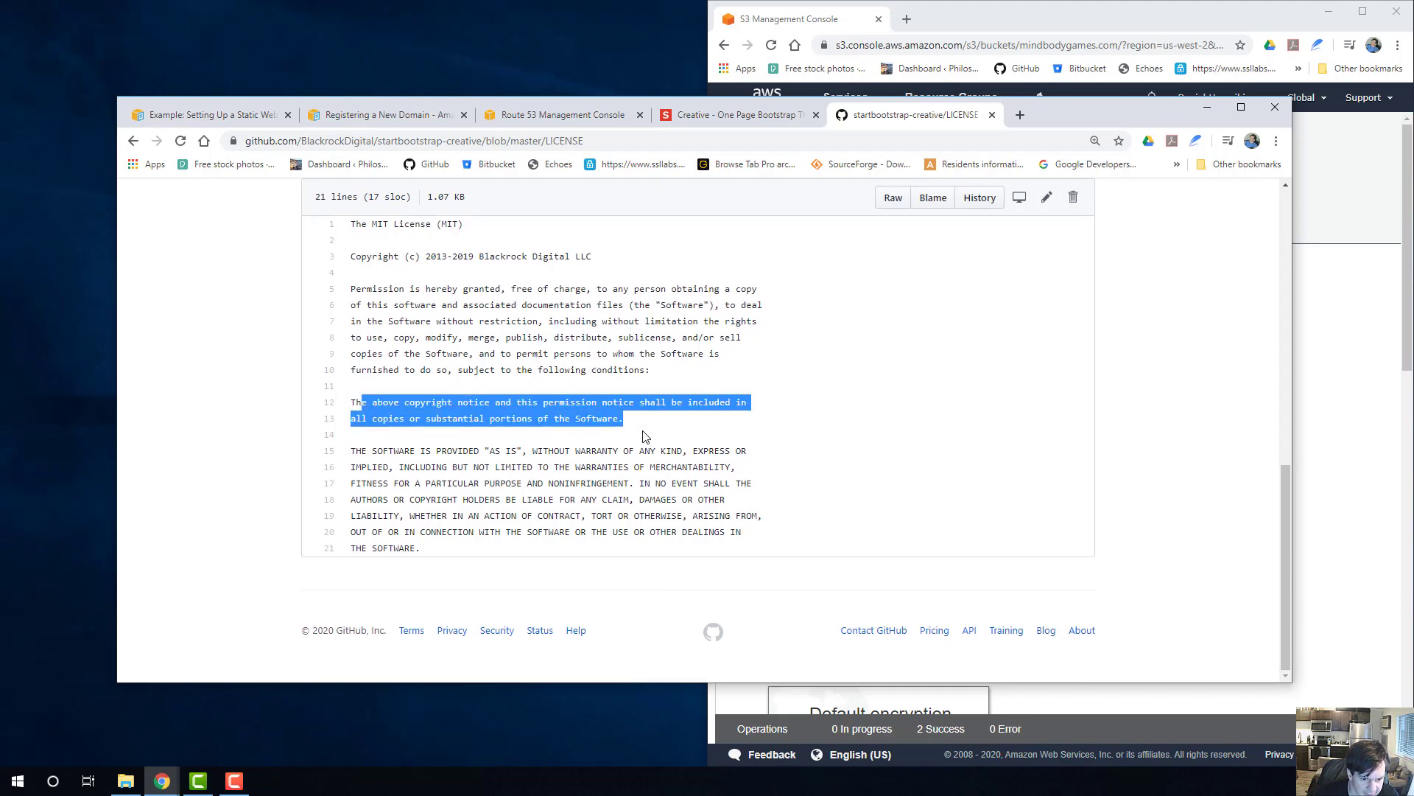
pyautogui.click(655, 436)
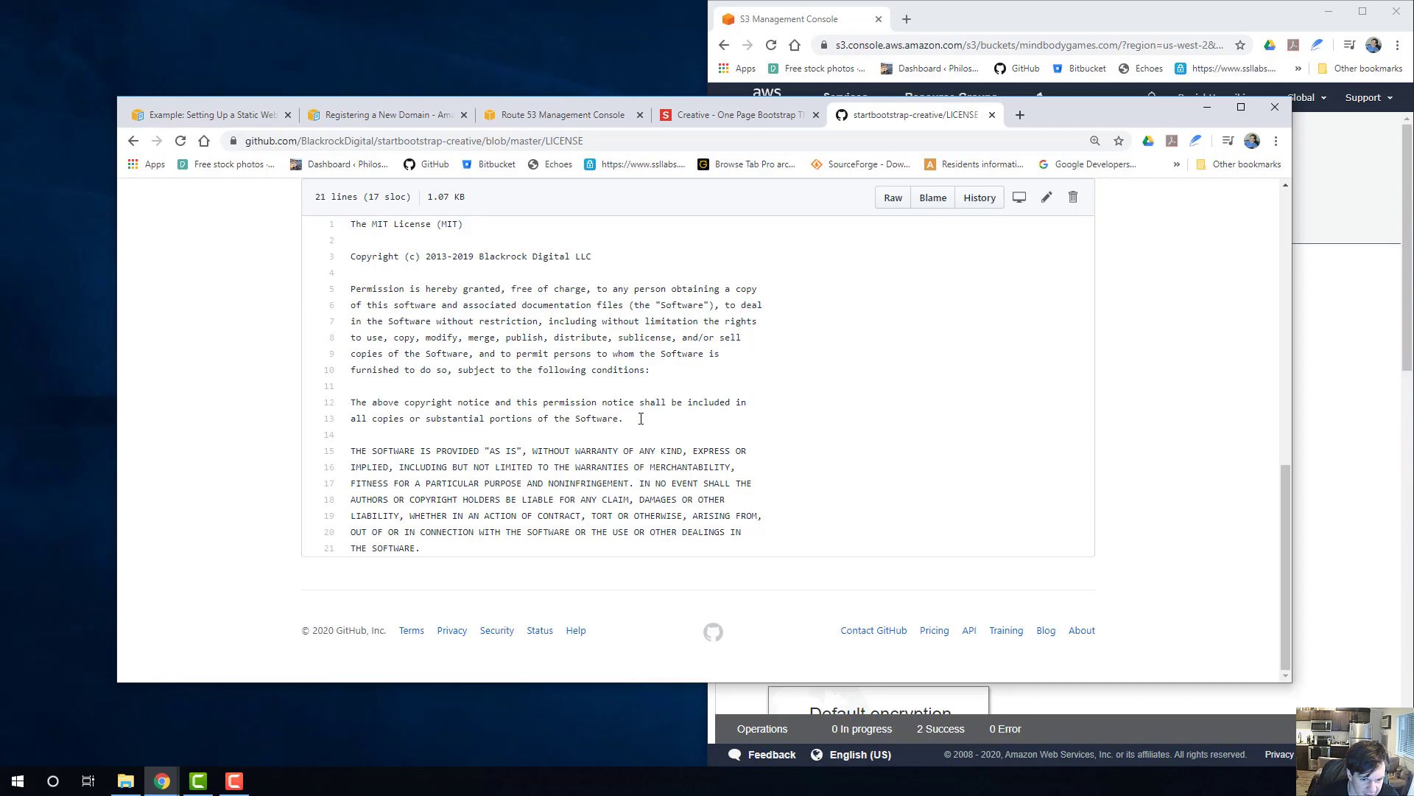
pyautogui.scroll(10, 639, 420)
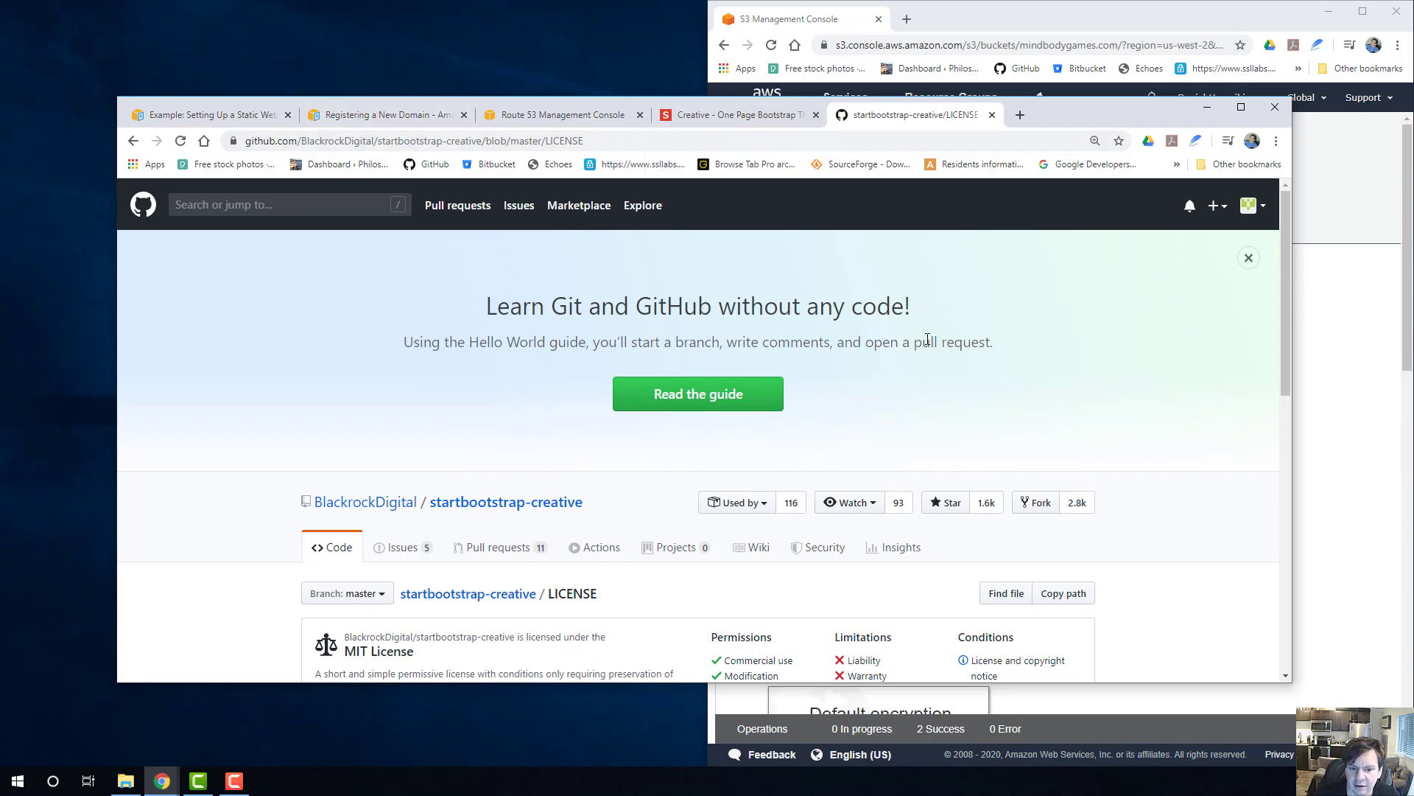
pyautogui.scroll(-1, 748, 431)
pyautogui.scroll(-2, 748, 431)
pyautogui.click(469, 283)
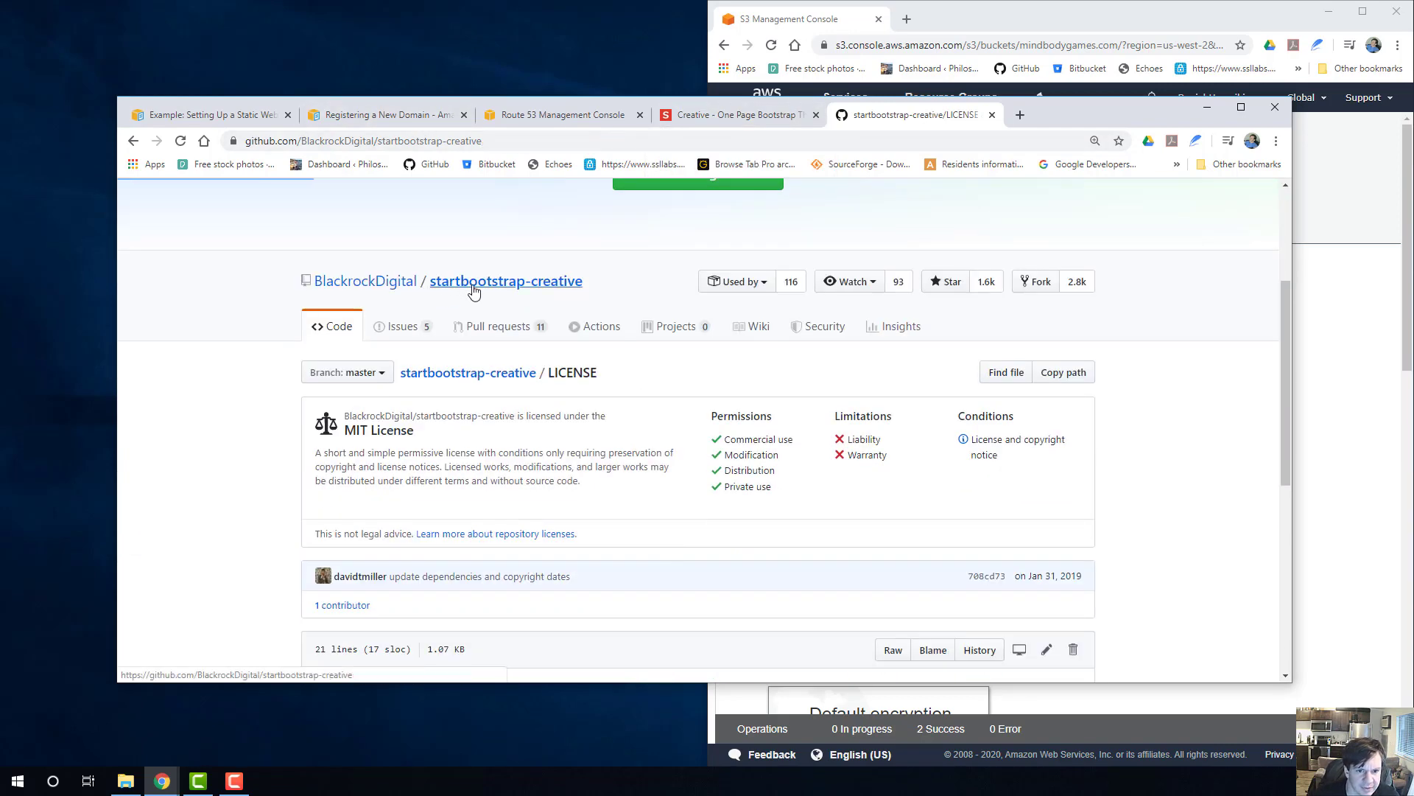
# Go back to the Creative theme's Start Bootstrap page and download the free theme archive.
pyautogui.click(764, 120)
pyautogui.scroll(-3, 659, 398)
pyautogui.scroll(4, 939, 365)
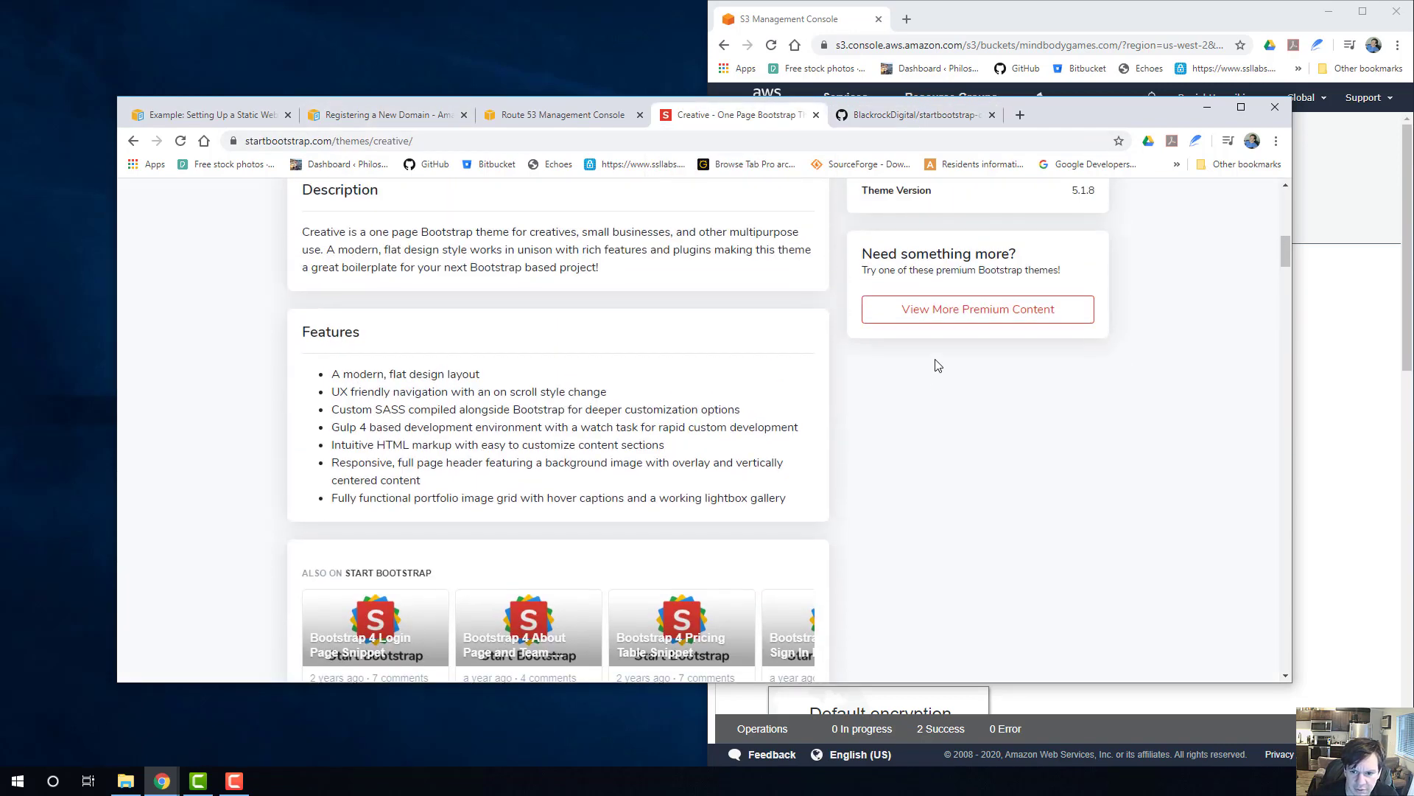
pyautogui.scroll(2, 952, 367)
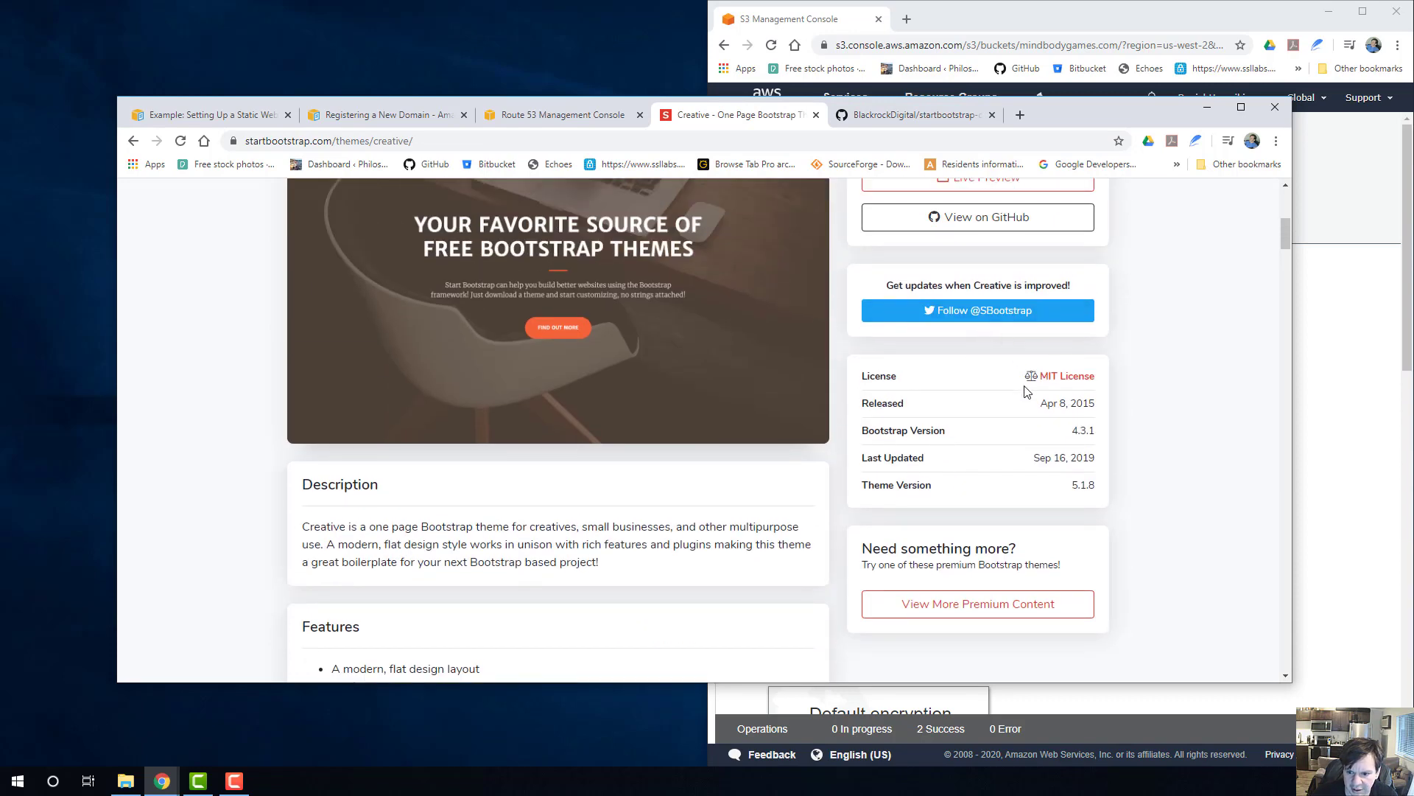
pyautogui.scroll(3, 1026, 391)
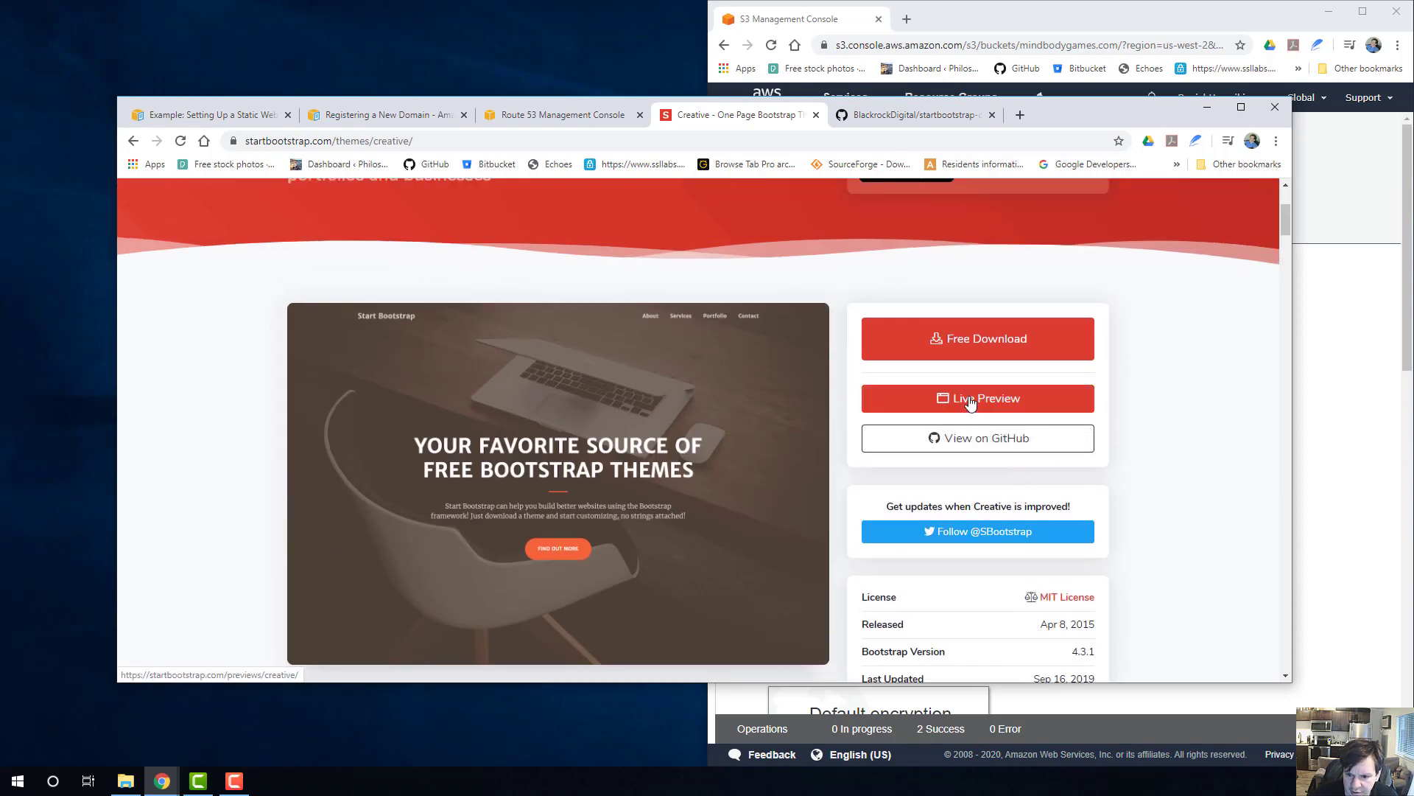
pyautogui.click(979, 345)
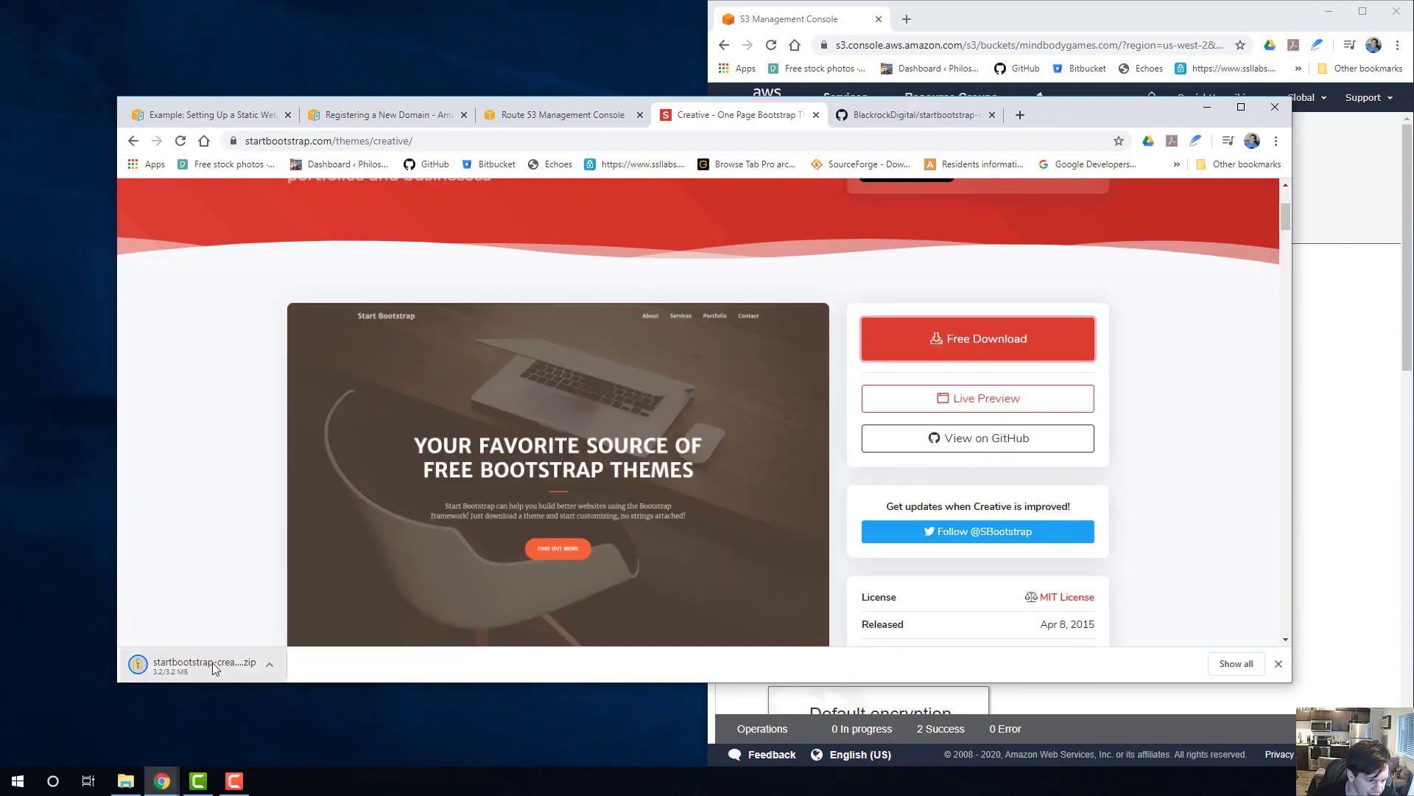
# Switch to File Explorer, enlarge its window over the browser, and look through the images in the pictures folder.
pyautogui.click(126, 781)
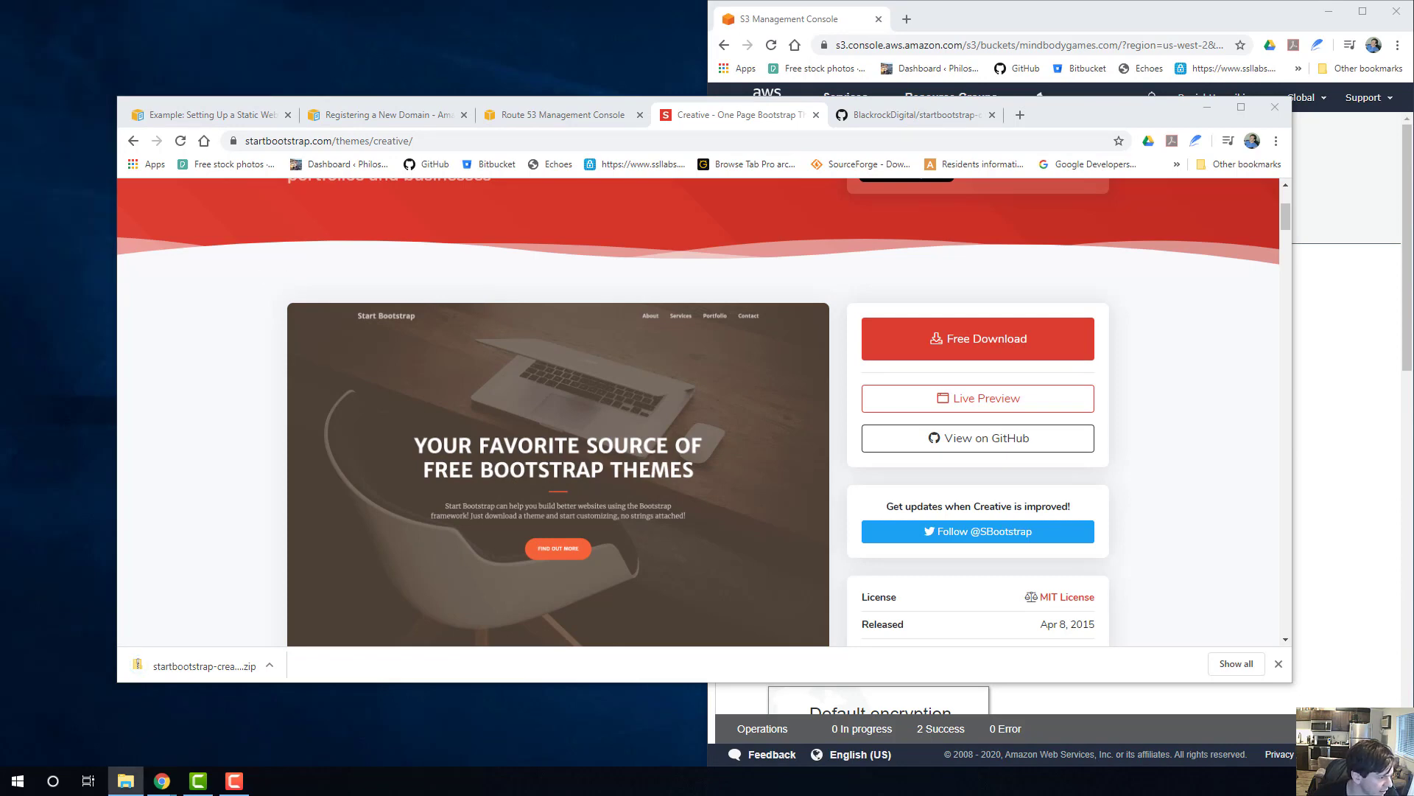
pyautogui.moveTo(0, 147); pyautogui.dragTo(786, 100)
pyautogui.moveTo(1000, 476); pyautogui.dragTo(1189, 571)
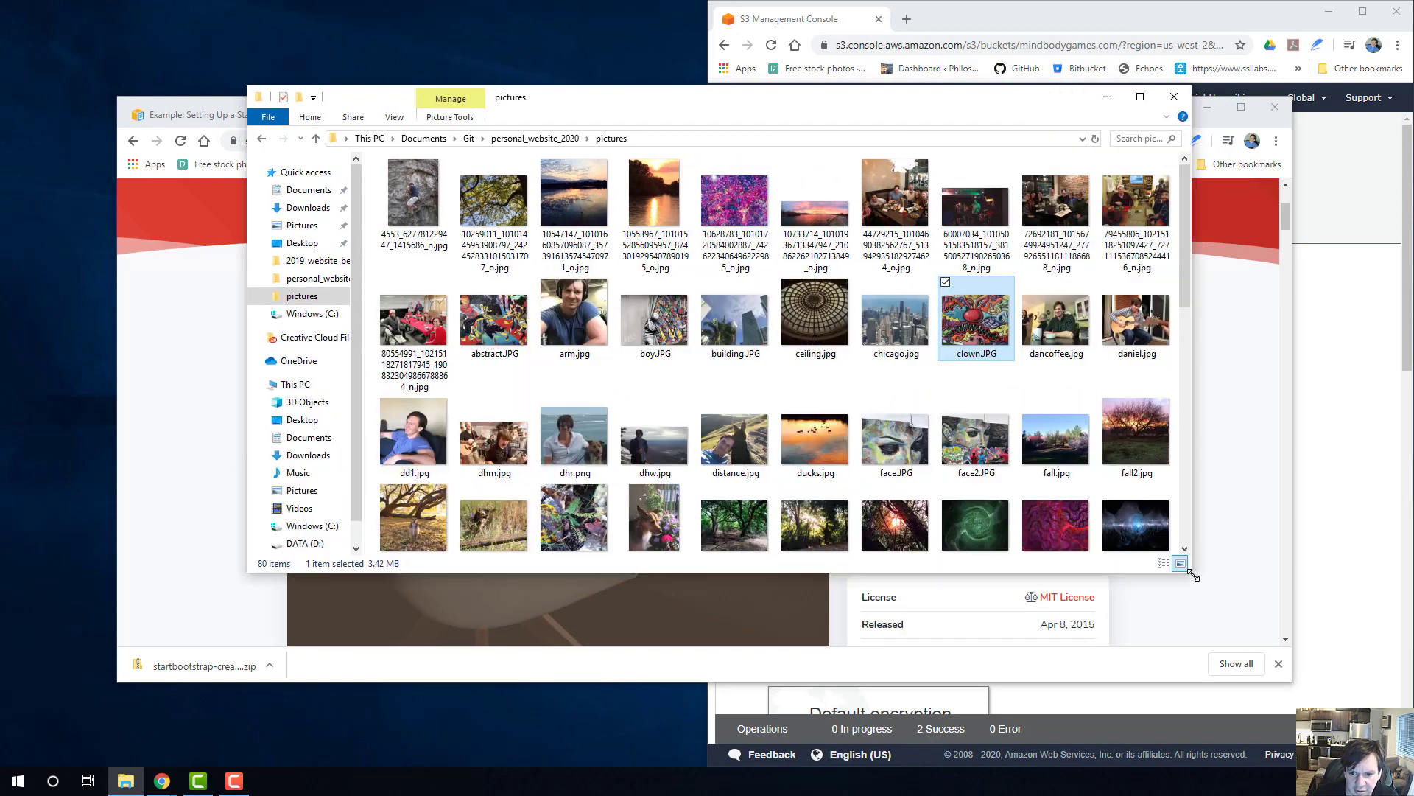
pyautogui.scroll(-3, 782, 499)
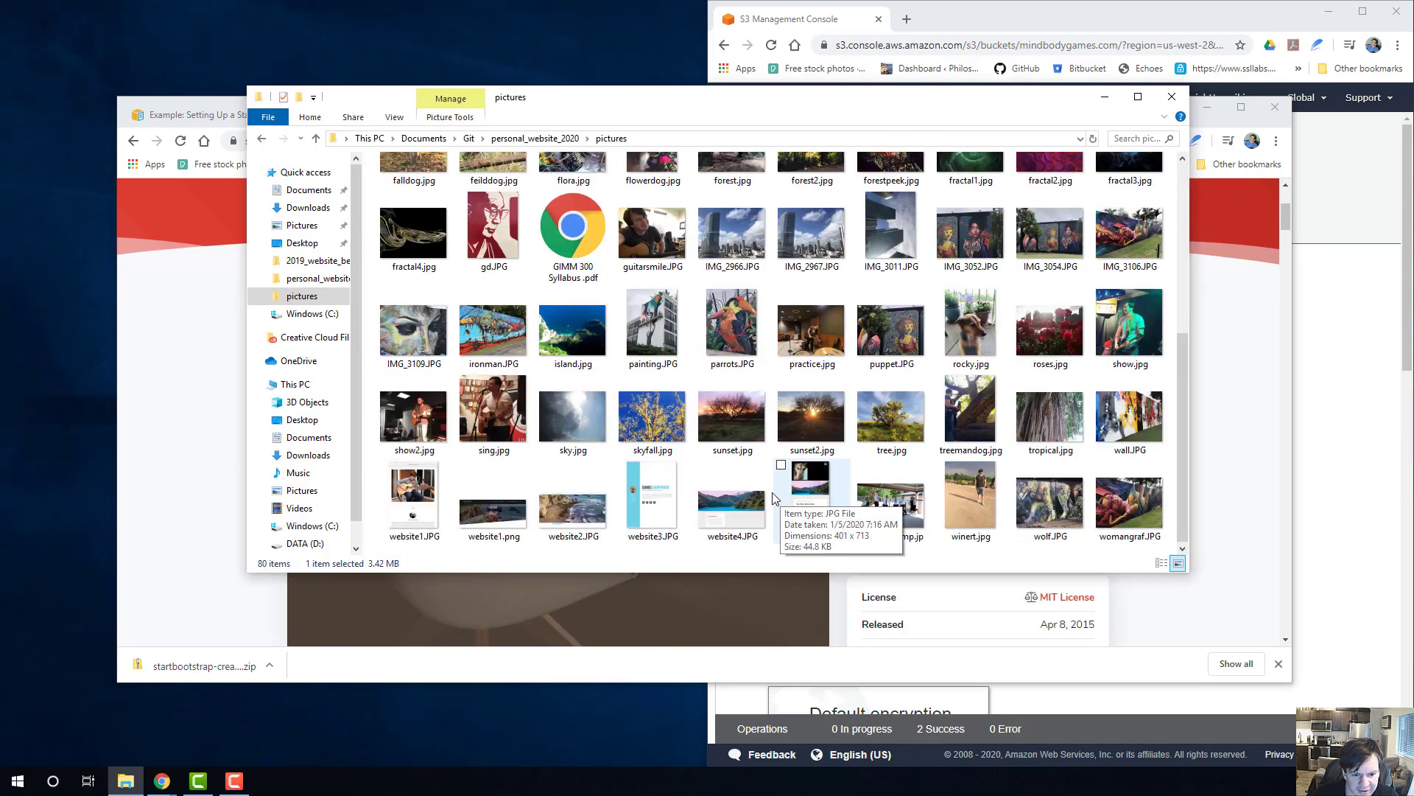
pyautogui.scroll(3, 772, 494)
pyautogui.scroll(-3, 749, 473)
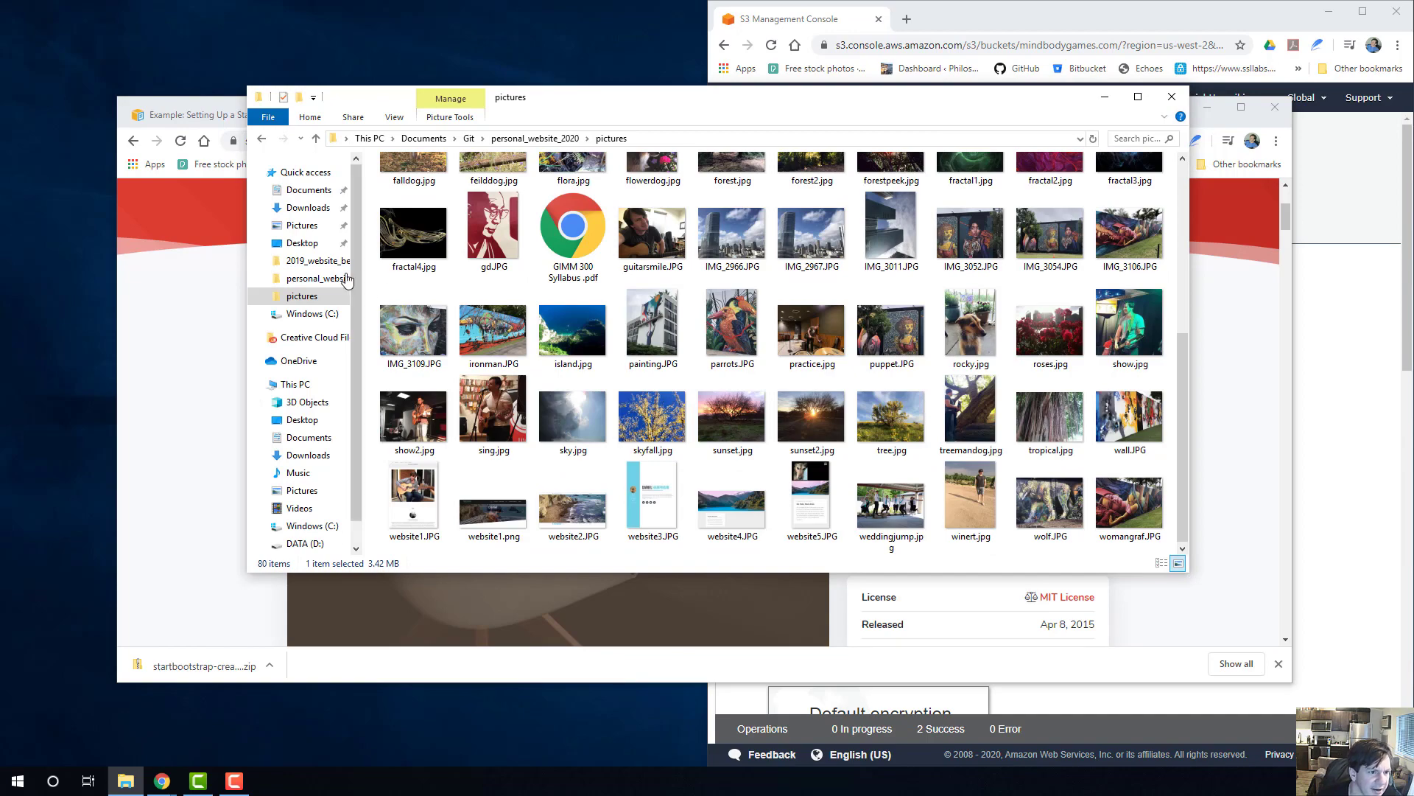
# Open a second File Explorer window and show the Downloads folder in it.
pyautogui.click(268, 118)
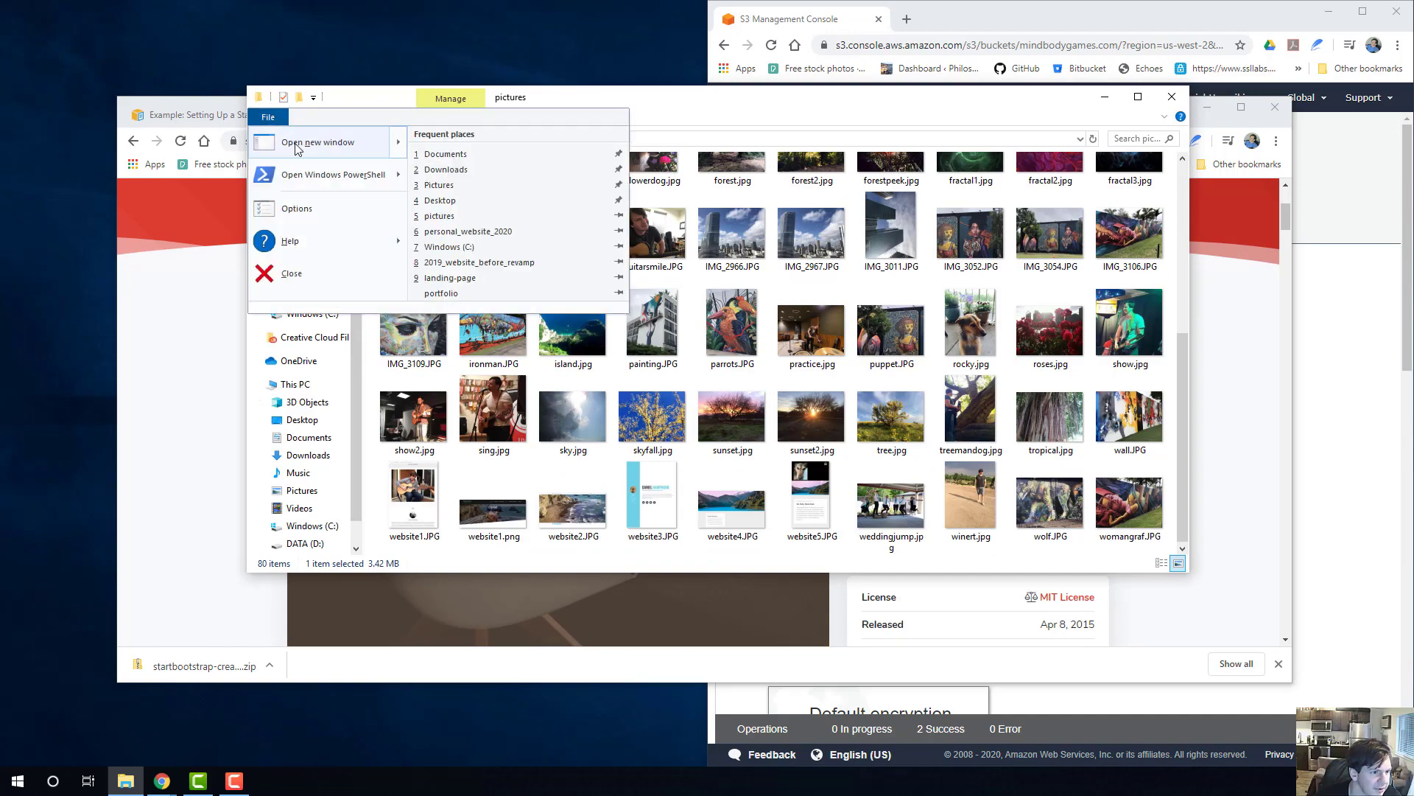
pyautogui.moveTo(354, 155)
pyautogui.click(495, 146)
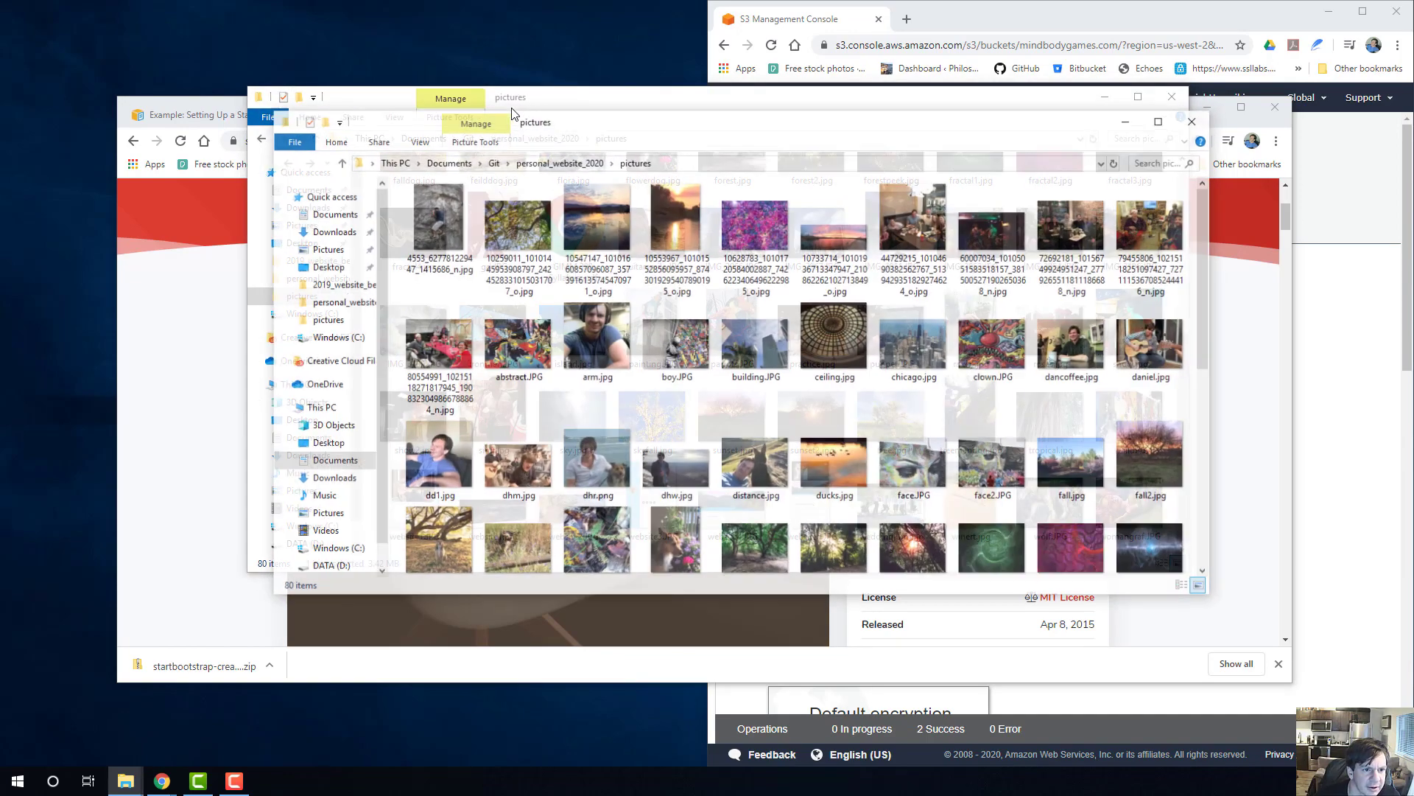
pyautogui.click(329, 480)
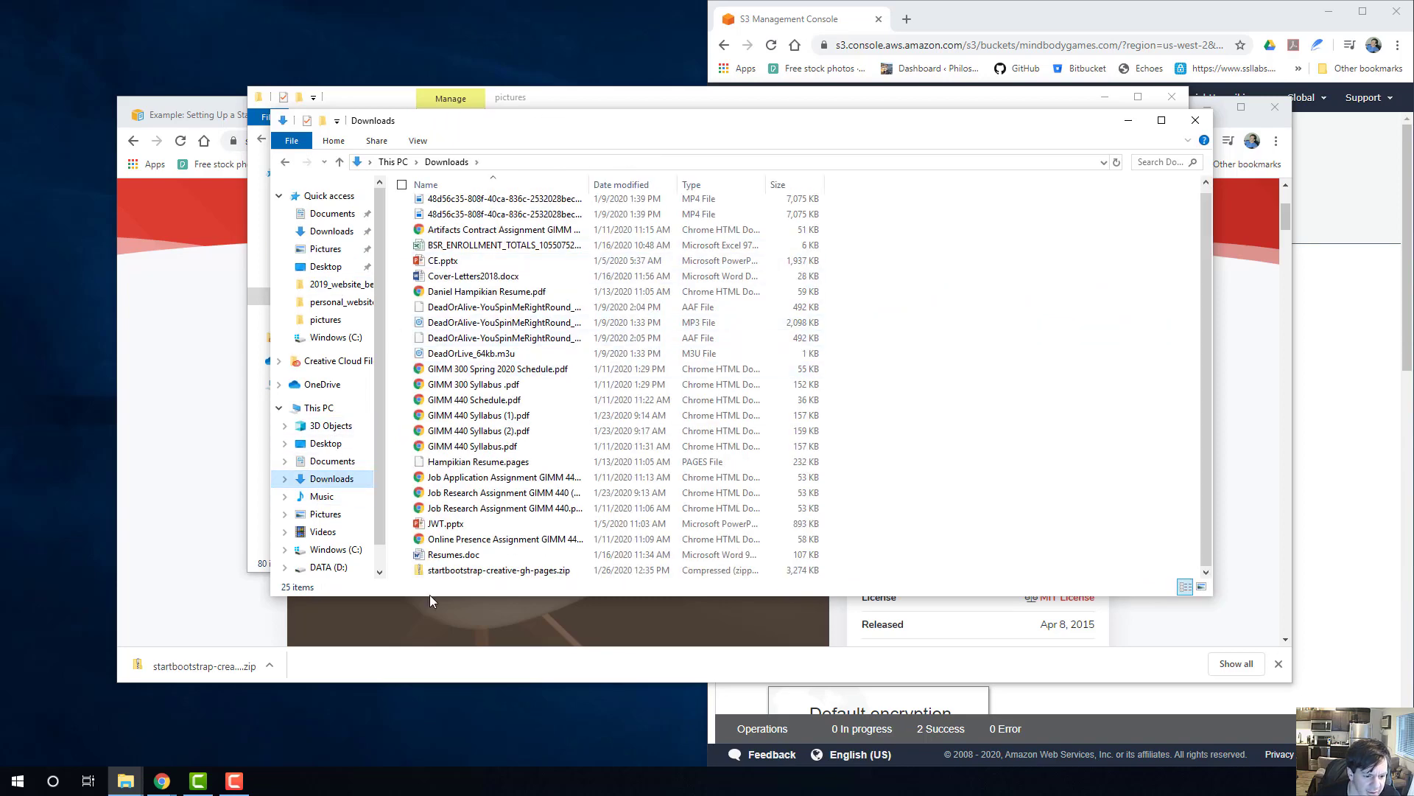
# Start extracting startbootstrap-creative-gh-pages.zip and browse for a different destination folder.
pyautogui.click(489, 572)
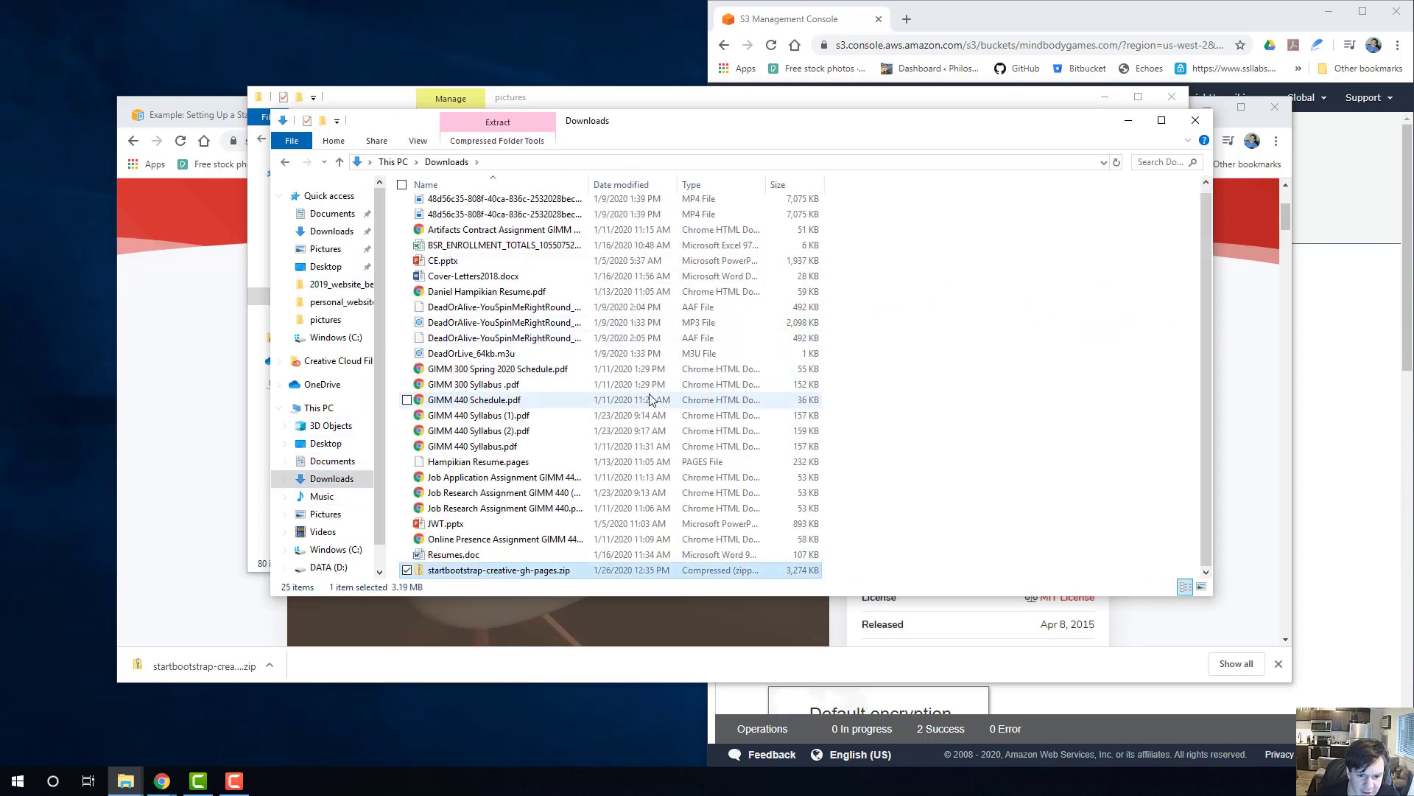
pyautogui.rightClick(479, 572)
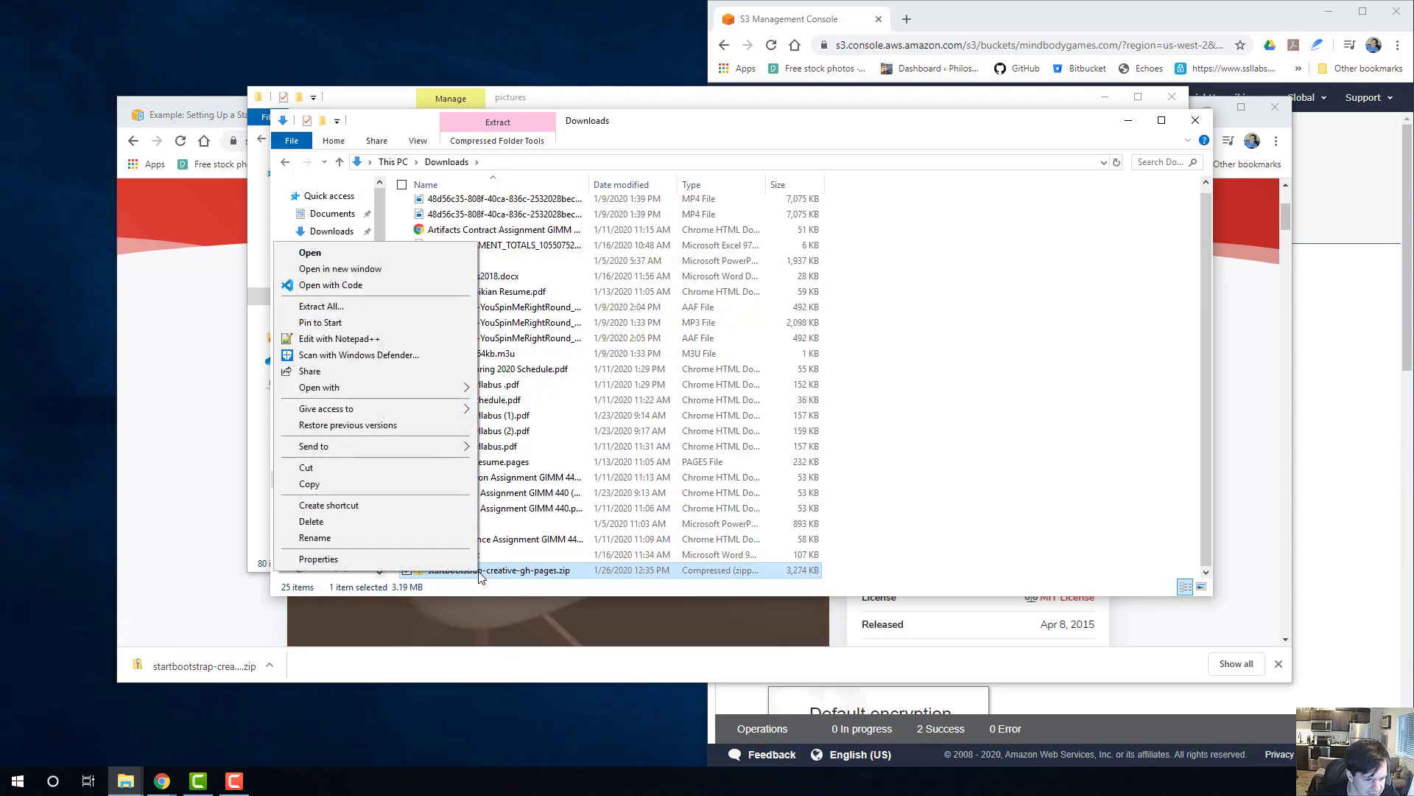
pyautogui.click(379, 306)
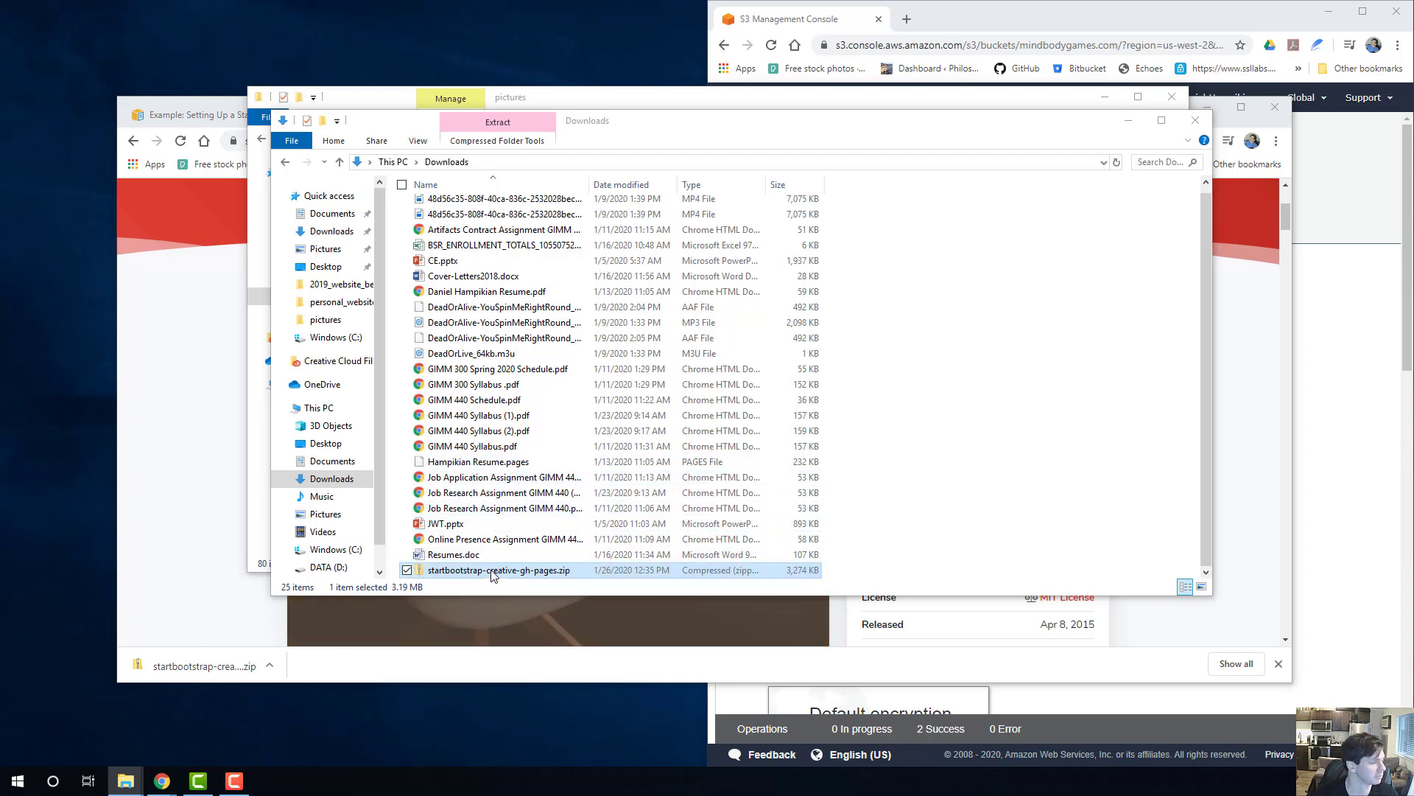
pyautogui.moveTo(448, 176); pyautogui.dragTo(606, 127)
pyautogui.click(900, 233)
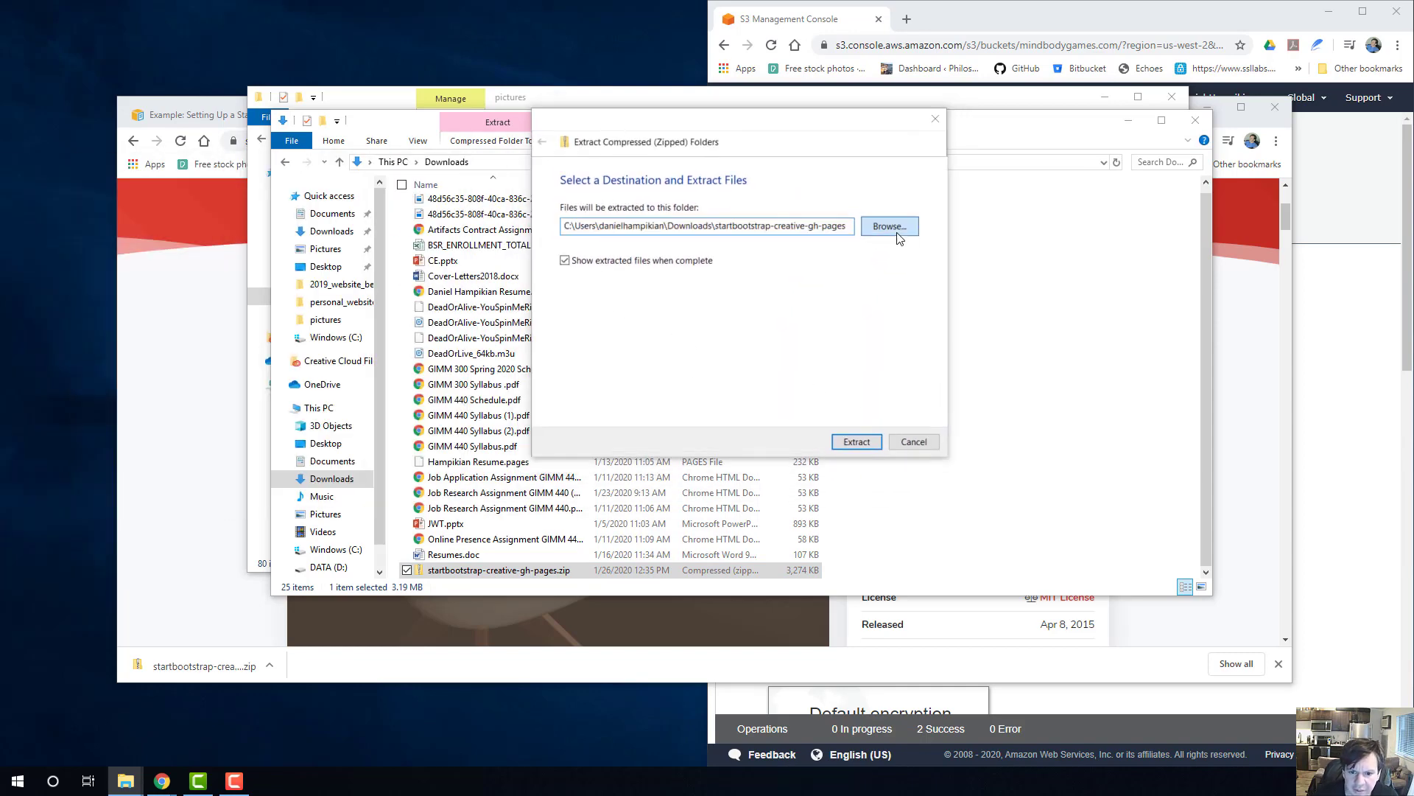
# Create a folder named WebsiteTutorial in Documents and extract the theme archive into it.
pyautogui.click(630, 335)
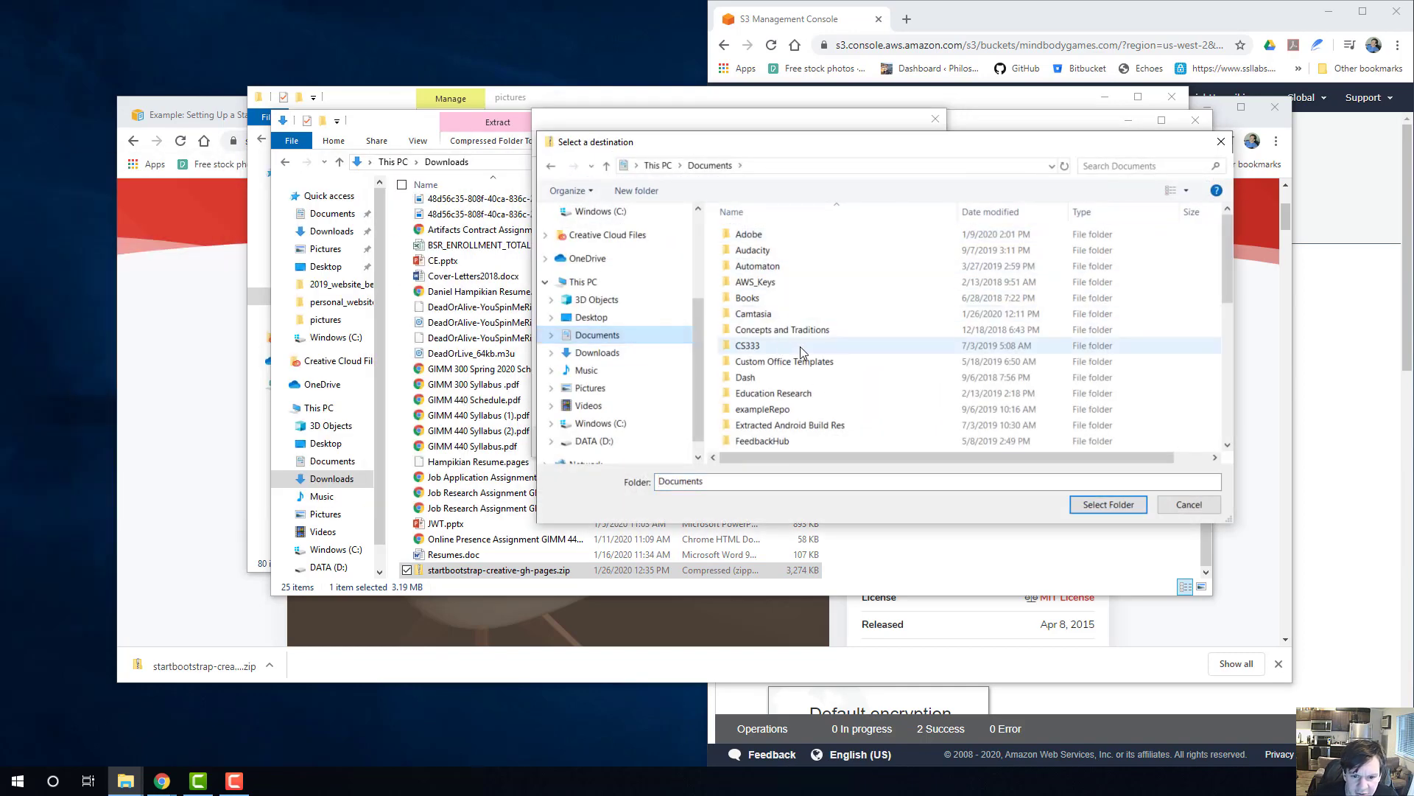
pyautogui.scroll(-10, 803, 357)
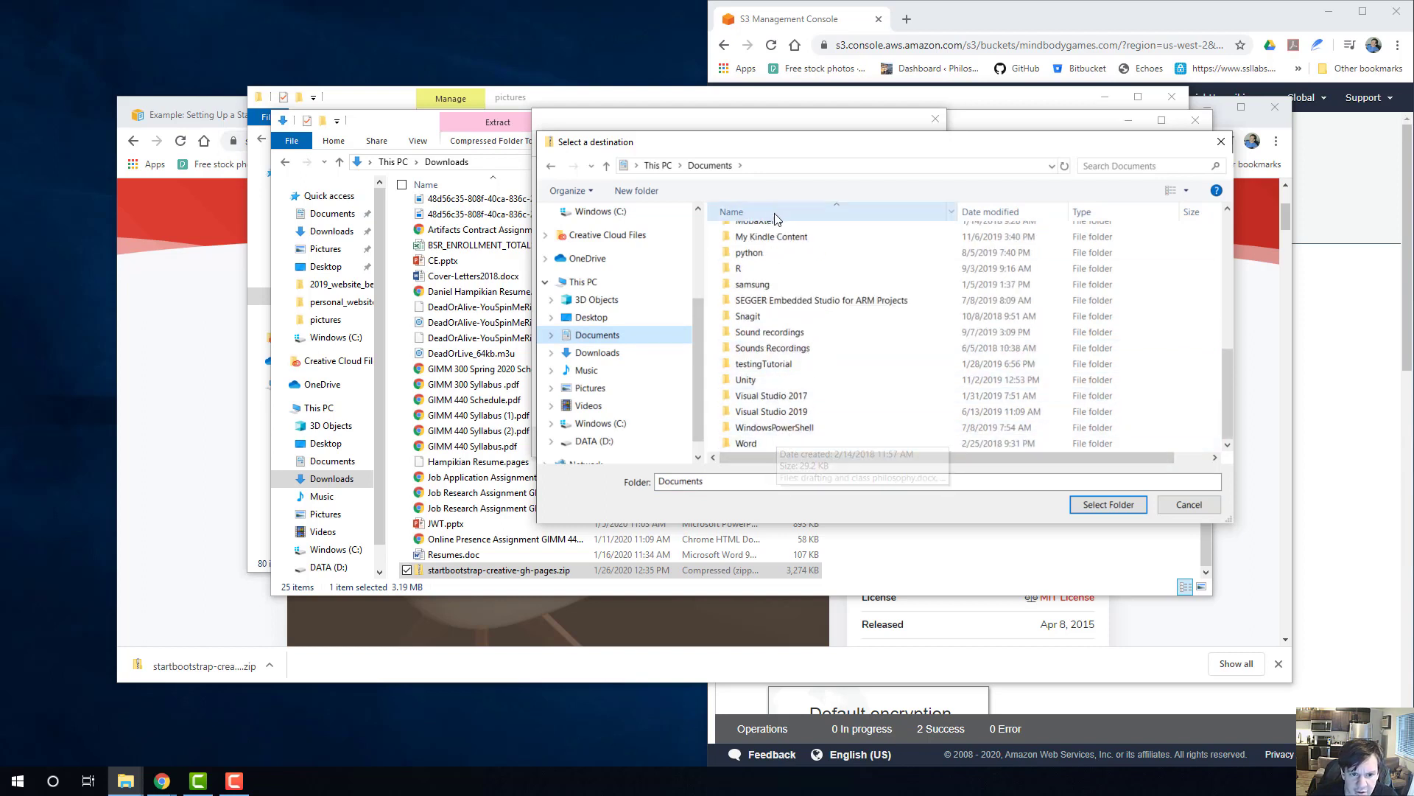
pyautogui.click(636, 190)
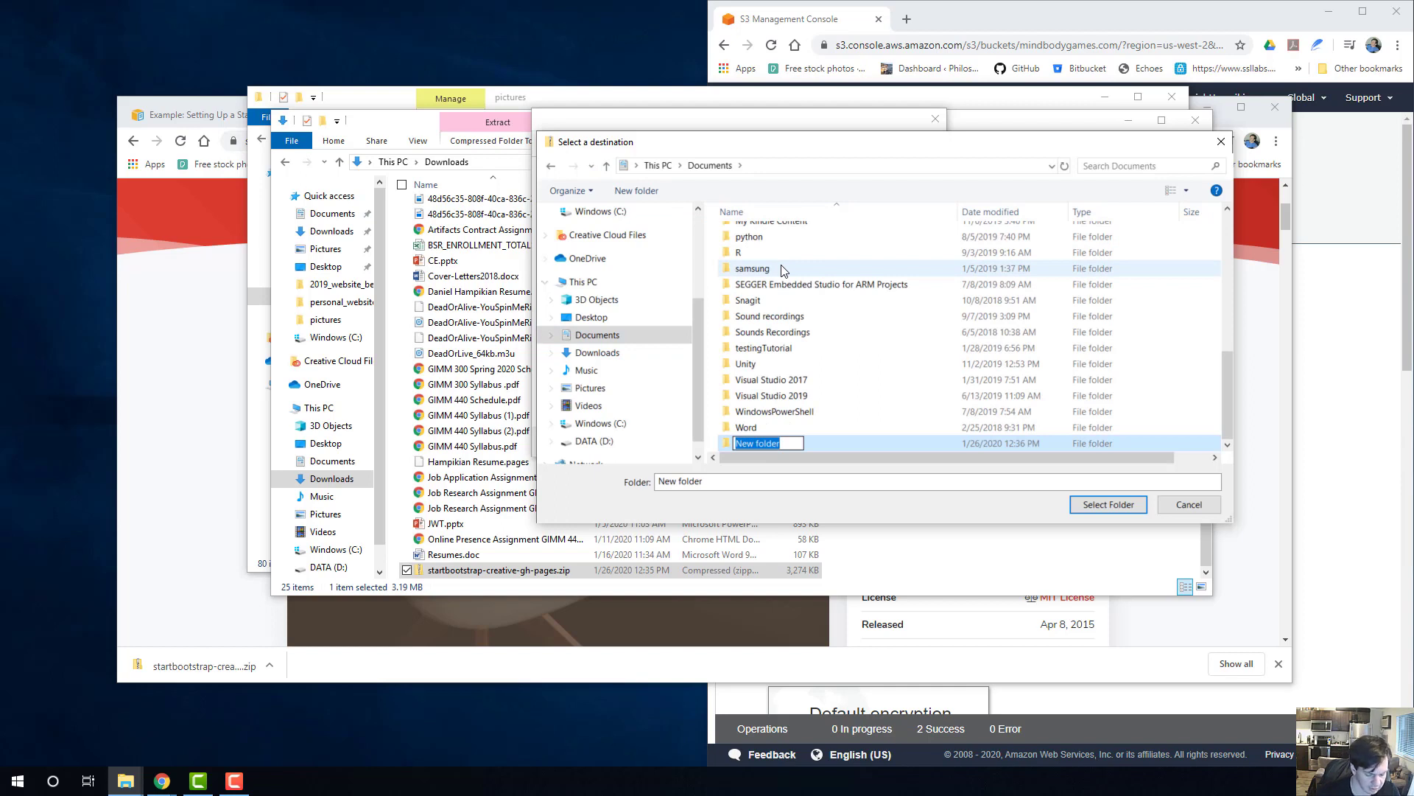
pyautogui.write('Websit')
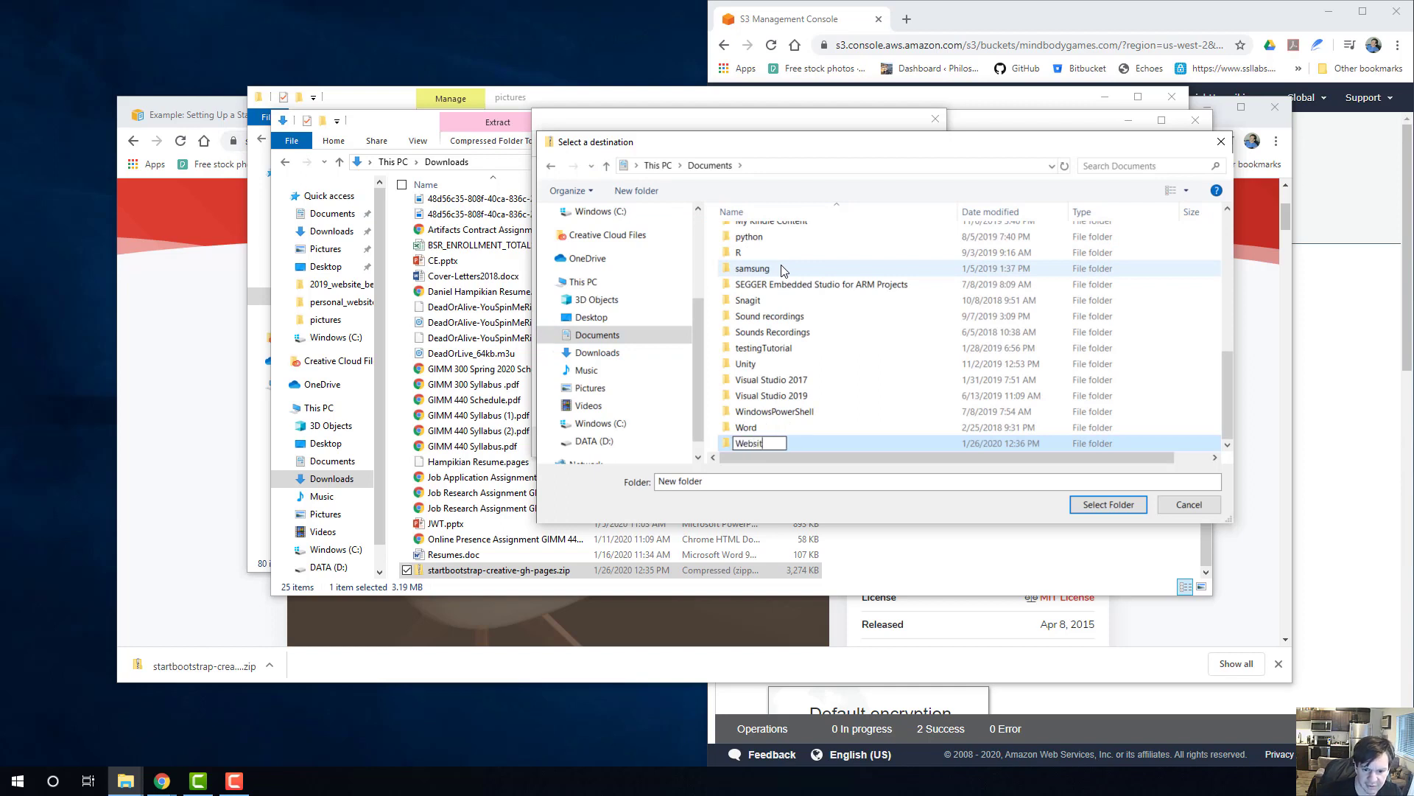
pyautogui.write('eTutoro')
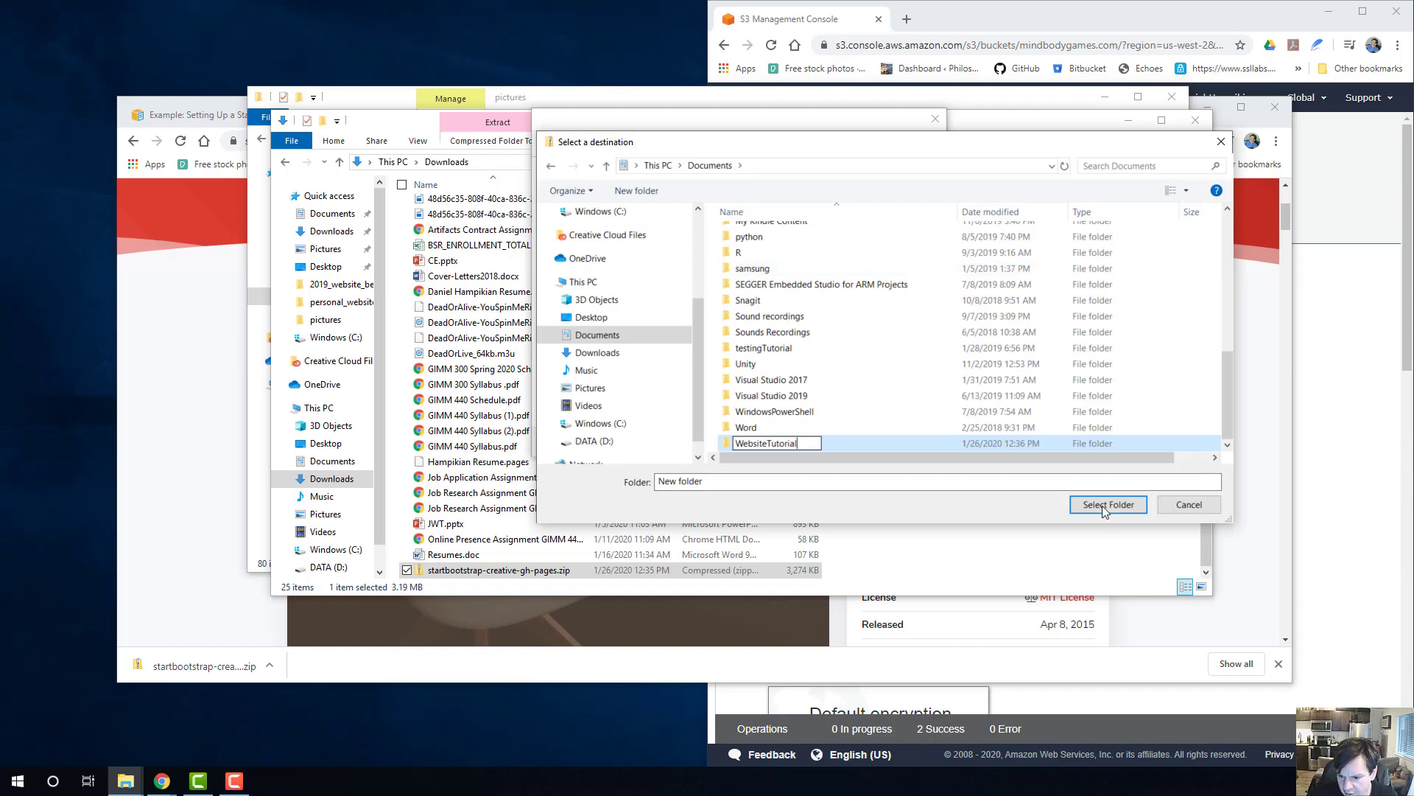
pyautogui.click(1079, 504)
pyautogui.click(1080, 503)
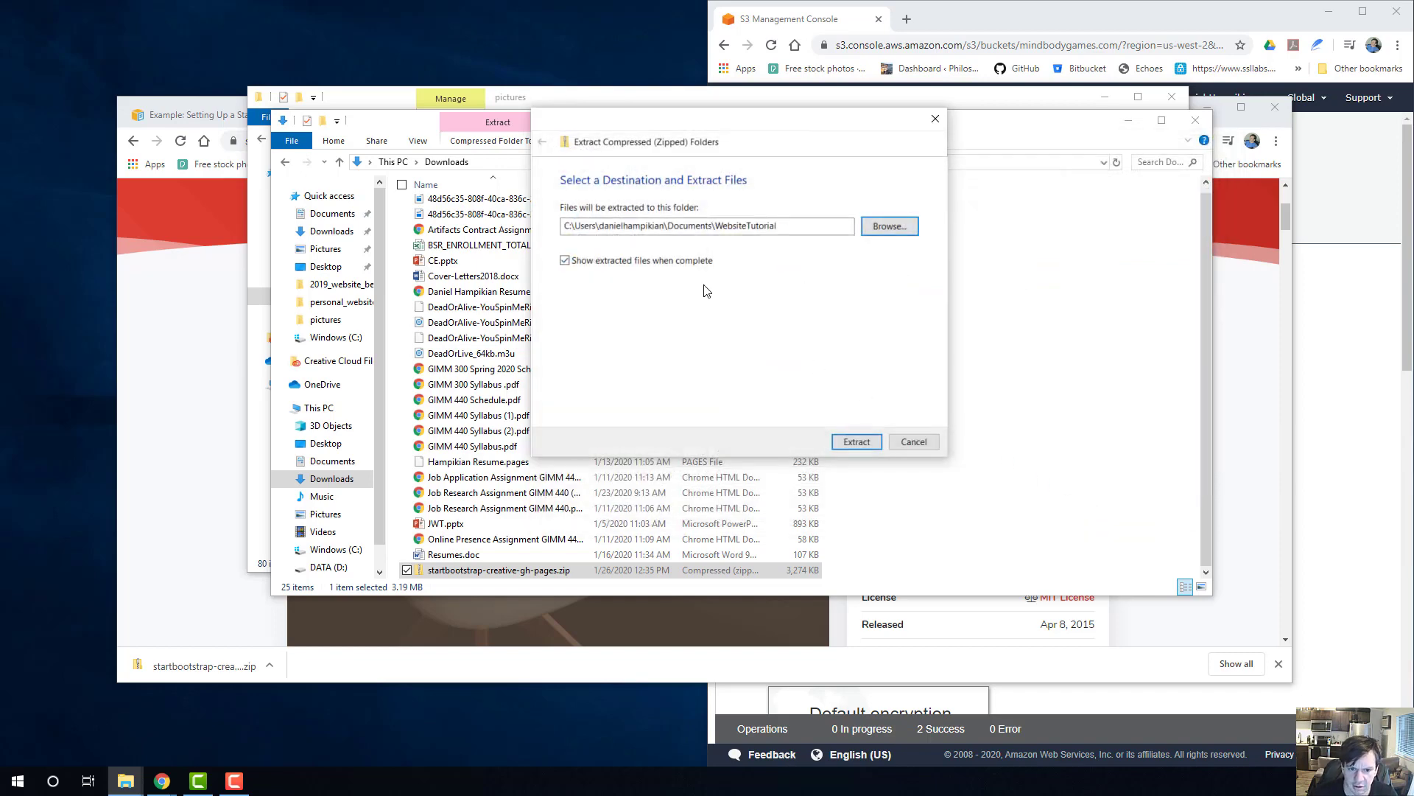
pyautogui.click(855, 442)
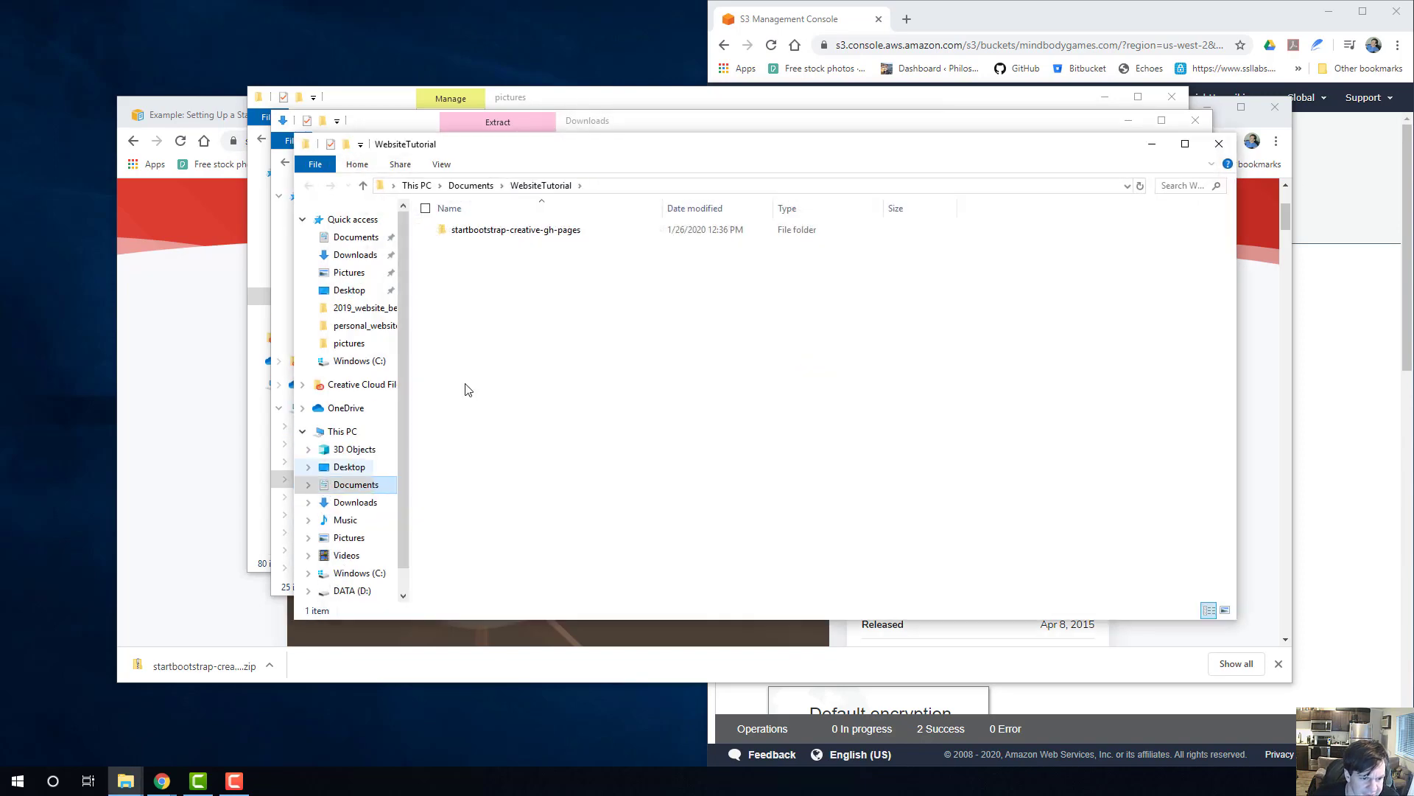
# Rename the extracted startbootstrap-creative-gh-pages folder as mindbodygames.com.
pyautogui.click(536, 237)
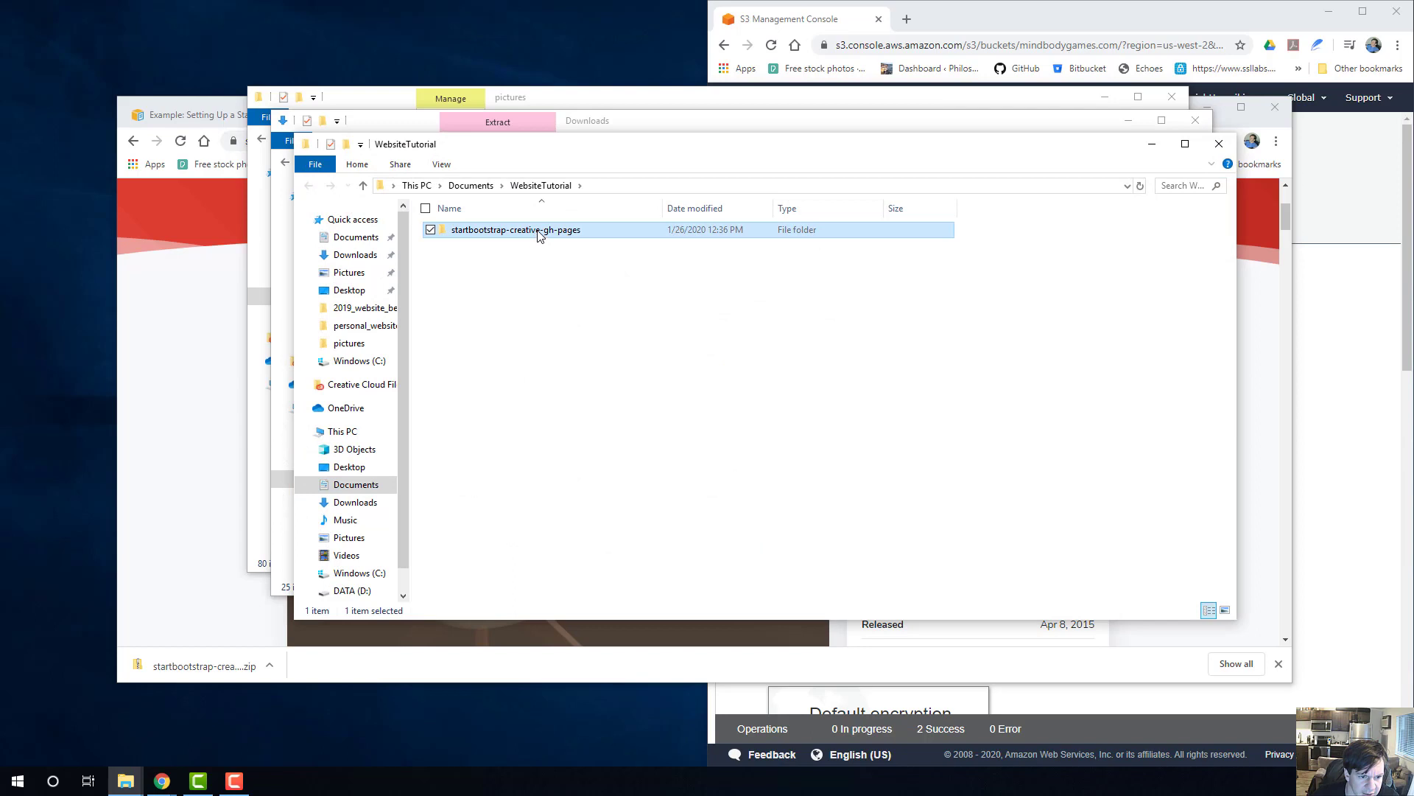
pyautogui.click(538, 232)
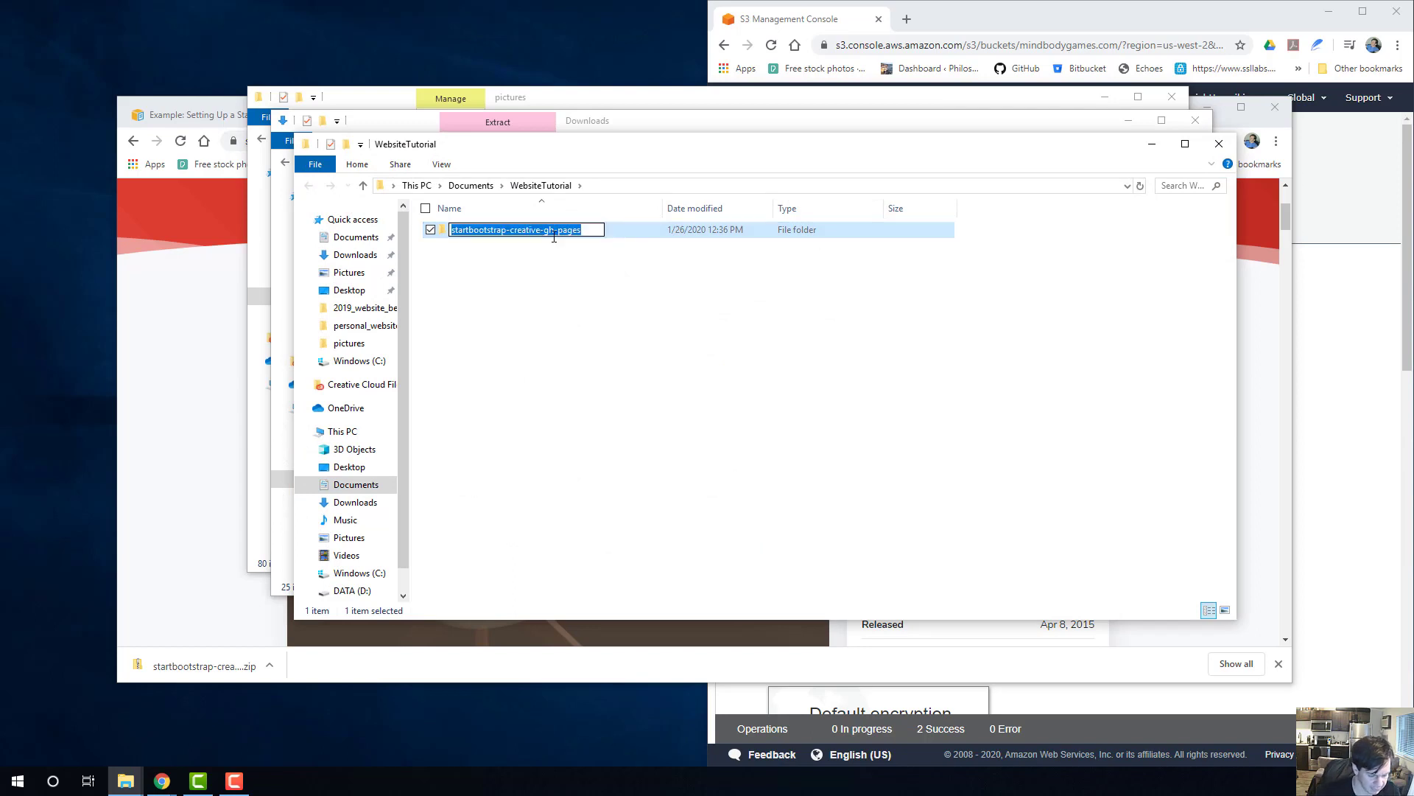
pyautogui.write('da')
pyautogui.write('mind')
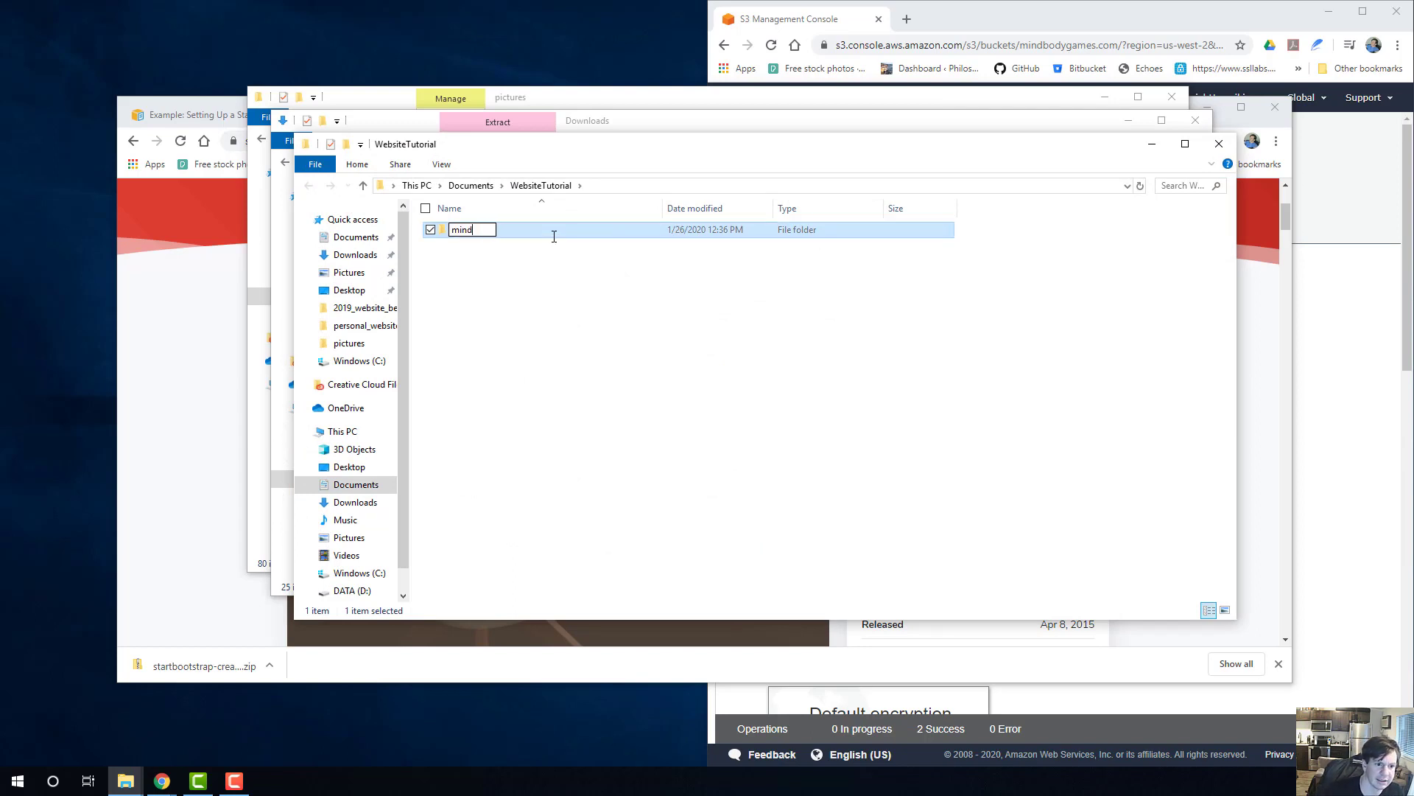
pyautogui.write('bodygames.com')
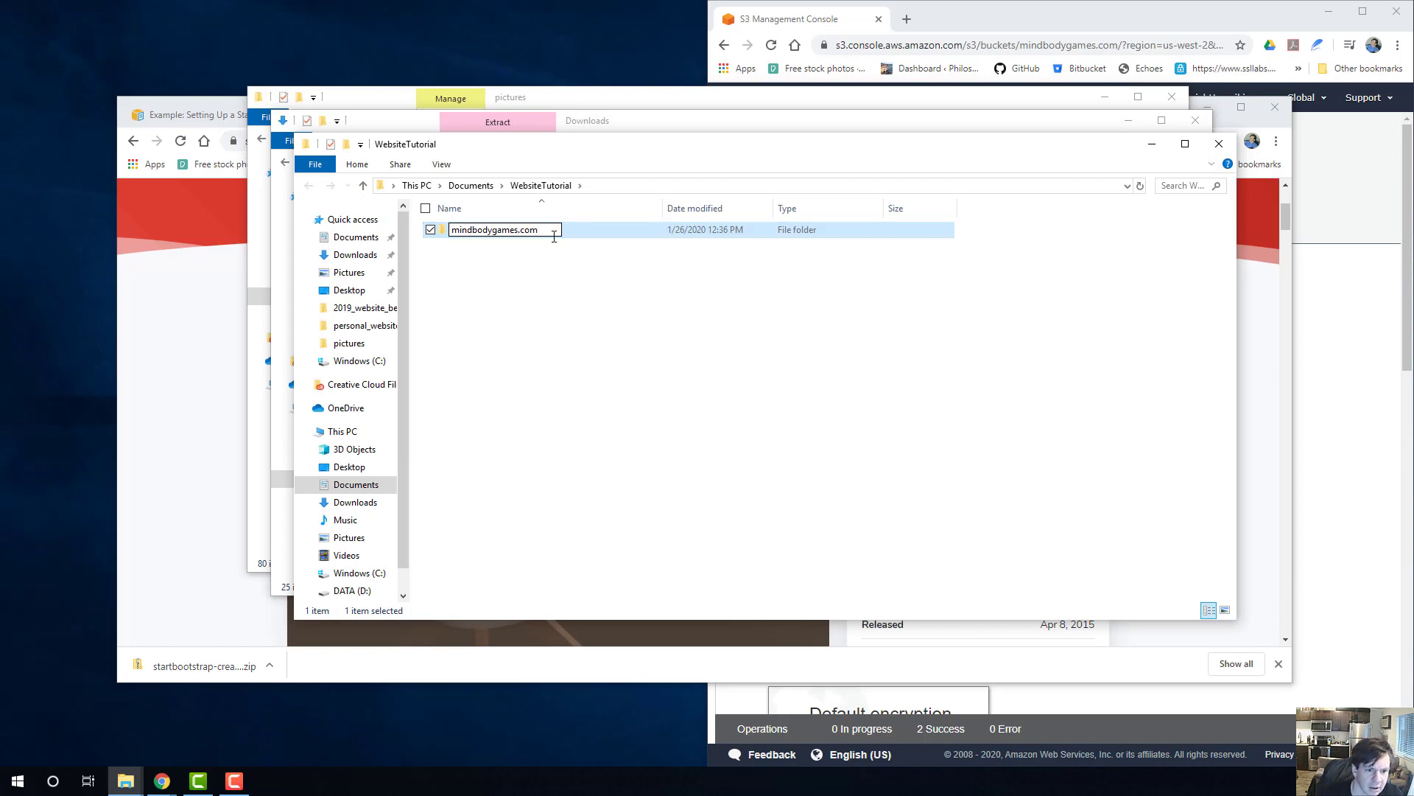
pyautogui.press('Return')
# Open index.html from the mindbodygames.com folder in the browser and highlight its local file path.
pyautogui.doubleClick(504, 236)
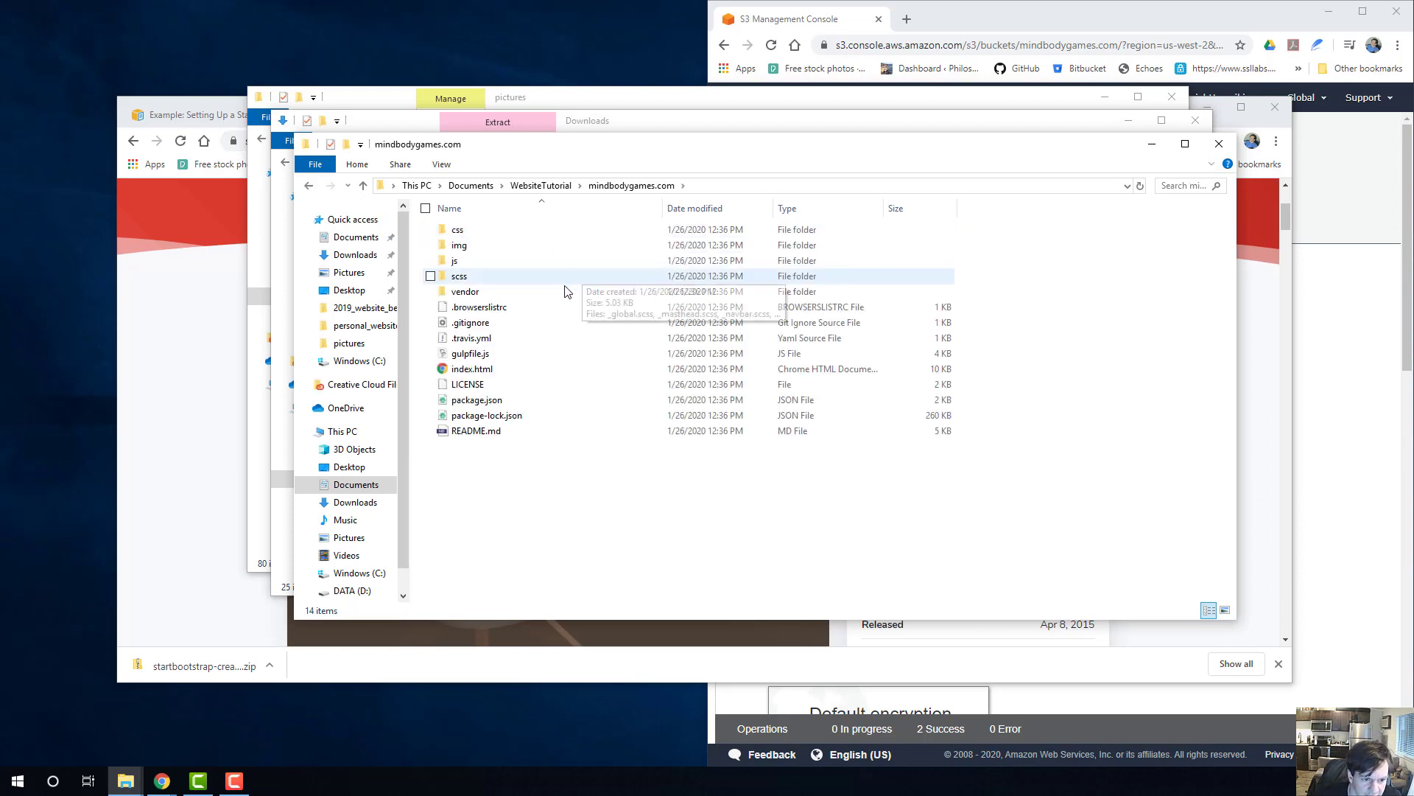
pyautogui.doubleClick(471, 369)
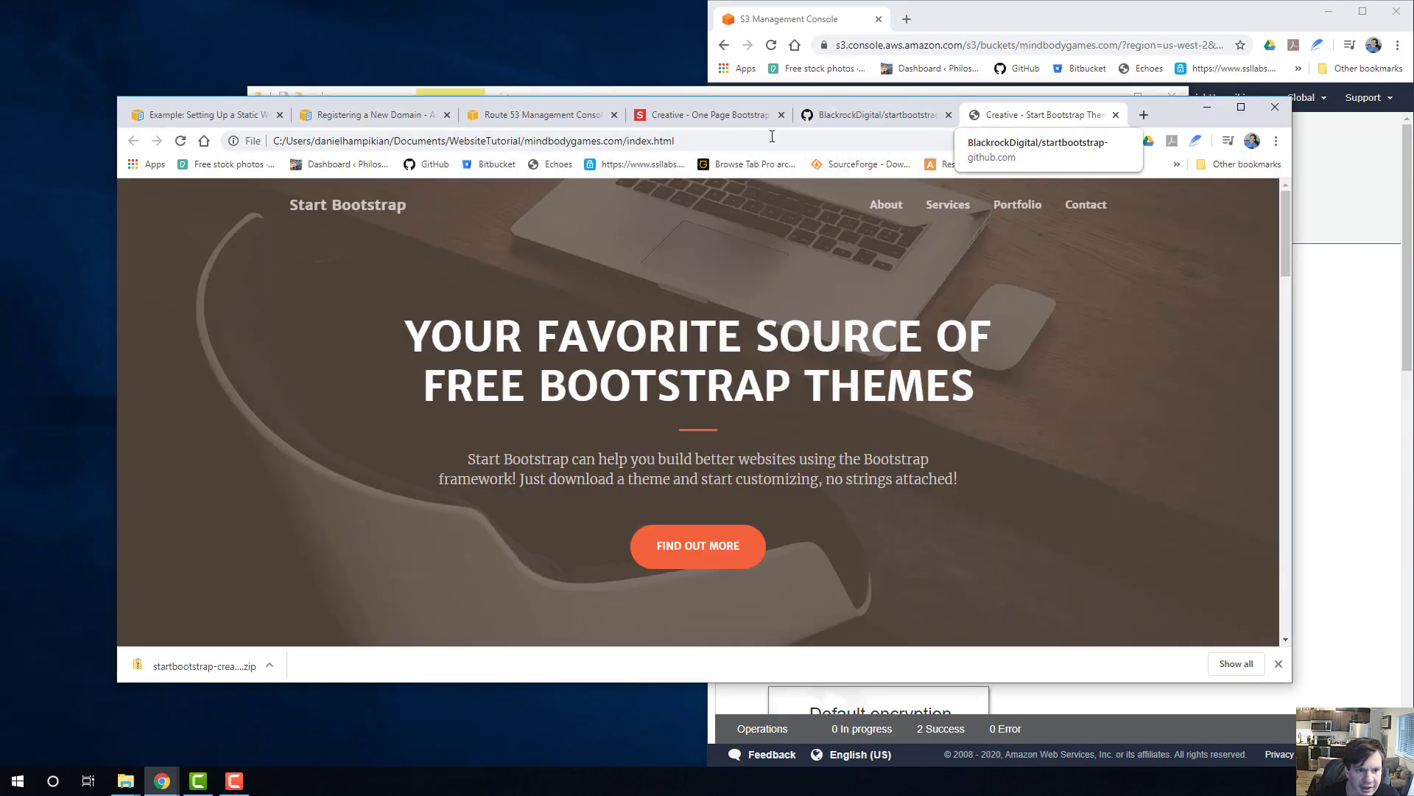
pyautogui.moveTo(707, 140); pyautogui.dragTo(271, 171)
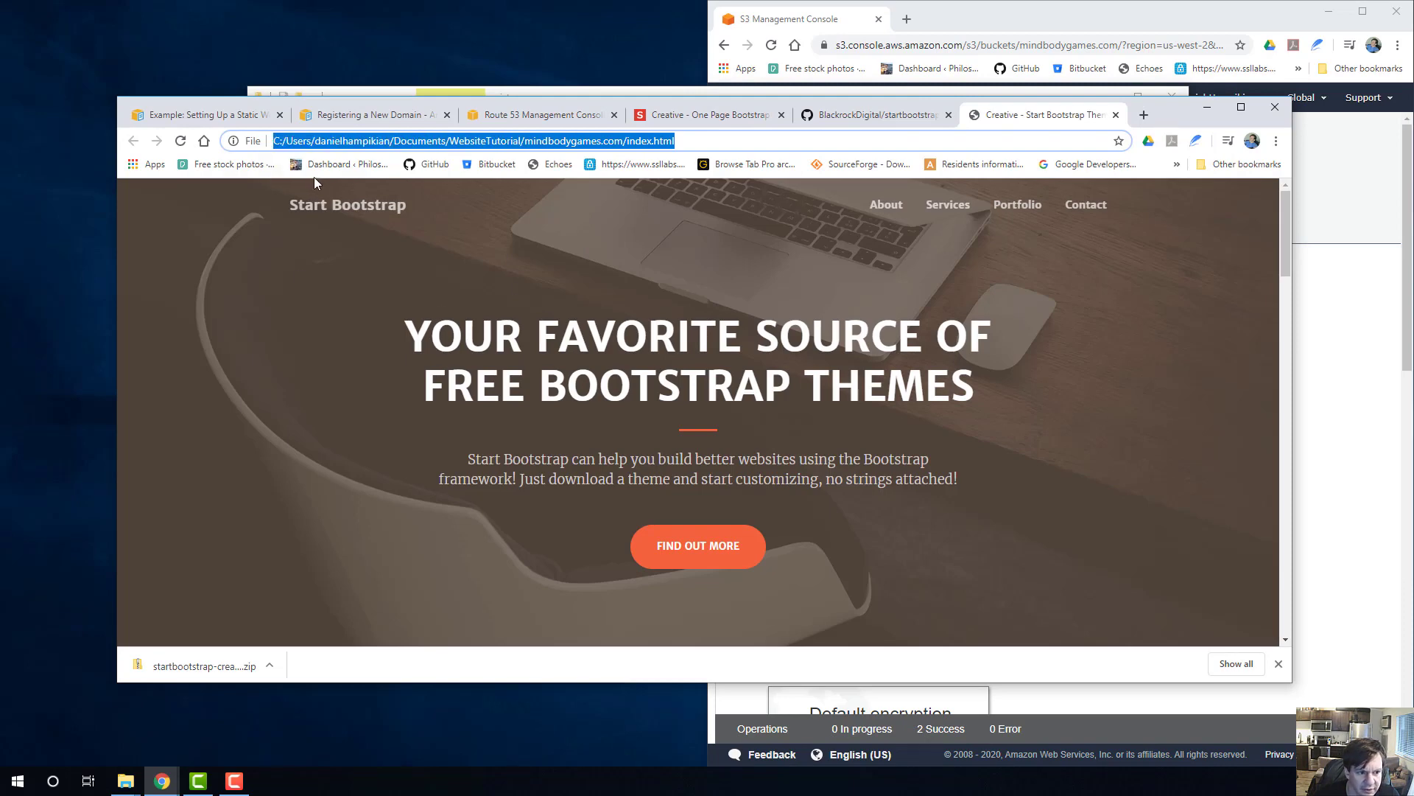
# Try the local page's Contact, Portfolio, Services and About navigation links and its Get Started link.
pyautogui.click(1086, 204)
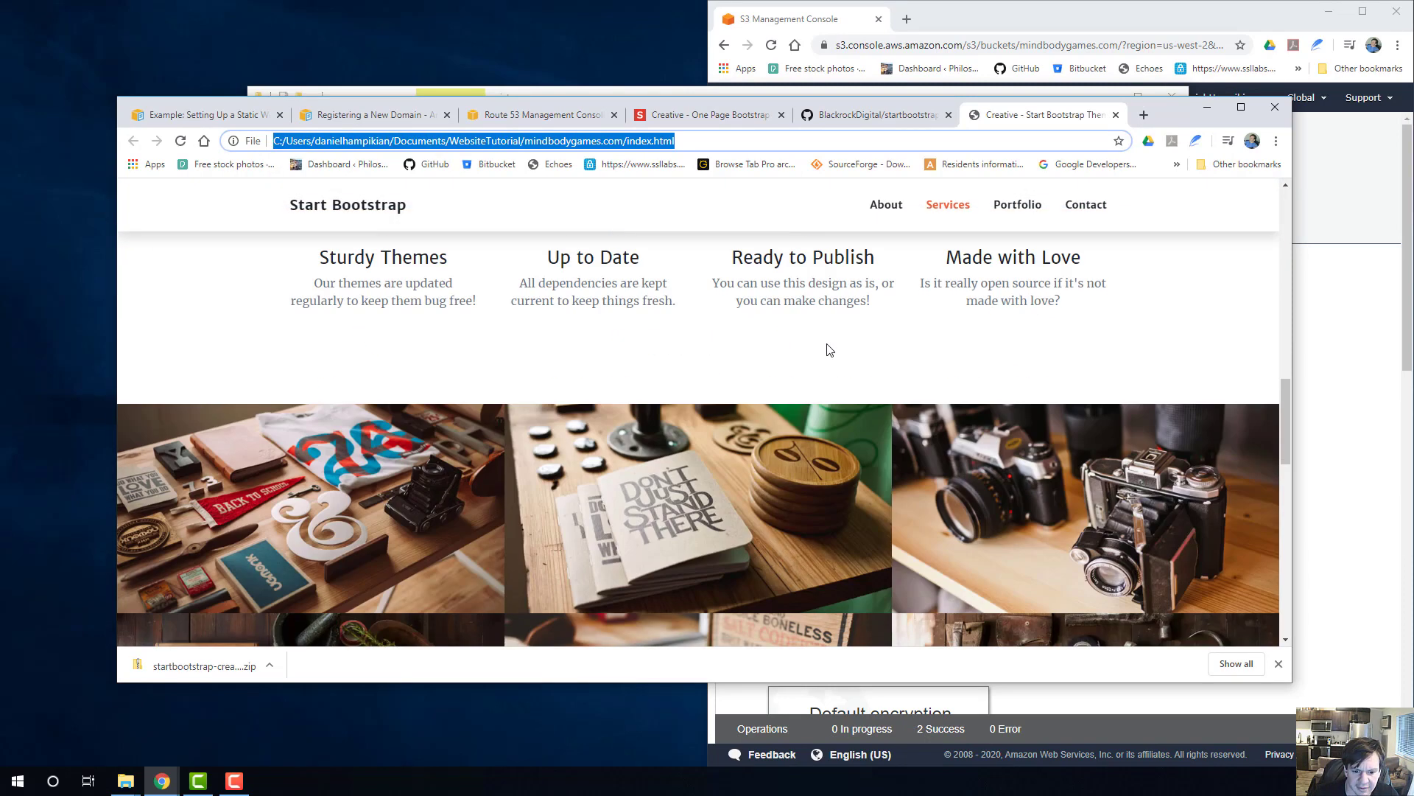
pyautogui.scroll(20, 859, 398)
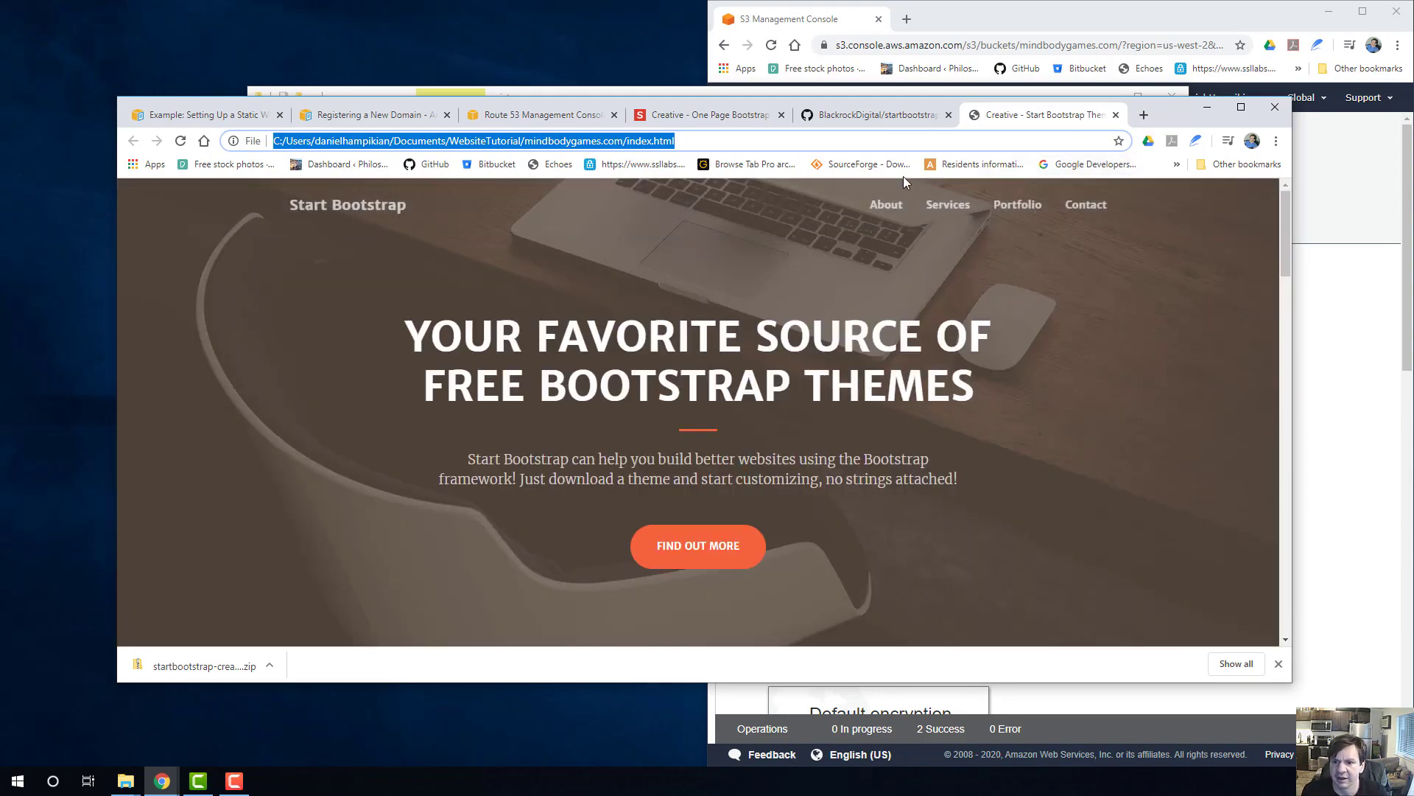
pyautogui.click(1021, 199)
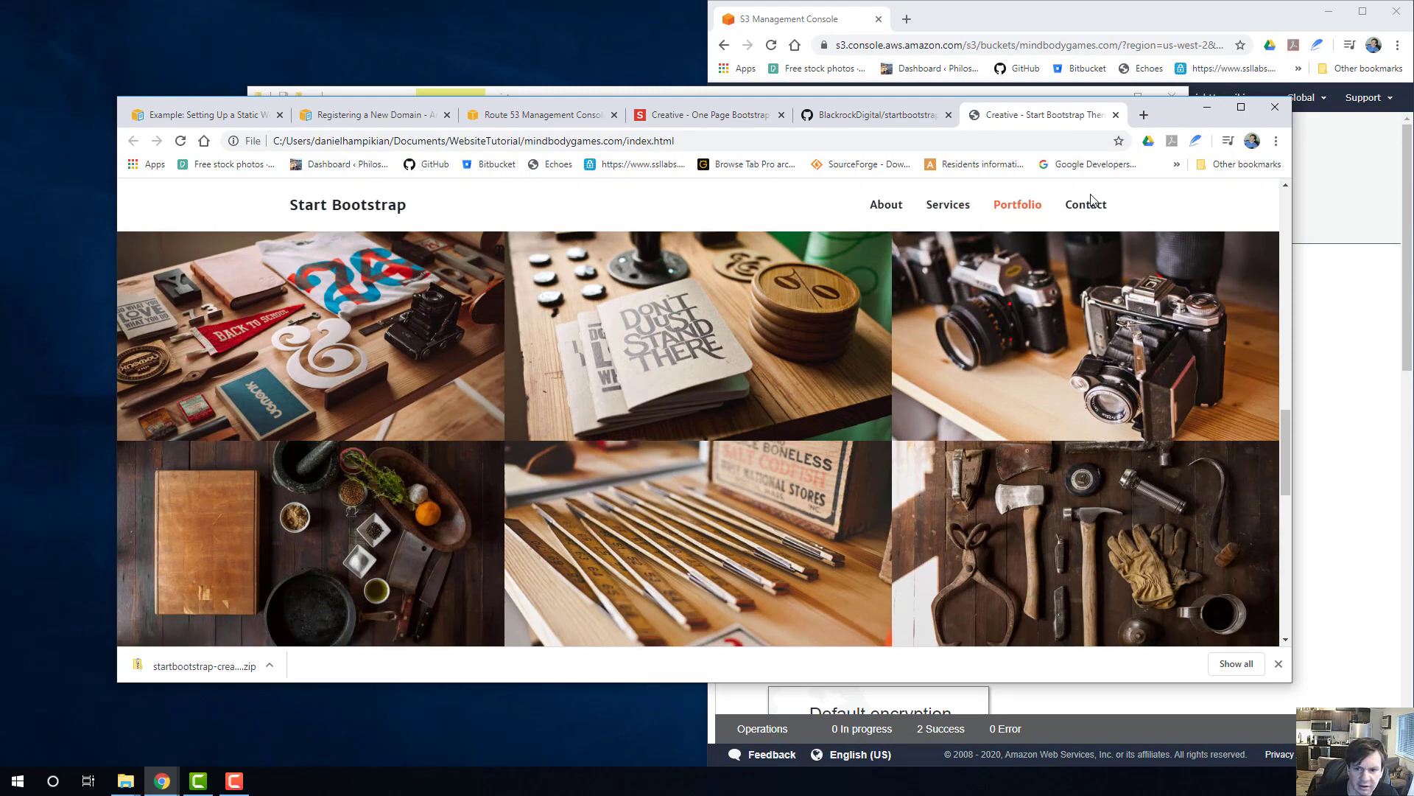
pyautogui.click(948, 205)
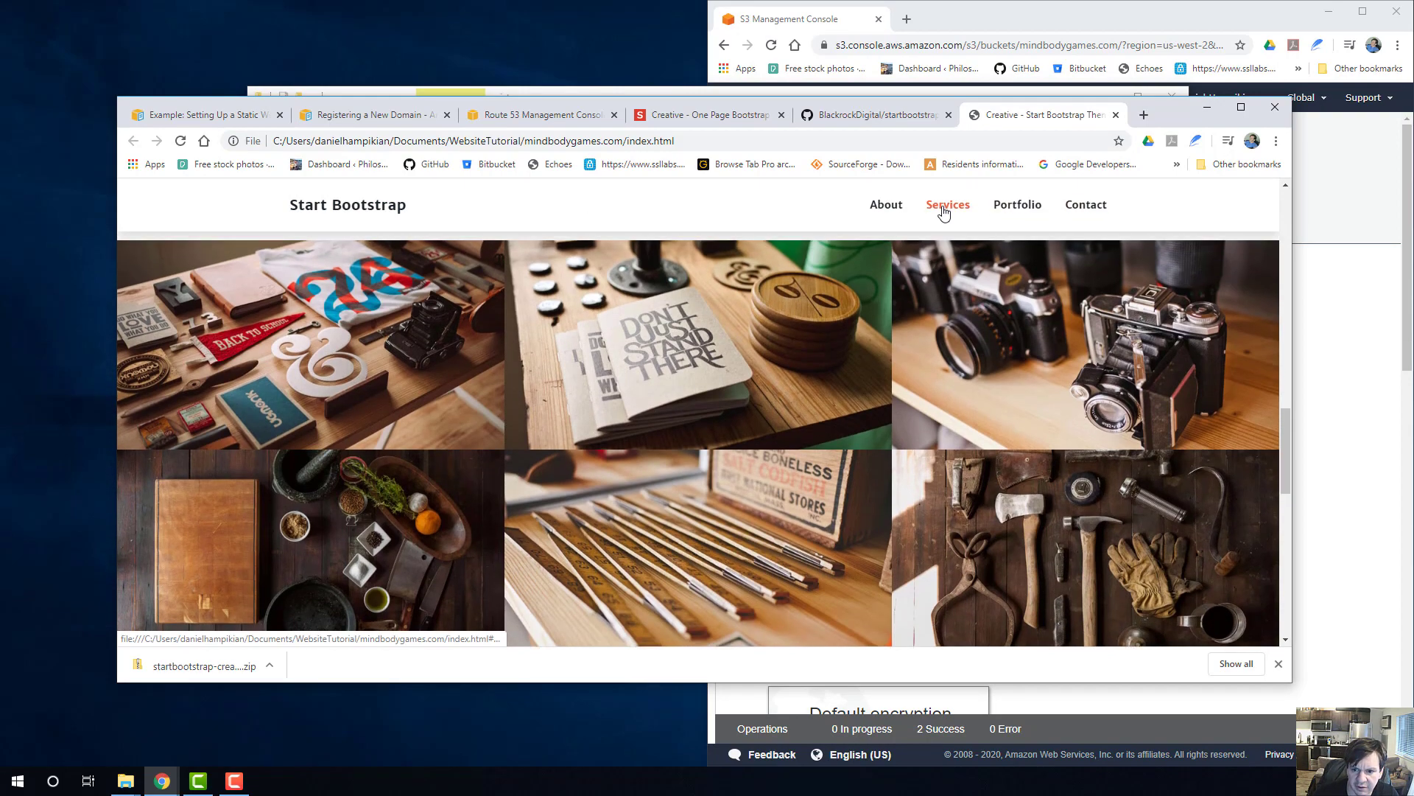
pyautogui.click(1094, 210)
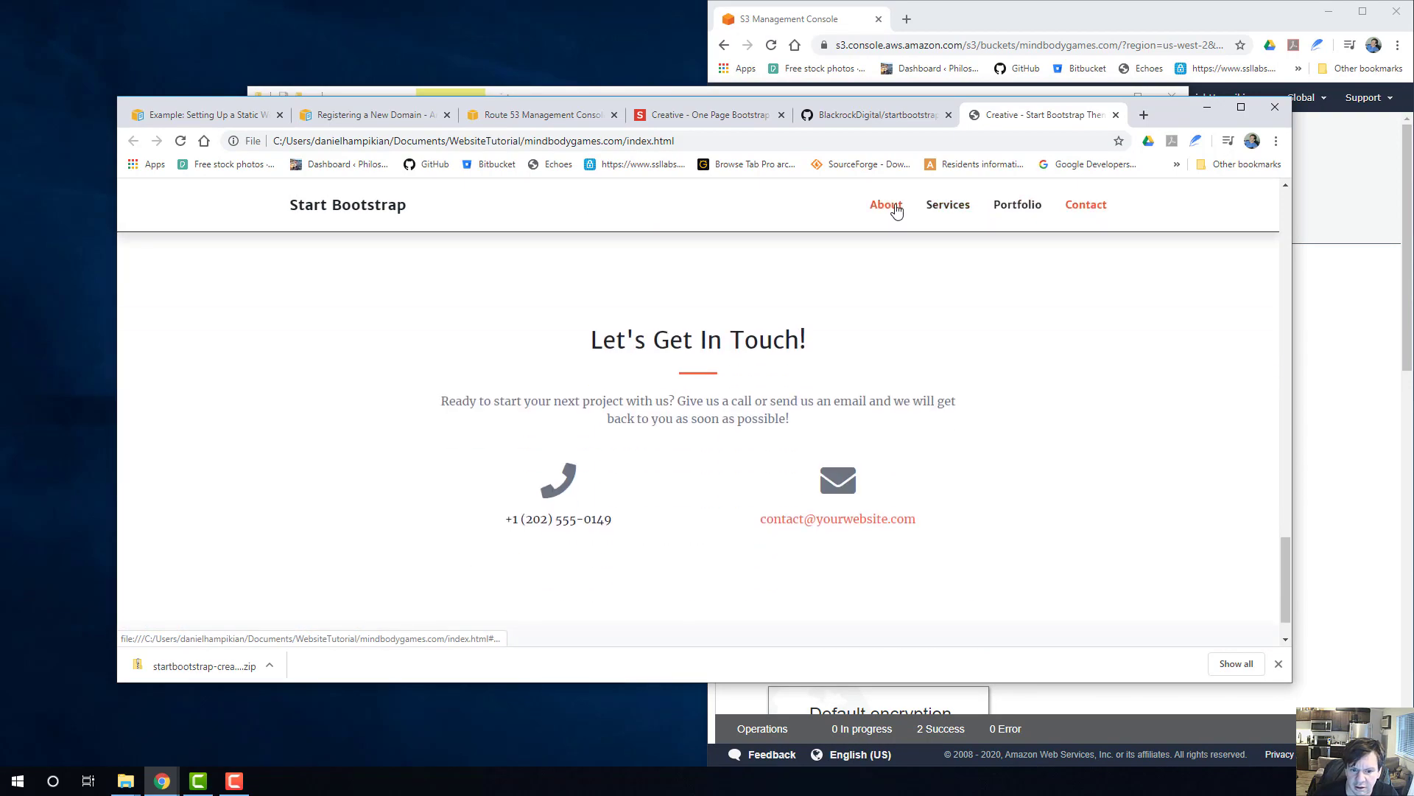
pyautogui.click(896, 212)
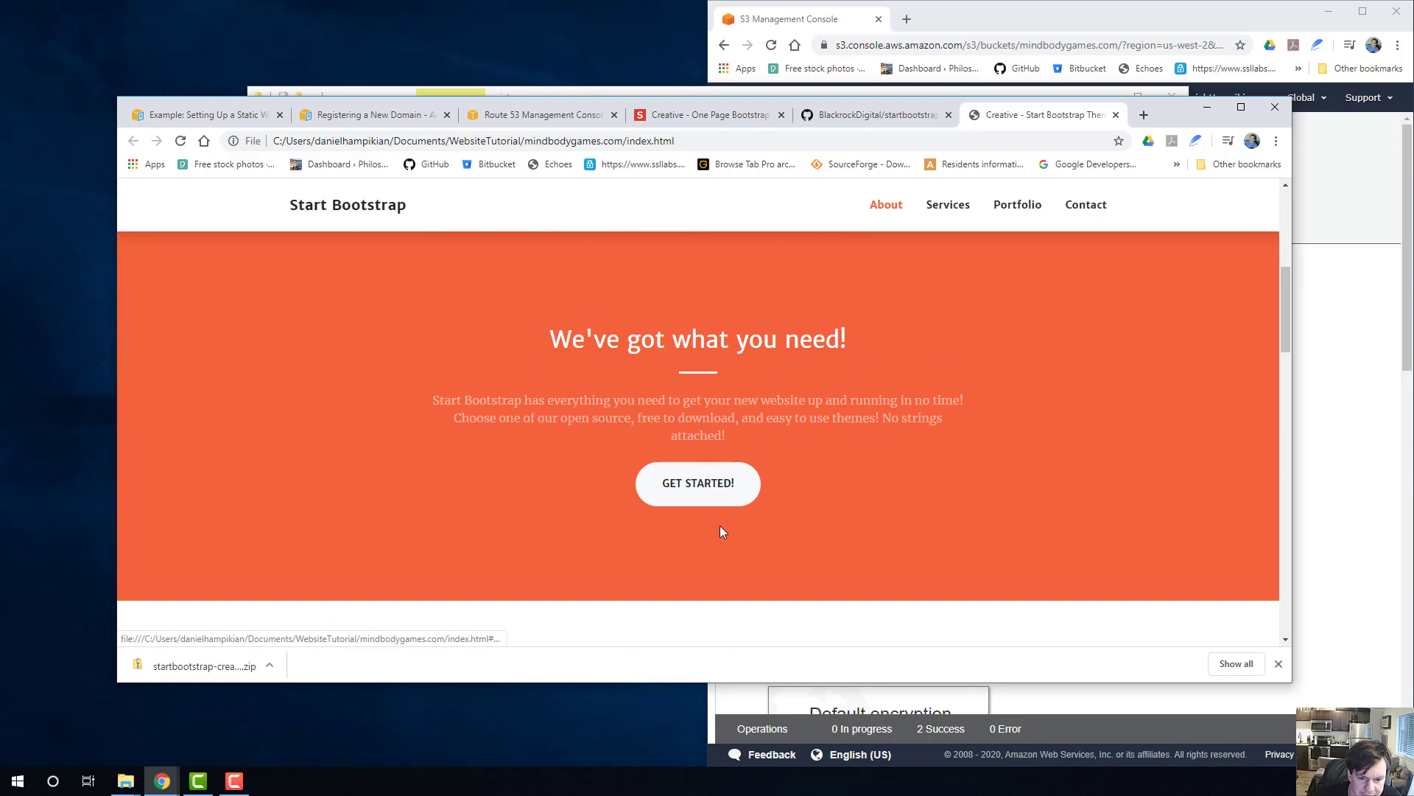
pyautogui.click(708, 475)
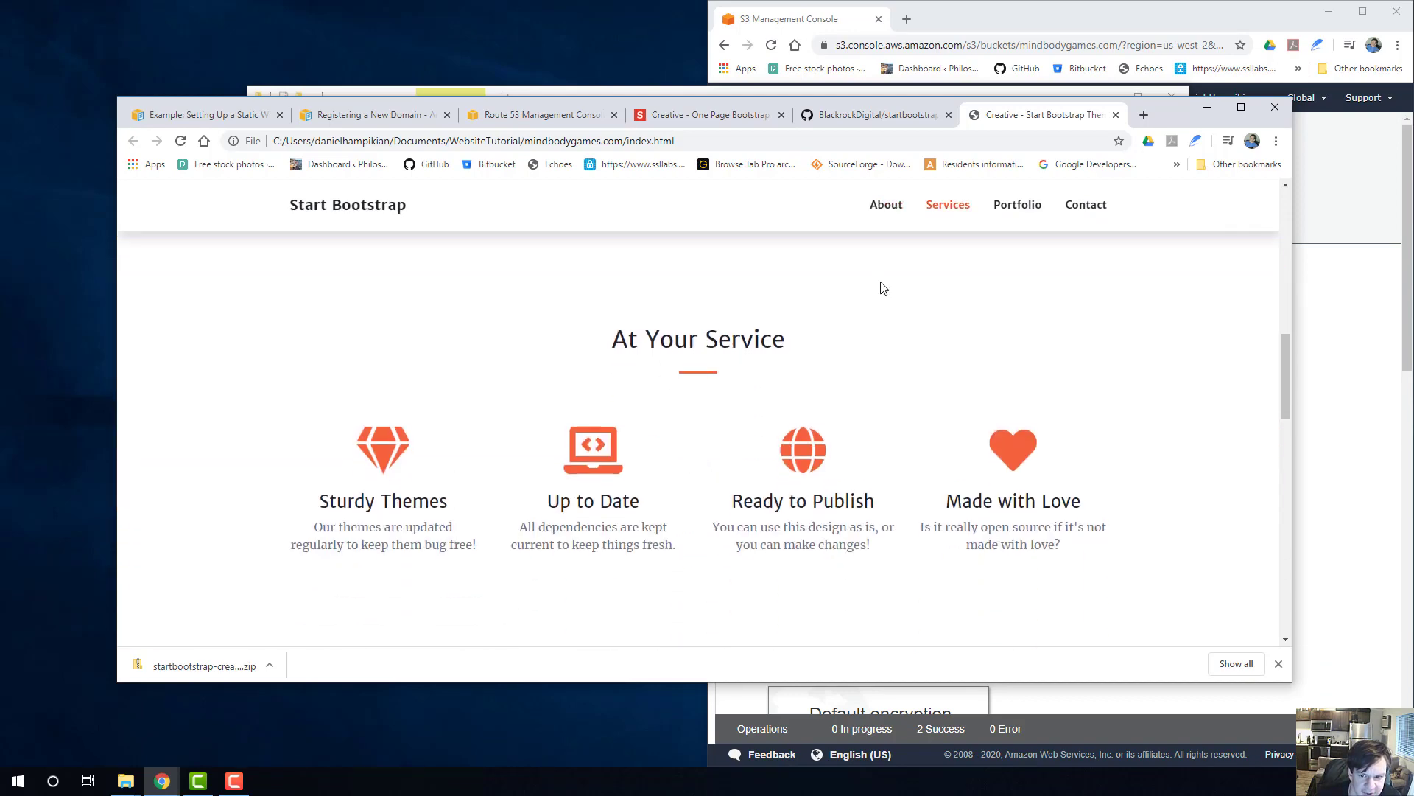
pyautogui.click(884, 205)
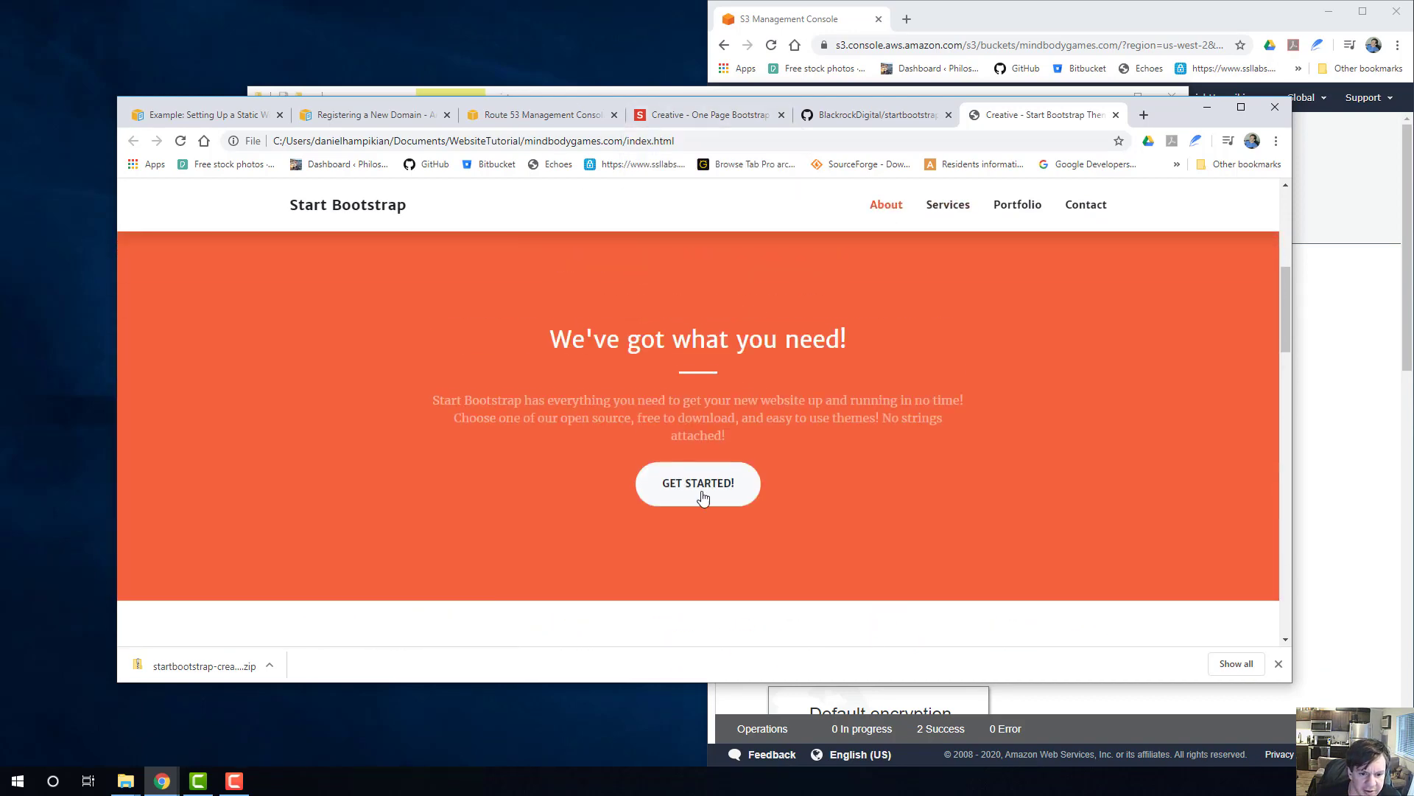
# Look through the template page's About, Services and Portfolio sections and return to its heading.
pyautogui.scroll(3, 744, 404)
pyautogui.scroll(3, 744, 404)
pyautogui.scroll(-6, 753, 331)
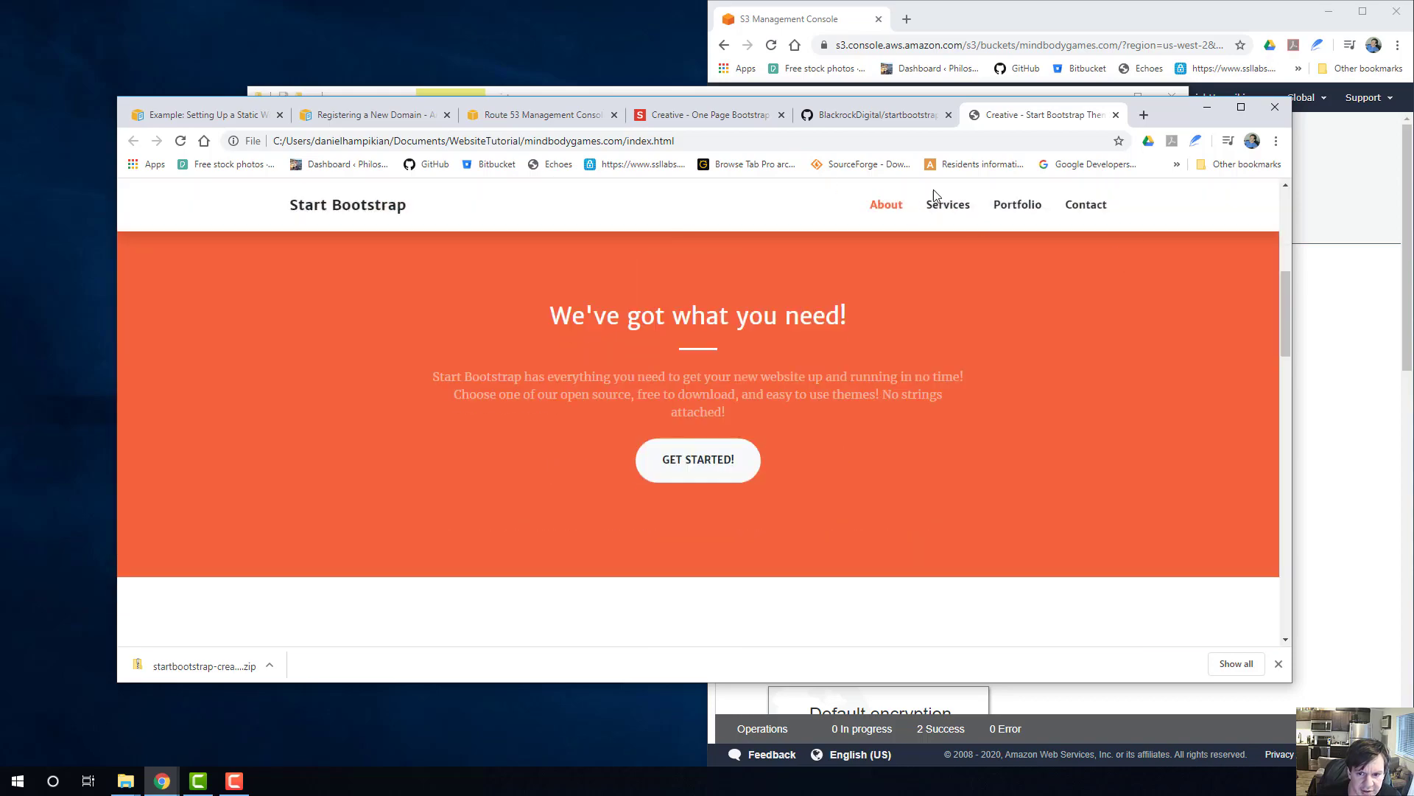
pyautogui.scroll(-10, 1057, 317)
pyautogui.scroll(12, 1058, 442)
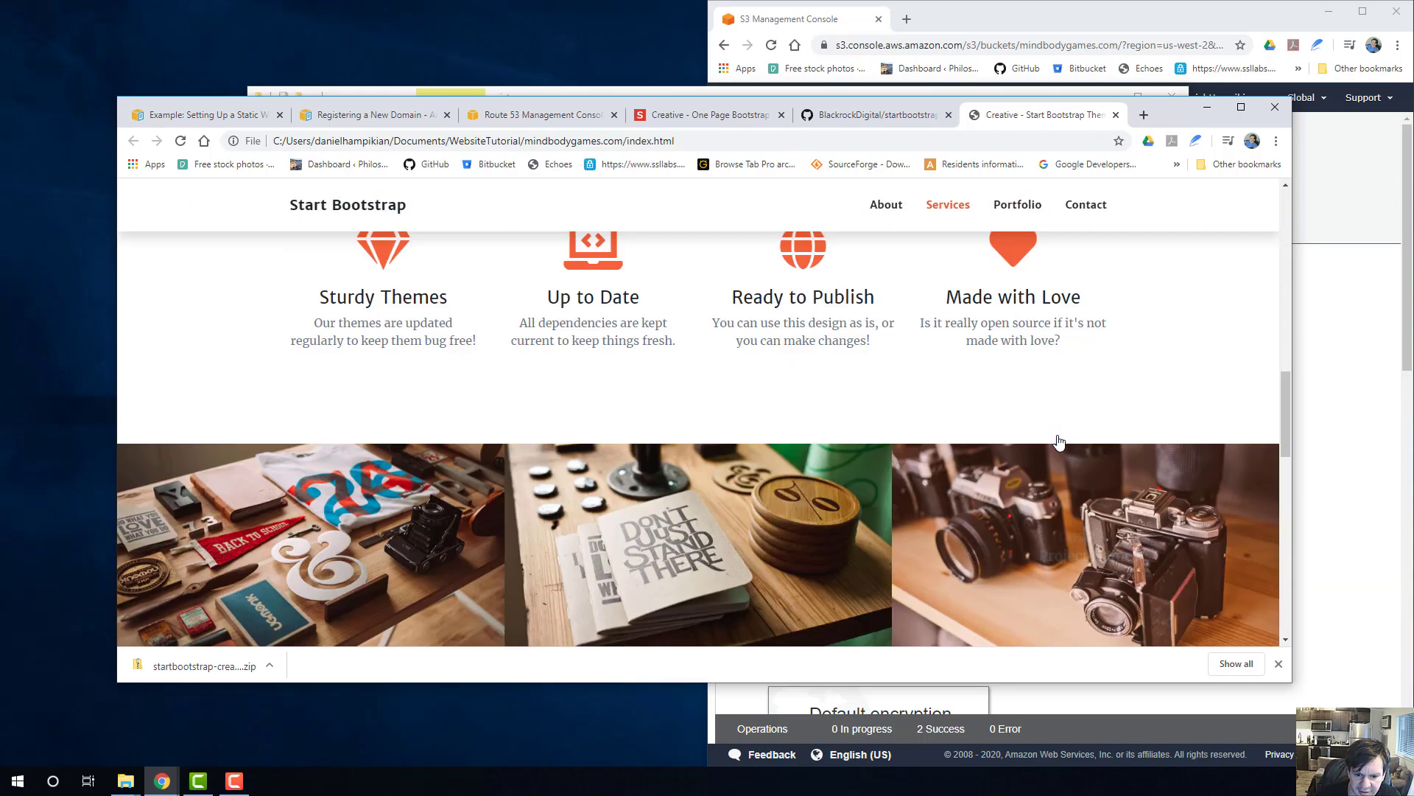
pyautogui.scroll(-9, 1059, 486)
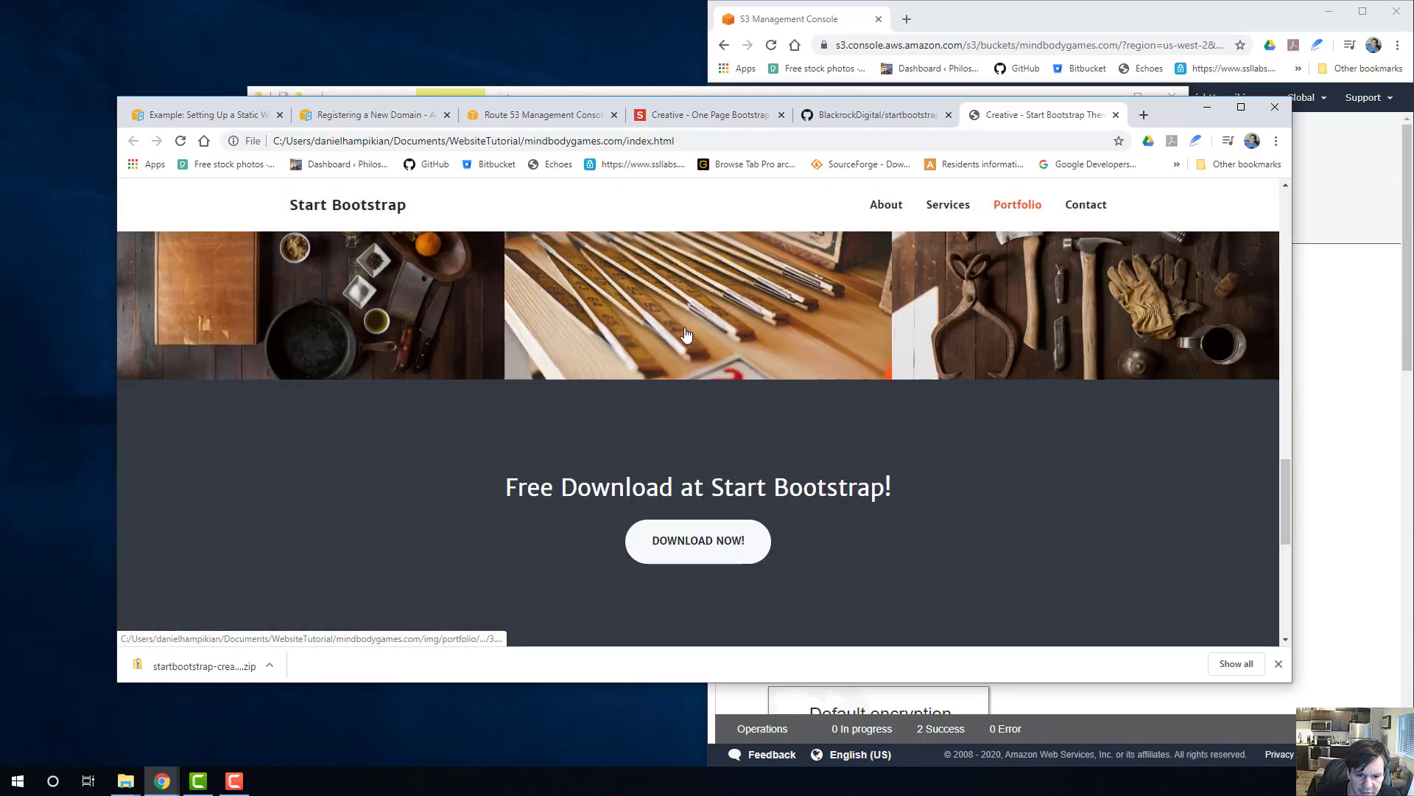
pyautogui.scroll(4, 682, 401)
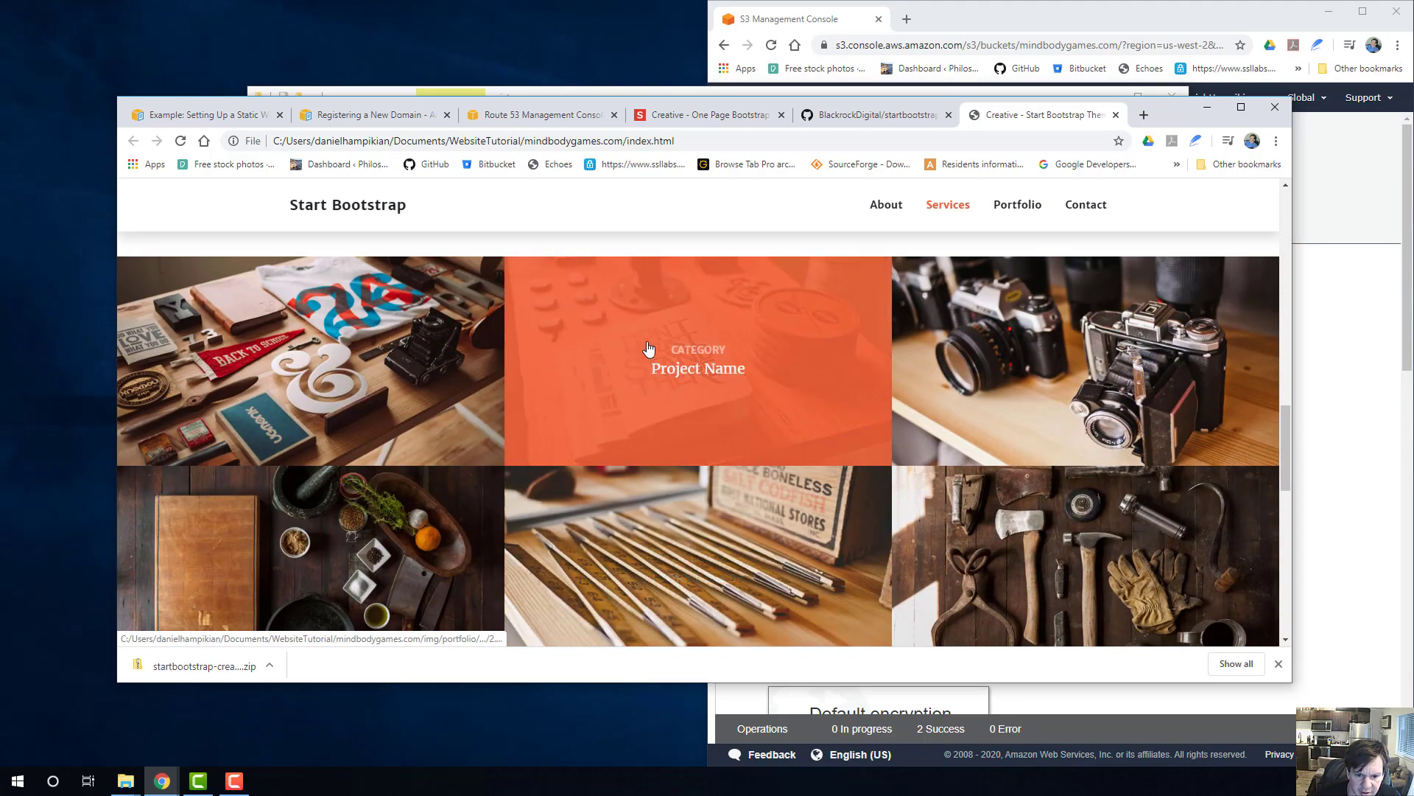
pyautogui.scroll(8, 442, 412)
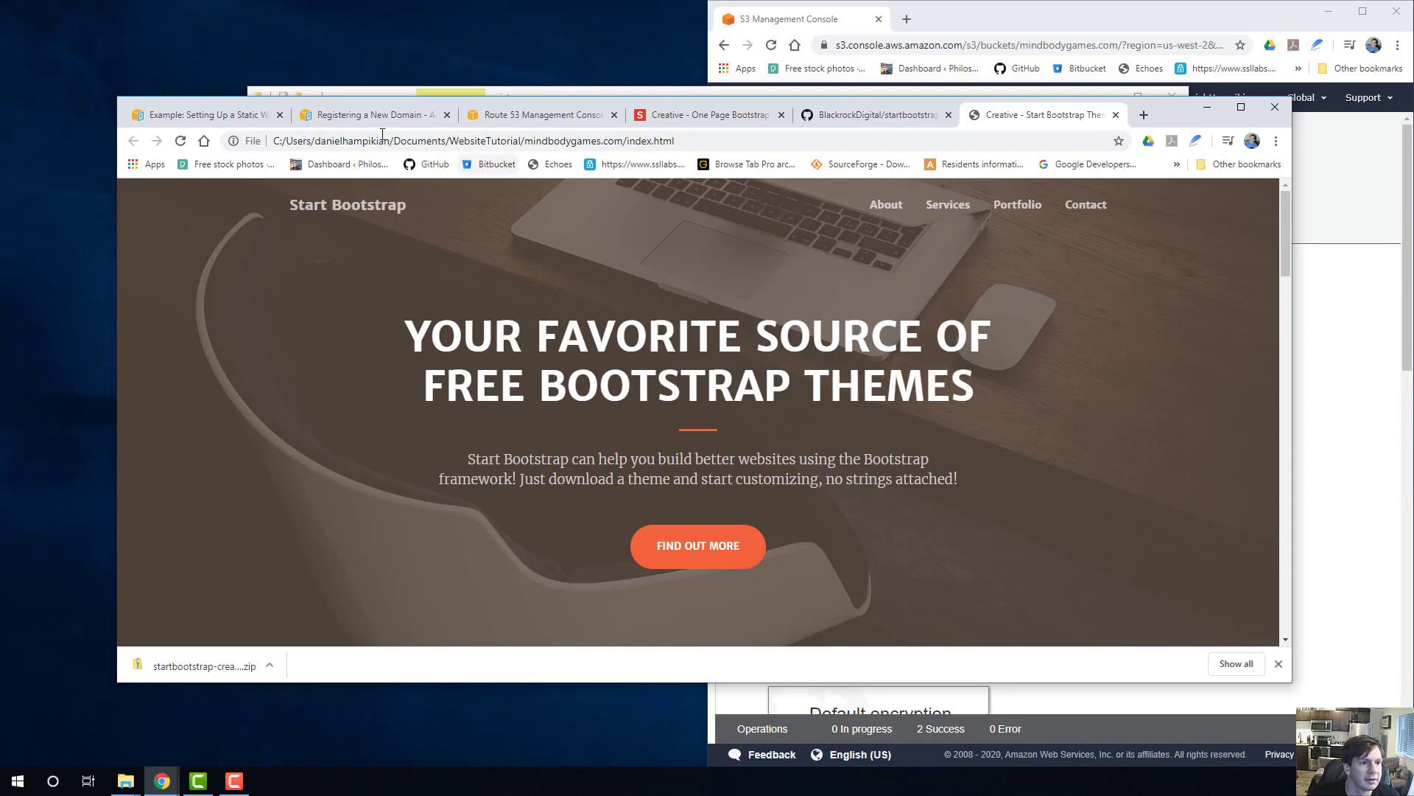
# Open index.html from the mindbodygames.com folder in Visual Studio Code.
pyautogui.click(127, 779)
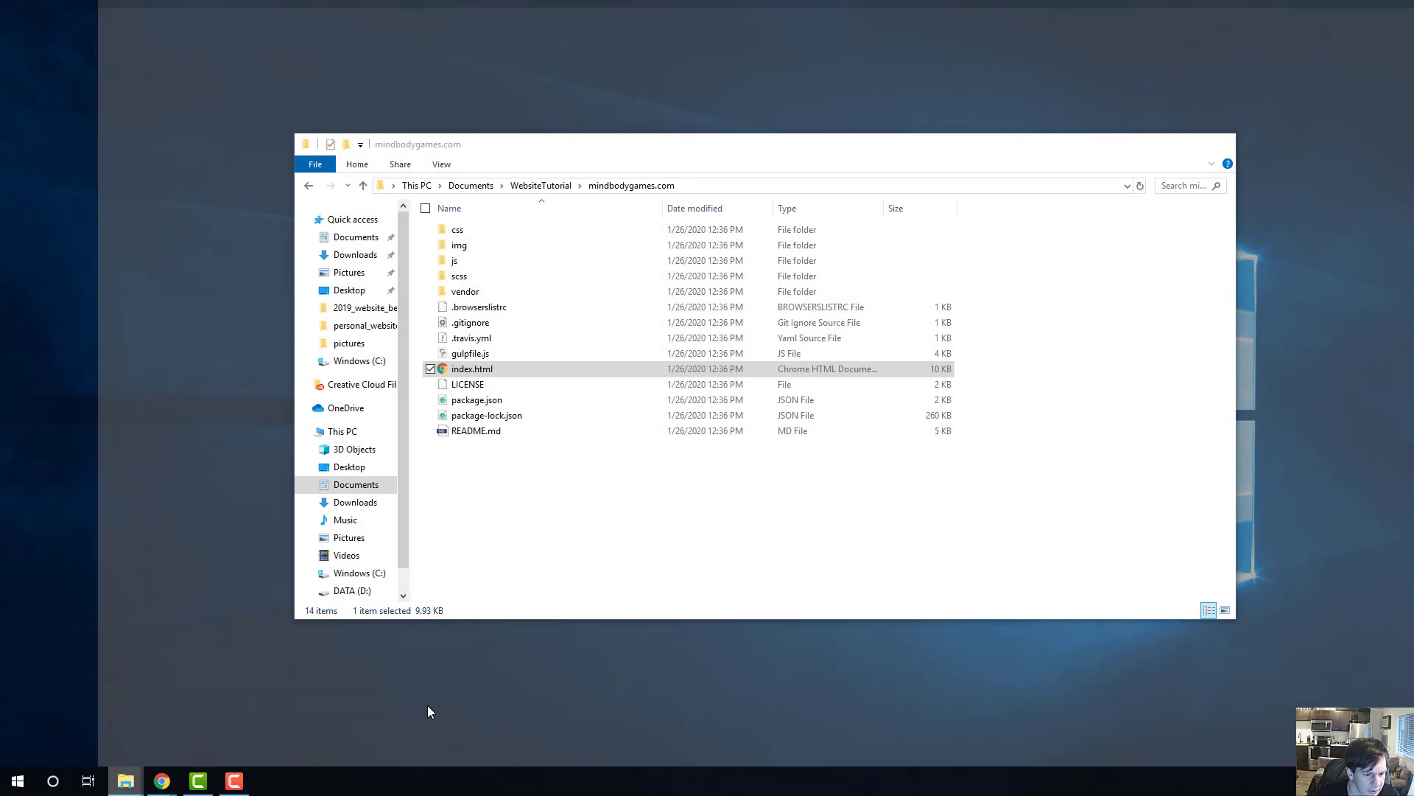
pyautogui.click(427, 705)
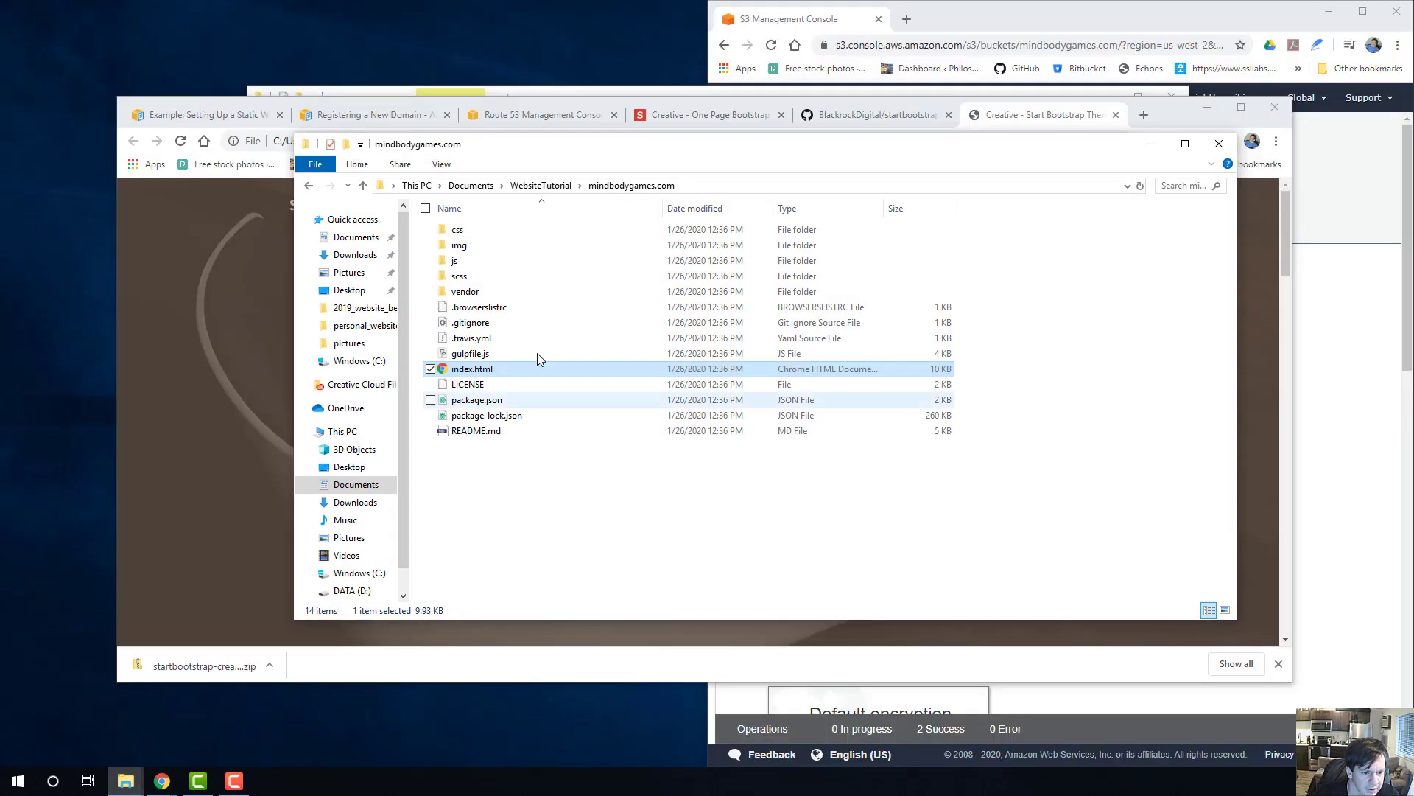
pyautogui.rightClick(485, 369)
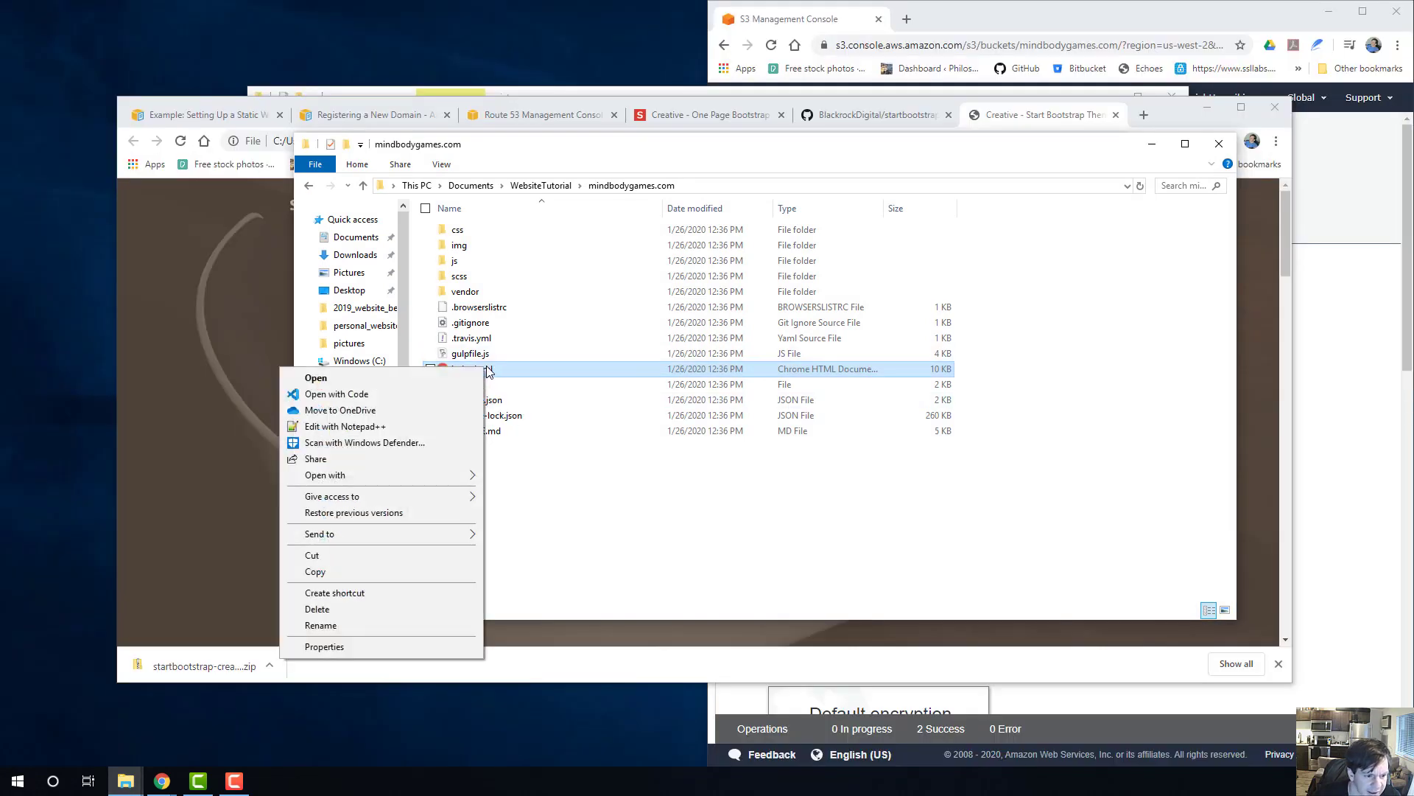
pyautogui.click(324, 399)
# Search the web in Chrome for "visual code", view the Visual Studio Code download page and close it.
pyautogui.click(192, 236)
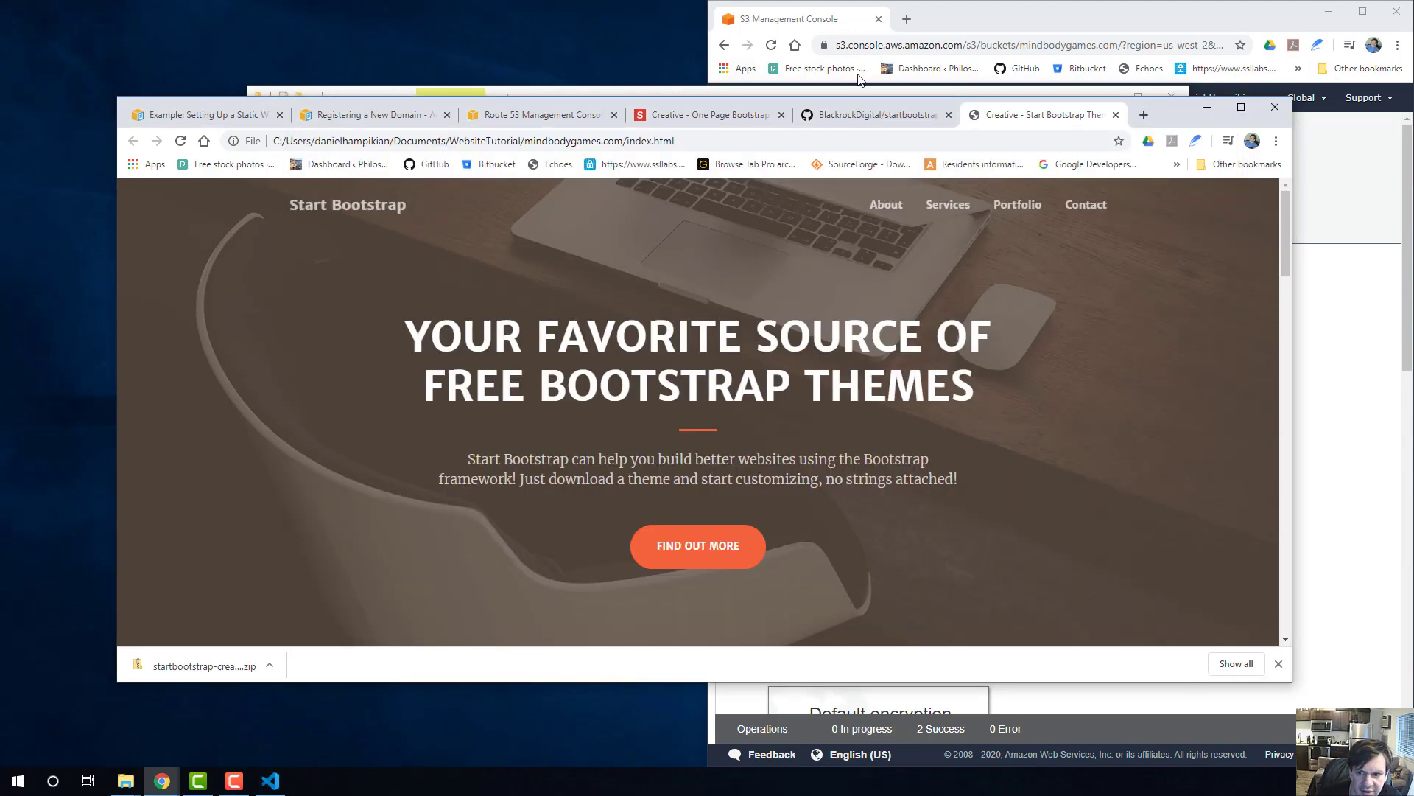
pyautogui.click(1144, 115)
pyautogui.write('visual ')
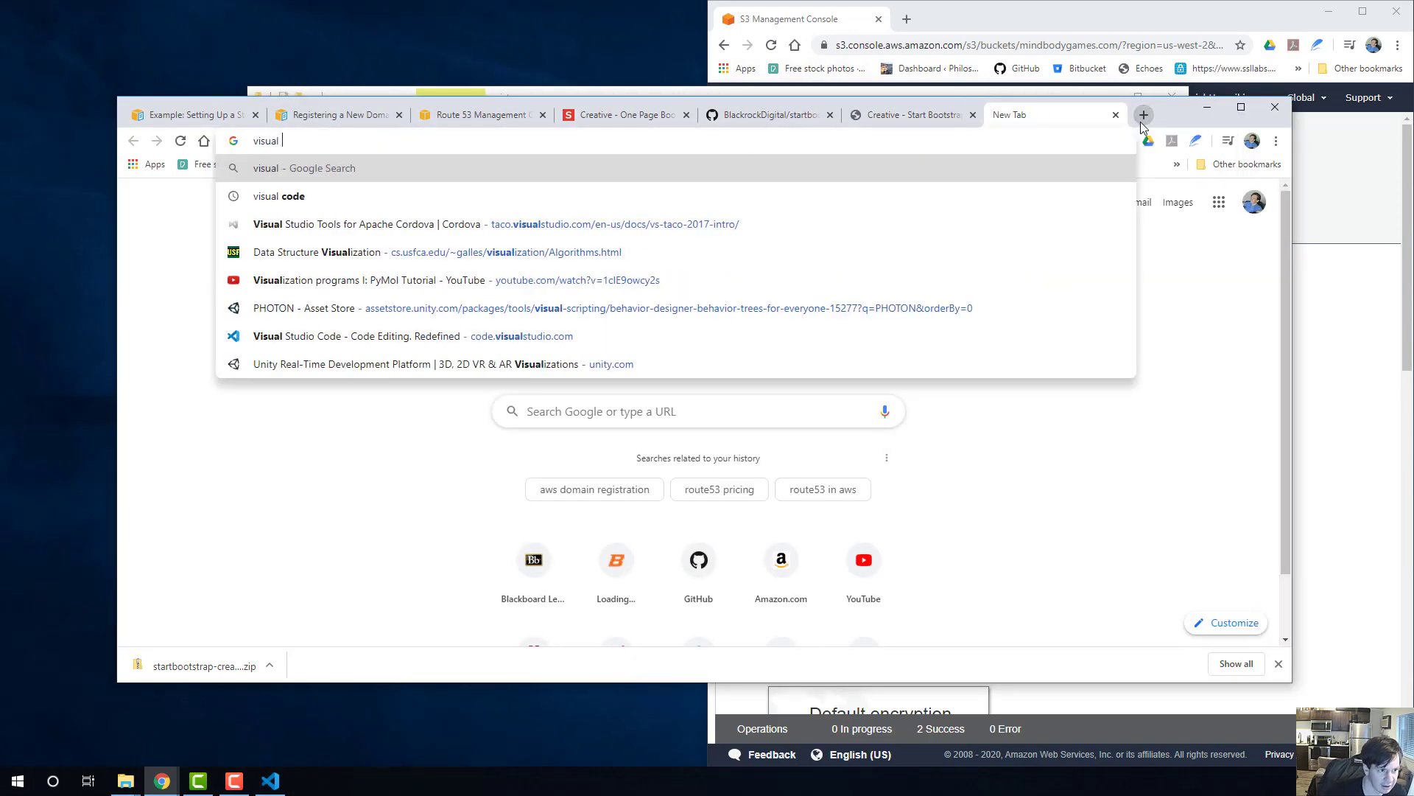
pyautogui.write('code')
pyautogui.press('Return')
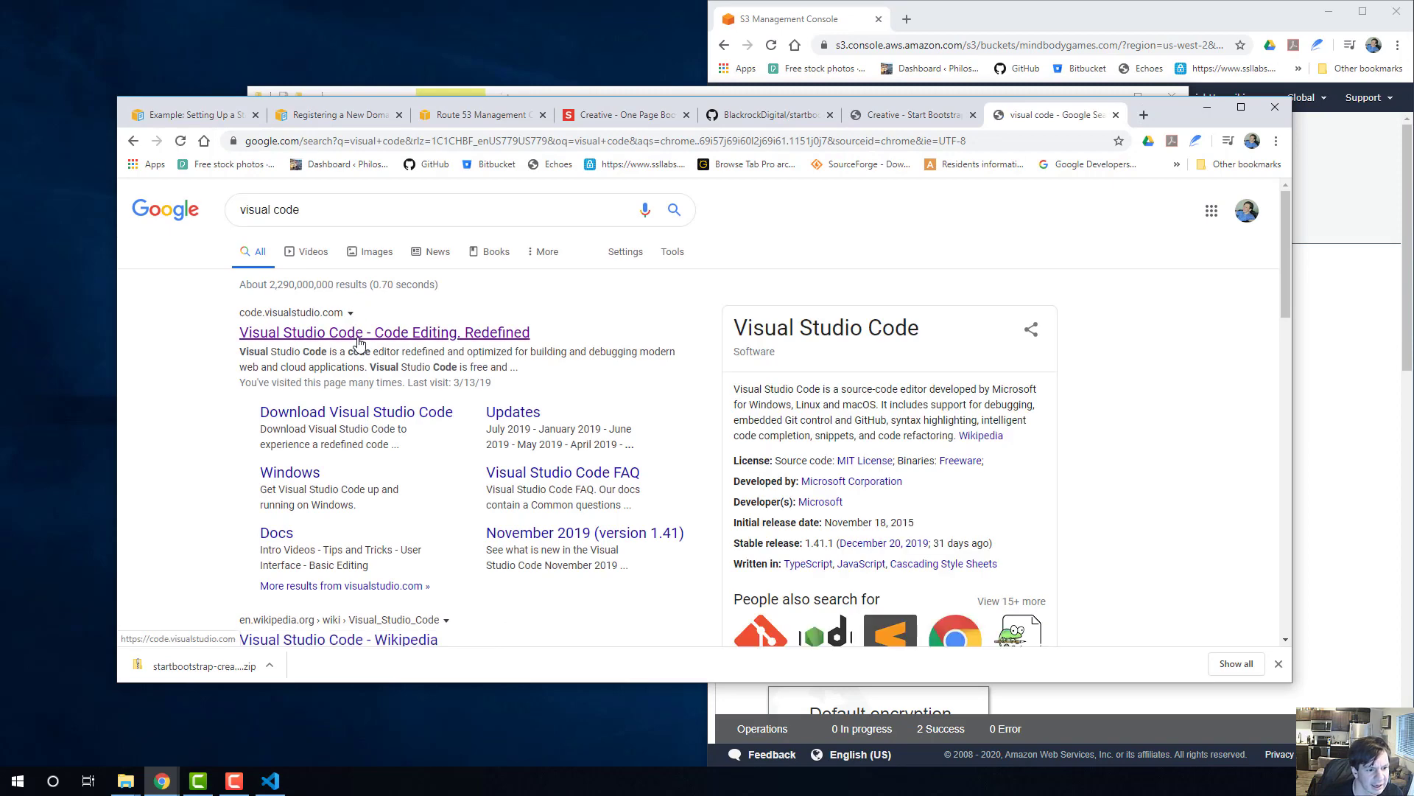
pyautogui.click(359, 335)
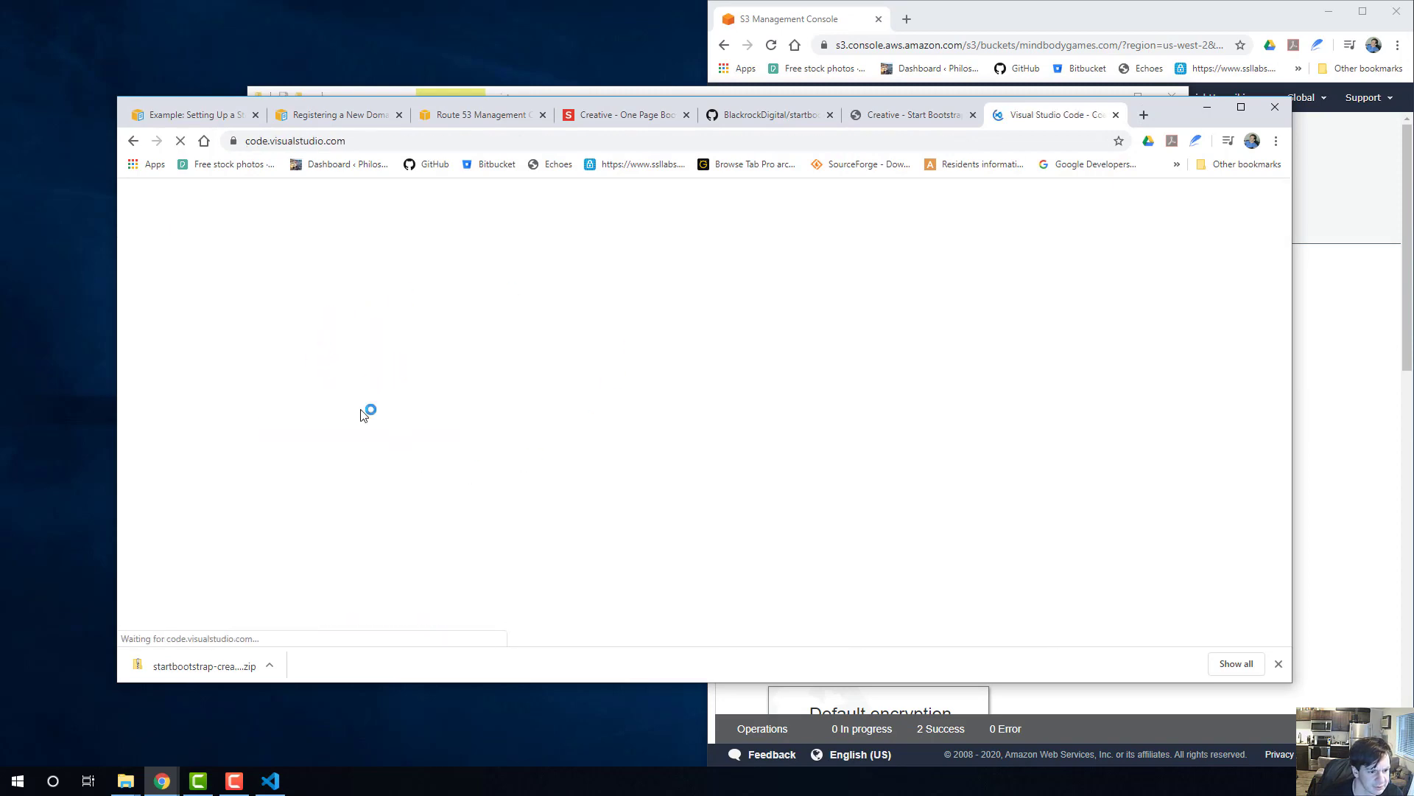
pyautogui.scroll(-3, 542, 316)
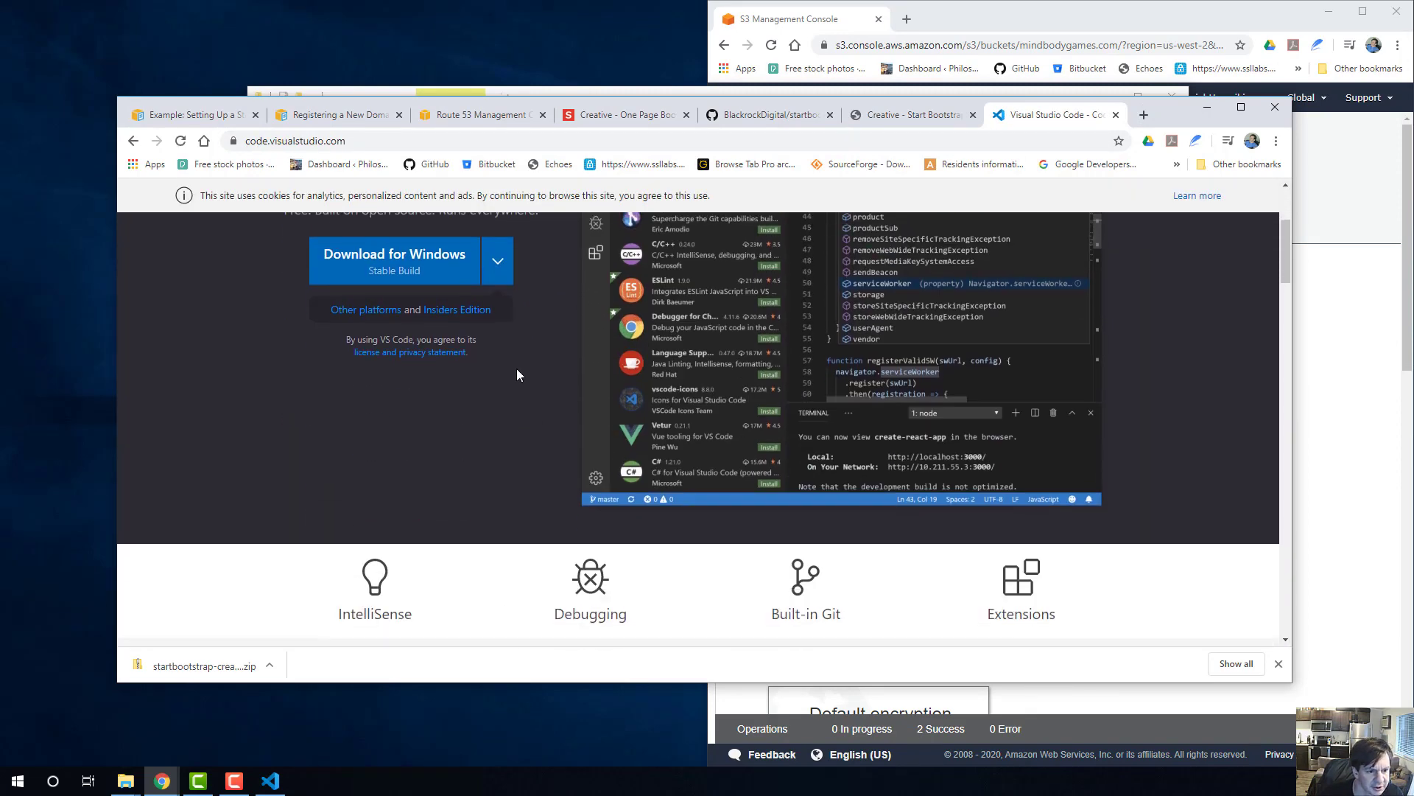
pyautogui.scroll(3, 518, 375)
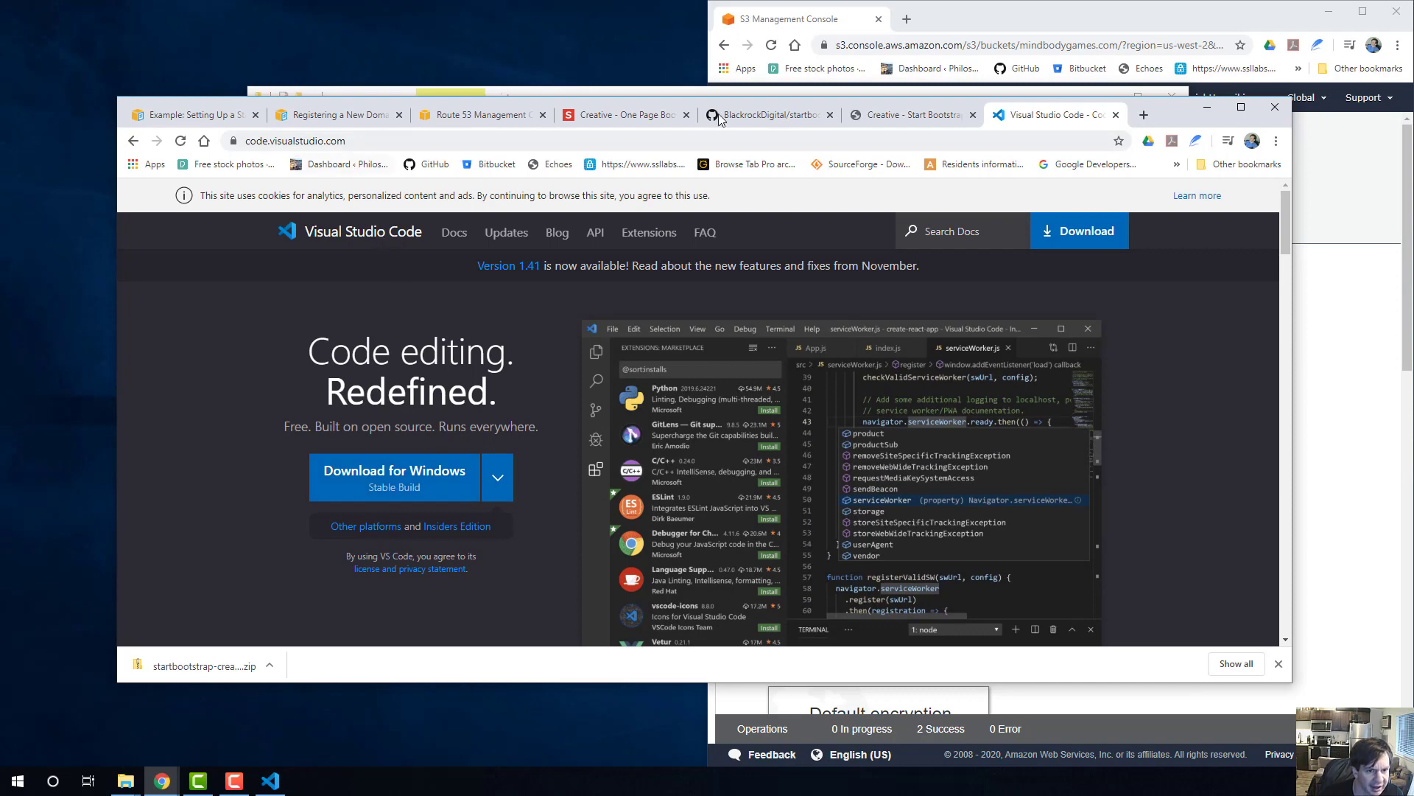
pyautogui.click(1116, 115)
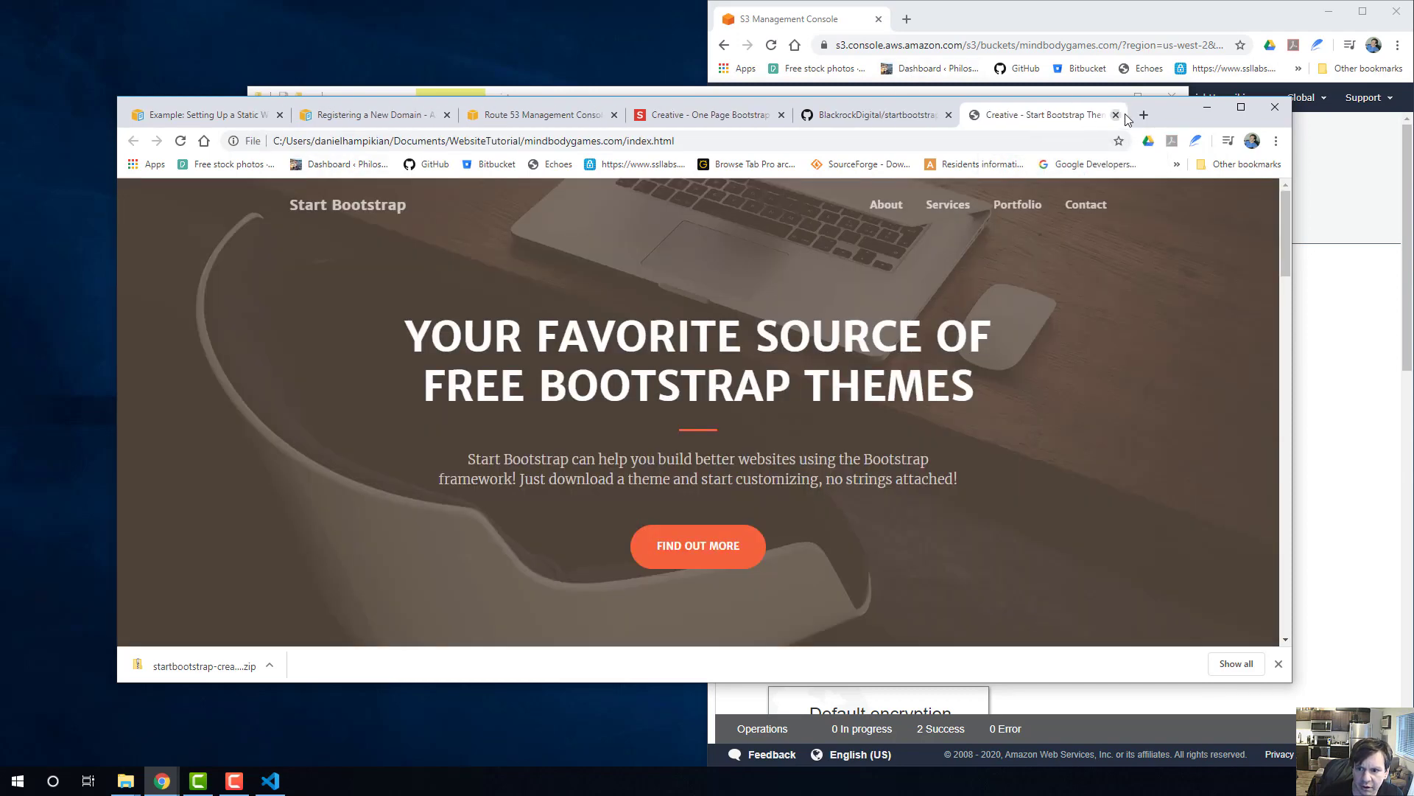
# Switch to Visual Studio Code and arrange its window side by side with the browser showing the local page.
pyautogui.hotkey('alt', 'Tab')
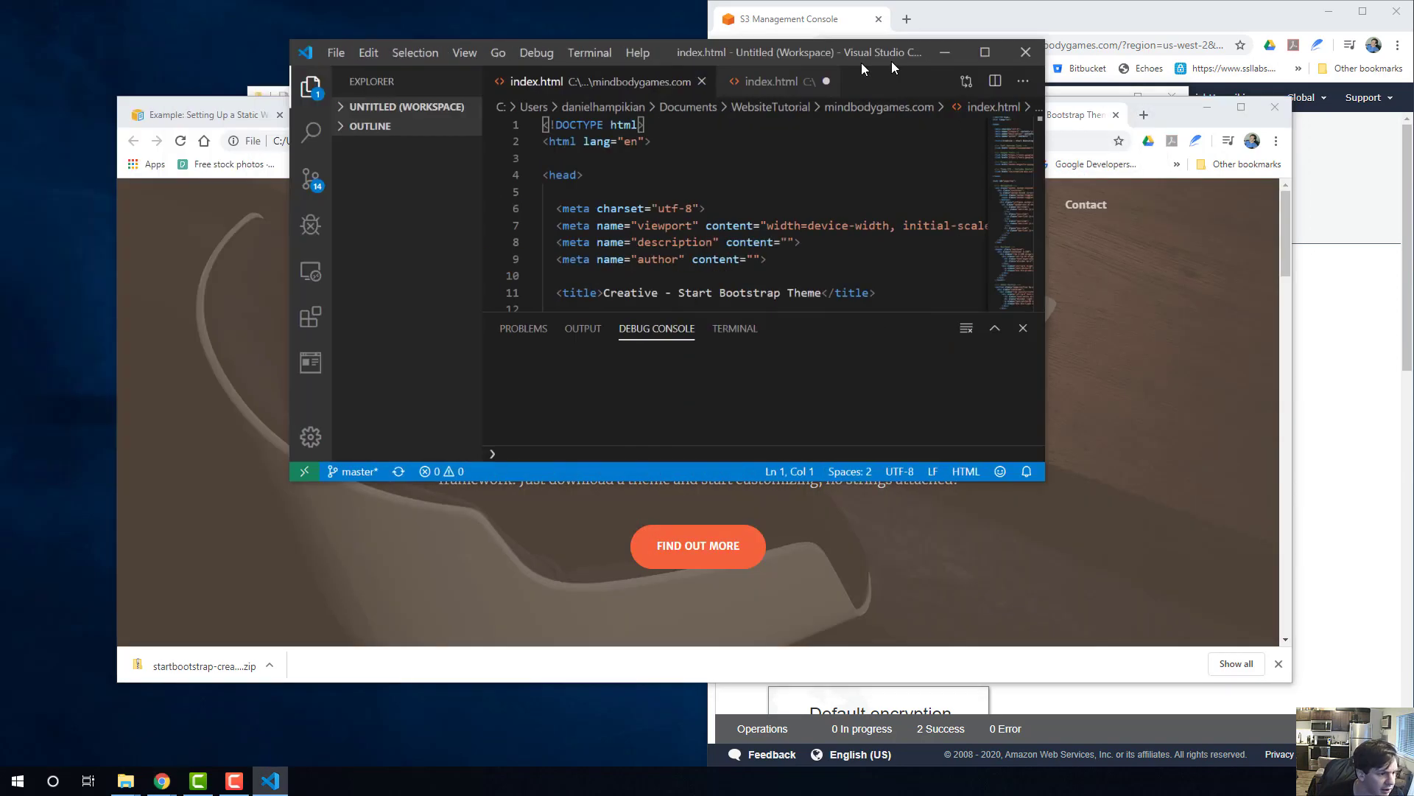
pyautogui.moveTo(892, 60); pyautogui.dragTo(621, 72)
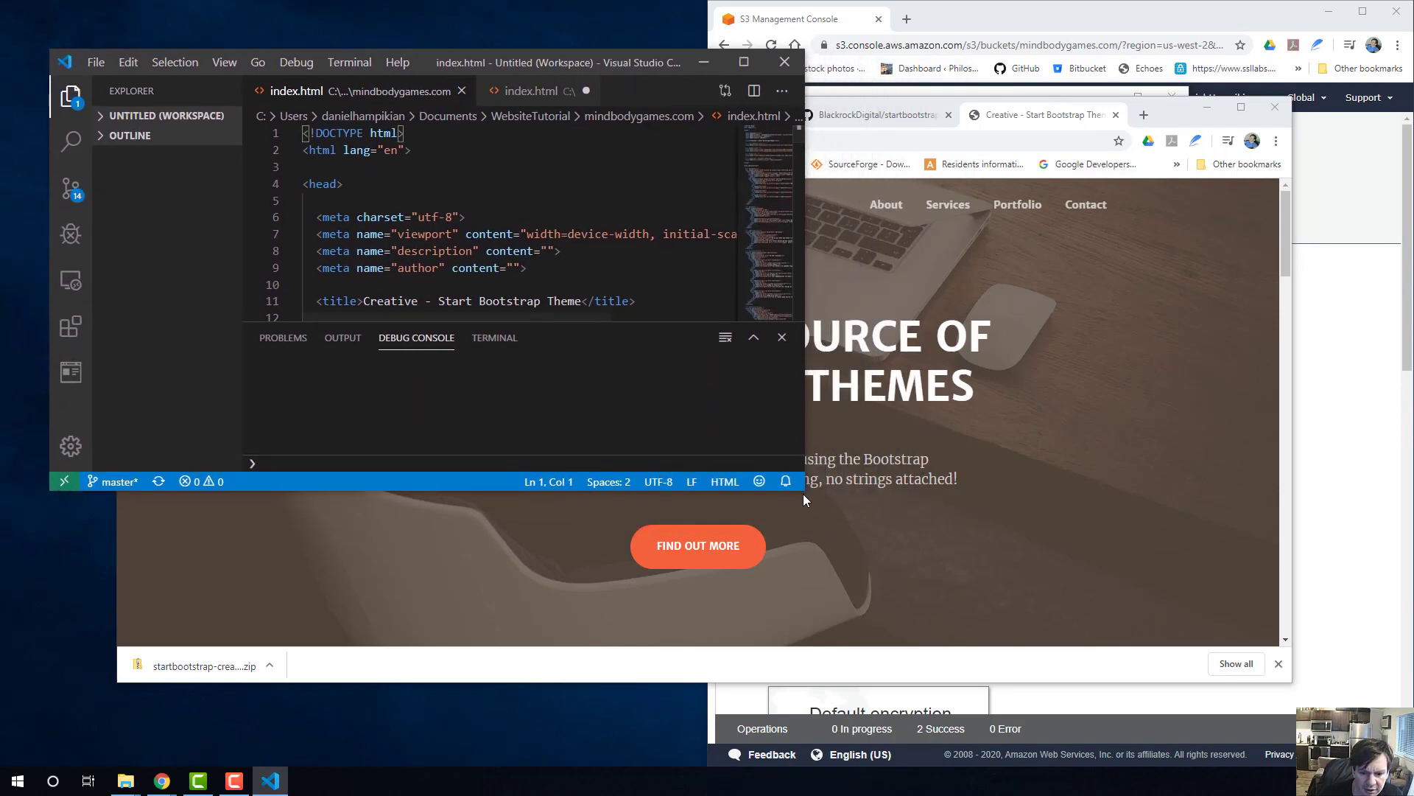
pyautogui.moveTo(801, 463); pyautogui.dragTo(1381, 726)
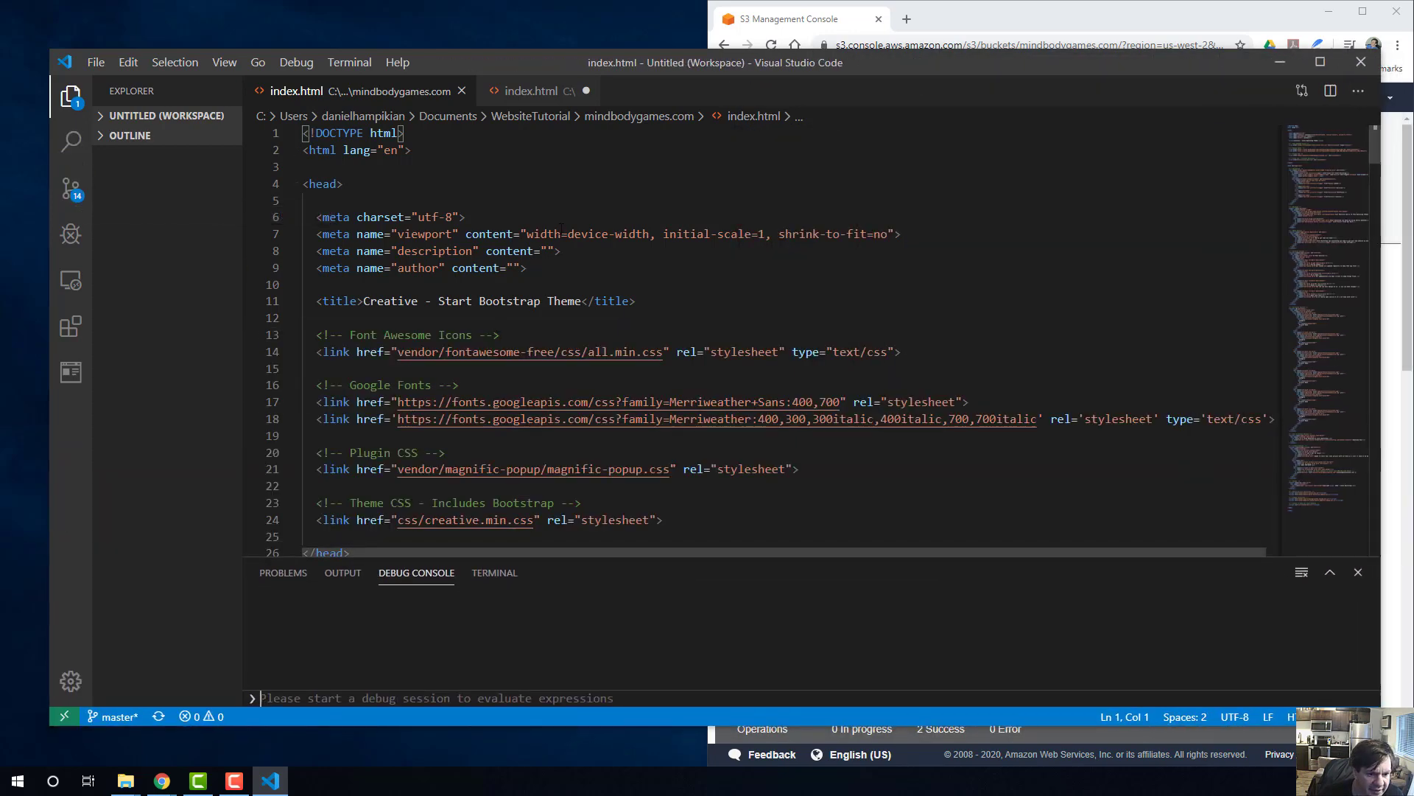
pyautogui.scroll(-2, 697, 352)
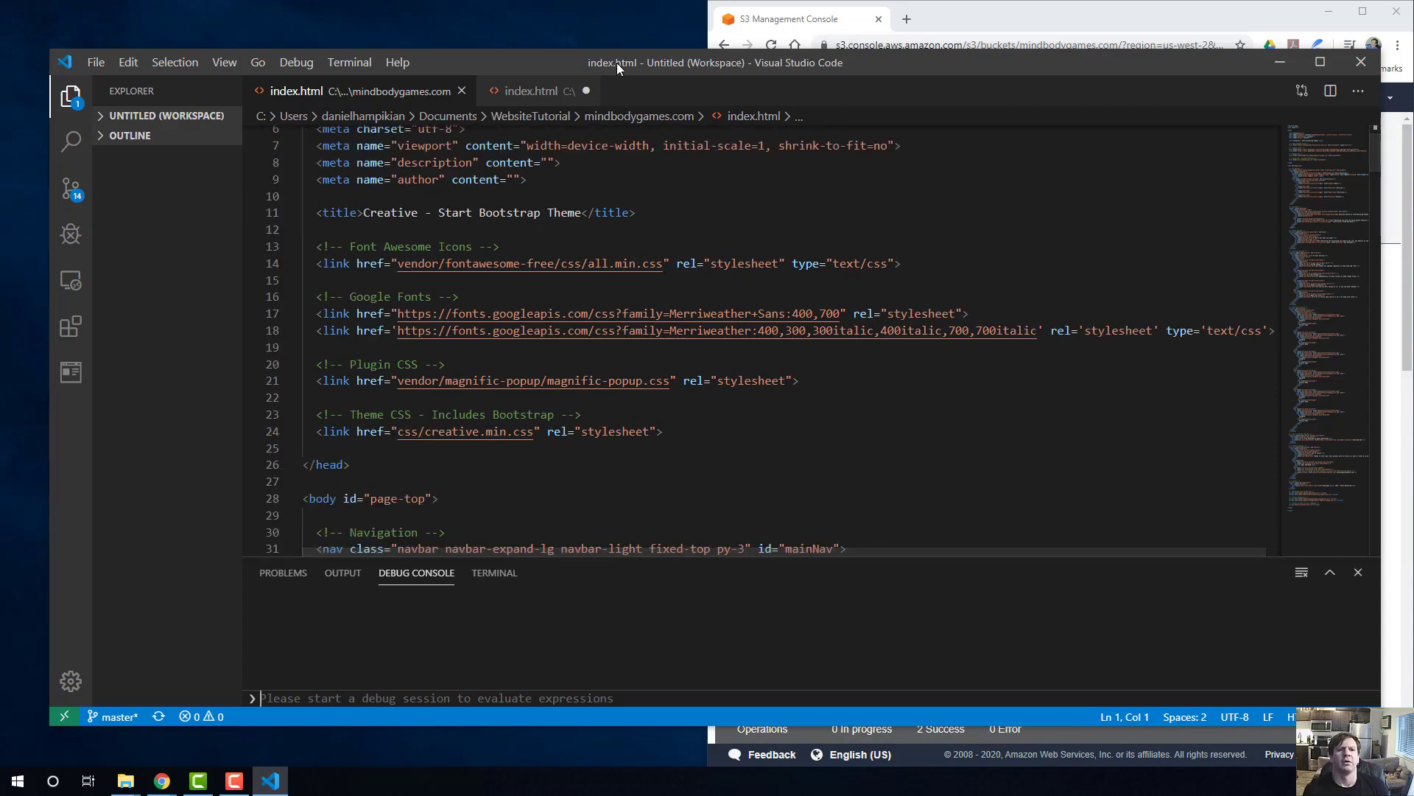
pyautogui.moveTo(616, 64); pyautogui.dragTo(1411, 66)
pyautogui.click(236, 162)
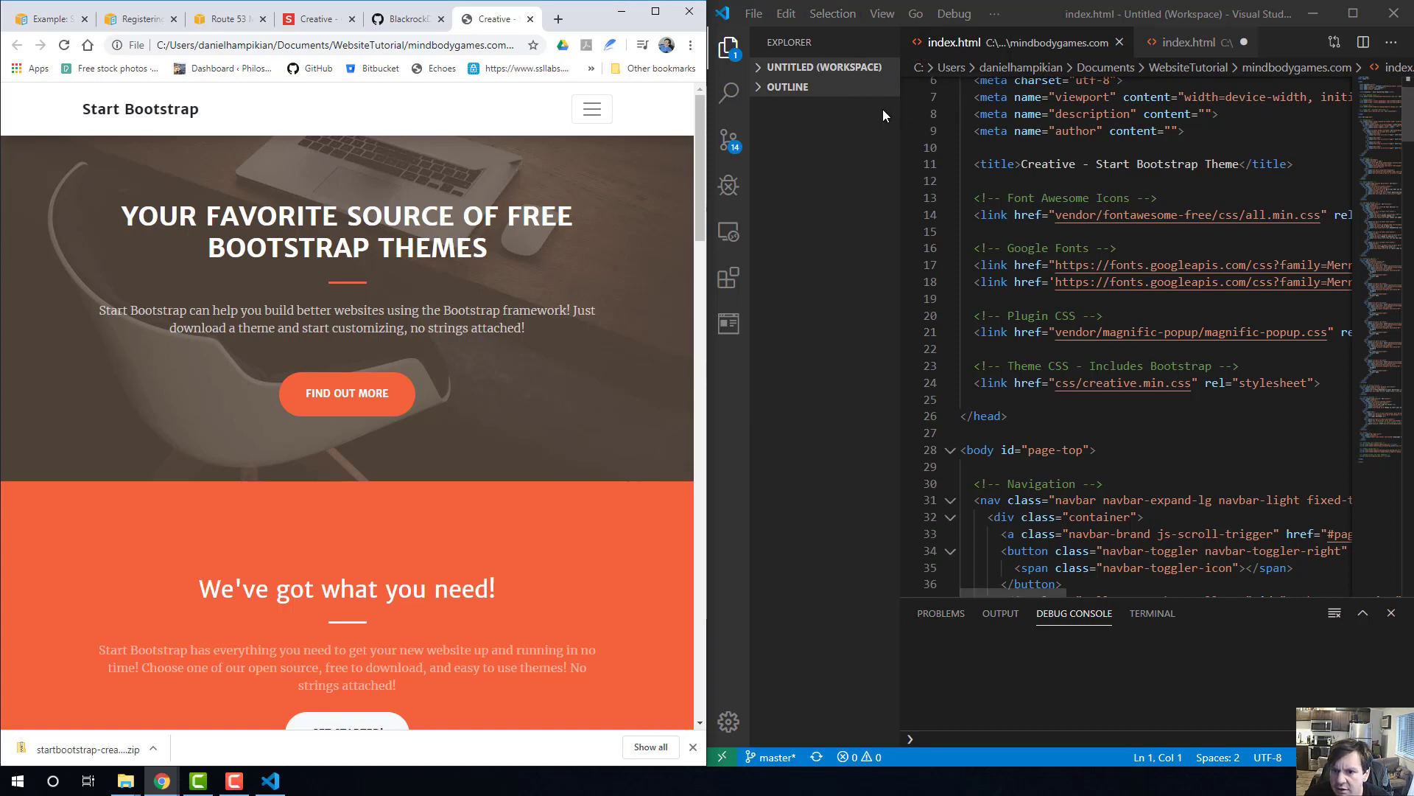
# Hide the Explorer sidebar and reduce the editor's zoom by one level.
pyautogui.click(728, 52)
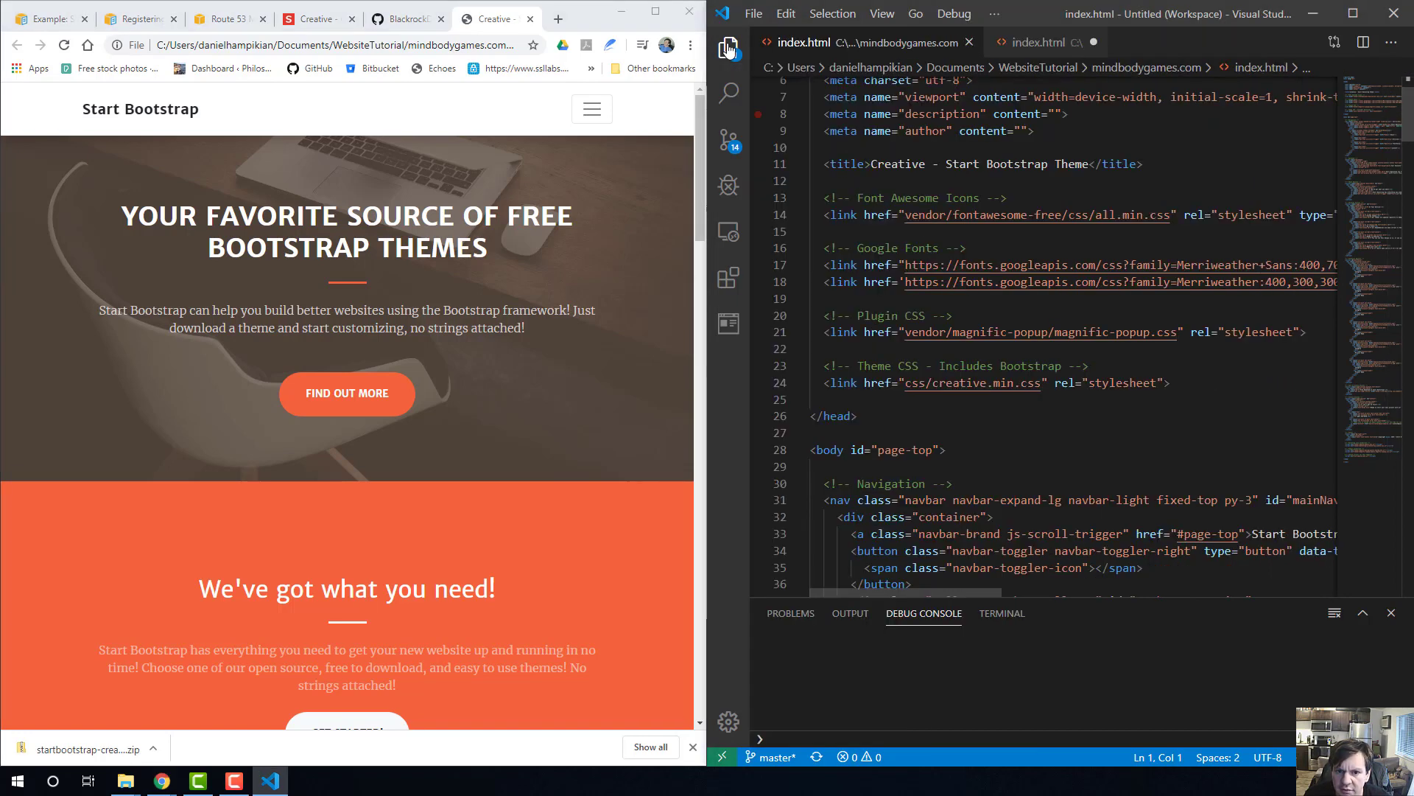
pyautogui.click(1130, 184)
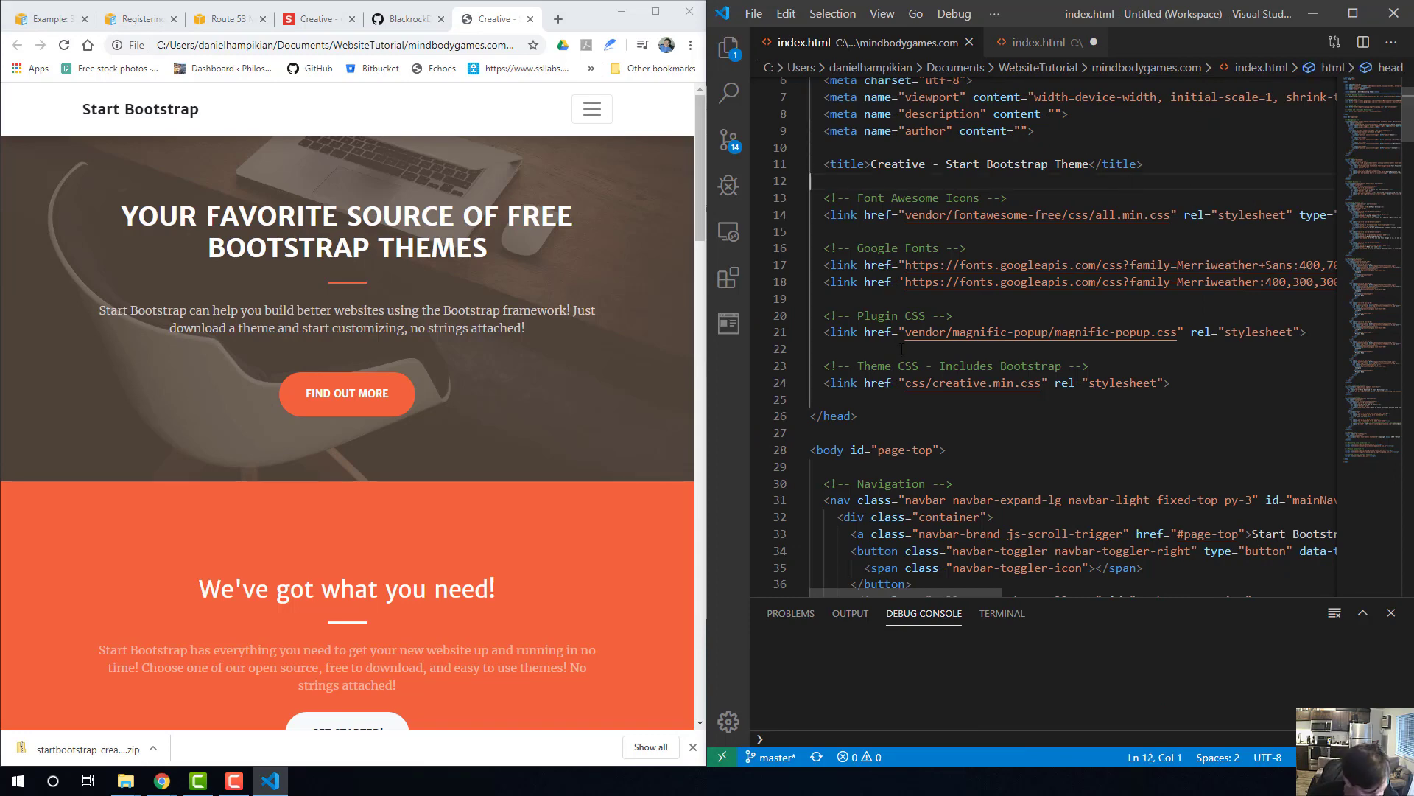
pyautogui.hotkey('ctrl', '-')
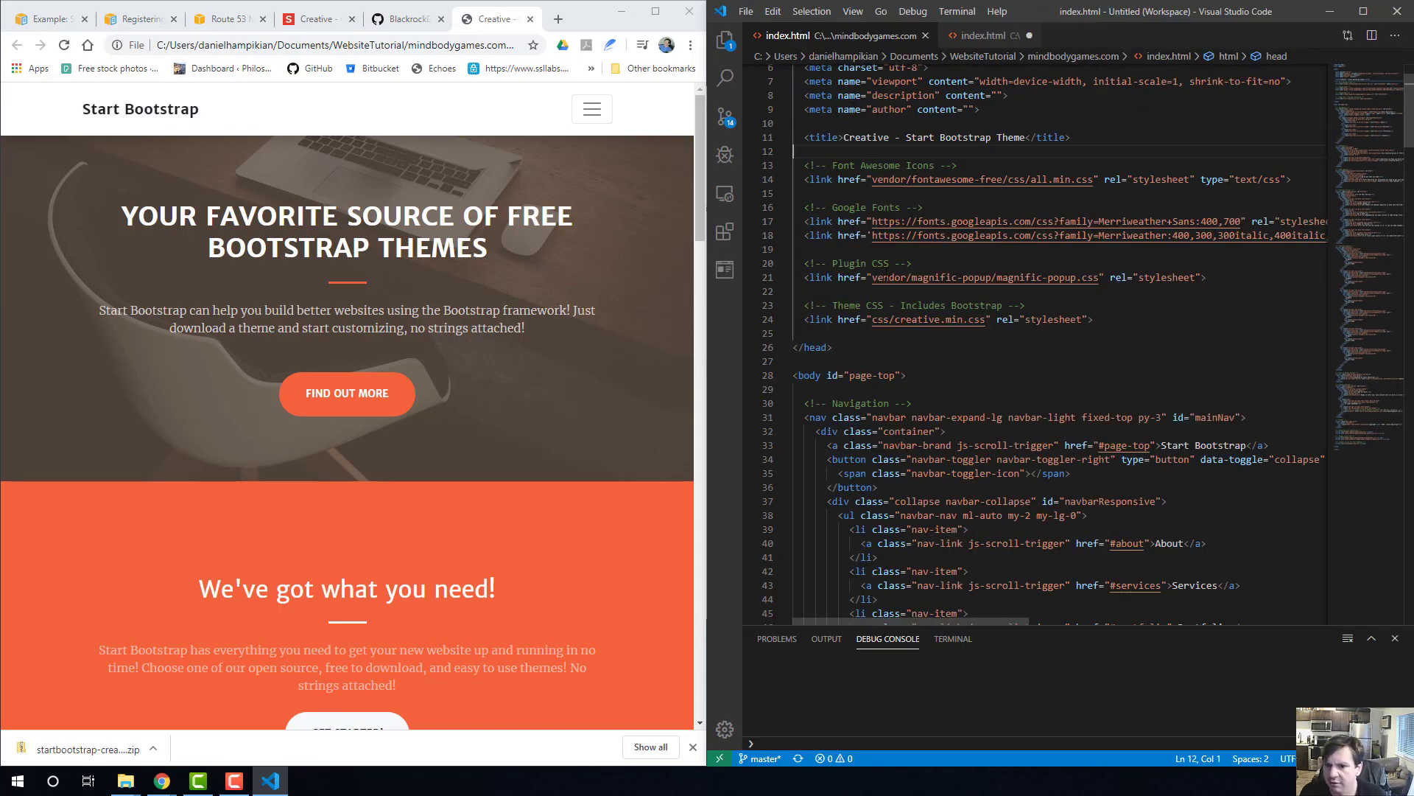
# Relabel the Services link in the index.html navigation as Artwork.
pyautogui.click(934, 165)
pyautogui.scroll(-3, 1011, 253)
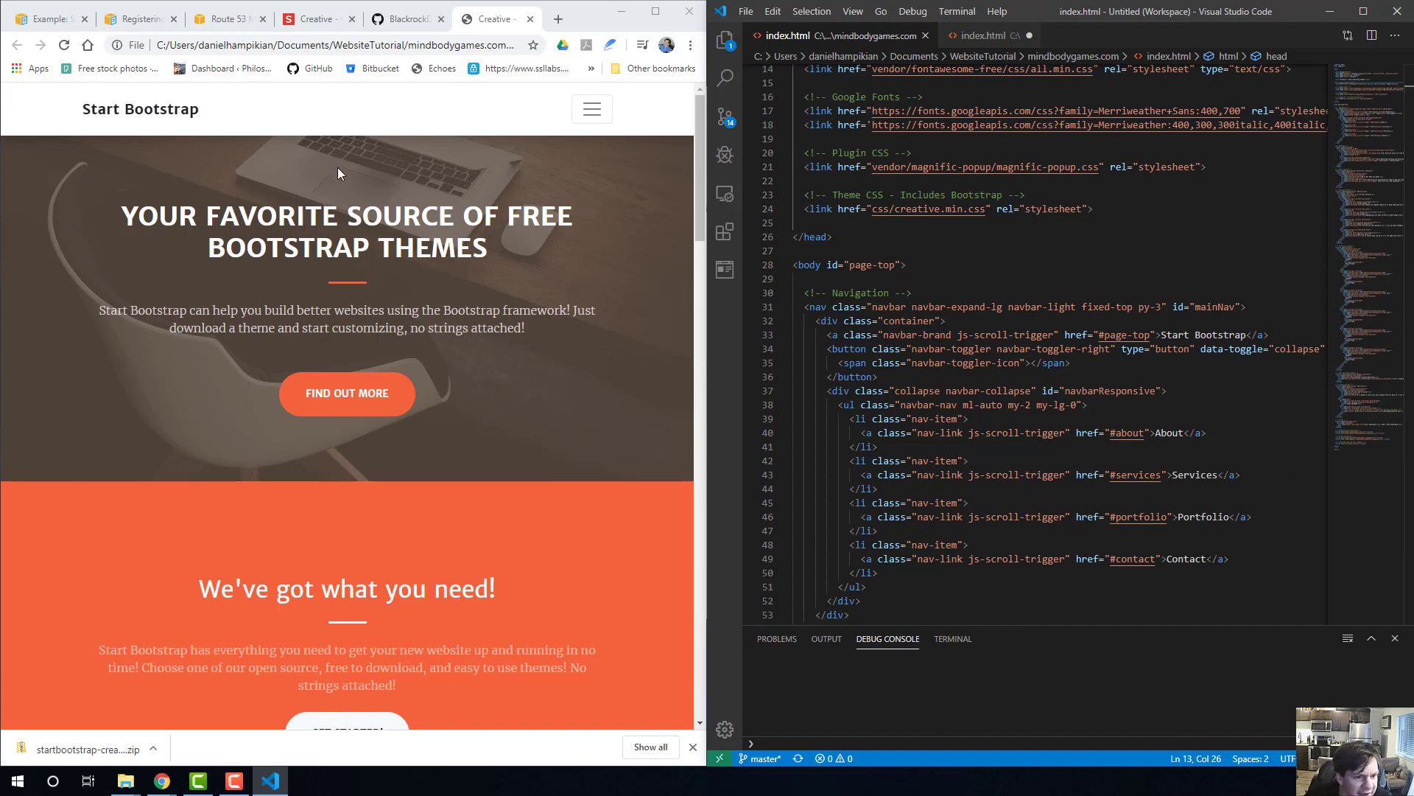
pyautogui.click(953, 306)
pyautogui.scroll(-2, 1025, 414)
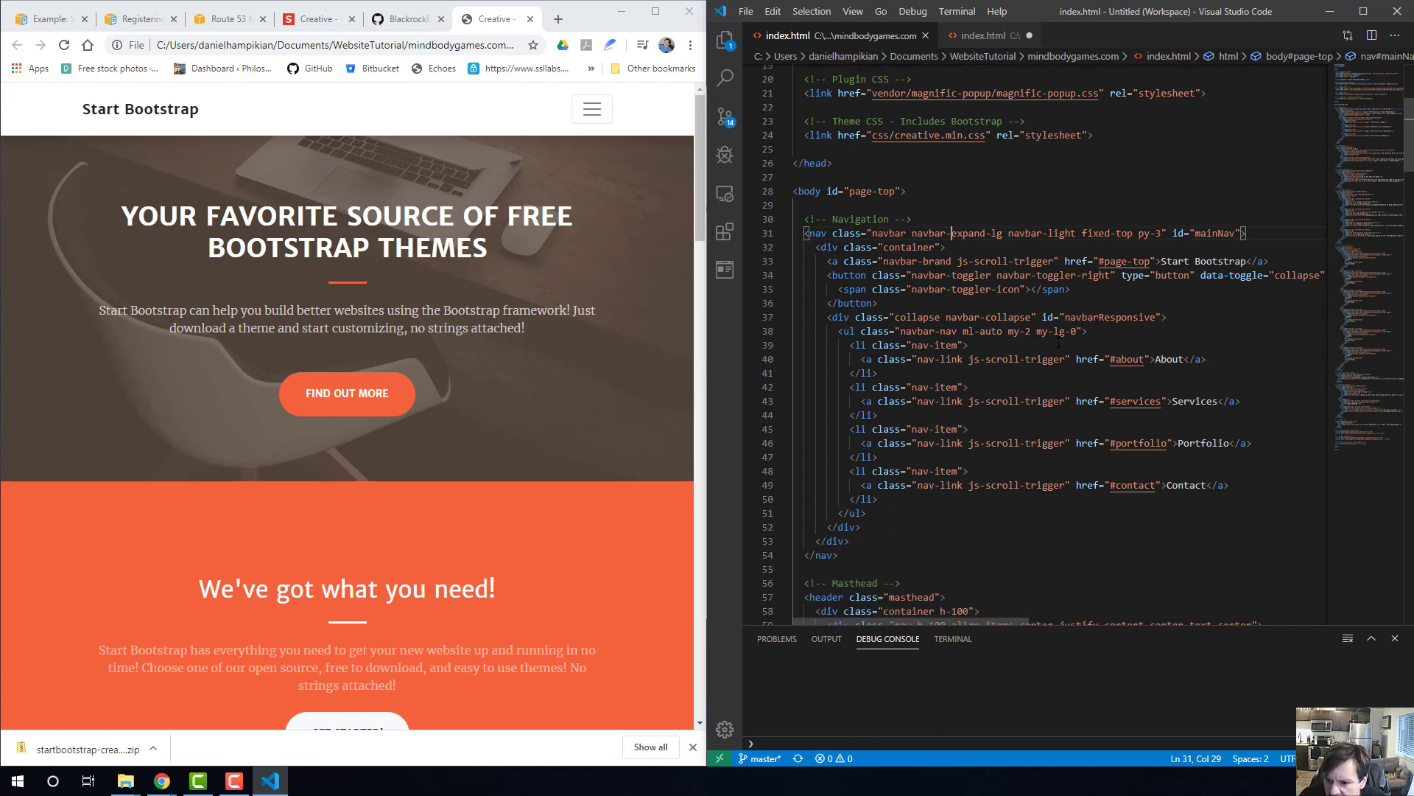
pyautogui.click(1219, 401)
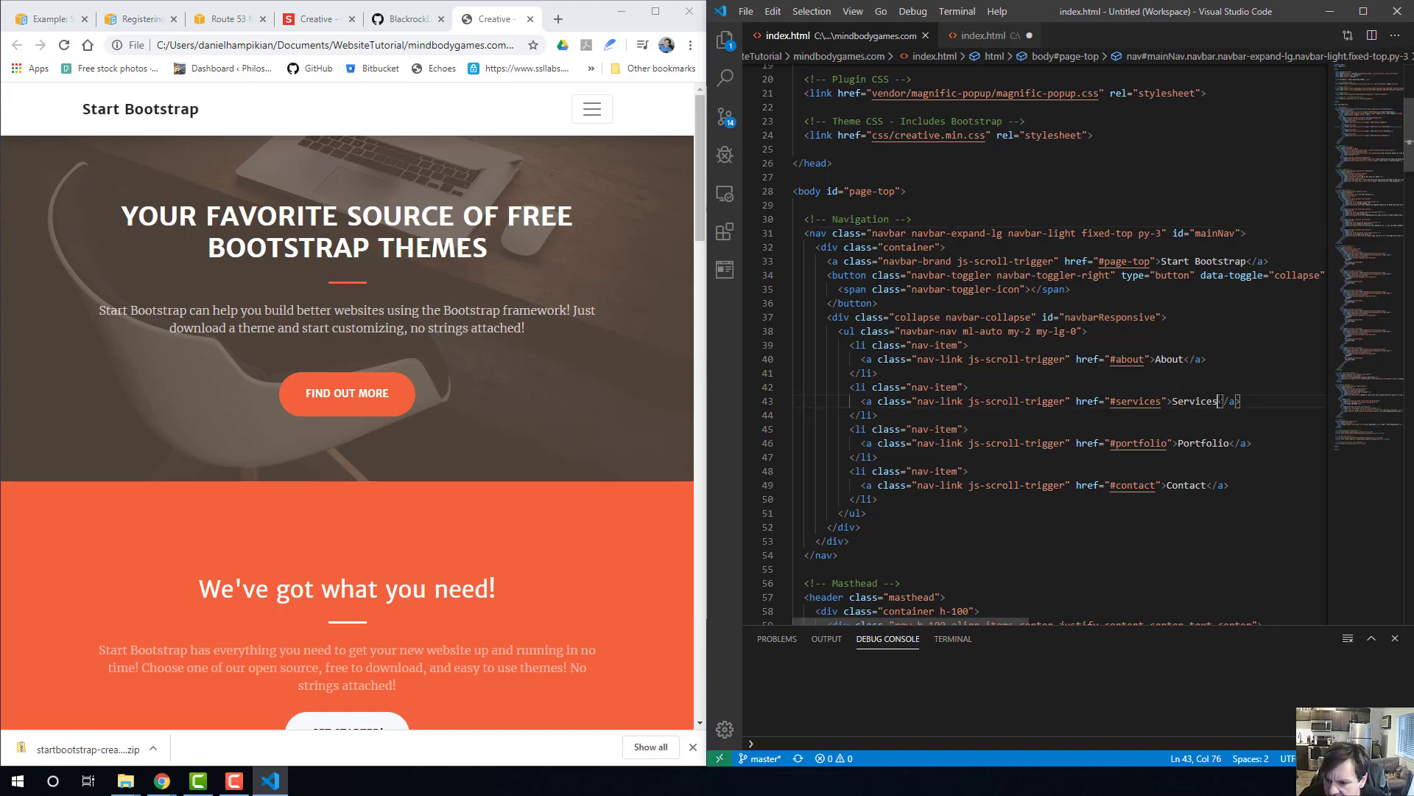
pyautogui.moveTo(1219, 401); pyautogui.dragTo(1172, 401)
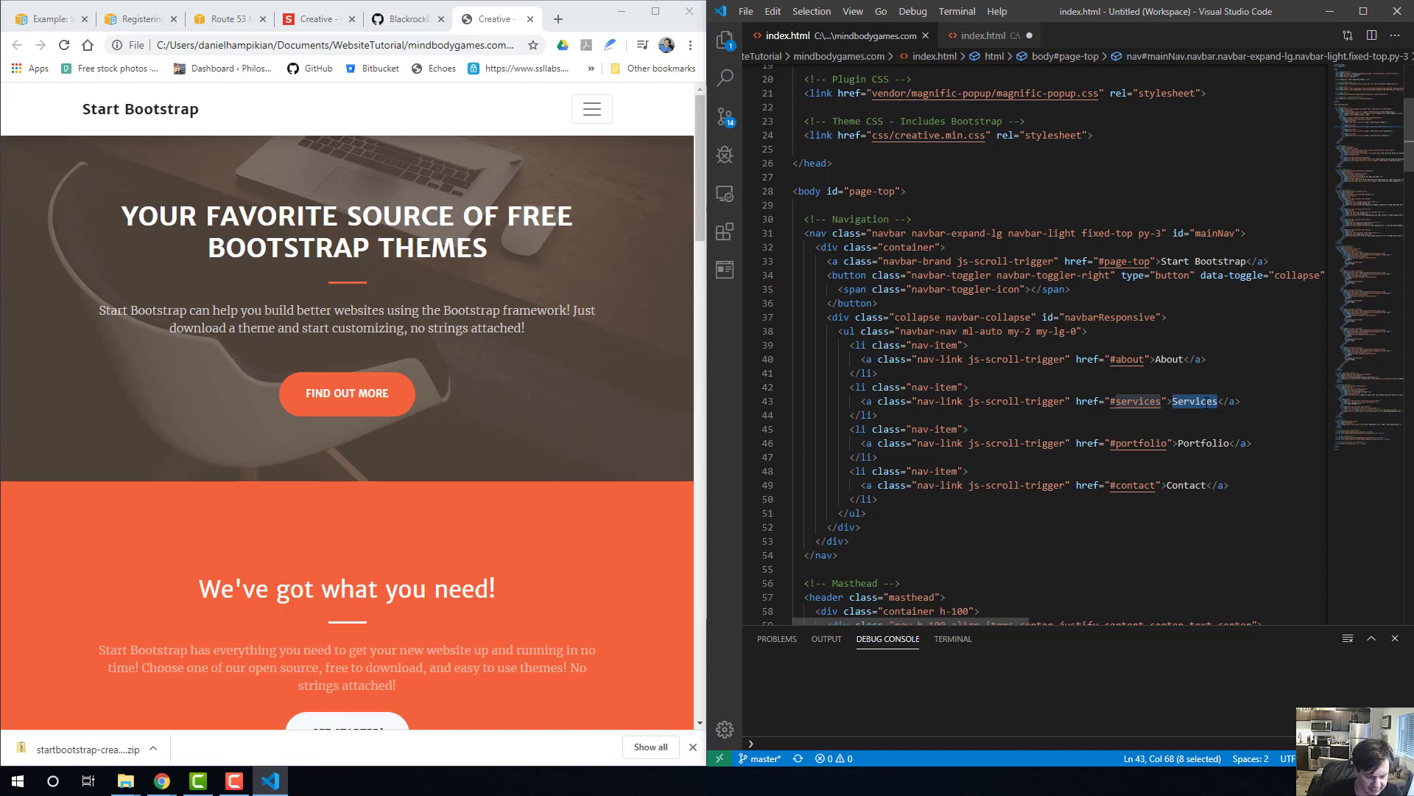
pyautogui.write('Artwork')
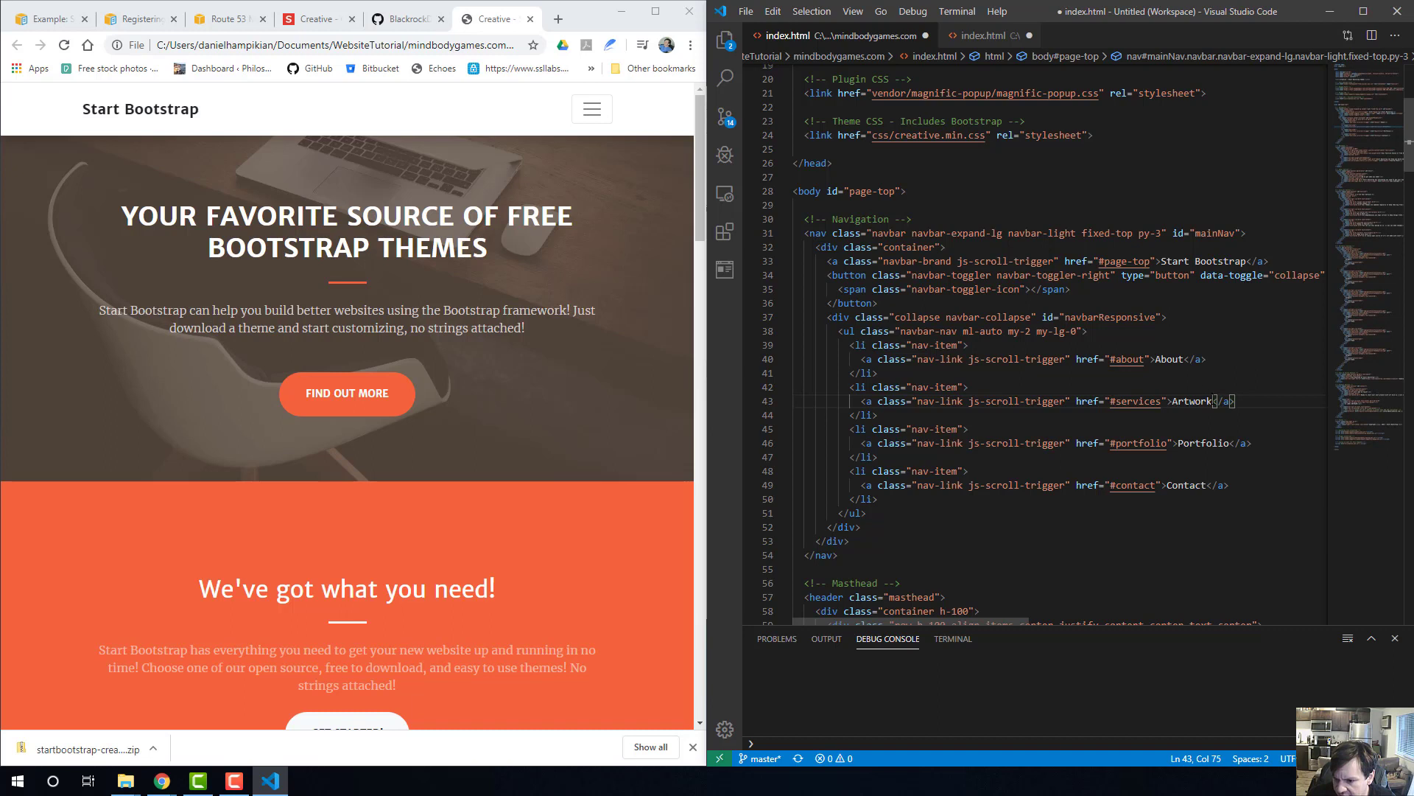
pyautogui.click(1184, 359)
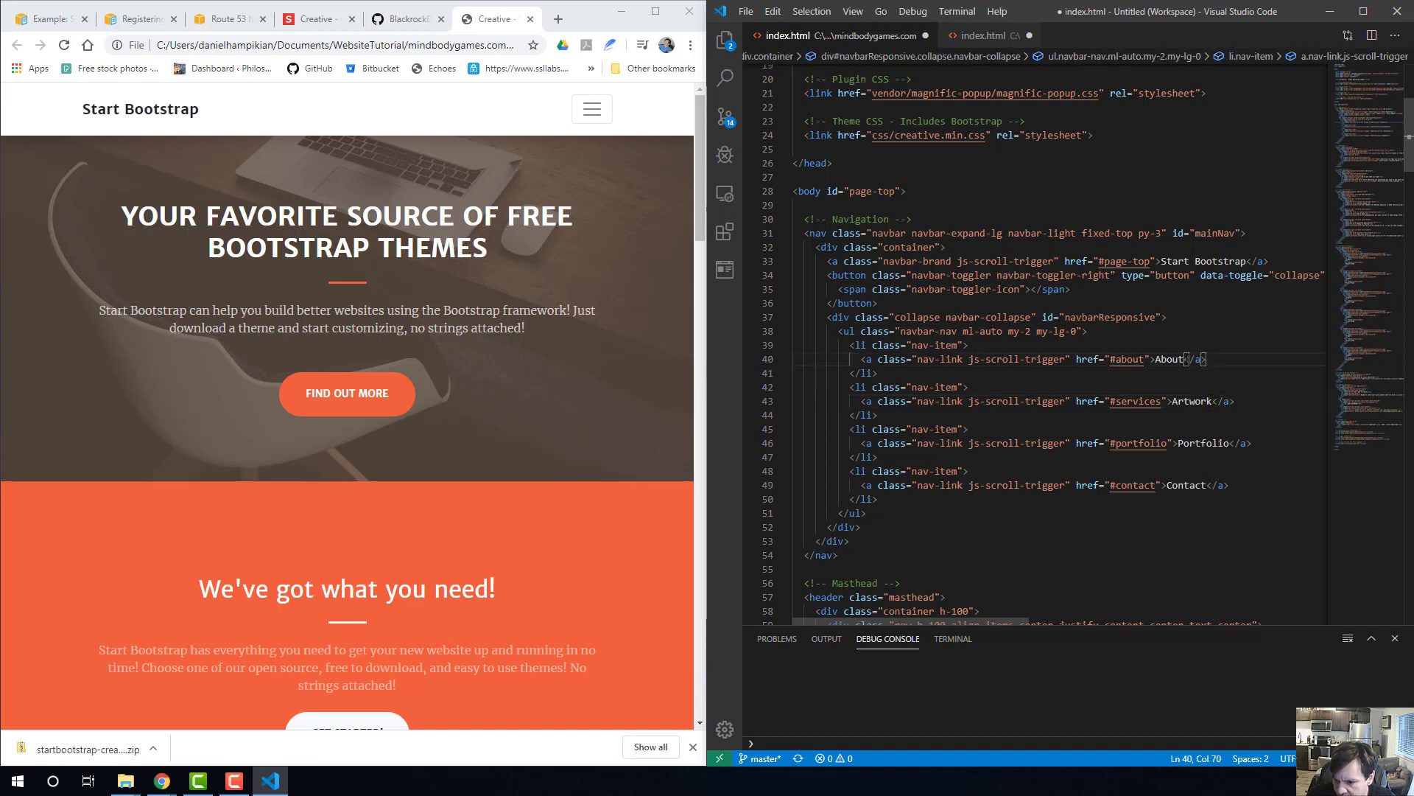
pyautogui.moveTo(1184, 359); pyautogui.dragTo(1158, 359)
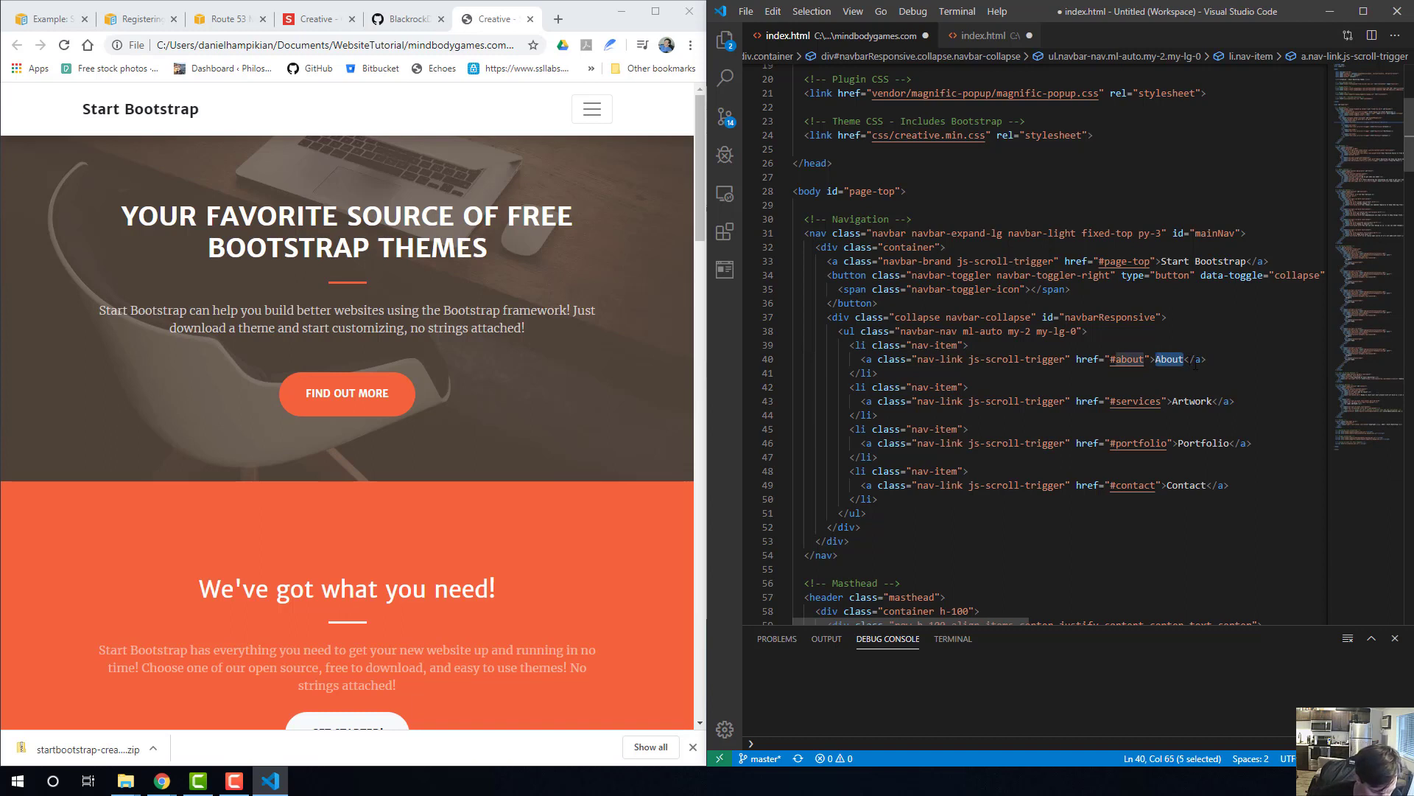
pyautogui.write('W')
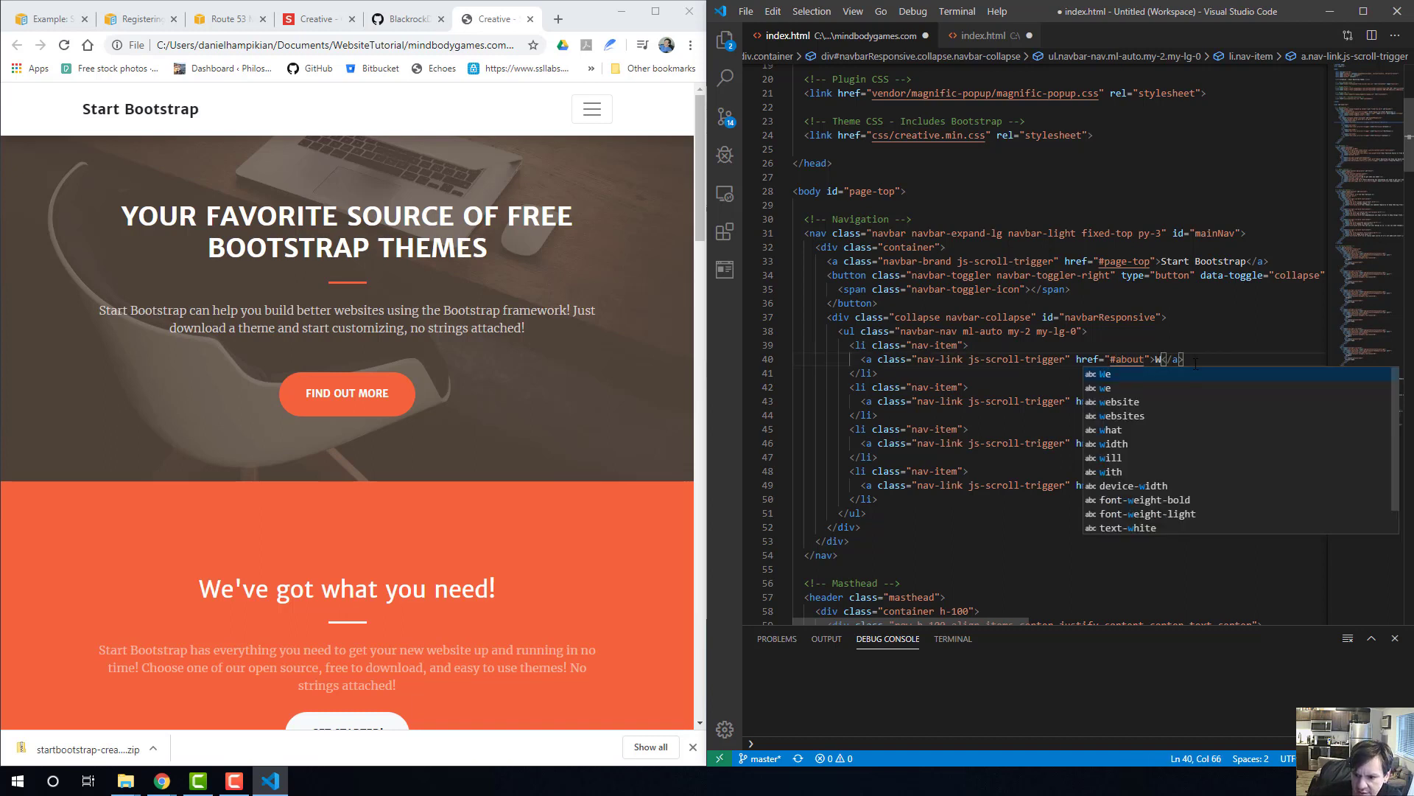
pyautogui.press('BackSpace')
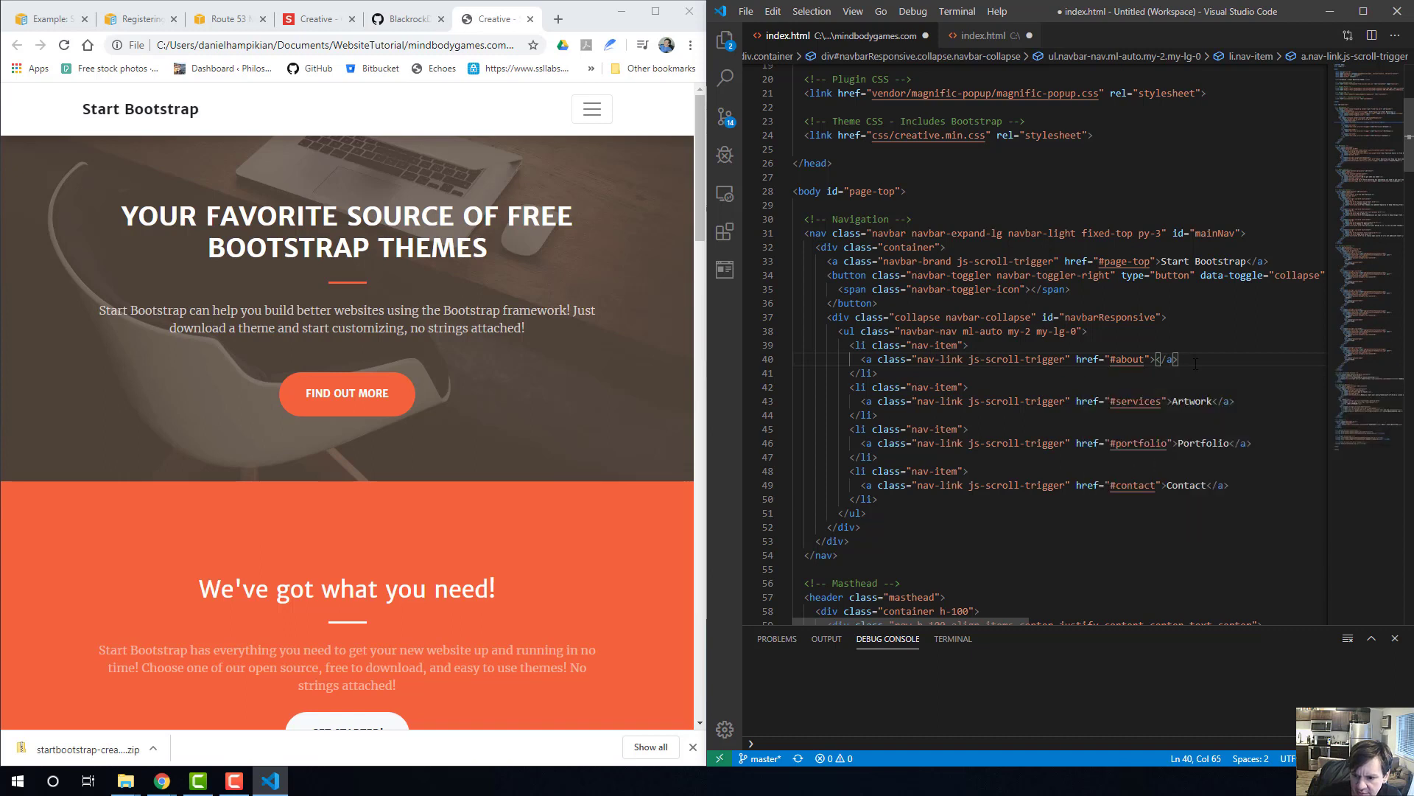
pyautogui.write('About')
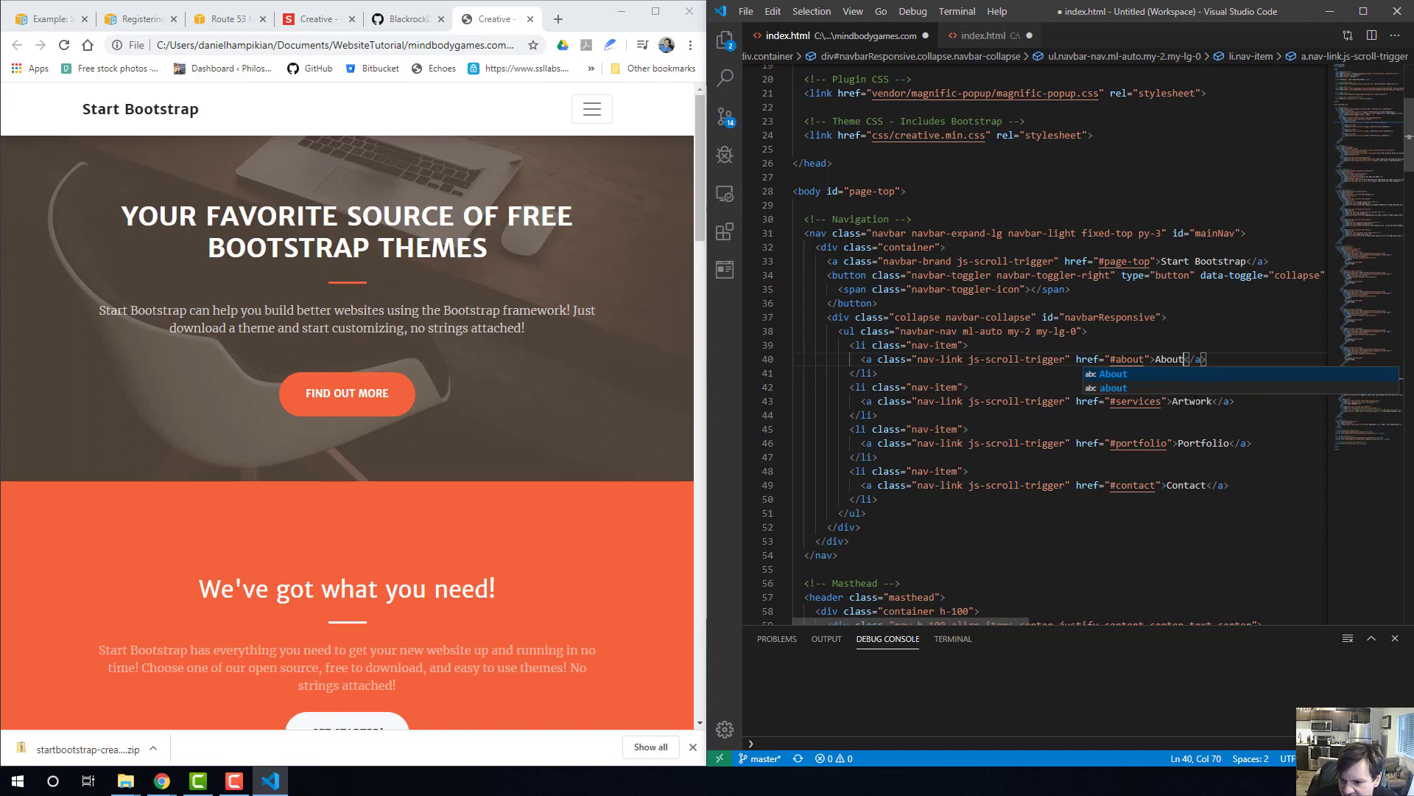
# Relabel the Portfolio link in the index.html navigation as Skills.
pyautogui.click(1194, 401)
pyautogui.moveTo(1231, 443); pyautogui.dragTo(1178, 442)
pyautogui.write('R')
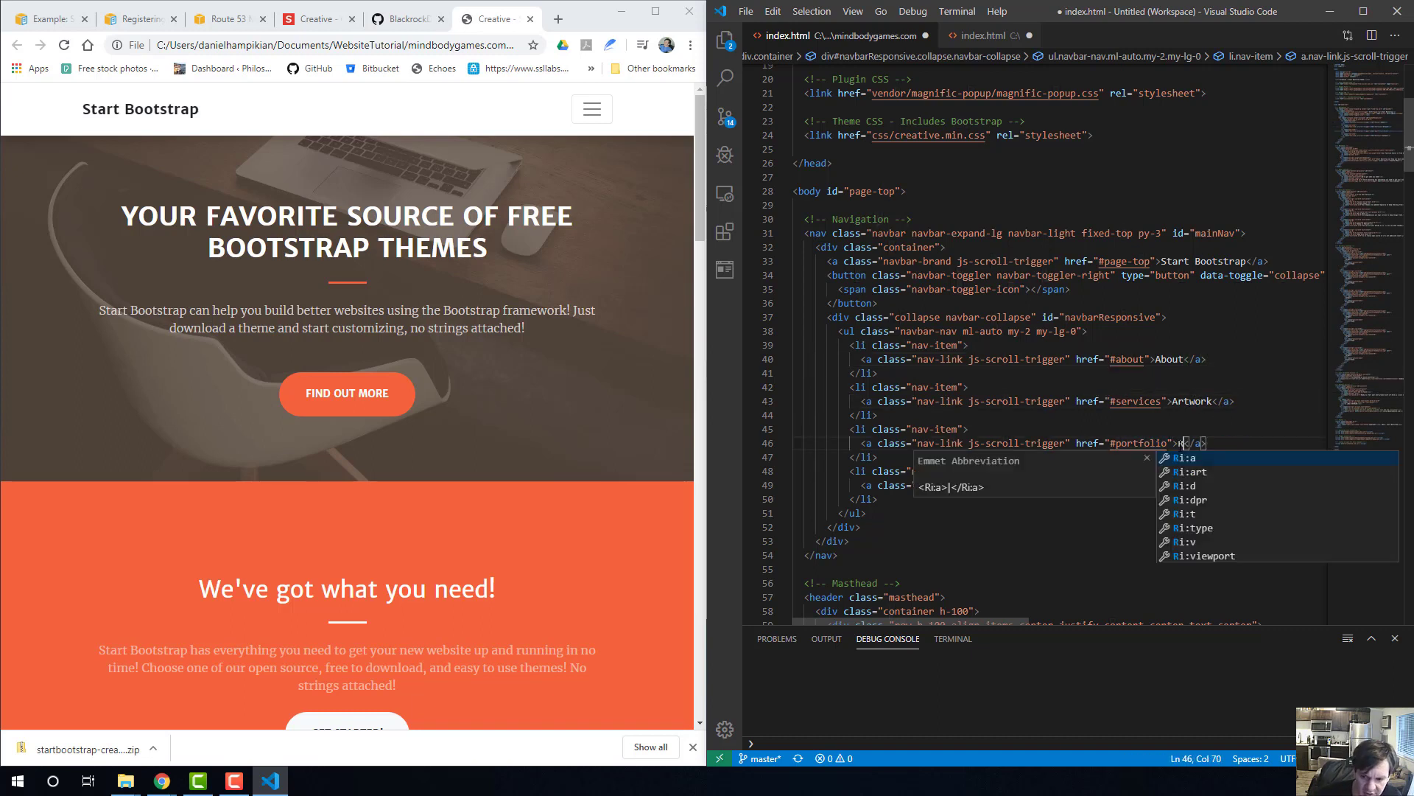
pyautogui.write('esume')
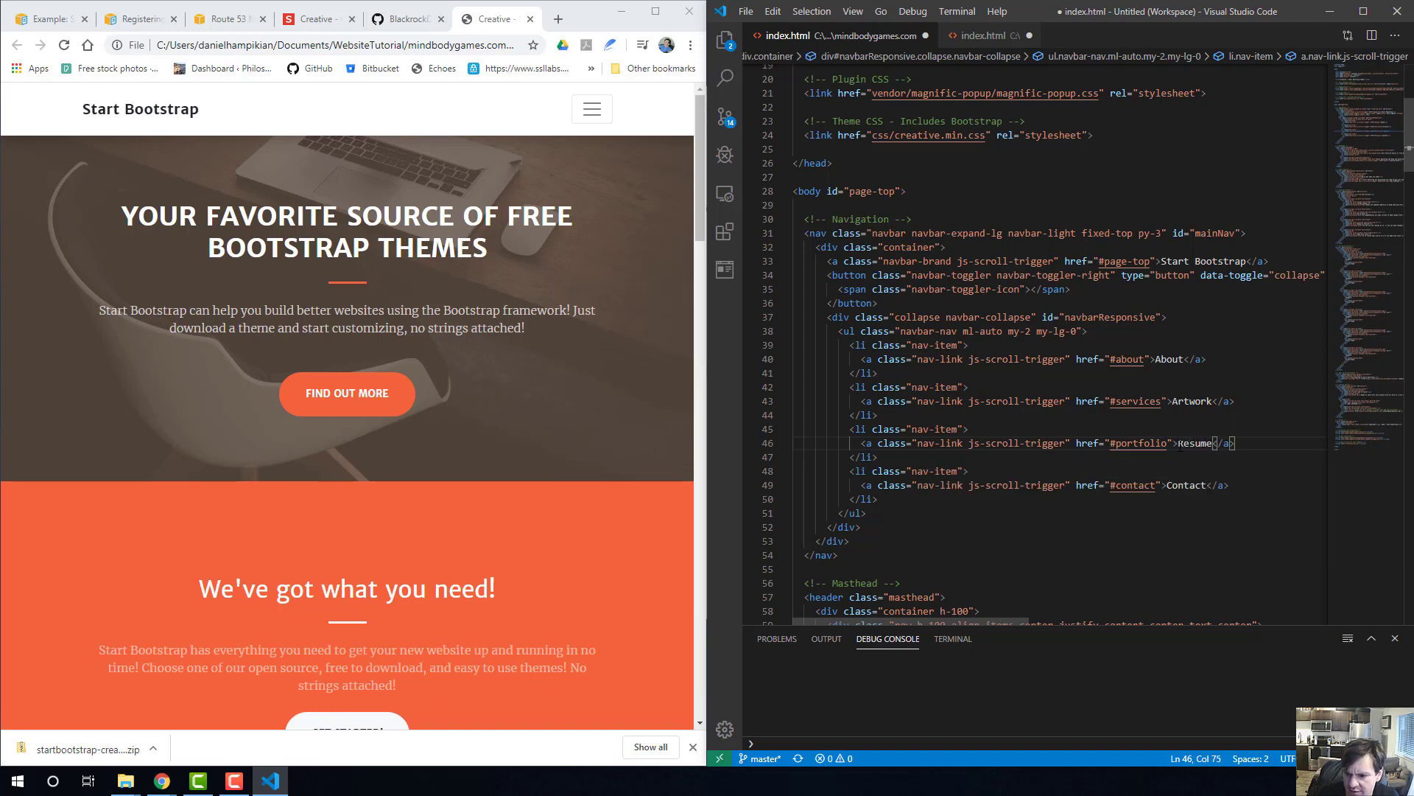
pyautogui.press('BackSpace')
pyautogui.press('BackSpace')
pyautogui.press('BackSpace')
pyautogui.press('BackSpace')
pyautogui.press('BackSpace')
pyautogui.press('BackSpace')
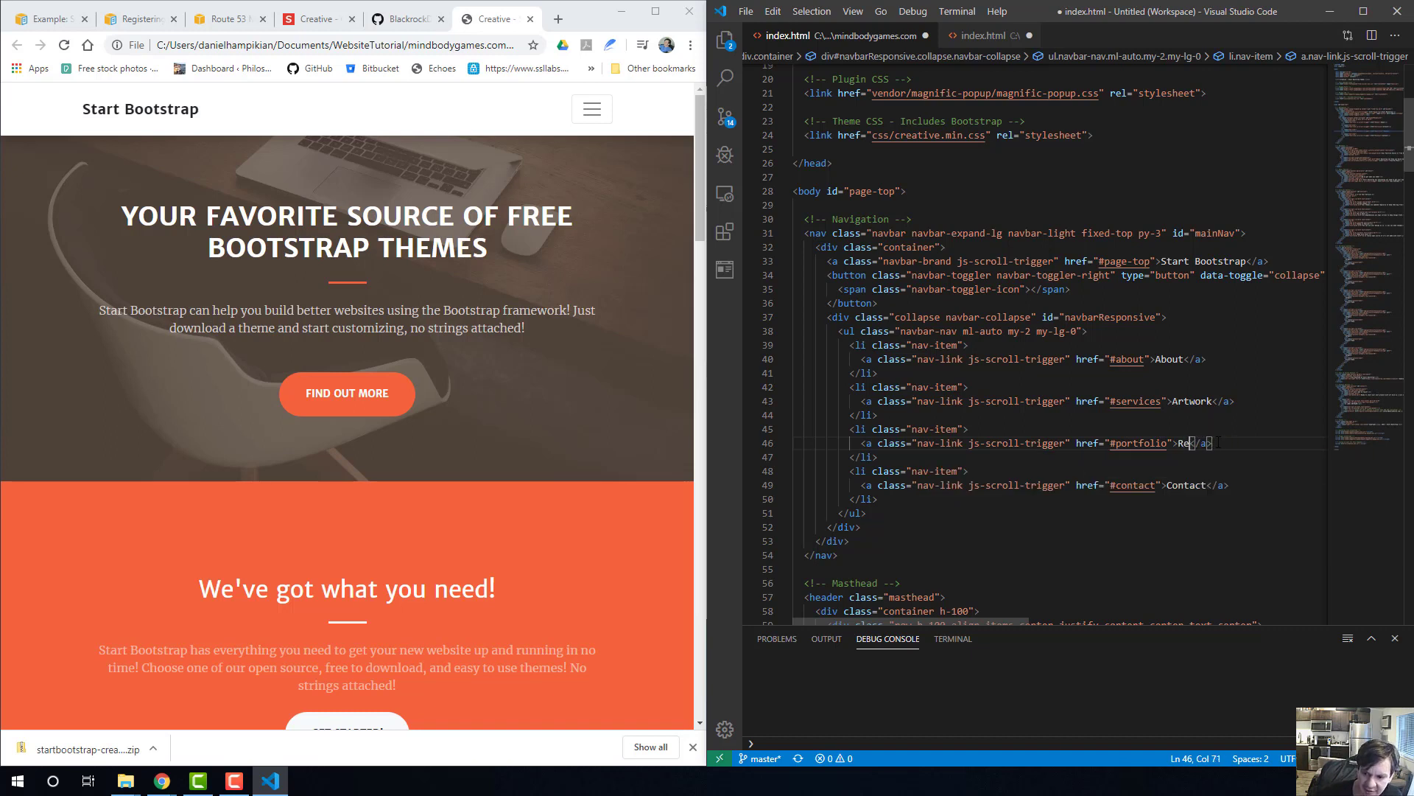
pyautogui.write('Skills')
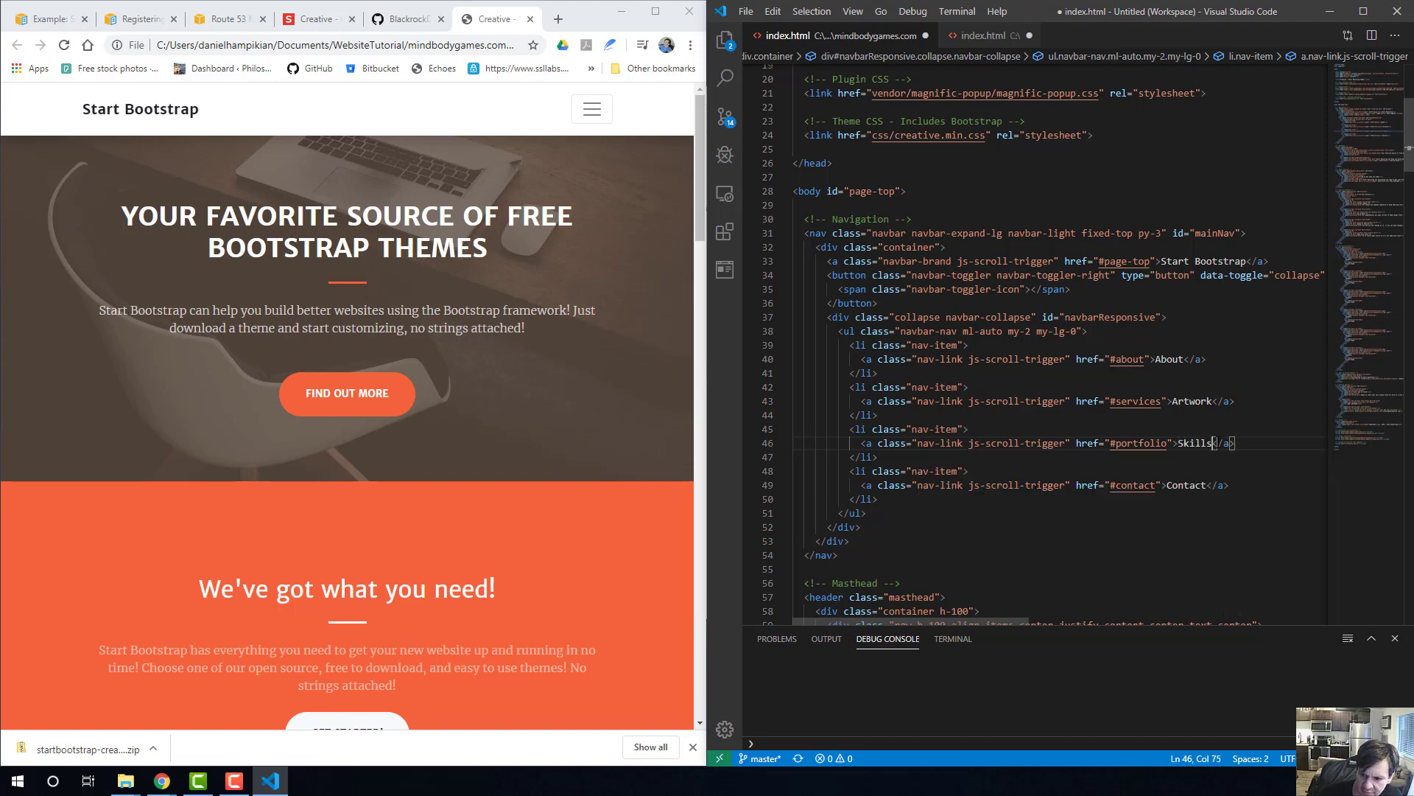
pyautogui.click(1207, 485)
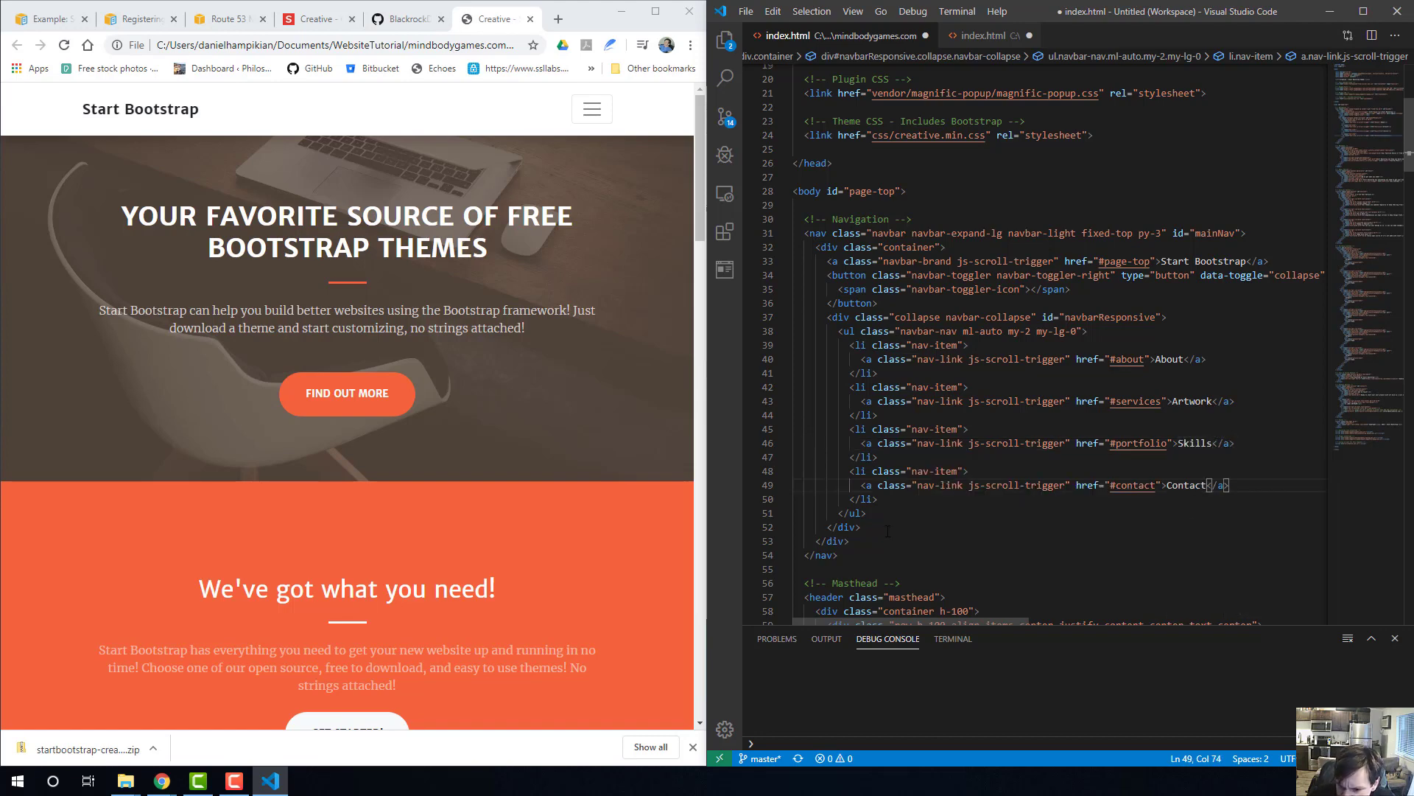
pyautogui.scroll(-3, 974, 502)
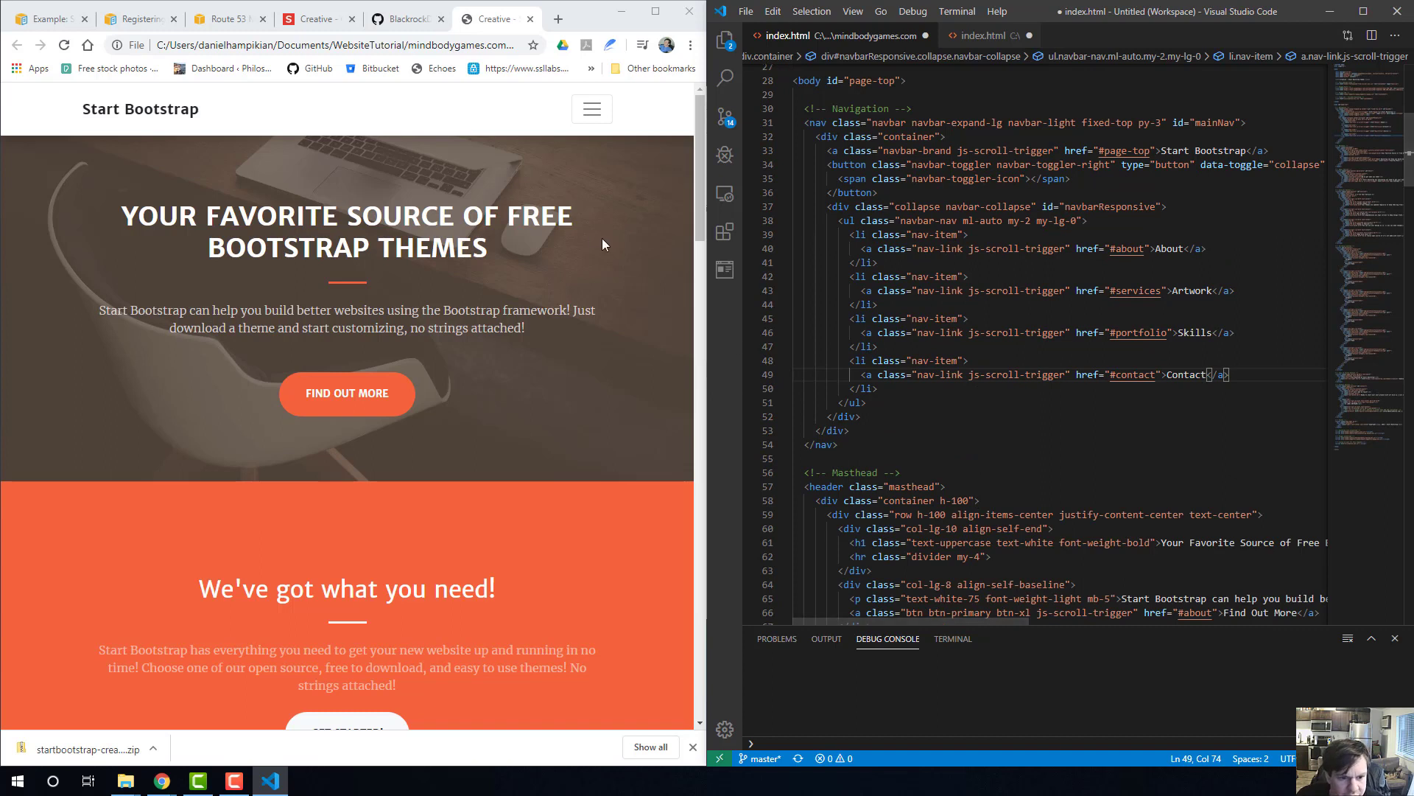
pyautogui.click(1117, 430)
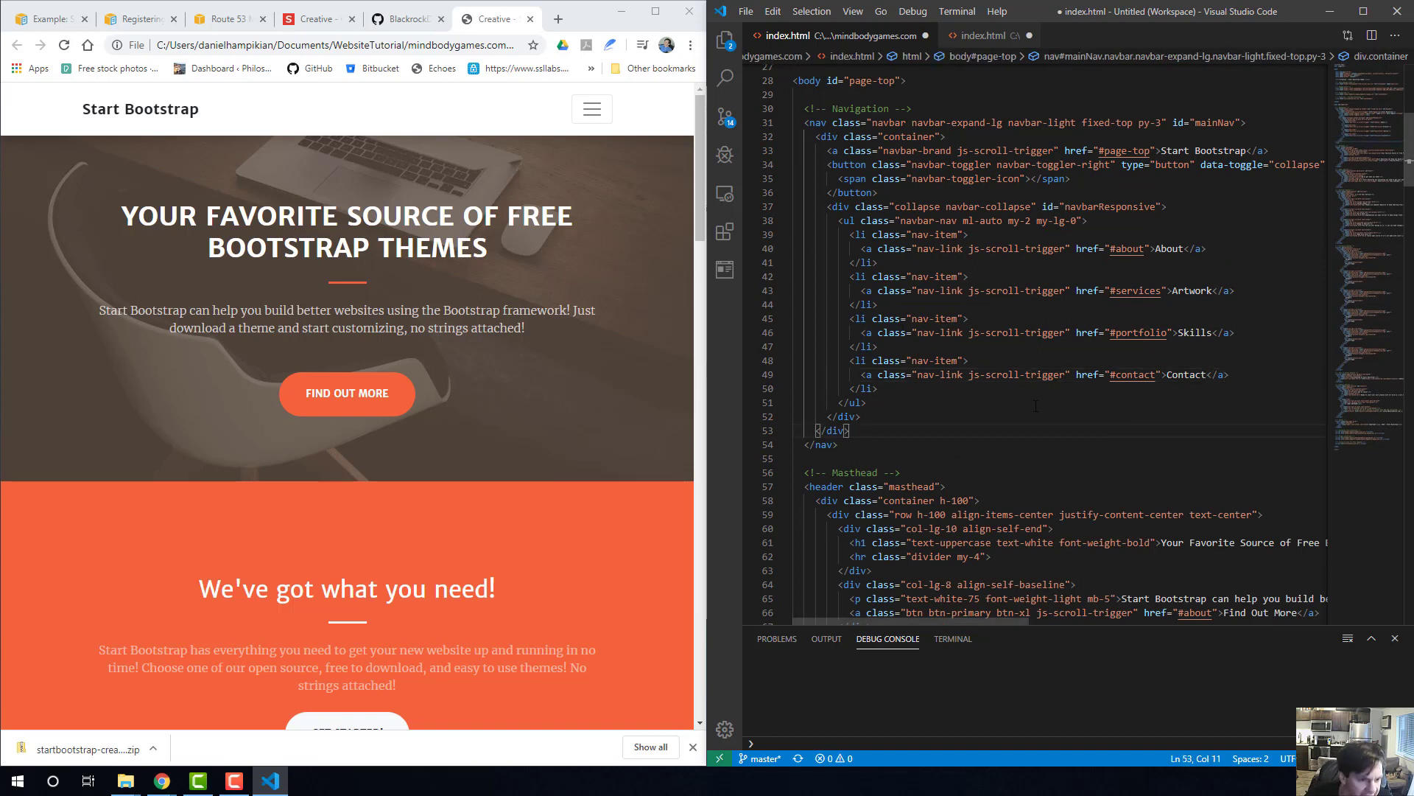
# Save index.html, then reload the local page in the browser and follow the Artwork link in its navigation menu.
pyautogui.hotkey('ctrl', 's')
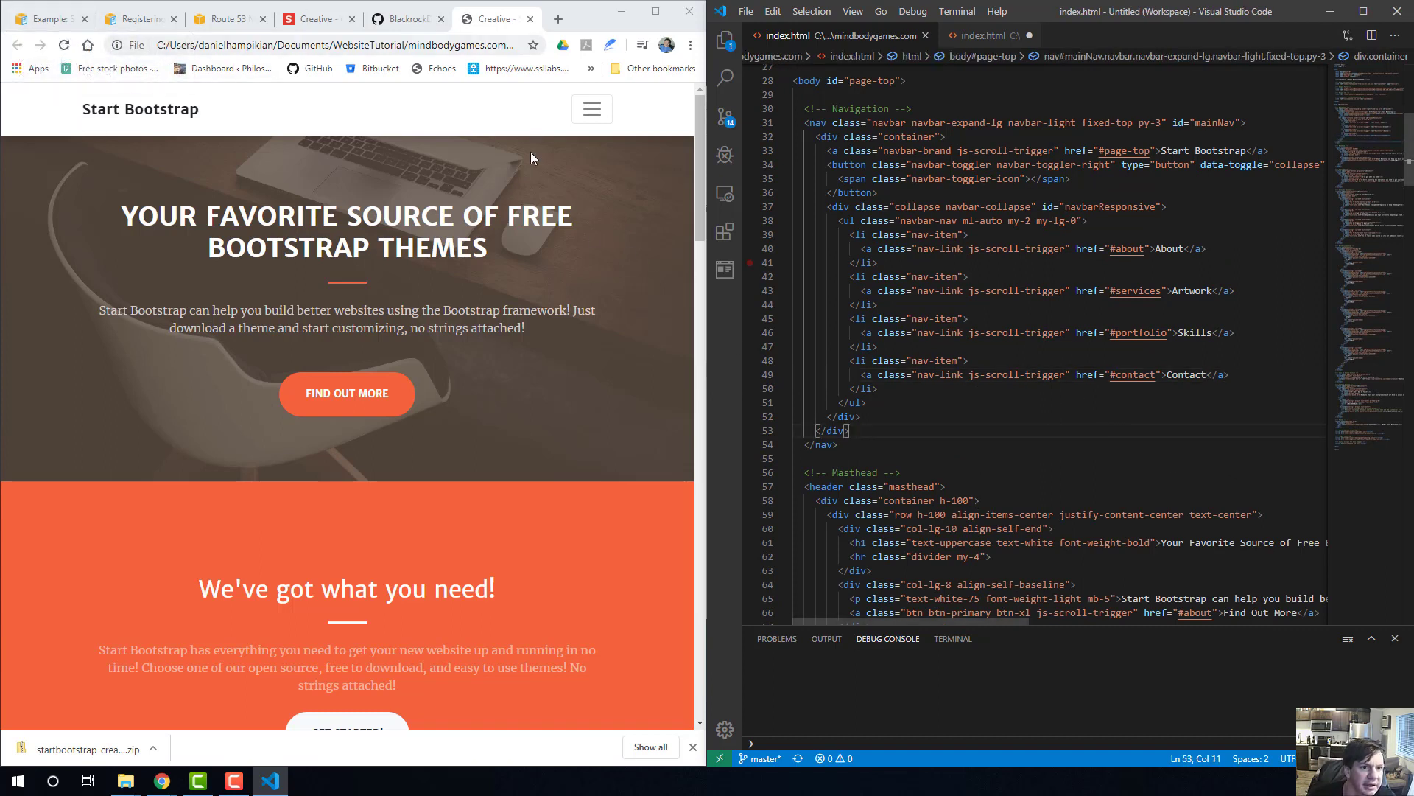
pyautogui.click(591, 111)
pyautogui.click(591, 110)
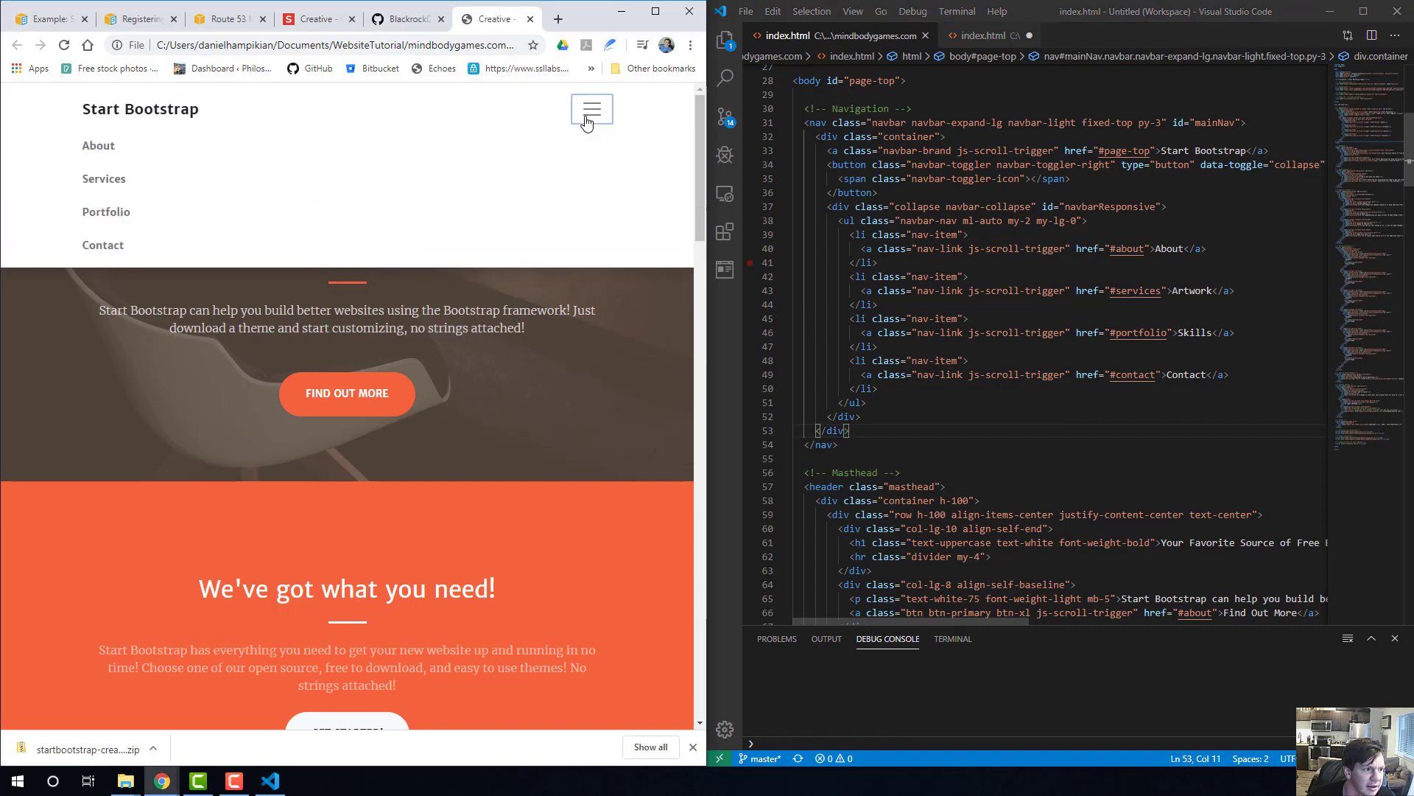
pyautogui.click(287, 44)
pyautogui.press('Return')
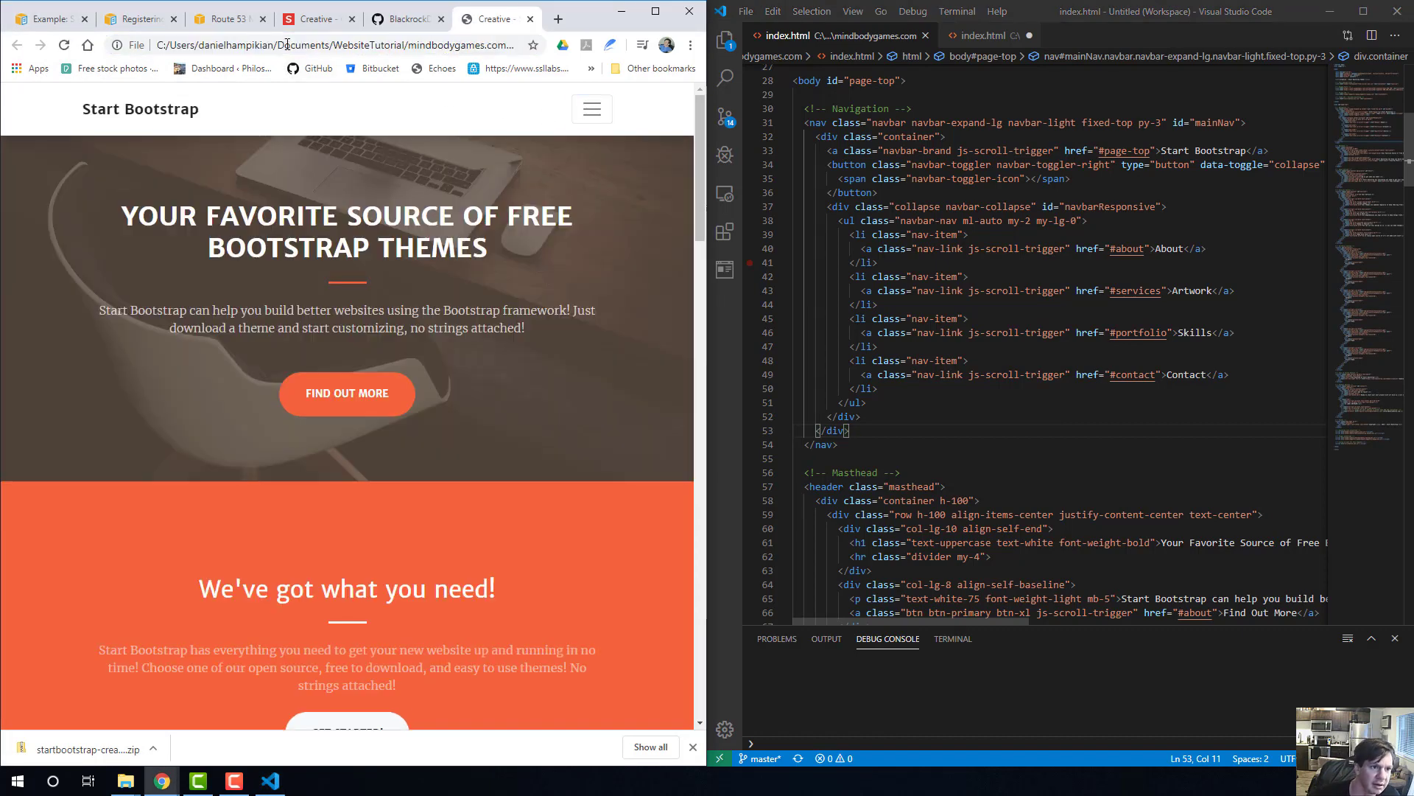
pyautogui.click(591, 109)
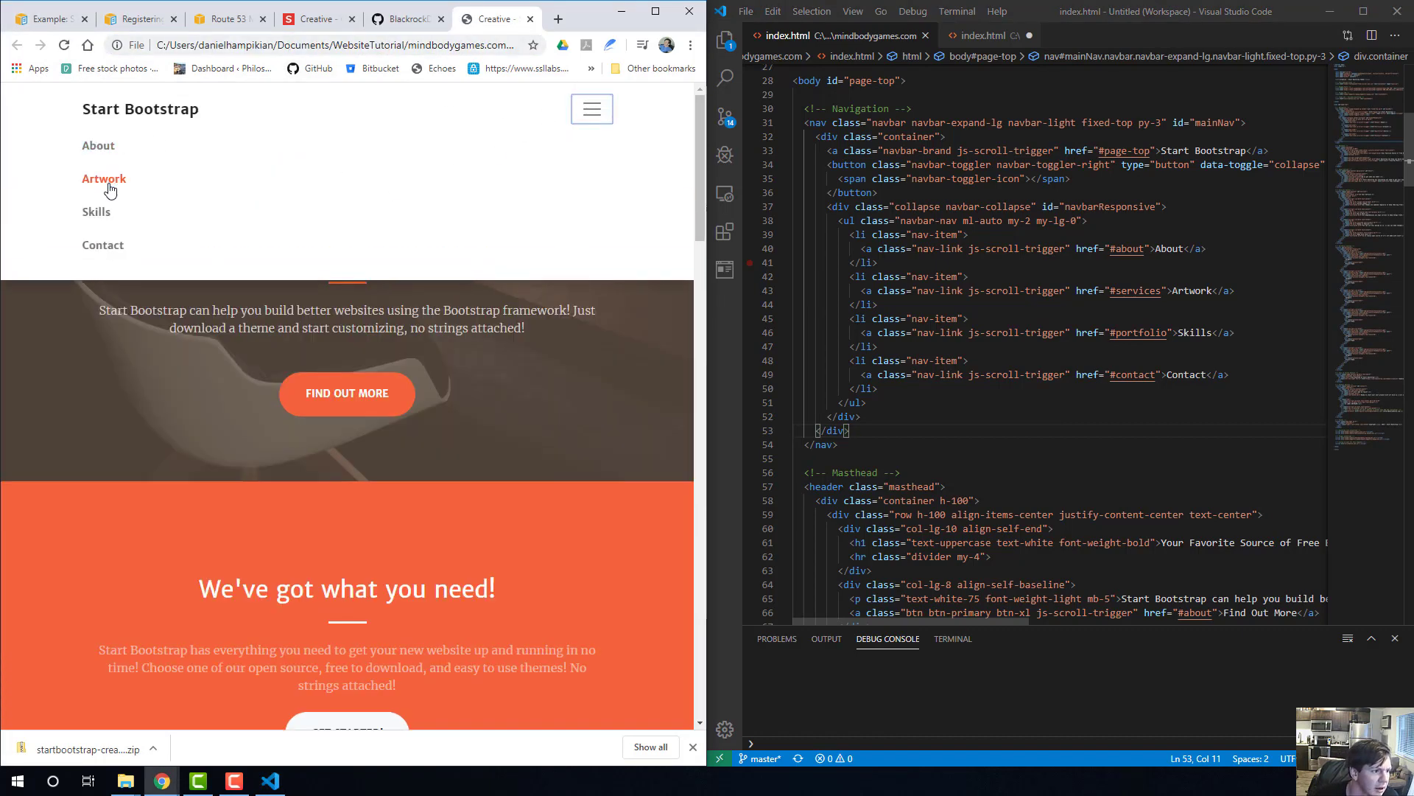
pyautogui.click(109, 184)
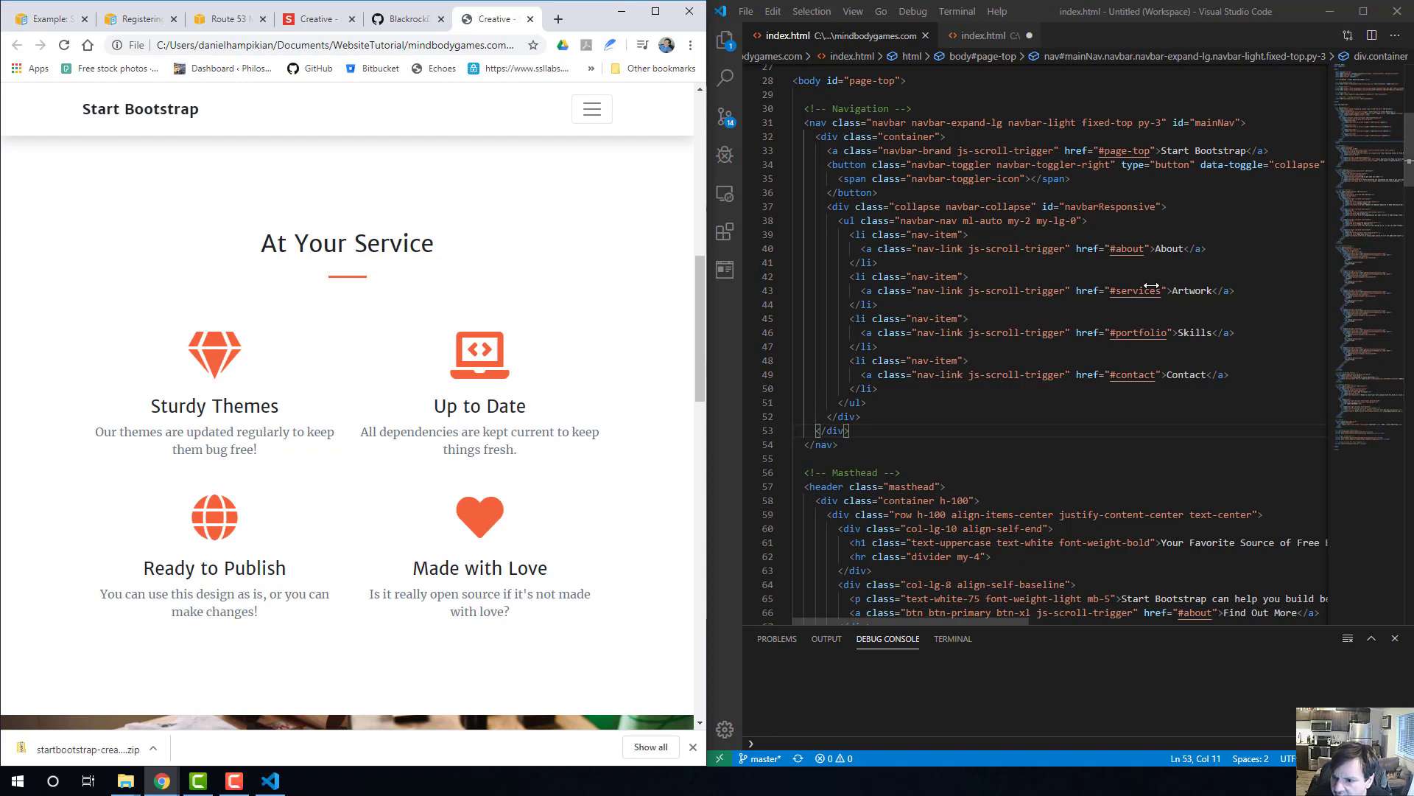
# Relabel the #services navigation link as Skills and the #portfolio link as Artwork in index.html.
pyautogui.scroll(3, 1153, 284)
pyautogui.scroll(-2, 1145, 289)
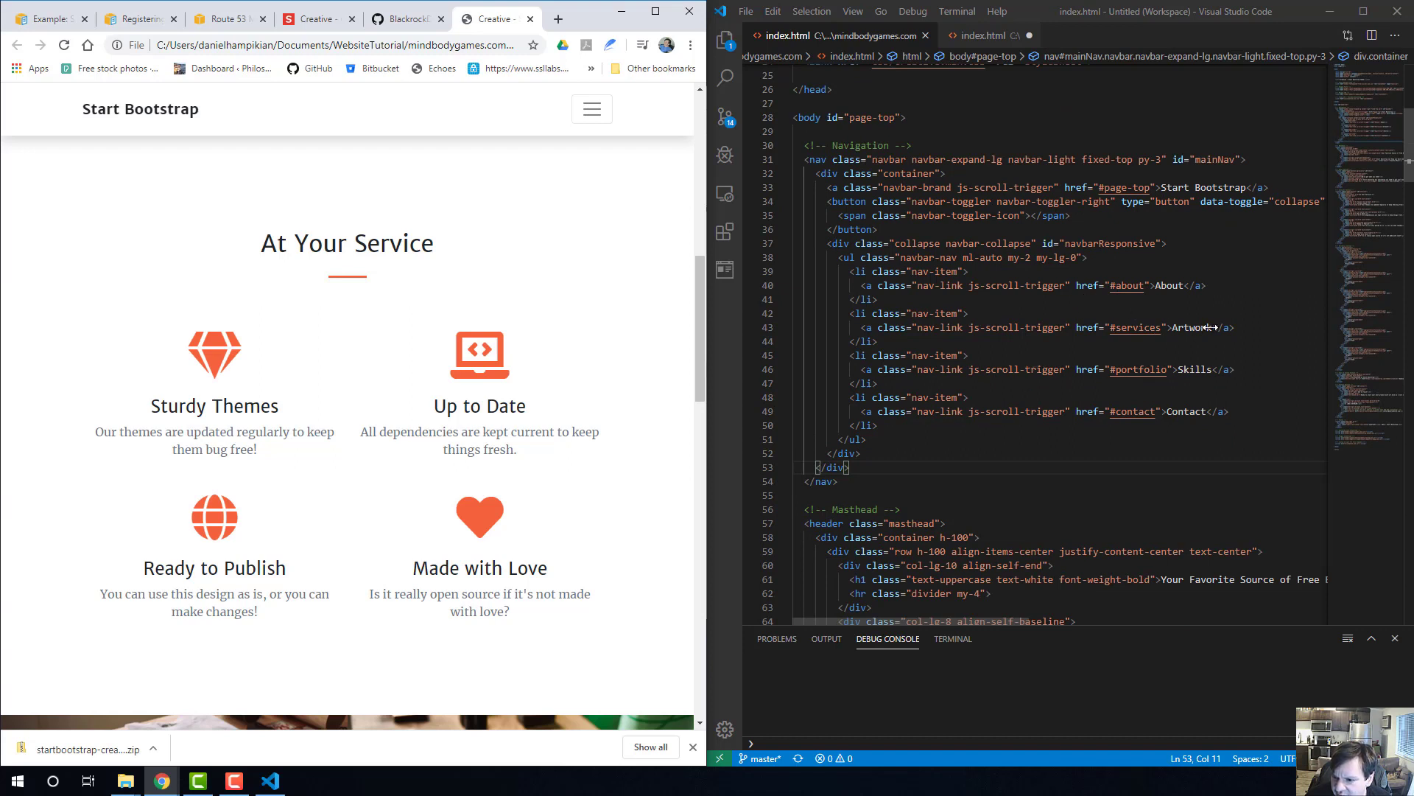
pyautogui.moveTo(1211, 327); pyautogui.dragTo(1174, 327)
pyautogui.write('Sk')
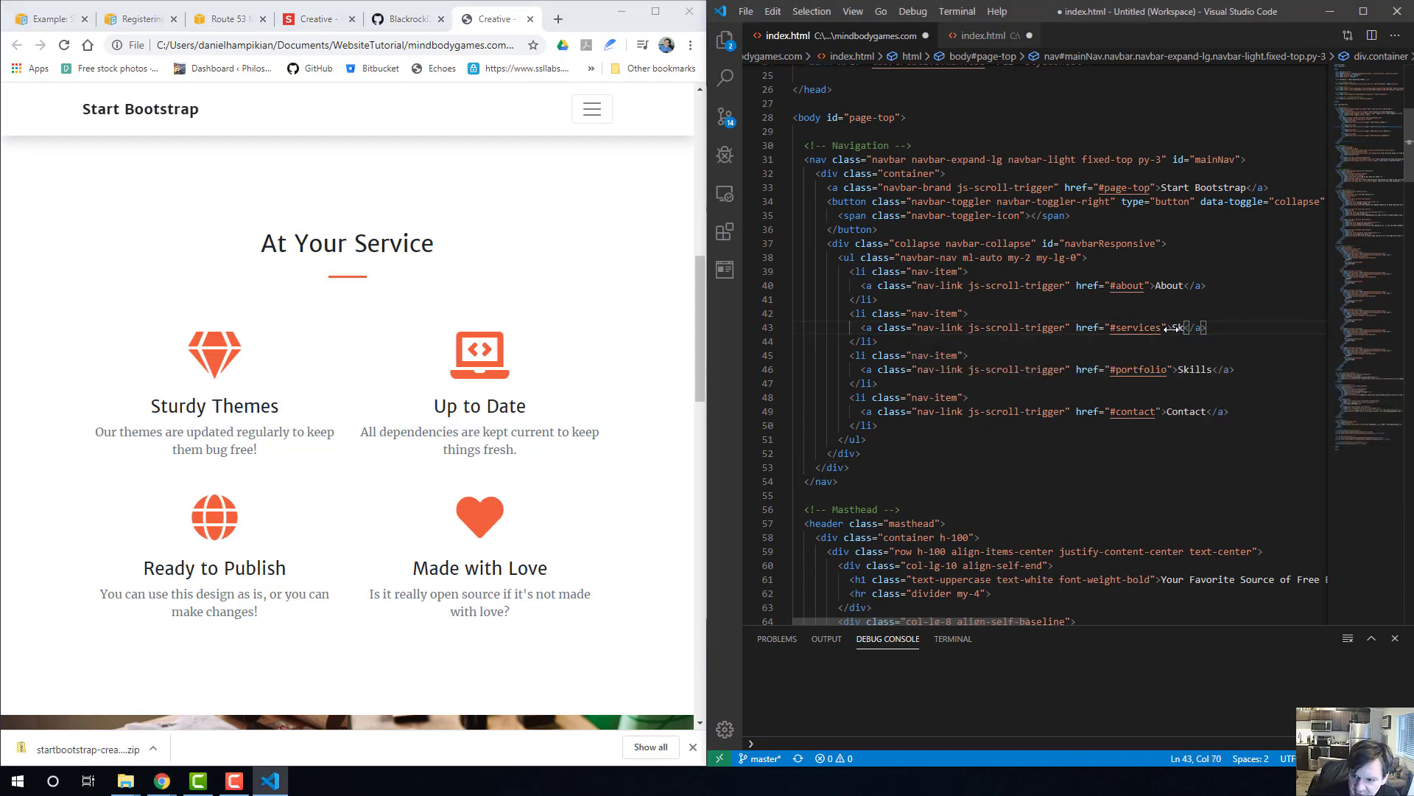
pyautogui.write('ills')
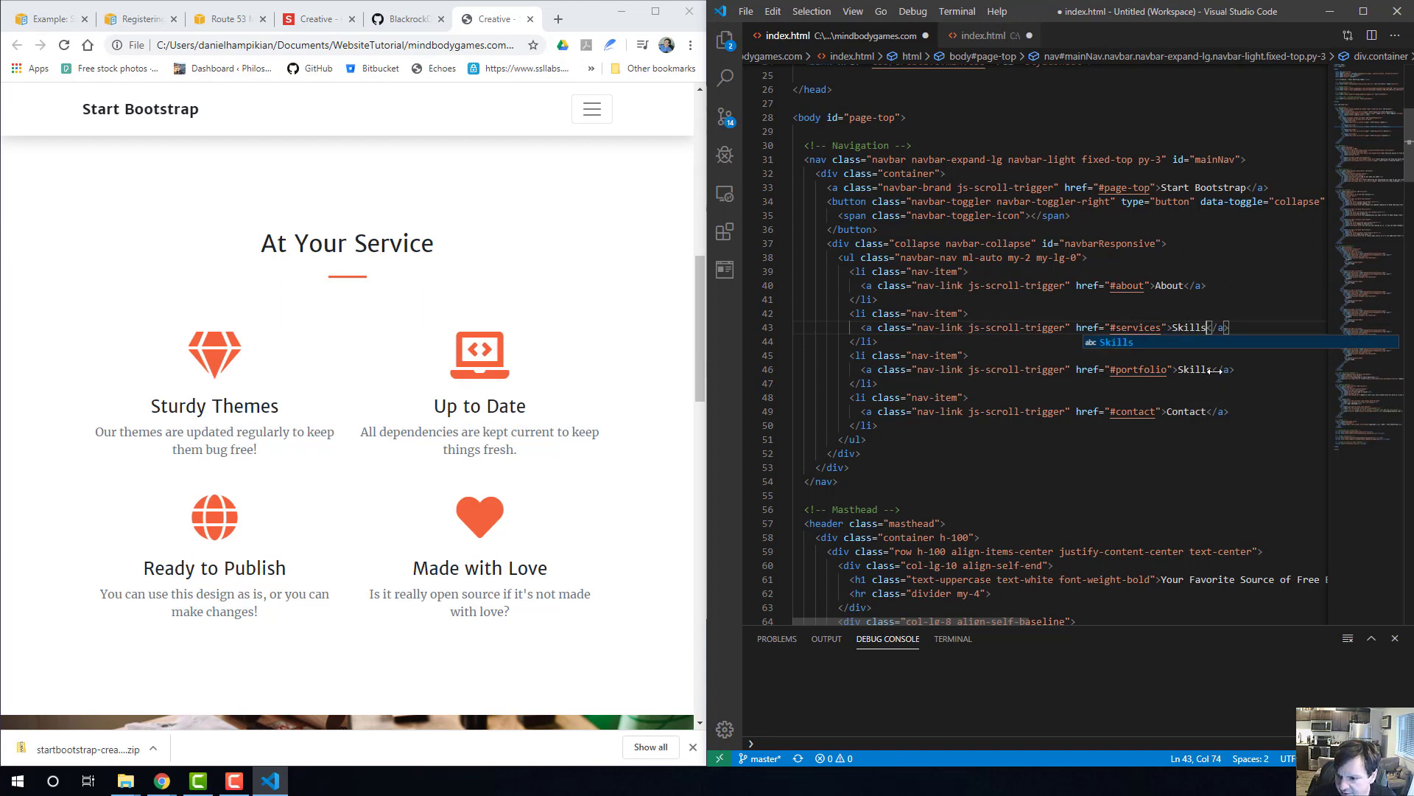
pyautogui.moveTo(1215, 370); pyautogui.dragTo(1182, 371)
pyautogui.write('Artwork')
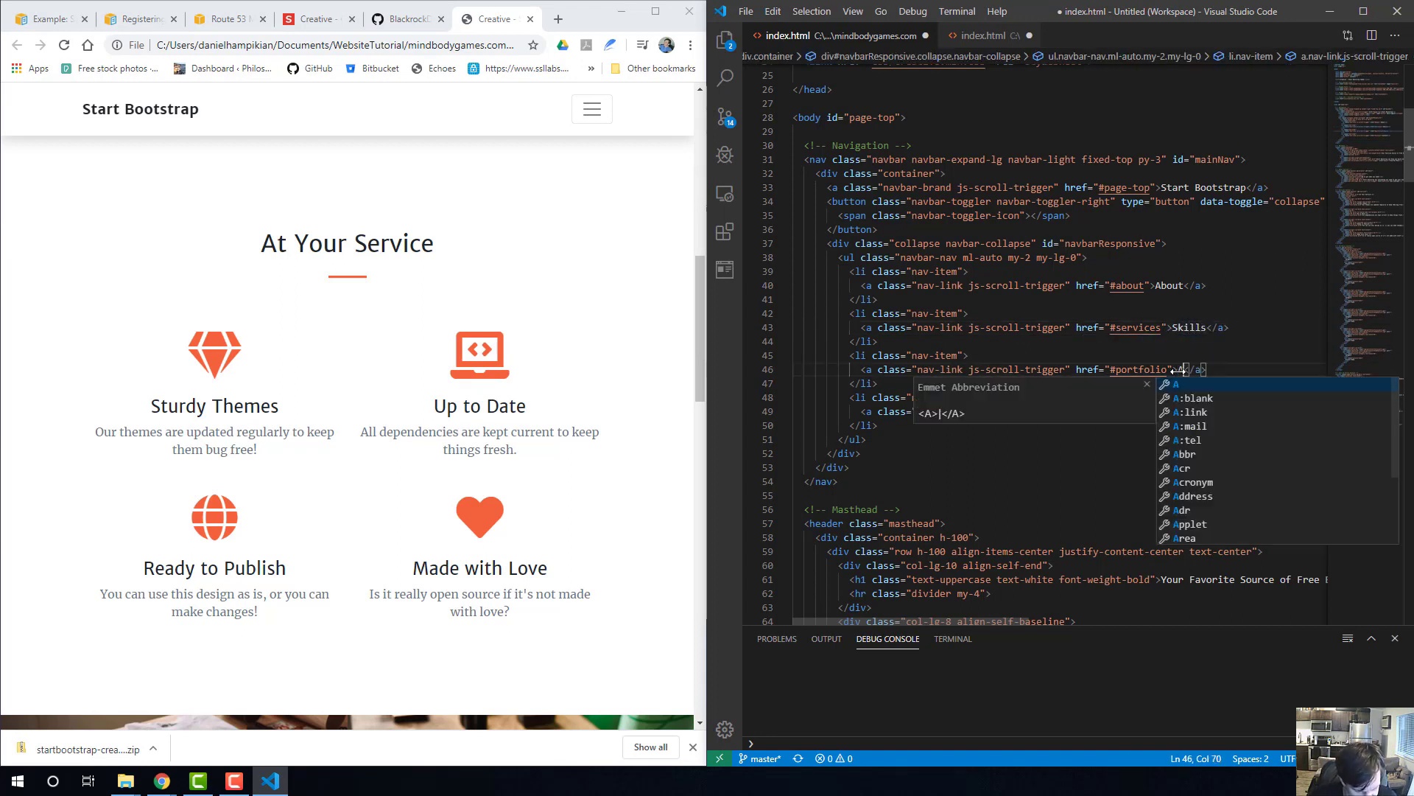
pyautogui.click(877, 229)
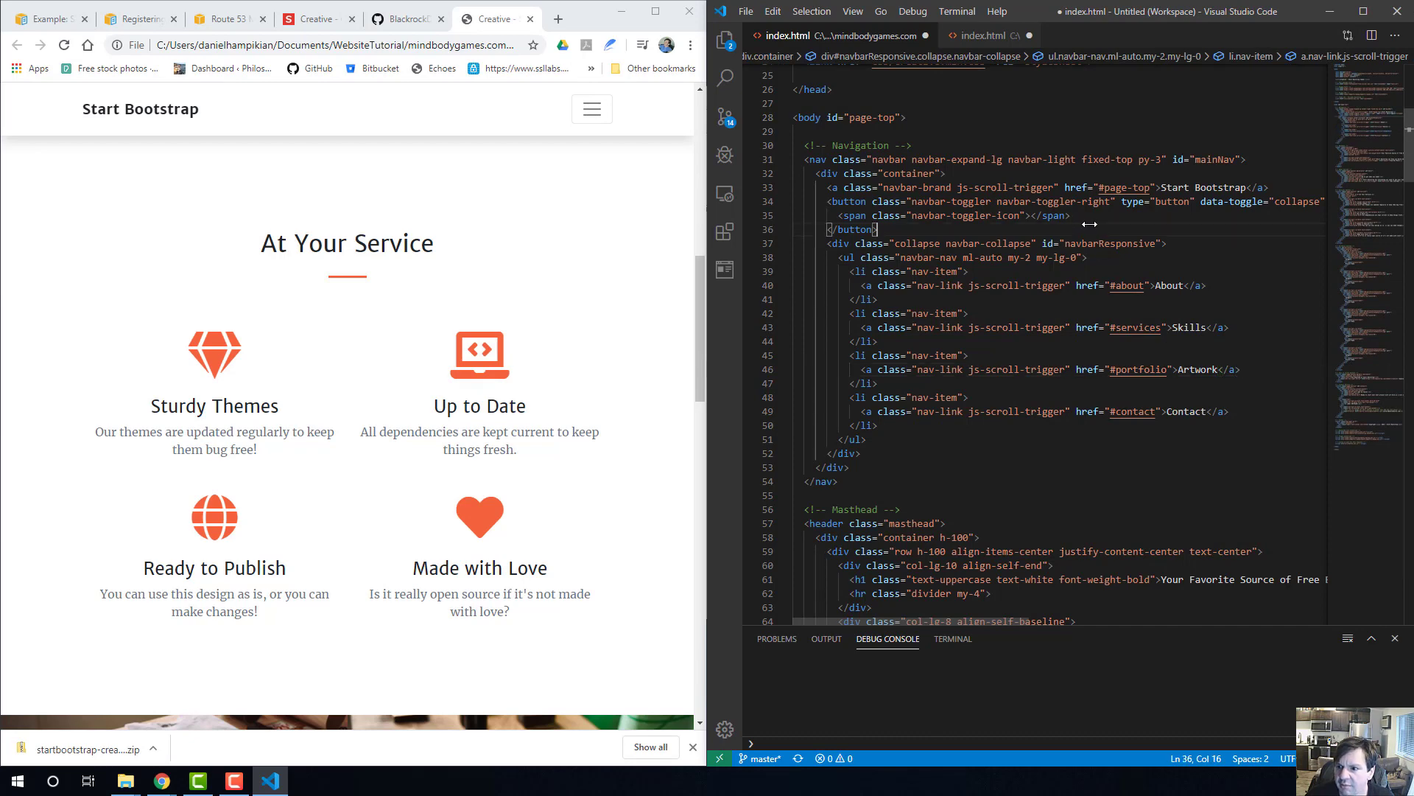
# Replace the Start Bootstrap brand text in the index.html navigation with Mind Body Games.
pyautogui.click(186, 110)
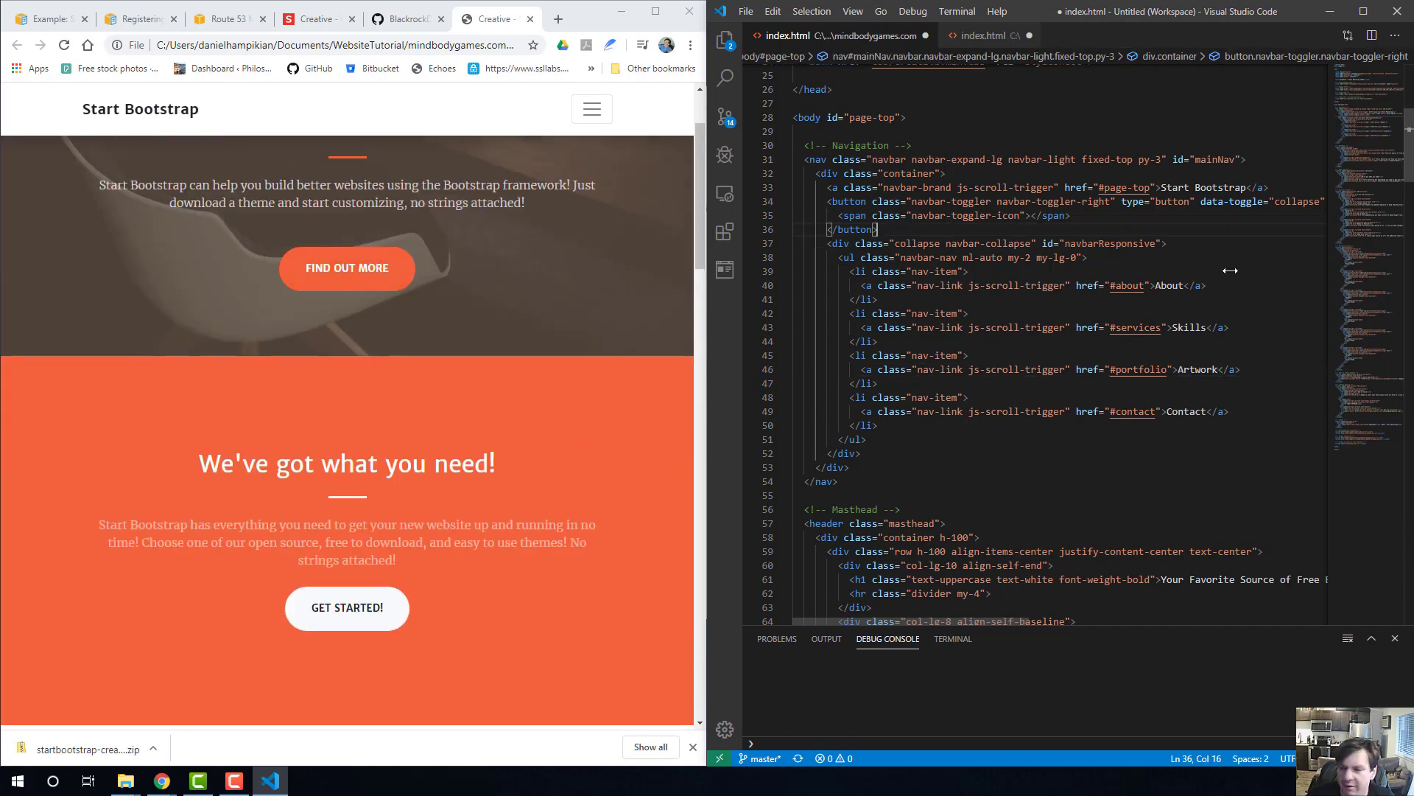
pyautogui.moveTo(1253, 187); pyautogui.dragTo(1162, 187)
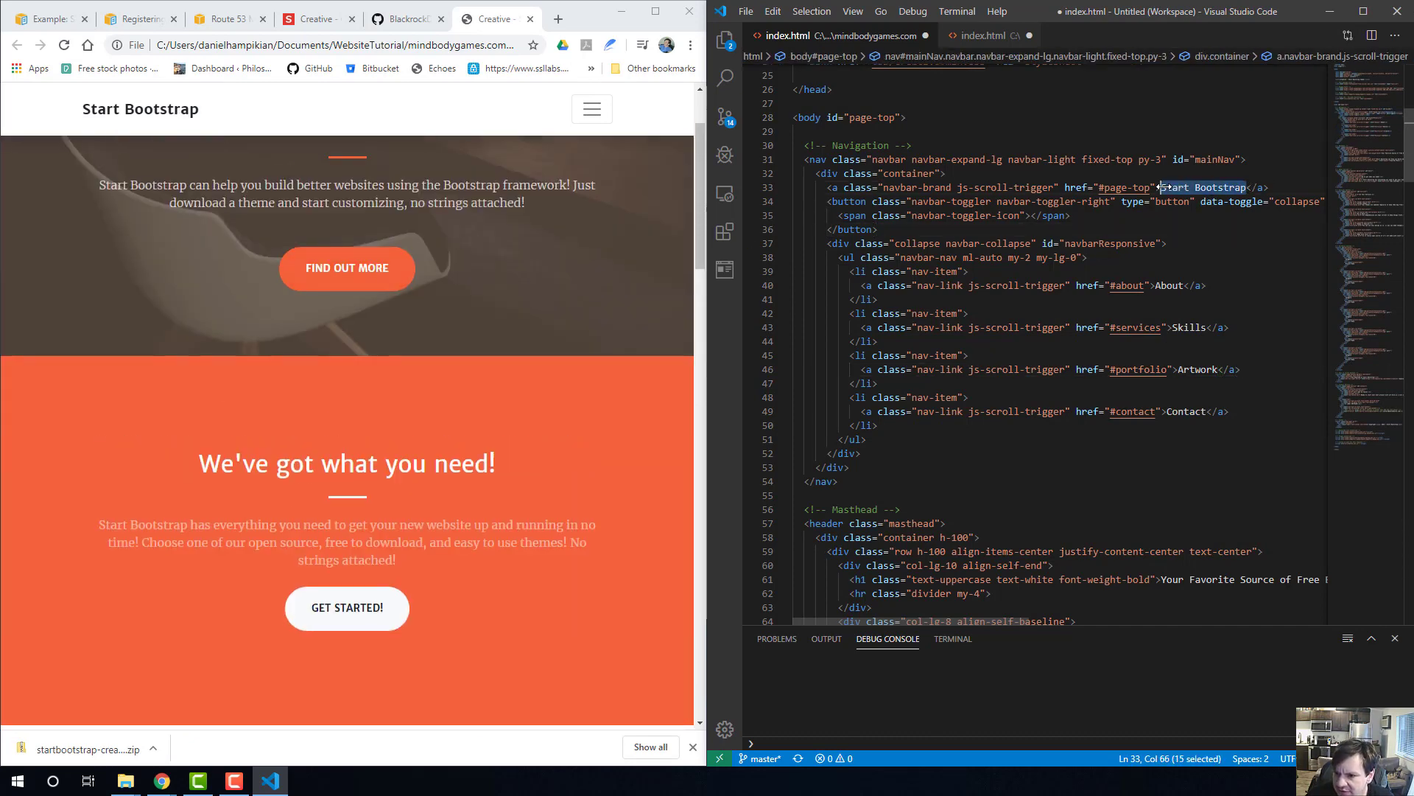
pyautogui.write('Da')
pyautogui.press('BackSpace')
pyautogui.press('BackSpace')
pyautogui.write('Mind Body ')
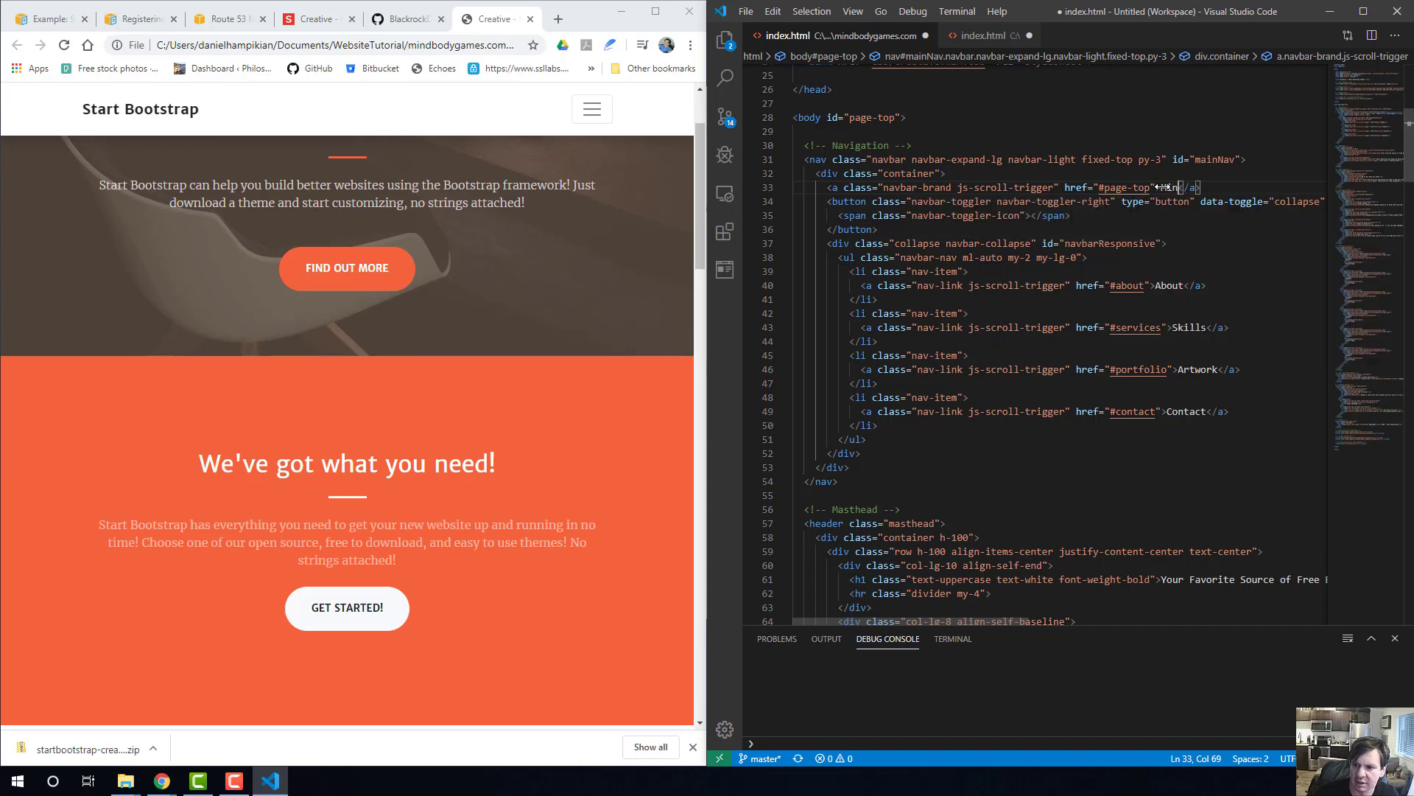
pyautogui.write('Games')
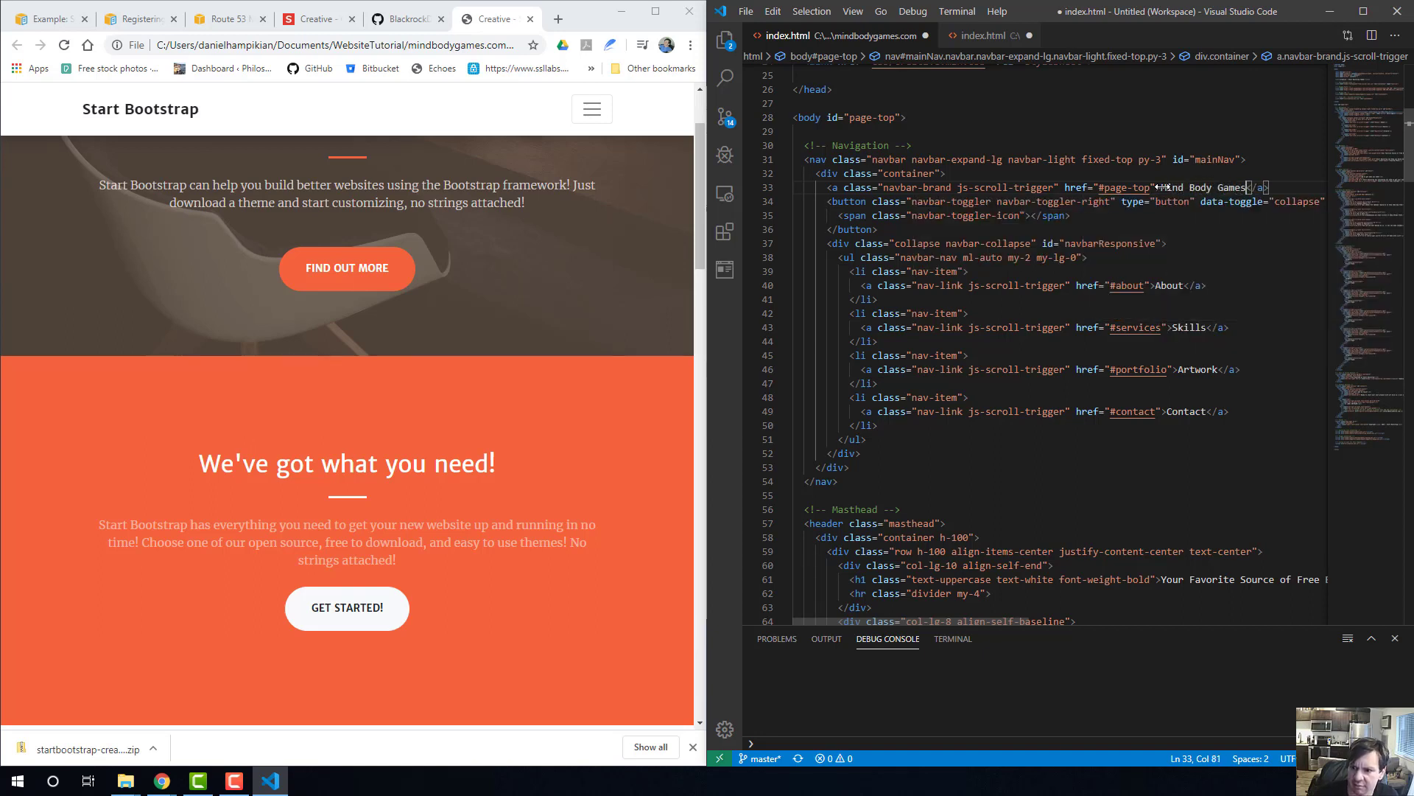
pyautogui.click(1103, 272)
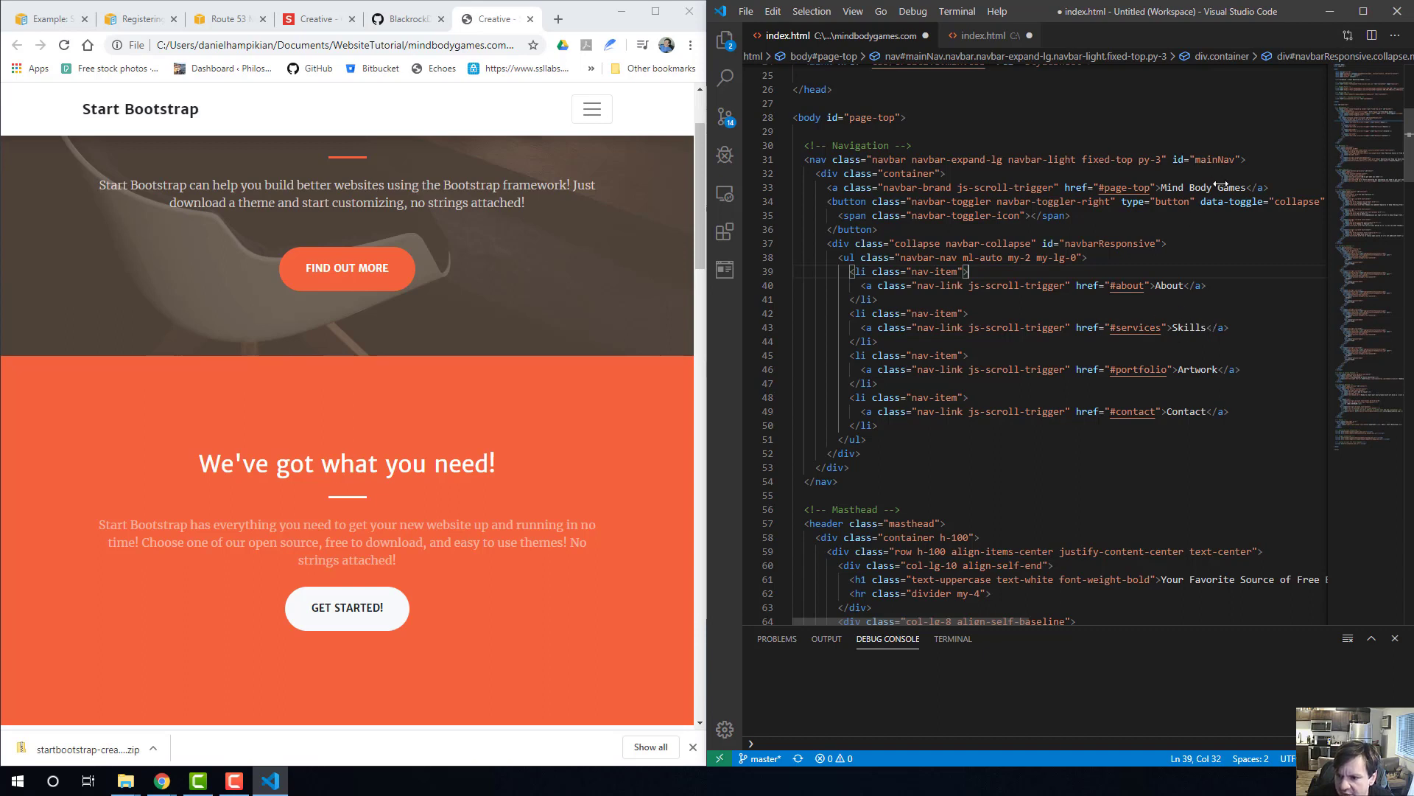
# Relabel the #services navigation link as Games and the #portfolio link as Development, and save index.html.
pyautogui.doubleClick(1190, 327)
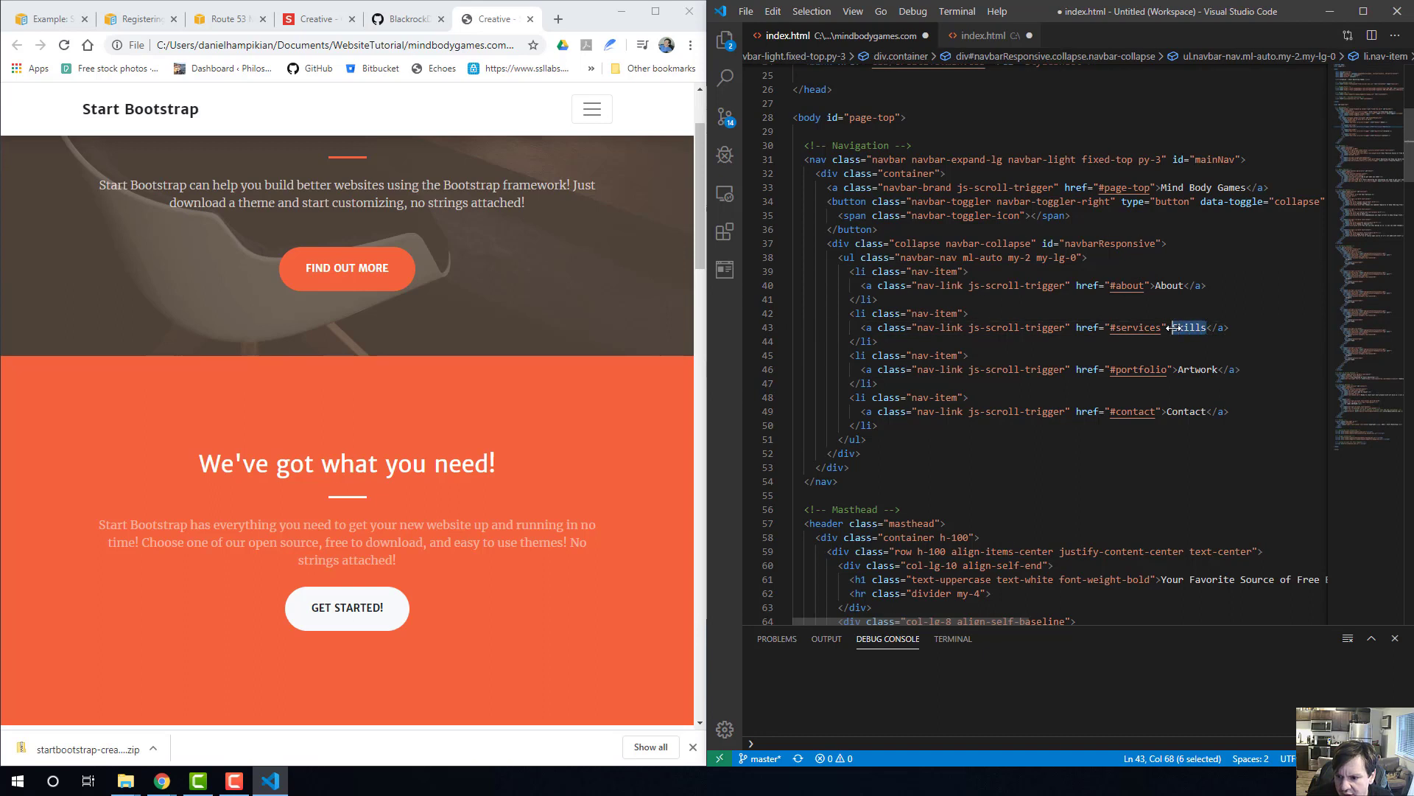
pyautogui.write('Games')
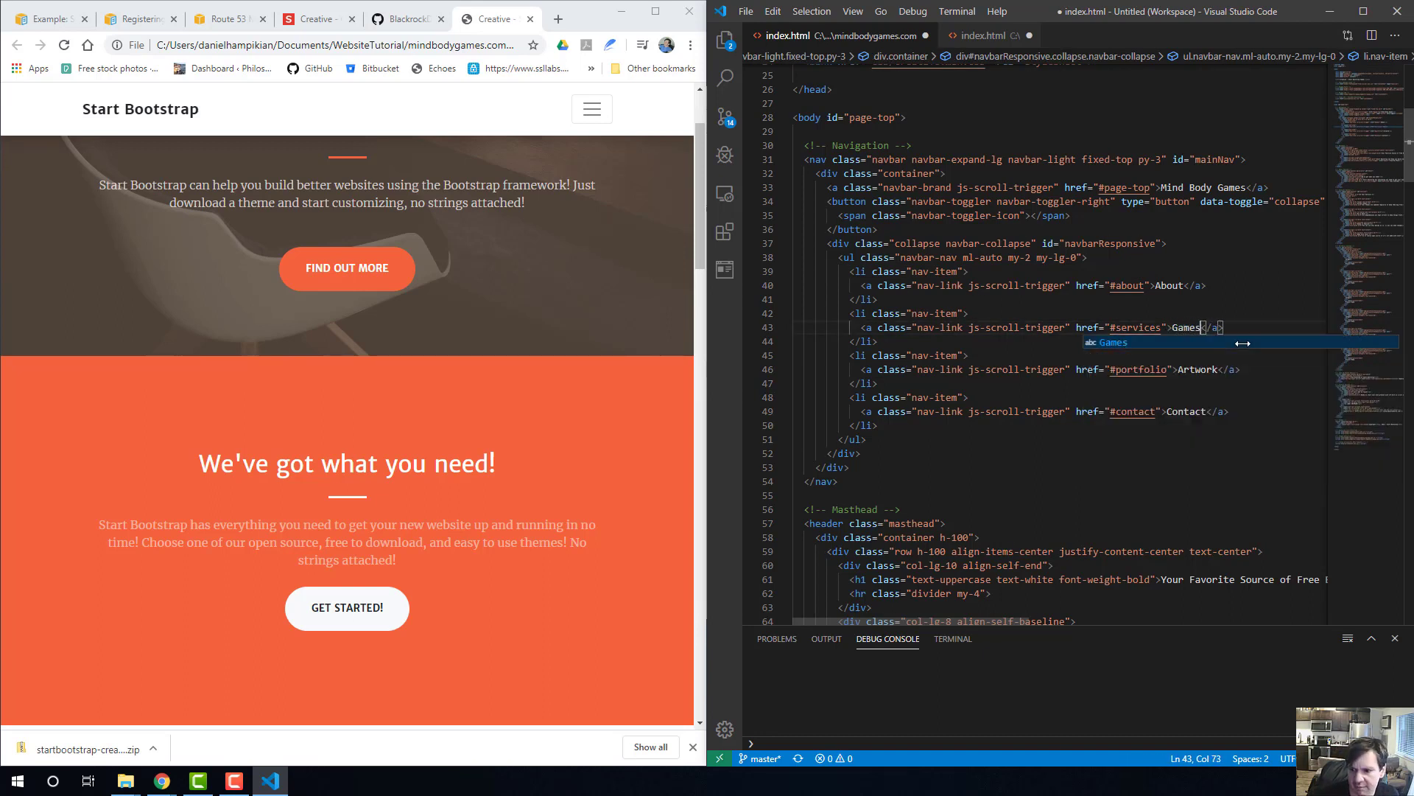
pyautogui.click(1191, 371)
pyautogui.moveTo(1223, 370); pyautogui.dragTo(1176, 370)
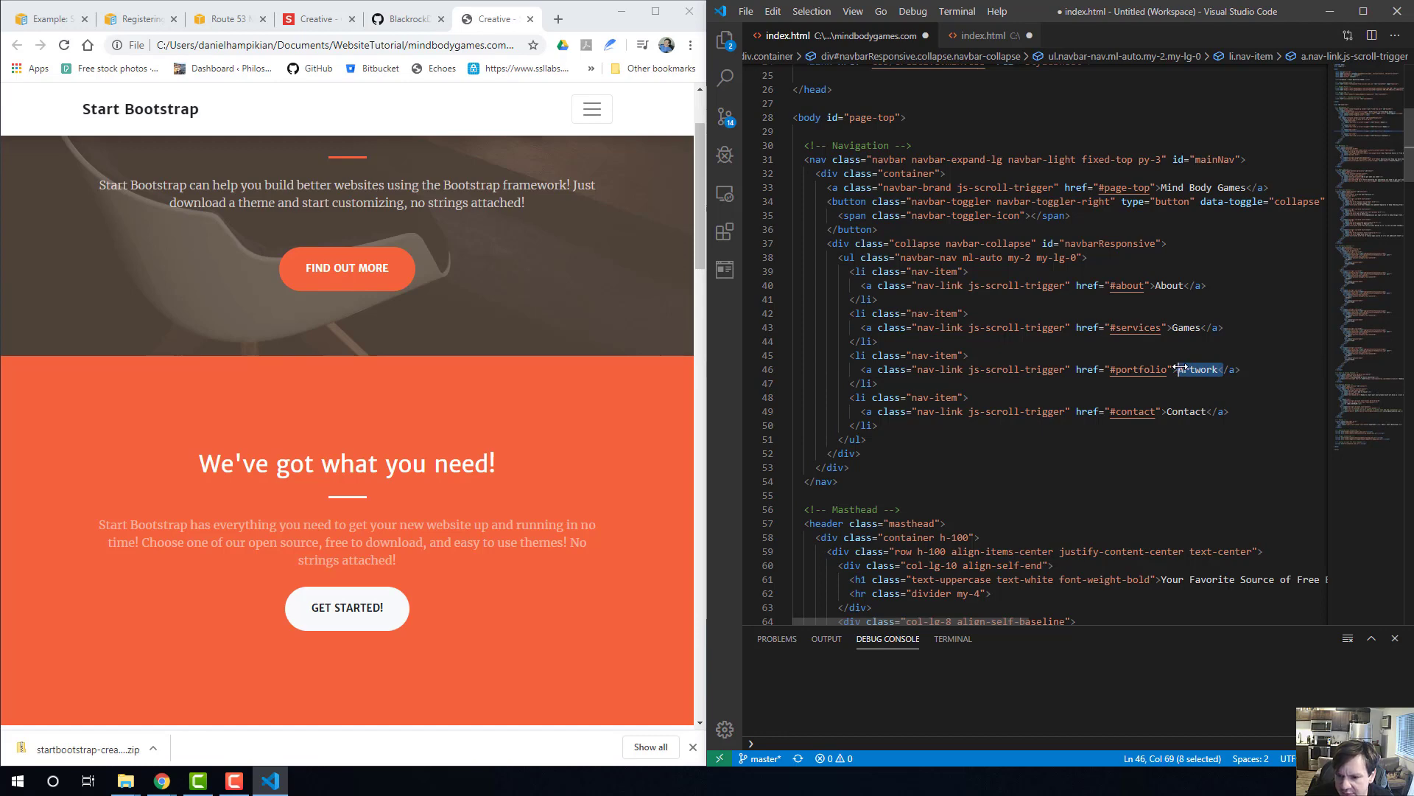
pyautogui.scroll(-15, 130, 330)
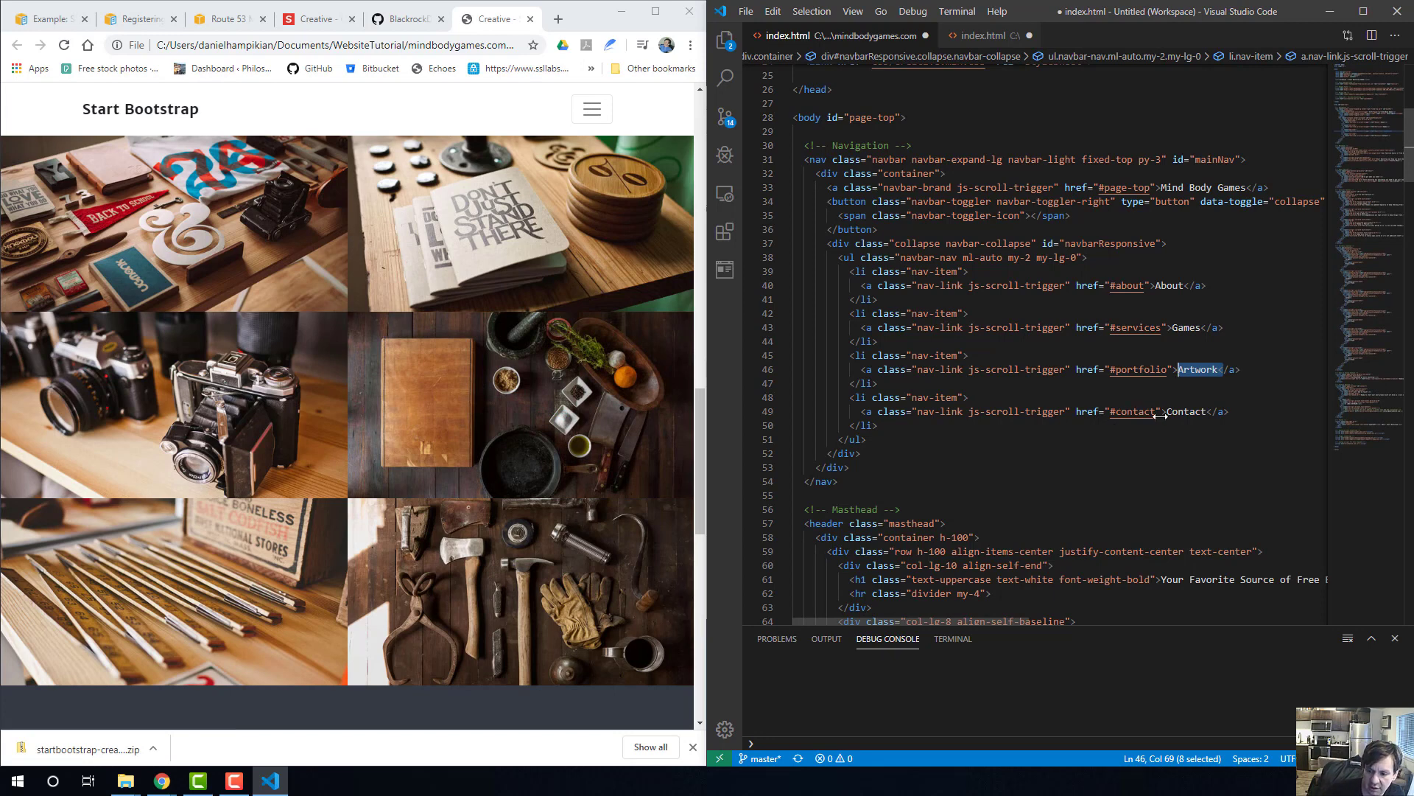
pyautogui.press('Delete')
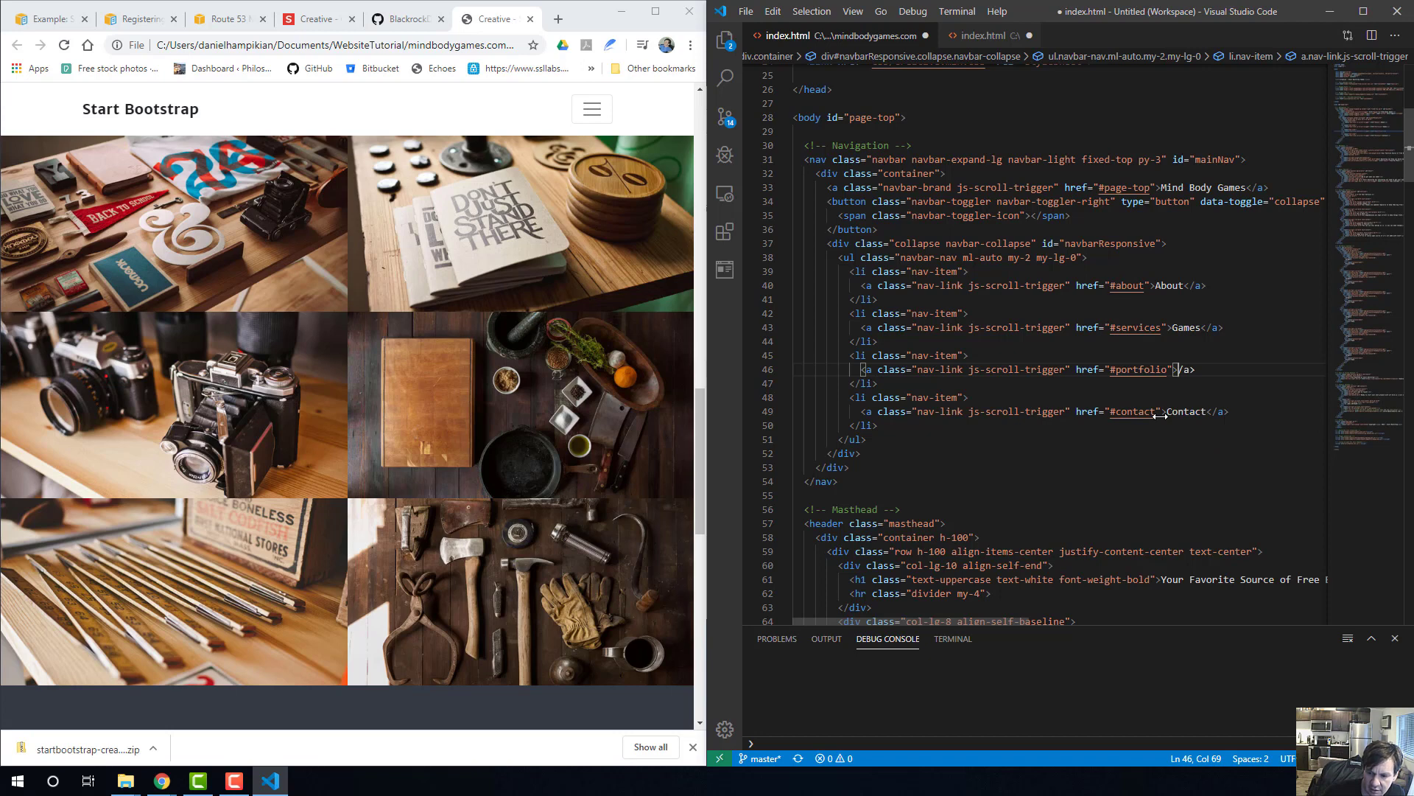
pyautogui.write('Development')
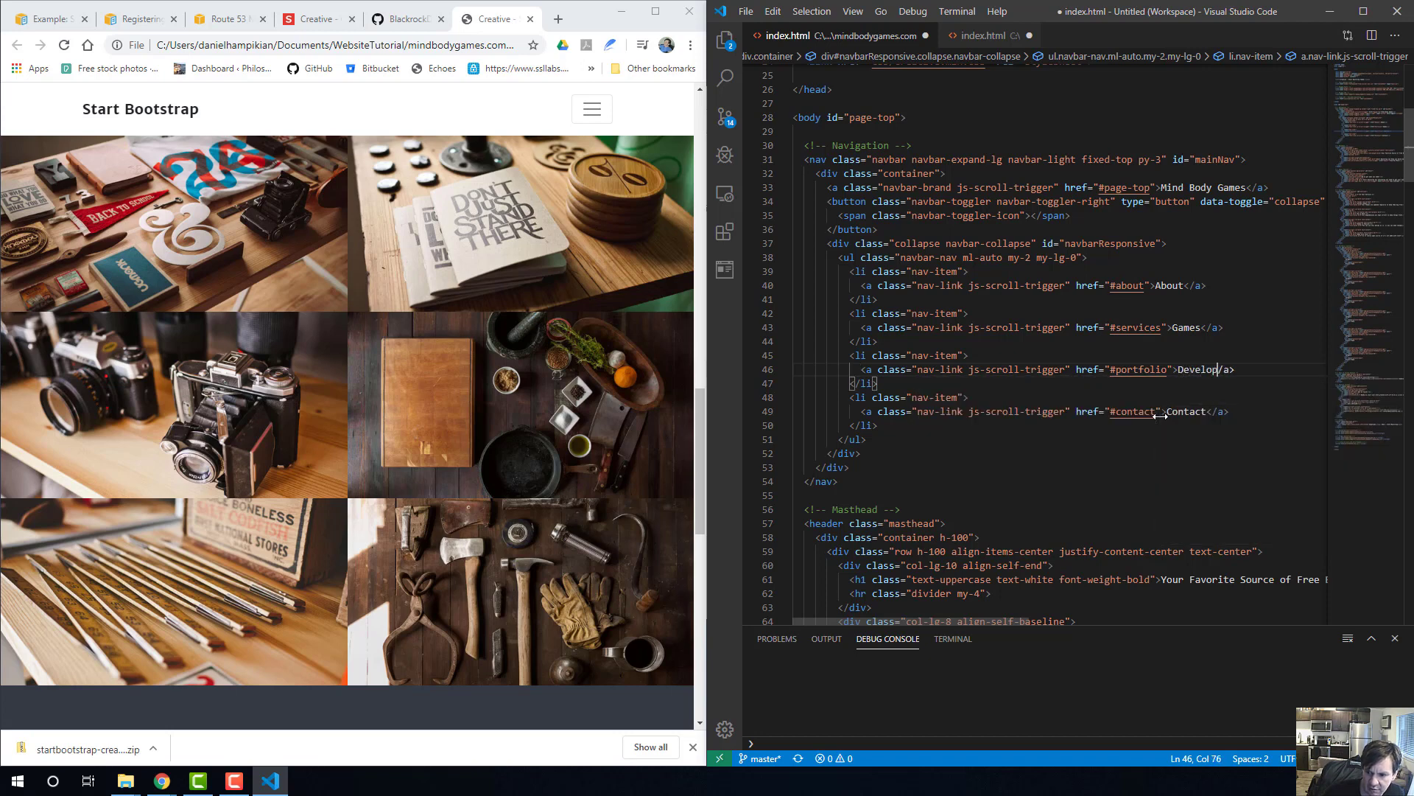
pyautogui.click(1222, 426)
pyautogui.hotkey('ctrl', 's')
# Compare the local page's sections with the navigation, masthead, About and Services markup in index.html.
pyautogui.scroll(-2, 1202, 421)
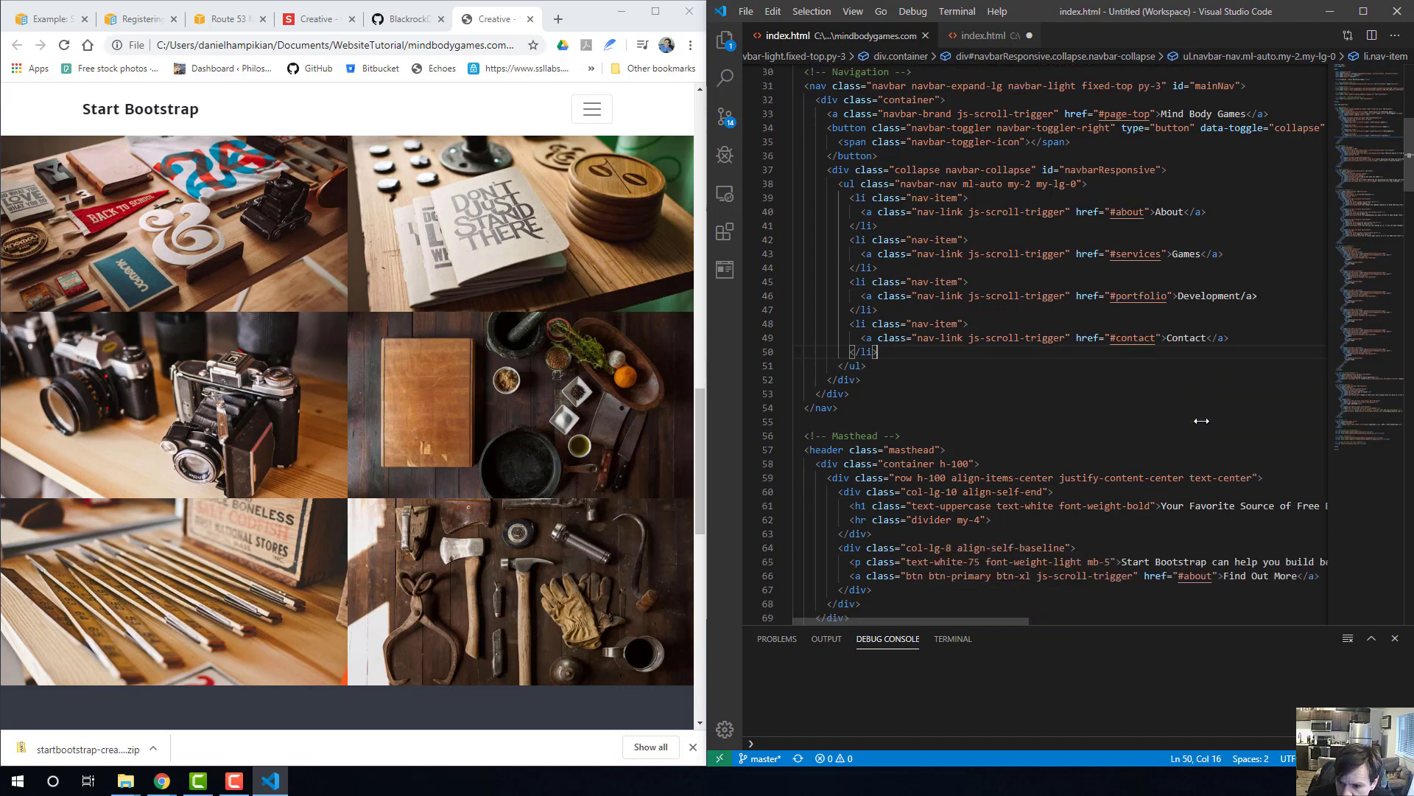
pyautogui.scroll(-2, 1193, 416)
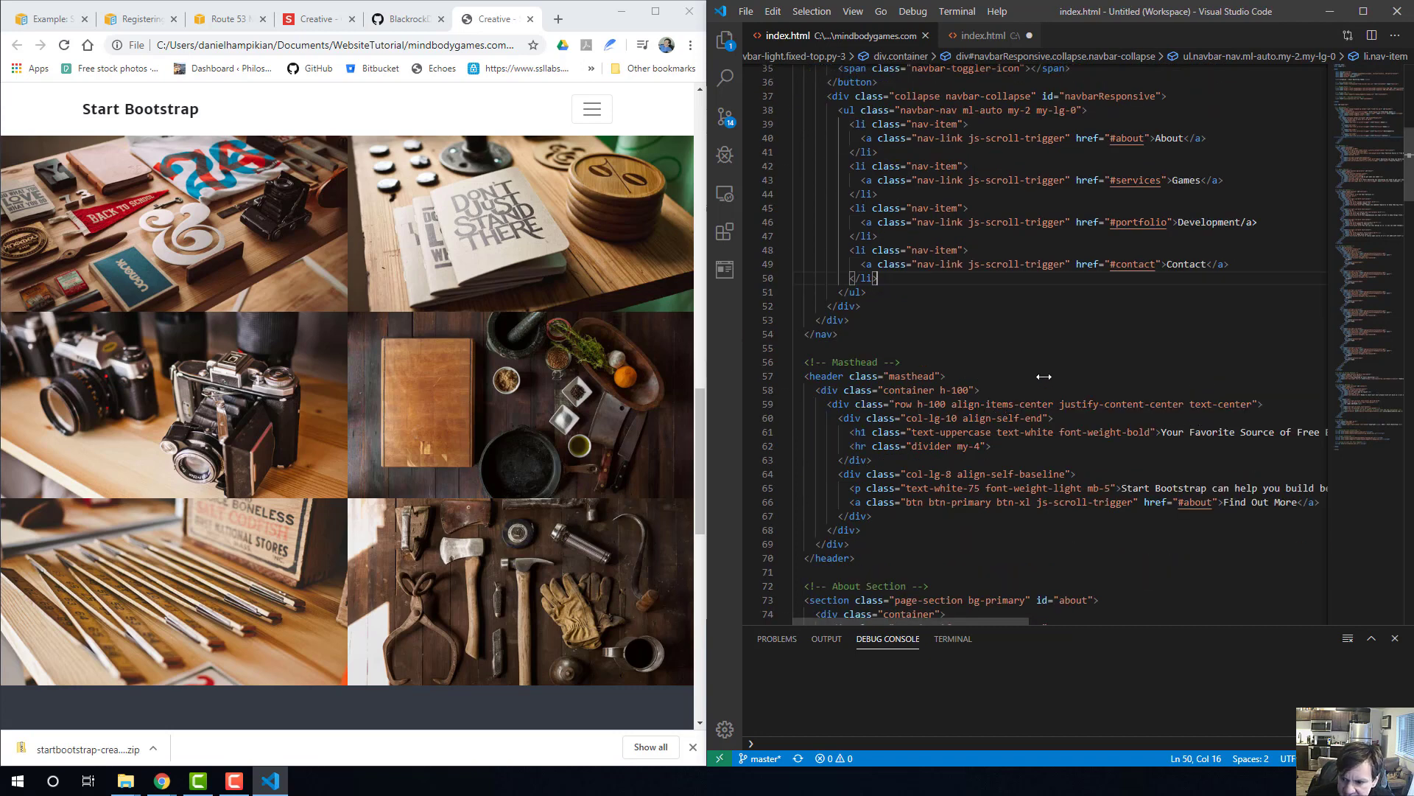
pyautogui.scroll(-2, 1046, 377)
pyautogui.scroll(-5, 565, 358)
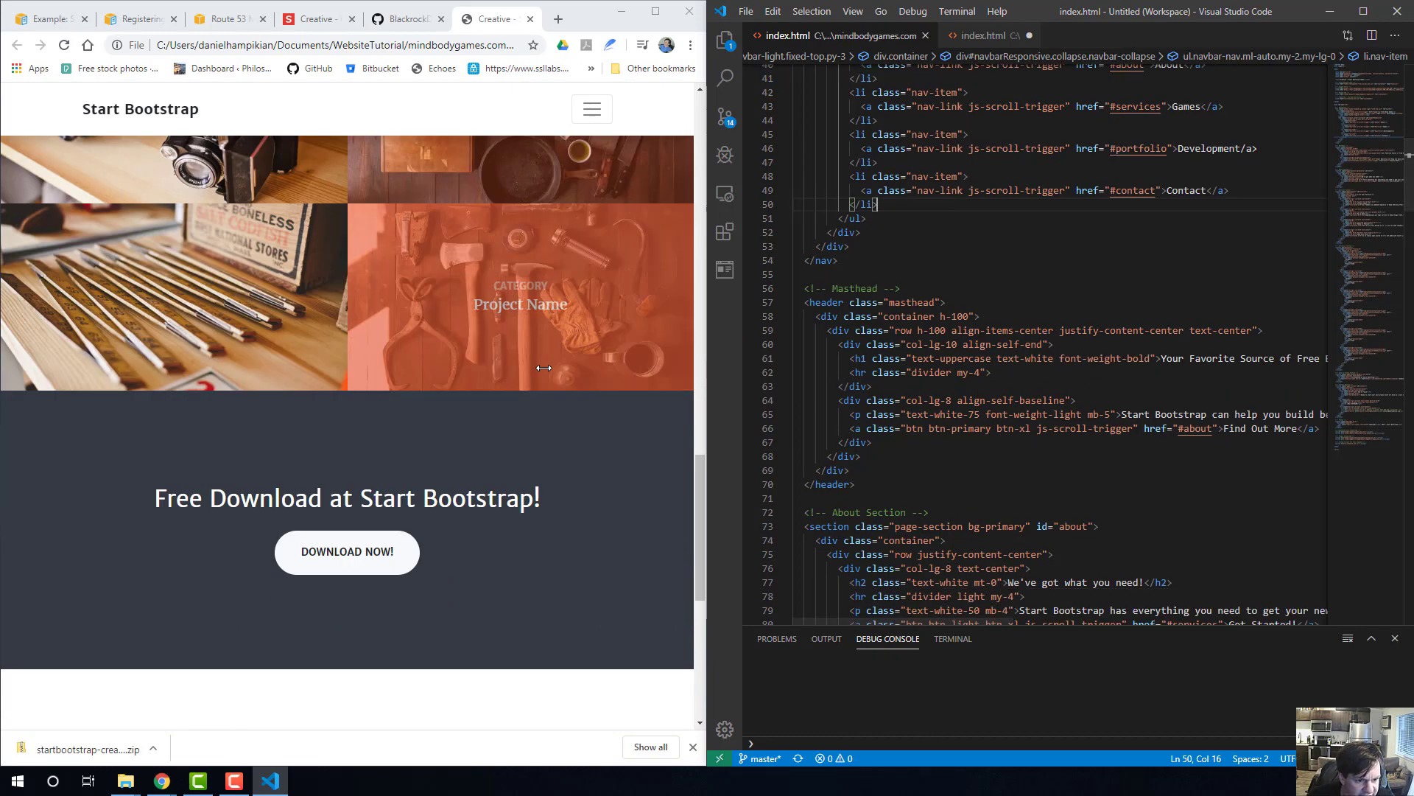
pyautogui.scroll(15, 565, 357)
pyautogui.scroll(3, 566, 357)
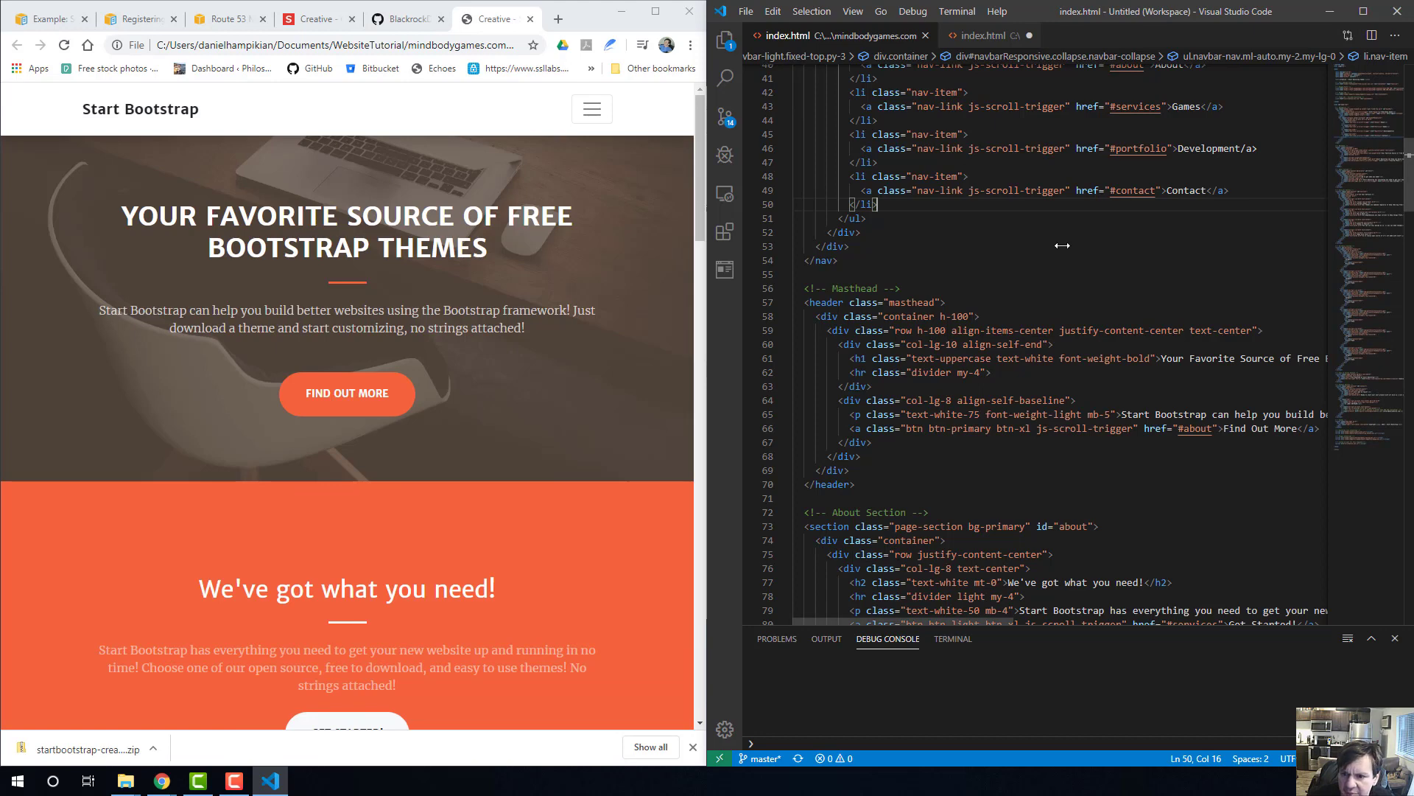
pyautogui.scroll(4, 1138, 265)
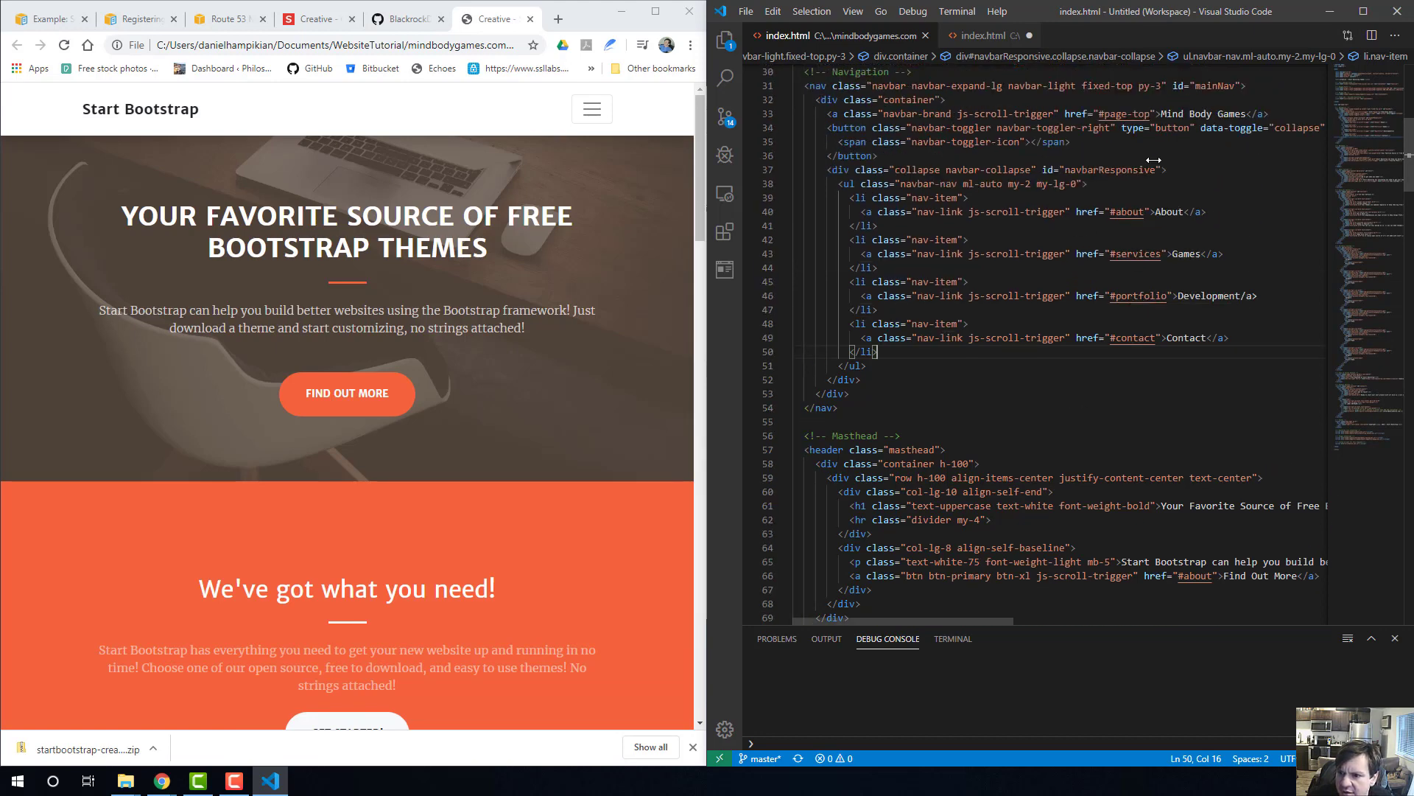
pyautogui.scroll(1, 1142, 183)
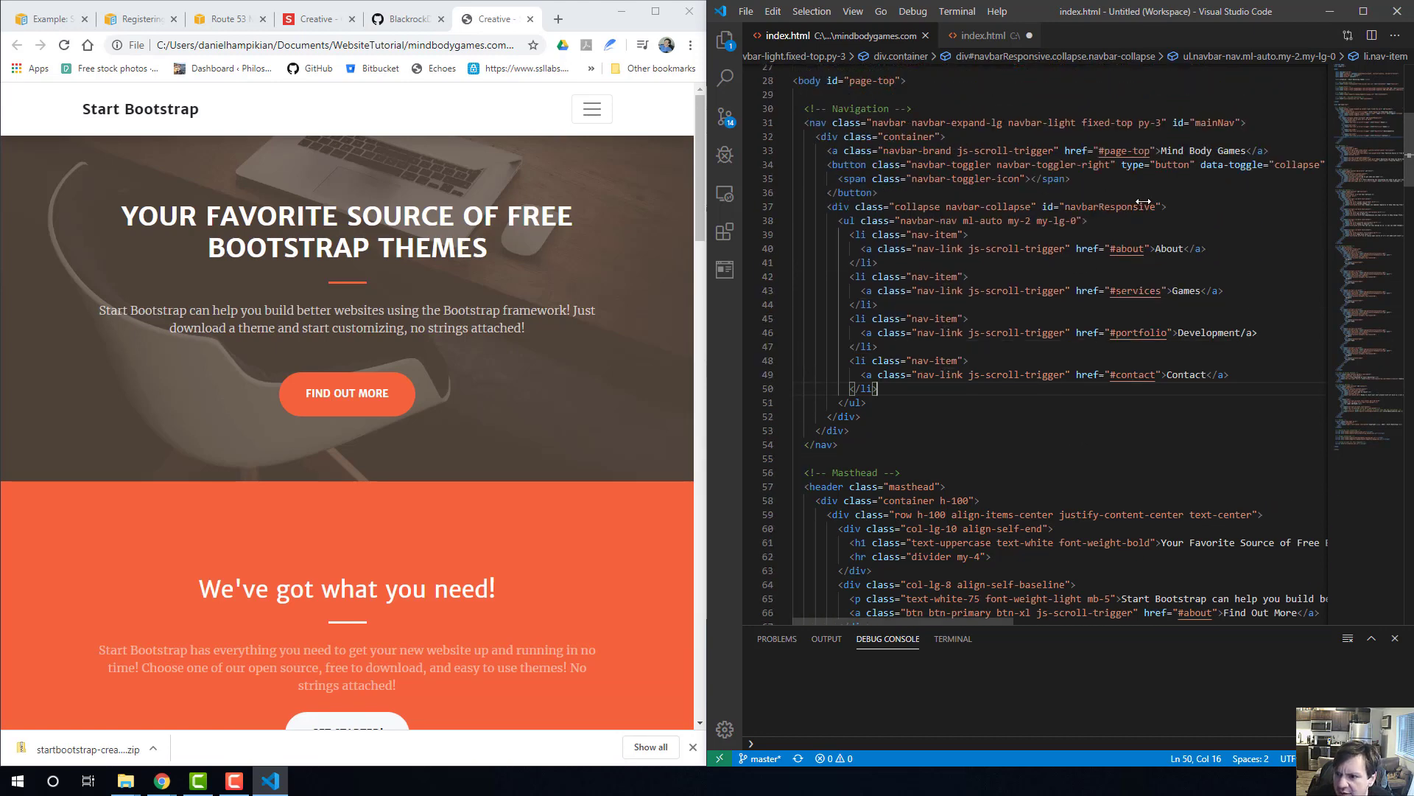
pyautogui.scroll(-6, 1144, 201)
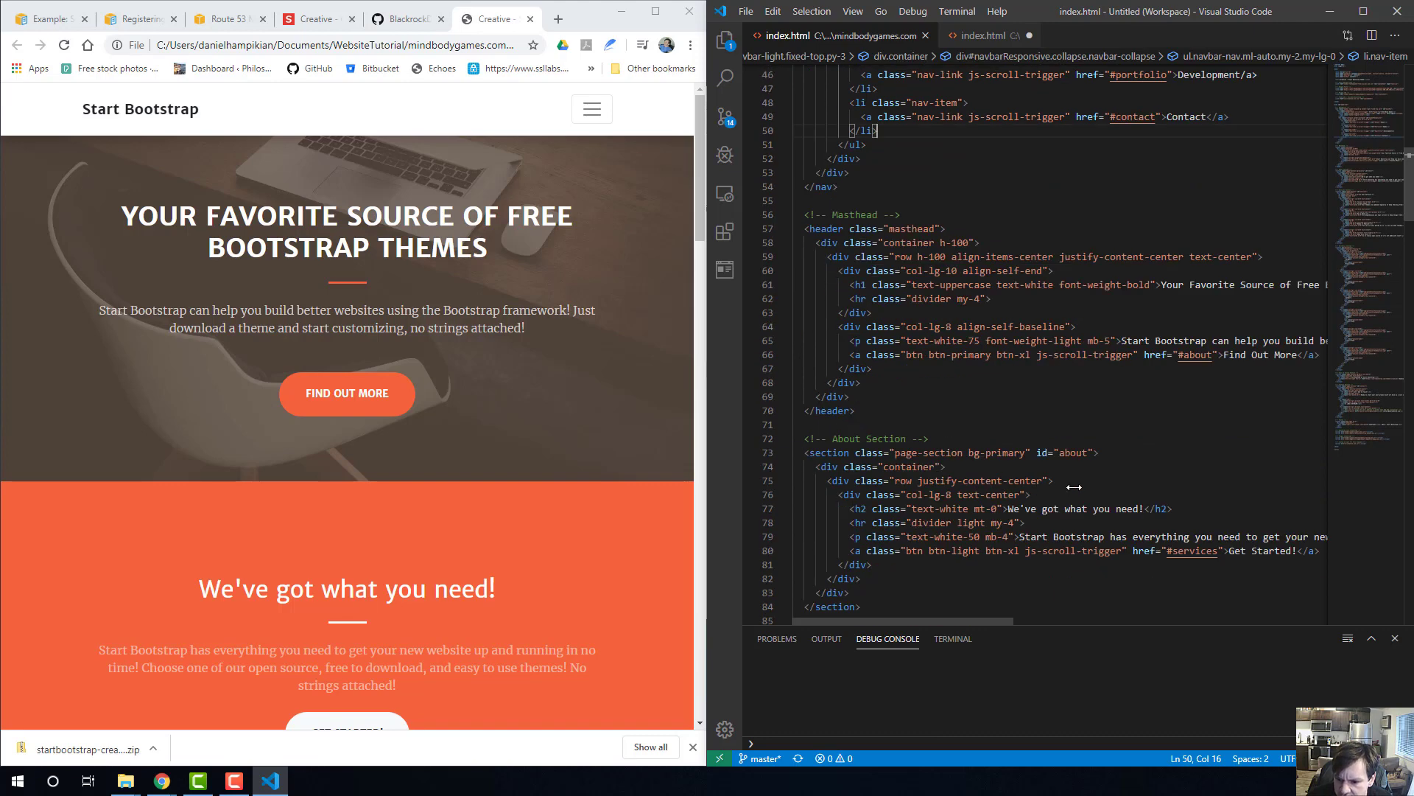
pyautogui.scroll(-3, 1074, 487)
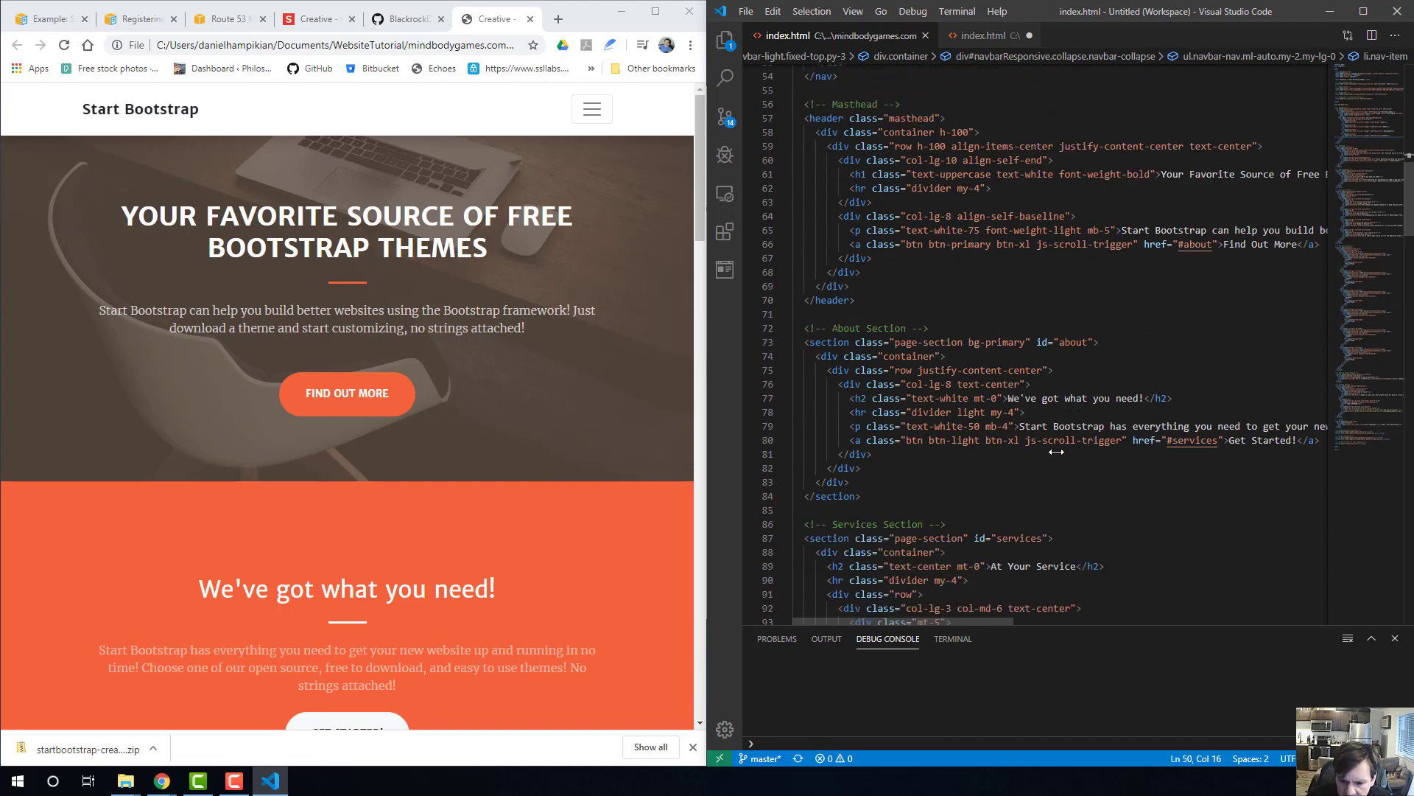
# Switch to File Explorer and open the mindbodygames.com project's img folder, with its window moved to reveal the pictures folder.
pyautogui.click(120, 780)
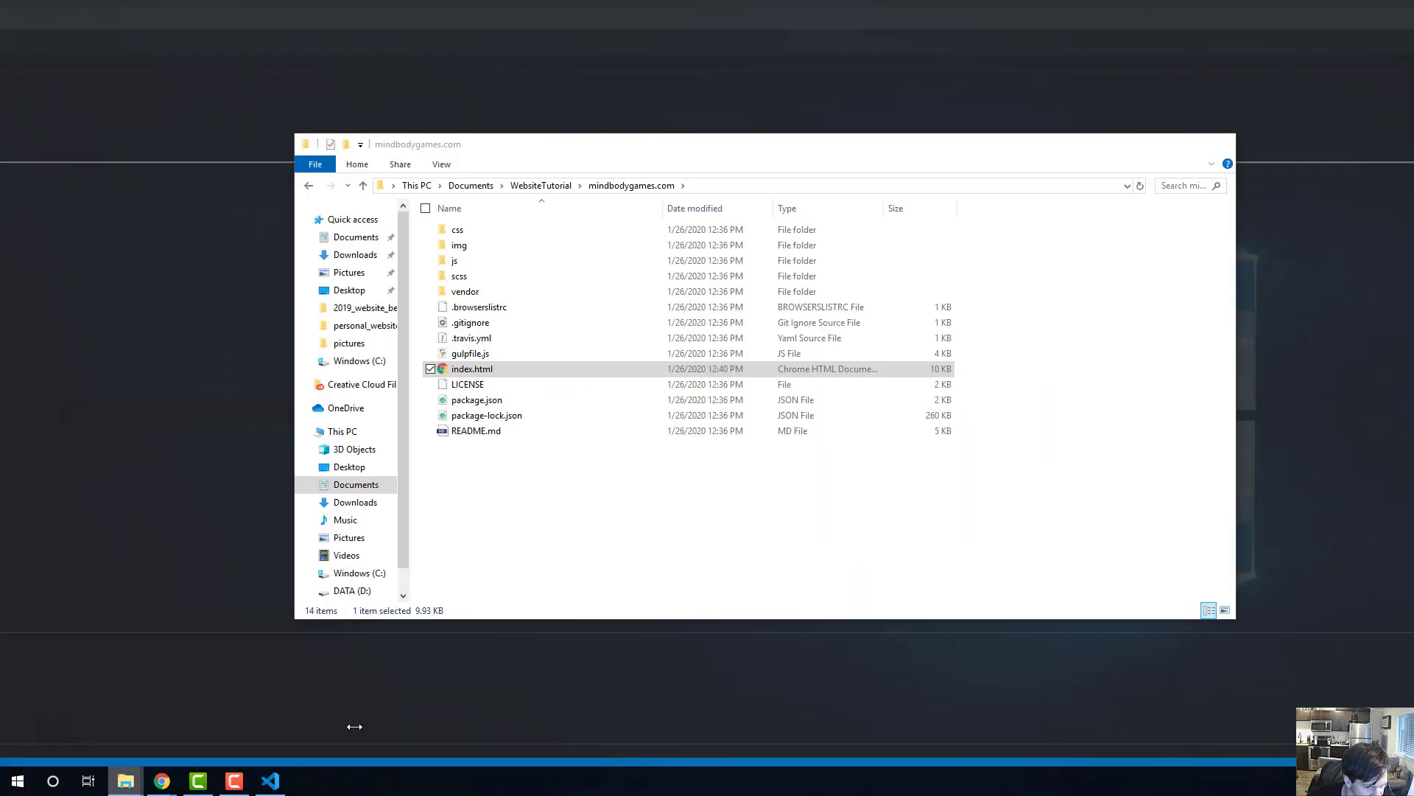
pyautogui.click(355, 727)
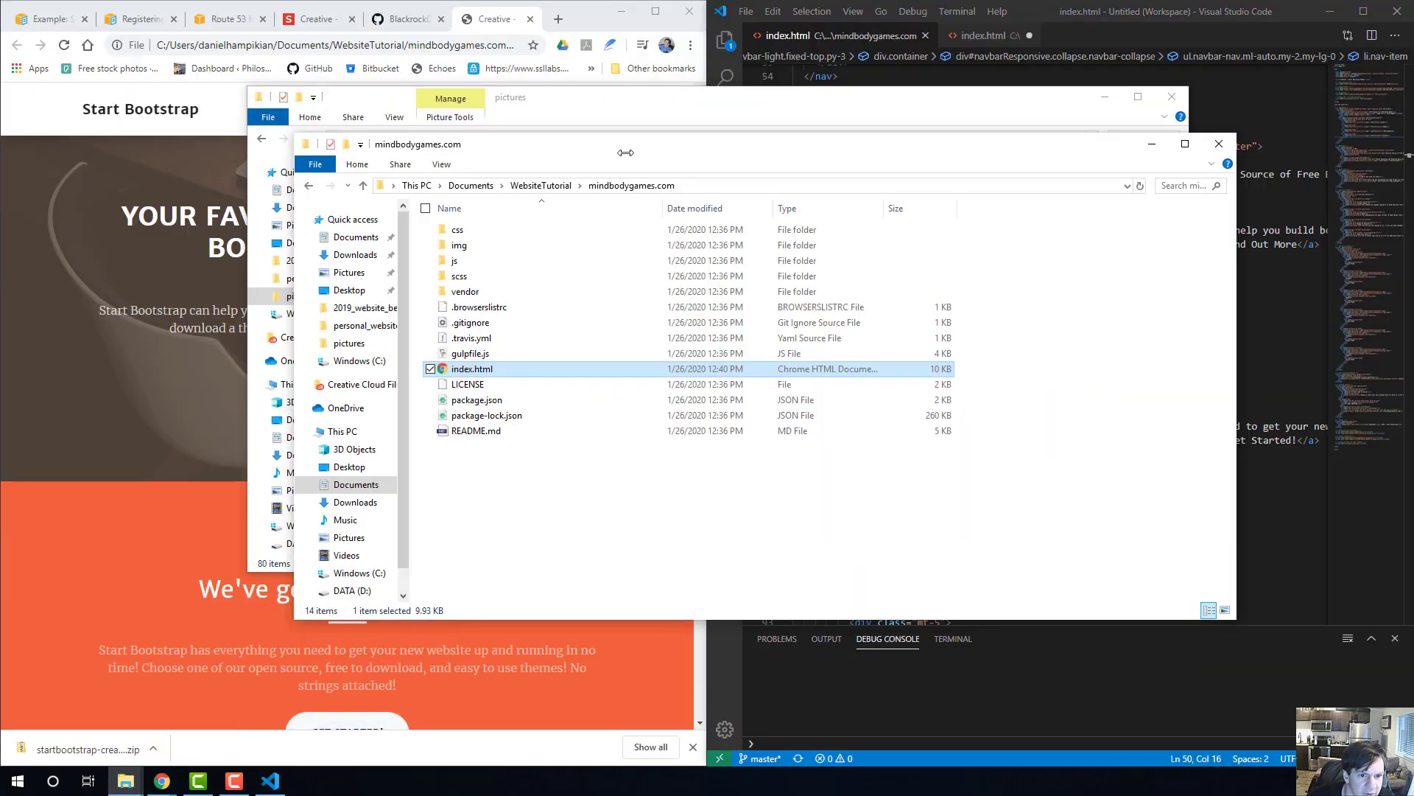
pyautogui.moveTo(626, 152); pyautogui.dragTo(854, 235)
pyautogui.click(678, 327)
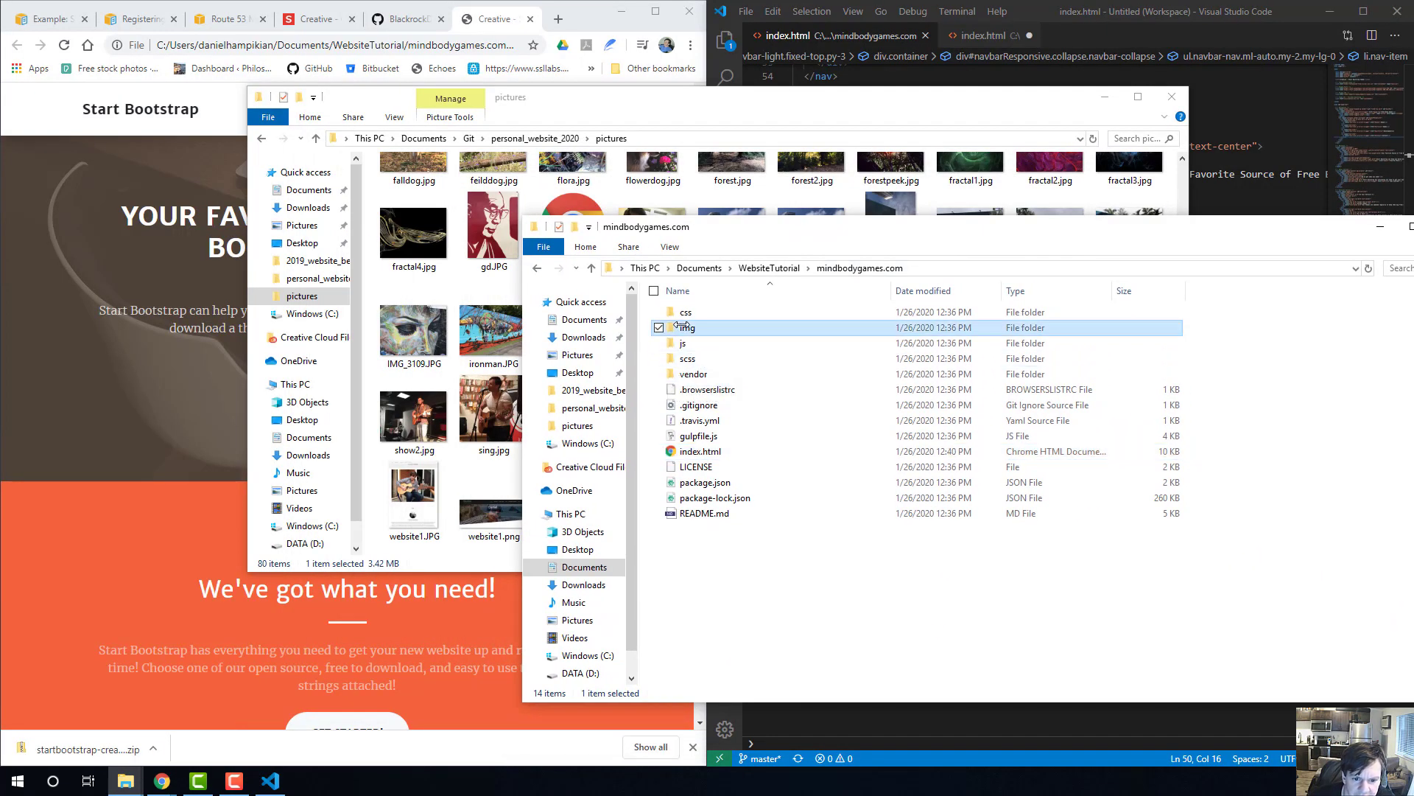
pyautogui.doubleClick(678, 327)
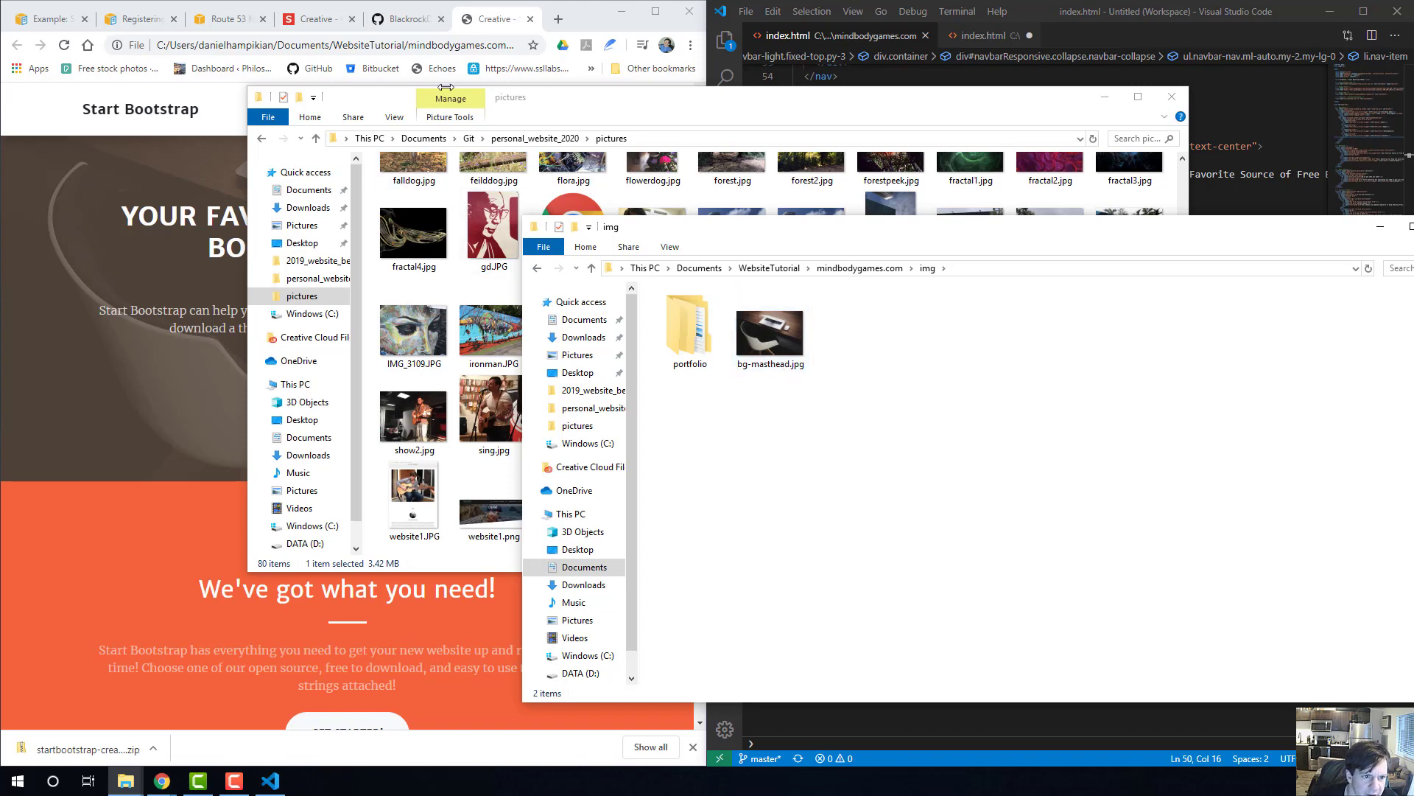
# Copy fractal4.jpg from the personal_website_2020 pictures folder into the mindbodygames.com img folder.
pyautogui.click(585, 111)
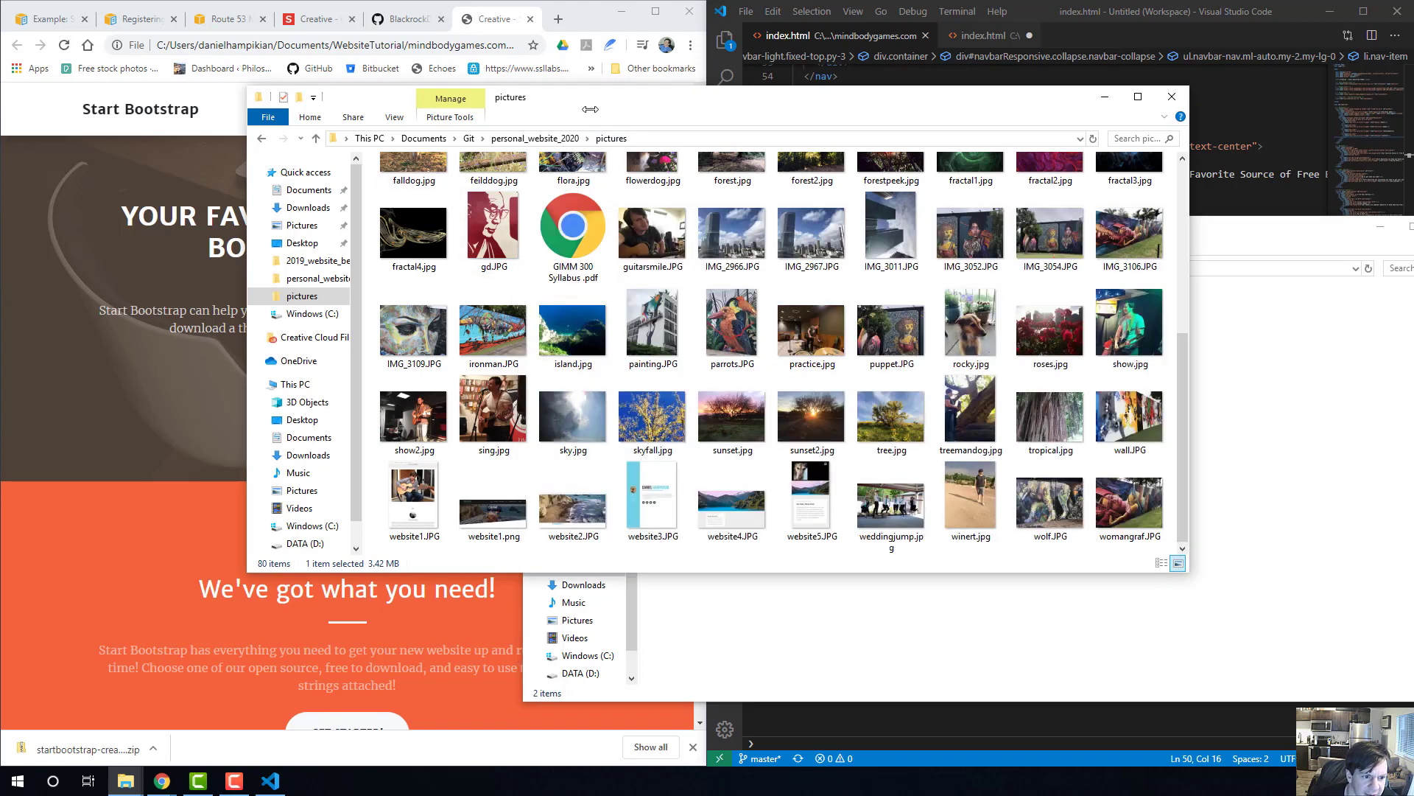
pyautogui.rightClick(409, 233)
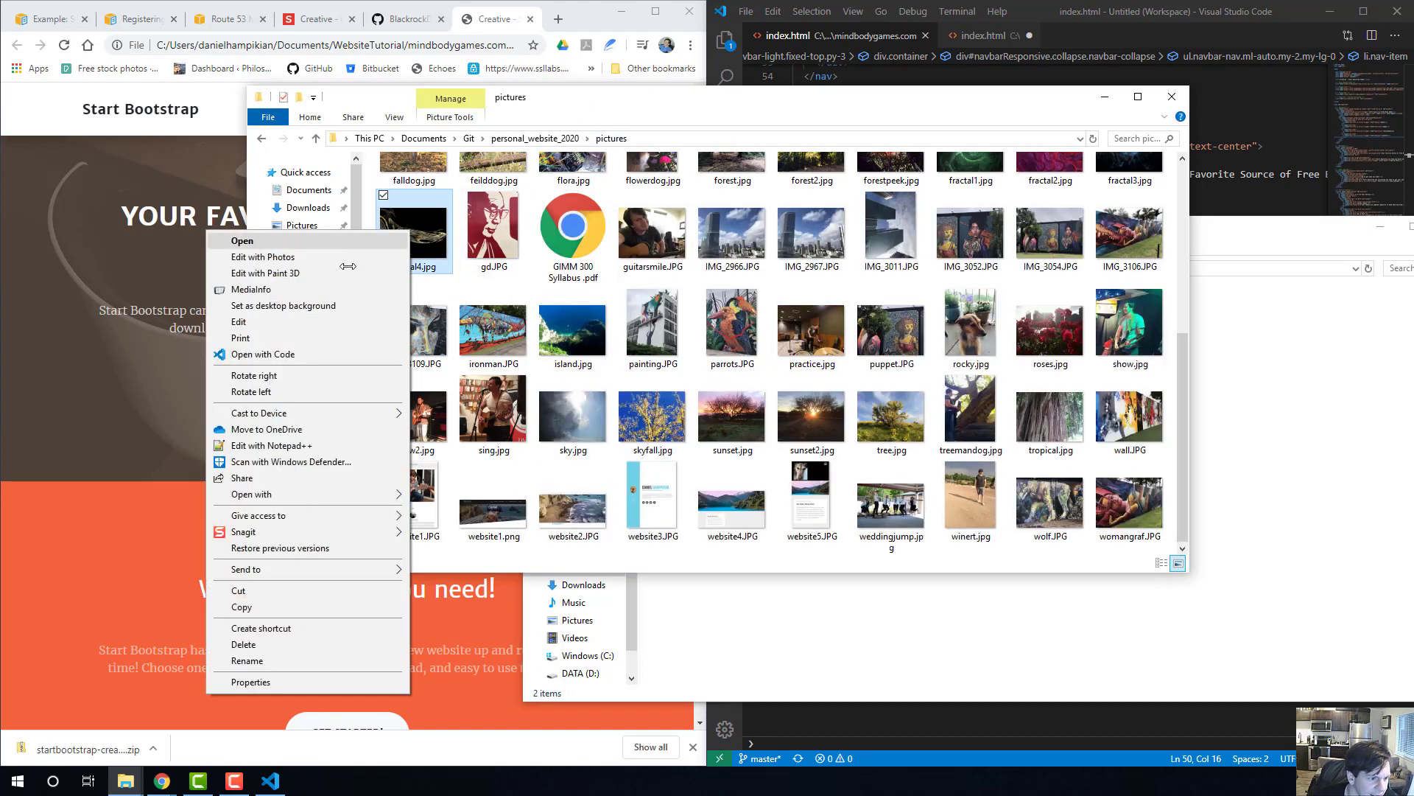
pyautogui.click(356, 605)
pyautogui.click(884, 618)
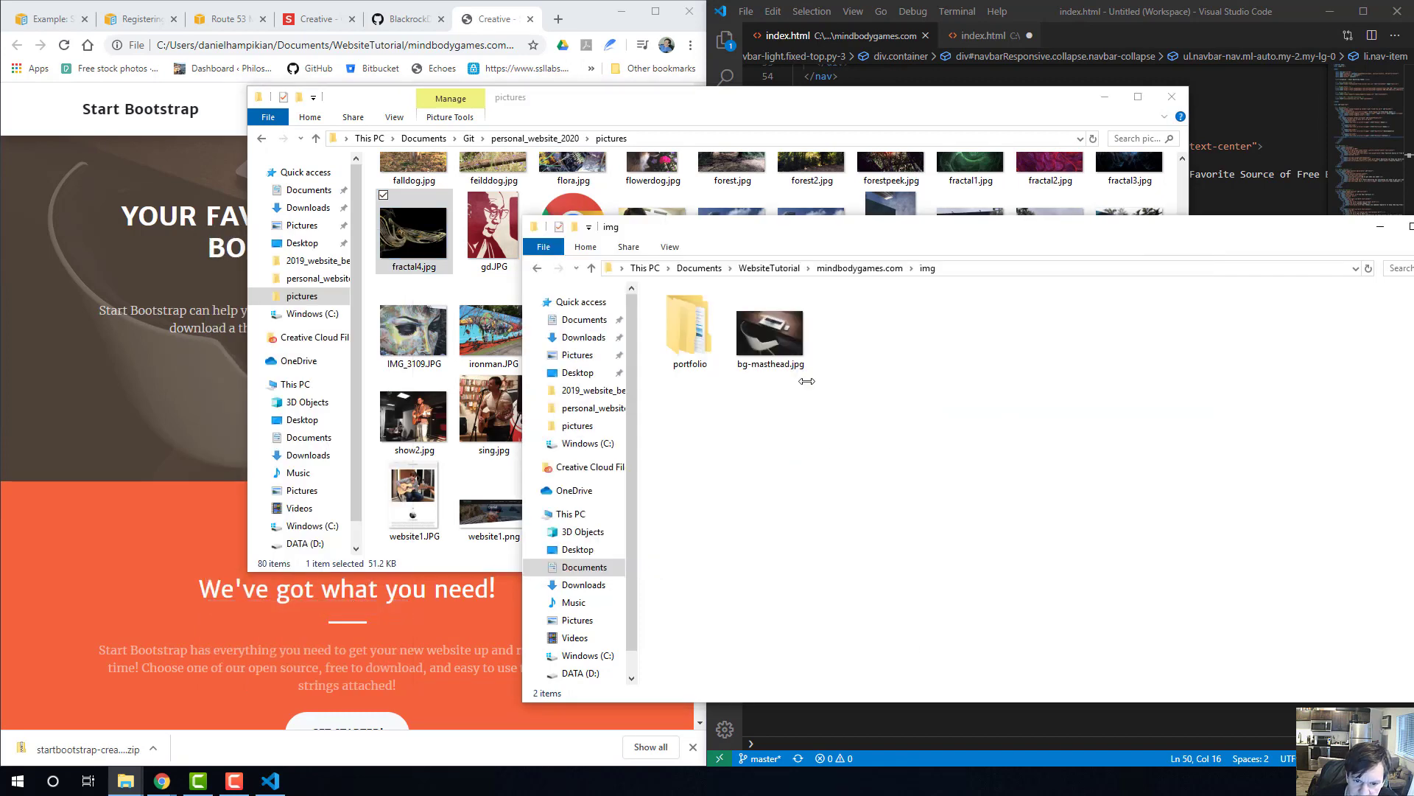
pyautogui.rightClick(862, 395)
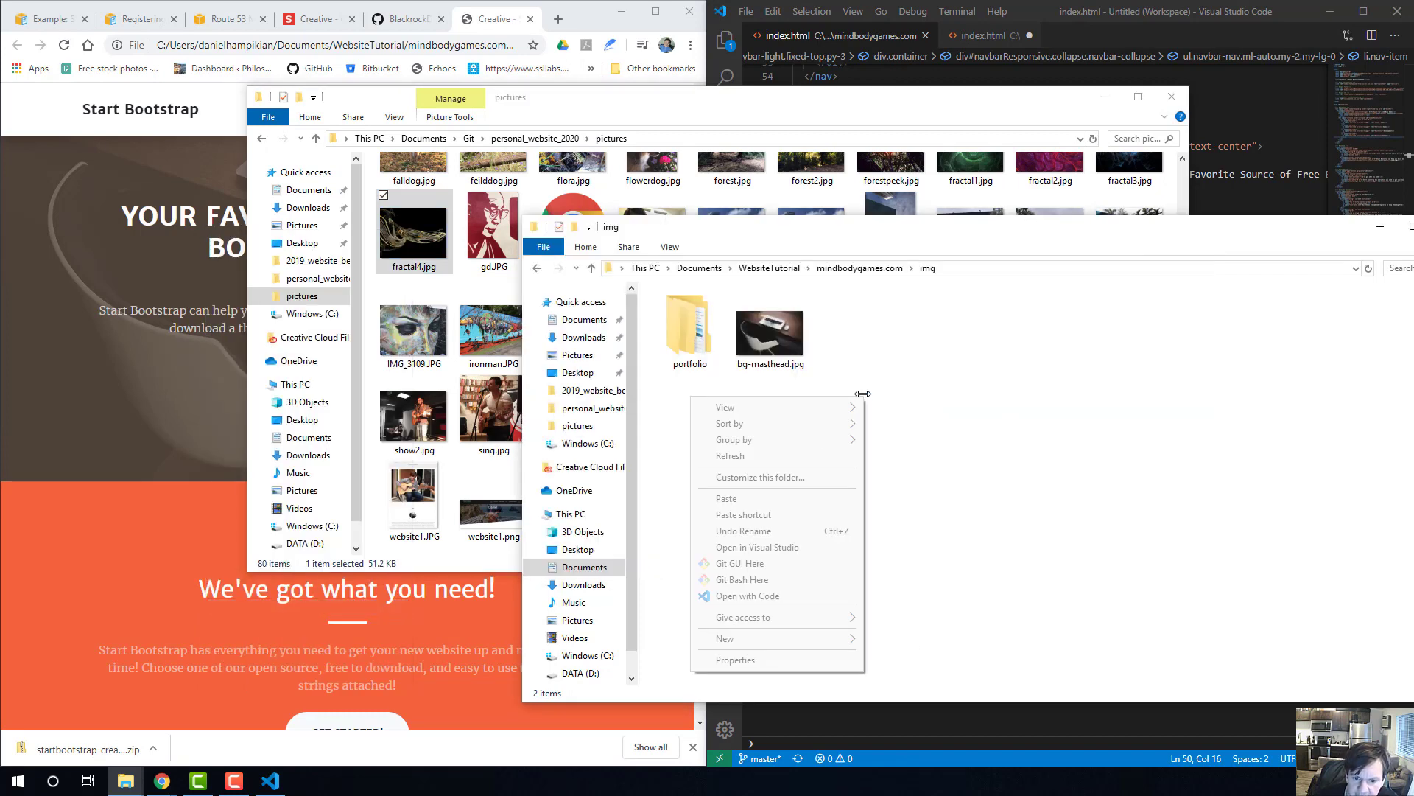
pyautogui.click(725, 498)
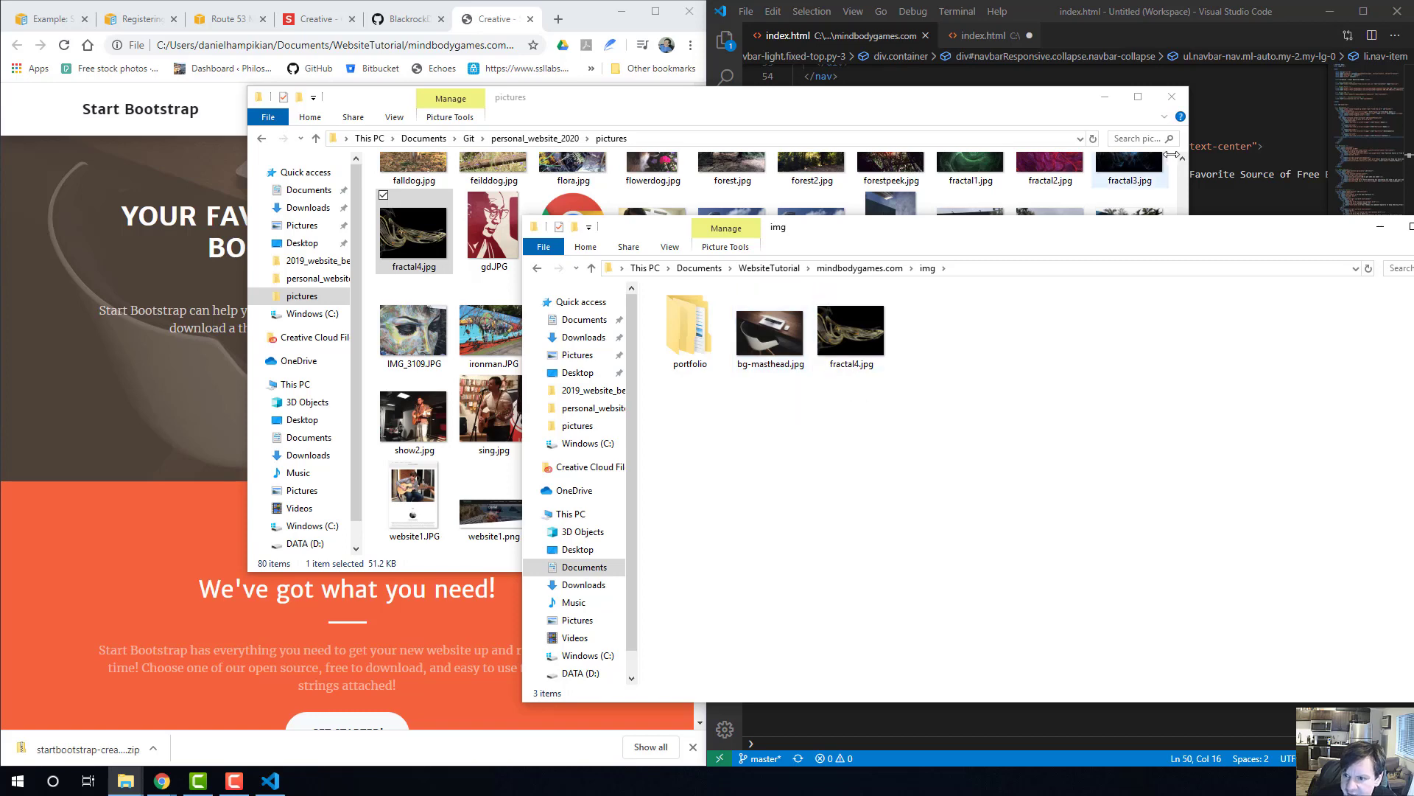
# Switch to Visual Studio Code, search index.html for bg-mast, and examine the navigation and masthead markup for a background image reference.
pyautogui.click(1233, 117)
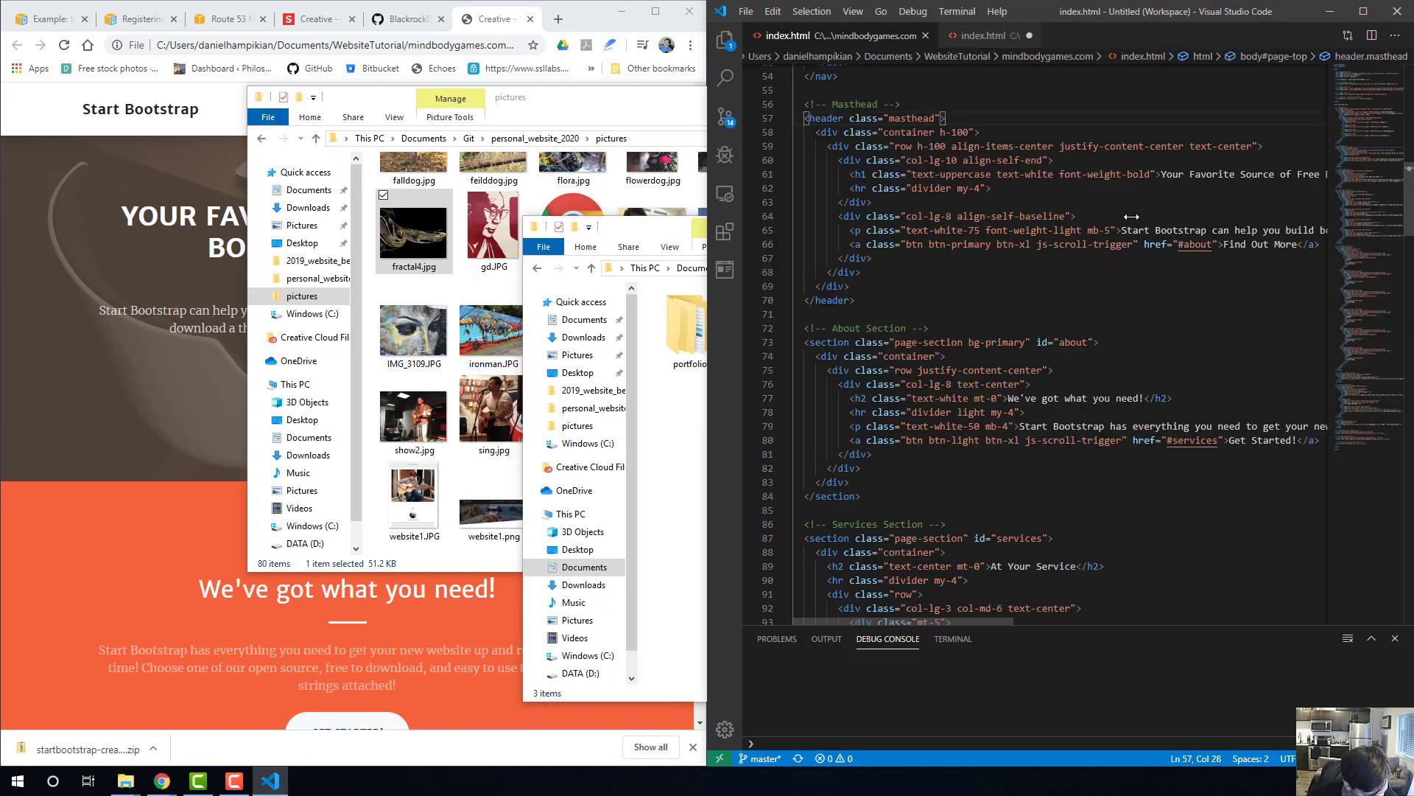
pyautogui.hotkey('ctrl', 'f')
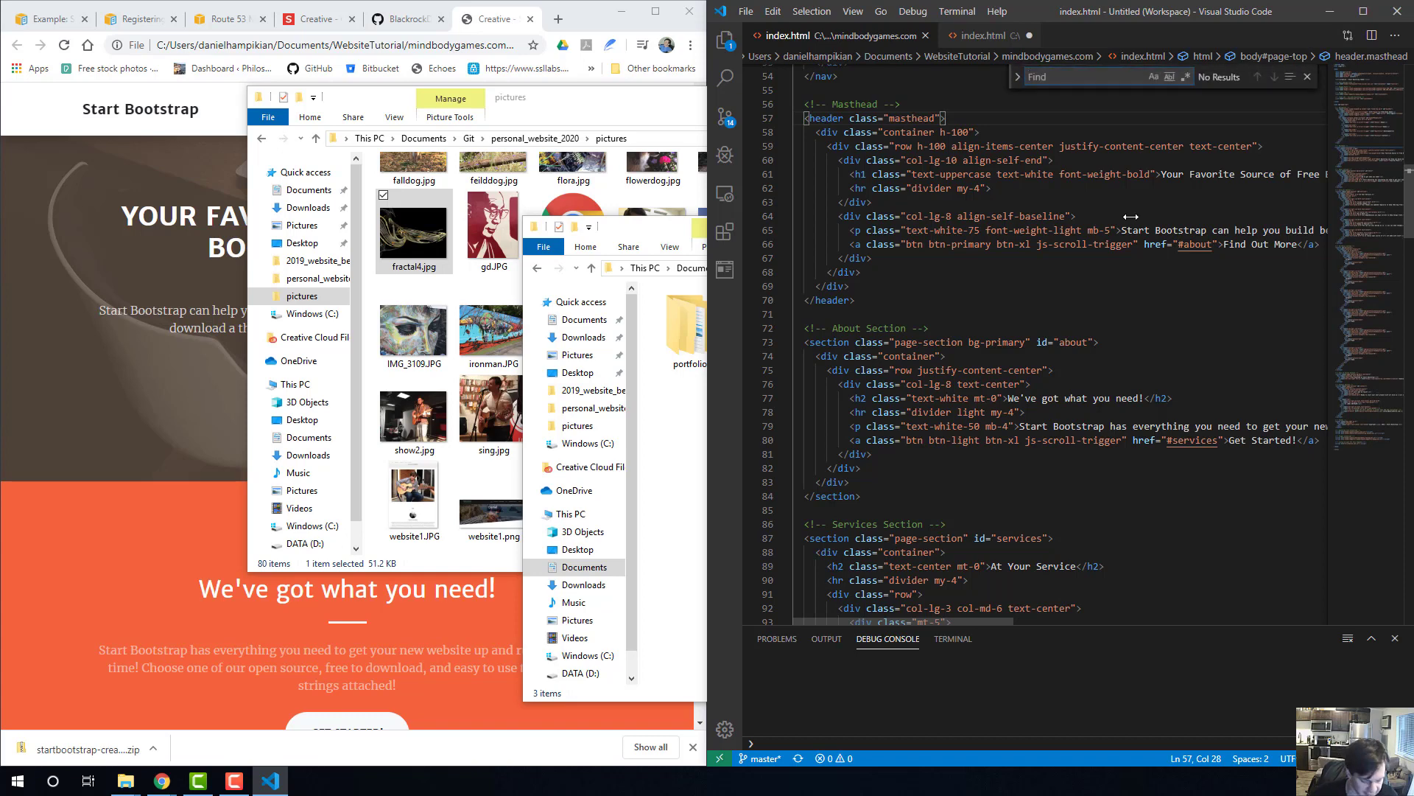
pyautogui.write('bg')
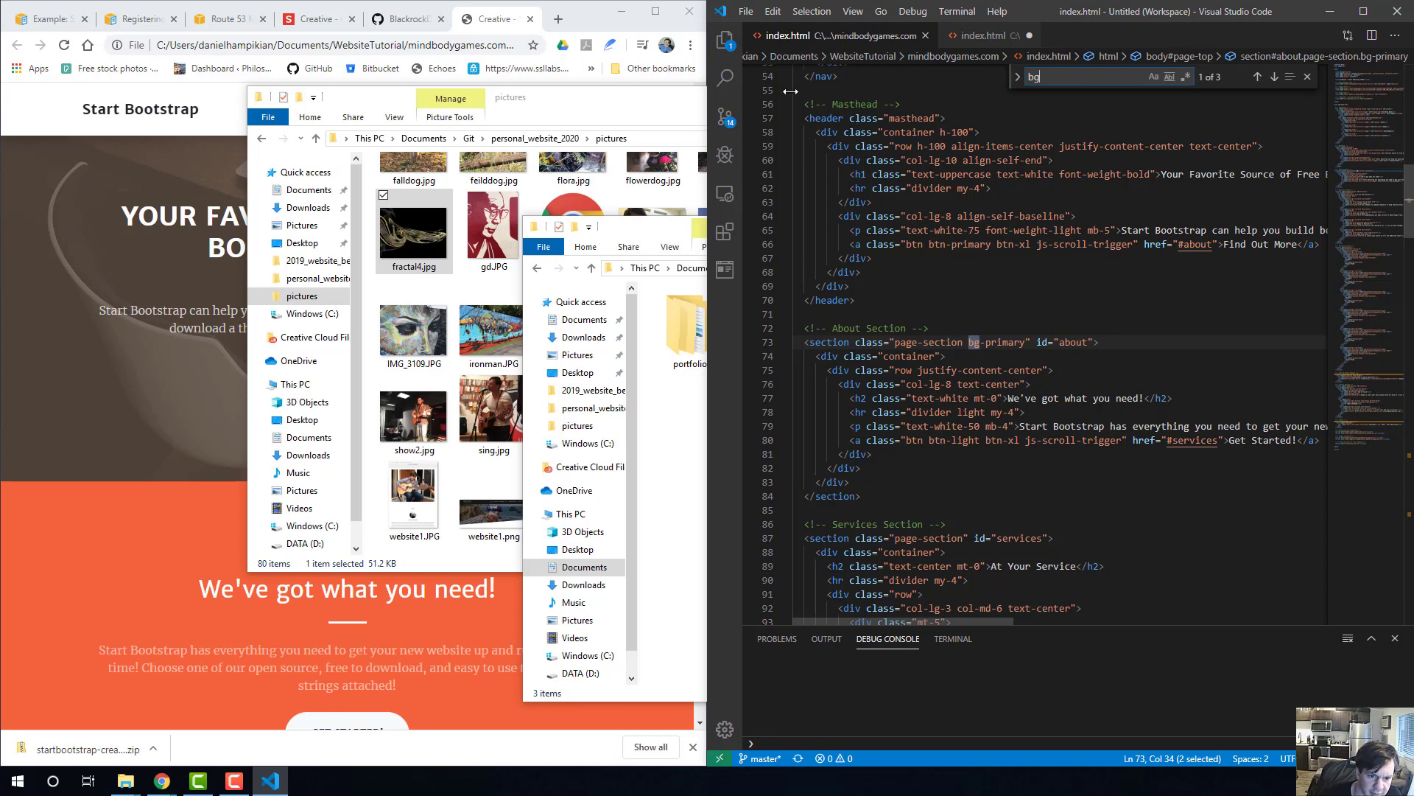
pyautogui.moveTo(655, 225); pyautogui.dragTo(549, 214)
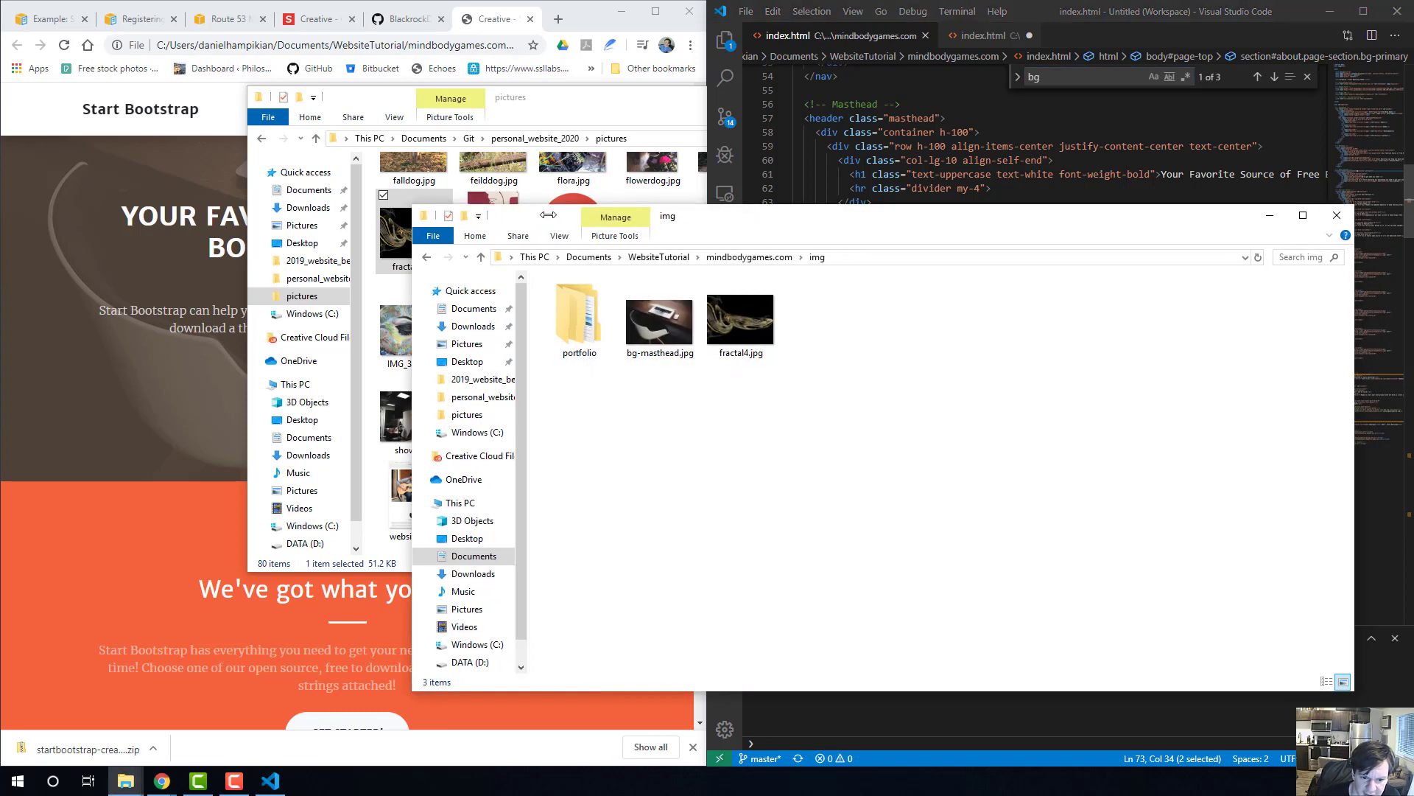
pyautogui.click(1050, 78)
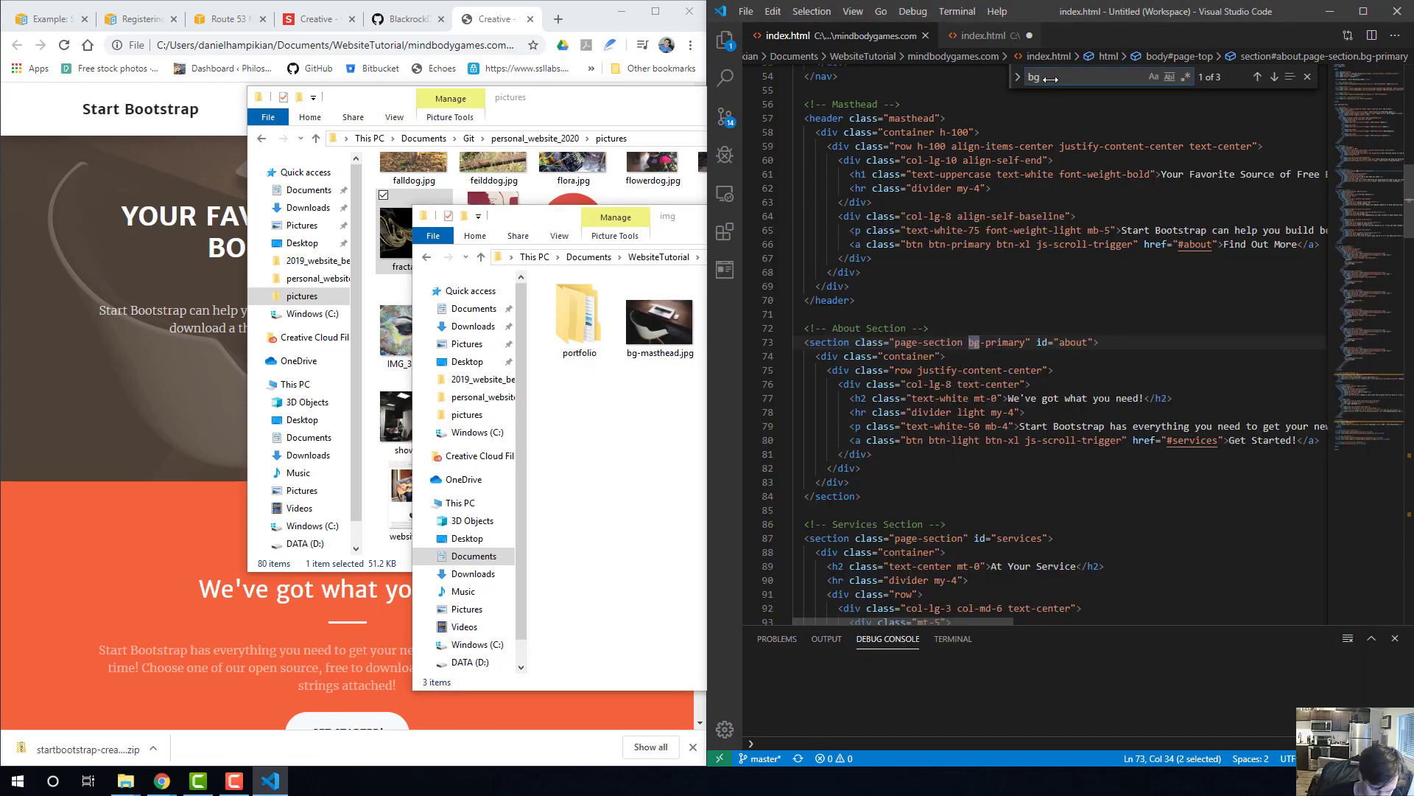
pyautogui.write('-mast')
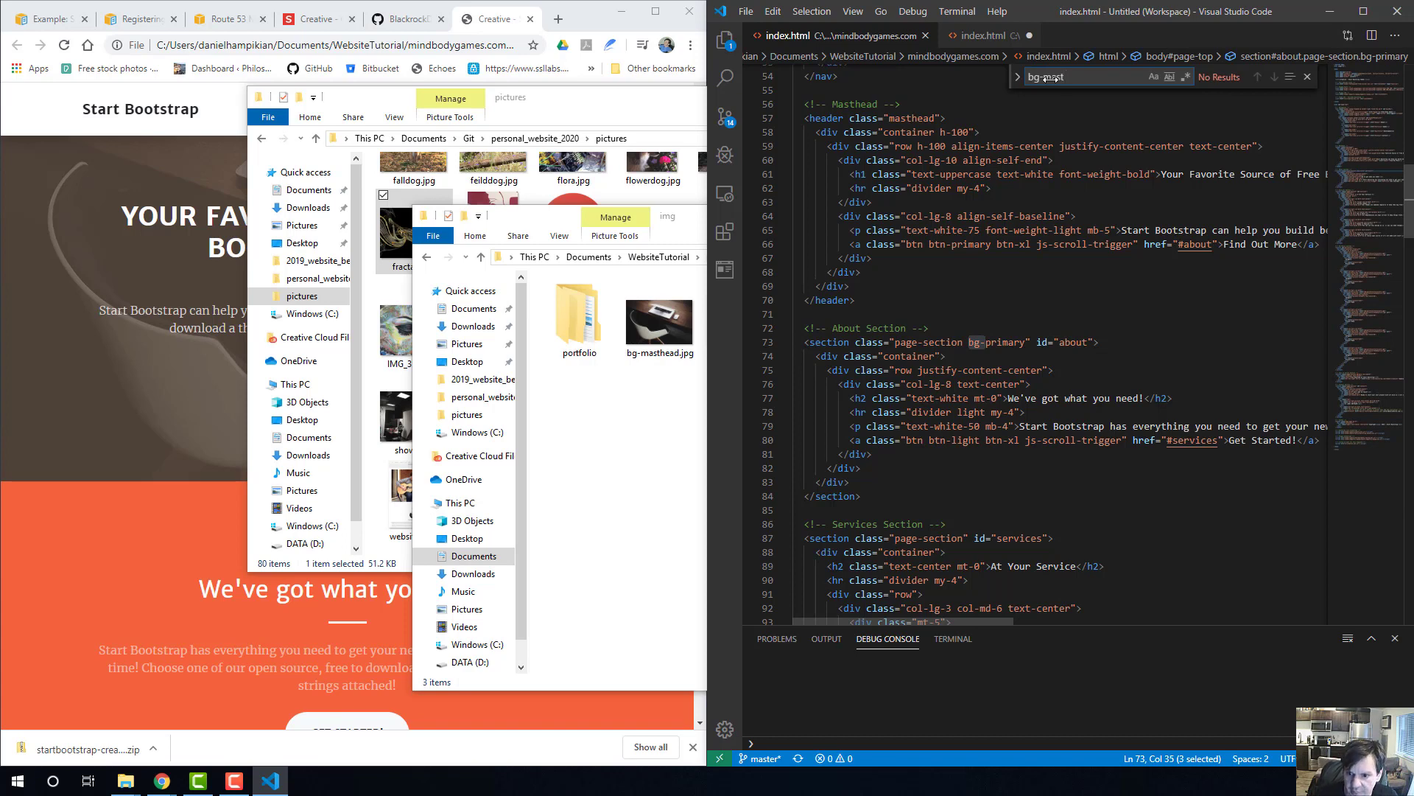
pyautogui.scroll(10, 1048, 207)
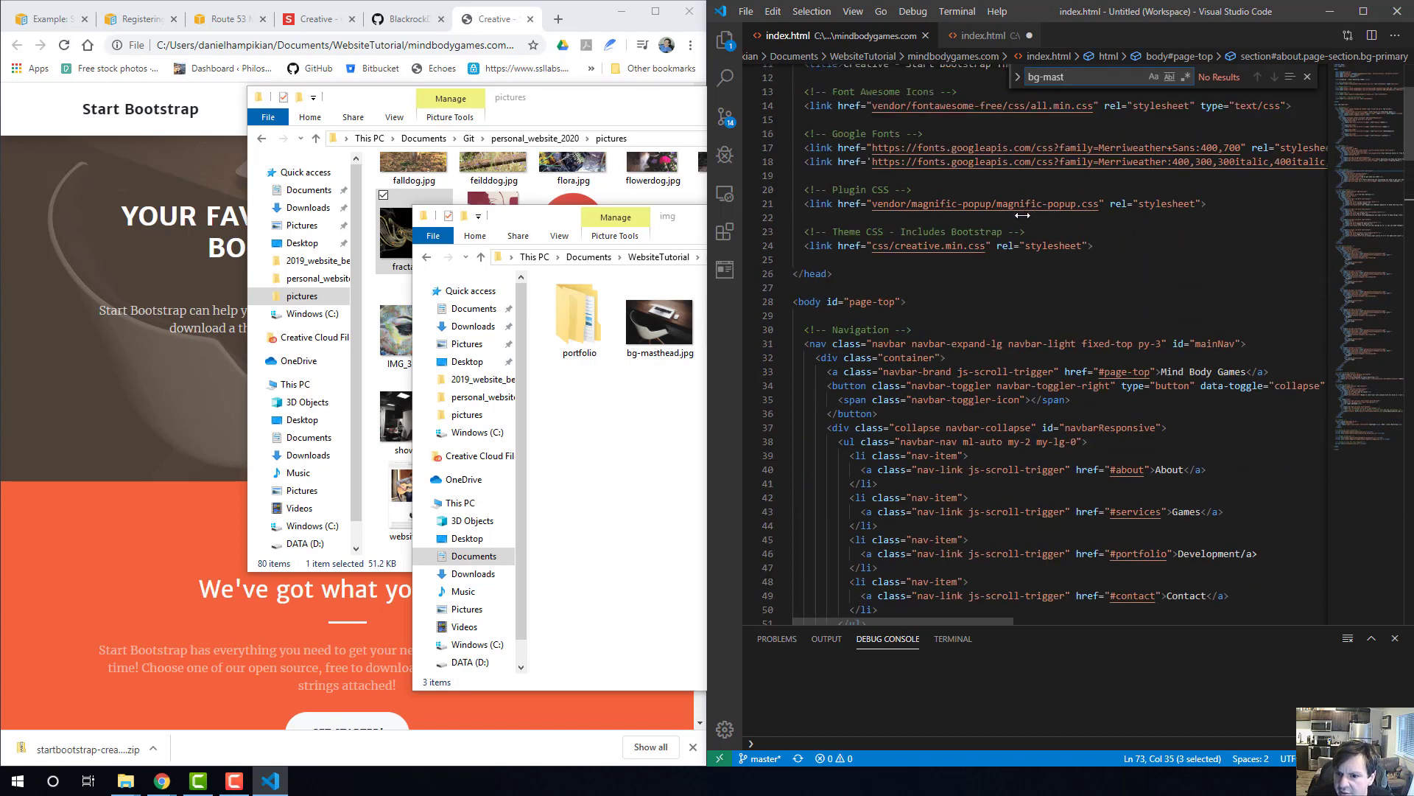
pyautogui.scroll(-2, 1015, 271)
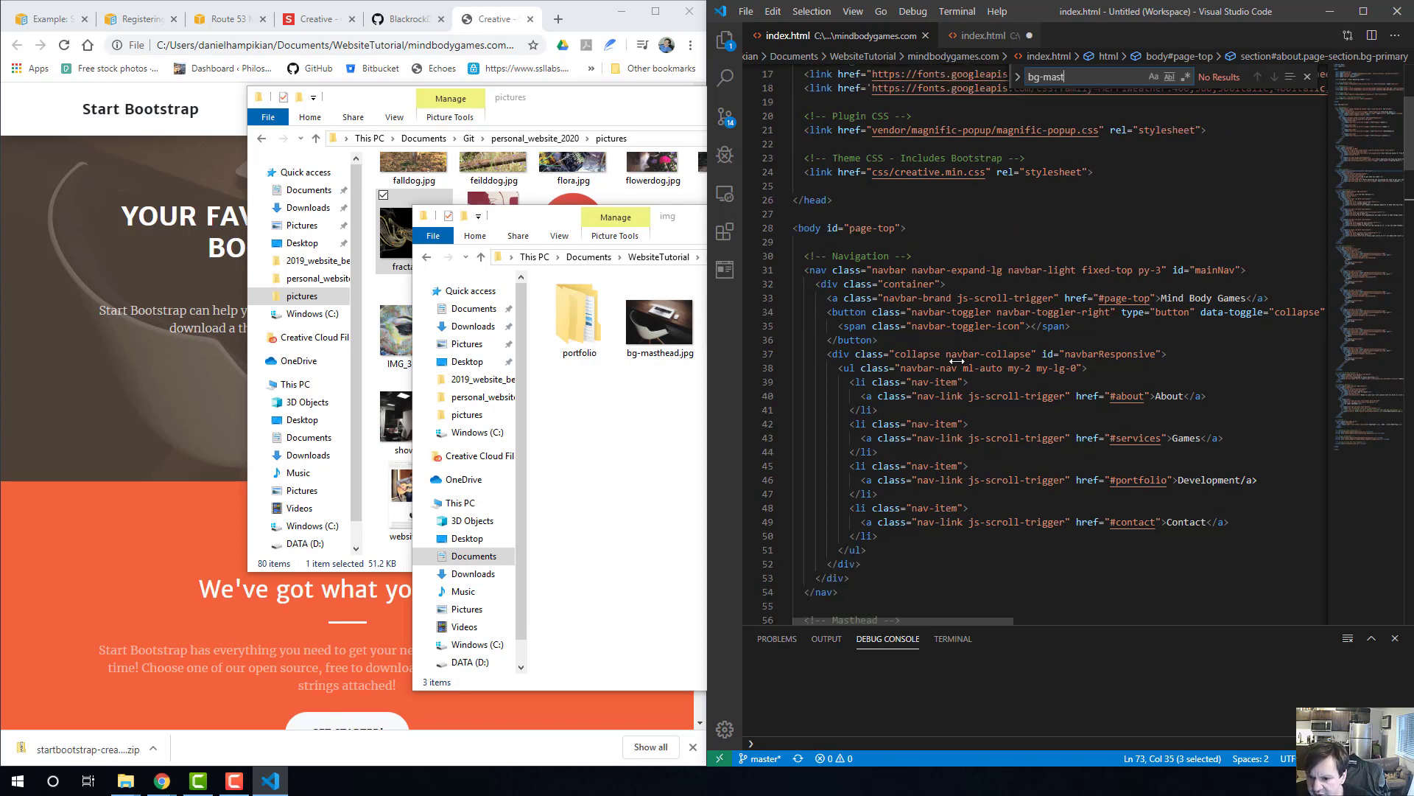
pyautogui.scroll(-8, 956, 360)
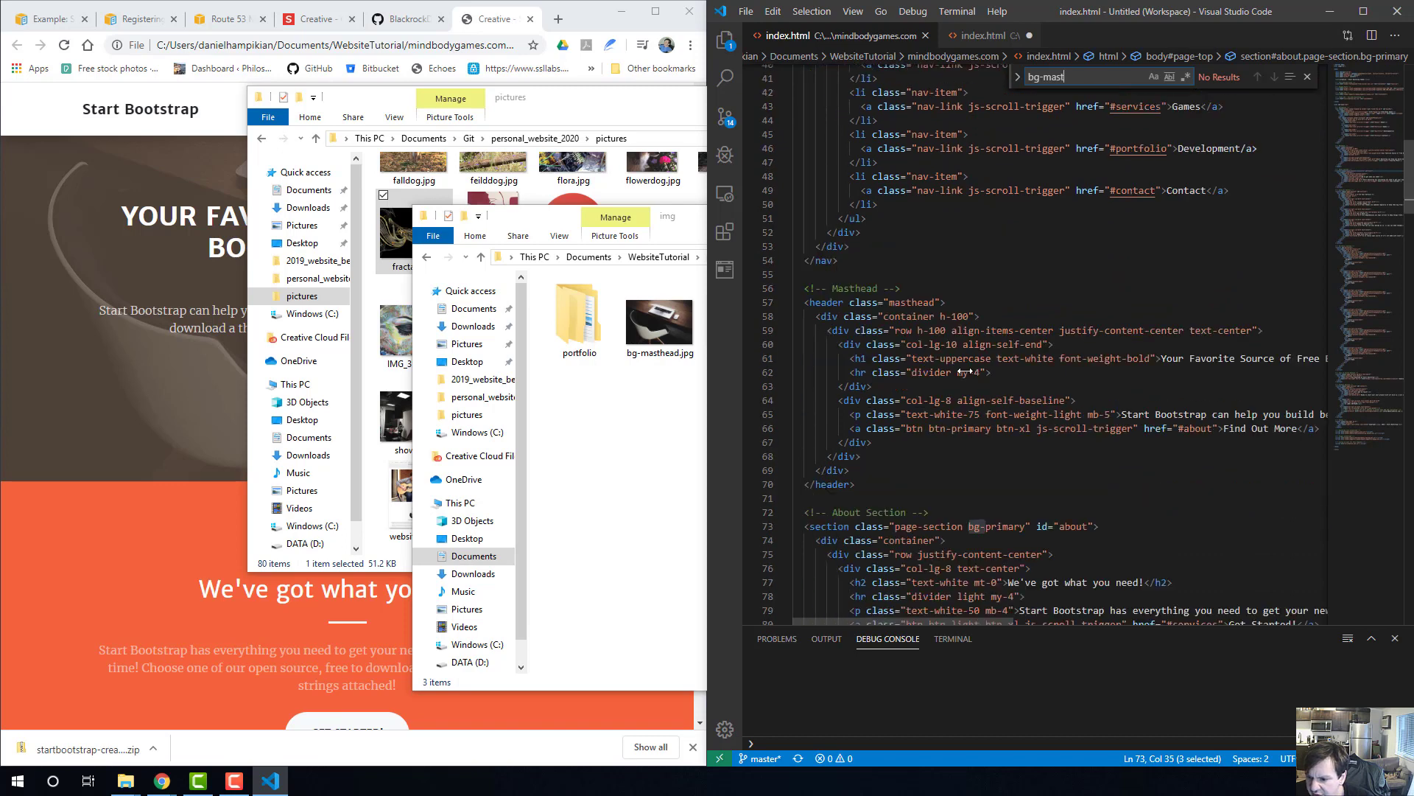
pyautogui.scroll(4, 1030, 393)
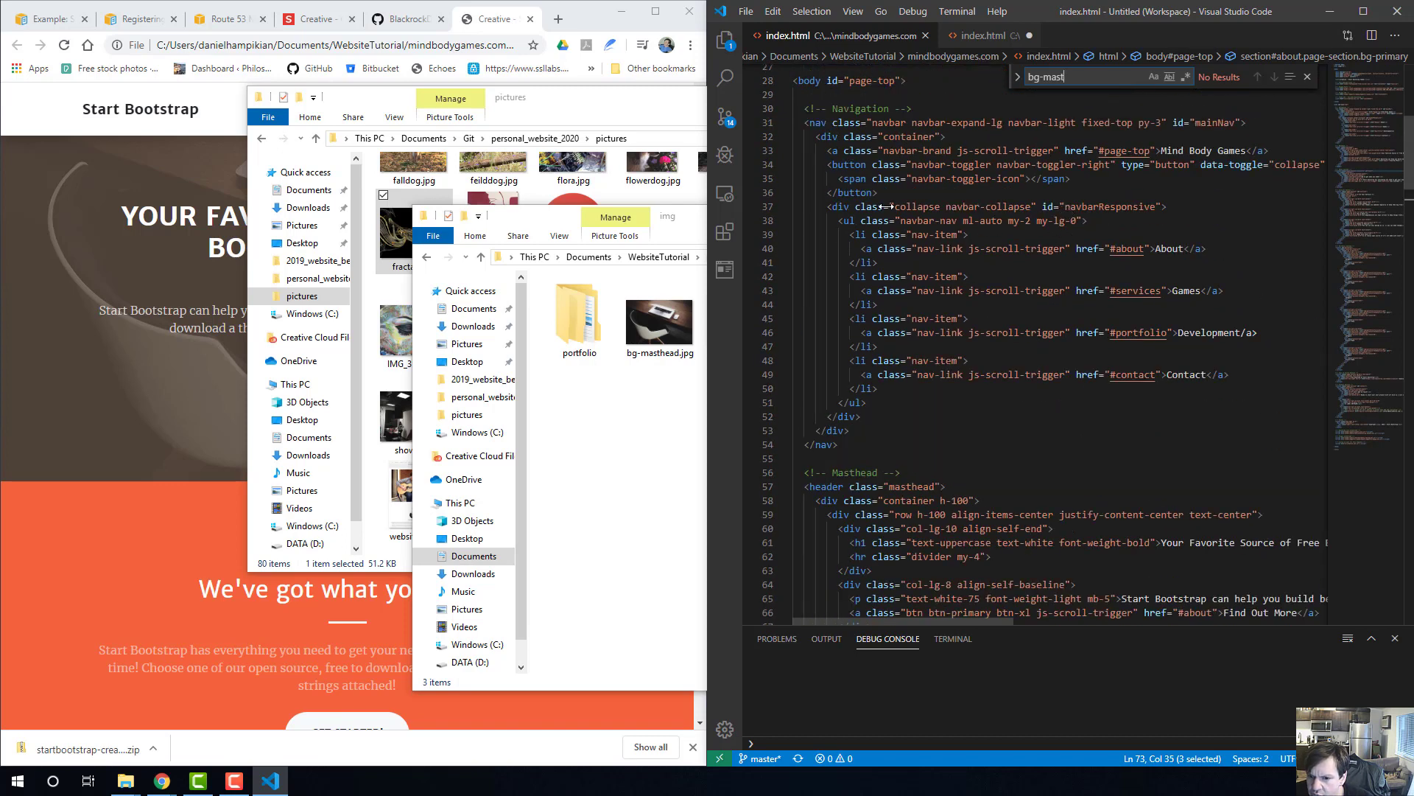
pyautogui.scroll(-4, 1084, 391)
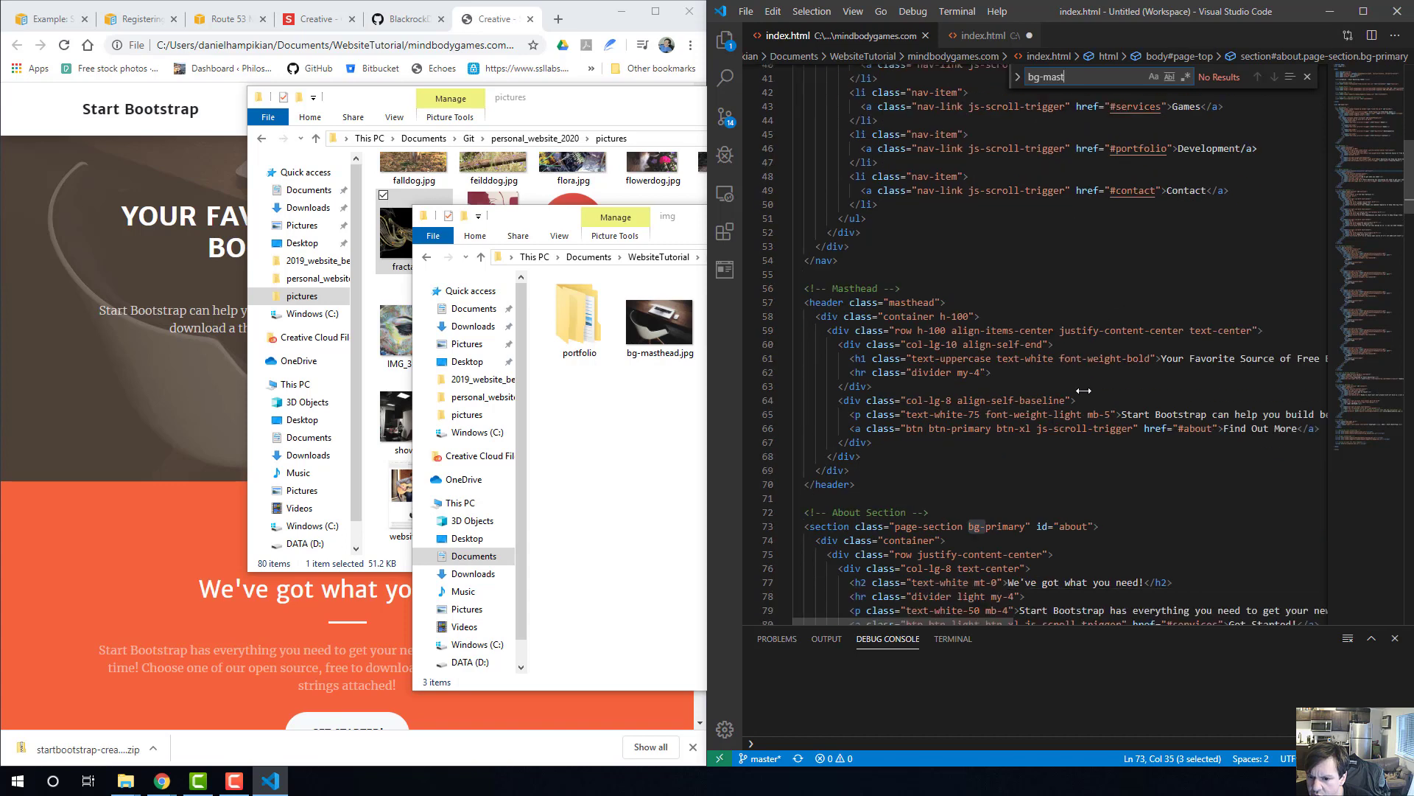
pyautogui.click(913, 303)
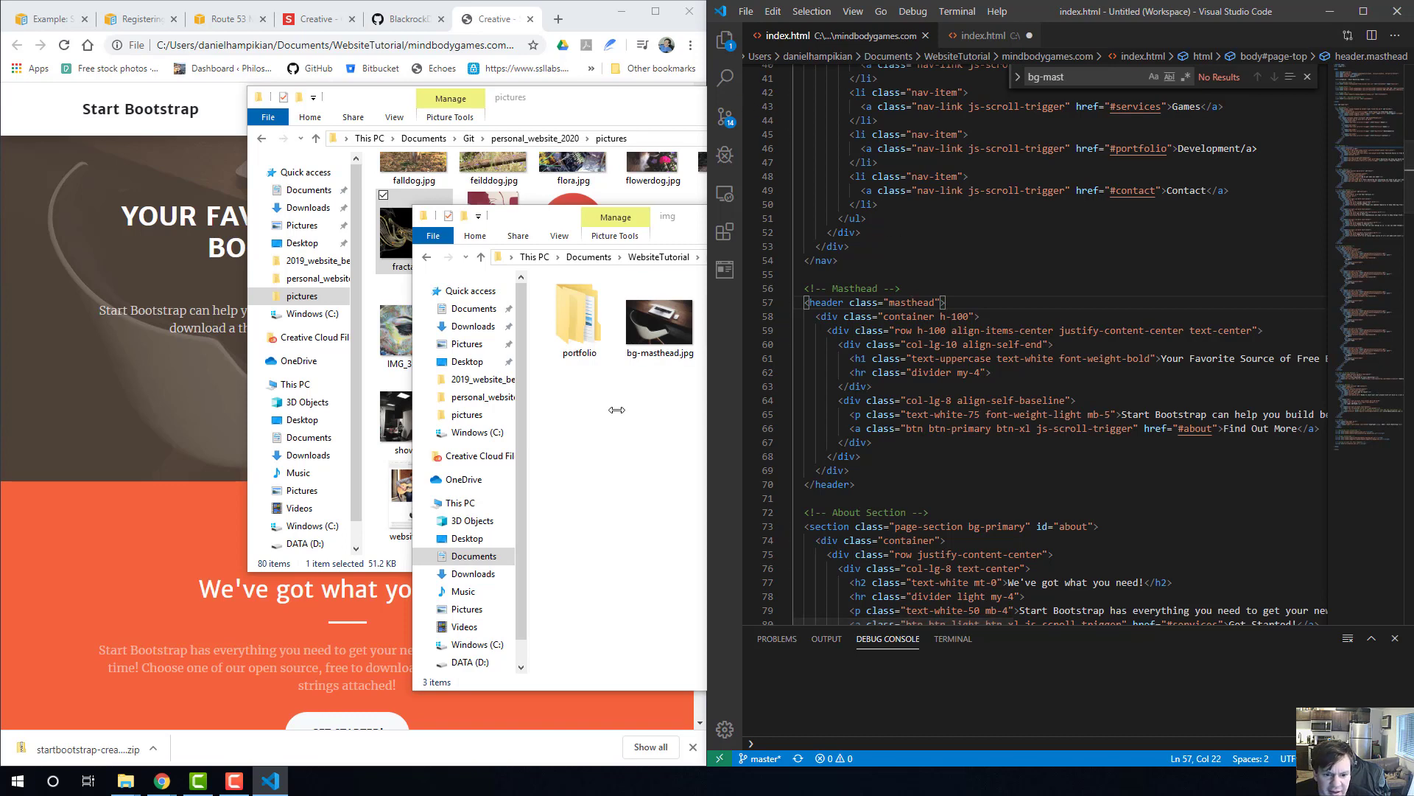
# Switch to File Explorer and open creative.css from the mindbodygames.com css folder in Visual Studio Code.
pyautogui.click(631, 286)
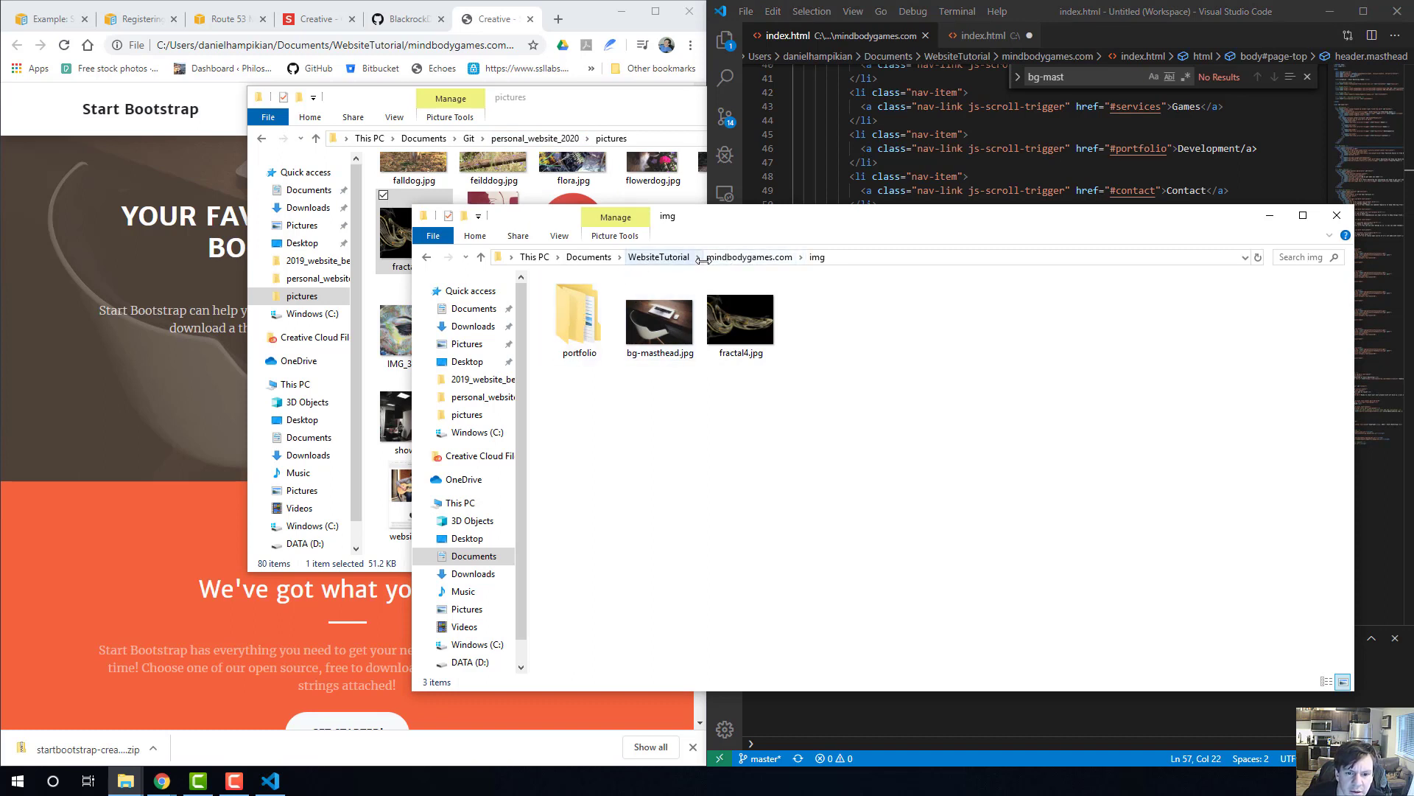
pyautogui.click(744, 257)
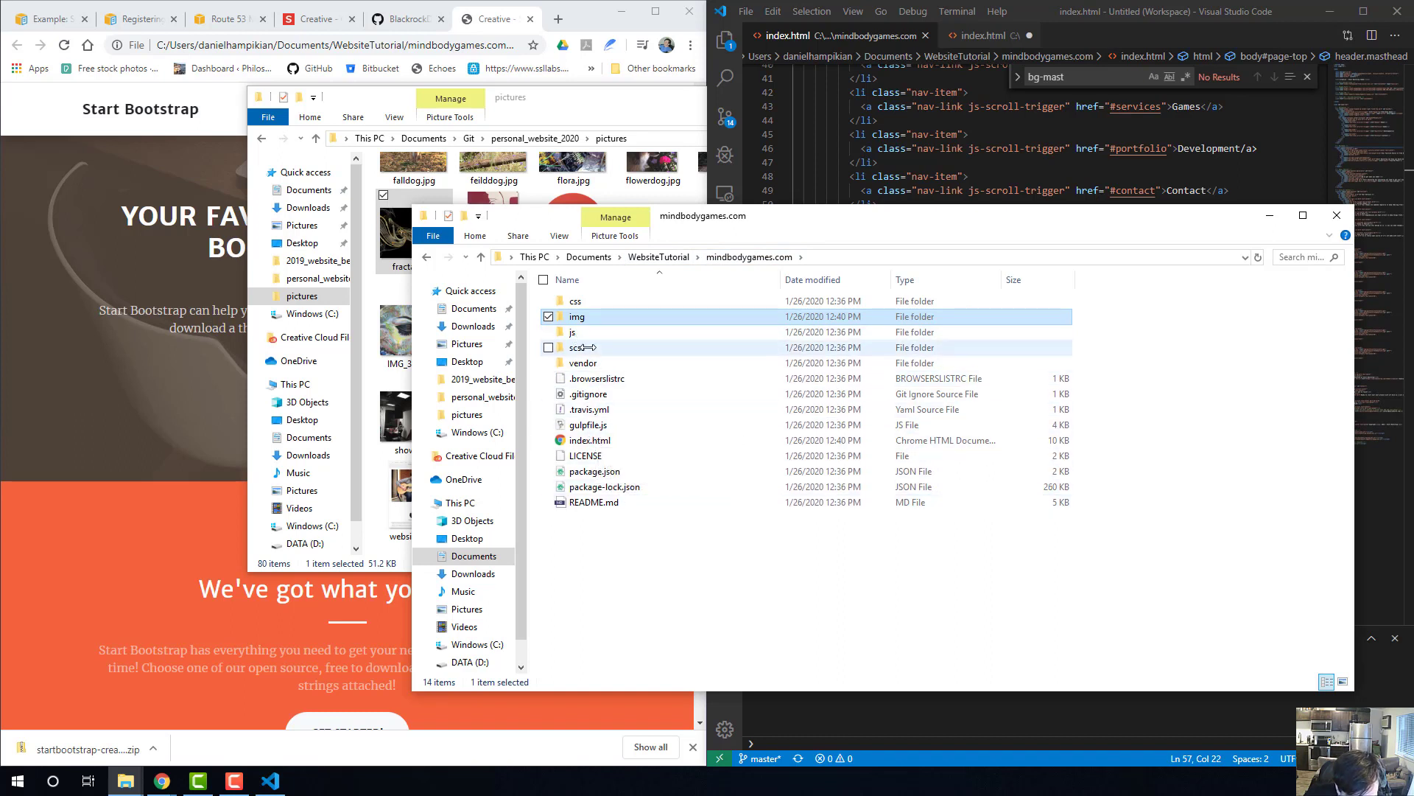
pyautogui.doubleClick(586, 302)
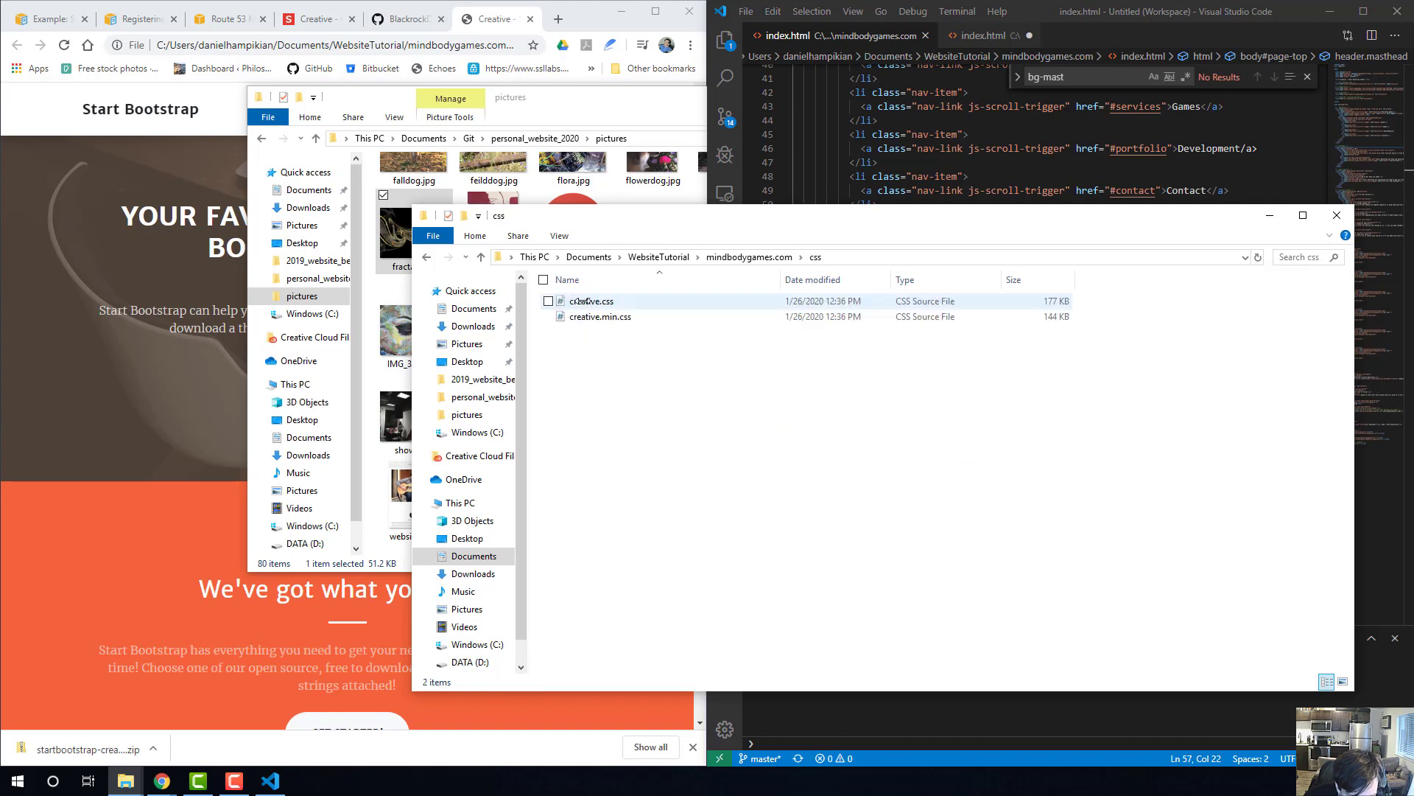
pyautogui.rightClick(603, 302)
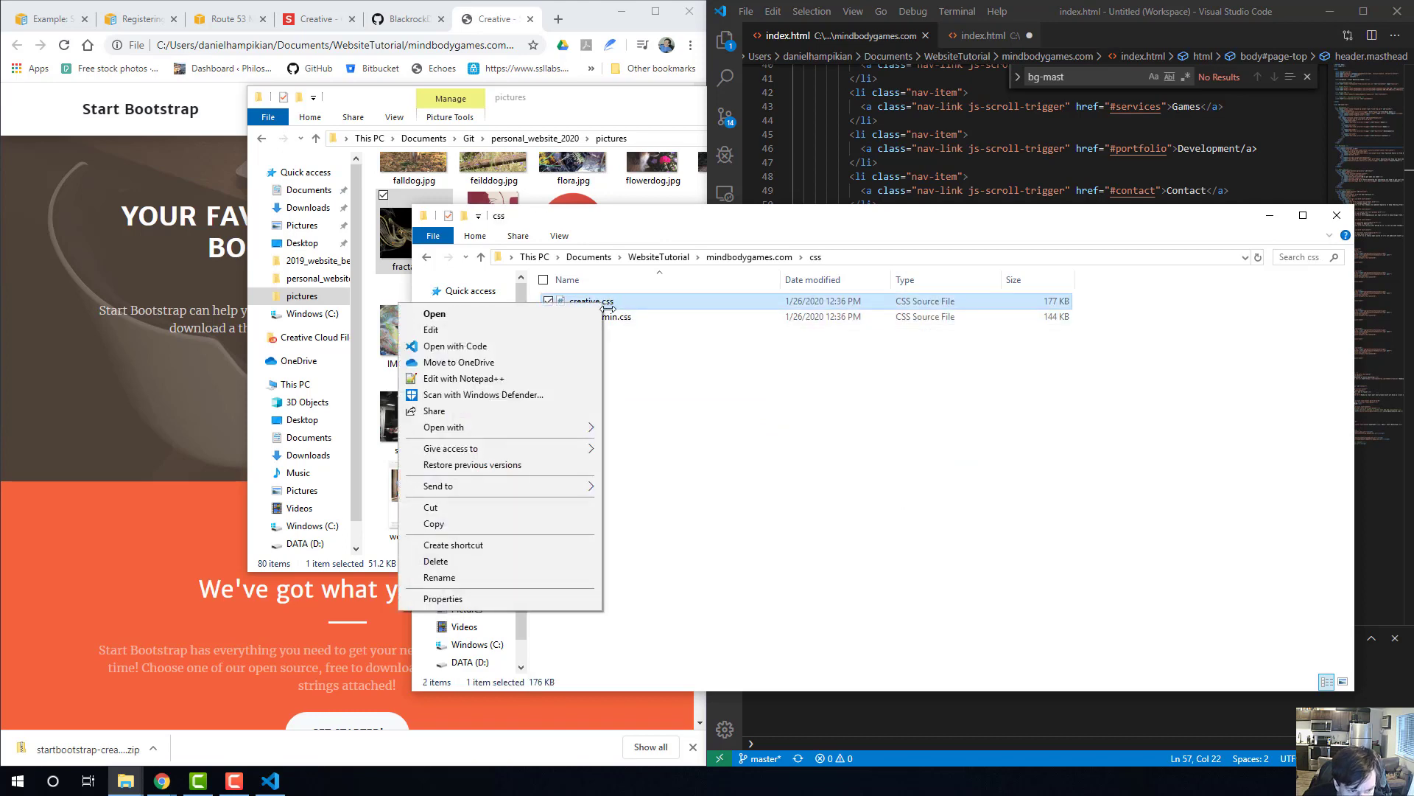
pyautogui.click(552, 345)
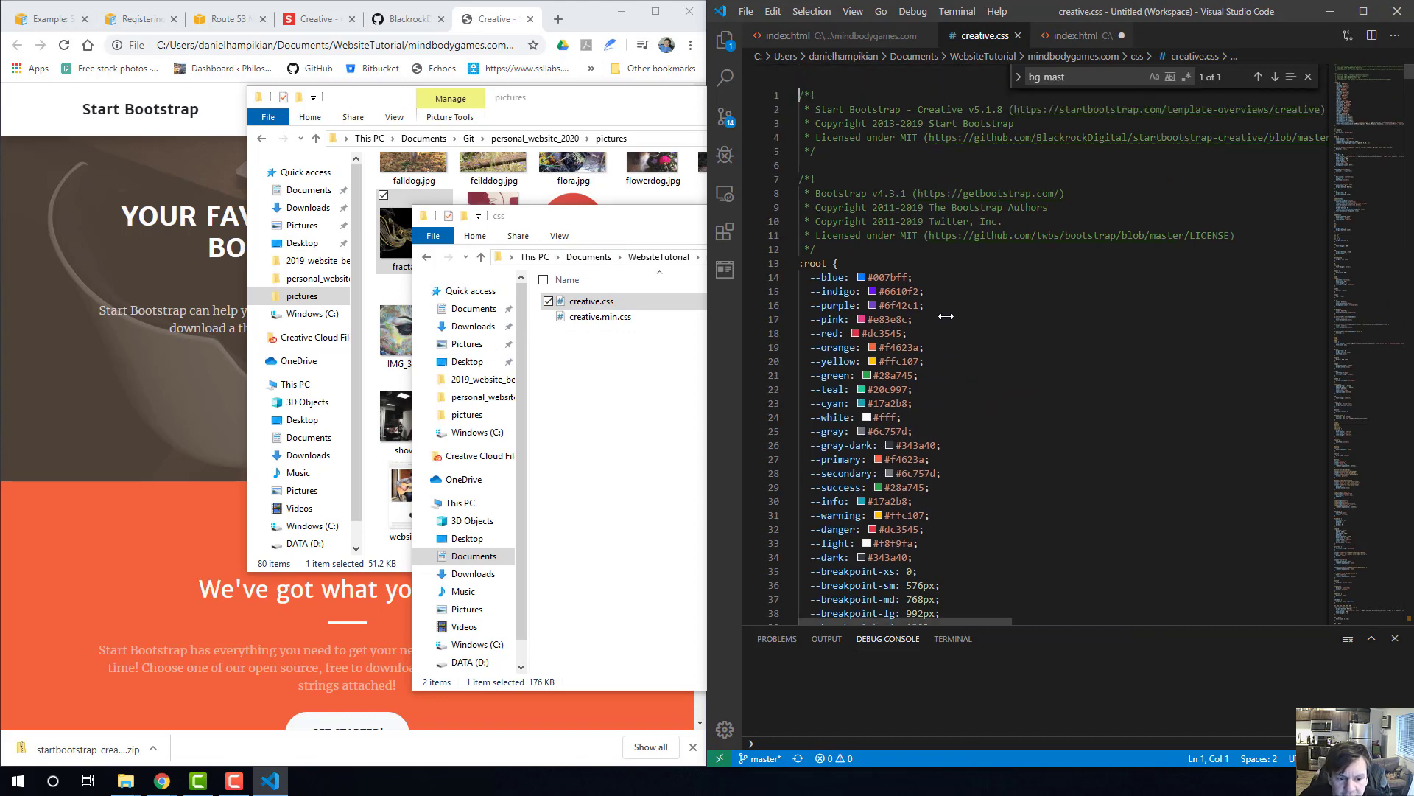
# Search creative.css for bg-mast to locate the masthead background image reference.
pyautogui.scroll(-10, 954, 329)
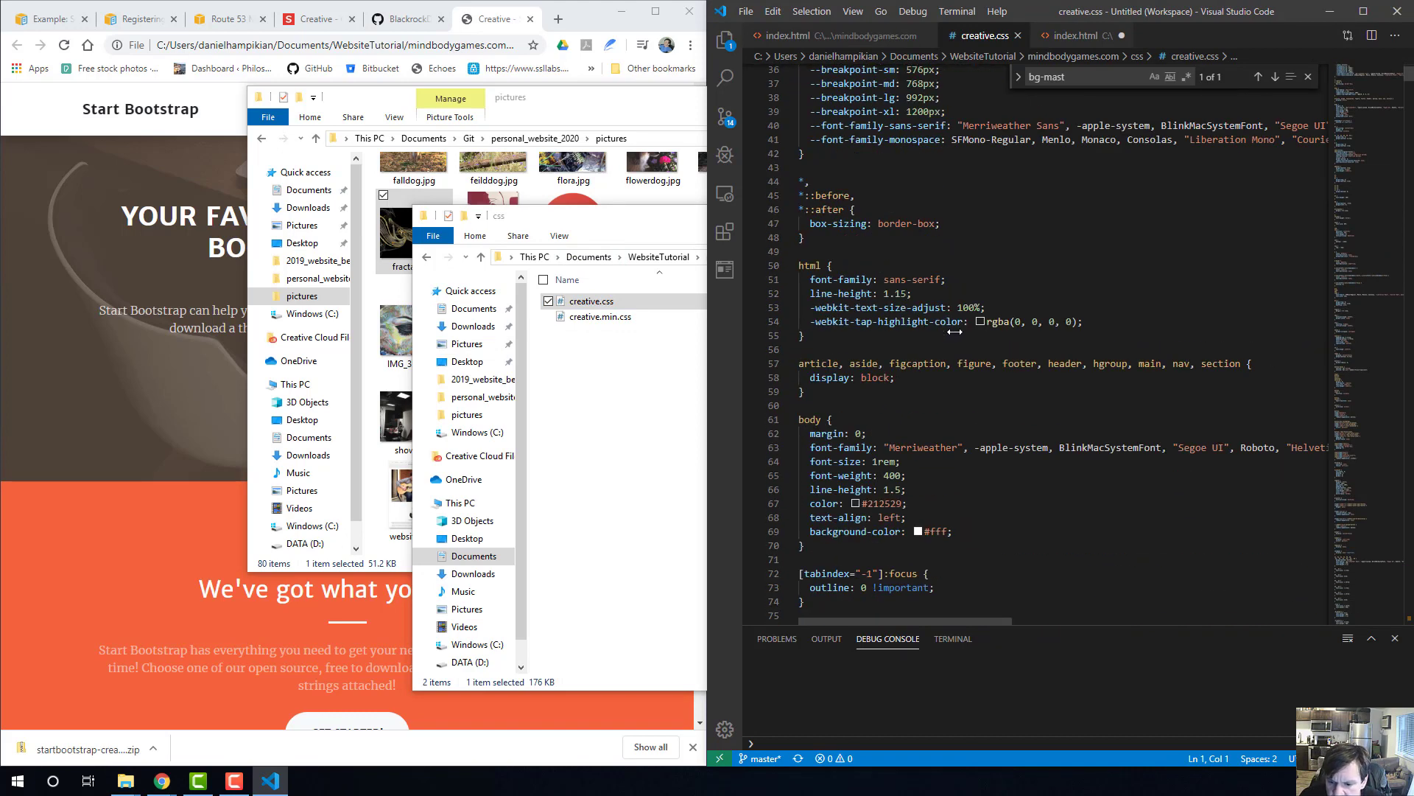
pyautogui.scroll(-12, 1035, 355)
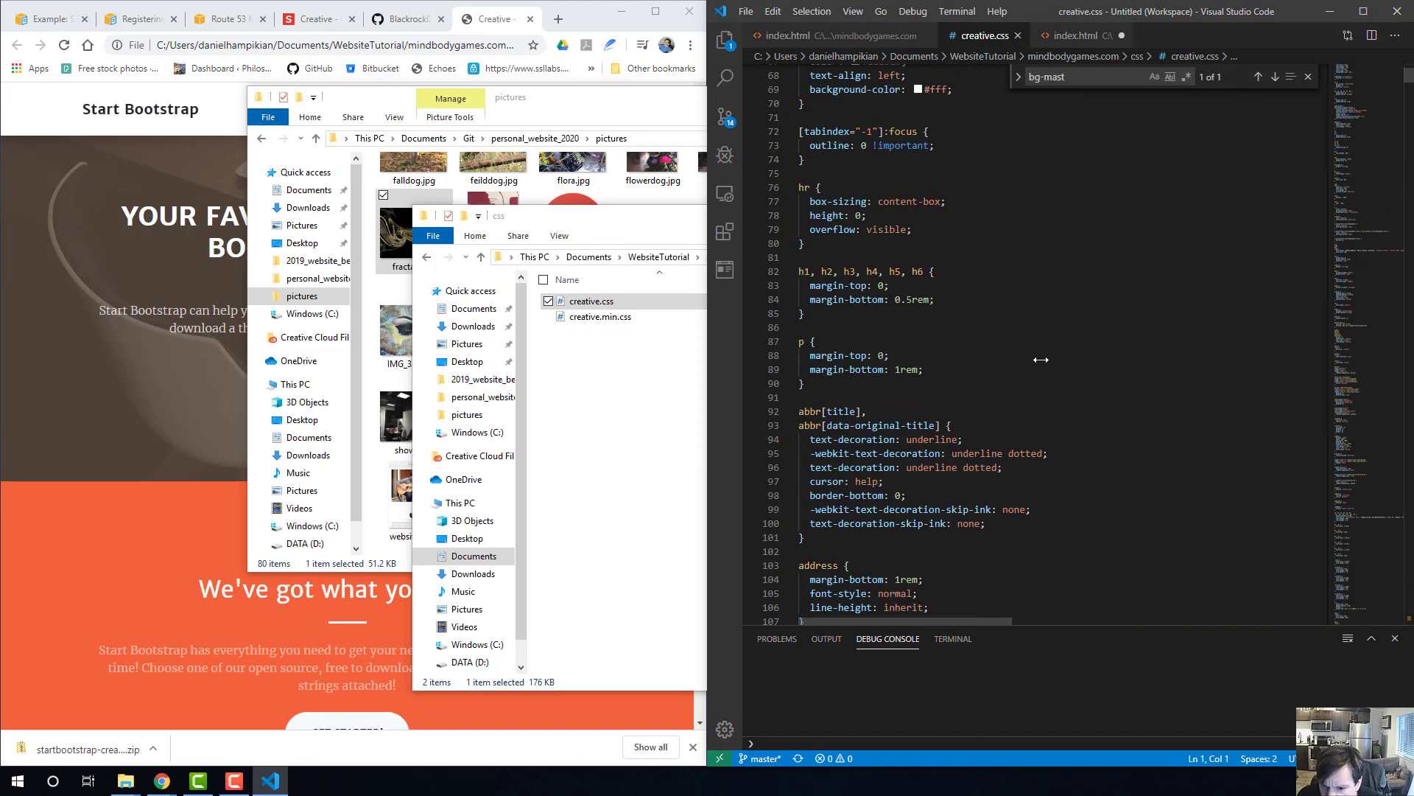
pyautogui.hotkey('ctrl', 'f')
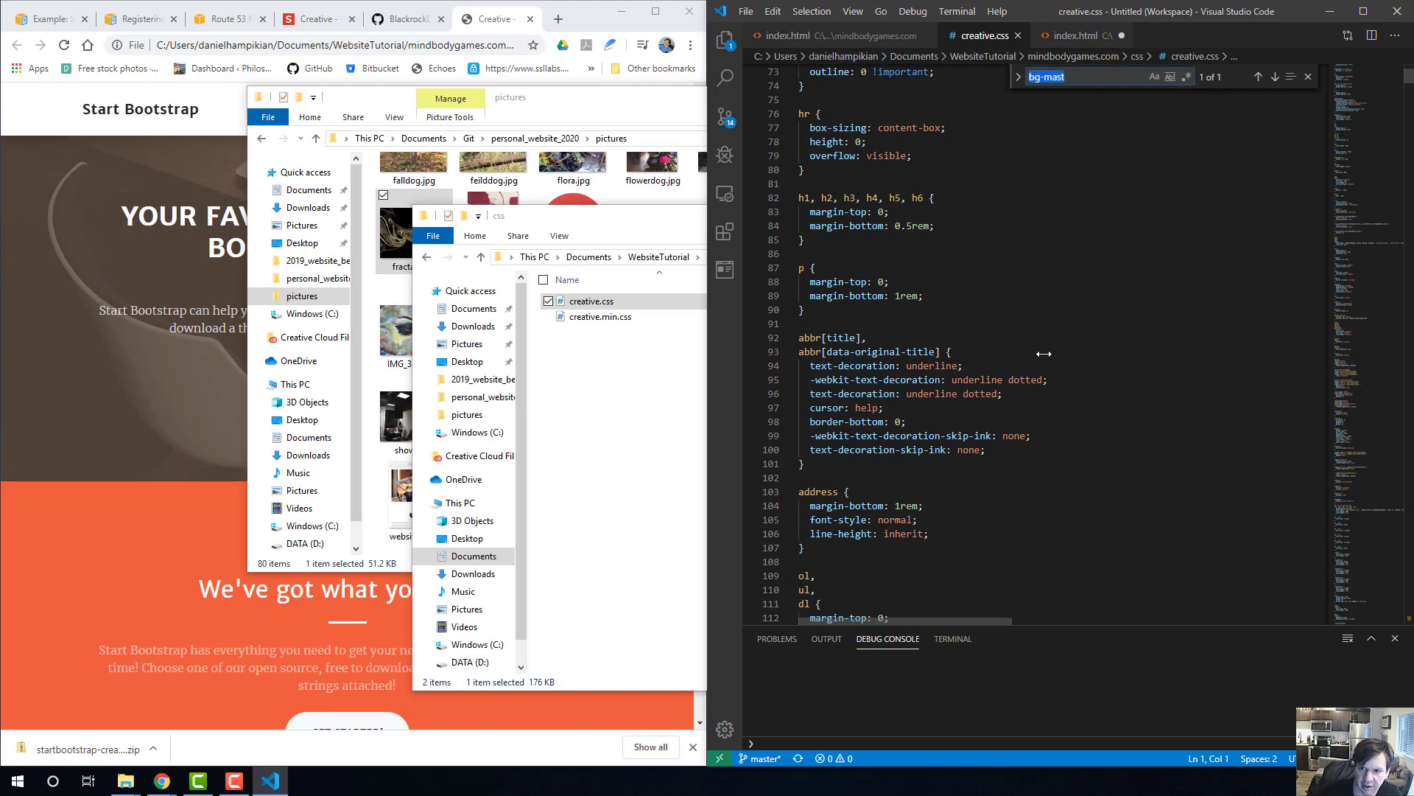
pyautogui.write(',')
pyautogui.press('BackSpace')
pyautogui.write('bg.')
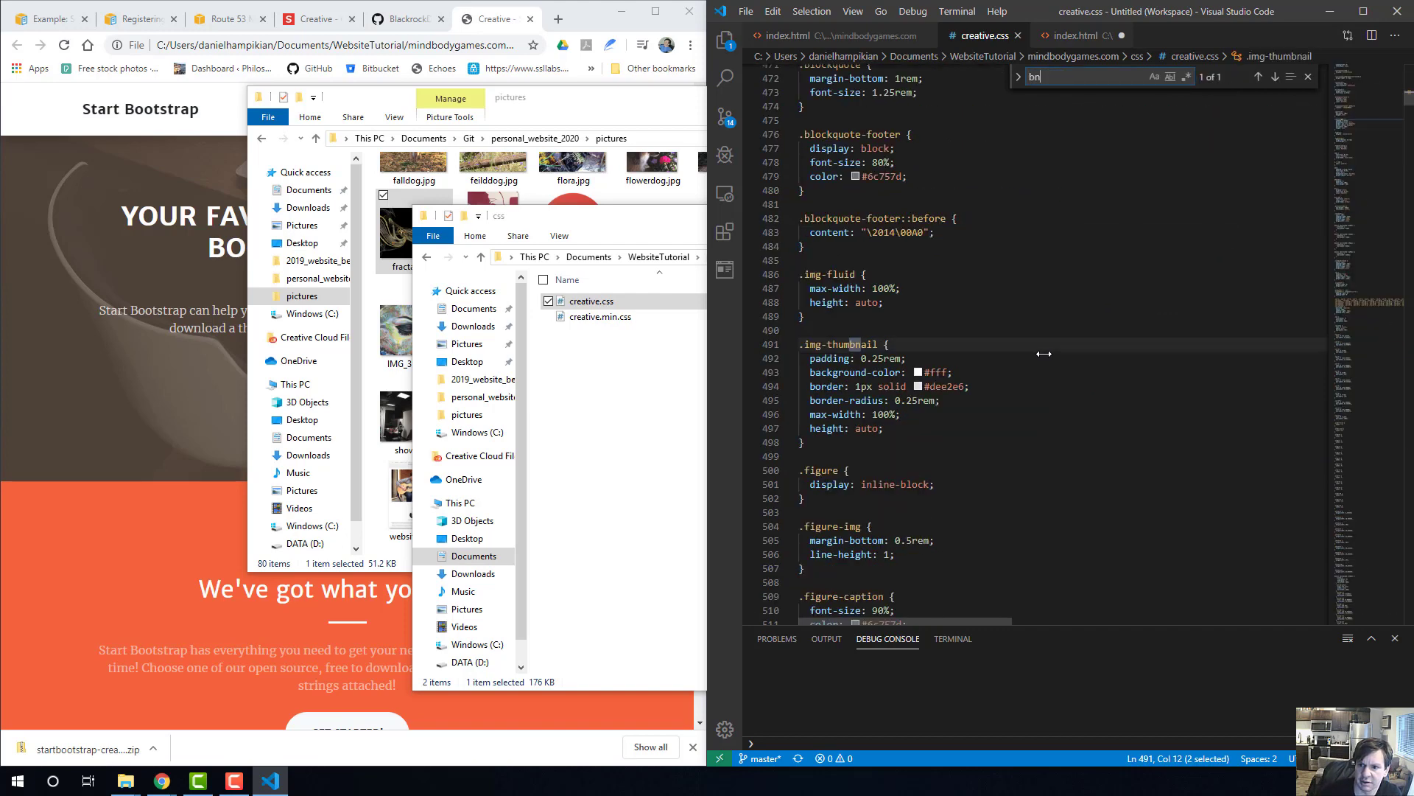
pyautogui.press('BackSpace')
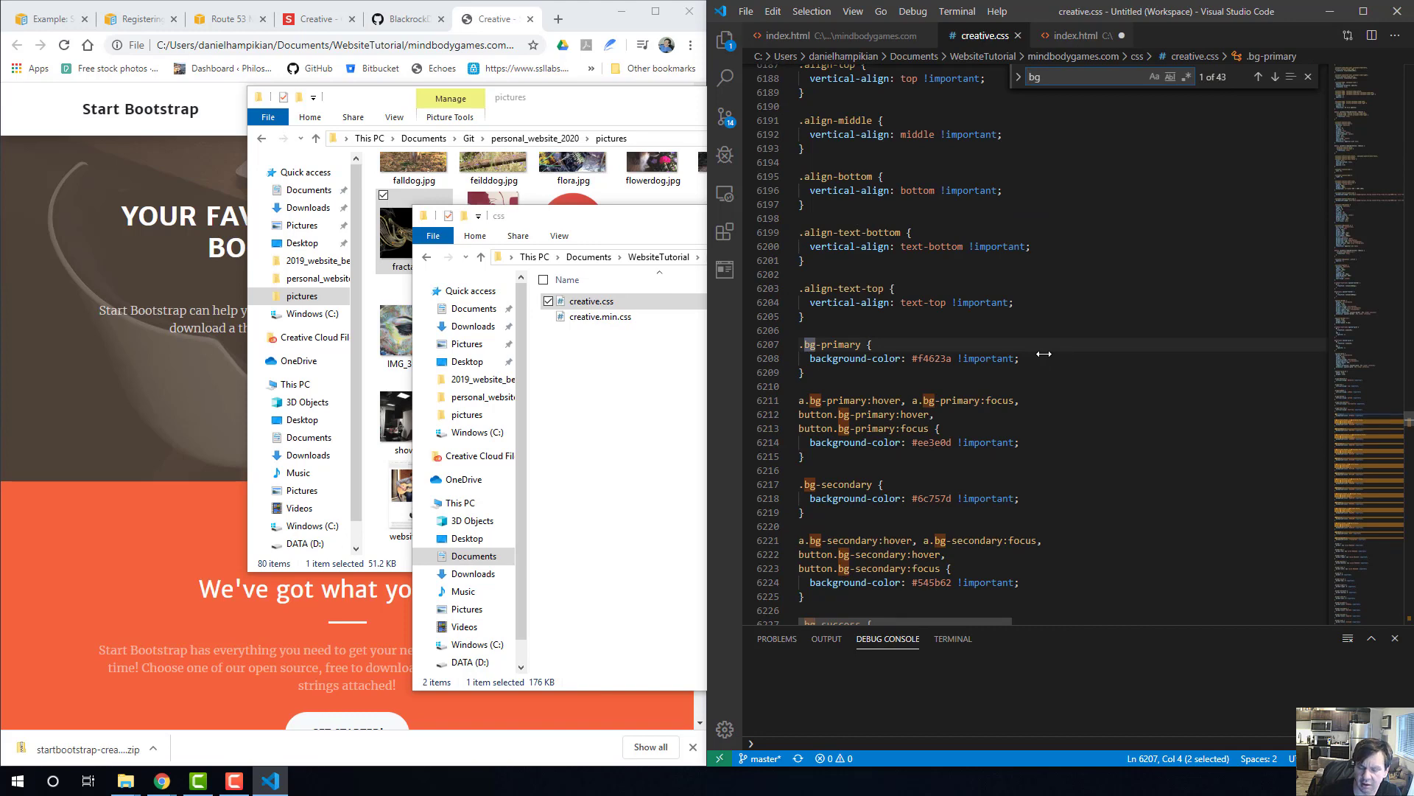
pyautogui.write('-mast')
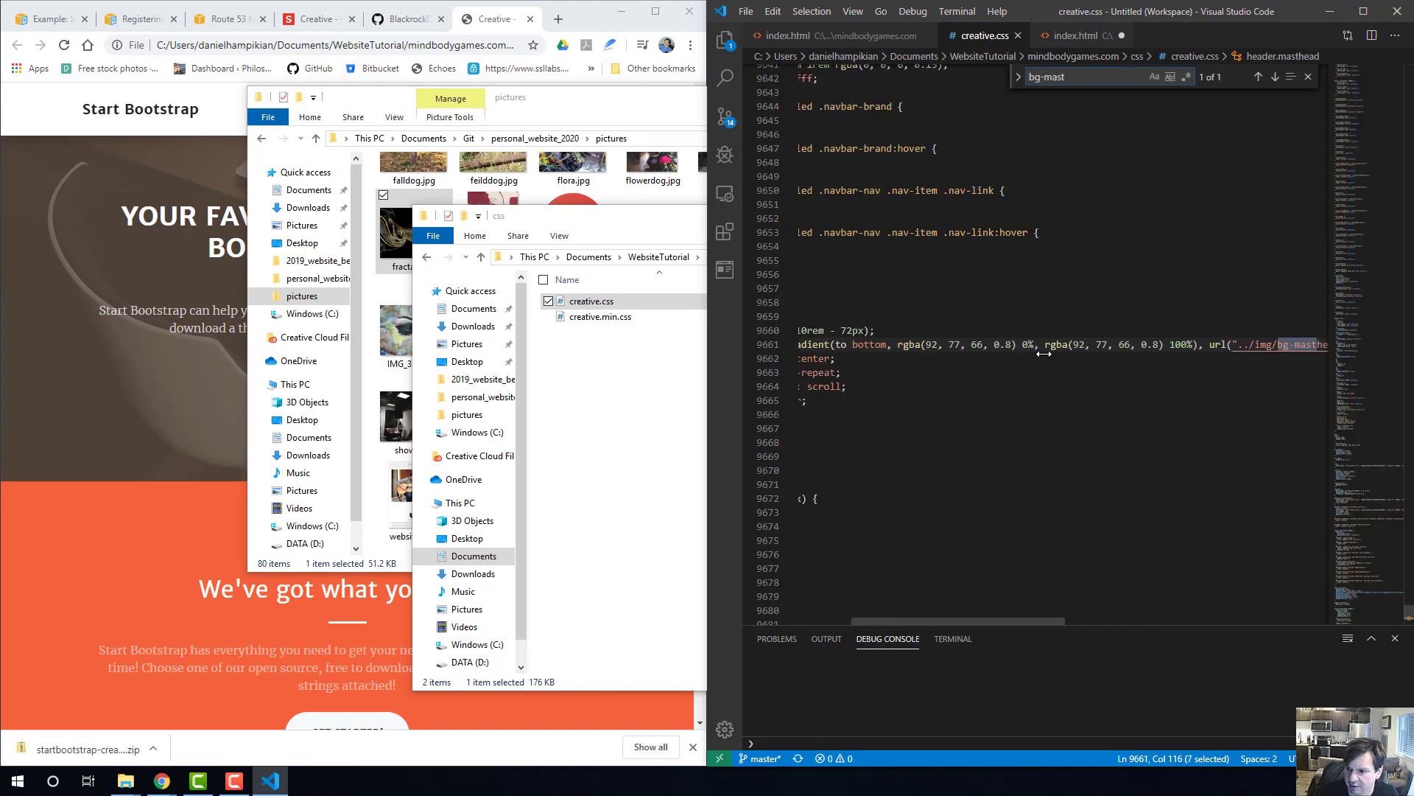
# Change the header.masthead background image URL to ../img/fractal4.jpg and save creative.css.
pyautogui.moveTo(1248, 344); pyautogui.dragTo(1291, 340)
pyautogui.click(1184, 346)
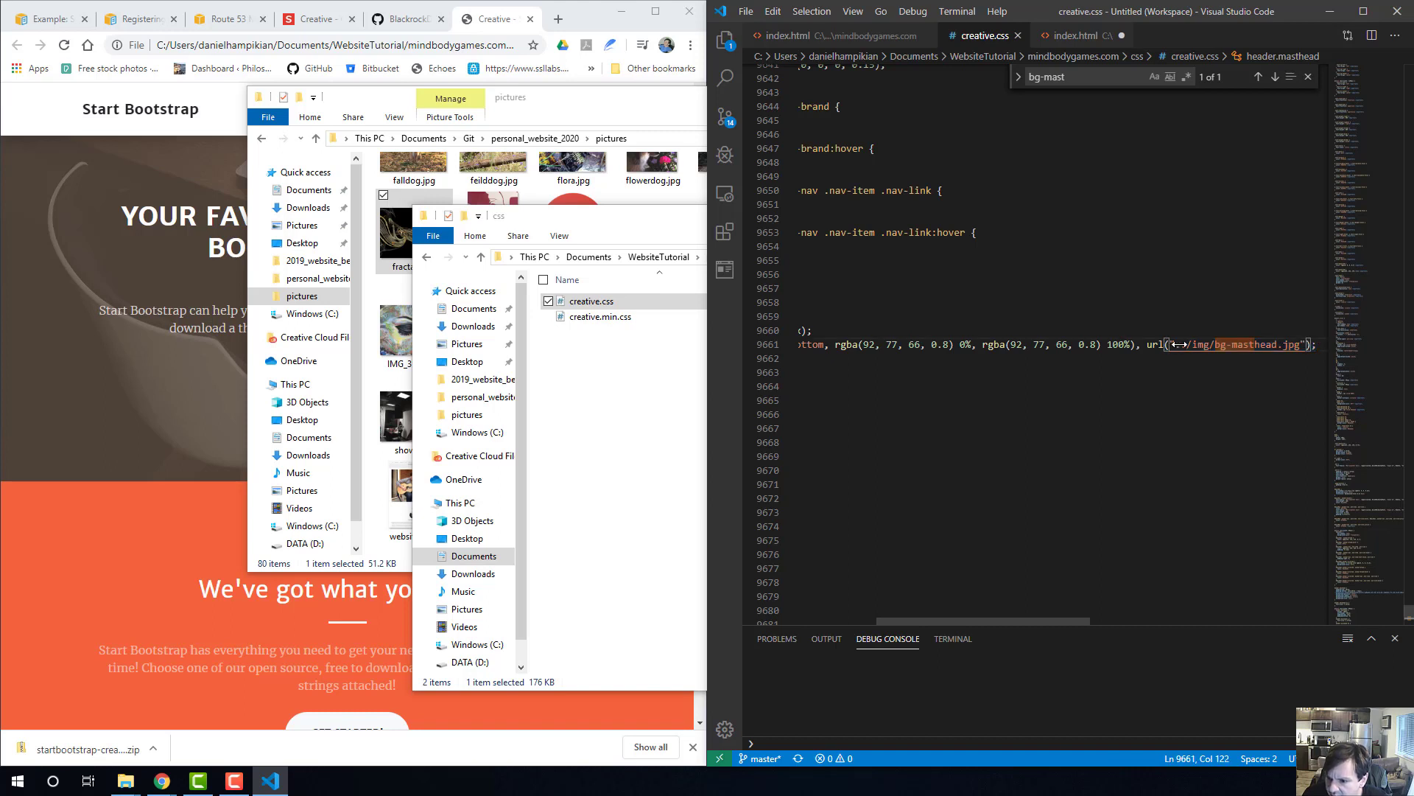
pyautogui.moveTo(1175, 344); pyautogui.dragTo(1301, 345)
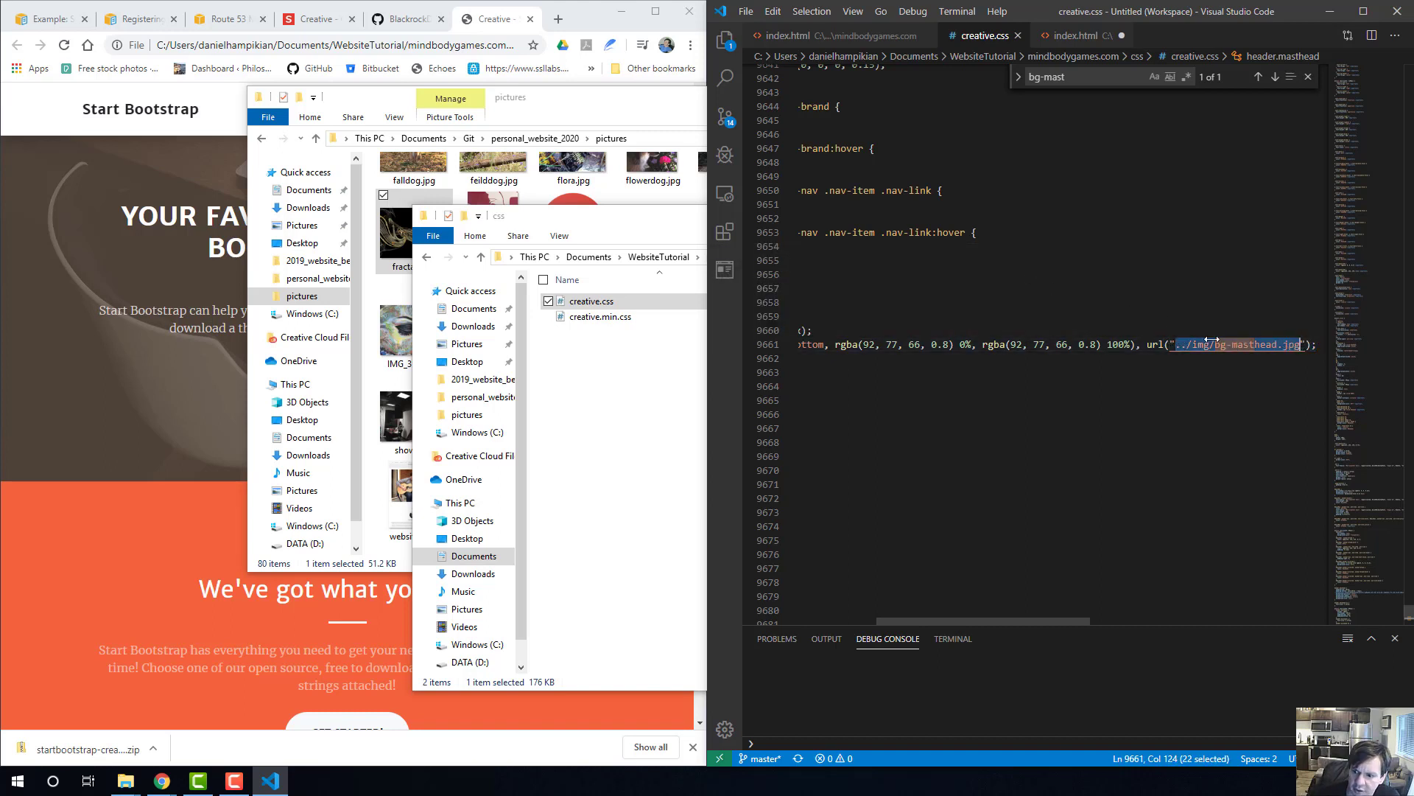
pyautogui.click(1242, 344)
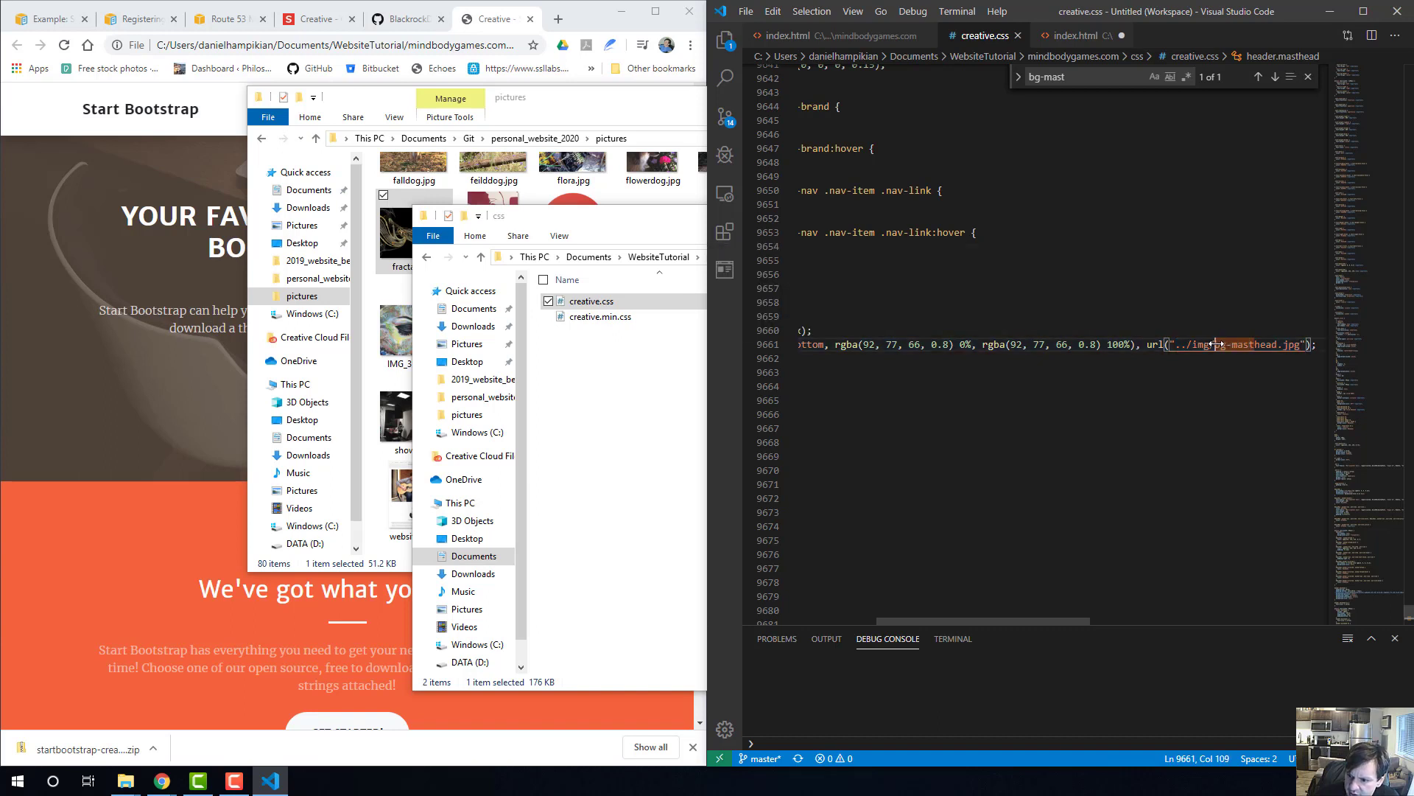
pyautogui.moveTo(1216, 344); pyautogui.dragTo(1289, 344)
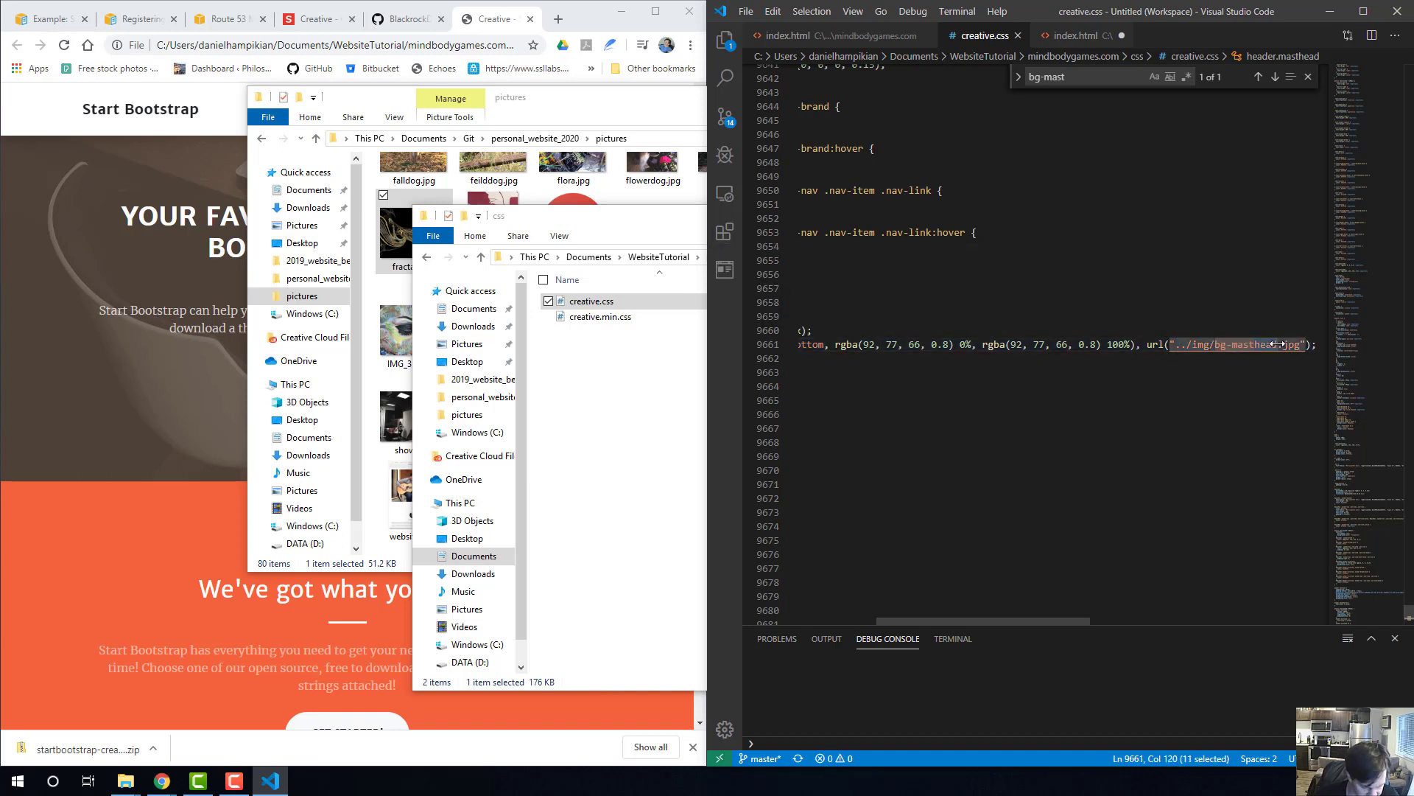
pyautogui.write('fractal')
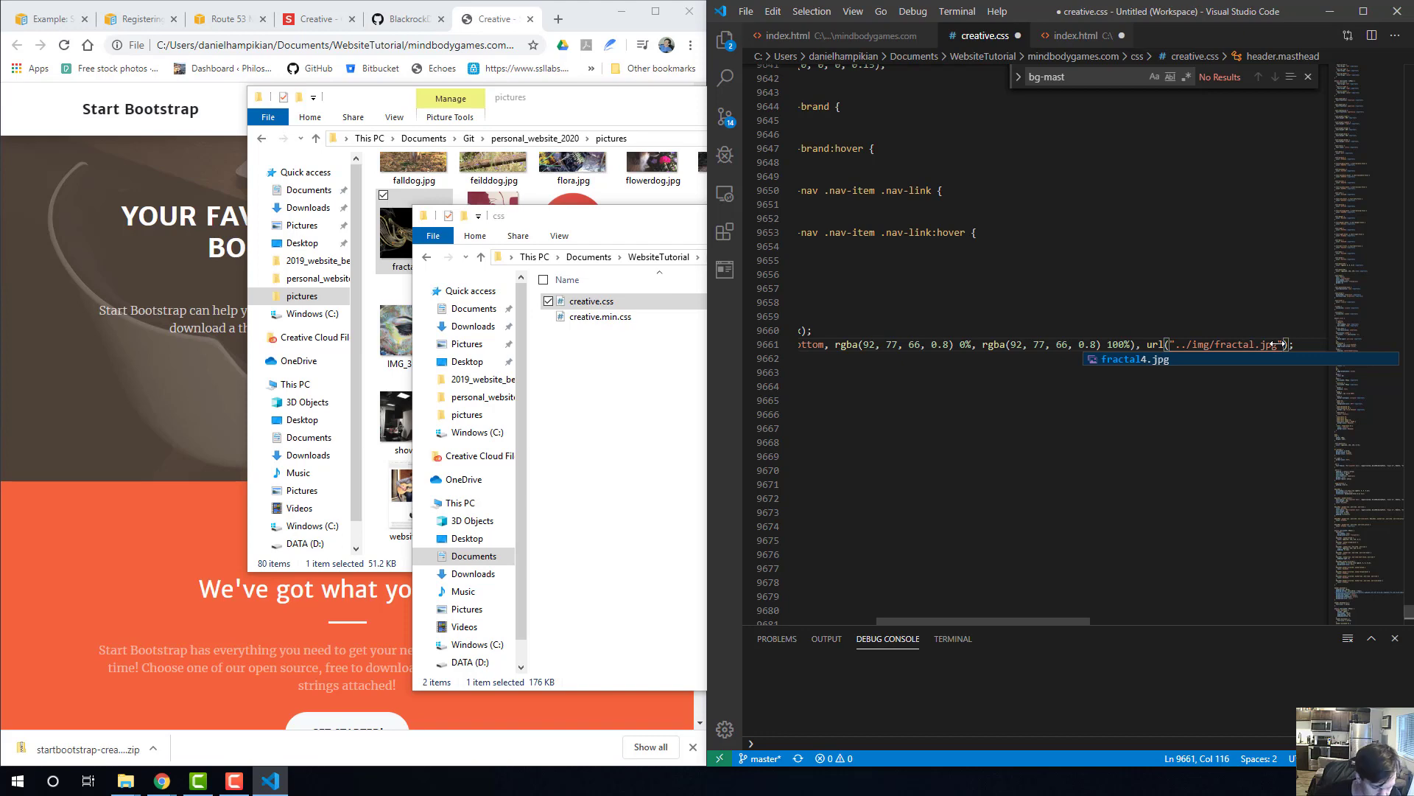
pyautogui.write('4')
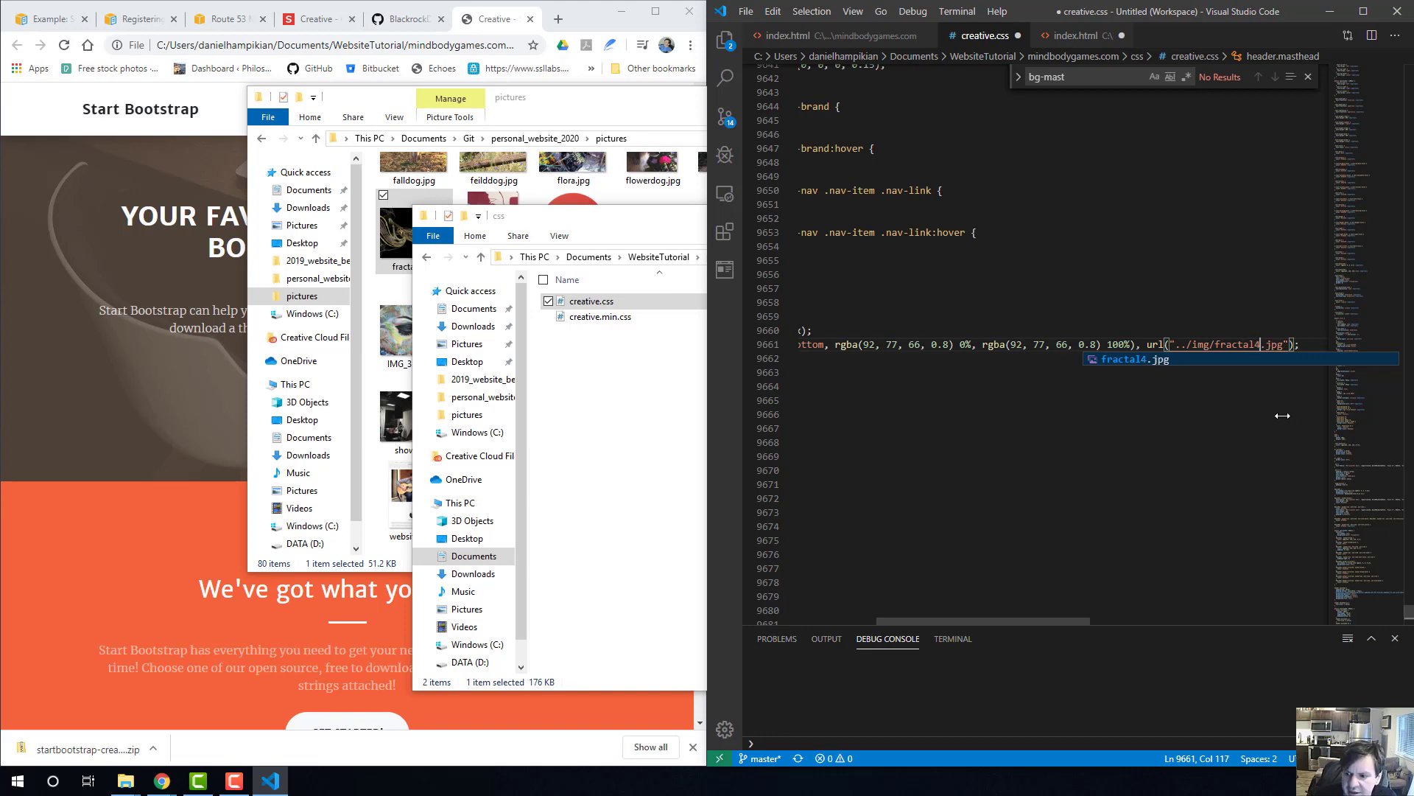
pyautogui.click(1188, 426)
pyautogui.hotkey('ctrl', 's')
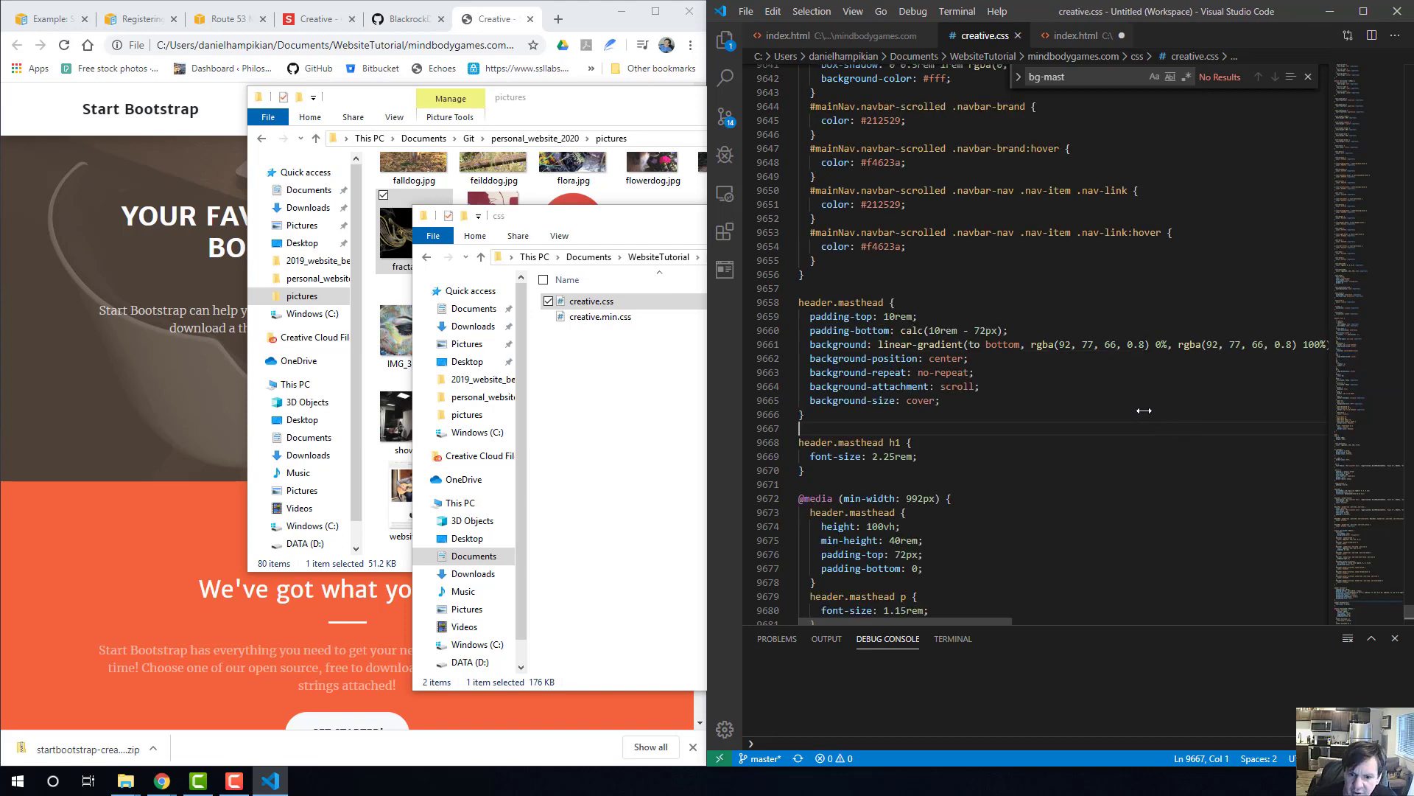
# Open creative.min.css from the css folder in Visual Studio Code and search it for bg-mast.
pyautogui.doubleClick(600, 316)
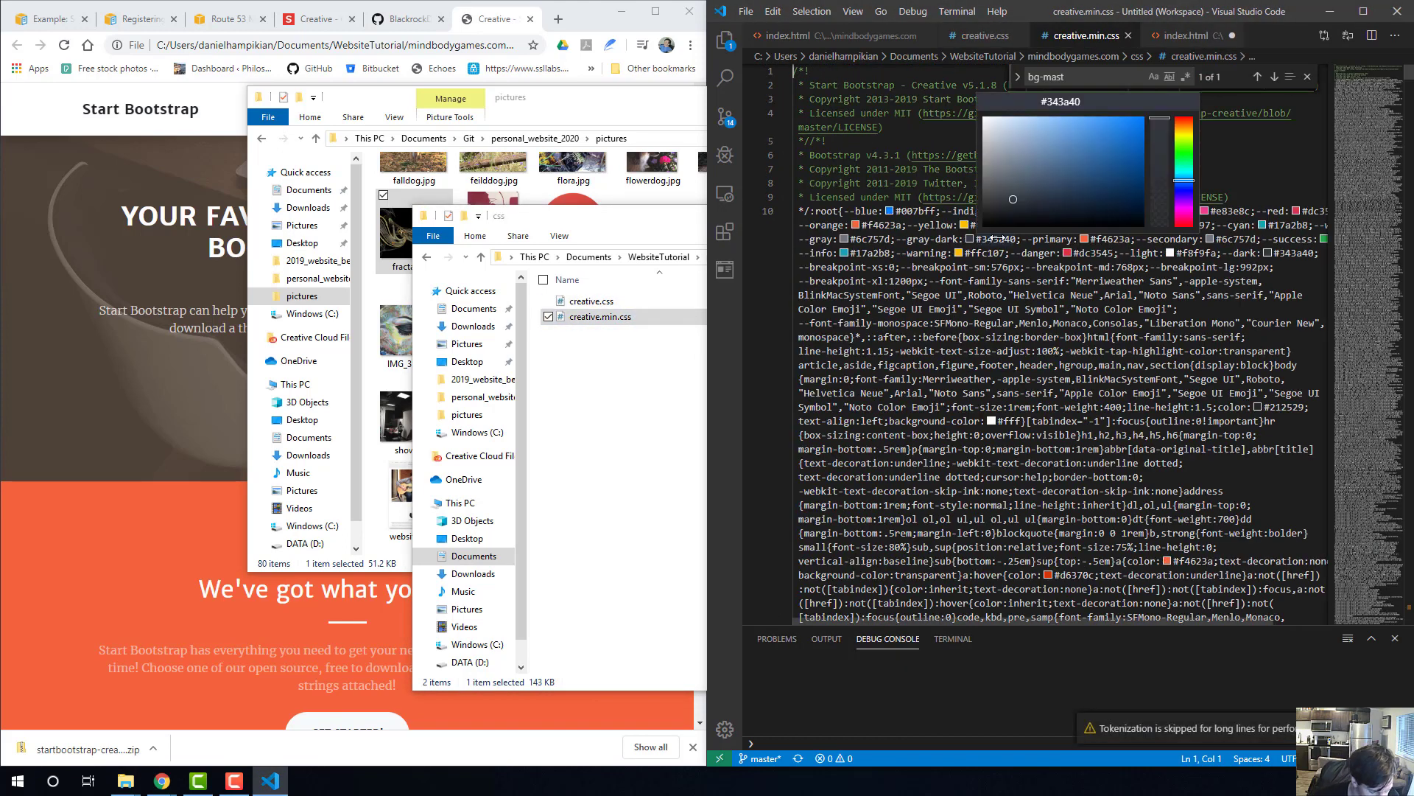
pyautogui.hotkey('ctrl', 'f')
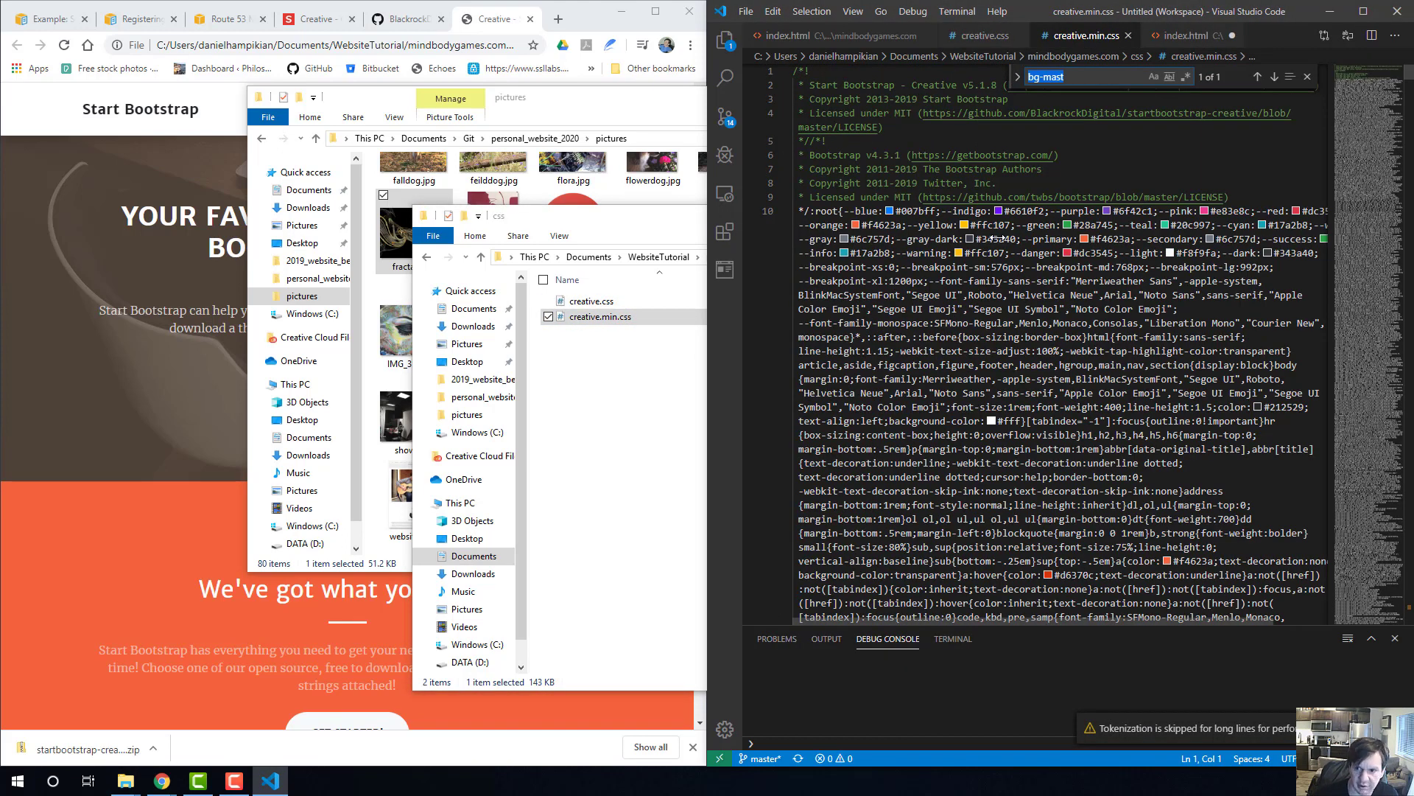
pyautogui.press('Return')
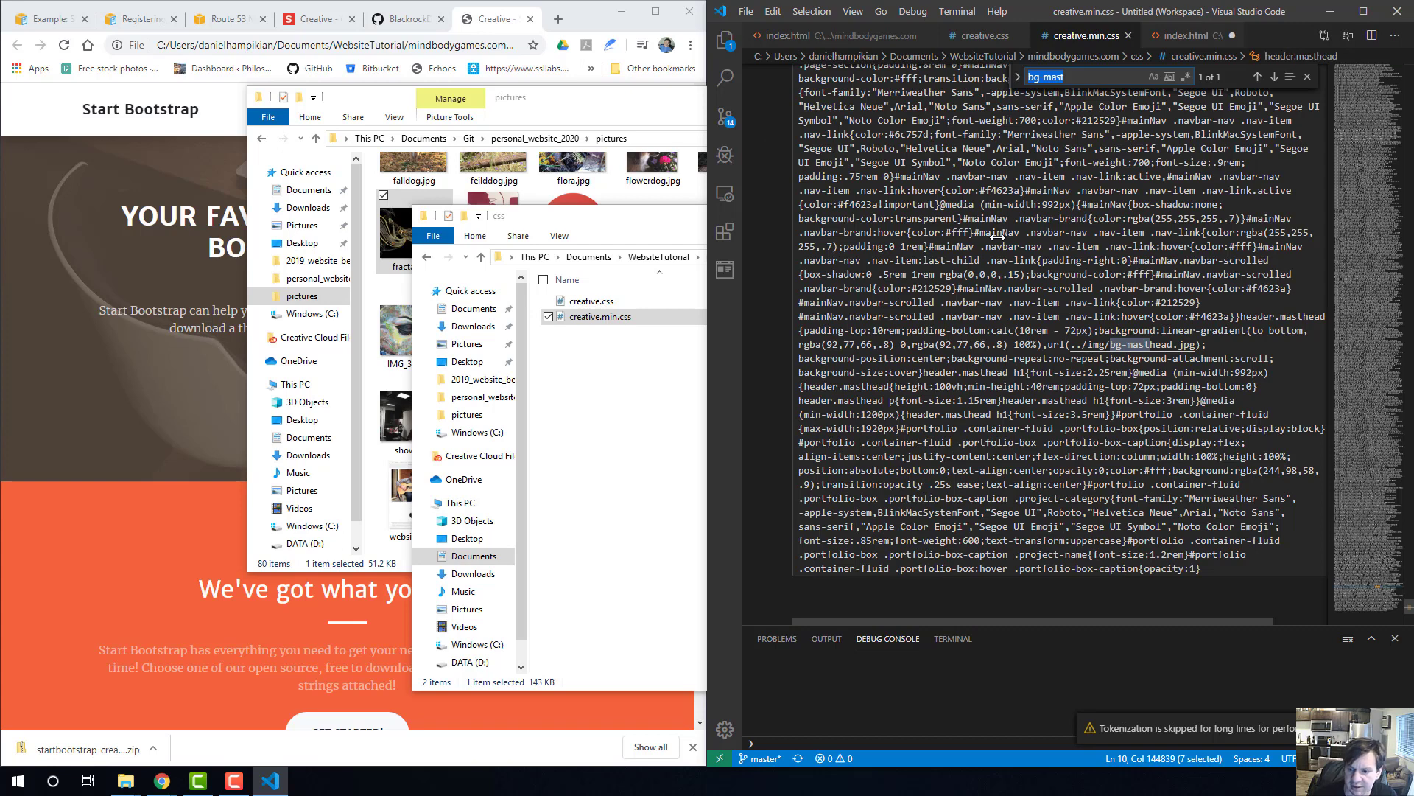
# Change the header.masthead background image URL in creative.min.css to ../img/fractal4.jpg and save the file.
pyautogui.click(1162, 345)
pyautogui.moveTo(1173, 345); pyautogui.dragTo(1127, 346)
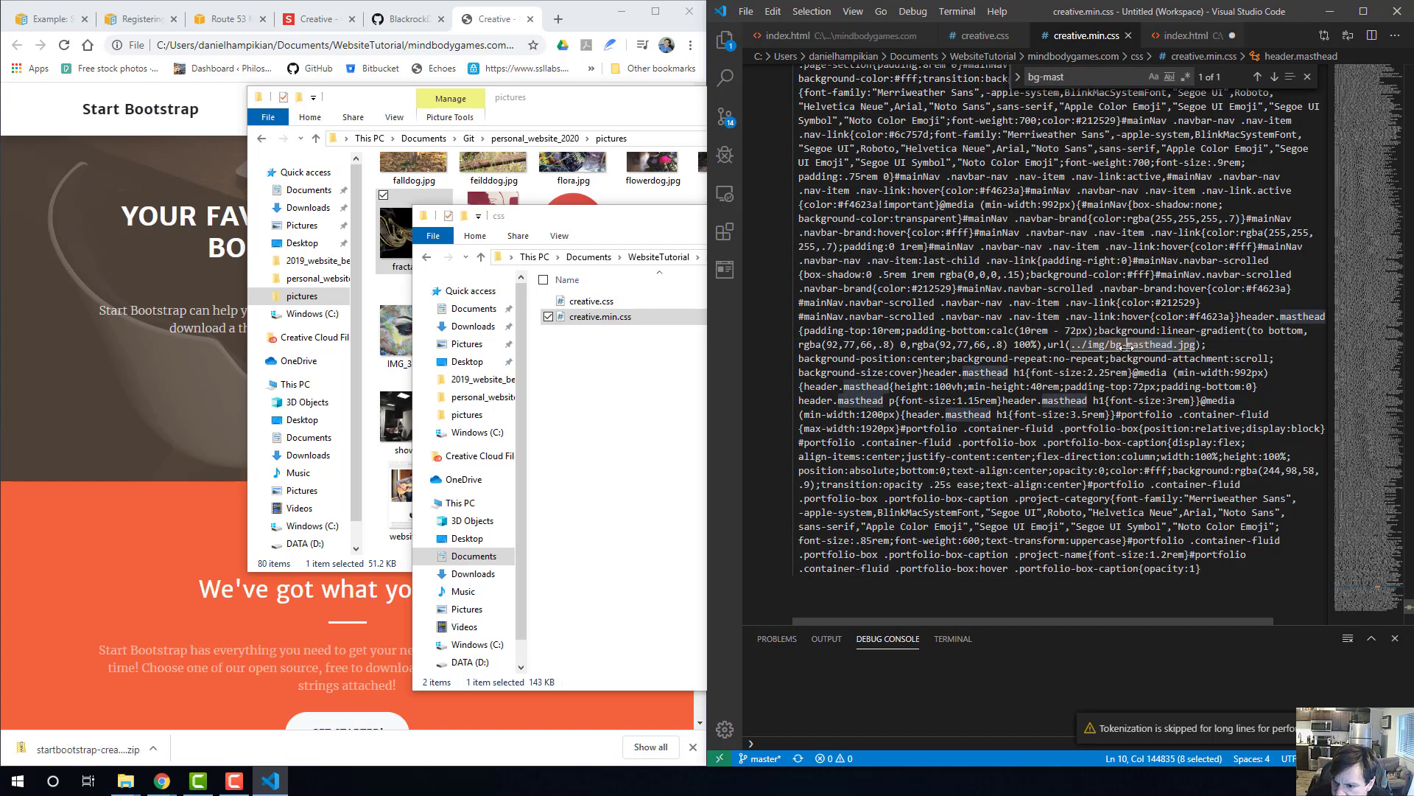
pyautogui.write('frac')
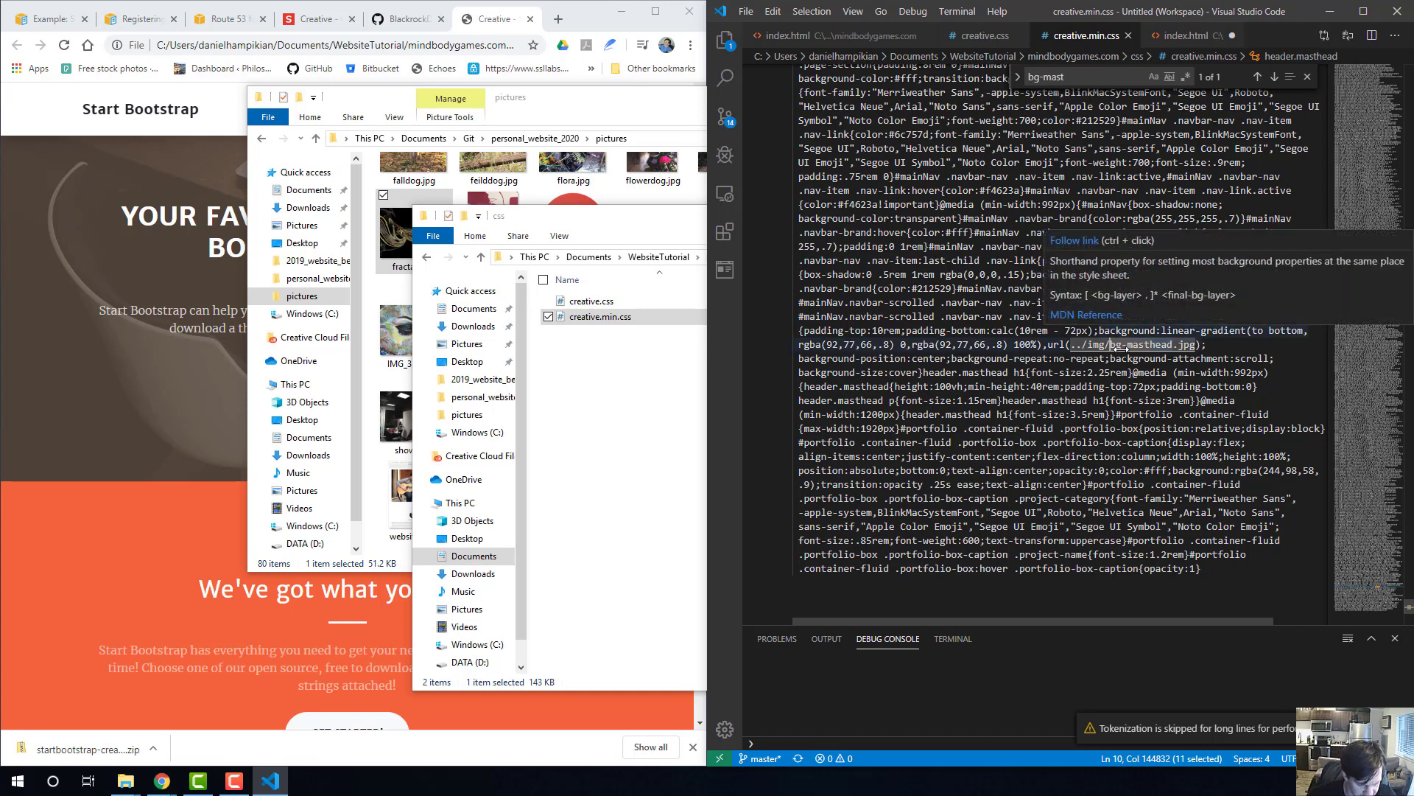
pyautogui.write('tal')
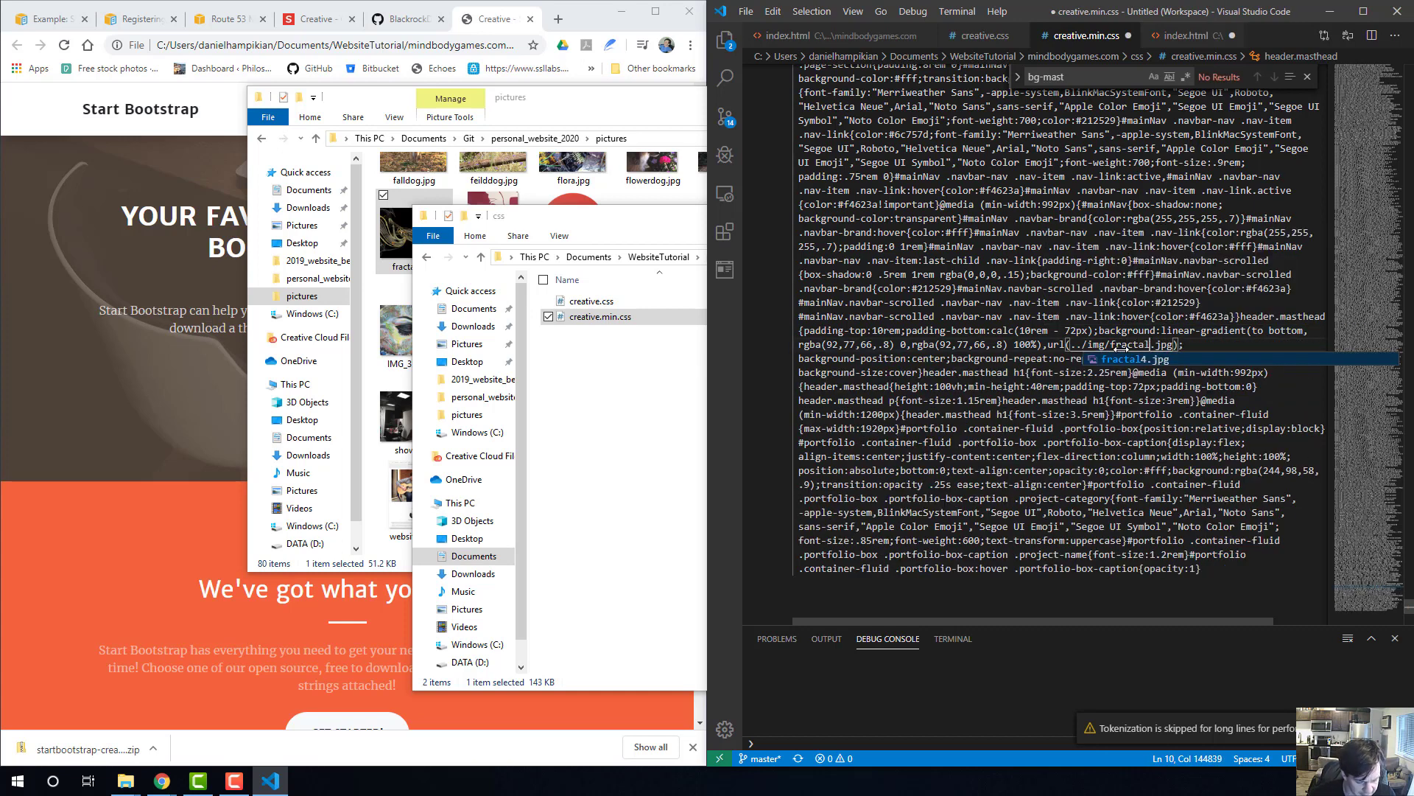
pyautogui.write('4')
pyautogui.click(1118, 344)
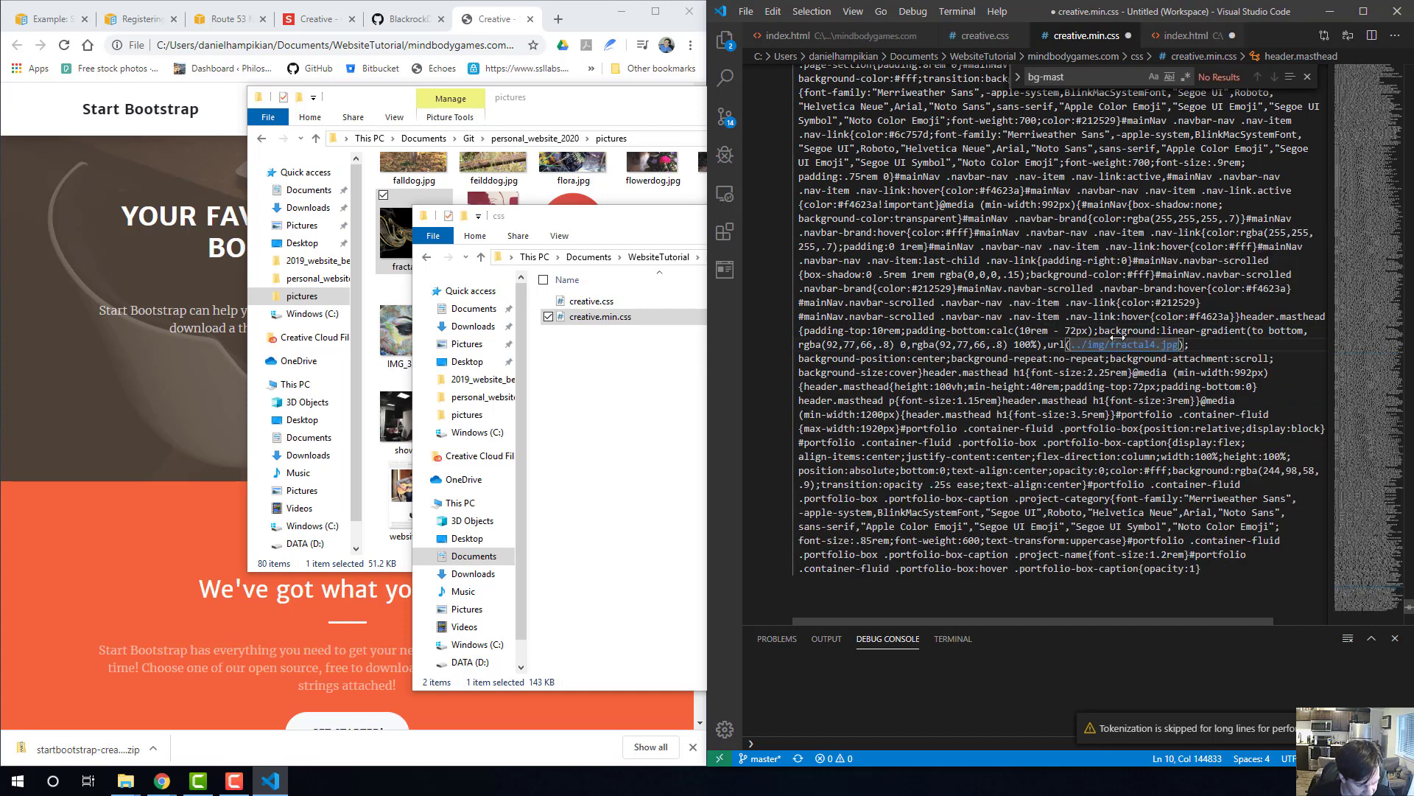
pyautogui.hotkey('ctrl', 's')
# Go up to the mindbodygames.com folder in File Explorer, then switch to Chrome and reload the local page to check the masthead.
pyautogui.click(643, 382)
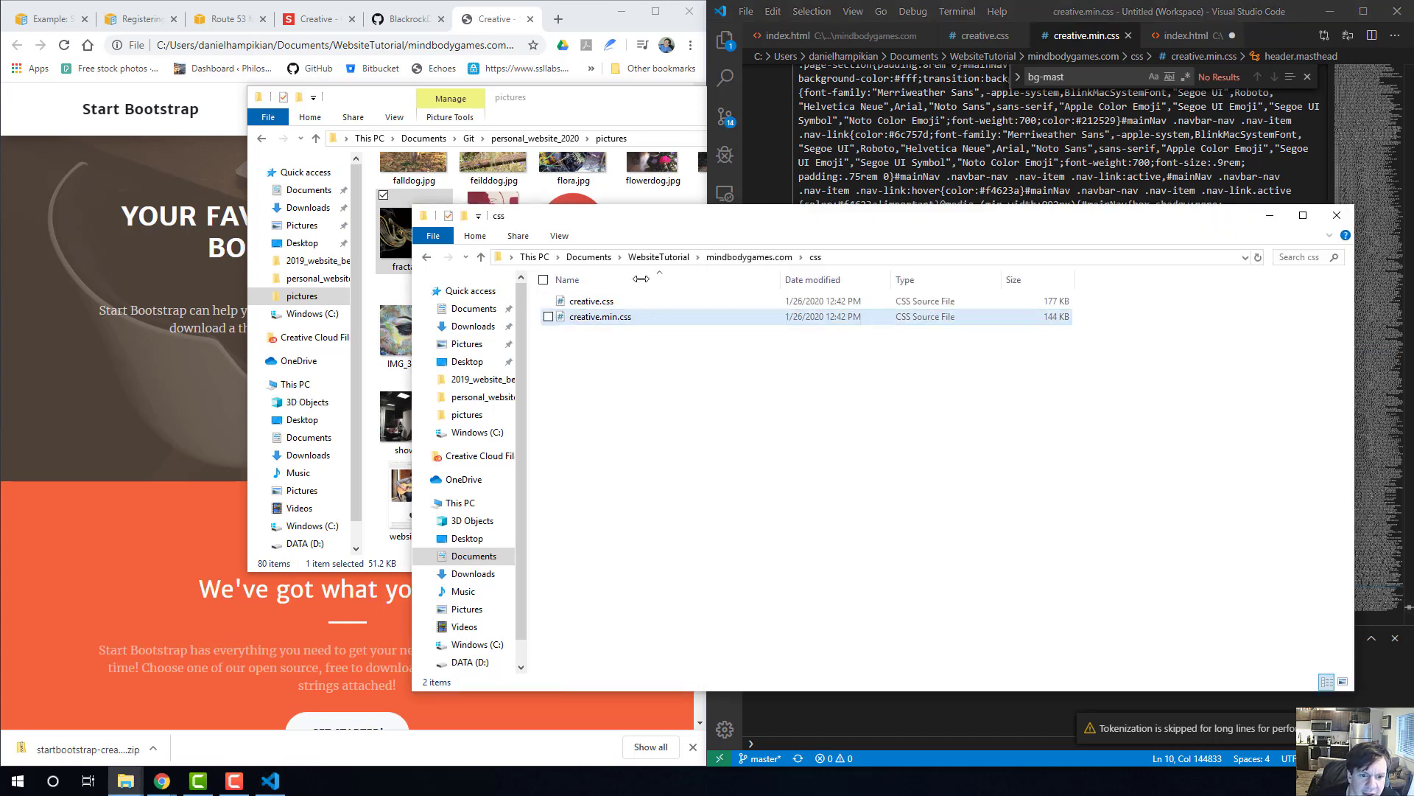
pyautogui.click(733, 257)
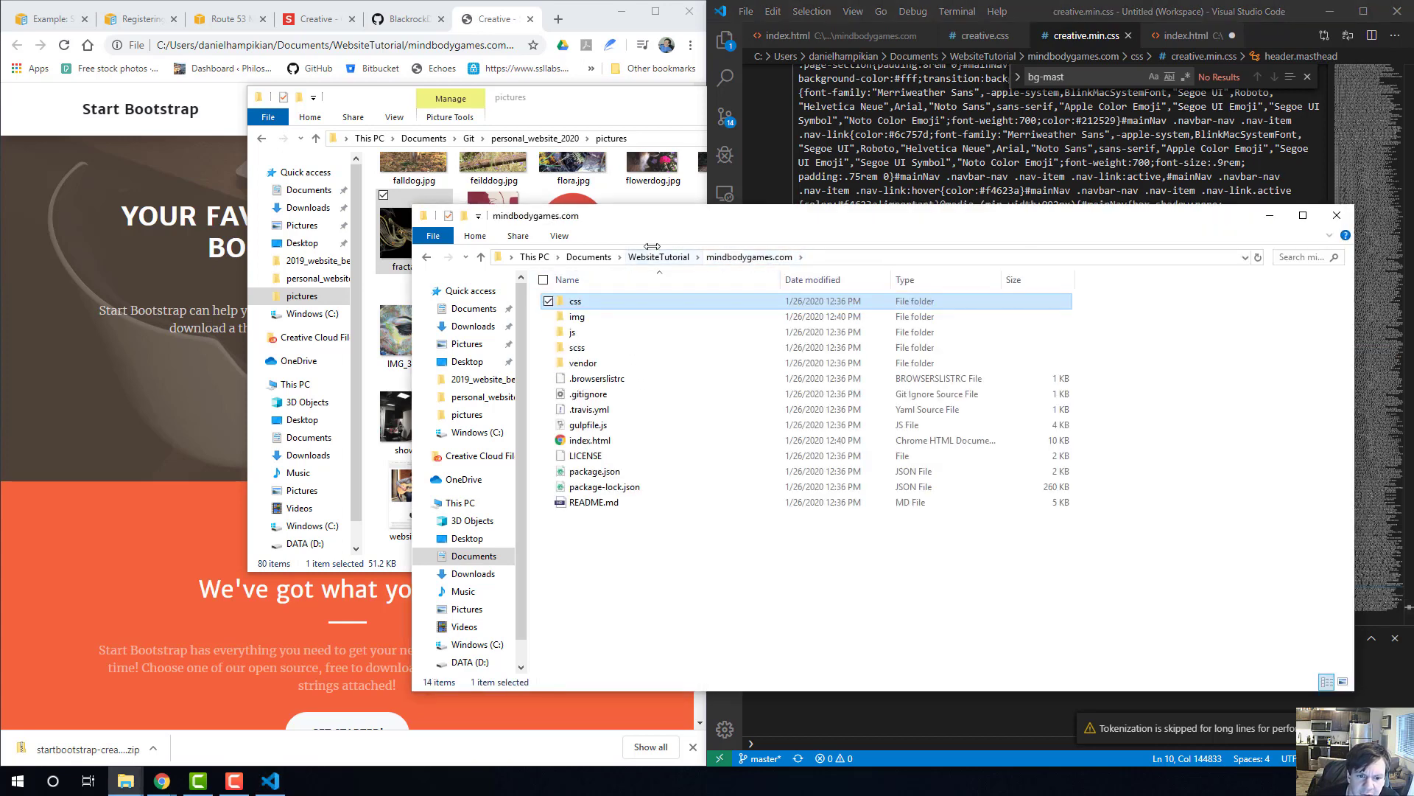
pyautogui.click(156, 173)
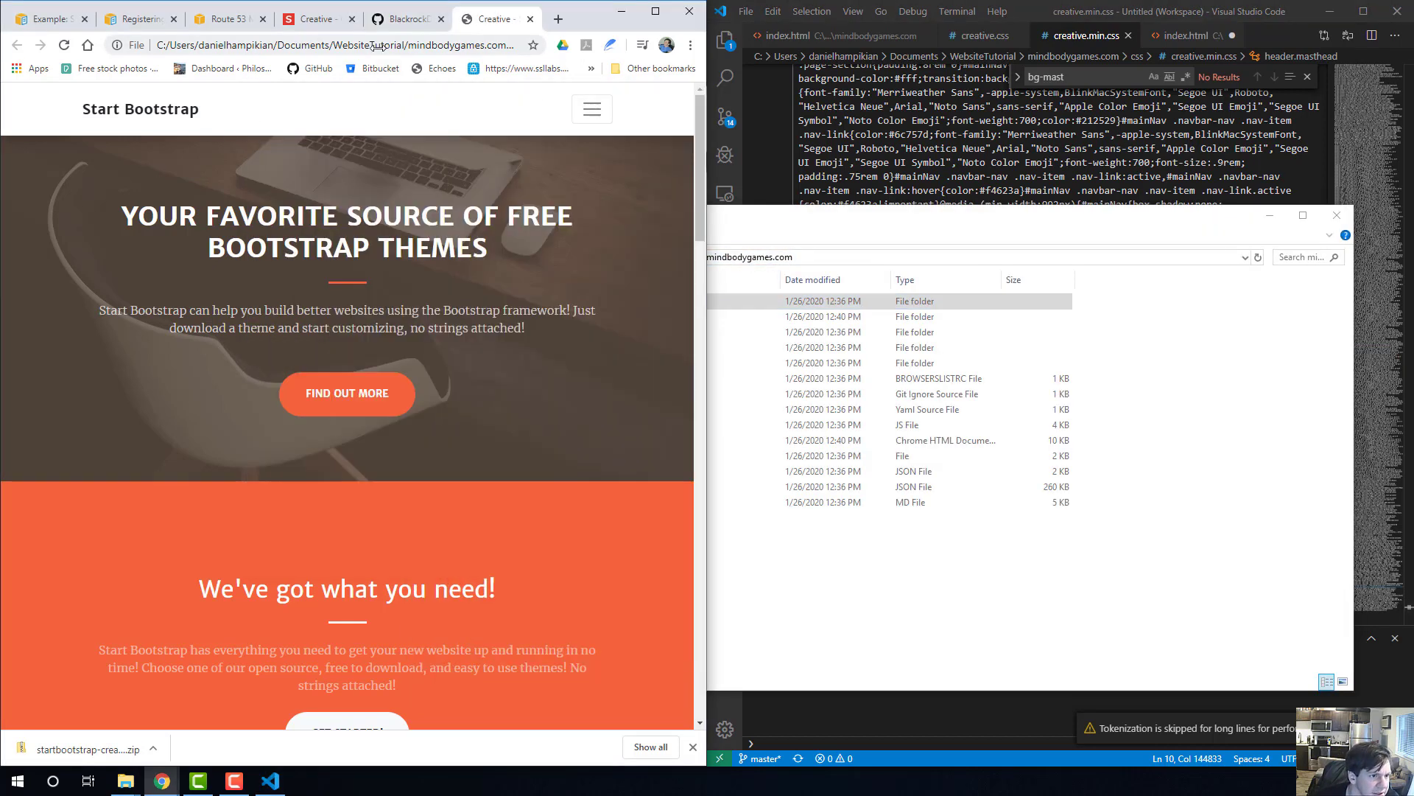
pyautogui.click(371, 46)
pyautogui.press('Return')
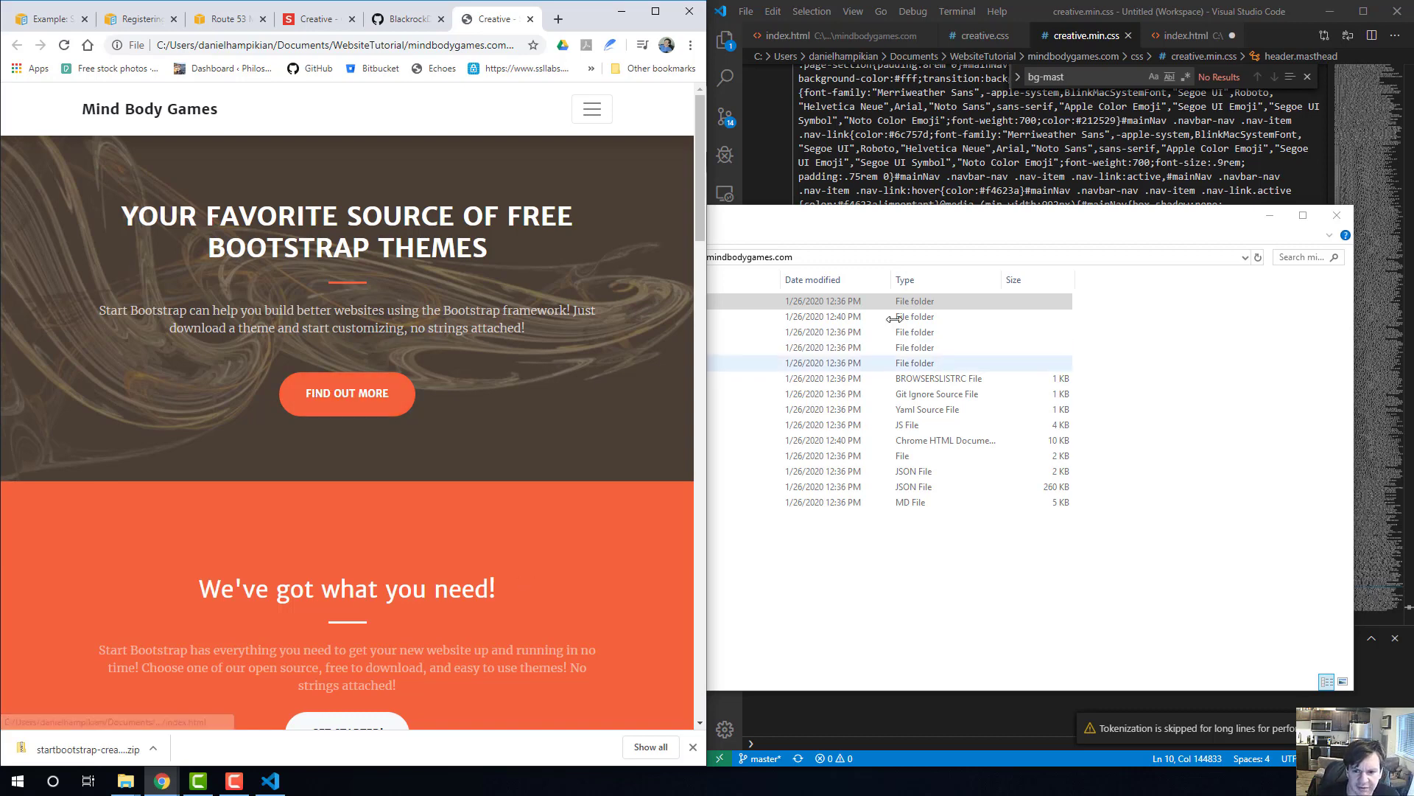
# Switch to Visual Studio Code and look through creative.css from the masthead rules to the portfolio-box-caption rule for its background color.
pyautogui.click(995, 163)
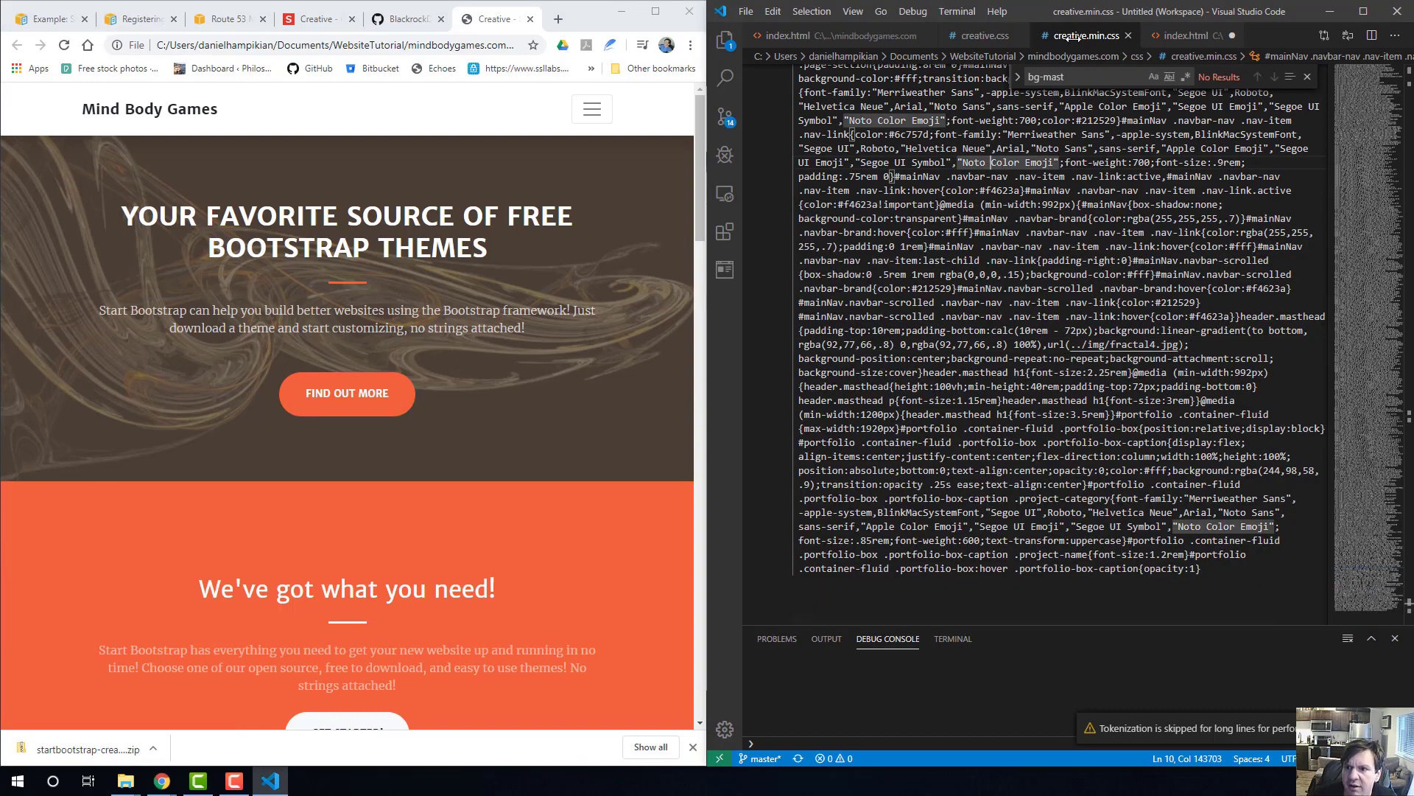
pyautogui.click(991, 36)
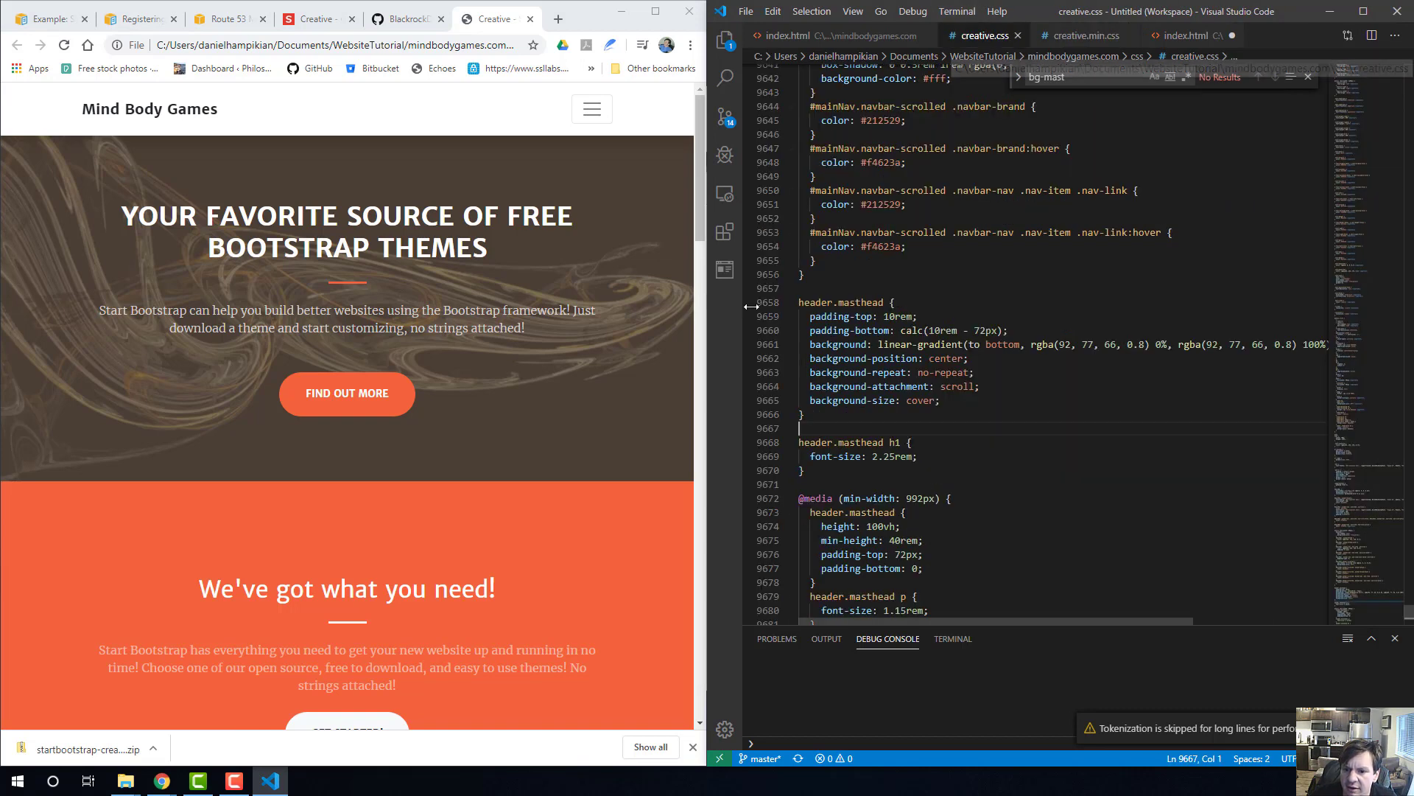
pyautogui.moveTo(882, 241)
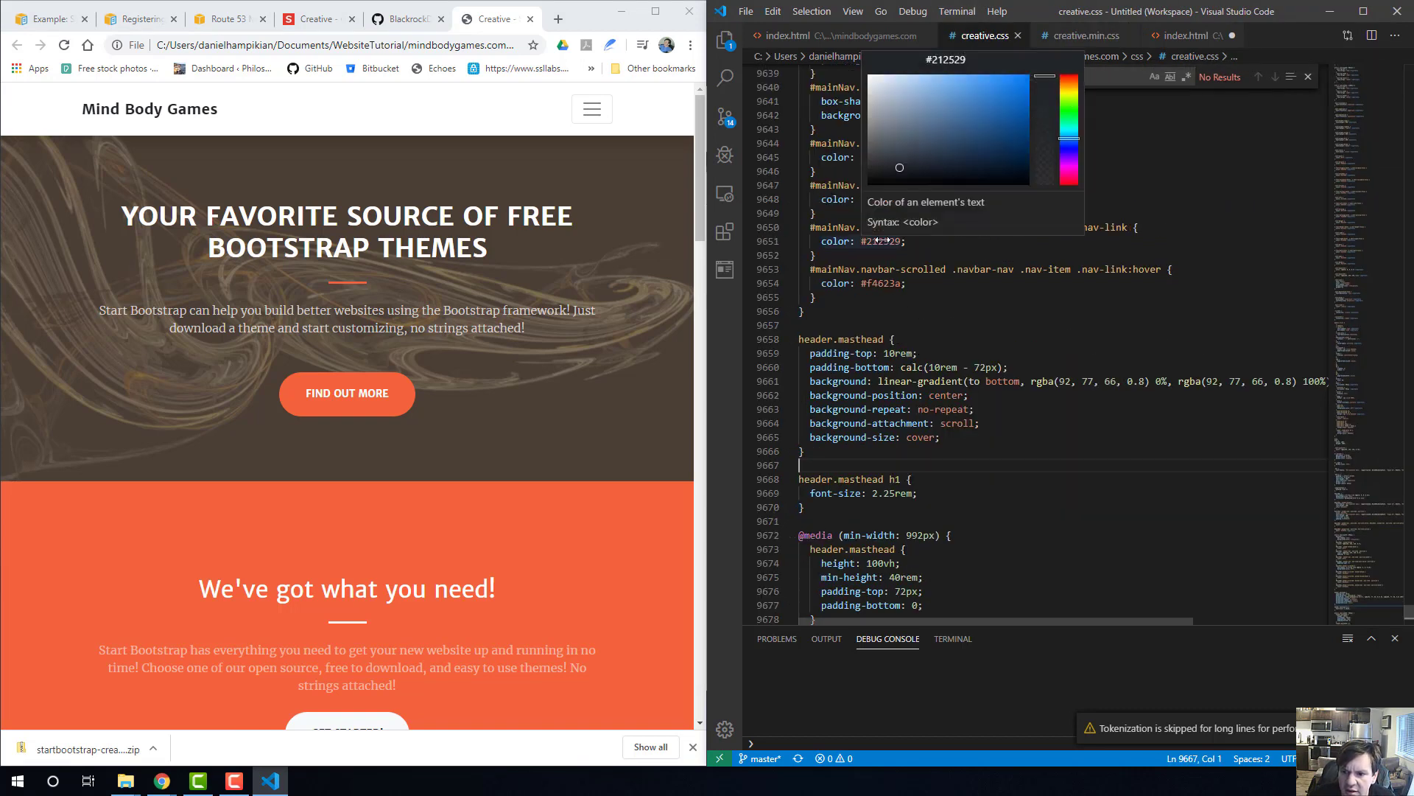
pyautogui.scroll(-1, 886, 388)
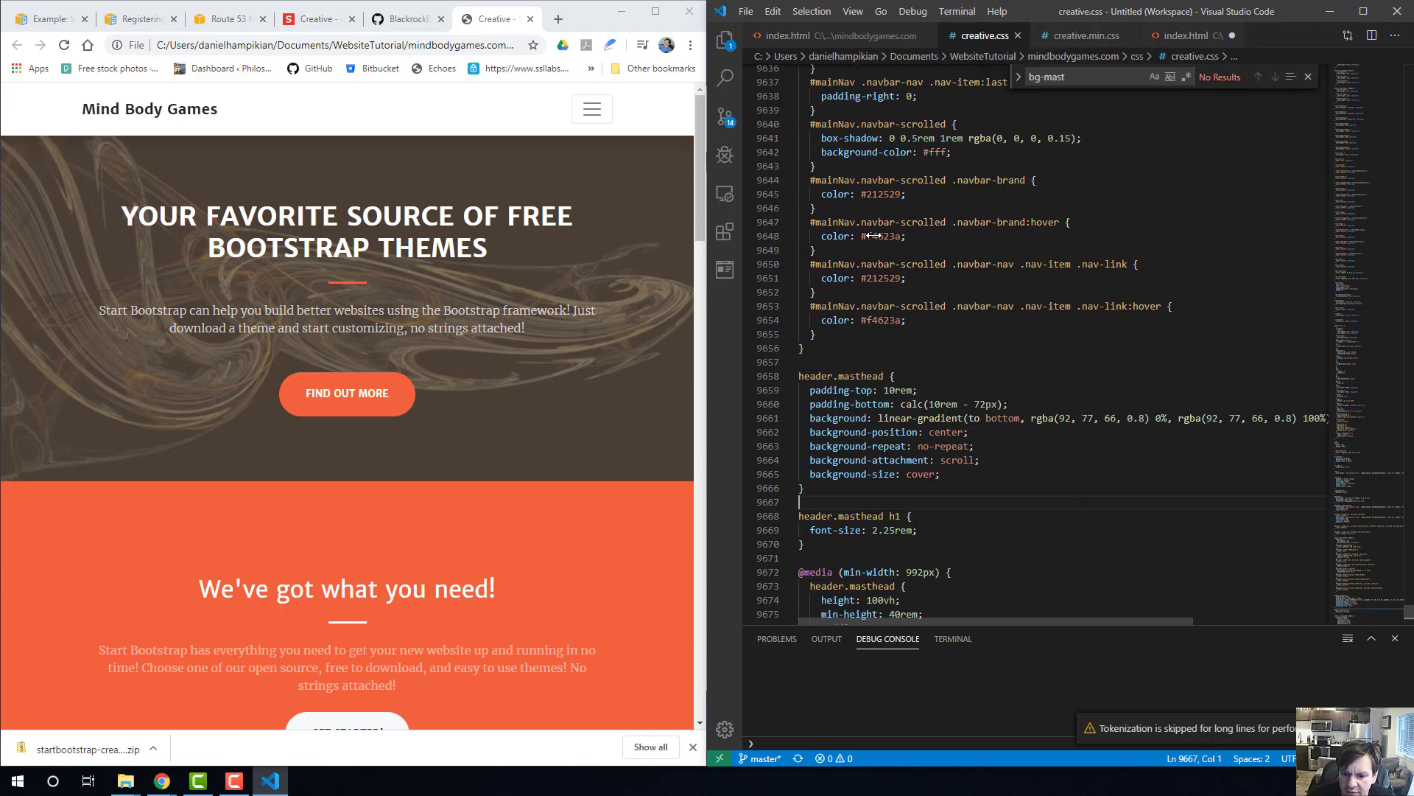
pyautogui.moveTo(946, 358)
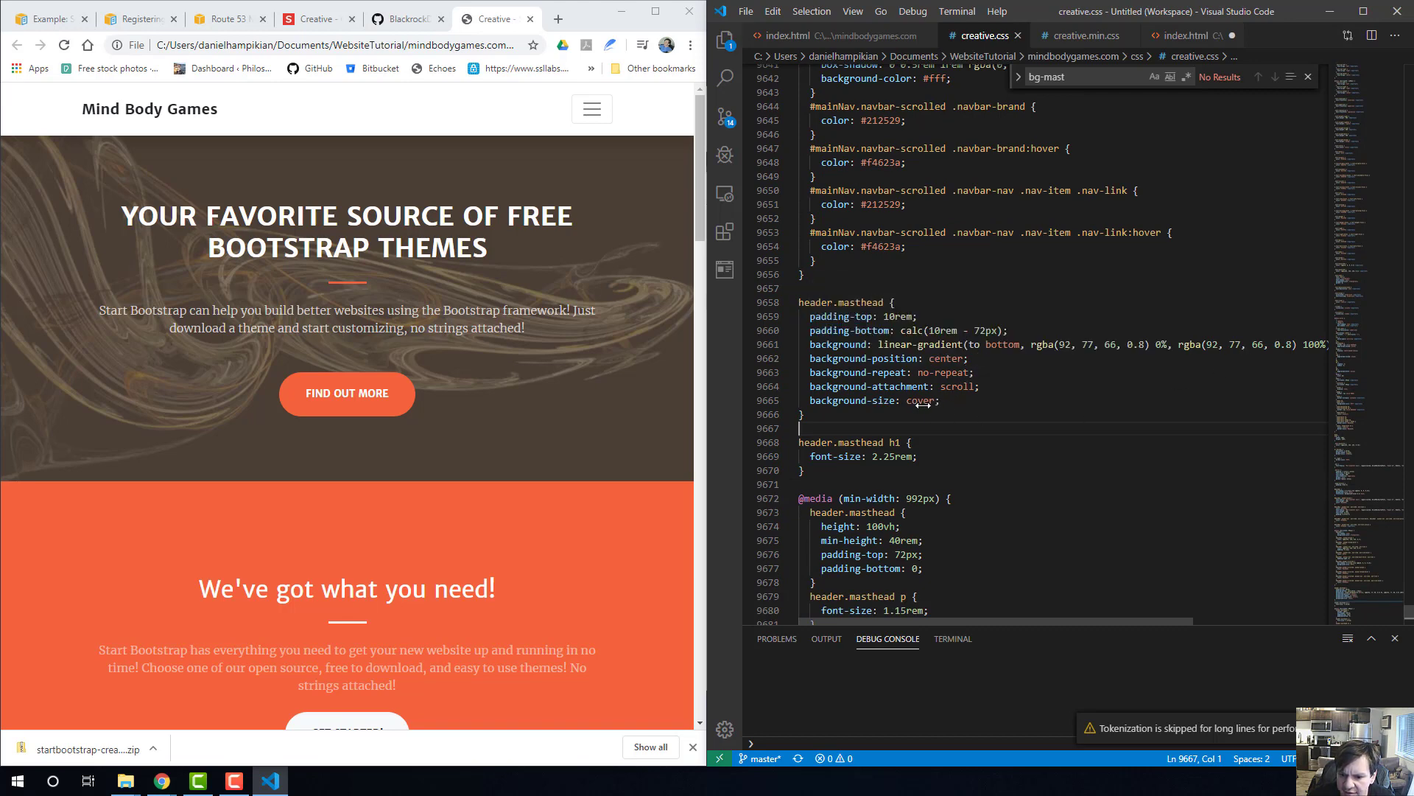
pyautogui.scroll(-4, 1016, 474)
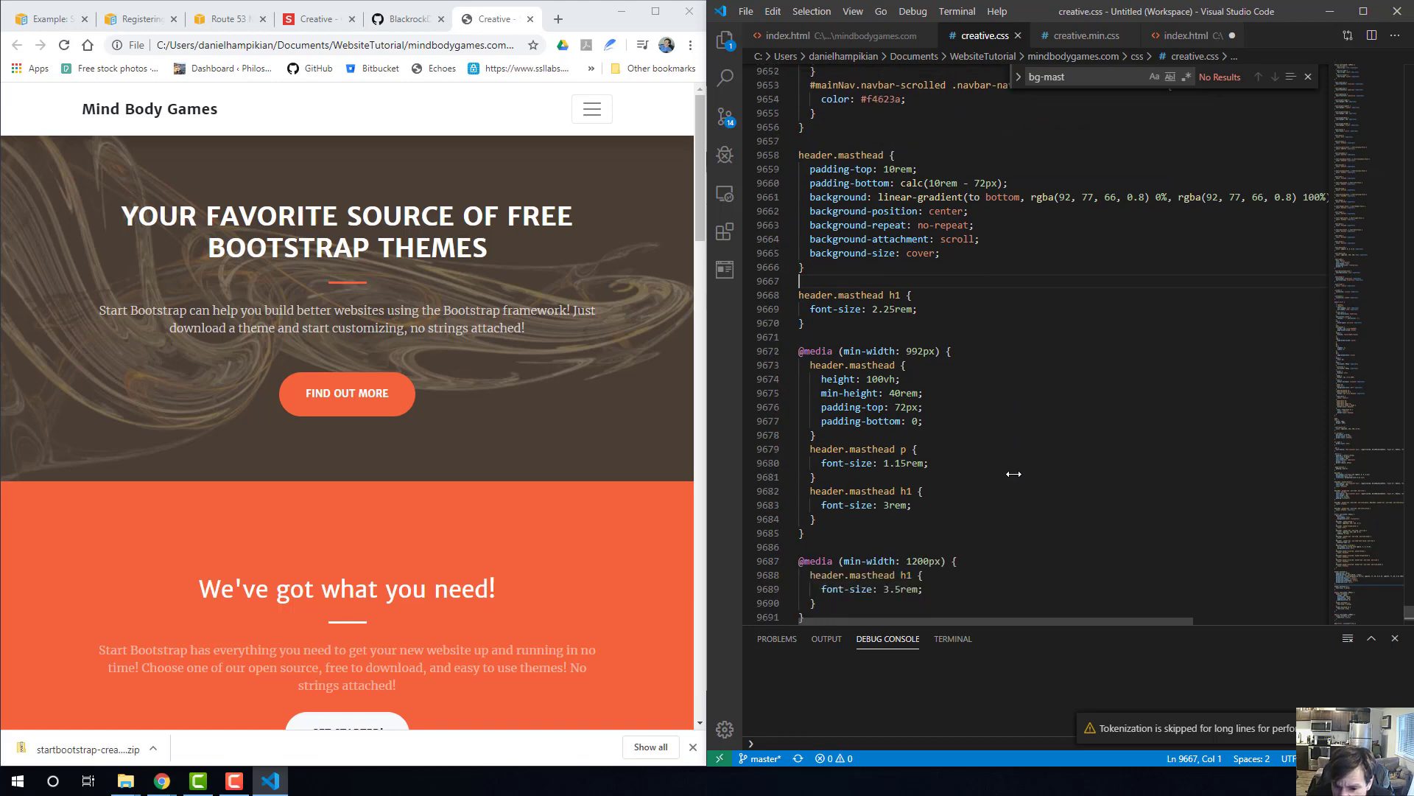
pyautogui.scroll(-5, 977, 467)
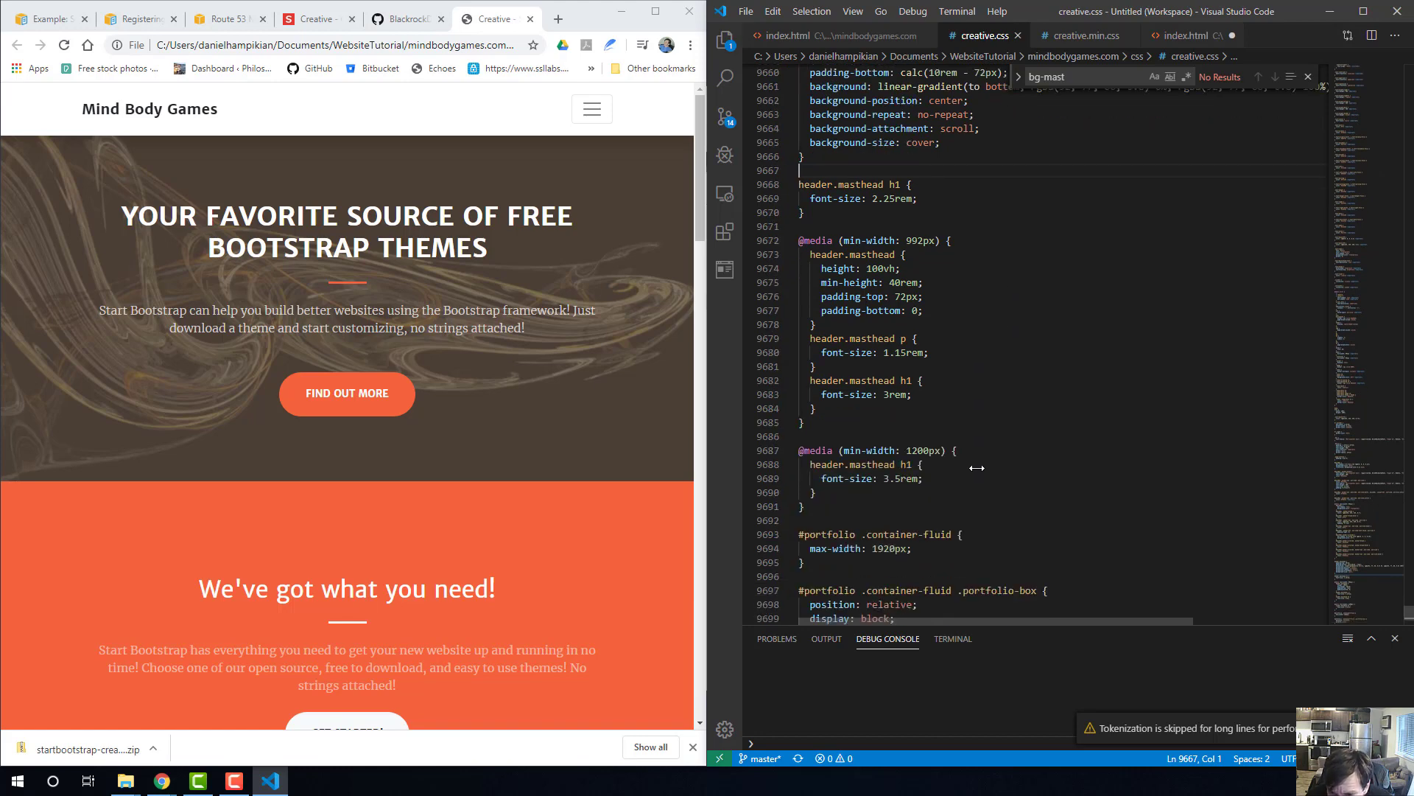
pyautogui.scroll(-7, 904, 427)
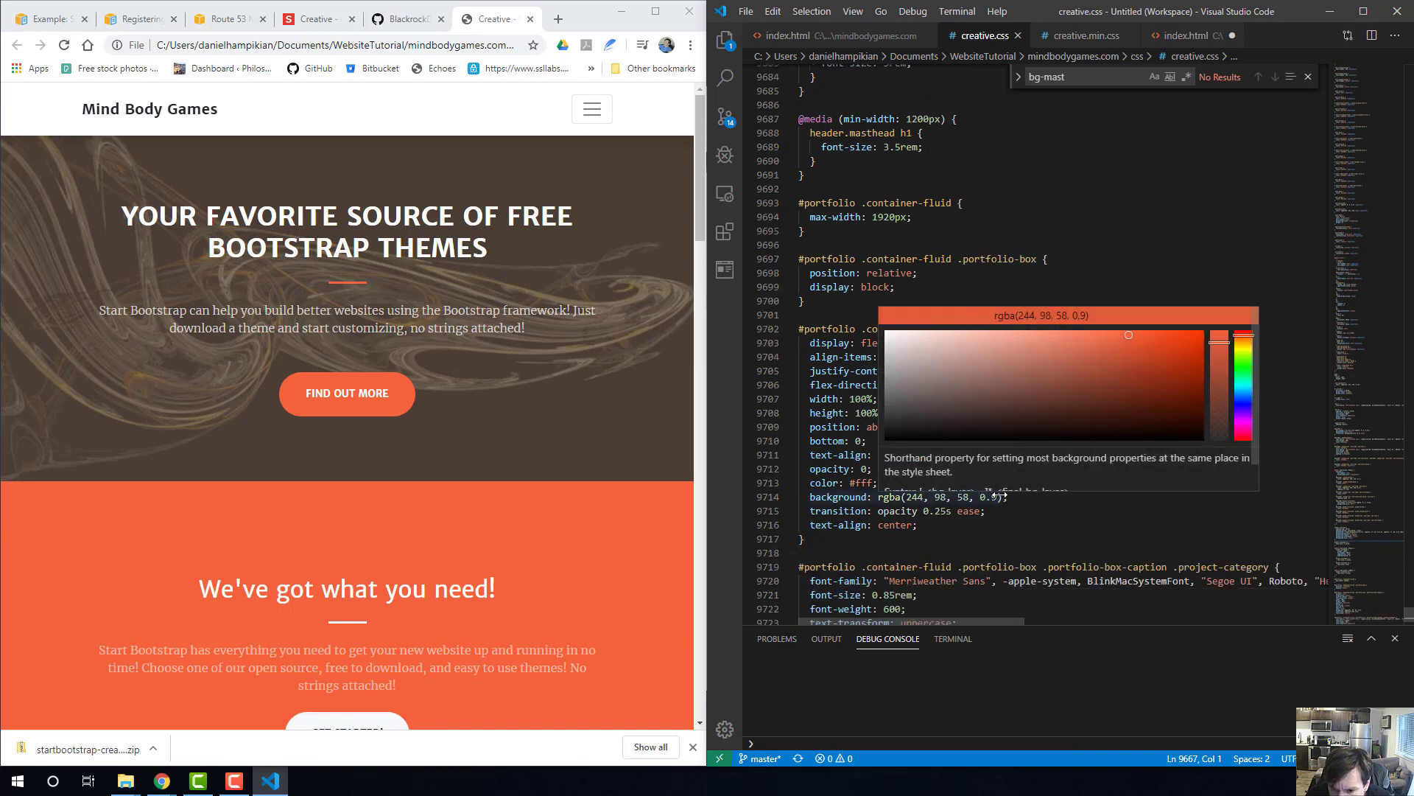
# Set the portfolio-box-caption background color to blue rgba(11, 100, 184, 0.9) with the color picker and save creative.css.
pyautogui.moveTo(979, 500)
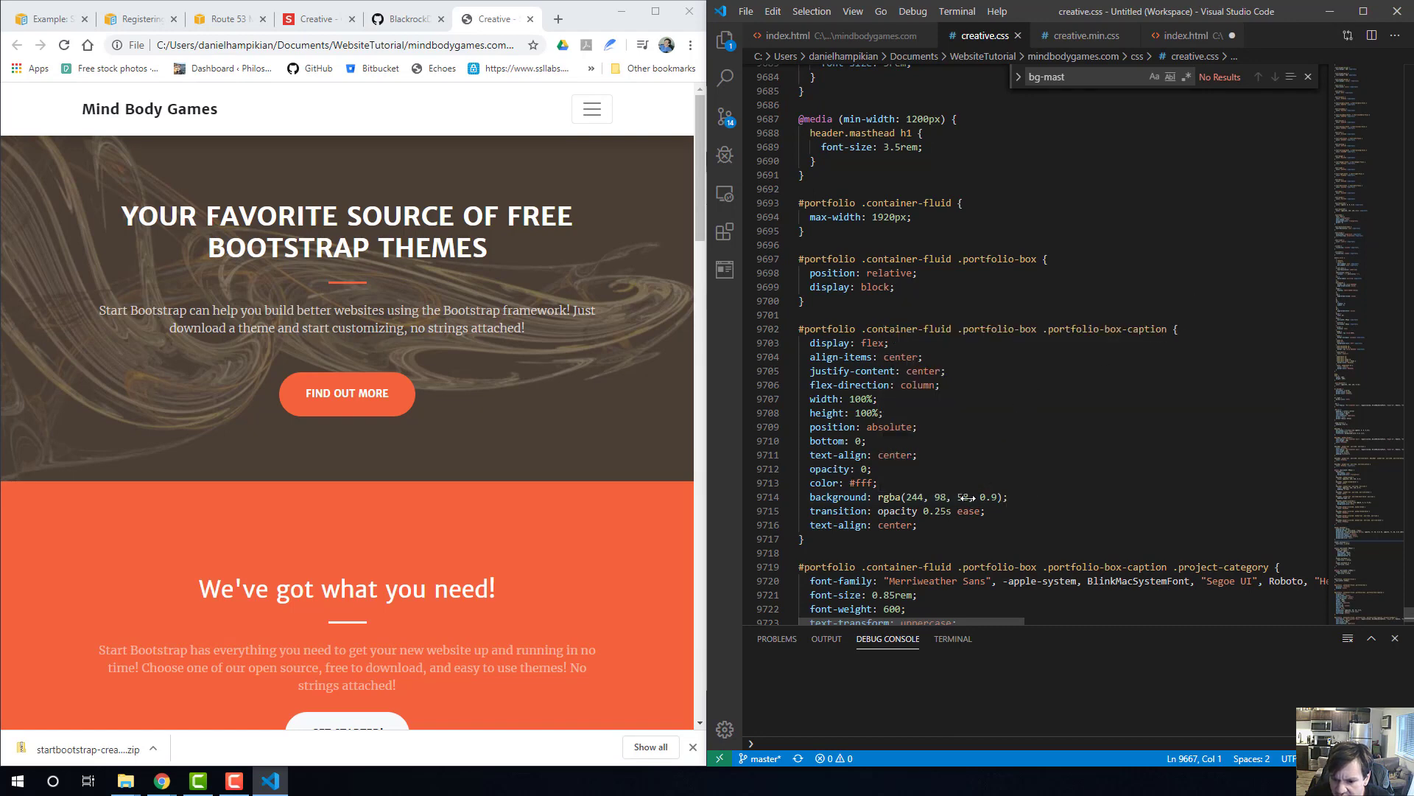
pyautogui.moveTo(1083, 372); pyautogui.dragTo(1121, 378)
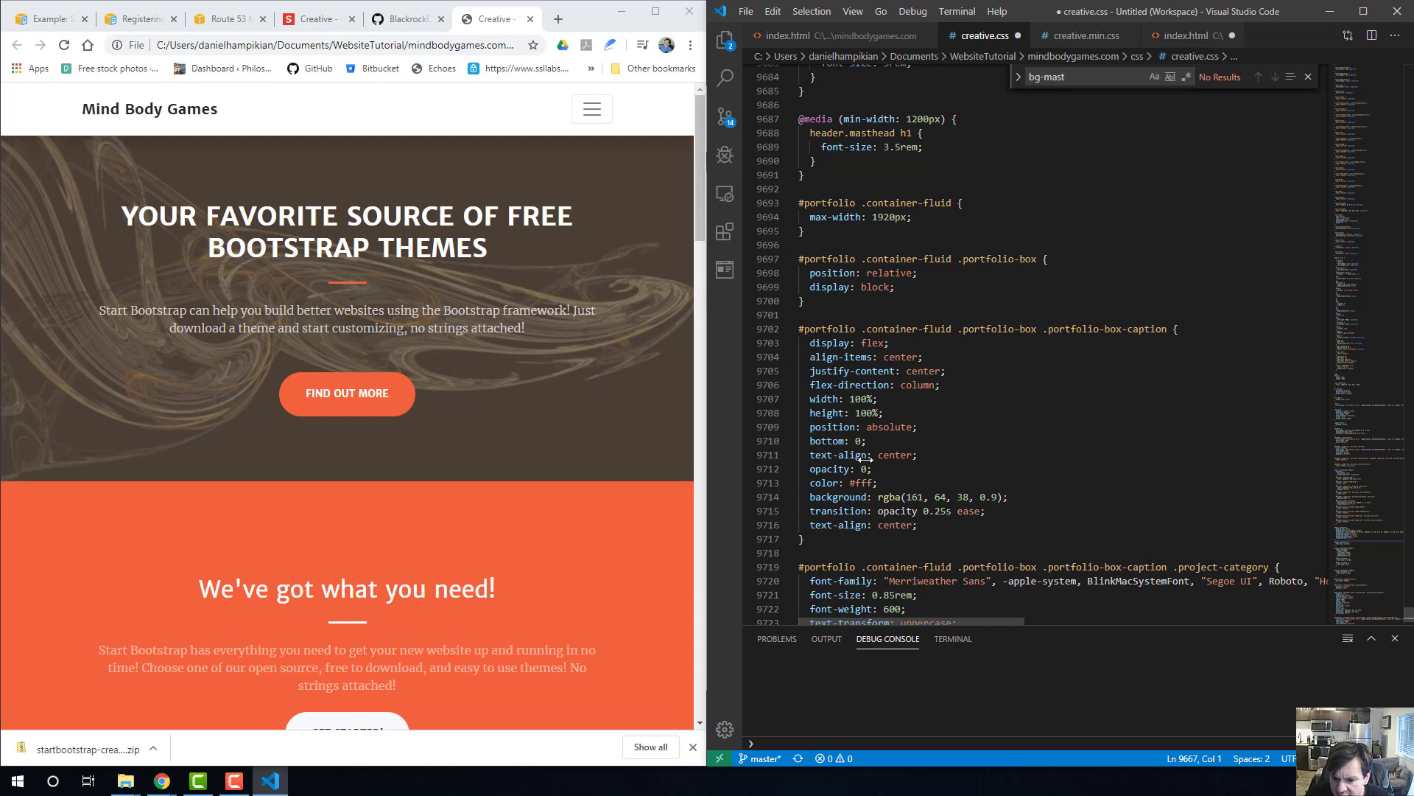
pyautogui.moveTo(944, 500)
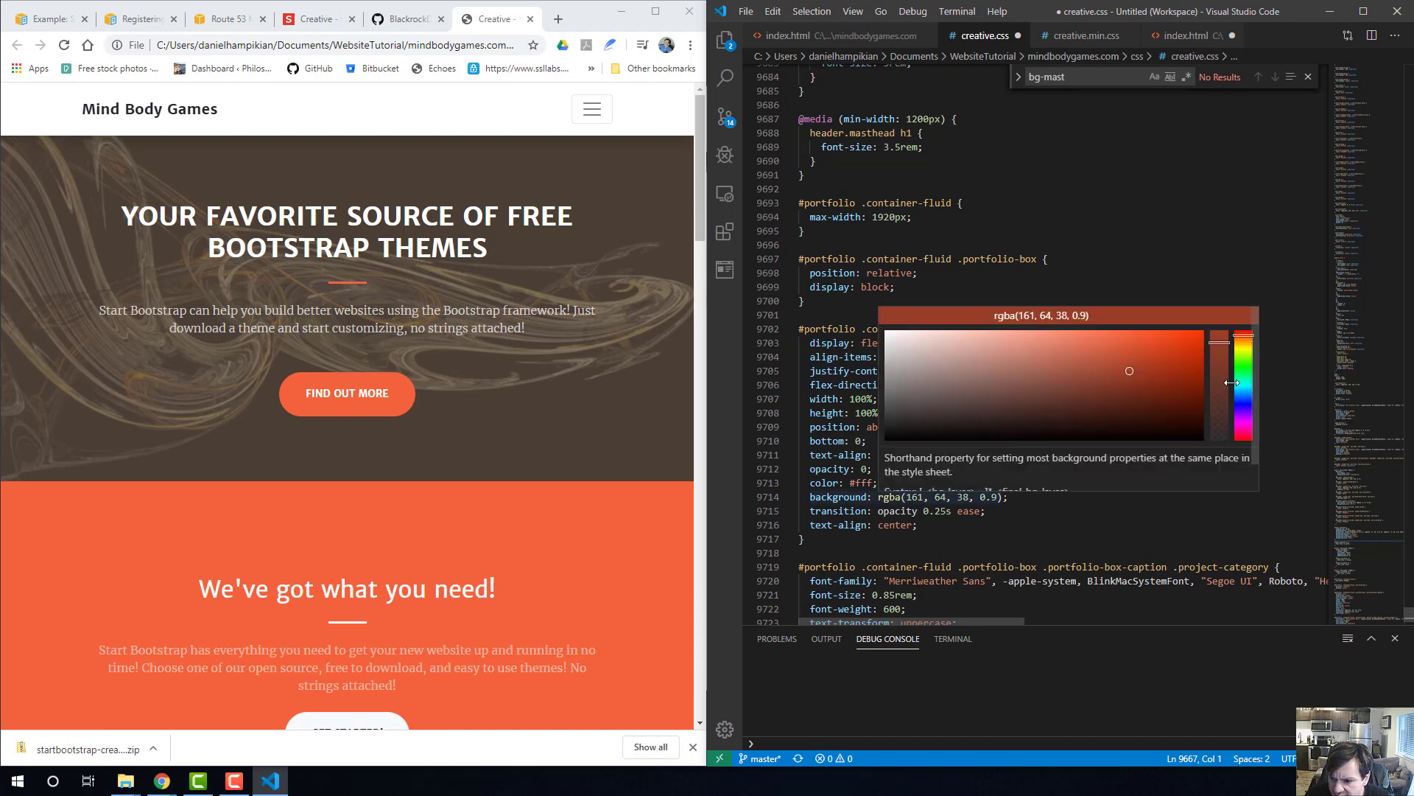
pyautogui.moveTo(1232, 382); pyautogui.dragTo(1244, 394)
pyautogui.moveTo(1078, 361); pyautogui.dragTo(1067, 353)
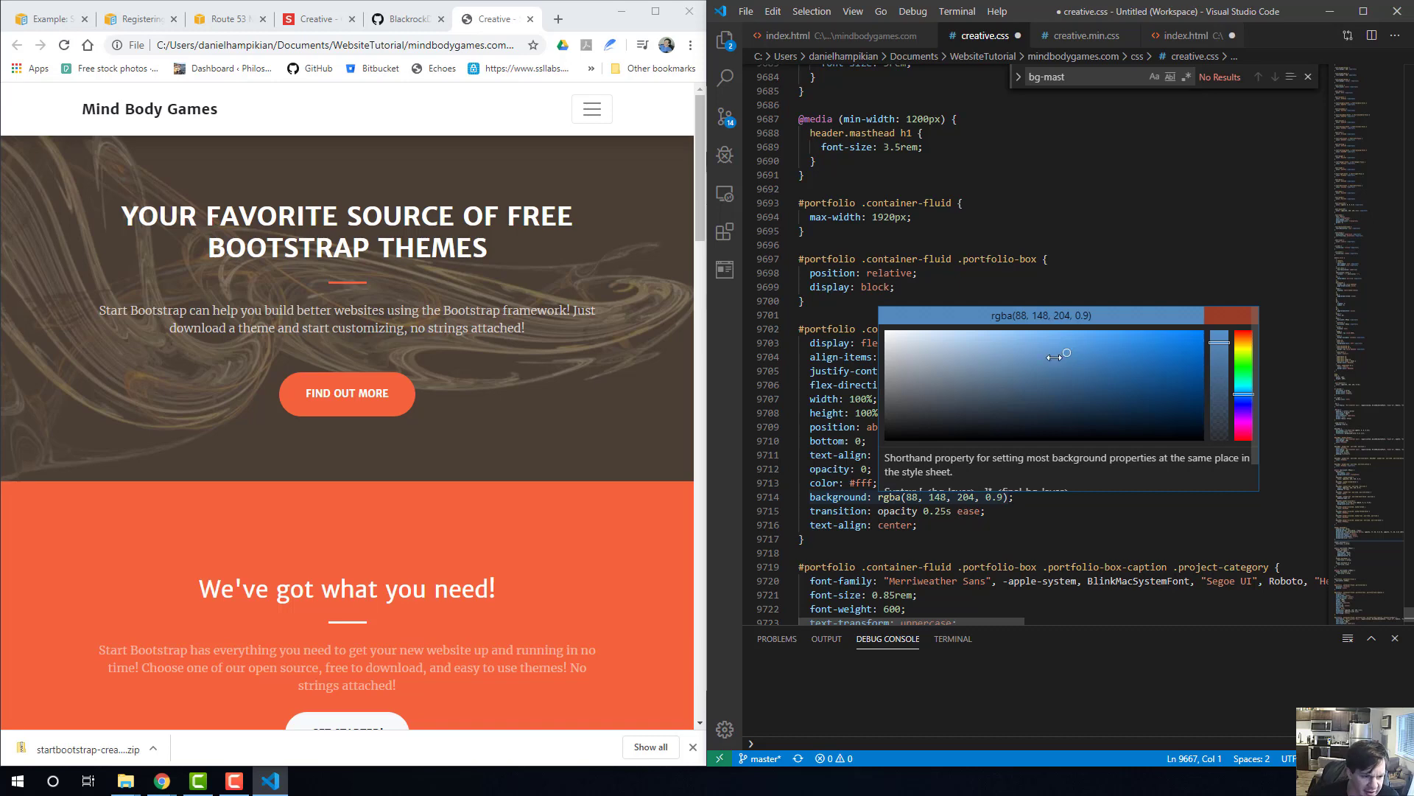
pyautogui.moveTo(1063, 348)
pyautogui.mouseDown()
pyautogui.moveTo(1187, 342)
pyautogui.moveTo(1186, 361)
pyautogui.mouseUp()
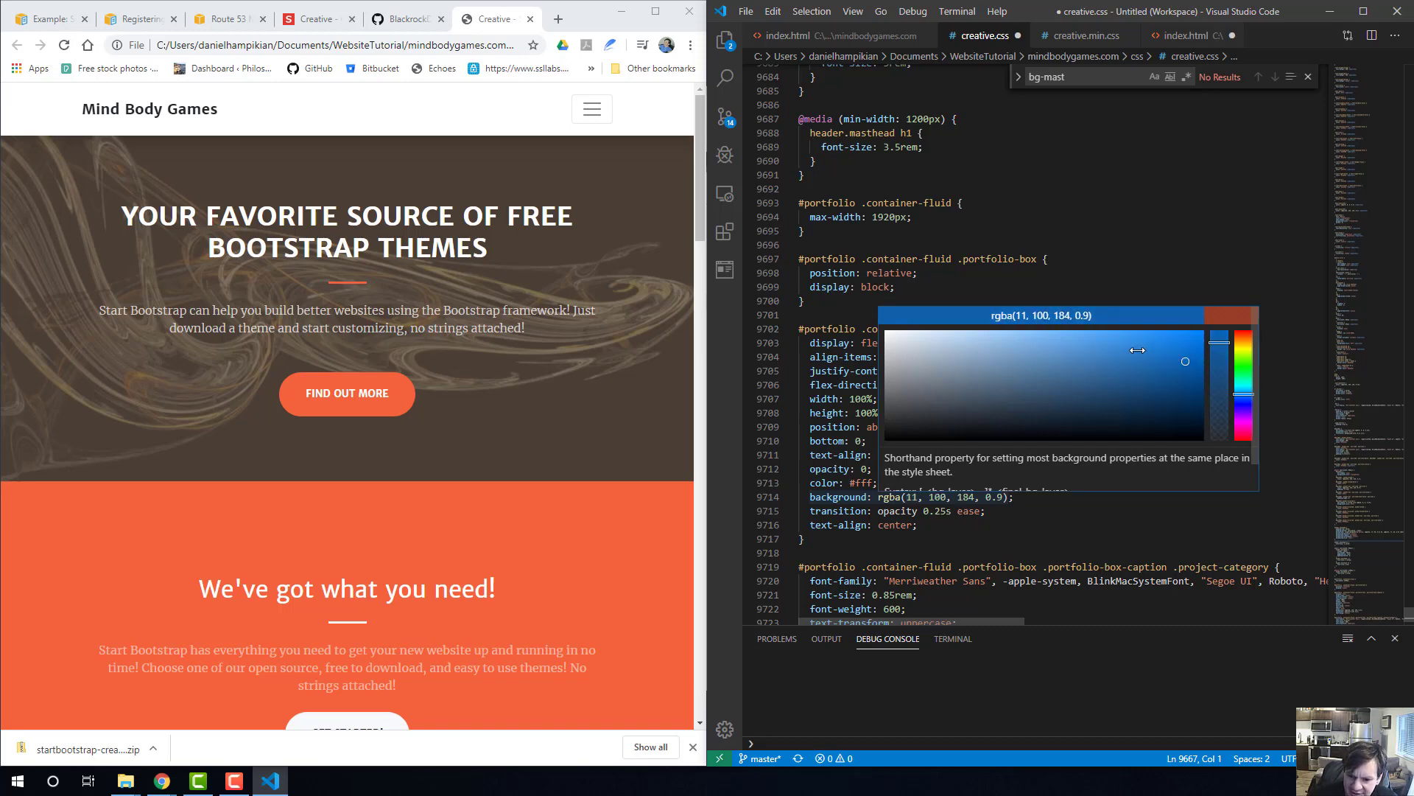
pyautogui.hotkey('ctrl', 's')
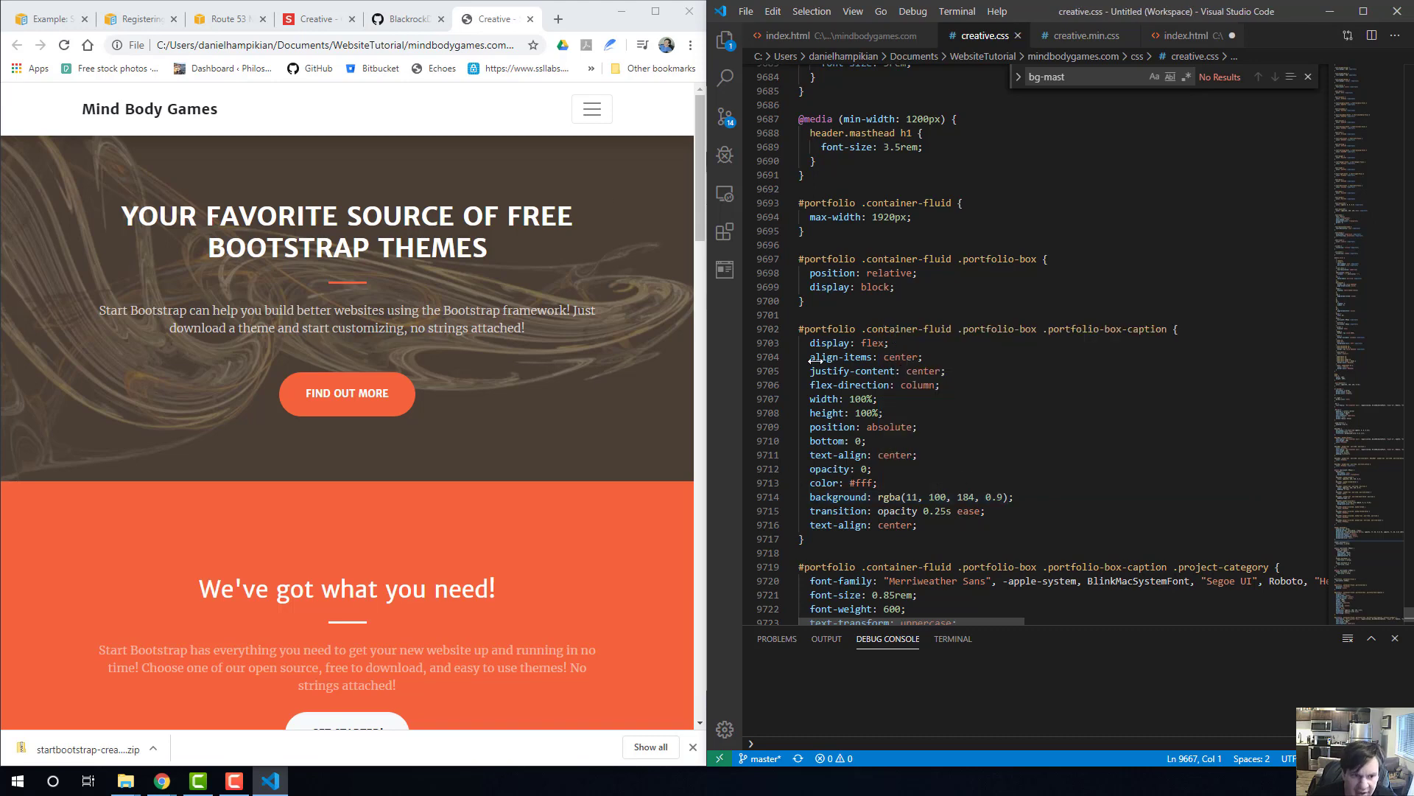
# Reload the local page in Chrome to check the color change, bring up creative.min.css in Visual Studio Code, and reload the page again.
pyautogui.click(470, 47)
pyautogui.press('Return')
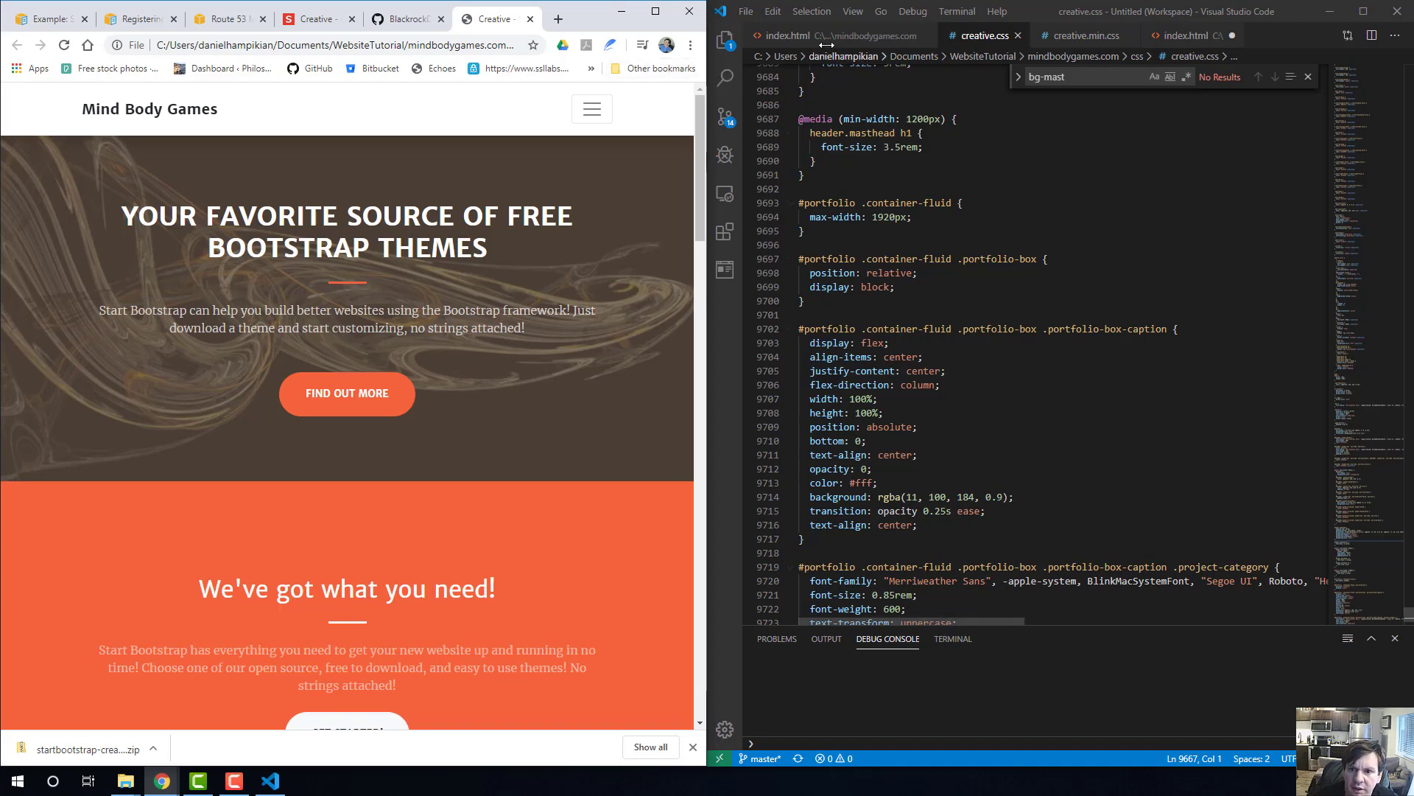
pyautogui.click(1069, 37)
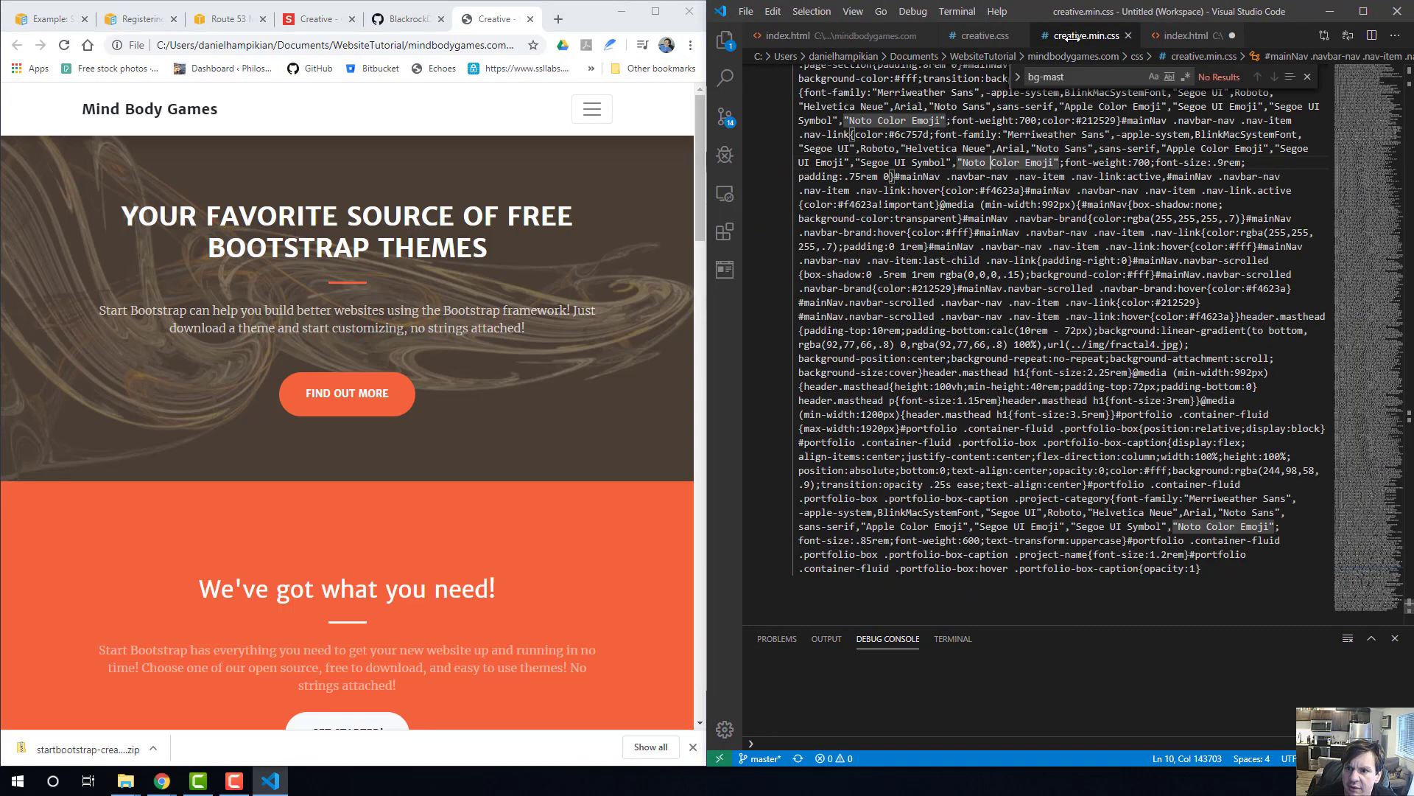
pyautogui.click(462, 46)
pyautogui.press('Return')
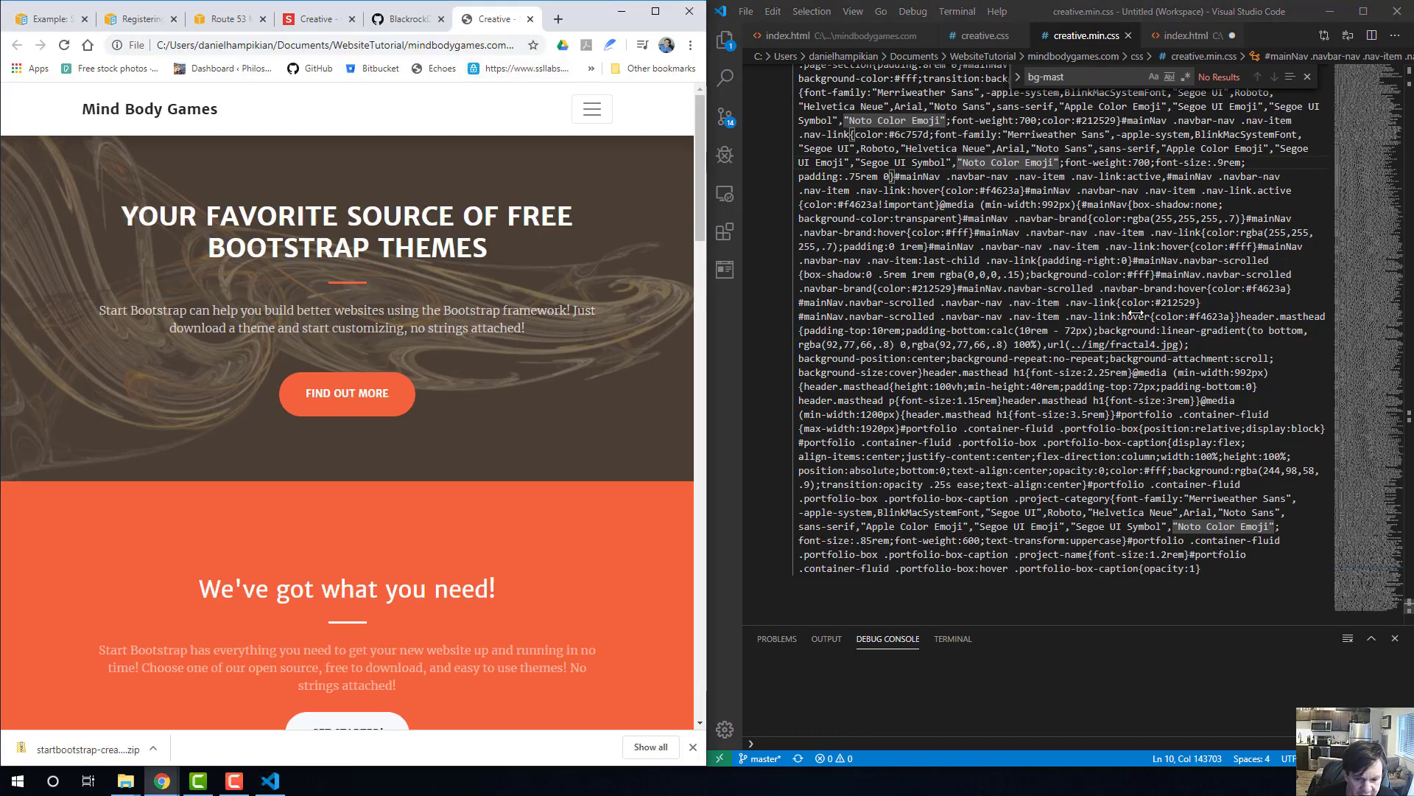
# Examine the style rules in creative.min.css and the masthead rules in creative.css.
pyautogui.scroll(-4, 1116, 359)
pyautogui.scroll(10, 1079, 345)
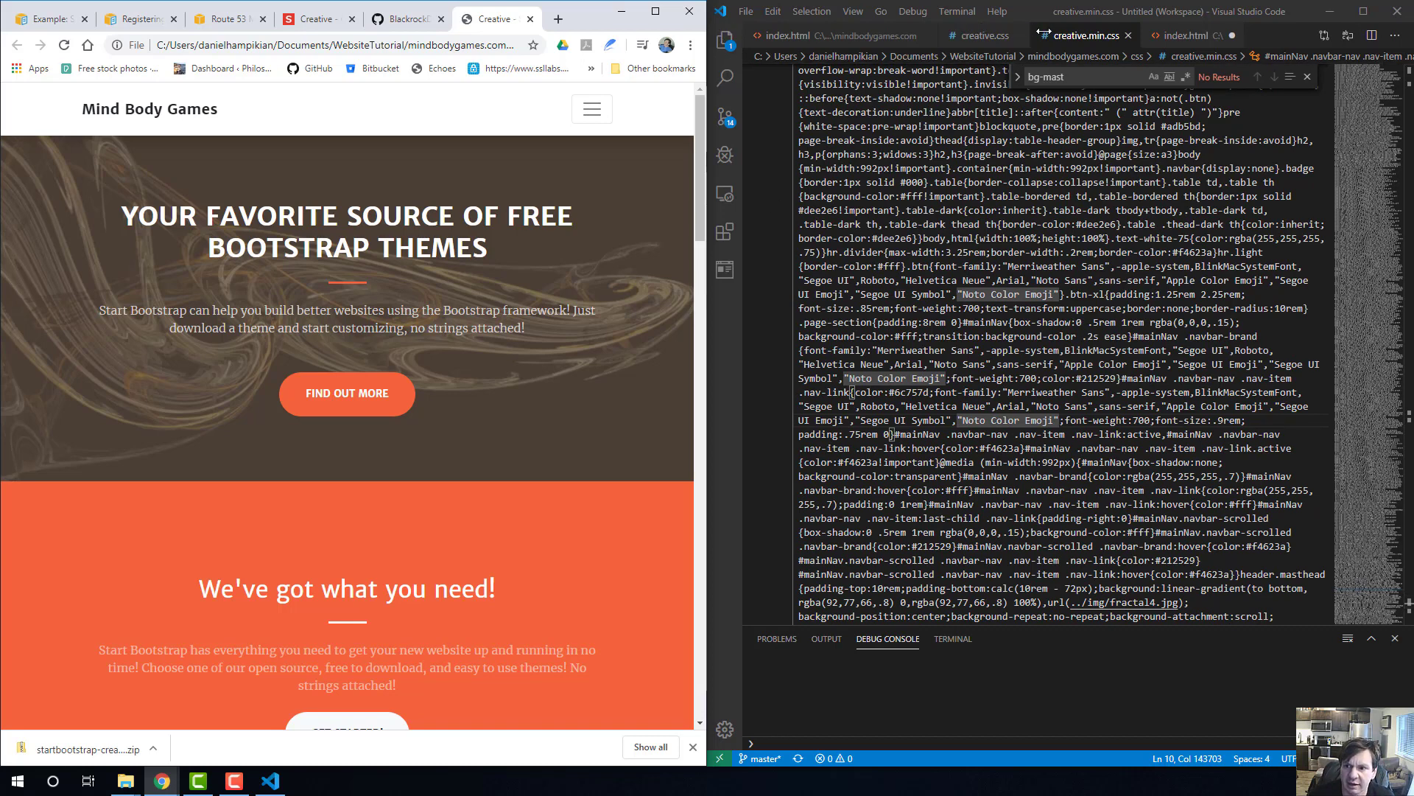
pyautogui.click(1076, 34)
pyautogui.click(973, 41)
pyautogui.scroll(15, 852, 174)
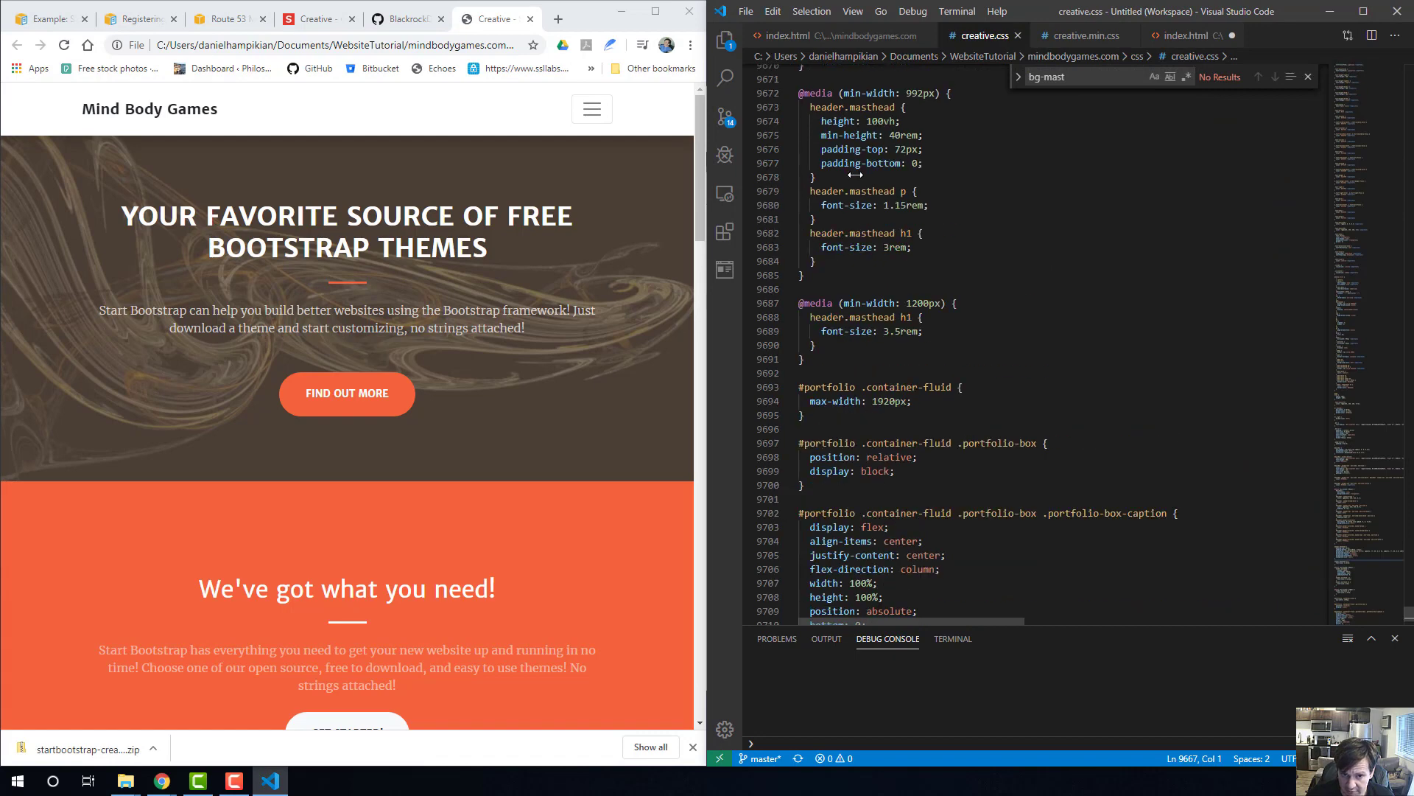
pyautogui.click(881, 13)
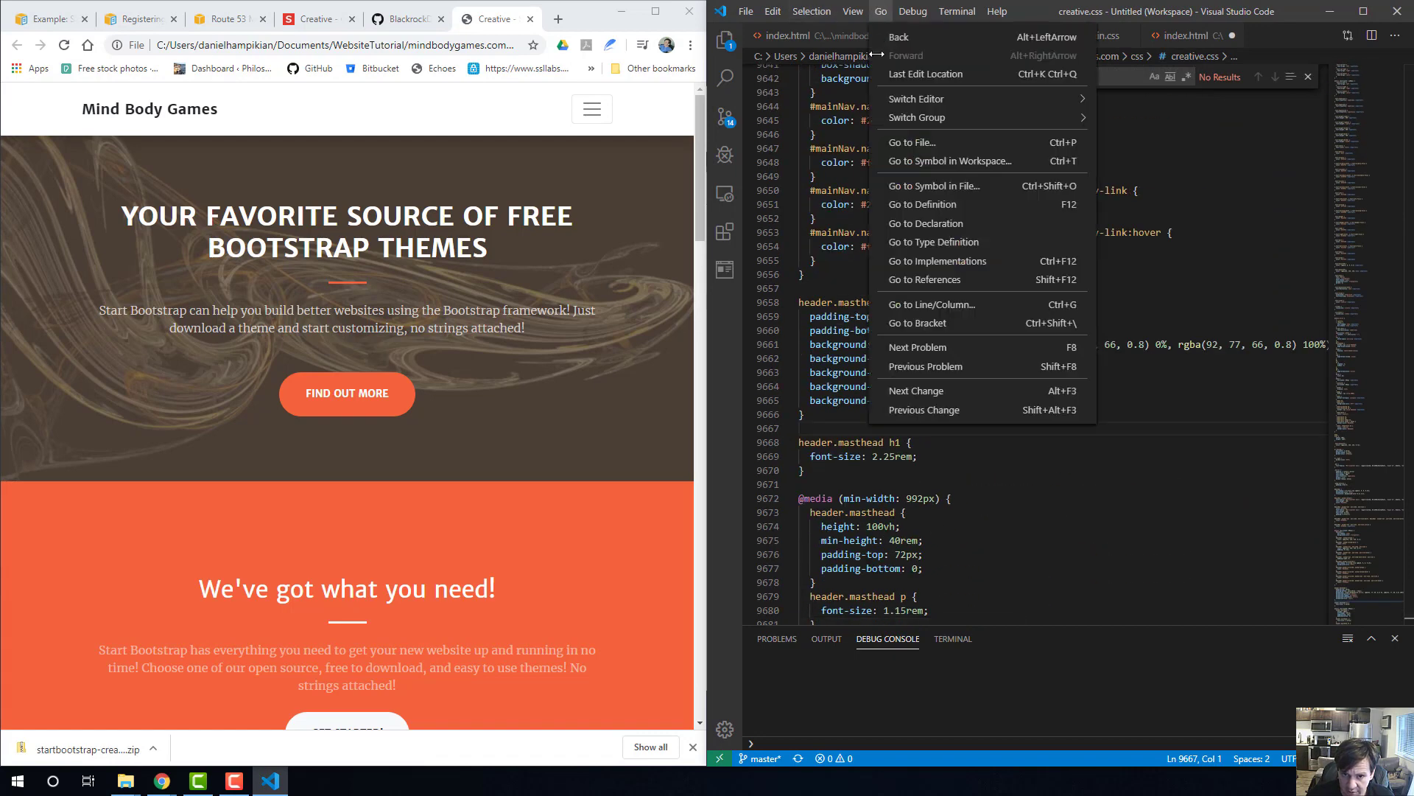
pyautogui.press('Escape')
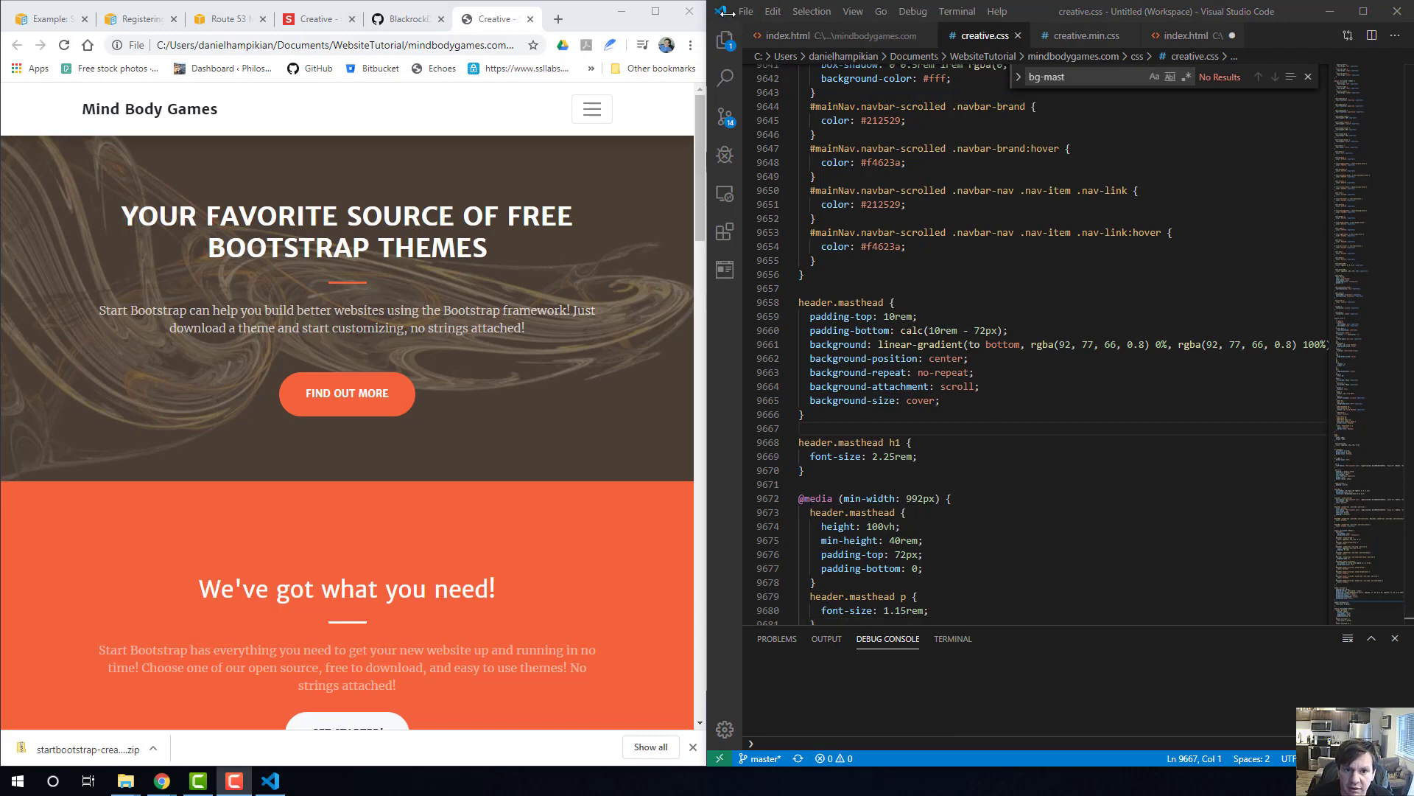
# Save creative.css under the name creative.min.css in the css folder, replacing the existing minified file.
pyautogui.moveTo(723, 16); pyautogui.dragTo(232, 46)
pyautogui.click(232, 46)
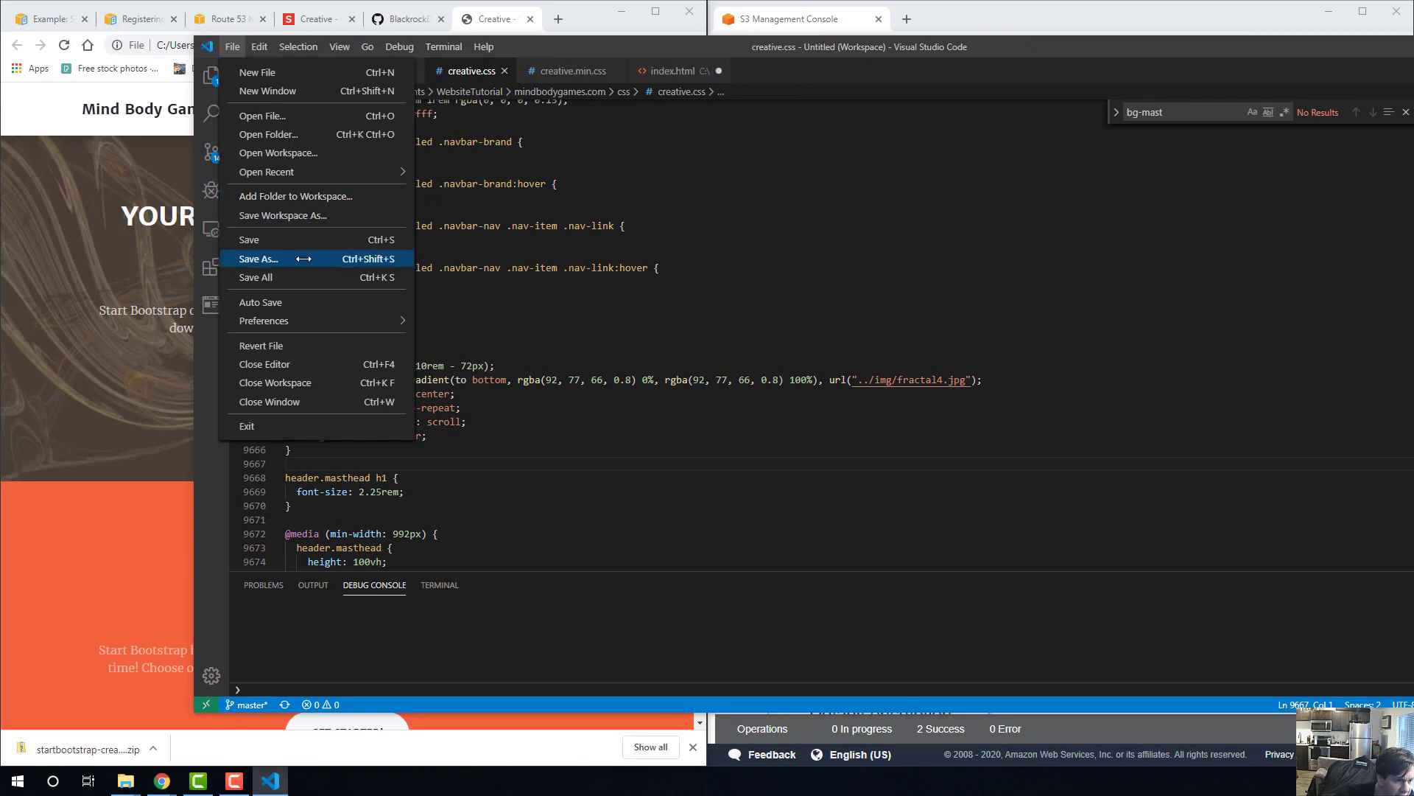
pyautogui.moveTo(258, 36)
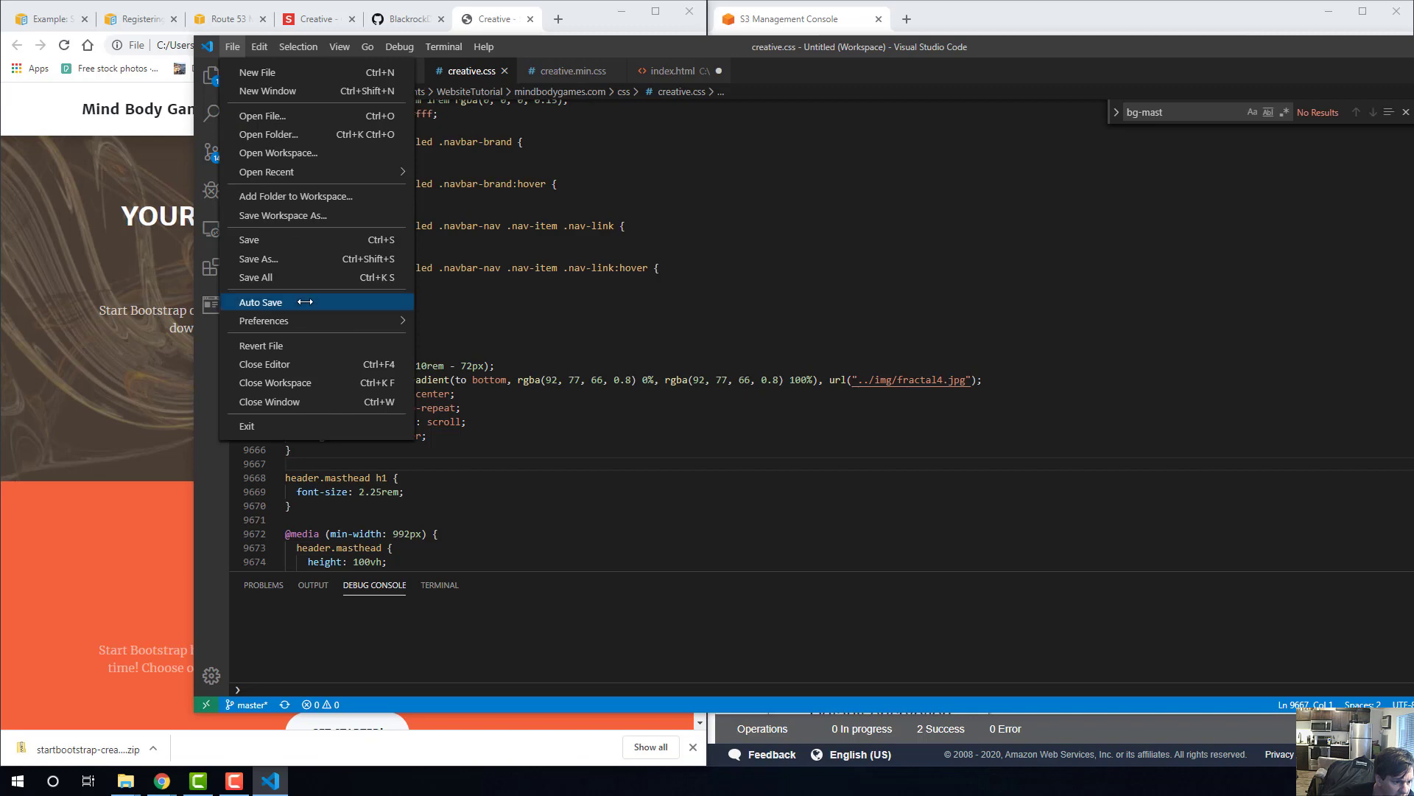
pyautogui.click(297, 258)
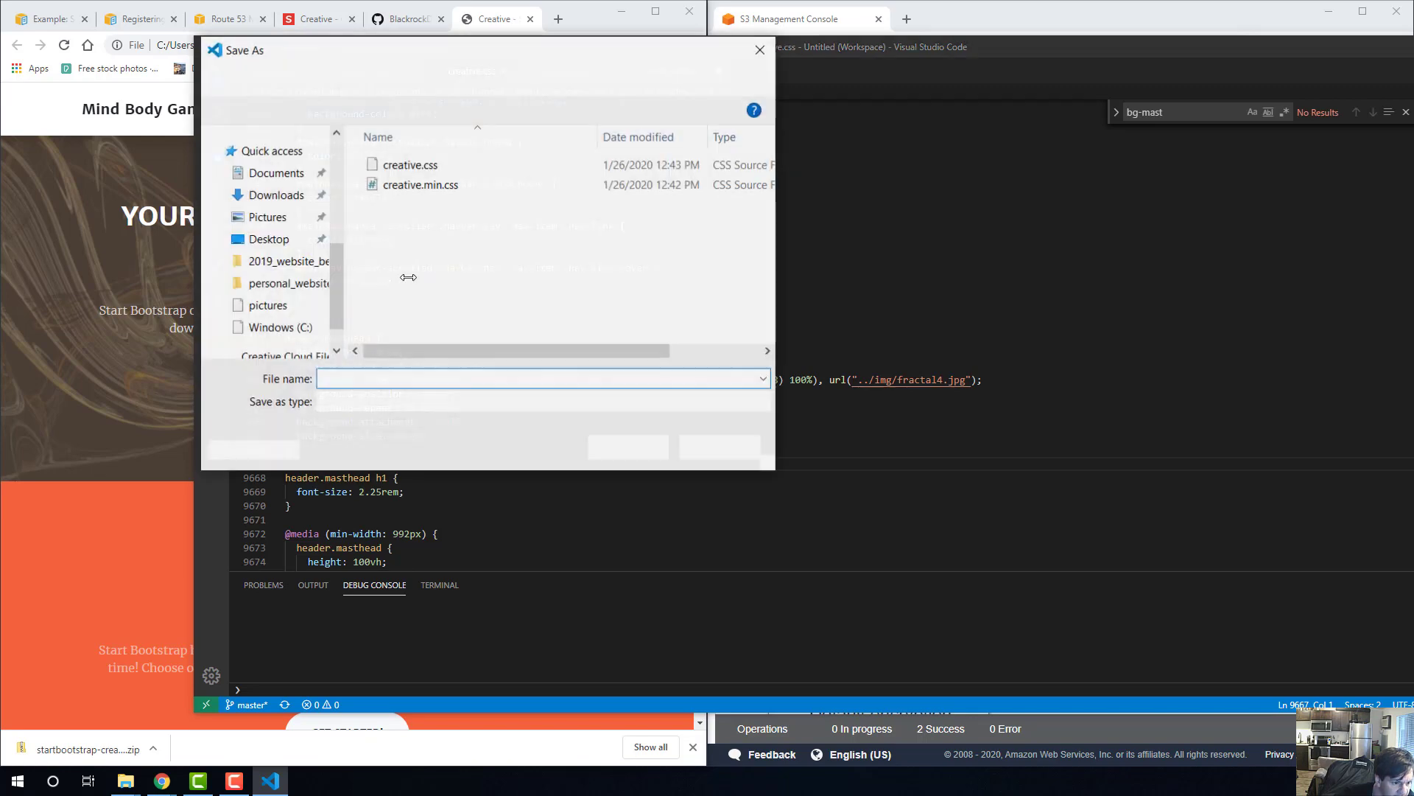
pyautogui.click(435, 185)
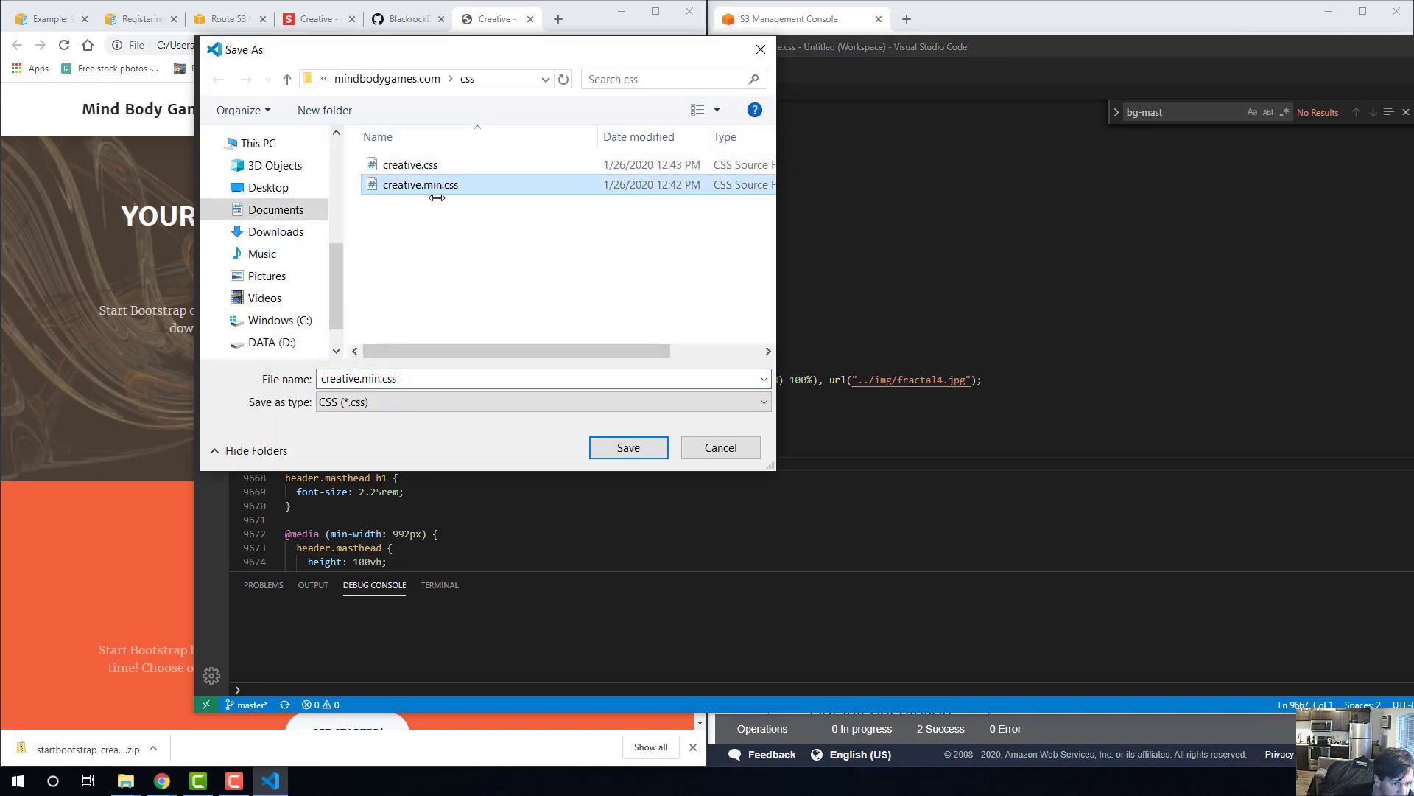
pyautogui.click(632, 448)
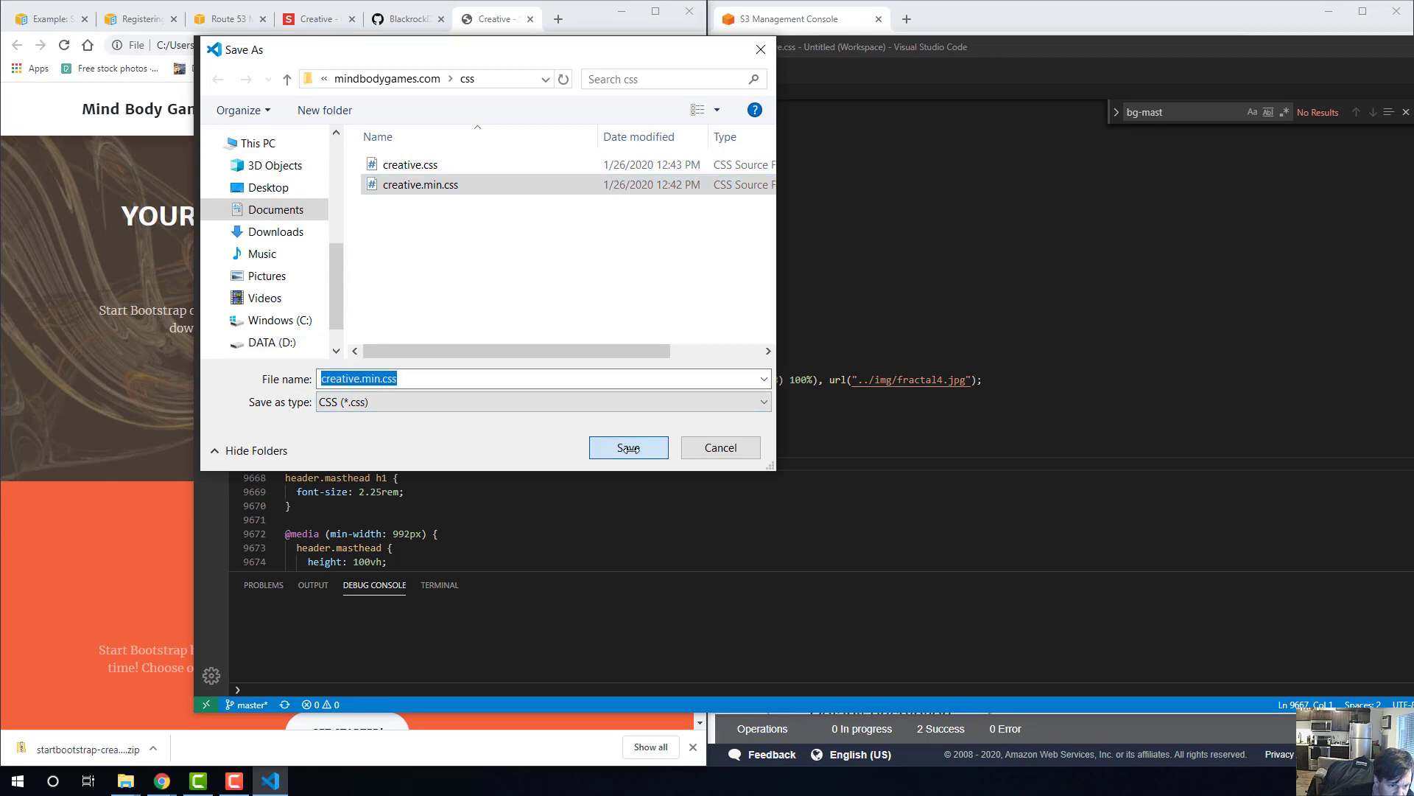
pyautogui.click(750, 394)
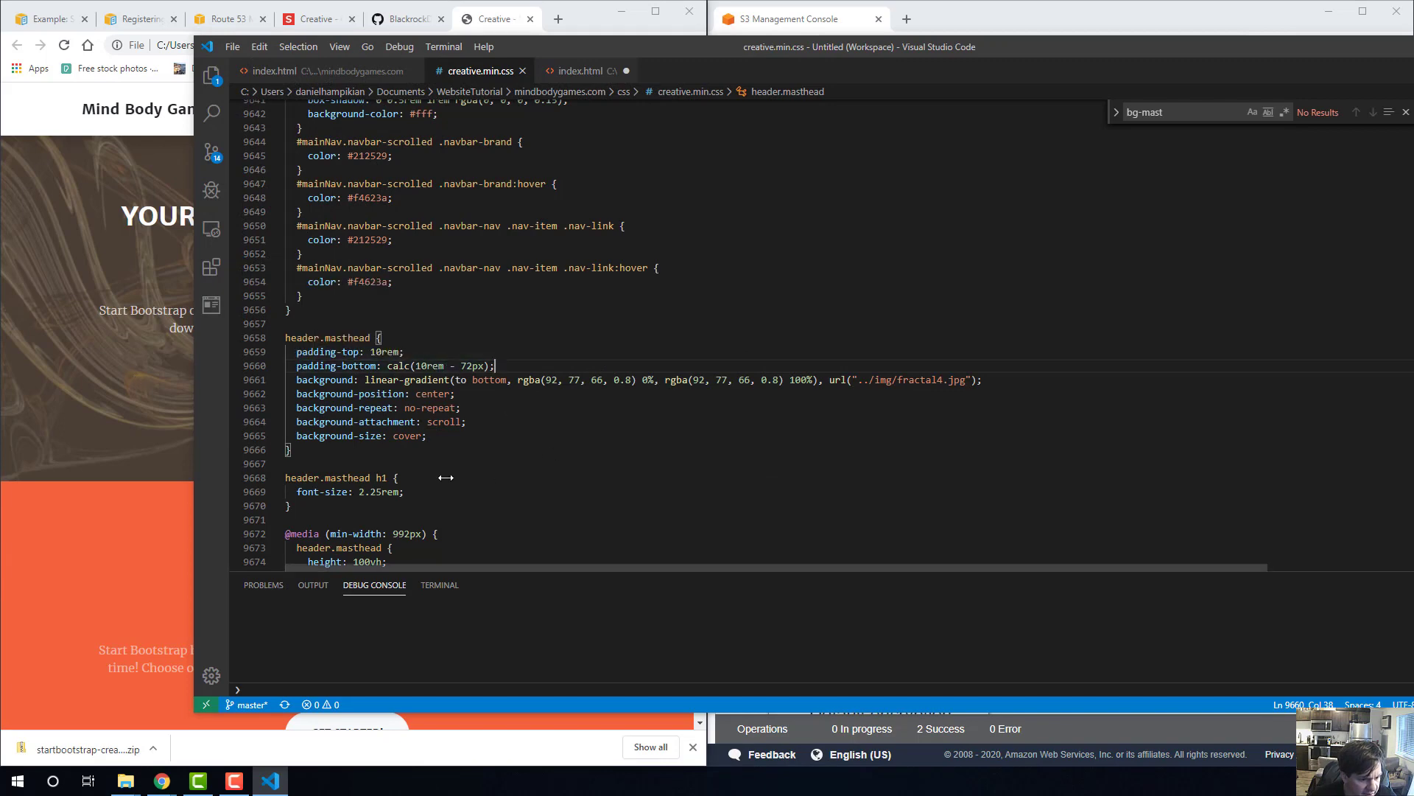
# Switch to Chrome, reload the local page and look over its upper sections to check the replaced stylesheet.
pyautogui.click(103, 494)
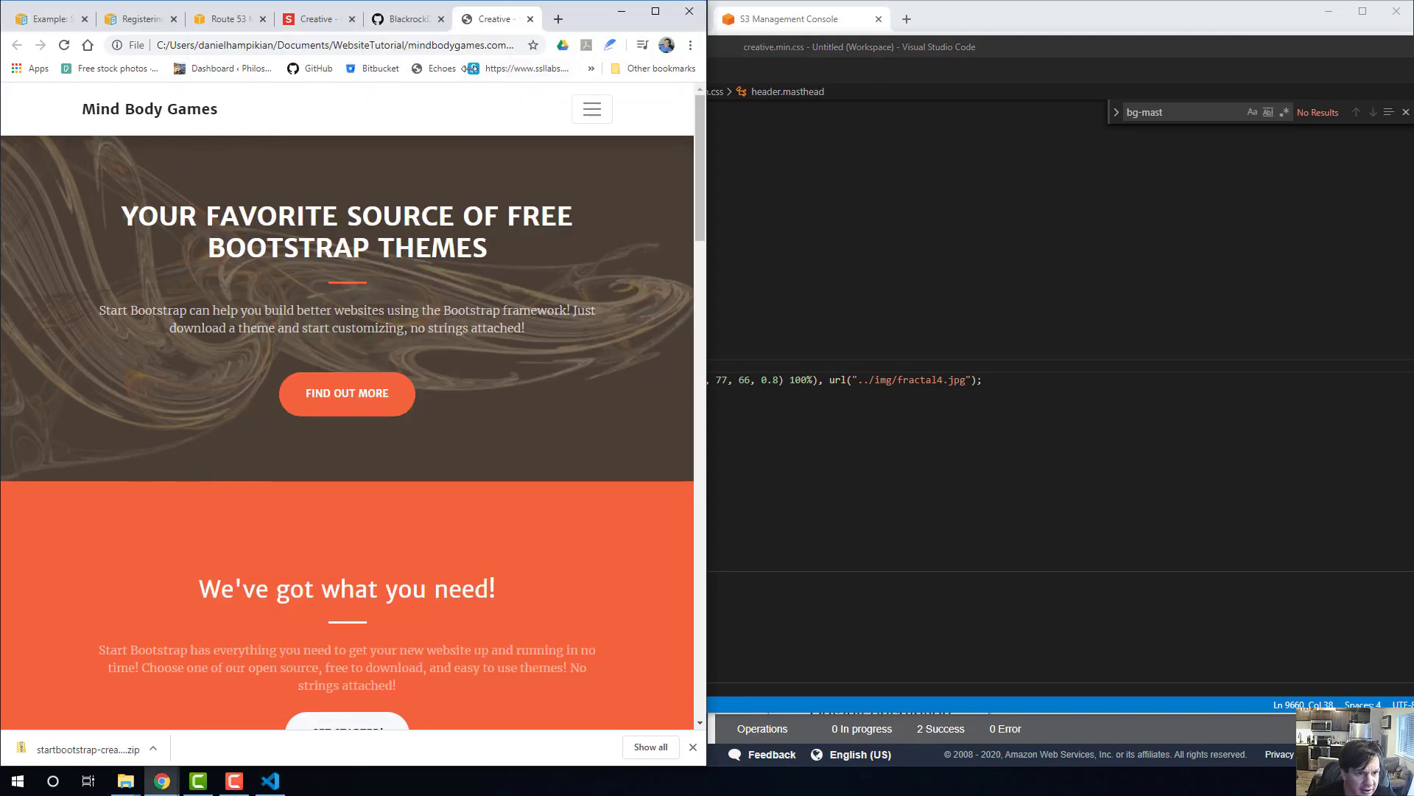
pyautogui.click(442, 45)
pyautogui.press('Return')
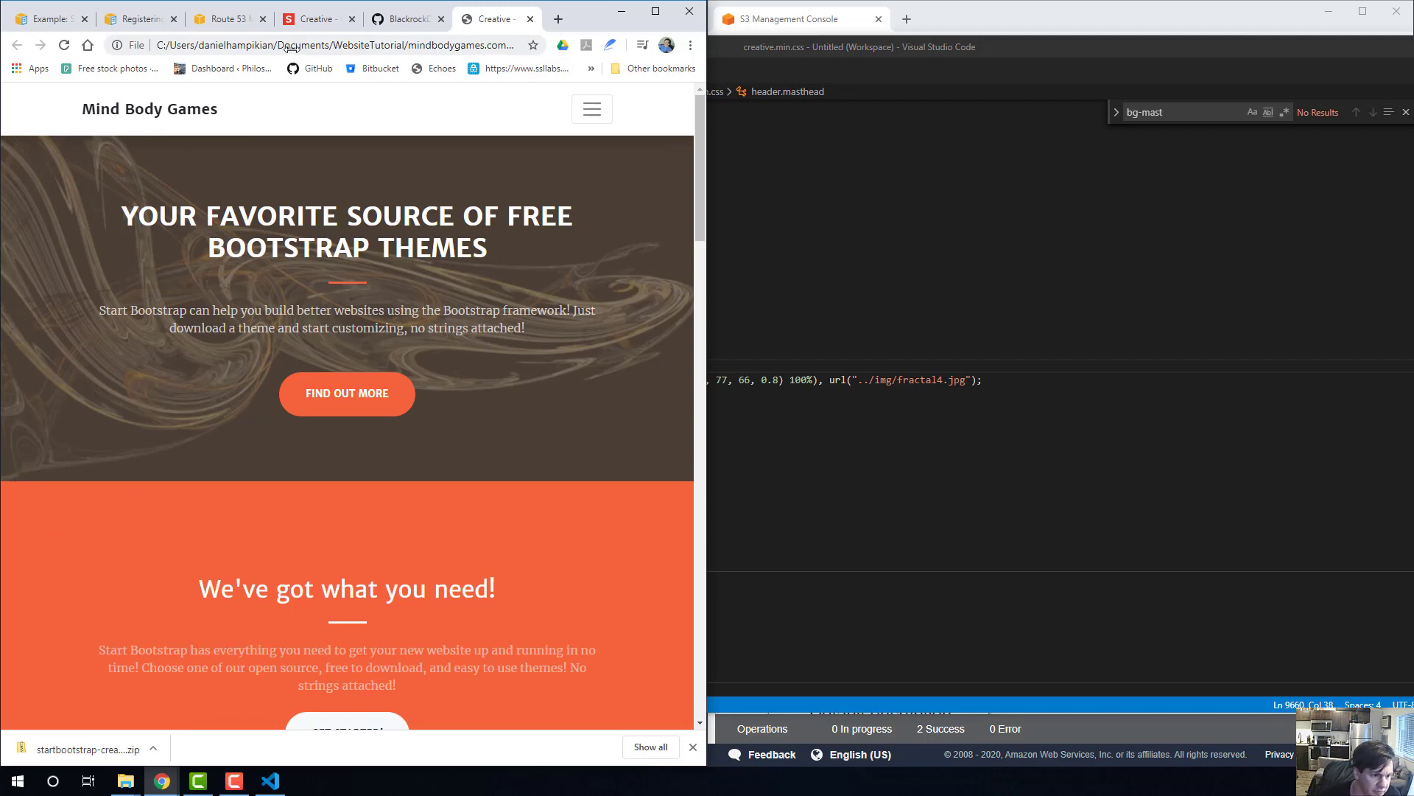
pyautogui.scroll(-5, 516, 303)
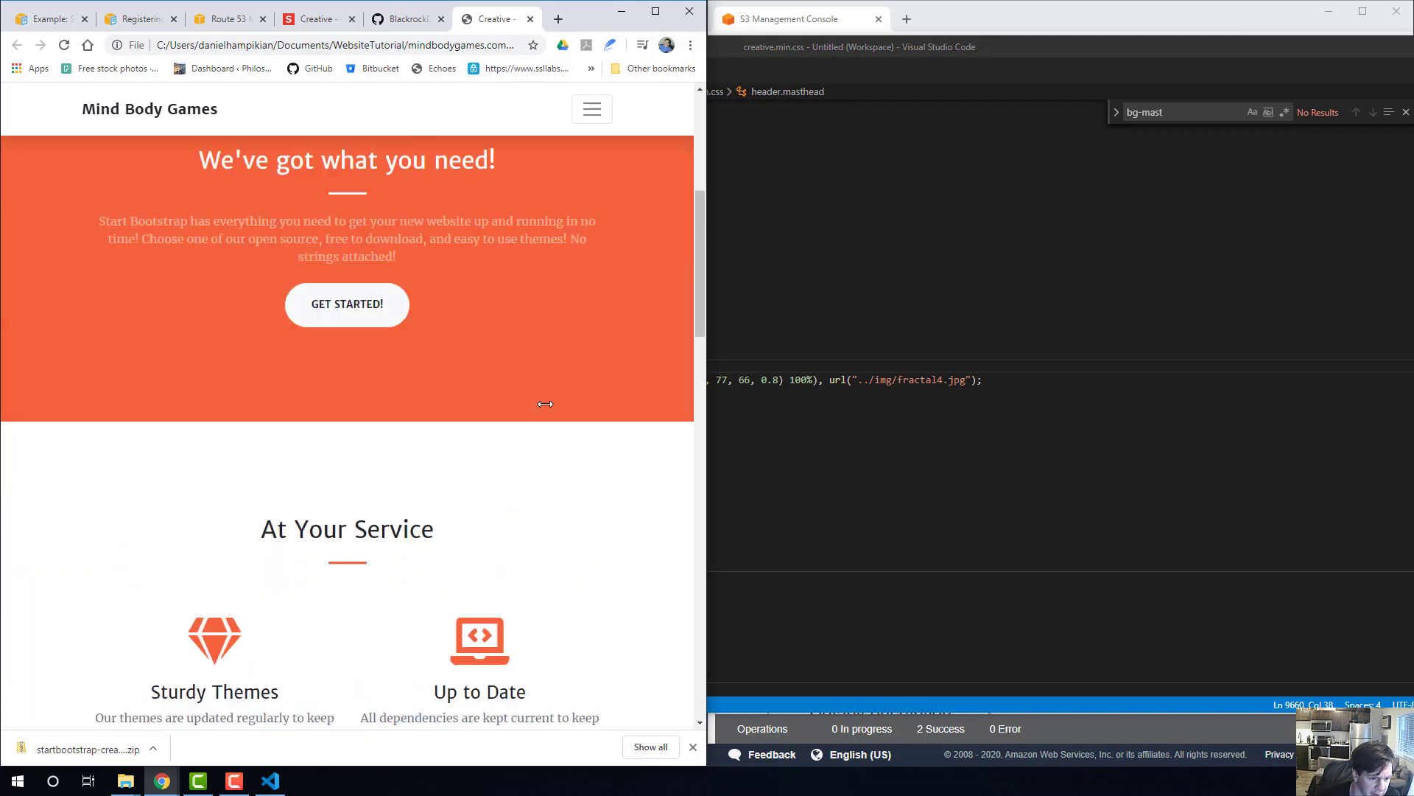
pyautogui.scroll(6, 543, 401)
# In Visual Studio Code, set the header.masthead gradient's 100% color to rgba(40, 148, 211, 0.8) with the color picker and save creative.min.css.
pyautogui.click(902, 390)
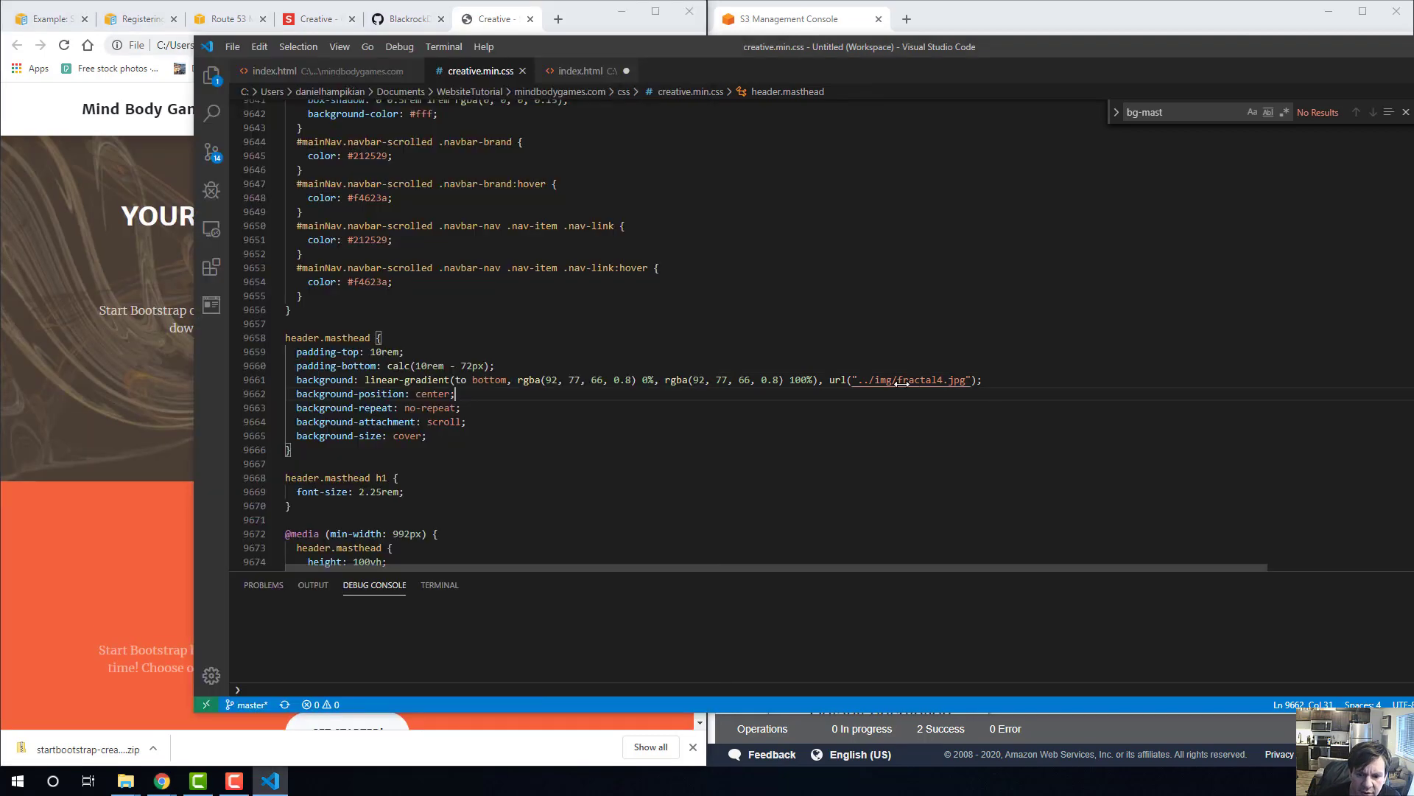
pyautogui.moveTo(725, 375)
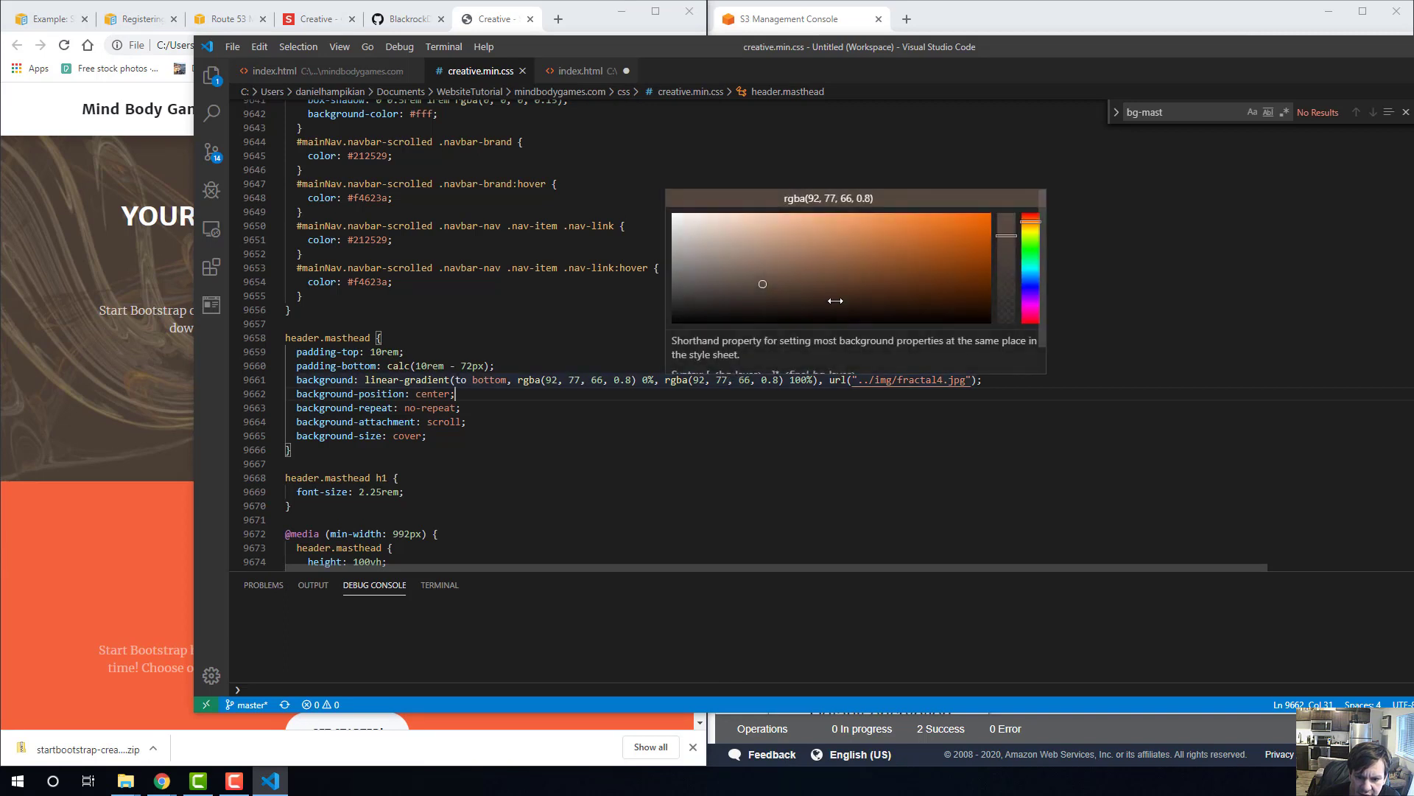
pyautogui.click(1034, 274)
pyautogui.moveTo(941, 266); pyautogui.dragTo(931, 233)
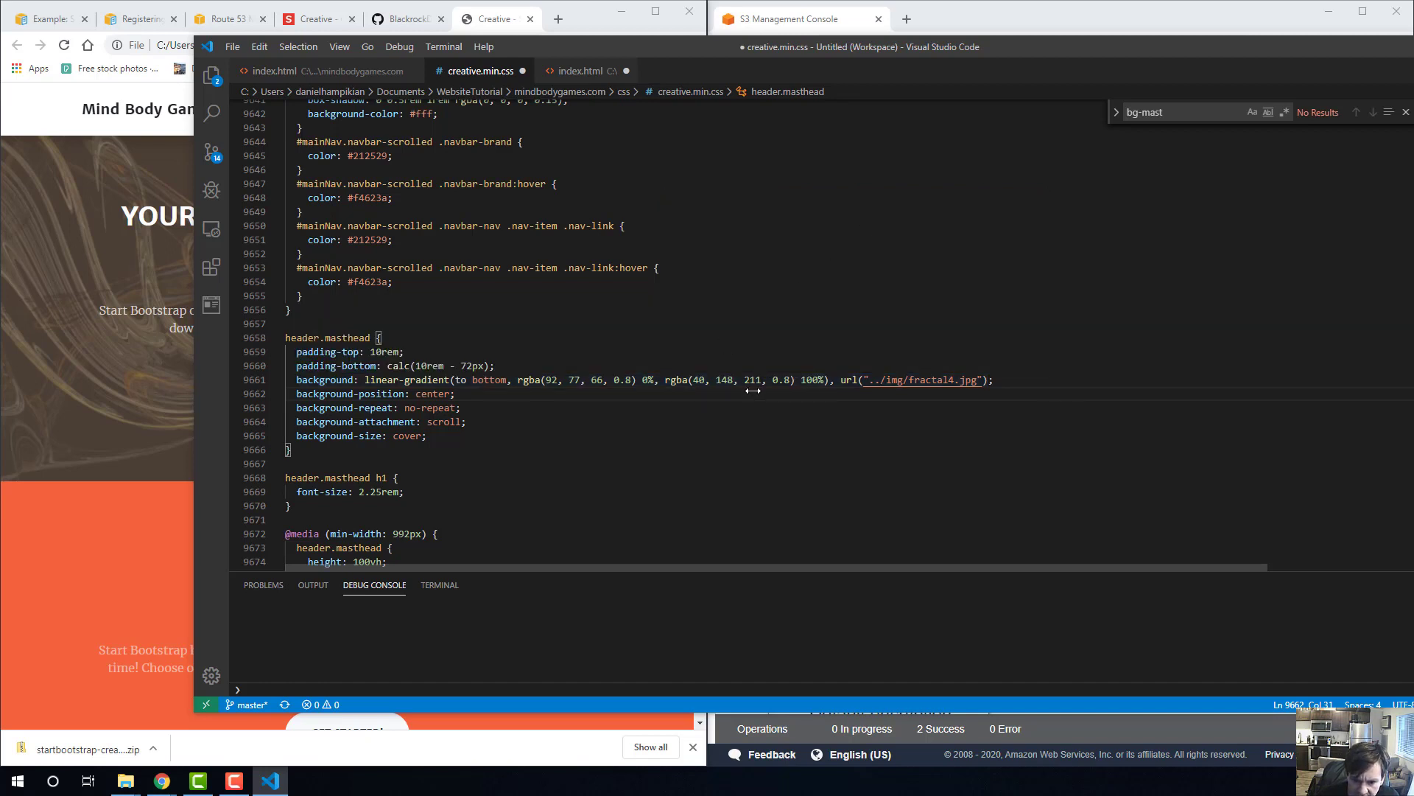
pyautogui.click(527, 312)
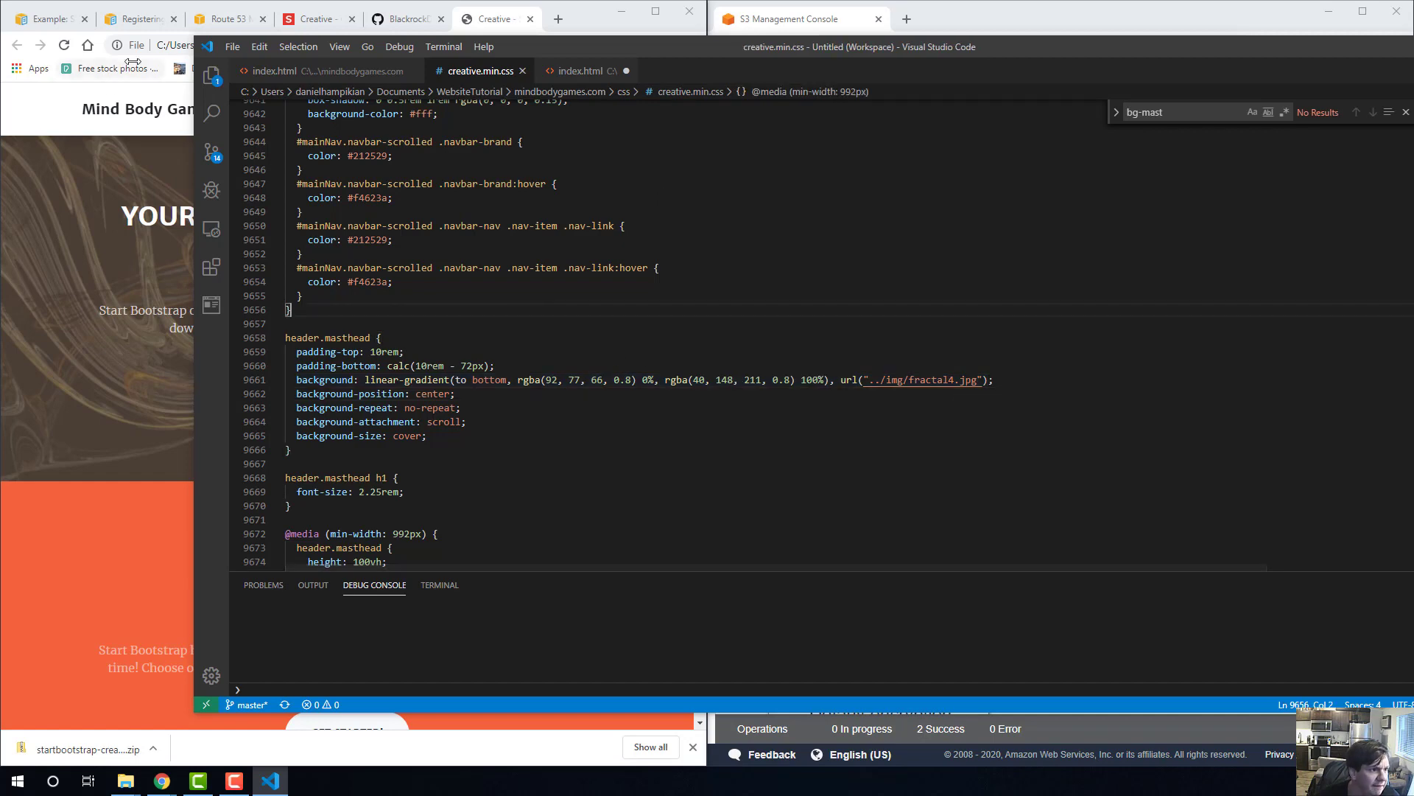
# Reload the local page in Chrome to check the masthead's new gradient color.
pyautogui.click(129, 103)
pyautogui.click(207, 45)
pyautogui.press('Return')
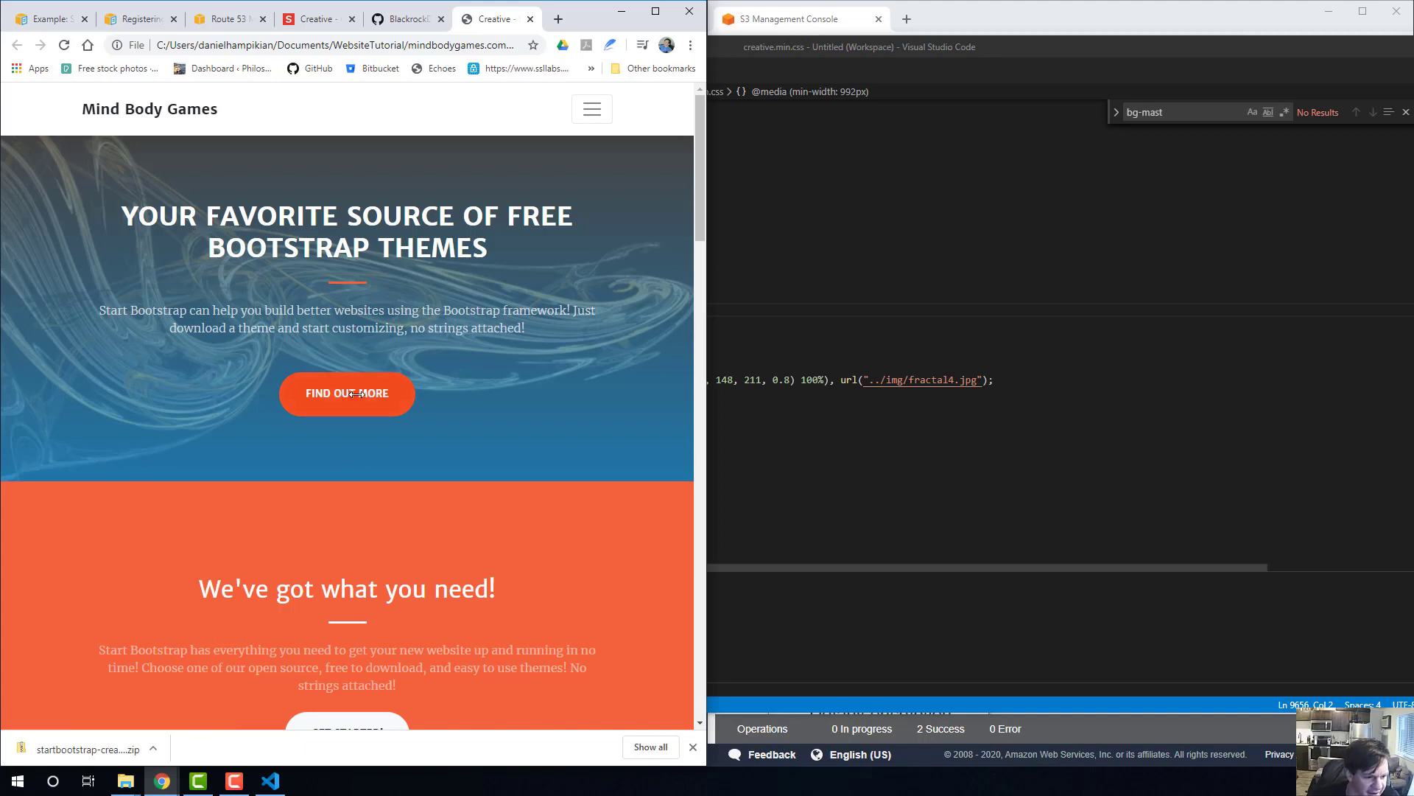
pyautogui.click(850, 283)
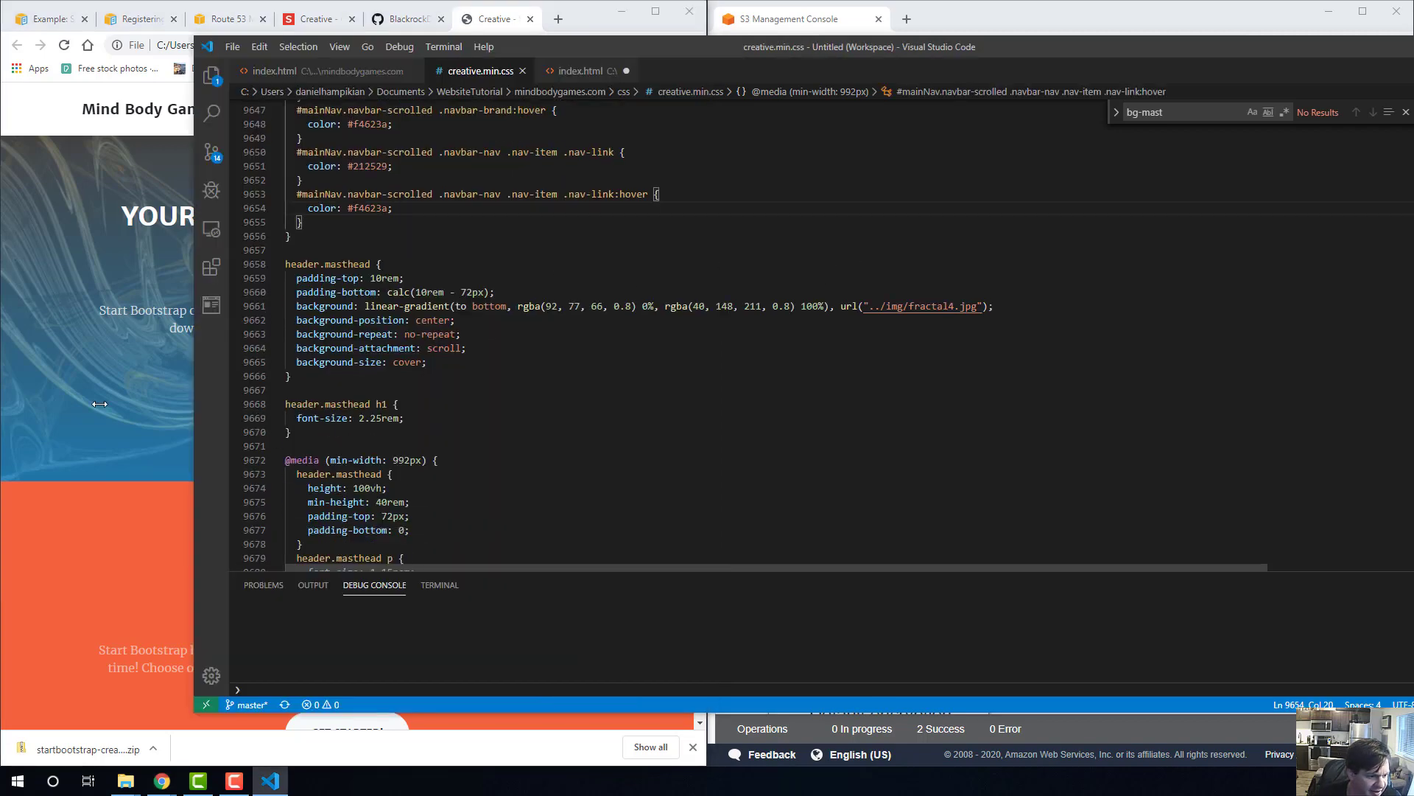
pyautogui.hotkey('alt', 'Tab')
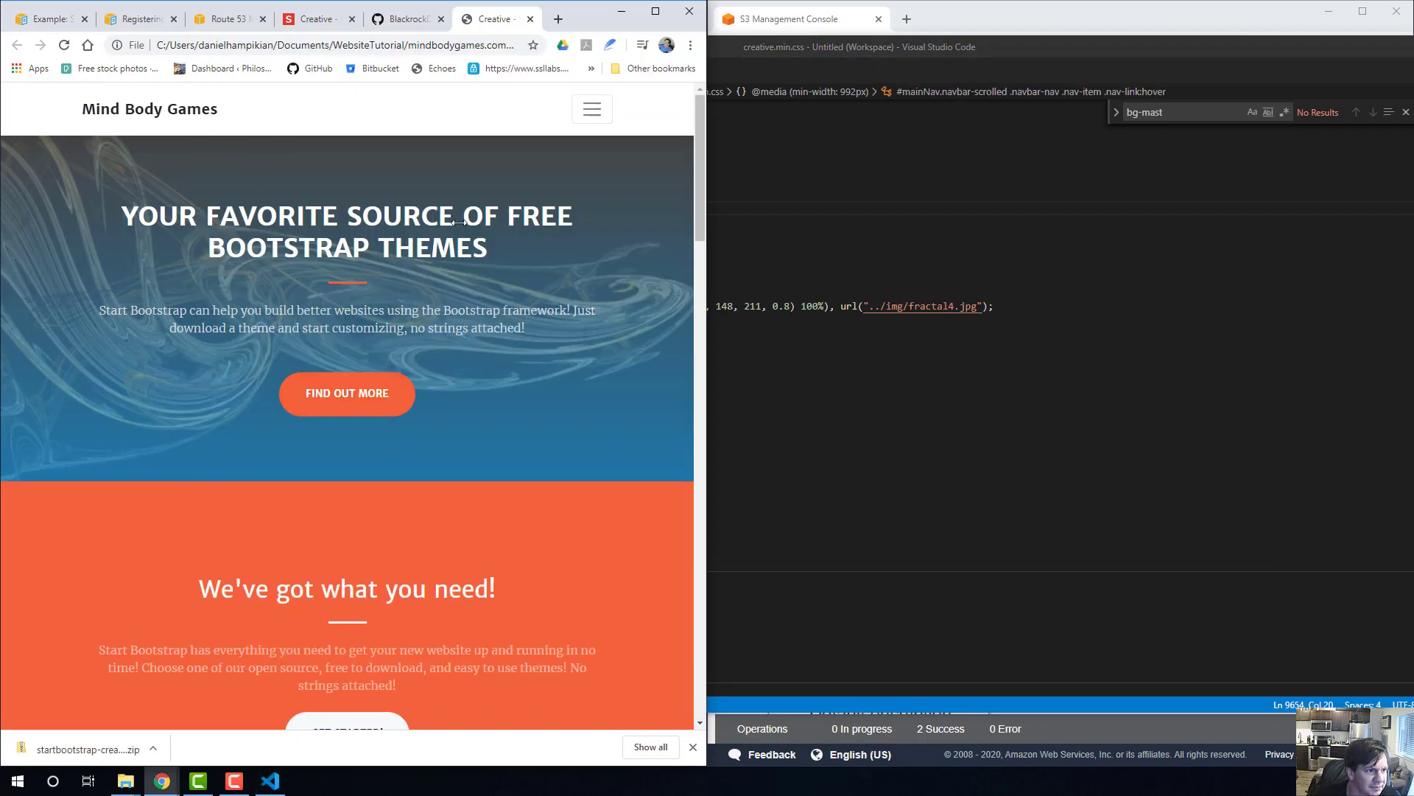
# Test the page's collapsed navigation menu by expanding and collapsing it and following the About link.
pyautogui.click(590, 109)
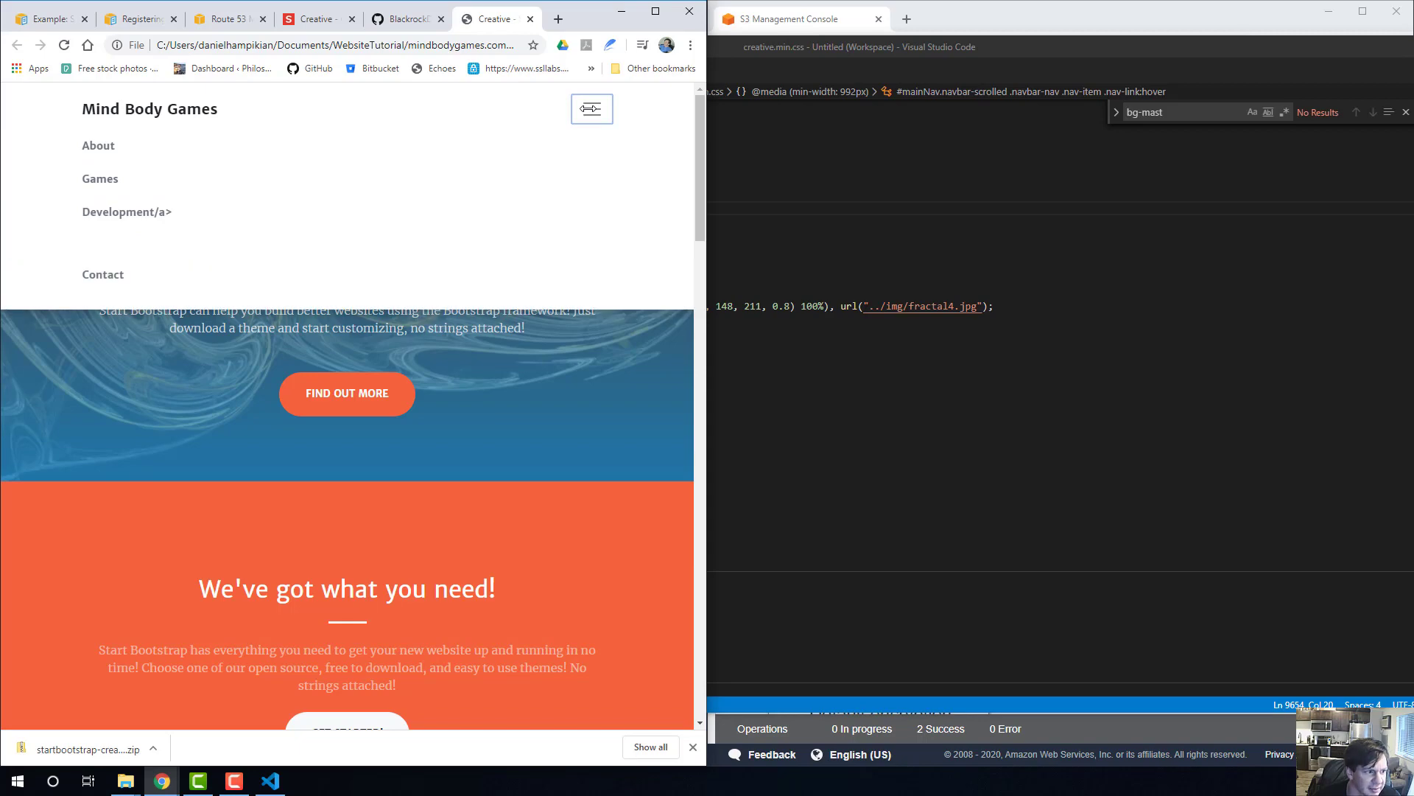
pyautogui.click(589, 109)
pyautogui.click(589, 109)
pyautogui.click(98, 145)
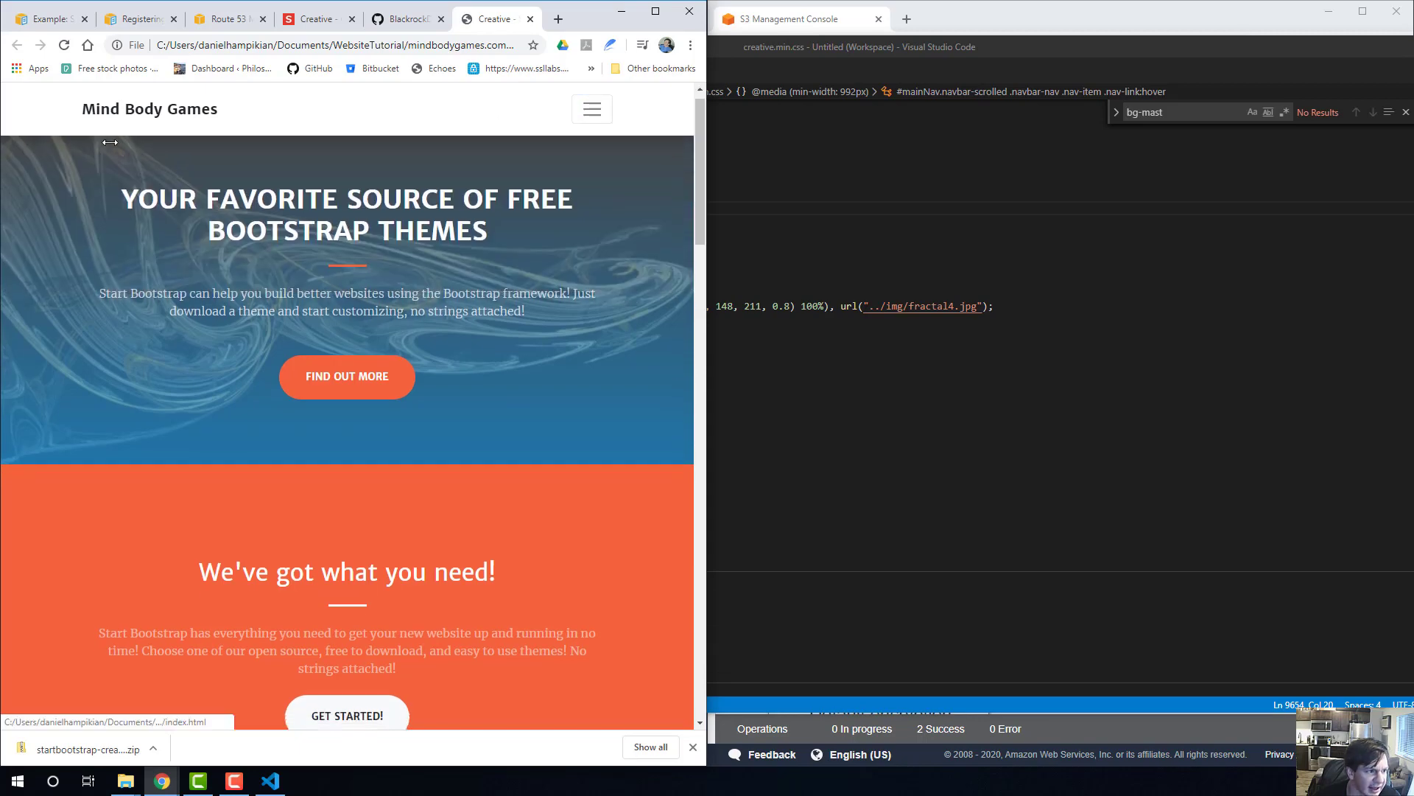
# Return to Visual Studio Code and close the stray index.html with the placeholder text, discarding its changes.
pyautogui.click(766, 289)
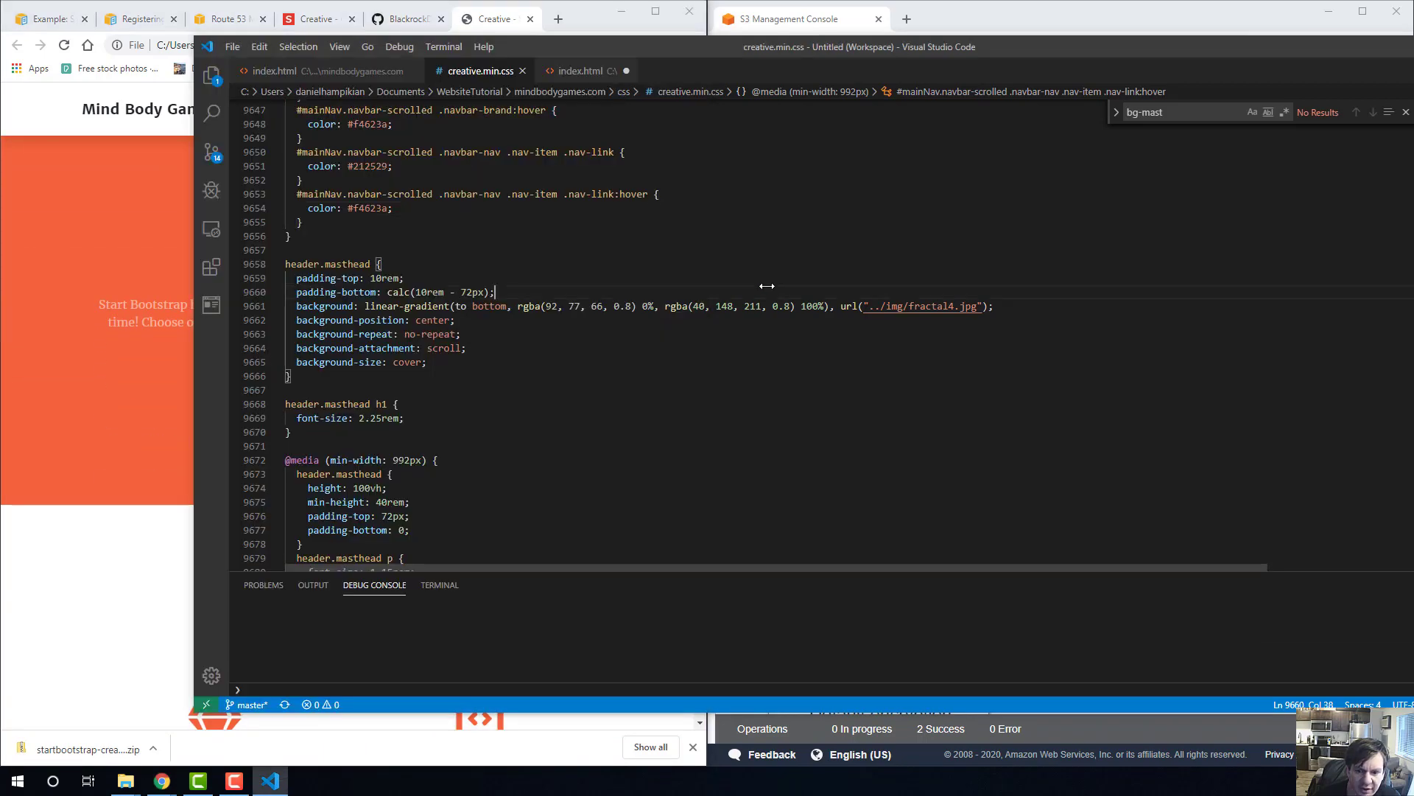
pyautogui.scroll(7, 762, 298)
pyautogui.click(315, 70)
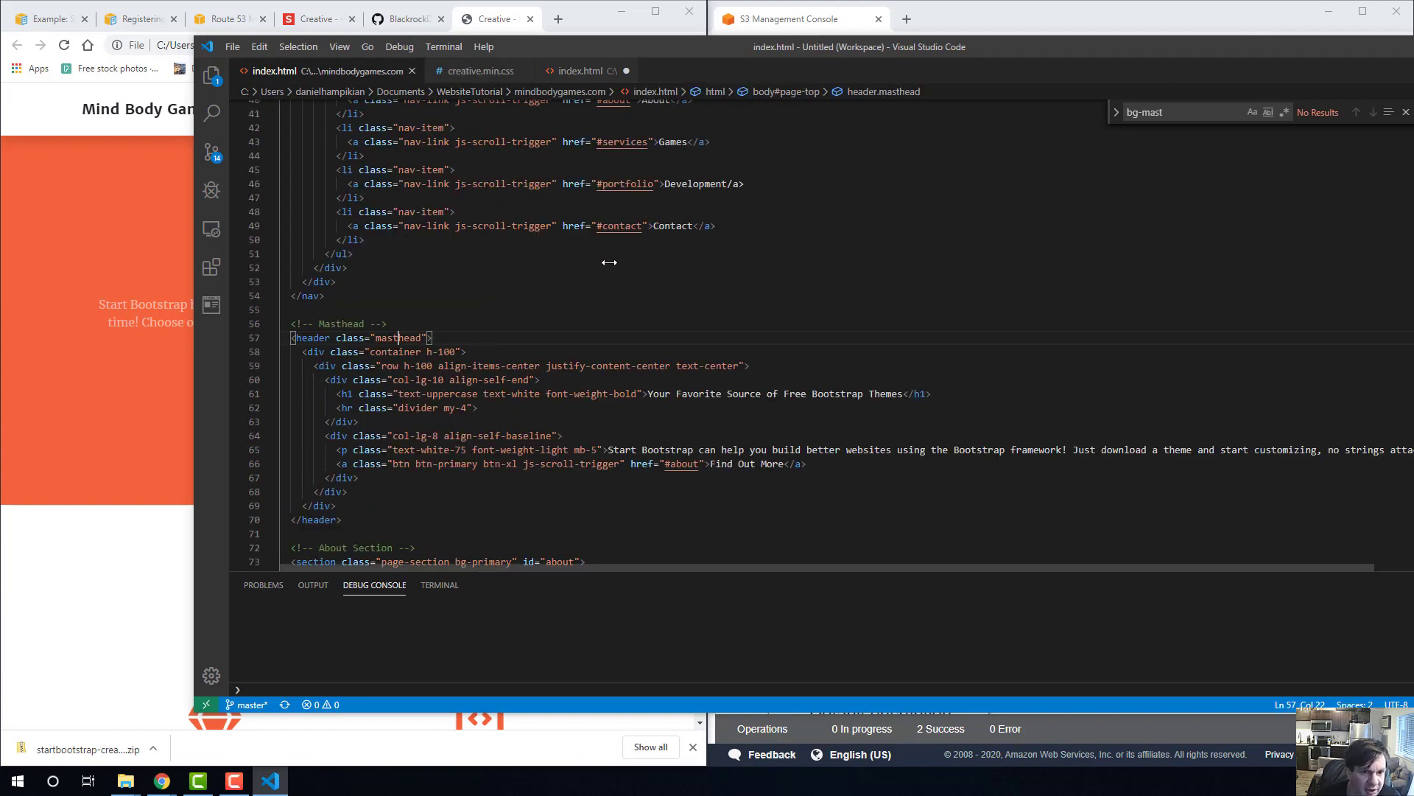
pyautogui.scroll(10, 609, 262)
pyautogui.click(574, 72)
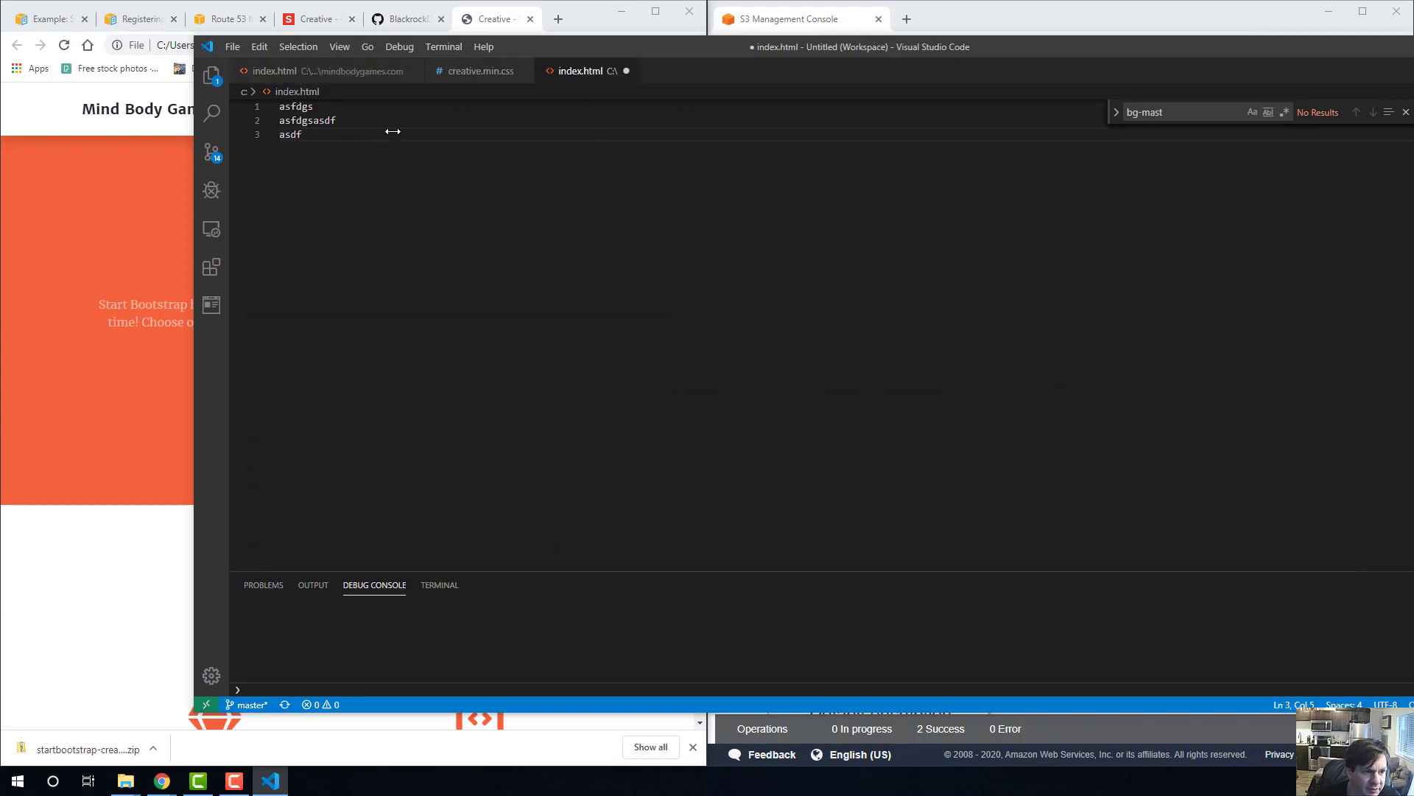
pyautogui.click(627, 70)
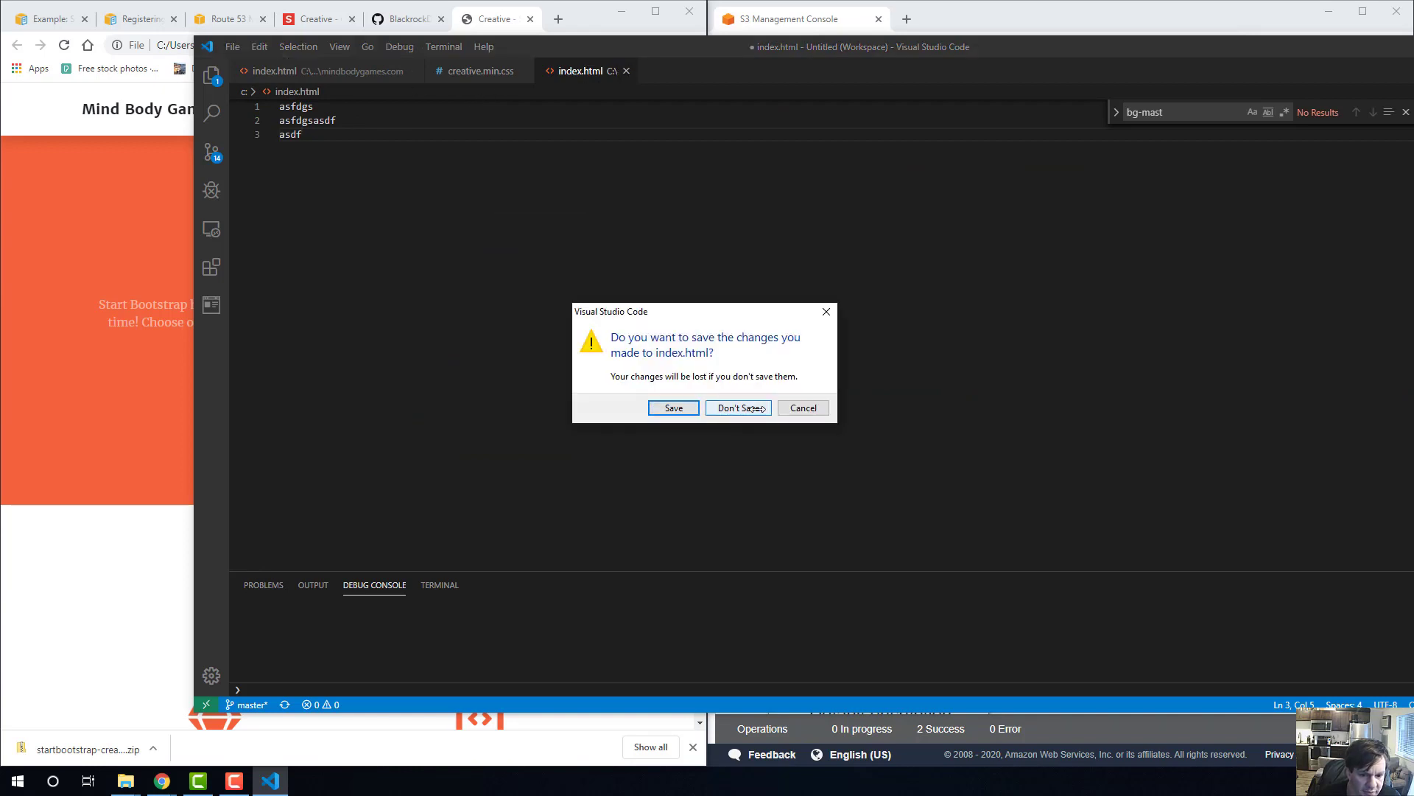
pyautogui.click(739, 407)
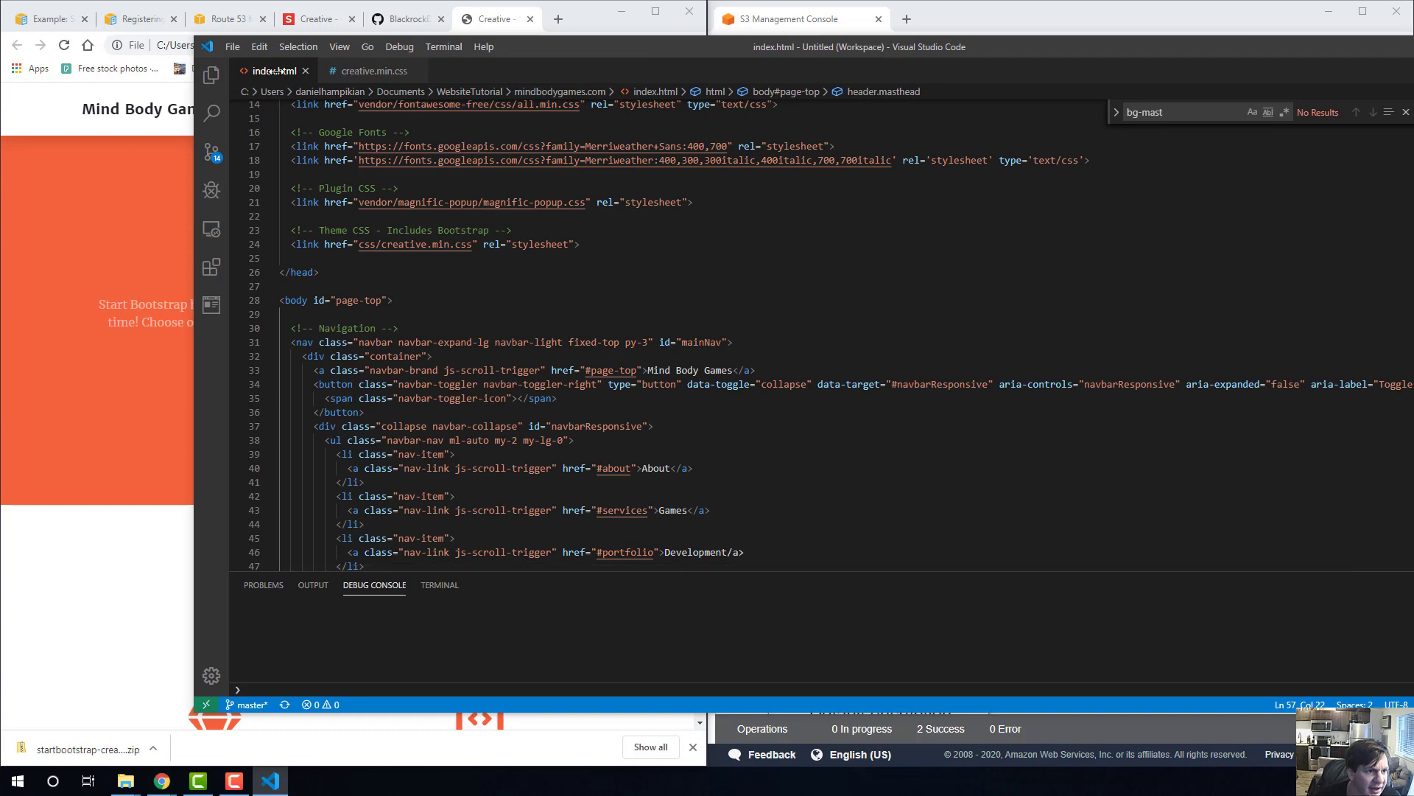
# In the About section of index.html, change the Get Started! button's href from #services to the personal website's https address and save.
pyautogui.scroll(-2, 547, 337)
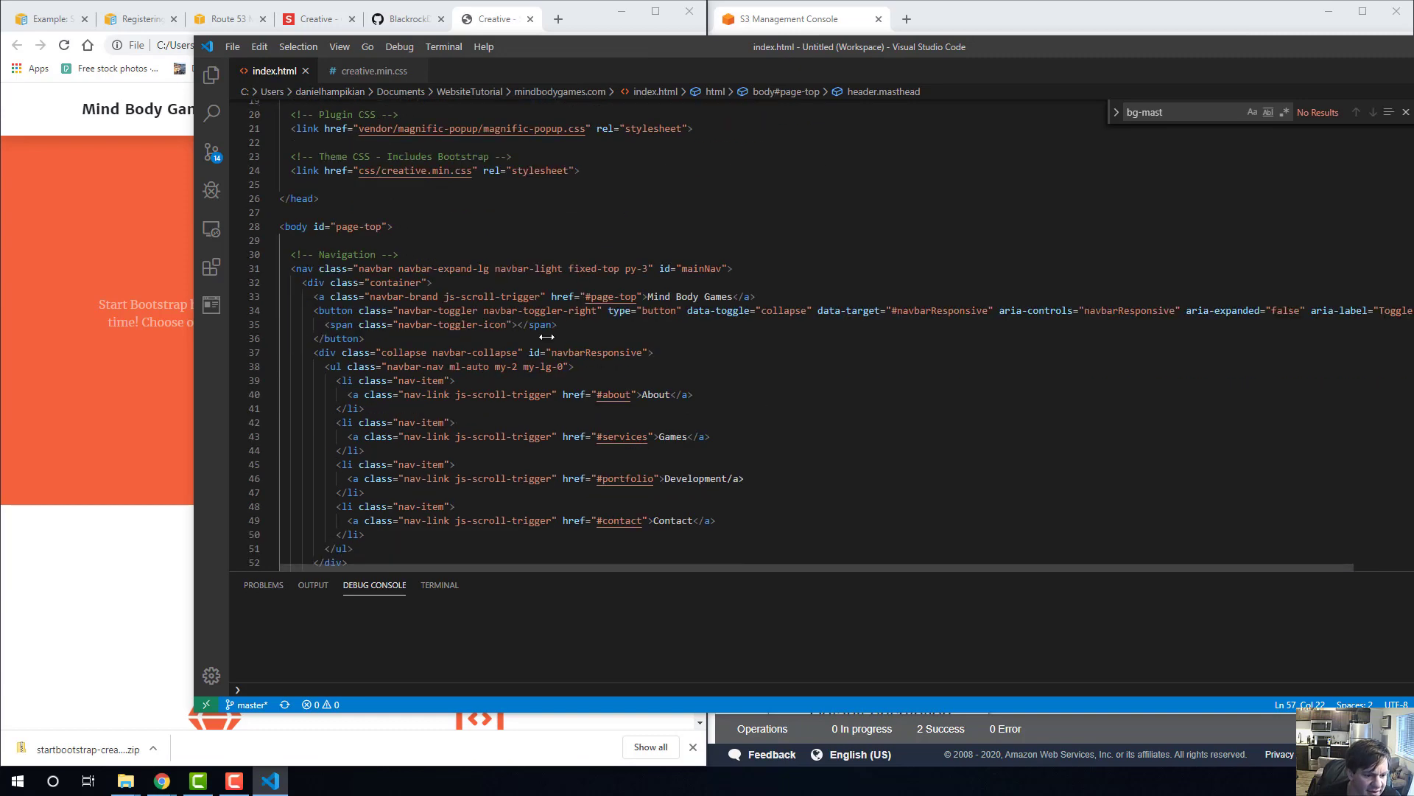
pyautogui.scroll(-2, 546, 337)
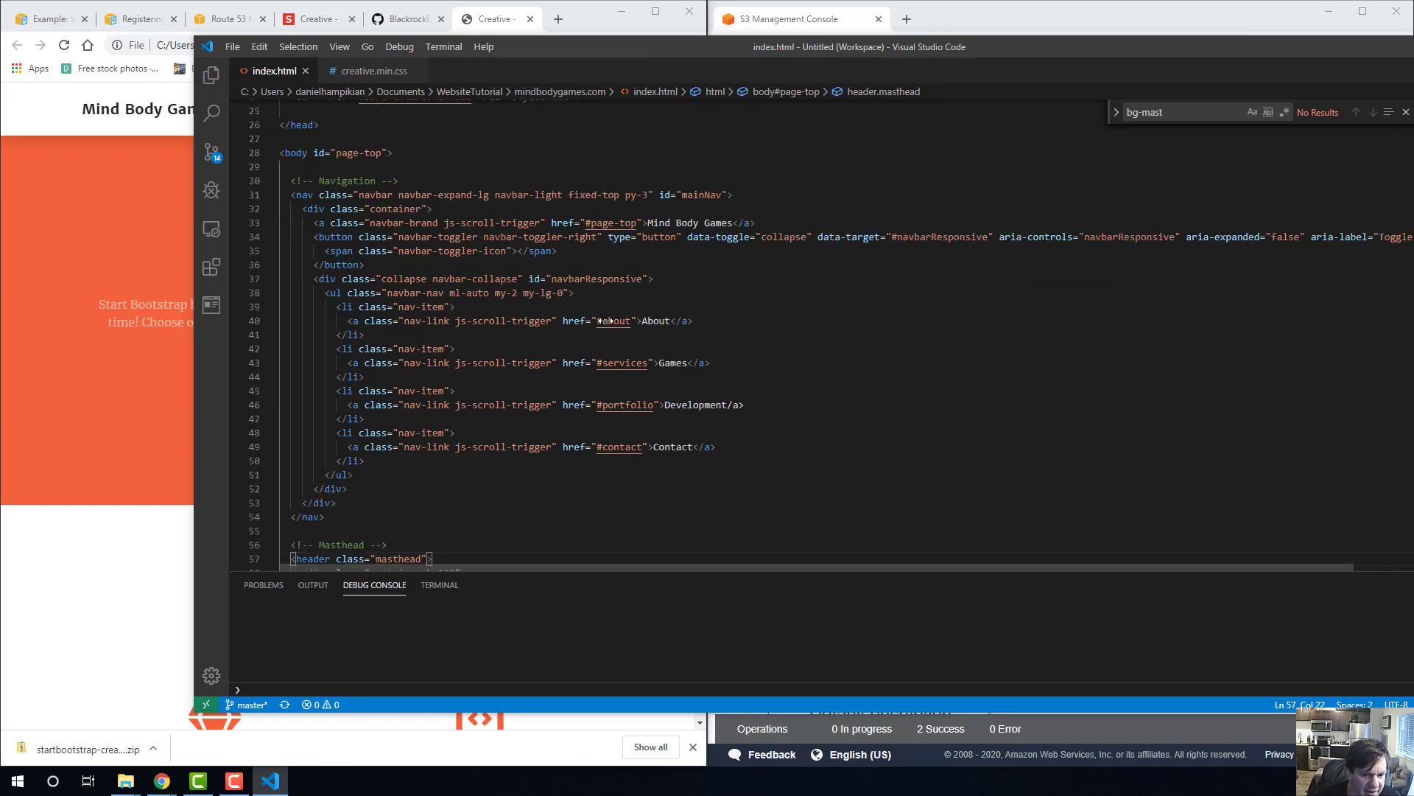
pyautogui.scroll(-12, 590, 324)
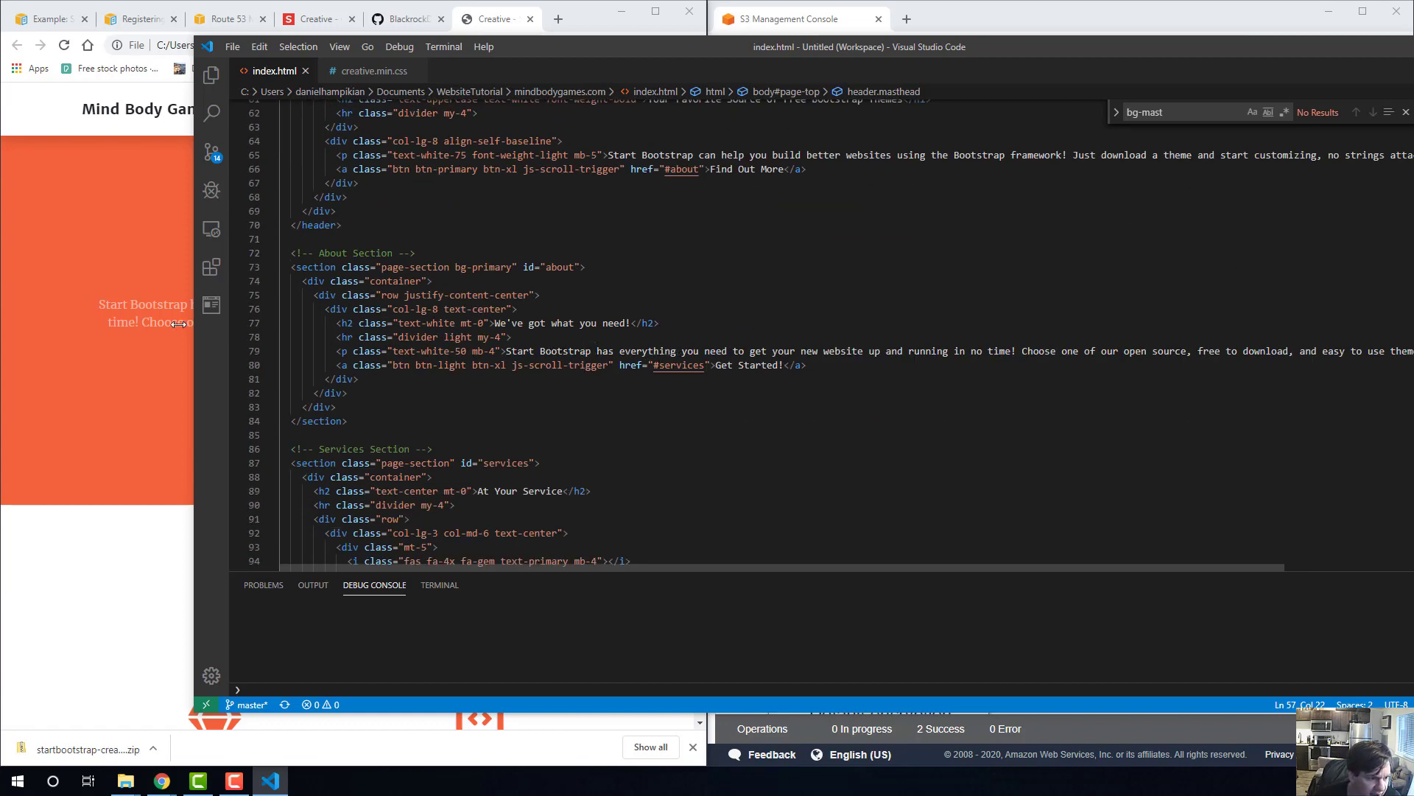
pyautogui.click(178, 324)
pyautogui.click(891, 379)
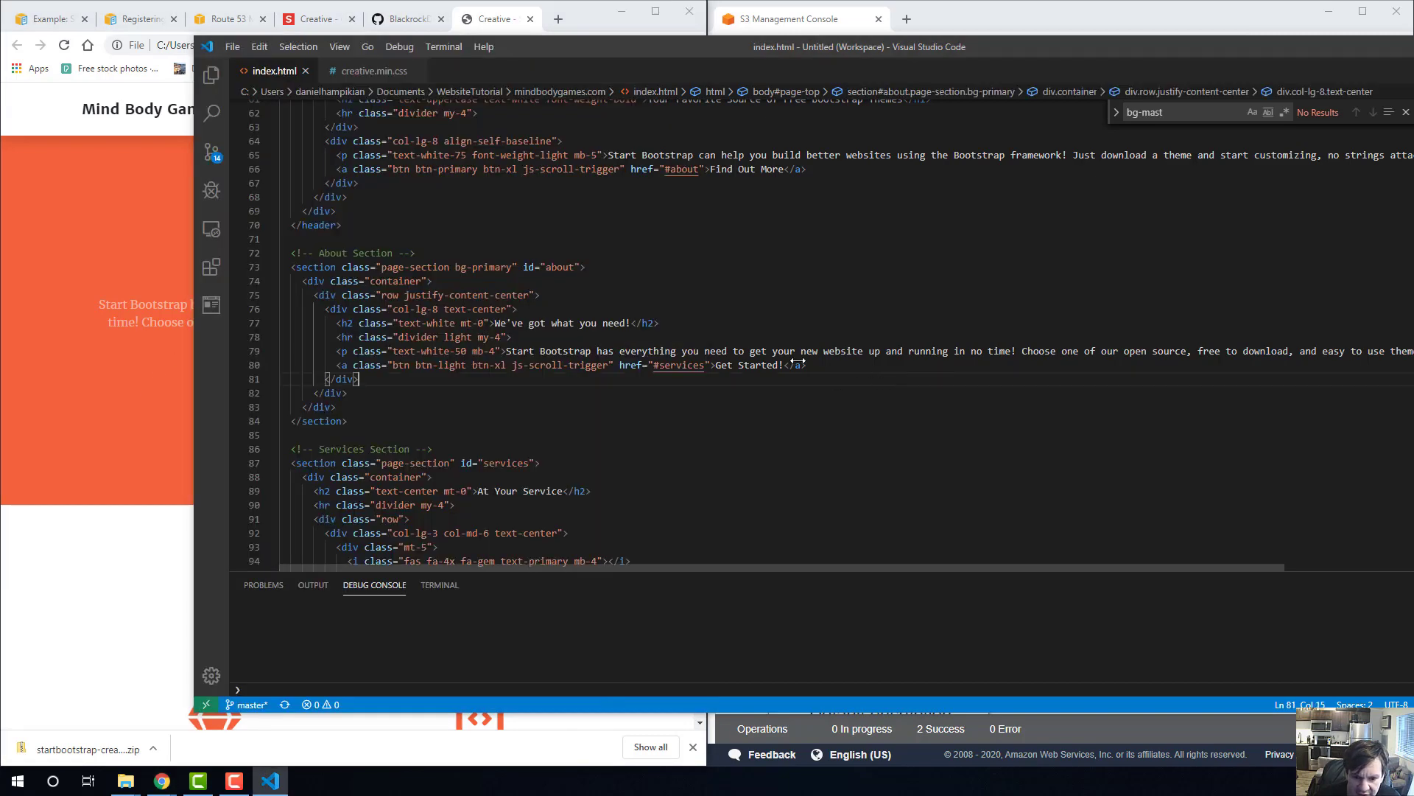
pyautogui.moveTo(654, 365); pyautogui.dragTo(701, 365)
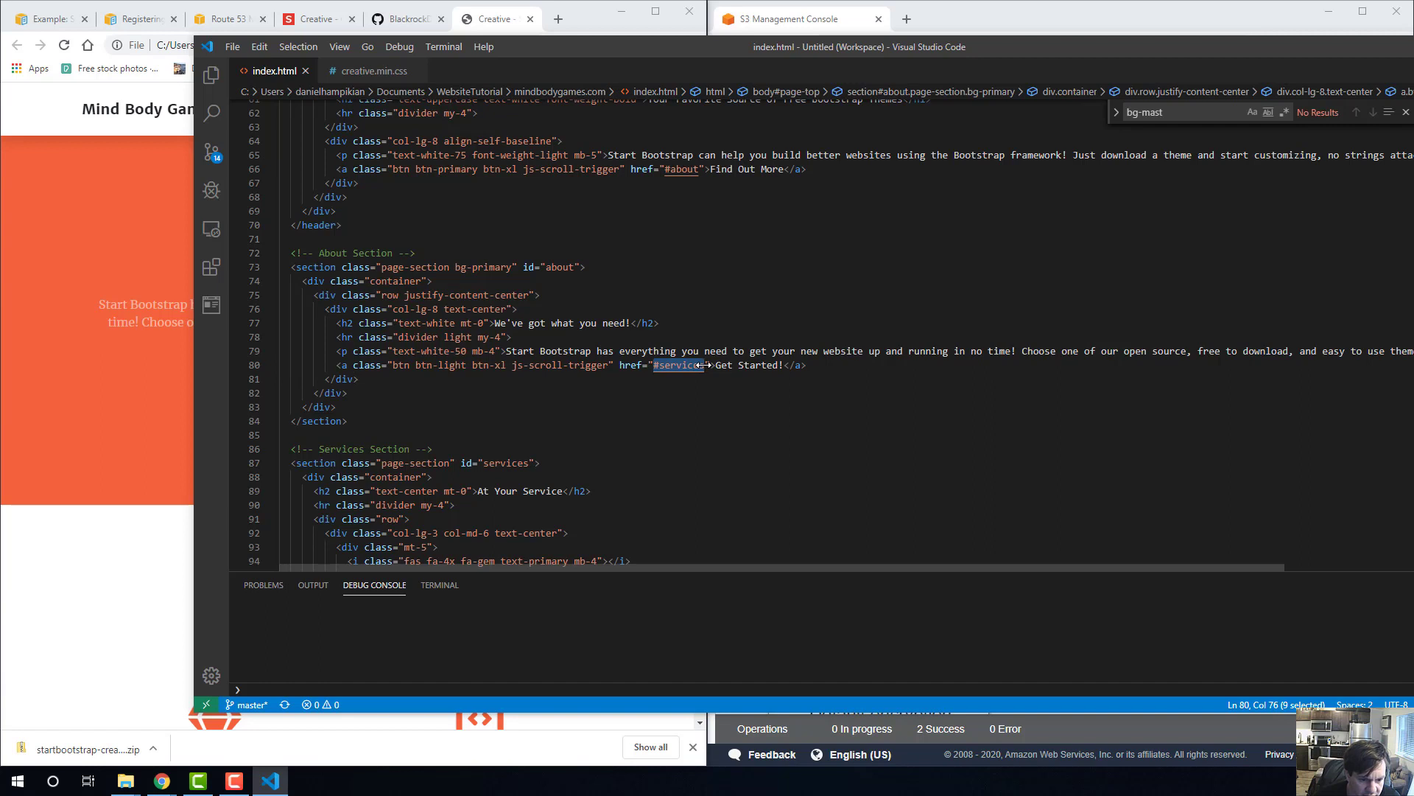
pyautogui.write('ww')
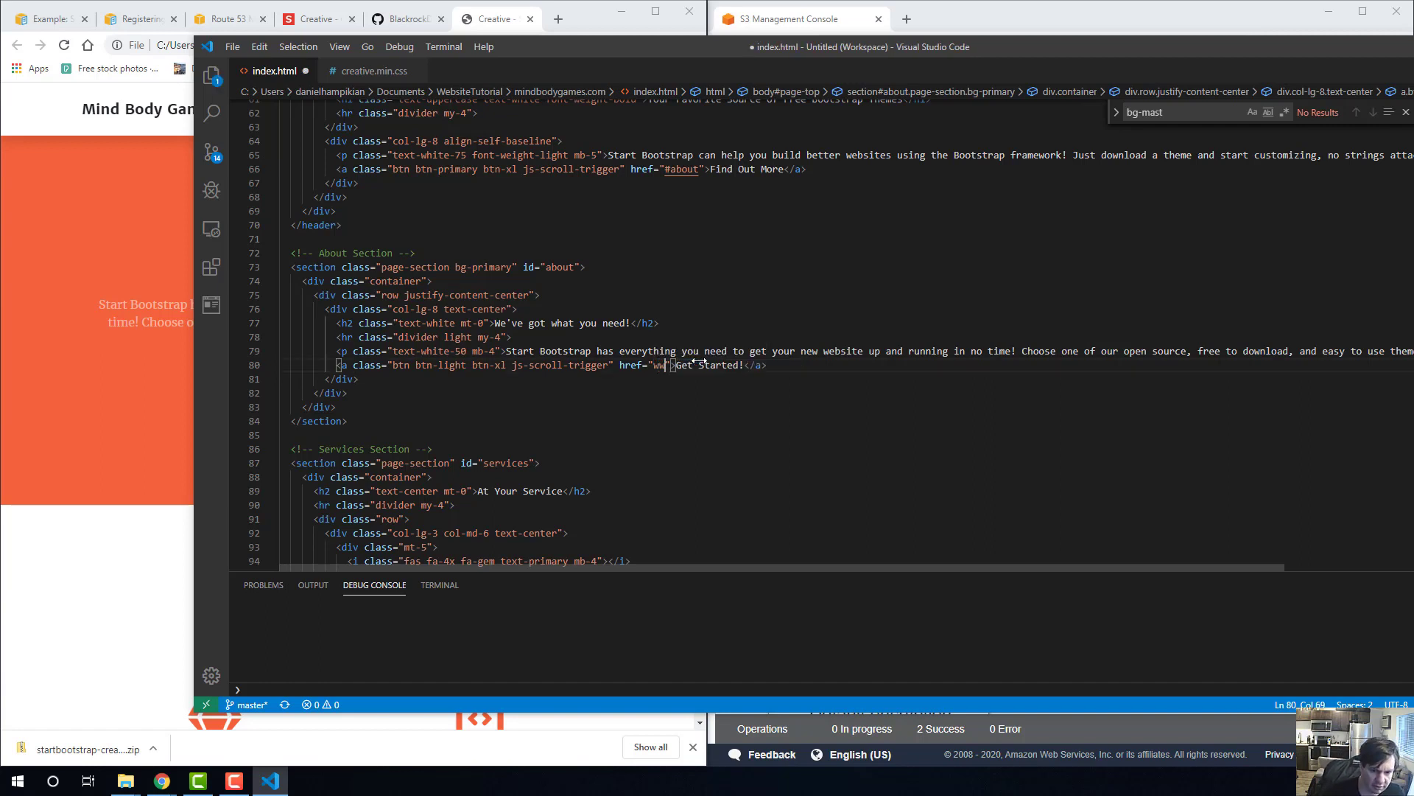
pyautogui.press('BackSpace')
pyautogui.press('BackSpace')
pyautogui.write('https')
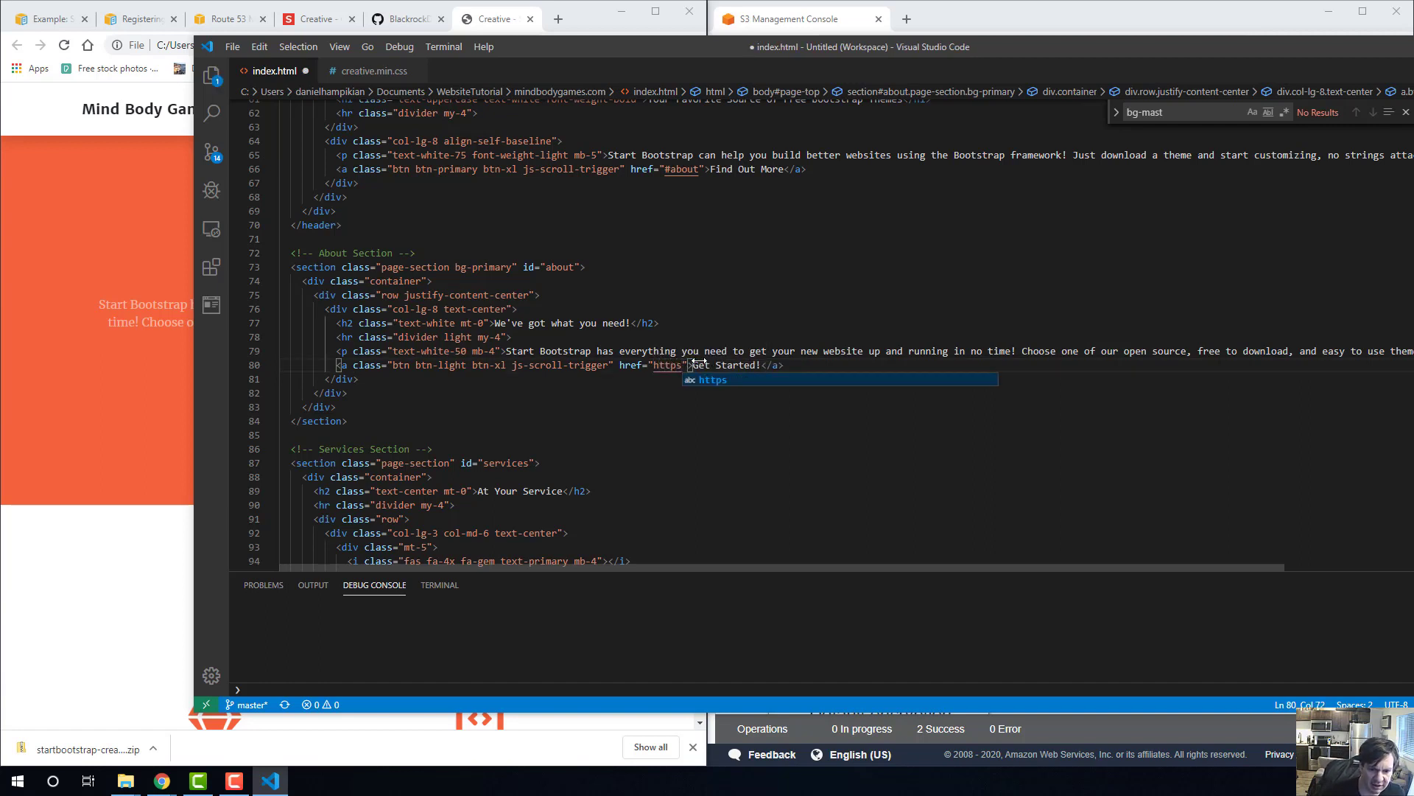
pyautogui.write('://danielhampik')
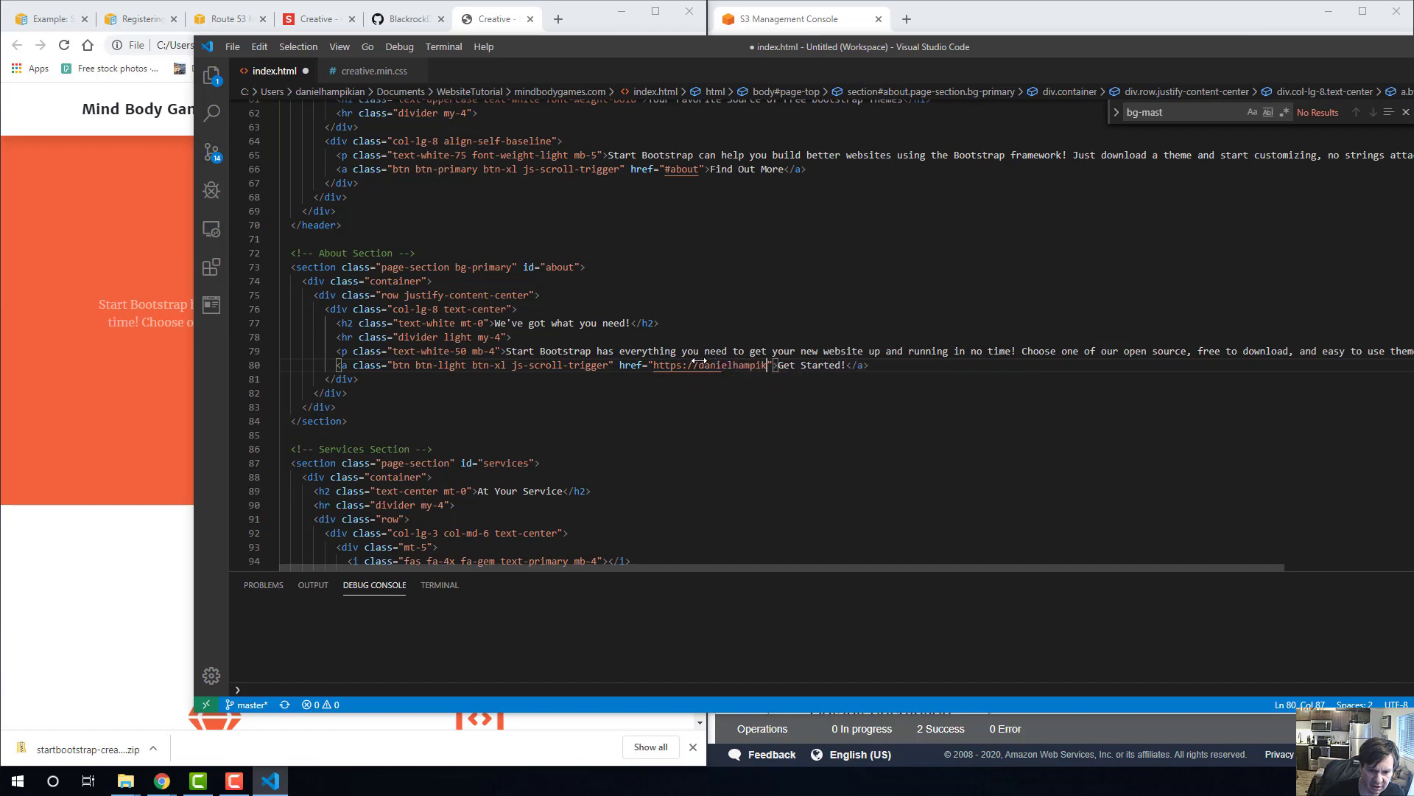
pyautogui.write('ian')
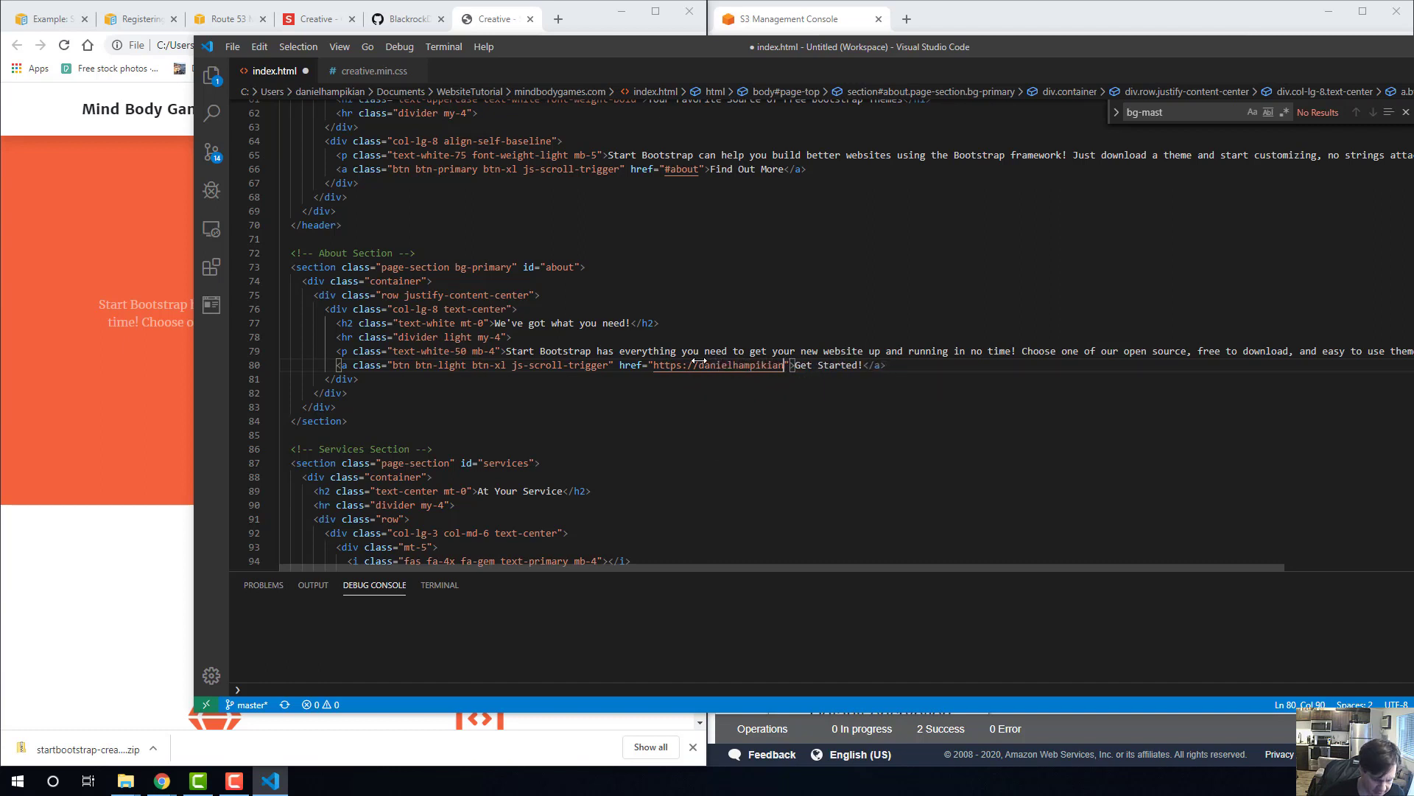
pyautogui.write('.com')
pyautogui.click(699, 364)
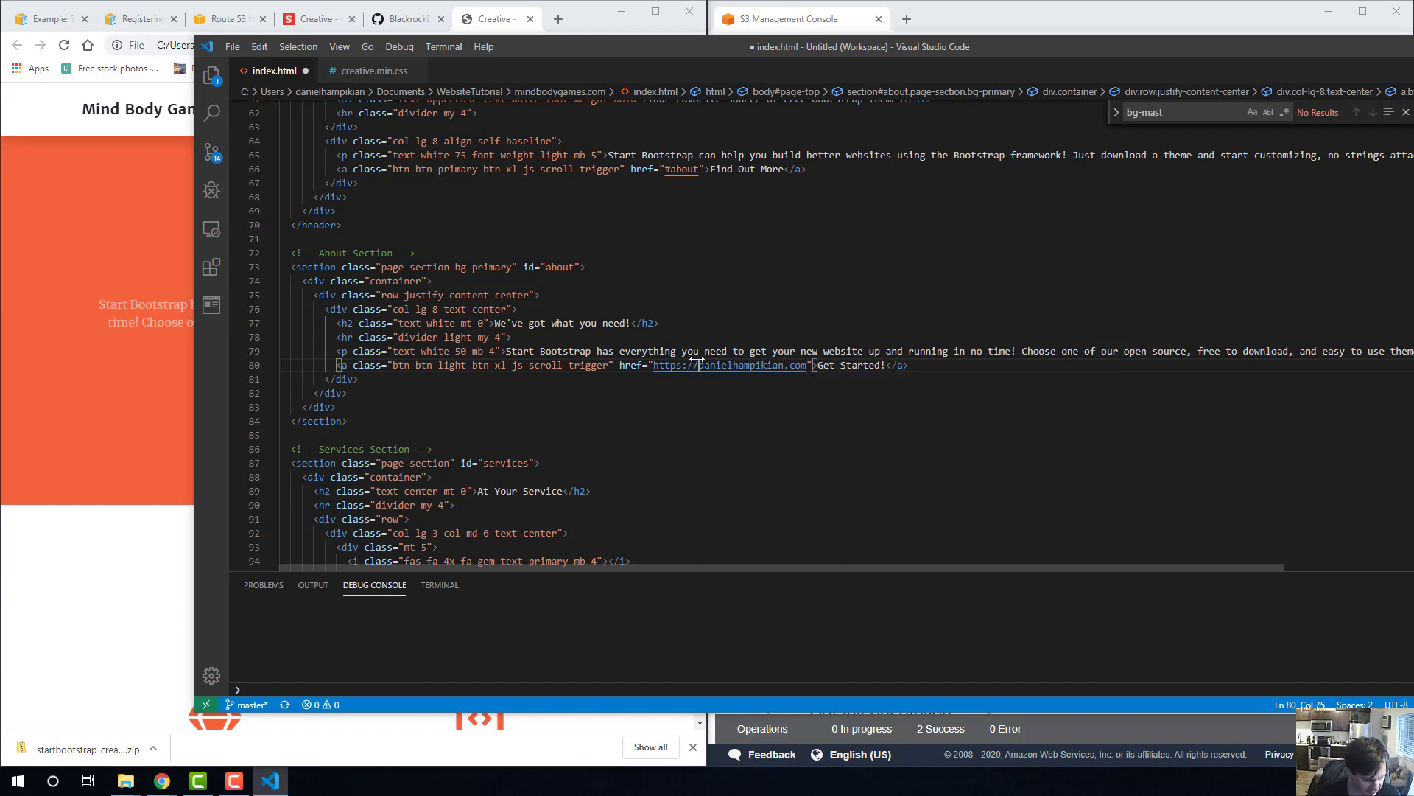
pyautogui.hotkey('ctrl', 's')
# Switch to Chrome, reload the local page and test the About section's Get Started! button link and the linked site's navigation menu.
pyautogui.click(118, 324)
pyautogui.click(343, 384)
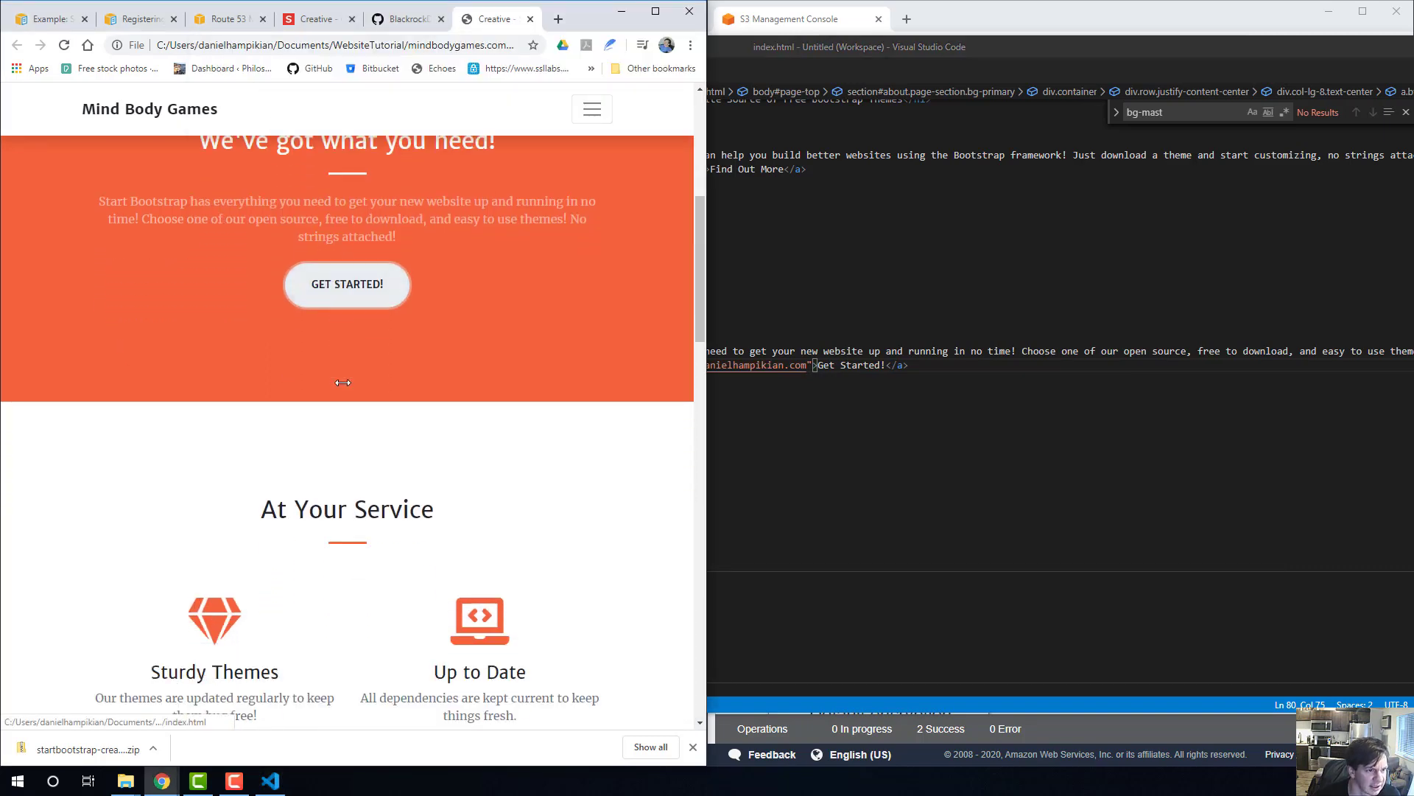
pyautogui.click(383, 44)
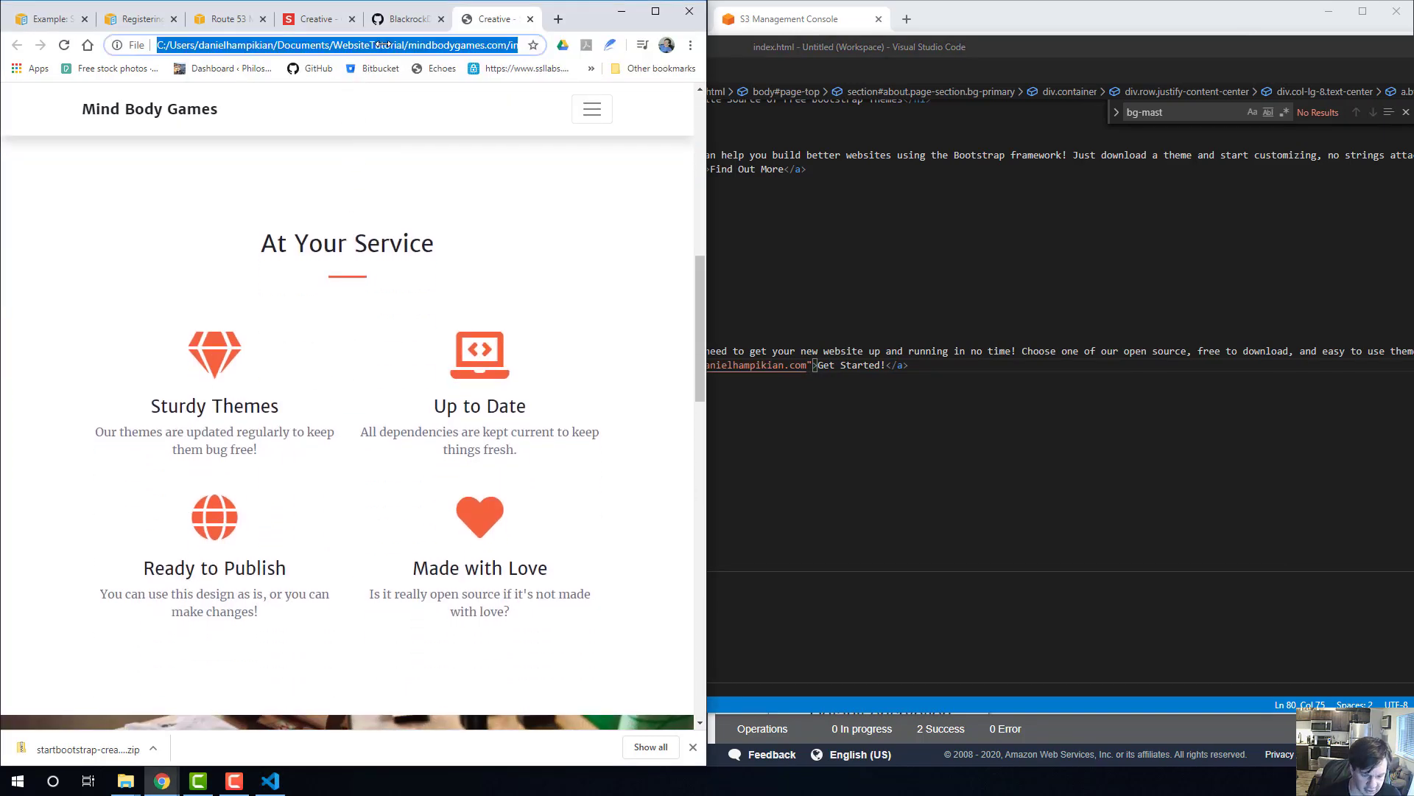
pyautogui.press('Return')
pyautogui.scroll(7, 479, 401)
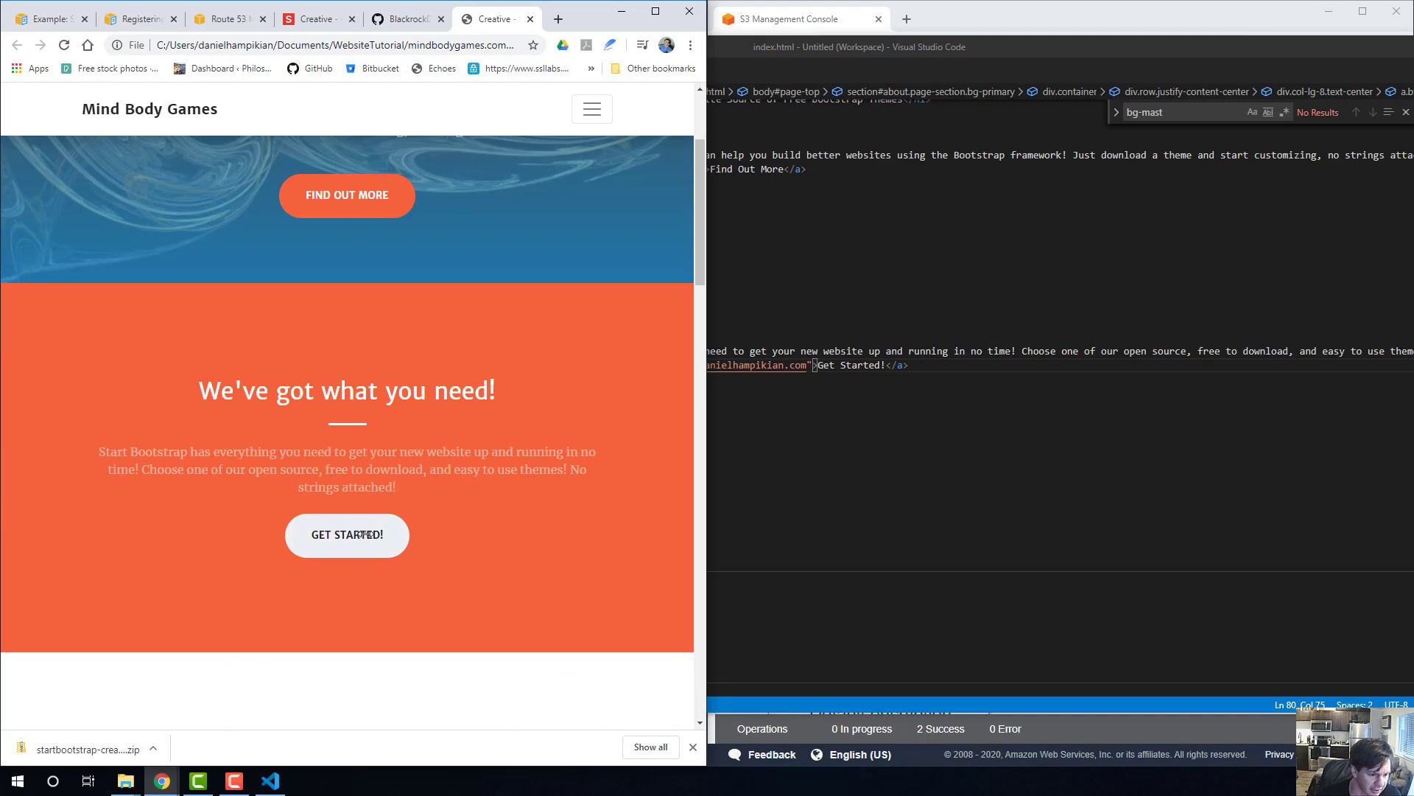
pyautogui.click(347, 536)
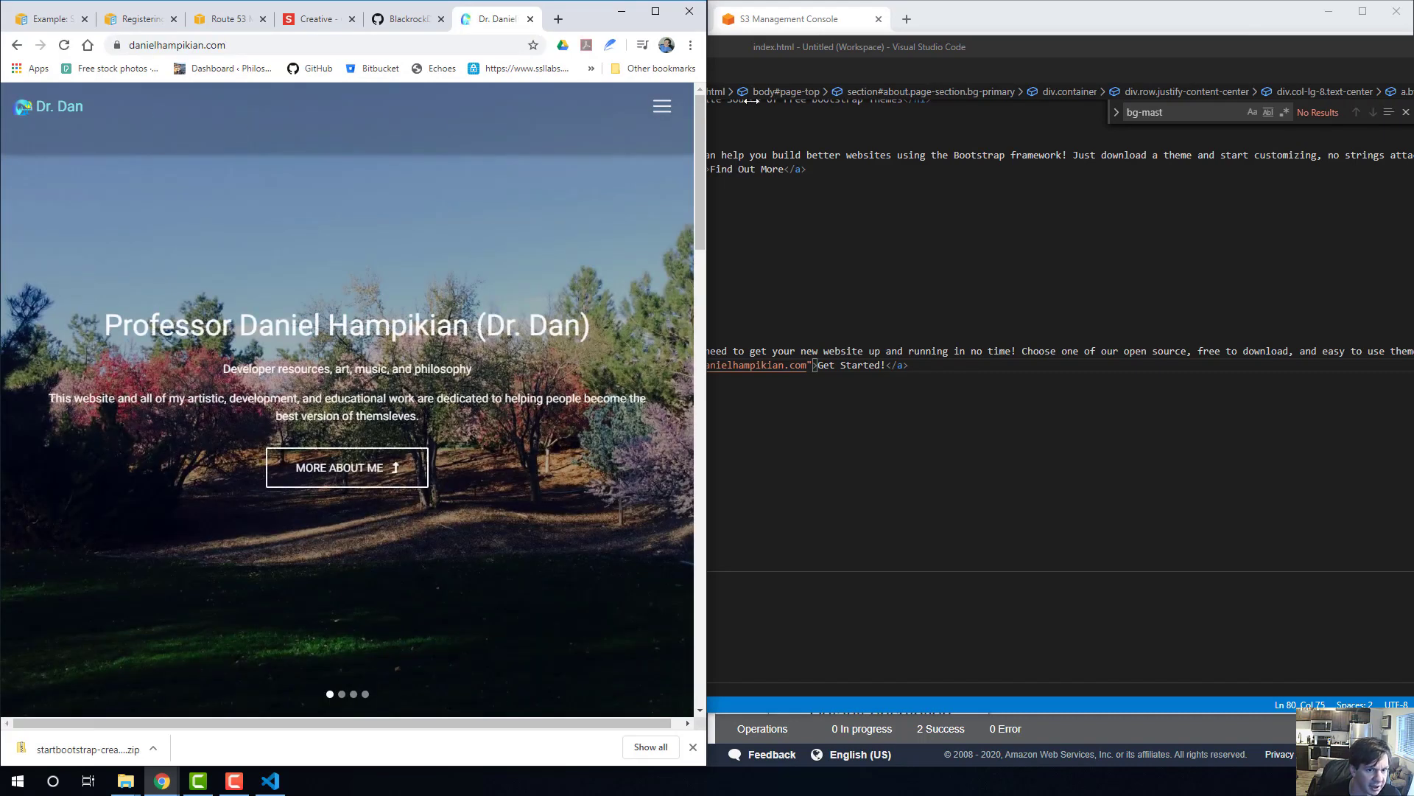
pyautogui.click(662, 106)
pyautogui.click(662, 106)
# In Visual Studio Code, duplicate the entire About section of index.html directly below the original, separated by a blank line.
pyautogui.click(1000, 294)
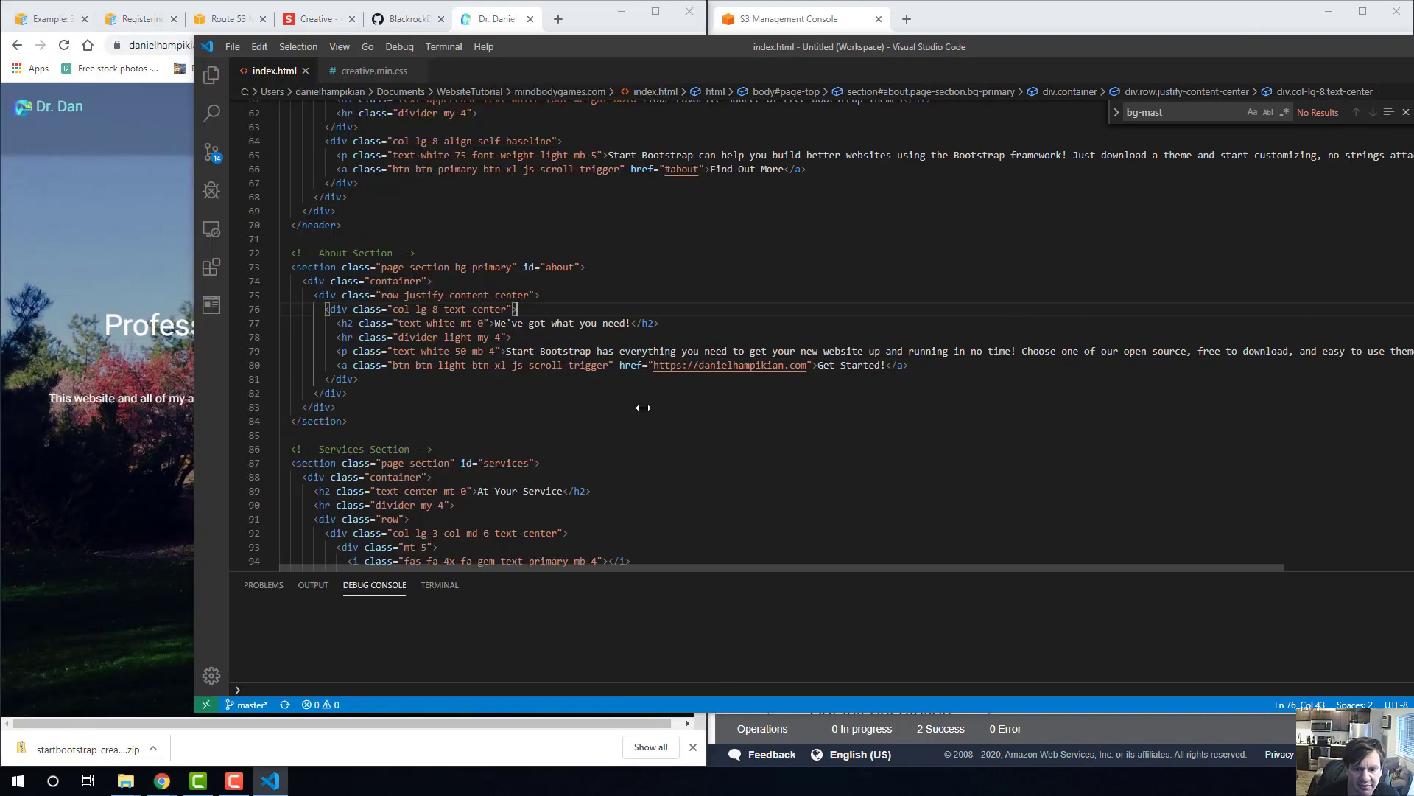
pyautogui.scroll(-2, 511, 407)
pyautogui.scroll(2, 511, 407)
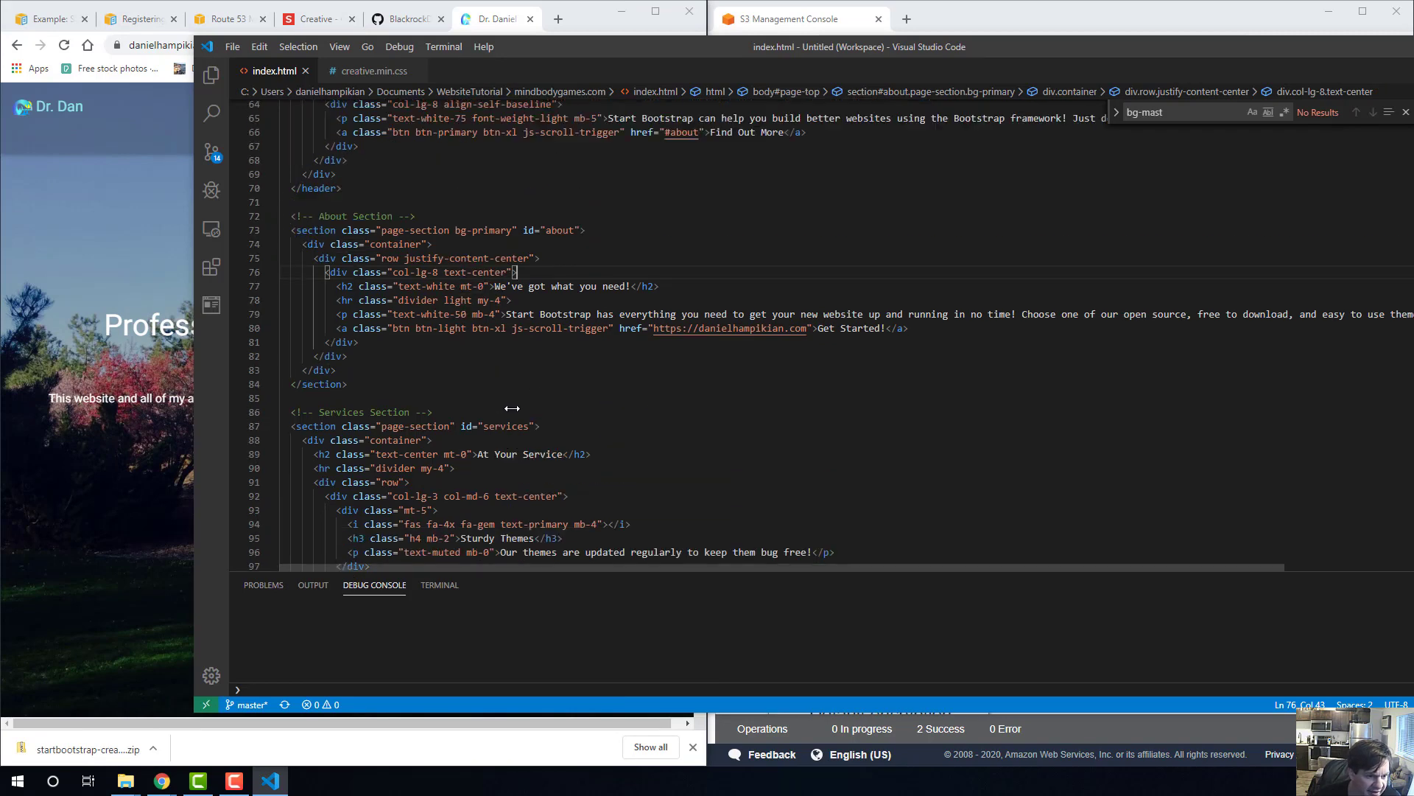
pyautogui.moveTo(378, 417); pyautogui.dragTo(267, 254)
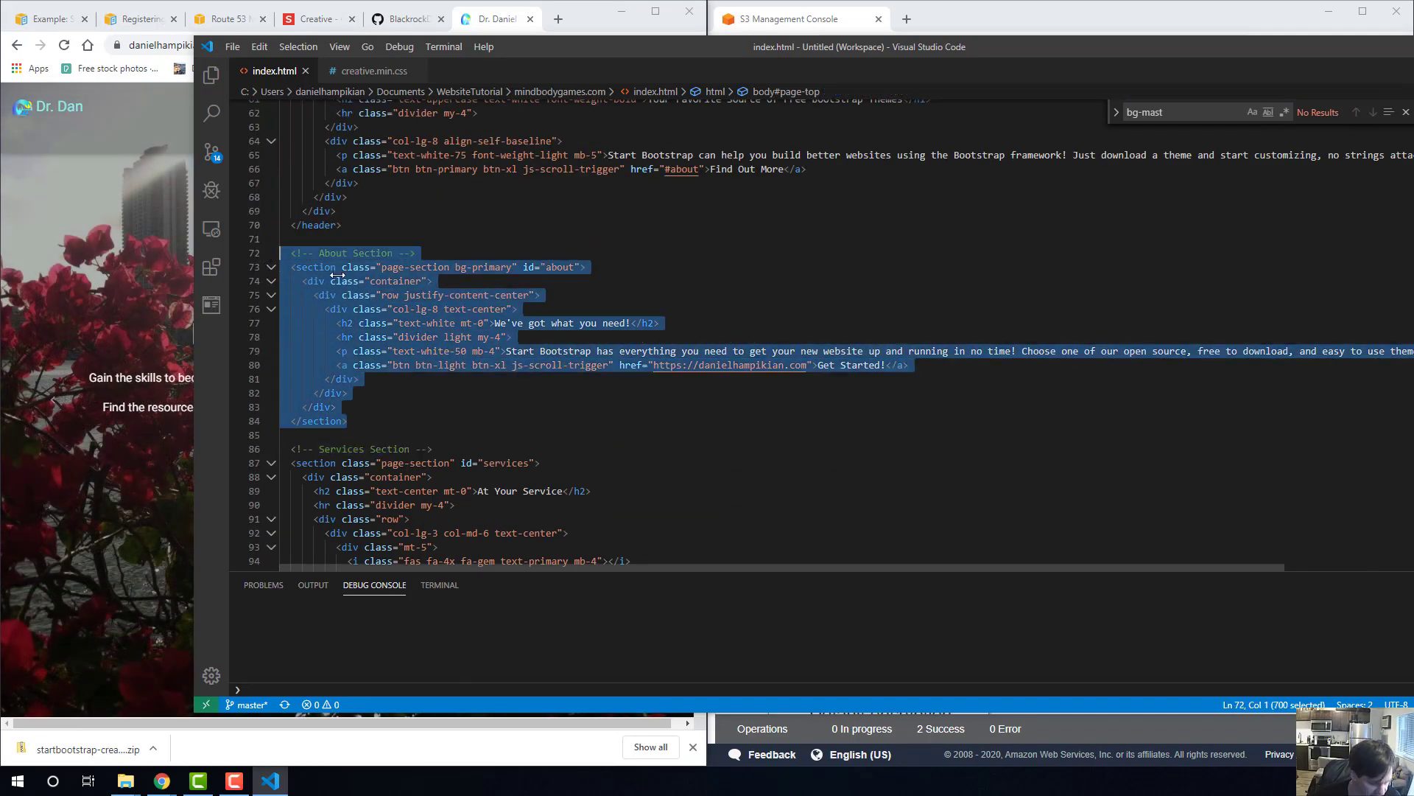
pyautogui.hotkey('ctrl', 'c')
pyautogui.click(398, 425)
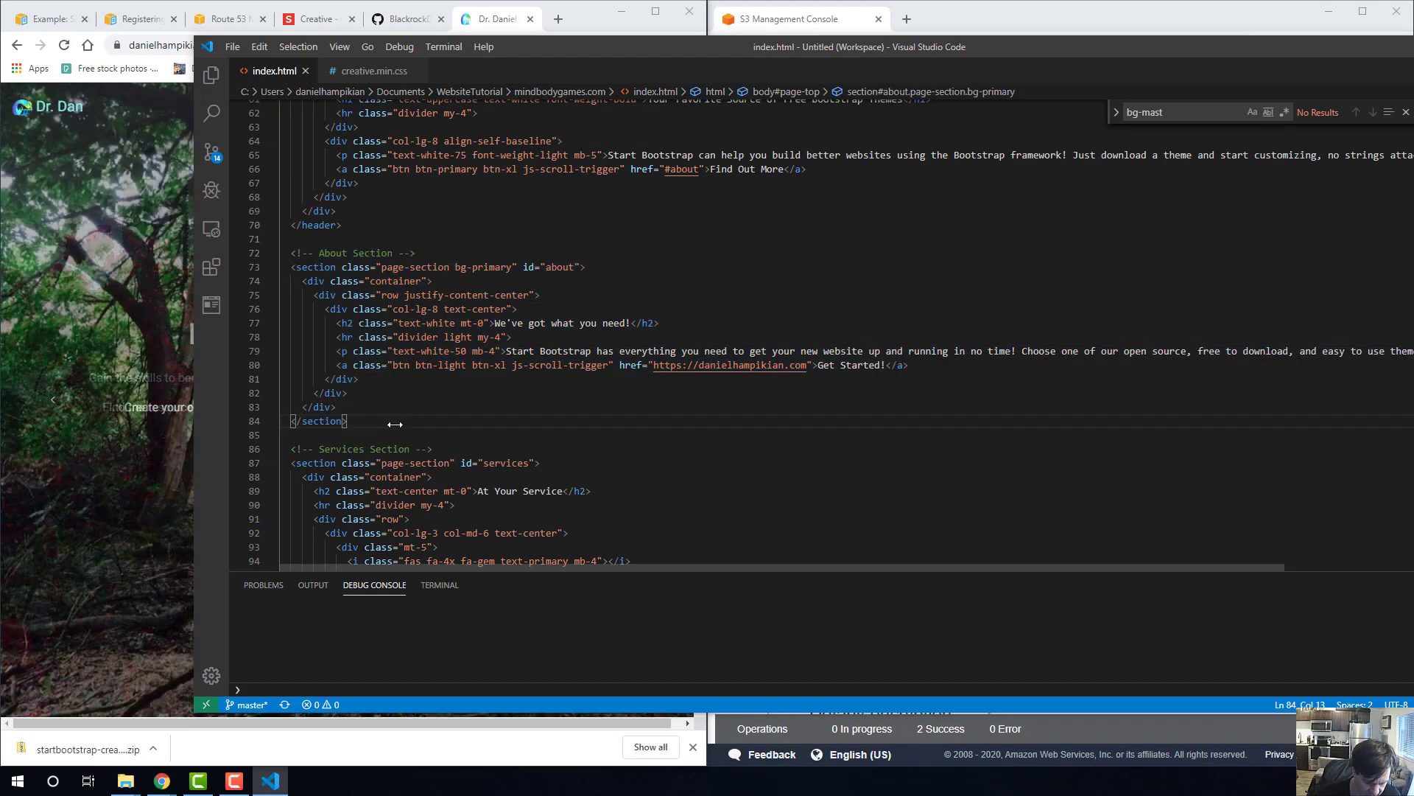
pyautogui.press('Return')
pyautogui.press('Return')
pyautogui.hotkey('ctrl', 'v')
pyautogui.scroll(-2, 510, 386)
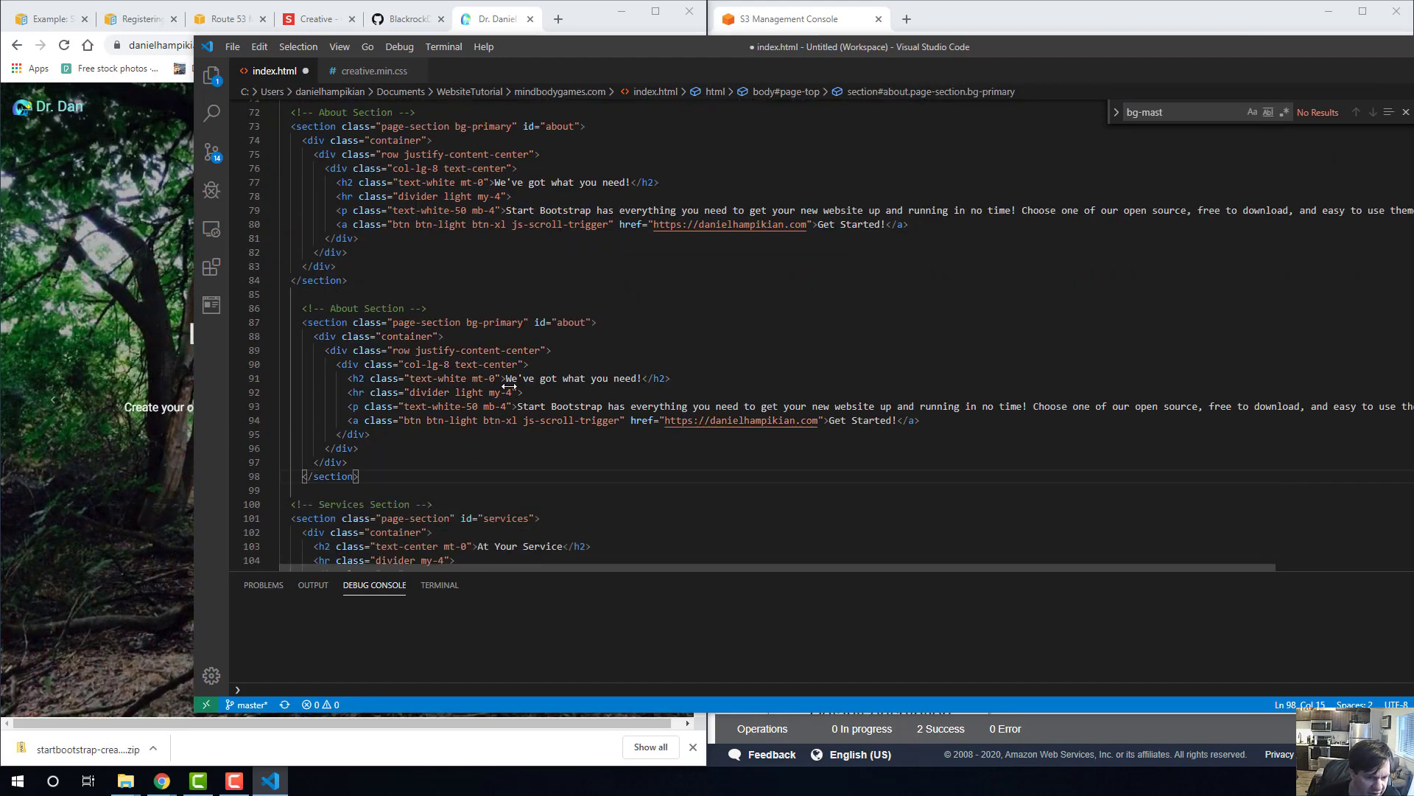
# Change the duplicated section's id to about2 and its heading to "Here's a new section for your Portfolio".
pyautogui.click(587, 322)
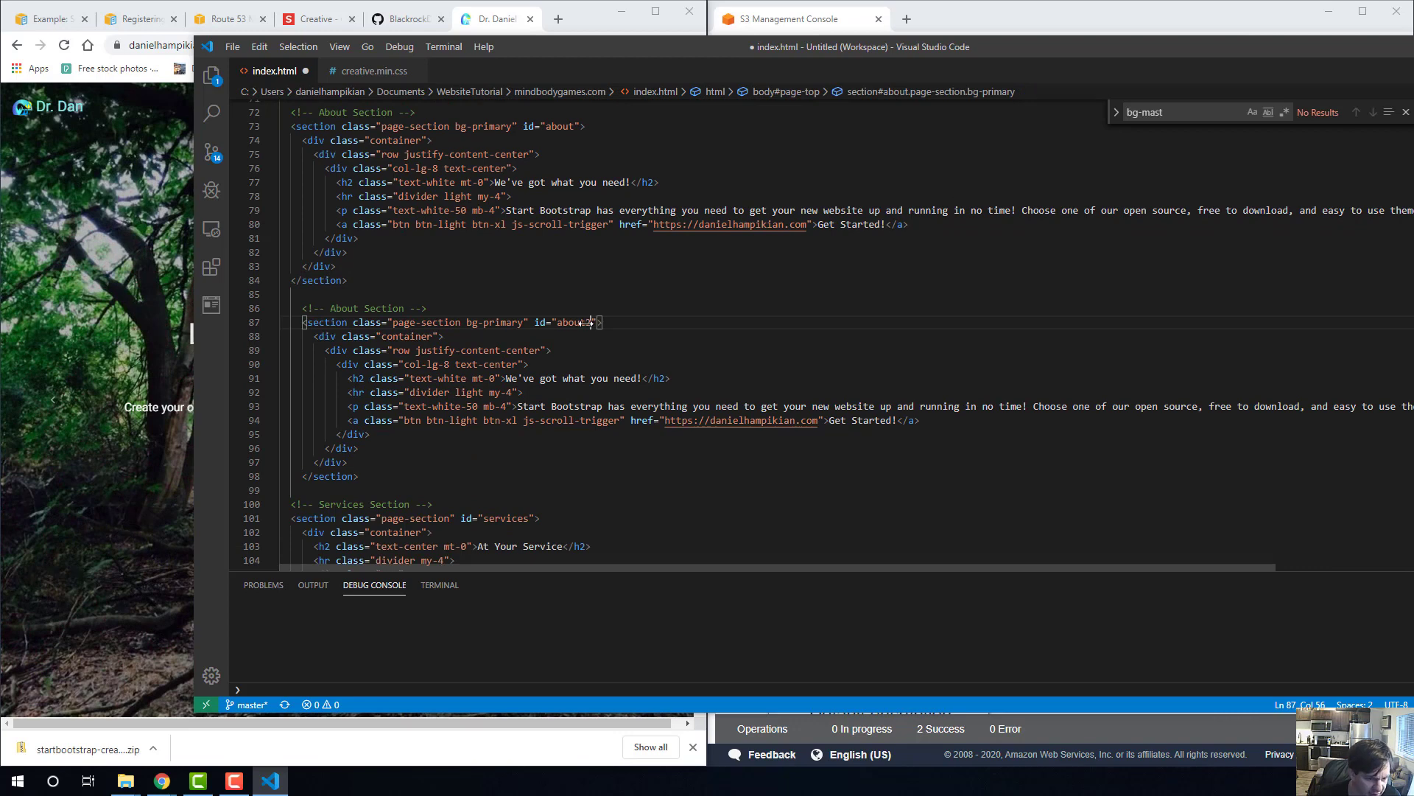
pyautogui.write('2')
pyautogui.click(506, 392)
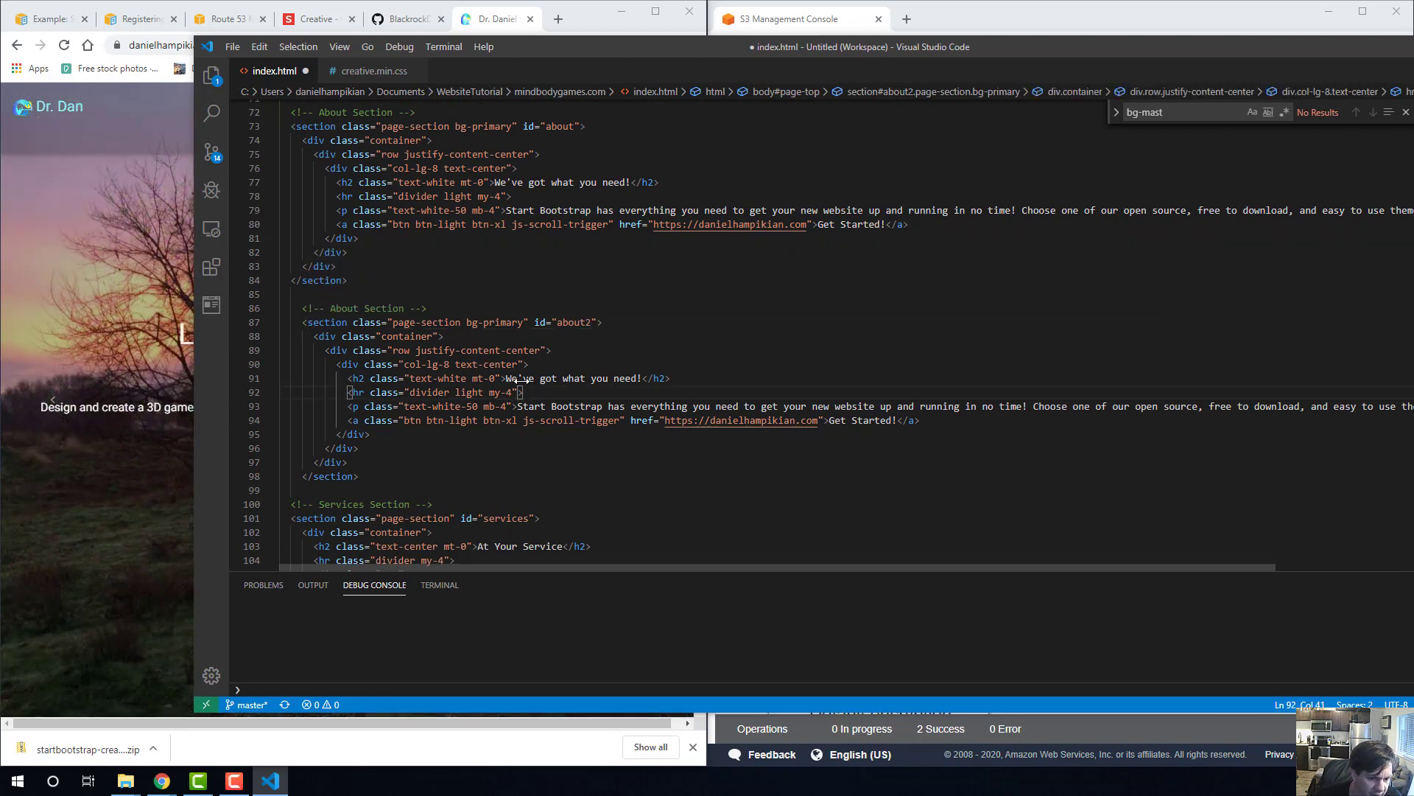
pyautogui.moveTo(506, 378); pyautogui.dragTo(643, 378)
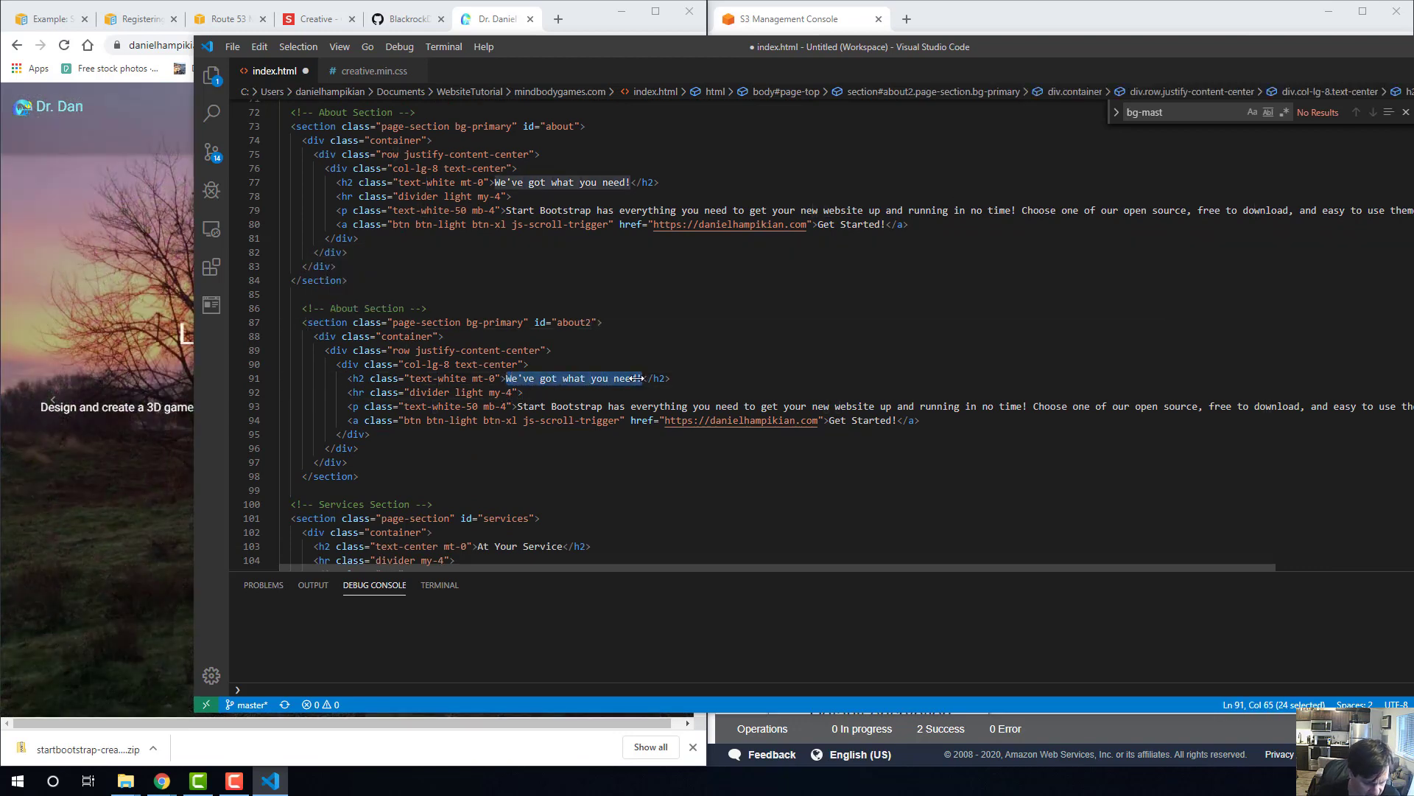
pyautogui.write("Here's a new se")
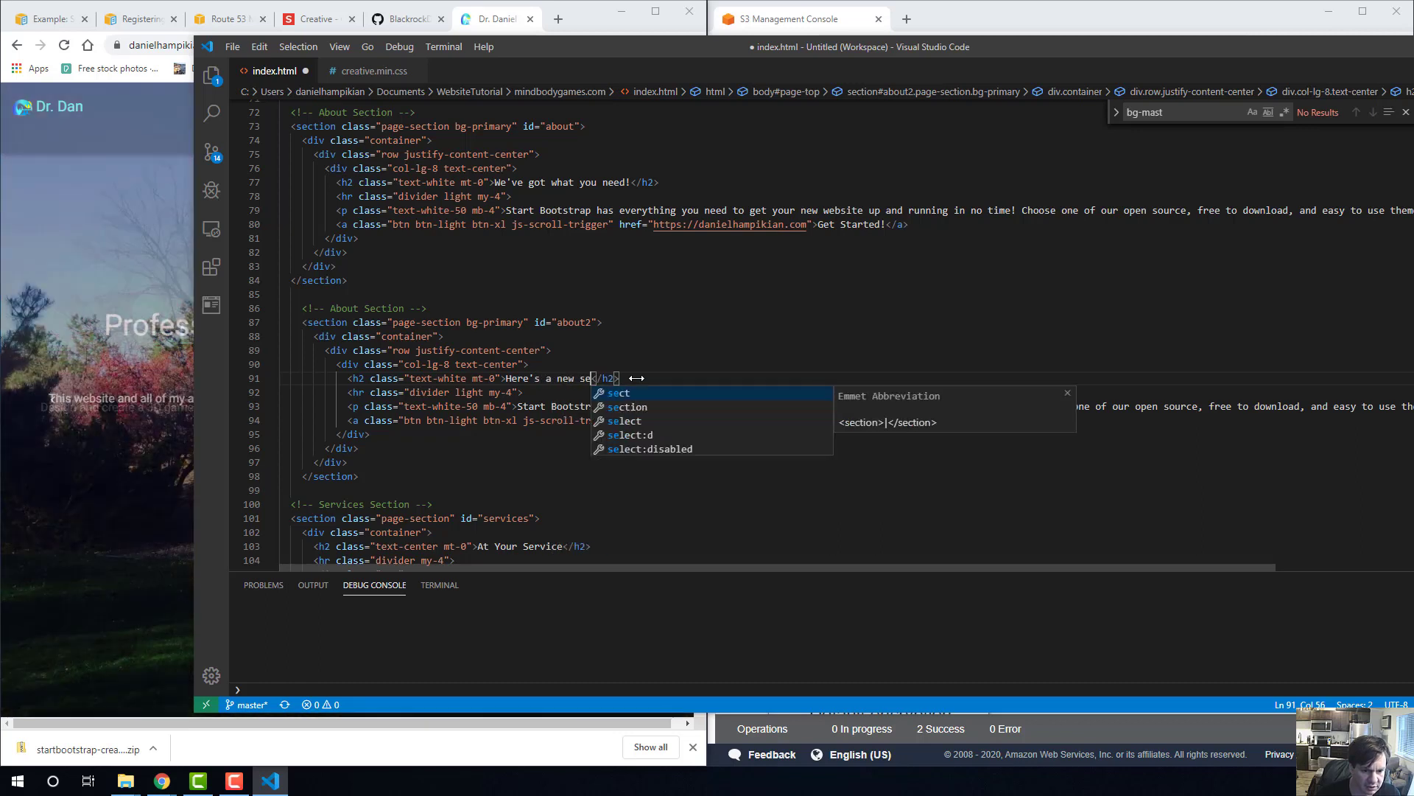
pyautogui.write('ction for your ')
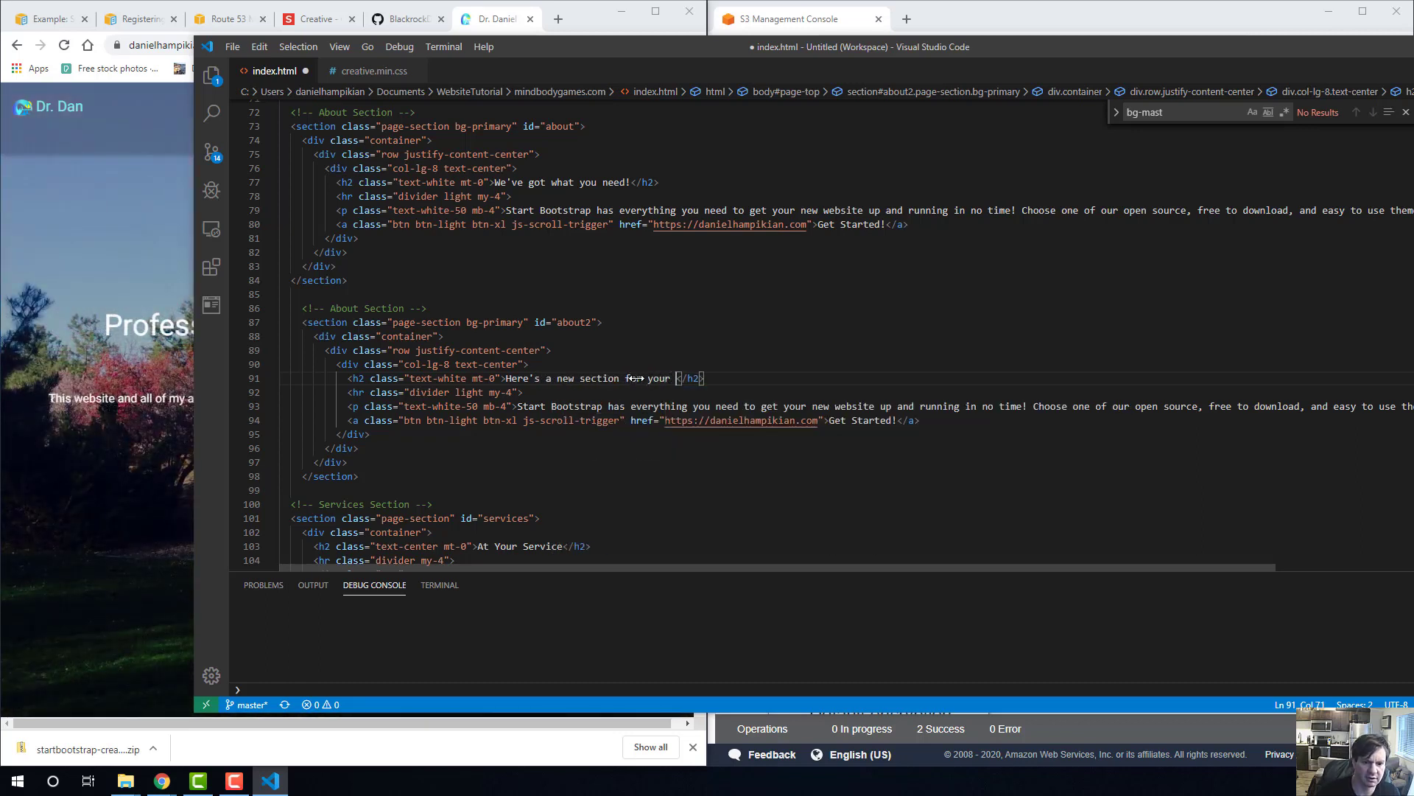
pyautogui.write('portfolio')
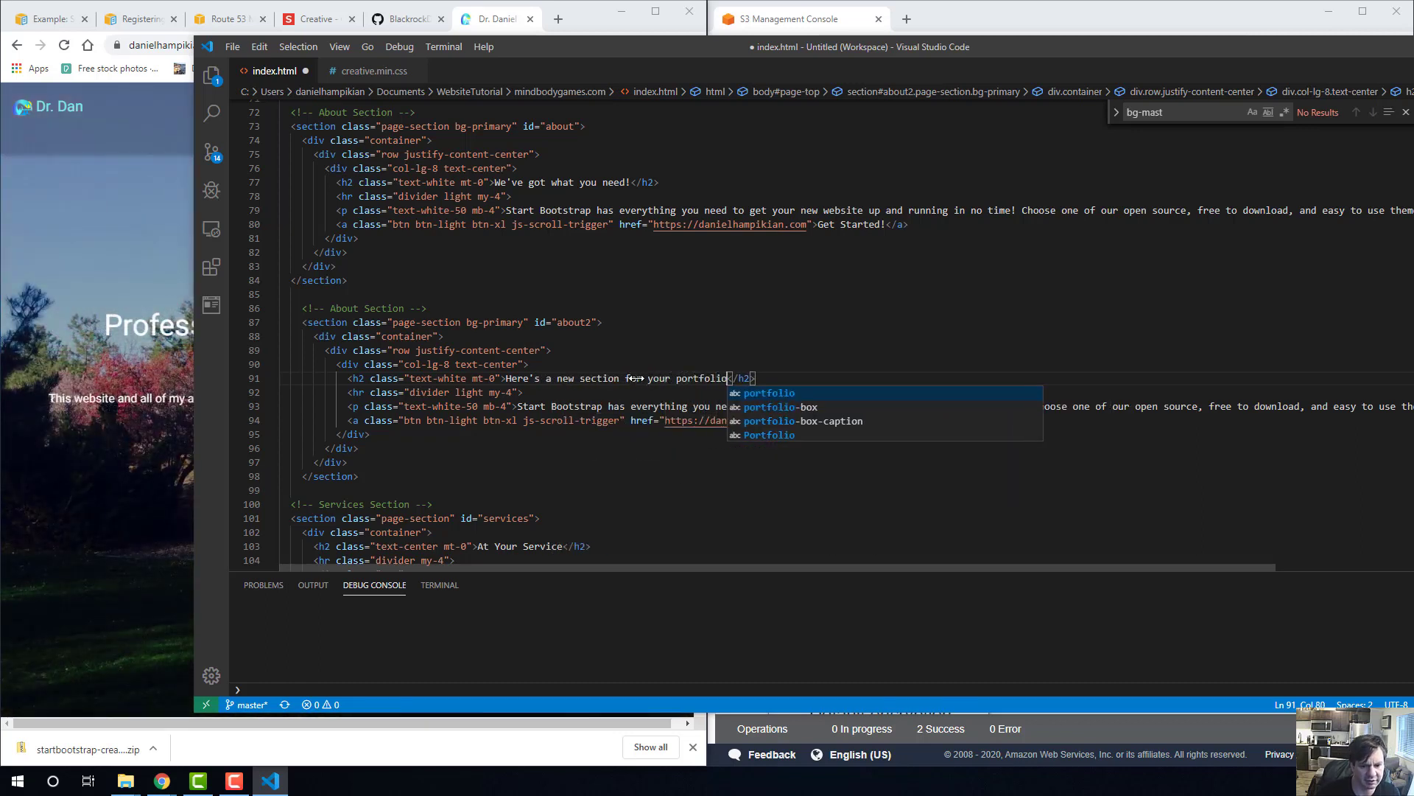
pyautogui.click(737, 434)
pyautogui.click(706, 438)
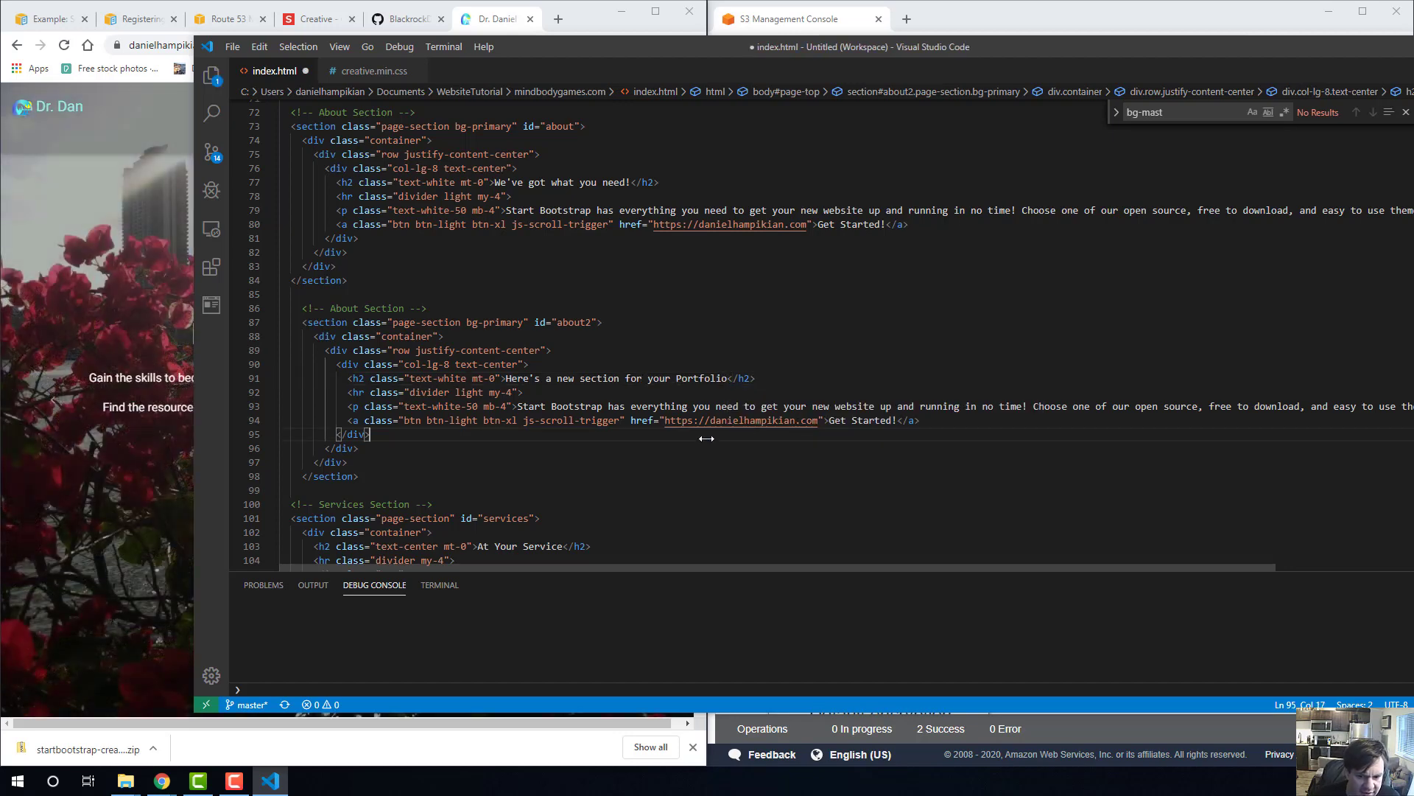
# Return to the local page in Chrome, reload it and check the duplicated section.
pyautogui.click(105, 347)
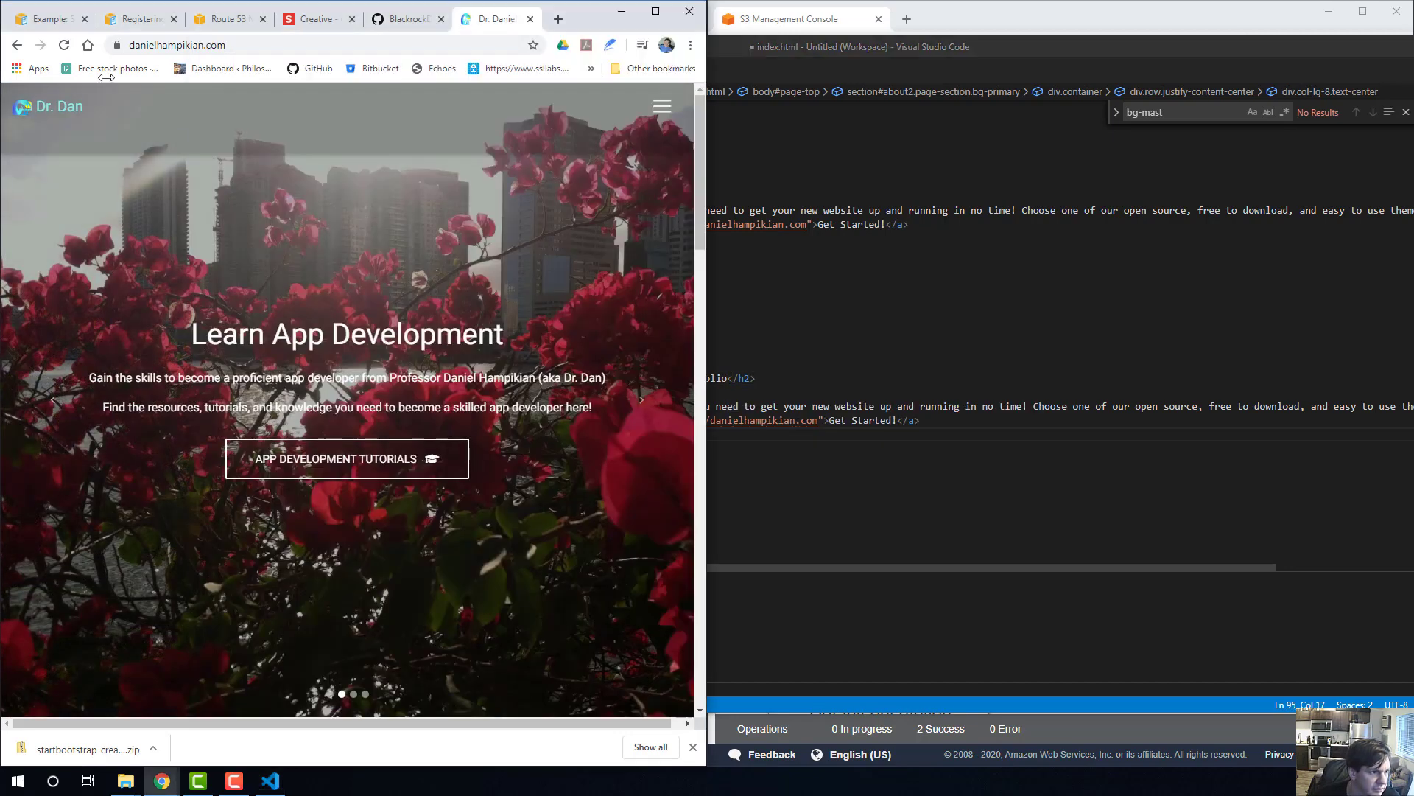
pyautogui.click(18, 44)
pyautogui.press('Return')
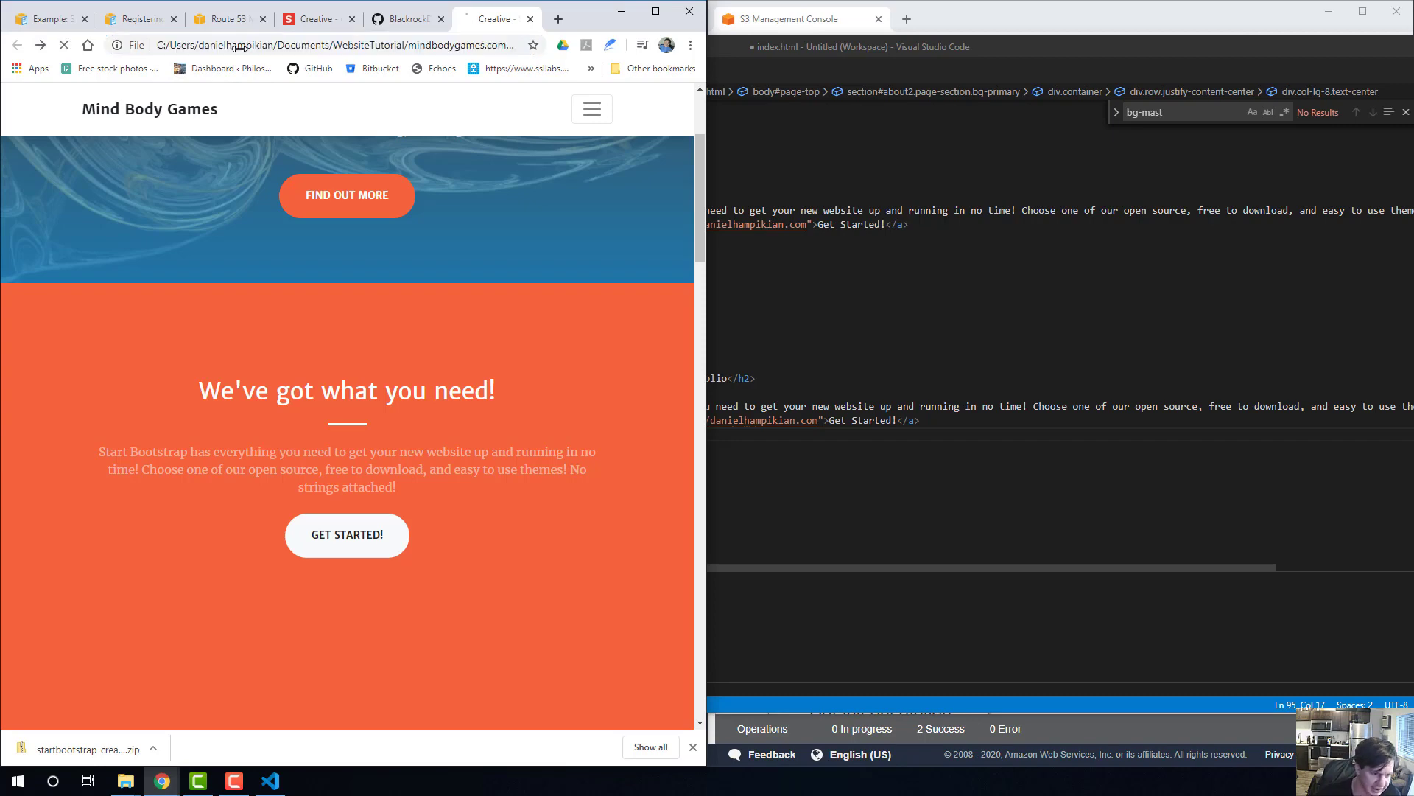
pyautogui.scroll(-8, 215, 270)
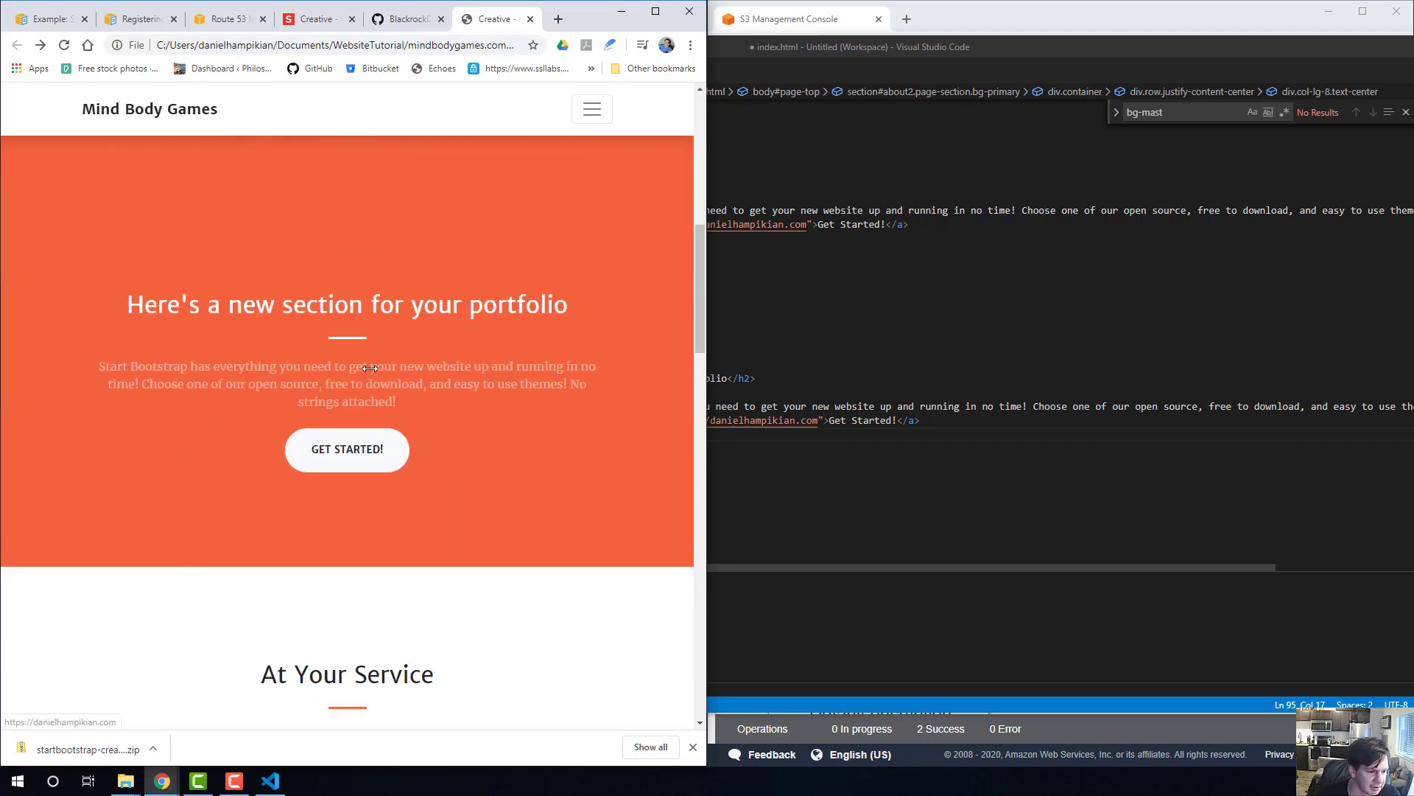
# In Visual Studio Code, move the about2 section between the Services and Portfolio sections of index.html and save the file.
pyautogui.click(1012, 338)
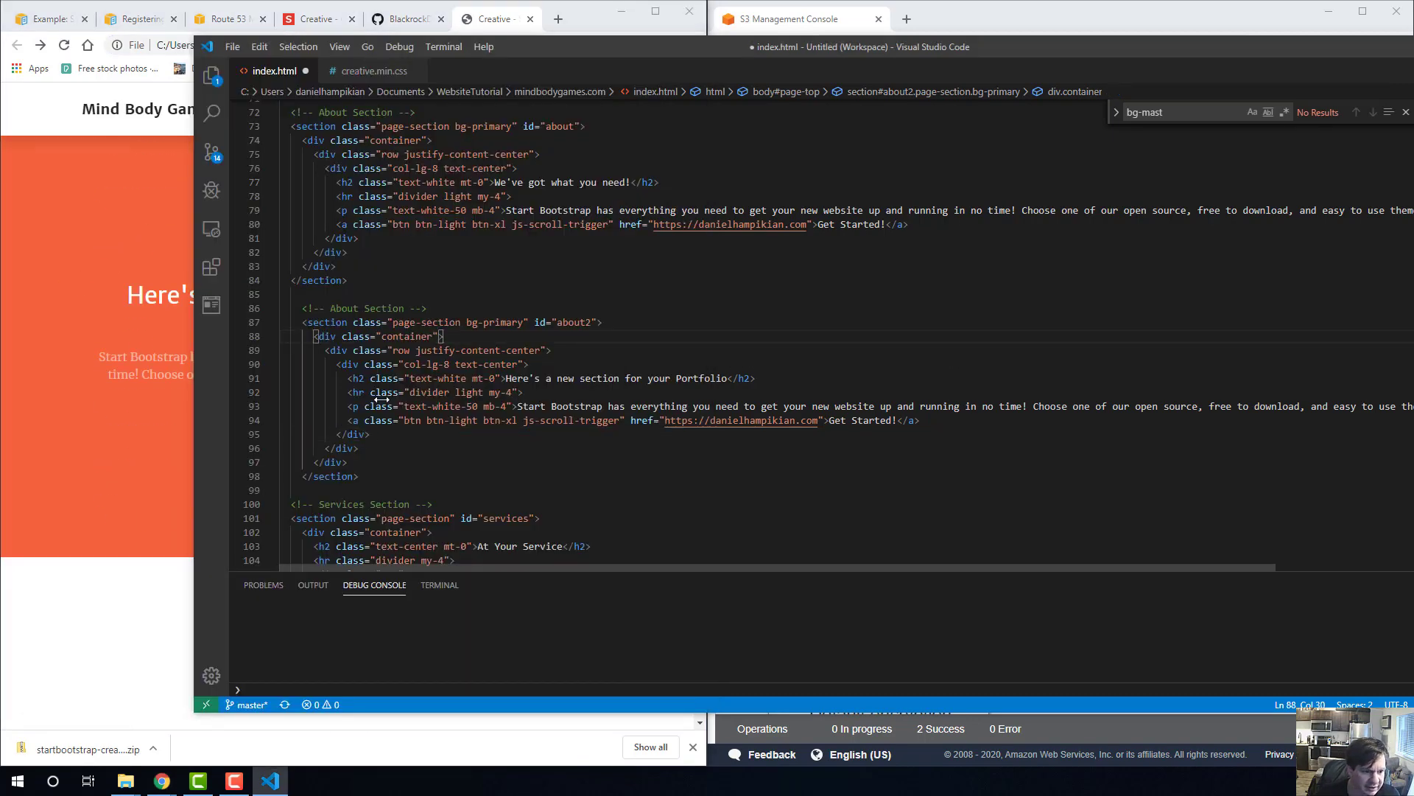
pyautogui.moveTo(399, 483); pyautogui.dragTo(241, 305)
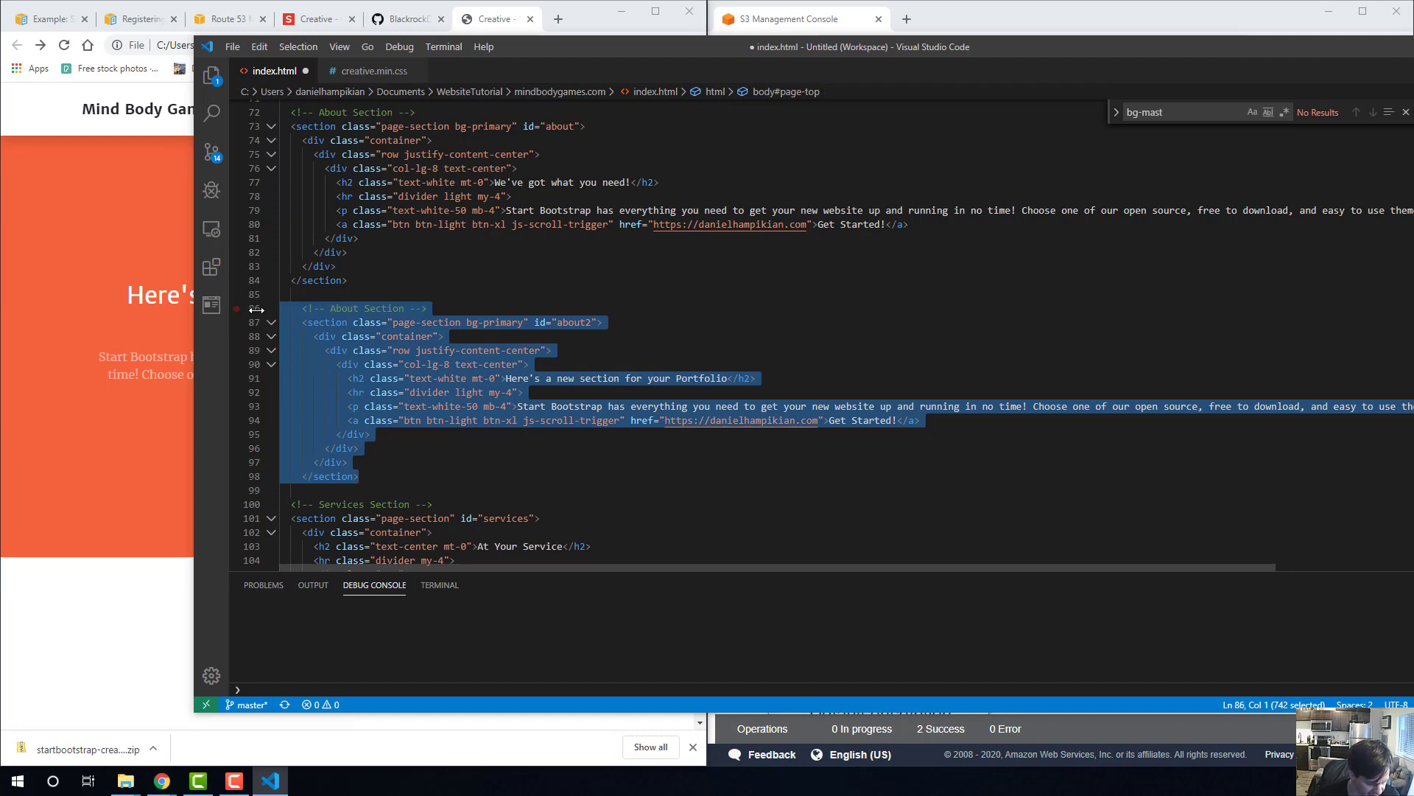
pyautogui.hotkey('ctrl', 'x')
pyautogui.scroll(-8, 441, 358)
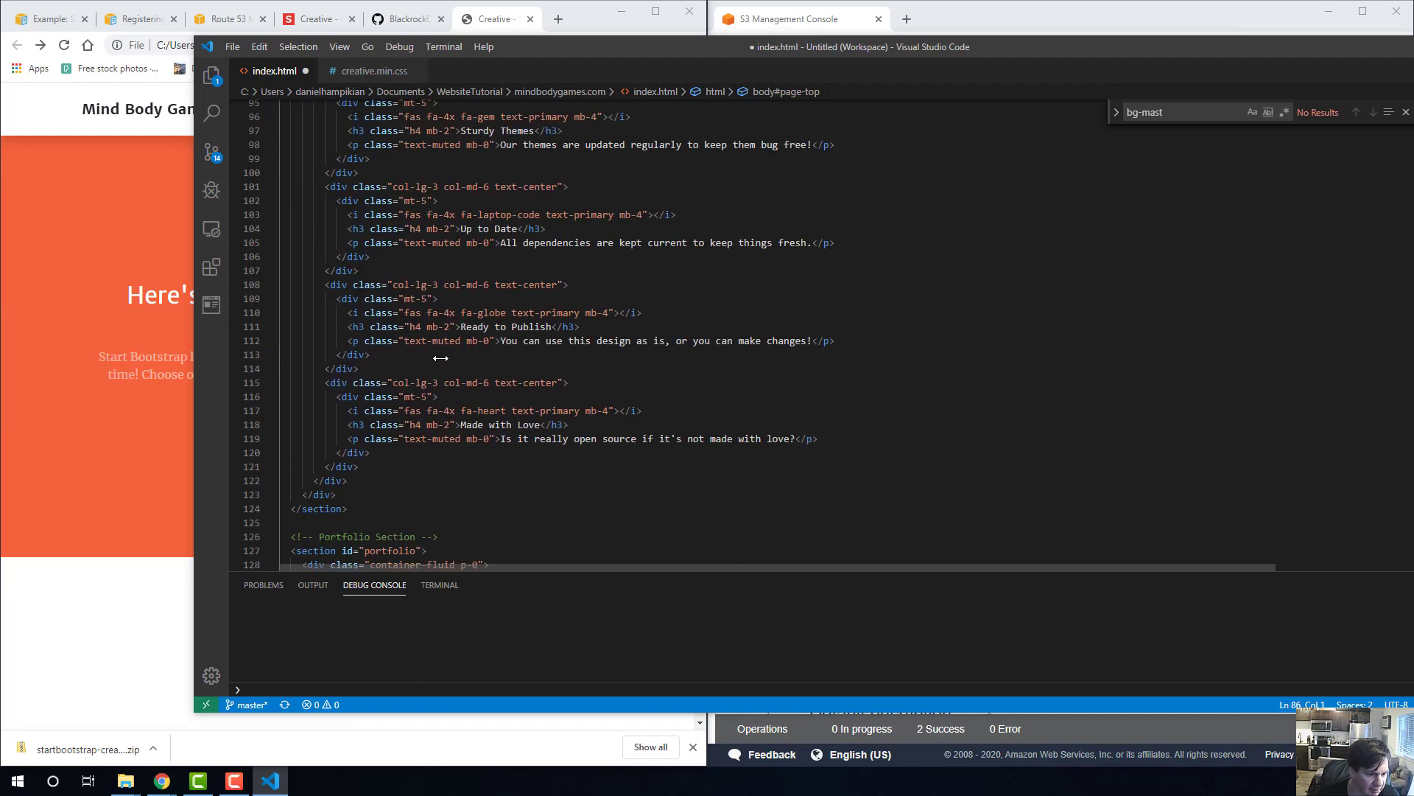
pyautogui.hotkey('ctrl', 'v')
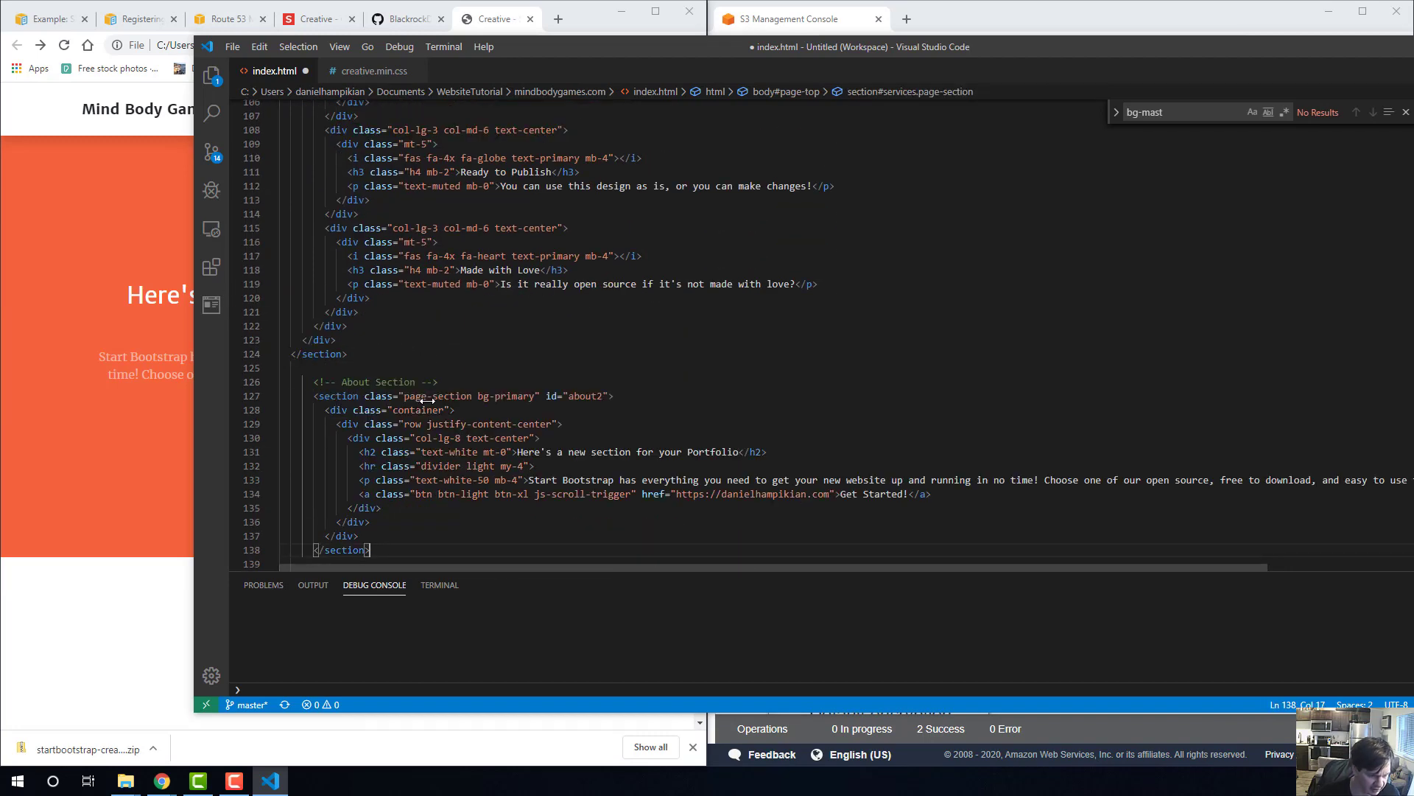
pyautogui.hotkey('ctrl', 's')
# Reload the local page in Chrome and check the new section's placement between the services and the portfolio images.
pyautogui.click(6, 358)
pyautogui.click(309, 44)
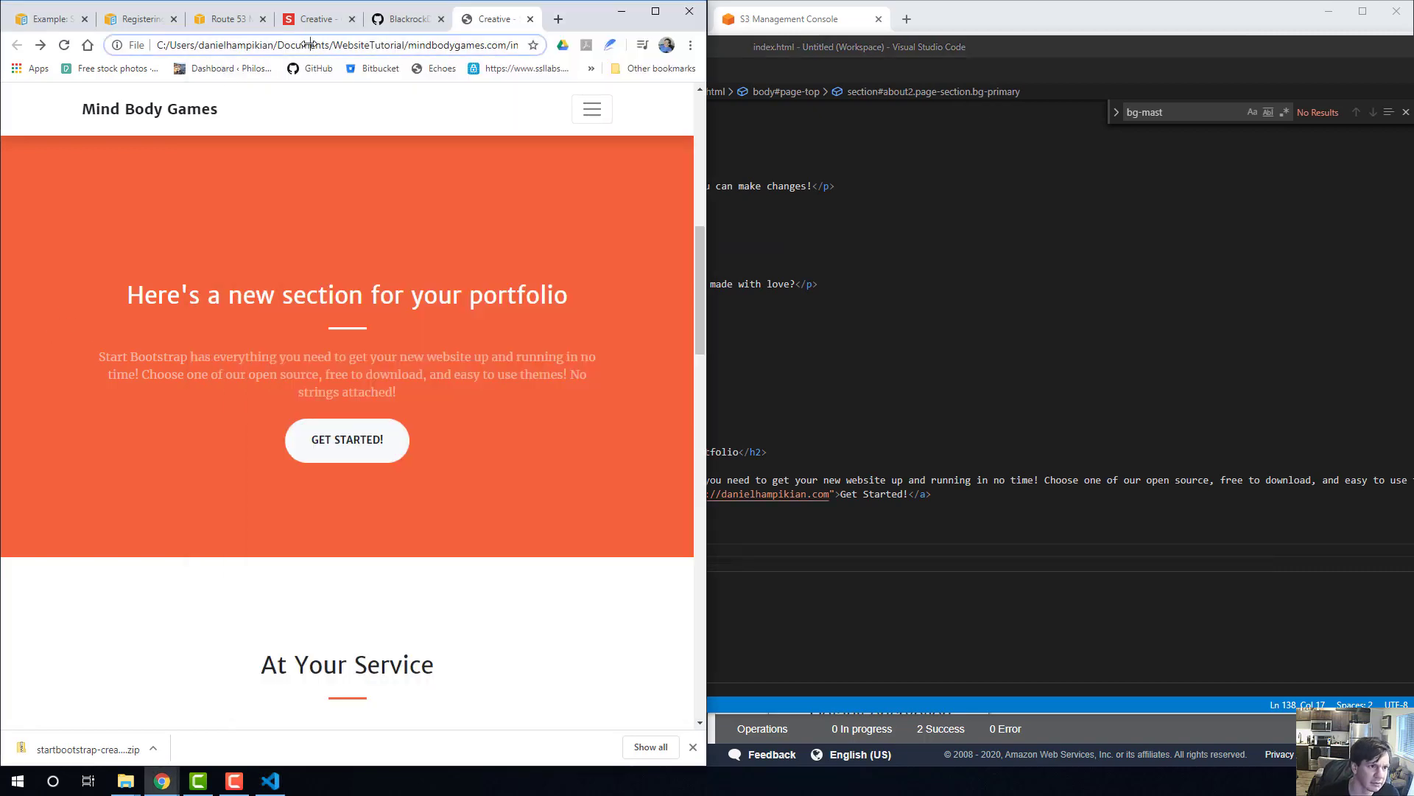
pyautogui.press('Return')
pyautogui.scroll(-10, 394, 333)
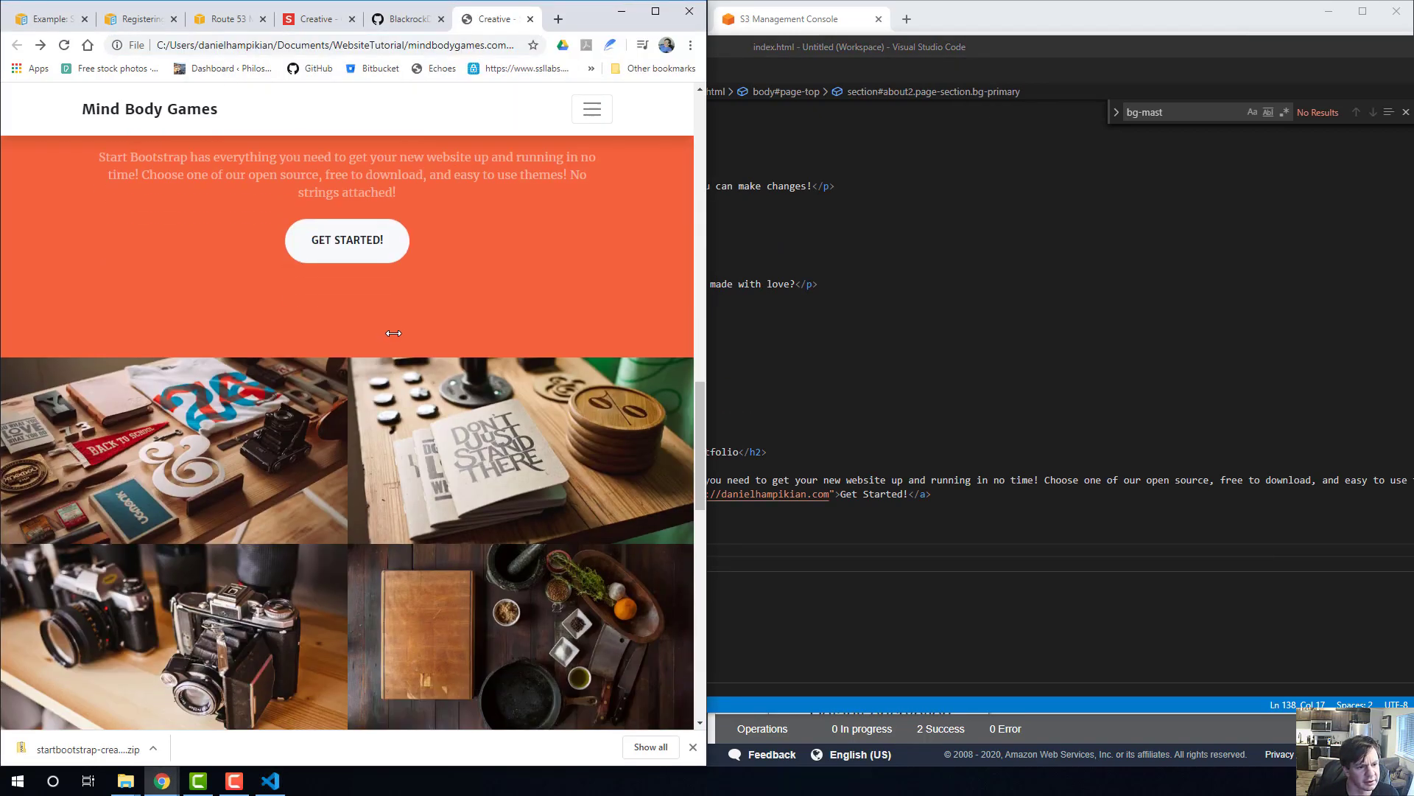
pyautogui.scroll(10, 394, 333)
pyautogui.scroll(-6, 285, 458)
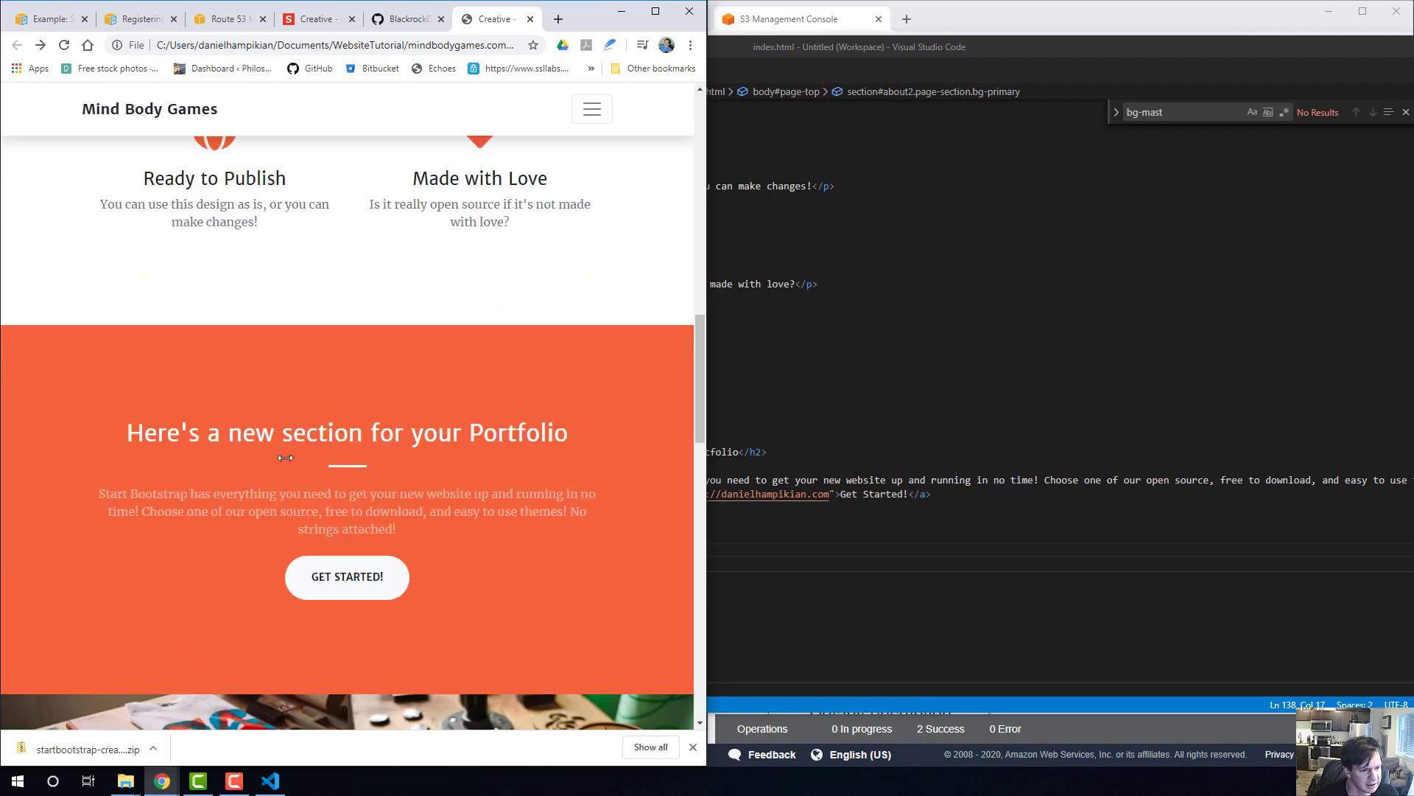
pyautogui.scroll(-6, 285, 457)
# Compare the portfolio tiles on the page with the thumbnail paths, categories and project names in the Portfolio section of index.html.
pyautogui.click(759, 441)
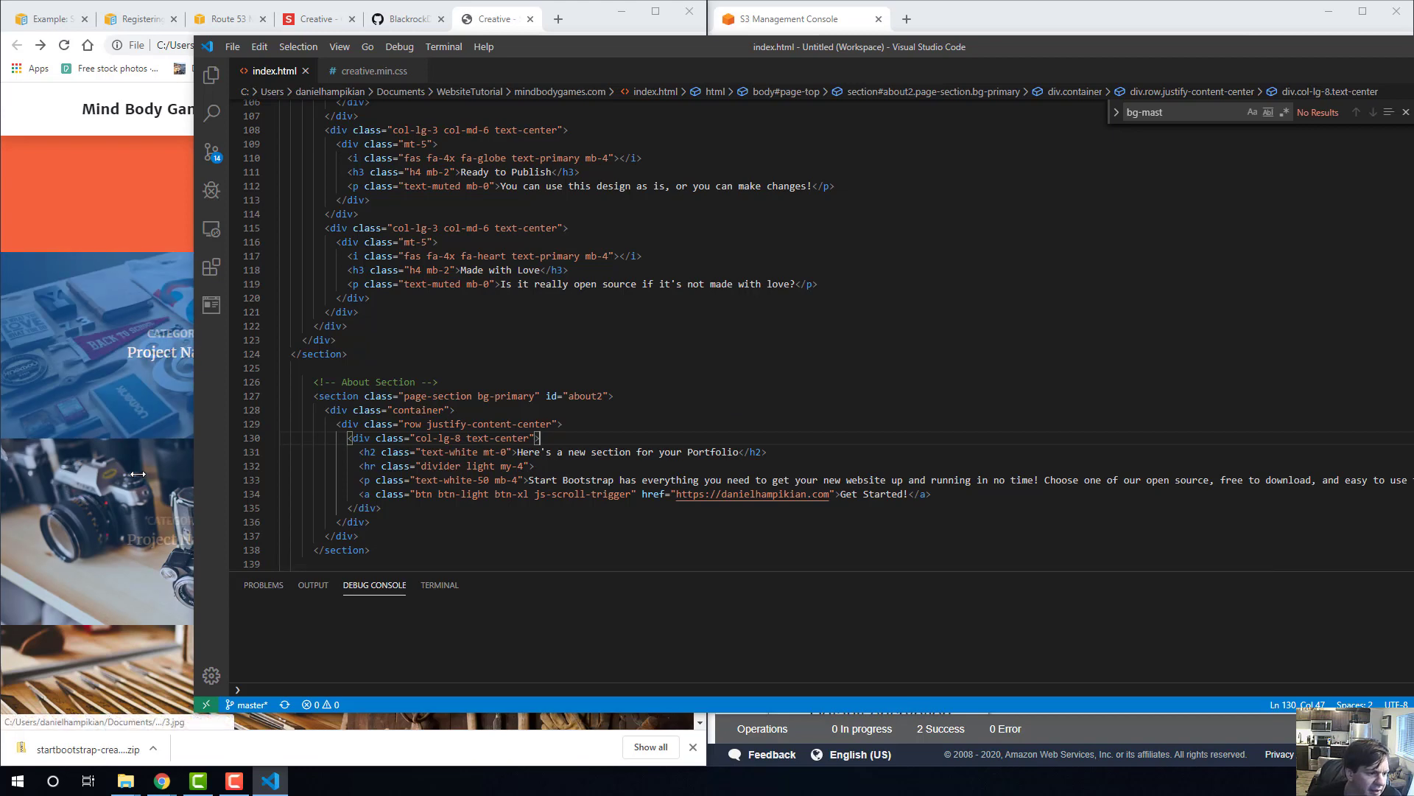
pyautogui.click(127, 185)
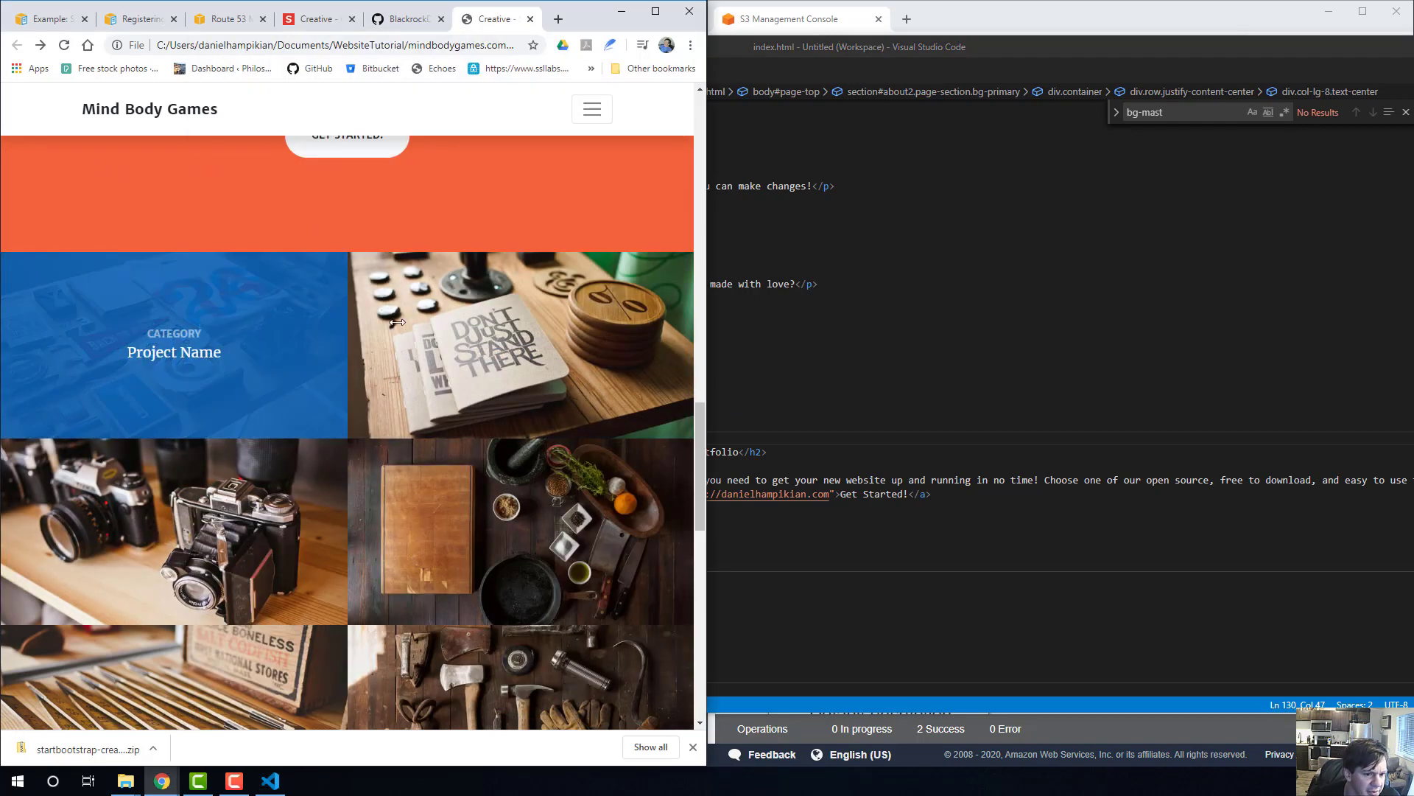
pyautogui.click(871, 367)
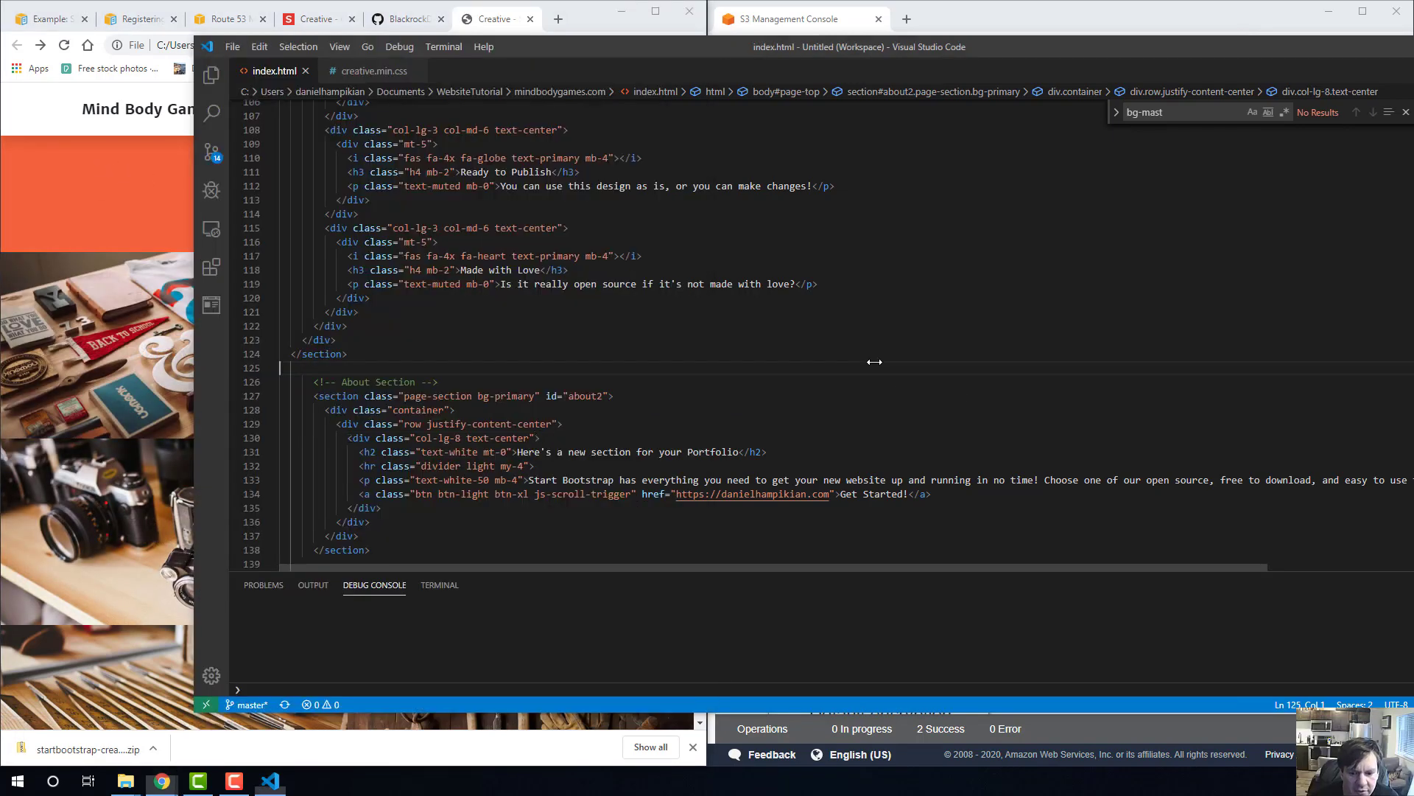
pyautogui.scroll(-3, 704, 423)
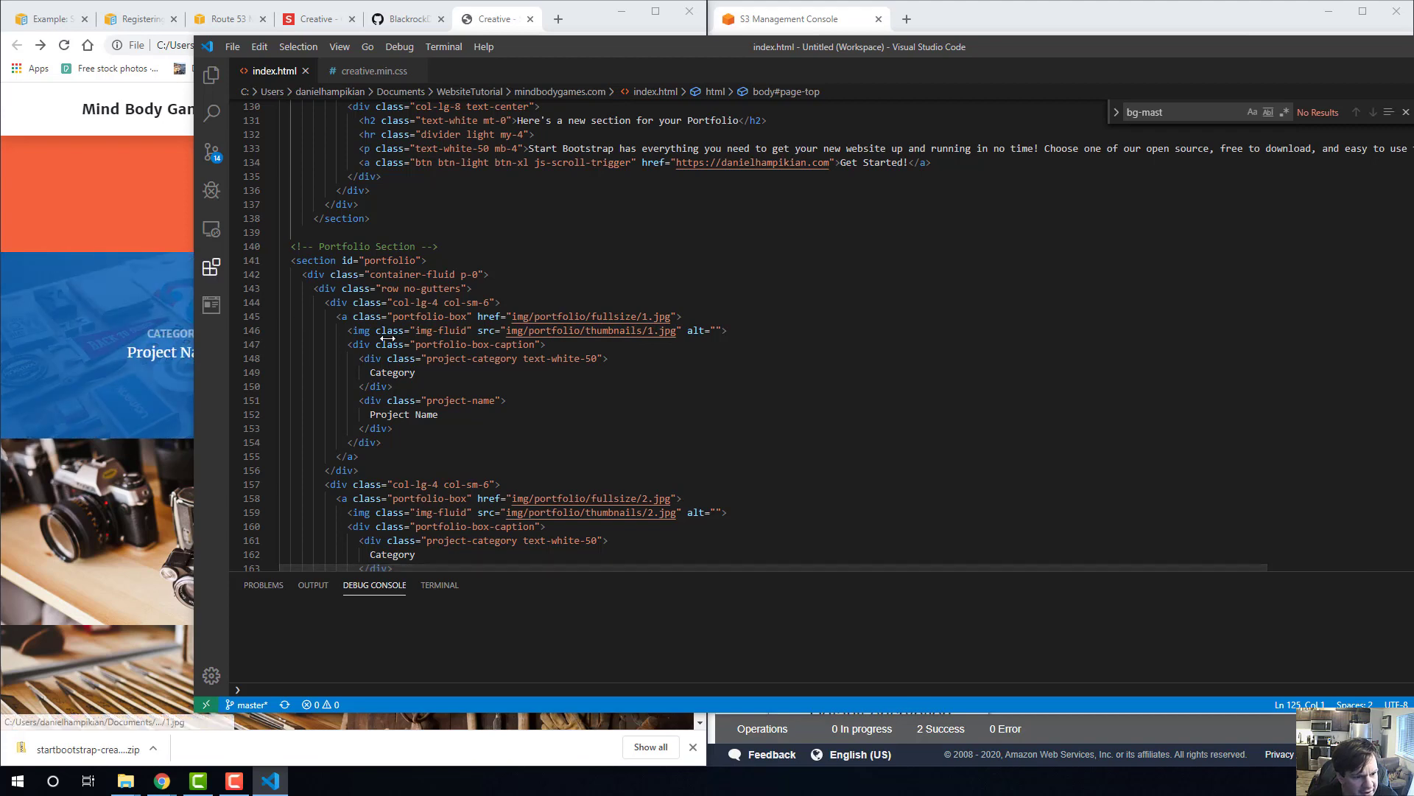
pyautogui.click(513, 331)
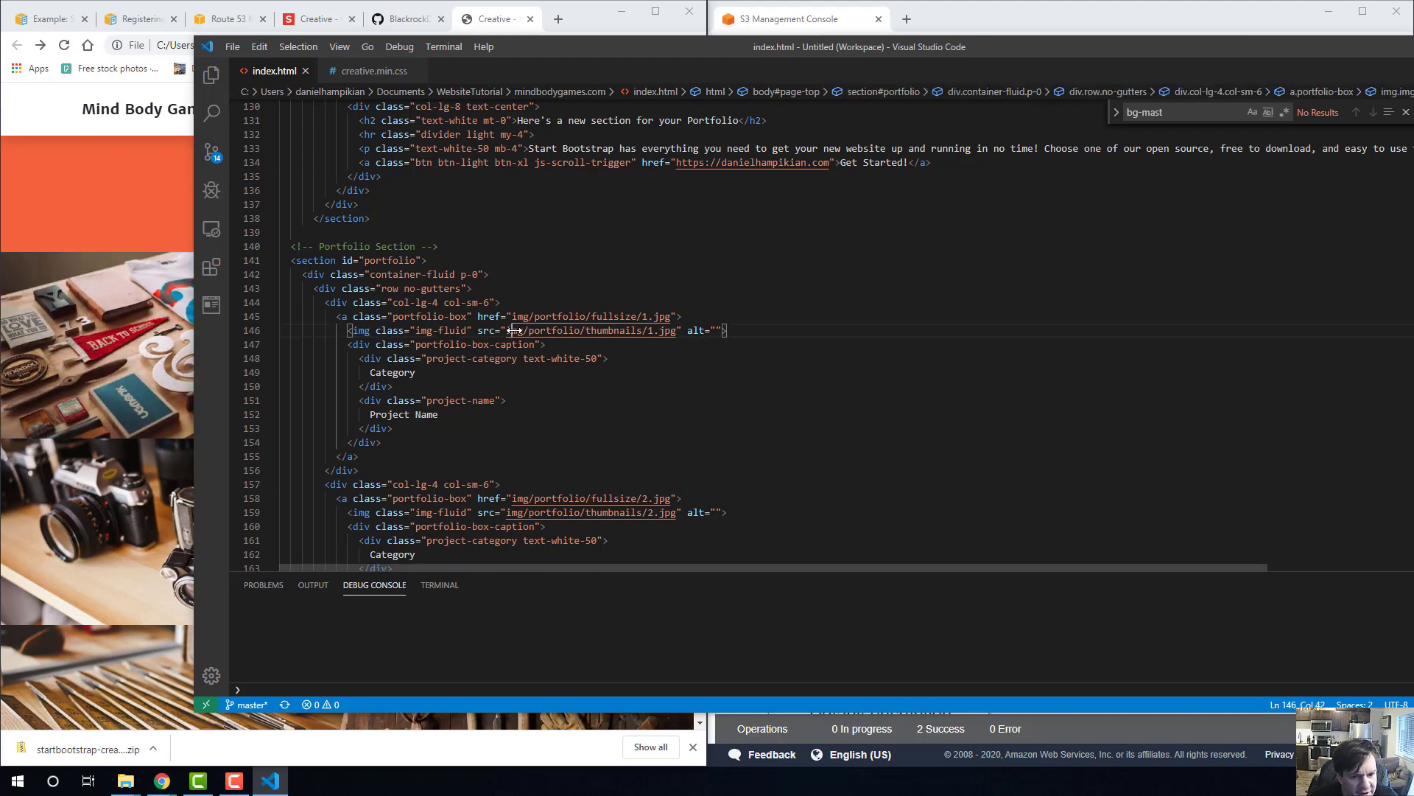
pyautogui.moveTo(586, 331); pyautogui.dragTo(669, 331)
pyautogui.click(669, 332)
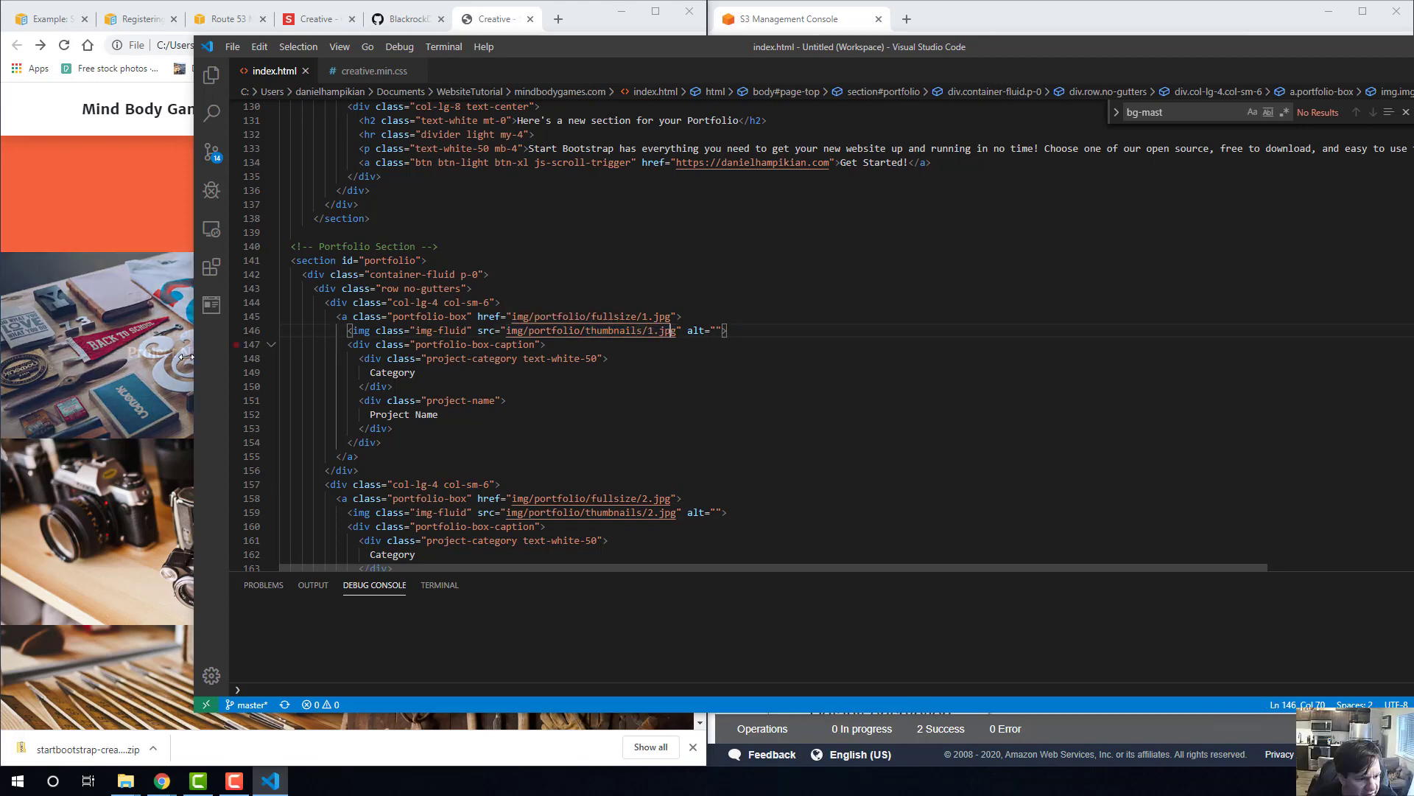
pyautogui.scroll(-8, 520, 407)
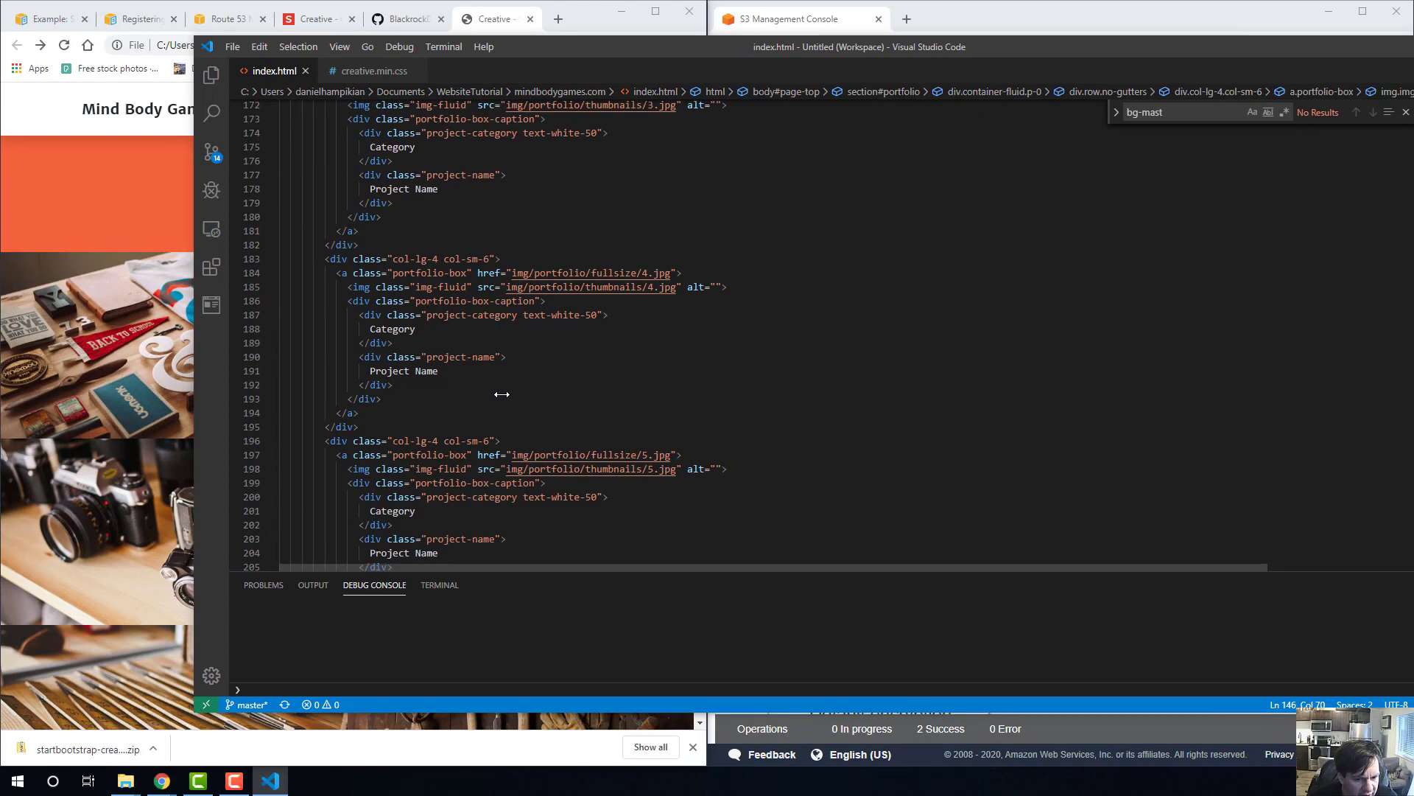
pyautogui.scroll(12, 519, 407)
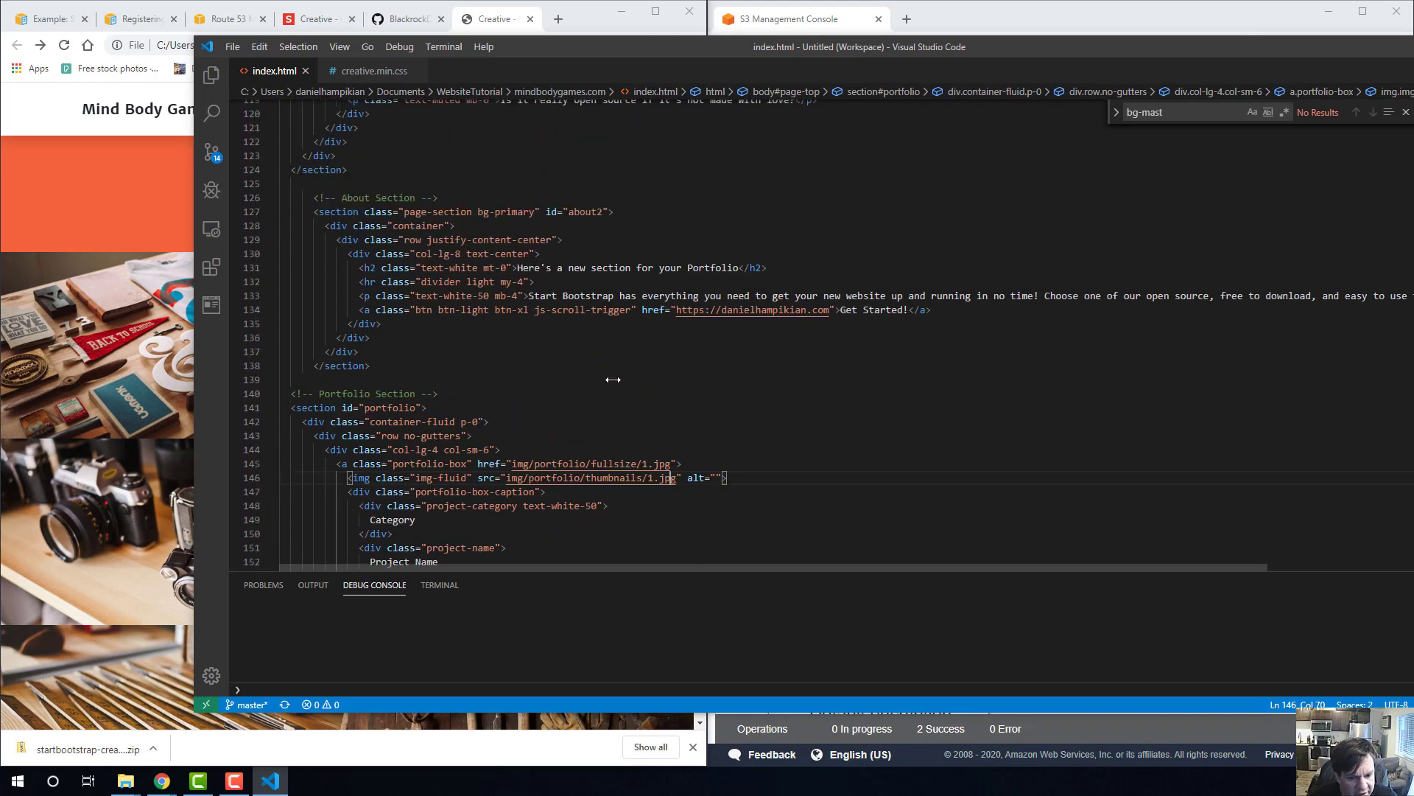
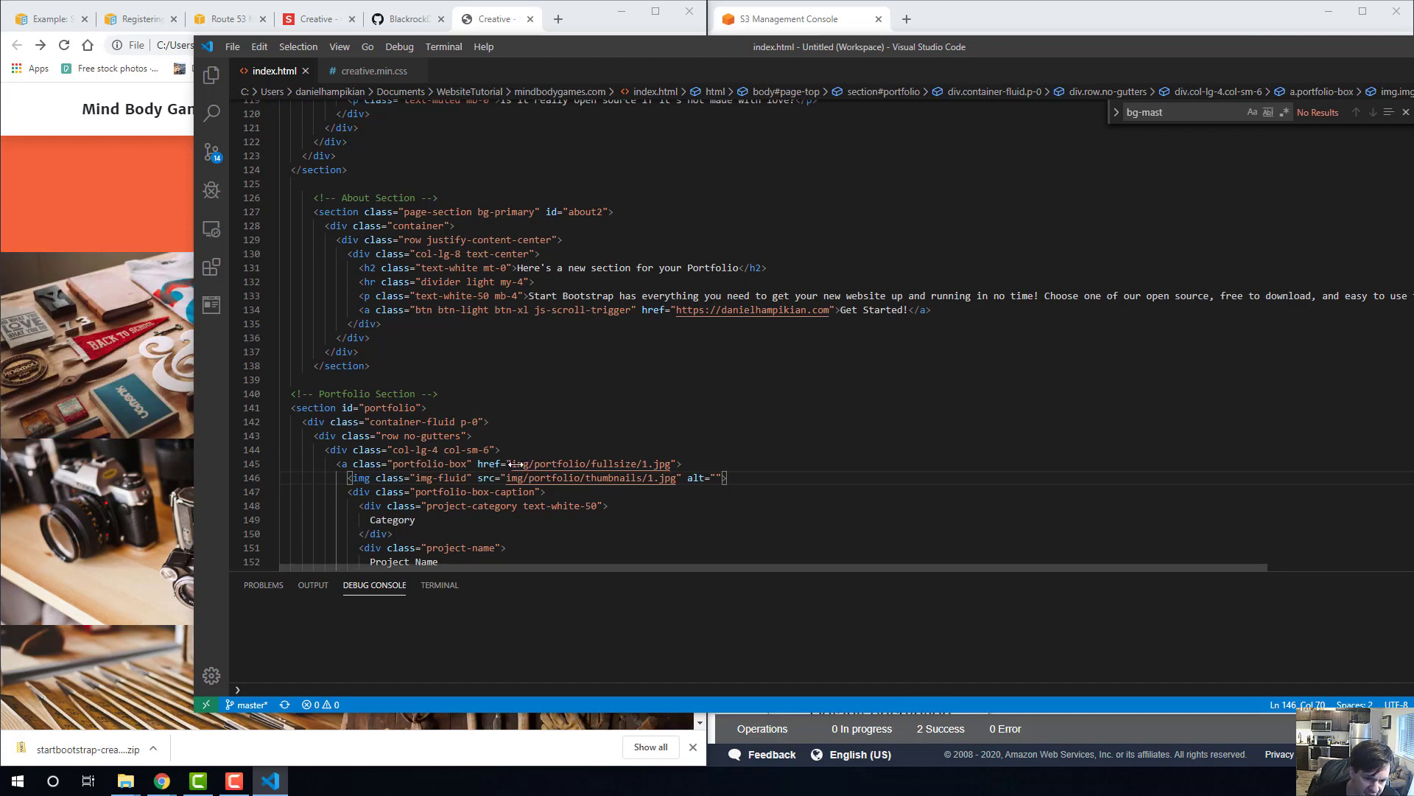
# Set the first portfolio box's link in index.html to img/fractal4.jpg and save the file.
pyautogui.moveTo(534, 464); pyautogui.dragTo(646, 465)
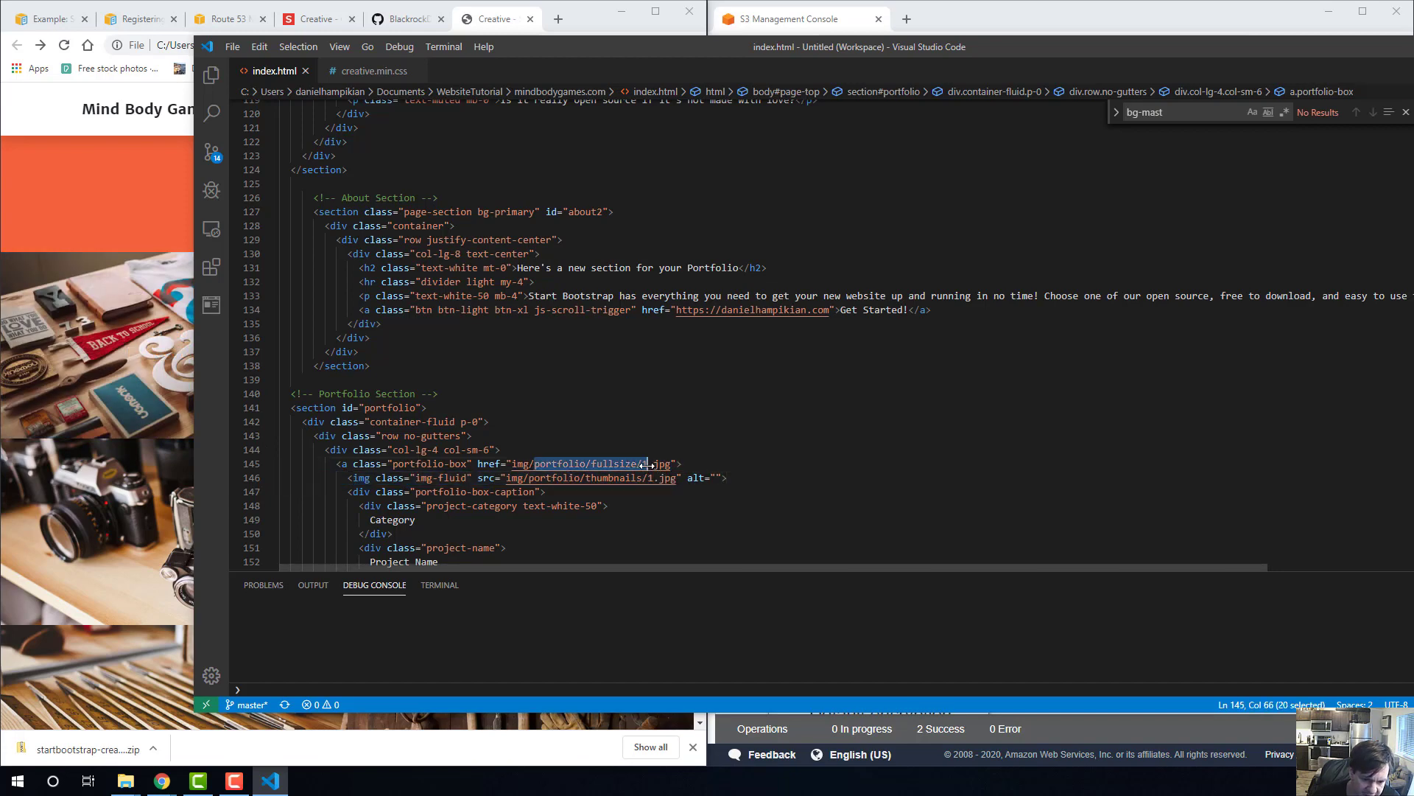
pyautogui.write('fractal')
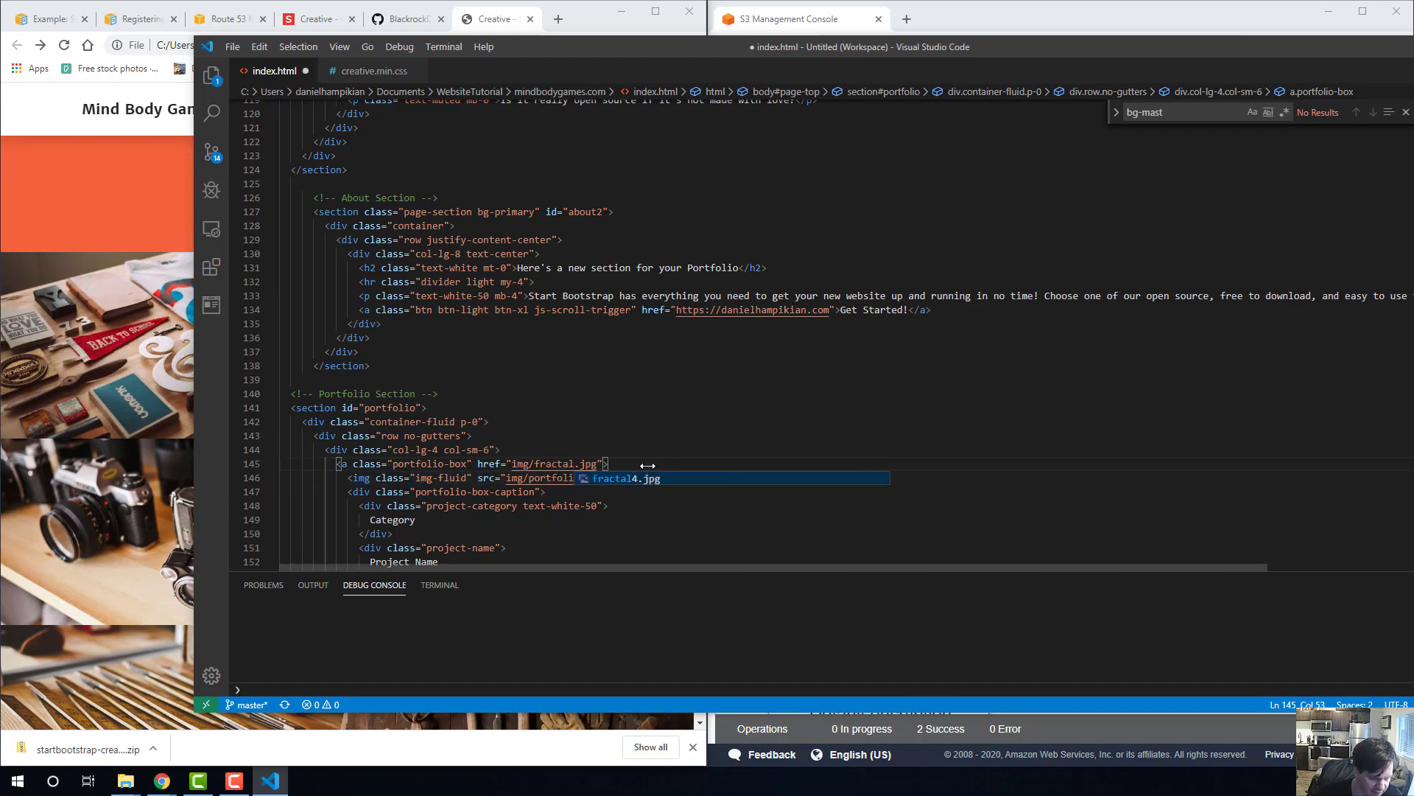
pyautogui.write('4')
pyautogui.hotkey('ctrl', 's')
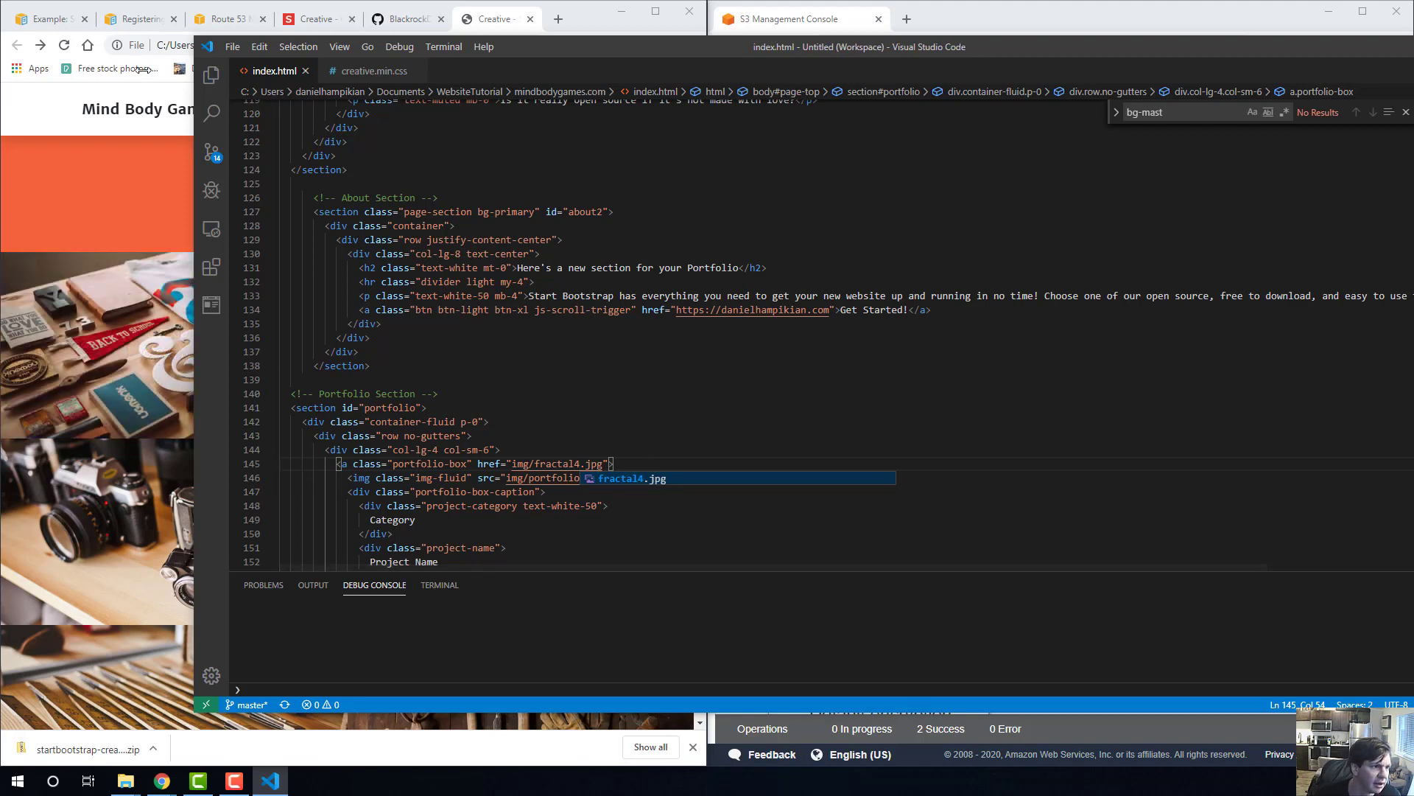
# Reload the local page in Chrome and check the first portfolio tile after the link change.
pyautogui.click(162, 45)
pyautogui.press('Return')
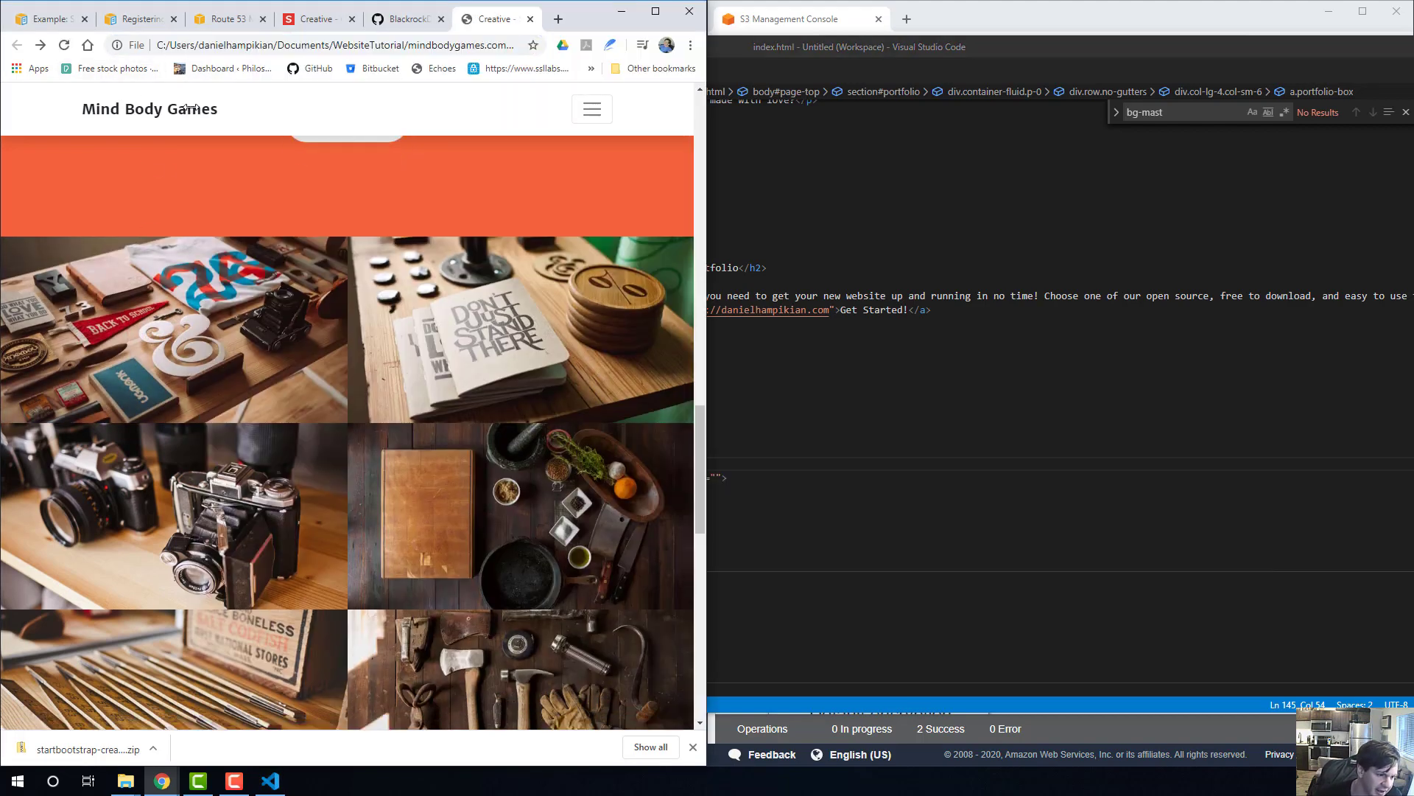
pyautogui.scroll(-2, 223, 246)
pyautogui.scroll(4, 223, 245)
pyautogui.scroll(-11, 293, 259)
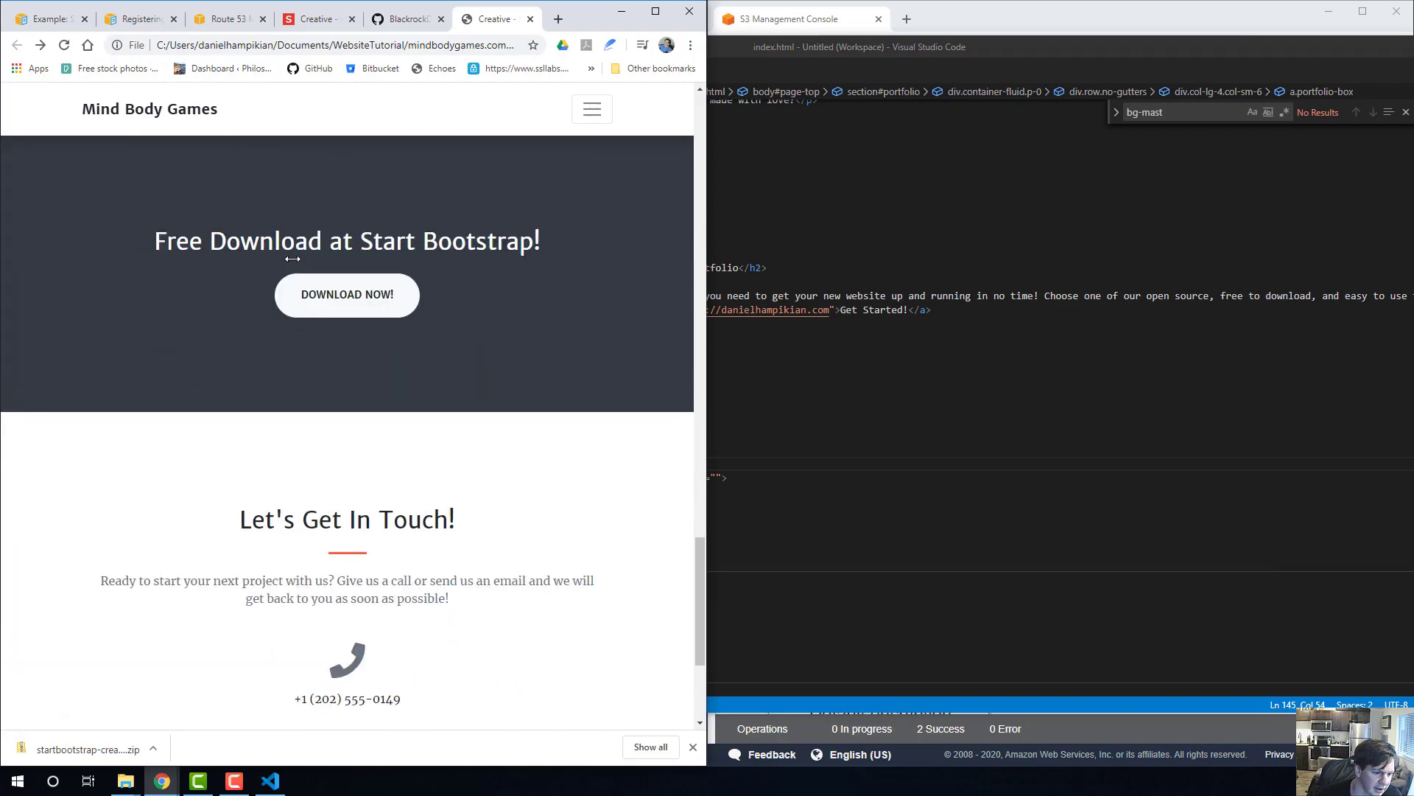
pyautogui.scroll(-3, 292, 259)
pyautogui.scroll(14, 364, 330)
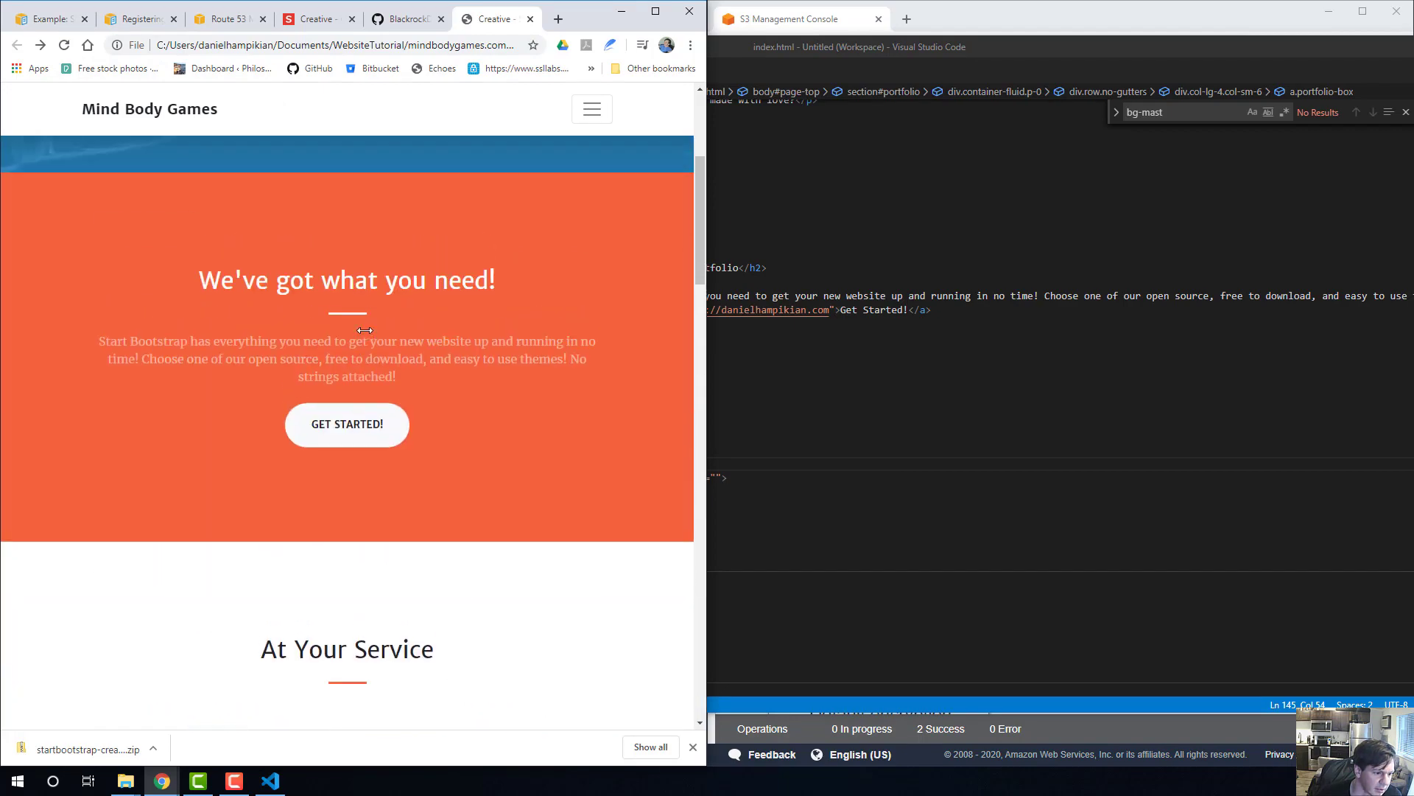
pyautogui.scroll(-3, 365, 330)
# Revisit the Portfolio section of index.html, reload the local page in Chrome again and look through it from the portfolio tiles to the masthead.
pyautogui.click(948, 396)
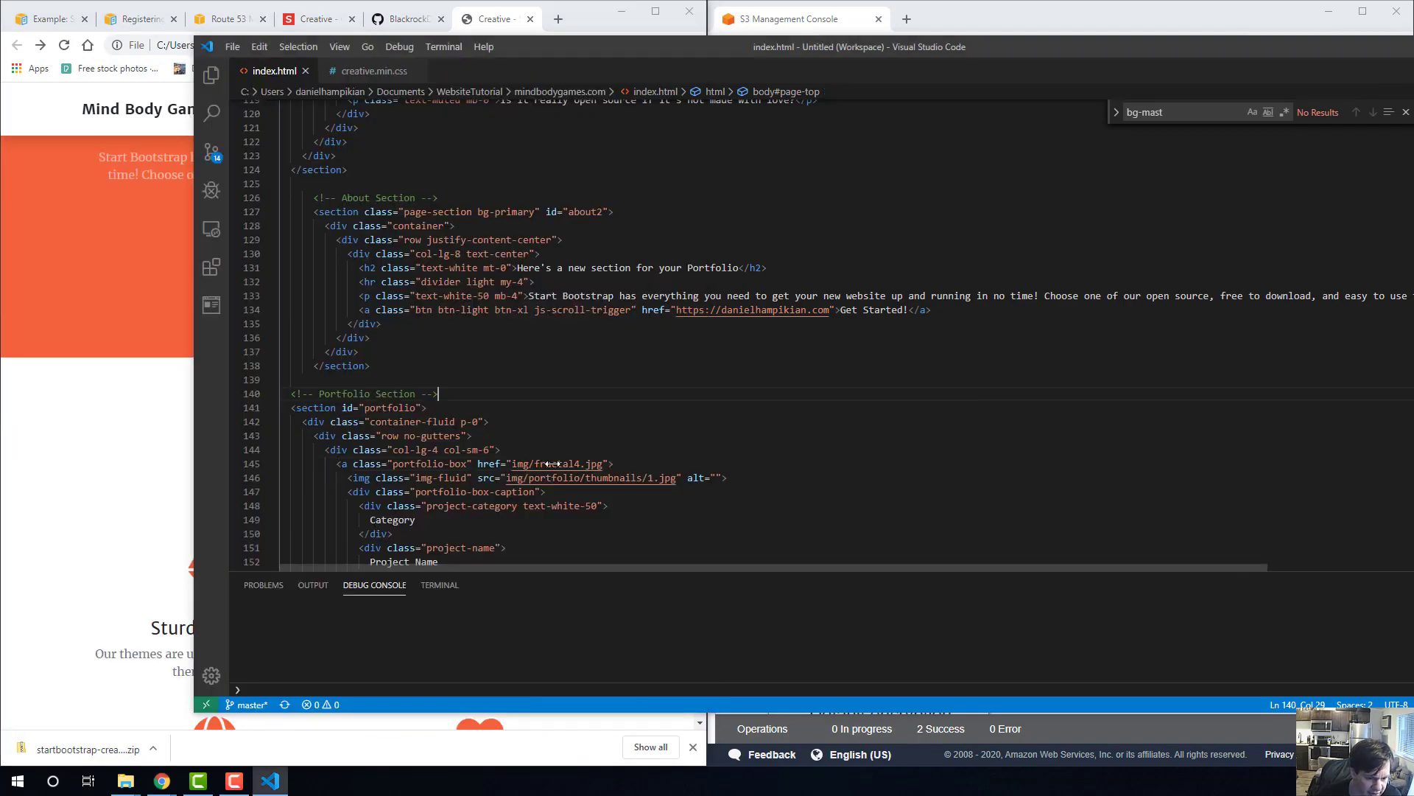
pyautogui.click(538, 425)
pyautogui.hotkey('alt', 'Tab')
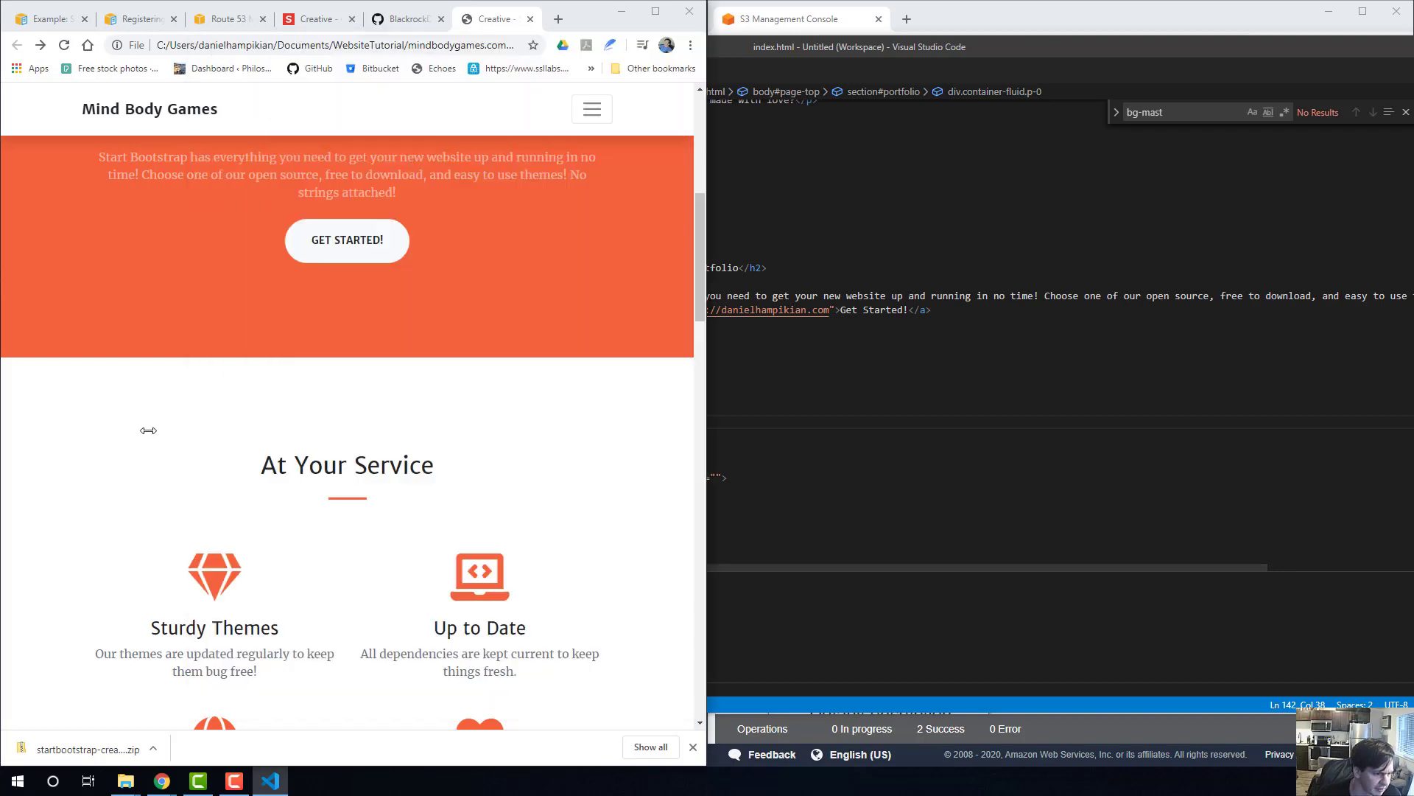
pyautogui.click(321, 43)
pyautogui.press('Return')
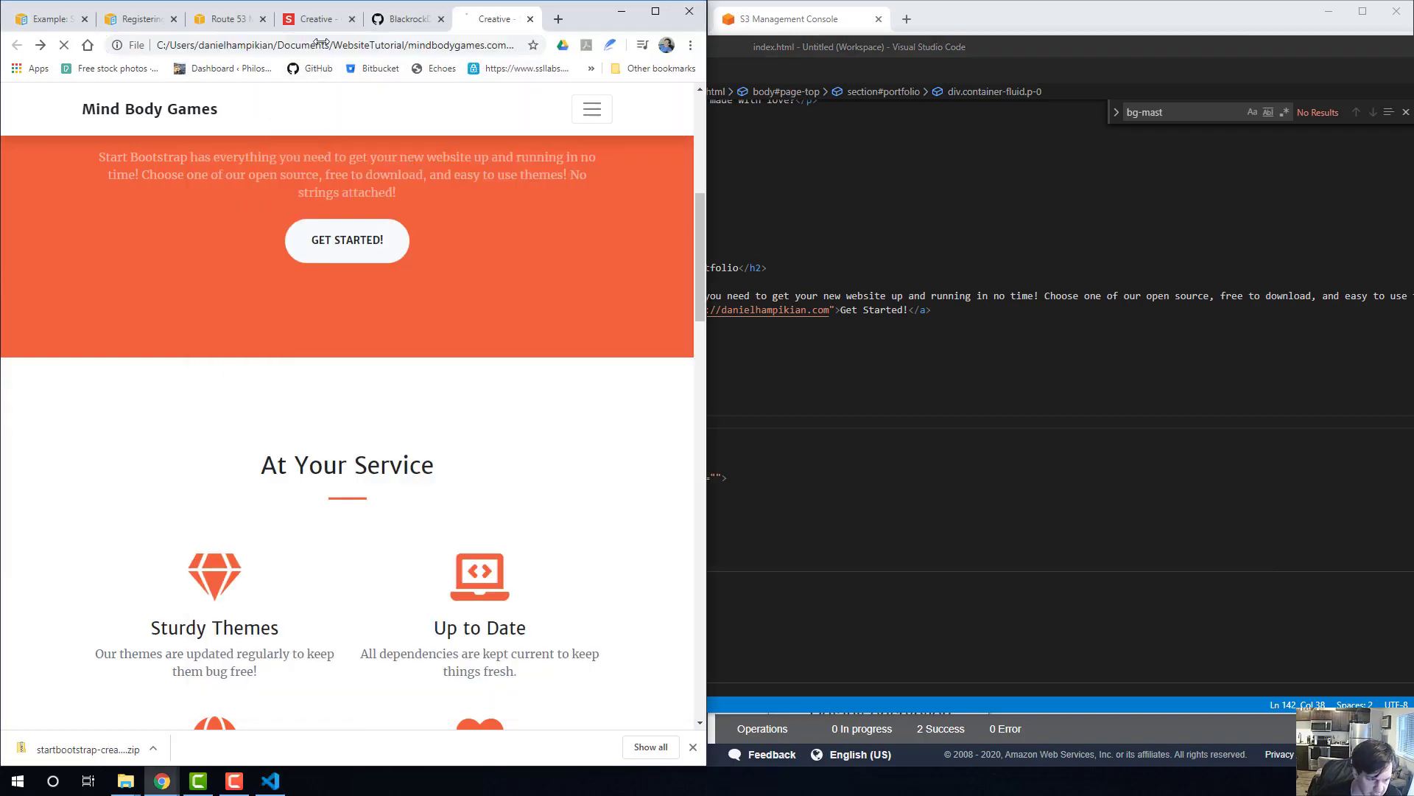
pyautogui.scroll(-20, 521, 334)
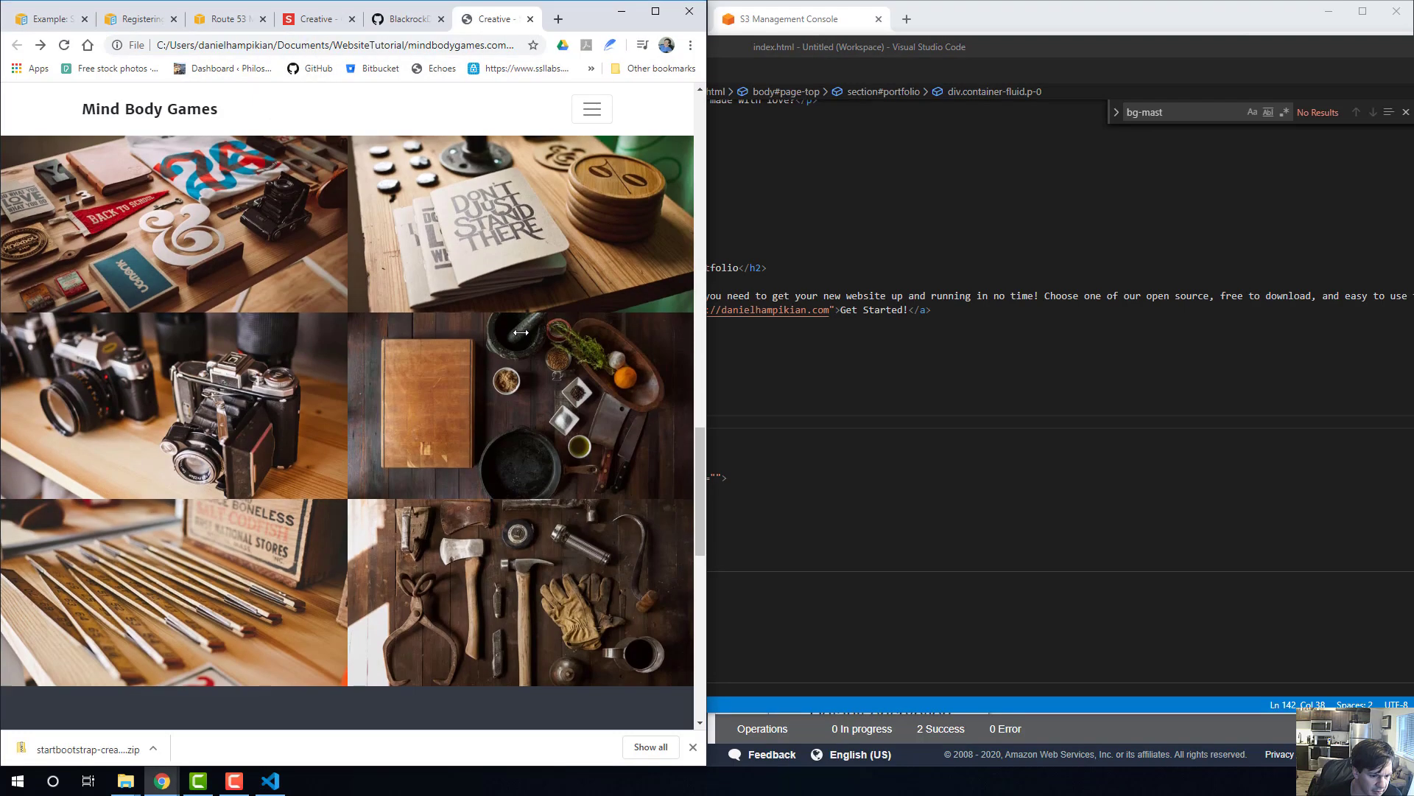
pyautogui.scroll(-2, 521, 333)
pyautogui.scroll(-2, 314, 263)
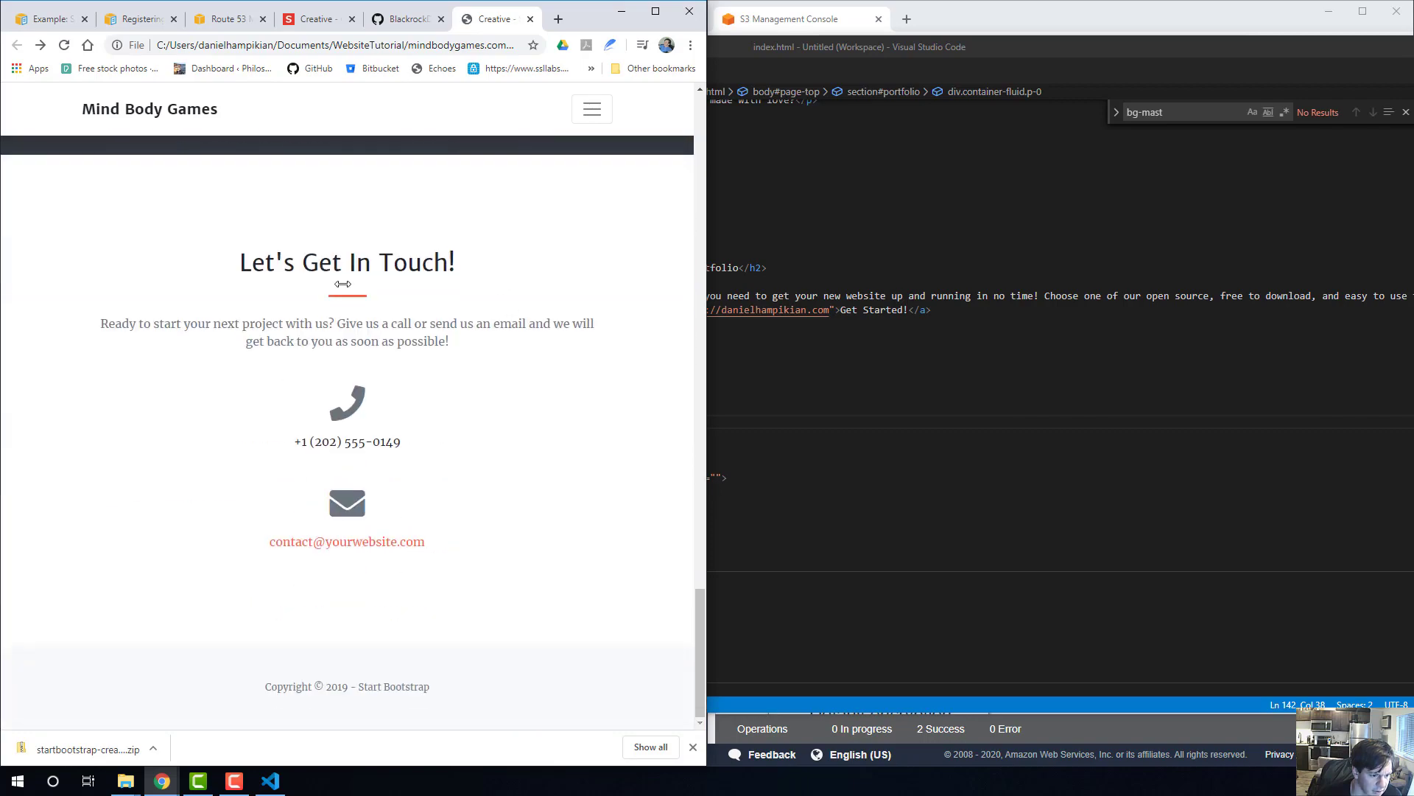
pyautogui.scroll(12, 478, 412)
pyautogui.scroll(7, 478, 412)
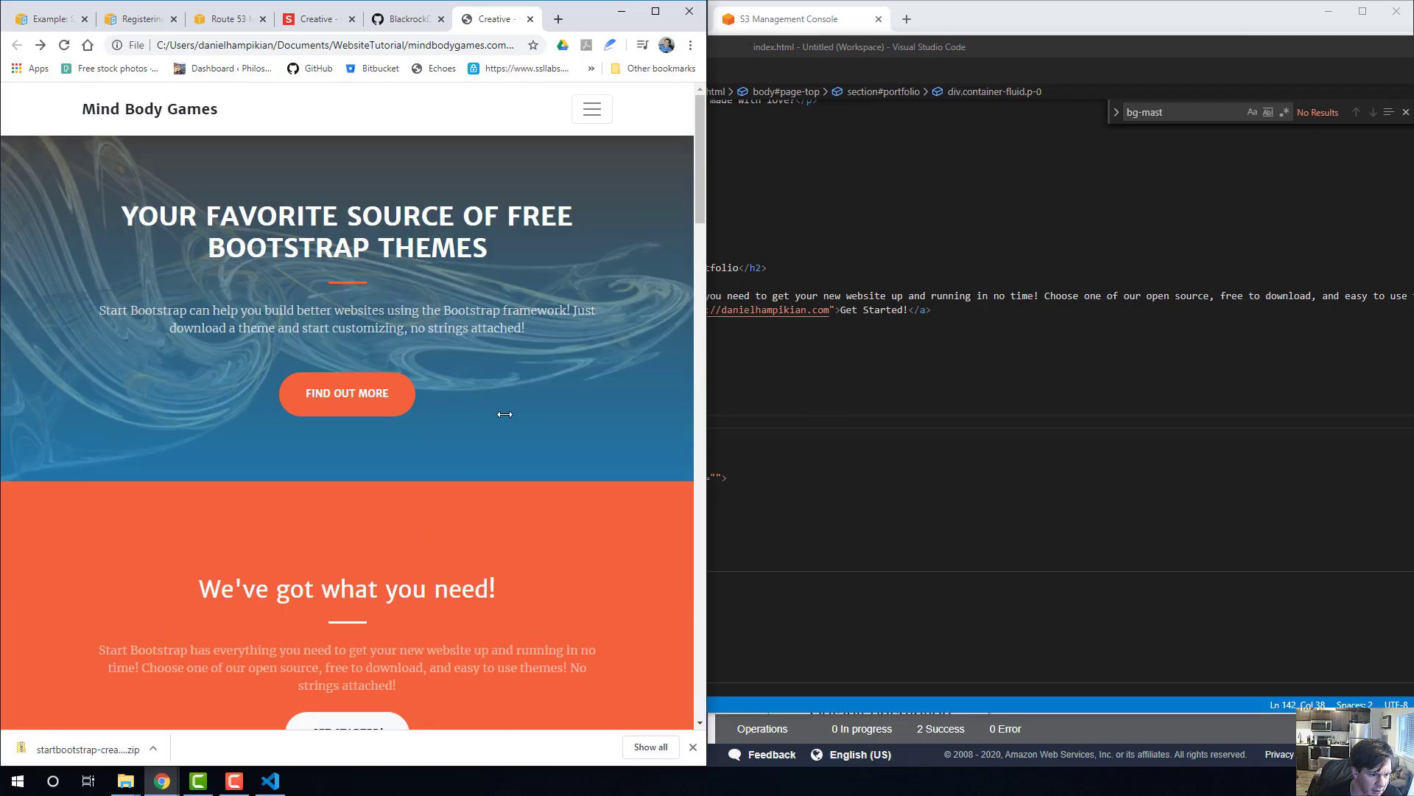
# In Visual Studio Code, undo the first portfolio box's link change in index.html and redo it.
pyautogui.click(826, 375)
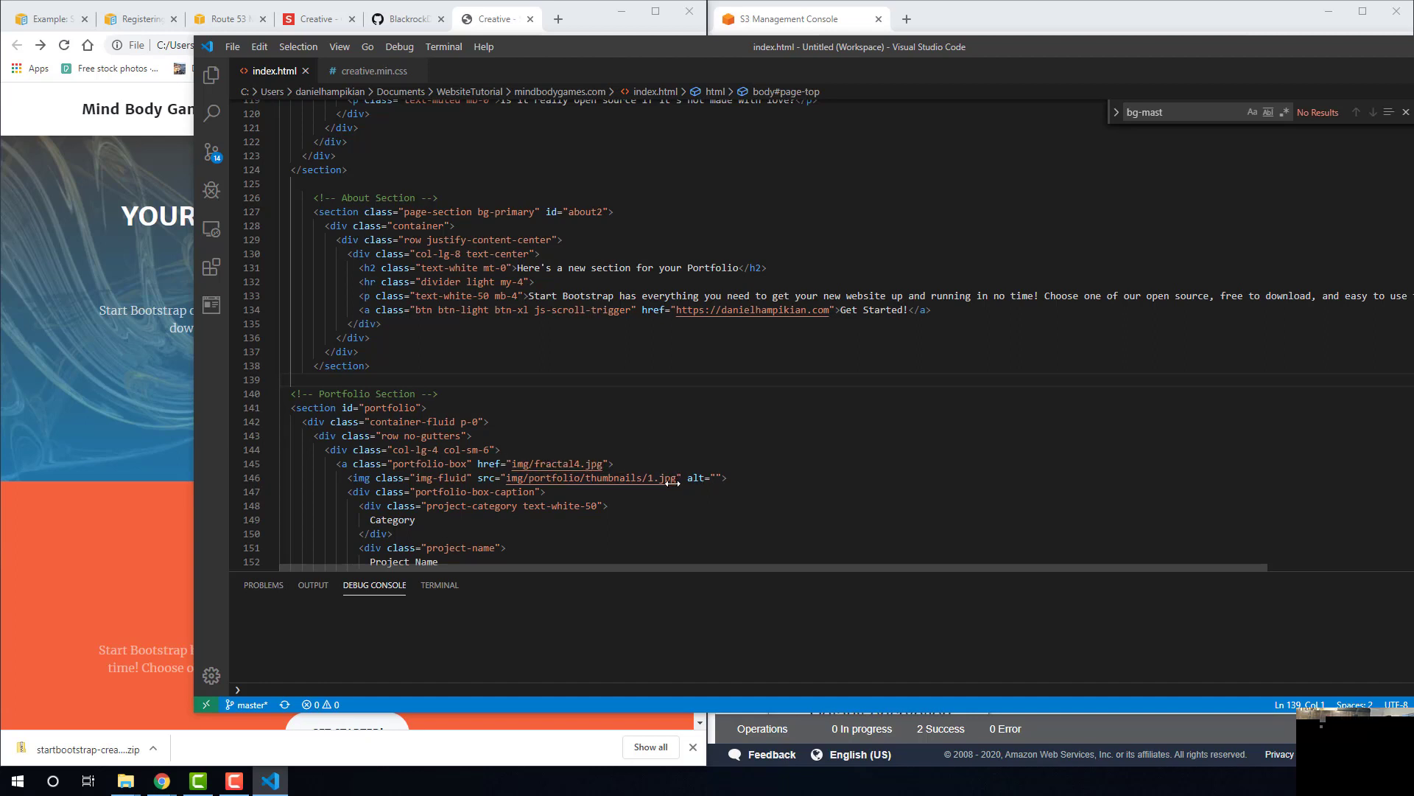
pyautogui.moveTo(677, 477); pyautogui.dragTo(505, 477)
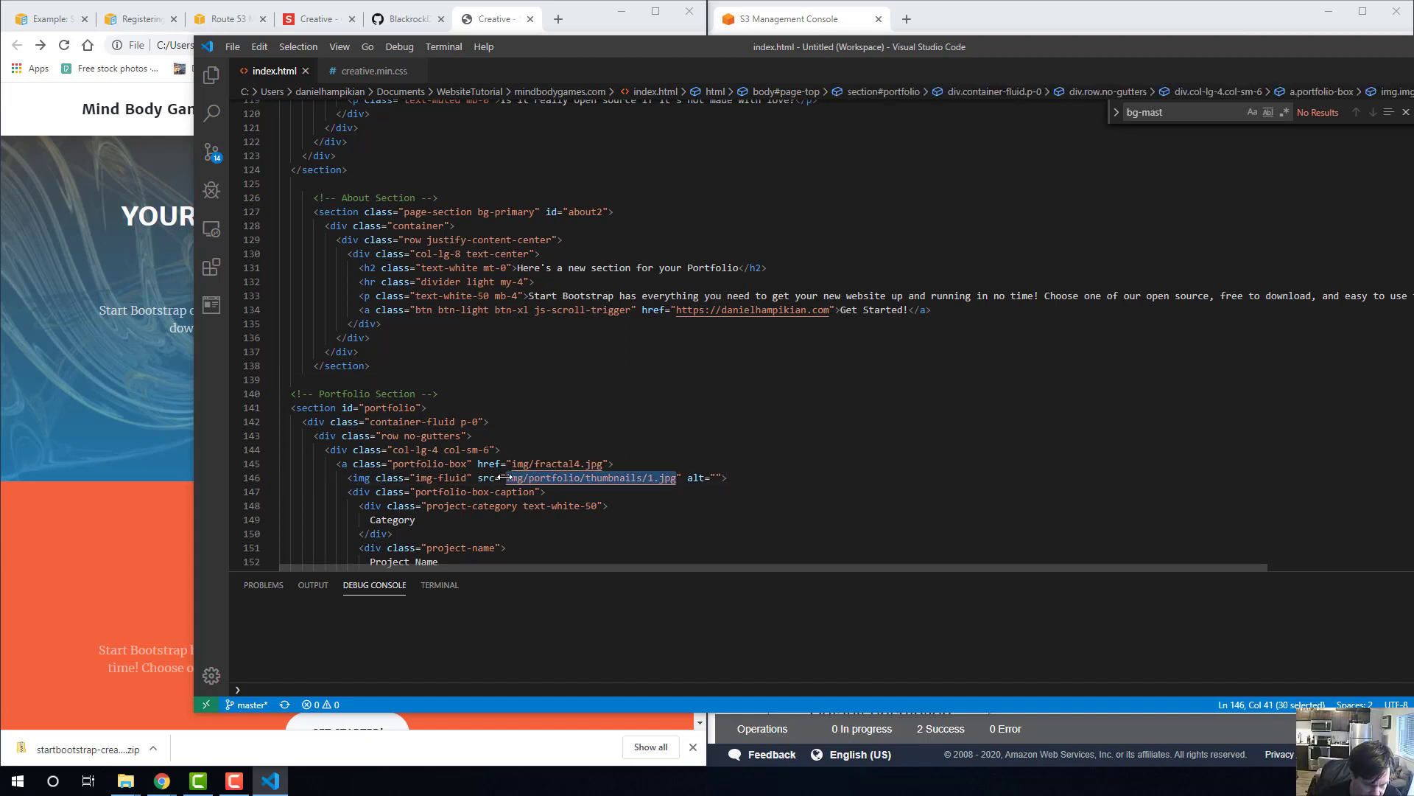
pyautogui.click(519, 463)
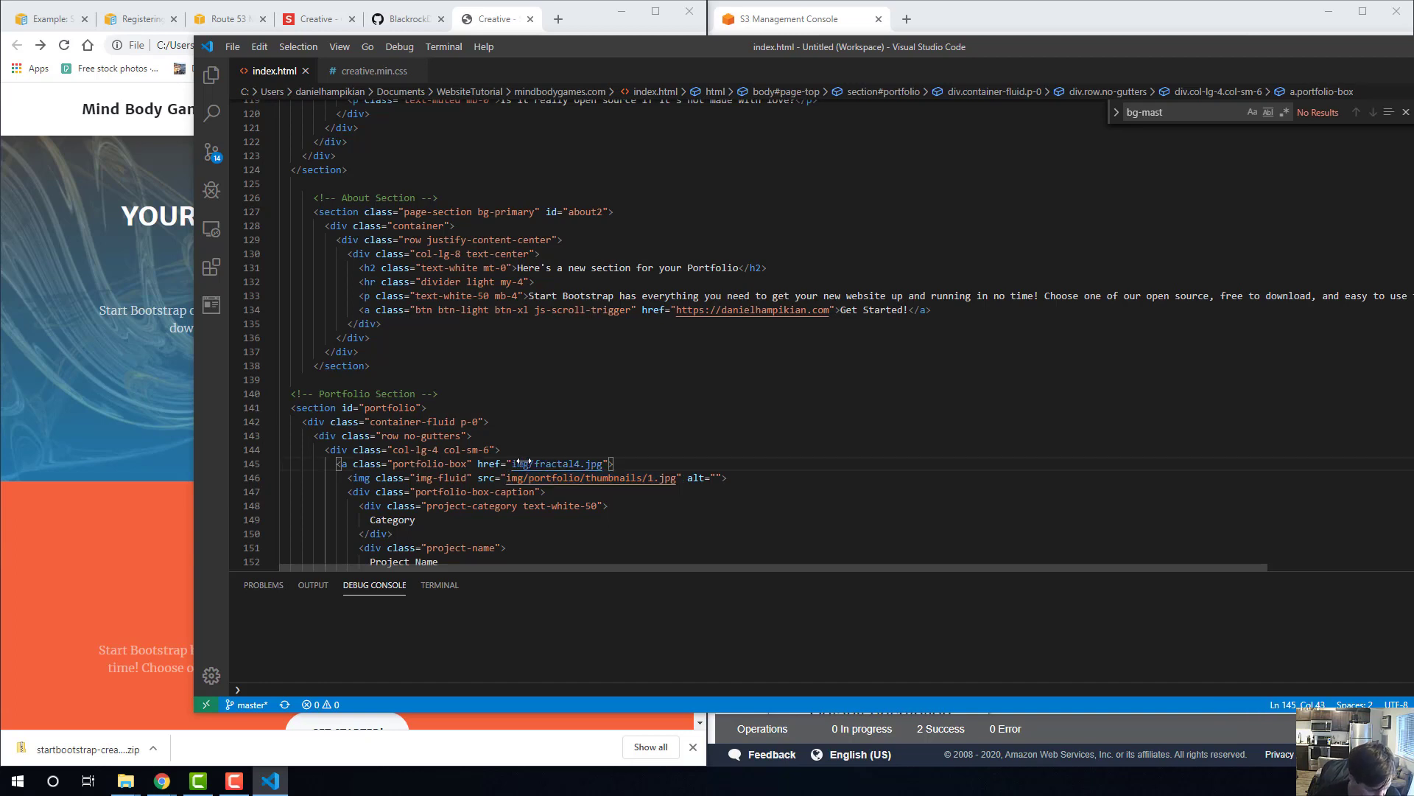
pyautogui.hotkey('ctrl', 'z')
pyautogui.click(585, 479)
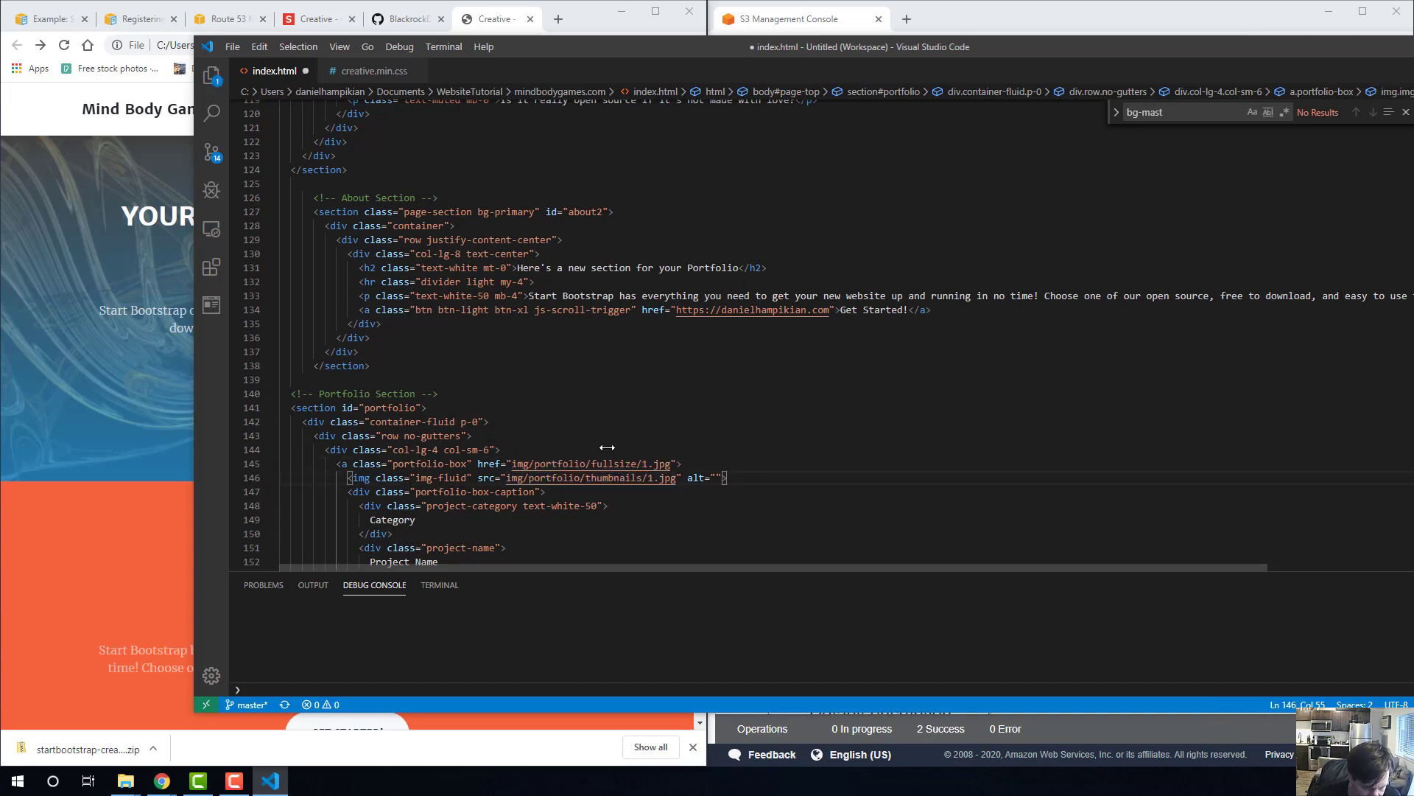
pyautogui.press('Up')
pyautogui.press('Up')
pyautogui.press('Up')
pyautogui.press('Up')
pyautogui.press('Up')
pyautogui.press('Up')
pyautogui.press('Up')
pyautogui.press('Up')
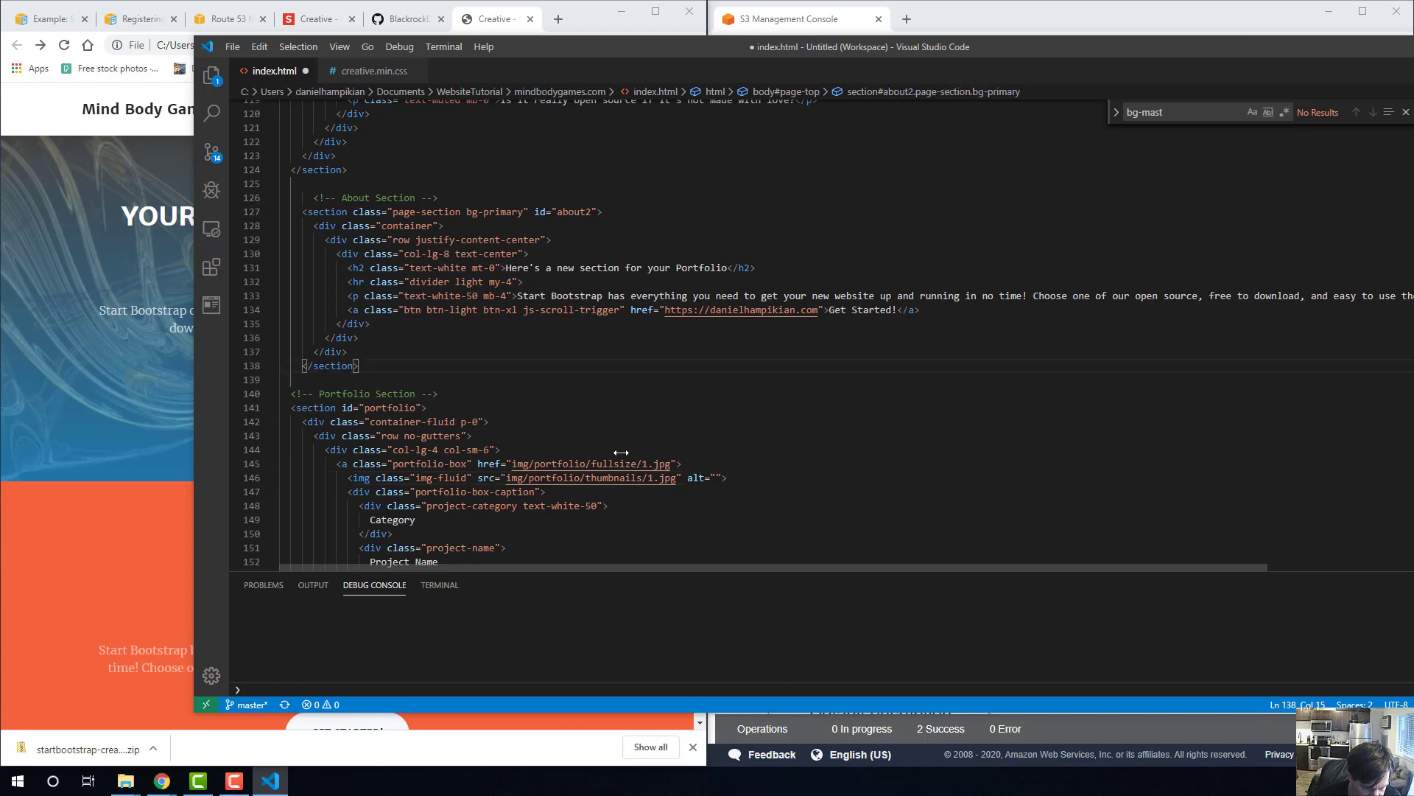
pyautogui.hotkey('ctrl', 'y')
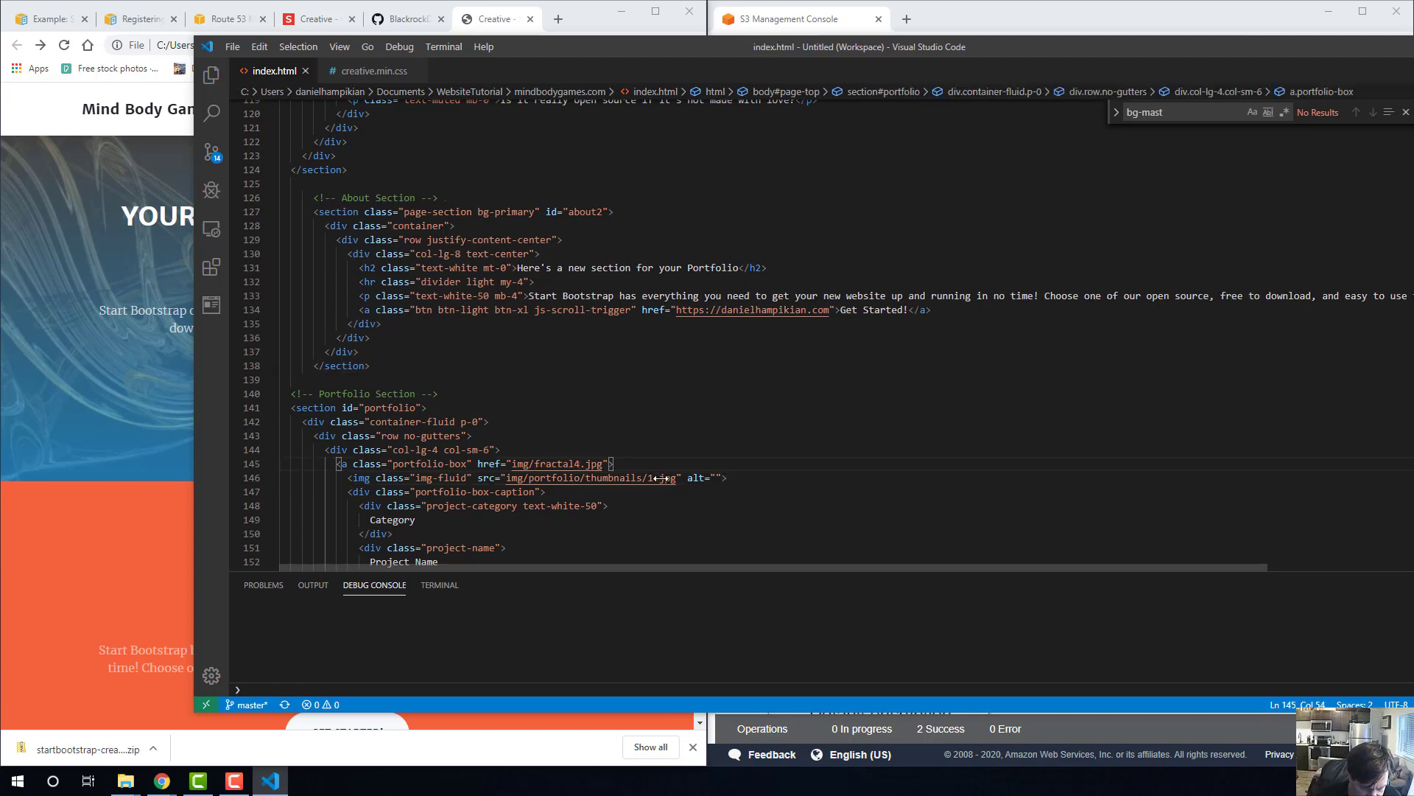
# Set the first portfolio box's thumbnail image source to img/fractal4.jpg and save index.html.
pyautogui.moveTo(654, 478); pyautogui.dragTo(535, 477)
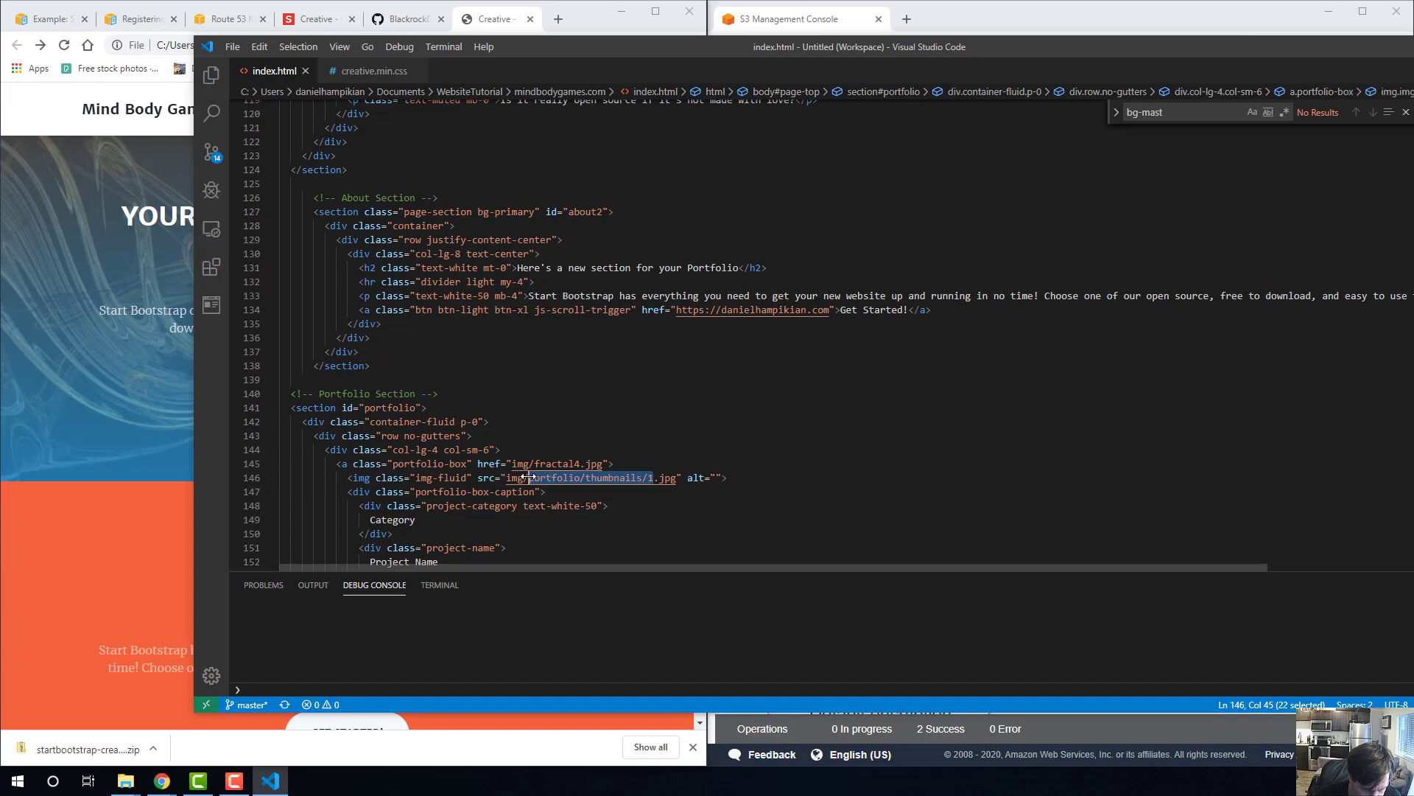
pyautogui.write('fracta')
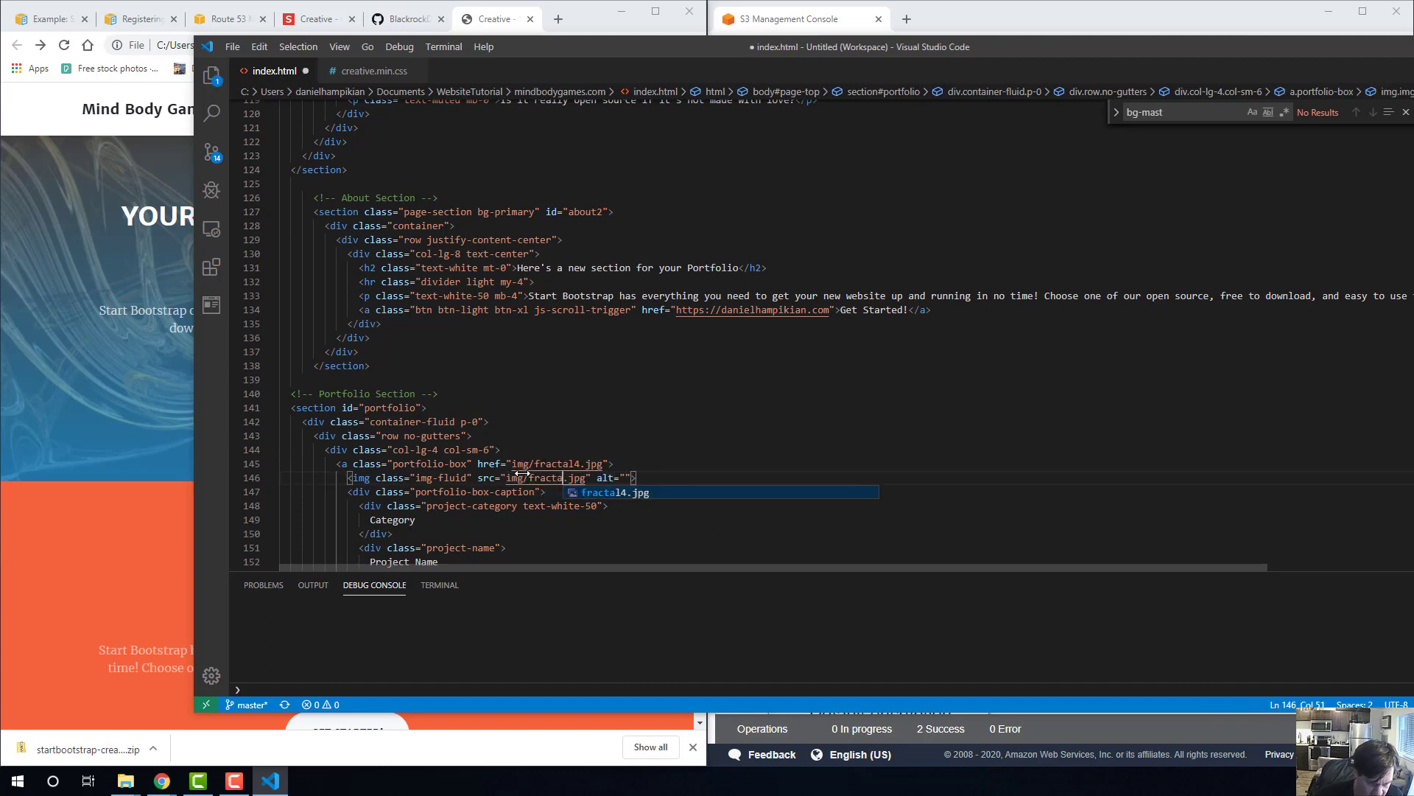
pyautogui.write('l4')
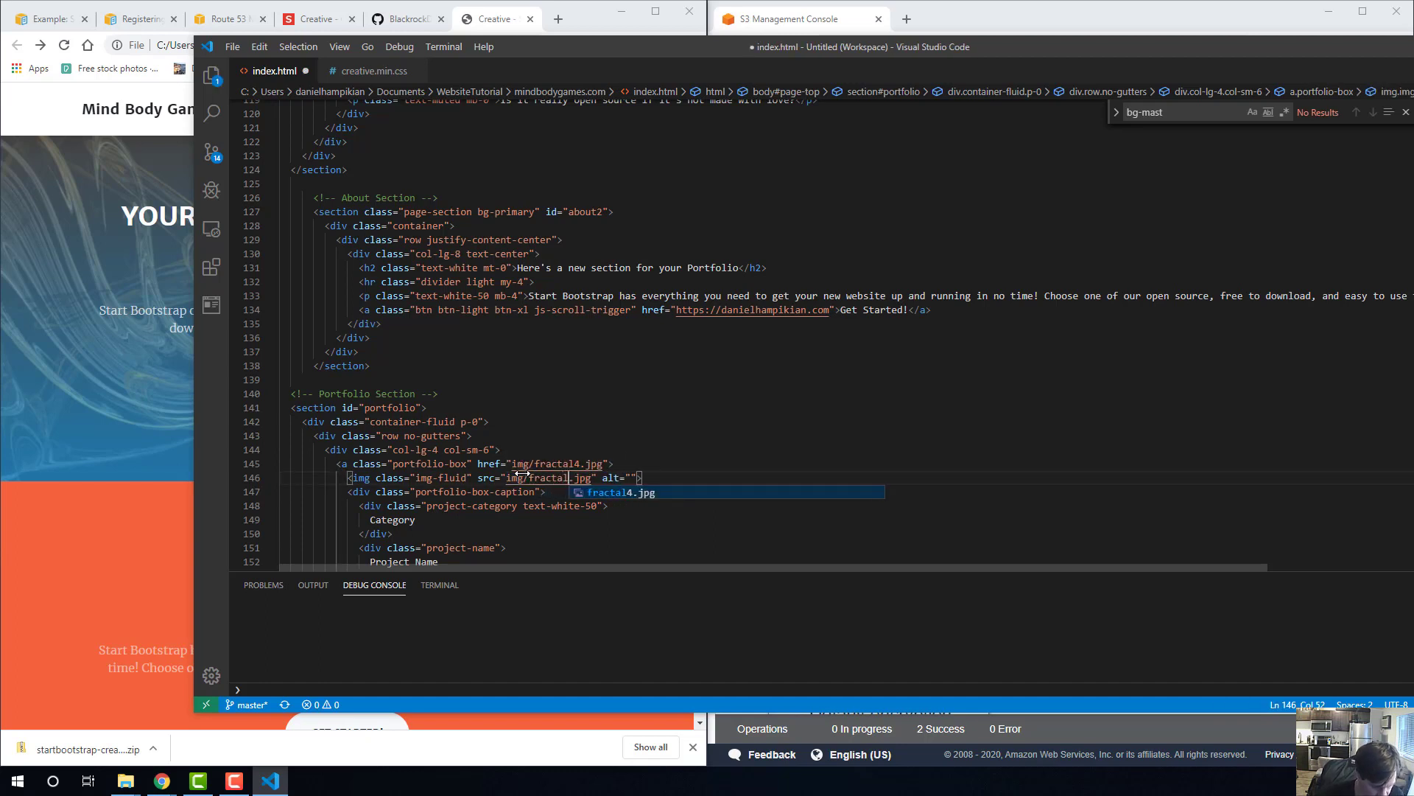
pyautogui.click(523, 477)
pyautogui.hotkey('ctrl', 's')
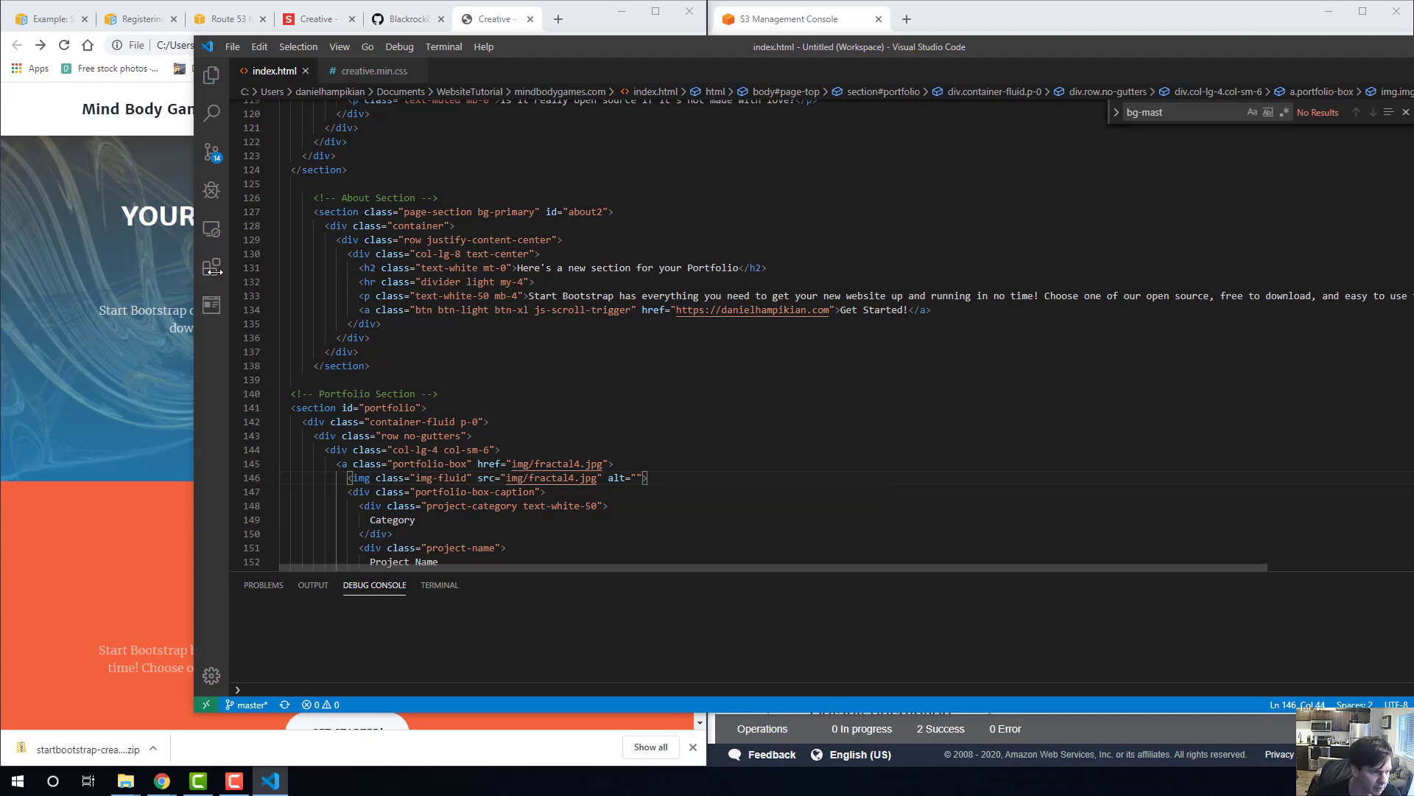
# Reload the local page in Chrome and inspect the new fractal thumbnail among the portfolio tiles.
pyautogui.click(175, 44)
pyautogui.press('Return')
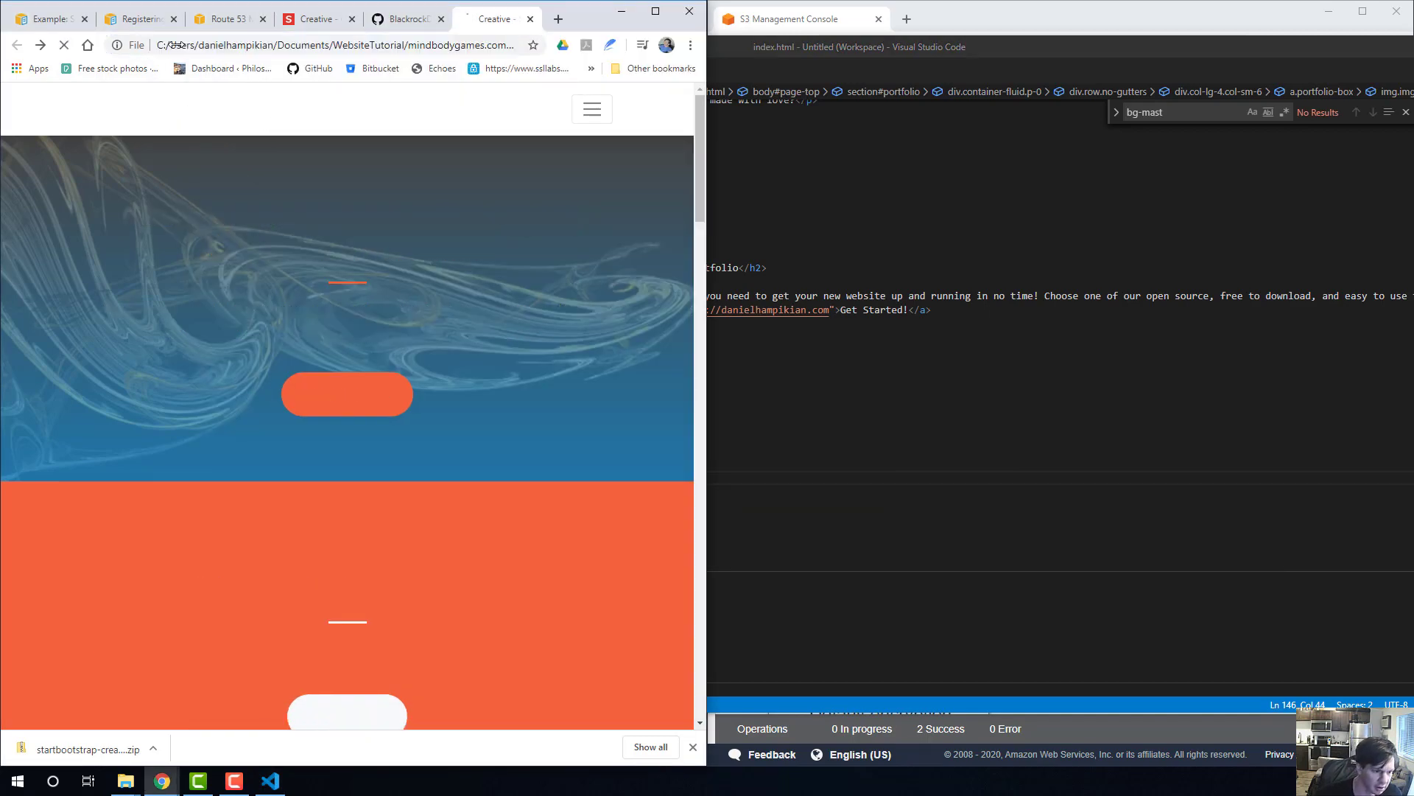
pyautogui.scroll(-9, 382, 322)
pyautogui.scroll(-10, 381, 322)
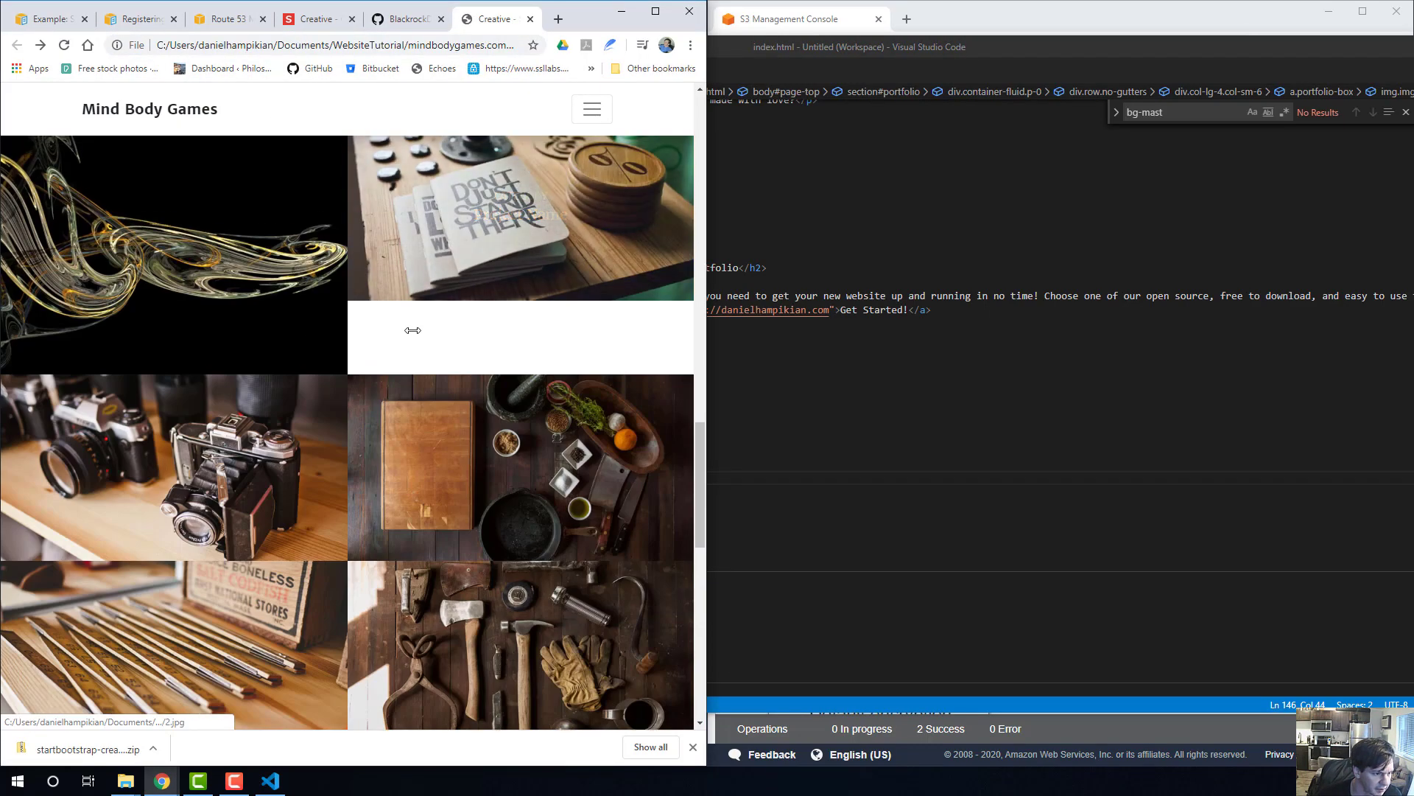
pyautogui.scroll(2, 192, 294)
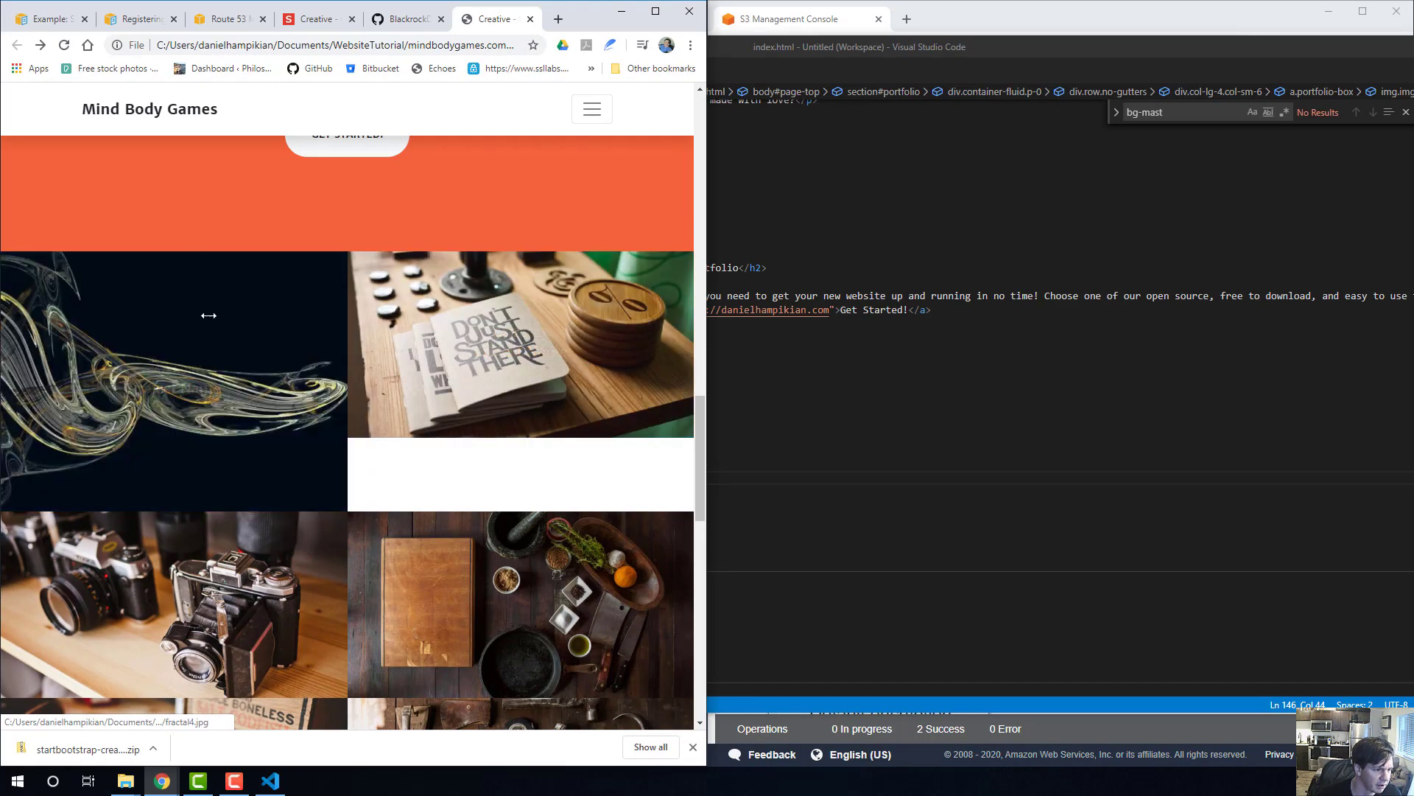
# In Visual Studio Code, replace the first portfolio box's project name with "Here's a link to some of my work..." and save index.html.
pyautogui.click(925, 312)
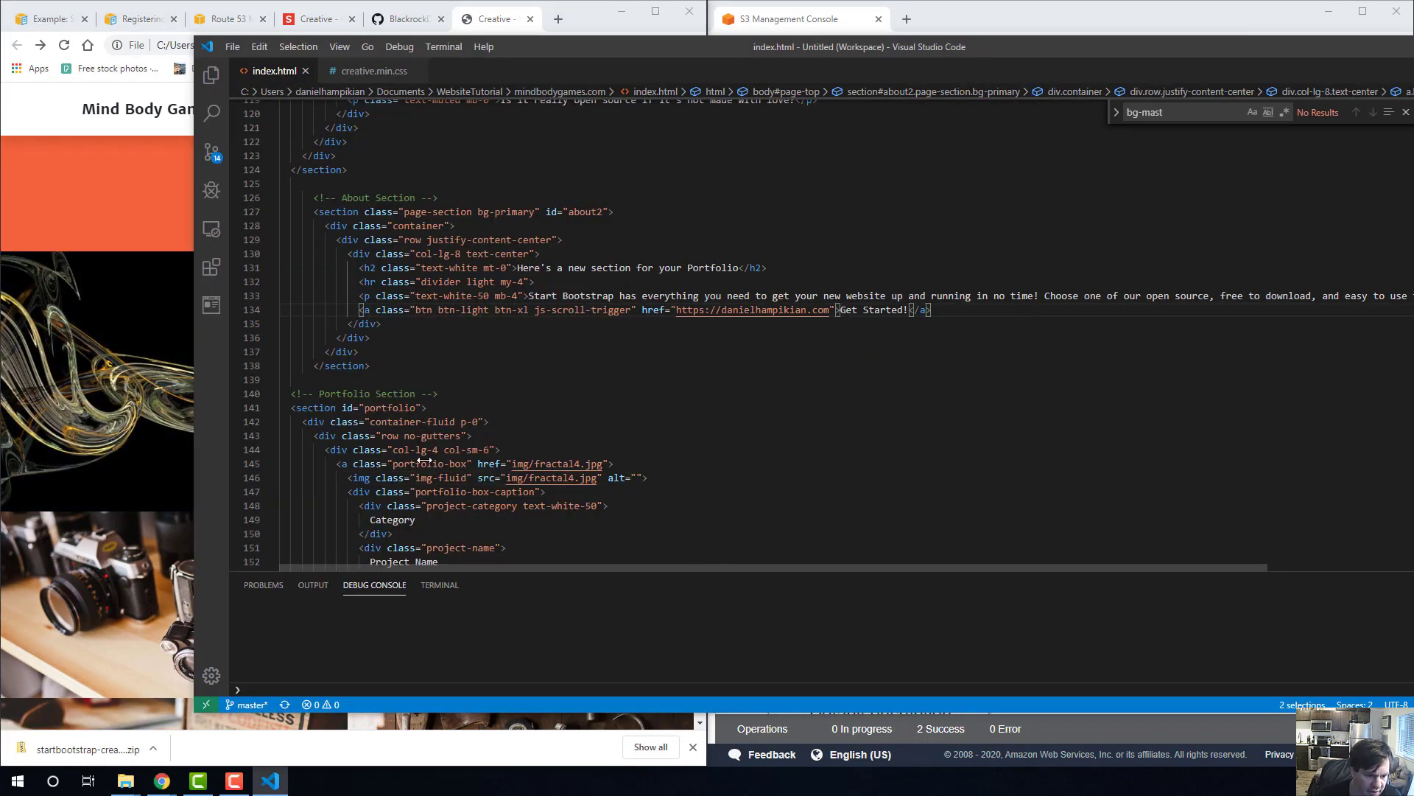
pyautogui.scroll(-2, 425, 517)
pyautogui.moveTo(439, 488); pyautogui.dragTo(363, 488)
pyautogui.write("Here's ")
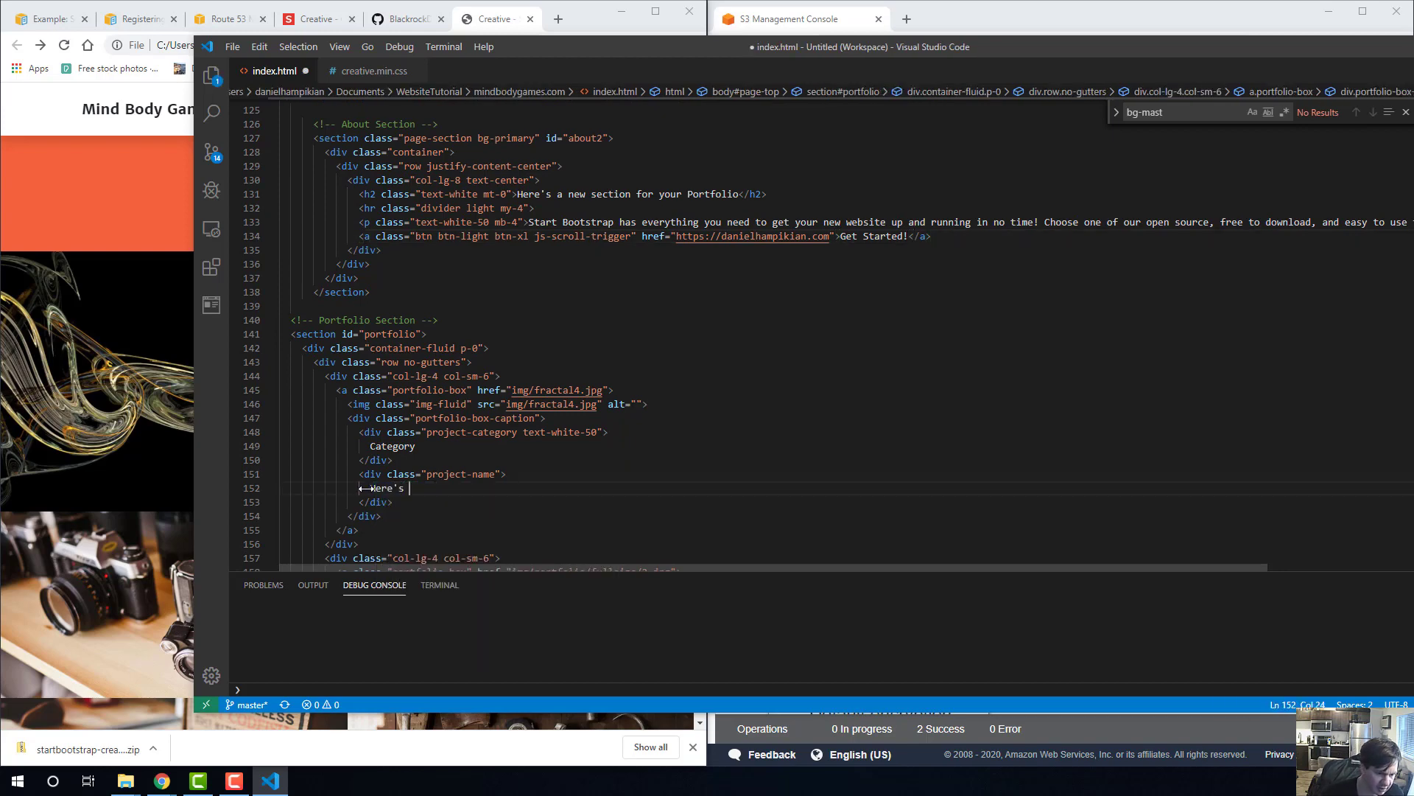
pyautogui.write('a link to ')
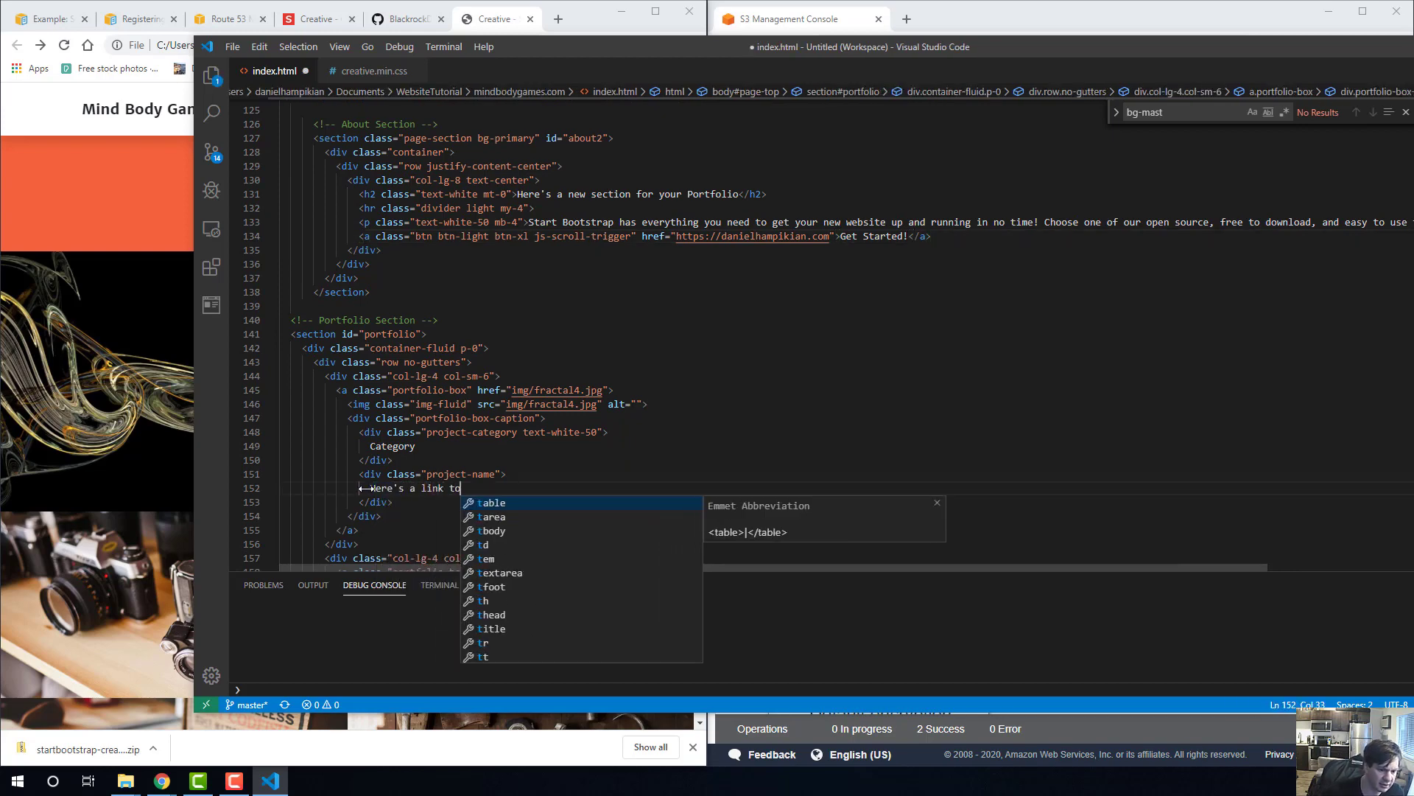
pyautogui.write('some of ')
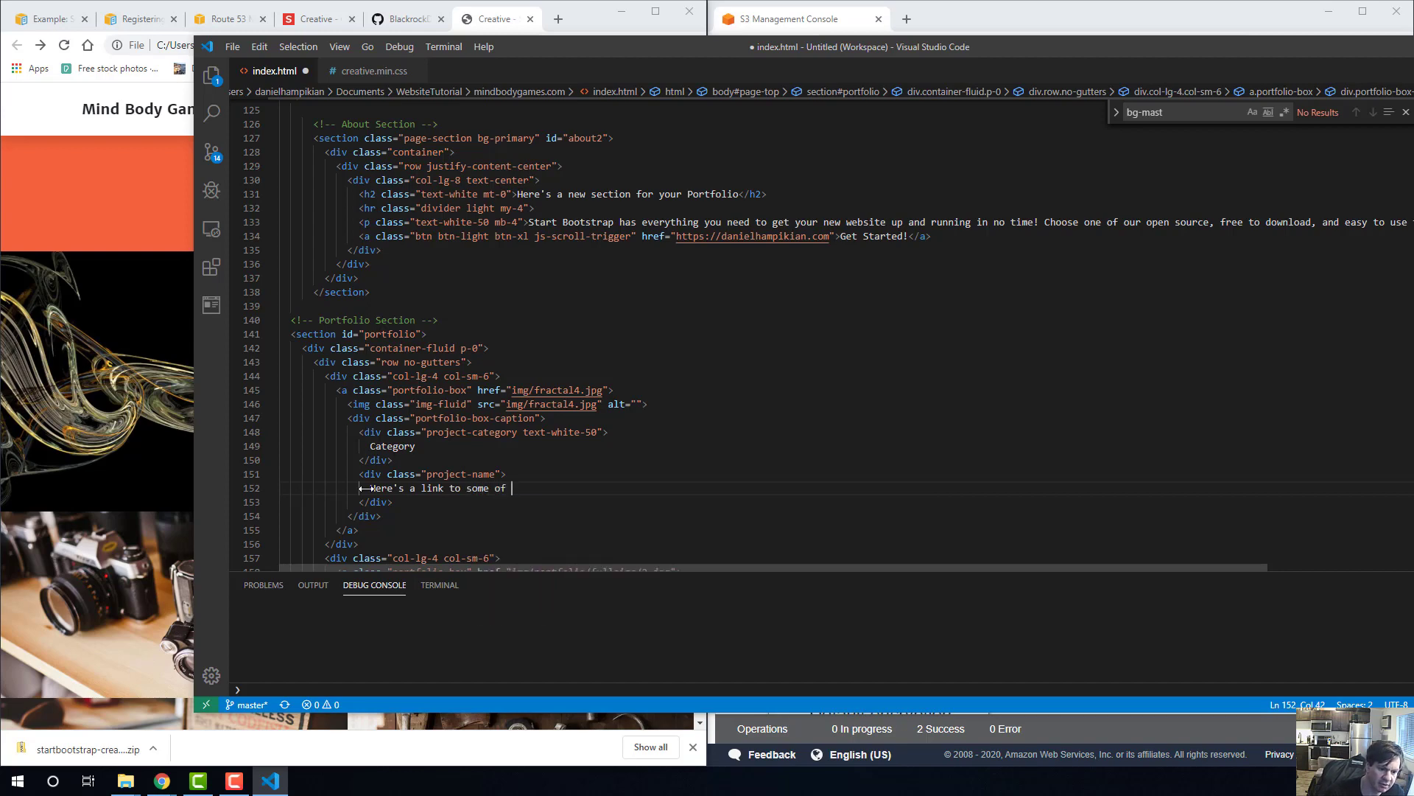
pyautogui.write('my work...')
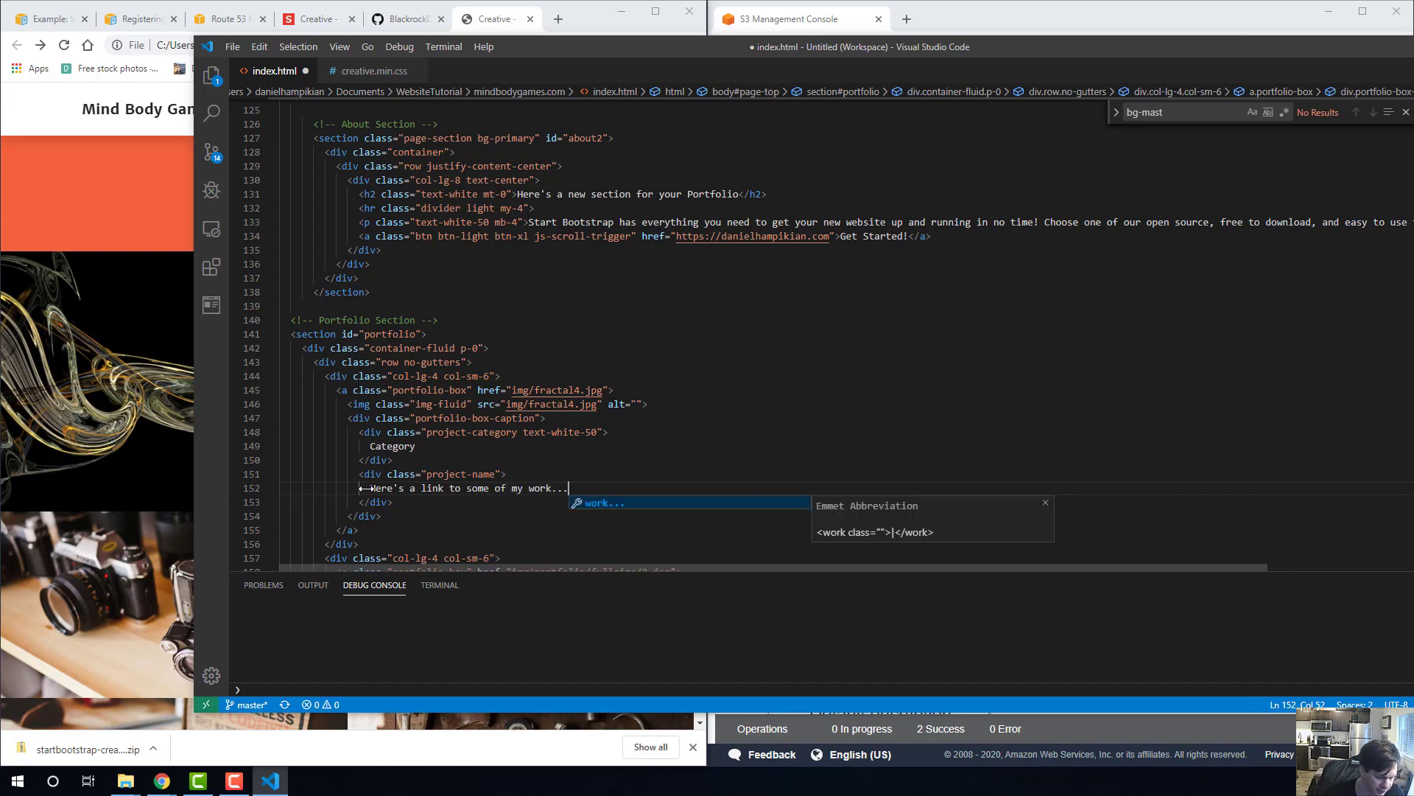
pyautogui.hotkey('ctrl', 's')
# View the fractal portfolio image enlarged in Chrome and return to index.html in Visual Studio Code.
pyautogui.click(83, 395)
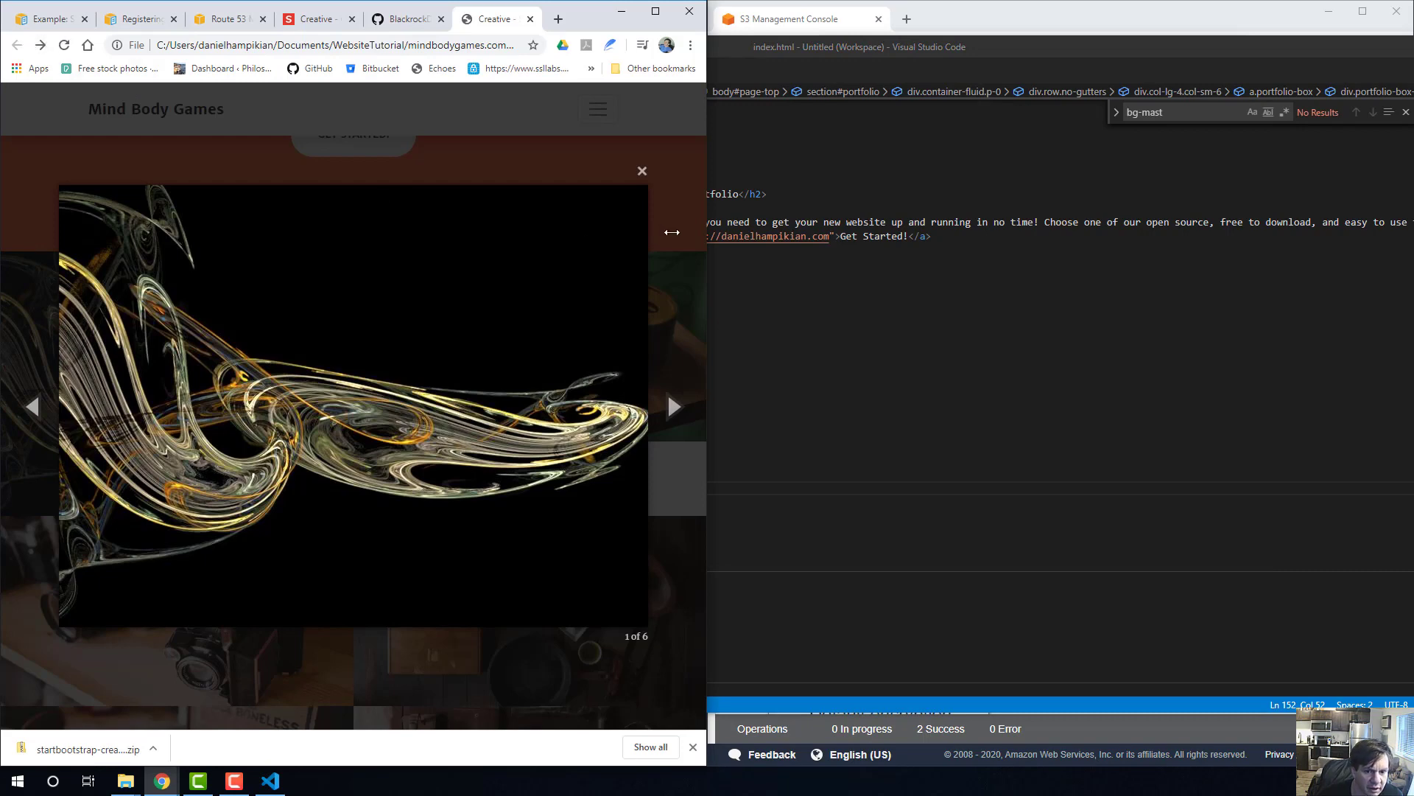
pyautogui.click(793, 328)
pyautogui.click(563, 375)
pyautogui.scroll(4, 546, 363)
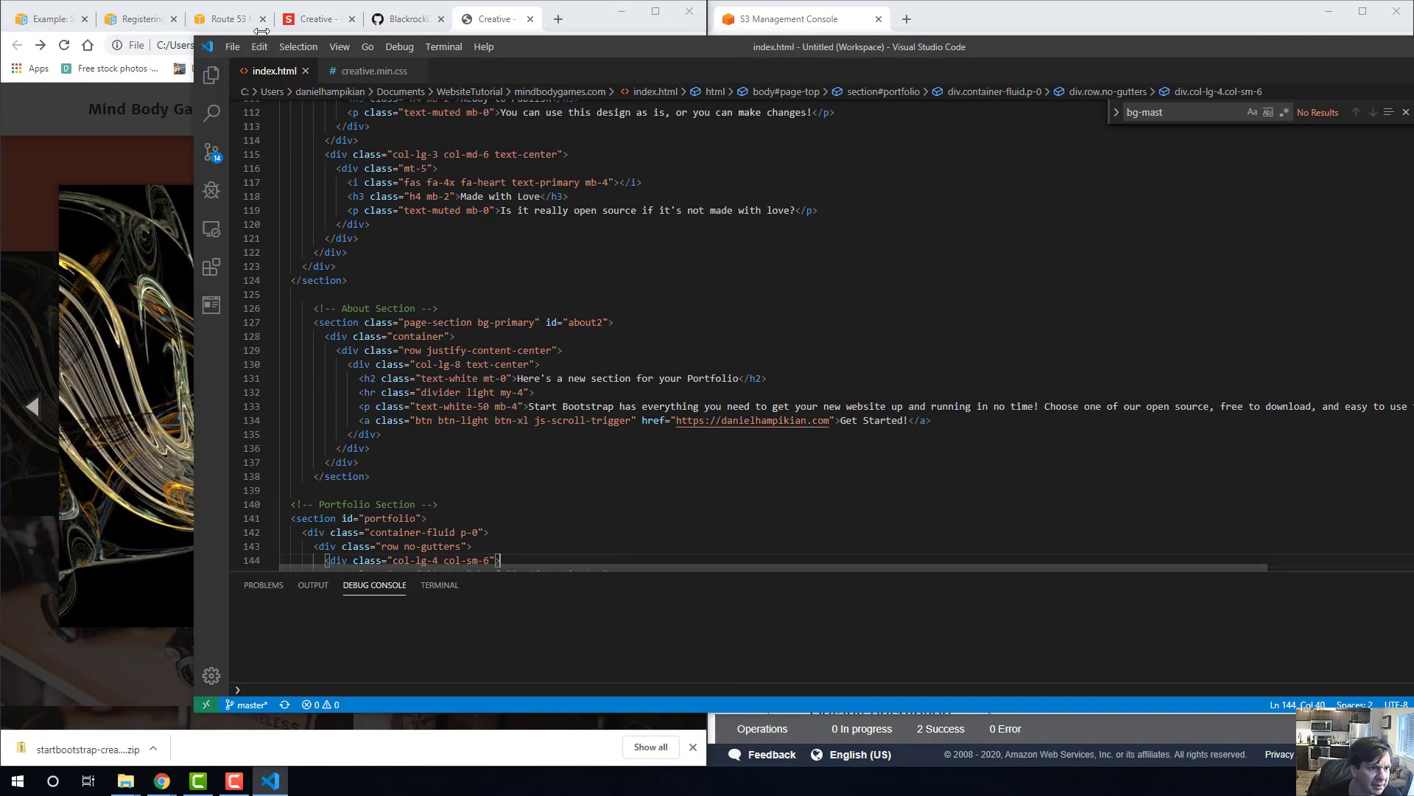
# Create a new untitled file and fill it with a copy of all the code from index.html.
pyautogui.click(232, 56)
pyautogui.click(256, 72)
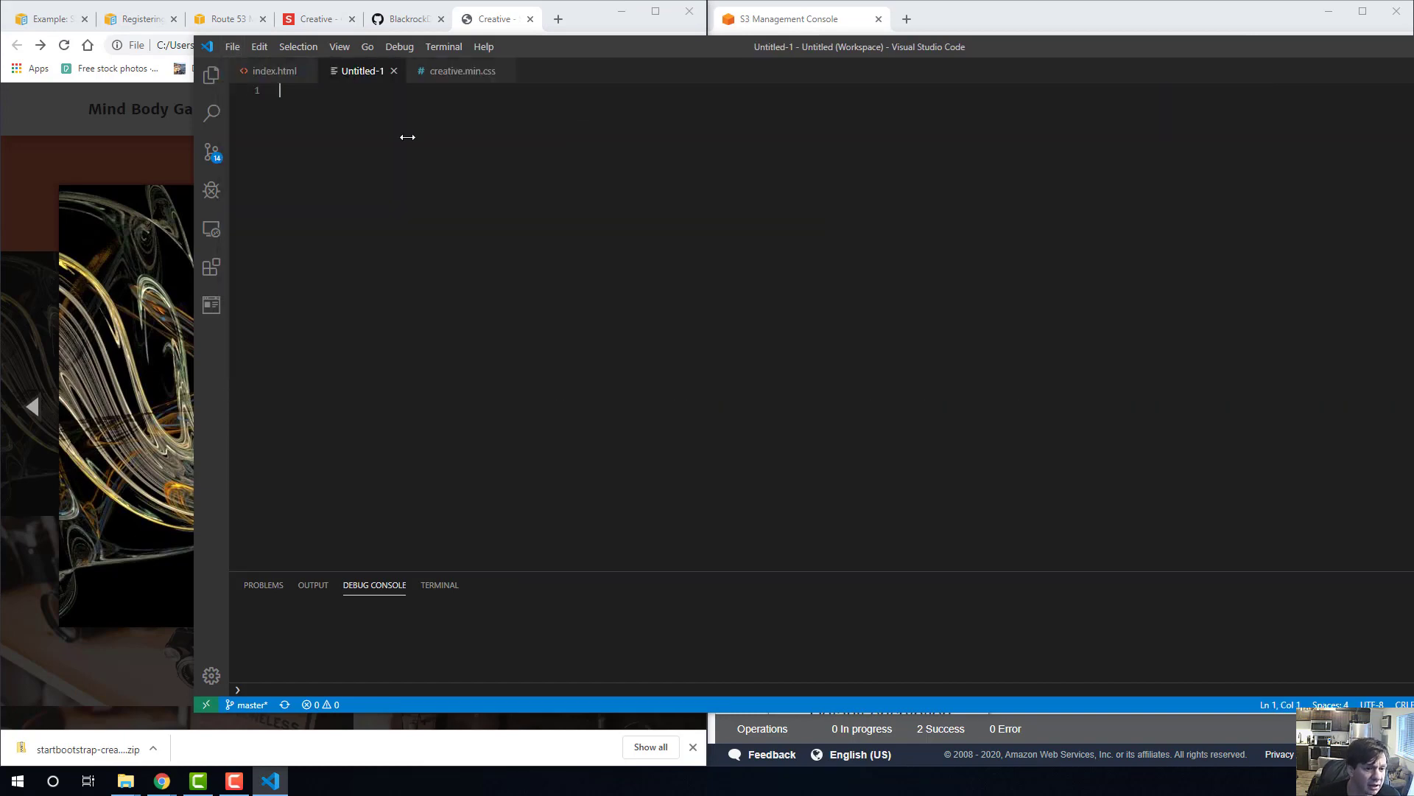
pyautogui.click(266, 70)
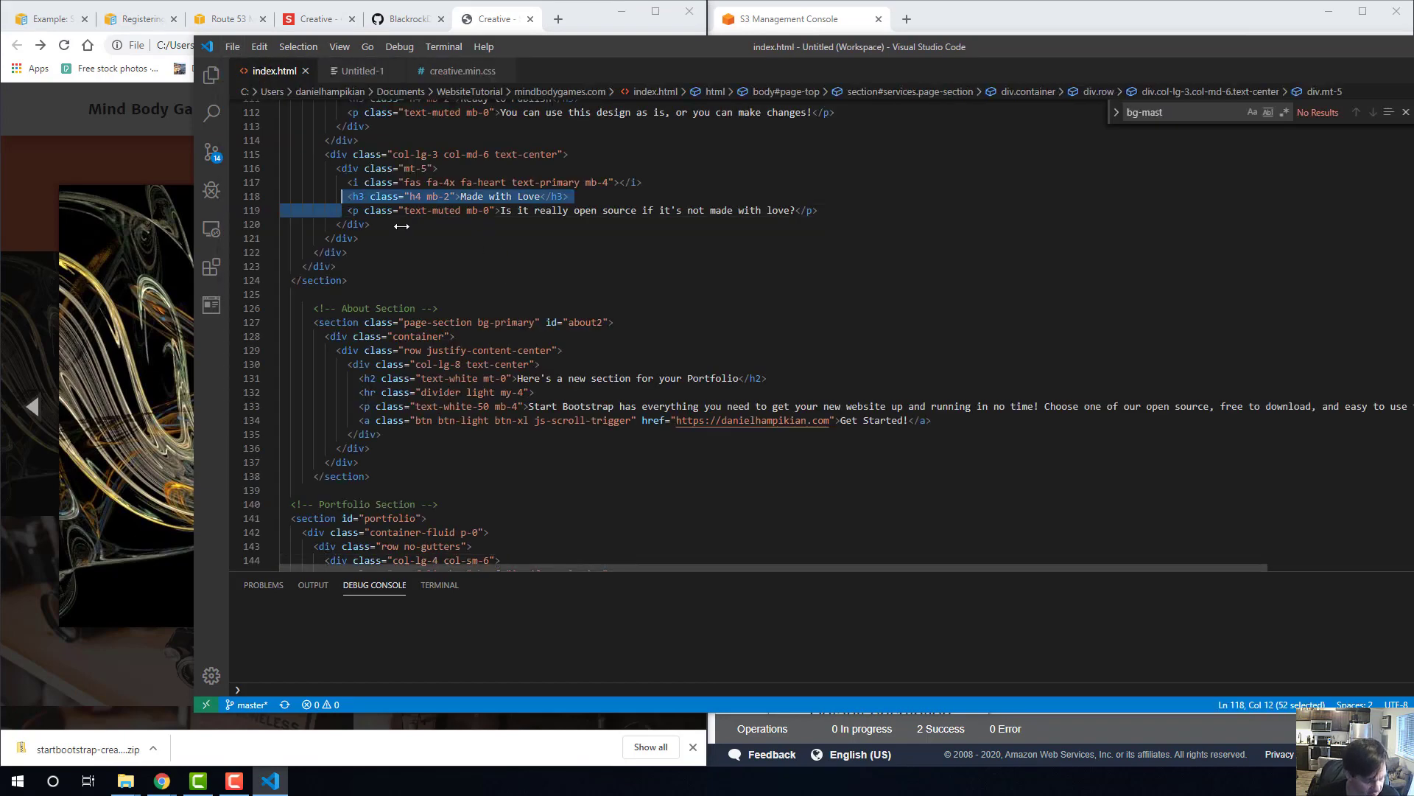
pyautogui.hotkey('ctrl', 'a')
pyautogui.click(625, 282)
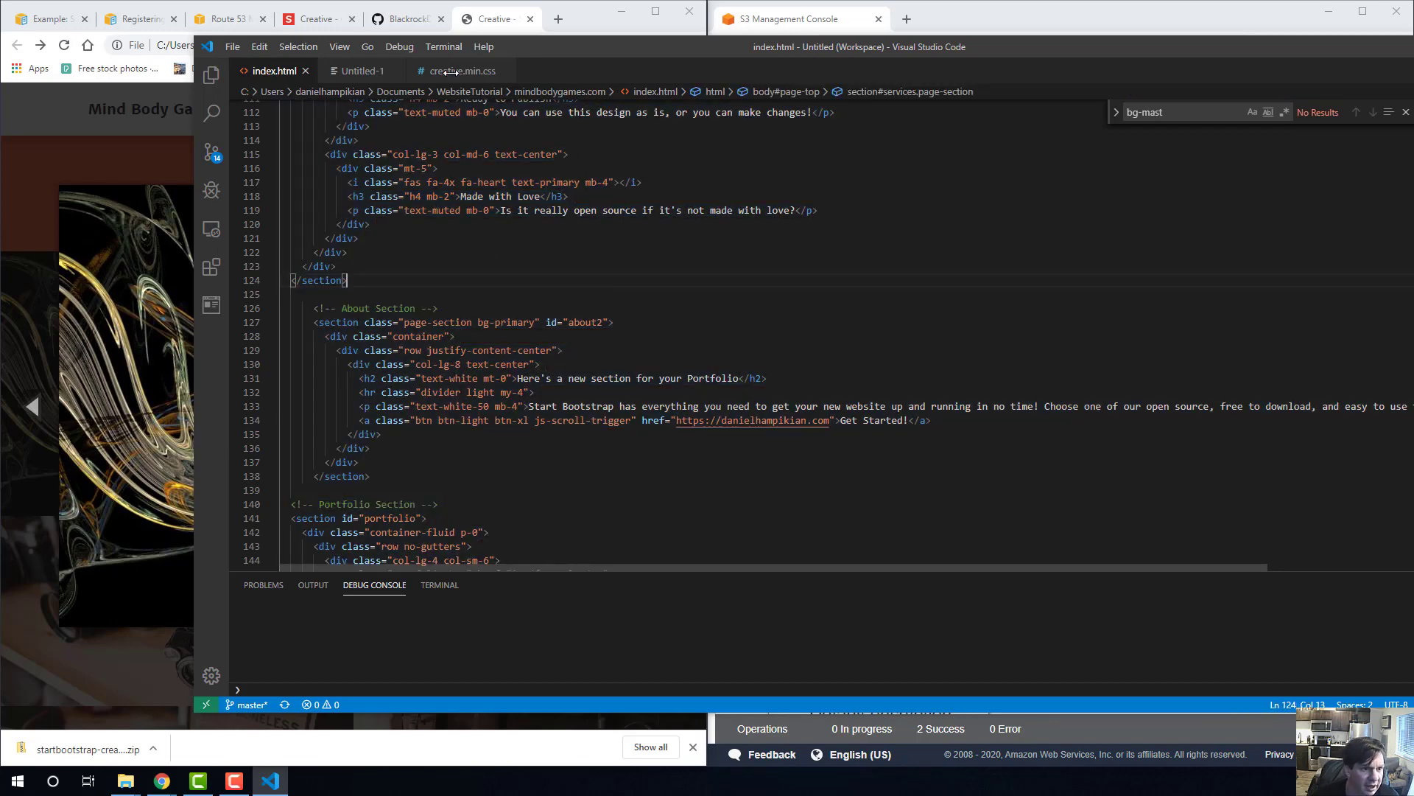
pyautogui.click(362, 70)
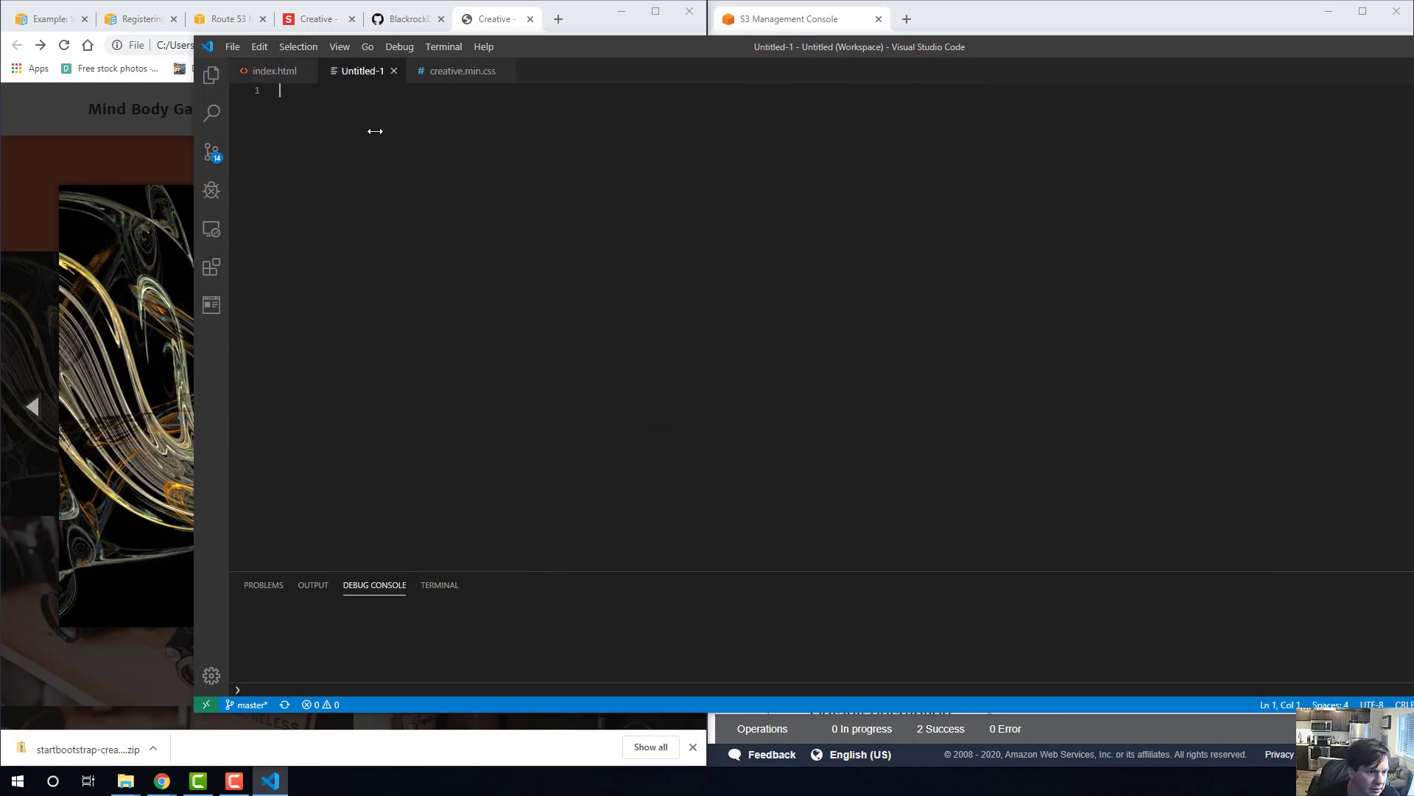
pyautogui.hotkey('ctrl', 'v')
# Save the untitled file as new.html, using the HTML file type, in the mindbodygames.com folder.
pyautogui.hotkey('ctrl', 's')
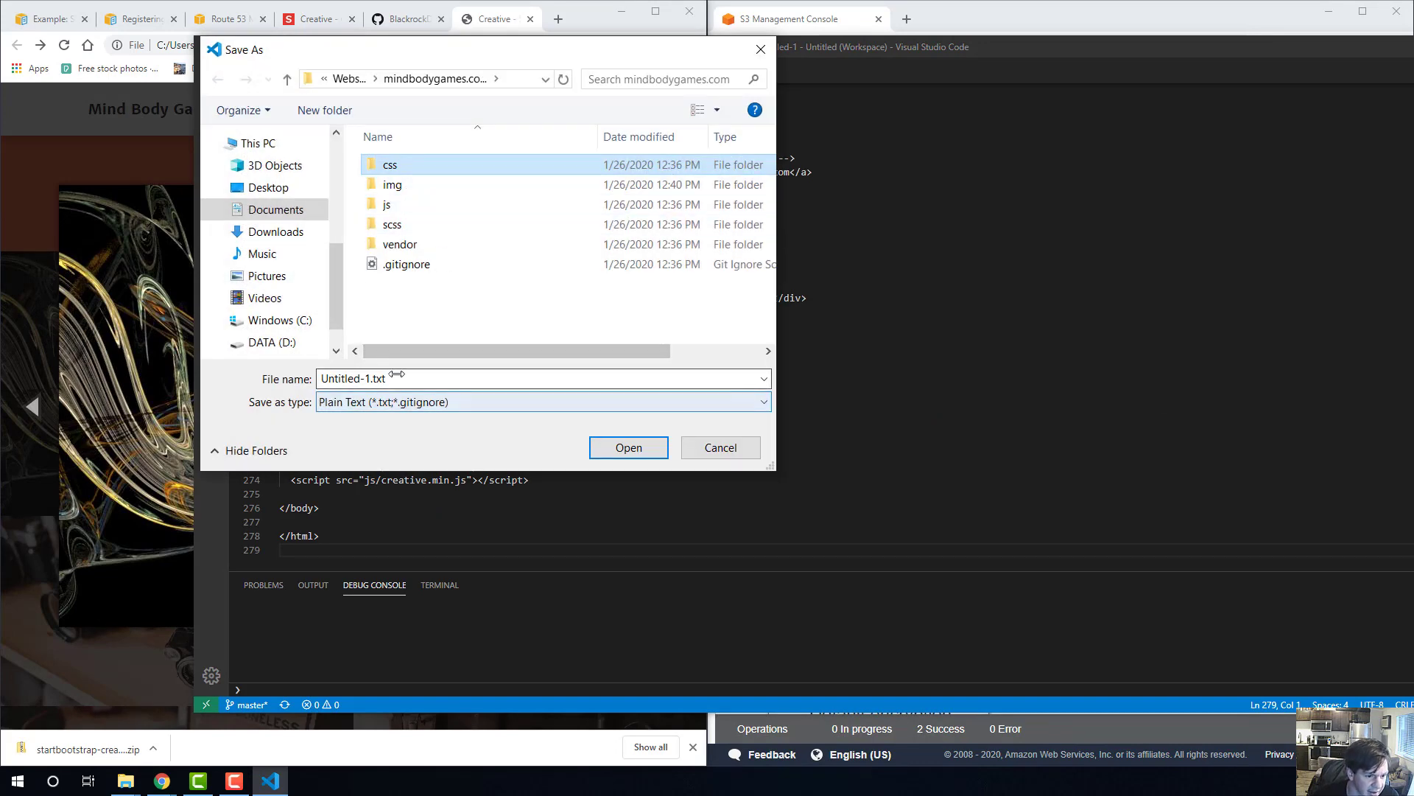
pyautogui.click(430, 403)
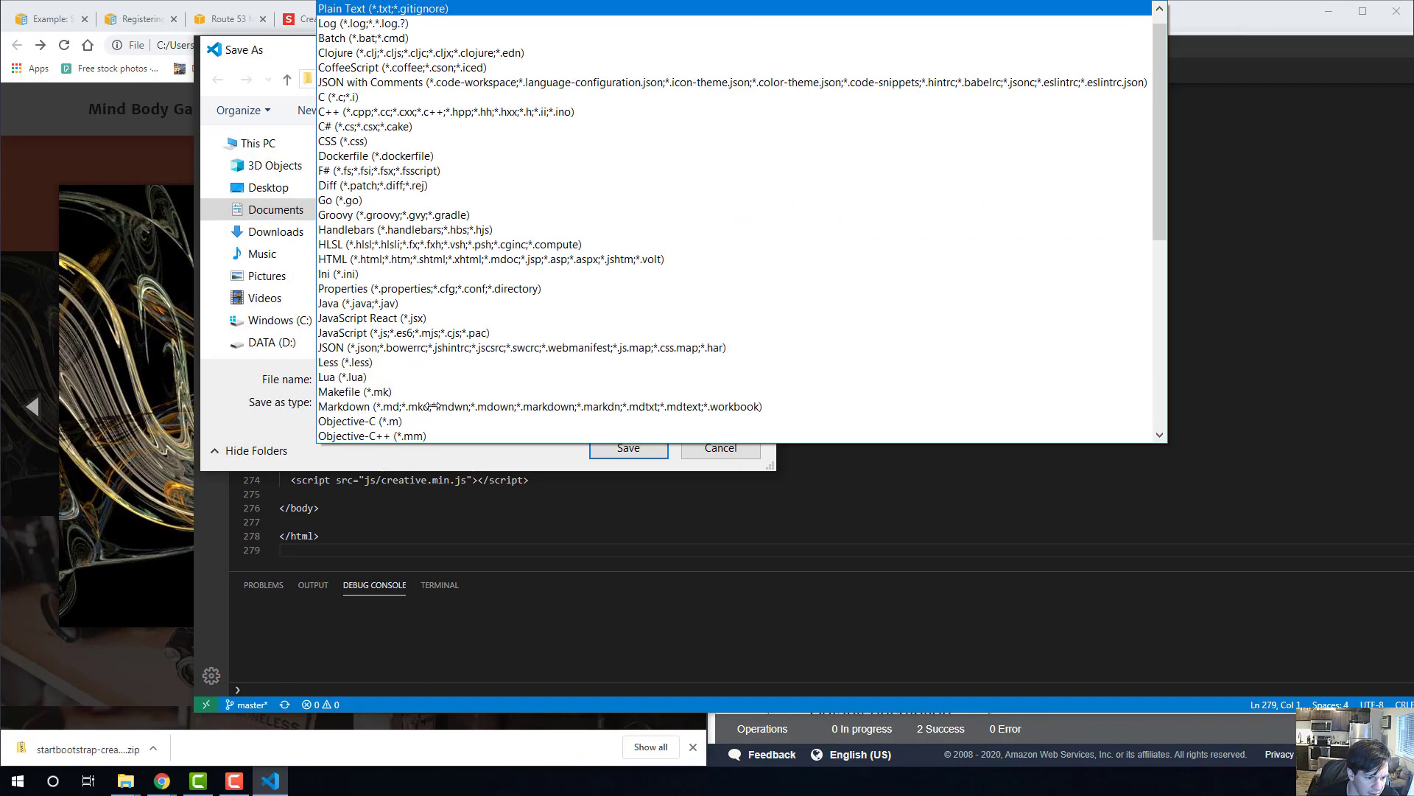
pyautogui.click(416, 259)
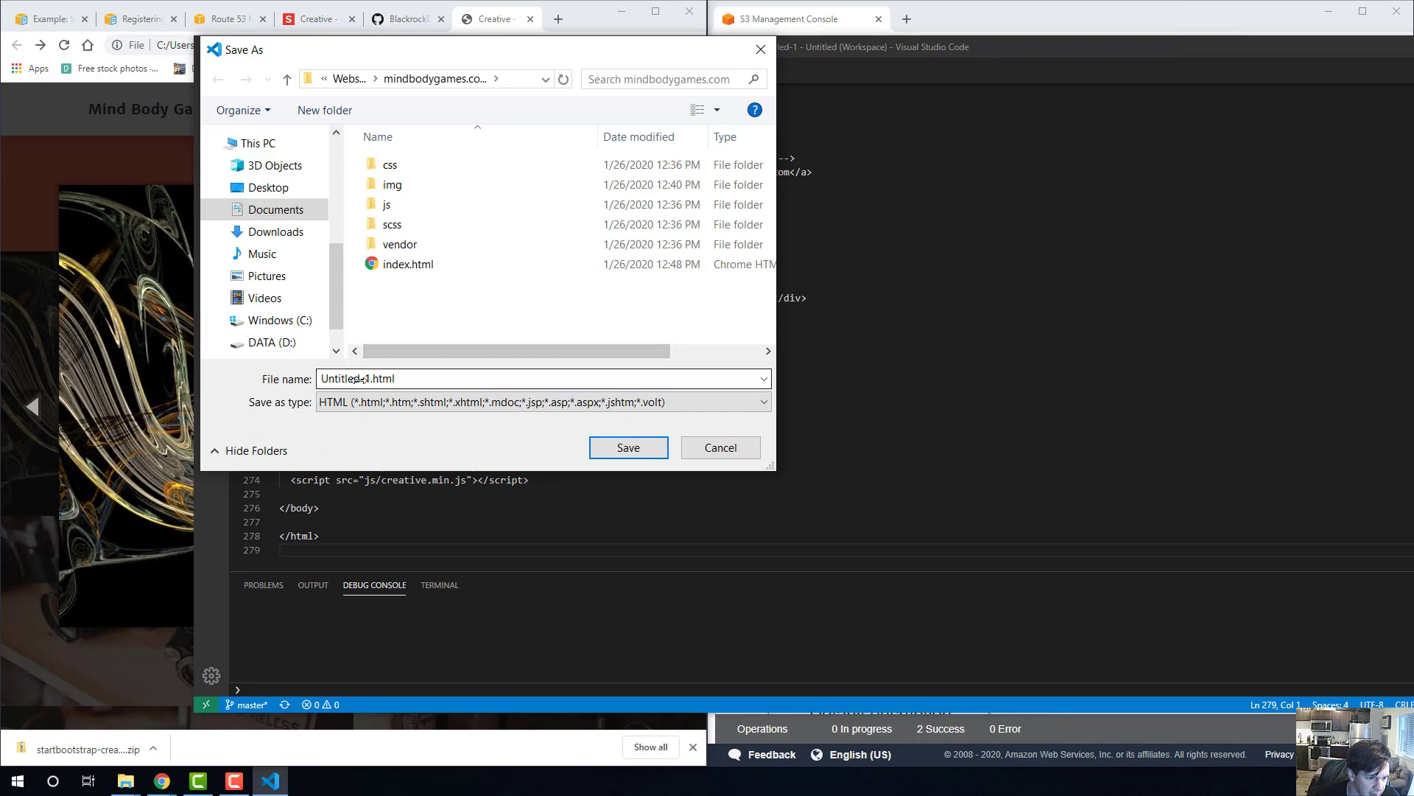
pyautogui.click(371, 378)
pyautogui.click(349, 378)
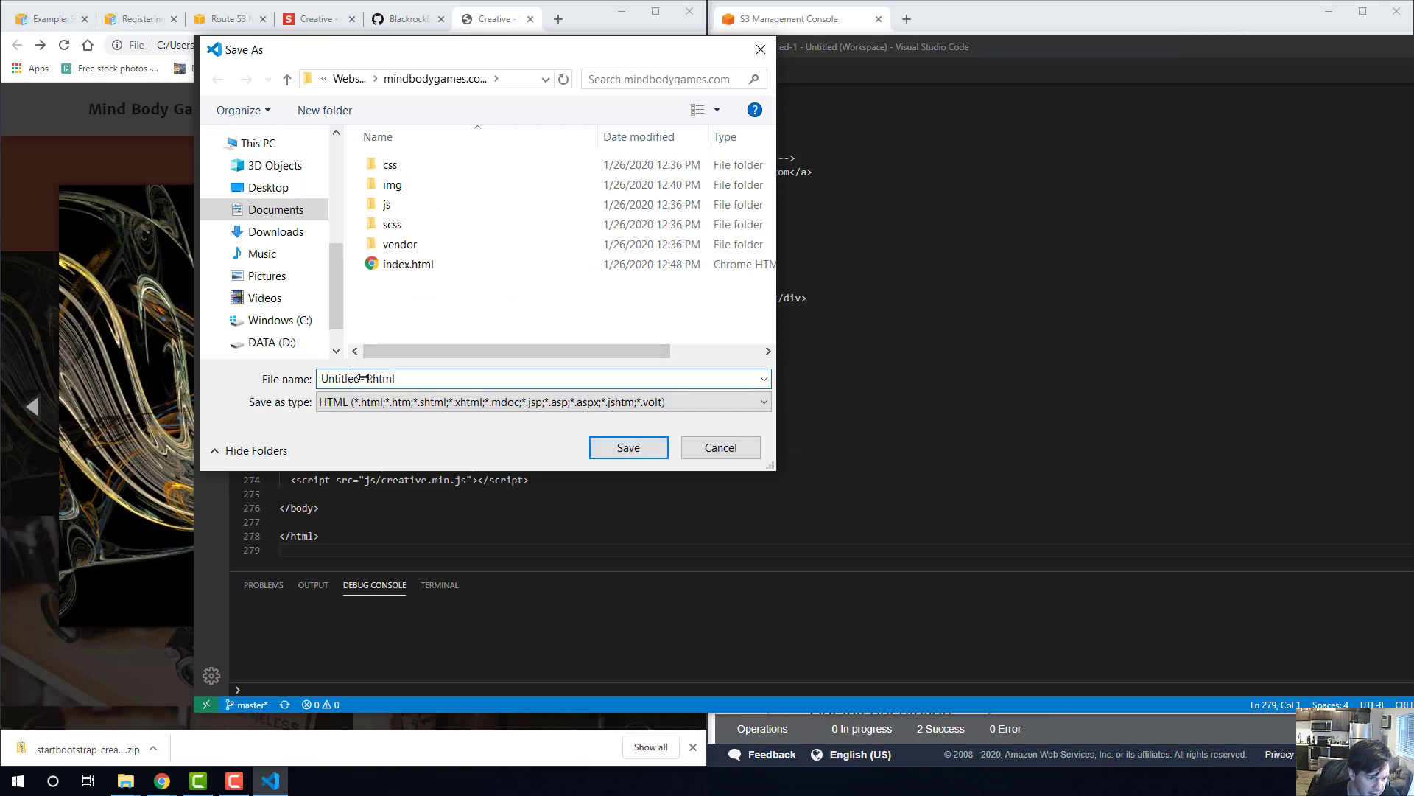
pyautogui.moveTo(371, 378); pyautogui.dragTo(295, 378)
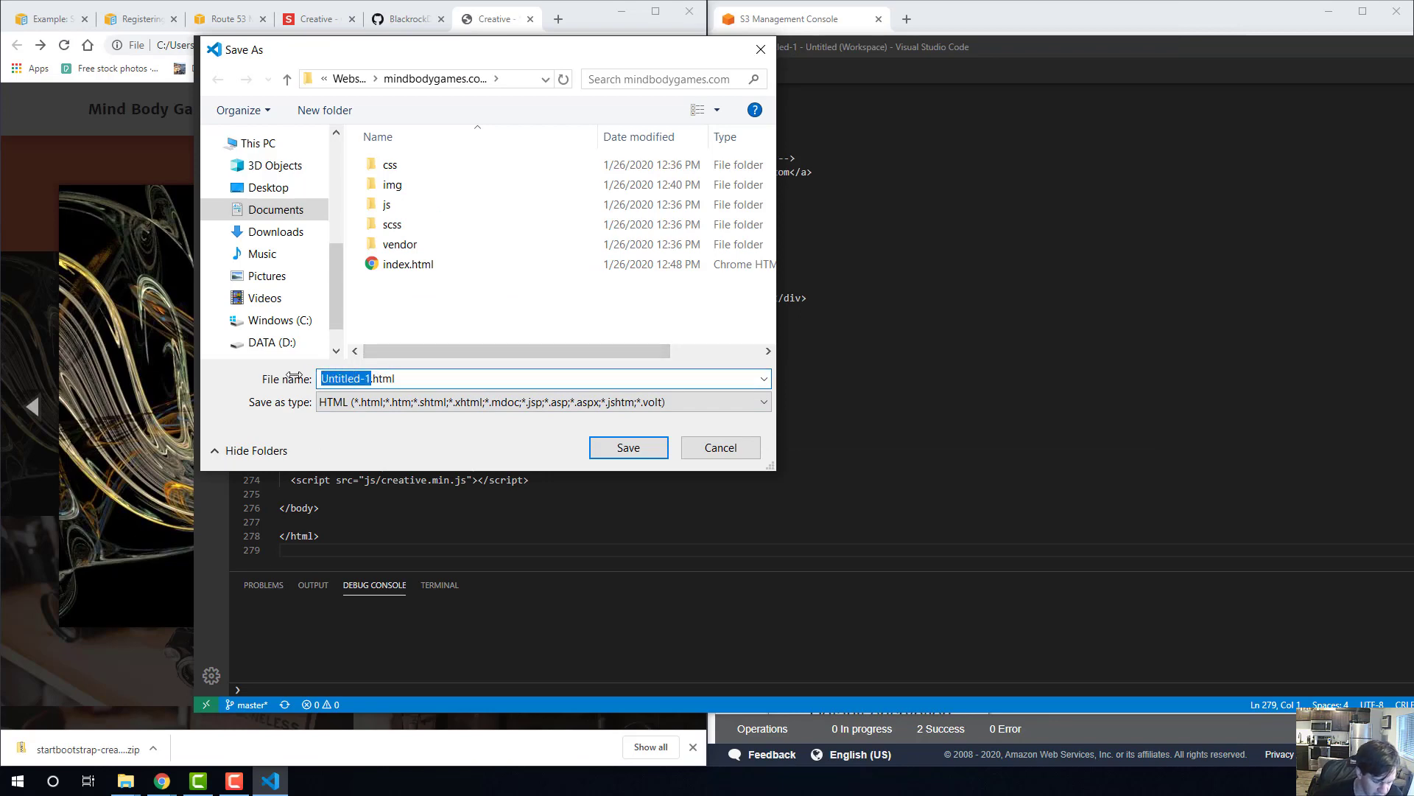
pyautogui.write('new')
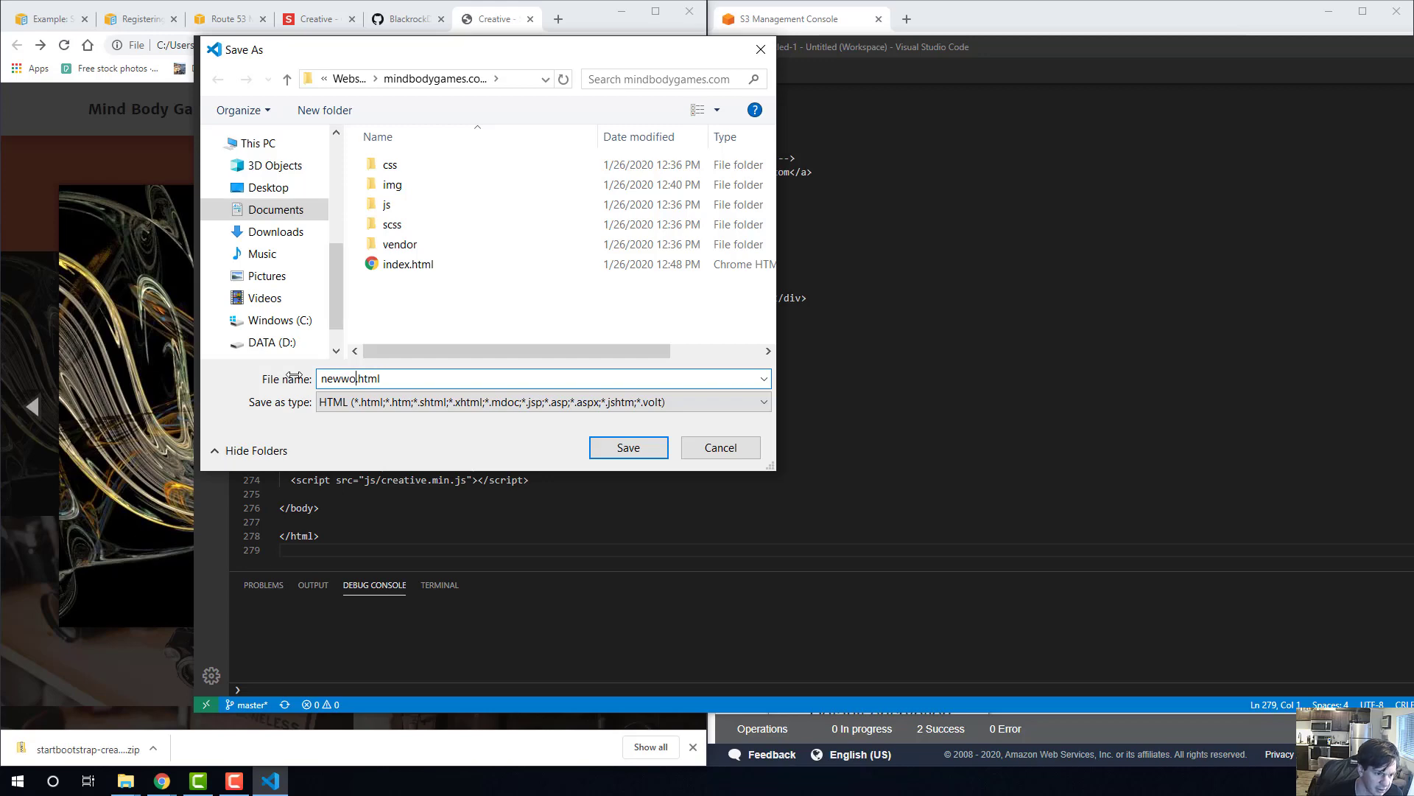
pyautogui.click(630, 447)
# Change the page title in the head of new.html to "New page".
pyautogui.scroll(8, 513, 303)
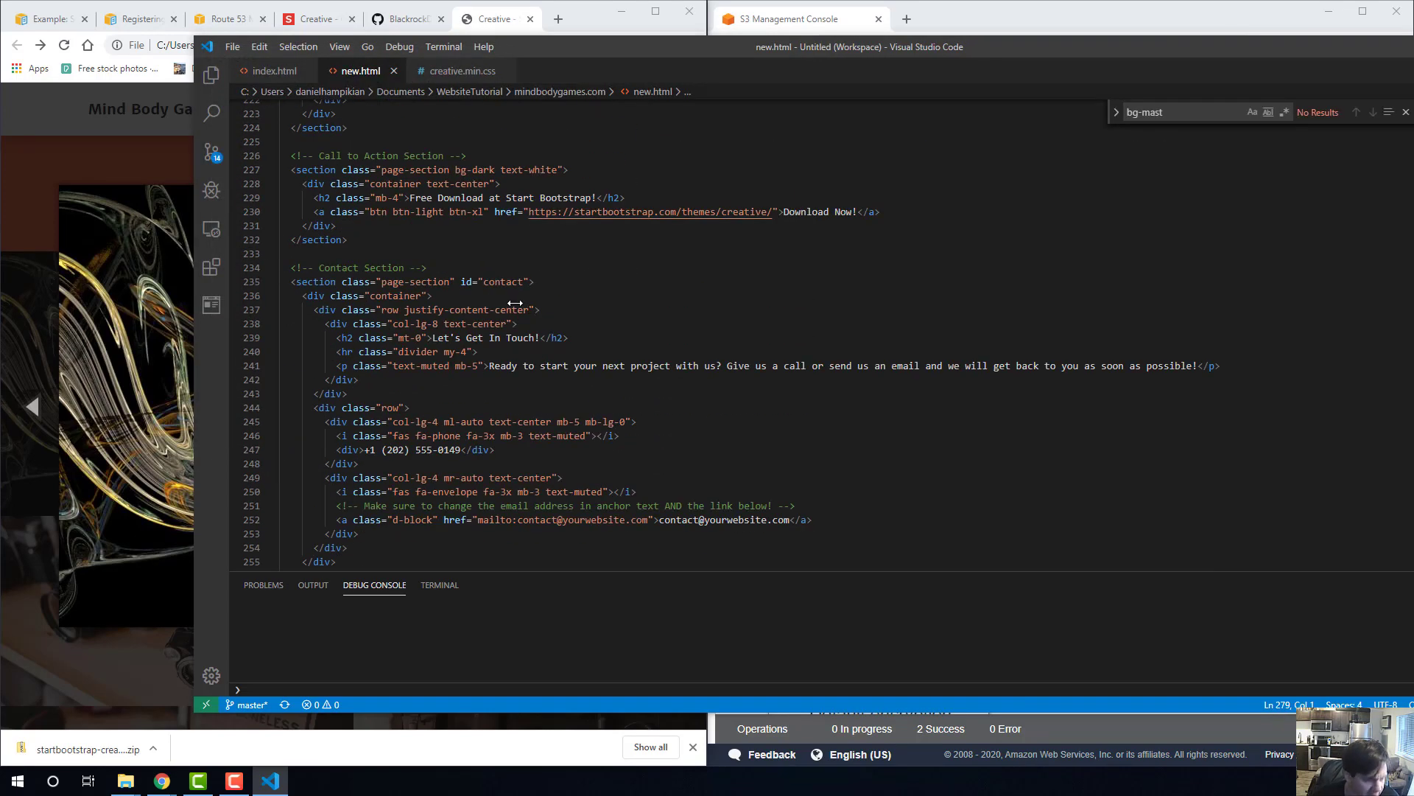
pyautogui.scroll(20, 467, 282)
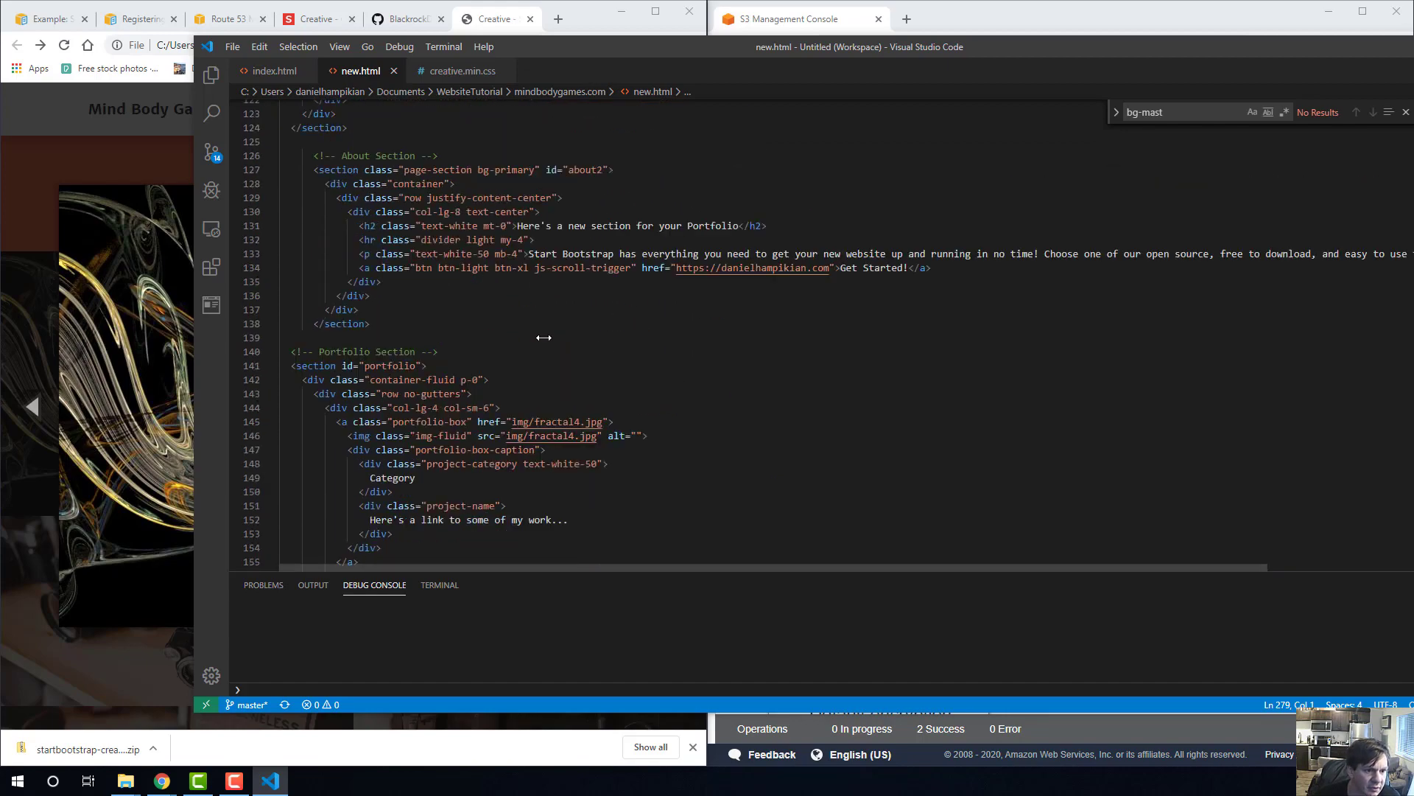
pyautogui.scroll(20, 554, 352)
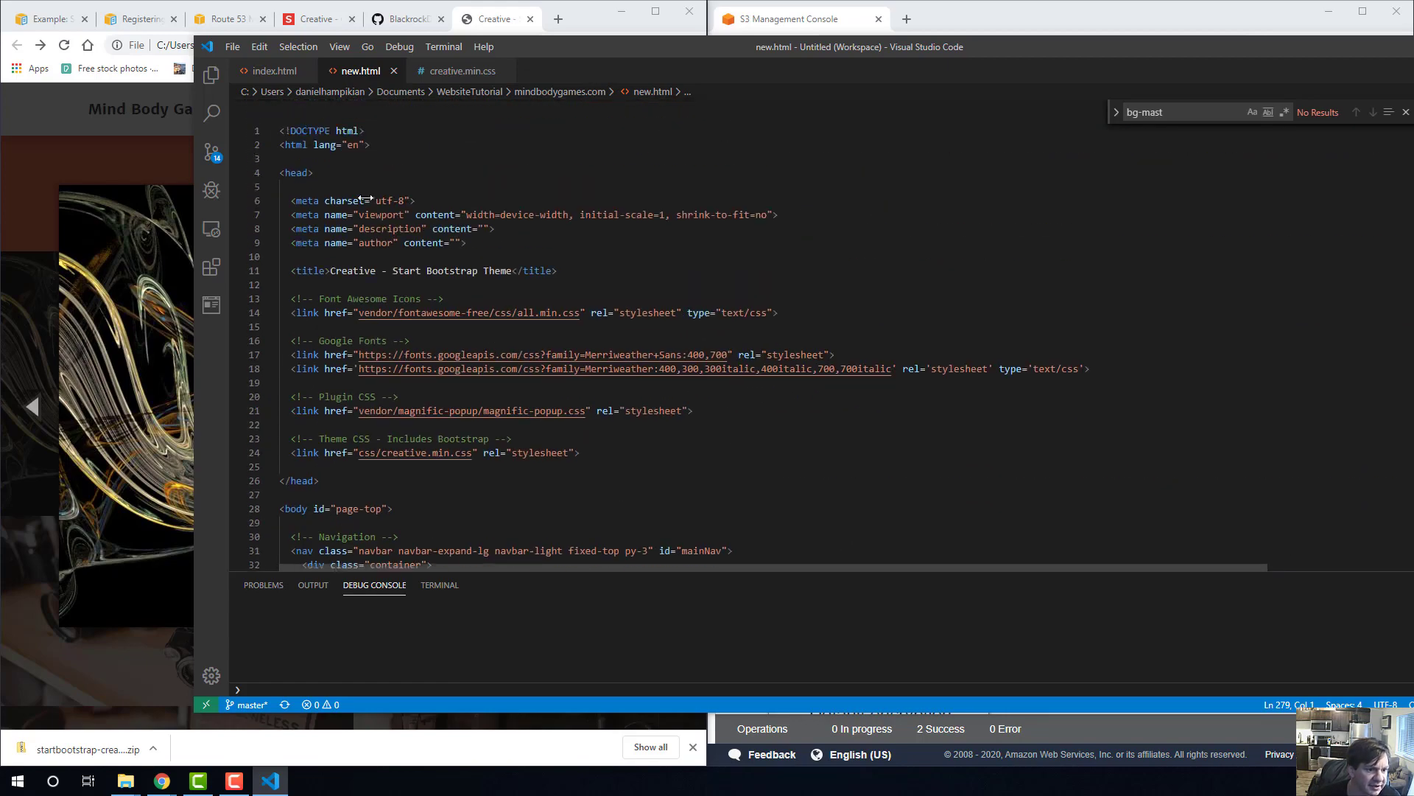
pyautogui.moveTo(330, 270); pyautogui.dragTo(507, 271)
pyautogui.write('New pag')
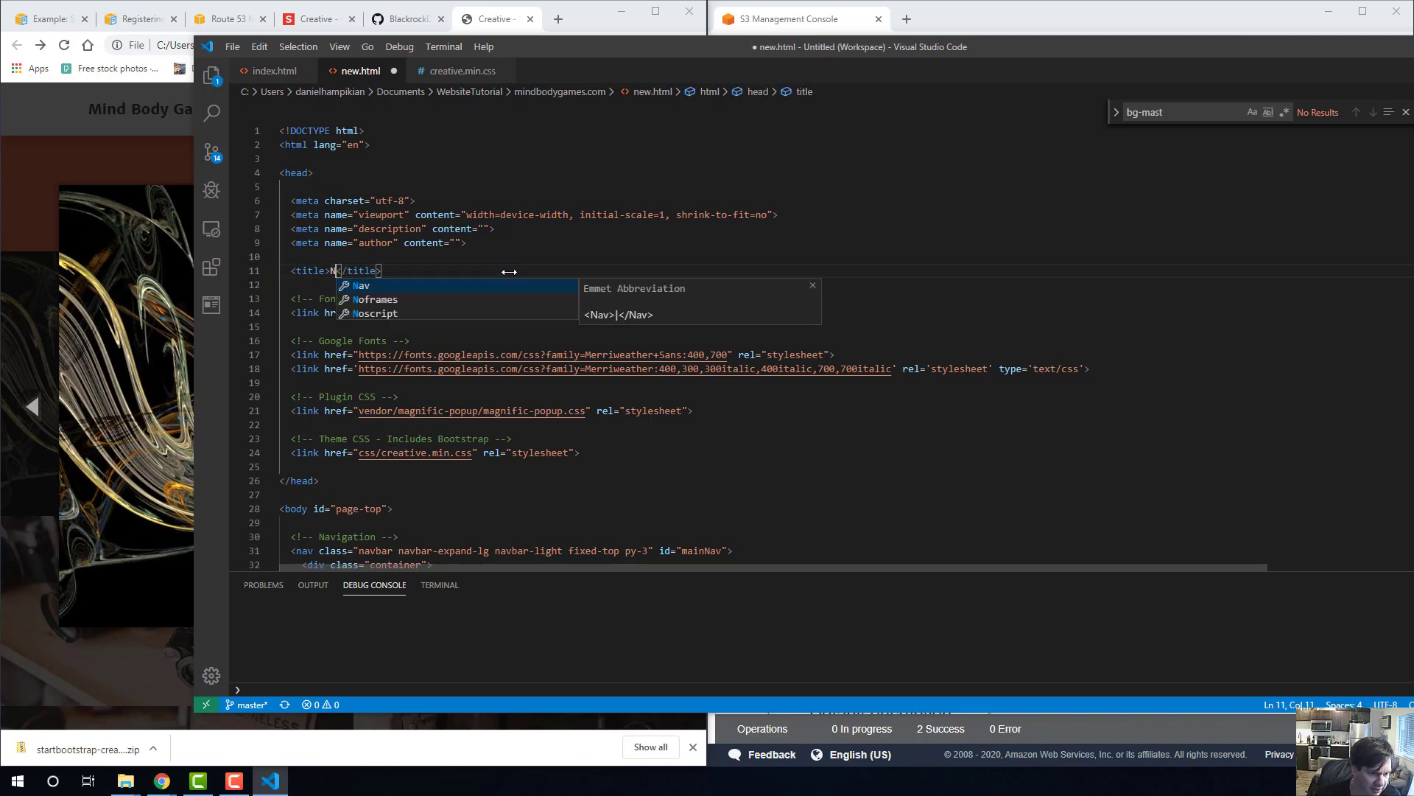
pyautogui.write('e')
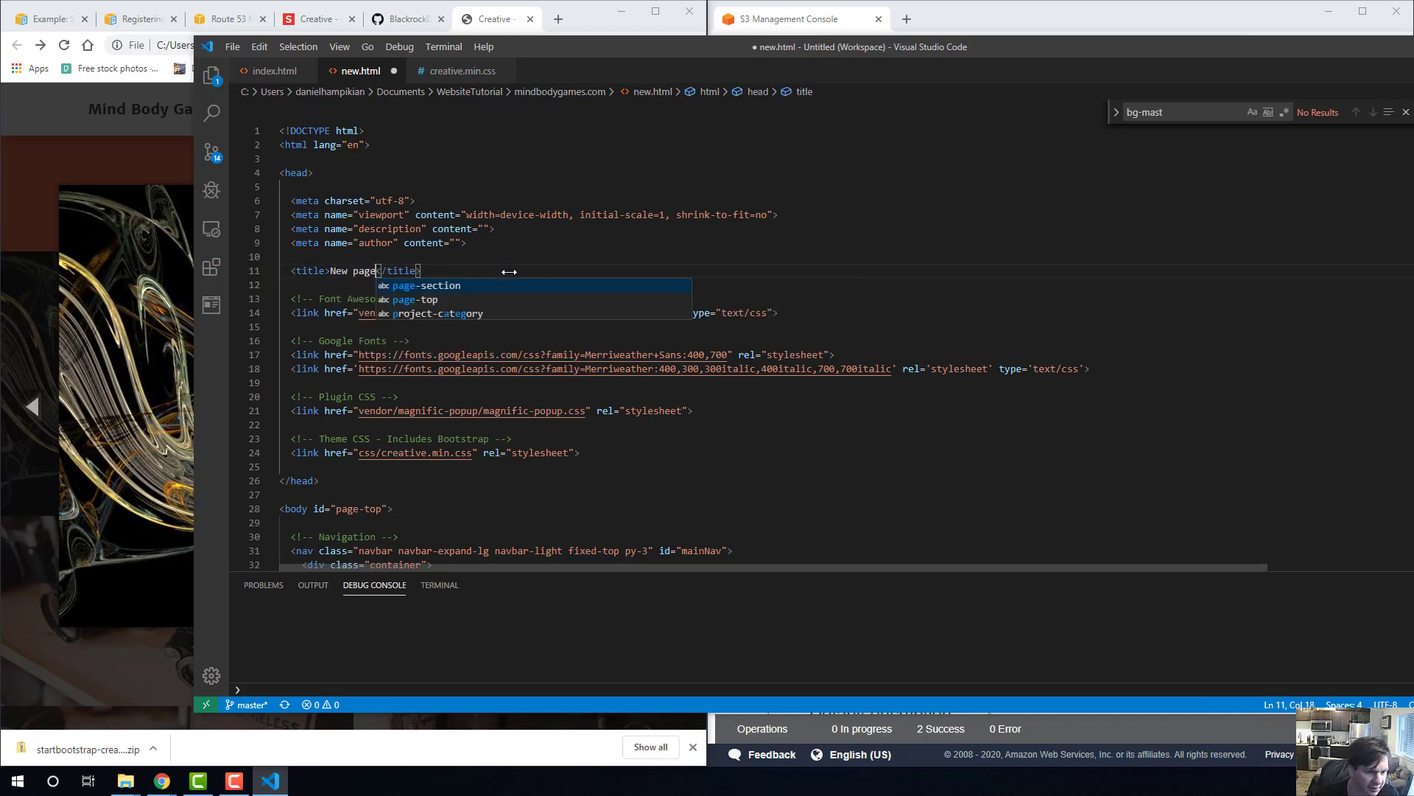
pyautogui.click(378, 418)
# Replace the navbar brand text in new.html with "Here is the new page" and save the file.
pyautogui.scroll(-4, 515, 442)
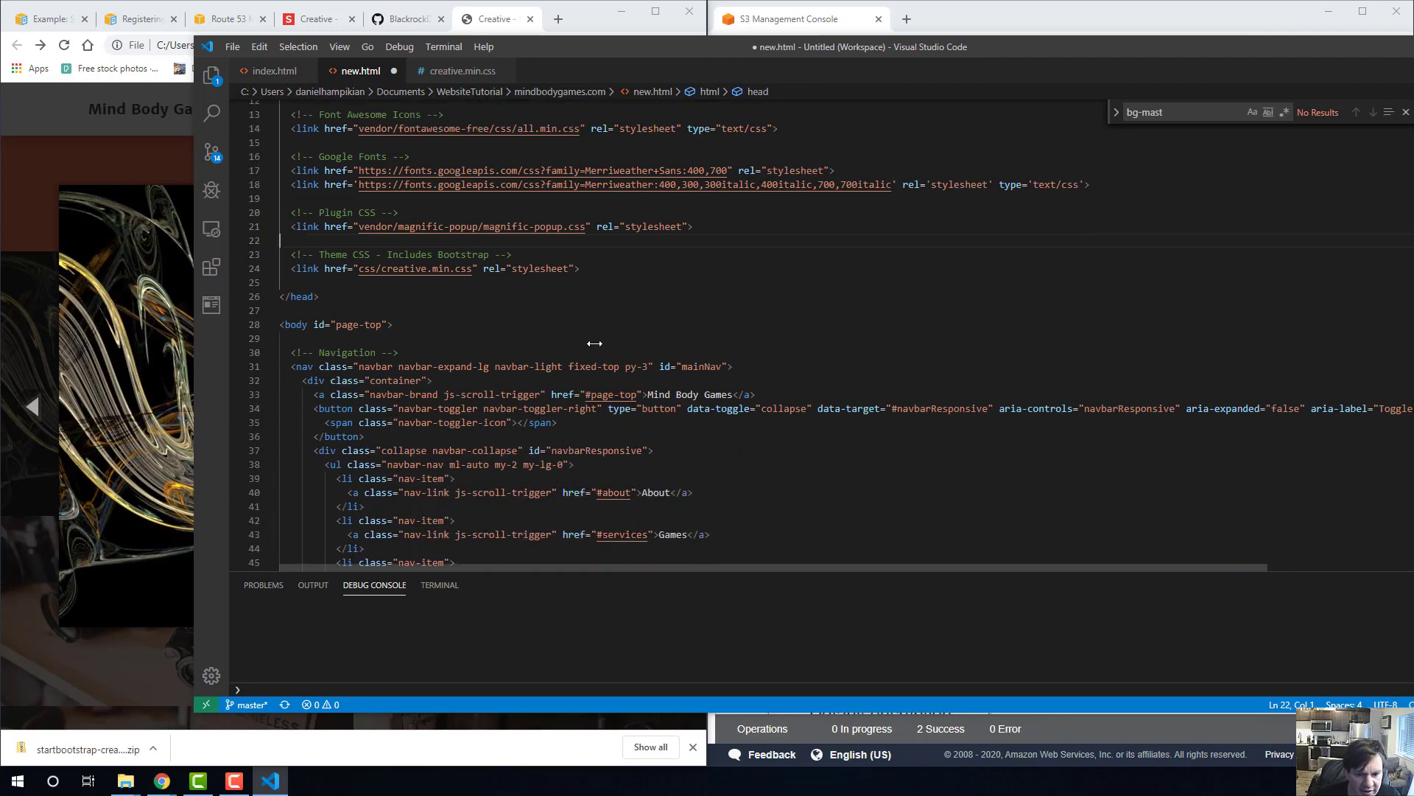
pyautogui.scroll(-1, 733, 369)
pyautogui.moveTo(733, 357); pyautogui.dragTo(648, 358)
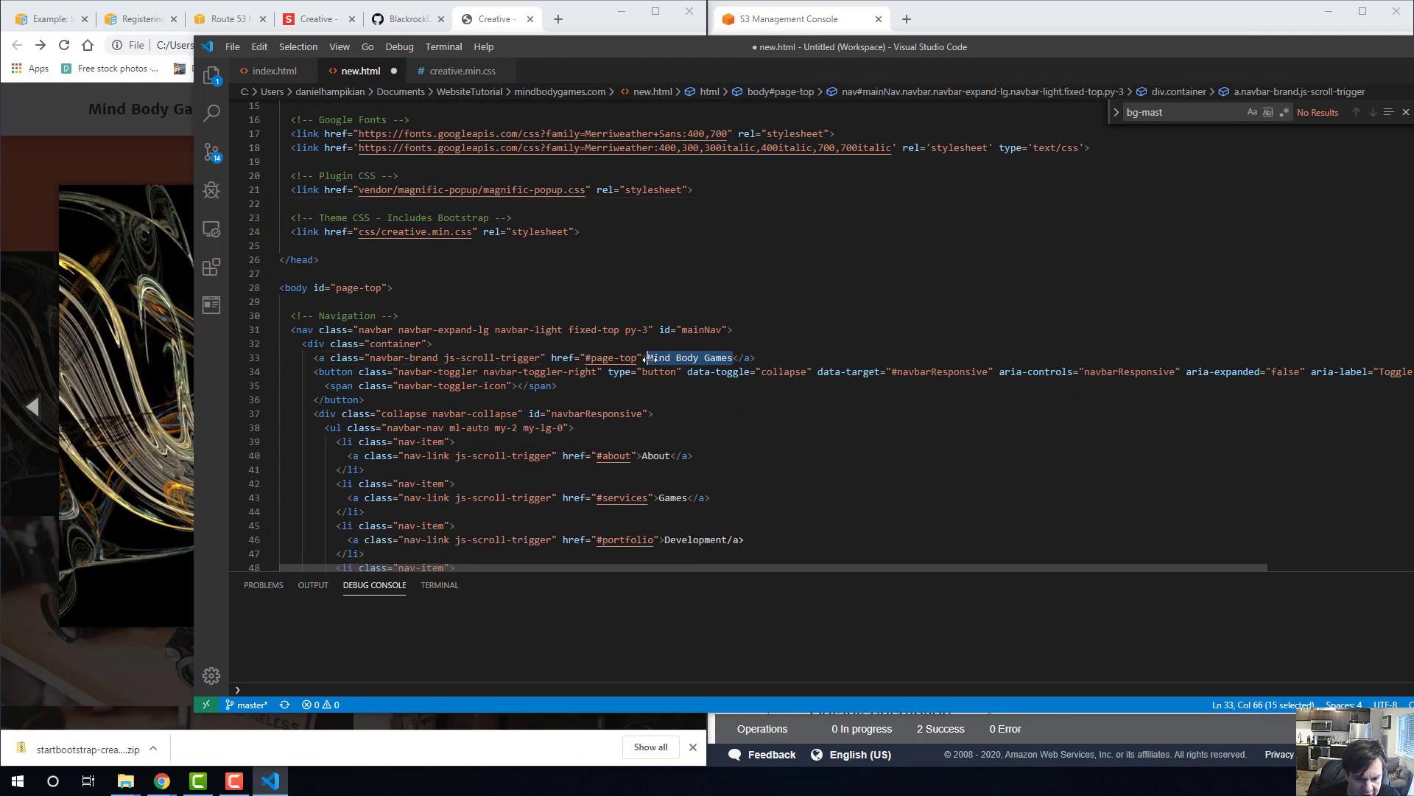
pyautogui.write('Here is the')
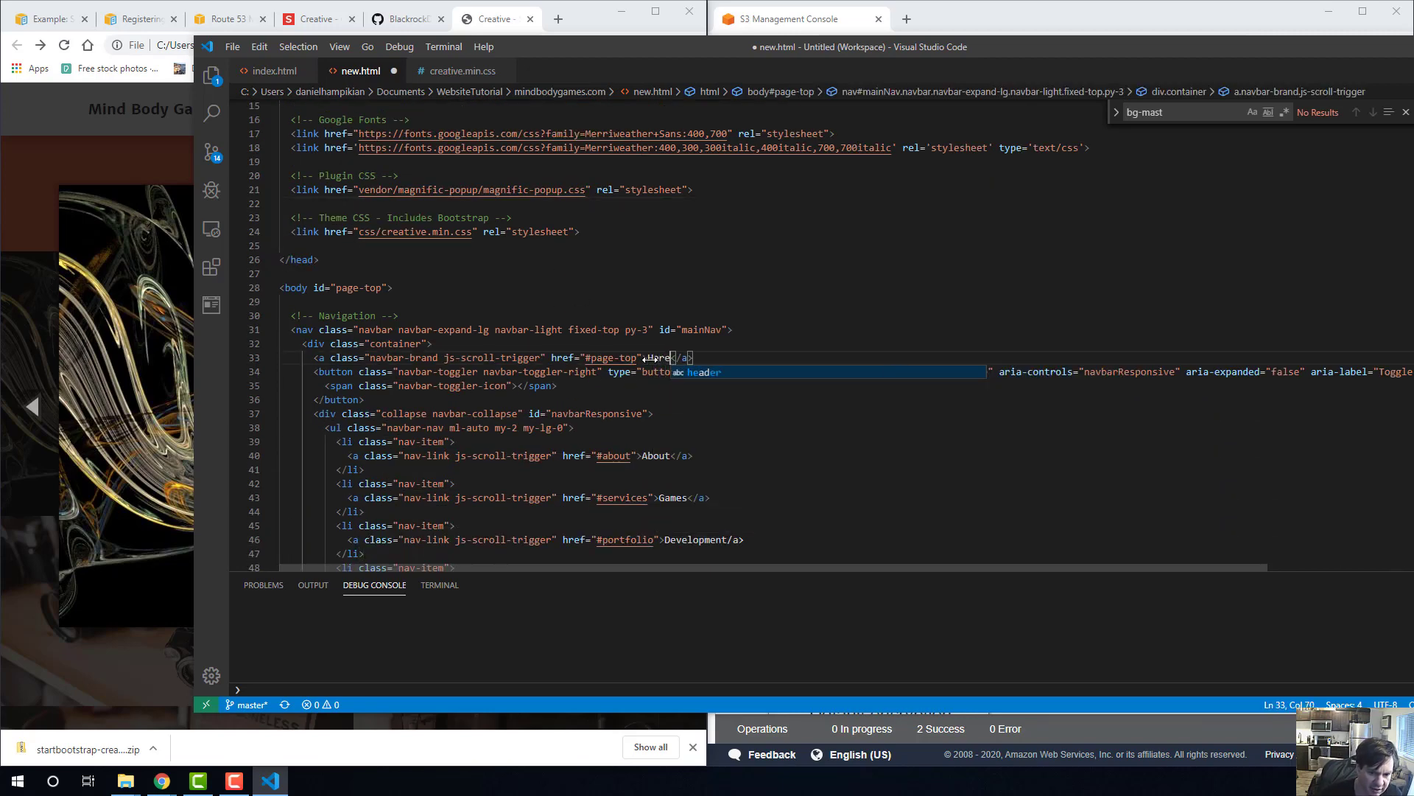
pyautogui.write(' new page')
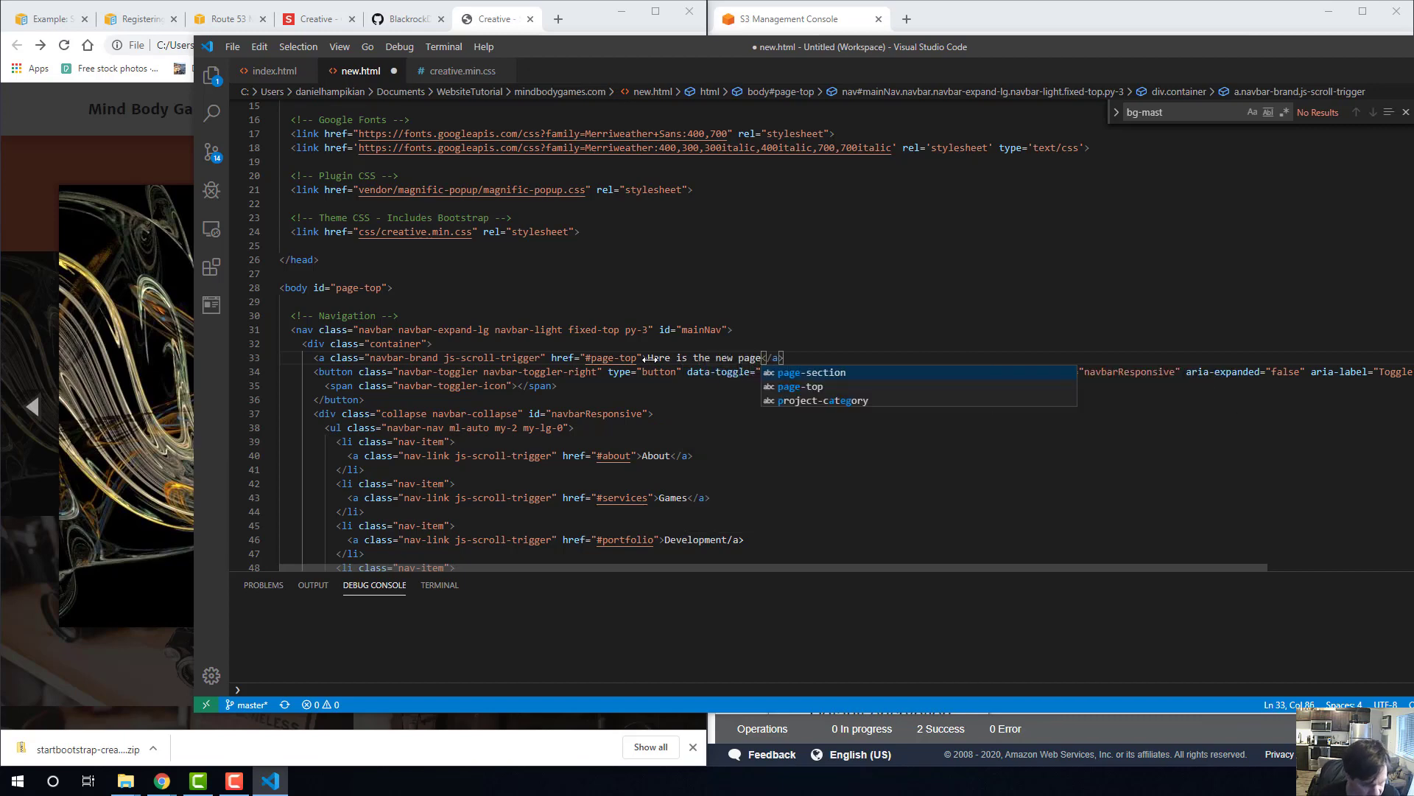
pyautogui.hotkey('ctrl', 's')
pyautogui.click(696, 455)
pyautogui.scroll(-3, 786, 392)
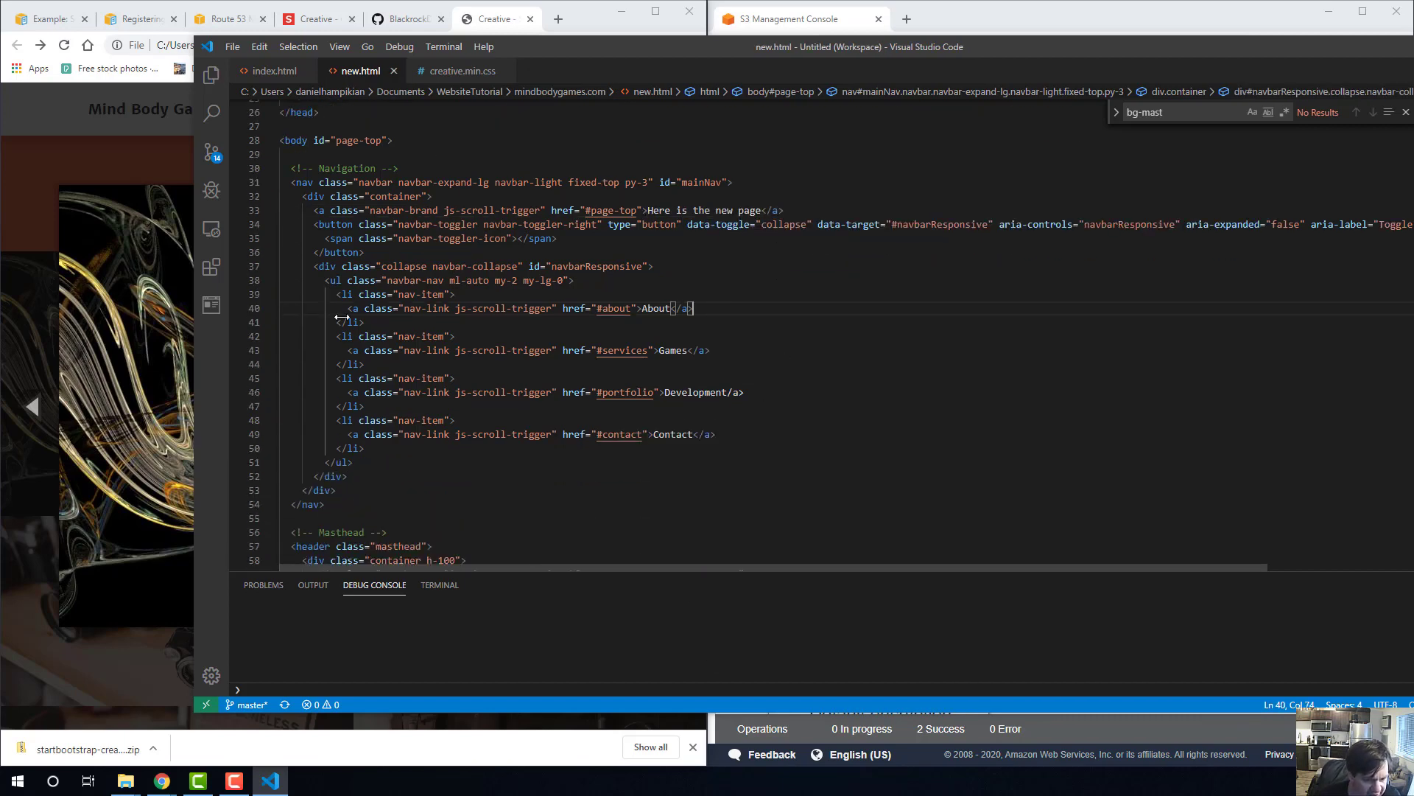
pyautogui.scroll(8, 486, 221)
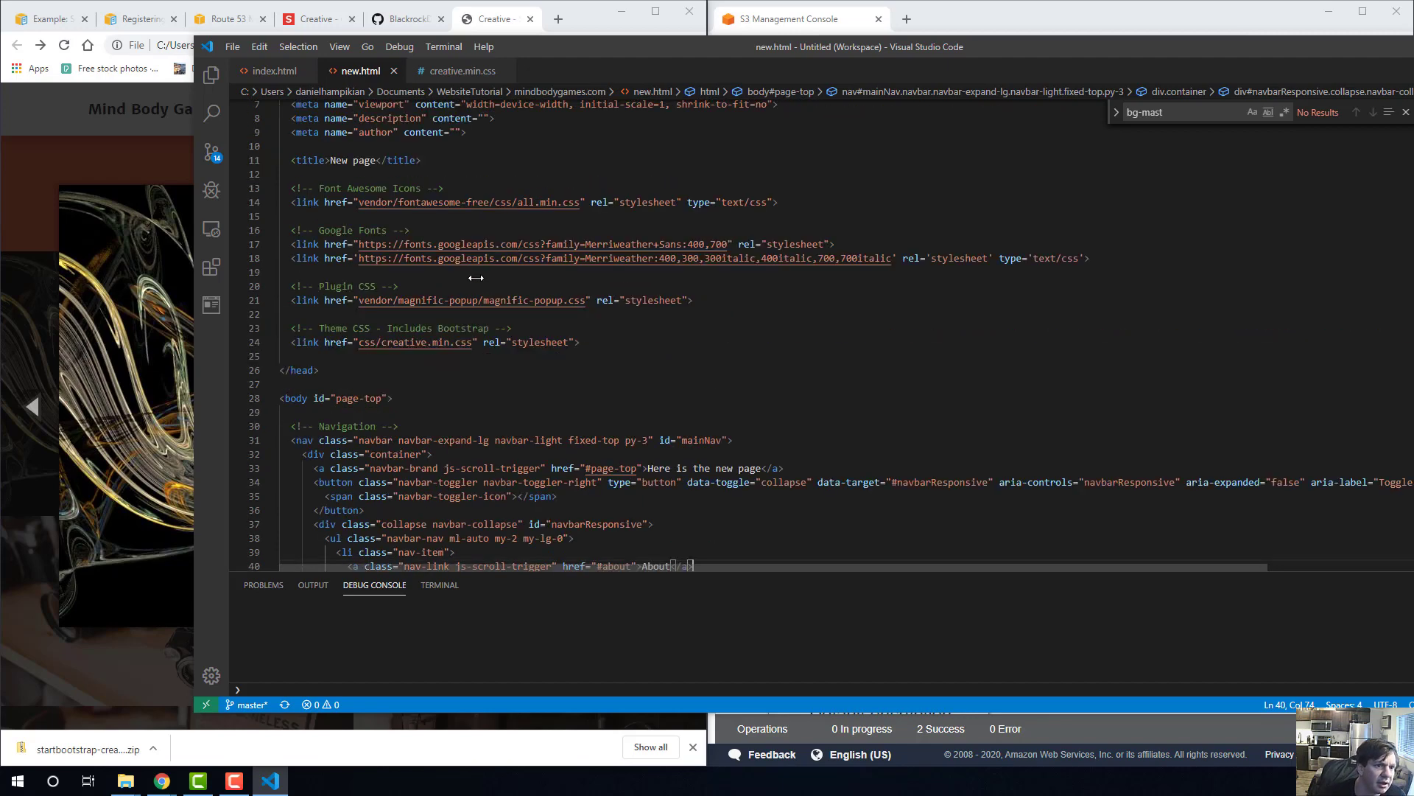
# In index.html, try linking the first portfolio box to new.html instead of the fractal image, and save.
pyautogui.click(279, 71)
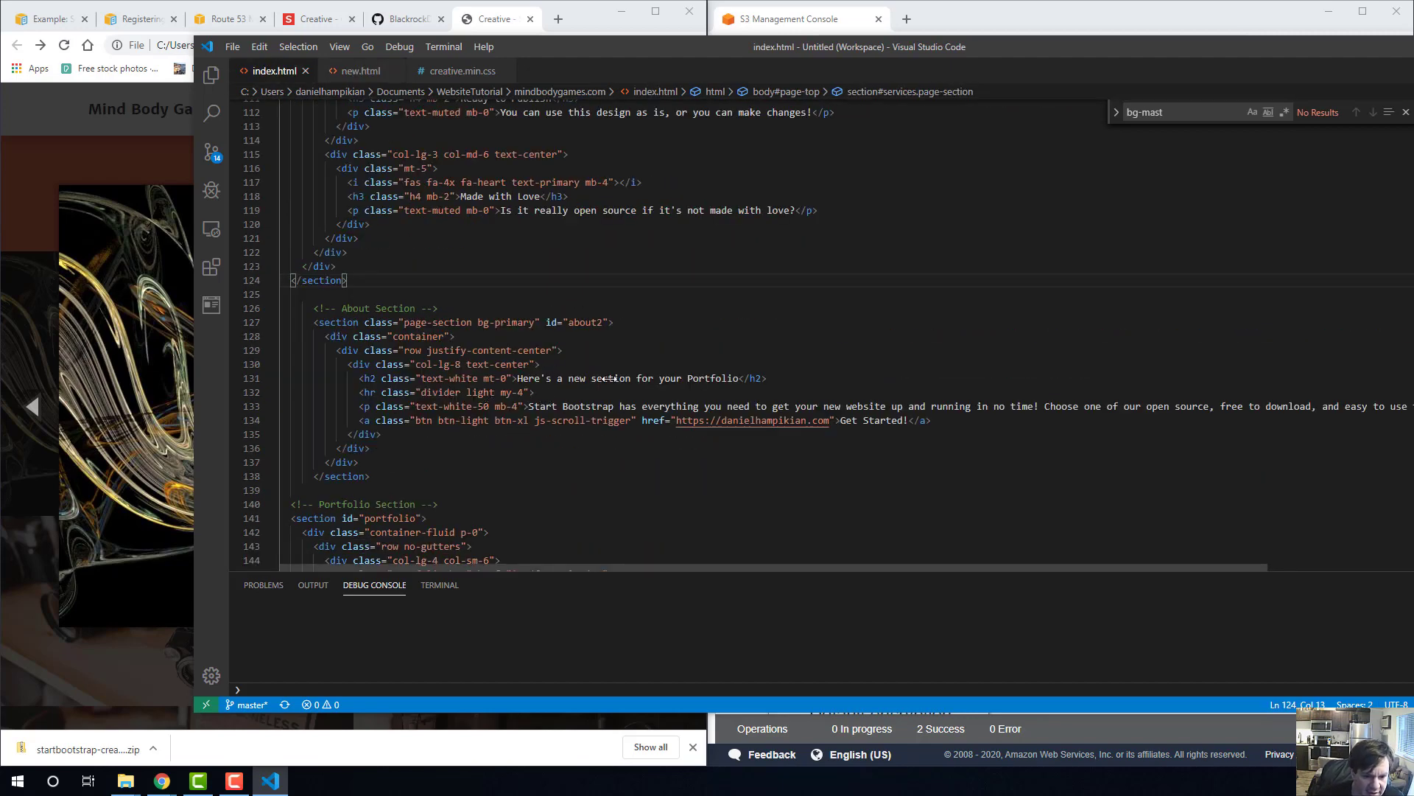
pyautogui.scroll(-9, 600, 409)
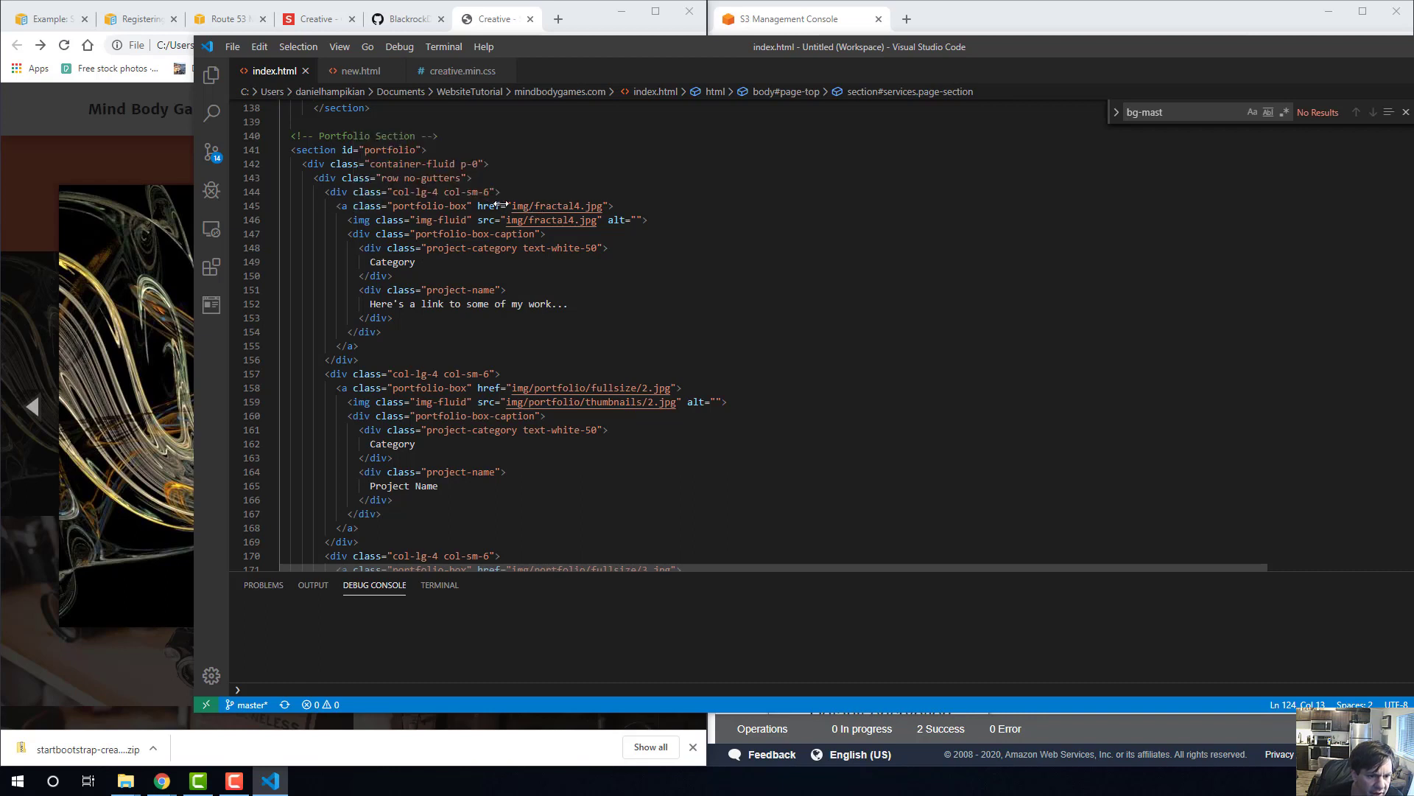
pyautogui.moveTo(510, 206); pyautogui.dragTo(601, 206)
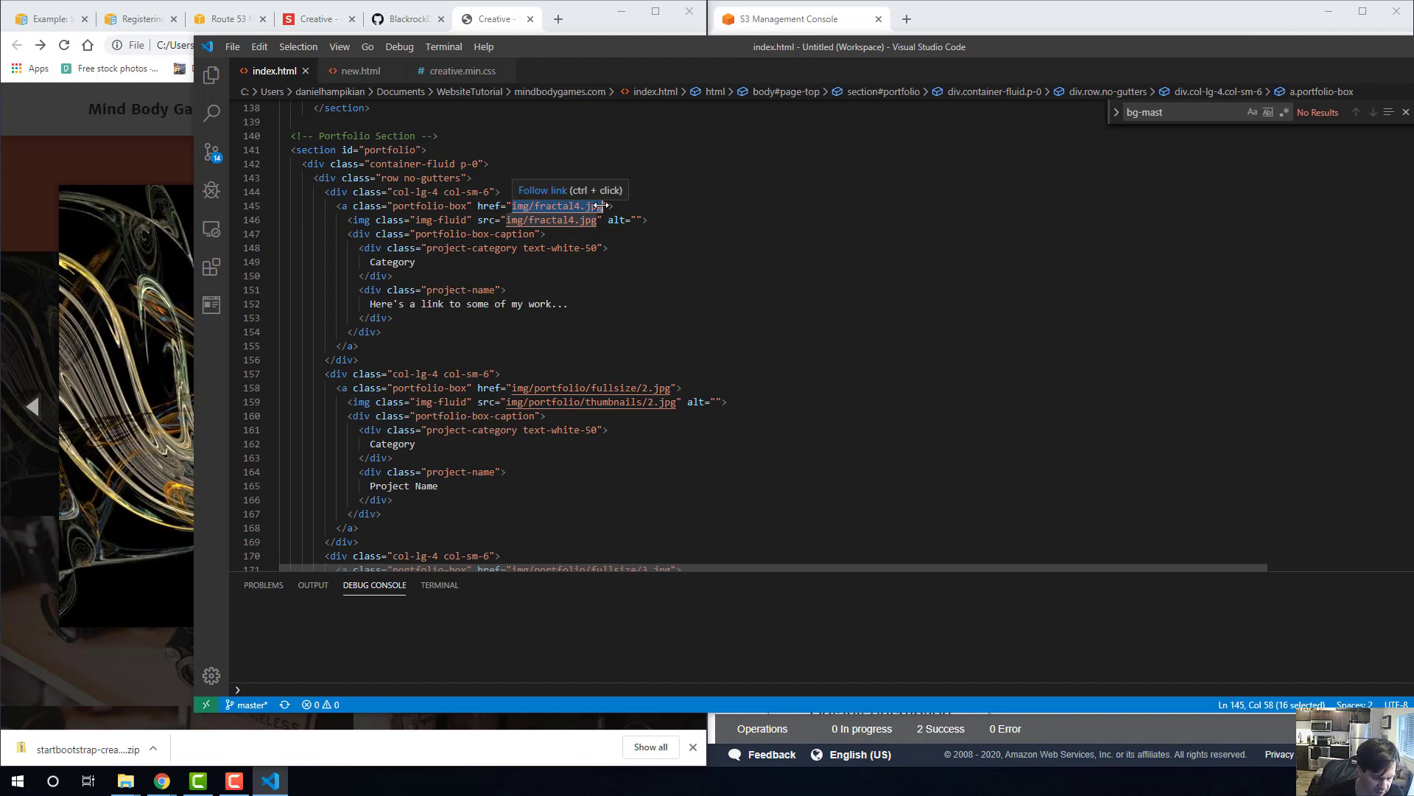
pyautogui.write('newpage')
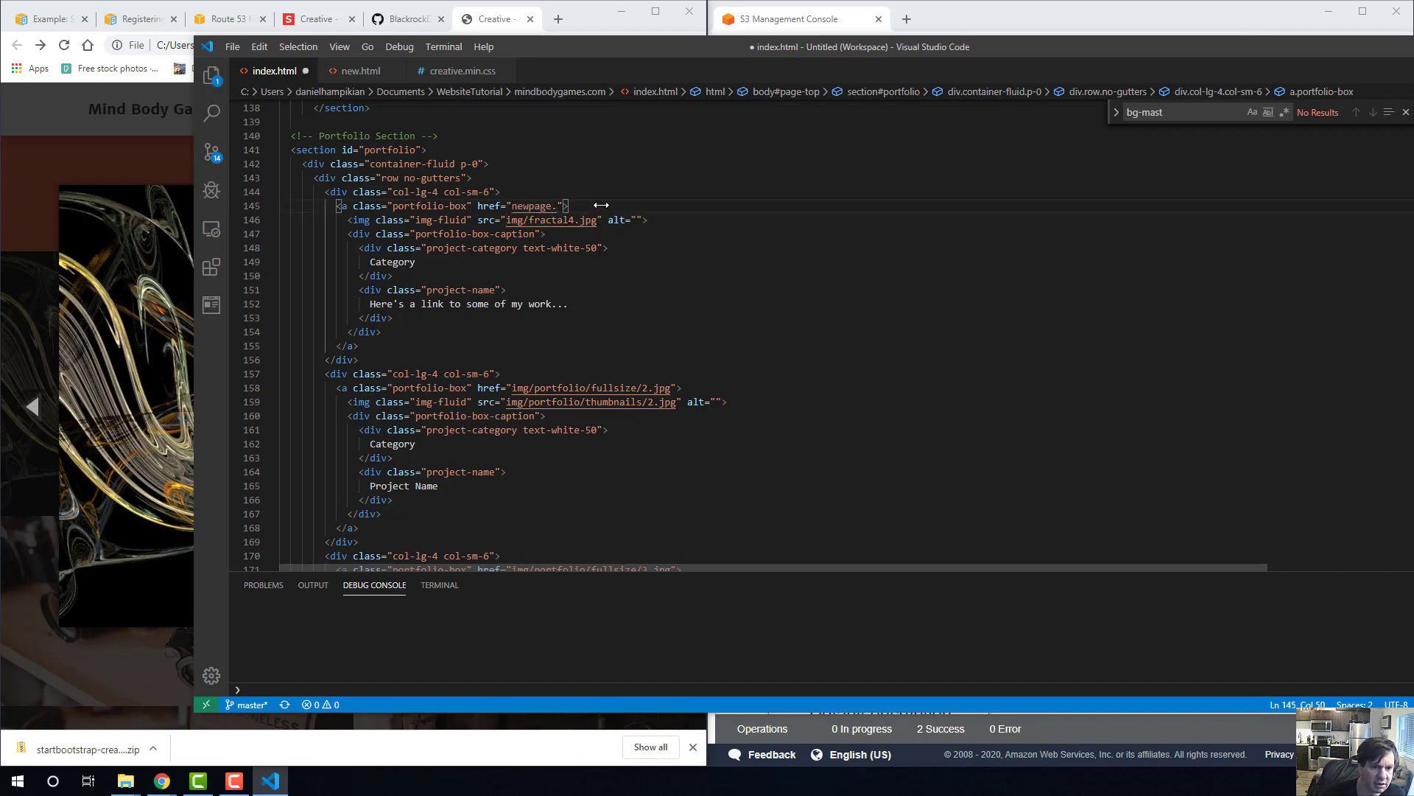
pyautogui.write('.html"')
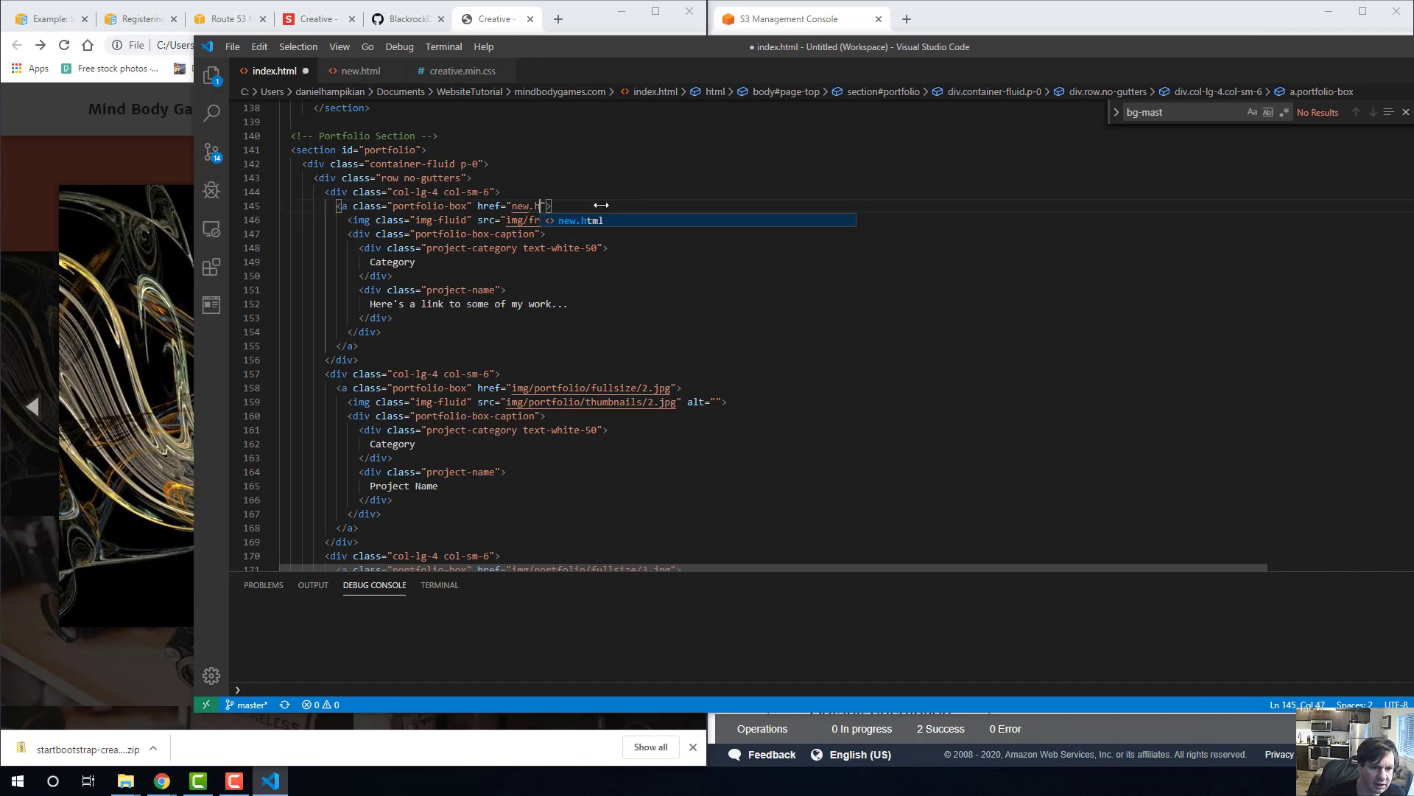
pyautogui.hotkey('ctrl', 's')
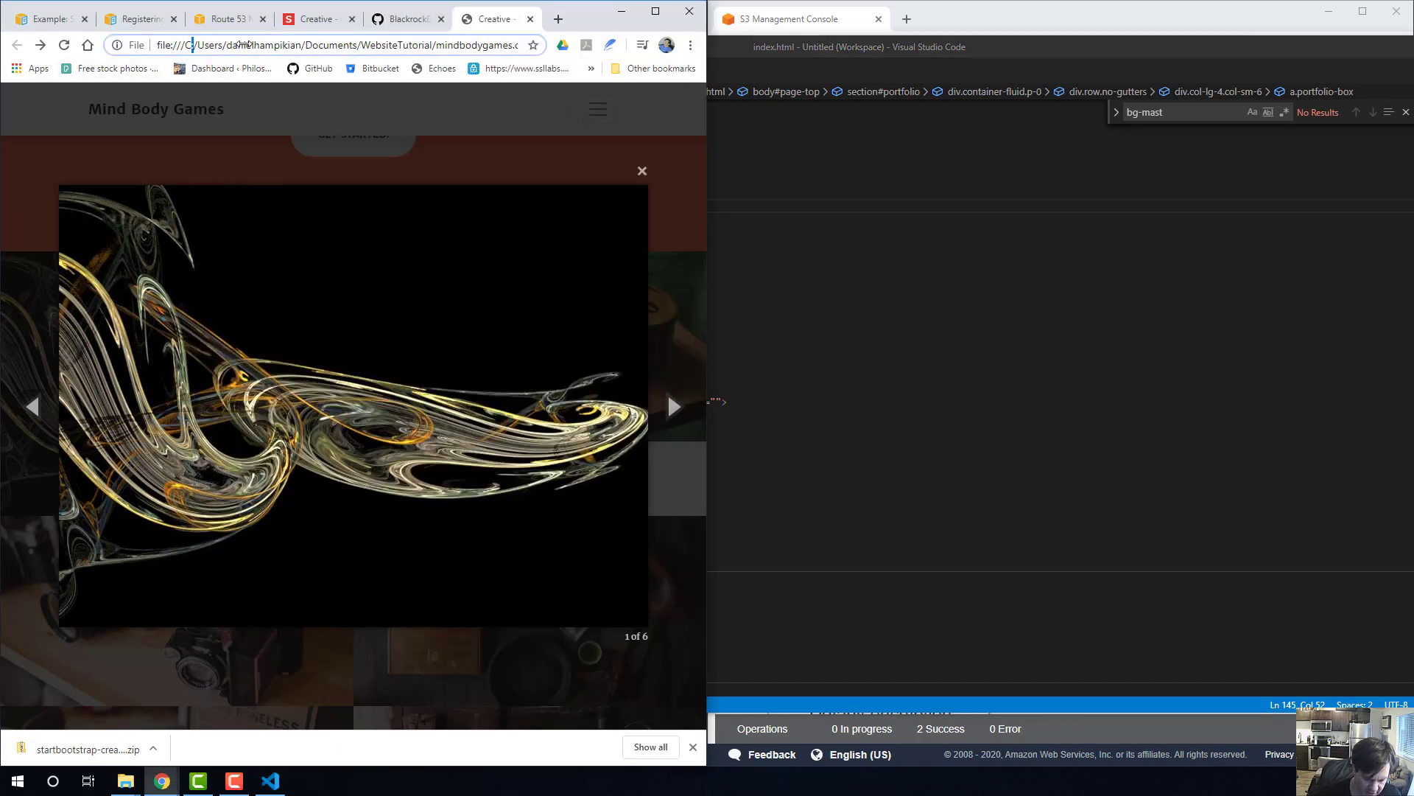
# Reload the local page in Chrome, test the first portfolio tile's link, and return to index.html in Visual Studio Code.
pyautogui.press('Return')
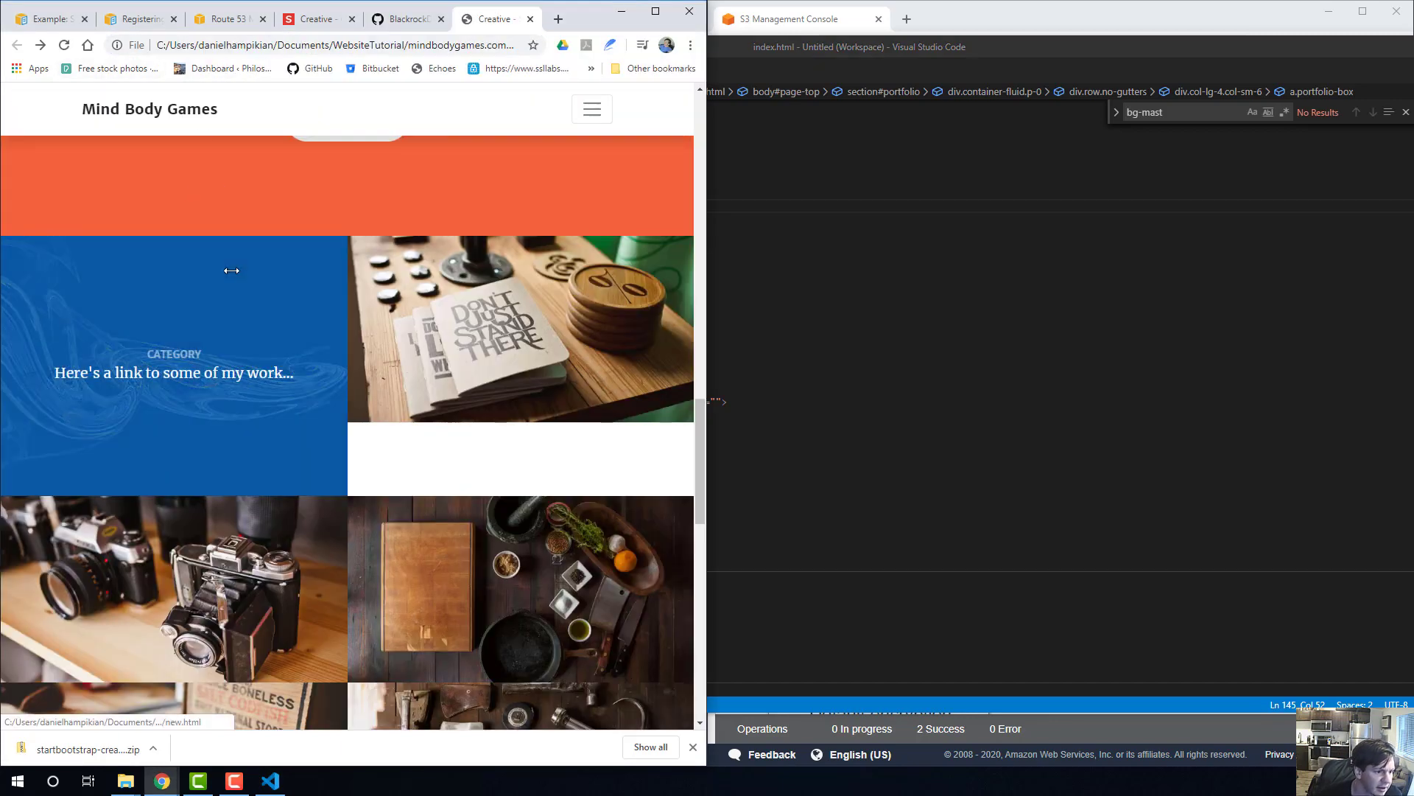
pyautogui.click(231, 271)
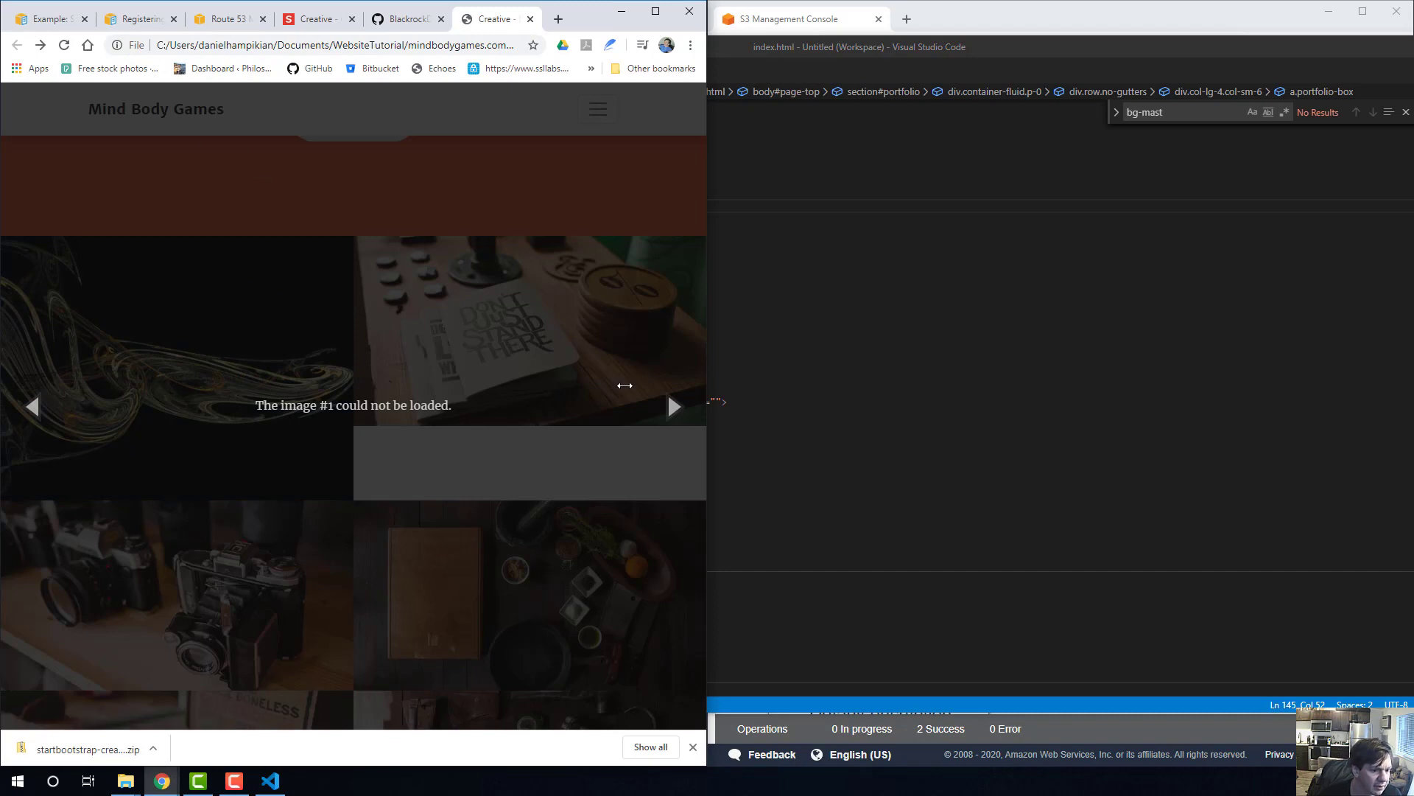
pyautogui.click(600, 179)
pyautogui.click(820, 318)
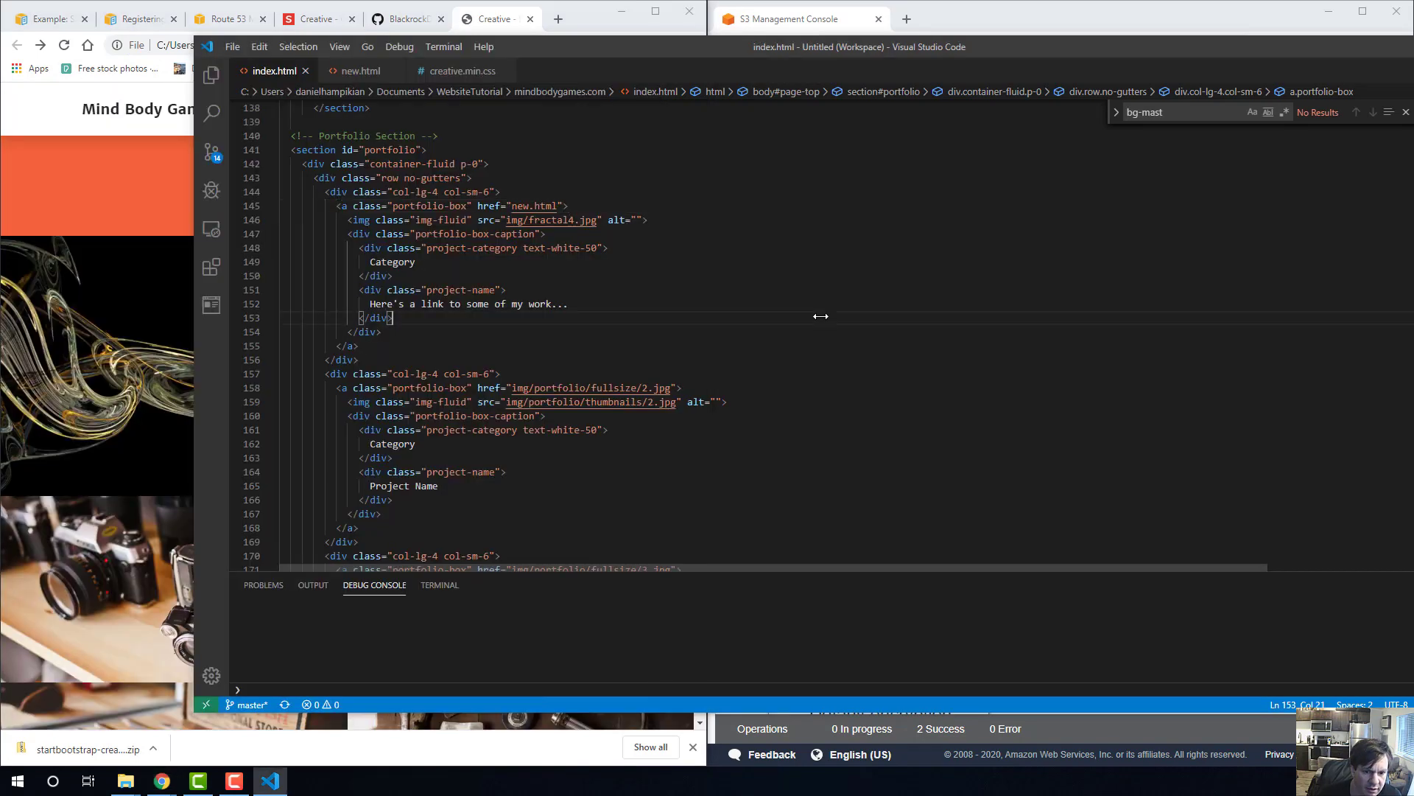
# Undo the first portfolio box's link change, restoring img/fractal4.jpg as its target, and save index.html.
pyautogui.scroll(1, 534, 336)
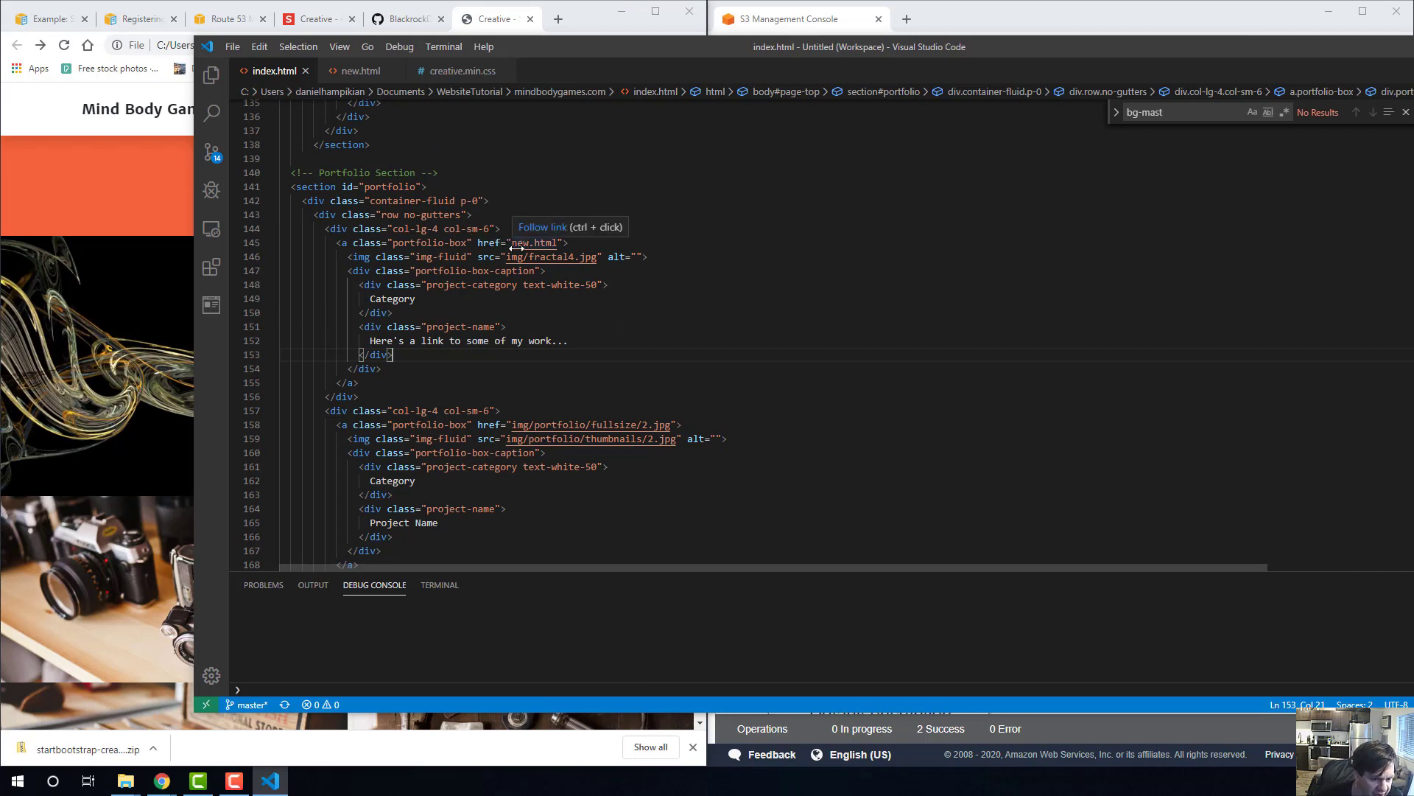
pyautogui.hotkey('ctrl', 'z')
pyautogui.hotkey('ctrl', 'z')
pyautogui.hotkey('ctrl', 'z')
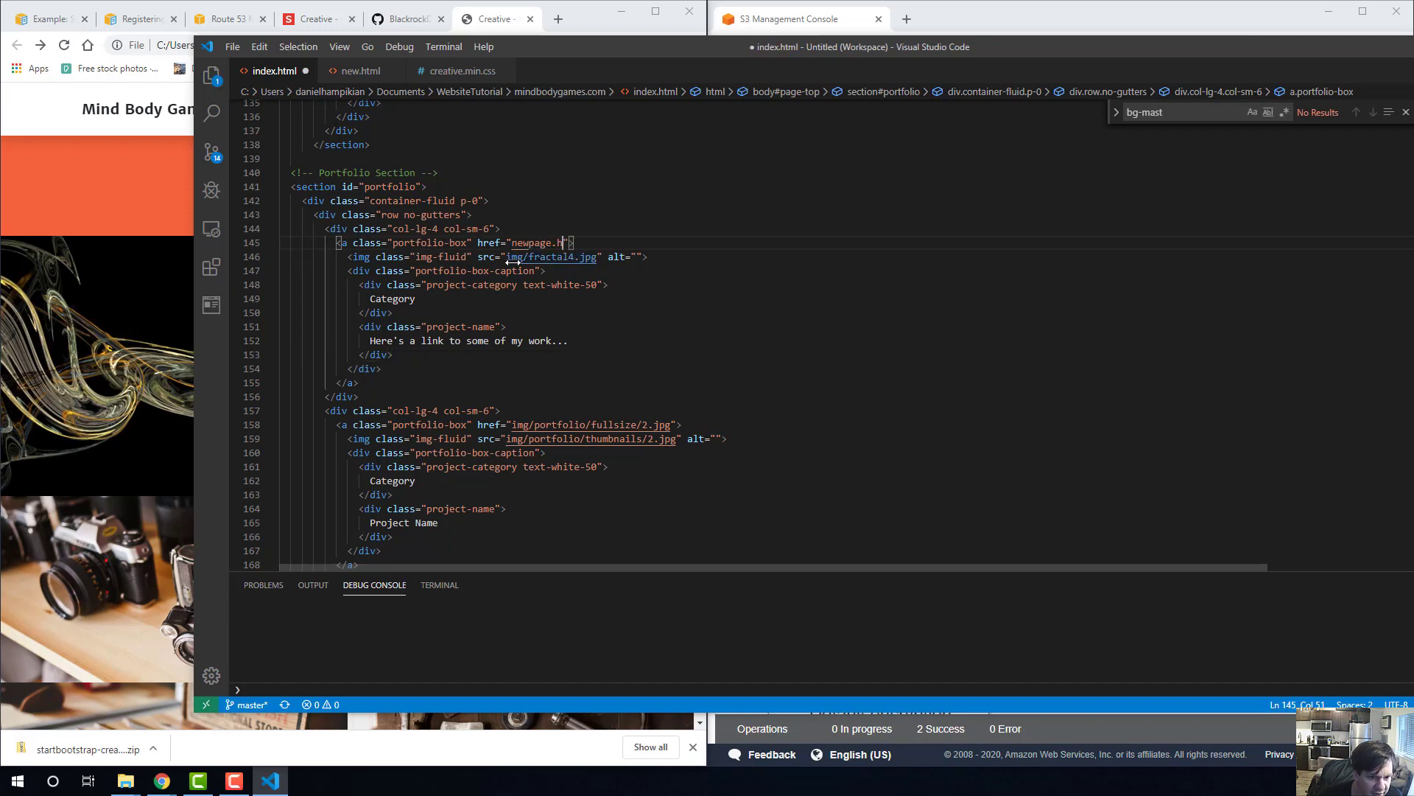
pyautogui.click(547, 256)
pyautogui.hotkey('ctrl', 's')
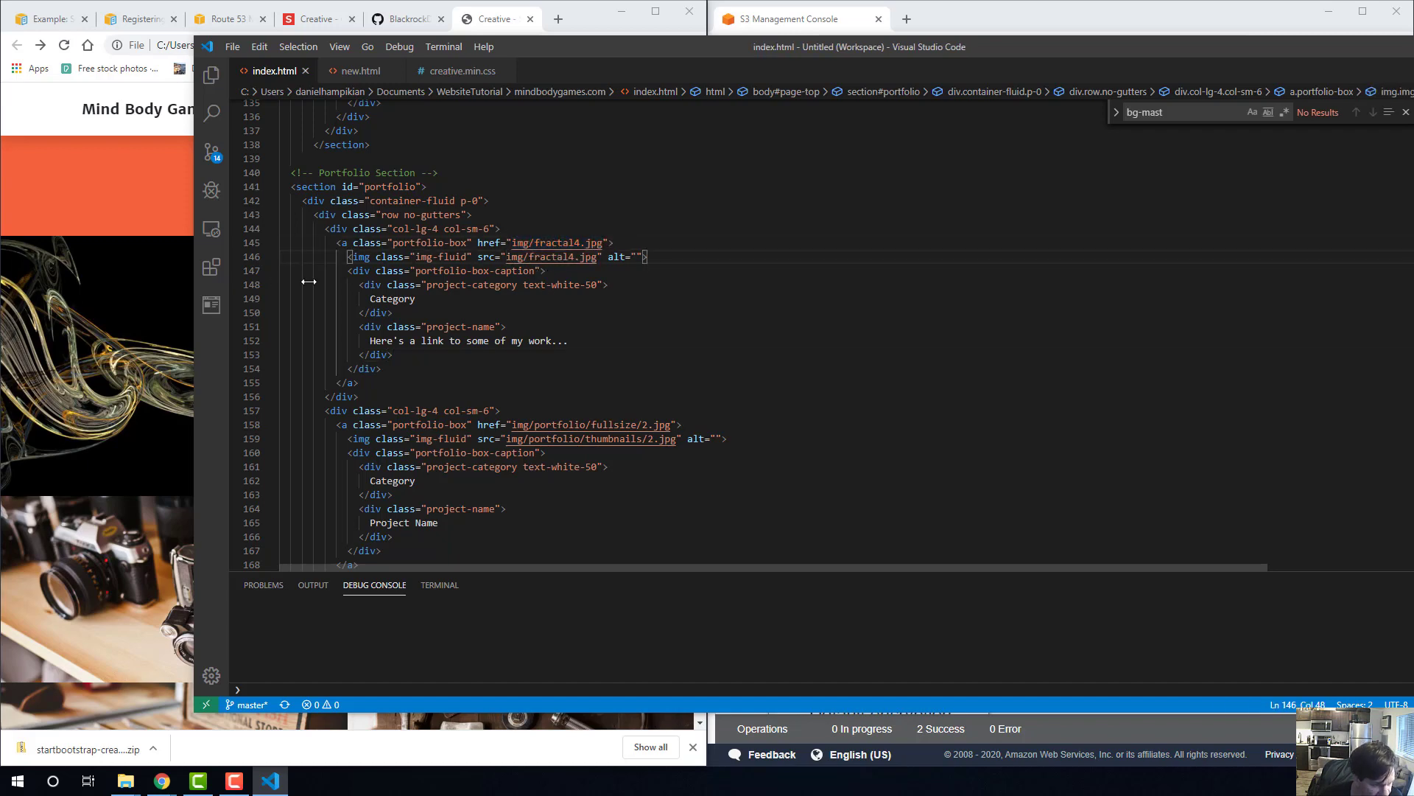
# Reload the local page in Chrome, test the first portfolio tile's image viewer, browse between images, close it, and return to Visual Studio Code.
pyautogui.click(147, 274)
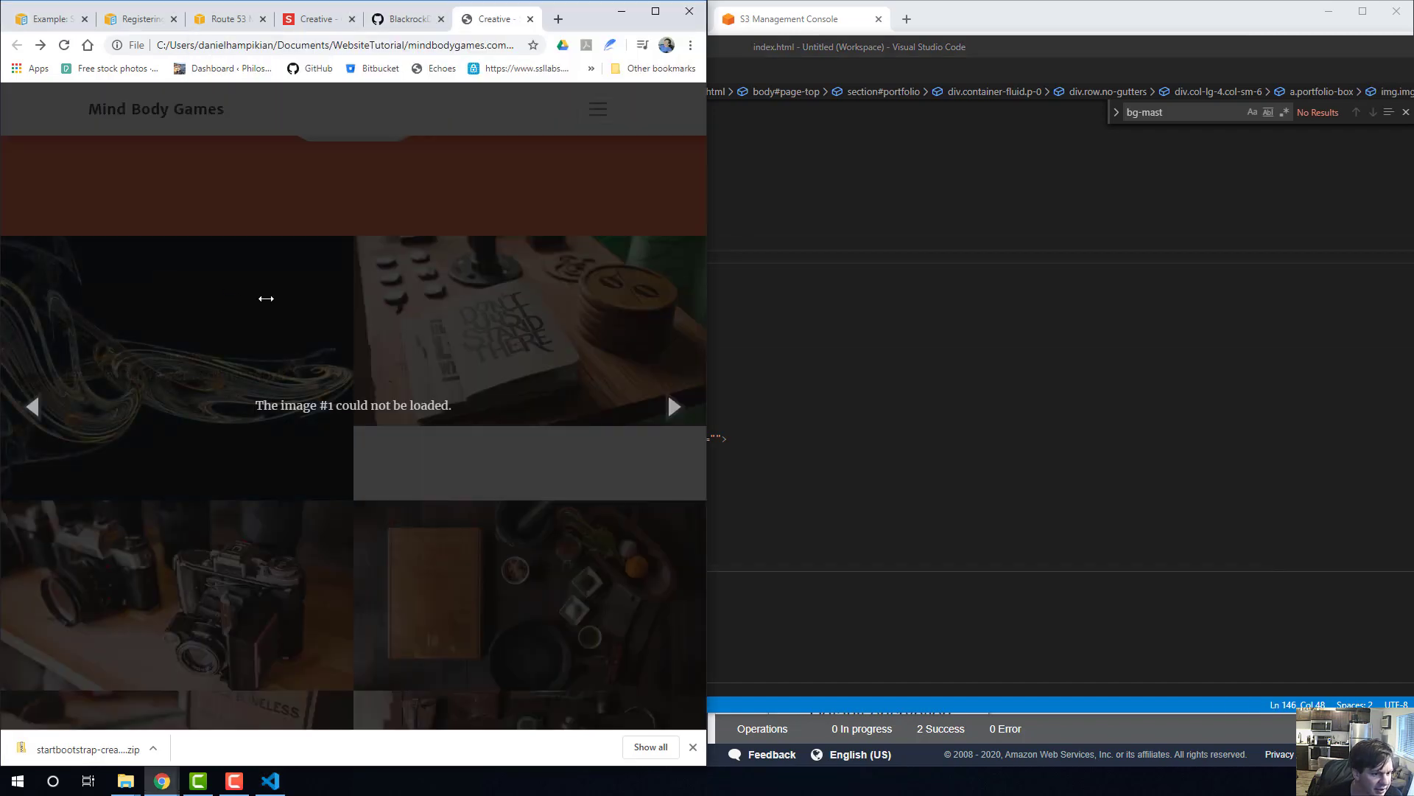
pyautogui.click(673, 405)
pyautogui.click(299, 45)
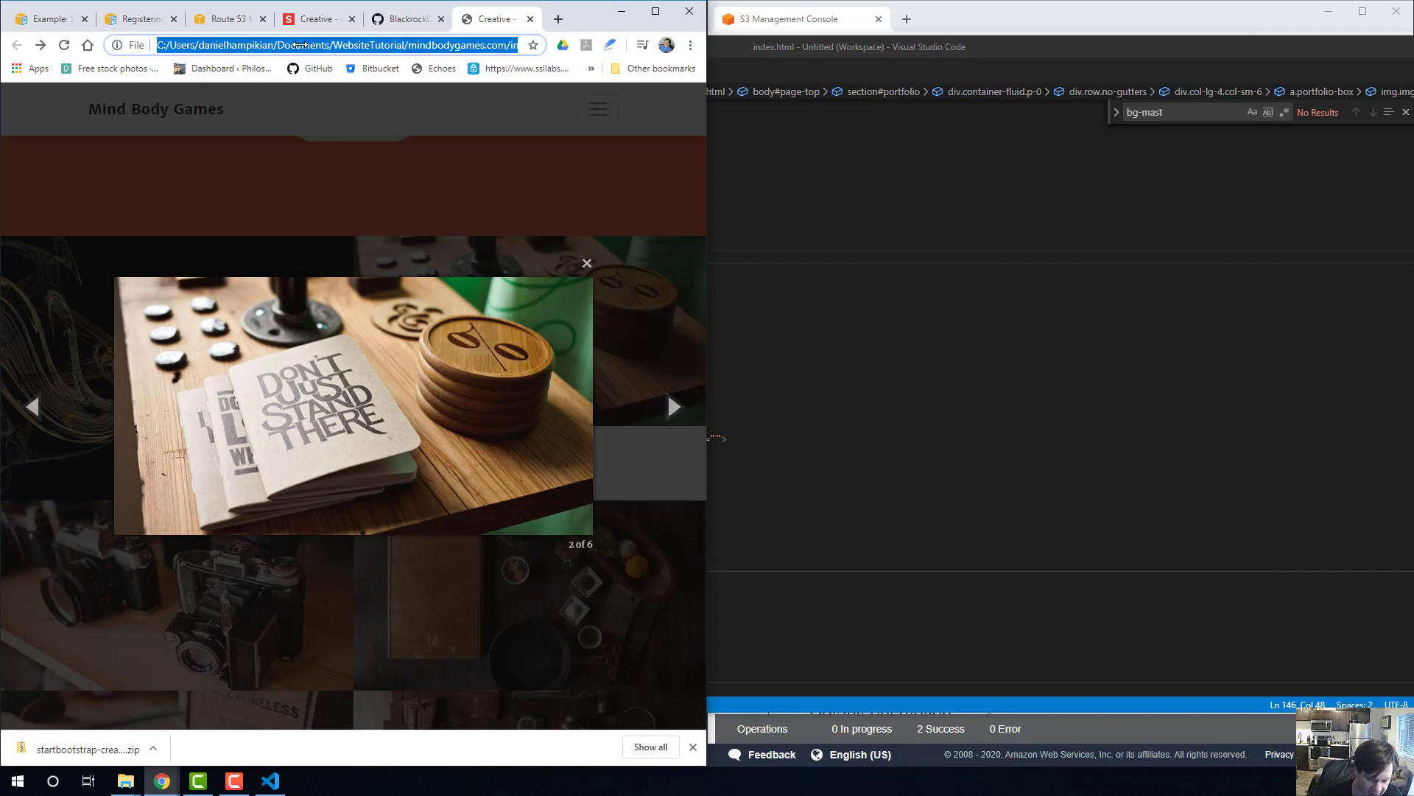
pyautogui.press('Return')
pyautogui.click(261, 373)
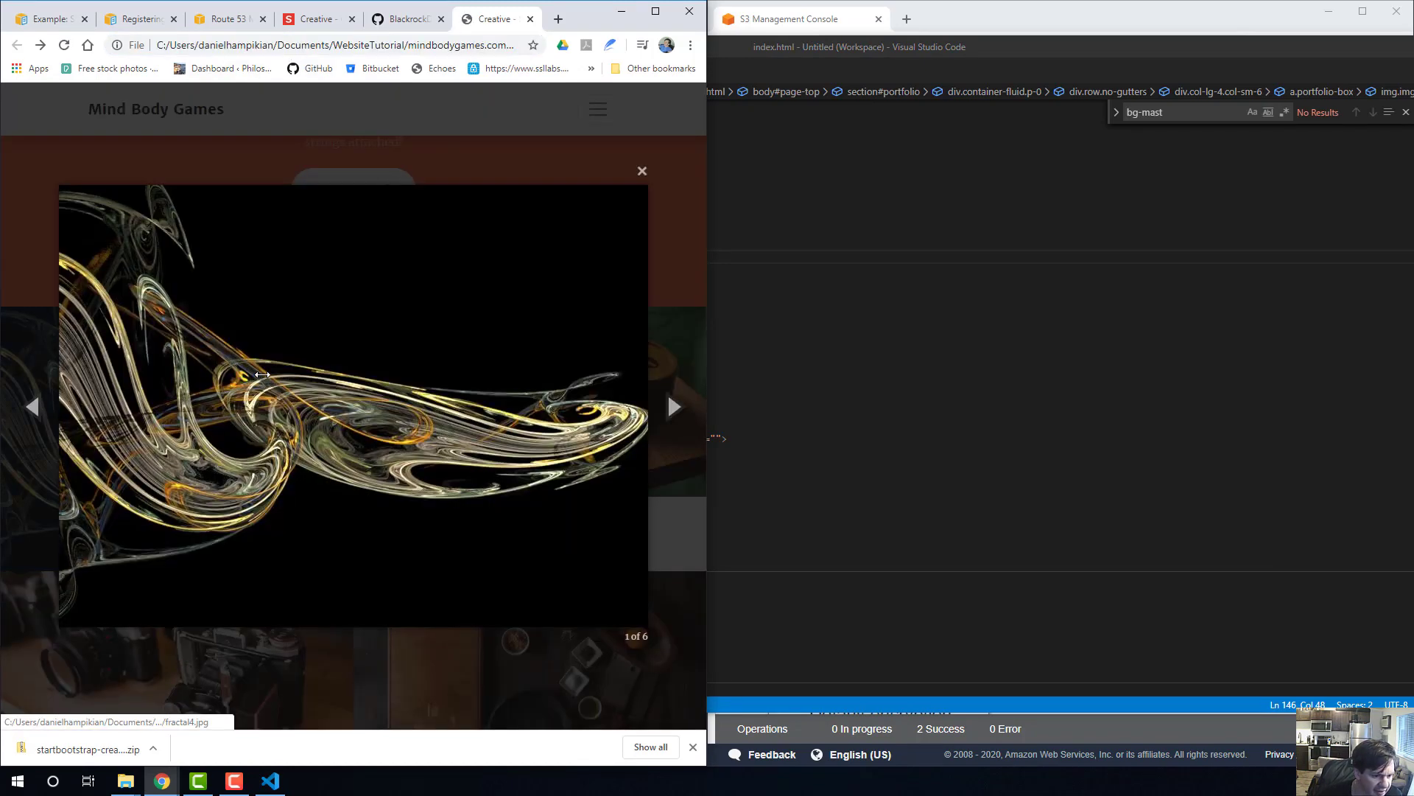
pyautogui.click(684, 404)
pyautogui.click(35, 407)
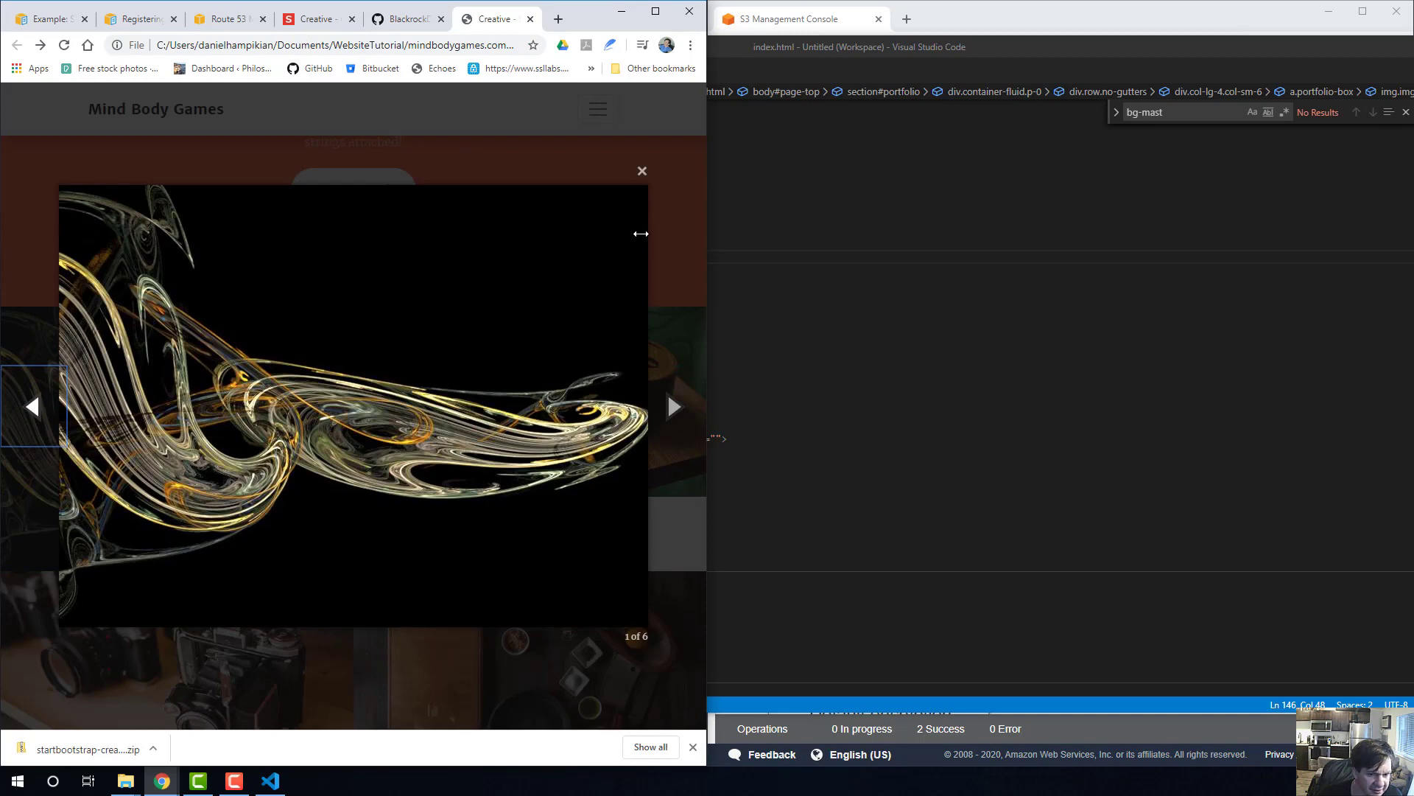
pyautogui.click(643, 171)
pyautogui.click(834, 363)
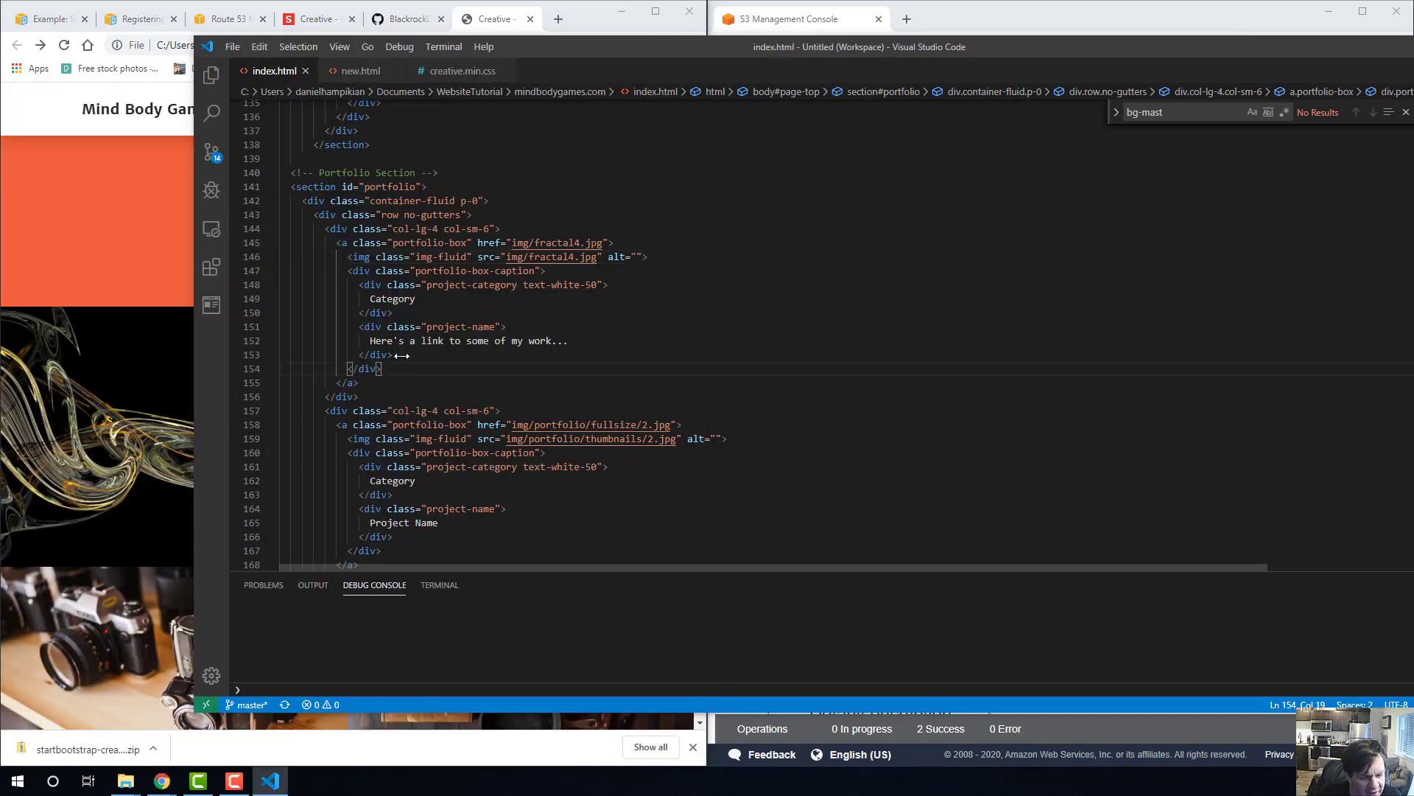
pyautogui.scroll(5, 478, 425)
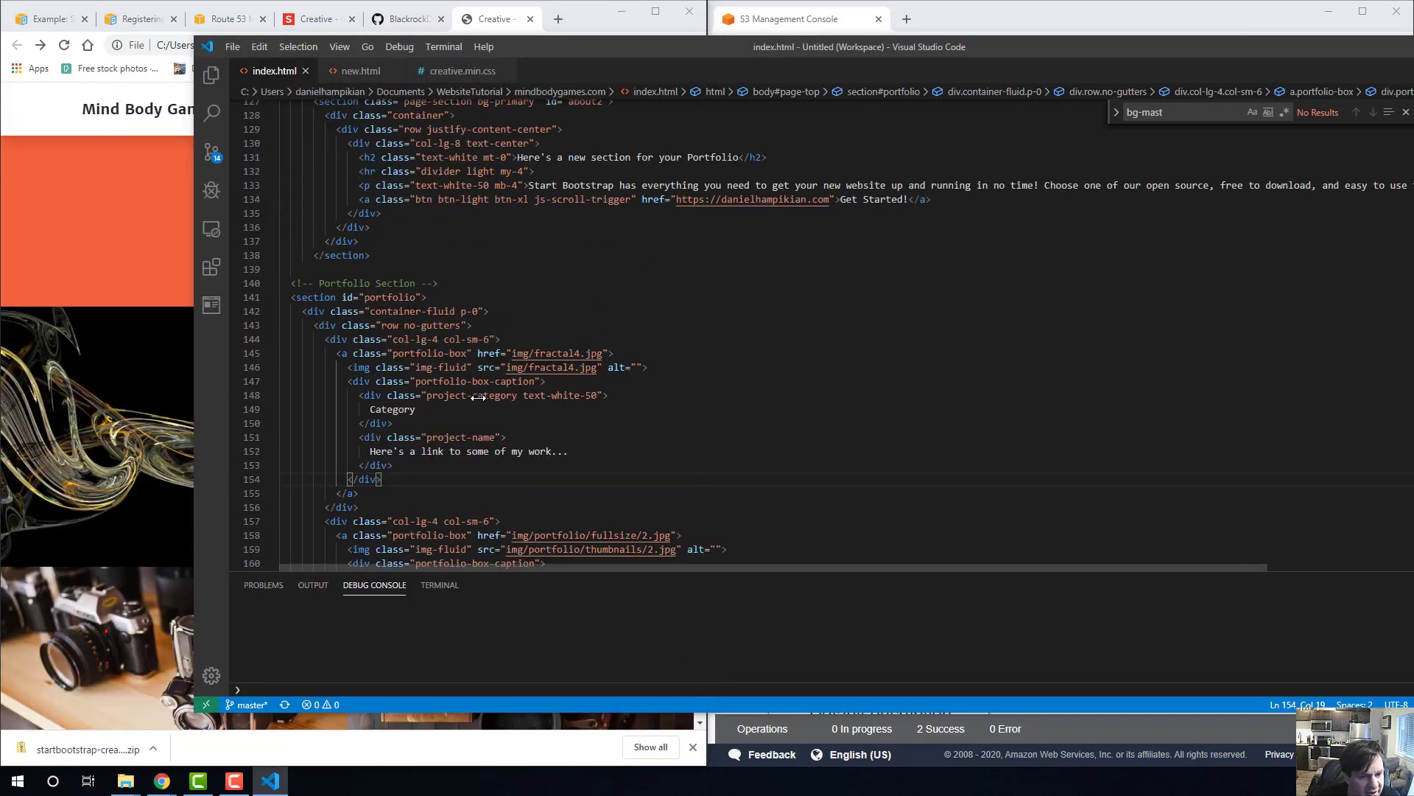
pyautogui.scroll(3, 591, 338)
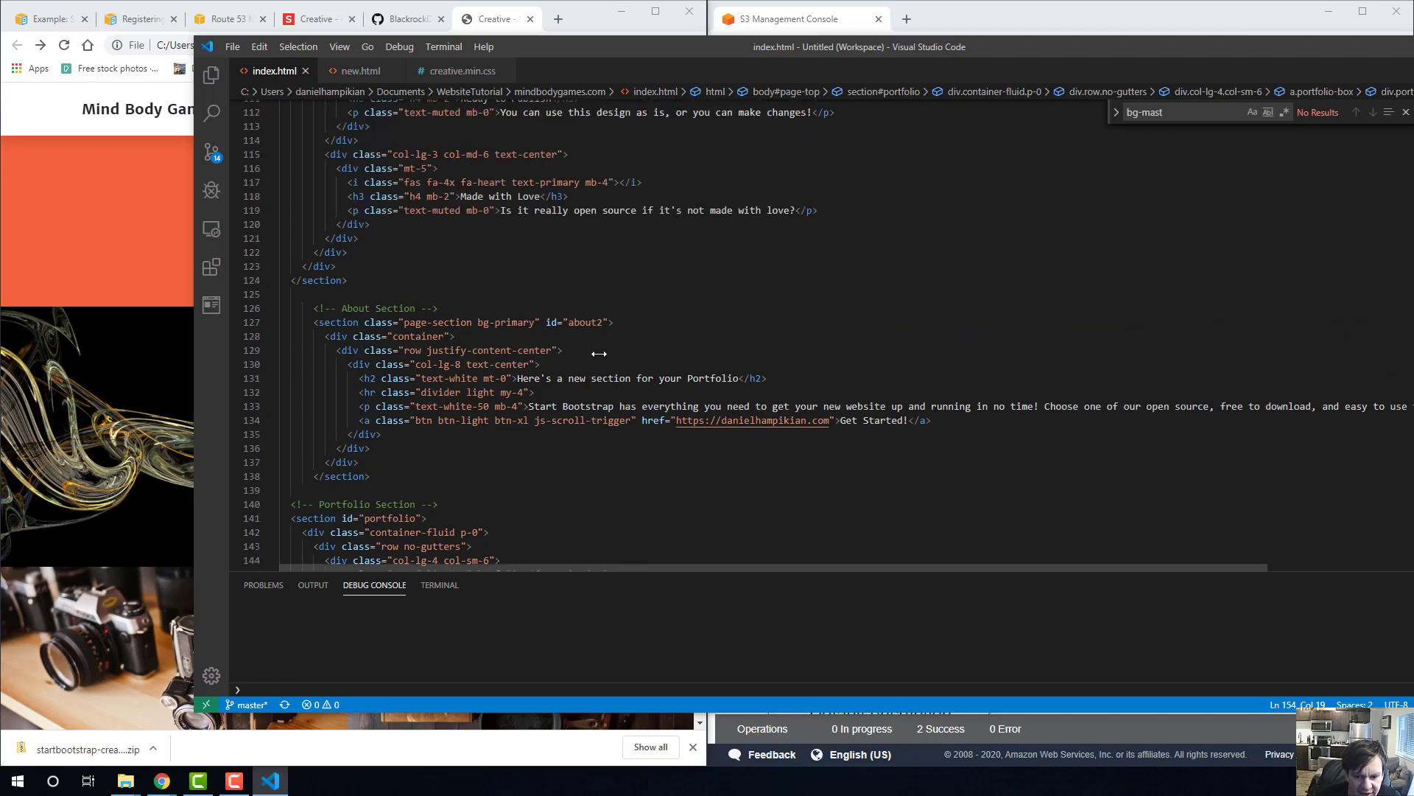
pyautogui.click(672, 420)
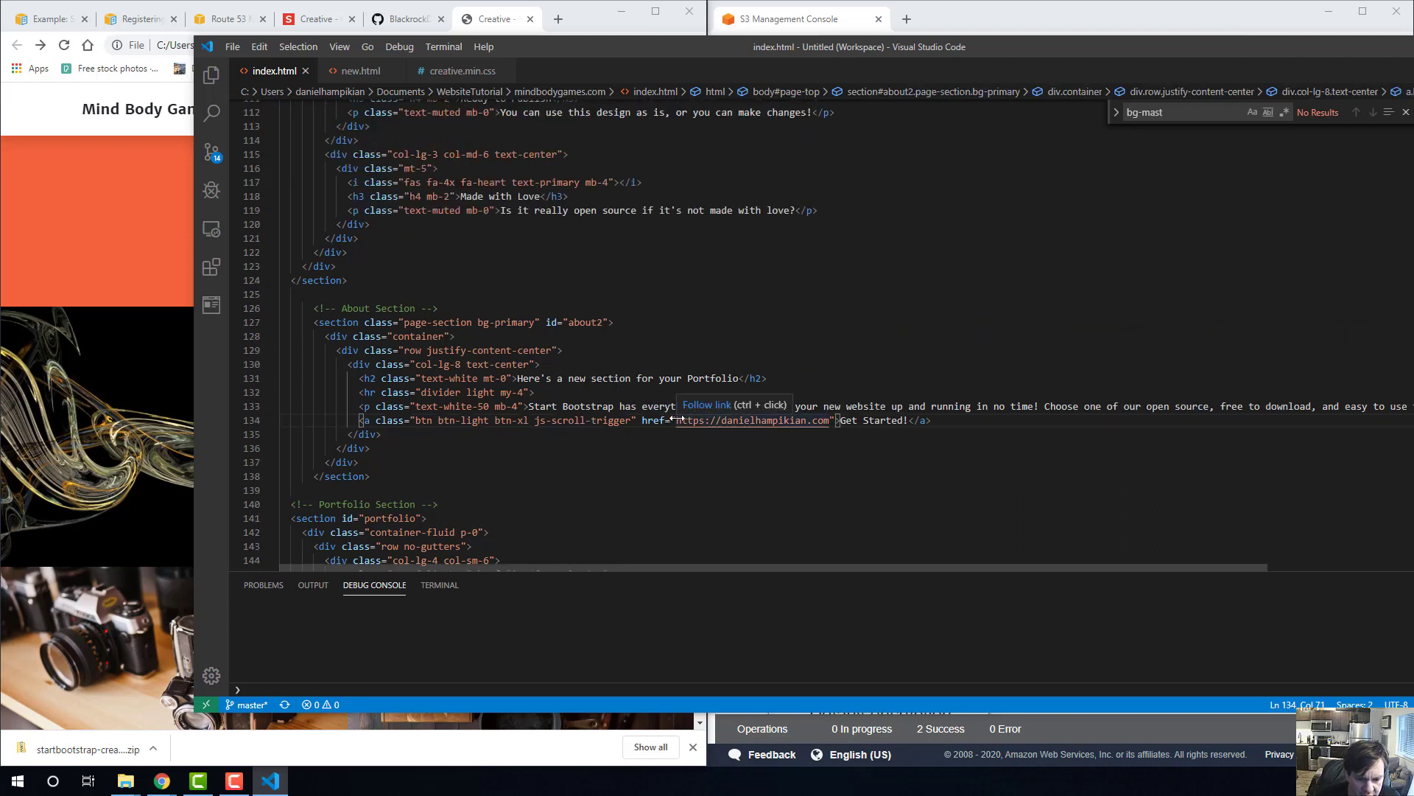
pyautogui.moveTo(676, 421); pyautogui.dragTo(828, 421)
pyautogui.hotkey('ctrl', 'v')
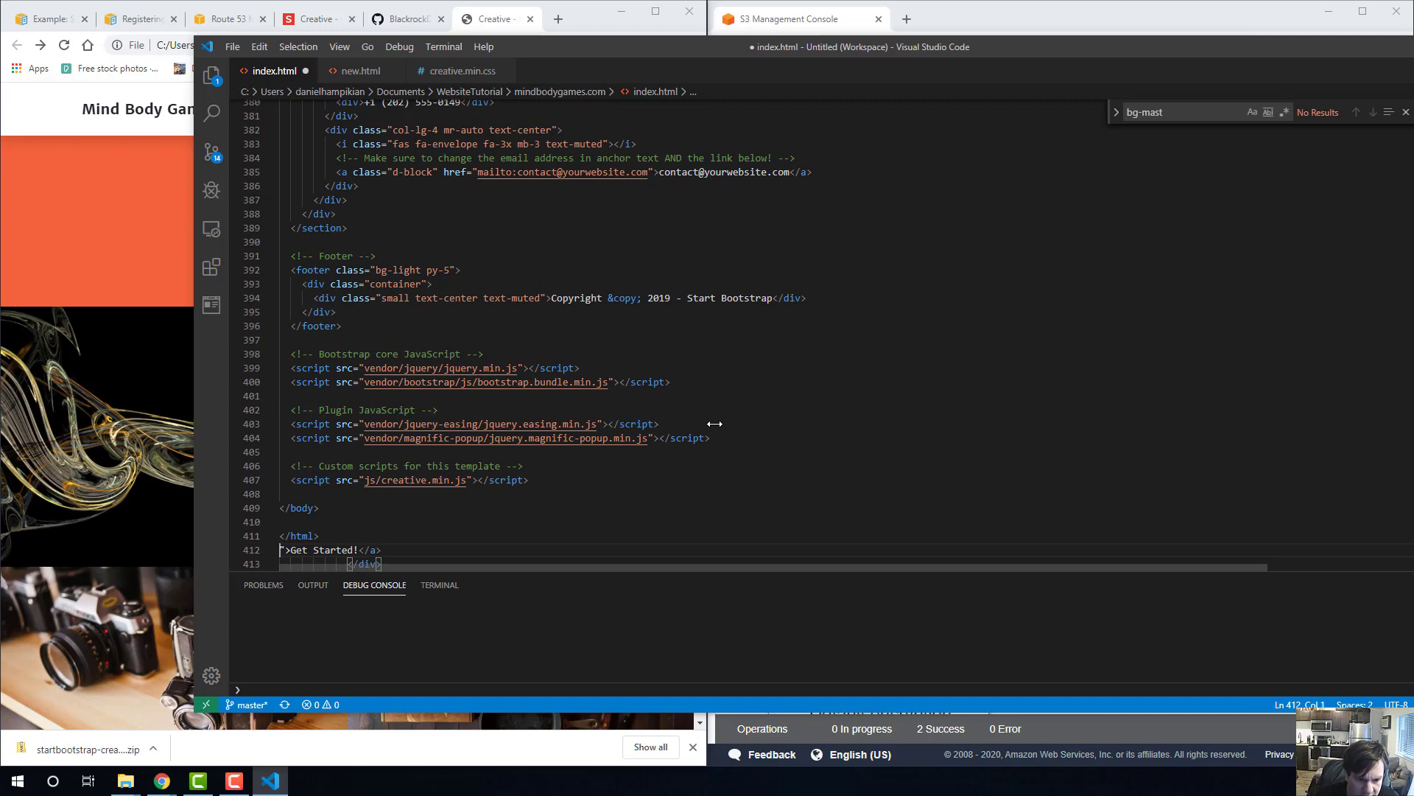
pyautogui.scroll(3, 715, 423)
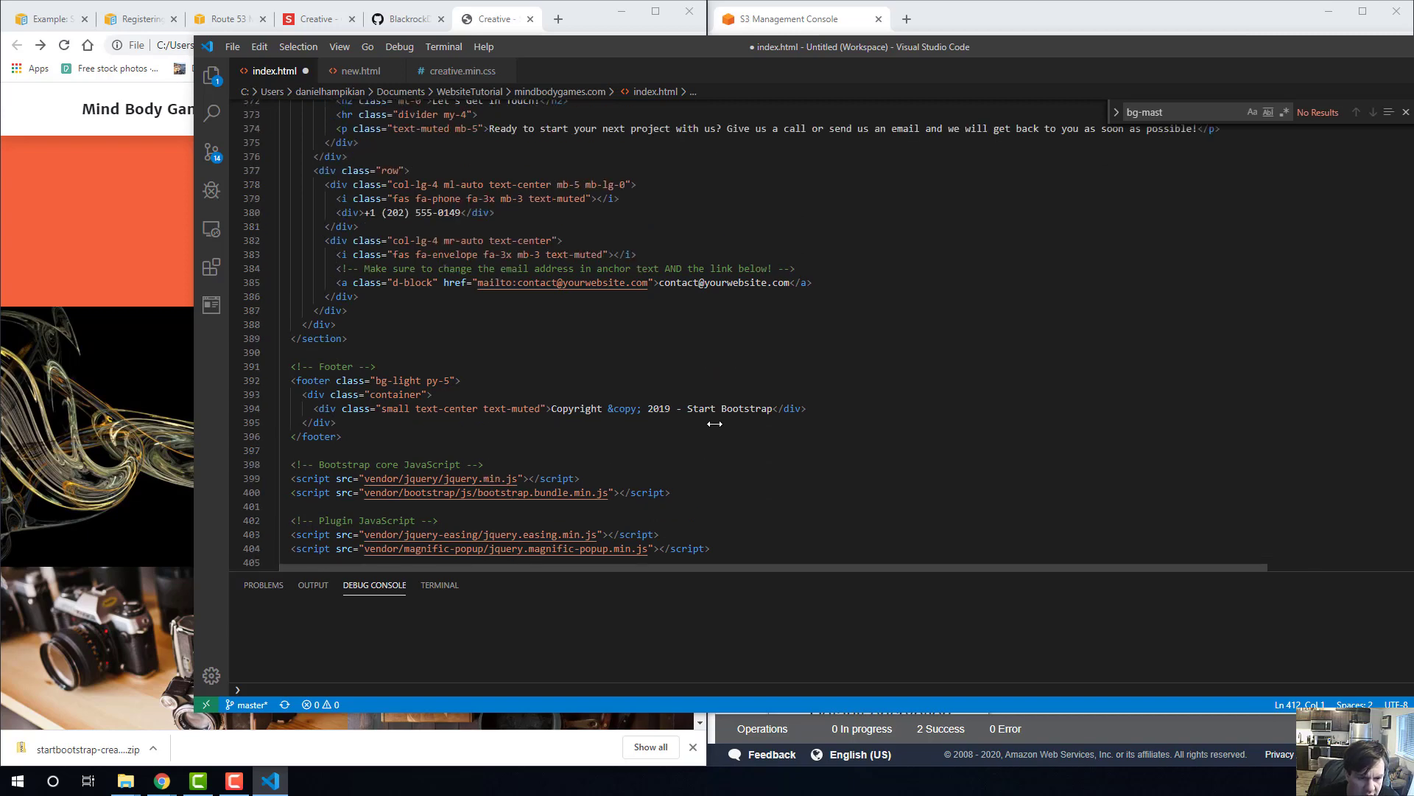
pyautogui.scroll(12, 715, 424)
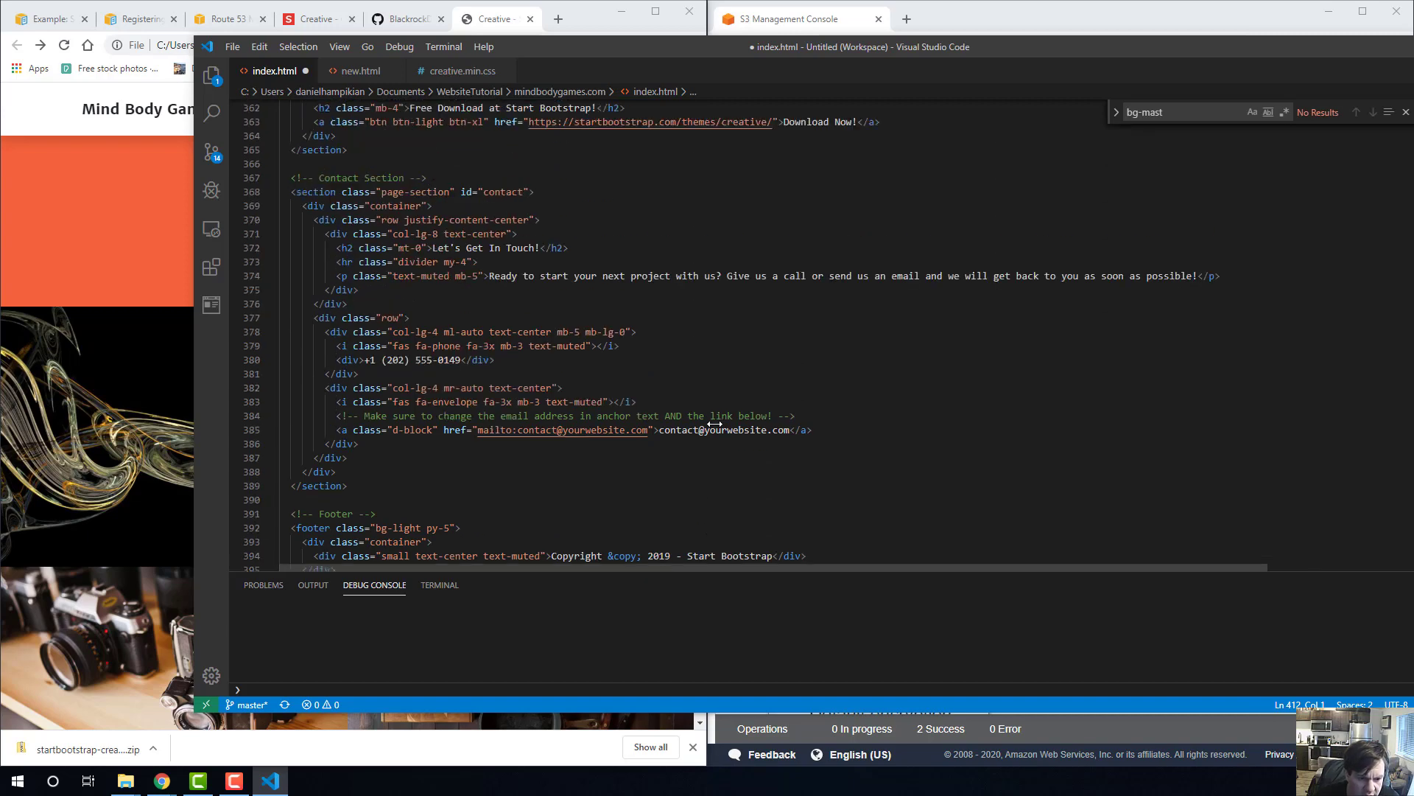
pyautogui.hotkey('ctrl', 'z')
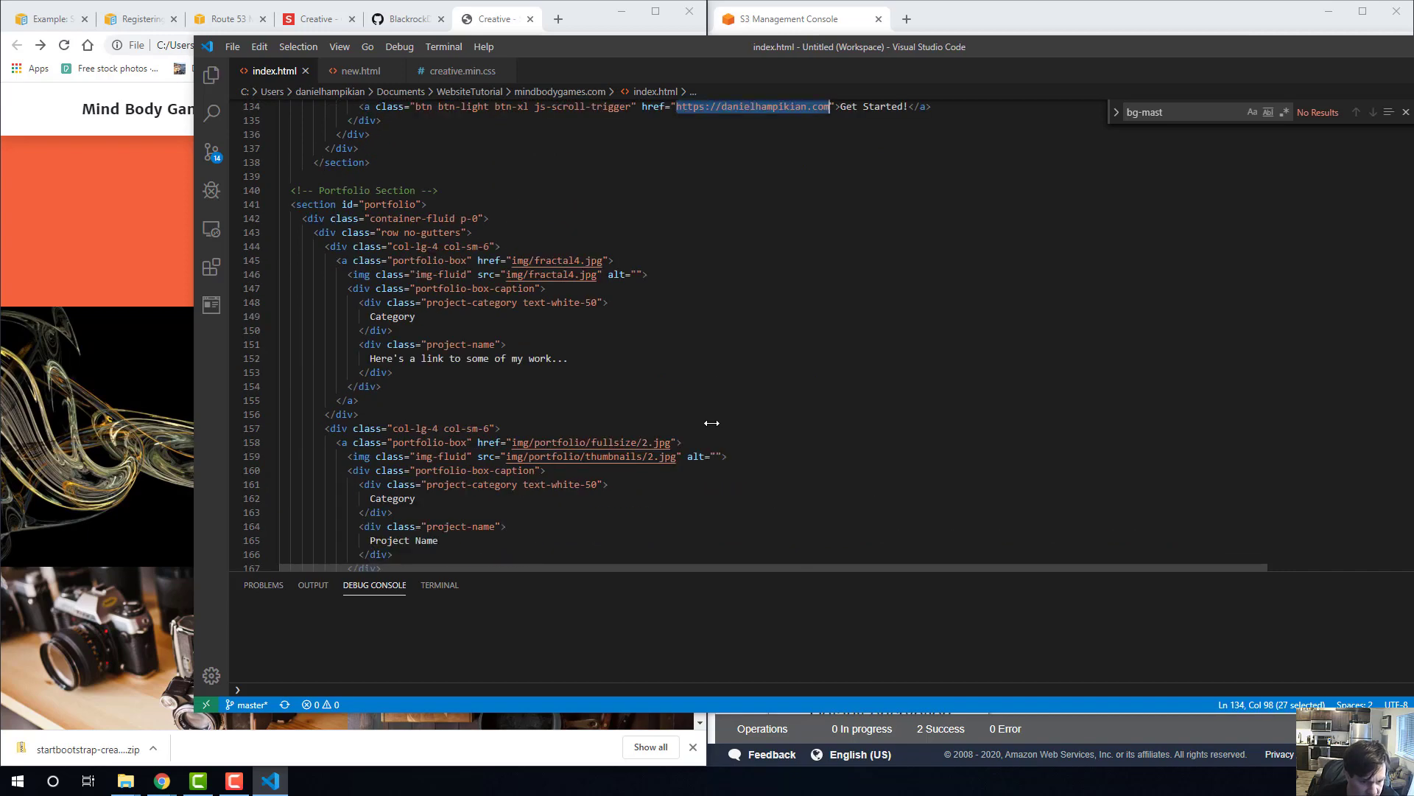
# Link the Get Started button in the new section above the portfolio to new.html and save index.html.
pyautogui.scroll(1, 714, 412)
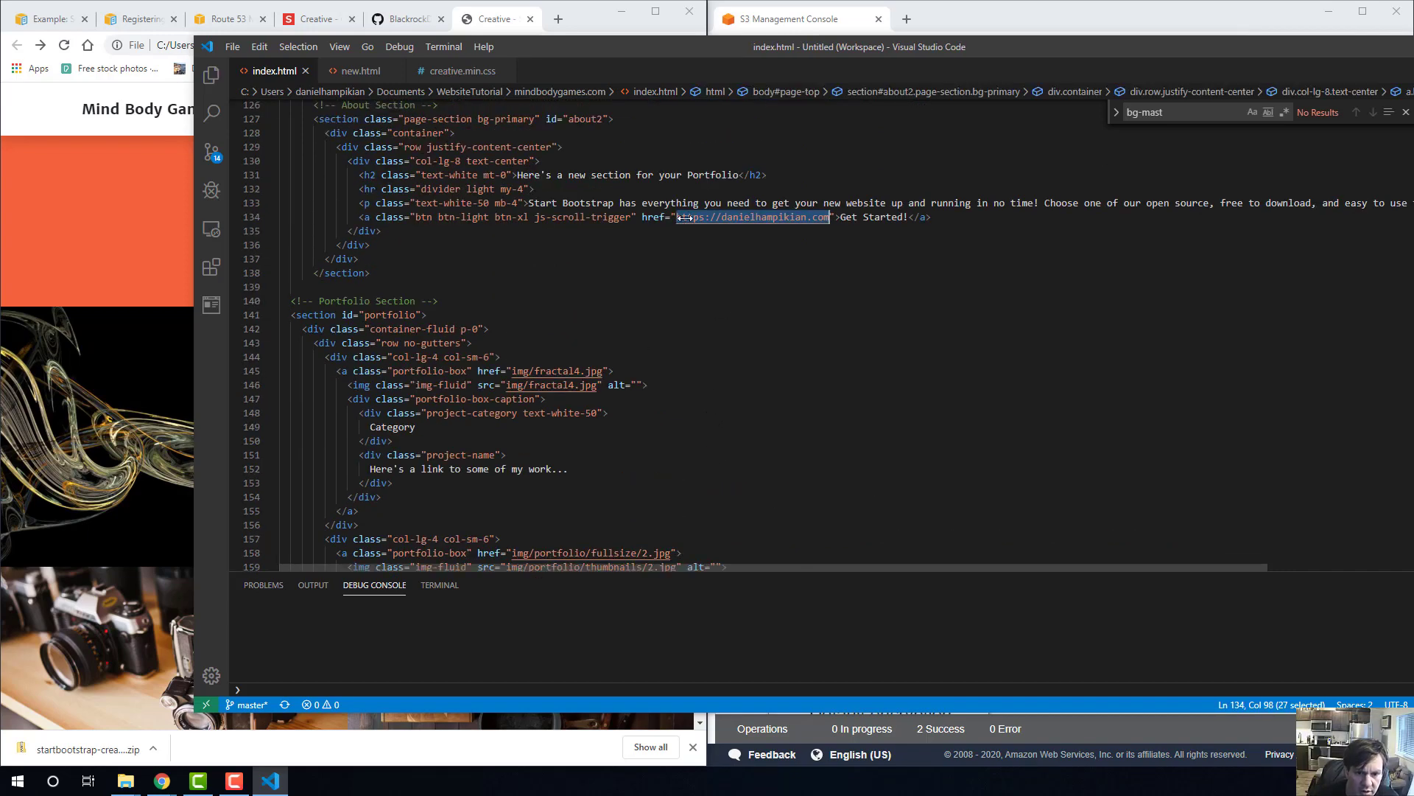
pyautogui.click(685, 218)
pyautogui.moveTo(677, 218); pyautogui.dragTo(829, 221)
pyautogui.write('new.html')
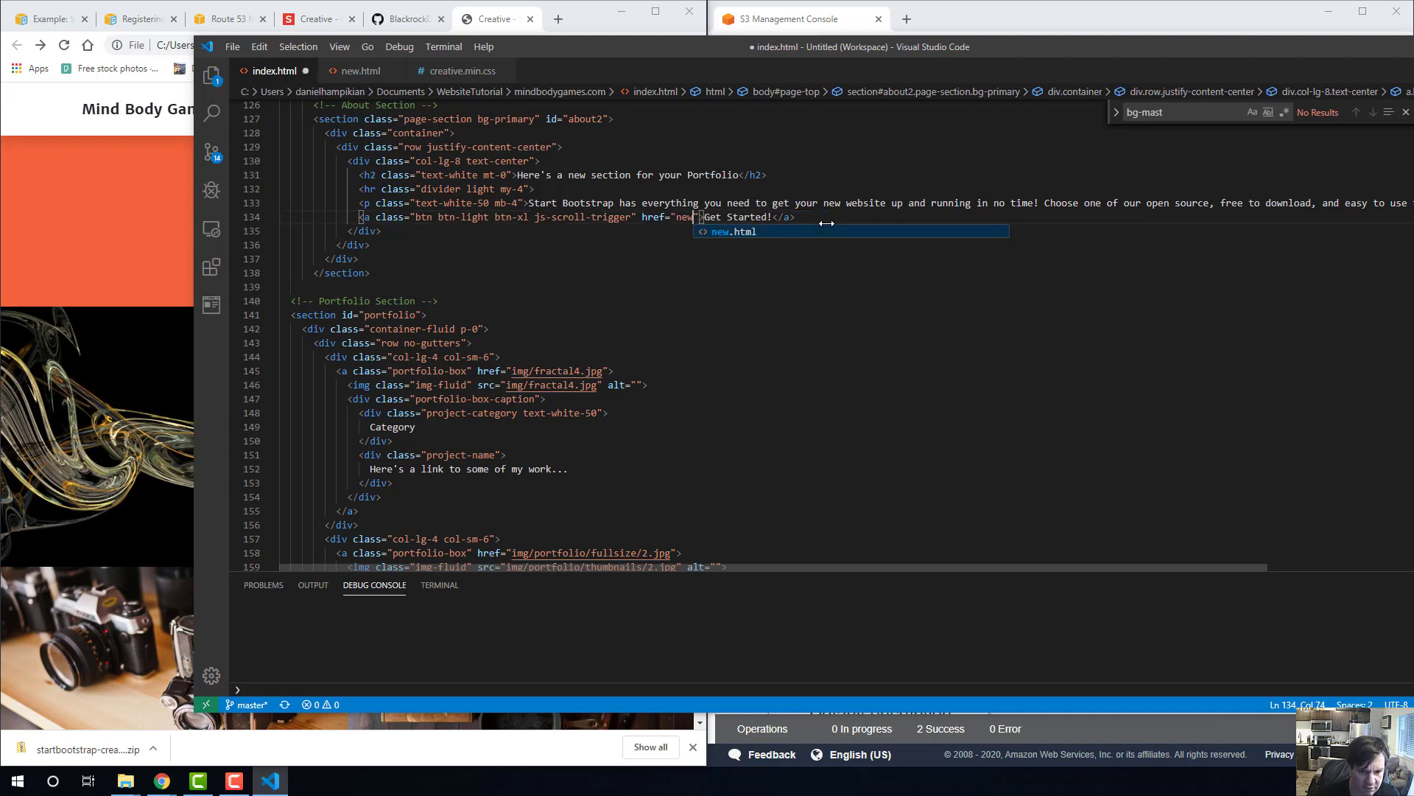
pyautogui.press('Escape')
pyautogui.press('Down')
pyautogui.press('Down')
pyautogui.press('Down')
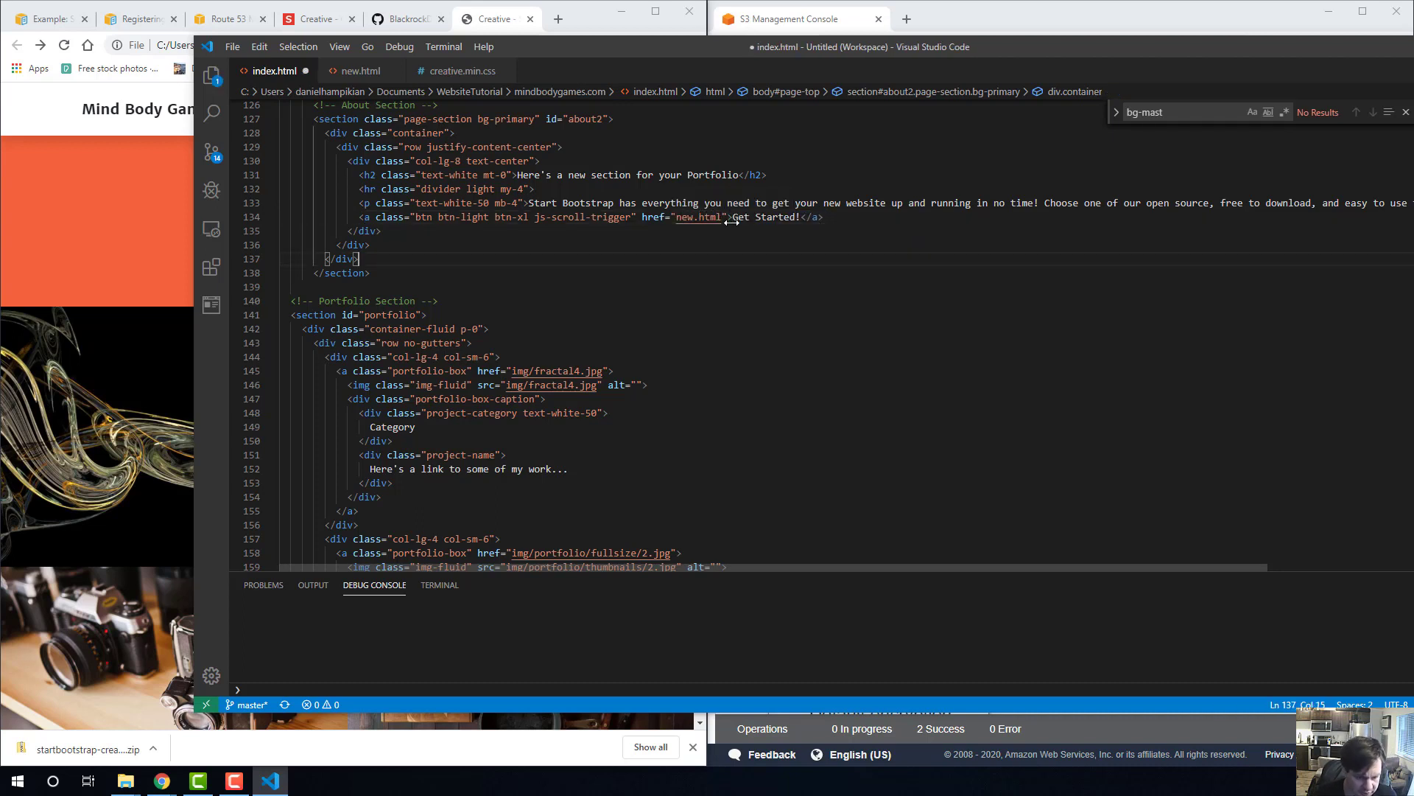
pyautogui.hotkey('ctrl', 's')
# Change that button's text to "Here's the page that we're working on..." and save index.html.
pyautogui.moveTo(800, 216); pyautogui.dragTo(733, 217)
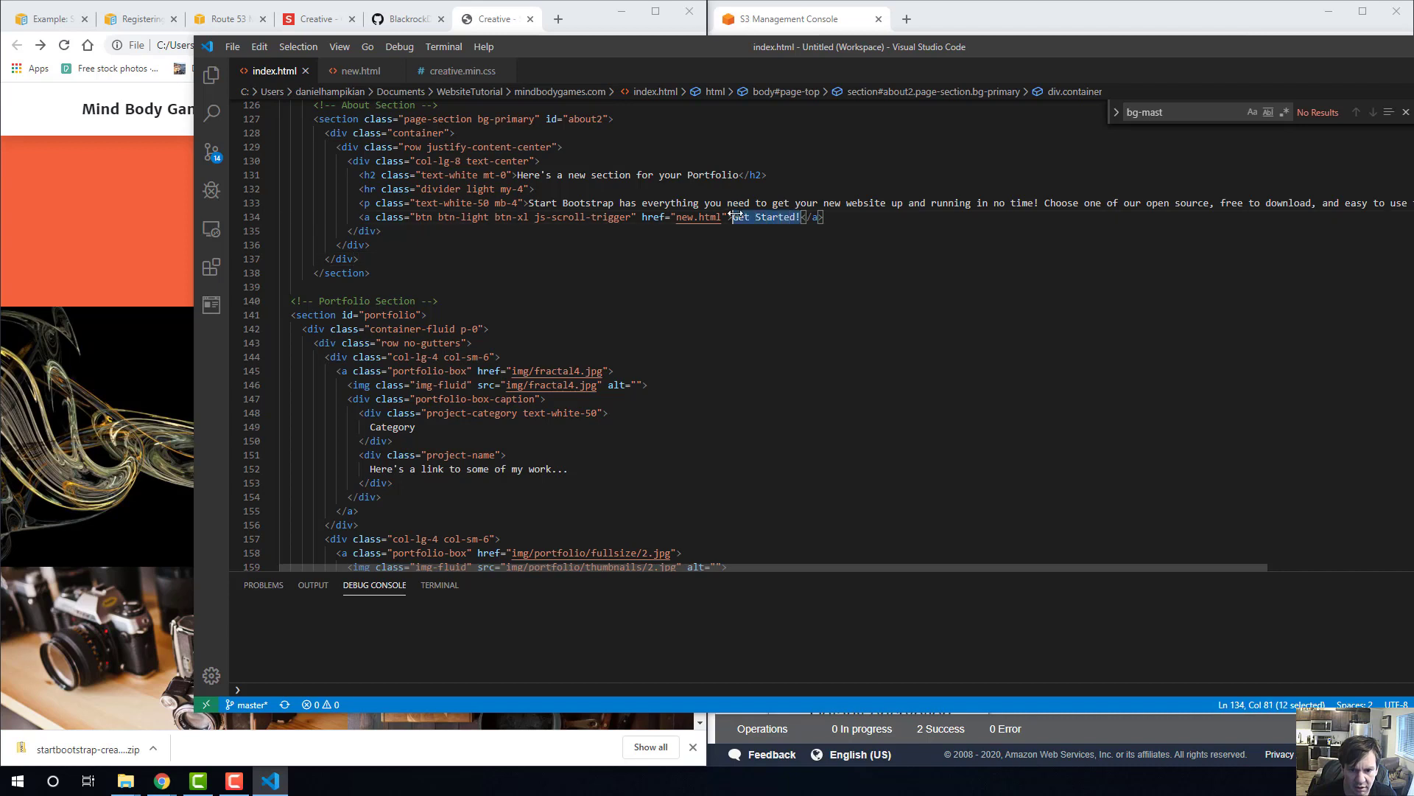
pyautogui.write("Here'")
pyautogui.write('s the page th')
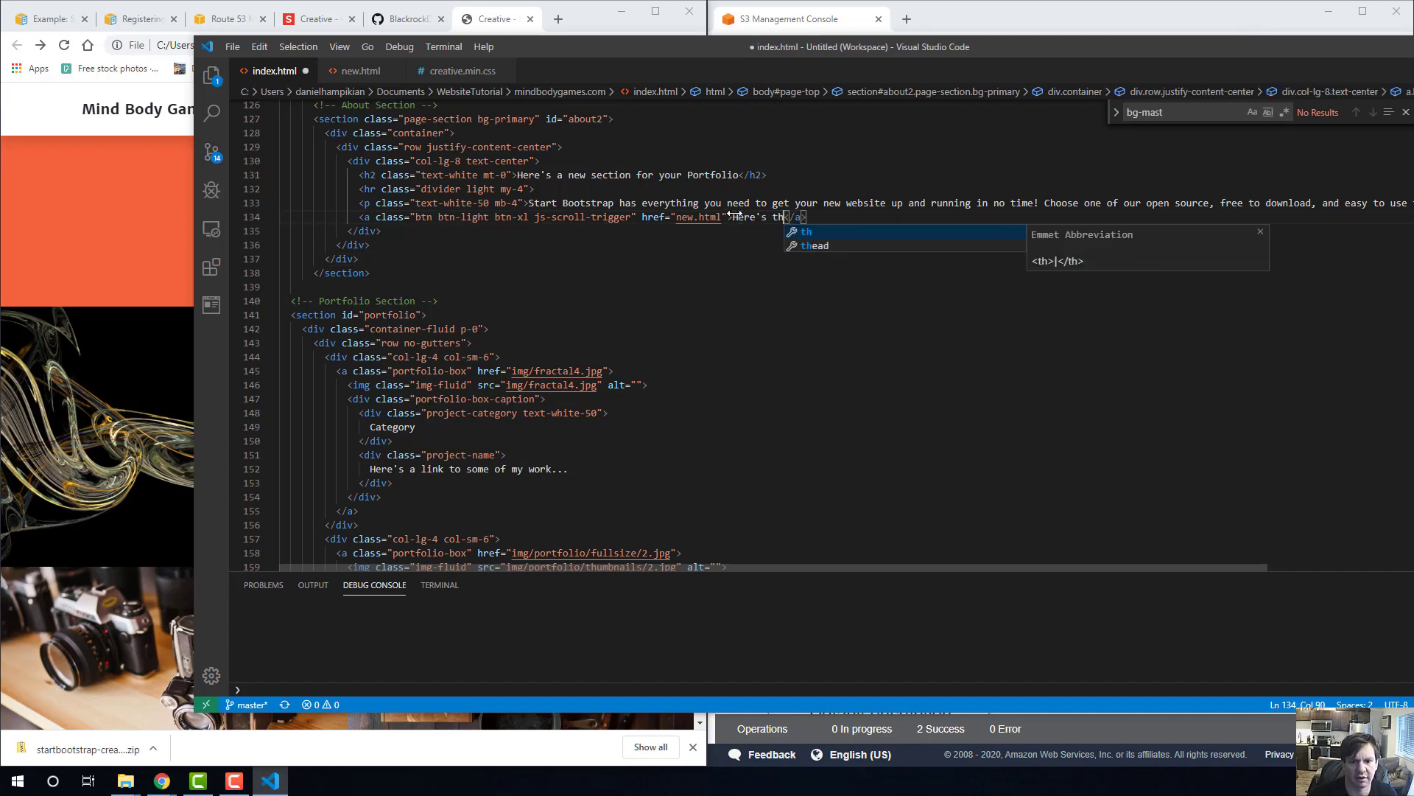
pyautogui.write("at we're working o")
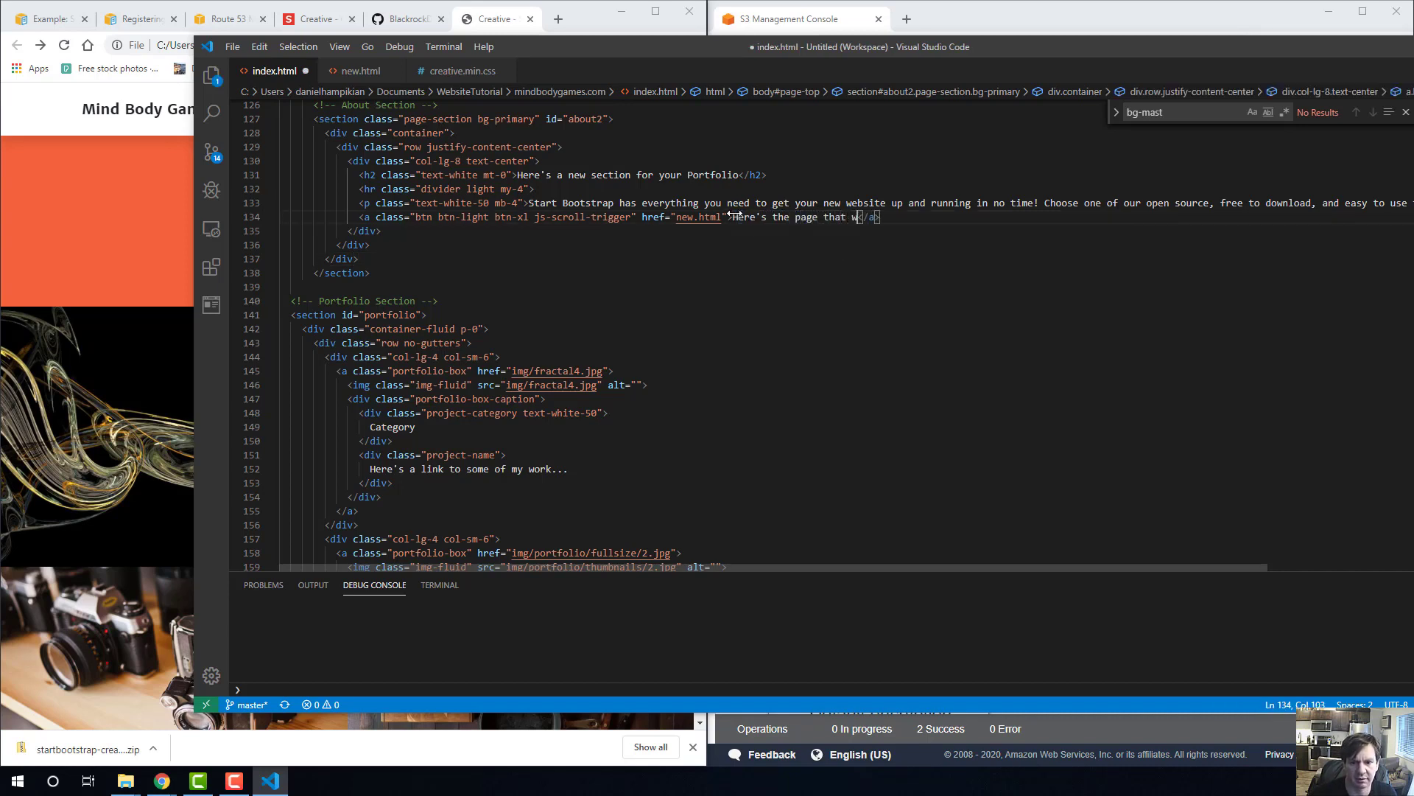
pyautogui.write('n...')
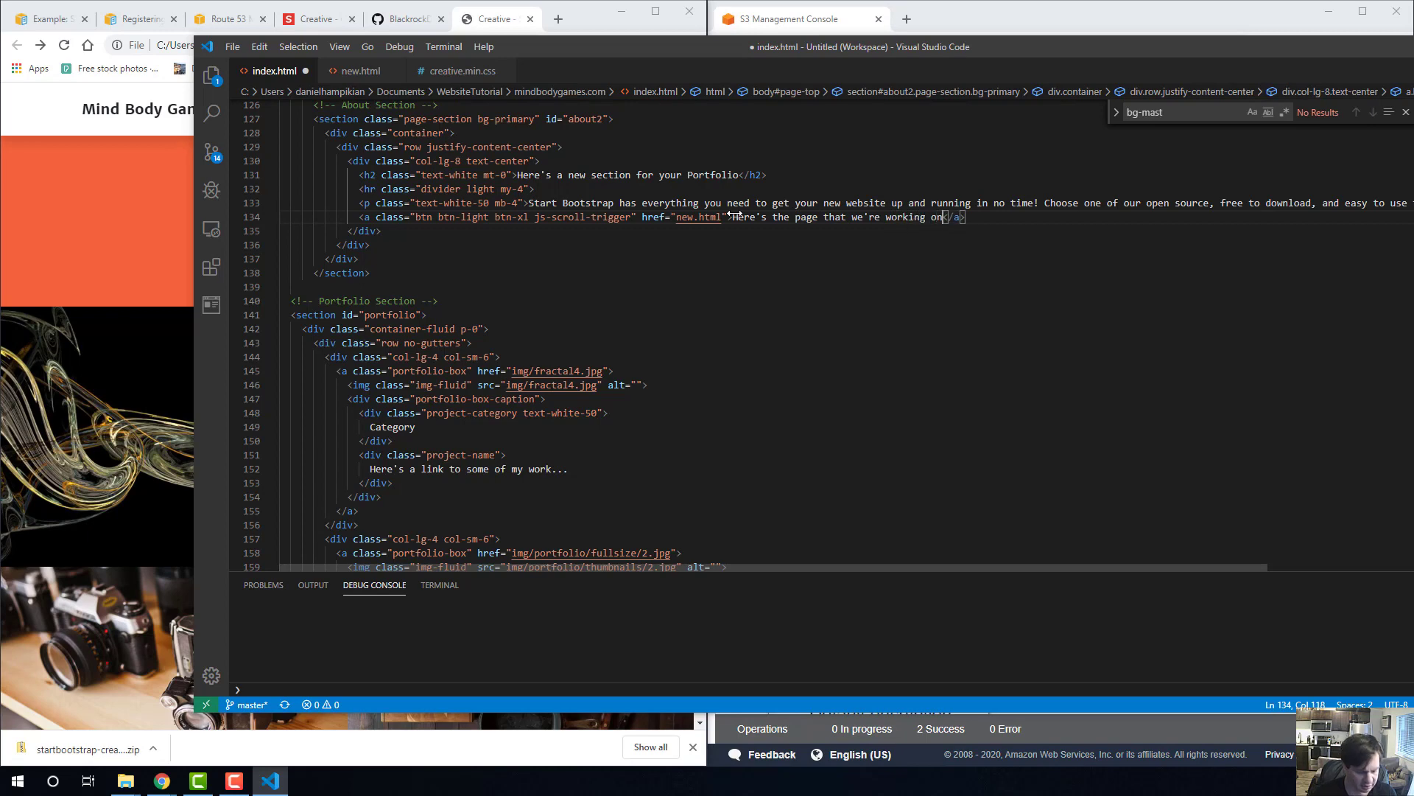
pyautogui.hotkey('ctrl', 's')
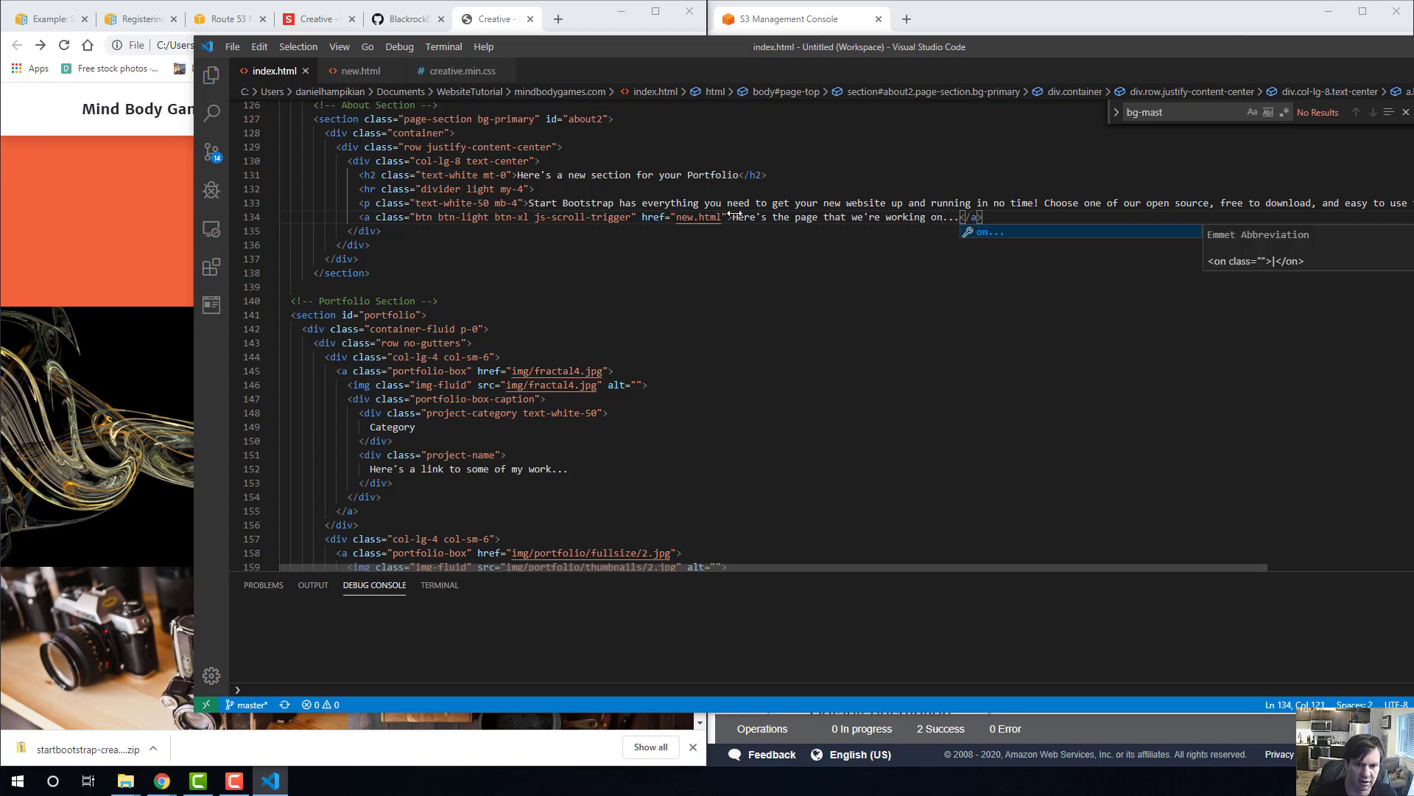
# Reload the local page in Chrome, follow the renamed button, check the linked page's navigation menu, and return to Visual Studio Code.
pyautogui.click(168, 46)
pyautogui.press('Return')
pyautogui.scroll(2, 370, 341)
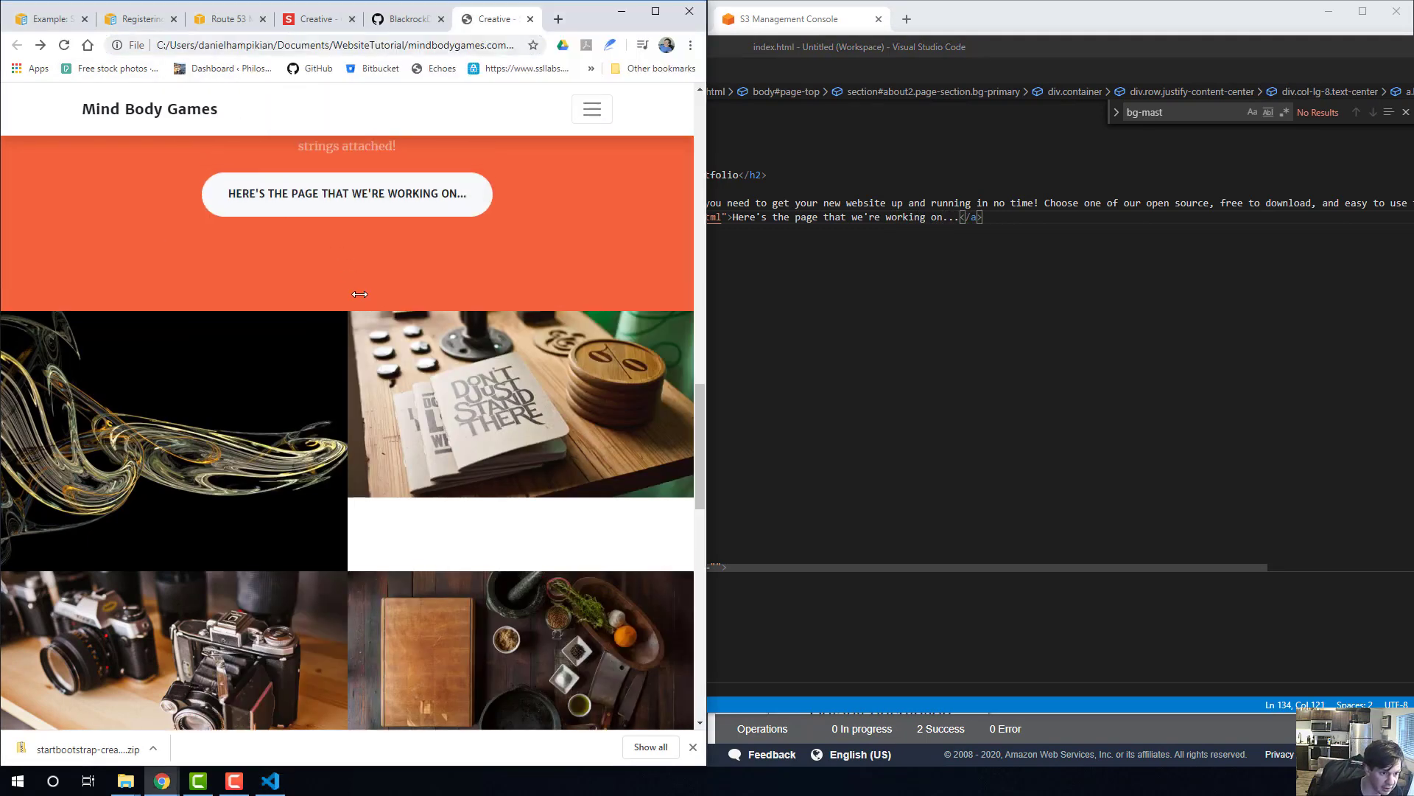
pyautogui.click(370, 342)
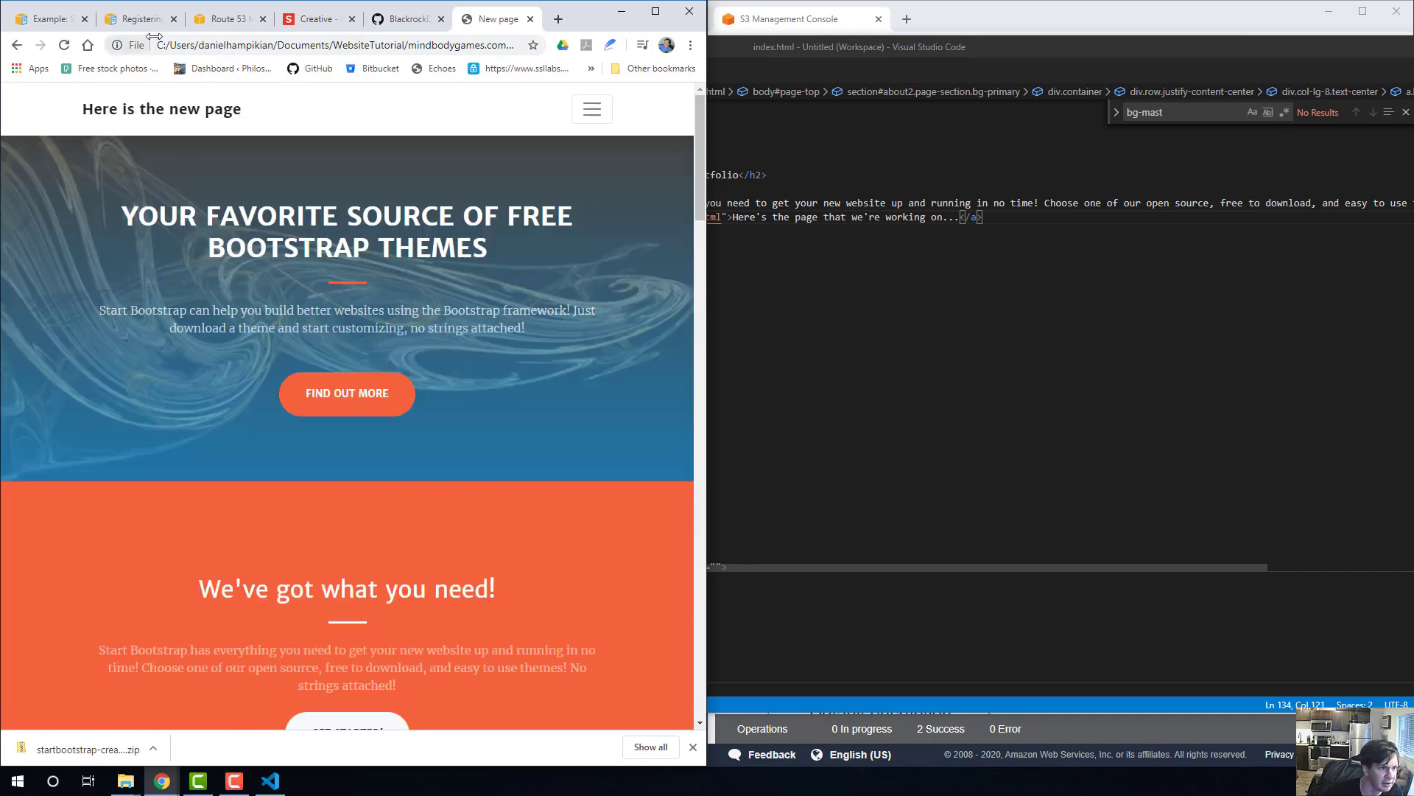
pyautogui.click(589, 101)
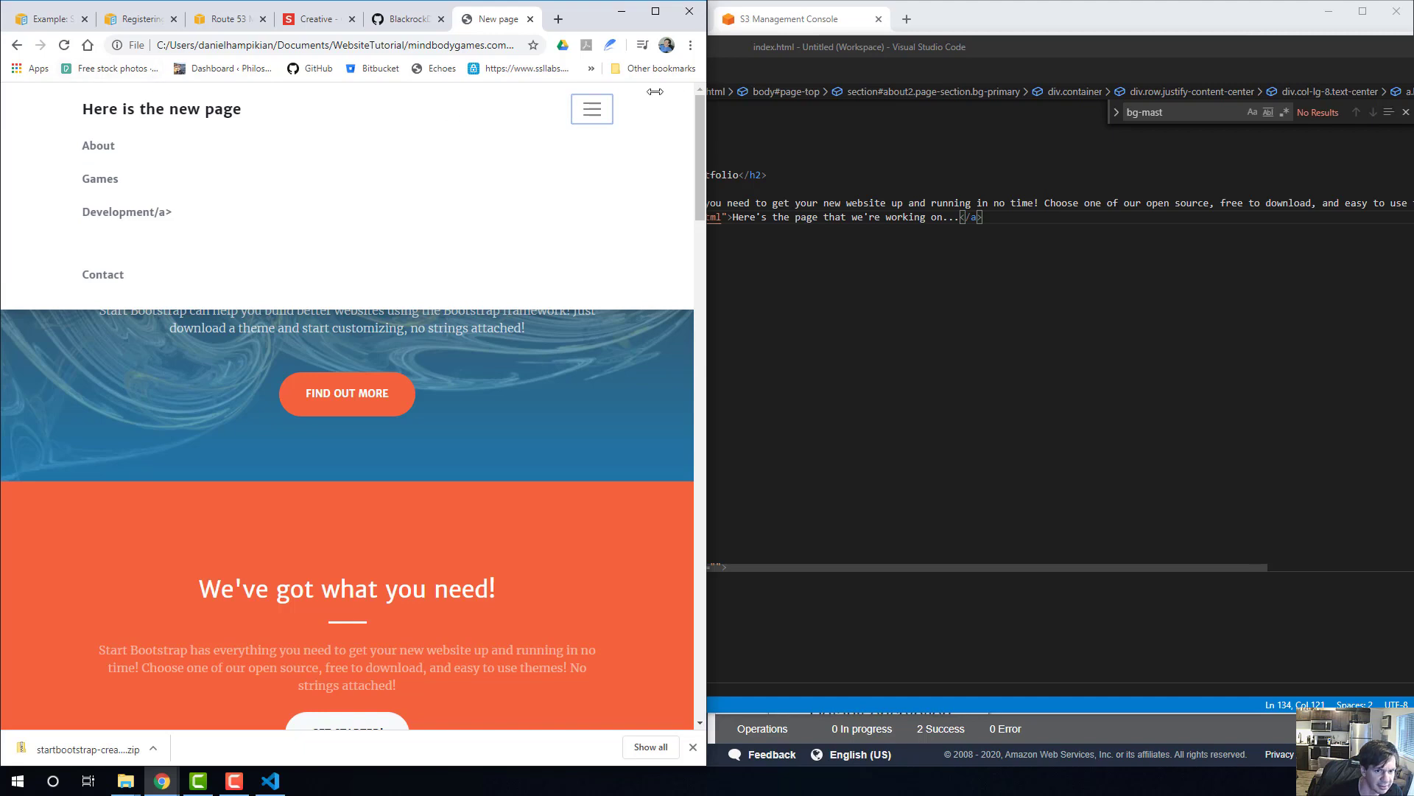
pyautogui.click(591, 111)
pyautogui.click(832, 356)
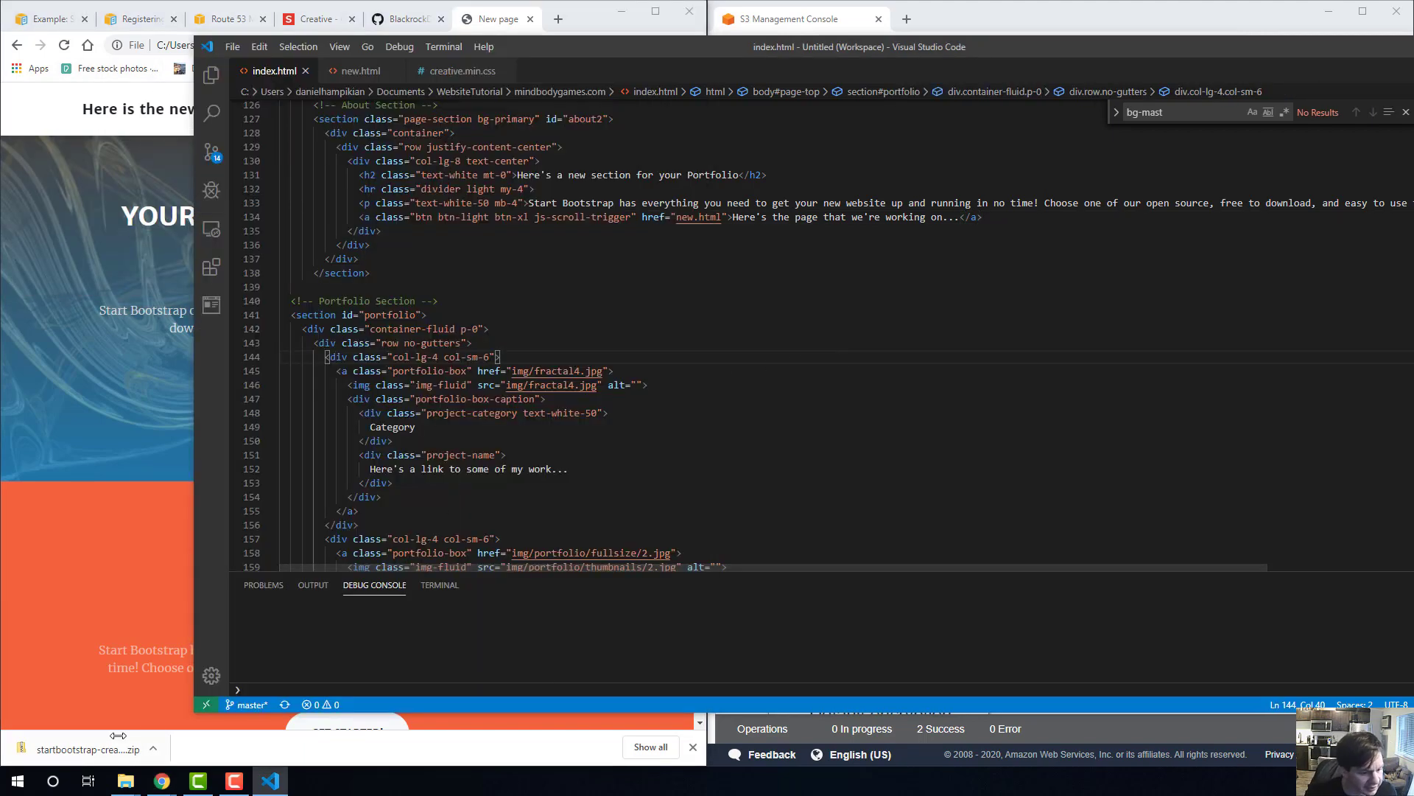
# Locate new.html in the mindbodygames.com folder in File Explorer, and return to index.html in Visual Studio Code.
pyautogui.moveTo(127, 781)
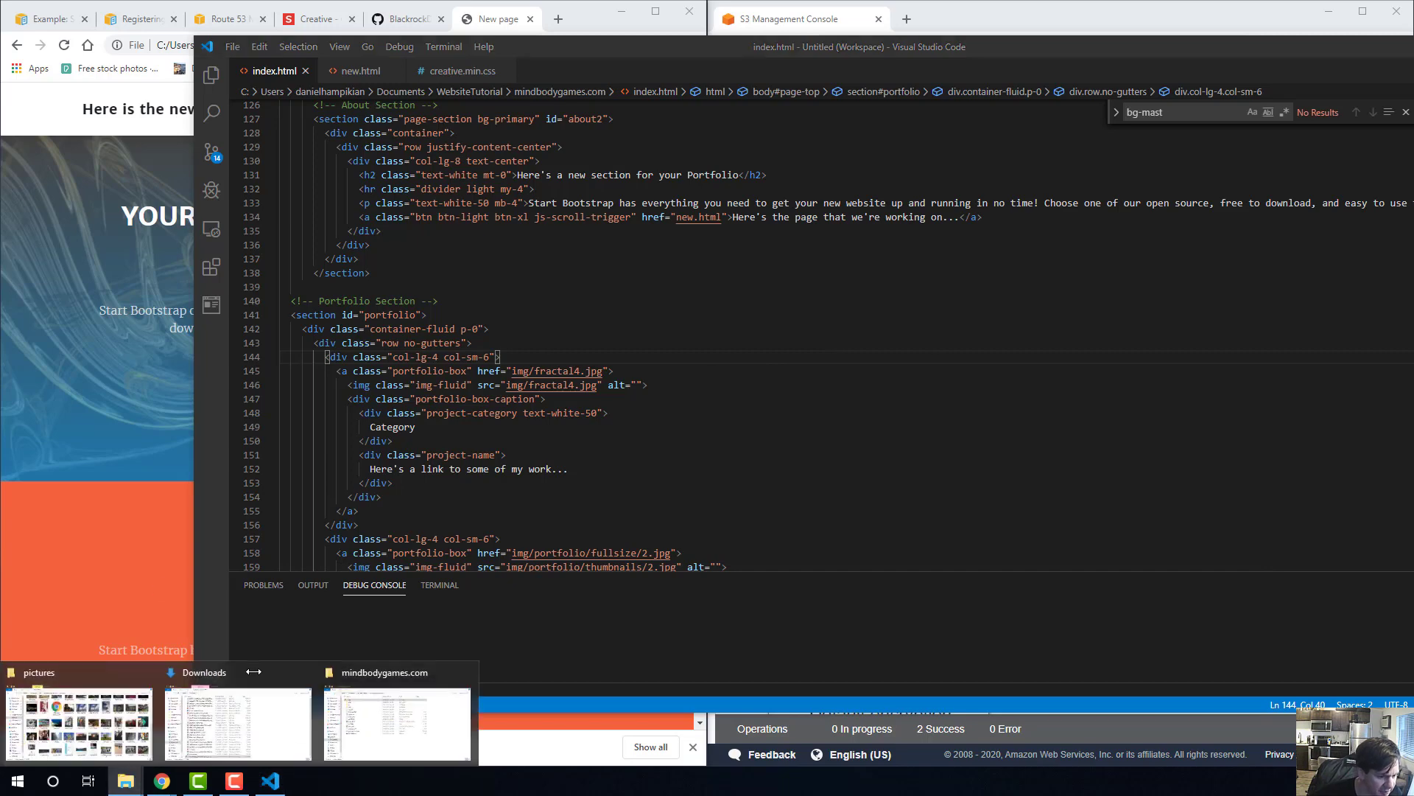
pyautogui.click(422, 694)
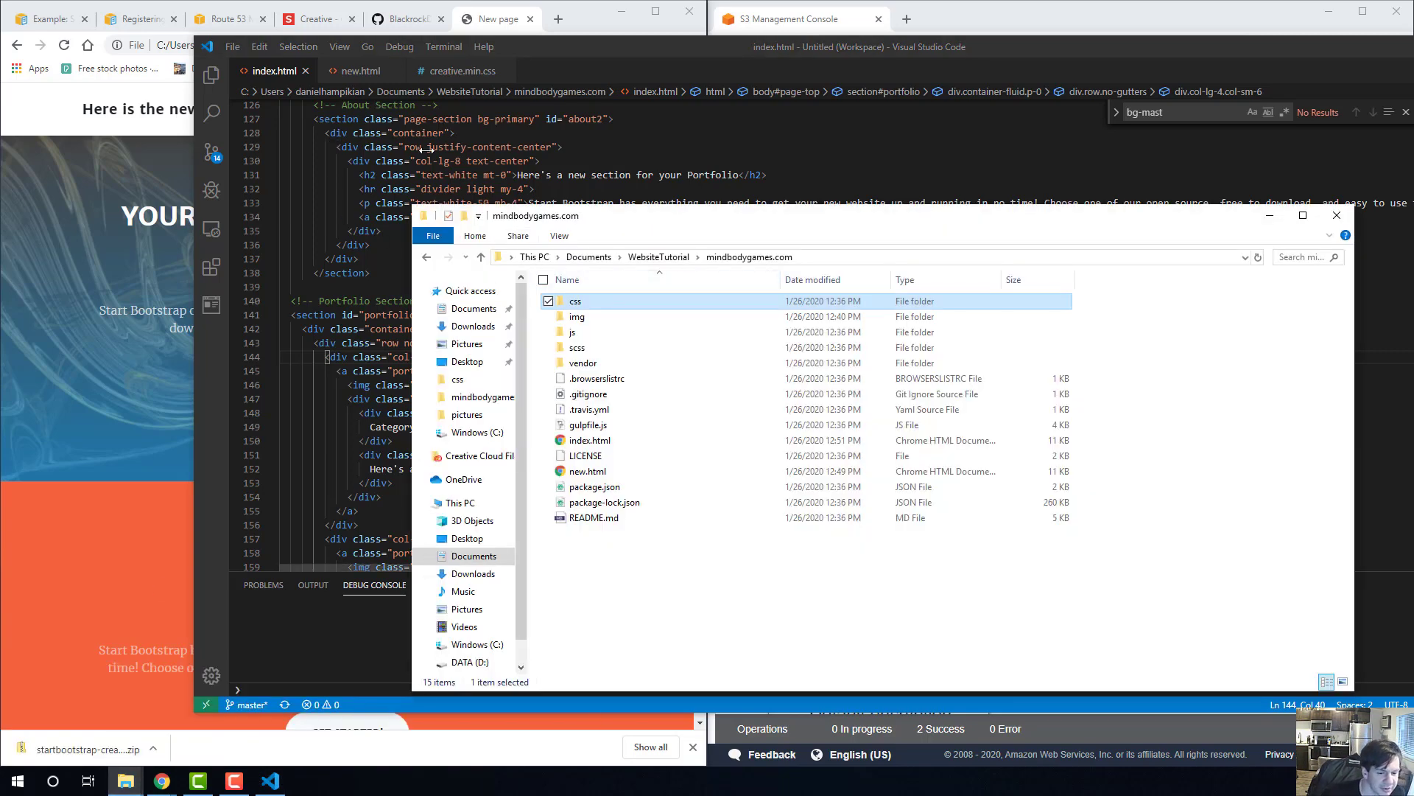
pyautogui.click(584, 471)
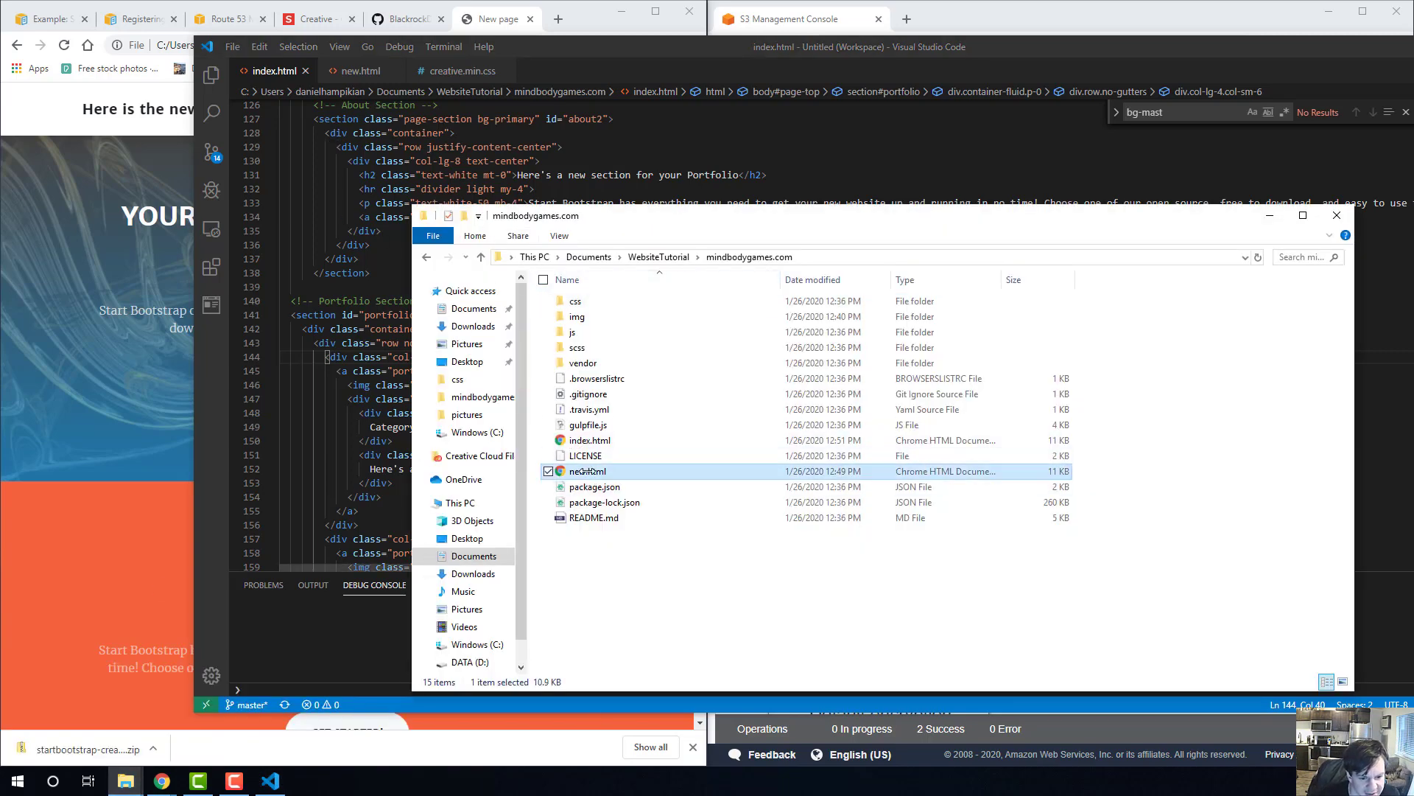
pyautogui.click(362, 358)
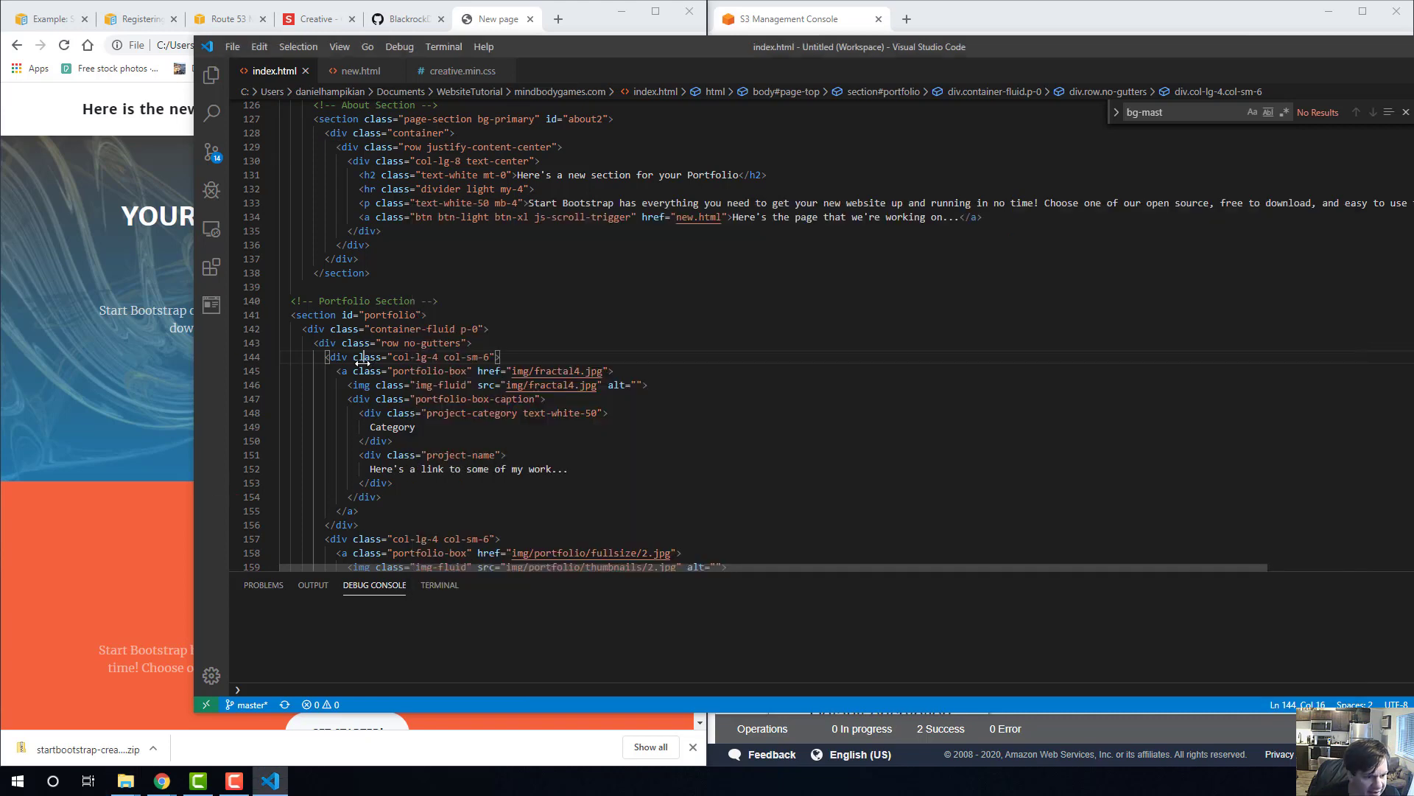
# Examine the portfolio section's markup and the navigation bar's links in index.html.
pyautogui.click(306, 314)
pyautogui.click(371, 328)
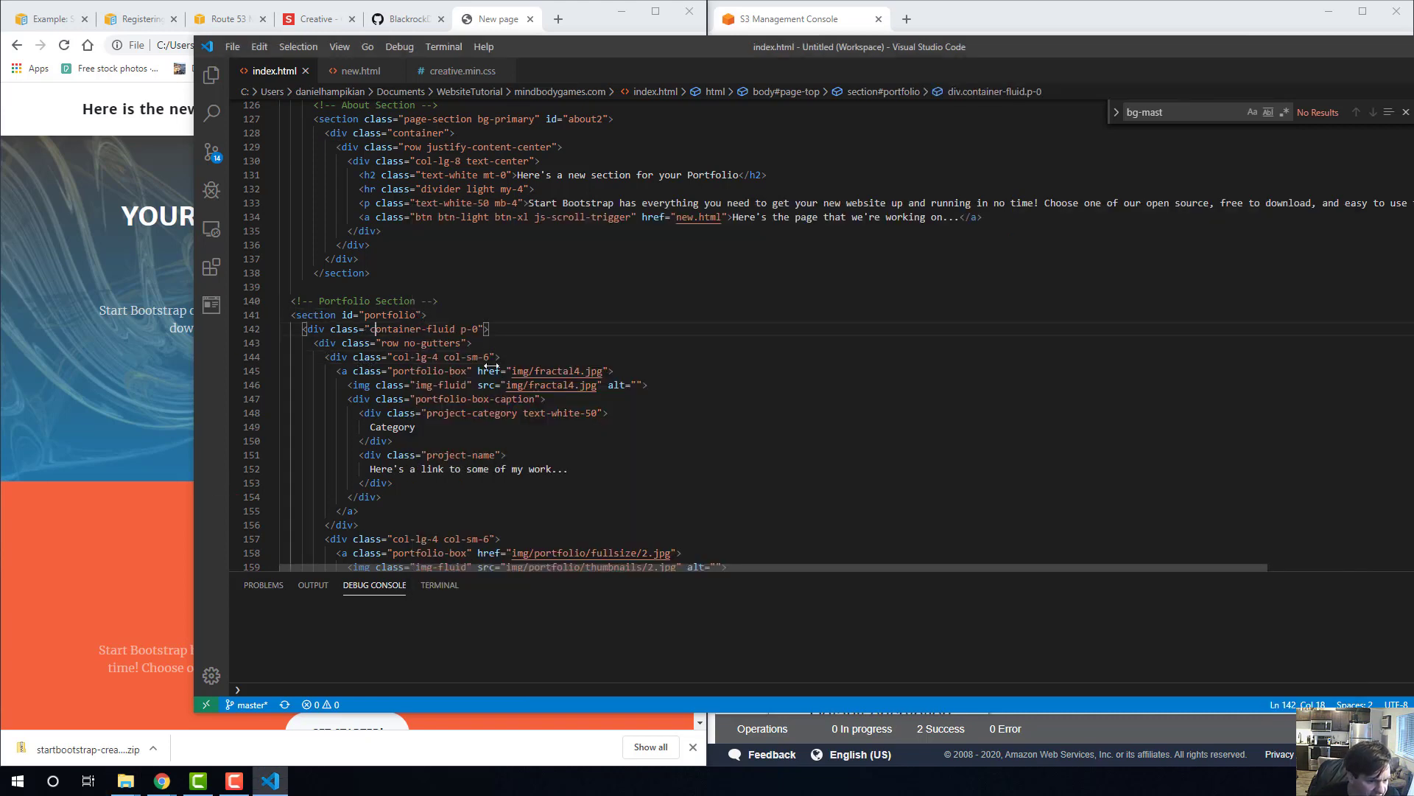
pyautogui.click(456, 354)
pyautogui.press('Down')
pyautogui.press('Down')
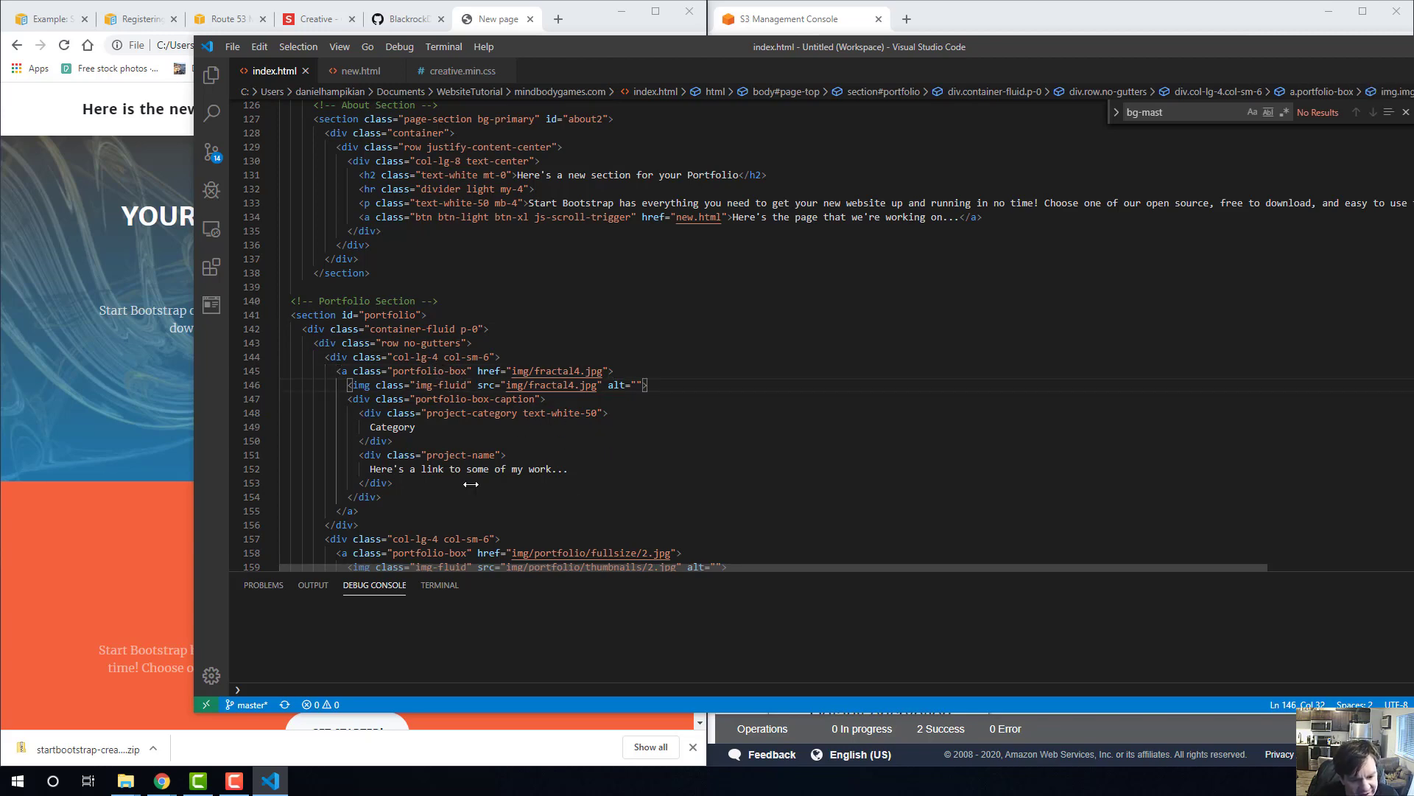
pyautogui.scroll(2, 484, 500)
pyautogui.scroll(15, 447, 454)
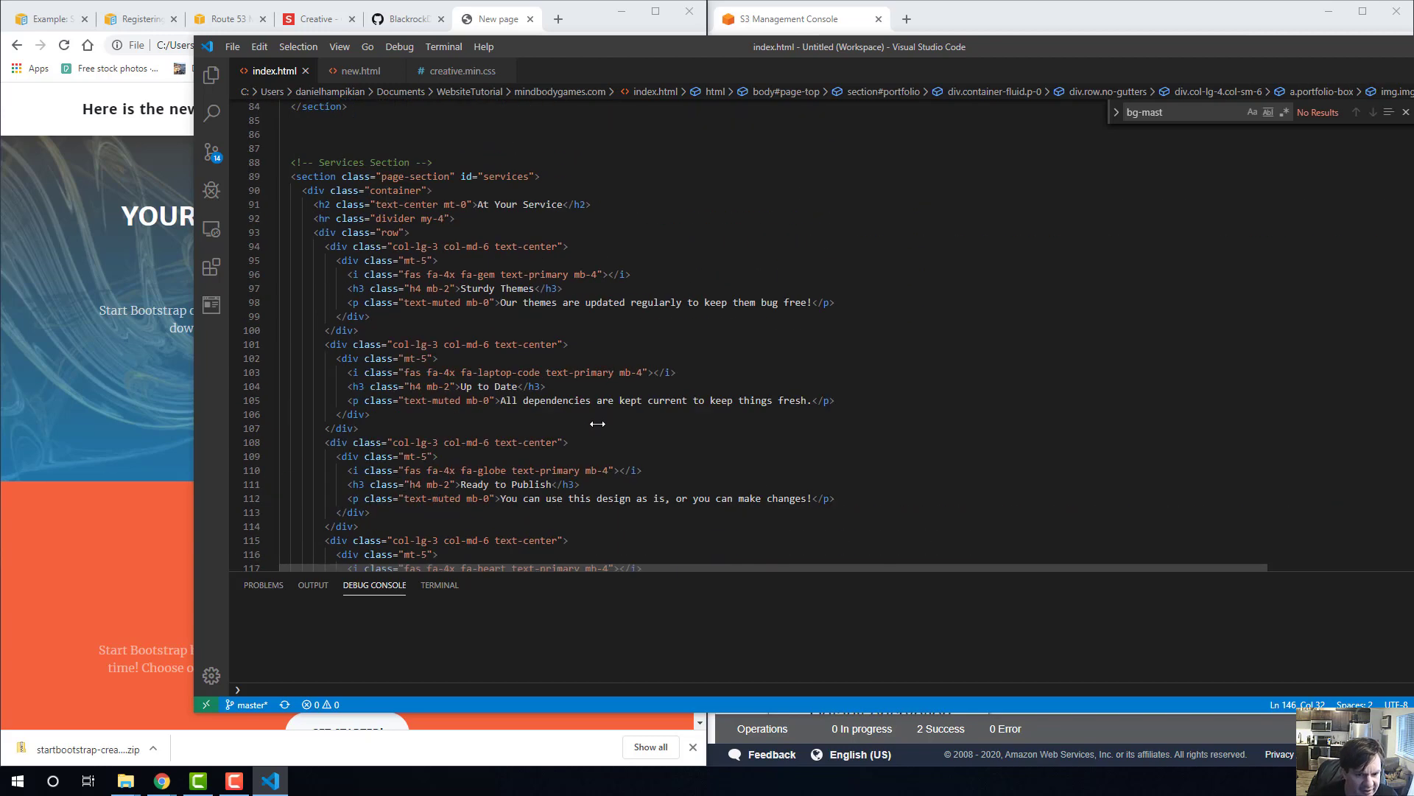
pyautogui.scroll(11, 456, 324)
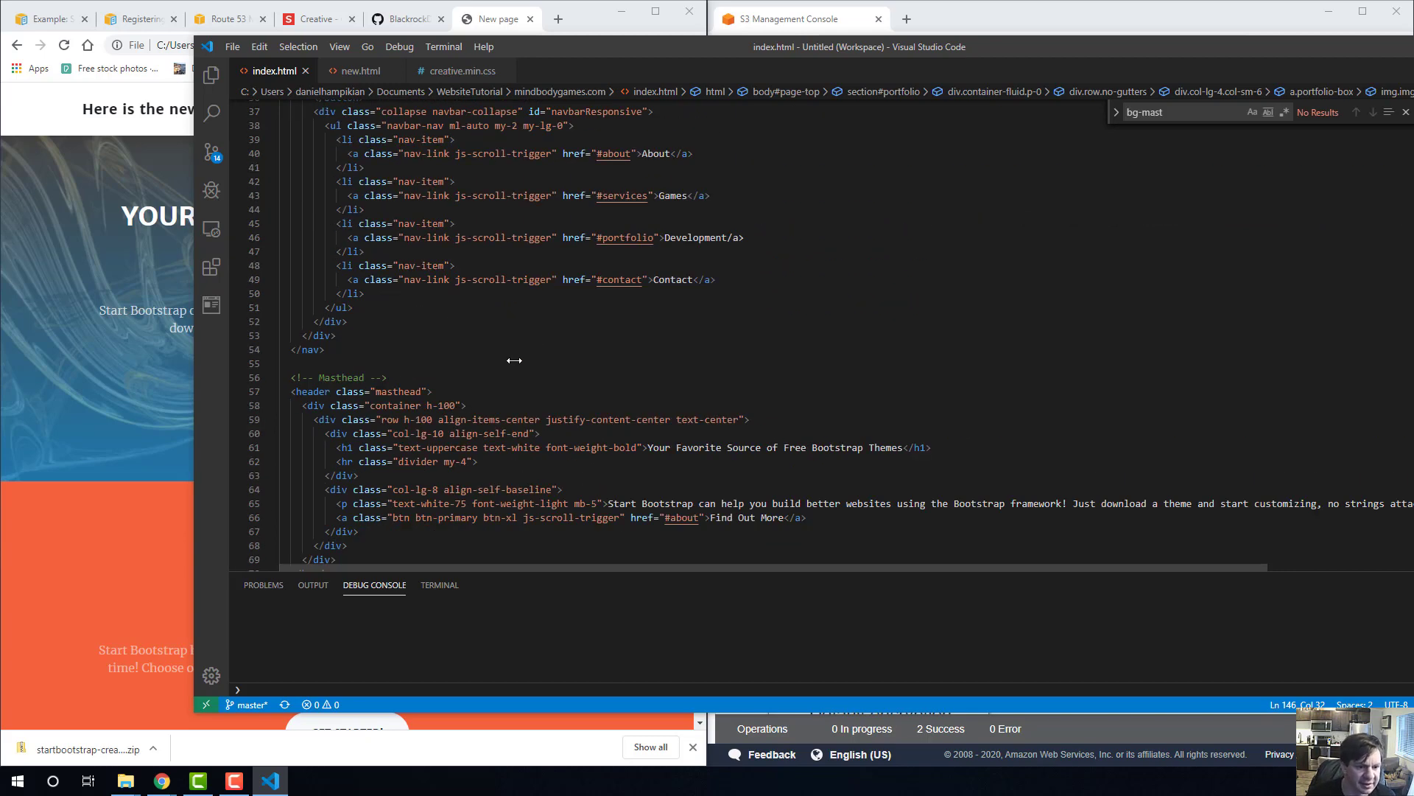
pyautogui.scroll(4, 454, 394)
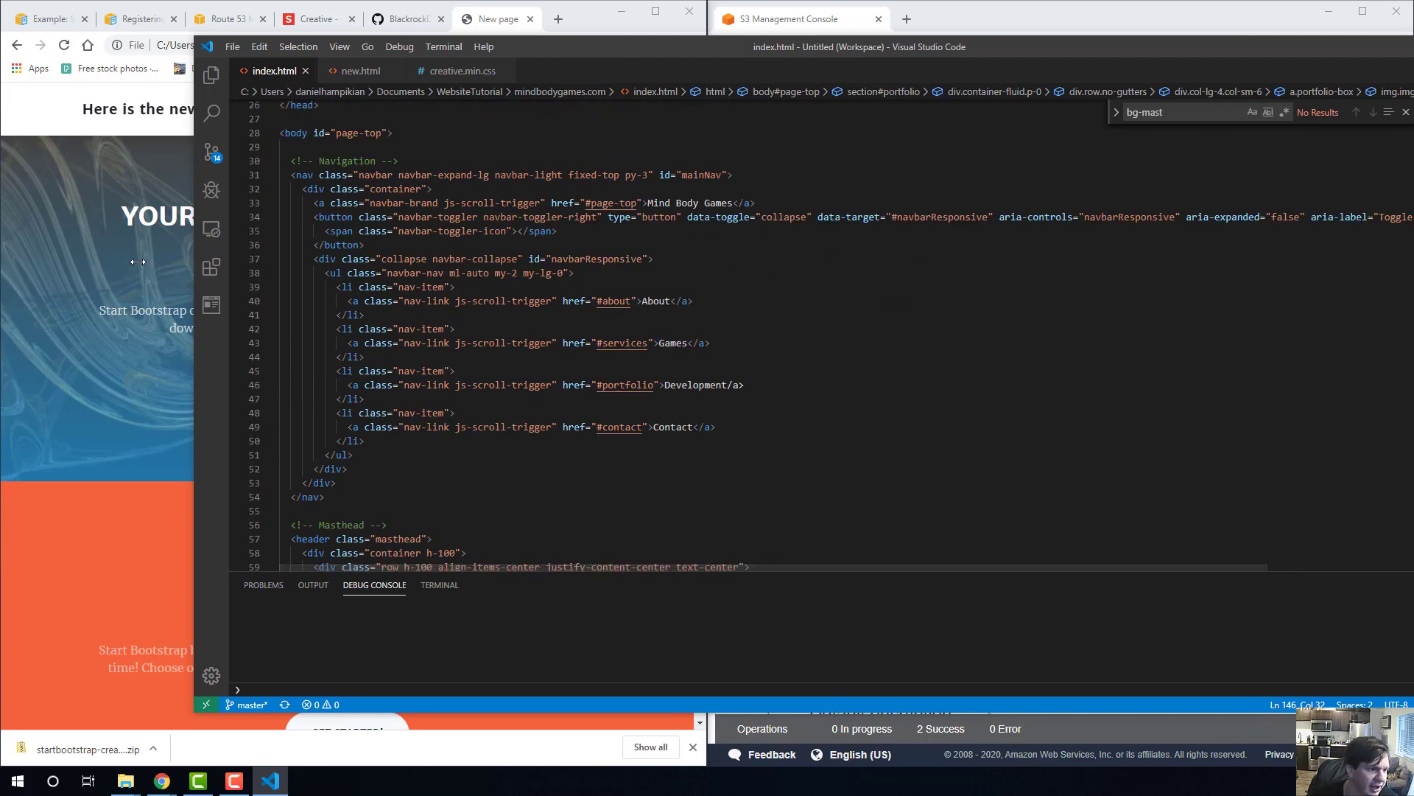
pyautogui.click(186, 311)
pyautogui.click(902, 332)
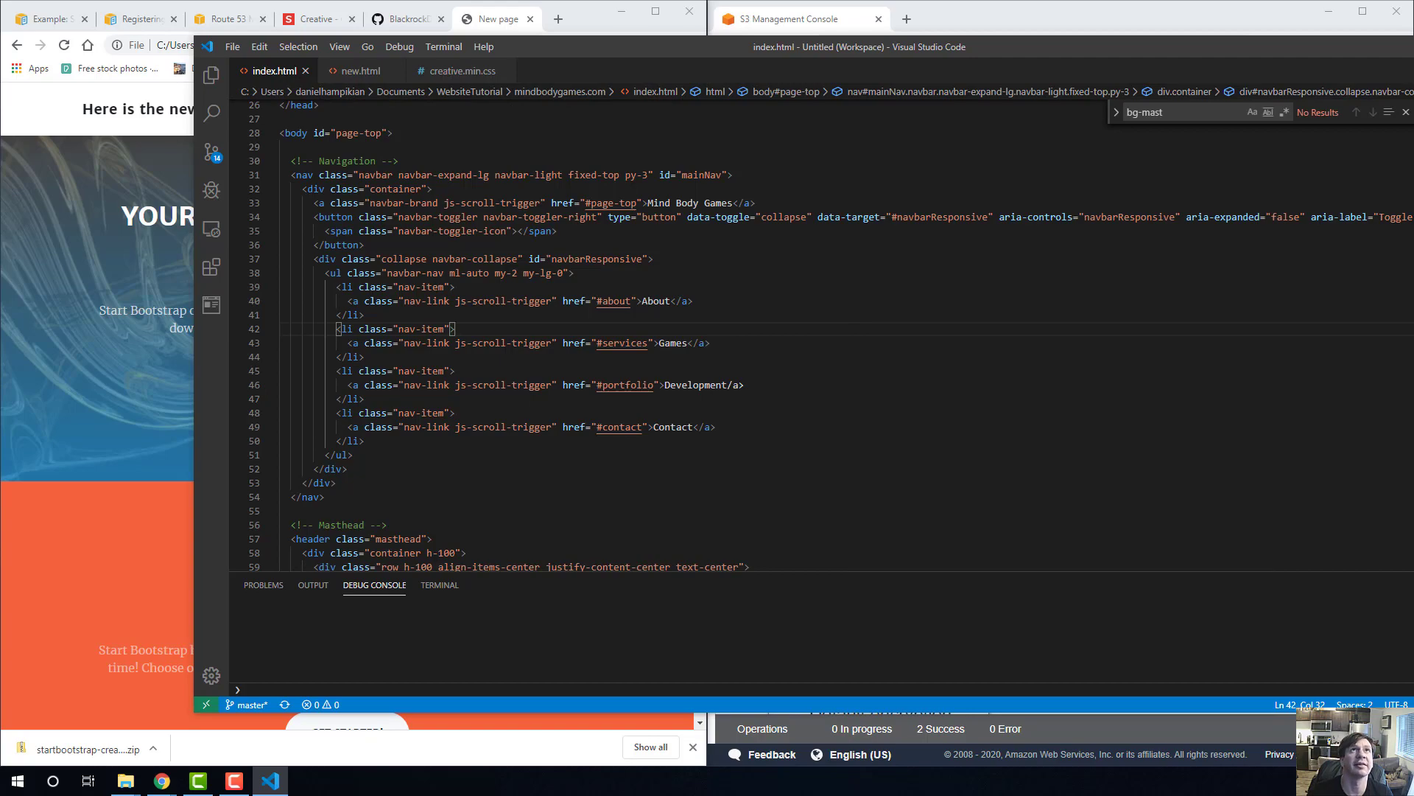
# Switch to Chrome, read the Amazon Route 53 registration email for bodymindgames.com in Gmail, and close the mailbox.
pyautogui.moveTo(423, 0); pyautogui.dragTo(142, 25)
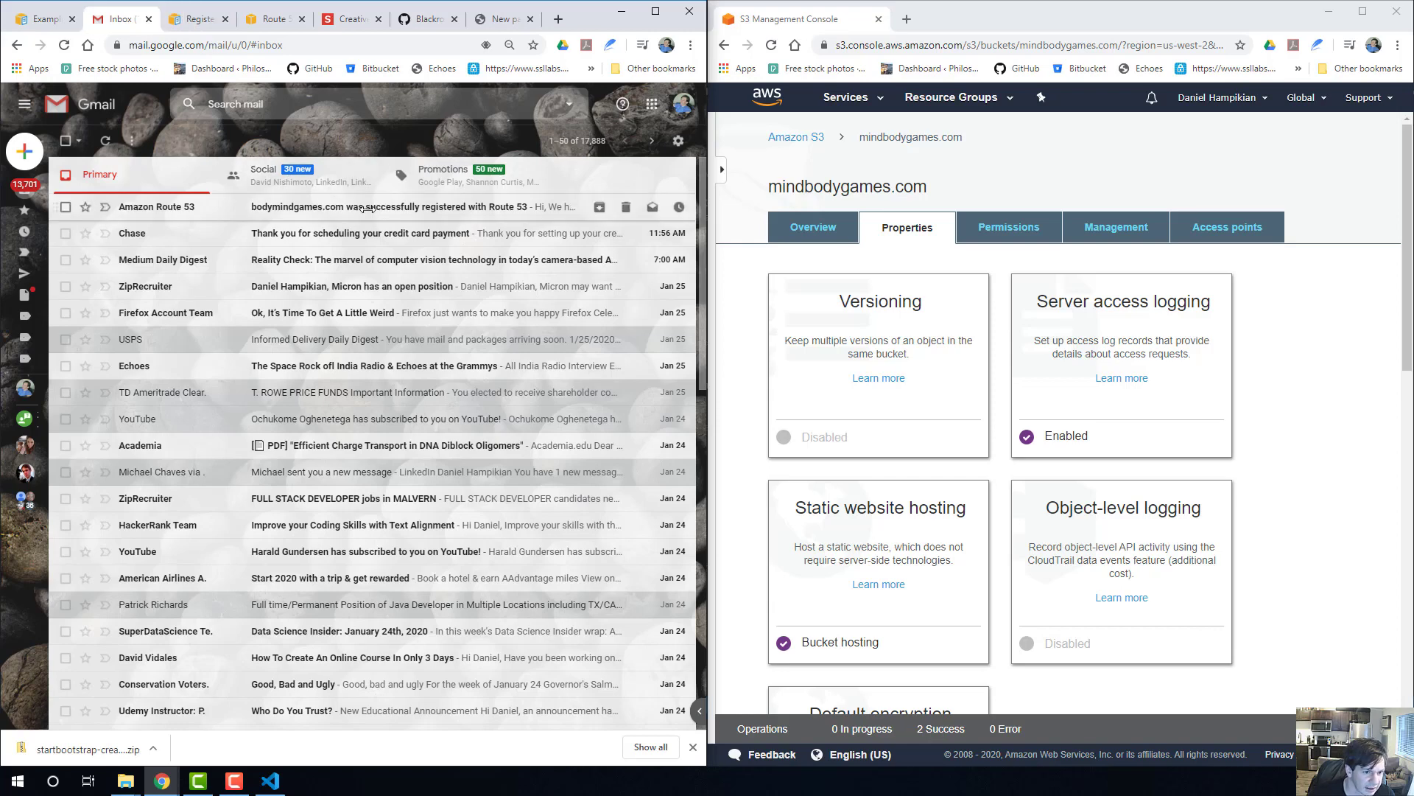
pyautogui.click(372, 203)
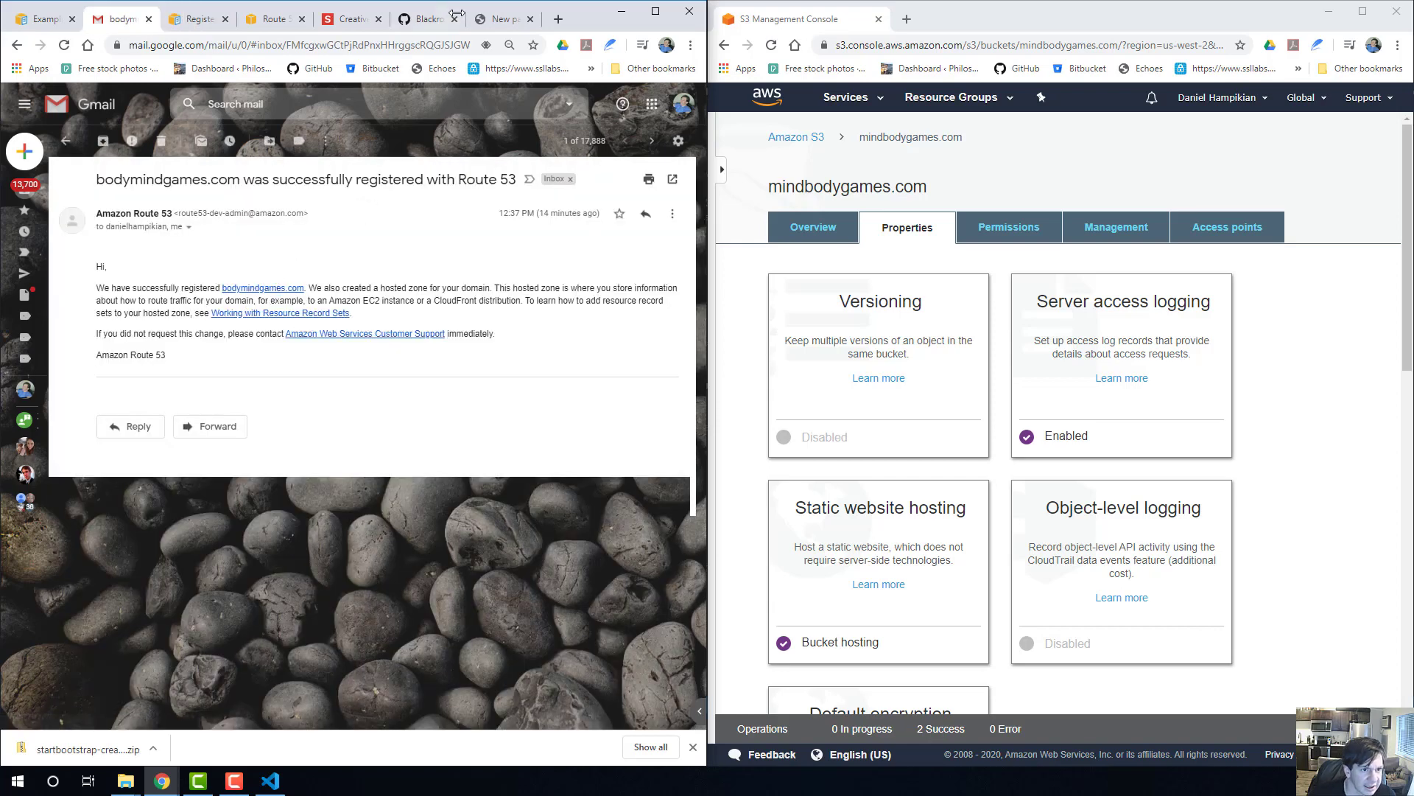
pyautogui.click(149, 19)
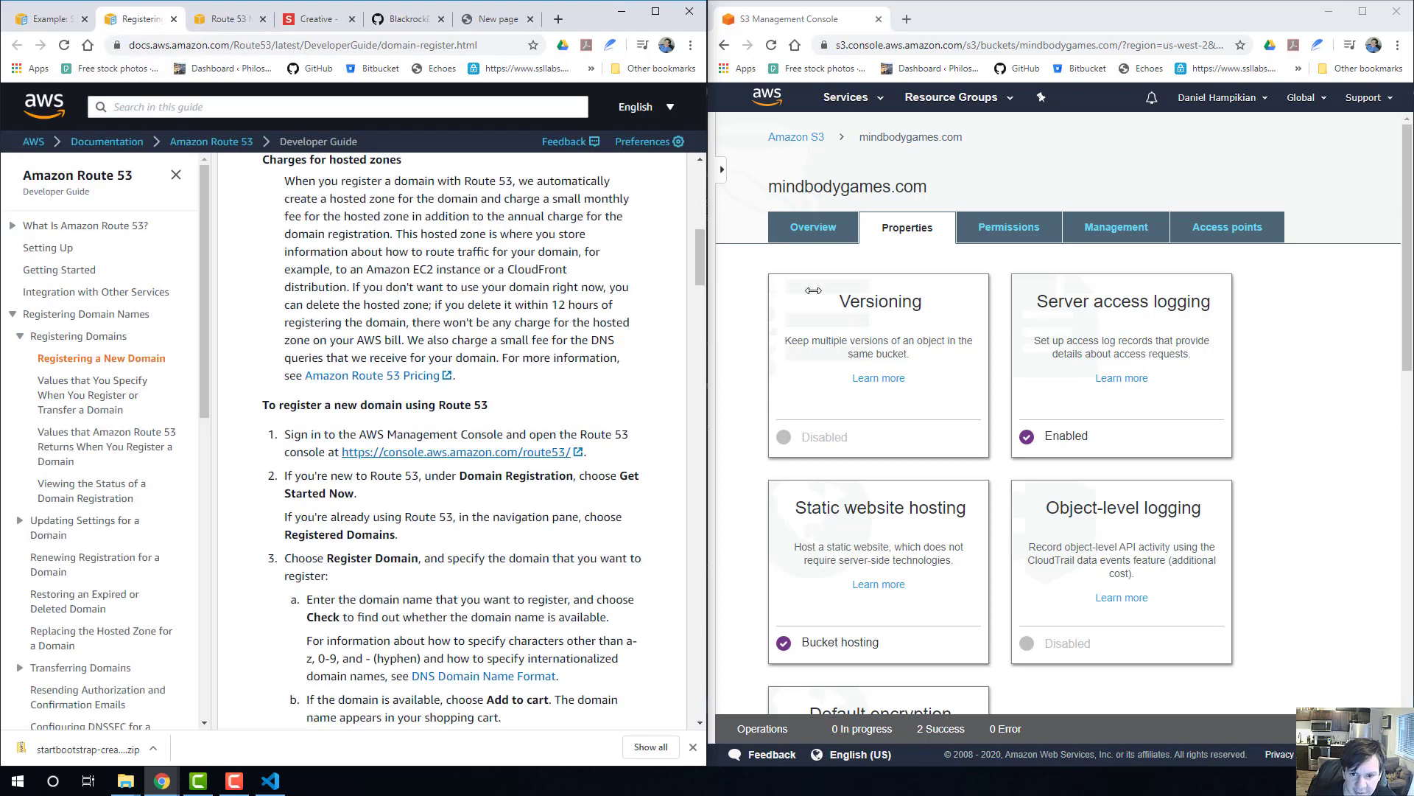
# Reload the Route 53 dashboard and check the registration status of bodymindgames.com.
pyautogui.click(222, 19)
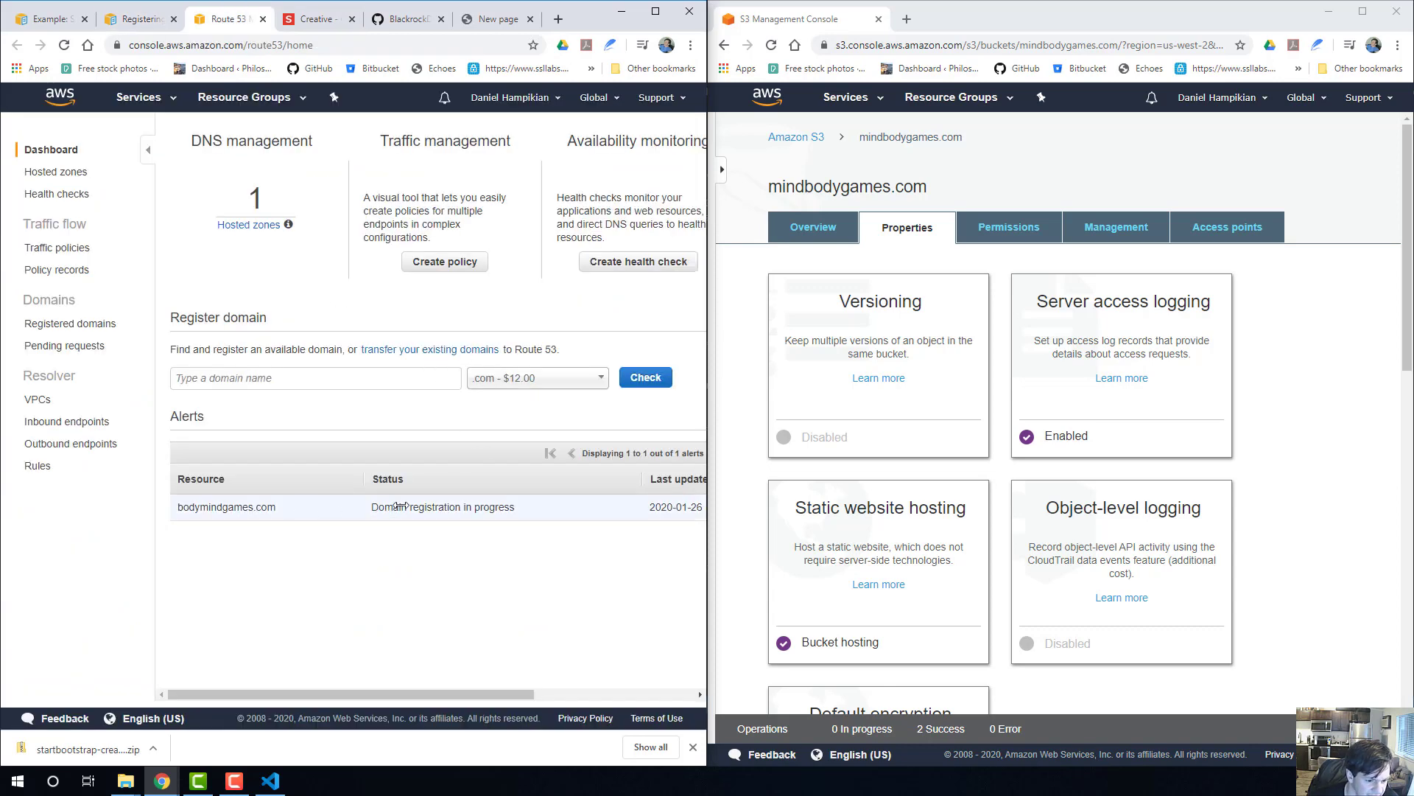
pyautogui.click(301, 45)
pyautogui.press('Return')
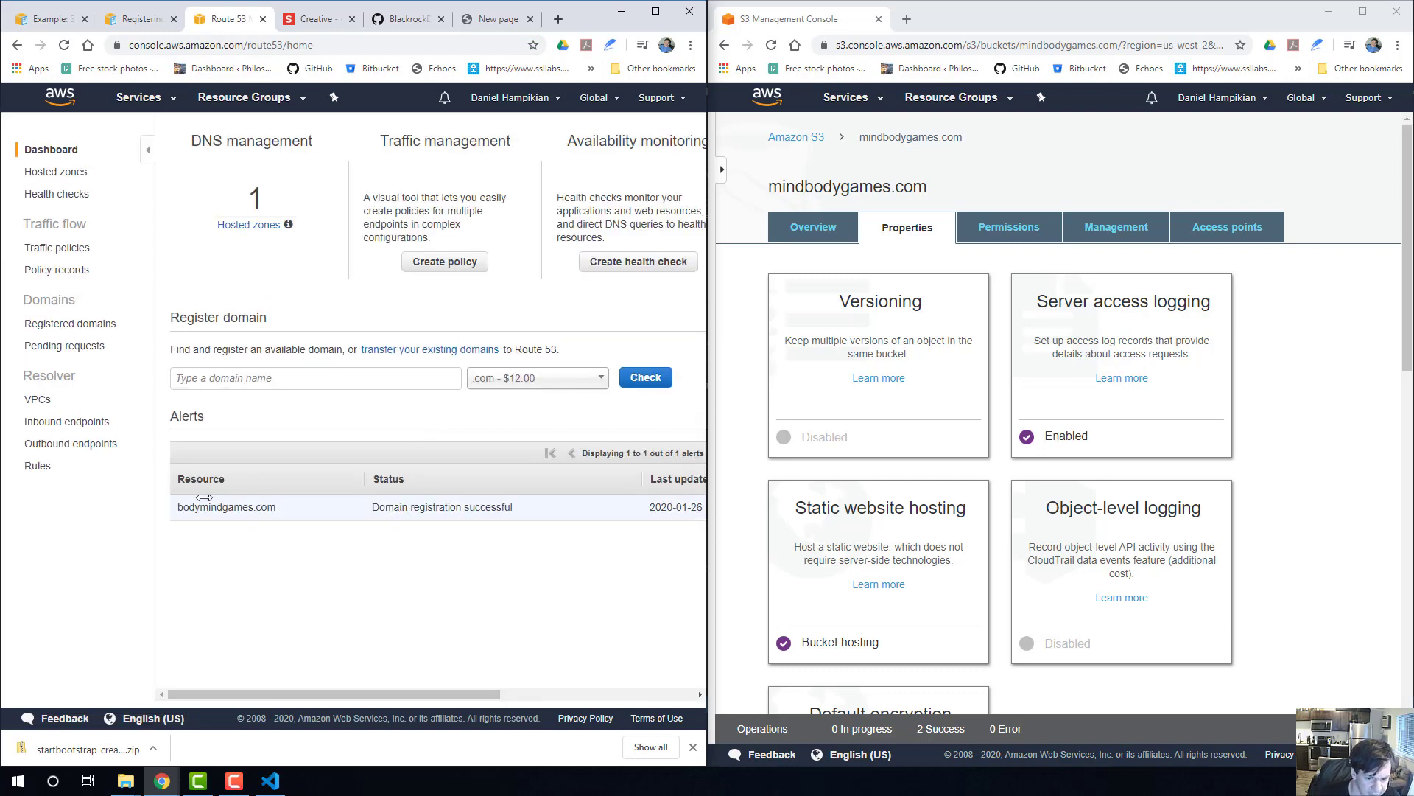
pyautogui.click(735, 250)
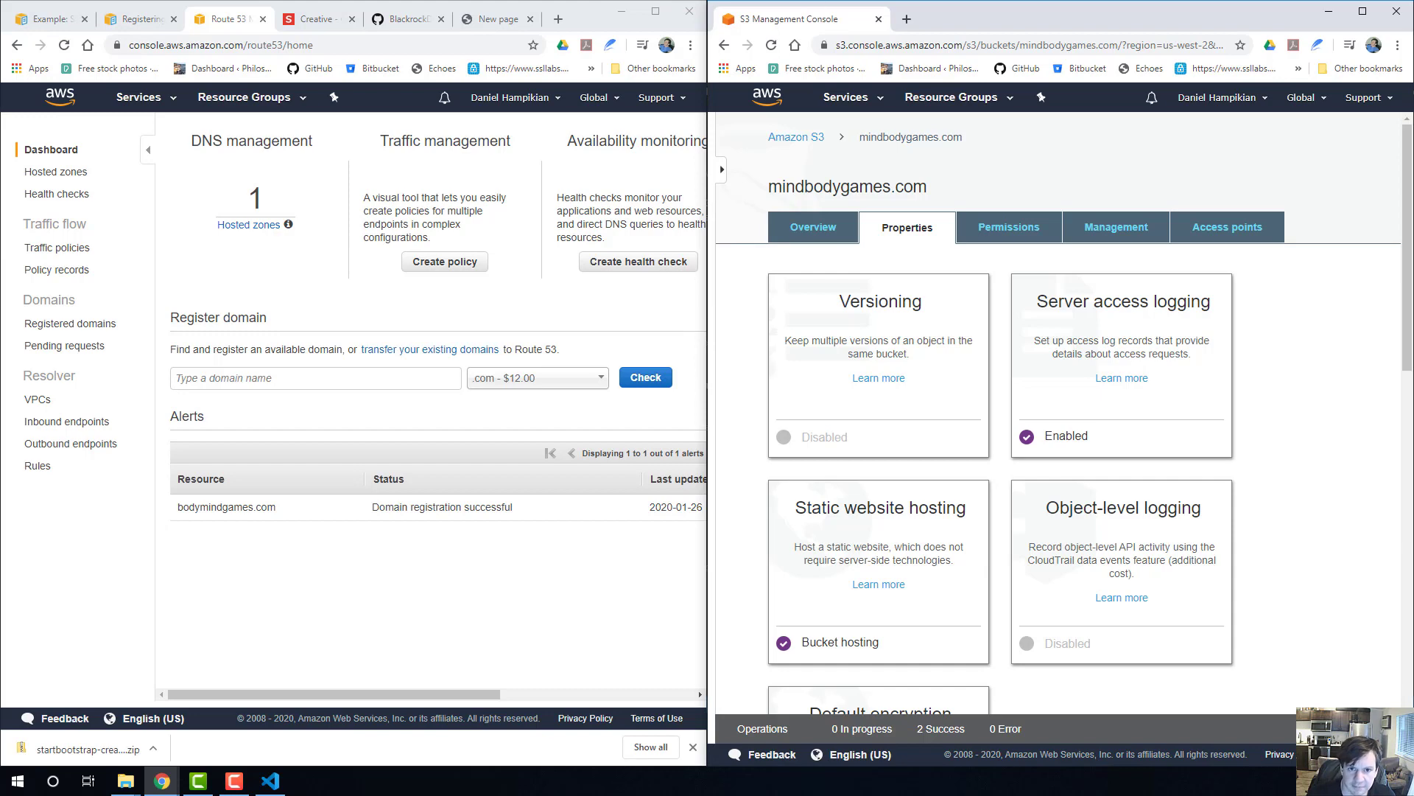
# Read the Amazon S3 custom-domain guide's instructions for uploading the index document and website content.
pyautogui.click(129, 20)
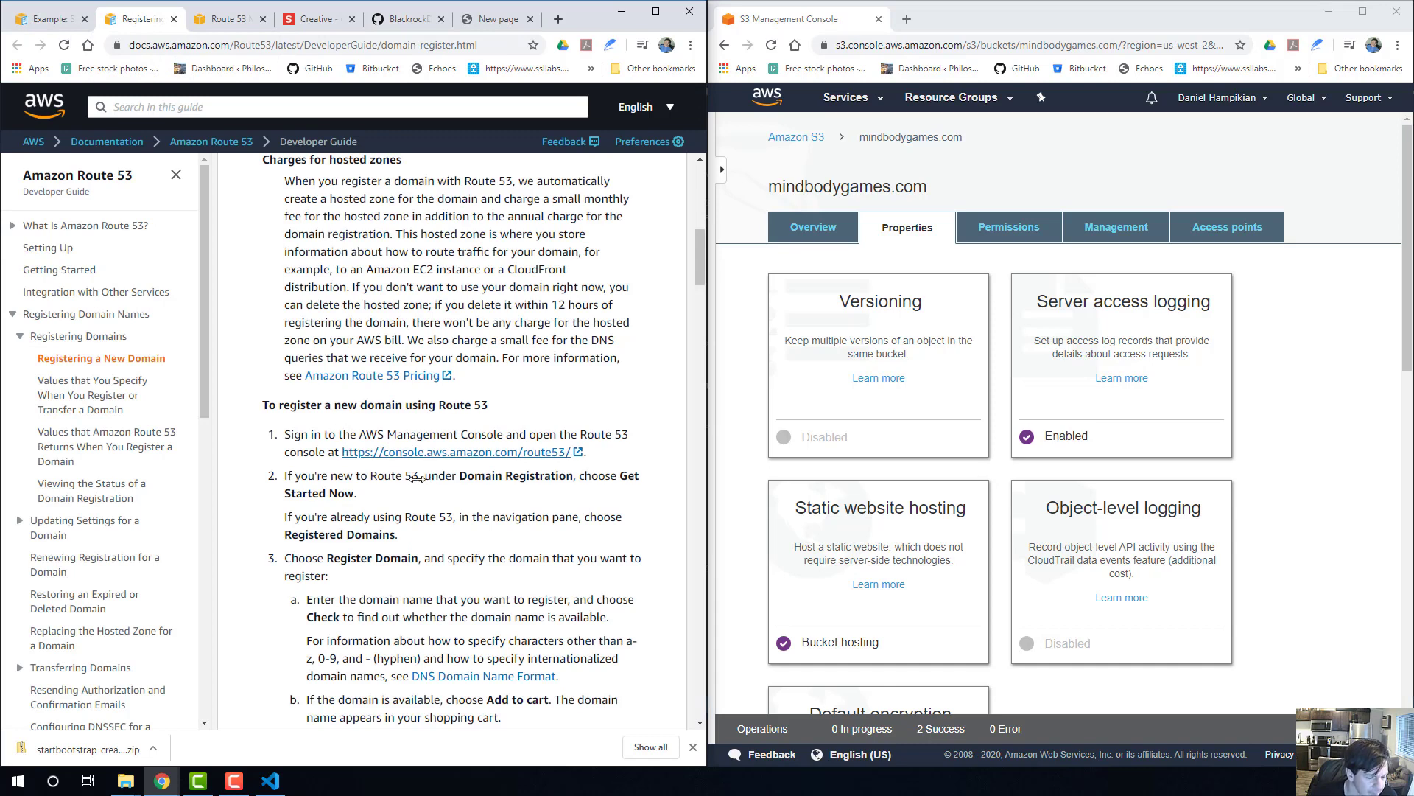
pyautogui.scroll(2, 396, 322)
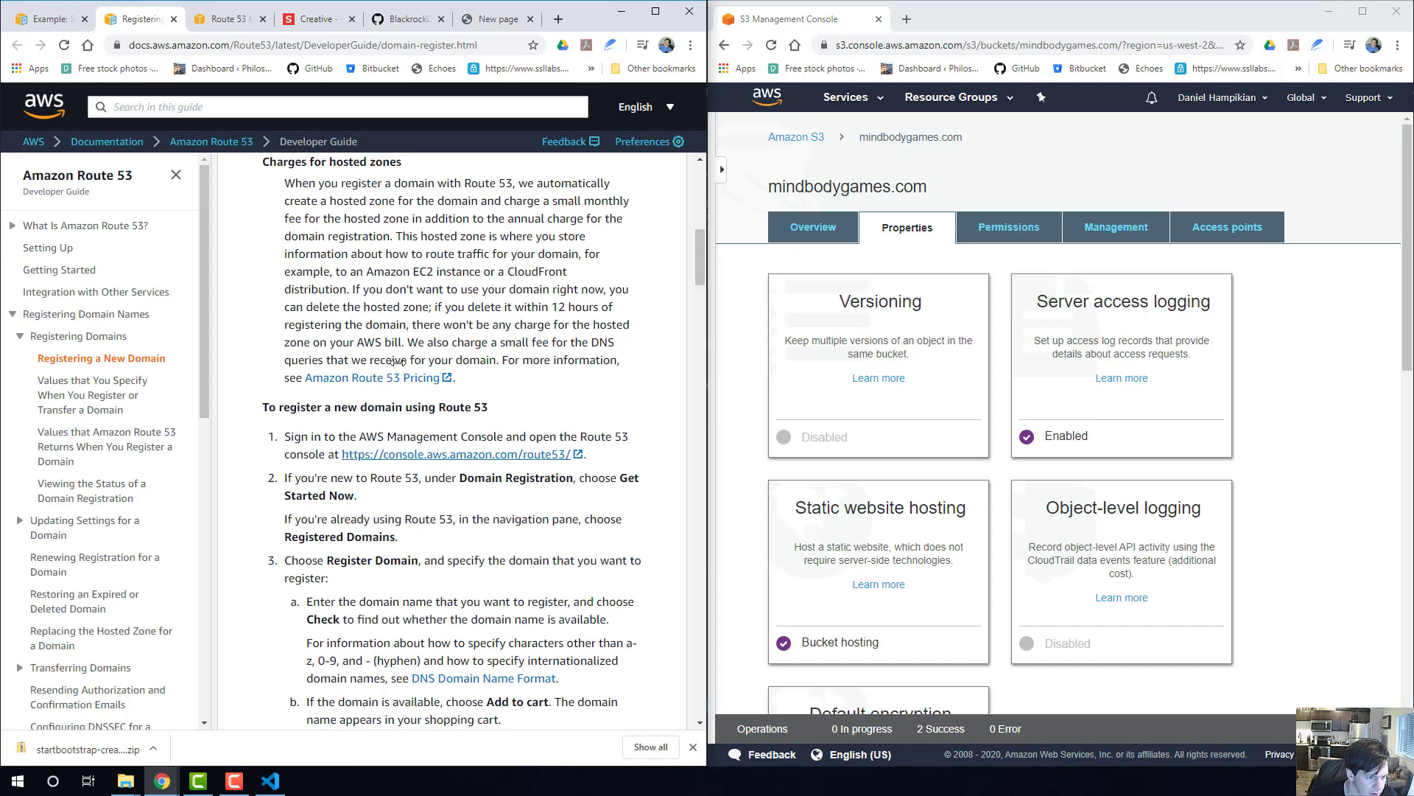
pyautogui.click(56, 16)
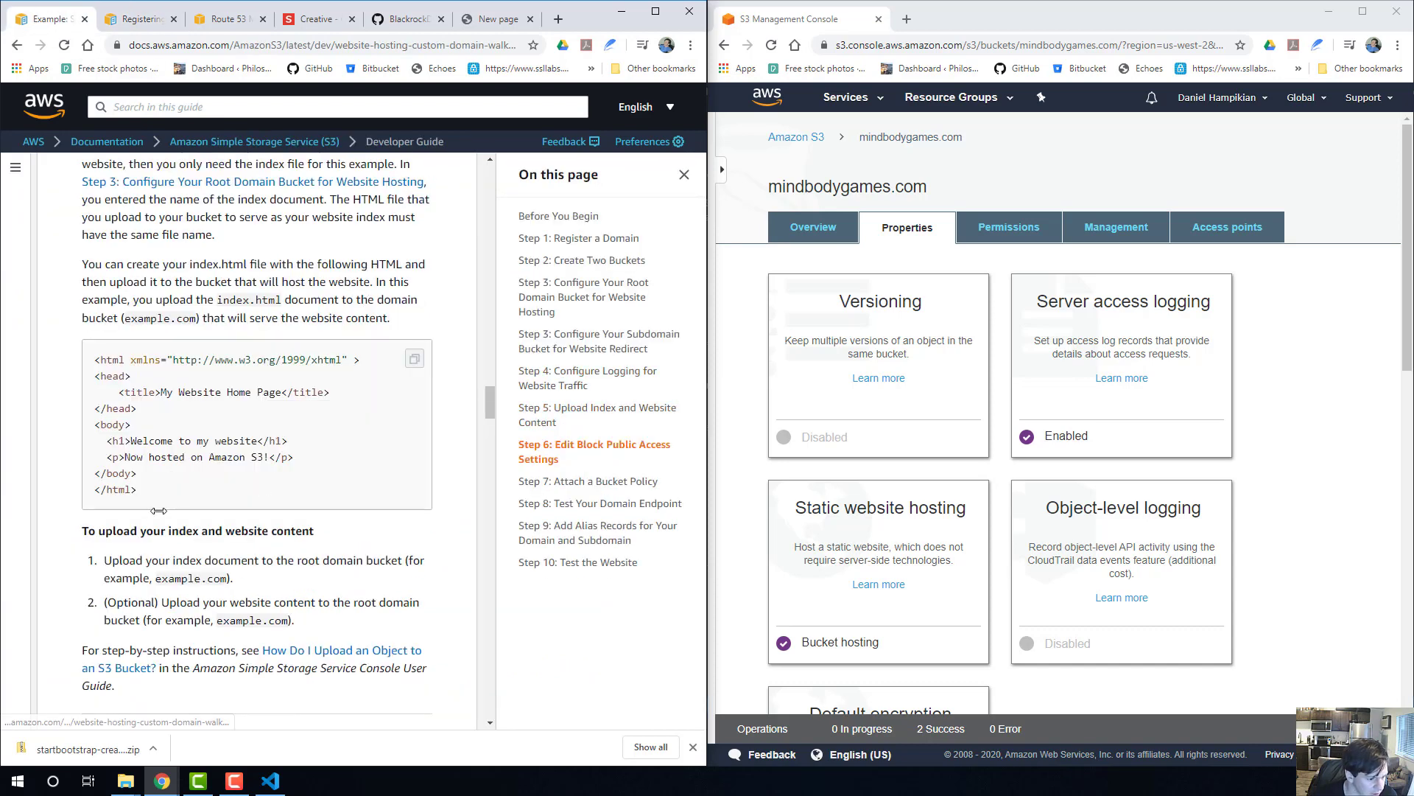
pyautogui.scroll(-2, 159, 511)
pyautogui.moveTo(144, 388); pyautogui.dragTo(274, 385)
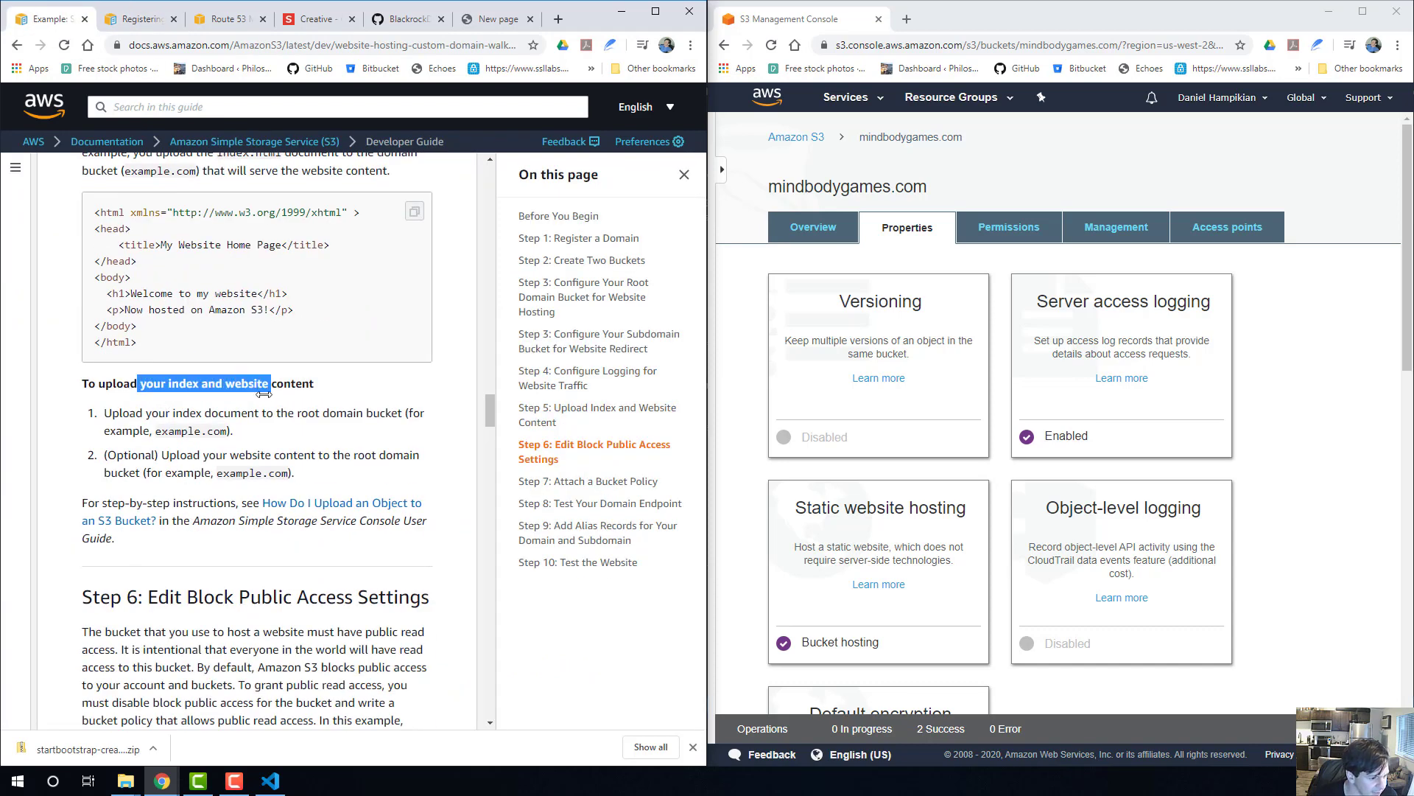
pyautogui.click(263, 411)
pyautogui.scroll(-2, 305, 427)
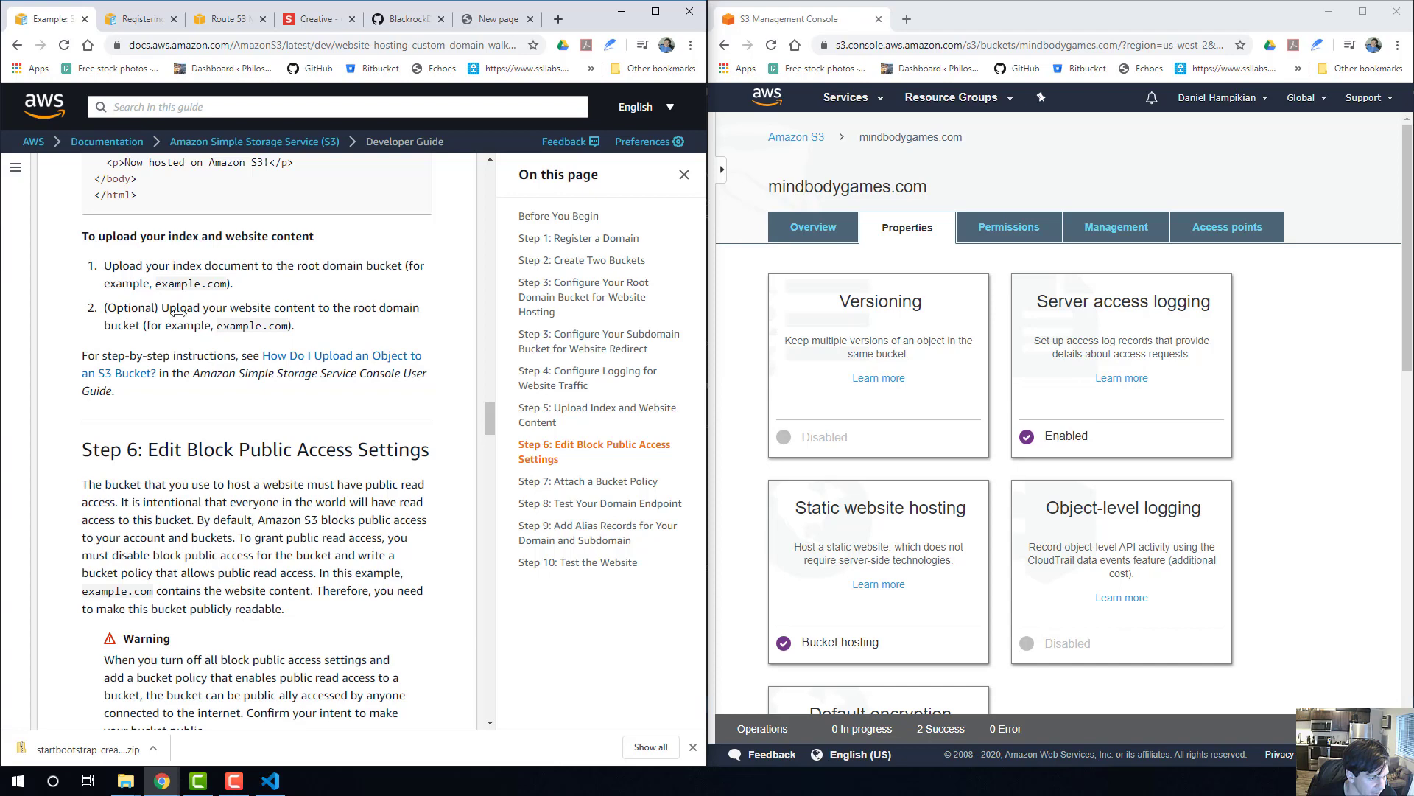
pyautogui.scroll(-1, 181, 342)
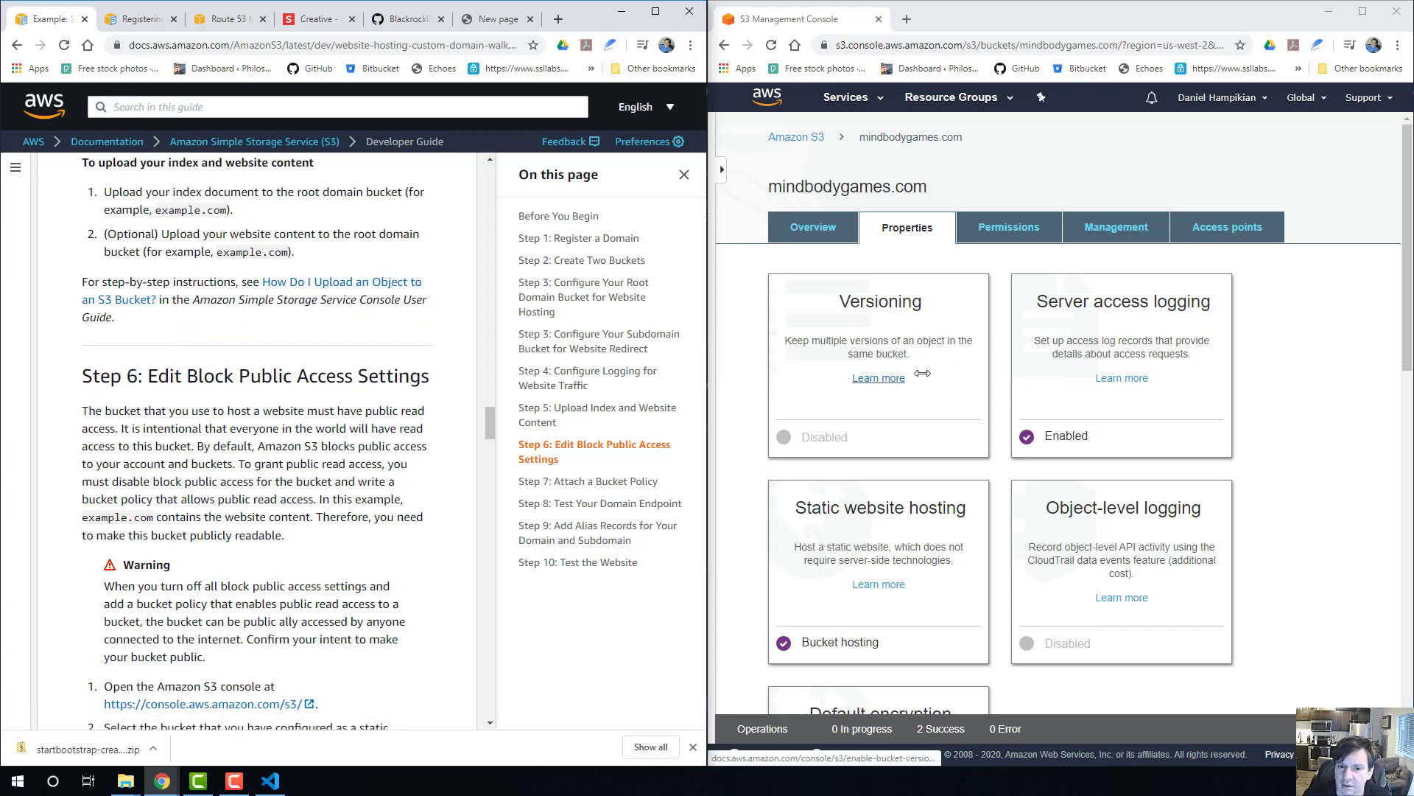
# Open the mindbodygames.com bucket from the S3 bucket list and begin adding files to a new upload.
pyautogui.click(822, 143)
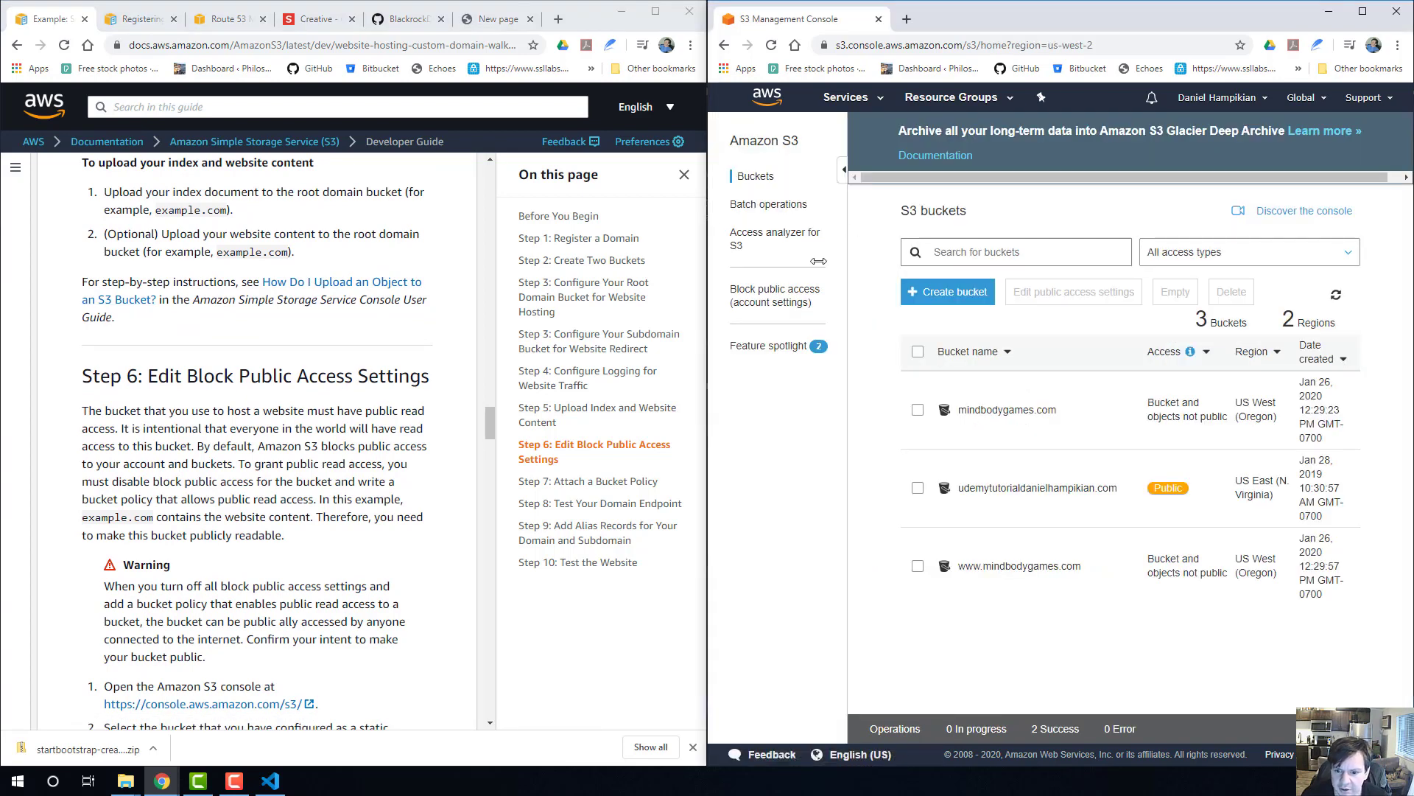
pyautogui.click(992, 410)
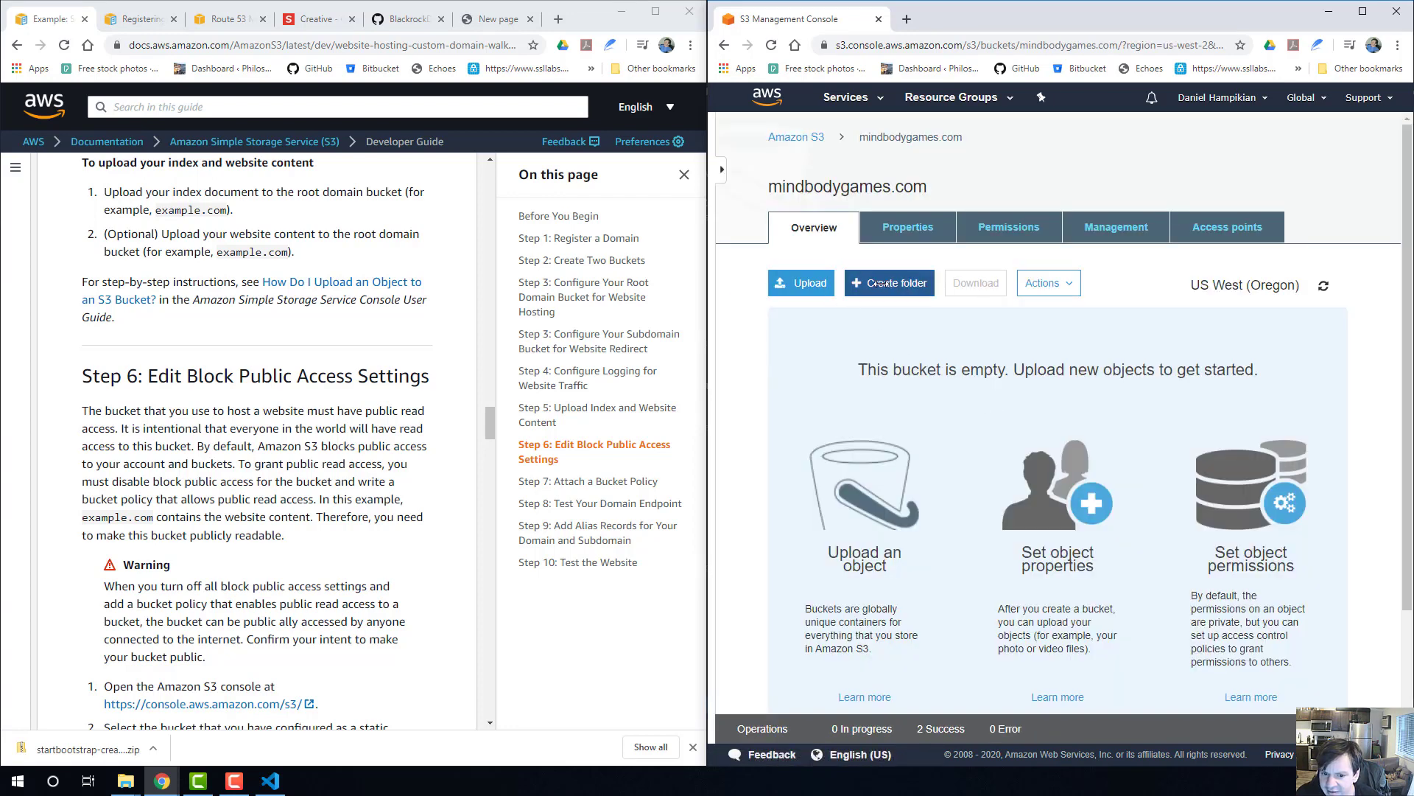
pyautogui.click(800, 283)
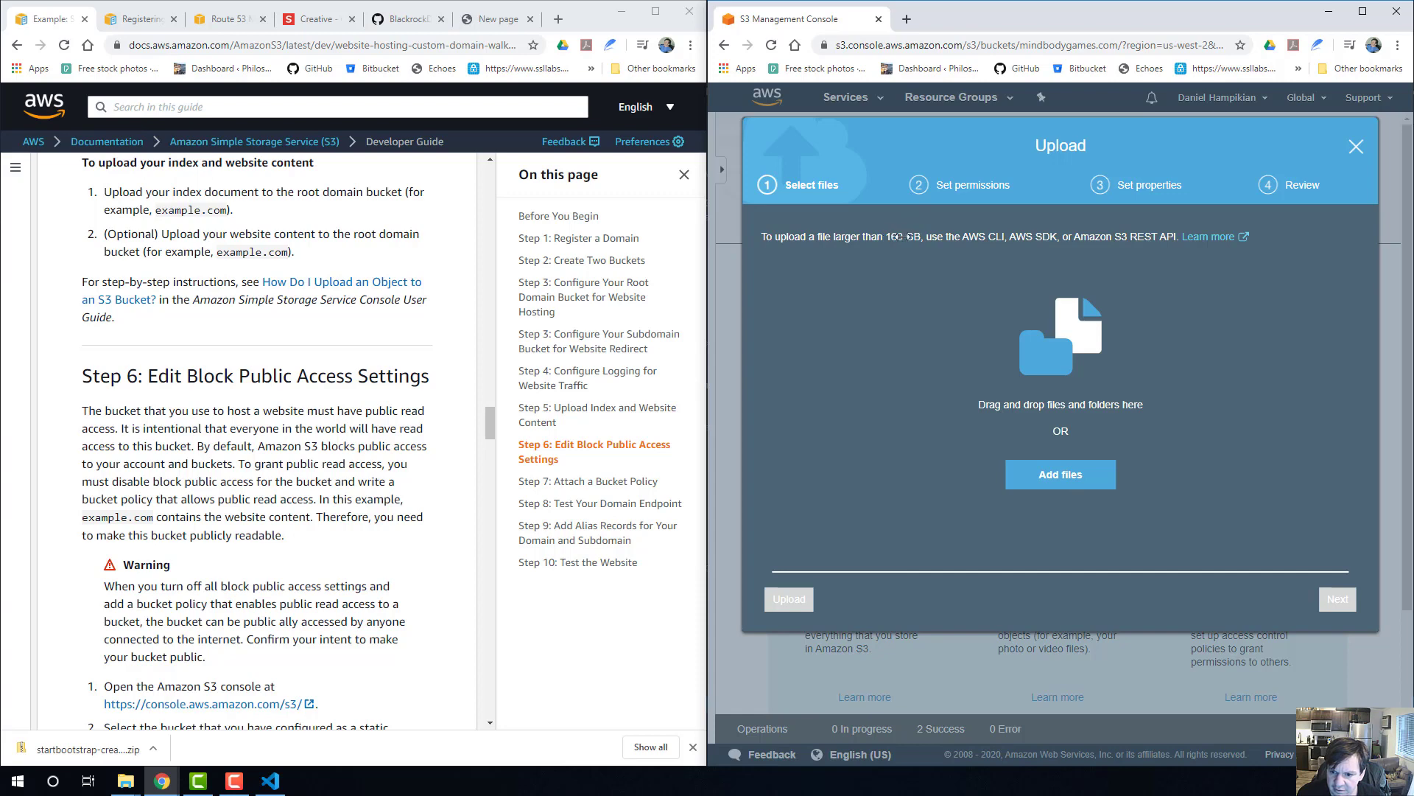
pyautogui.click(1071, 474)
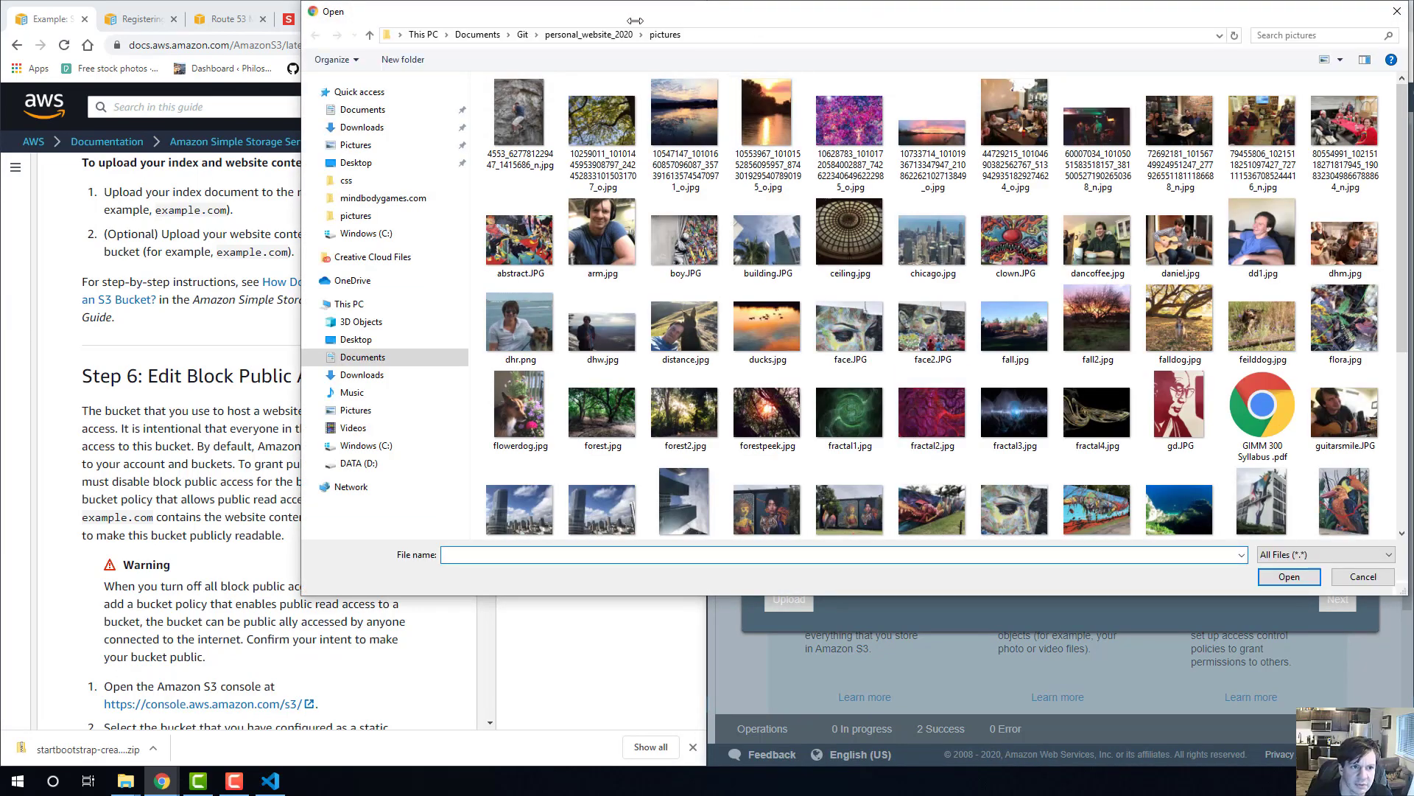
# Browse to the mindbodygames.com folder inside Documents > WebsiteTutorial in the file picker.
pyautogui.moveTo(635, 20); pyautogui.dragTo(573, 120)
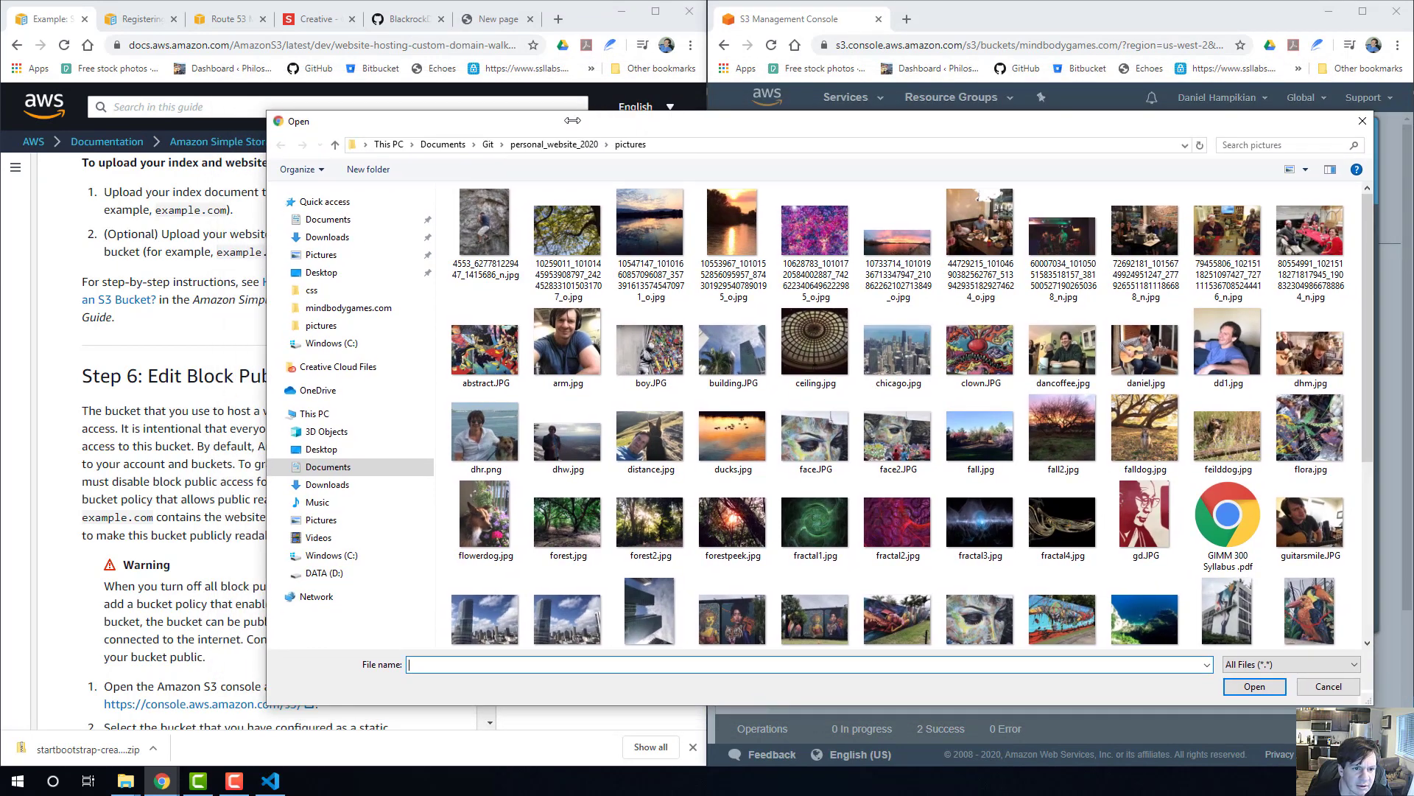
pyautogui.click(444, 145)
pyautogui.doubleClick(507, 490)
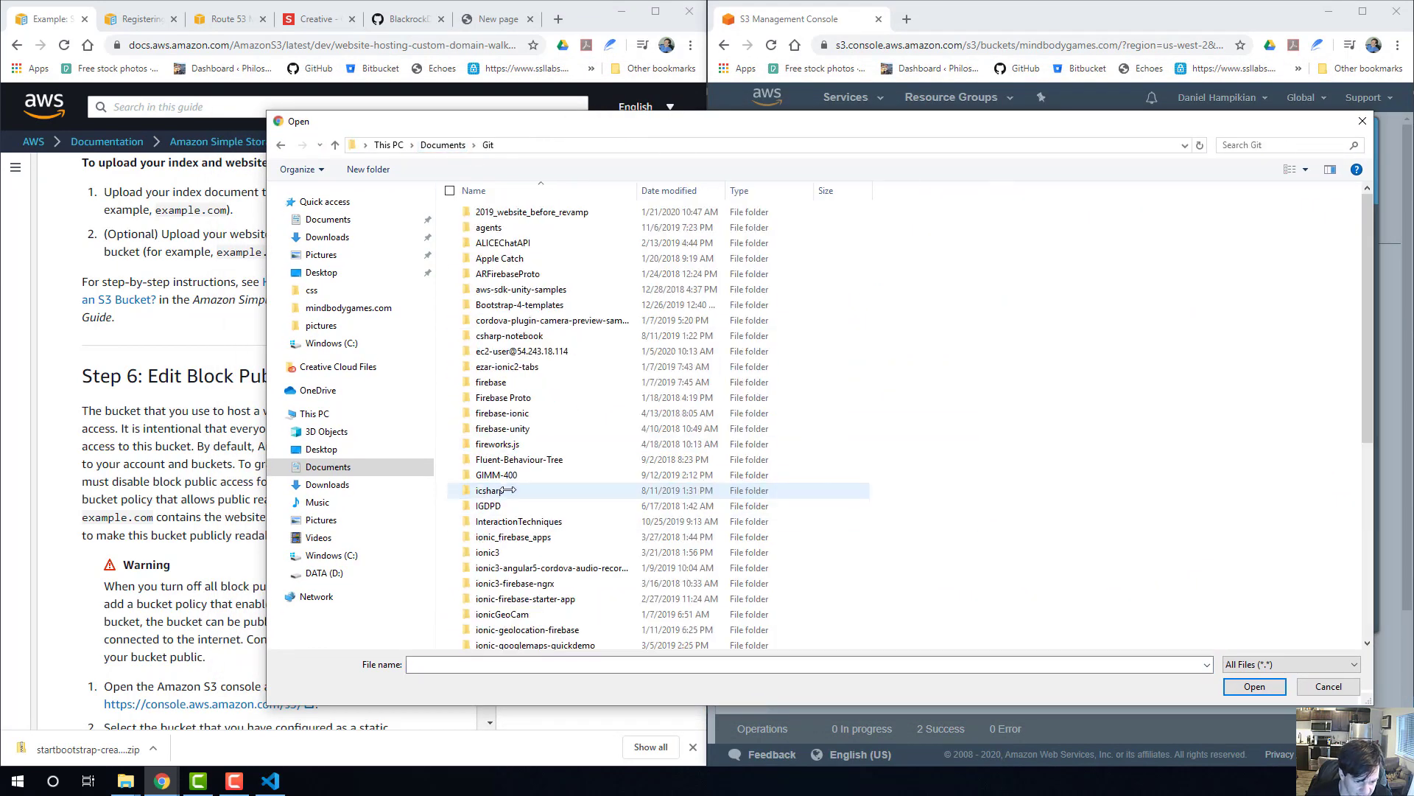
pyautogui.click(443, 145)
pyautogui.scroll(-3, 568, 413)
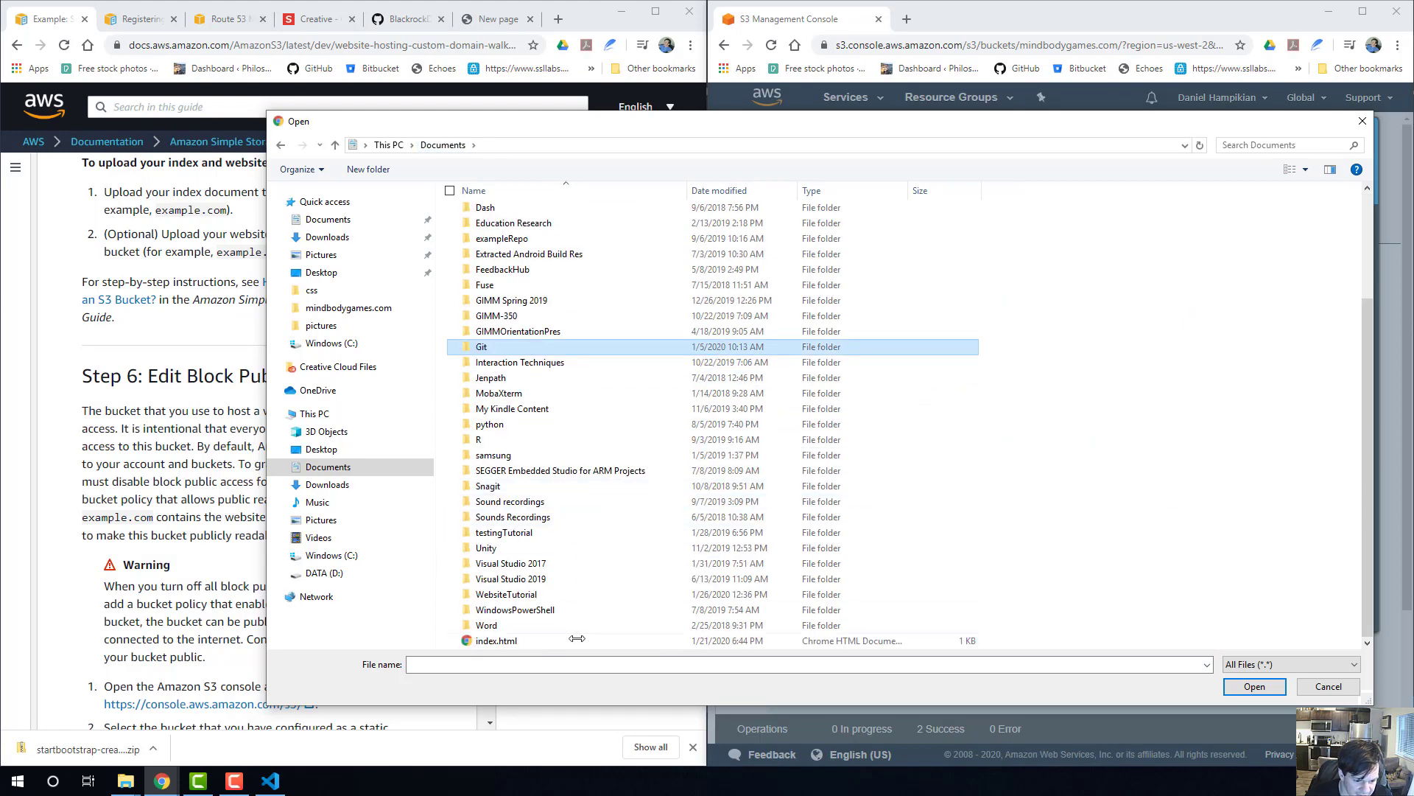
pyautogui.doubleClick(538, 595)
pyautogui.doubleClick(530, 213)
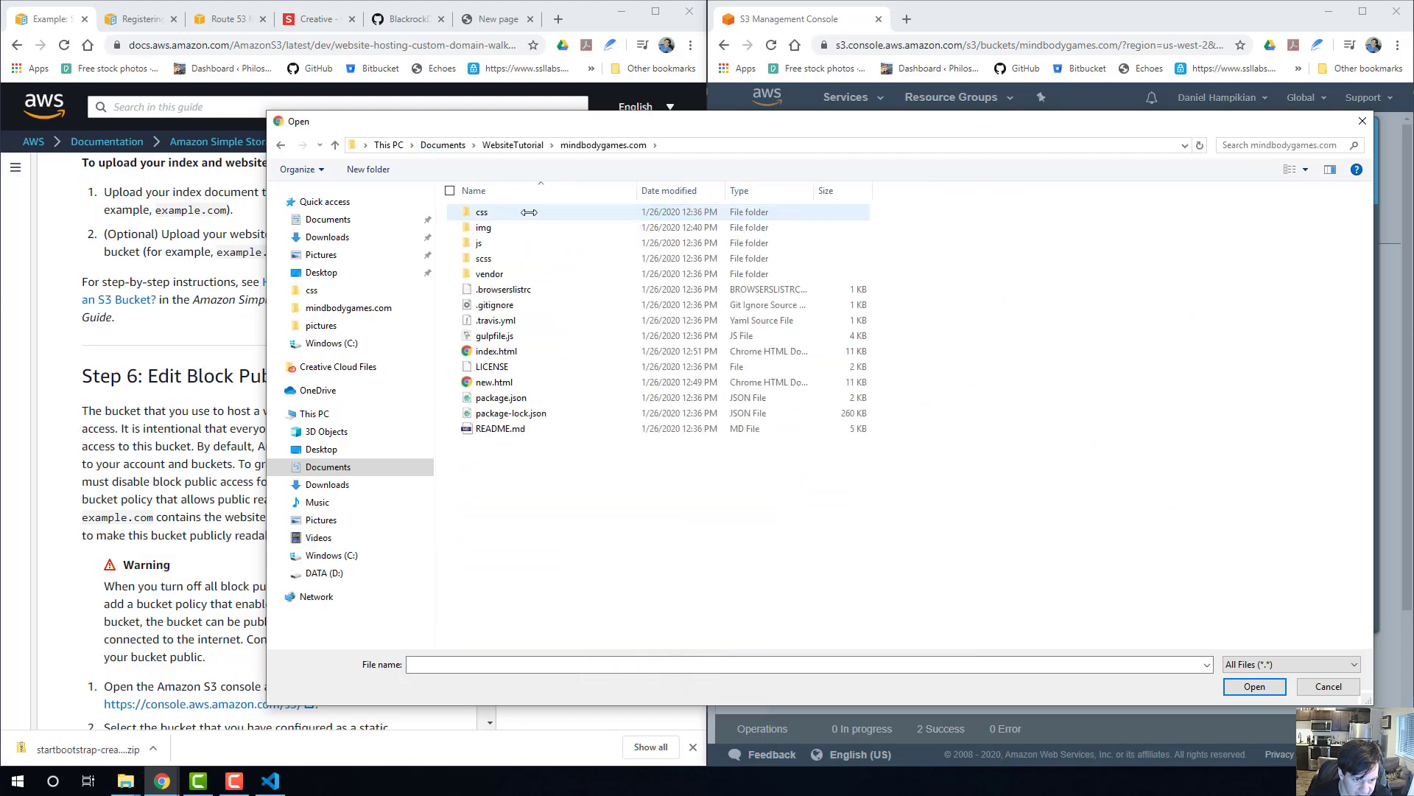
# Select every folder and file in the mindbodygames.com folder, including css, img, js, scss, vendor, index.html and new.html, and add them all to the upload.
pyautogui.keyDown('shift'); pyautogui.click(543, 429); pyautogui.keyUp('shift')
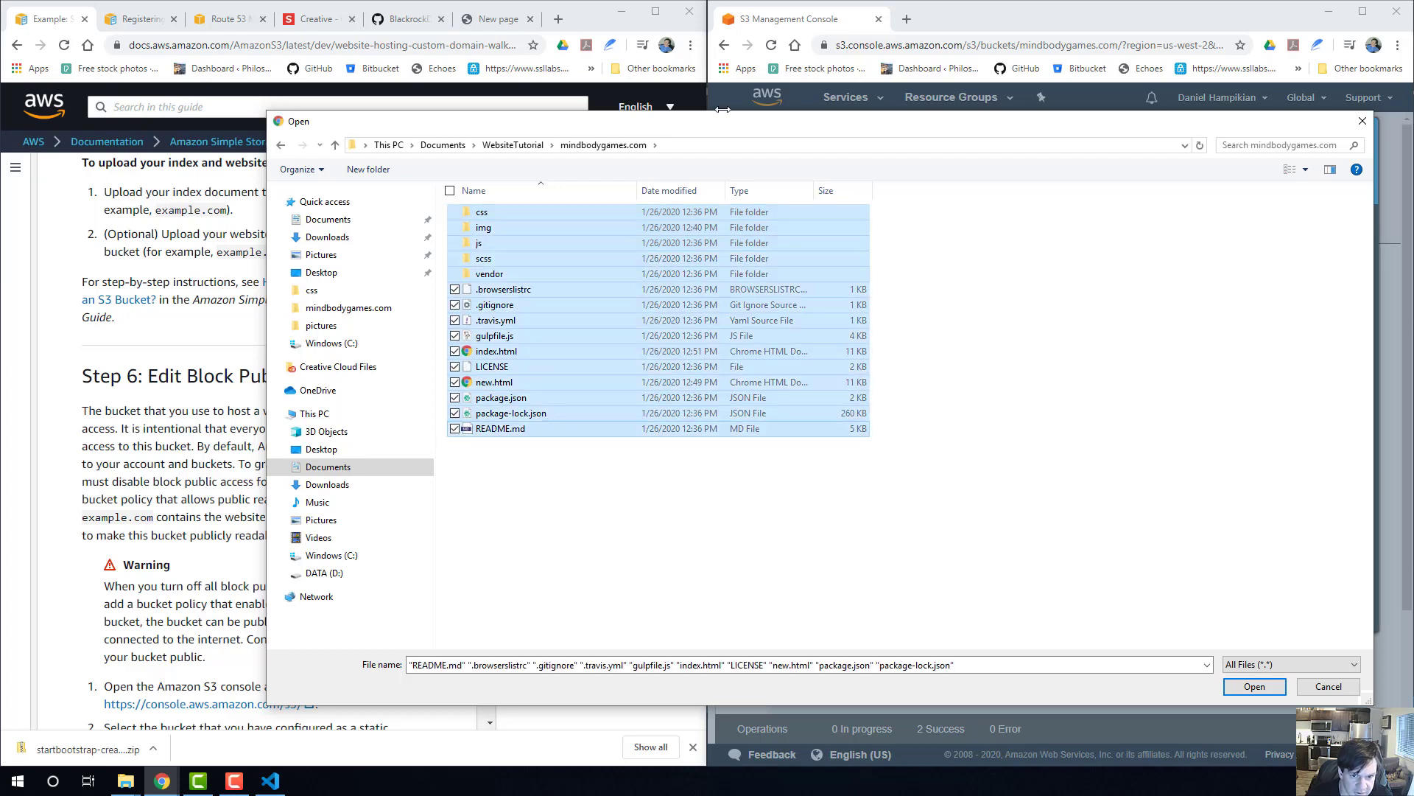
pyautogui.moveTo(751, 126); pyautogui.dragTo(490, 168)
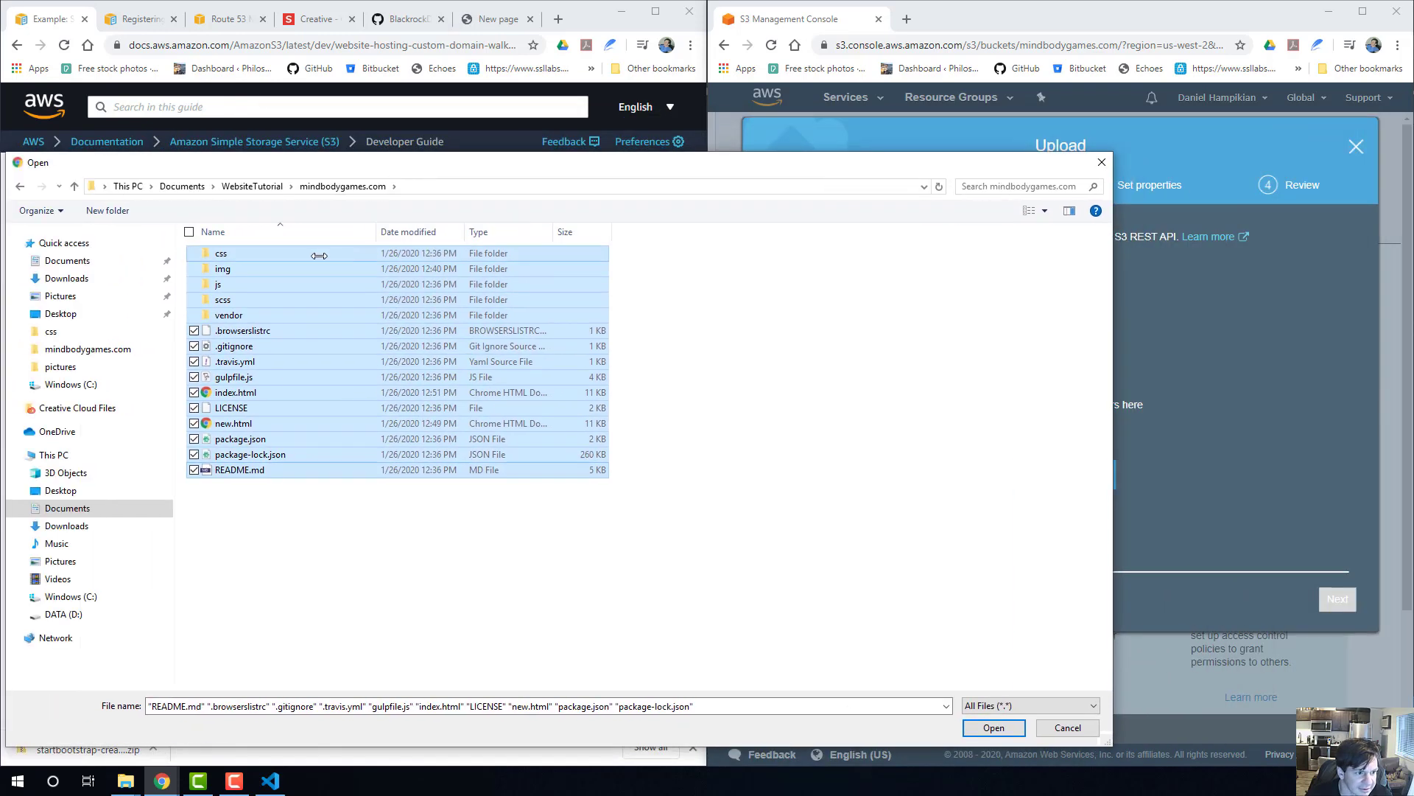
pyautogui.moveTo(404, 170); pyautogui.dragTo(405, 171)
pyautogui.moveTo(260, 252); pyautogui.dragTo(1195, 380)
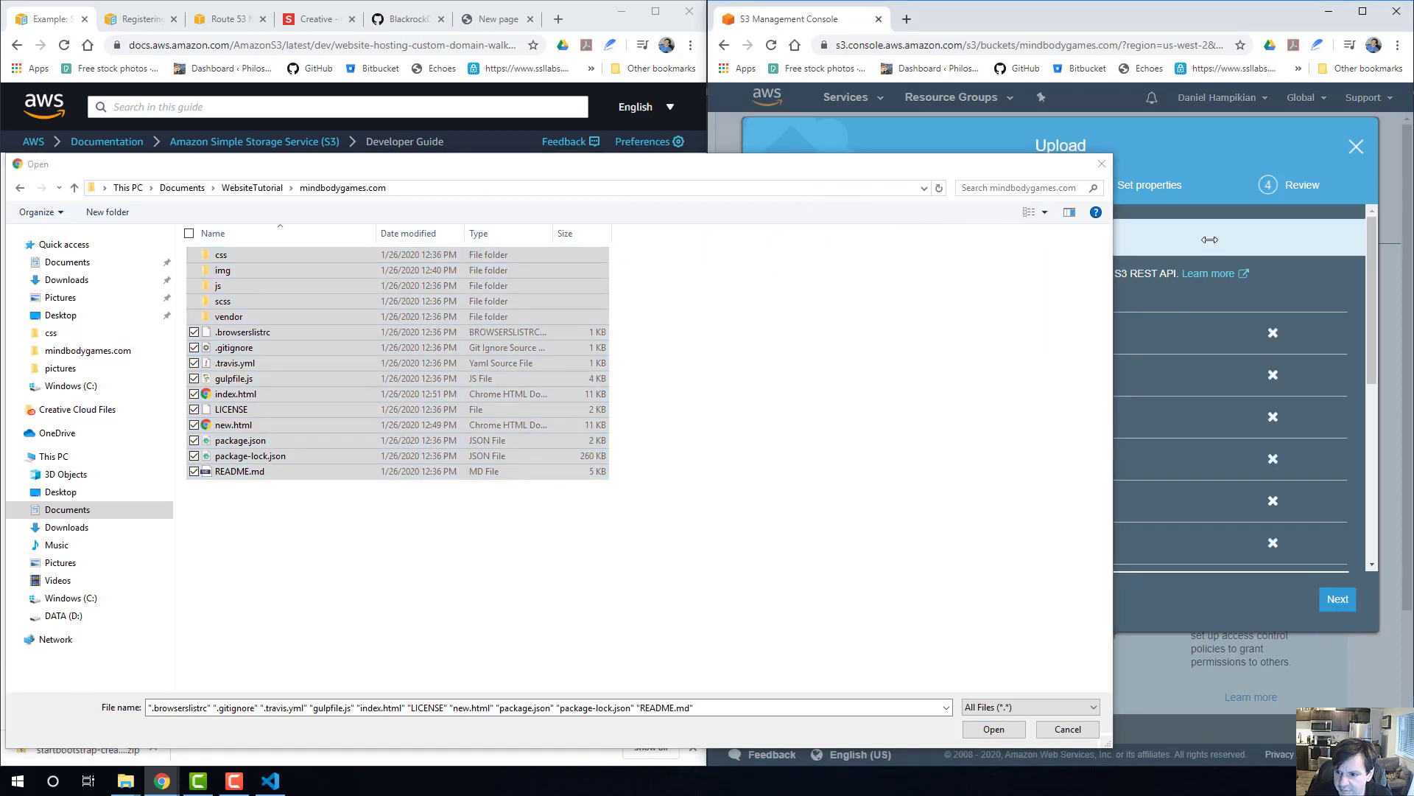
pyautogui.moveTo(638, 161)
pyautogui.mouseDown()
pyautogui.moveTo(191, 173)
pyautogui.moveTo(638, 134)
pyautogui.mouseUp()
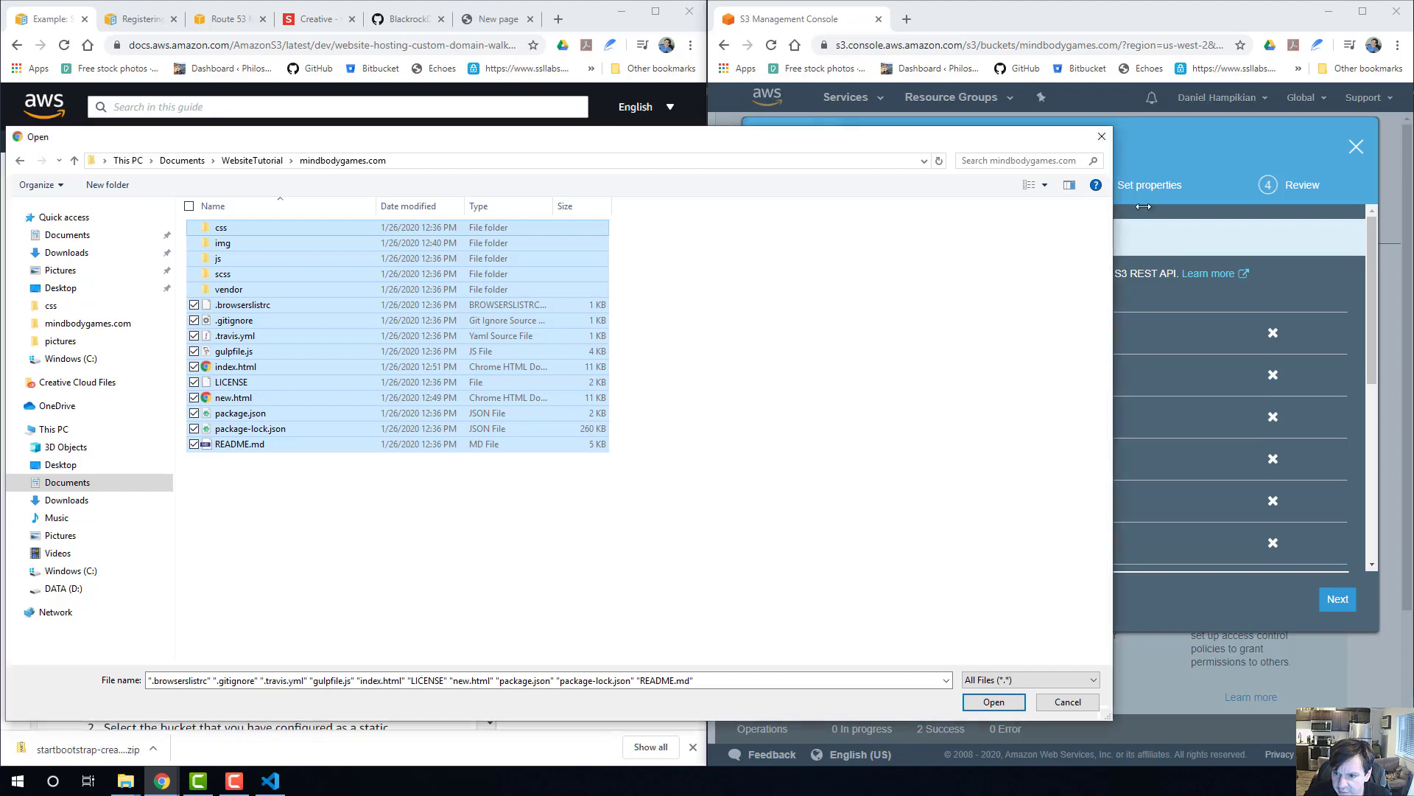
pyautogui.moveTo(963, 139); pyautogui.dragTo(409, 120)
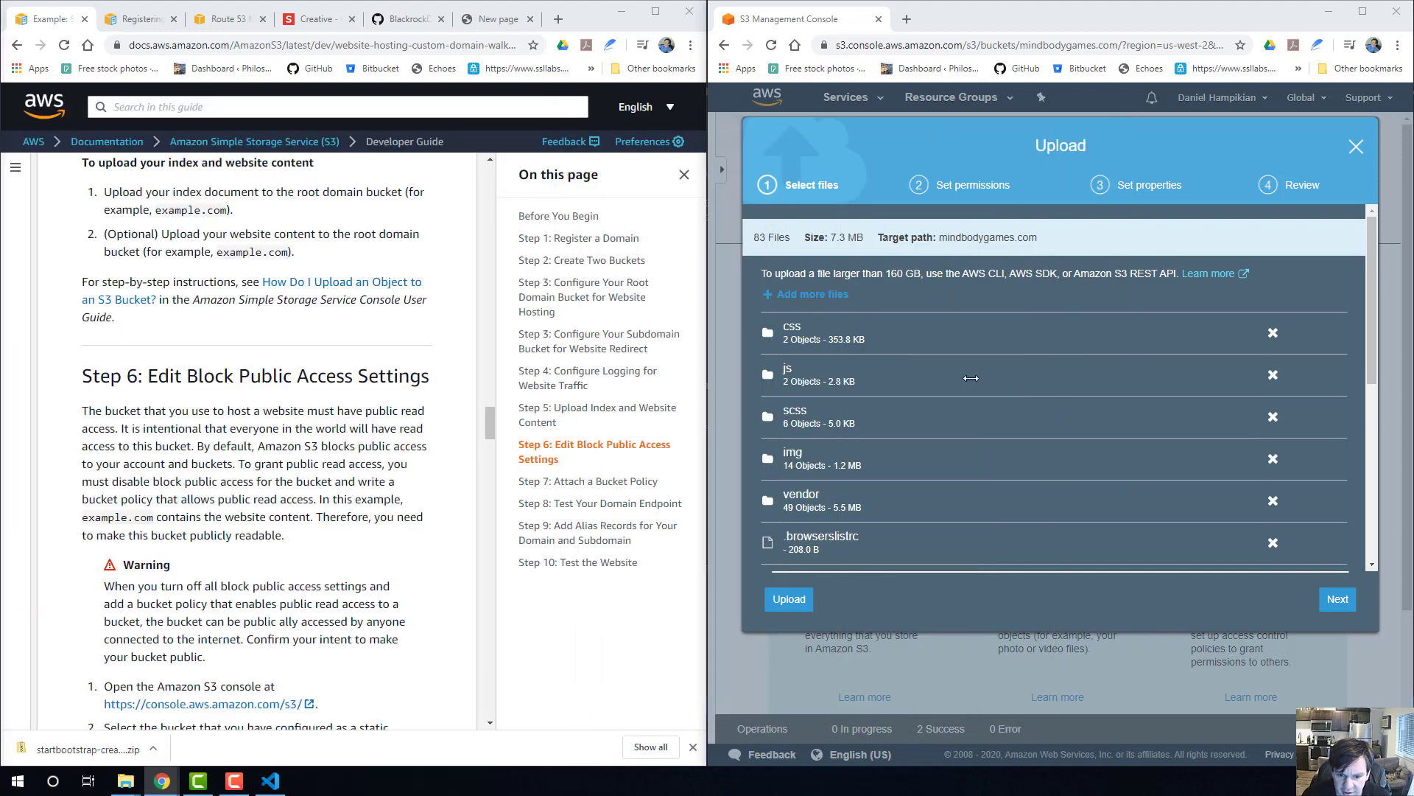
# Dismiss the file picker, review the list of selected files and folders, and start the upload to the mindbodygames.com bucket.
pyautogui.scroll(-5, 988, 343)
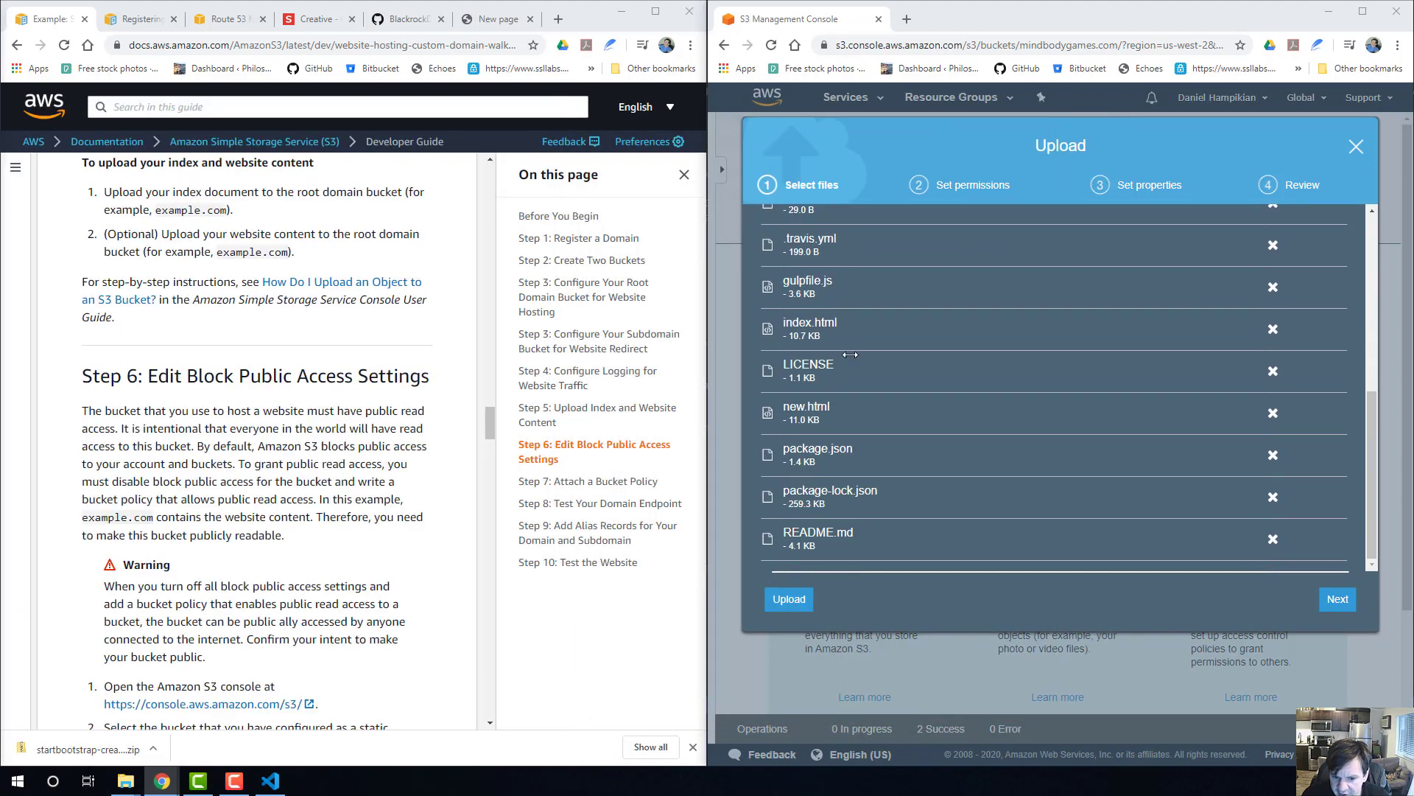
pyautogui.scroll(2, 850, 354)
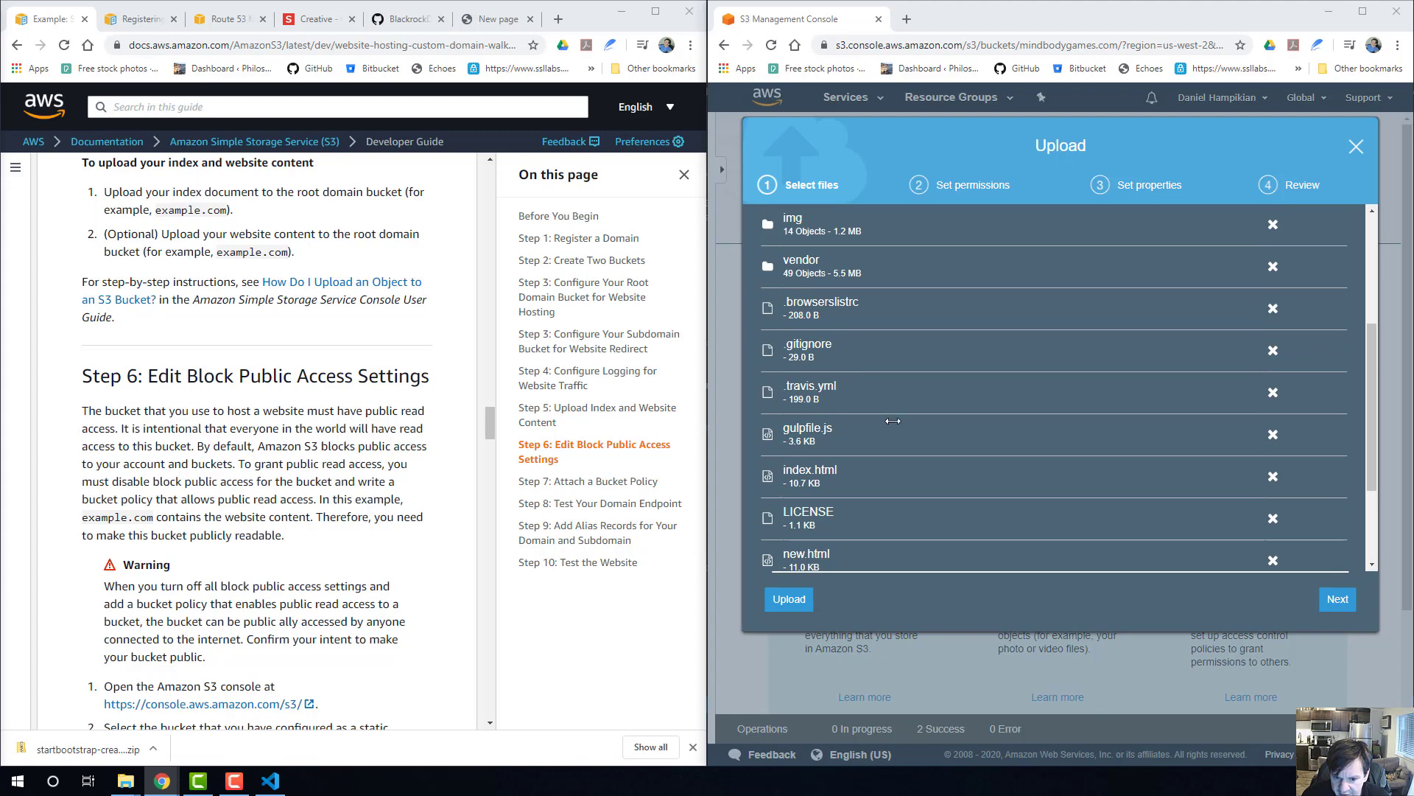
pyautogui.scroll(-2, 893, 421)
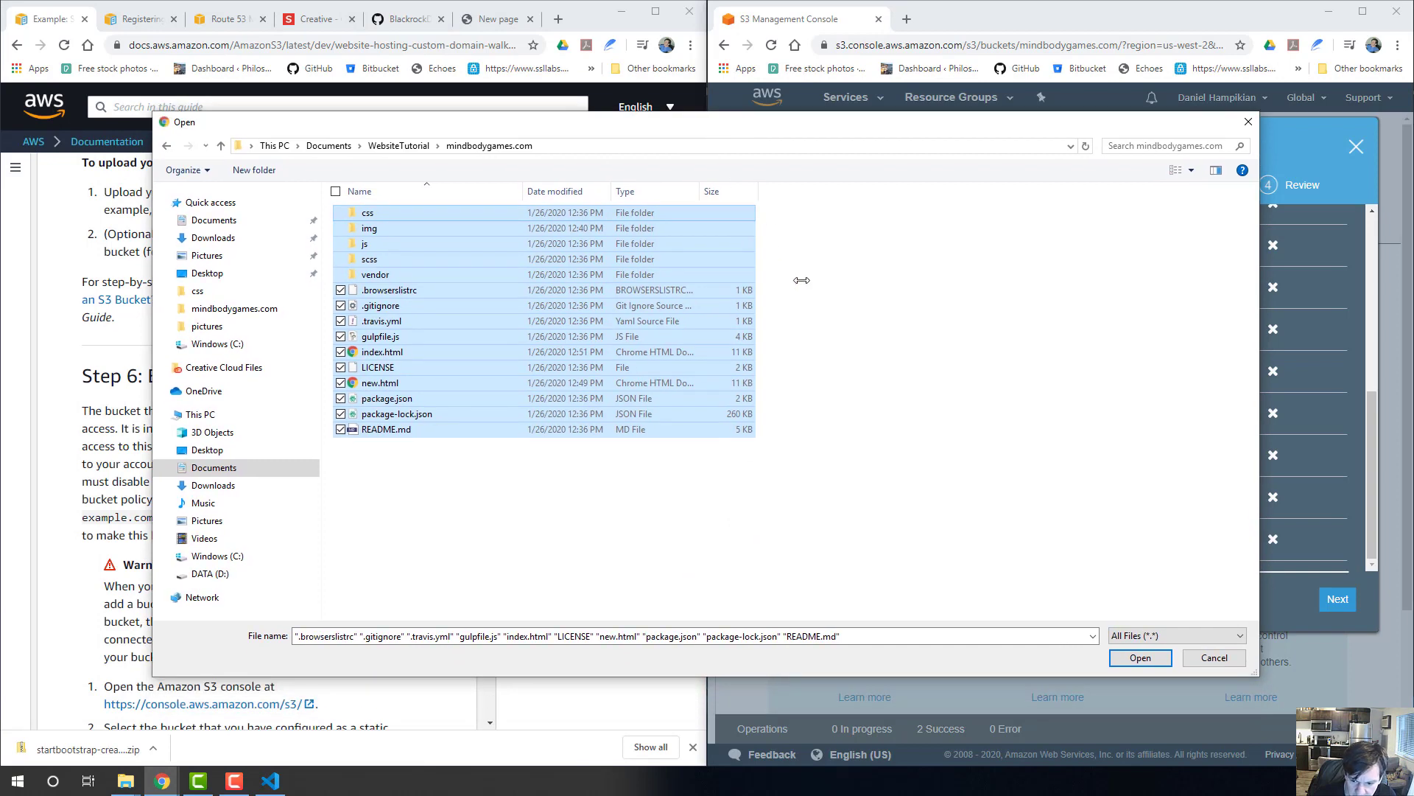
pyautogui.click(1149, 655)
pyautogui.scroll(5, 803, 442)
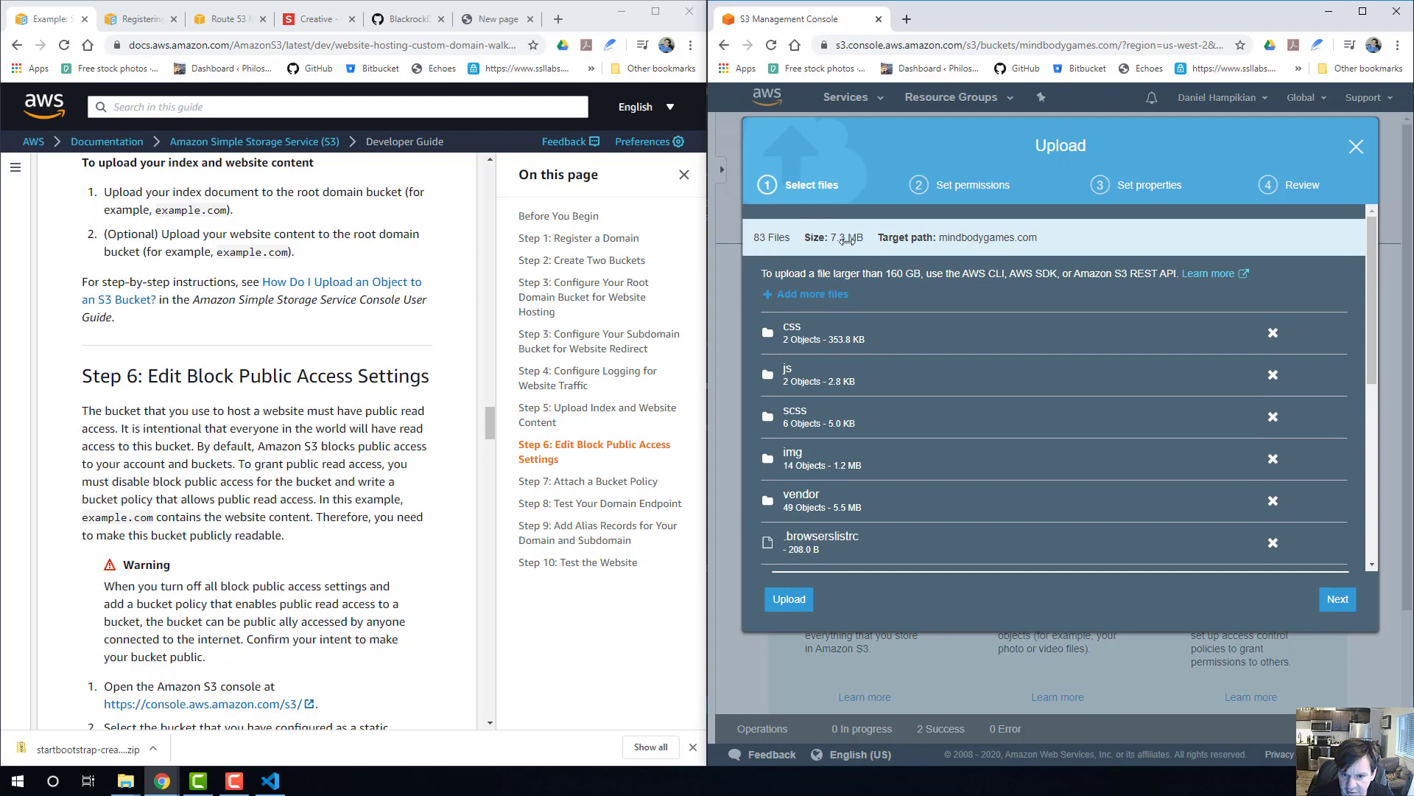
pyautogui.scroll(-5, 825, 310)
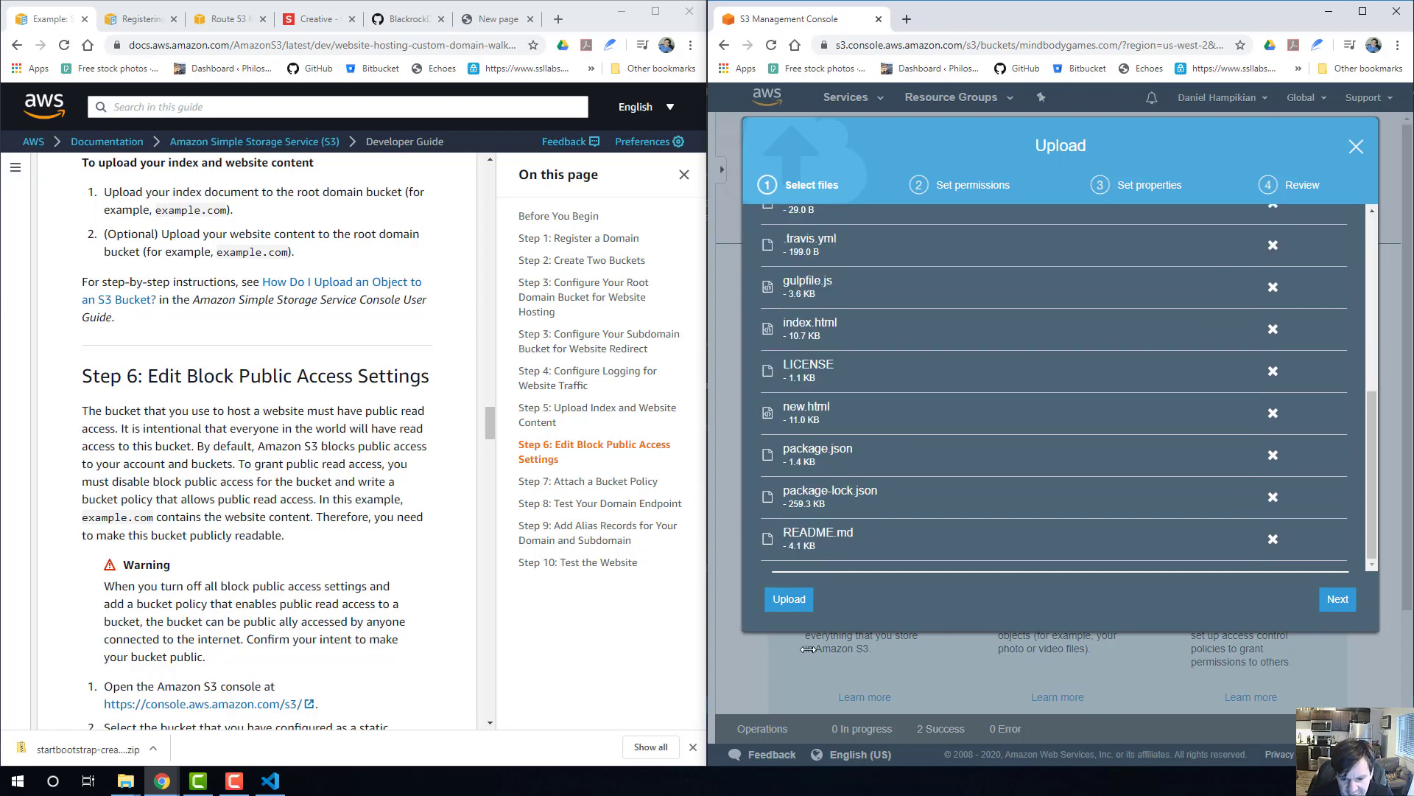
pyautogui.click(788, 599)
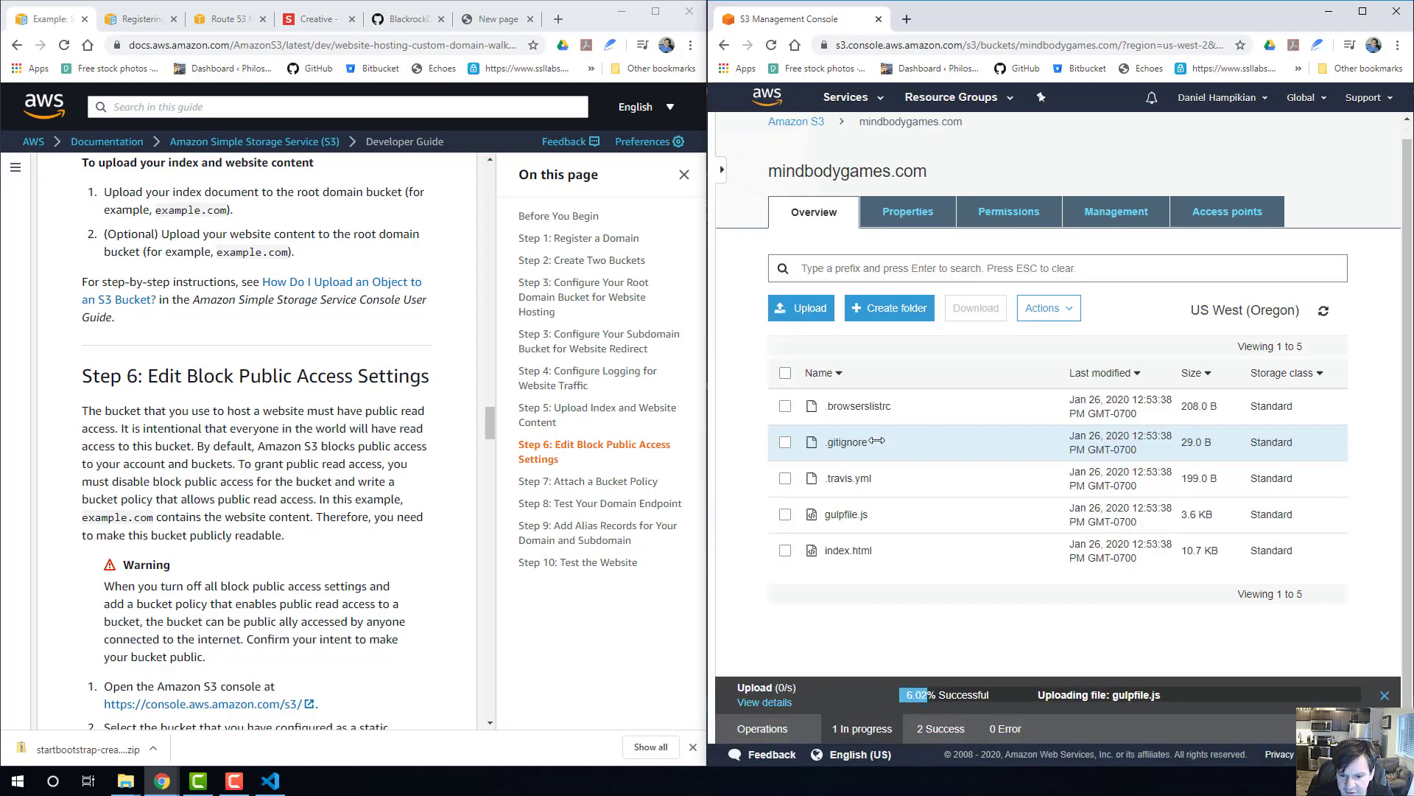
# Check the uploaded objects in the bucket and read the guide's Step 6 on editing block public access settings.
pyautogui.scroll(-2, 878, 435)
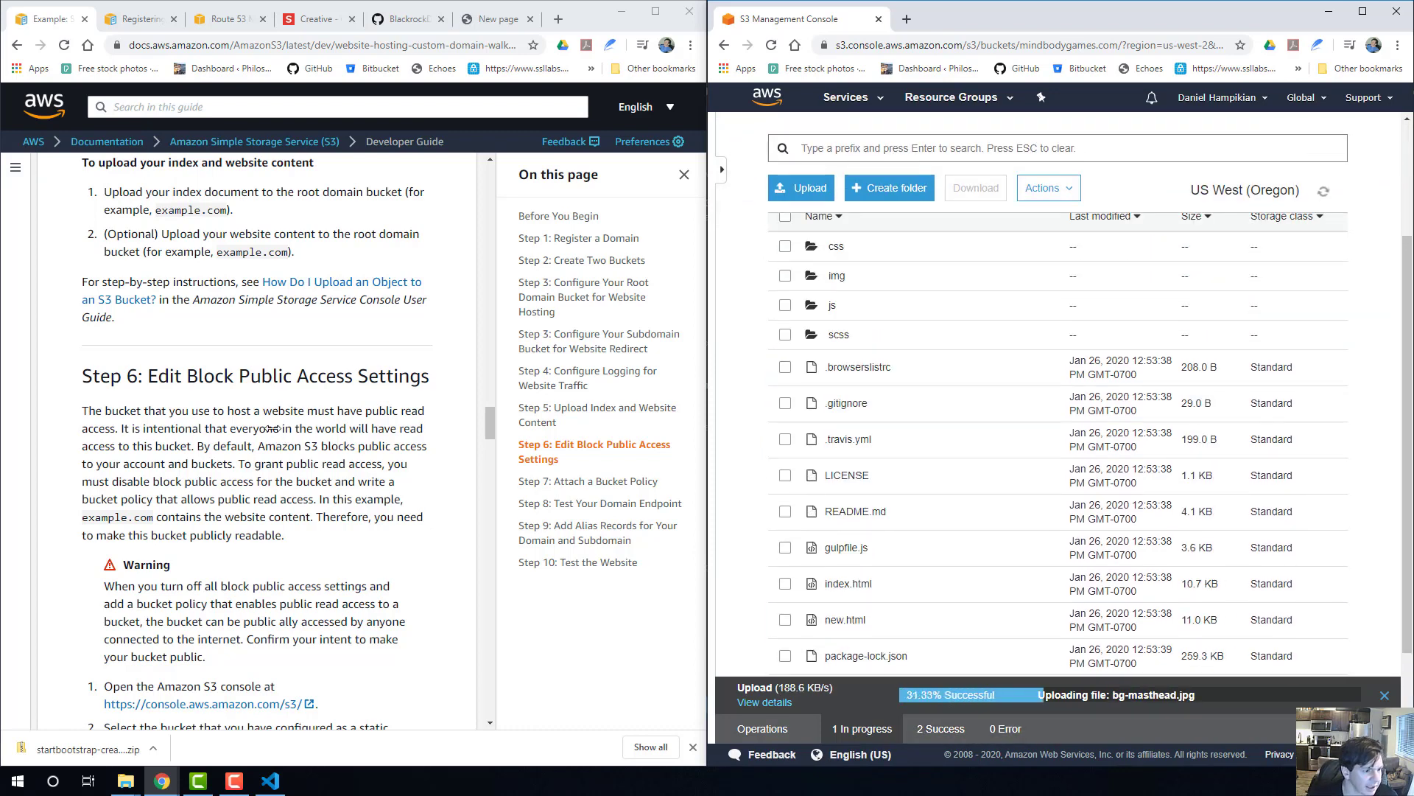
pyautogui.scroll(-1, 213, 324)
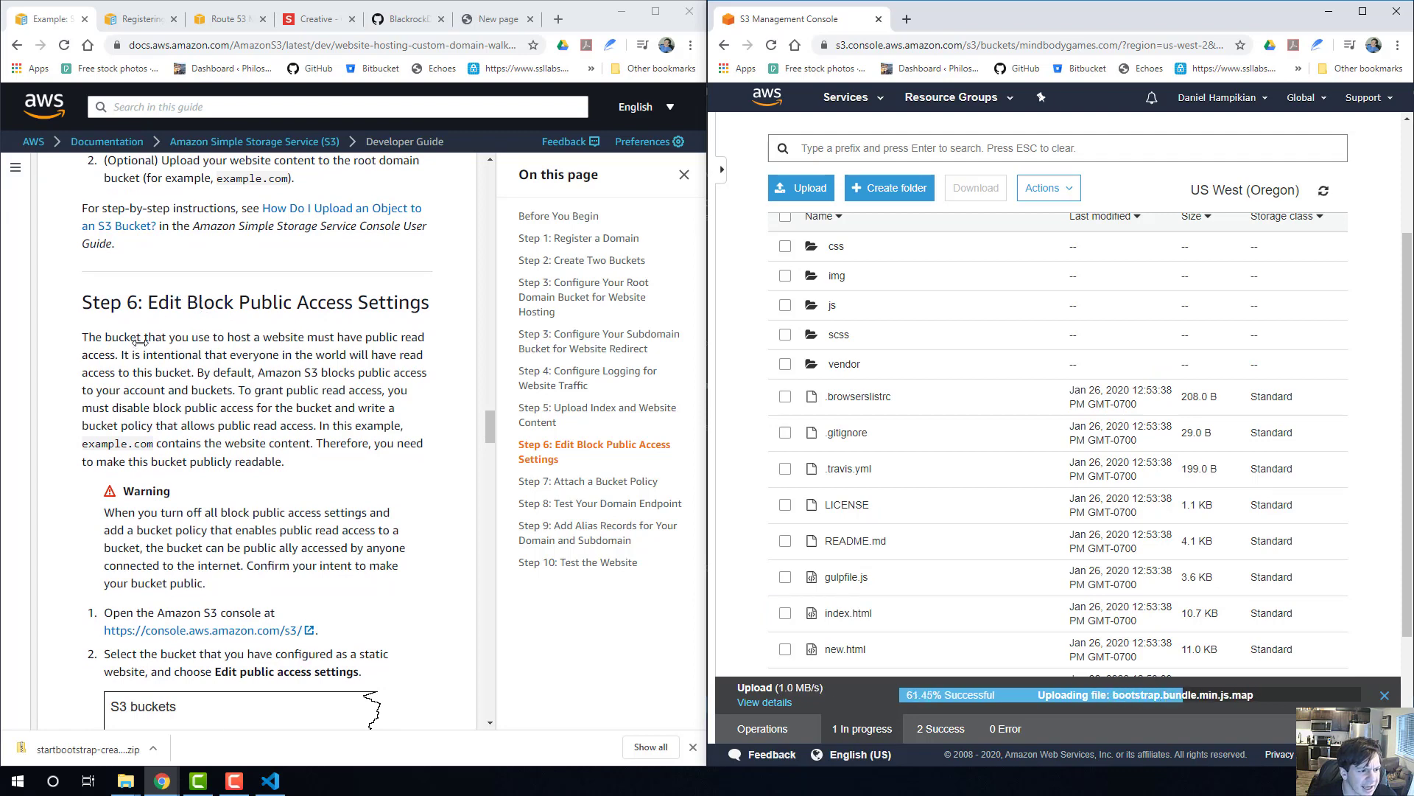
pyautogui.scroll(-1, 140, 341)
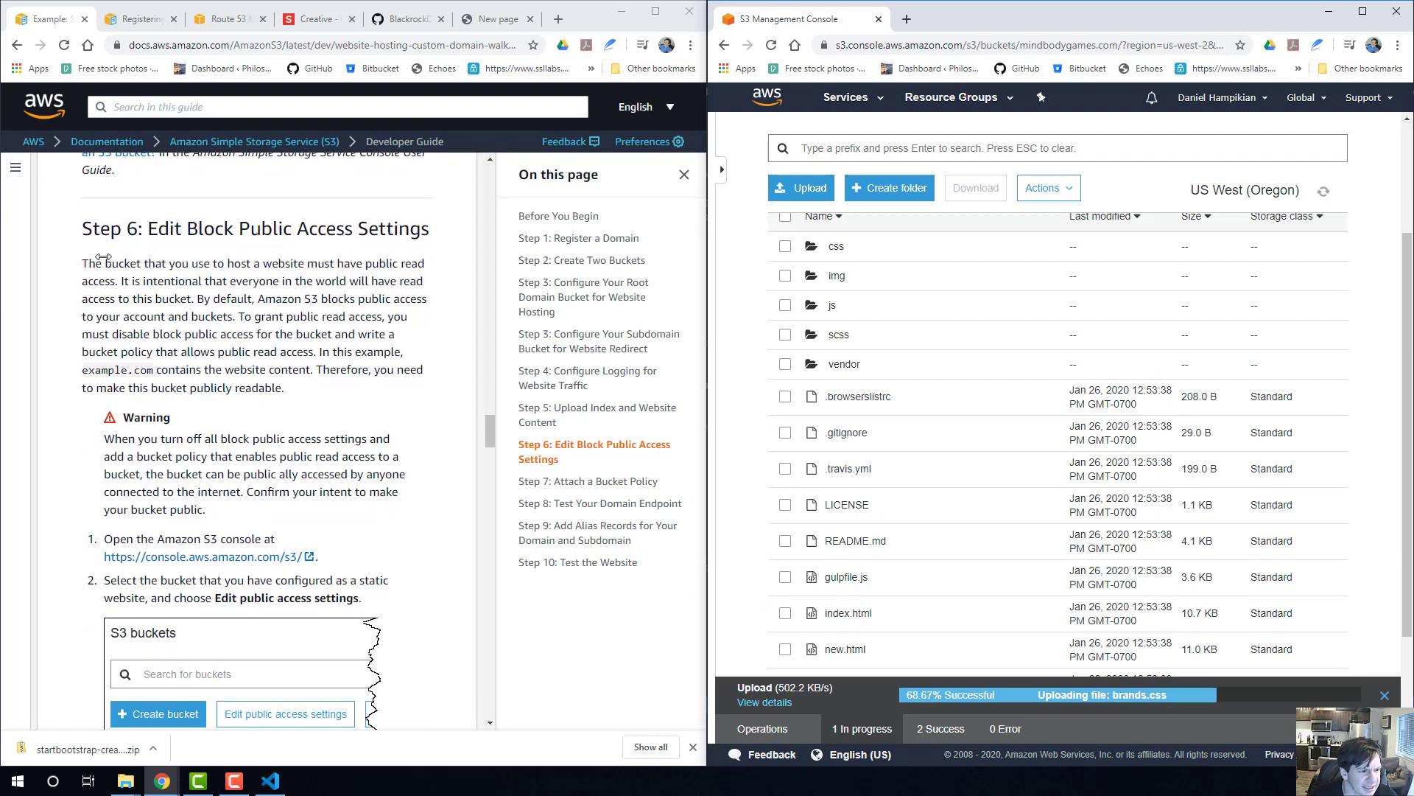
pyautogui.moveTo(103, 263); pyautogui.dragTo(136, 282)
pyautogui.click(196, 300)
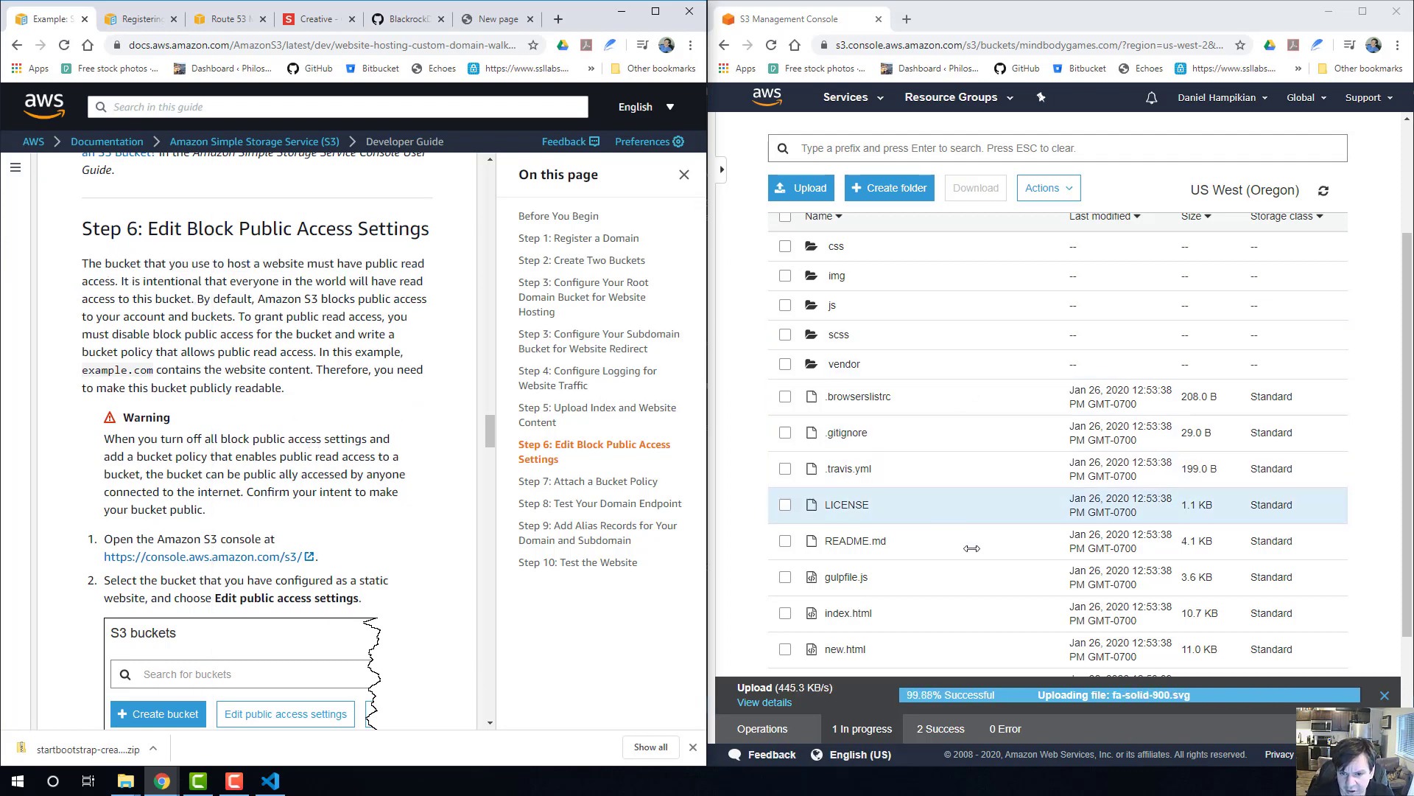
# Read the guide's Step 6 instructions for editing block public access settings and reopen the mindbodygames.com bucket from the bucket list.
pyautogui.scroll(-1, 214, 418)
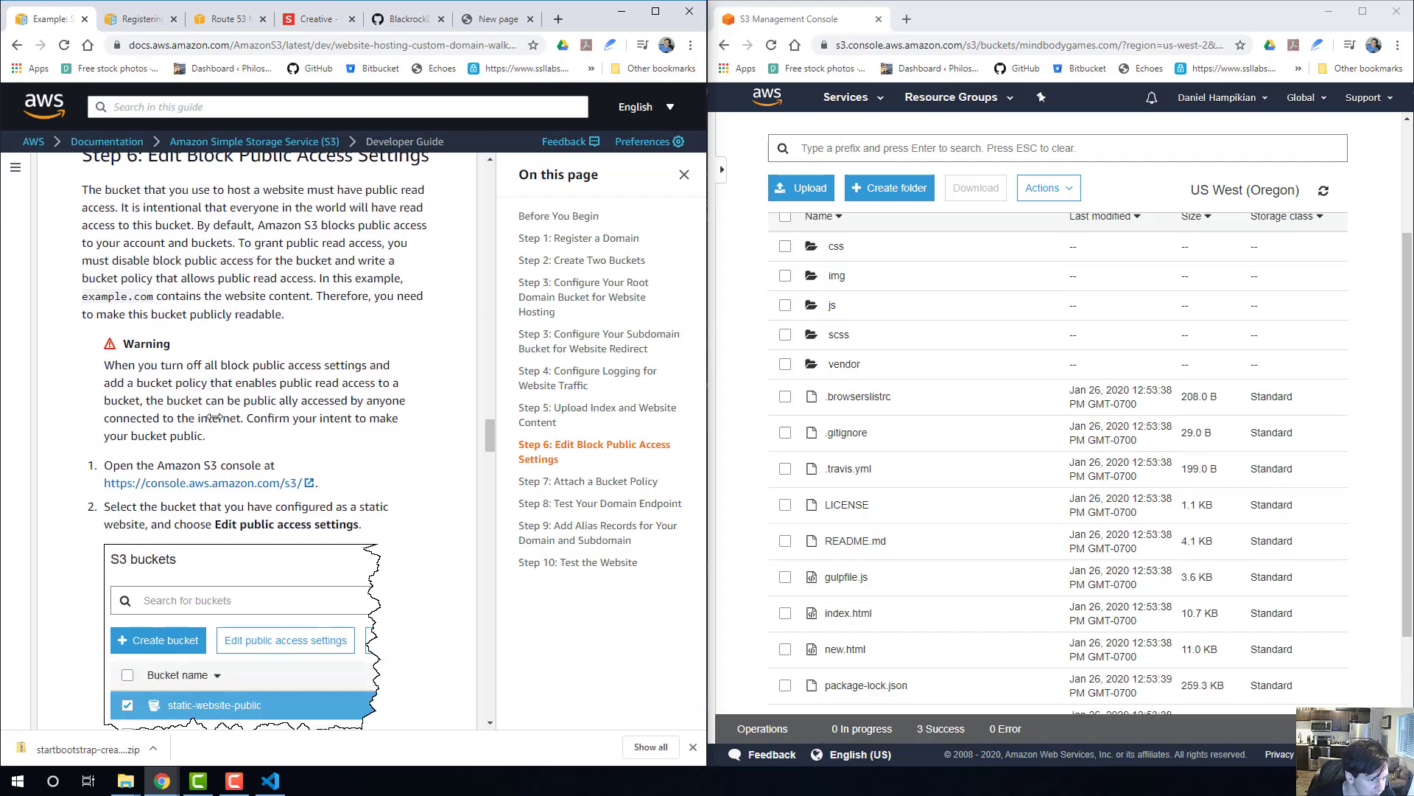
pyautogui.scroll(-2, 214, 418)
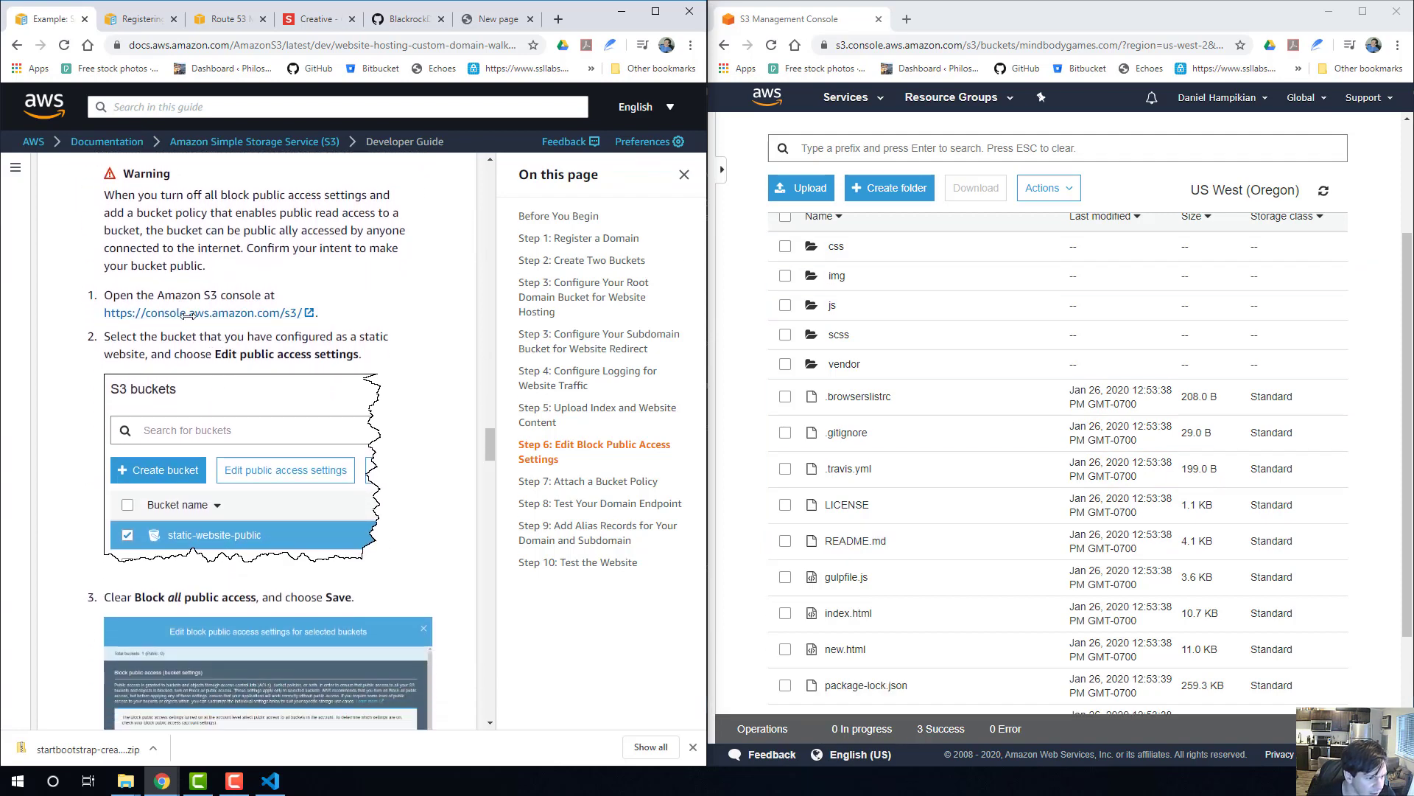
pyautogui.scroll(-1, 187, 315)
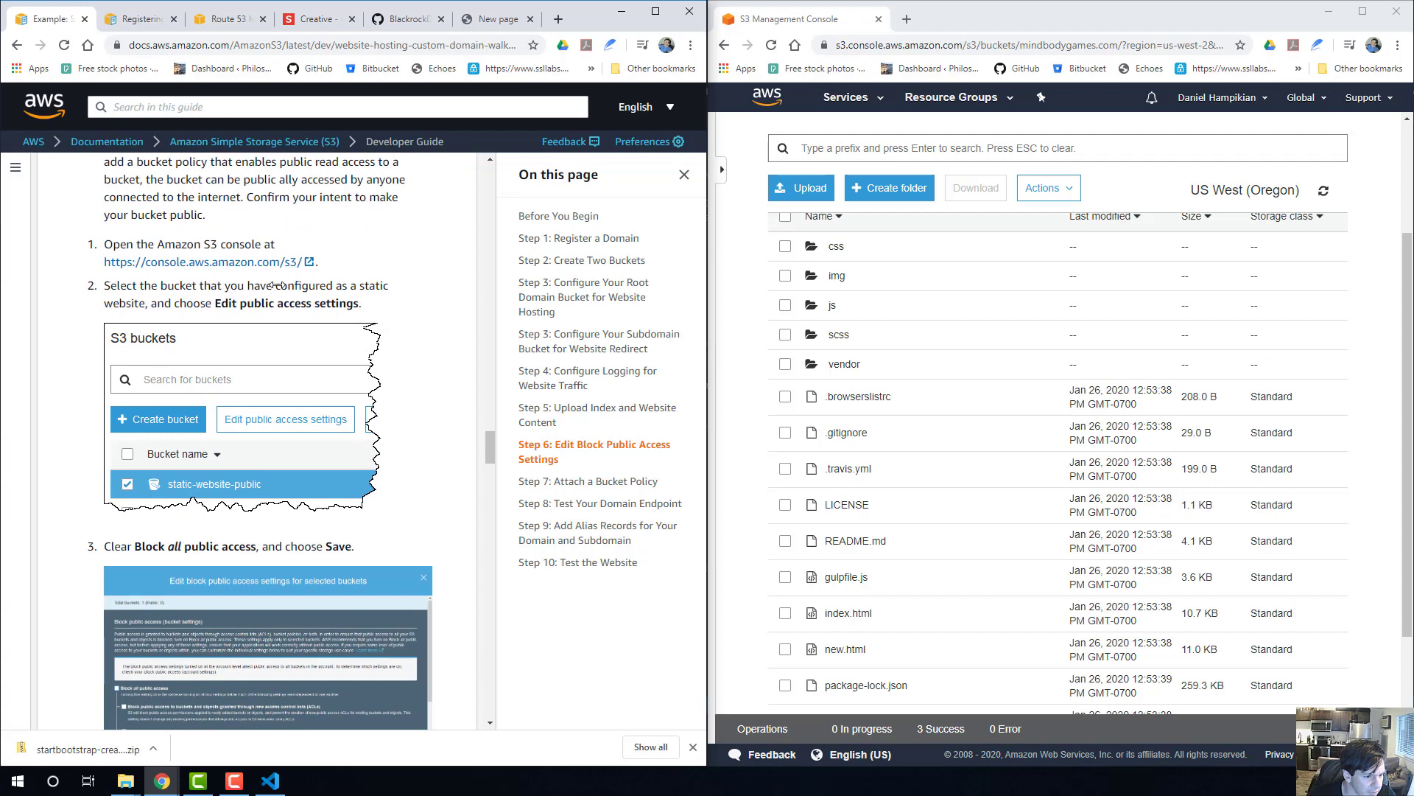
pyautogui.scroll(-1, 357, 291)
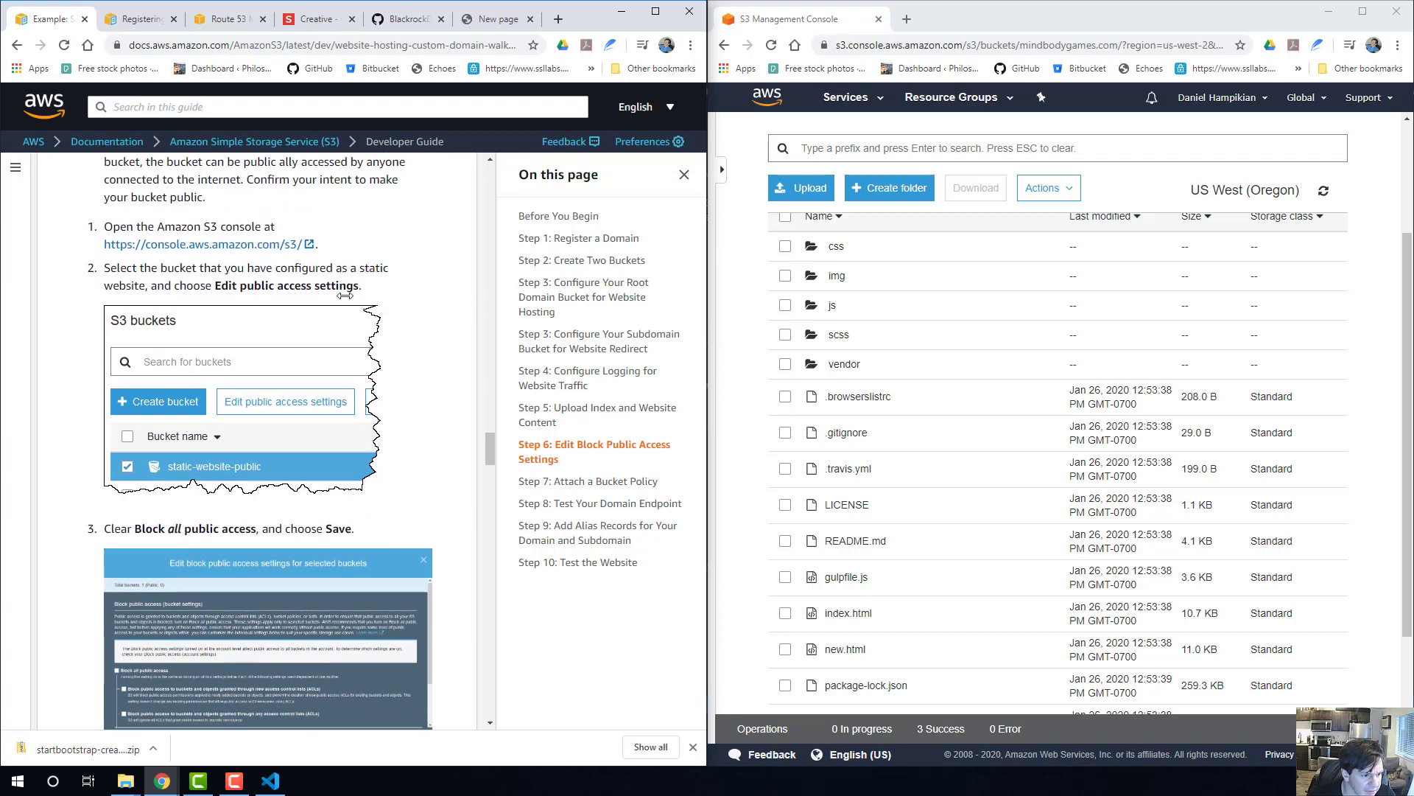
pyautogui.scroll(3, 949, 127)
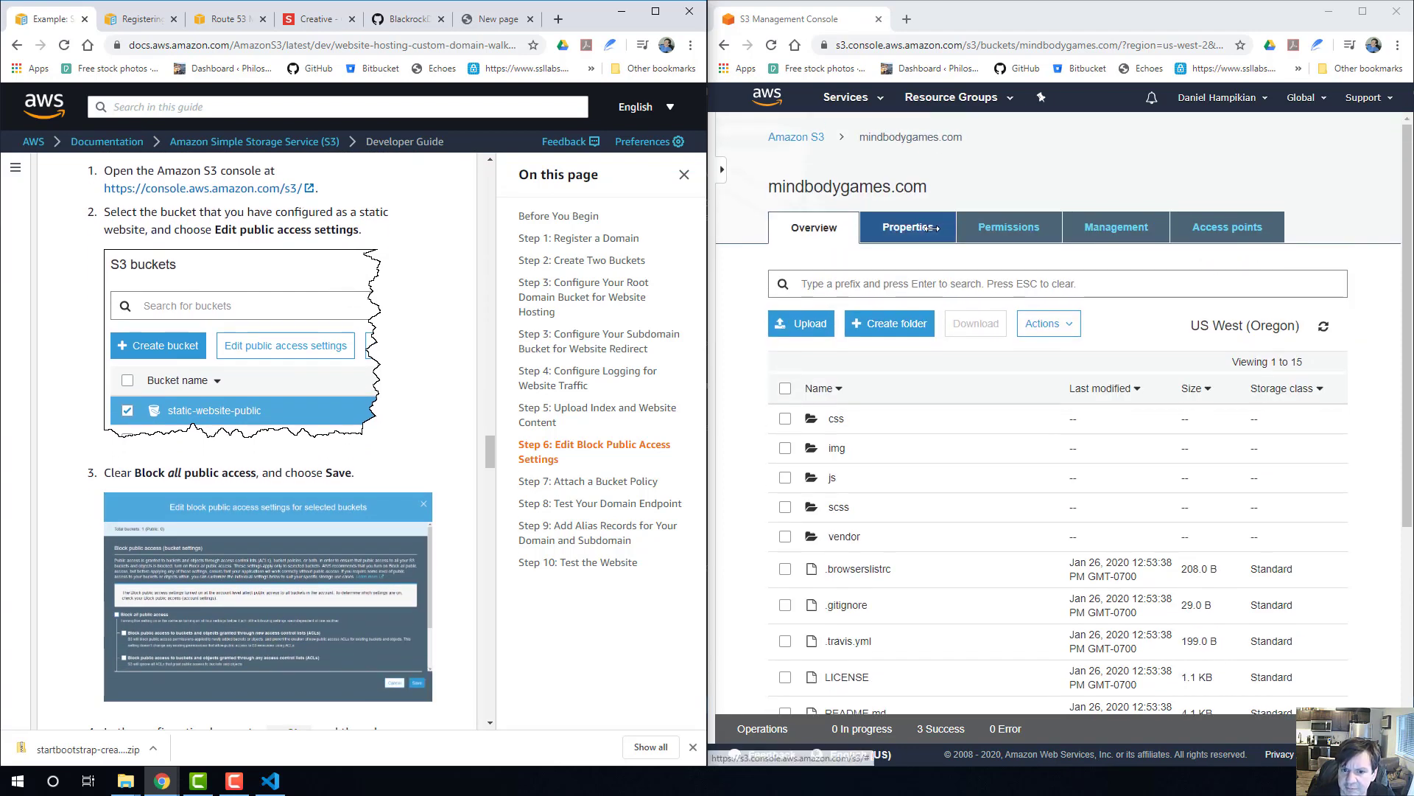
pyautogui.click(811, 137)
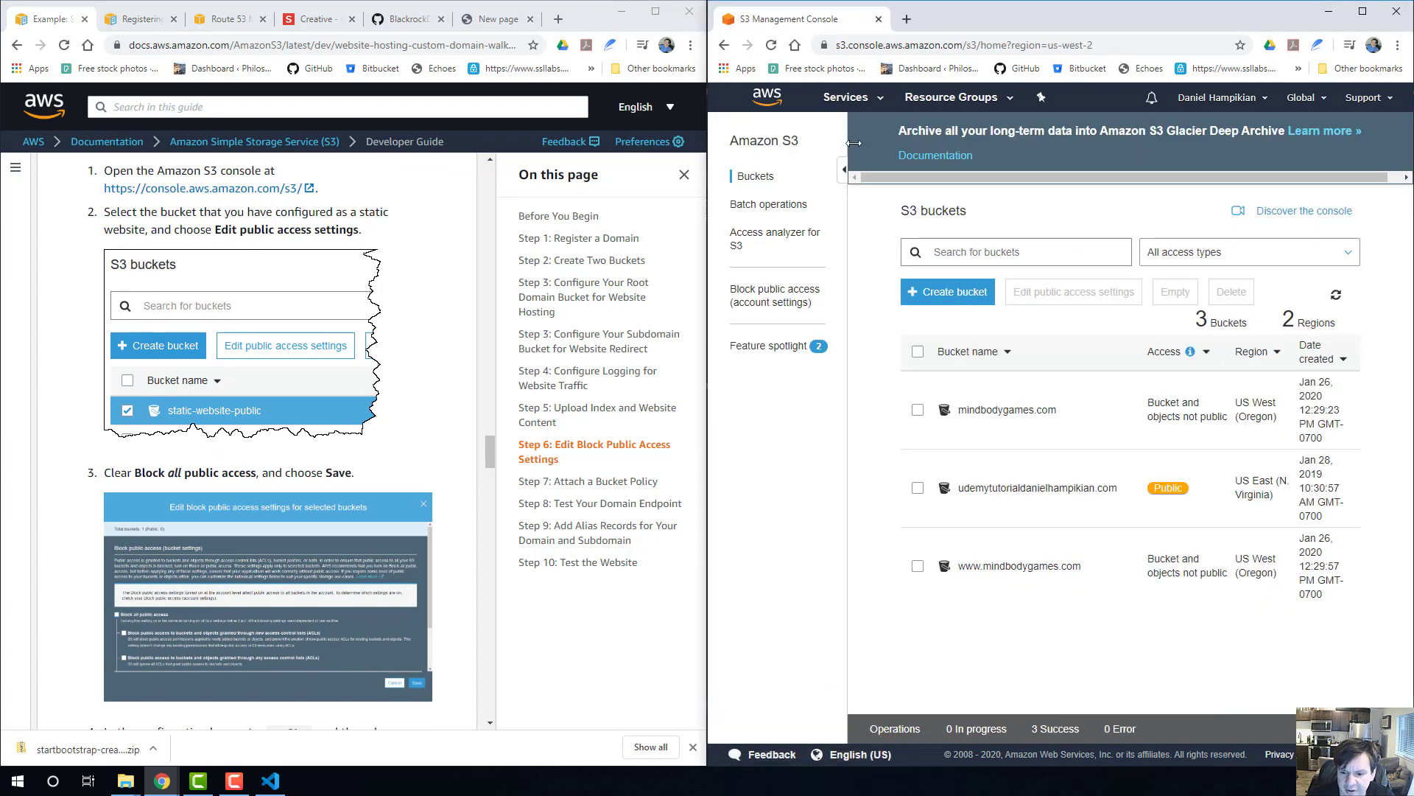
pyautogui.click(1008, 409)
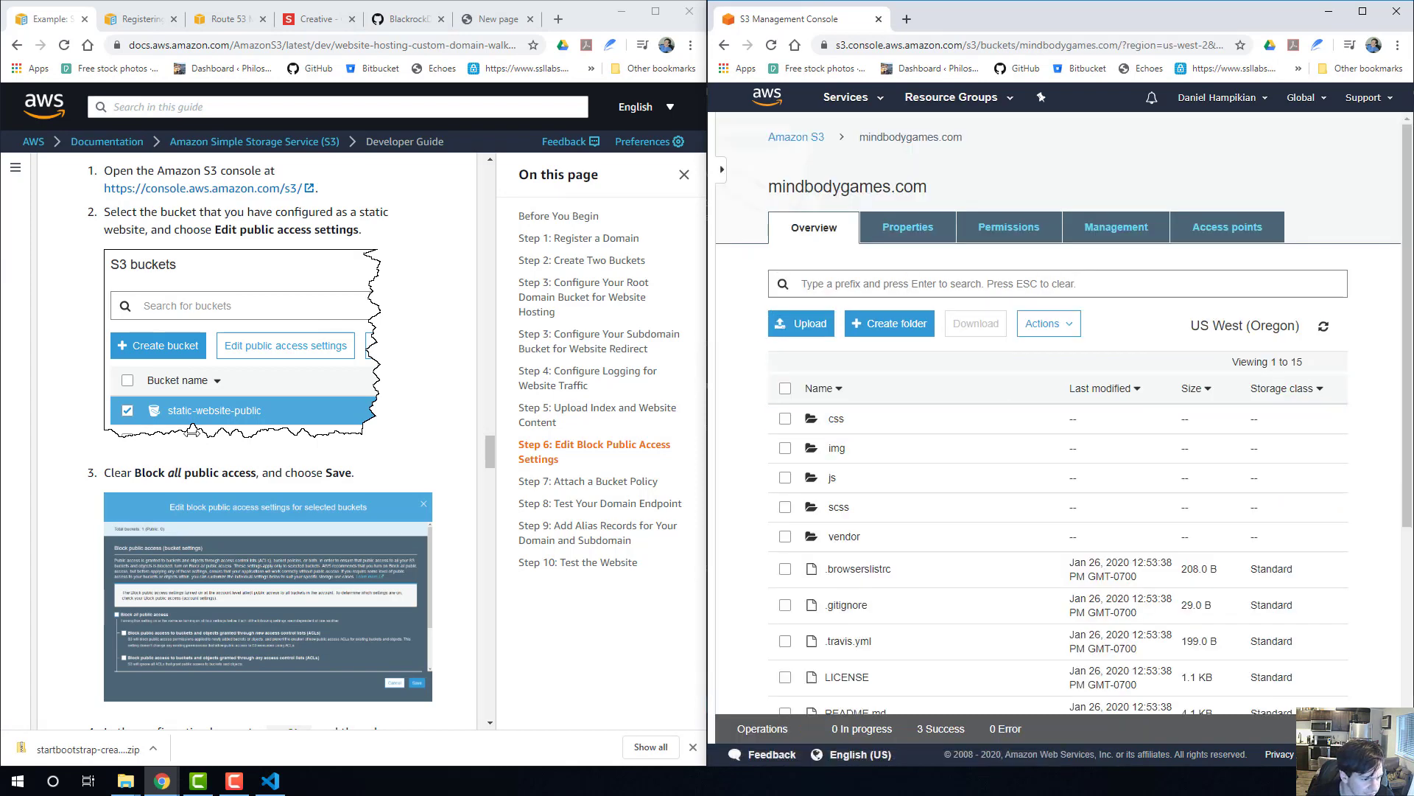
pyautogui.scroll(-1, 192, 432)
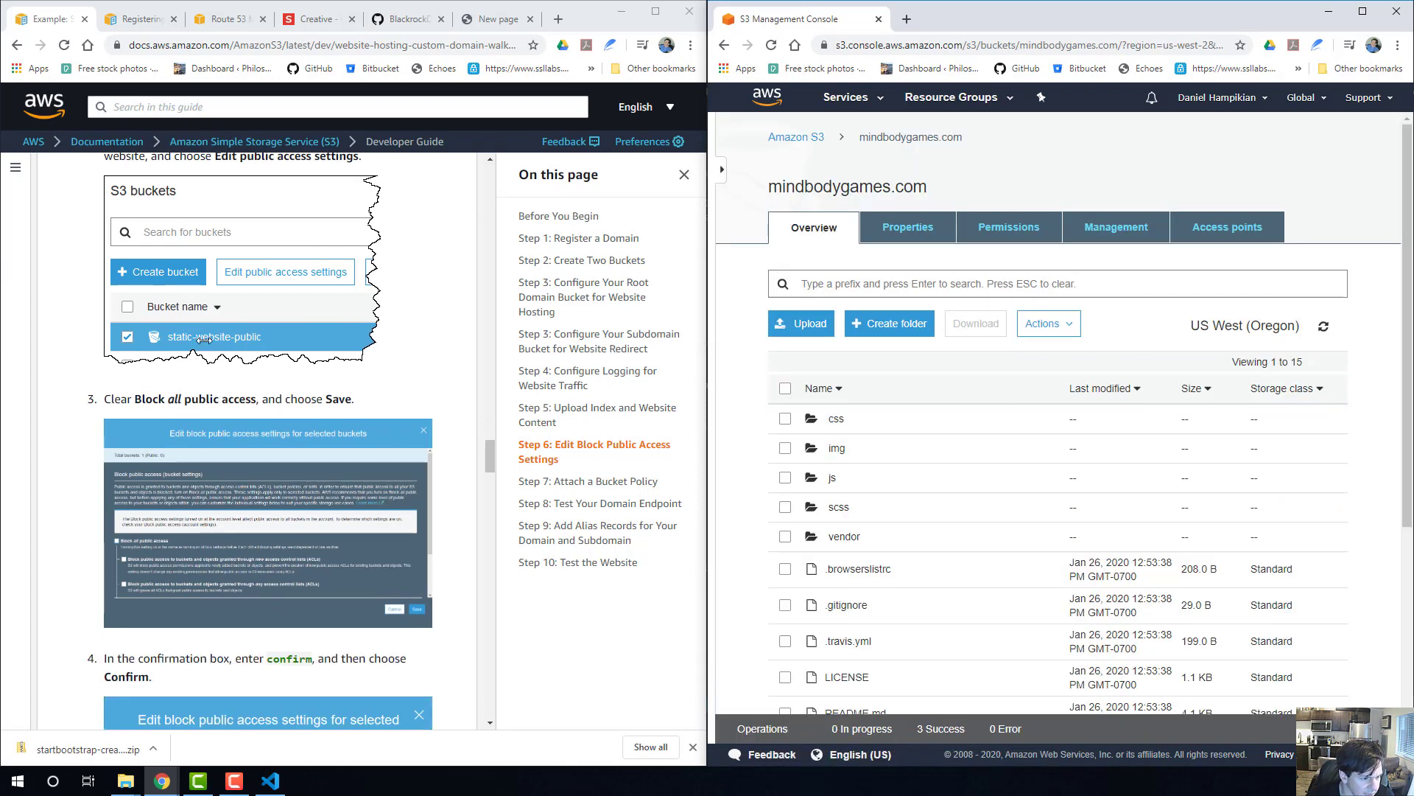
pyautogui.scroll(-1, 213, 339)
pyautogui.scroll(-1, 238, 325)
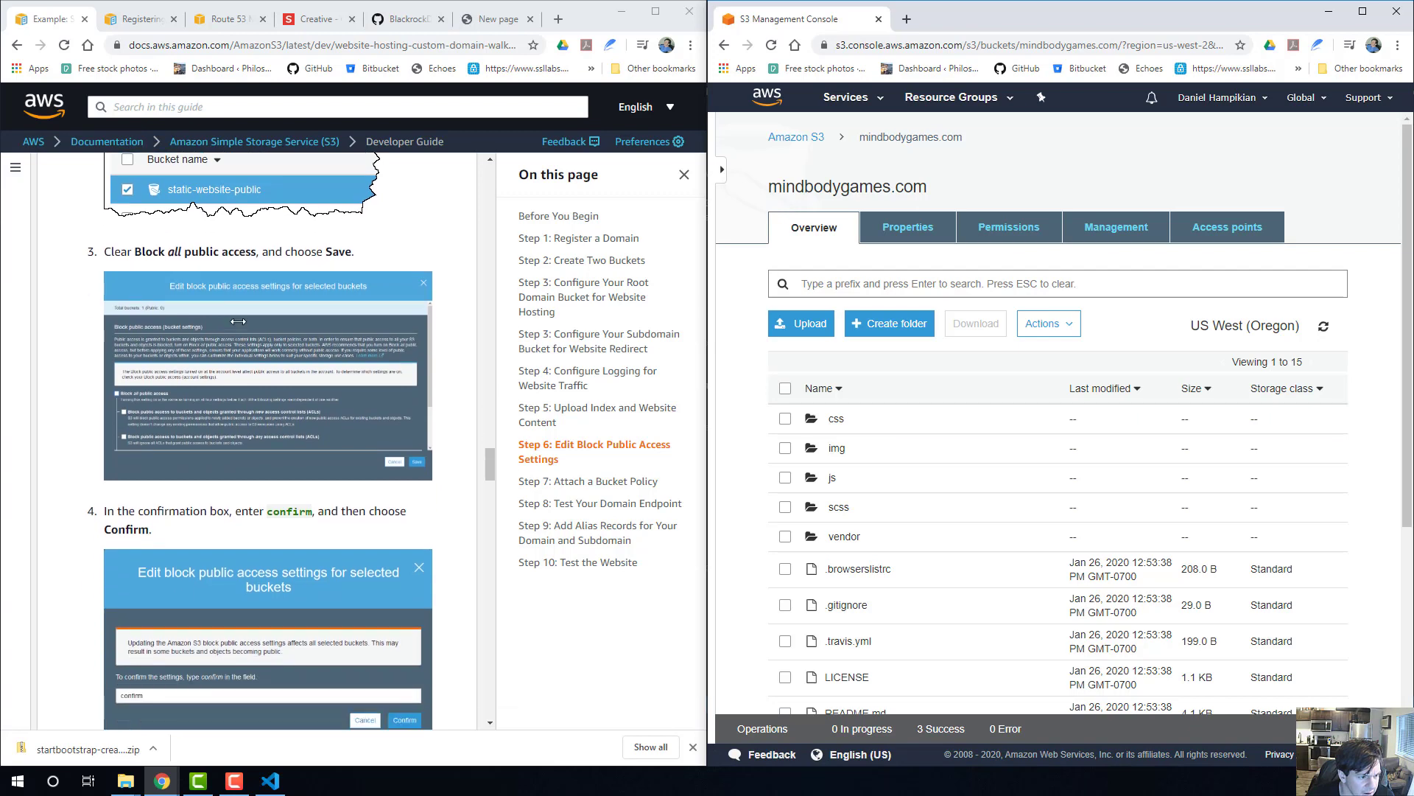
pyautogui.scroll(3, 218, 287)
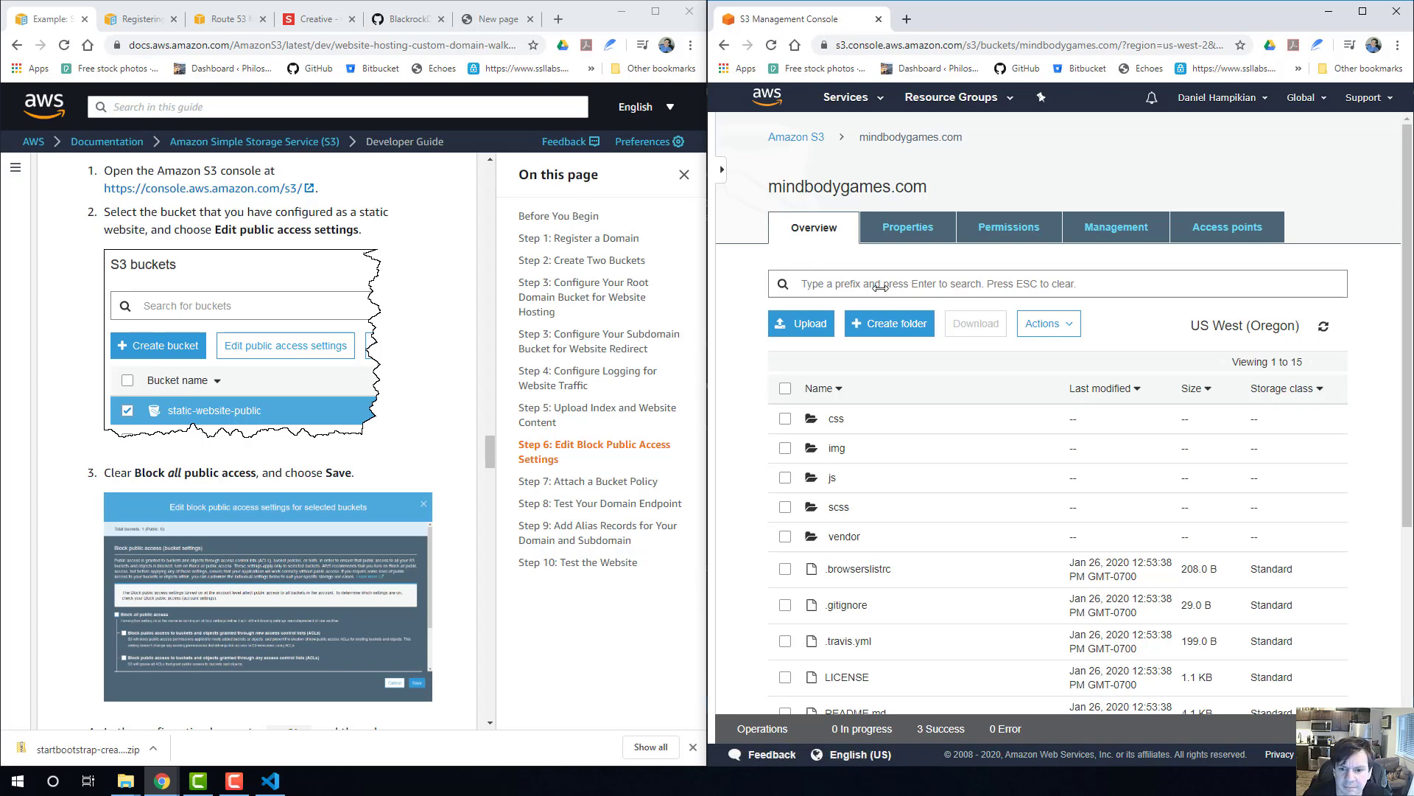
# Look through the mindbodygames.com bucket's properties and advanced settings for the public access options.
pyautogui.click(906, 229)
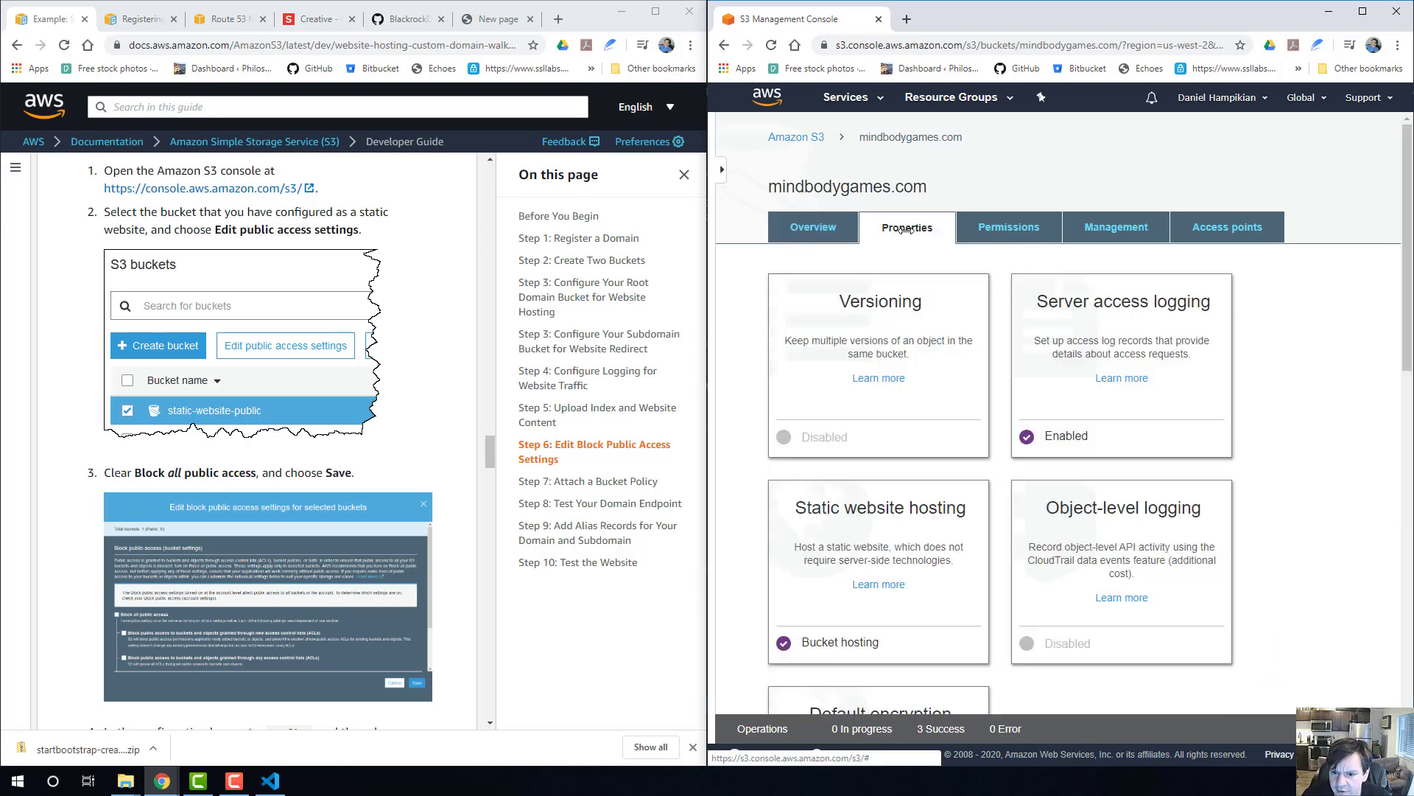
pyautogui.scroll(-7, 911, 339)
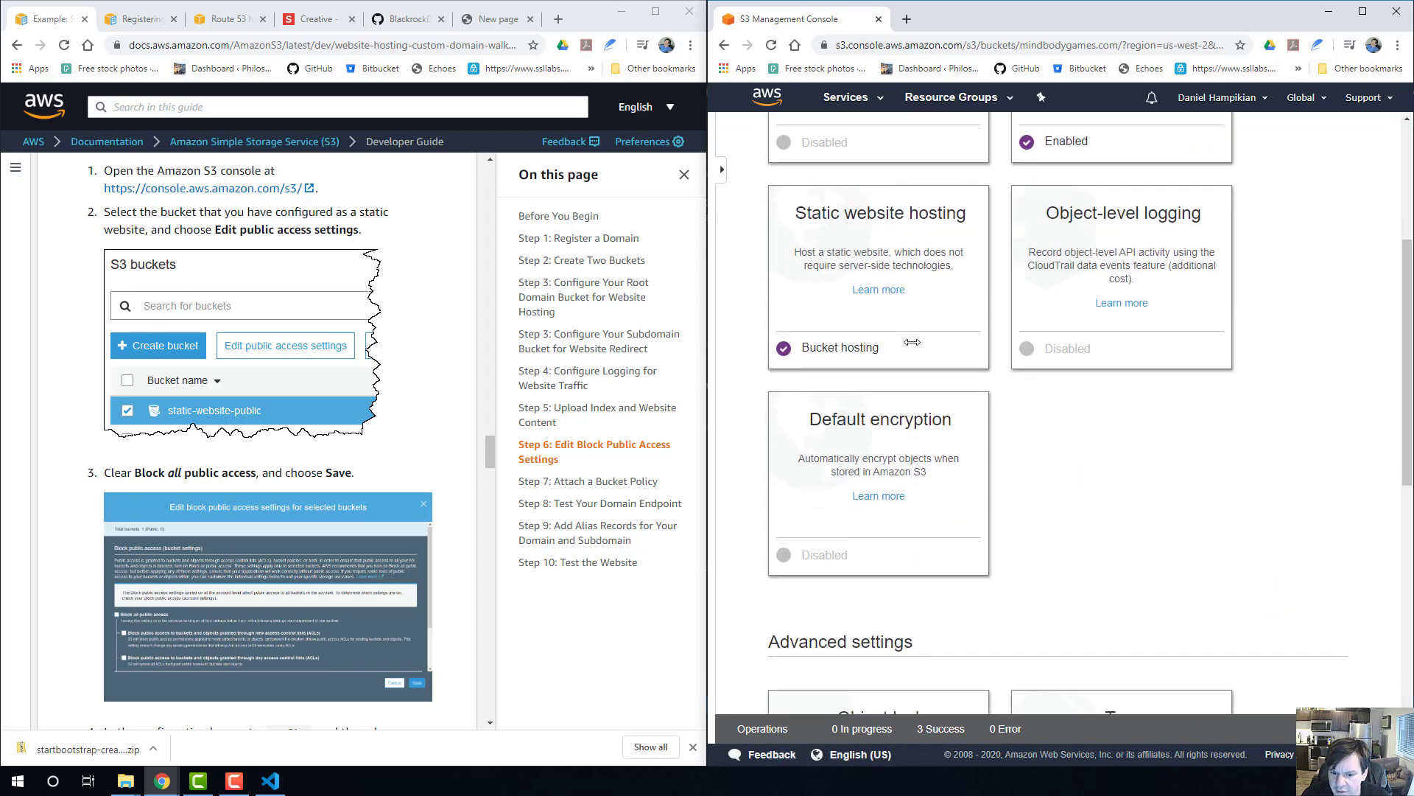
pyautogui.scroll(-6, 912, 342)
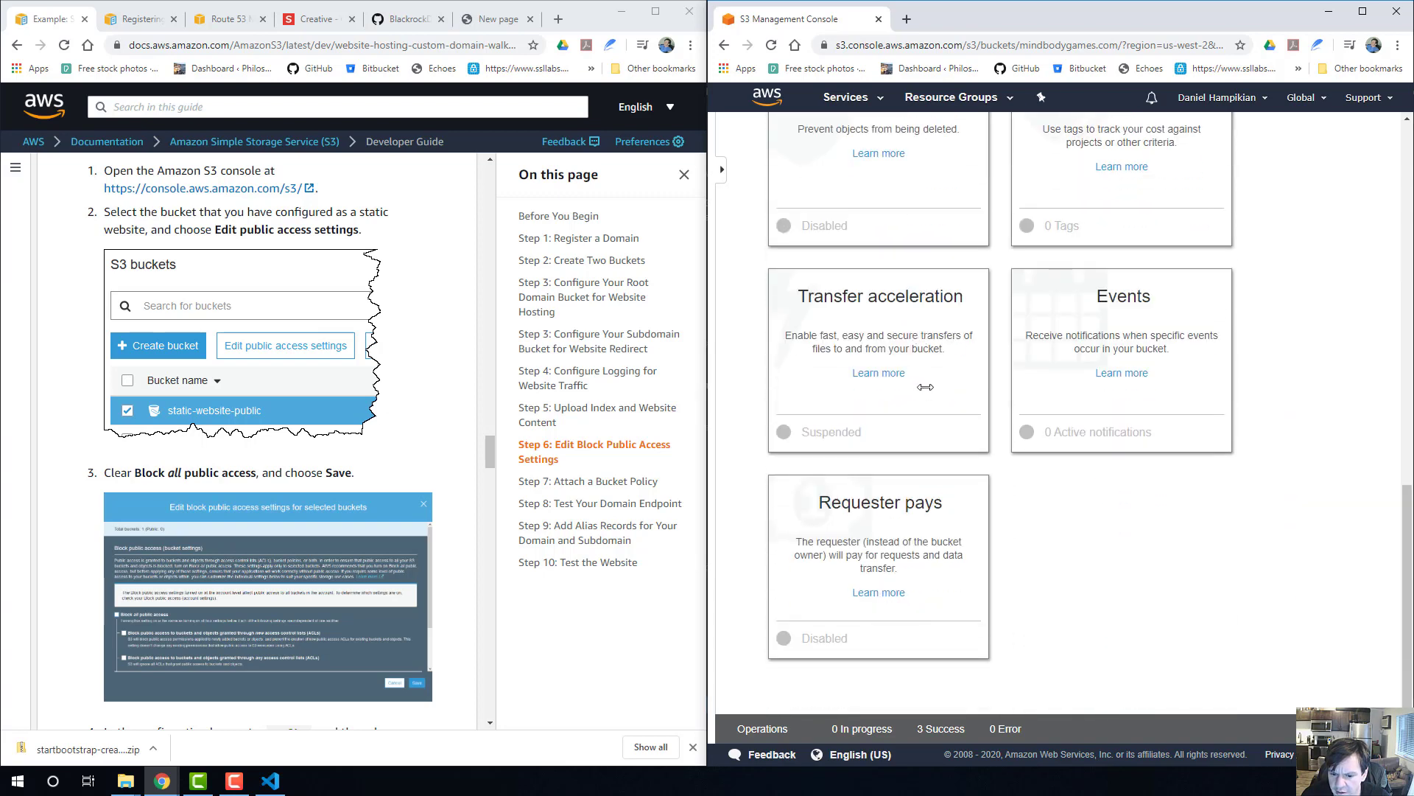
pyautogui.scroll(10, 950, 405)
pyautogui.scroll(3, 950, 406)
# Turn off Block all public access in the mindbodygames.com bucket's permissions and save the change.
pyautogui.click(1008, 228)
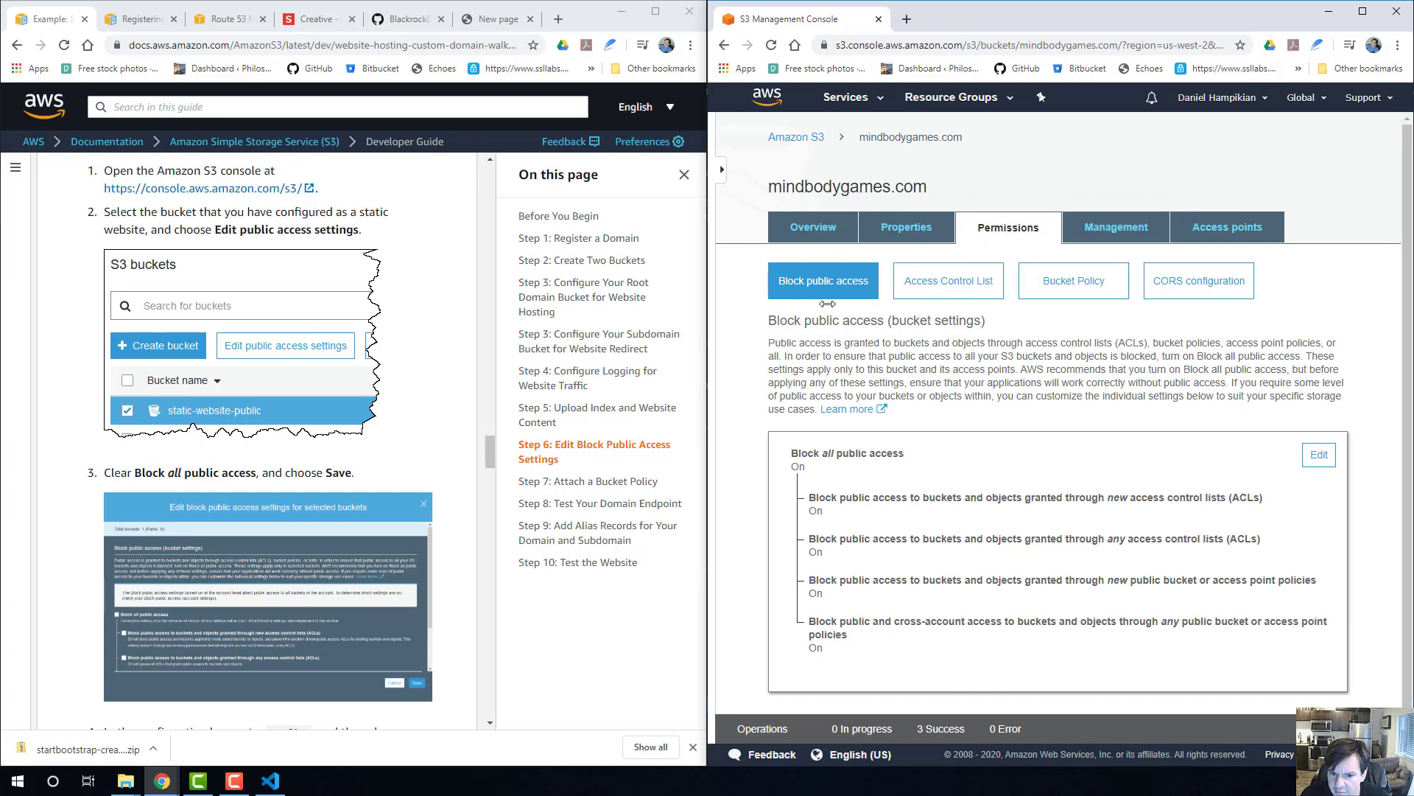
pyautogui.scroll(-1, 859, 342)
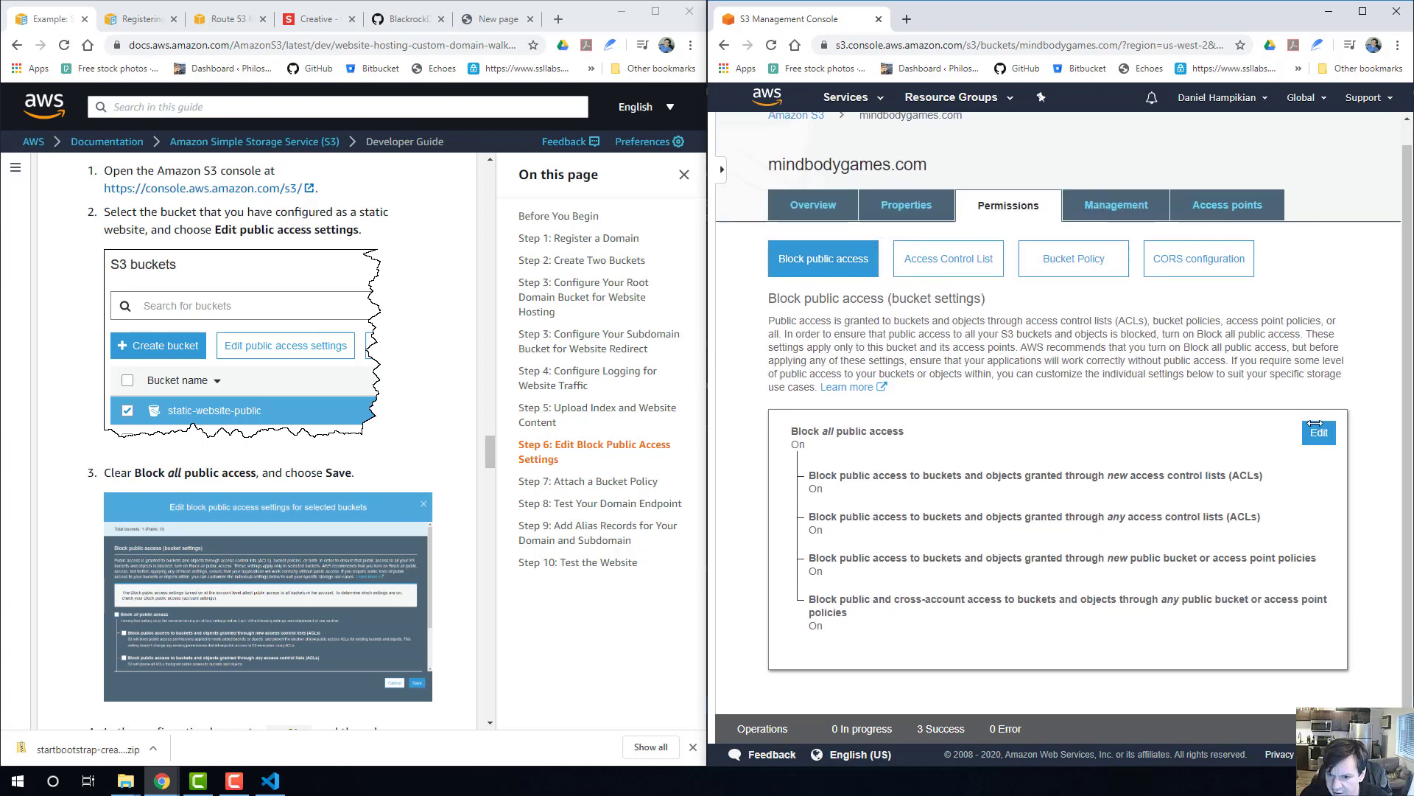
pyautogui.click(1317, 424)
pyautogui.scroll(-1, 1179, 409)
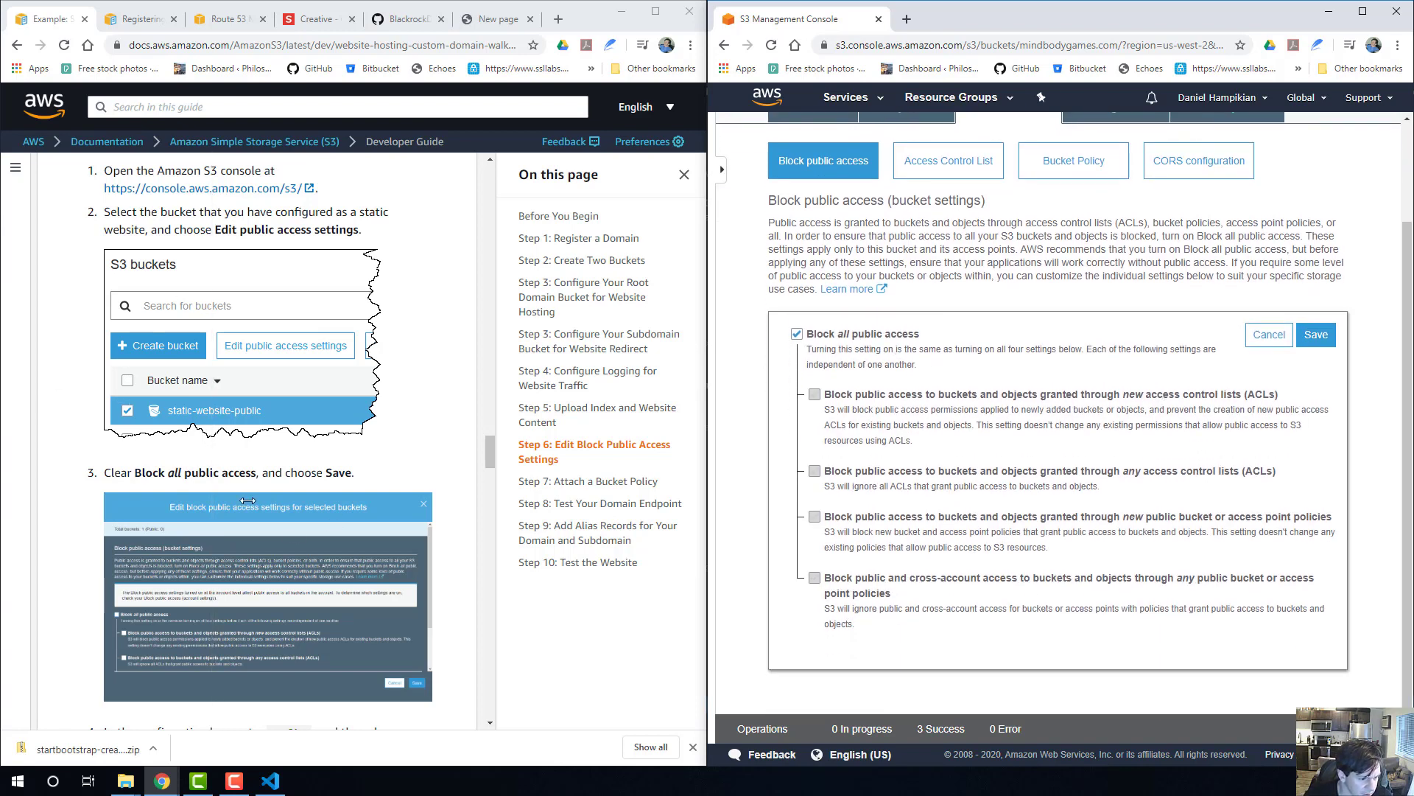
pyautogui.click(797, 333)
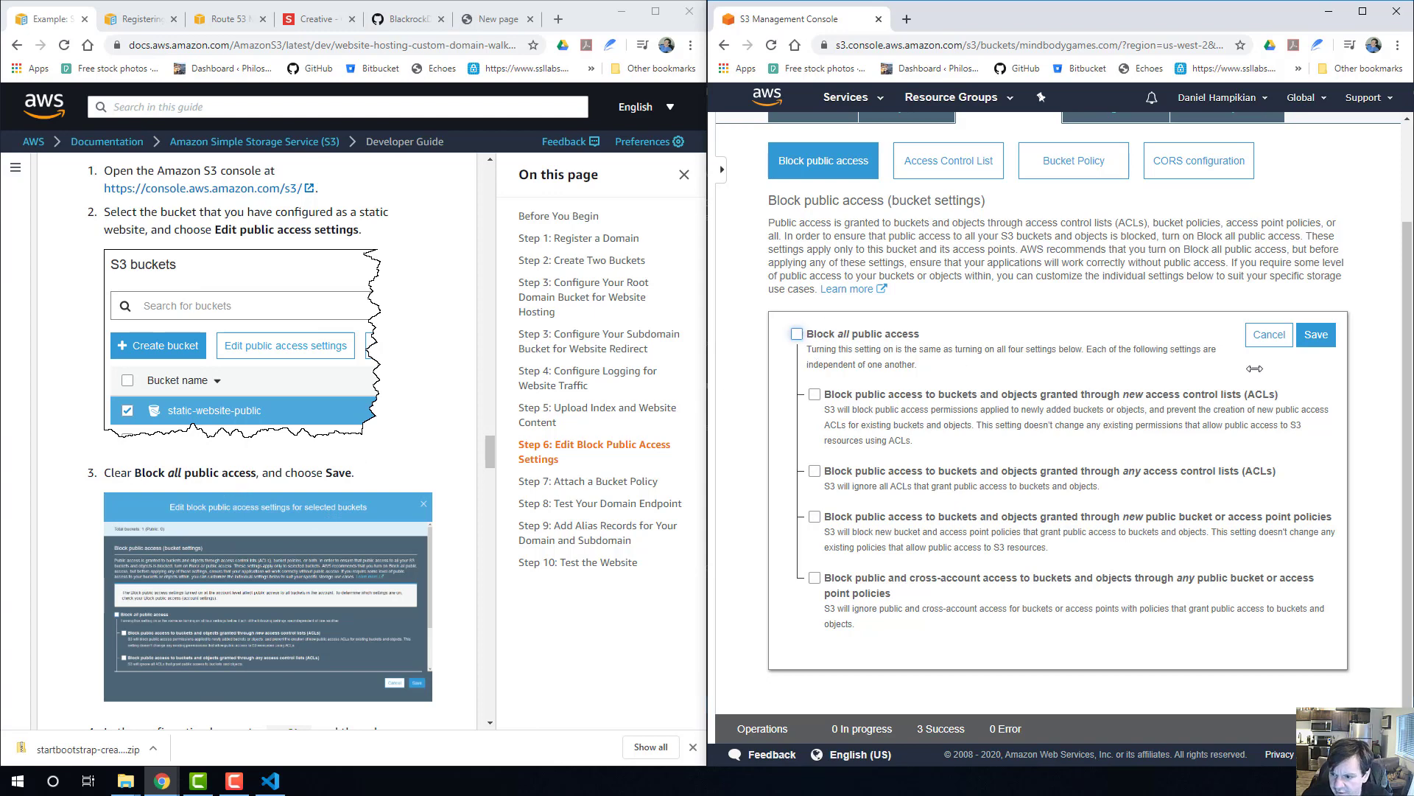
pyautogui.click(1325, 335)
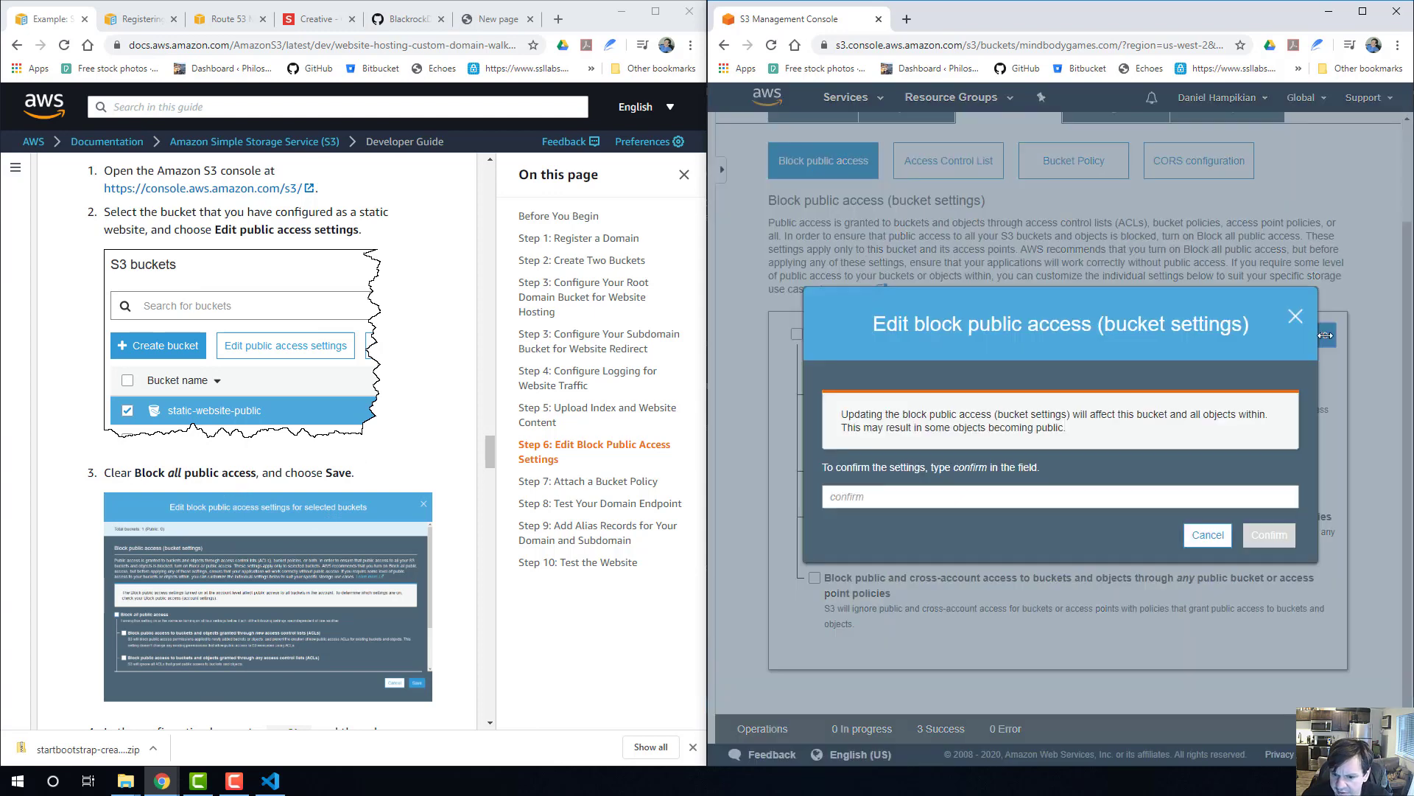
# Approve the public access change for the mindbodygames.com bucket by entering "confirm" in the confirmation field.
pyautogui.click(892, 491)
pyautogui.write('confirm')
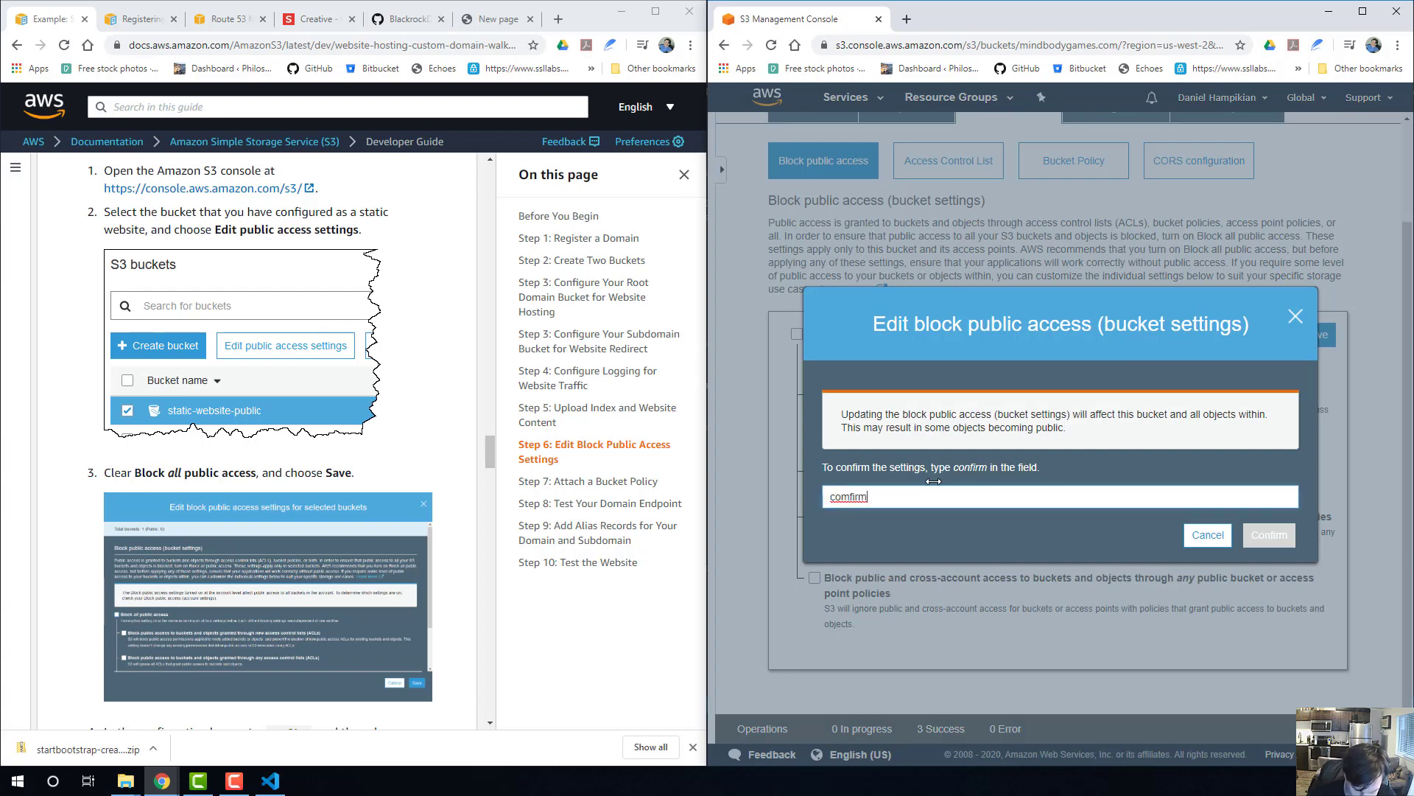
pyautogui.press('BackSpace')
pyautogui.press('BackSpace')
pyautogui.press('BackSpace')
pyautogui.press('BackSpace')
pyautogui.press('BackSpace')
pyautogui.press('BackSpace')
pyautogui.press('BackSpace')
pyautogui.write('confirm')
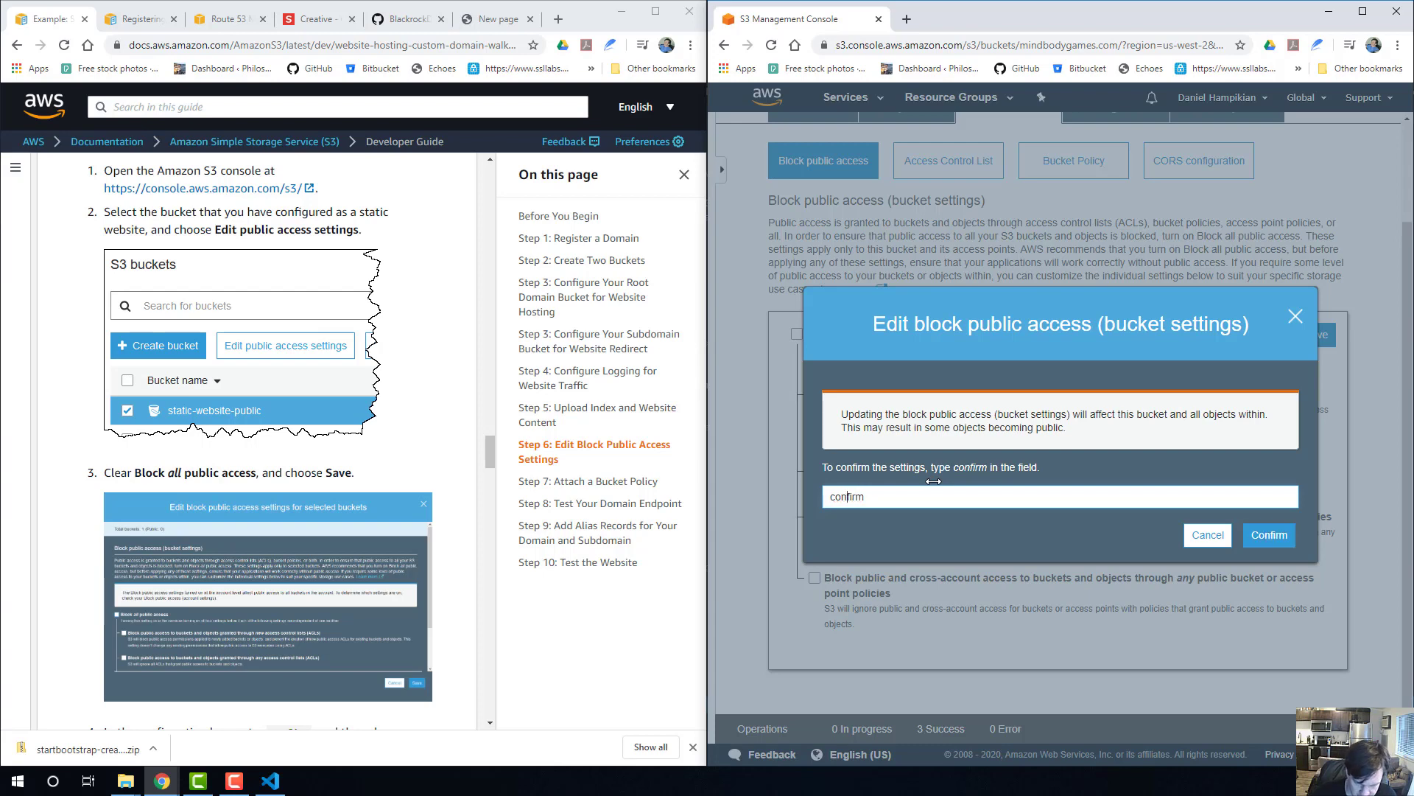
pyautogui.click(1278, 537)
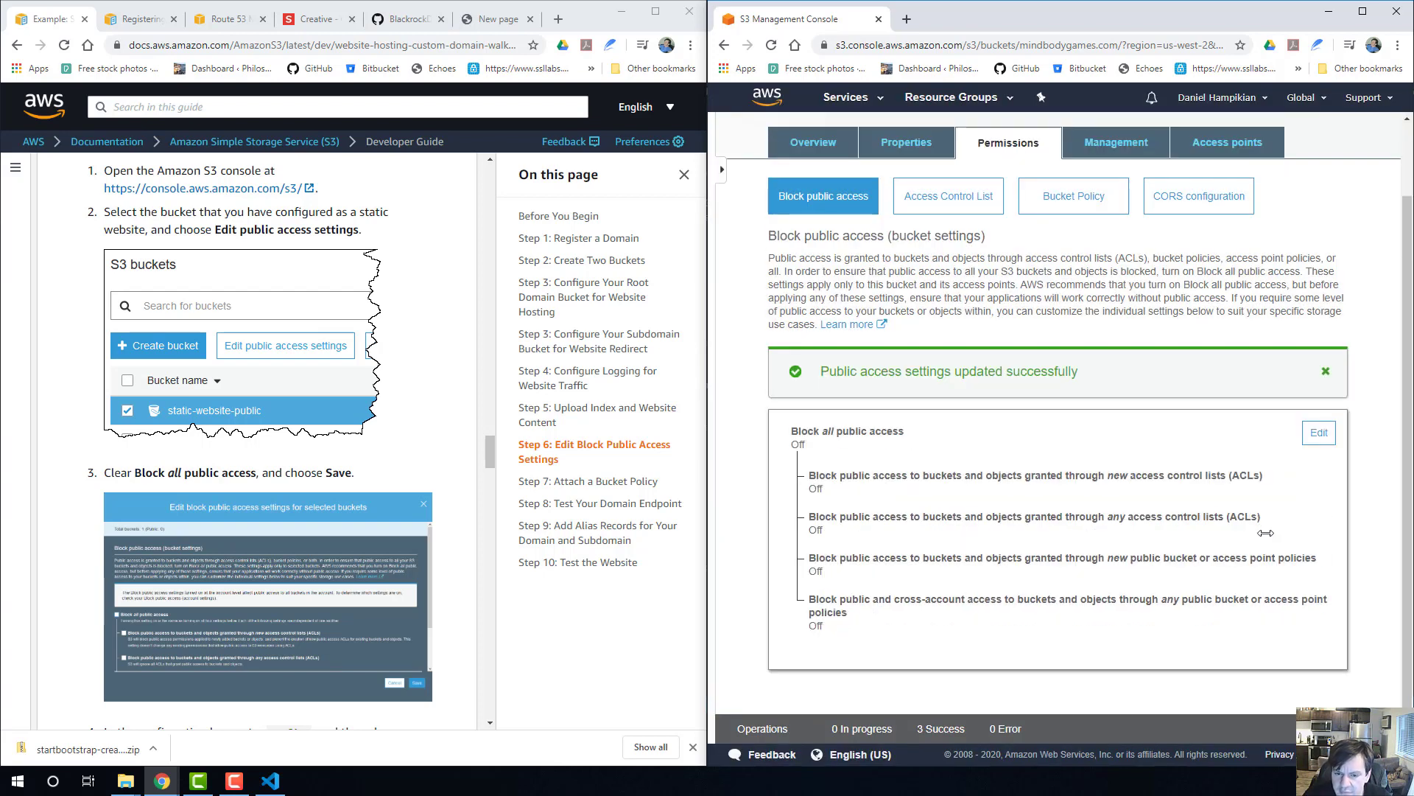
# Read the guide from the end of Step 6 into Step 7 and check the buckets' access status in the bucket list.
pyautogui.scroll(-5, 137, 366)
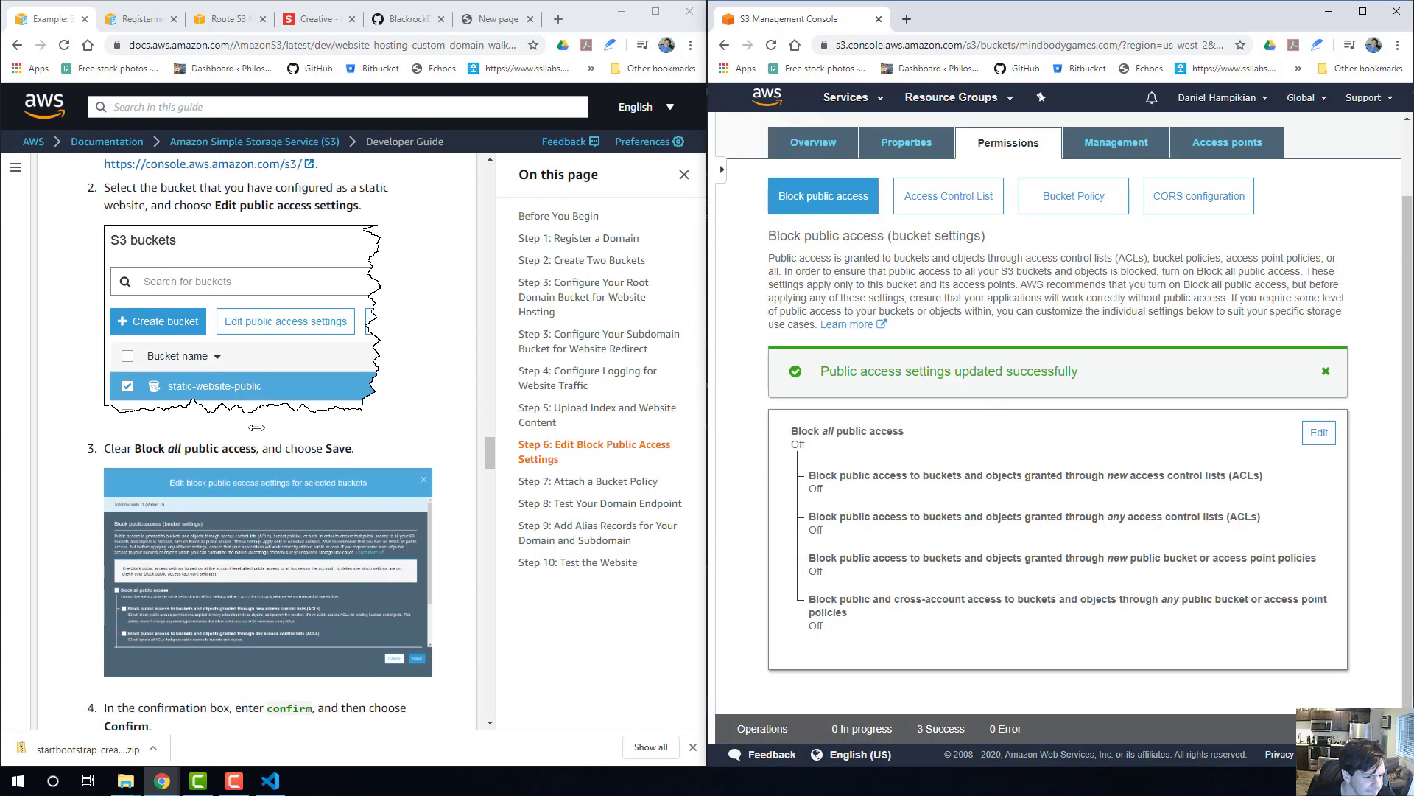
pyautogui.scroll(-4, 188, 364)
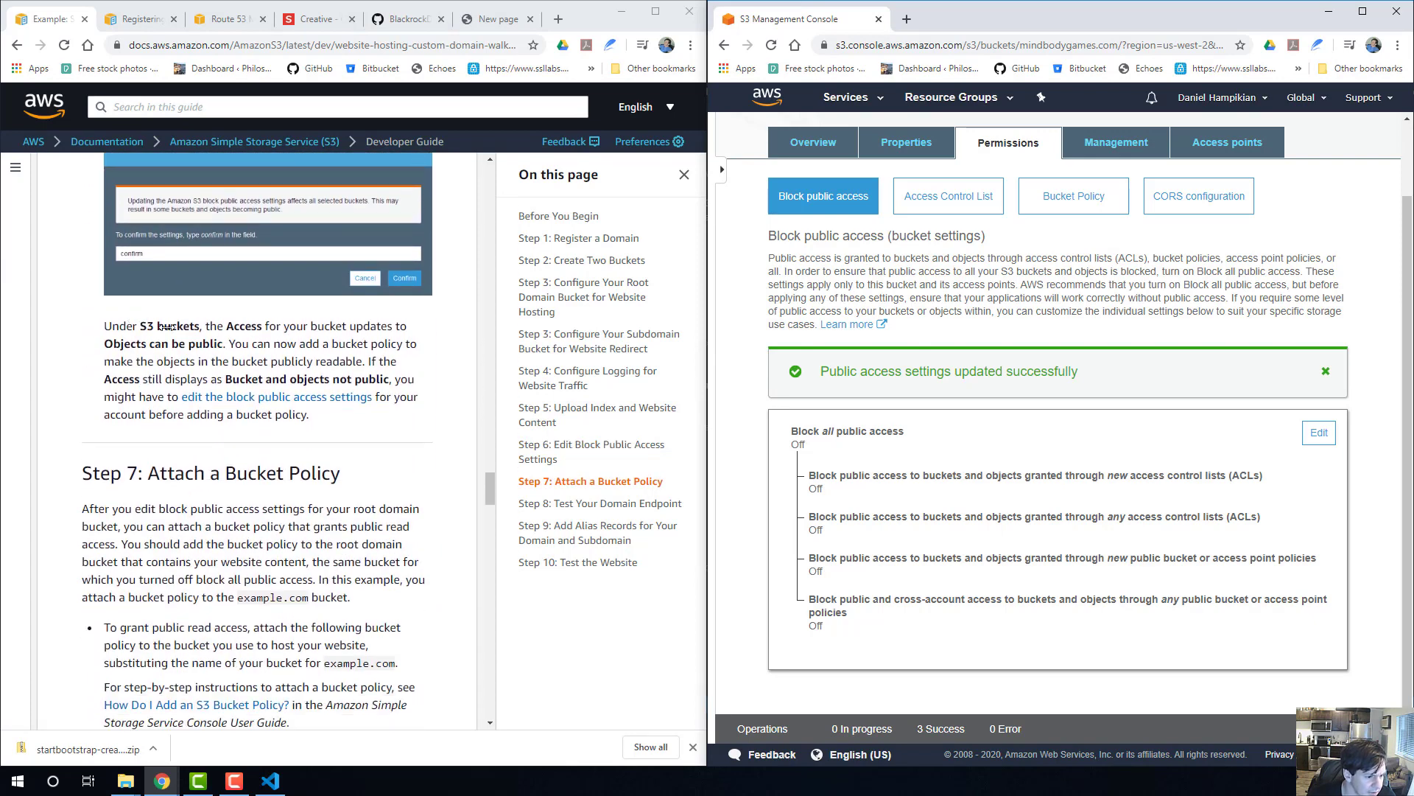
pyautogui.scroll(-2, 167, 326)
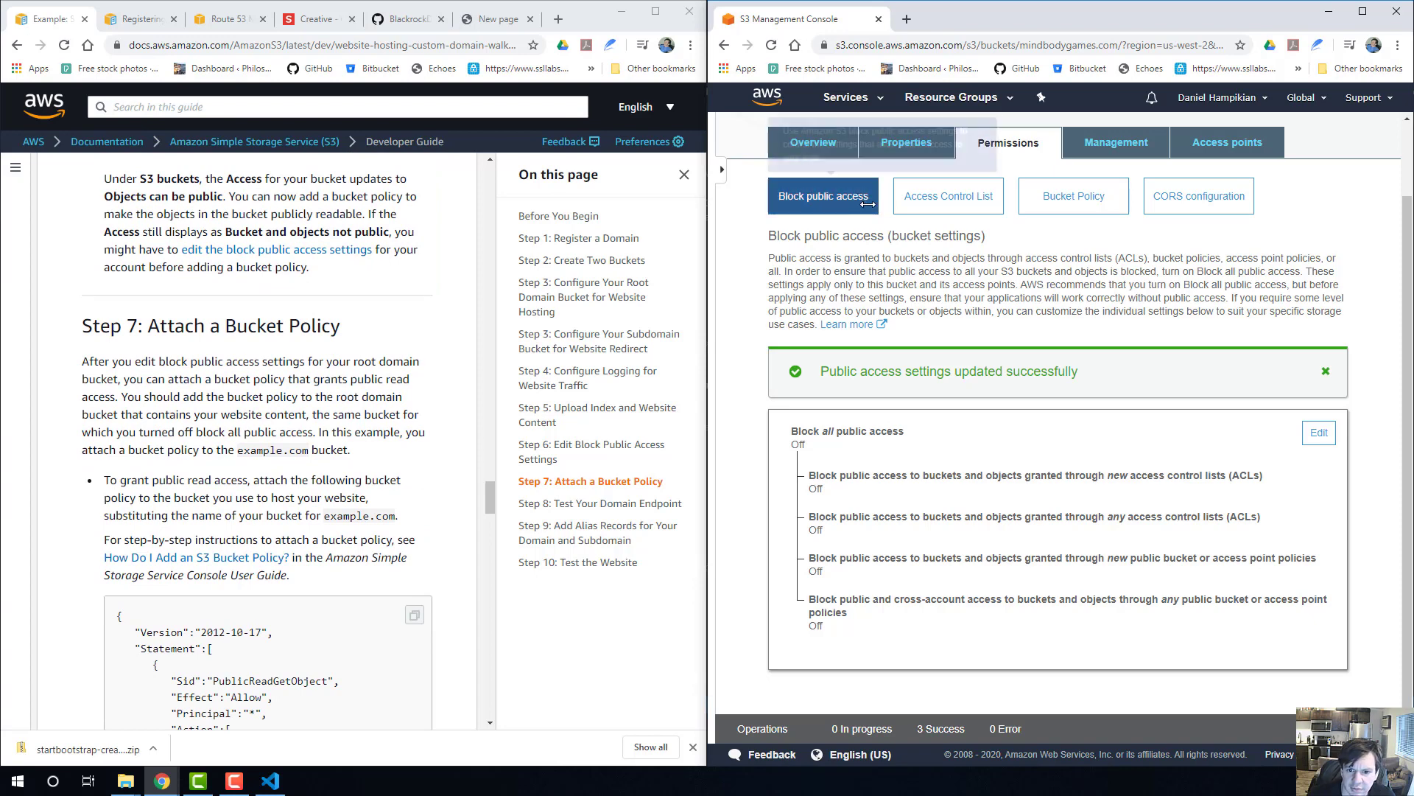
pyautogui.scroll(2, 822, 288)
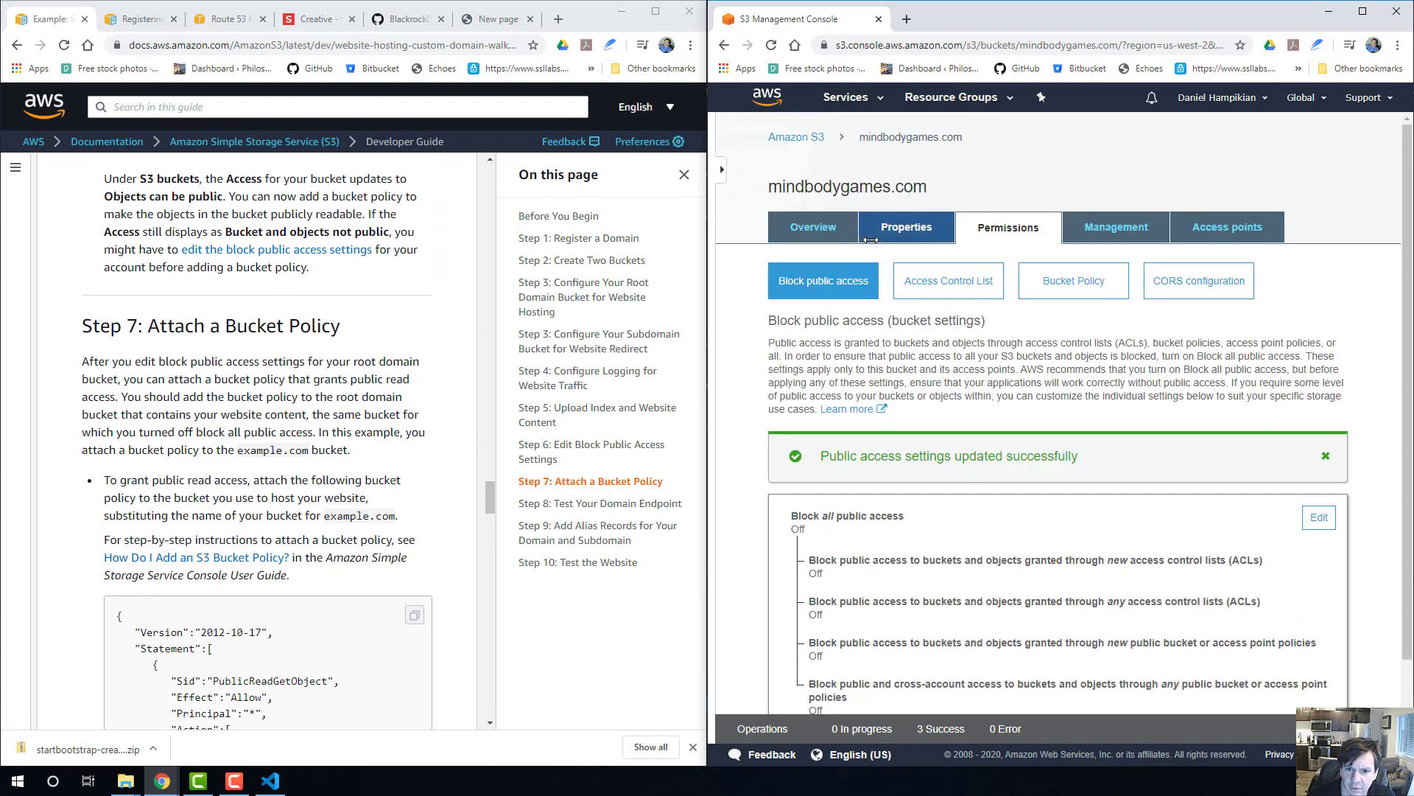
pyautogui.click(796, 137)
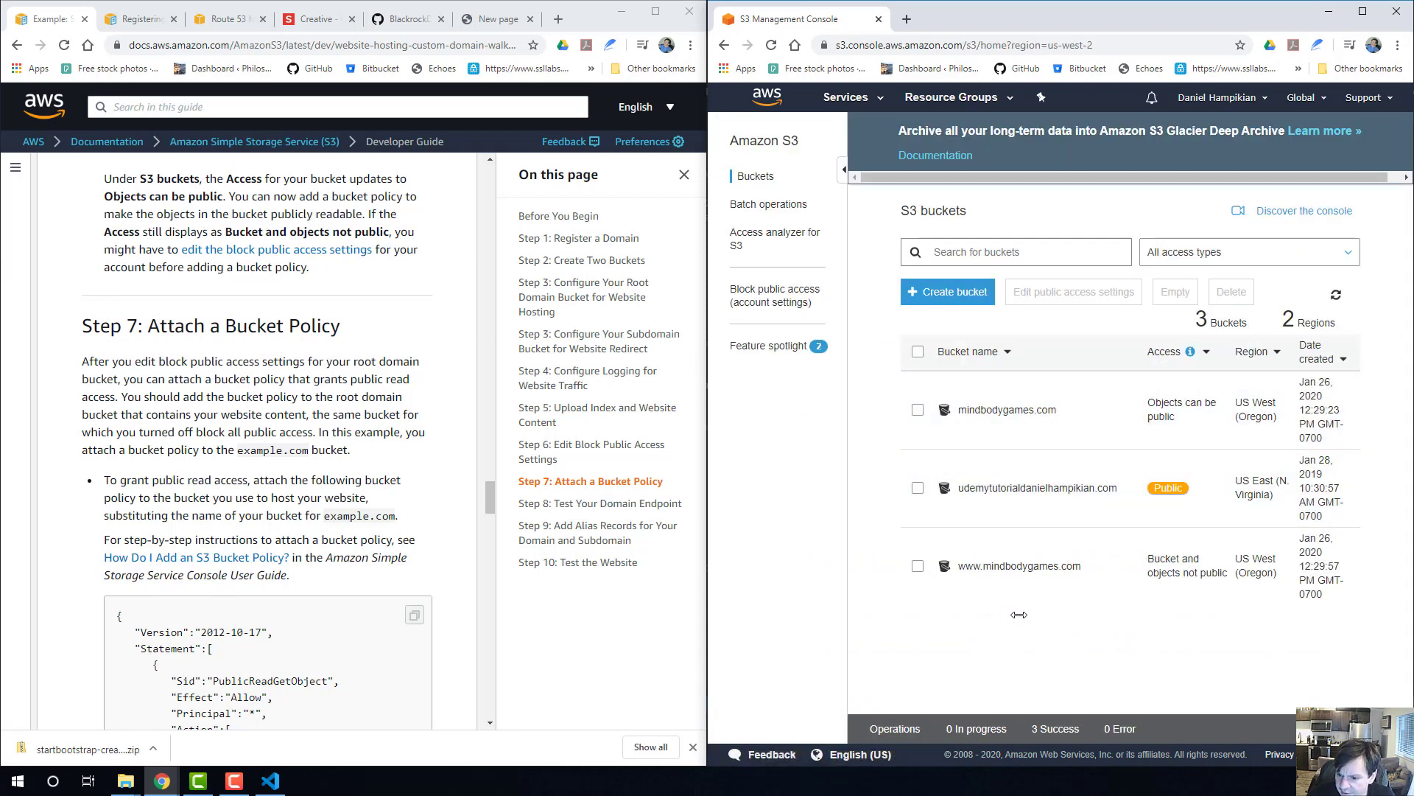
pyautogui.click(1013, 565)
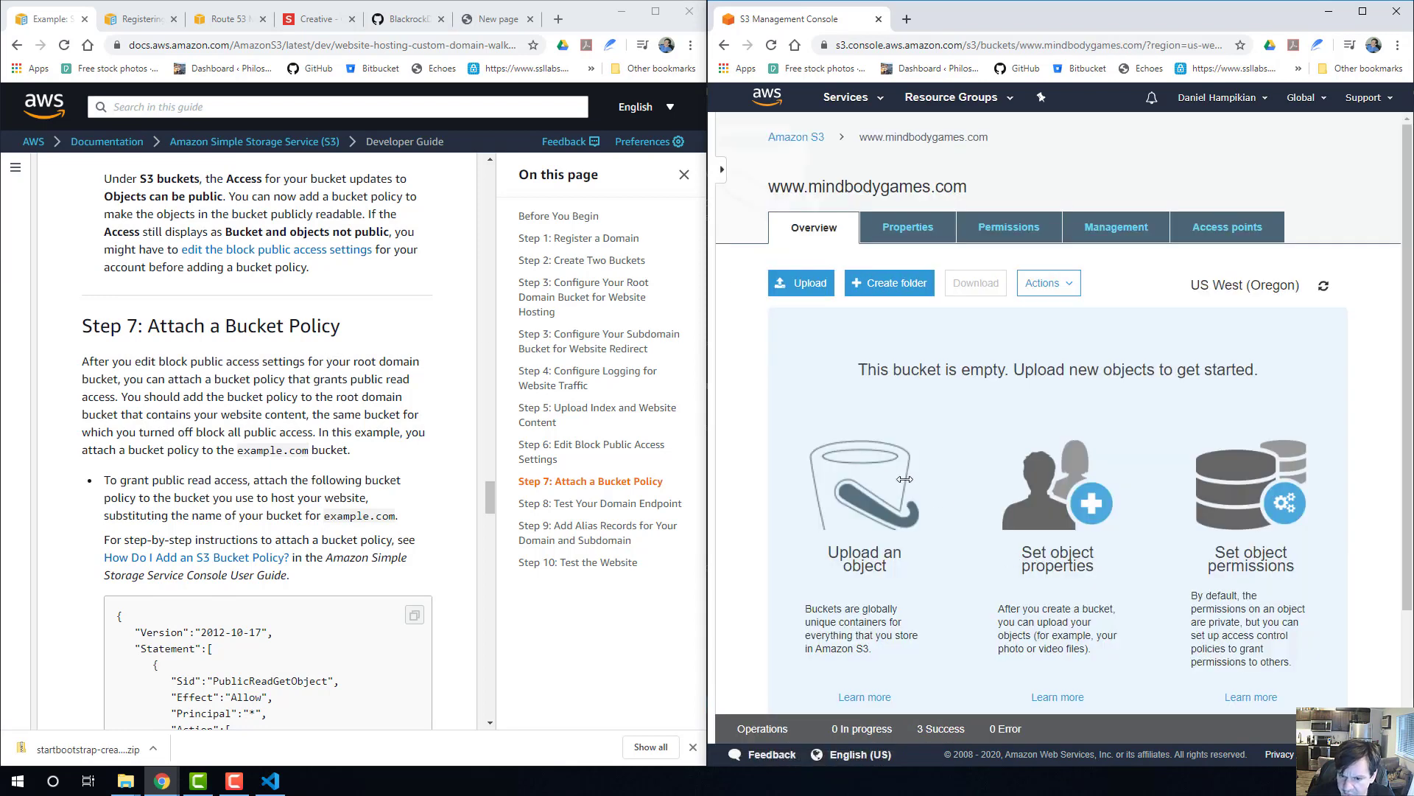
pyautogui.click(1016, 226)
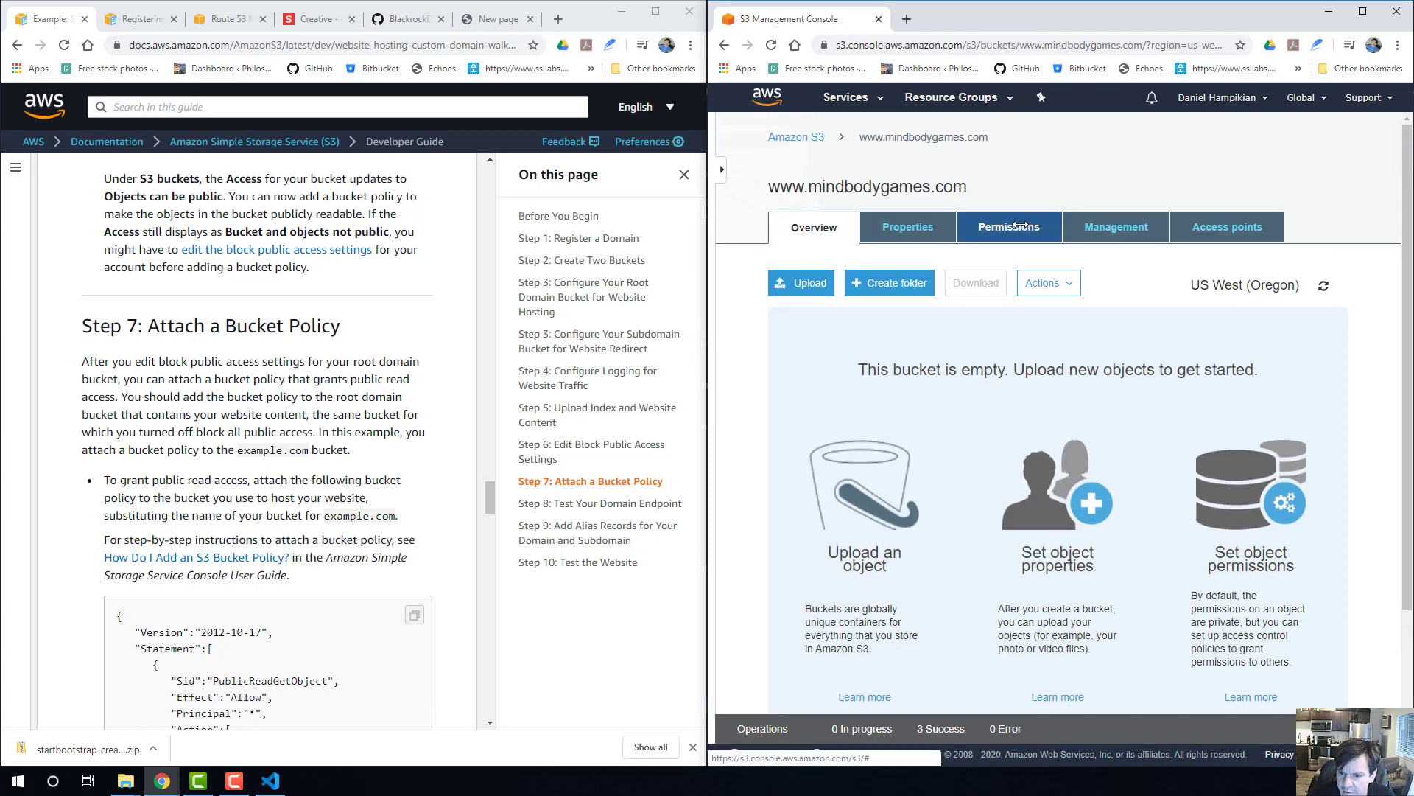
pyautogui.scroll(-1, 806, 479)
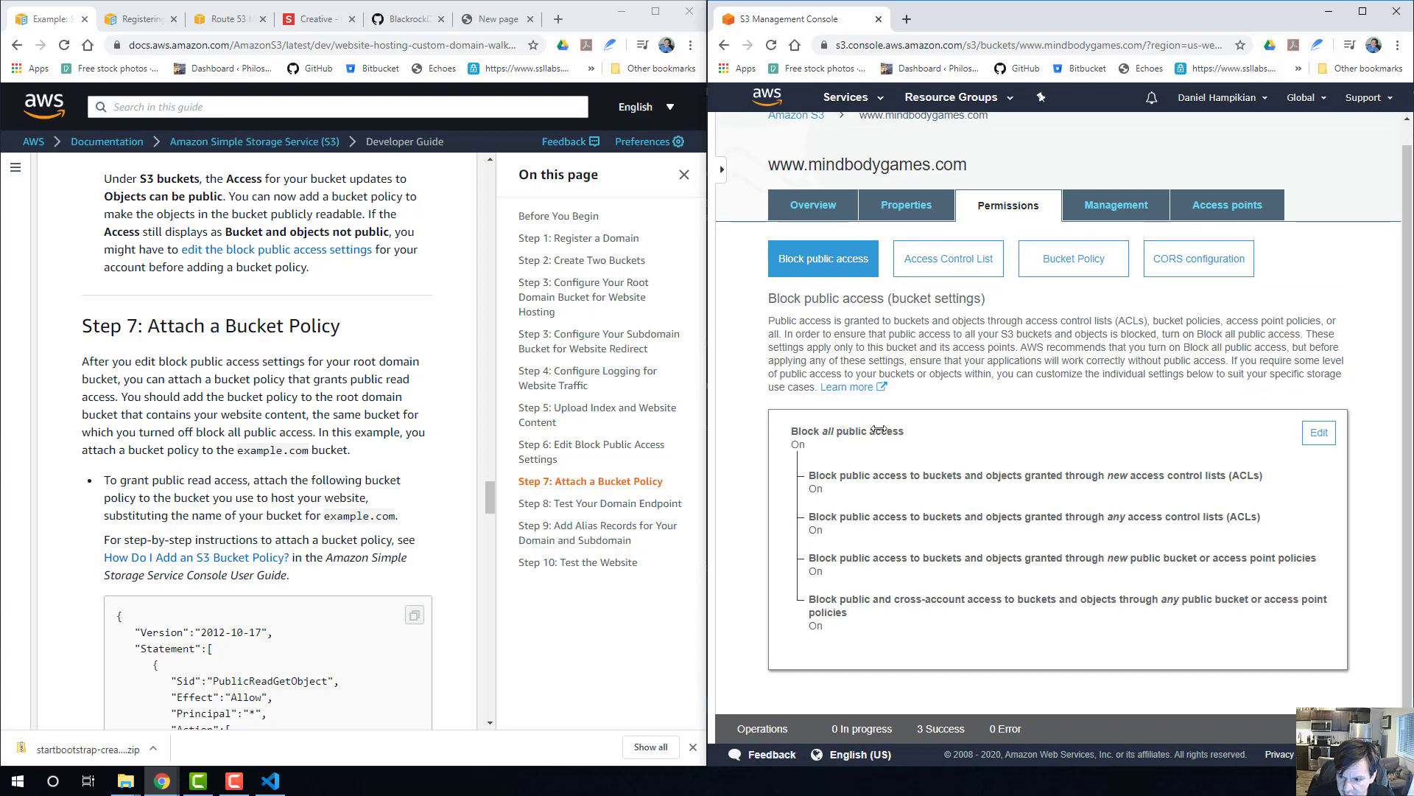
pyautogui.click(1316, 431)
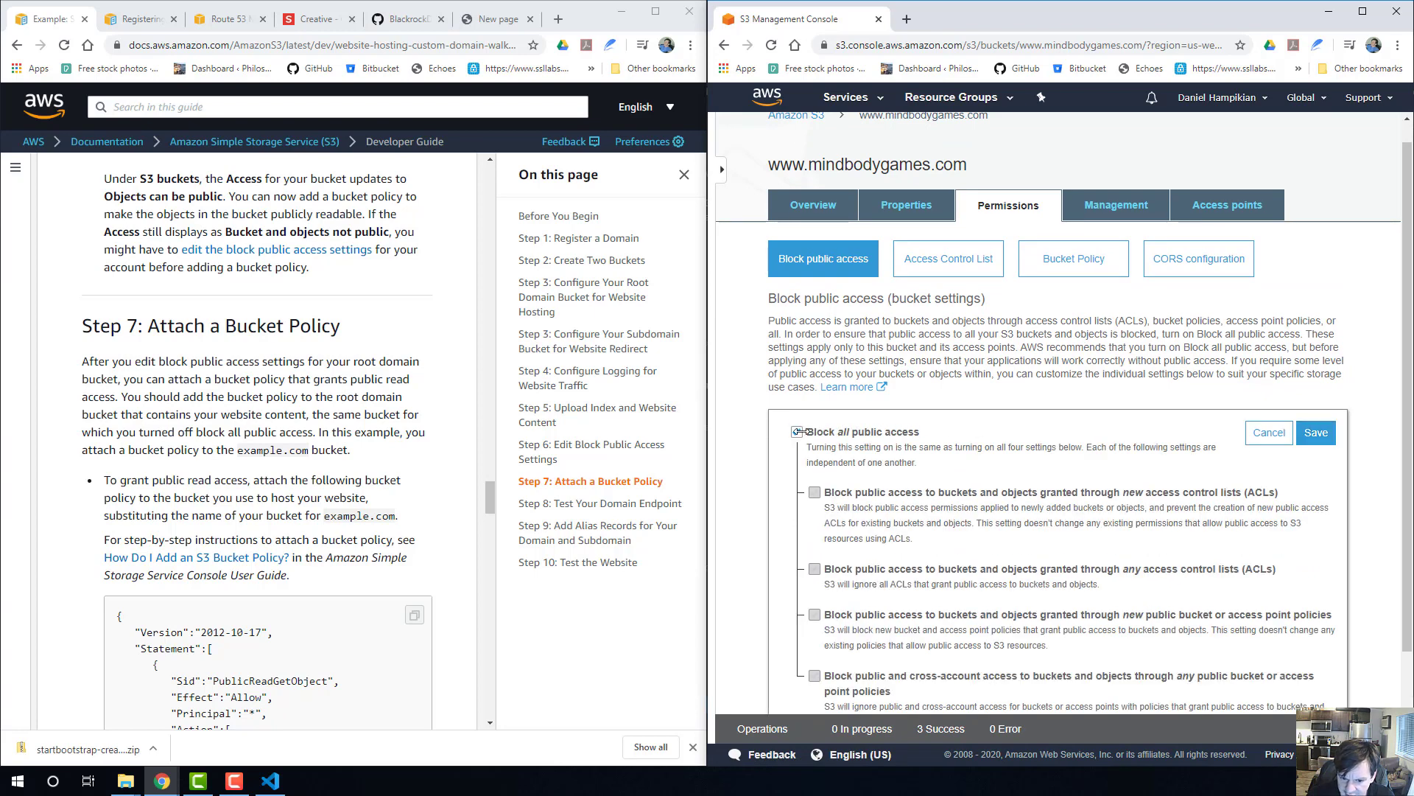
pyautogui.scroll(-1, 1105, 498)
pyautogui.click(1316, 339)
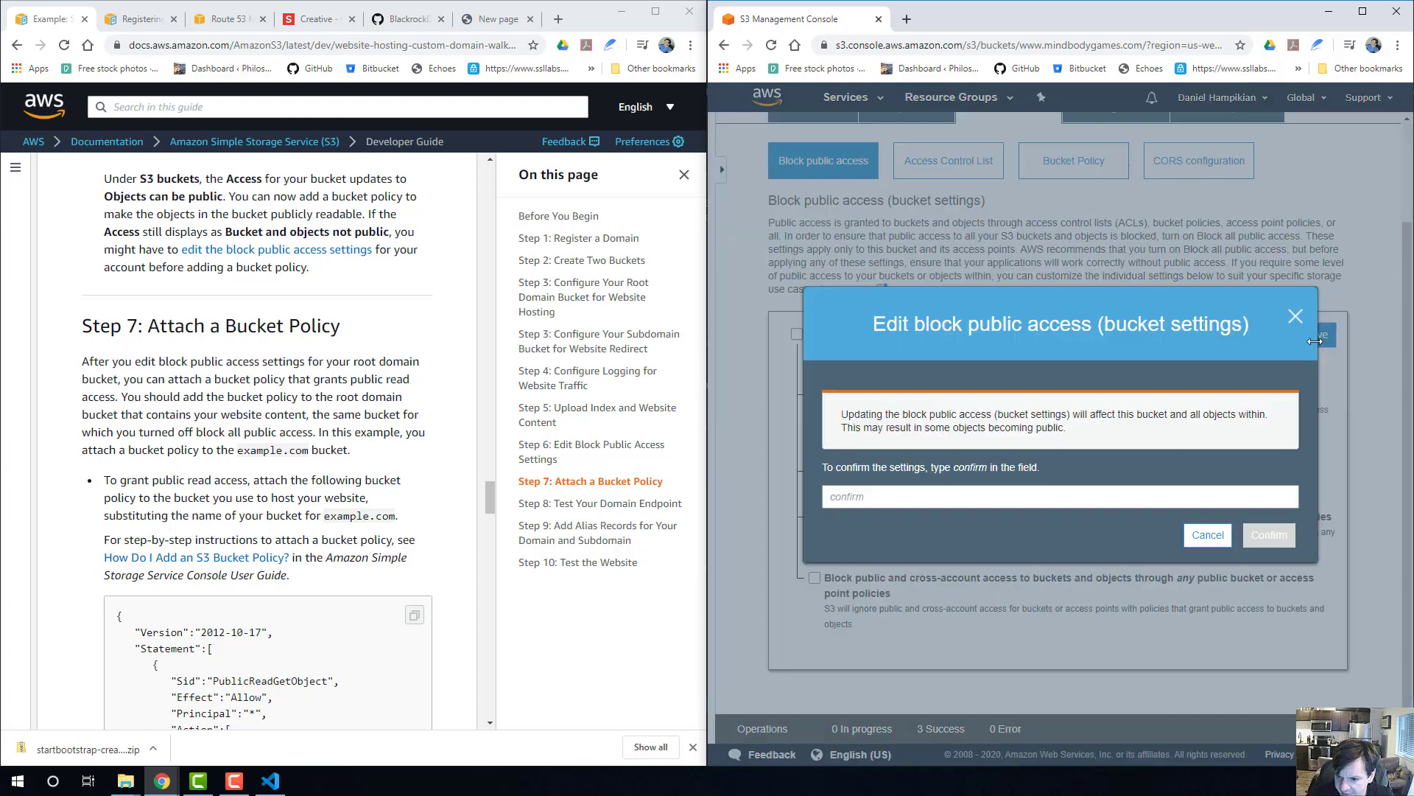
pyautogui.click(1058, 494)
pyautogui.write('co')
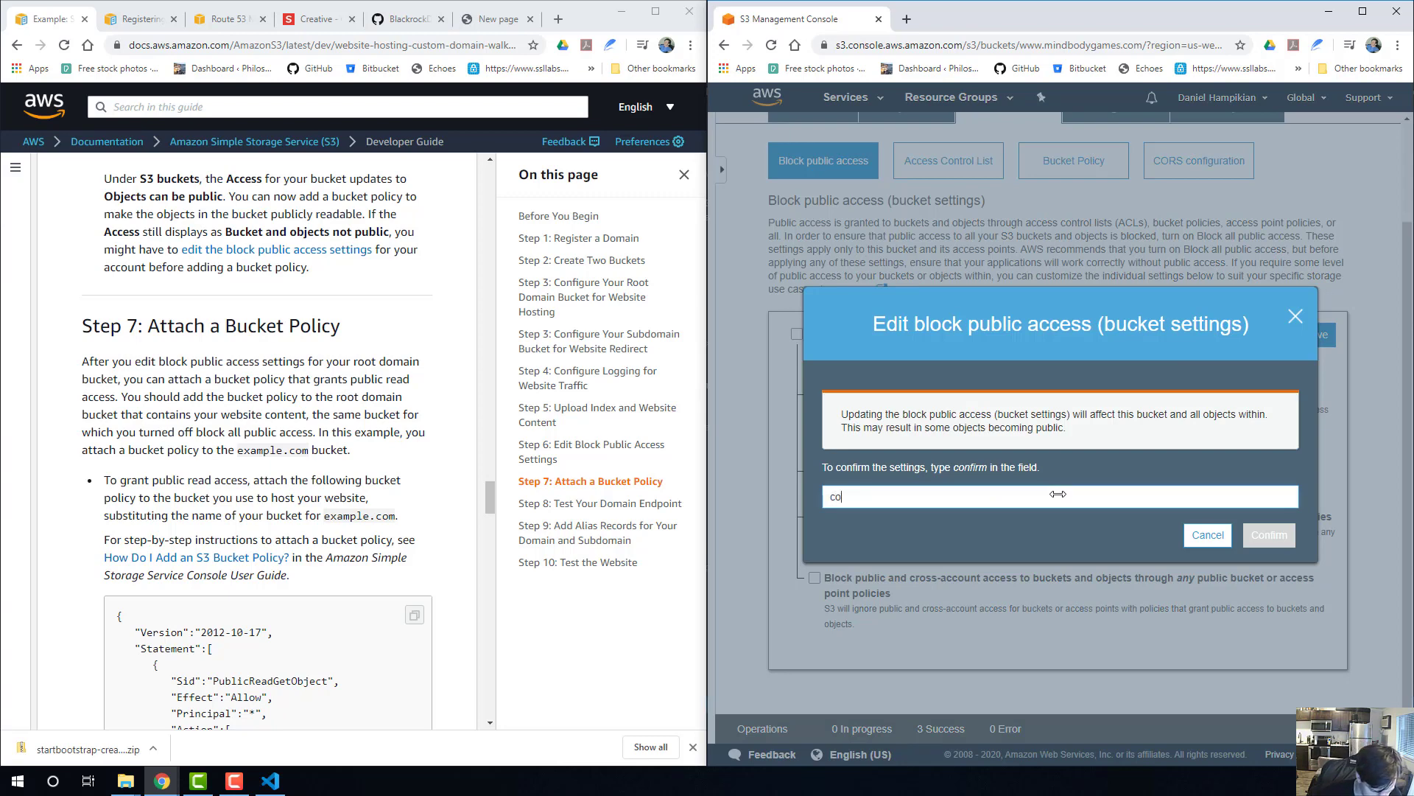
pyautogui.write('nfirm')
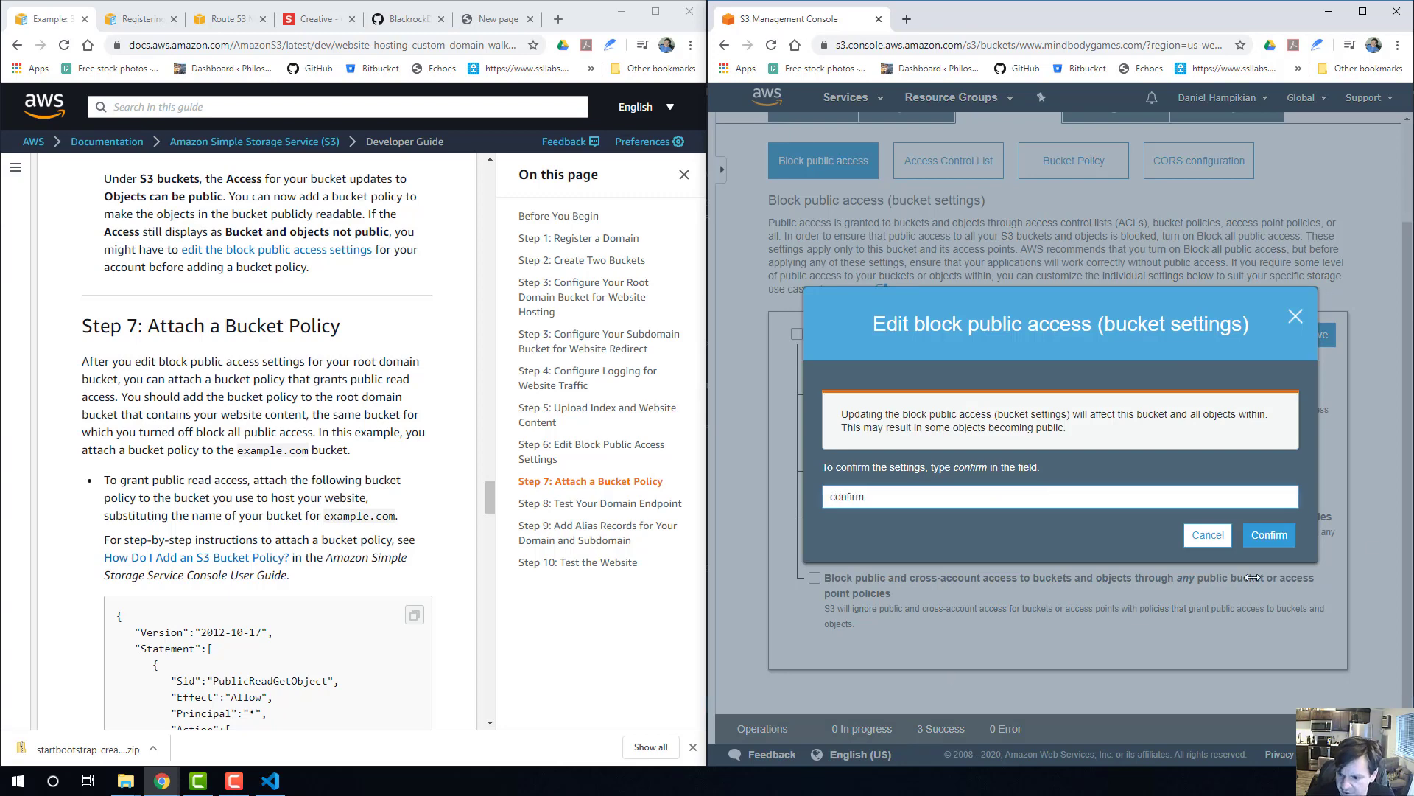
pyautogui.click(1260, 533)
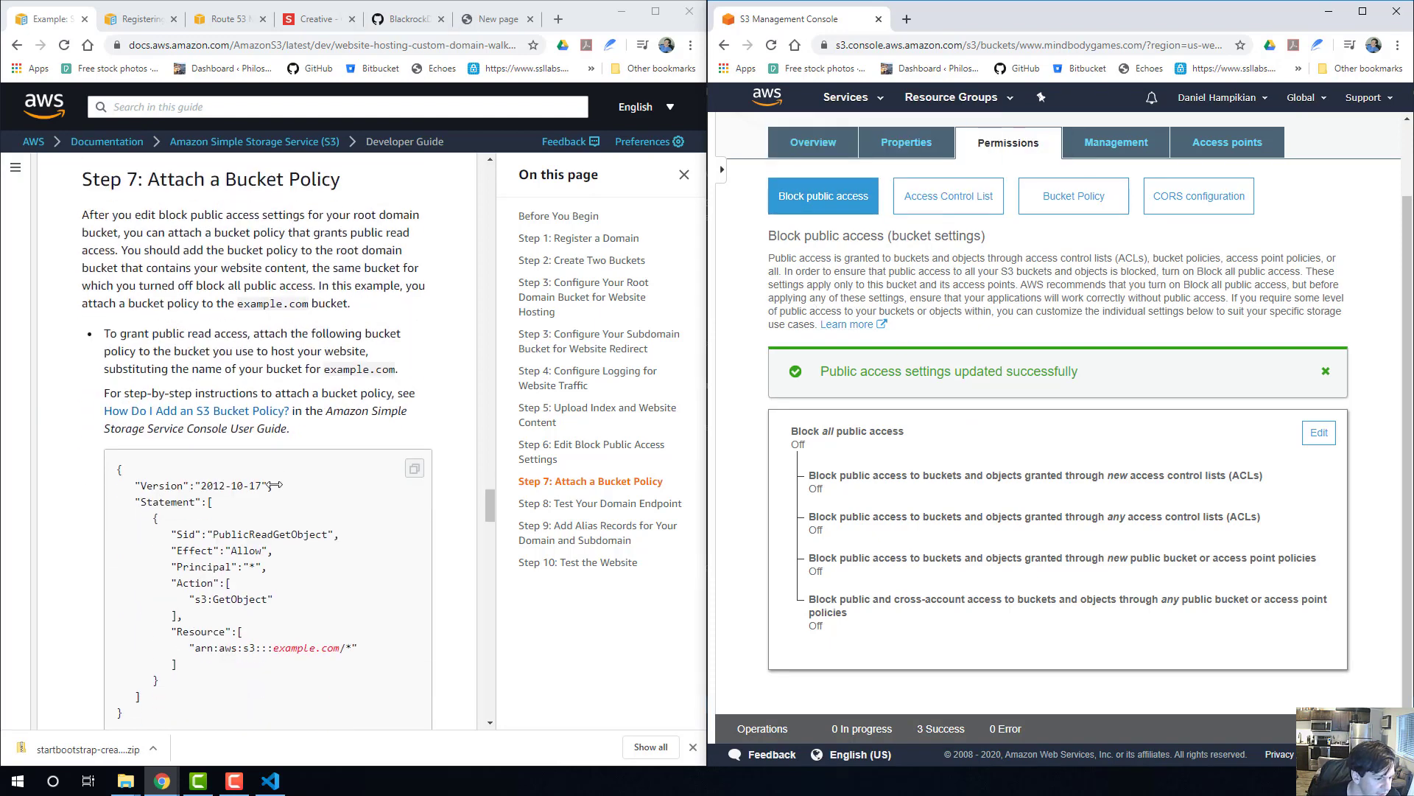
# Read the guide's Step 7 on attaching a bucket policy, including the sample public-read policy for example.com.
pyautogui.scroll(-2, 269, 482)
pyautogui.moveTo(134, 214); pyautogui.dragTo(171, 215)
pyautogui.click(235, 217)
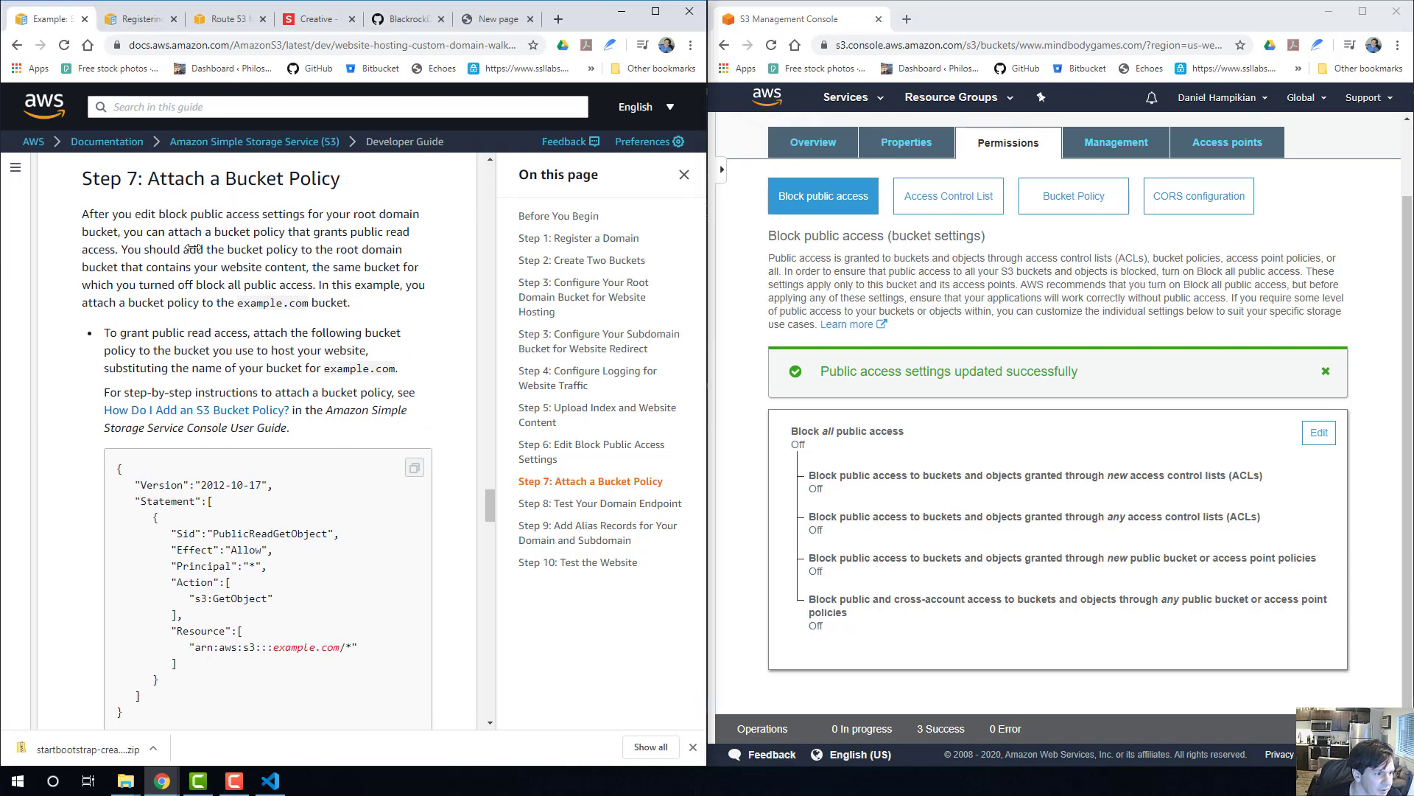
pyautogui.scroll(-1, 197, 244)
pyautogui.scroll(1, 200, 231)
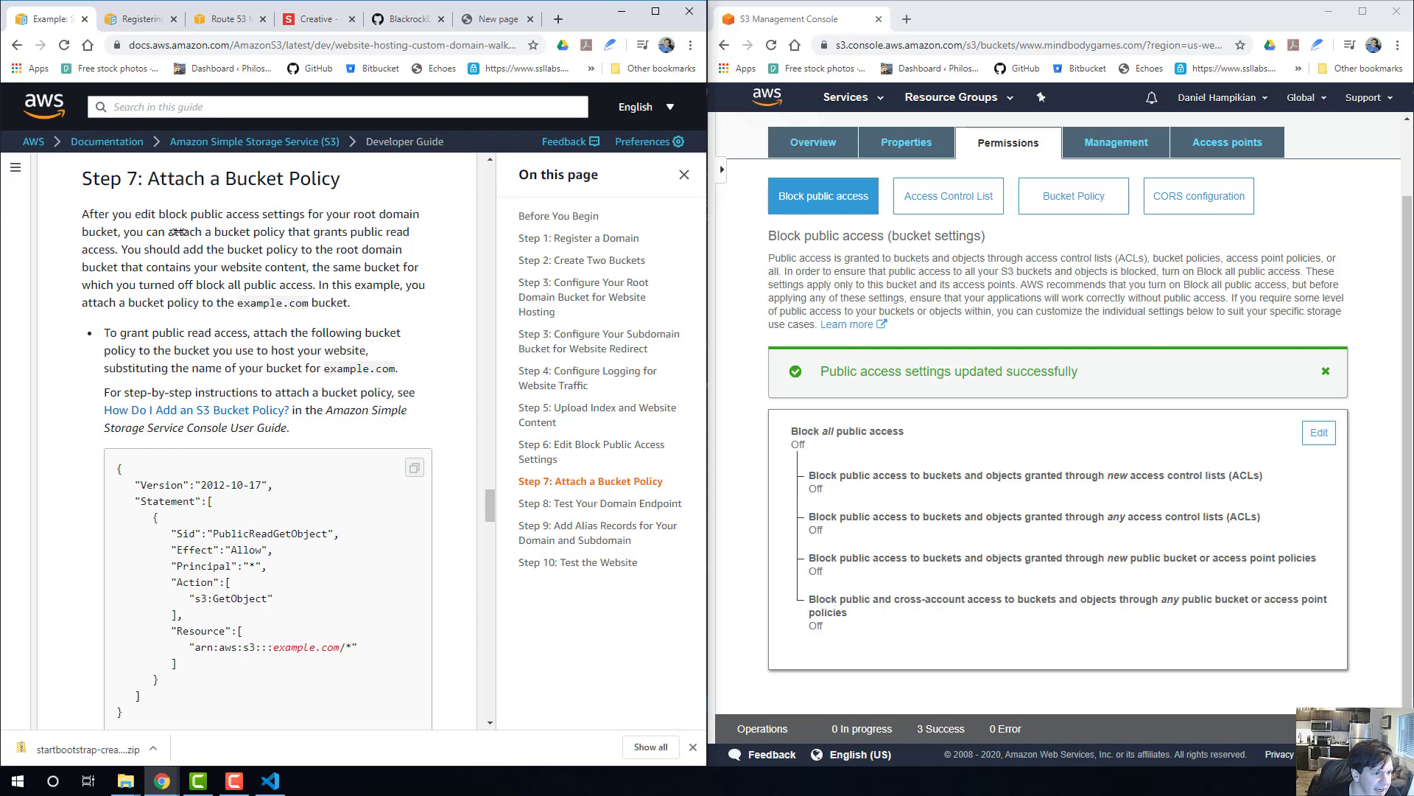
pyautogui.moveTo(175, 231); pyautogui.dragTo(336, 234)
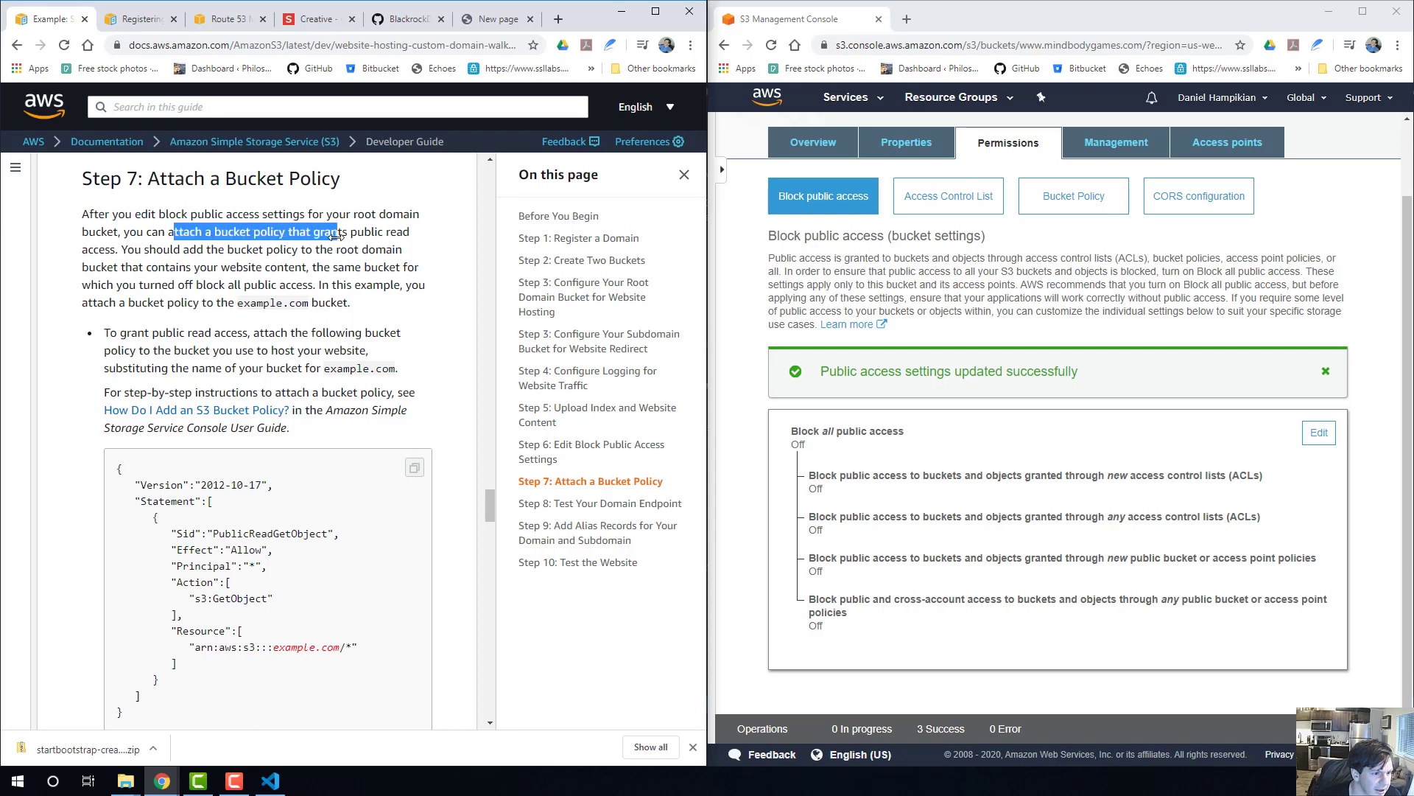
pyautogui.click(347, 236)
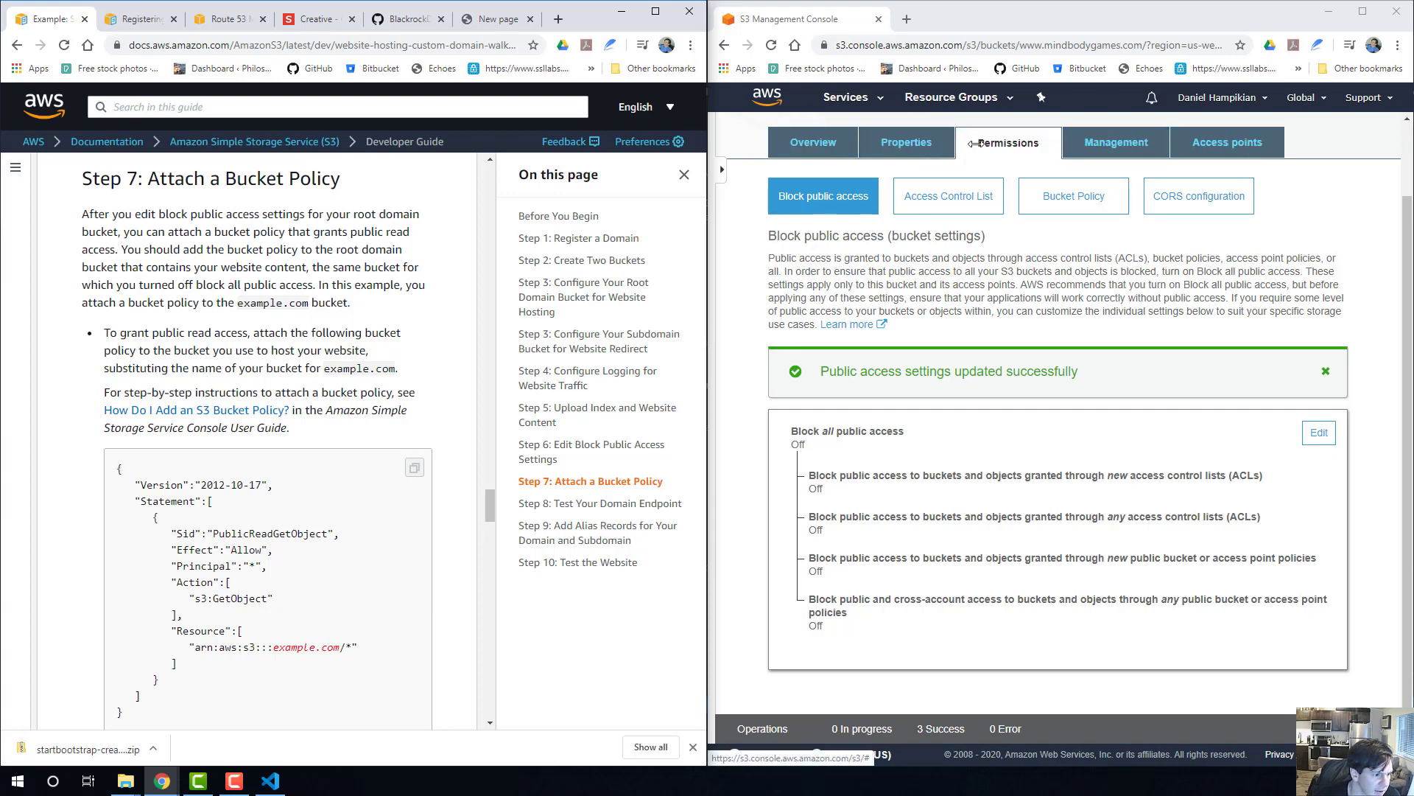
pyautogui.scroll(-1, 267, 278)
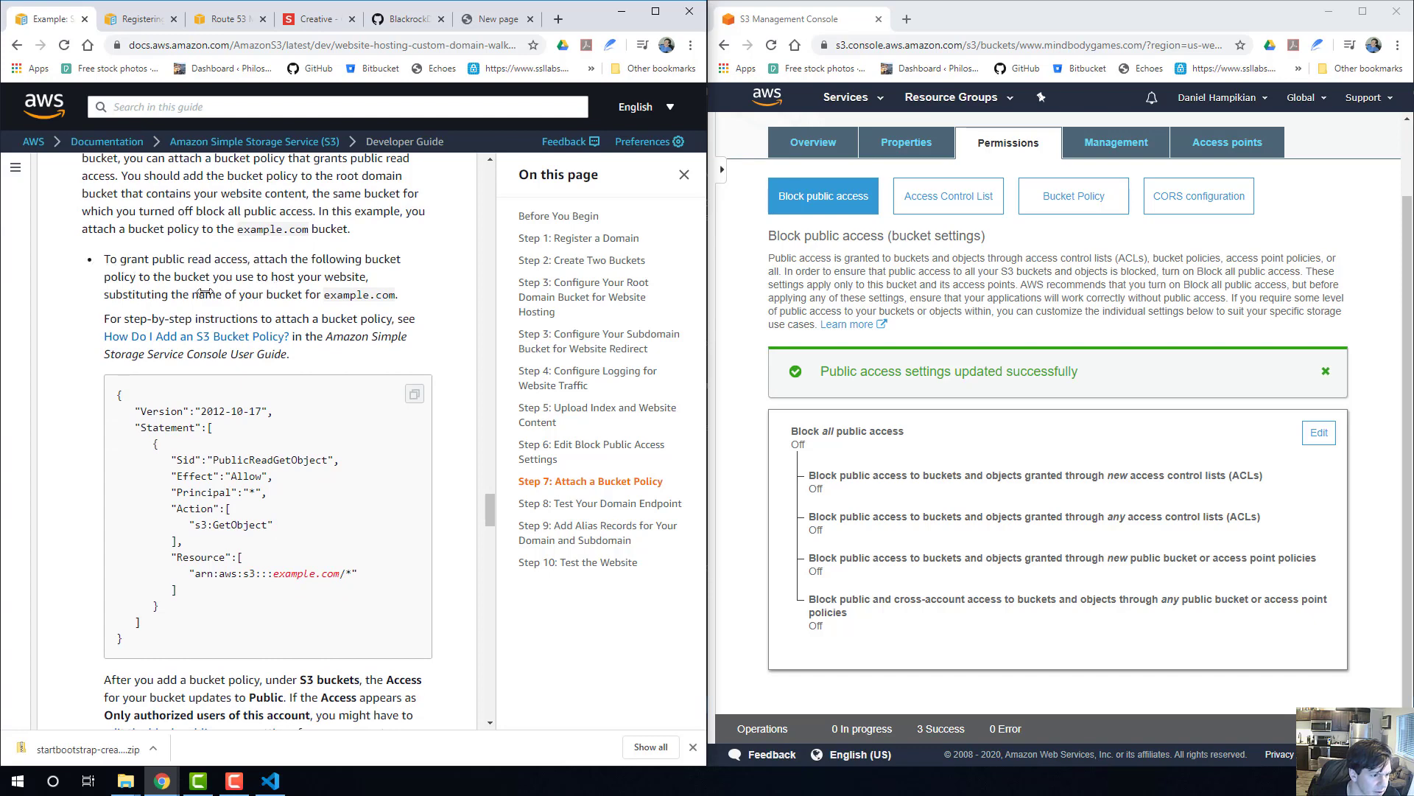
pyautogui.scroll(-1, 205, 293)
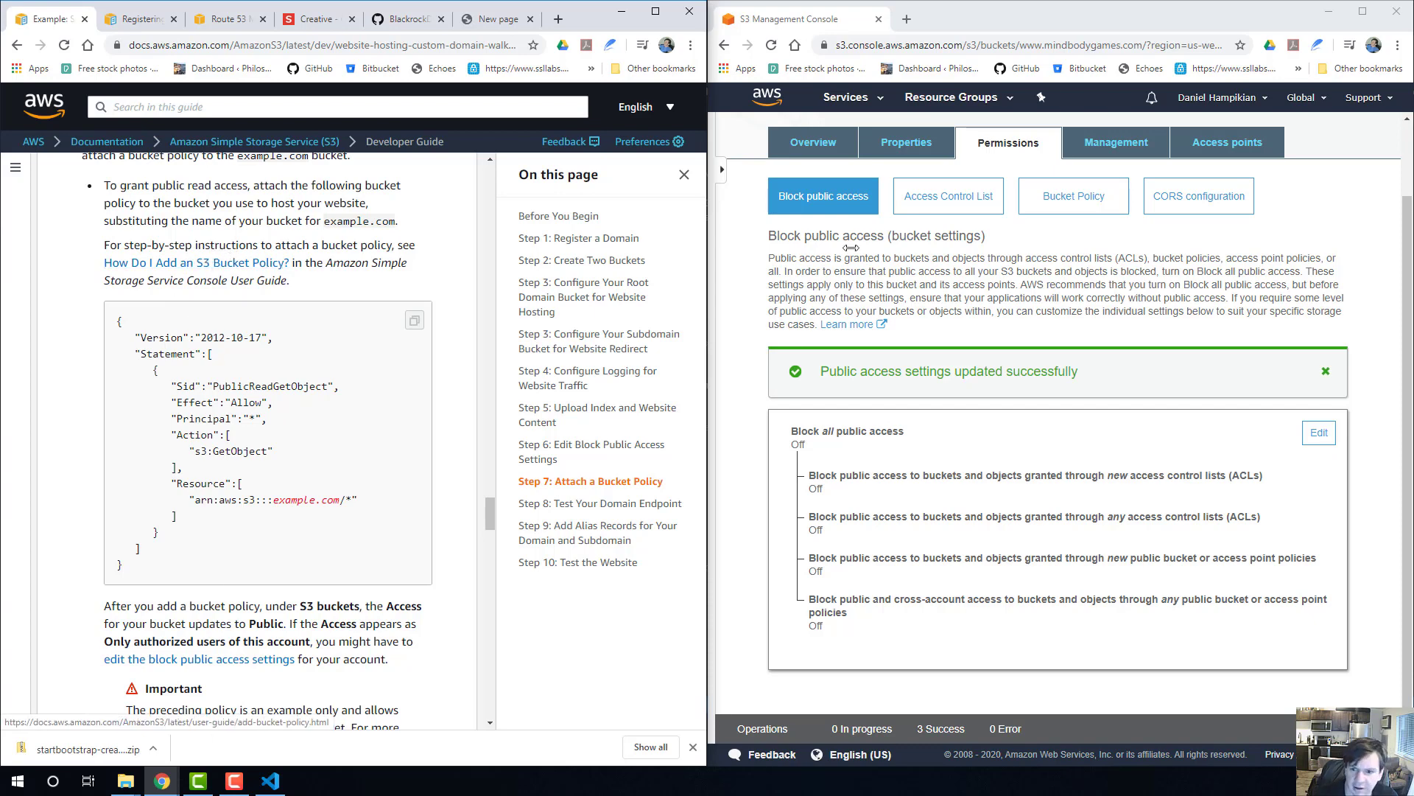
pyautogui.click(1072, 198)
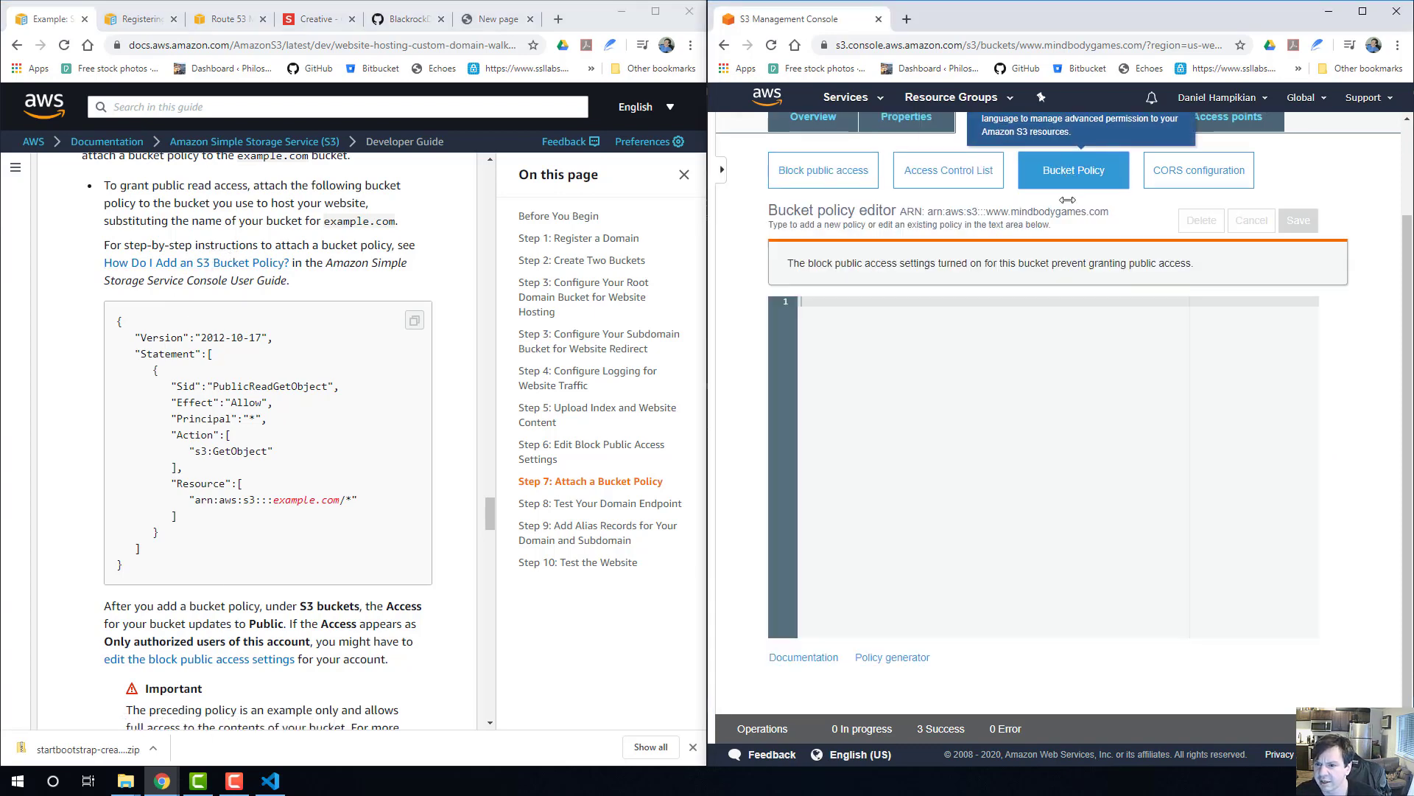
pyautogui.scroll(3, 1018, 197)
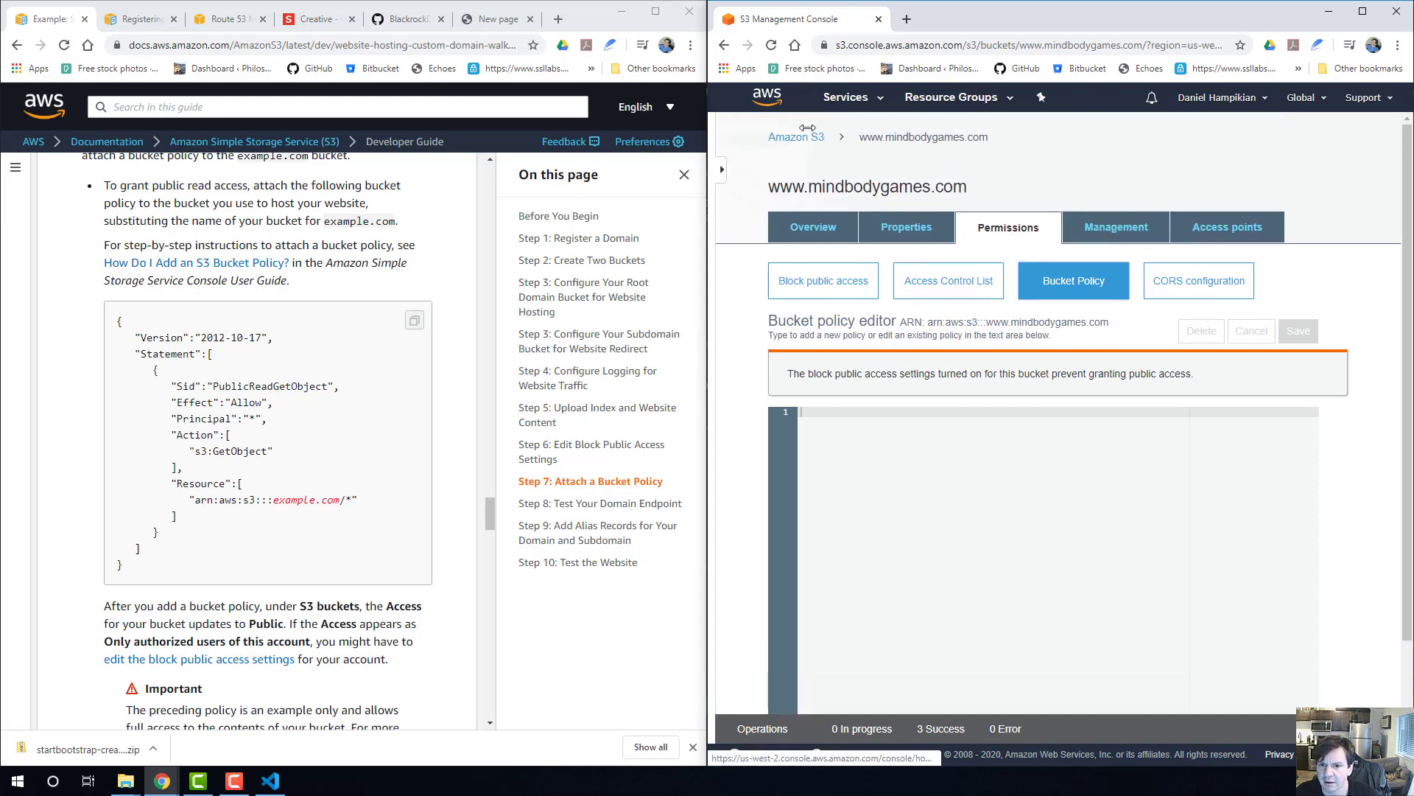
# Open the bucket policy editor in the permissions of the root domain bucket mindbodygames.com.
pyautogui.click(805, 139)
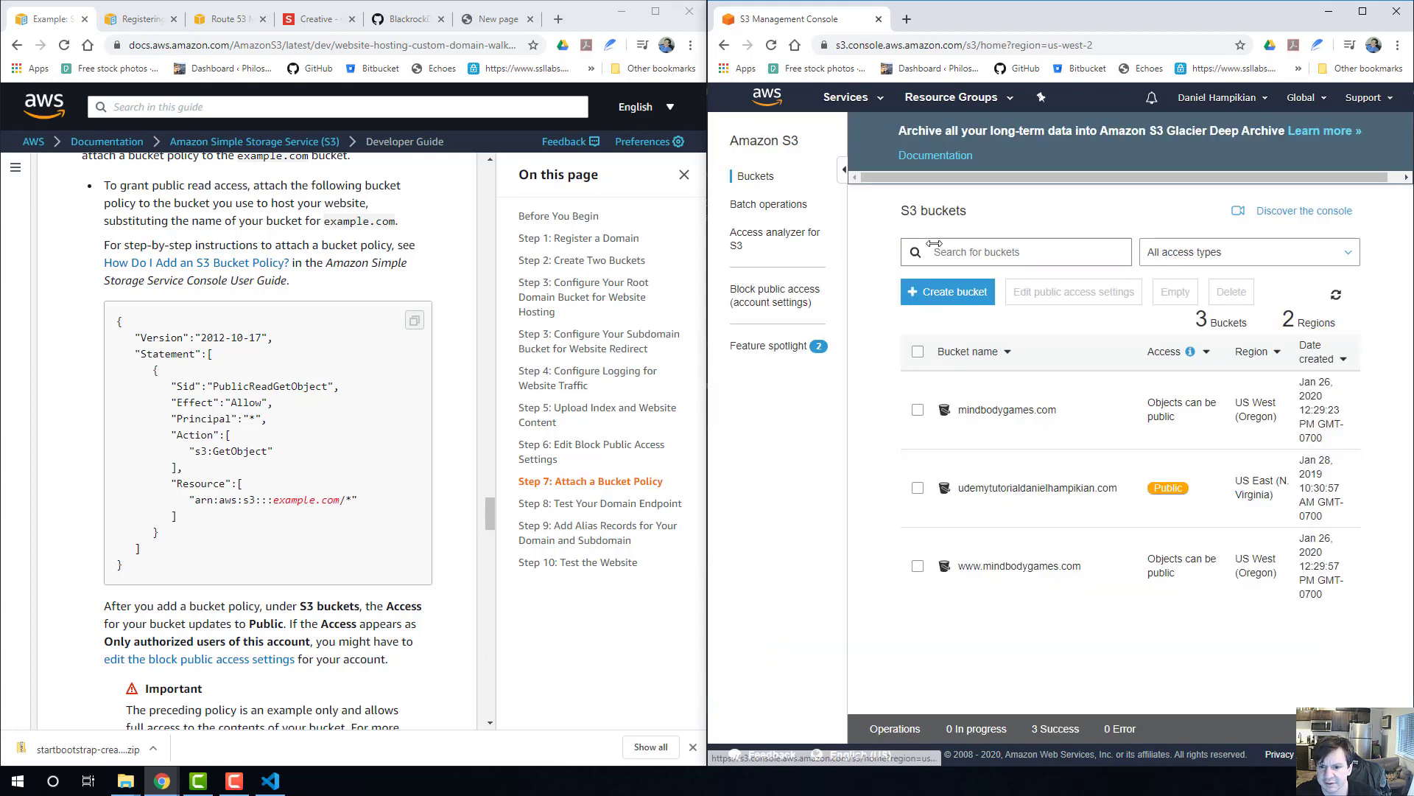
pyautogui.click(999, 408)
pyautogui.scroll(-3, 980, 331)
pyautogui.scroll(3, 968, 235)
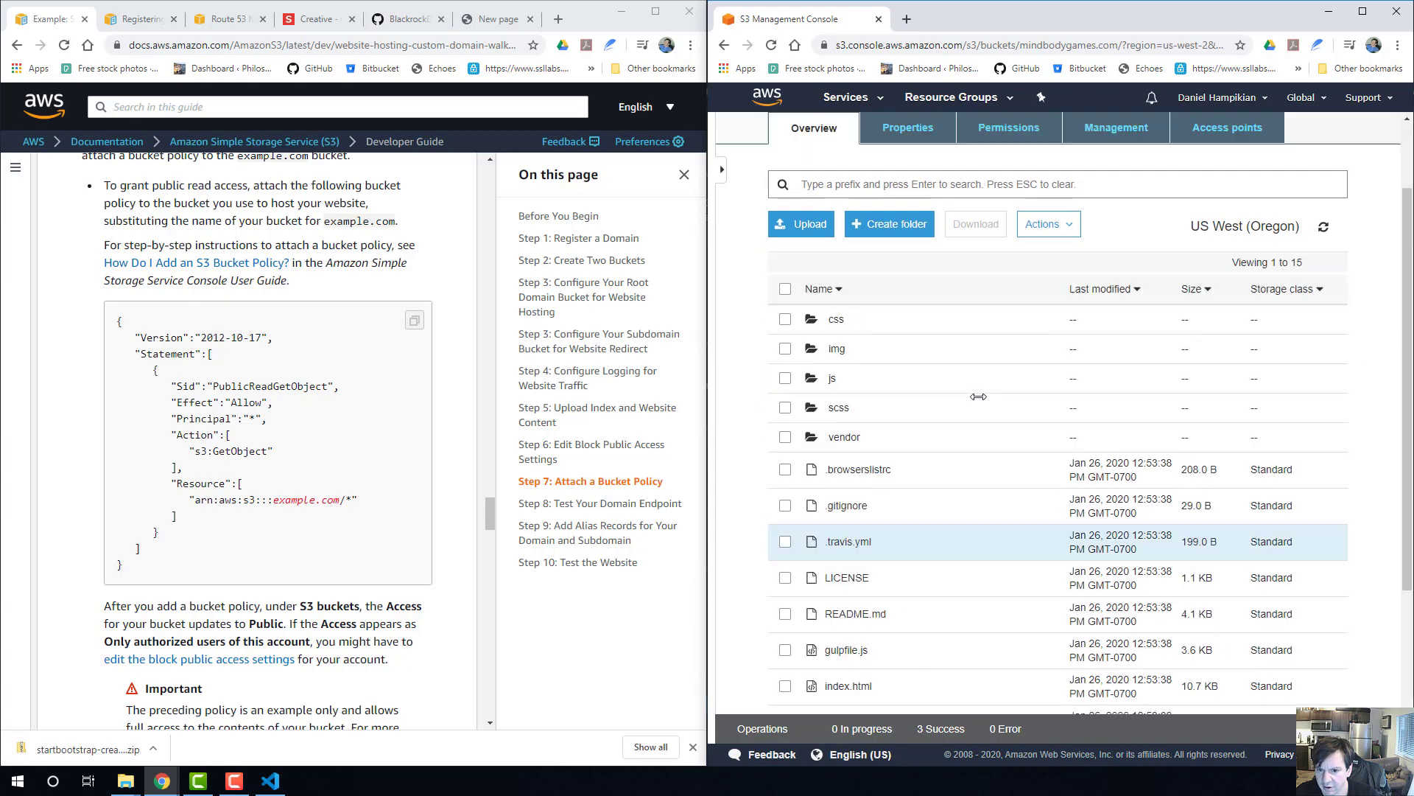
pyautogui.click(969, 223)
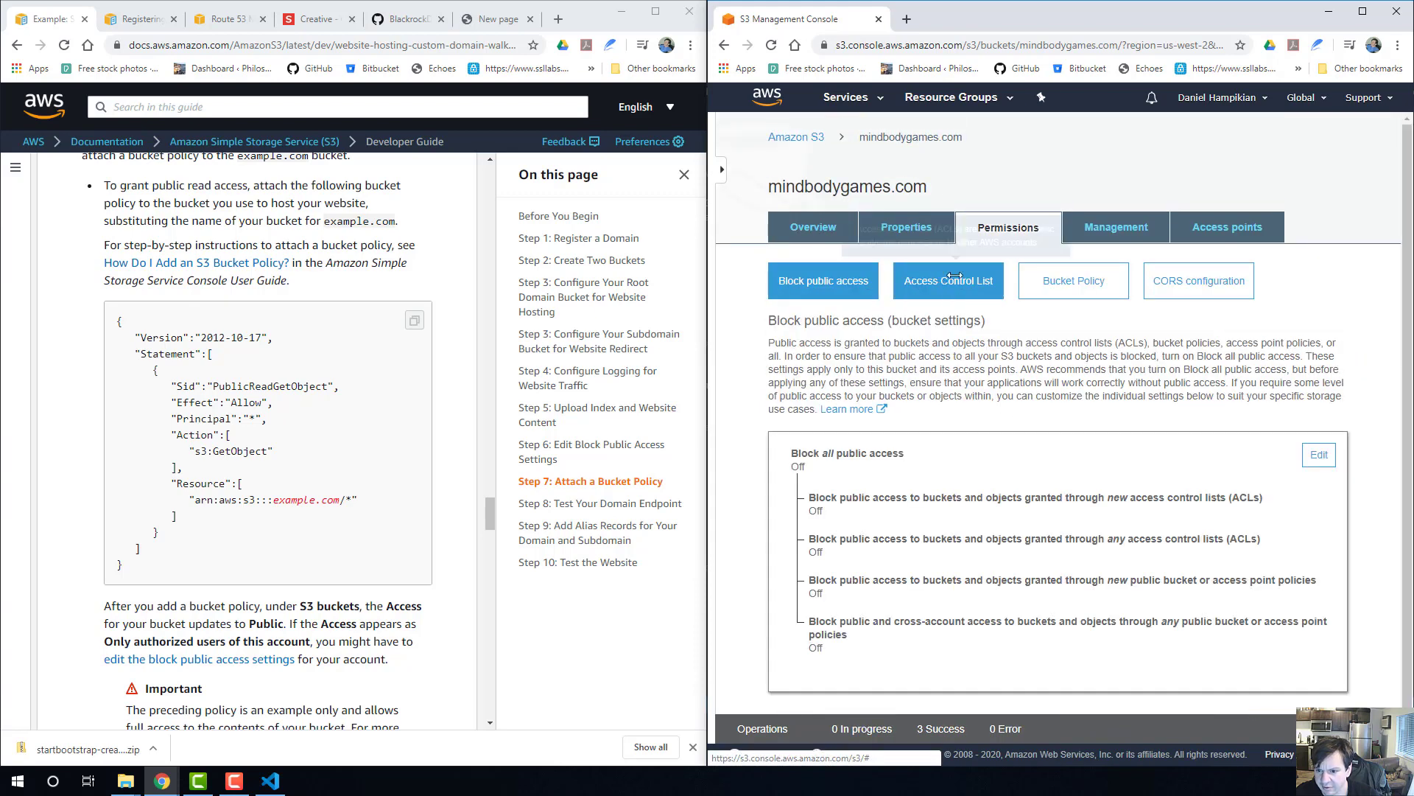
pyautogui.click(1052, 283)
pyautogui.scroll(-1, 1005, 362)
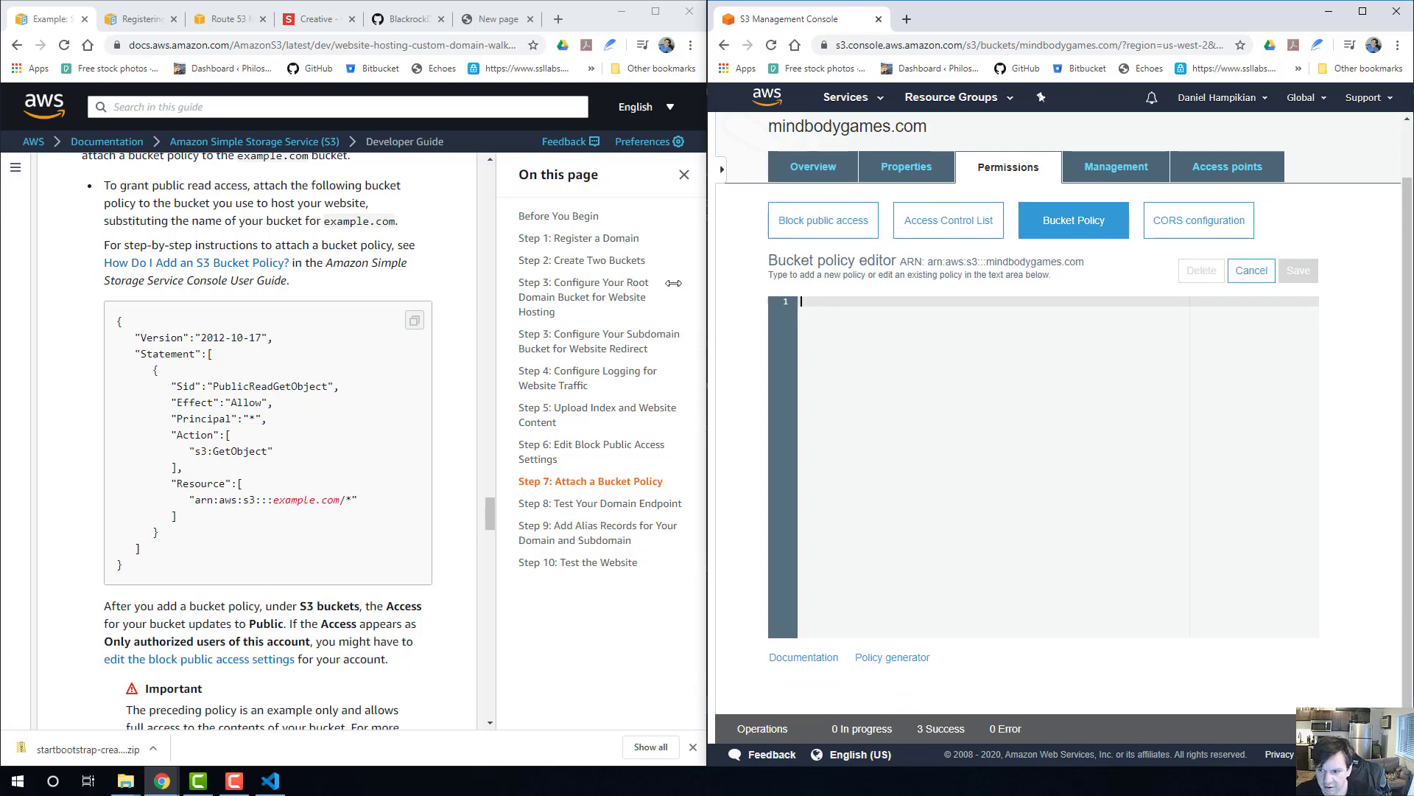
# Copy the guide's complete sample PublicReadGetObject policy into the mindbodygames.com bucket policy editor.
pyautogui.moveTo(140, 566); pyautogui.dragTo(124, 336)
pyautogui.hotkey('ctrl', 'c')
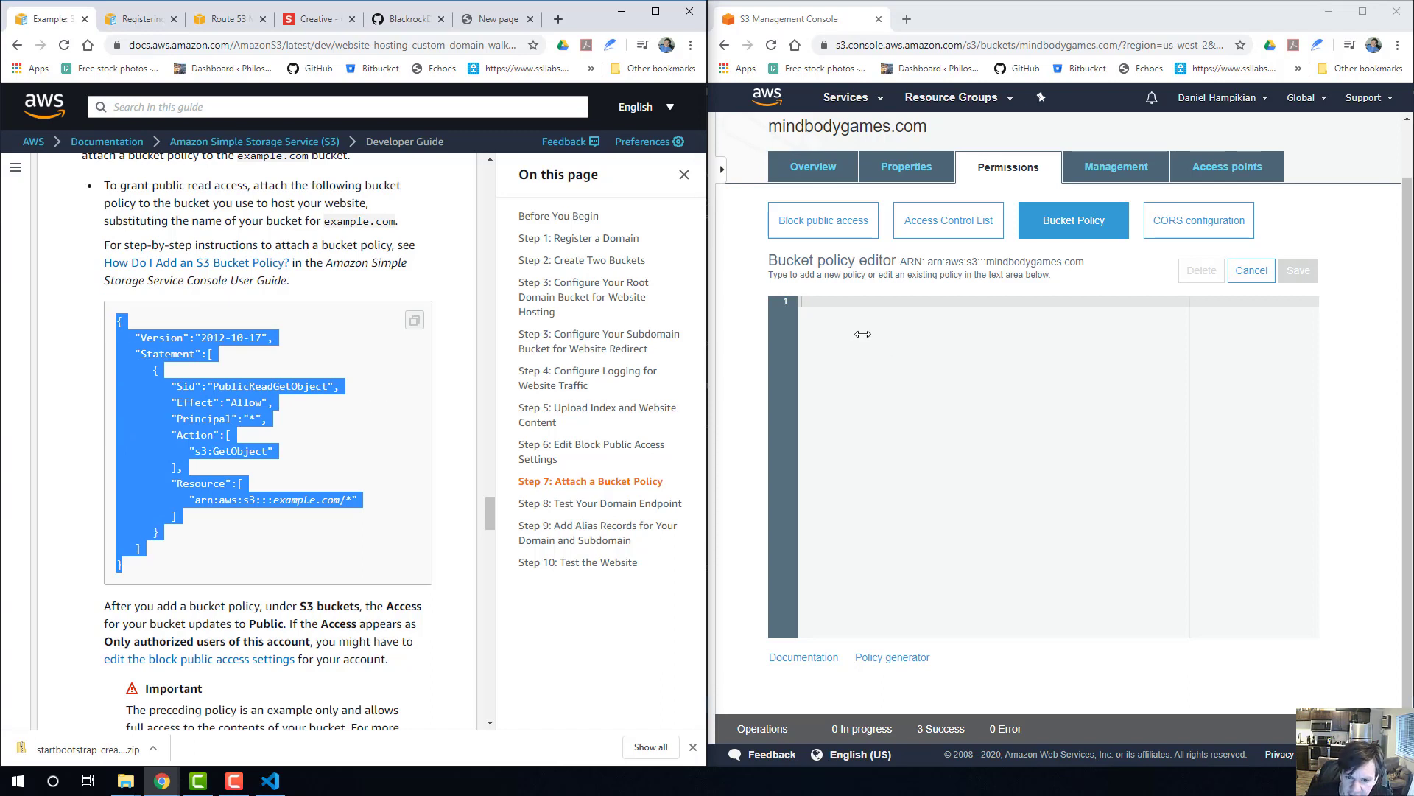
pyautogui.click(844, 324)
pyautogui.hotkey('ctrl', 'v')
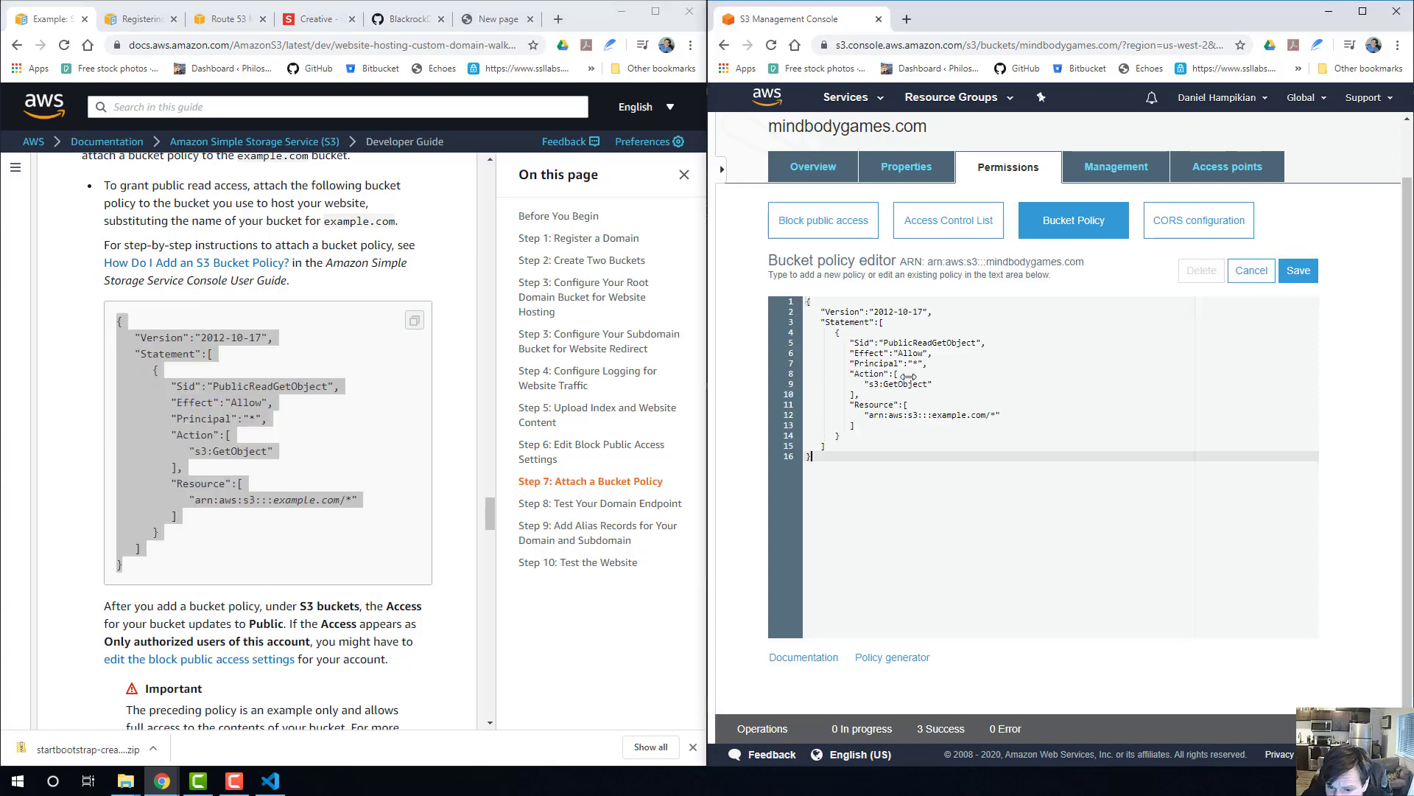
pyautogui.click(908, 374)
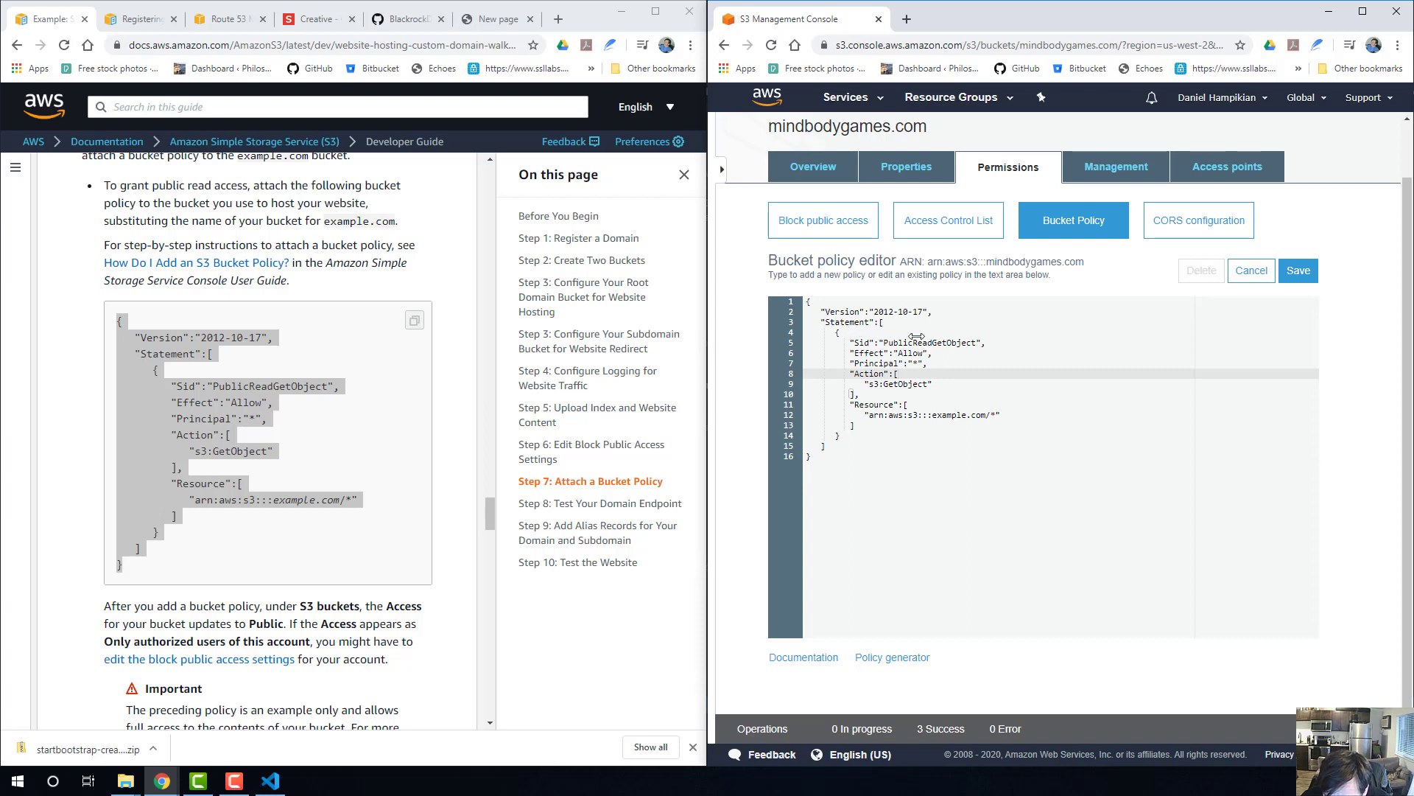
# Replace example.com with mindbodygames.com in the policy's Resource ARN, giving "arn:aws:s3:::mindbodygames.com/*".
pyautogui.click(987, 415)
pyautogui.press('BackSpace')
pyautogui.press('BackSpace')
pyautogui.press('BackSpace')
pyautogui.press('BackSpace')
pyautogui.press('BackSpace')
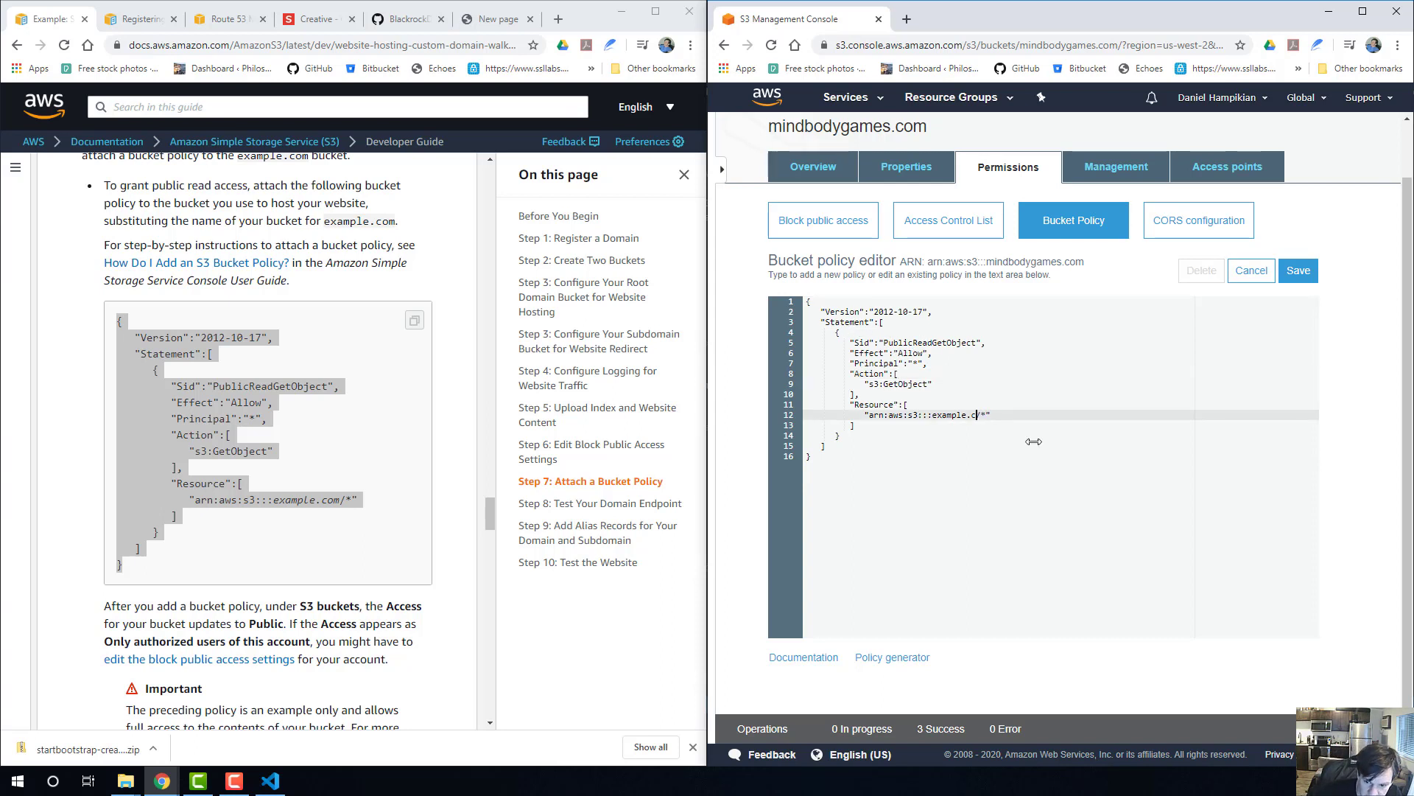
pyautogui.press('BackSpace')
pyautogui.press('BackSpace')
pyautogui.press('BackSpace')
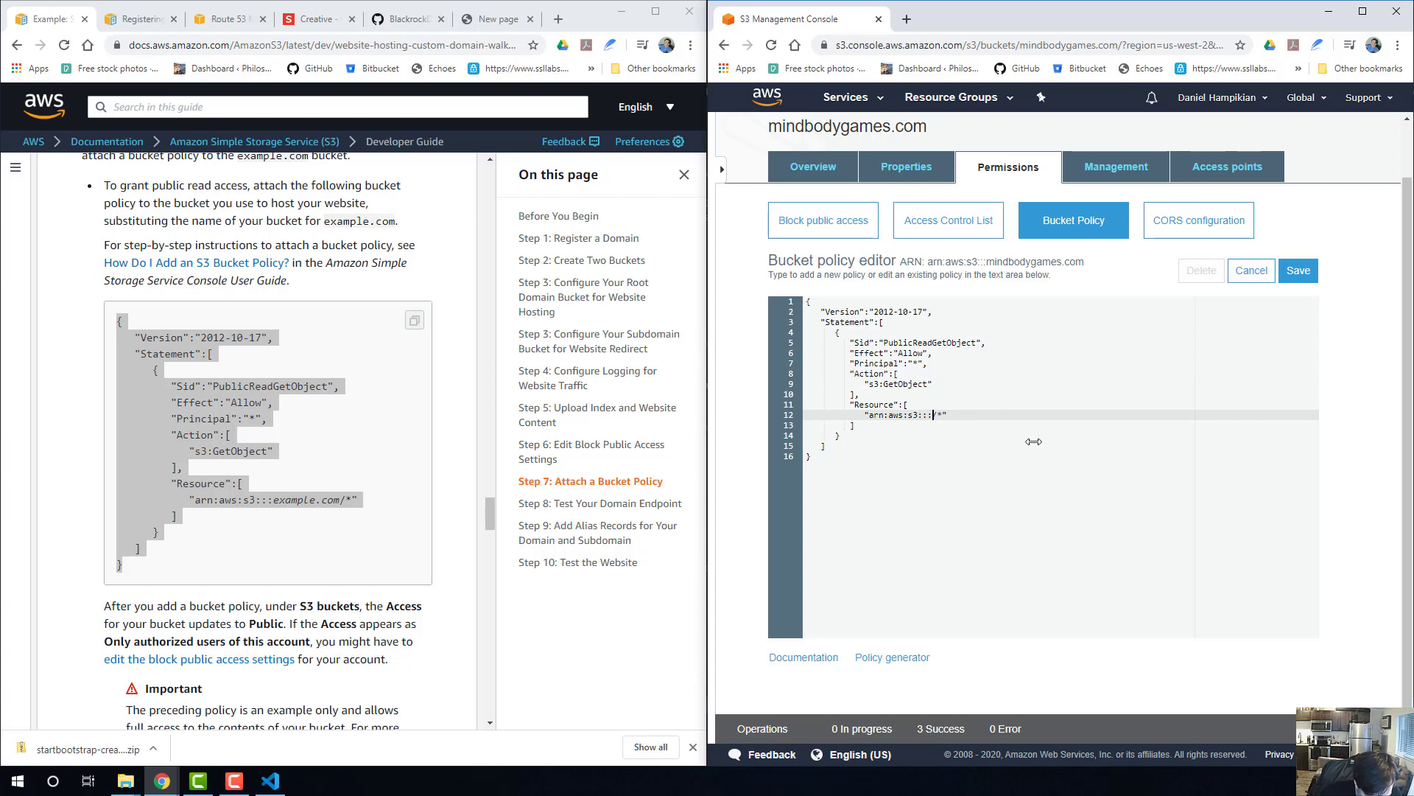
pyautogui.write('mindbodygames.com')
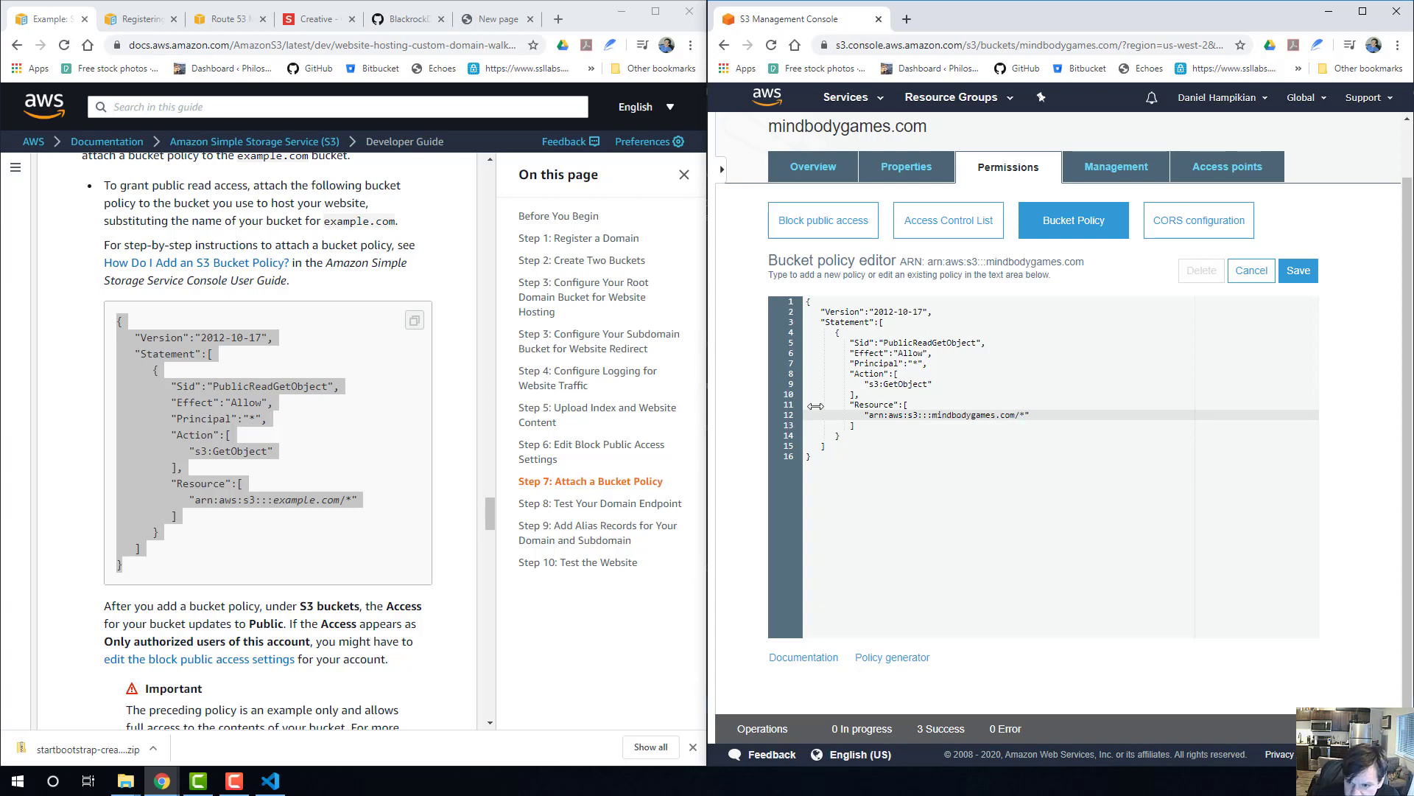
# Save the mindbodygames.com bucket policy and read the guide on to Step 8 about testing the domain endpoint.
pyautogui.scroll(-3, 327, 406)
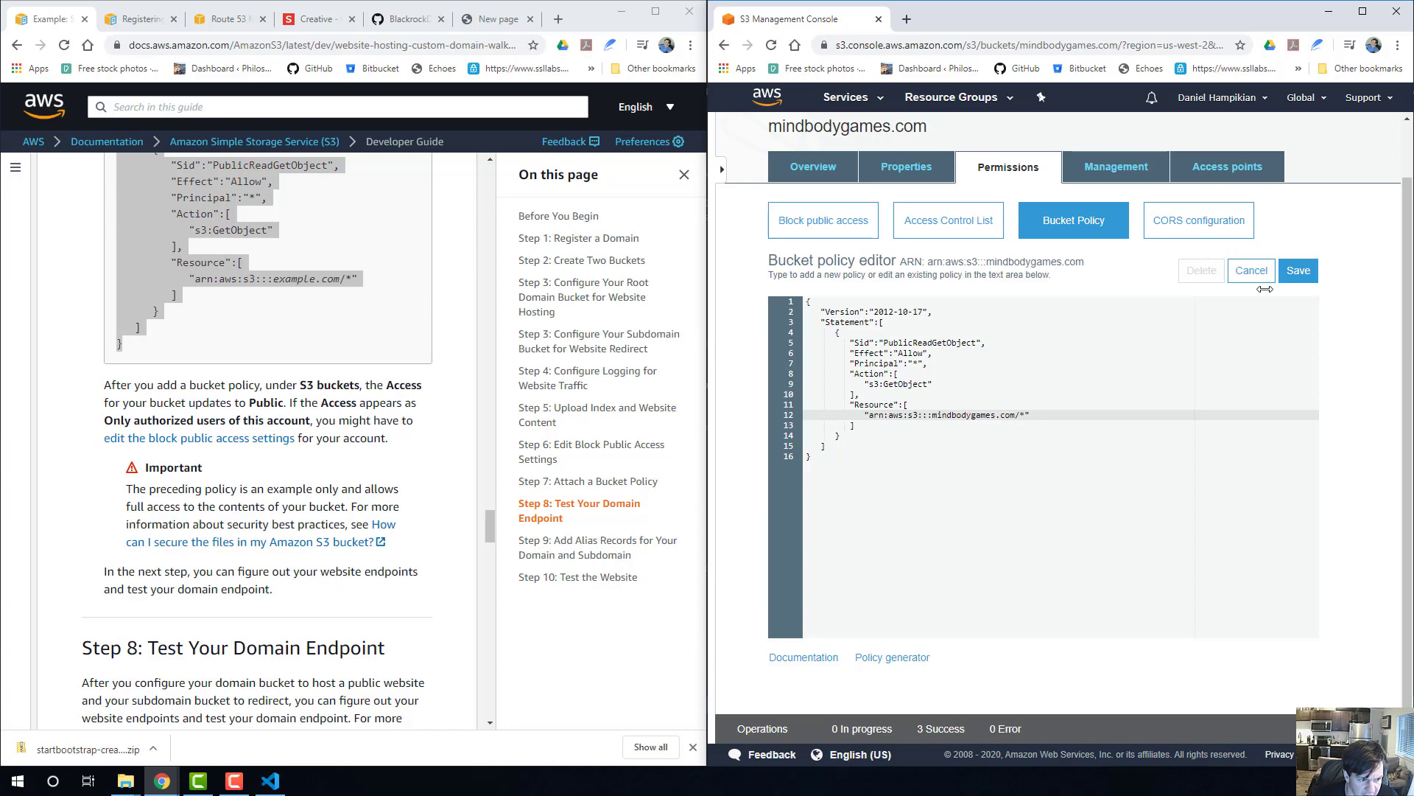
pyautogui.click(1296, 270)
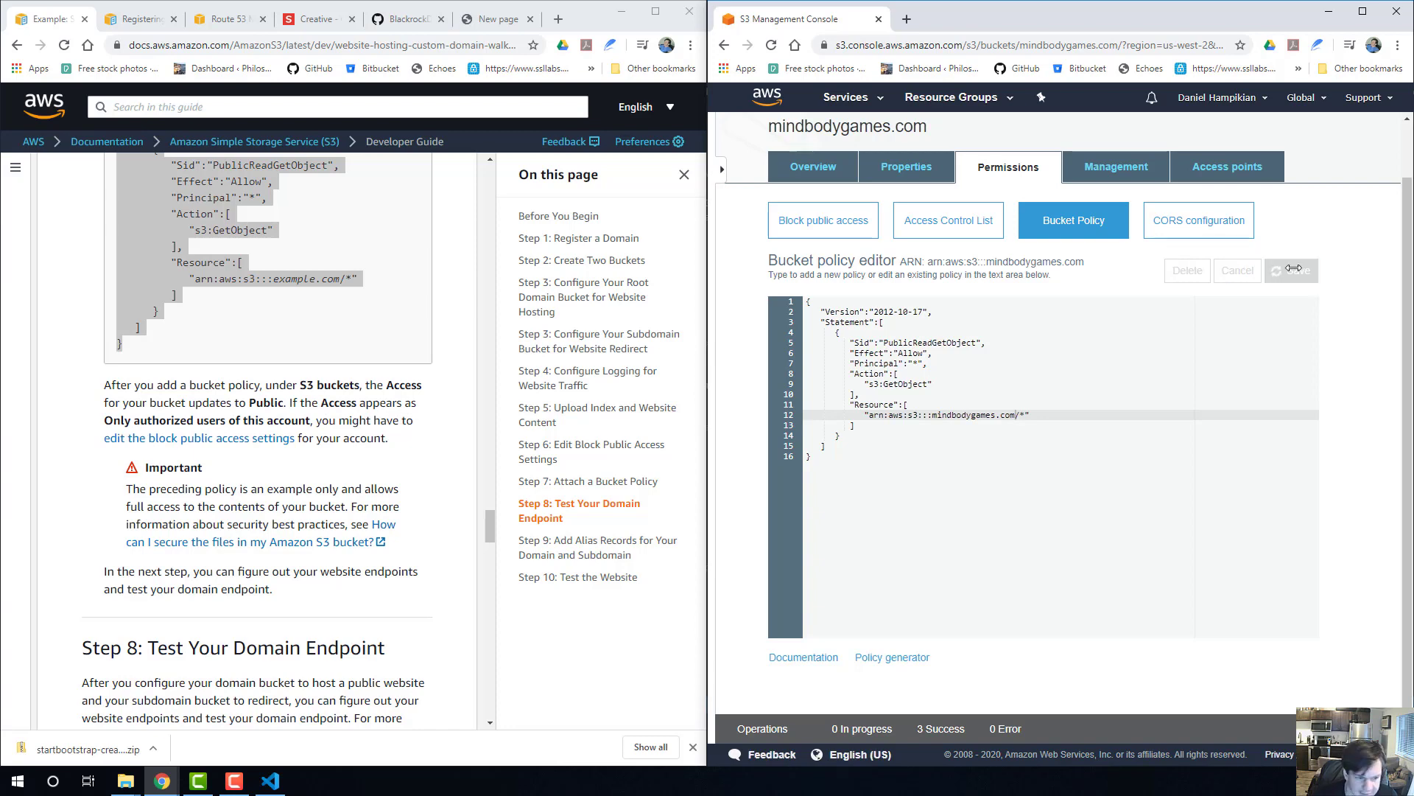
pyautogui.scroll(-2, 228, 444)
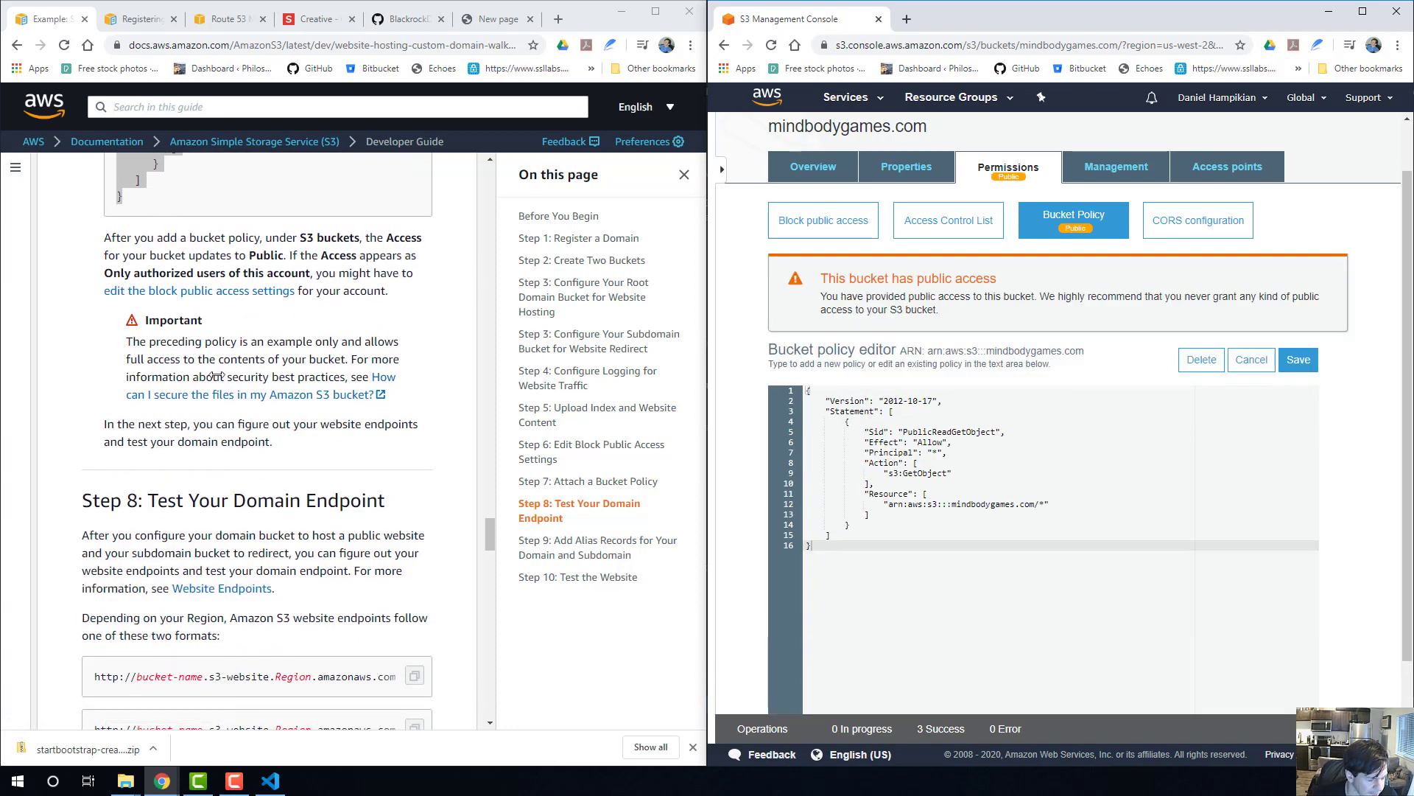
pyautogui.scroll(-4, 256, 384)
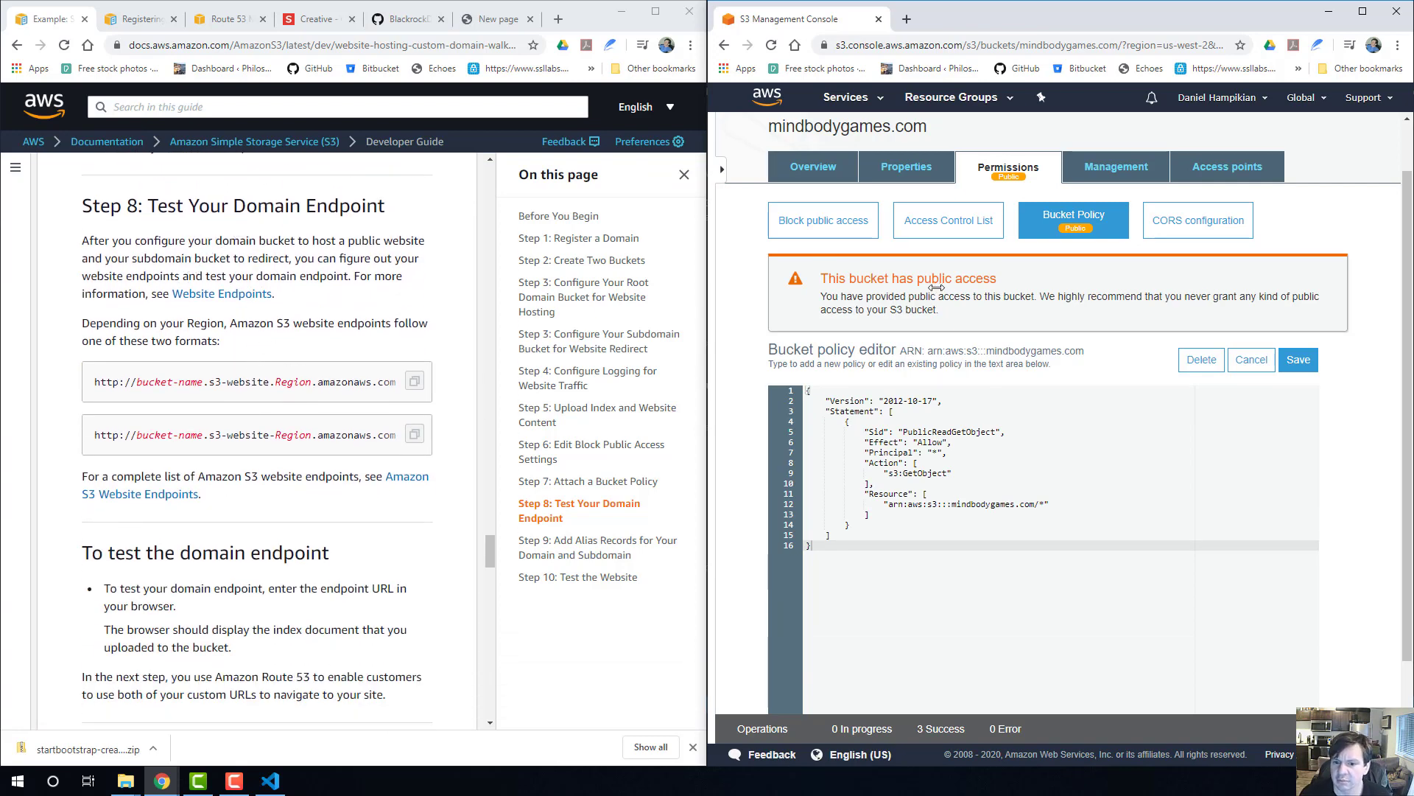
pyautogui.click(1298, 361)
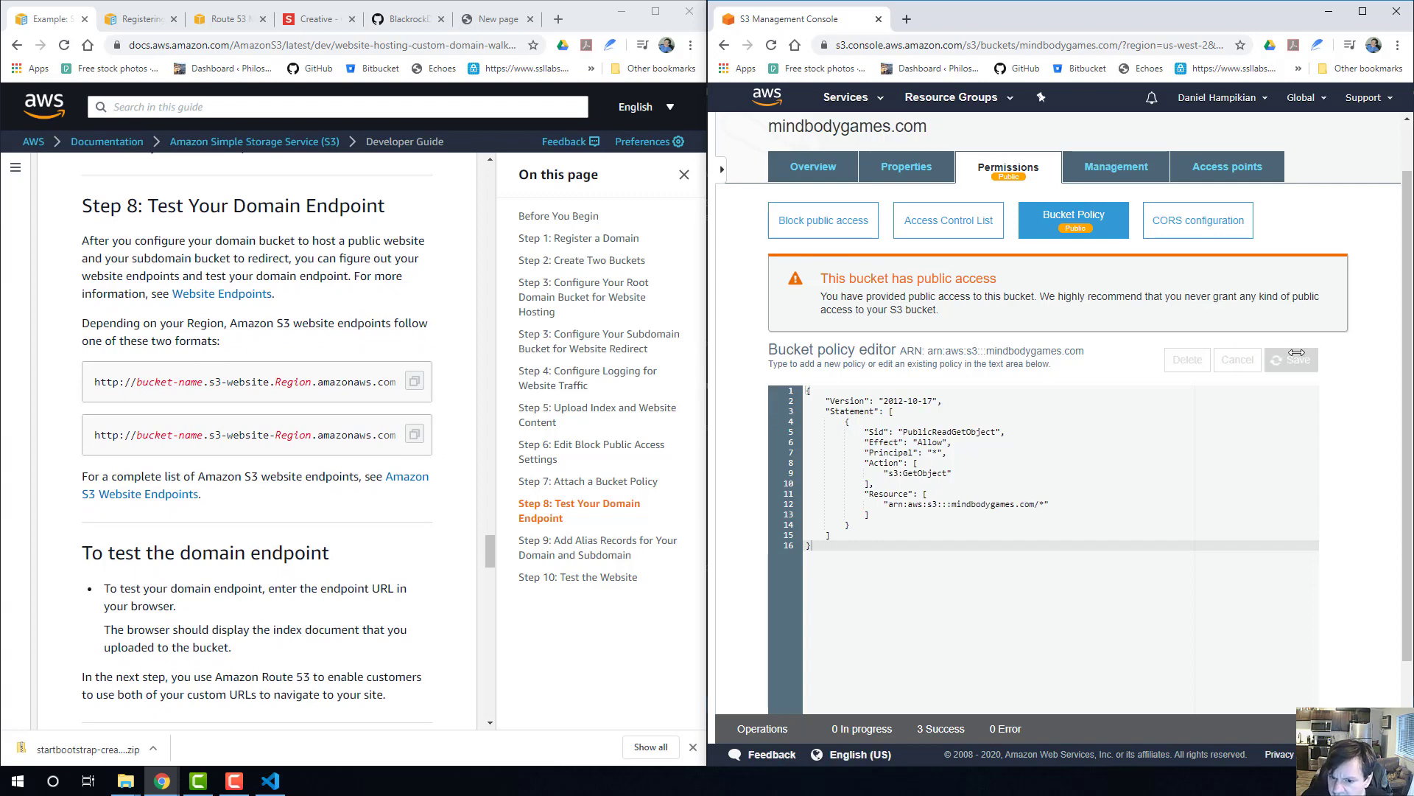
# Look through the mindbodygames.com bucket's overview and access points for the details needed in the website endpoint.
pyautogui.scroll(-1, 1077, 321)
pyautogui.scroll(2, 1084, 336)
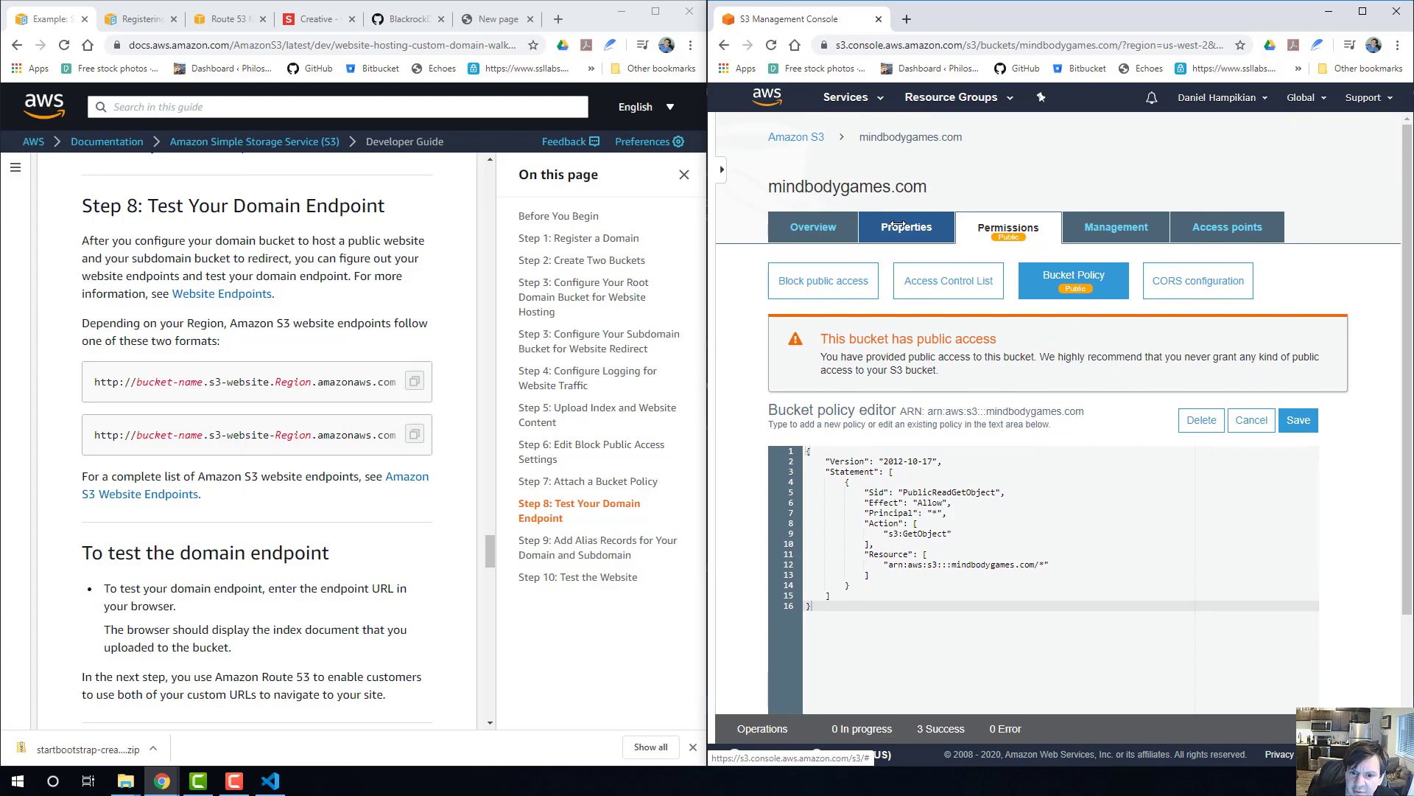
pyautogui.click(873, 224)
pyautogui.click(814, 227)
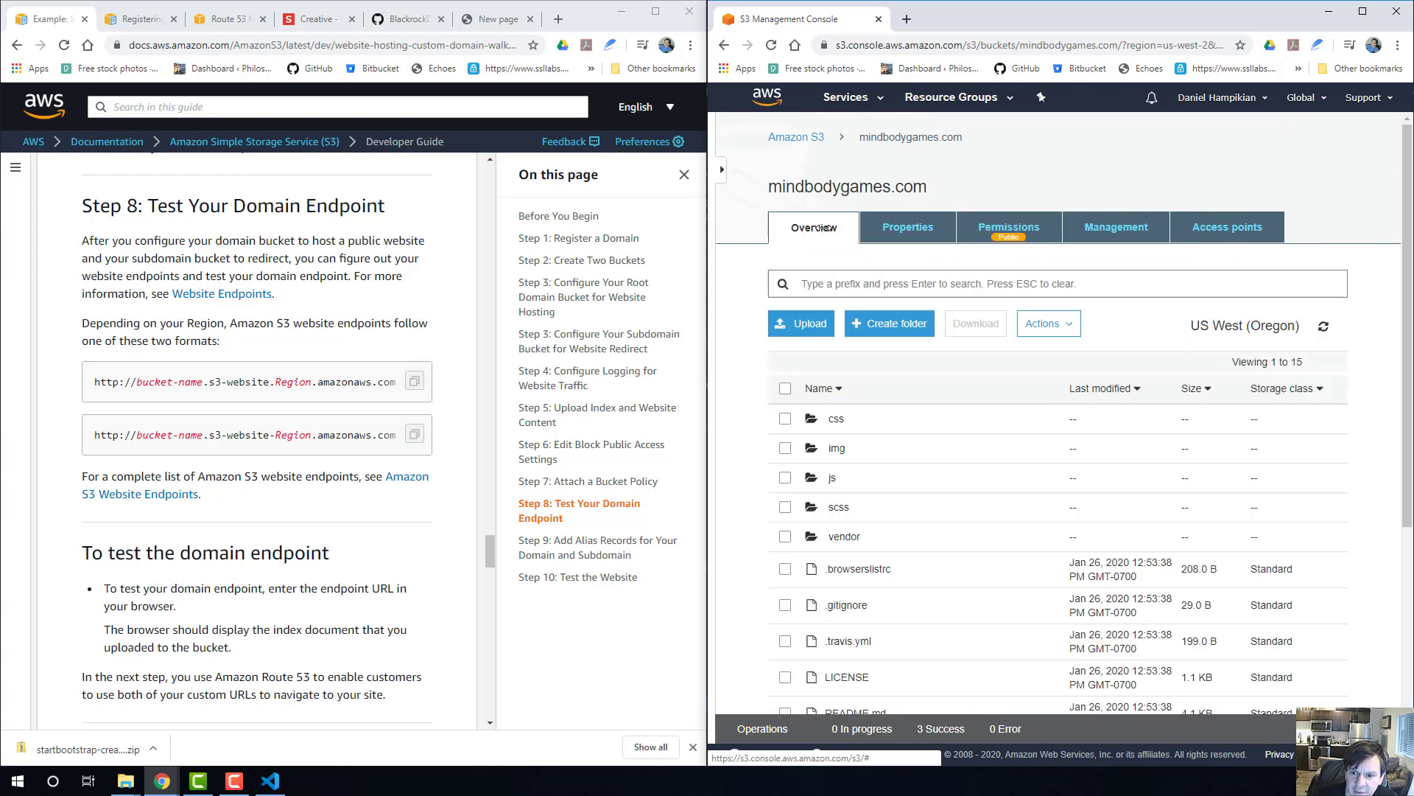
pyautogui.click(1197, 230)
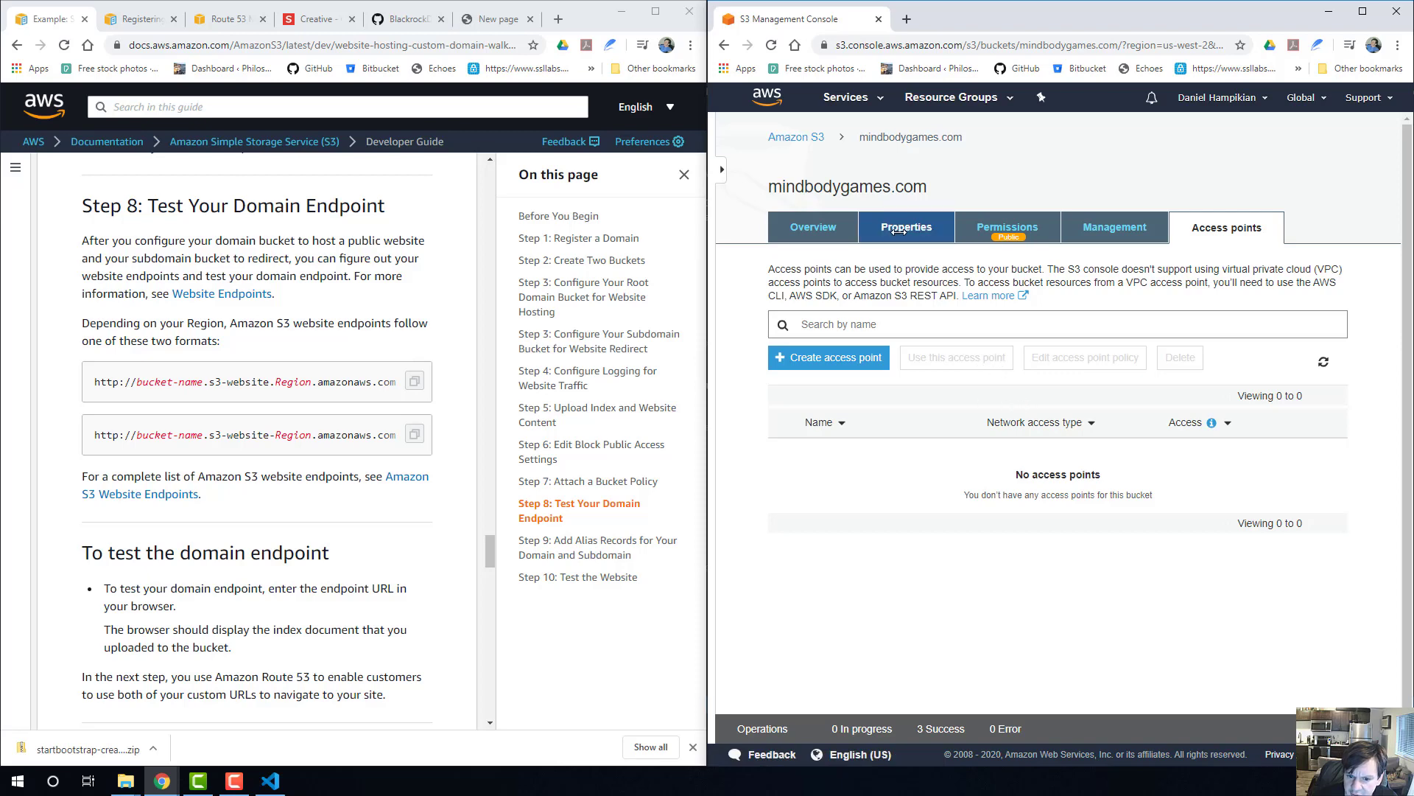
pyautogui.click(803, 228)
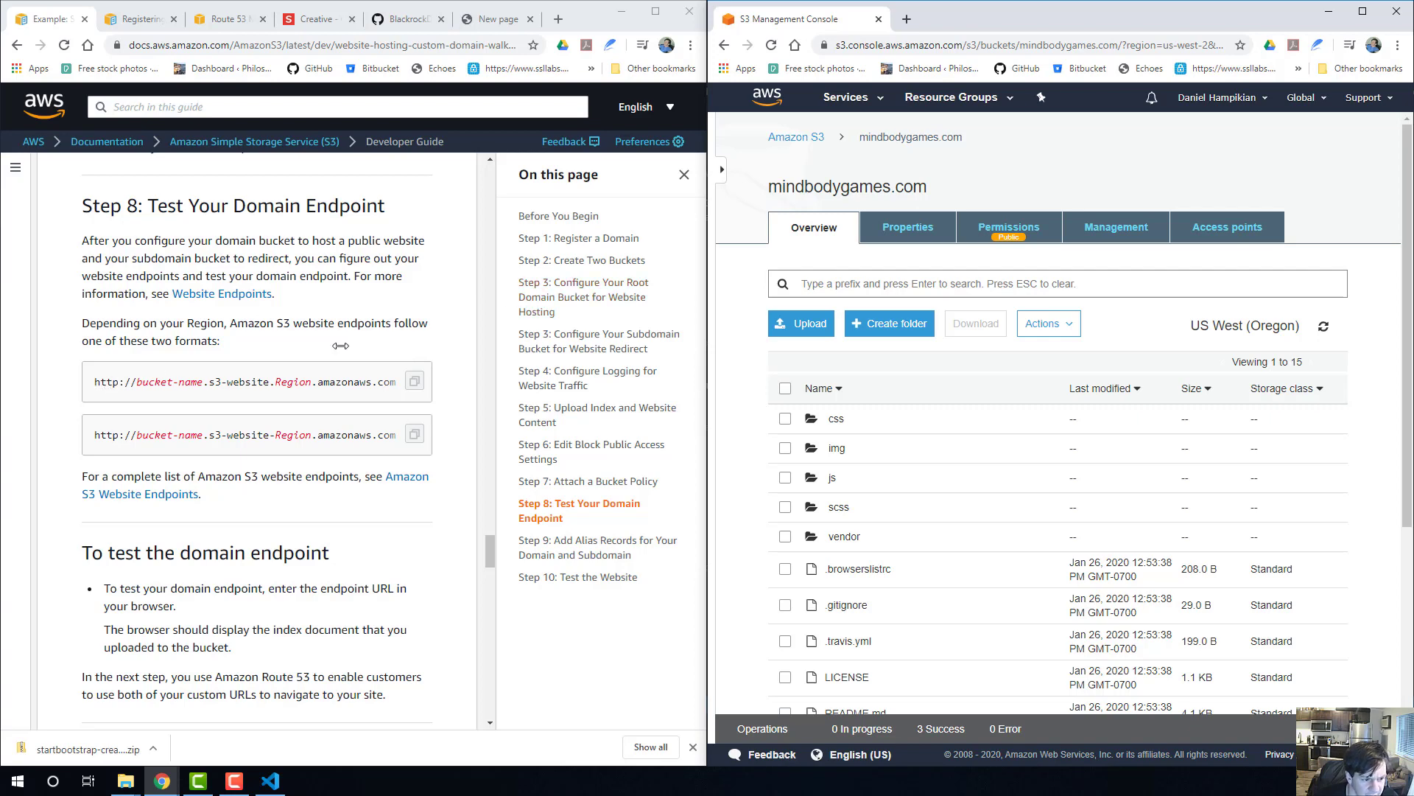
# Try the guide's first endpoint format in a new browser tab, with mindbodygames as the bucket name and the Region placeholder left in.
pyautogui.click(415, 381)
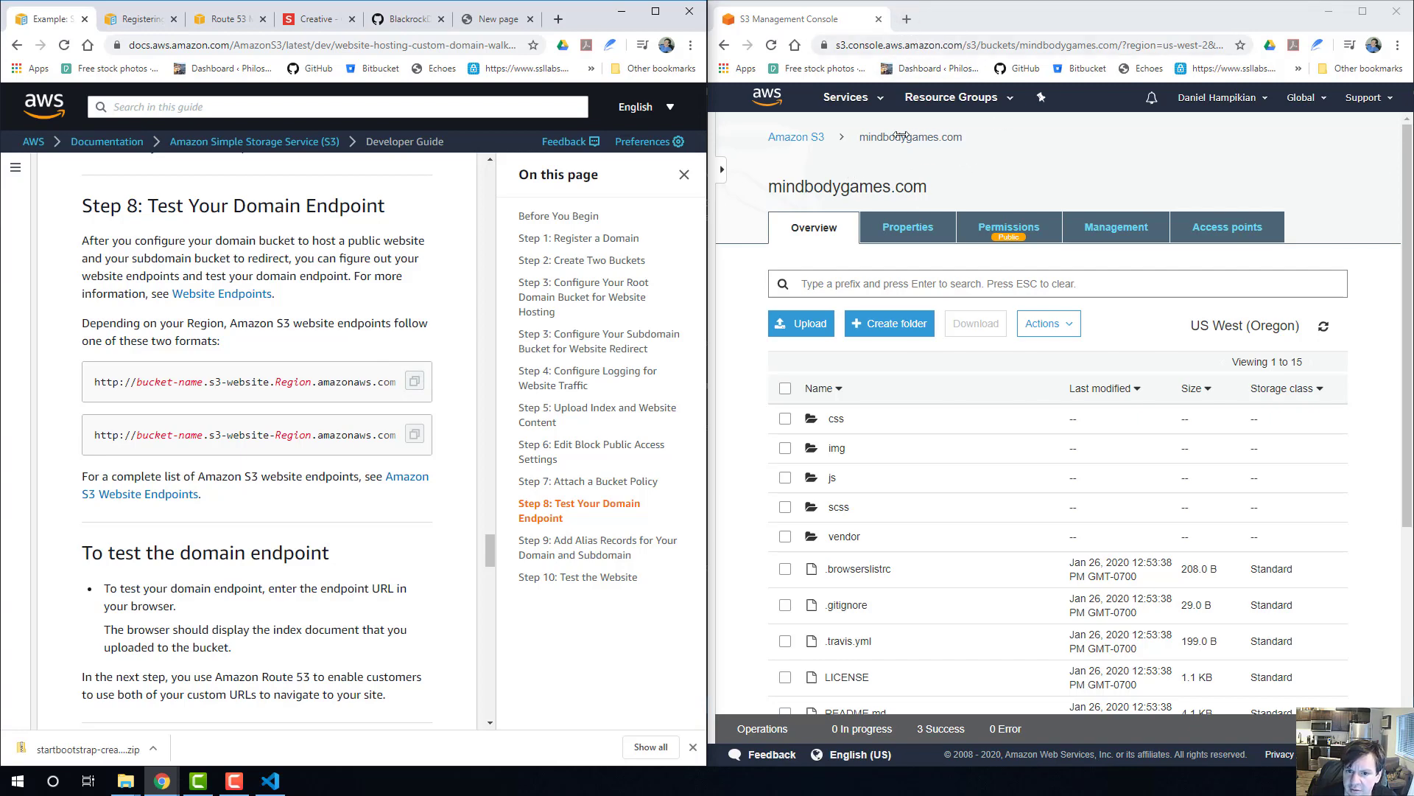
pyautogui.click(909, 22)
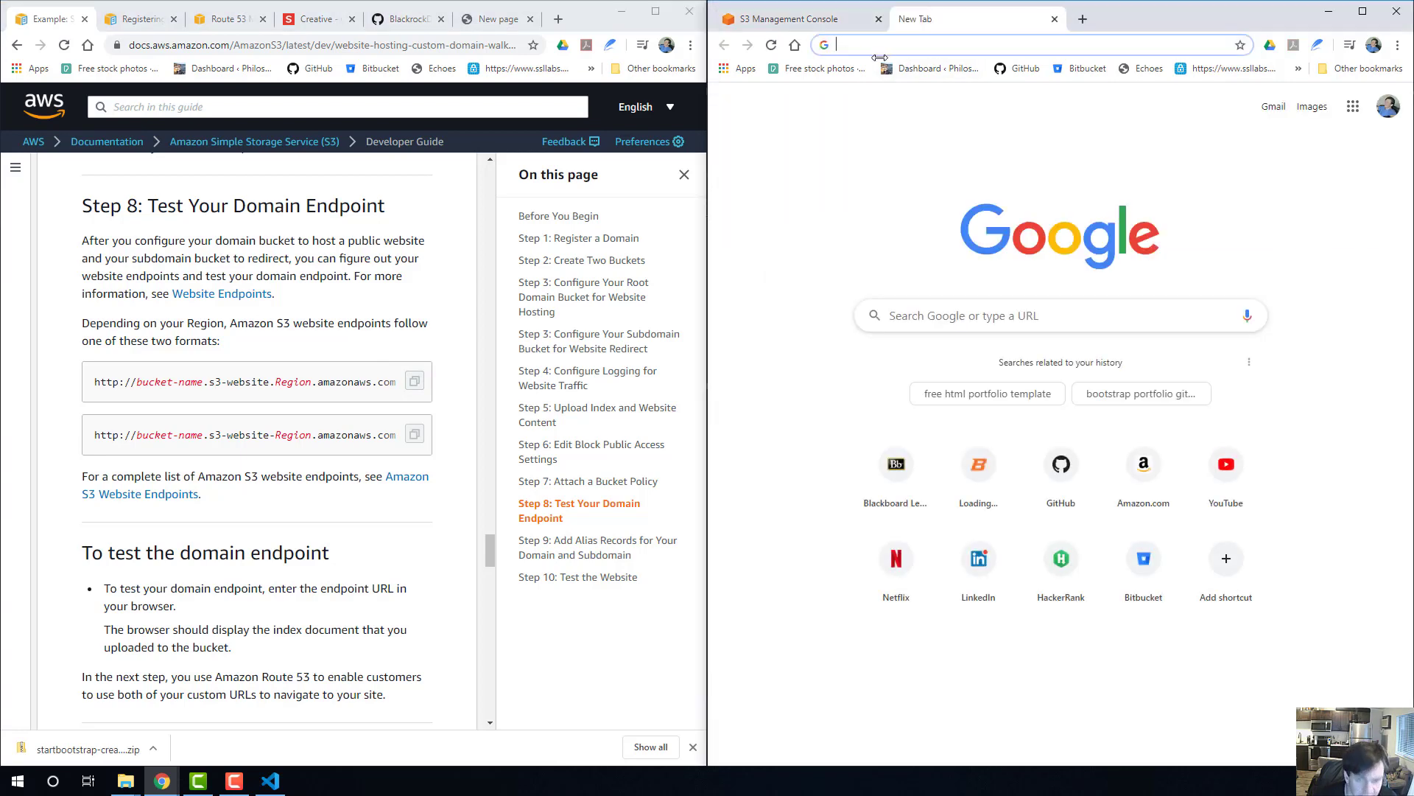
pyautogui.hotkey('ctrl', 'v')
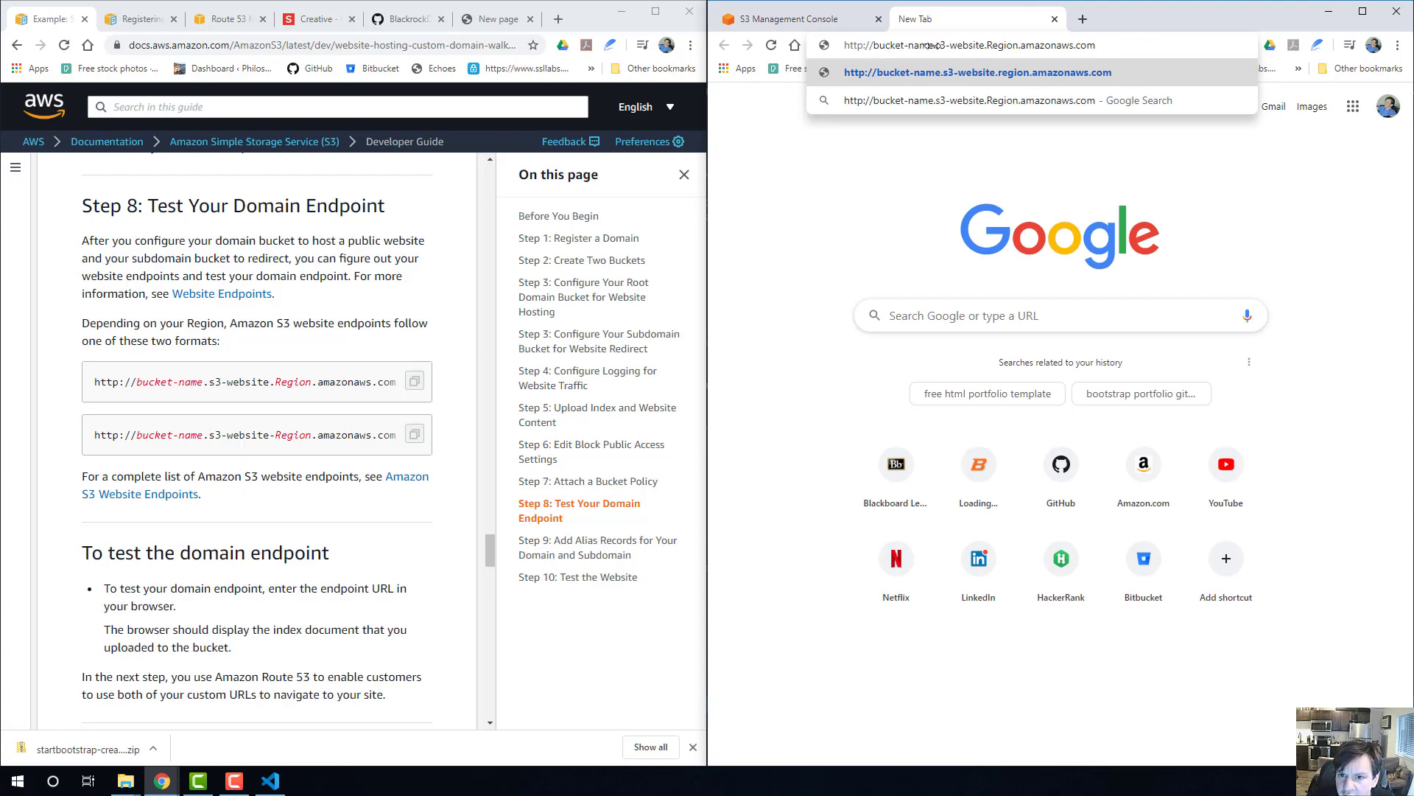
pyautogui.doubleClick(910, 45)
pyautogui.moveTo(910, 45); pyautogui.dragTo(872, 45)
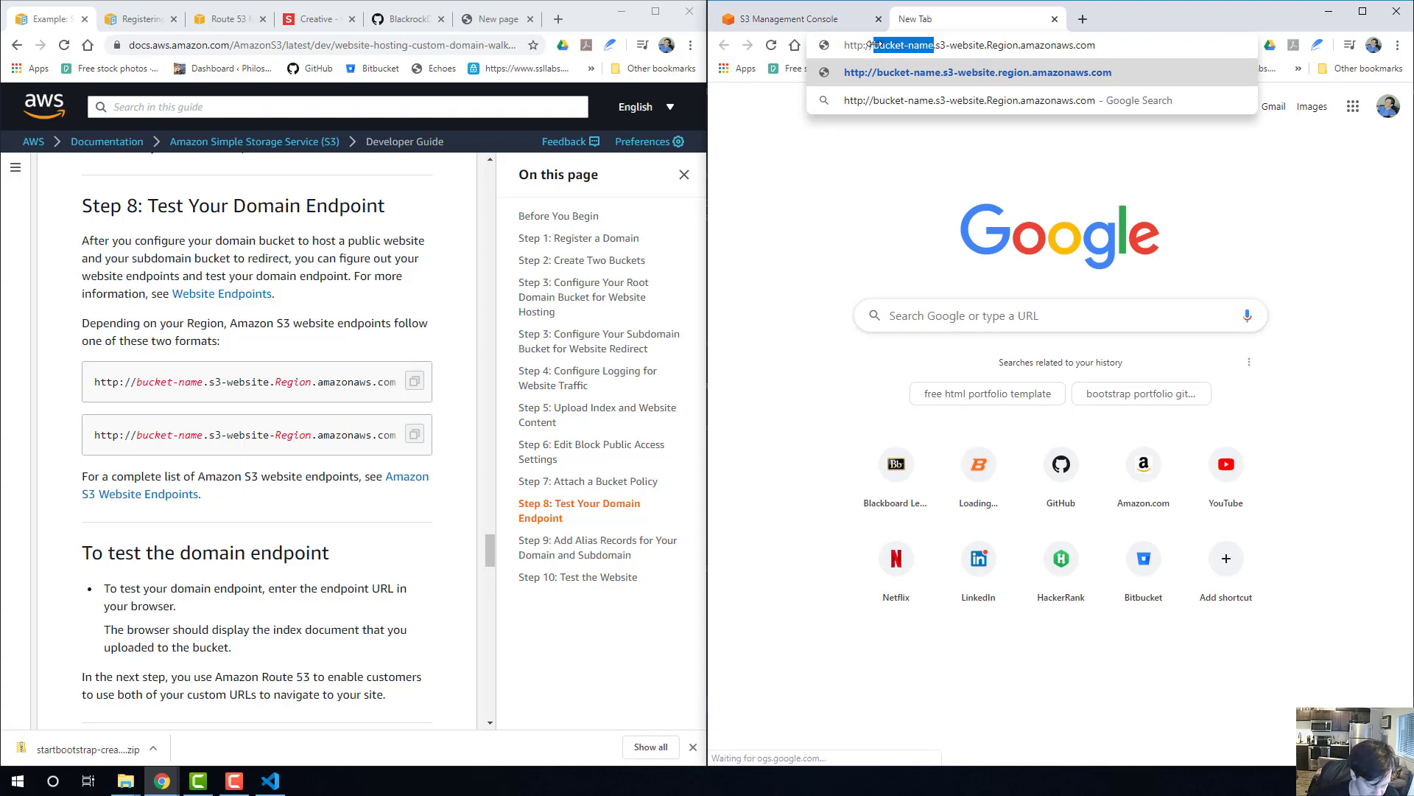
pyautogui.write('mindbodygames')
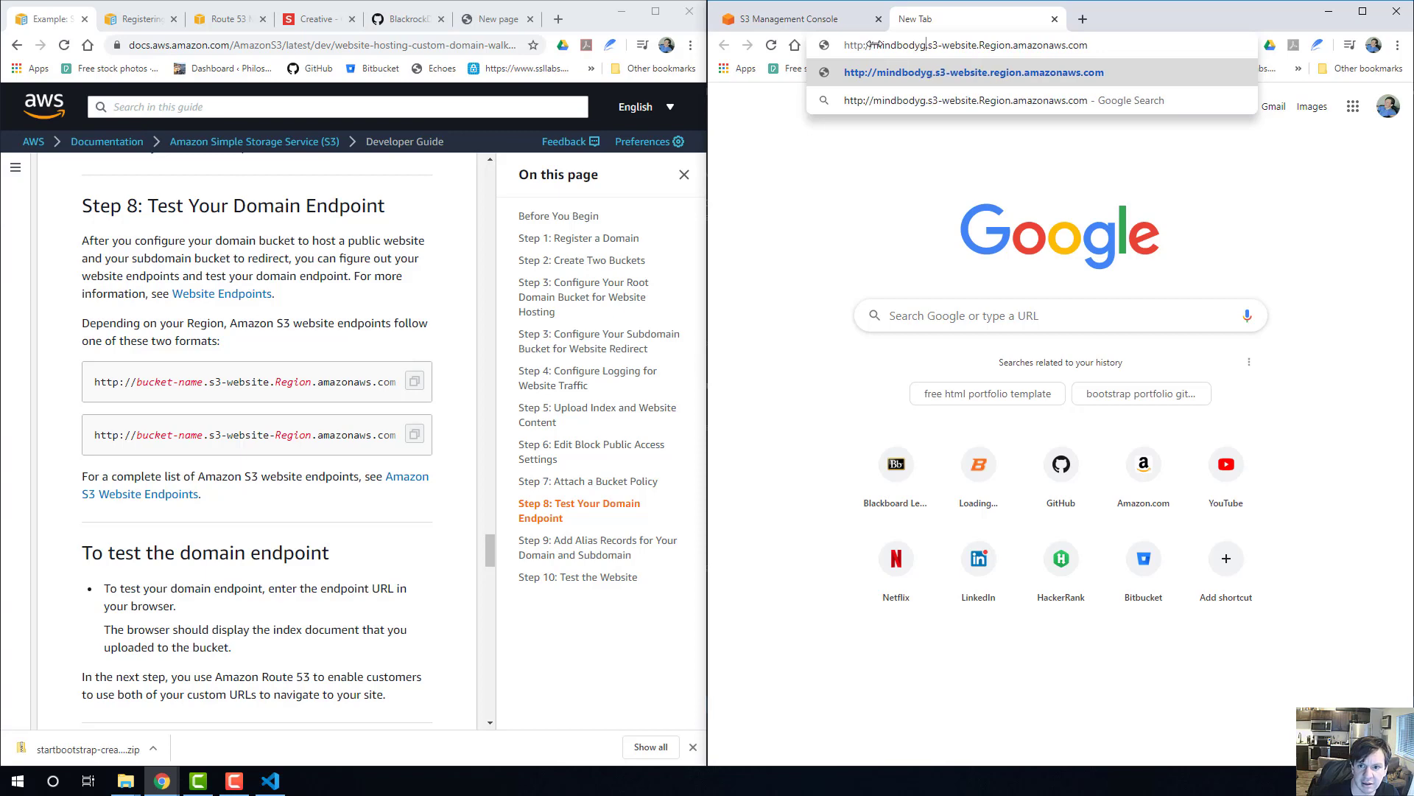
pyautogui.press('Return')
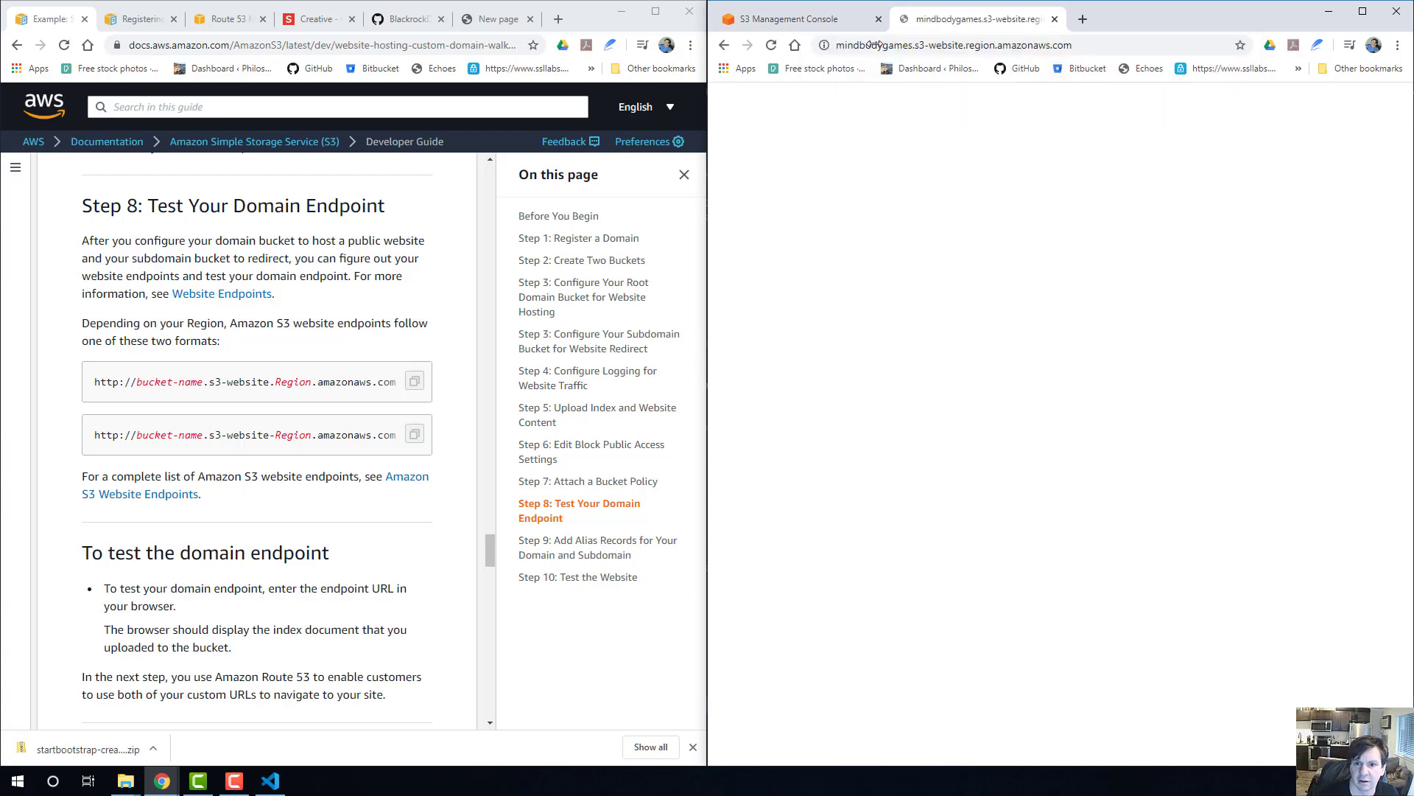
# Open the guide's linked Amazon S3 Website Endpoints reference in a new tab and read its regional website endpoint section.
pyautogui.click(912, 45)
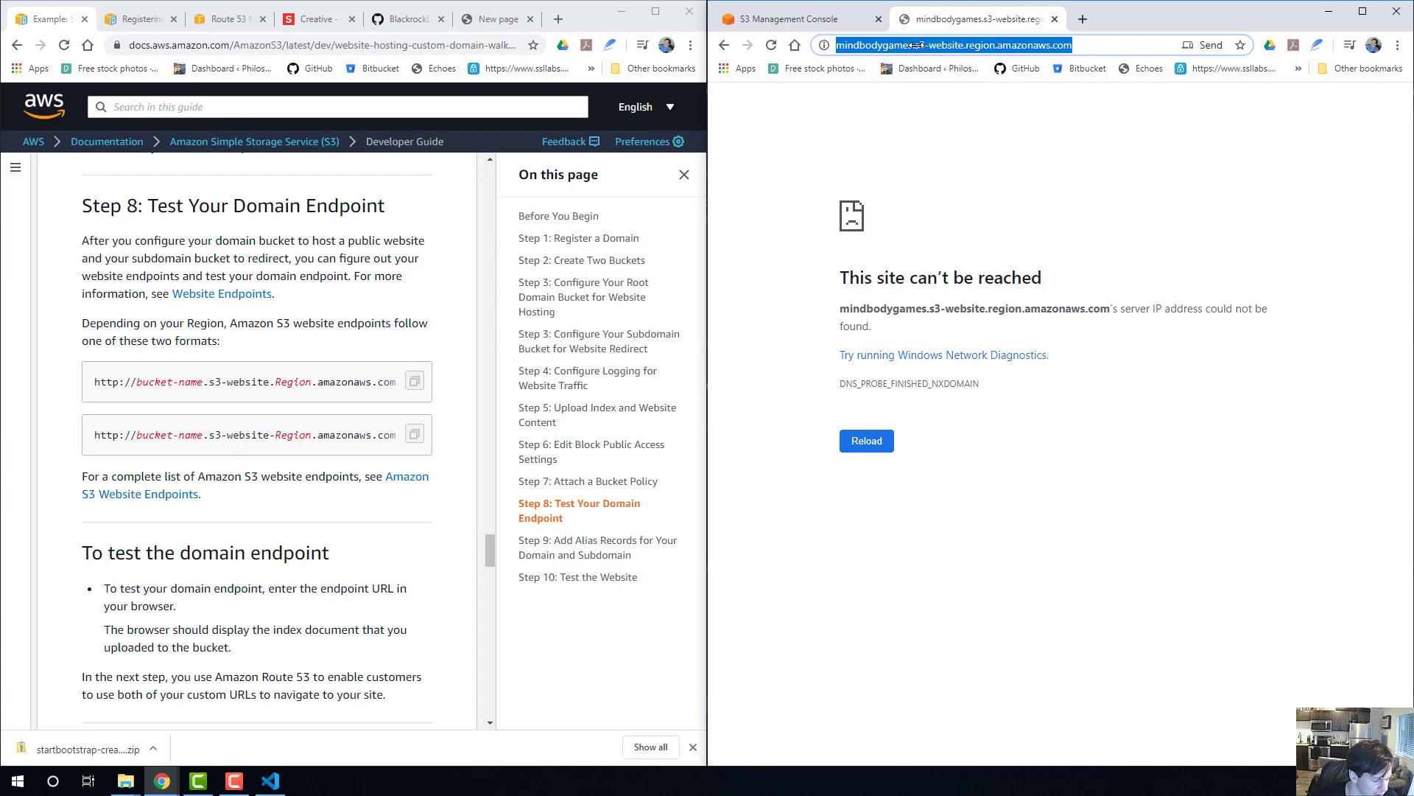
pyautogui.scroll(-1, 379, 489)
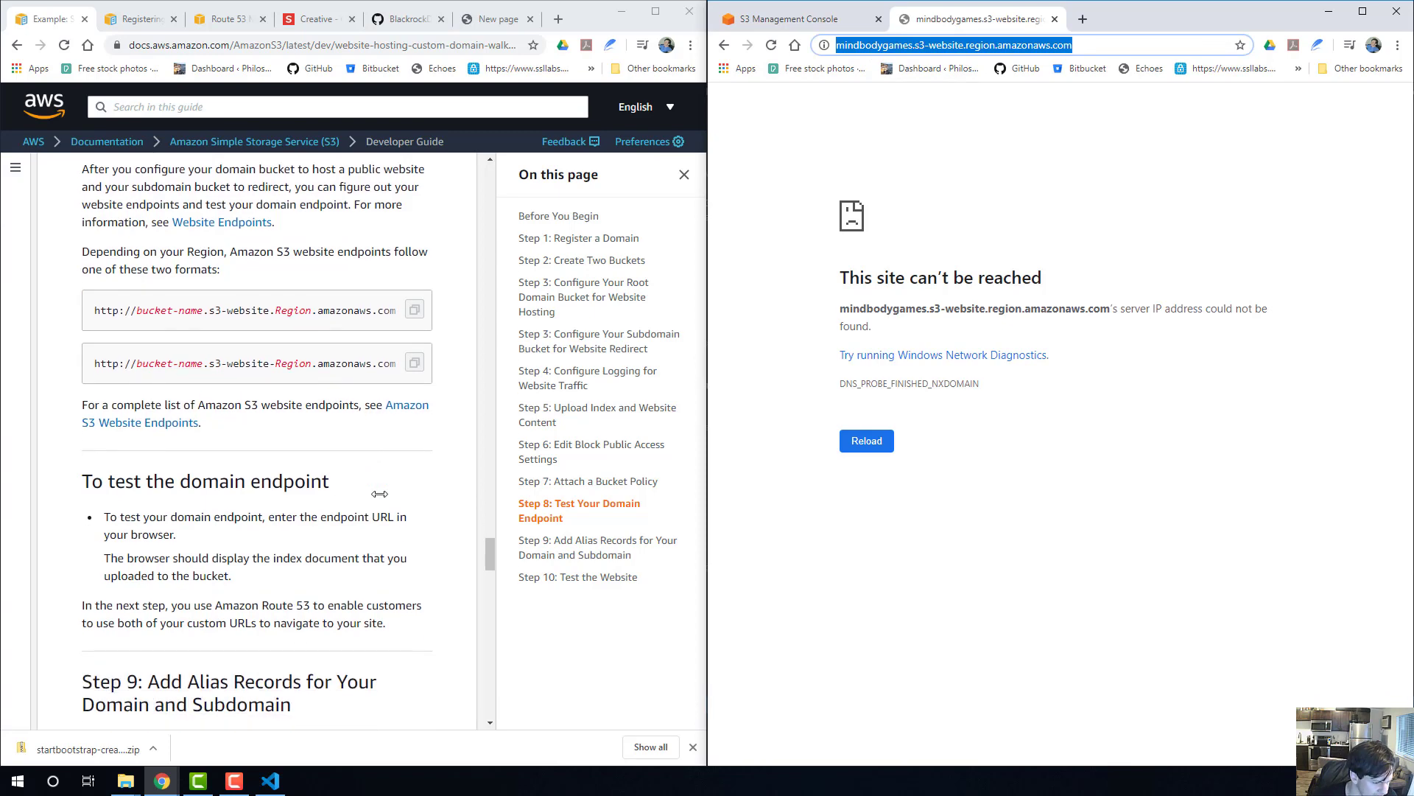
pyautogui.scroll(-1, 308, 499)
pyautogui.rightClick(393, 334)
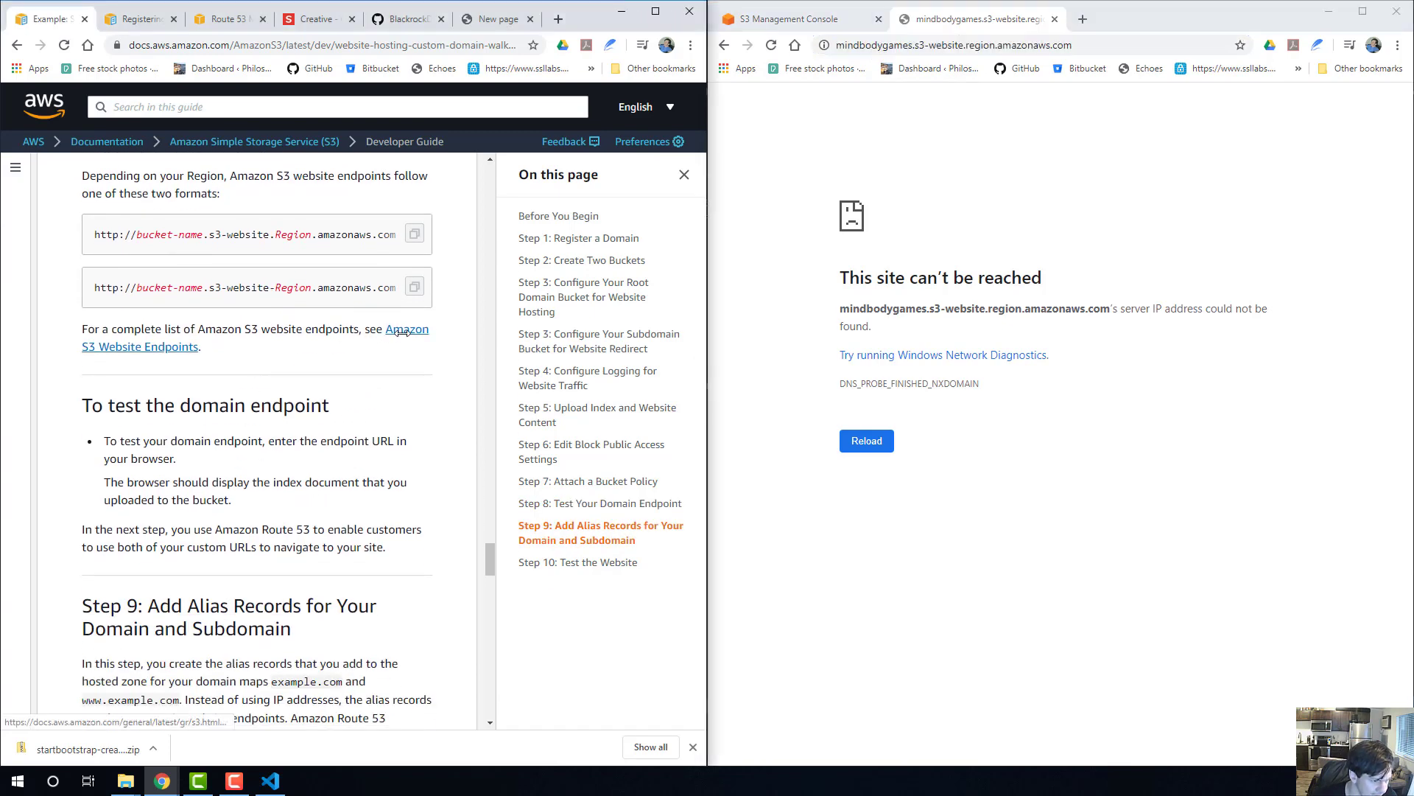
pyautogui.click(435, 341)
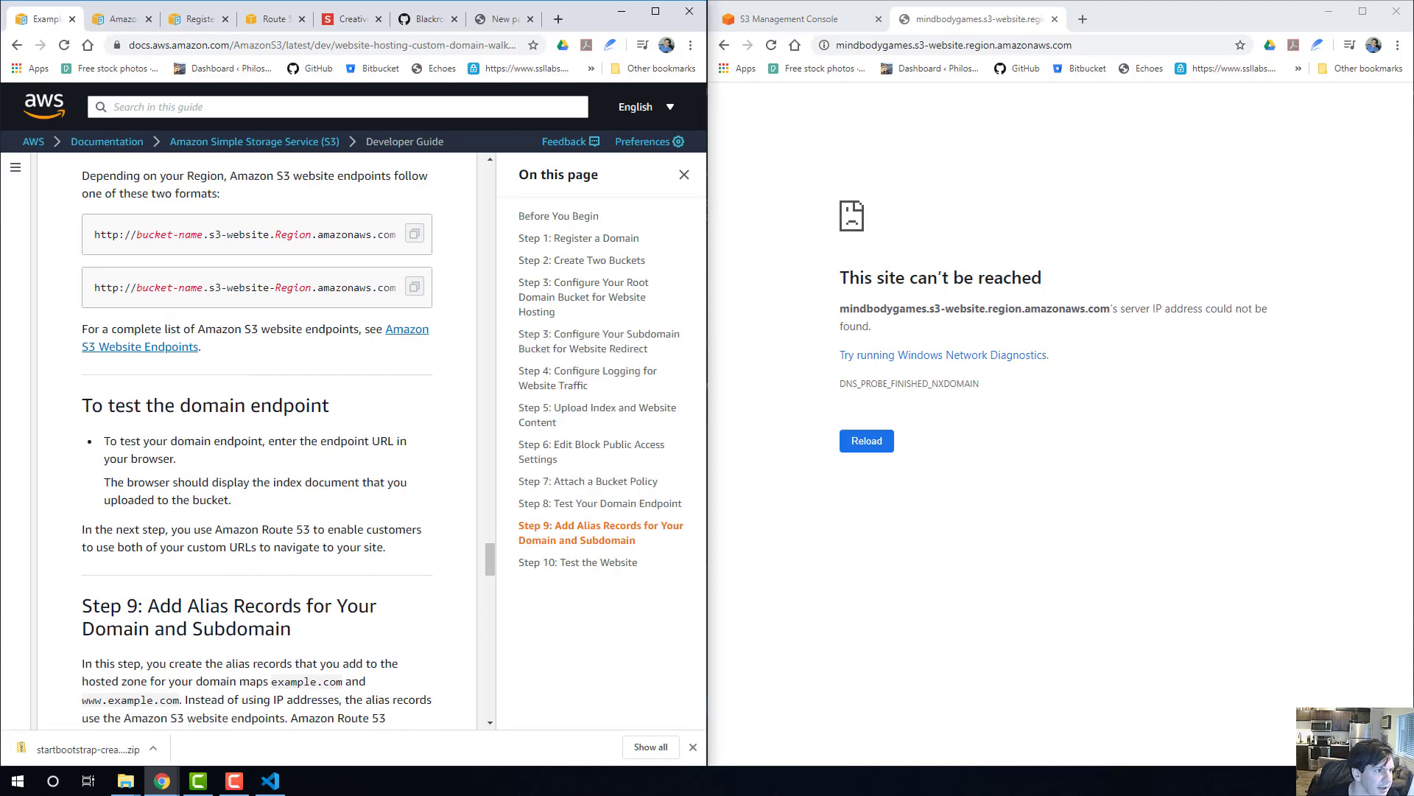
pyautogui.click(119, 20)
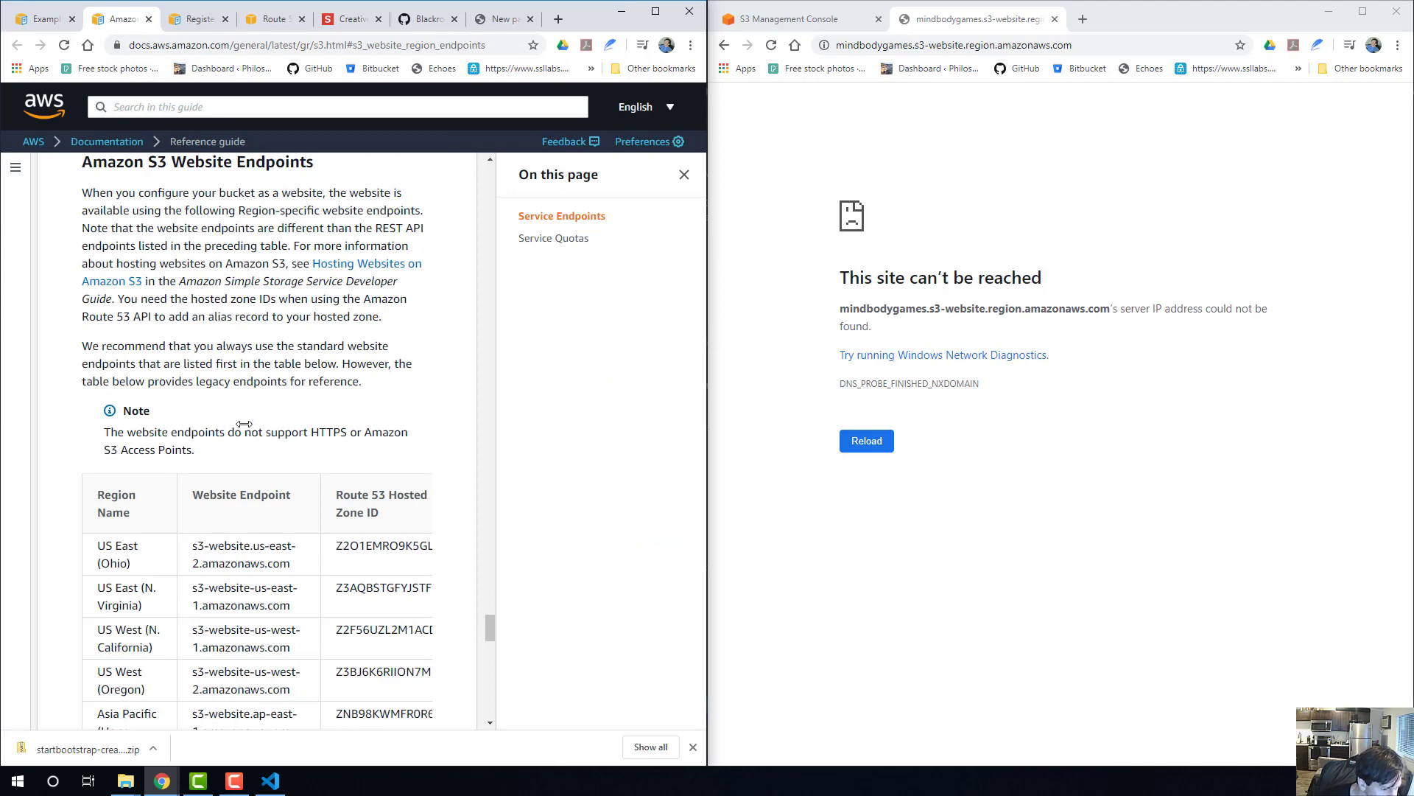
pyautogui.scroll(4, 254, 436)
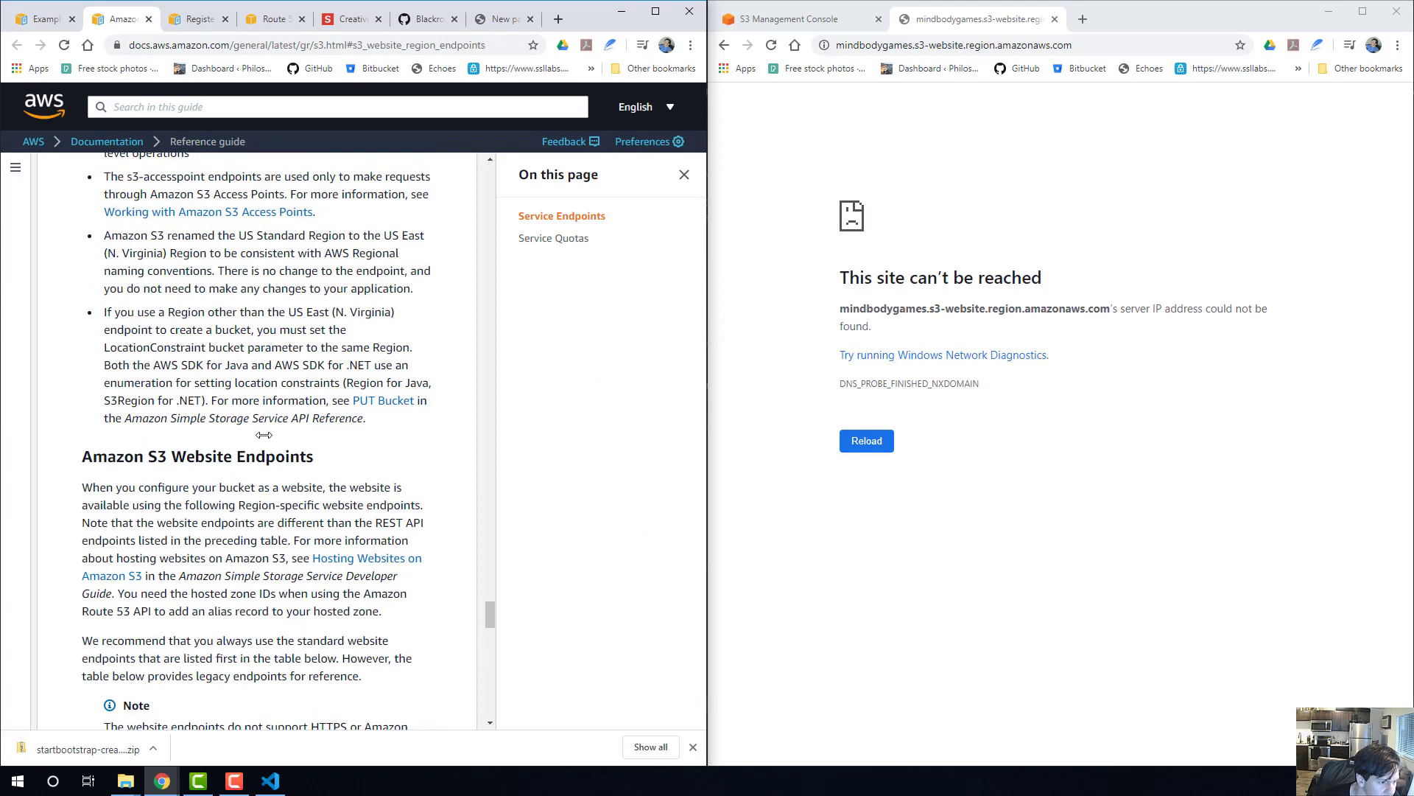
# Check the full bucket name in the S3 bucket list and retry the endpoint as mindbodygames.com.s3-website.region.amazonaws.com.
pyautogui.click(817, 18)
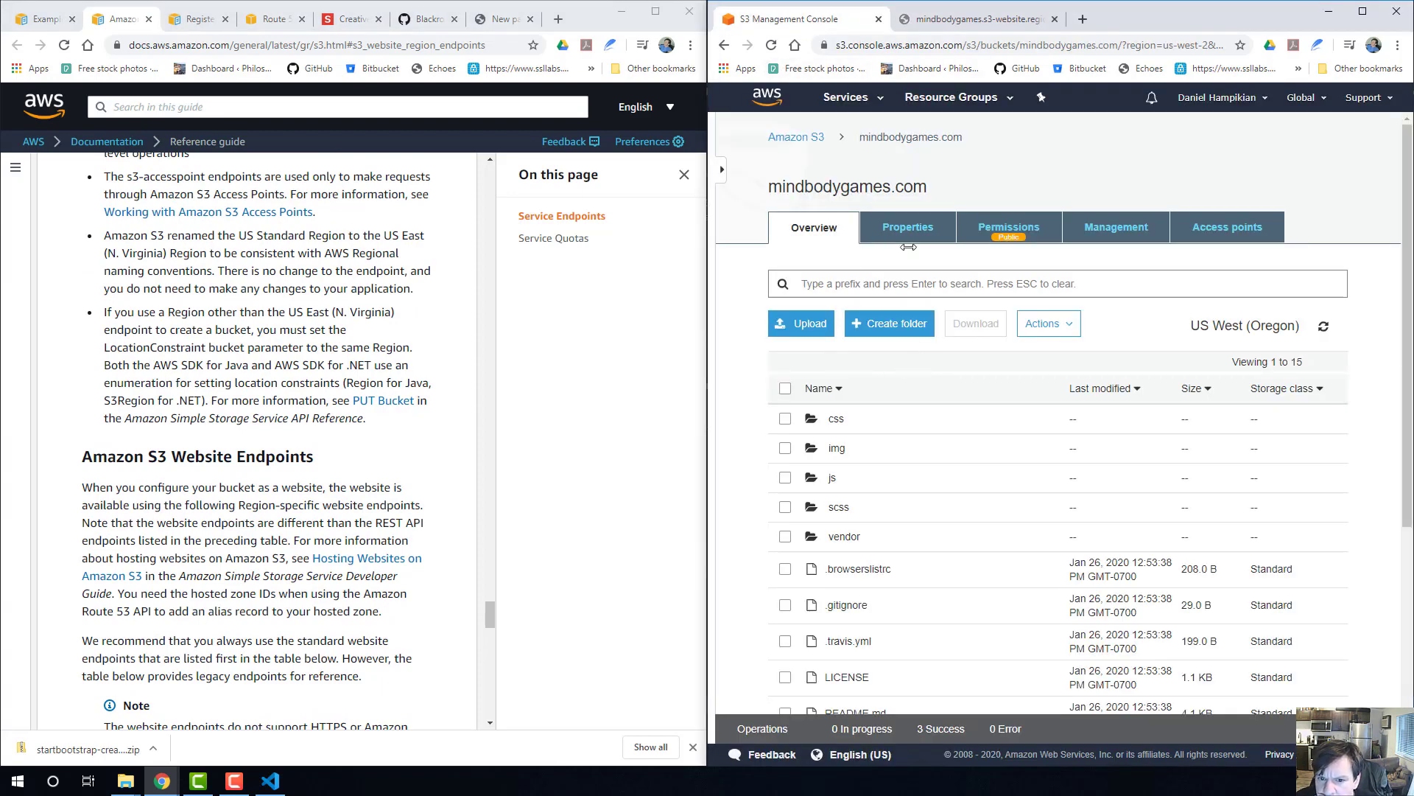
pyautogui.click(781, 137)
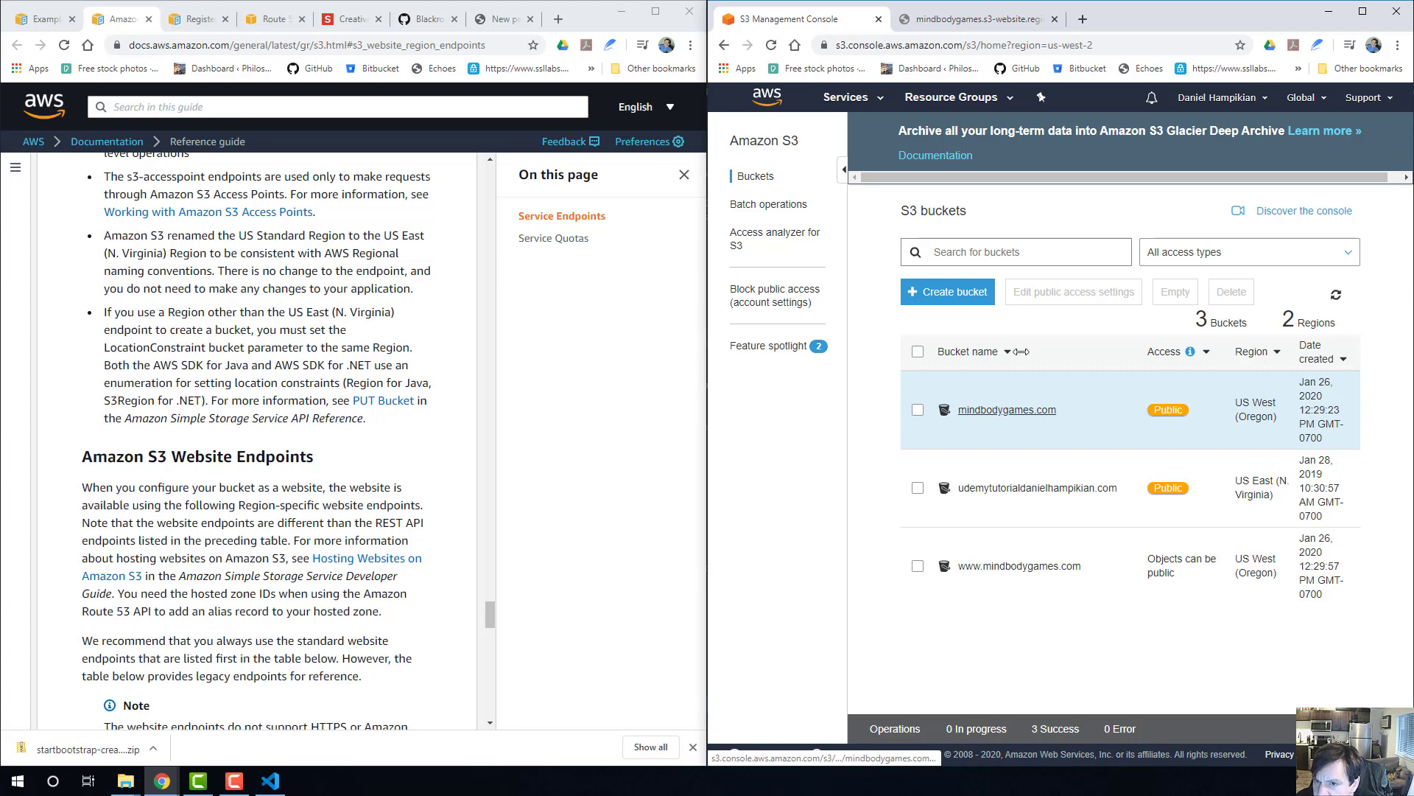
pyautogui.click(972, 18)
pyautogui.click(917, 45)
pyautogui.click(914, 45)
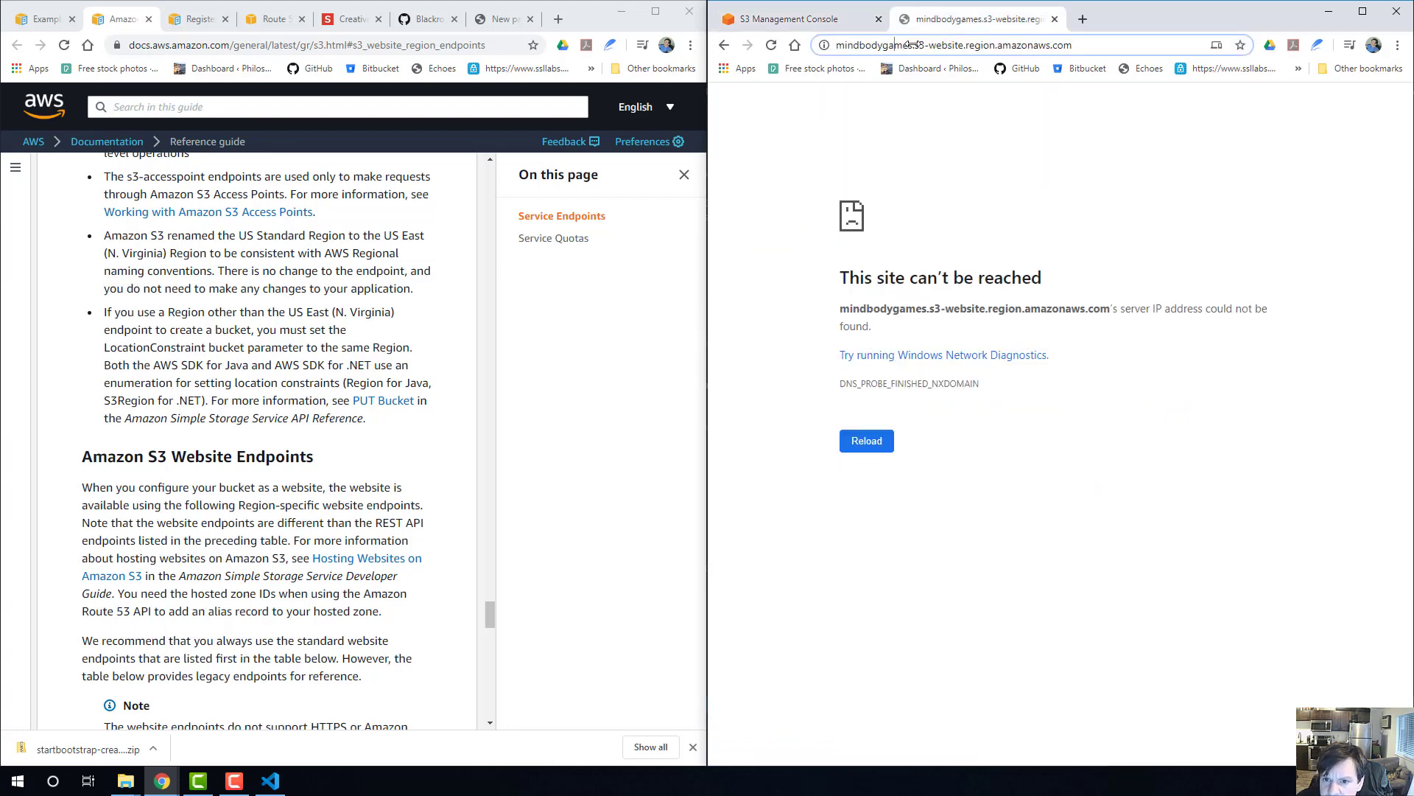
pyautogui.write('.com')
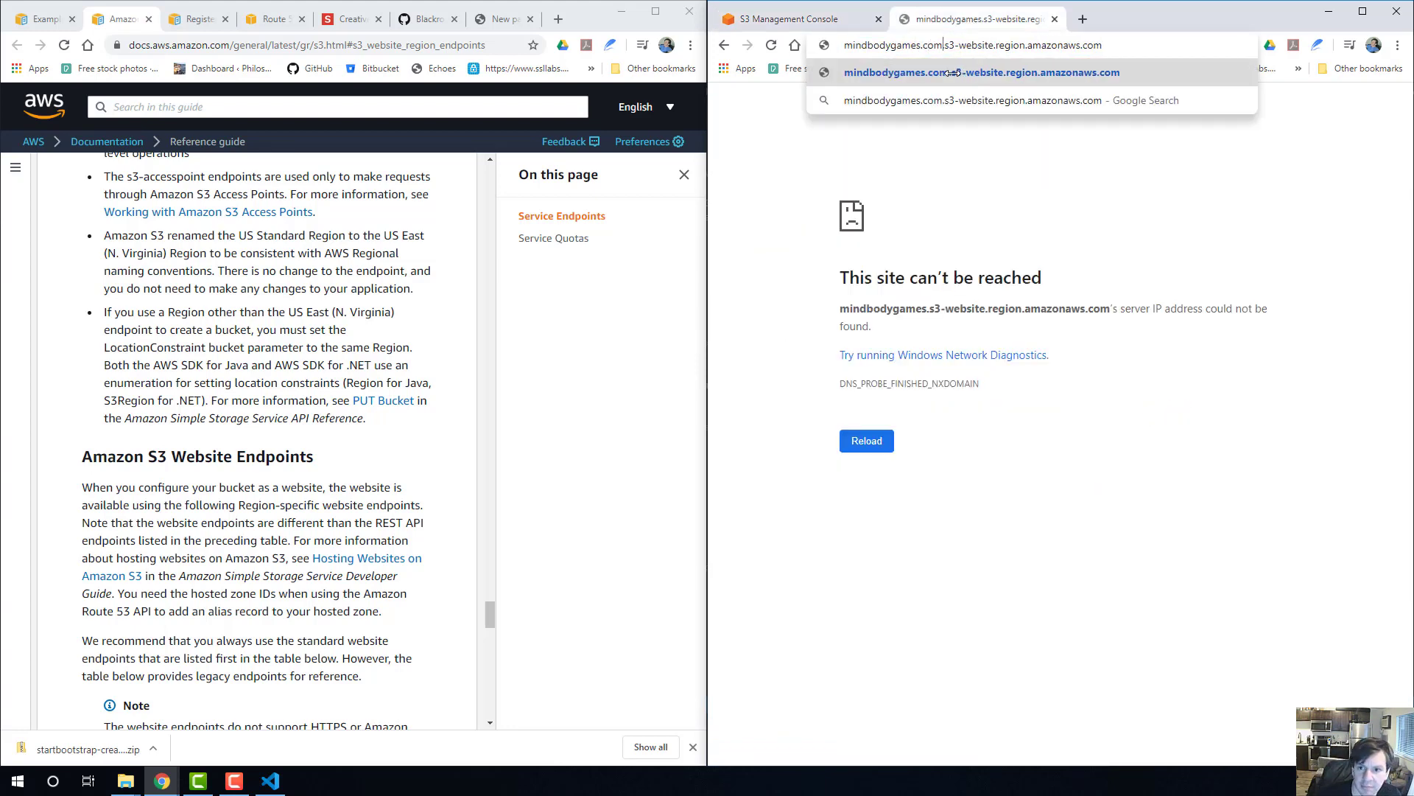
pyautogui.press('Return')
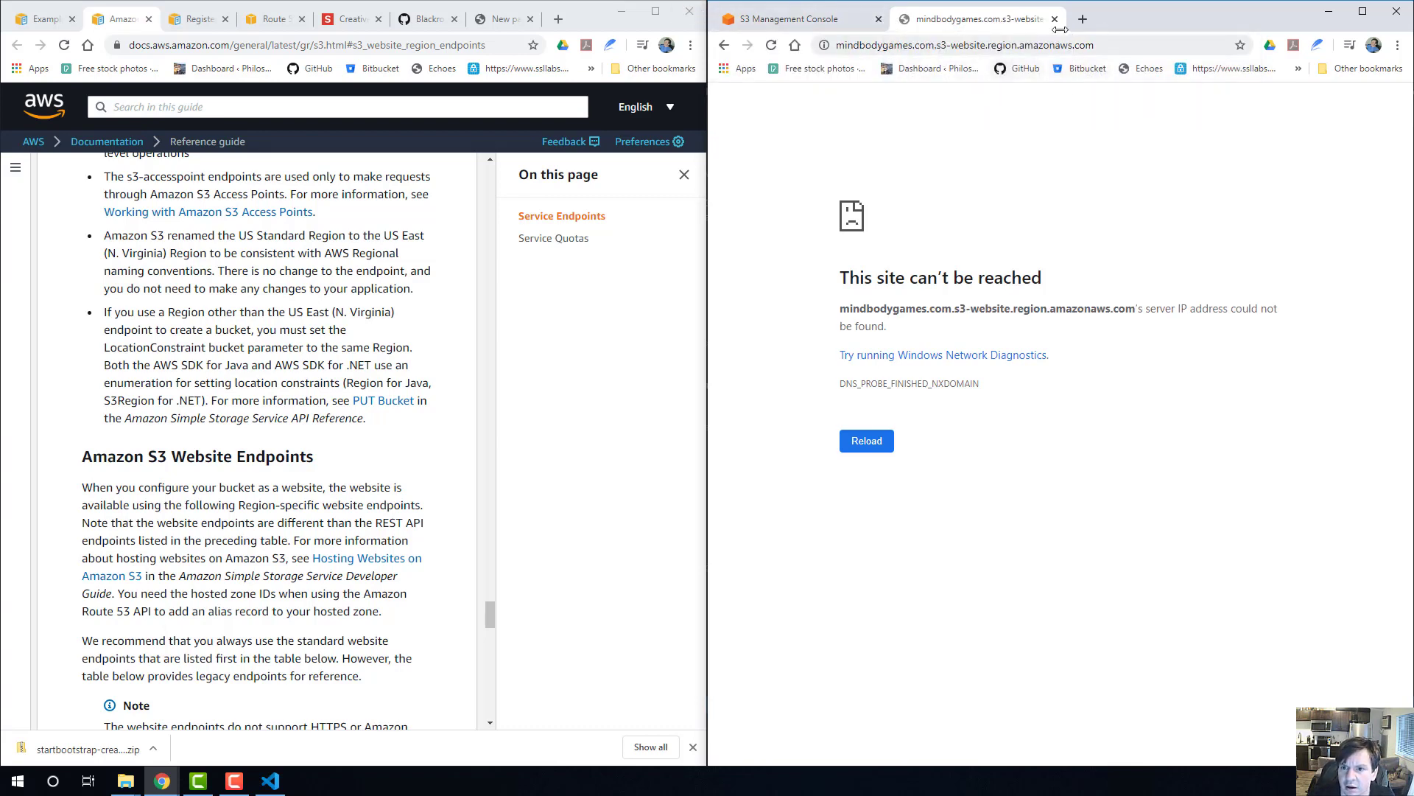
# Copy the mindbodygames.com bucket's ARN and try opening it as an address in a new browser tab.
pyautogui.click(1016, 45)
pyautogui.click(818, 15)
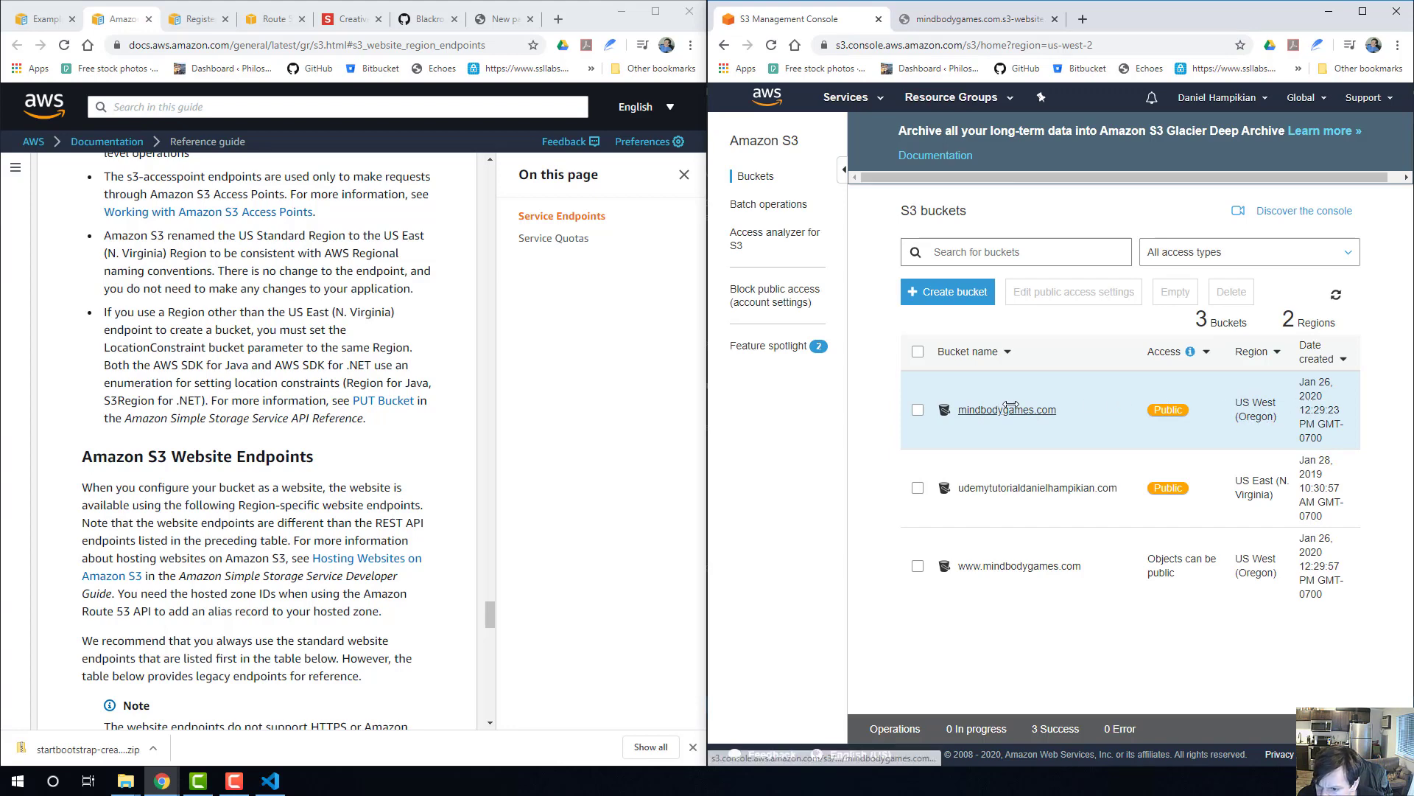
pyautogui.click(964, 410)
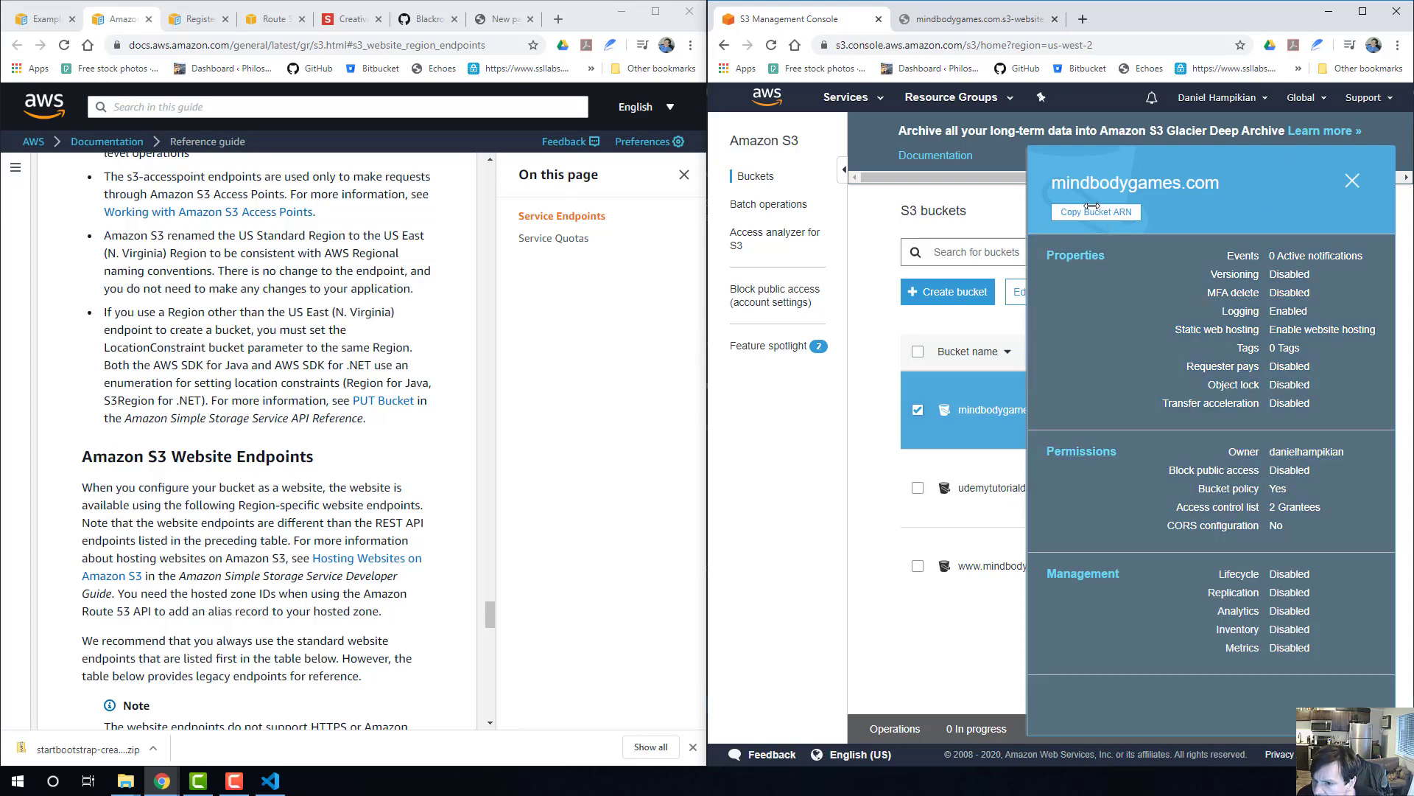
pyautogui.click(1083, 18)
pyautogui.write('arn:aws:s3:::mindbodygames.com')
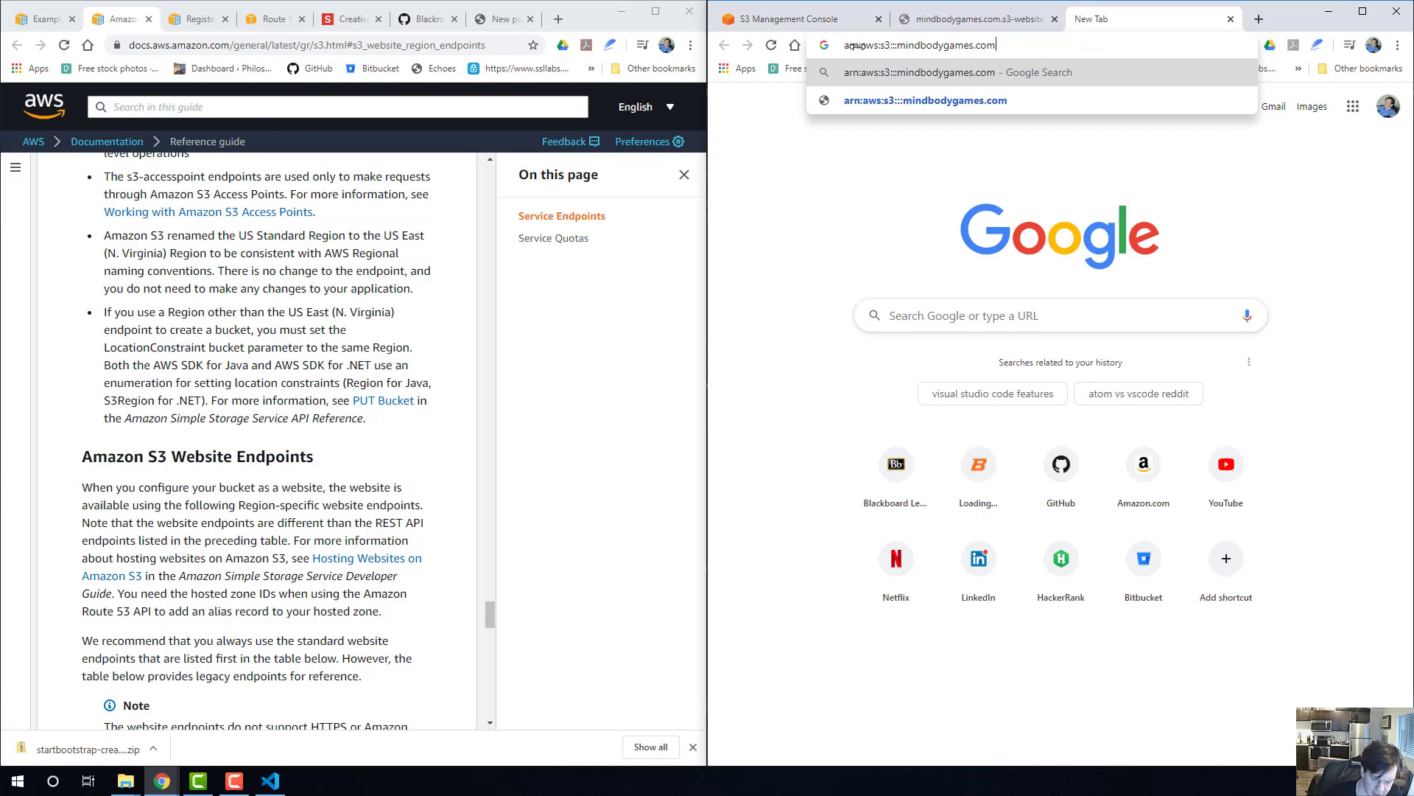
pyautogui.press('Return')
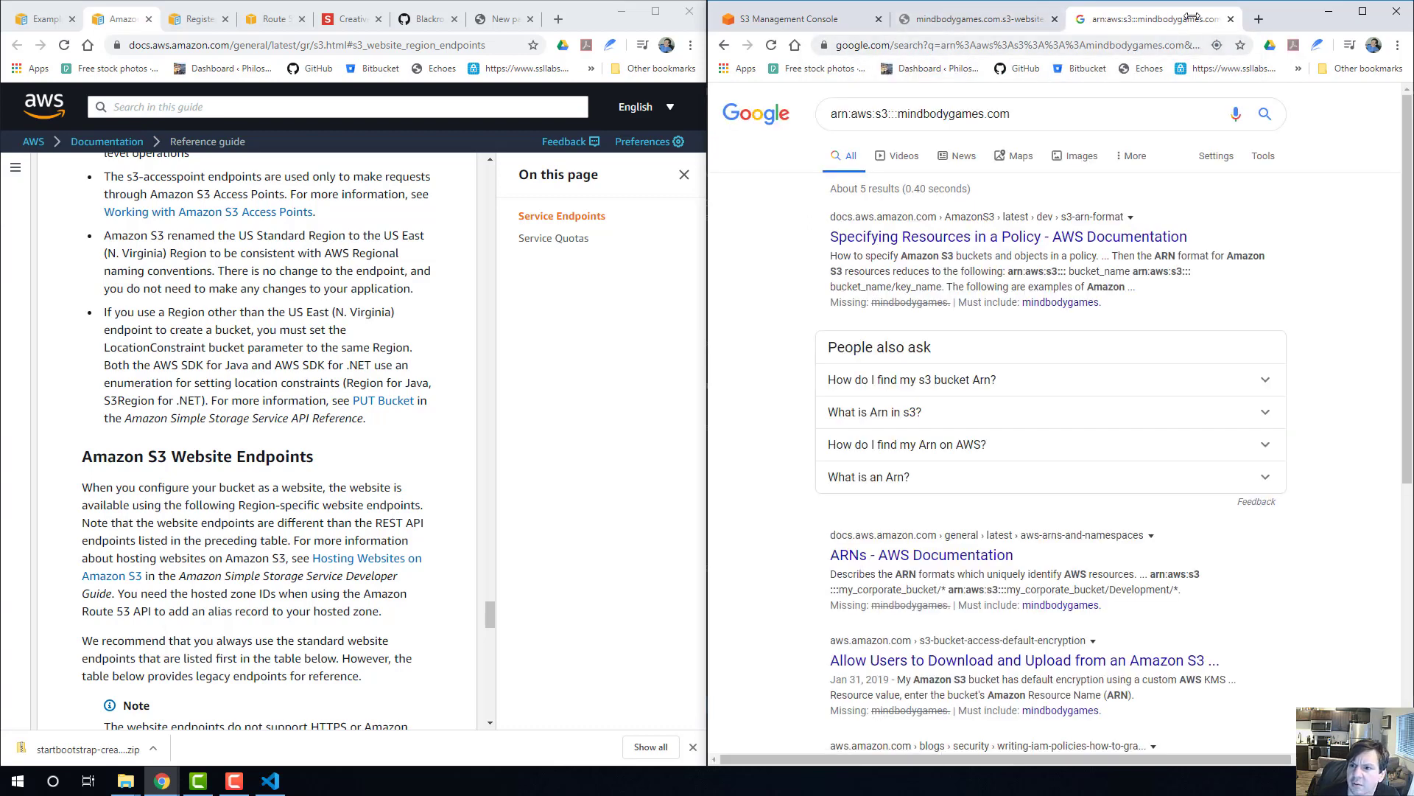
pyautogui.click(1229, 19)
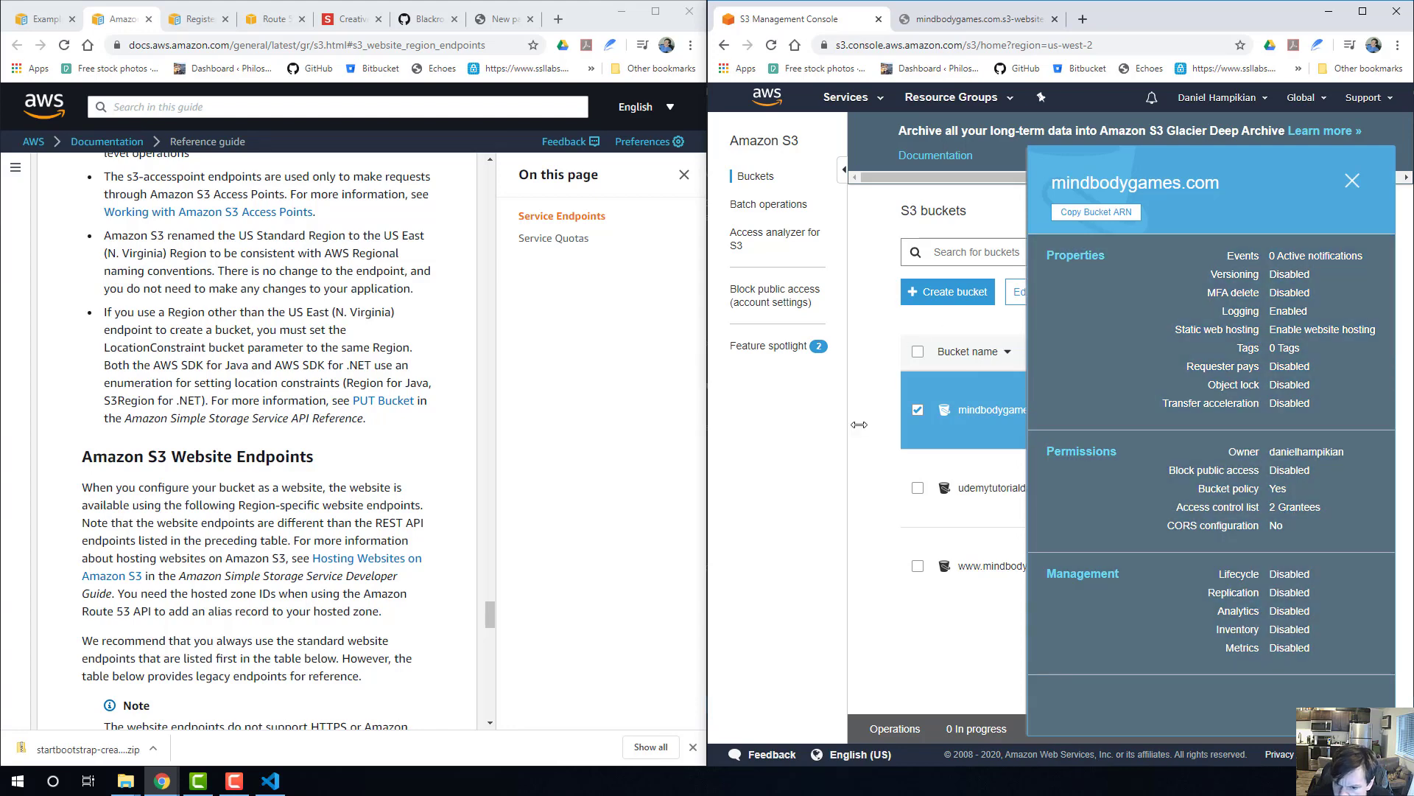
pyautogui.click(1353, 181)
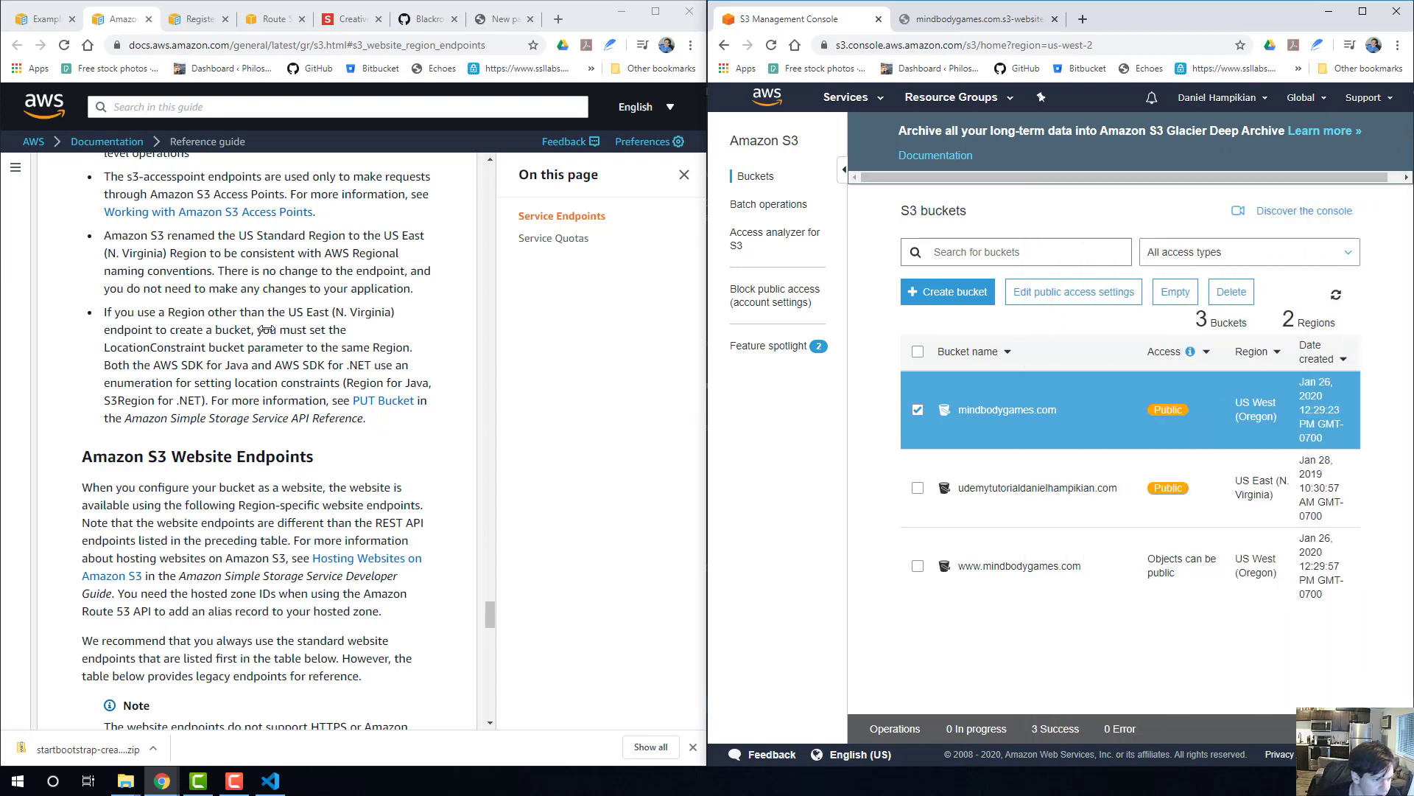
# Read the endpoint reference's notes on Regions and its Amazon S3 Website Endpoints section for the correct URL format.
pyautogui.scroll(1, 329, 437)
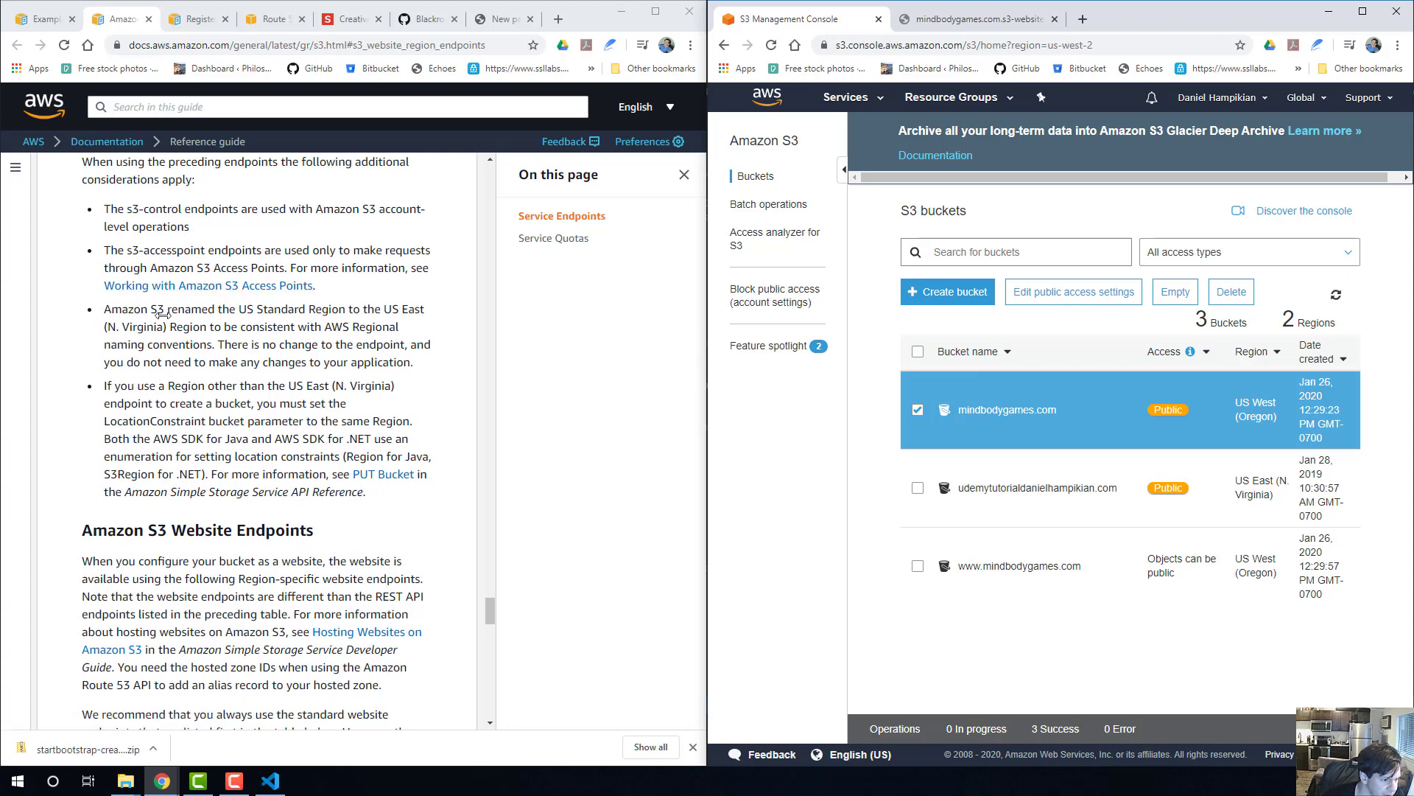
pyautogui.moveTo(151, 311); pyautogui.dragTo(253, 350)
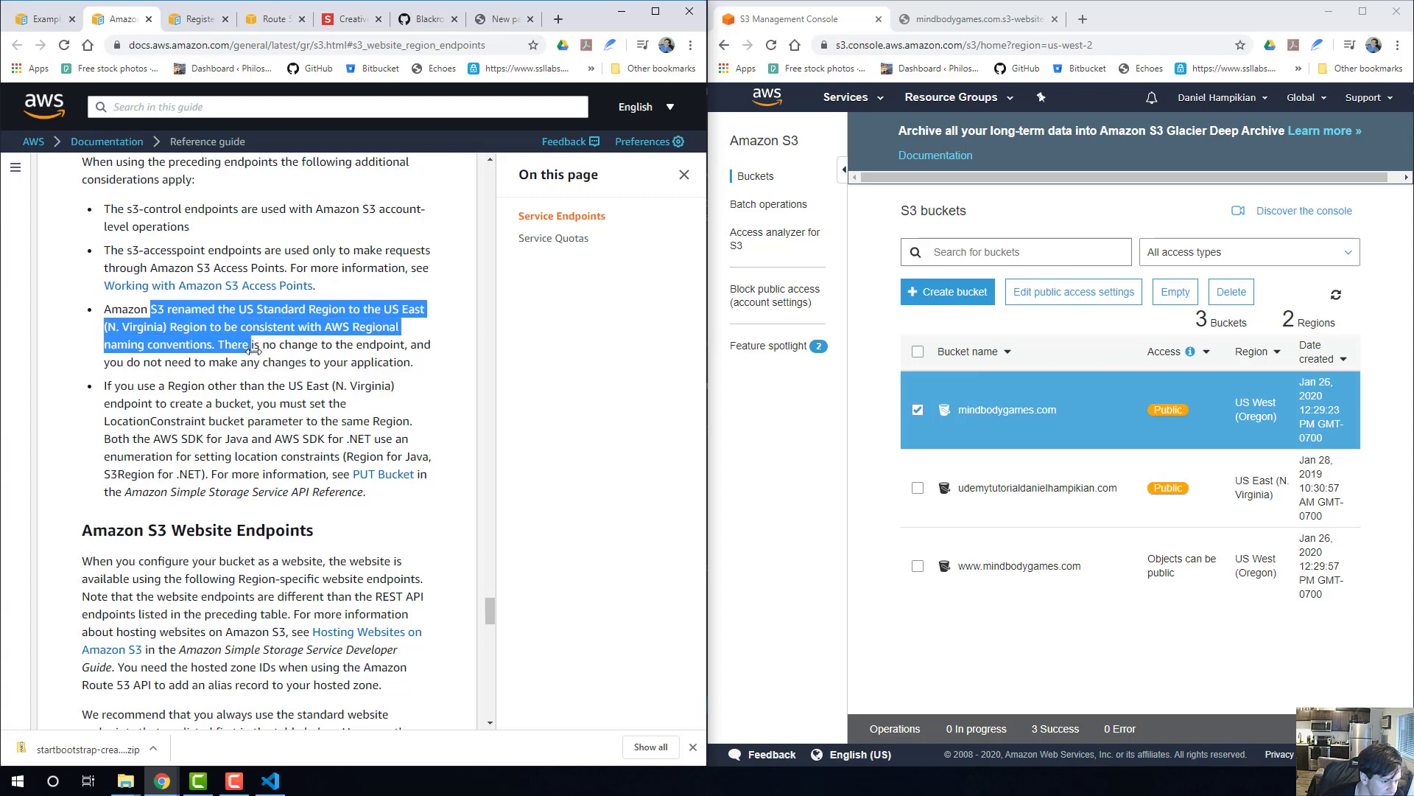
pyautogui.click(274, 419)
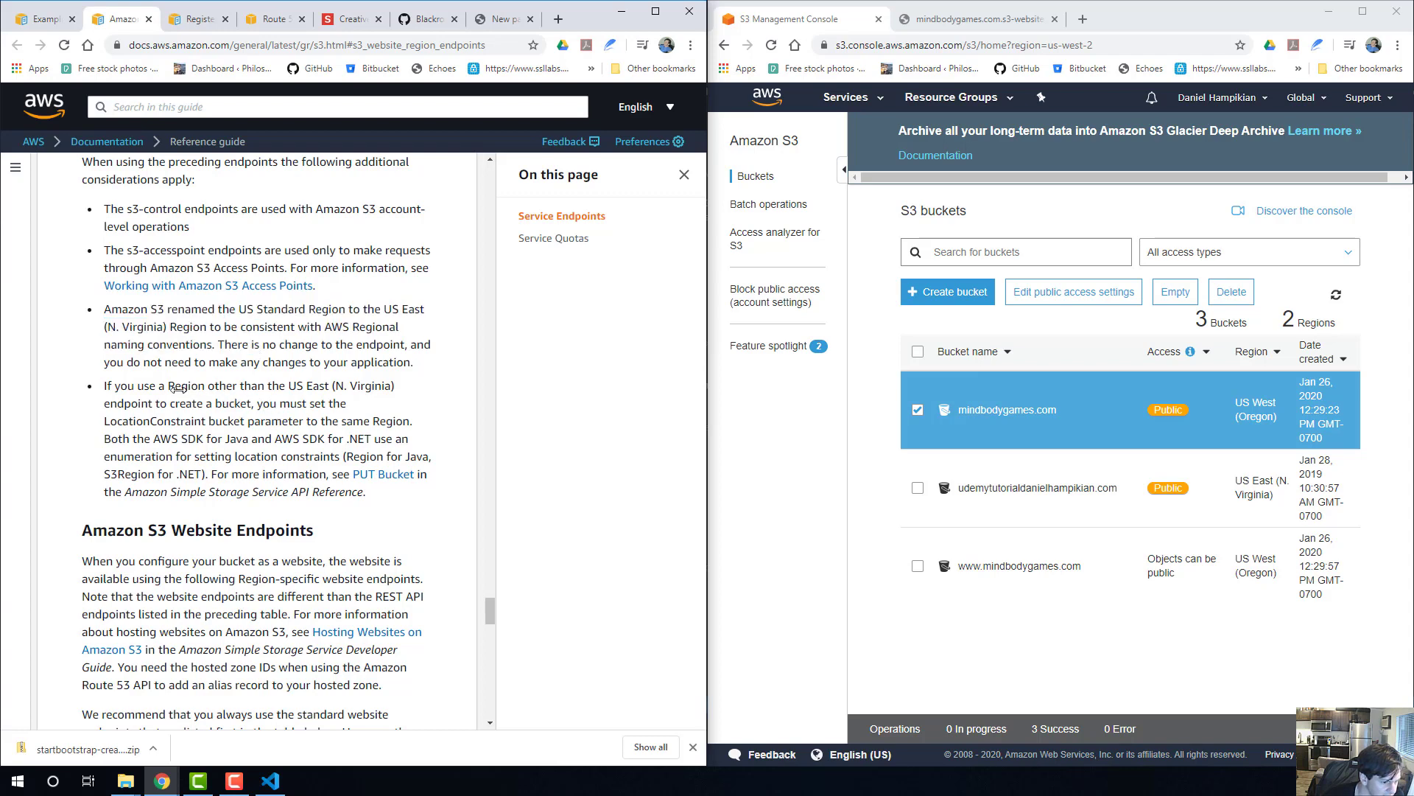
pyautogui.scroll(-2, 230, 406)
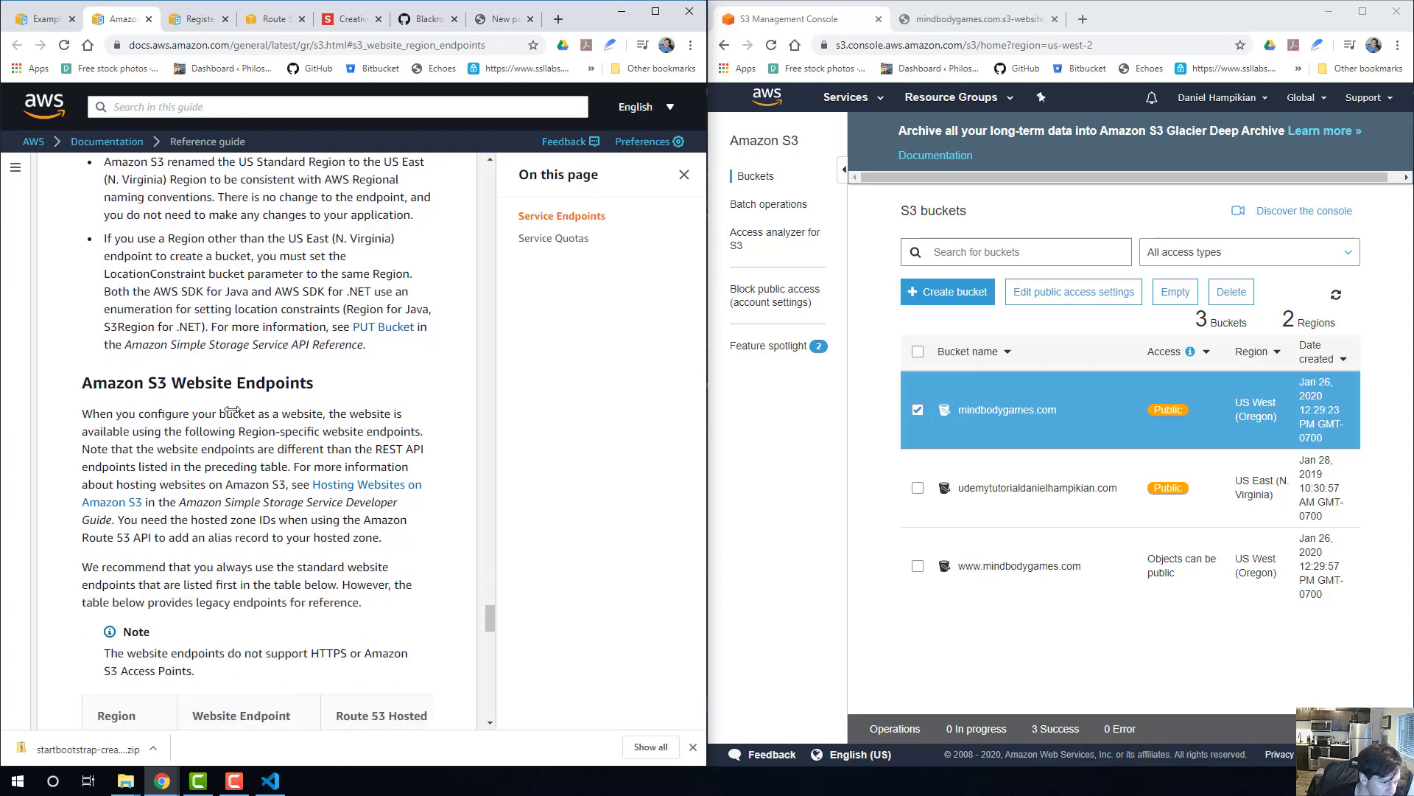
pyautogui.scroll(-2, 200, 385)
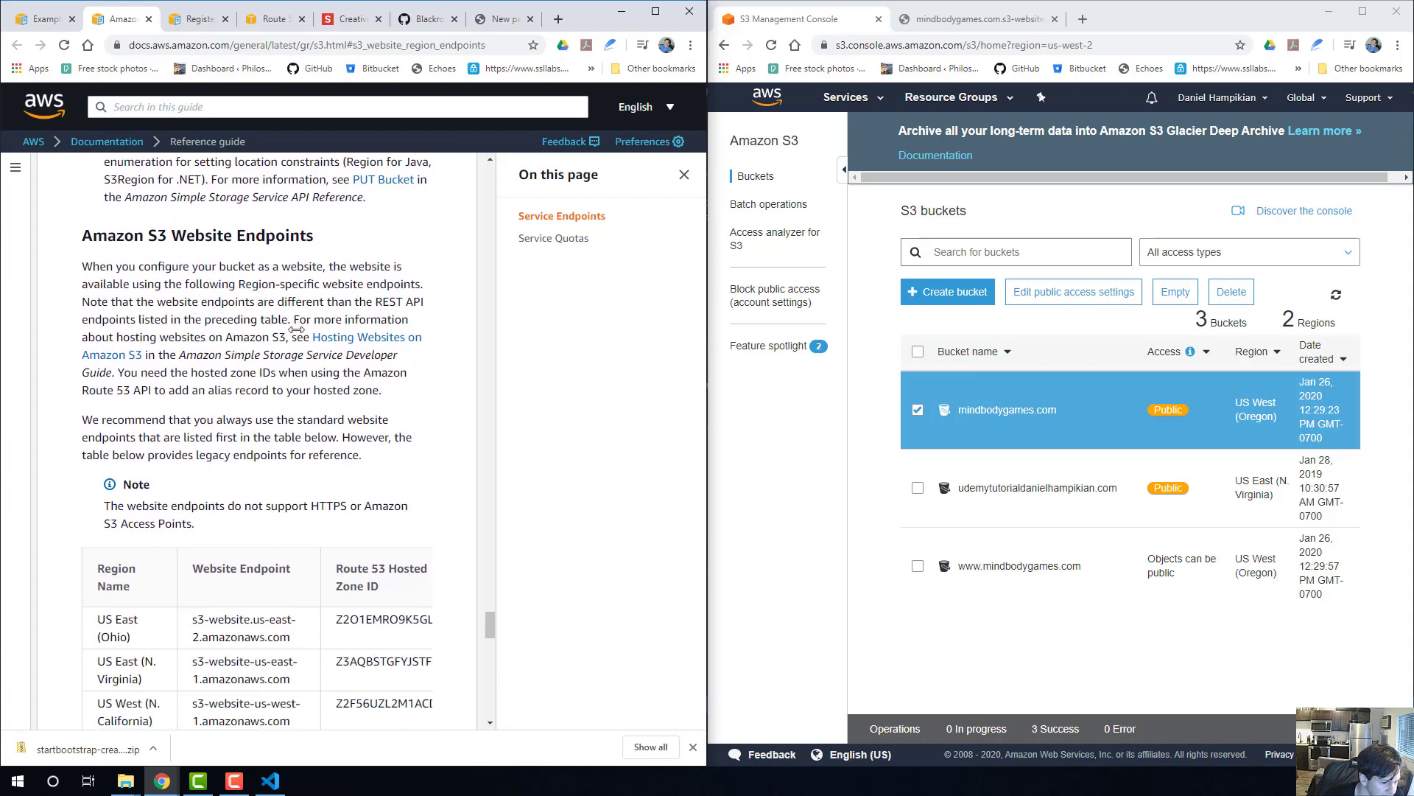
pyautogui.scroll(4, 158, 289)
pyautogui.click(196, 19)
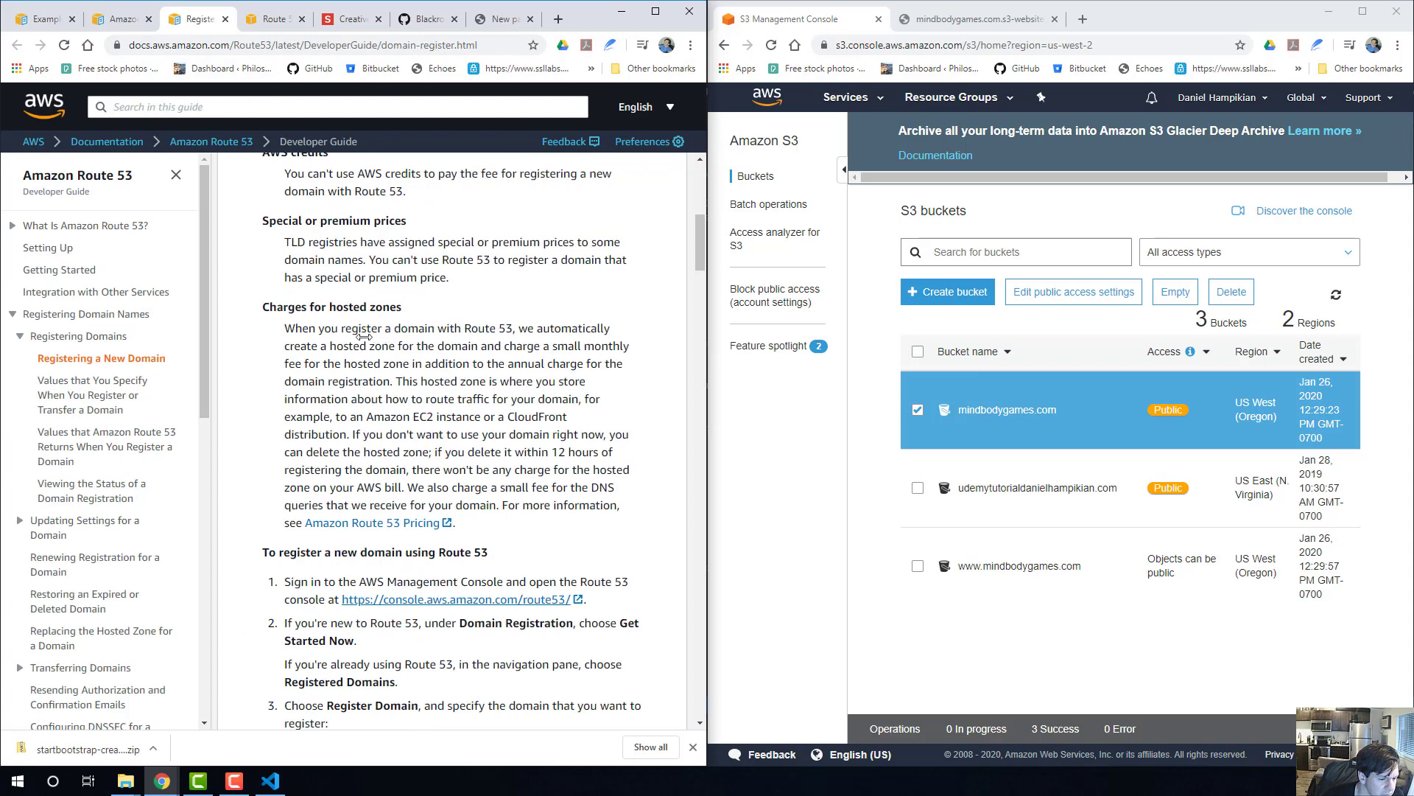
pyautogui.click(118, 22)
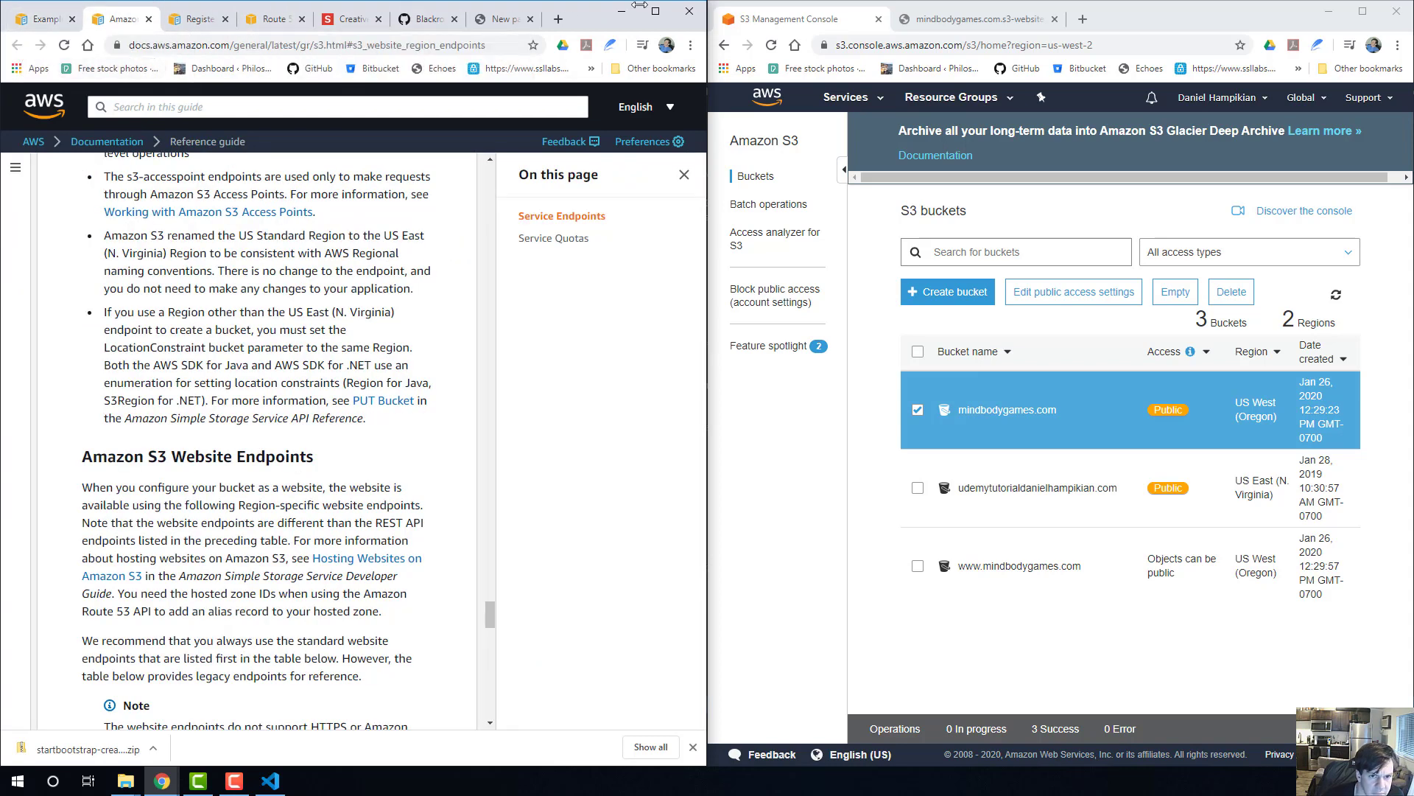
# Widen the documentation window and examine the custom-domain guide's Step 9 values for the www subdomain's alias record.
pyautogui.moveTo(627, 27); pyautogui.dragTo(1190, 66)
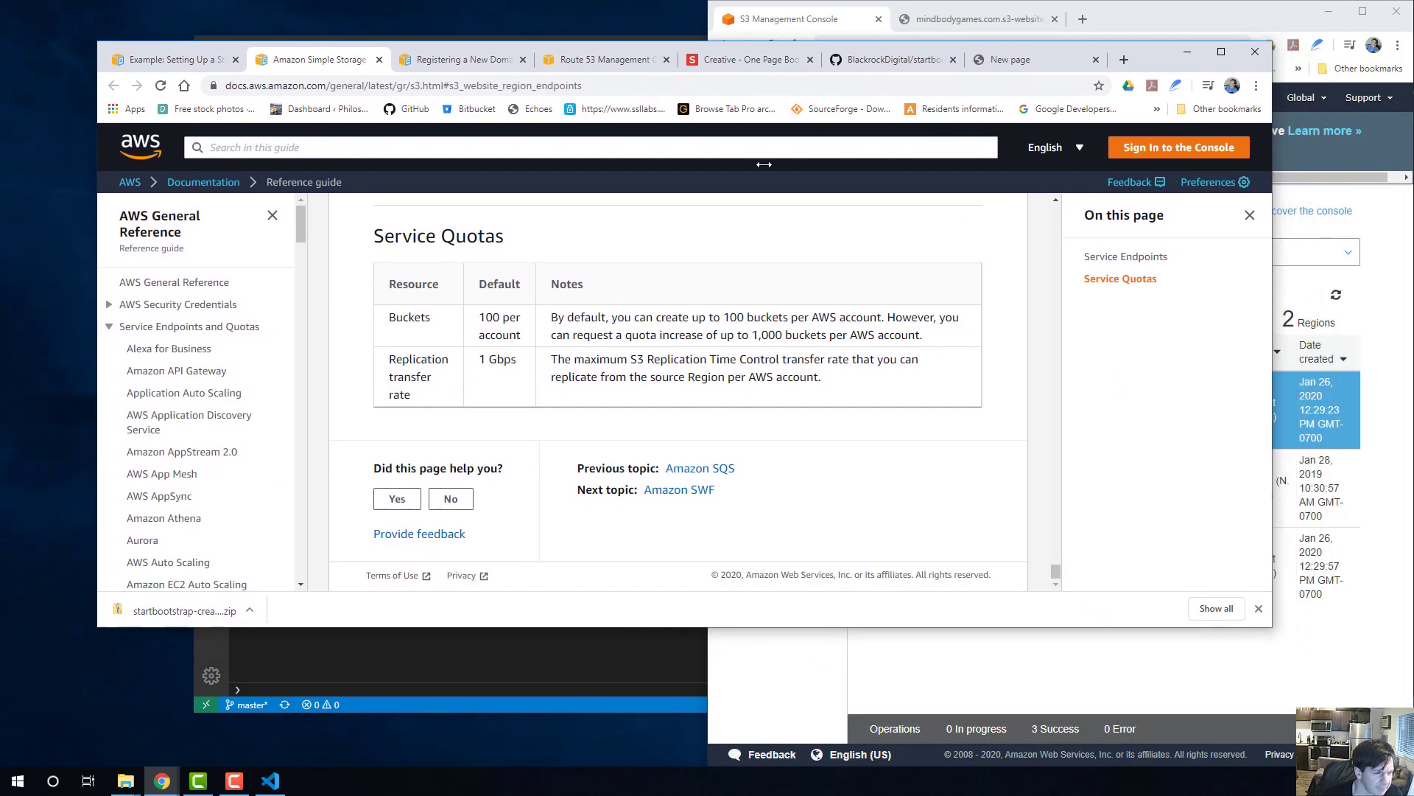
pyautogui.click(151, 62)
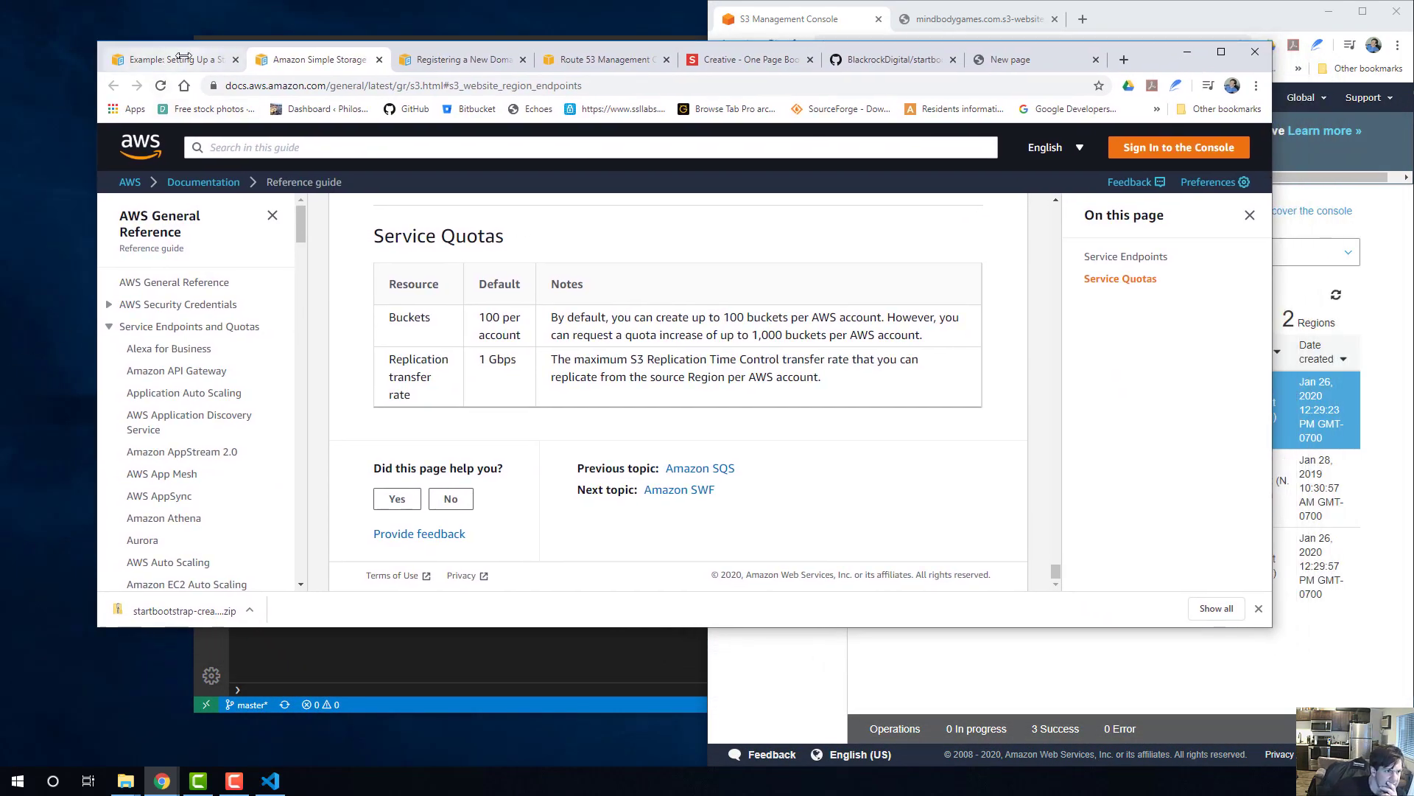
pyautogui.scroll(1, 531, 463)
pyautogui.scroll(-1, 521, 523)
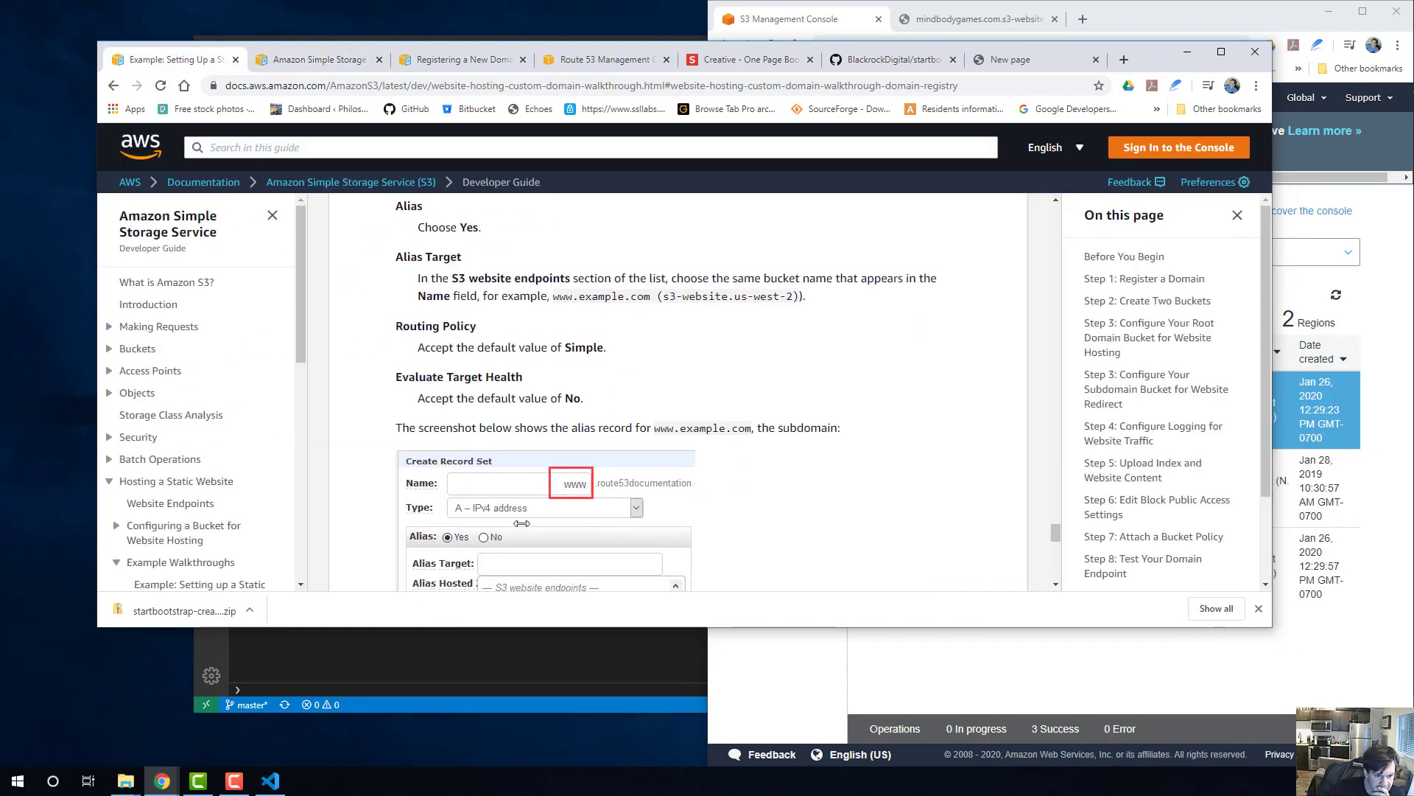
pyautogui.scroll(3, 505, 444)
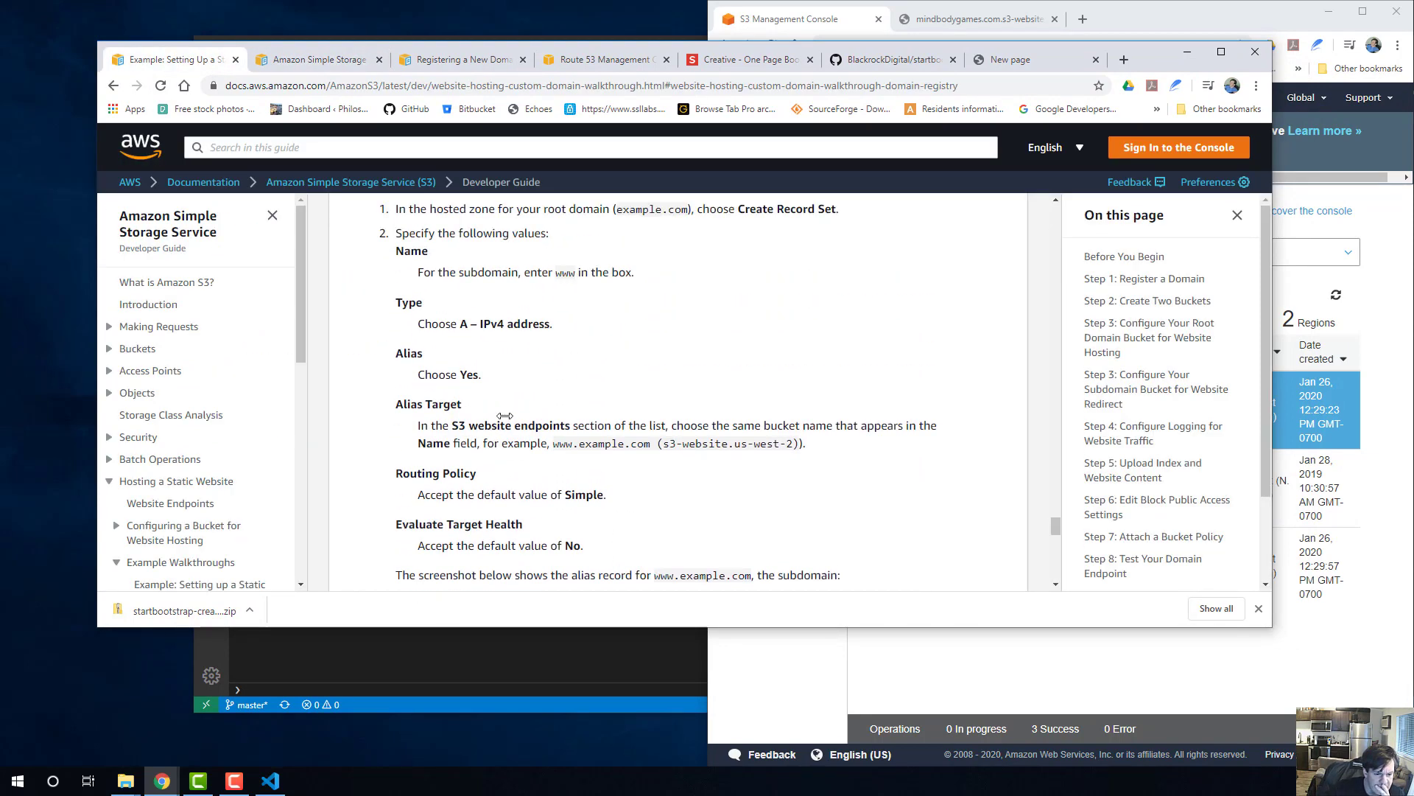
pyautogui.scroll(-3, 505, 416)
pyautogui.scroll(1, 560, 406)
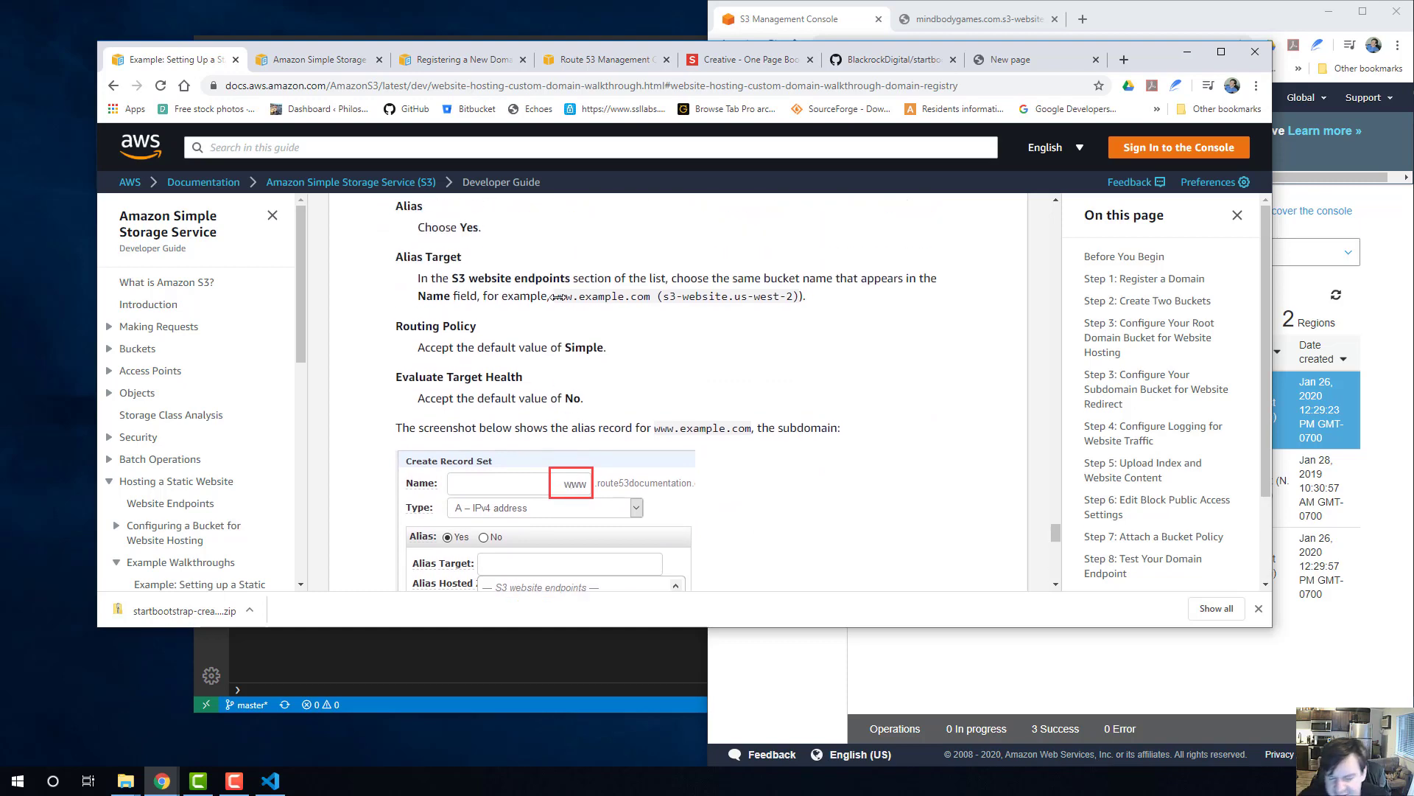
pyautogui.scroll(-2, 603, 337)
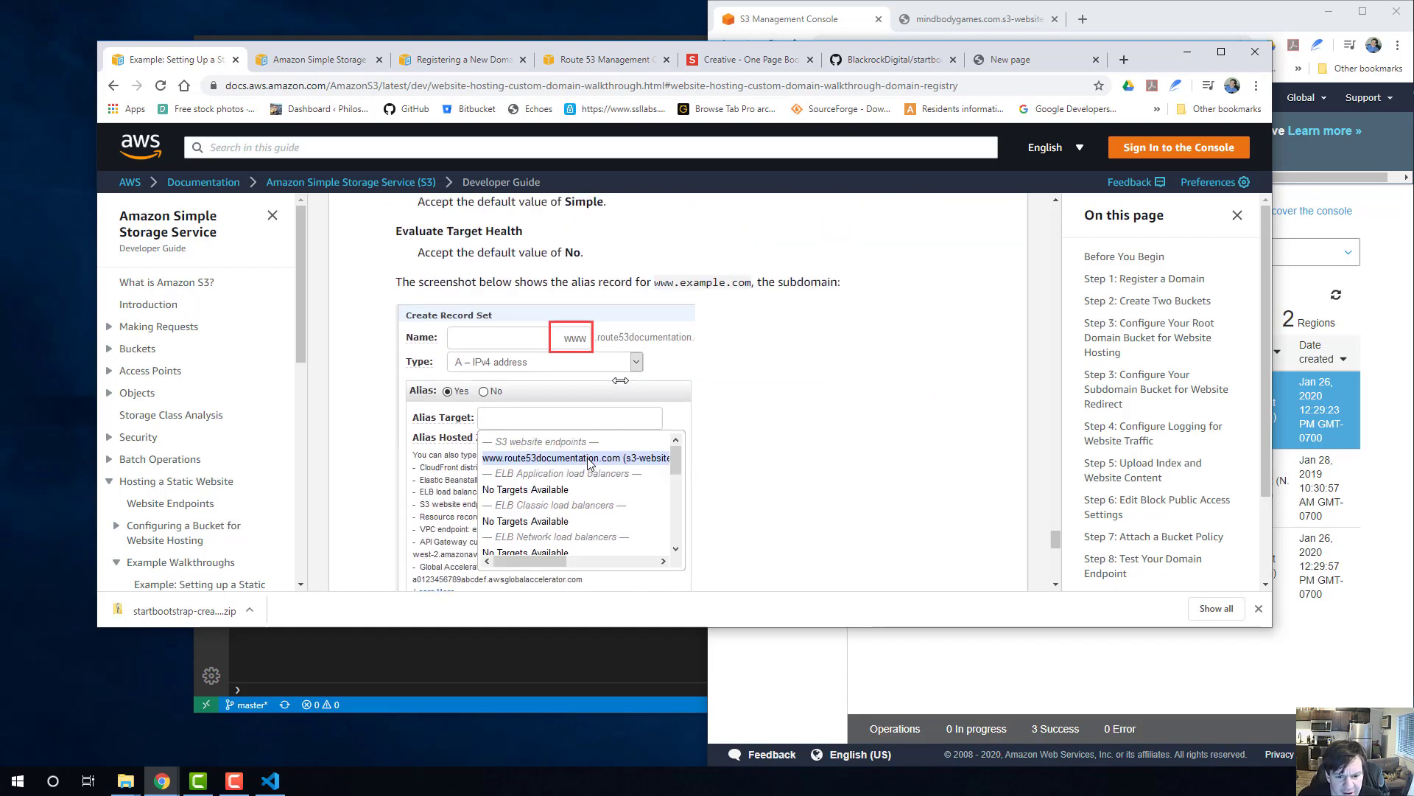
pyautogui.scroll(2, 590, 462)
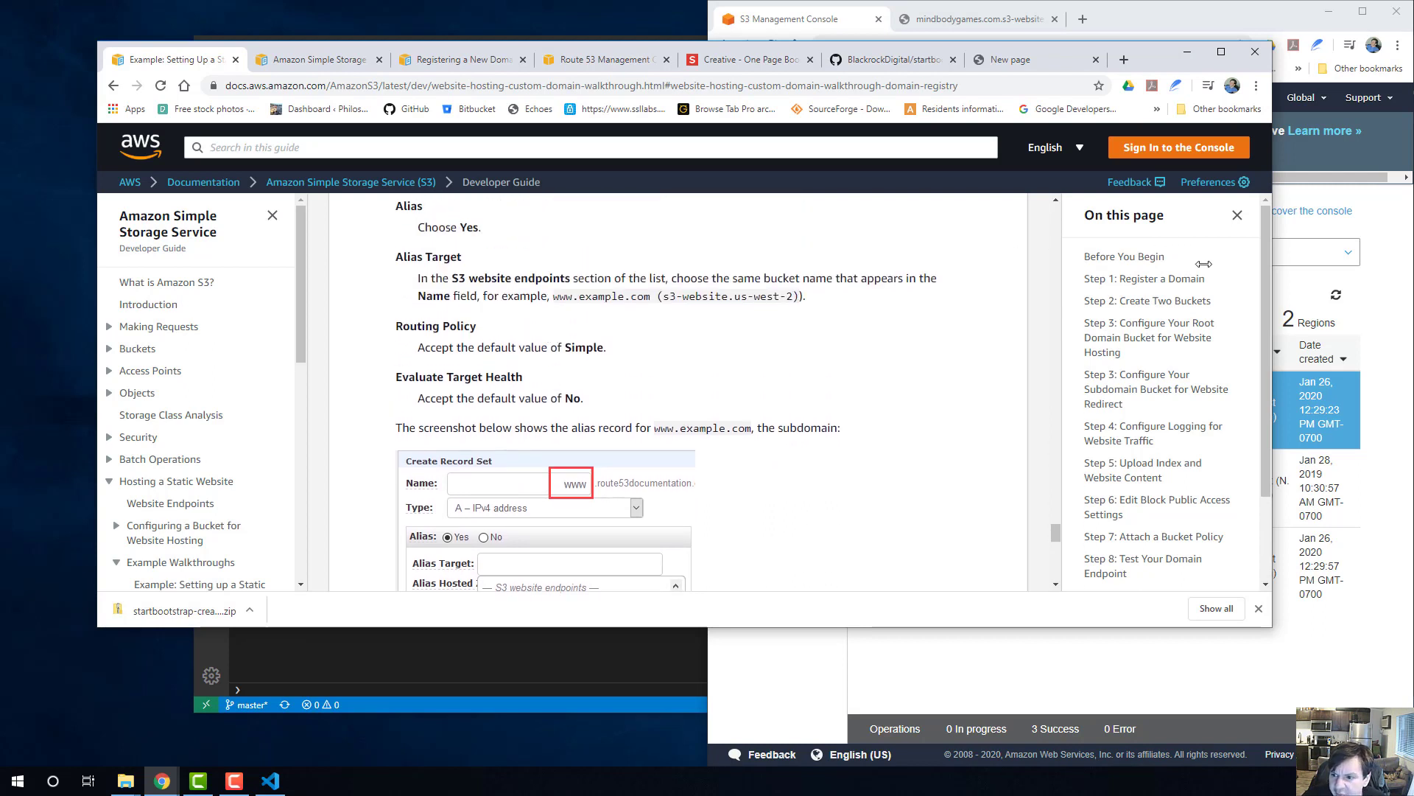
# Reposition and narrow the guide window beside the S3 console, and return to the endpoint formats in Step 8.
pyautogui.moveTo(1138, 54); pyautogui.dragTo(1077, 34)
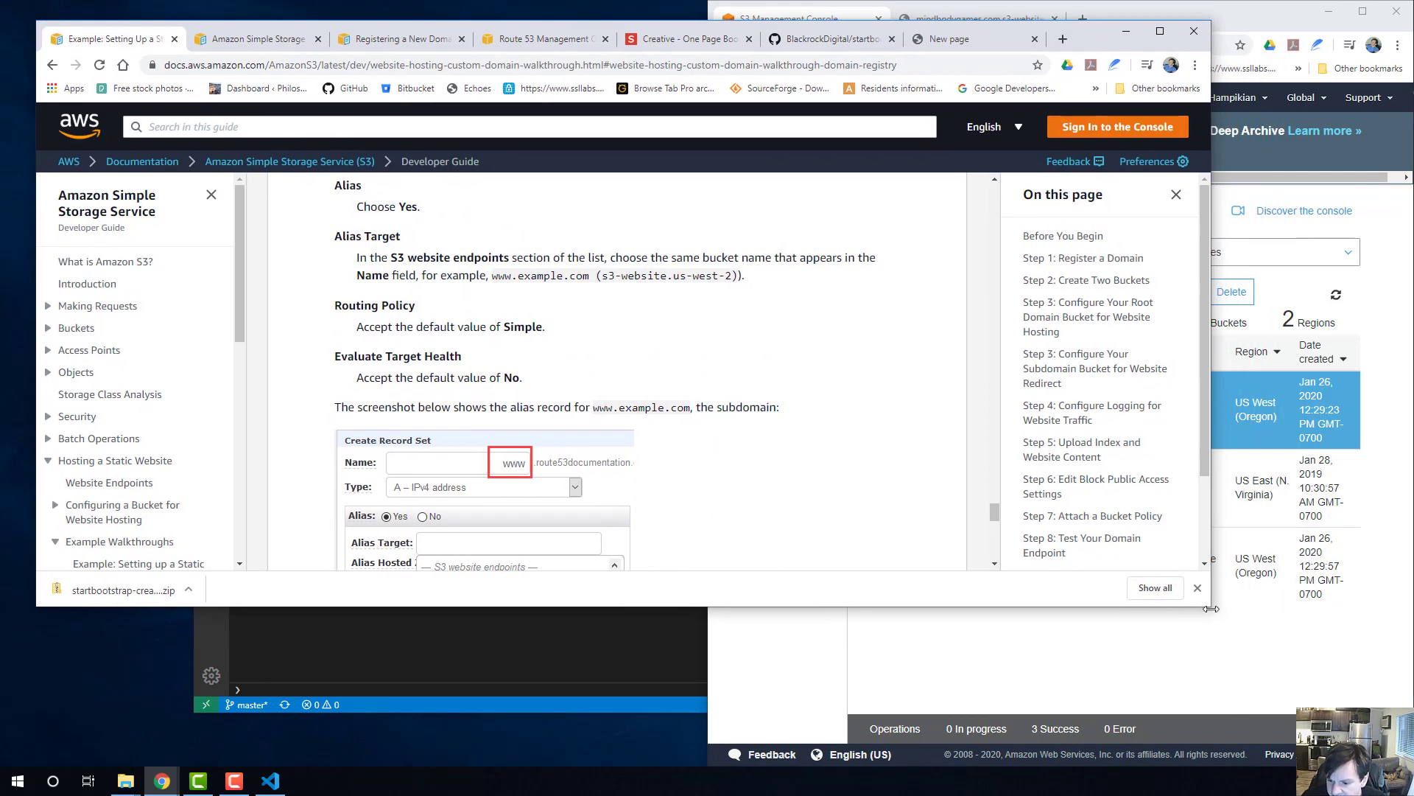
pyautogui.moveTo(1211, 608); pyautogui.dragTo(806, 762)
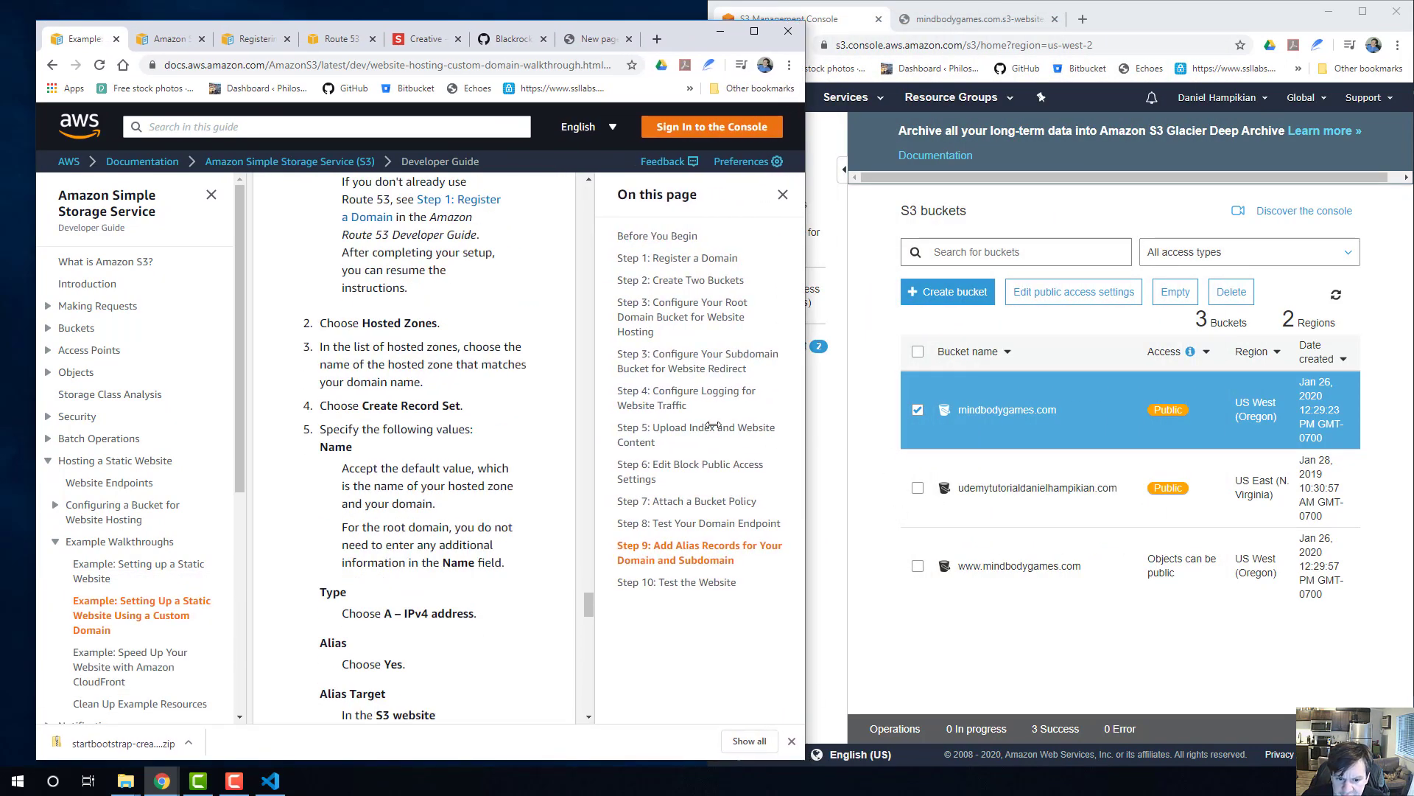
pyautogui.click(823, 462)
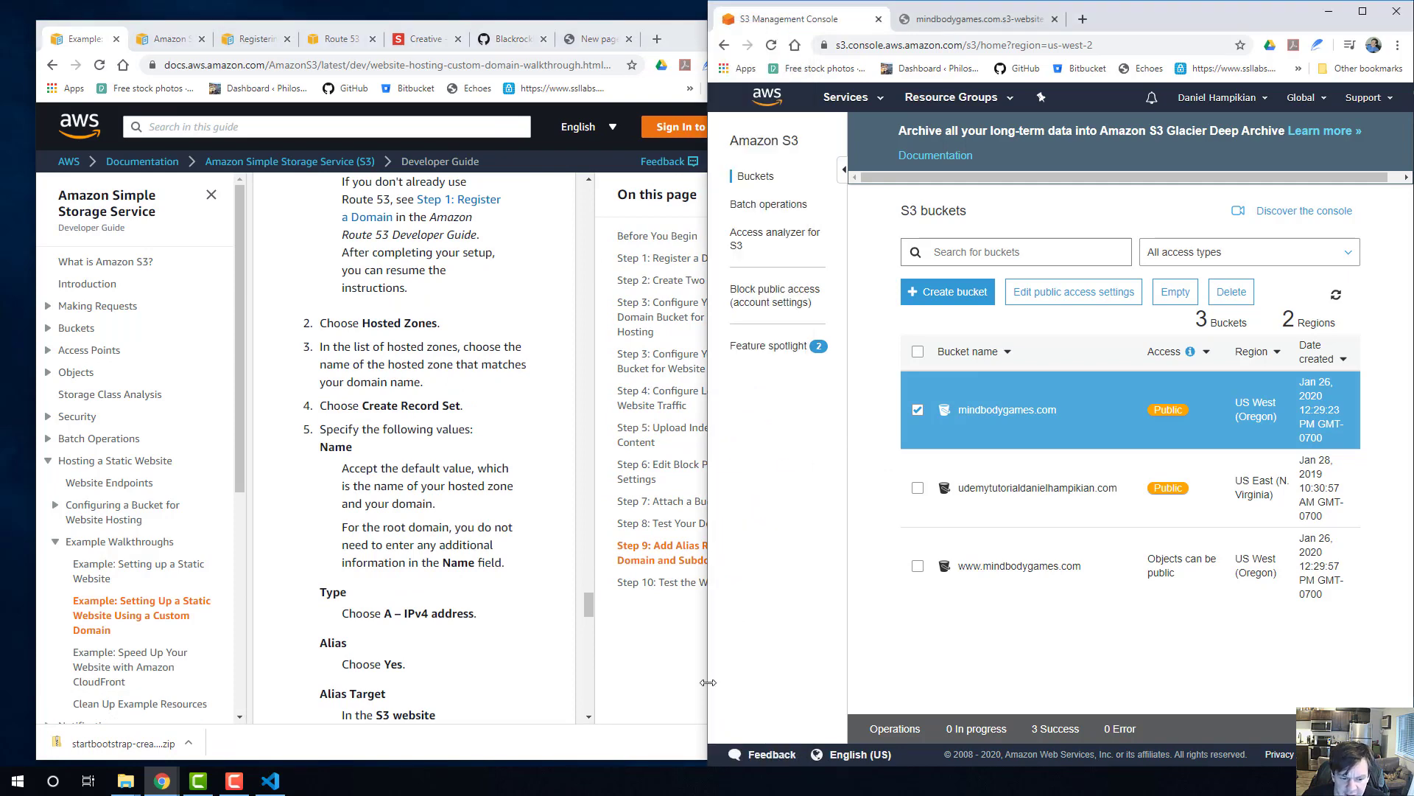
pyautogui.scroll(10, 324, 529)
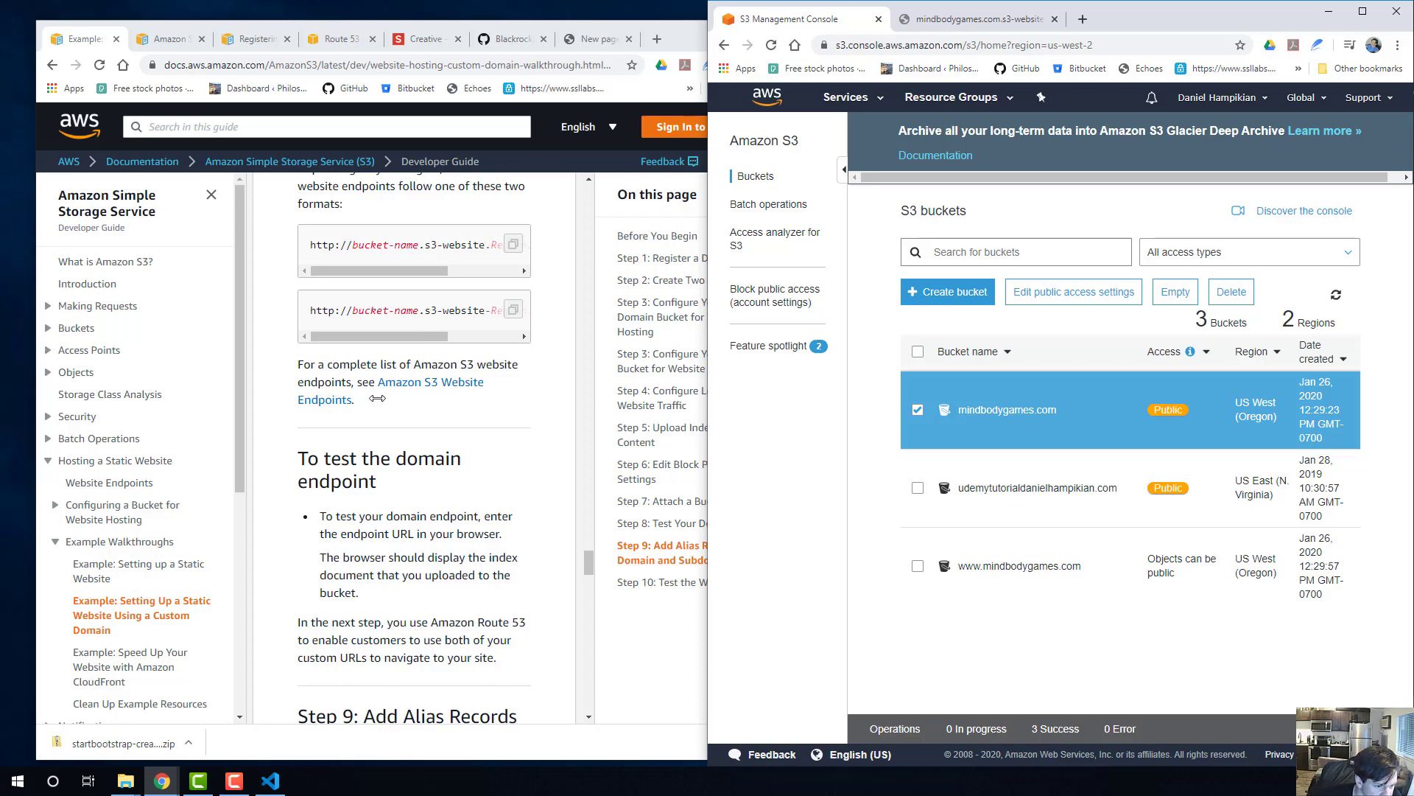
# Open the Static website hosting settings in the mindbodygames.com bucket's properties.
pyautogui.scroll(1, 387, 404)
pyautogui.scroll(-6, 387, 405)
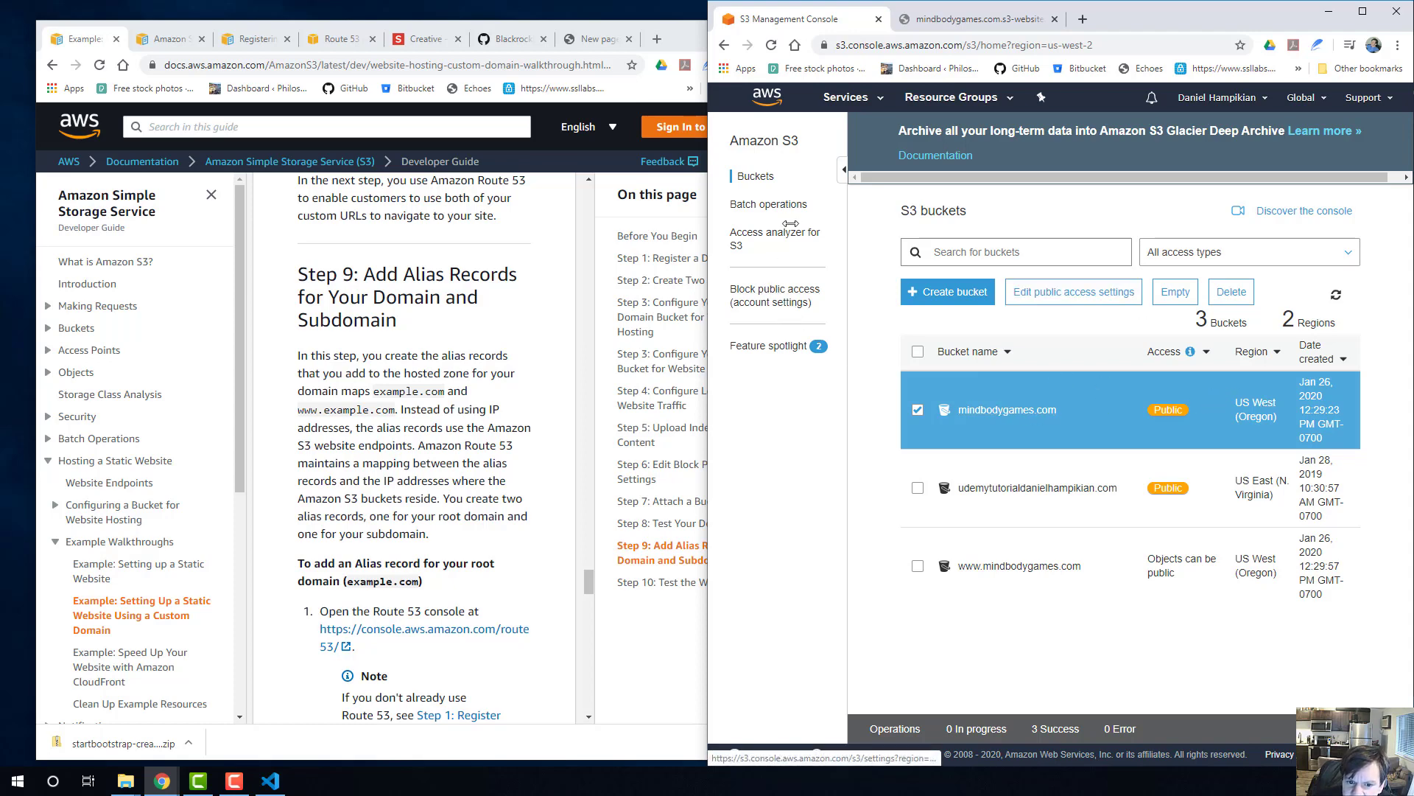
pyautogui.click(989, 408)
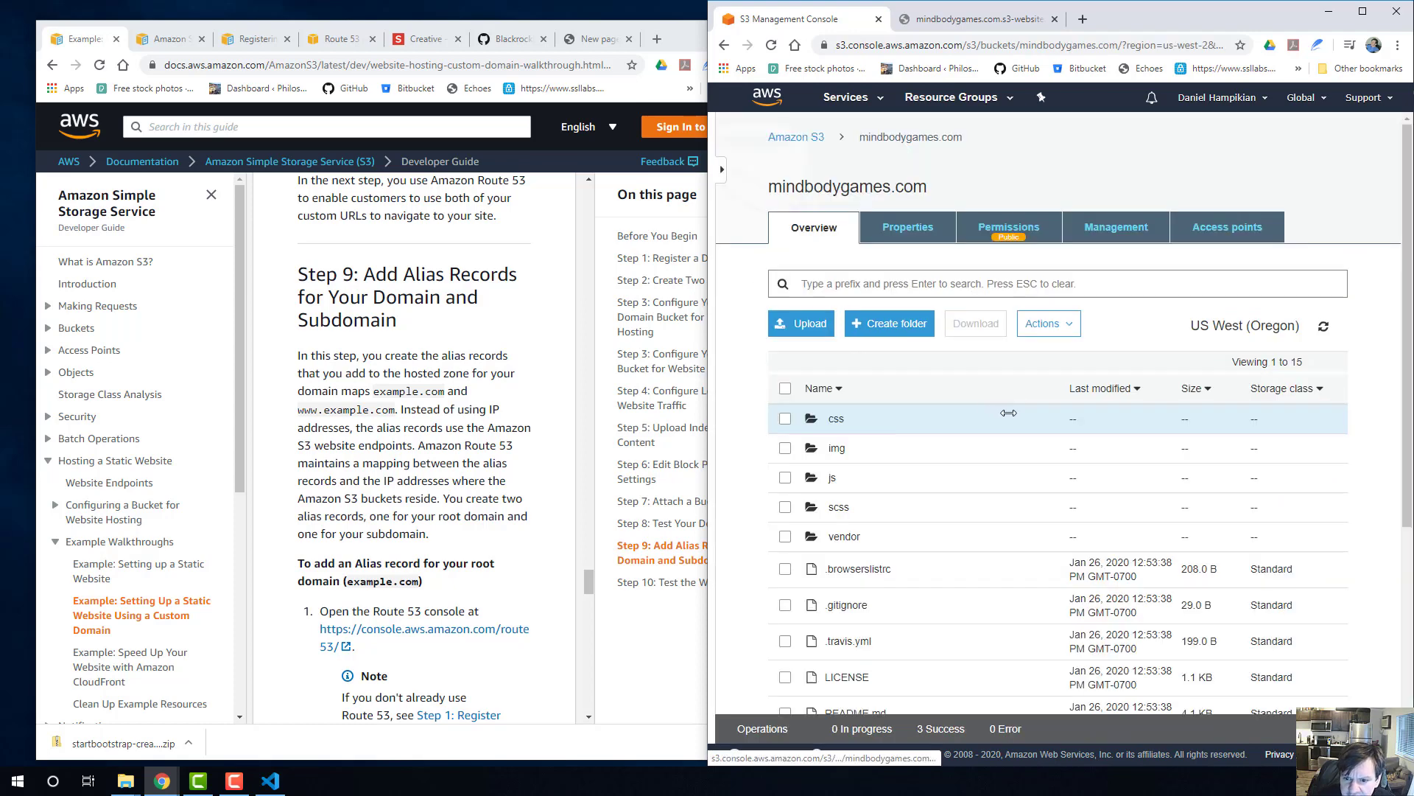
pyautogui.click(904, 225)
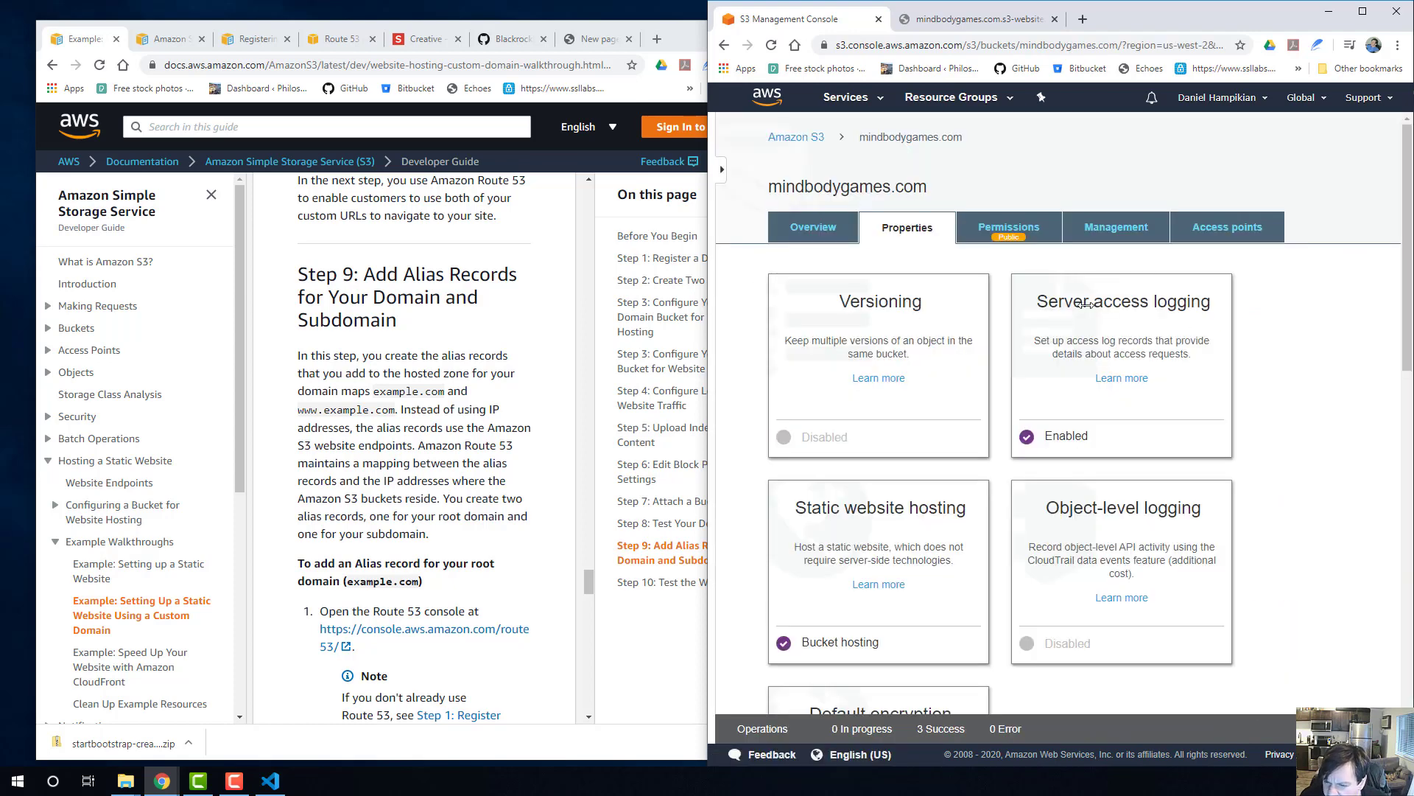
pyautogui.scroll(-3, 906, 331)
pyautogui.scroll(-6, 907, 329)
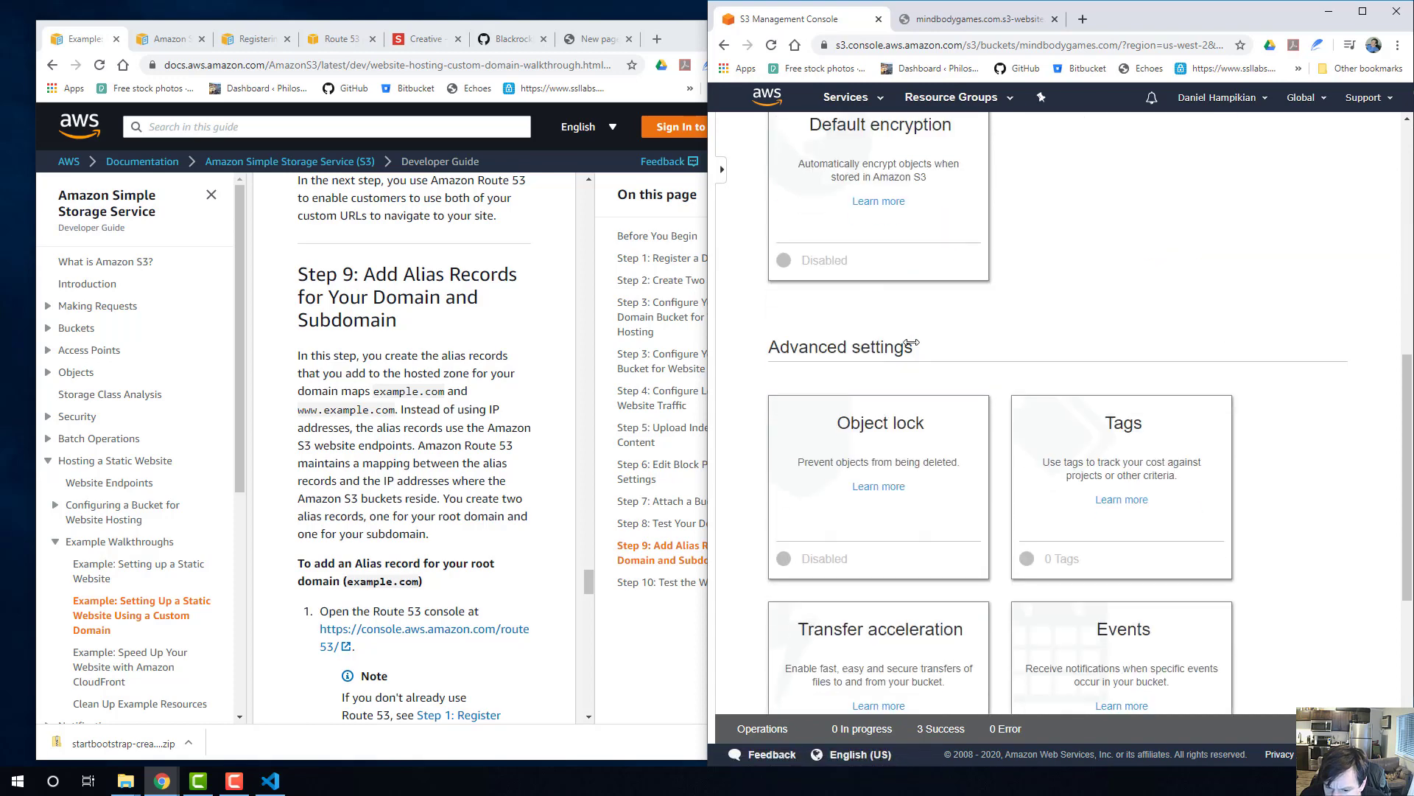
pyautogui.scroll(5, 916, 346)
pyautogui.click(903, 274)
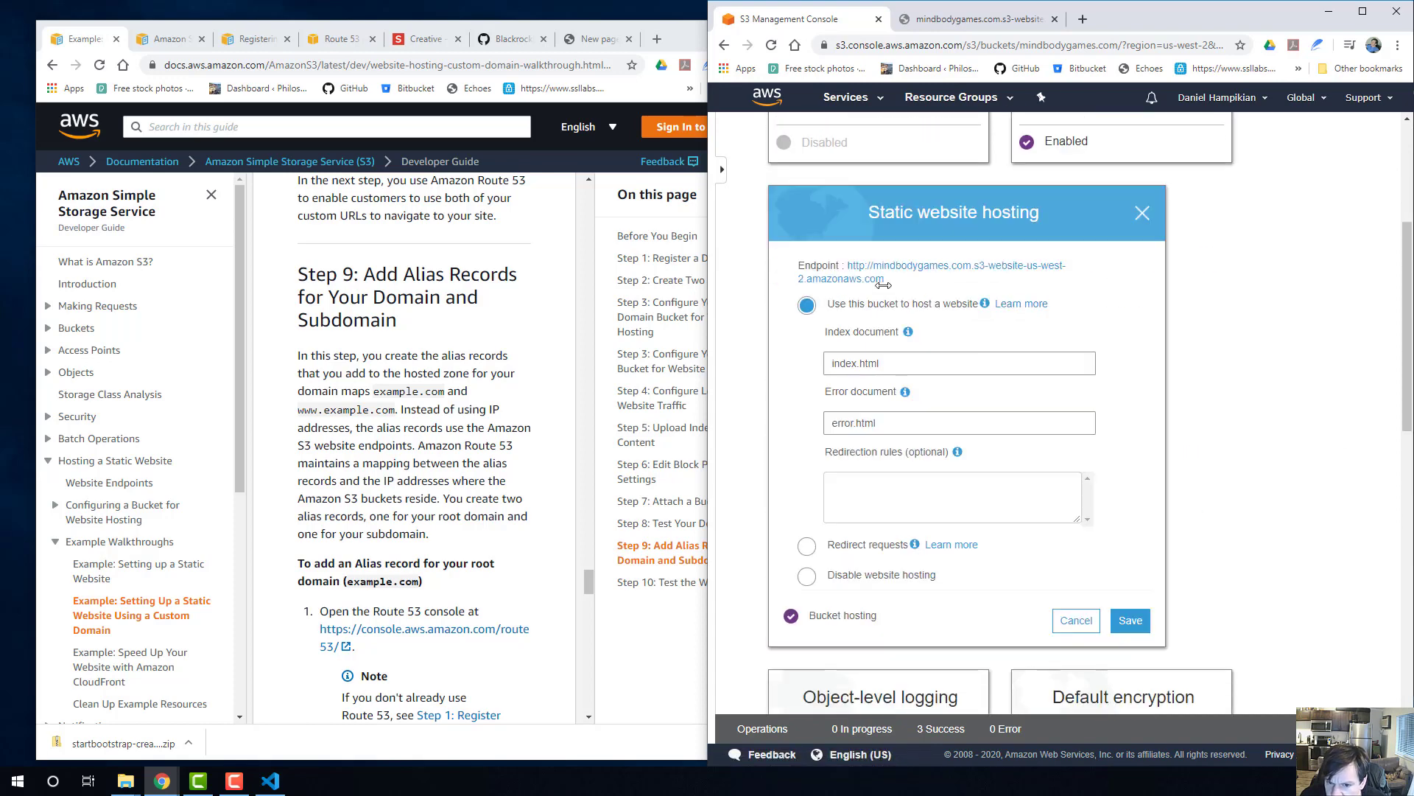
# Open the mindbodygames.com bucket's website endpoint in a new tab and look over the hosted Mind Body Games page.
pyautogui.rightClick(858, 265)
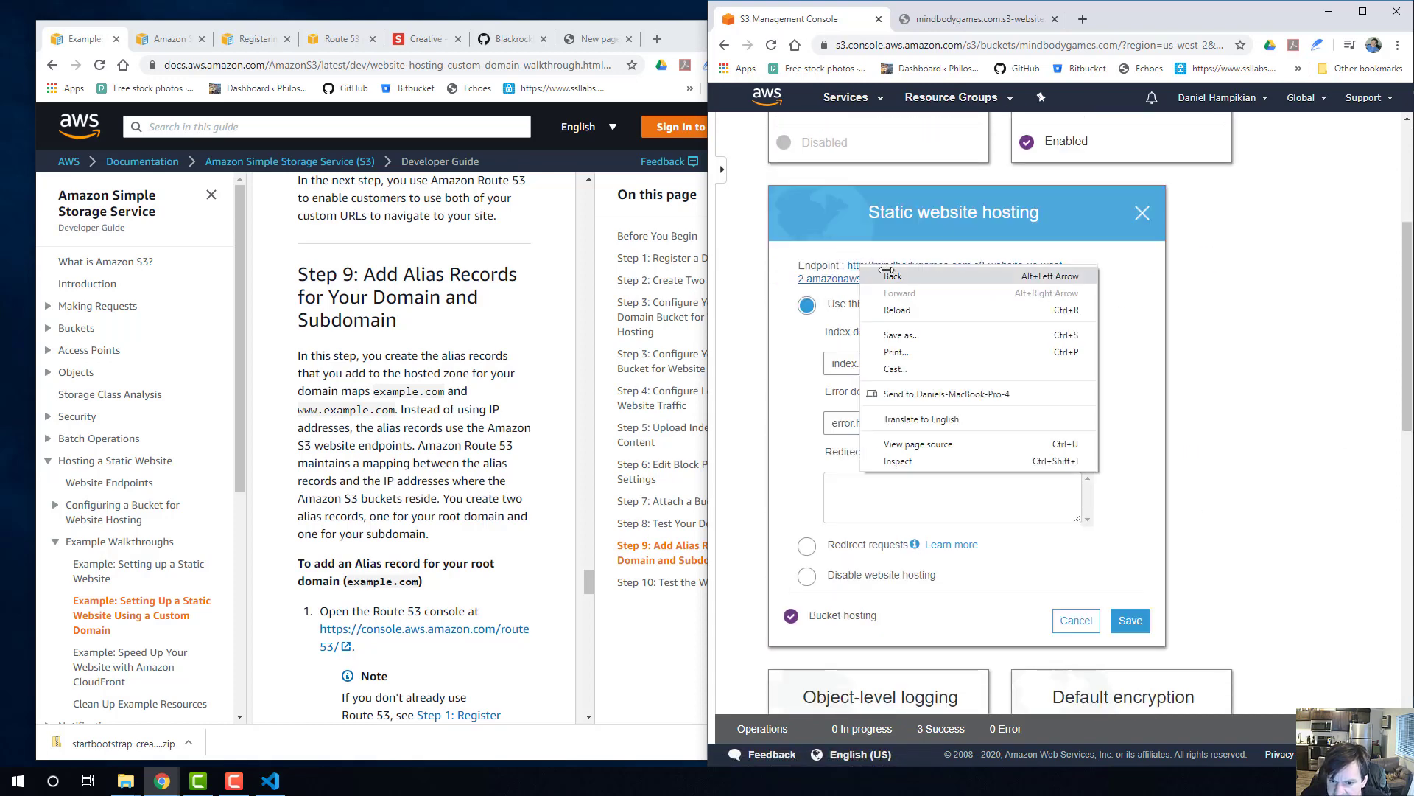
pyautogui.click(774, 355)
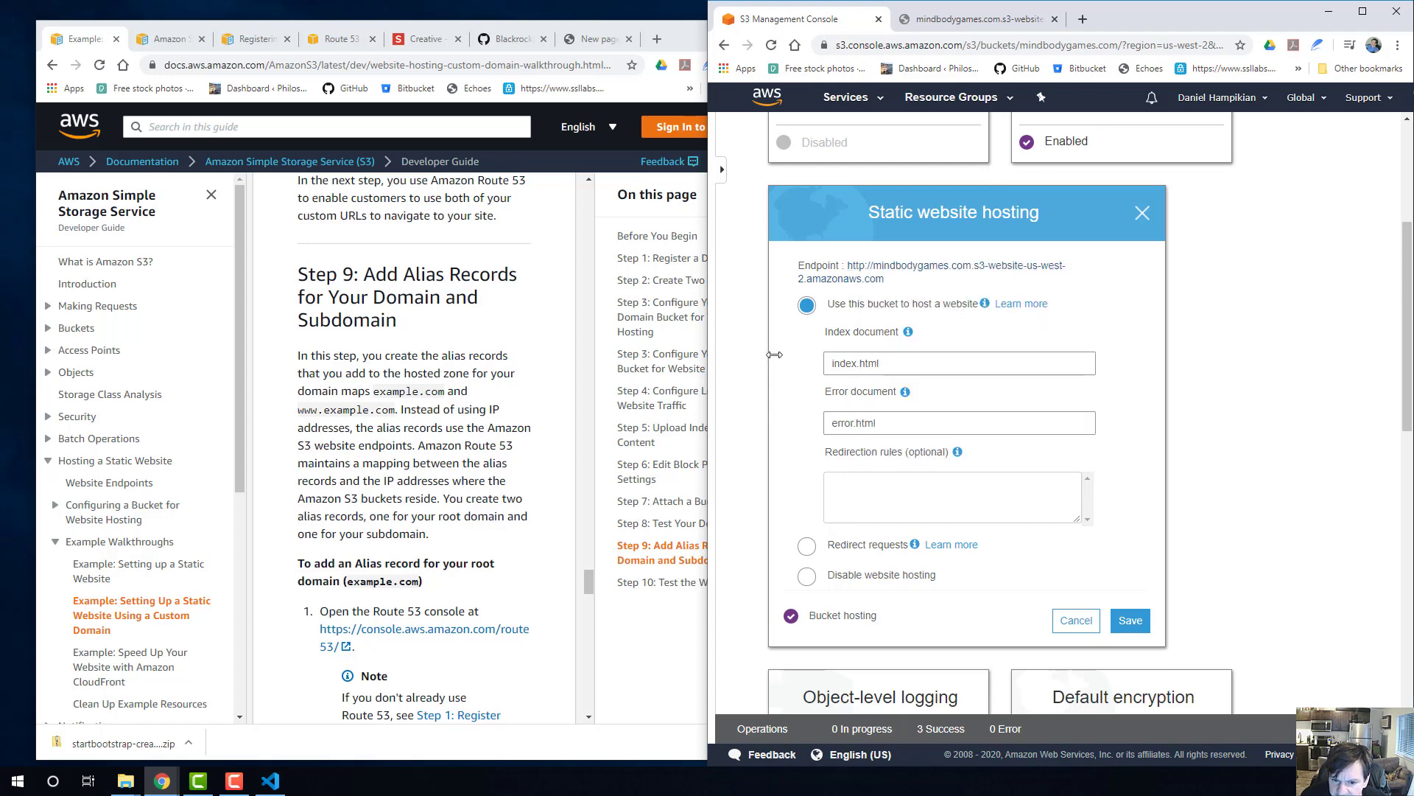
pyautogui.rightClick(884, 266)
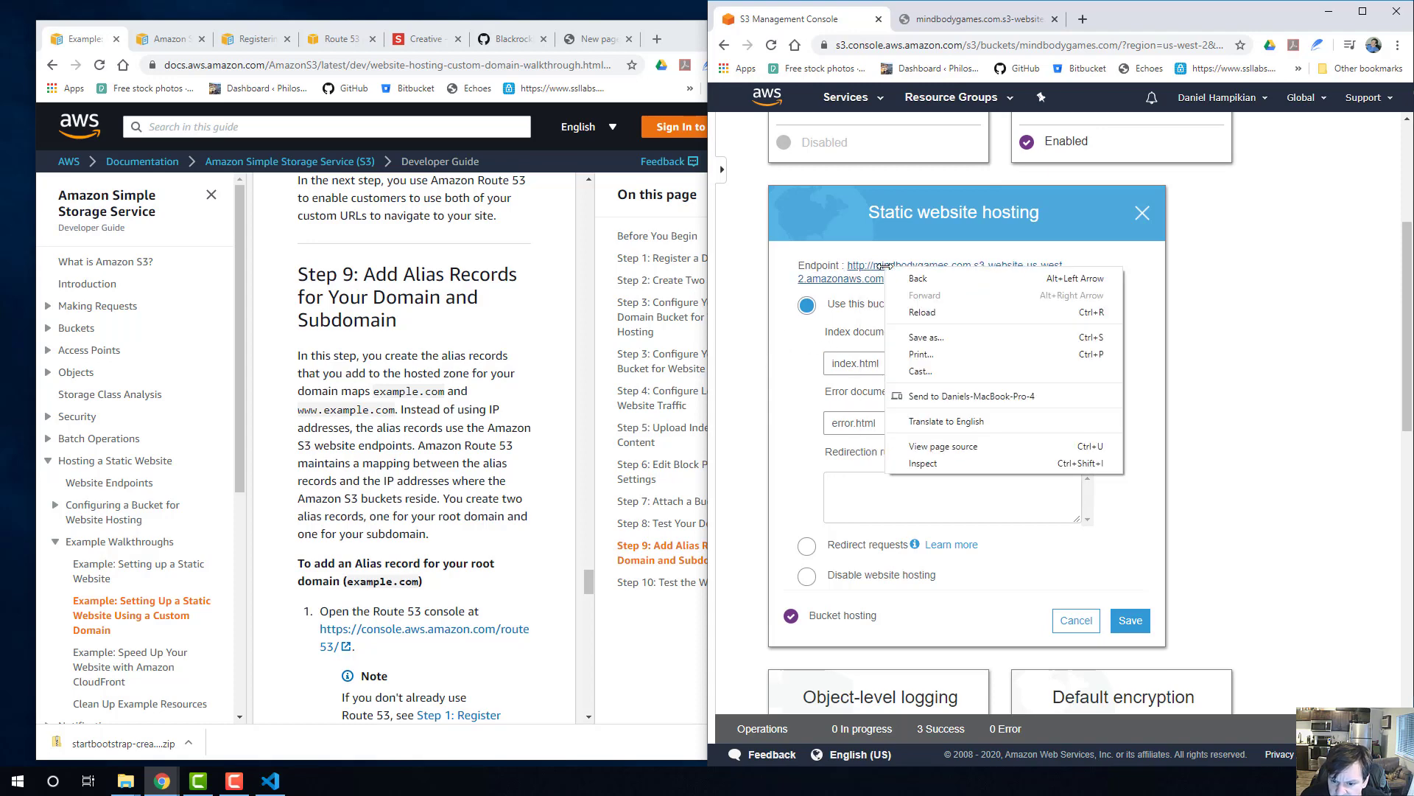
pyautogui.click(877, 265)
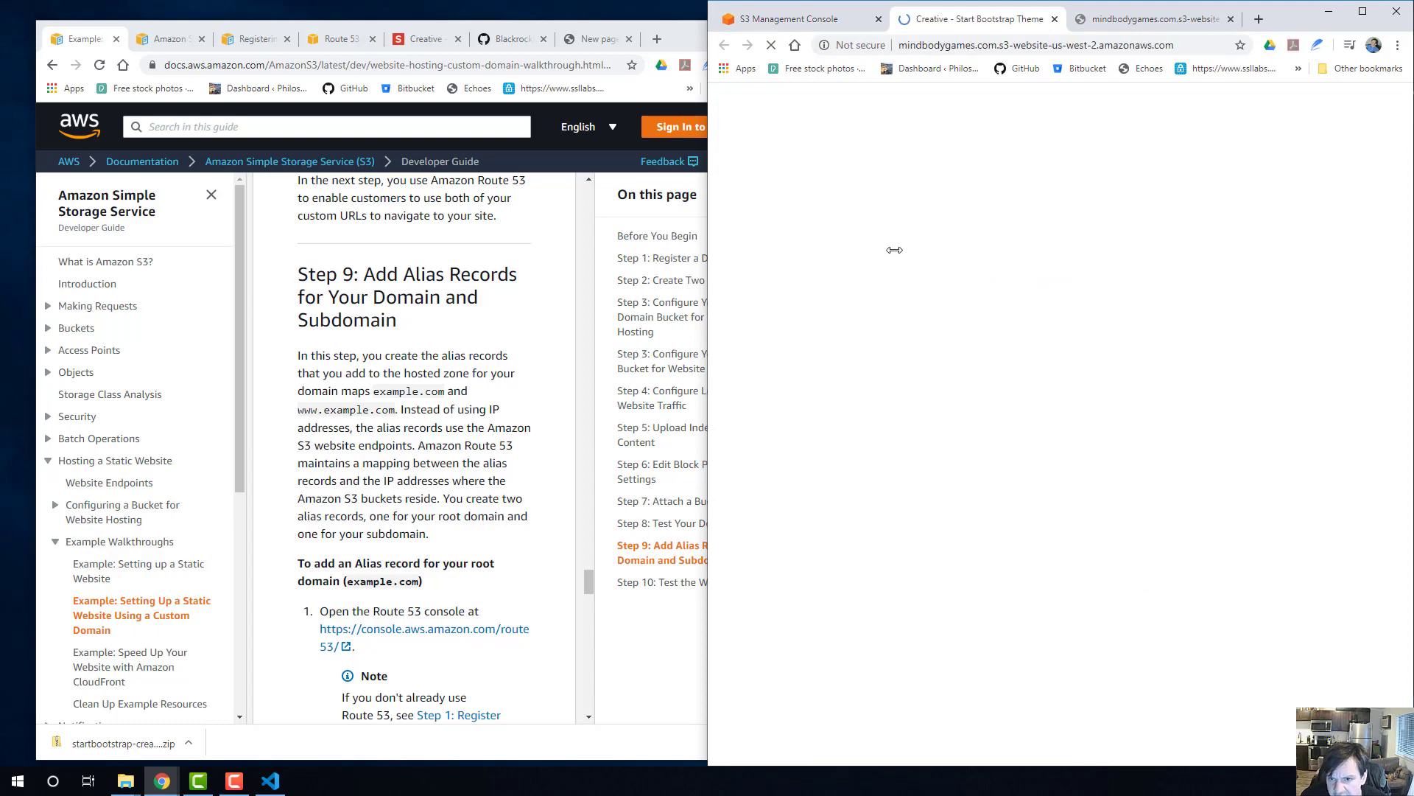
pyautogui.scroll(-15, 1036, 302)
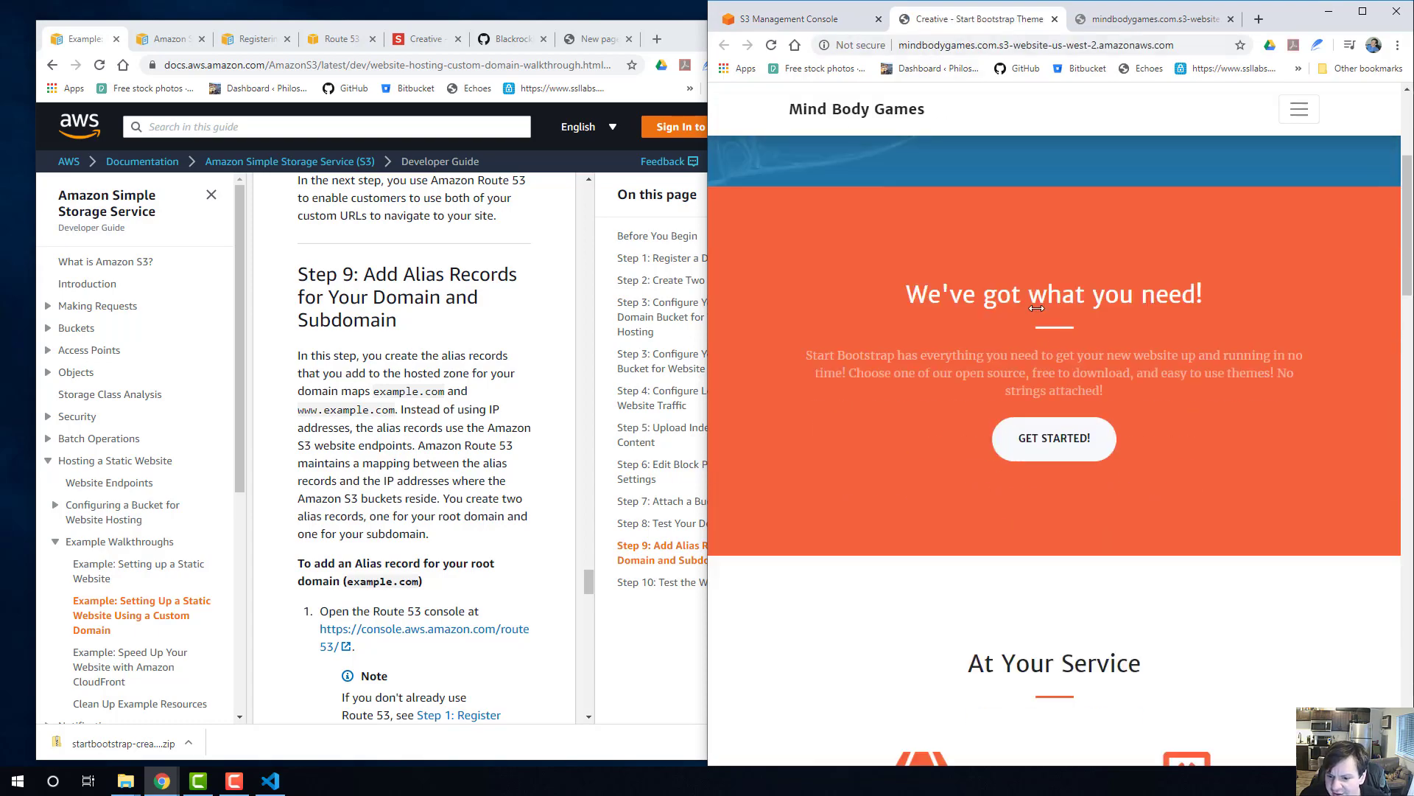
pyautogui.scroll(5, 961, 131)
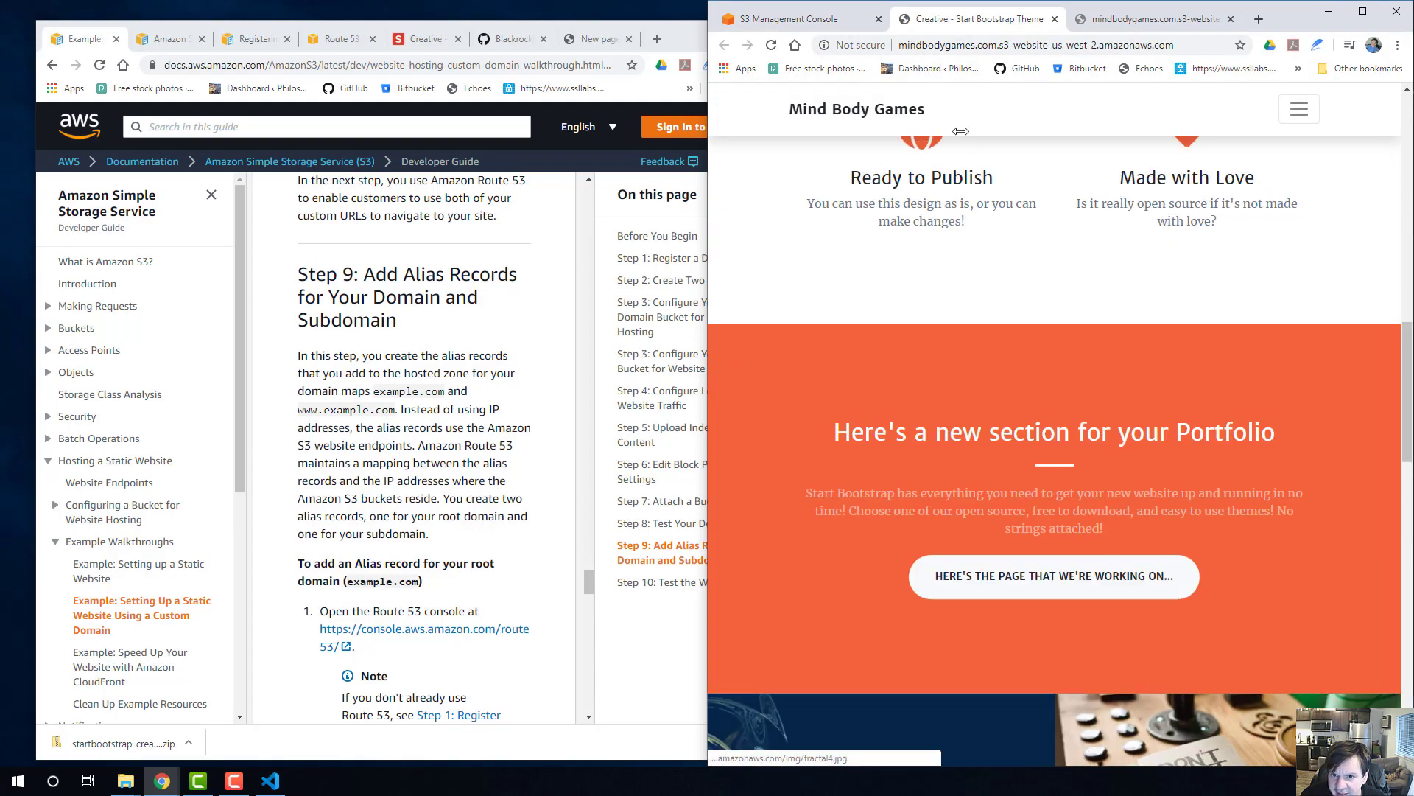
pyautogui.click(987, 44)
# Close the mindbodygames.com.s3-website.region.amazonaws.com tab and move the Route 53 console tab into the S3 console's window.
pyautogui.click(809, 22)
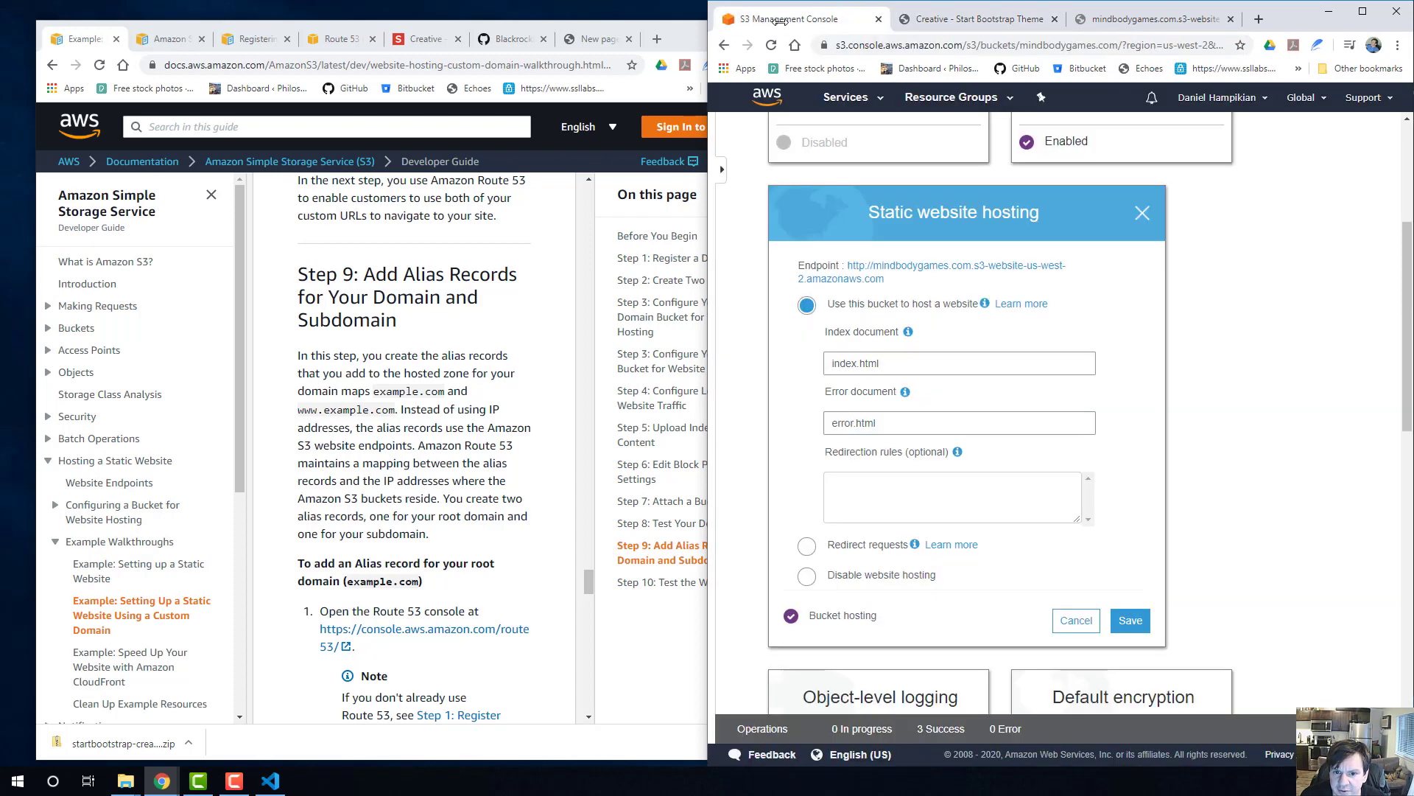
pyautogui.click(726, 46)
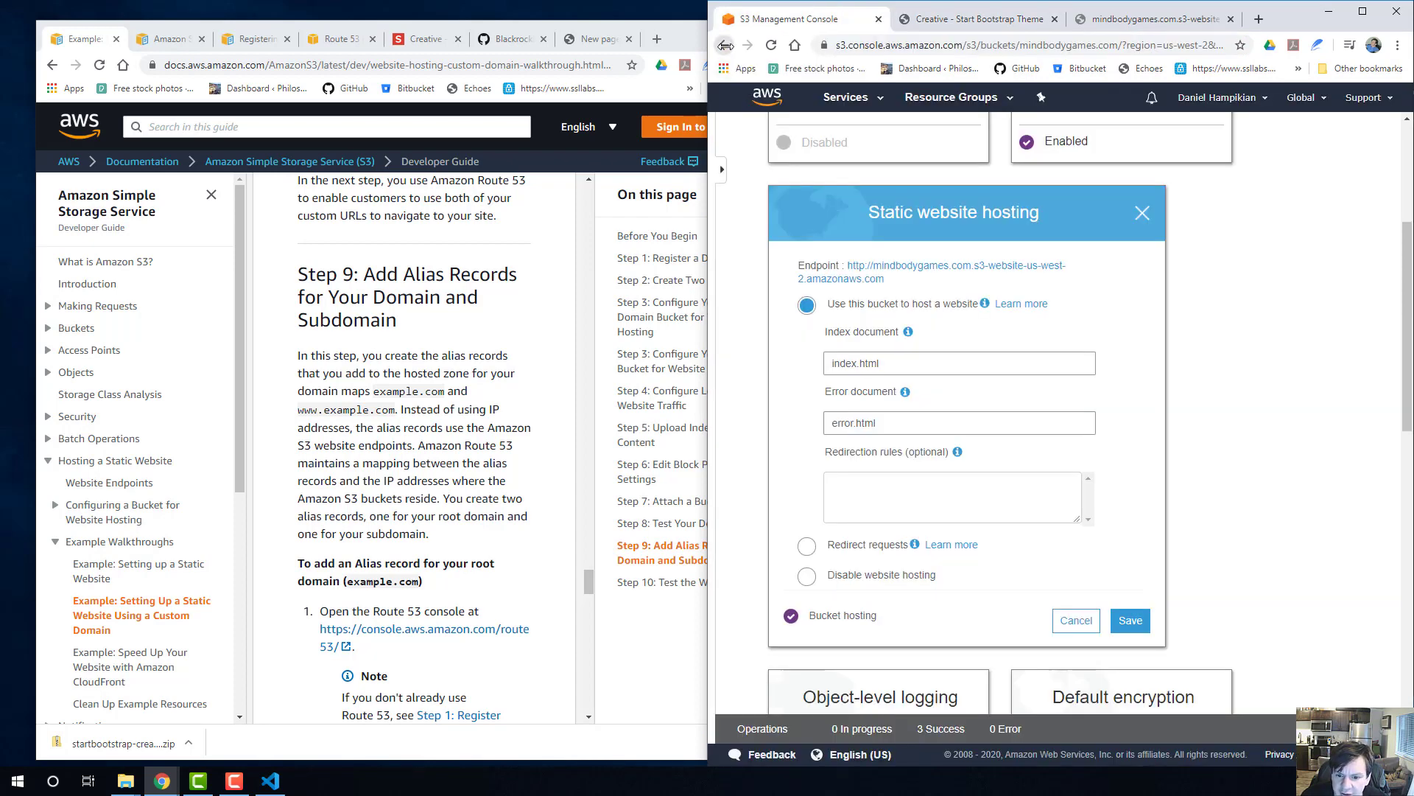
pyautogui.click(1245, 317)
pyautogui.click(314, 331)
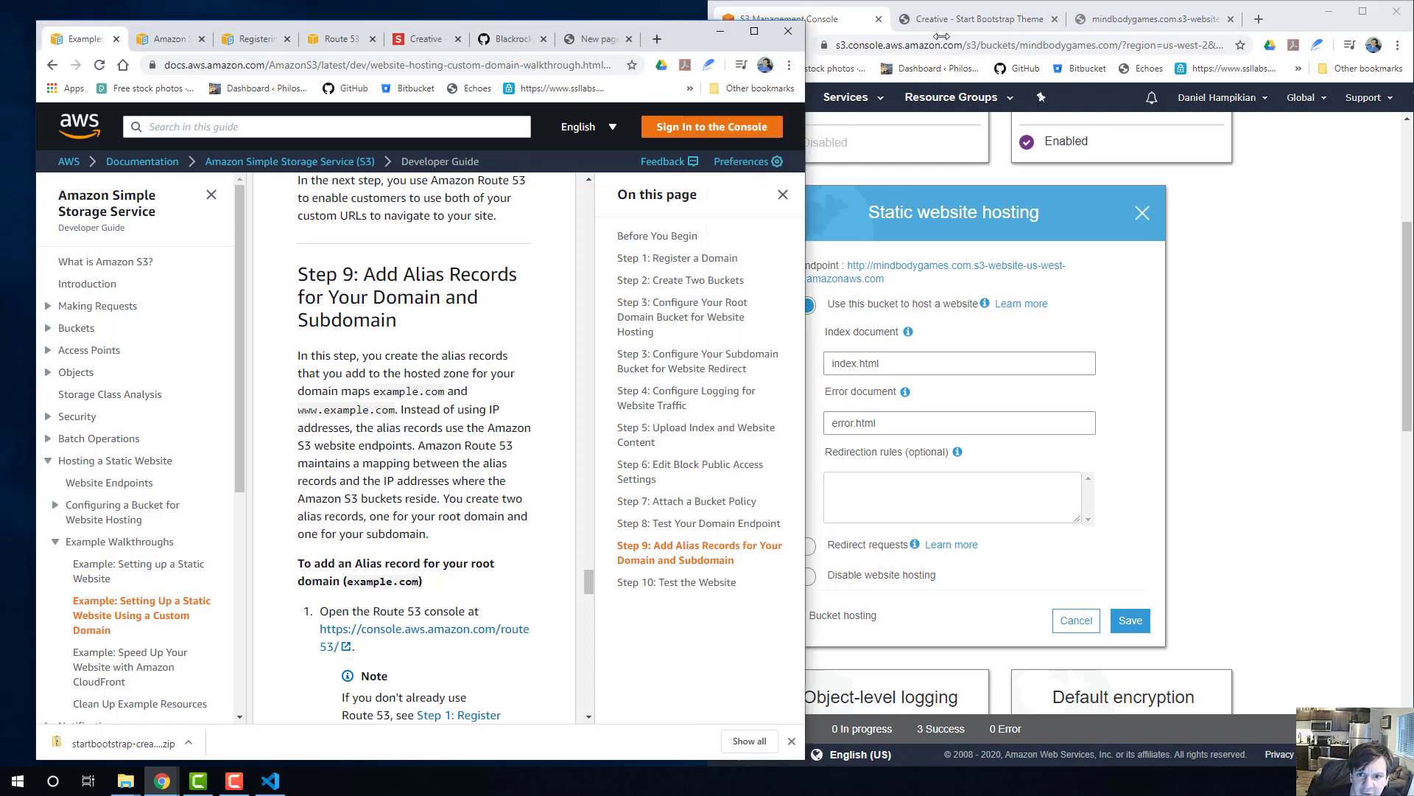
pyautogui.click(1242, 16)
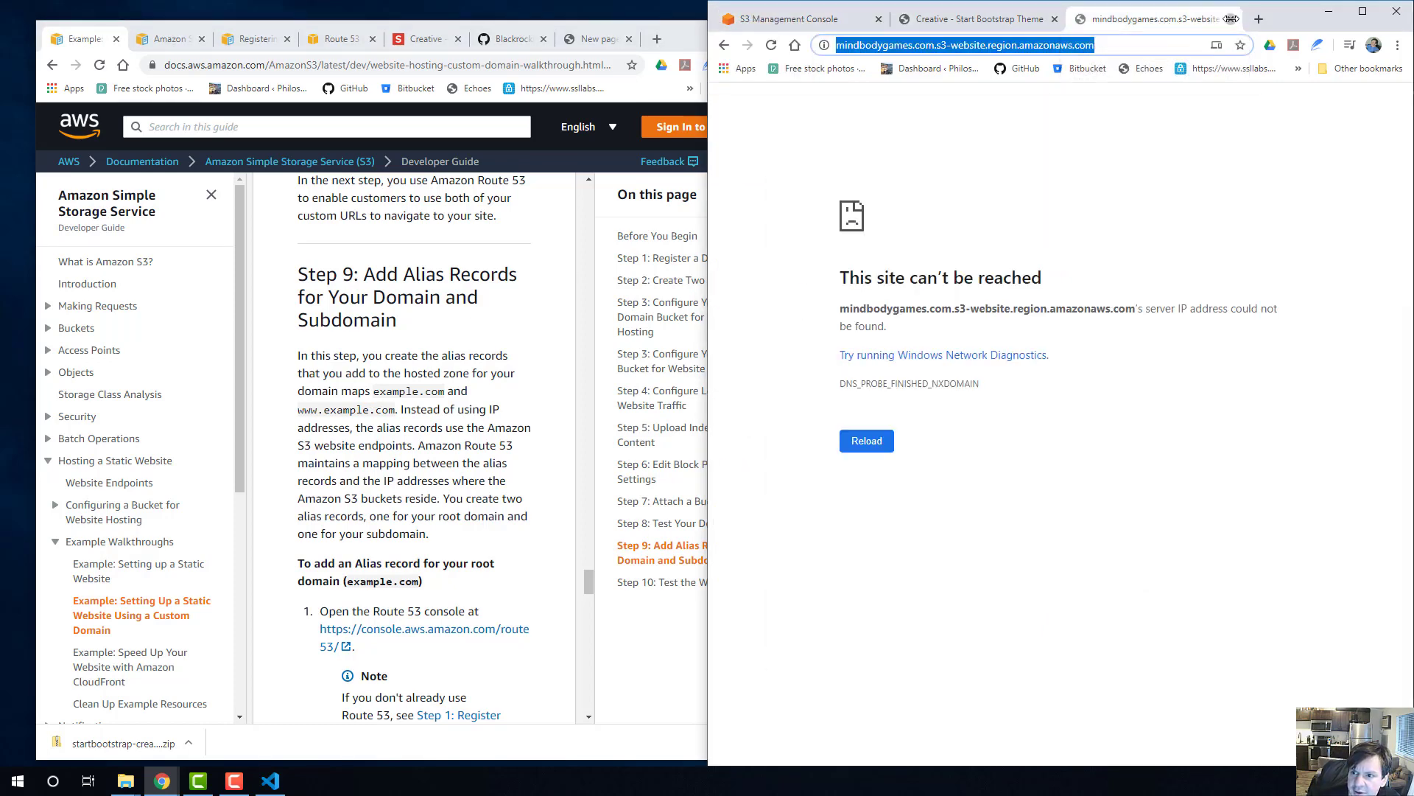
pyautogui.click(1230, 18)
pyautogui.click(789, 19)
pyautogui.scroll(4, 875, 212)
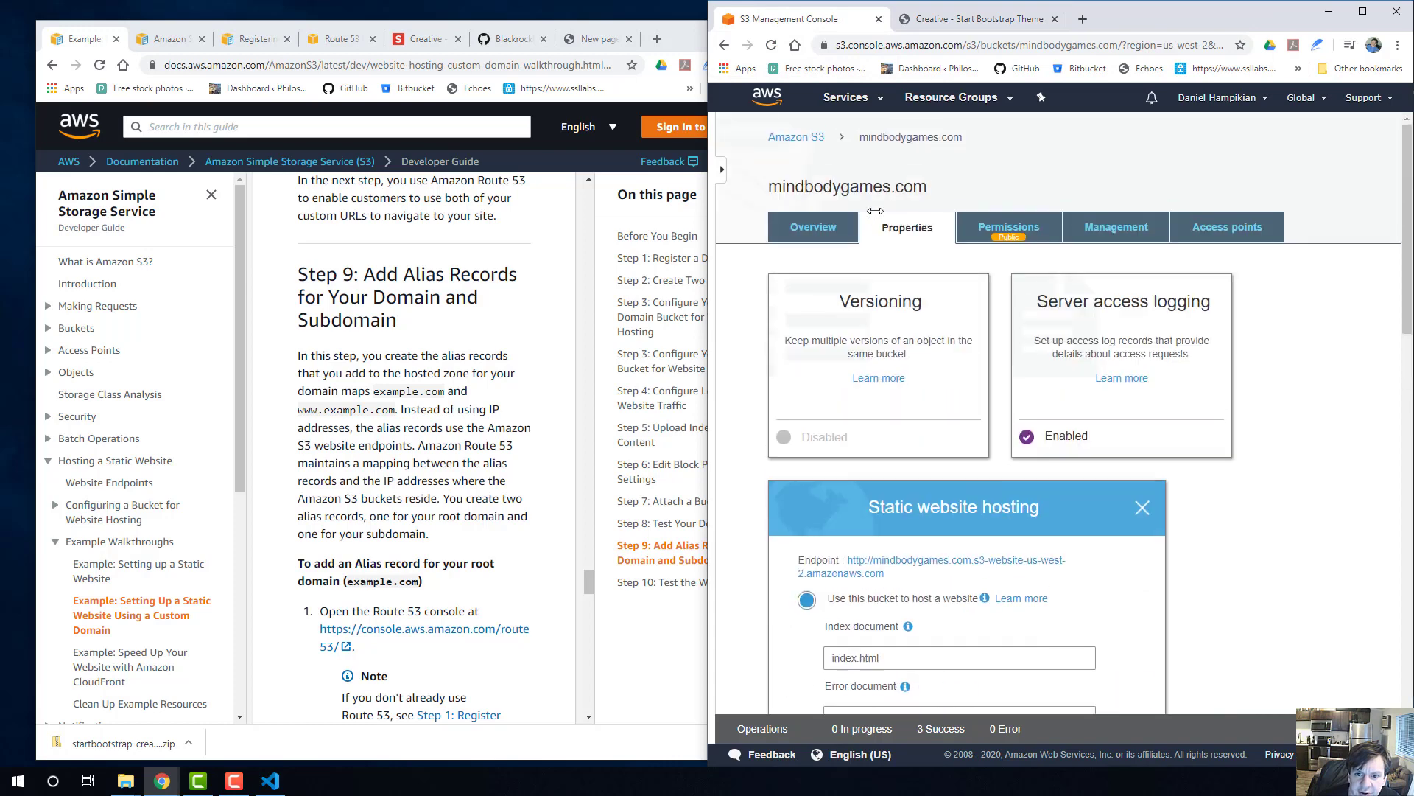
pyautogui.click(327, 41)
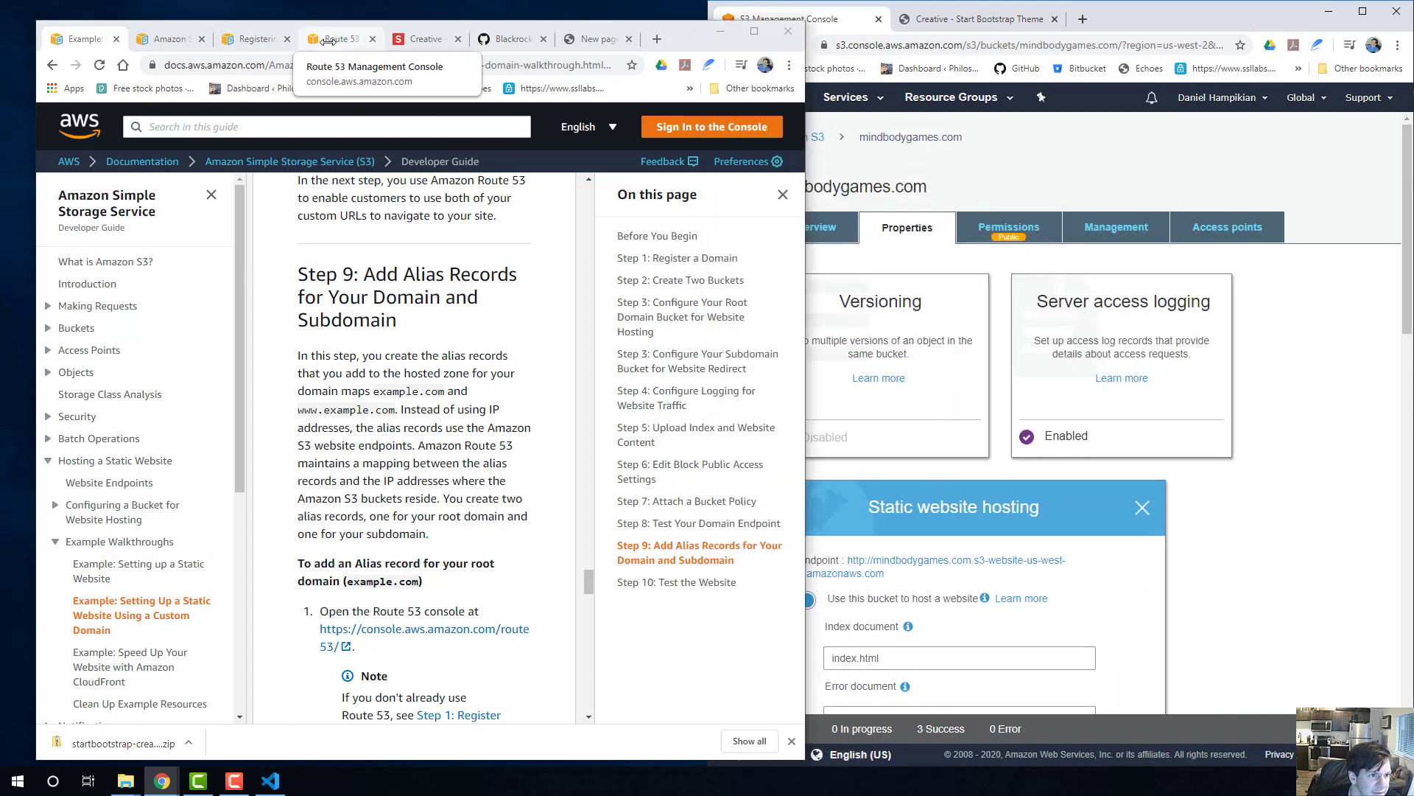
pyautogui.moveTo(327, 41); pyautogui.dragTo(1149, 19)
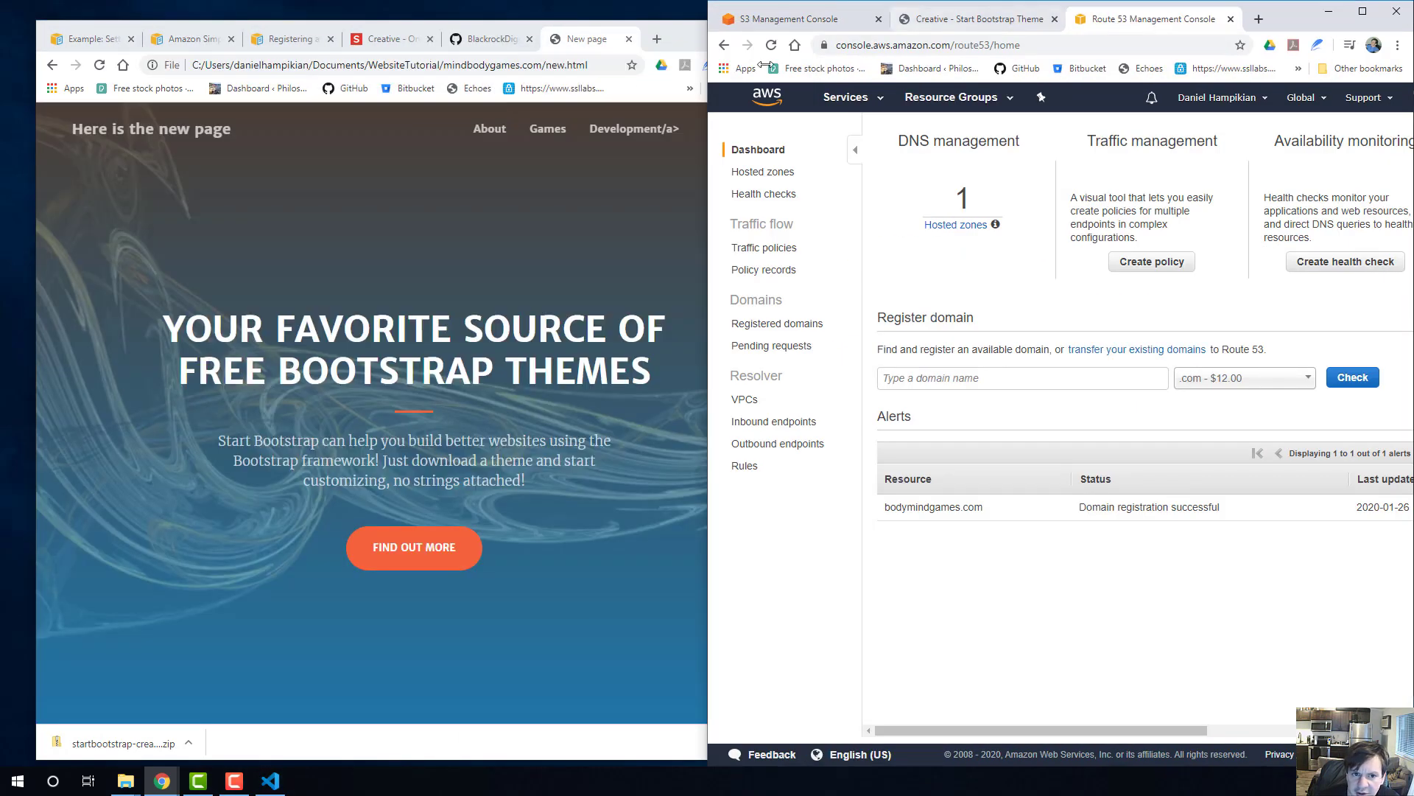
# Look through the endpoint and domain registration references, and return to Step 9 of the custom-domain guide on adding alias records.
pyautogui.click(681, 30)
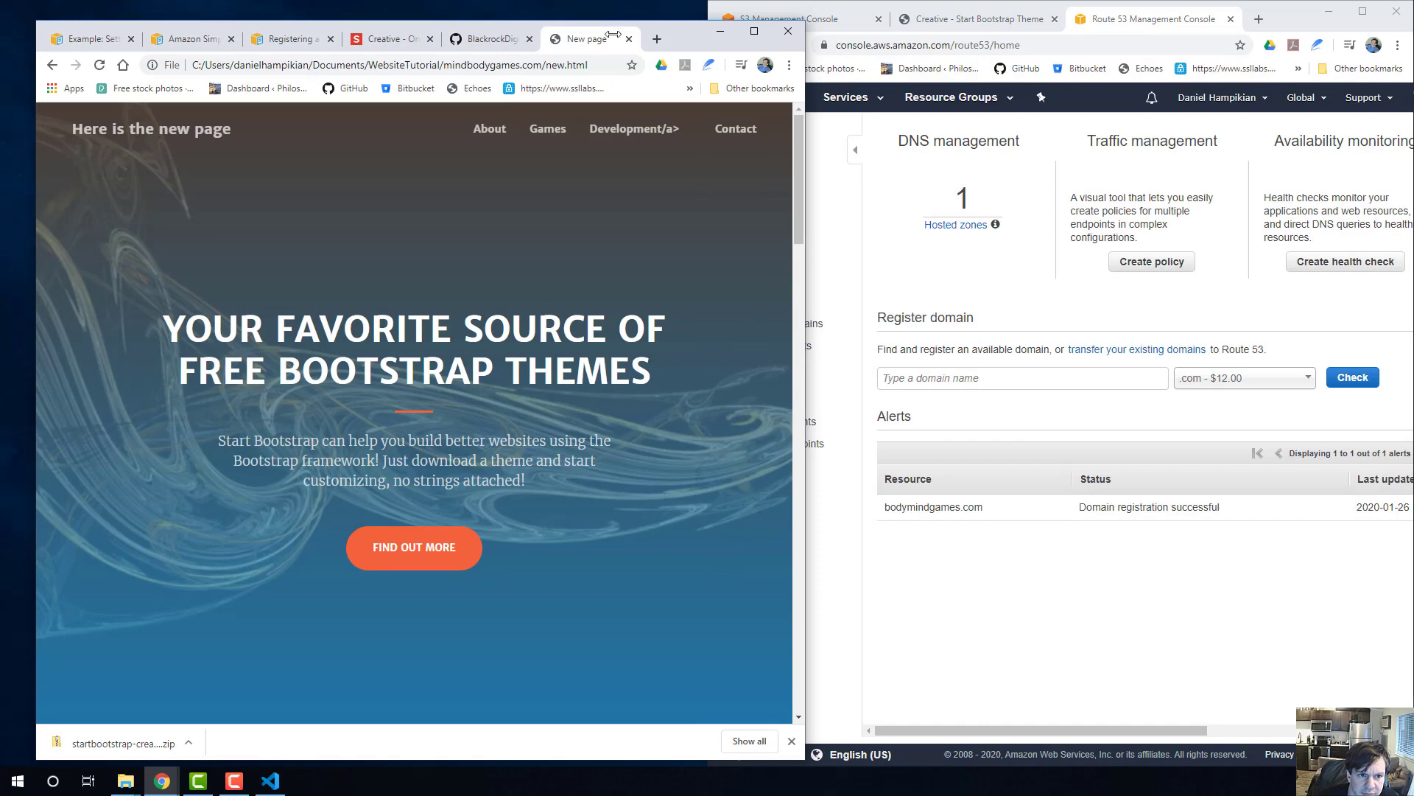
pyautogui.click(173, 39)
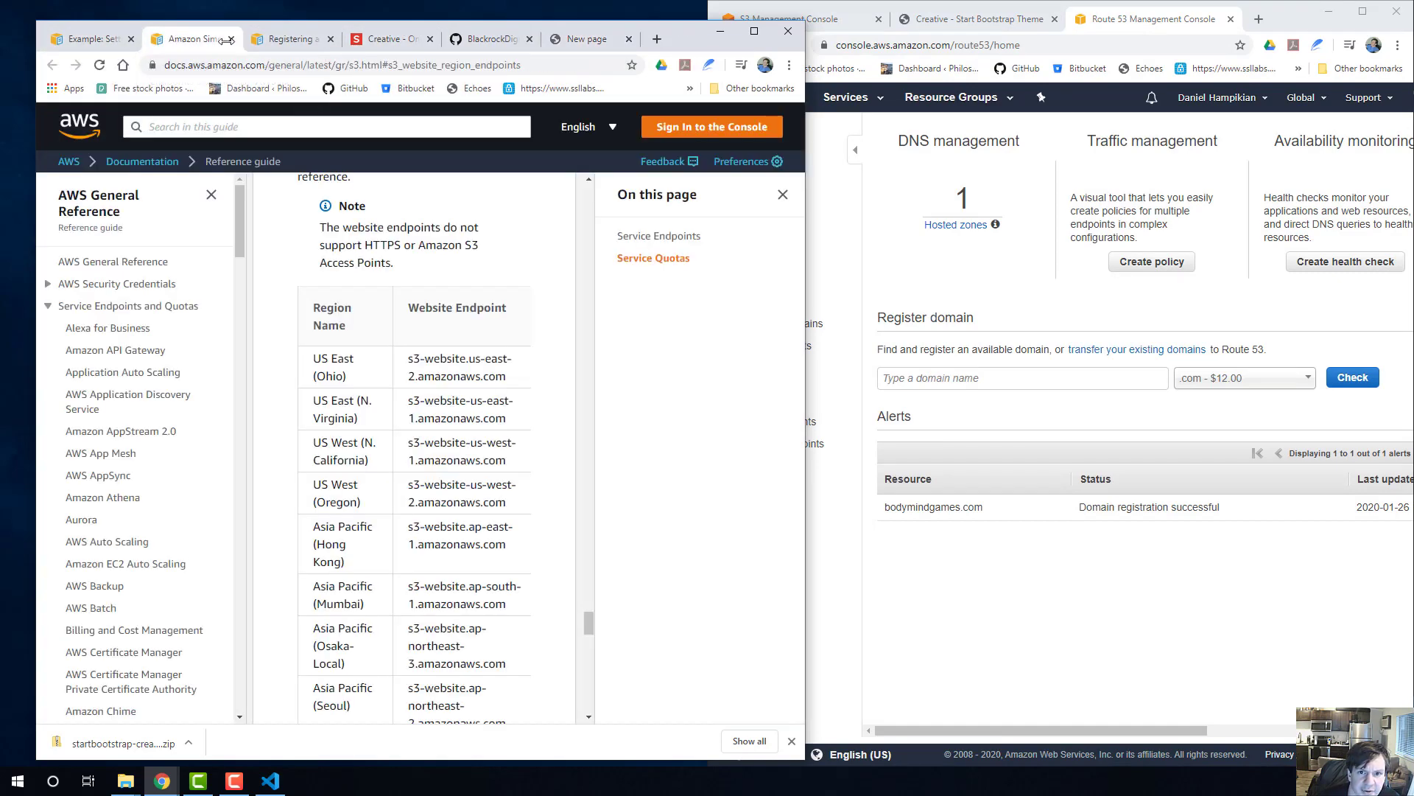
pyautogui.click(298, 41)
pyautogui.scroll(4, 378, 352)
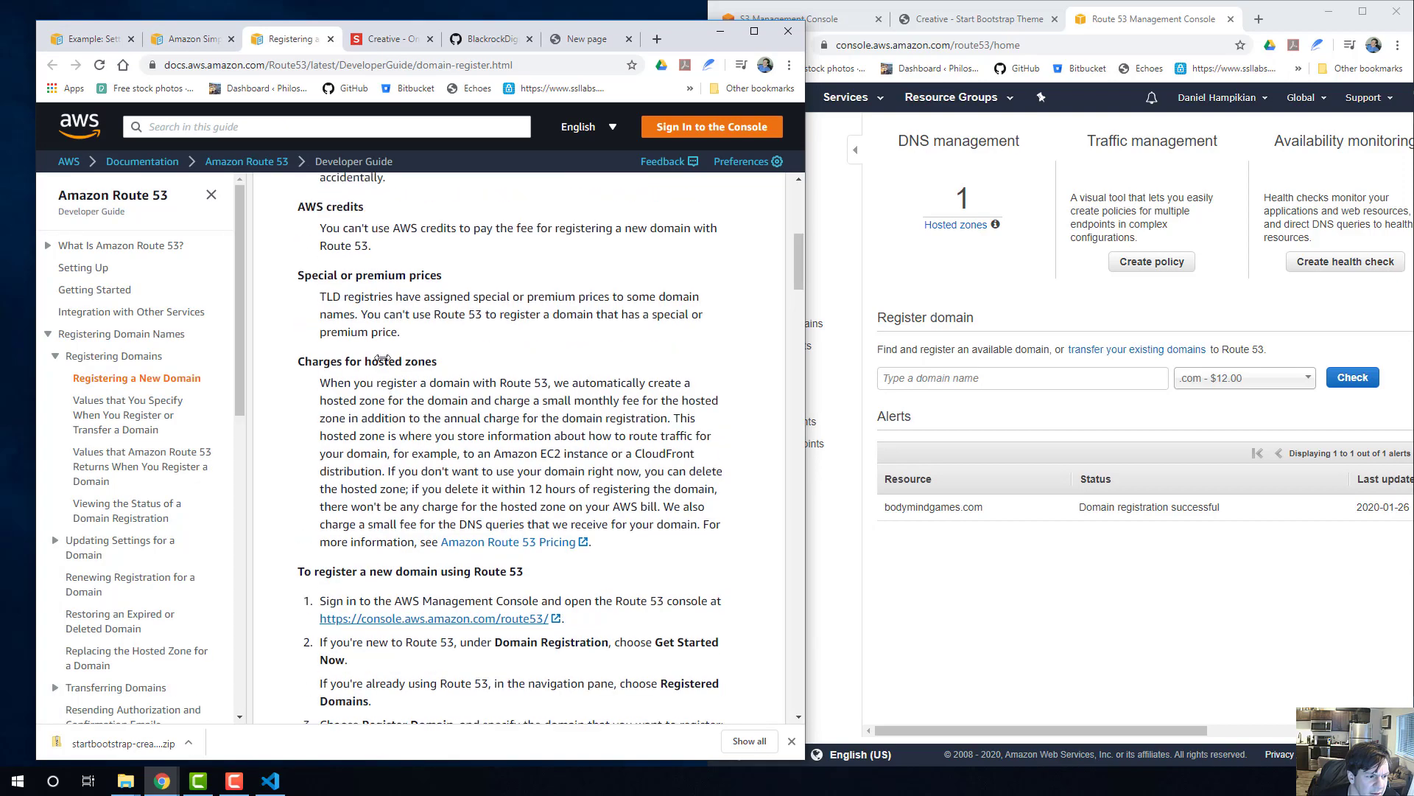
pyautogui.scroll(-20, 305, 346)
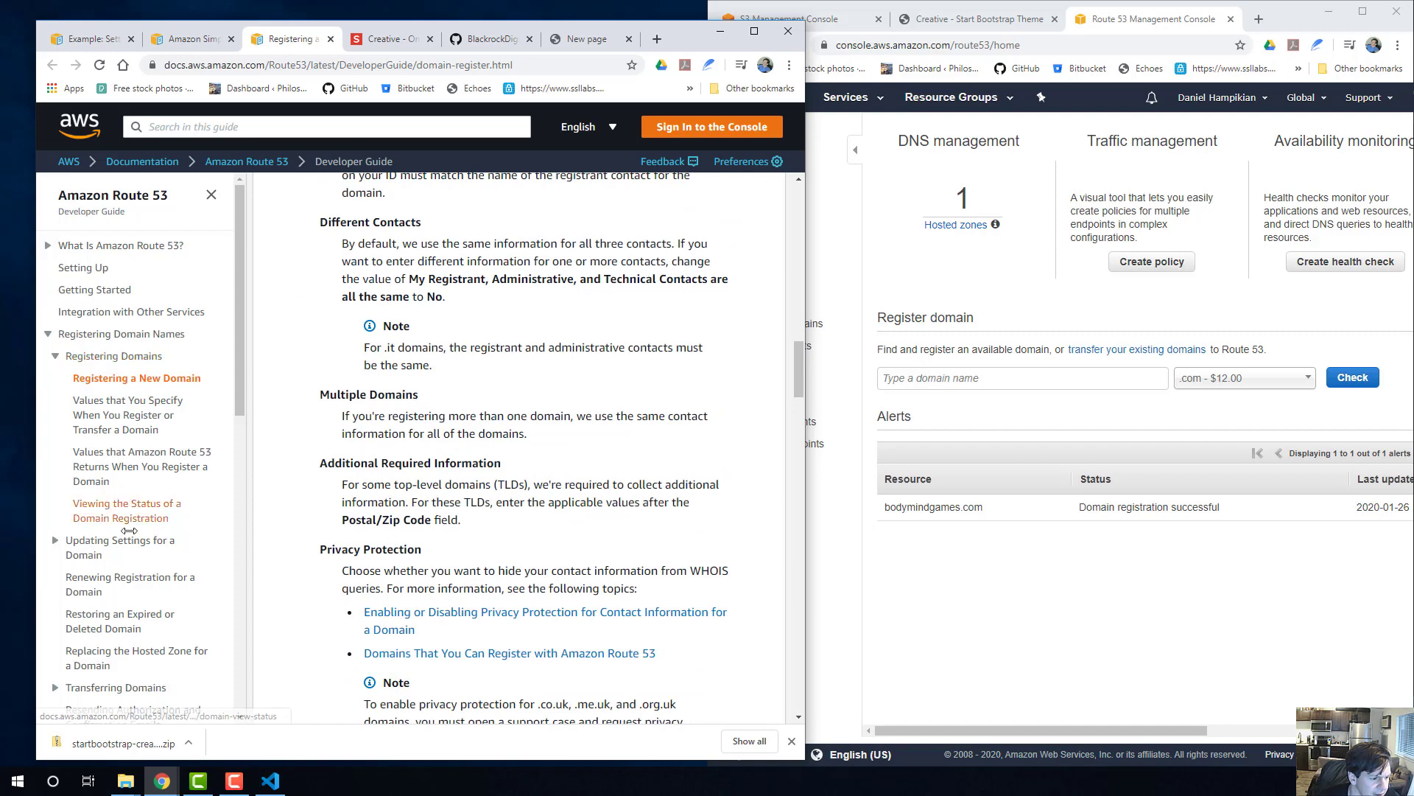
pyautogui.click(140, 39)
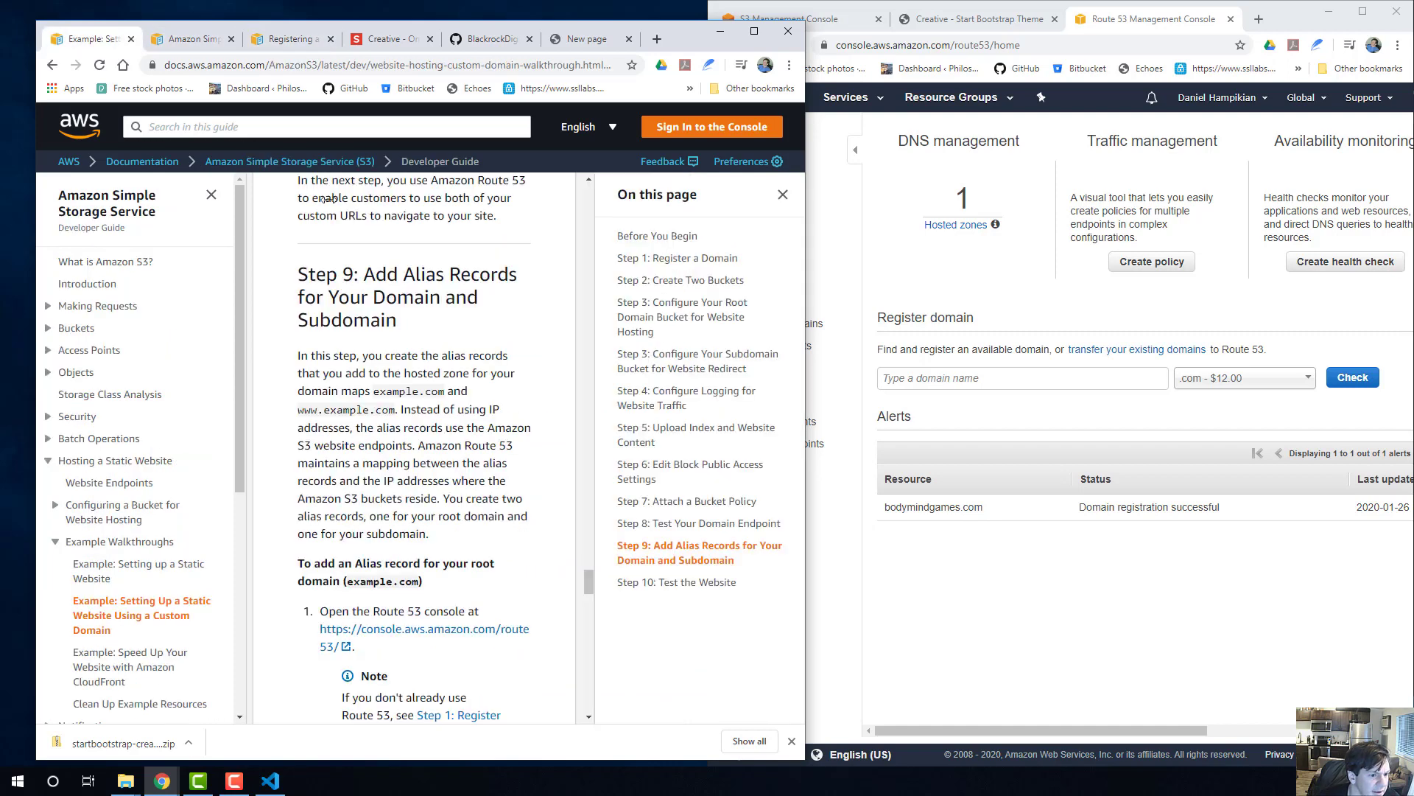
pyautogui.scroll(-2, 390, 302)
pyautogui.scroll(6, 402, 324)
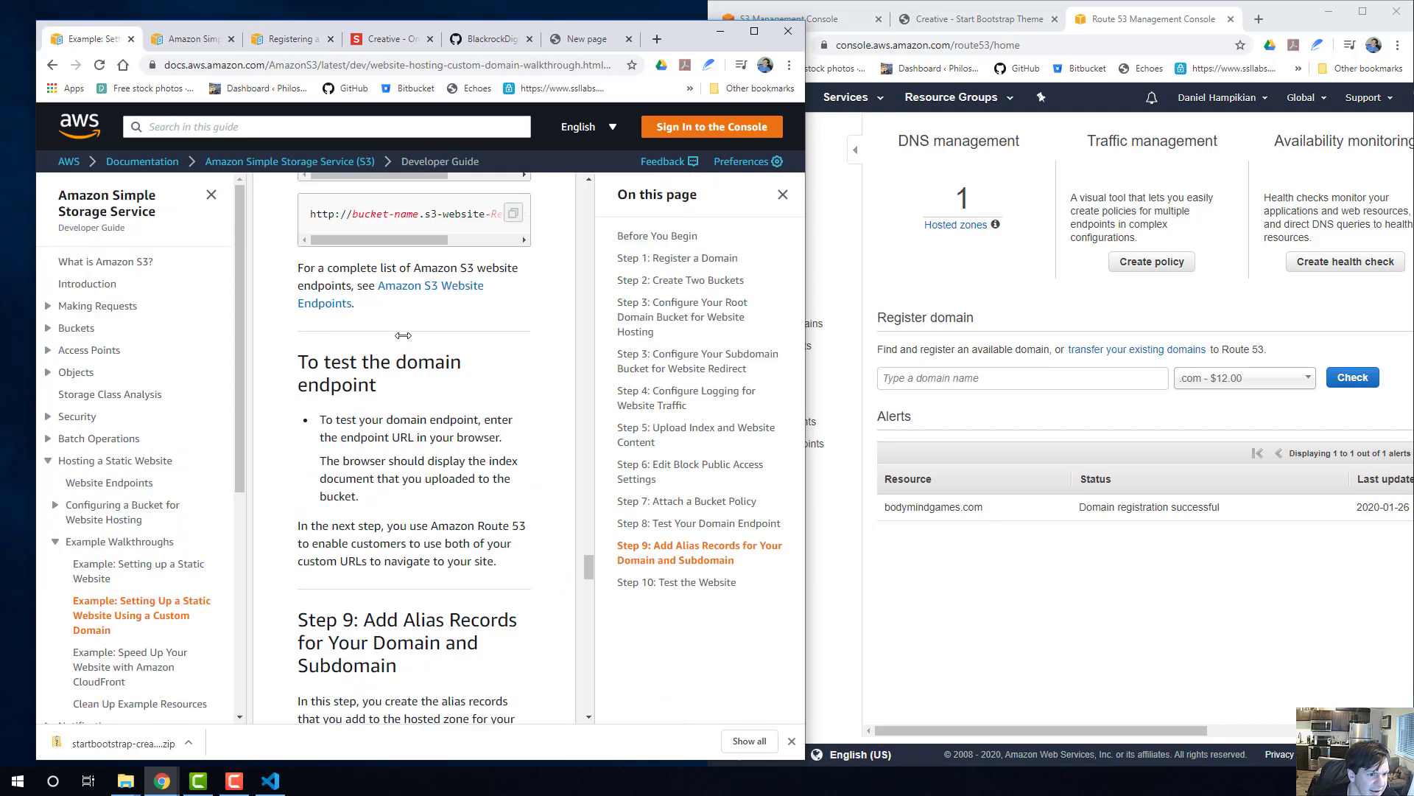
pyautogui.scroll(-6, 314, 319)
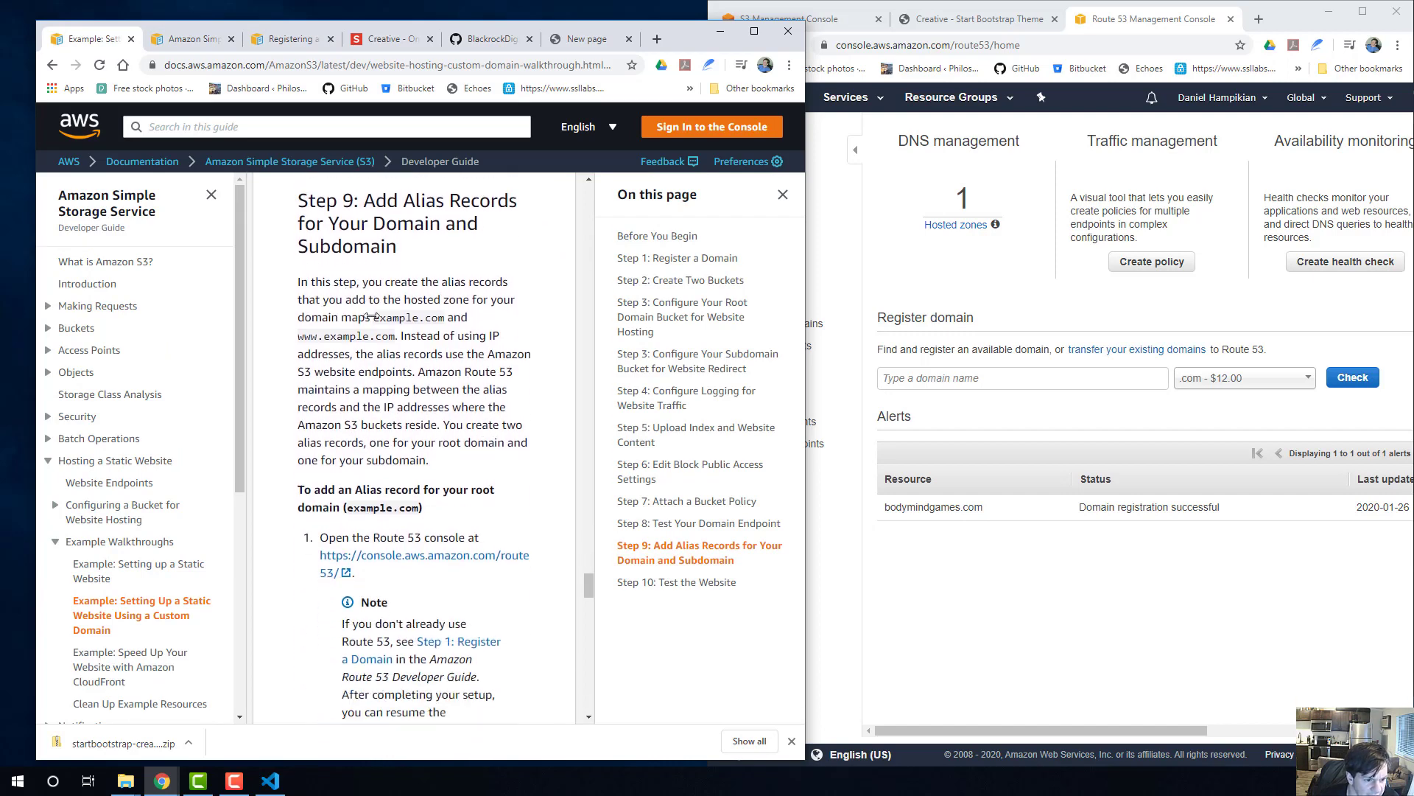
# Read Step 9's root-domain alias record values and select the bodymindgames.com zone among the Route 53 hosted zones.
pyautogui.click(944, 260)
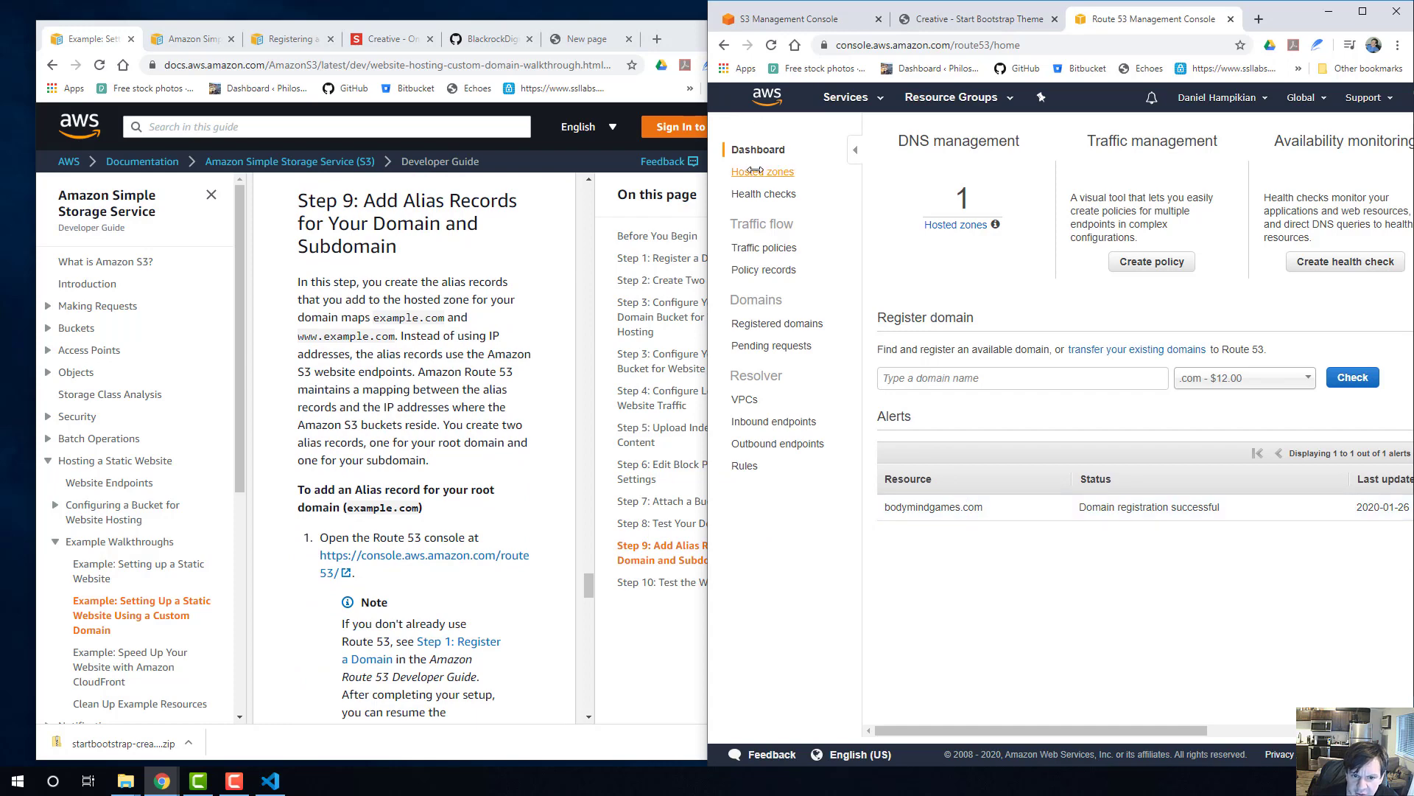
pyautogui.scroll(-5, 398, 335)
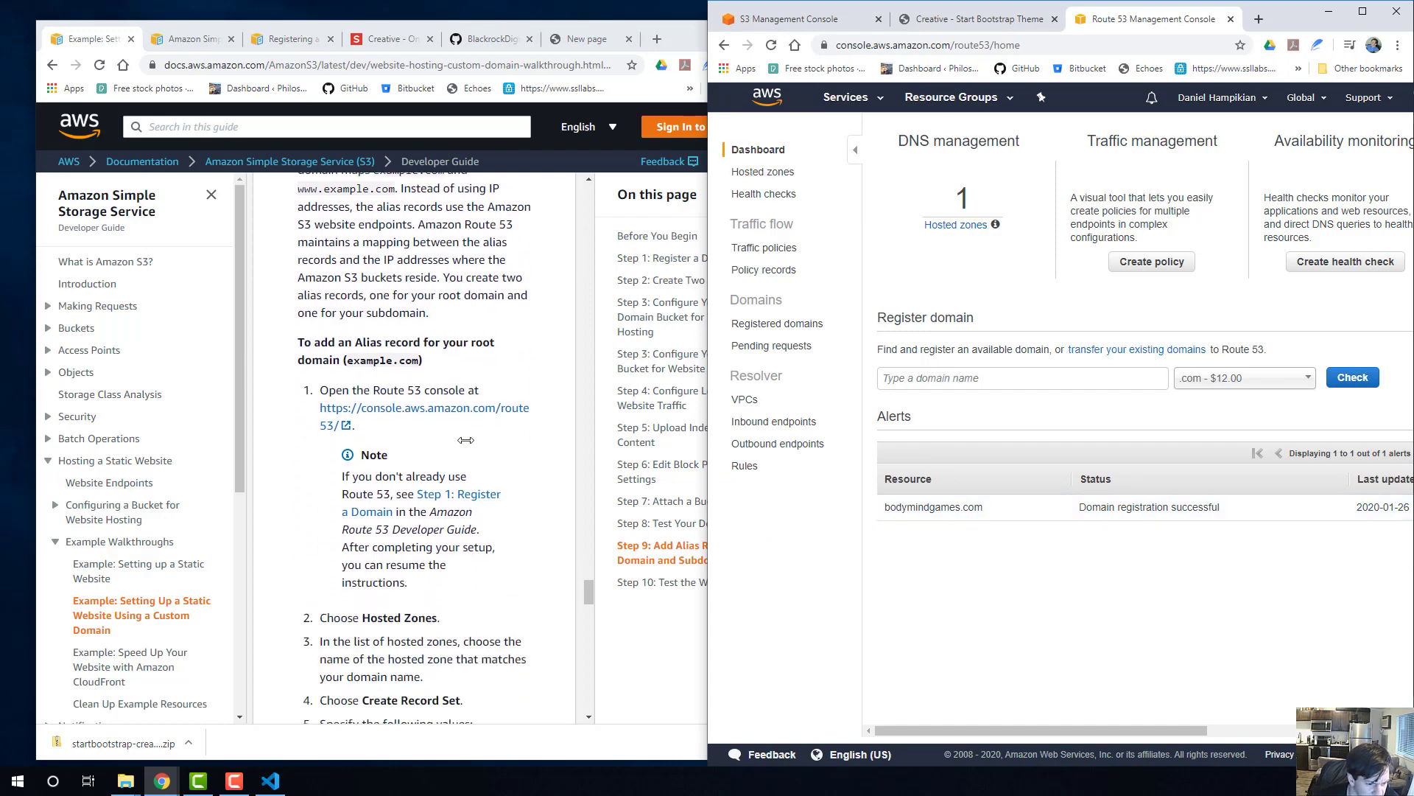
pyautogui.click(780, 172)
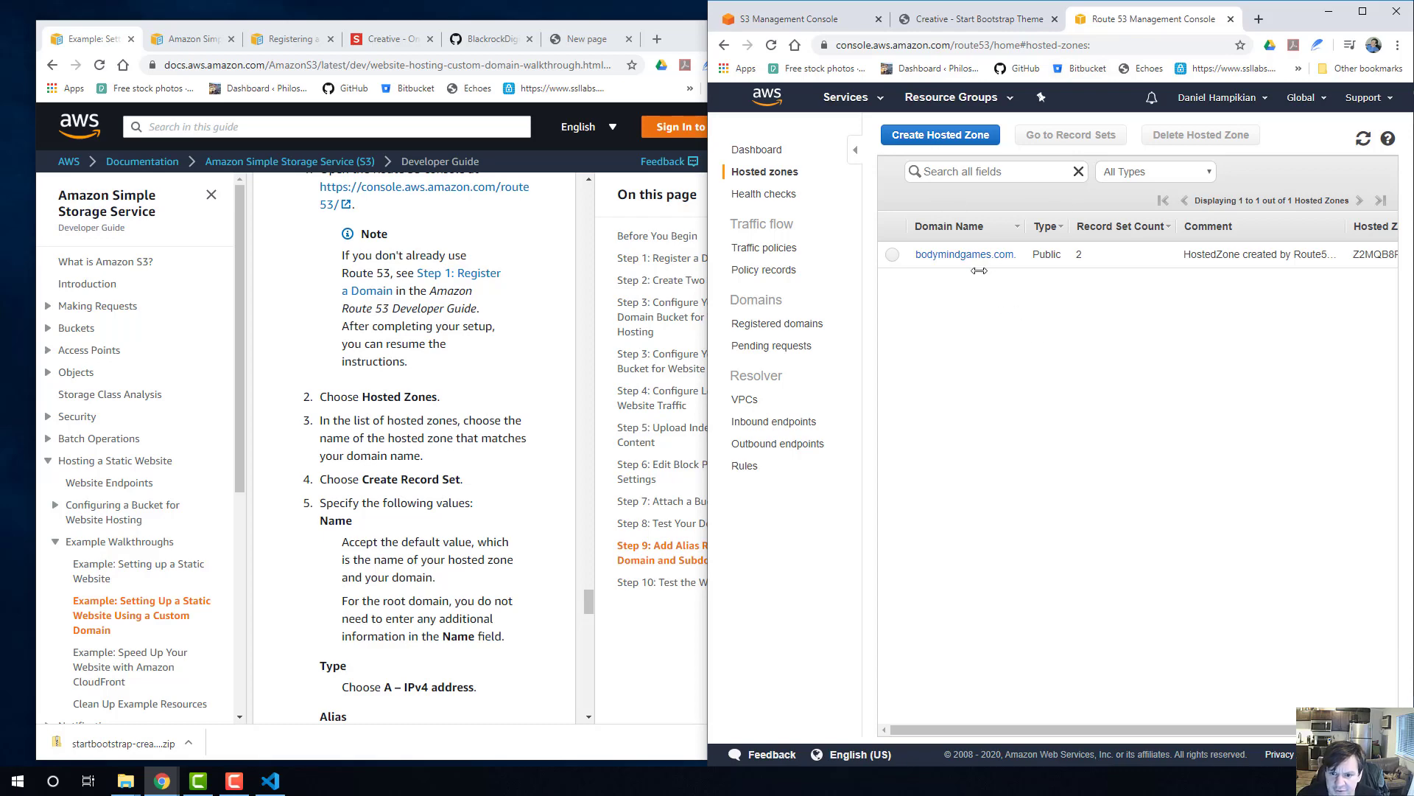
pyautogui.scroll(-1, 451, 366)
pyautogui.scroll(-3, 373, 252)
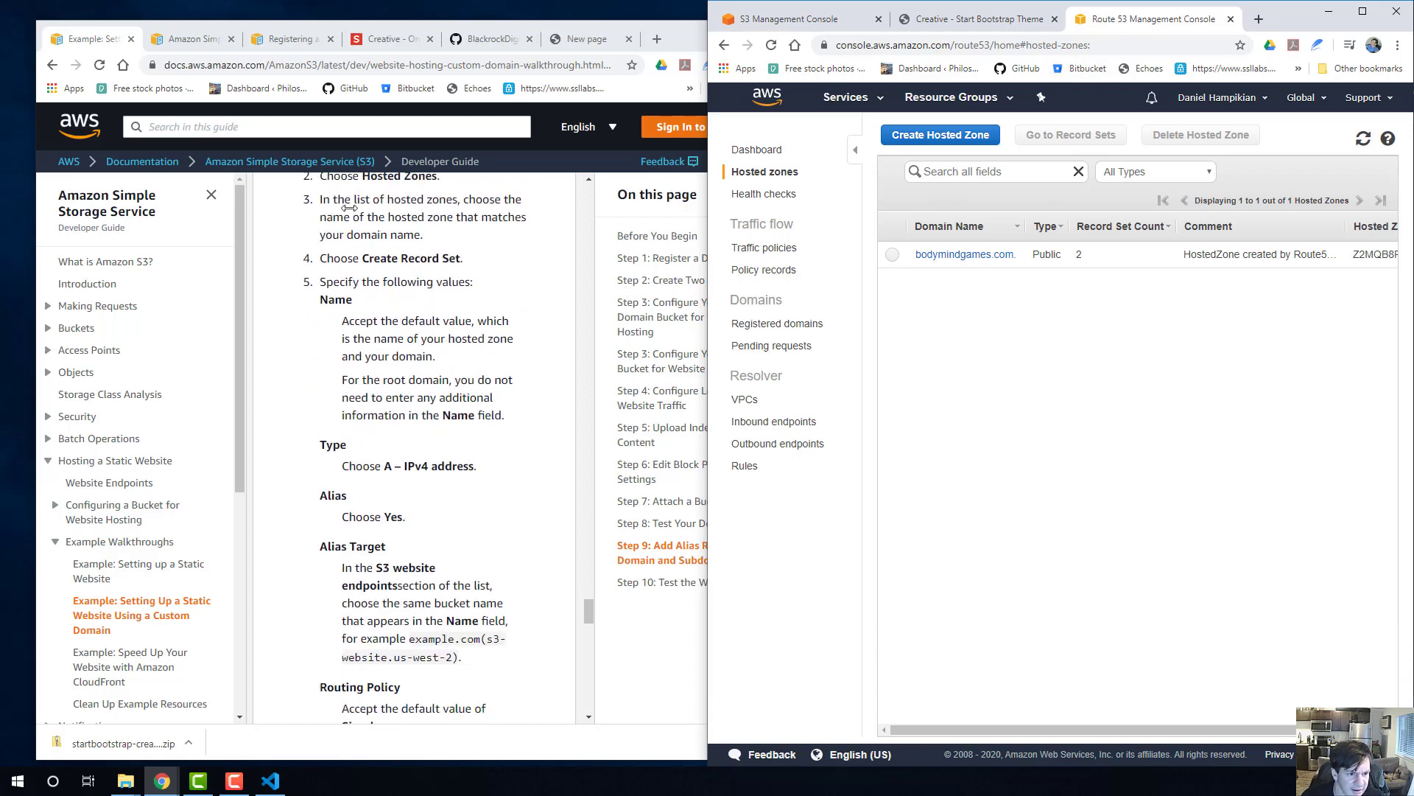
pyautogui.click(896, 255)
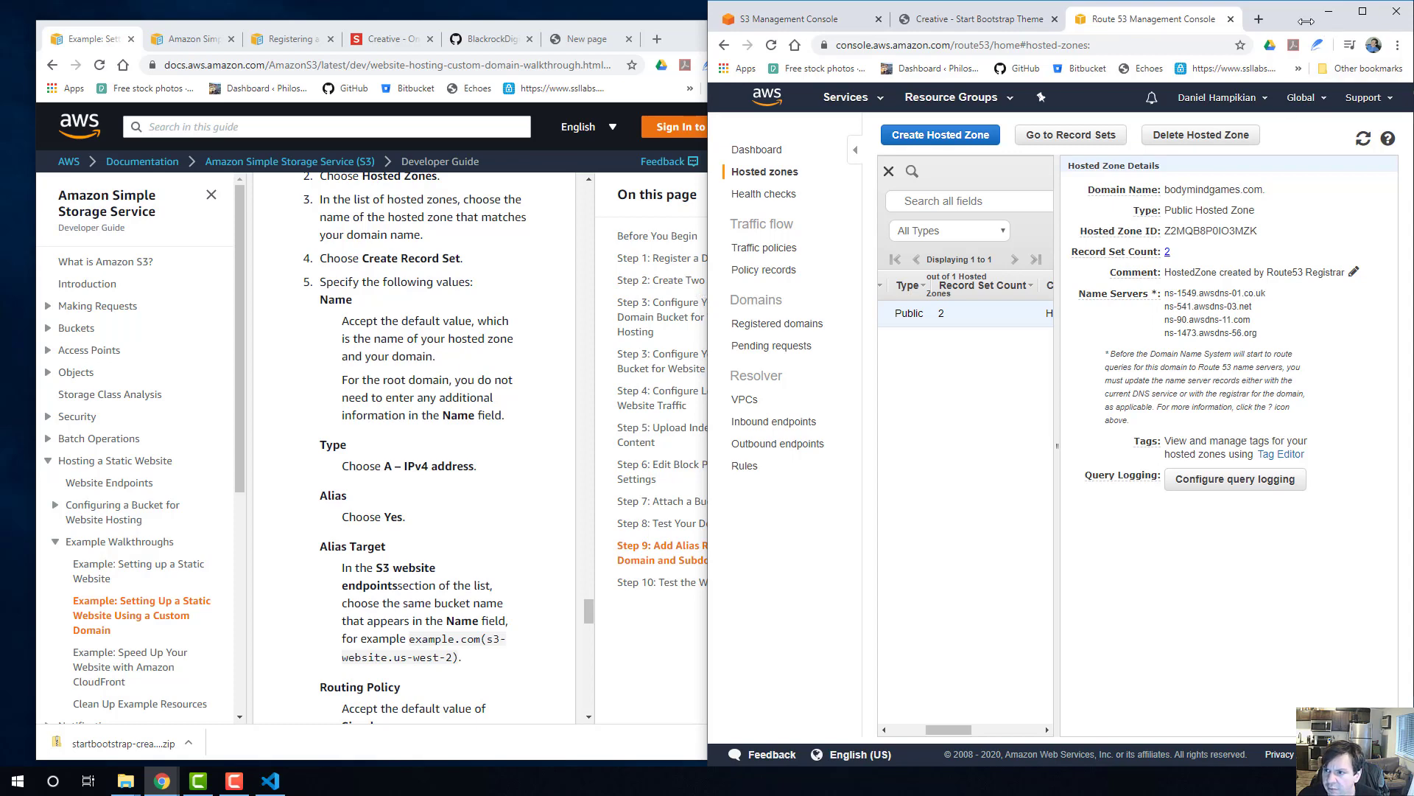
# Enlarge the Route 53 console window and open the record sets of the bodymindgames.com hosted zone.
pyautogui.moveTo(1307, 20); pyautogui.dragTo(1032, 87)
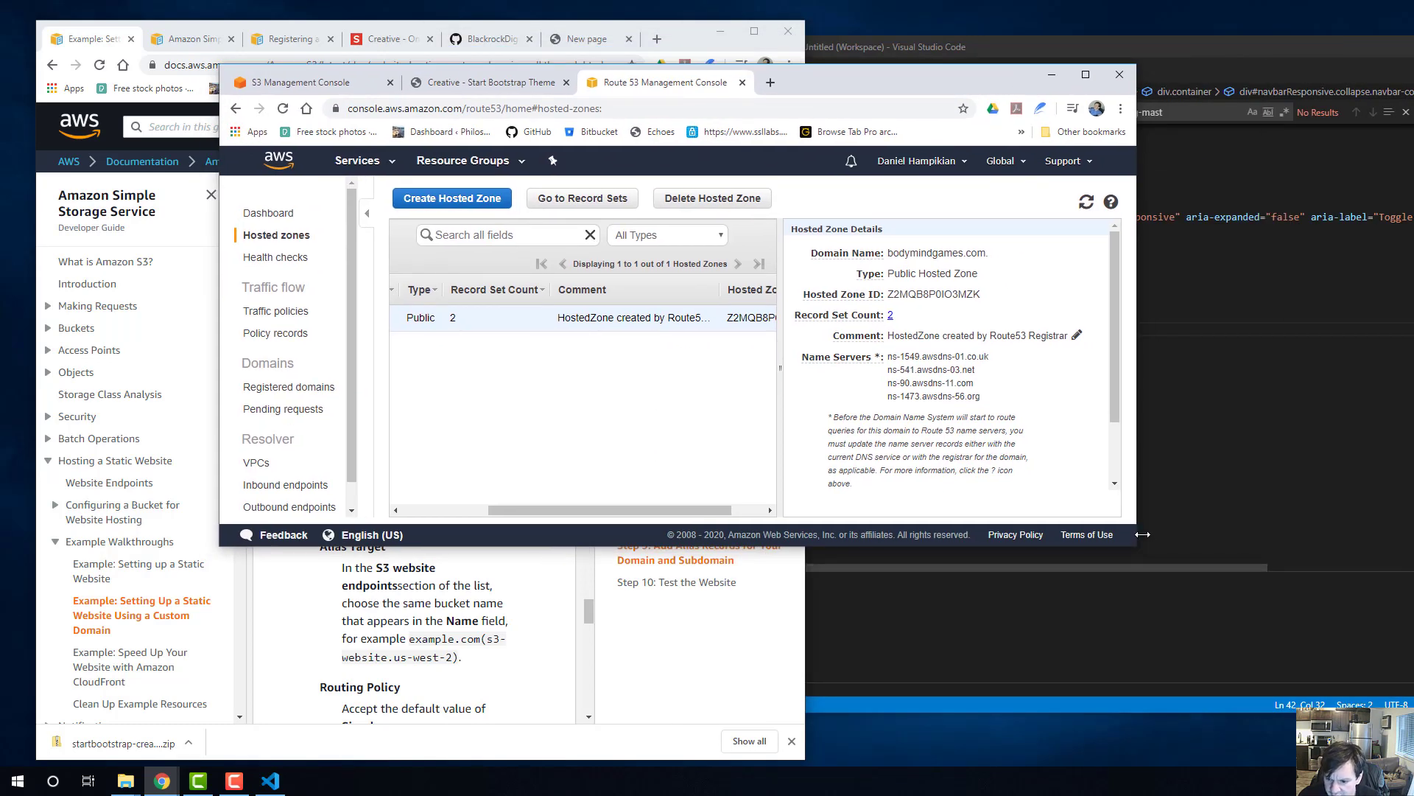
pyautogui.moveTo(1140, 530); pyautogui.dragTo(1305, 530)
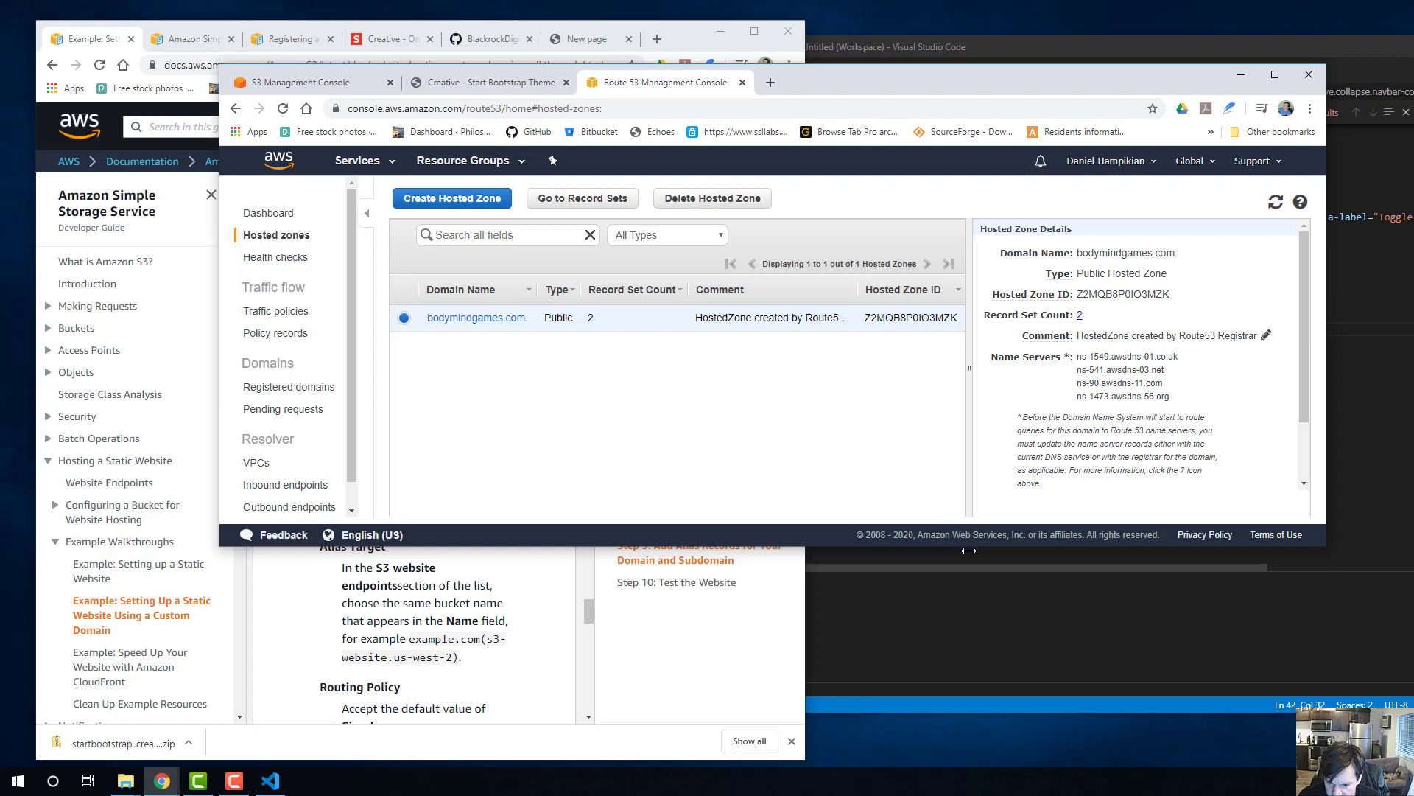
pyautogui.moveTo(969, 550); pyautogui.dragTo(969, 694)
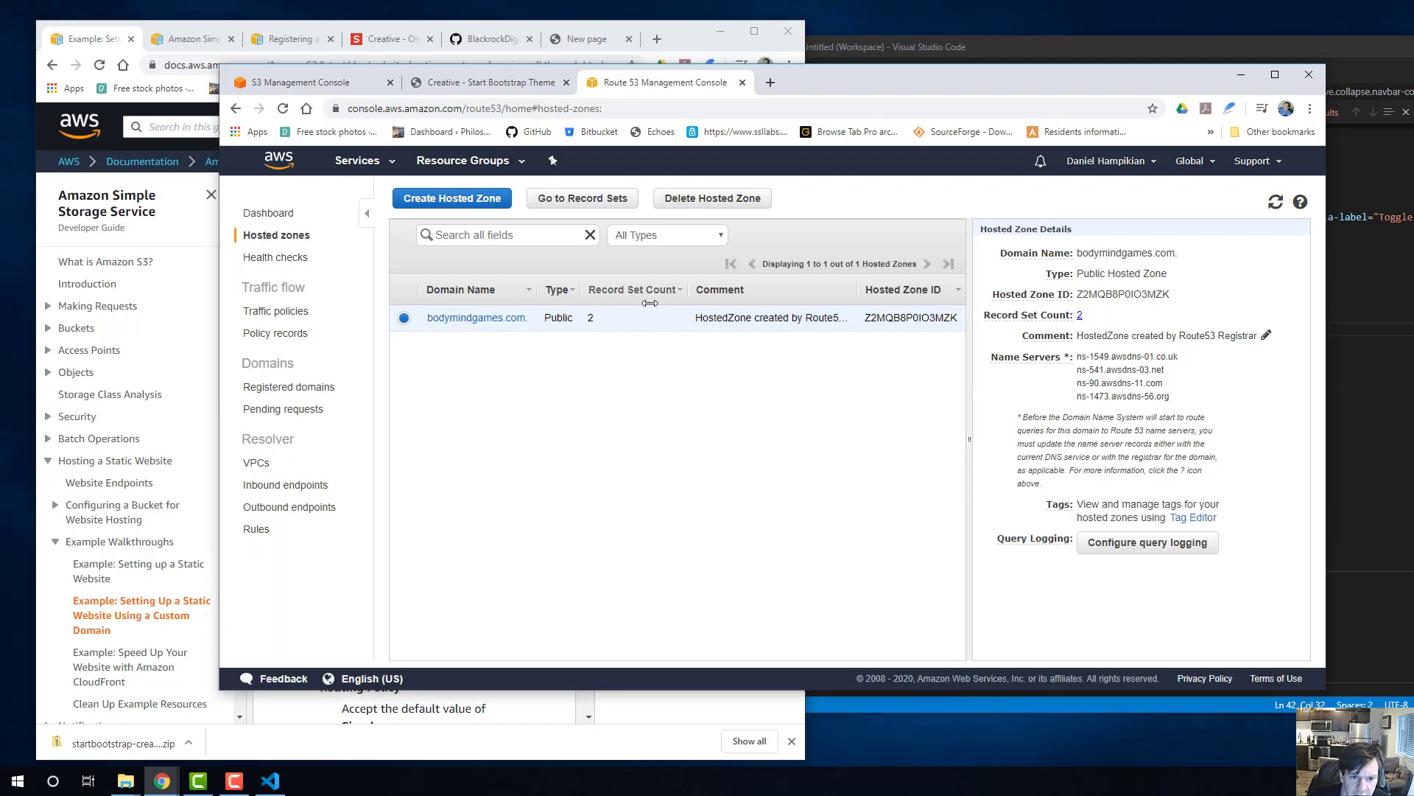
pyautogui.click(575, 199)
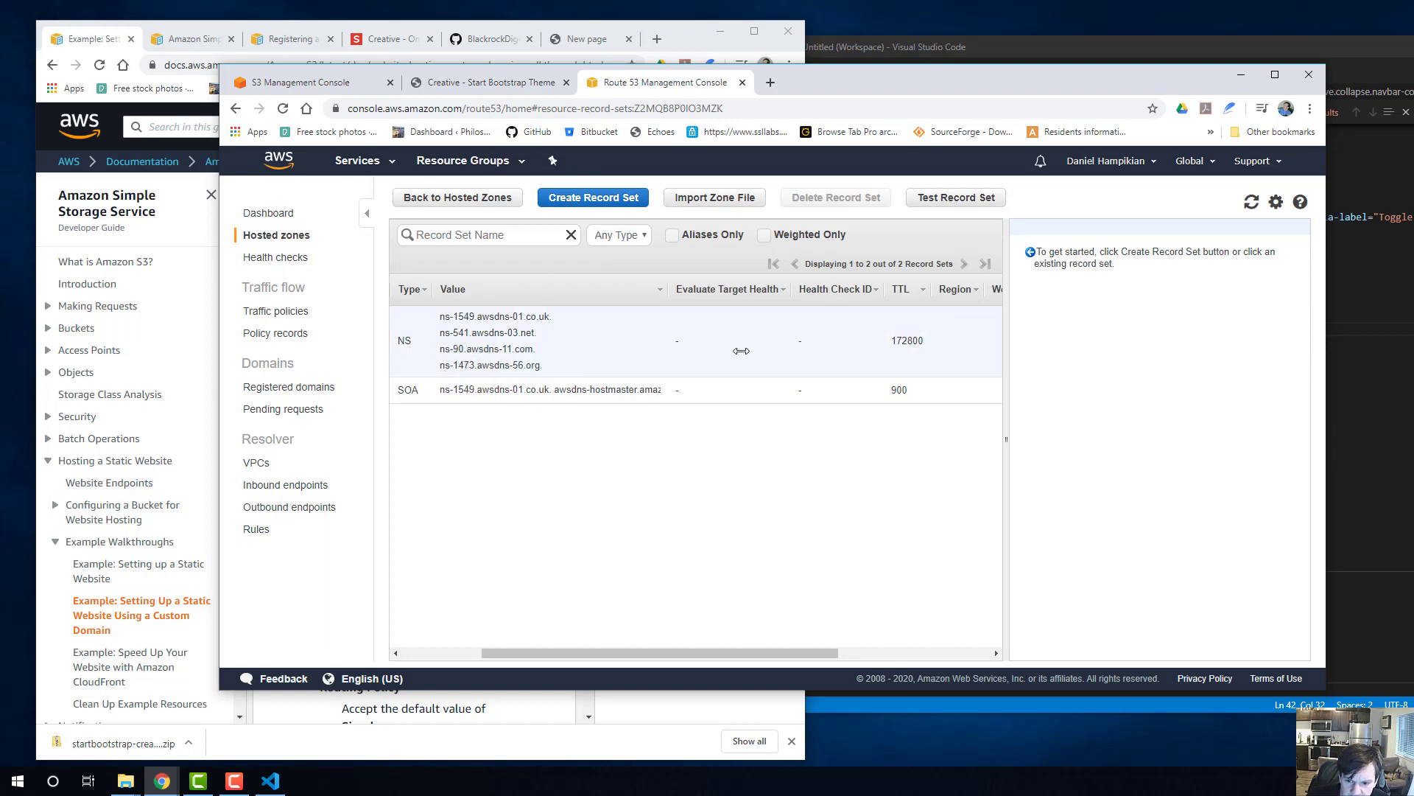
# Review the details of the NS and SOA records, and check the guide's instructions for adding the alias record.
pyautogui.click(741, 350)
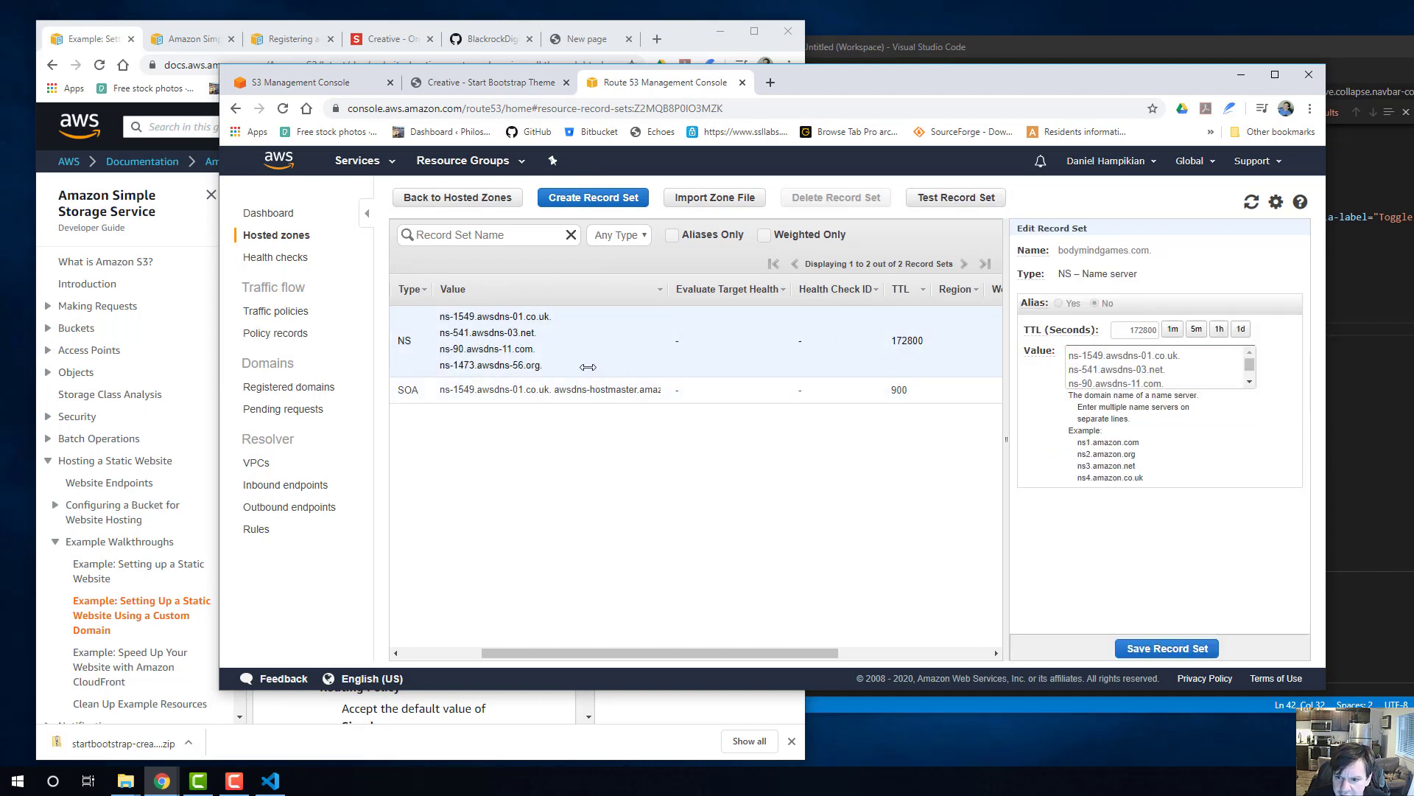
pyautogui.click(580, 398)
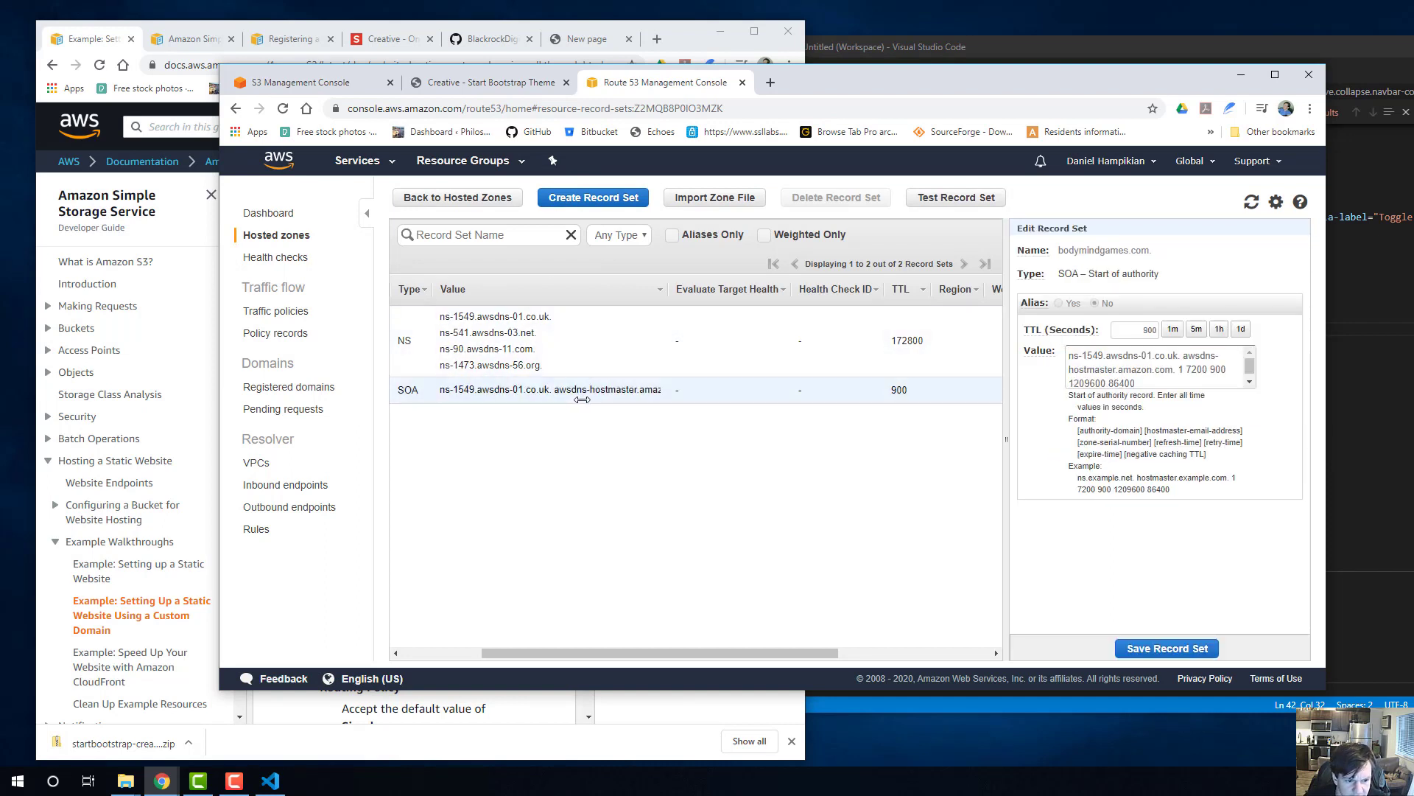
pyautogui.click(605, 361)
pyautogui.moveTo(800, 81); pyautogui.dragTo(1113, 36)
pyautogui.click(437, 366)
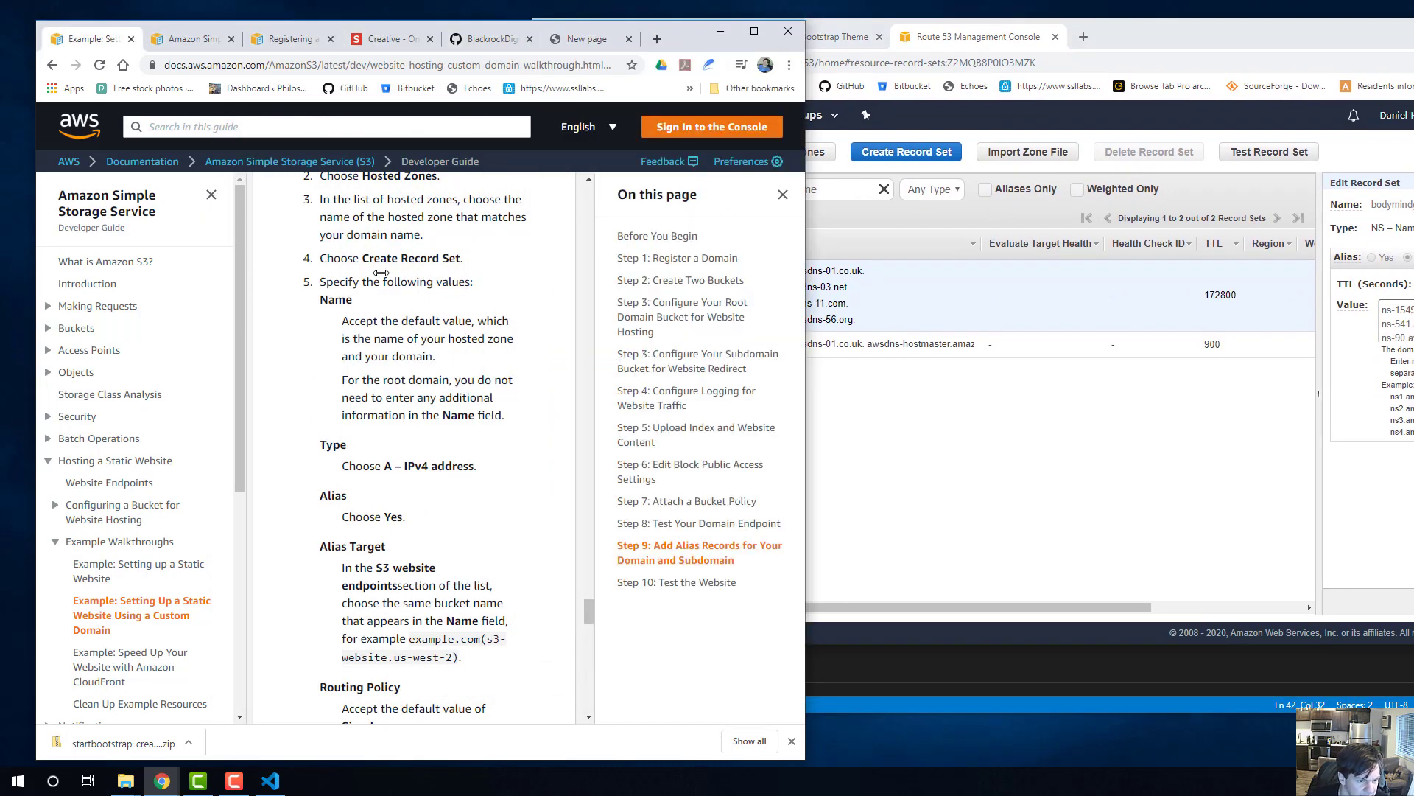
# Start a new A – IPv4 address record set with Alias set to Yes, placing the guide and console side by side.
pyautogui.click(918, 332)
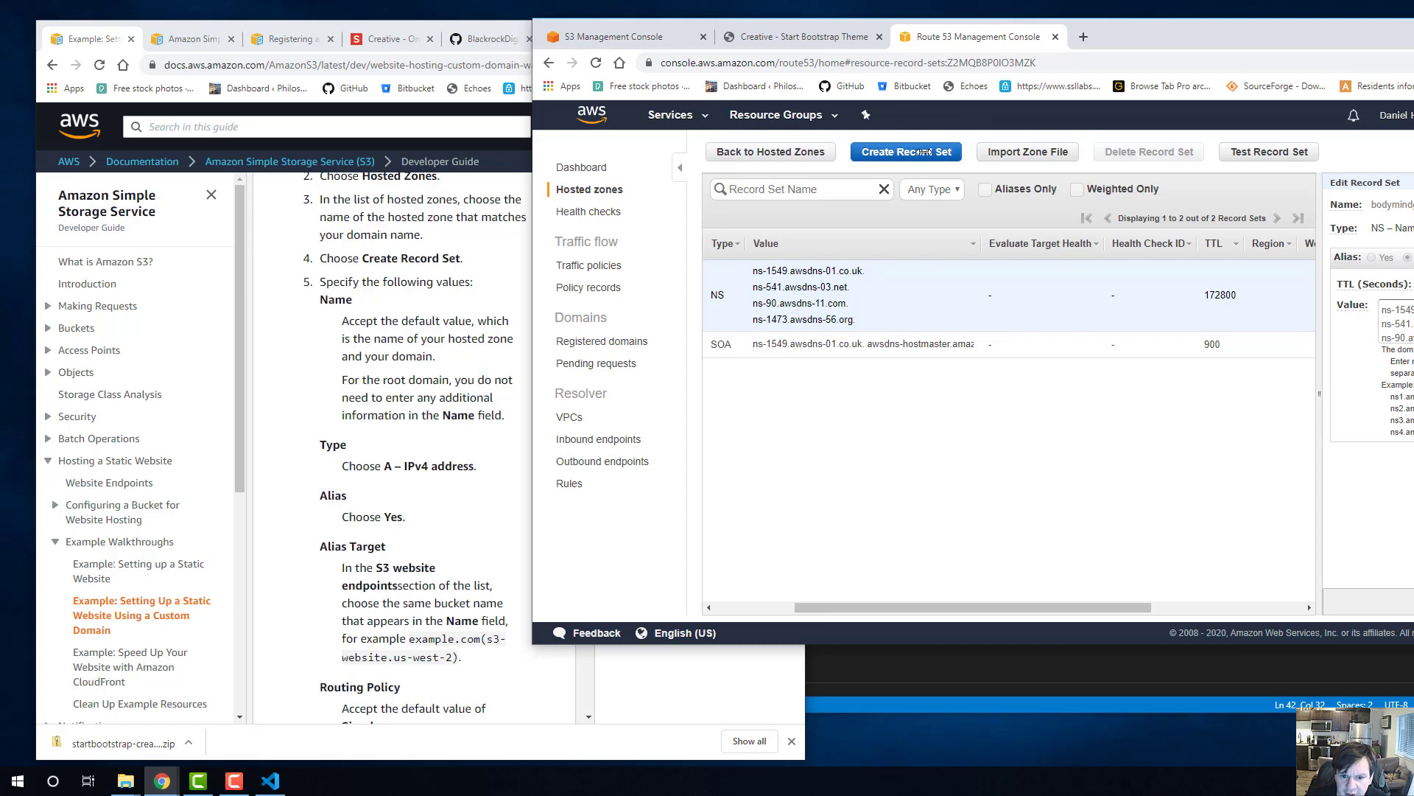
pyautogui.click(907, 152)
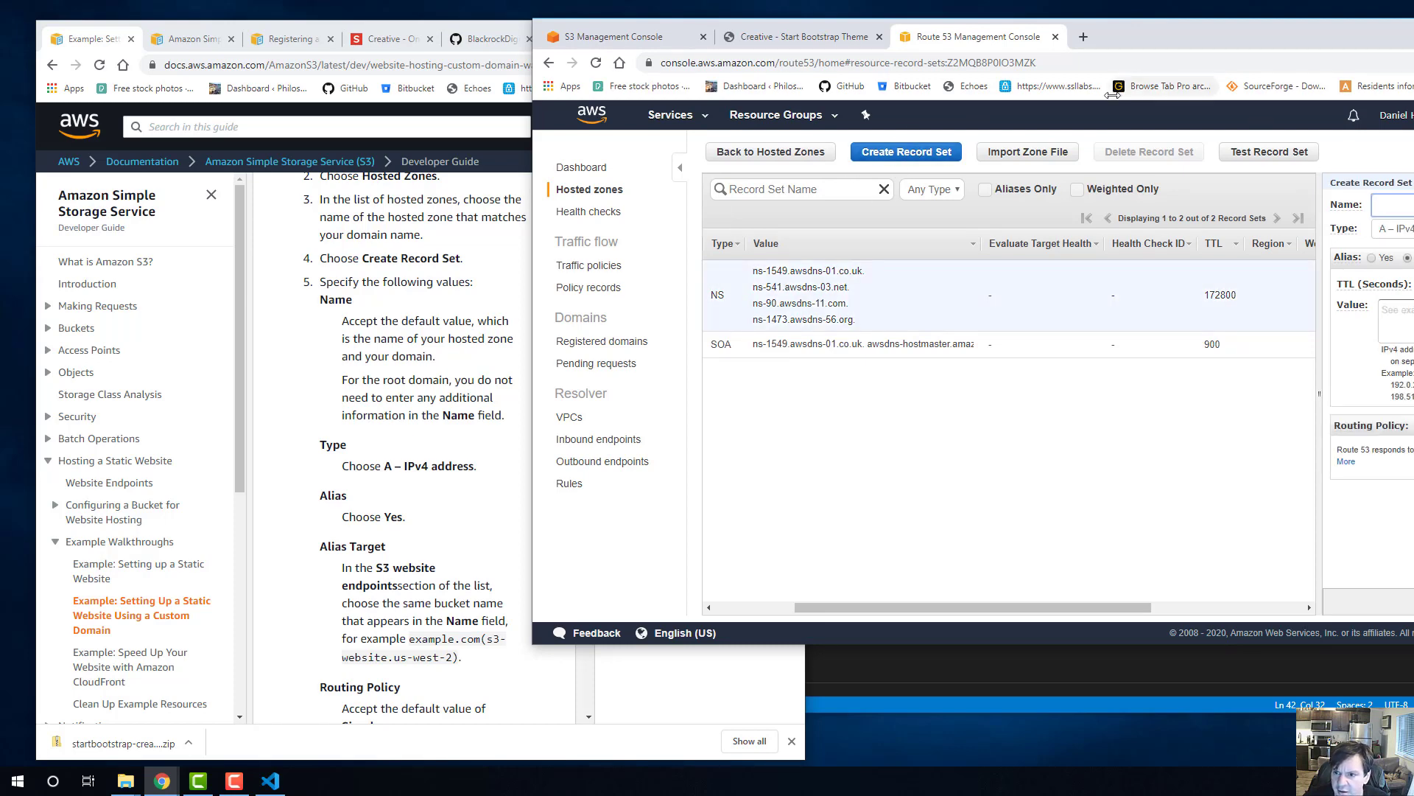
pyautogui.moveTo(1130, 38); pyautogui.dragTo(805, 47)
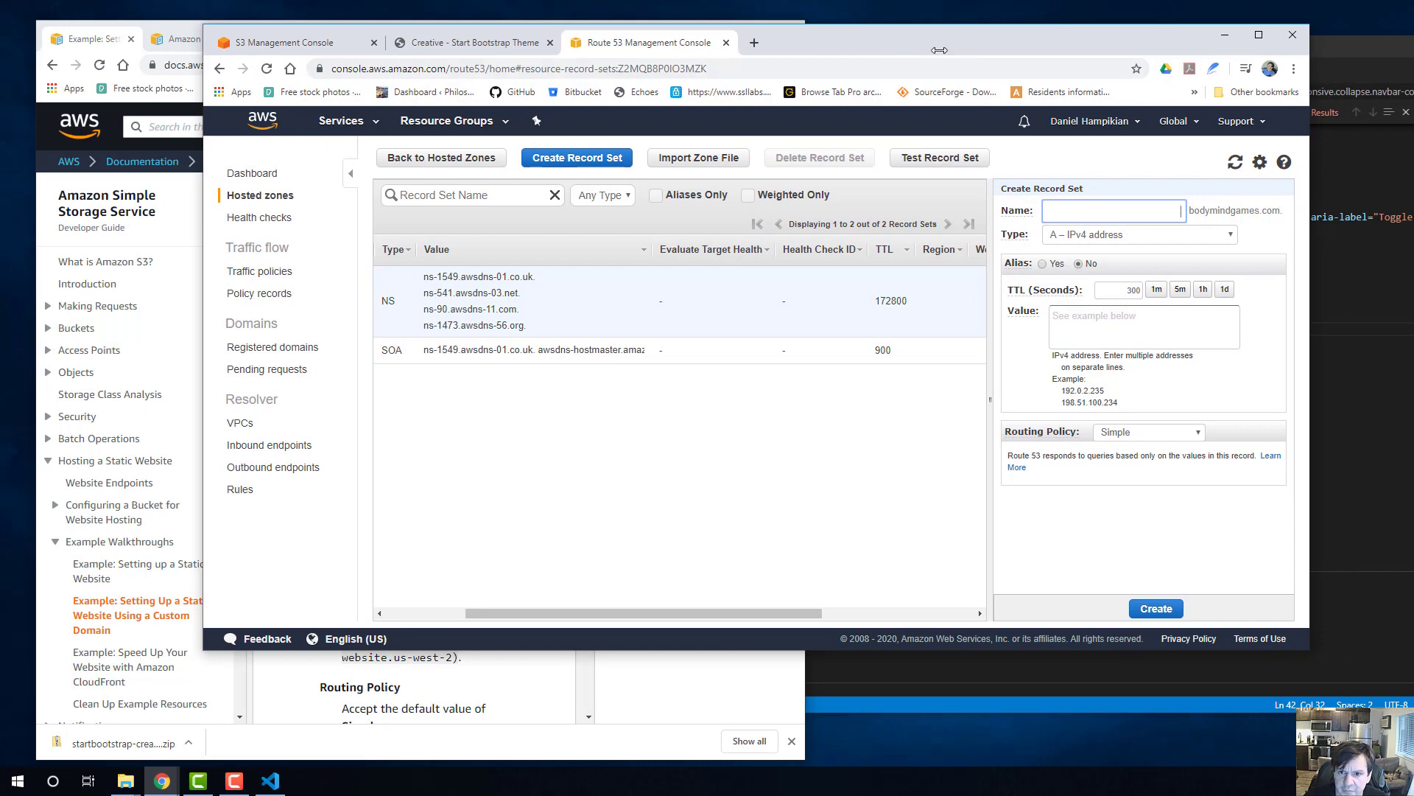
pyautogui.moveTo(939, 50); pyautogui.dragTo(1029, 109)
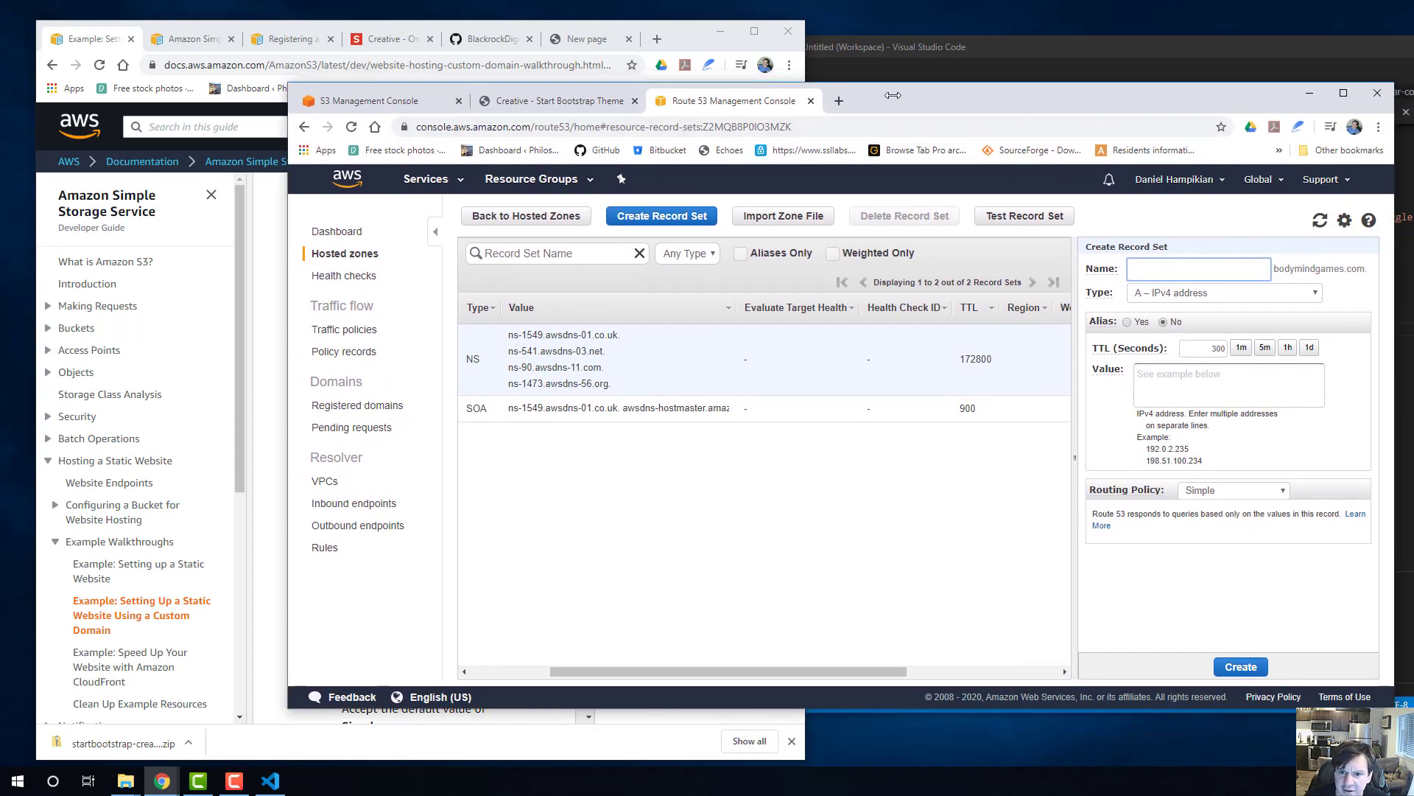
pyautogui.moveTo(905, 96); pyautogui.dragTo(1413, 74)
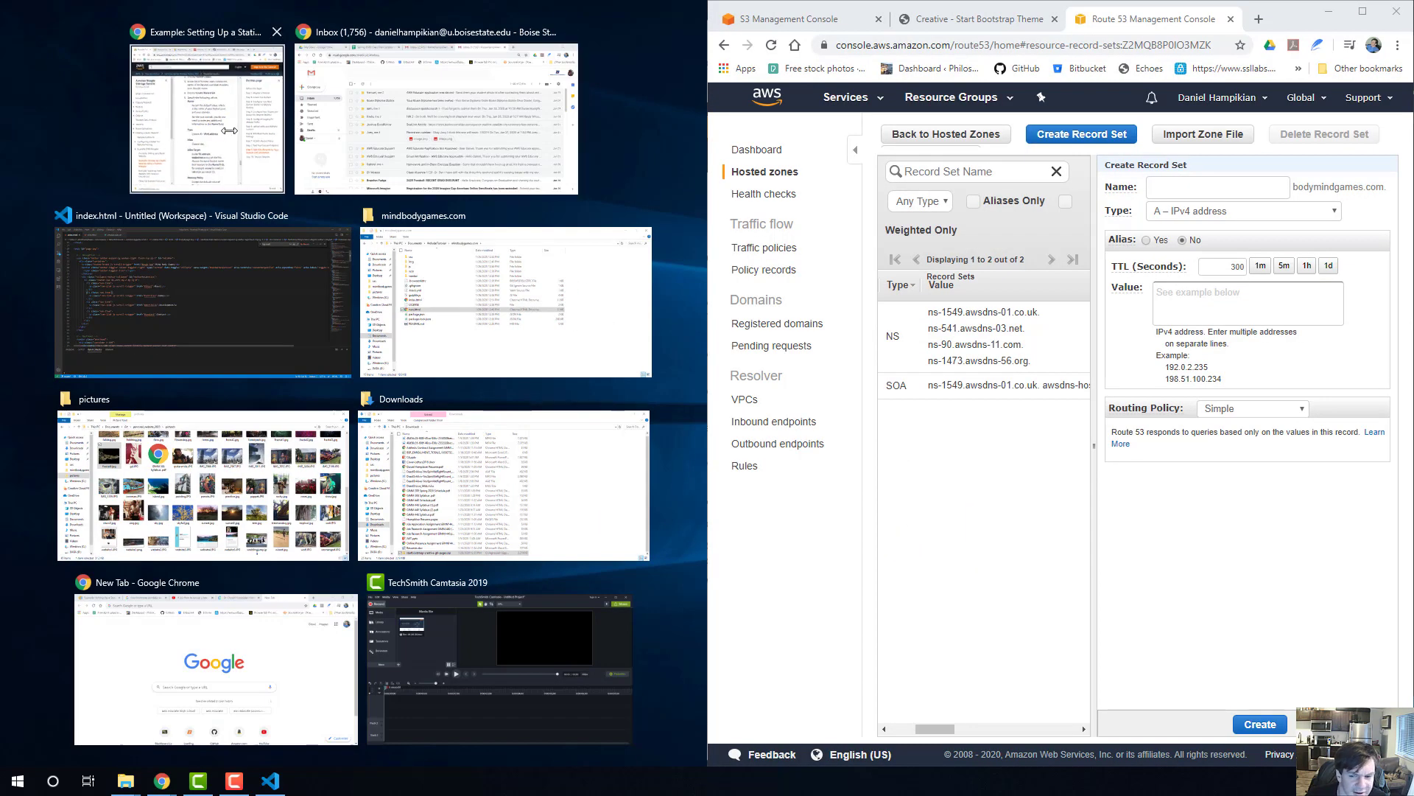
pyautogui.click(230, 130)
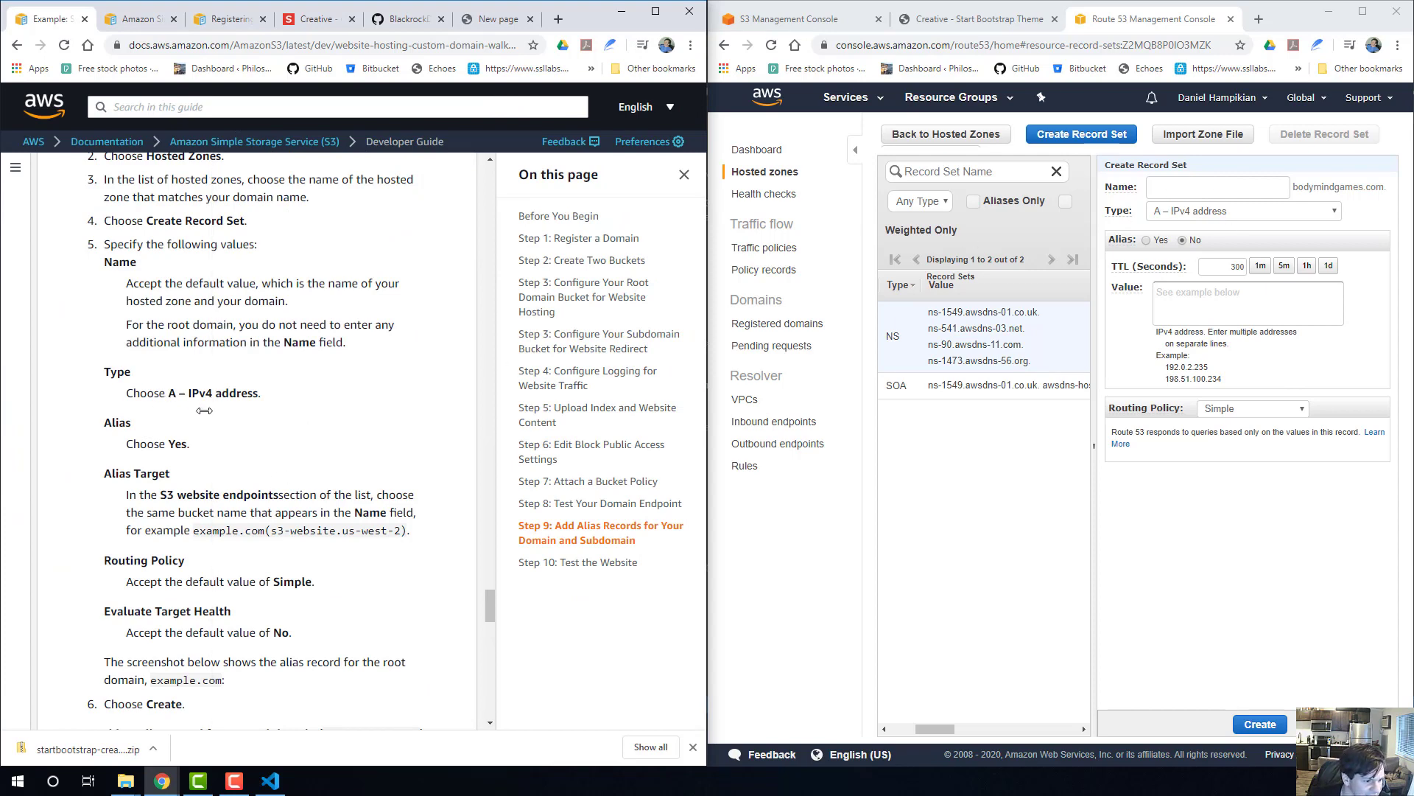
pyautogui.click(1146, 241)
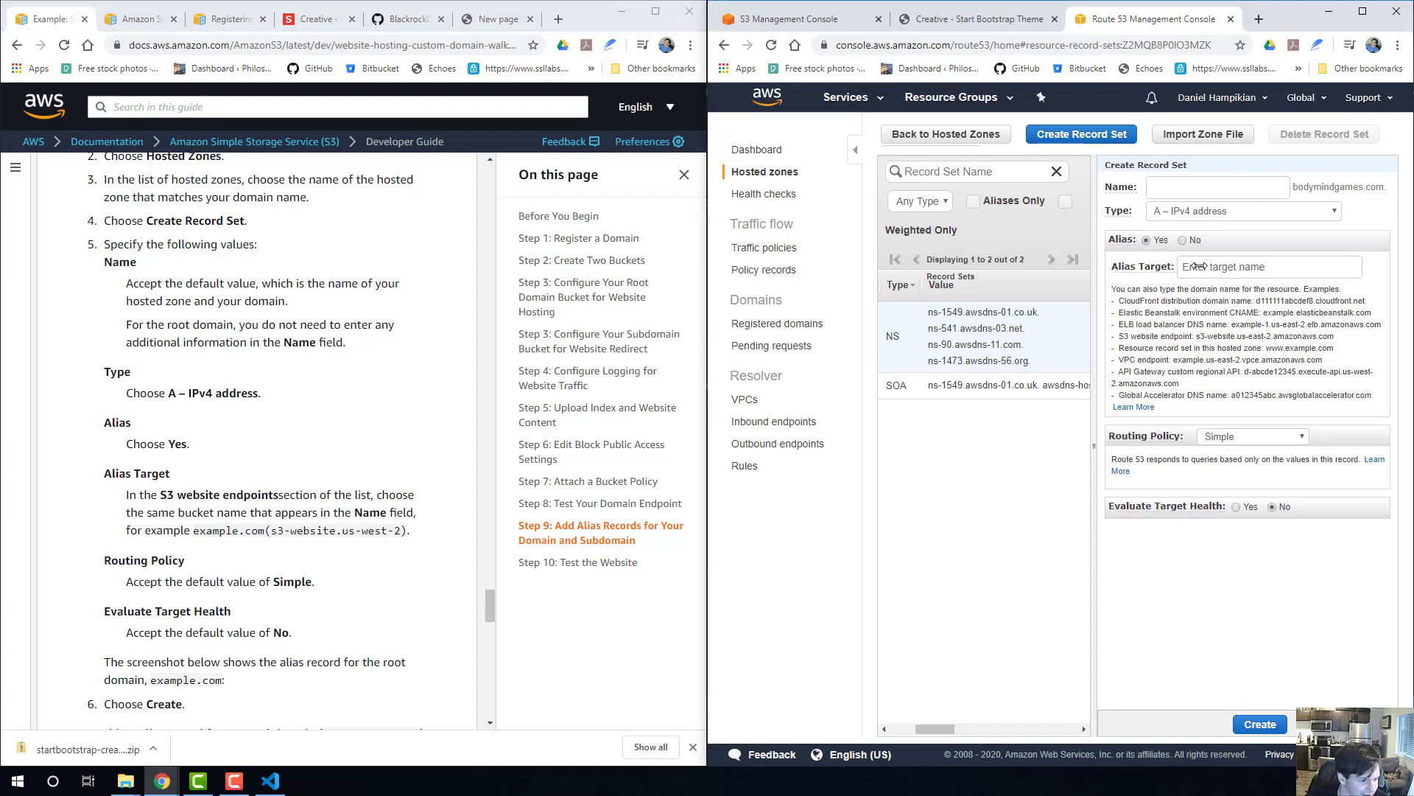
# Copy the static website hosting endpoint URL from the mindbodygames.com bucket's properties in the S3 console.
pyautogui.scroll(-2, 186, 366)
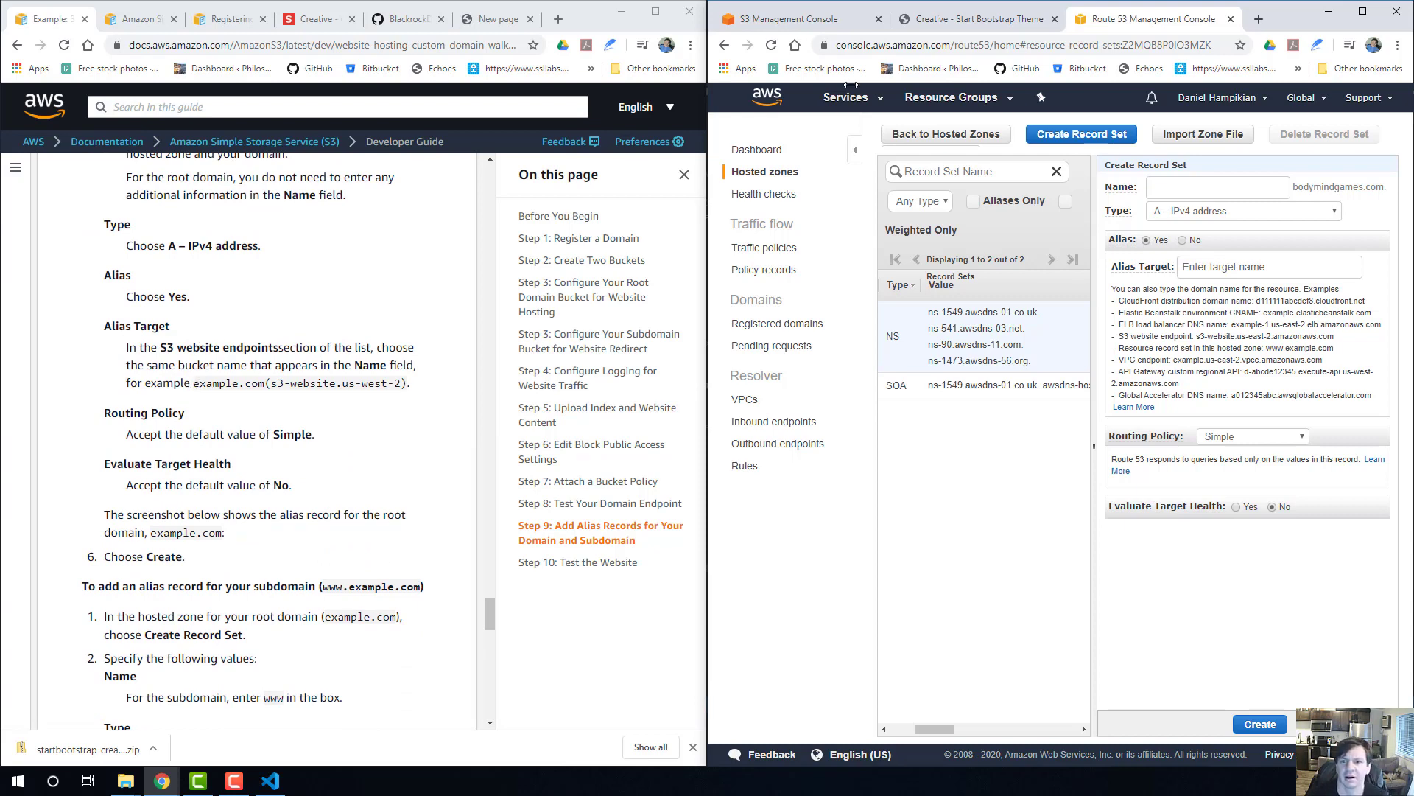
pyautogui.click(763, 21)
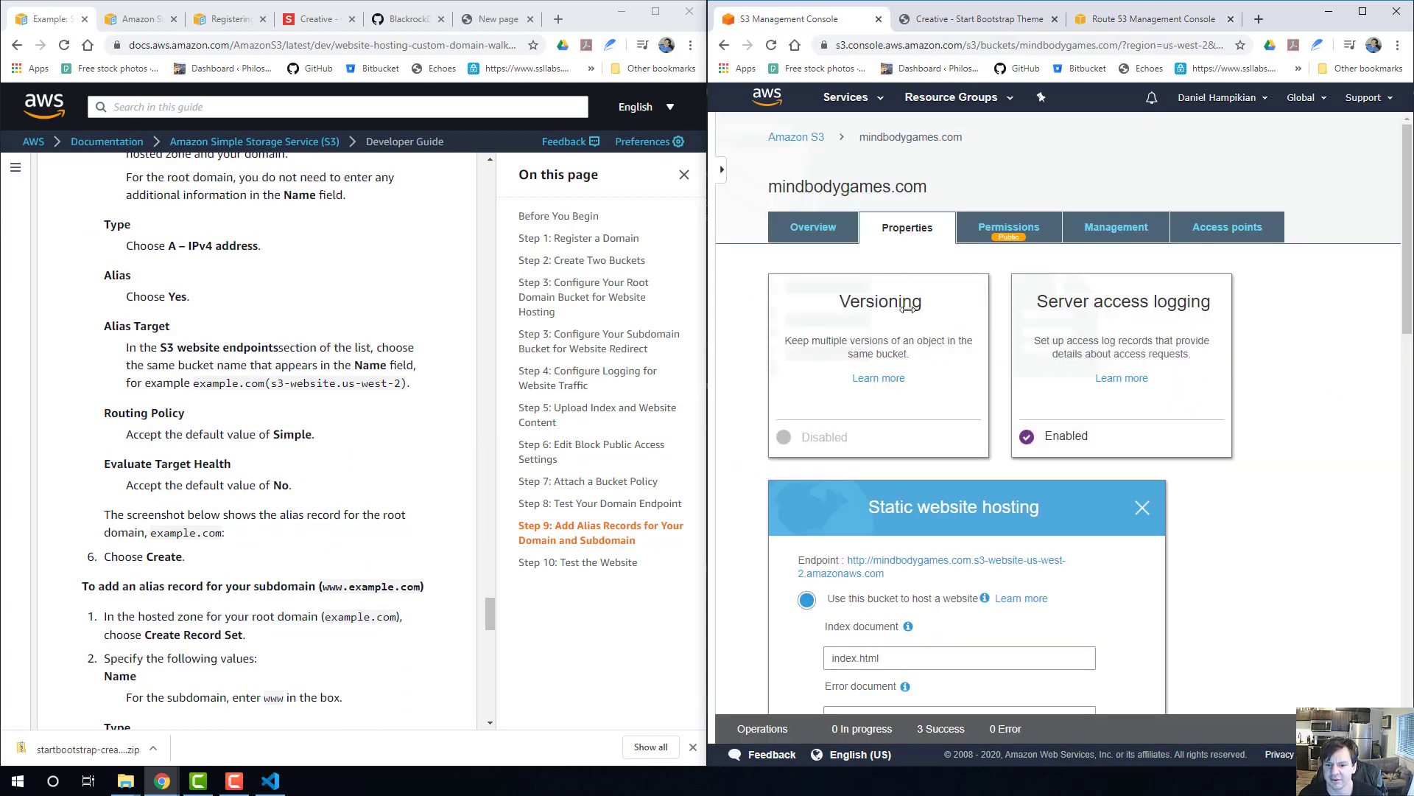
pyautogui.scroll(-2, 907, 308)
pyautogui.rightClick(884, 424)
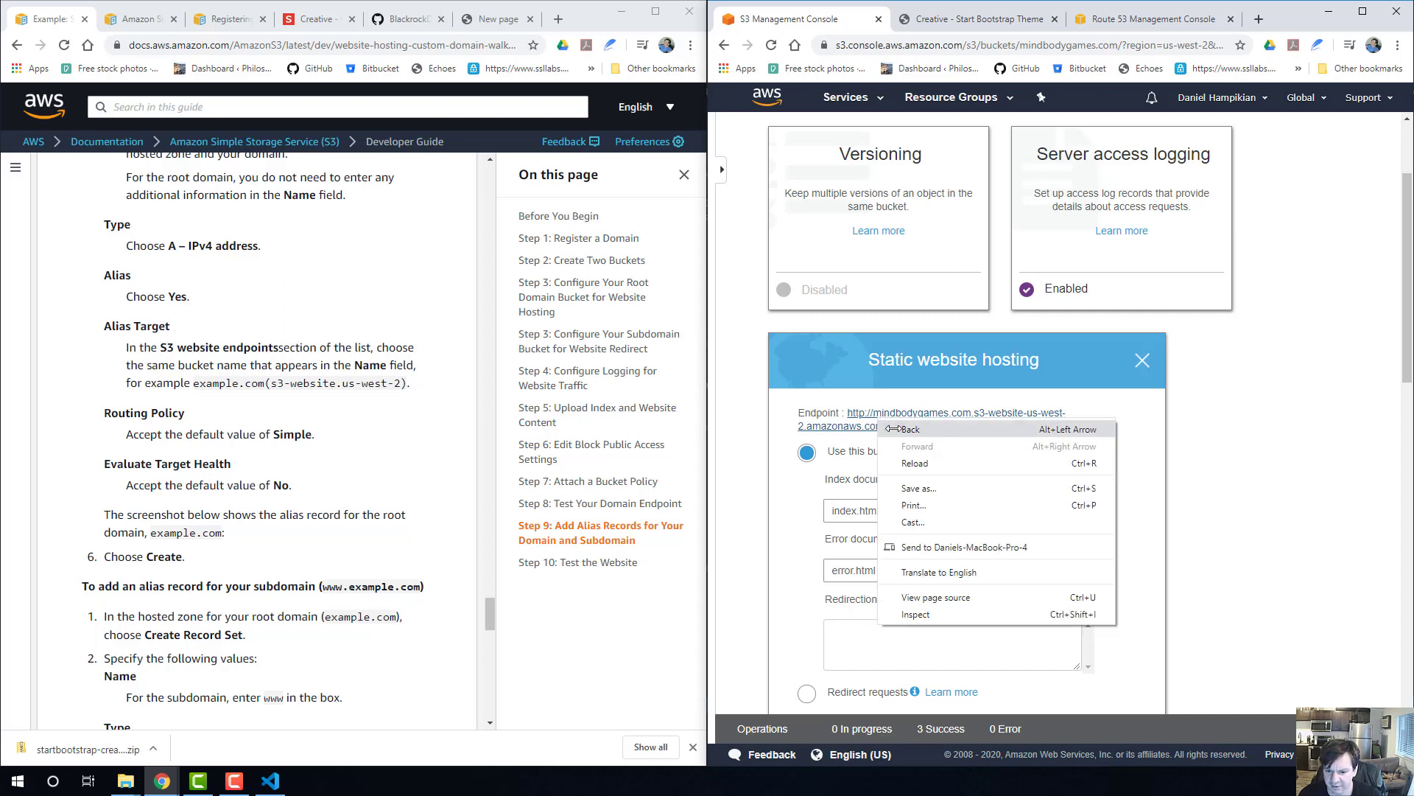
pyautogui.click(840, 409)
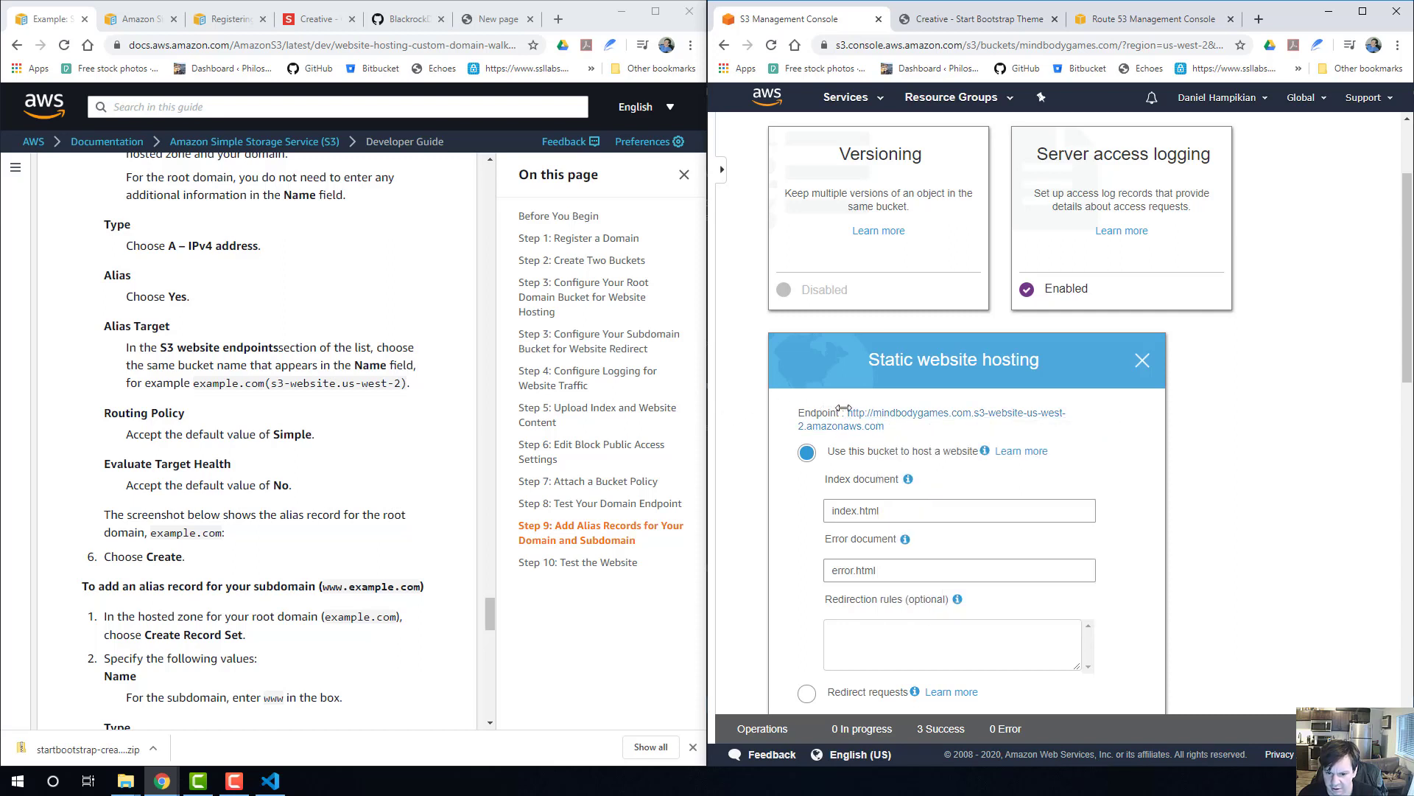
pyautogui.moveTo(889, 428); pyautogui.dragTo(848, 415)
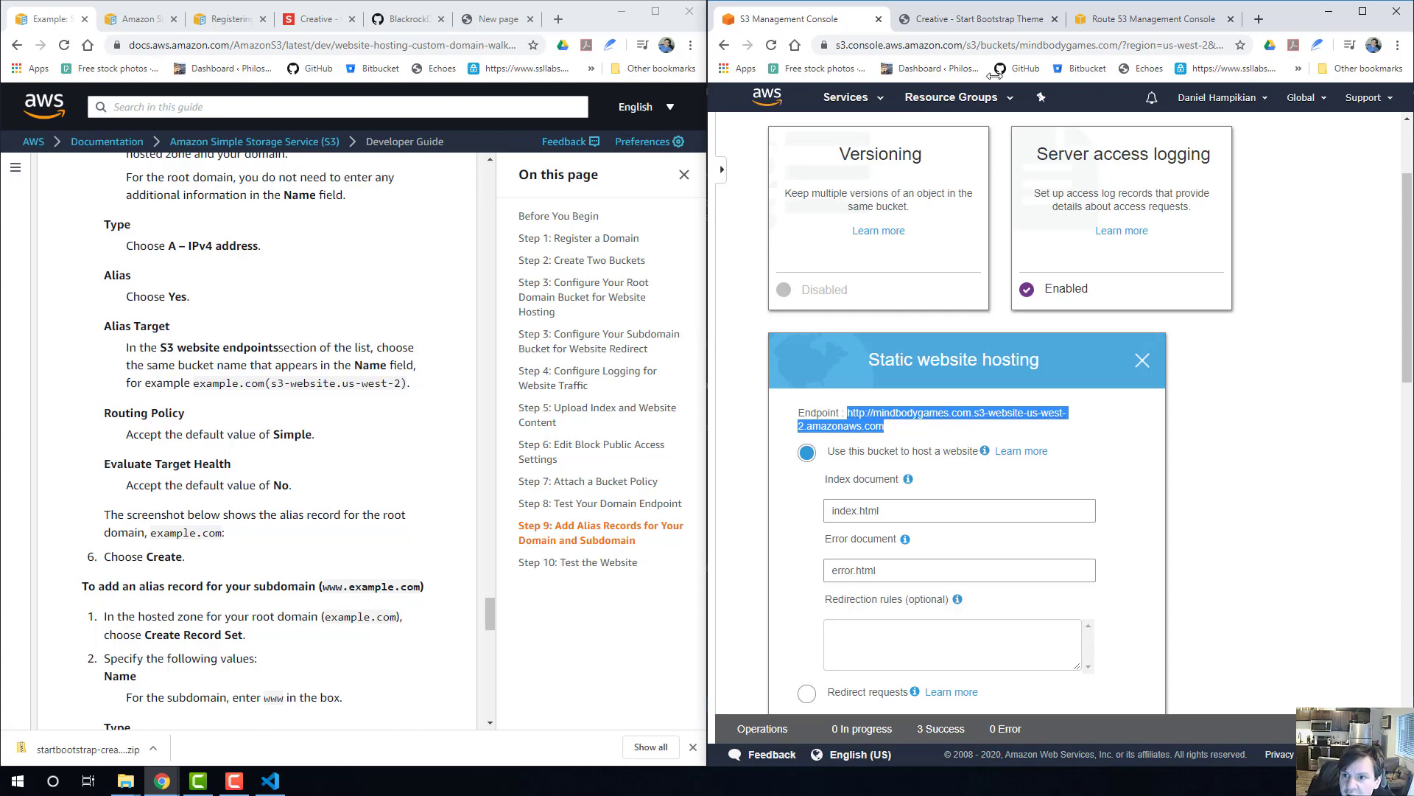
# Check the new record's alias target suggestions in Route 53, and try the copied mindbodygames.com website endpoint URL as the target.
pyautogui.click(1130, 18)
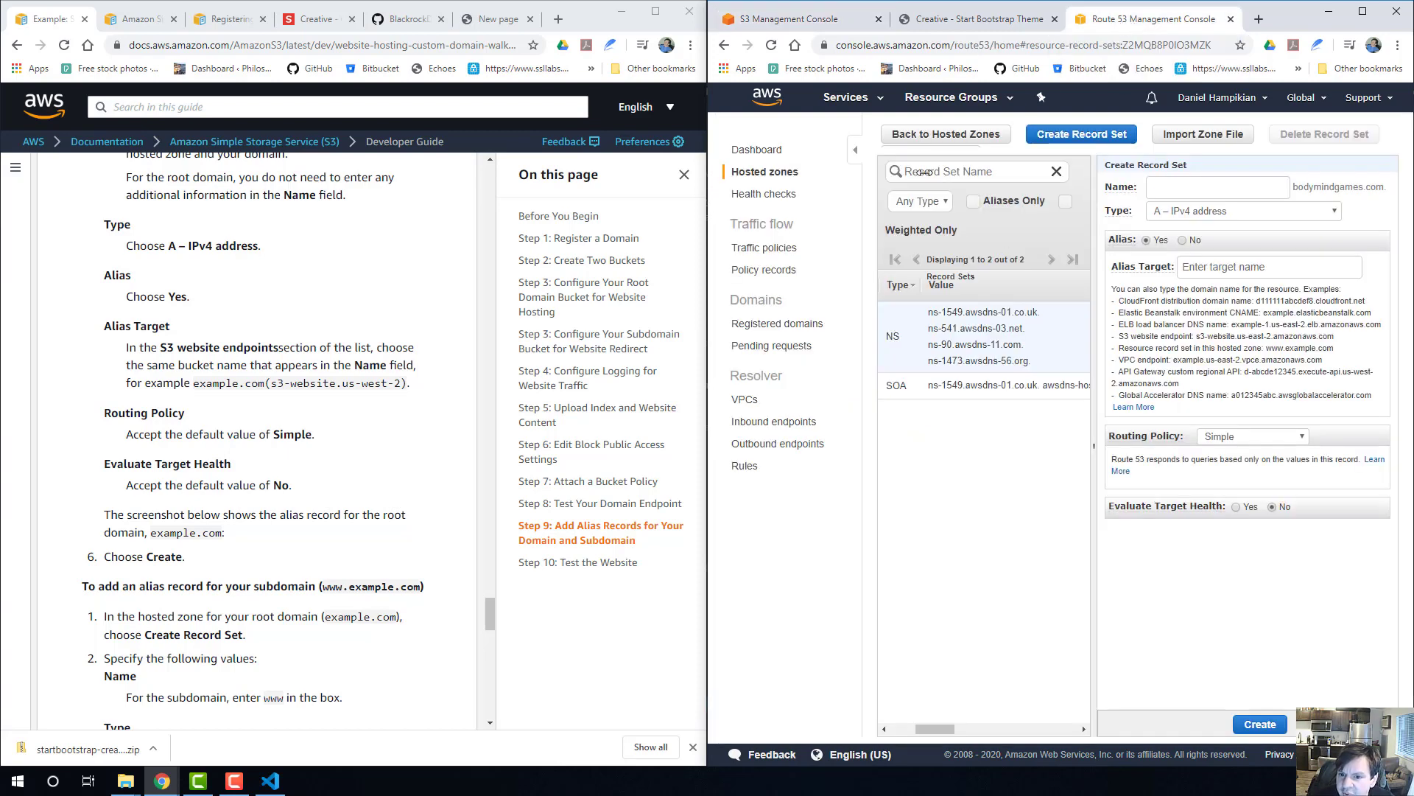
pyautogui.click(1175, 184)
pyautogui.click(1180, 594)
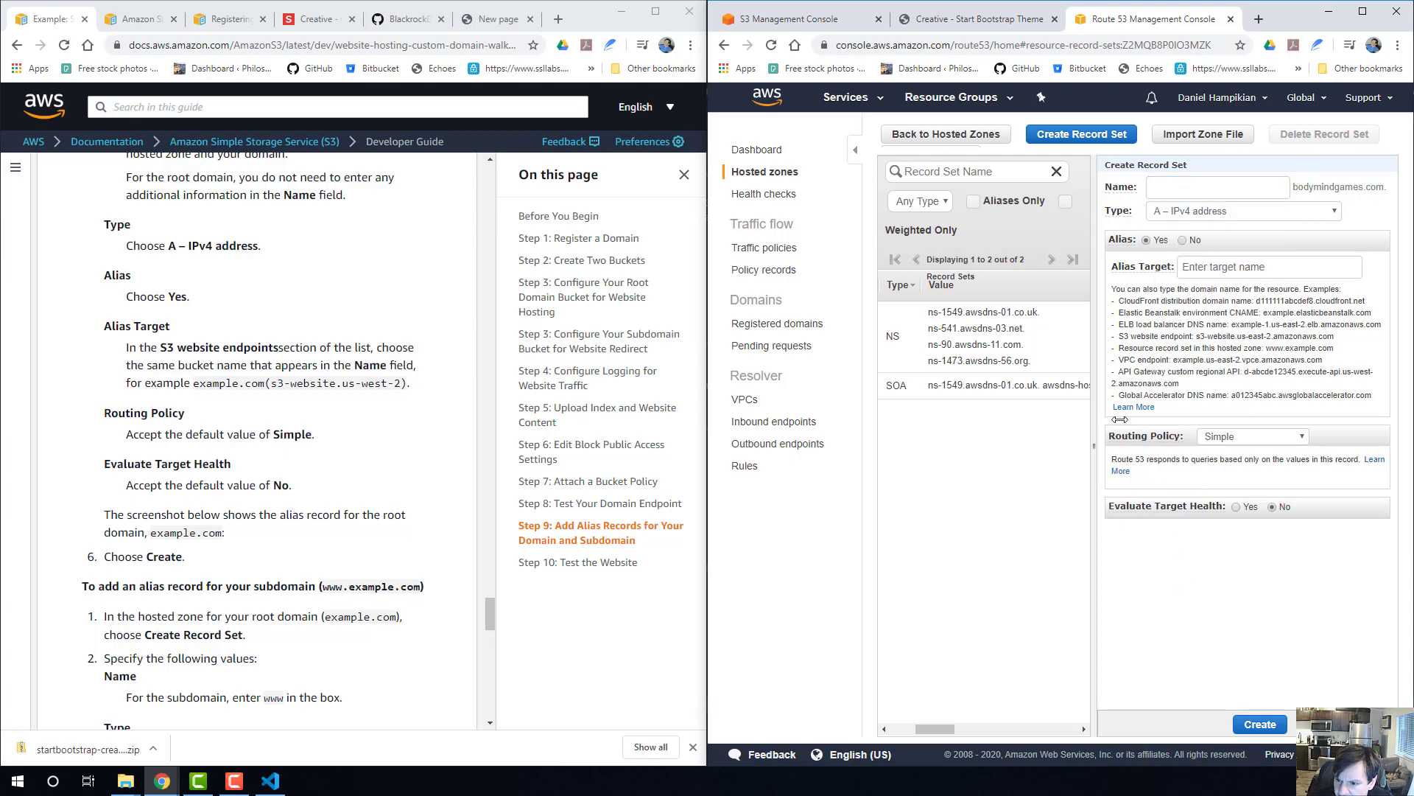
pyautogui.click(1206, 266)
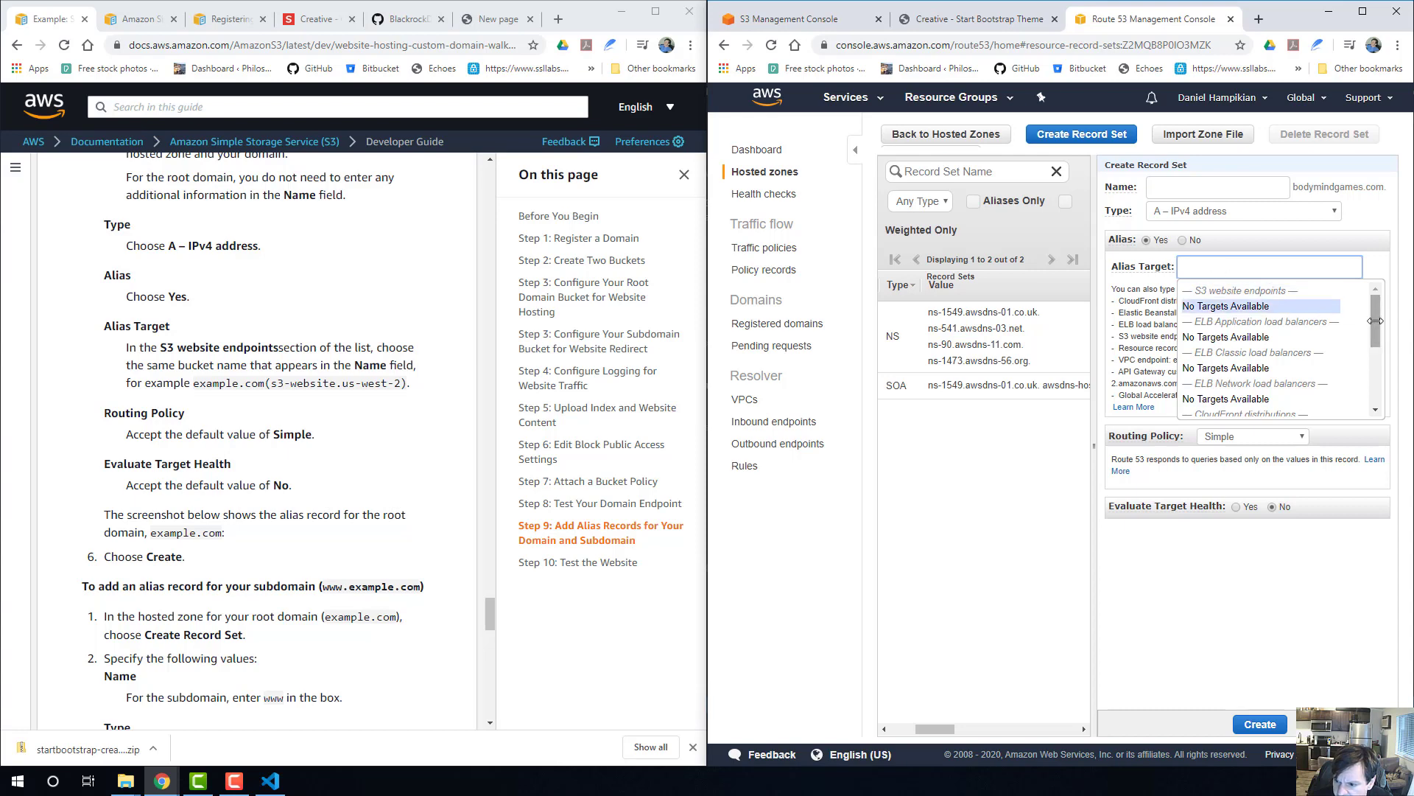
pyautogui.moveTo(1376, 318)
pyautogui.mouseDown()
pyautogui.moveTo(1386, 391)
pyautogui.moveTo(1376, 298)
pyautogui.mouseUp()
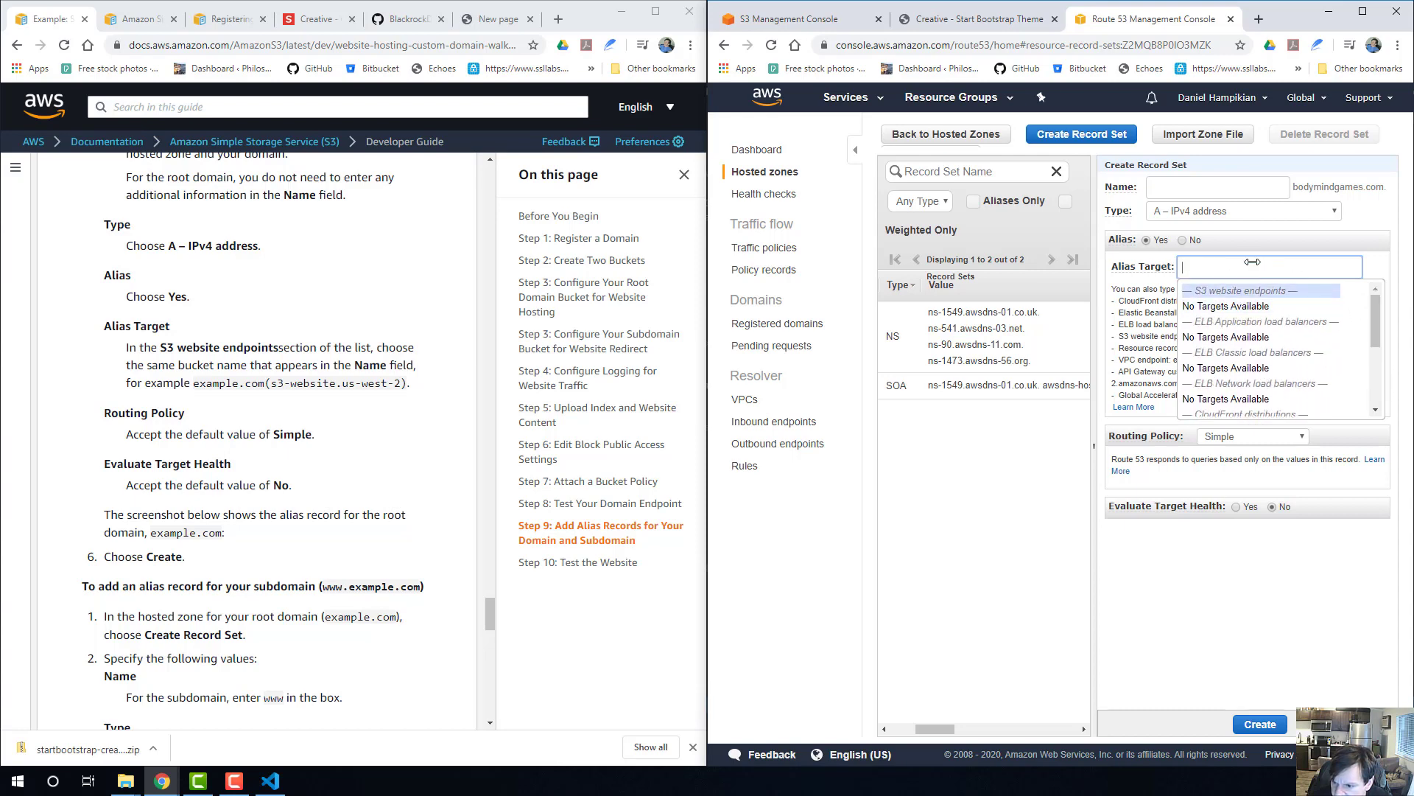
pyautogui.click(1228, 289)
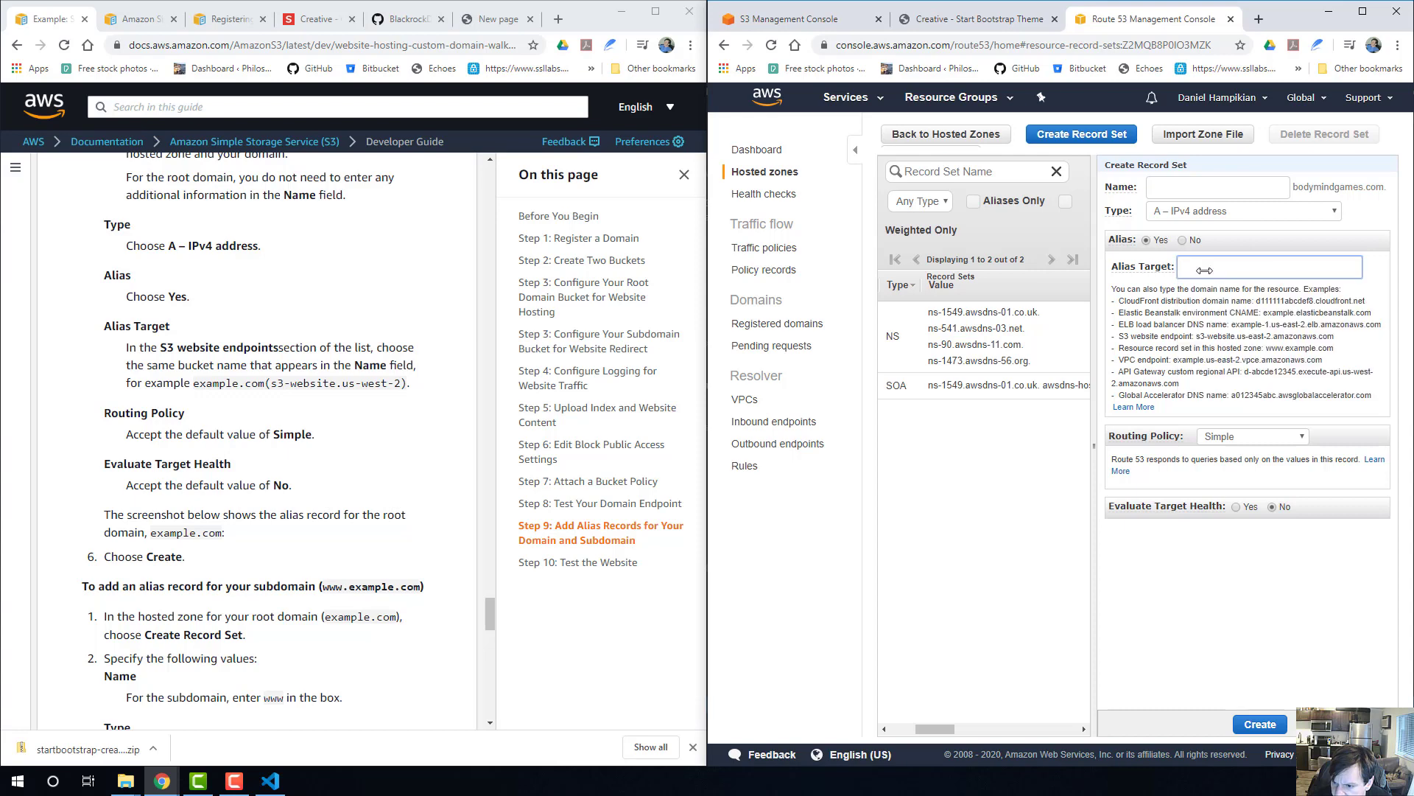
pyautogui.hotkey('ctrl', 'v')
# Compare the entered alias target with the guide's s3-website.us-west-2 example.
pyautogui.moveTo(1251, 267); pyautogui.dragTo(1094, 265)
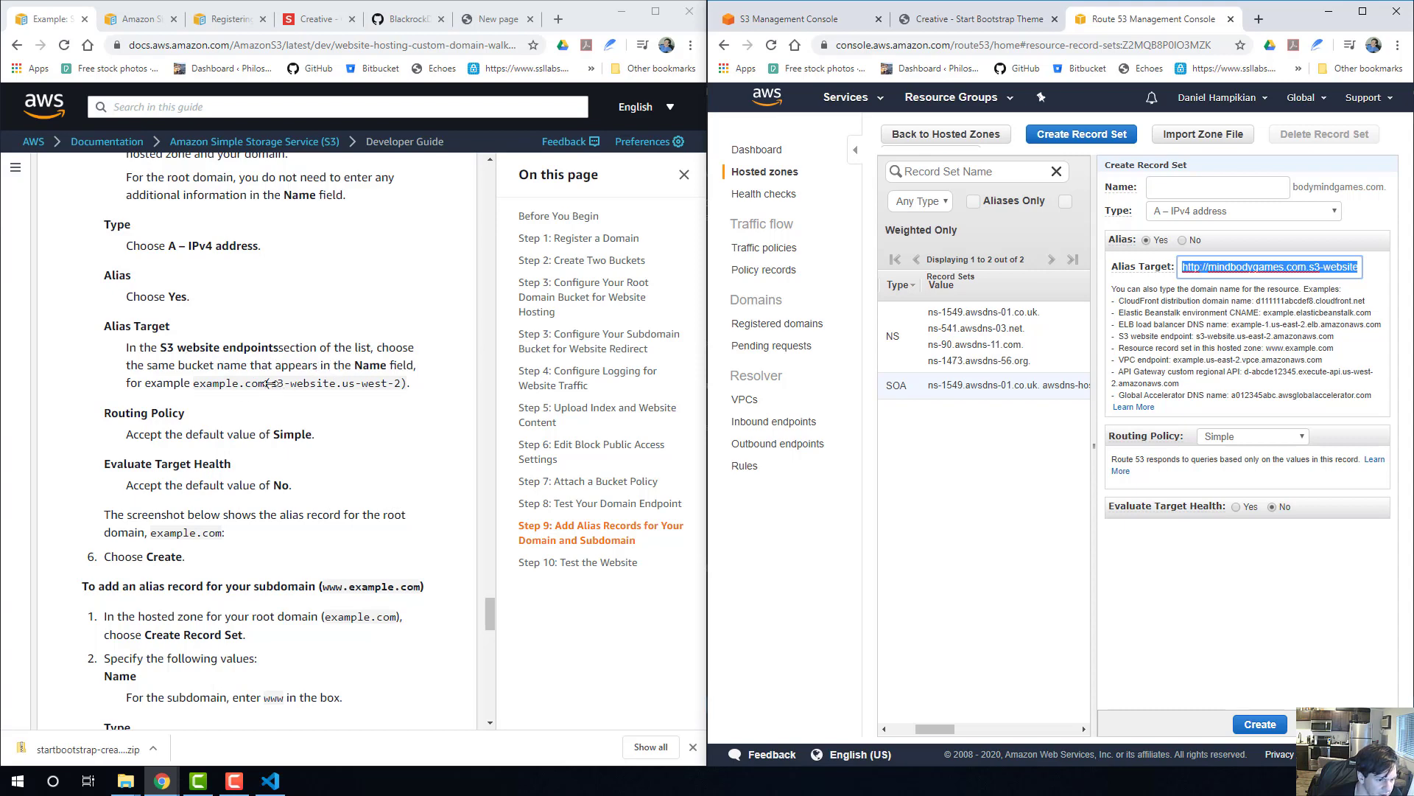
pyautogui.moveTo(272, 383); pyautogui.dragTo(394, 383)
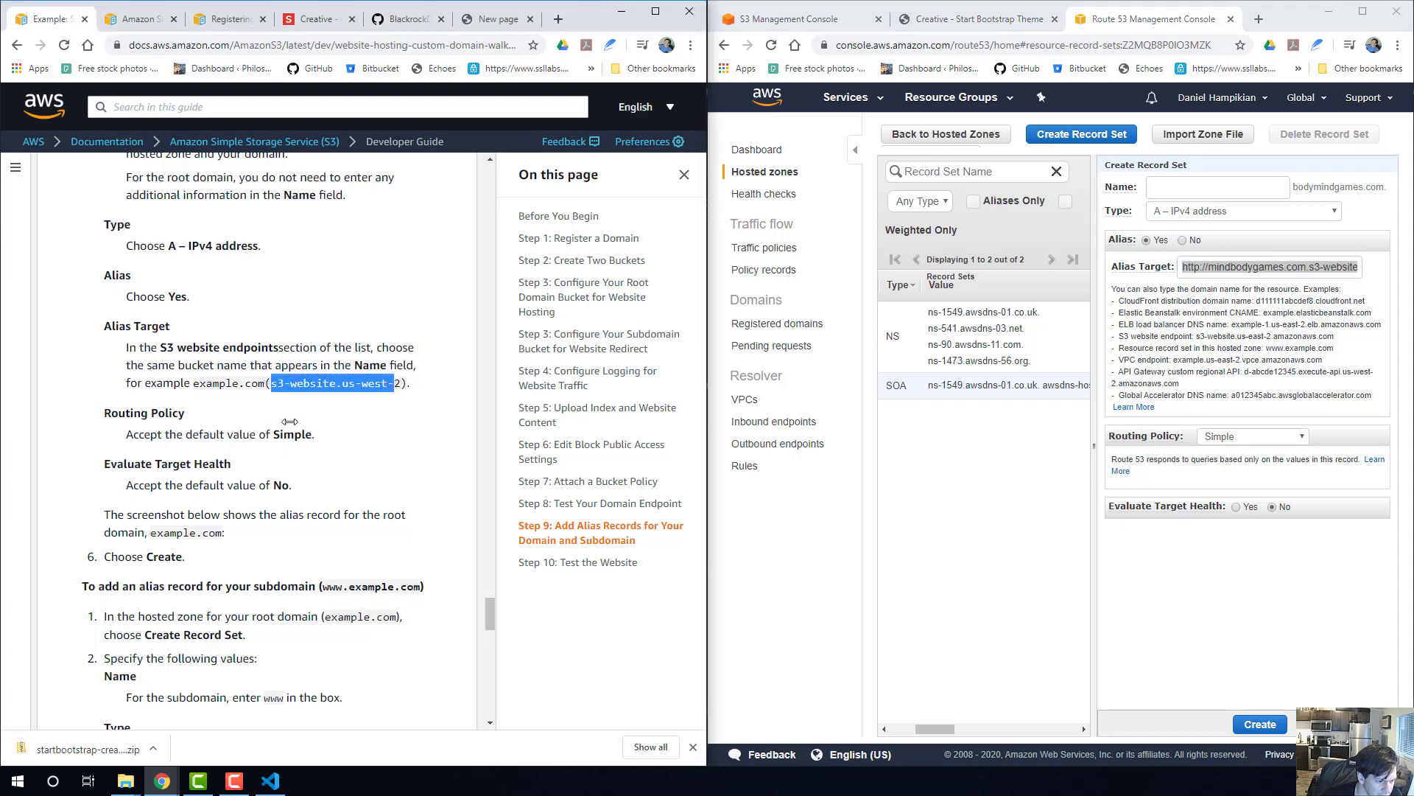
pyautogui.click(1242, 267)
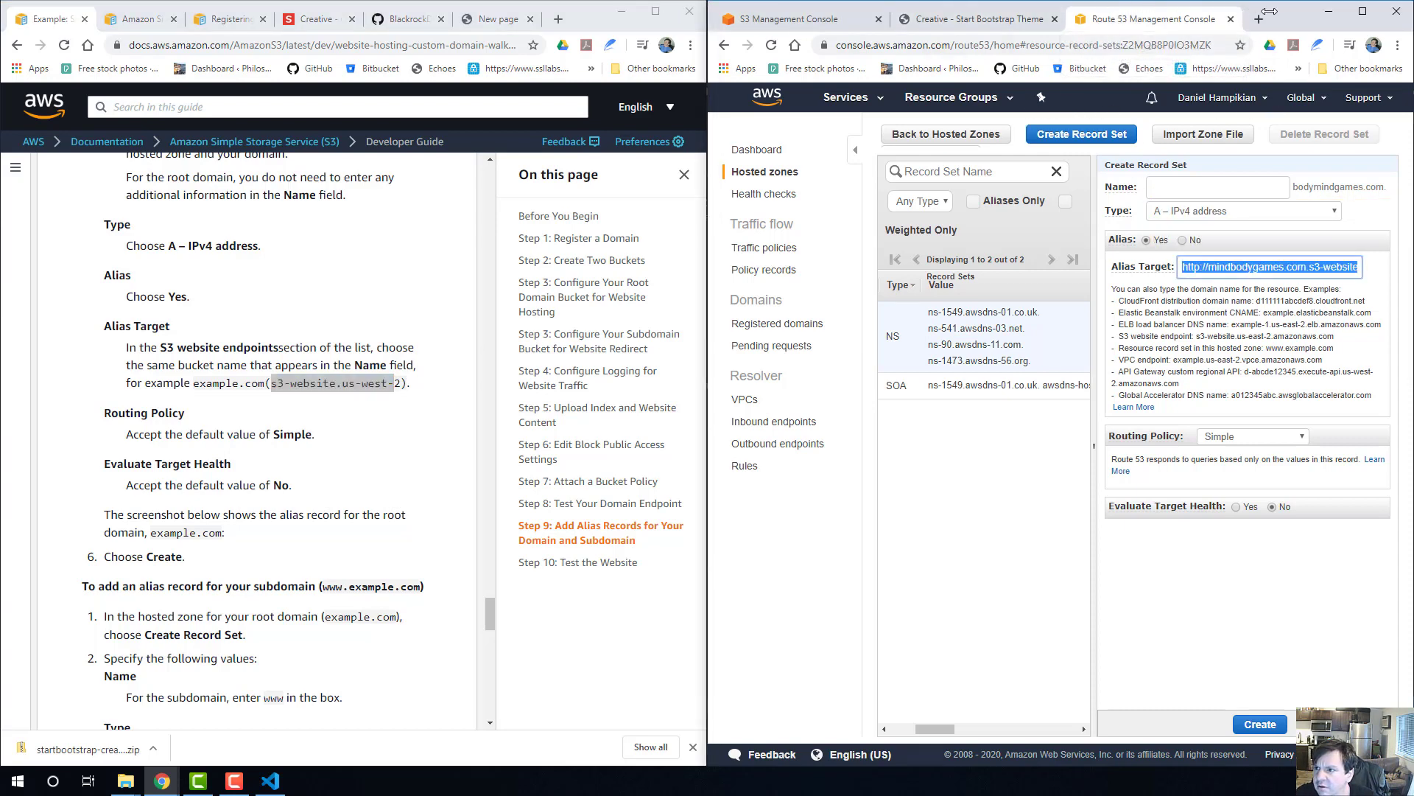
# Clear the alias target by switching Alias to No and back to Yes, and recheck the available S3 website endpoints.
pyautogui.moveTo(1139, 4); pyautogui.dragTo(1156, 62)
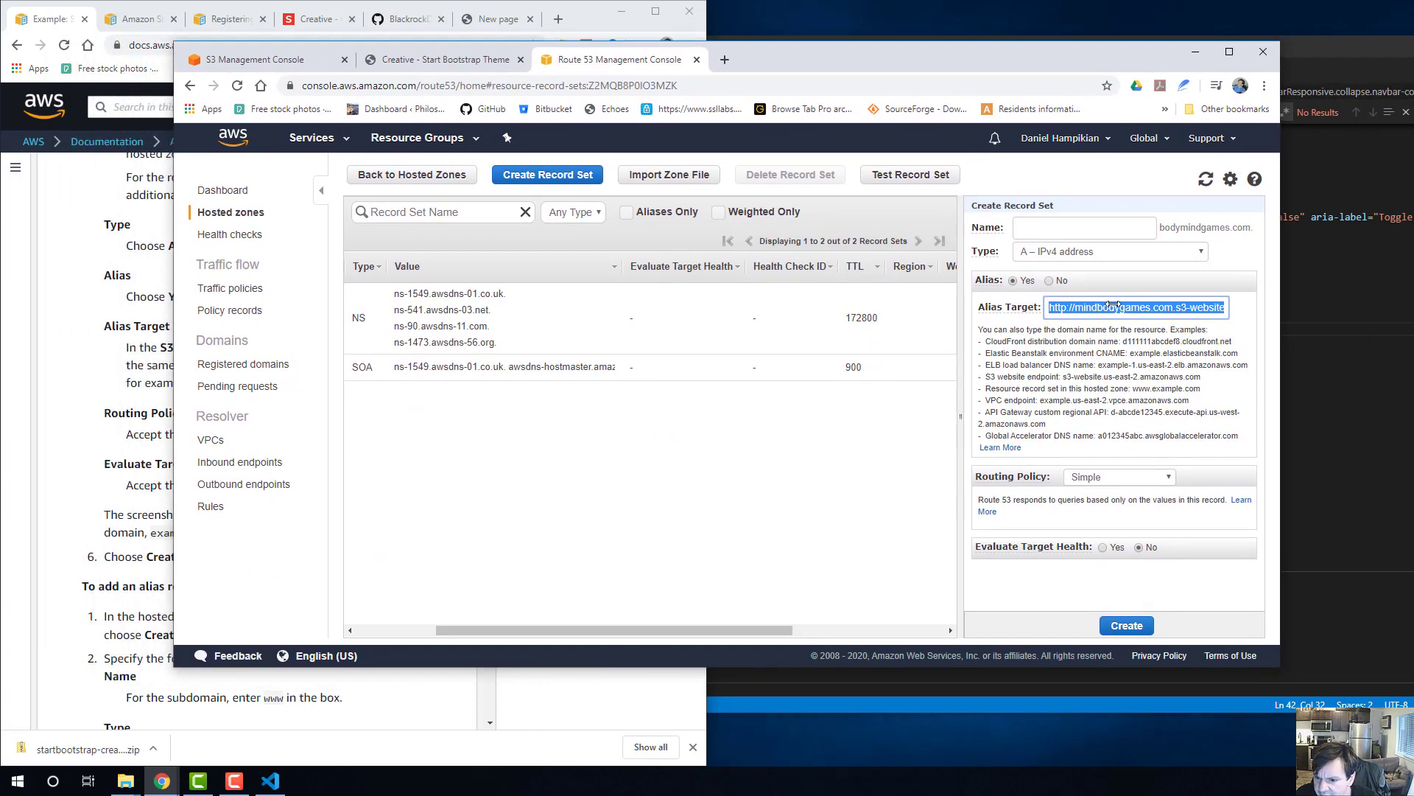
pyautogui.click(1049, 280)
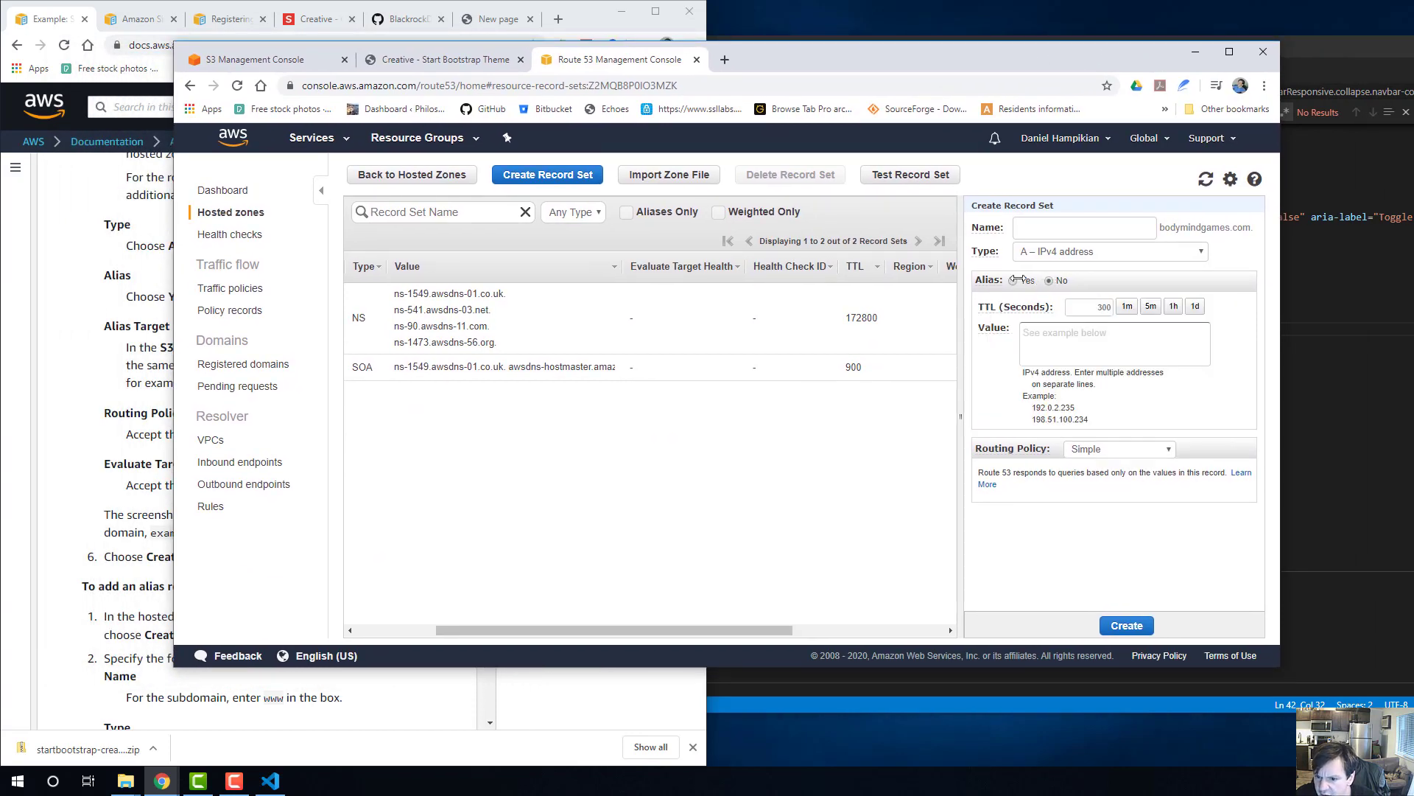
pyautogui.click(1014, 281)
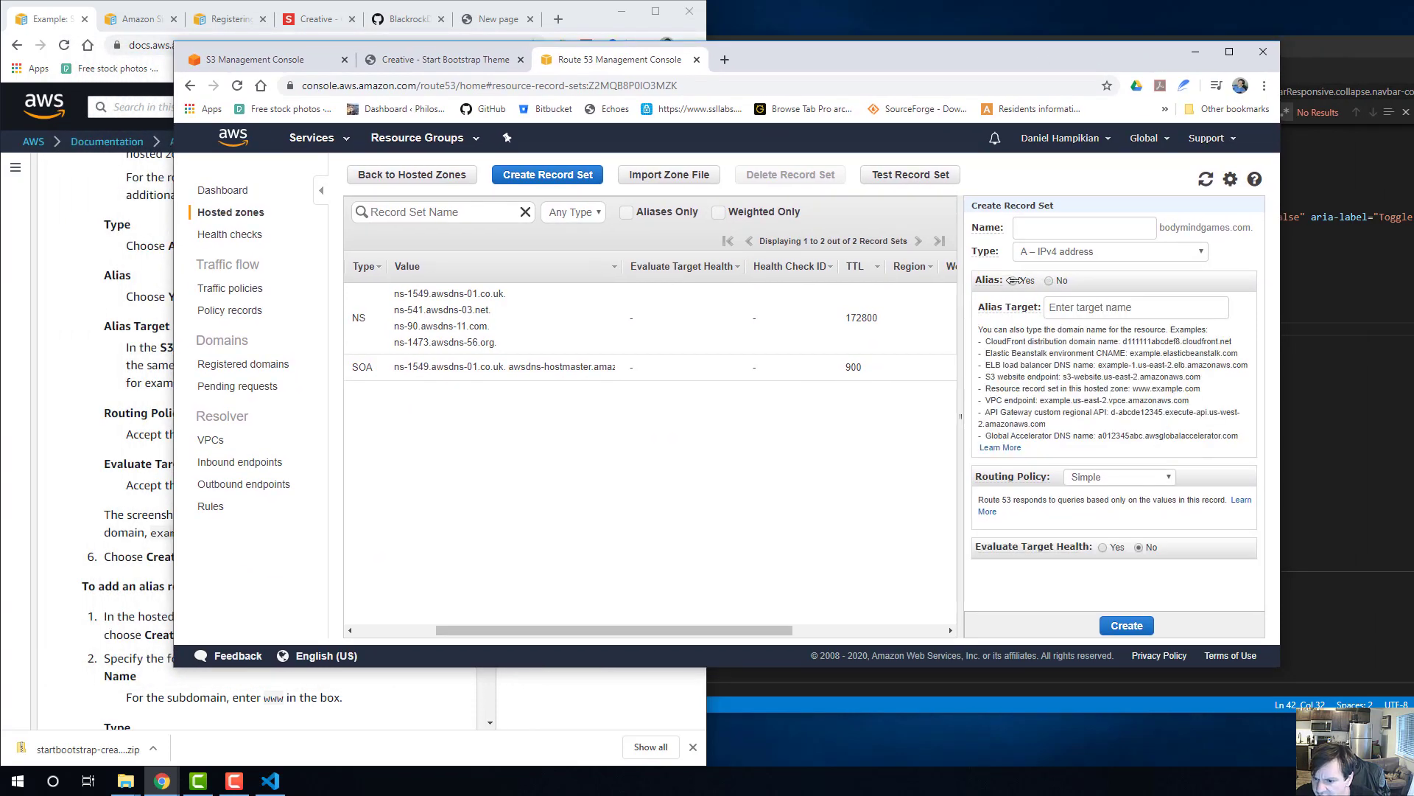
pyautogui.click(1130, 307)
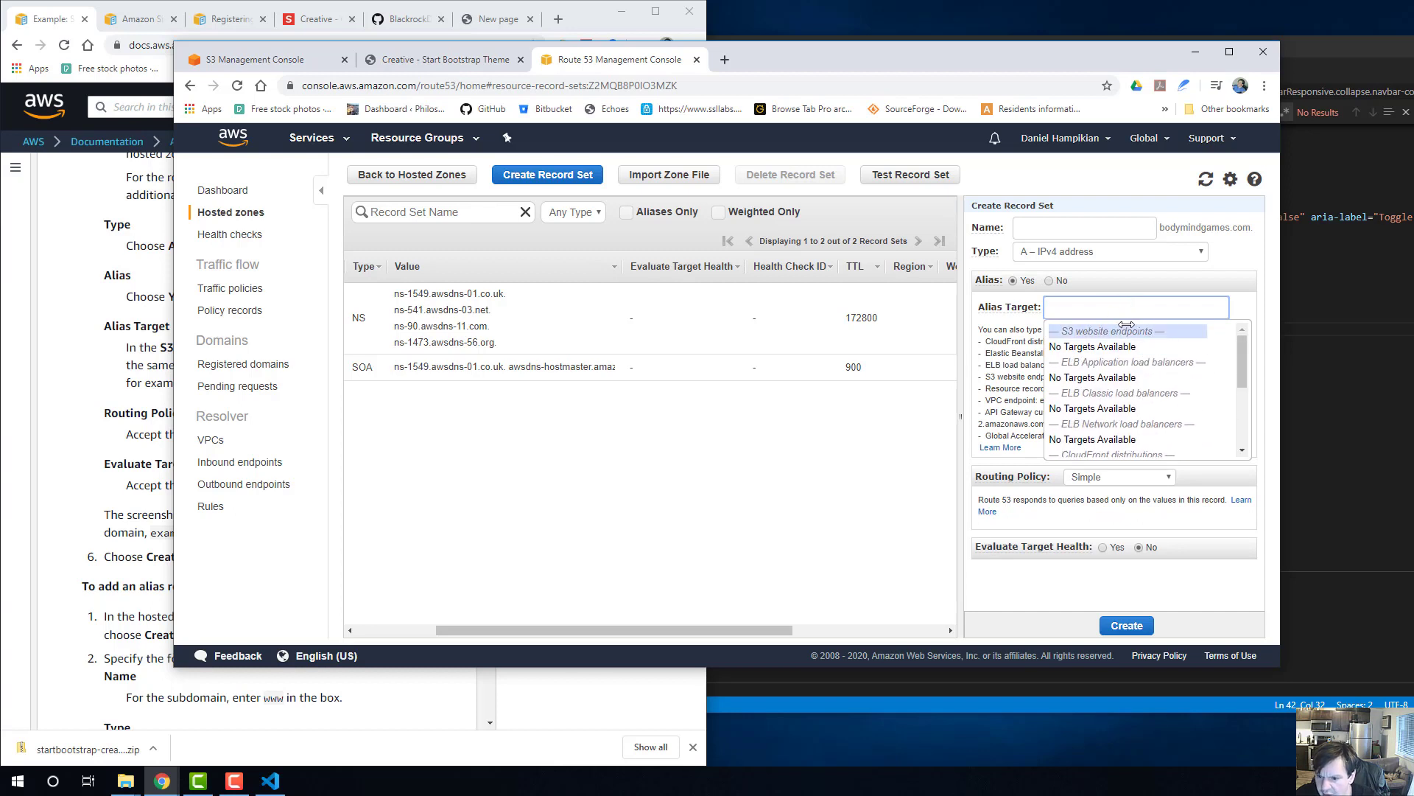
pyautogui.click(1127, 329)
pyautogui.click(1125, 304)
pyautogui.click(1030, 359)
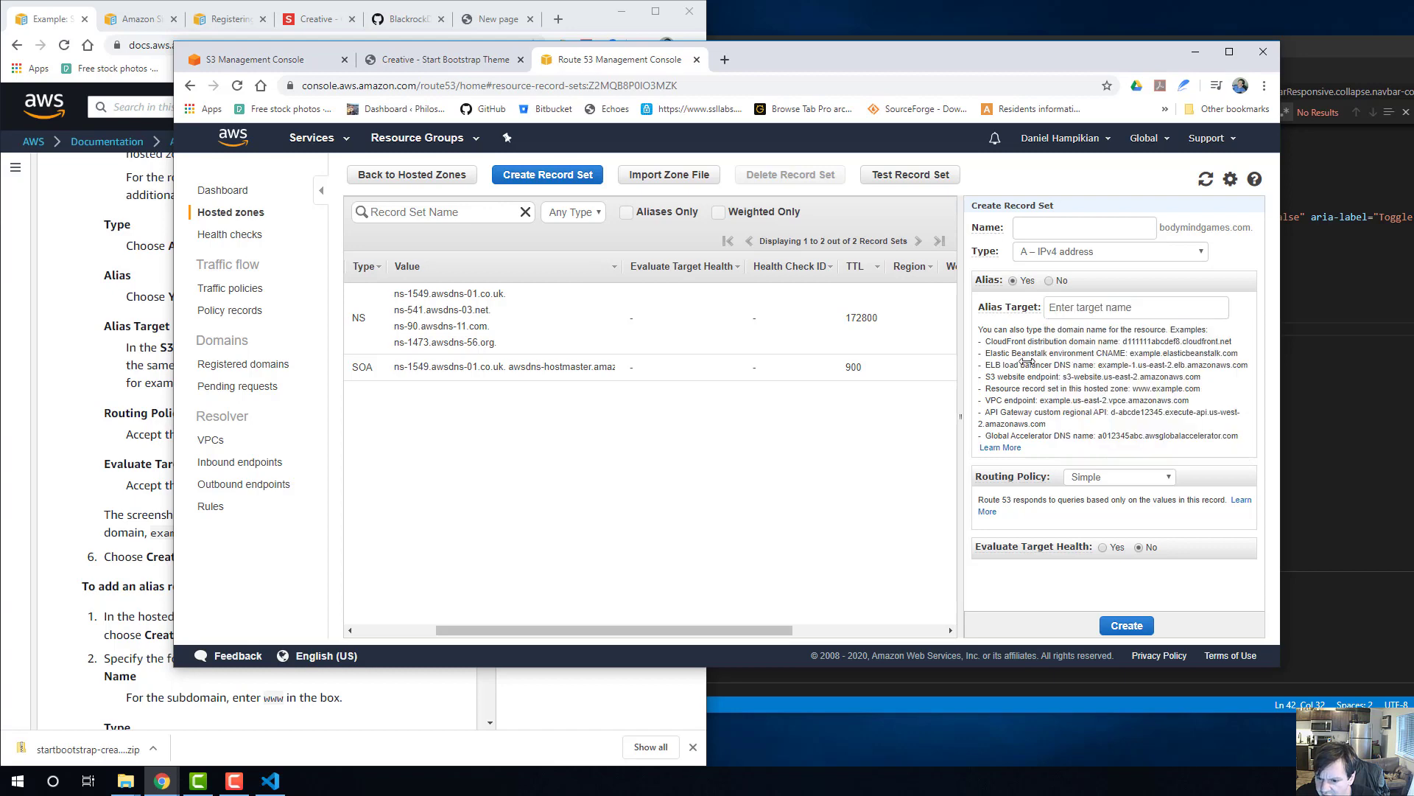
# Look at the S3 console again, and examine the zone's SOA record and the NS record's full name server list.
pyautogui.click(286, 64)
pyautogui.click(619, 60)
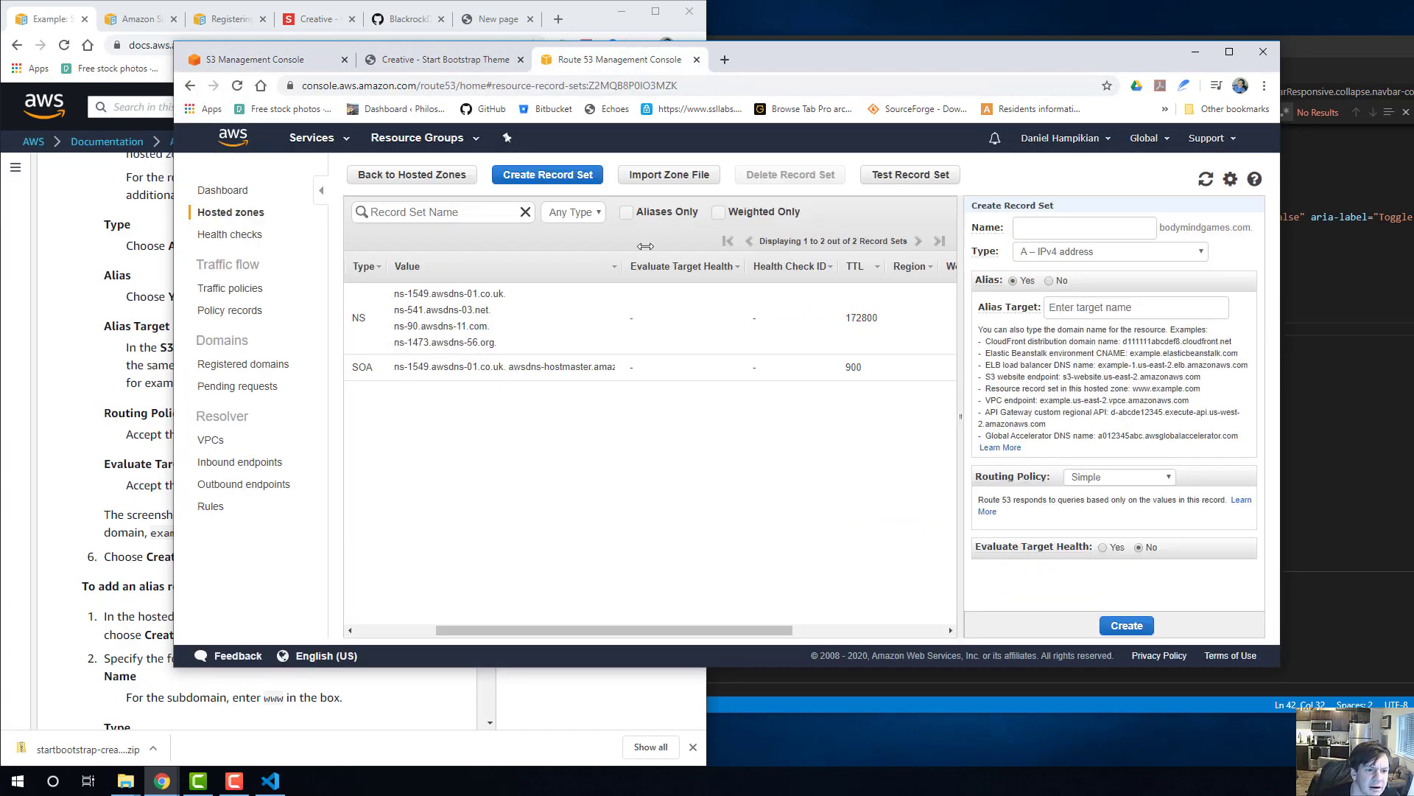
pyautogui.click(621, 326)
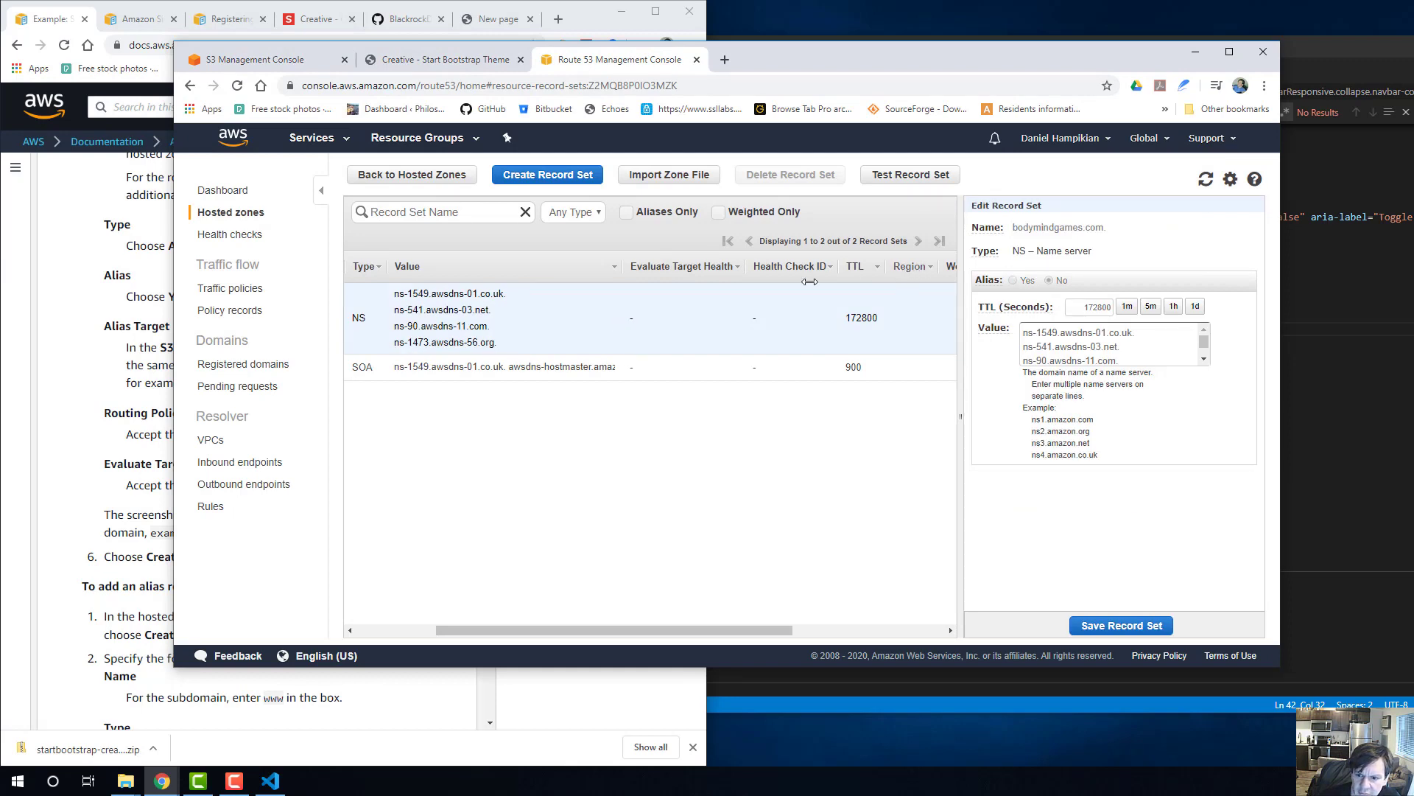
pyautogui.click(675, 365)
pyautogui.click(660, 324)
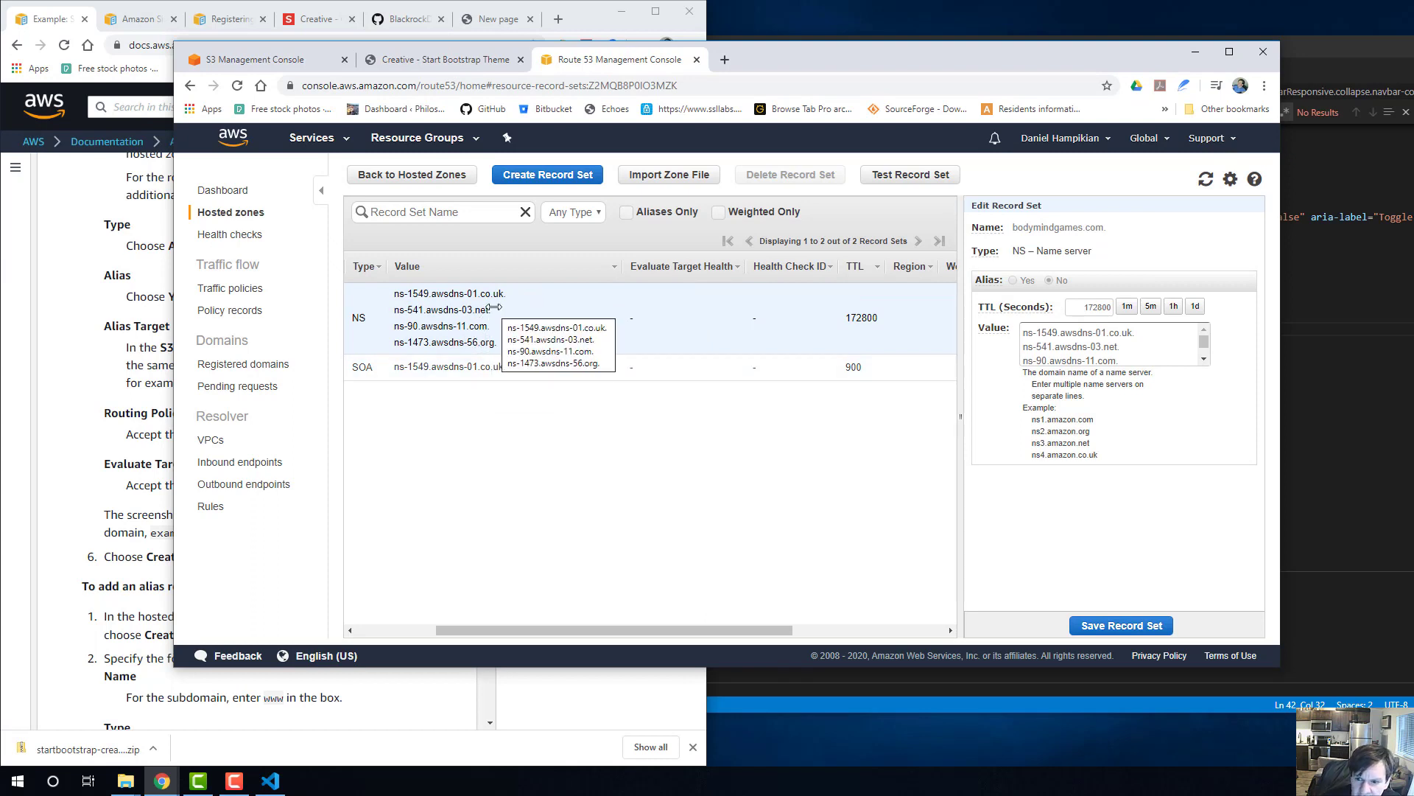
pyautogui.scroll(-1, 1076, 358)
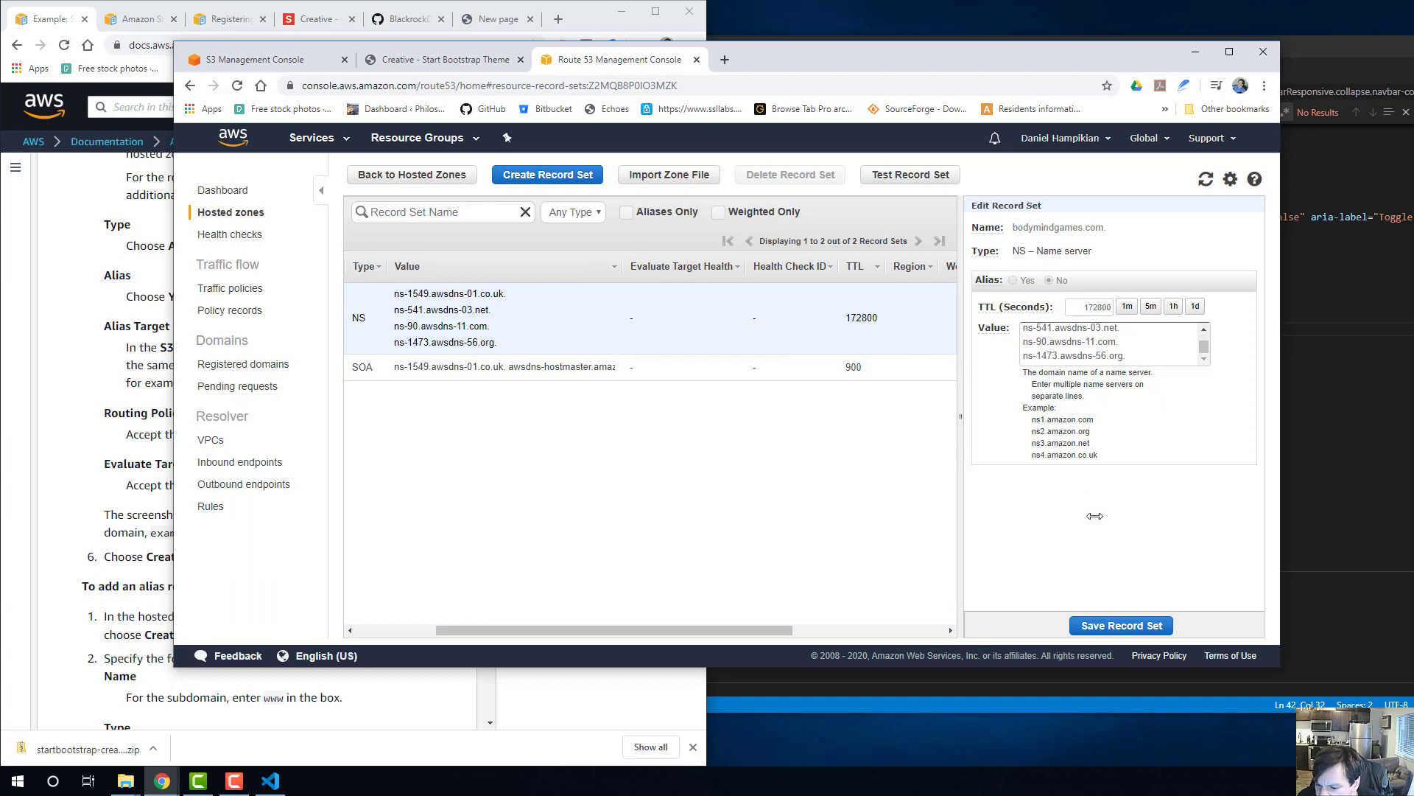
# Start a new record set in the bodymindgames.com zone with Alias set to Yes, and look through all alias target categories.
pyautogui.scroll(1, 1080, 304)
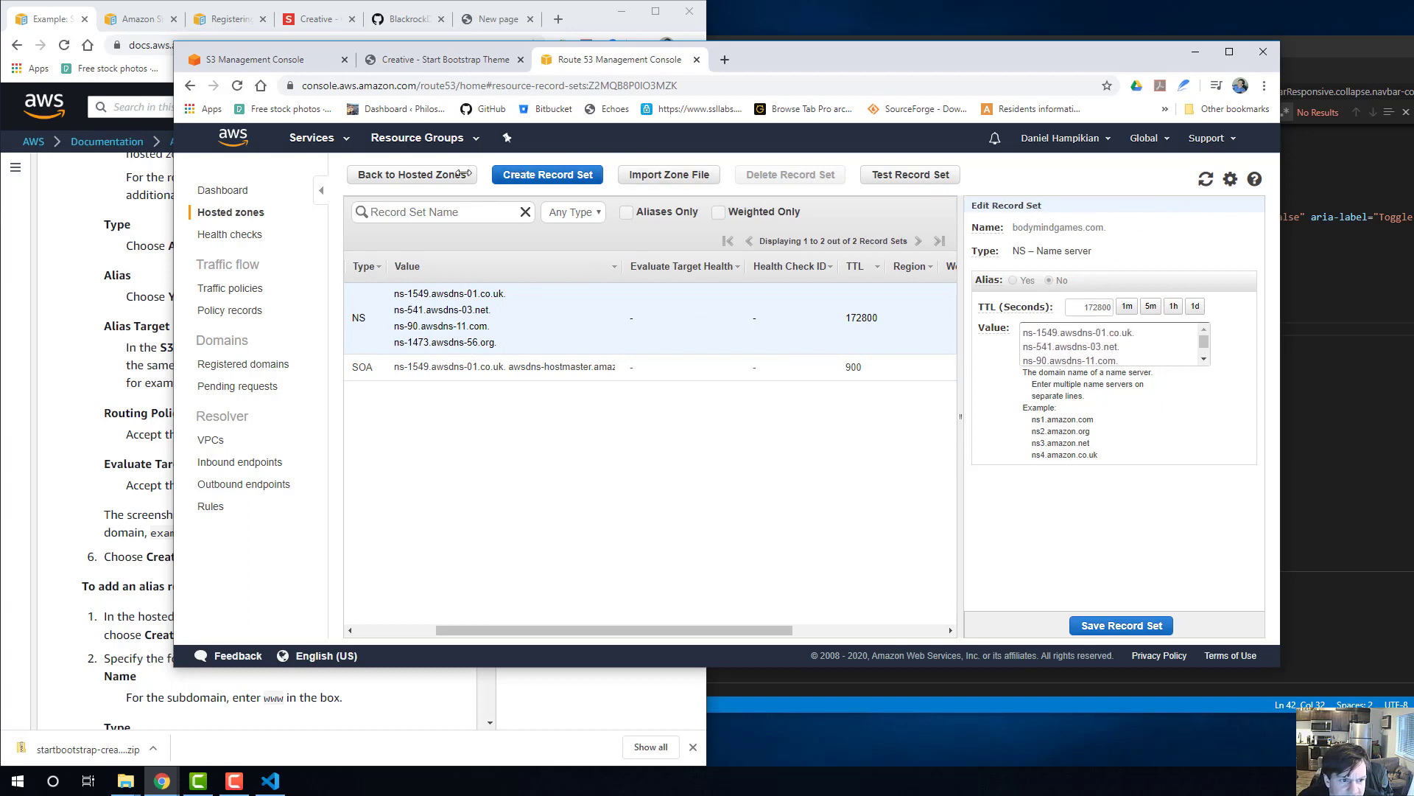
pyautogui.click(549, 174)
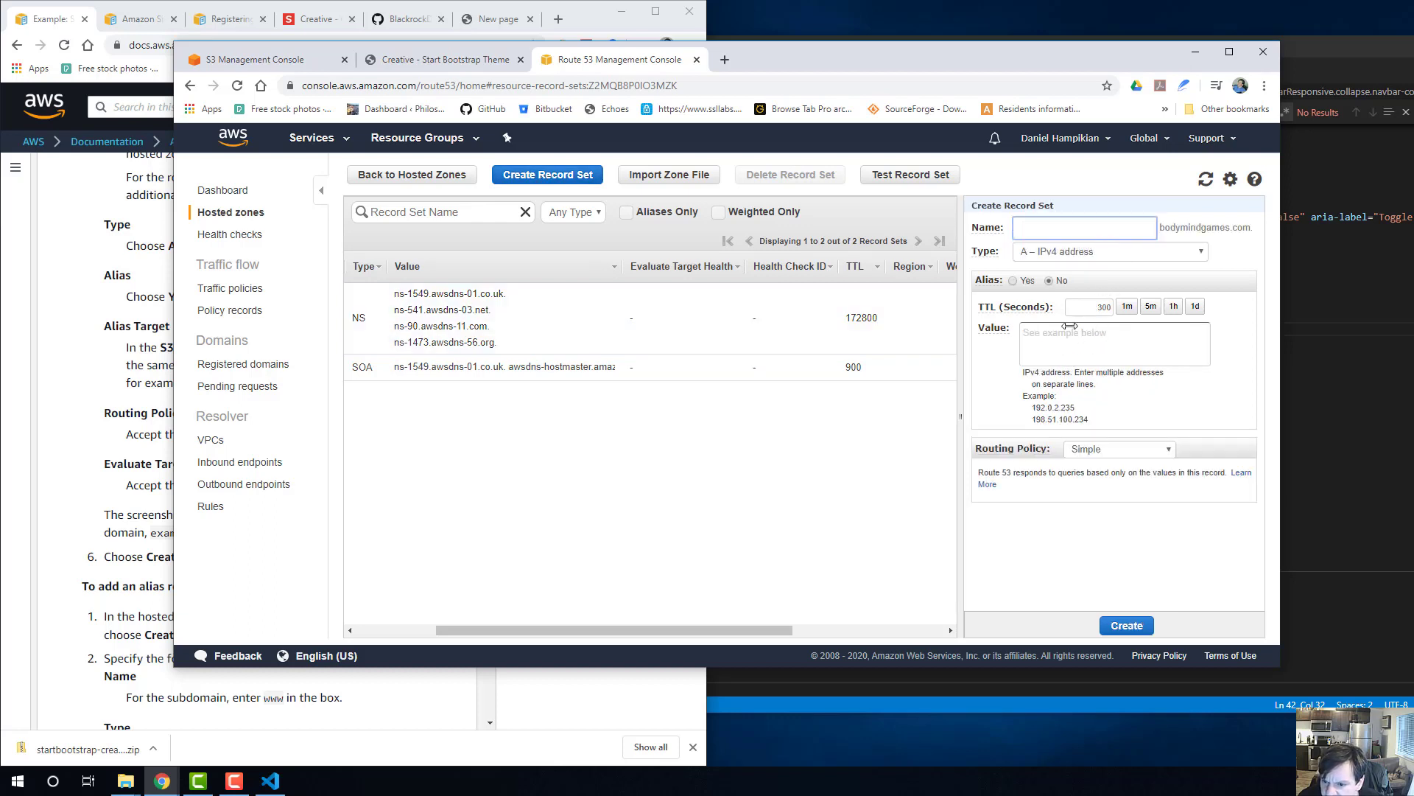
pyautogui.click(1015, 281)
pyautogui.click(1097, 311)
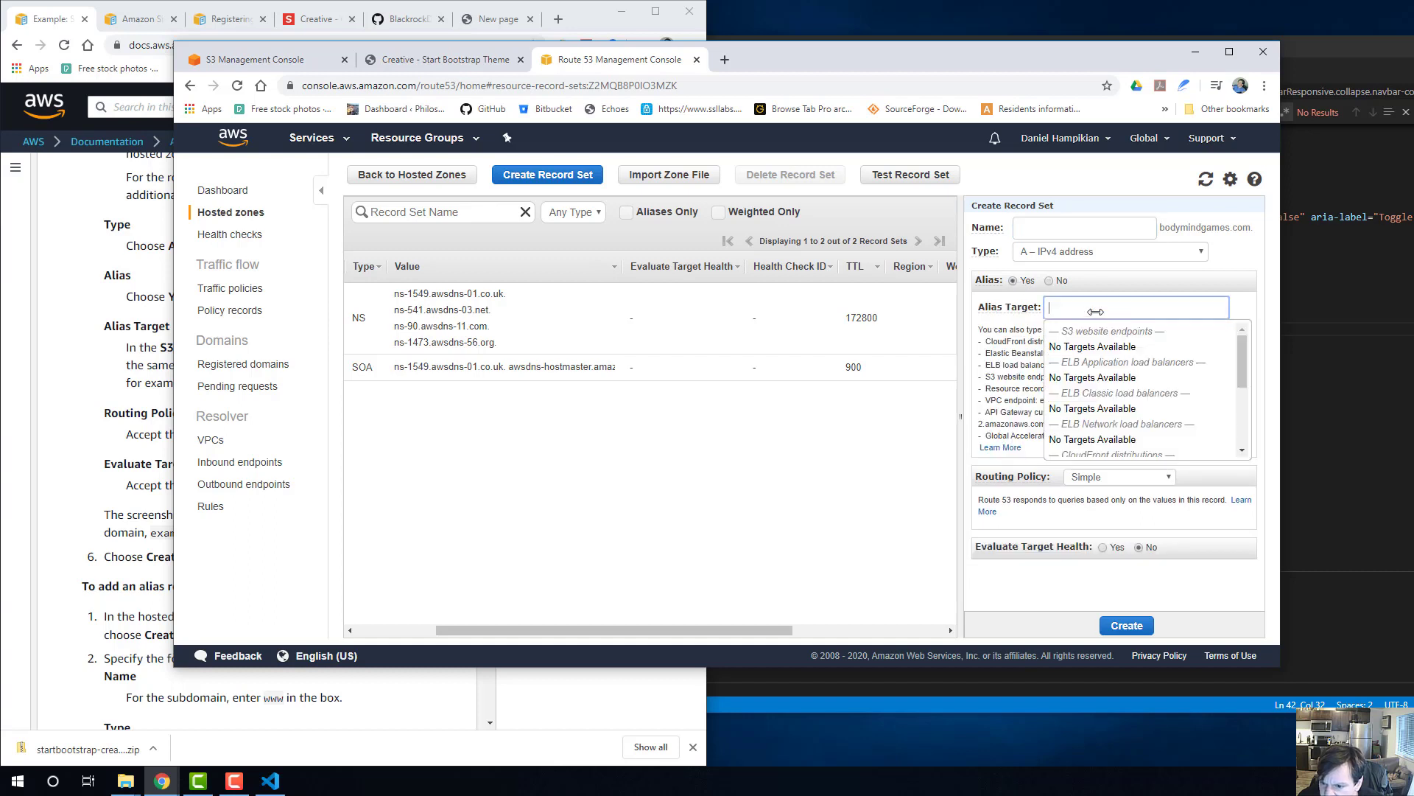
pyautogui.scroll(-5, 1108, 368)
pyautogui.scroll(3, 1125, 397)
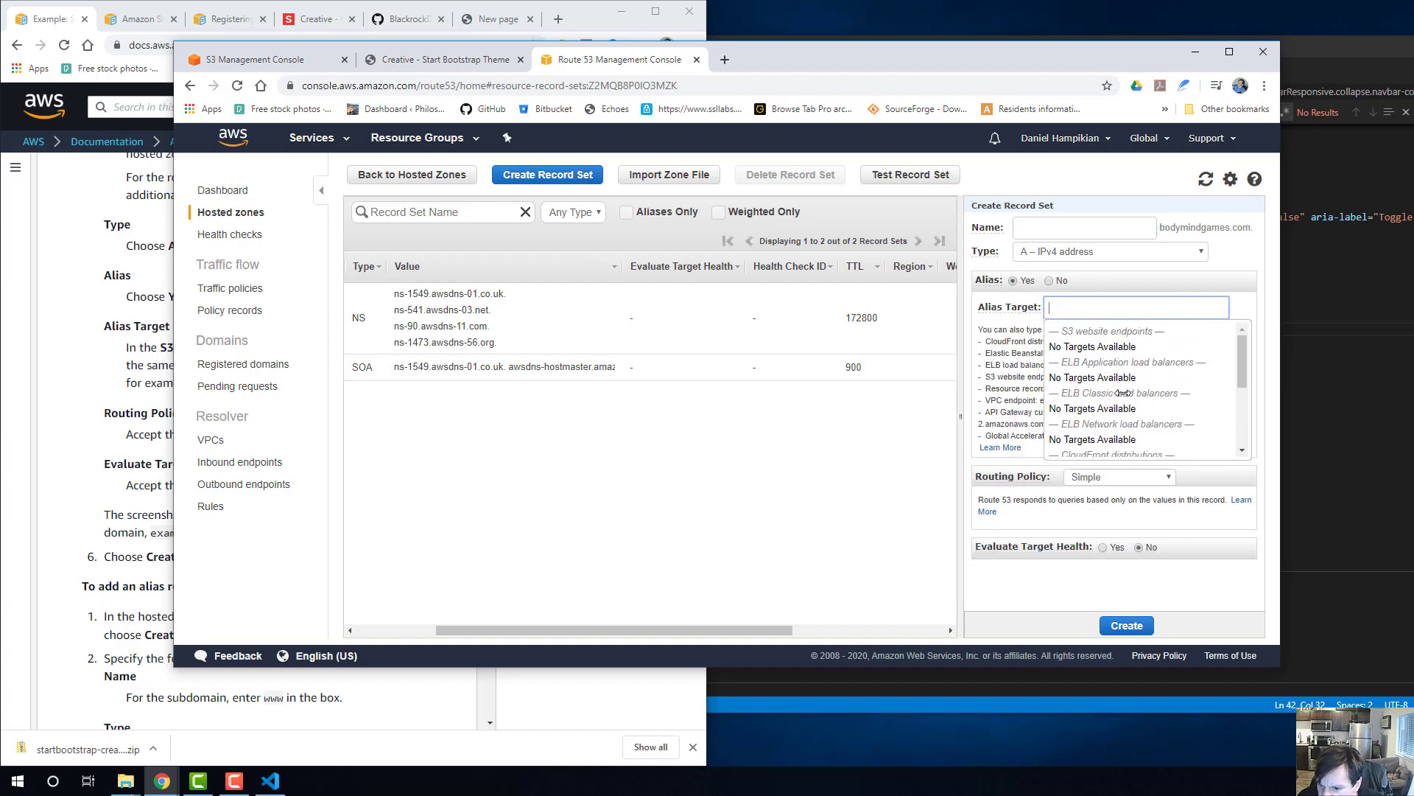
pyautogui.scroll(-3, 1123, 392)
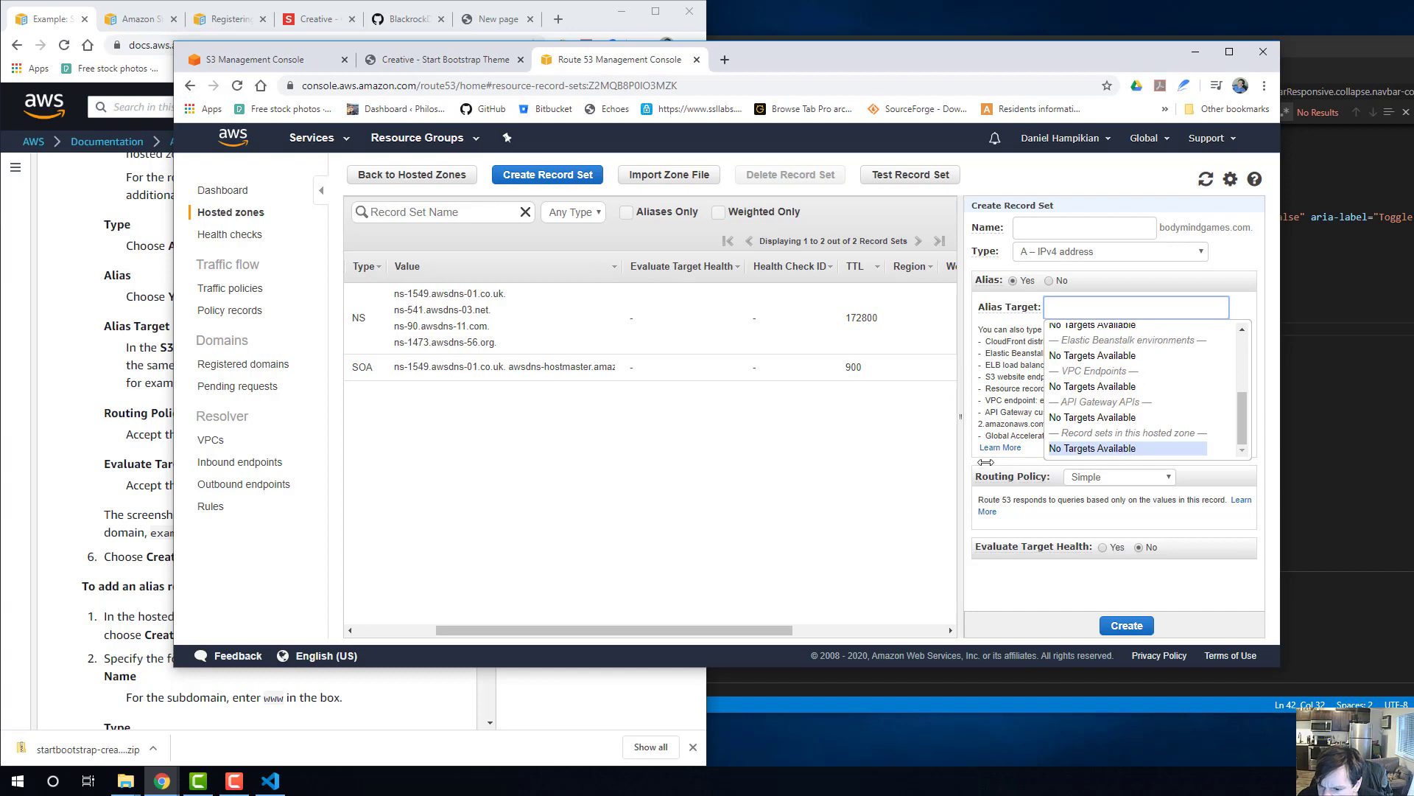
pyautogui.click(1019, 433)
# Try the new alias record with type A – IPv4 address and the name www, and recheck its available alias targets.
pyautogui.click(1174, 249)
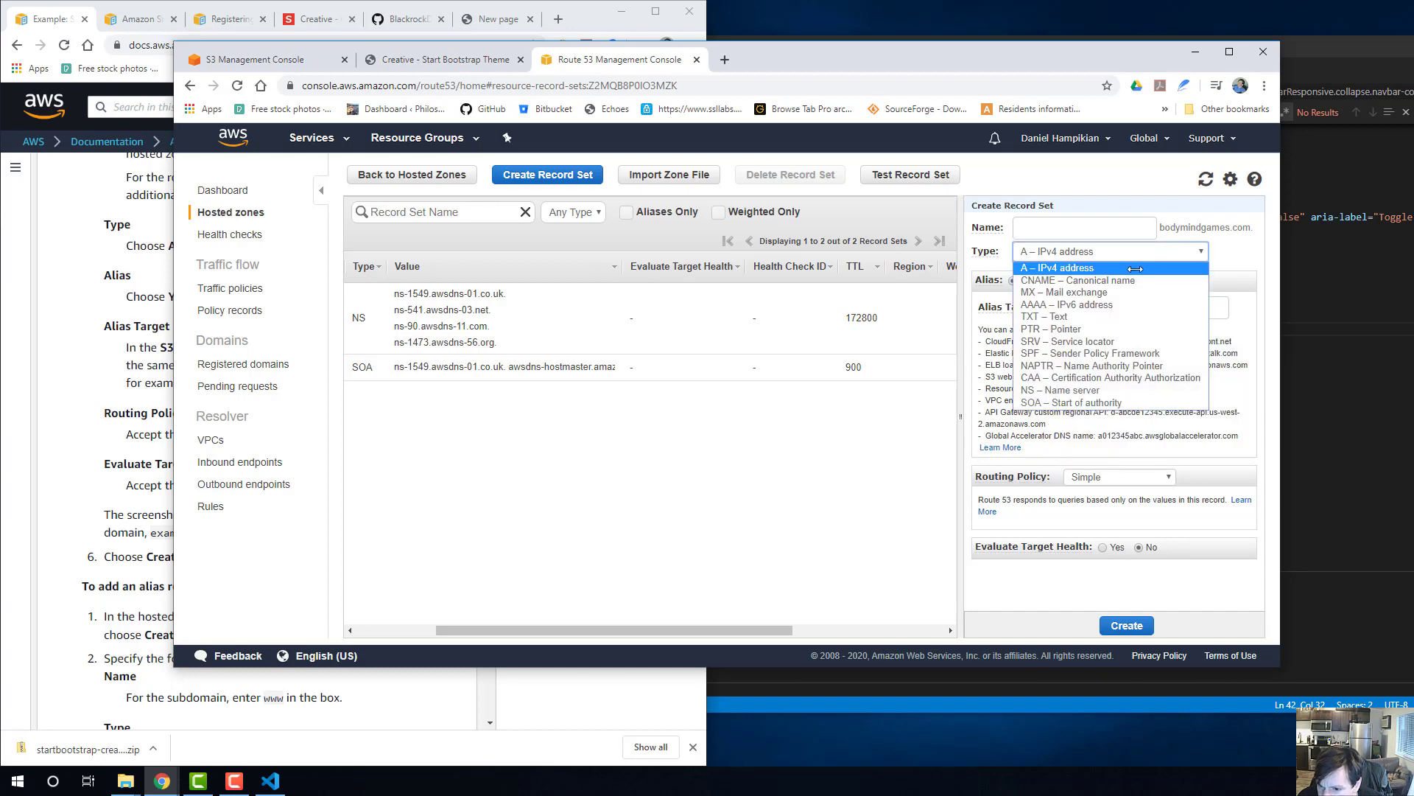
pyautogui.click(1111, 268)
pyautogui.click(1108, 224)
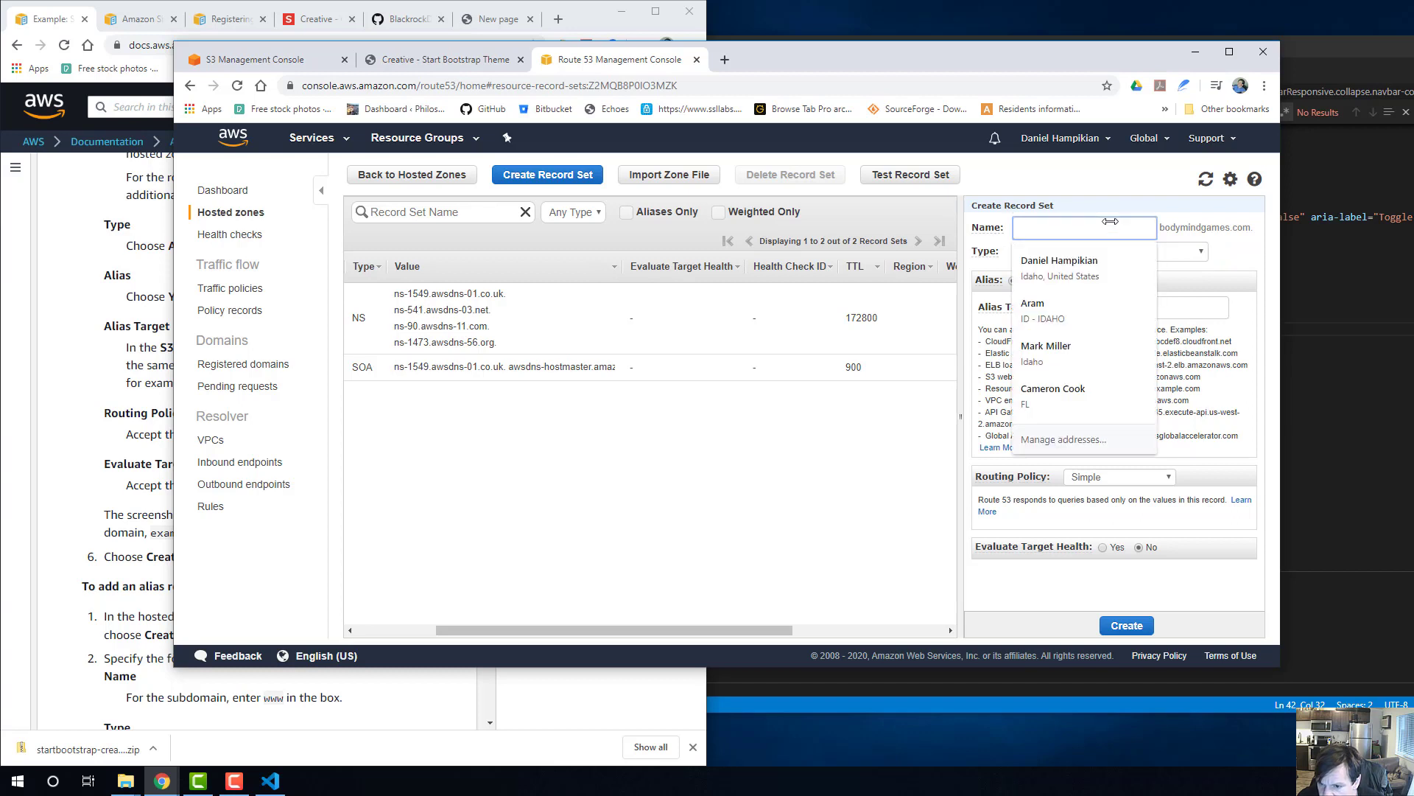
pyautogui.write('www')
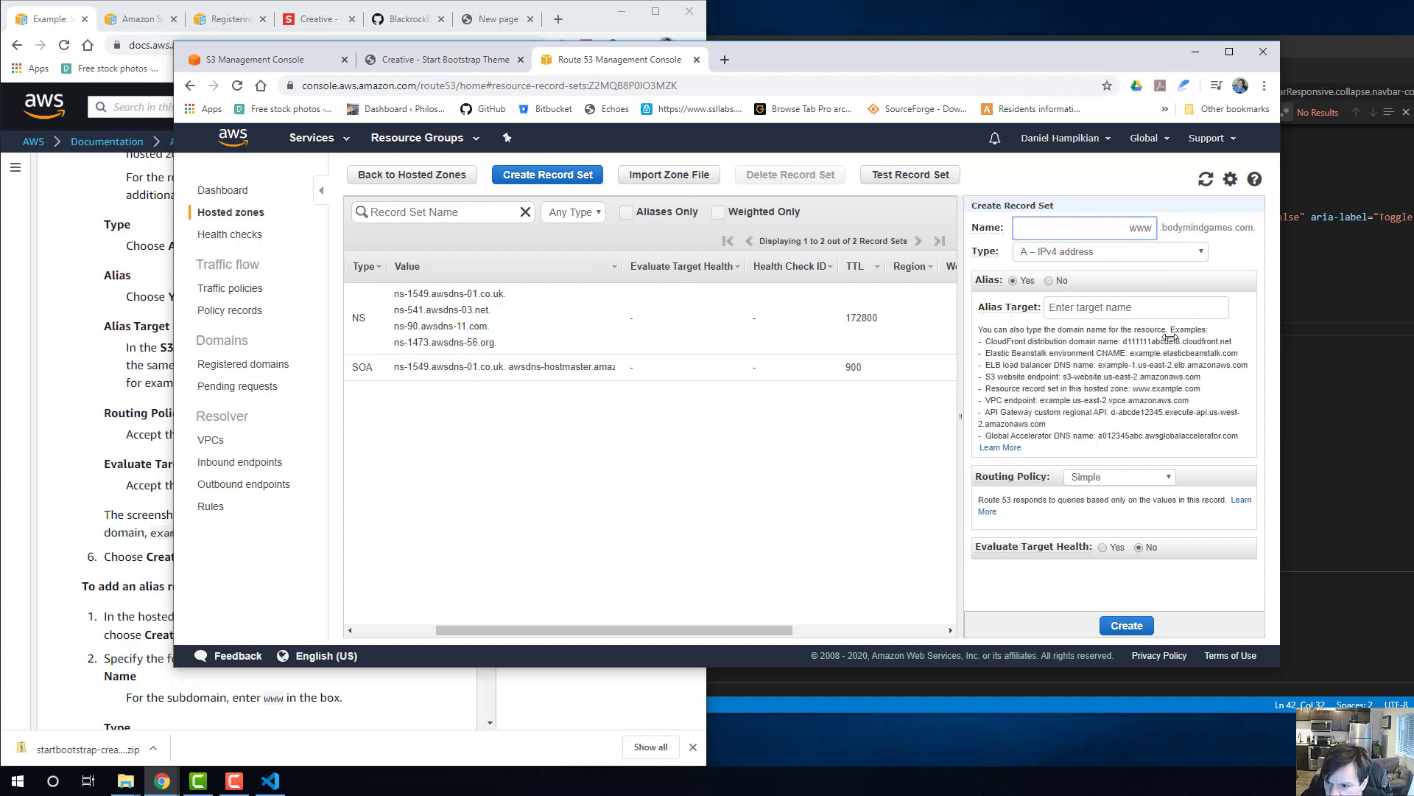
pyautogui.click(1091, 307)
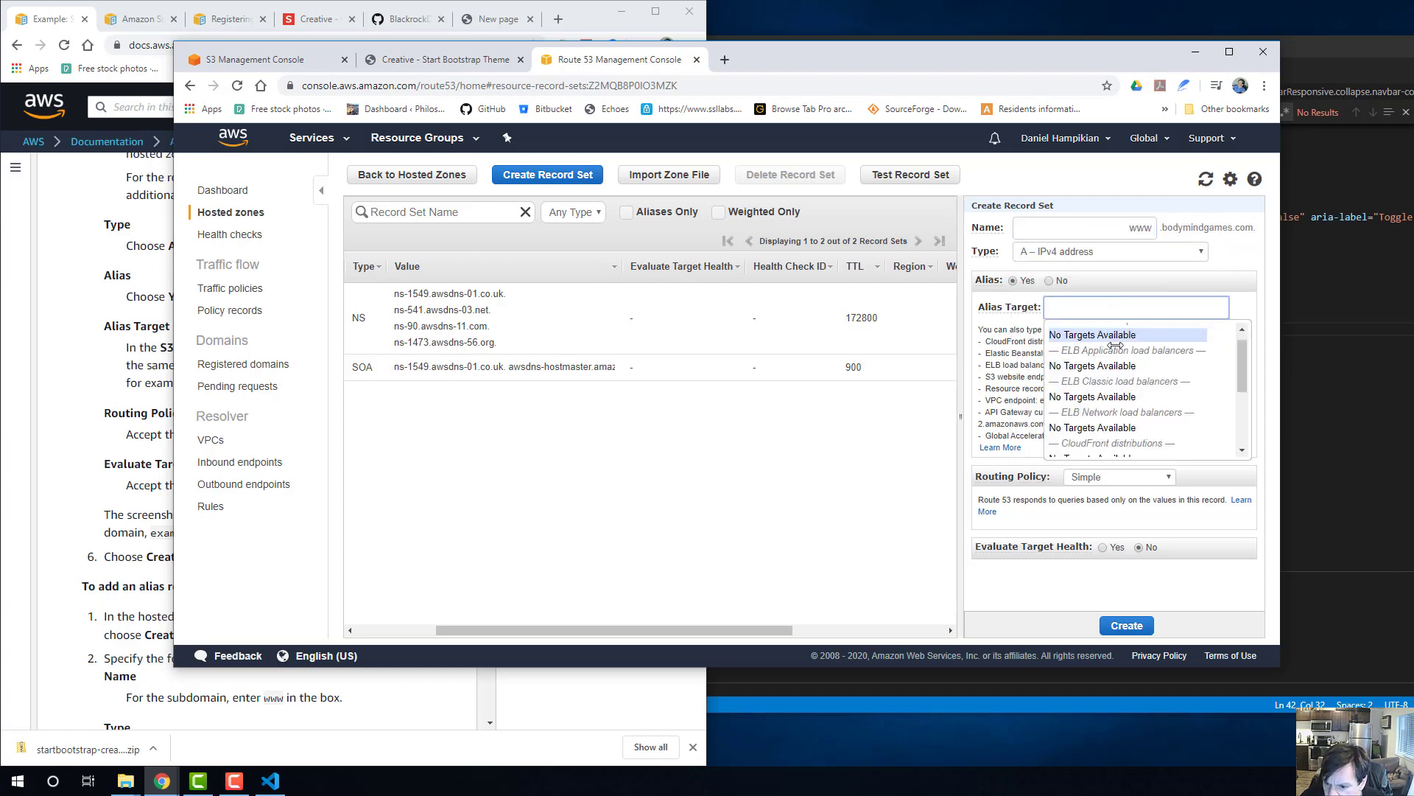
pyautogui.scroll(-3, 1049, 354)
pyautogui.click(1026, 368)
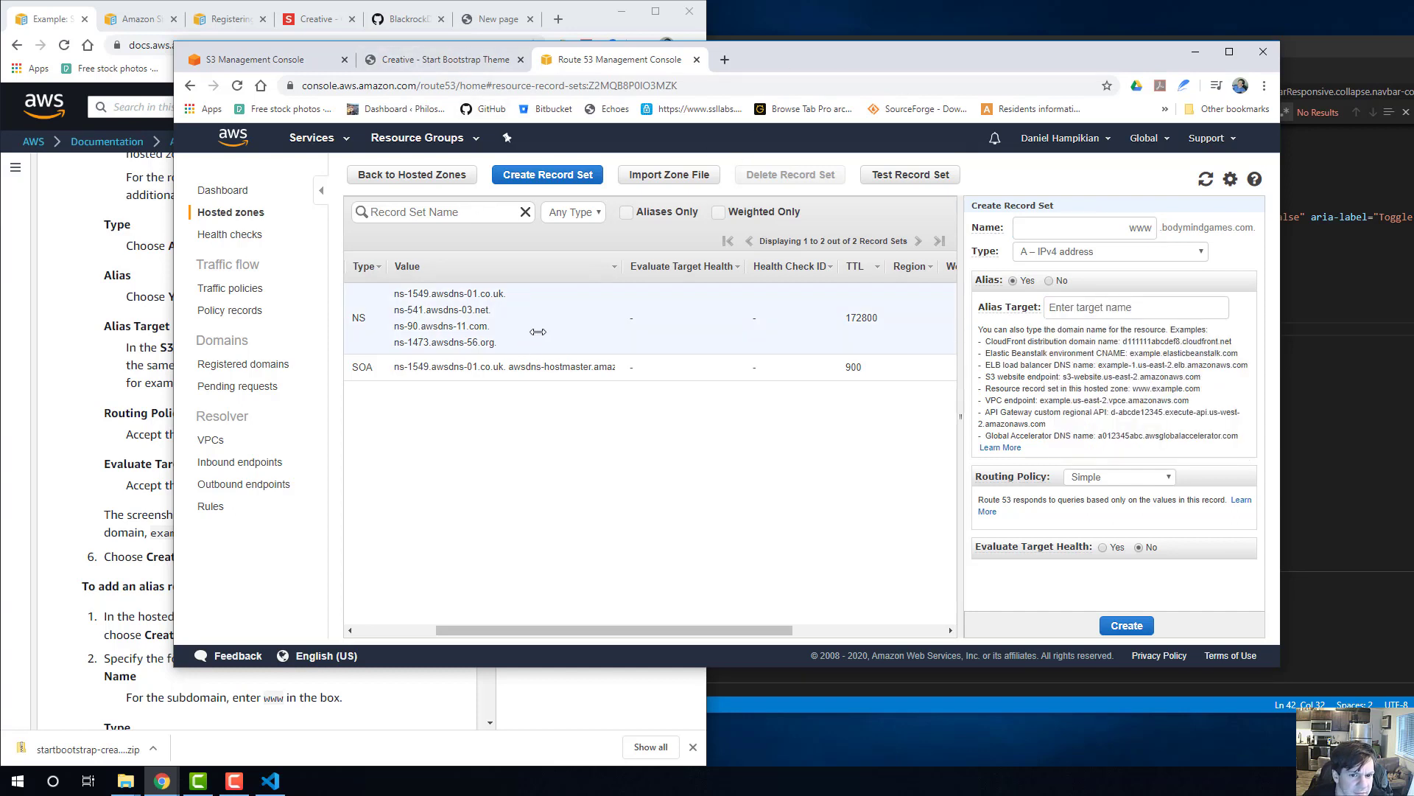
# Reopen the bodymindgames.com zone's record sets and compare the domain name with the S3 bucket's endpoint and the hosted site's URL.
pyautogui.click(412, 175)
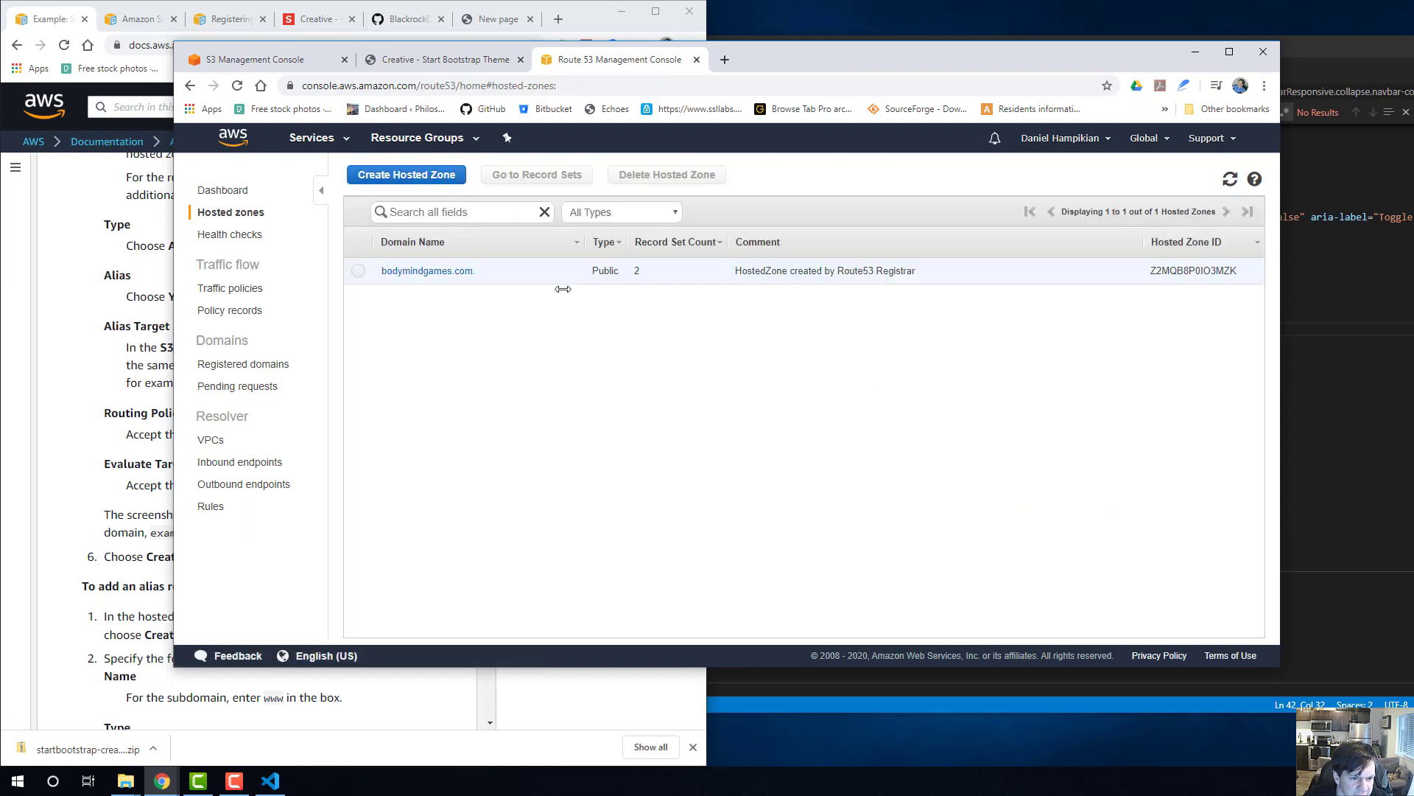
pyautogui.click(454, 272)
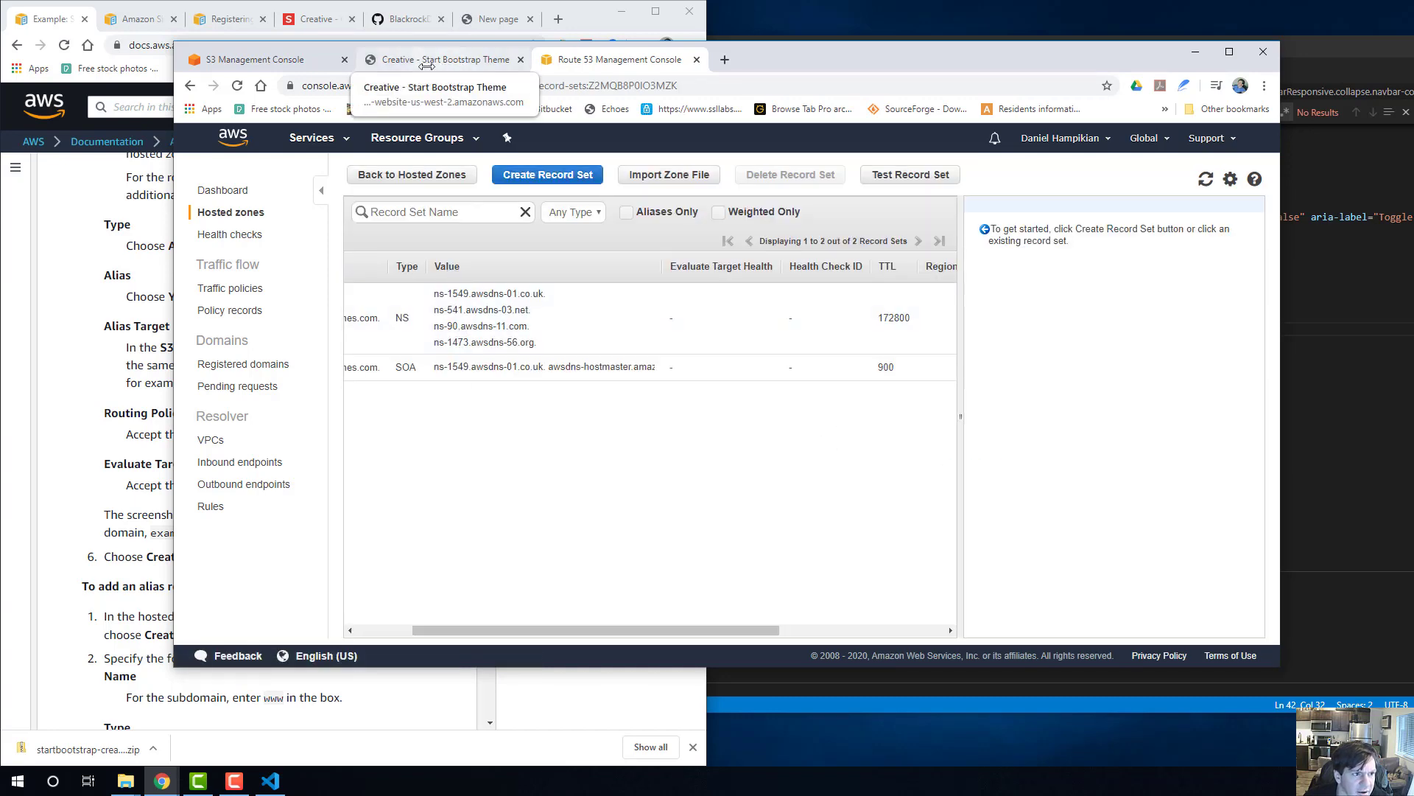
pyautogui.click(287, 70)
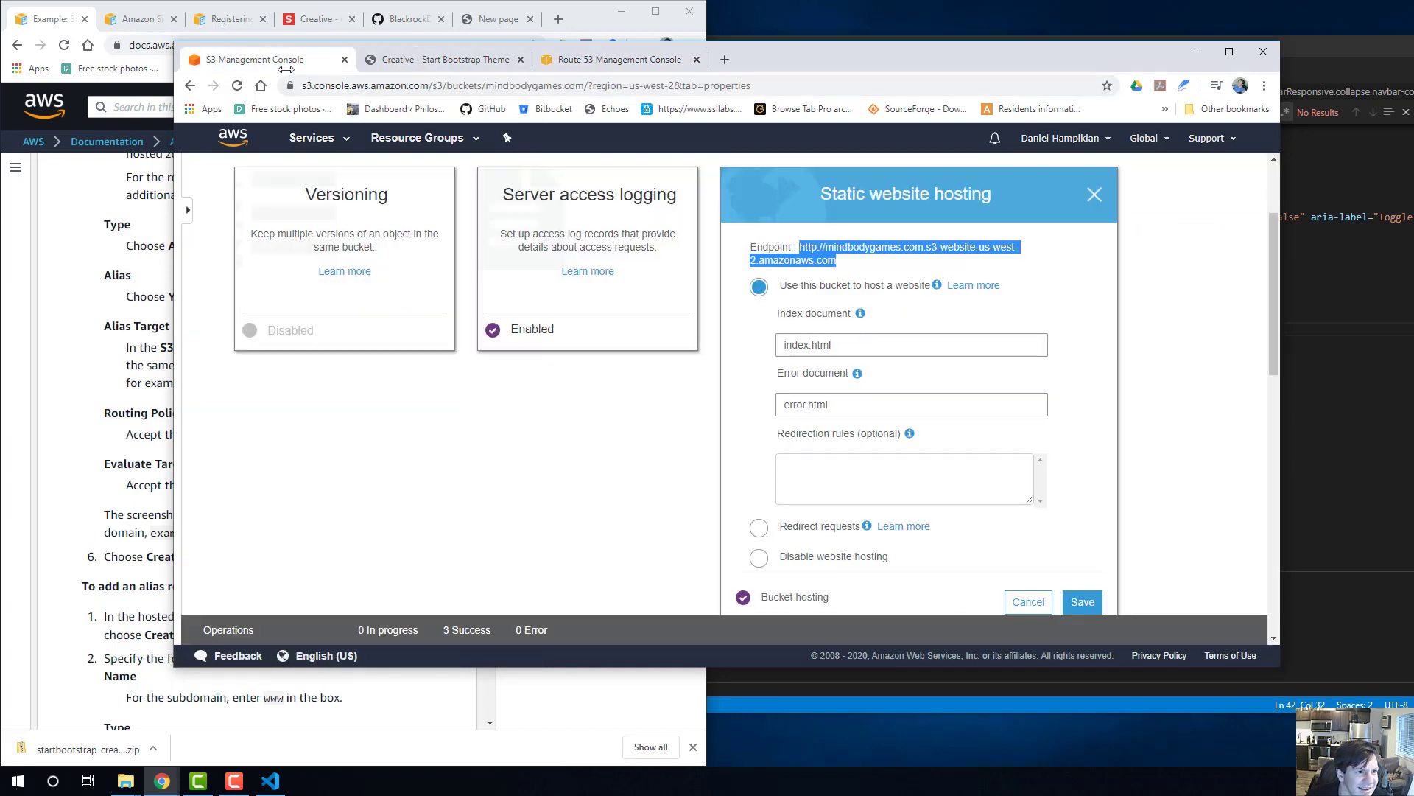
pyautogui.click(411, 63)
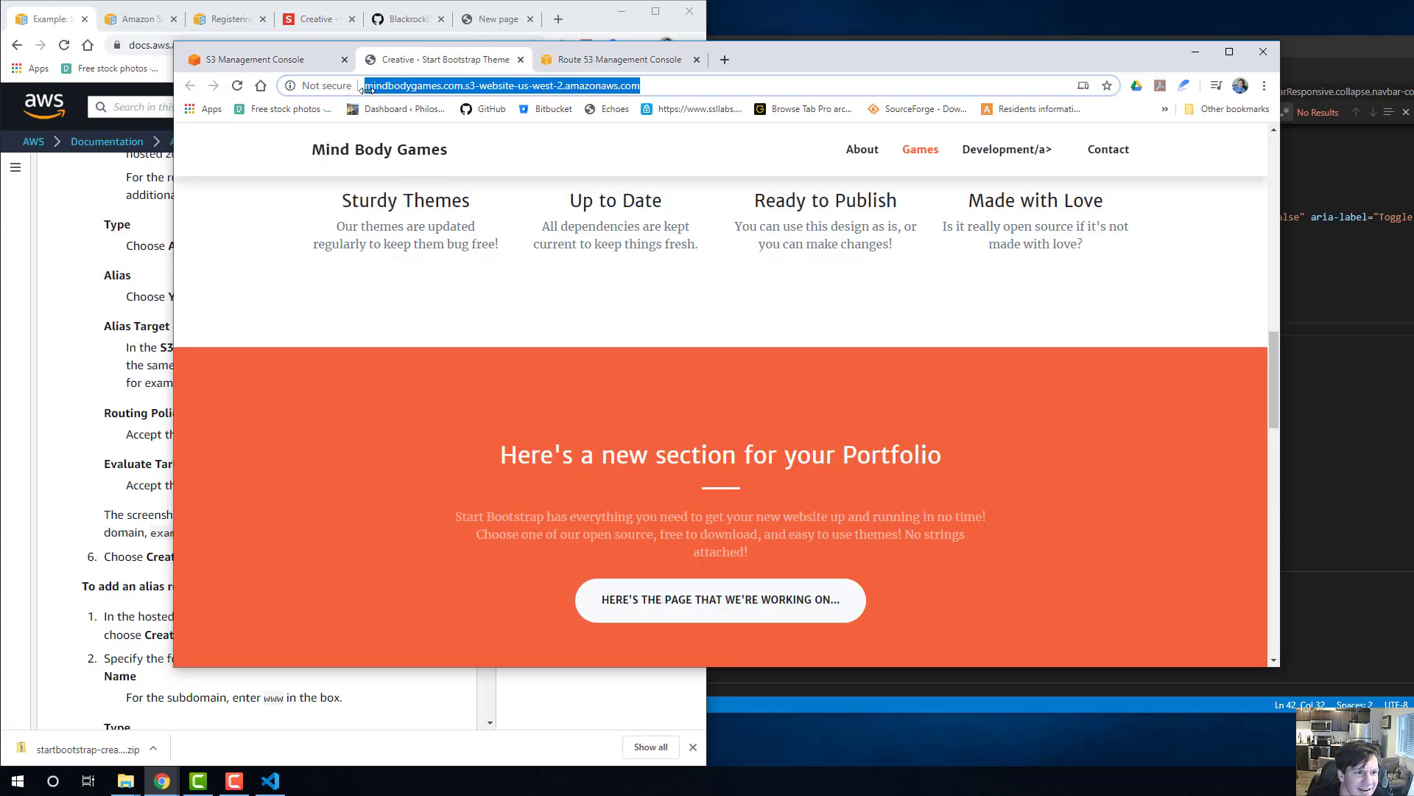
pyautogui.click(383, 86)
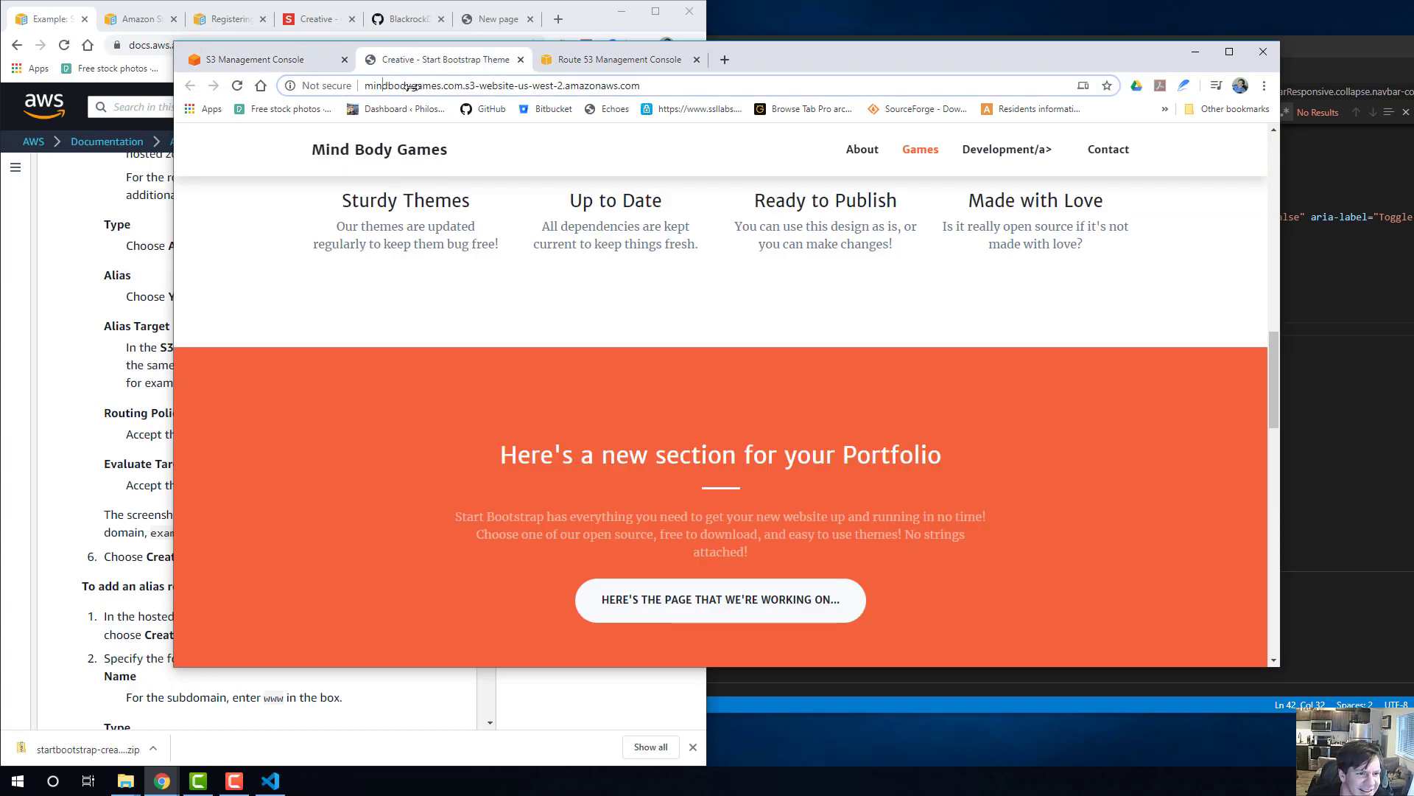
pyautogui.moveTo(412, 86); pyautogui.dragTo(363, 86)
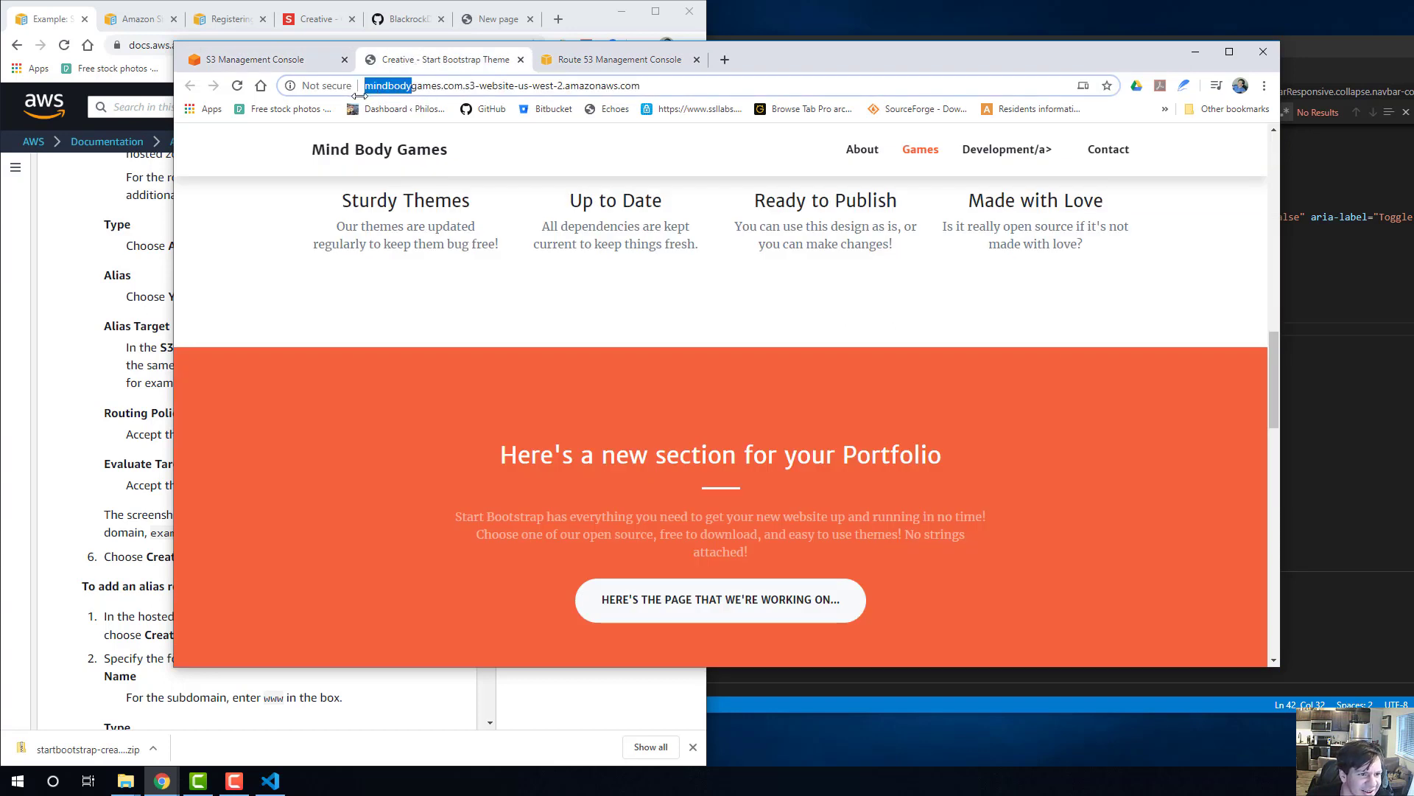
pyautogui.click(235, 61)
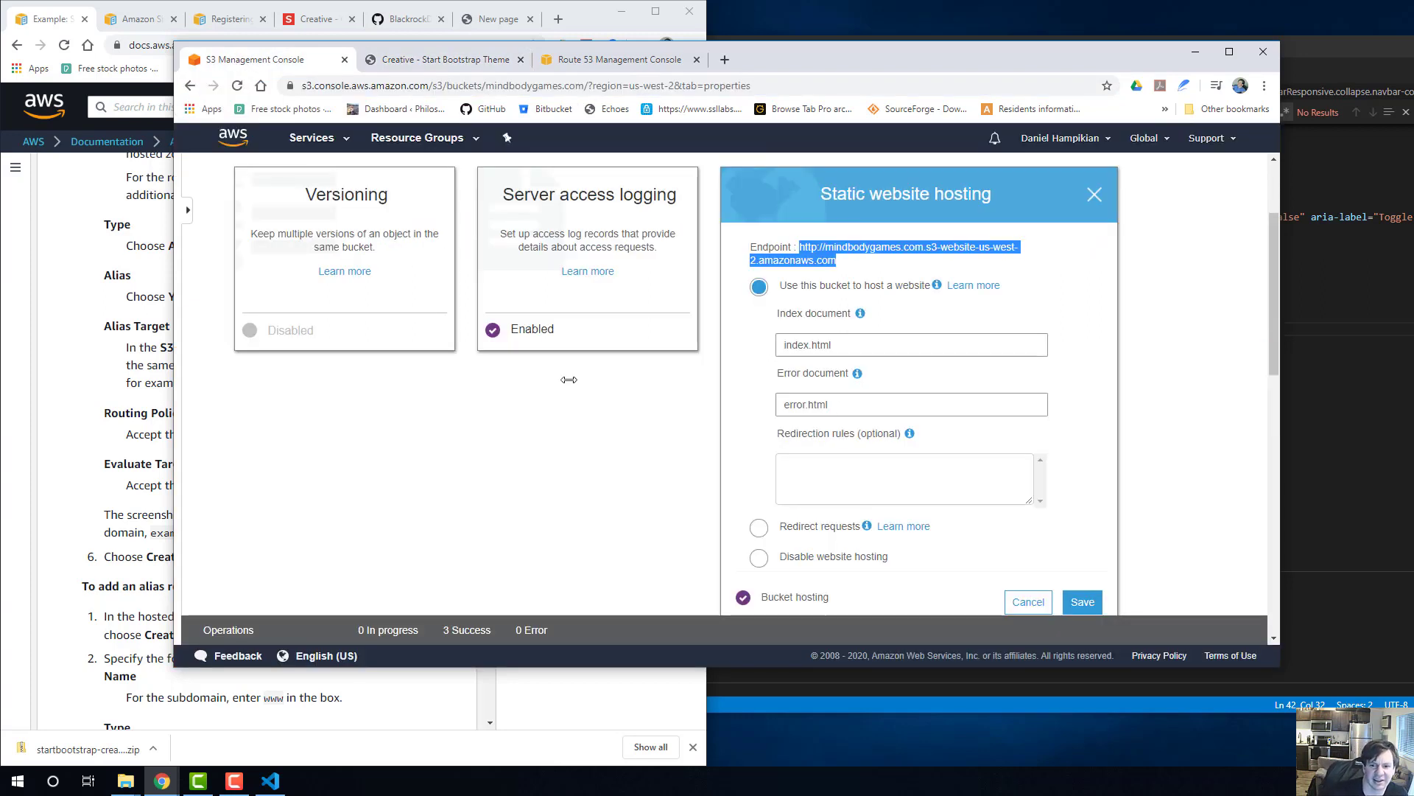
pyautogui.click(520, 428)
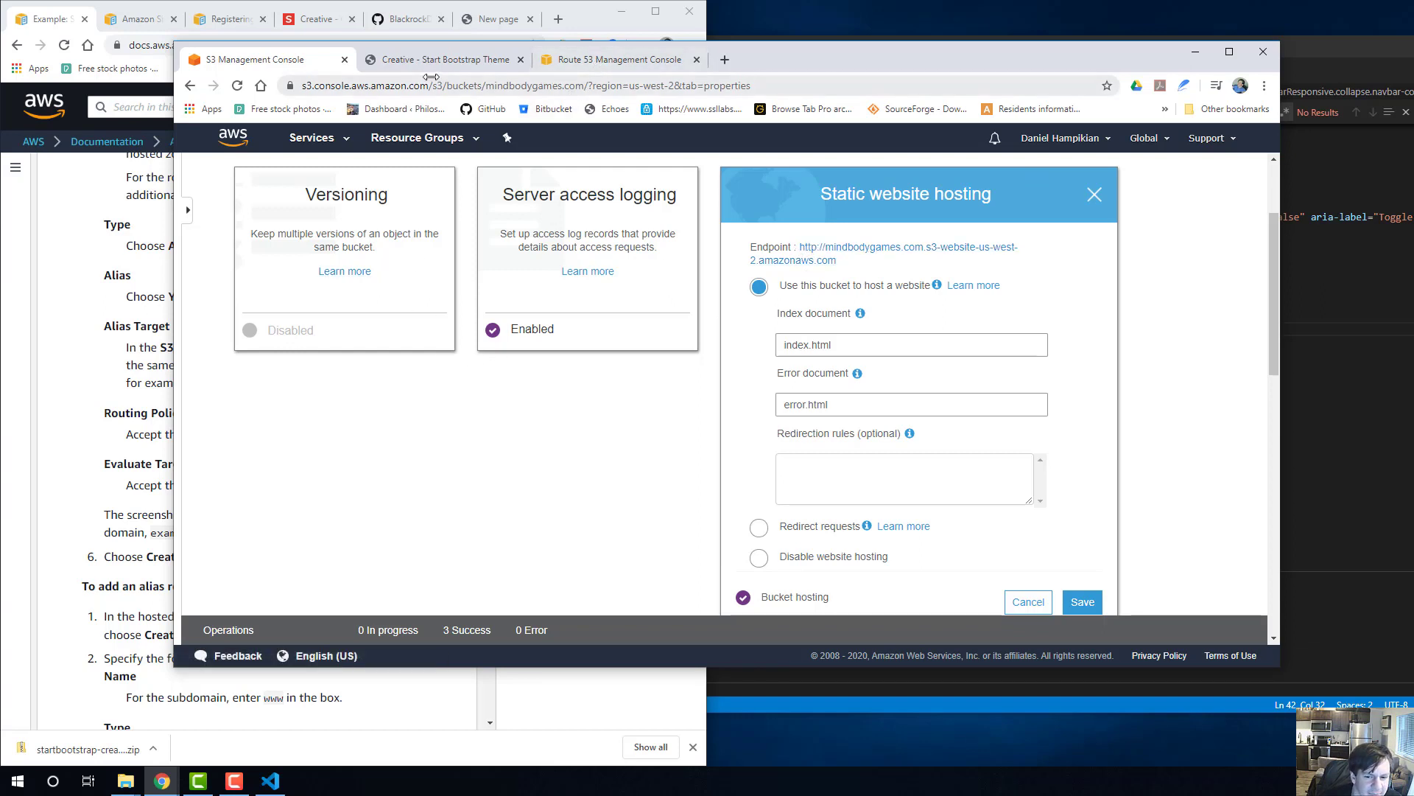
# Check in Route 53 whether the domain mindbodygames with the .com ending is available for registration.
pyautogui.click(615, 61)
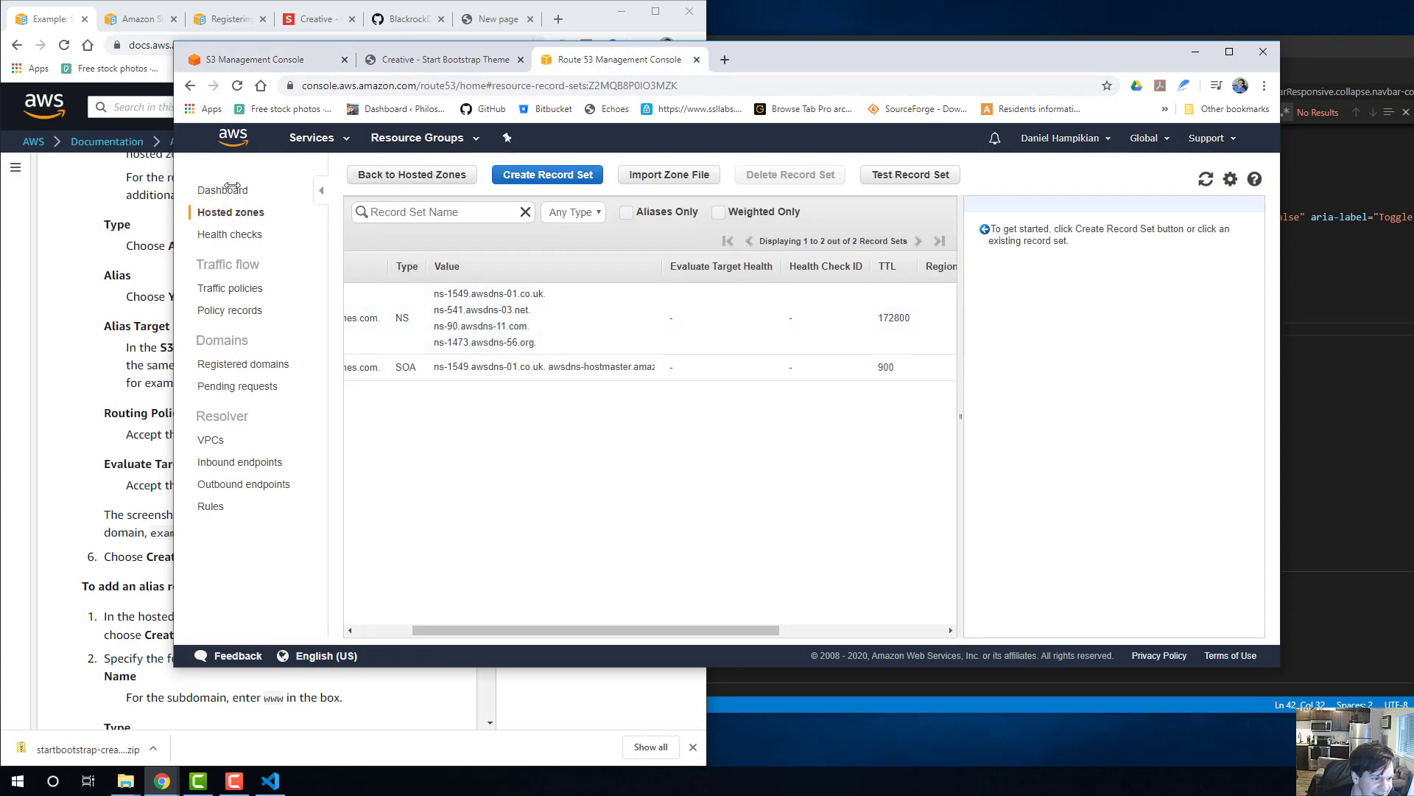
pyautogui.click(337, 138)
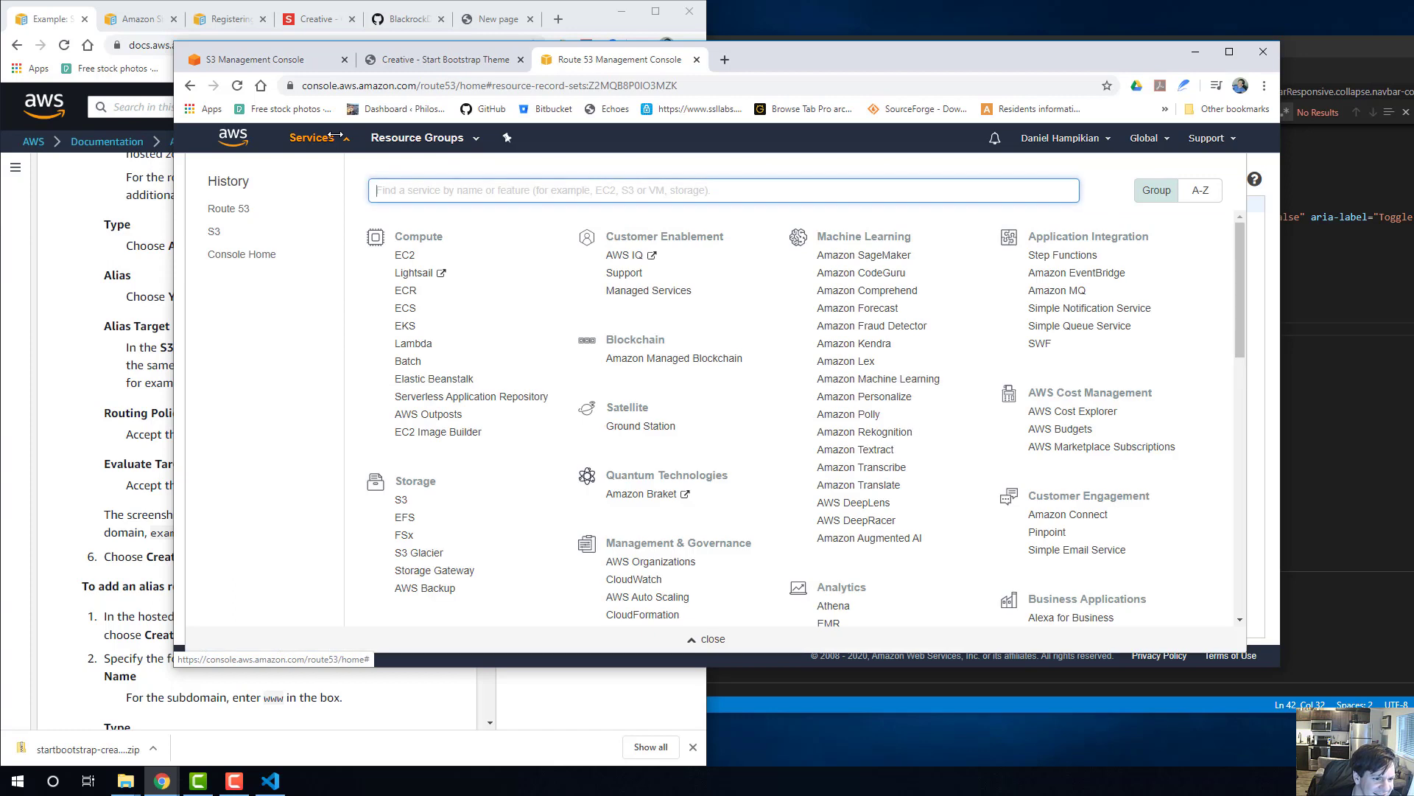
pyautogui.click(223, 206)
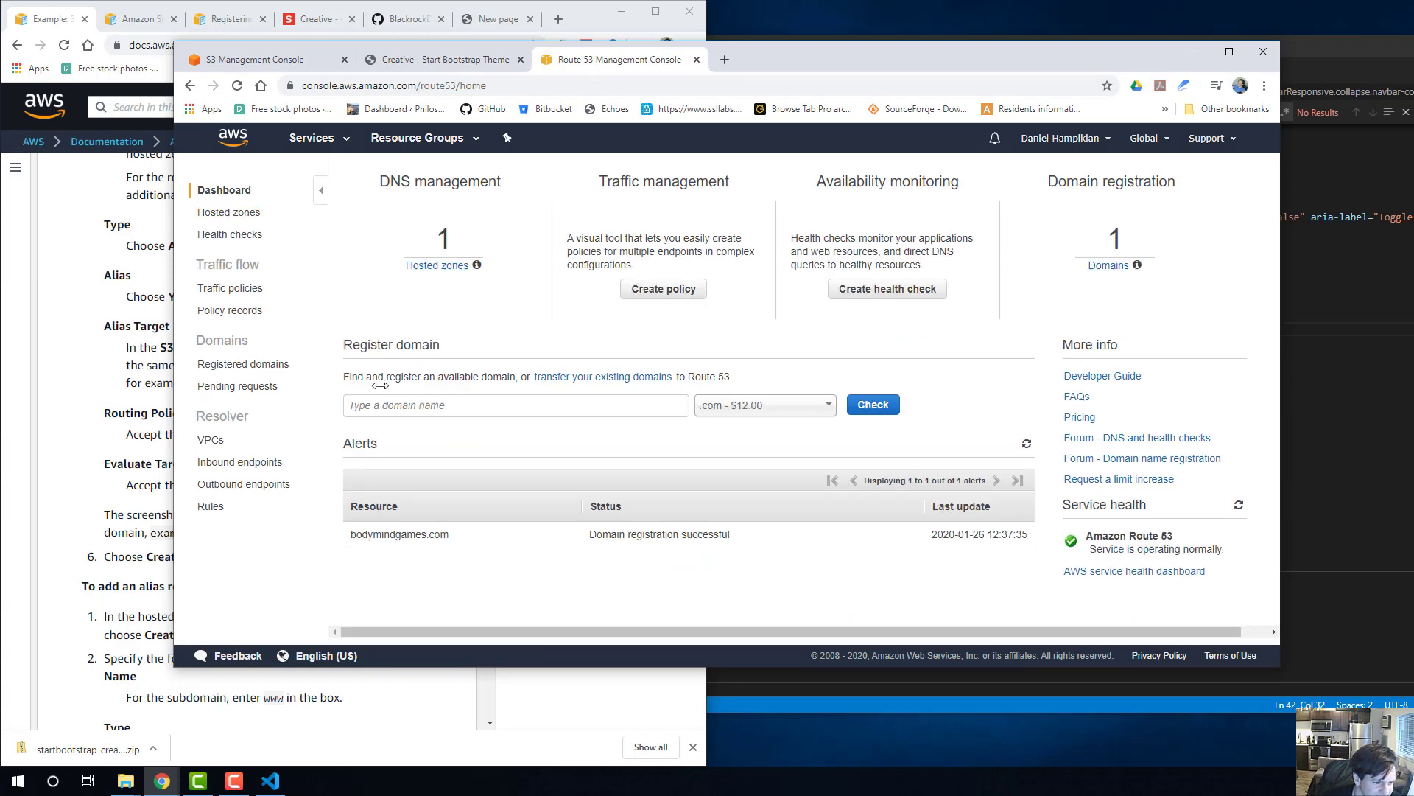
pyautogui.click(430, 404)
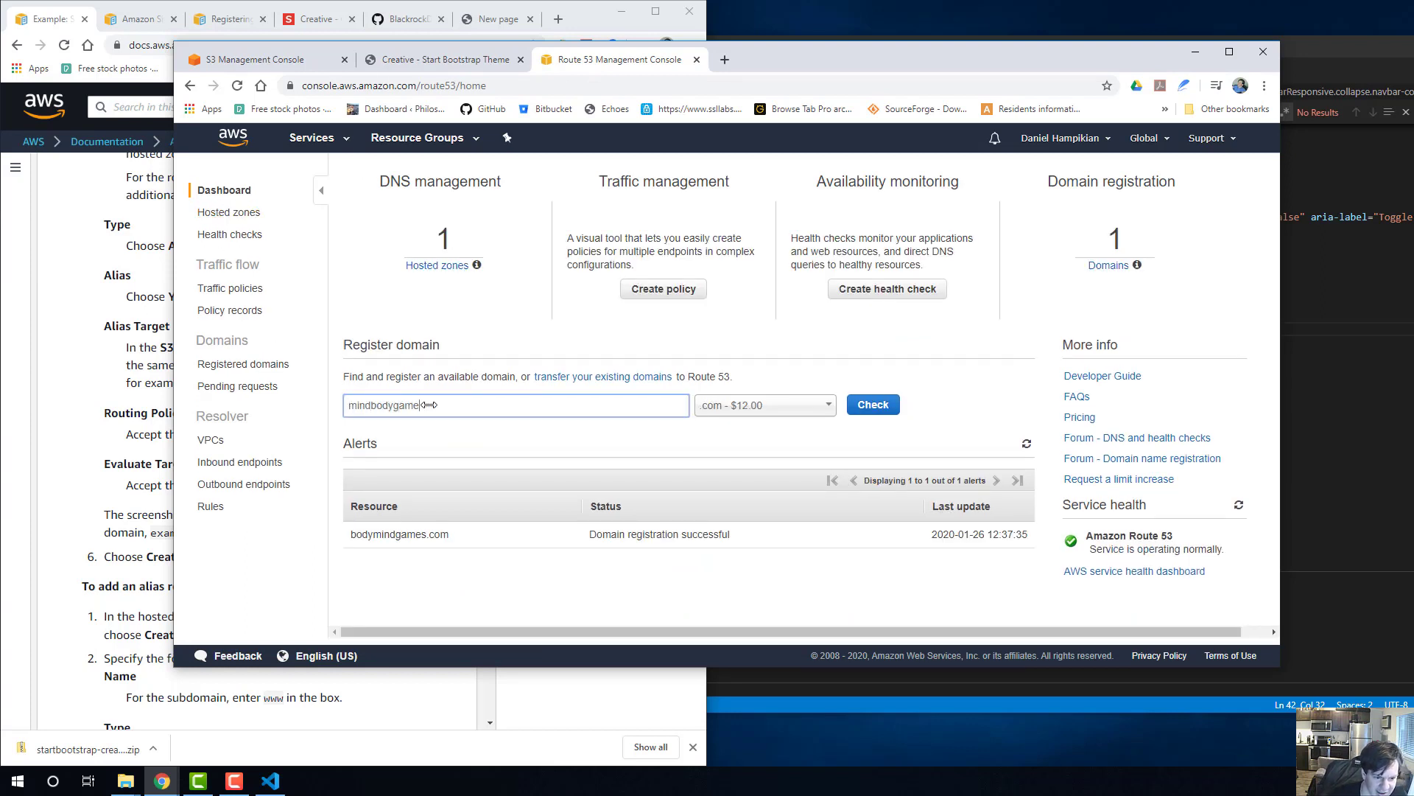
pyautogui.click(866, 410)
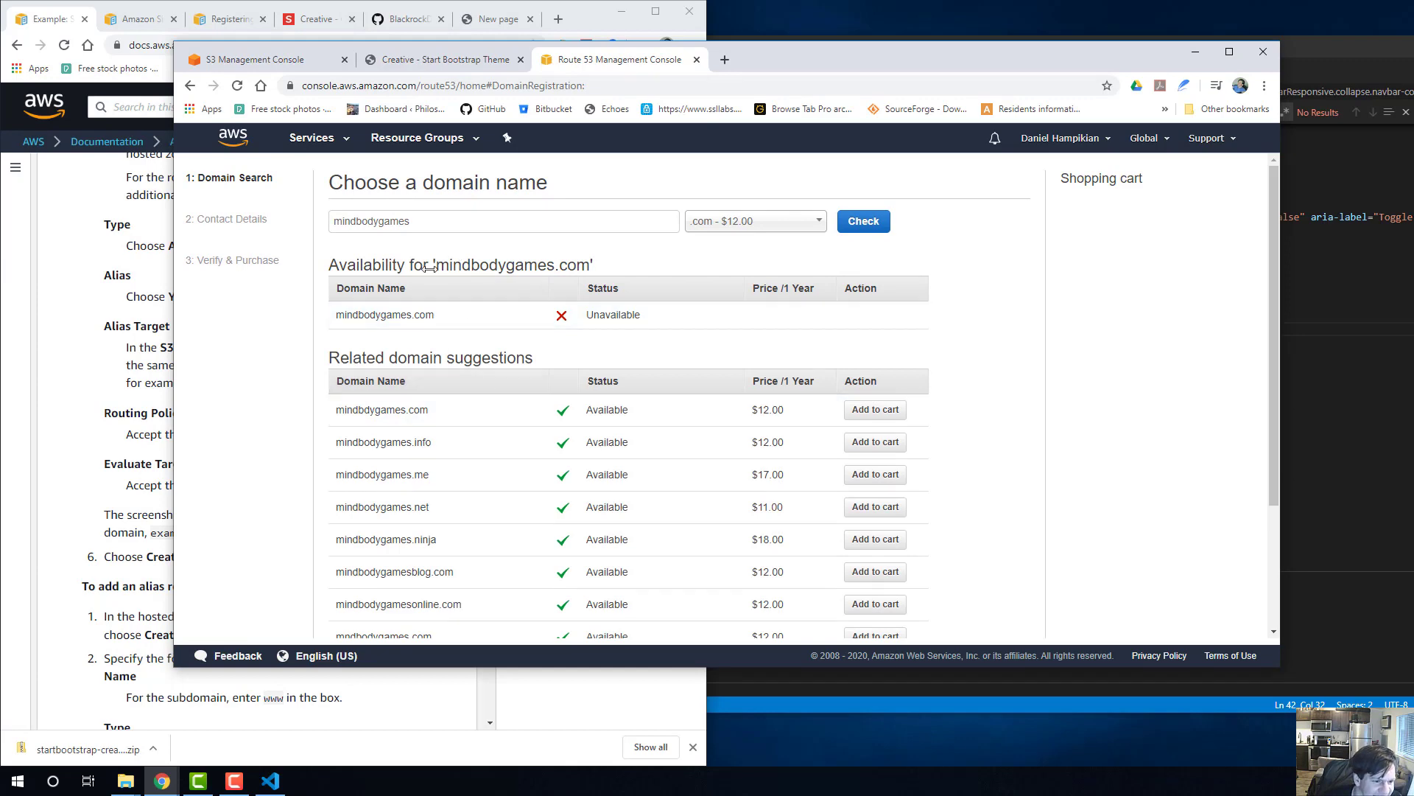
# Glance at the AWS guide's alias record instructions, and go back to the list of S3 buckets.
pyautogui.click(142, 198)
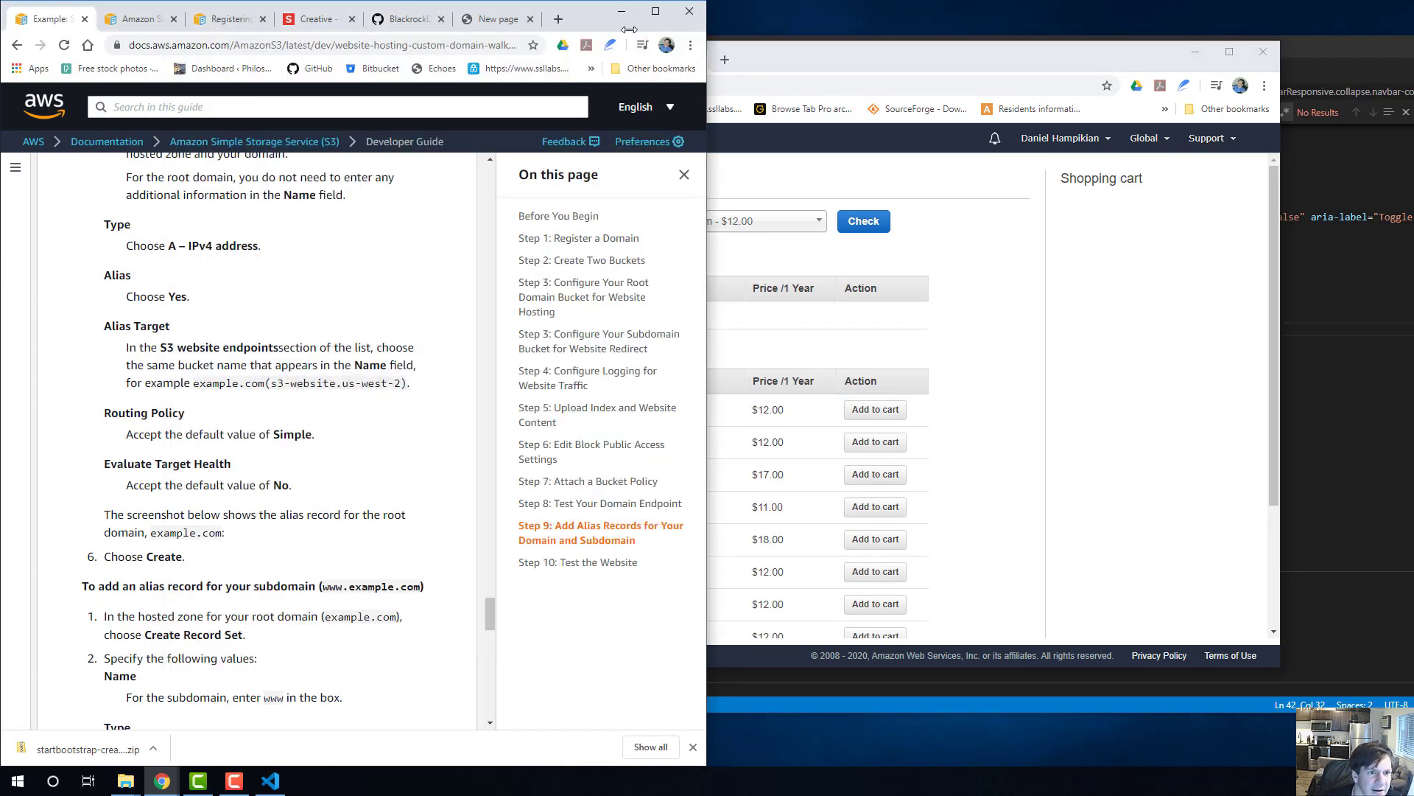
pyautogui.click(820, 63)
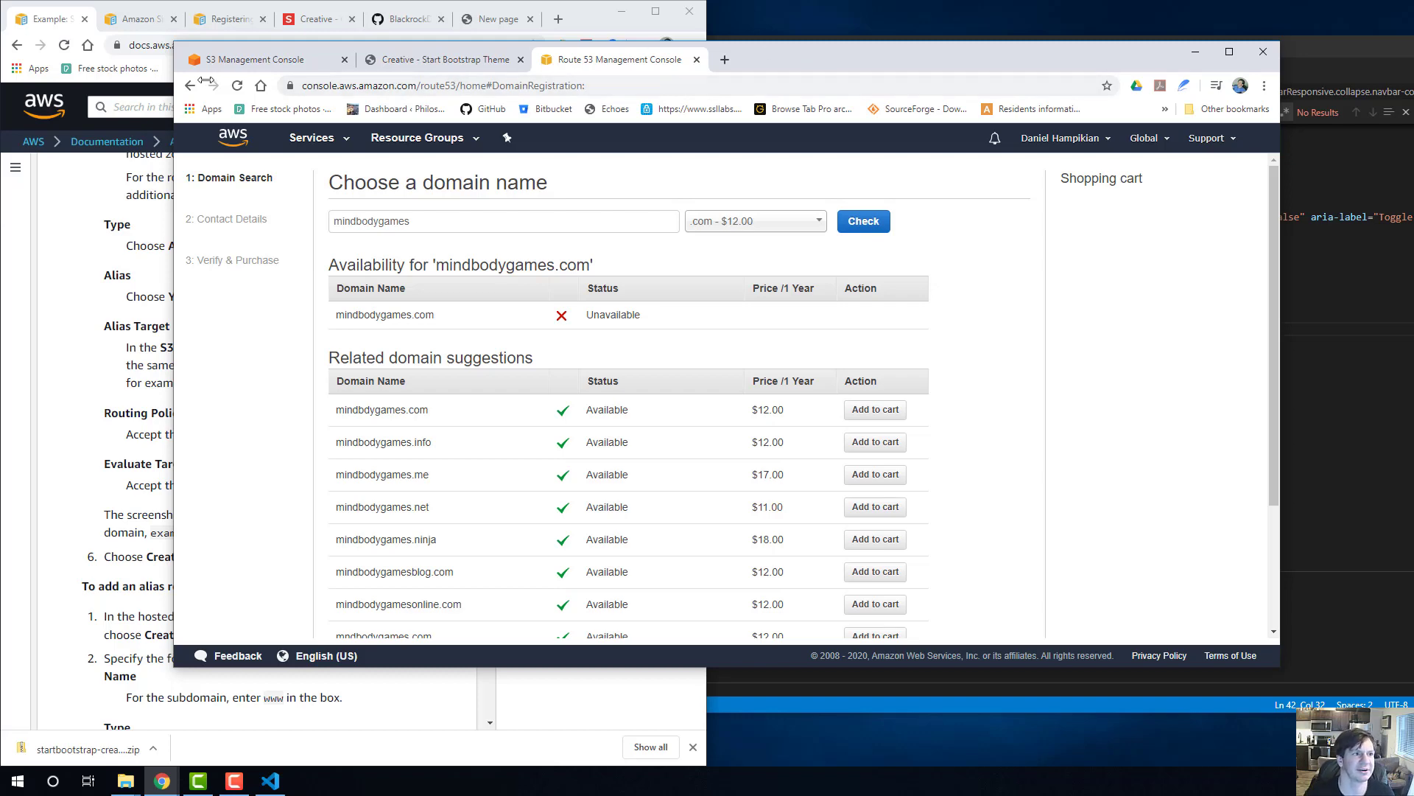
pyautogui.click(235, 59)
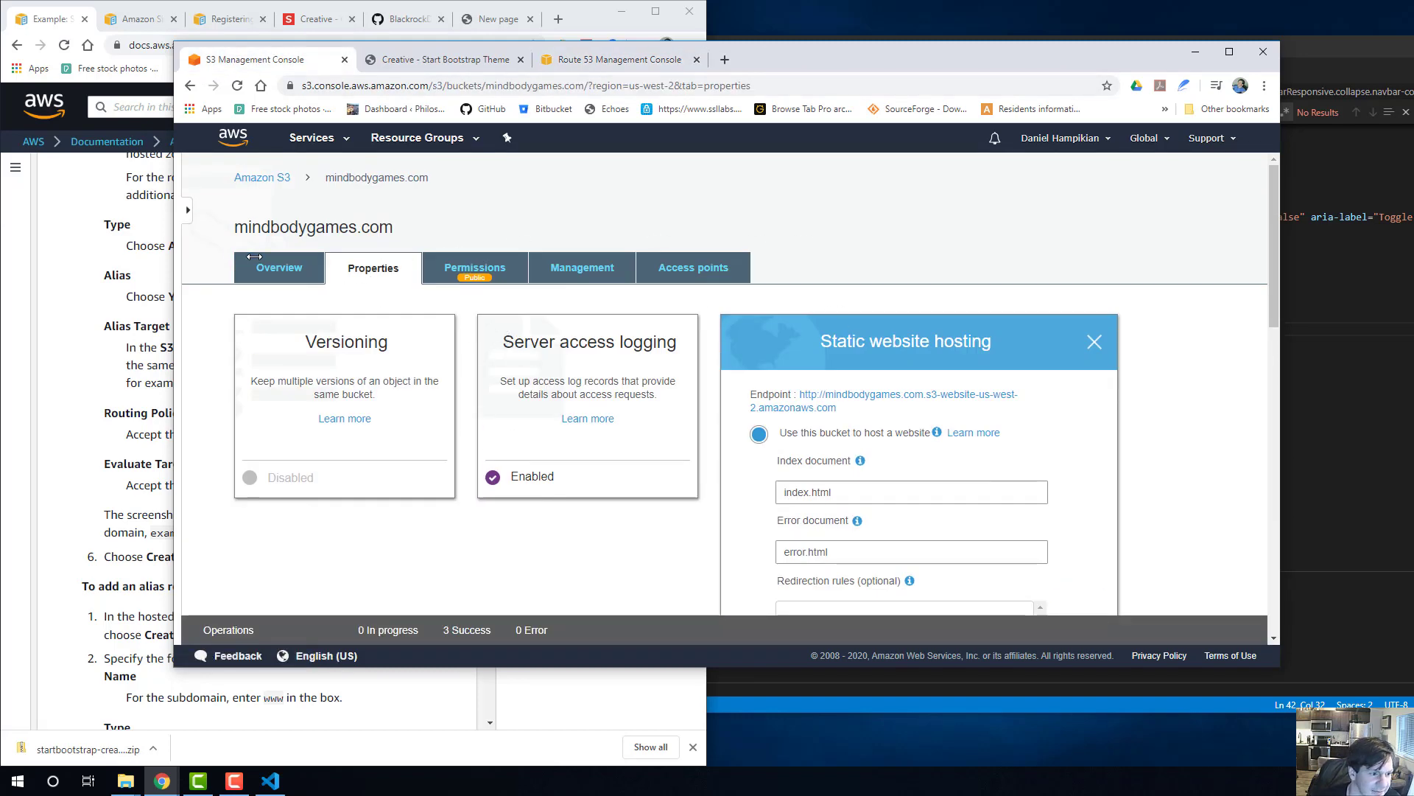
pyautogui.click(262, 178)
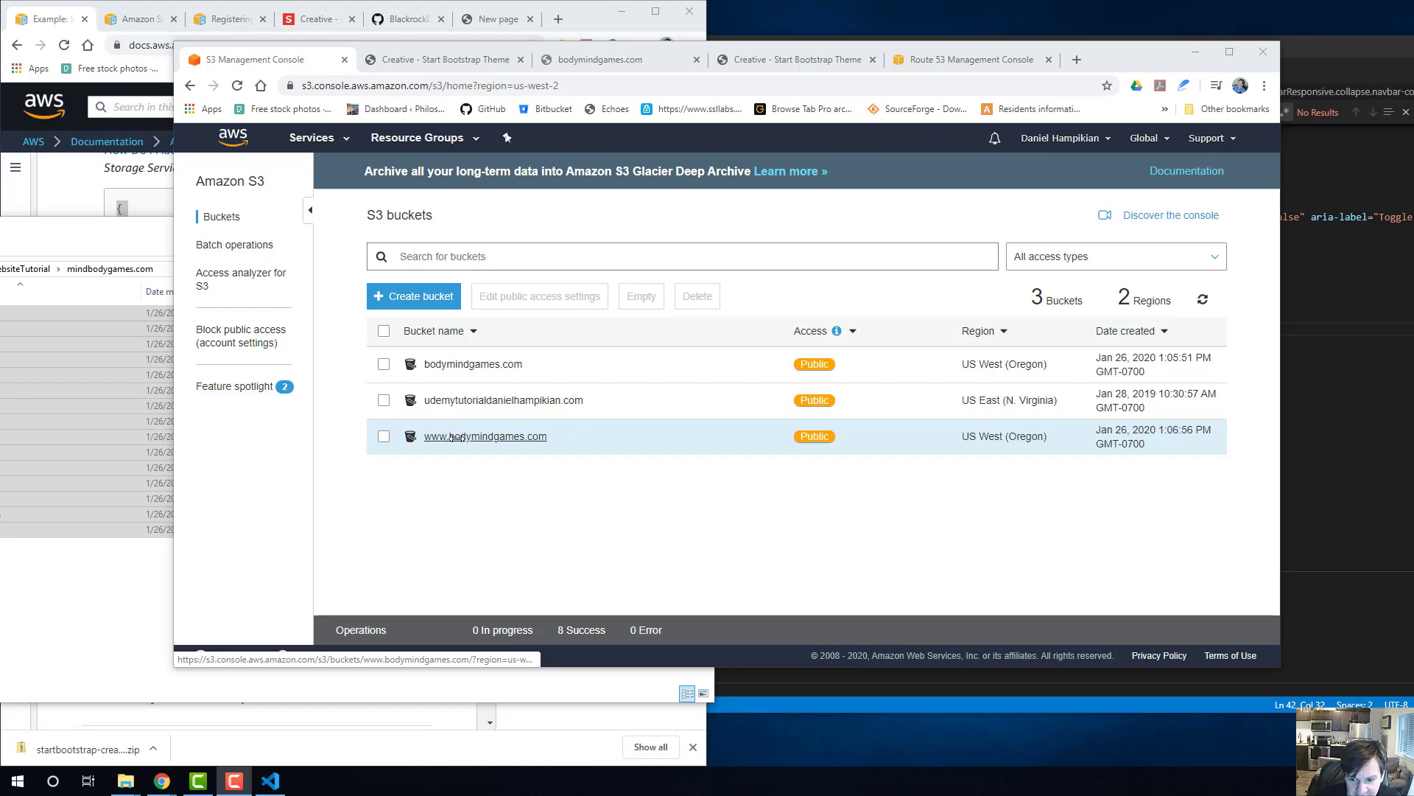
# Open the bodymindgames.com bucket and look through its uploaded folders and files.
pyautogui.click(467, 368)
pyautogui.scroll(-4, 265, 482)
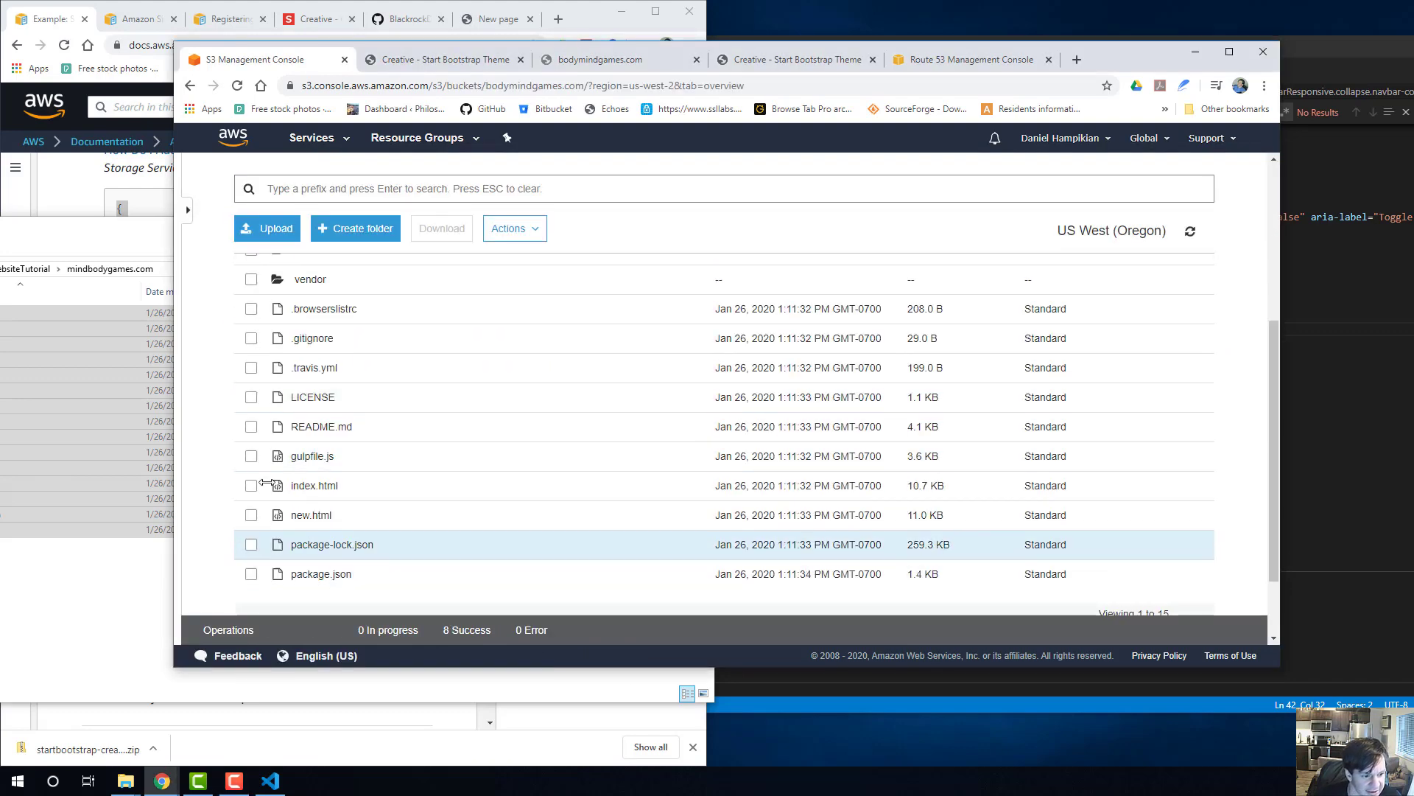
pyautogui.scroll(-1, 265, 482)
pyautogui.scroll(5, 400, 413)
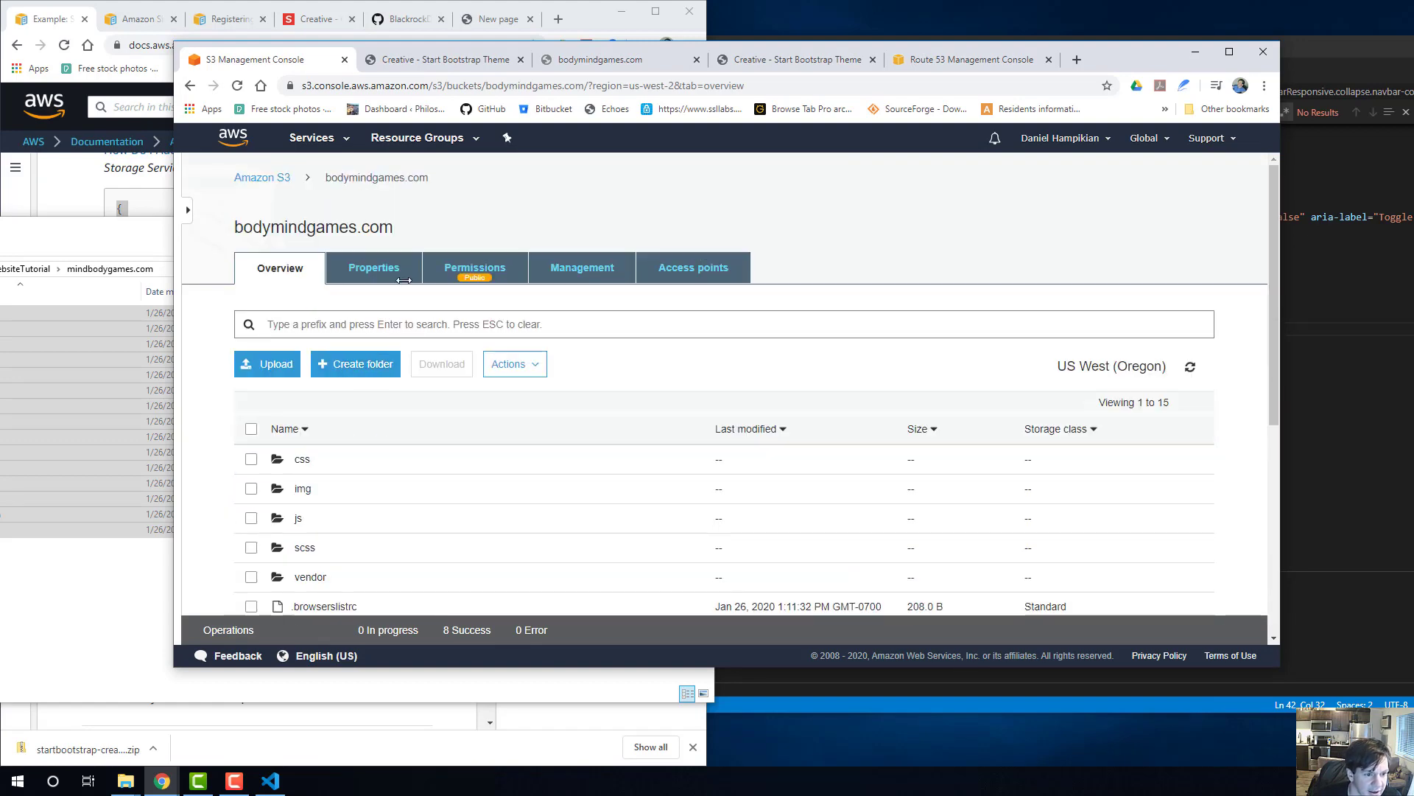
# Open the bodymindgames.com bucket's static website hosting settings and view the site at its endpoint.
pyautogui.click(383, 272)
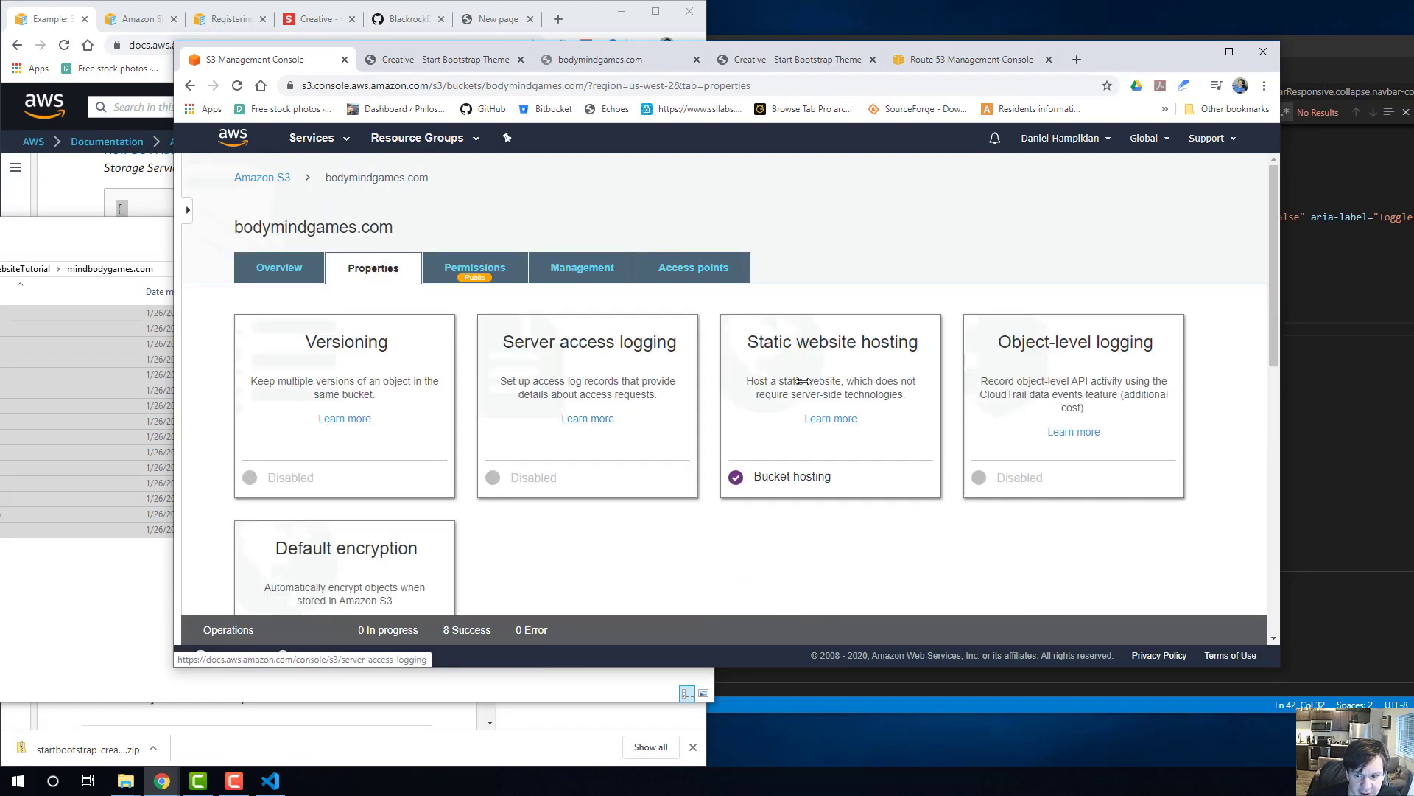
pyautogui.click(817, 383)
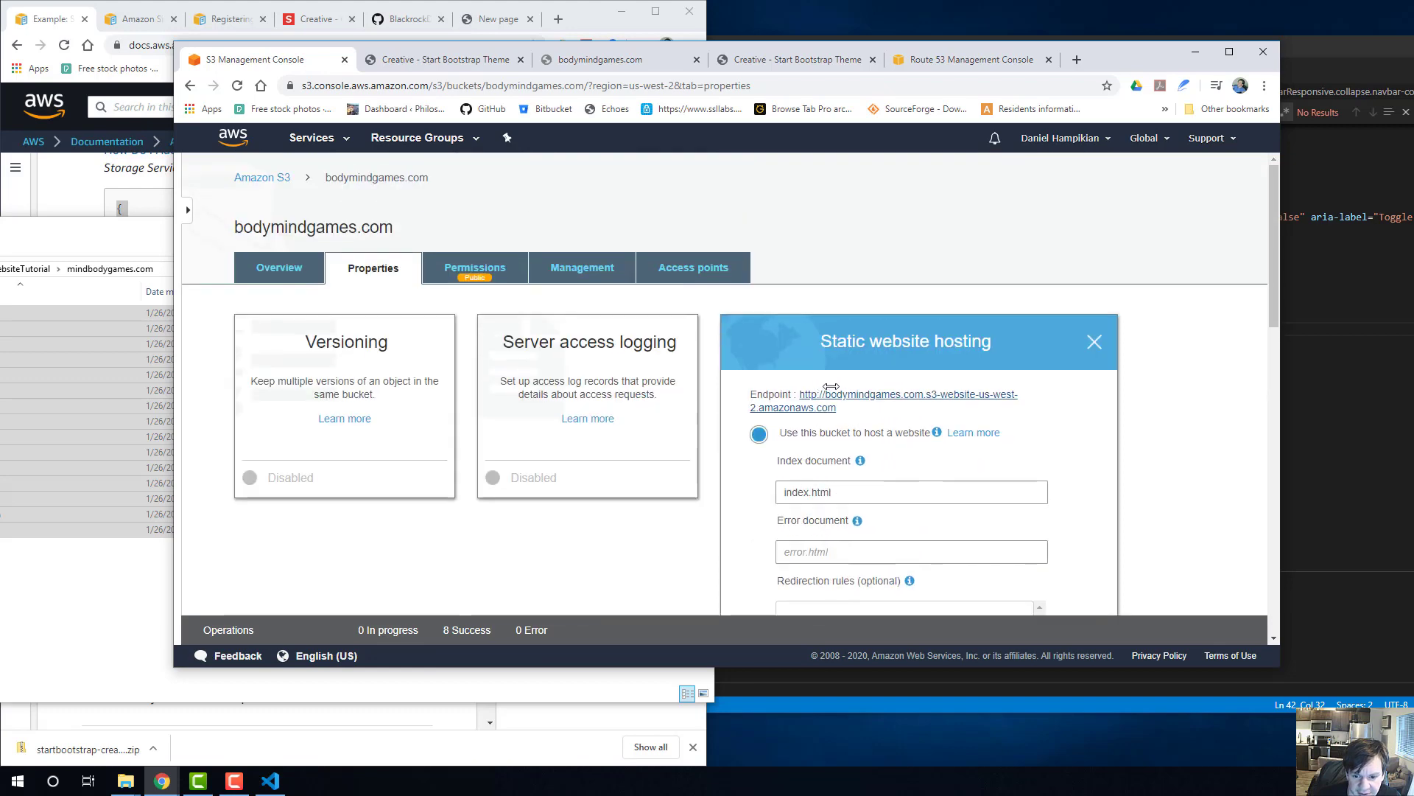
pyautogui.click(832, 395)
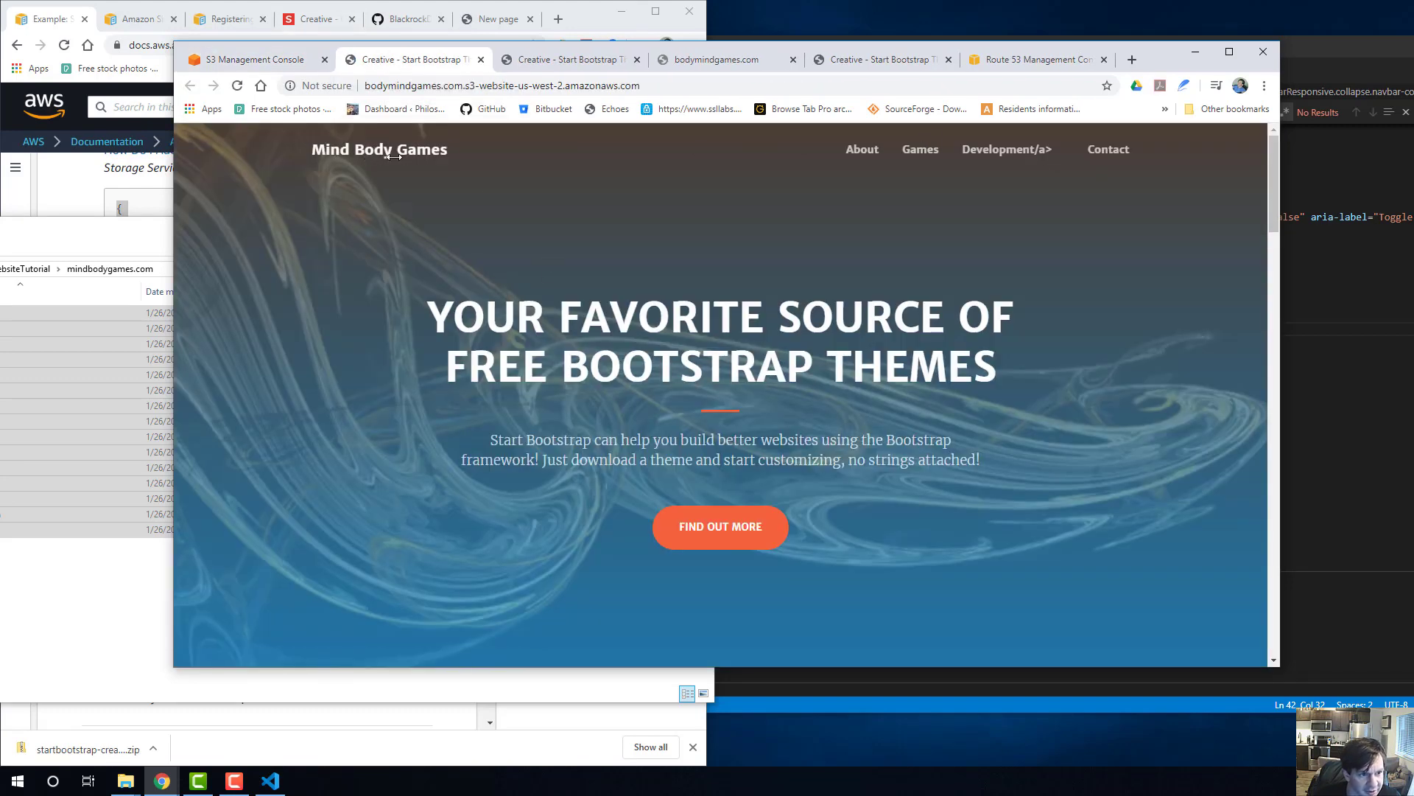
# Return to the bodymindgames.com bucket's properties, review the static website hosting settings and save them.
pyautogui.click(255, 59)
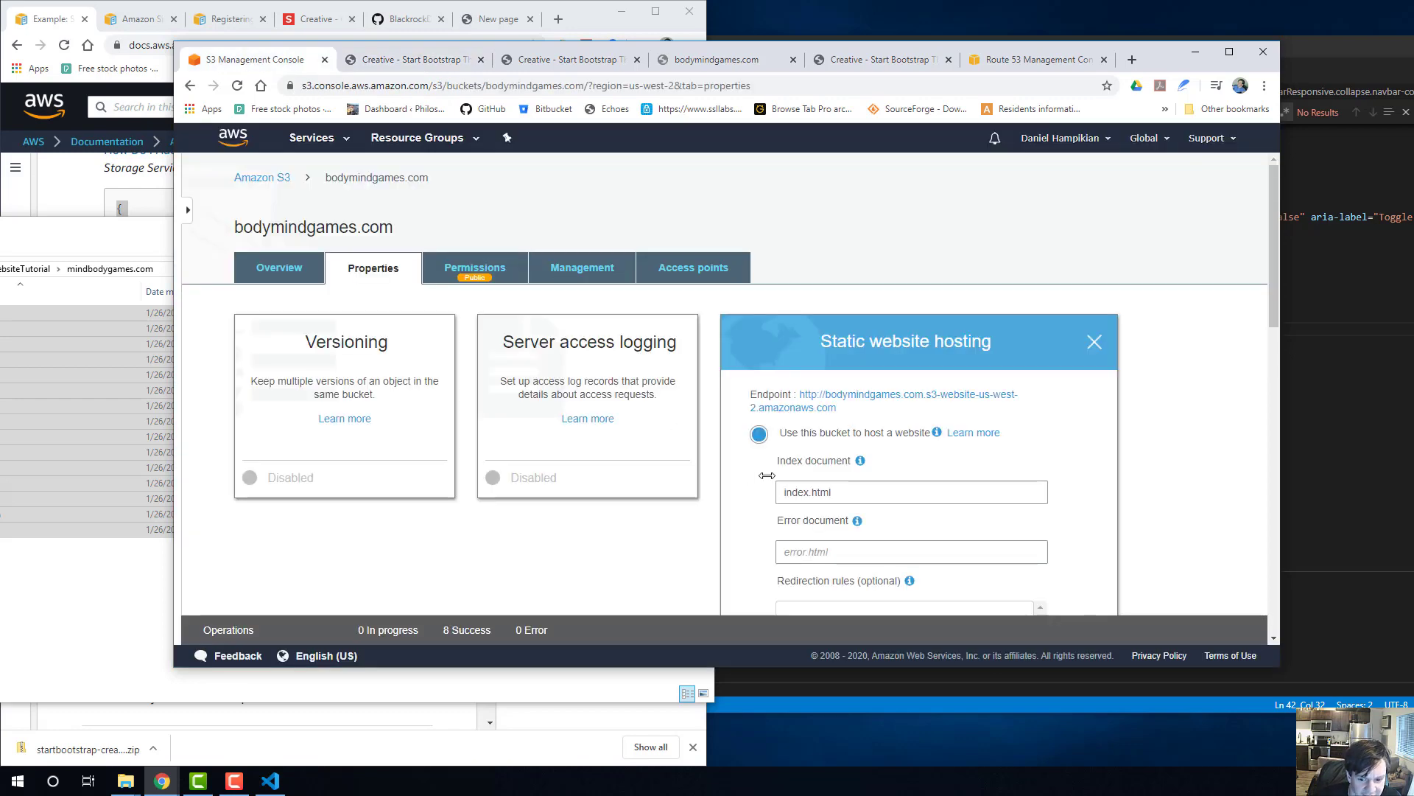
pyautogui.scroll(-6, 767, 475)
pyautogui.scroll(1, 767, 475)
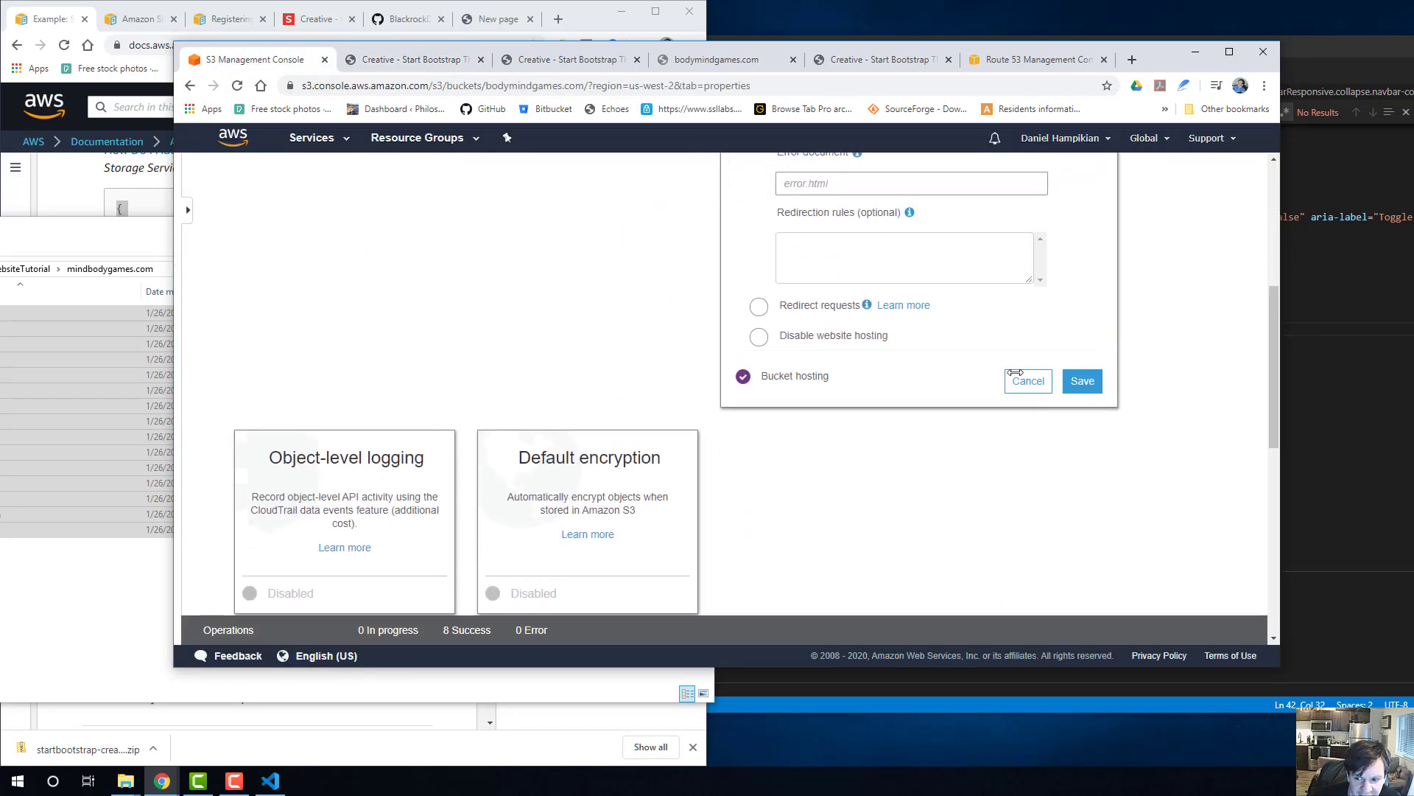
pyautogui.click(1080, 380)
pyautogui.scroll(5, 434, 377)
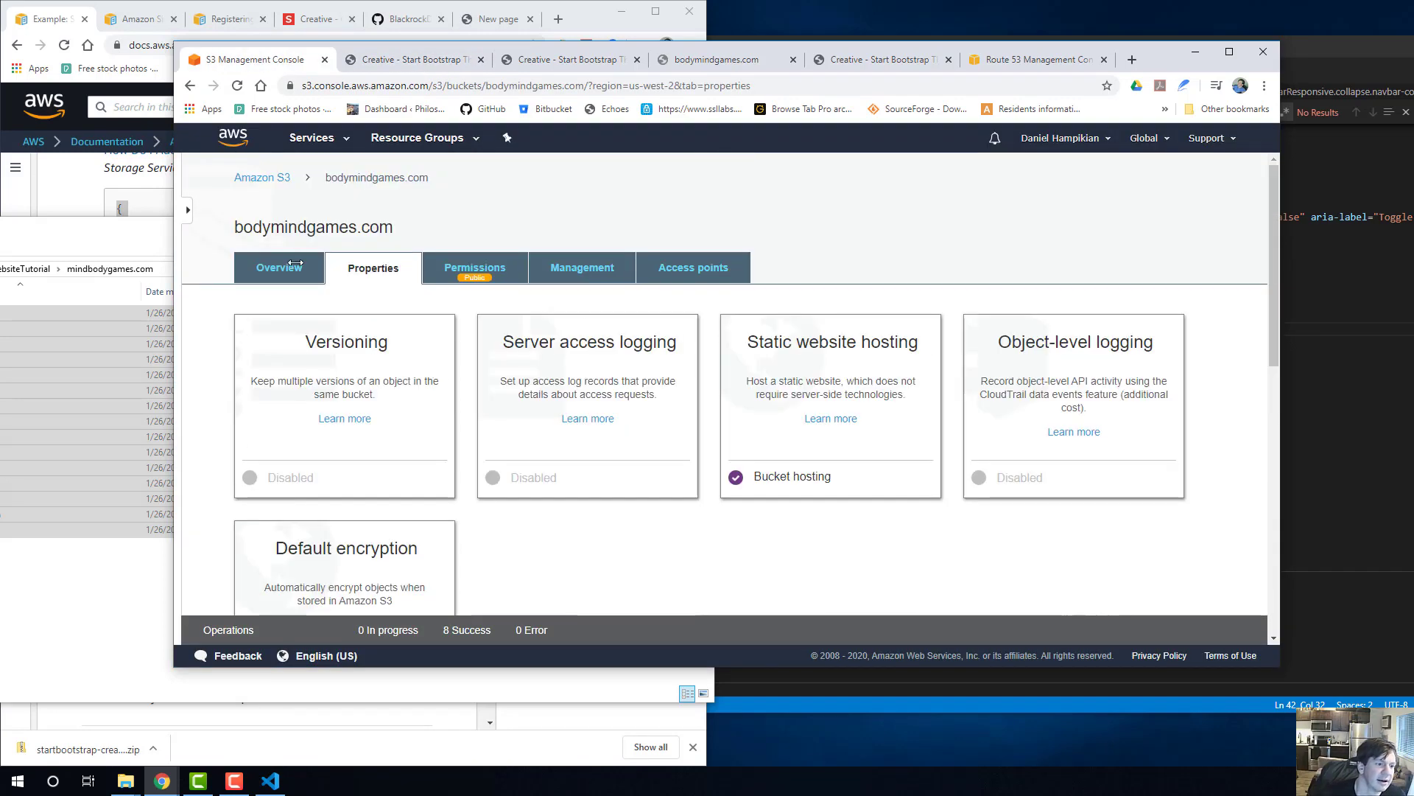
# Return to the list of S3 buckets, and open the bodymindgames.com hosted zone's record sets in Route 53.
pyautogui.click(265, 179)
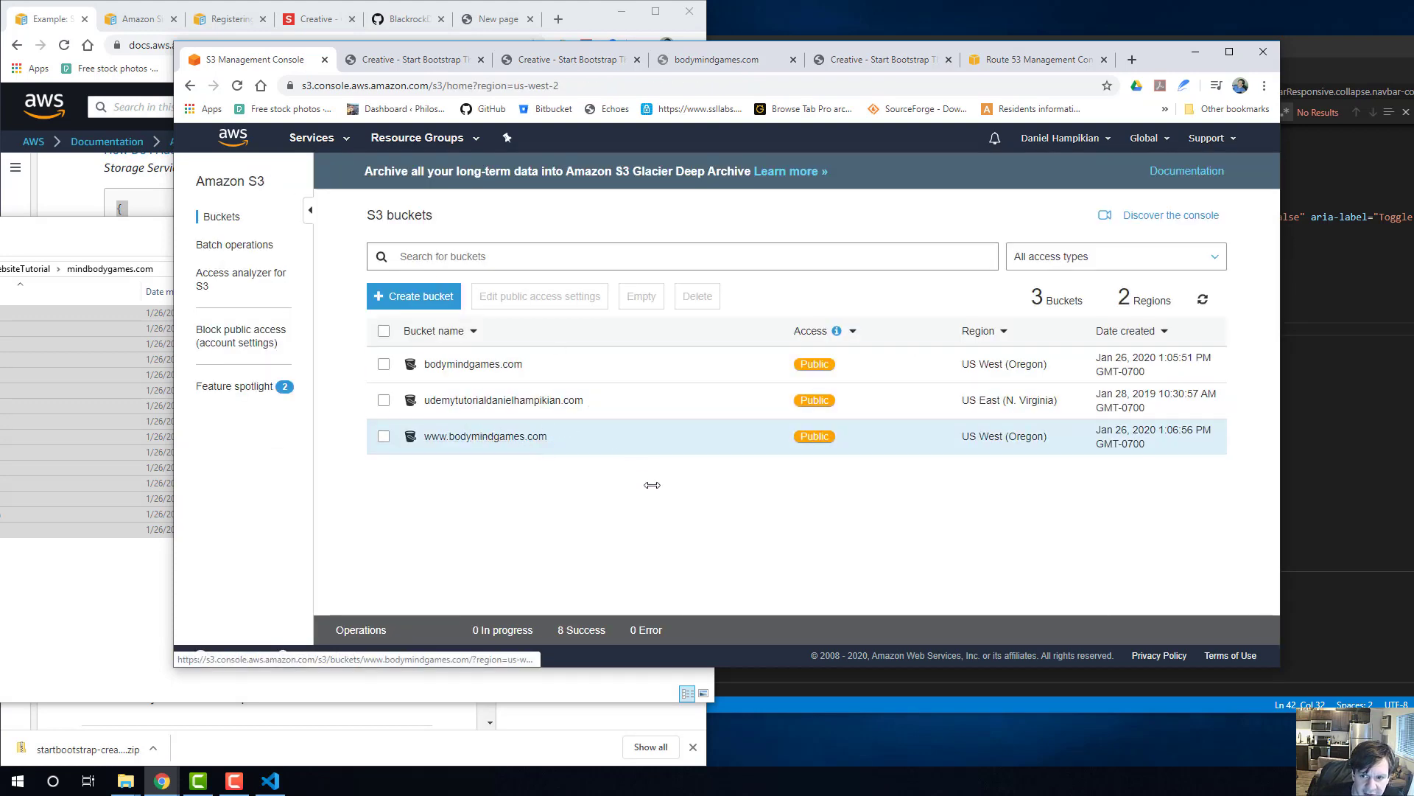
pyautogui.click(1013, 62)
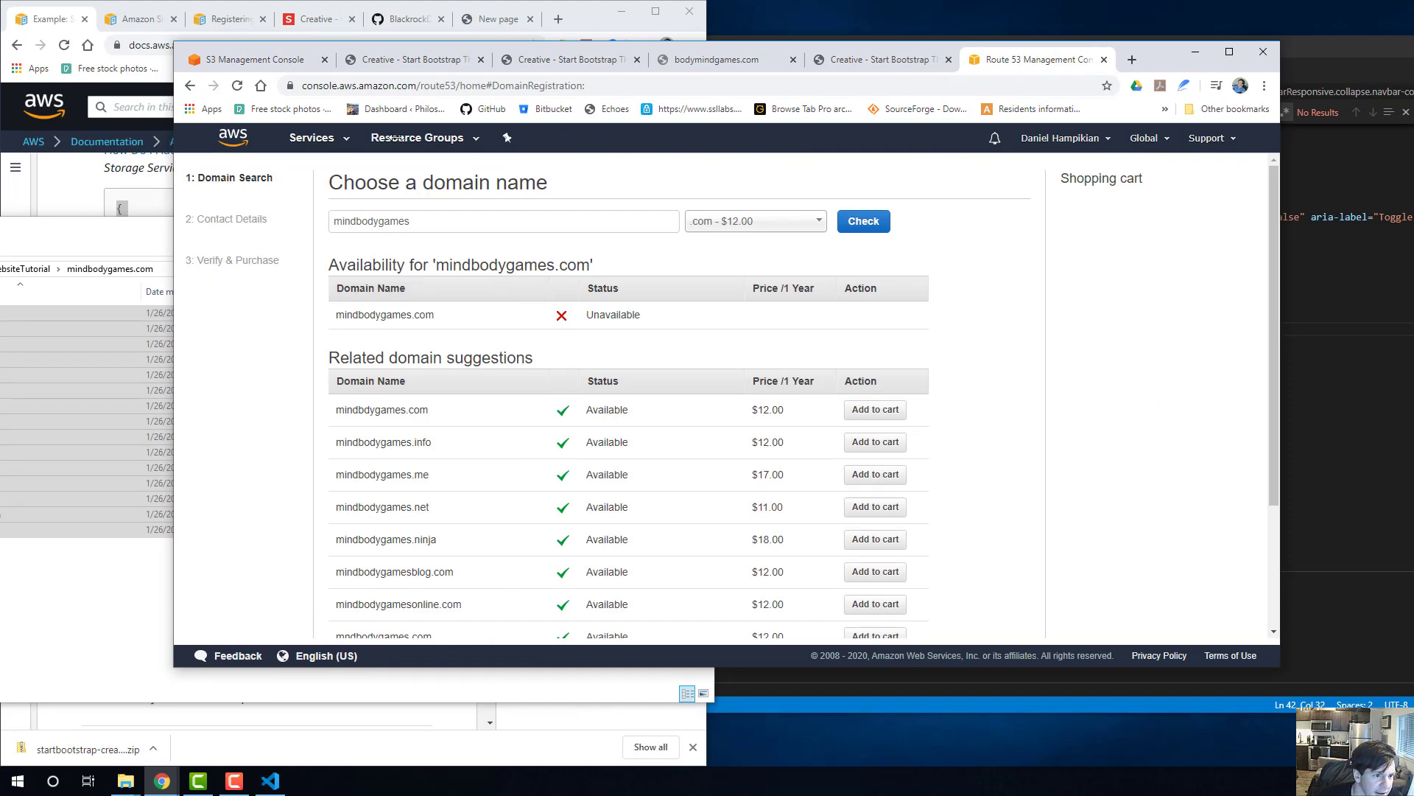
pyautogui.click(189, 85)
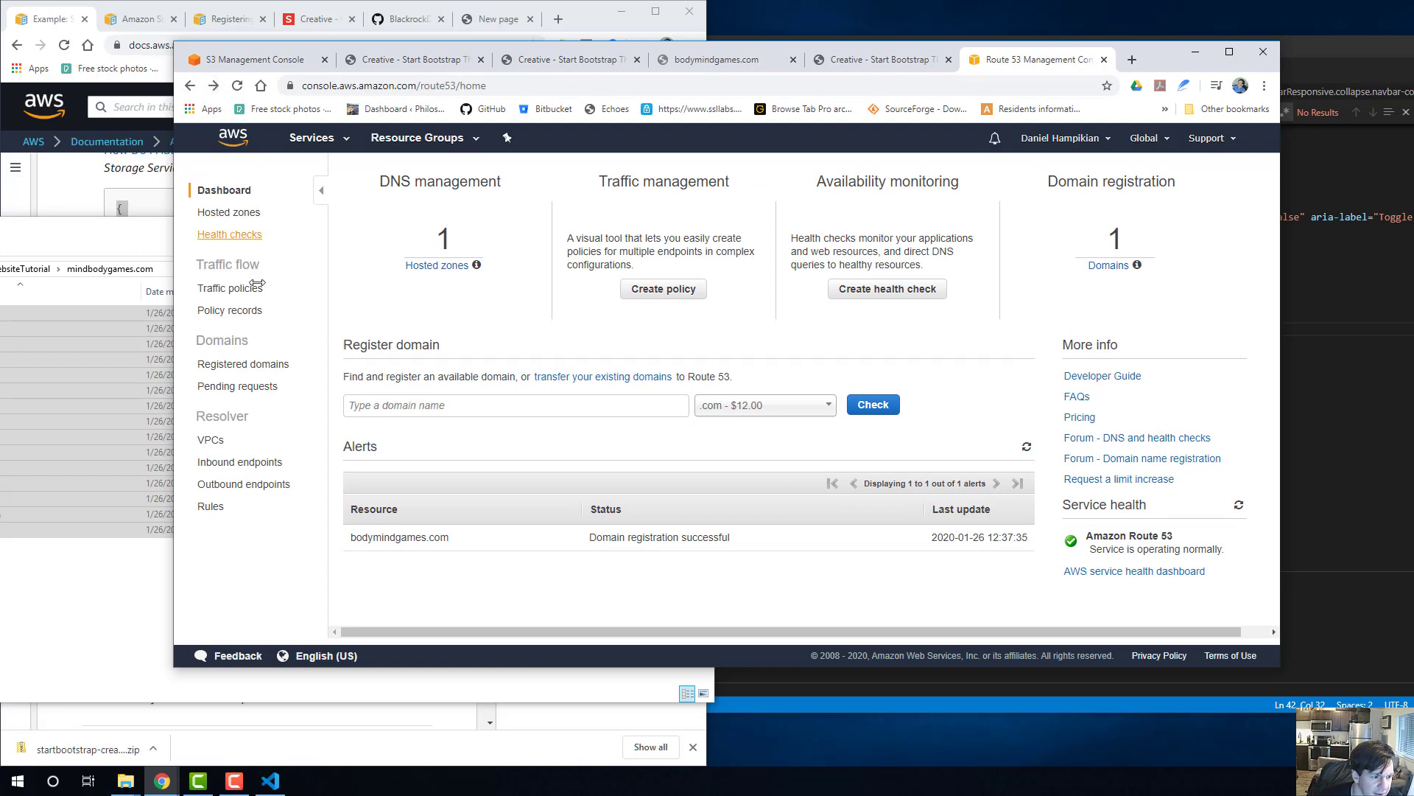
pyautogui.click(453, 266)
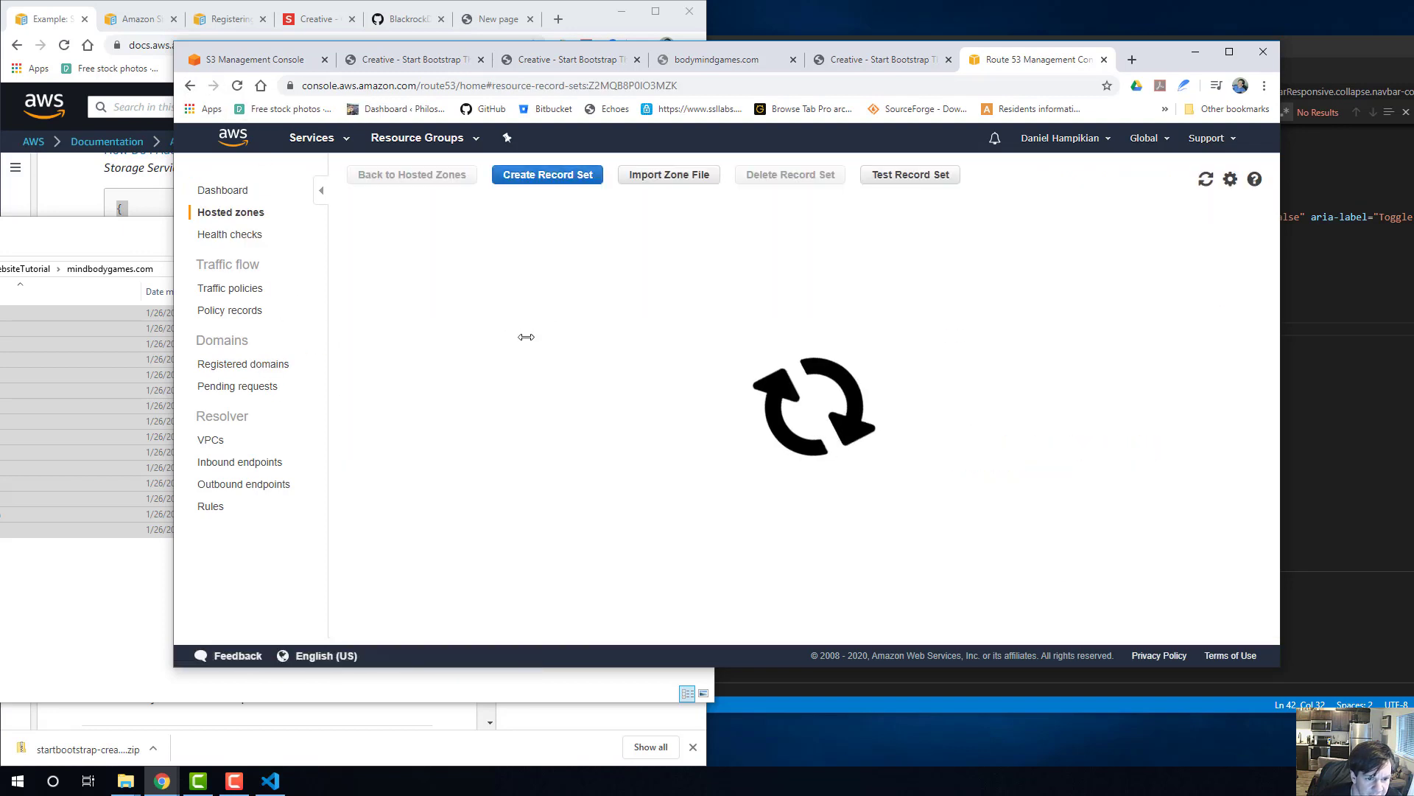
pyautogui.click(606, 323)
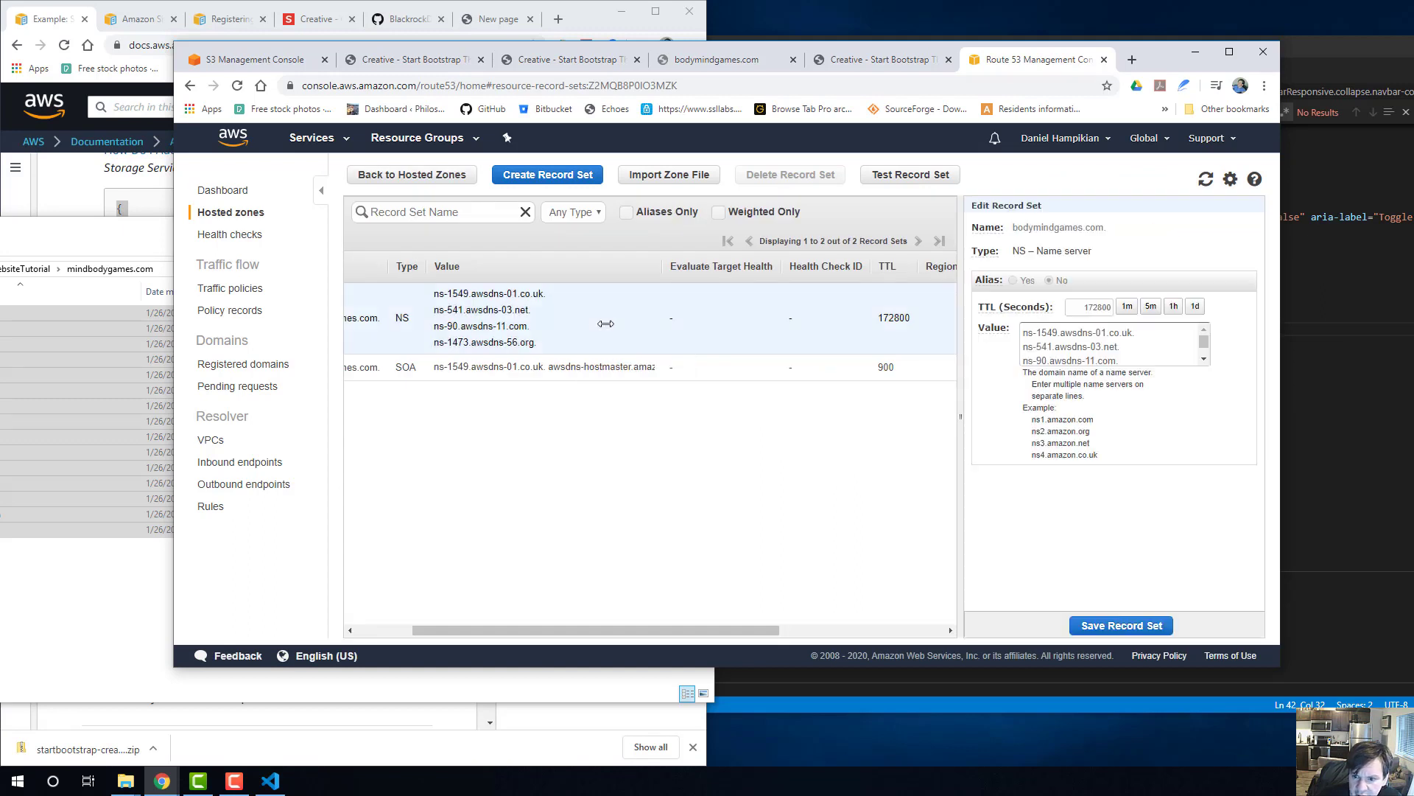
# Create an A – IPv4 address alias record for the root domain, targeting the bodymindgames.com S3 website endpoint with simple routing.
pyautogui.click(547, 175)
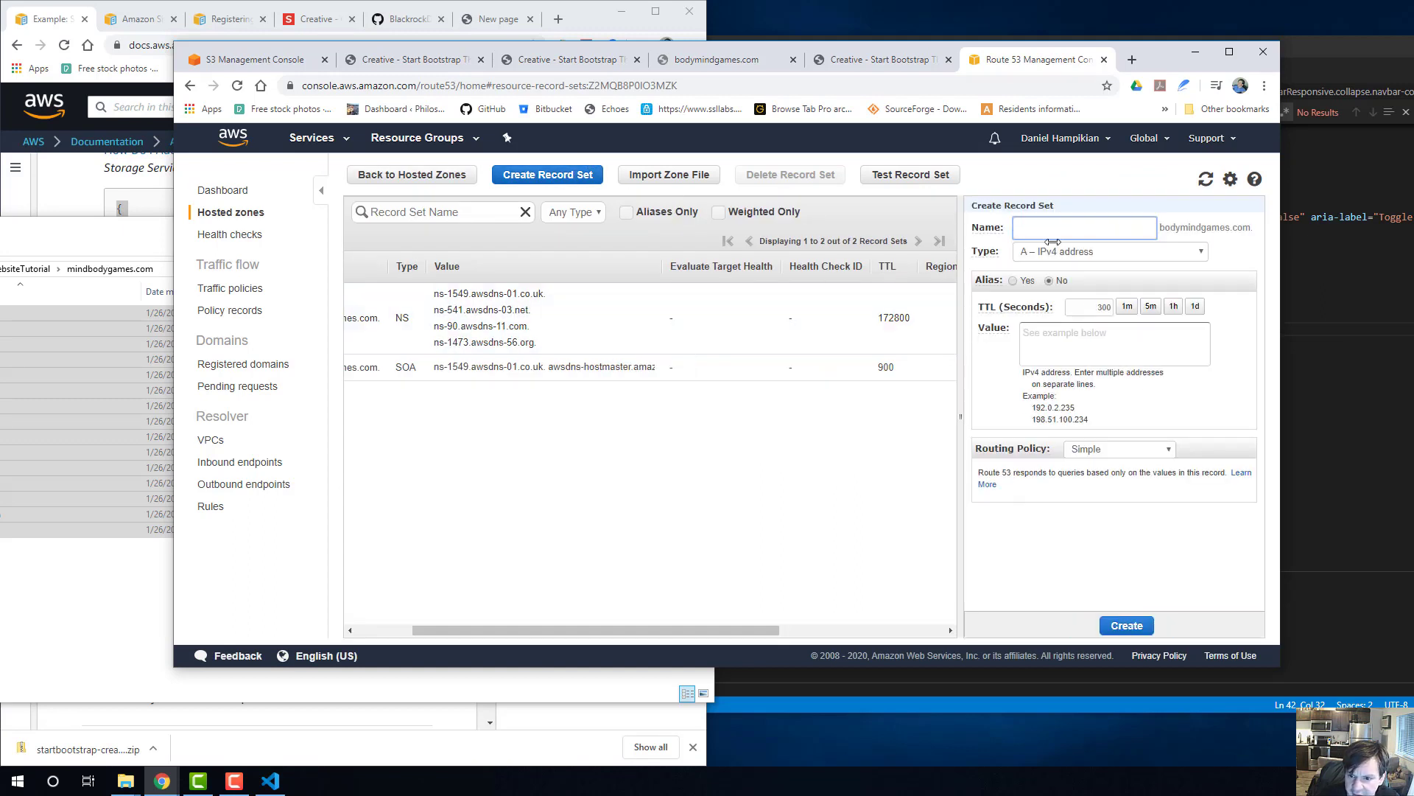
pyautogui.click(1074, 230)
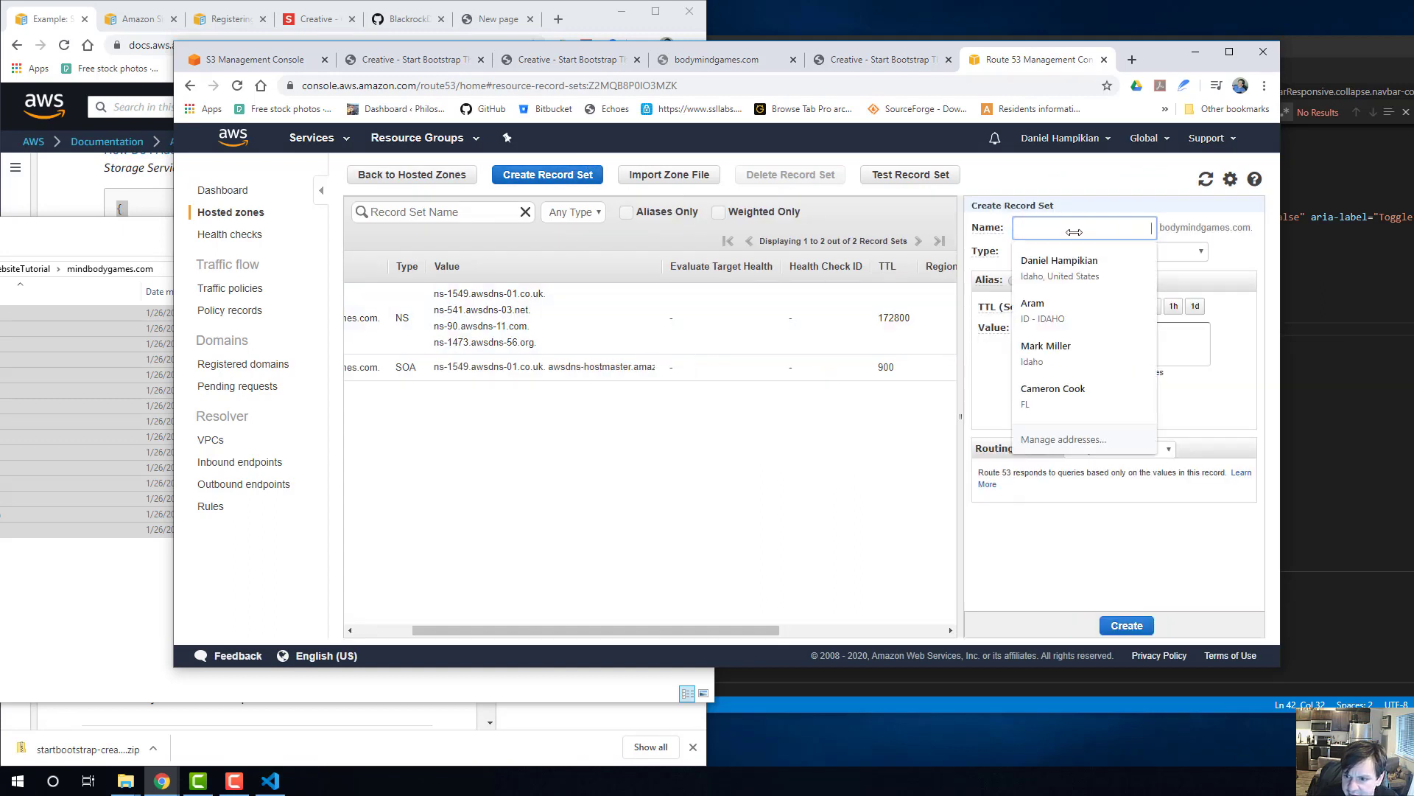
pyautogui.click(1234, 254)
pyautogui.click(1013, 282)
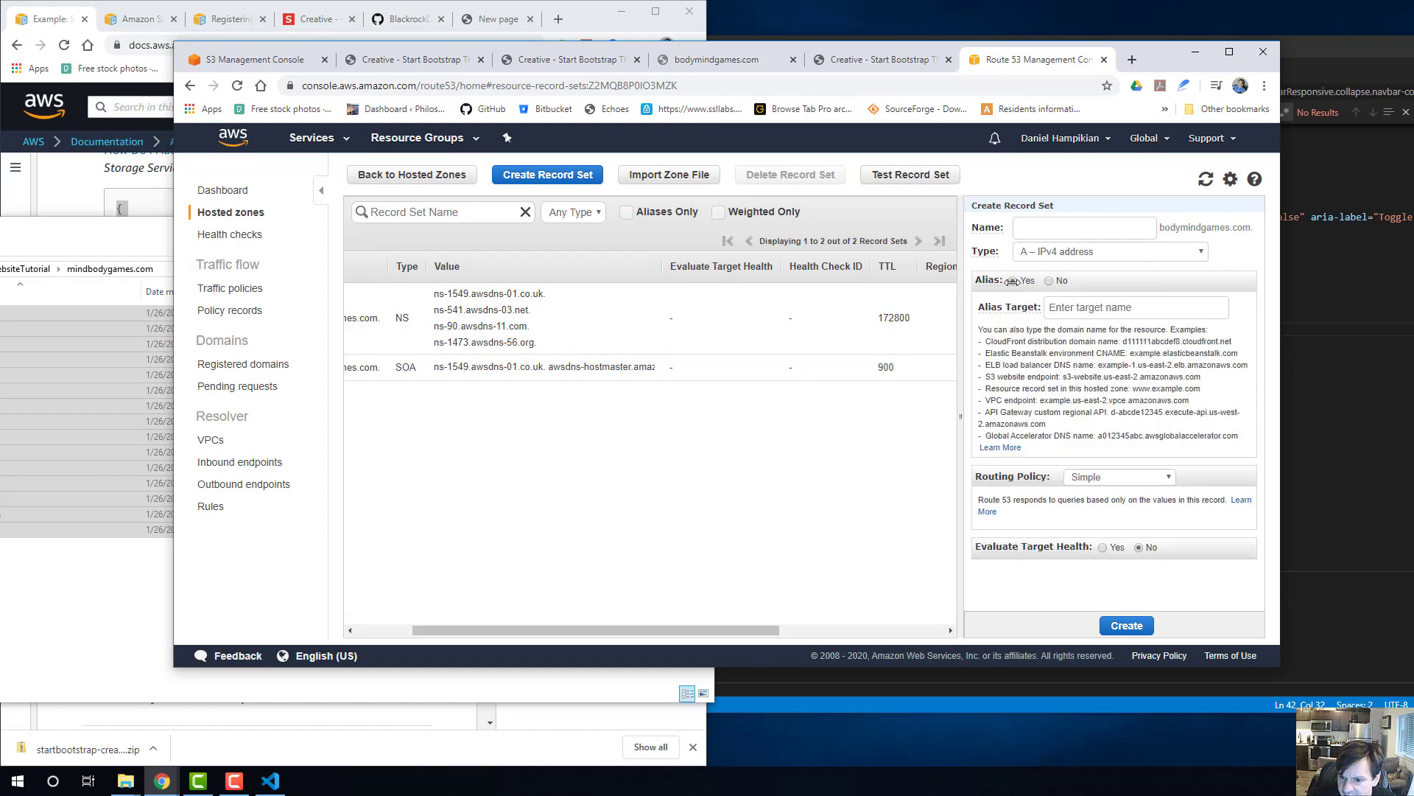
pyautogui.click(1101, 306)
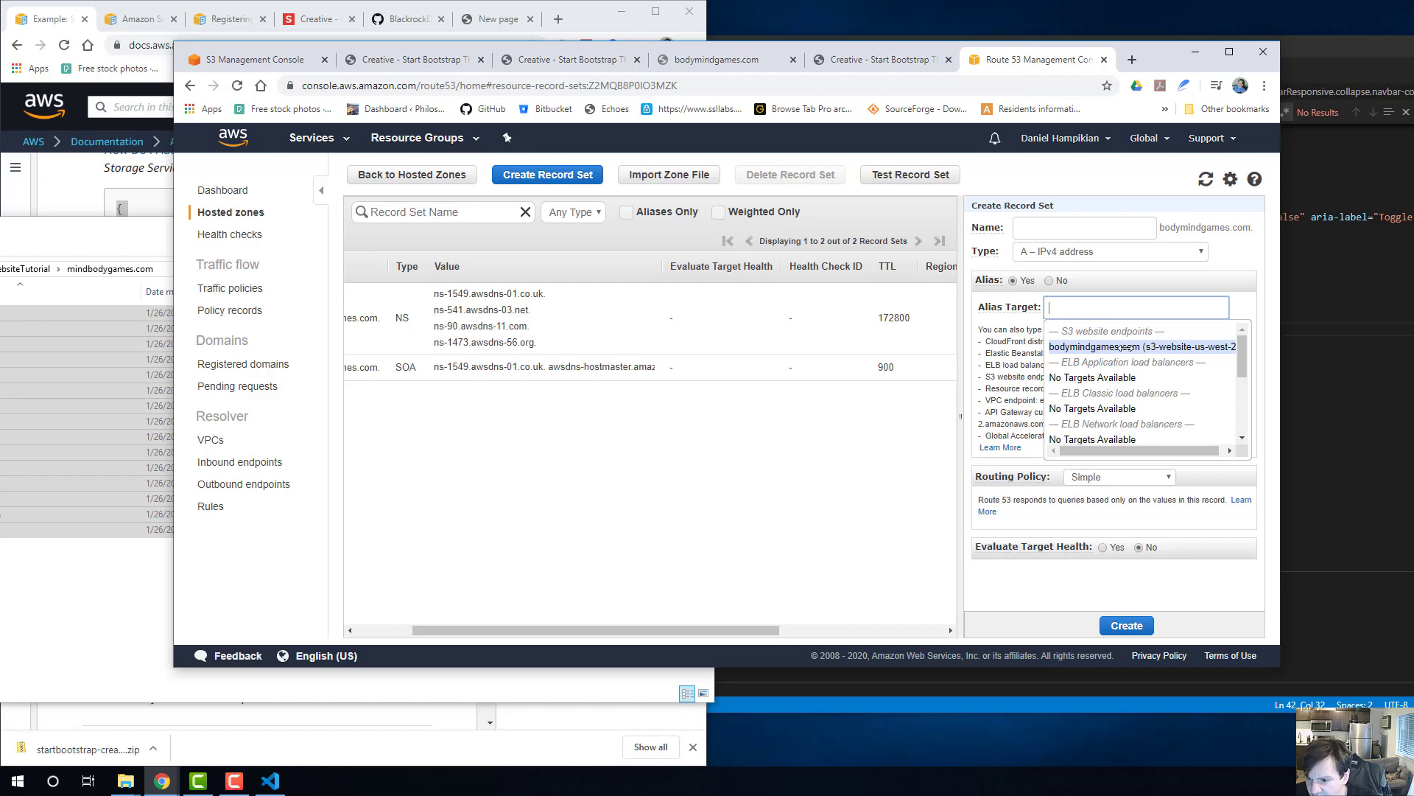
pyautogui.click(1121, 347)
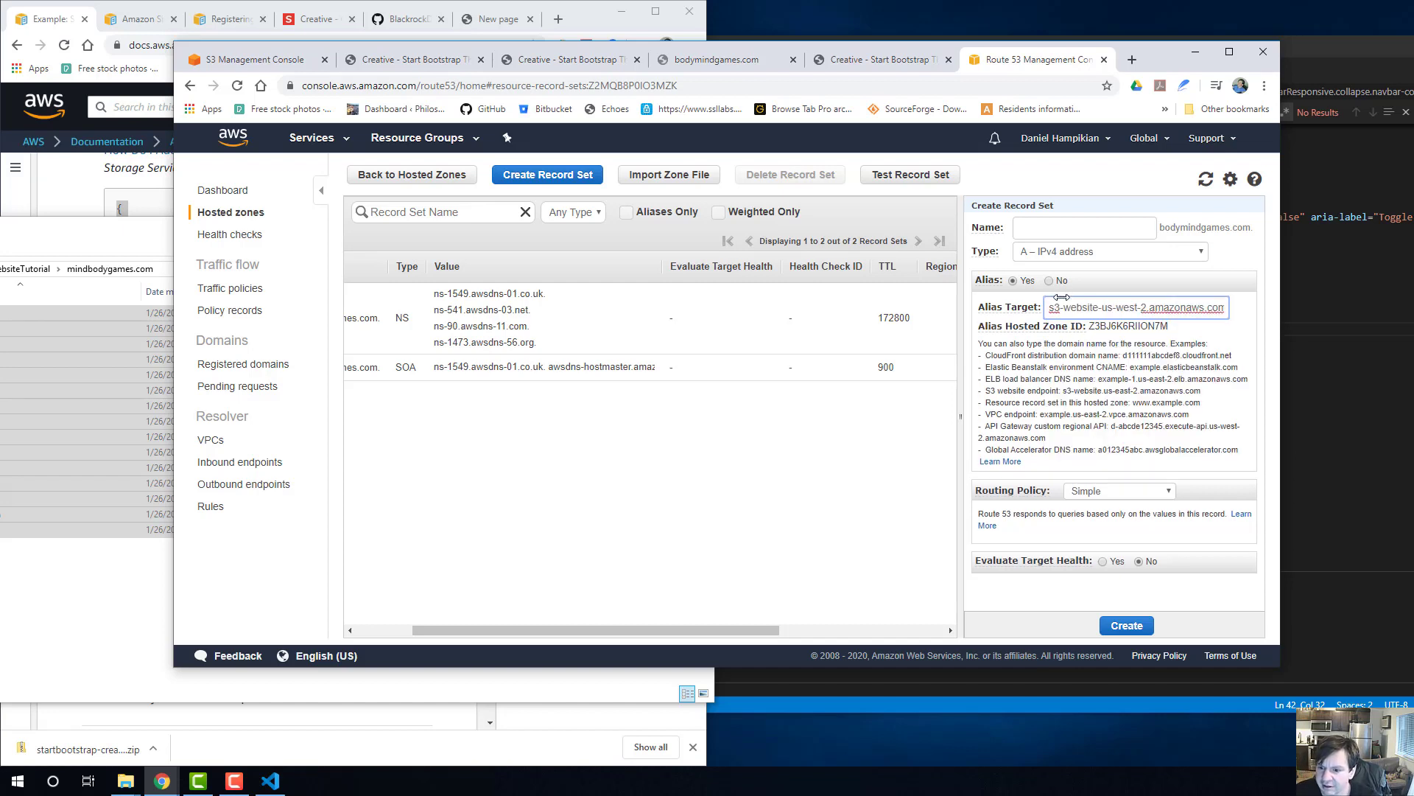
pyautogui.click(1131, 490)
pyautogui.click(1132, 490)
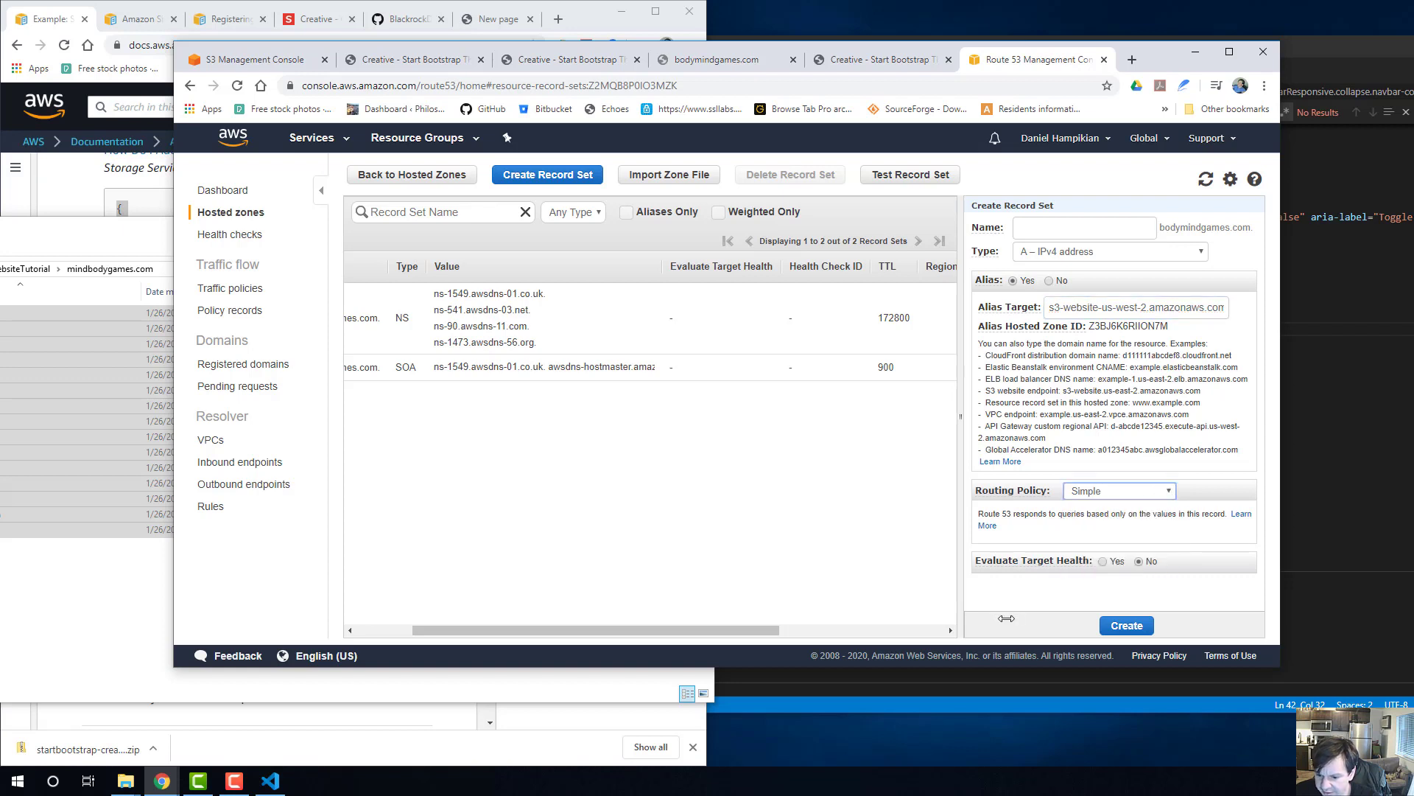
pyautogui.click(1126, 626)
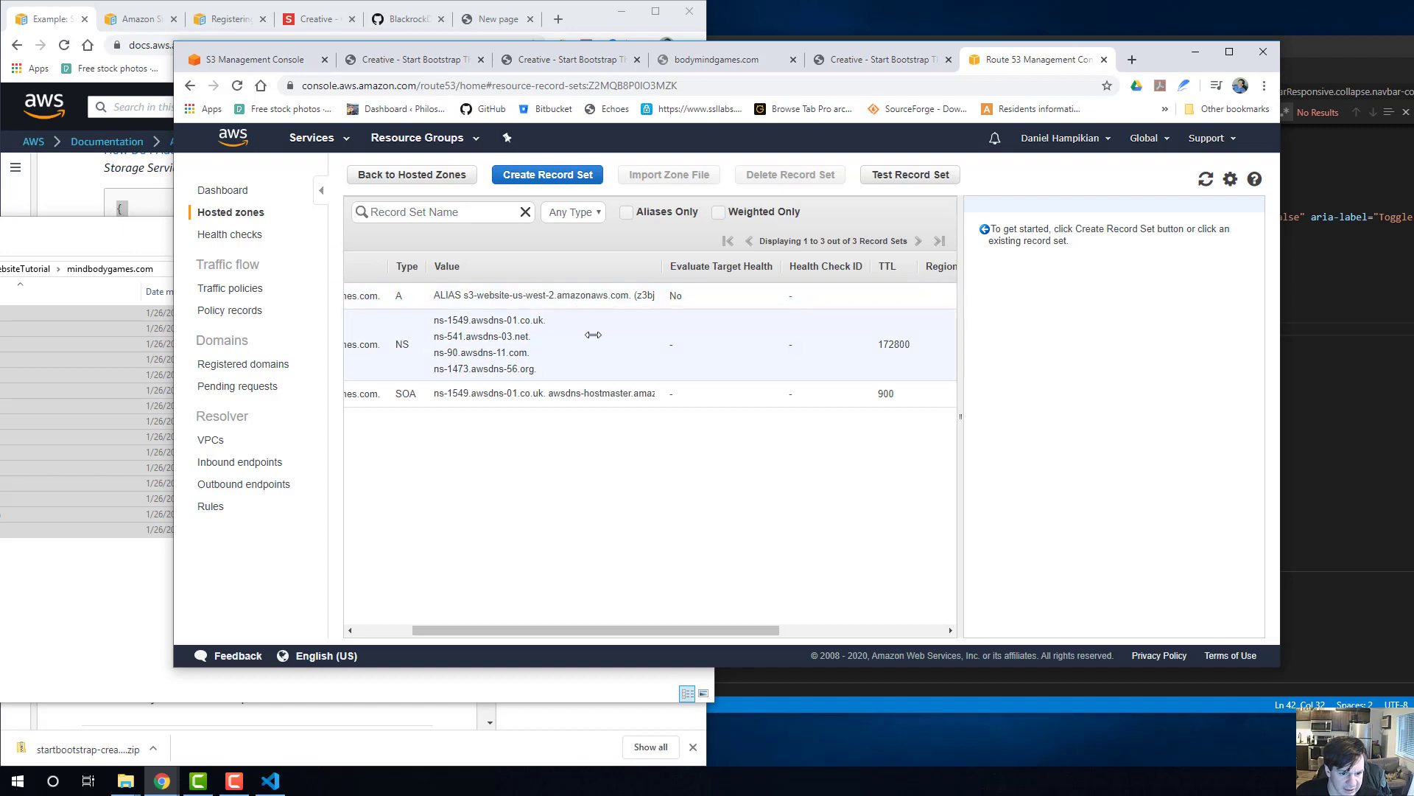
# Test the domain by loading bodymindgames.com in a new browser tab, and request the page a second time.
pyautogui.click(1131, 61)
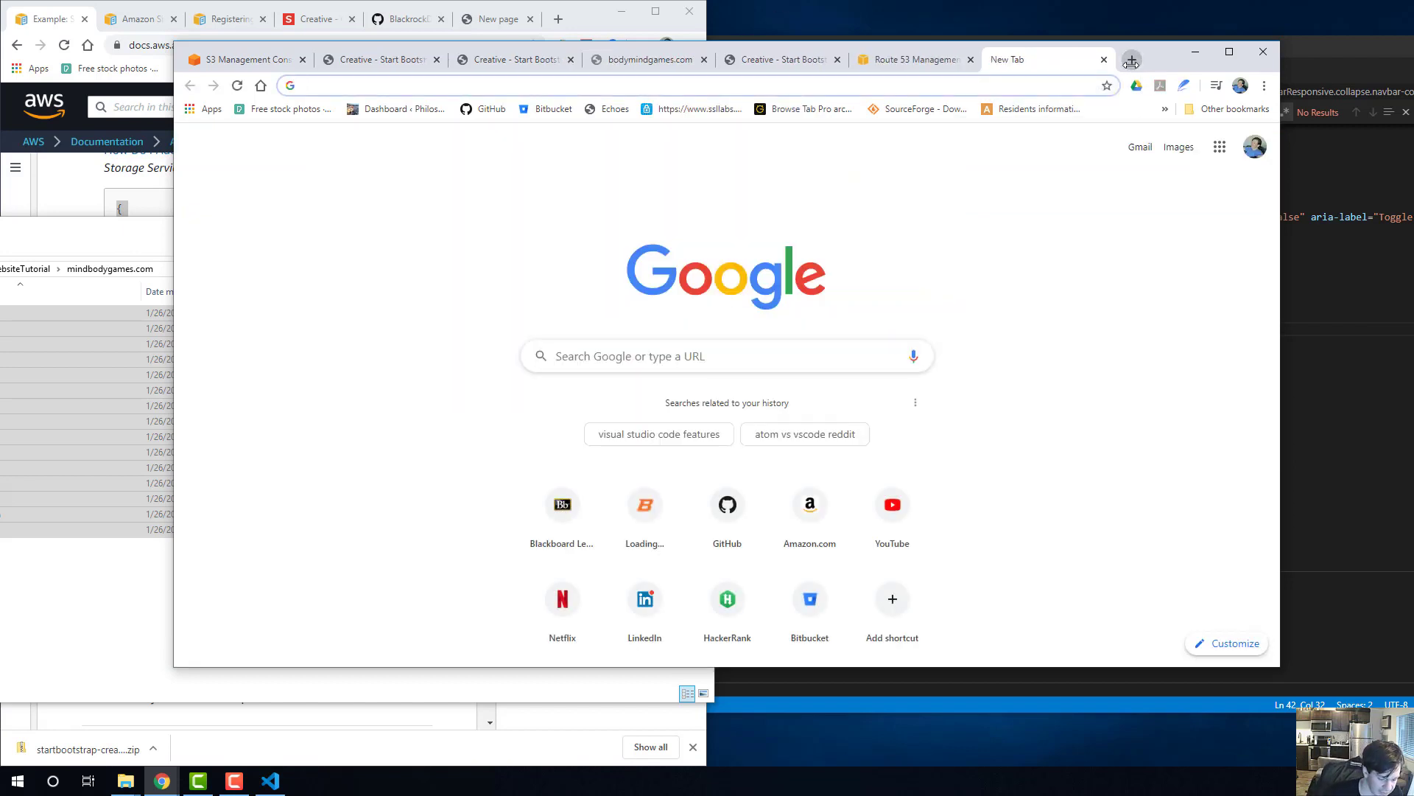
pyautogui.write('body')
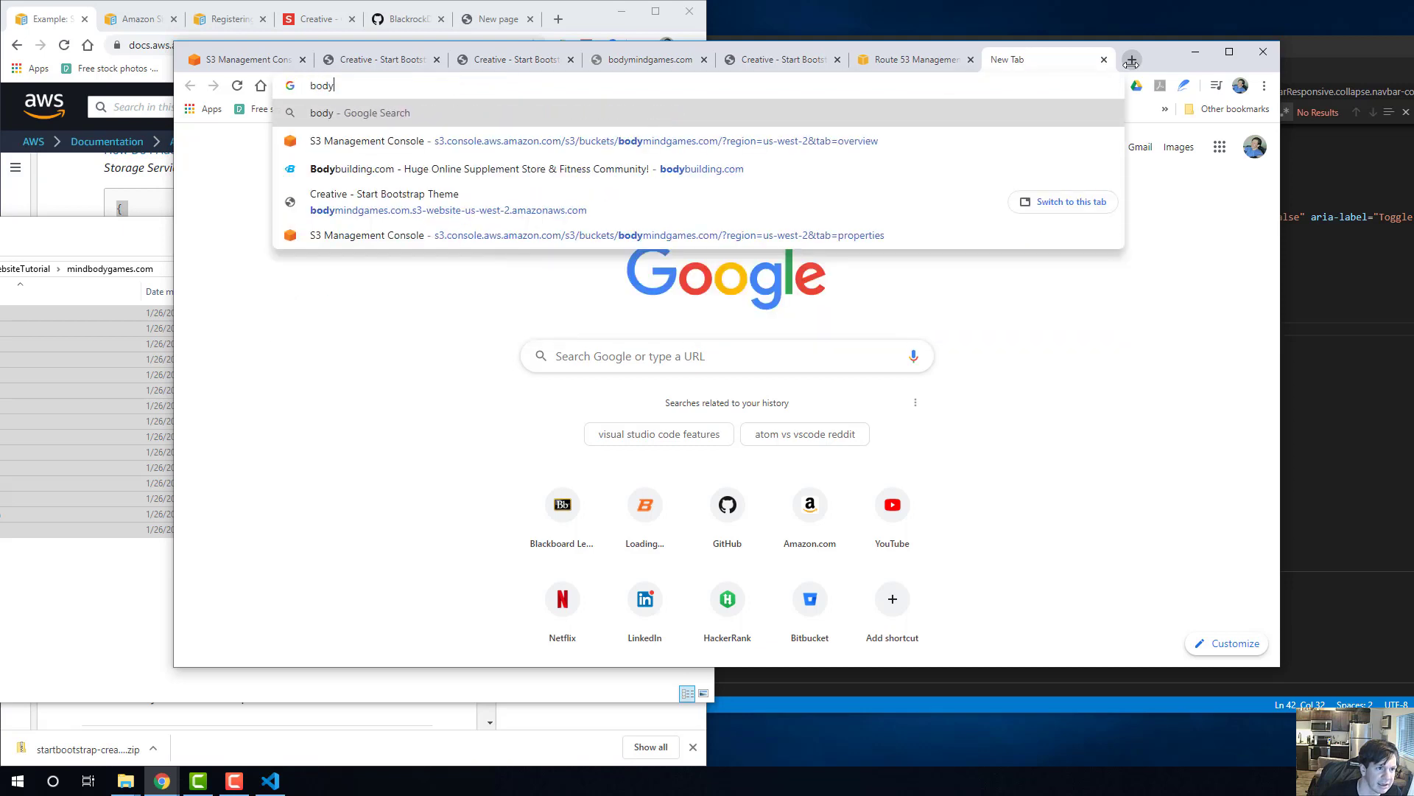
pyautogui.write('mindgames.com')
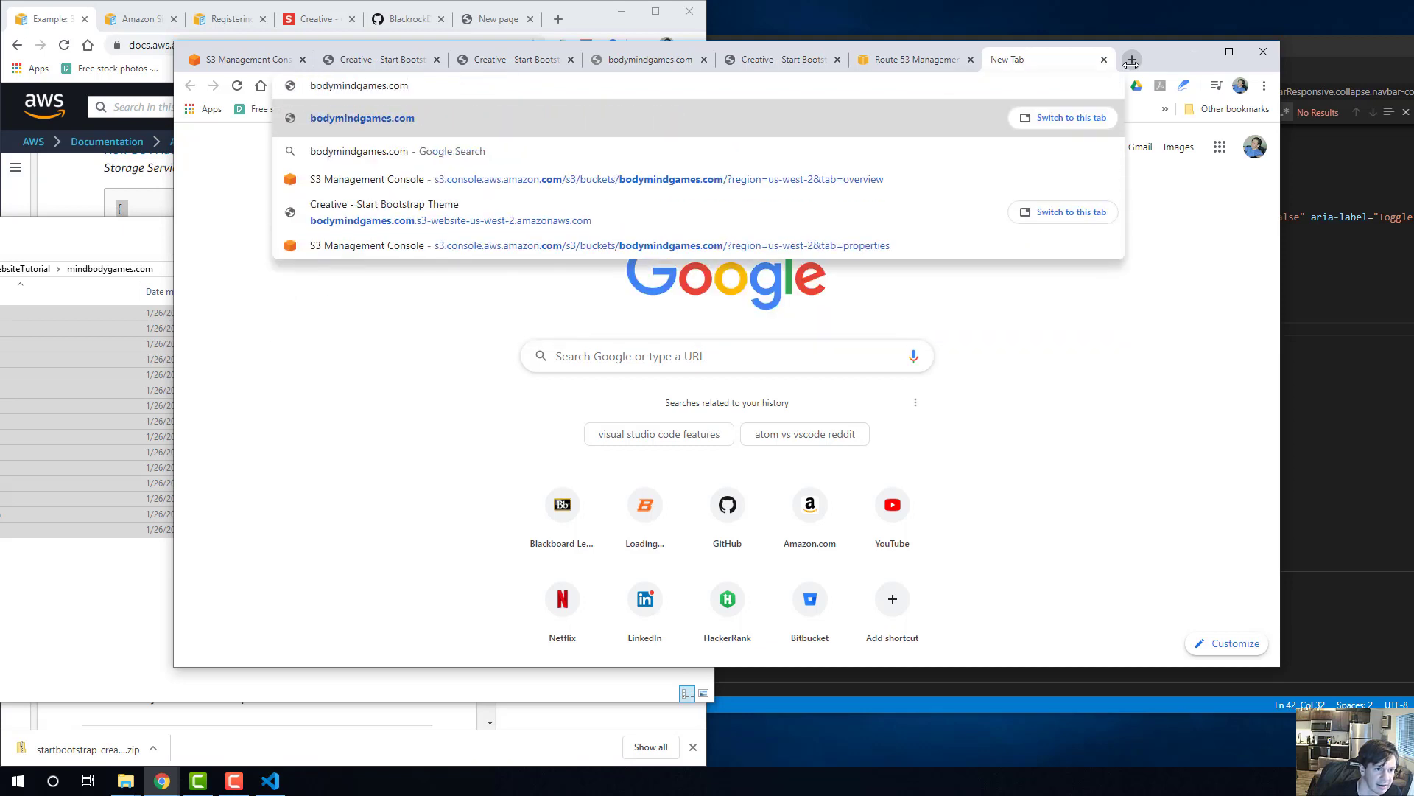
pyautogui.press('Return')
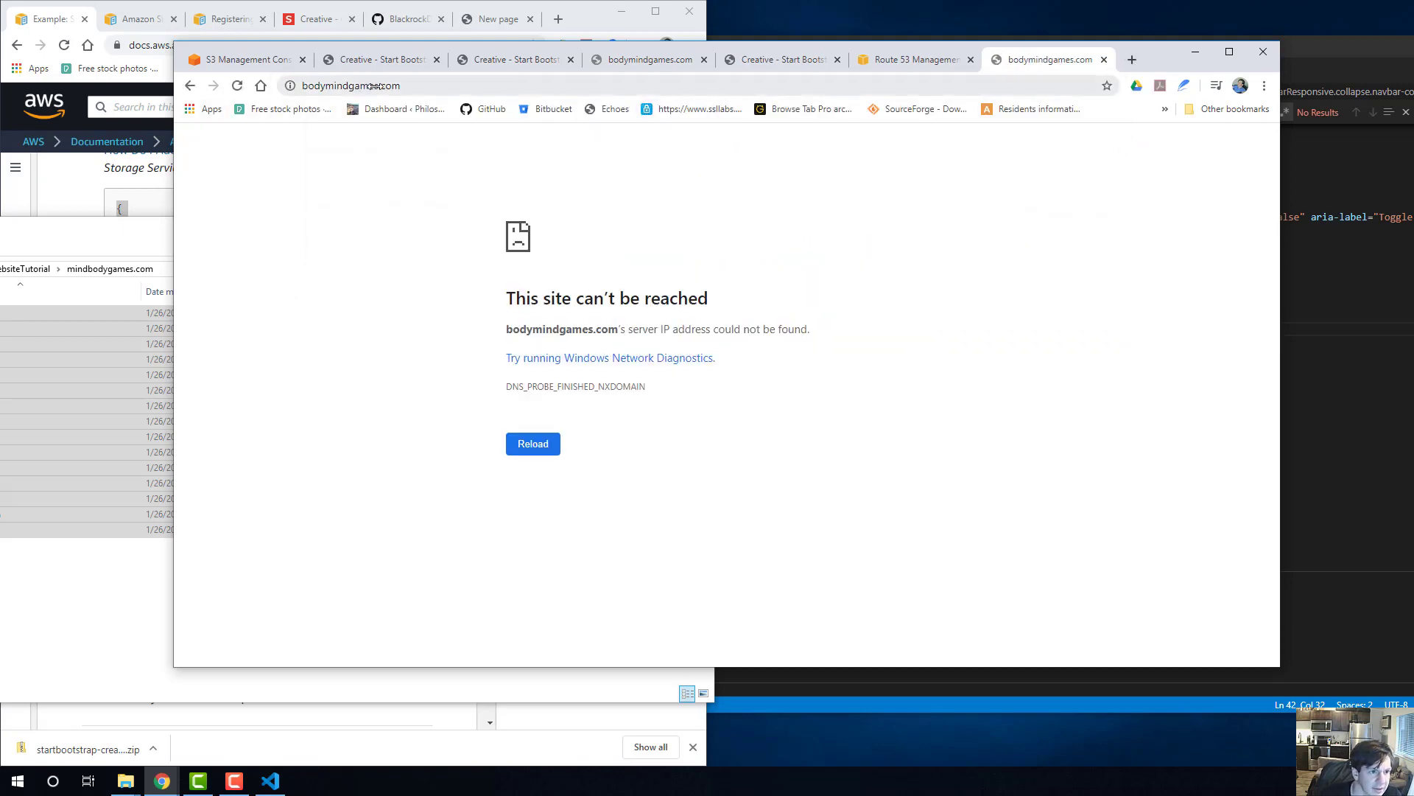
pyautogui.click(376, 86)
pyautogui.press('Return')
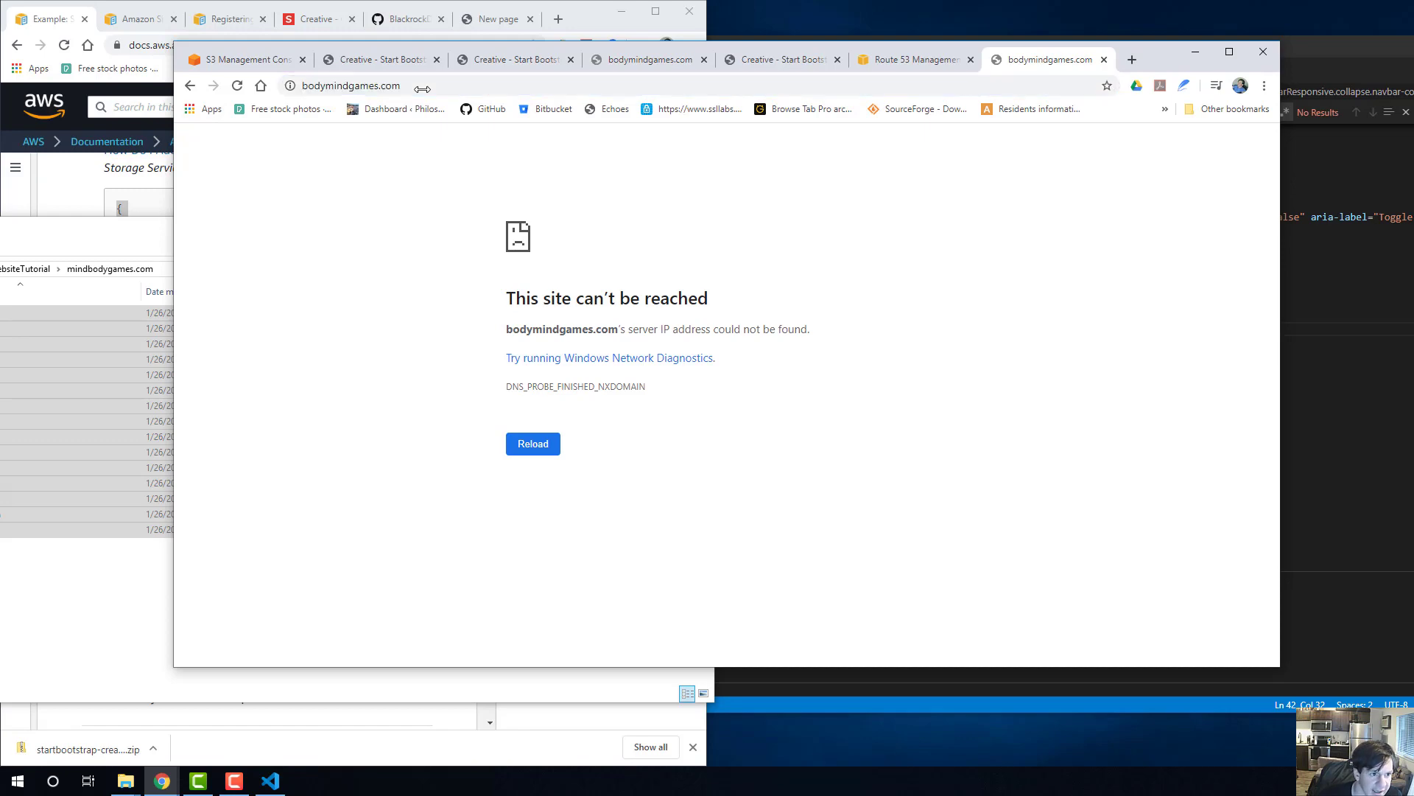
pyautogui.click(120, 249)
pyautogui.click(796, 217)
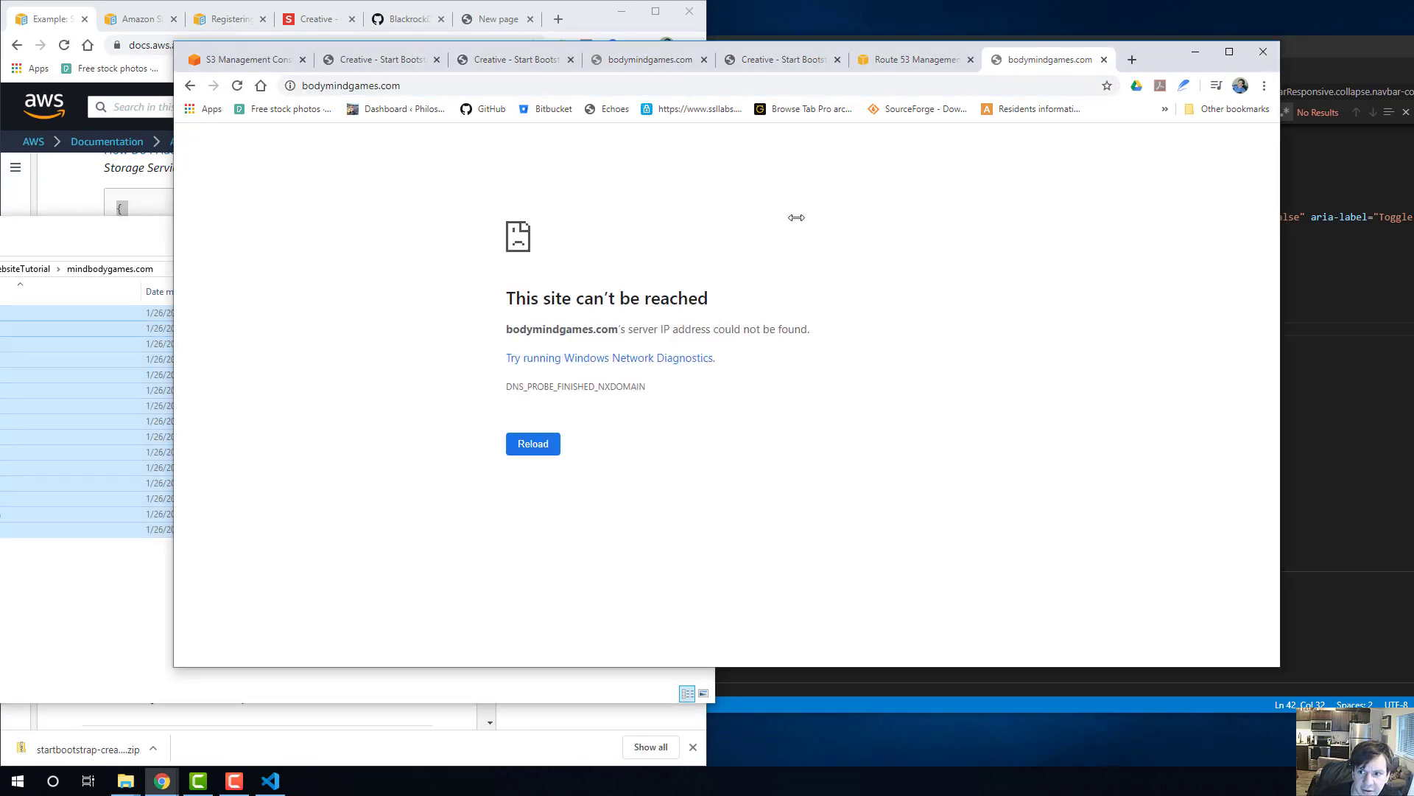
pyautogui.click(1195, 52)
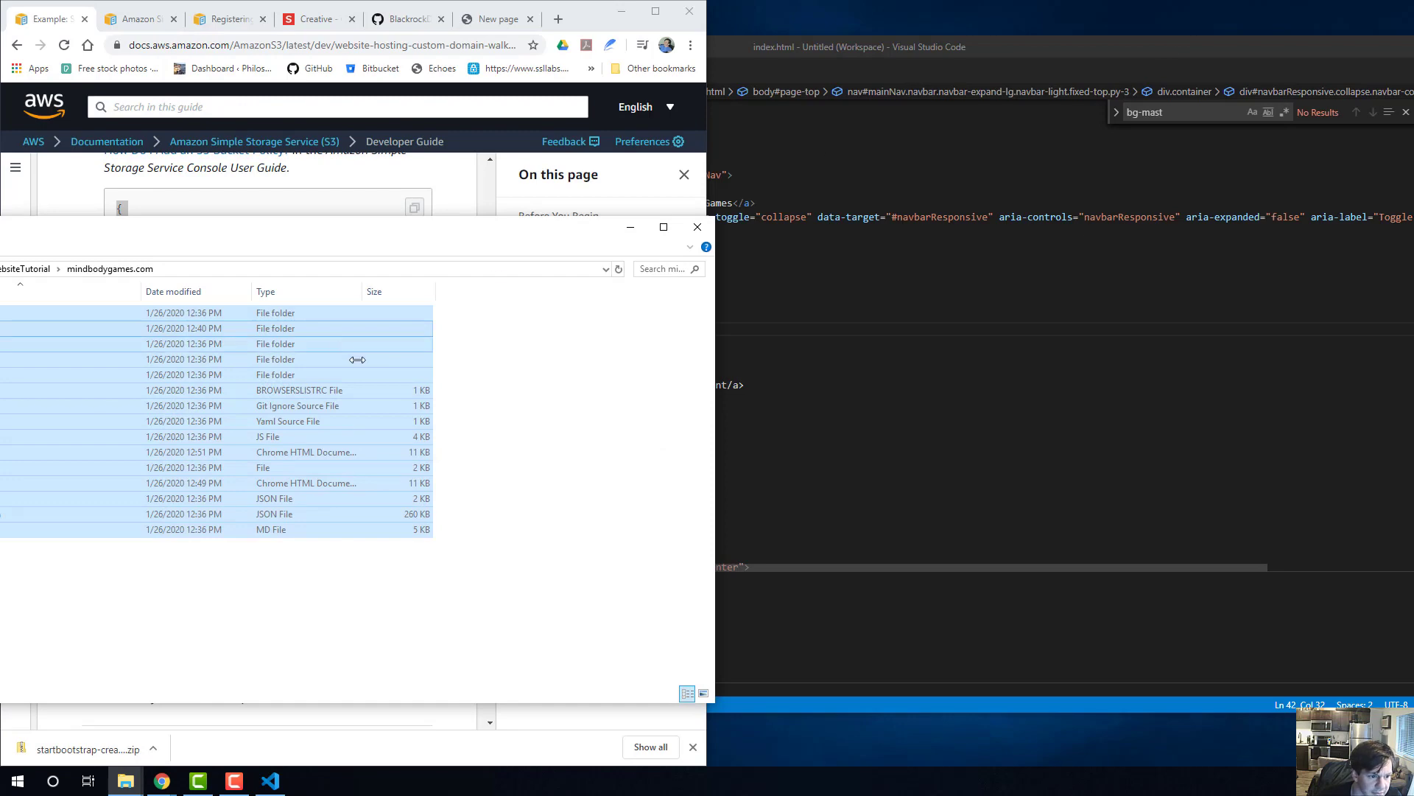
pyautogui.click(162, 781)
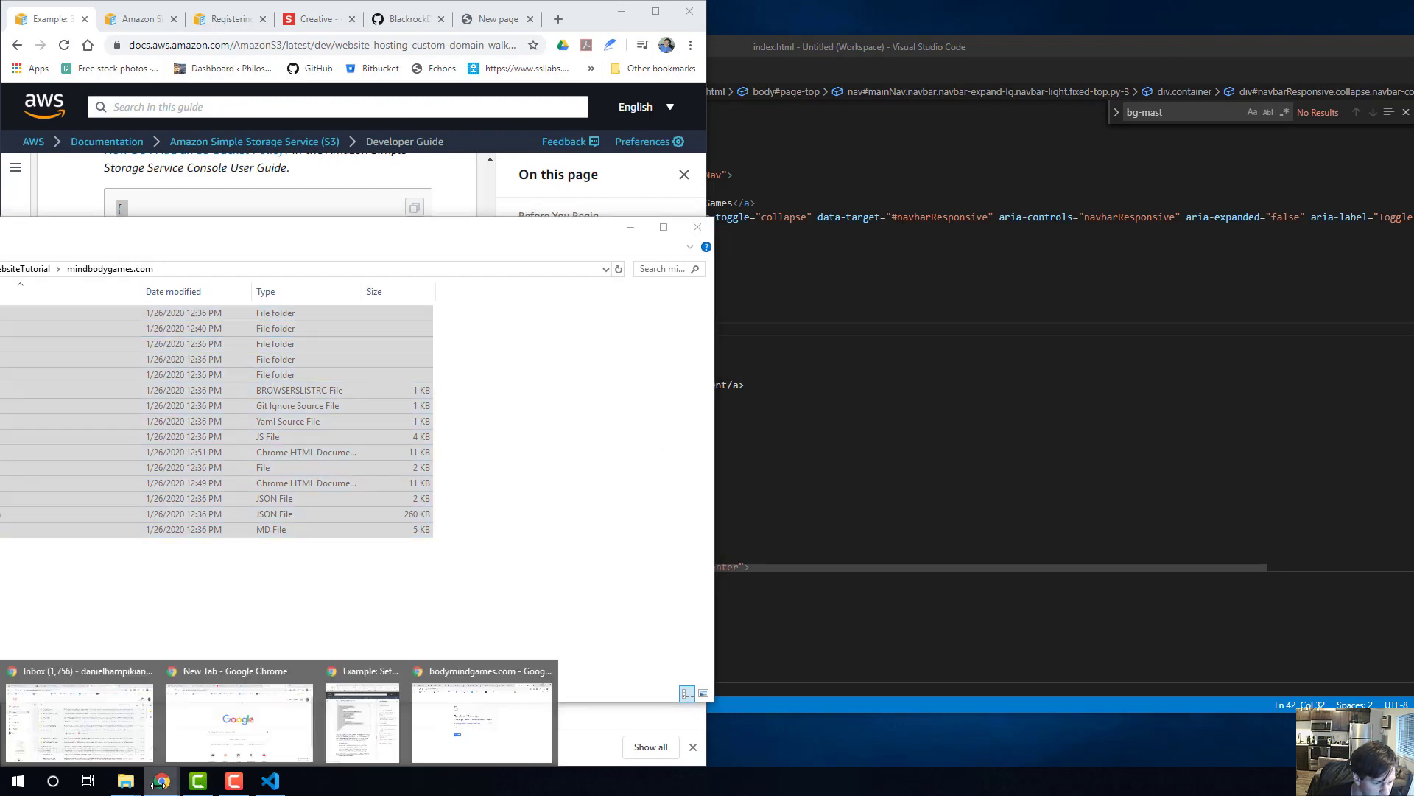
pyautogui.click(481, 718)
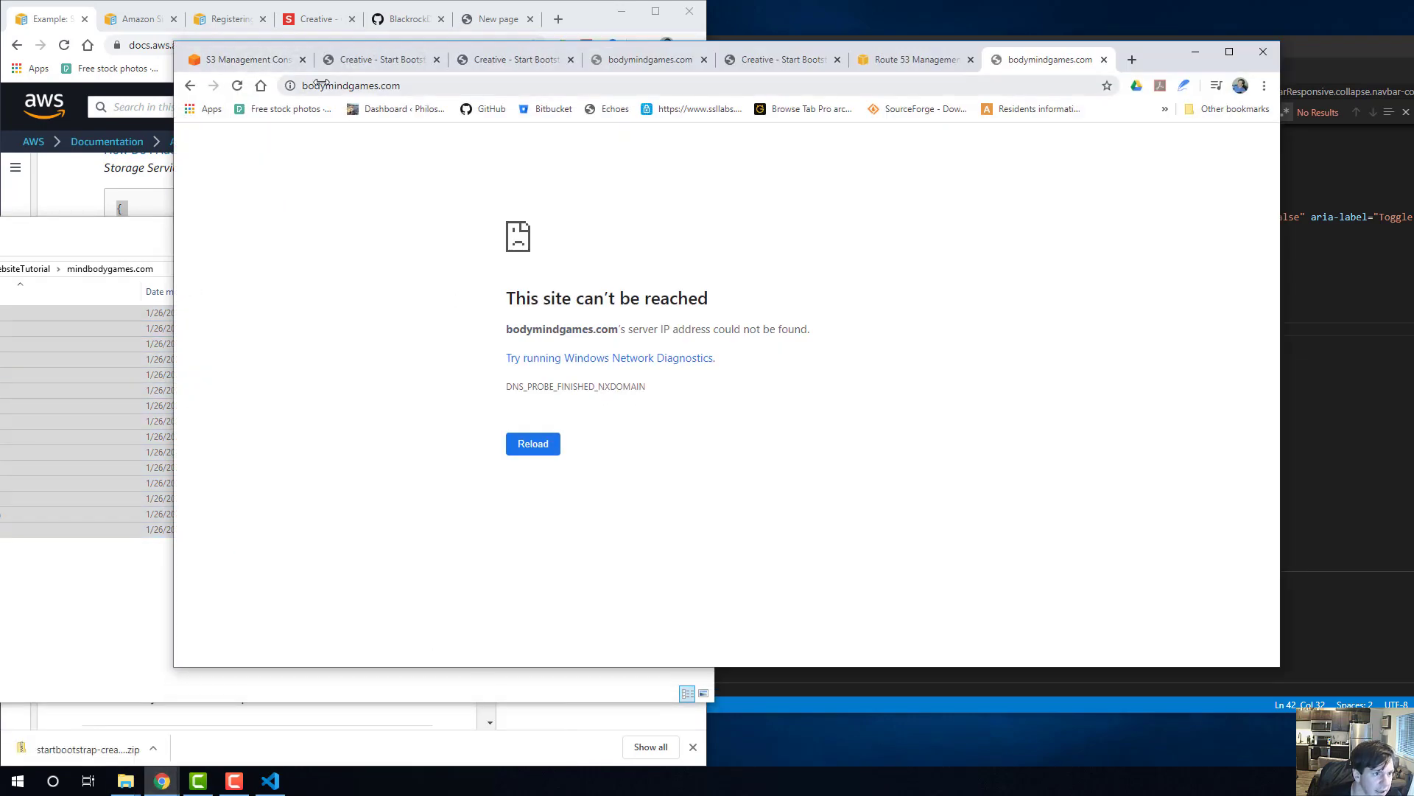
pyautogui.moveTo(305, 87); pyautogui.dragTo(308, 87)
pyautogui.write('www')
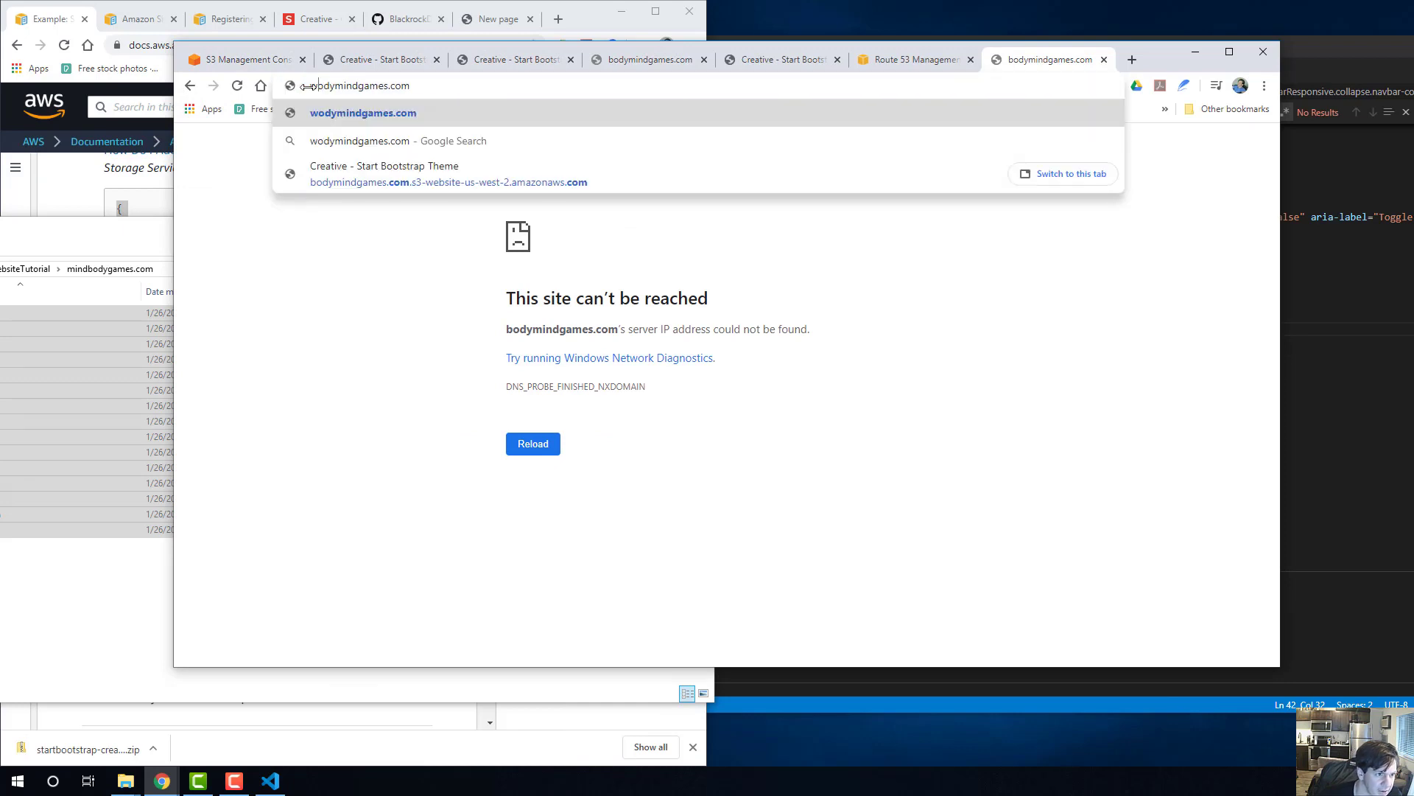
pyautogui.write('.b')
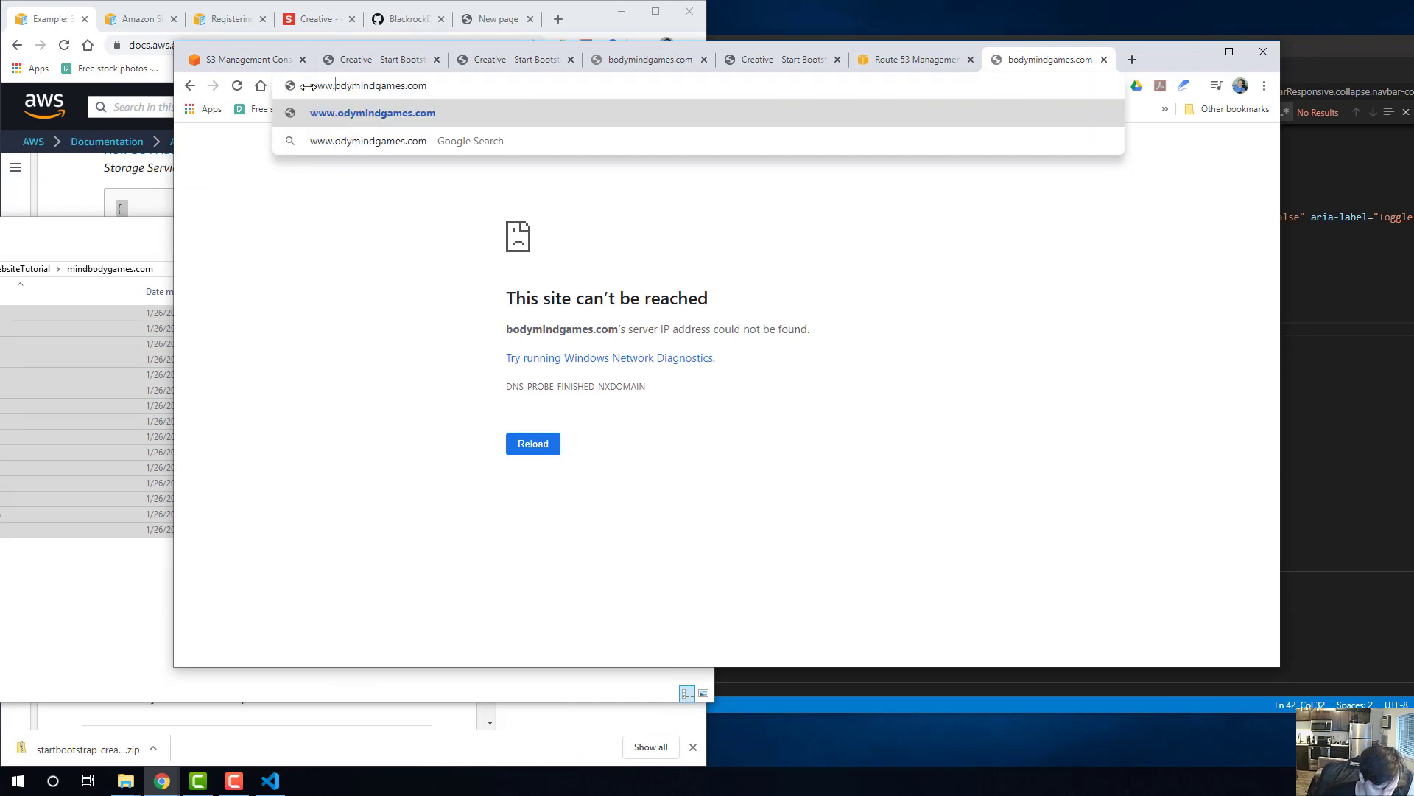
pyautogui.press('Return')
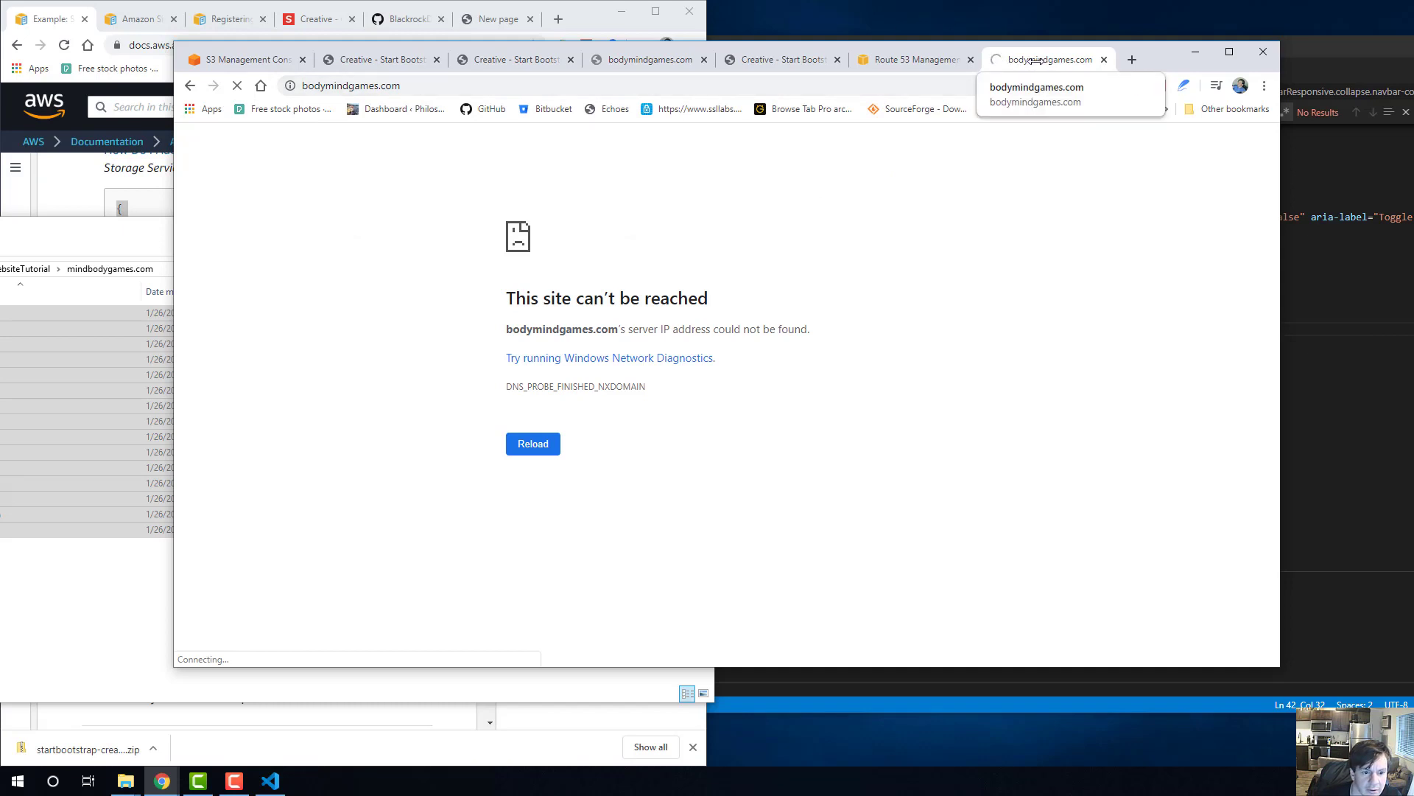
# Widen the AWS guide's window and read Step 9's instructions for adding alias records for the root domain and the www subdomain.
pyautogui.click(106, 252)
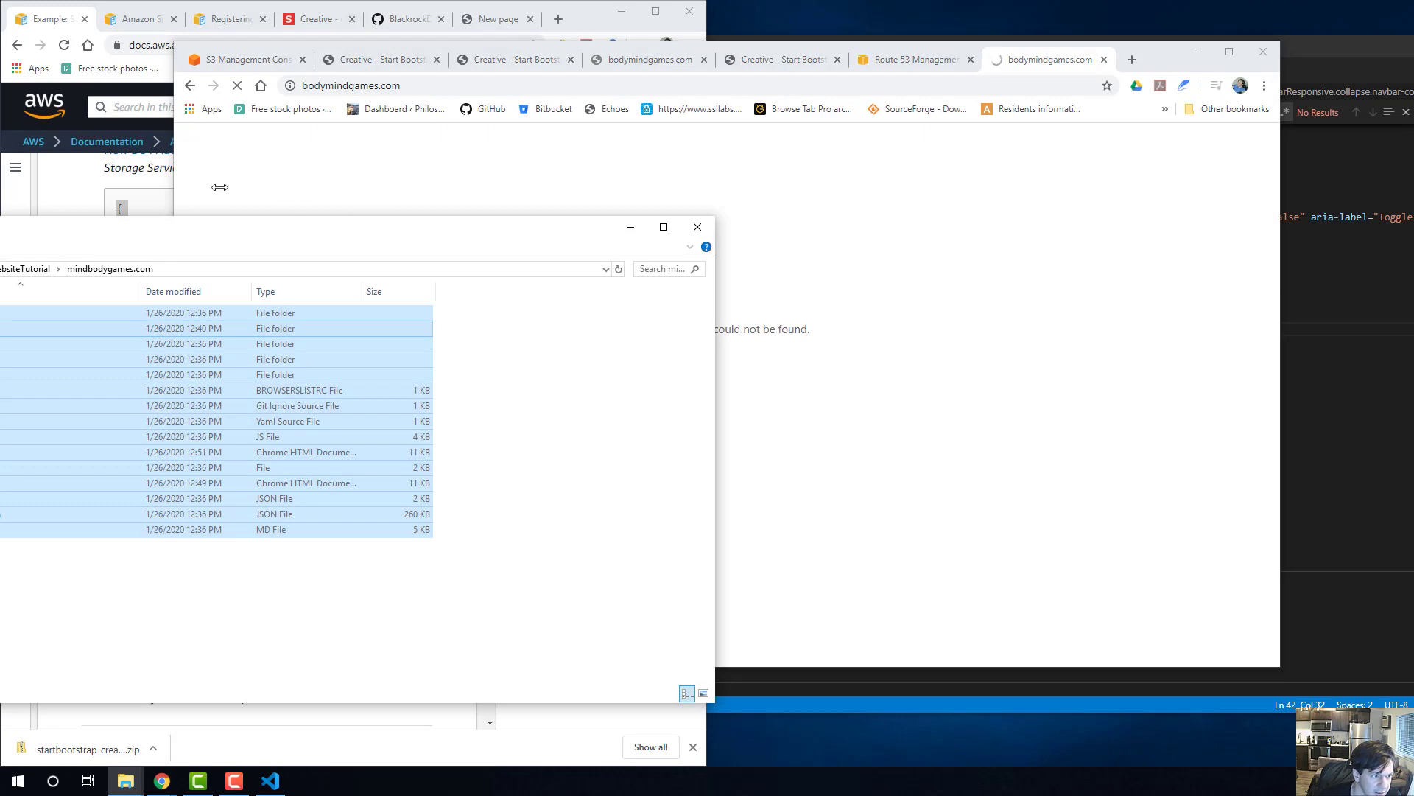
pyautogui.click(65, 179)
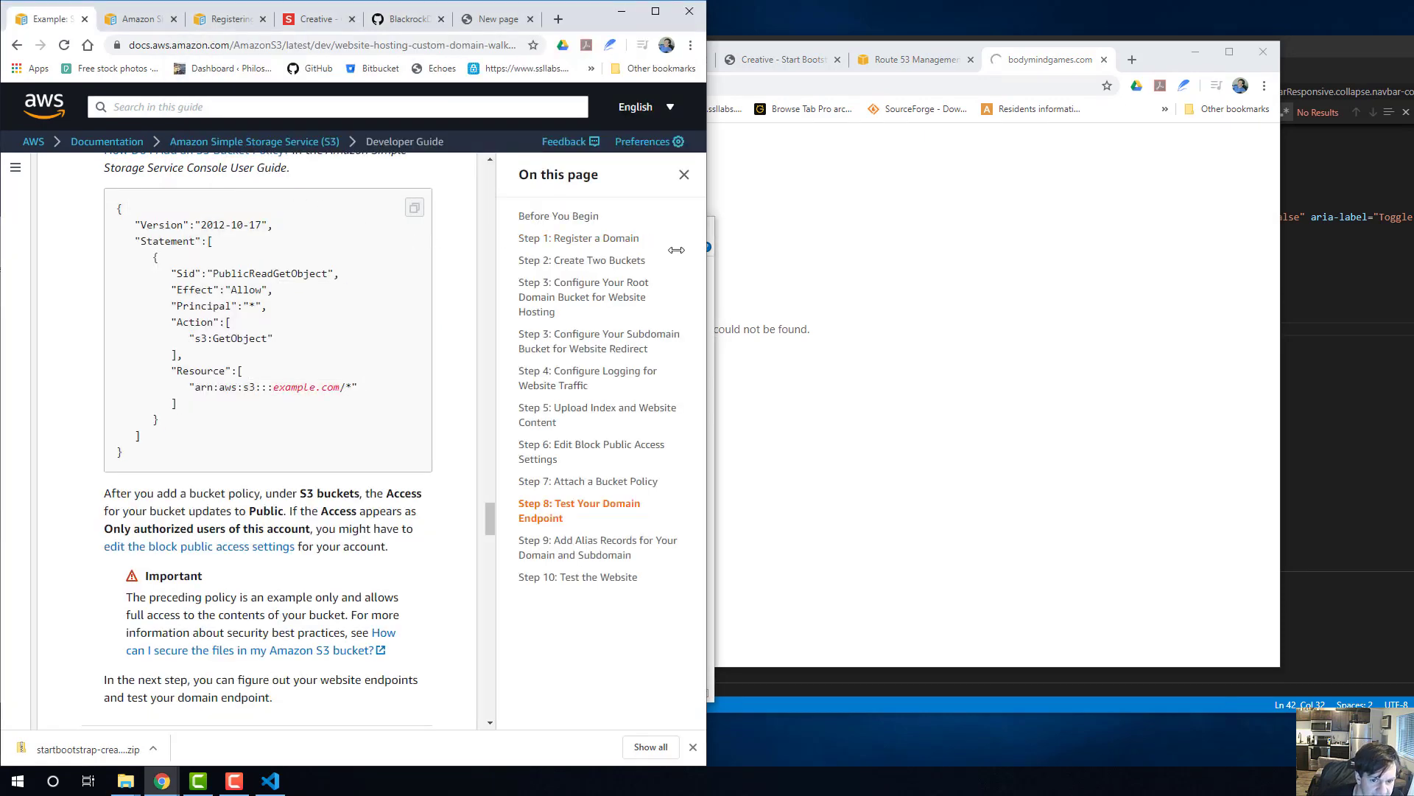
pyautogui.click(1052, 158)
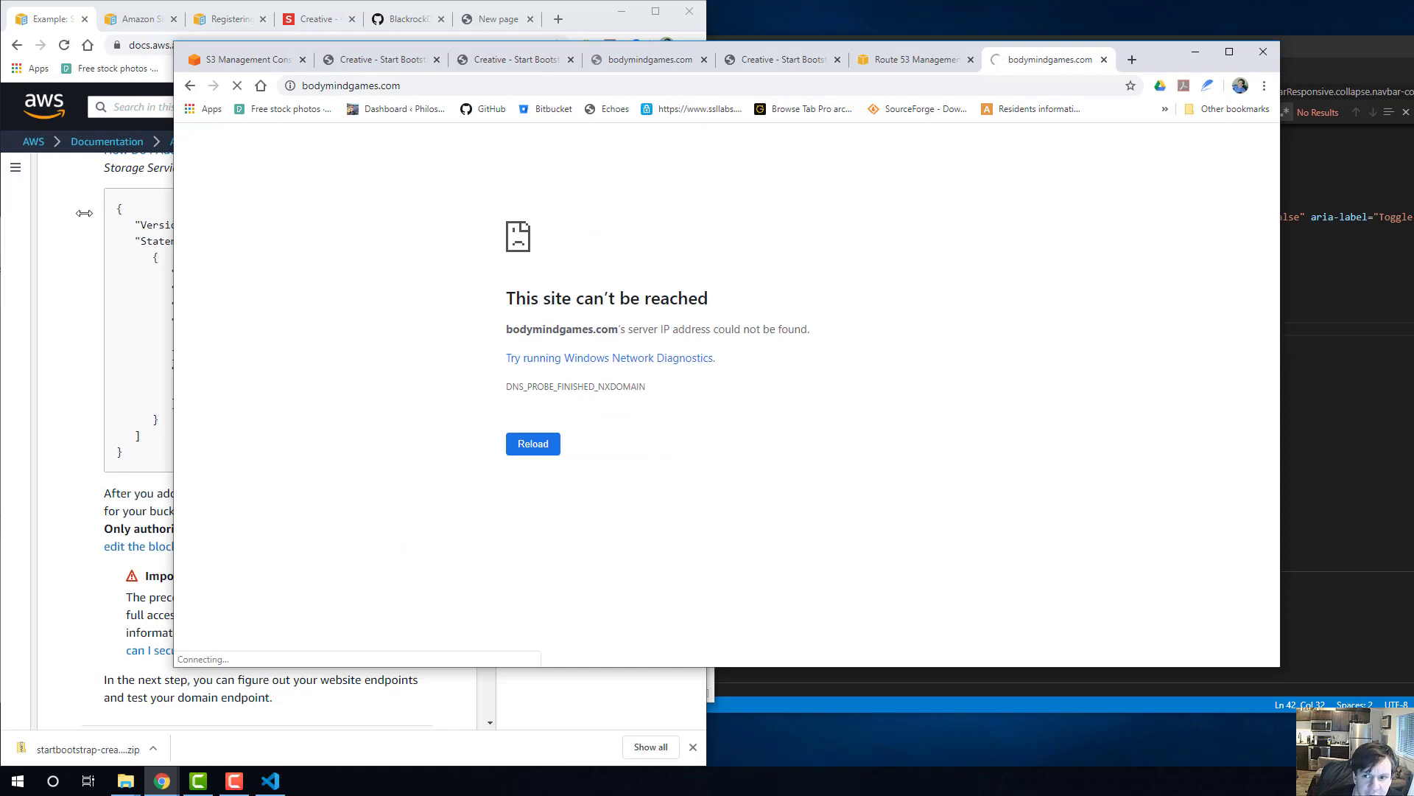
pyautogui.click(84, 213)
pyautogui.moveTo(708, 213); pyautogui.dragTo(1121, 213)
pyautogui.scroll(-4, 617, 405)
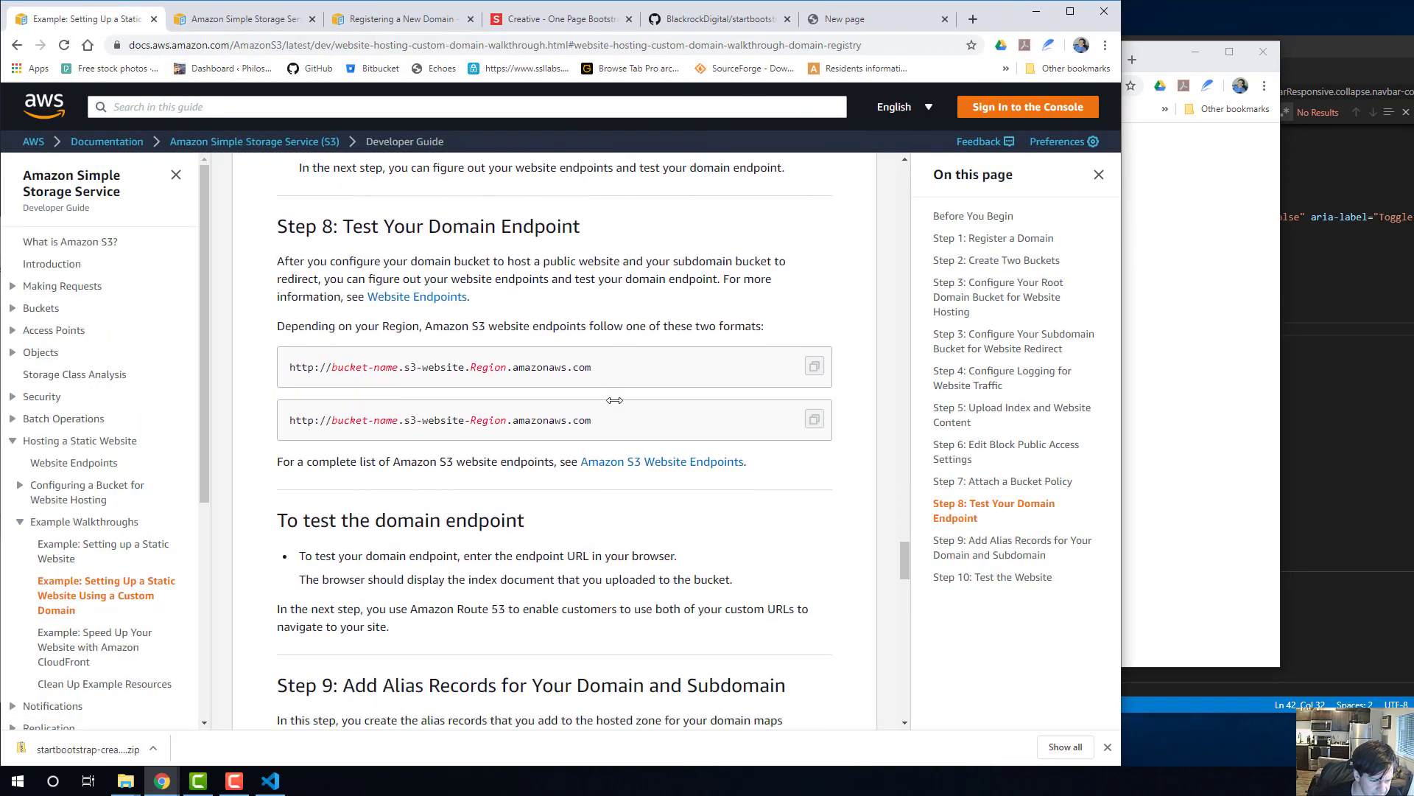
pyautogui.scroll(-6, 589, 313)
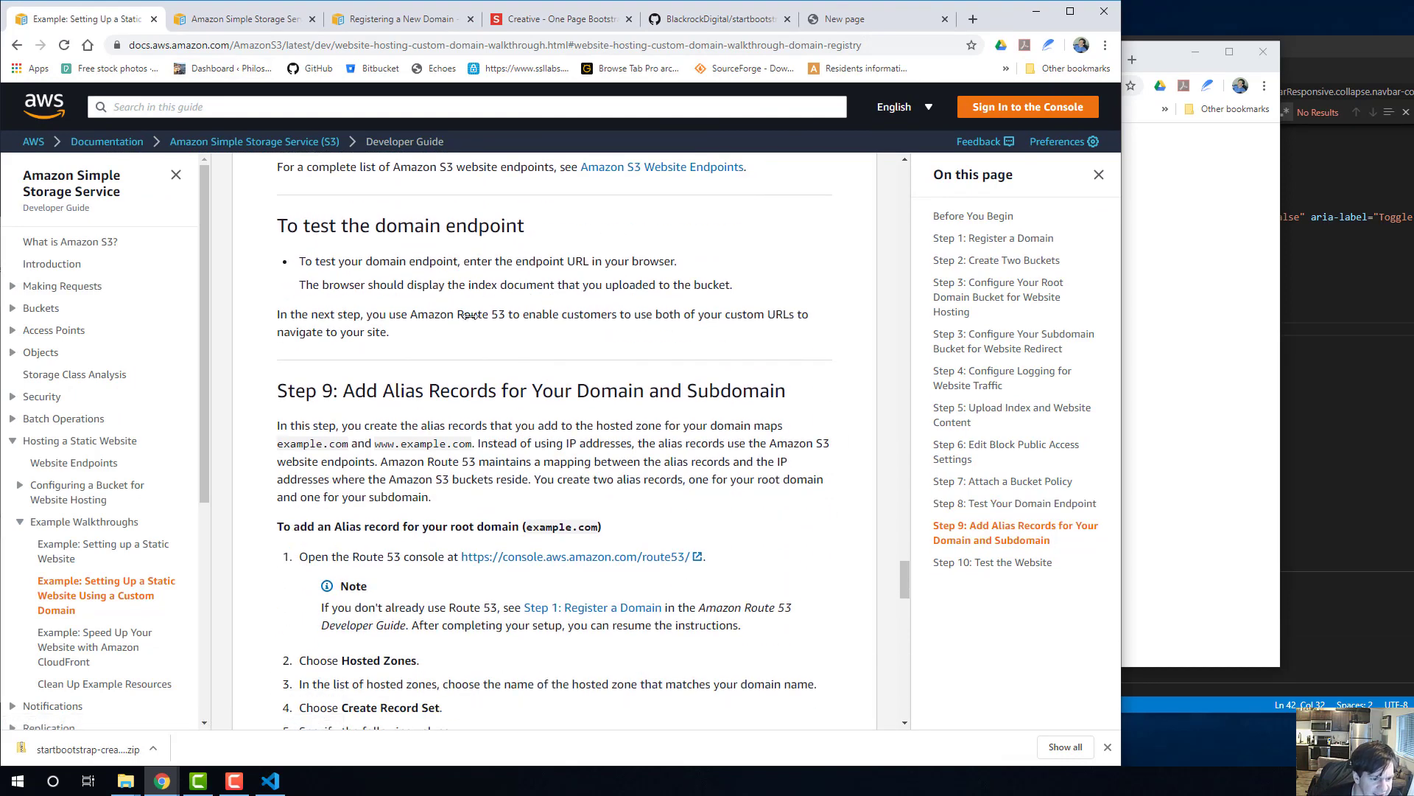
pyautogui.scroll(-4, 426, 348)
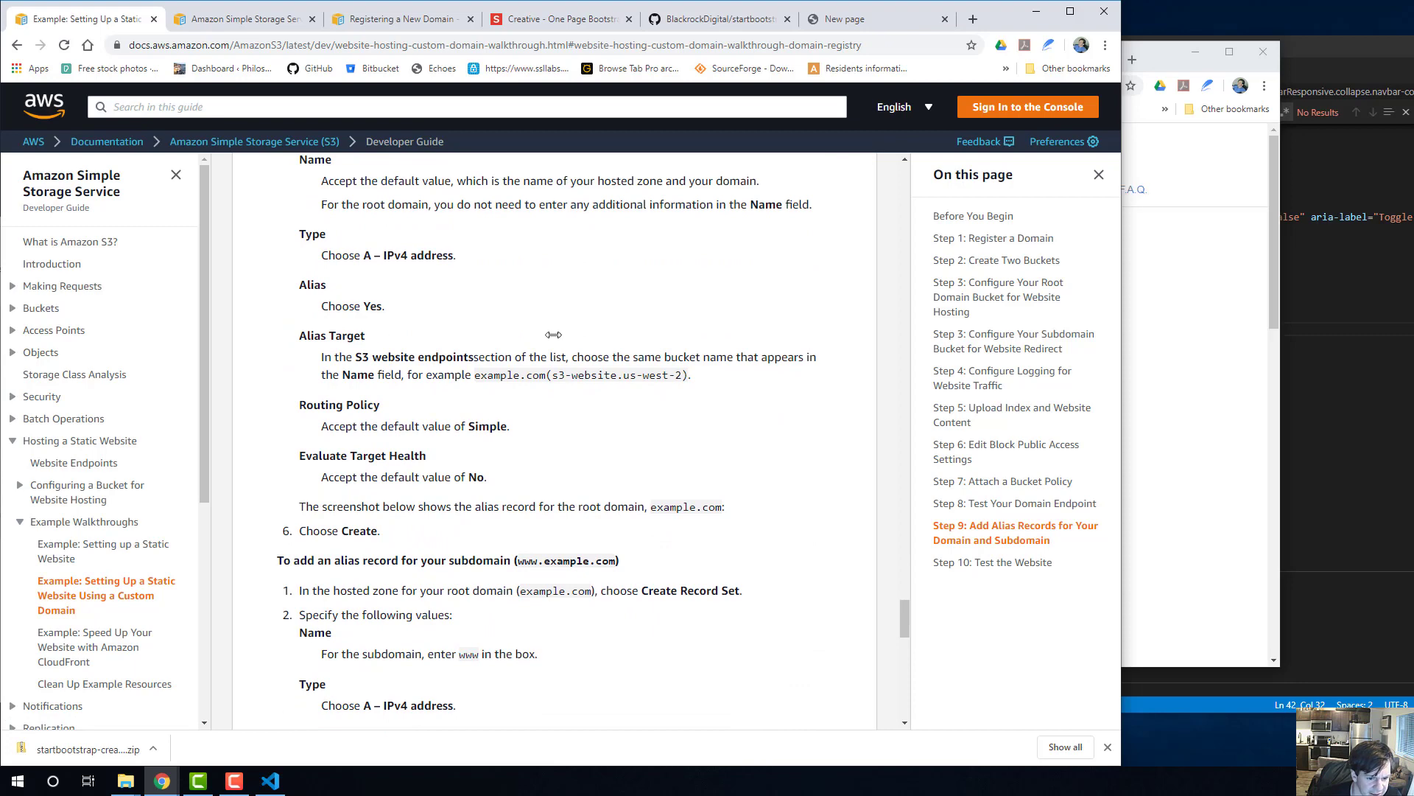
pyautogui.scroll(-2, 560, 343)
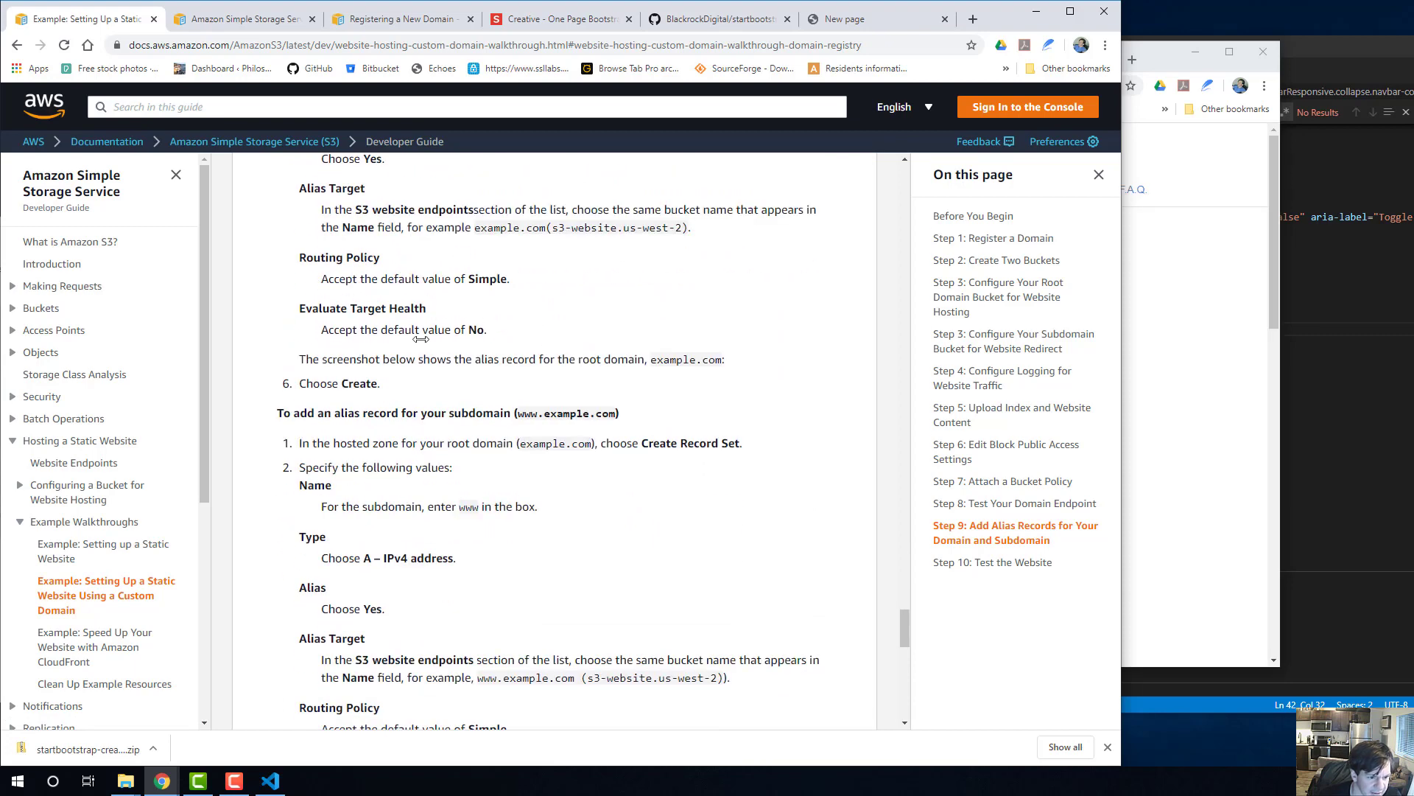
pyautogui.scroll(-2, 349, 318)
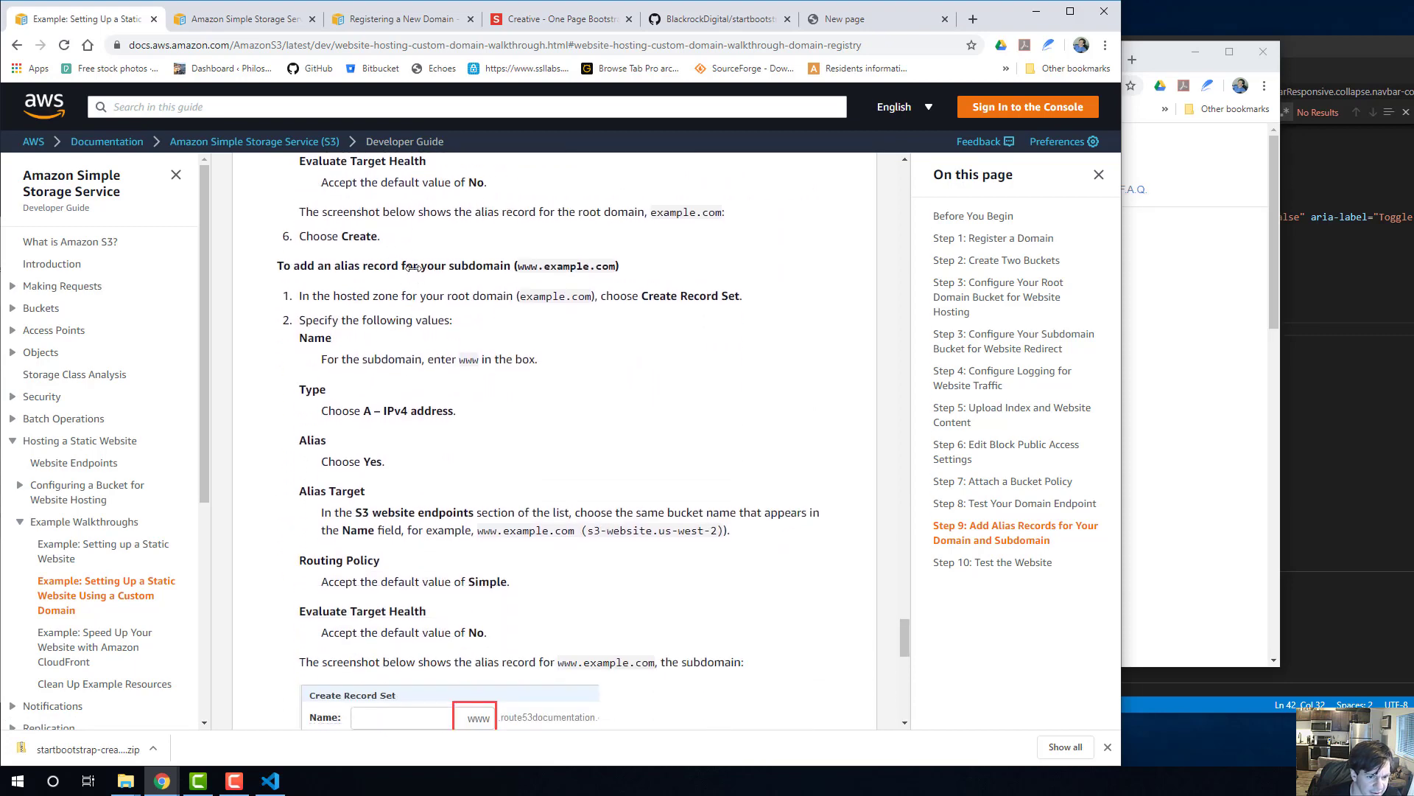
pyautogui.moveTo(333, 267); pyautogui.dragTo(627, 271)
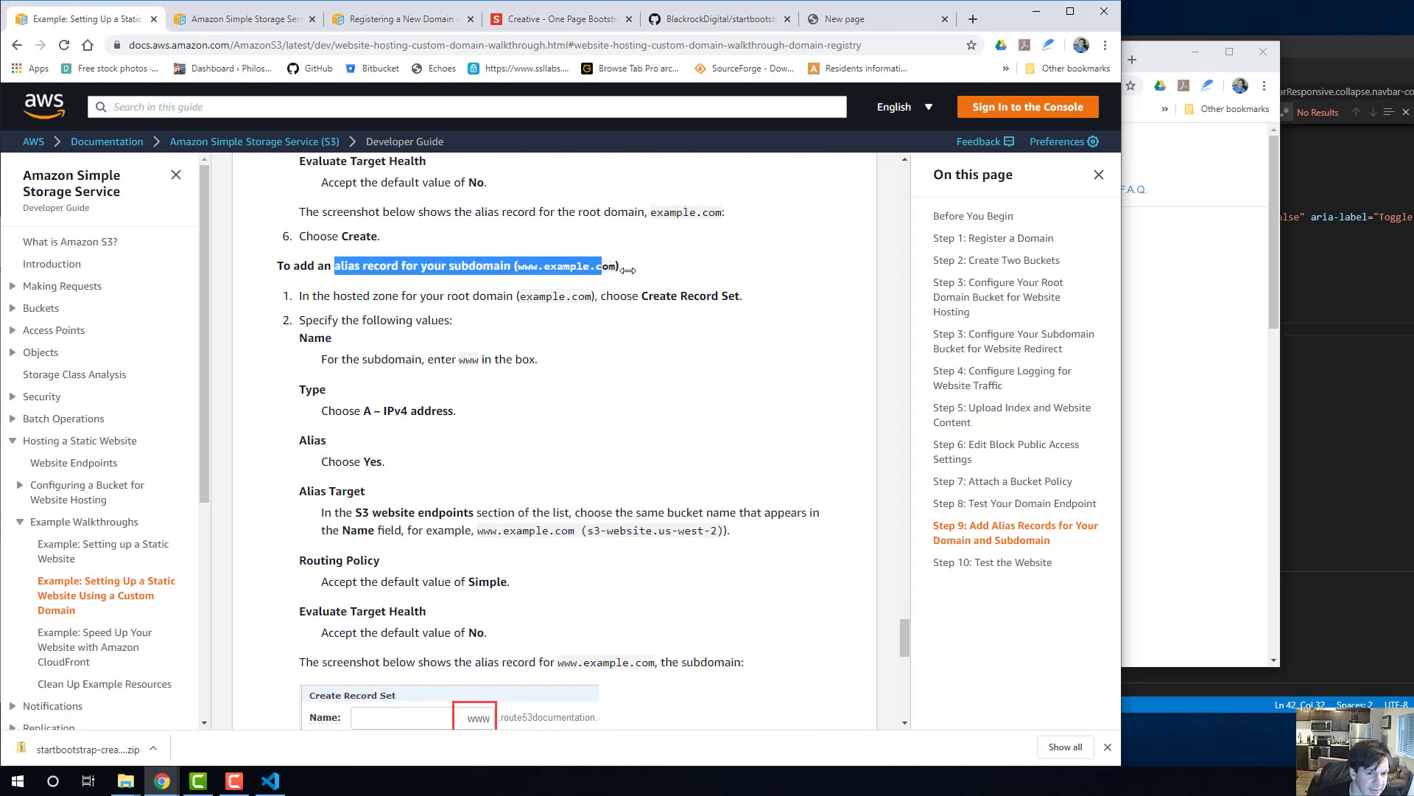
pyautogui.click(627, 272)
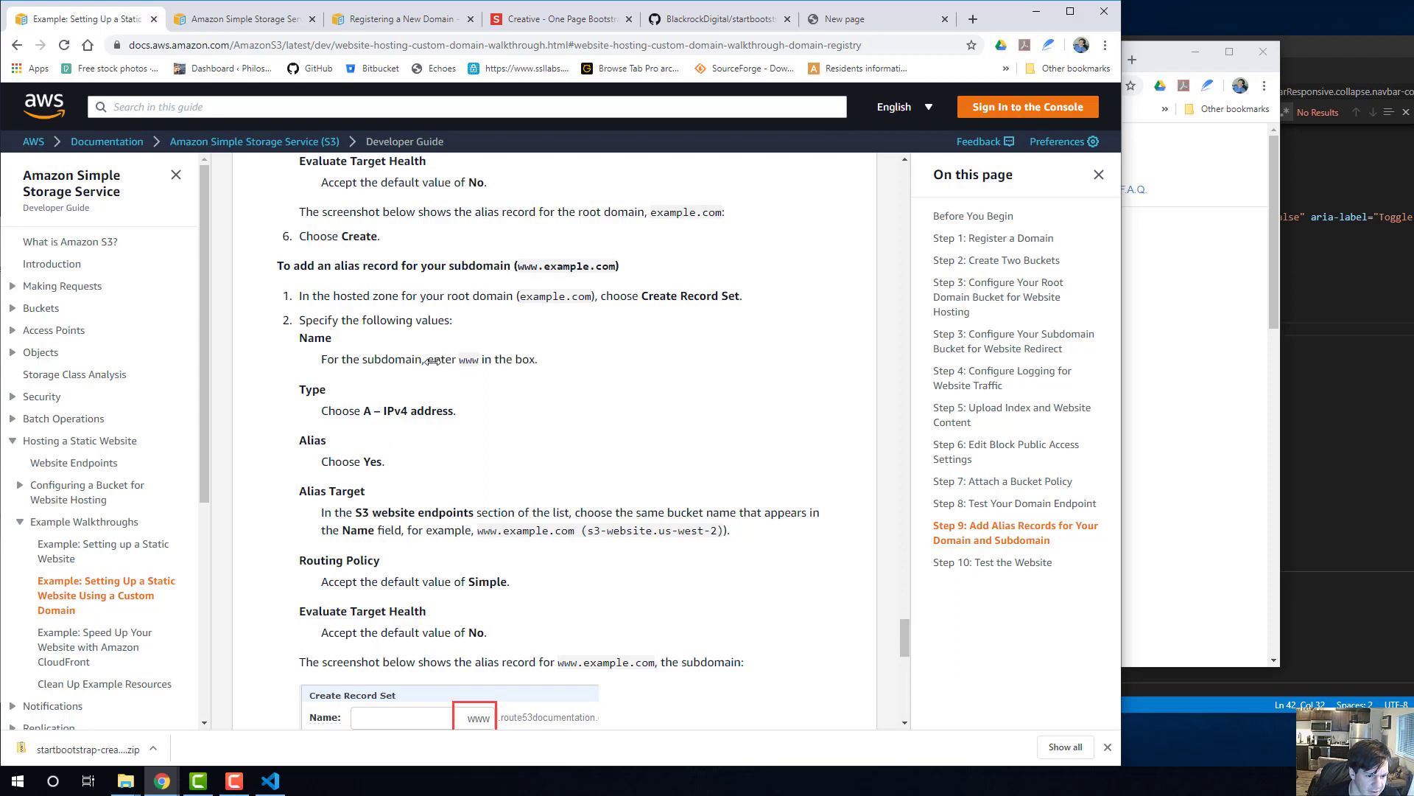
pyautogui.scroll(-2, 527, 387)
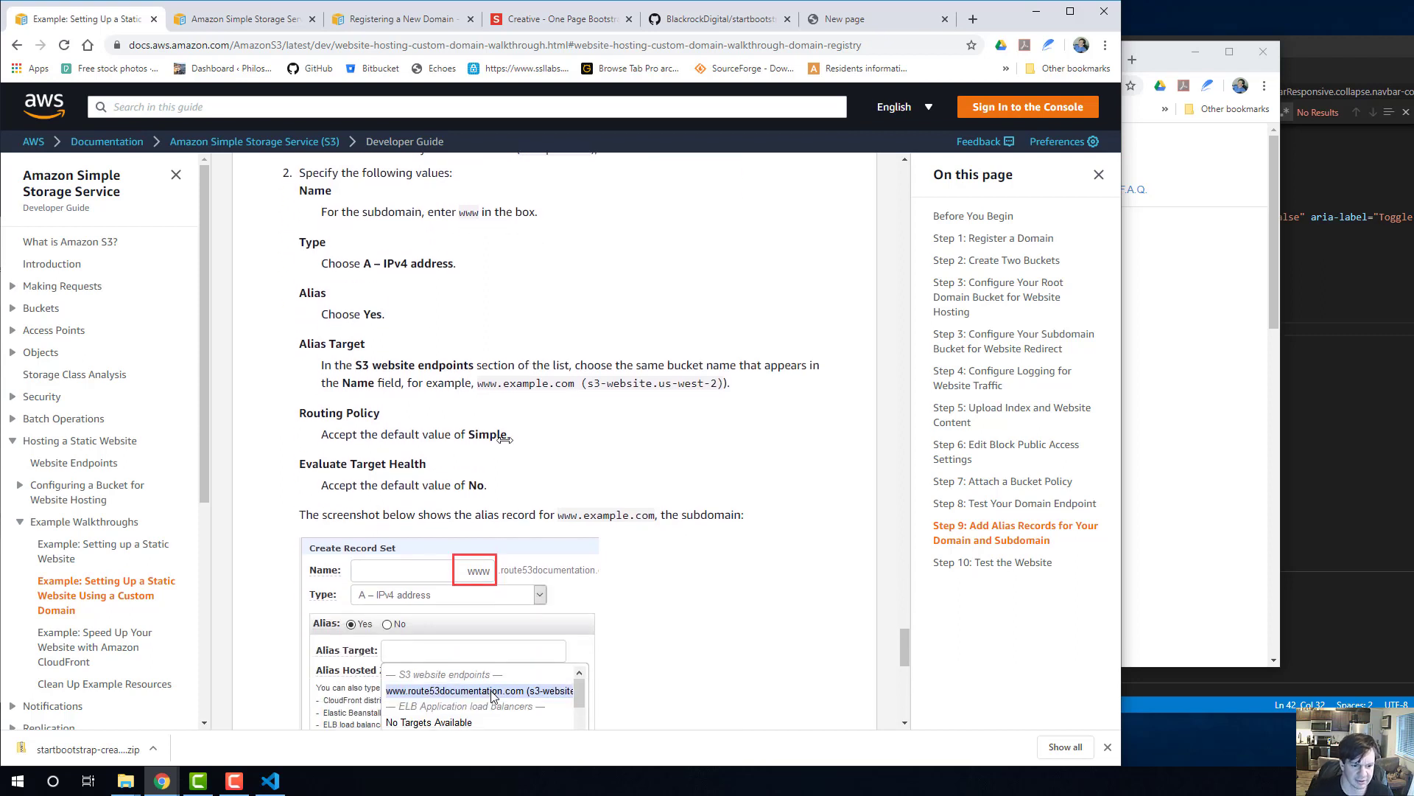
# Read the guide's alias values for the www subdomain record and Step 10's instructions for testing the website.
pyautogui.moveTo(482, 384); pyautogui.dragTo(573, 389)
pyautogui.click(574, 390)
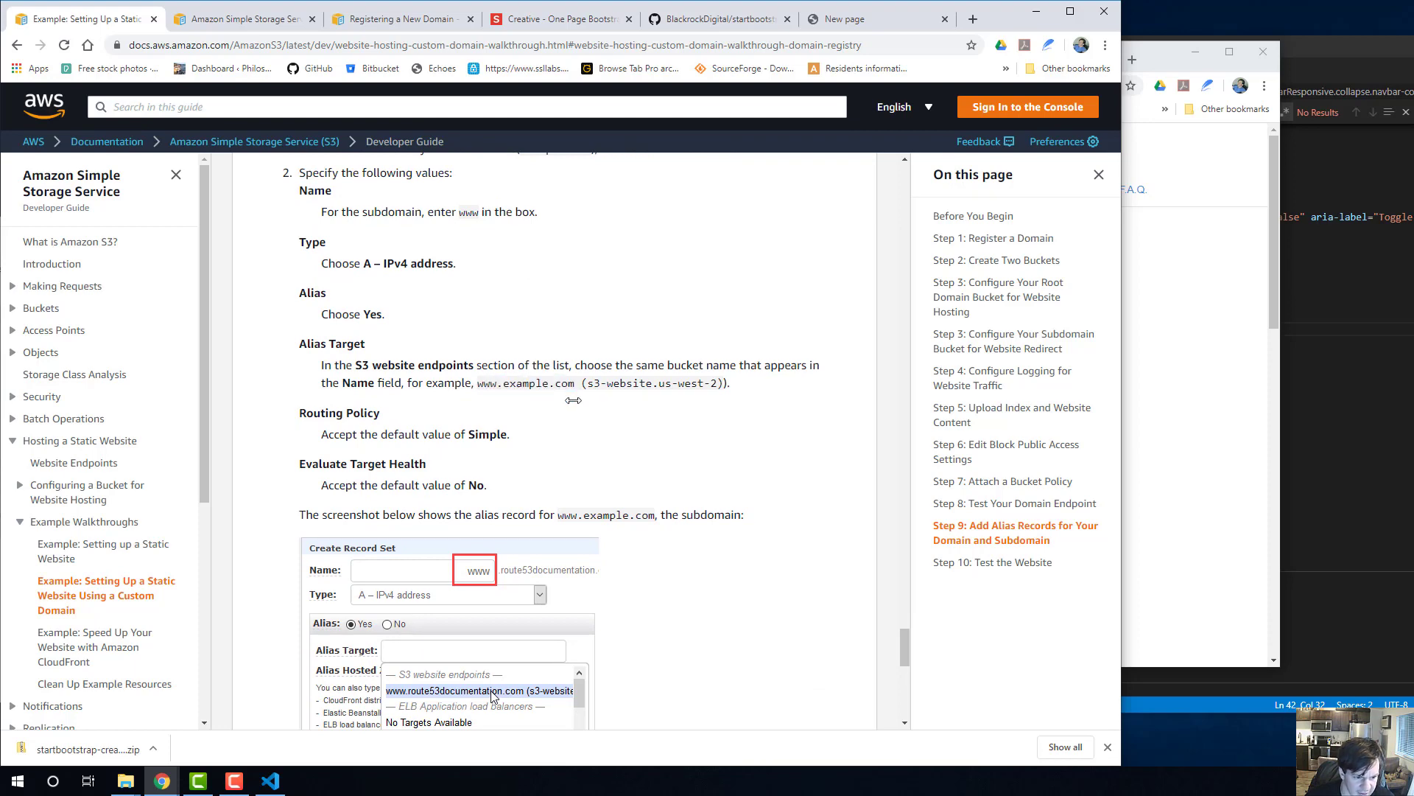
pyautogui.scroll(-2, 574, 390)
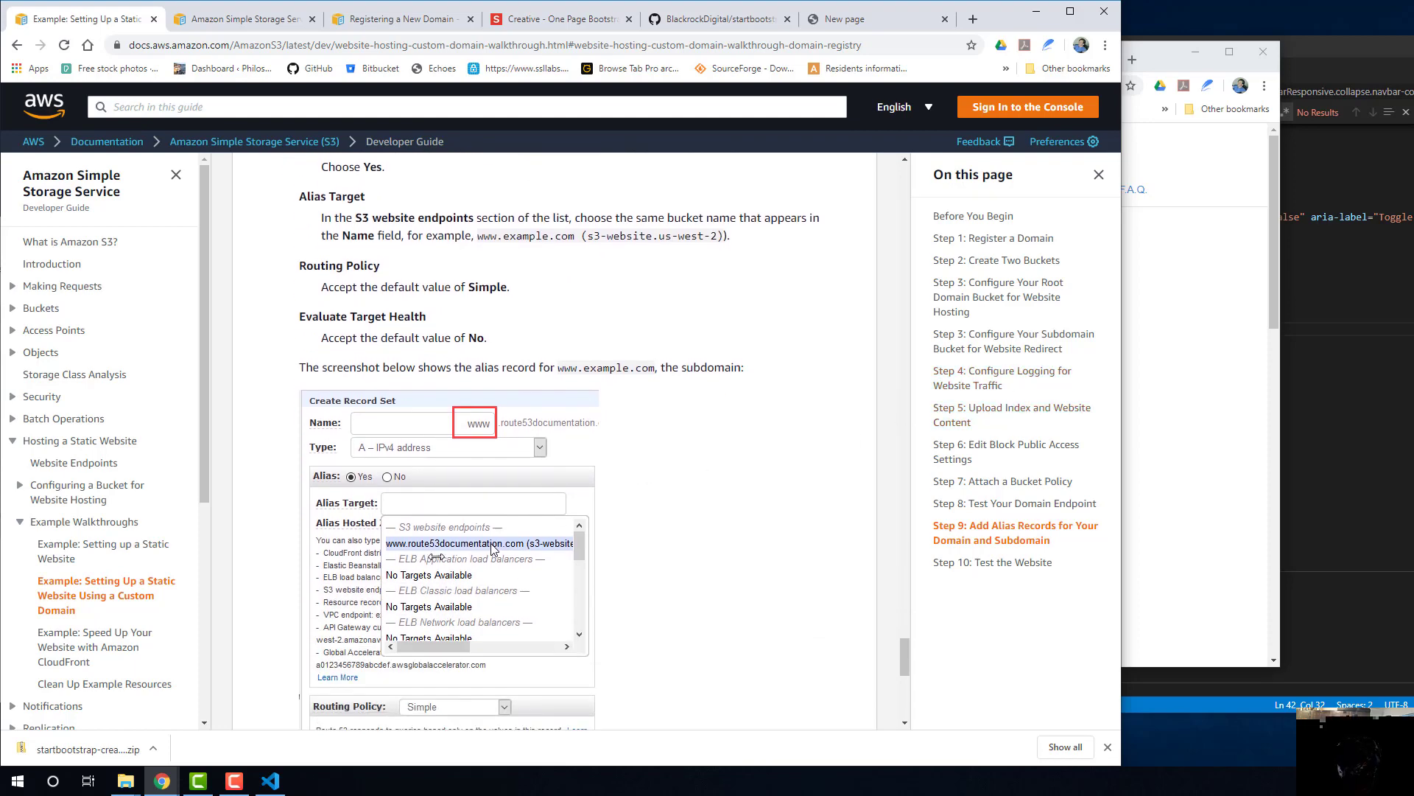
pyautogui.scroll(-7, 437, 556)
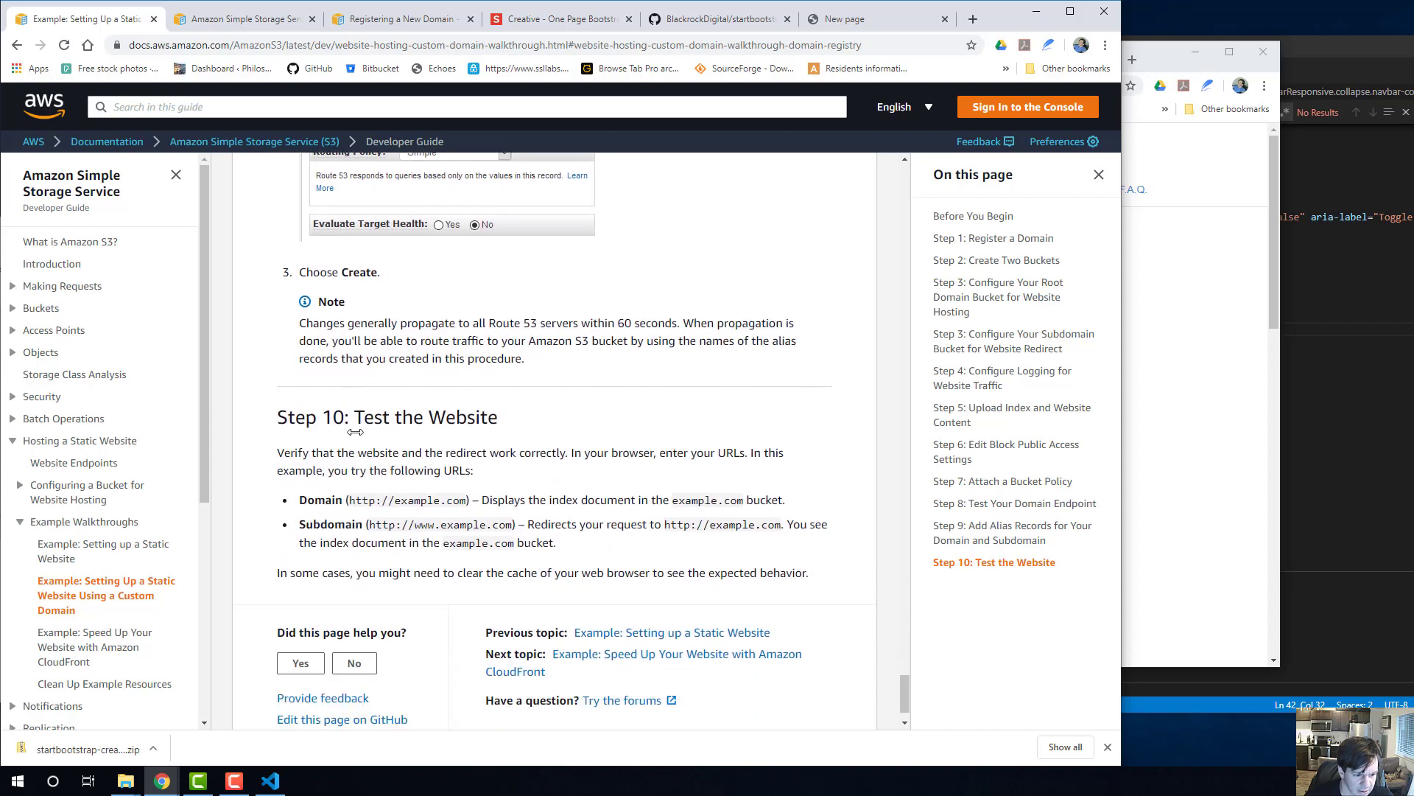
pyautogui.click(1156, 330)
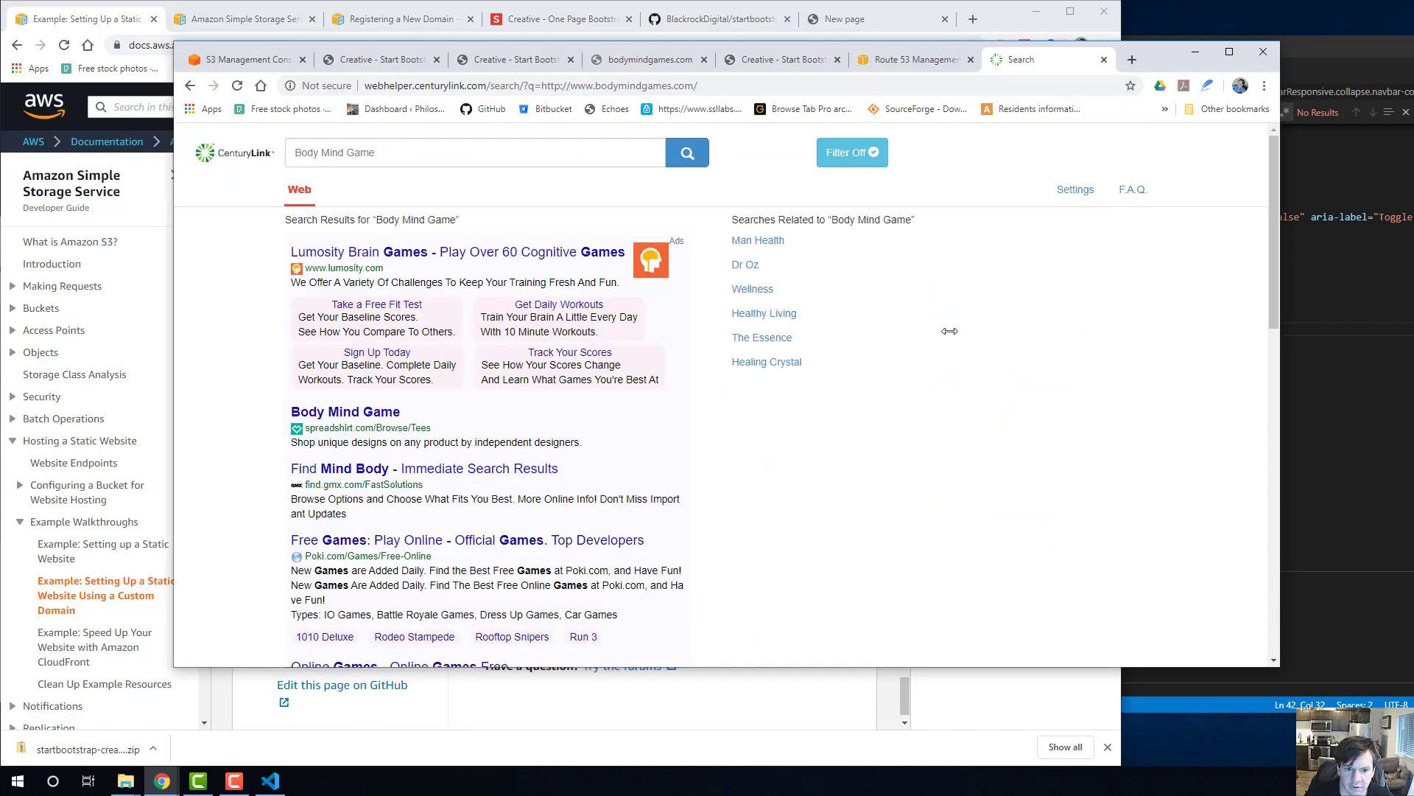
pyautogui.click(882, 59)
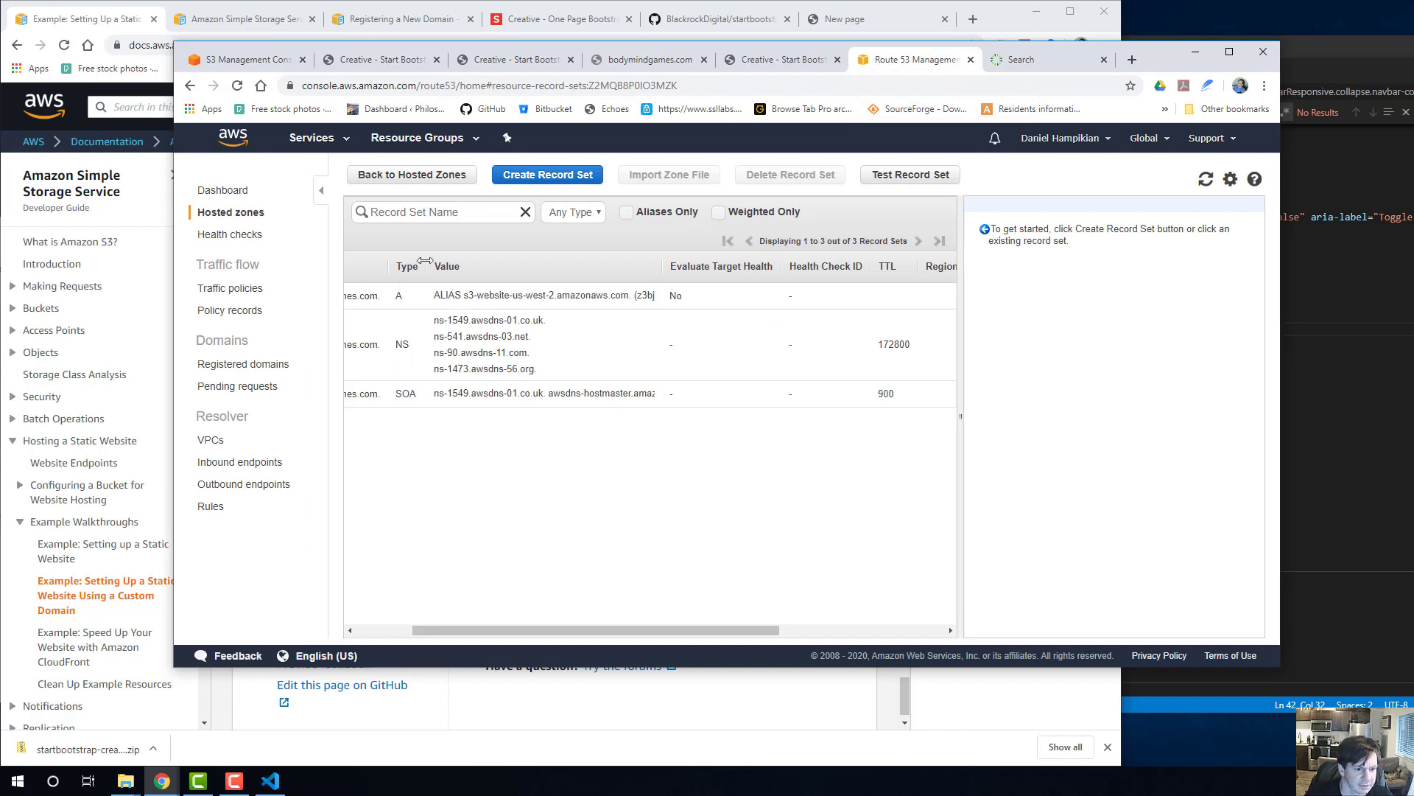
pyautogui.click(528, 175)
pyautogui.click(1094, 228)
pyautogui.write('www')
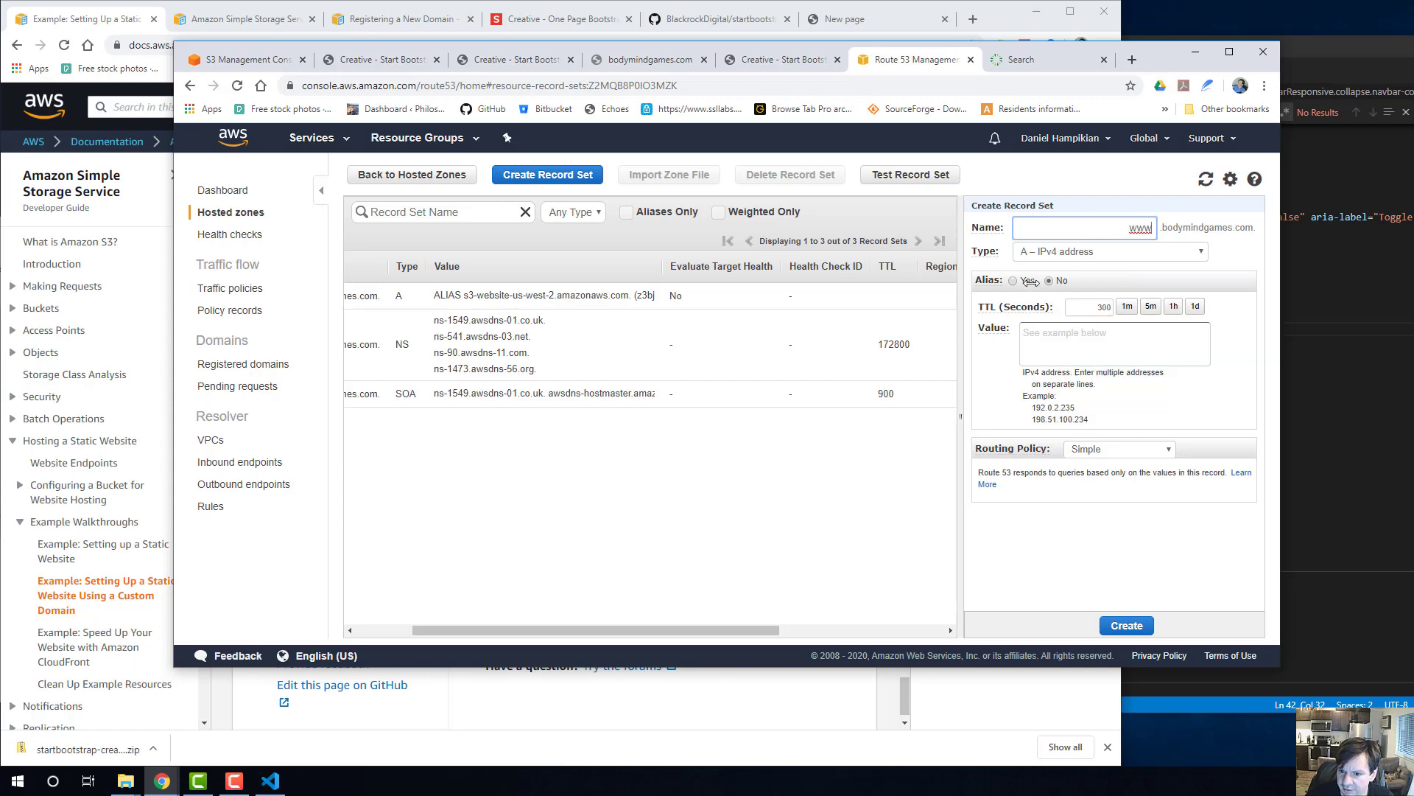
pyautogui.moveTo(985, 281); pyautogui.dragTo(1009, 280)
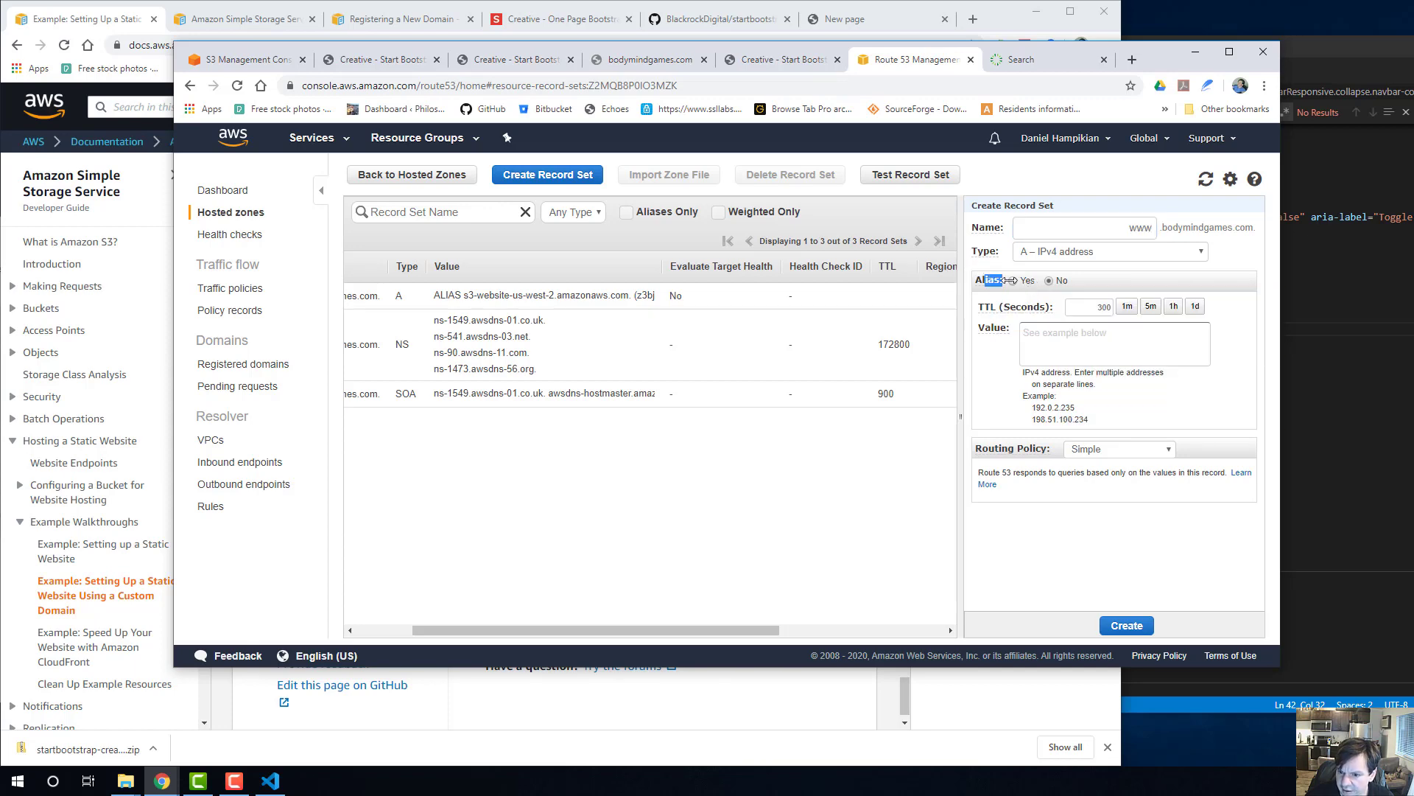
pyautogui.click(1014, 281)
pyautogui.click(1128, 313)
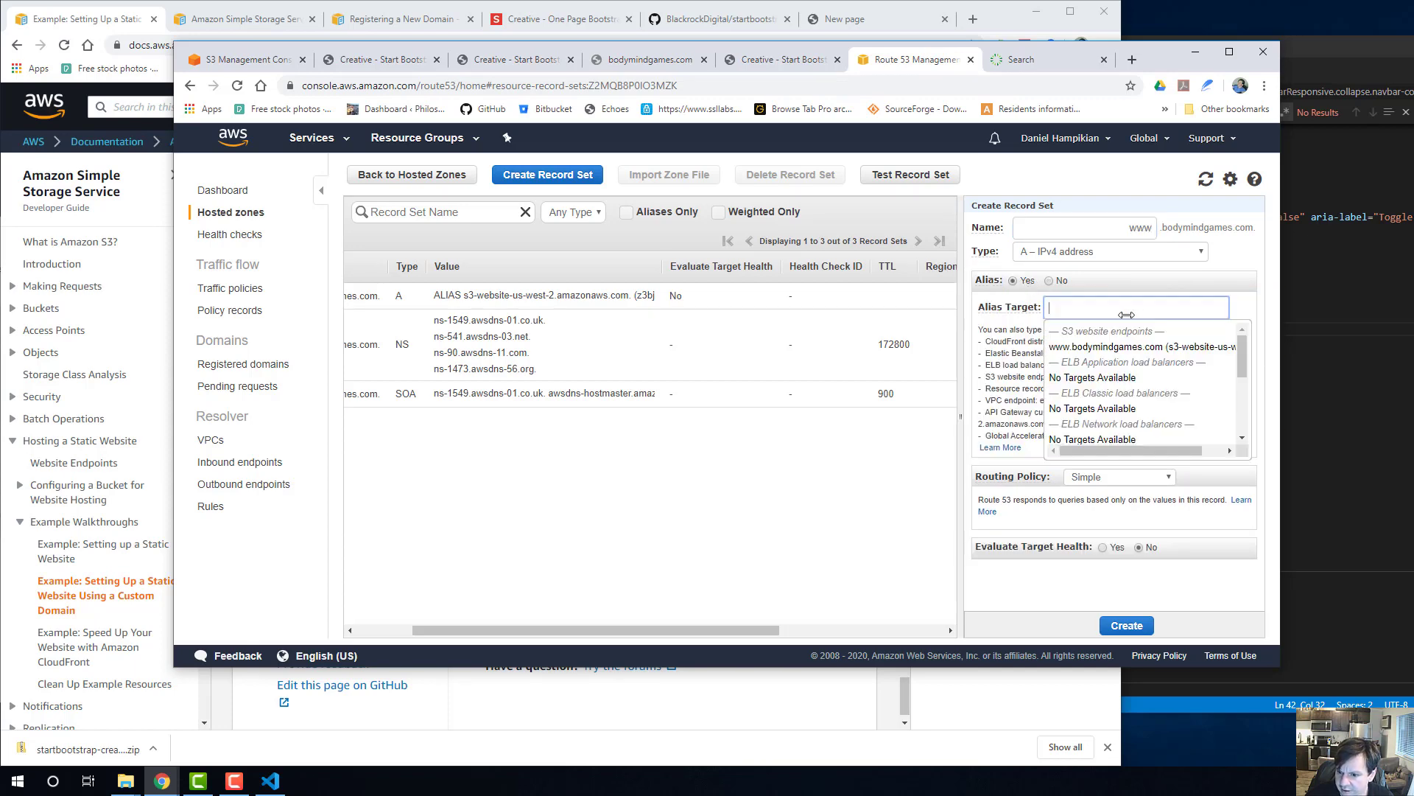
pyautogui.click(1149, 346)
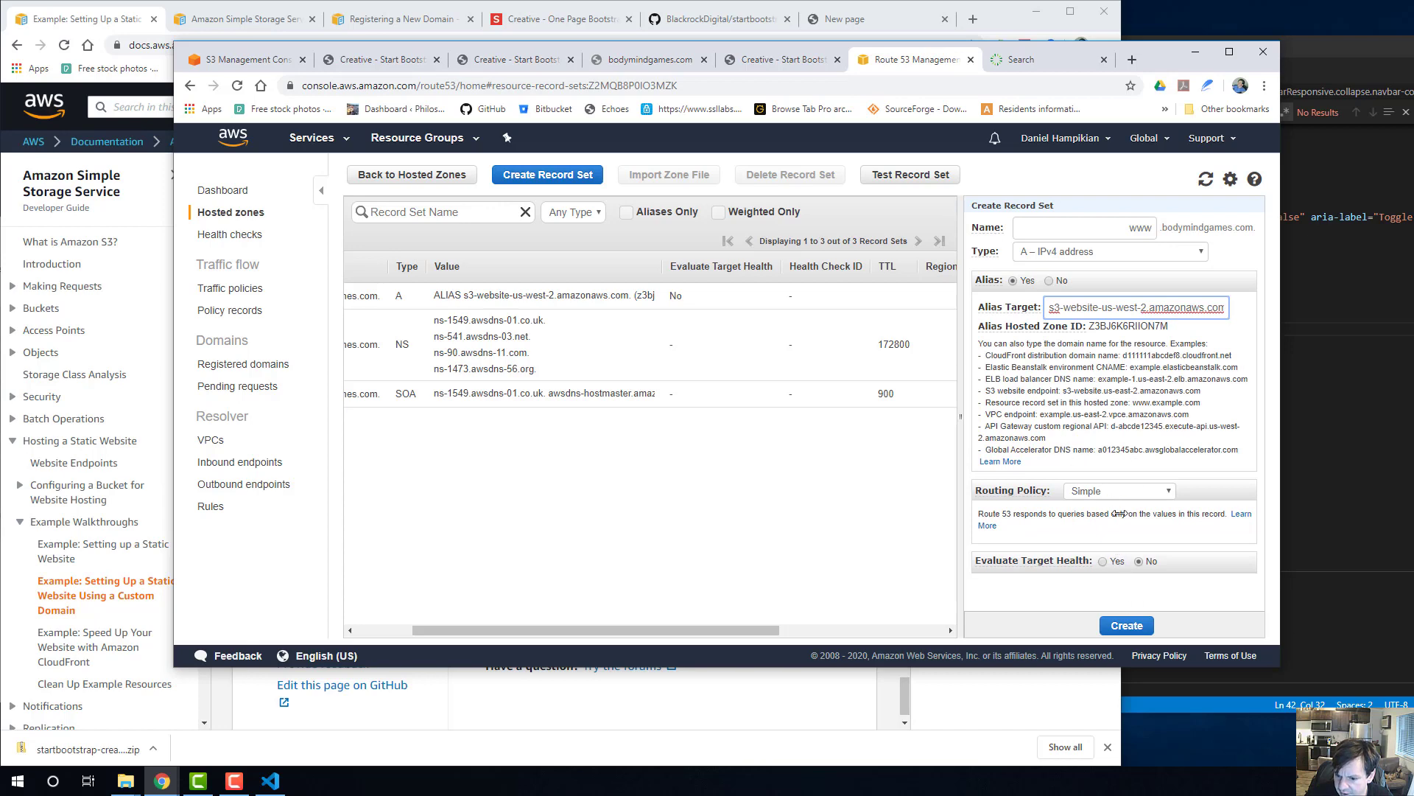
pyautogui.click(1125, 619)
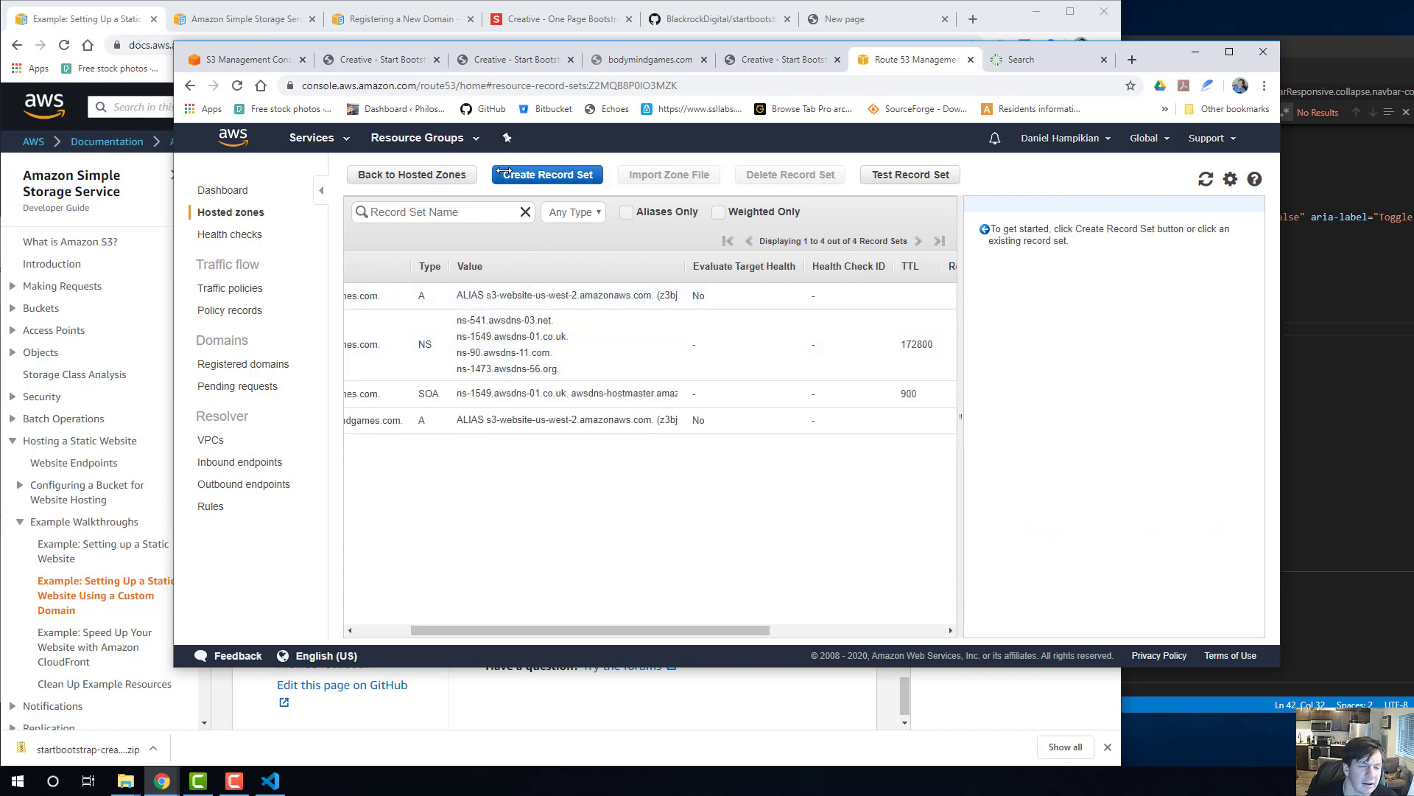
# Inspect the hosted zone's NS, SOA and www alias record sets.
pyautogui.click(568, 336)
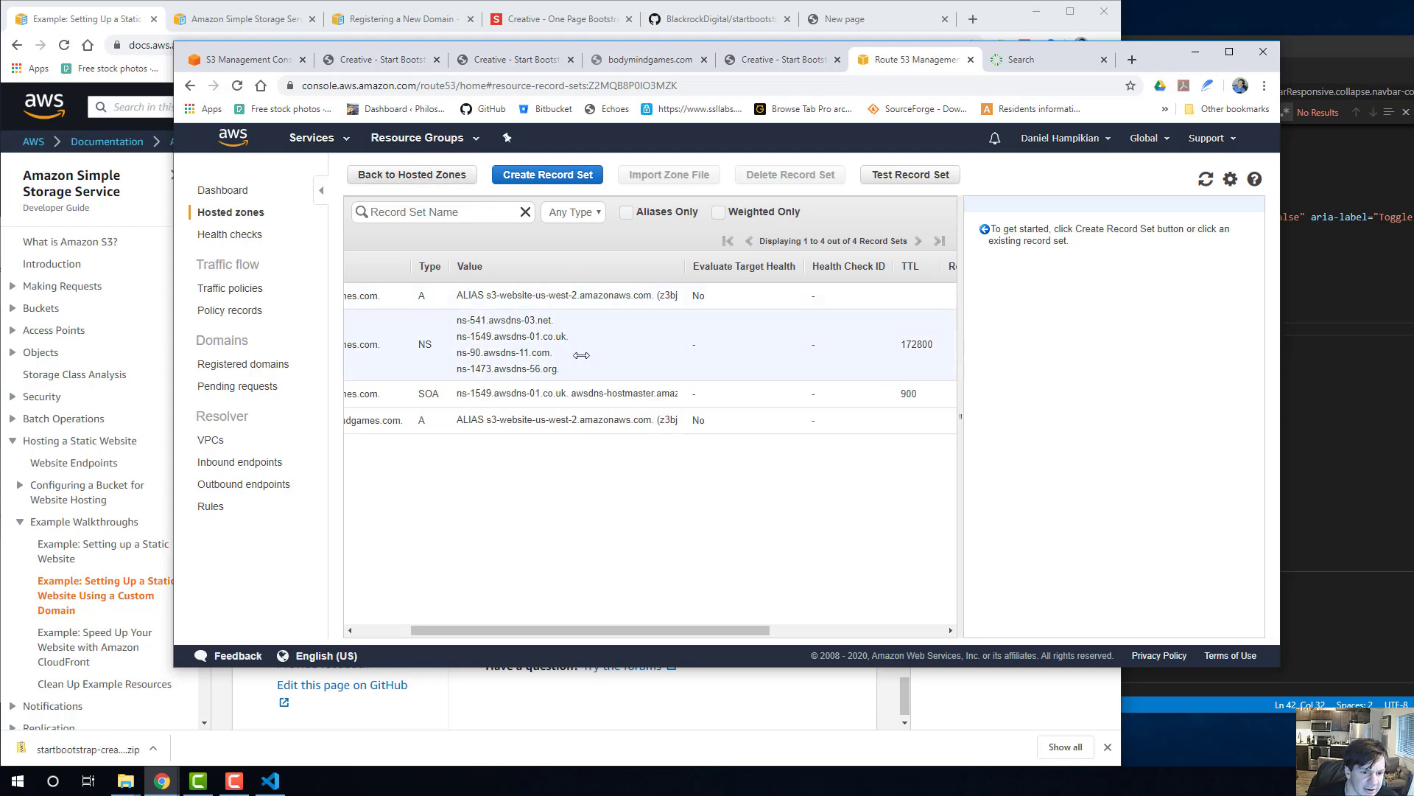
pyautogui.click(593, 395)
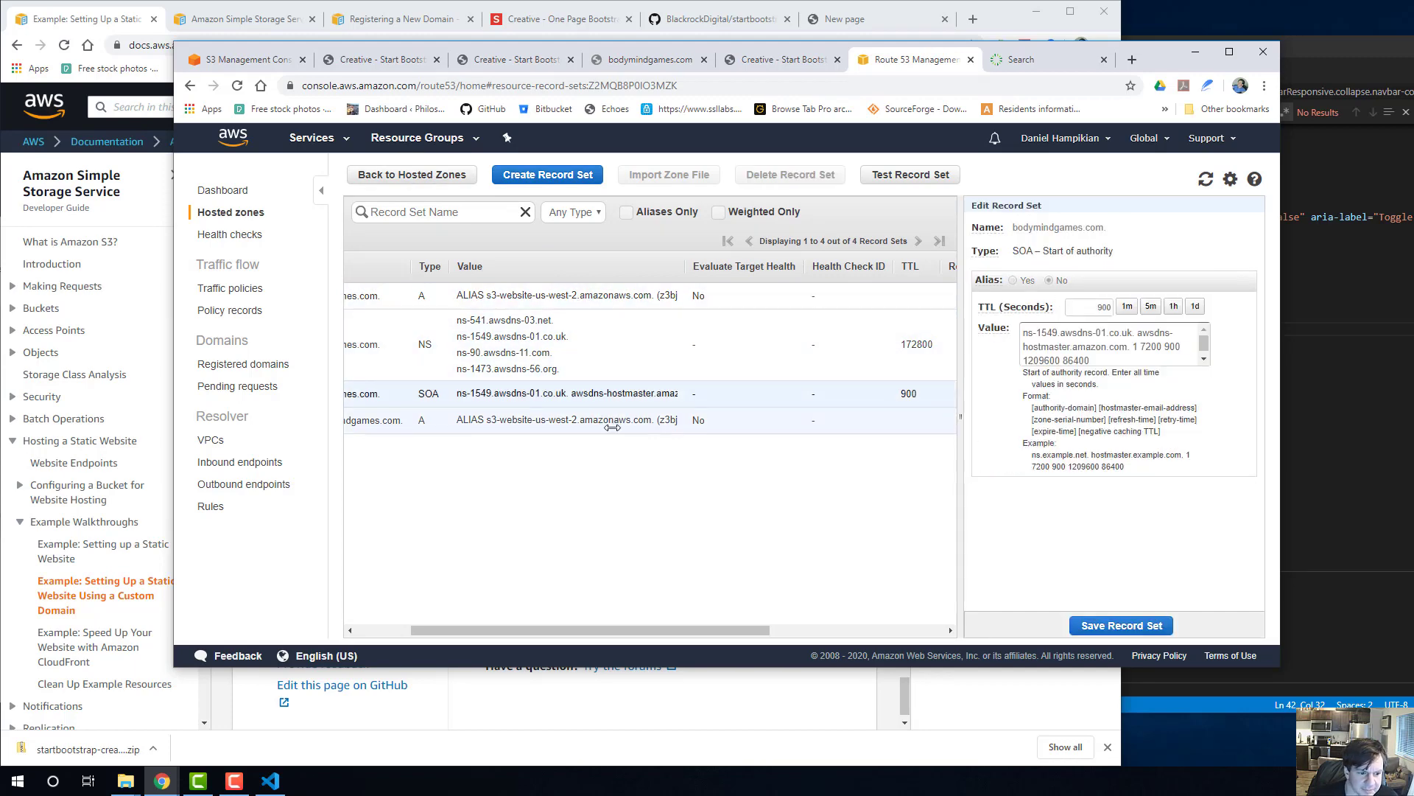
pyautogui.click(612, 426)
pyautogui.click(771, 58)
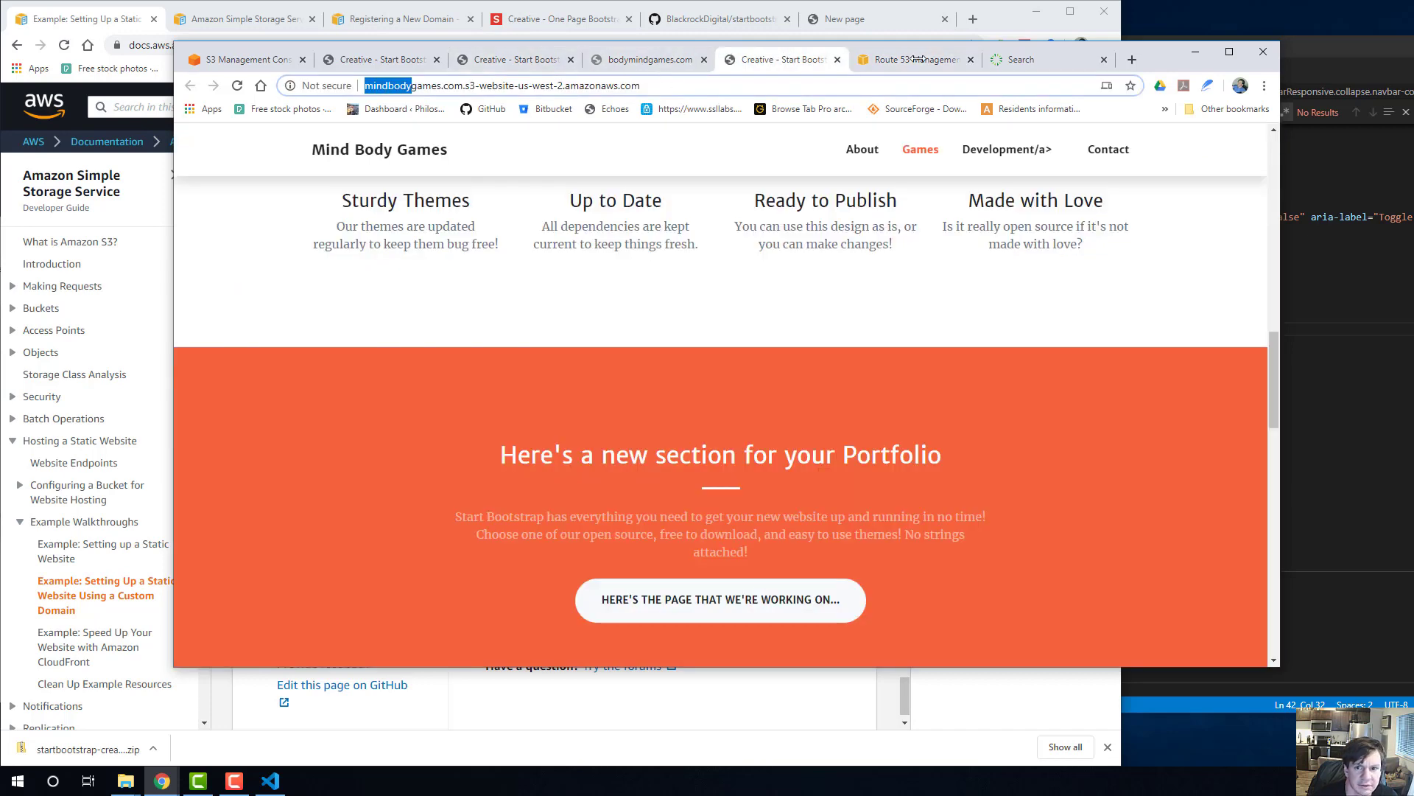
pyautogui.click(1032, 61)
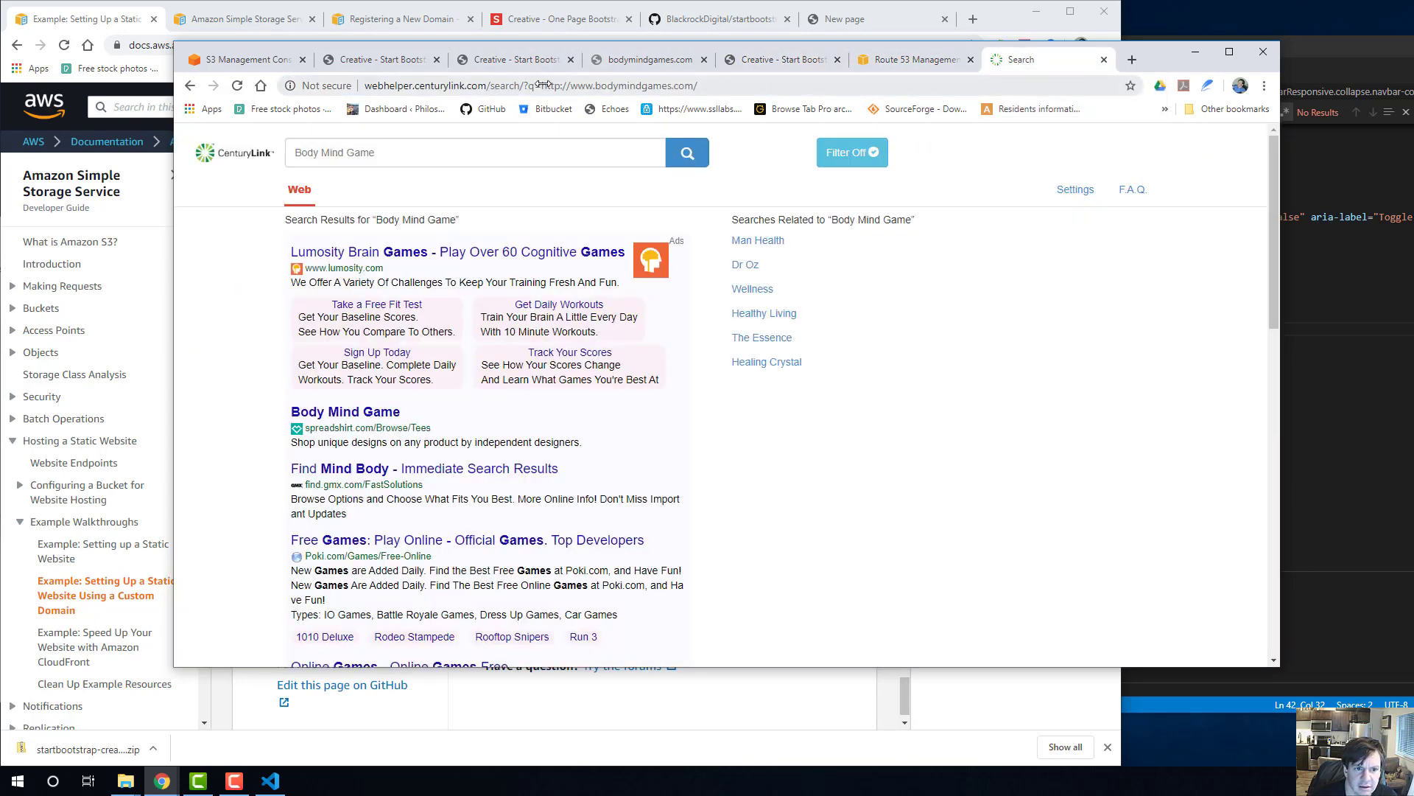
pyautogui.moveTo(536, 86); pyautogui.dragTo(213, 86)
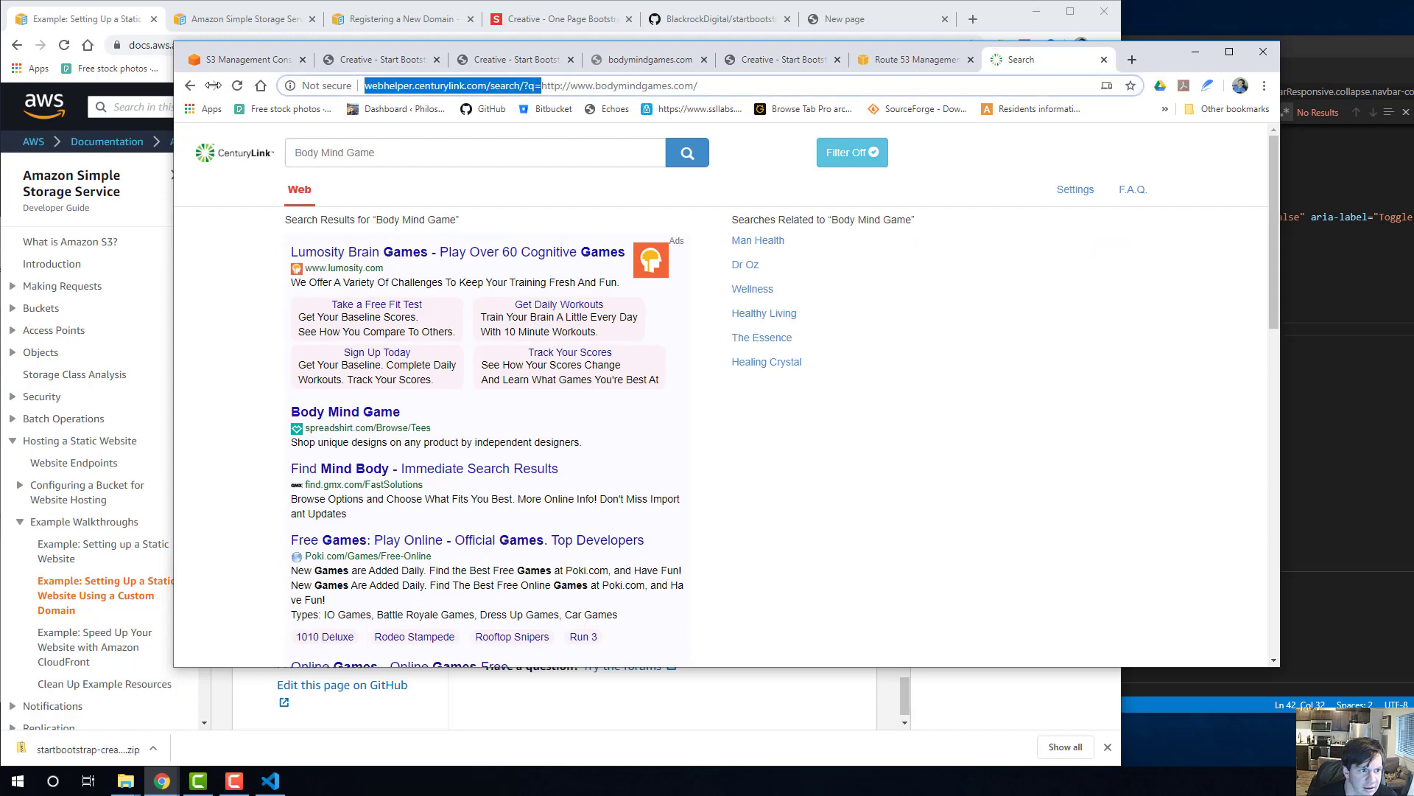
pyautogui.press('BackSpace')
pyautogui.press('Return')
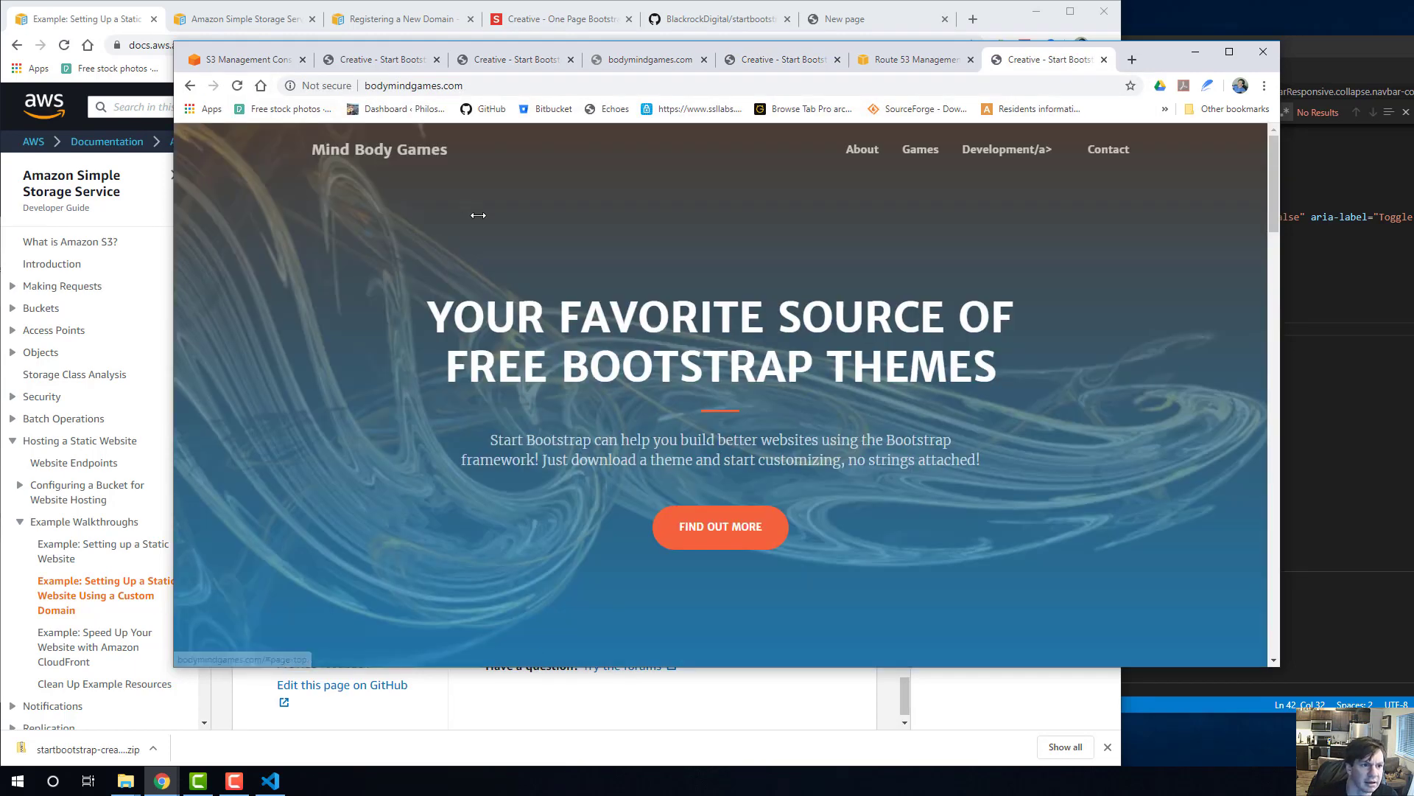
# Test the root domain by loading bodymindgames.com in the same browser tab.
pyautogui.click(427, 86)
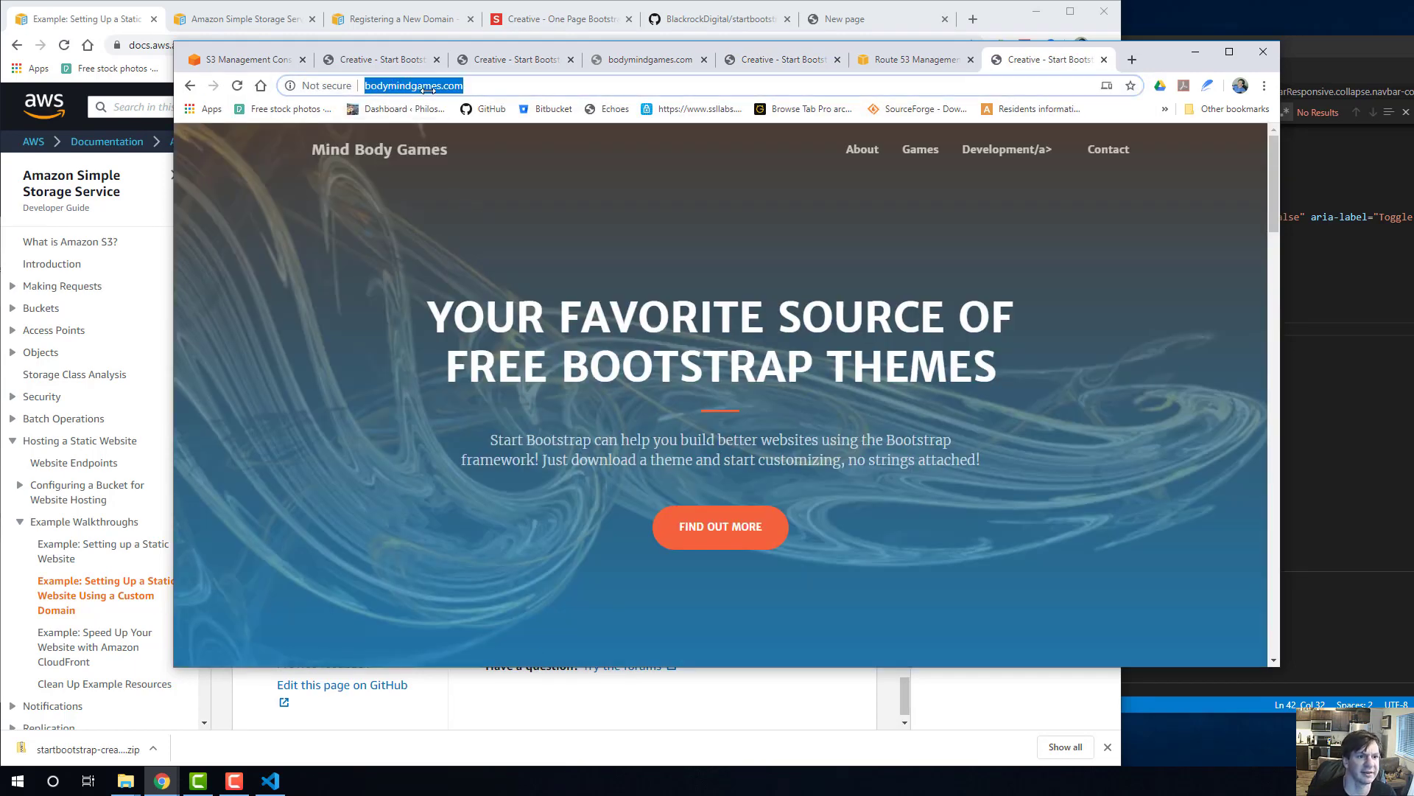
pyautogui.write('body')
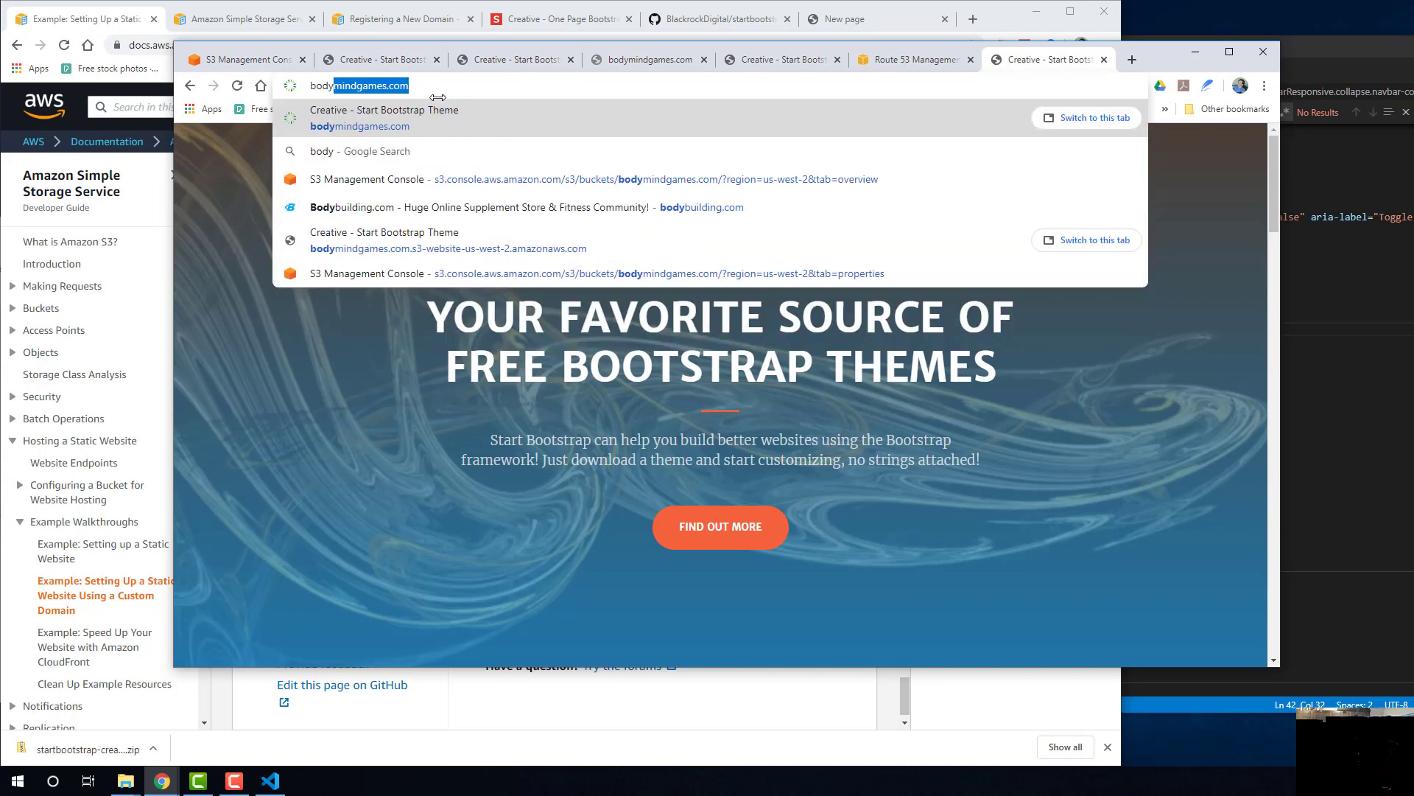
pyautogui.write('mindgames.co')
pyautogui.press('Return')
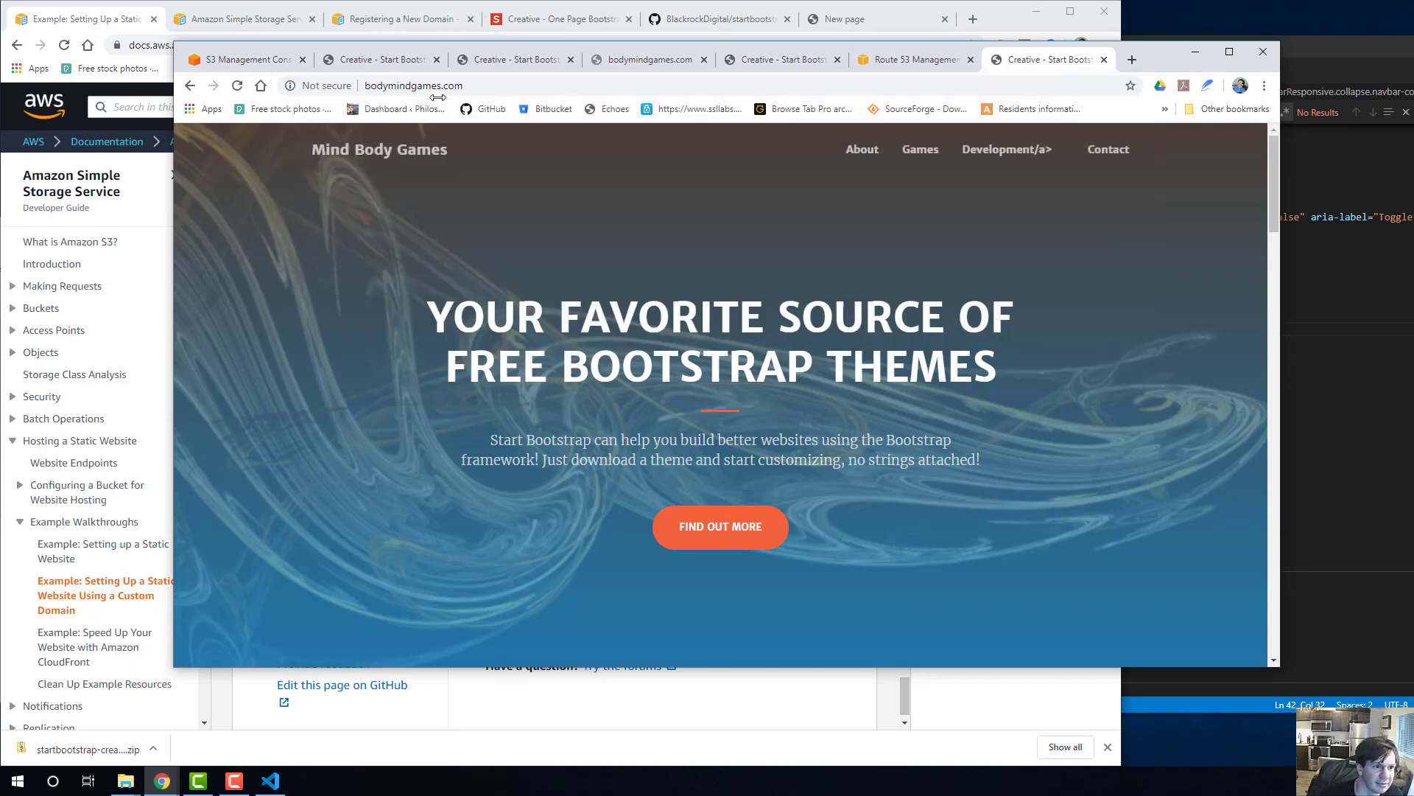
pyautogui.click(476, 83)
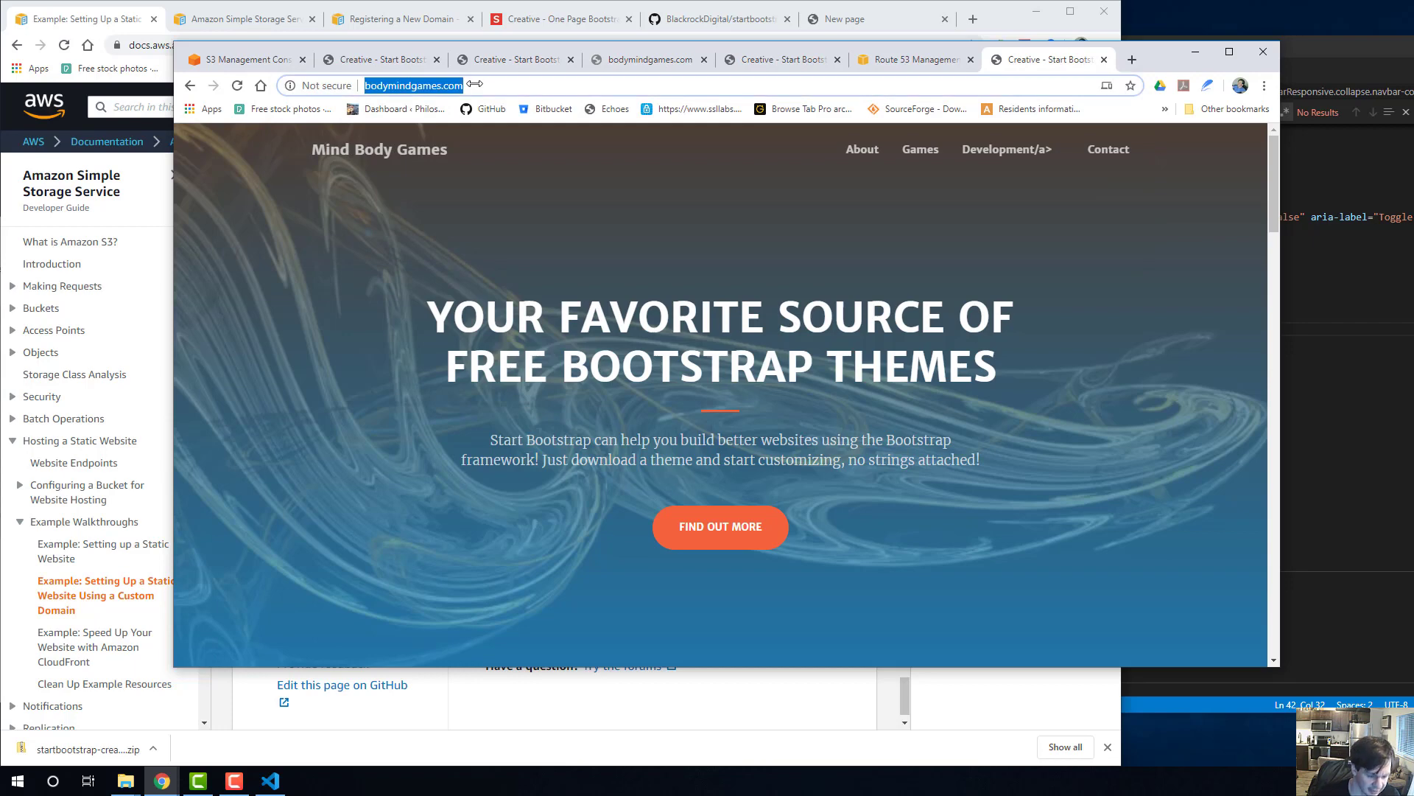
pyautogui.write('www.bo')
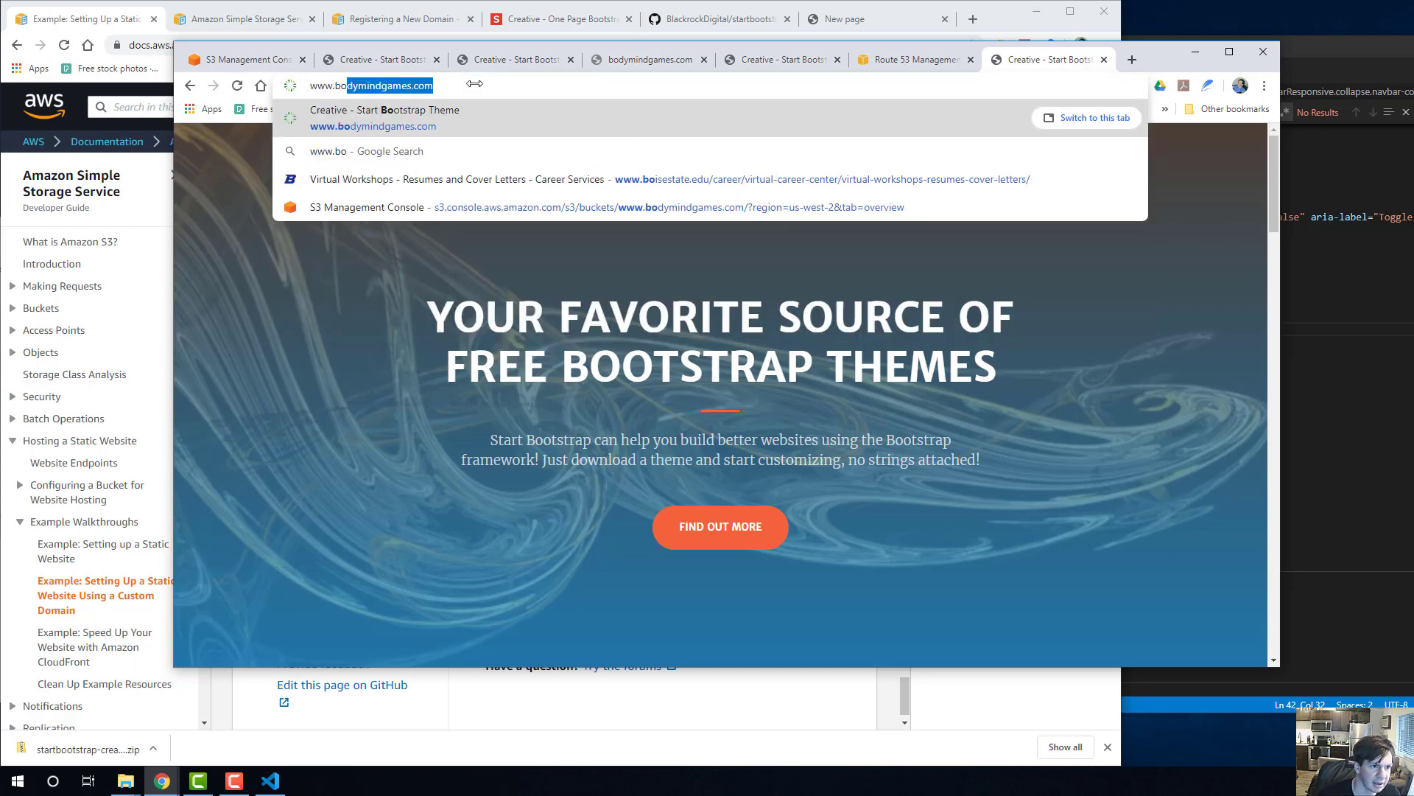
pyautogui.write('dymindgames.co')
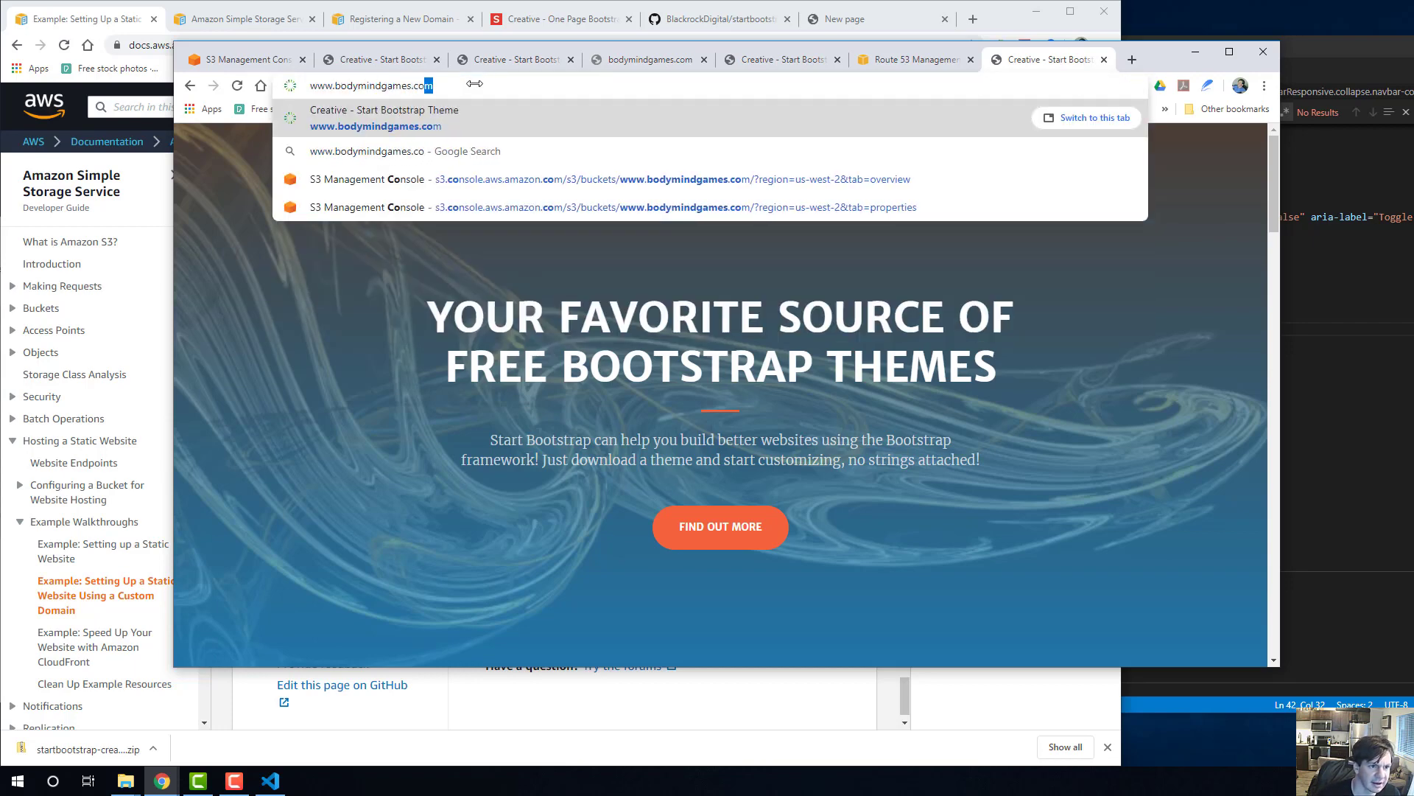
pyautogui.press('Return')
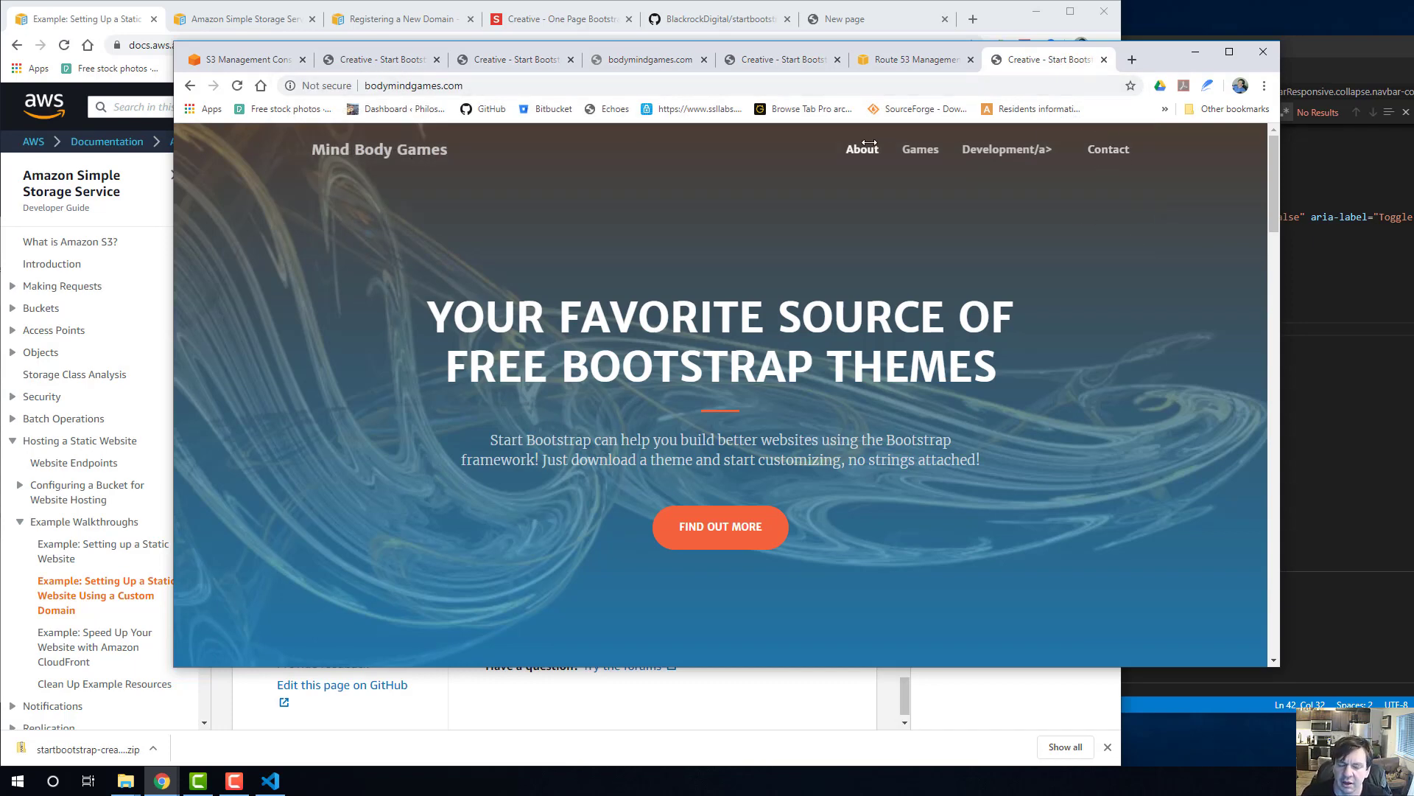
# Try the live site's Find Out More and Development links, returning toward the start of the page after each.
pyautogui.click(701, 516)
pyautogui.scroll(5, 692, 390)
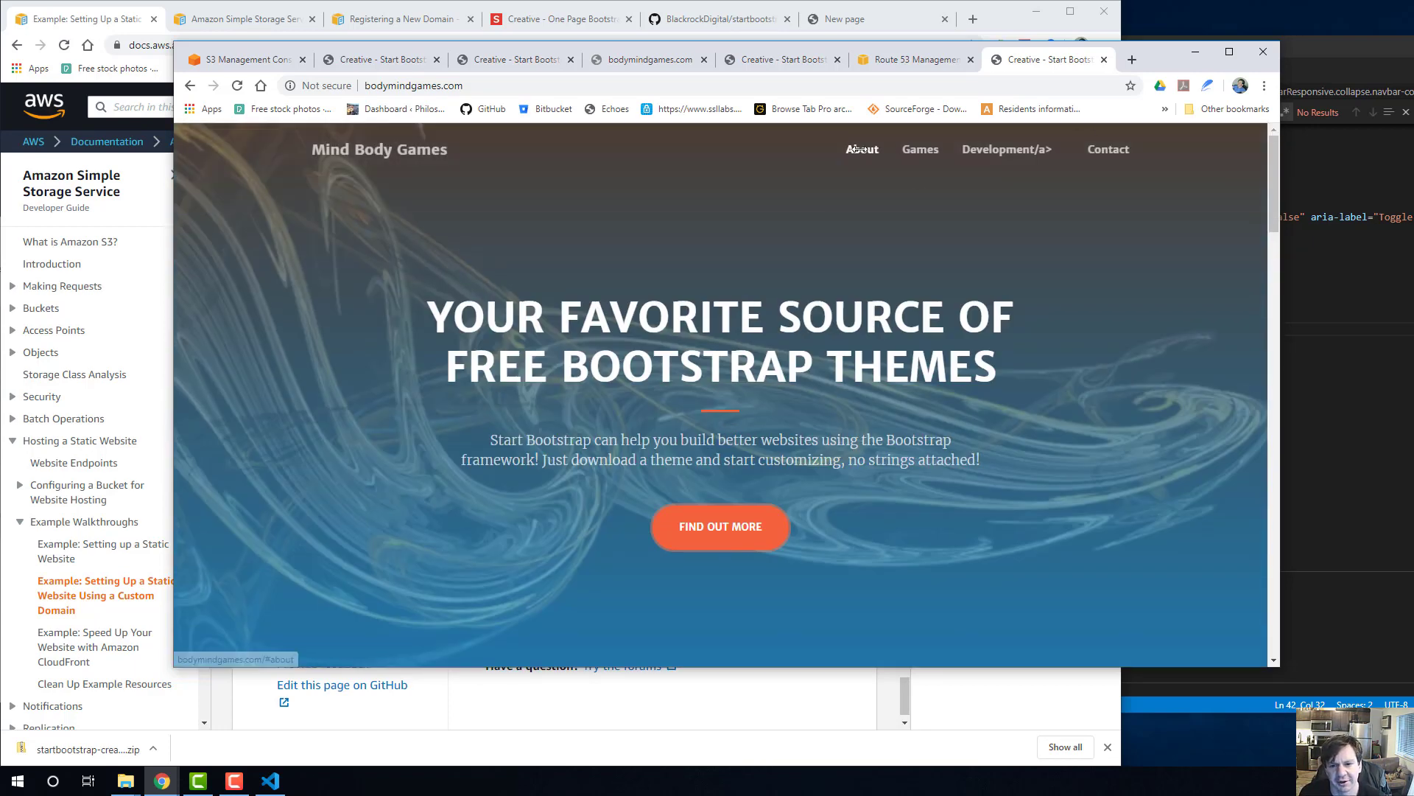
pyautogui.click(1028, 149)
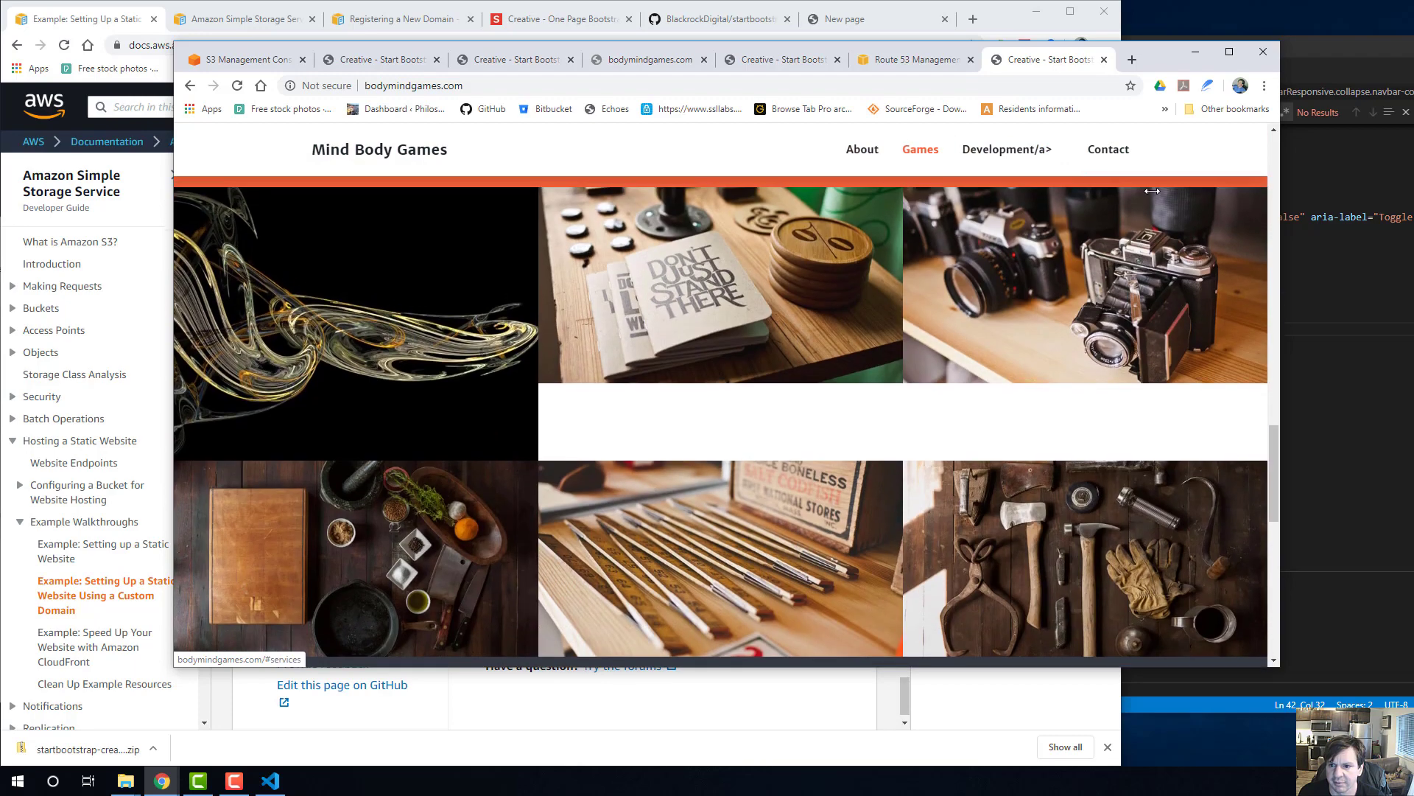
pyautogui.scroll(5, 1152, 191)
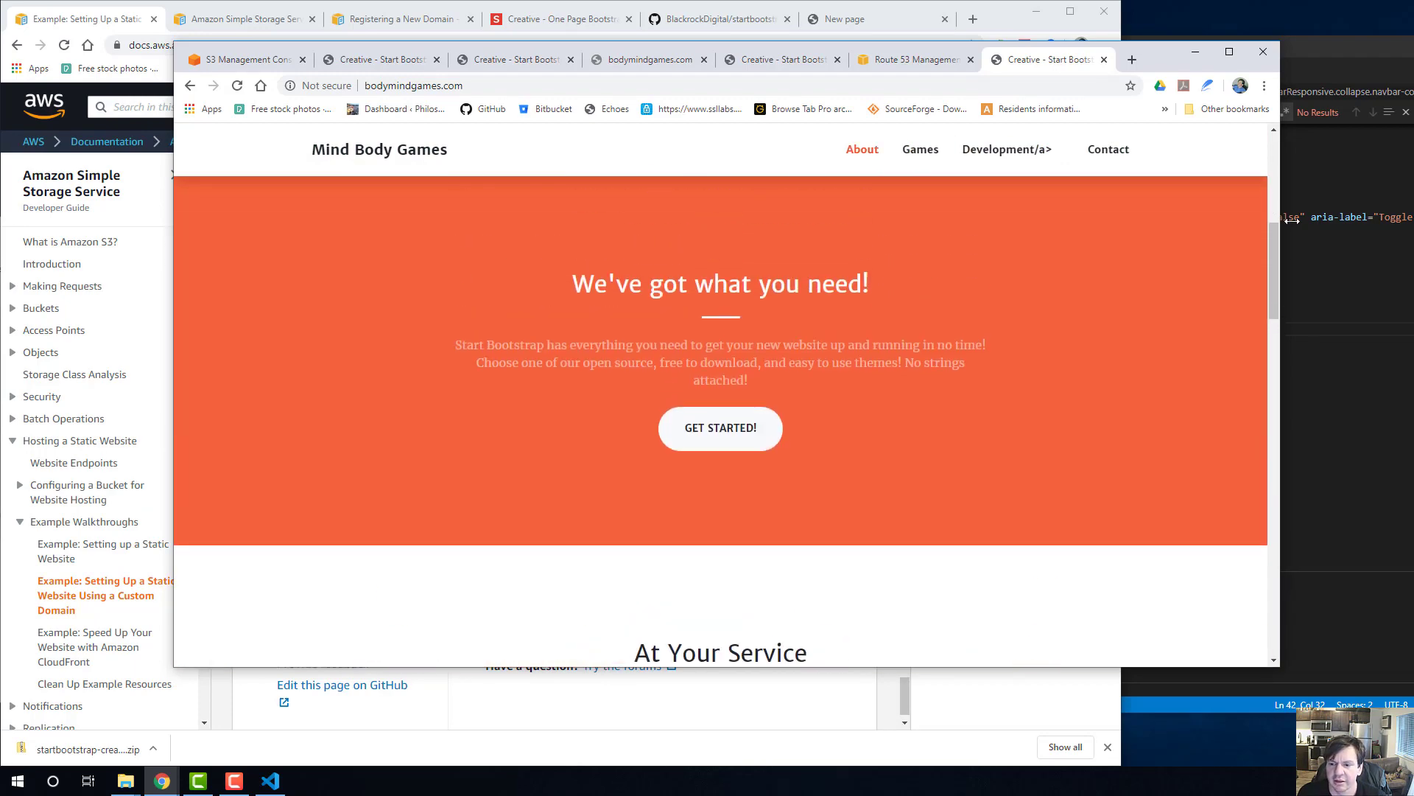
# Bring up the local mindbodygames.com folder in File Explorer and open its index.html in the browser.
pyautogui.moveTo(125, 779)
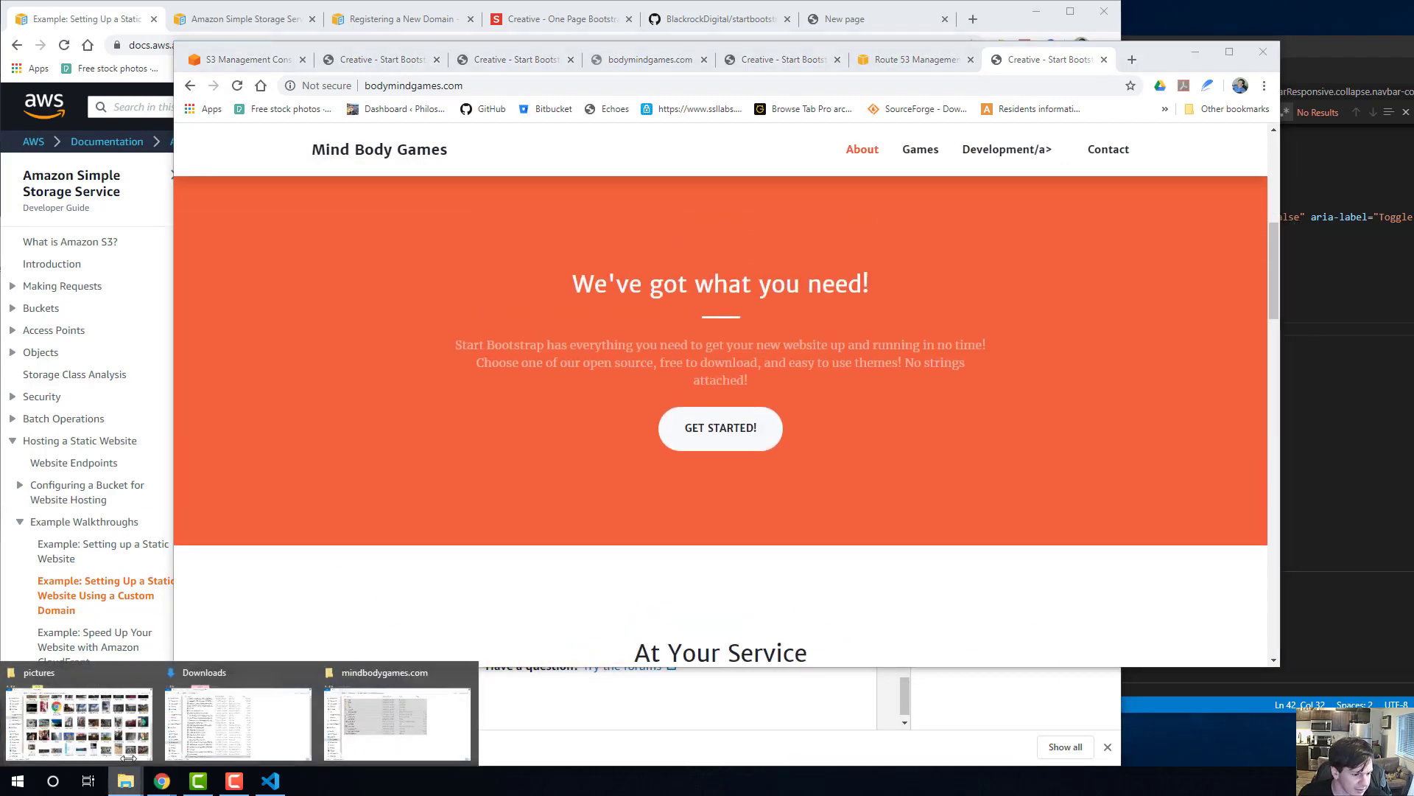
pyautogui.click(394, 711)
pyautogui.moveTo(445, 223); pyautogui.dragTo(853, 143)
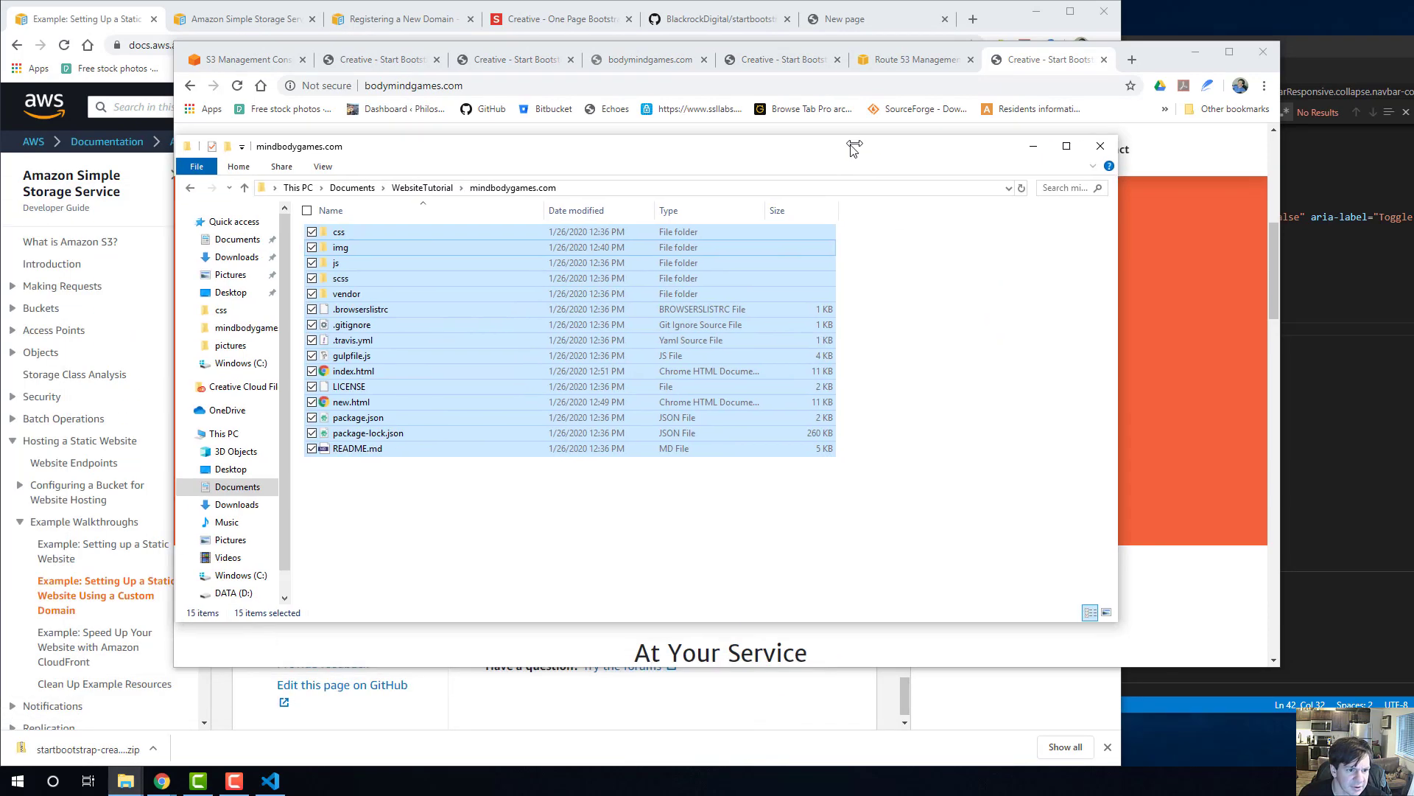
pyautogui.click(440, 259)
pyautogui.press('Up')
pyautogui.press('Up')
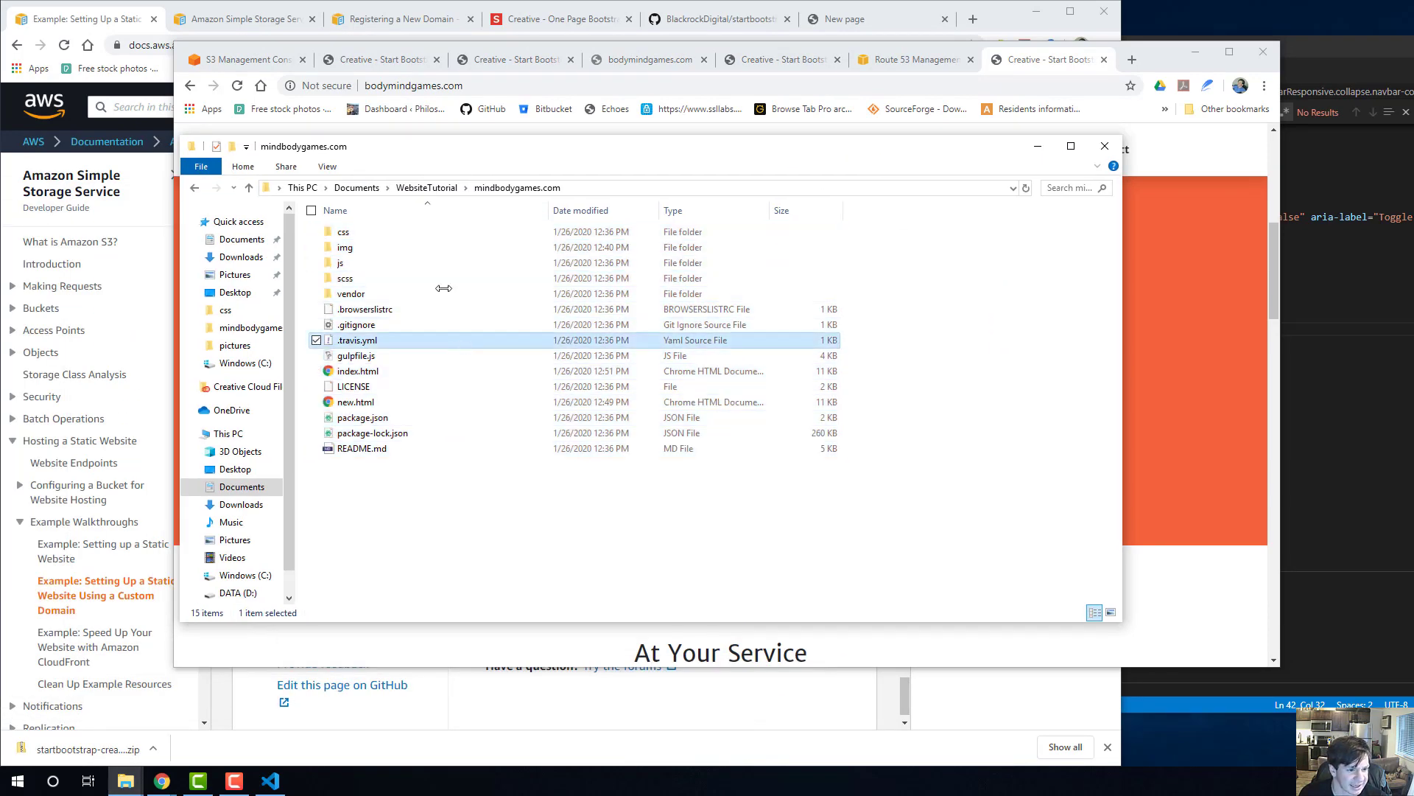
pyautogui.click(379, 447)
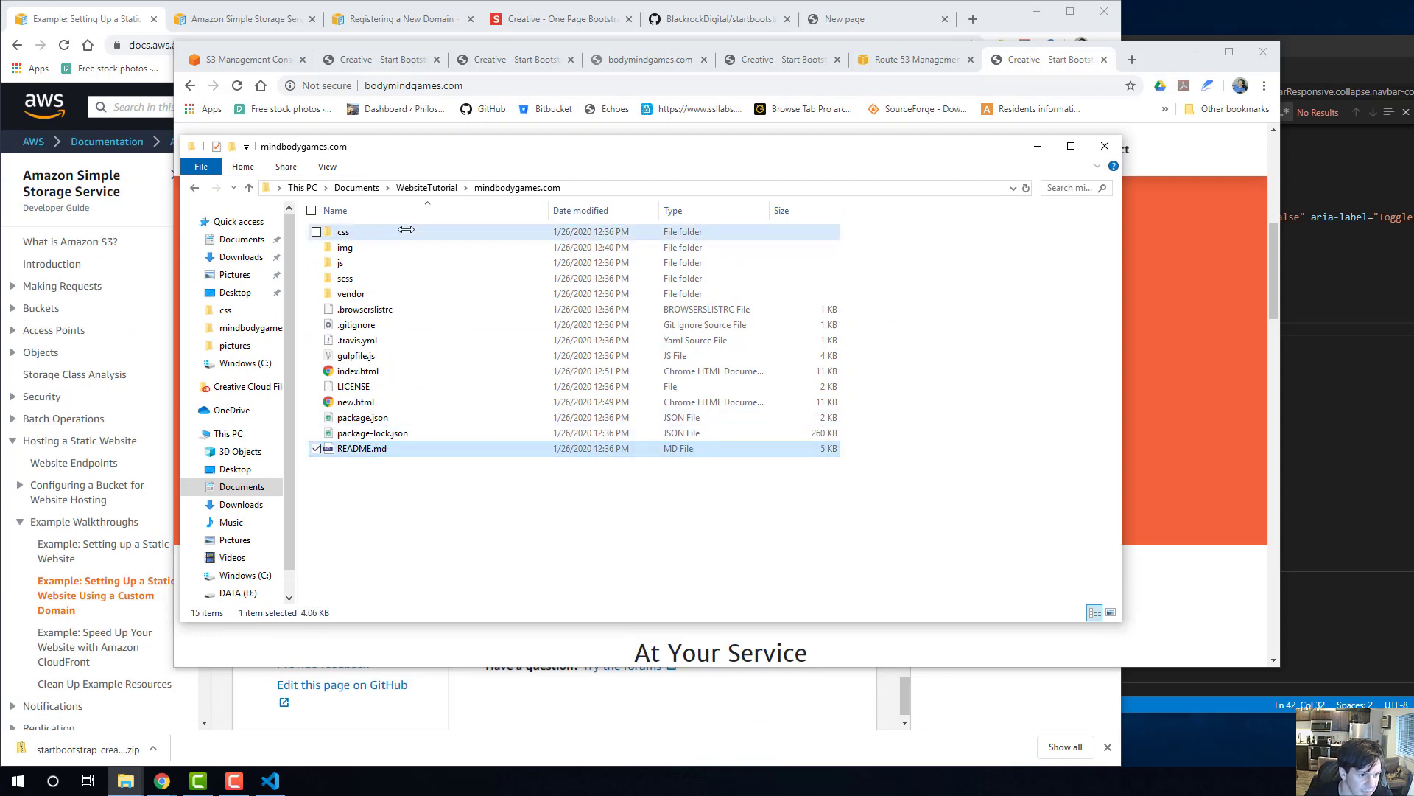
pyautogui.keyDown('shift'); pyautogui.click(412, 232); pyautogui.keyUp('shift')
pyautogui.click(430, 531)
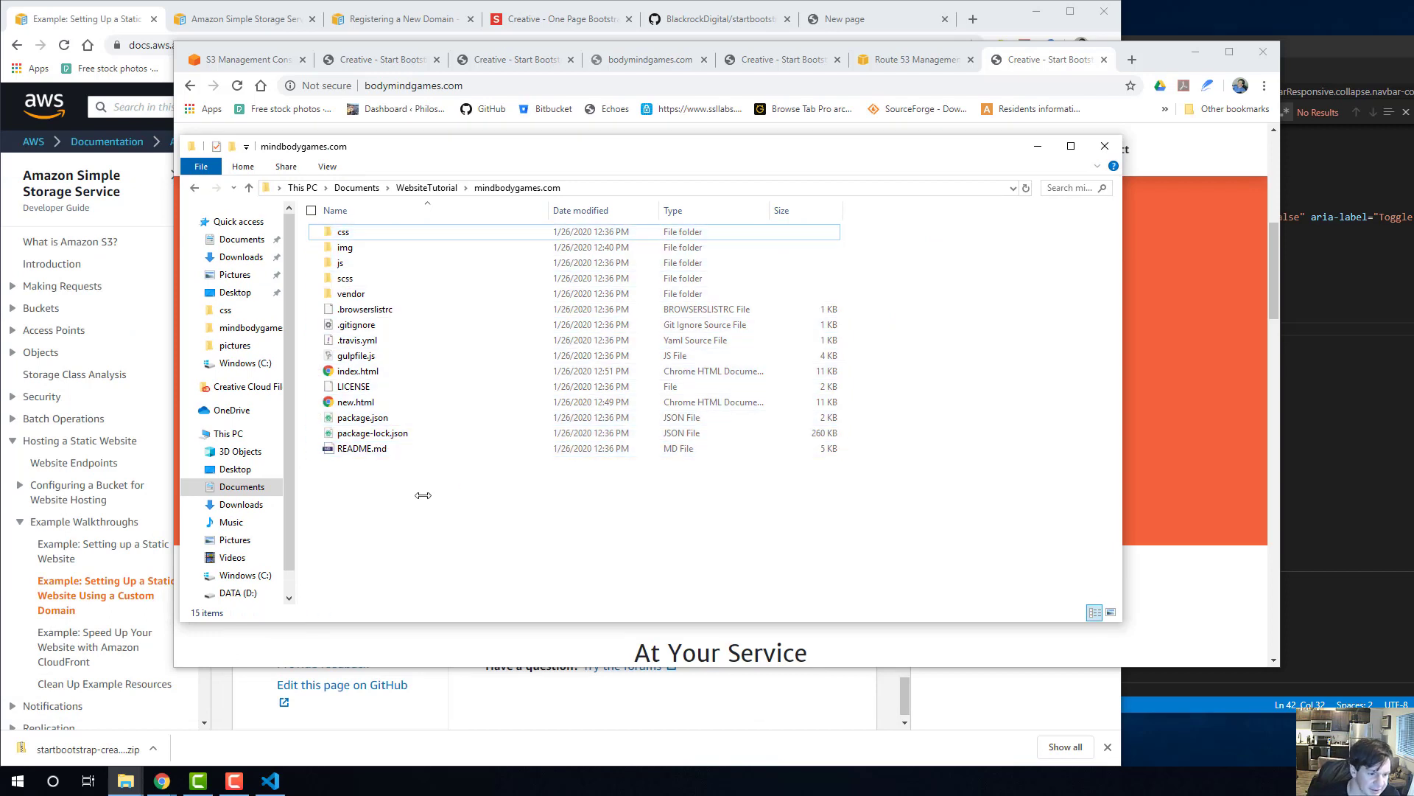
pyautogui.doubleClick(358, 371)
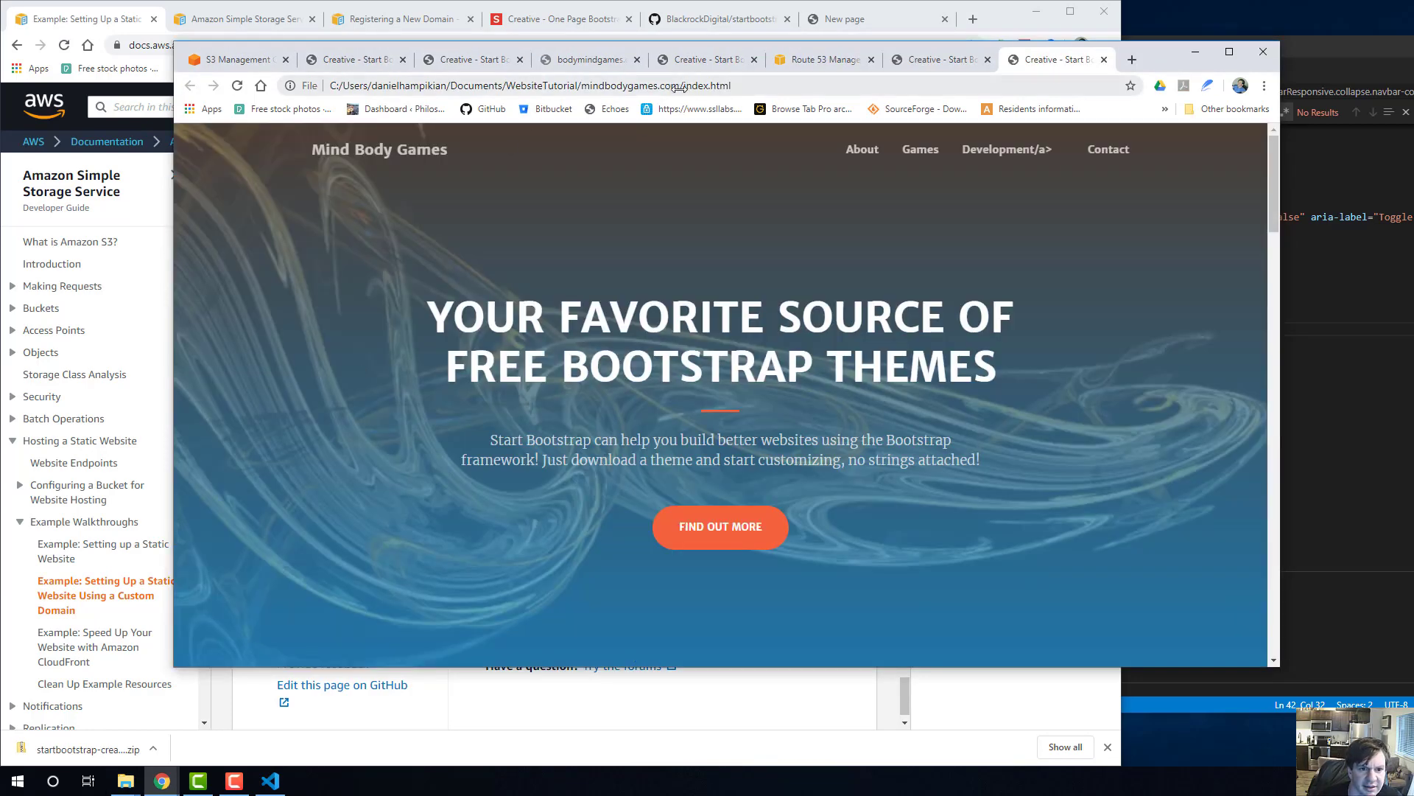
pyautogui.click(528, 88)
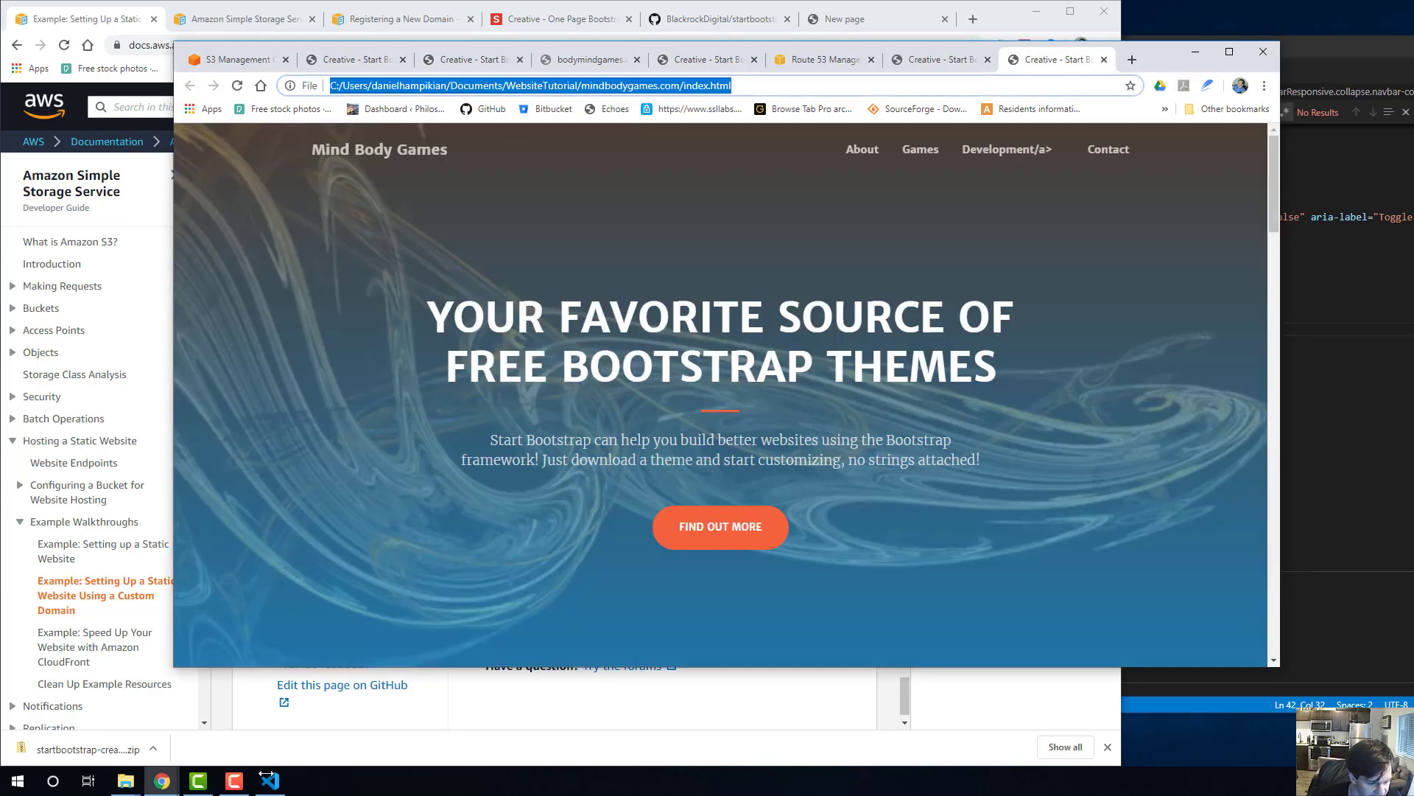
# Switch to Visual Studio Code and insert the missing < before /a> in the Development navigation link of index.html.
pyautogui.click(266, 779)
pyautogui.click(458, 384)
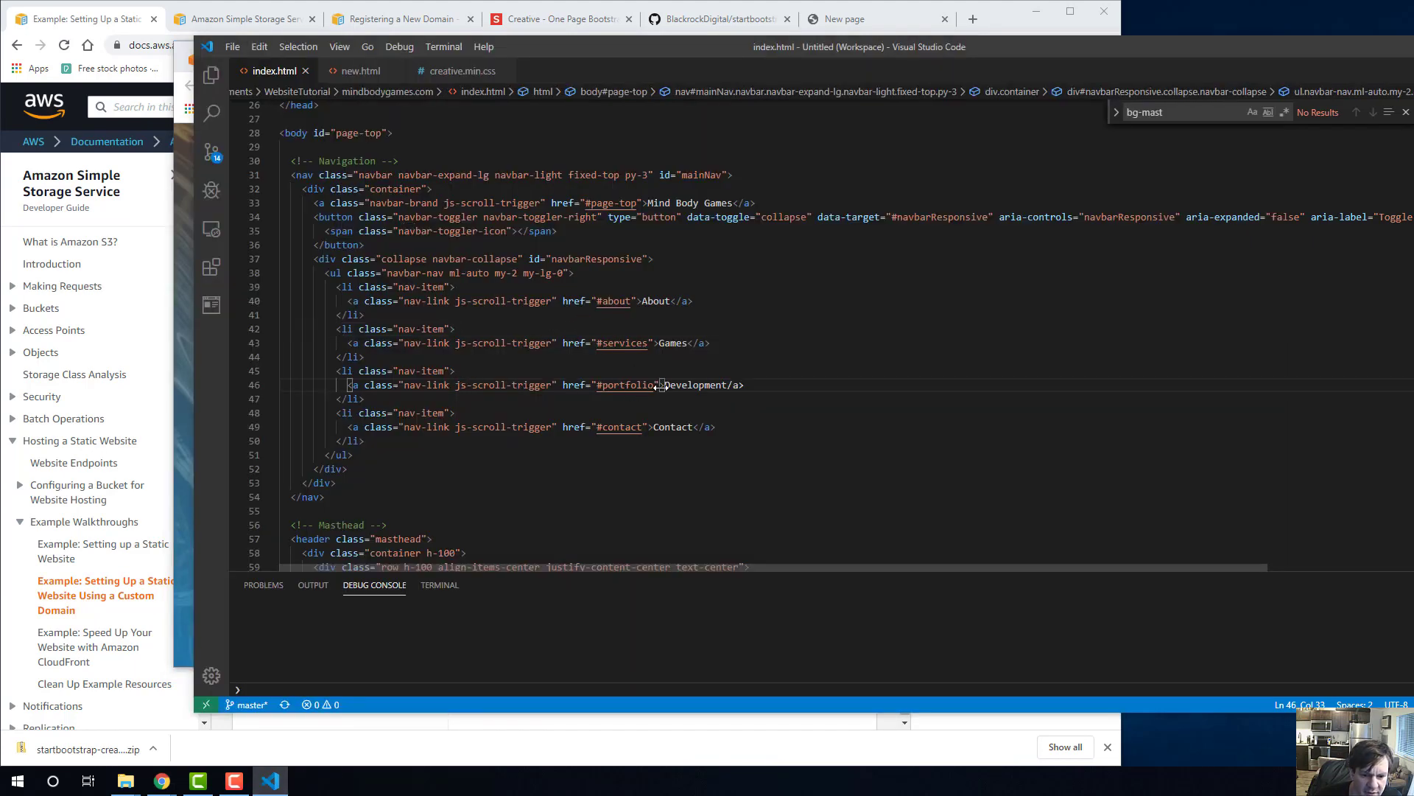
pyautogui.click(729, 385)
pyautogui.write('<')
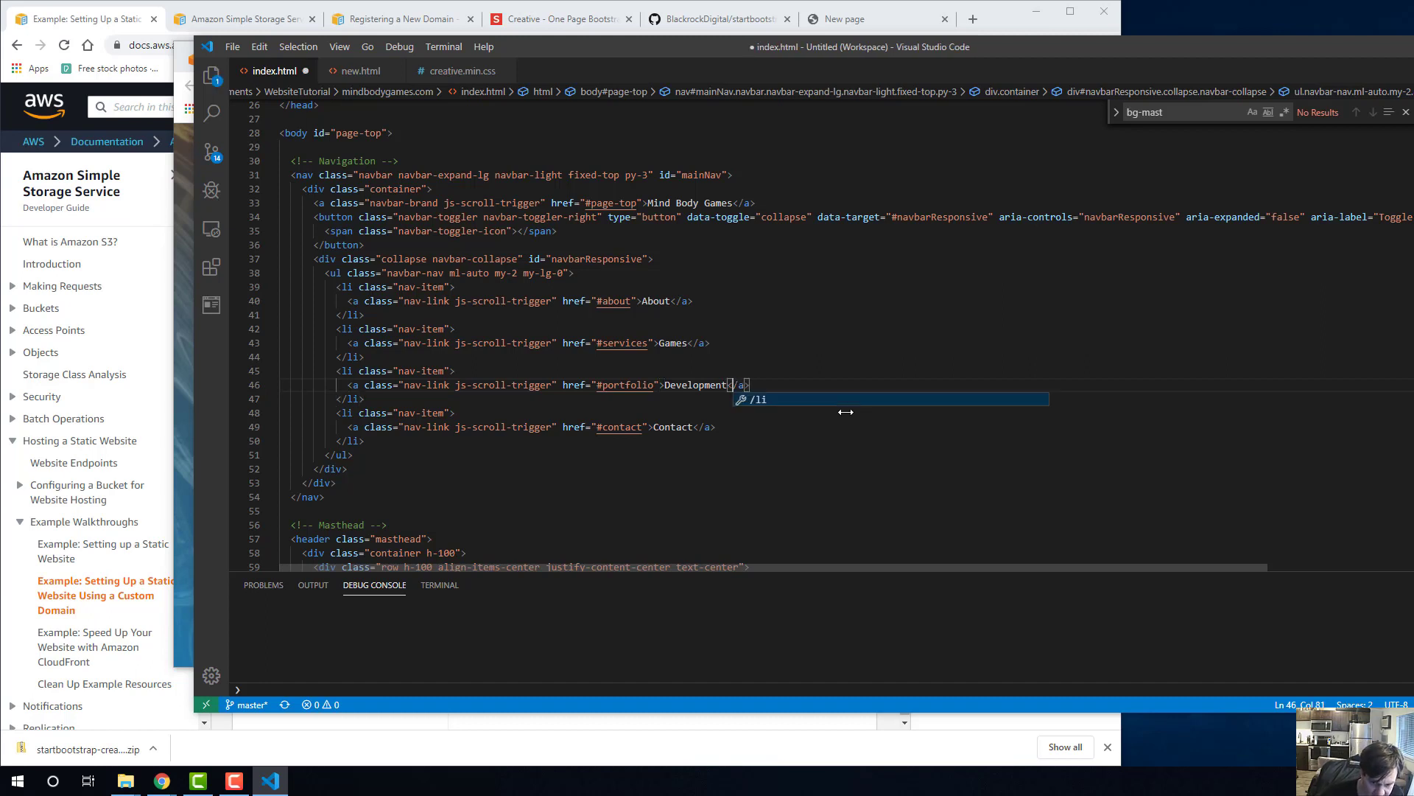
# Save index.html and reload the local copy of the page in Chrome.
pyautogui.click(663, 402)
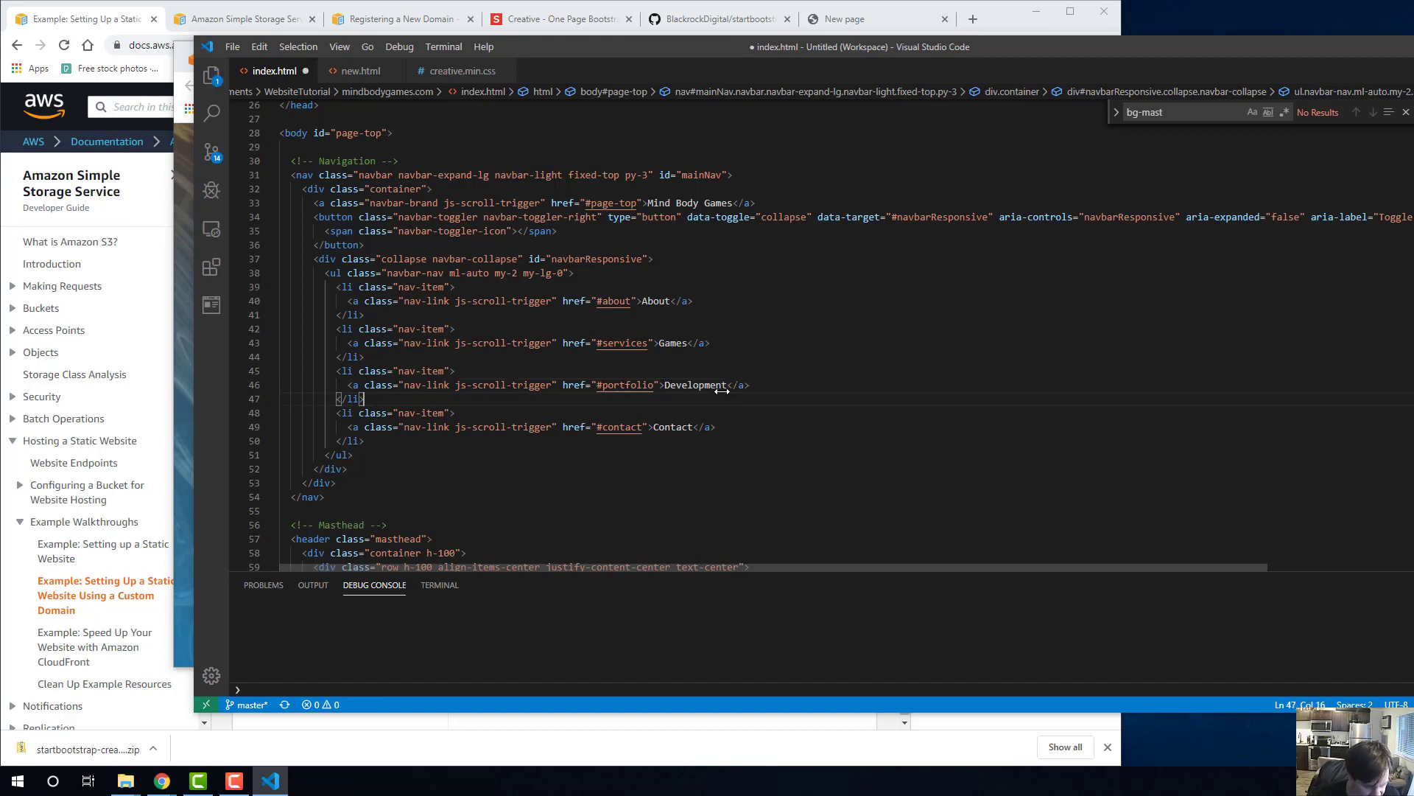
pyautogui.hotkey('ctrl', 's')
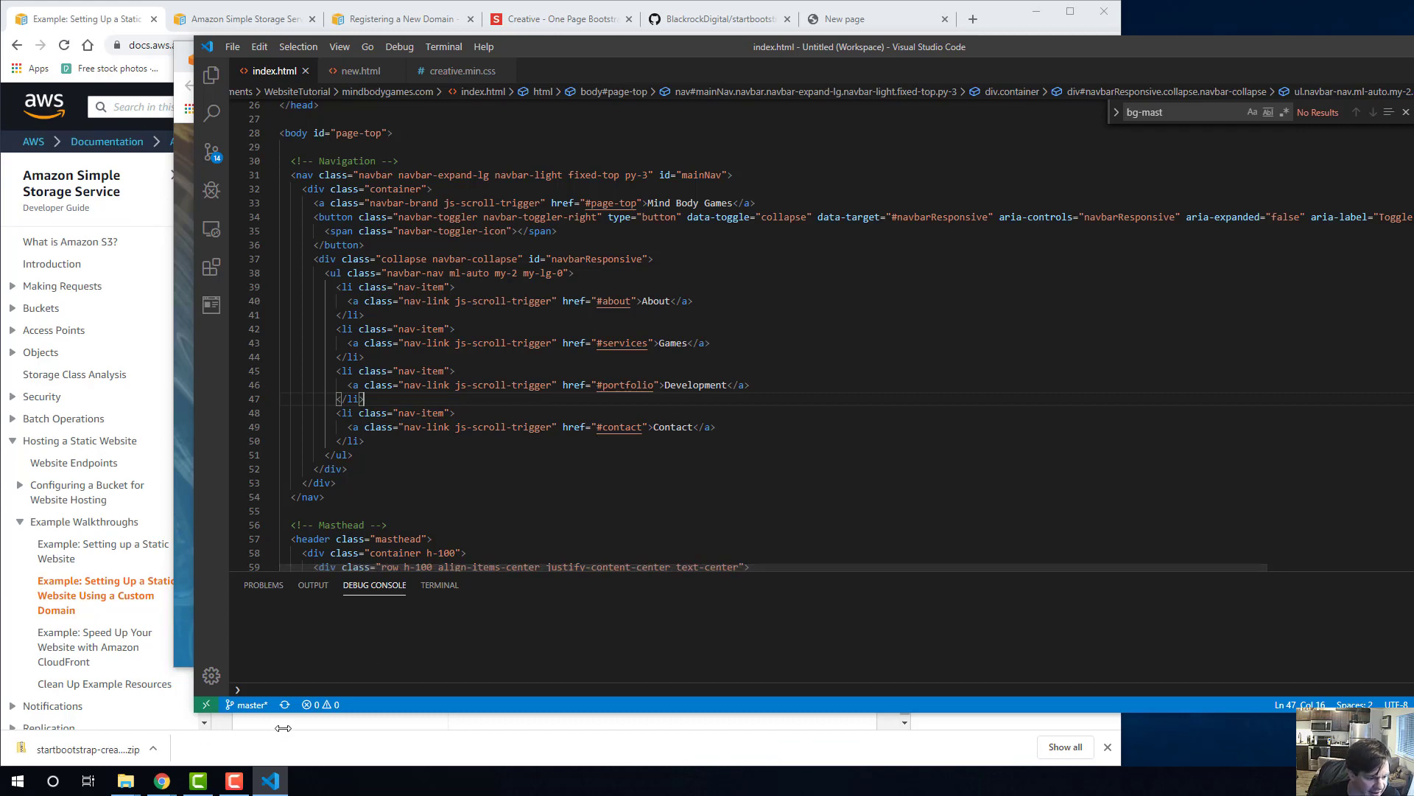
pyautogui.moveTo(162, 781)
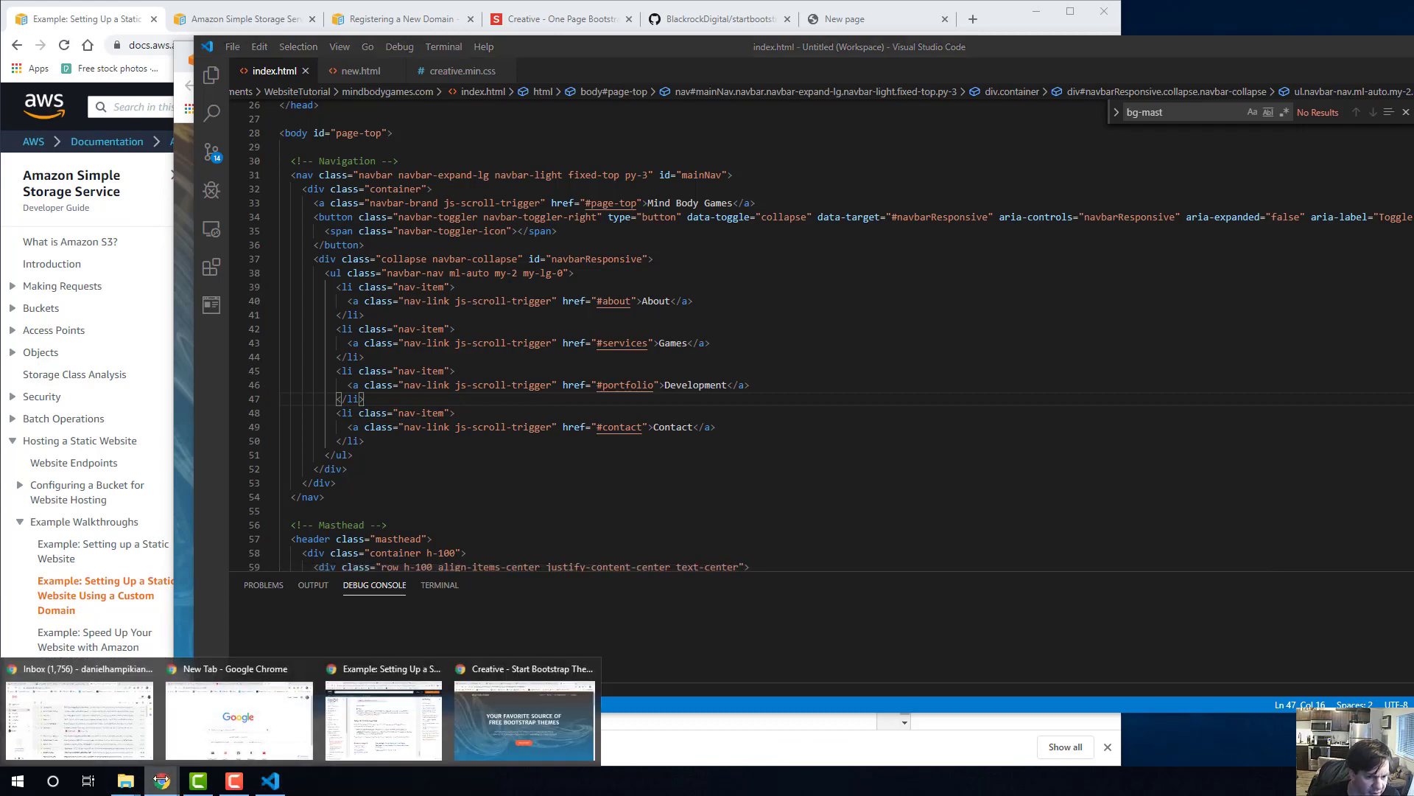
pyautogui.click(341, 739)
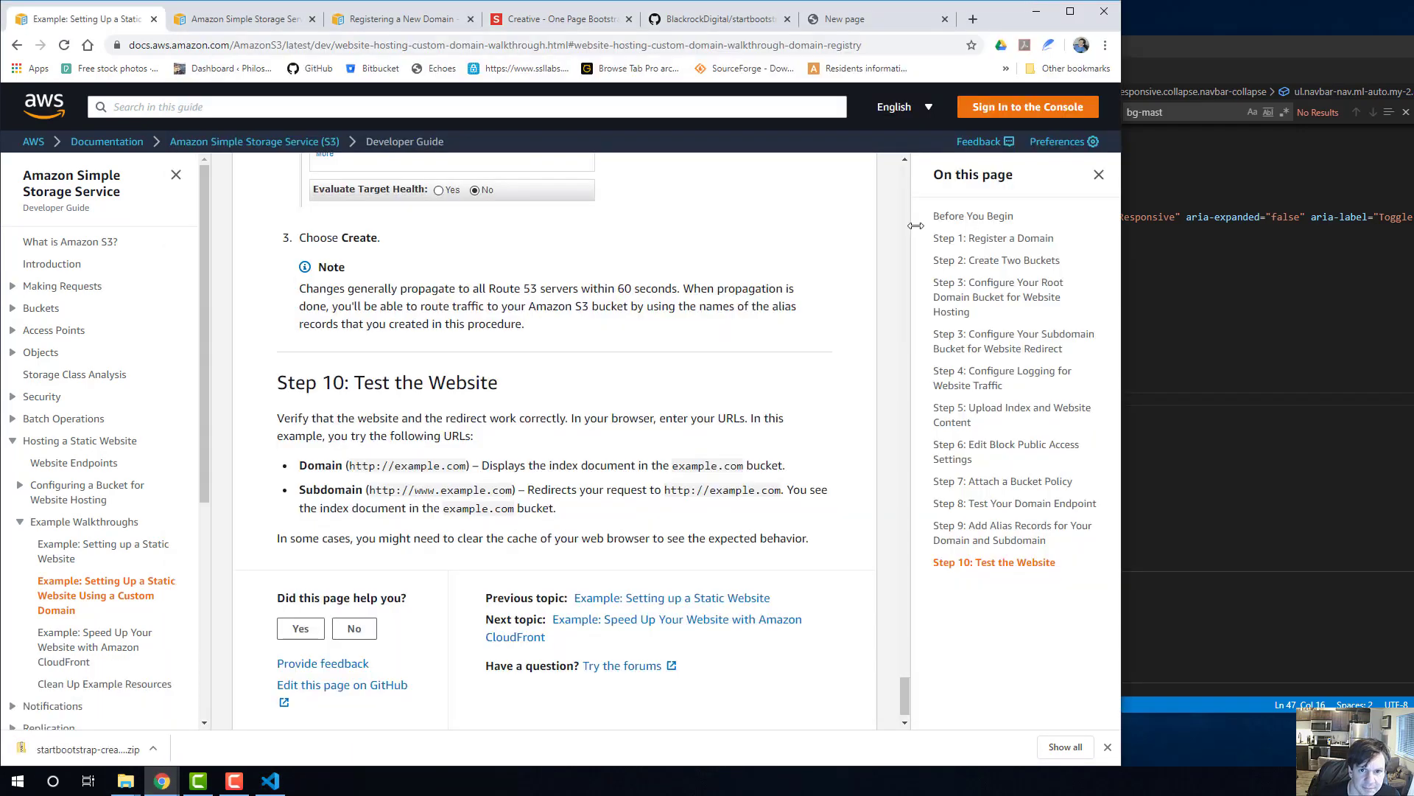
pyautogui.moveTo(162, 781)
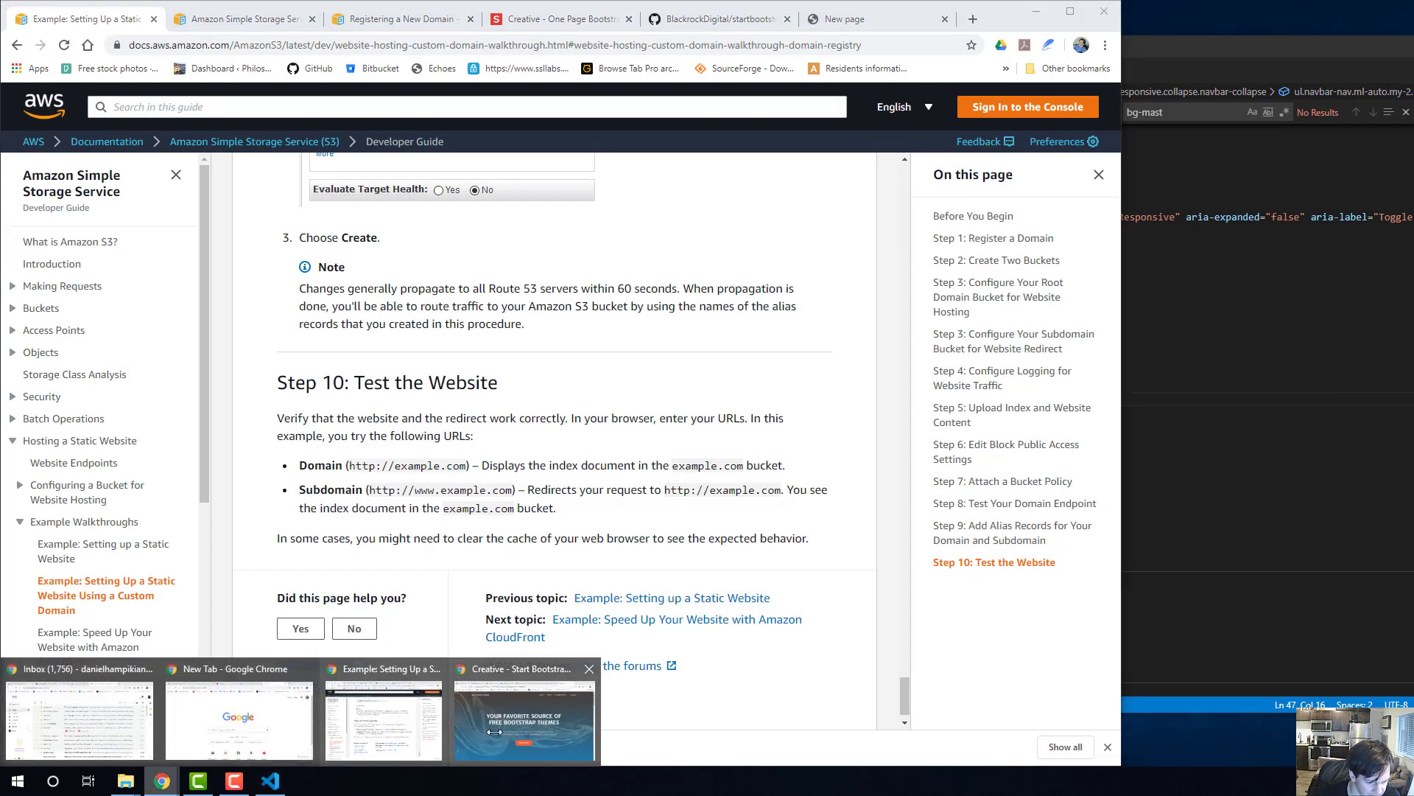
pyautogui.click(494, 732)
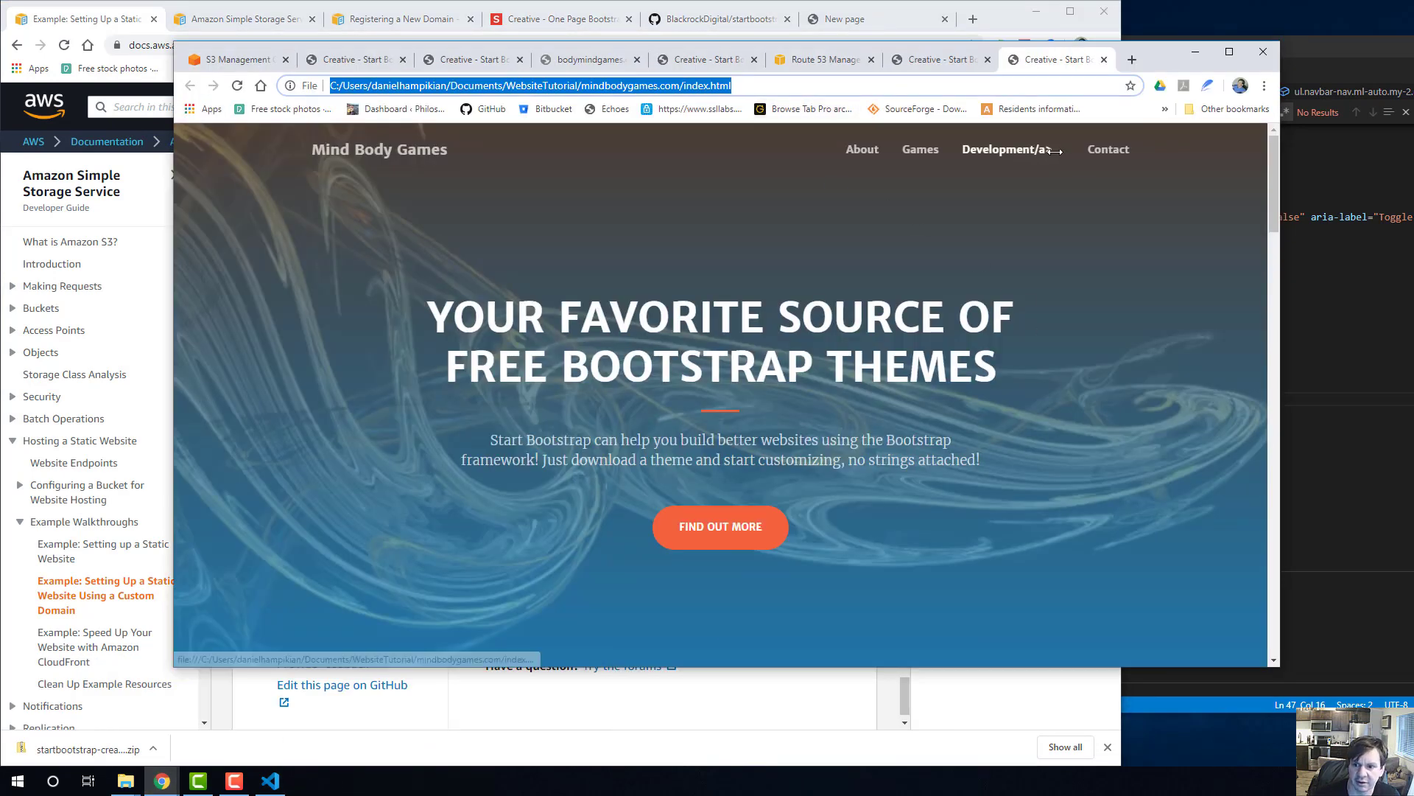
pyautogui.press('F5')
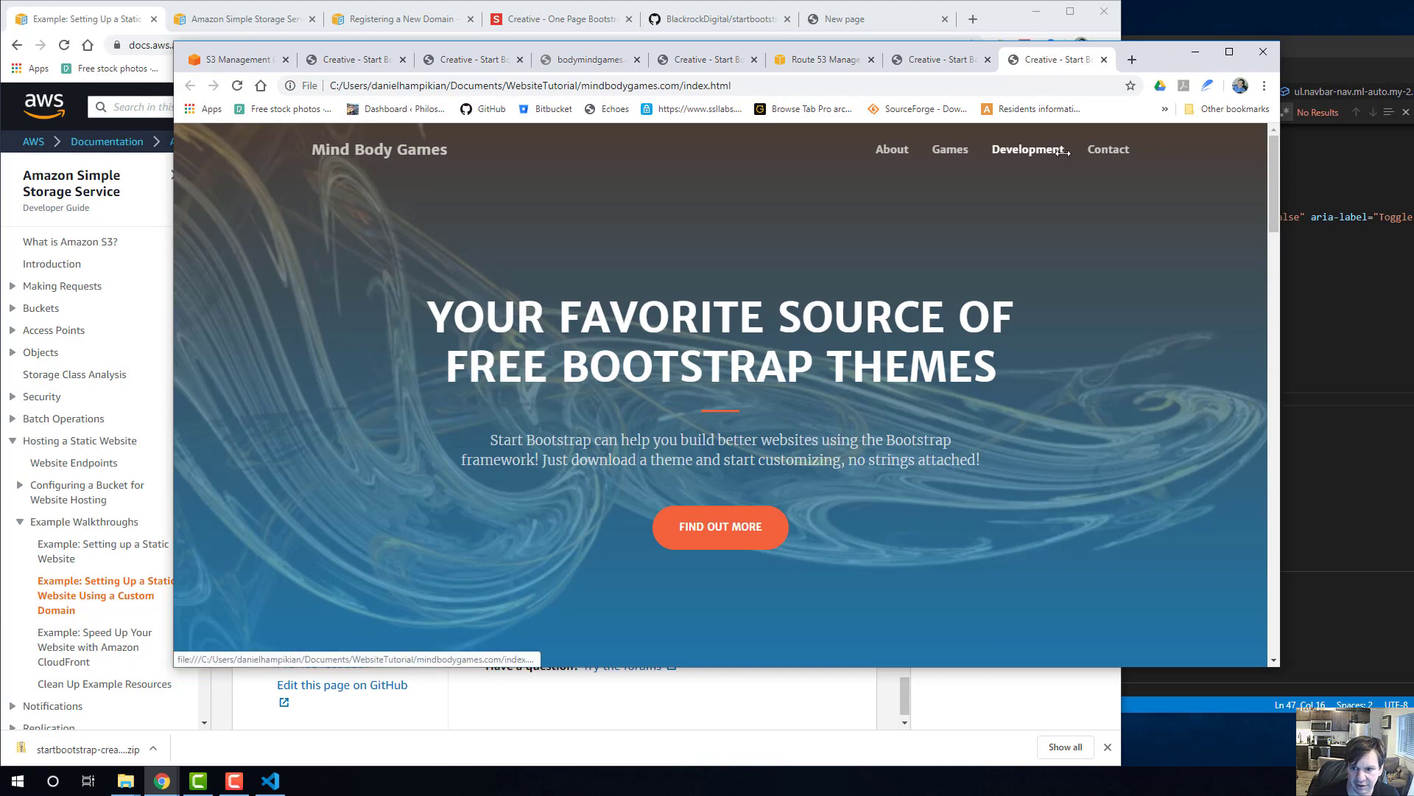
# Reload the live bodymindgames.com page, view the S3 bucket list, and return to the local index.html page.
pyautogui.click(925, 63)
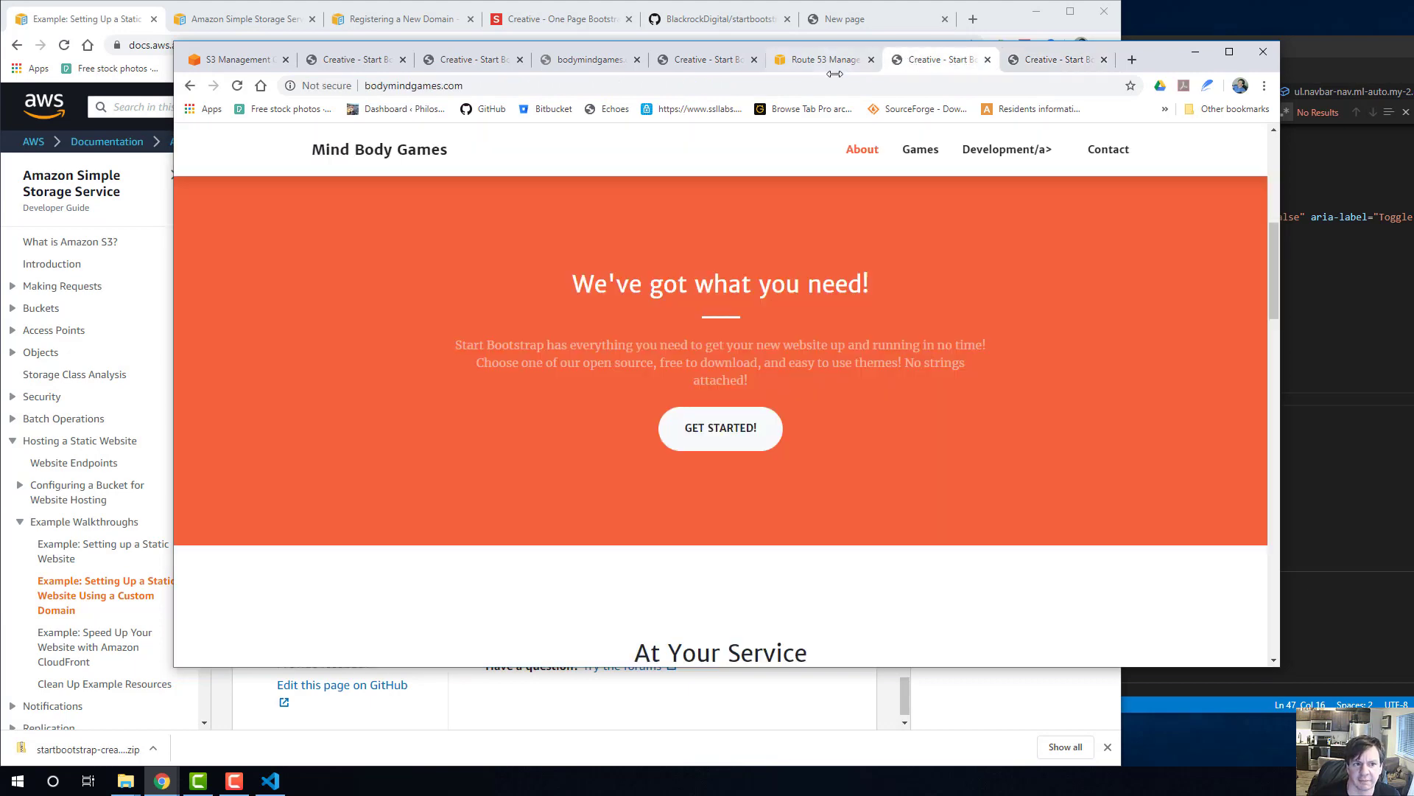
pyautogui.click(692, 82)
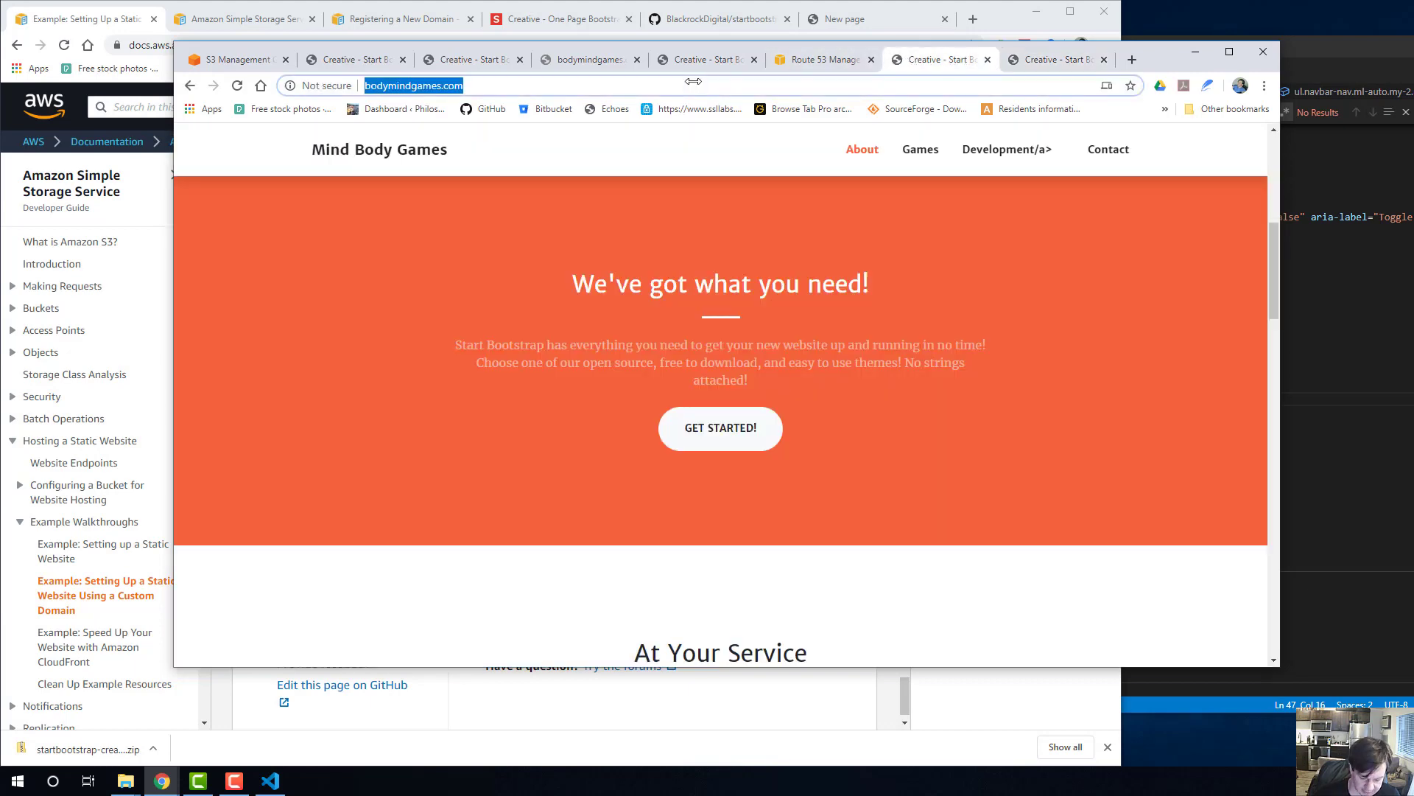
pyautogui.press('Return')
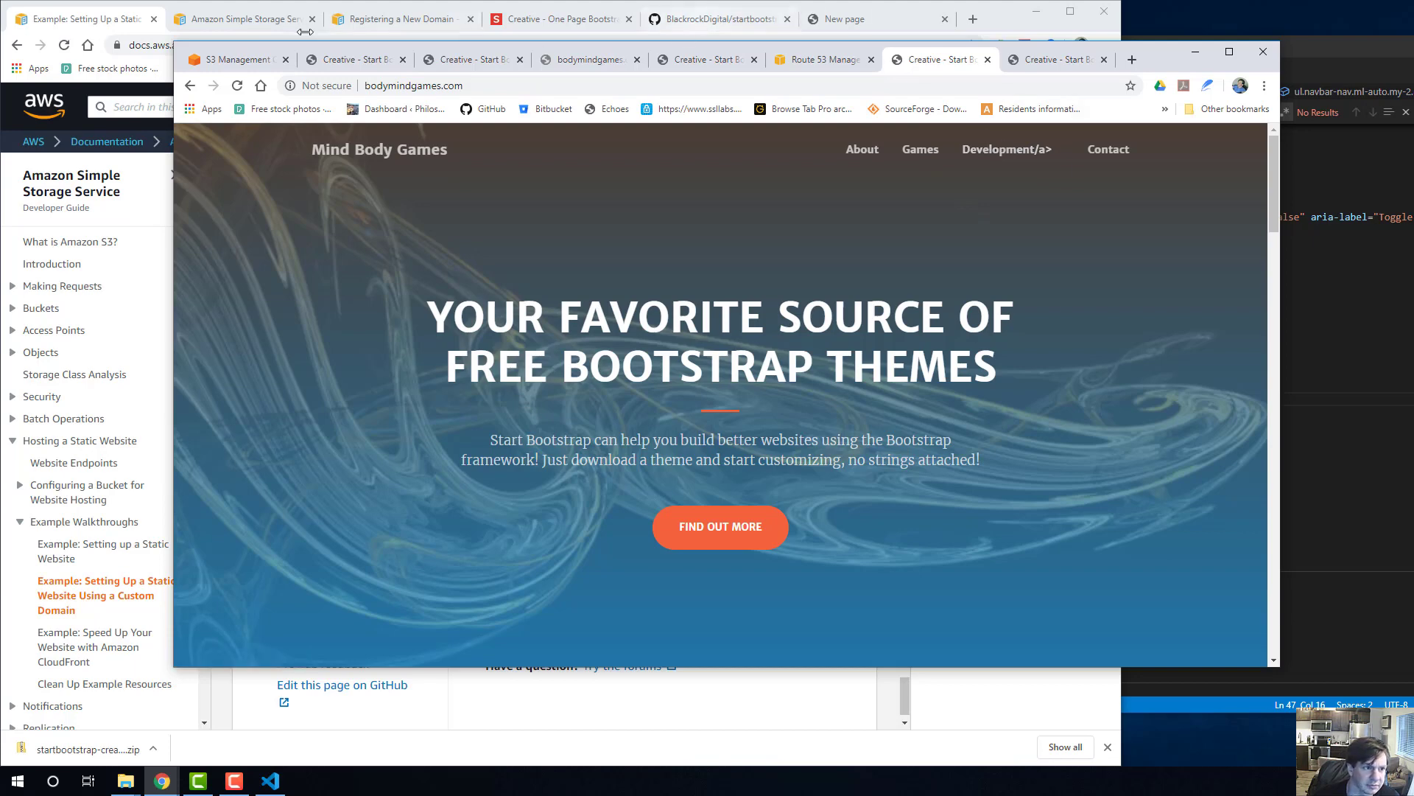
pyautogui.click(224, 60)
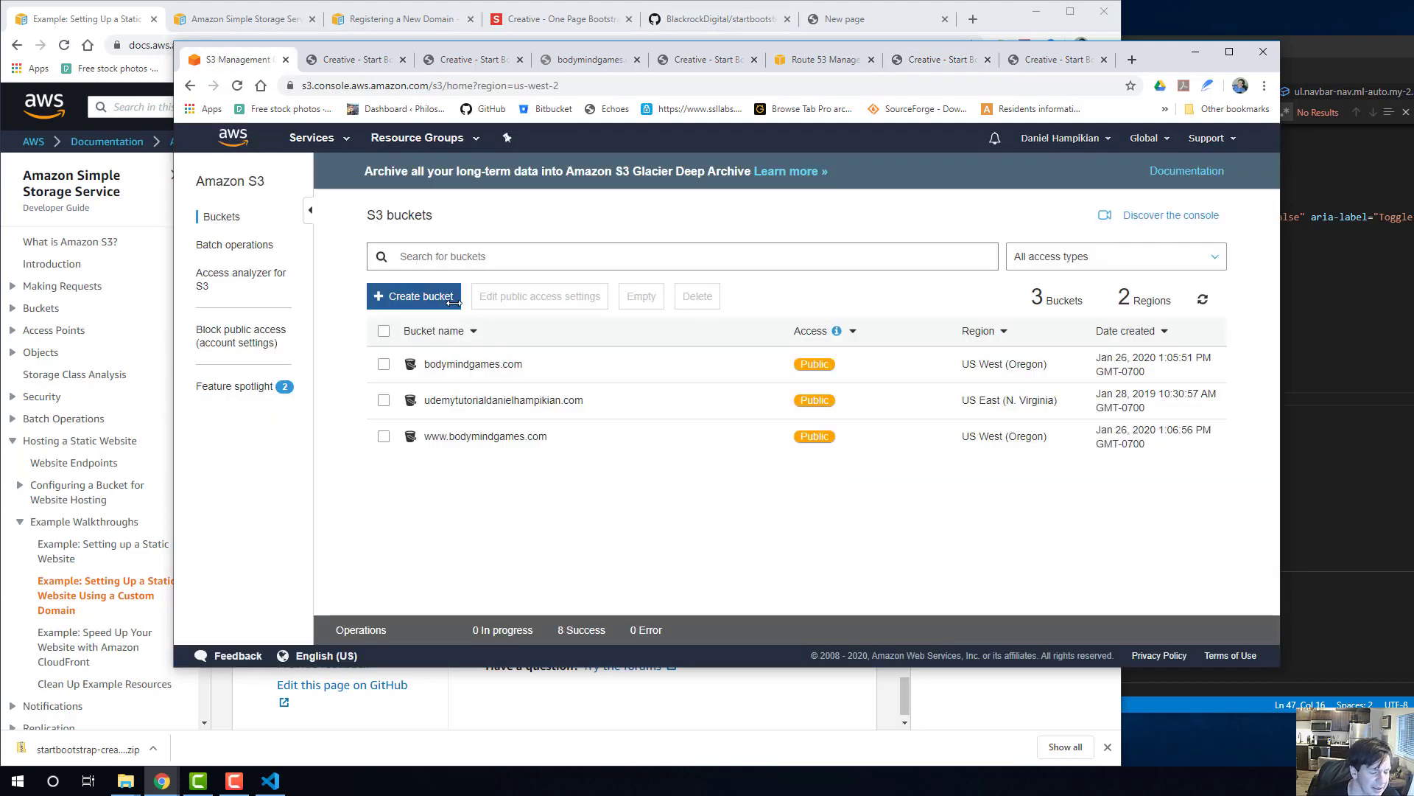
pyautogui.click(1035, 58)
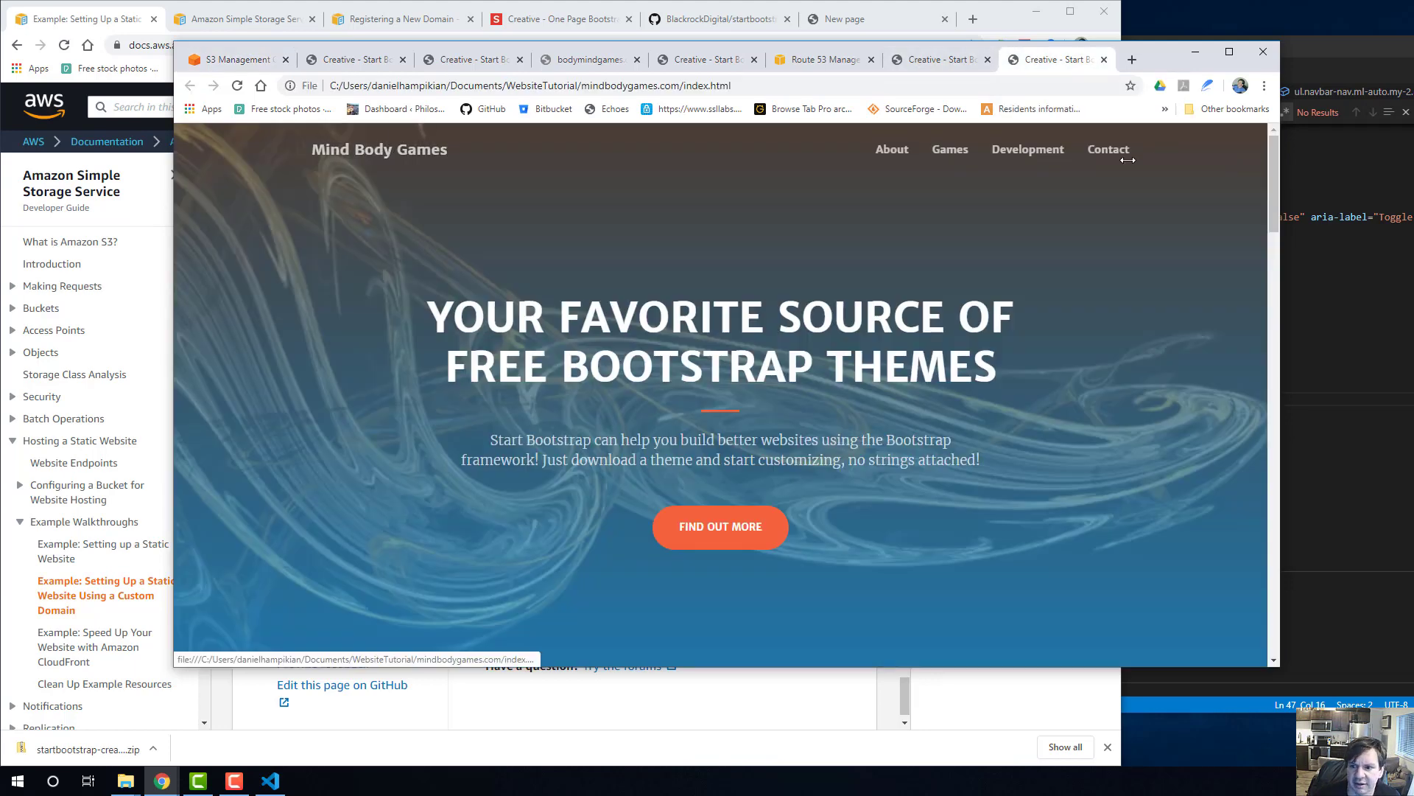
# In Visual Studio Code, change the navbar brand text in index.html to "Body and Mind Games" and save the file.
pyautogui.click(1308, 167)
pyautogui.scroll(5, 755, 288)
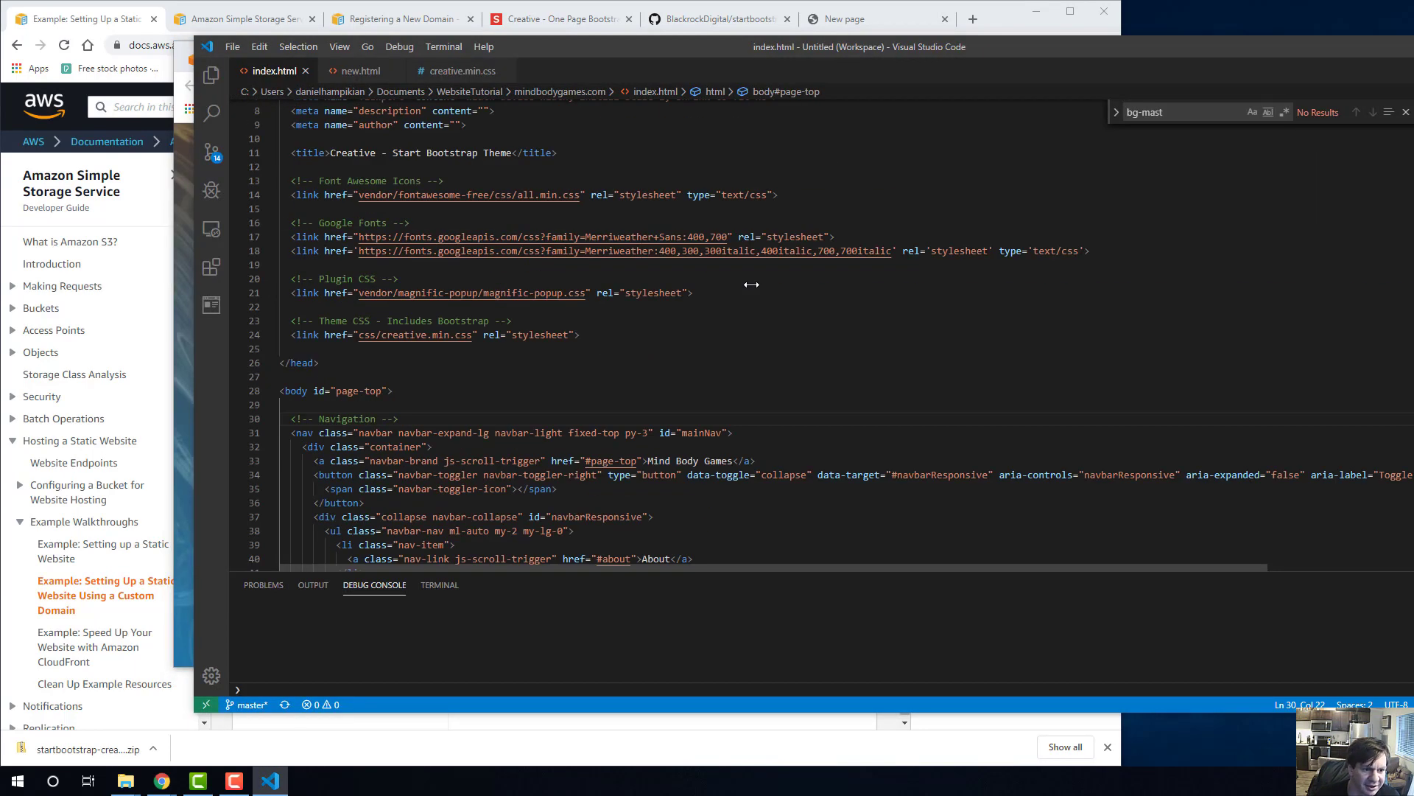
pyautogui.scroll(-1, 755, 288)
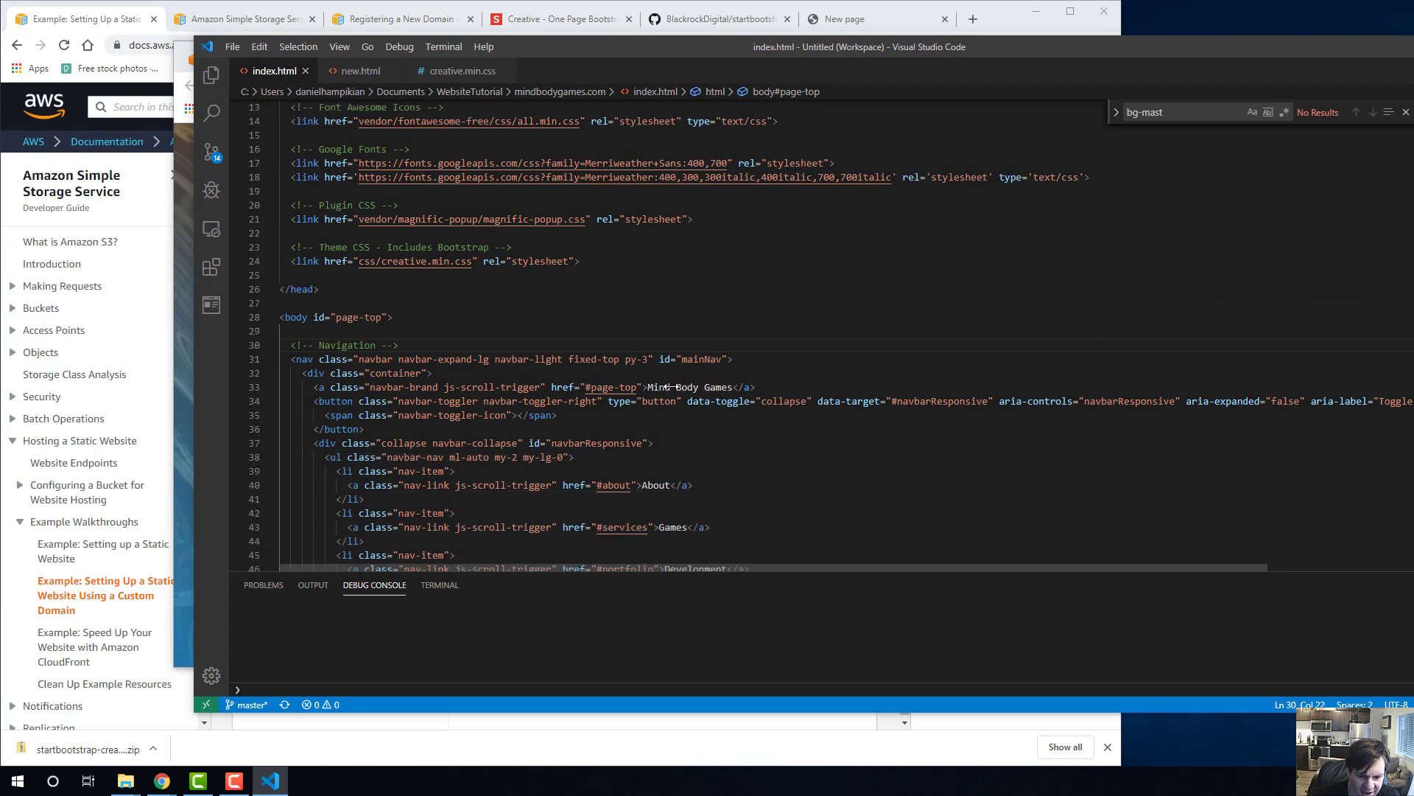
pyautogui.moveTo(677, 387); pyautogui.dragTo(659, 387)
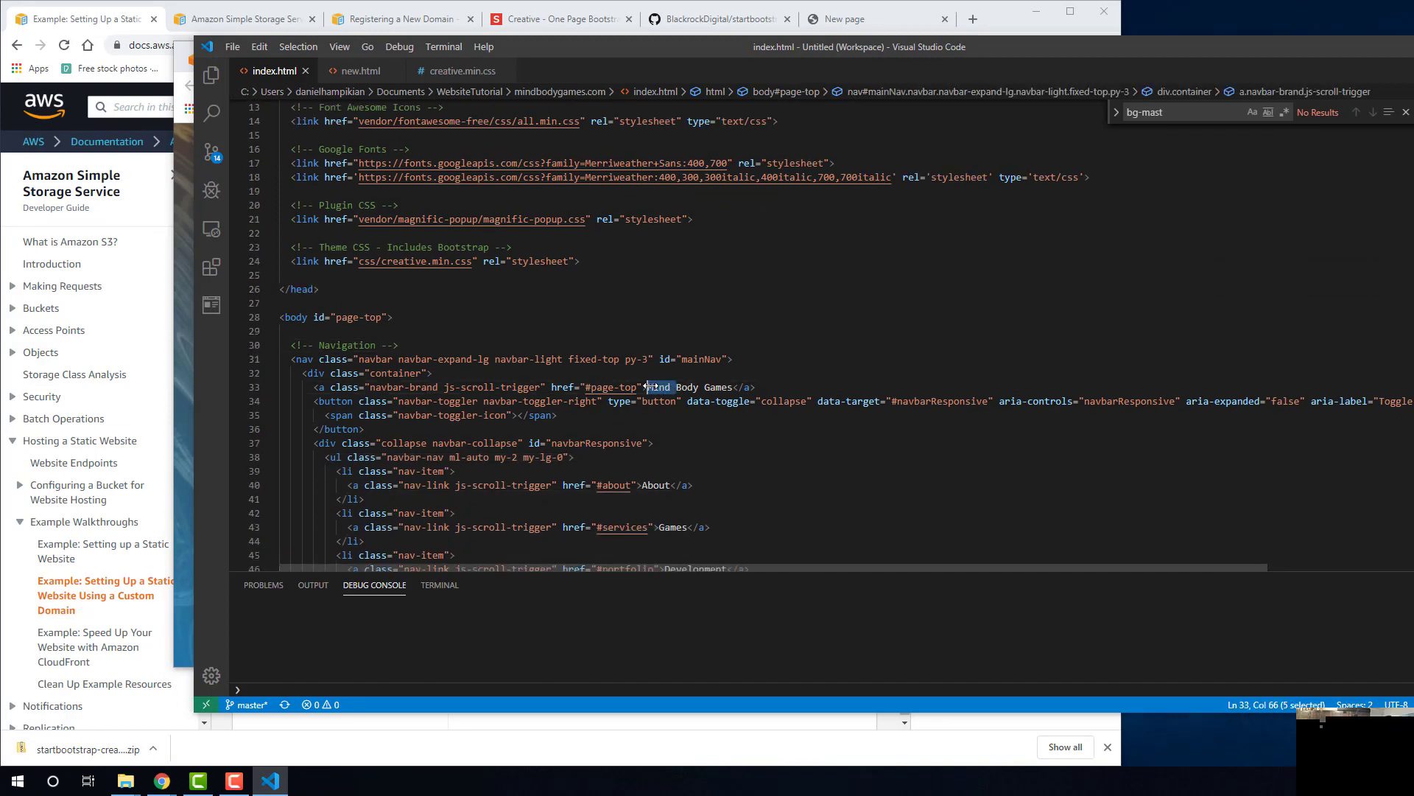
pyautogui.press('Delete')
pyautogui.press('Delete')
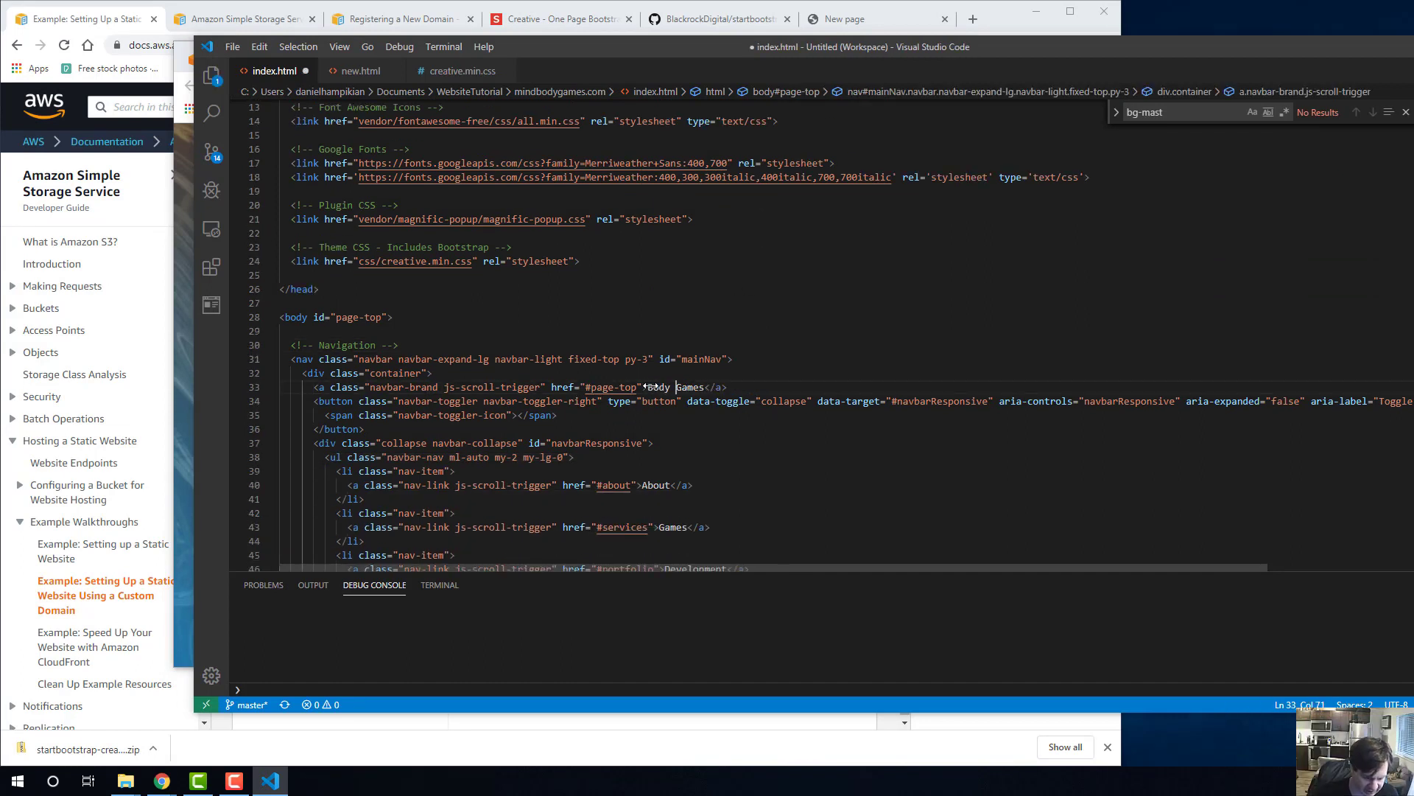
pyautogui.write('and Mind')
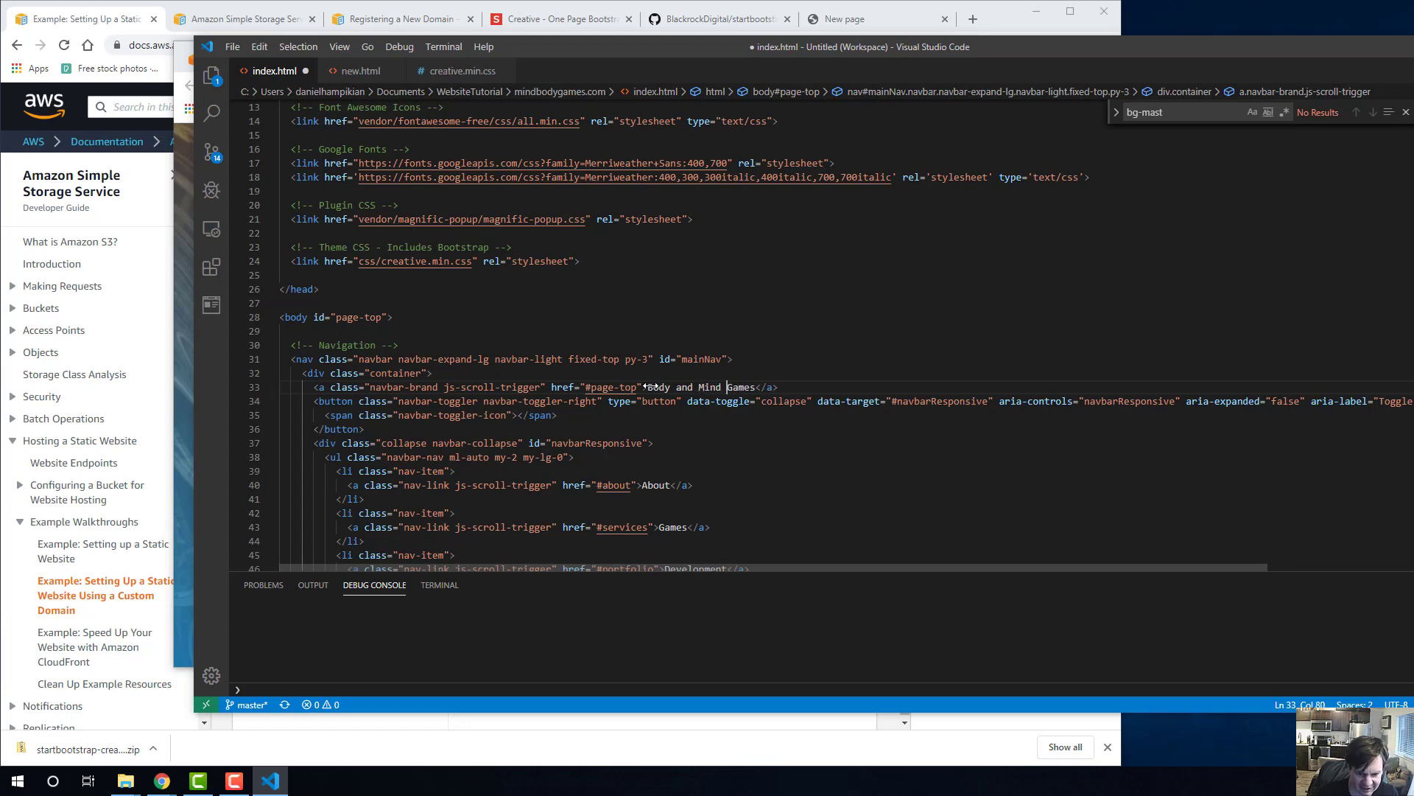
pyautogui.hotkey('ctrl', 's')
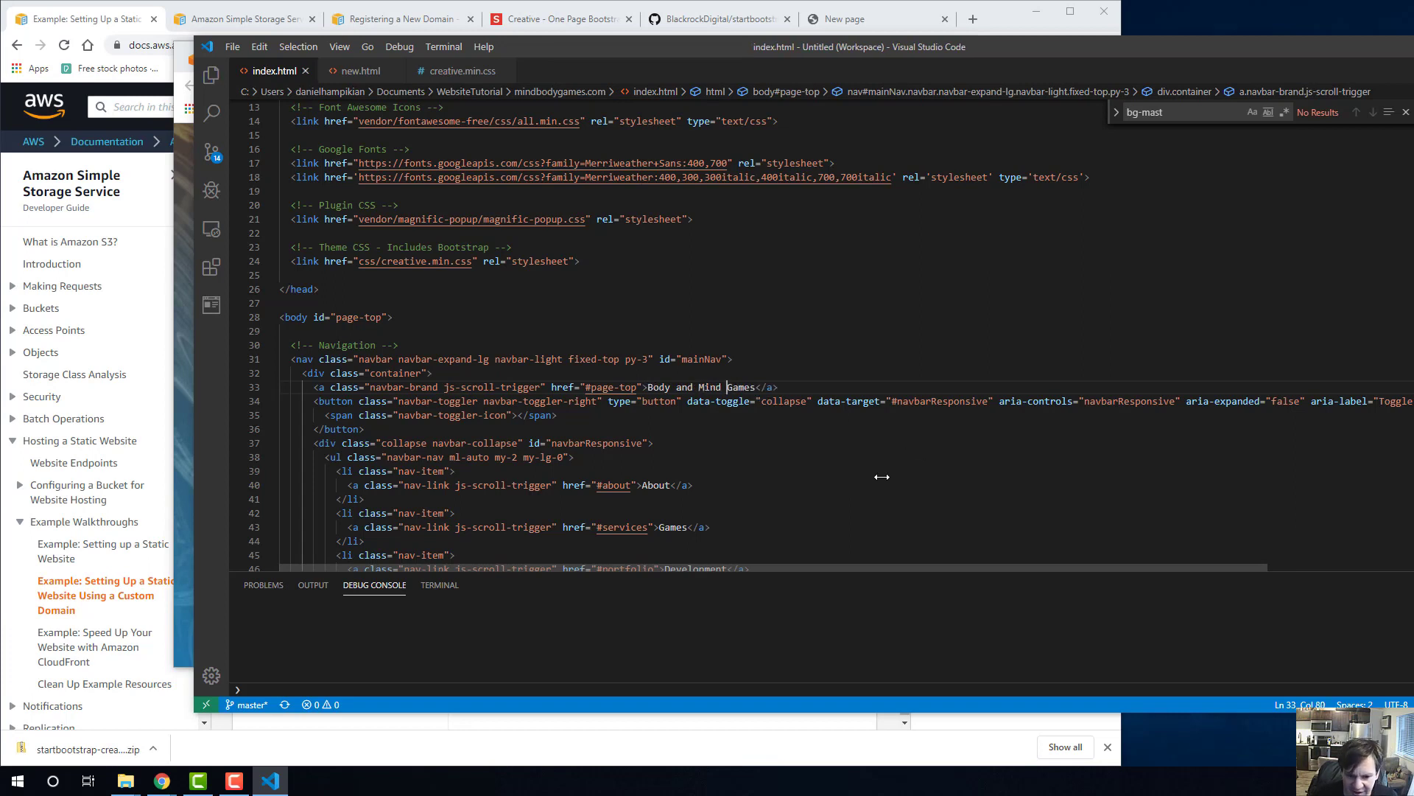
# Compare the local page with the live bodymindgames.com page in Chrome, and reload the local index.html.
pyautogui.scroll(-2, 694, 523)
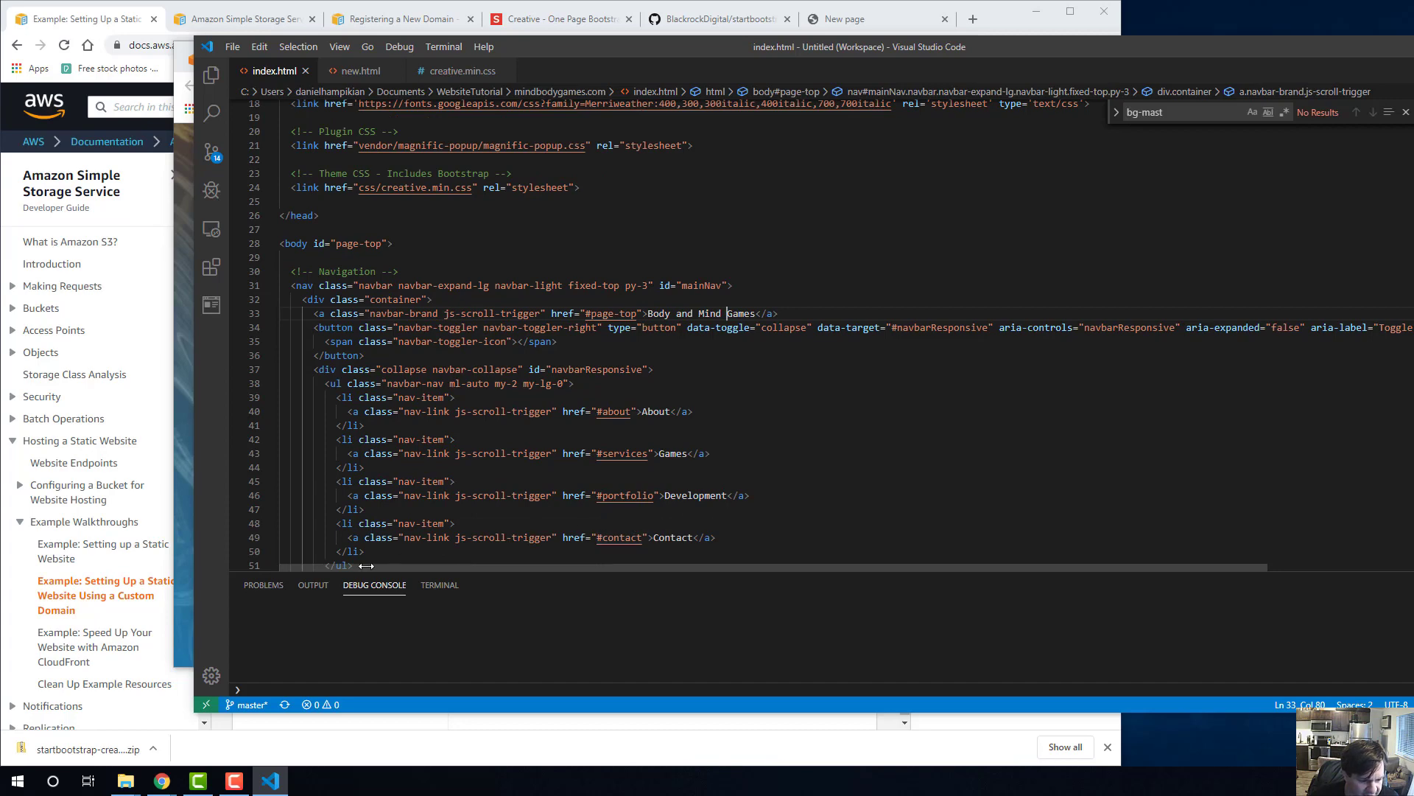
pyautogui.click(179, 493)
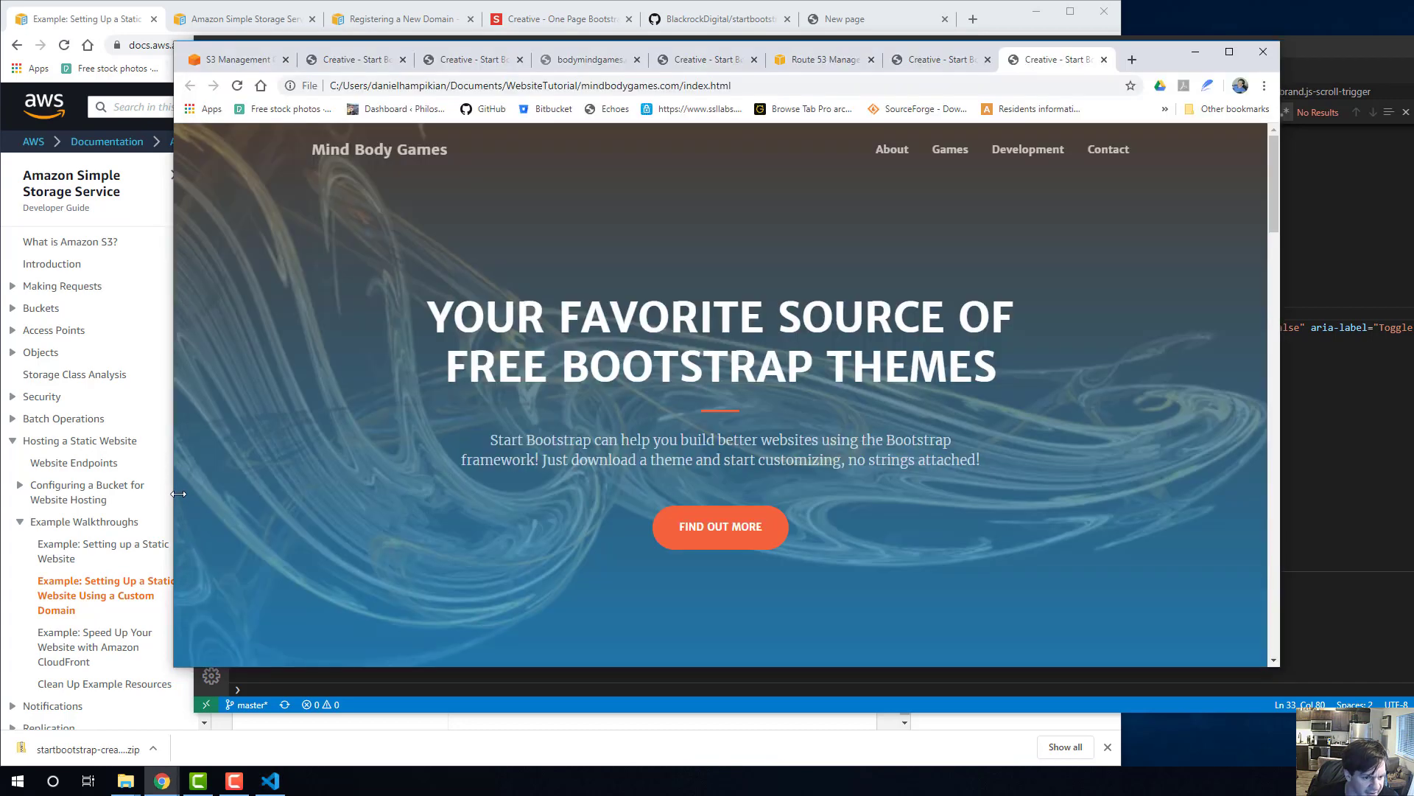
pyautogui.click(932, 59)
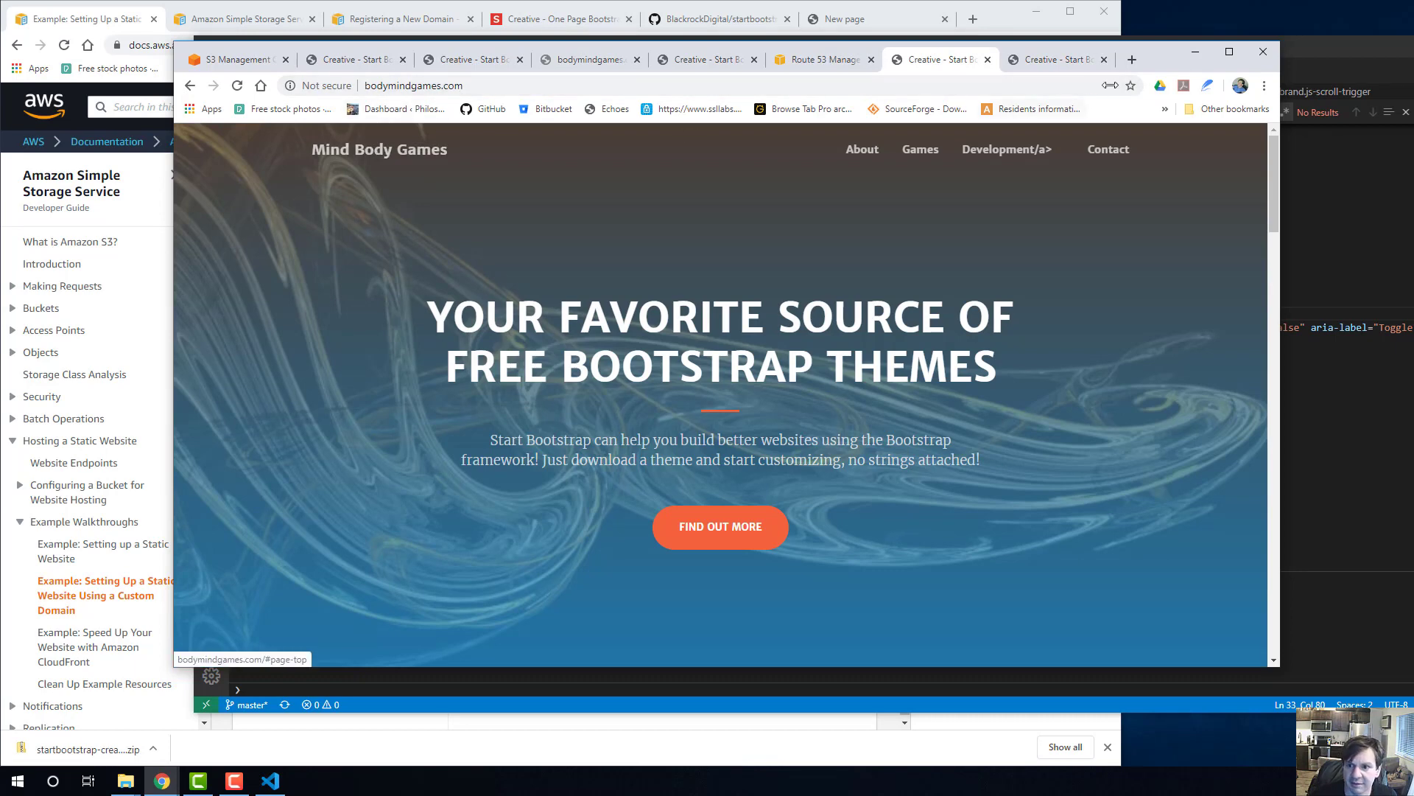
pyautogui.click(1053, 58)
pyautogui.click(758, 84)
pyautogui.press('Return')
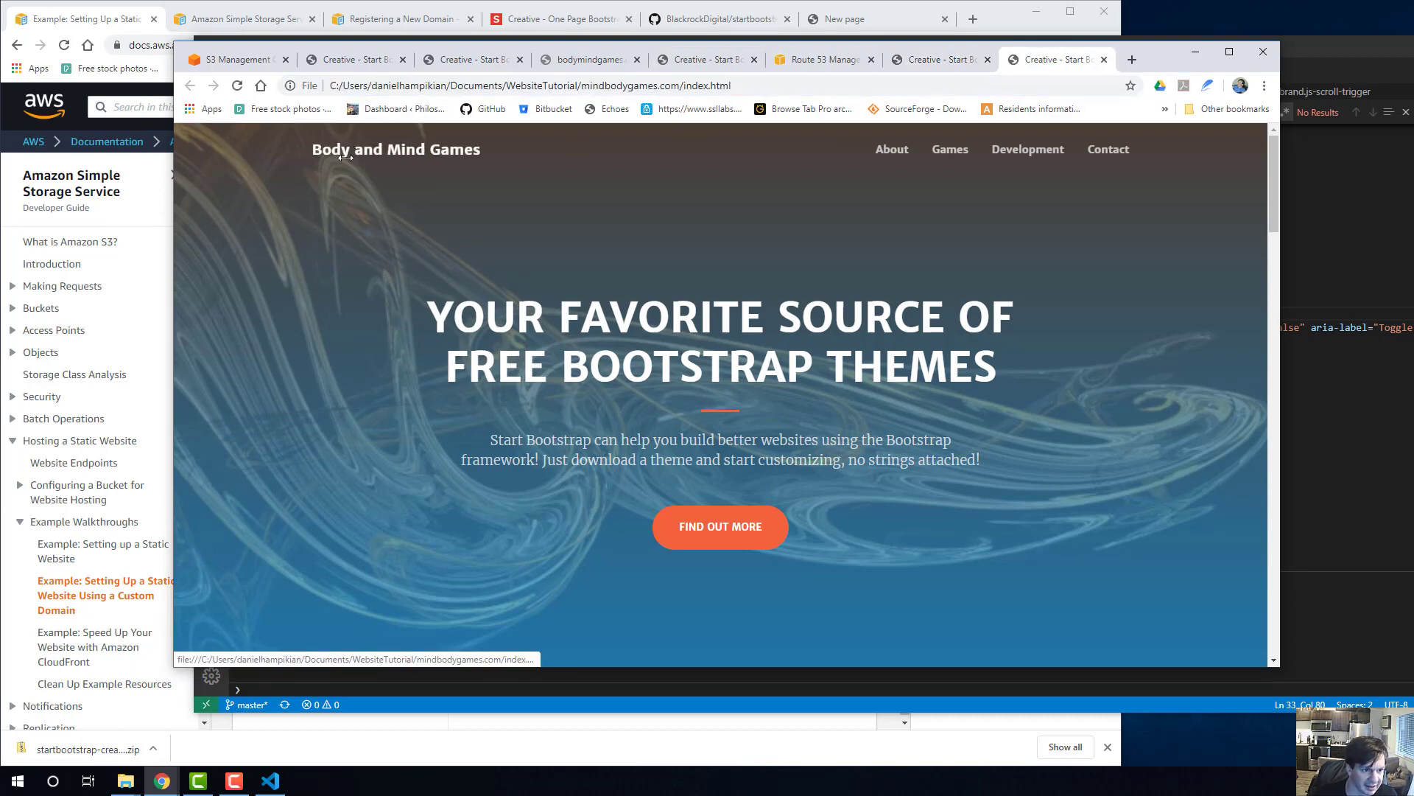
# Bring up the mindbodygames.com folder, detach the local page into its own half-screen window, and place the AWS documentation window beside it.
pyautogui.moveTo(125, 779)
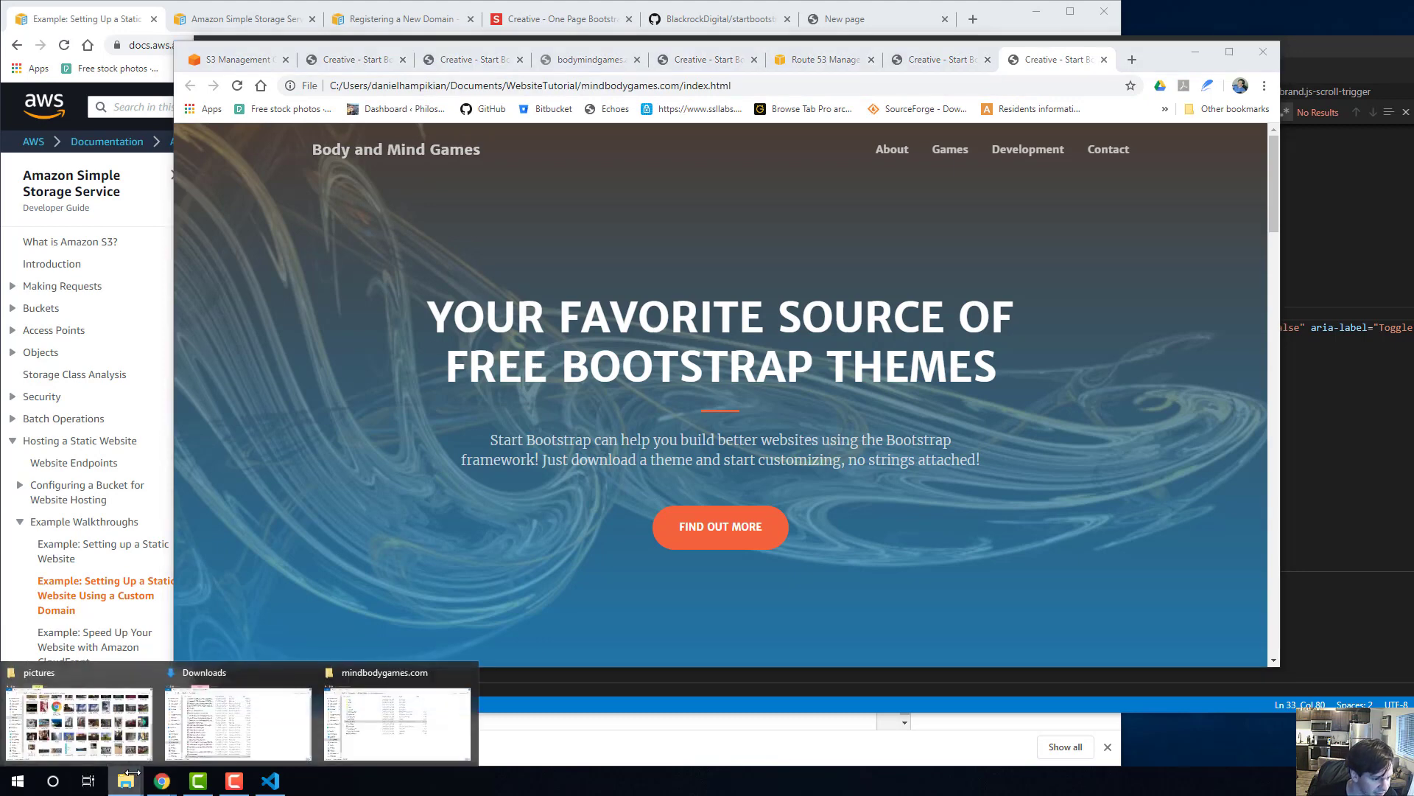
pyautogui.click(395, 719)
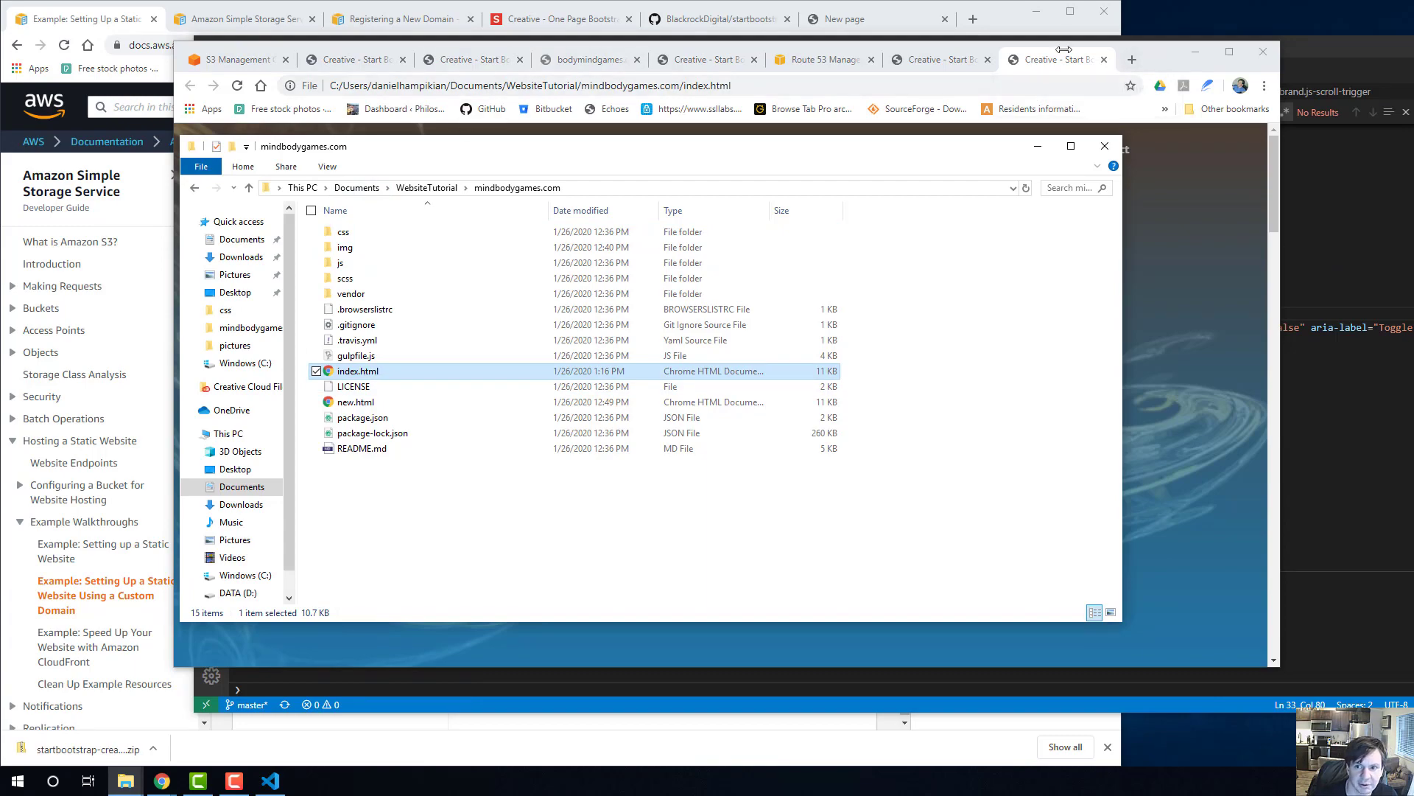
pyautogui.click(1082, 64)
pyautogui.moveTo(1082, 64); pyautogui.dragTo(1413, 195)
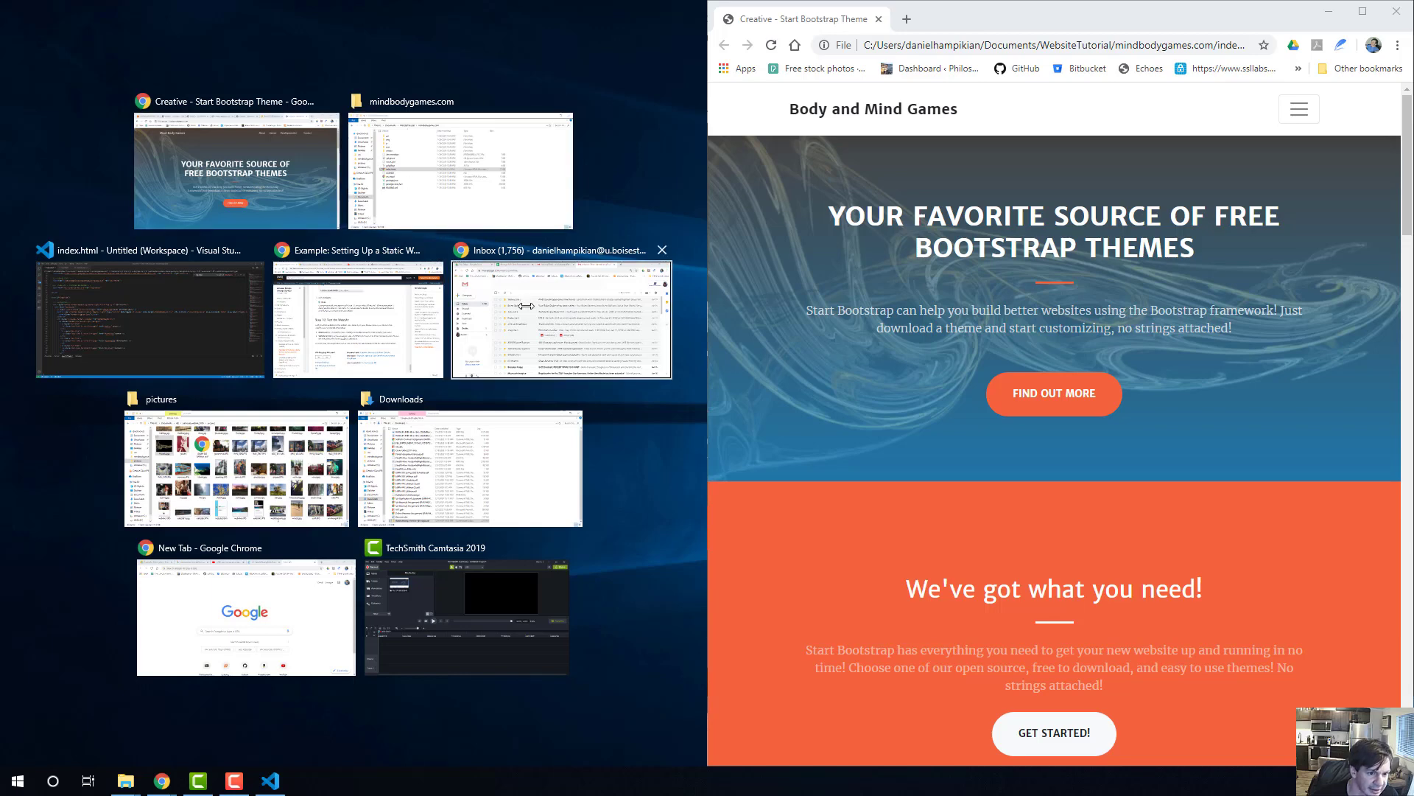
pyautogui.click(354, 306)
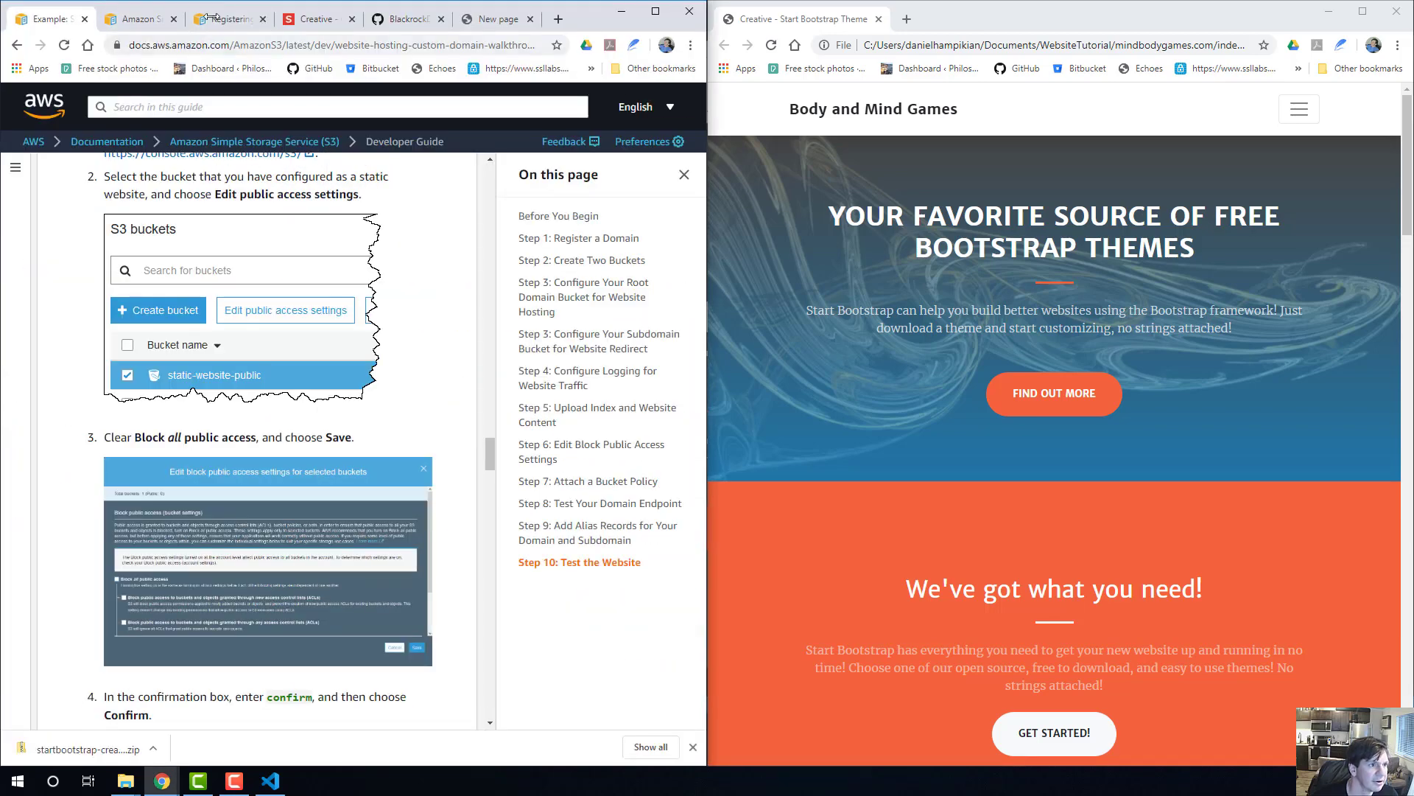
pyautogui.click(144, 18)
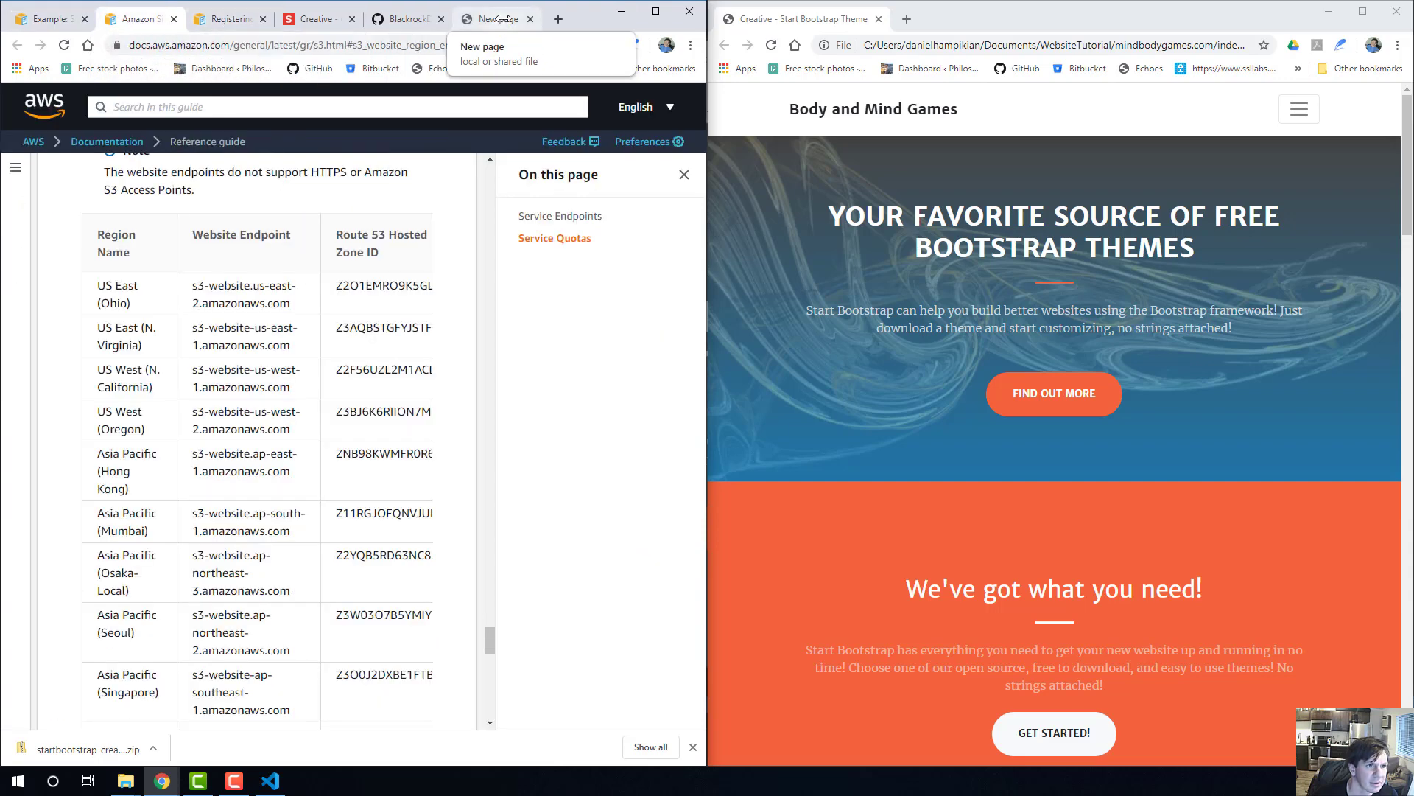
pyautogui.click(59, 19)
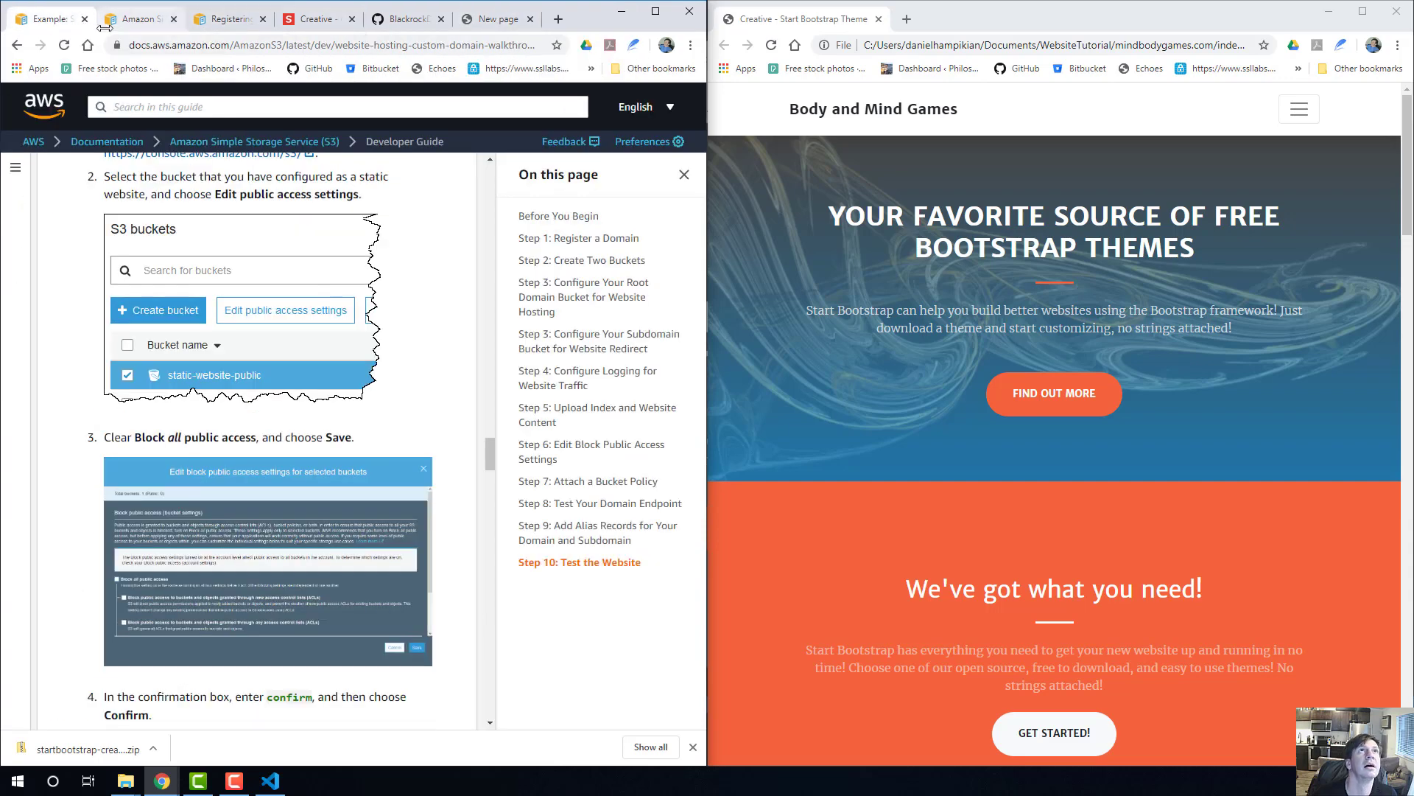
# Snap the live-site browser window beside the documentation, move the bodymindgames.com tab ahead of Route 53, and show the S3 bucket list.
pyautogui.click(162, 781)
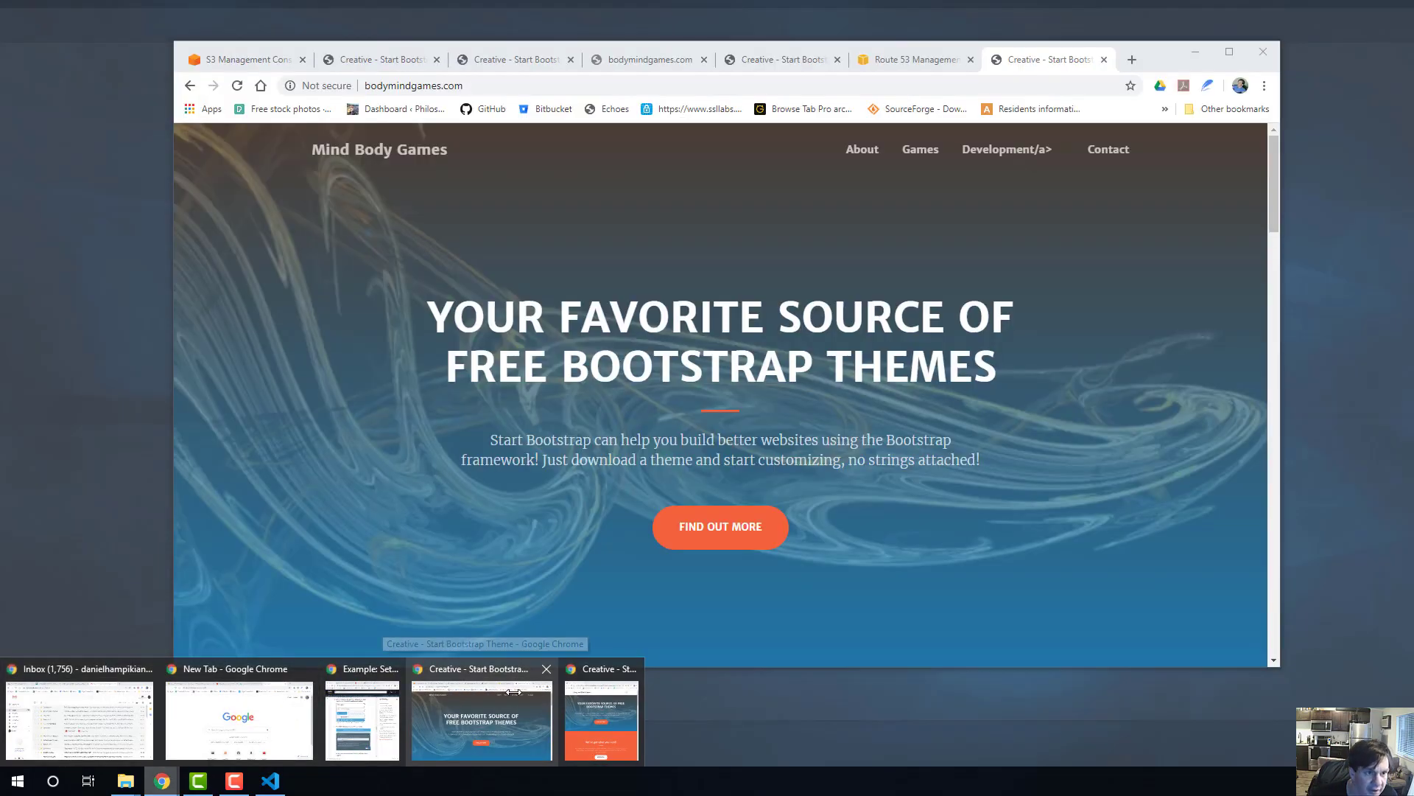
pyautogui.click(516, 708)
pyautogui.moveTo(1156, 60); pyautogui.dragTo(1413, 197)
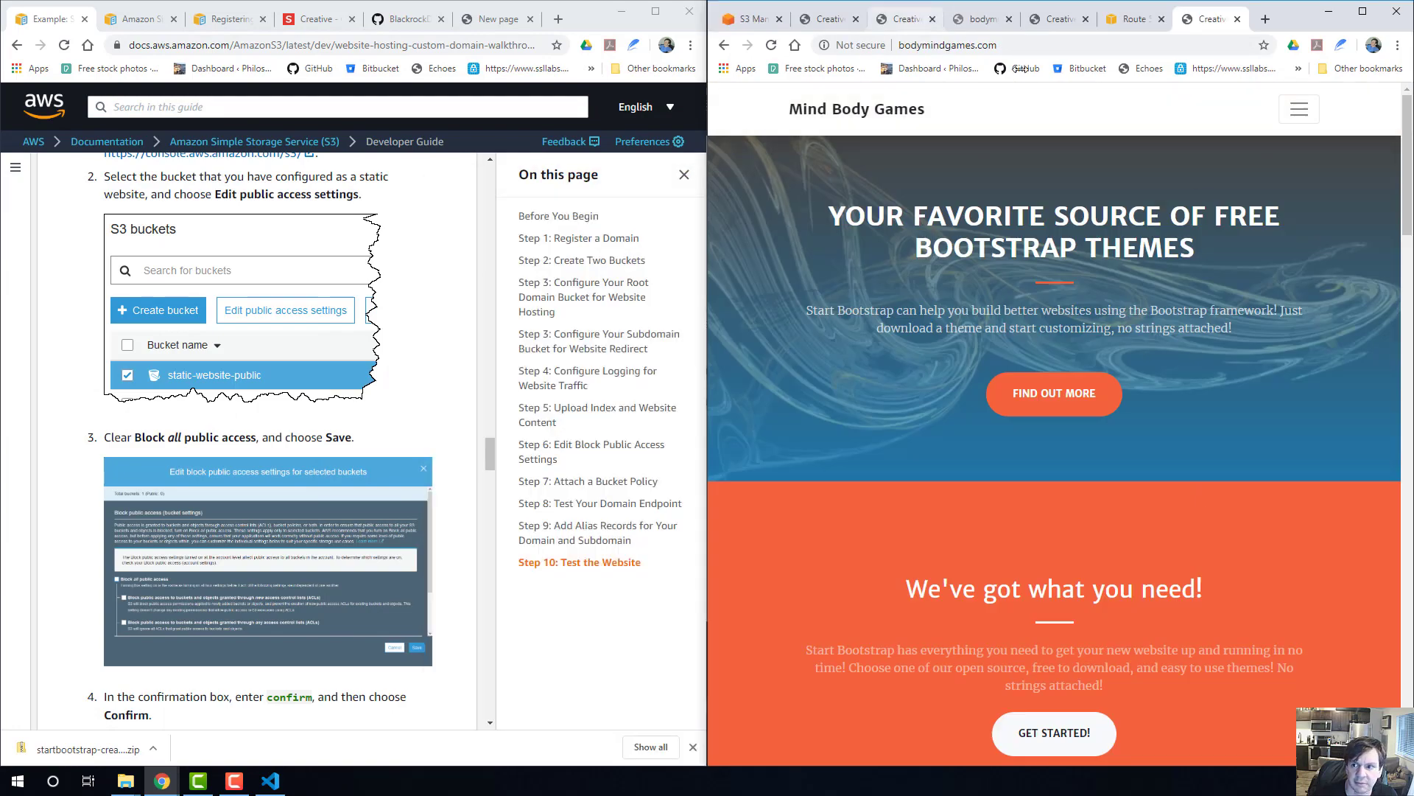
pyautogui.moveTo(1197, 18); pyautogui.dragTo(1123, 17)
pyautogui.click(1195, 13)
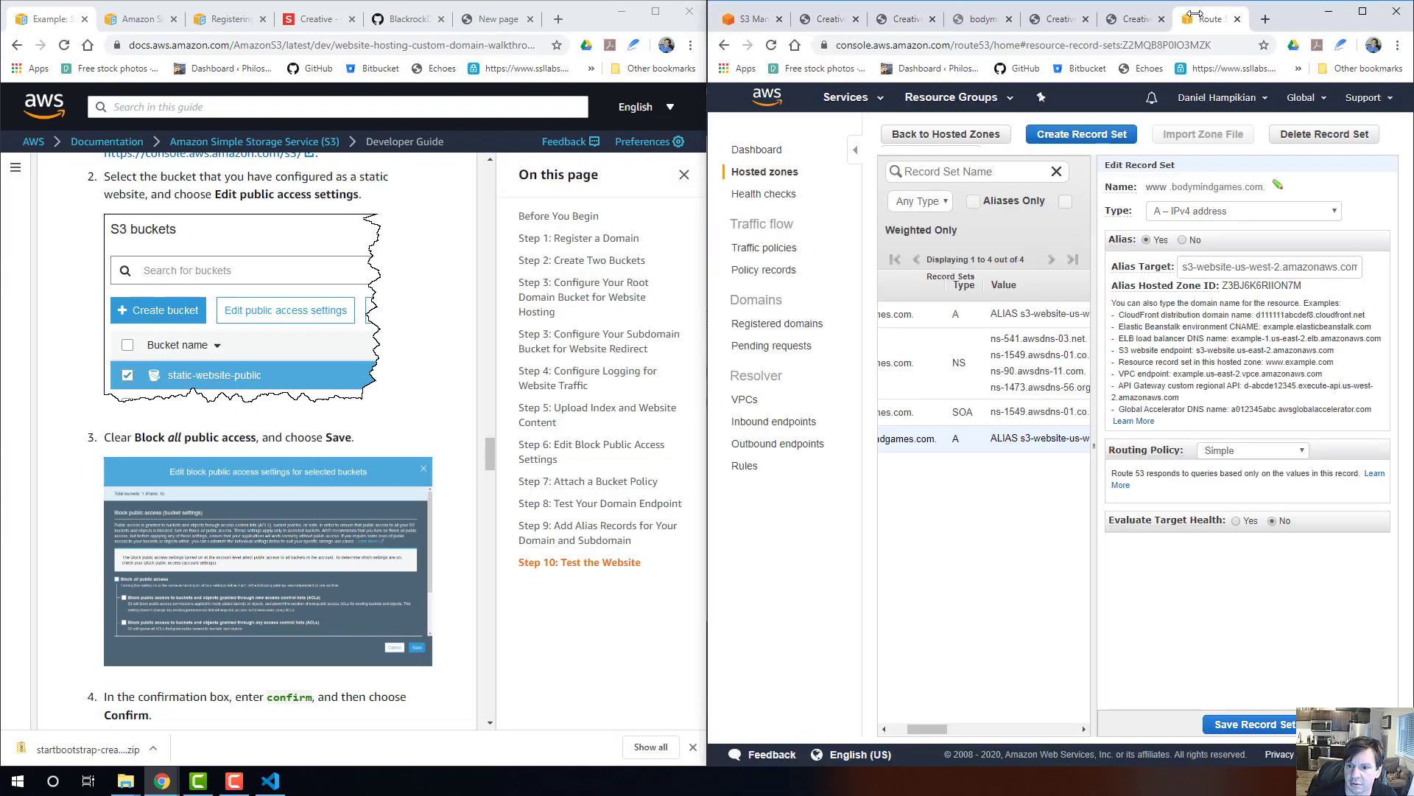
pyautogui.click(1135, 19)
pyautogui.click(759, 21)
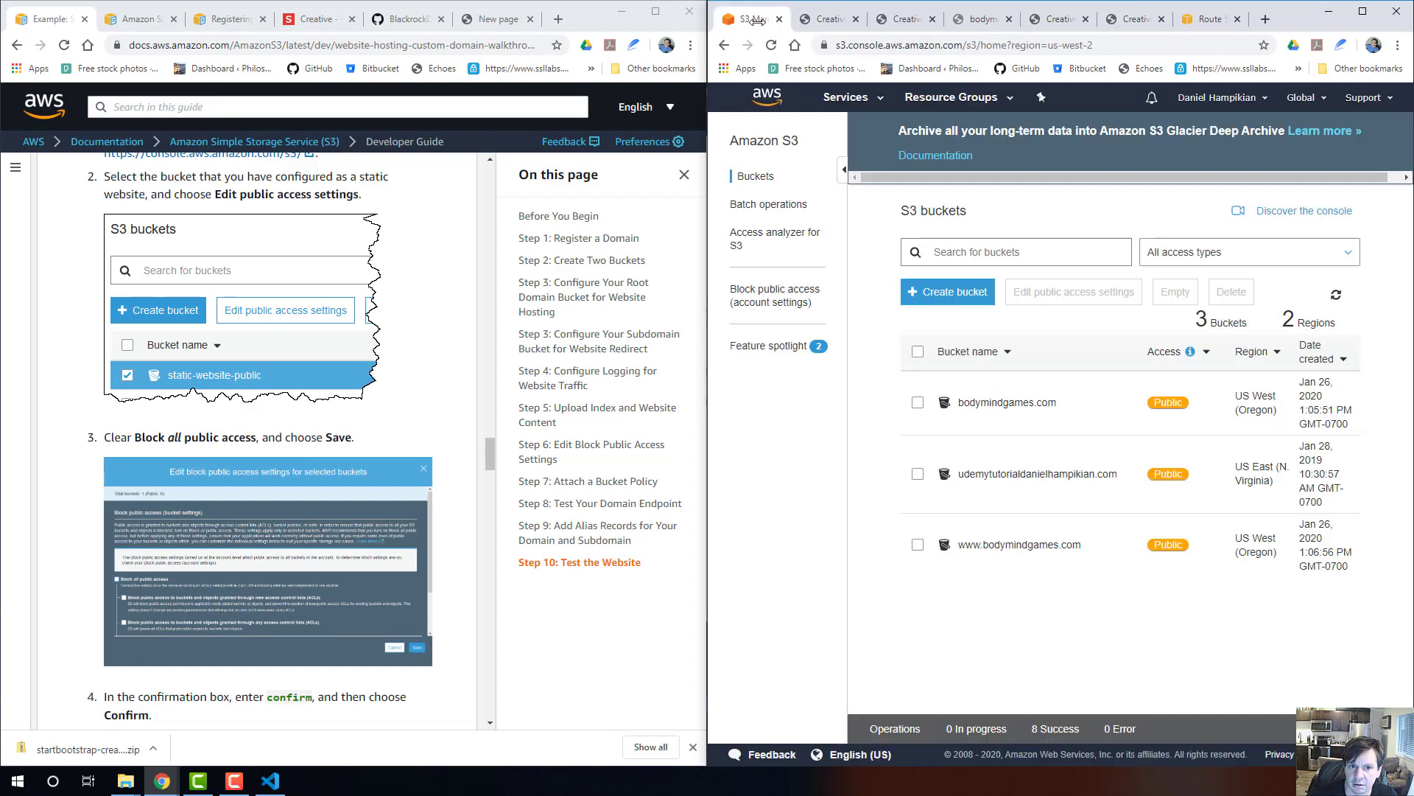
# Detach the S3 Management Console into its own window and open the bodymindgames.com bucket to find index.html.
pyautogui.moveTo(757, 20); pyautogui.dragTo(301, 110)
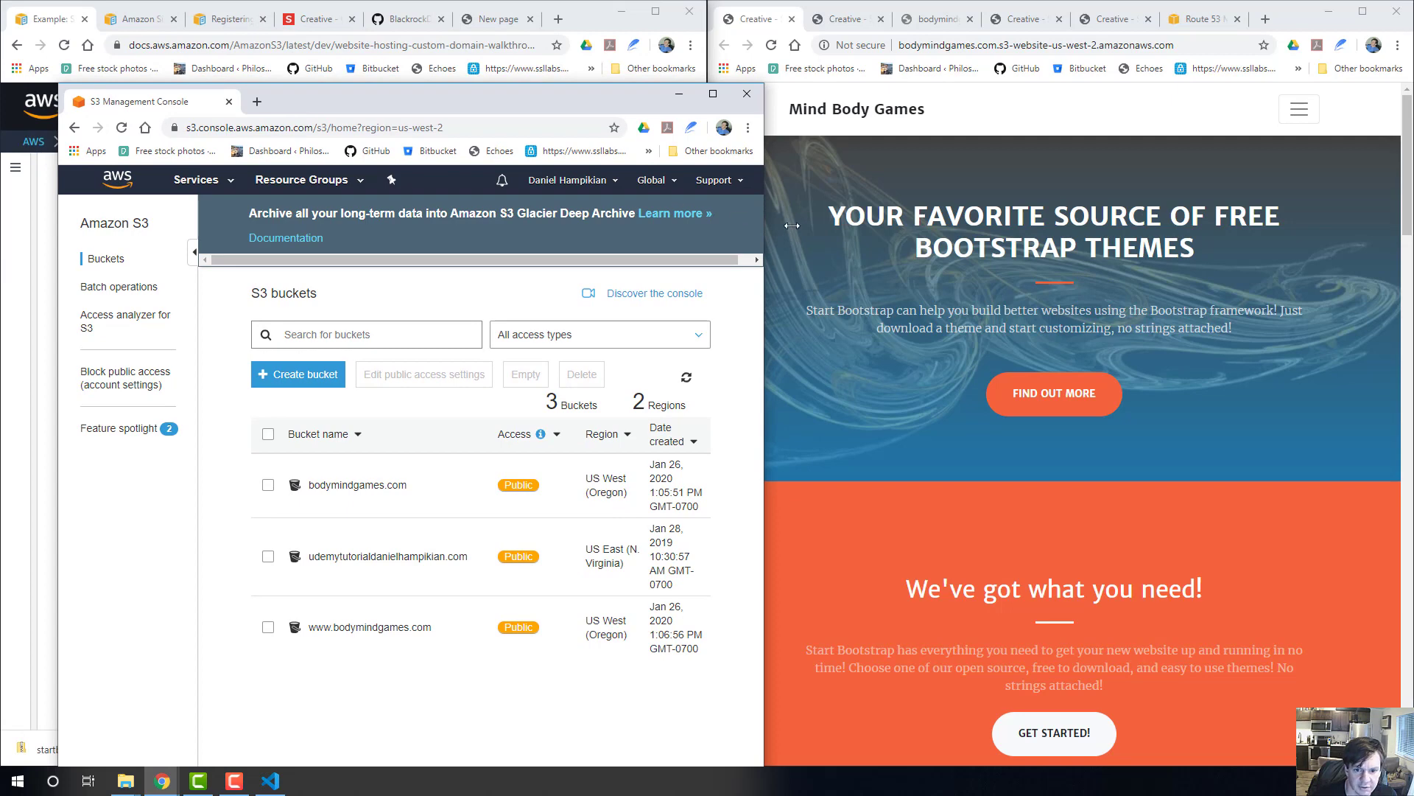
pyautogui.moveTo(629, 84)
pyautogui.mouseDown()
pyautogui.moveTo(632, 227)
pyautogui.moveTo(619, 64)
pyautogui.mouseUp()
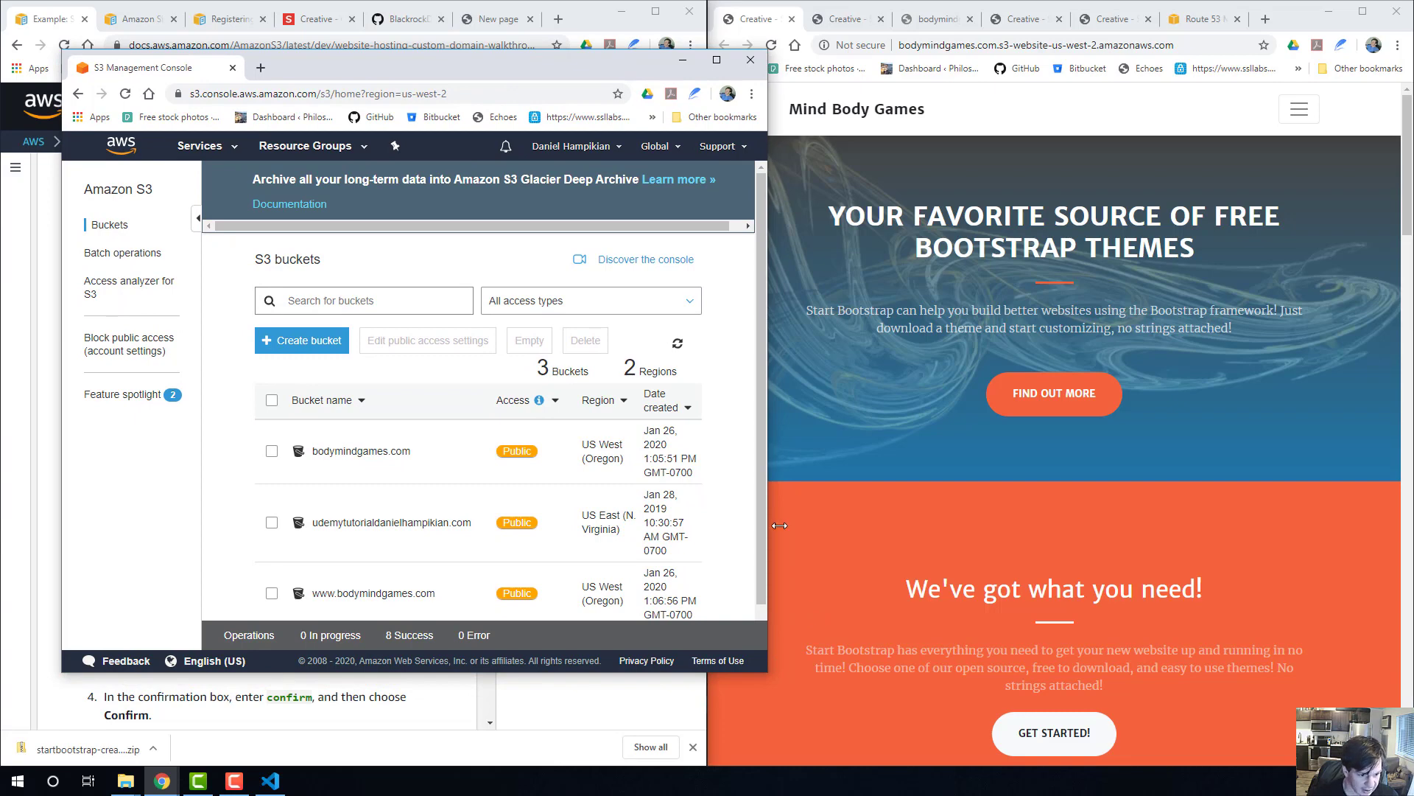
pyautogui.click(352, 451)
pyautogui.scroll(-3, 336, 435)
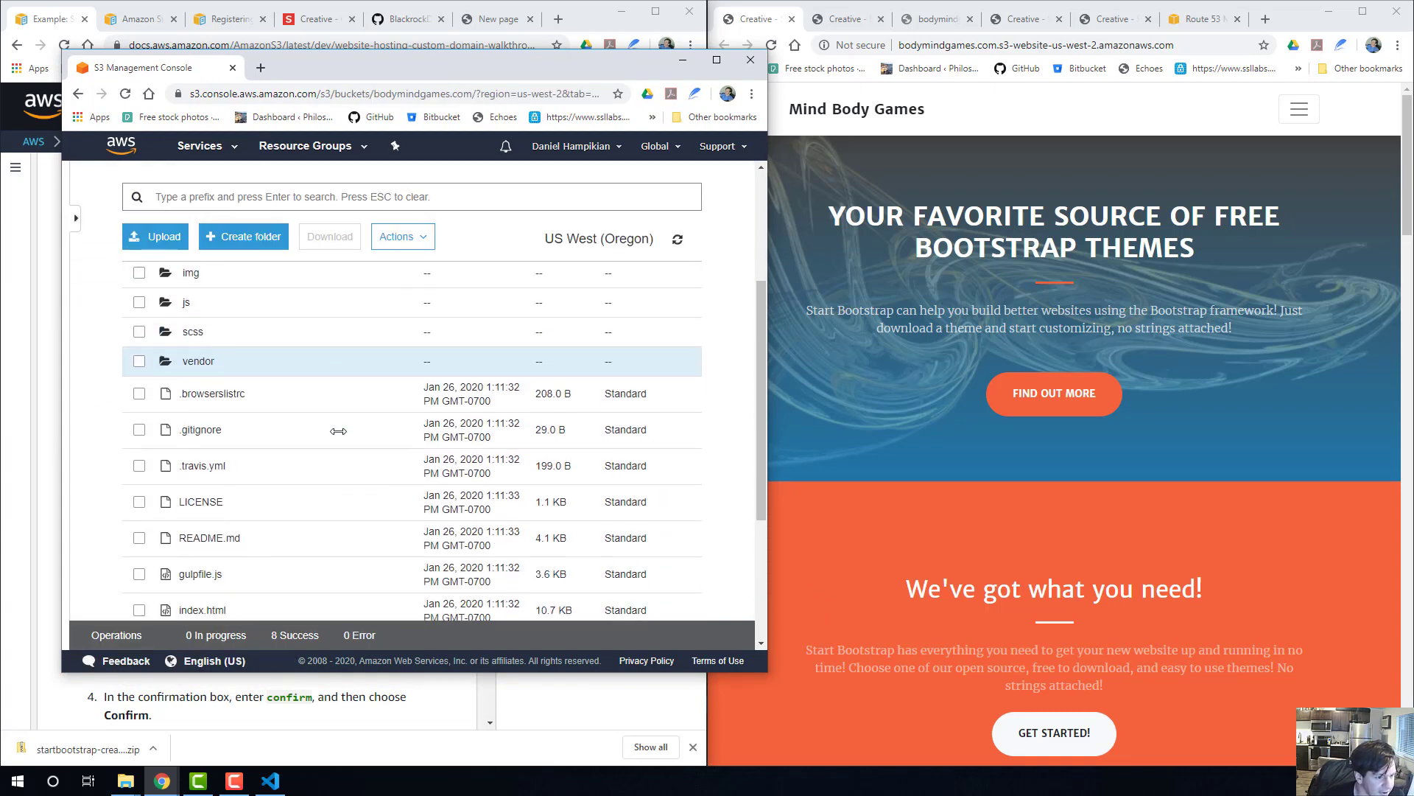
pyautogui.scroll(3, 336, 435)
pyautogui.scroll(-4, 336, 435)
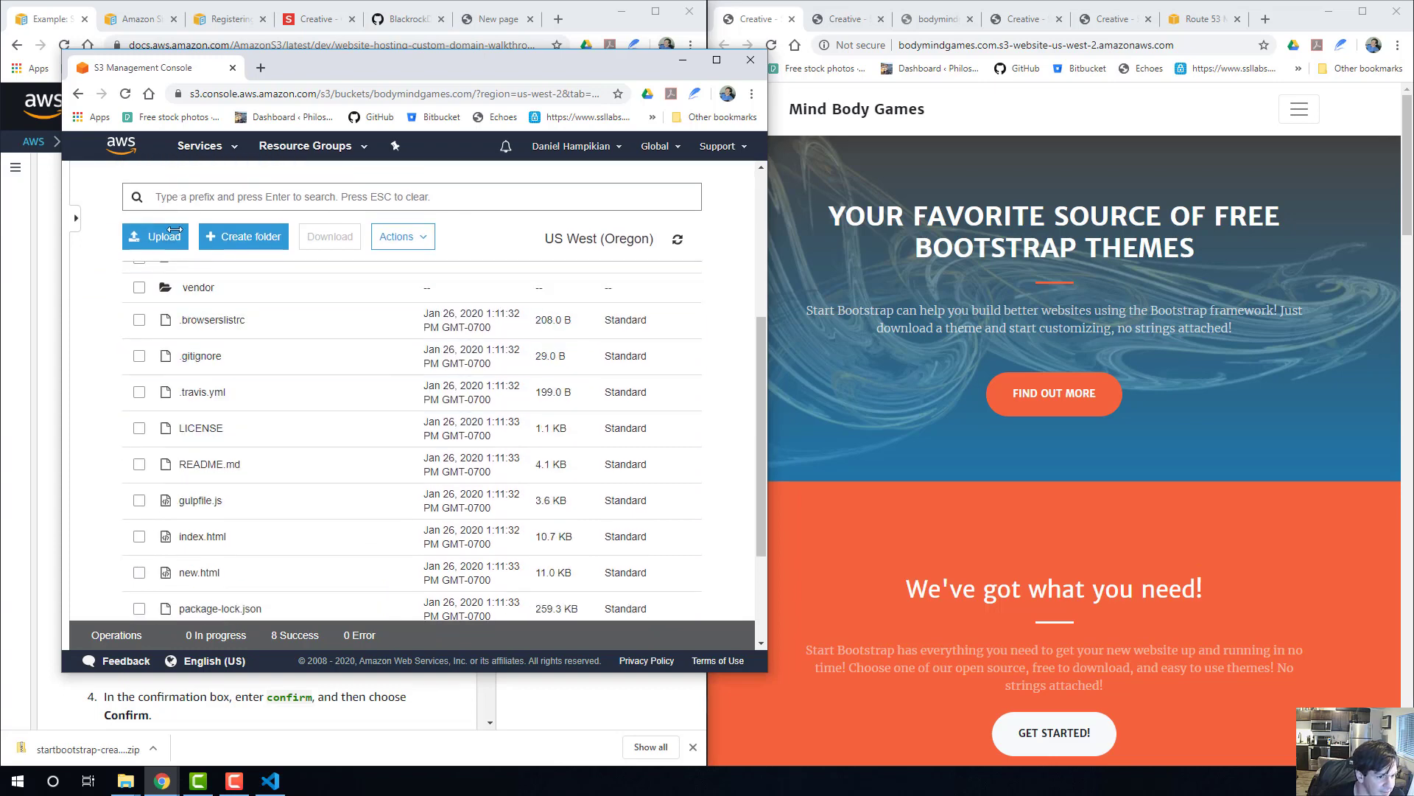
pyautogui.scroll(-2, 151, 460)
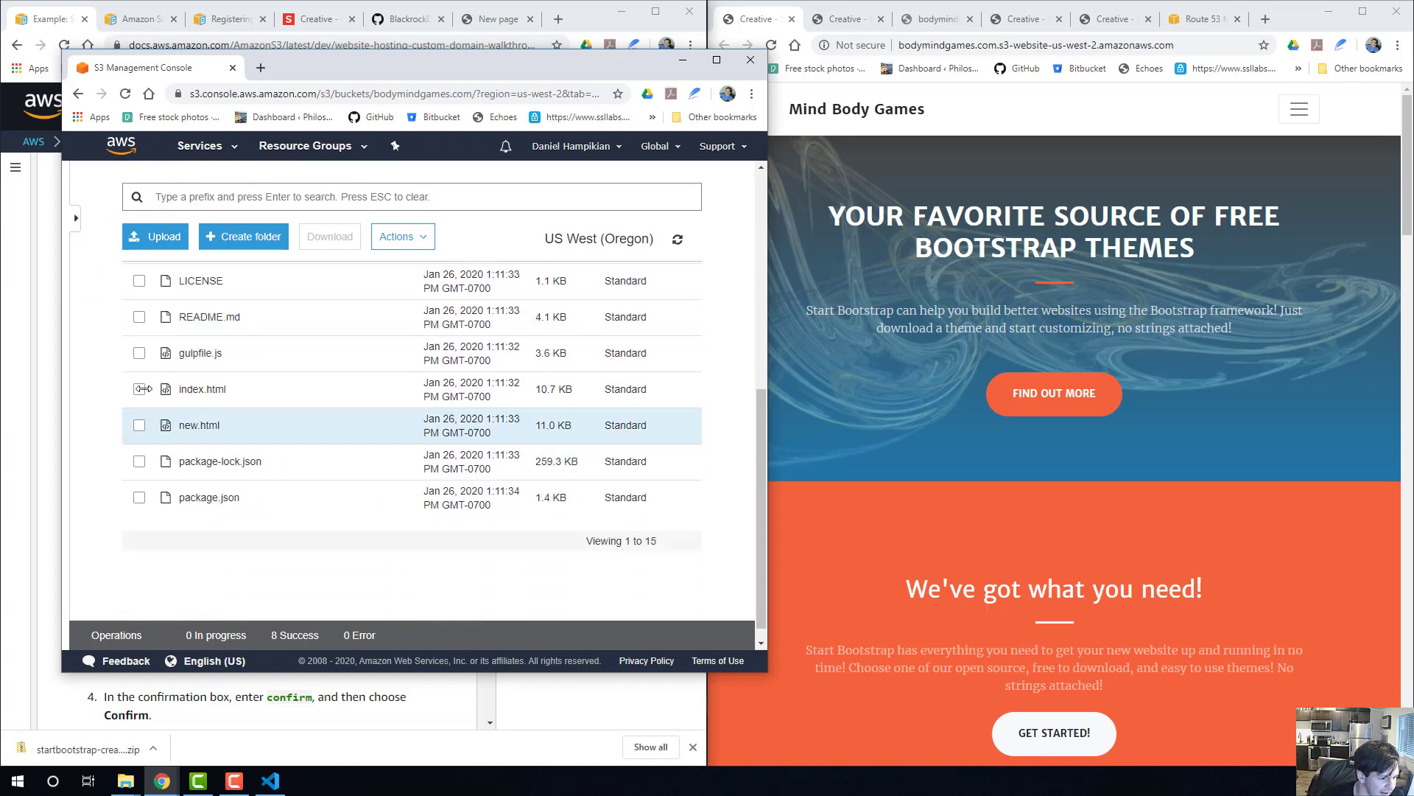
pyautogui.click(139, 389)
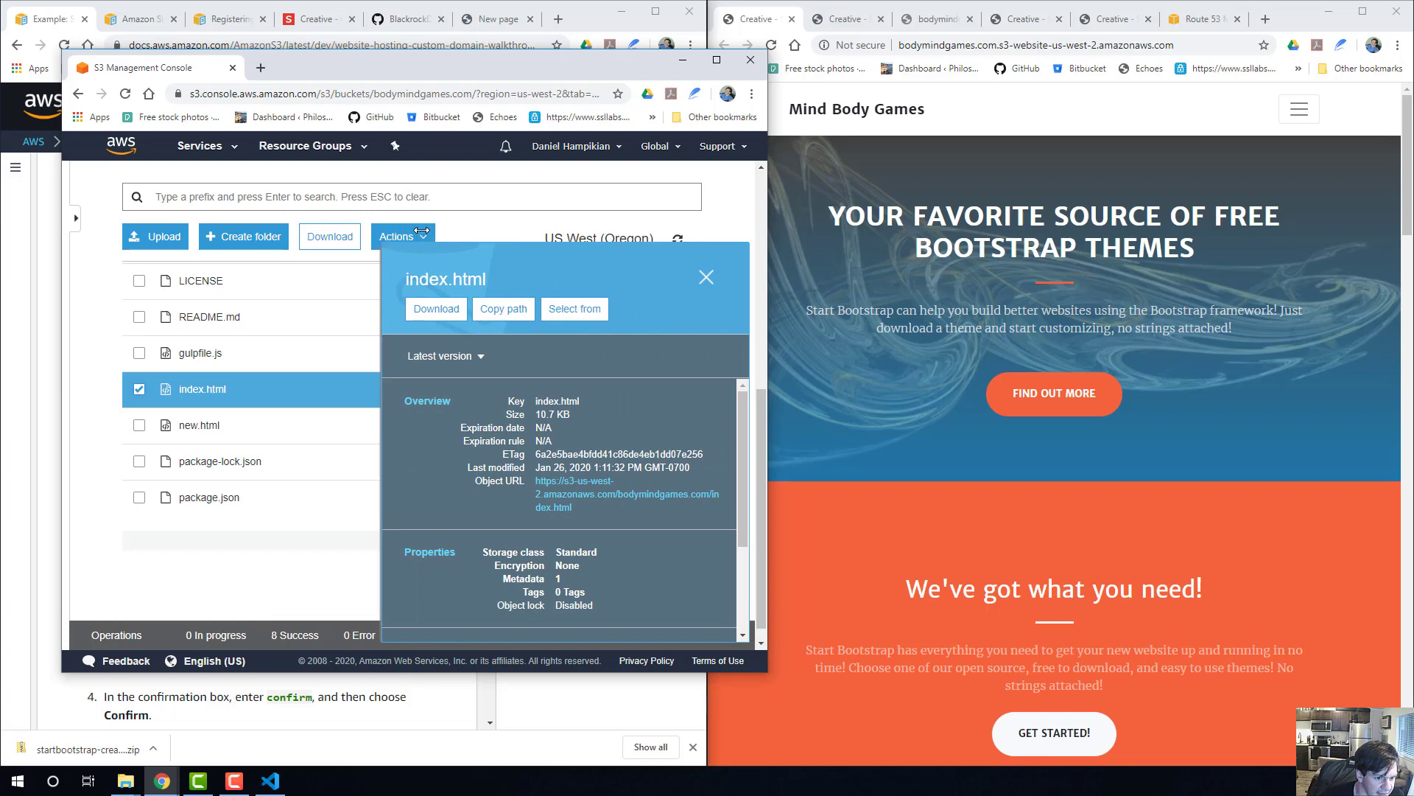
pyautogui.click(706, 278)
pyautogui.click(397, 237)
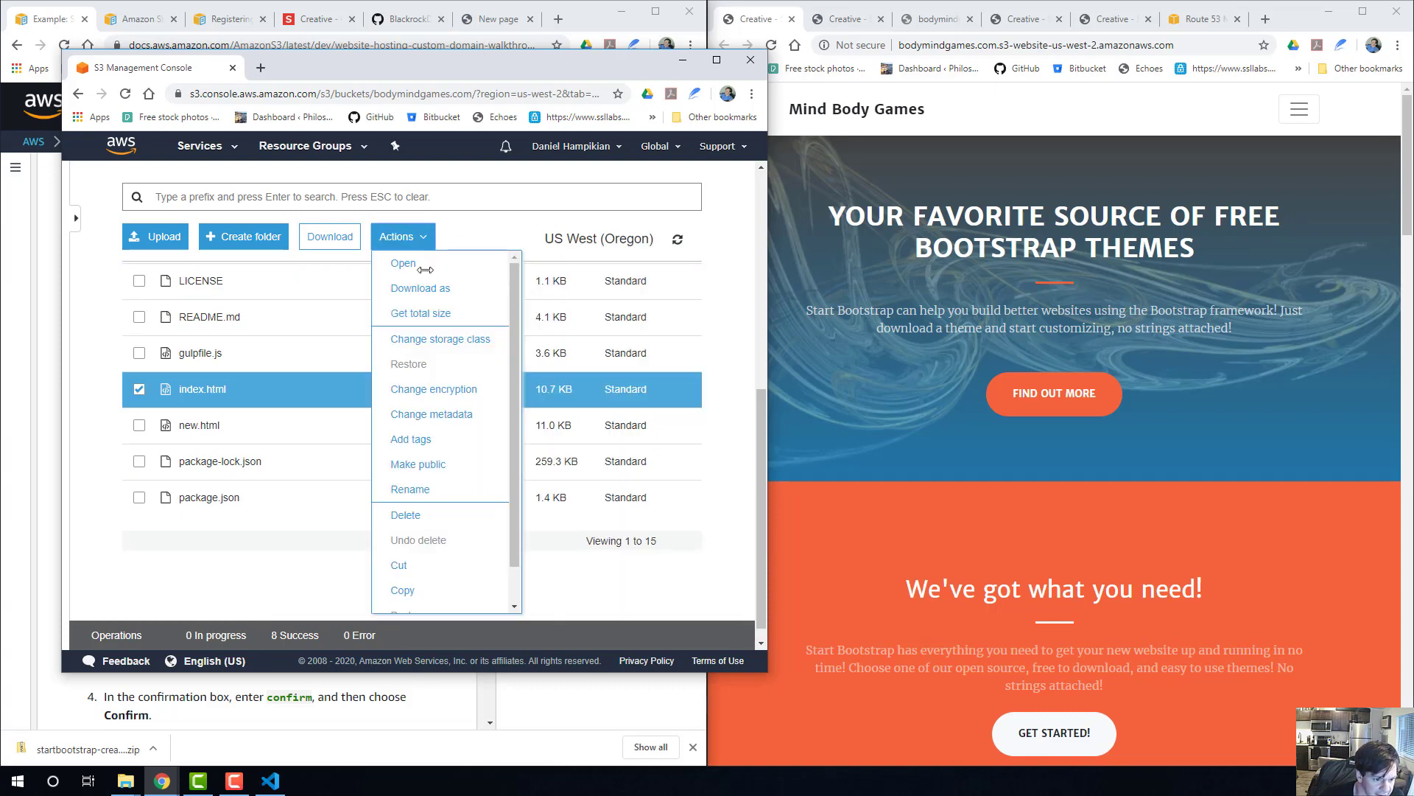
pyautogui.click(249, 545)
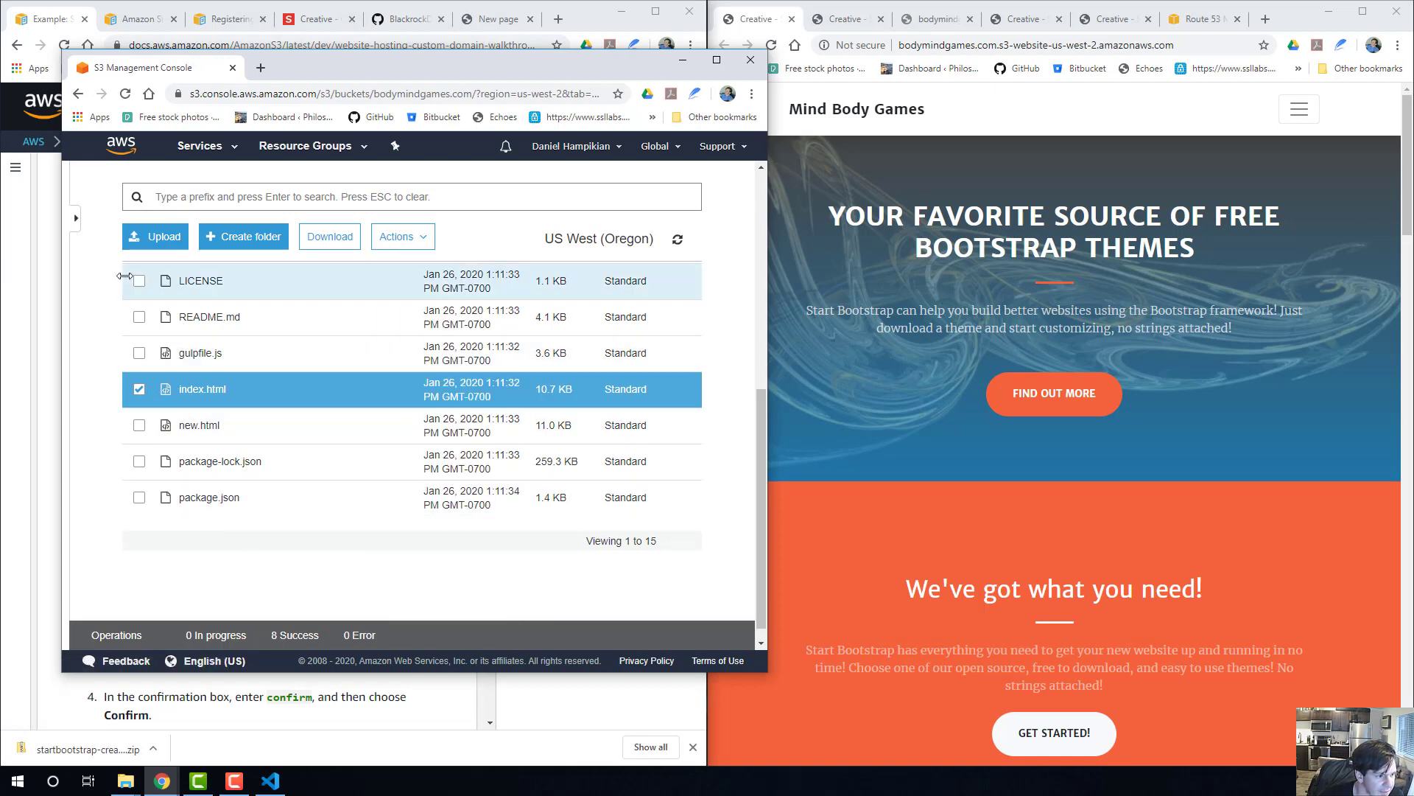
# Upload the updated index.html from the local mindbodygames.com folder to the bodymindgames.com bucket and check it in the object list.
pyautogui.click(151, 237)
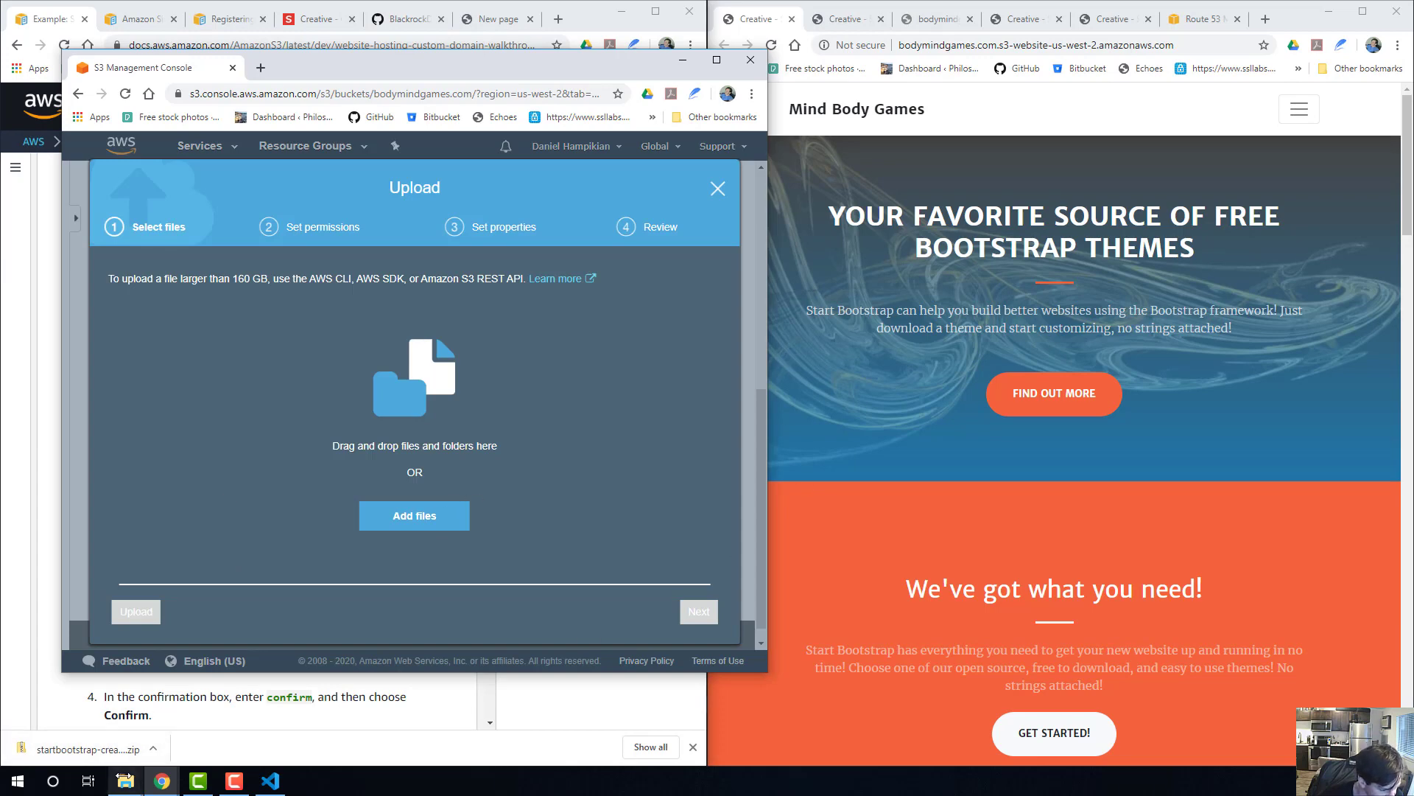
pyautogui.moveTo(125, 781)
pyautogui.click(413, 719)
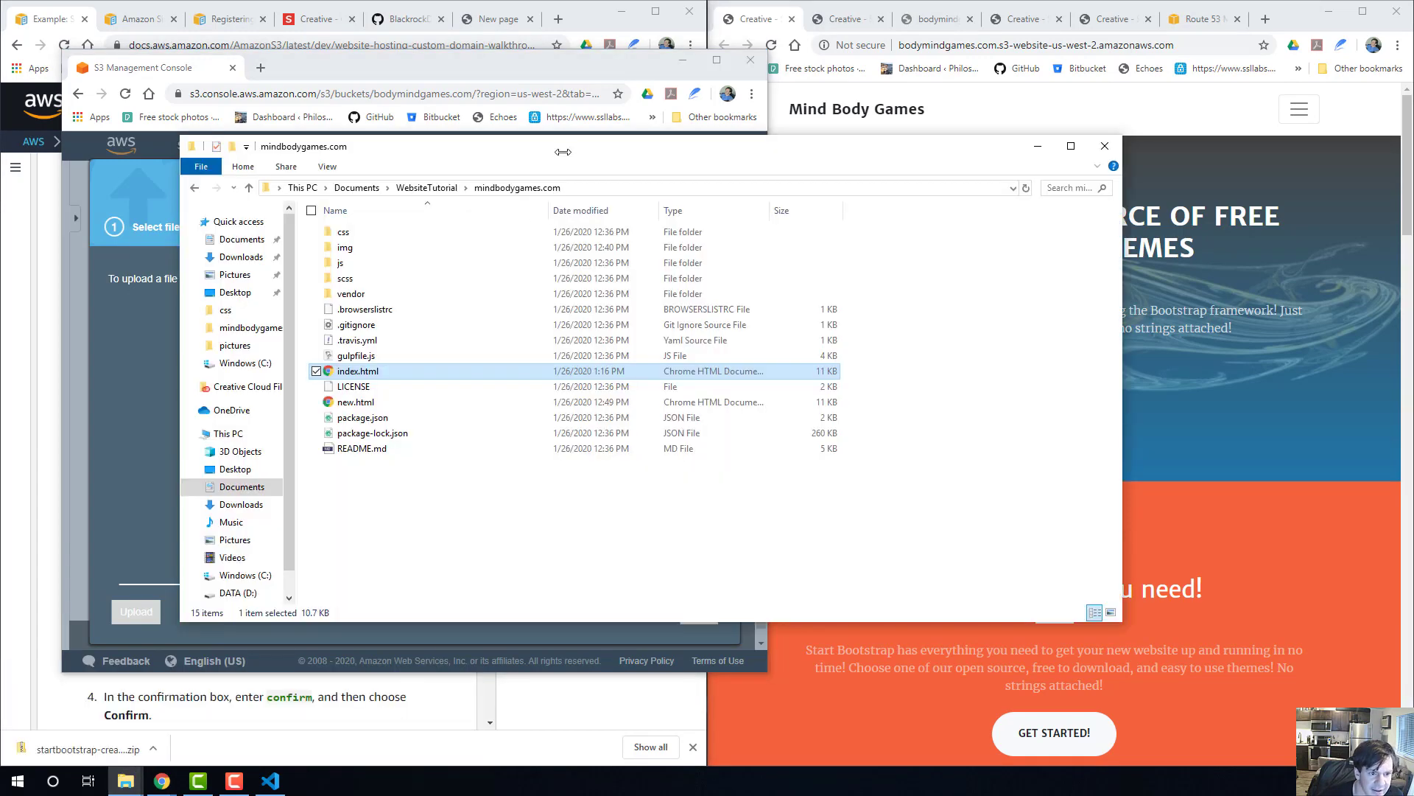
pyautogui.moveTo(563, 151); pyautogui.dragTo(1035, 109)
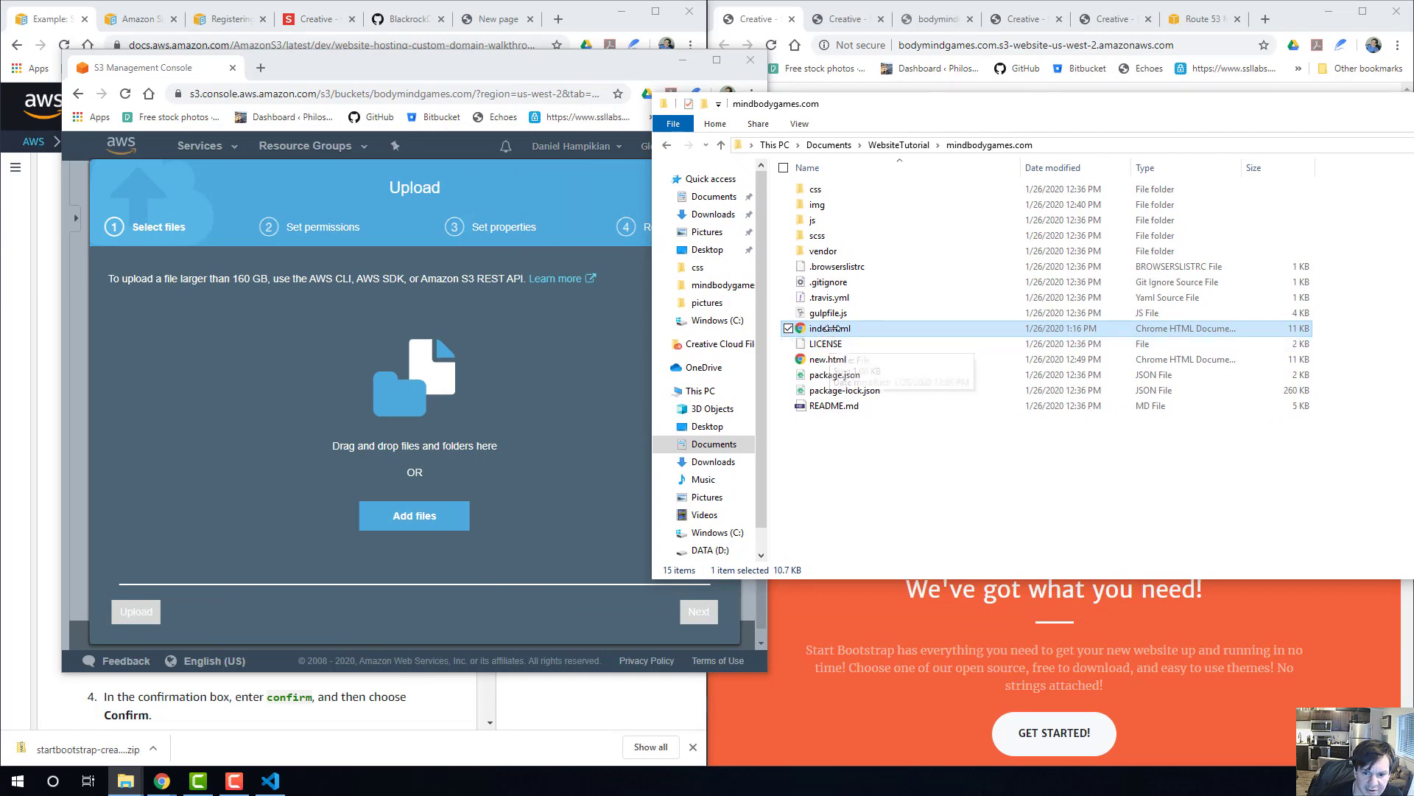
pyautogui.moveTo(830, 327); pyautogui.dragTo(408, 377)
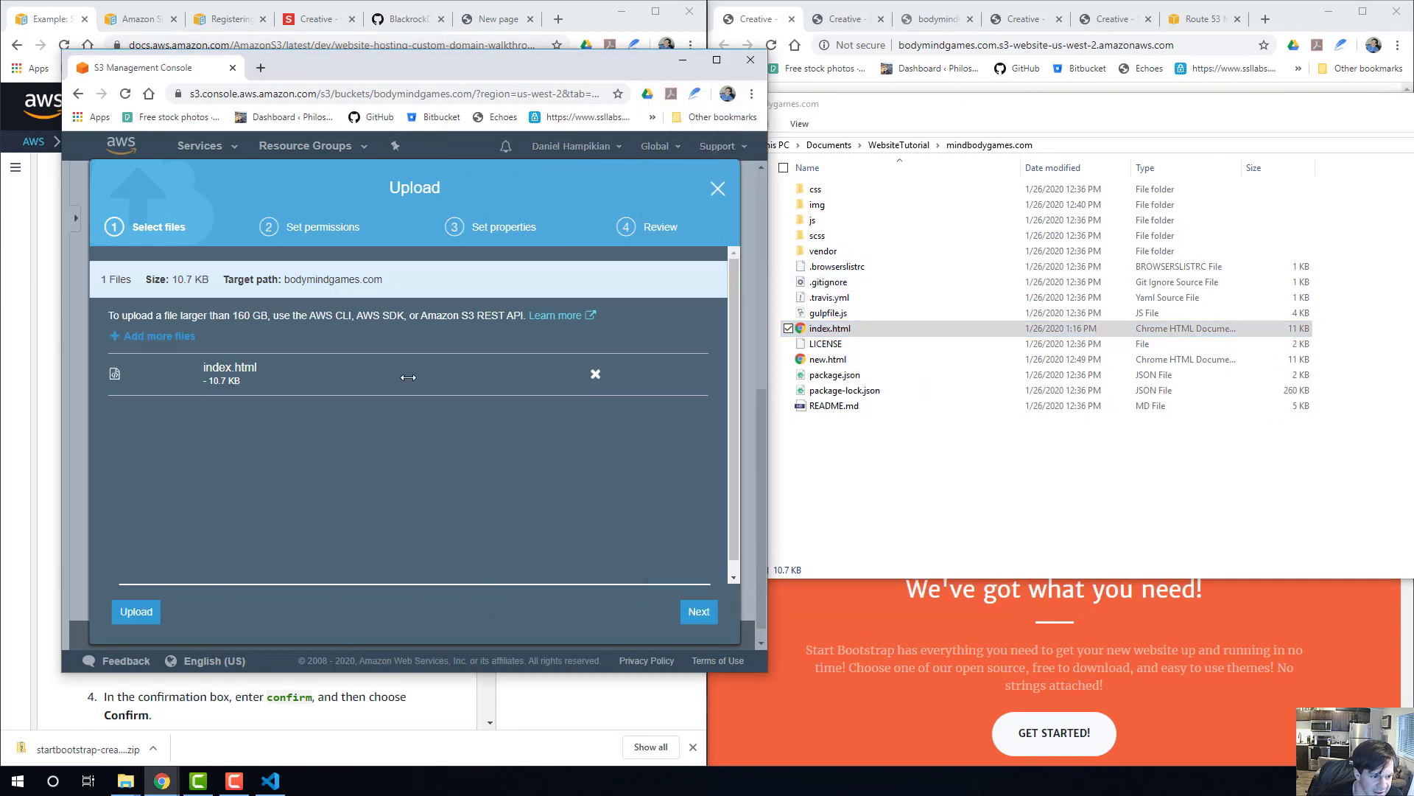
pyautogui.click(137, 611)
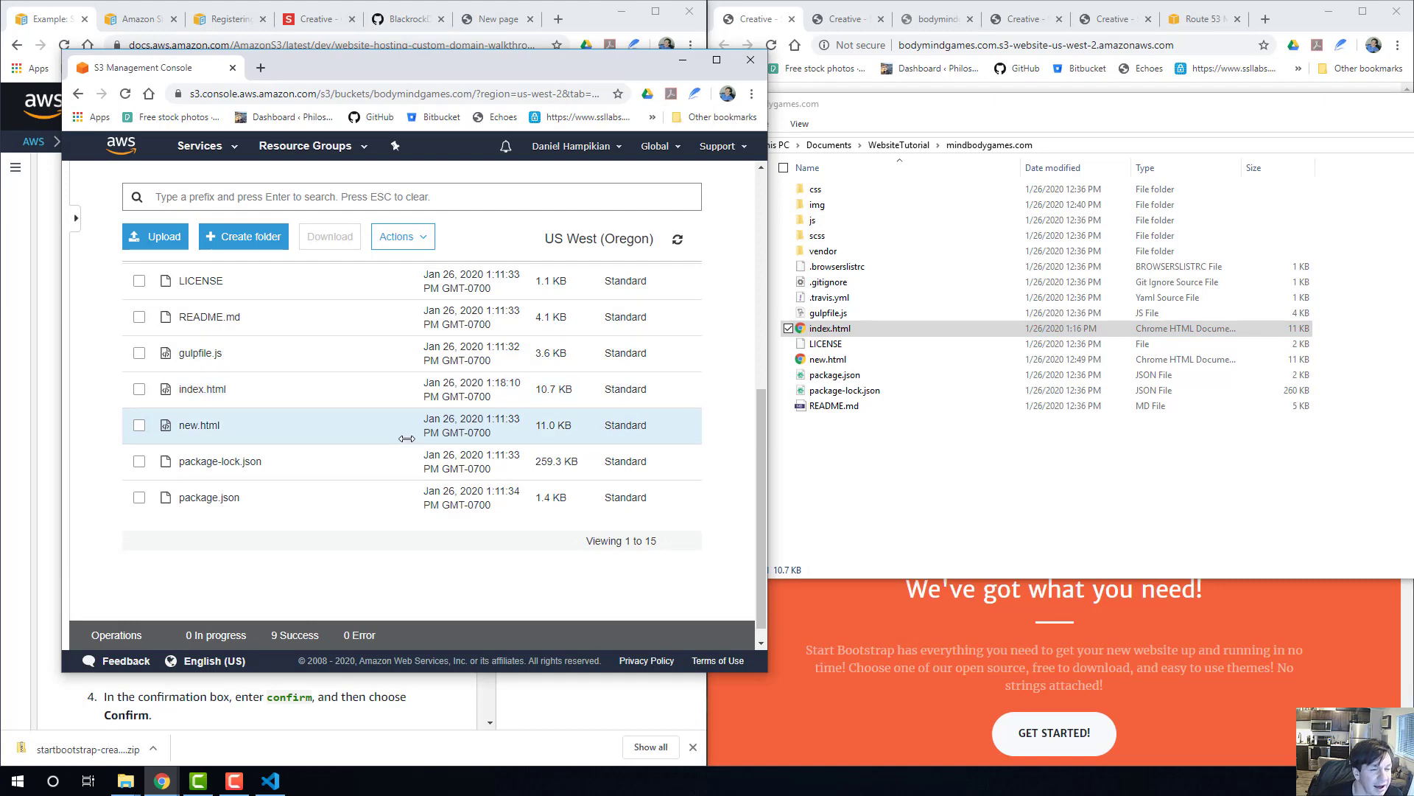
pyautogui.scroll(3, 406, 439)
pyautogui.scroll(-3, 380, 445)
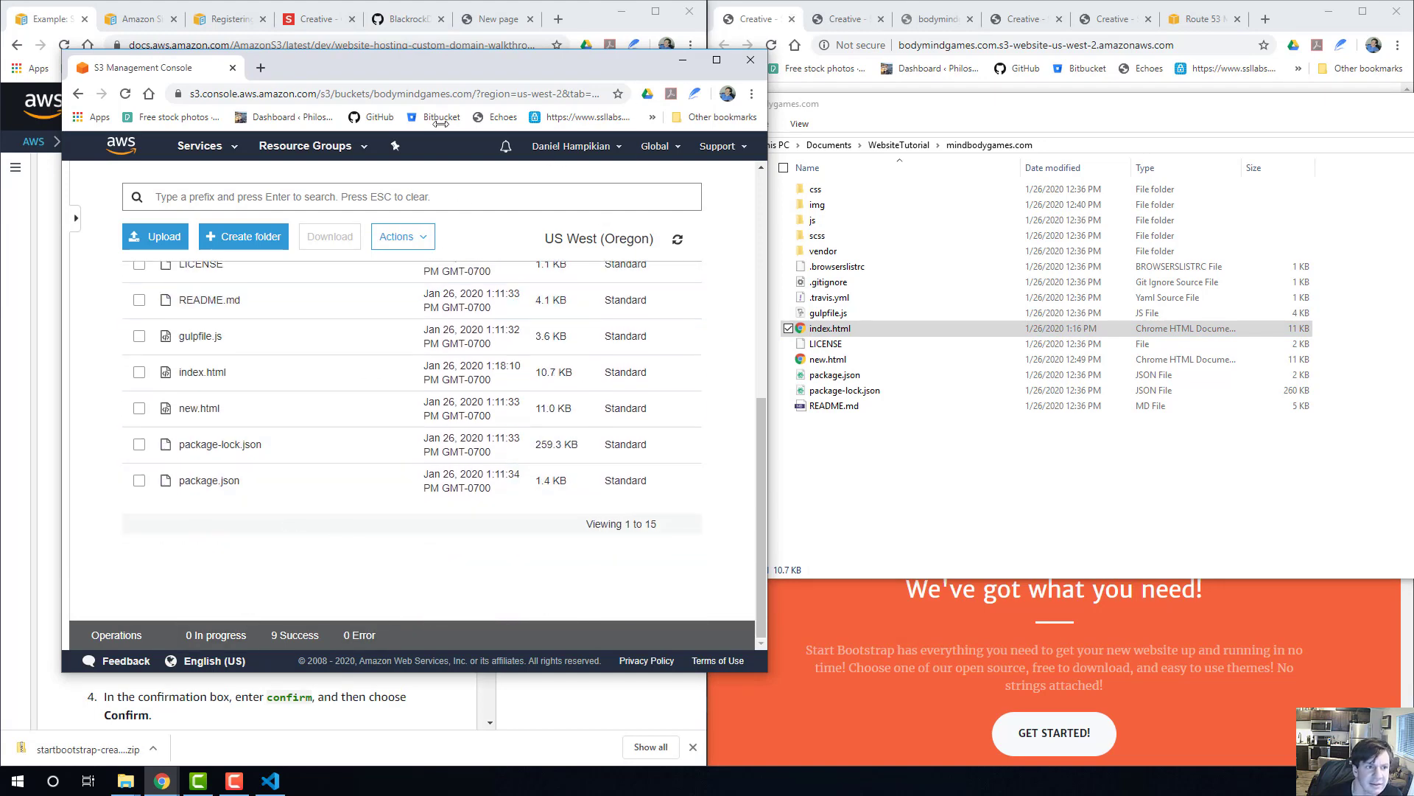
# Load bodymindgames.com in a new browser tab beside the S3 console.
pyautogui.click(269, 68)
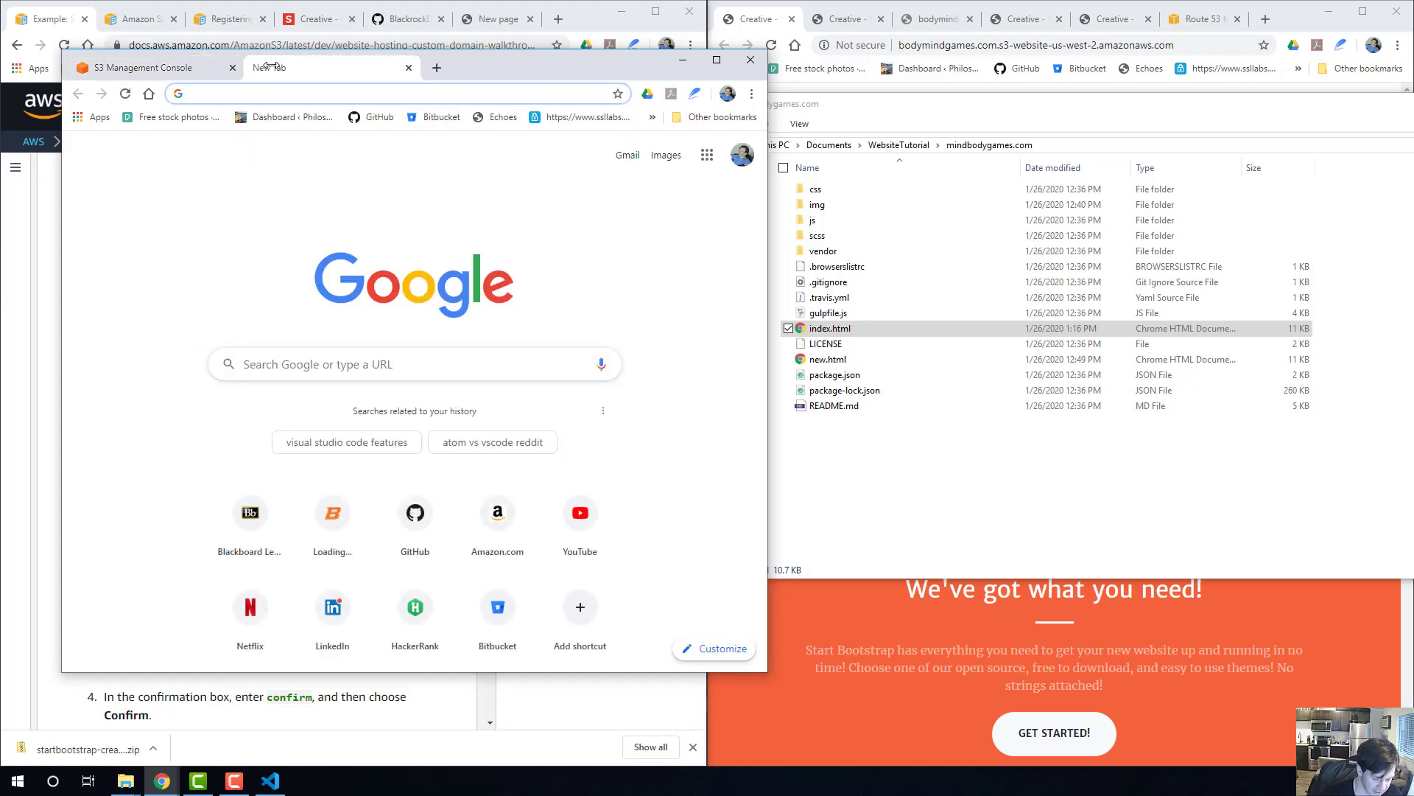
pyautogui.write('bodymindgames.com')
pyautogui.press('Return')
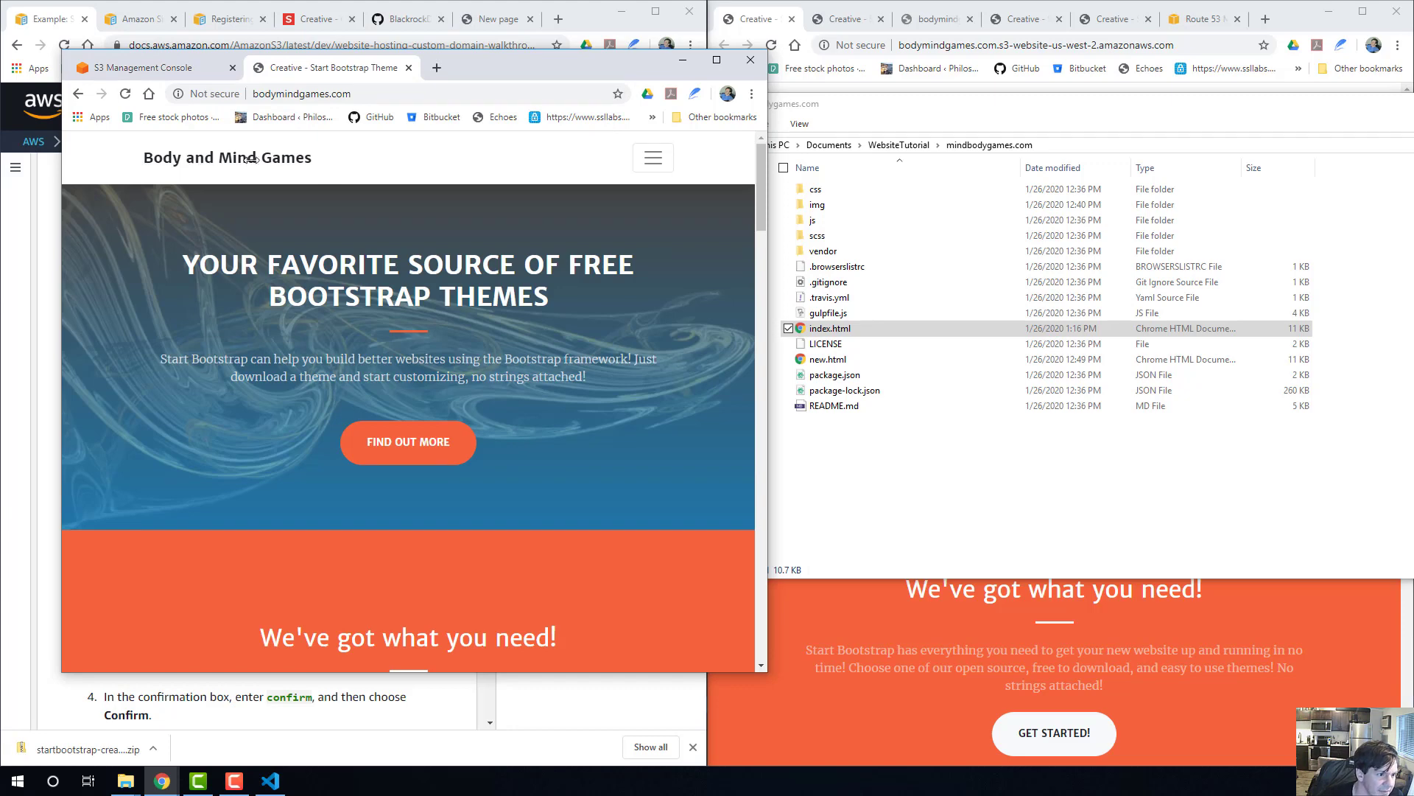
# Expand and collapse the live page's compact navigation menu, and widen the browser window to check the full navigation bar.
pyautogui.click(661, 160)
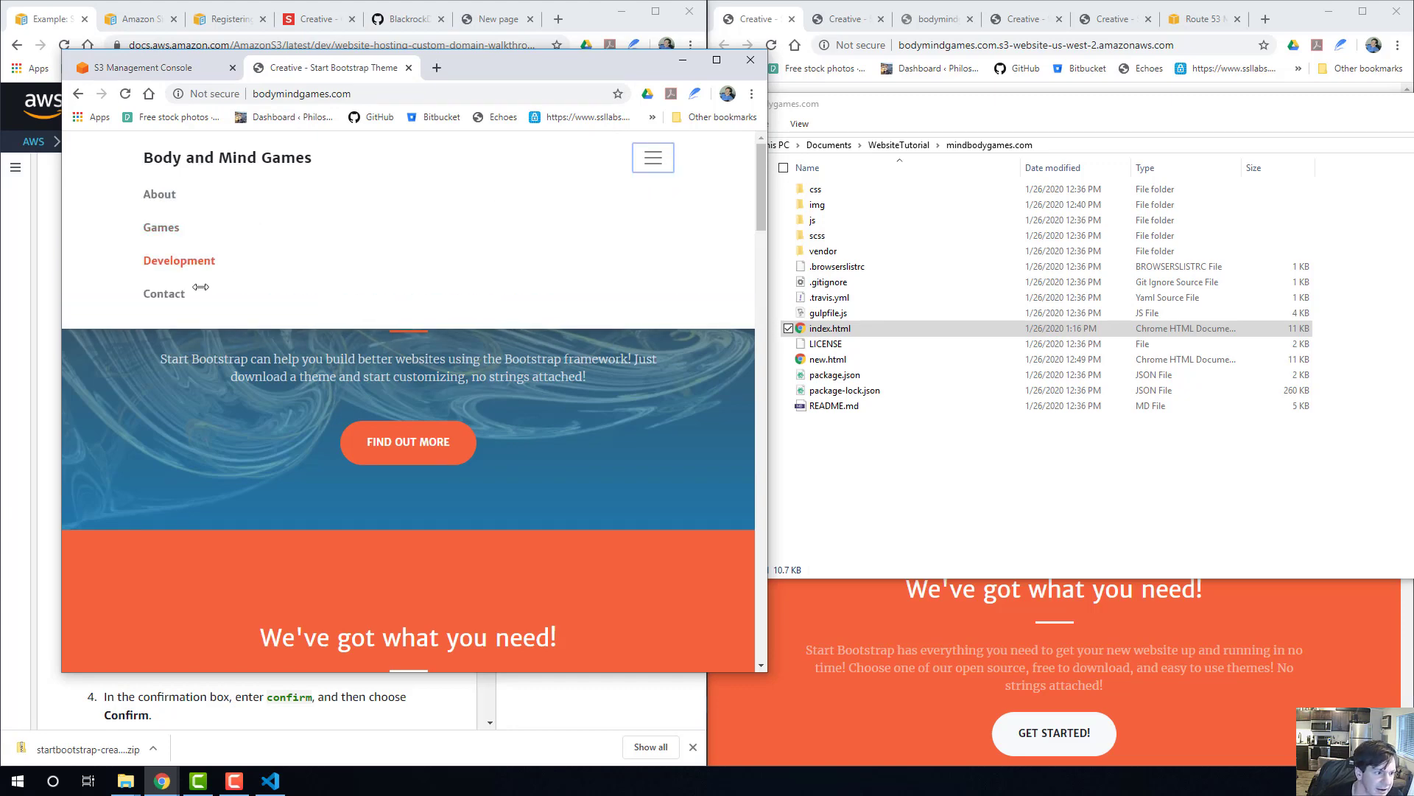
pyautogui.click(653, 155)
pyautogui.moveTo(767, 221); pyautogui.dragTo(1343, 221)
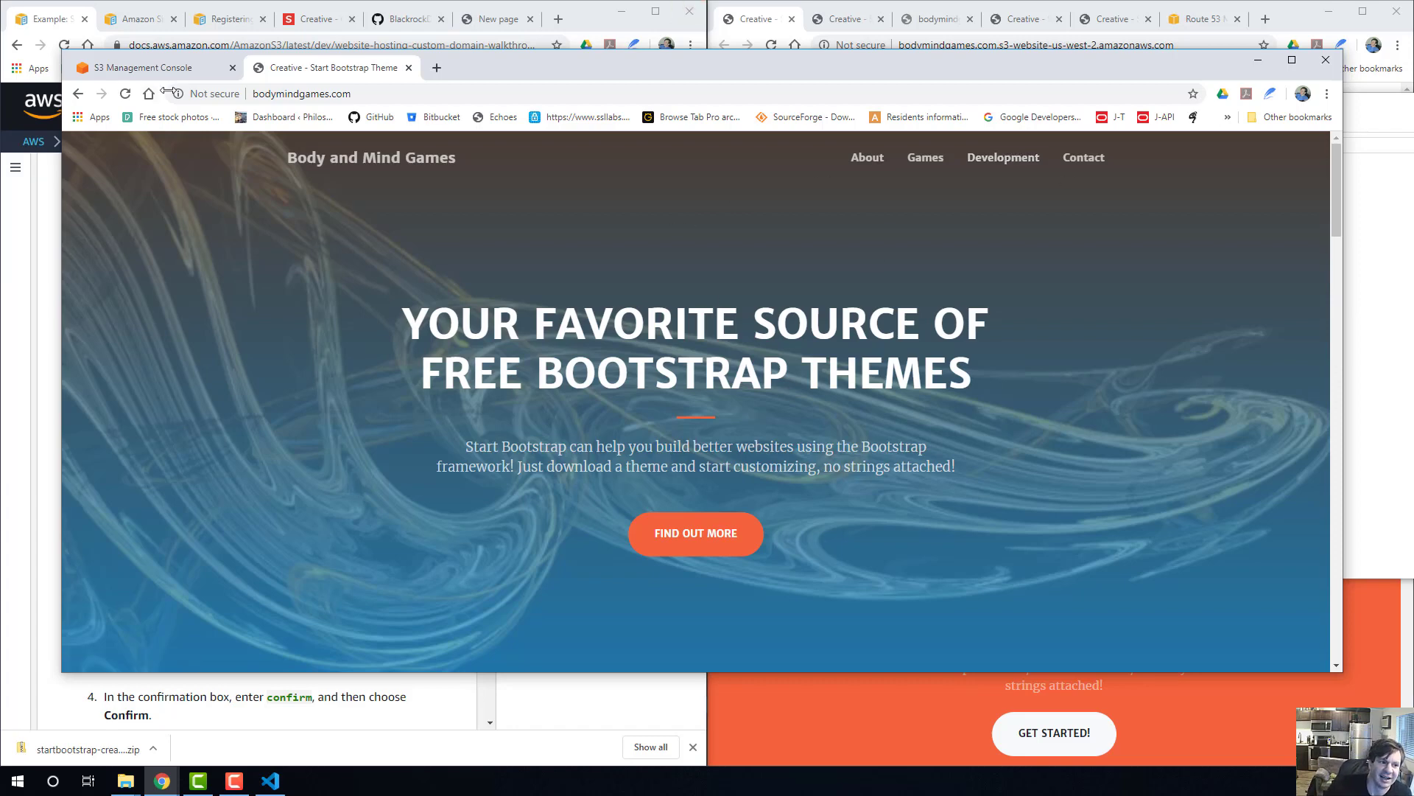
pyautogui.hotkey('ctrl', 'l')
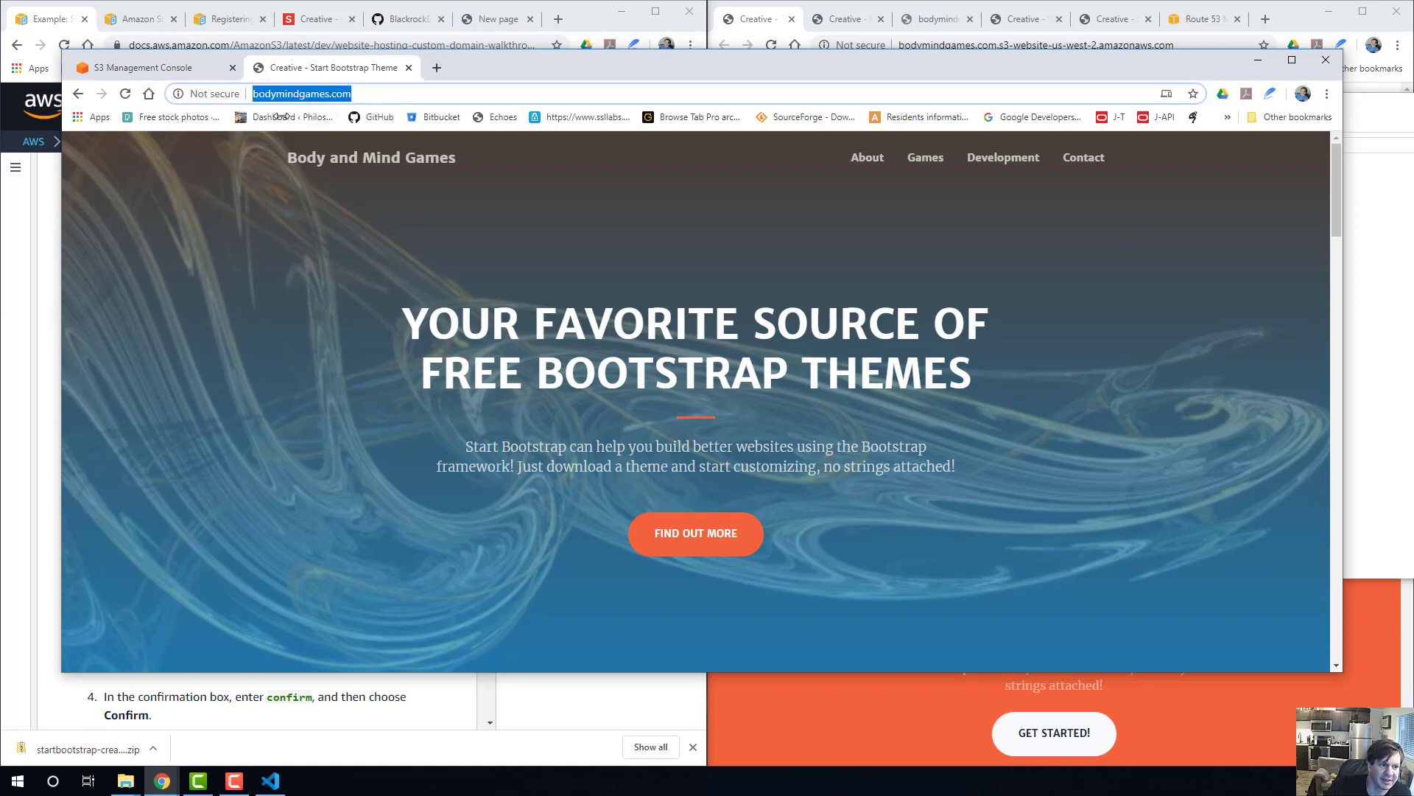
# Look through the live page's sections, page through the enlarged portfolio images, close the viewer and return to the page header.
pyautogui.scroll(-15, 610, 466)
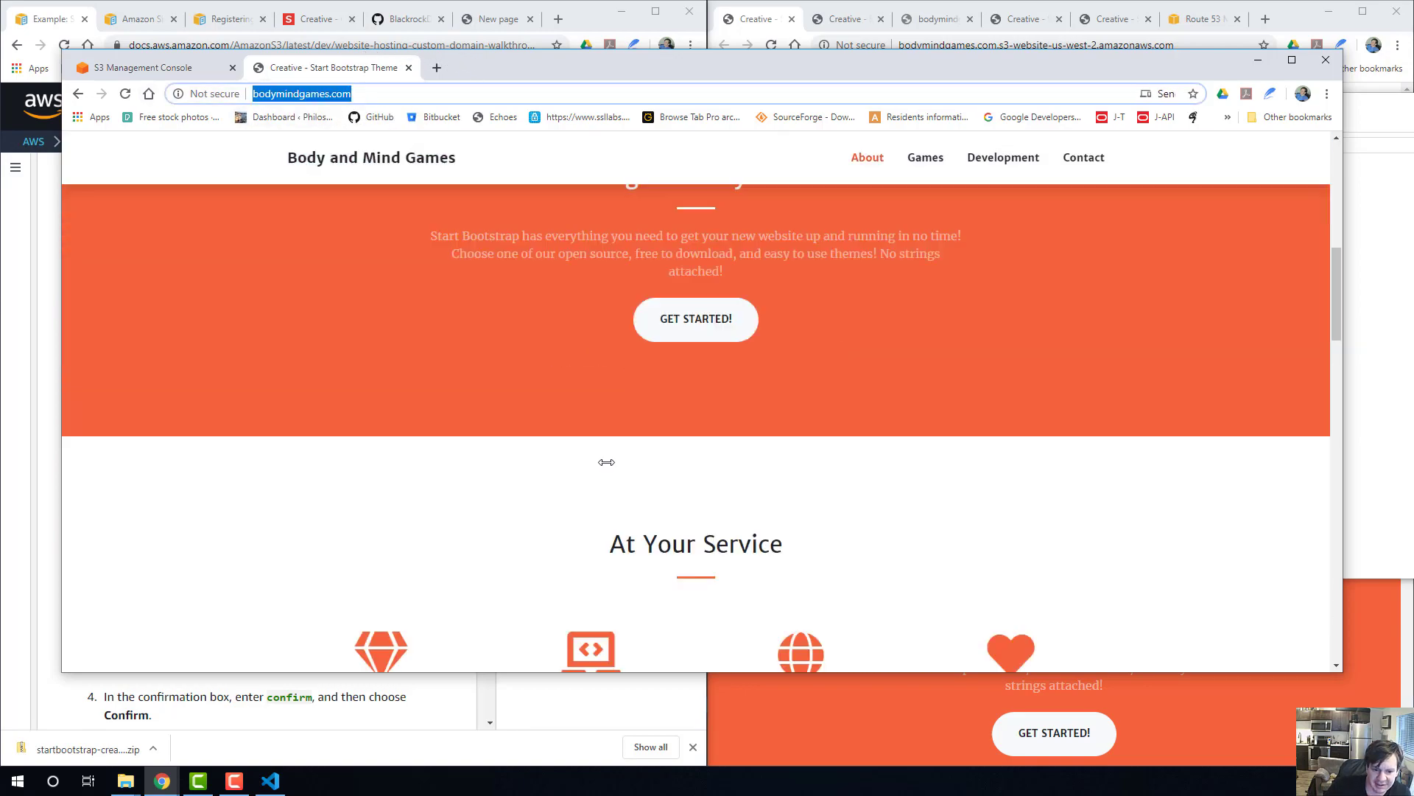
pyautogui.scroll(-6, 610, 466)
pyautogui.scroll(4, 373, 400)
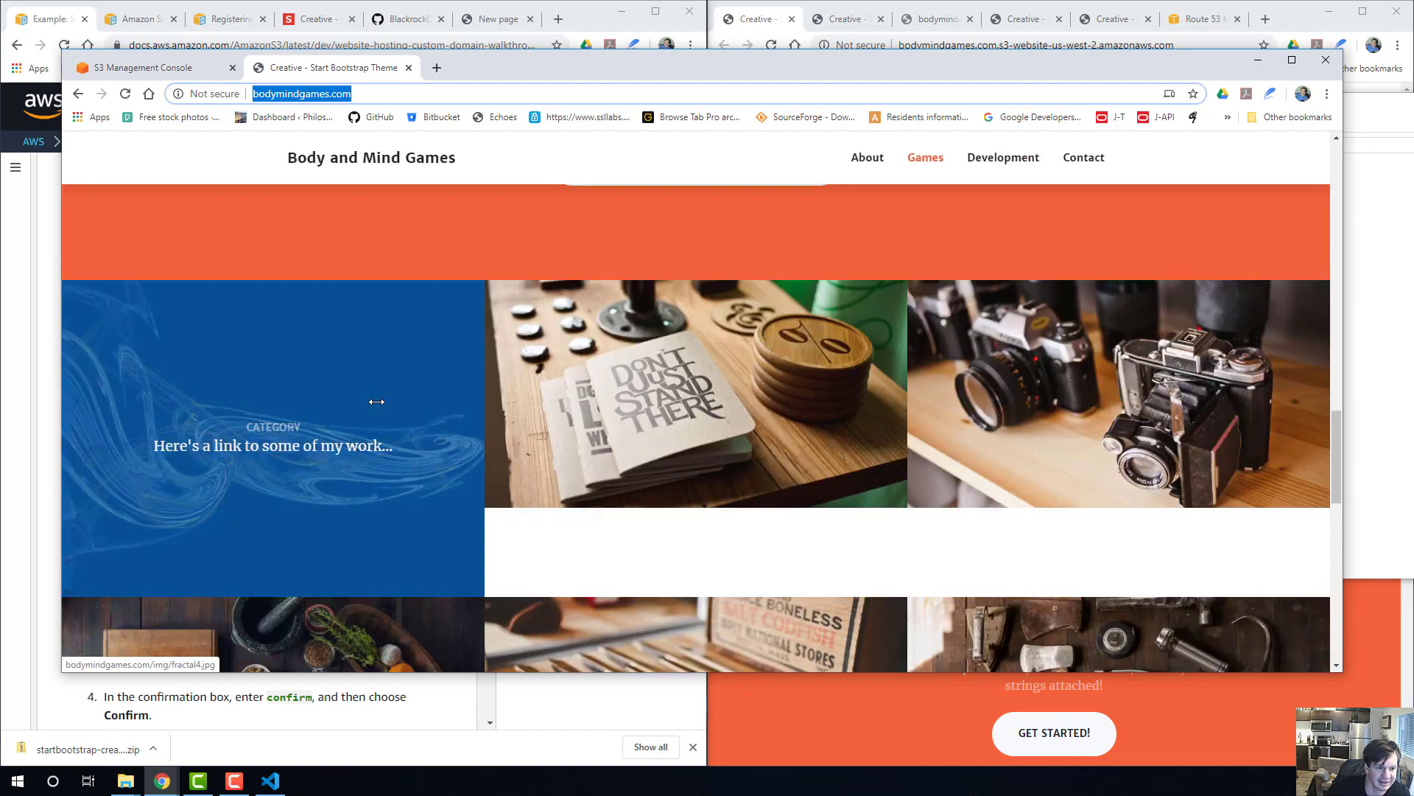
pyautogui.click(373, 401)
pyautogui.click(1305, 398)
pyautogui.click(1305, 397)
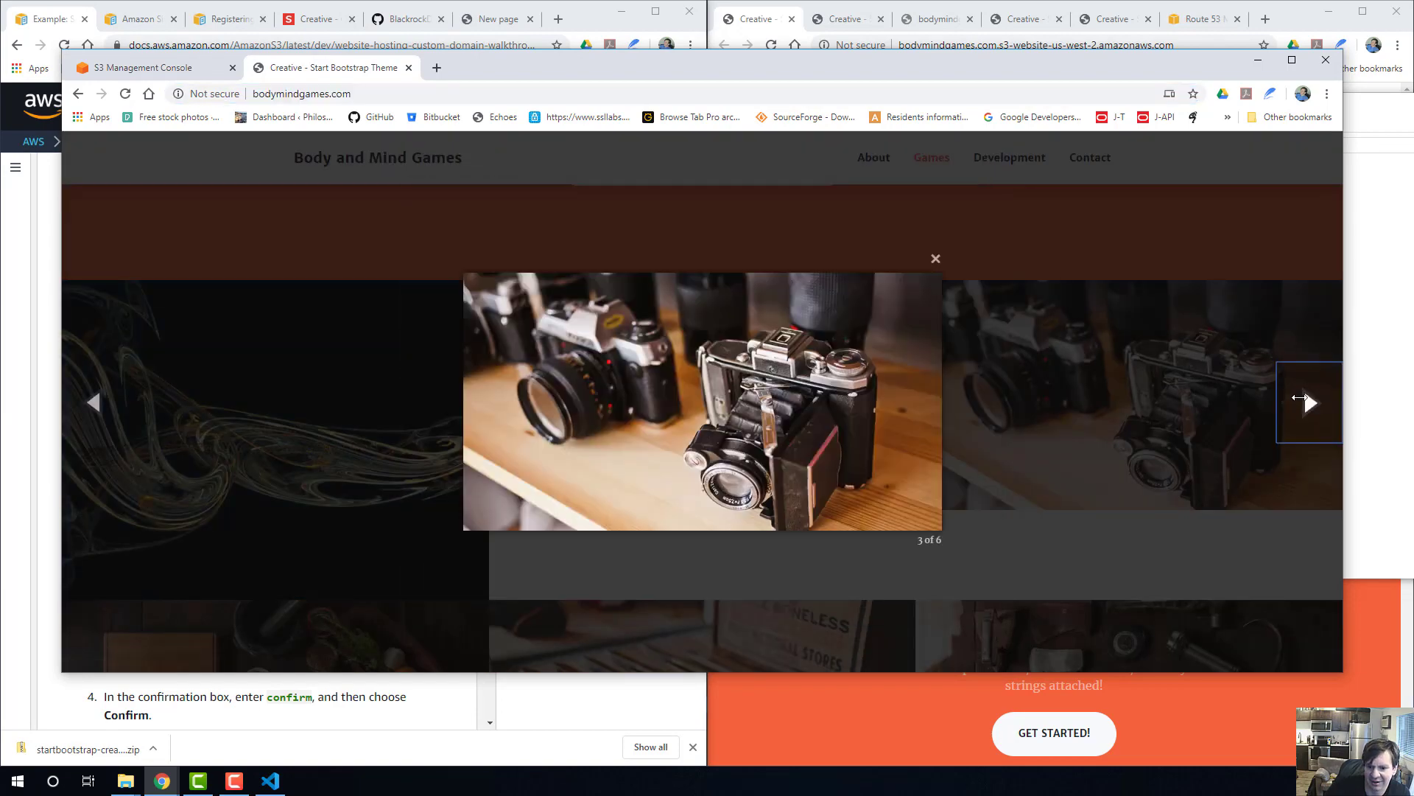
pyautogui.click(1305, 398)
pyautogui.click(1305, 398)
pyautogui.click(1097, 221)
pyautogui.scroll(15, 795, 253)
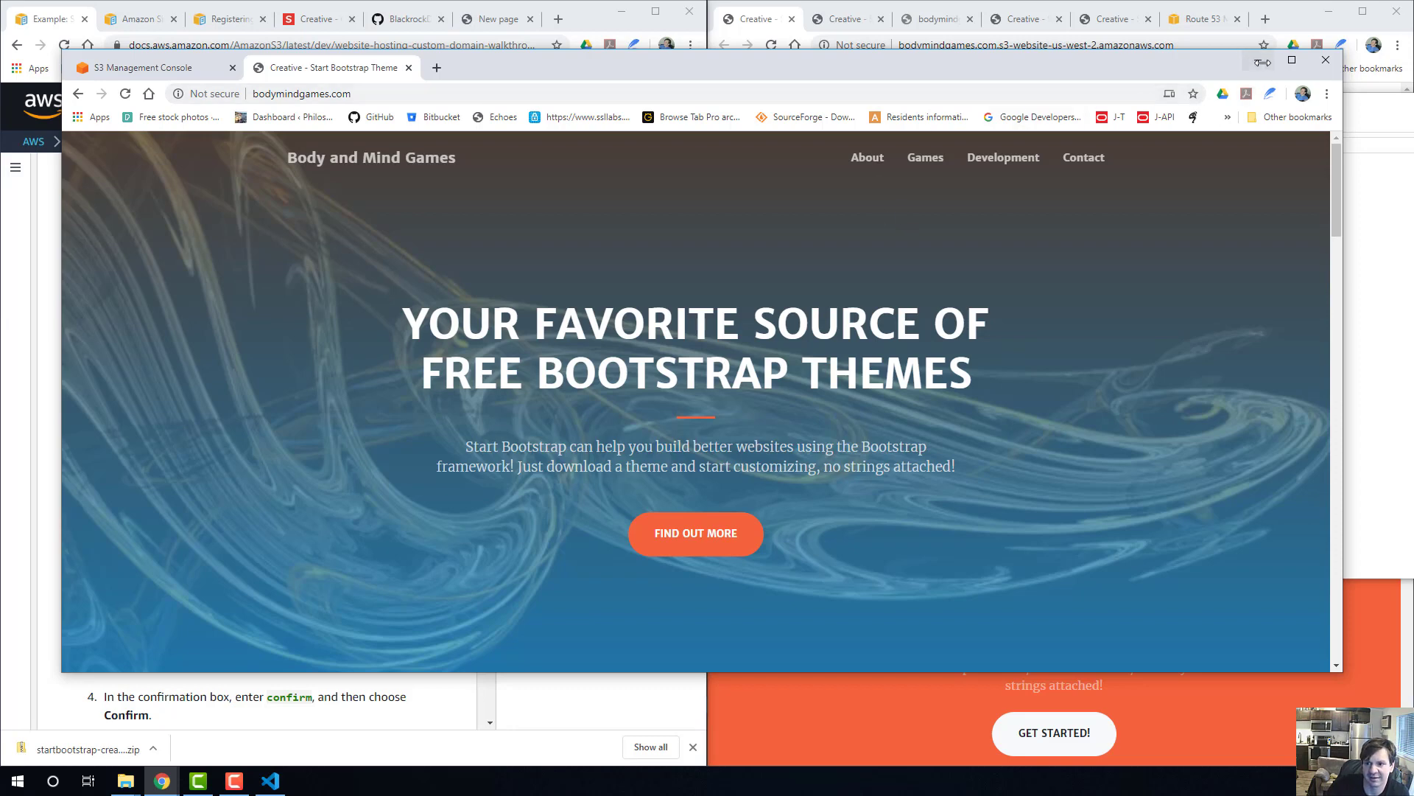
pyautogui.click(370, 97)
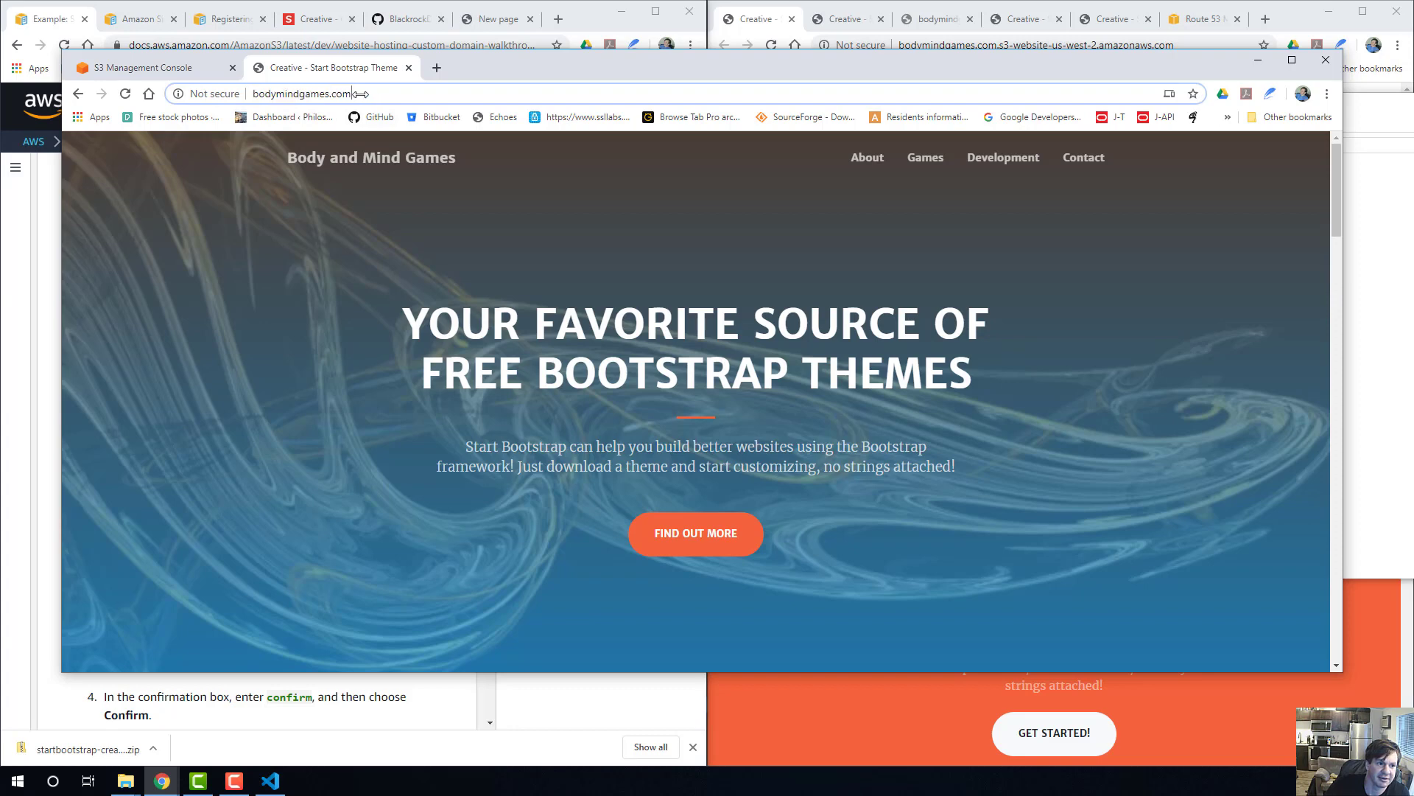
pyautogui.click(354, 94)
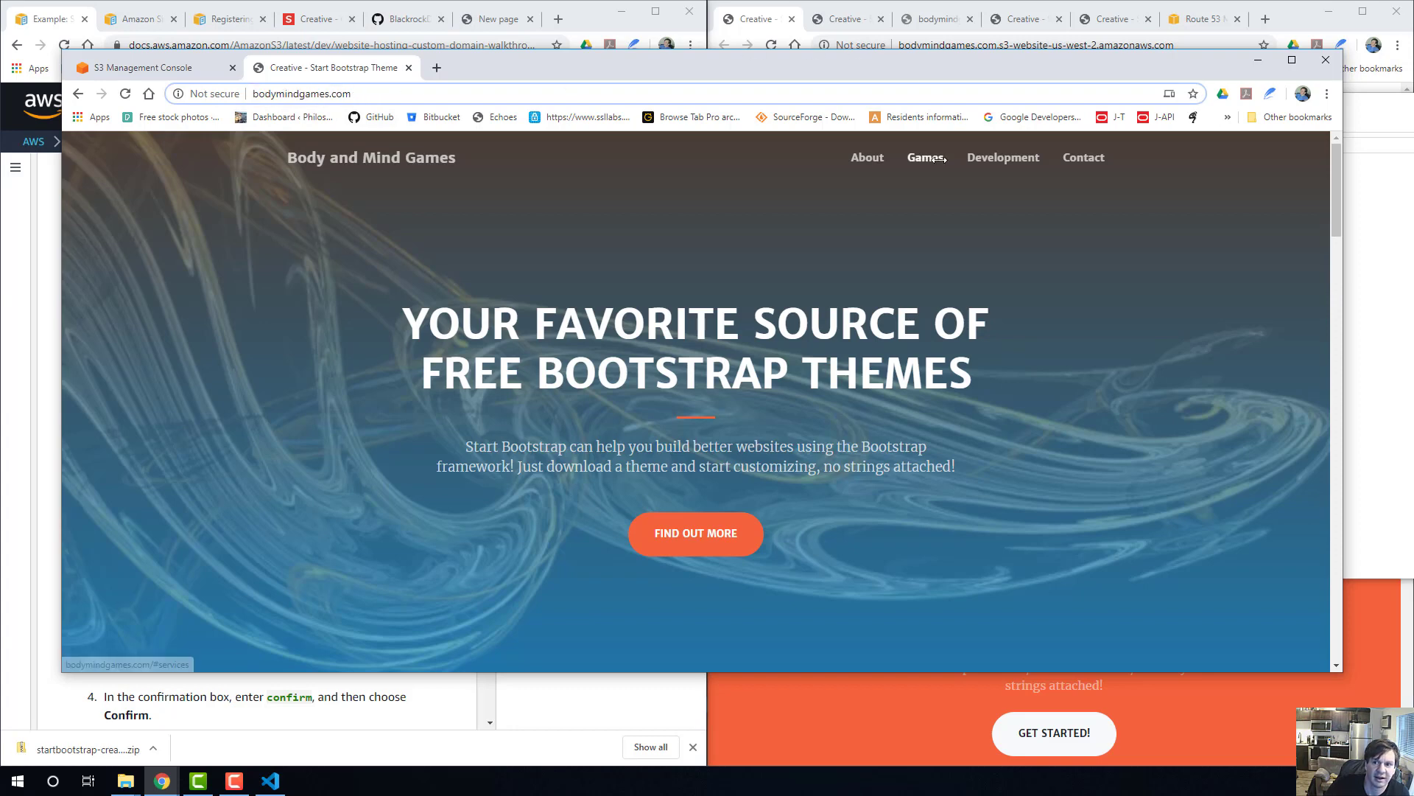